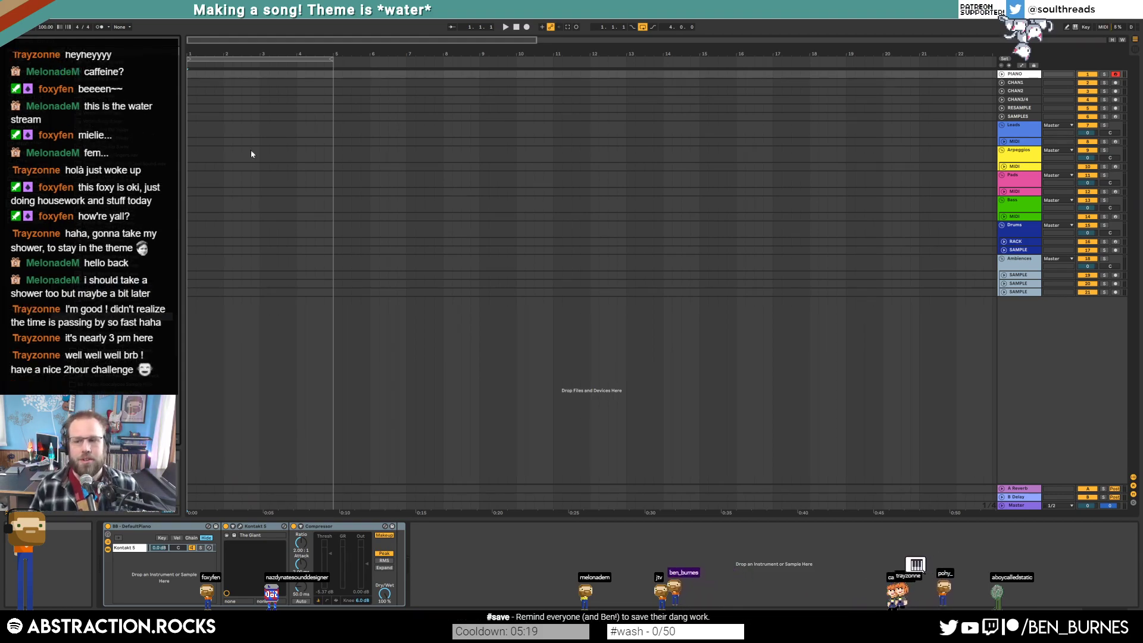
click(191, 176)
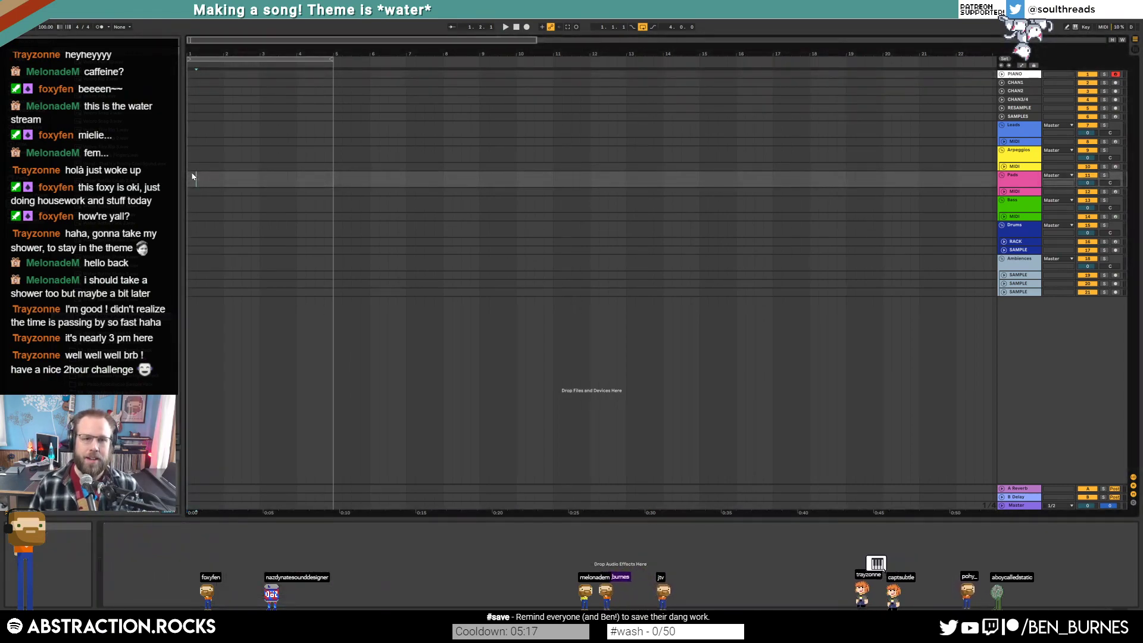
drag(190, 172, 332, 305)
click(271, 138)
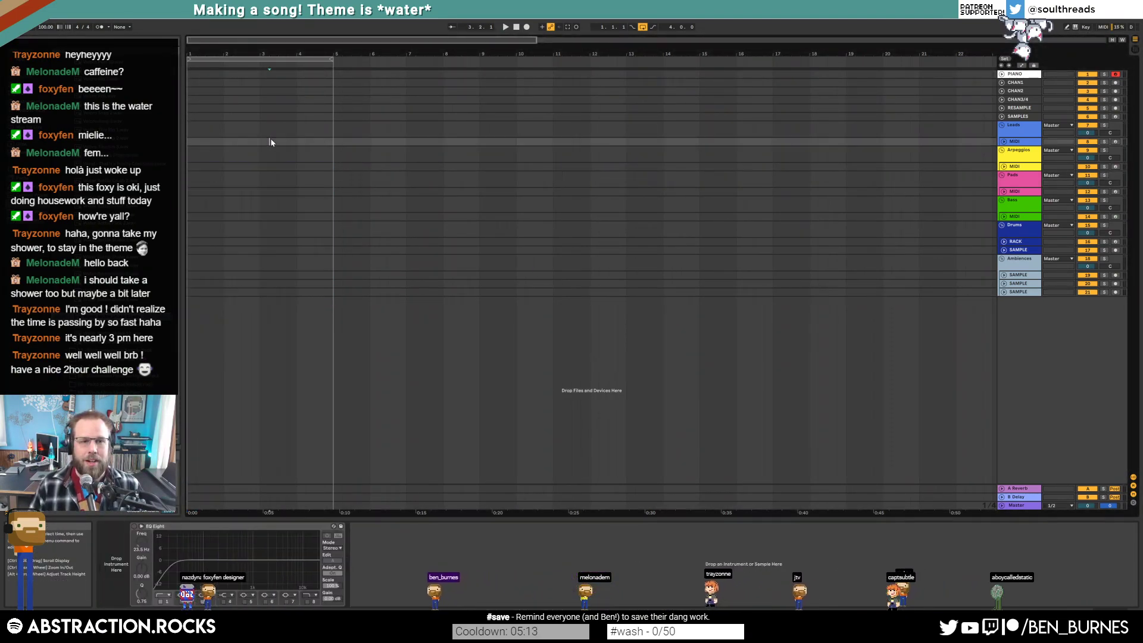
drag(262, 143, 331, 300)
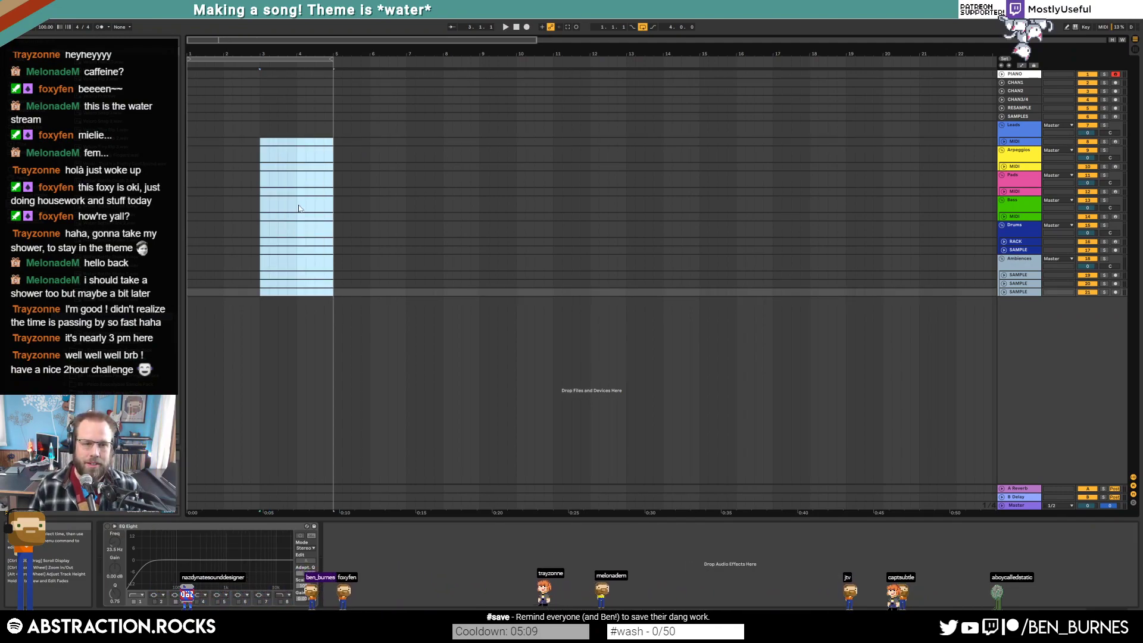
click(262, 143)
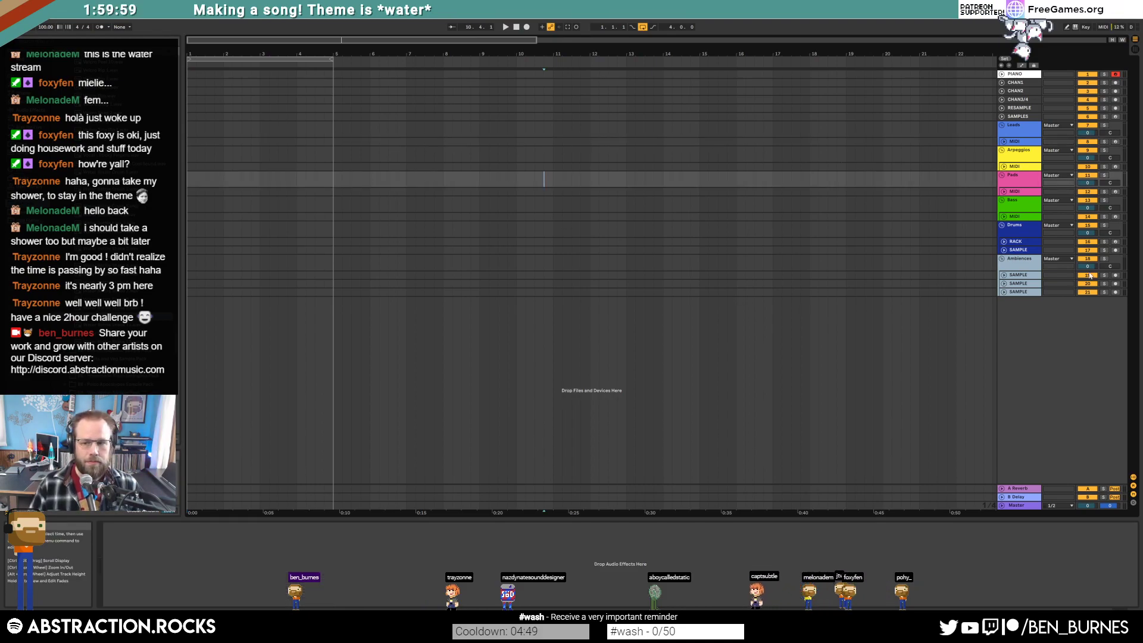
Unfold the MIDI track in the Arpeggios group and set the project tempo to 80 BPM.
click(1019, 166)
click(46, 27)
text(80)
key(Return)
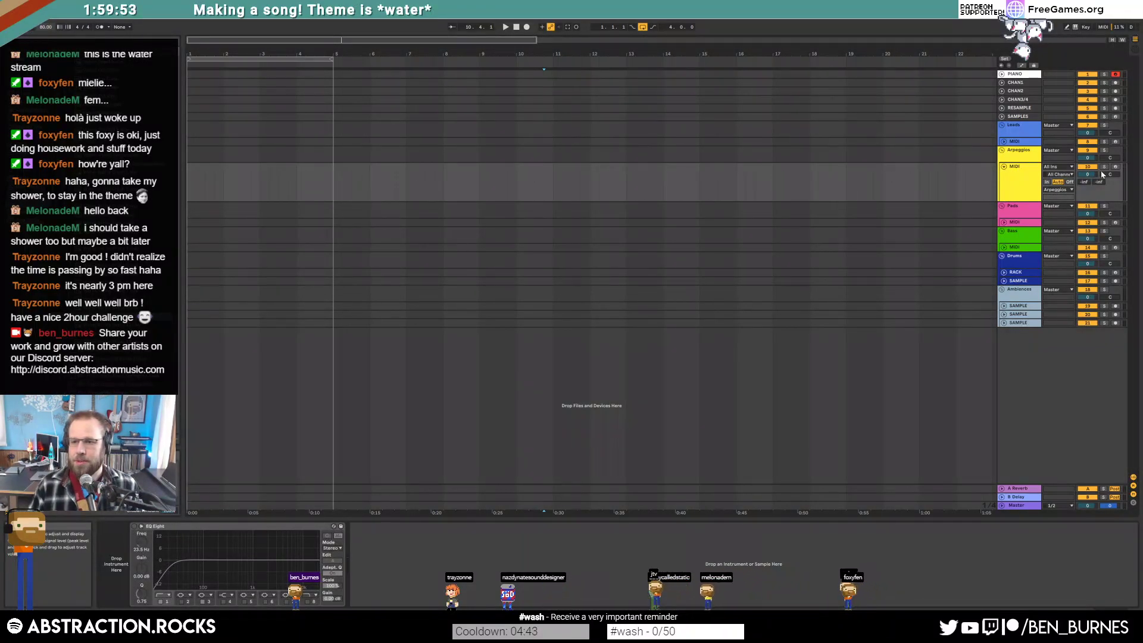
Load Operator on the Arpeggios MIDI track, shape its oscillator envelope and choose the Sin 4 waveform.
click(1013, 178)
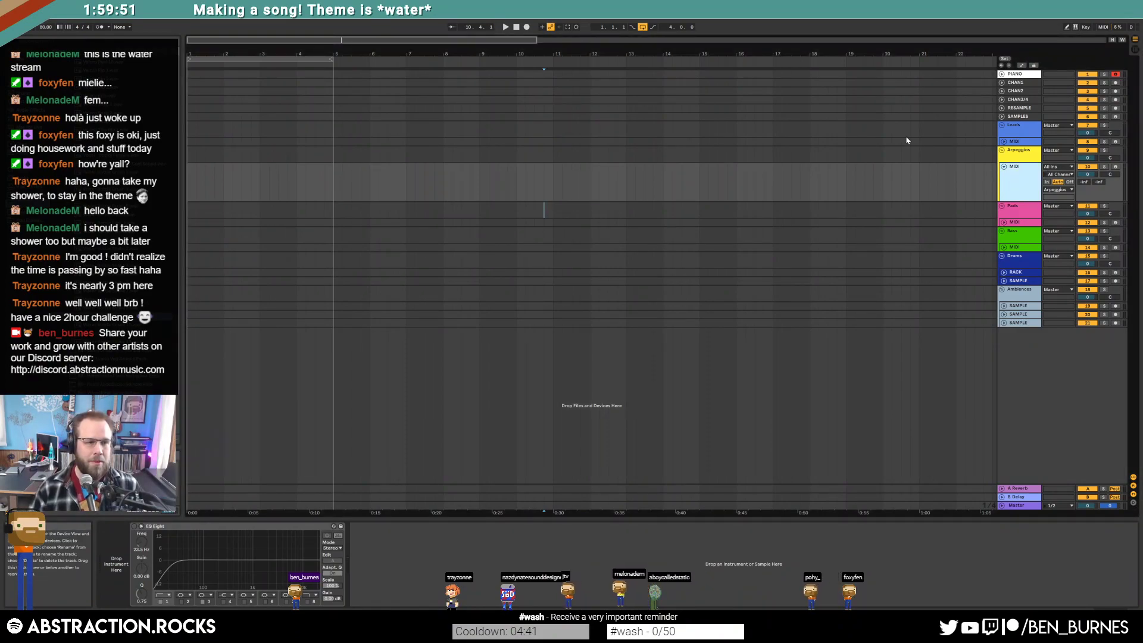
click(28, 101)
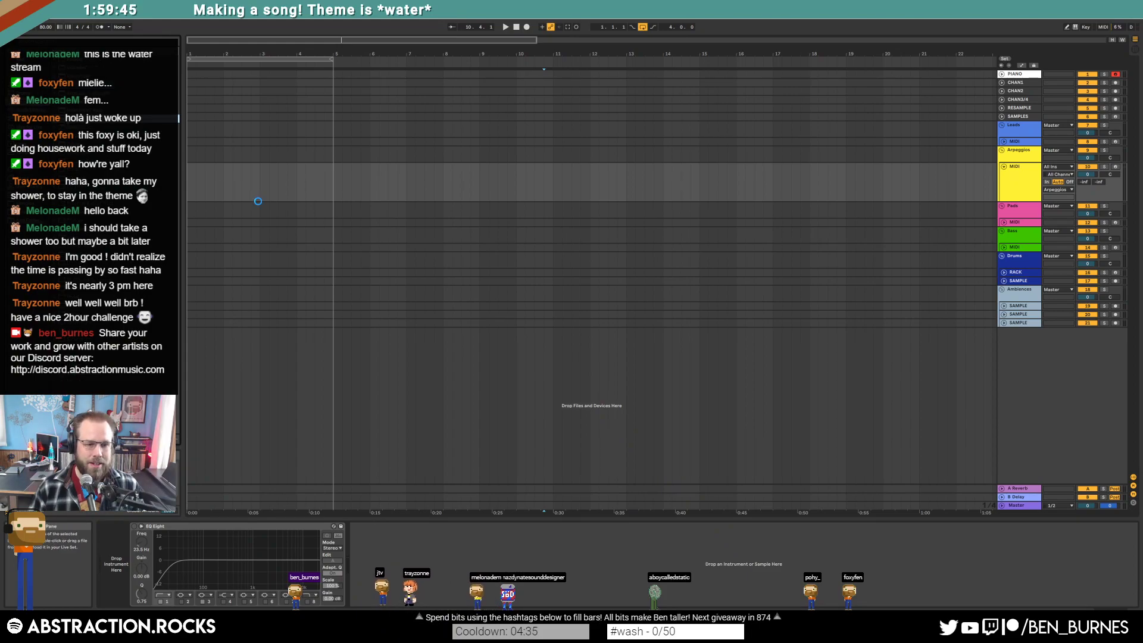
drag(257, 202, 259, 202)
click(367, 562)
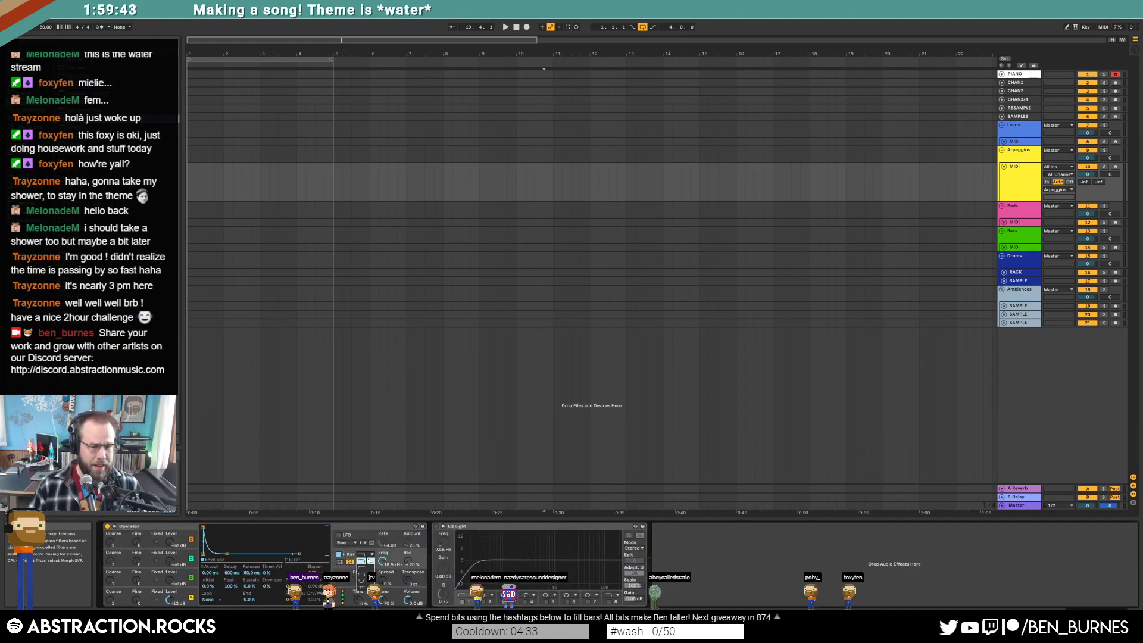
click(127, 599)
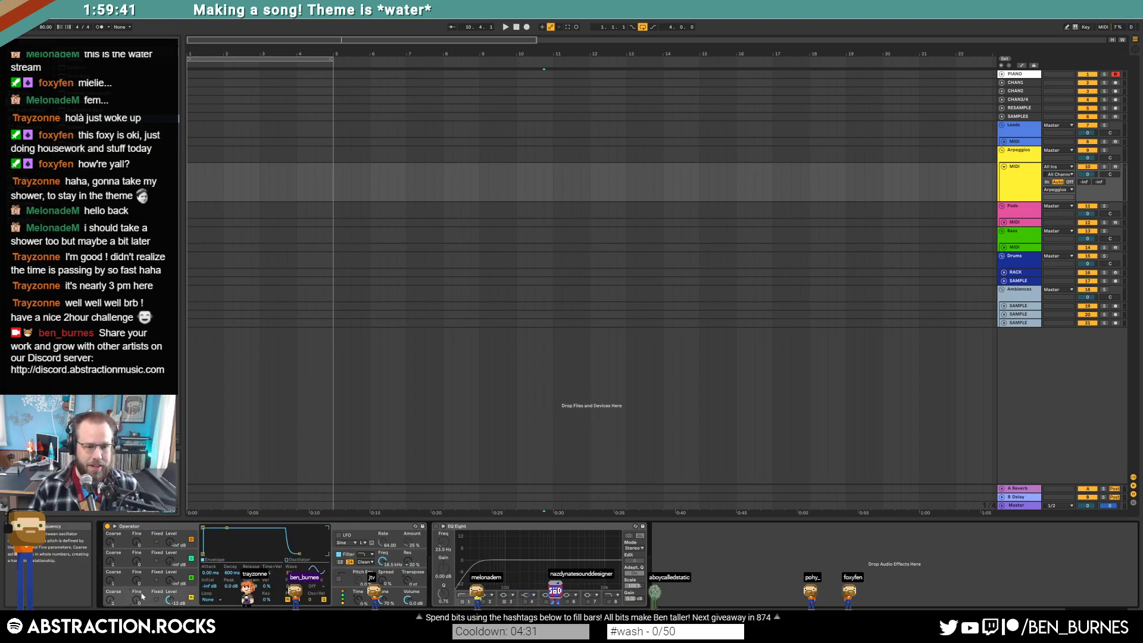
click(303, 573)
click(314, 430)
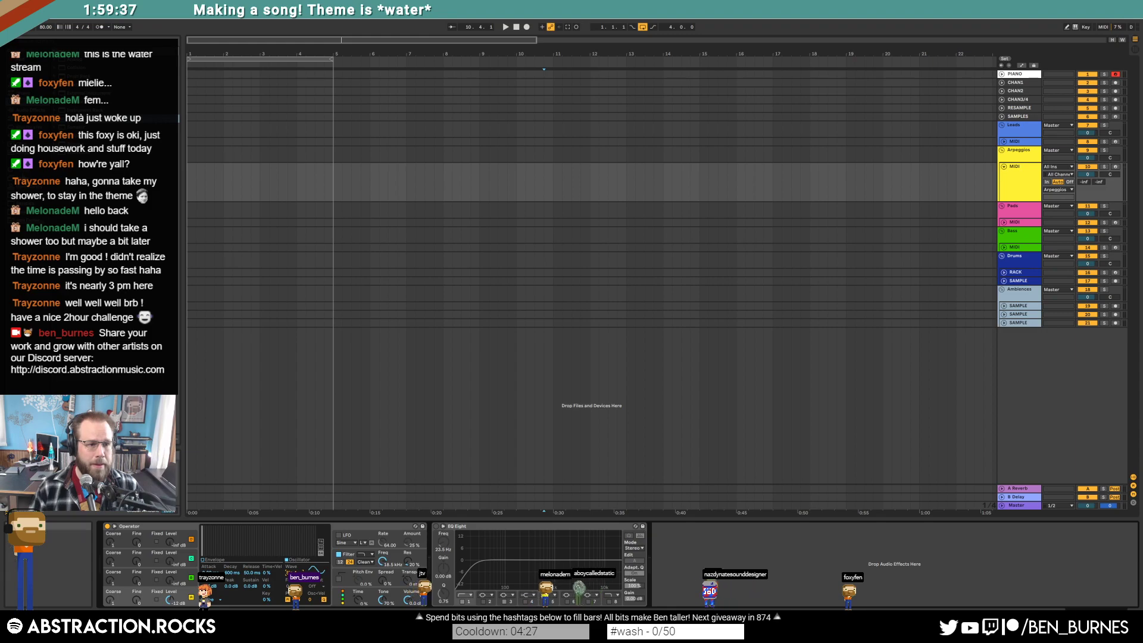
Insert a four-bar MIDI clip on the Arpeggios MIDI track and draw a G4 note at its start.
drag(186, 177, 333, 182)
key(super+shift+m)
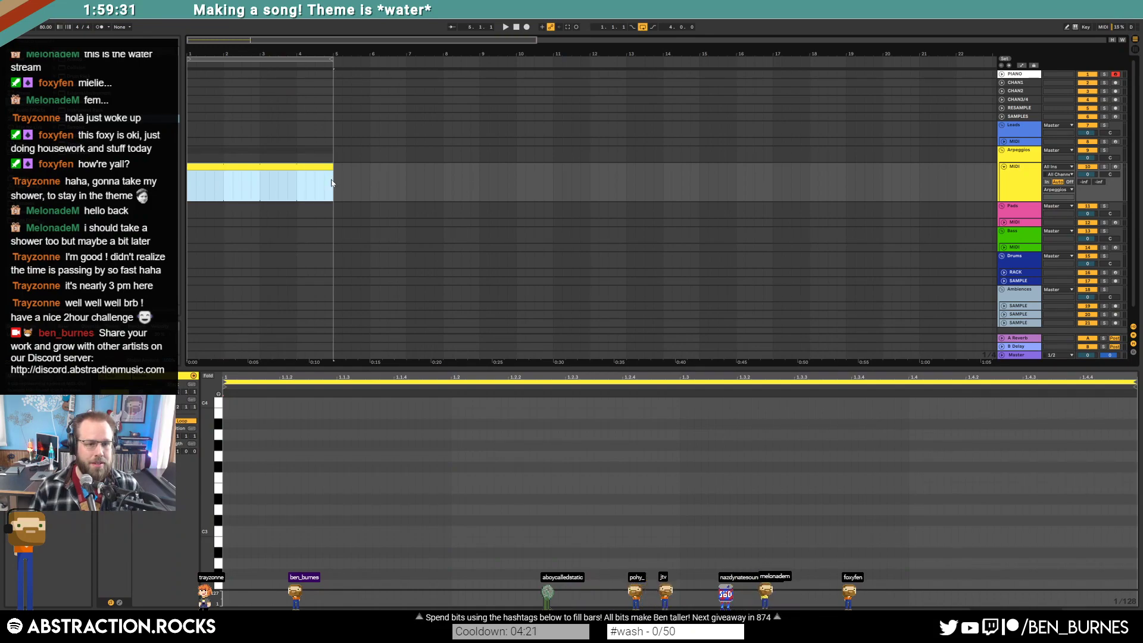
drag(207, 451, 210, 447)
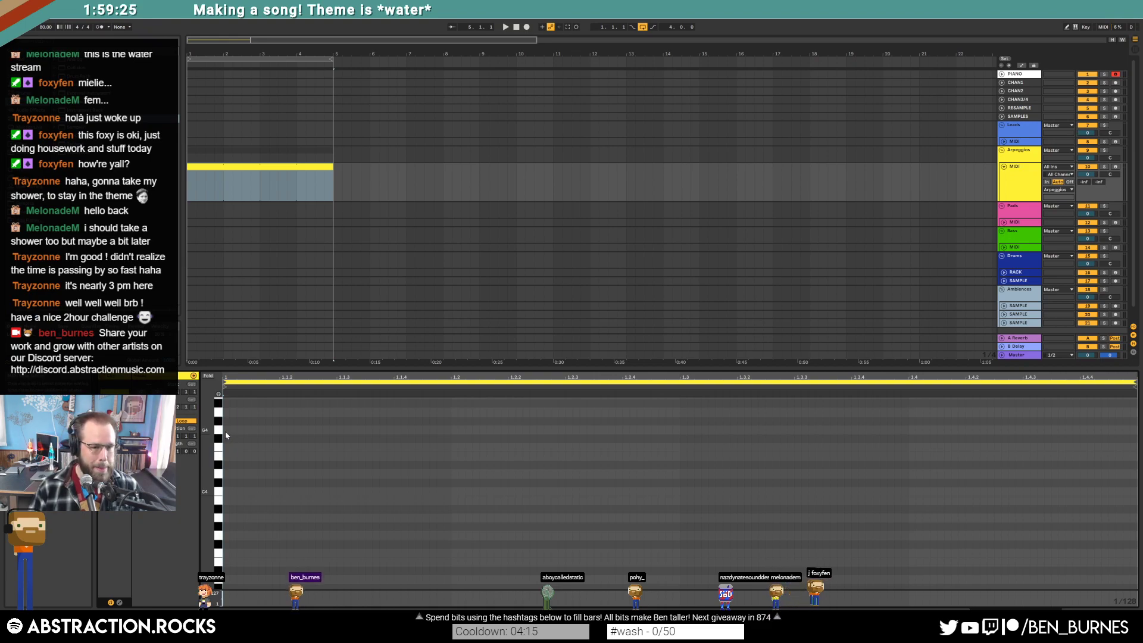
double_click(225, 430)
drag(281, 424, 283, 428)
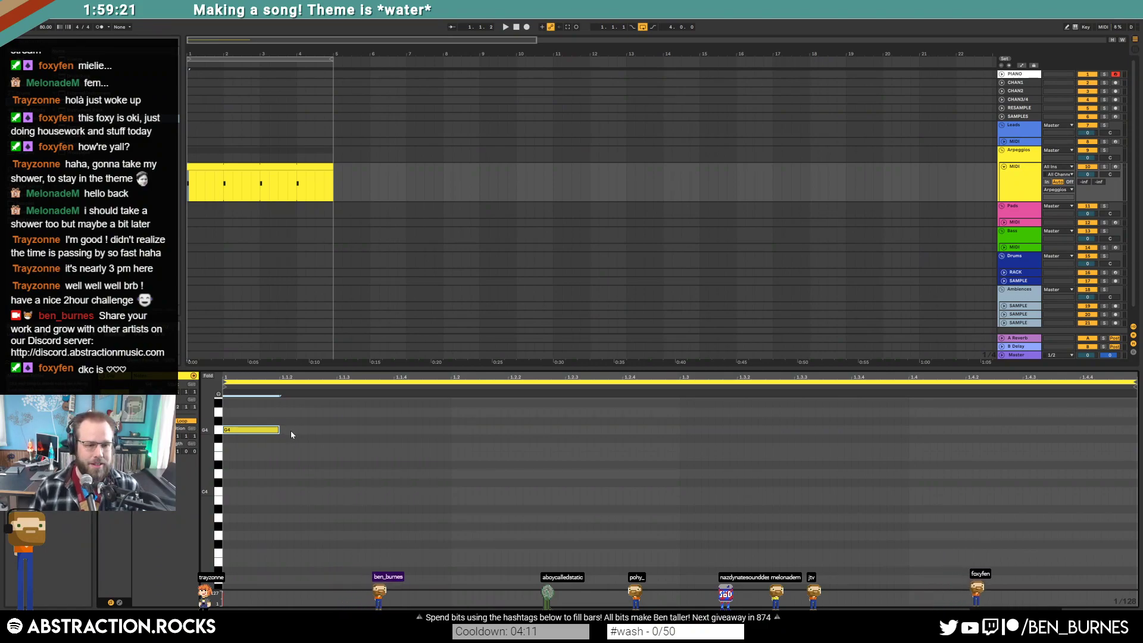
Lower the first note to D4, add a D#4 note at 1.1.2 and shorten both notes to half a grid step.
key(Down)
key(Down)
key(Down)
key(Down)
key(shift+Left)
key(space)
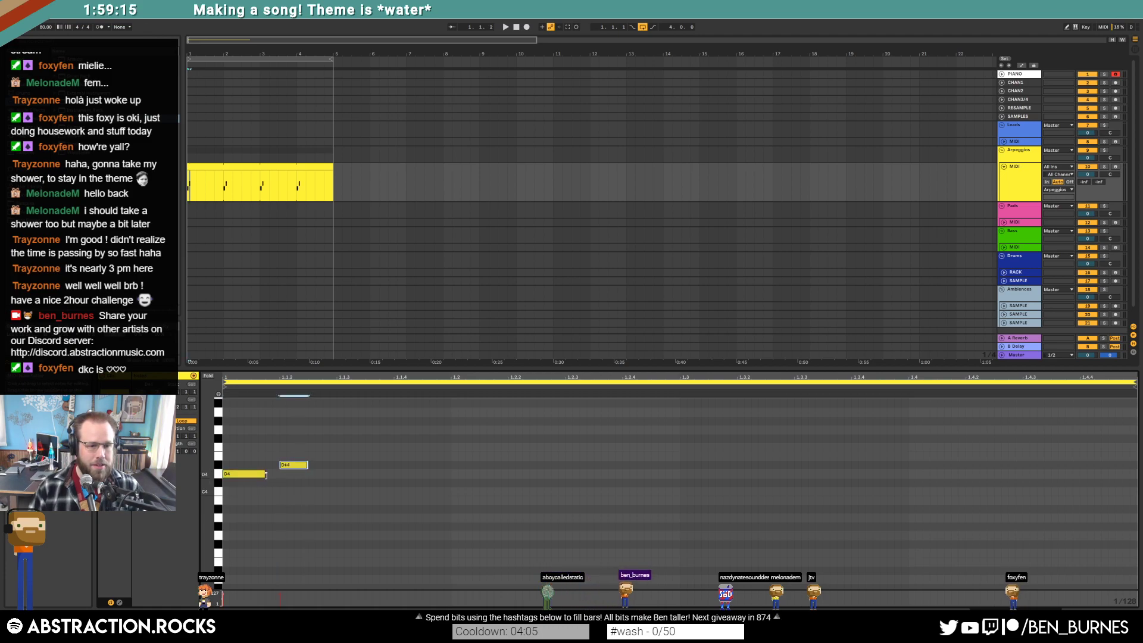
key(shift+Left)
click(251, 463)
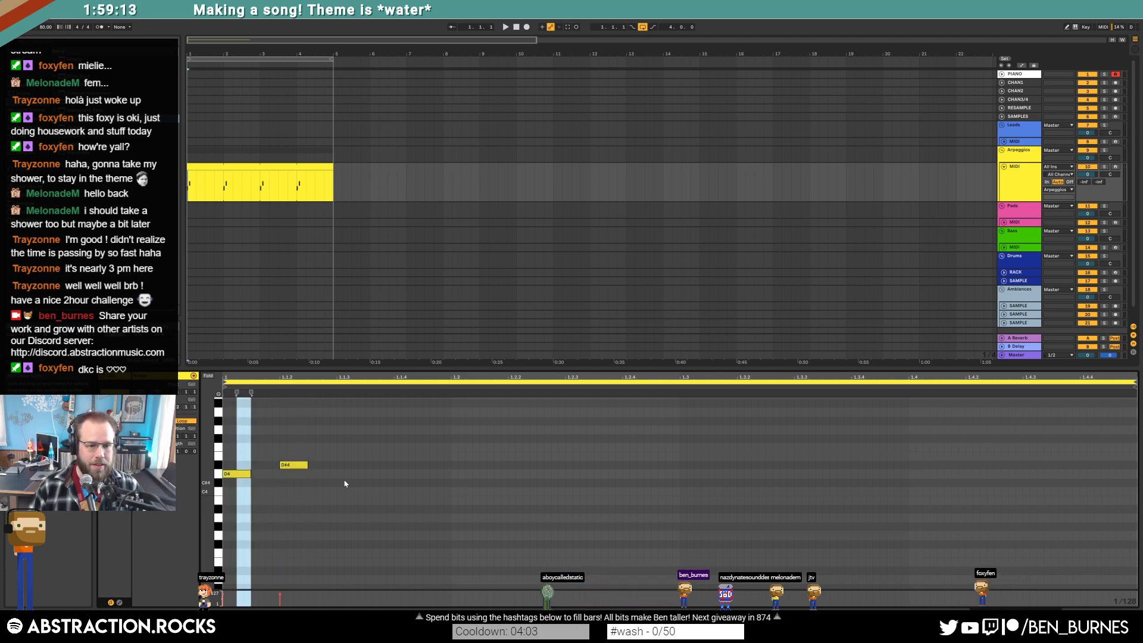
Transpose both notes up five semitones, then add a D#4 note at 1.1.3 and a C4 note at 1.1.4.
key(ctrl+a)
key(Up)
key(Up)
key(Up)
key(Up)
key(Up)
double_click(345, 465)
double_click(400, 491)
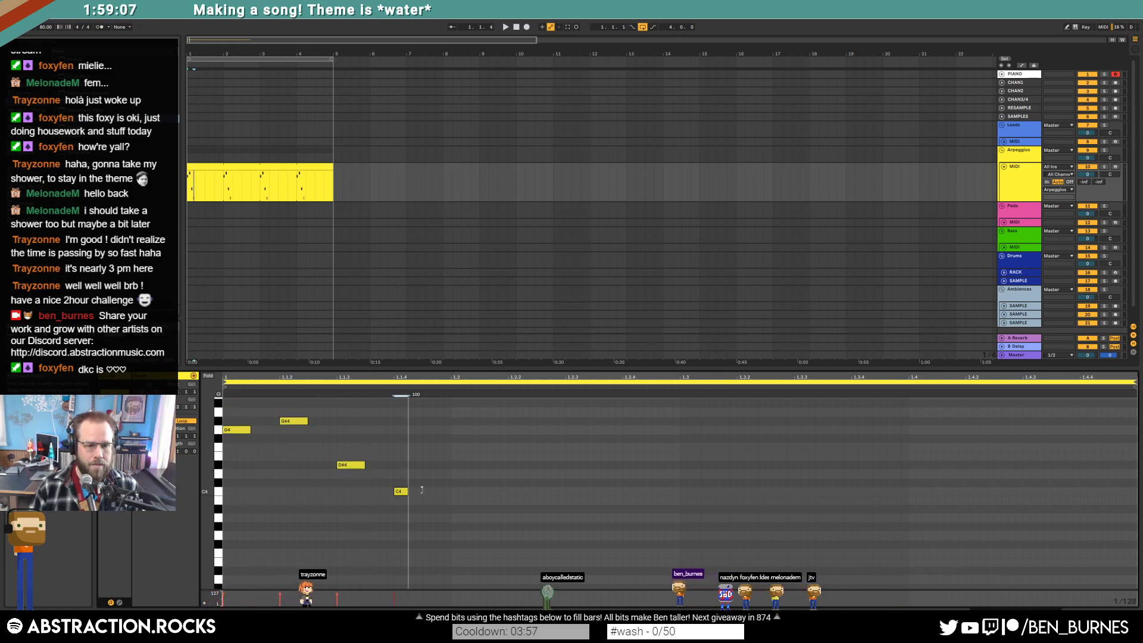
Add the Raum reverb in Cosmic mode after Operator with an adjusted mix, and insert Echo before it.
key(shift+Tab)
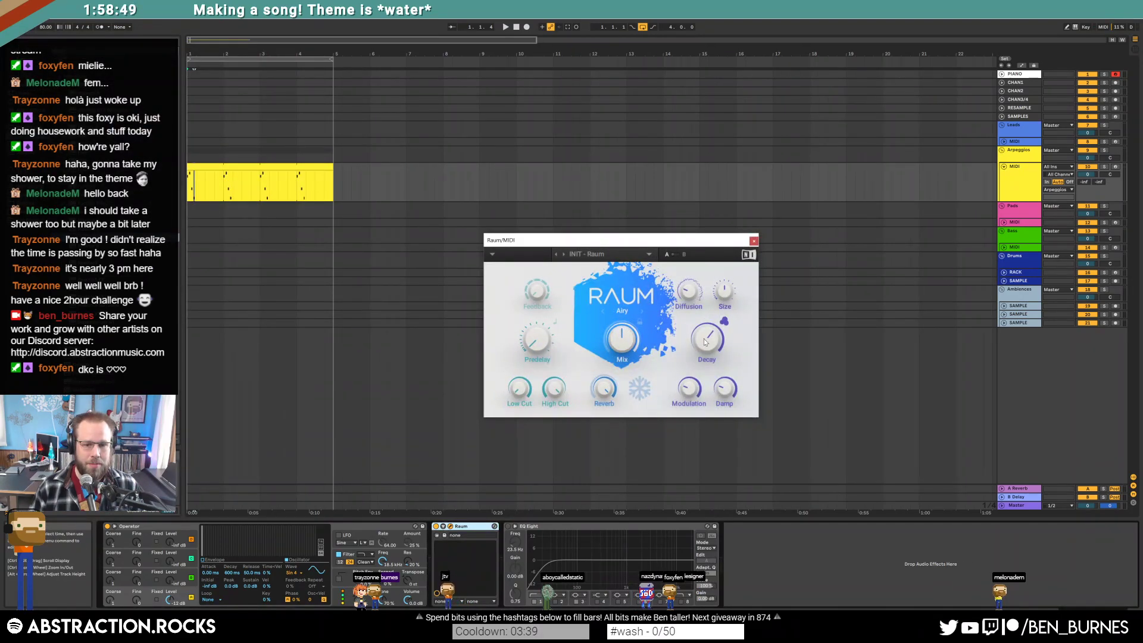
click(641, 311)
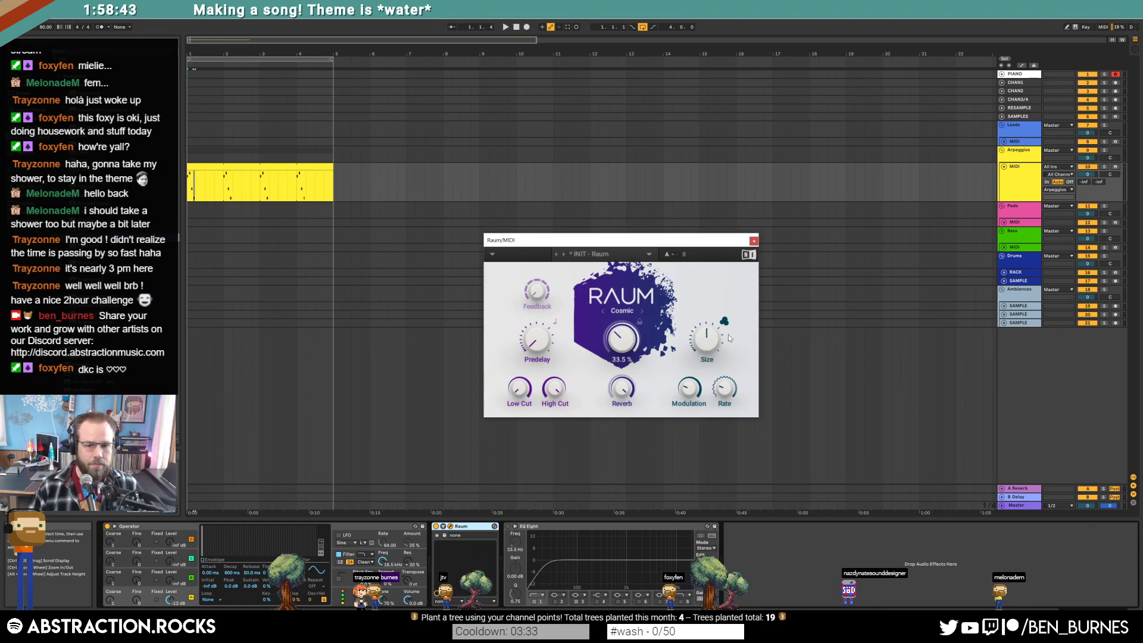
click(754, 242)
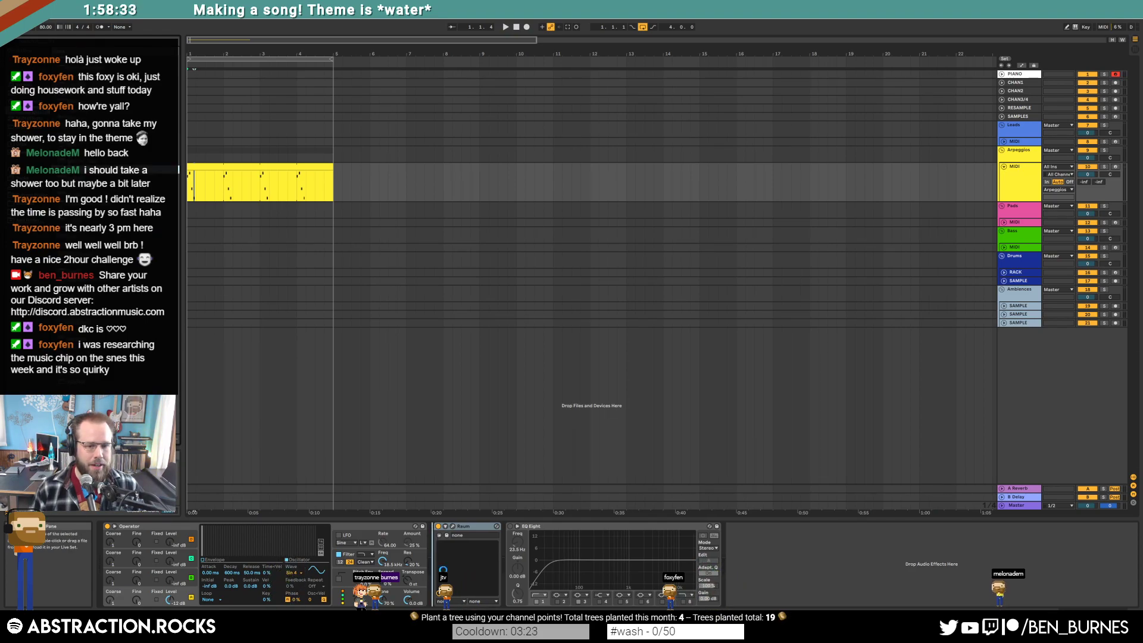
drag(95, 170, 443, 564)
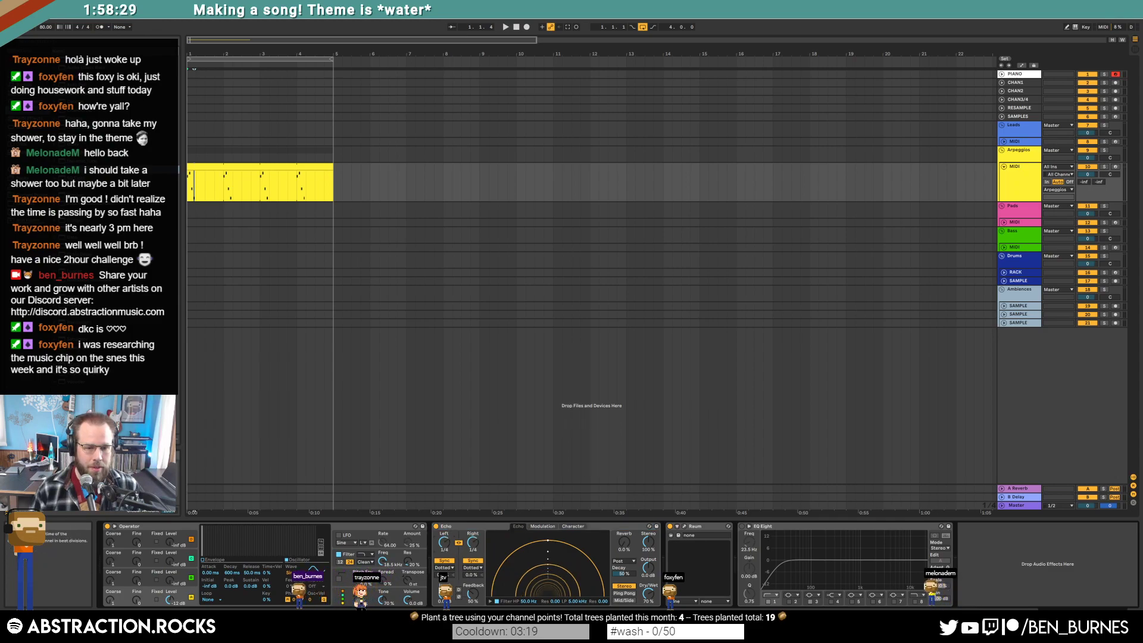
Lower the volume of the Arpeggios MIDI track and shorten the decay of Operator's oscillator envelope.
drag(1089, 175, 1089, 170)
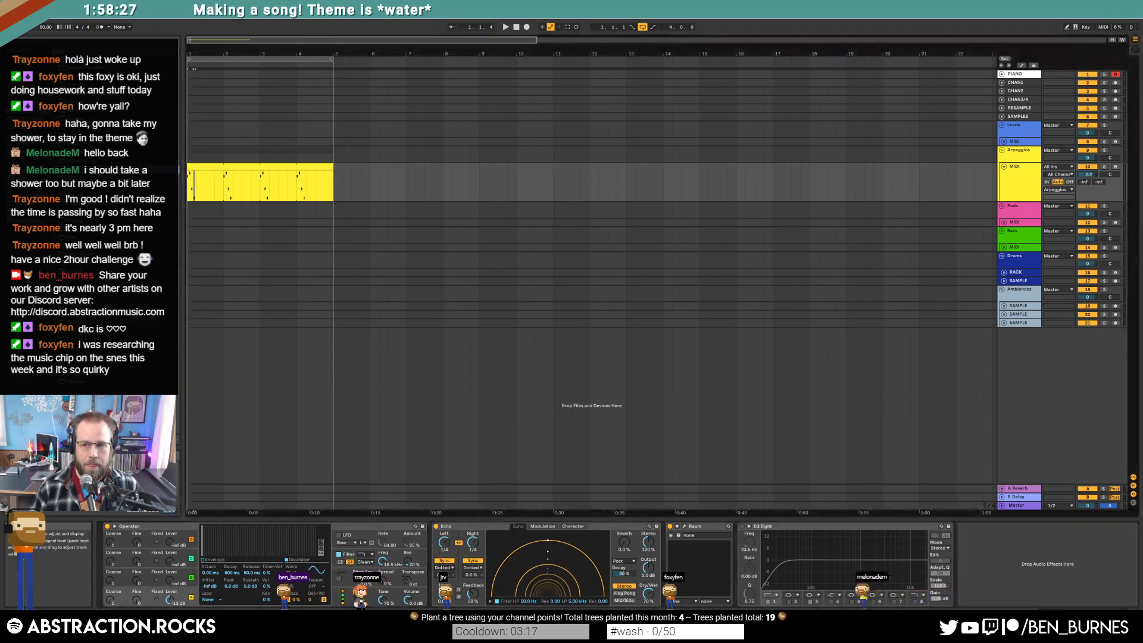
click(156, 526)
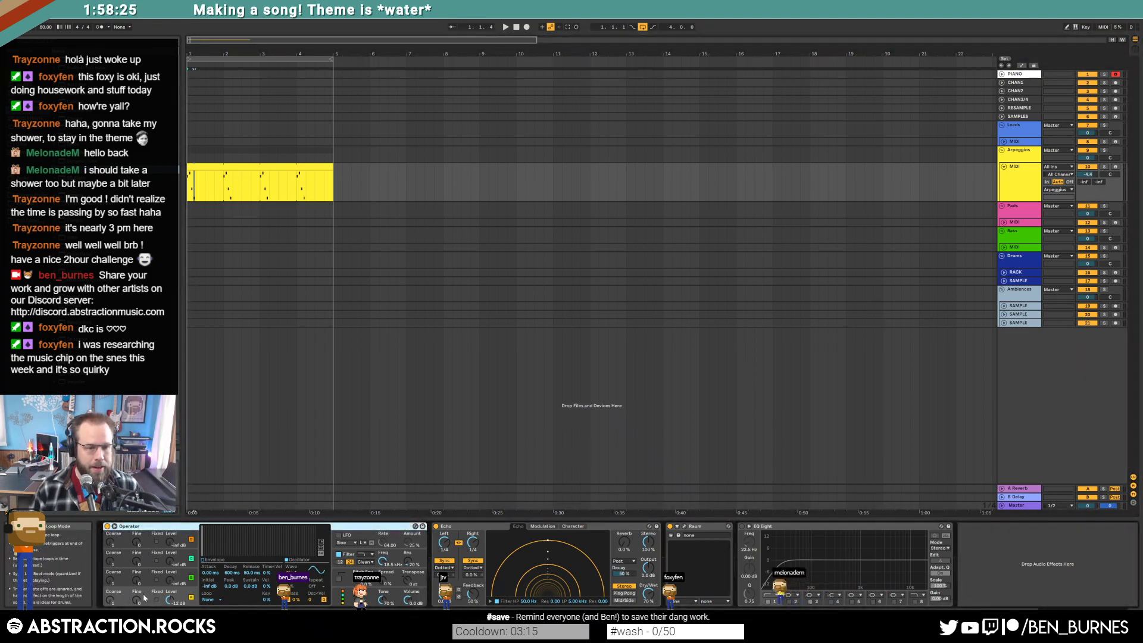
click(122, 596)
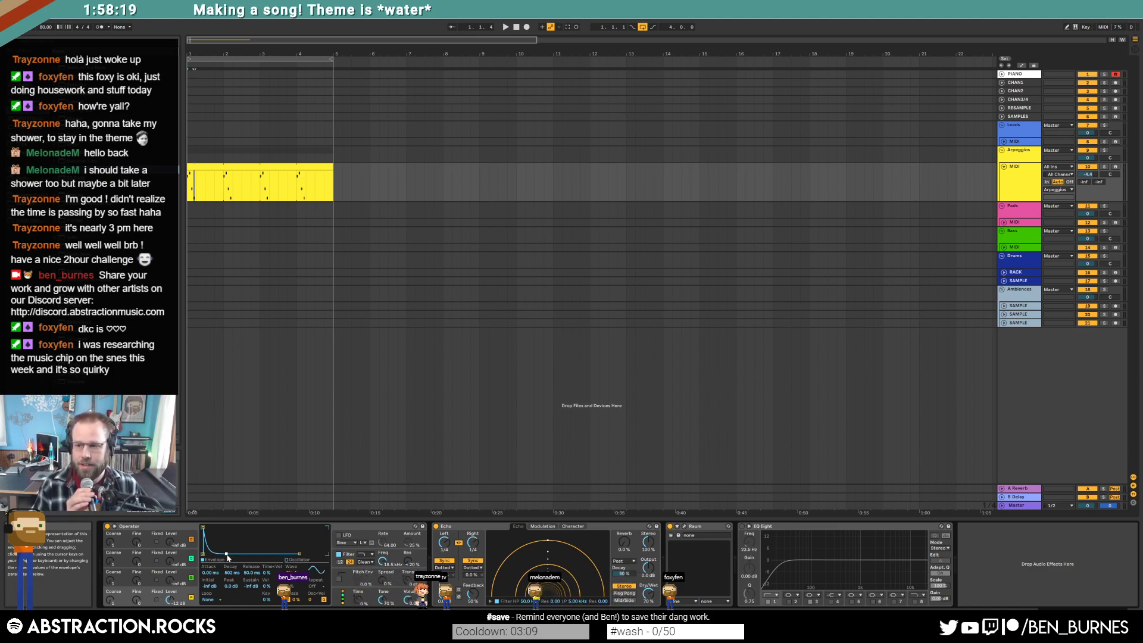
Set Echo's left and right delay times to 1/8 while playing the loop, and bypass Echo.
key(space)
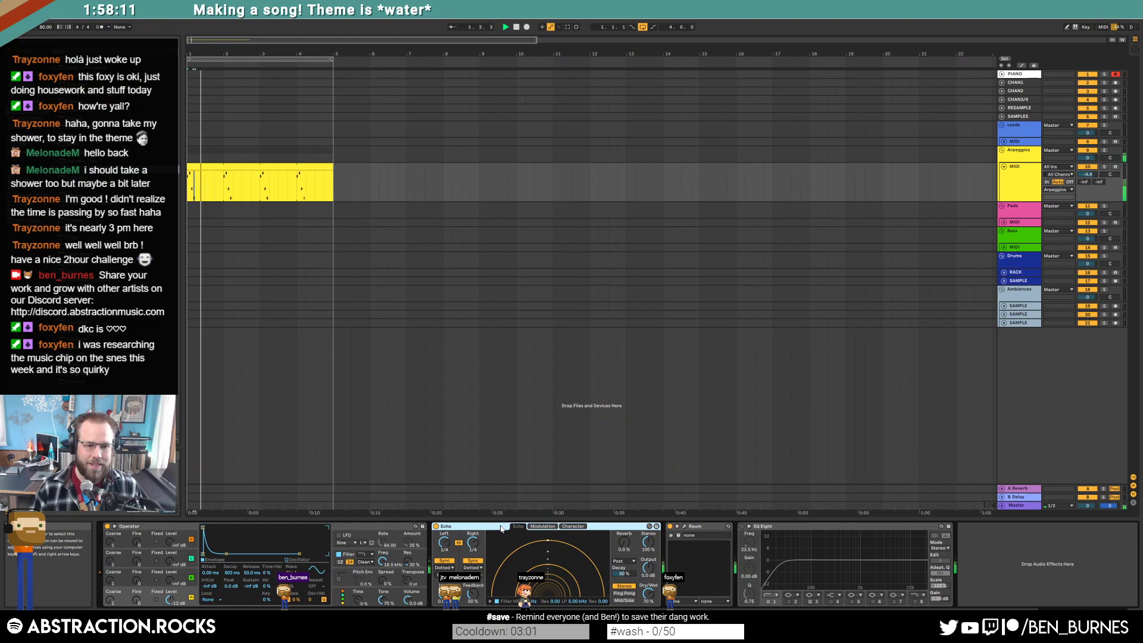
drag(450, 545, 450, 553)
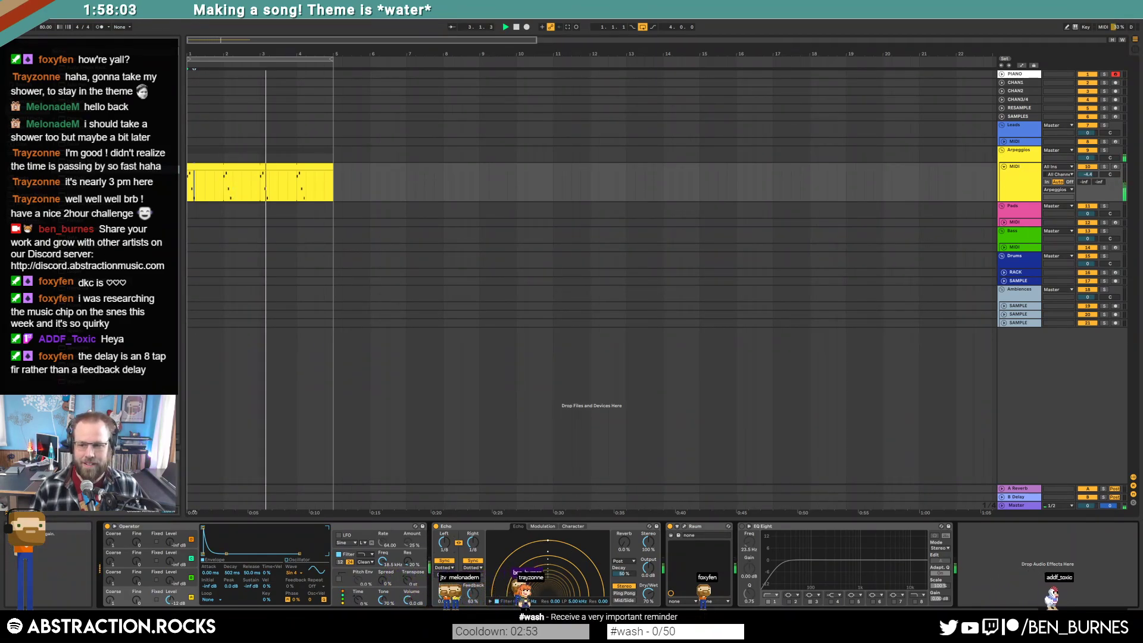
key(space)
click(473, 526)
click(434, 526)
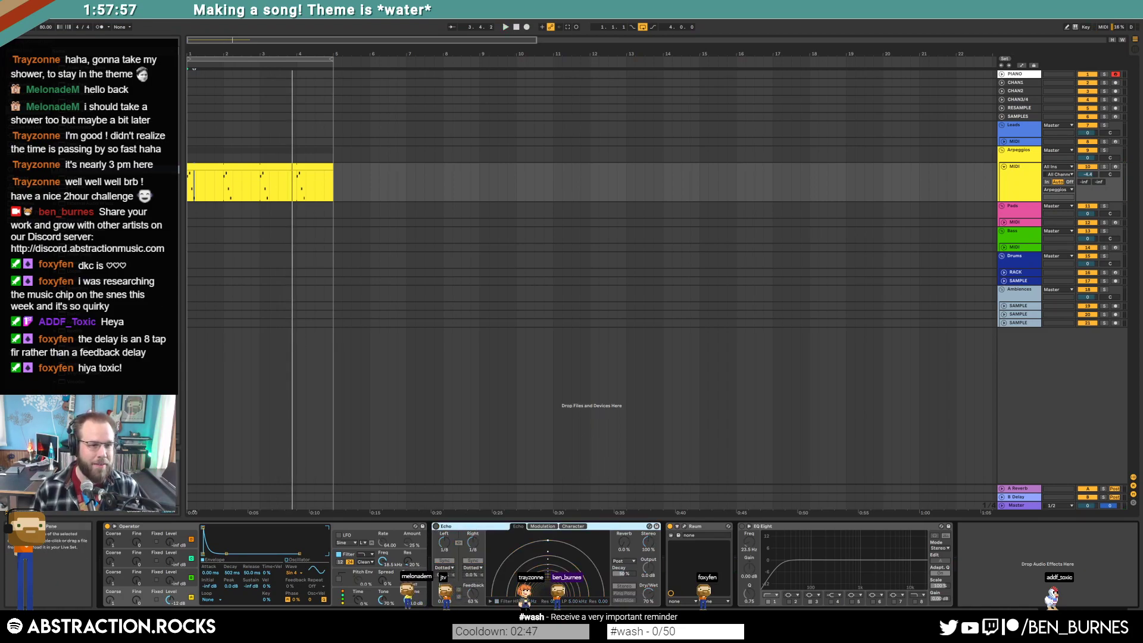
Insert a Delay device between Echo and Raum and adjust its filter to 1.20 kHz with a width of 4.70.
drag(78, 144, 666, 578)
click(715, 555)
drag(763, 539, 767, 562)
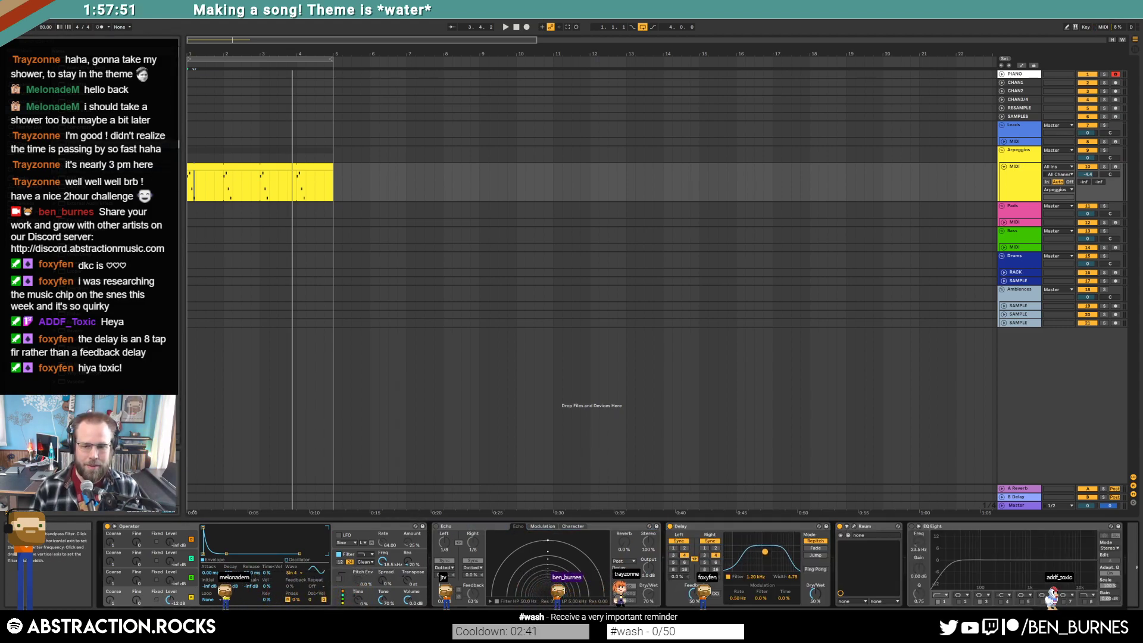
Raise Raum's feedback and modulation, set its predelay to about 2.59 ms, and play back the loop.
click(854, 527)
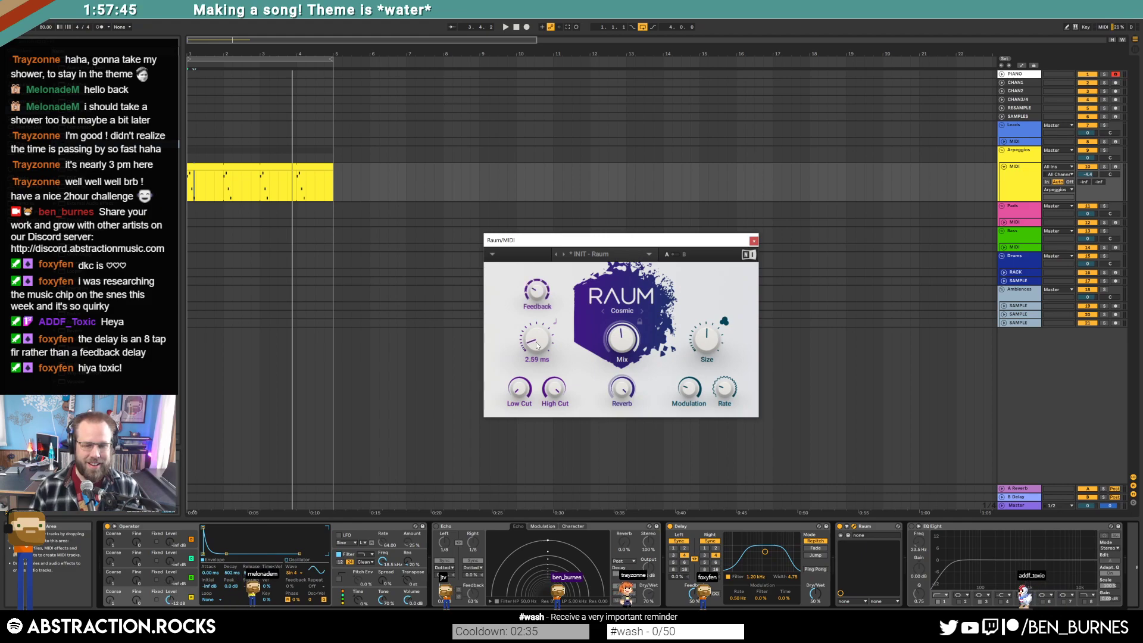
drag(683, 388, 689, 390)
key(space)
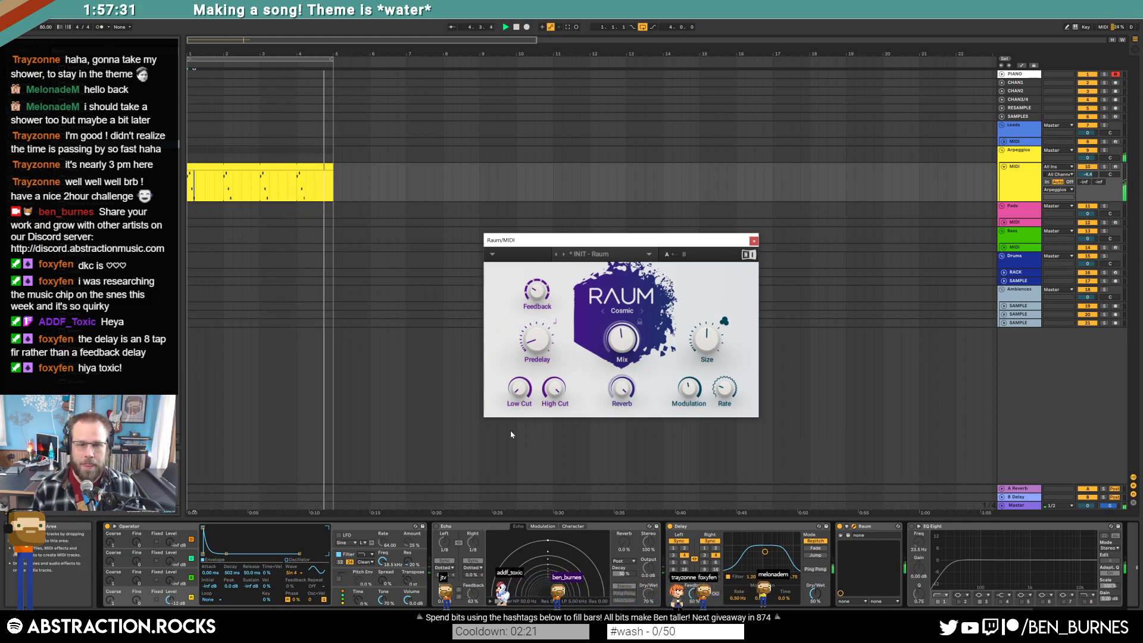
key(space)
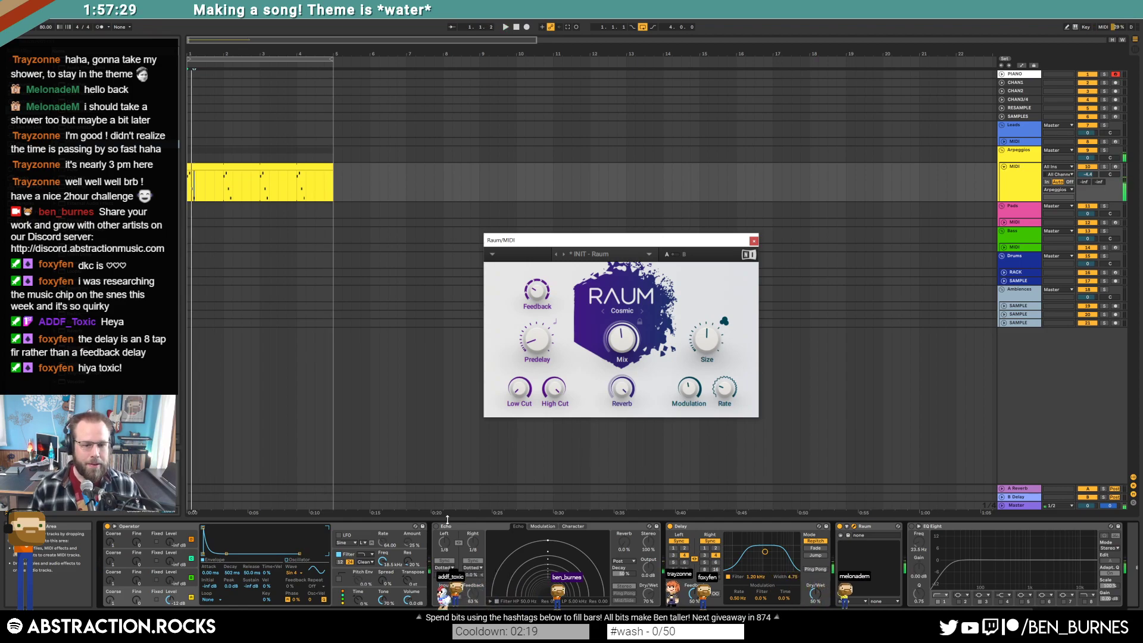
Delete the Echo device, close the Raum window and play back the arpeggio loop.
click(458, 527)
key(Delete)
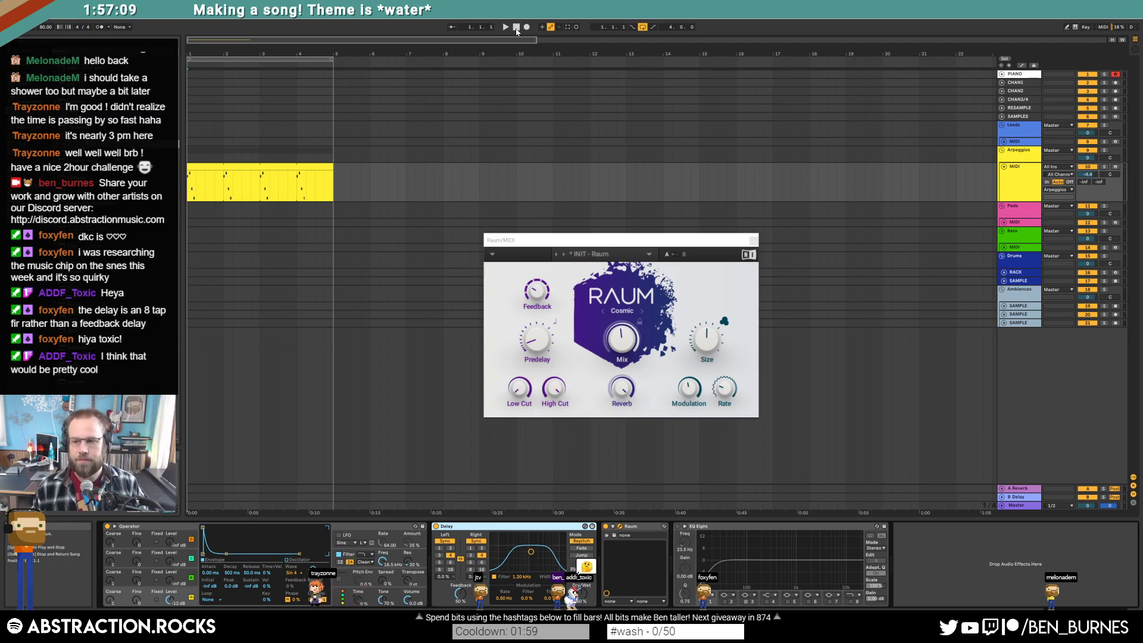
key(space)
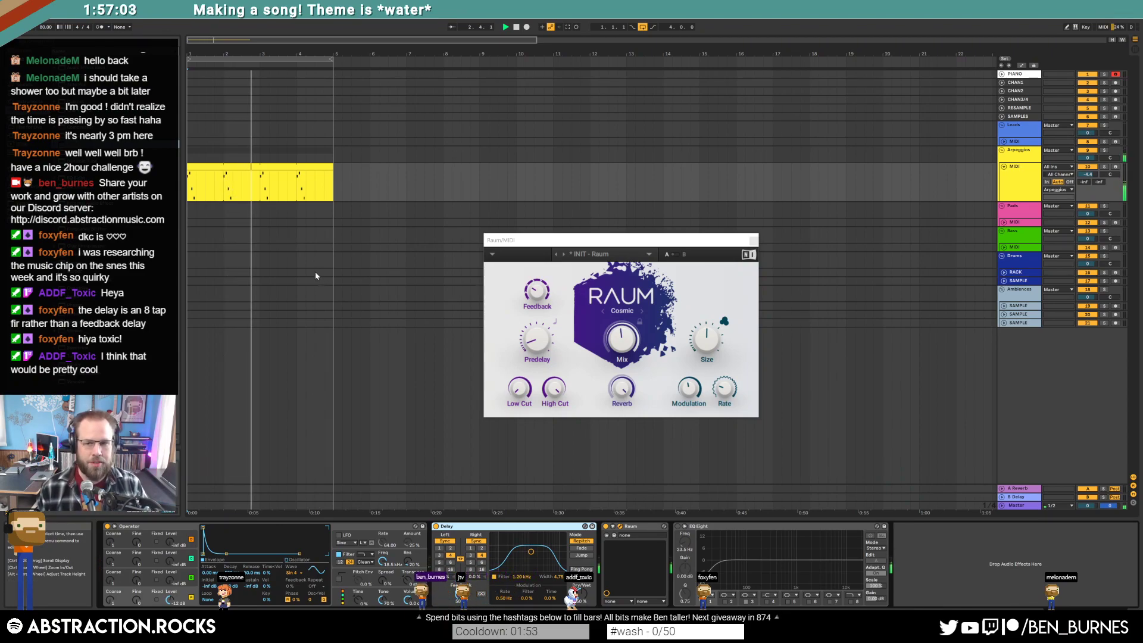
click(753, 241)
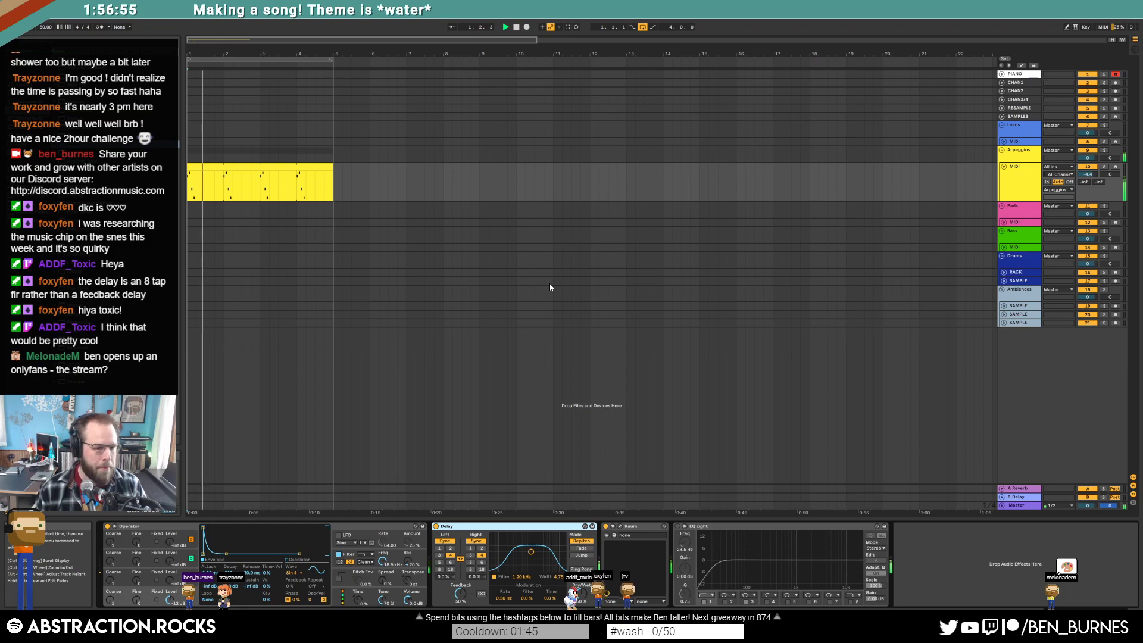
key(space)
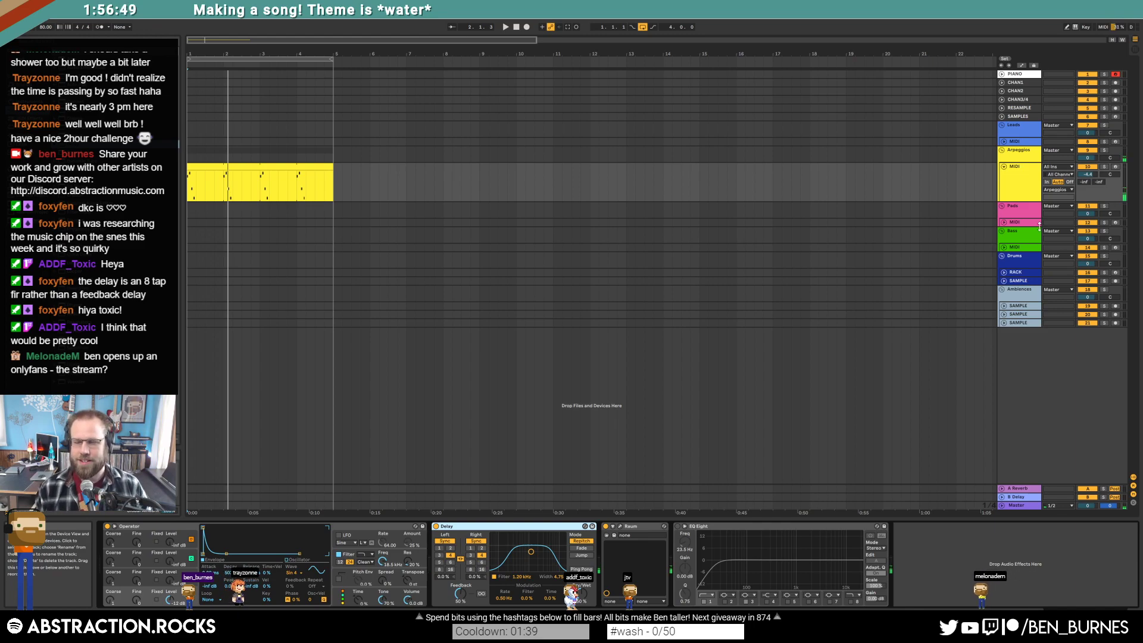
Inspect the Drums group's RACK track devices and unfold the drum SAMPLE track.
click(1006, 277)
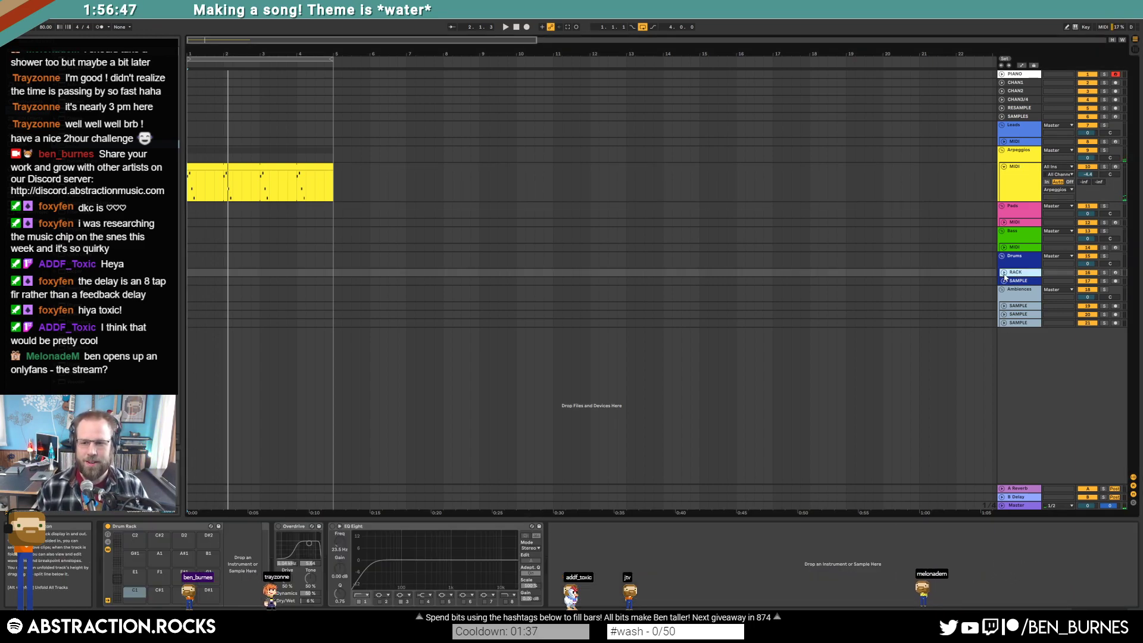
click(1005, 274)
click(1004, 273)
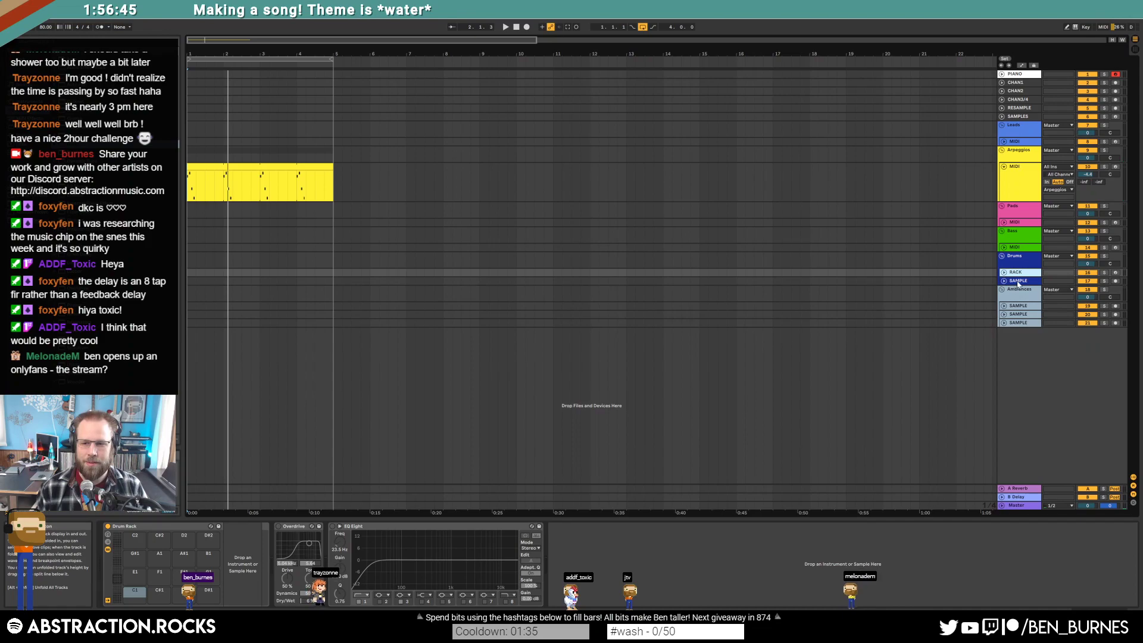
click(1015, 281)
click(1004, 280)
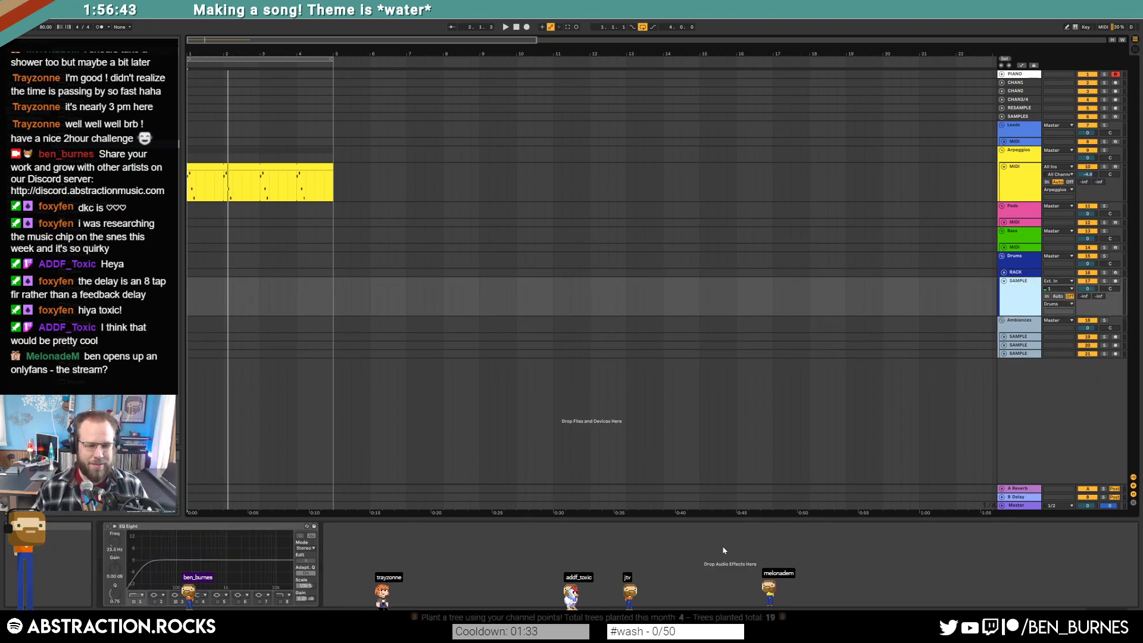
Mark a spot in the drum SAMPLE track, switch to the Splice app and reposition its window over the arrangement.
click(1061, 634)
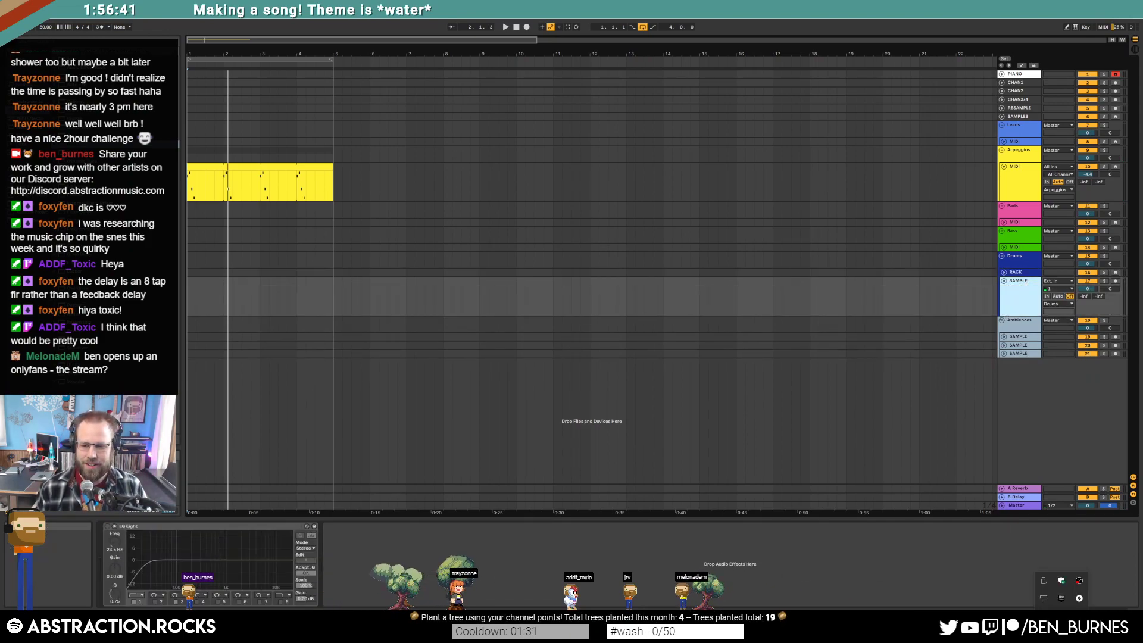
click(1061, 634)
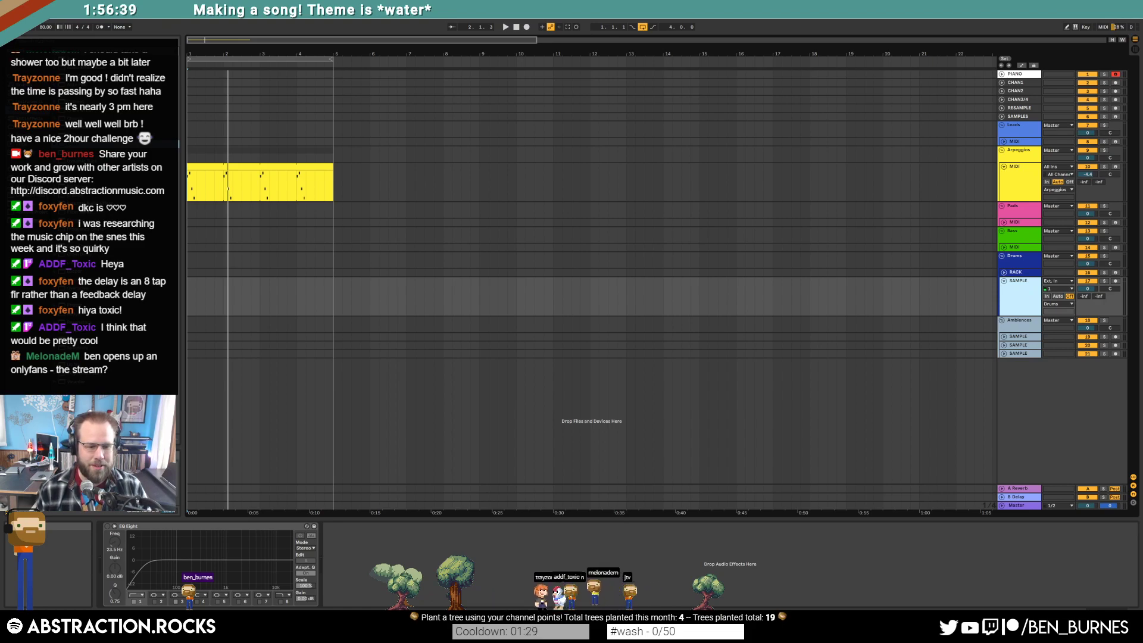
mouse_move(77, 631)
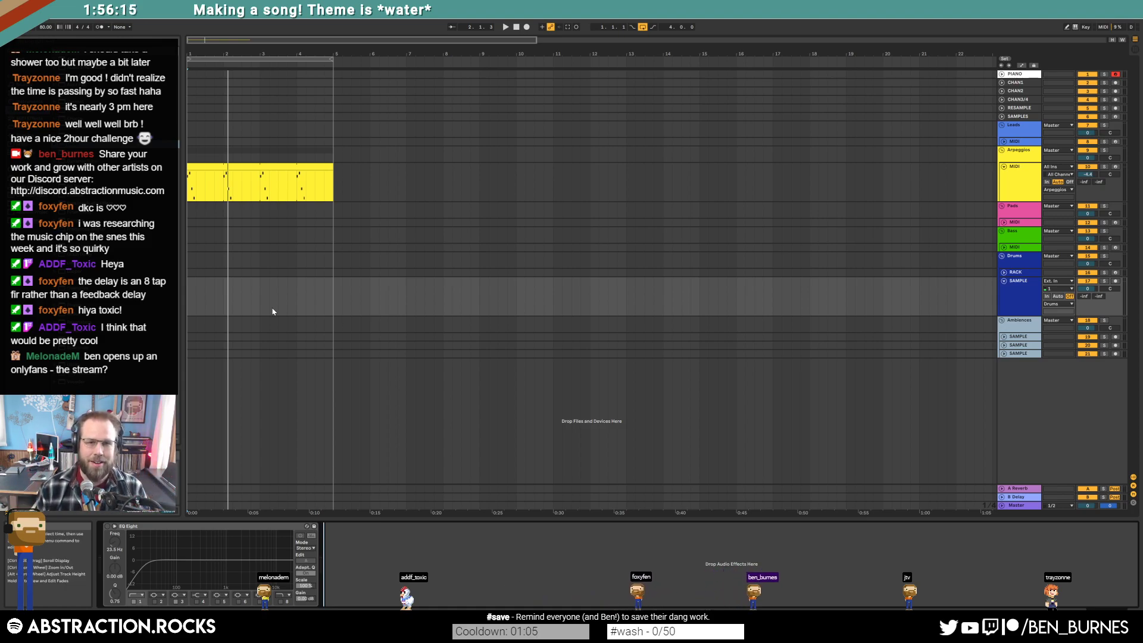
click(196, 296)
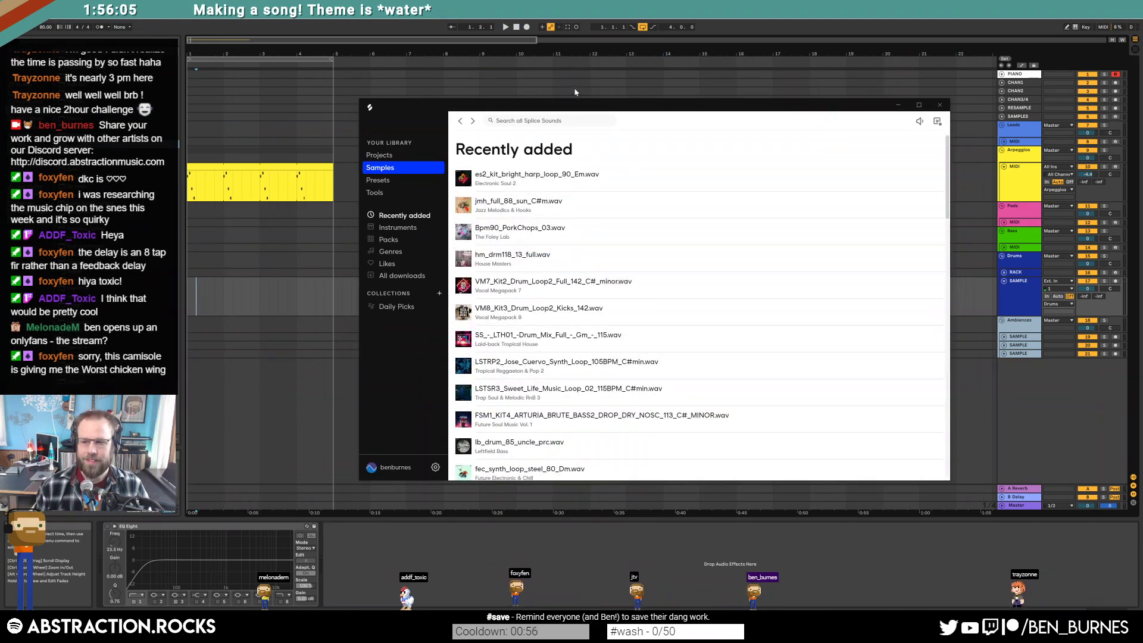
drag(609, 104, 713, 192)
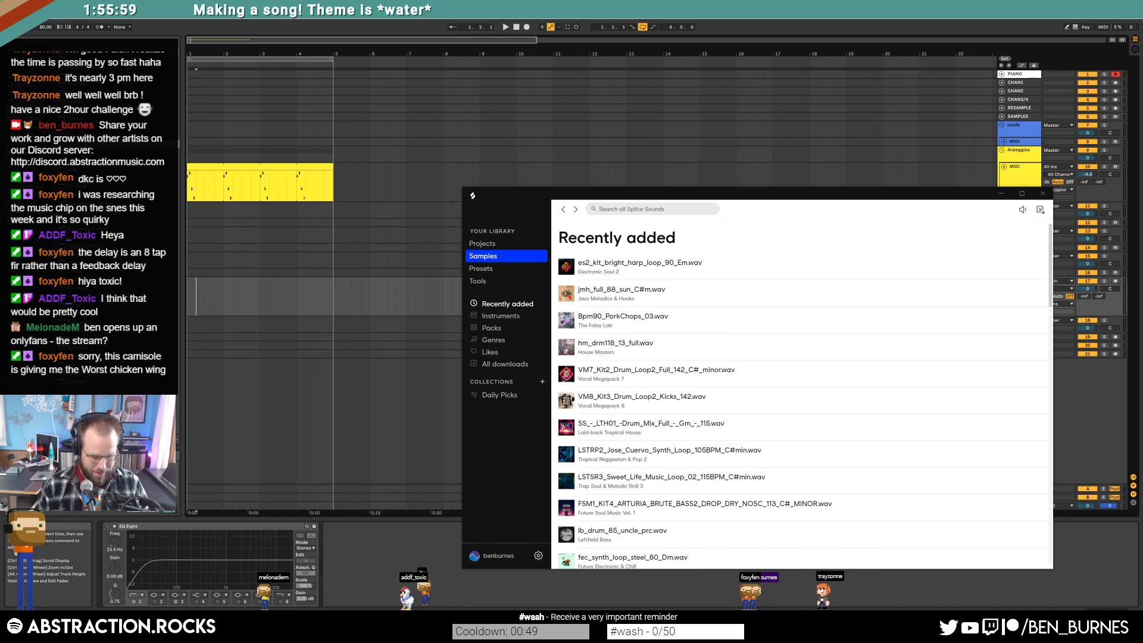
Search the Splice samples for "drum" and limit the results to a BPM range of 76 to 85.
key(Return)
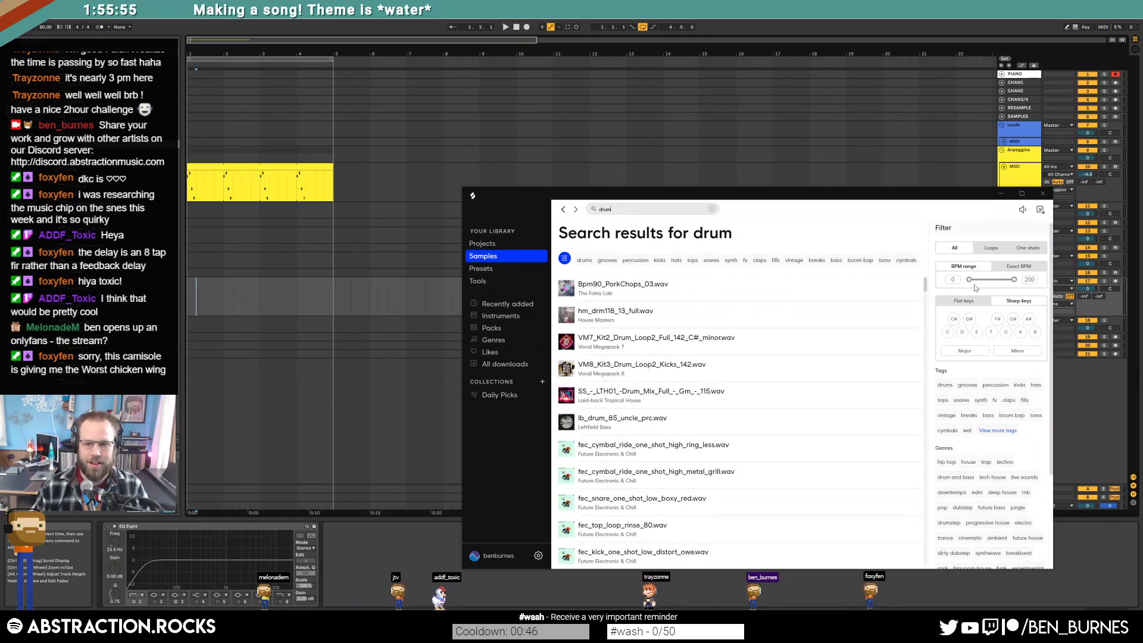
drag(968, 279, 984, 281)
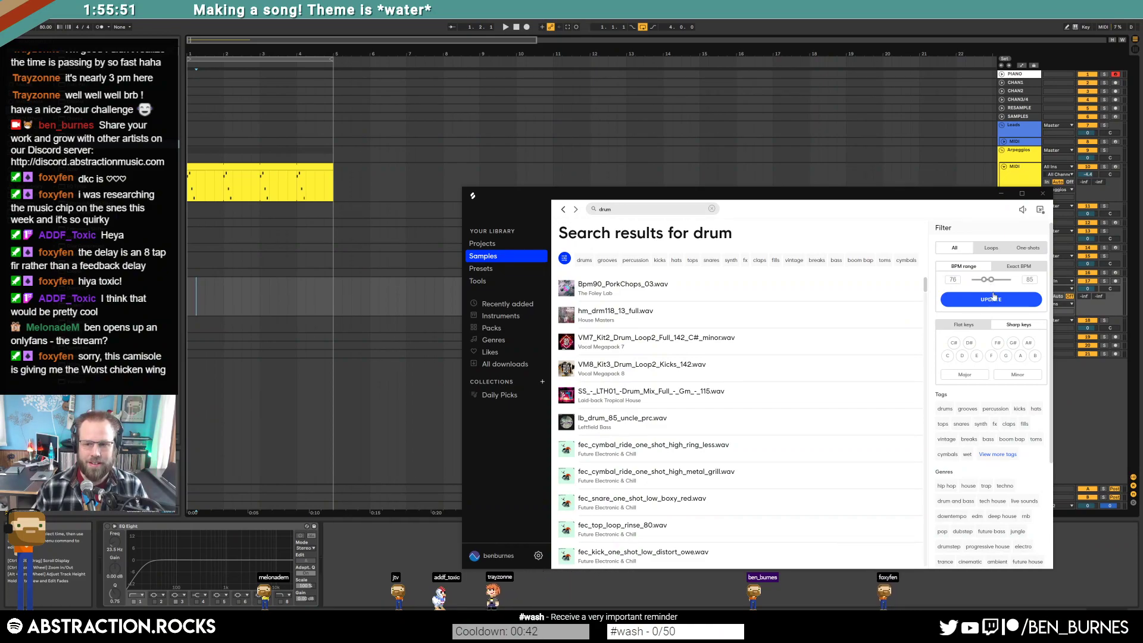
click(992, 297)
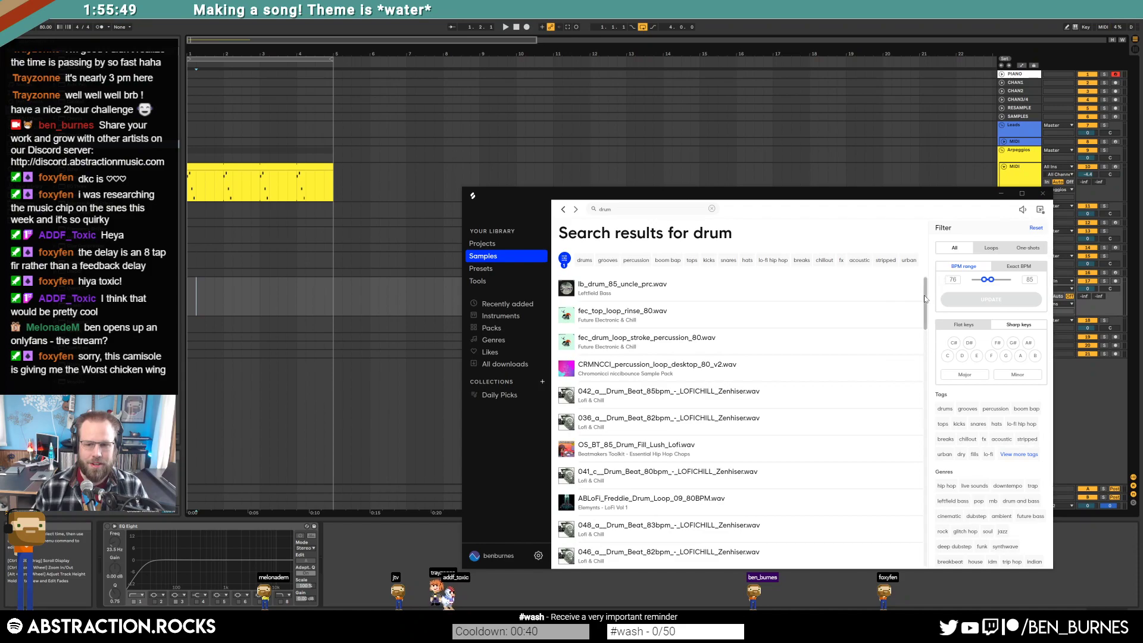
Preview drums_cy.wav and 022_a__Drum_Beat_85bpm_-_EASTDOWNTEMPO_Zenhiser.wav, and download the EASTDOWNTEMPO drum beat for 1 credit.
drag(925, 302, 922, 472)
click(566, 357)
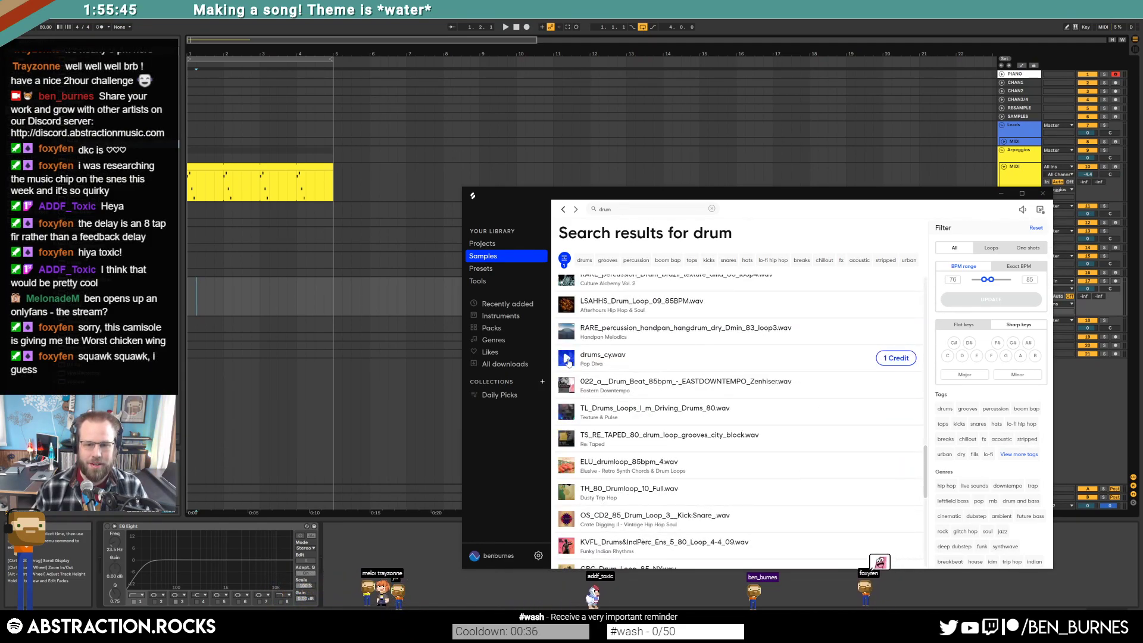
click(564, 384)
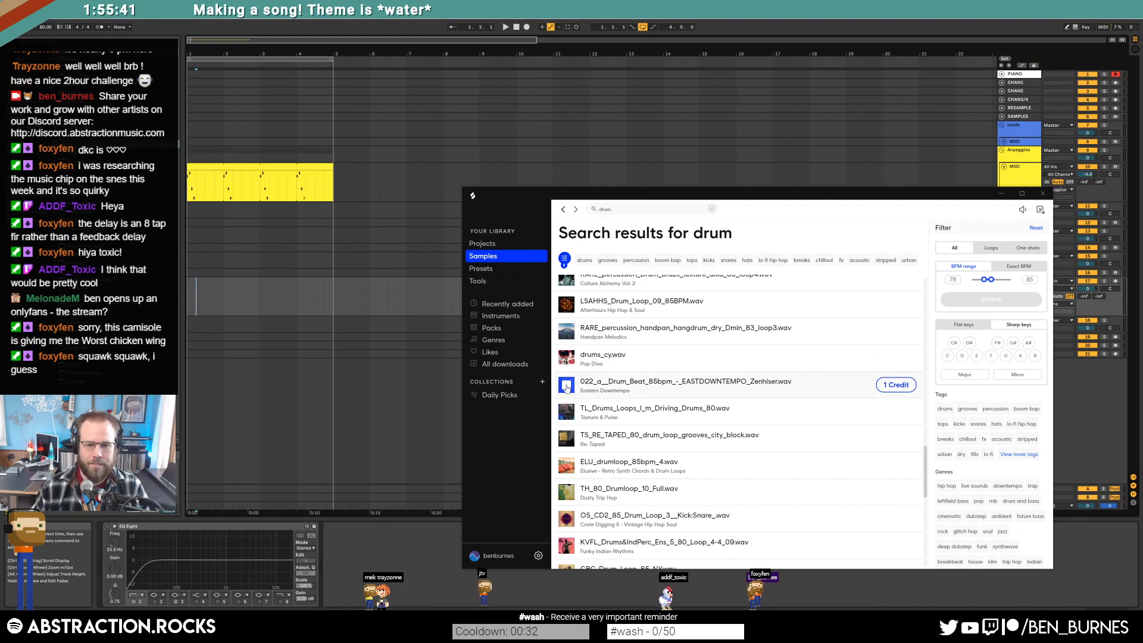
click(897, 384)
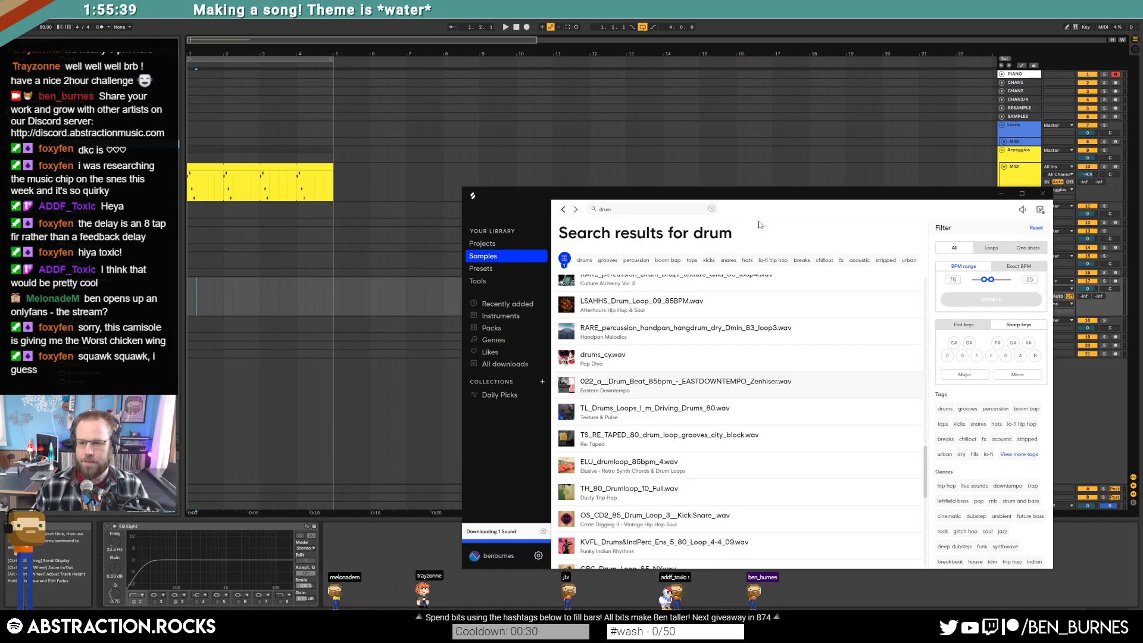
Place the EASTDOWNTEMPO drum beat at the start of the drum SAMPLE track and minimize Splice.
drag(765, 197, 799, 256)
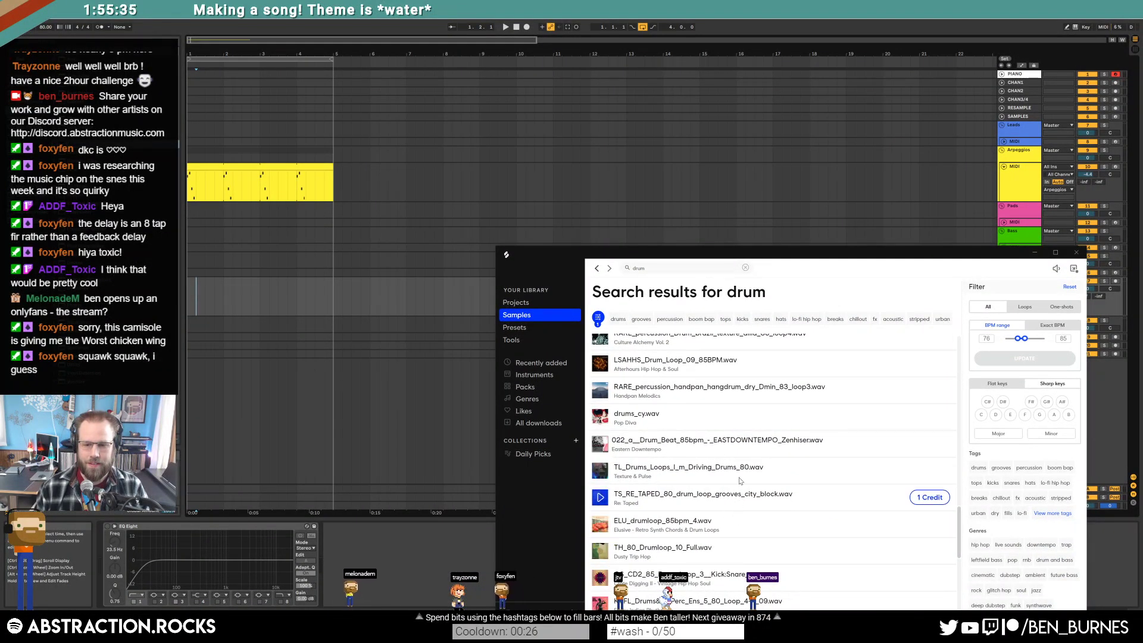
drag(639, 444, 189, 294)
drag(990, 262, 875, 100)
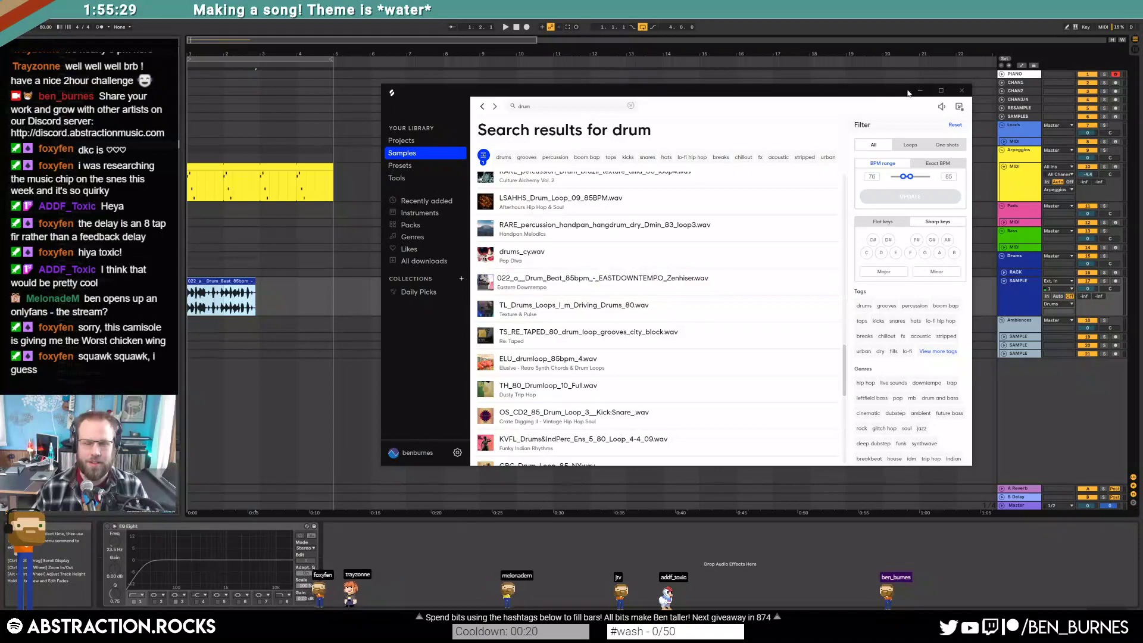
click(920, 90)
Enable Warp on the drum beat clip, set its segment BPM to 85 and adjust the clip's end to bar 3.
double_click(227, 281)
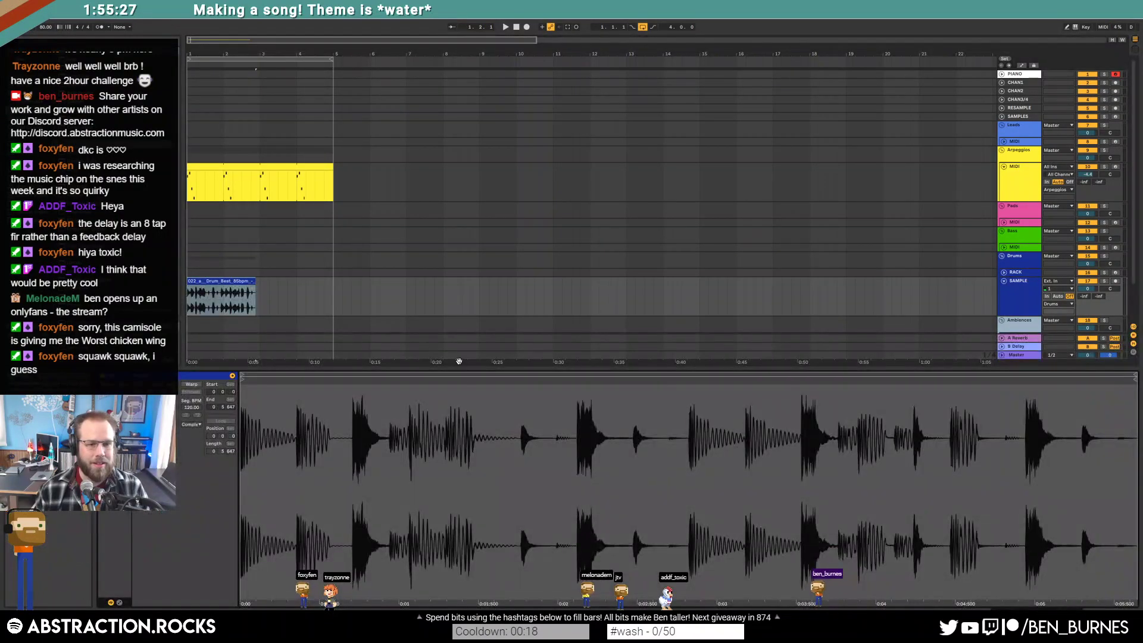
click(192, 385)
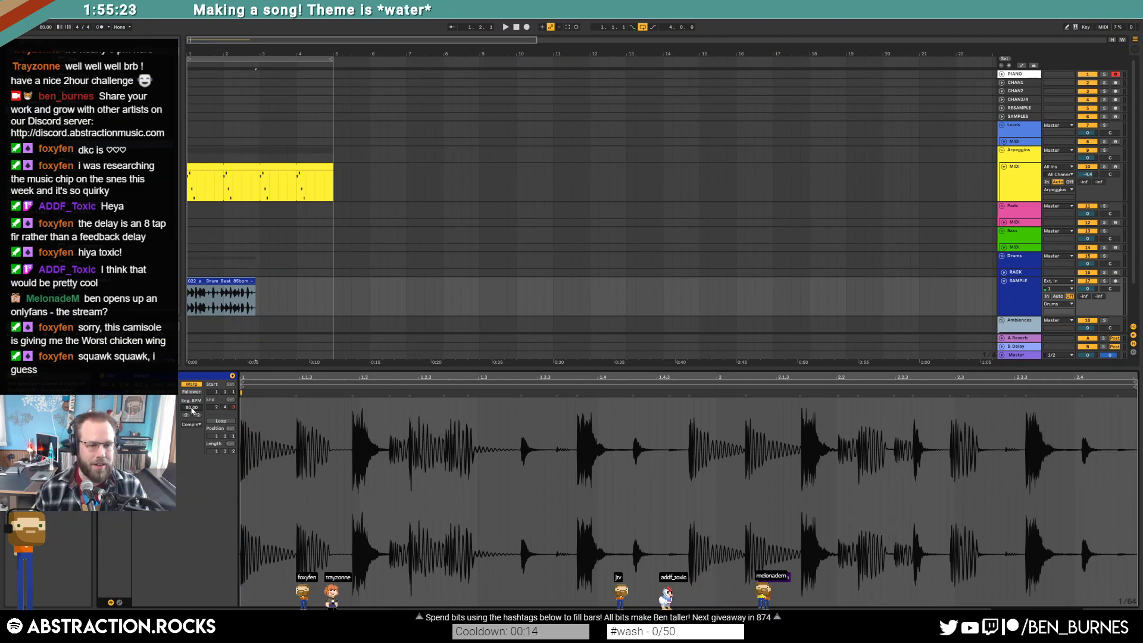
key(Return)
click(254, 281)
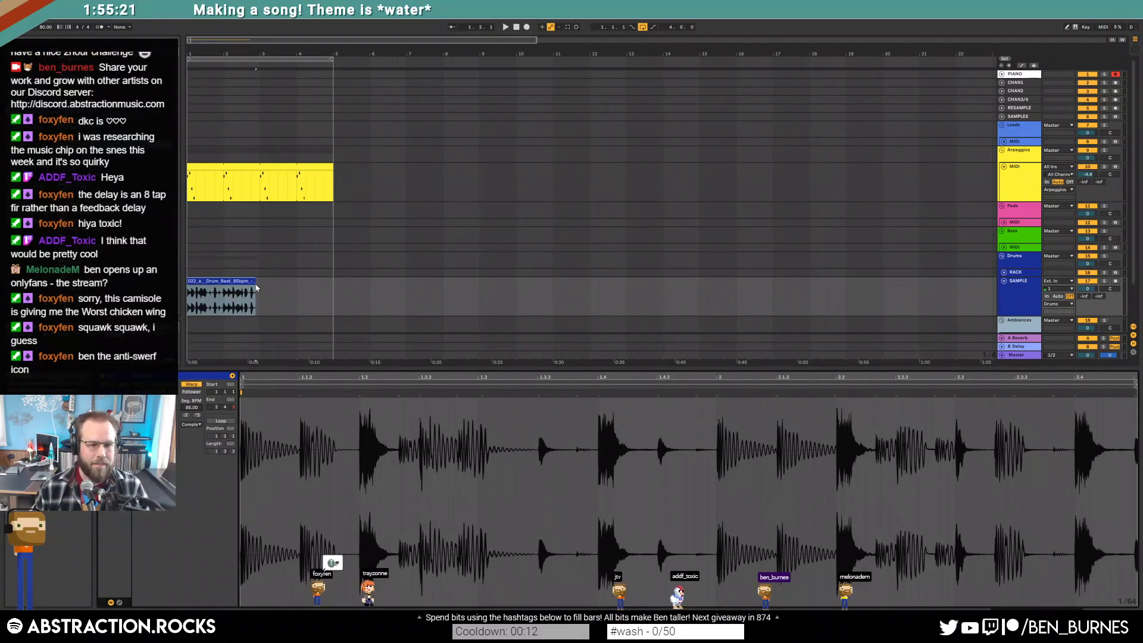
drag(265, 281, 259, 282)
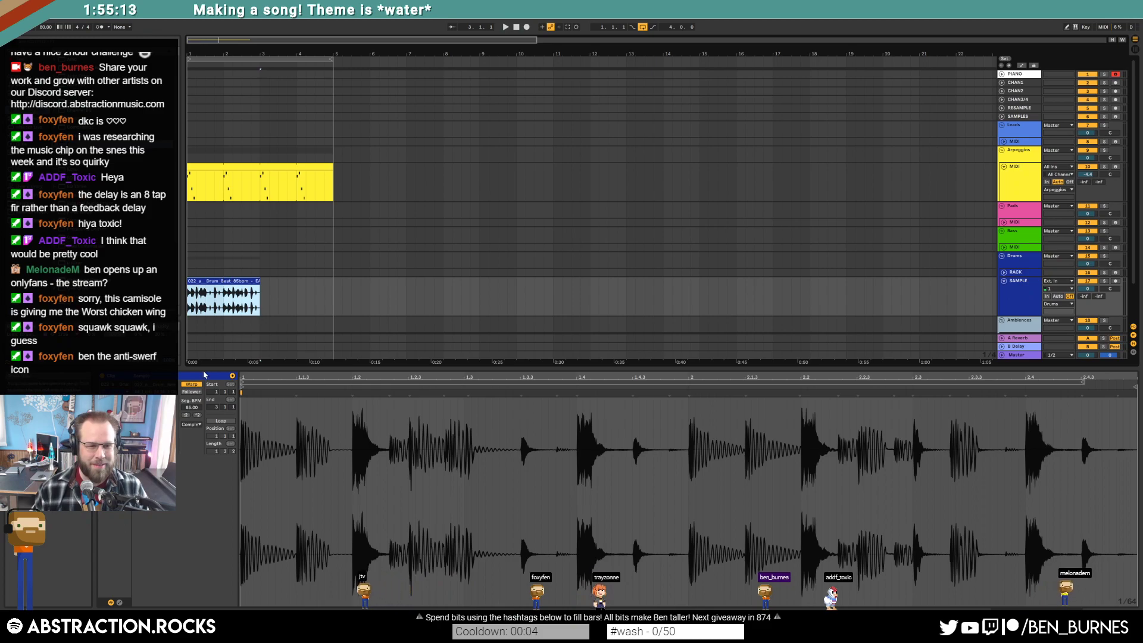
Enable looping on the drum clip with a length of 2.0.0 and extend it to the end of the arpeggio clip.
click(214, 422)
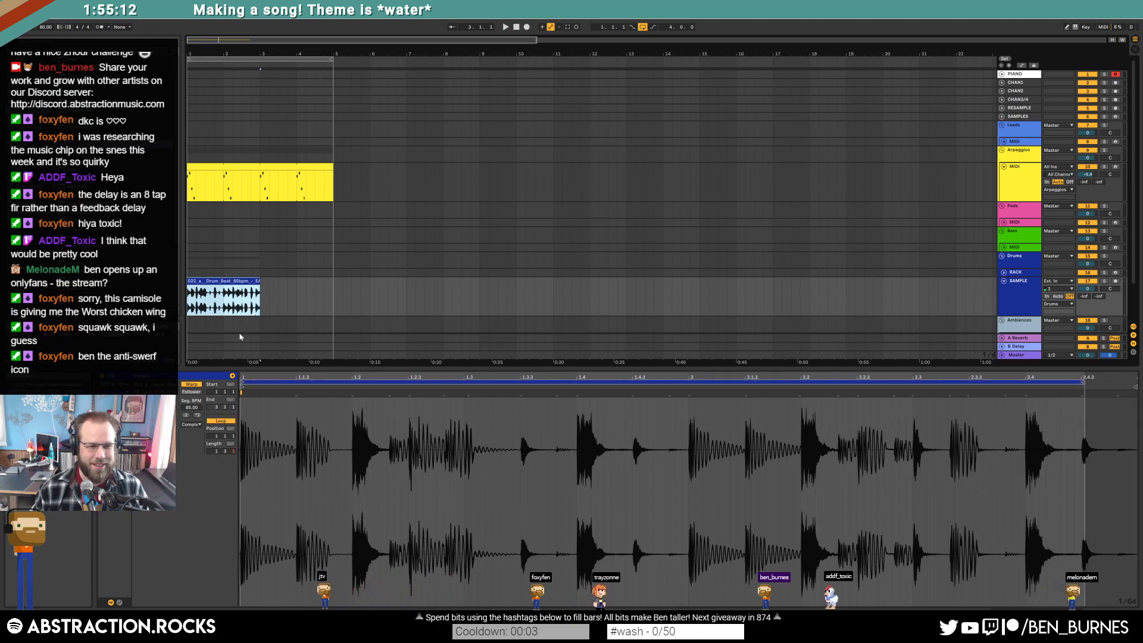
click(221, 452)
key(Return)
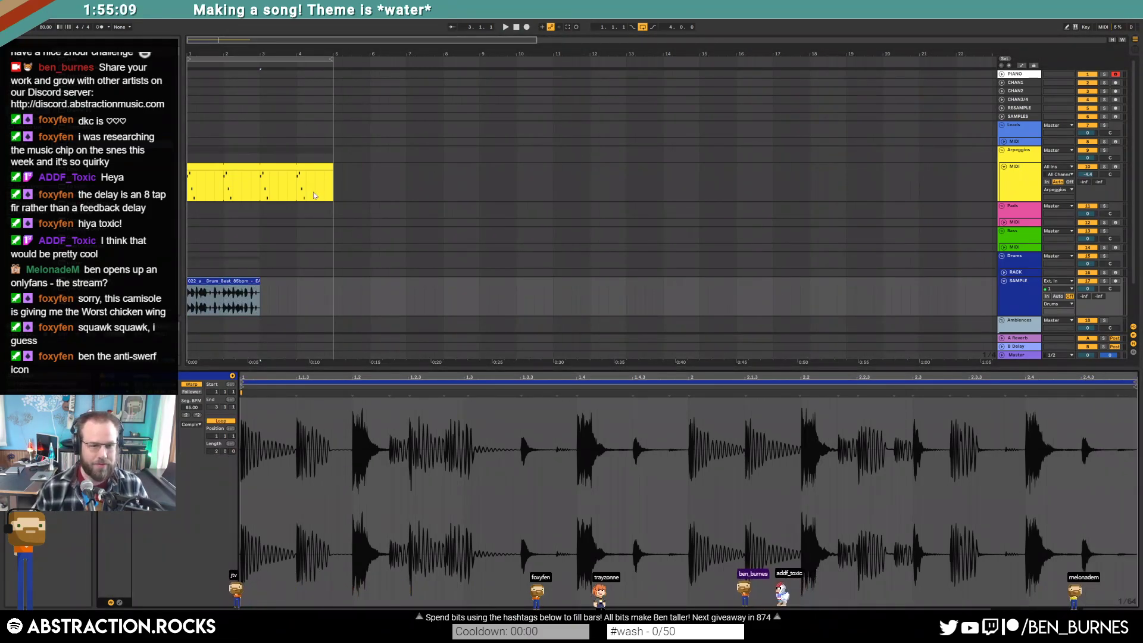
drag(260, 296, 333, 296)
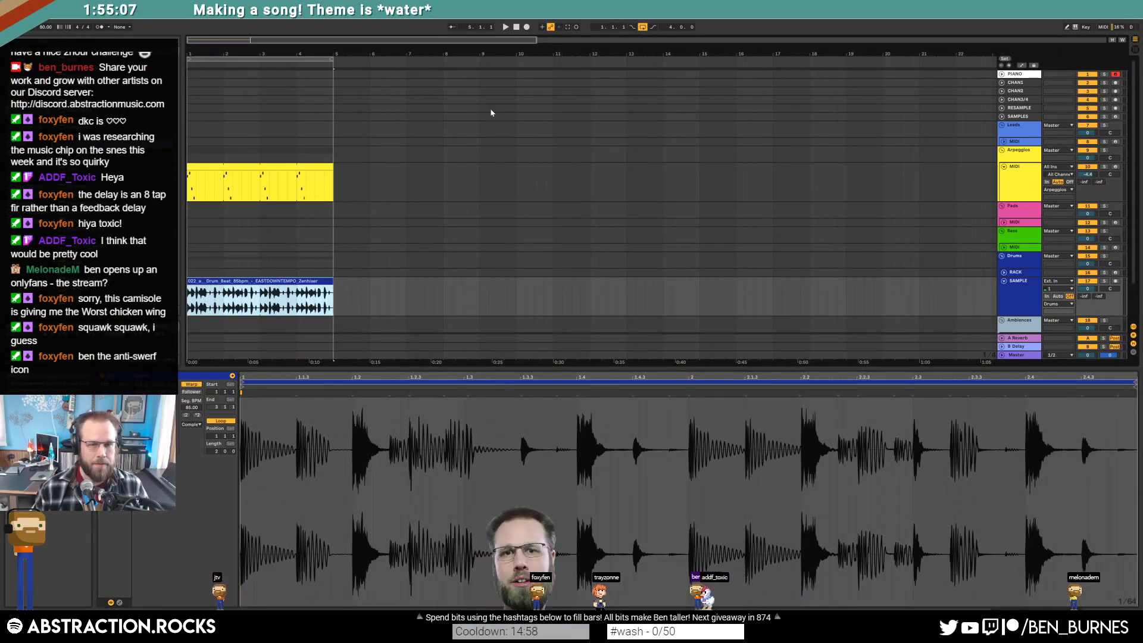
Play the loop from the start and lower the drum SAMPLE track's volume.
click(515, 27)
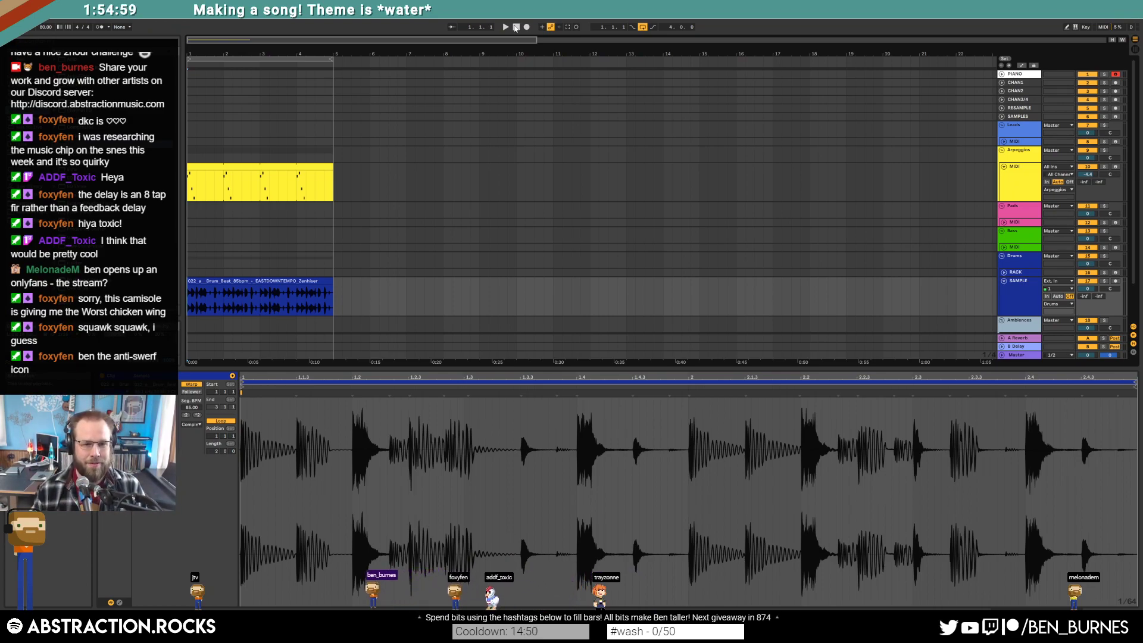
key(space)
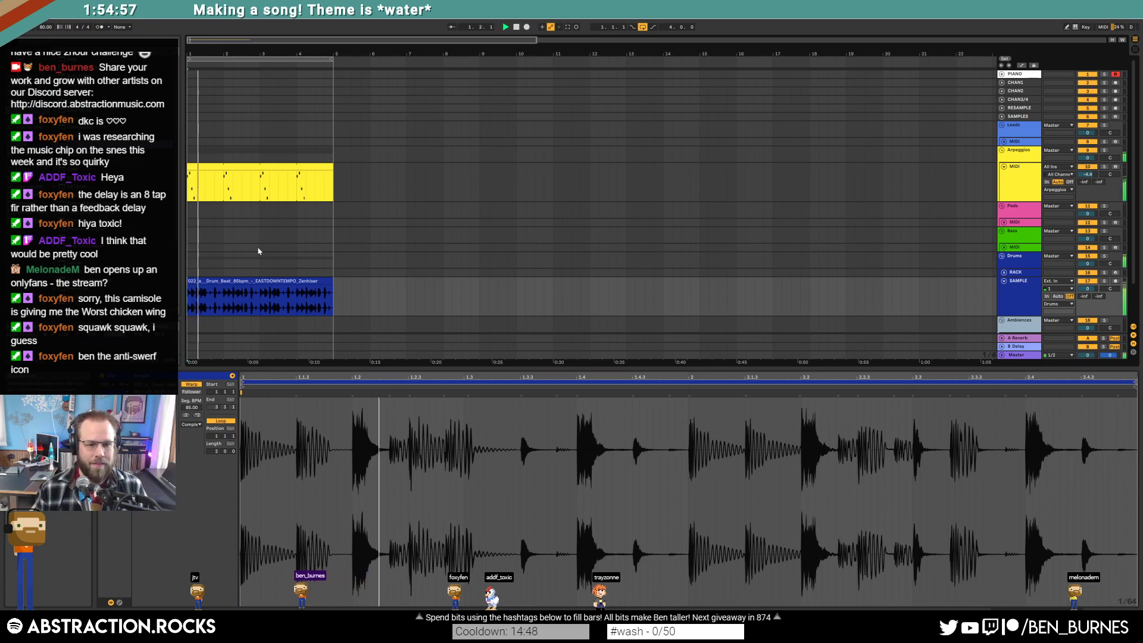
click(432, 297)
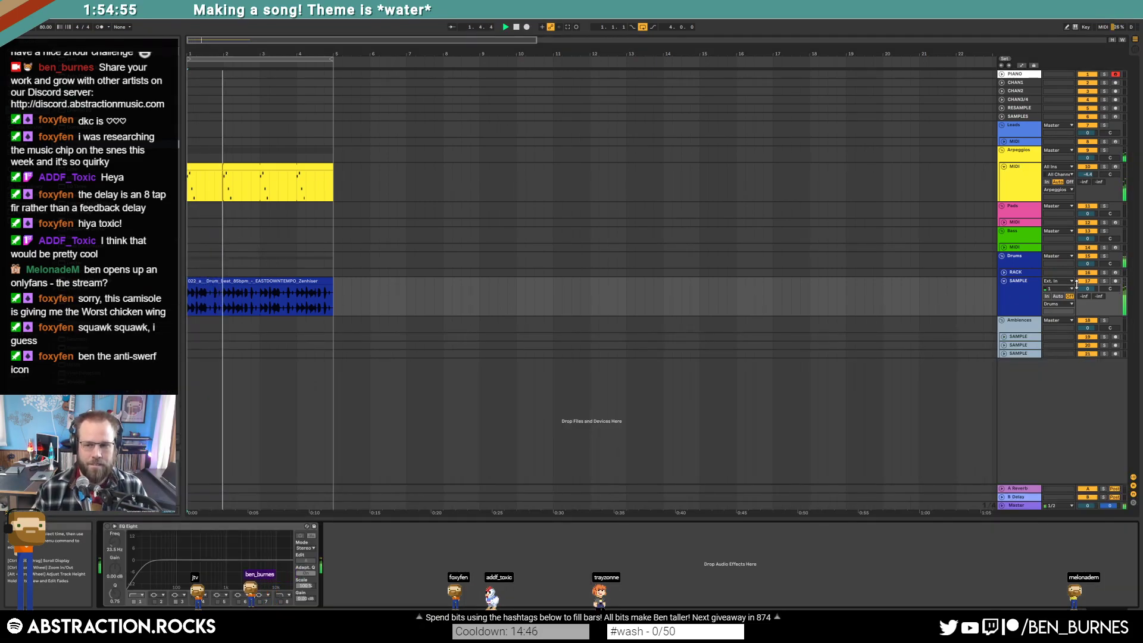
drag(1088, 288, 1087, 303)
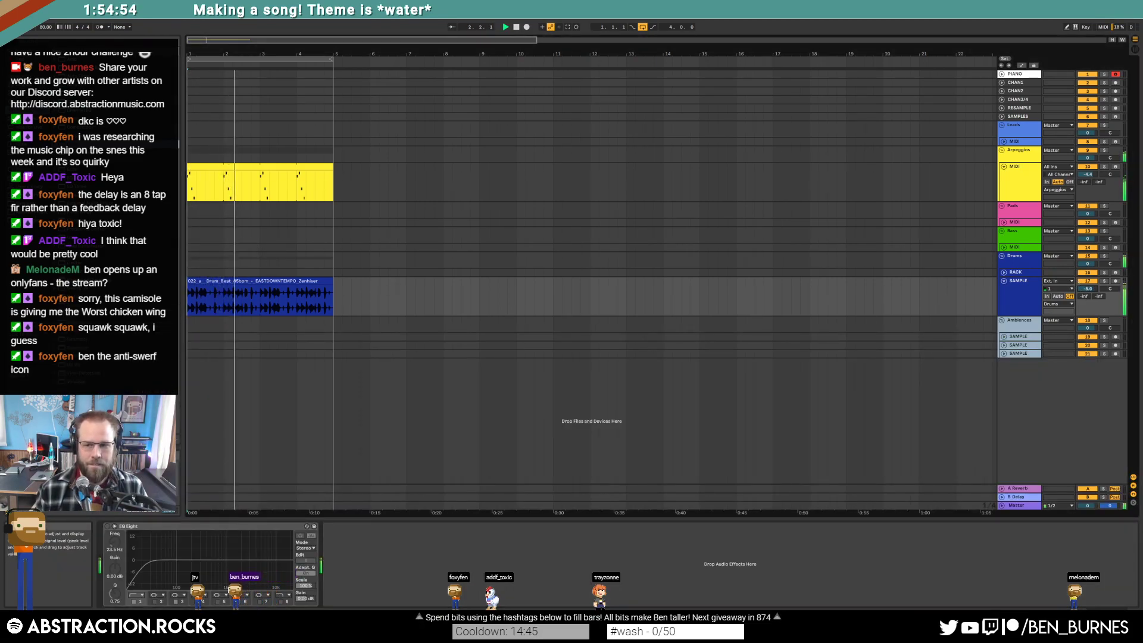
click(1035, 300)
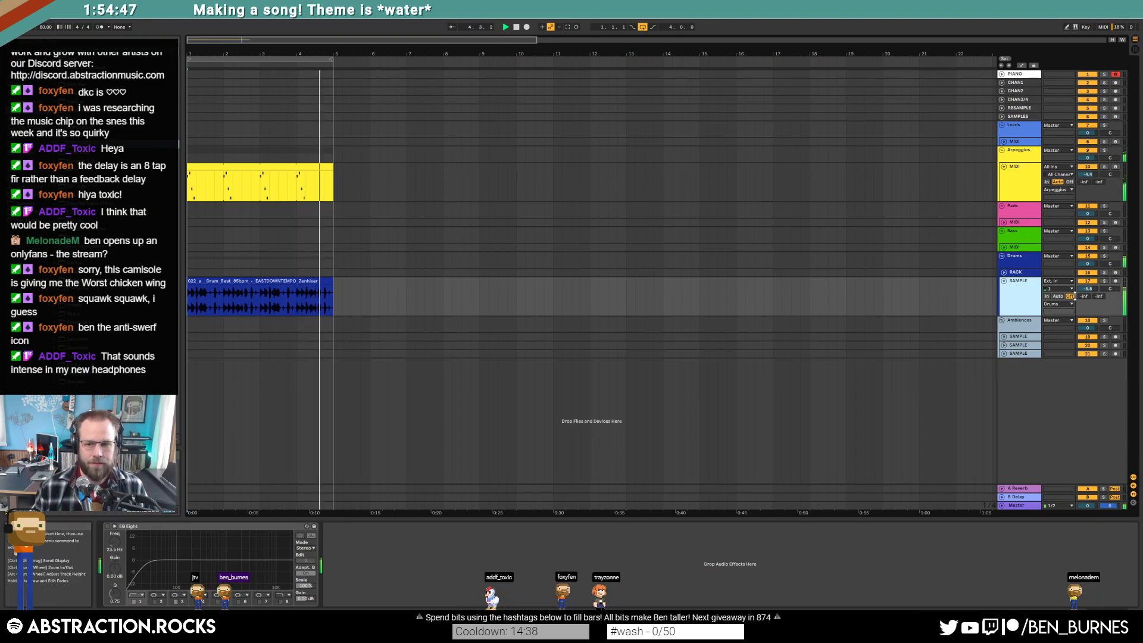
Load Massive onto the Bass group's MIDI track and move its plugin window clear of the device area.
click(1024, 248)
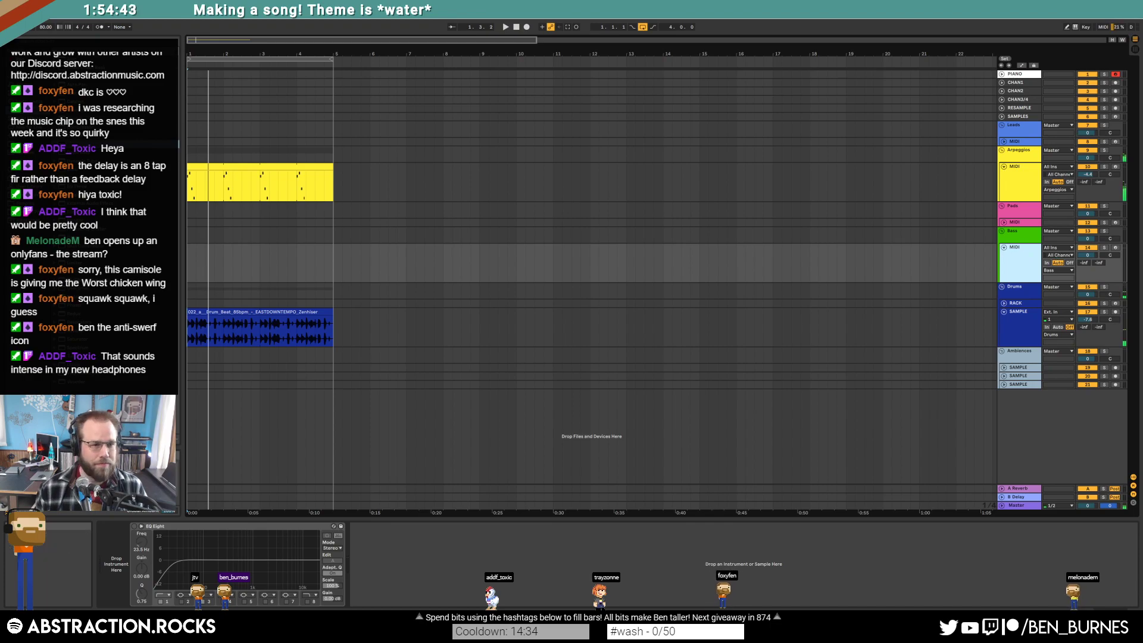
click(23, 135)
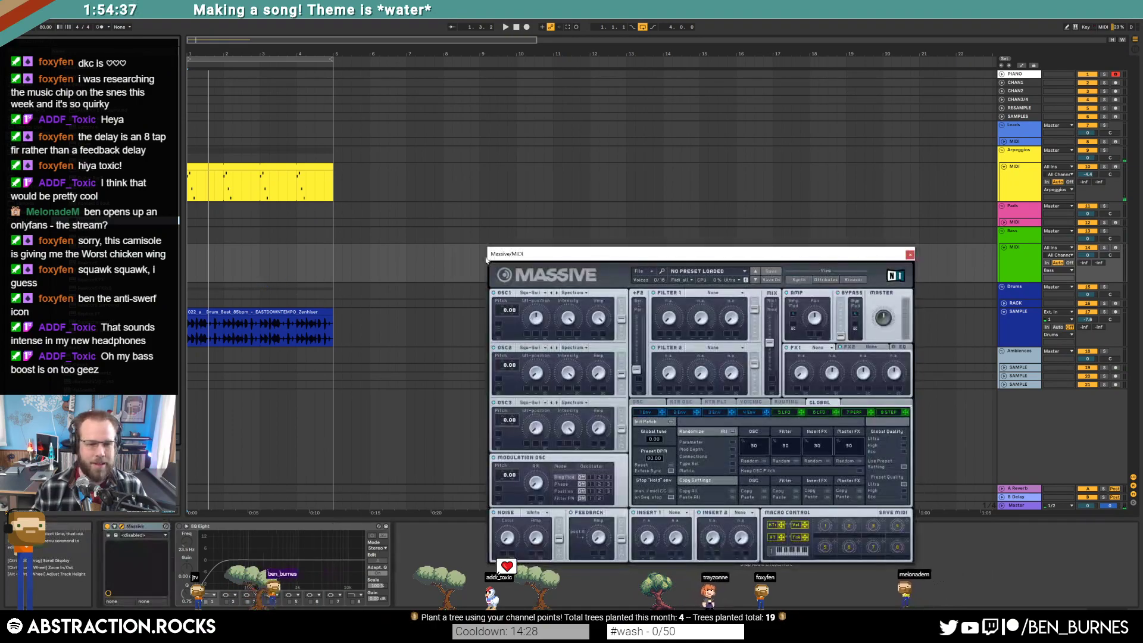
drag(516, 254, 477, 198)
Adjust the low-cut band of the EQ Eight on the drum SAMPLE track.
click(237, 312)
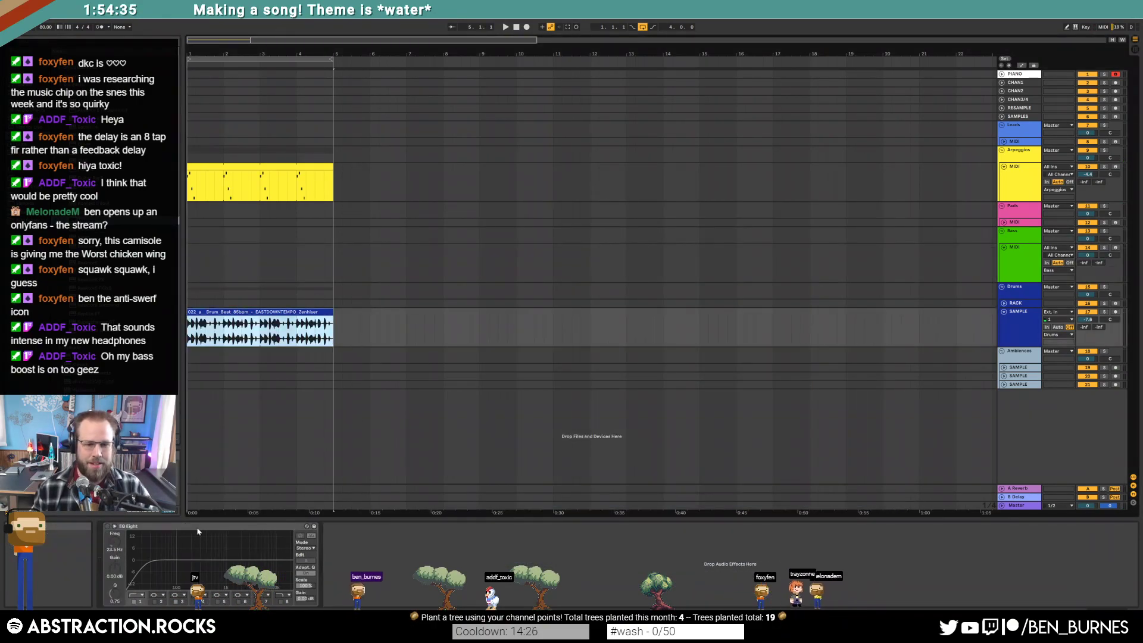
click(146, 566)
drag(146, 567, 151, 573)
Return to the Bass MIDI track and arm it for recording.
click(266, 260)
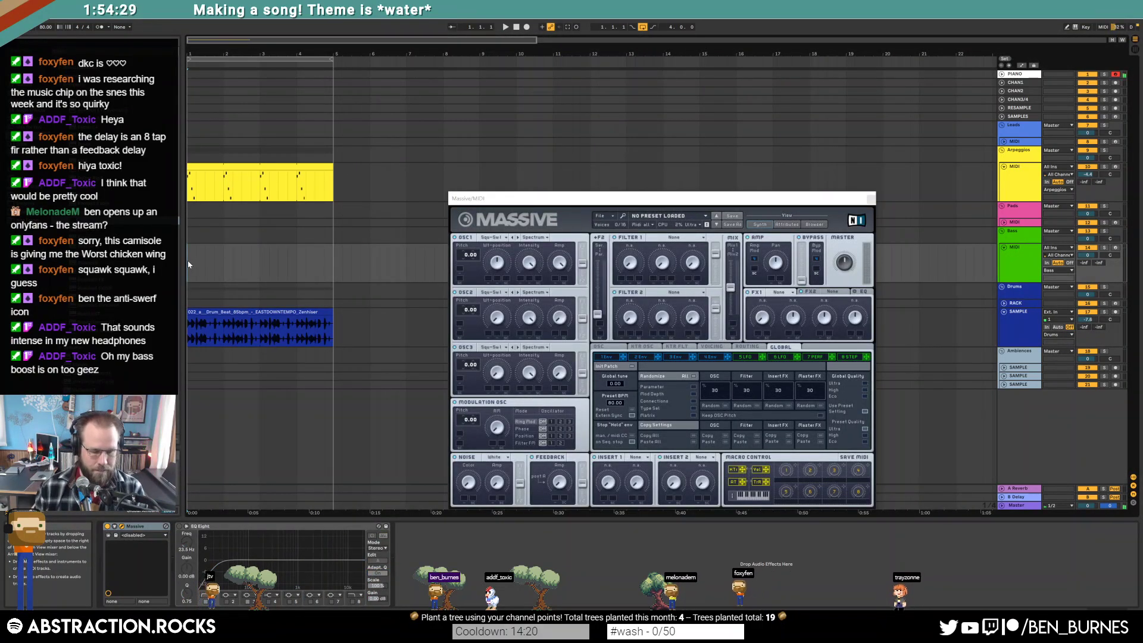
click(1115, 248)
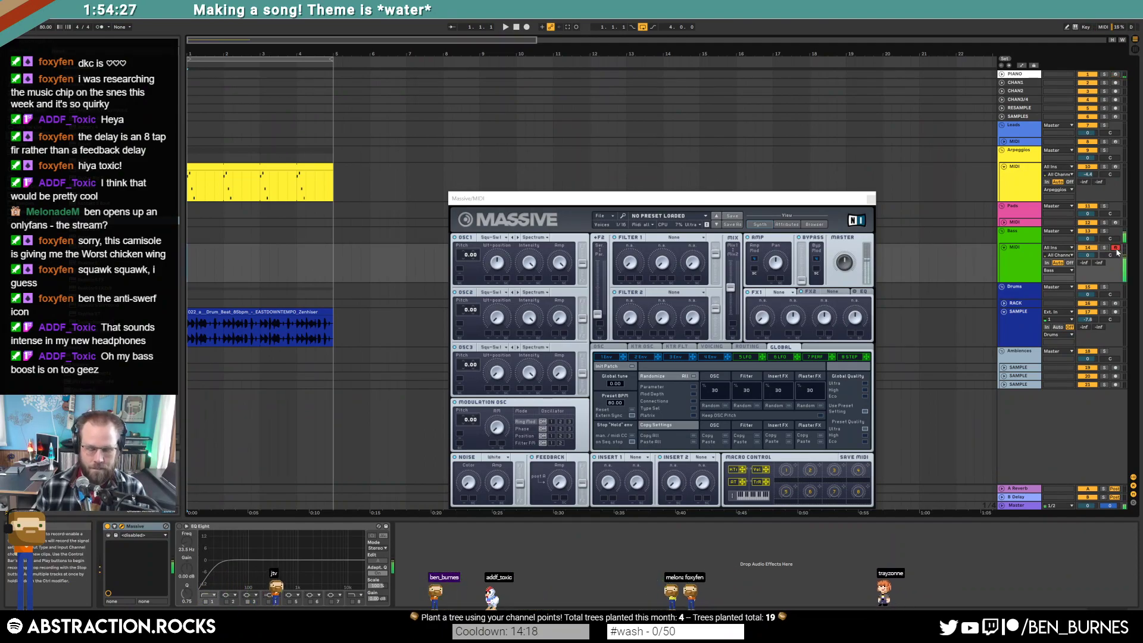
Set Massive's Filter 1 to Lowpass 4 and assign envelope 3 to its cutoff.
click(584, 209)
click(671, 237)
click(664, 253)
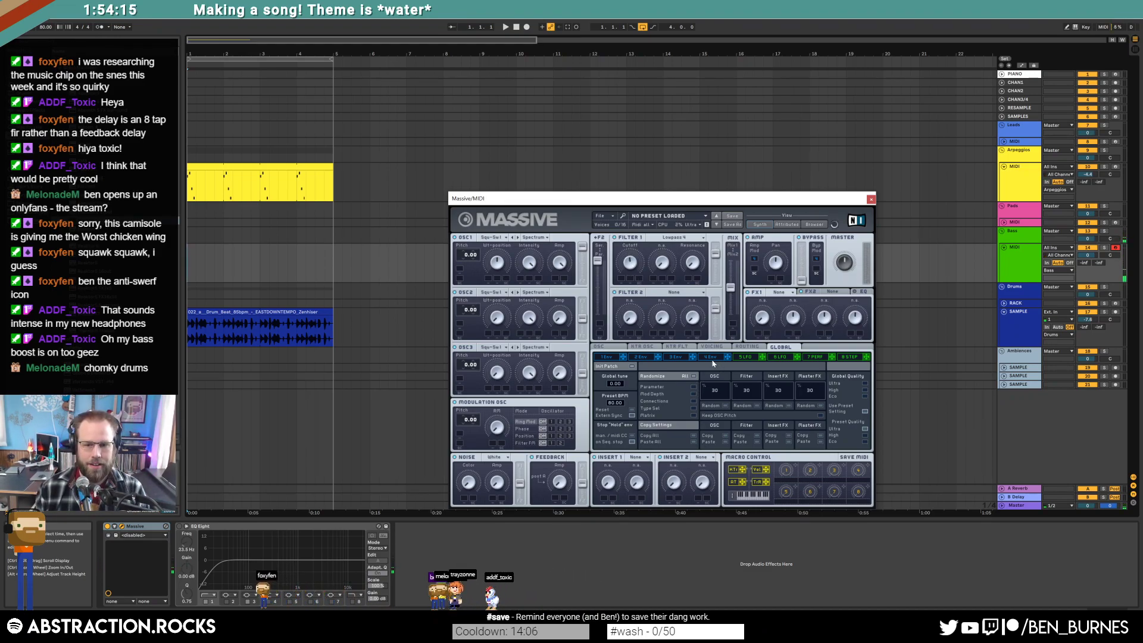
click(689, 358)
drag(691, 359, 621, 278)
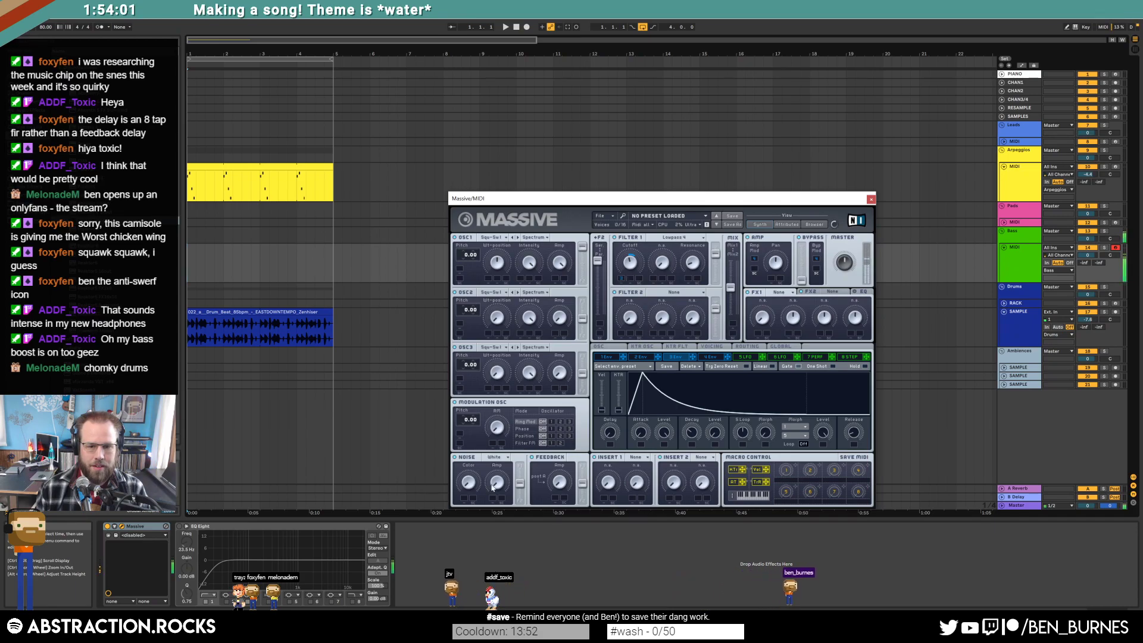
Audition Massive's Amp Noise and Water Pipes noise types, return to White Noise, and adjust the envelope's decay.
click(496, 457)
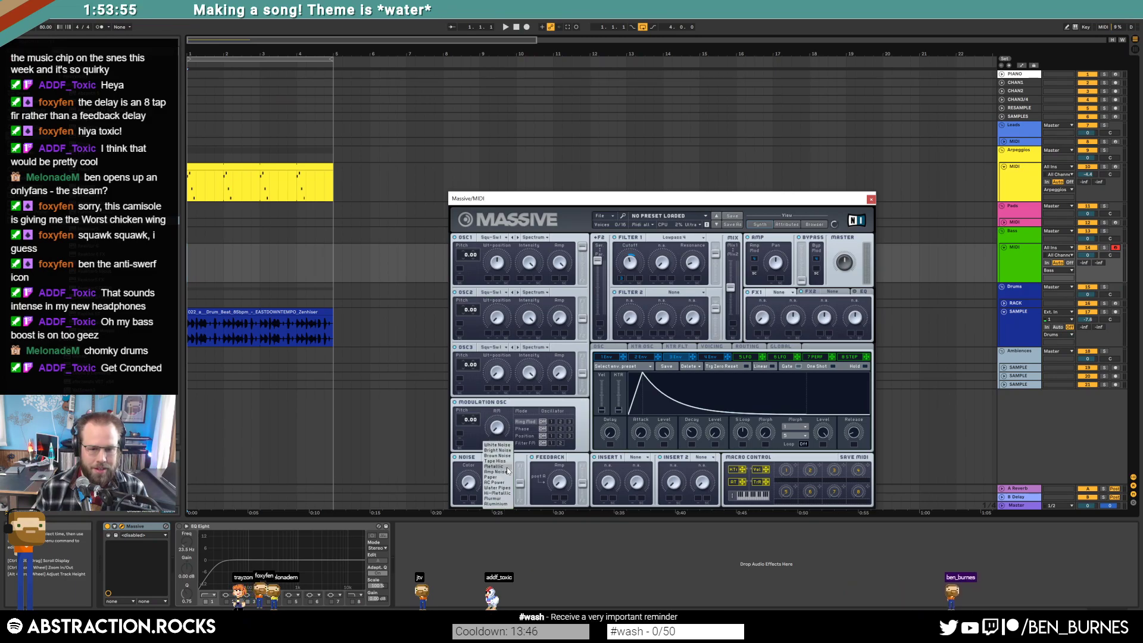
click(506, 472)
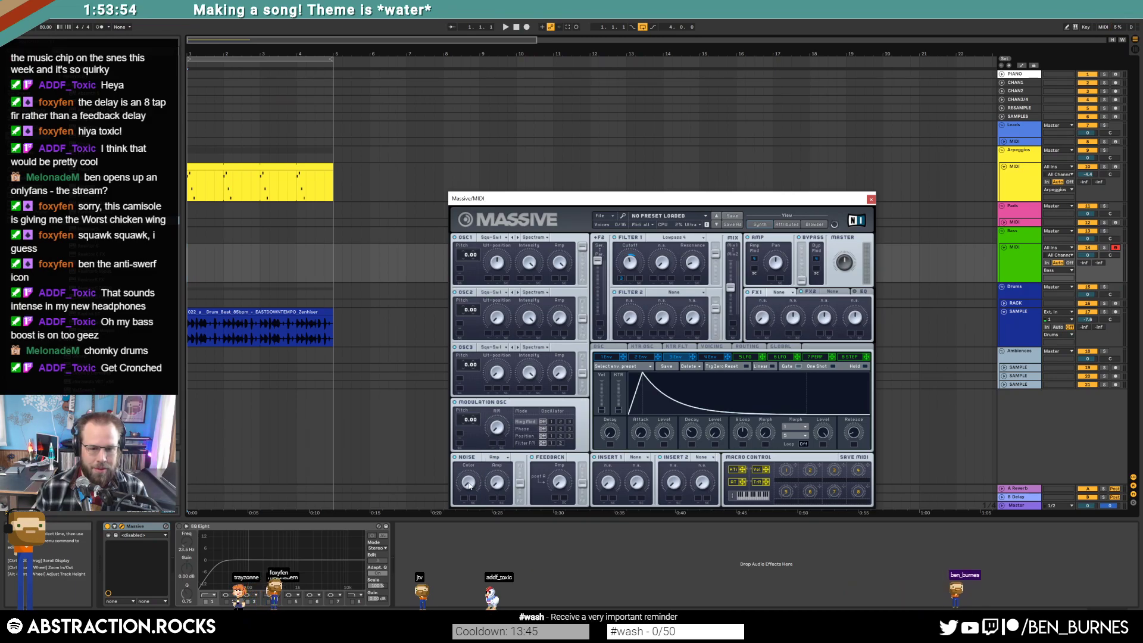
click(488, 459)
click(499, 488)
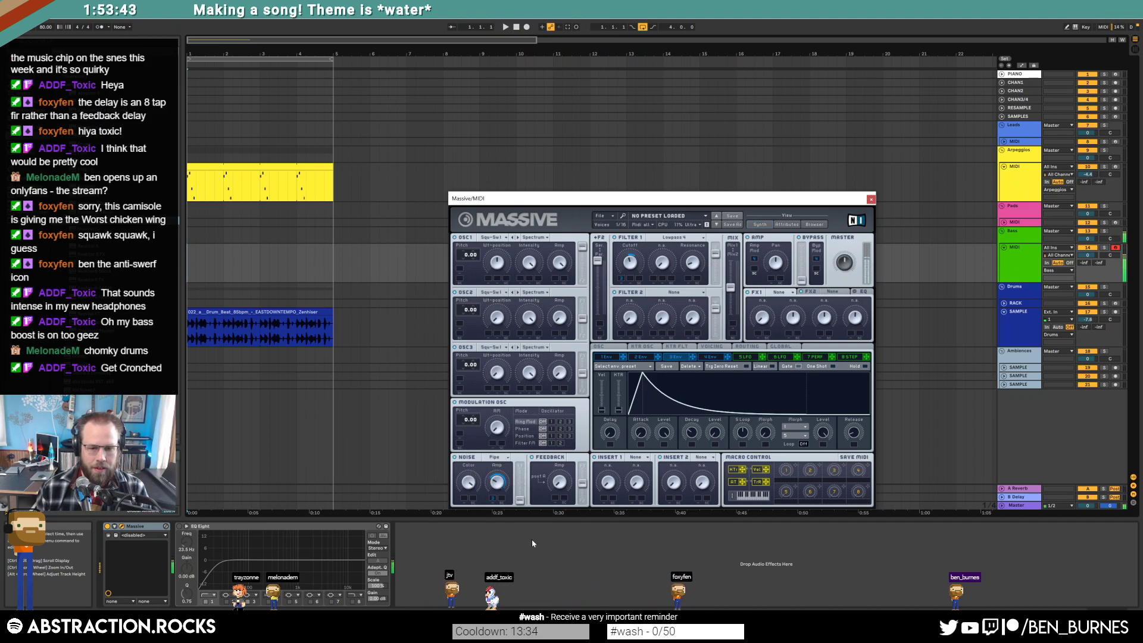
click(494, 460)
click(494, 458)
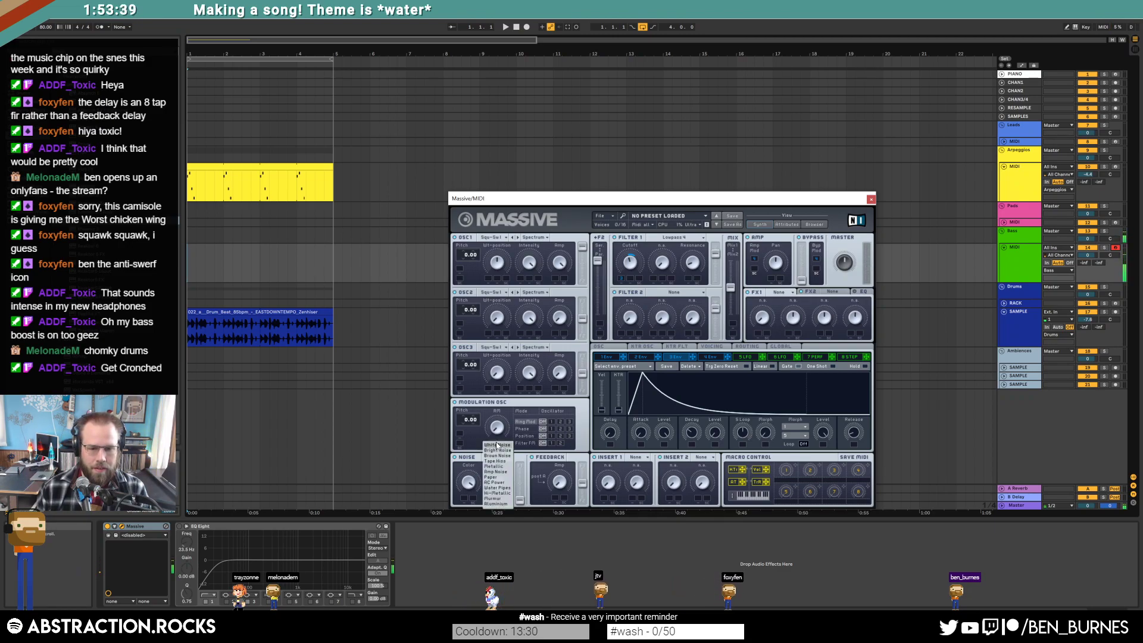
click(495, 446)
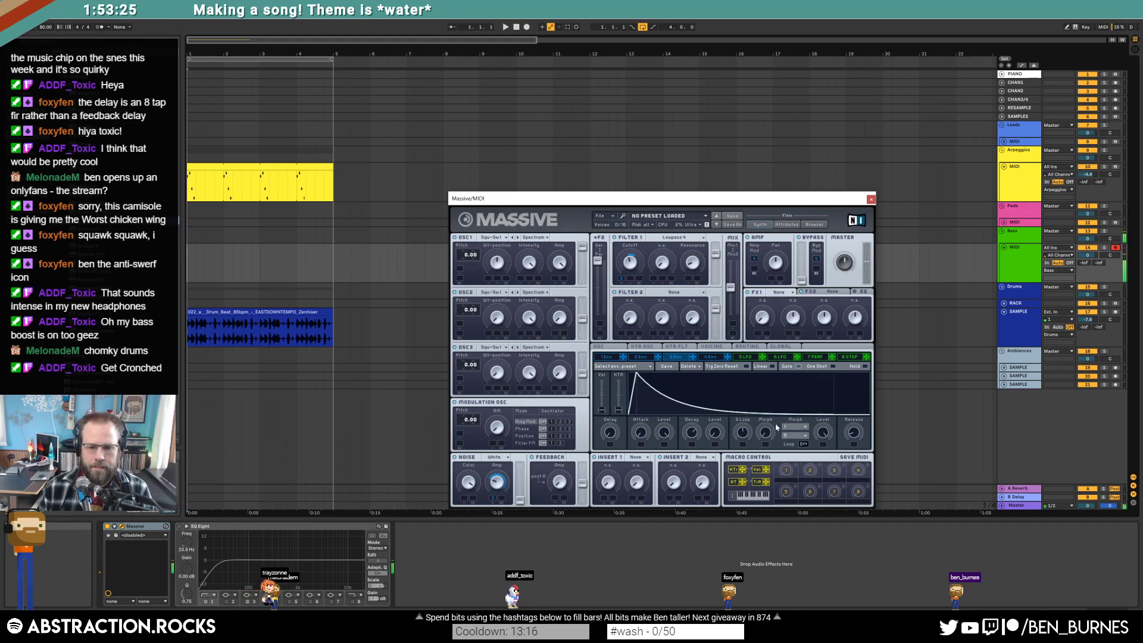
drag(693, 433, 706, 446)
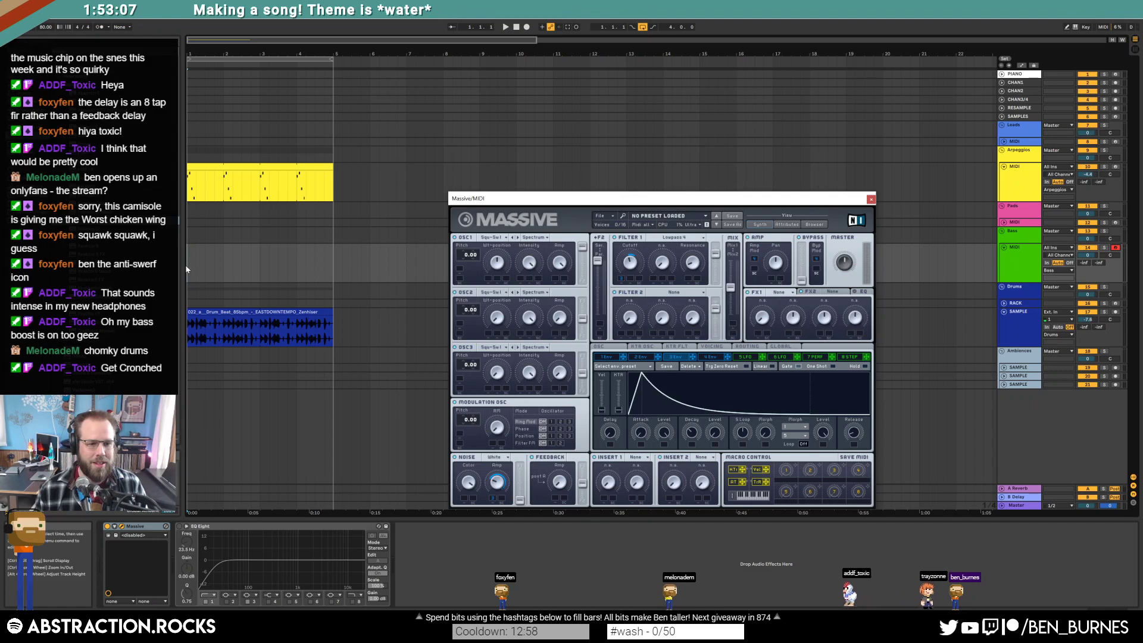
Hide the Massive window, rehearse over the loop, and record a four-bar bass line on the Bass MIDI track.
key(ctrl+alt+p)
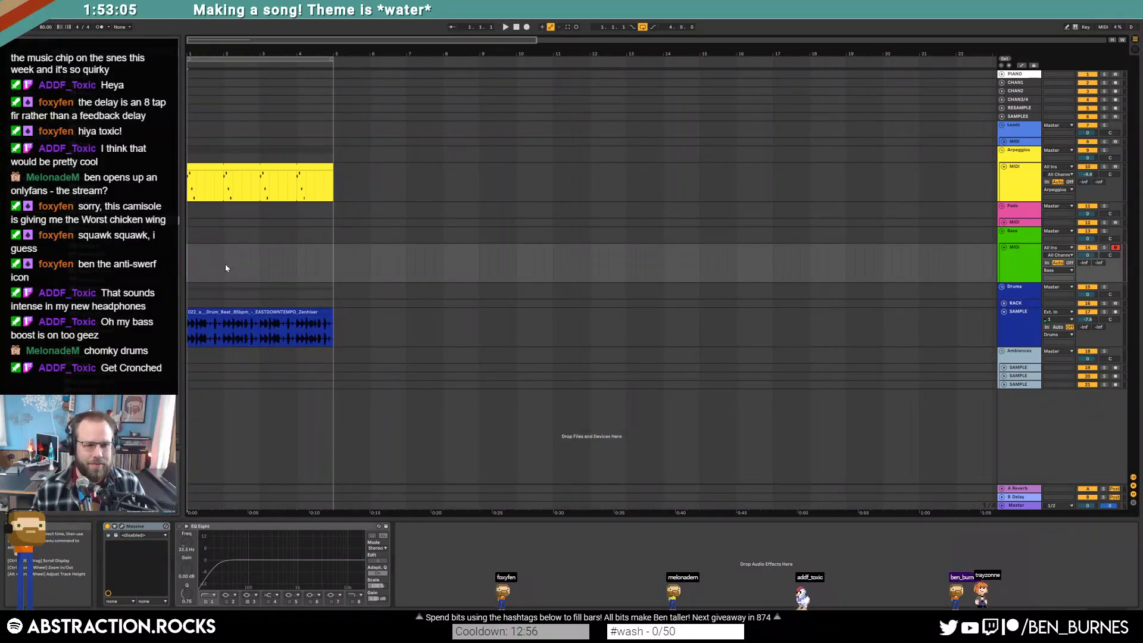
key(space)
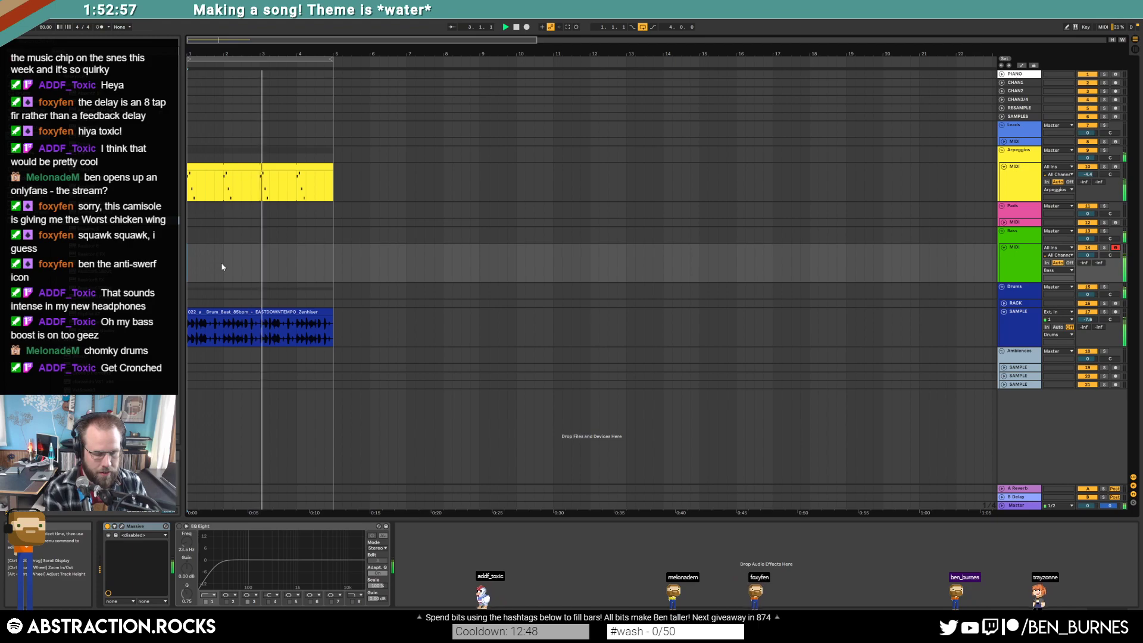
key(space)
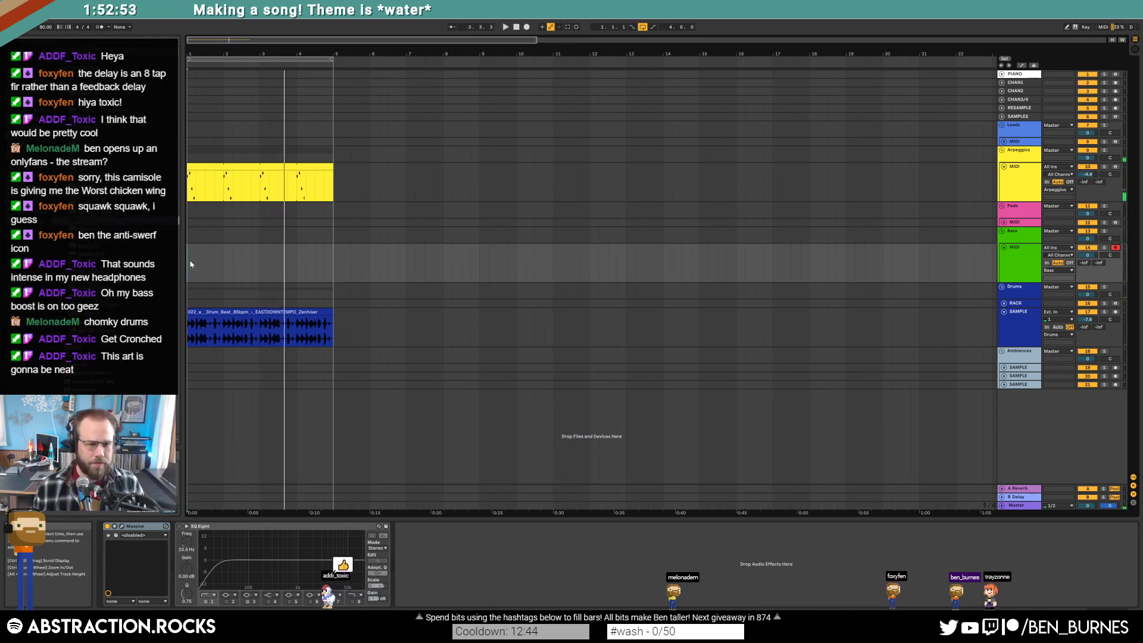
key(Home)
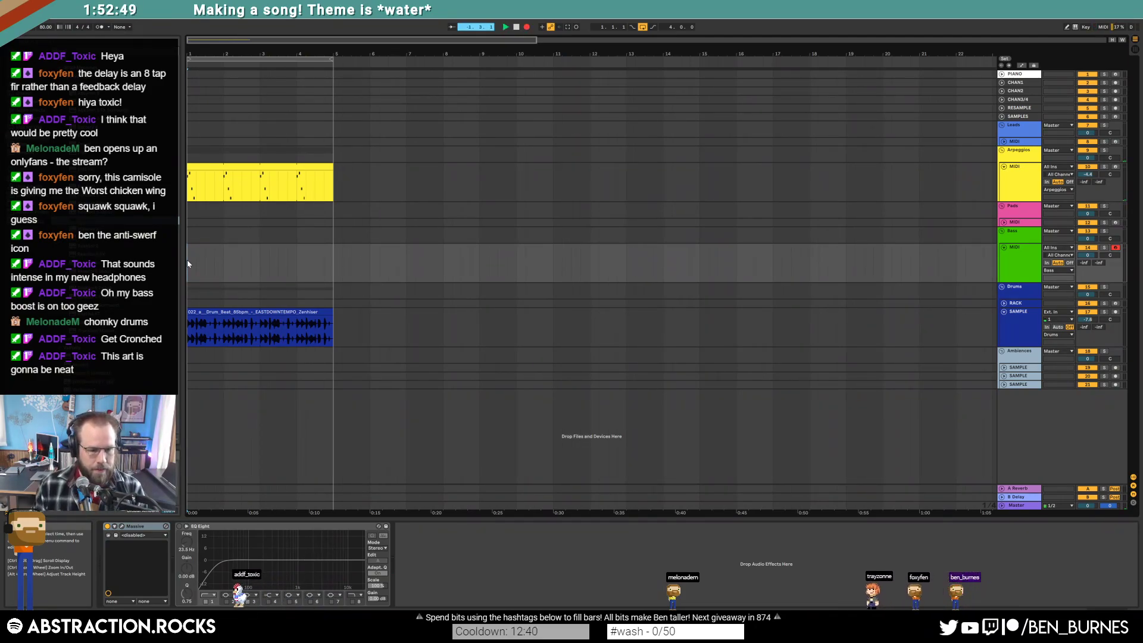
key(space)
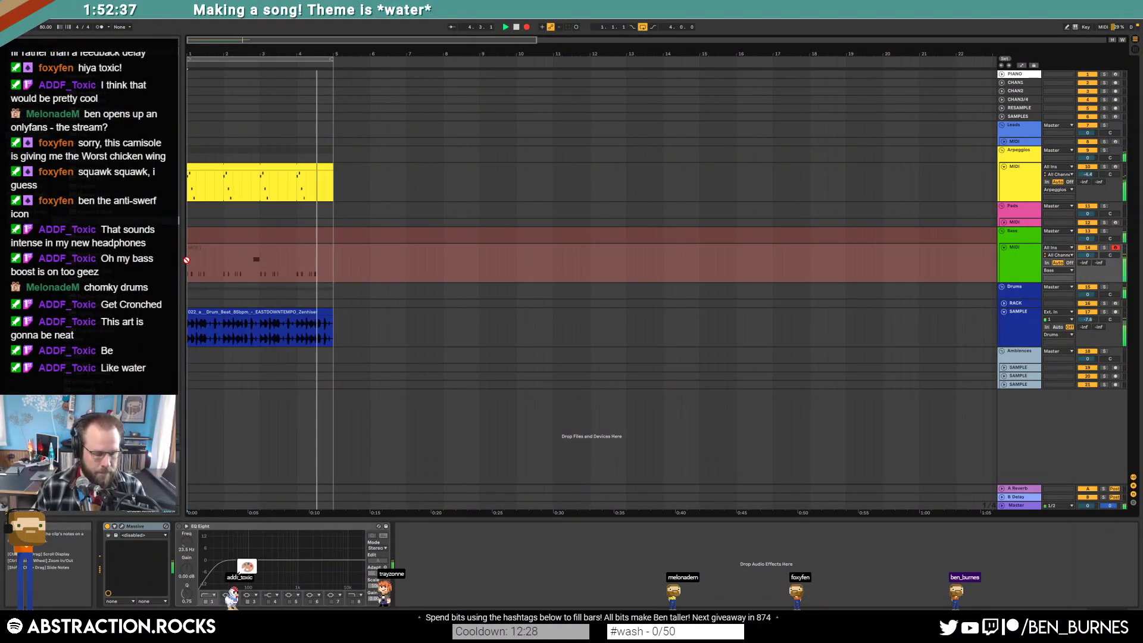
key(space)
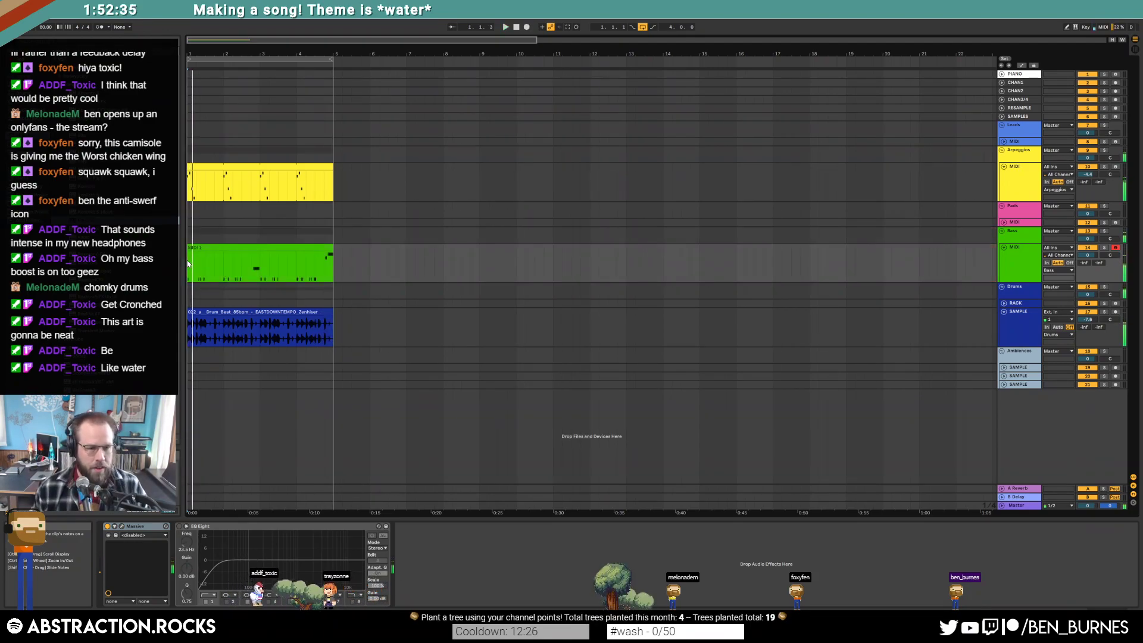
In the recorded bass clip, delete the stray note before the final G1 and tighten the timing of that G1 and bar 1's C1 notes.
double_click(331, 257)
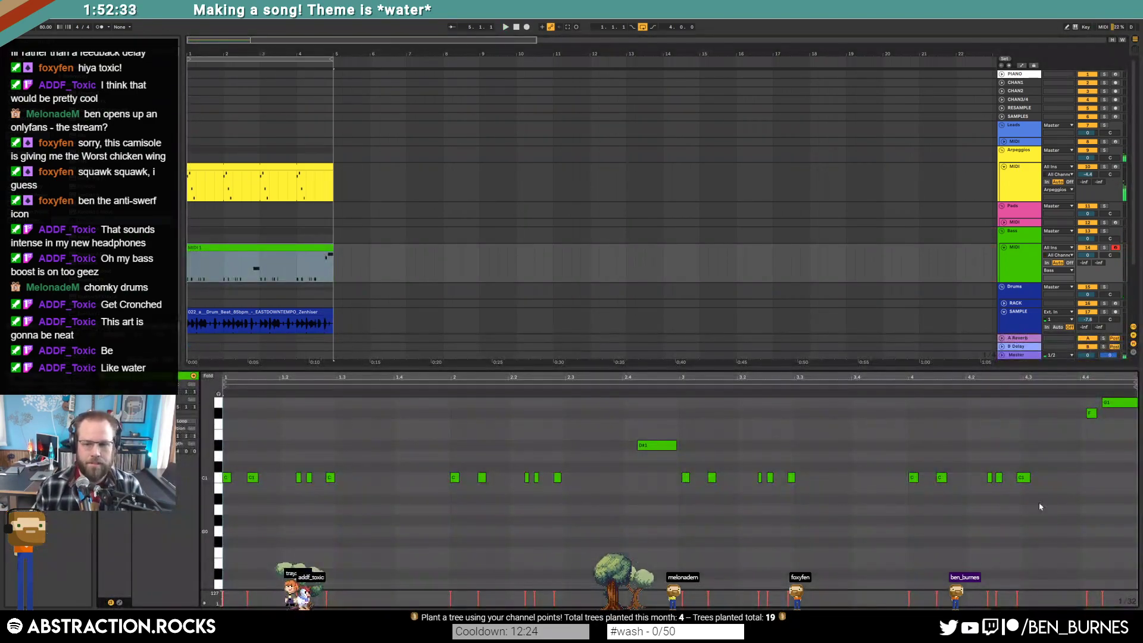
click(1091, 415)
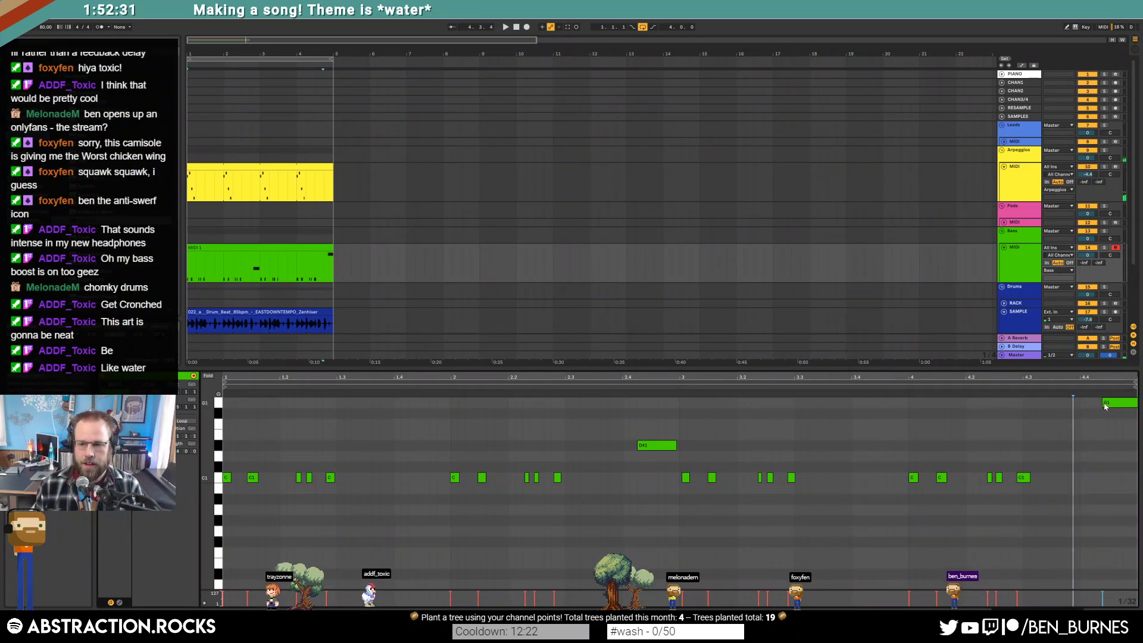
drag(1105, 407, 1098, 404)
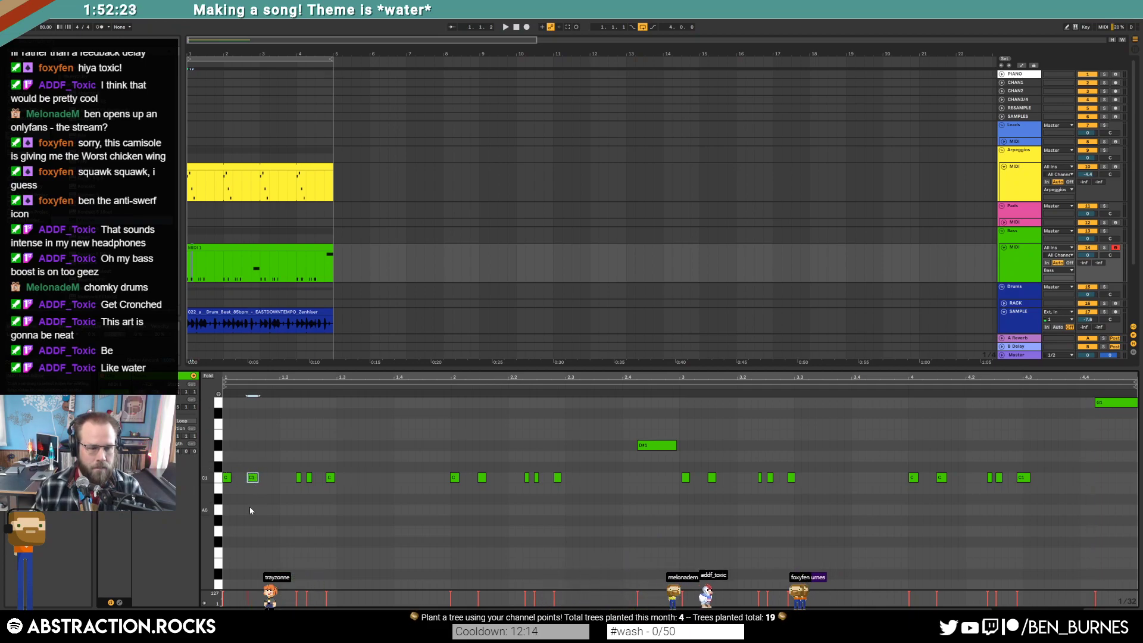
key(Right)
click(299, 478)
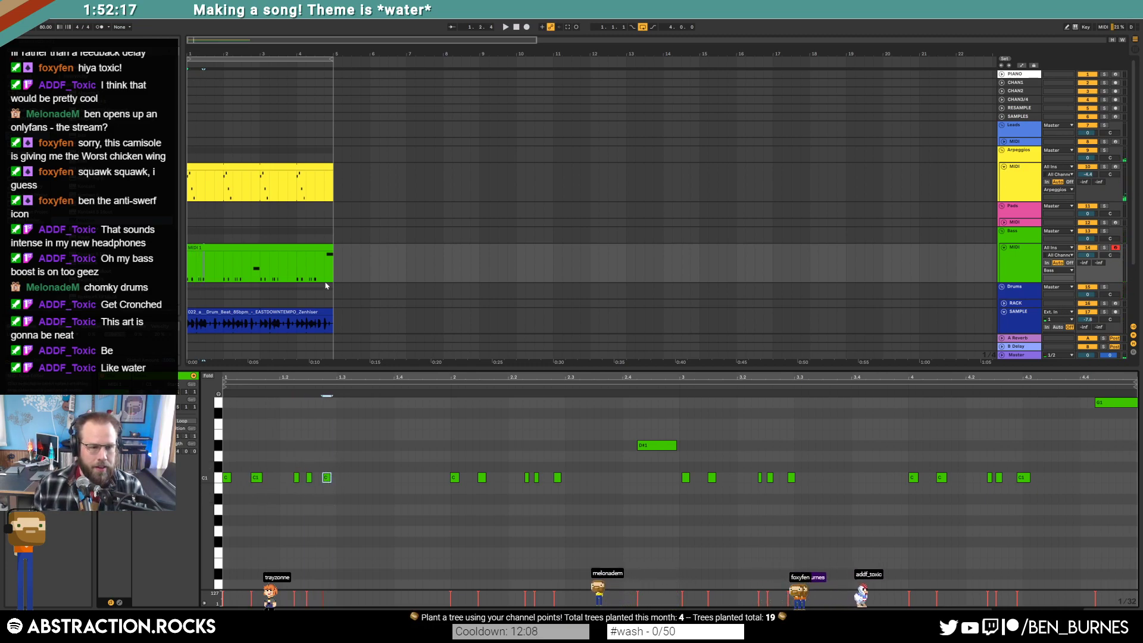
Deactivate the arpeggio clip and play the bass clip with only the drums.
click(282, 167)
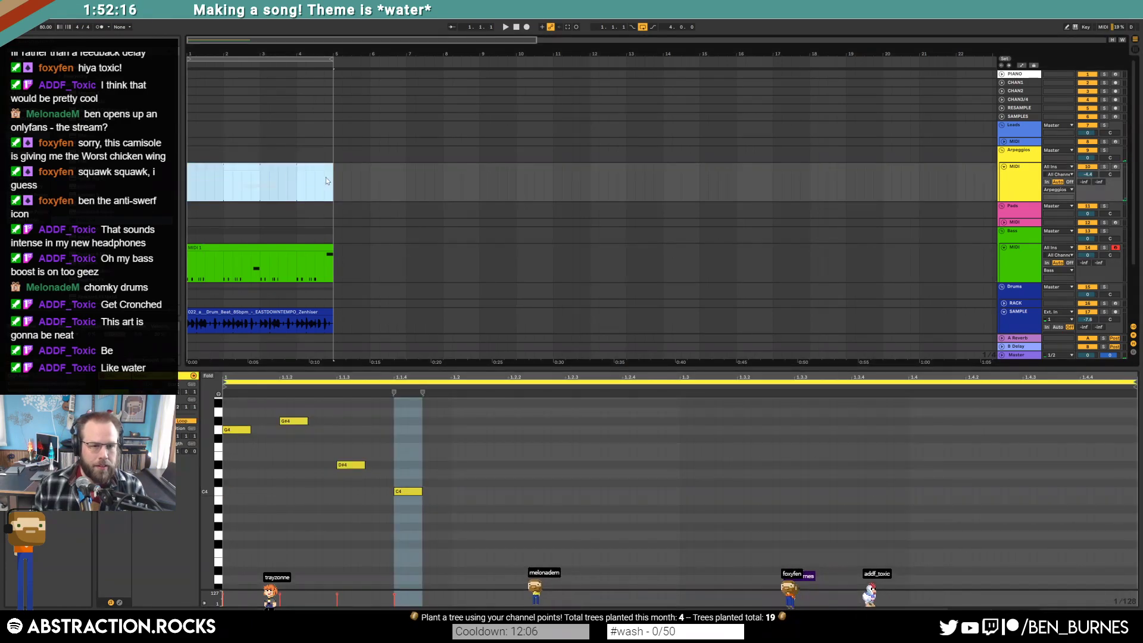
click(269, 251)
key(space)
key(space)
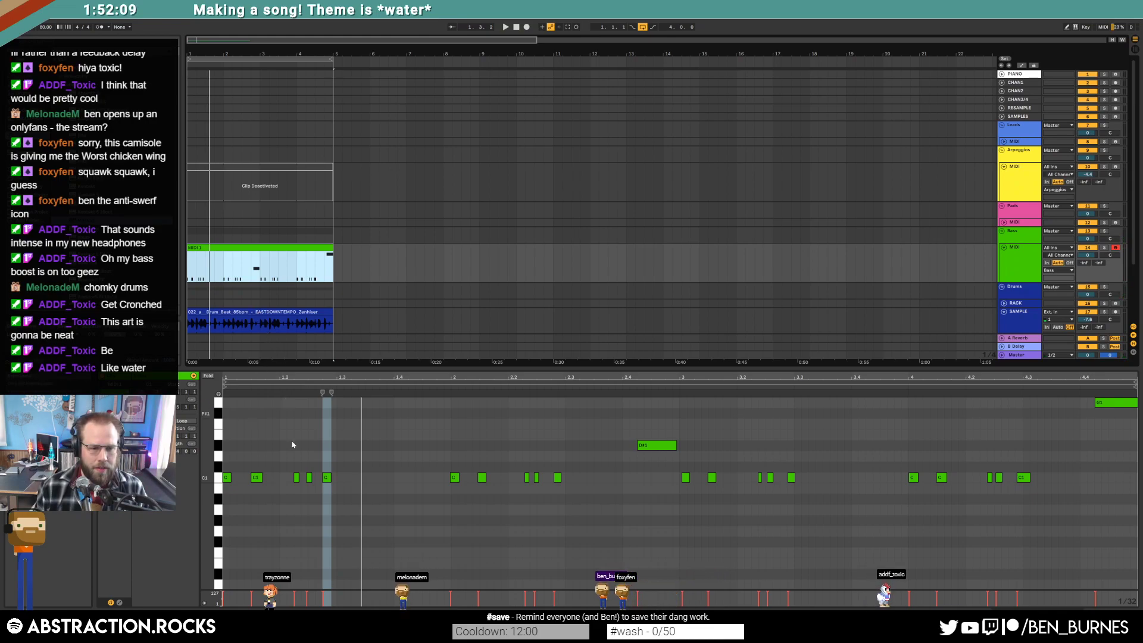
key(space)
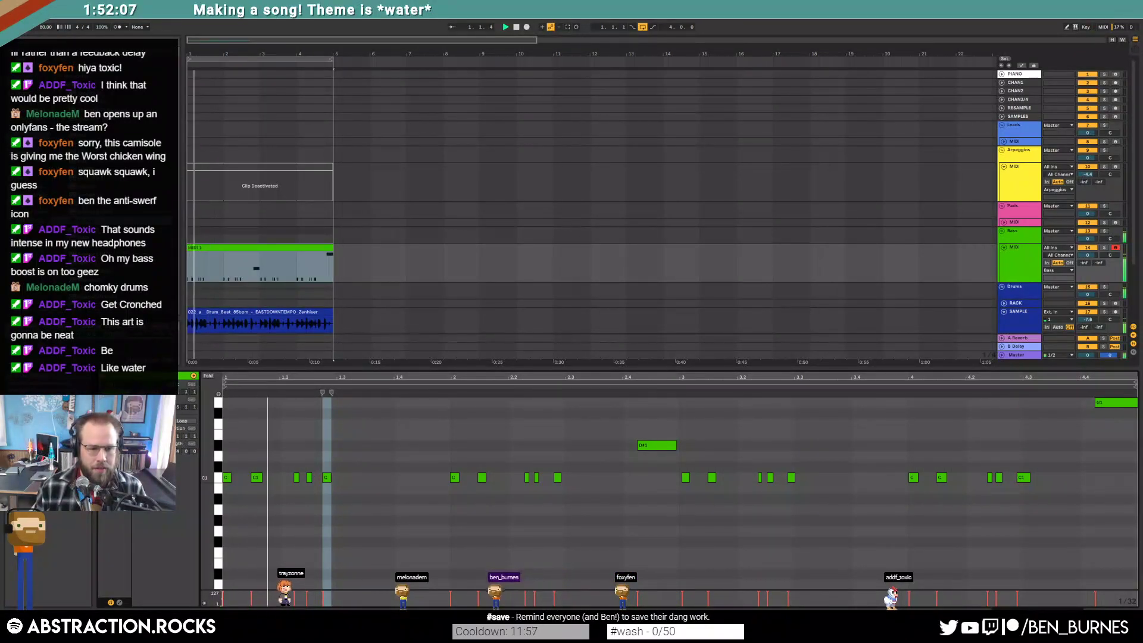
Nudge the late C1 notes in bars 2 and 3 of the bass clip slightly earlier.
click(524, 478)
click(684, 477)
click(760, 478)
drag(762, 477, 756, 476)
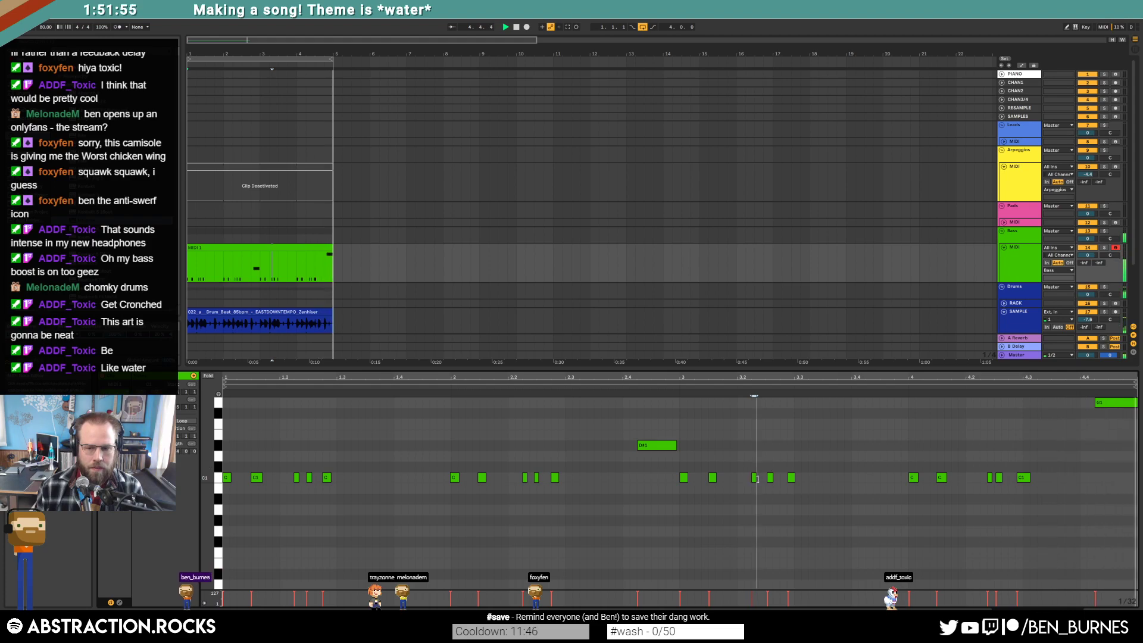
click(771, 477)
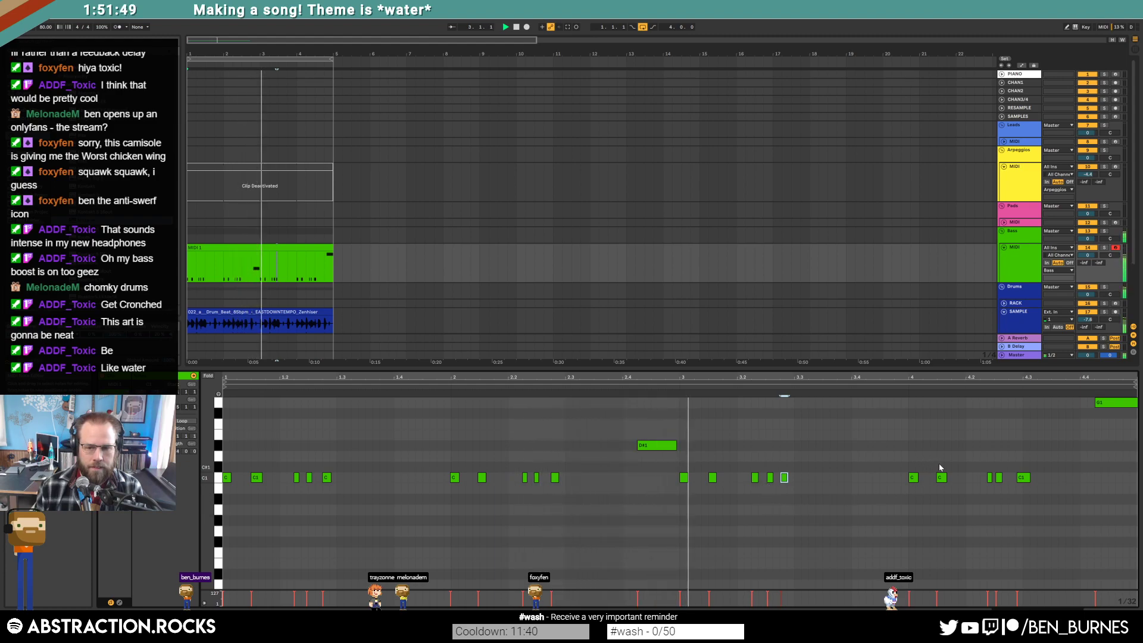
Nudge the last three C1 notes in bar 4 of the bass clip slightly earlier.
drag(991, 489, 990, 491)
key(Left)
click(1000, 478)
key(Left)
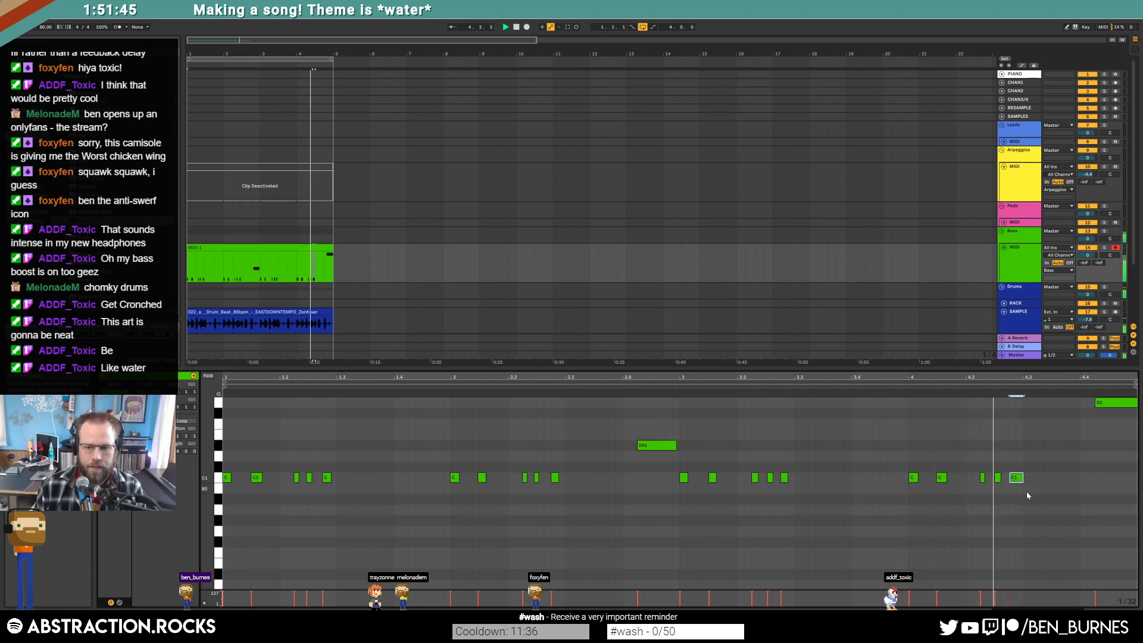
Transpose the bass clip's final long G1 note down nine semitones to A#0.
click(1107, 403)
key(Down)
key(Down)
key(Down)
key(Down)
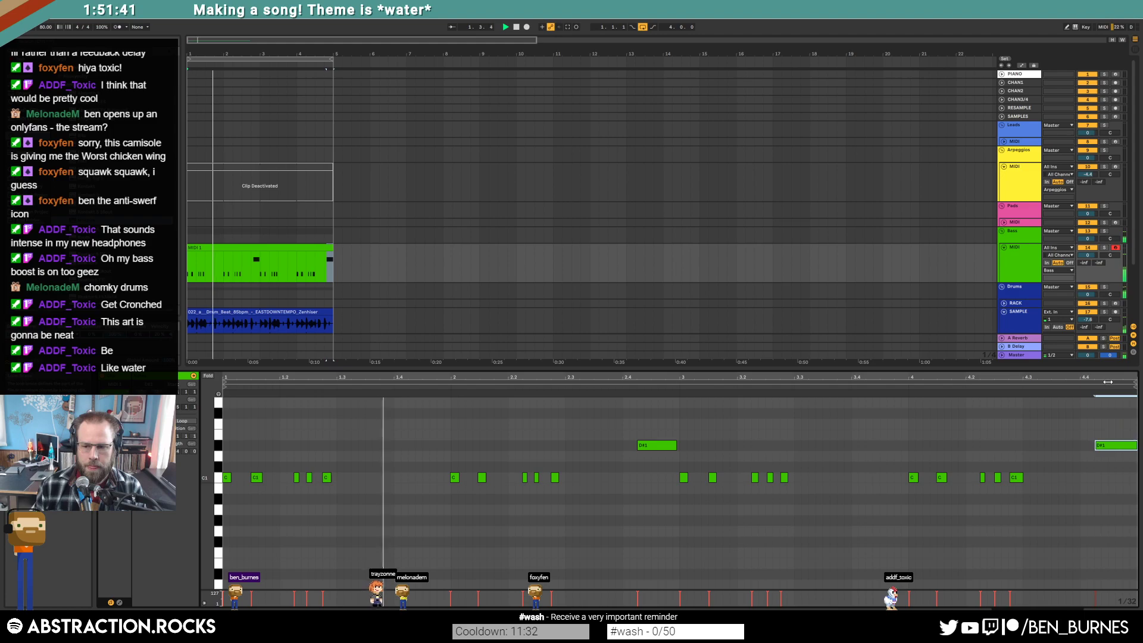
key(Down)
key(Down)
key(Down)
key(Down)
key(Down)
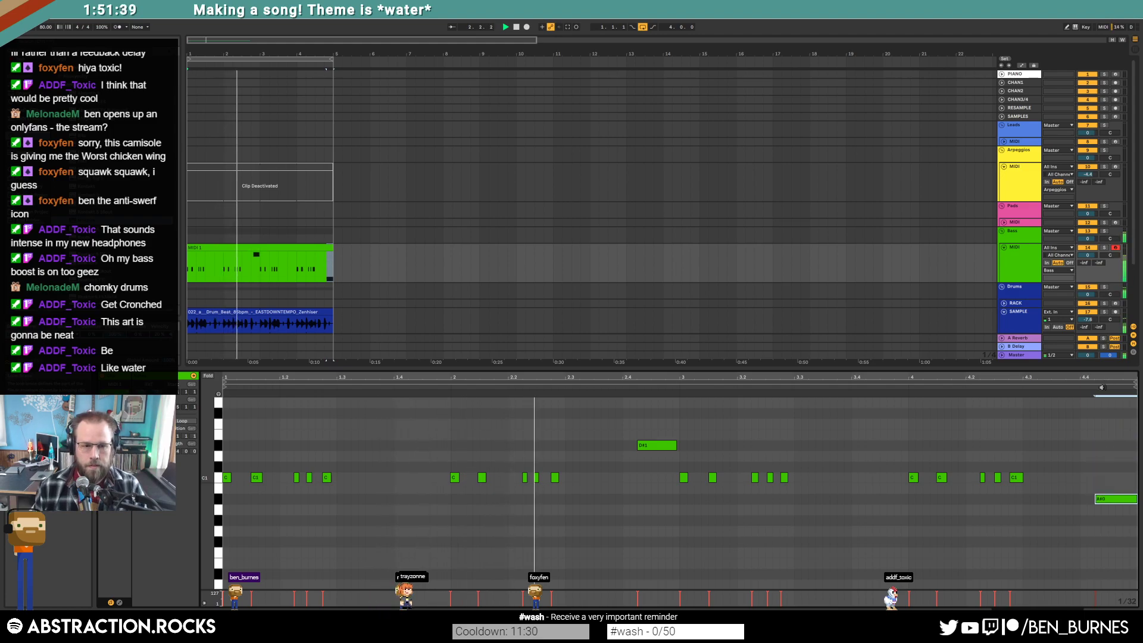
Add a short G1 note just before beat 4.4 in the bass clip and return to the track's devices.
double_click(1077, 403)
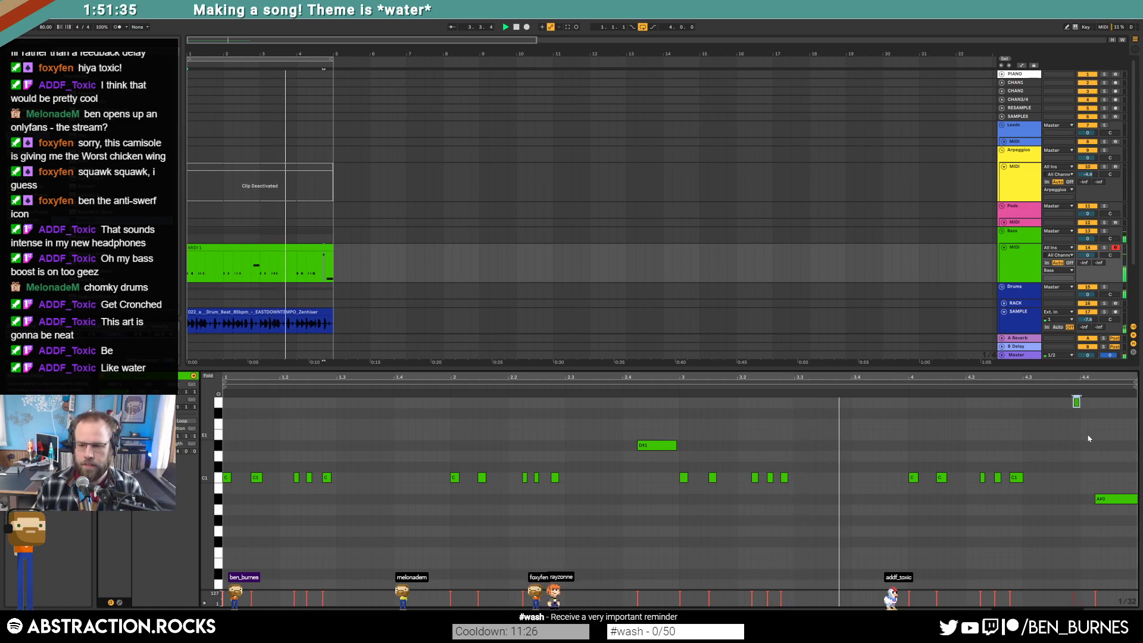
drag(1079, 404, 1073, 403)
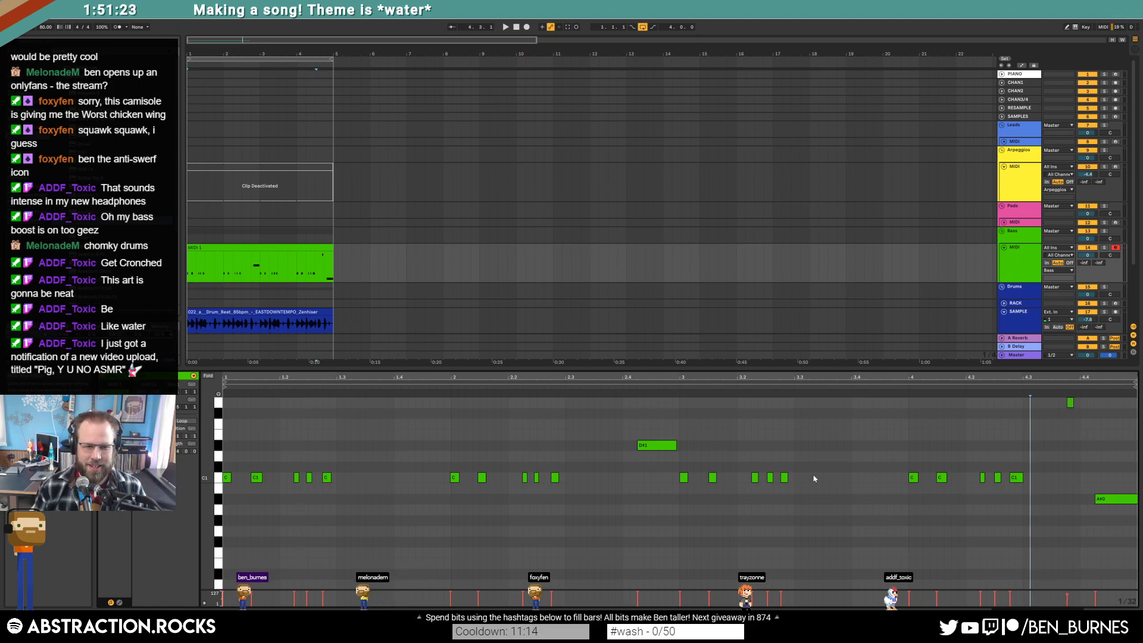
click(399, 255)
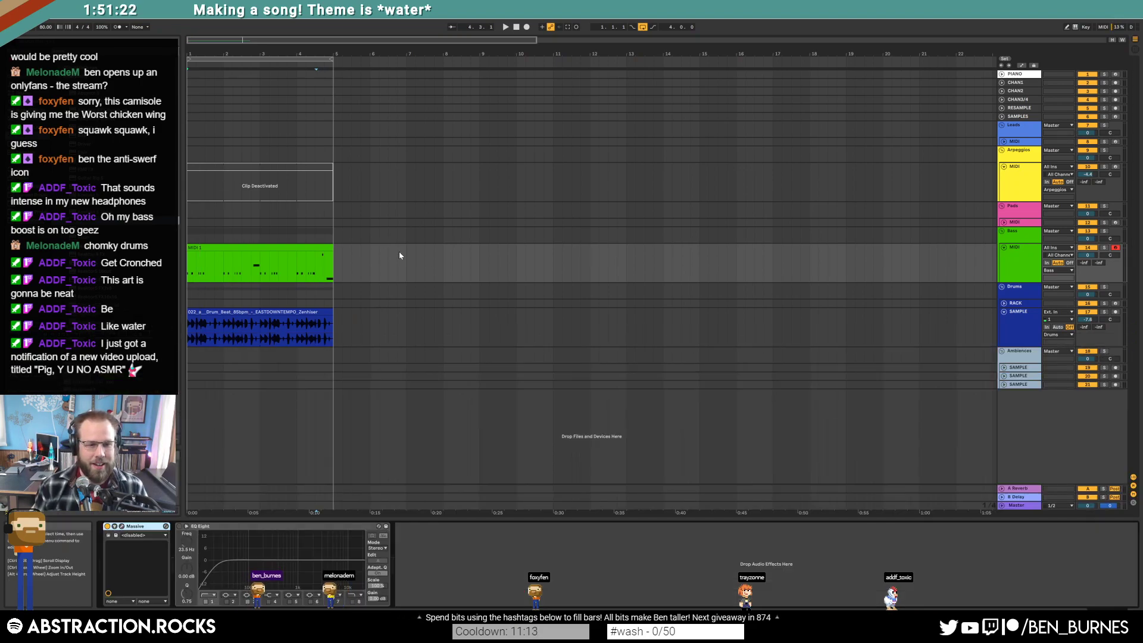
Reactivate the arpeggio clip, adjust its Operator filter frequency, and play the loop.
click(301, 169)
key(0)
mouse_move(383, 562)
mouse_down()
mouse_move(383, 583)
mouse_move(383, 570)
mouse_up()
key(space)
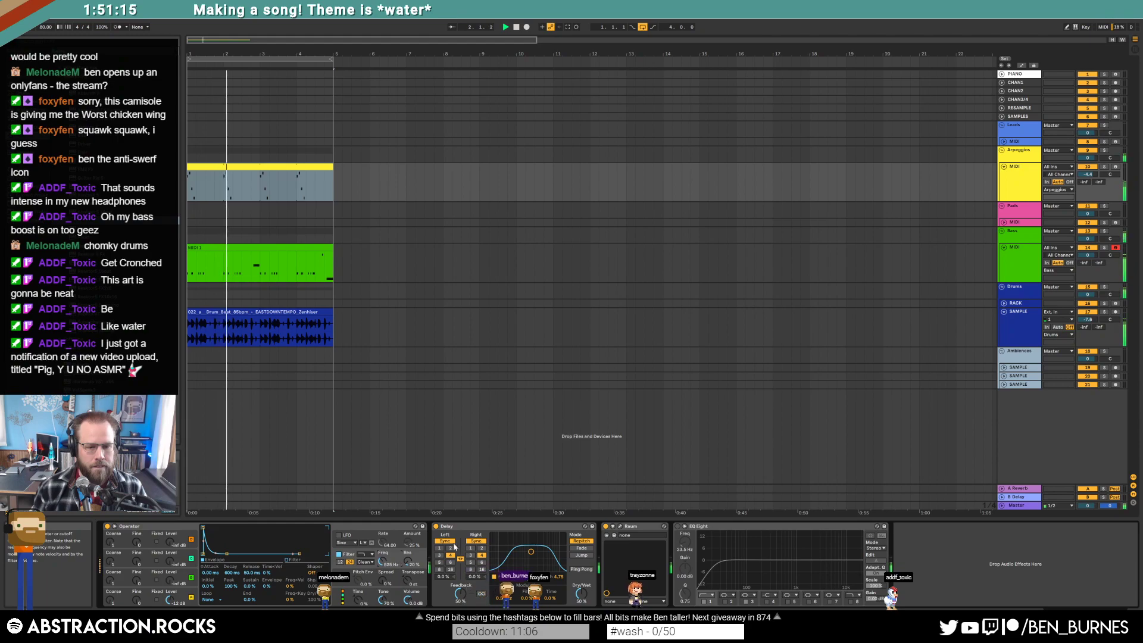
Shorten the arpeggio Operator's envelope decay to 83.5 ms and adjust the Delay's band-pass filter.
drag(227, 554, 222, 554)
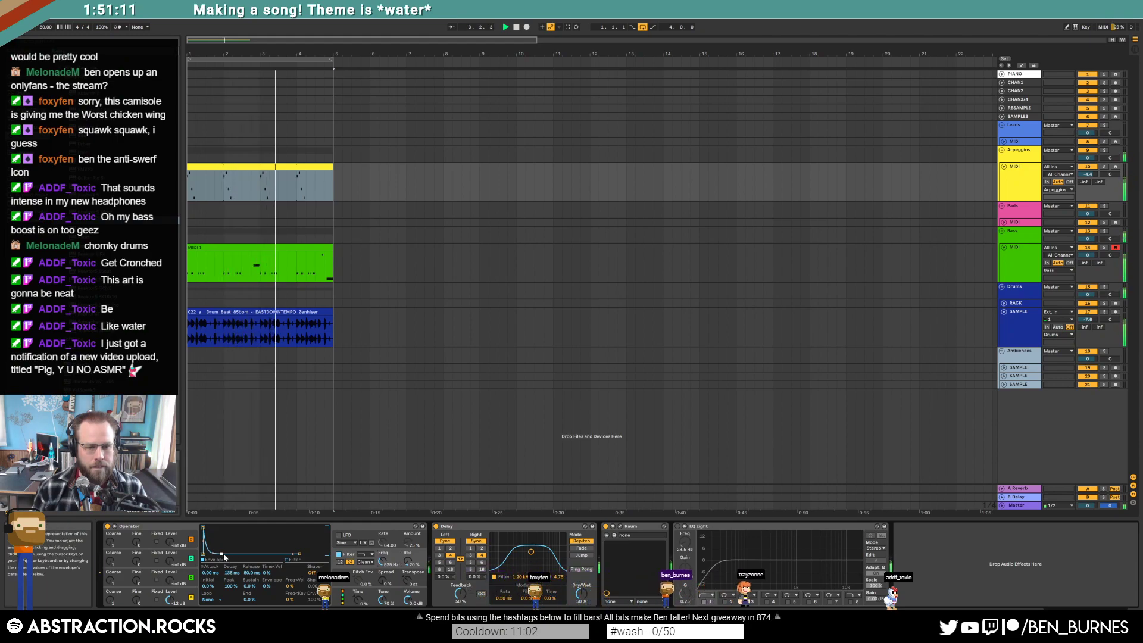
drag(516, 552, 518, 559)
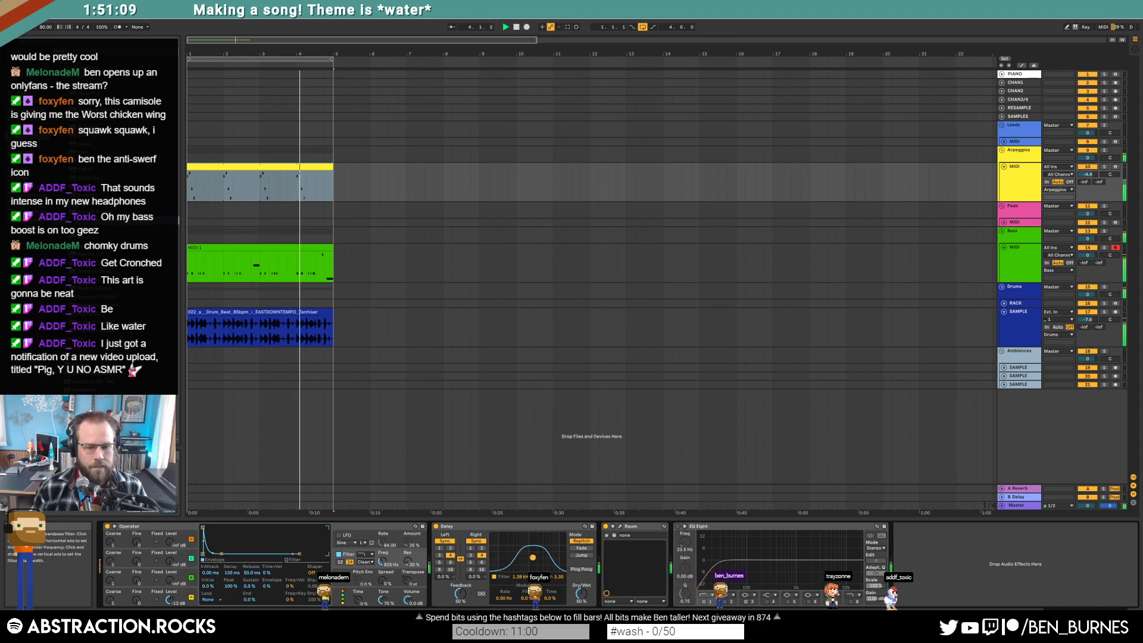
drag(232, 562, 242, 552)
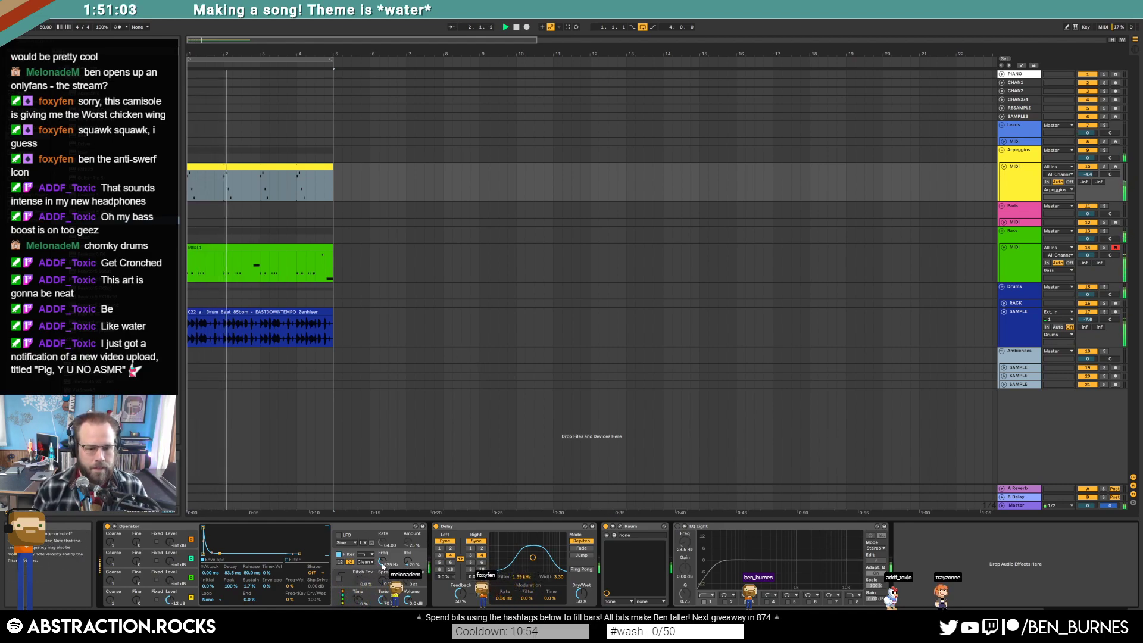
Compare the arpeggio with Raum bypassed and enabled, set Raum's predelay to 3.42 ms, and close its window.
click(606, 527)
key(space)
key(space)
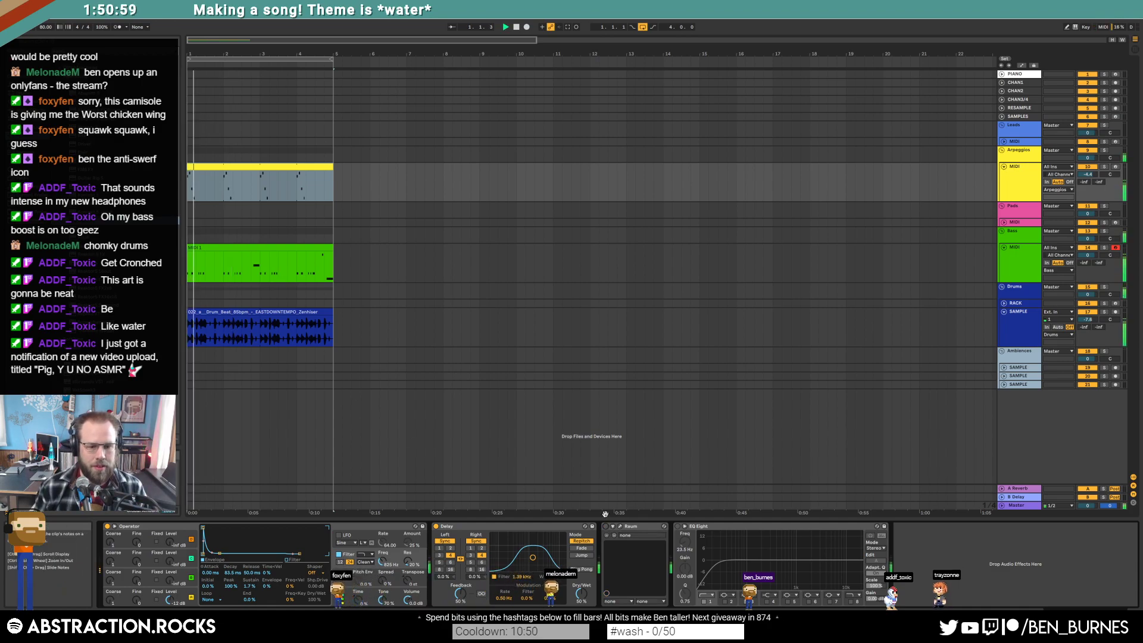
click(620, 528)
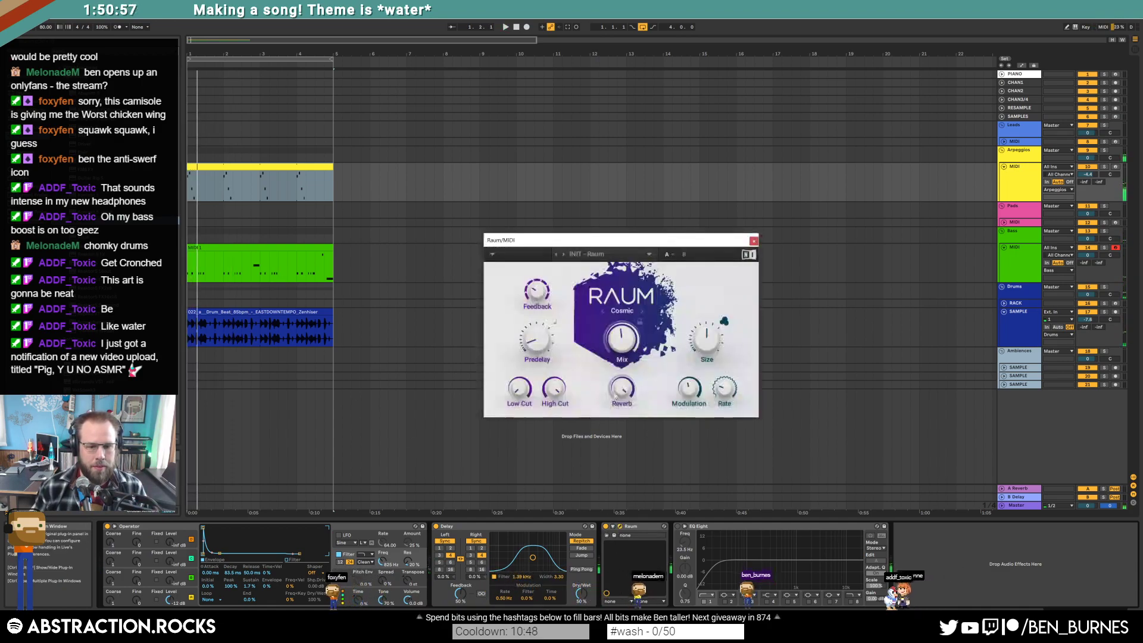
key(space)
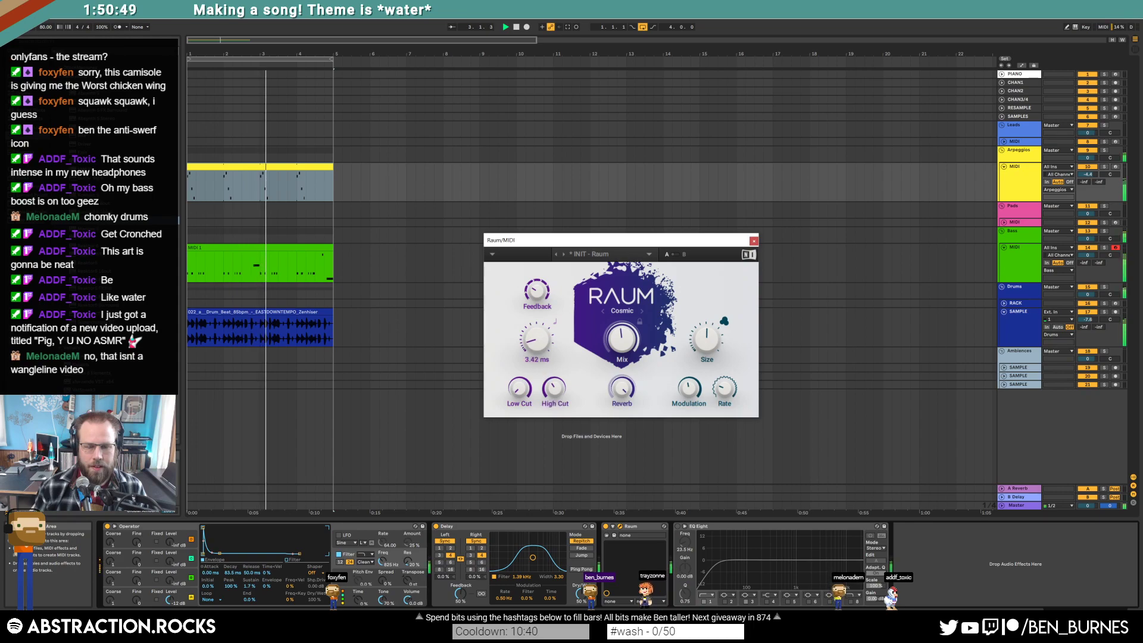
click(754, 241)
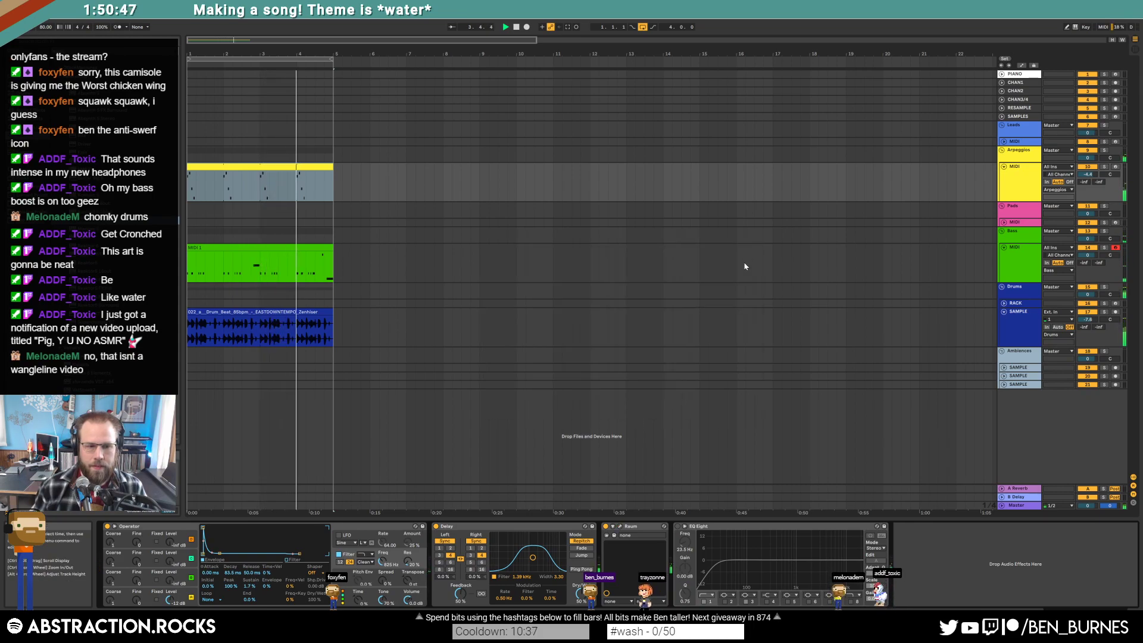
Open the bass track's Massive and try the Daft type on Filter 1 while the loop plays.
click(311, 247)
click(122, 526)
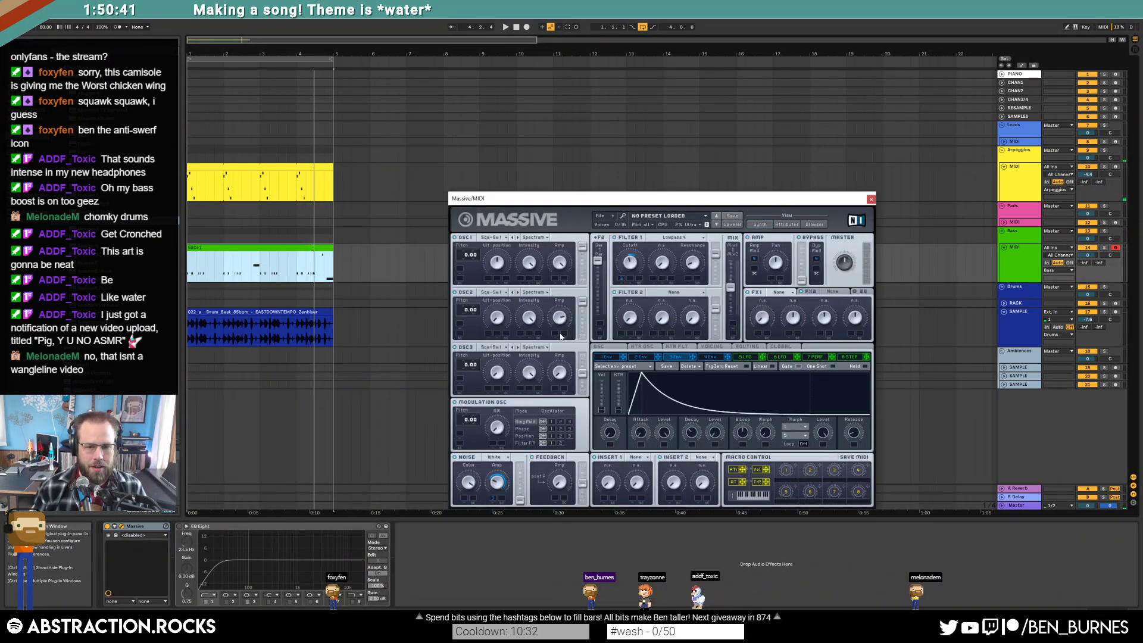
key(space)
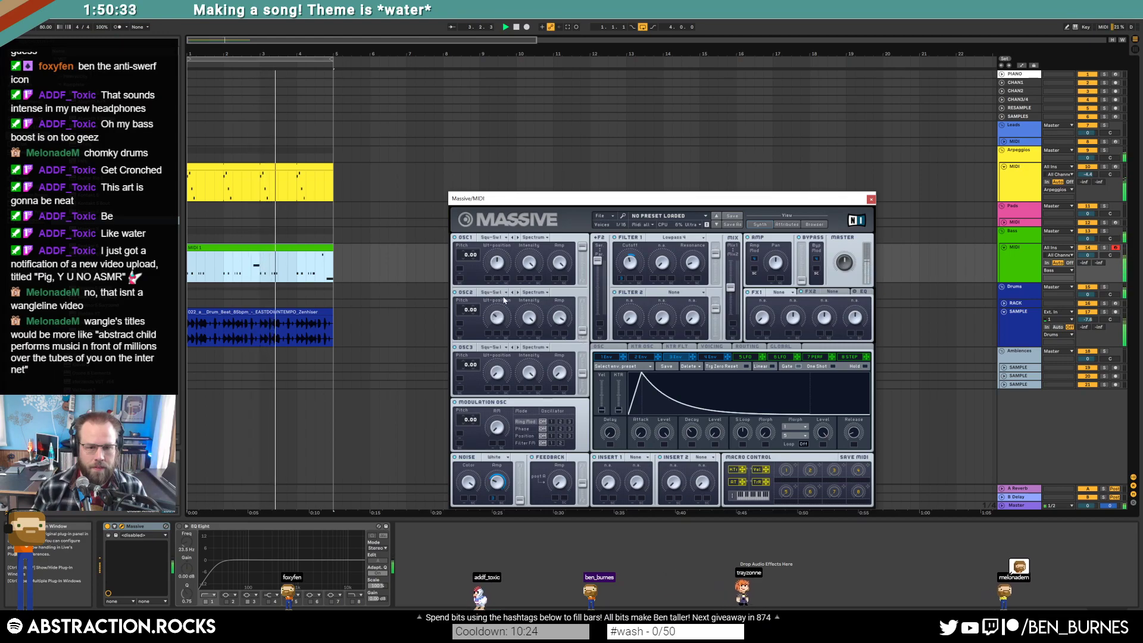
click(657, 238)
click(673, 292)
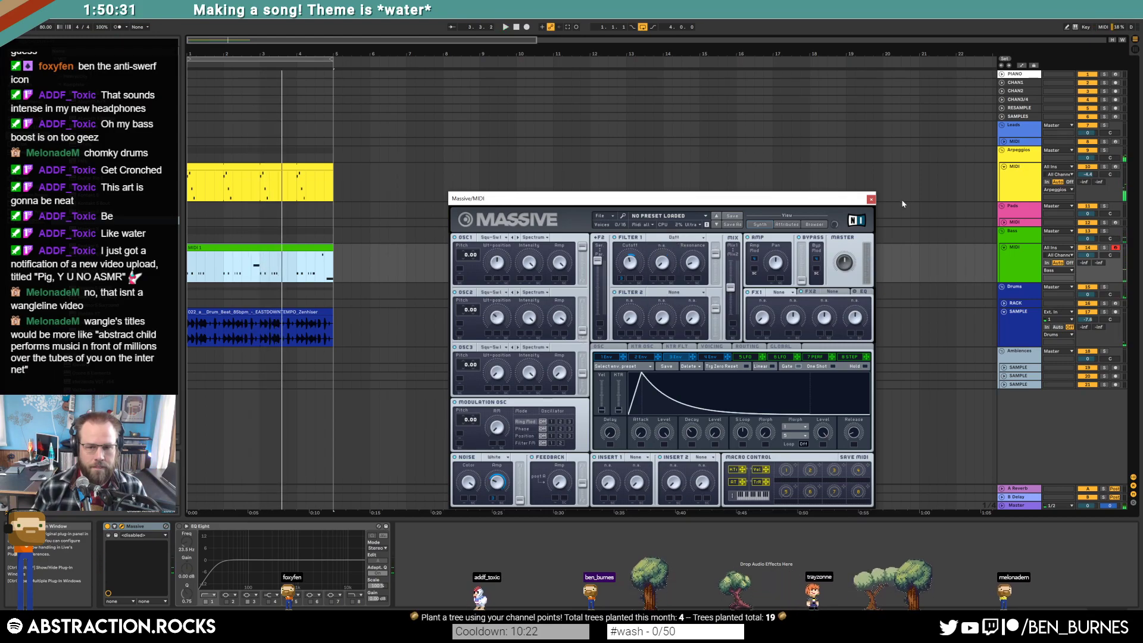
Solo the bass track, audition Massive's Comb and Acid filters during playback, and set Filter 1 to Scream.
key(space)
click(1103, 247)
key(space)
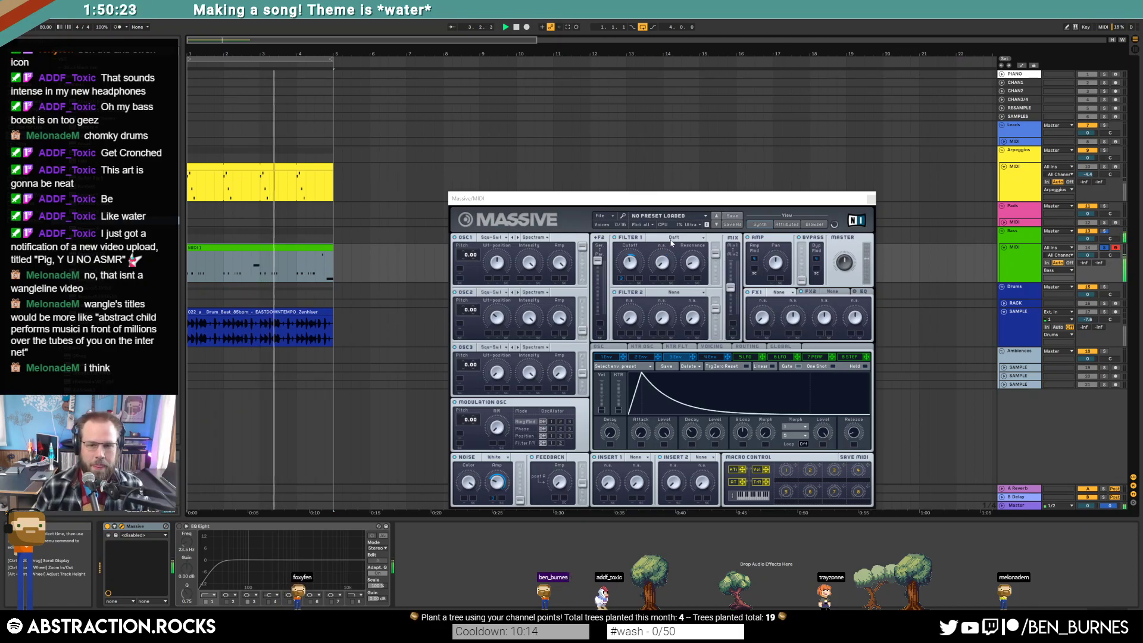
click(672, 242)
click(666, 297)
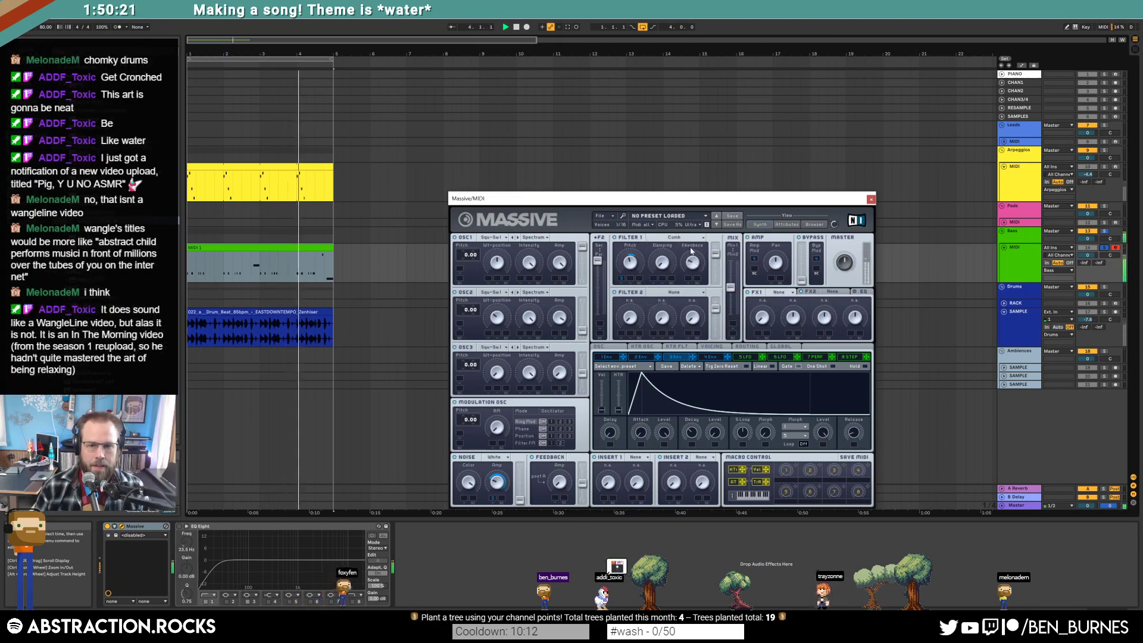
click(681, 241)
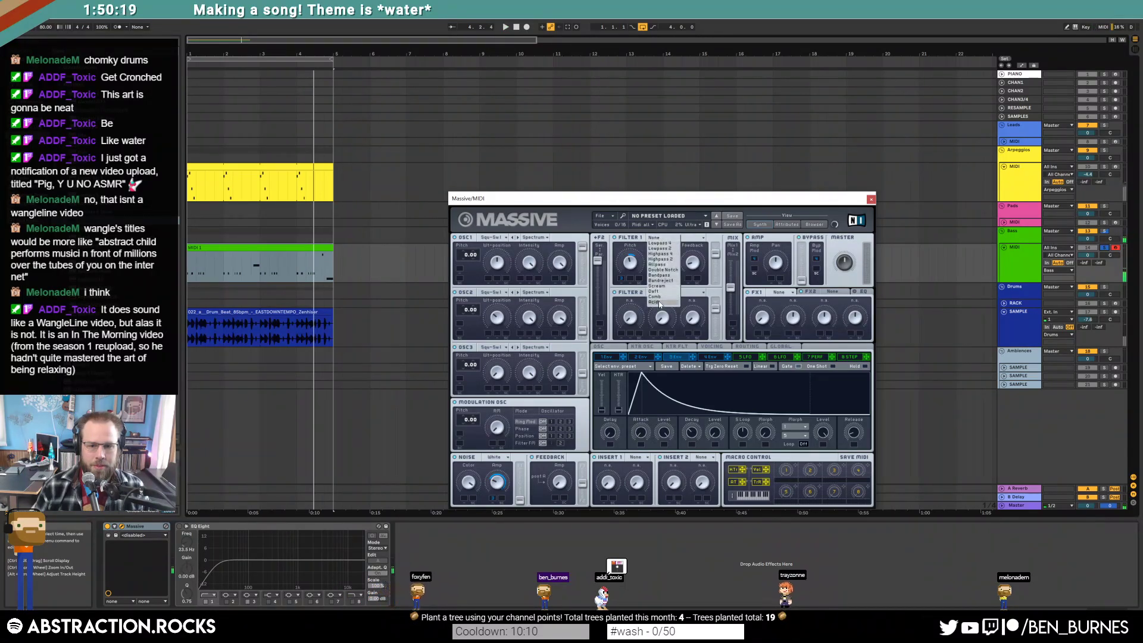
click(659, 303)
click(683, 237)
click(661, 290)
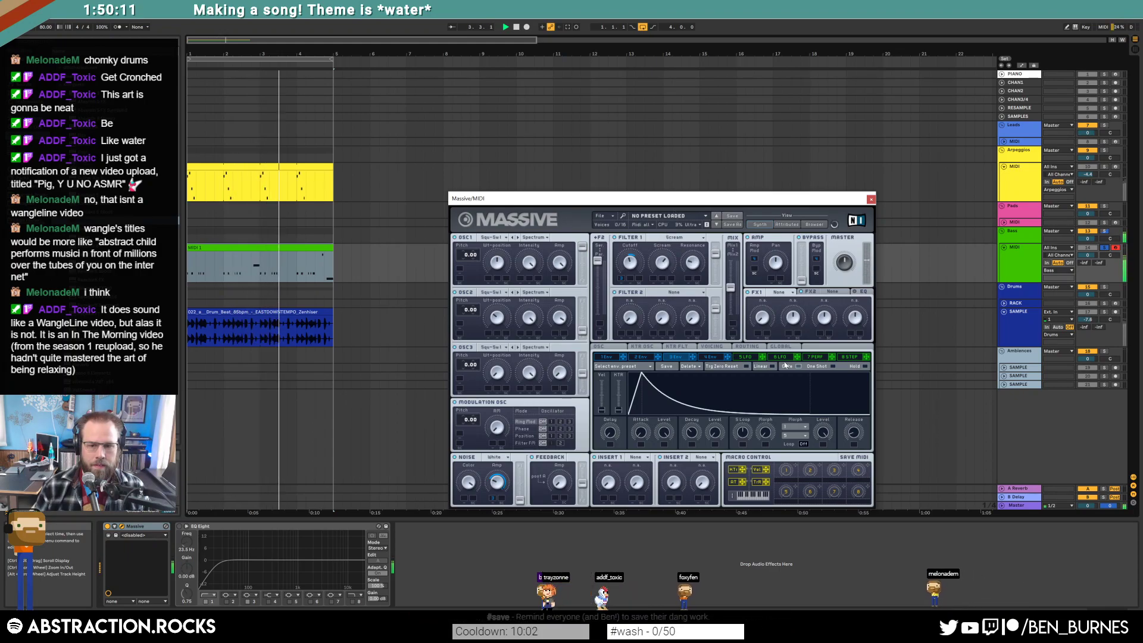
Stop playback, open the bass clip's notes for editing and close the Massive window.
key(space)
click(272, 251)
double_click(272, 250)
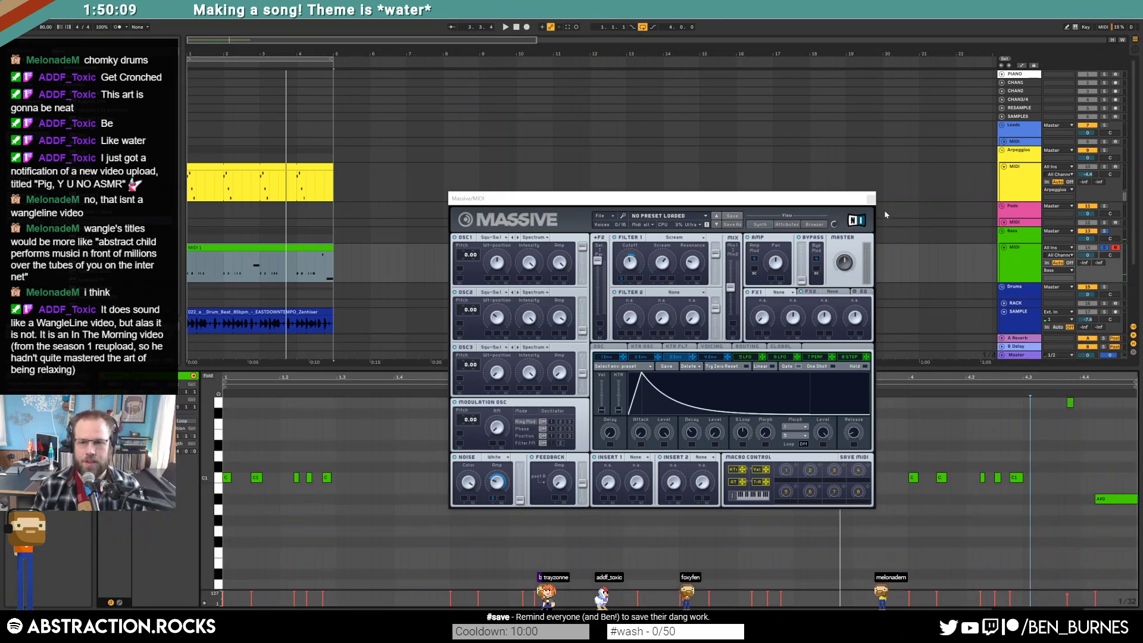
click(870, 200)
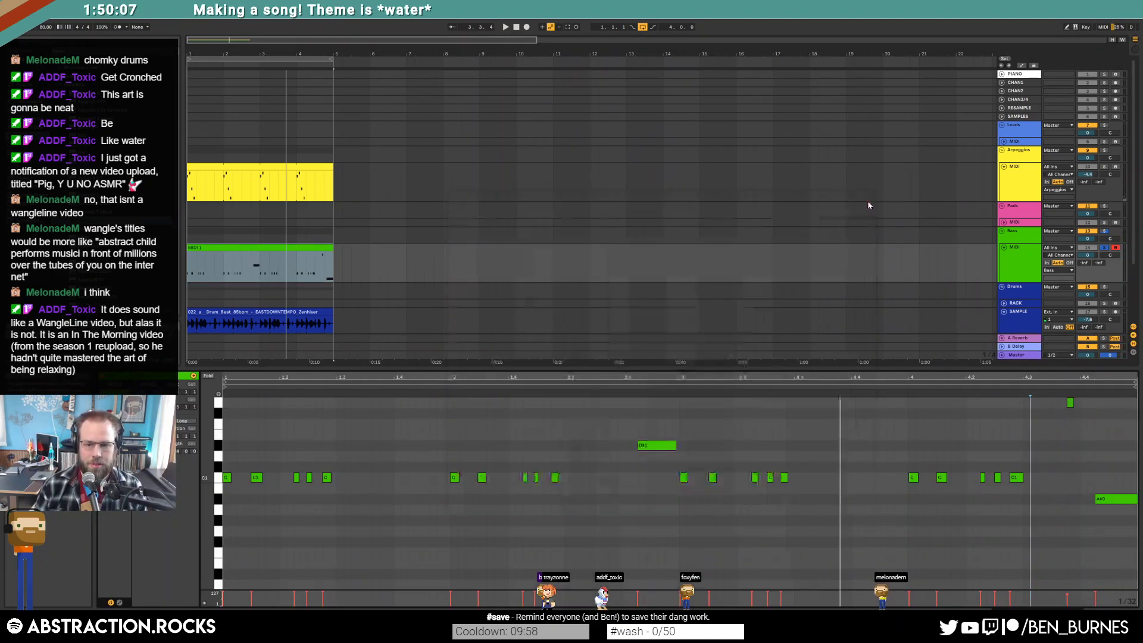
Nudge the middle of the three C1 bass notes between beats 3.2 and 3.3 slightly earlier, and unsolo the bass track.
click(758, 488)
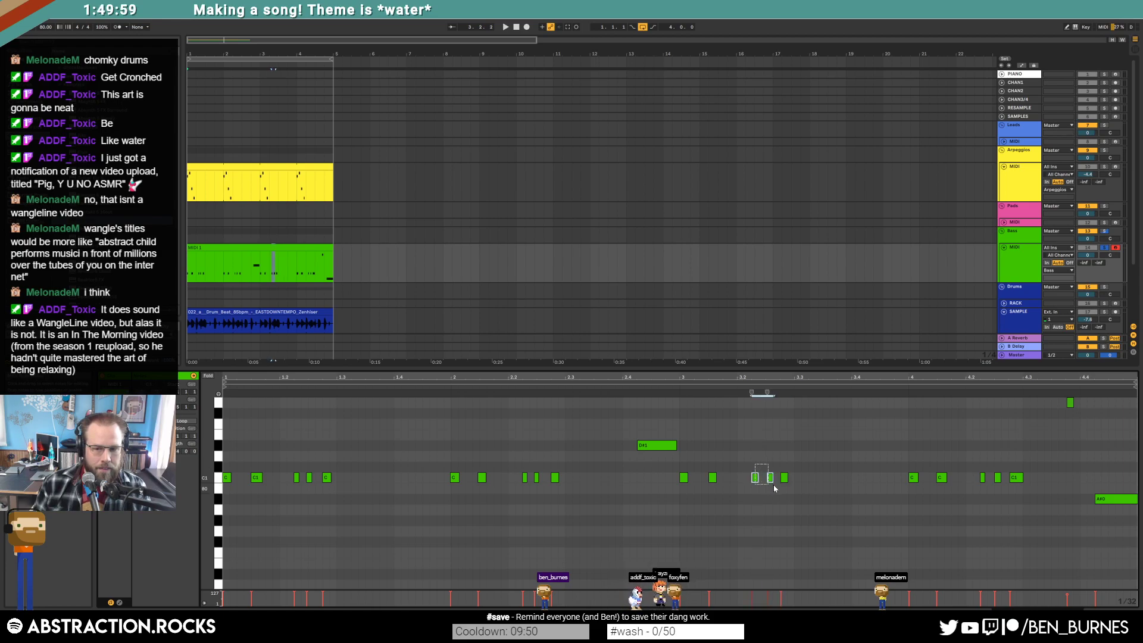
click(755, 478)
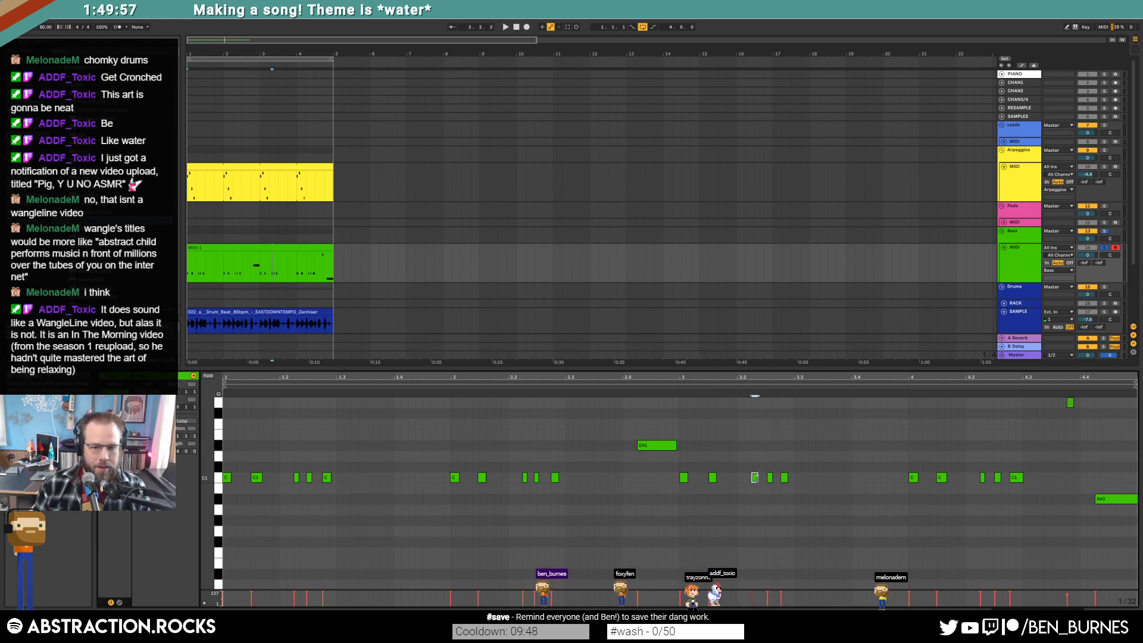
click(765, 465)
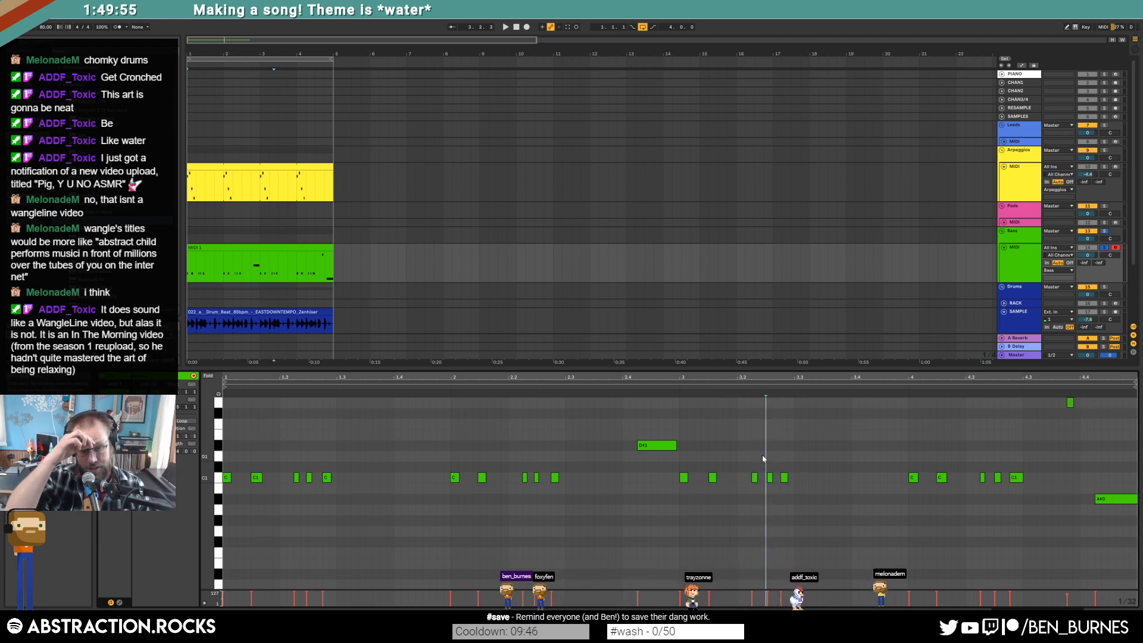
click(773, 464)
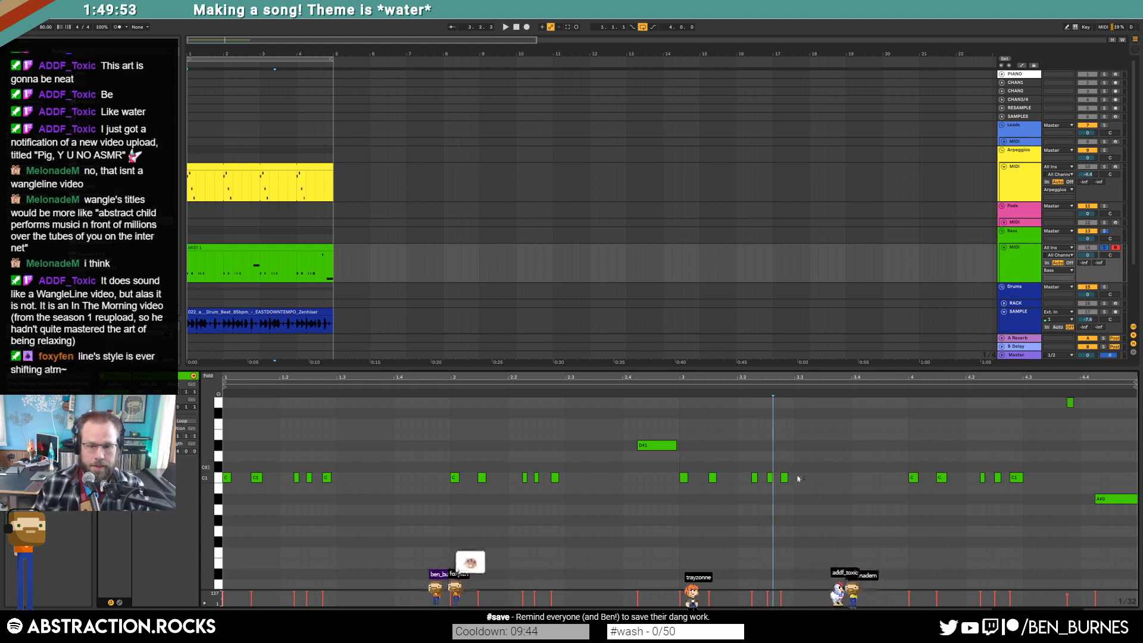
click(753, 478)
drag(774, 378, 913, 419)
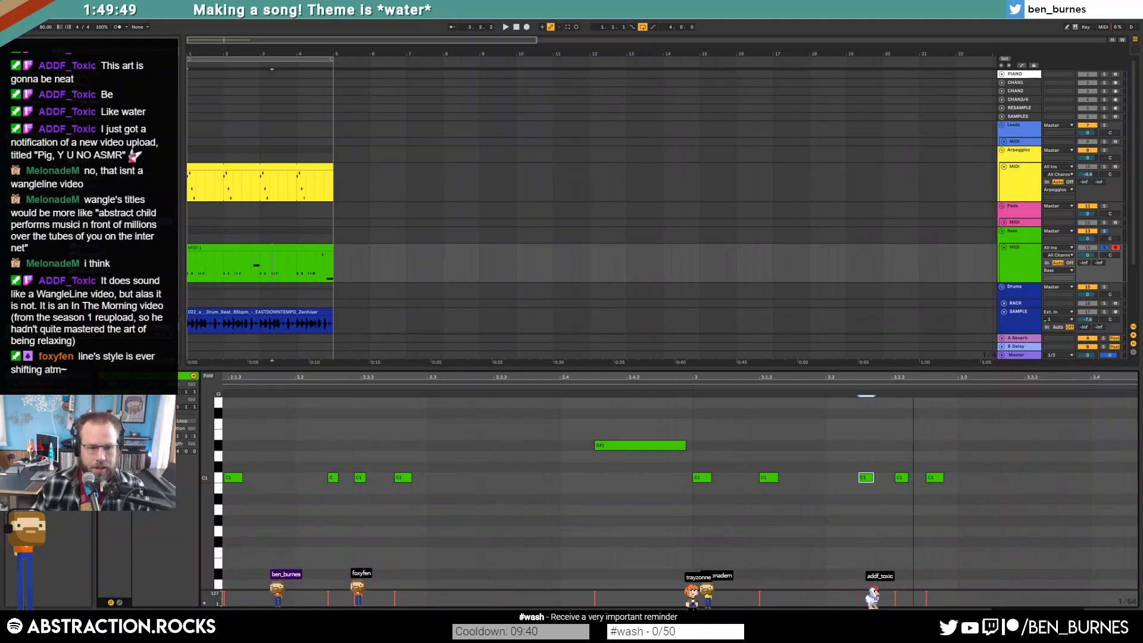
drag(913, 420, 686, 422)
drag(775, 480, 772, 480)
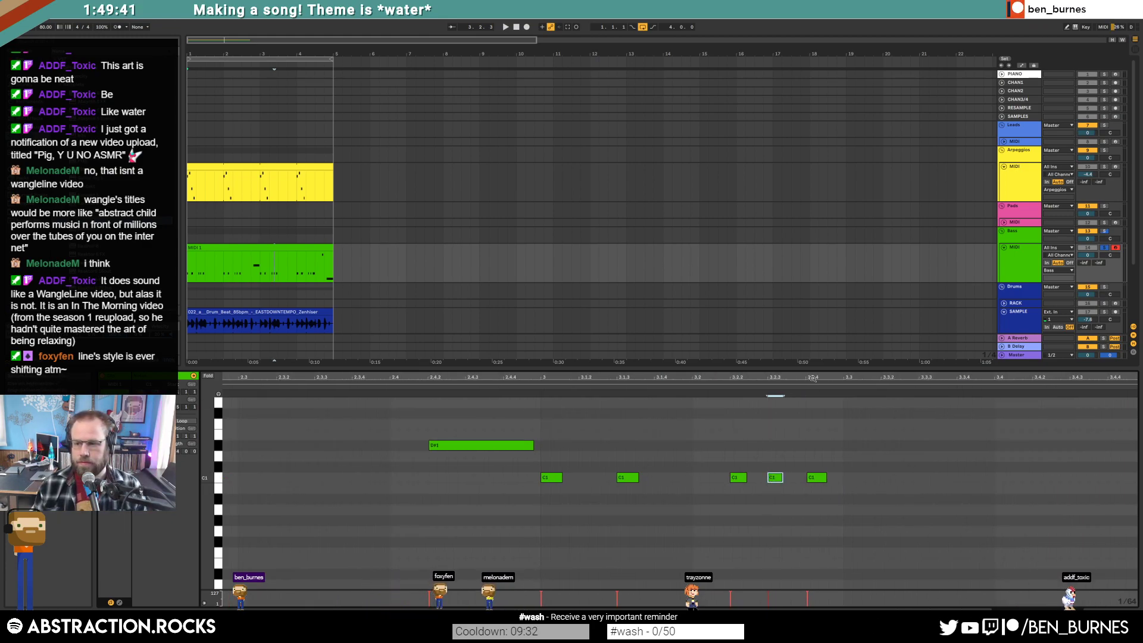
key(minus)
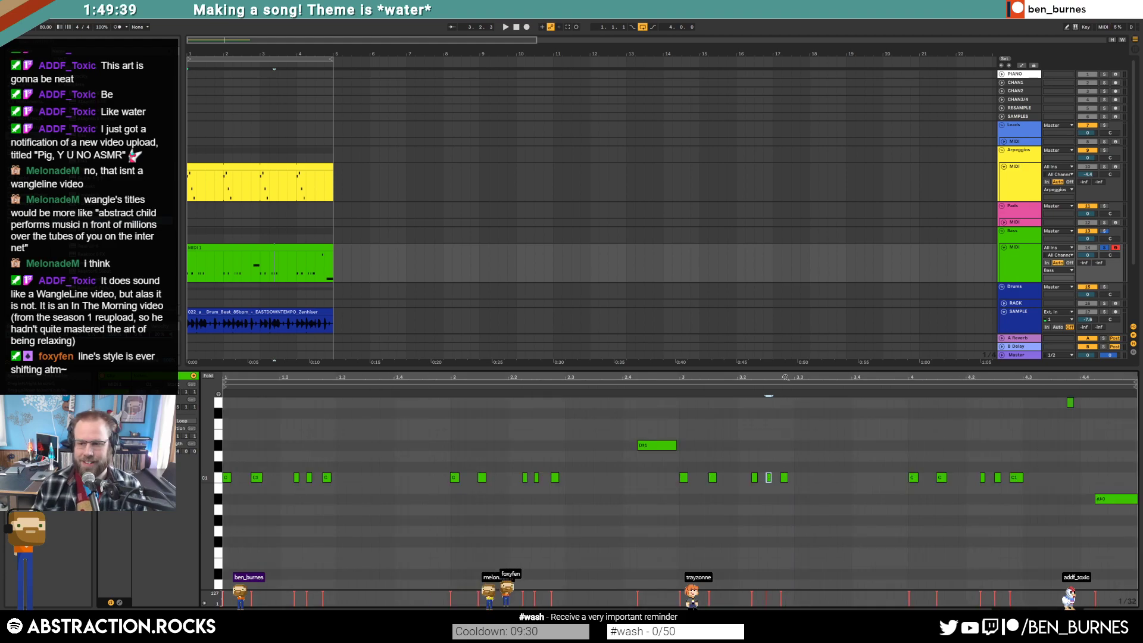
key(shift+Tab)
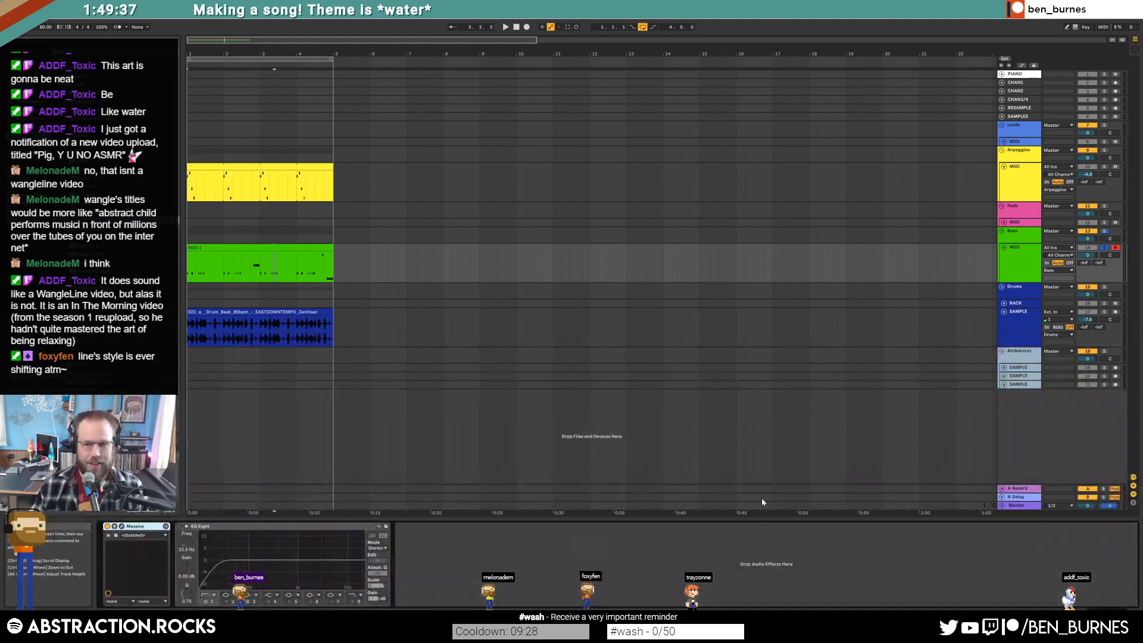
click(1105, 247)
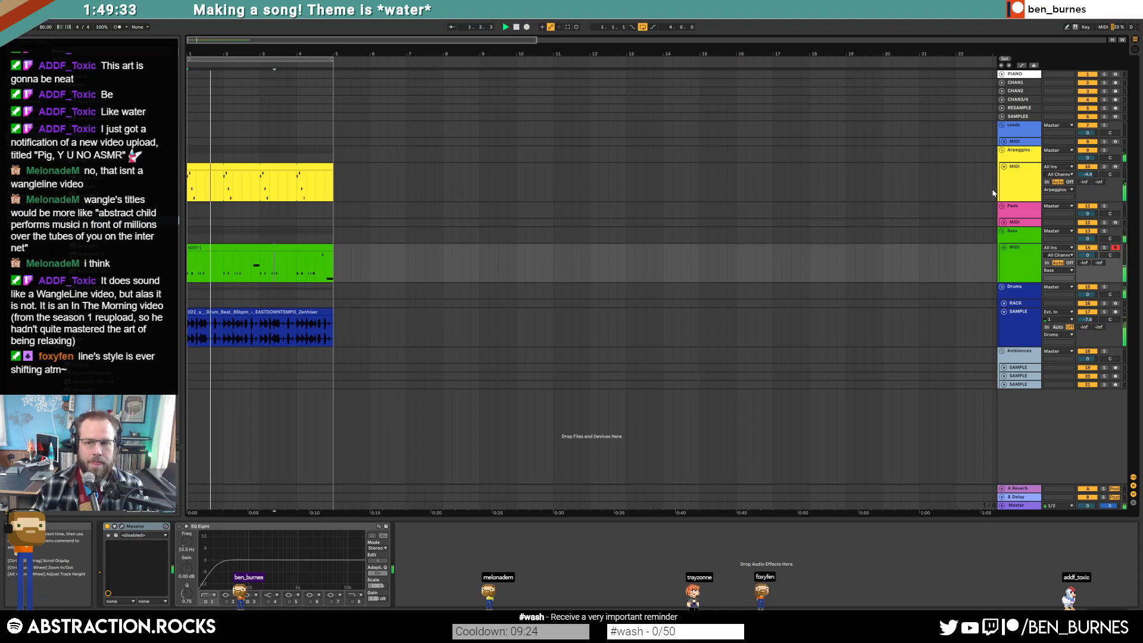
Lower the arpeggio Delay's feedback to 34% and readjust its band-pass filter while the loop plays.
click(371, 192)
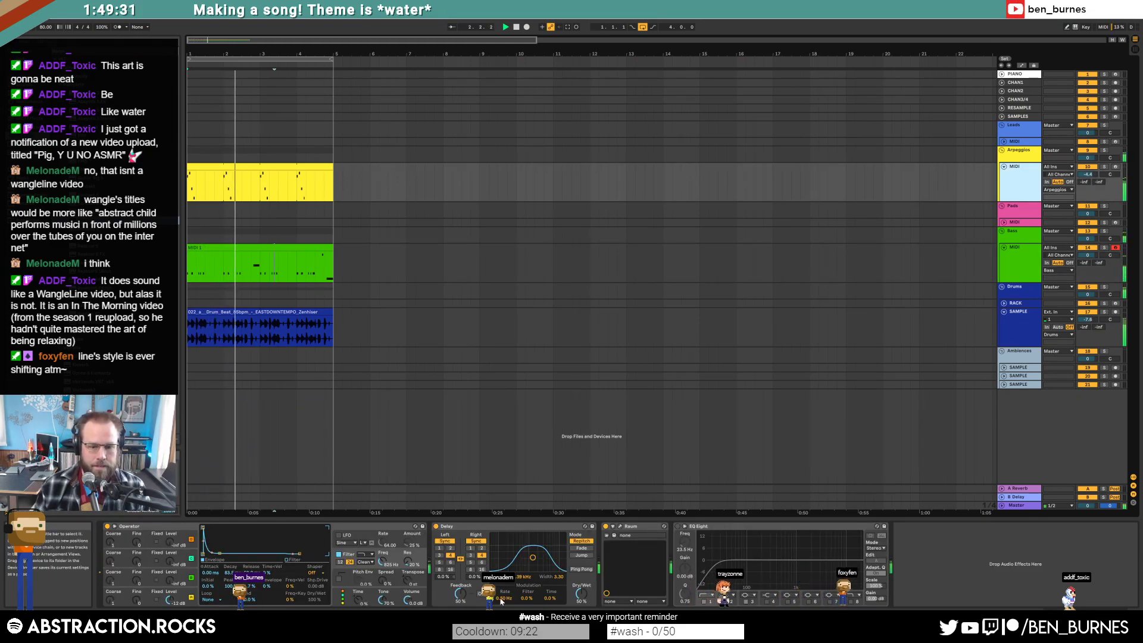
drag(472, 602, 460, 594)
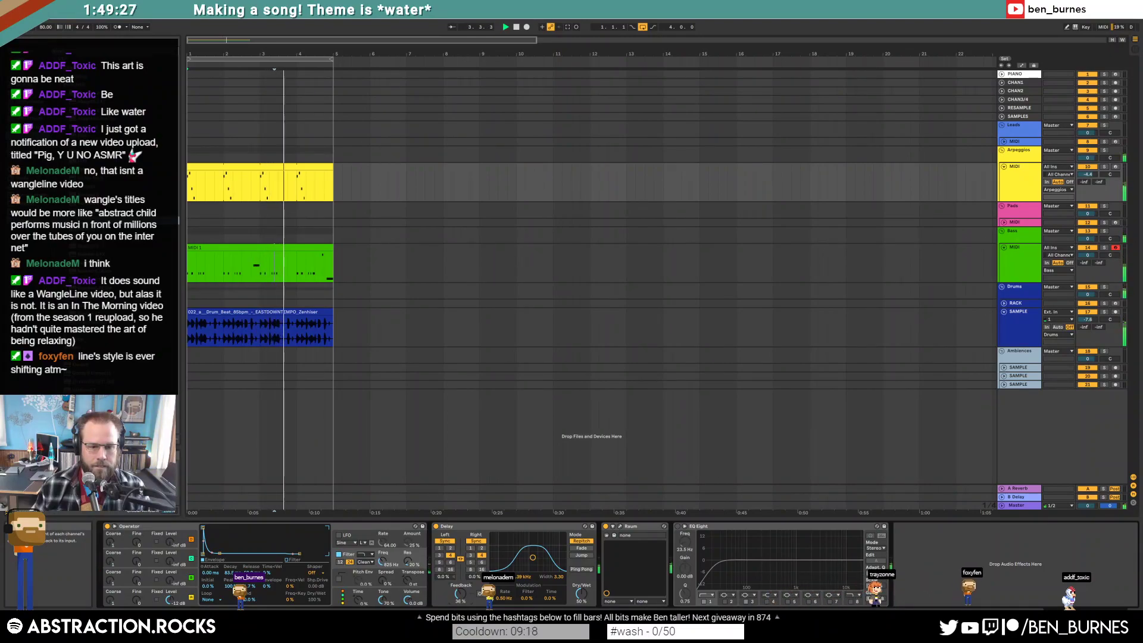
drag(533, 558, 533, 559)
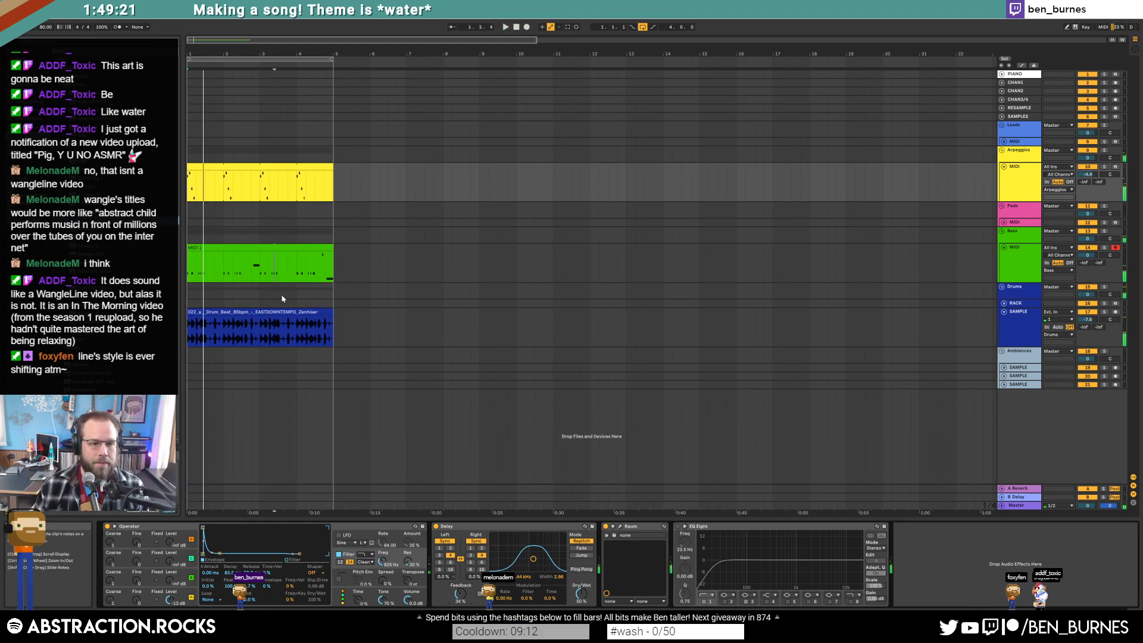
Copy the four-bar arpeggio, bass and drum clips to bar 9, leaving bars 5 to 8 empty.
click(251, 313)
key(space)
drag(221, 37, 192, 43)
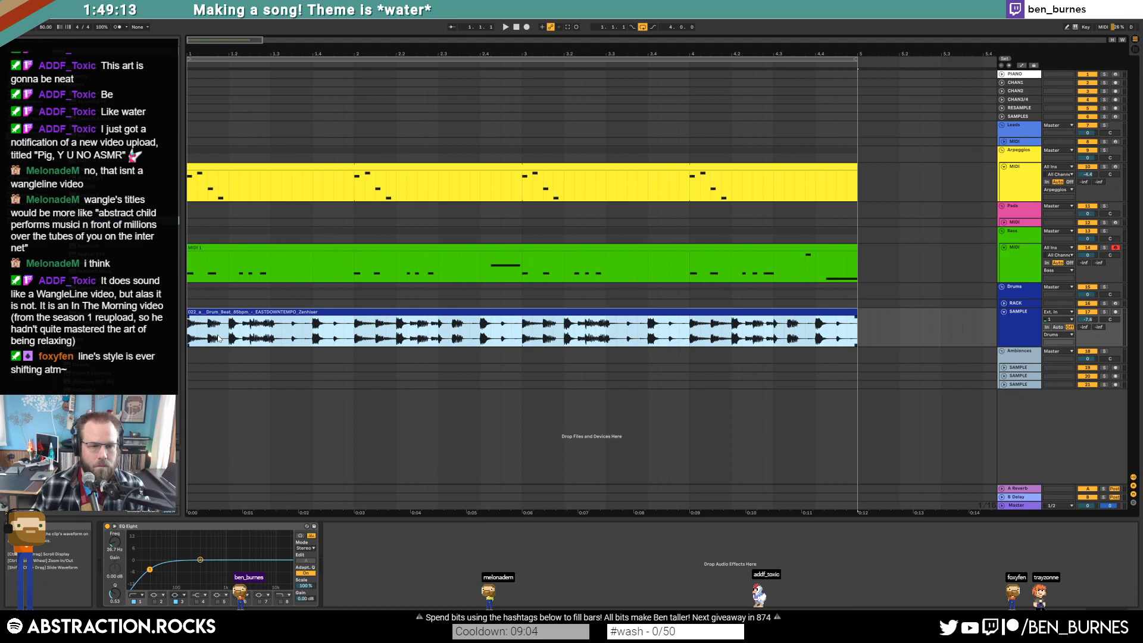
key(minus)
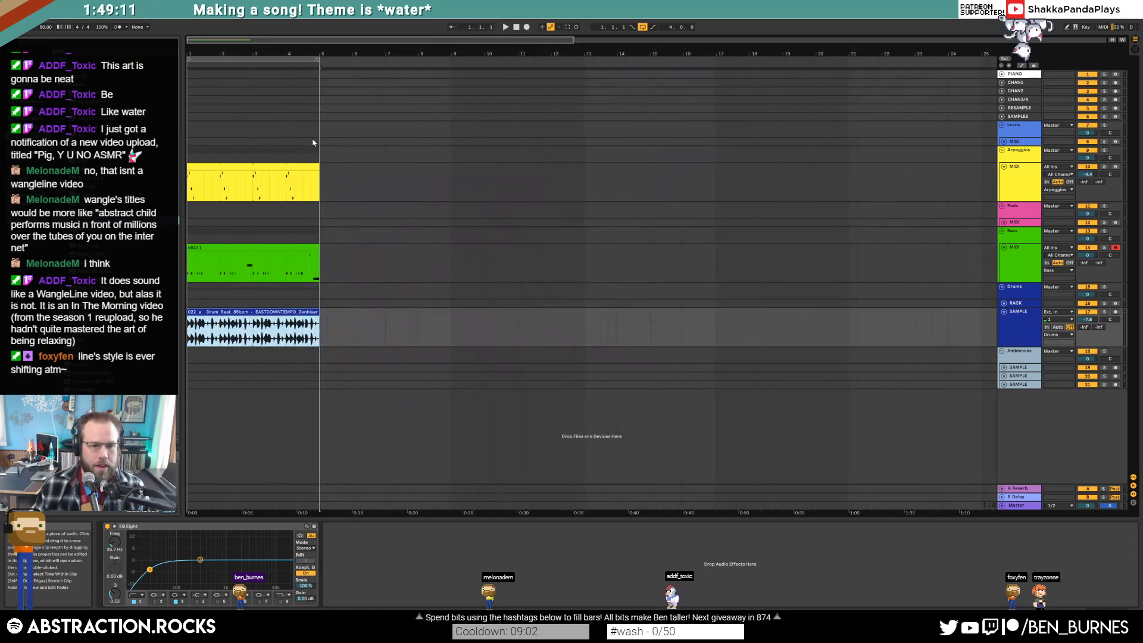
key(ctrl+a)
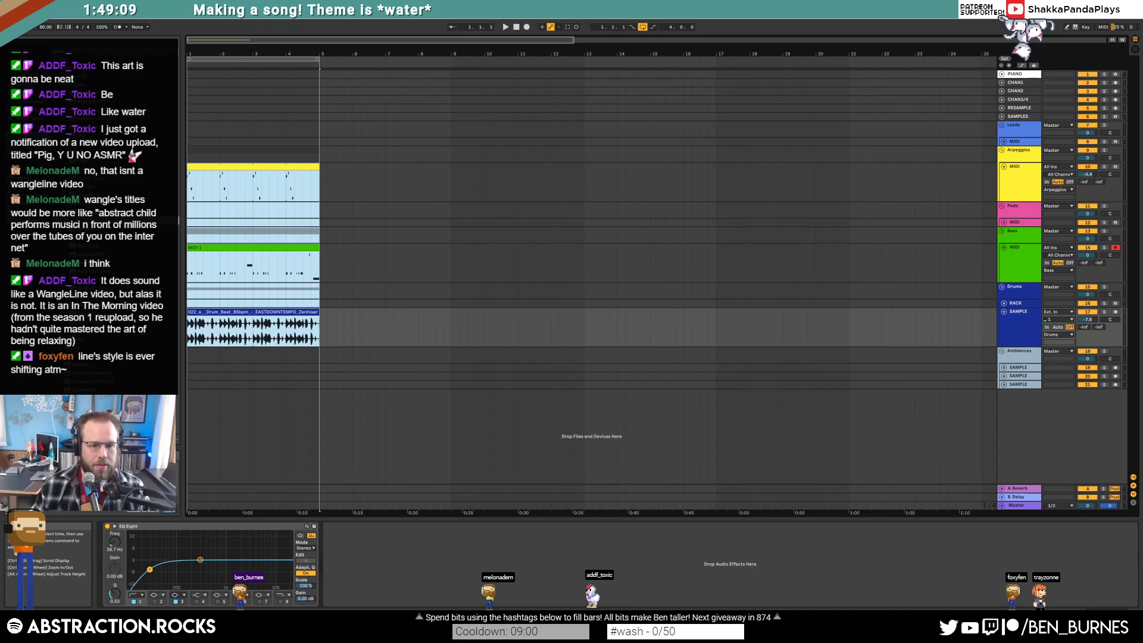
key(ctrl+d)
drag(345, 170, 477, 177)
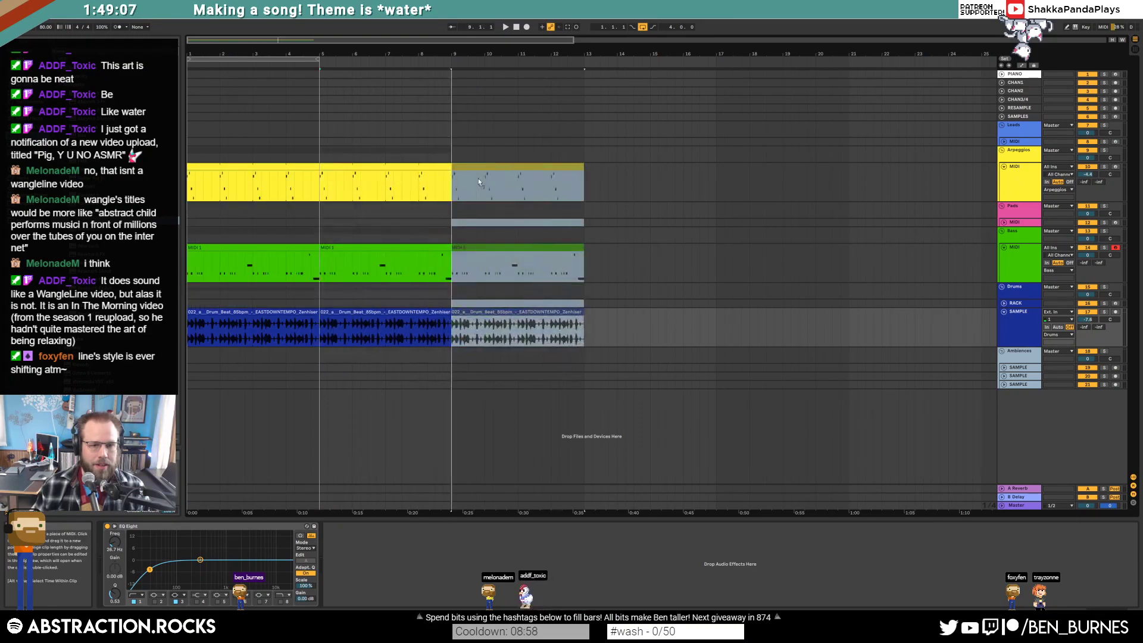
click(319, 148)
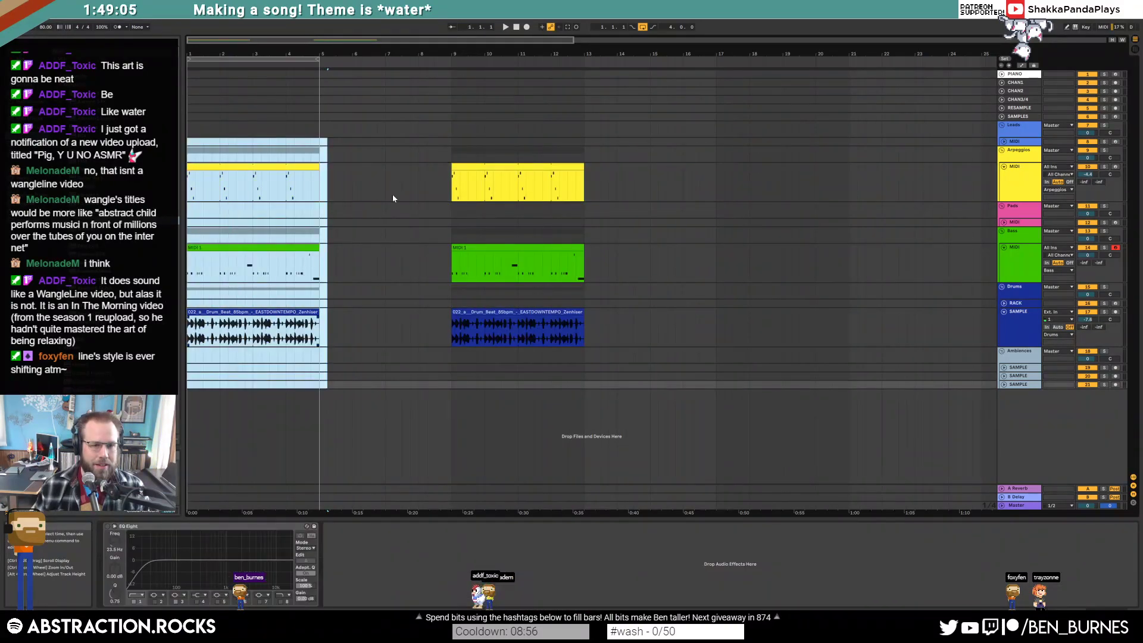
click(394, 194)
Set the loop to the copied four-bar section starting at bar 9 and play its opening.
click(507, 331)
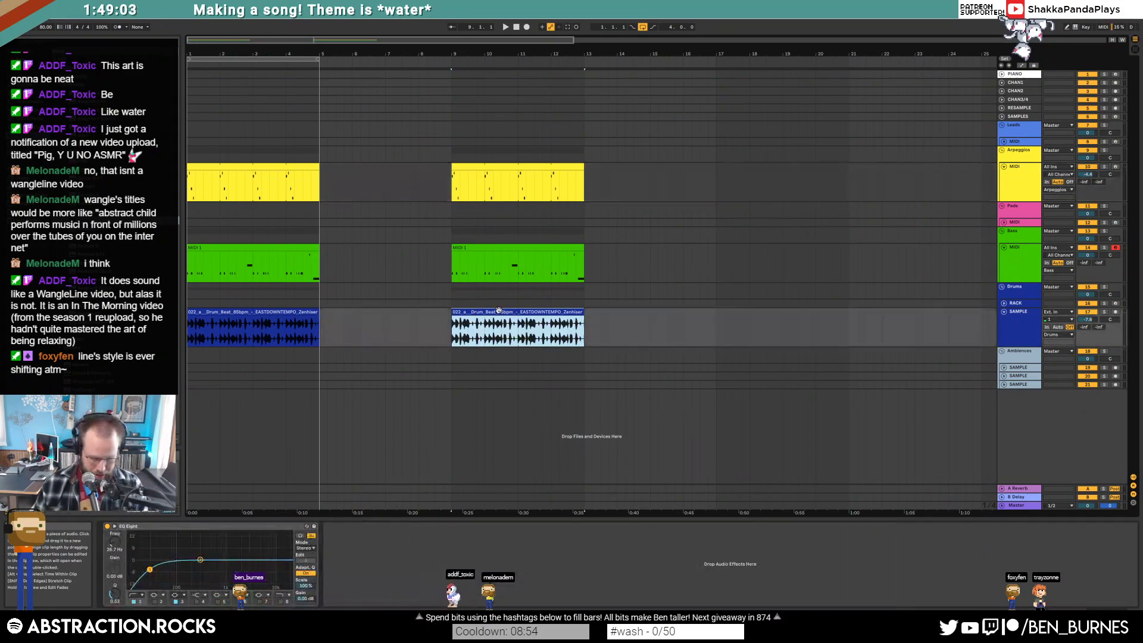
key(z)
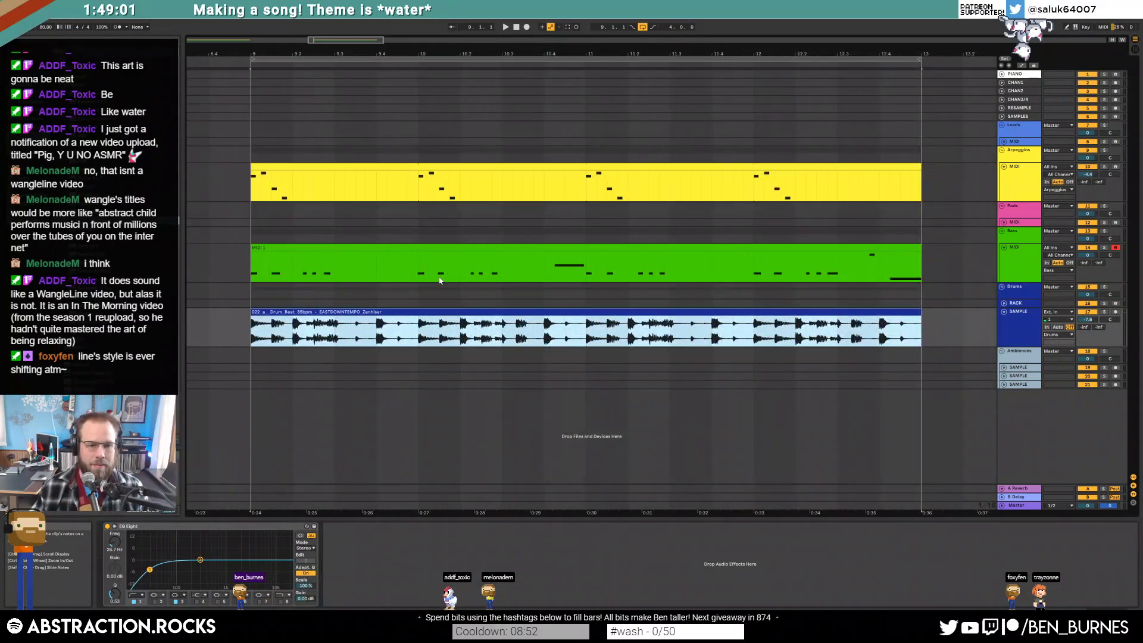
scroll(269, 336, up, 2)
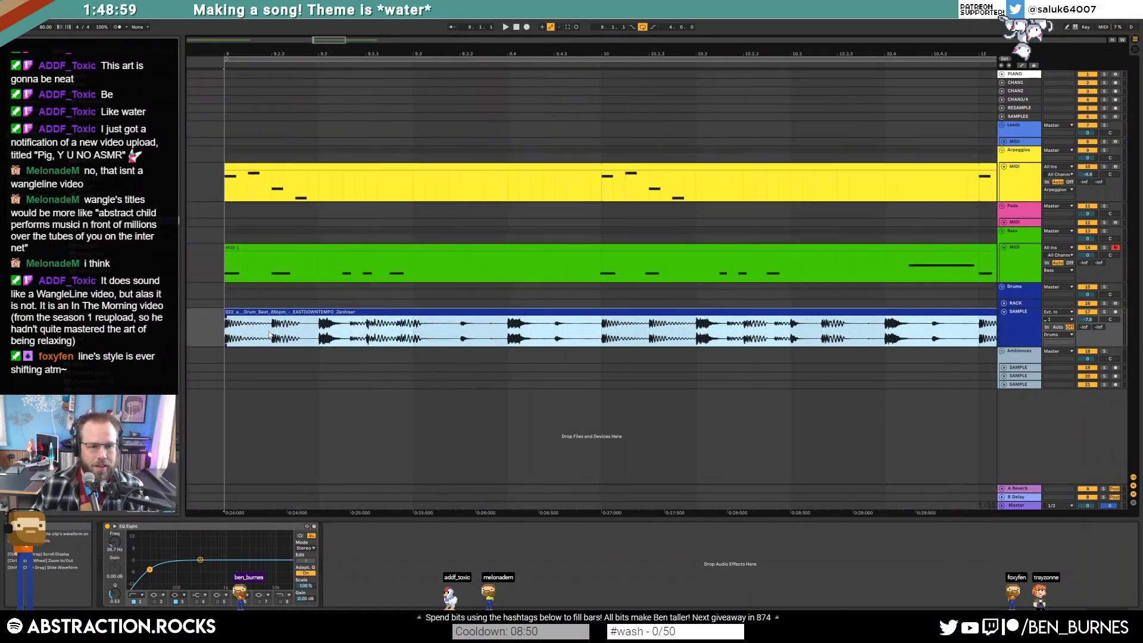
key(space)
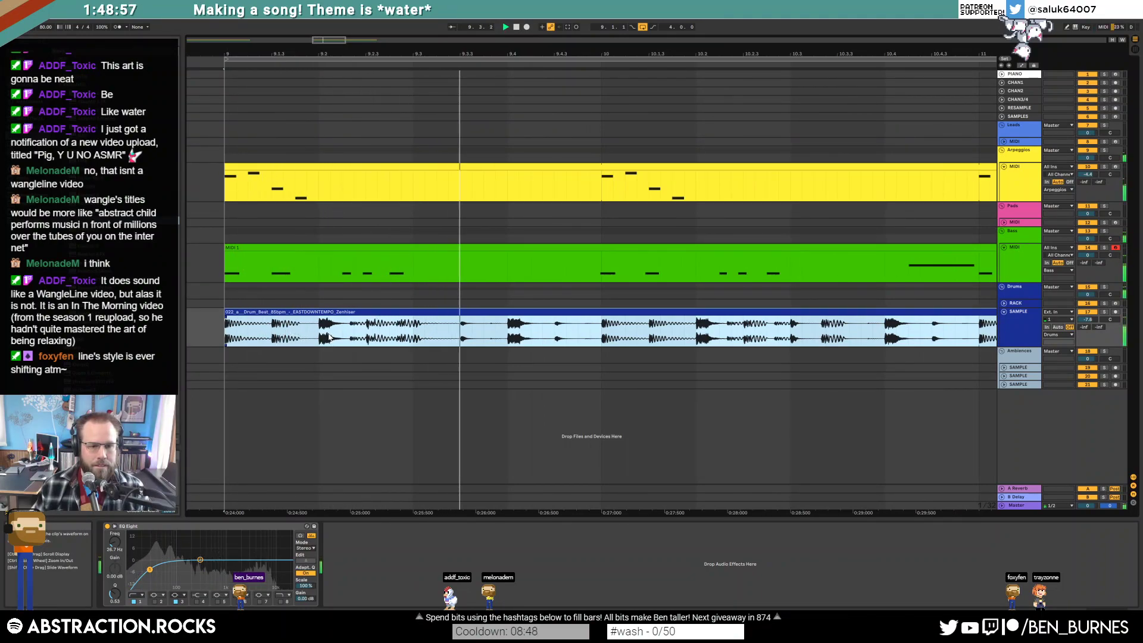
key(space)
Separate the drum hit at 10.1.3 from the copied drum clip, shift it slightly earlier and play the result.
click(650, 334)
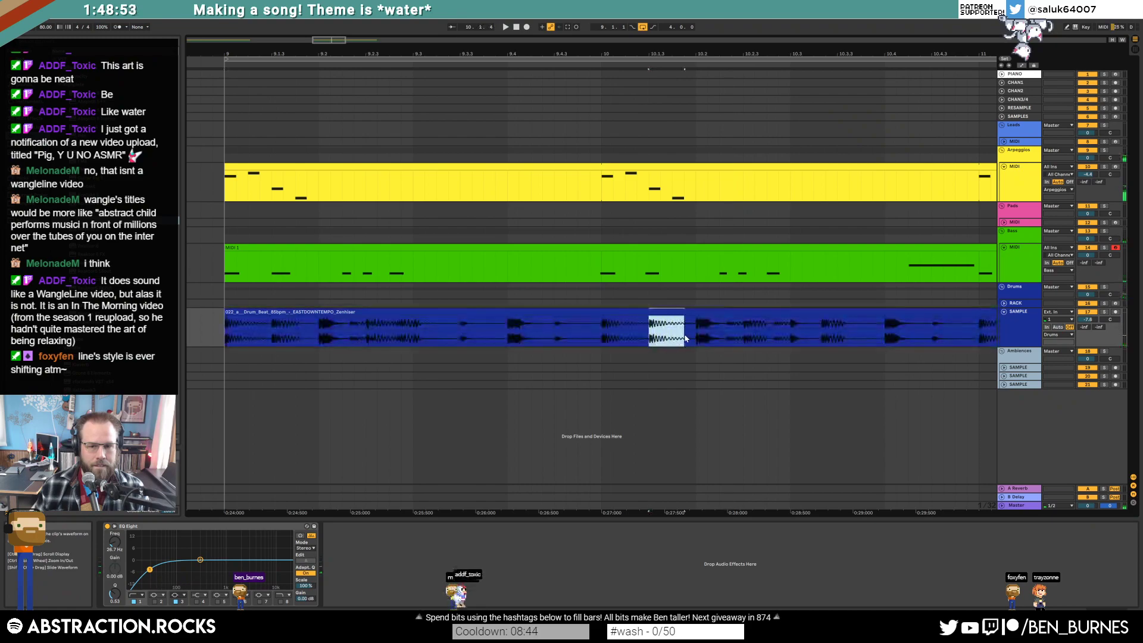
scroll(689, 324, up, 2)
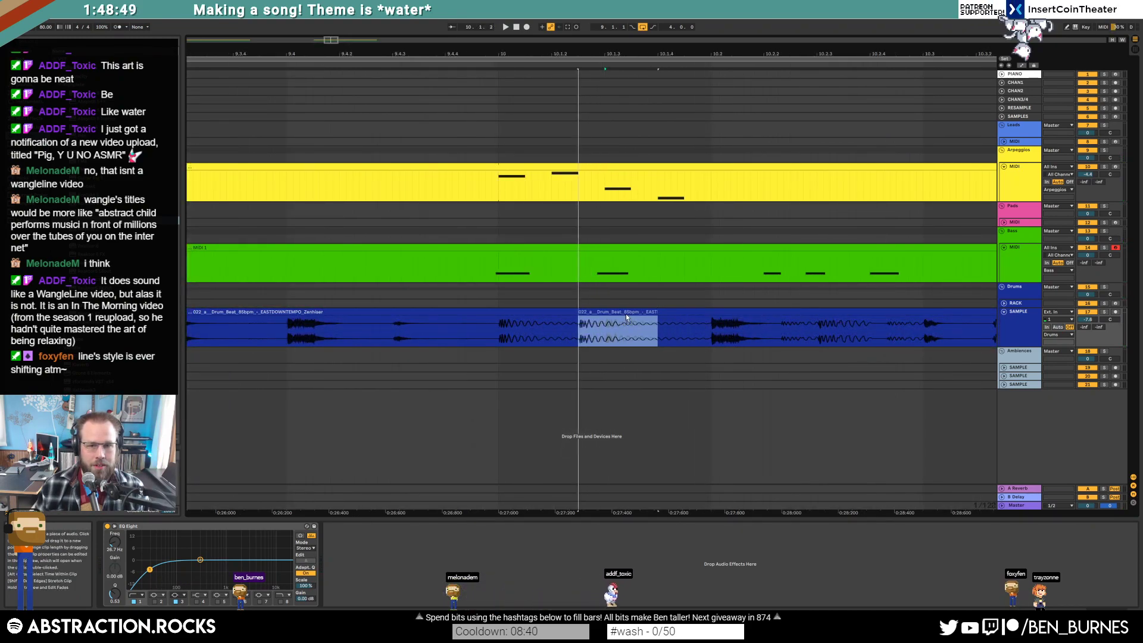
key(ctrl+e)
click(458, 327)
key(space)
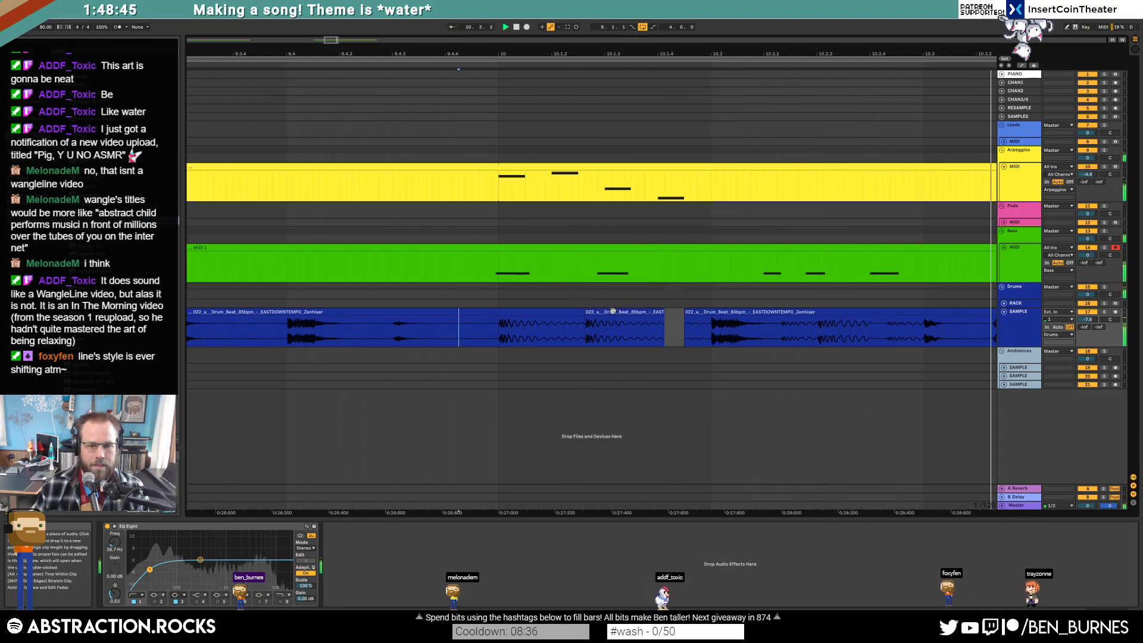
Move the separated drum hit earlier to 10.1.2 and play the loop to check its timing.
key(space)
drag(613, 312, 580, 314)
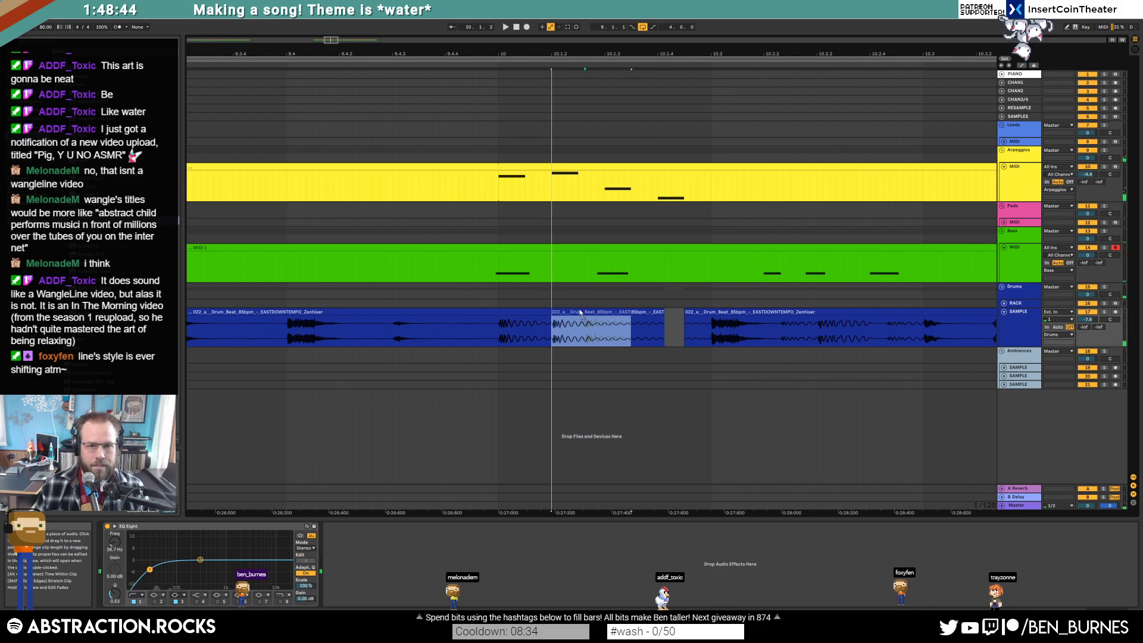
click(398, 364)
key(space)
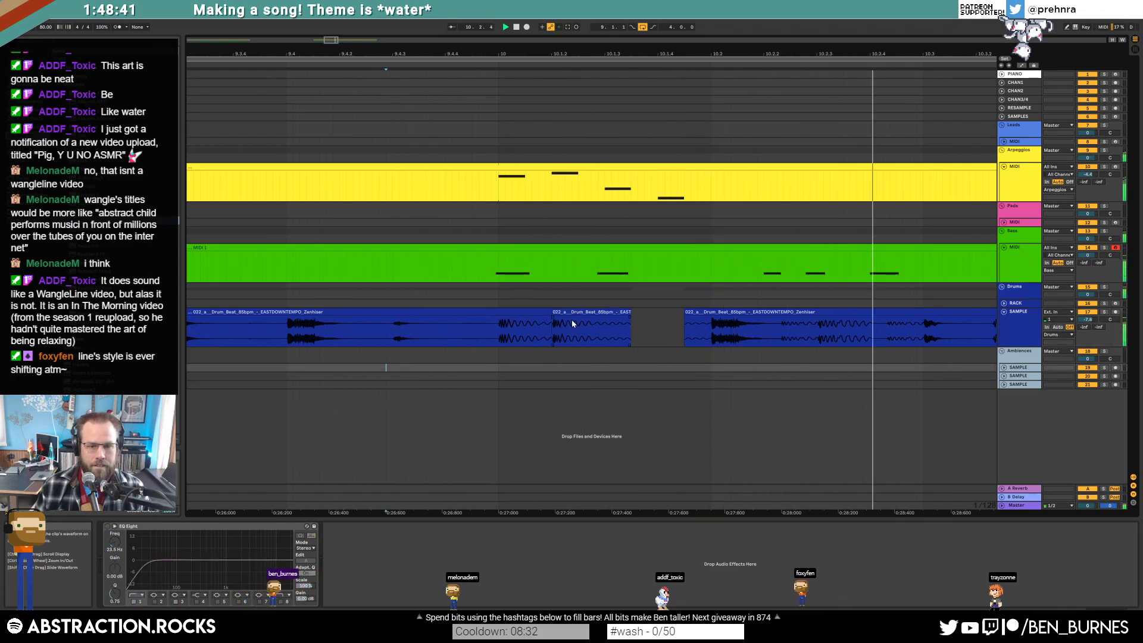
Move the separated drum hit a 32nd note later in bar 10 and play the result.
drag(566, 313, 594, 313)
click(393, 333)
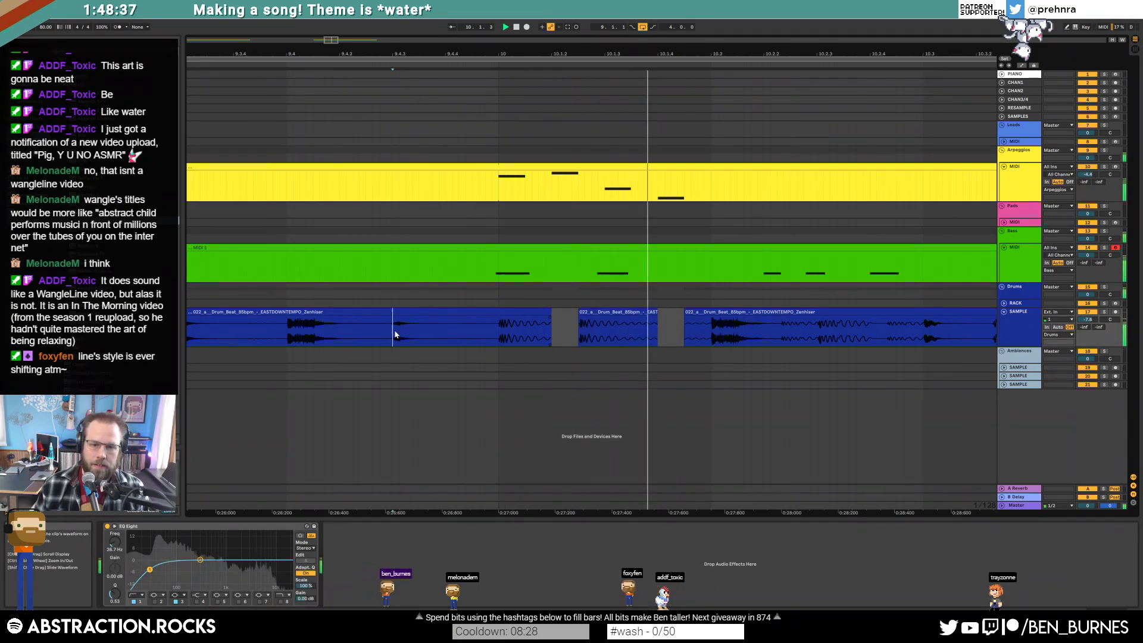
key(space)
Shift the second bass note in the copied clip's second bar slightly earlier to align with the moved drum hit, and play it.
double_click(623, 248)
key(space)
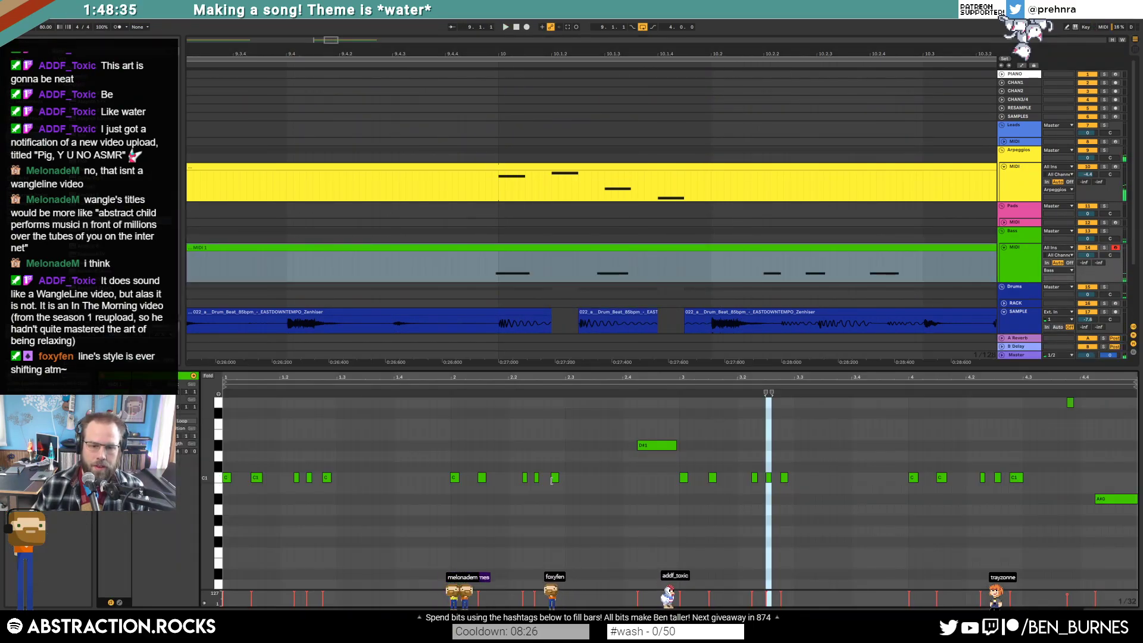
click(714, 478)
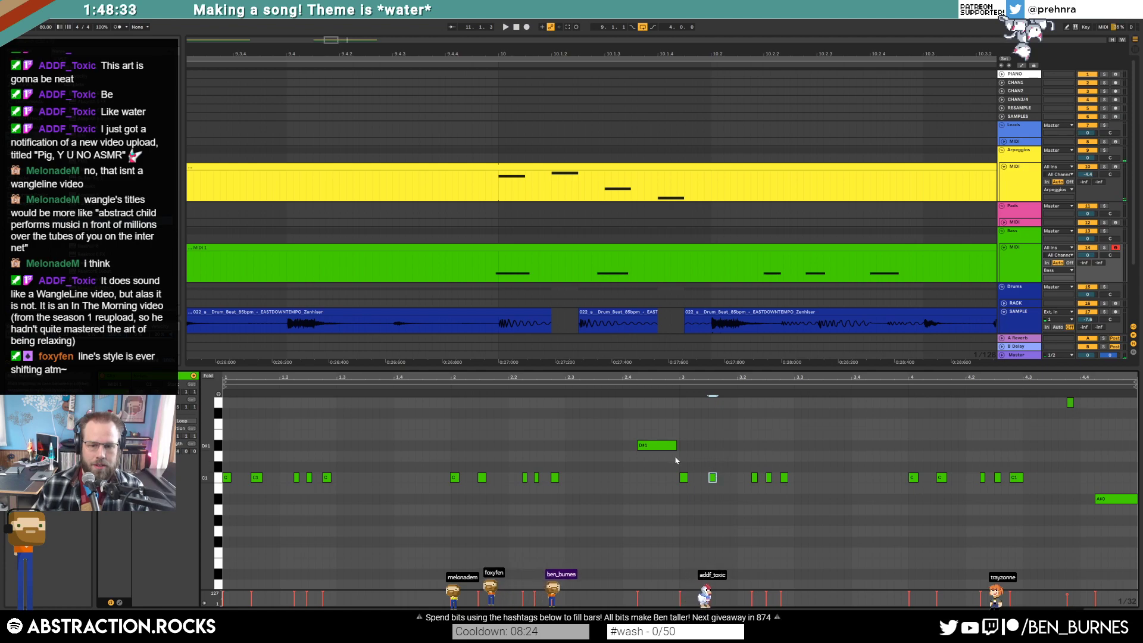
drag(482, 477, 477, 478)
click(399, 305)
key(space)
key(space)
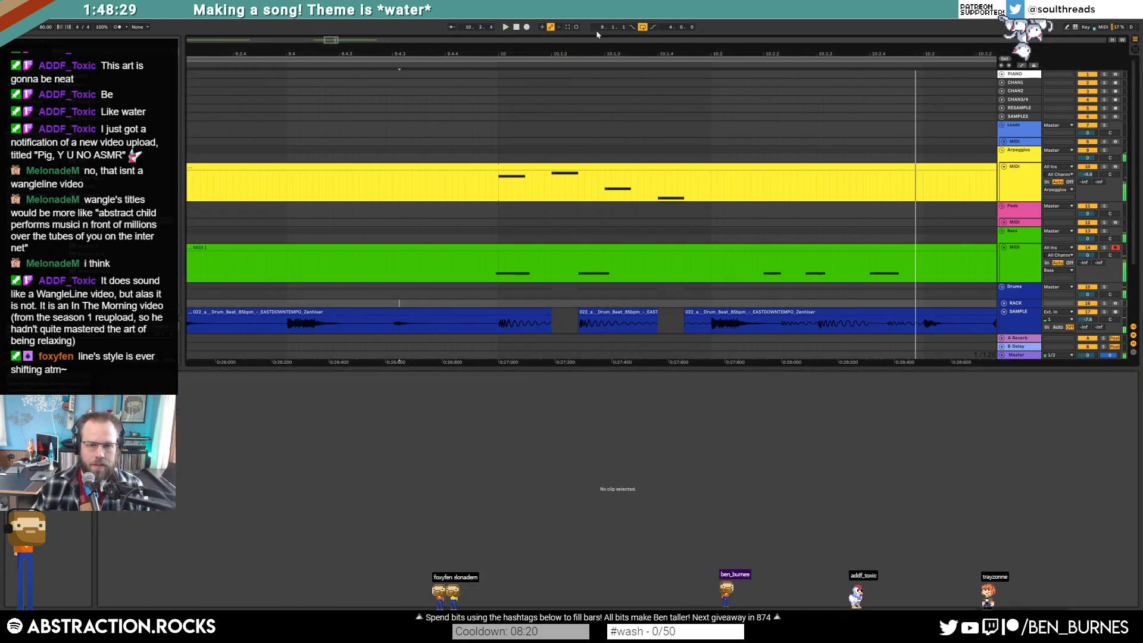
Delete the copied arpeggio, bass and drum clips starting at bar 9.
key(minus)
key(minus)
key(minus)
key(minus)
key(minus)
key(minus)
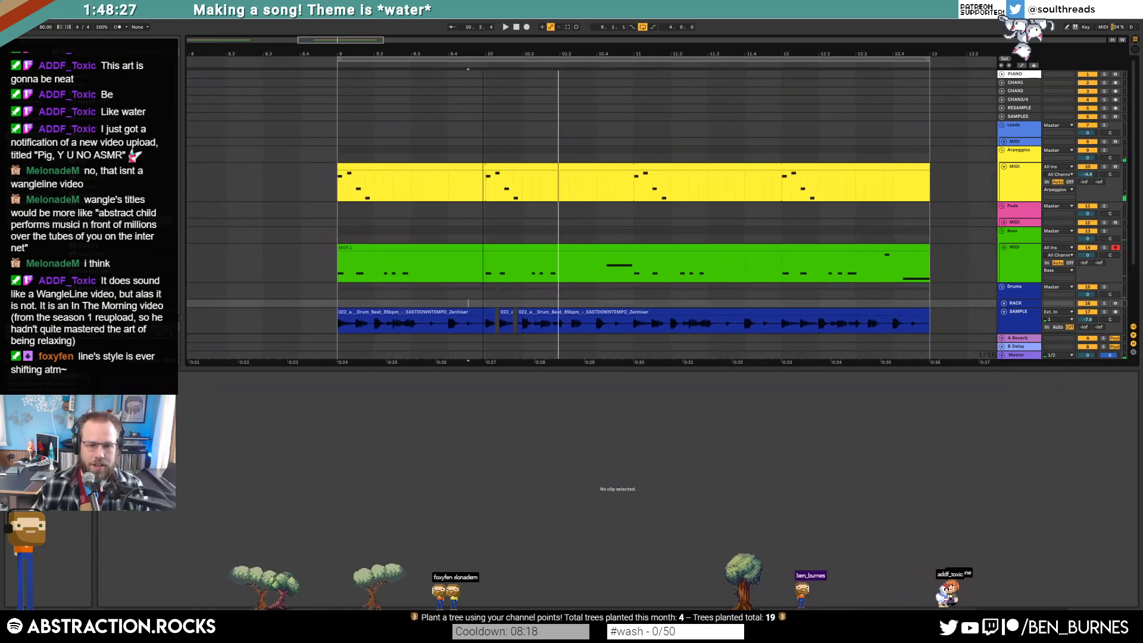
drag(498, 57, 498, 62)
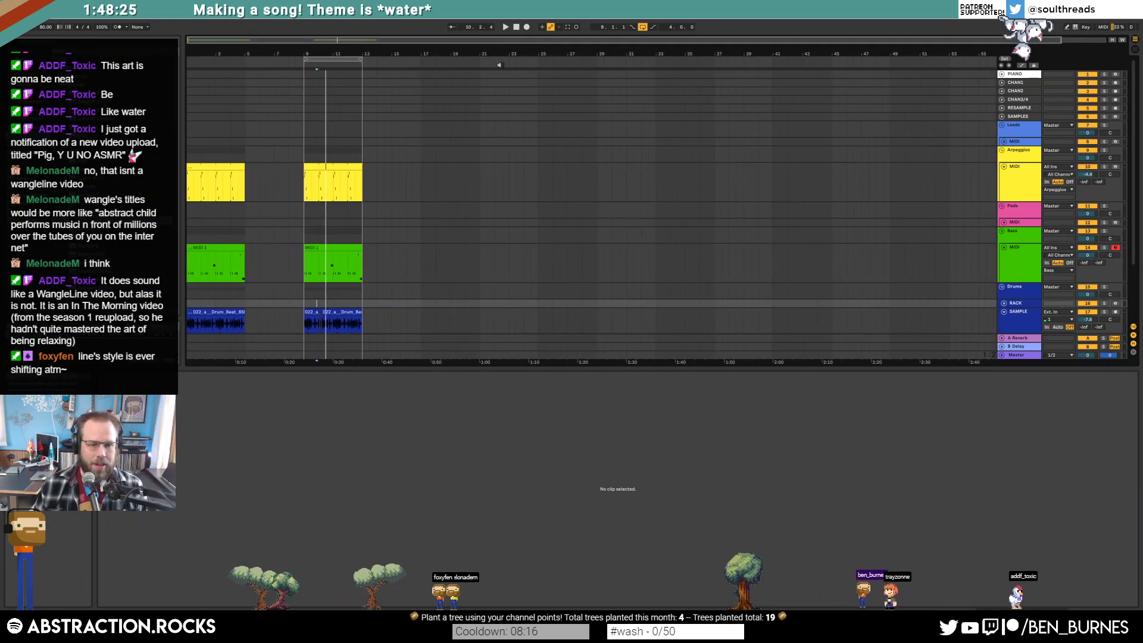
key(shift+Tab)
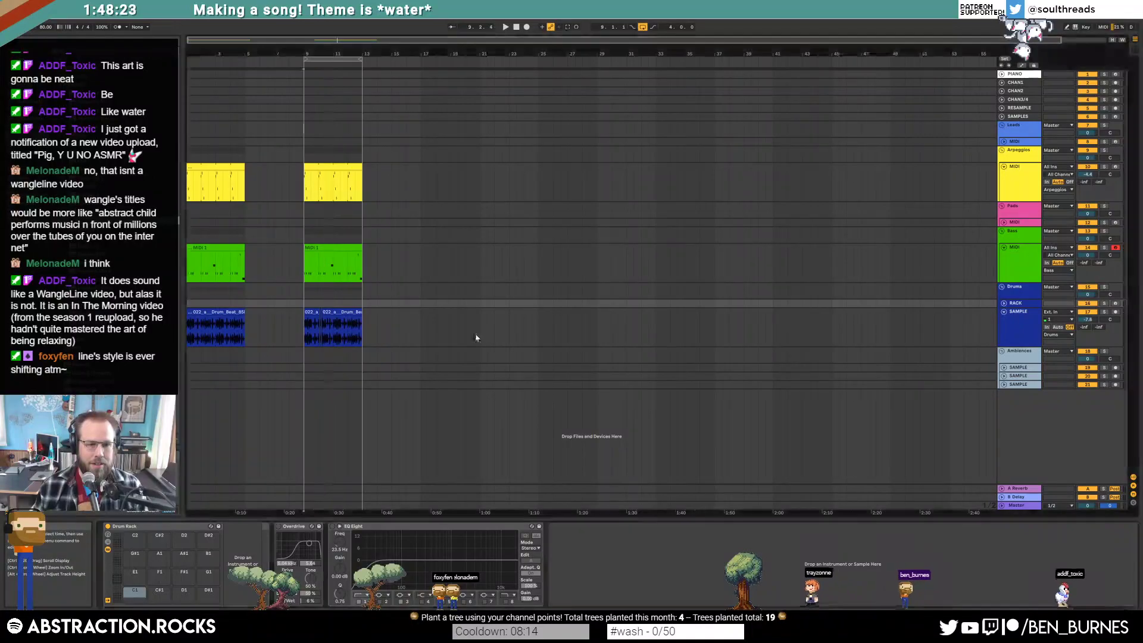
drag(545, 385, 304, 129)
key(Delete)
Set the loop to the original four-bar section from bar 1 to bar 5.
click(297, 216)
key(plus)
key(plus)
key(plus)
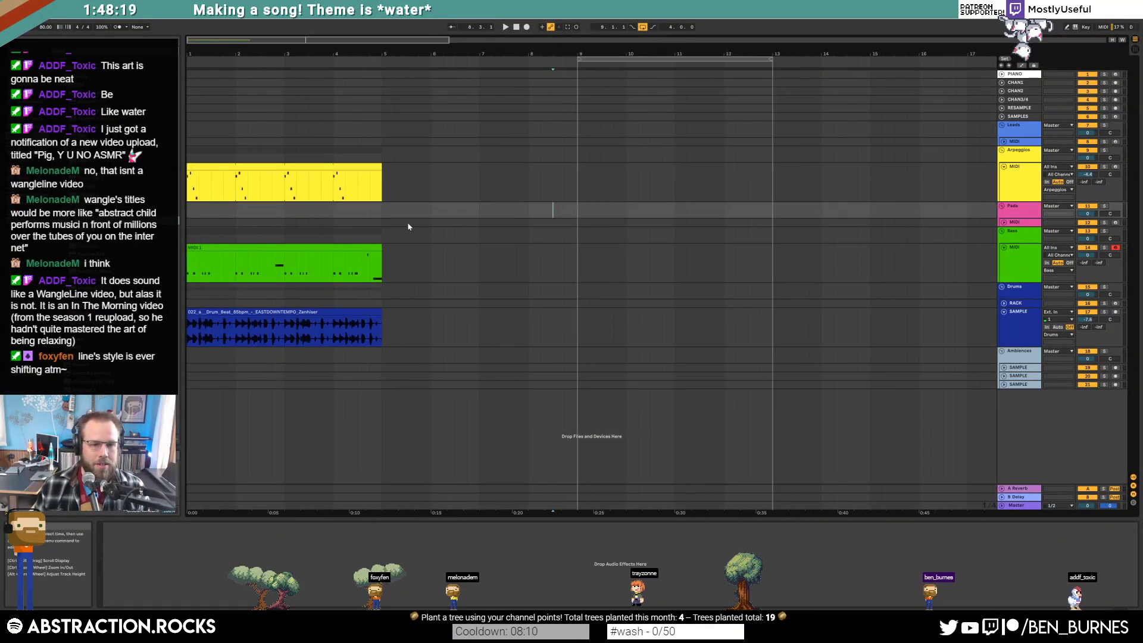
click(407, 223)
drag(609, 61, 219, 60)
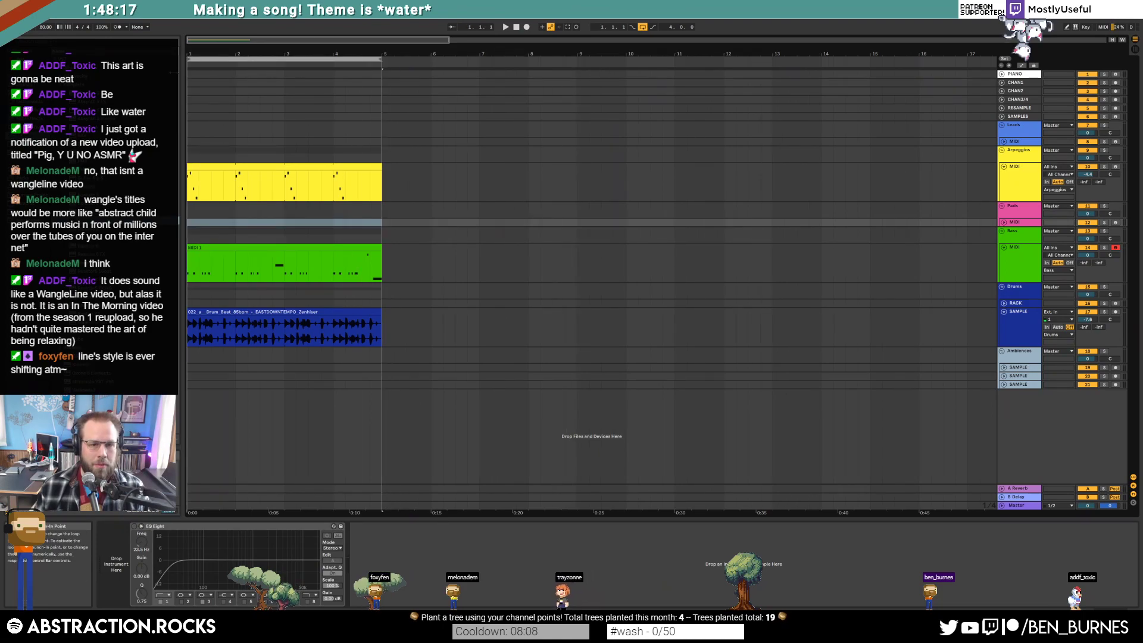
Unfold the RACK track in the Drums group and select its Drum Rack device.
click(1004, 303)
click(287, 315)
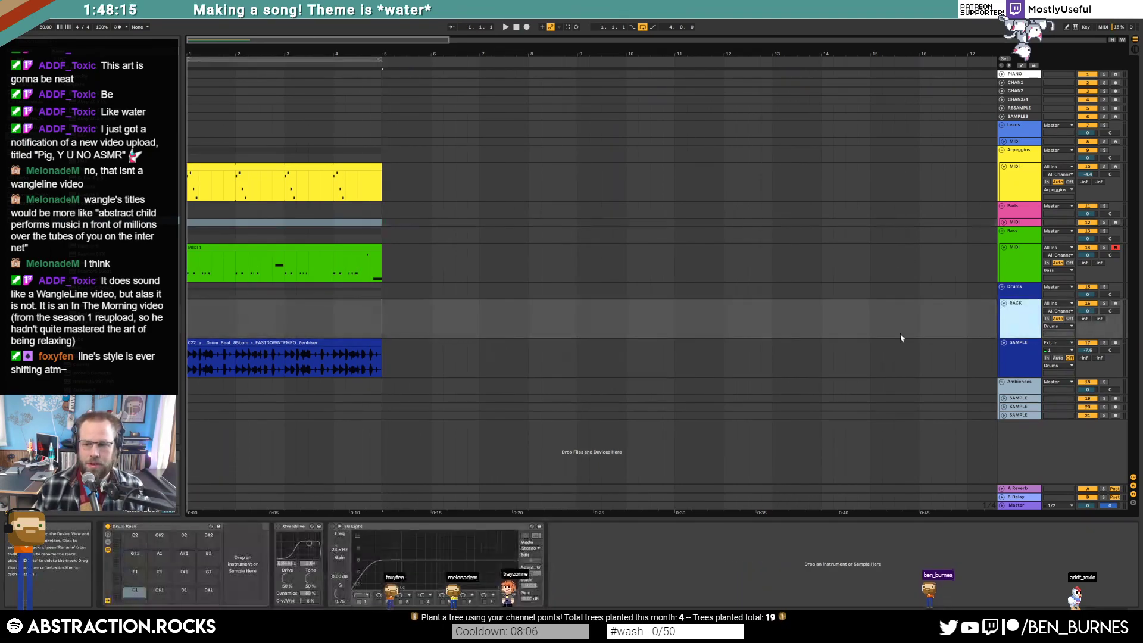
click(163, 526)
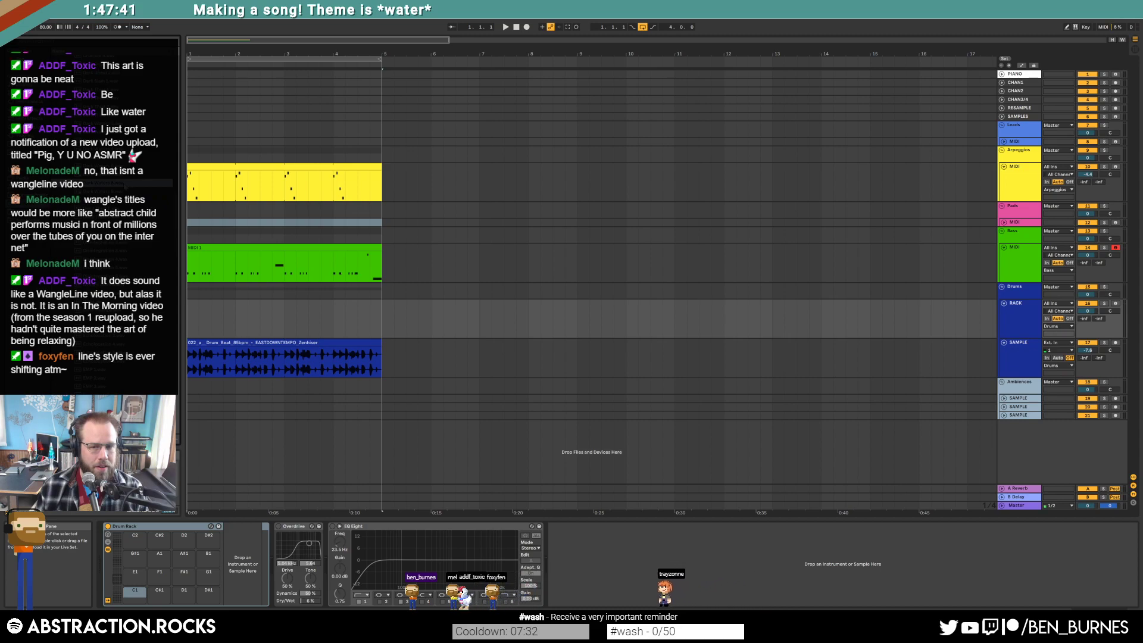
Place the Dark Waters 7 sample at bar 1 of the first ambience track, with a fade-out and warping on.
click(1003, 398)
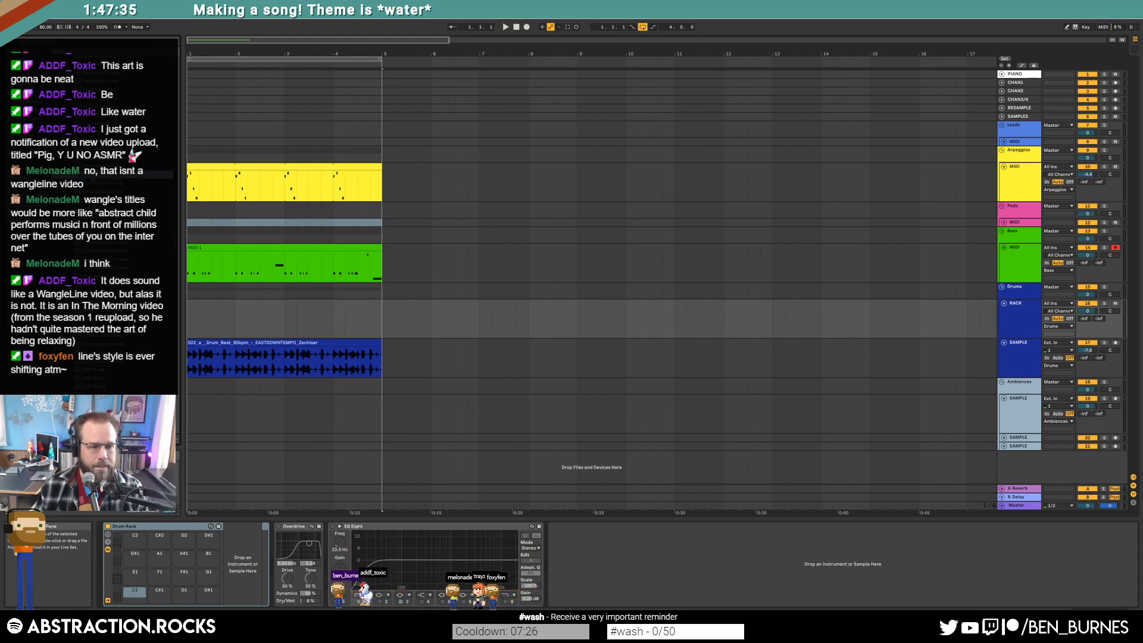
drag(392, 344, 188, 405)
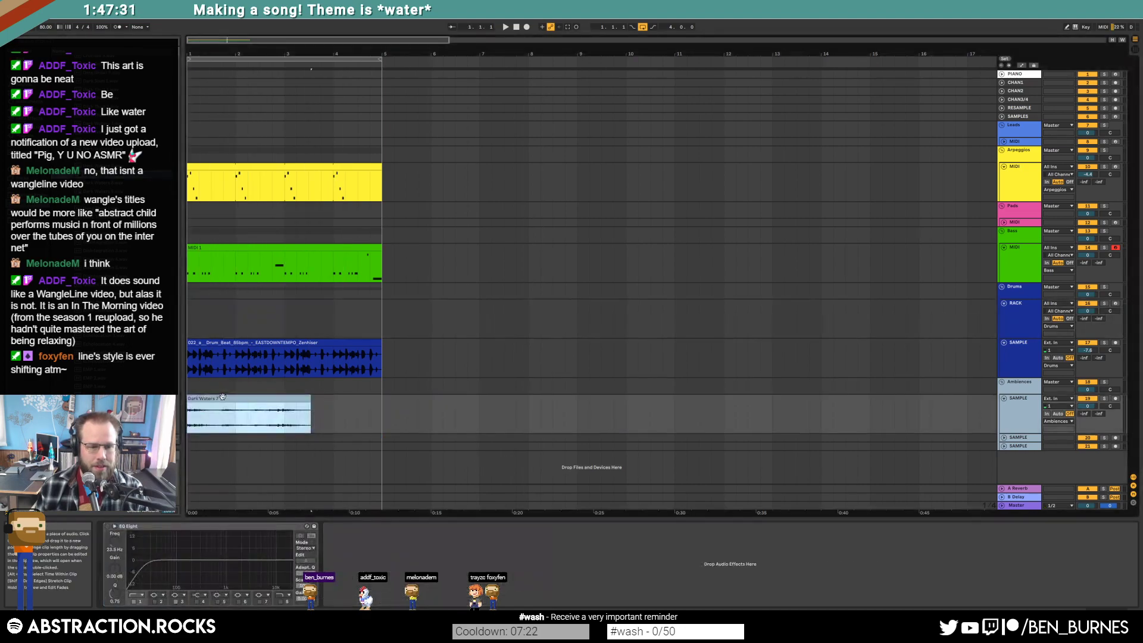
drag(307, 405, 285, 409)
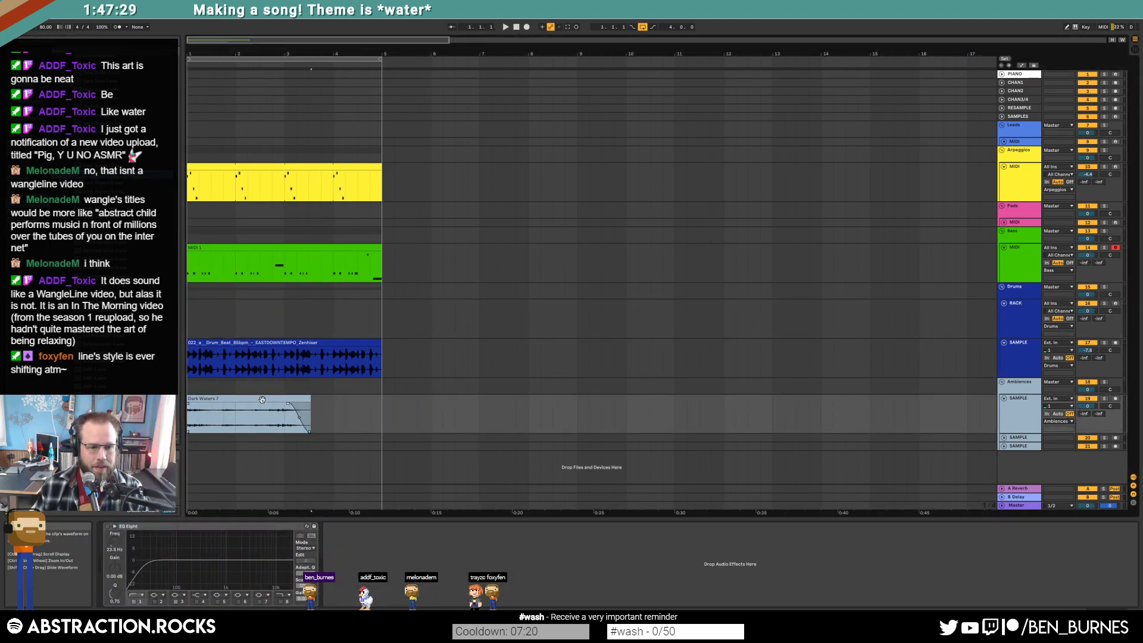
double_click(262, 400)
click(191, 384)
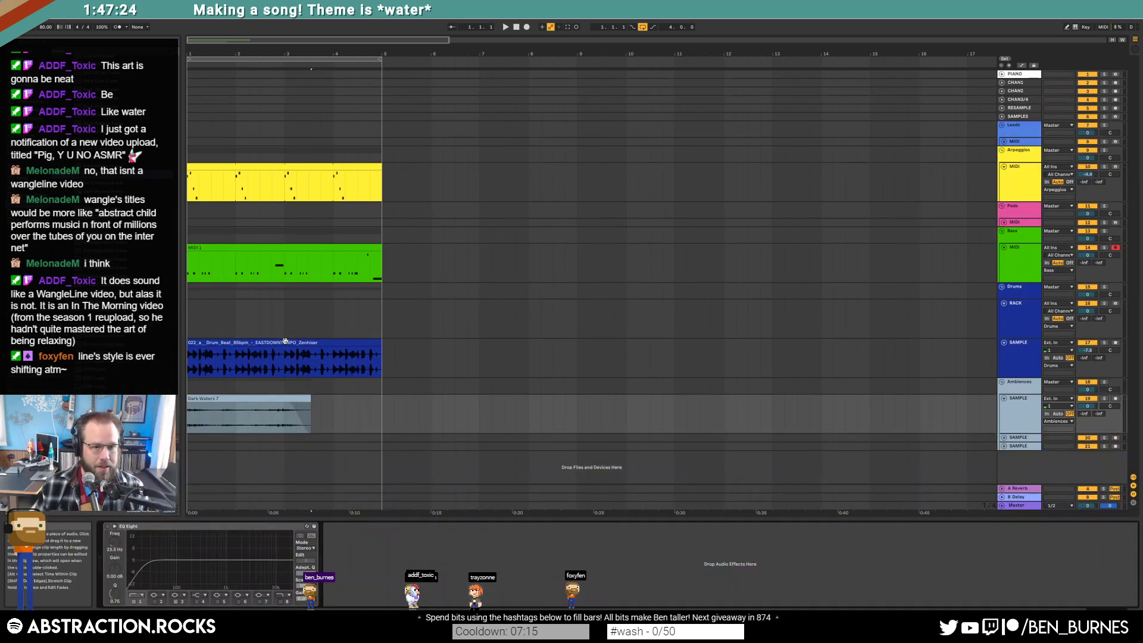
click(285, 344)
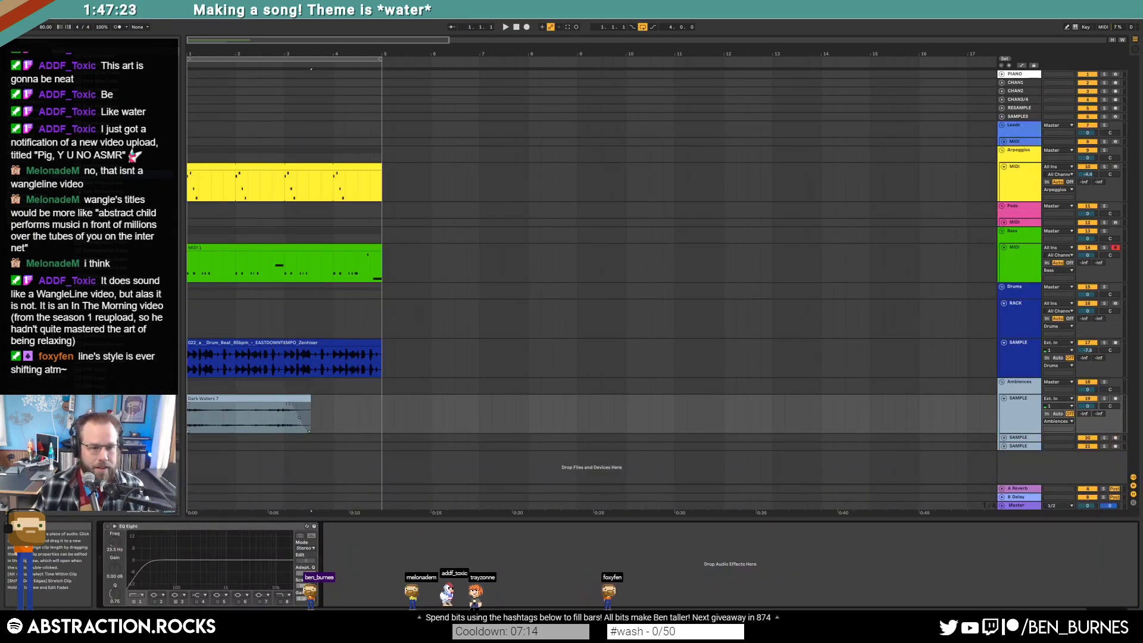
Enable the ambience track's EQ Eight with a low cut at about 198 Hz and add a Compressor after it.
click(108, 526)
drag(148, 566, 192, 573)
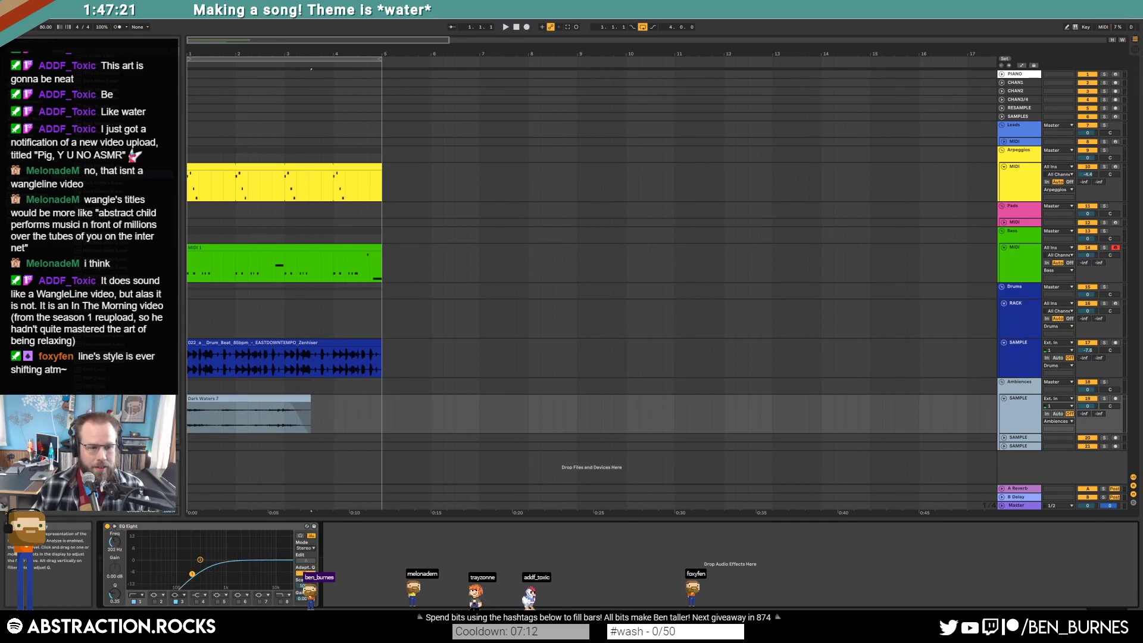
click(27, 111)
mouse_move(83, 126)
mouse_down()
mouse_move(256, 320)
mouse_move(370, 556)
mouse_move(360, 568)
mouse_up()
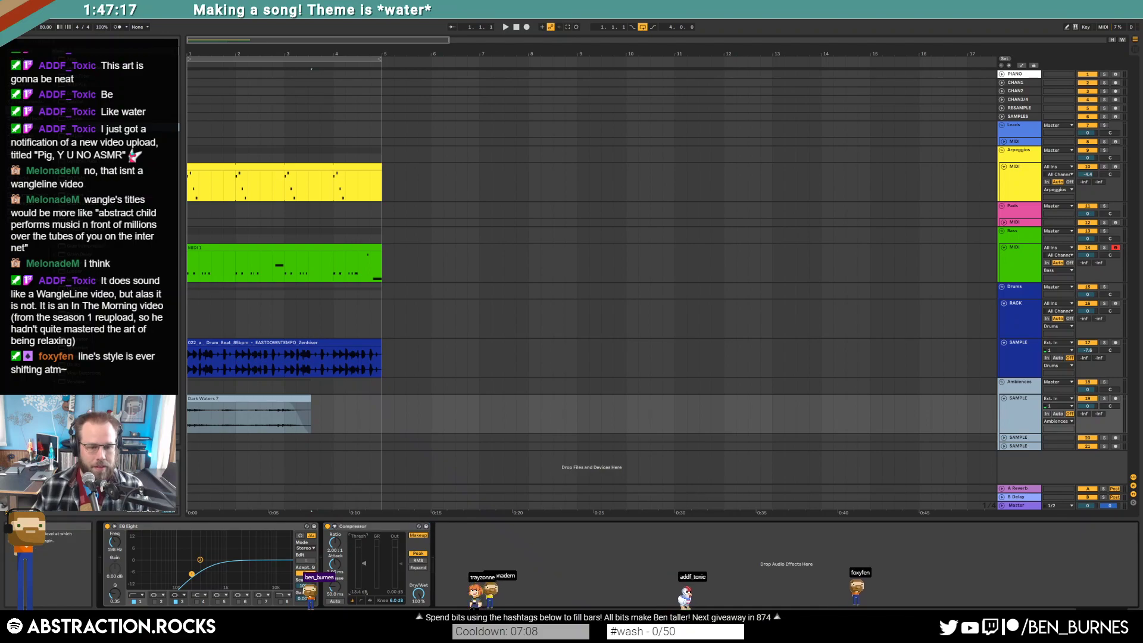
Lower the ambience track's volume and copy the arpeggio track's Raum reverb into its device chain.
drag(1088, 407, 1088, 419)
click(393, 183)
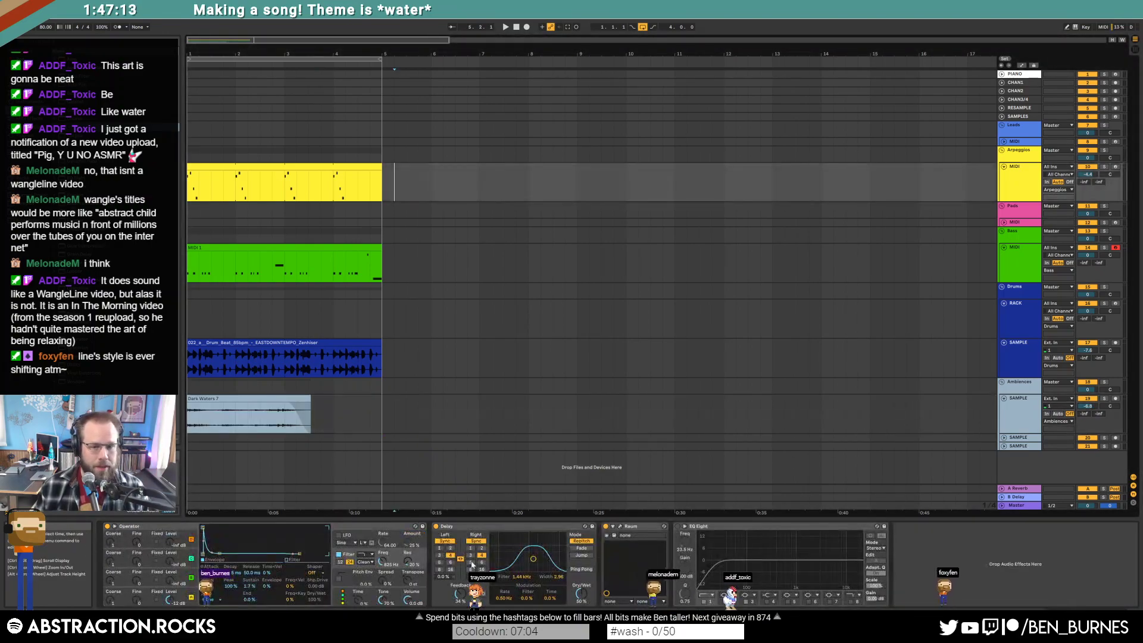
click(399, 417)
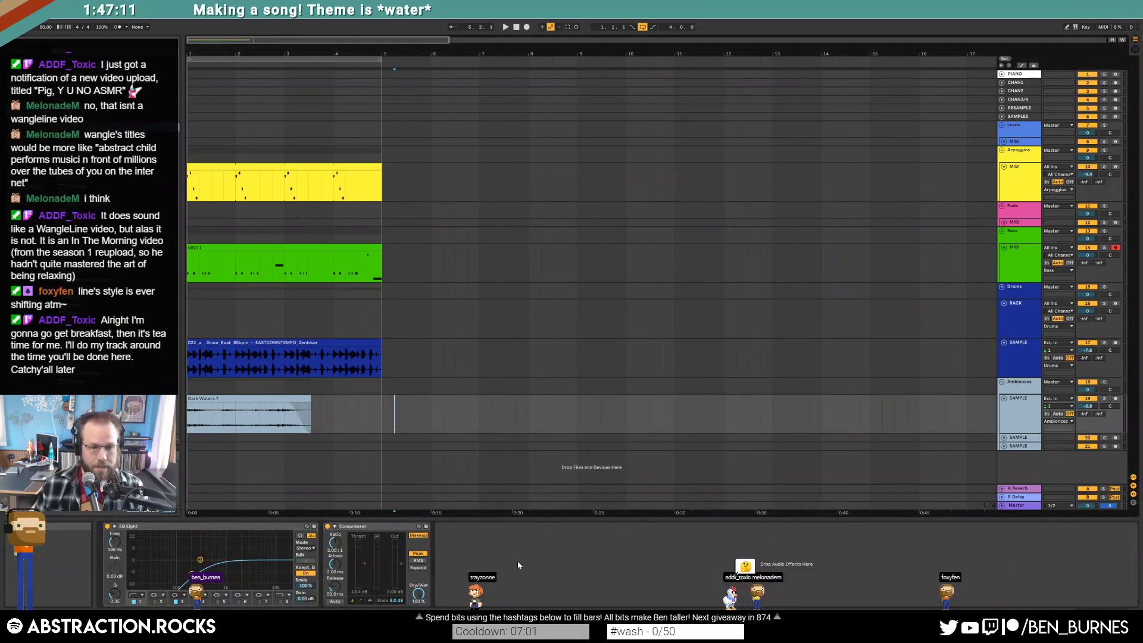
Play the loop with the ambience and shorten the Dark Waters 7 clip to end at about 2.2.
click(201, 398)
key(space)
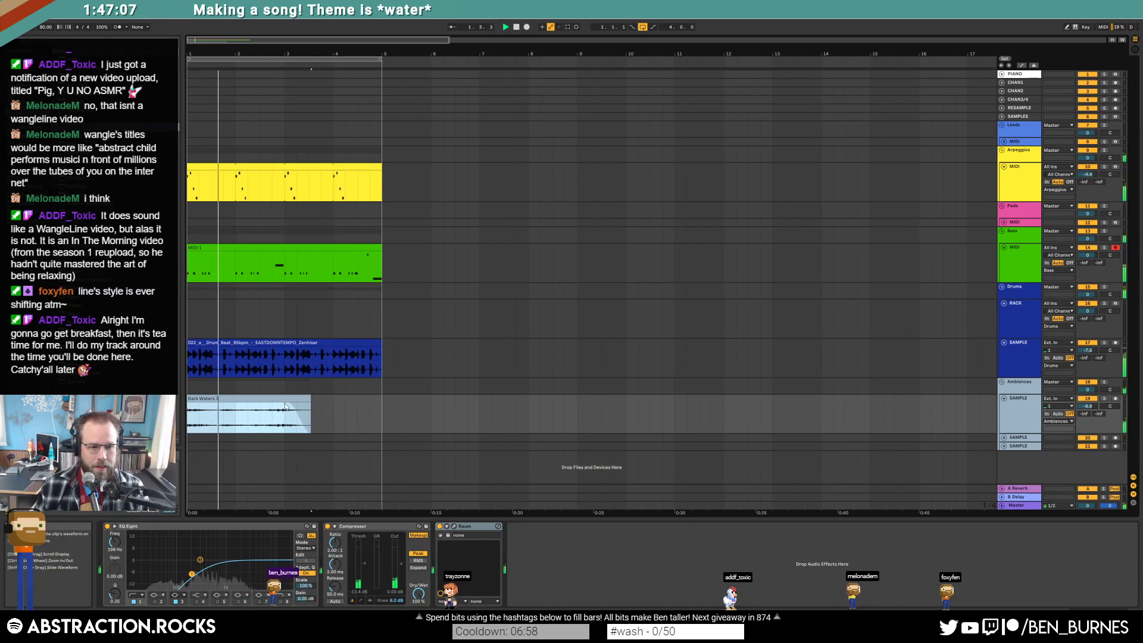
drag(310, 398, 247, 399)
key(space)
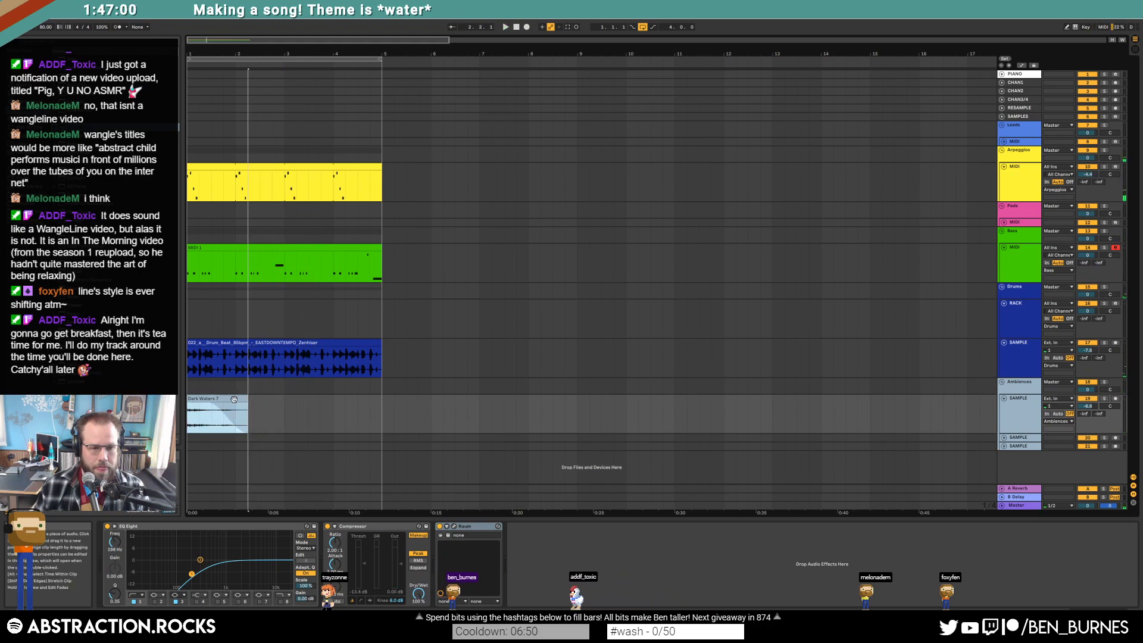
Duplicate the Dark Waters 7 clip to bar 3 and move the copy's sample start to the second water sound.
key(ctrl+d)
double_click(294, 400)
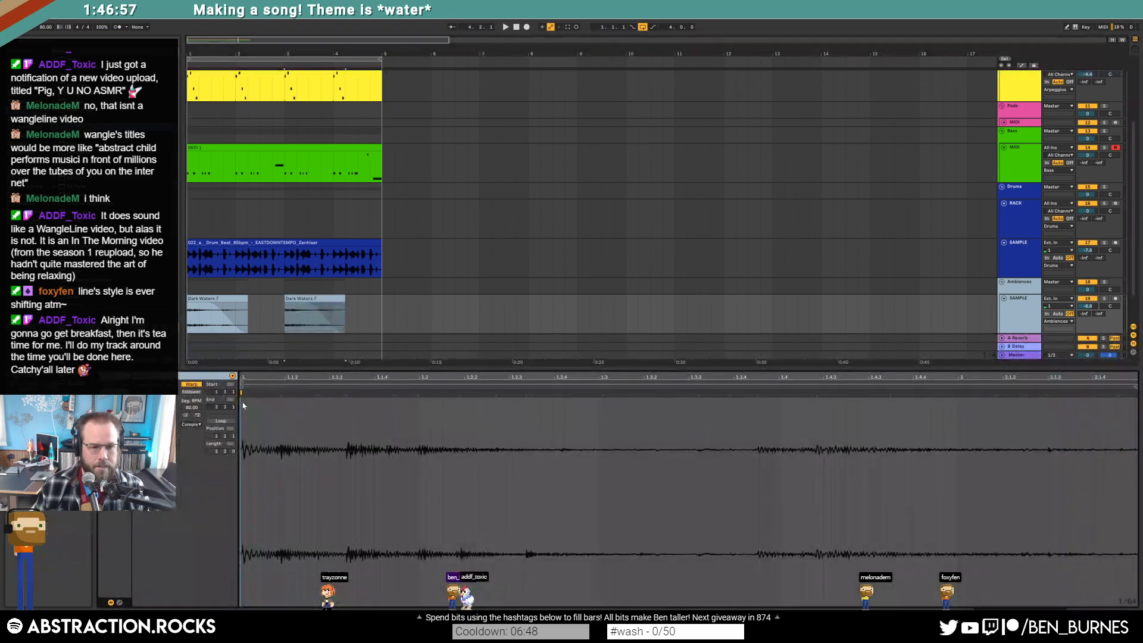
drag(242, 393, 753, 397)
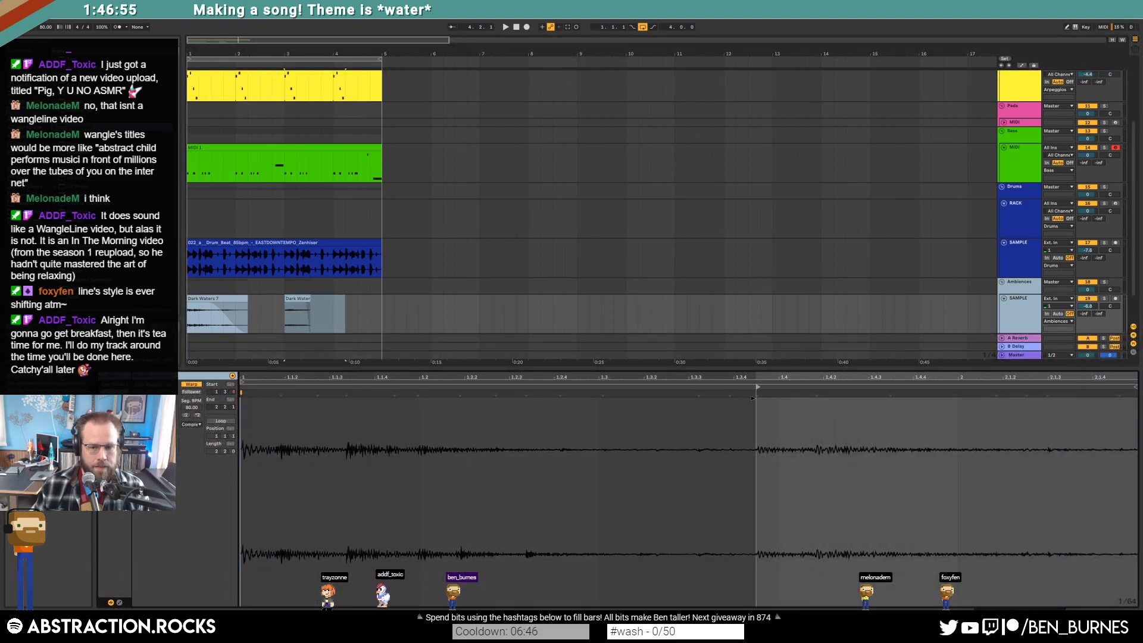
mouse_move(345, 307)
mouse_down()
mouse_move(375, 307)
mouse_move(345, 306)
mouse_up()
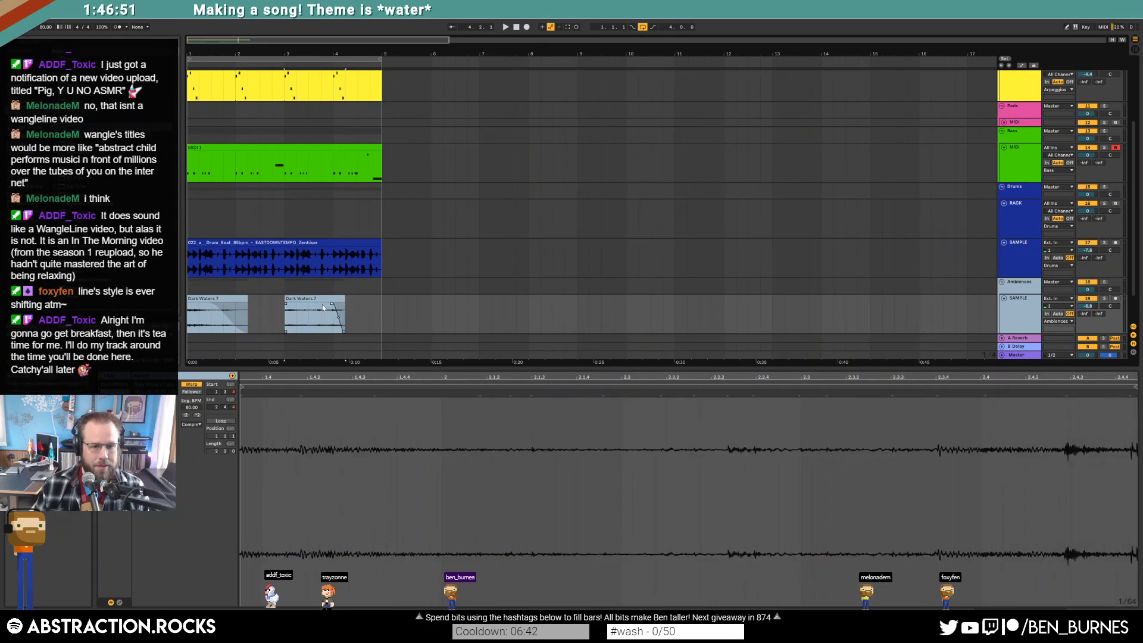
Raise the ambience EQ's low cut to about 625 Hz during playback and check the track's Raum reverb settings.
click(231, 299)
key(space)
key(shift+Tab)
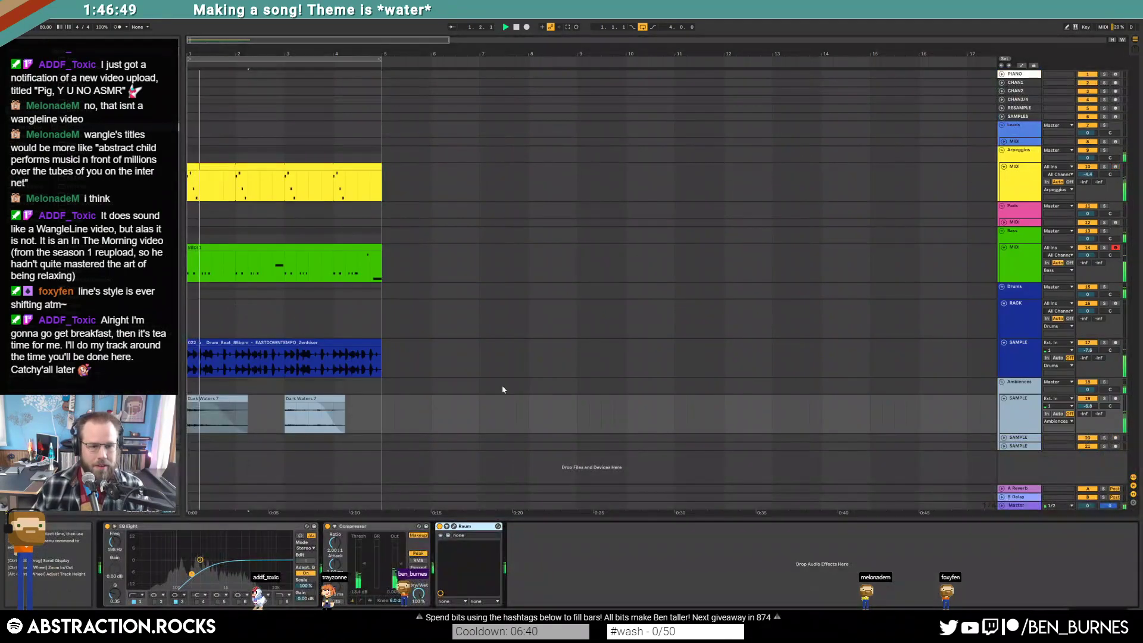
drag(191, 574, 216, 569)
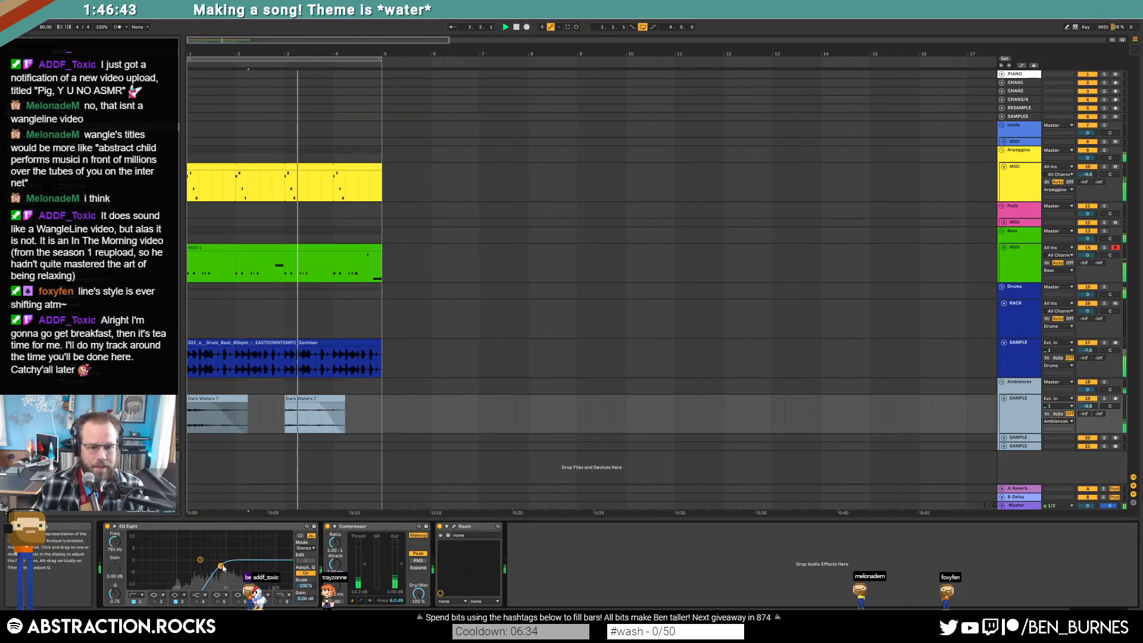
click(454, 526)
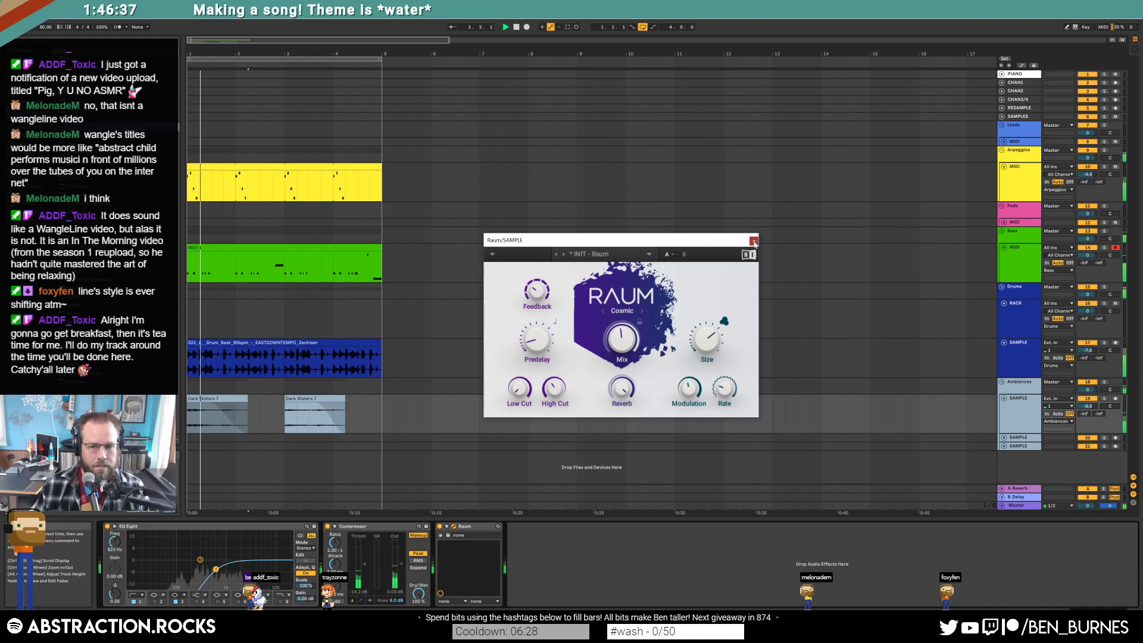
click(753, 242)
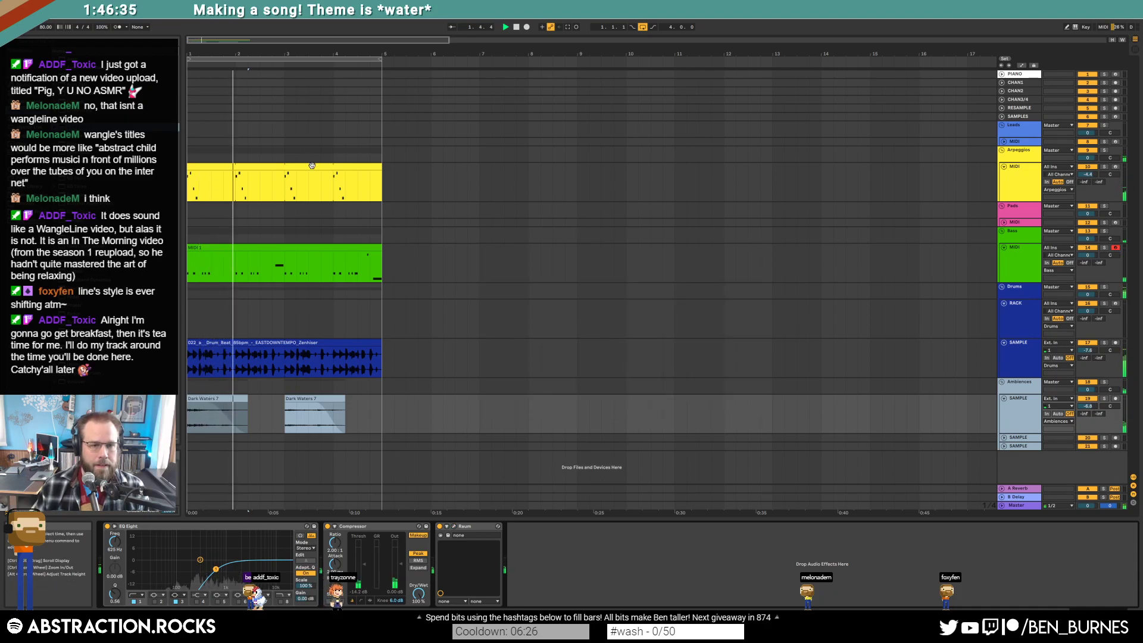
Deactivate the short C1 bass note in bar 2's second beat and raise the note at 4.2.3 an octave to C2.
click(312, 166)
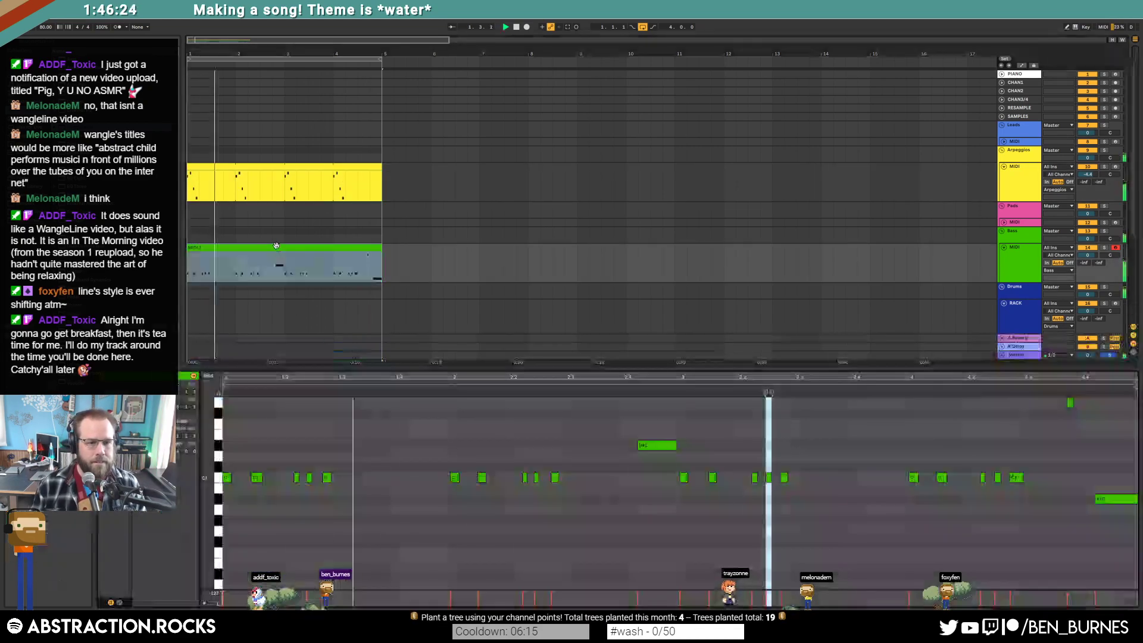
double_click(277, 247)
click(536, 477)
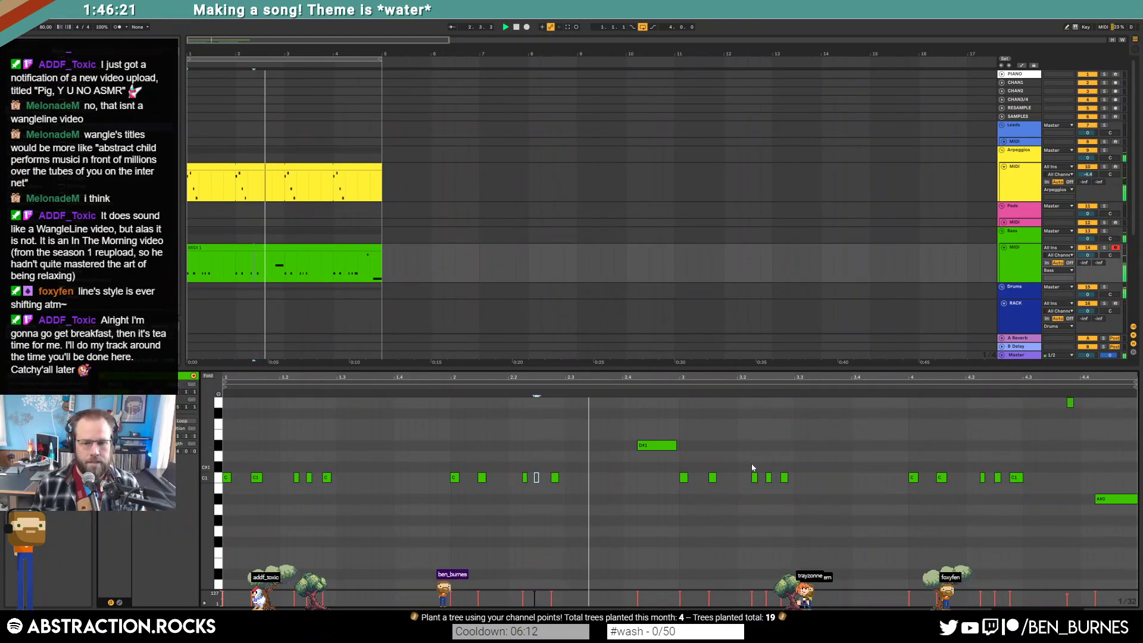
click(998, 478)
key(shift+Up)
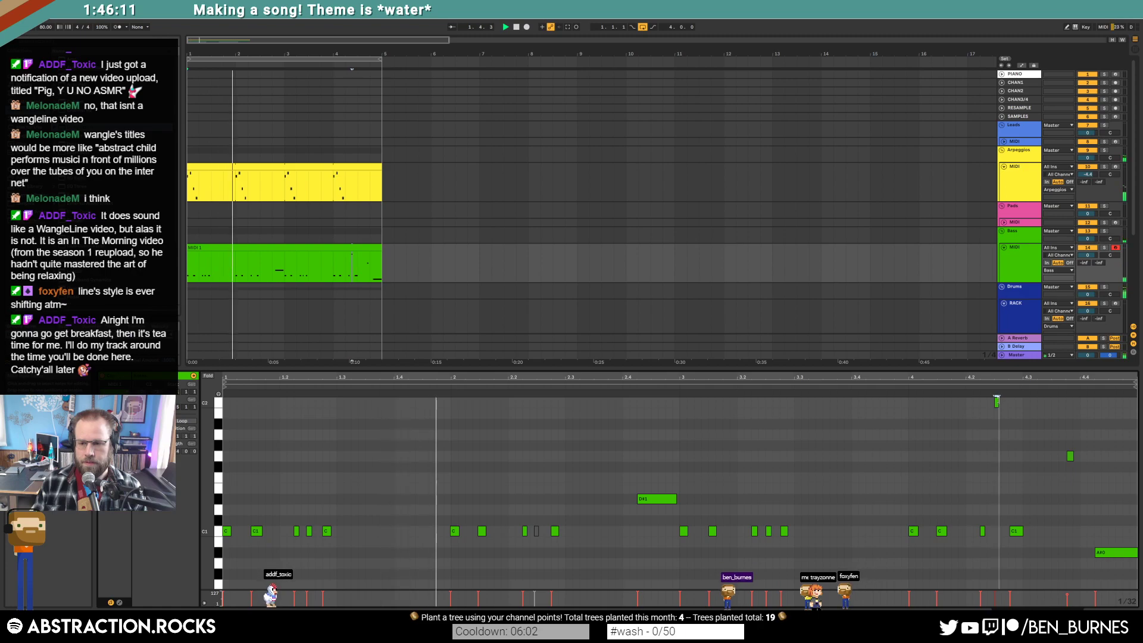
click(997, 403)
key(space)
key(shift+Tab)
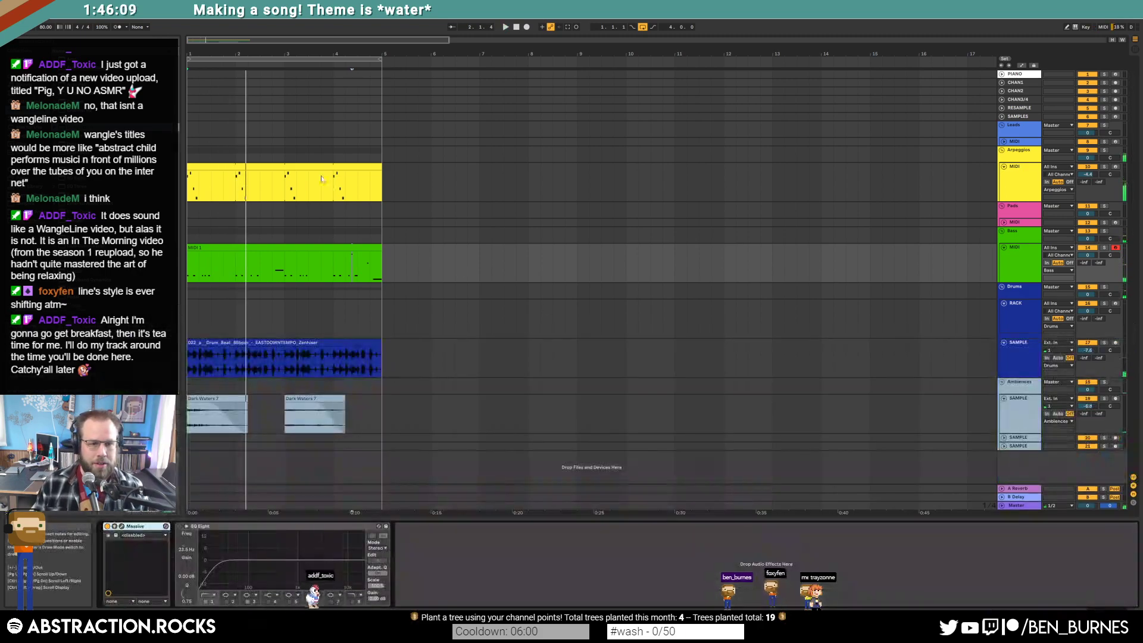
Set the Raum reverb on the arpeggio track to 45.5% mix and 36.5% size.
click(329, 181)
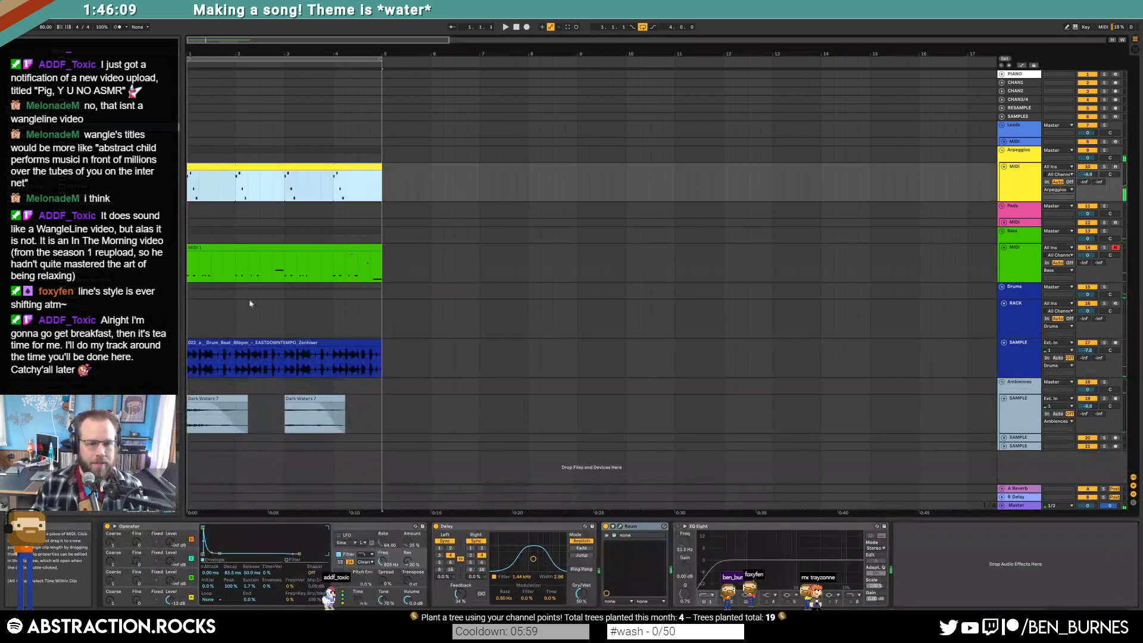
click(620, 526)
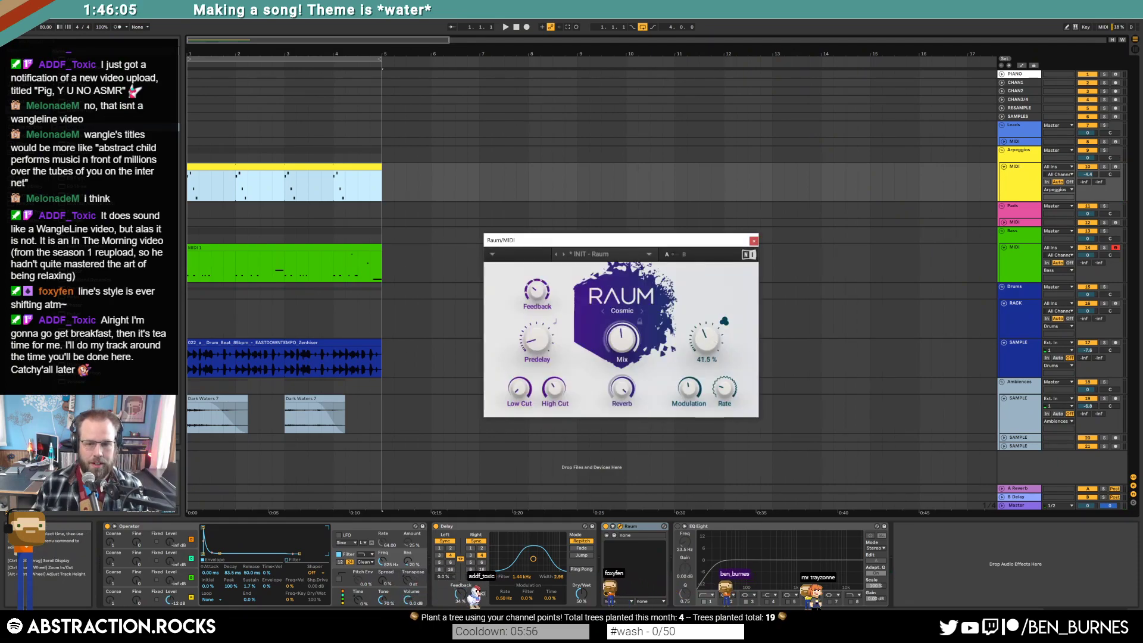
drag(620, 329, 621, 339)
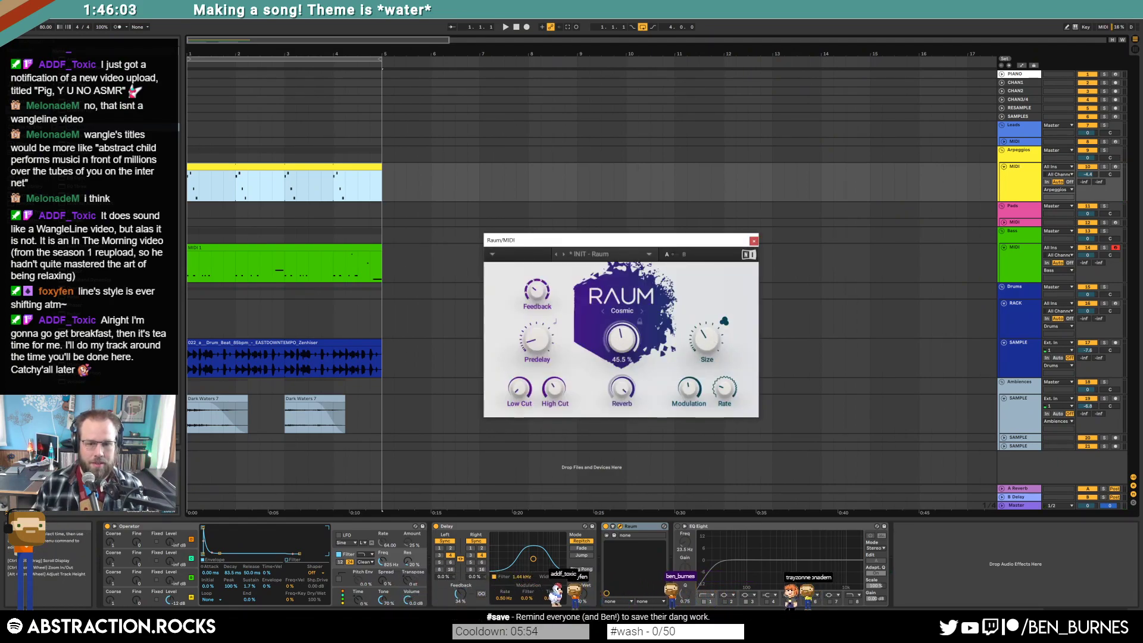
drag(706, 339, 707, 344)
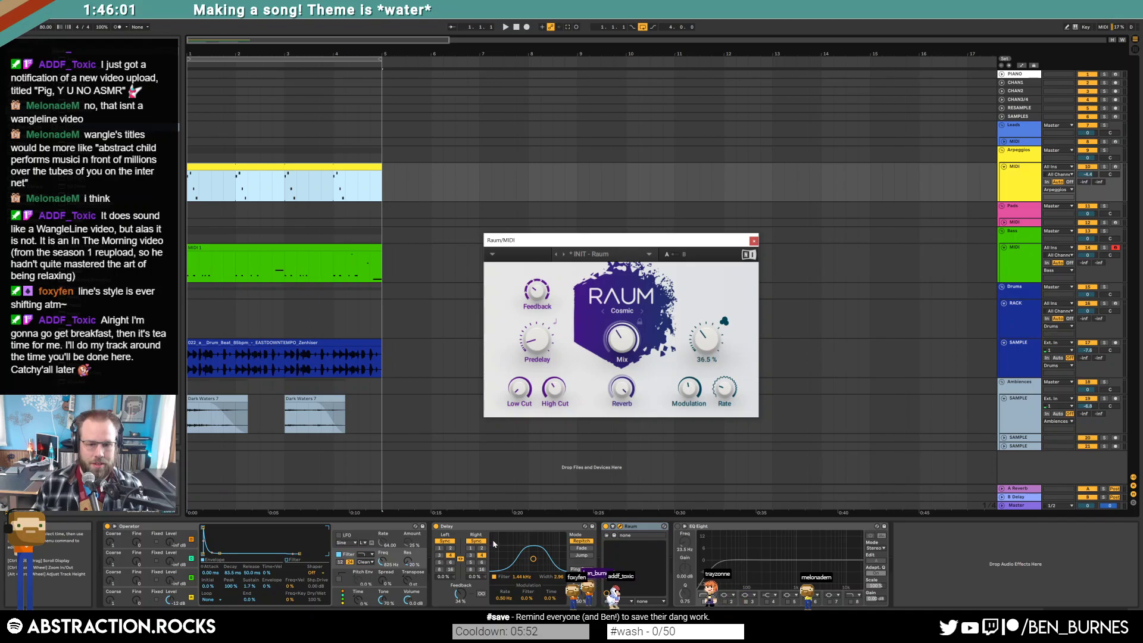
Lower the arpeggio Delay's feedback to about 27%, play the loop to audition it and close the Raum window.
drag(463, 596, 464, 602)
key(space)
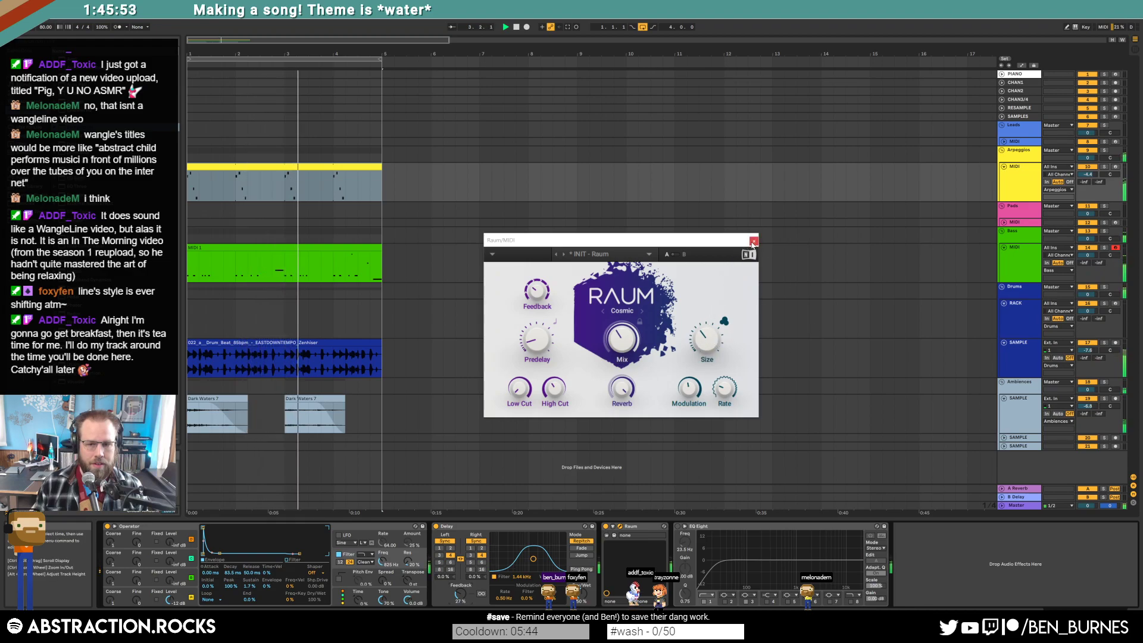
click(753, 242)
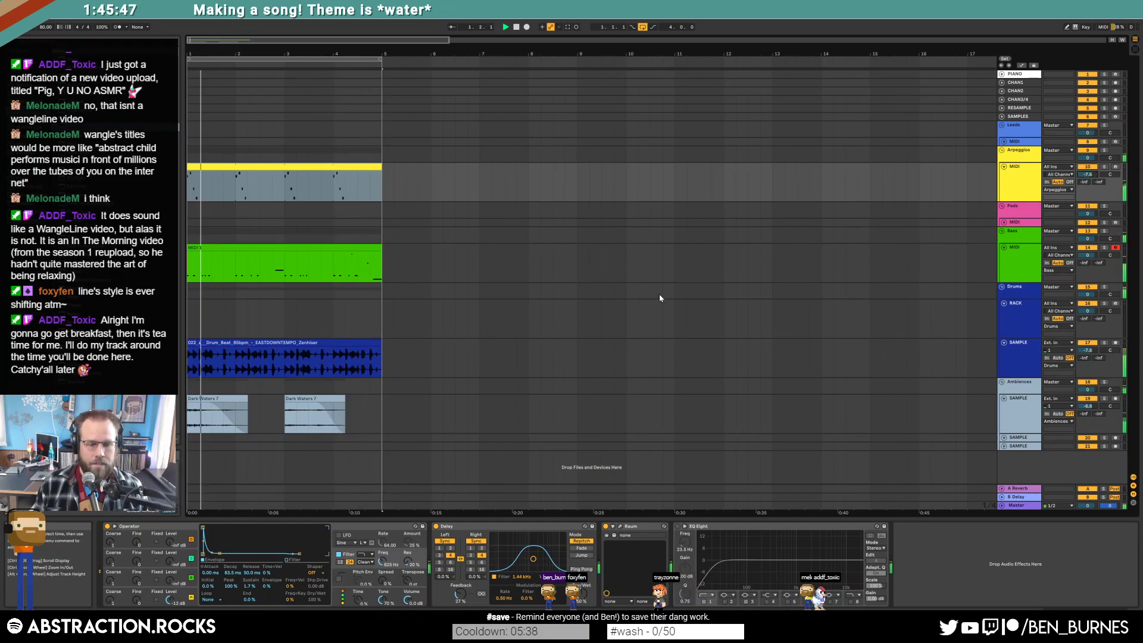
key(space)
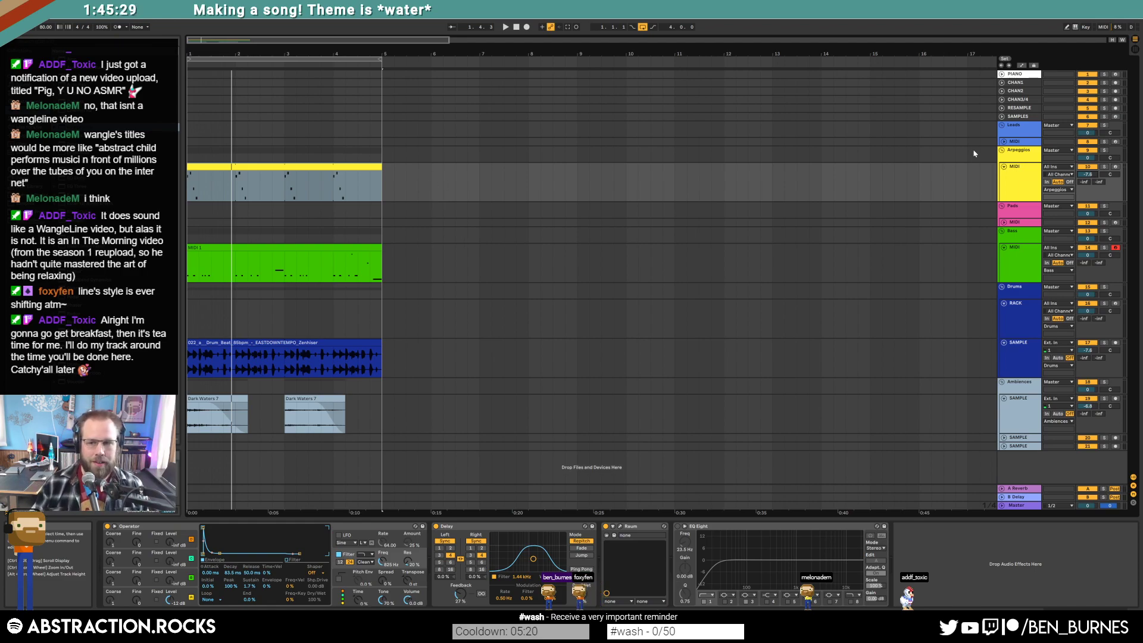
Unfold the Leads MIDI track, arm it for recording and set the start position at bar 1.
click(1004, 143)
click(1021, 144)
click(1115, 142)
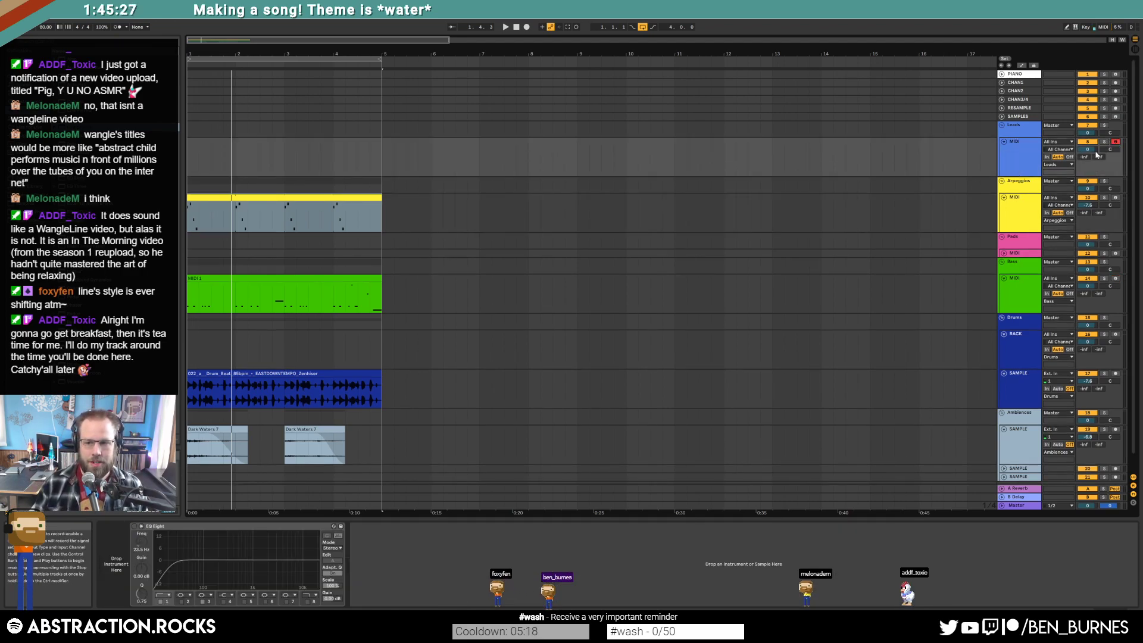
click(190, 170)
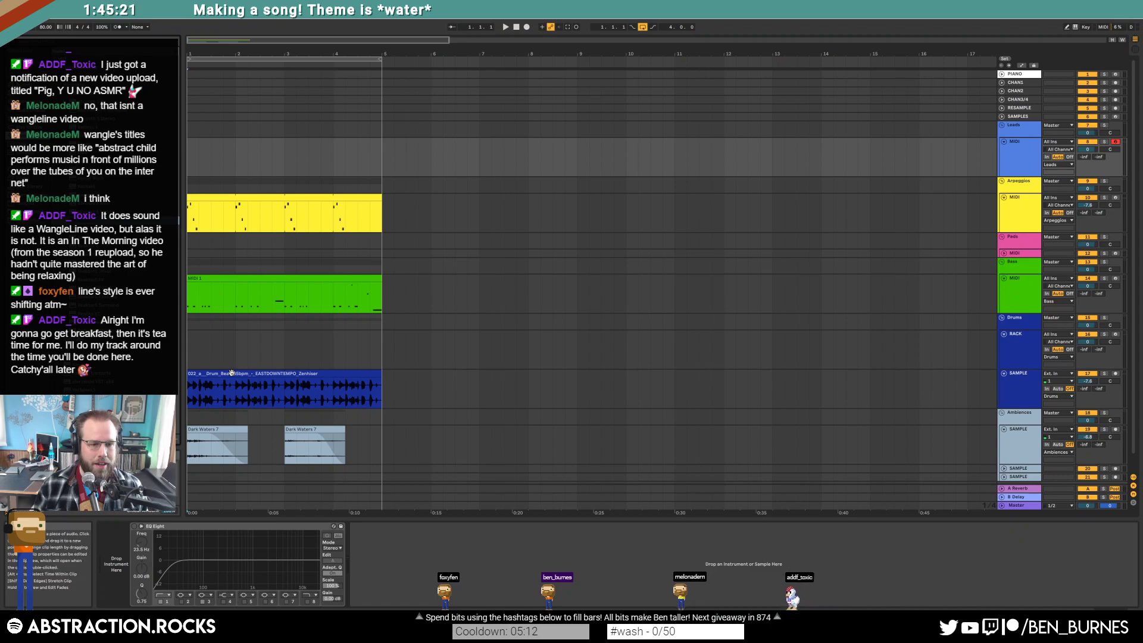
Duplicate a sixteenth-note slice of the drum loop so the copy fills 2.4.4 up to bar 3, and play it.
click(207, 373)
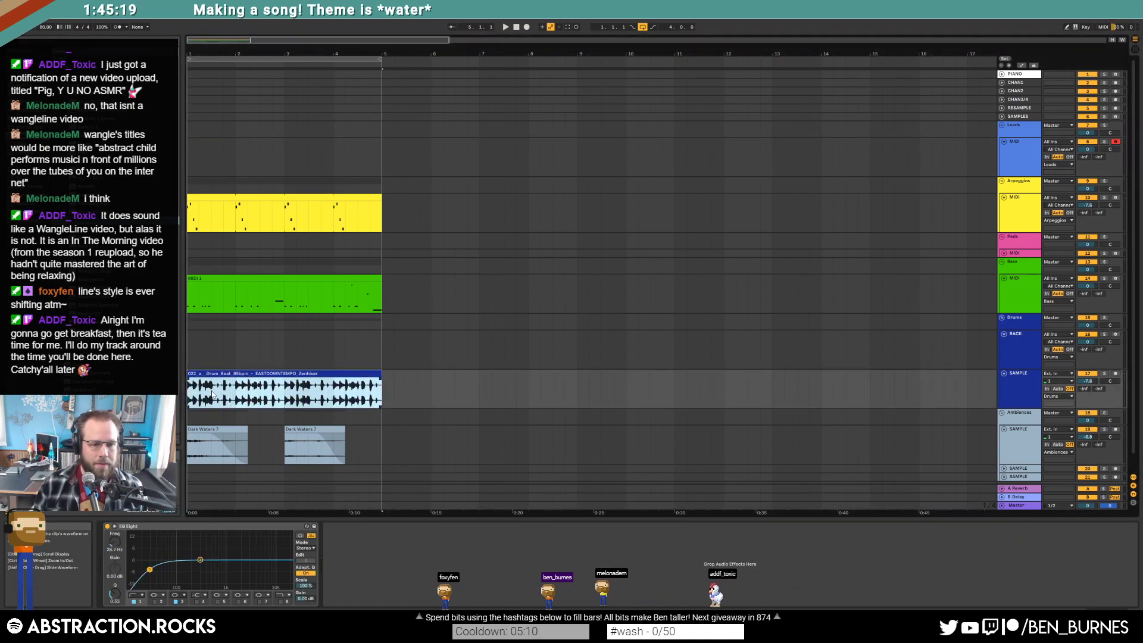
scroll(213, 393, up, 5)
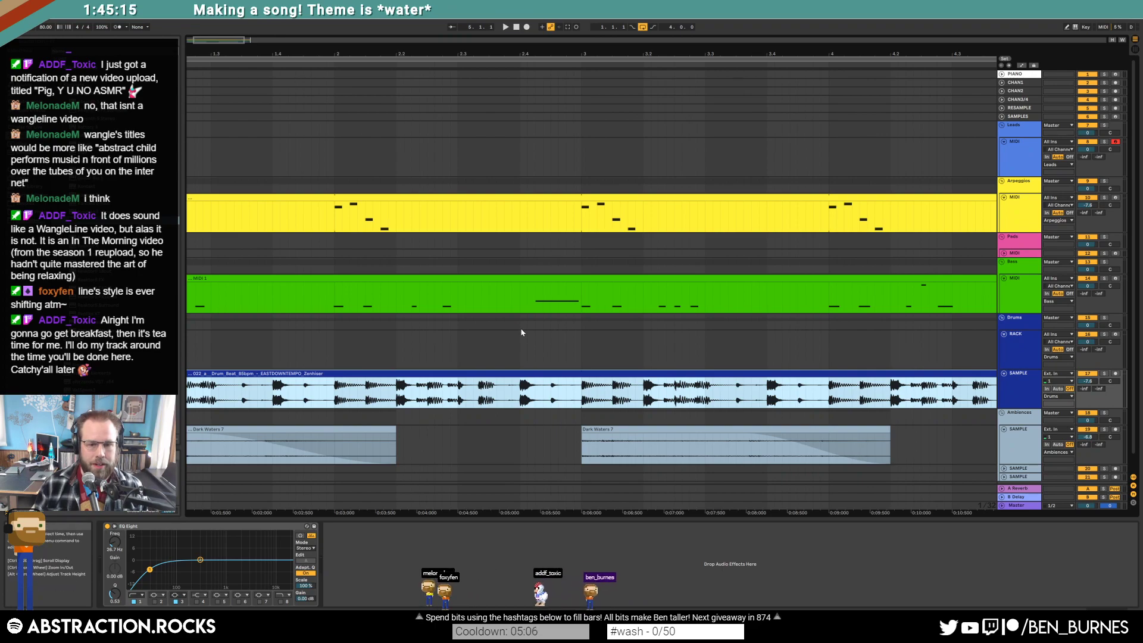
click(546, 406)
drag(550, 403, 562, 400)
key(ctrl+d)
click(514, 400)
key(space)
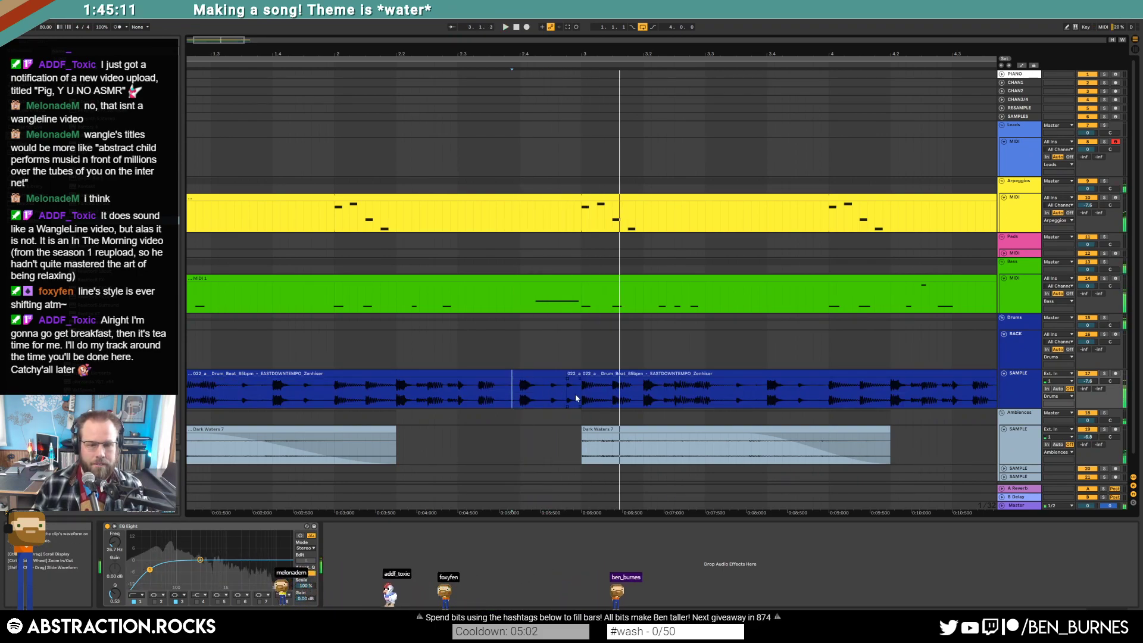
Shift the duplicated drum slice to start a third of a sixteenth after 2.4.4 and play from before 2.4.
scroll(575, 397, up, 5)
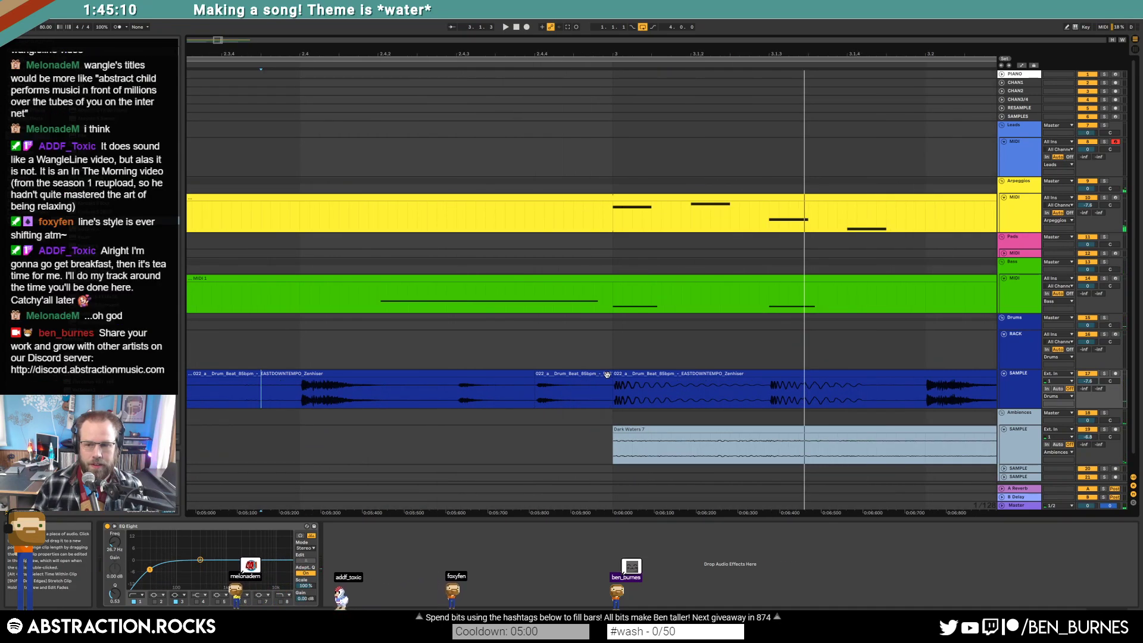
drag(609, 374, 576, 374)
key(space)
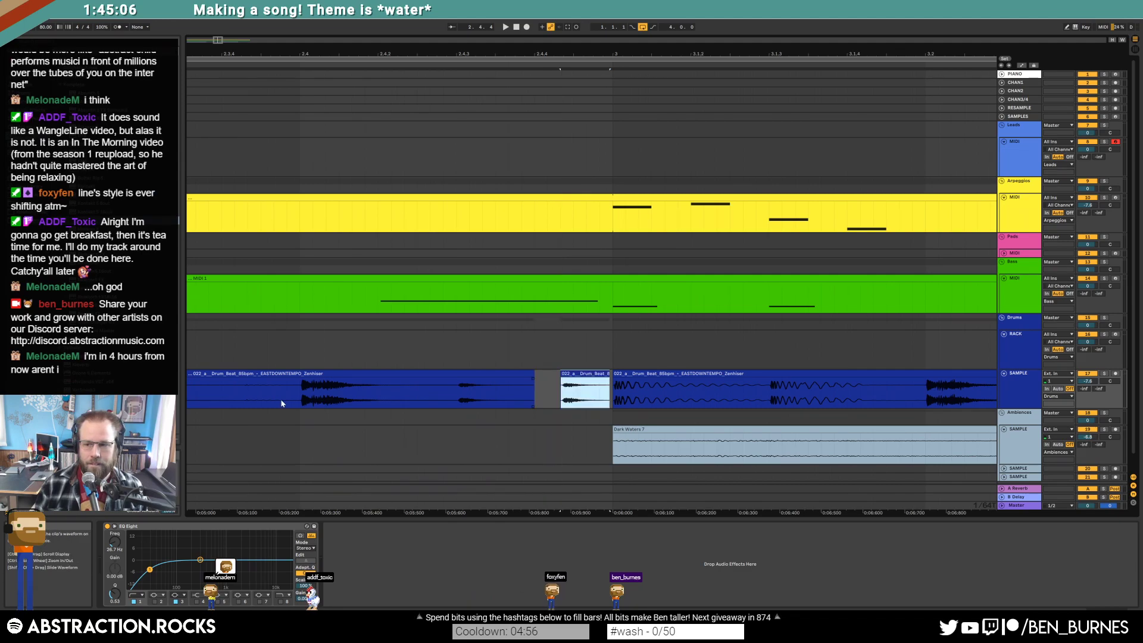
click(261, 399)
key(space)
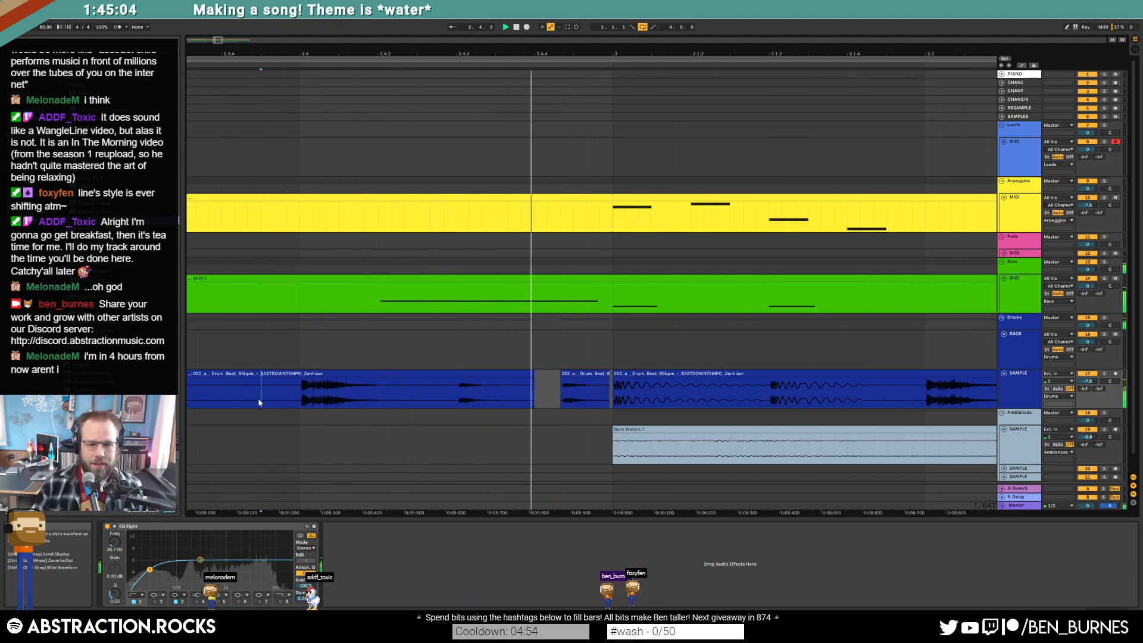
key(space)
Shorten the drum slice and duplicate it to make a second quick hit ending at bar 3, and play the fill.
click(602, 374)
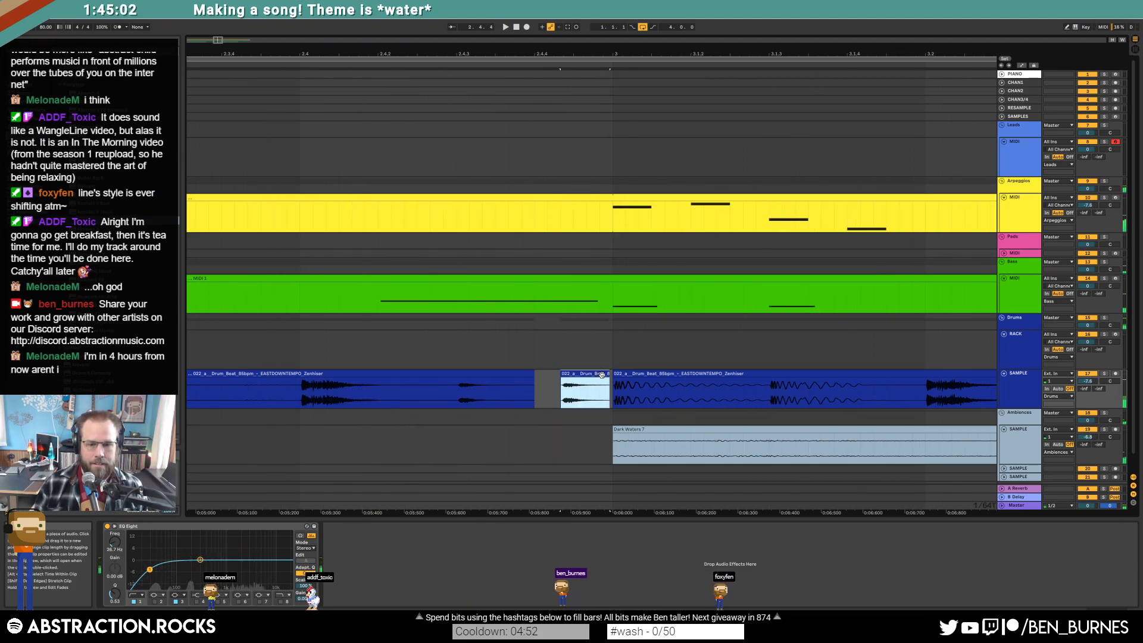
click(522, 393)
key(space)
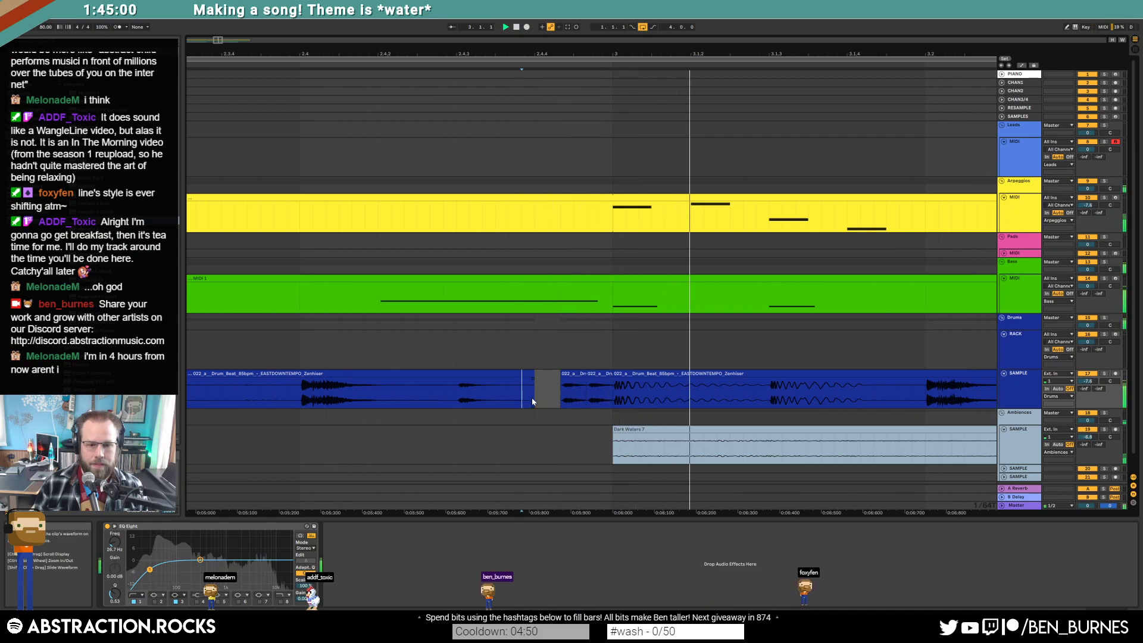
key(space)
Check the waveform of the two short drum slices in the clip view and play the fill.
click(561, 384)
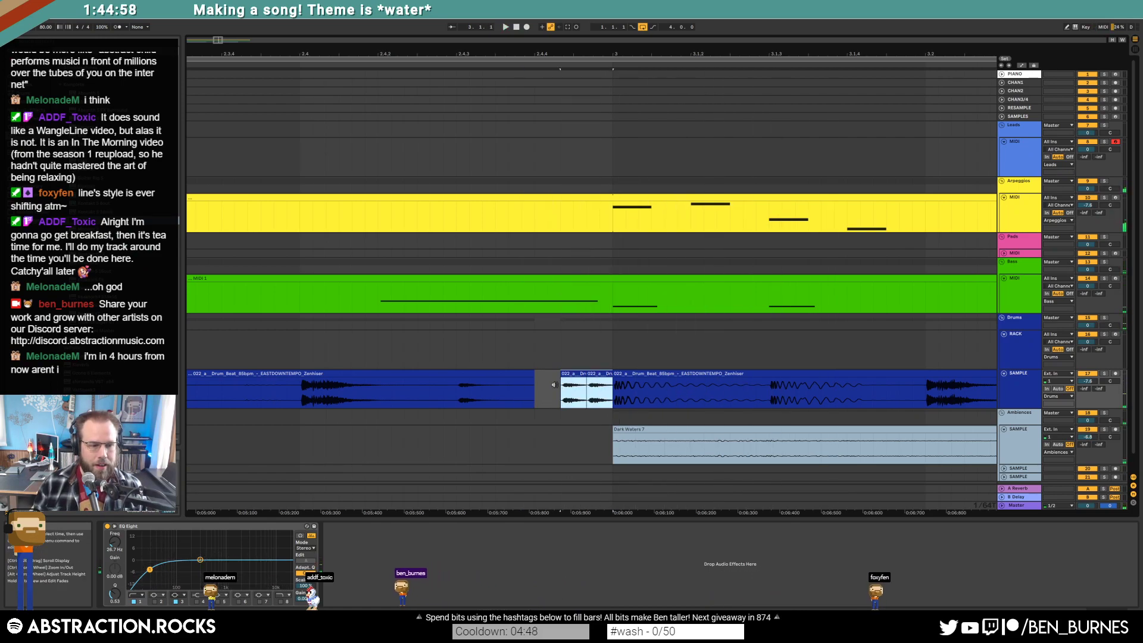
double_click(555, 383)
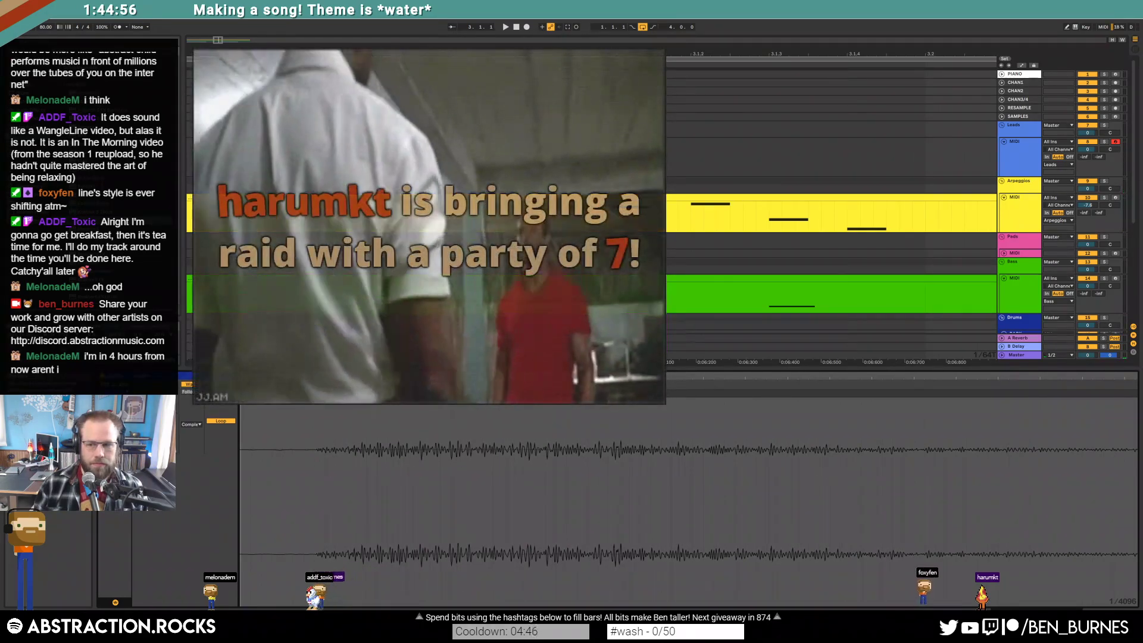
key(shift+Tab)
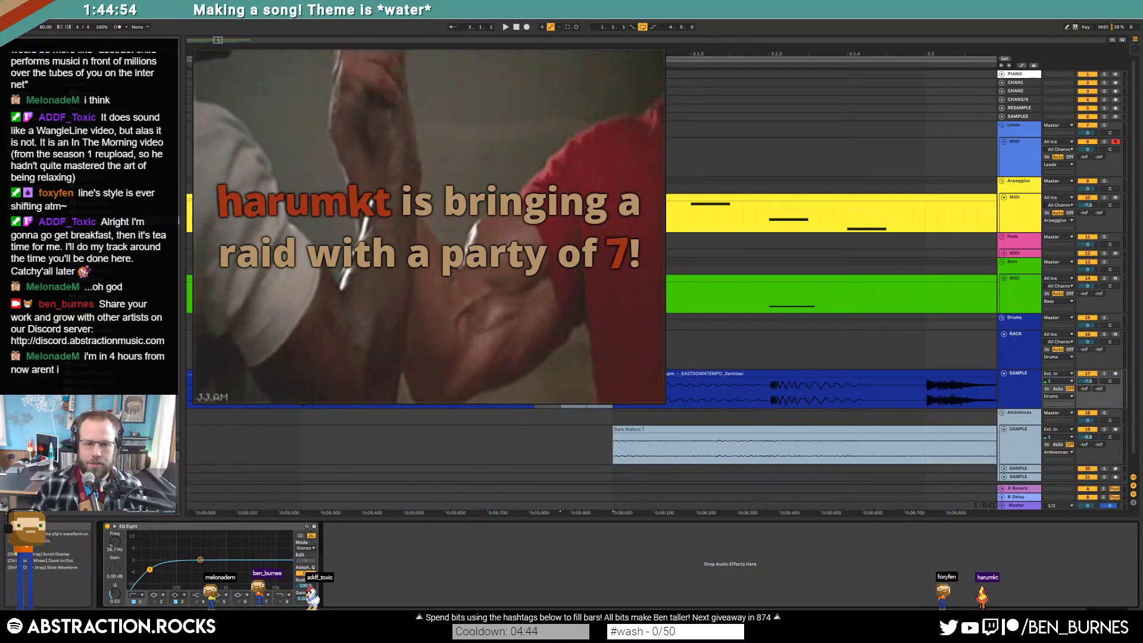
key(space)
key(space)
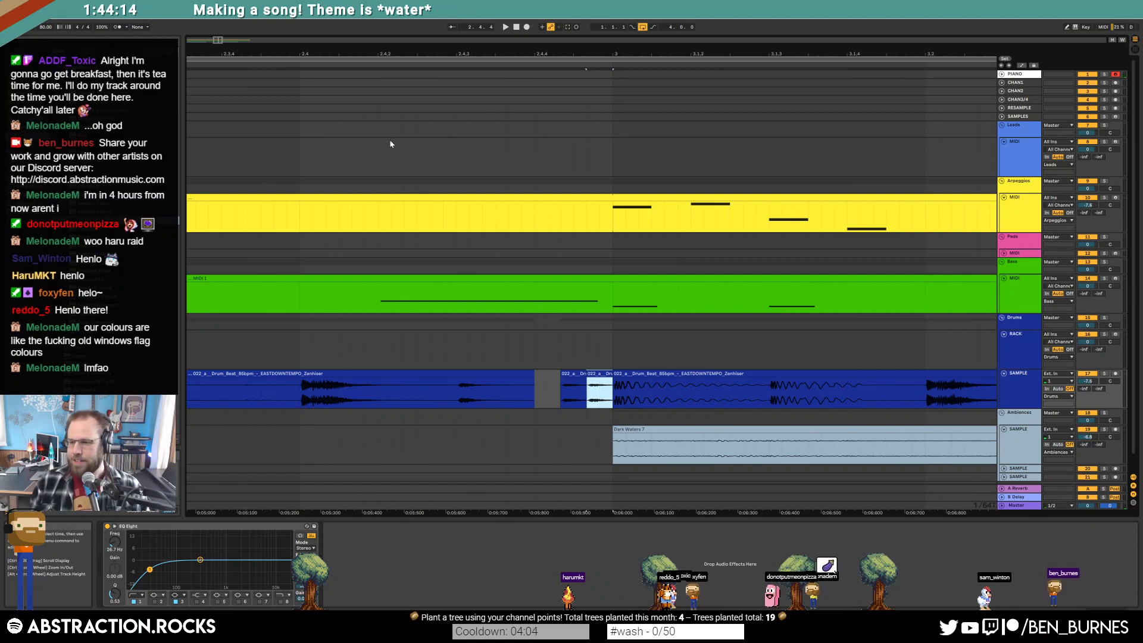
Trim the second long drum loop clip to end about two thirds of a beat before bar 5 and play from the start.
drag(540, 54, 486, 20)
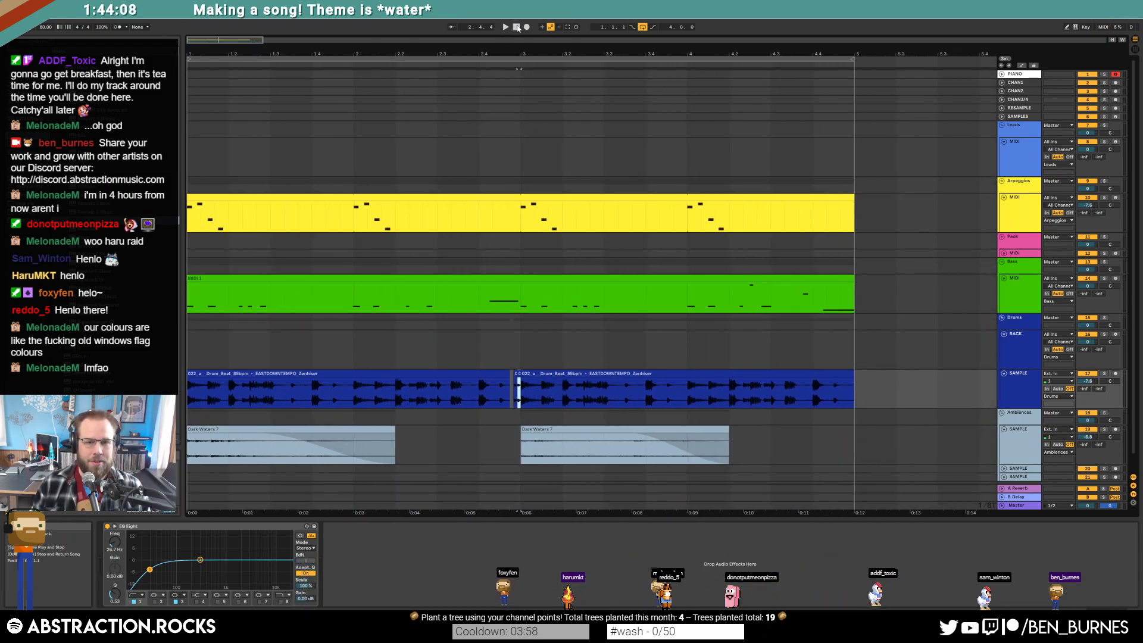
click(517, 27)
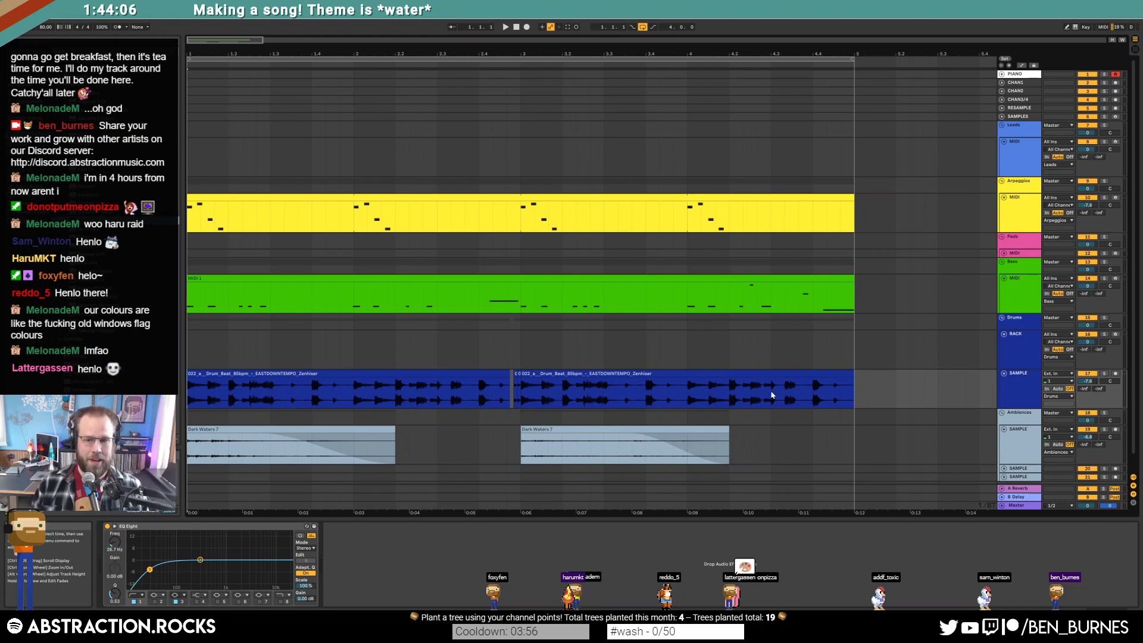
drag(850, 375, 833, 375)
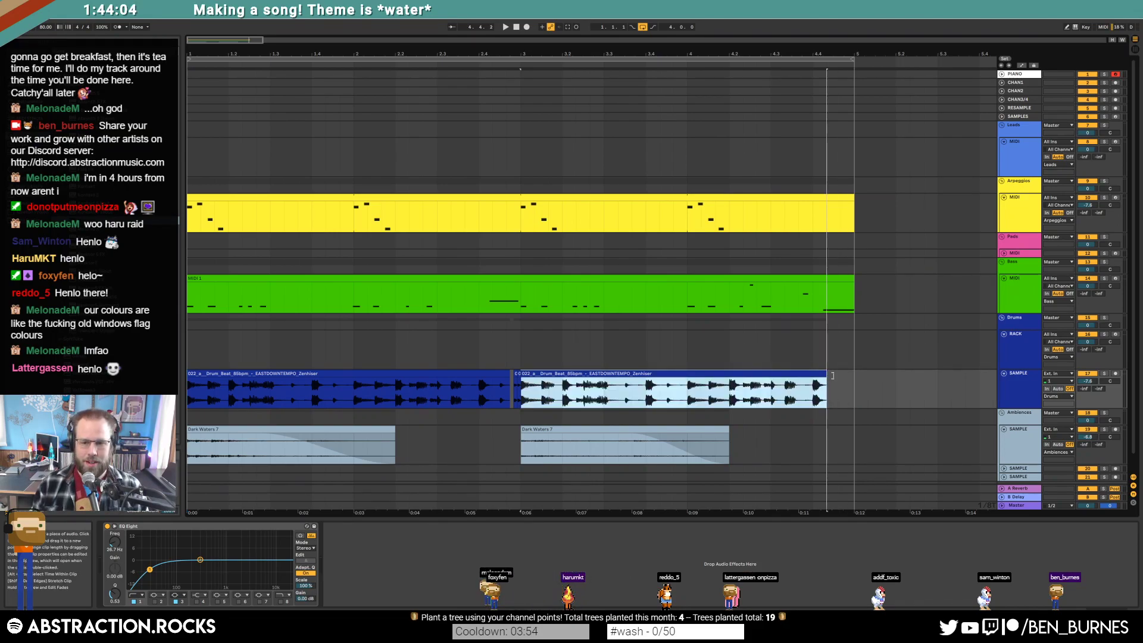
click(517, 27)
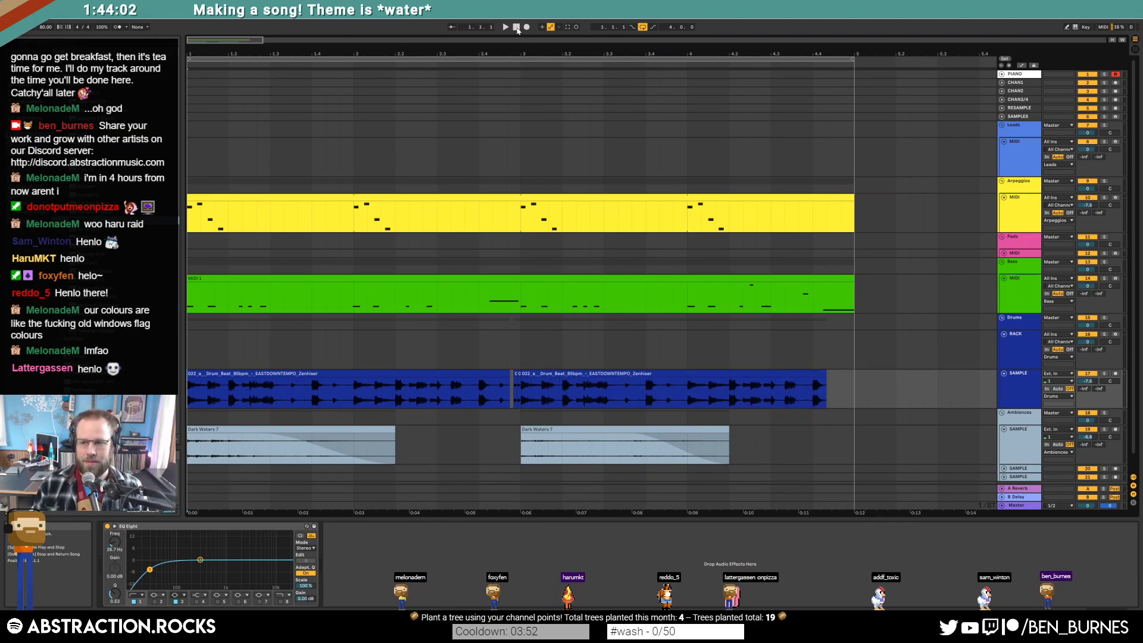
key(space)
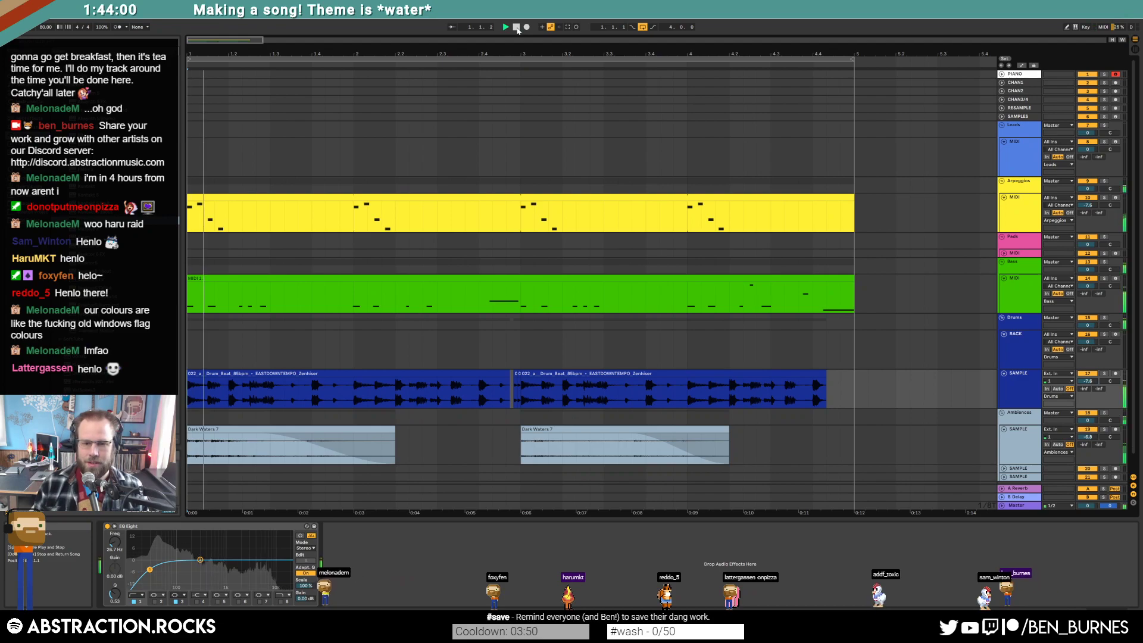
Check the ambience track's effects and its Raum reverb settings during playback.
click(310, 428)
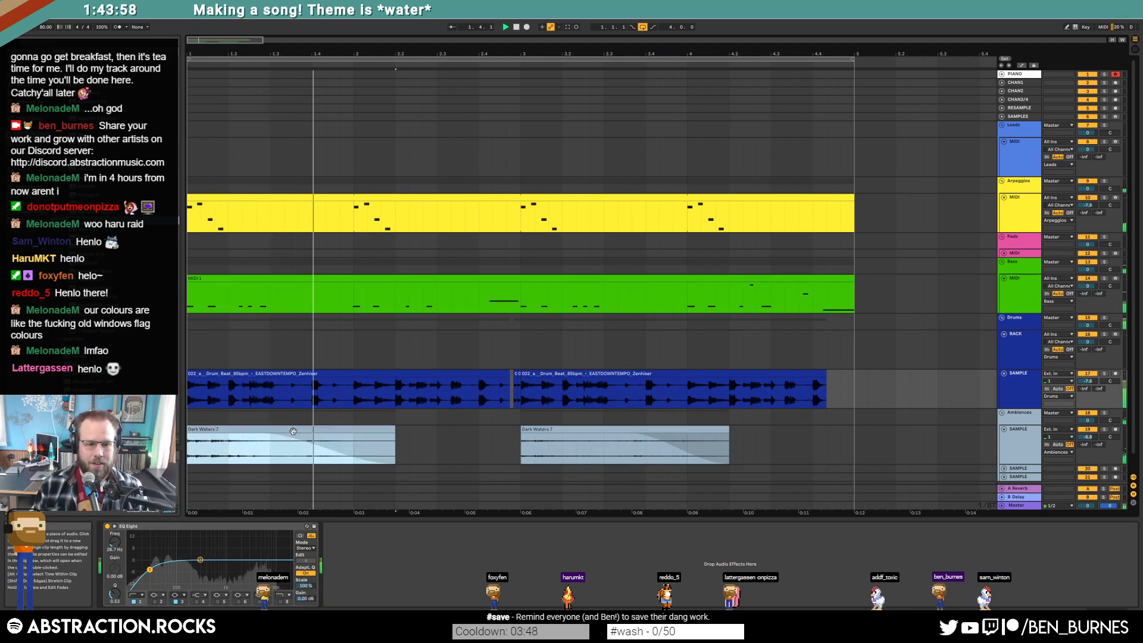
click(457, 528)
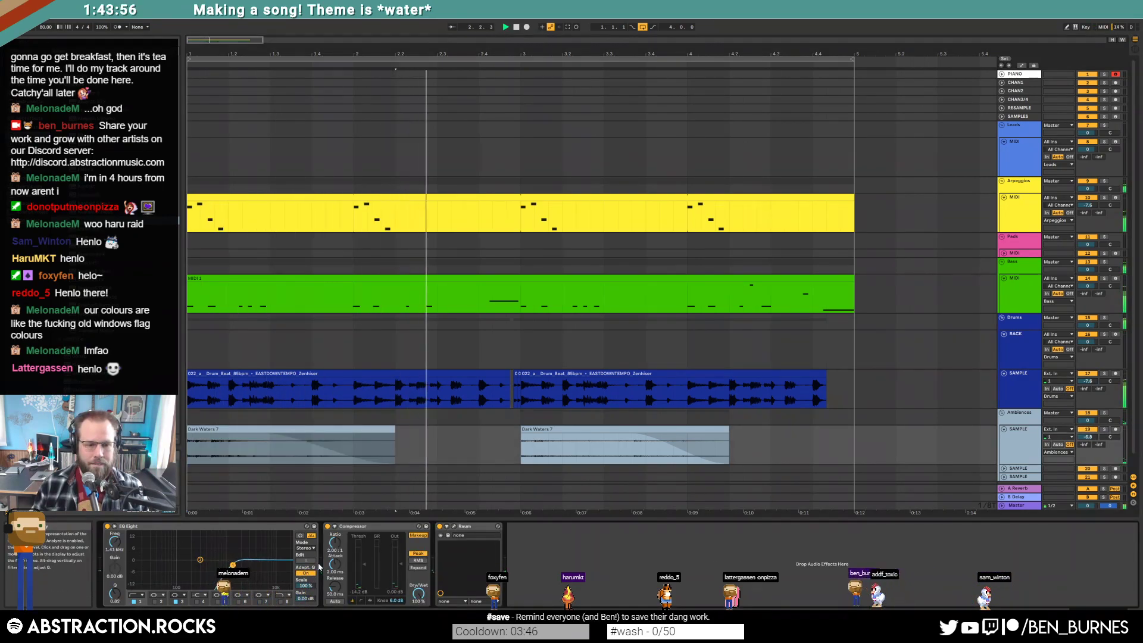
click(456, 527)
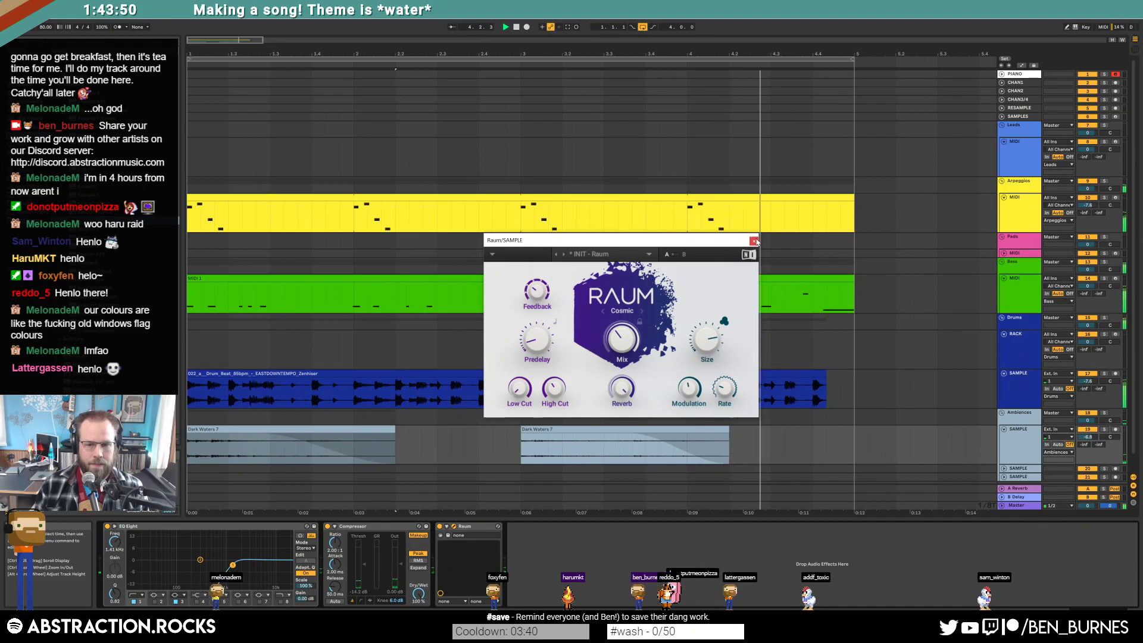
click(754, 240)
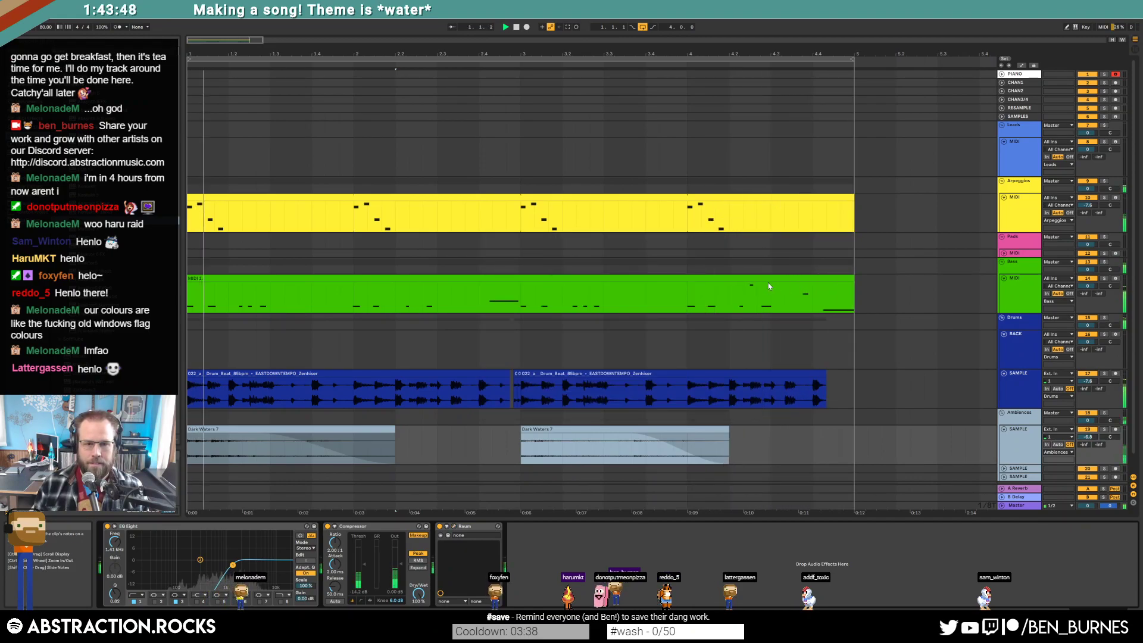
Lengthen the arpeggio Operator's envelope to about 170 ms decay and 150 ms release, auditioning it during playback.
click(833, 198)
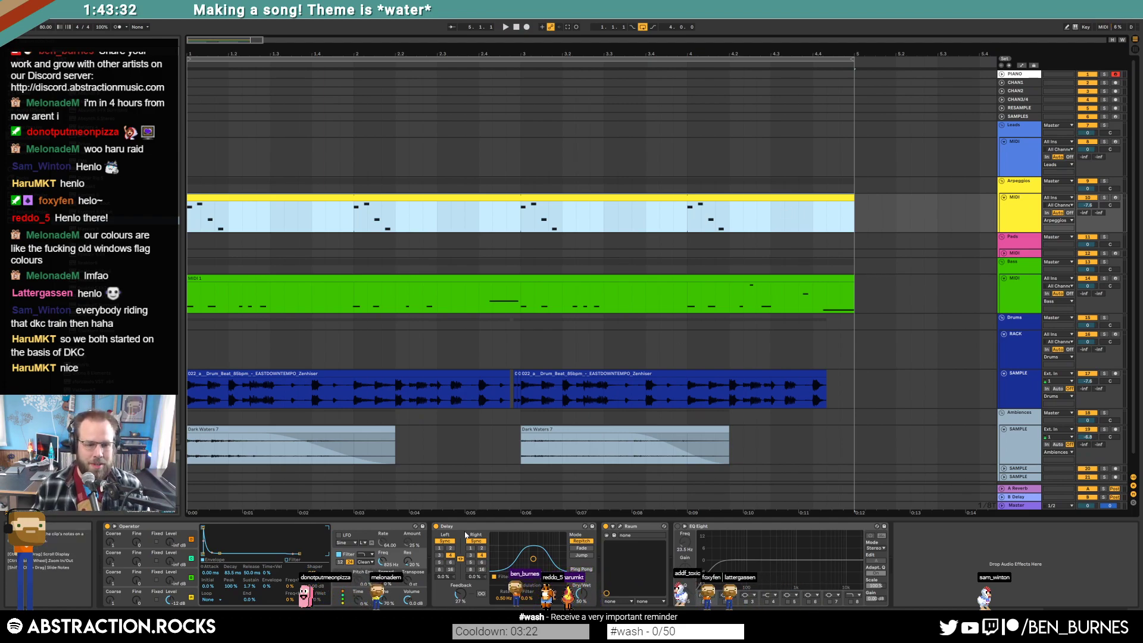
drag(220, 553, 307, 554)
key(space)
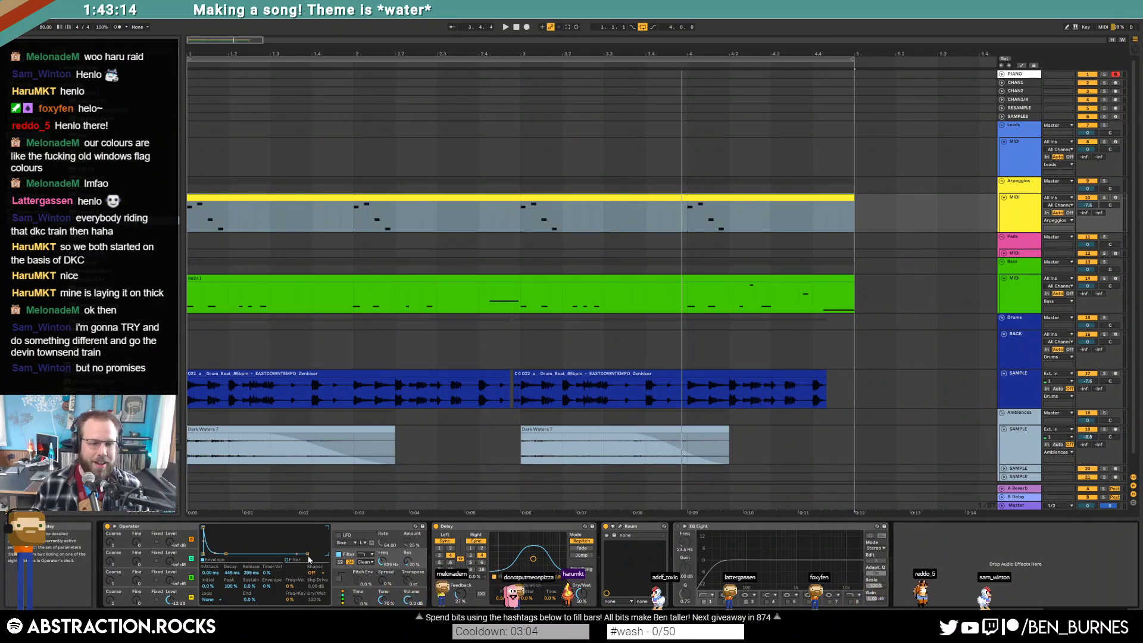
drag(308, 558, 216, 556)
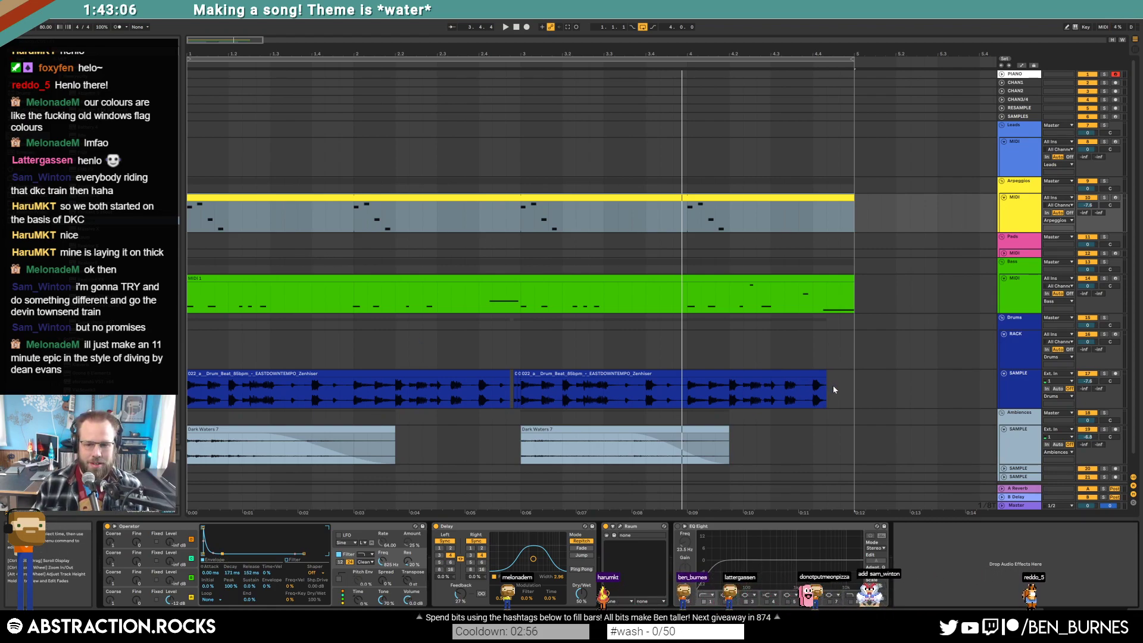
Duplicate a sixth-of-a-beat slice of the last drum hit, at bar 4 beat 4, twice in a row.
scroll(838, 394, up, 2)
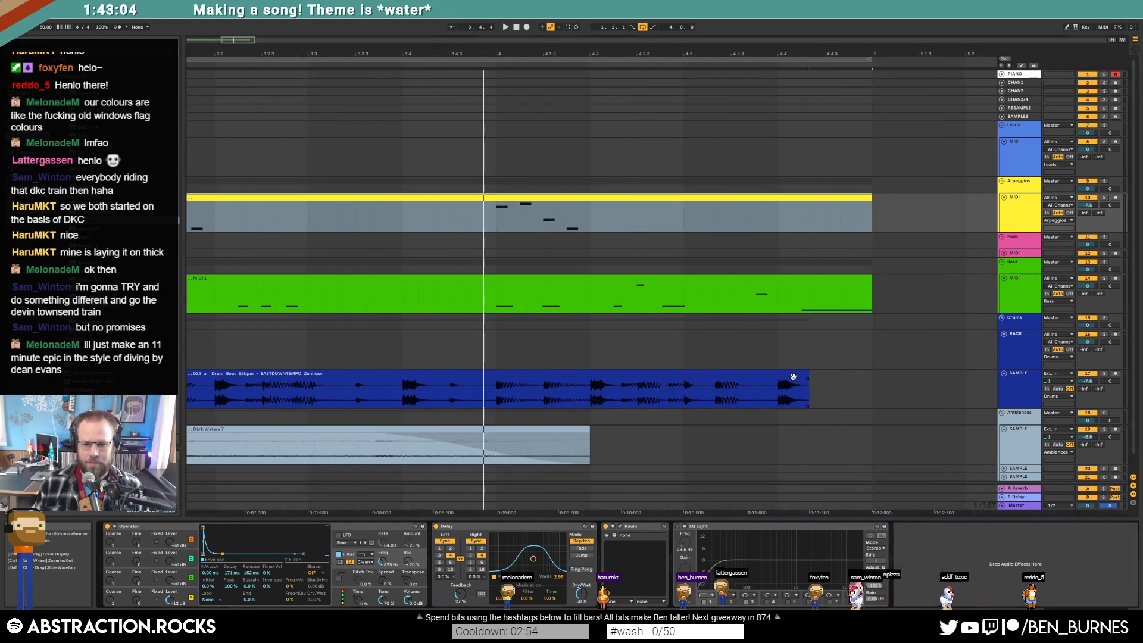
click(809, 391)
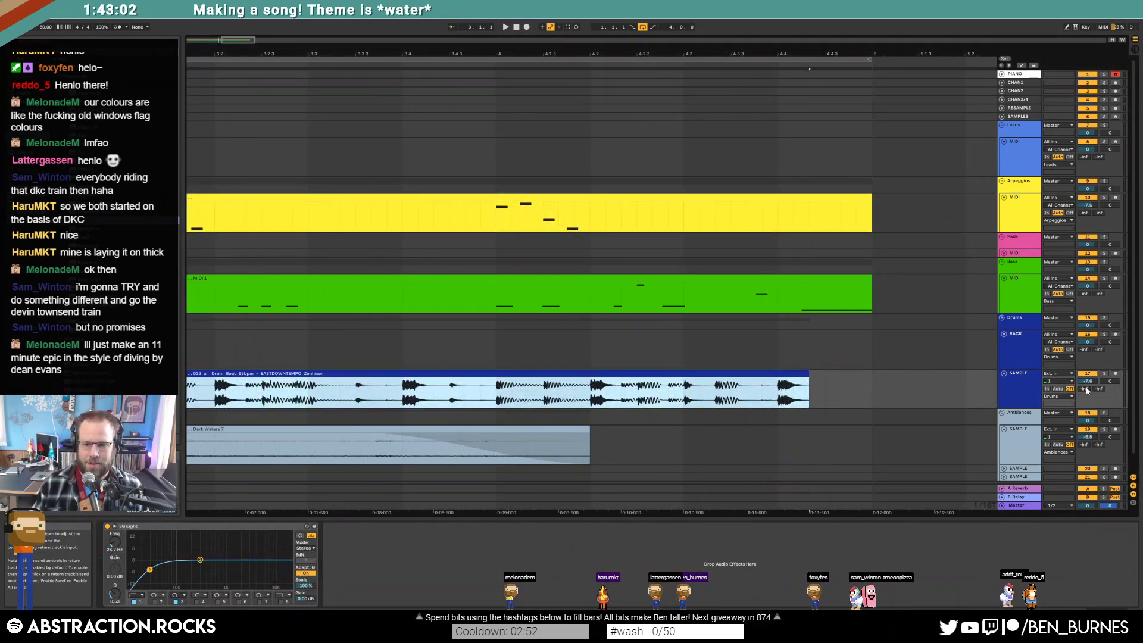
scroll(834, 385, up, 1)
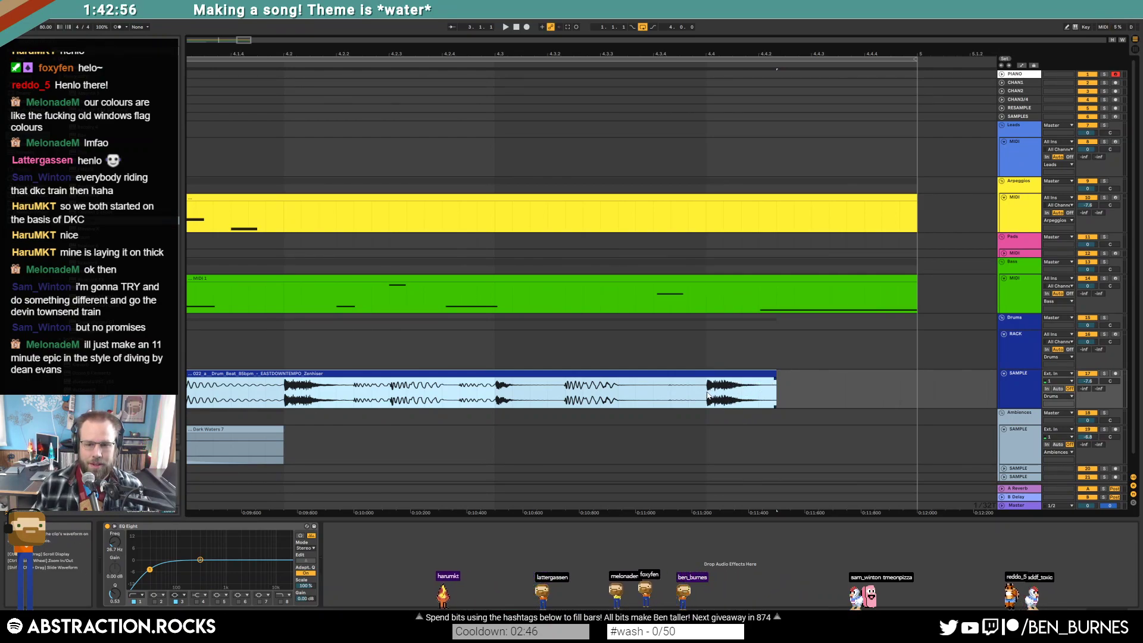
drag(707, 393, 742, 396)
key(ctrl+d)
key(ctrl+d)
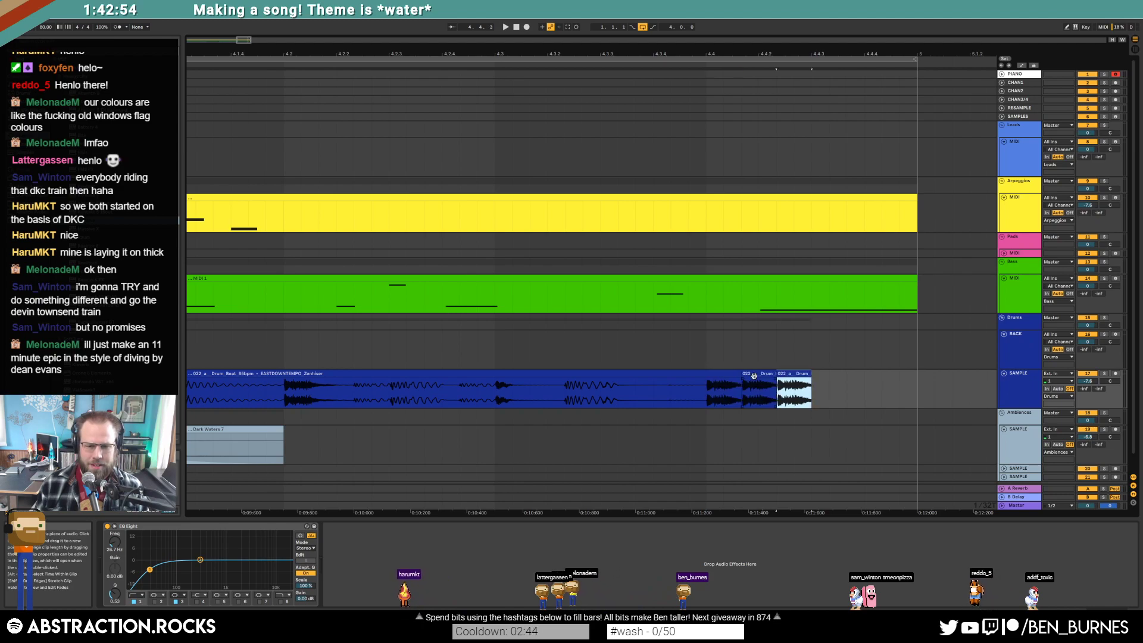
Check the waveform of the short drum slices in an enlarged clip view and play the fill.
double_click(753, 373)
drag(170, 438, 170, 456)
click(794, 316)
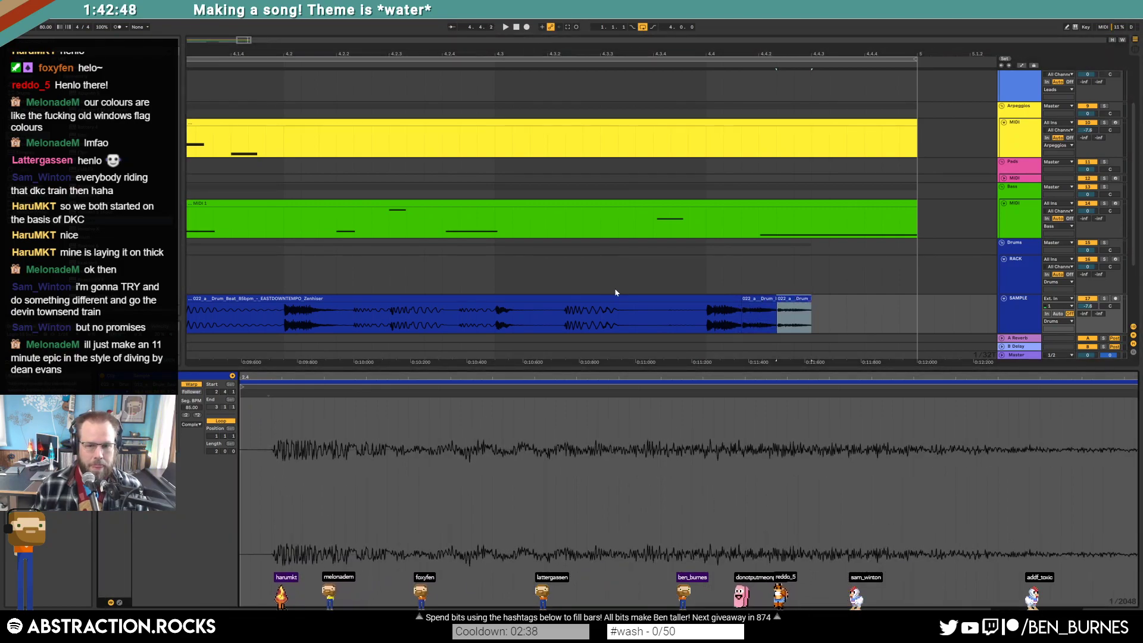
click(567, 322)
key(space)
key(space)
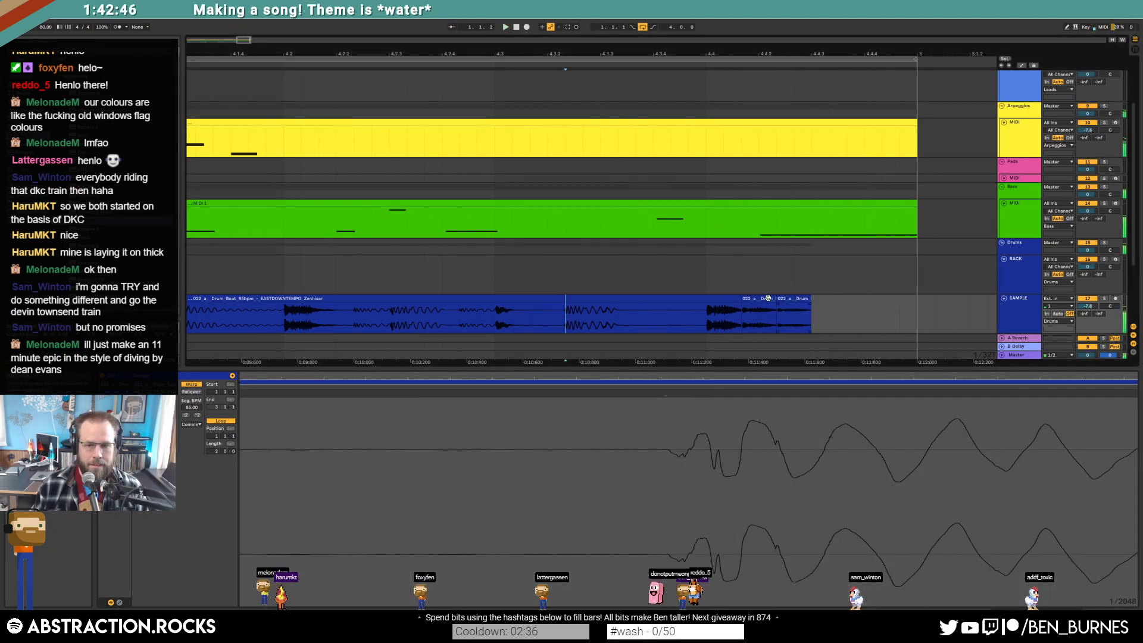
Respace the two drum slices to a third of a beat each up to bar 5, and extend the long loop clip to meet them.
click(762, 301)
drag(763, 300, 917, 302)
click(831, 300)
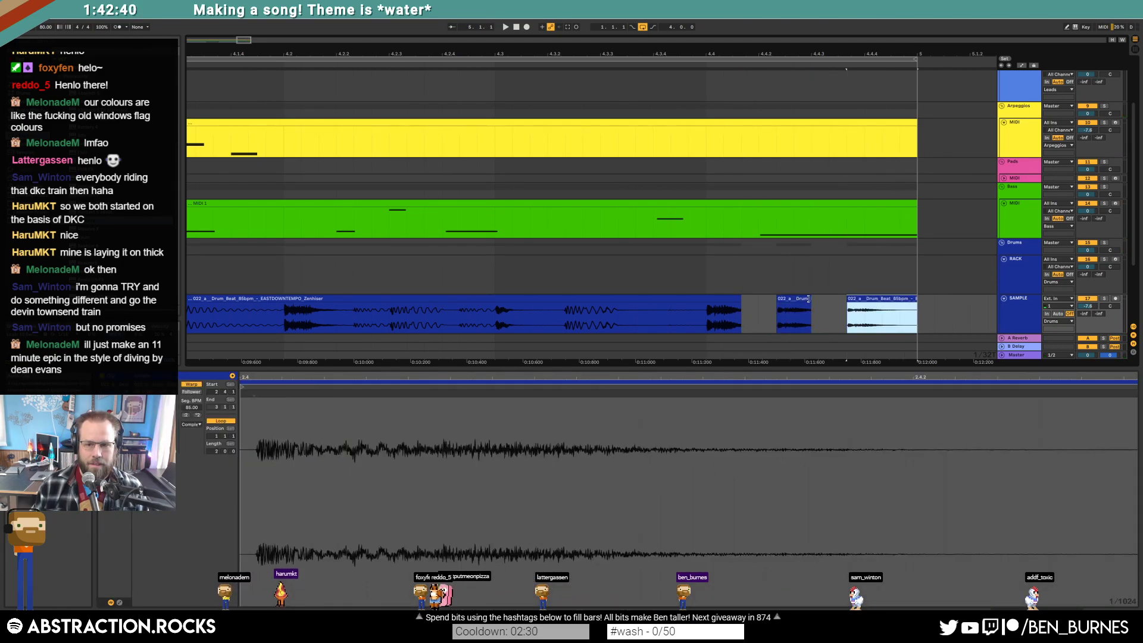
drag(809, 299, 820, 307)
drag(739, 298, 777, 298)
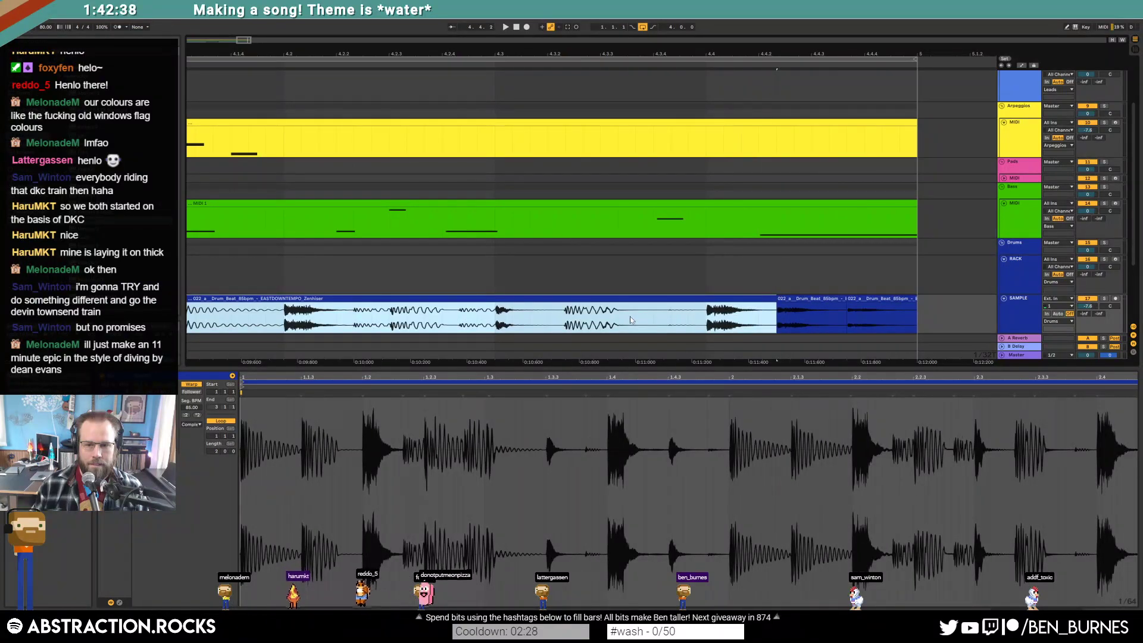
Play the triplet drum fill from several points in bar 4, ending back at the drum track's effects.
click(635, 320)
key(space)
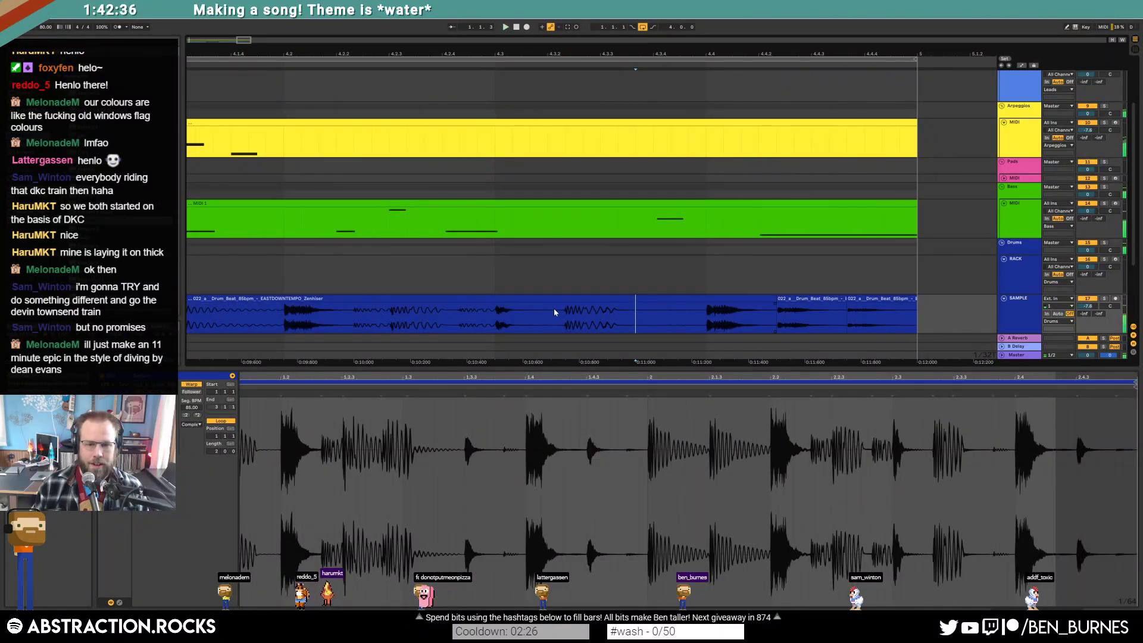
click(248, 325)
key(space)
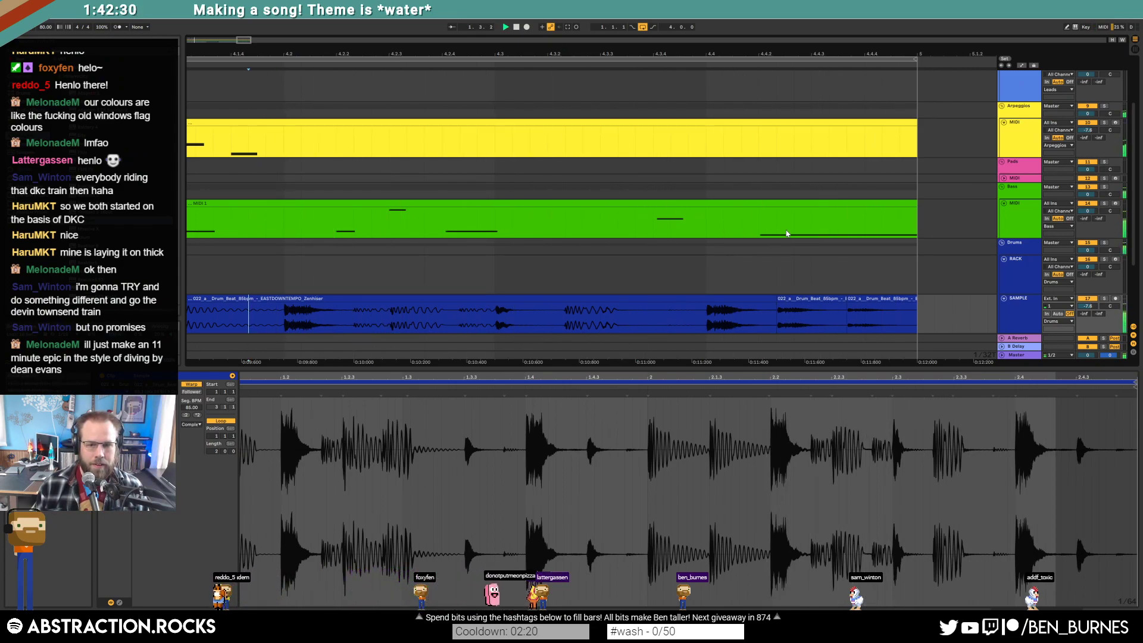
key(space)
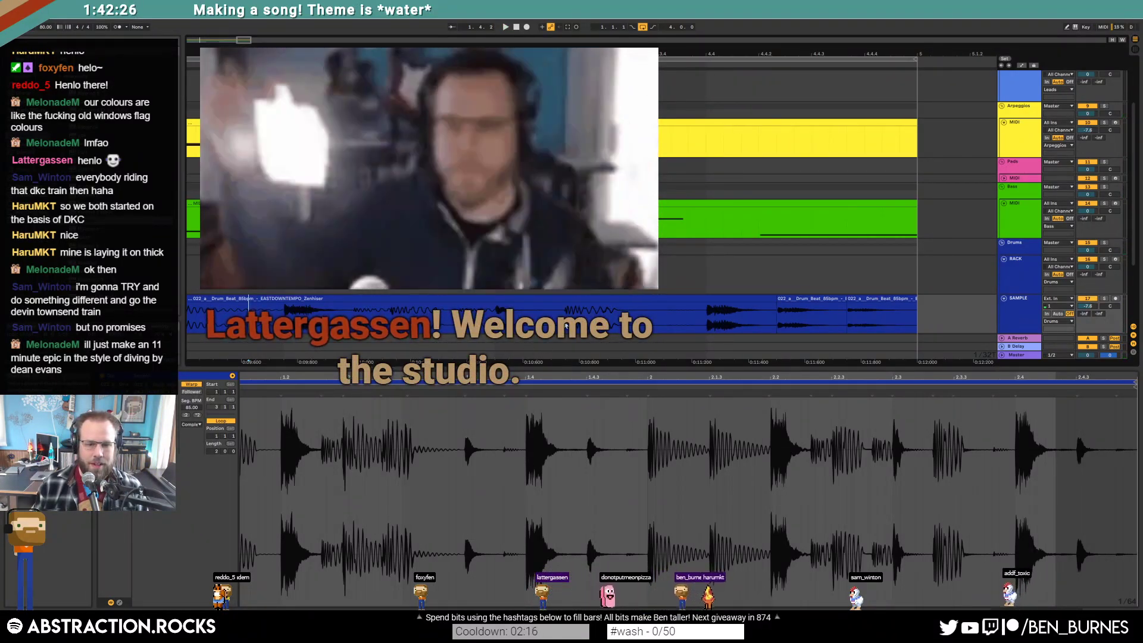
click(503, 304)
scroll(453, 295, down, 3)
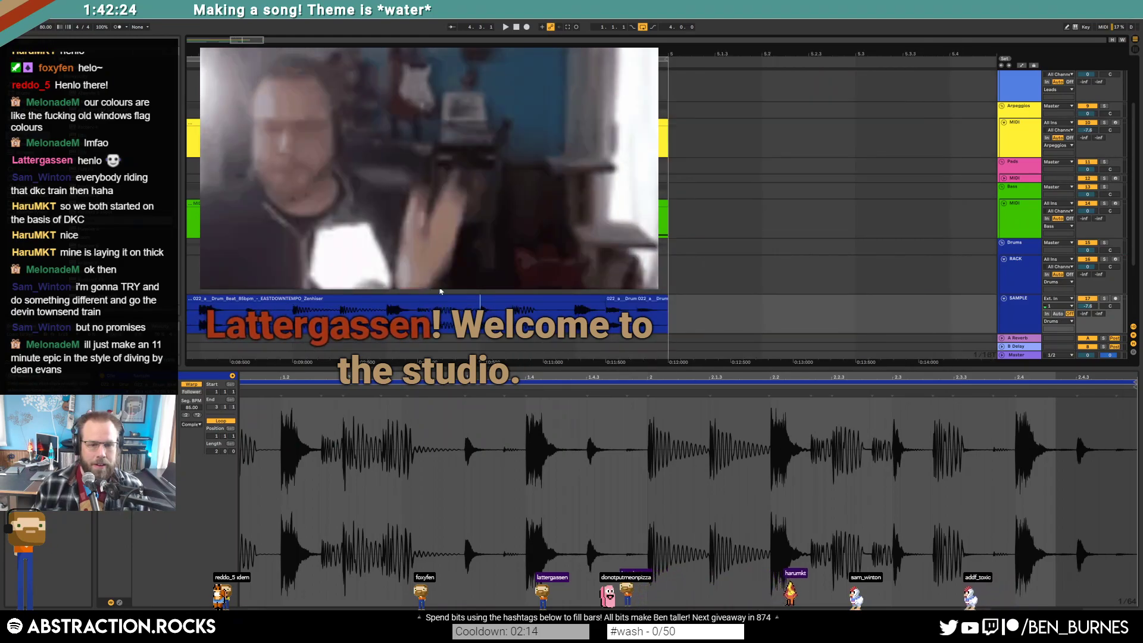
key(shift+Tab)
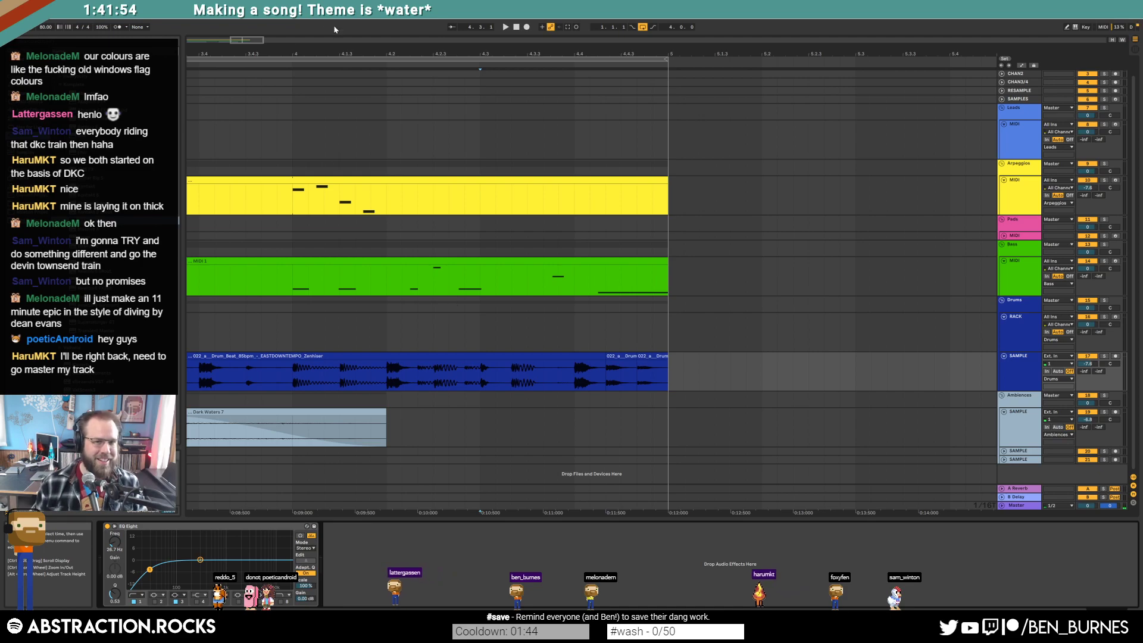
Show the whole arrangement and load Massive on the MIDI track in the Leads group.
double_click(253, 43)
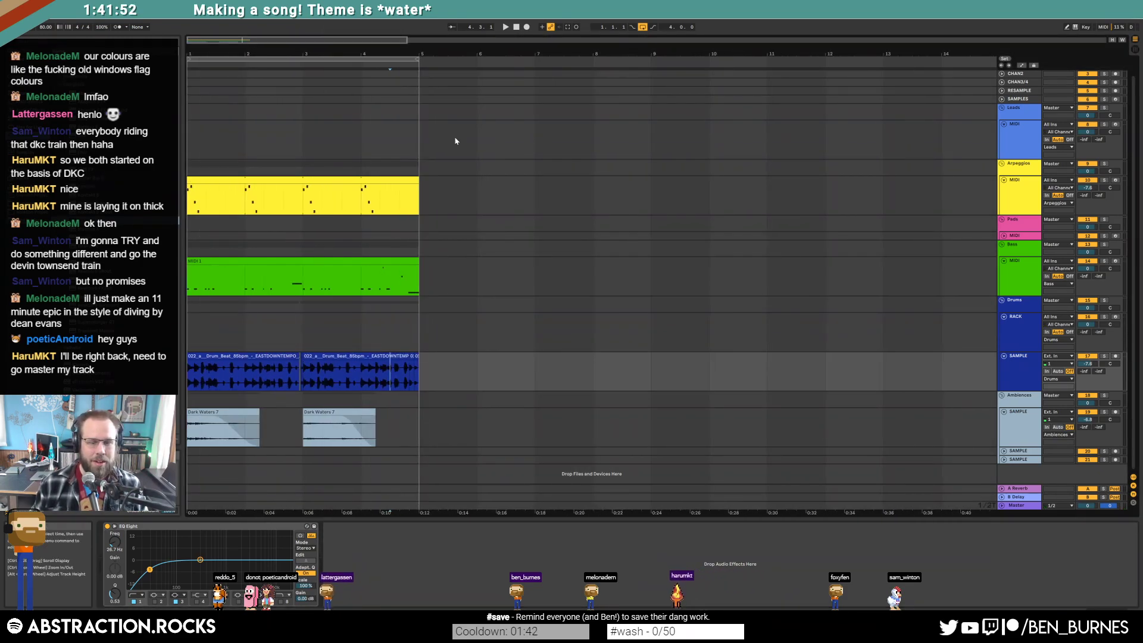
click(987, 153)
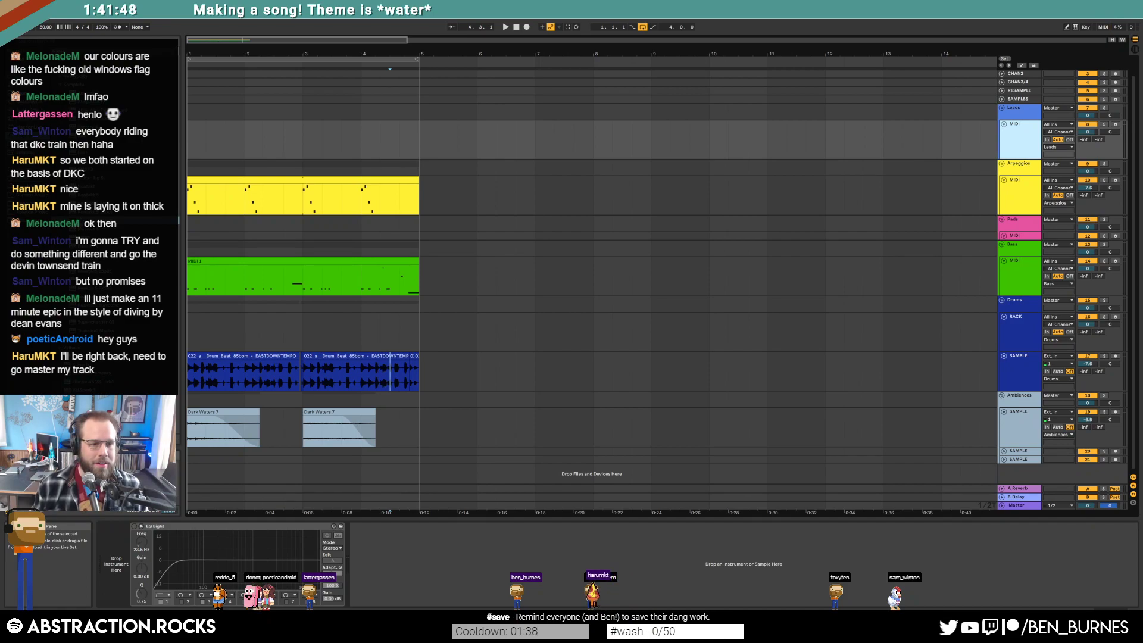
click(219, 134)
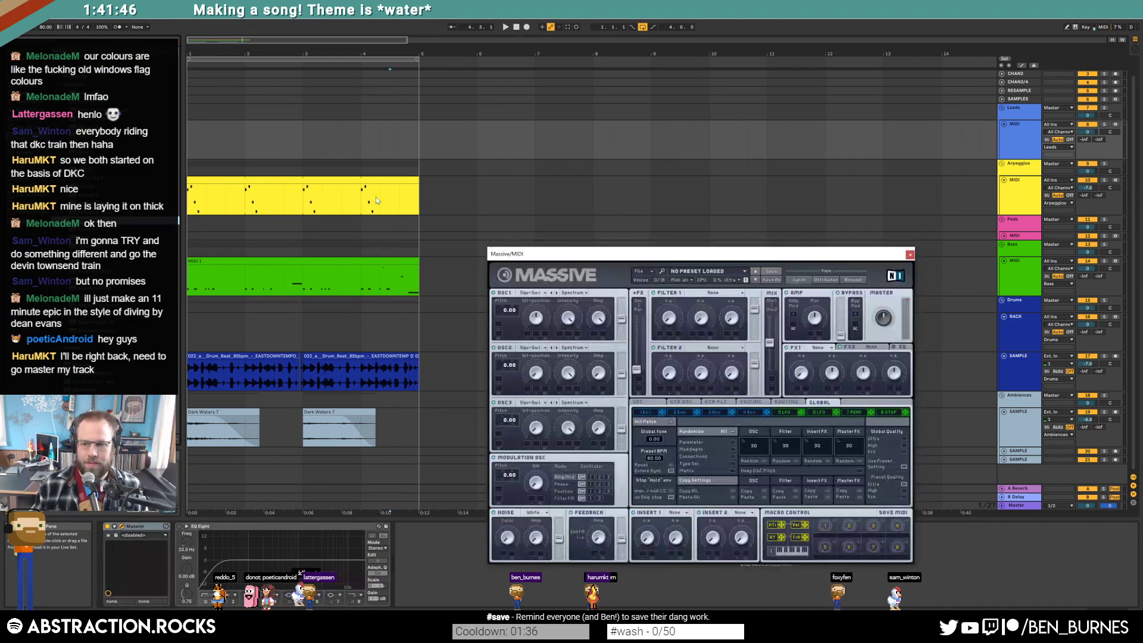
drag(627, 253, 607, 142)
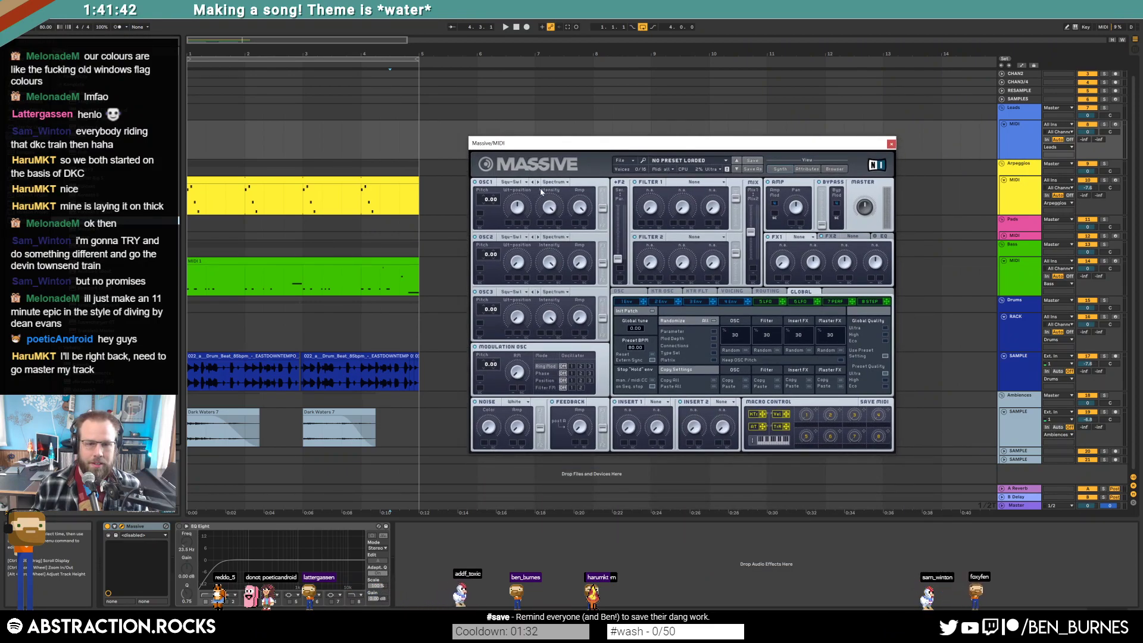
Check Massive's routing and voicing settings and set oscillator 1's wavetable to Sin-Square.
click(770, 292)
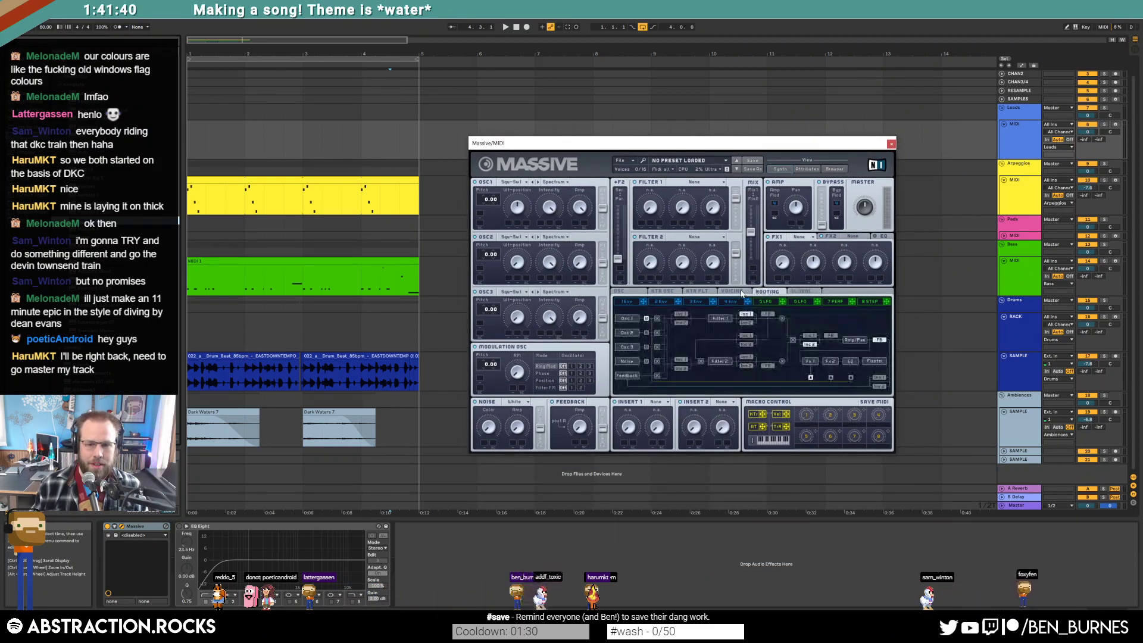
click(732, 291)
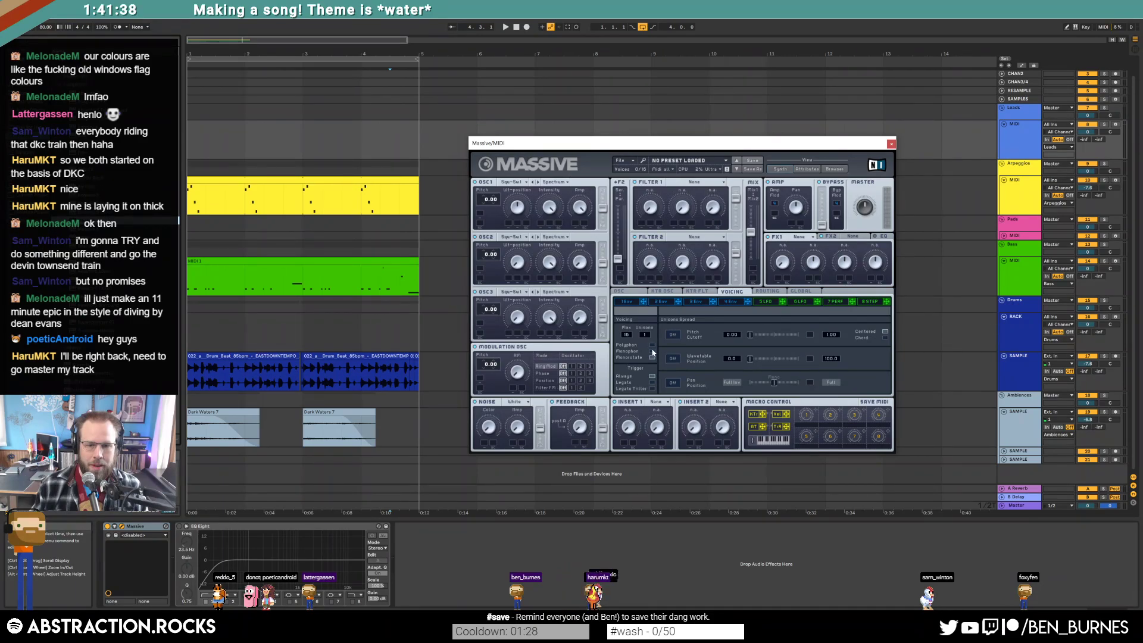
click(622, 292)
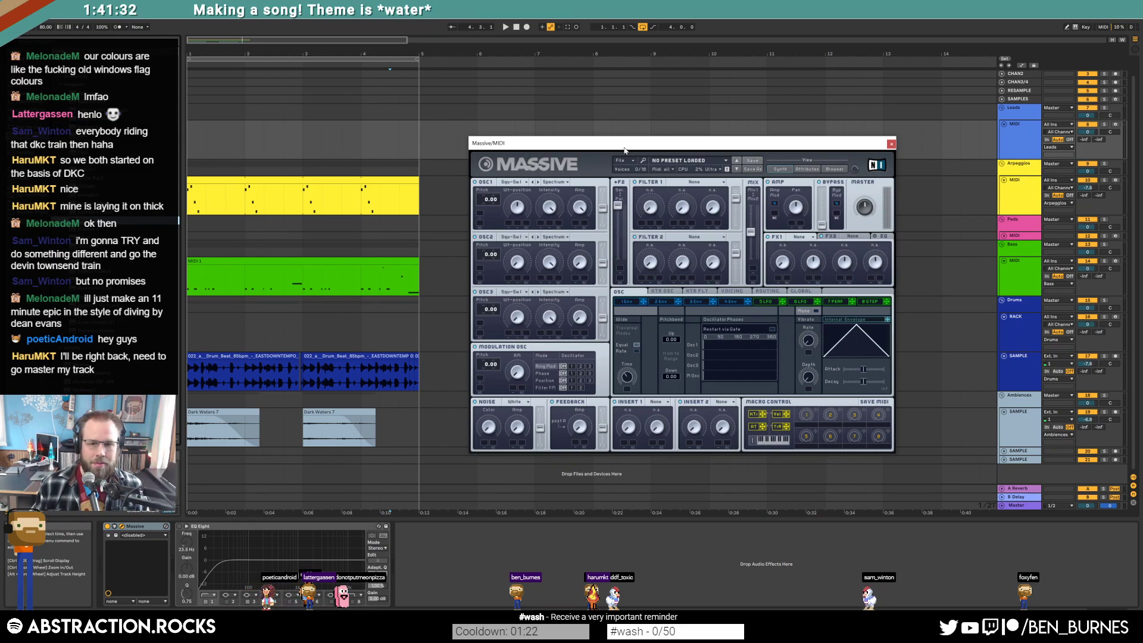
click(511, 184)
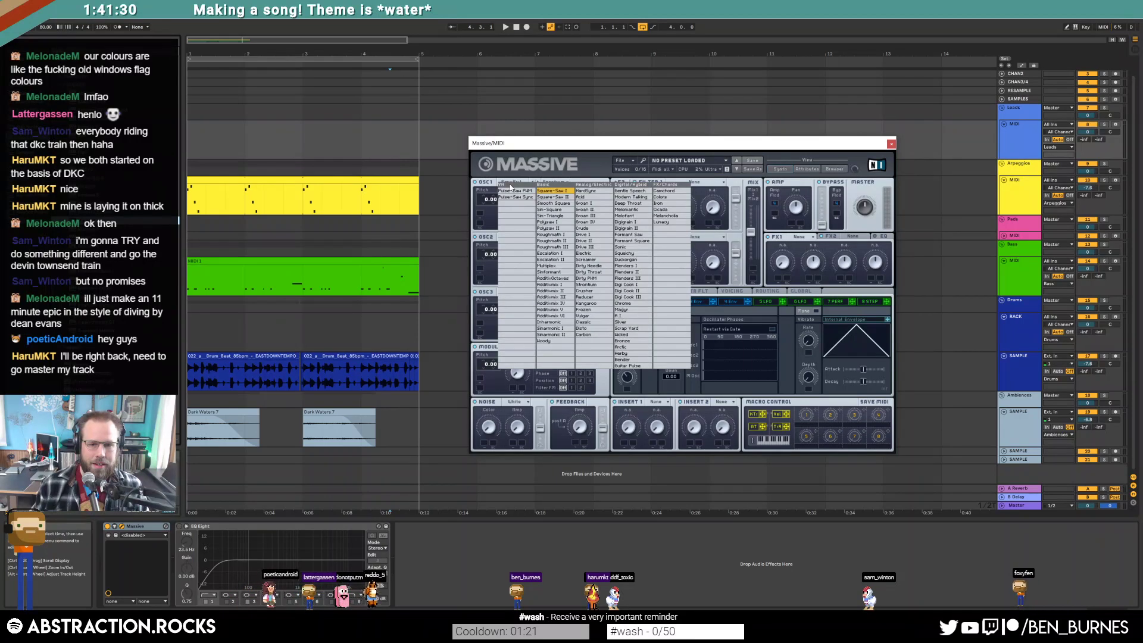
click(567, 210)
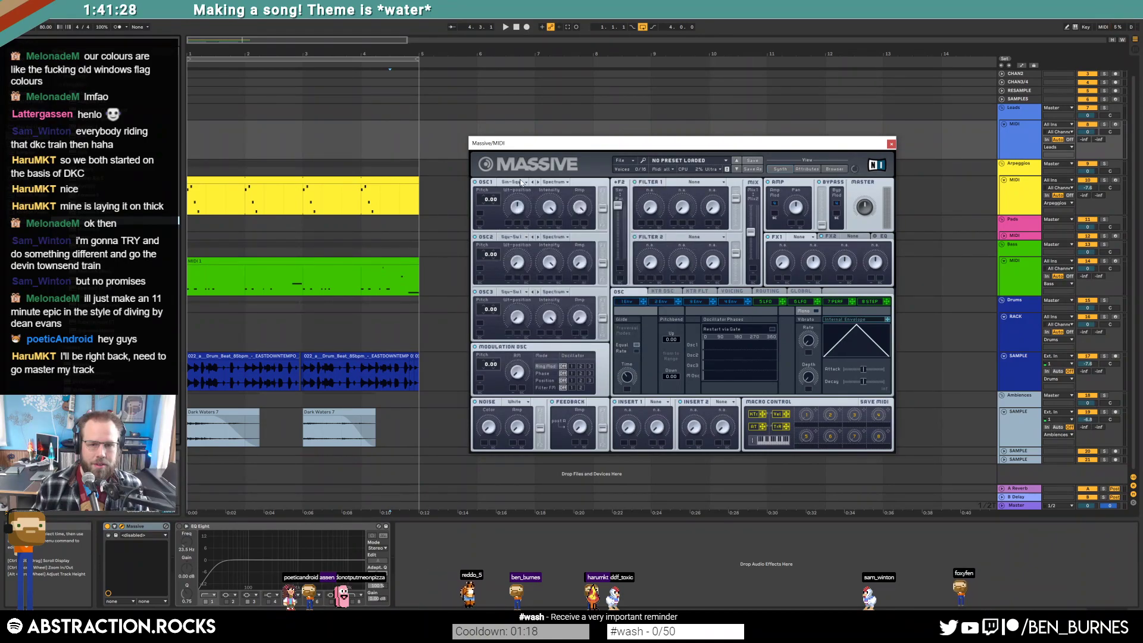
click(522, 183)
click(516, 222)
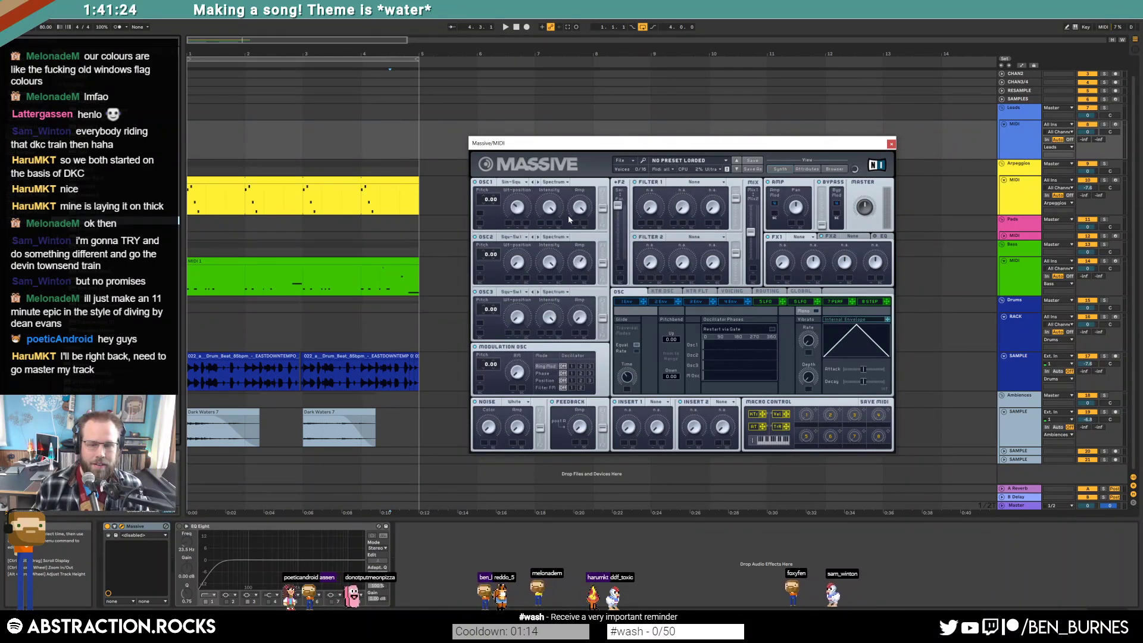
Lengthen the attack of Massive's third envelope, raise its level to full and return to the vibrato settings.
click(695, 301)
drag(661, 376, 662, 351)
drag(735, 376, 733, 322)
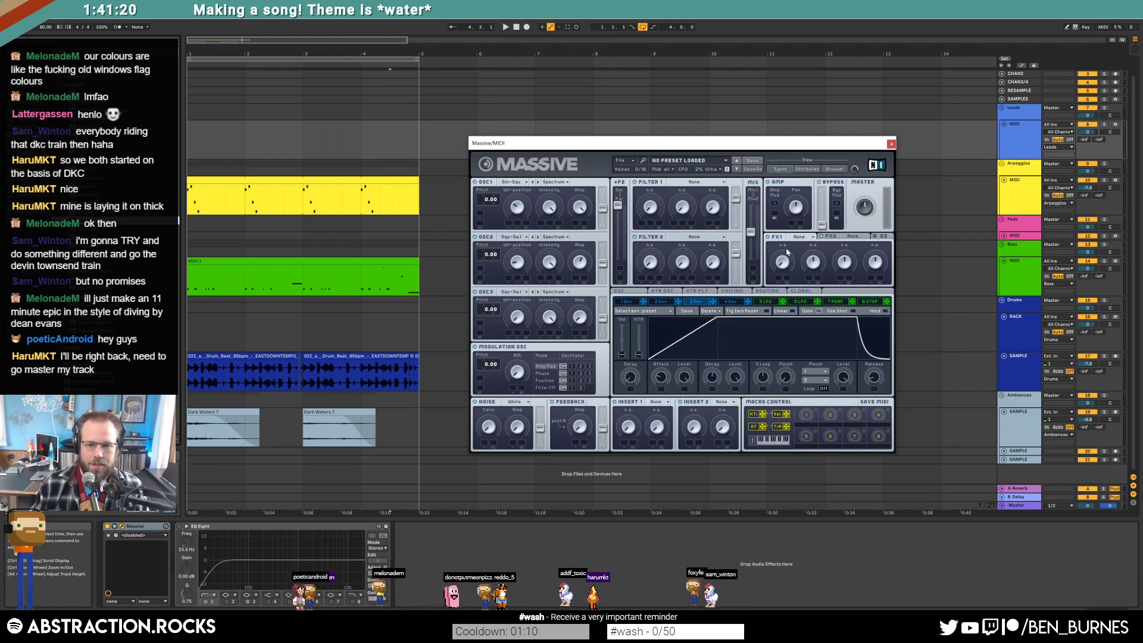
click(630, 295)
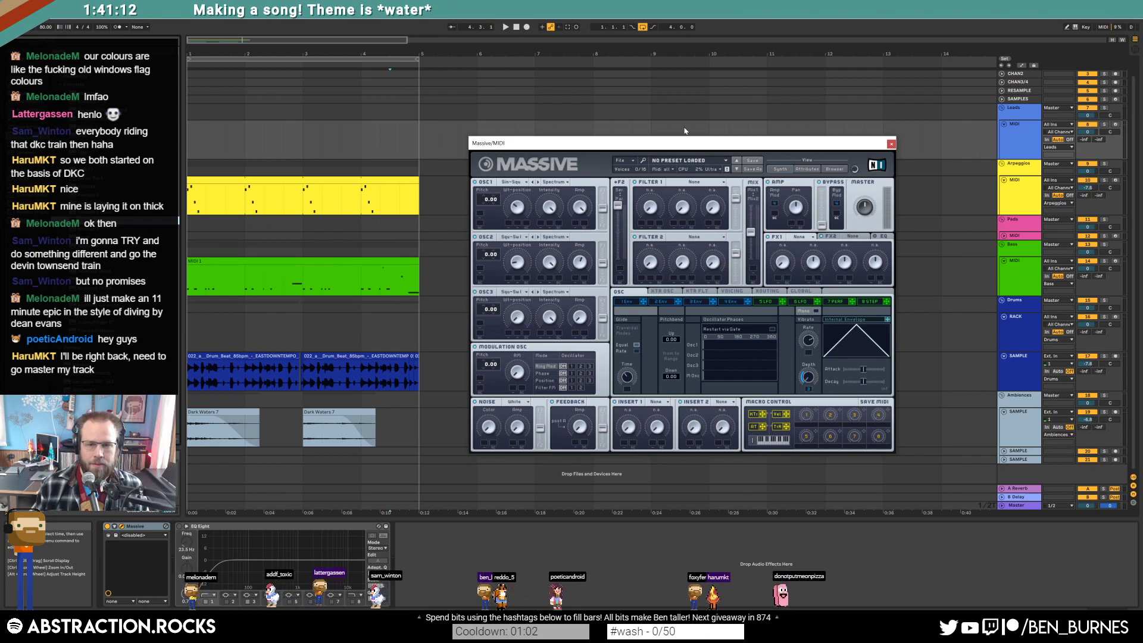
Arm the lead MIDI track for live playing and lengthen the third envelope's attack slightly more.
click(891, 143)
click(1115, 125)
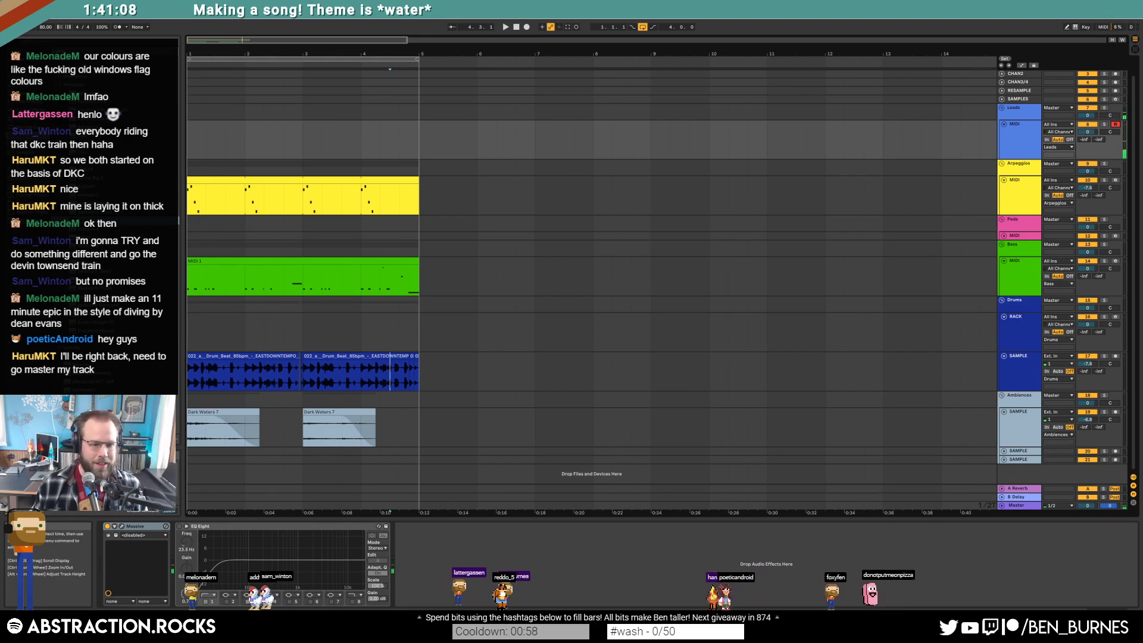
click(122, 526)
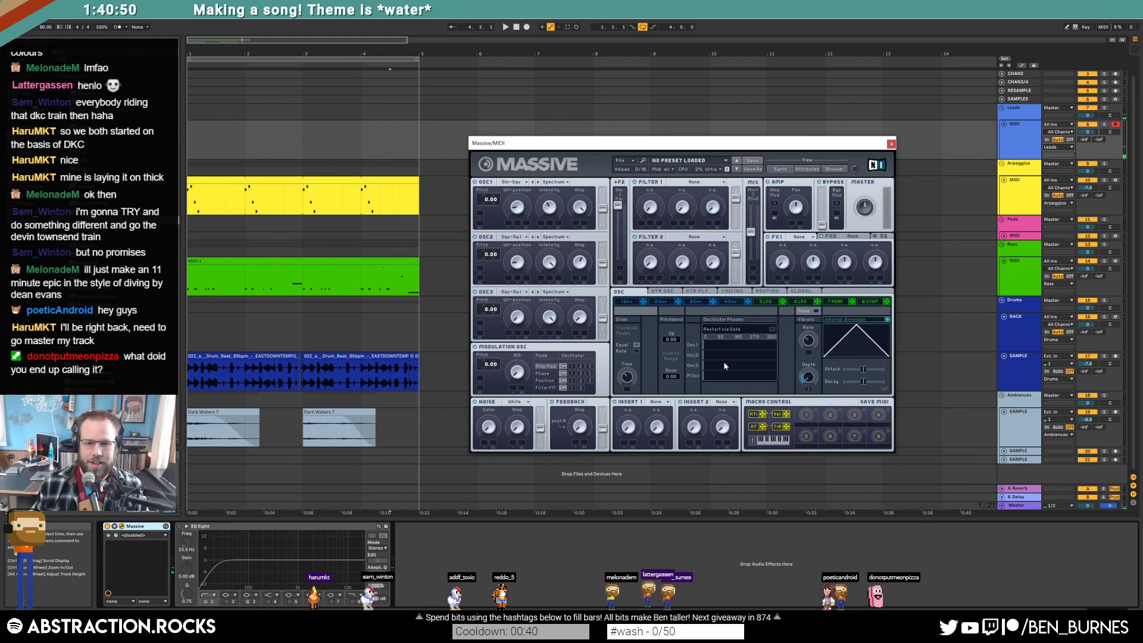
click(696, 302)
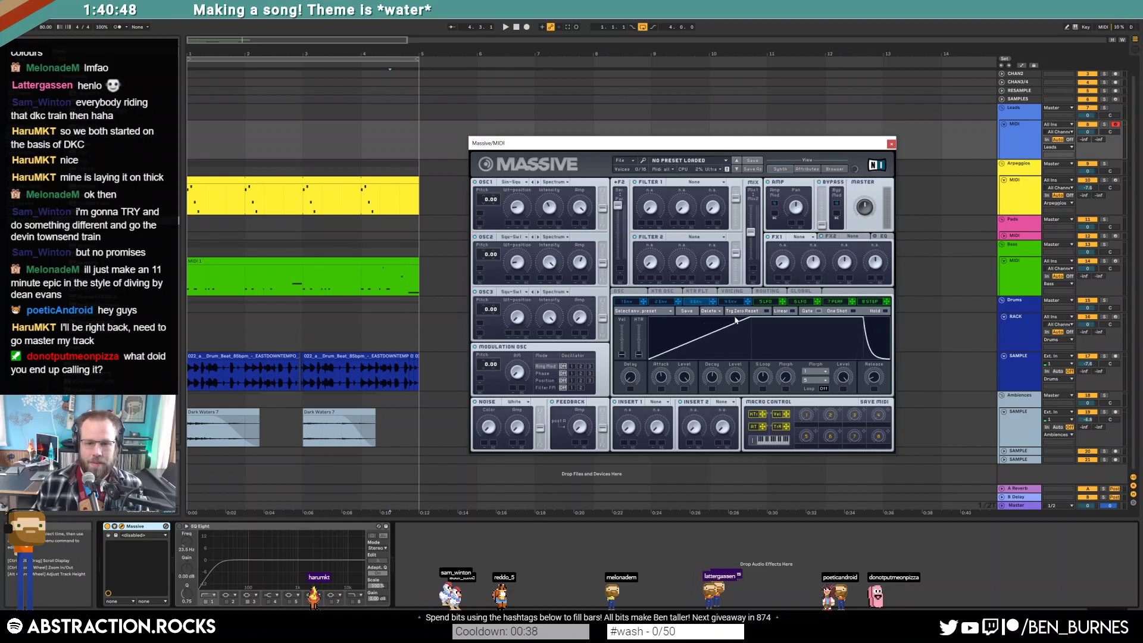
click(621, 290)
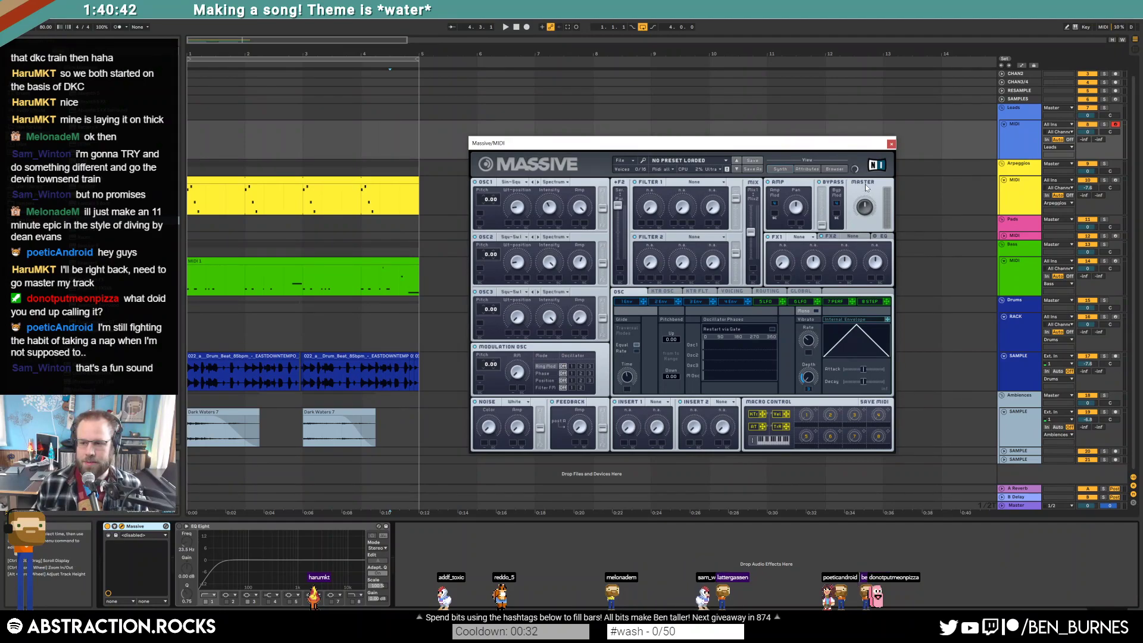
click(890, 143)
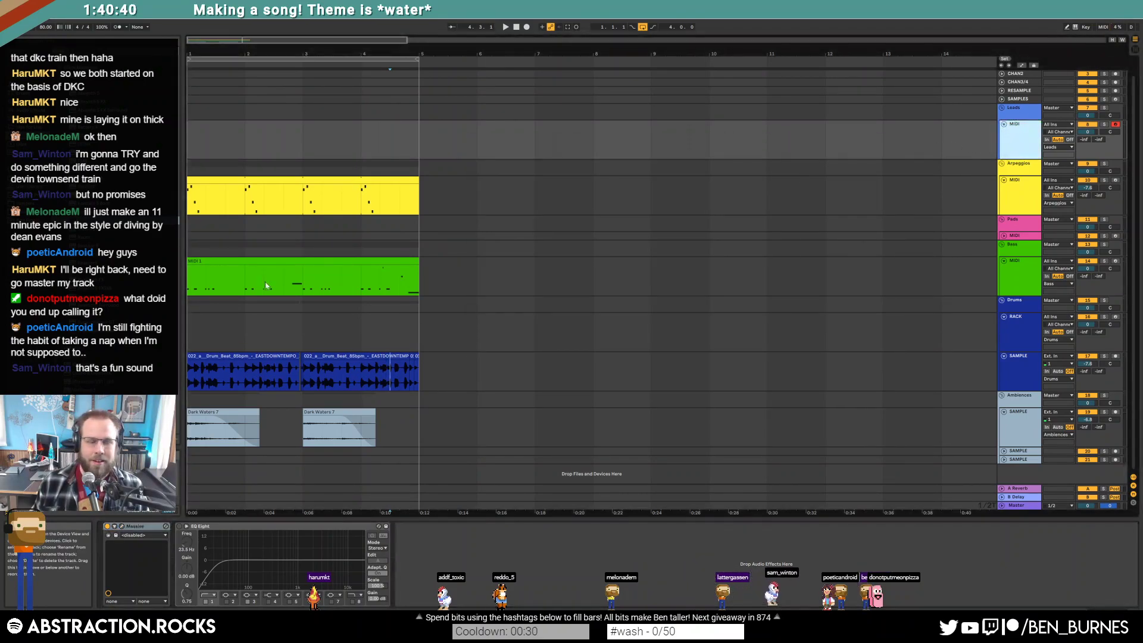
Set Massive's filter 1 to Lowpass 4 and modulate its cutoff with LFO 5.
click(121, 527)
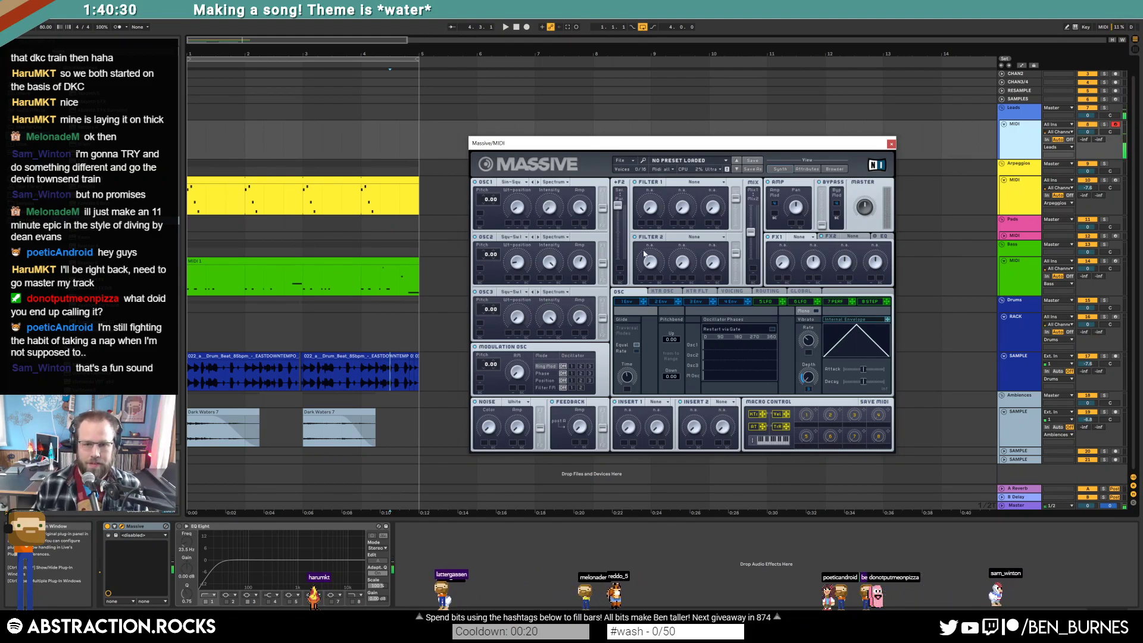
click(693, 182)
click(675, 195)
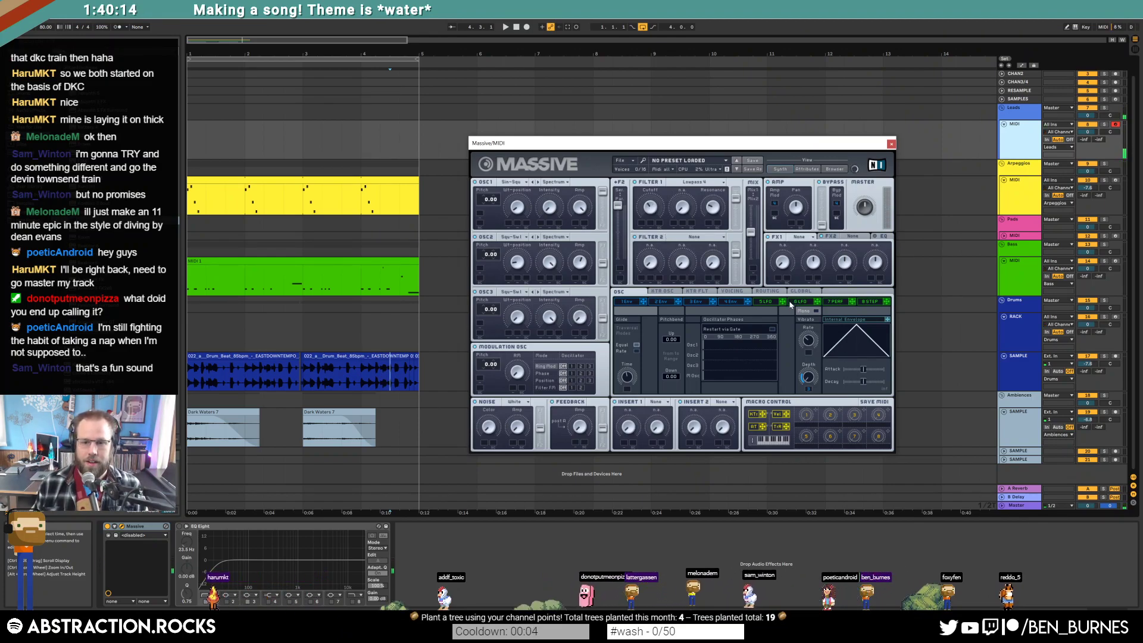
drag(638, 222, 641, 206)
click(766, 301)
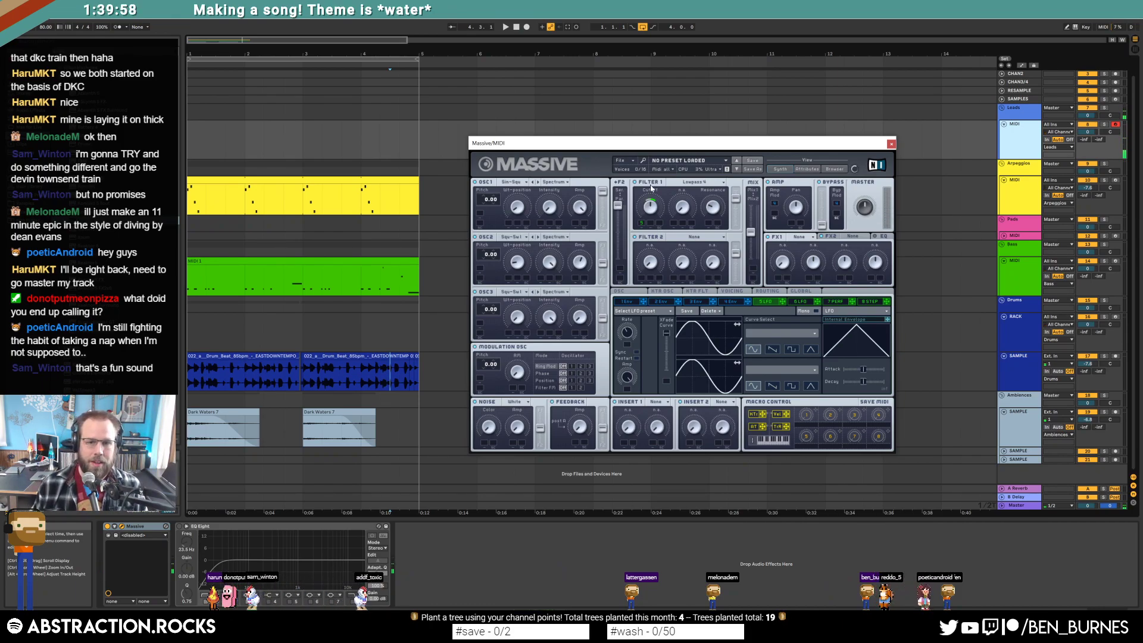
click(628, 291)
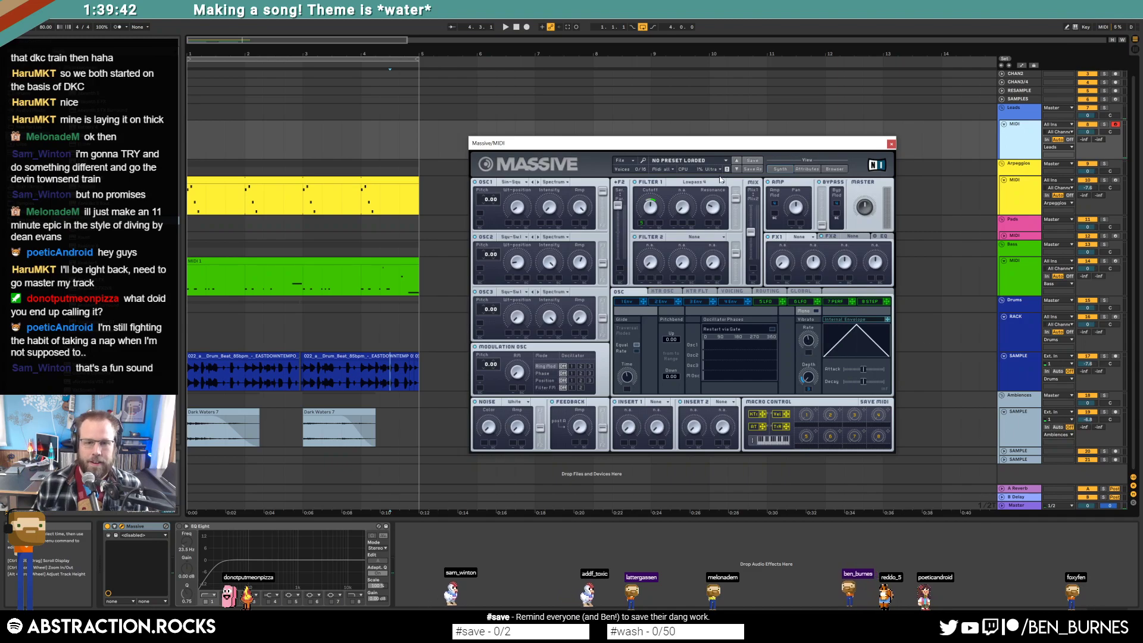
click(892, 144)
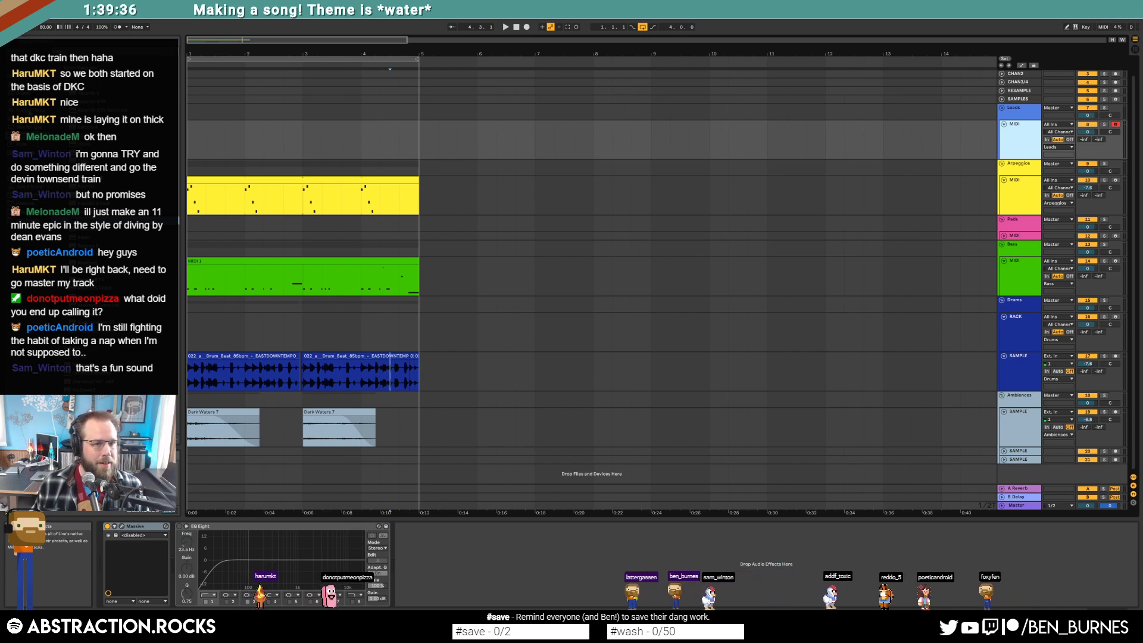
Add a Delay and the Raum reverb to the lead track ahead of its EQ Eight, and adjust Raum's settings.
click(25, 110)
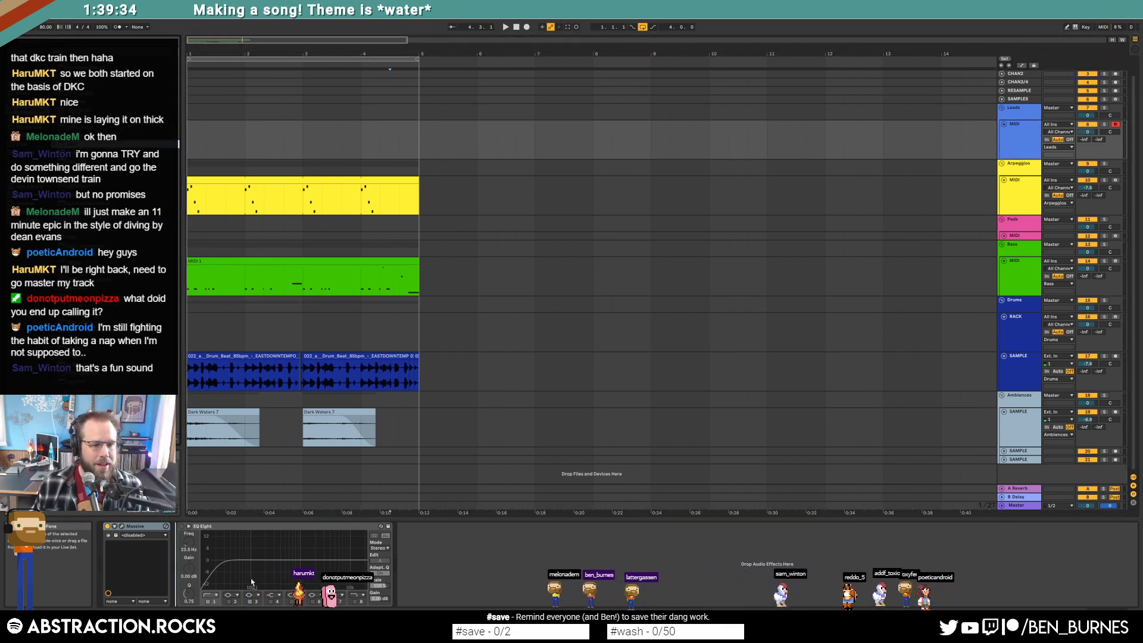
click(182, 562)
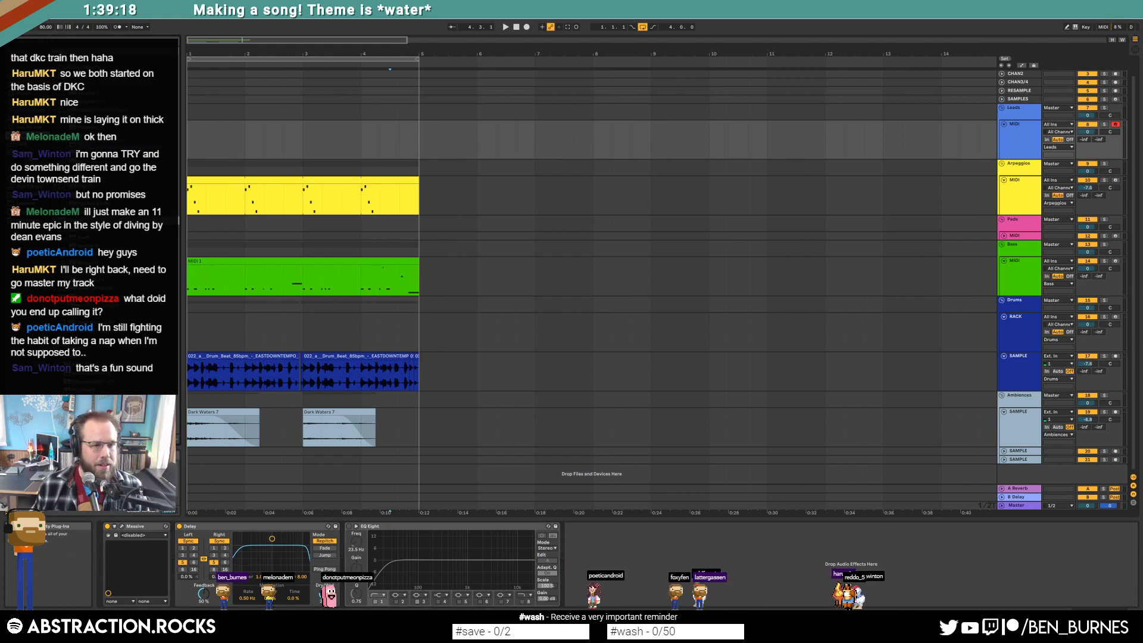
drag(78, 237, 343, 556)
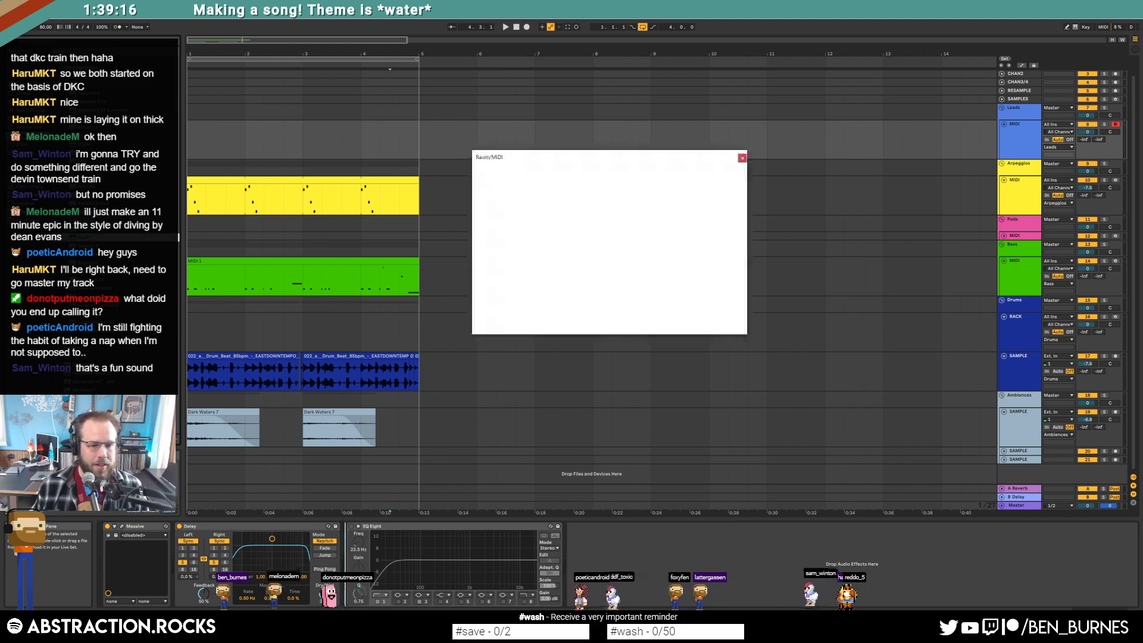
drag(696, 256, 696, 265)
click(742, 158)
Balance the lead track's volume against the looping song and raise the Delay's dry/wet mix.
key(space)
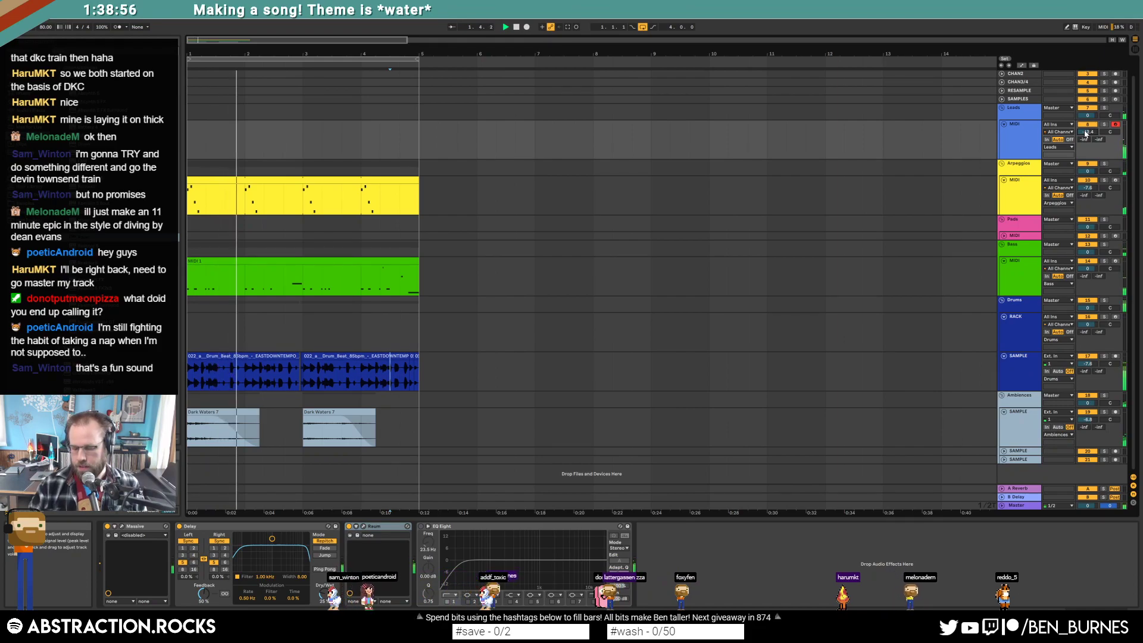
drag(1085, 133, 1085, 119)
key(space)
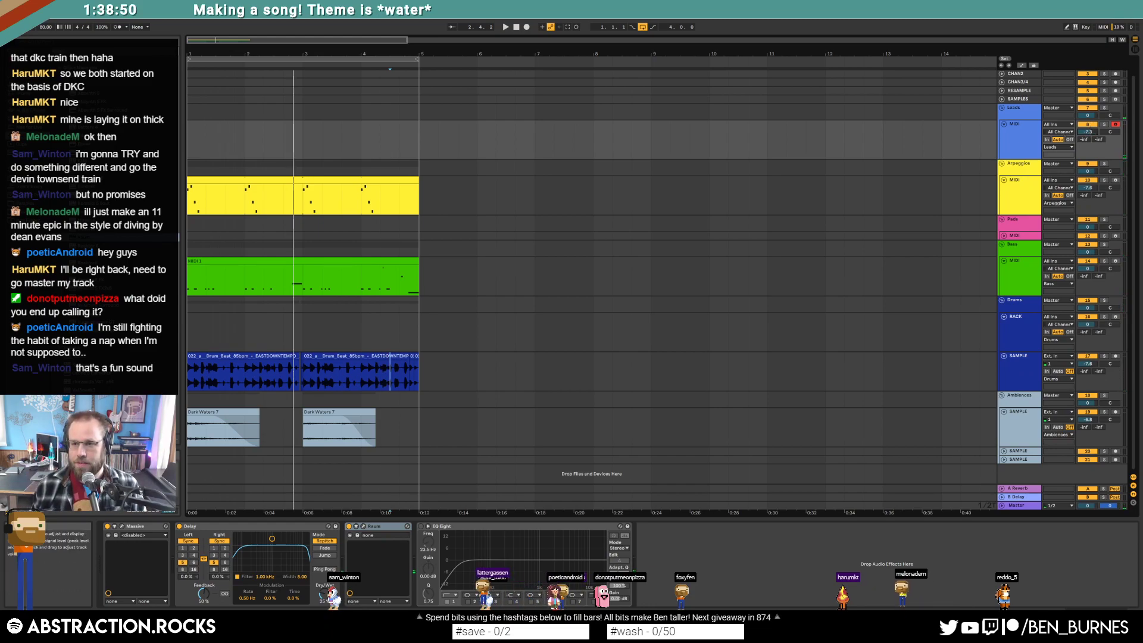
key(space)
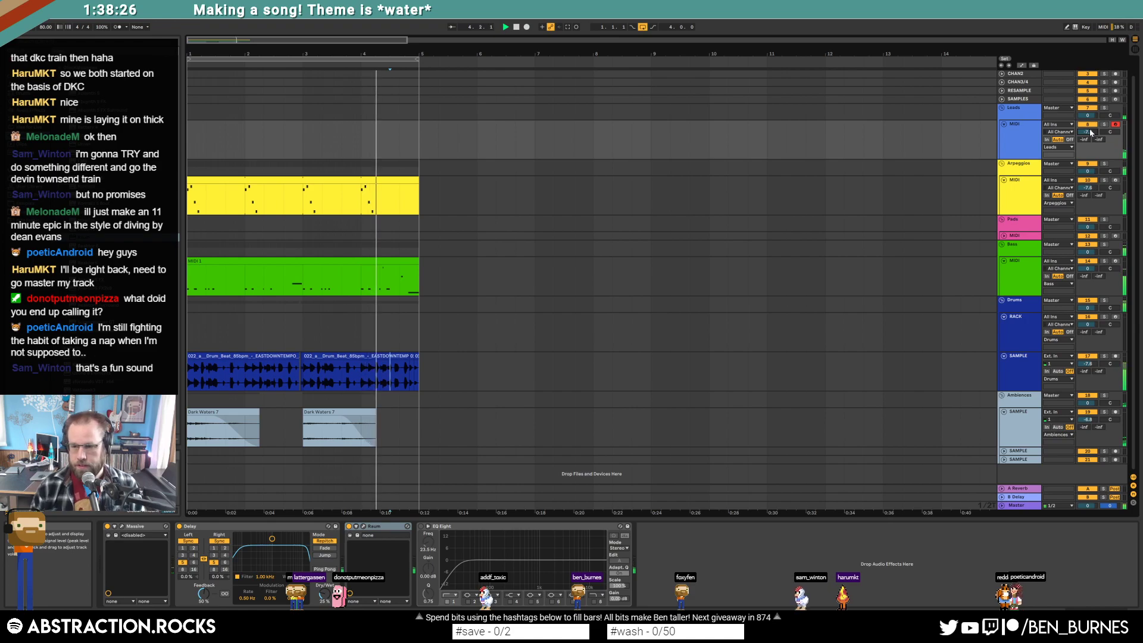
key(space)
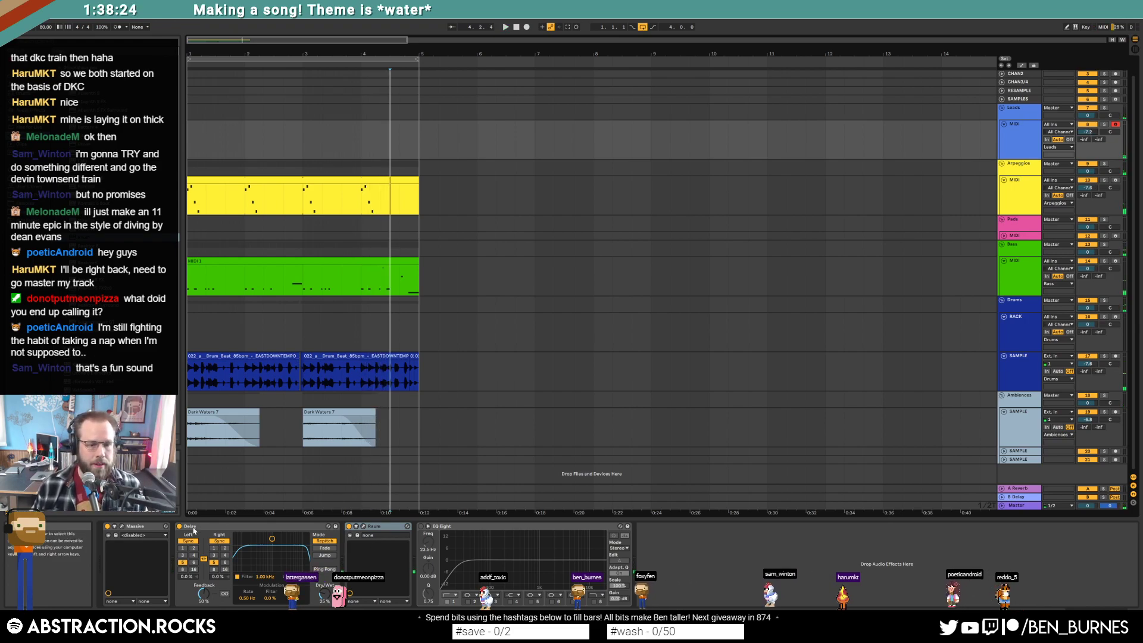
drag(328, 595, 328, 585)
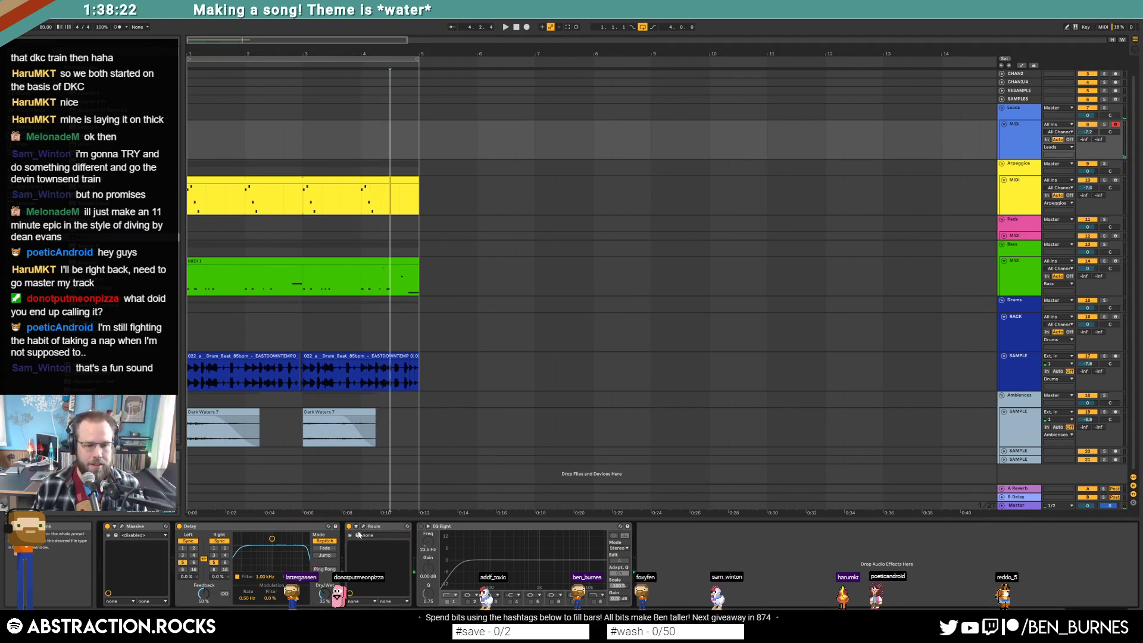
drag(1087, 135, 1085, 136)
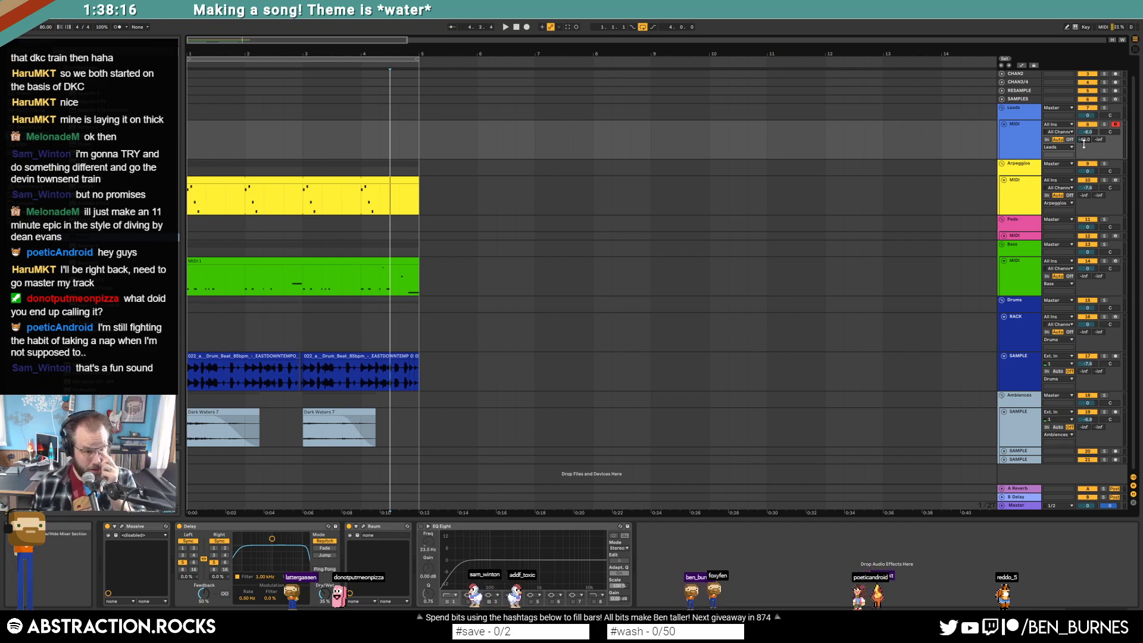
Set Massive's FX1 slot to Reverb, close the synth and return playback to the song start.
click(128, 527)
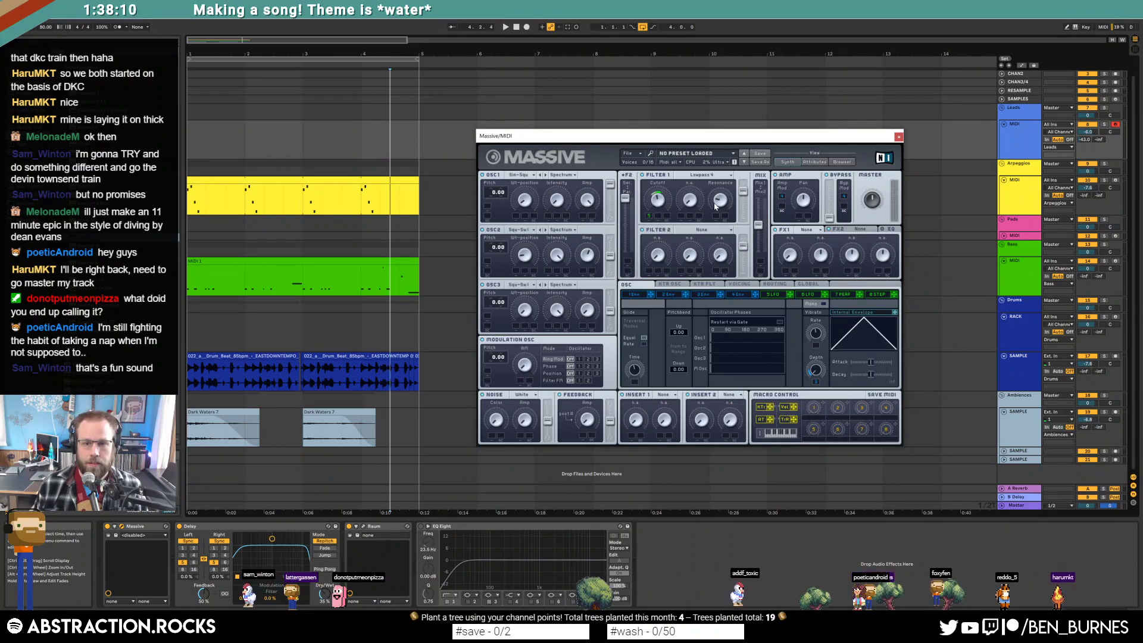
click(807, 232)
click(798, 249)
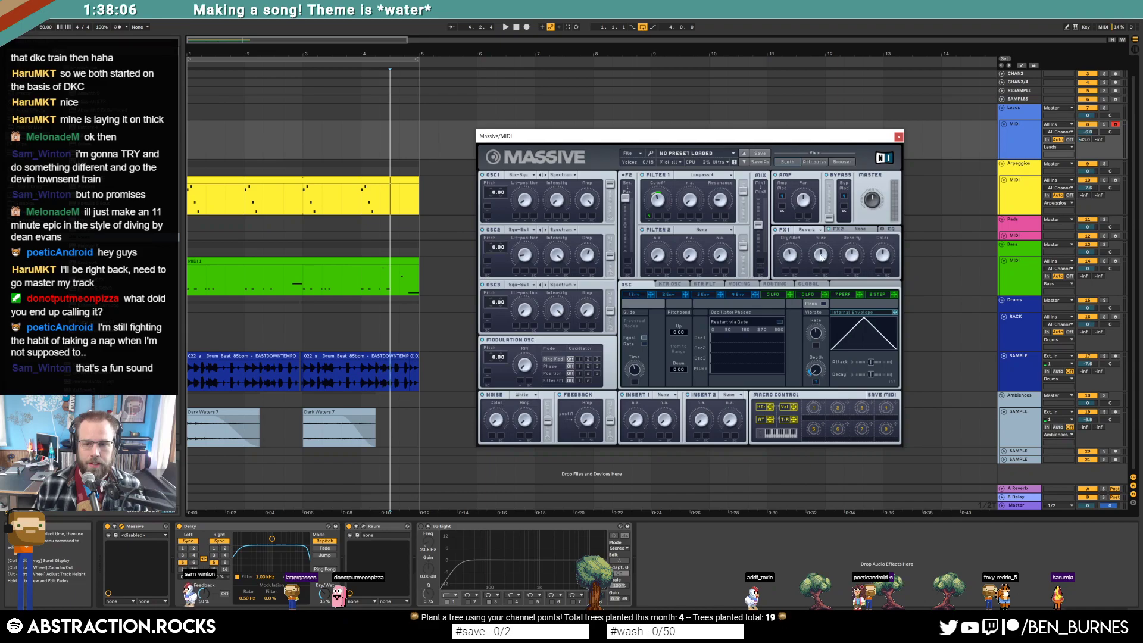
click(899, 136)
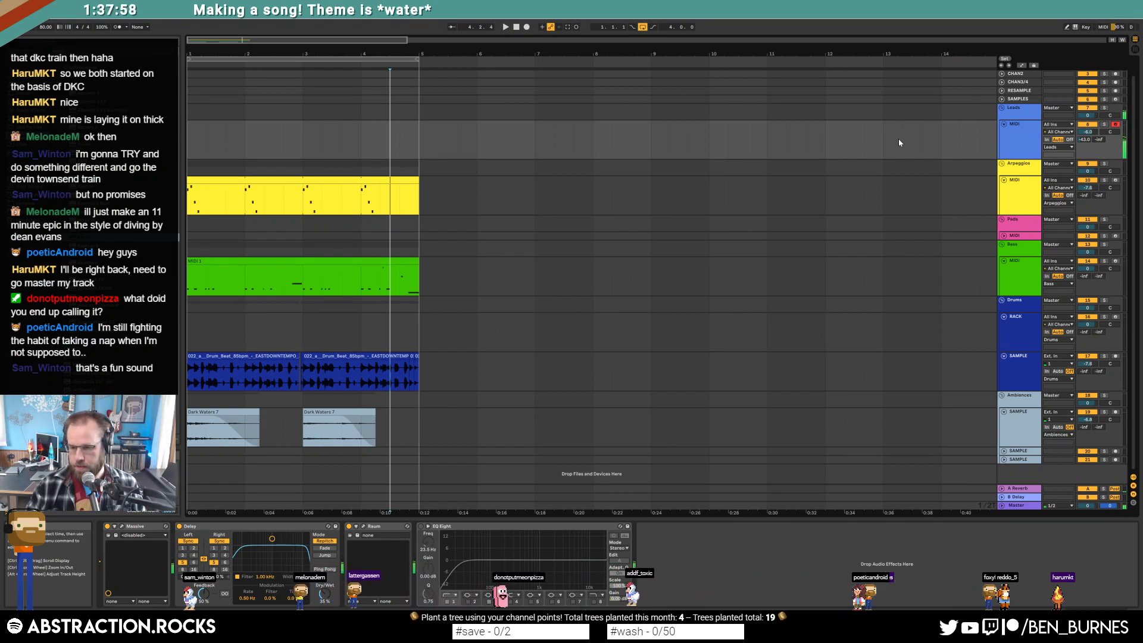
click(516, 27)
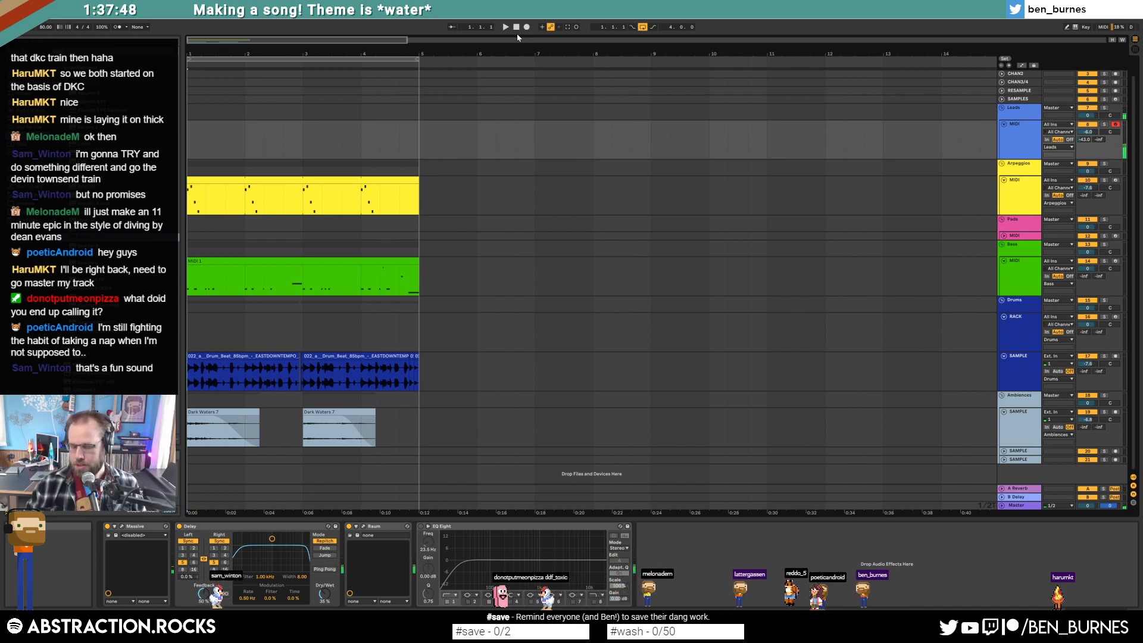
Modulate Massive's oscillator 1 pitch with envelope 4 by 24.00 and shorten that envelope's attack.
click(122, 527)
drag(695, 136, 693, 109)
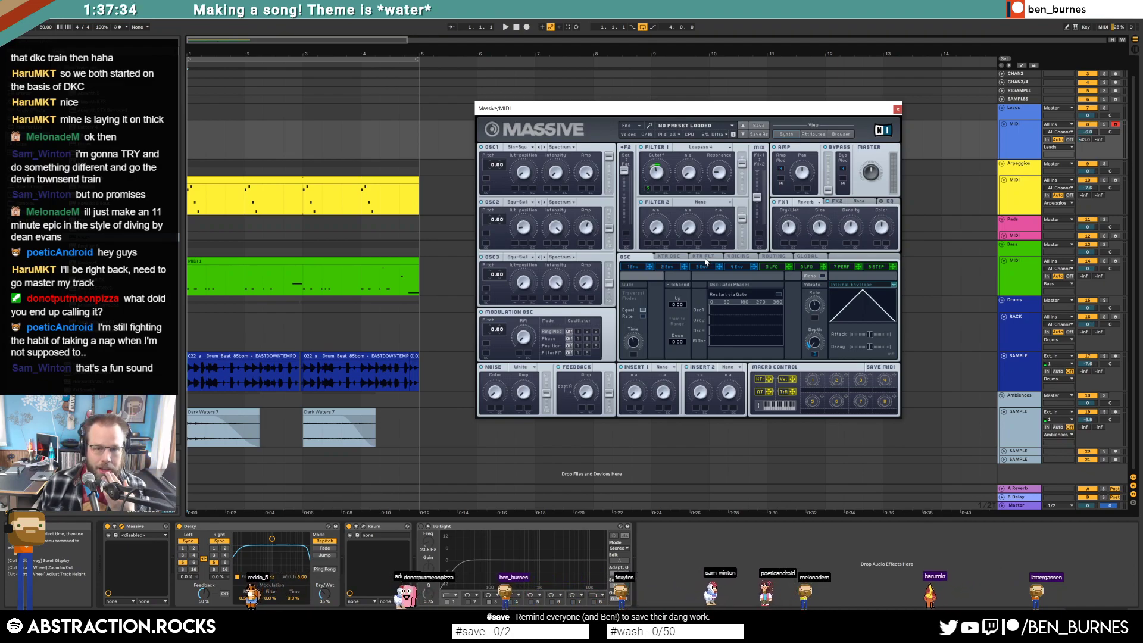
click(733, 258)
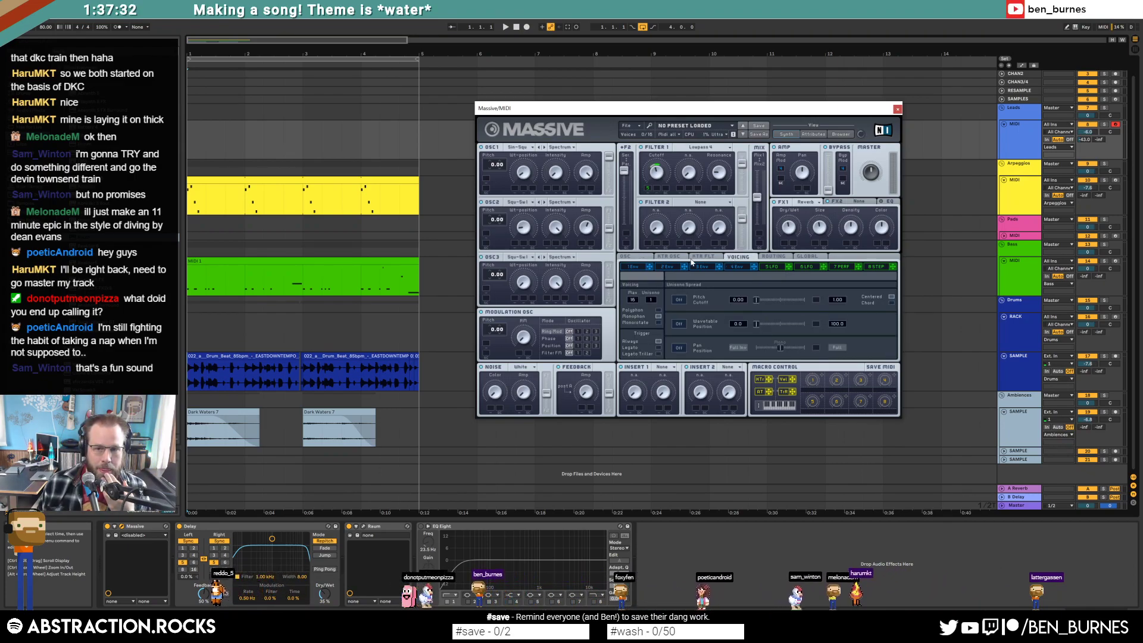
click(635, 259)
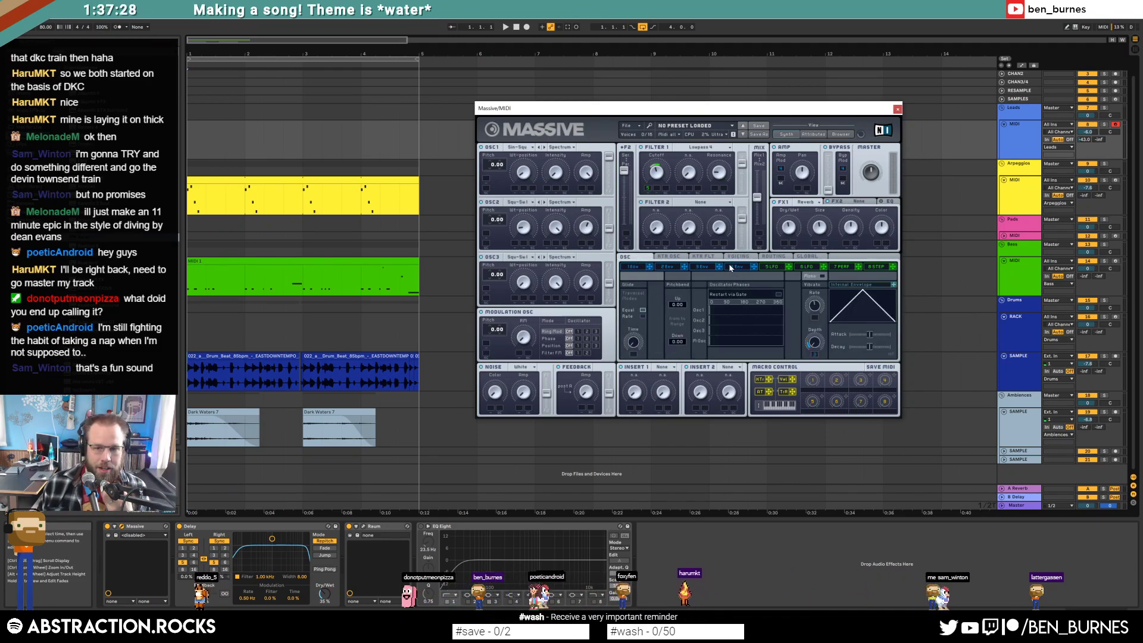
click(698, 268)
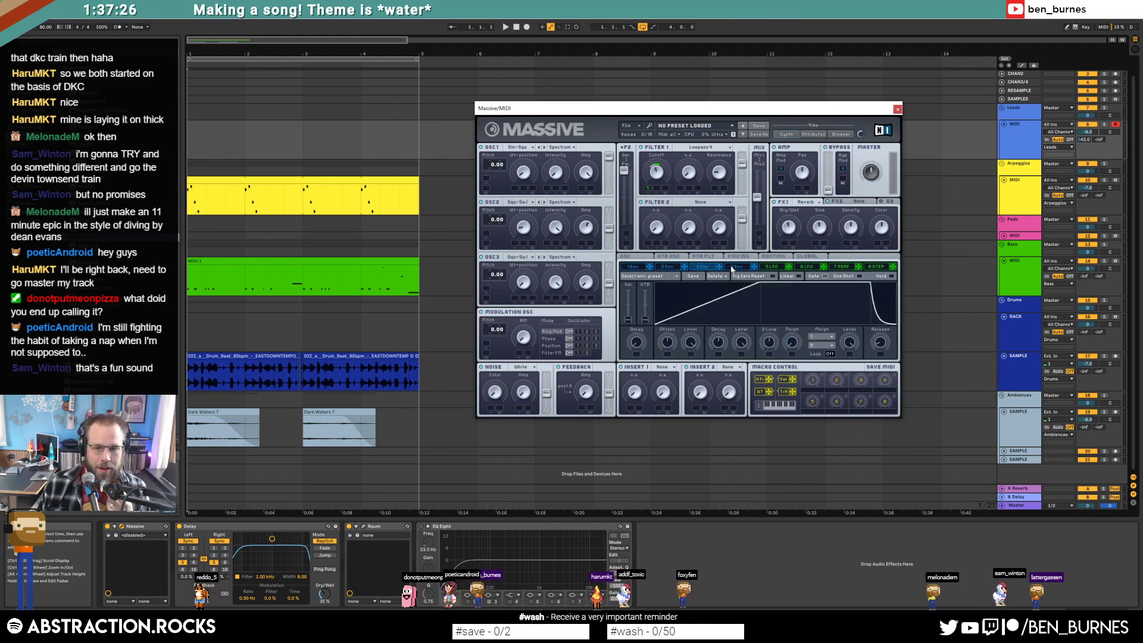
click(672, 268)
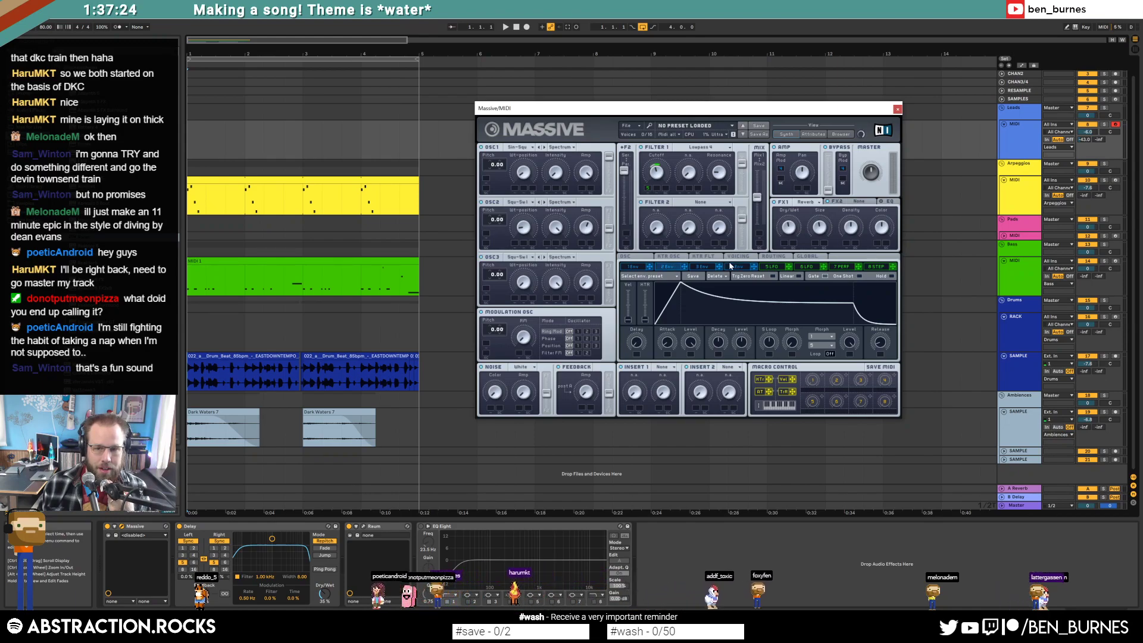
click(749, 269)
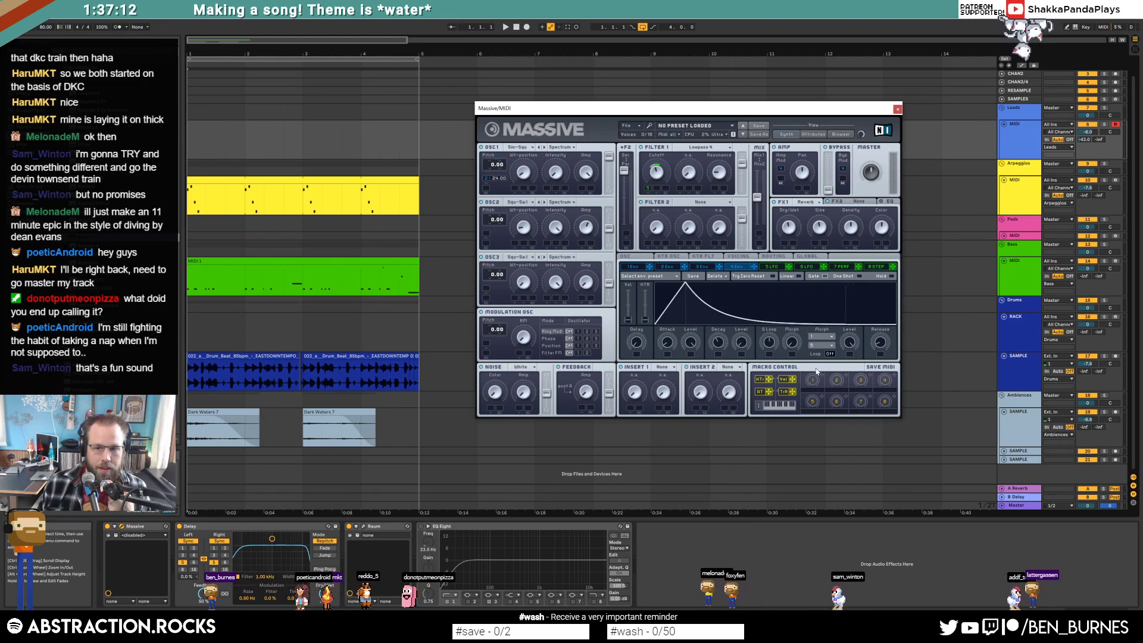
drag(667, 343, 668, 355)
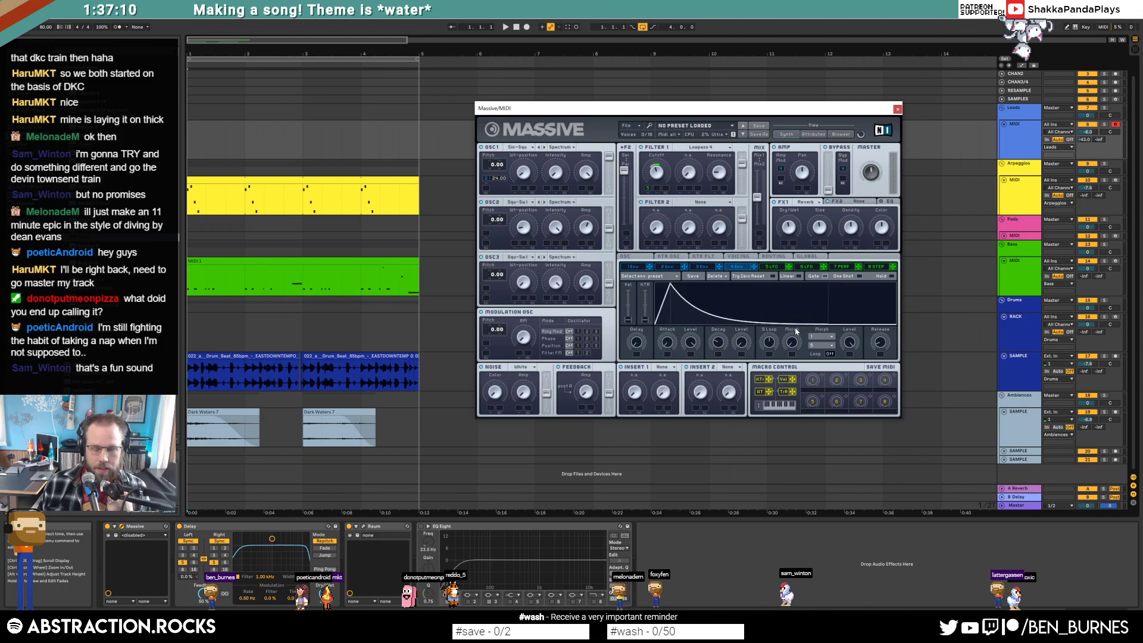
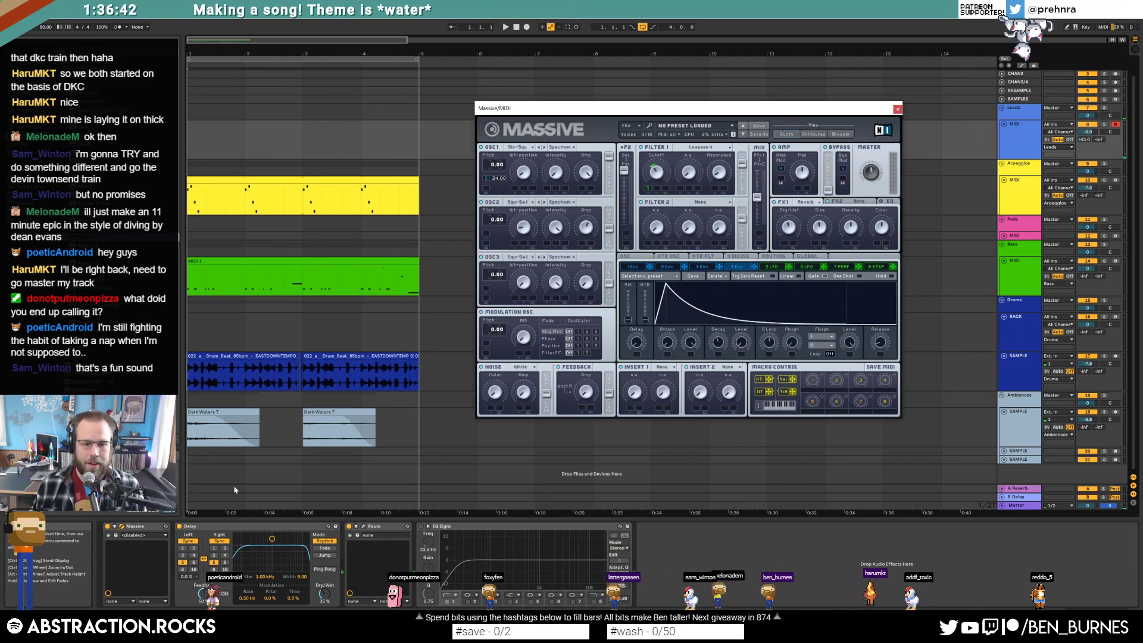
Narrow the Delay's filter around a lower frequency, close Massive and reset the lead track's volume to 0 dB.
drag(277, 545, 282, 559)
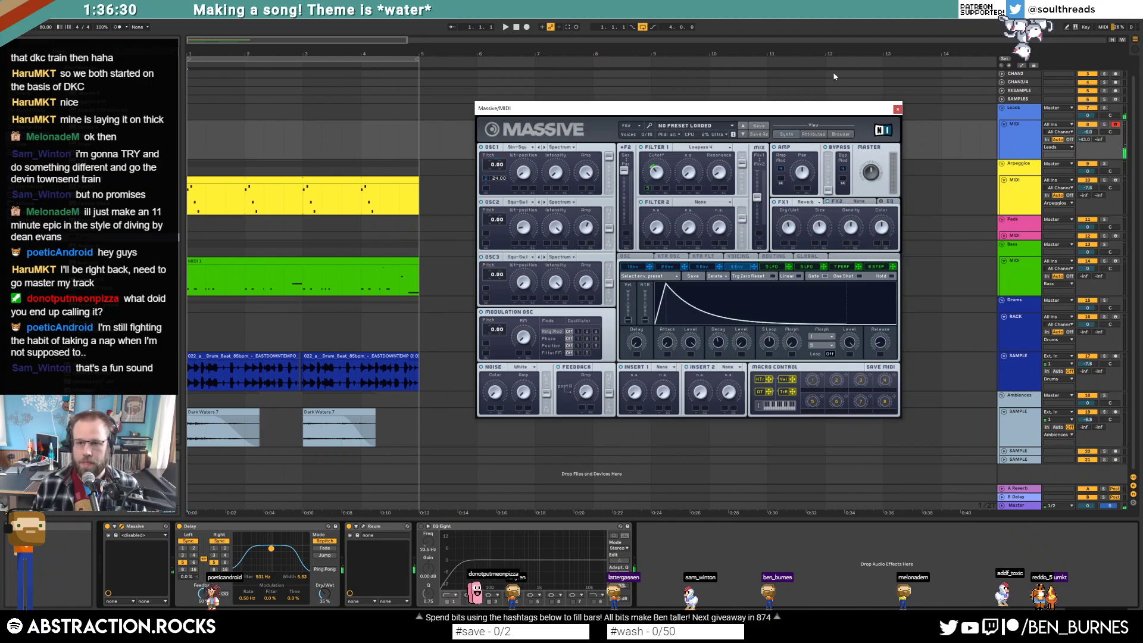
click(897, 109)
double_click(1096, 132)
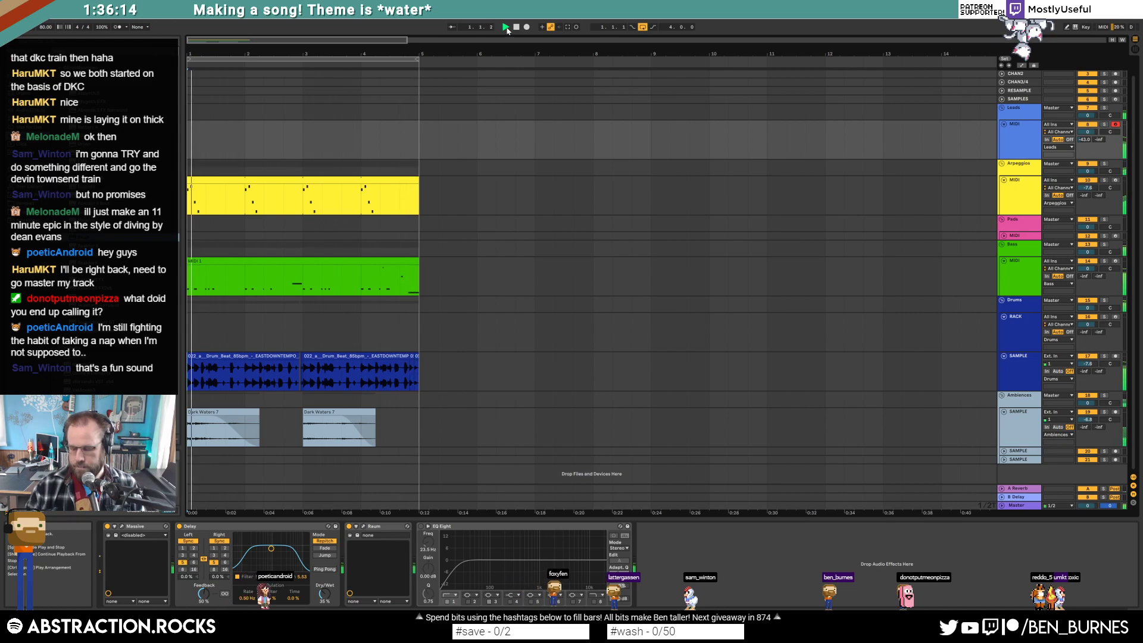
Examine the notes at the start of the arpeggio clip and play the loop along with them.
key(space)
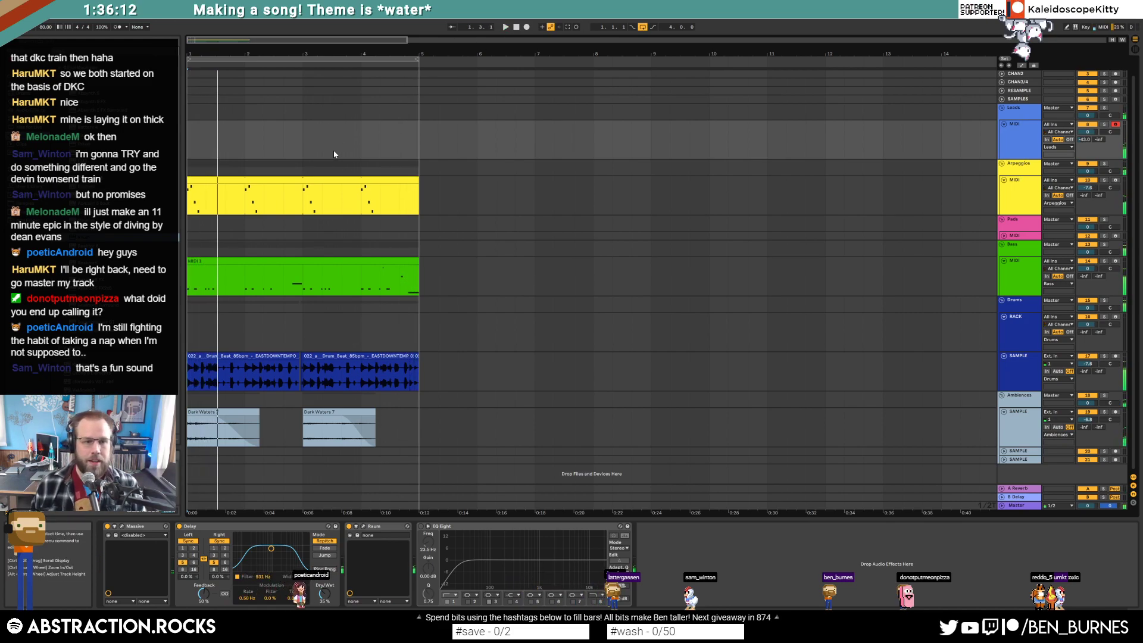
click(303, 181)
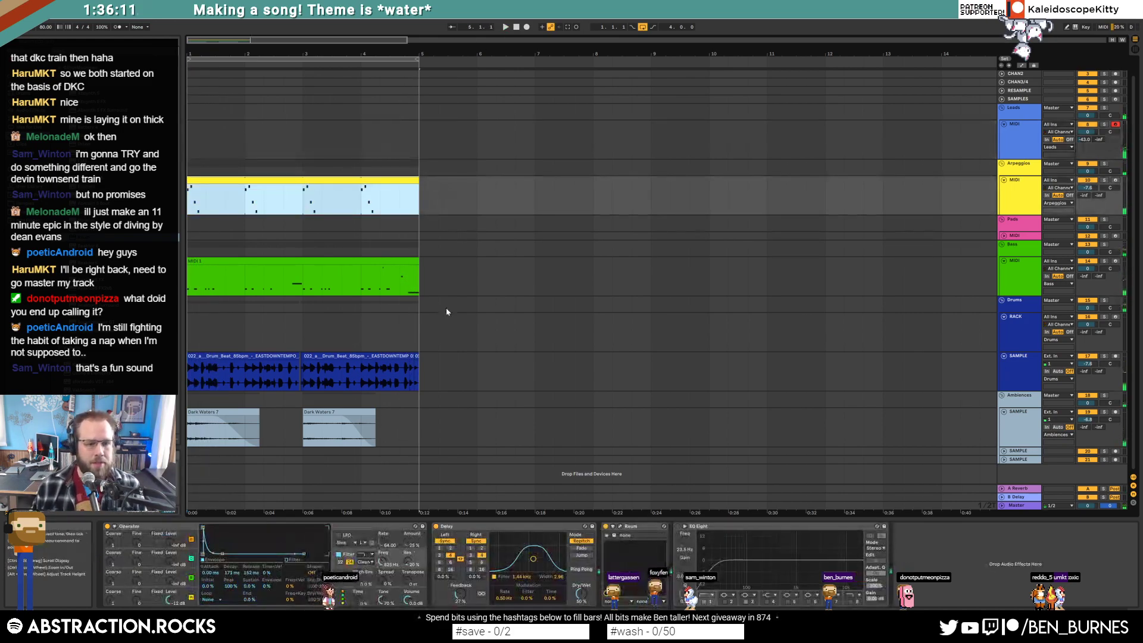
double_click(287, 182)
click(393, 424)
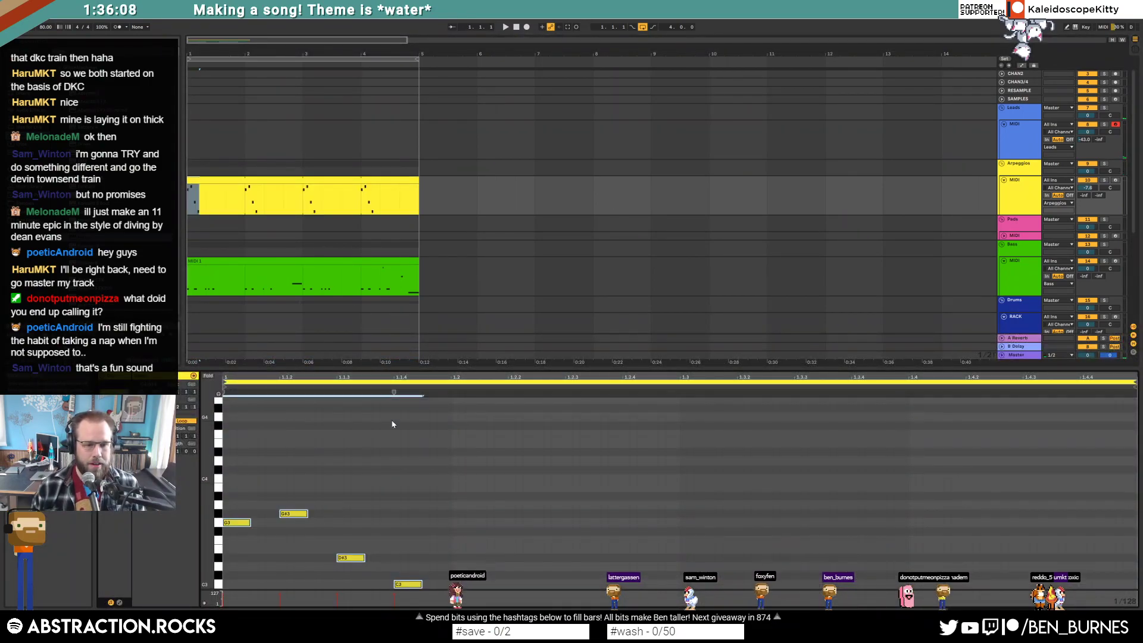
key(space)
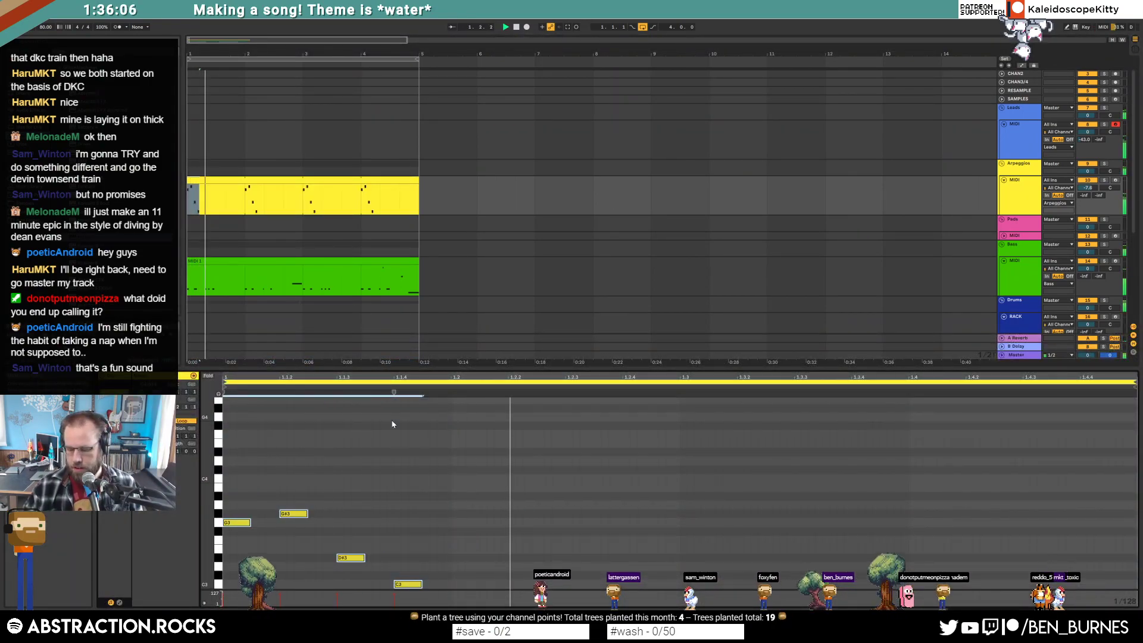
Record a live MIDI lead melody across the four-bar loop on the Leads MIDI track.
key(shift+Tab)
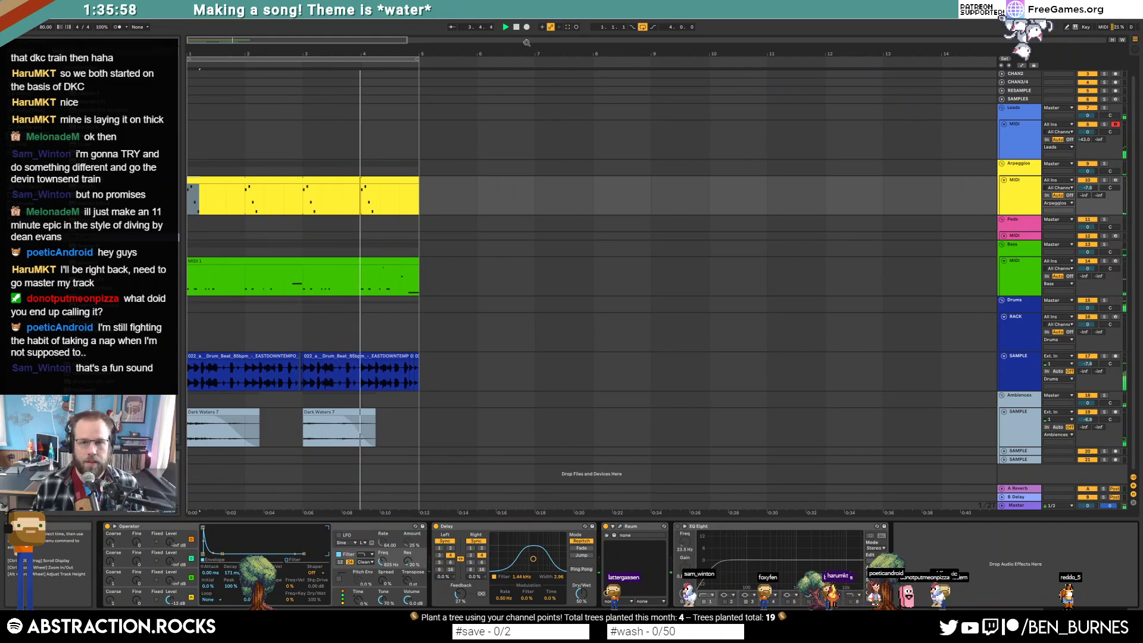
click(526, 27)
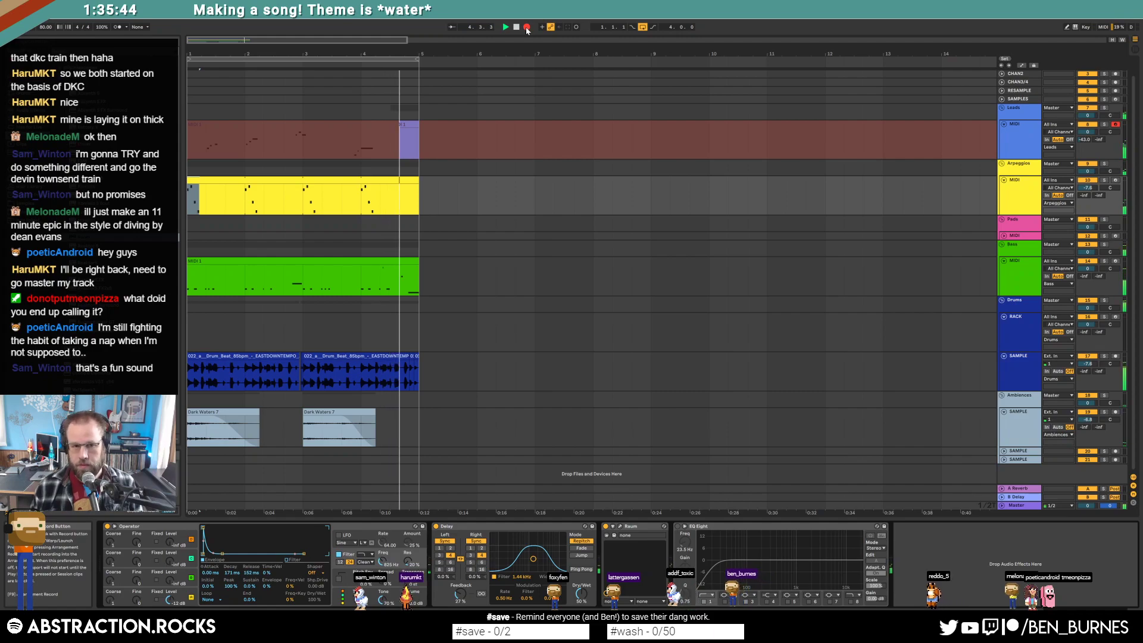
key(space)
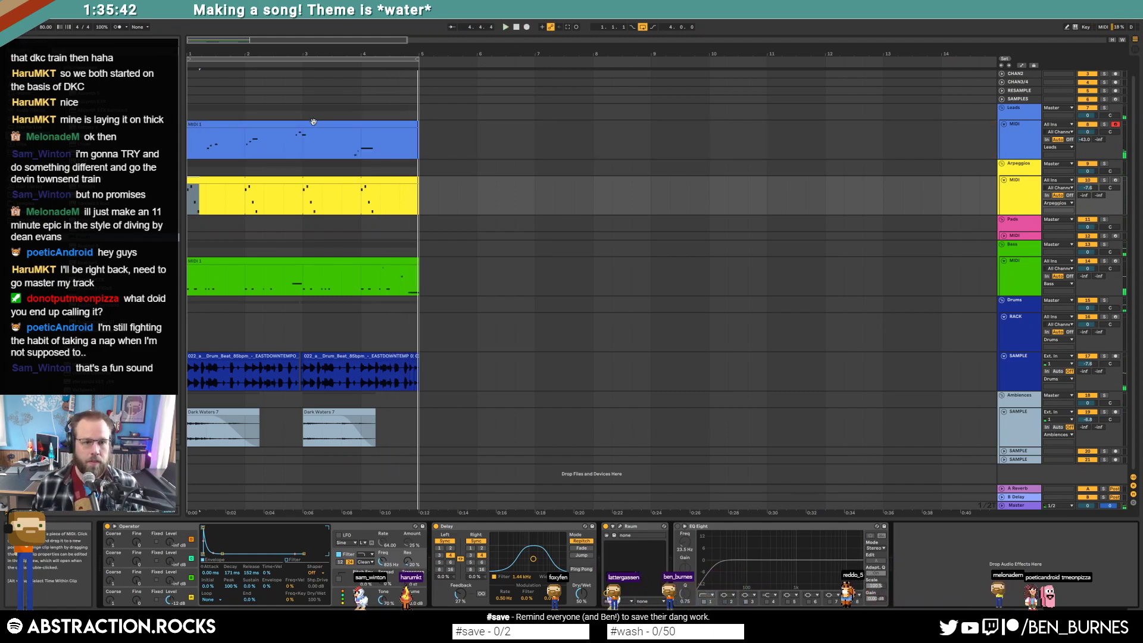
Nudge the first three notes of the recorded lead clip earlier to the start of bar 1.
click(407, 124)
double_click(390, 126)
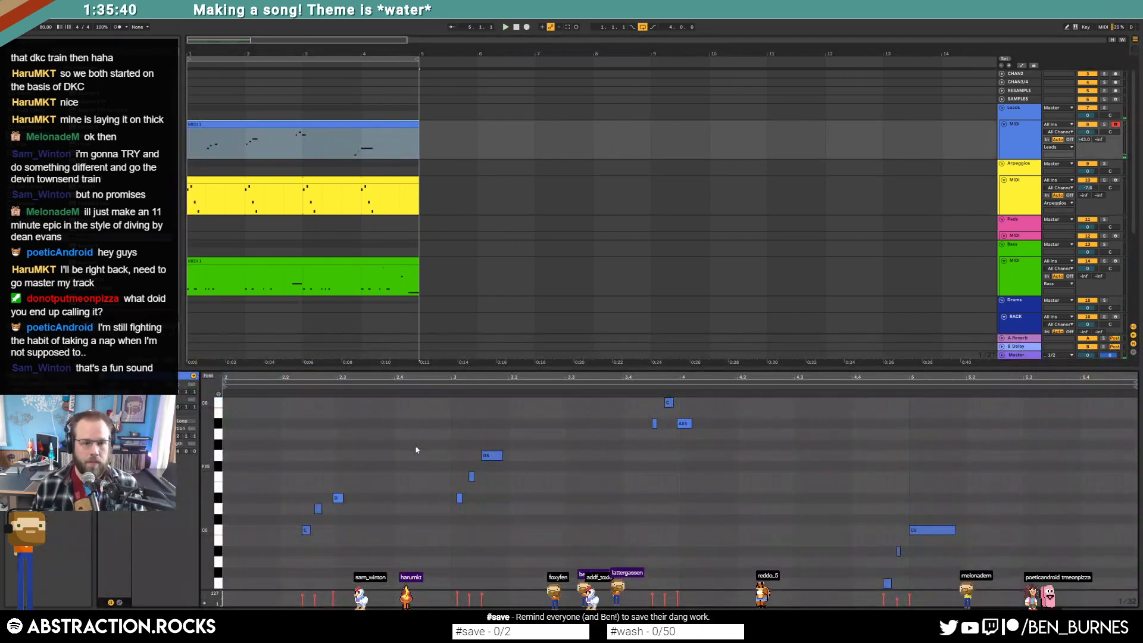
key(Left)
key(Left)
key(Left)
key(Left)
key(Left)
key(Left)
key(Left)
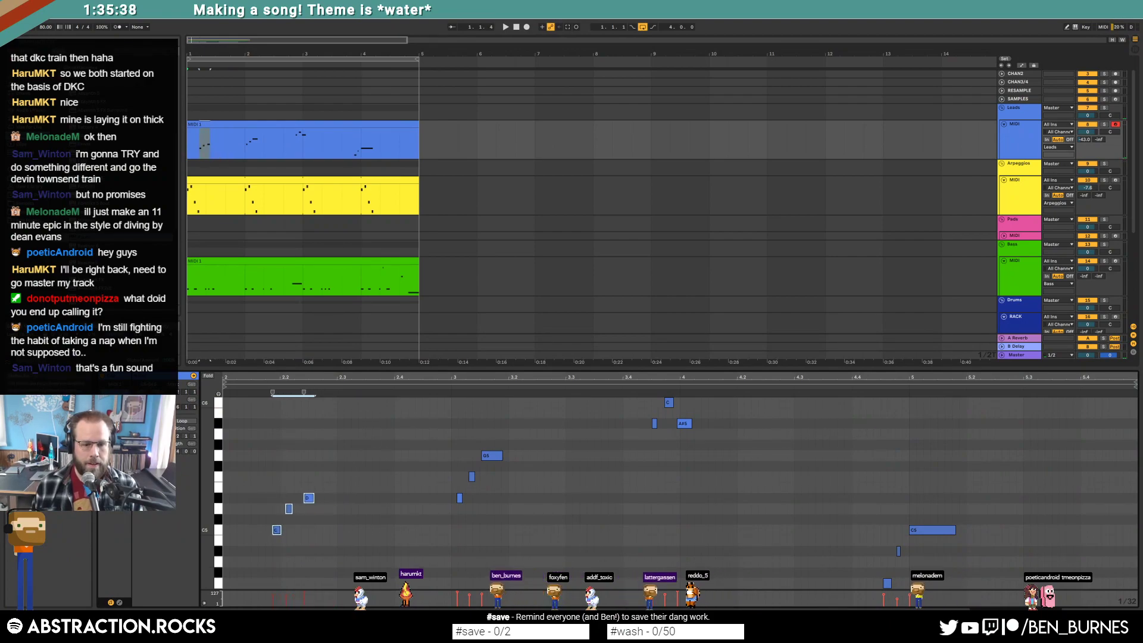
key(Left)
key(Left)
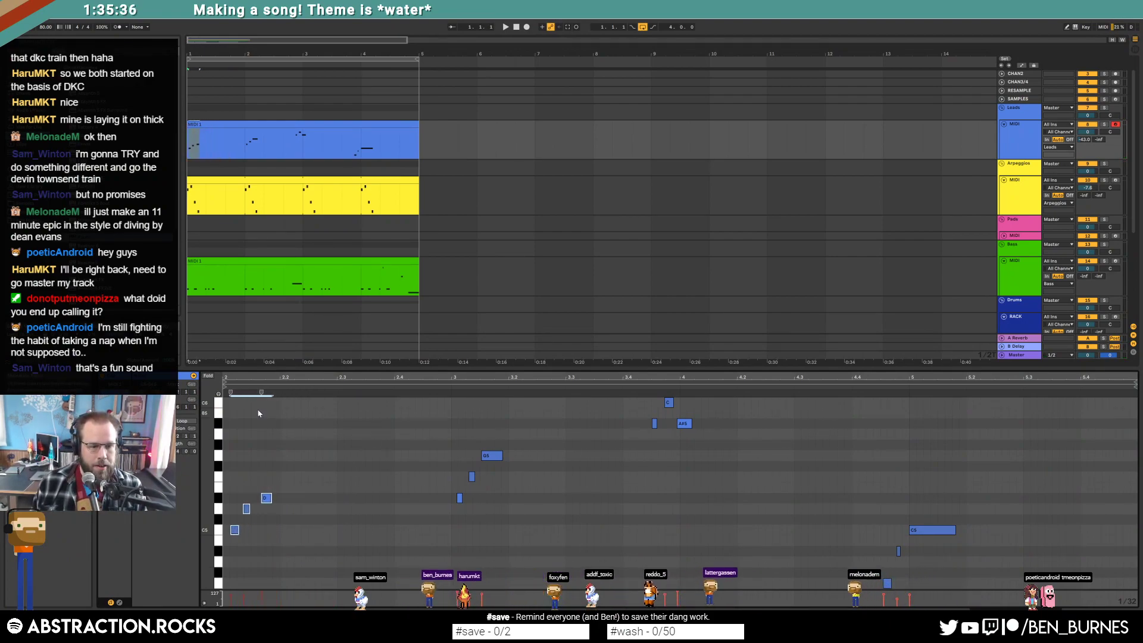
Consolidate the recorded four-bar lead clip.
click(299, 124)
key(ctrl+j)
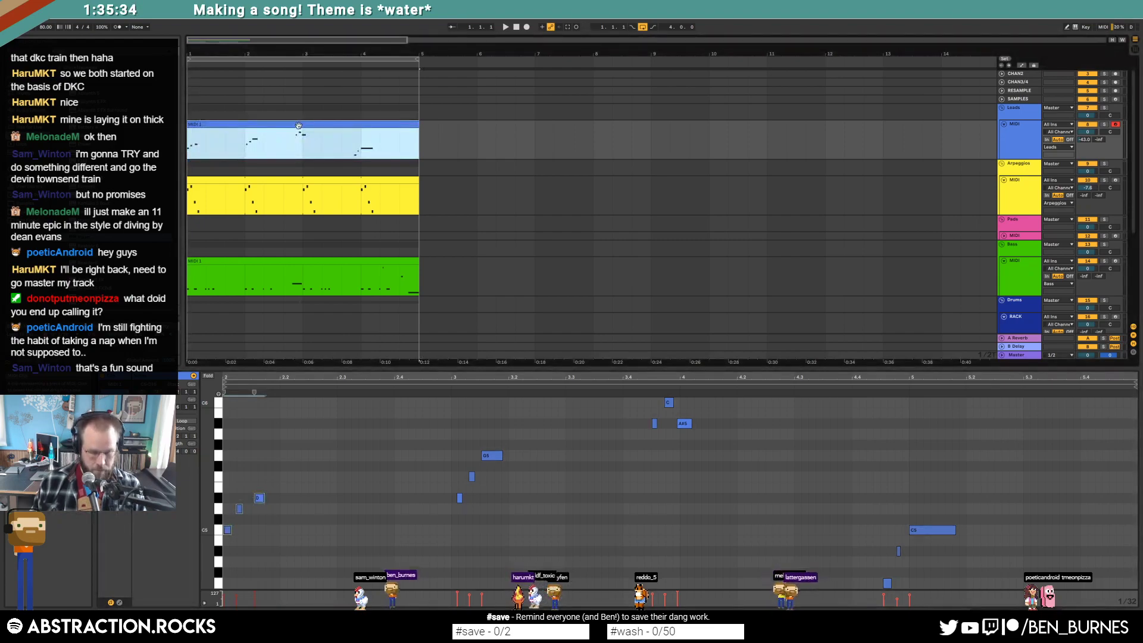
key(ctrl+z)
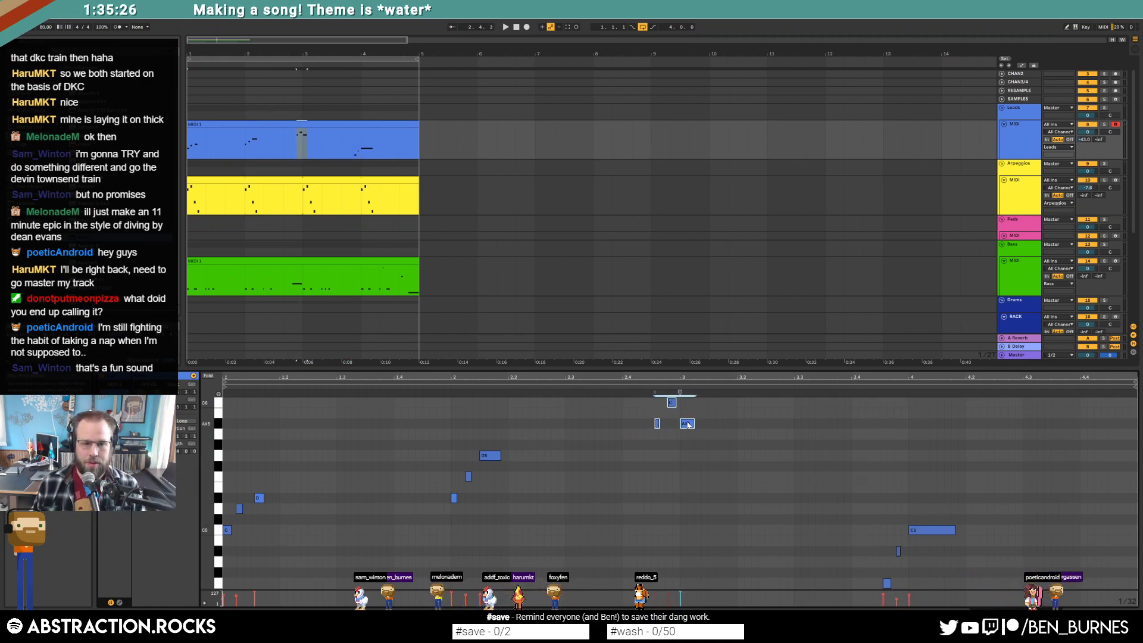
Nudge the three-note lead phrase around bar 2 earlier and play the loop from the start.
key(space)
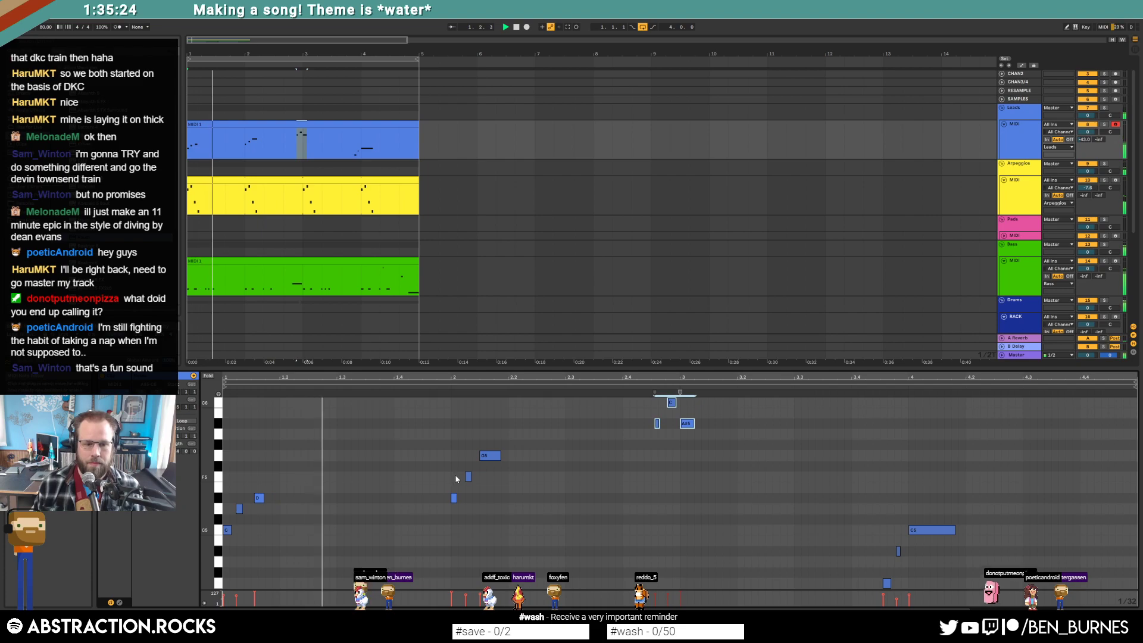
key(shift+Tab)
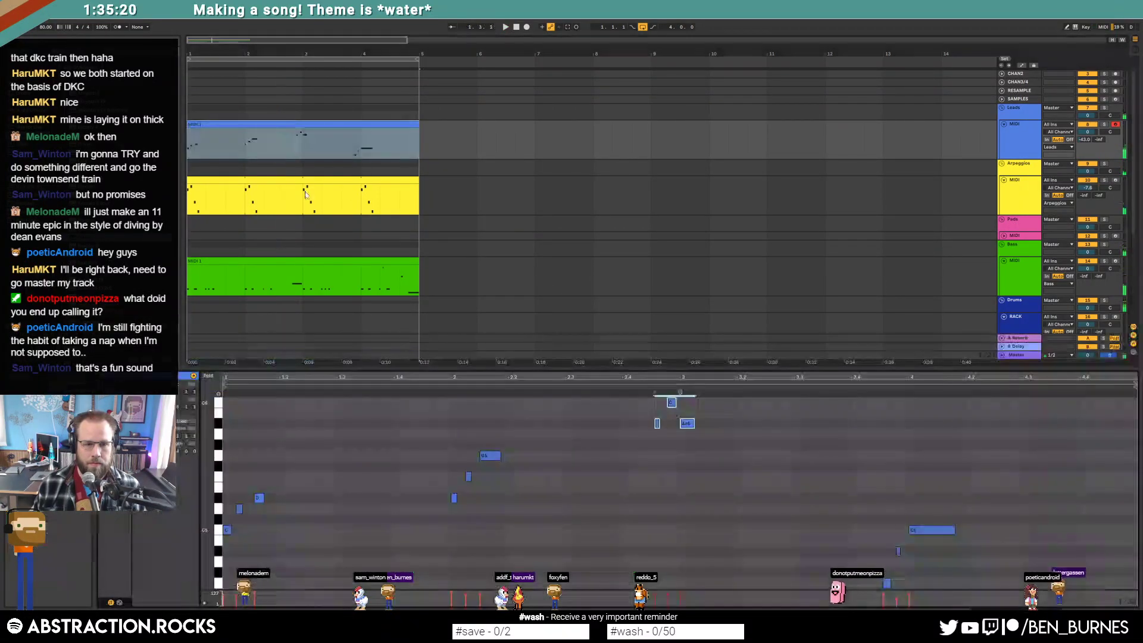
key(space)
key(shift+Tab)
drag(519, 566, 520, 564)
key(Left)
key(Left)
key(Left)
key(Left)
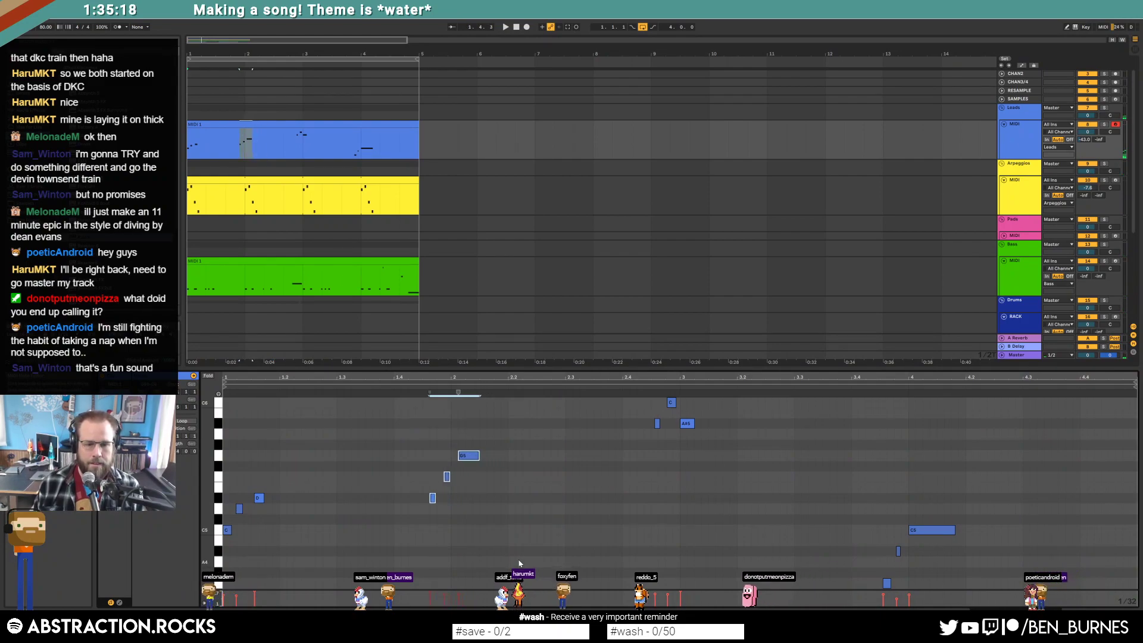
key(space)
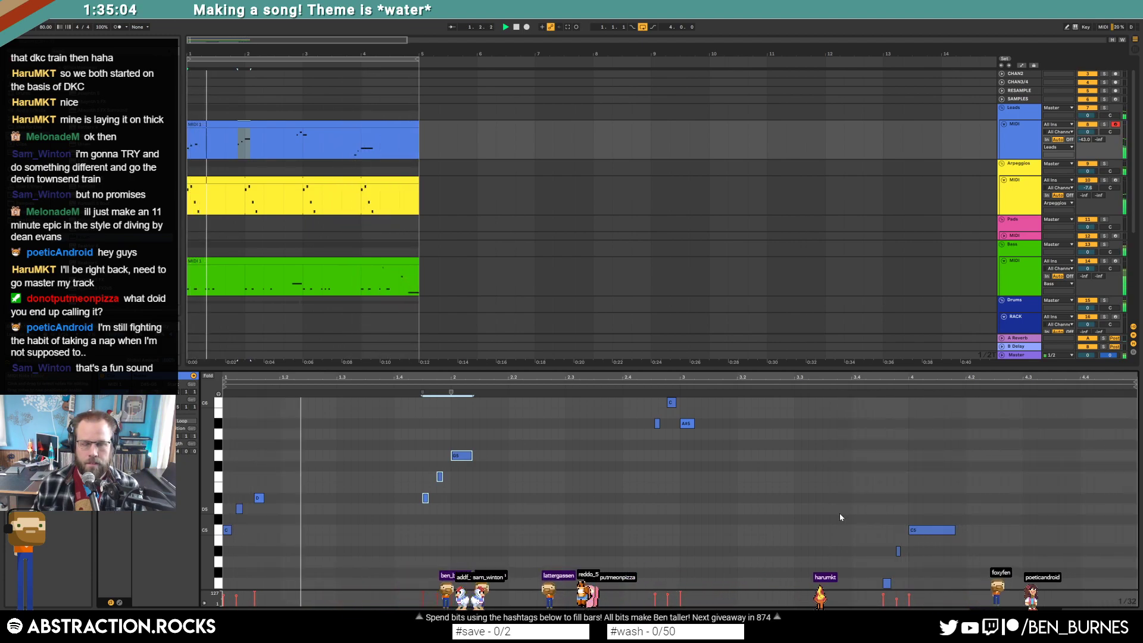
Stop playback and examine the settings of the Massive synth on the Leads MIDI track.
key(shift+Tab)
key(space)
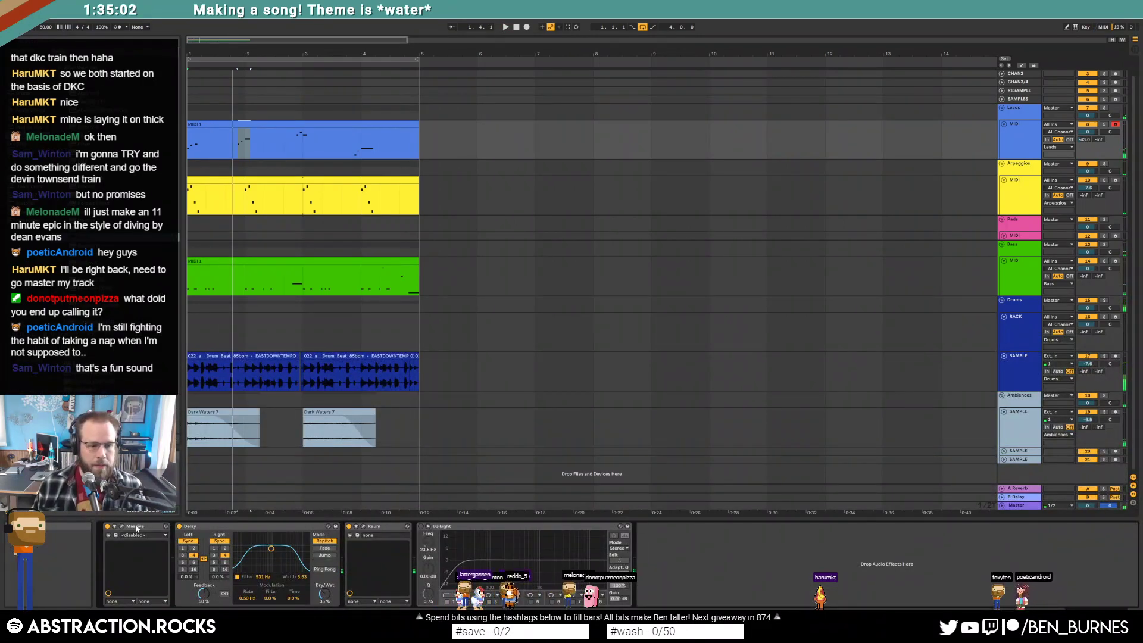
key(ctrl+alt+p)
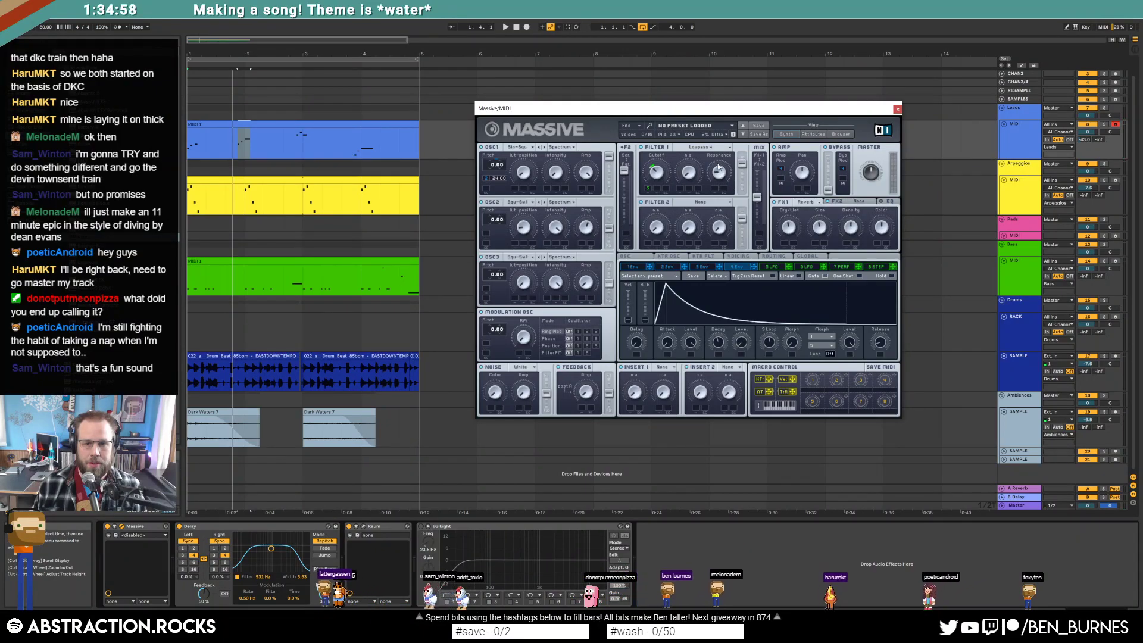
drag(530, 108, 544, 116)
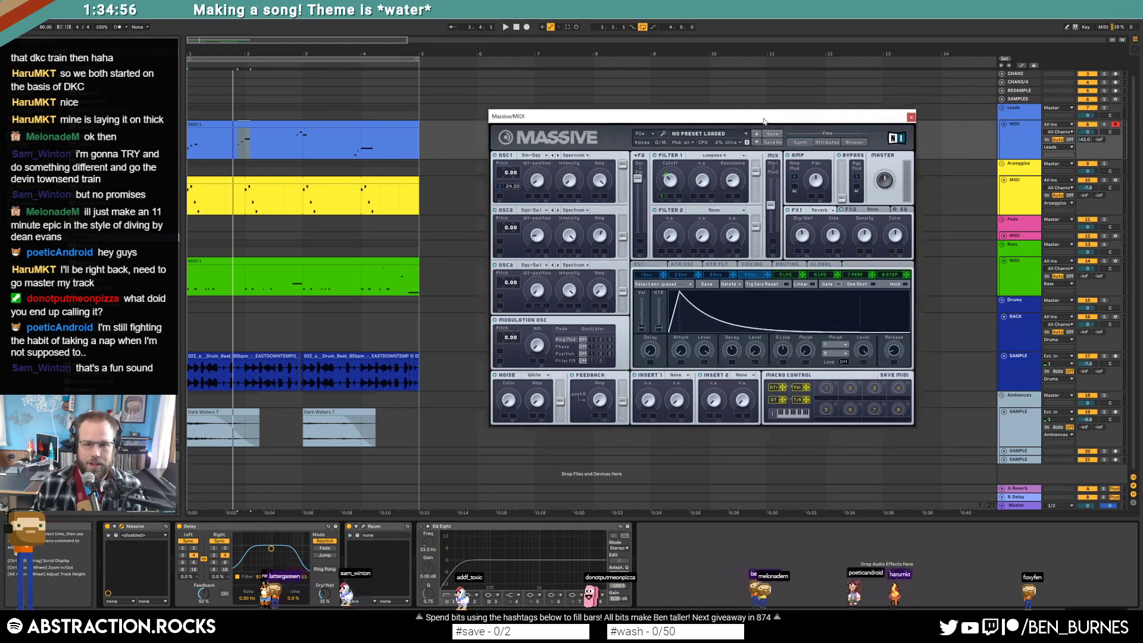
key(ctrl+alt+p)
Quantize the off-grid notes in the first three phrases of the lead clip while the loop plays.
key(space)
double_click(303, 140)
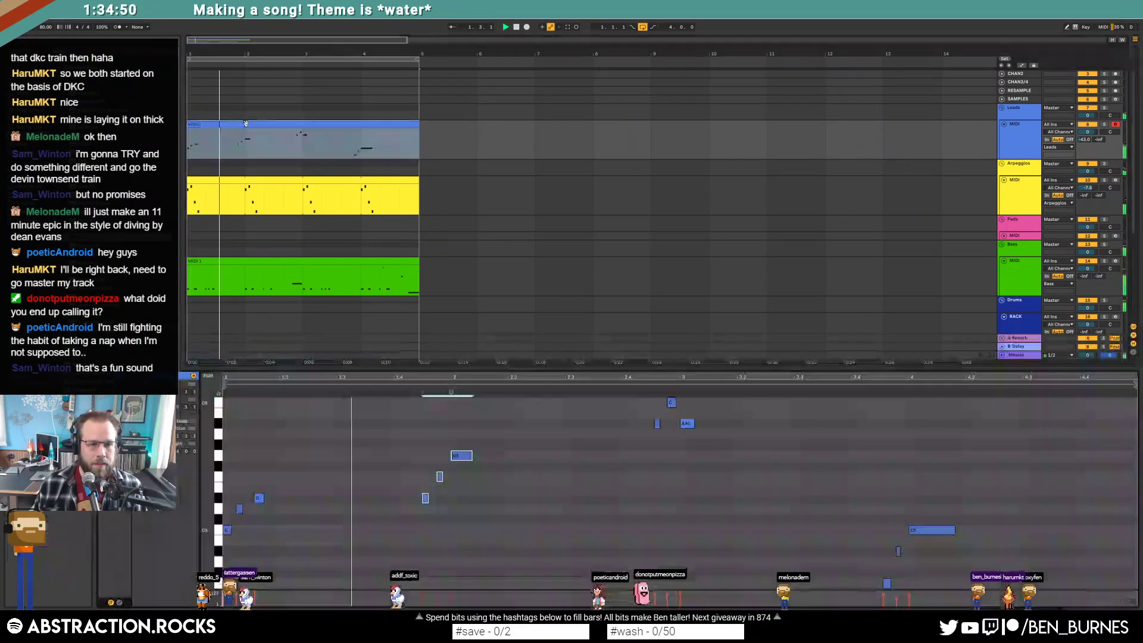
click(258, 498)
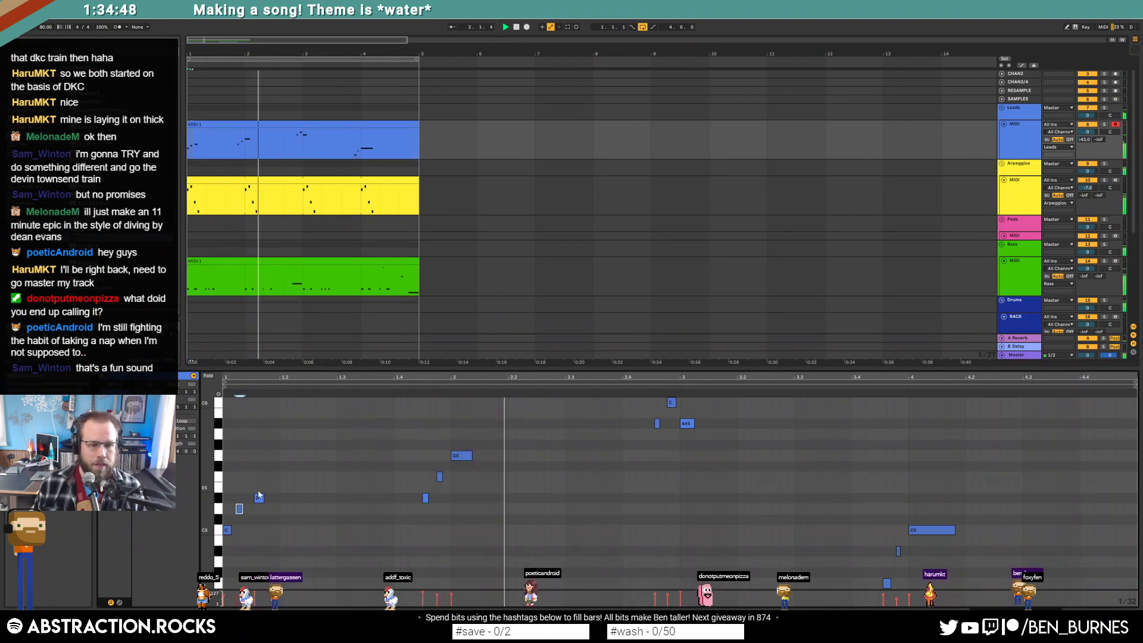
drag(418, 486, 430, 512)
key(ctrl+Left)
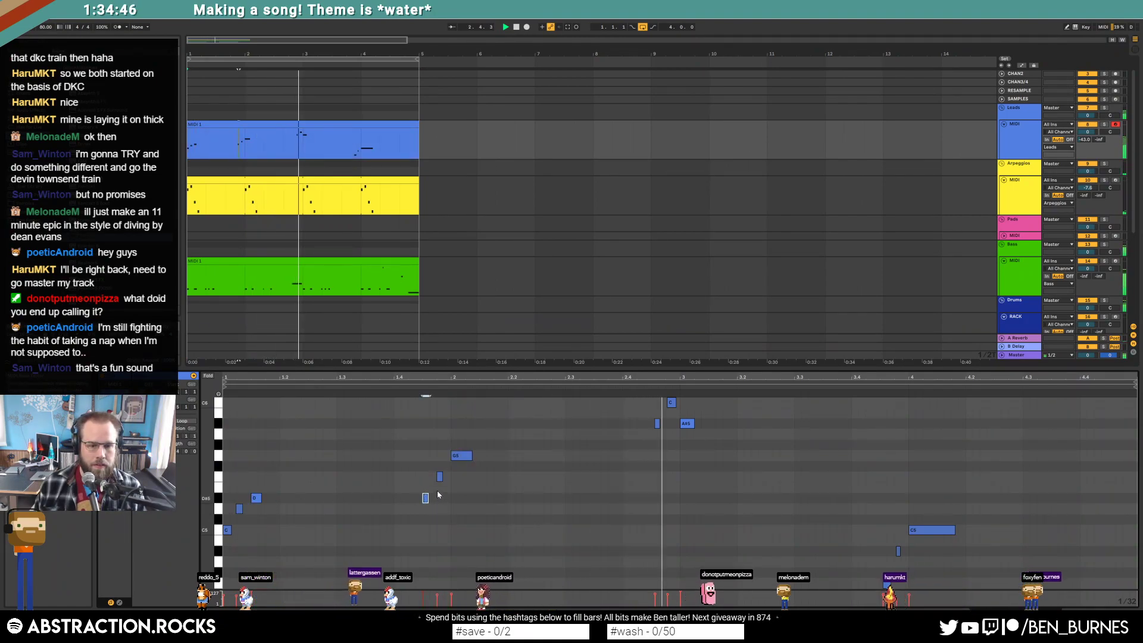
mouse_move(435, 466)
mouse_down()
mouse_move(444, 493)
mouse_move(426, 512)
mouse_up()
key(ctrl+Right)
key(ctrl+Left)
drag(653, 416, 691, 420)
key(ctrl+u)
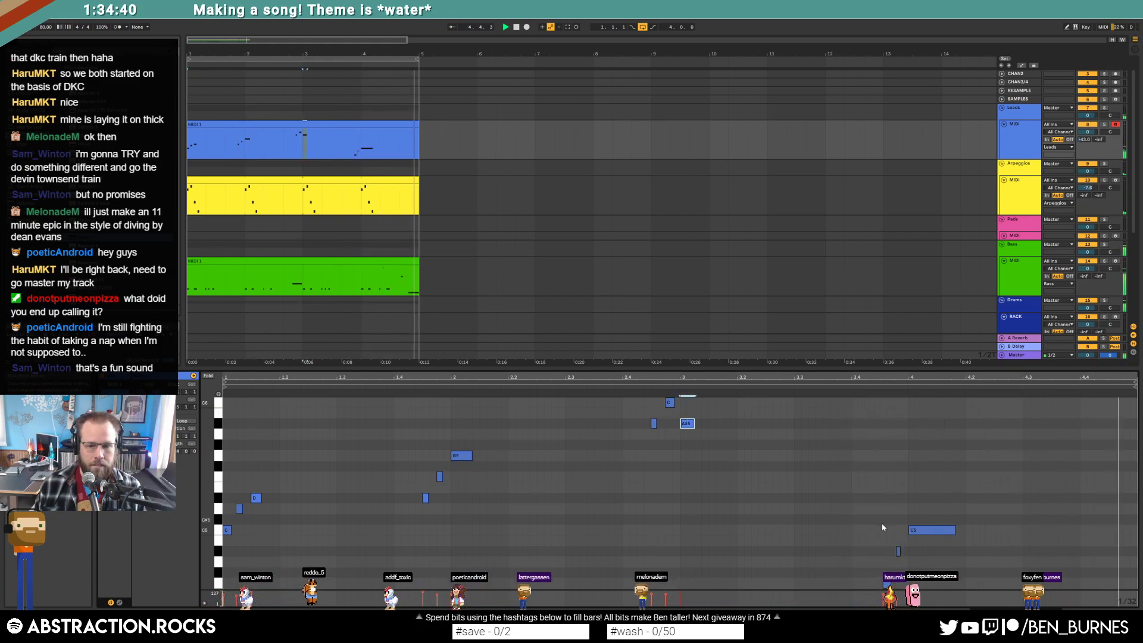
Quantize the two short notes leading into bar 4 of the lead clip.
drag(883, 578, 891, 586)
key(ctrl+u)
drag(896, 543, 900, 560)
key(ctrl+u)
drag(925, 516, 930, 546)
click(867, 548)
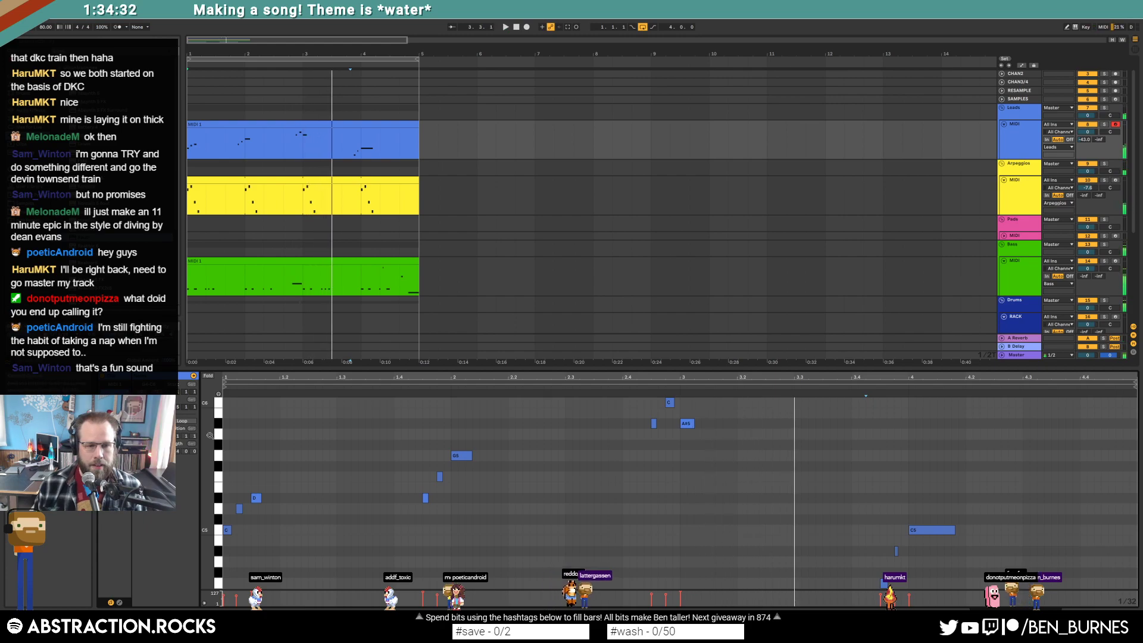
Lower the volume of the Dark Waters sample track in the Ambiences group to -8.5 dB.
click(392, 319)
click(297, 263)
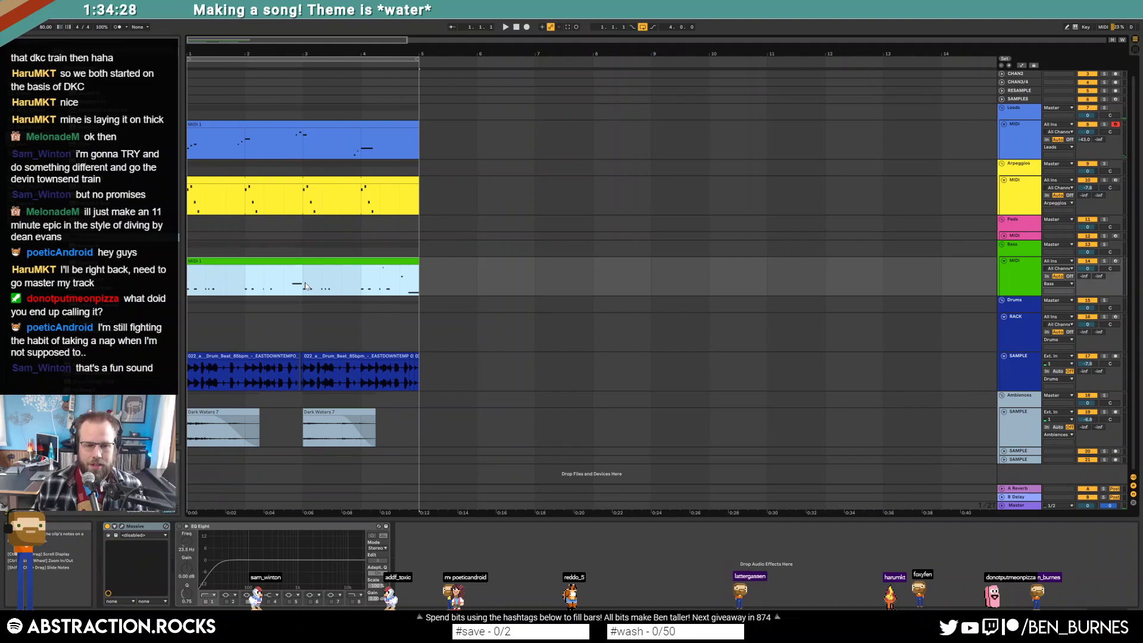
drag(1087, 419, 1087, 417)
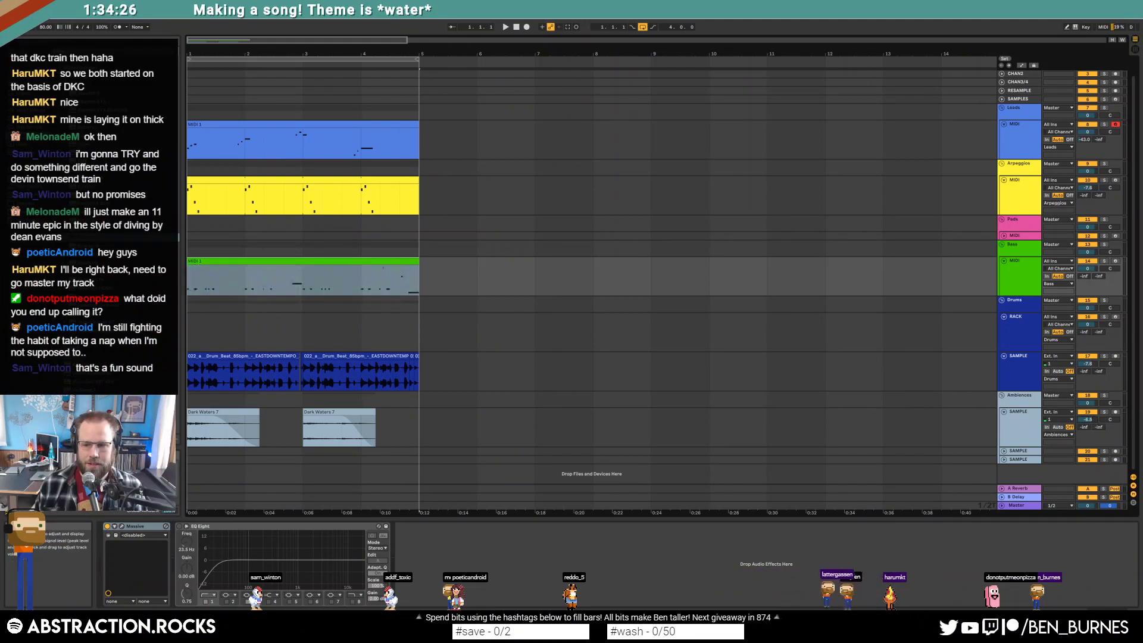
click(838, 435)
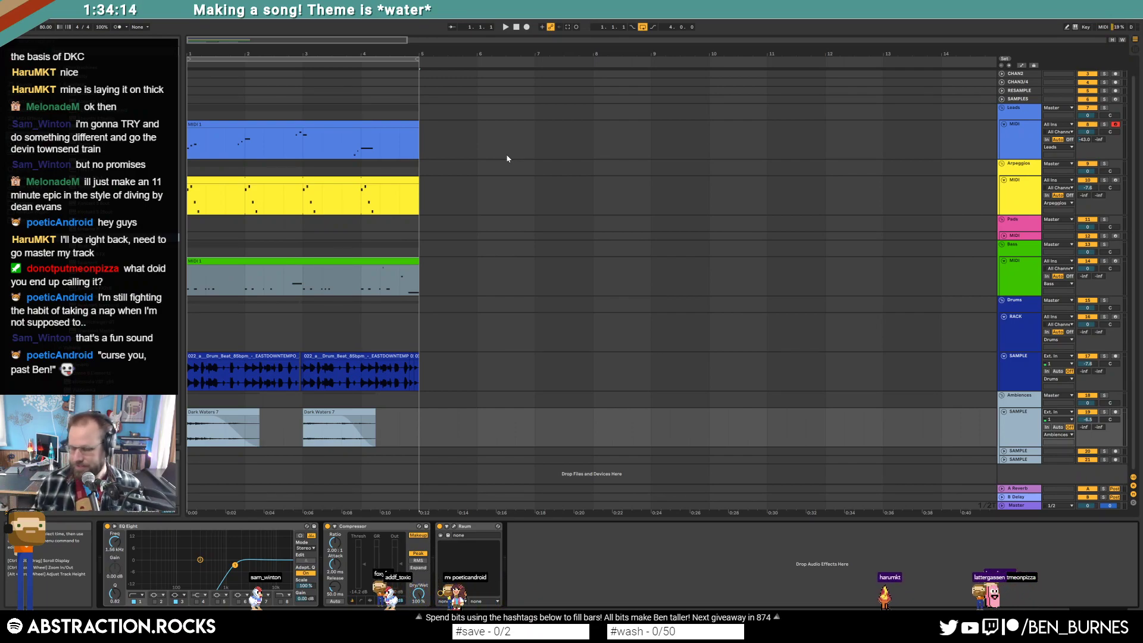
click(517, 28)
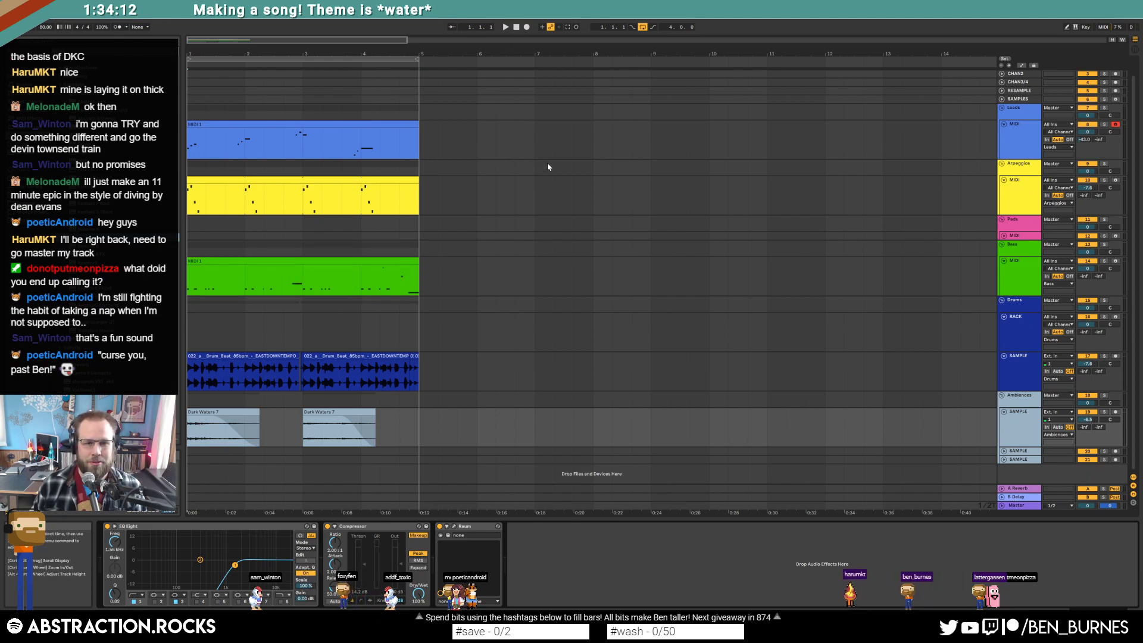
Expand and arm the Pads MIDI track, and check the lead's Massive synth while the loop plays.
click(1005, 236)
click(1017, 237)
key(space)
click(259, 149)
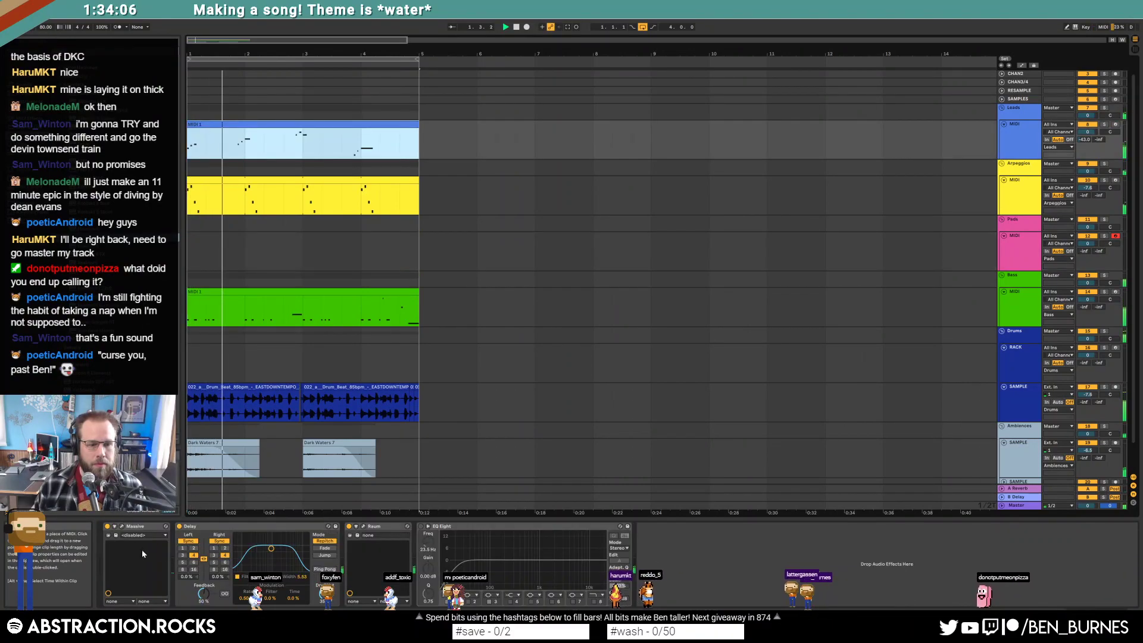
click(122, 527)
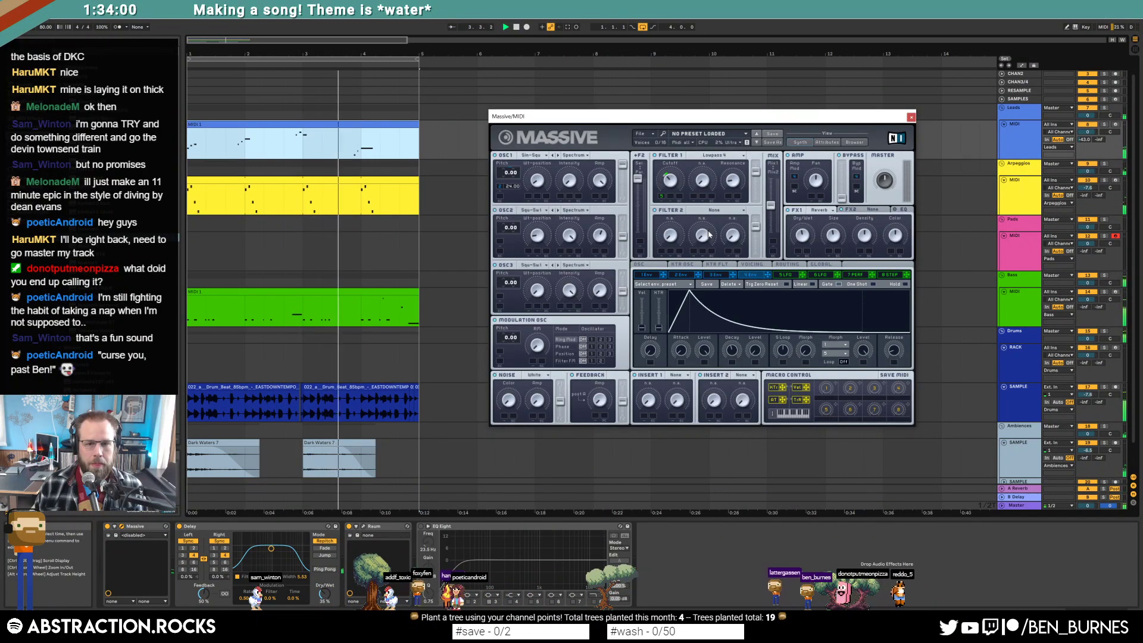
click(910, 117)
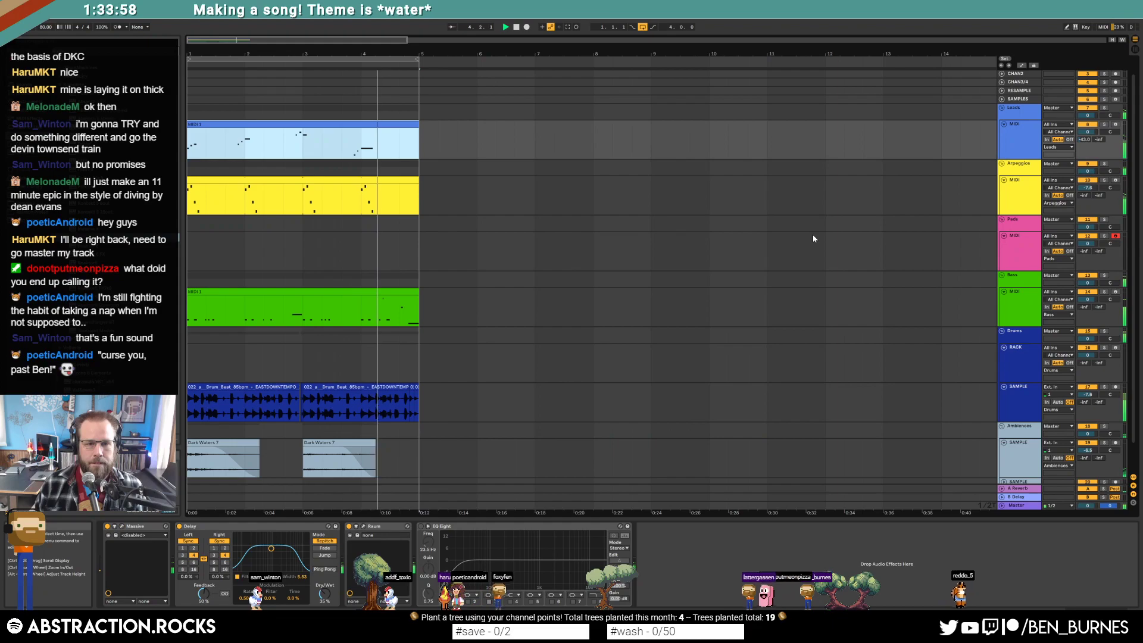
Modulate the Filter 1 cutoff and scream of the bass track's Massive with LFO 5 and listen to the loop.
click(361, 292)
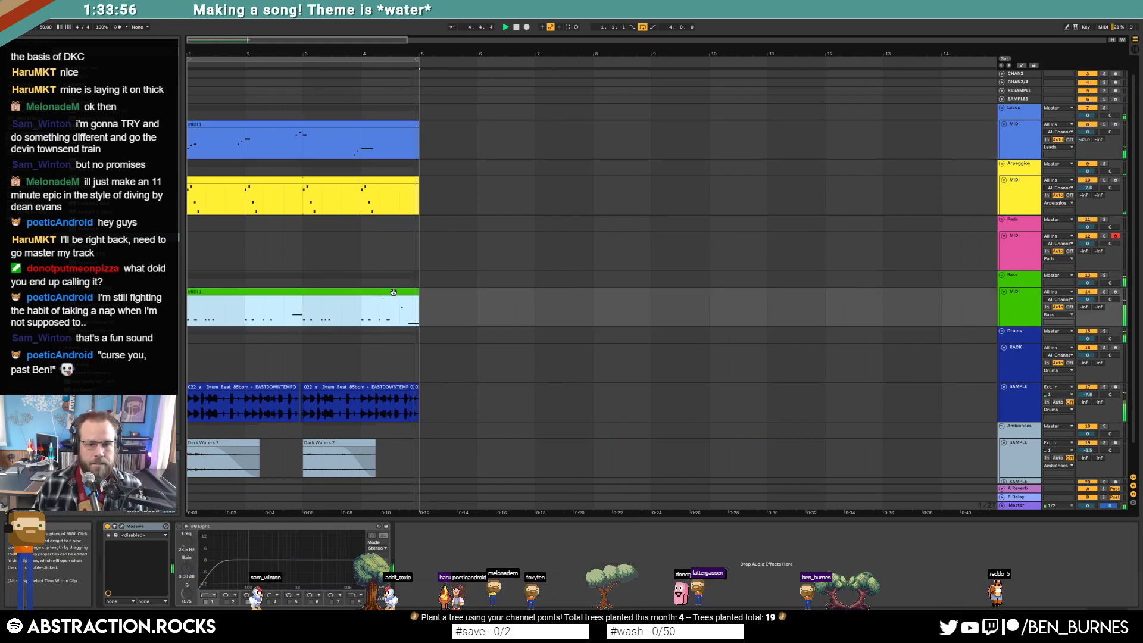
click(121, 527)
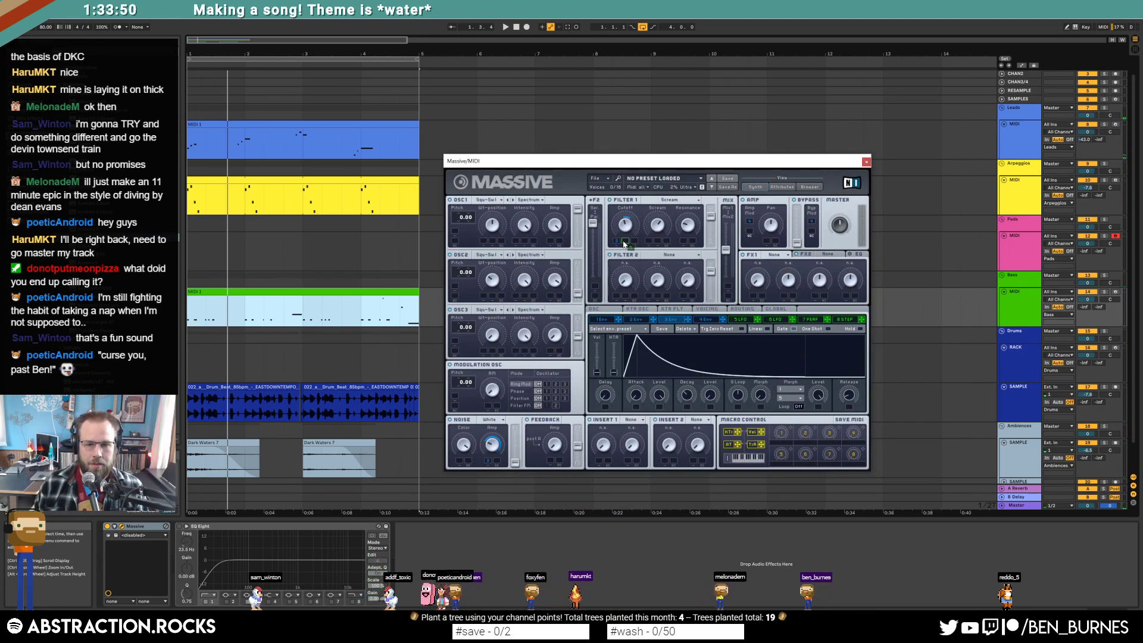
click(741, 320)
click(611, 377)
key(space)
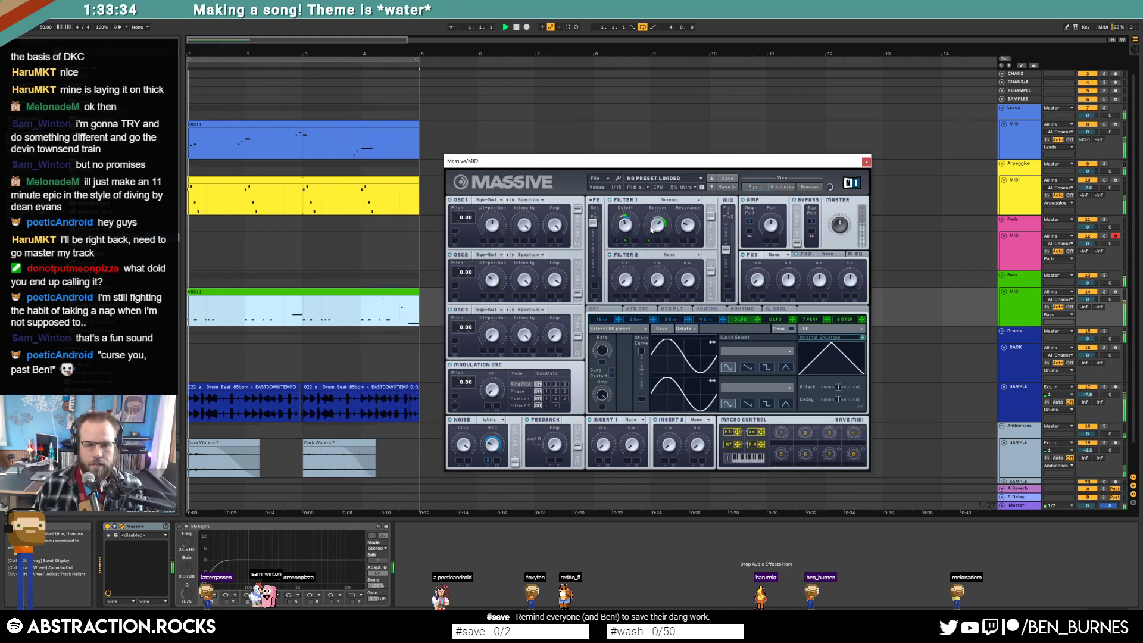
click(866, 162)
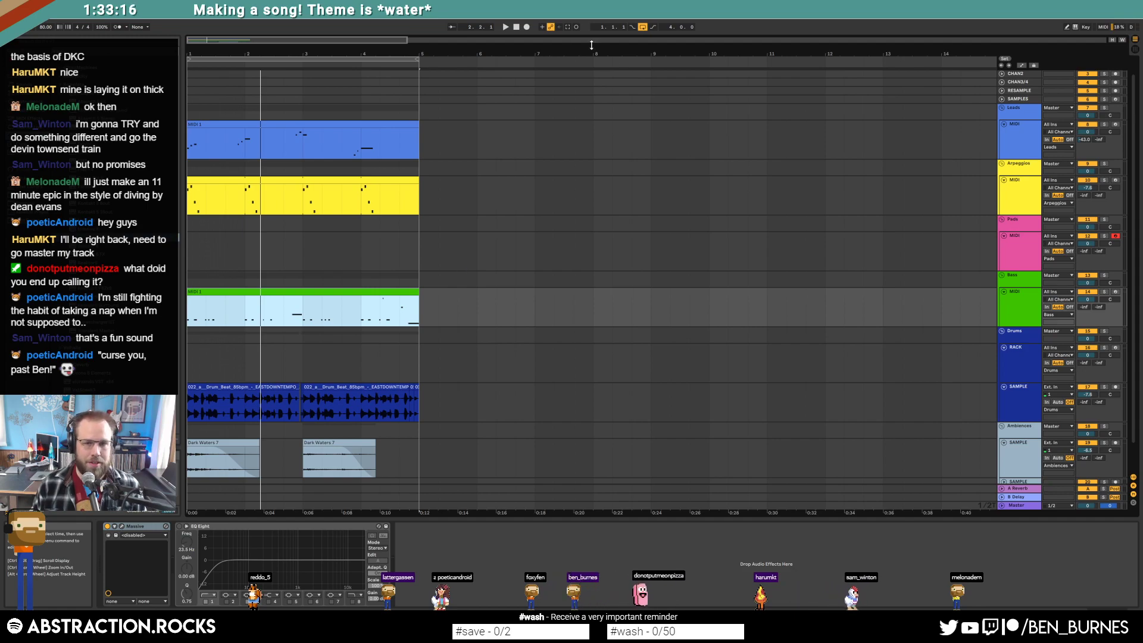
Load Kontakt as the instrument on the Pads MIDI track and move its window clear of the device chain.
click(1011, 248)
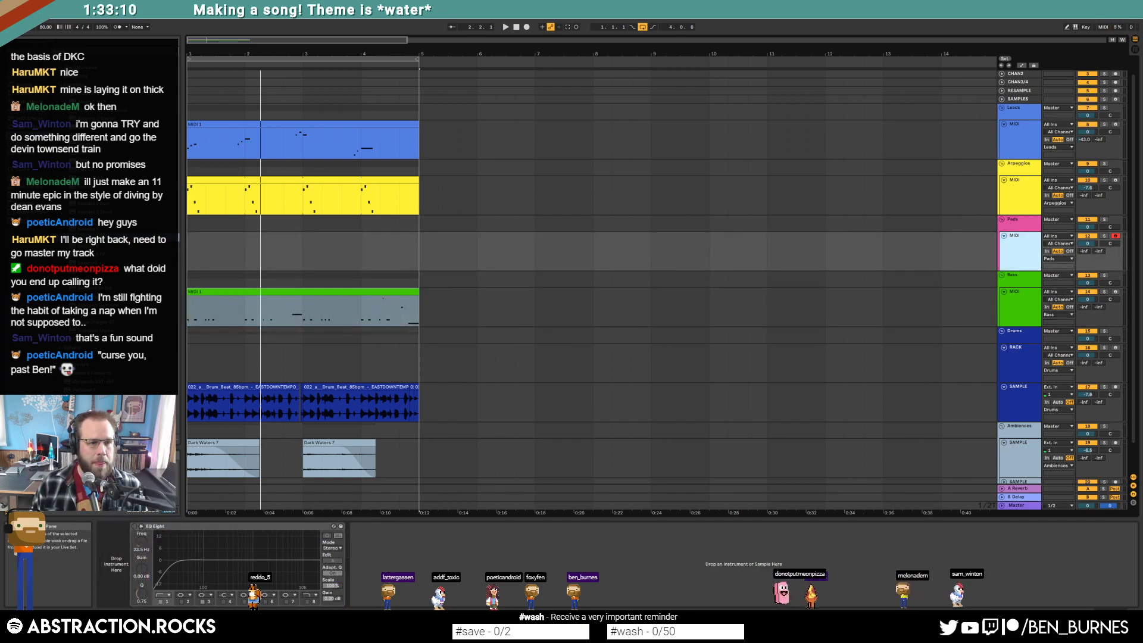
click(89, 85)
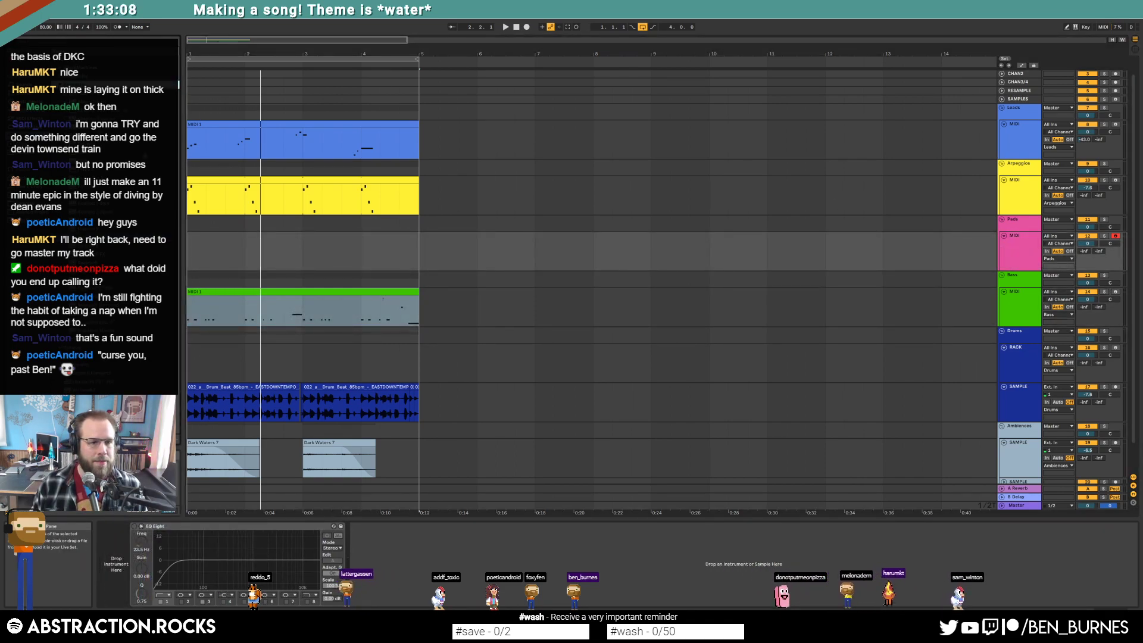
click(411, 204)
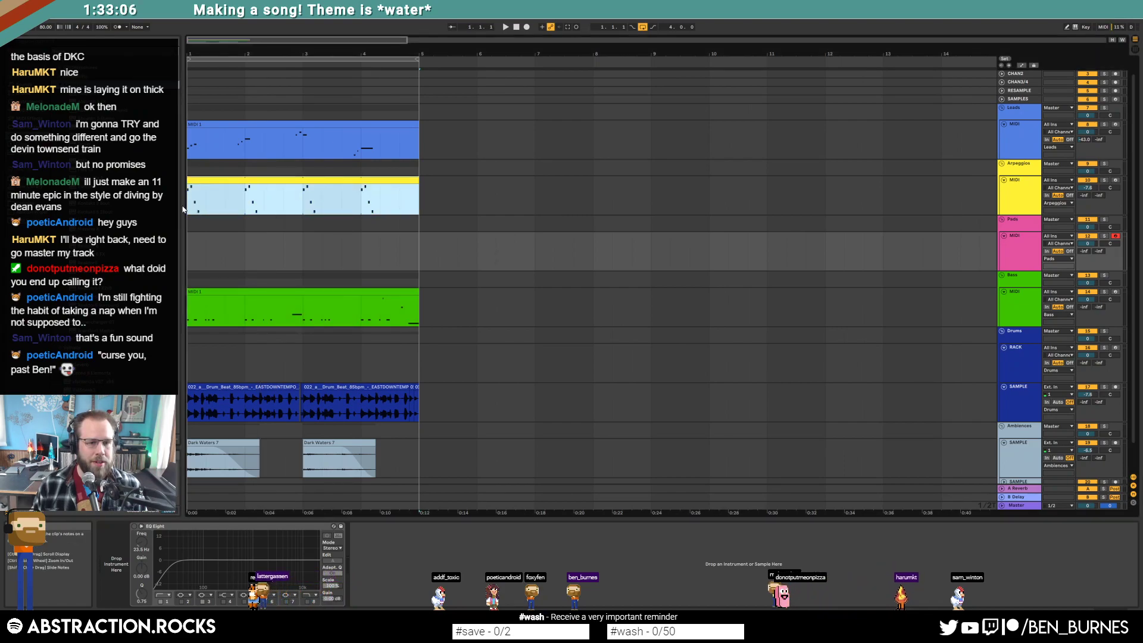
click(219, 199)
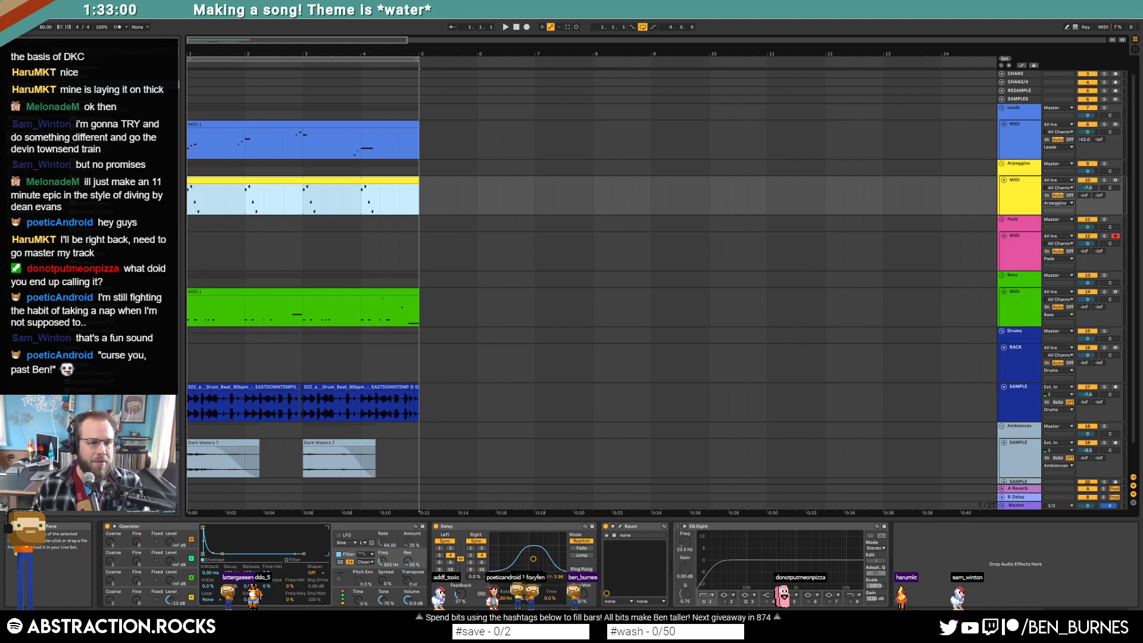
click(442, 272)
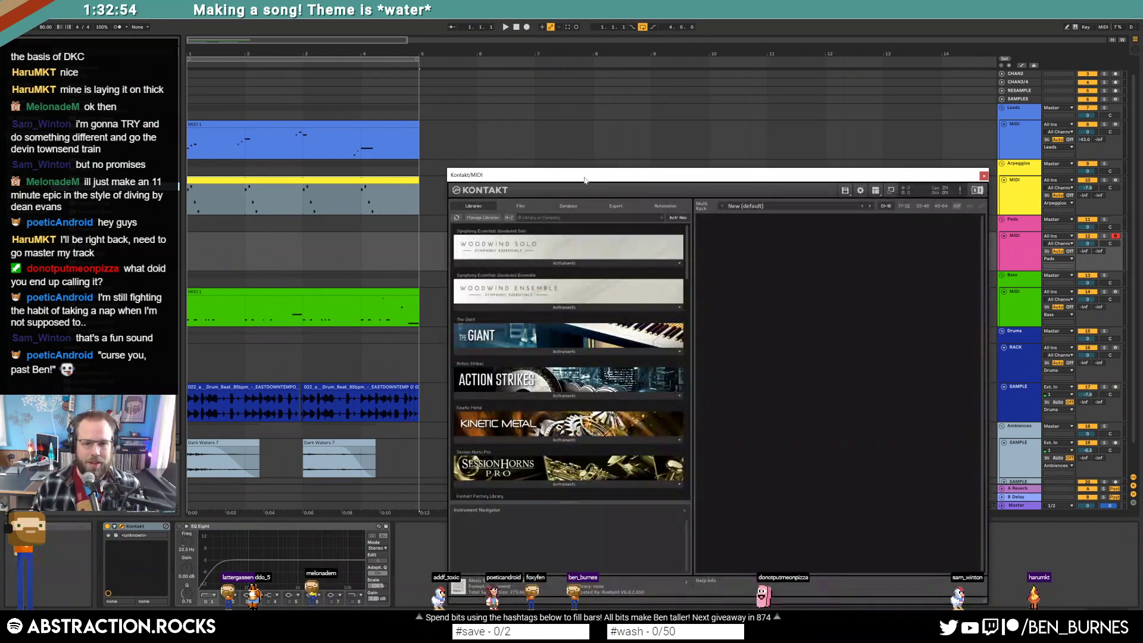
drag(585, 180, 565, 76)
Load String Ensemble Essential from the Symphony Essentials String Ensemble library into Kontakt and adjust its attack.
drag(667, 156, 698, 322)
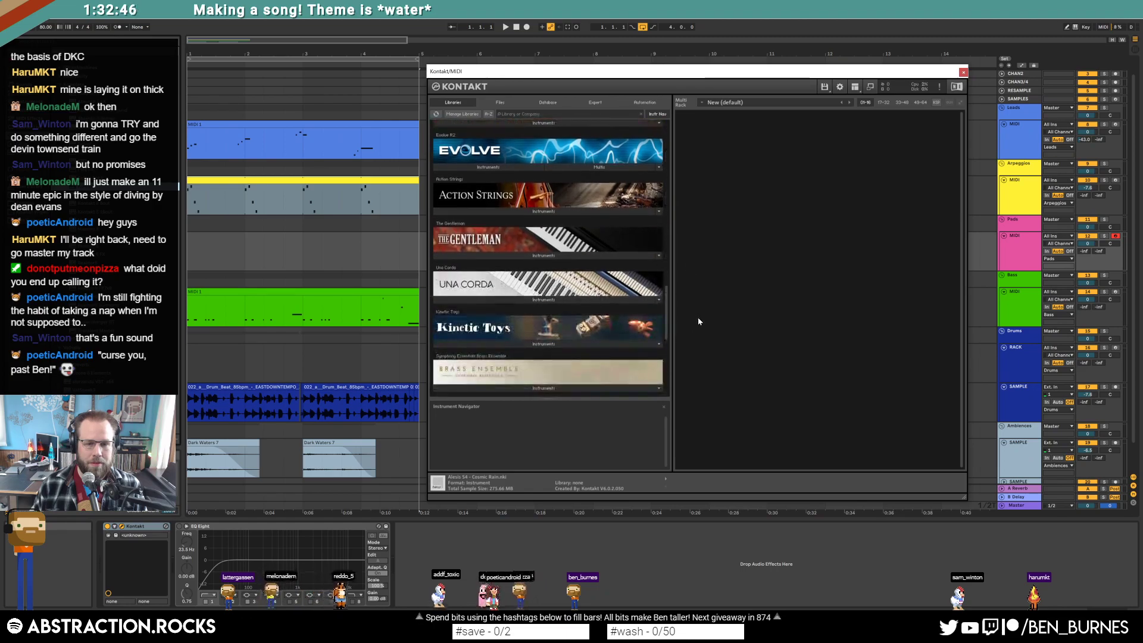
scroll(647, 284, down, 5)
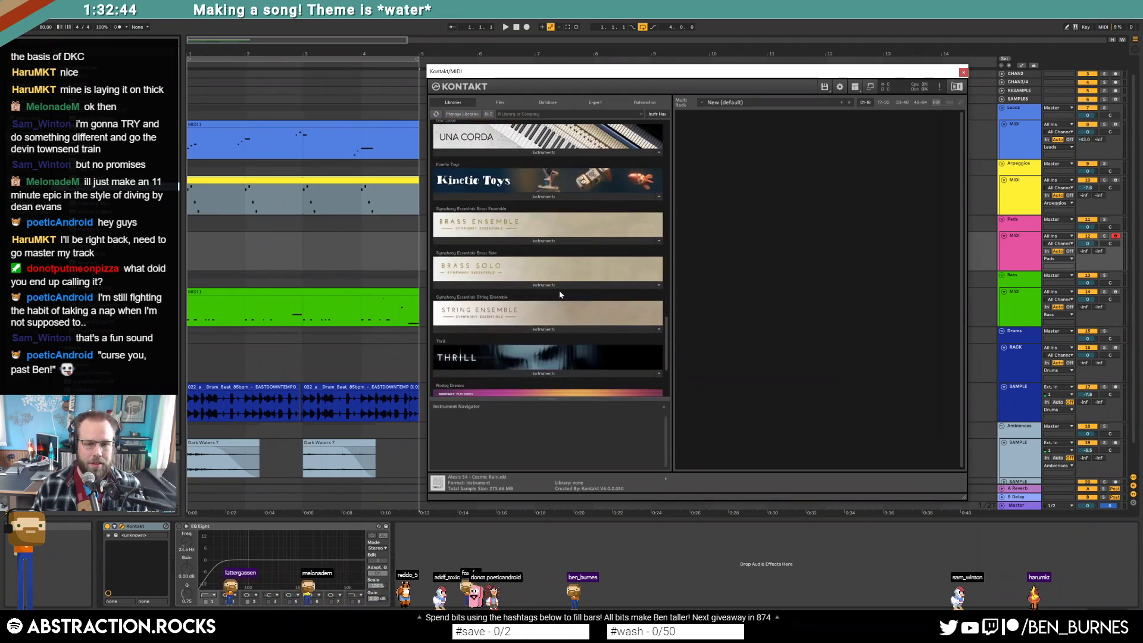
click(550, 329)
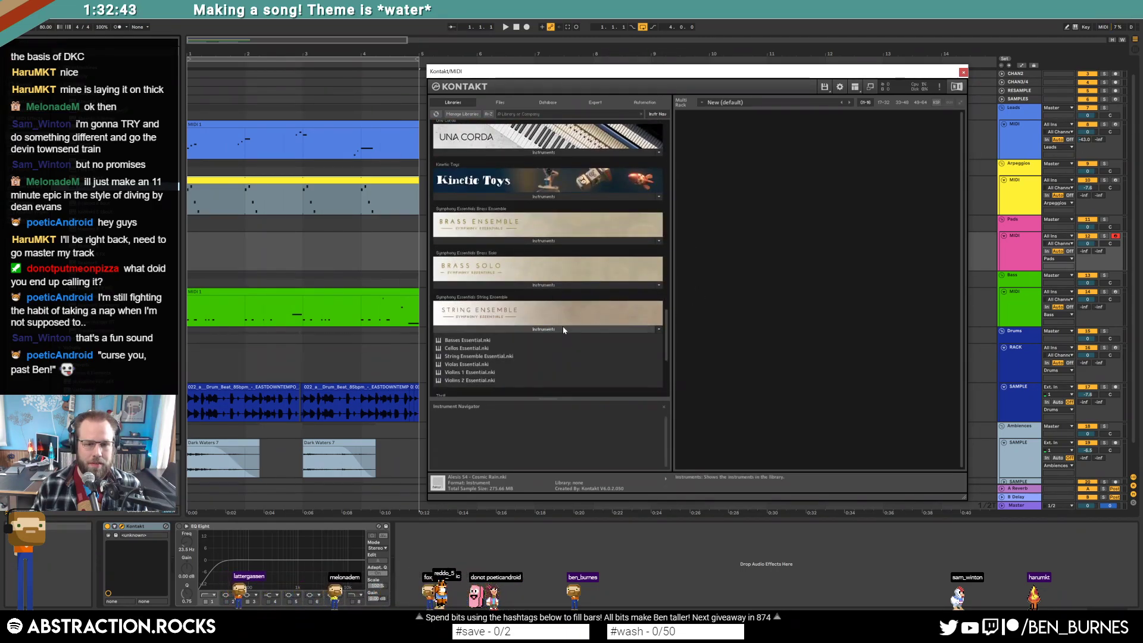
double_click(511, 357)
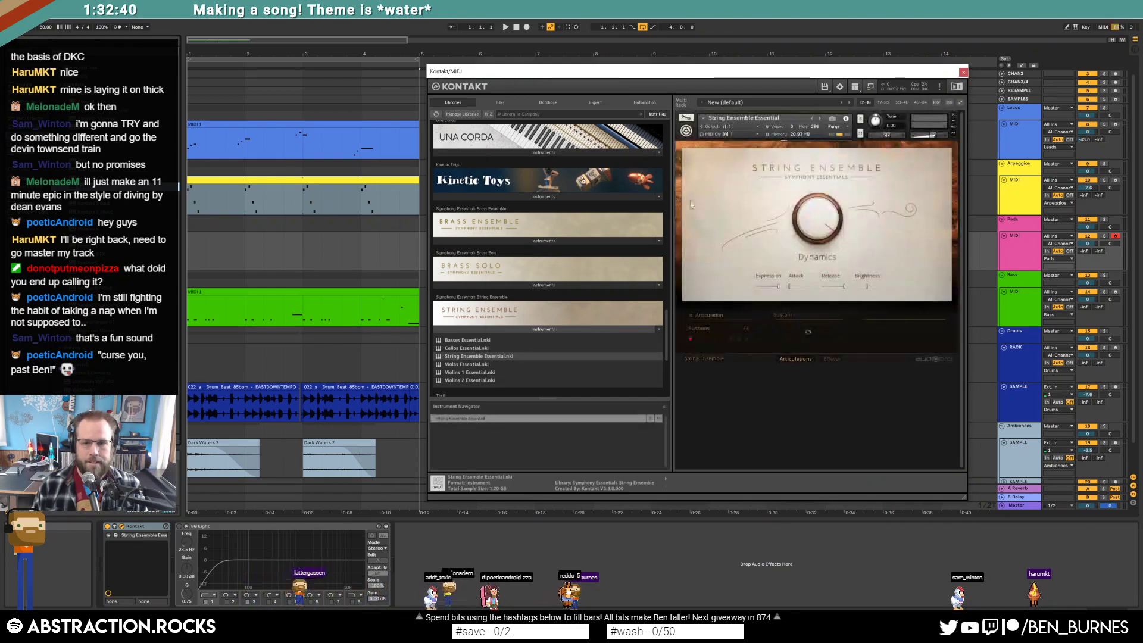
drag(789, 286, 807, 286)
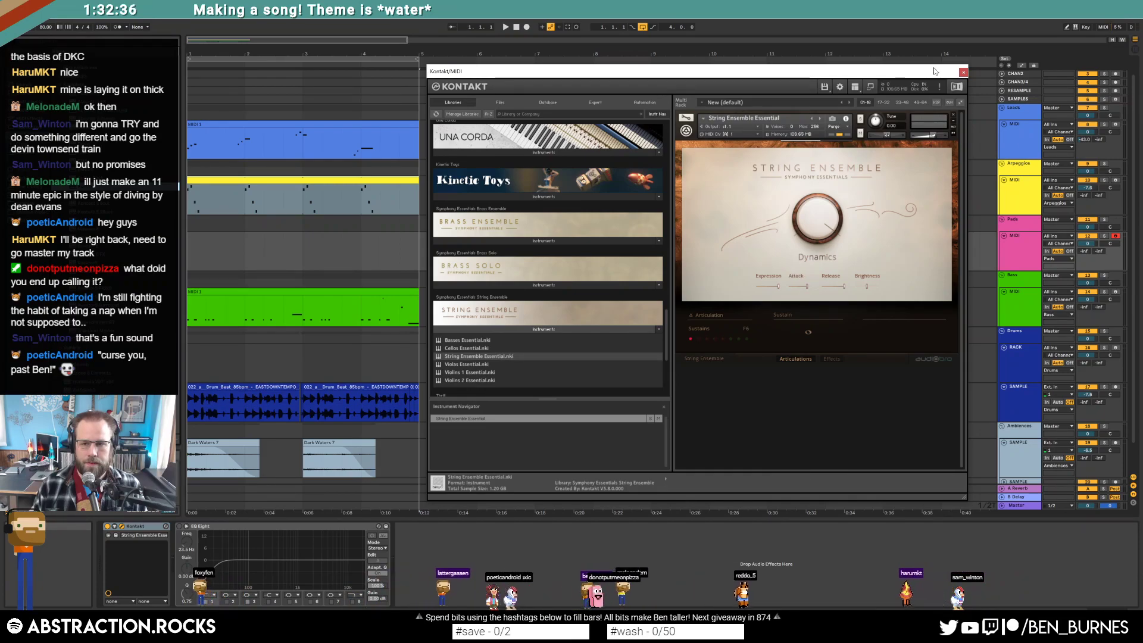
click(964, 73)
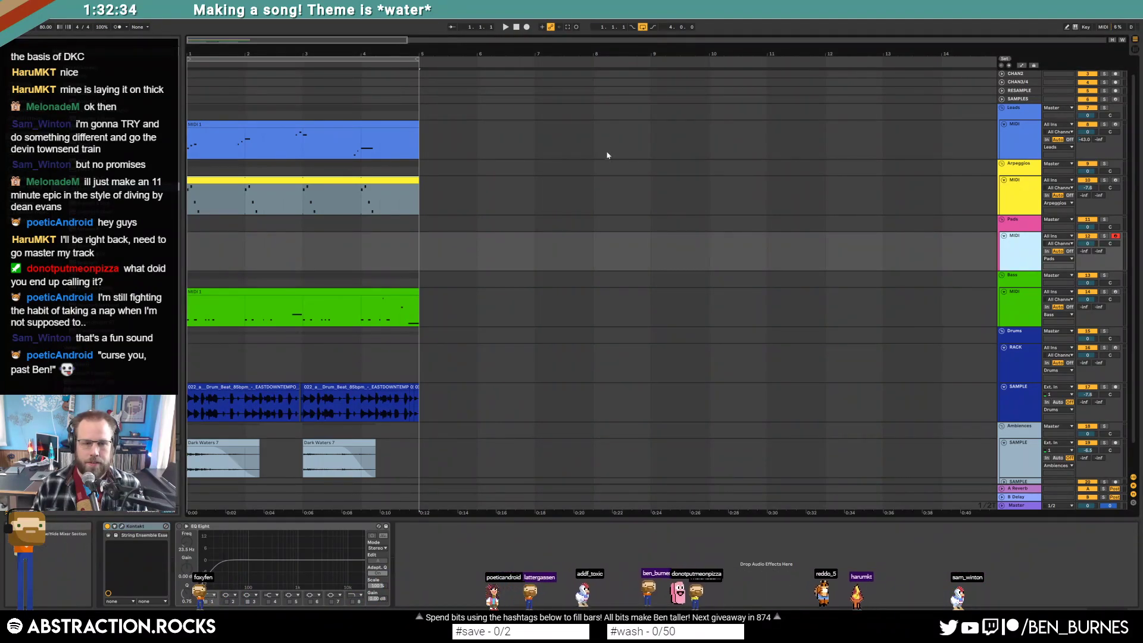
Record a sustained string chord on the Pads MIDI track, move the clip to bar 4 and open its notes.
click(527, 27)
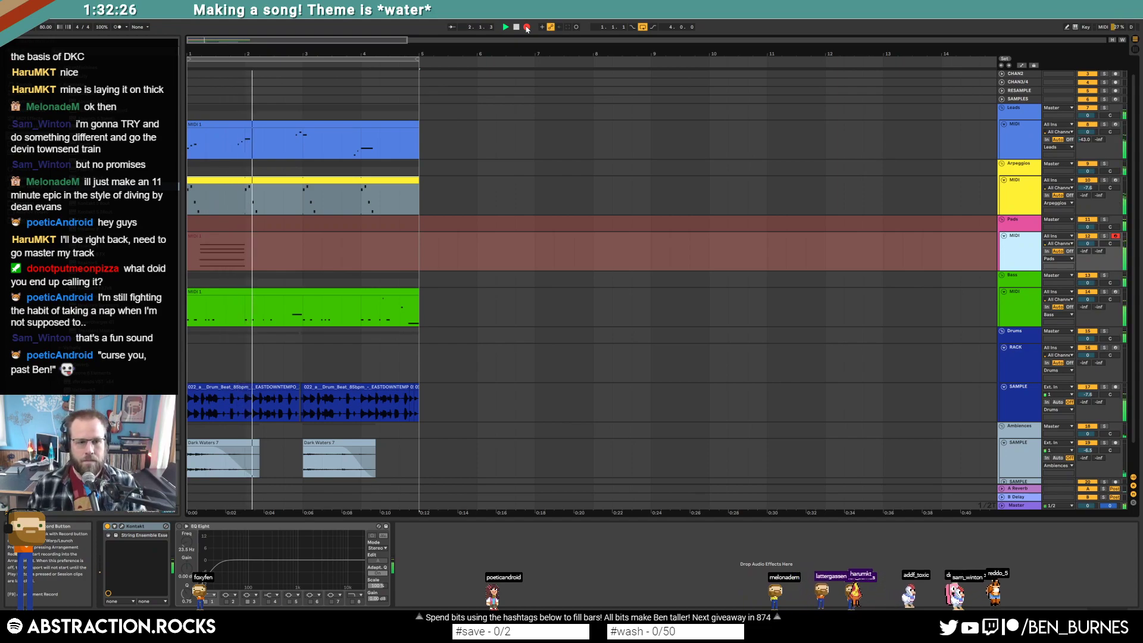
key(space)
drag(220, 238, 428, 236)
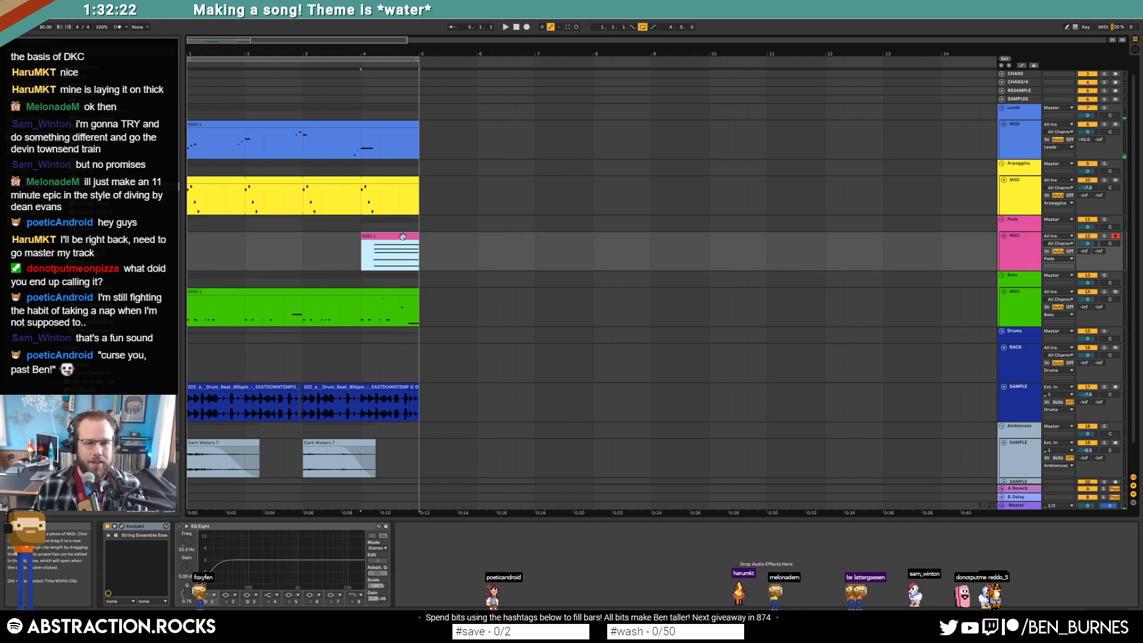
double_click(402, 237)
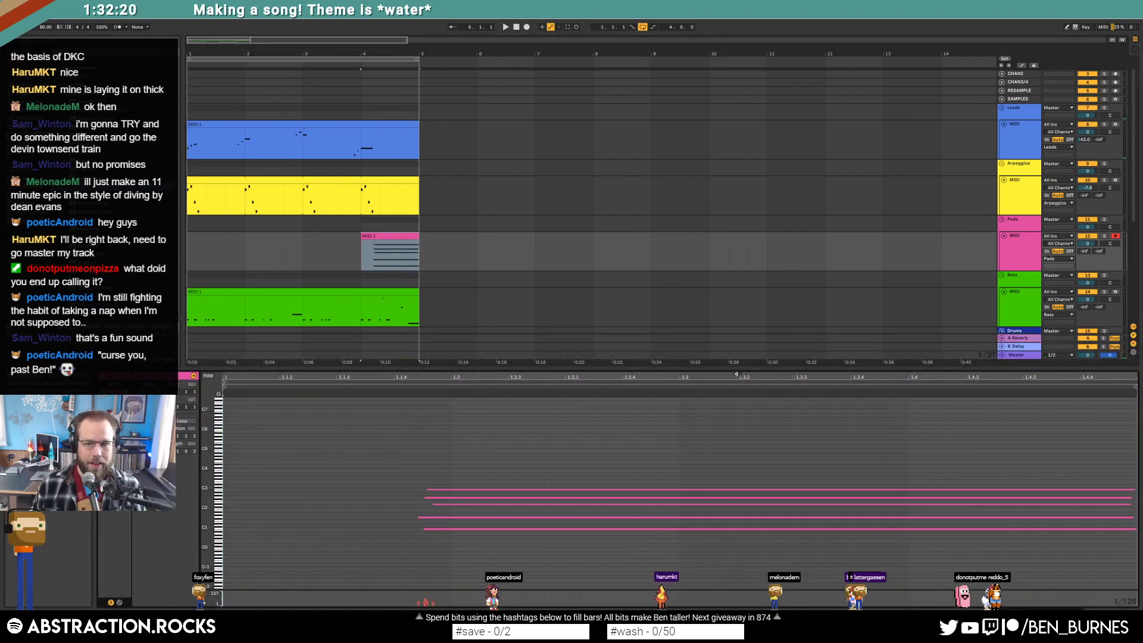
Enable a low cut at about 70 Hz in the Pads track's EQ Eight, lower the track volume to about -7.4 dB and play the loop.
key(shift+Tab)
click(179, 527)
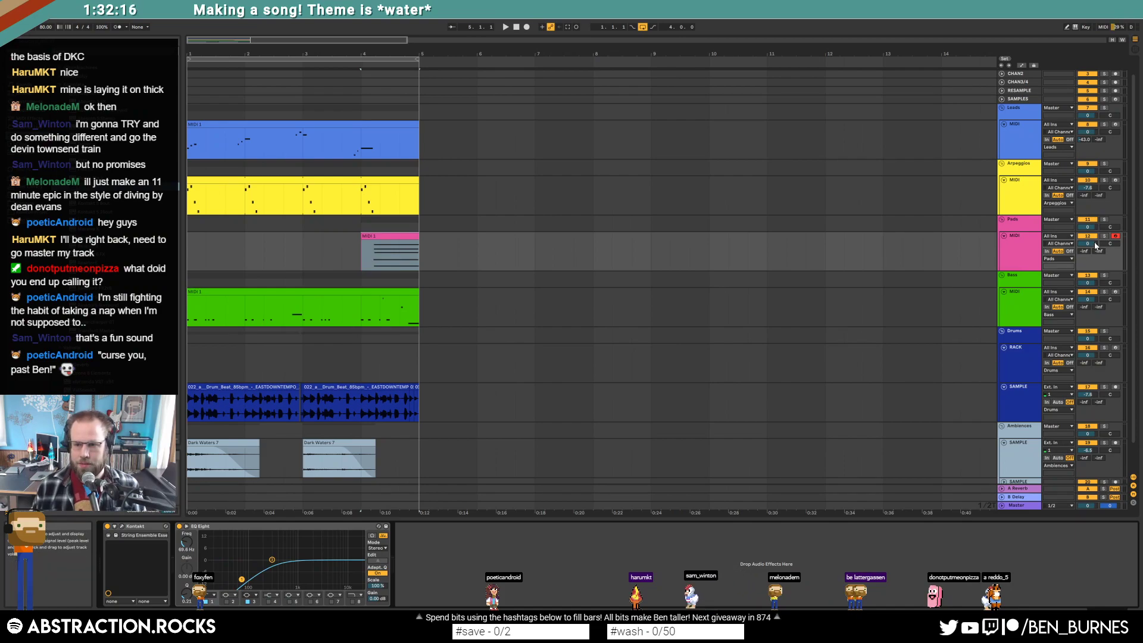
drag(1096, 245, 1095, 259)
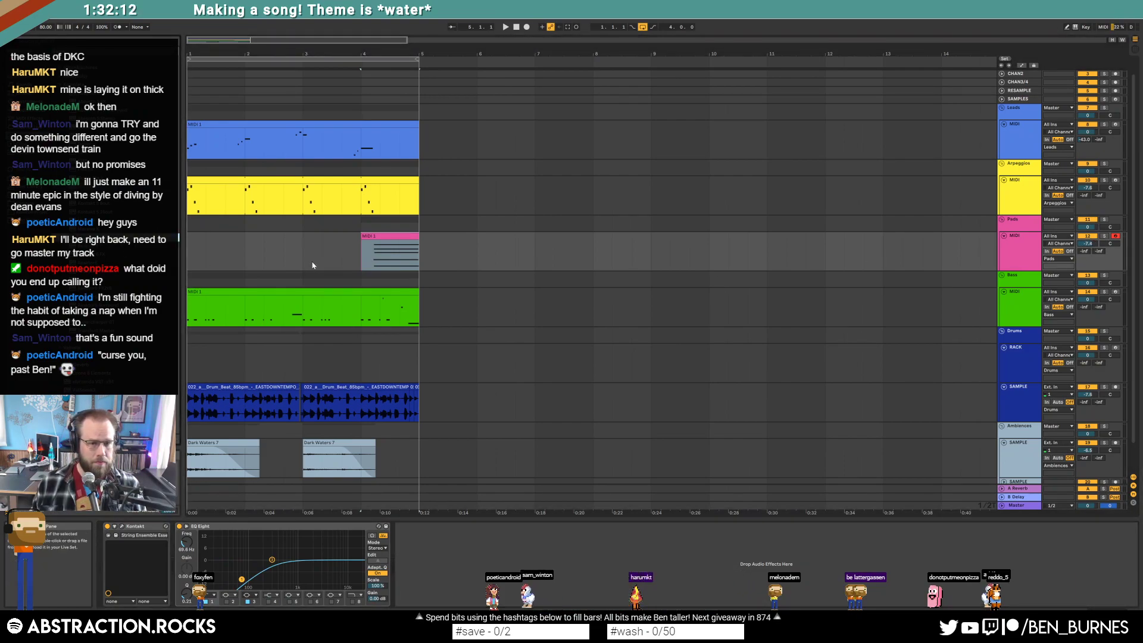
click(360, 256)
key(space)
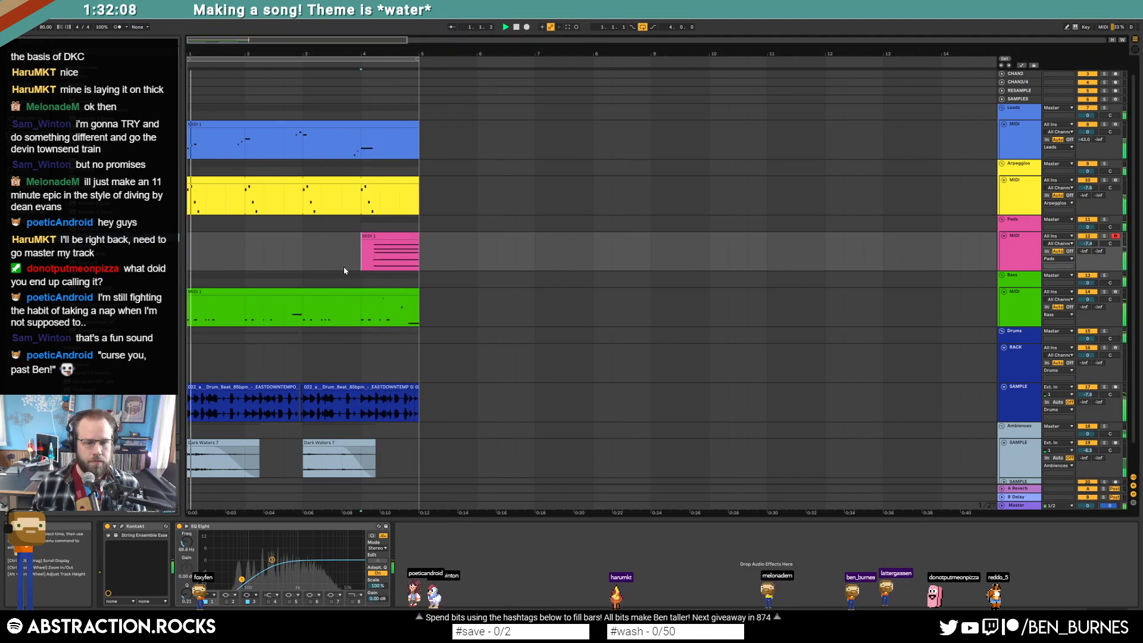
Check the reverb settings among the effects of Kontakt's String Ensemble Essential on the Pads track.
click(401, 236)
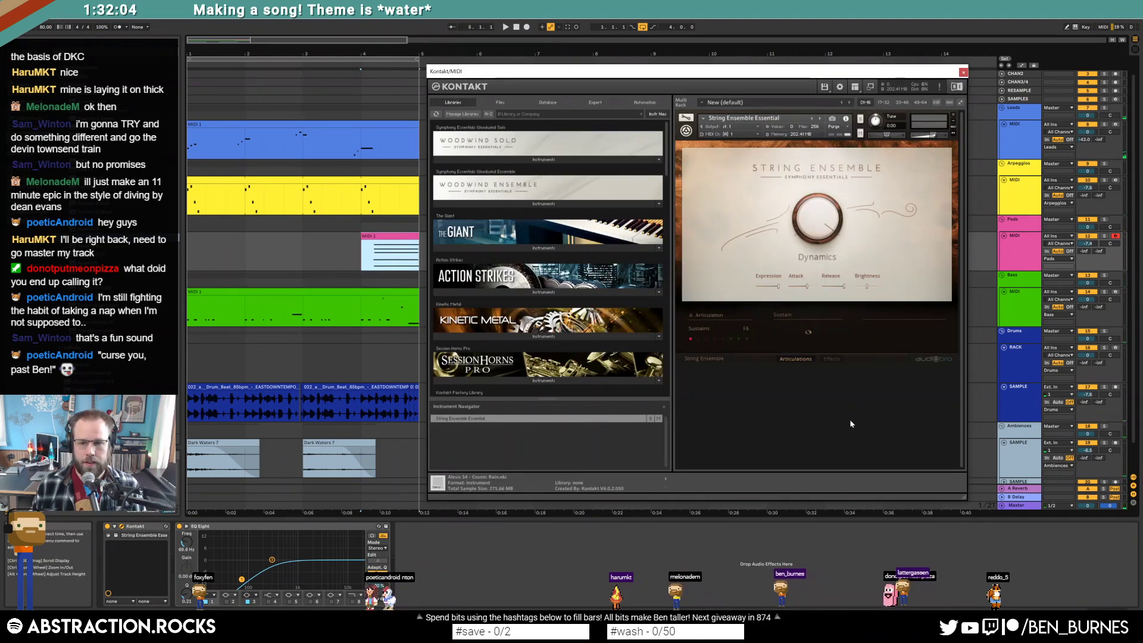
click(830, 358)
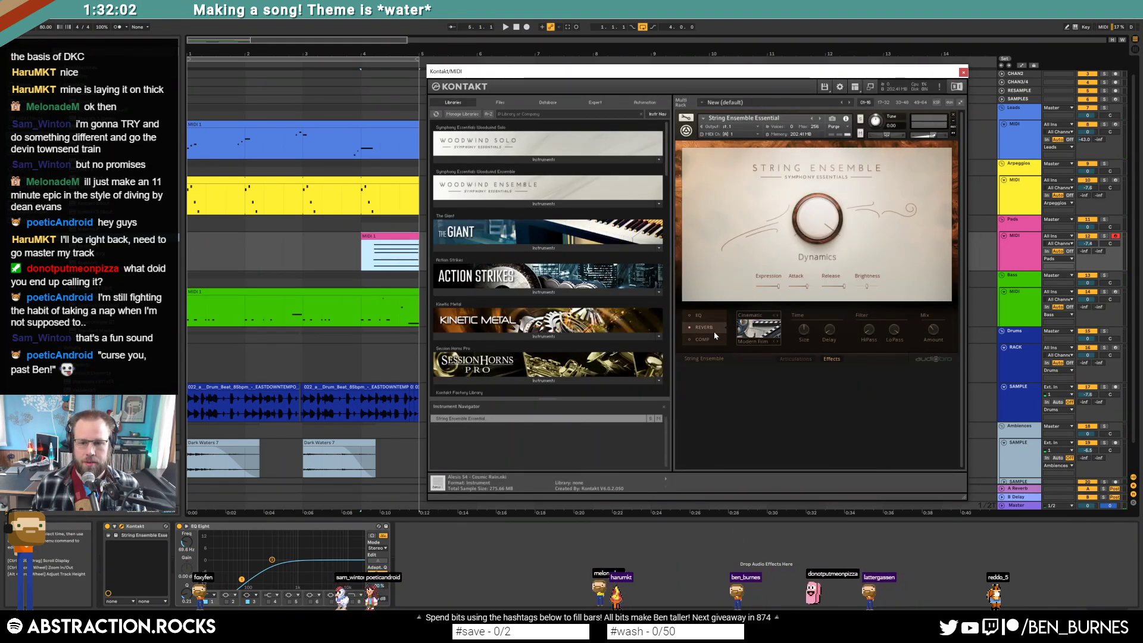
click(963, 73)
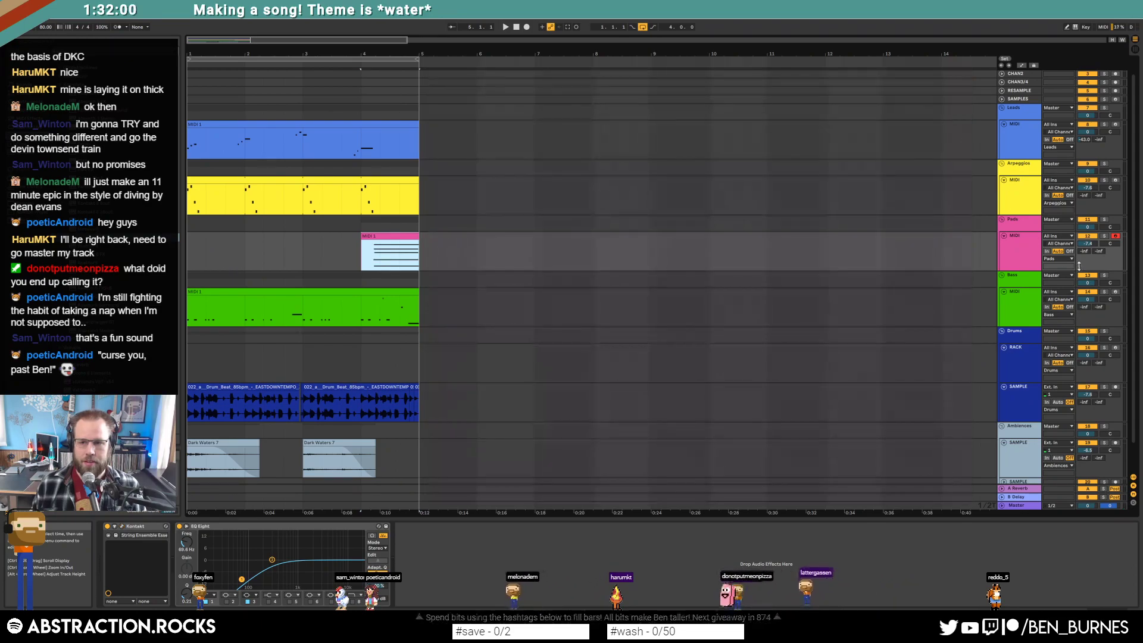
Raise the Pads EQ Eight low cut to about 74.3 Hz while the loop plays, and select the lead's MIDI clip.
key(space)
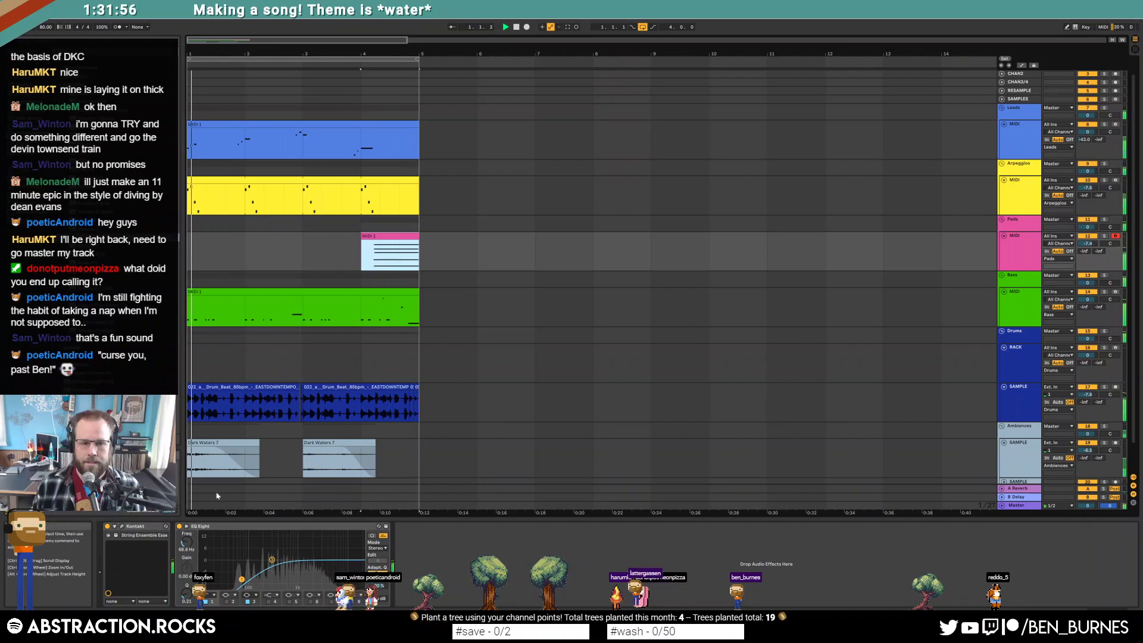
drag(242, 580, 243, 581)
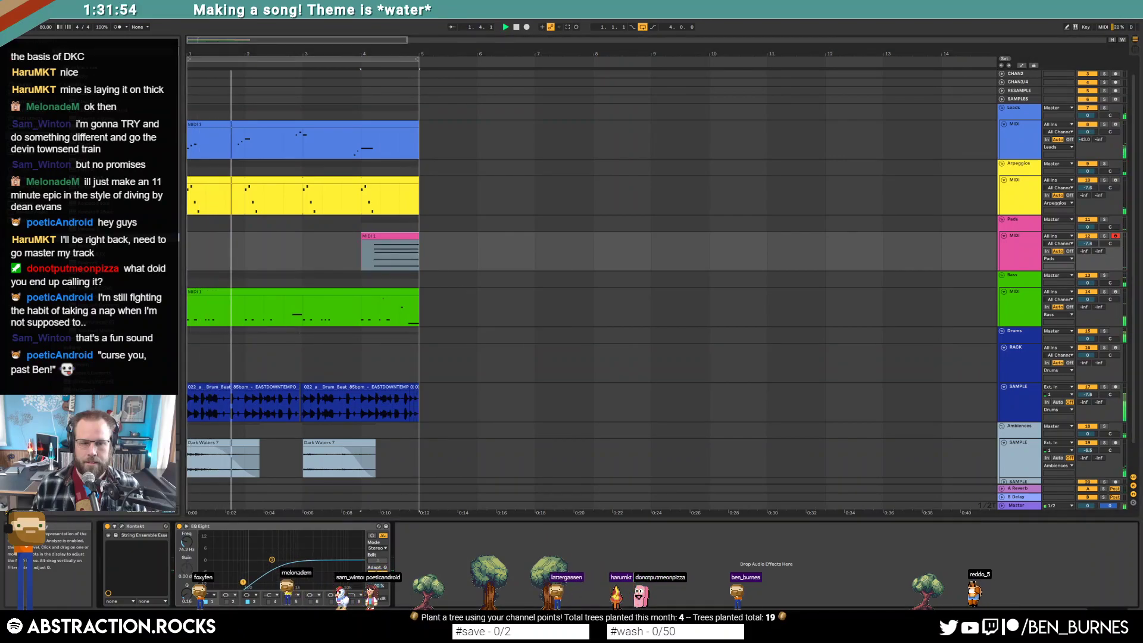
scroll(318, 142, down, 2)
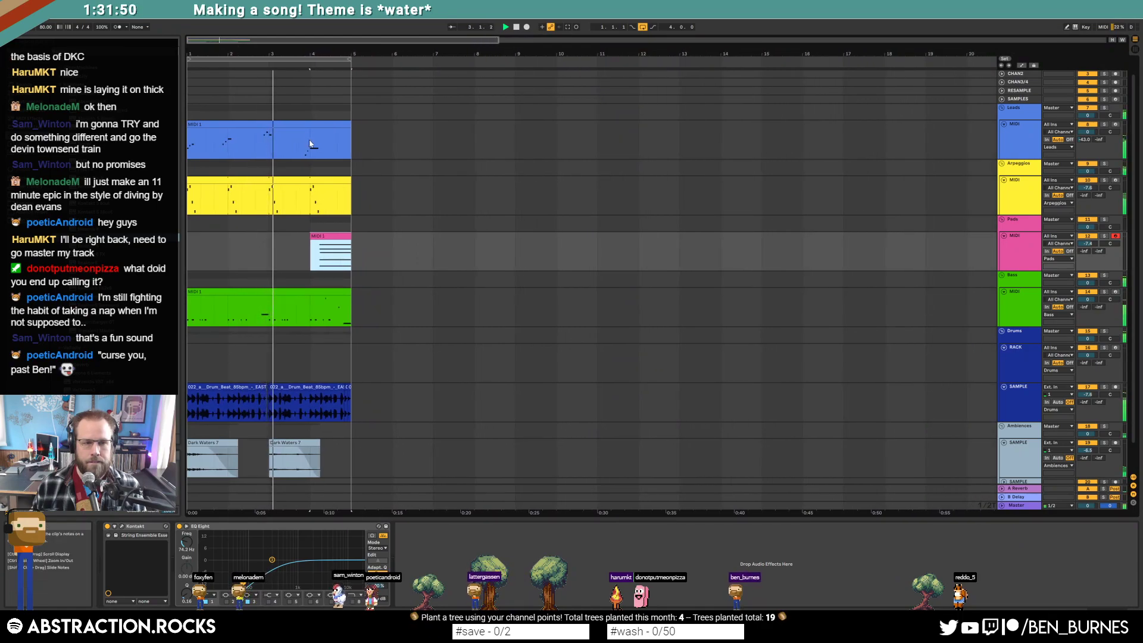
click(206, 125)
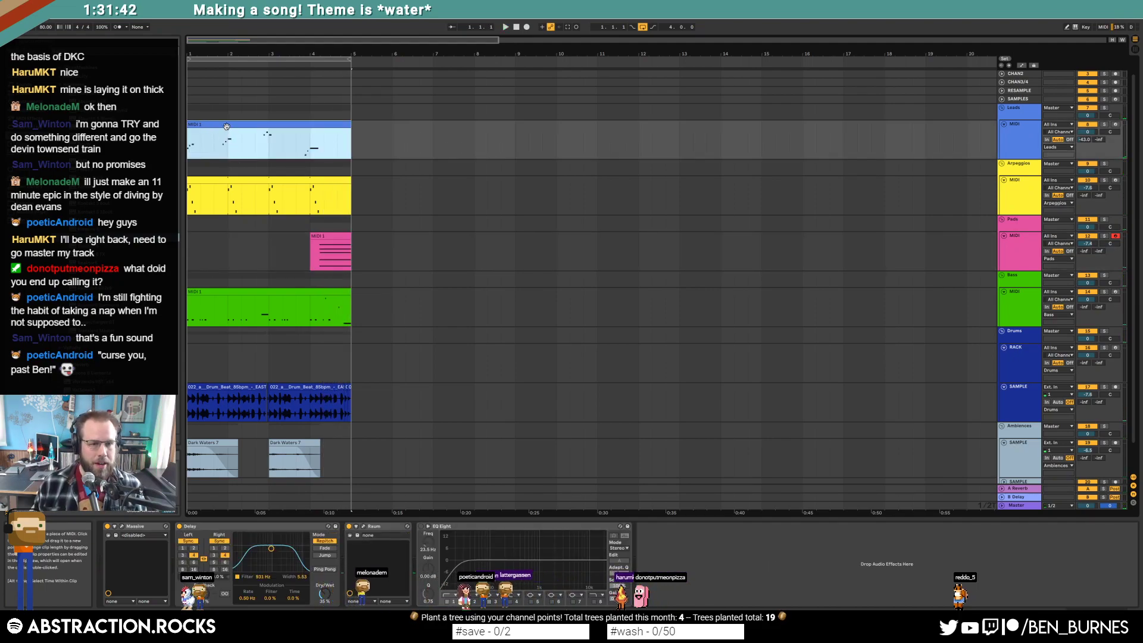
Move all clips in the arrangement four bars later so they start at bar 5.
shift+click(349, 429)
drag(348, 429, 352, 430)
mouse_move(225, 125)
mouse_down()
mouse_move(457, 141)
mouse_move(382, 138)
mouse_up()
click(269, 194)
drag(363, 180, 218, 181)
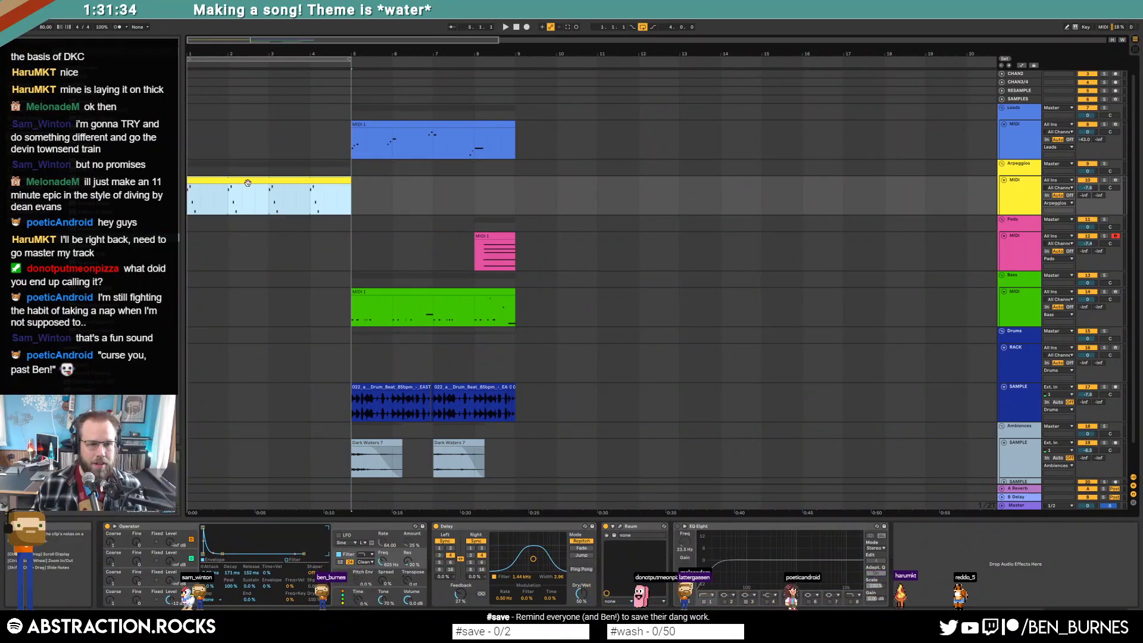
key(ctrl+z)
Copy the arpeggio clip to bar 1 and transpose all notes in the copy up an octave.
drag(378, 181, 223, 192)
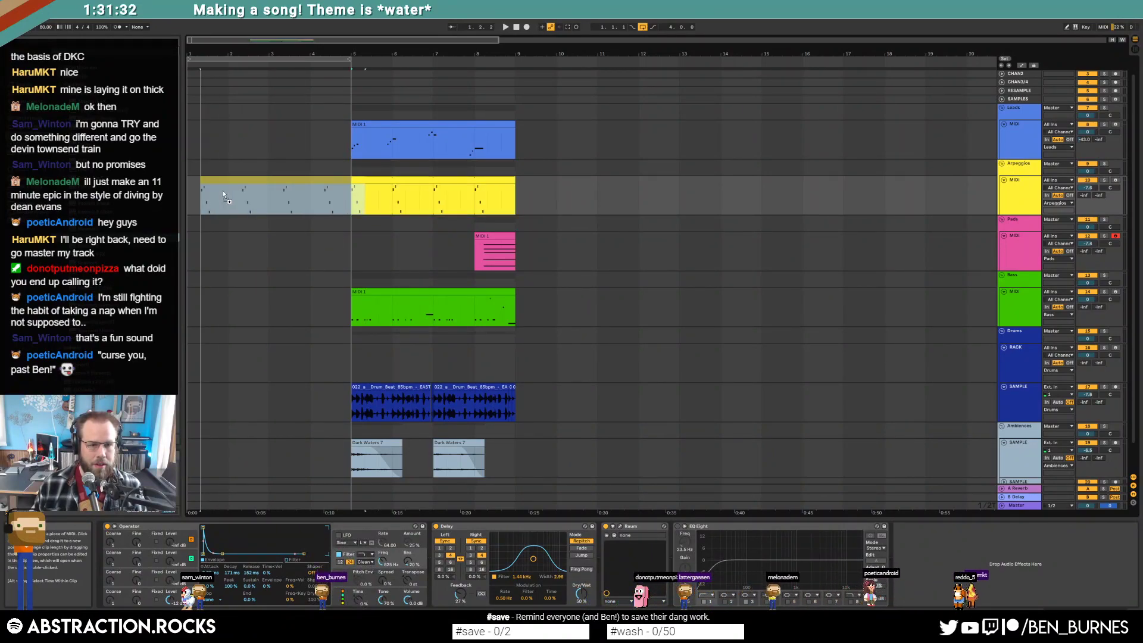
double_click(211, 184)
click(372, 480)
key(ctrl+a)
key(shift+Up)
key(shift+Tab)
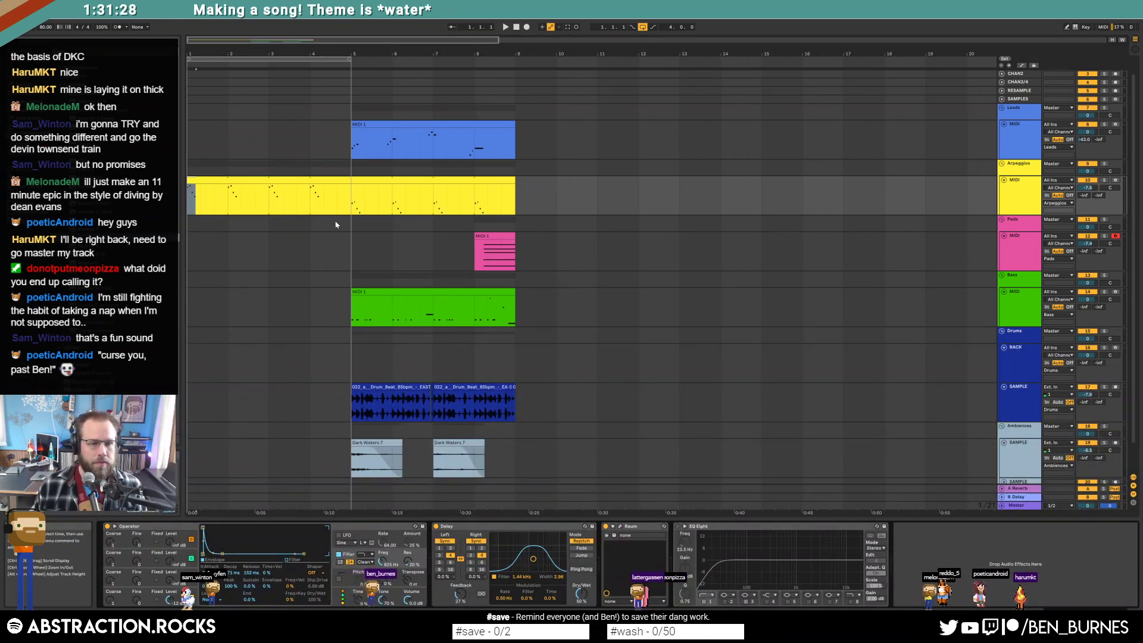
Duplicate the Delay device on the arpeggio track.
click(313, 203)
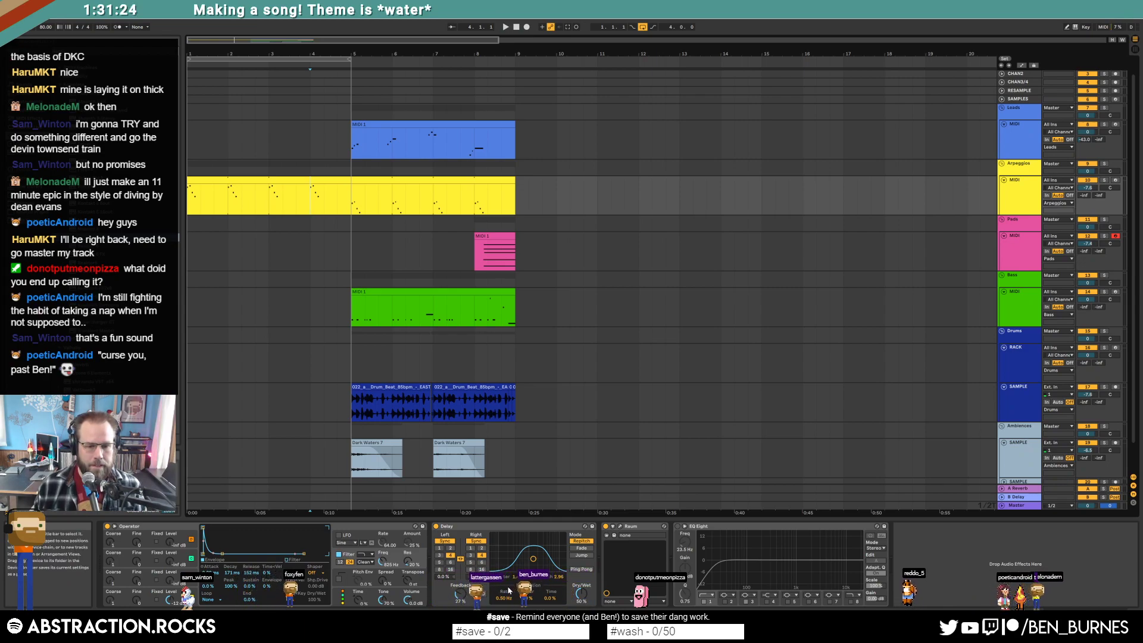
click(498, 526)
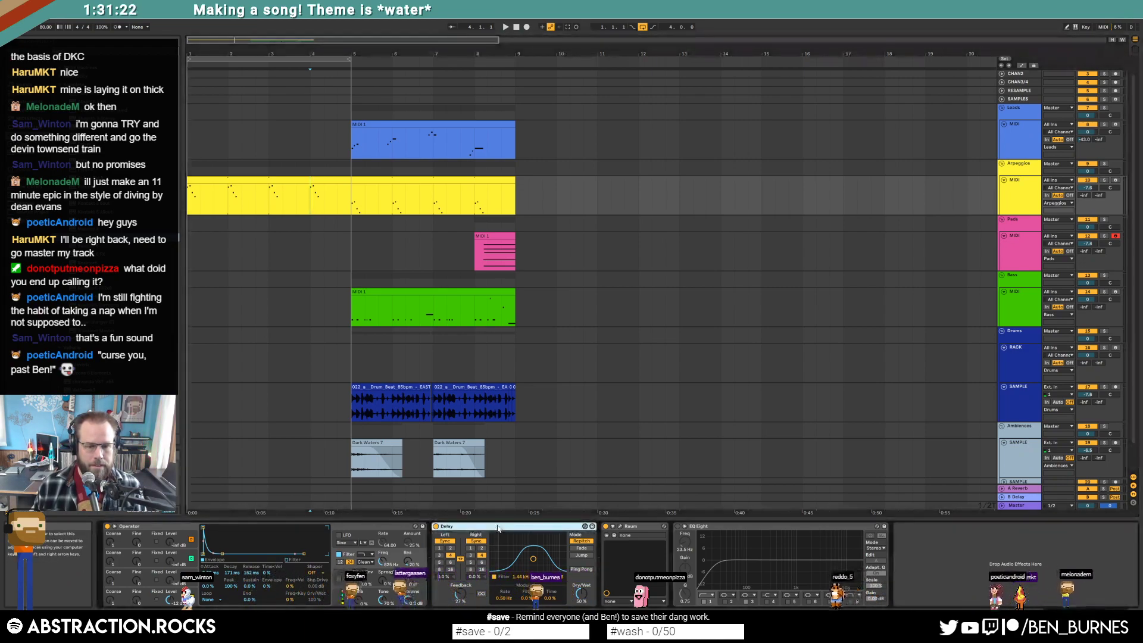
key(ctrl+d)
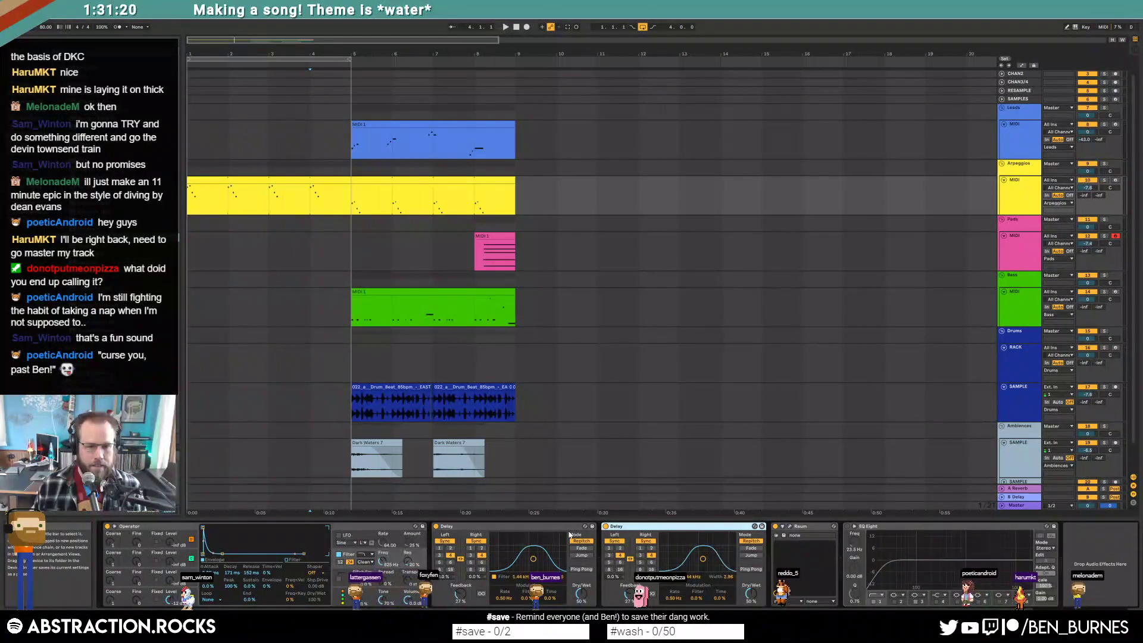
Automate the second Delay's Device On parameter so it is off before bar 5 and on from bar 5.
key(a)
right_click(603, 527)
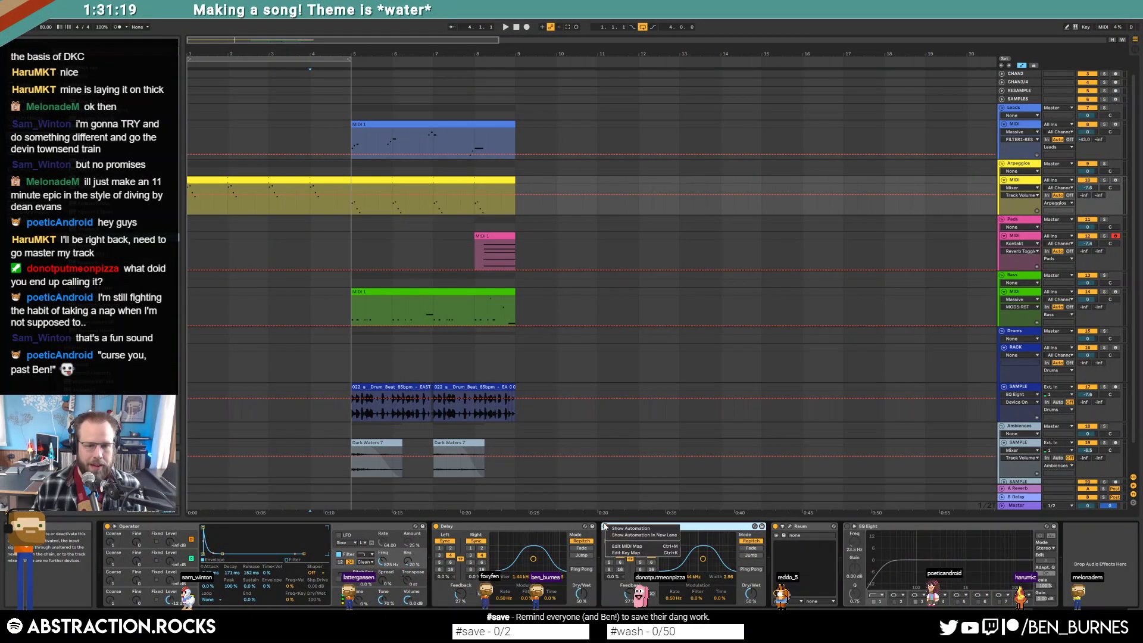
click(354, 191)
drag(346, 191, 348, 207)
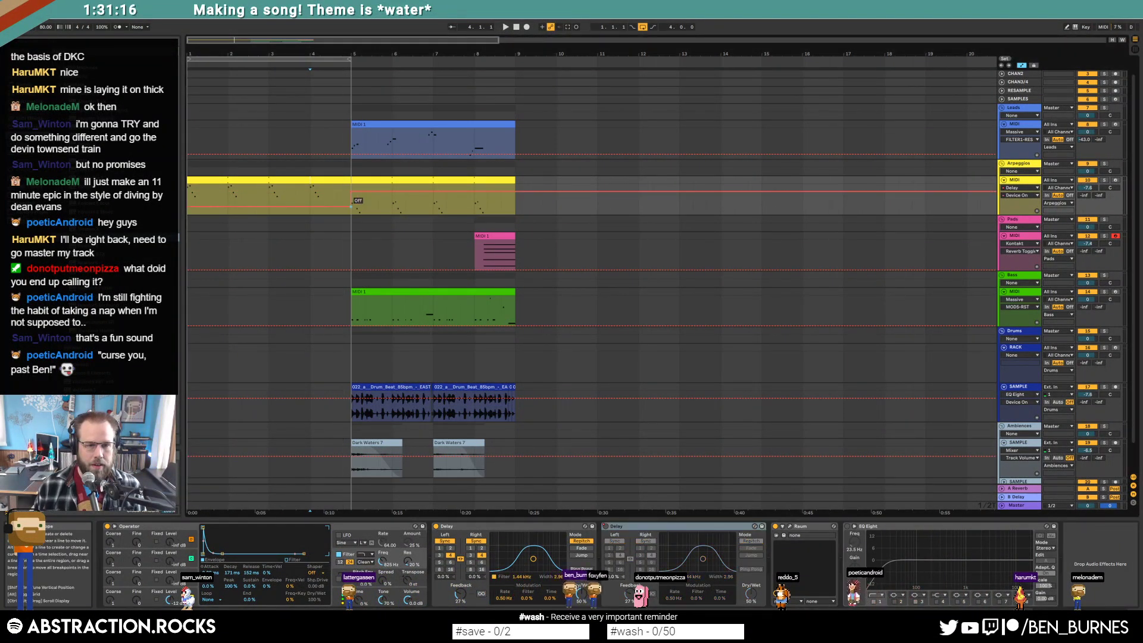
Automate the first Delay's Device On parameter so it is on until bar 5 and off from there.
click(454, 533)
right_click(438, 528)
click(450, 531)
click(352, 192)
drag(358, 193, 355, 208)
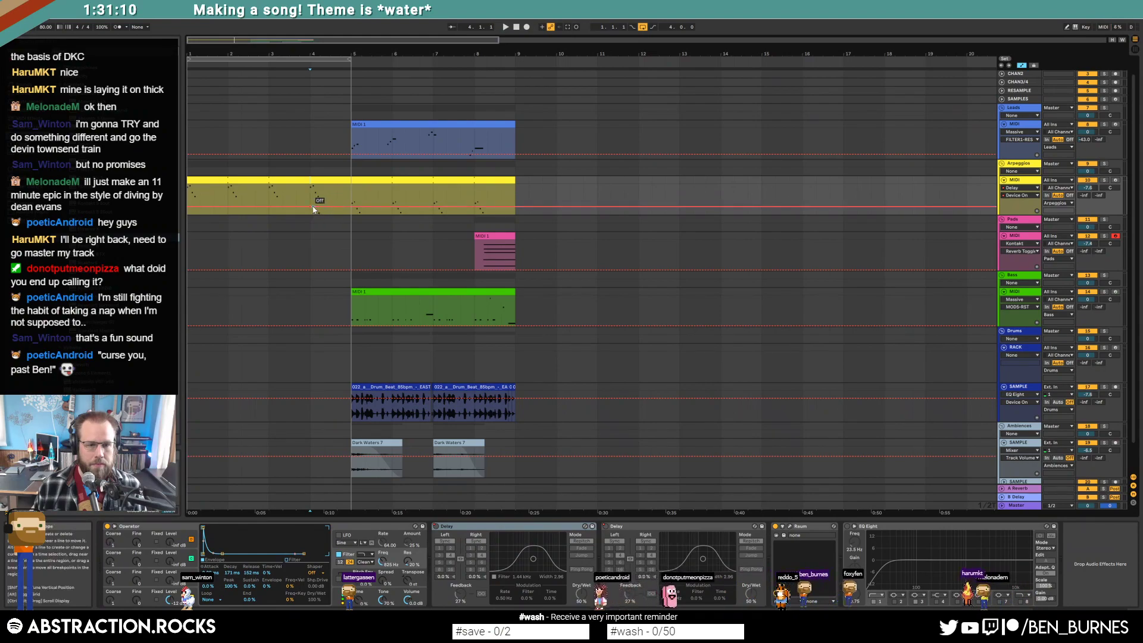
double_click(358, 199)
drag(358, 193, 357, 207)
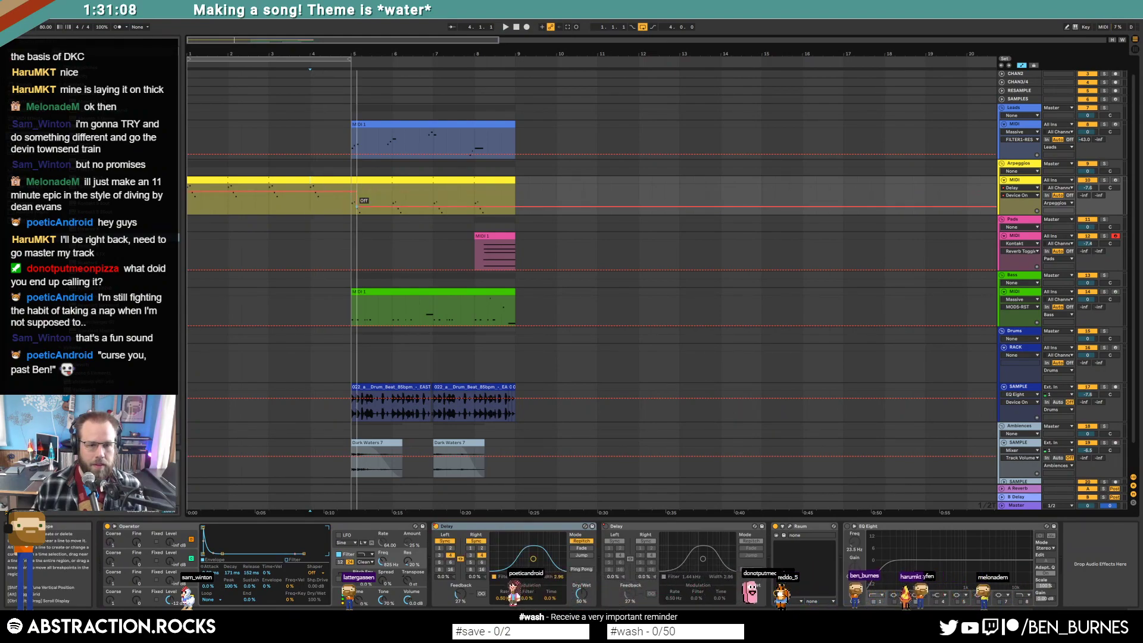
Switch the first Delay from tempo sync to free time and set its left delay time to 750 ms.
click(447, 542)
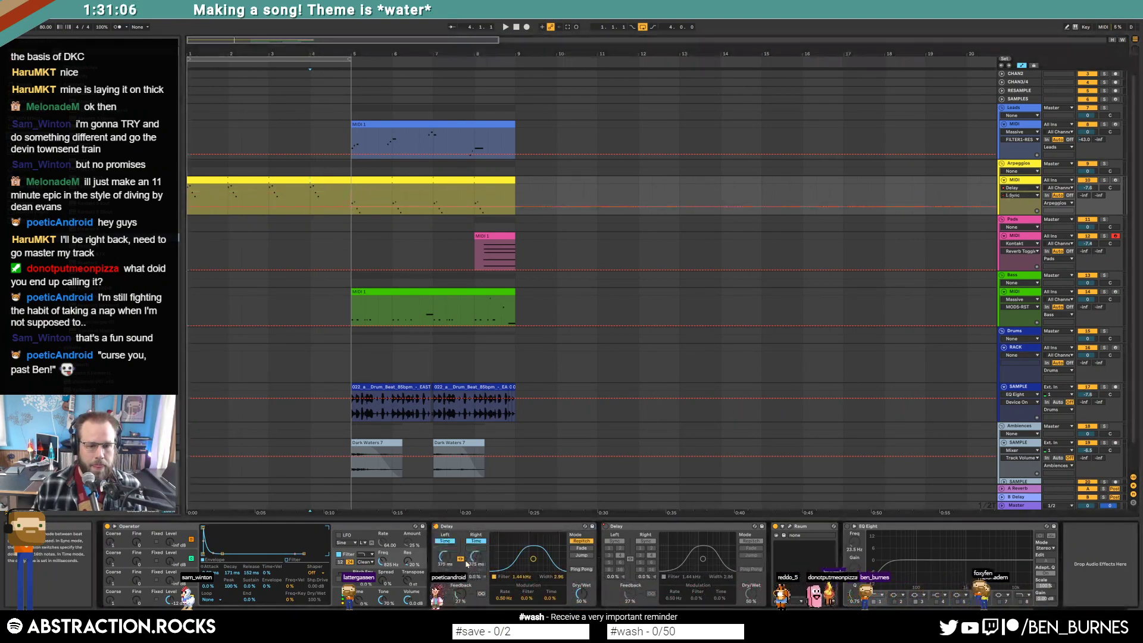
key(space)
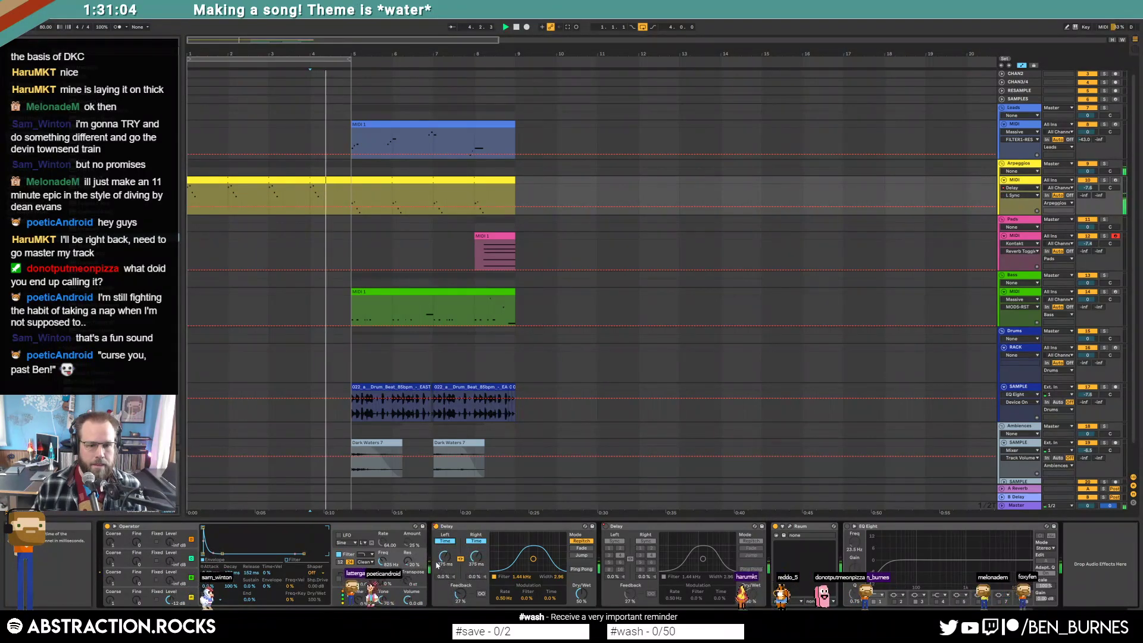
scroll(312, 204, up, 2)
scroll(310, 199, up, 2)
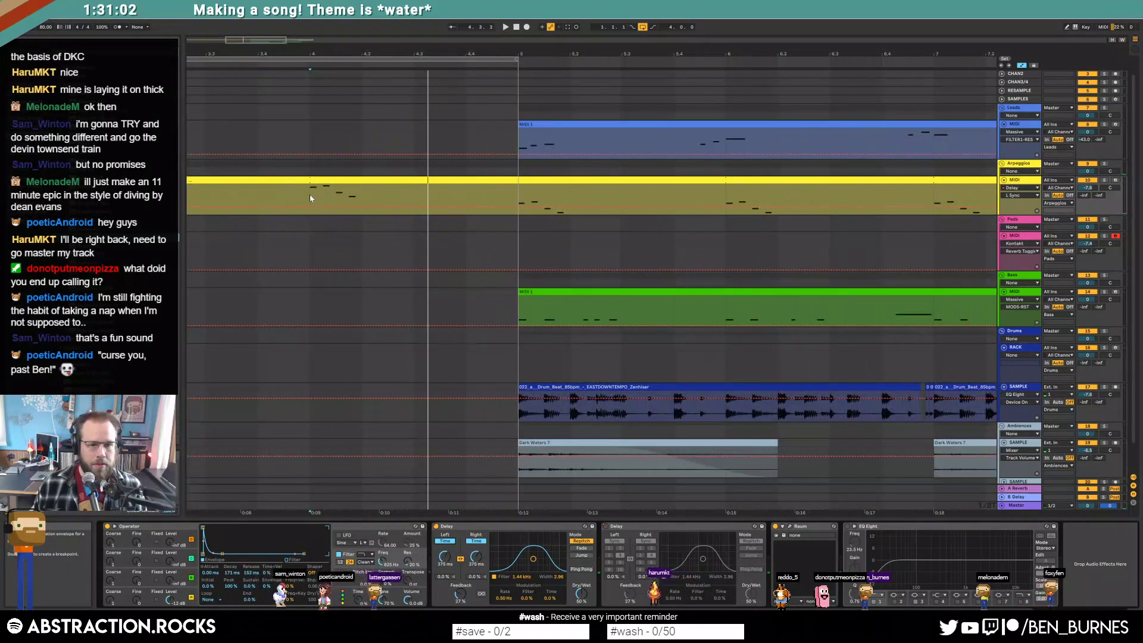
drag(309, 194, 360, 199)
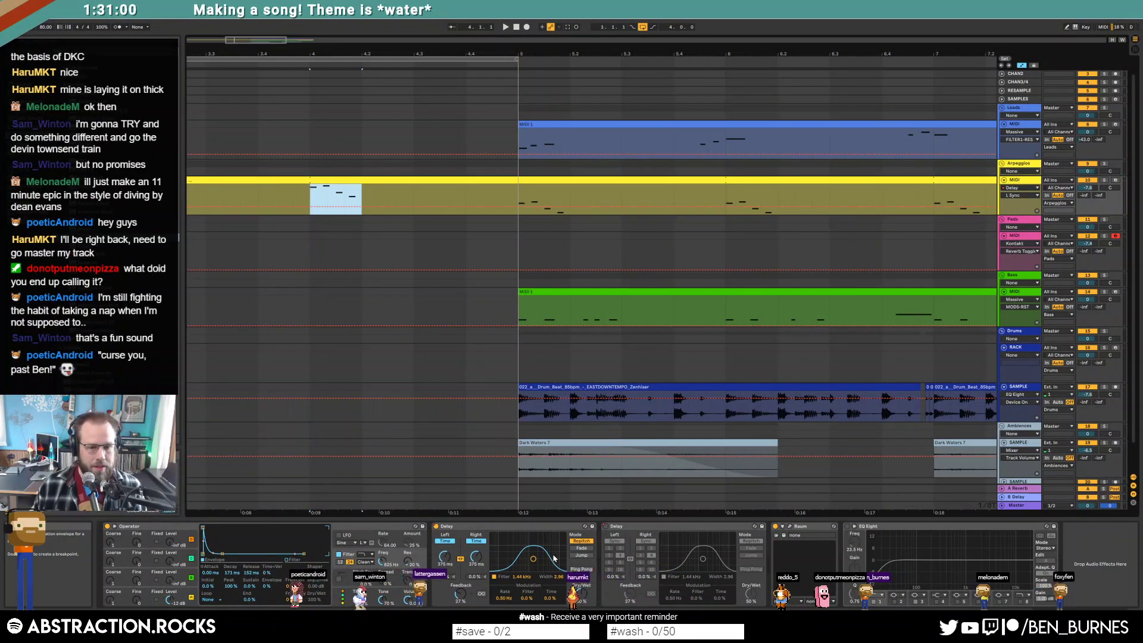
click(447, 563)
text(750)
key(Return)
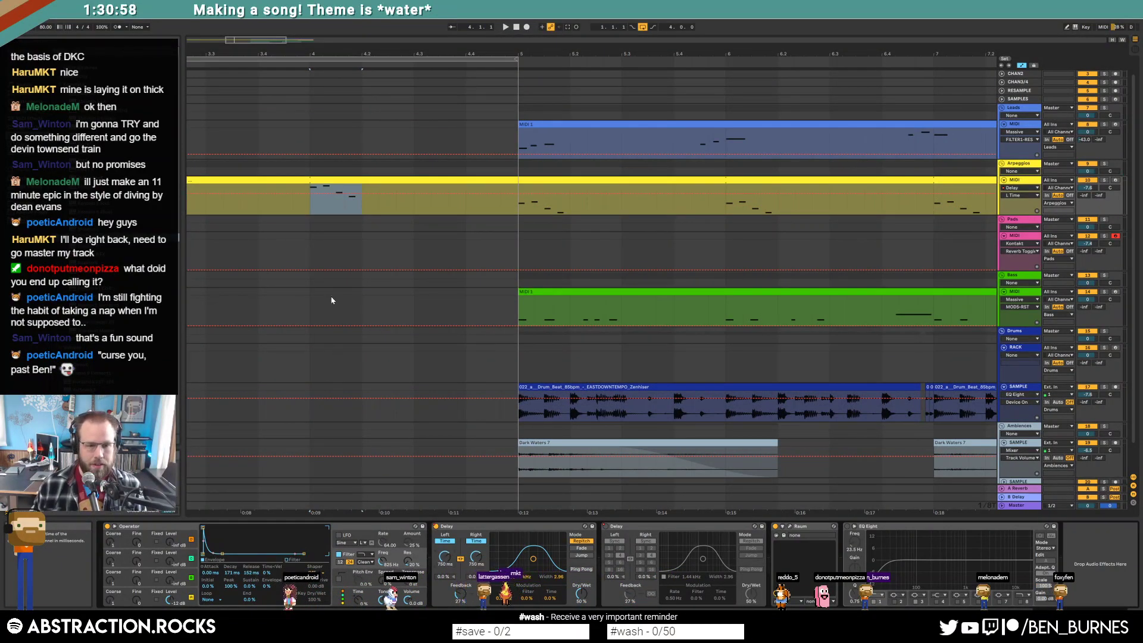
Automate the first Delay's left time to rise from 750 ms between bars 4 and 5.
double_click(305, 47)
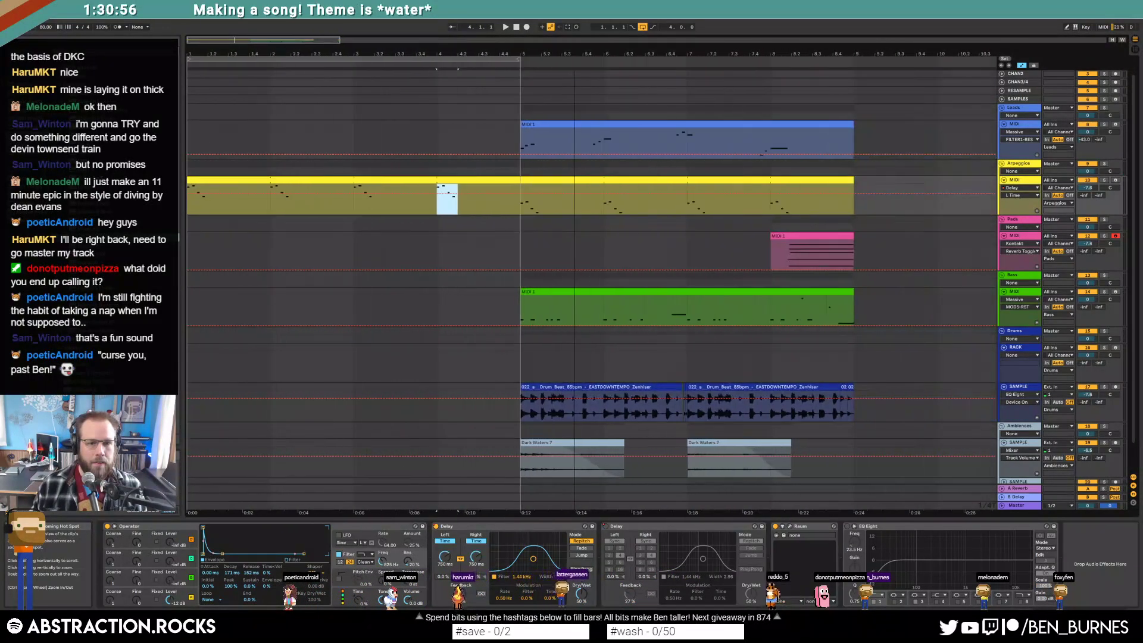
click(339, 212)
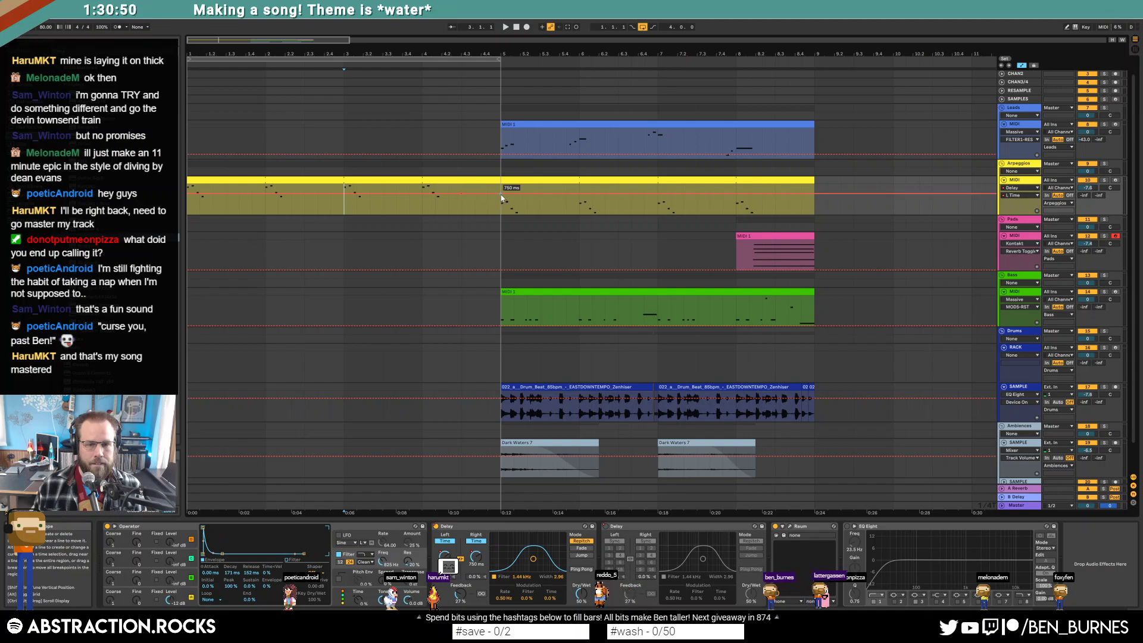
drag(502, 198, 502, 190)
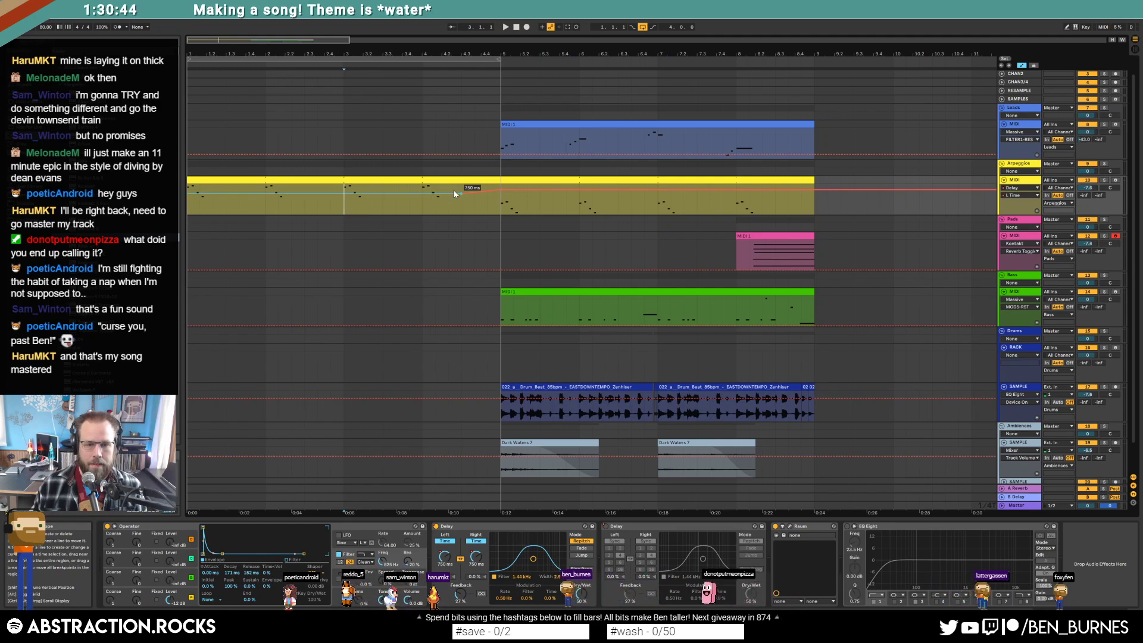
Play the arrangement from the start and move the loop region to bars 5–9.
click(516, 27)
key(space)
click(447, 59)
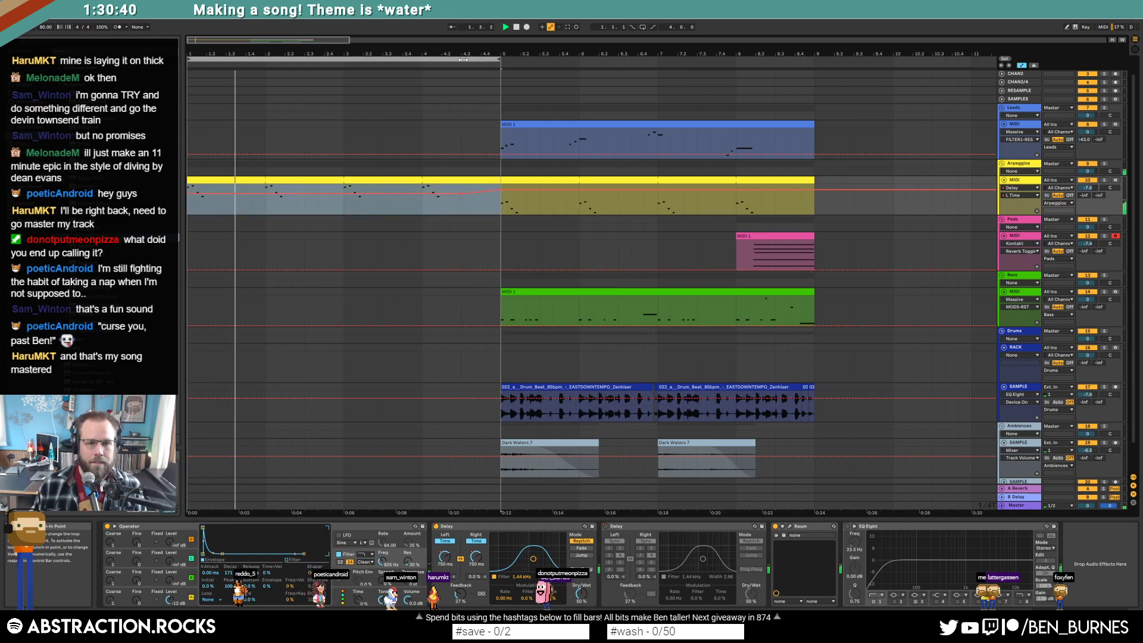
key(Up)
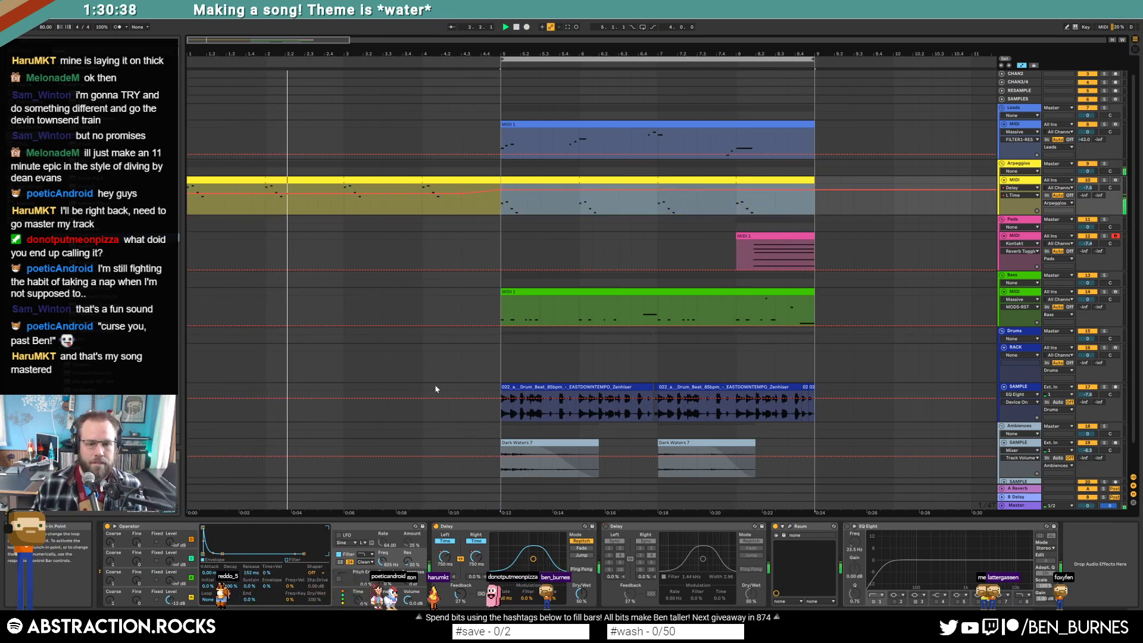
Set the first Delay's feedback to 60 % and audition the arpeggio's transition into bar 5.
click(460, 593)
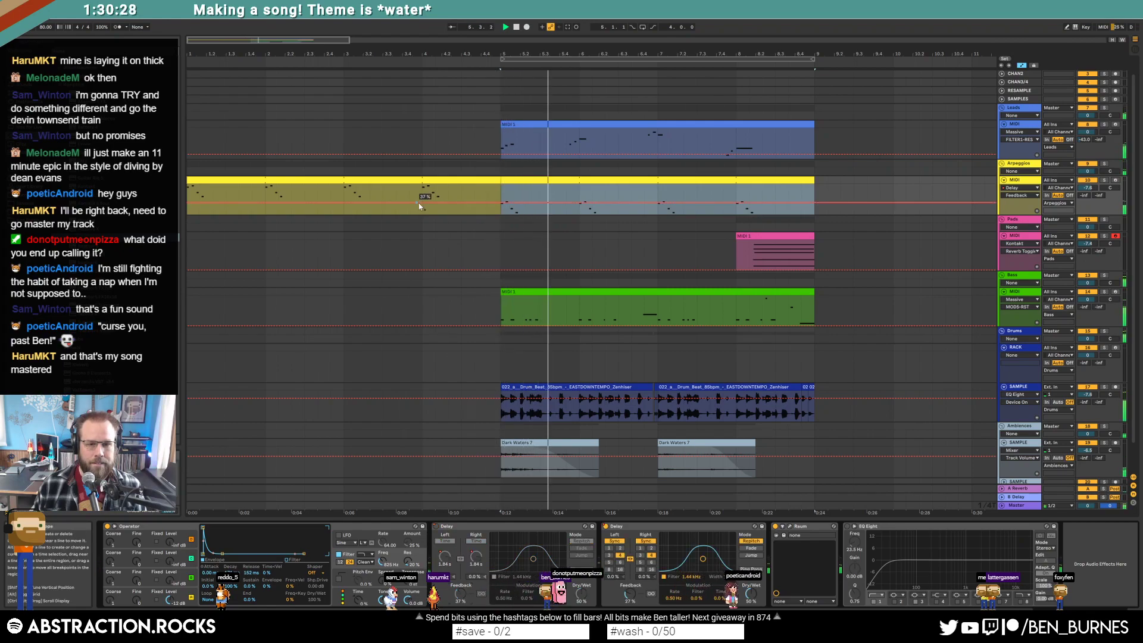
click(436, 185)
key(space)
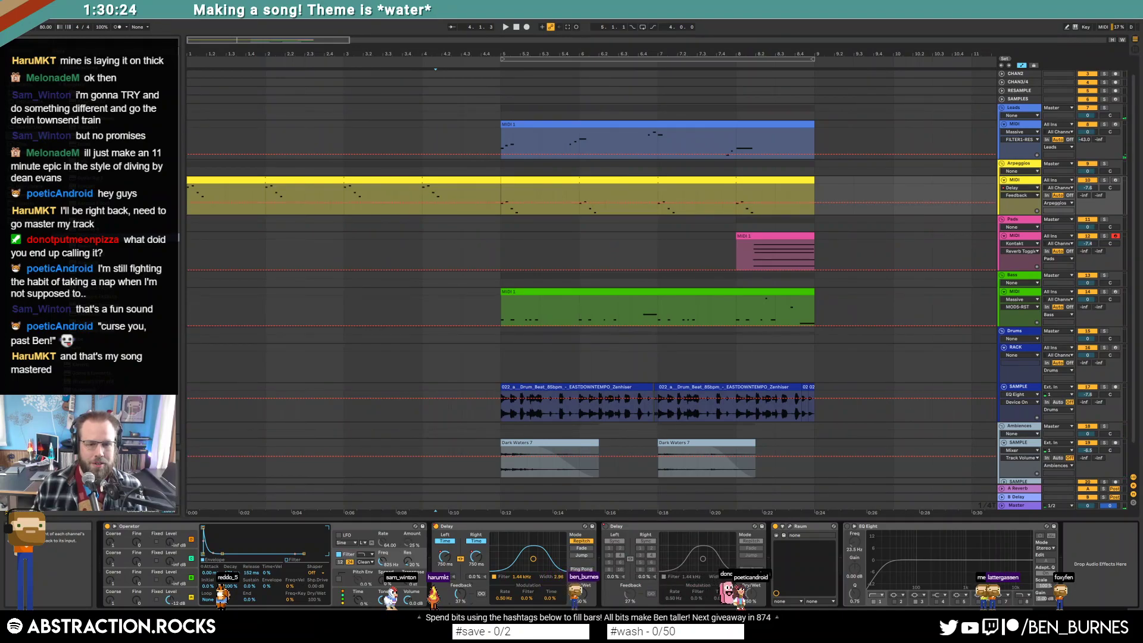
click(424, 208)
key(space)
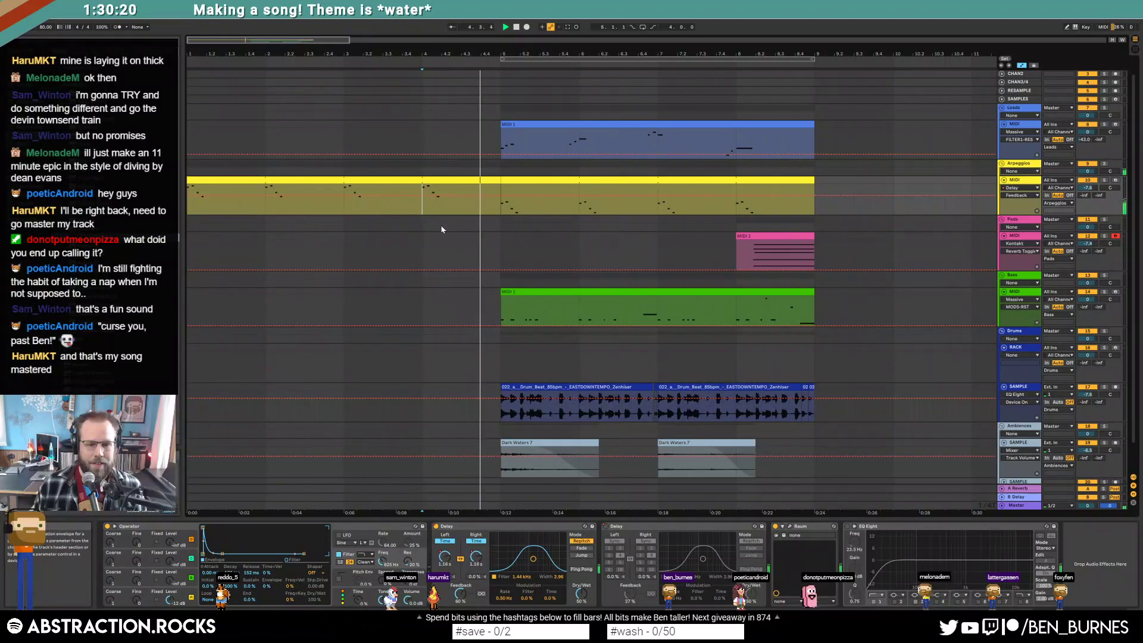
key(space)
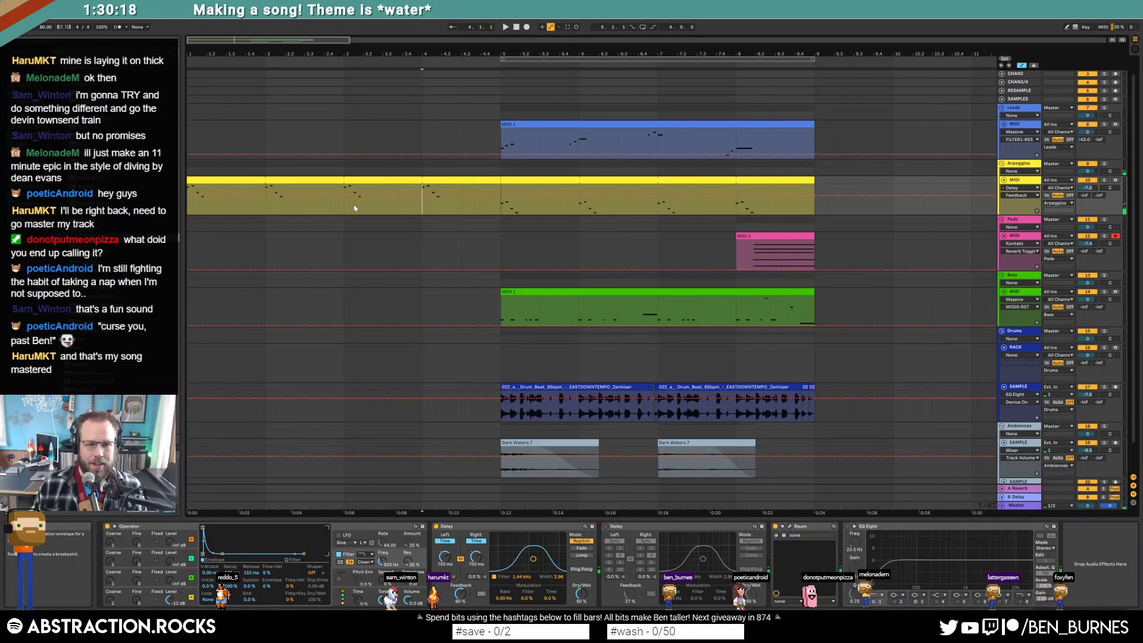
key(space)
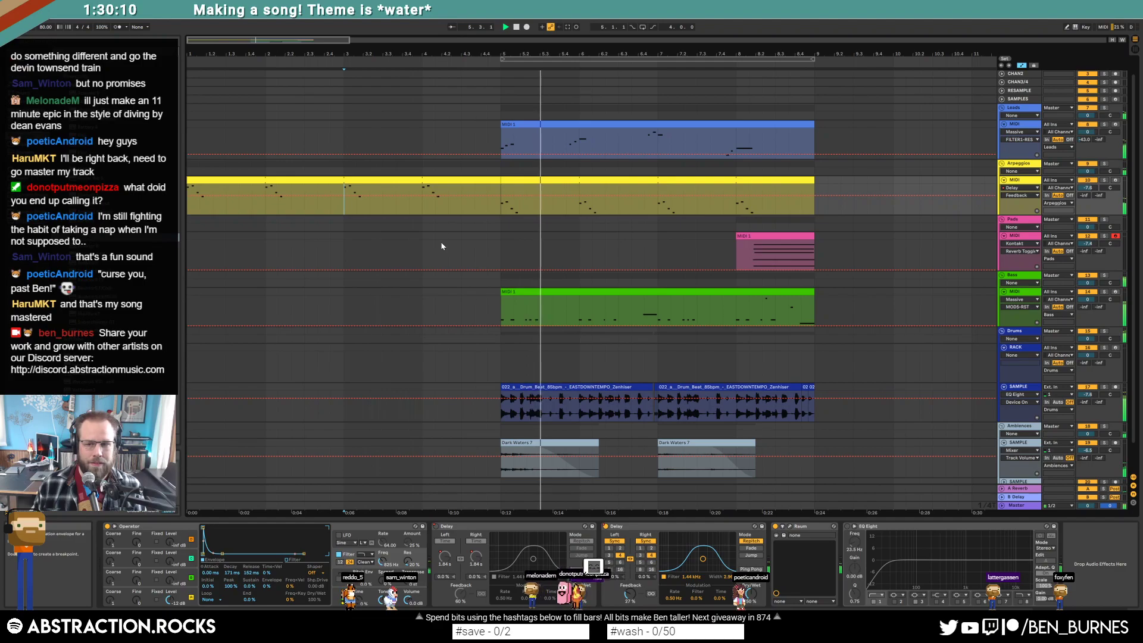
key(space)
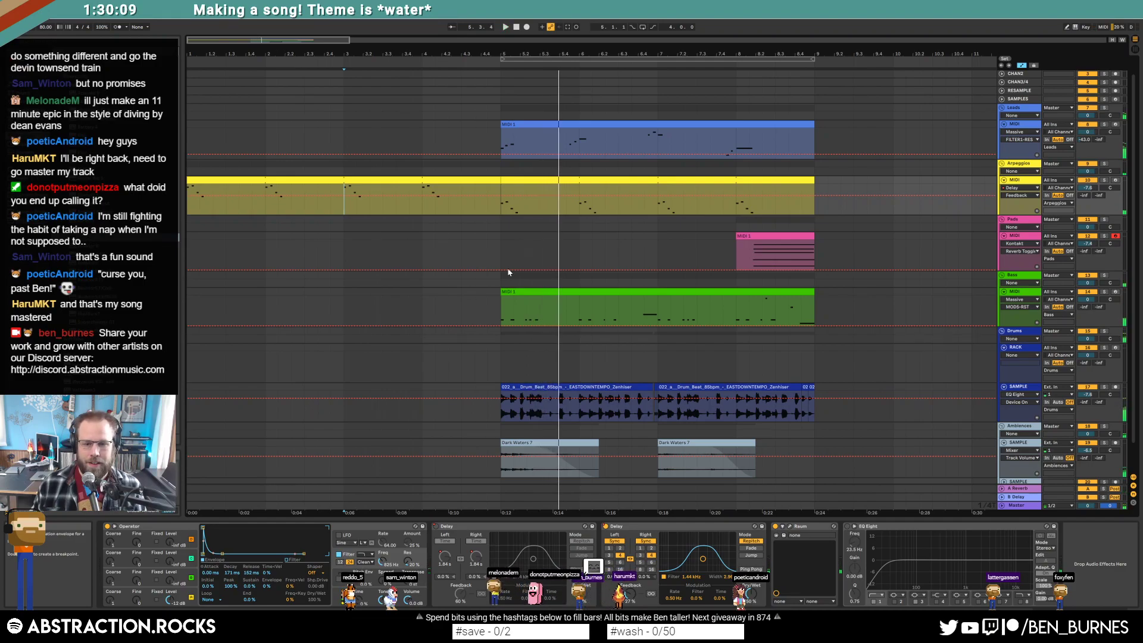
Copy the drum hit at 5.2 of the drum loop to just before bar 5 and reverse the copy.
click(491, 395)
key(plus)
key(plus)
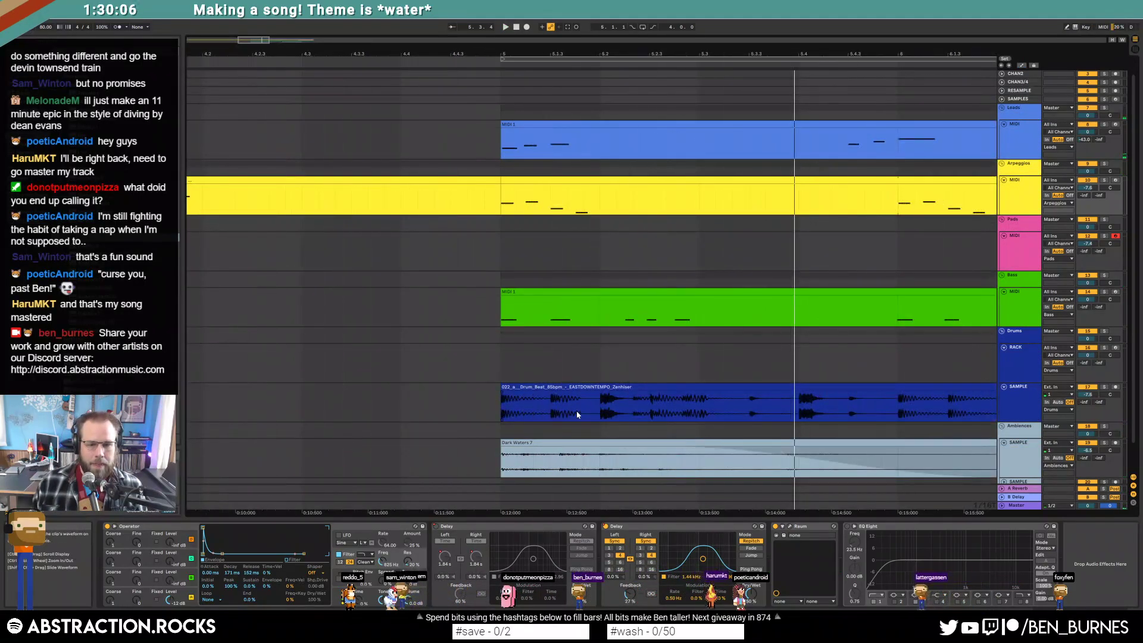
drag(601, 407, 628, 408)
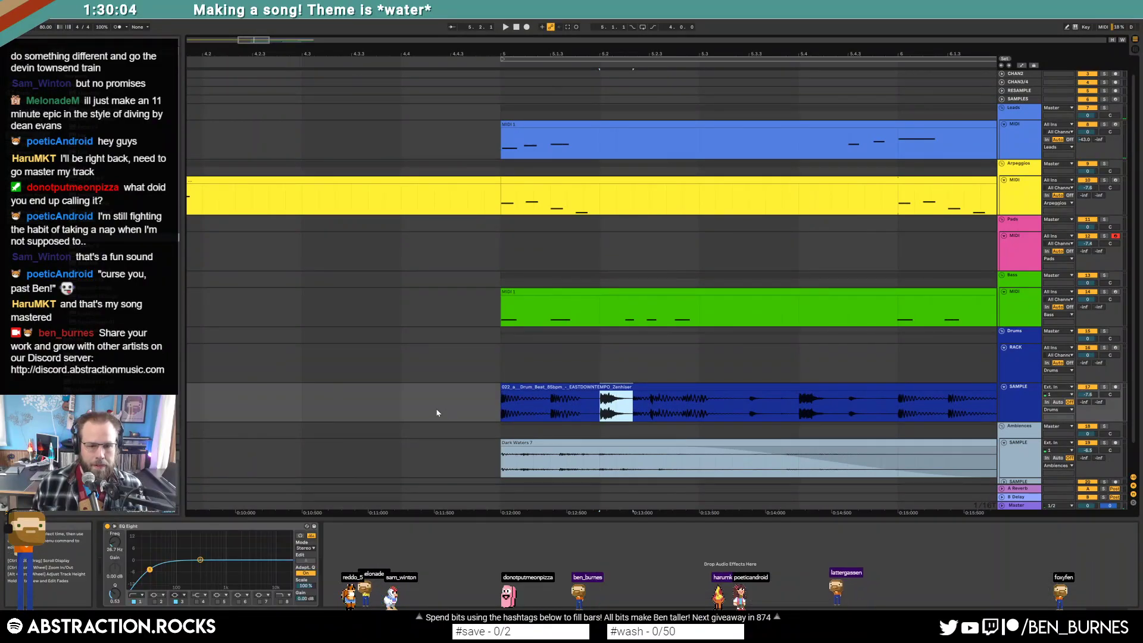
click(433, 403)
key(ctrl+v)
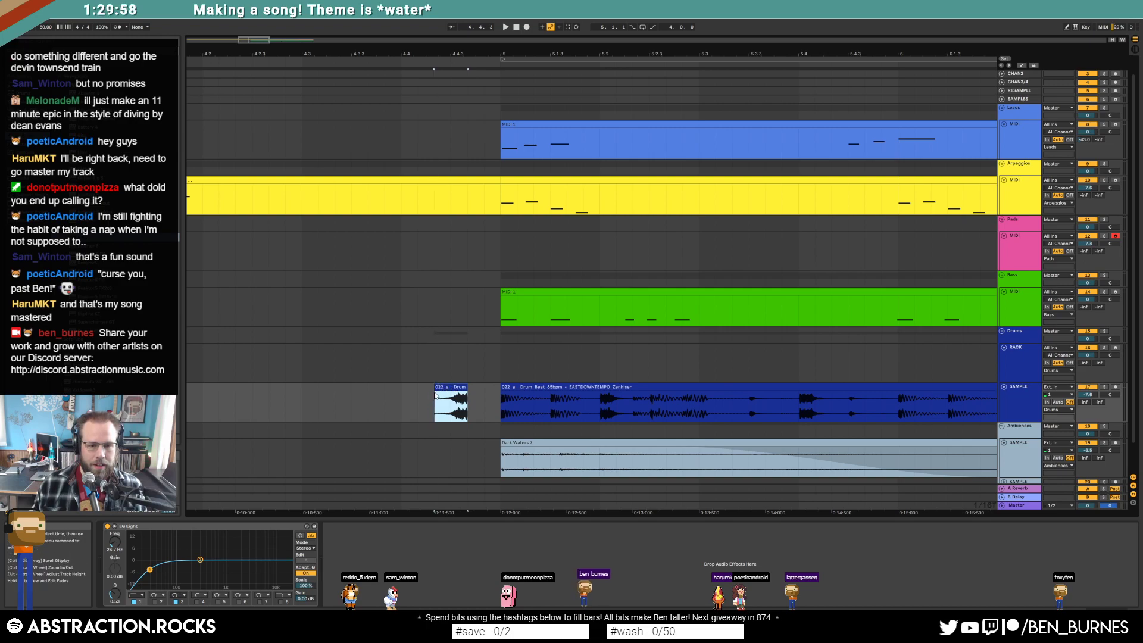
Lower the gain of the reversed drum clip and play the lead-in through bar 5.
double_click(458, 389)
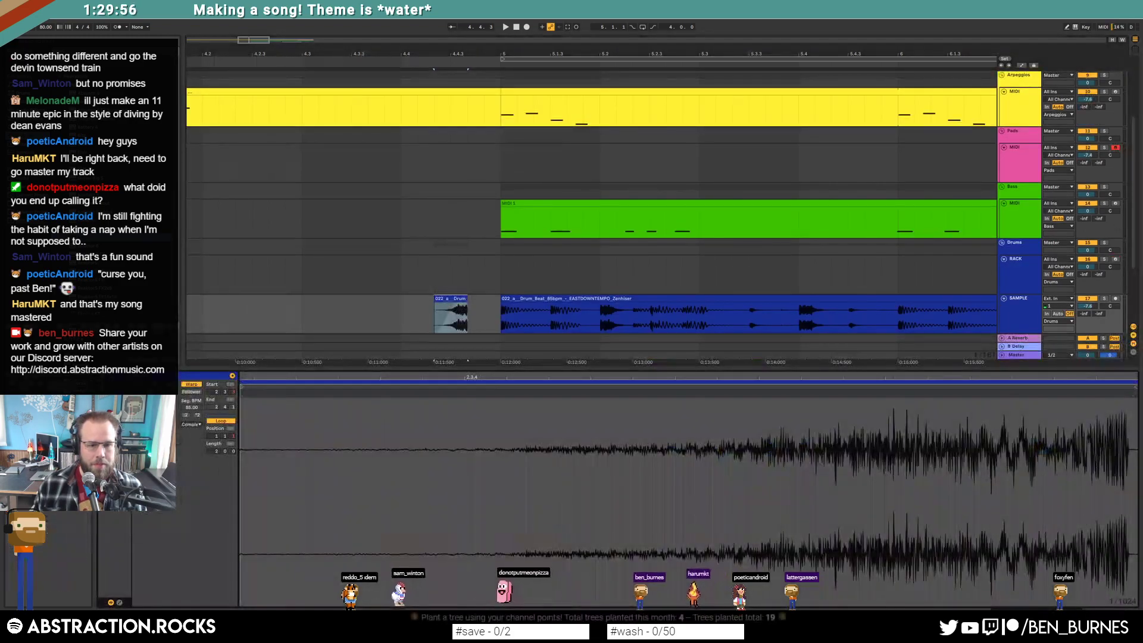
click(354, 316)
key(space)
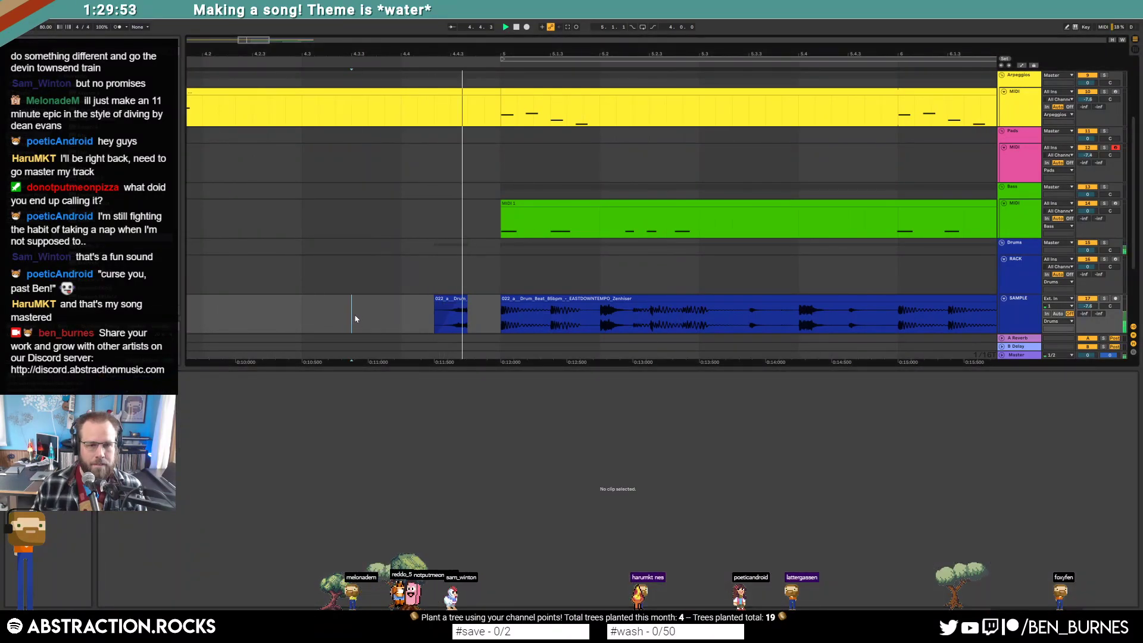
click(440, 300)
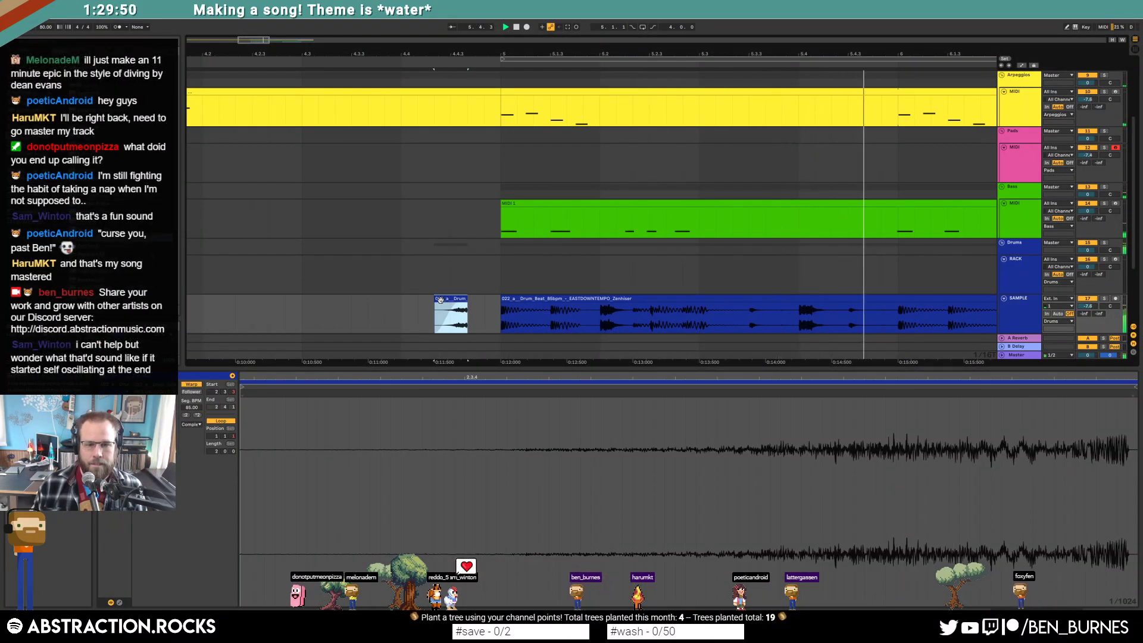
key(minus)
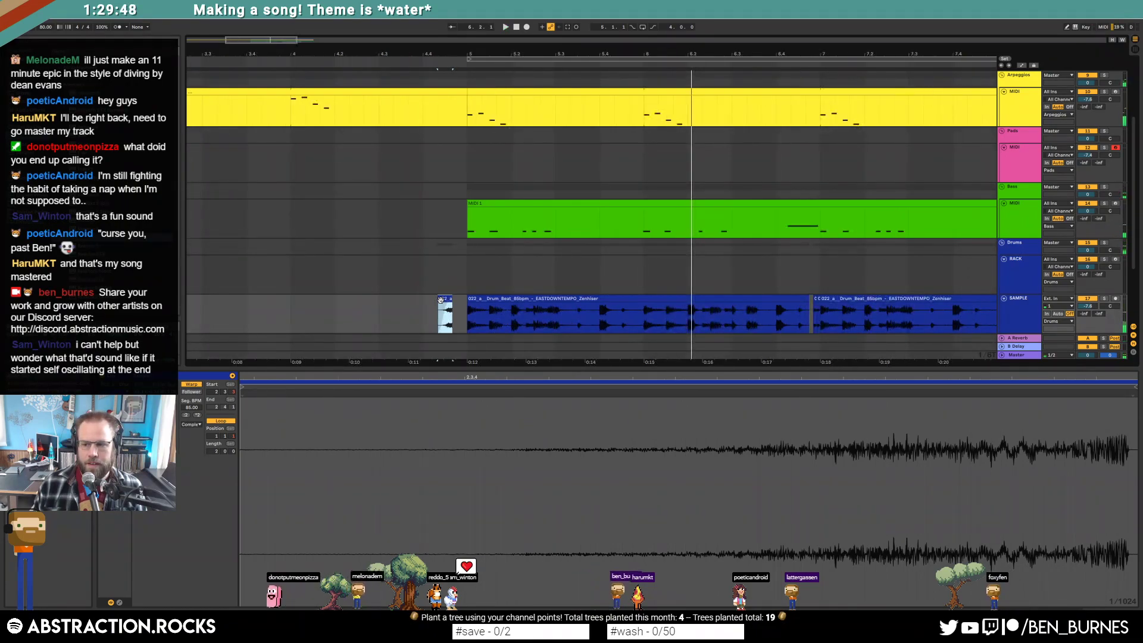
key(minus)
Play the arrangement from bar 4 to check the arpeggio and reversed drum hit leading into bar 5.
click(442, 303)
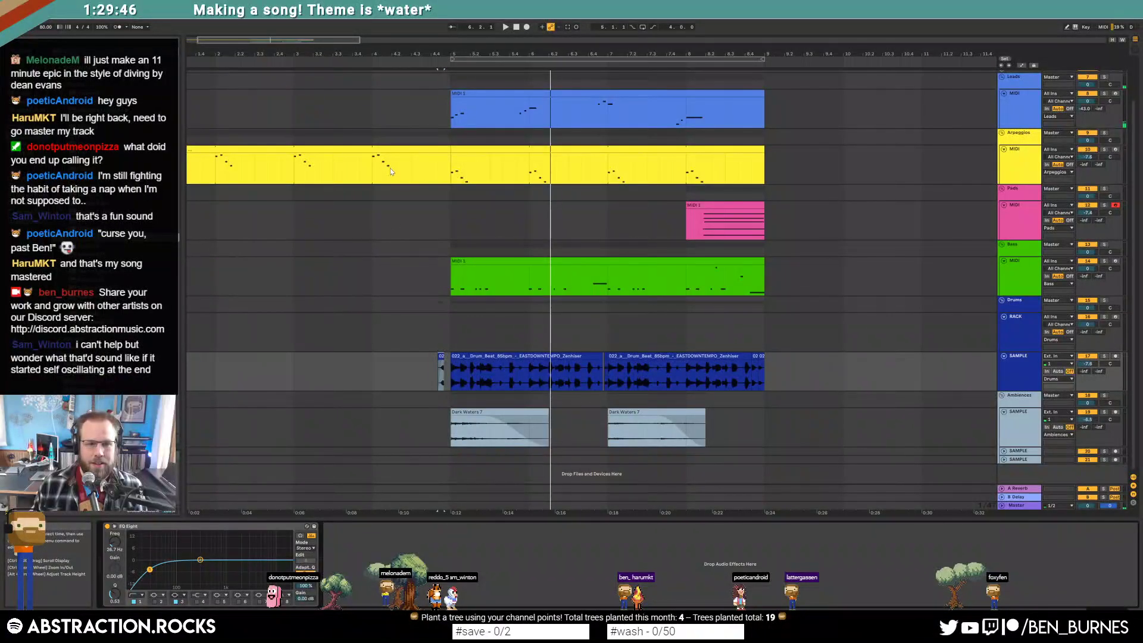
click(371, 170)
key(space)
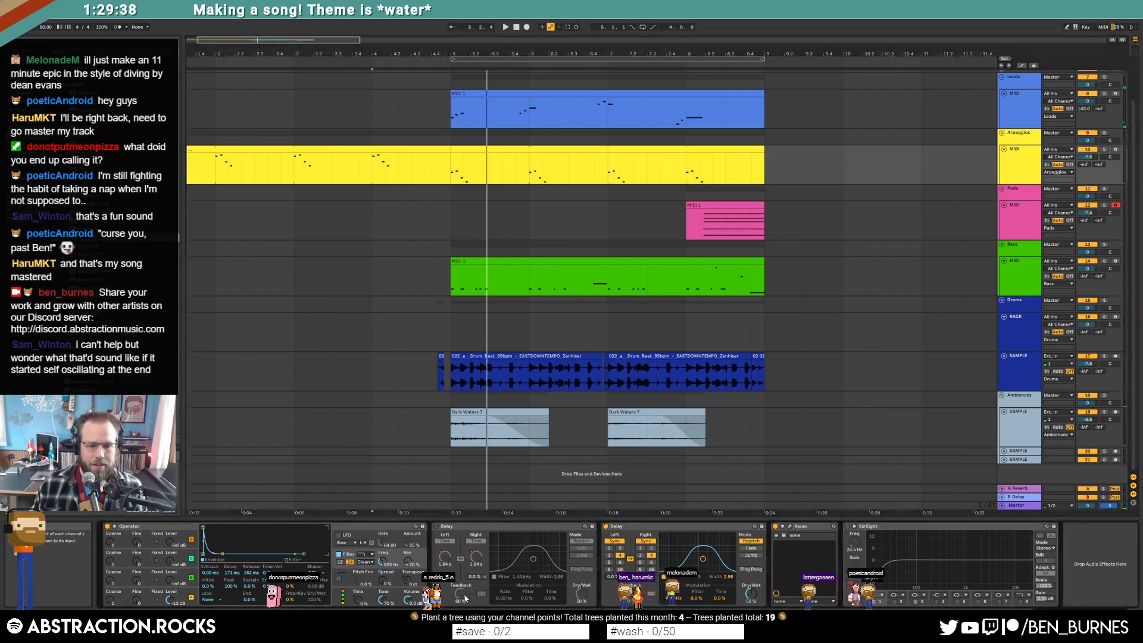
Automate the Delay's feedback on the arpeggio track to rise towards bar 5 and drop to minimum at bar 5, and play it back.
key(a)
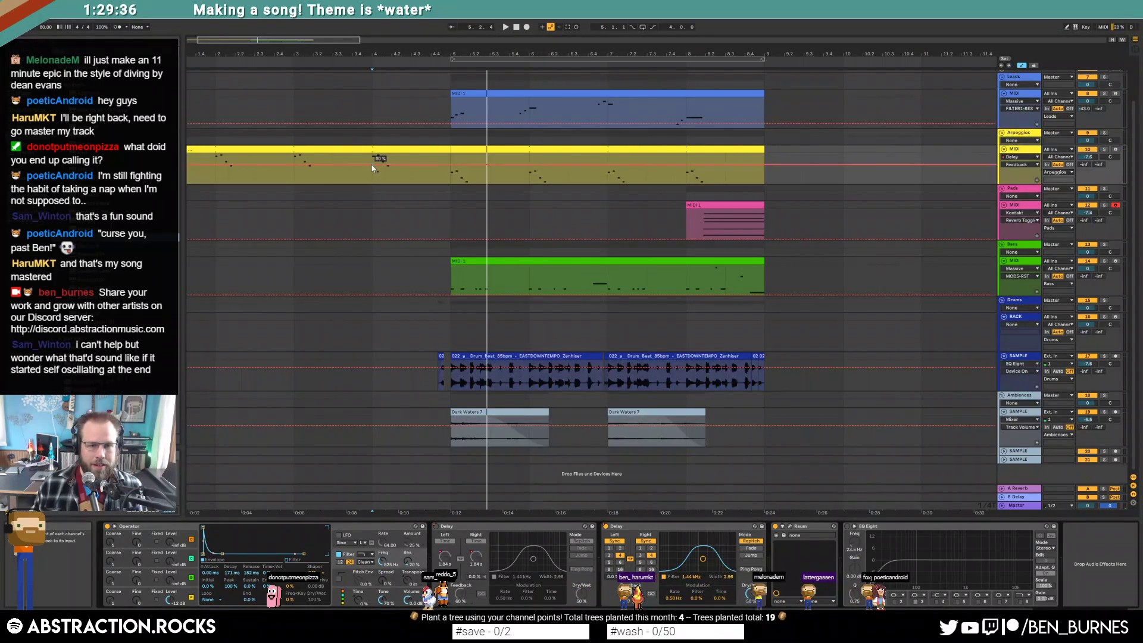
drag(418, 168, 420, 156)
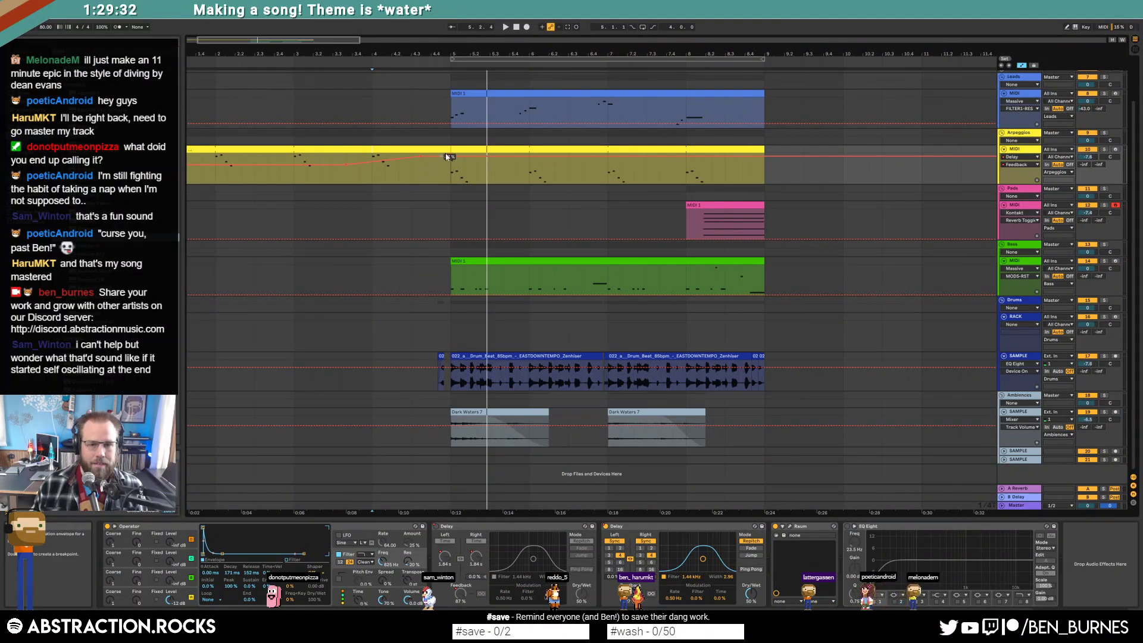
drag(457, 158, 456, 183)
click(280, 180)
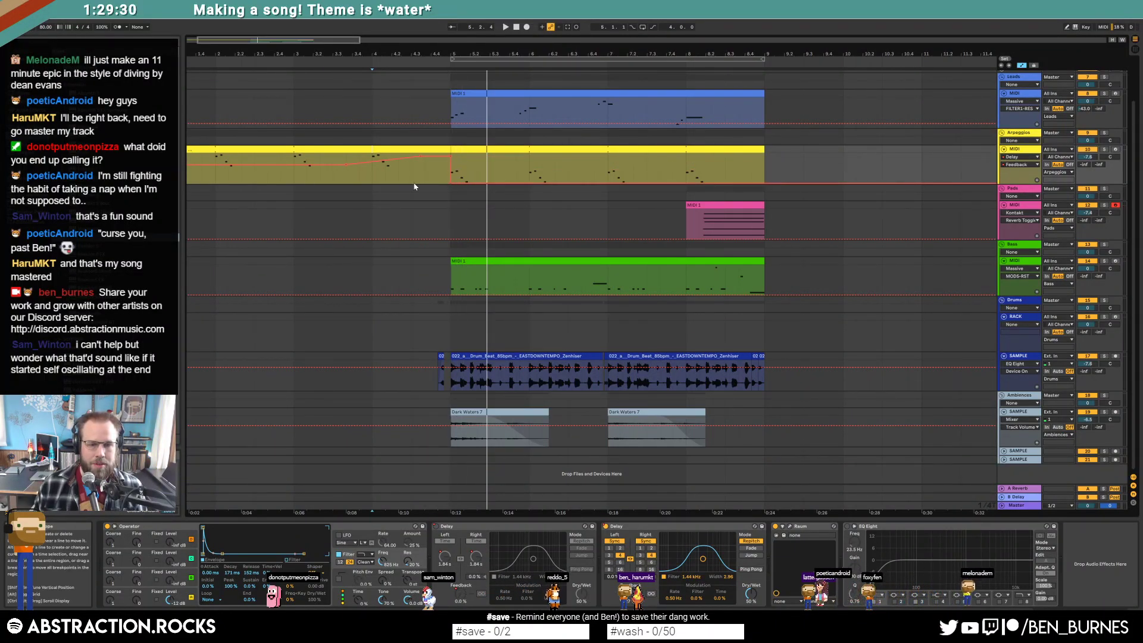
key(space)
key(a)
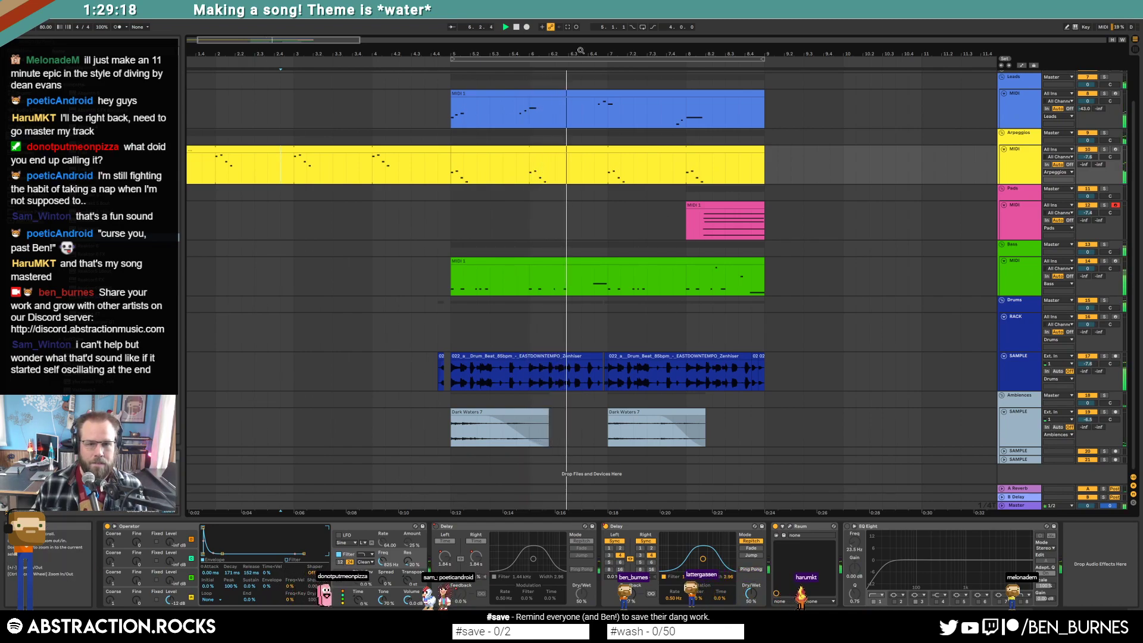
Turn on looping for bars 5 to 8 and audition the arpeggio's lead-in from bar 4.
click(642, 27)
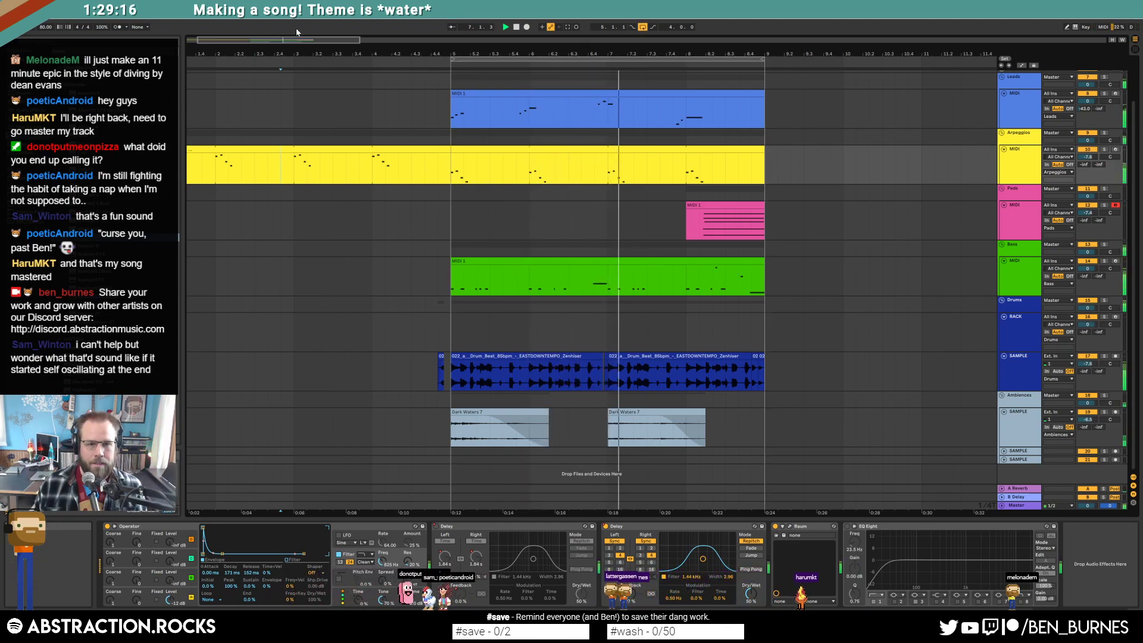
drag(292, 38, 292, 23)
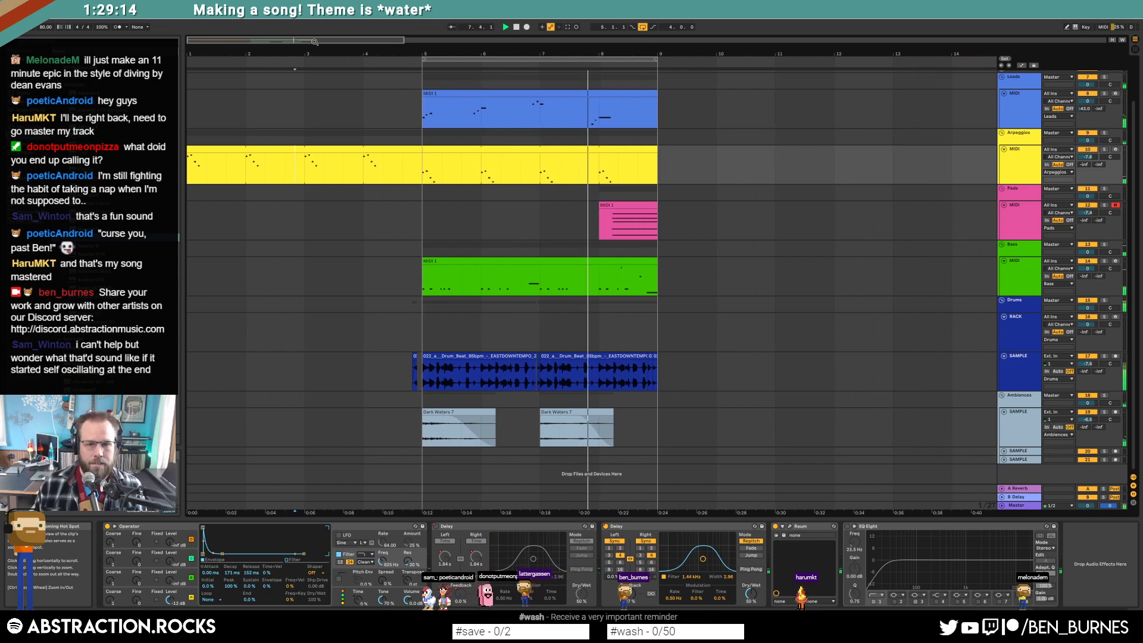
click(396, 150)
key(space)
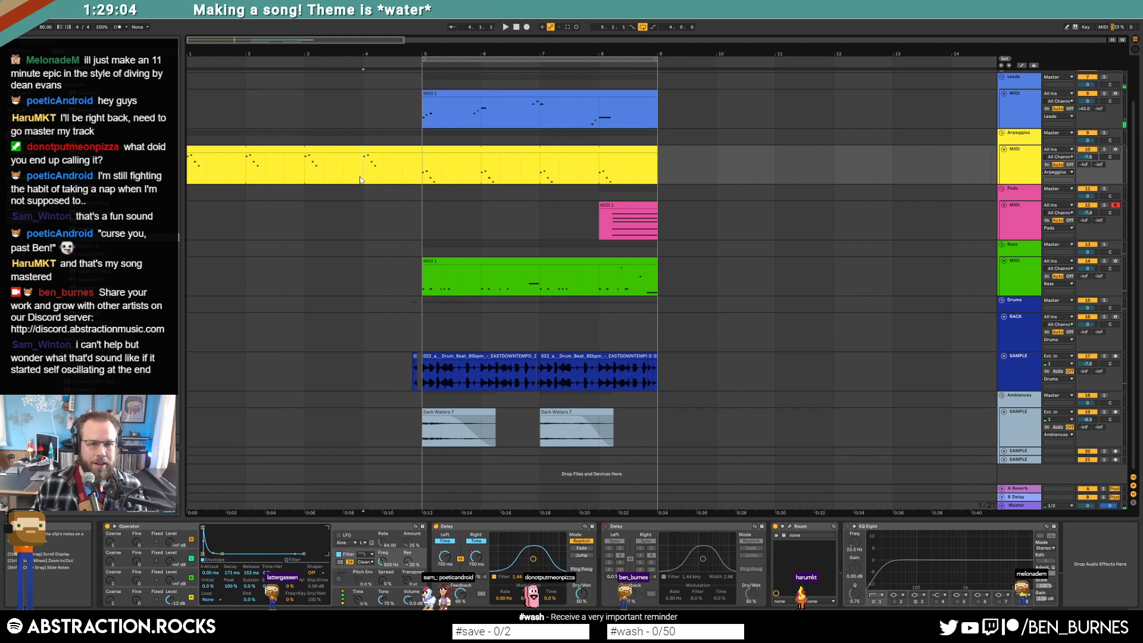
key(space)
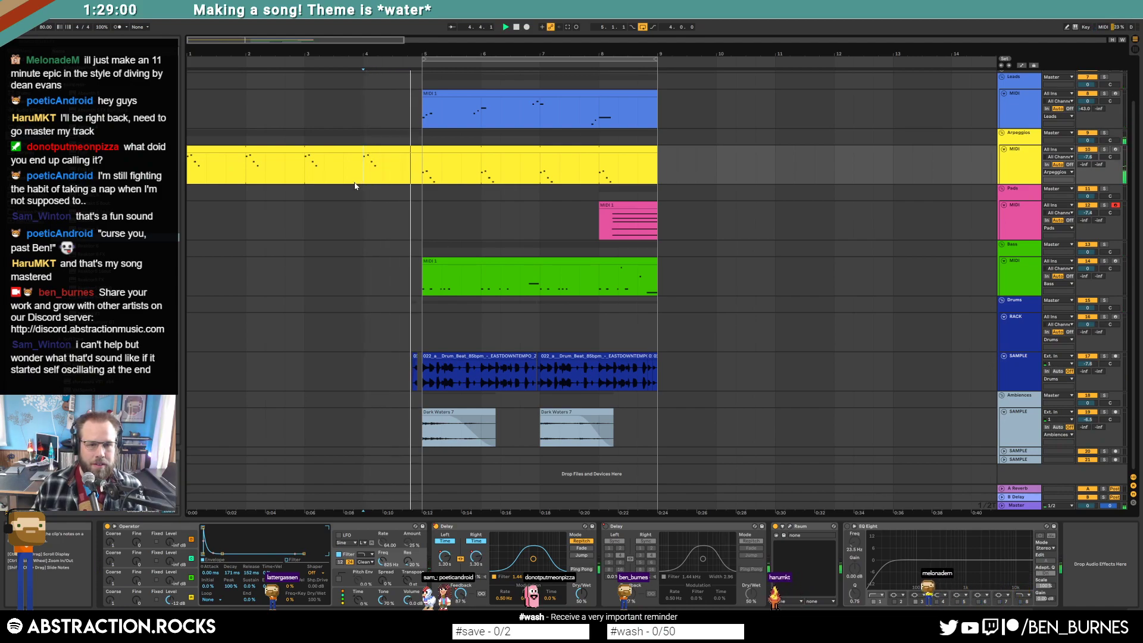
key(space)
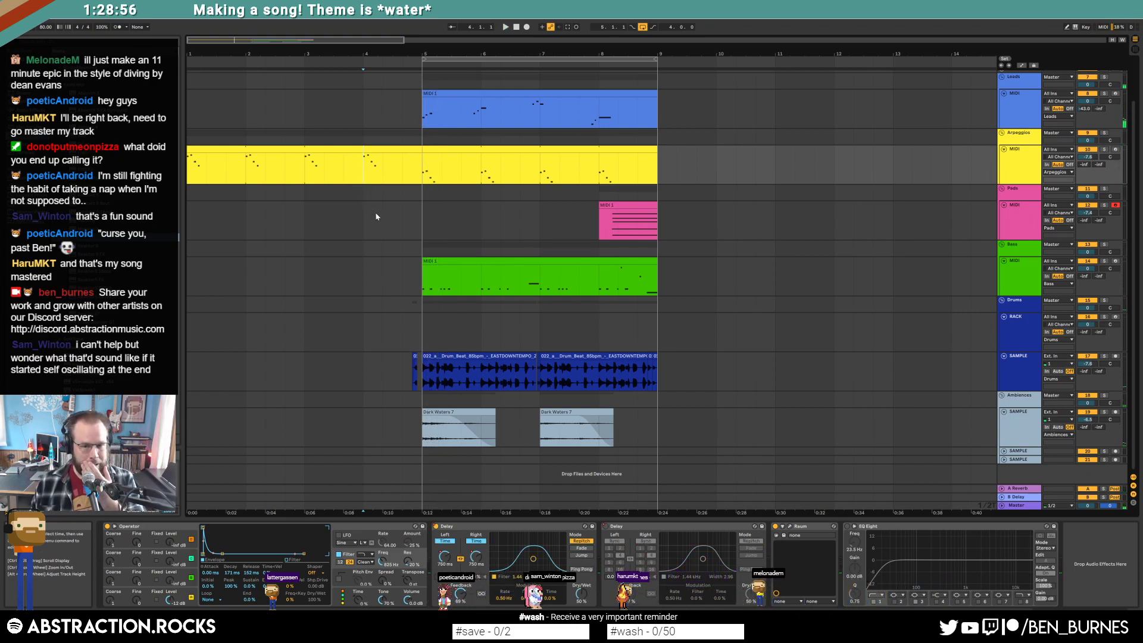
Insert a Saturator after the first Delay, automate its Dry/Wet to ramp up through bar 4 and cut at bar 5, and audition it.
click(477, 527)
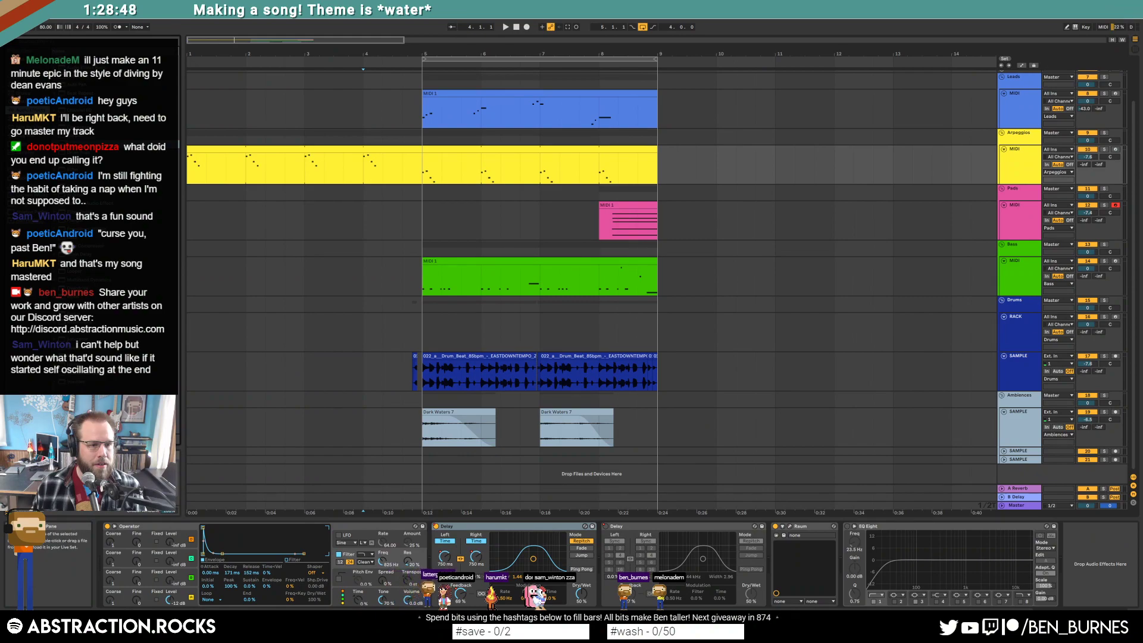
drag(499, 549, 616, 549)
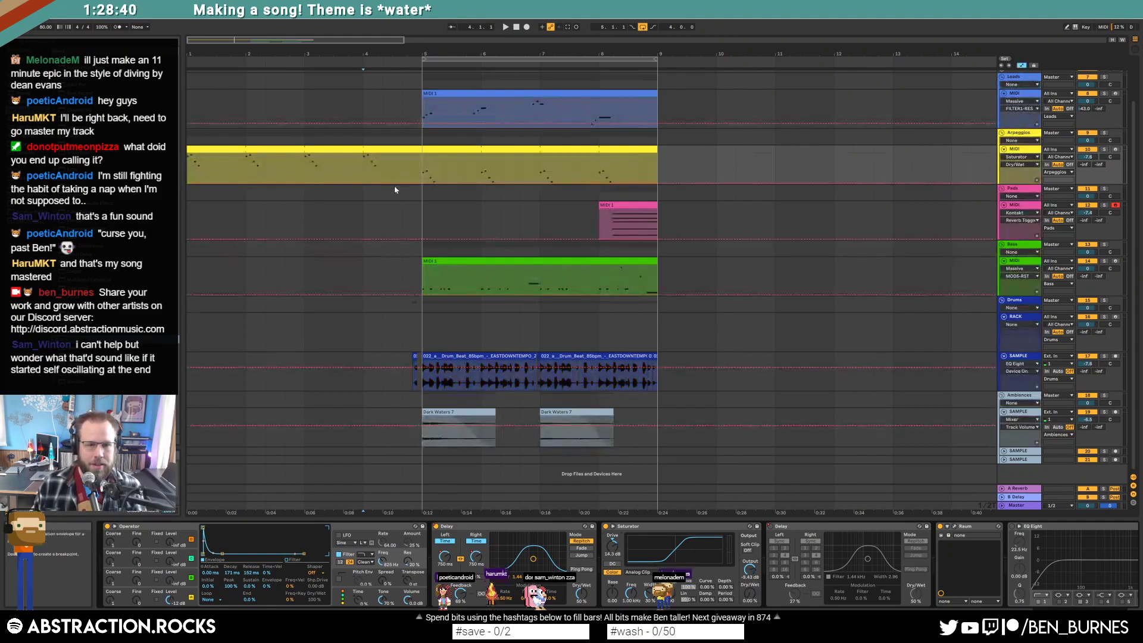
key(a)
drag(422, 182, 421, 154)
key(space)
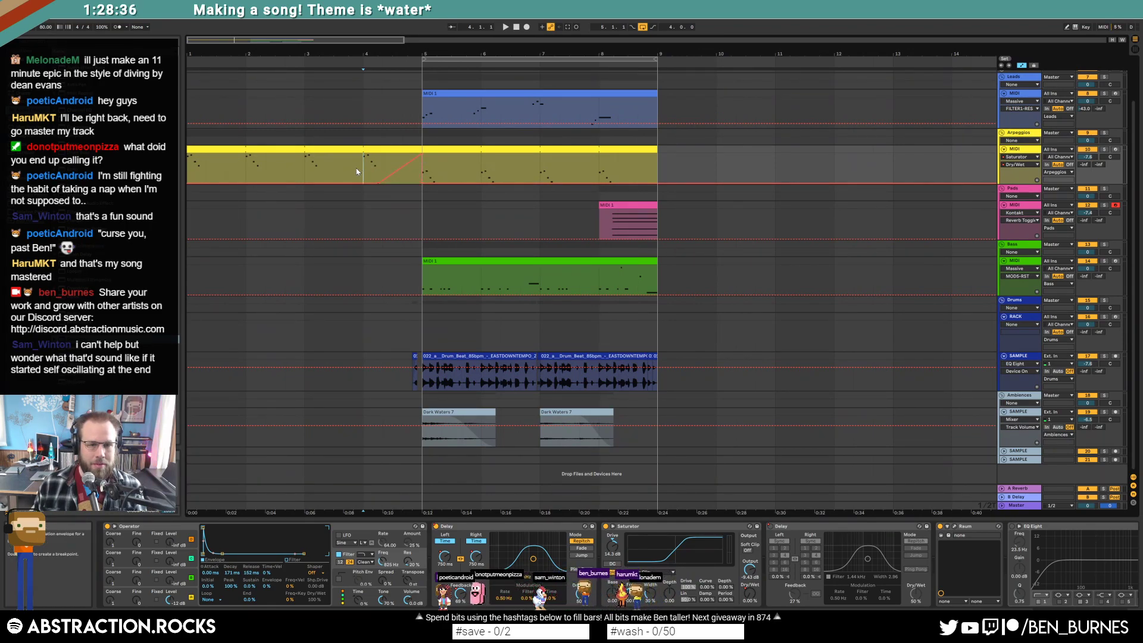
key(space)
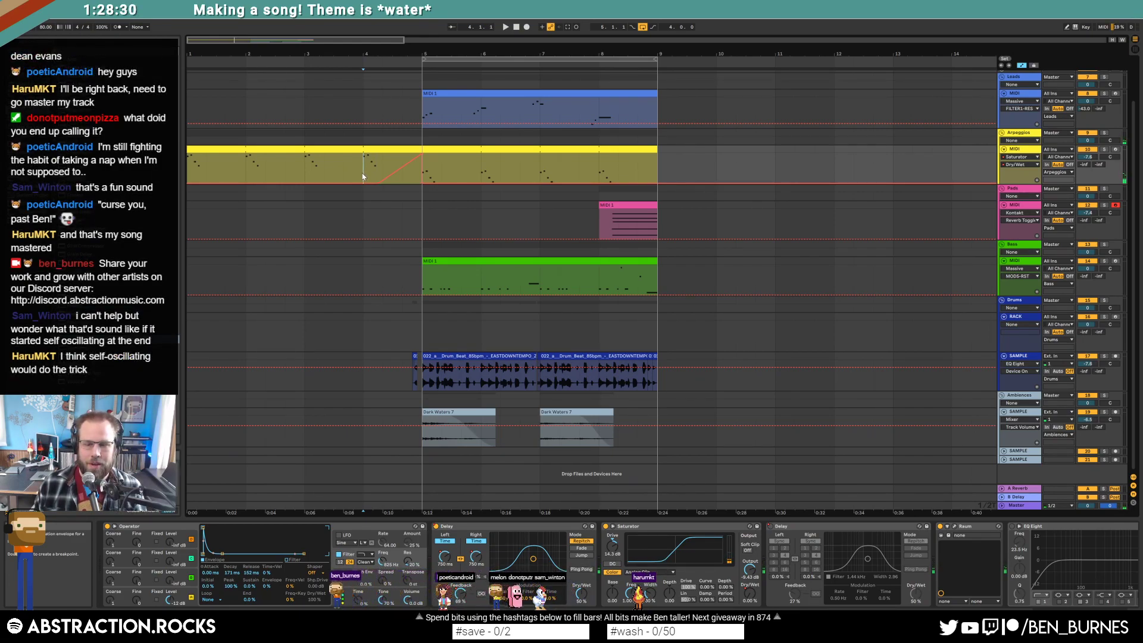
key(space)
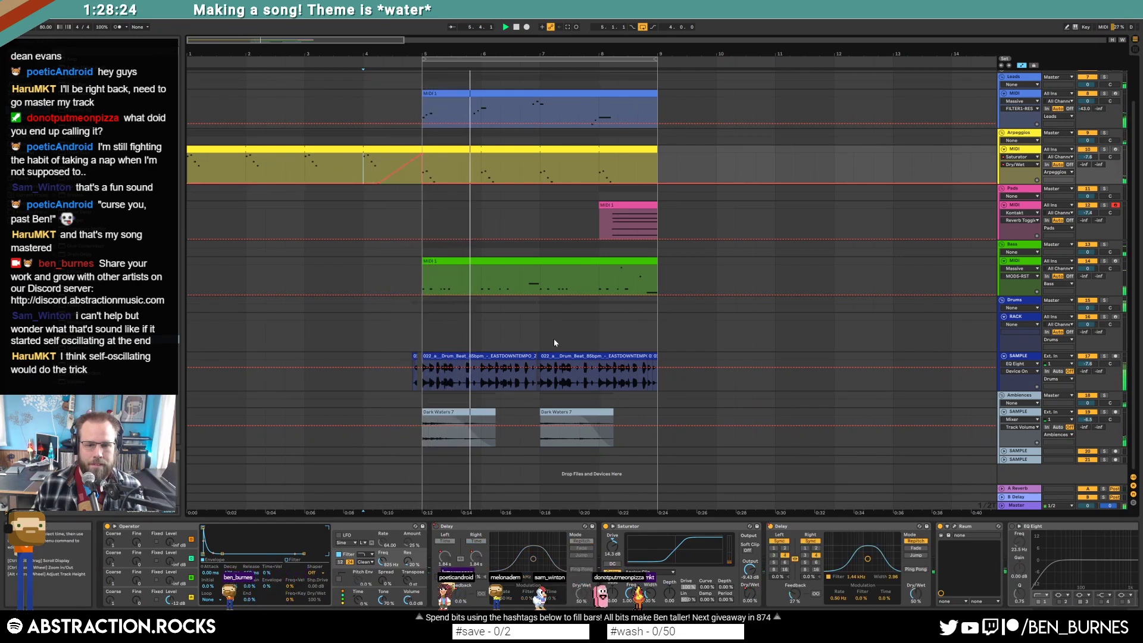
Set the Saturator's drive to 19.4 dB and its curve type to Soft Sine, and audition the arpeggio from bar 3.
drag(612, 546, 612, 535)
click(650, 573)
click(650, 586)
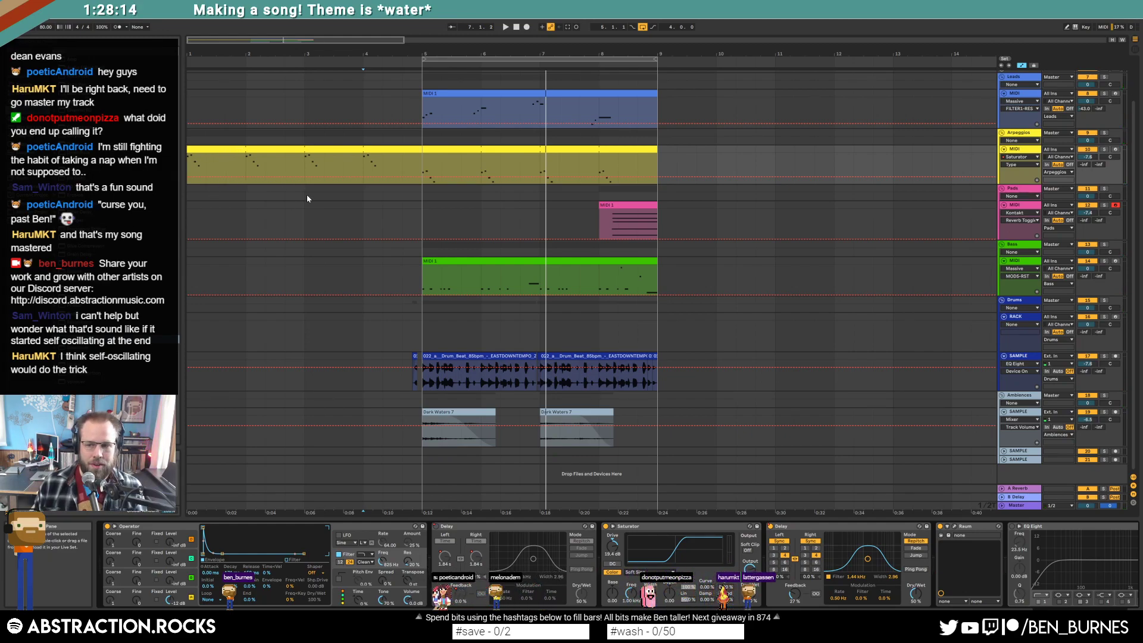
key(space)
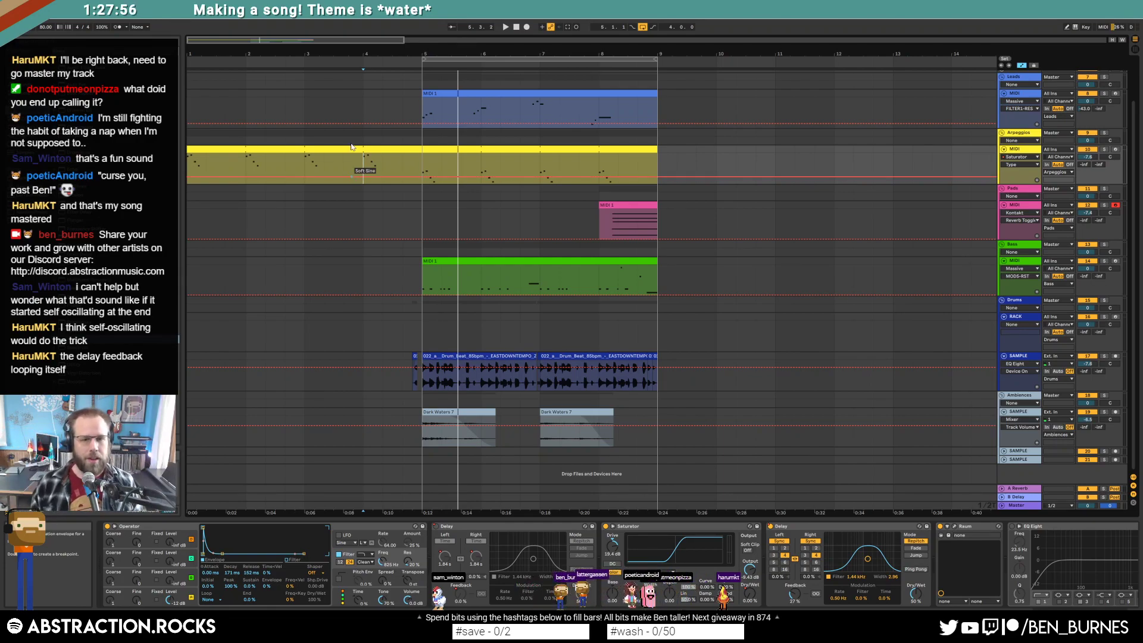
click(307, 171)
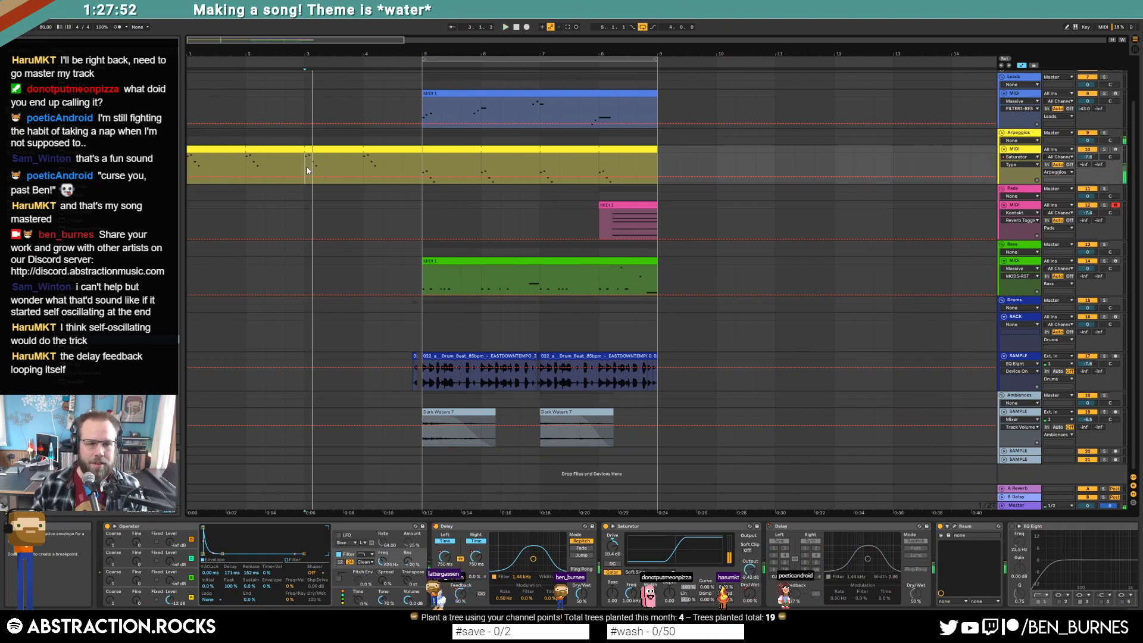
key(space)
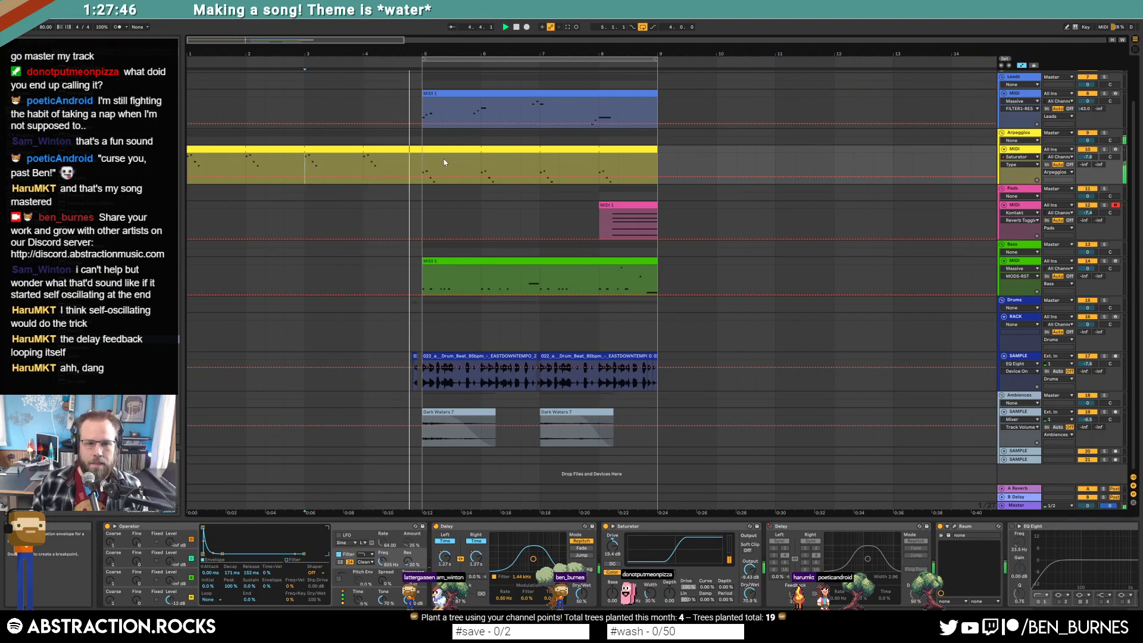
key(space)
Play the looped section from bar 5 to check how the arpeggio and its delay sit in the mix.
drag(362, 164, 419, 165)
key(a)
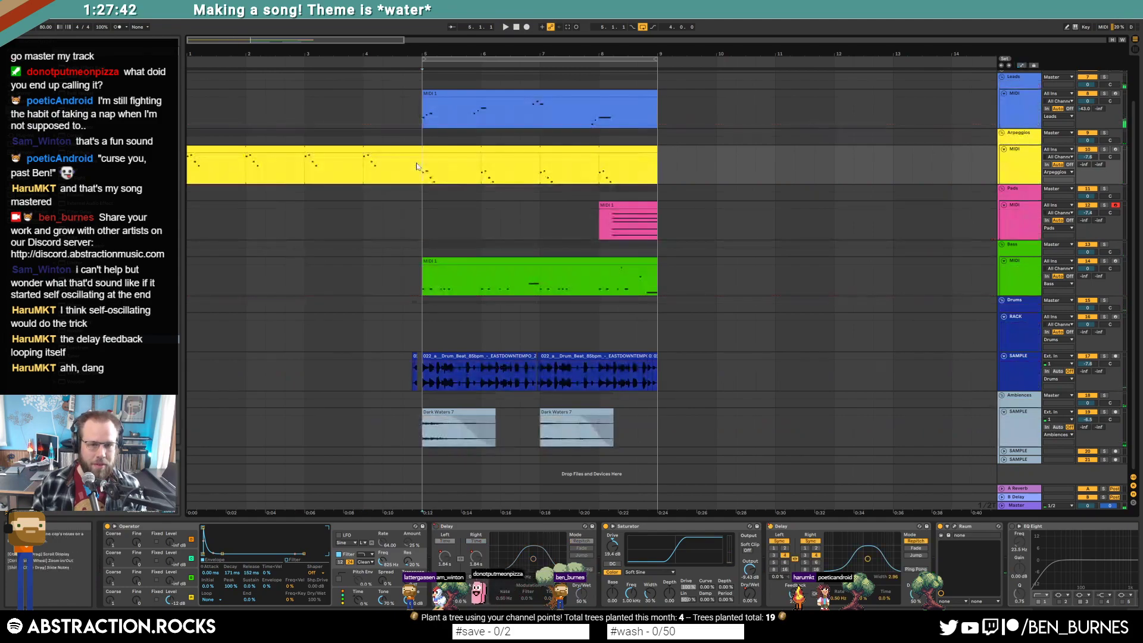
key(space)
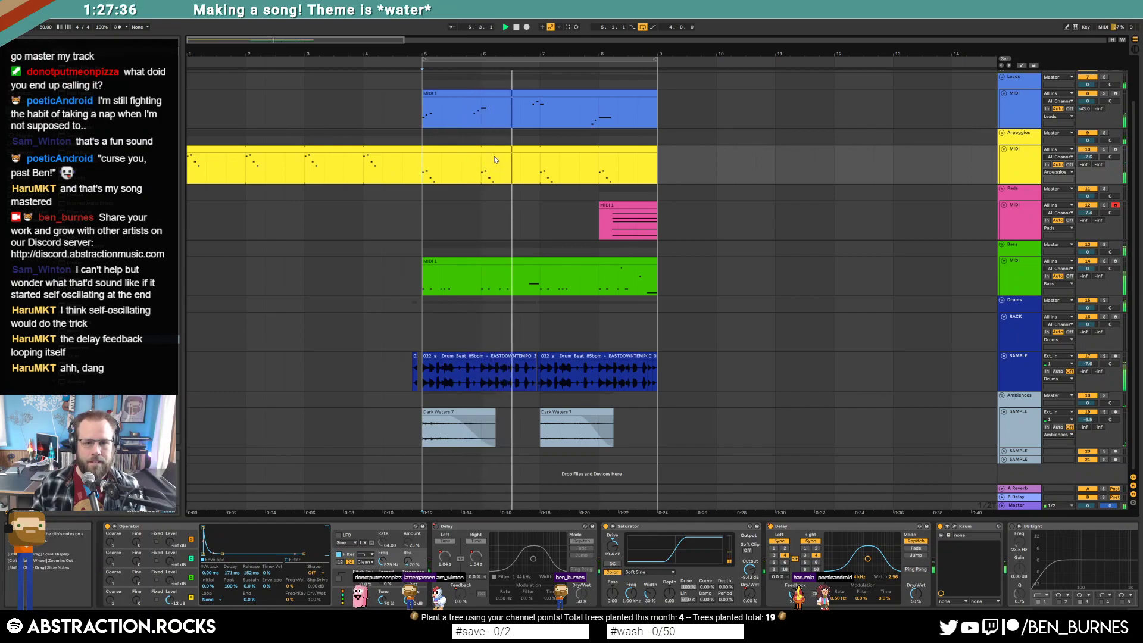
click(456, 166)
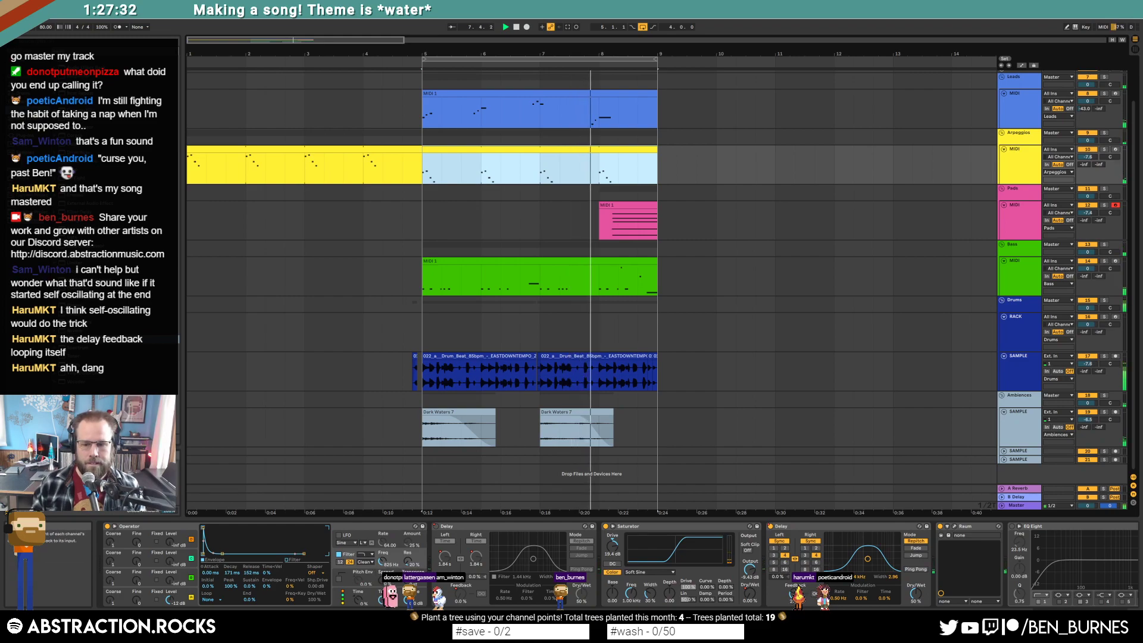
click(796, 593)
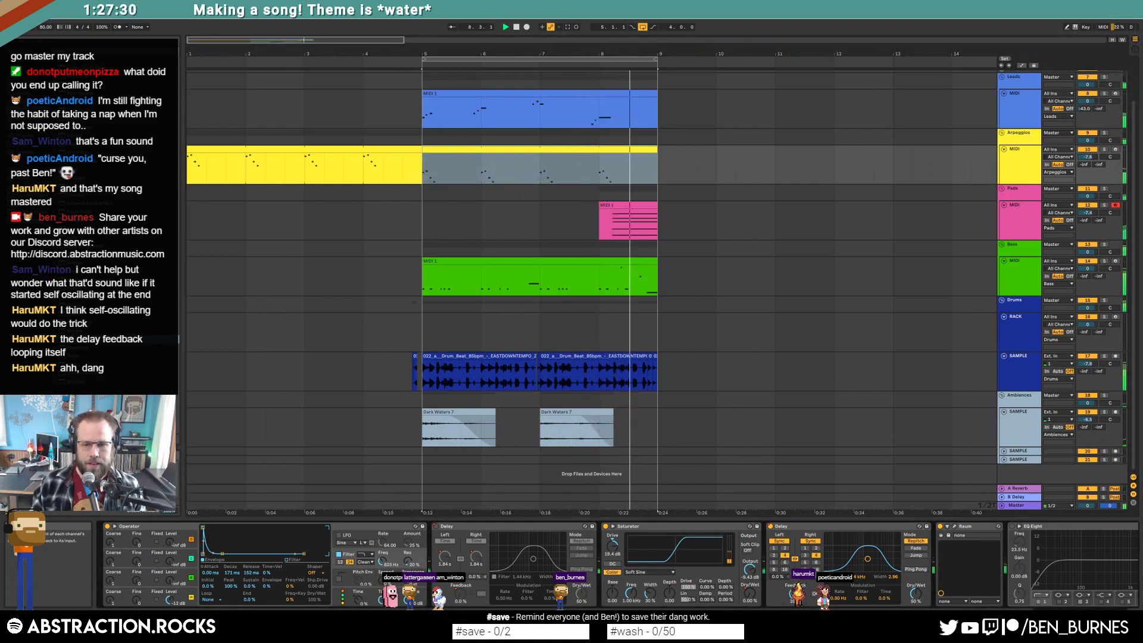
Set the first send of the Pads MIDI track to -24.4 dB.
click(632, 208)
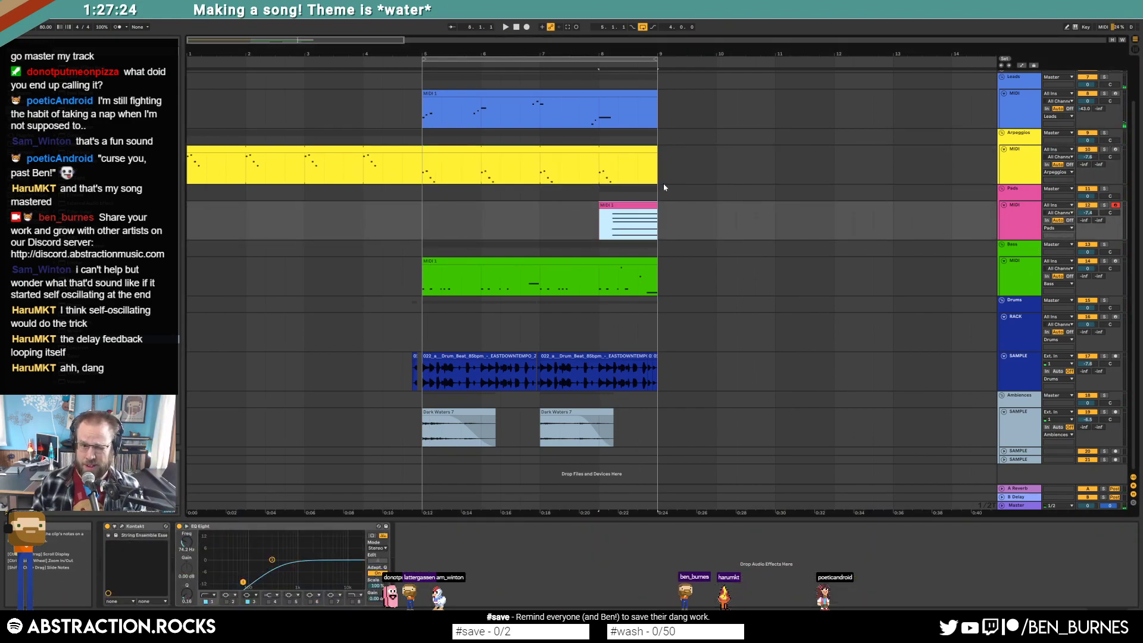
drag(1092, 222, 1092, 215)
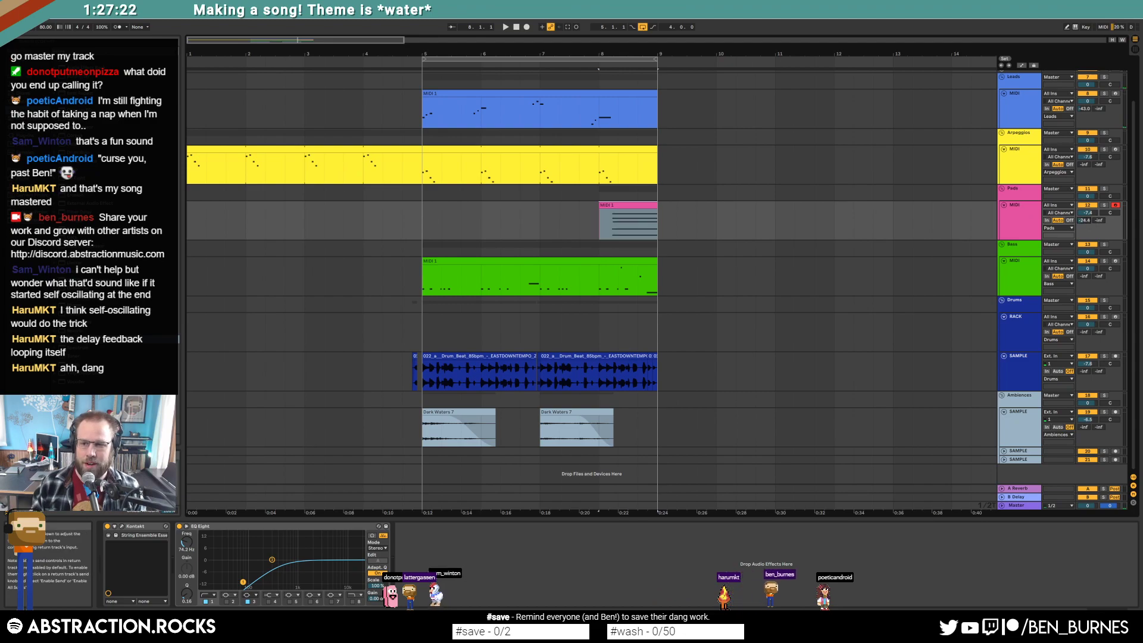
Duplicate all tracks' clips in bars 5 to 8 into bars 9 to 12 and extend the loop to cover all eight bars.
scroll(260, 115, right, 5)
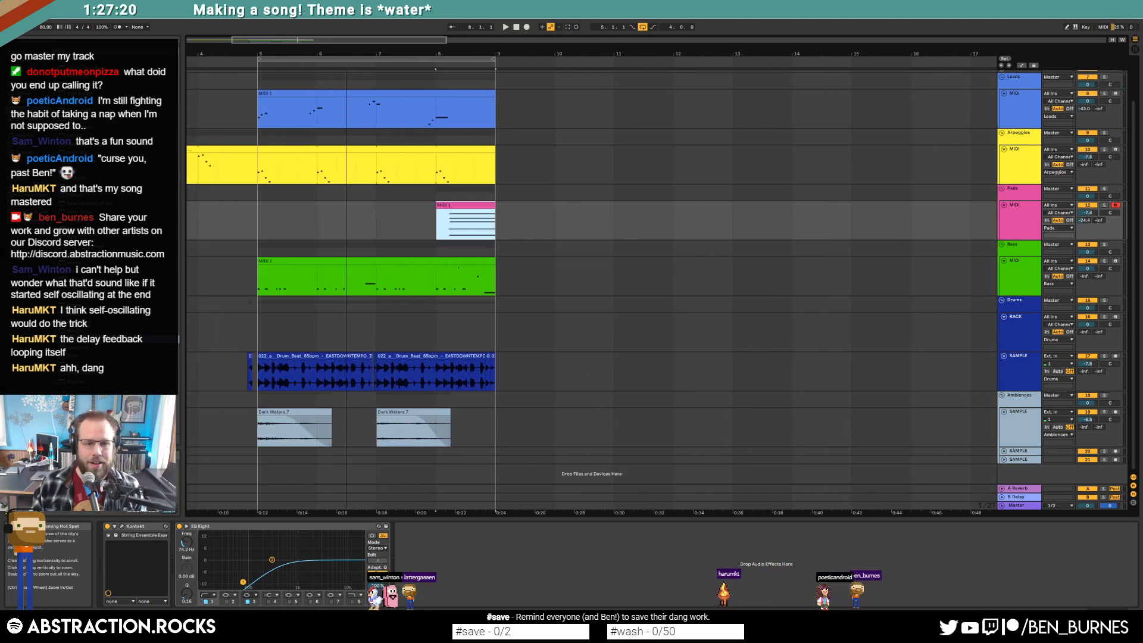
drag(261, 115, 494, 412)
key(ctrl+d)
click(634, 333)
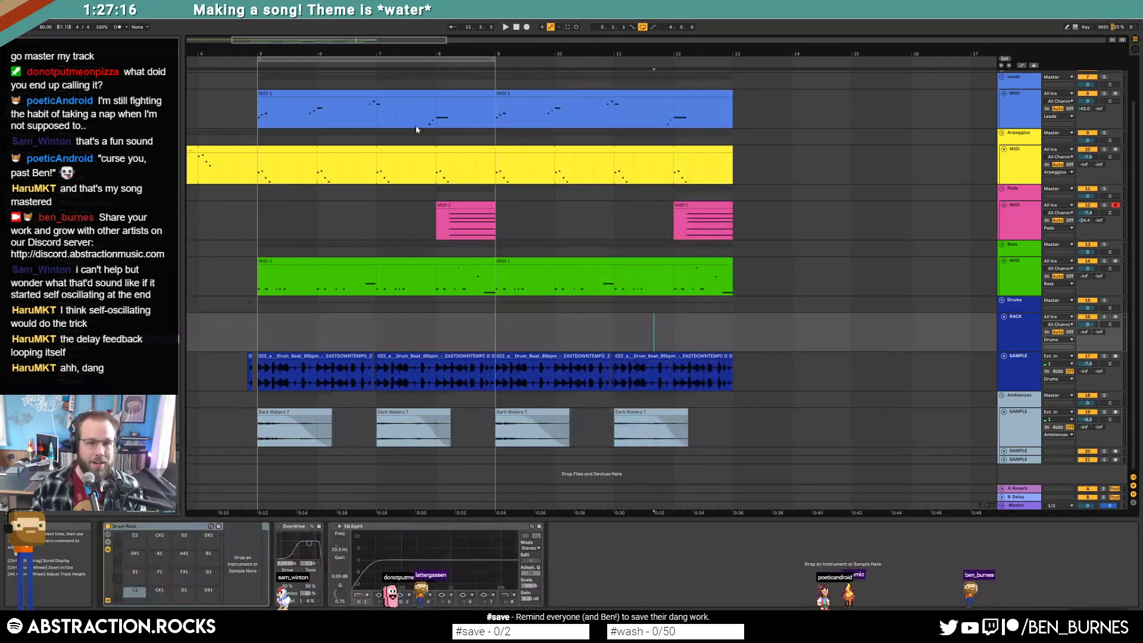
drag(693, 78, 726, 79)
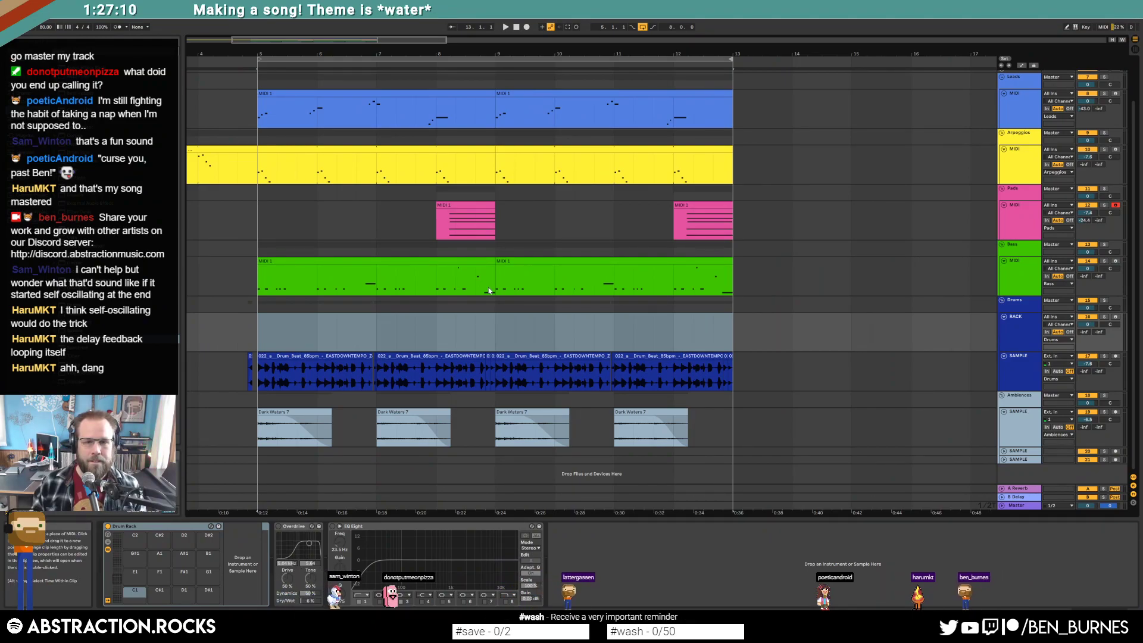
In the duplicated bass clip, raise the second note by an octave, lengthen it, and play the result.
double_click(503, 287)
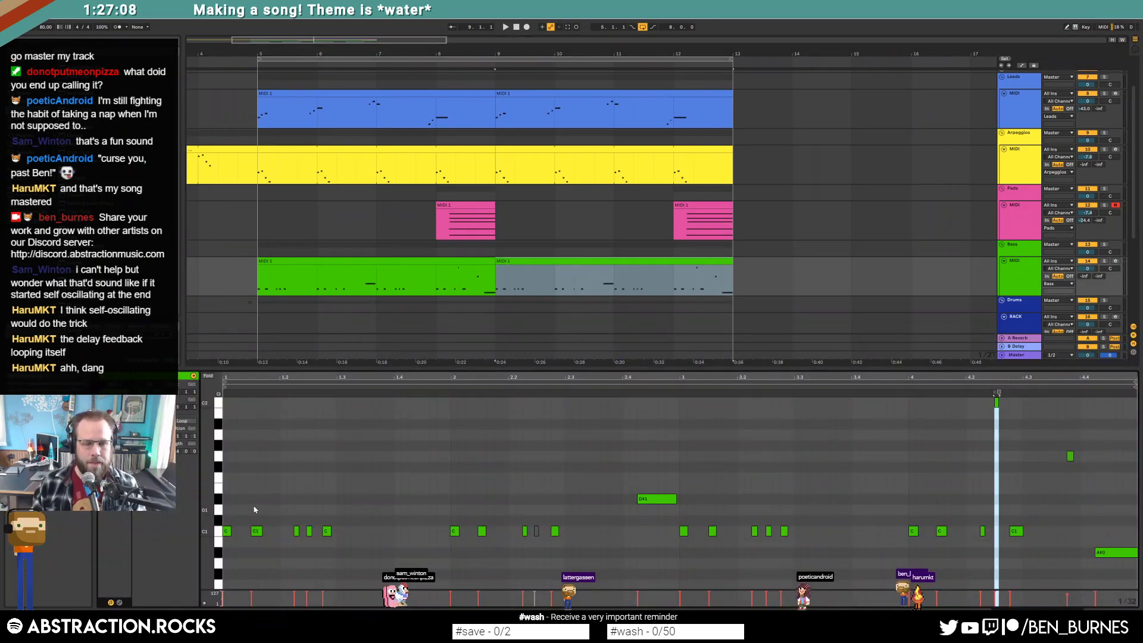
drag(257, 531, 268, 409)
key(space)
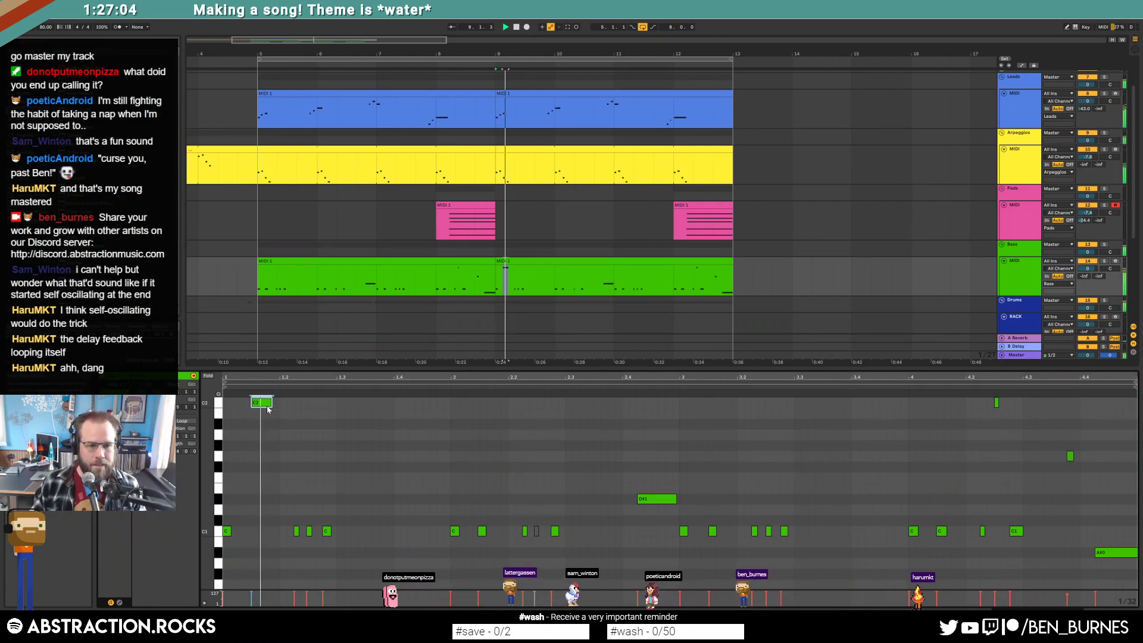
Raise the third bass note of the duplicated clip by two semitones and play the clip from bar 9.
key(space)
click(297, 531)
key(Up)
key(Up)
key(space)
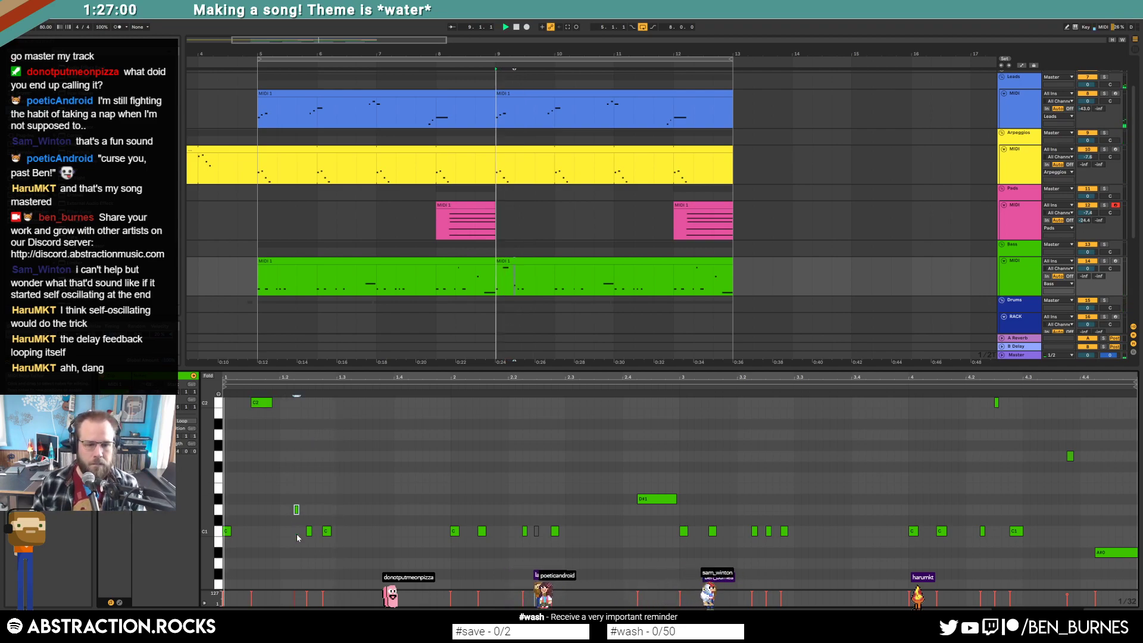
key(space)
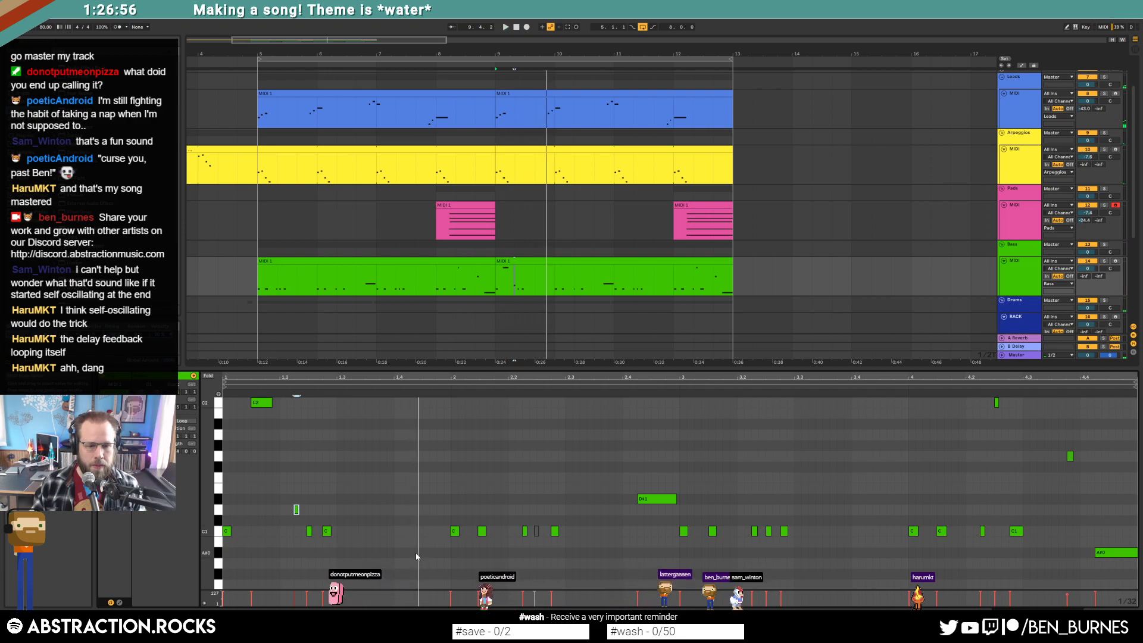
Add three short rising bass notes, G#0, A#0 and B0, at the end of the clip's first bar and play the run.
double_click(418, 552)
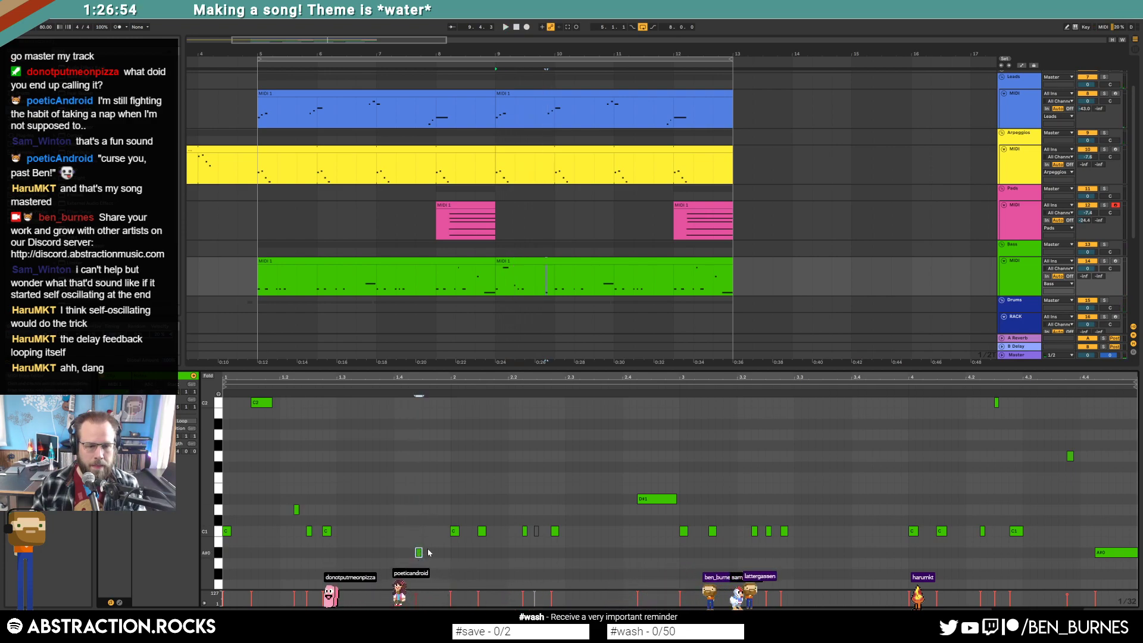
key(Down)
key(Down)
key(Left)
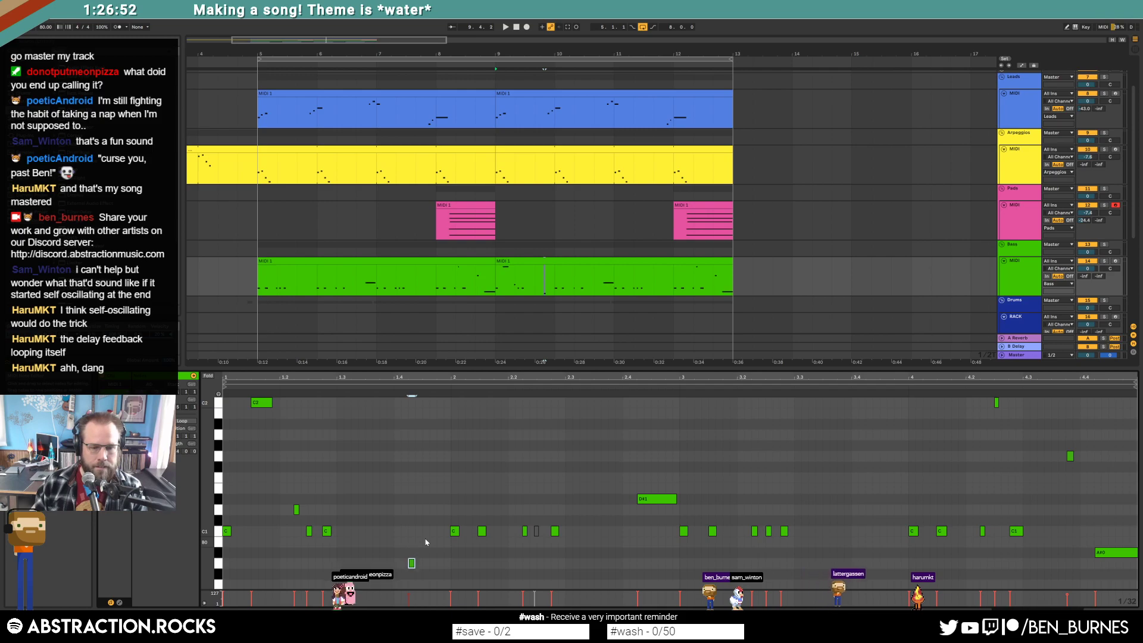
double_click(429, 552)
double_click(440, 542)
key(space)
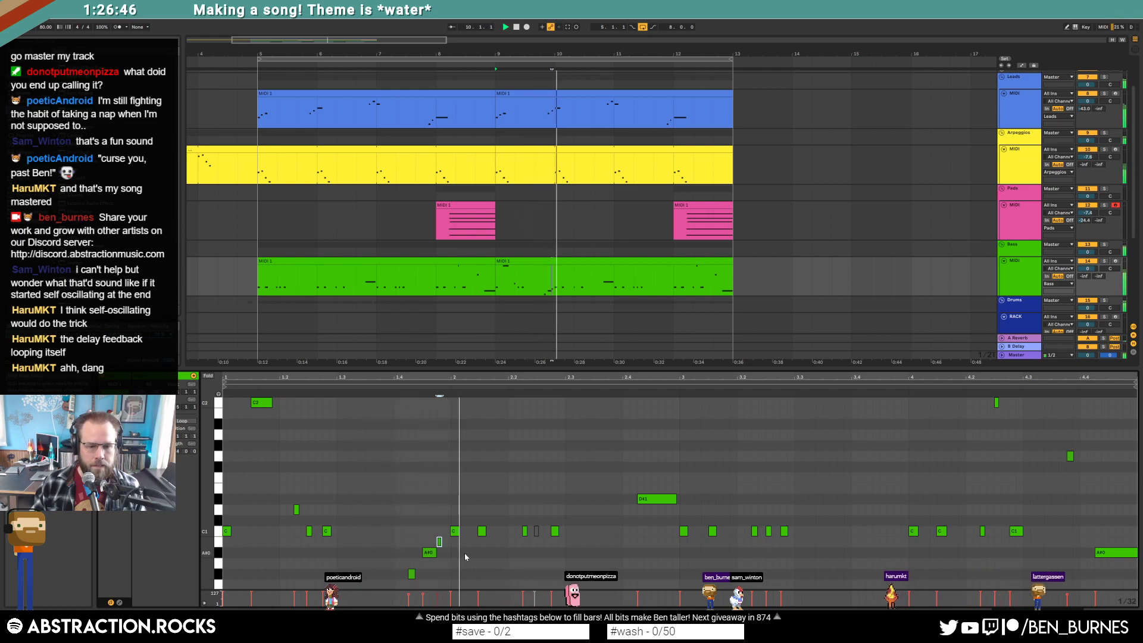
Raise the second bass note of the clip's second bar by an octave and lengthen it.
key(space)
click(481, 531)
drag(482, 531, 485, 403)
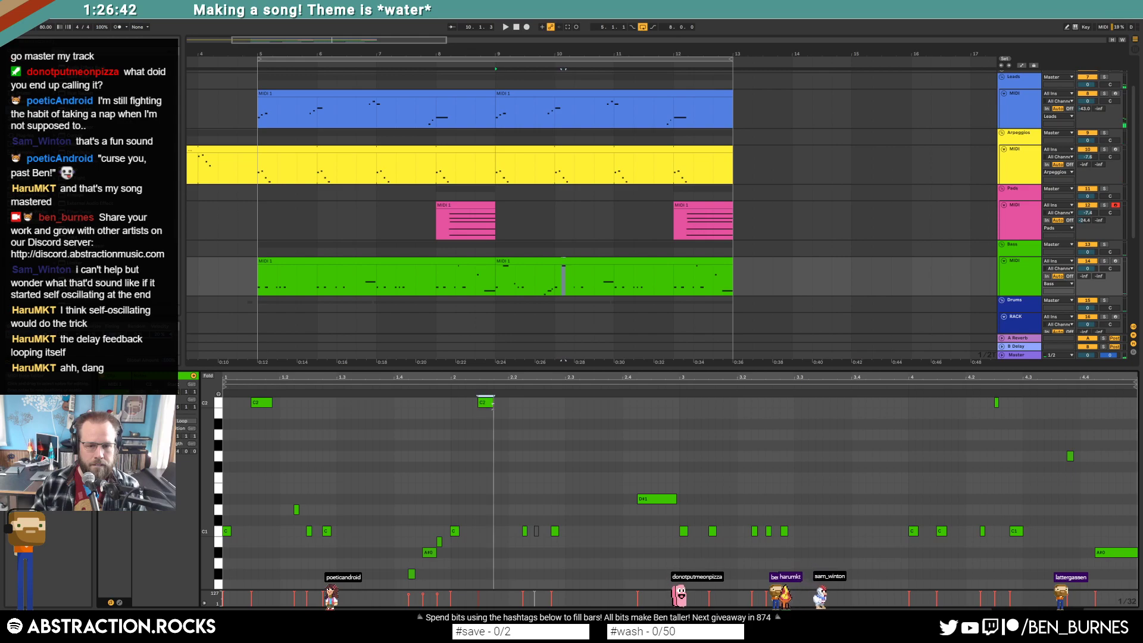
Raise the third bass note of the clip's second bar by an octave and play the passage.
click(524, 530)
key(shift+Up)
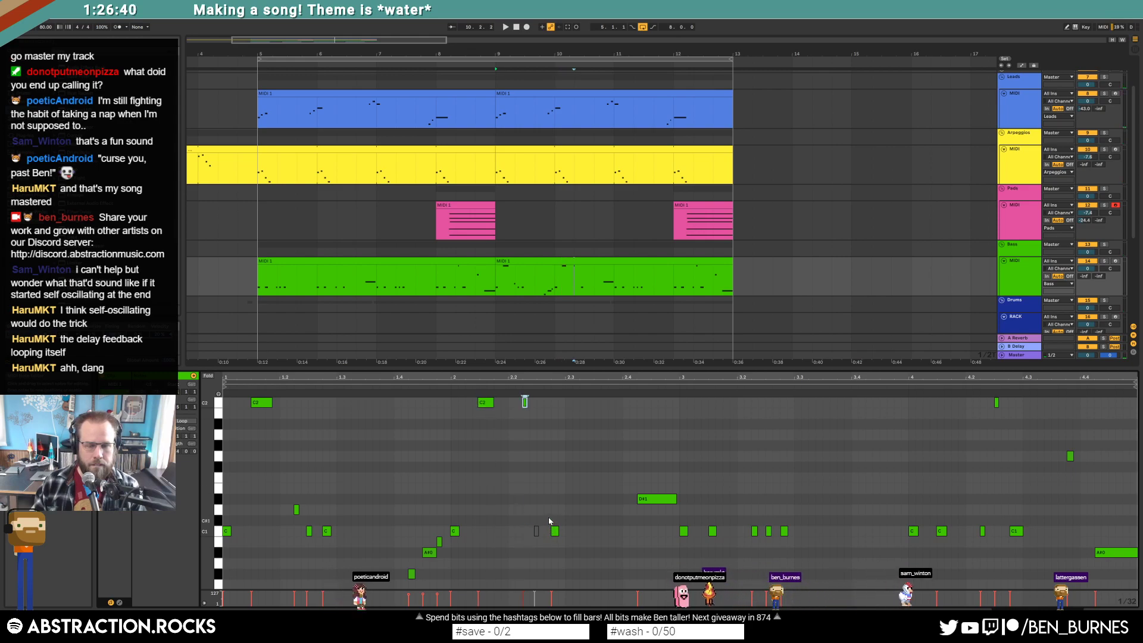
key(space)
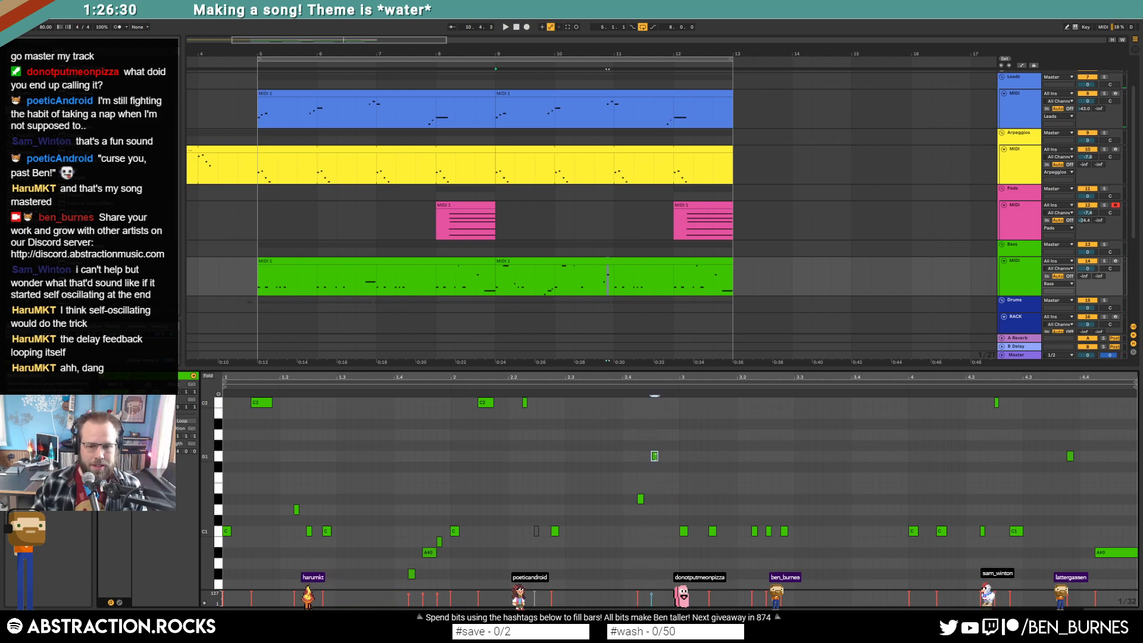
Shorten the G1 note at the end of the second bar, add another short G1 after it, and play the run.
click(666, 459)
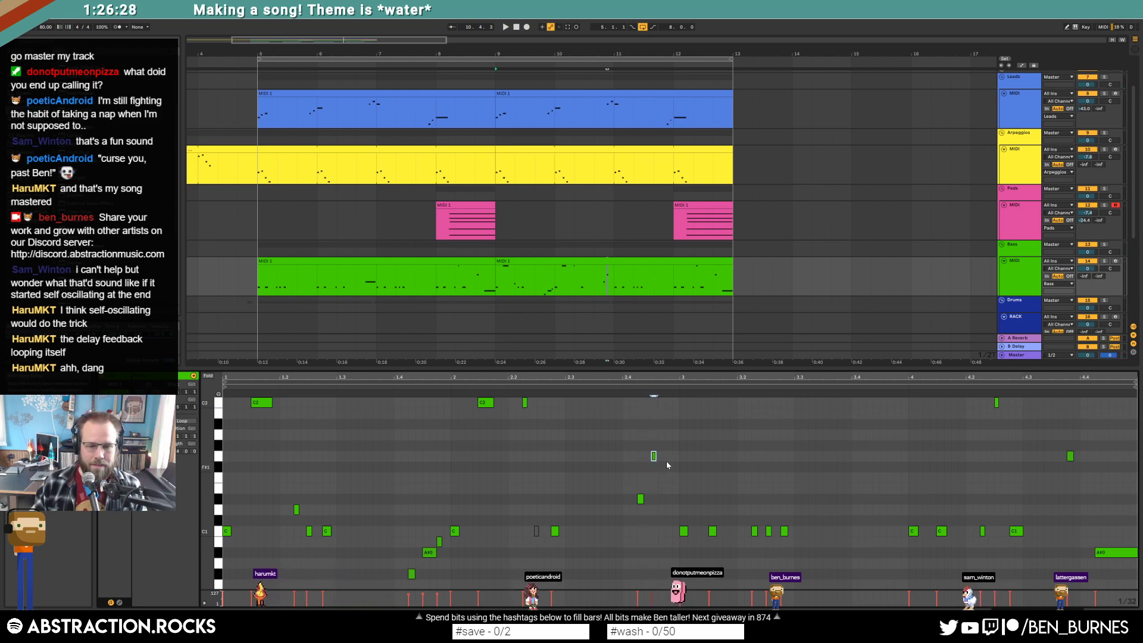
double_click(668, 457)
key(space)
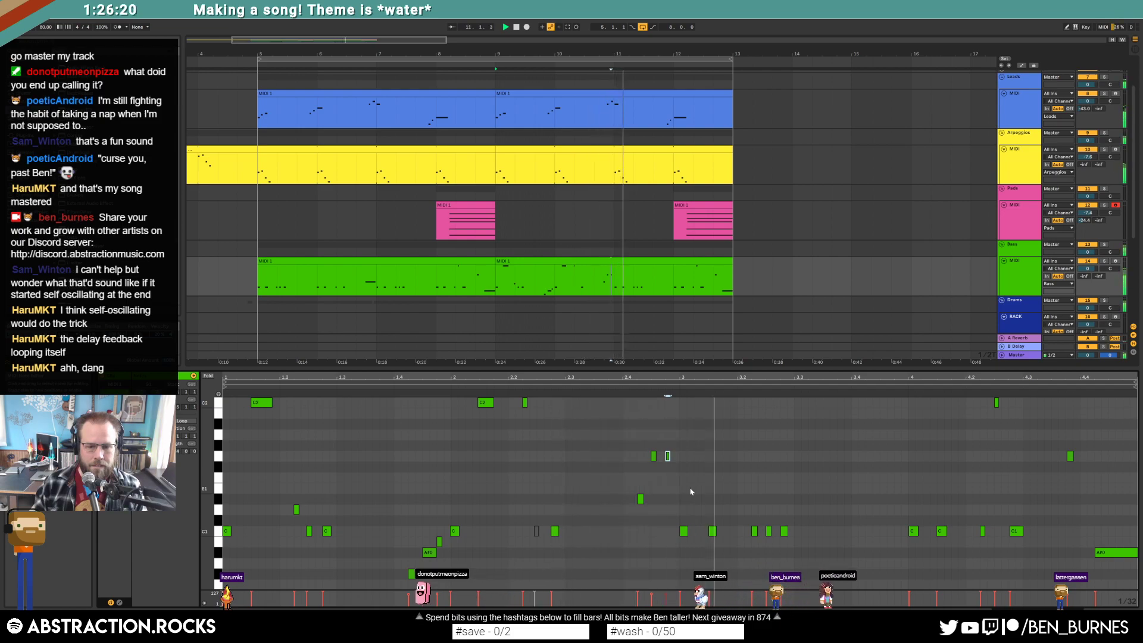
key(space)
In the third bar, raise the second note by an octave and lengthen it, and set the following three short notes to D1, D1 and C#1.
drag(712, 530, 731, 407)
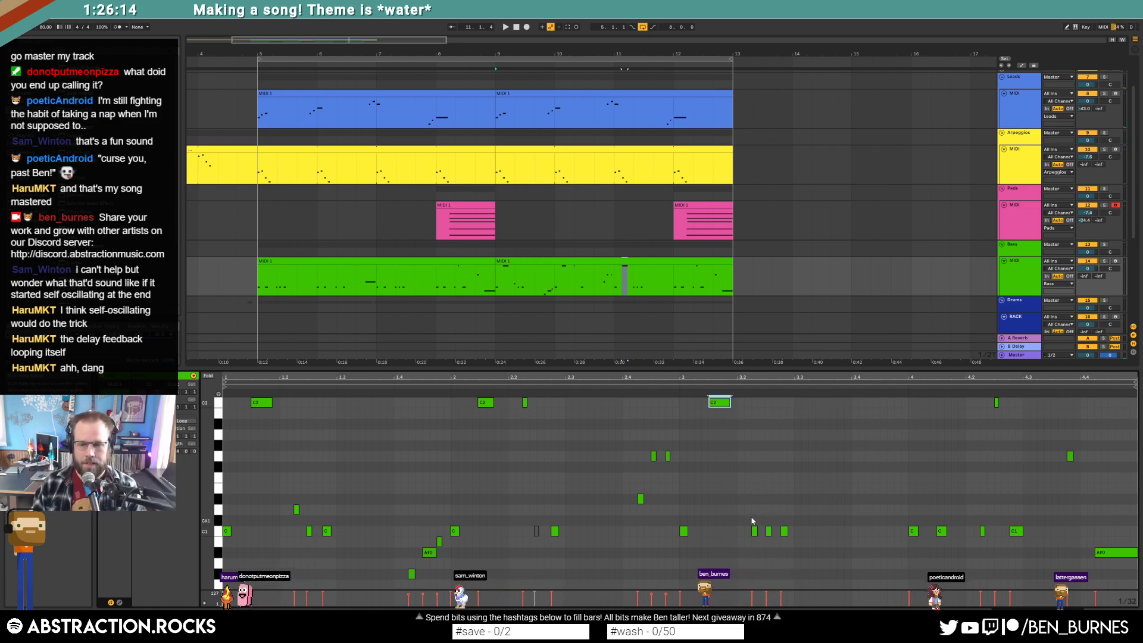
drag(751, 519, 791, 546)
key(Up)
key(Up)
key(Up)
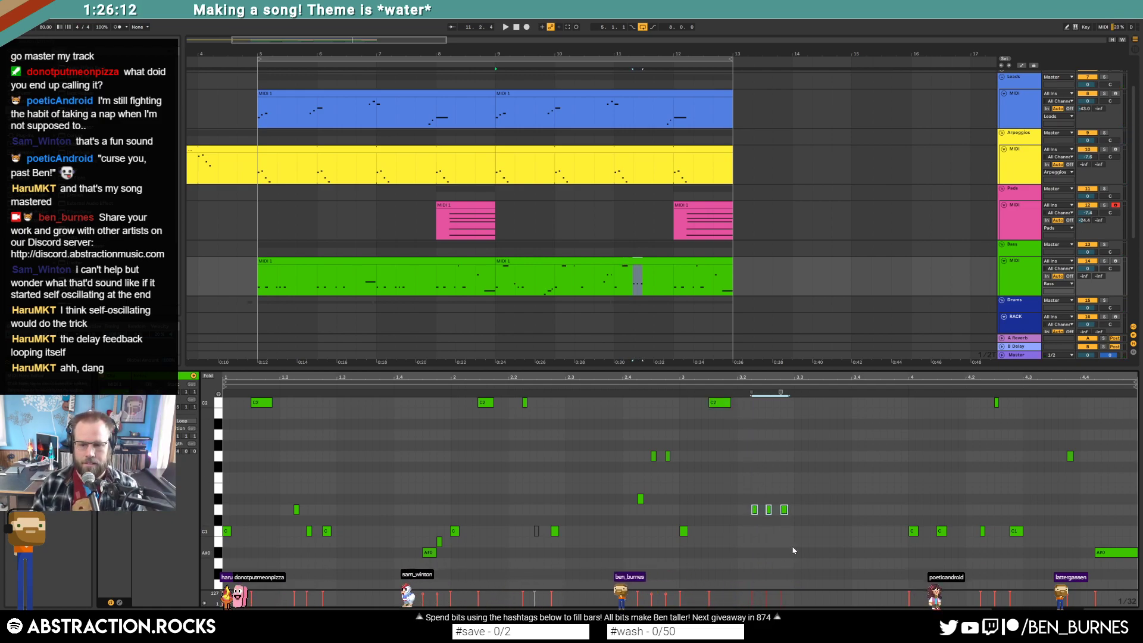
drag(754, 510, 775, 536)
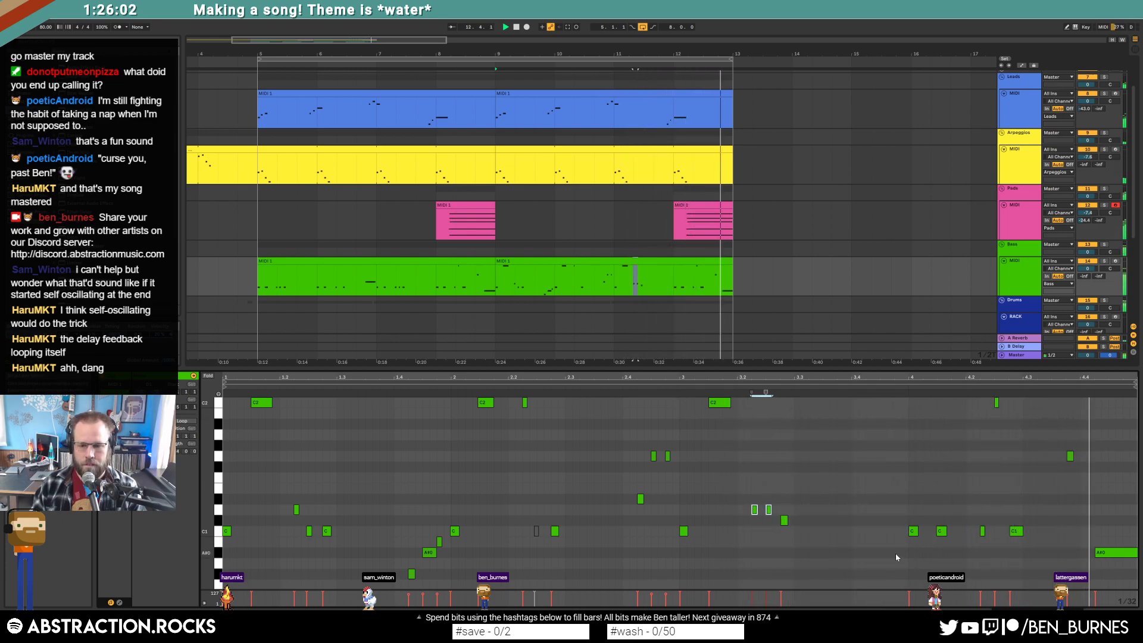
Add a short A#0 at the end of the third bar, and raise and lengthen the fourth bar's second note, placing it at C2.
click(943, 529)
key(shift+Up)
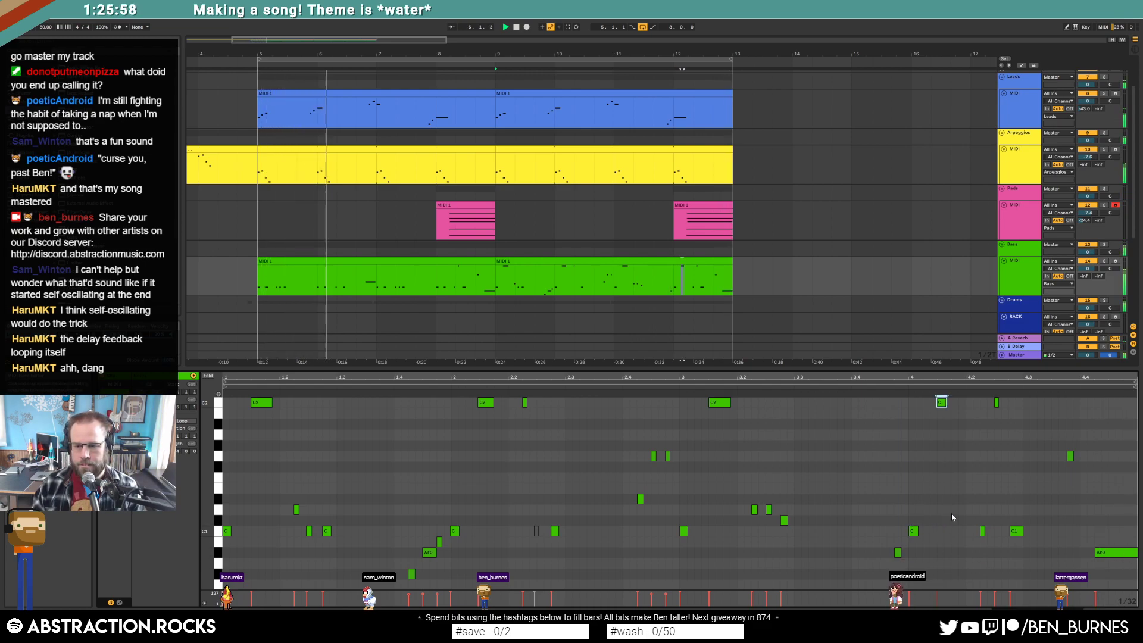
drag(946, 403, 959, 403)
Set the fourth bar's short C2 note to A#1 and the note after it to G#1, and raise the third bar's C#1 note to D1.
click(983, 511)
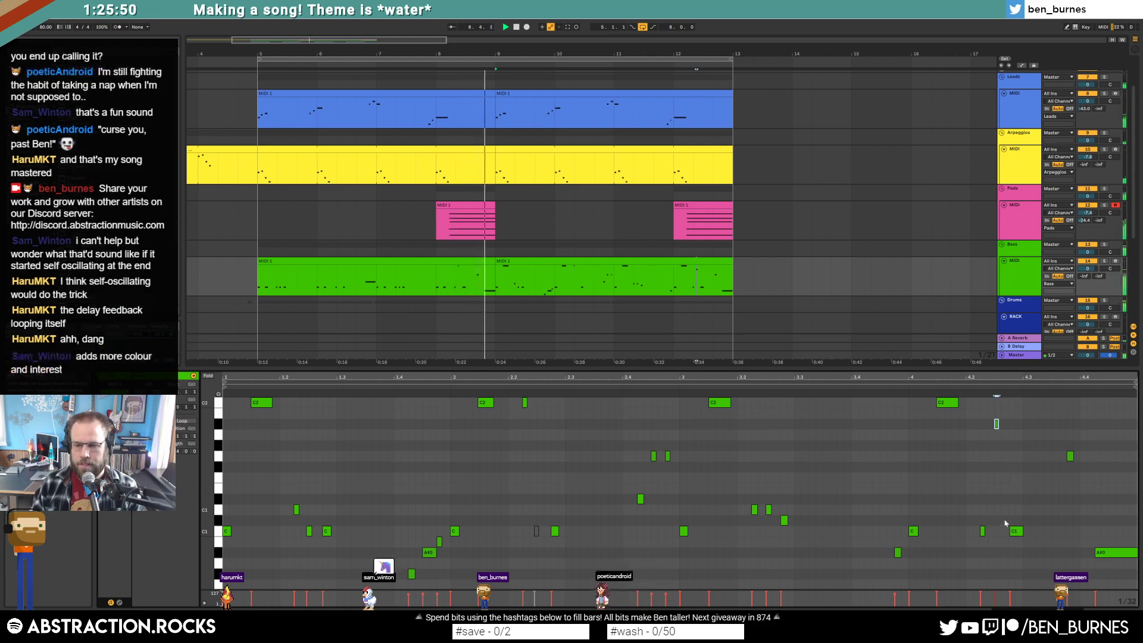
drag(1019, 529, 1017, 448)
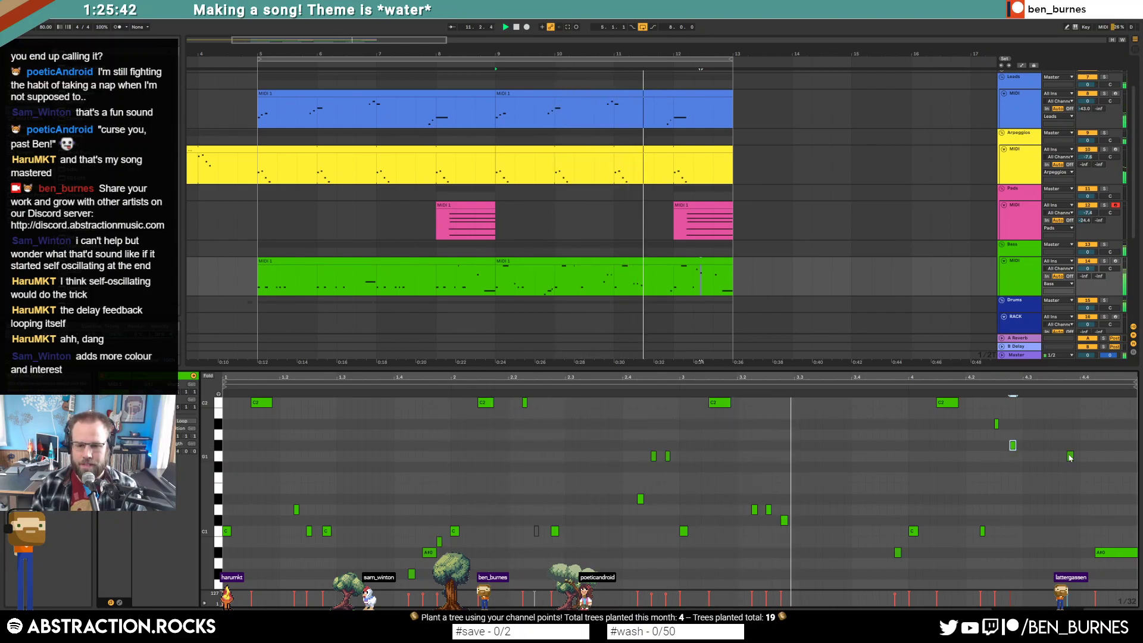
drag(784, 521, 784, 510)
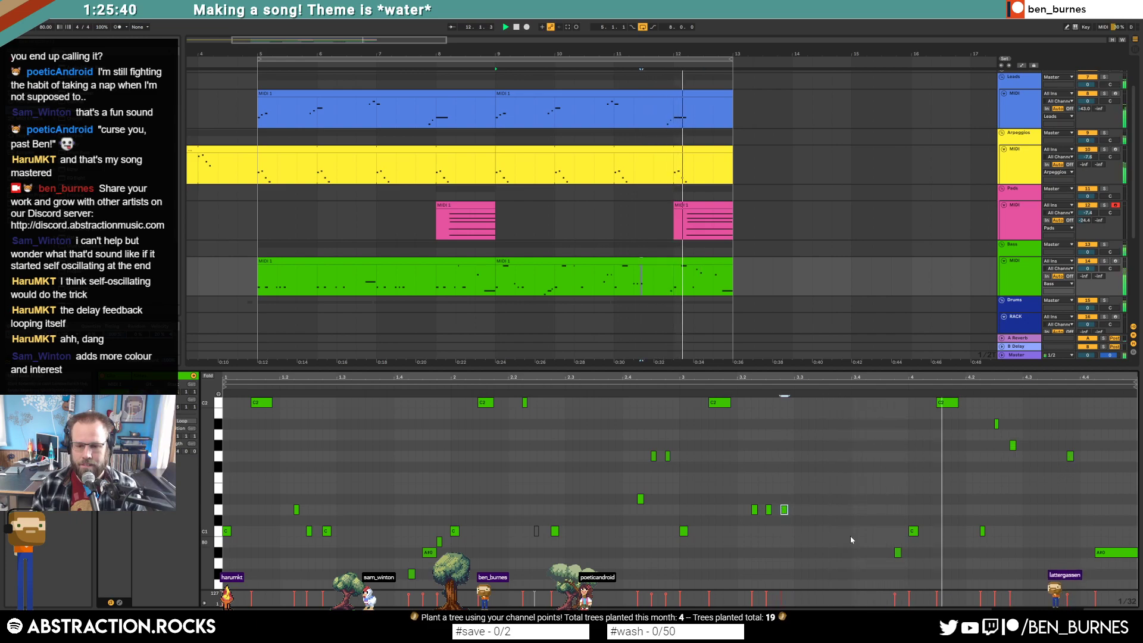
key(space)
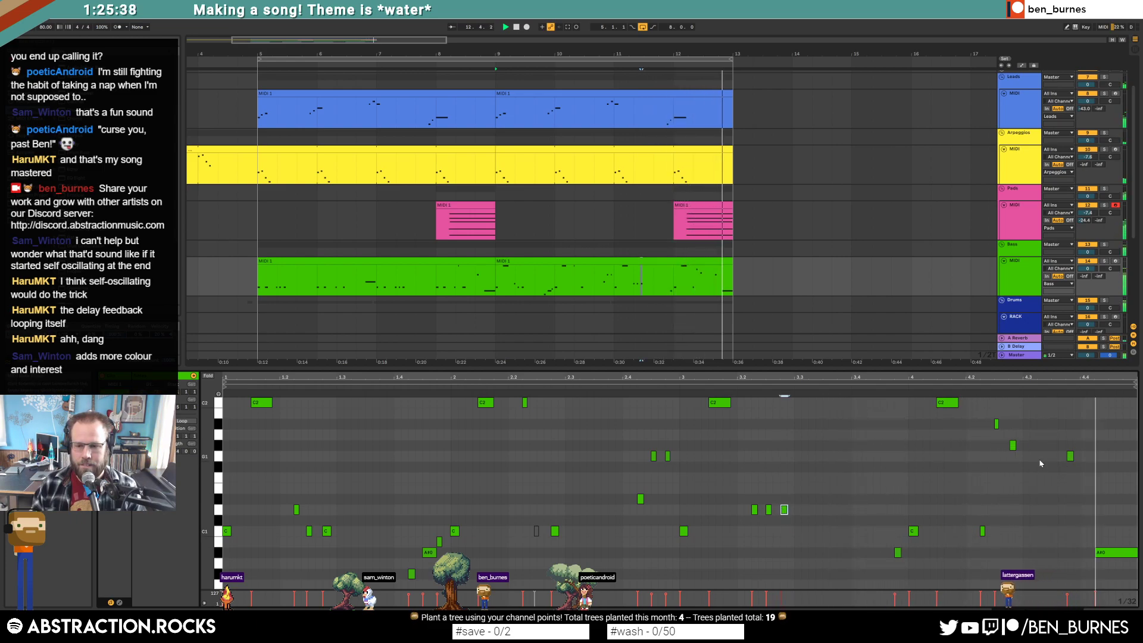
Move the fourth bar's G1 note earlier and add a lengthened F#1 note after it, playing the section to check.
click(1058, 476)
drag(1059, 438, 1084, 495)
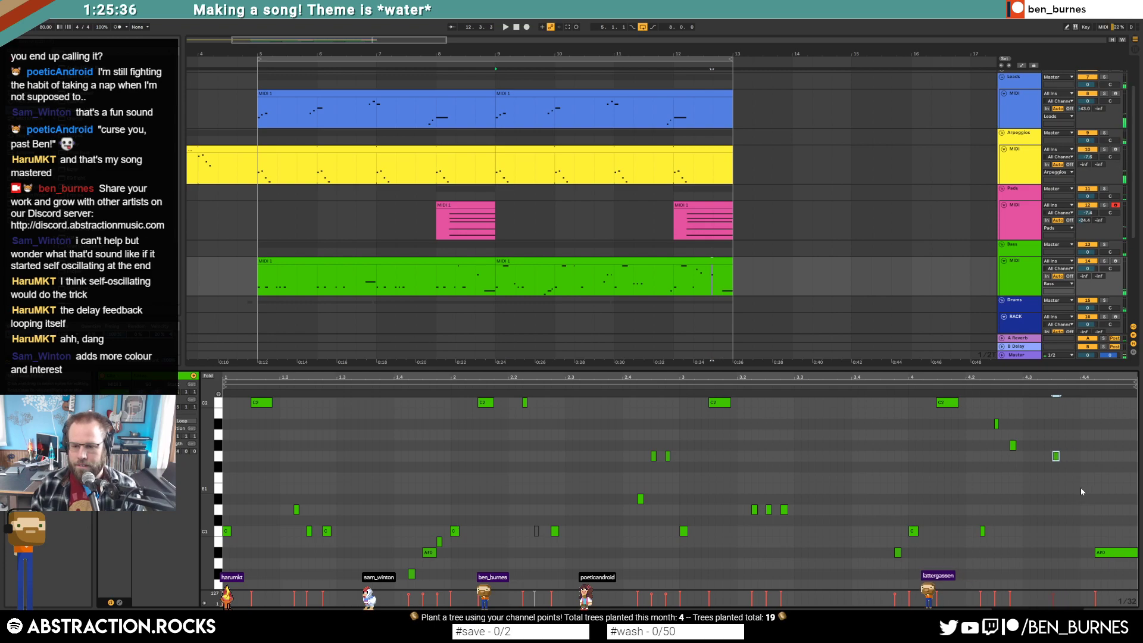
key(Left)
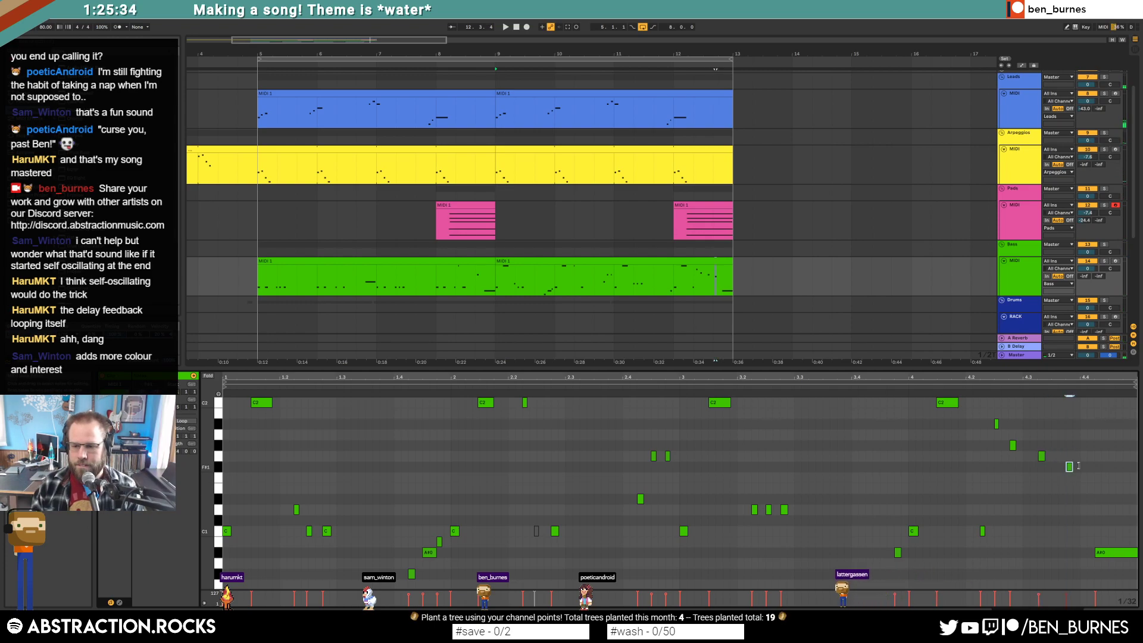
click(1078, 467)
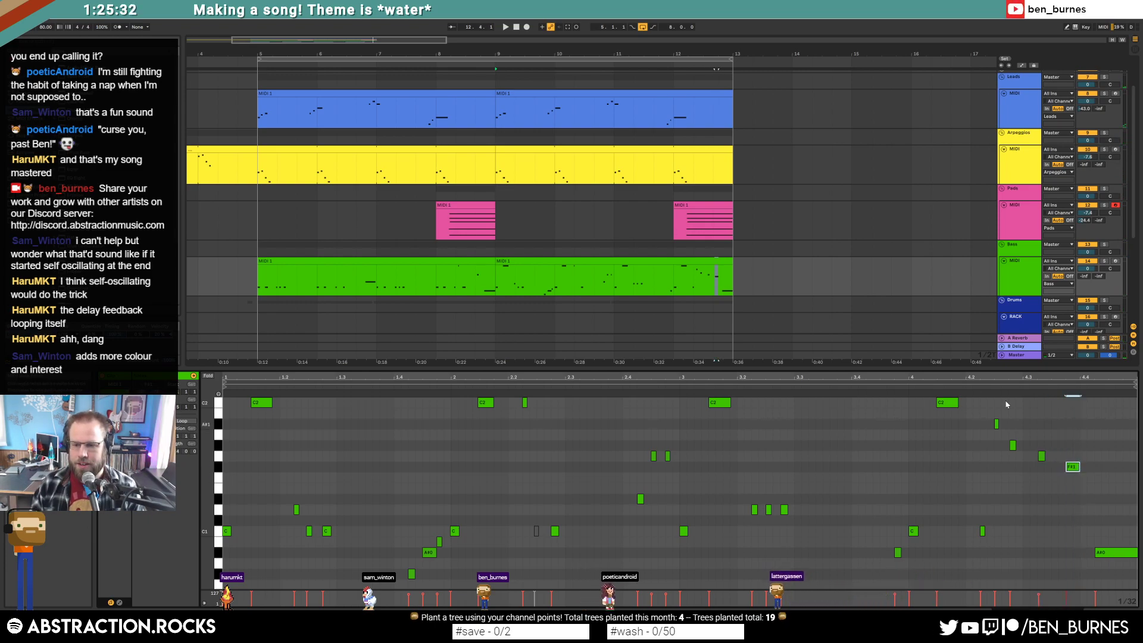
click(863, 387)
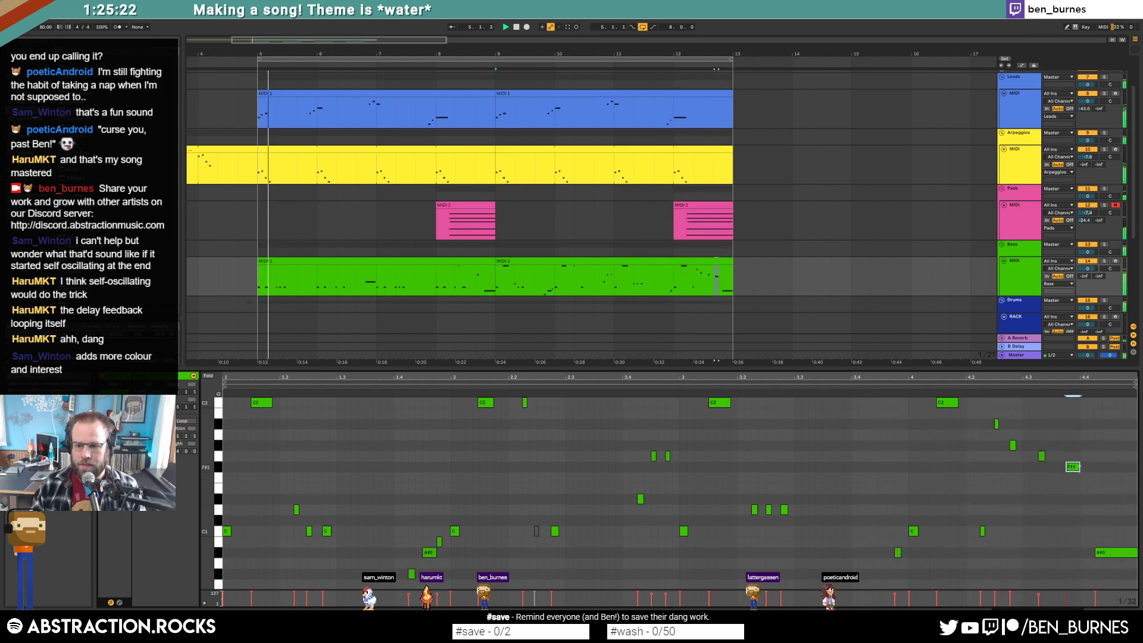
drag(1086, 471, 1089, 475)
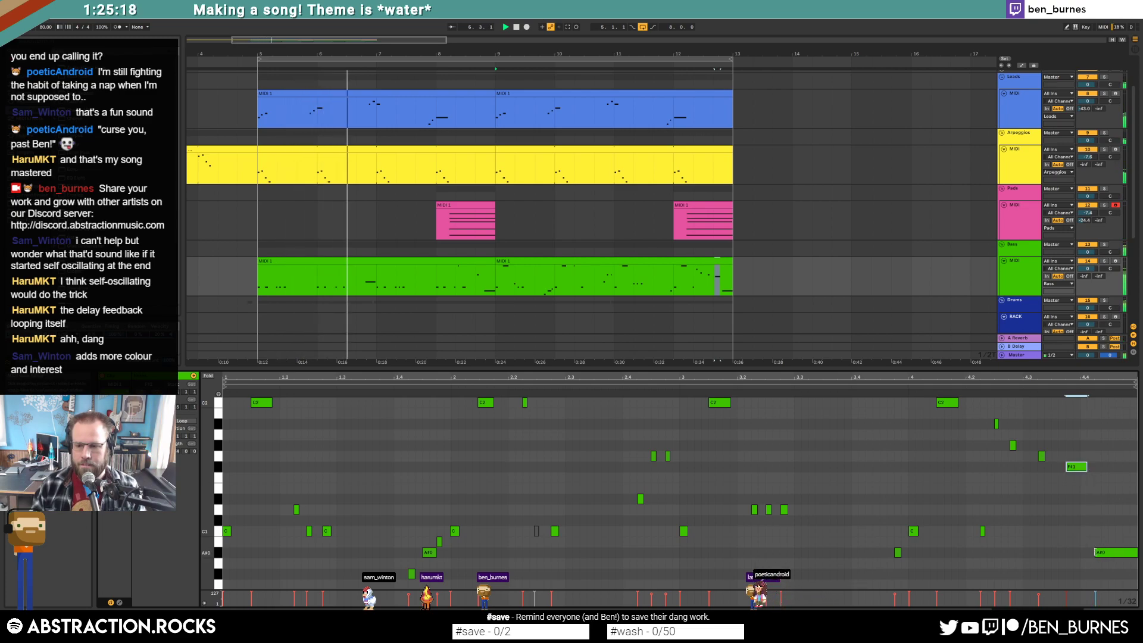
Replace the clip's long final A#0 with two short A#0 notes at the end of the fourth bar.
mouse_move(1137, 553)
mouse_down()
mouse_move(1101, 556)
mouse_move(1123, 561)
mouse_up()
key(ctrl+d)
click(1109, 526)
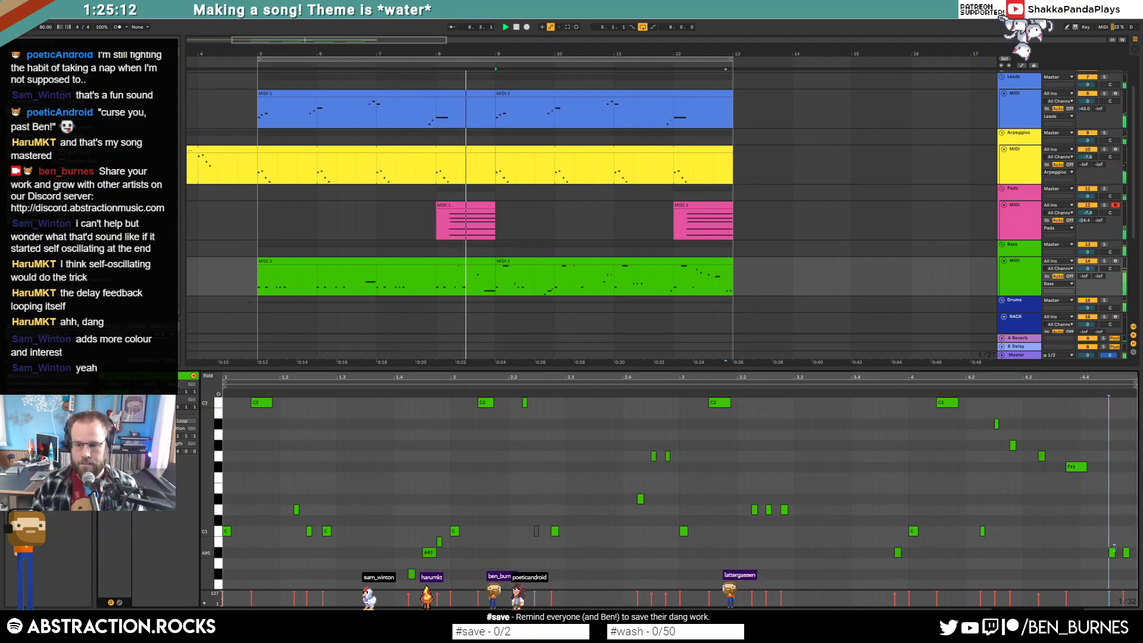
Switch from the note editor to the device chain and set the arrangement loop to run from bar 9 to bar 13.
key(shift+Tab)
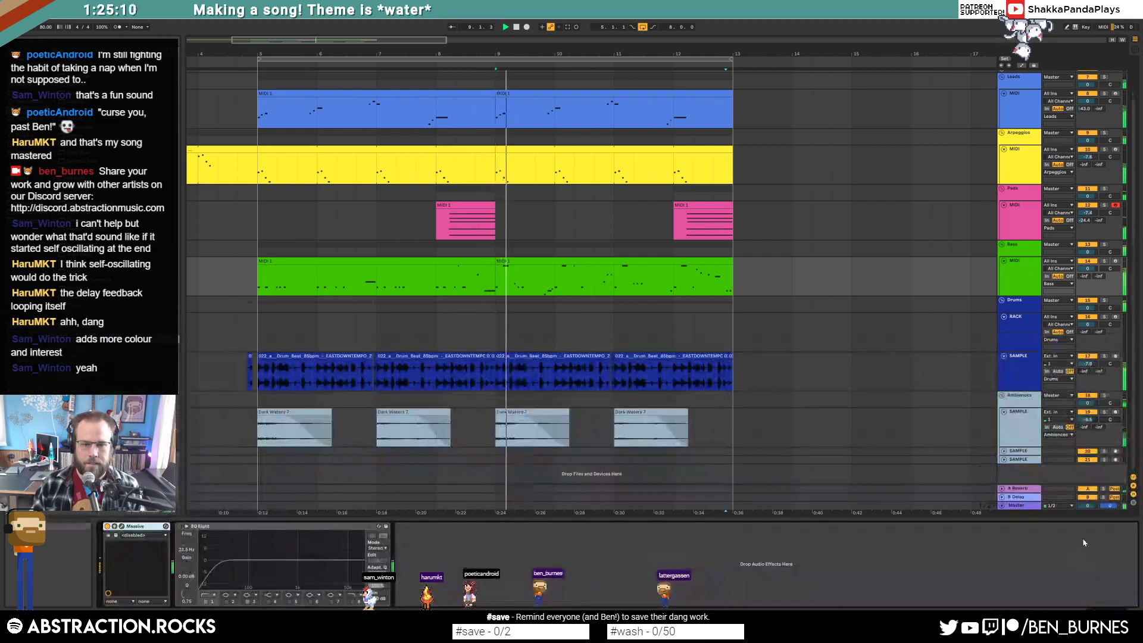
drag(259, 60, 495, 66)
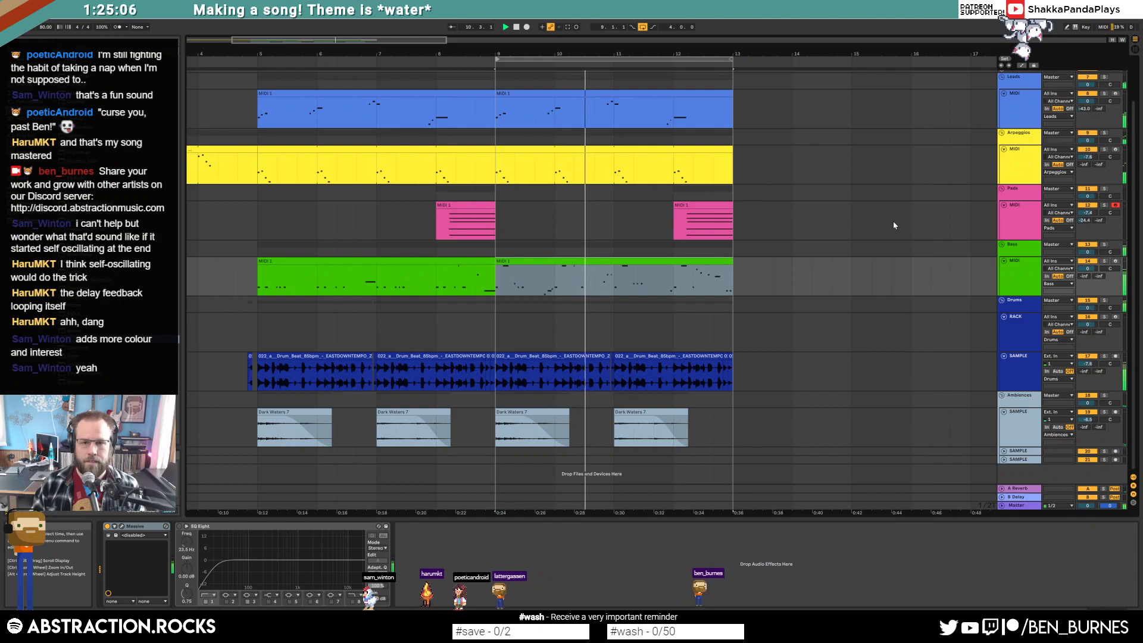
Set the Pads track's Kontakt String Ensemble articulation to Tremolo, audition it with the bar 8 pad clip, and close the instrument.
click(1022, 219)
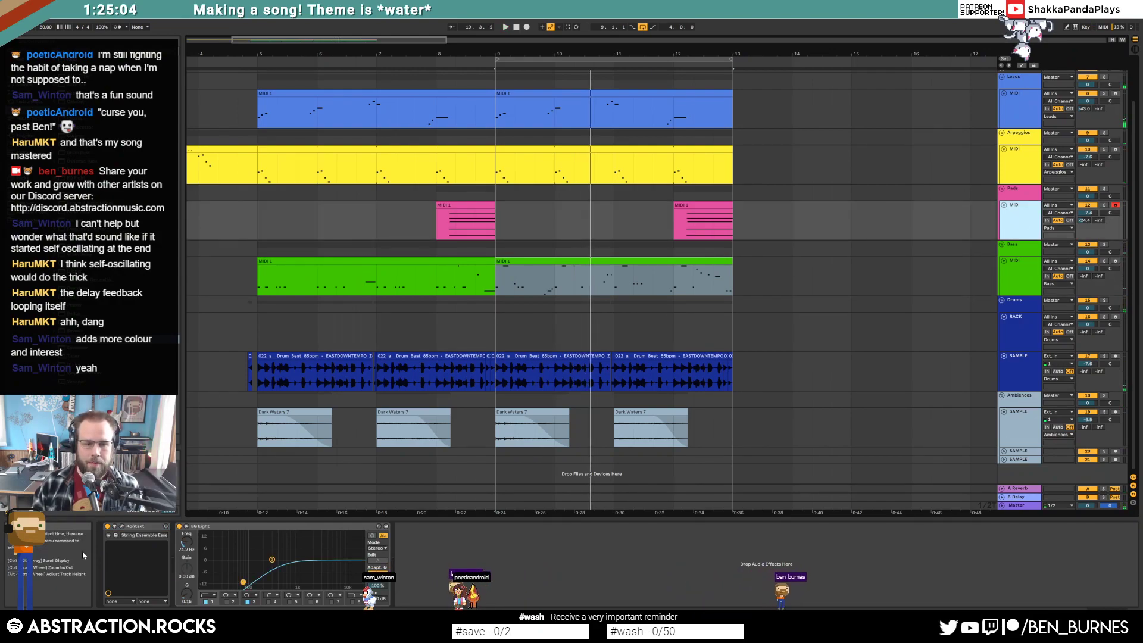
click(122, 526)
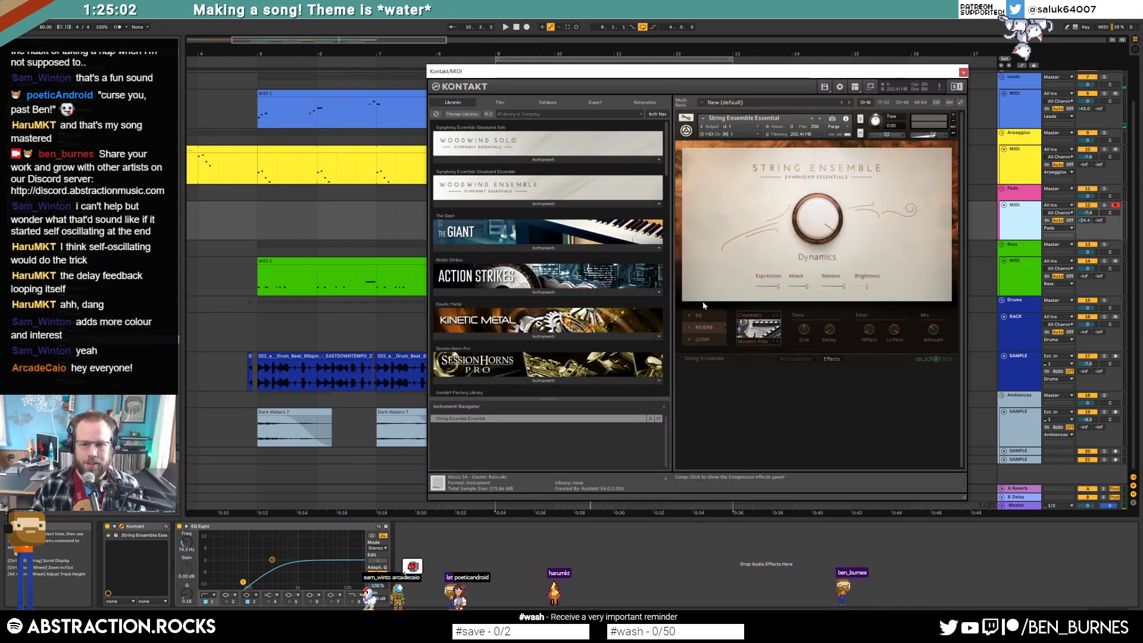
click(792, 359)
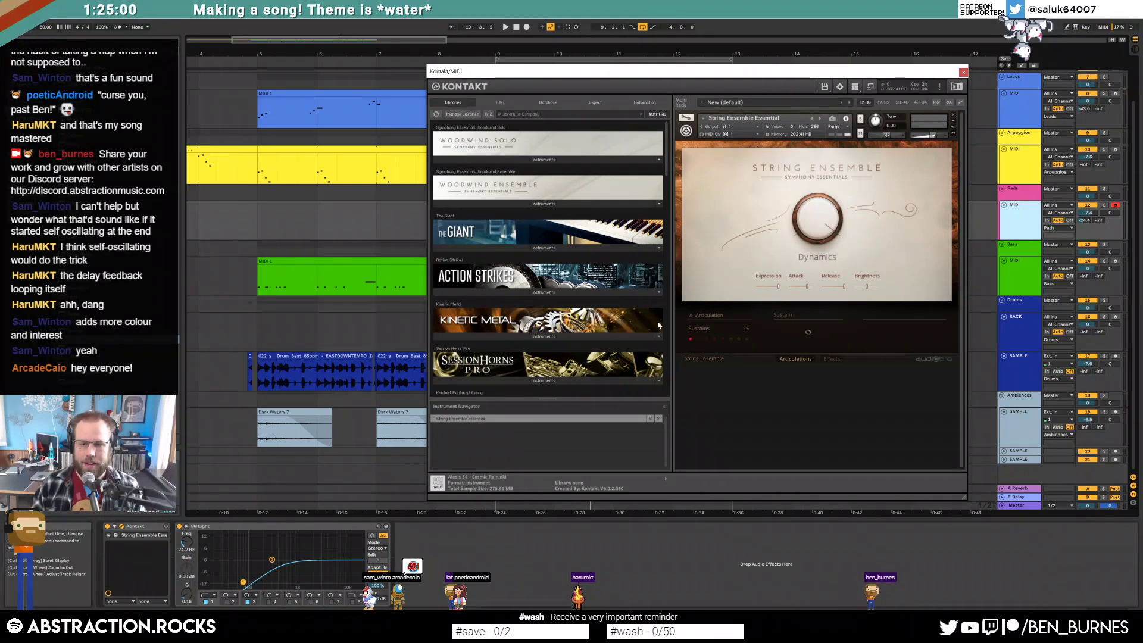
click(699, 339)
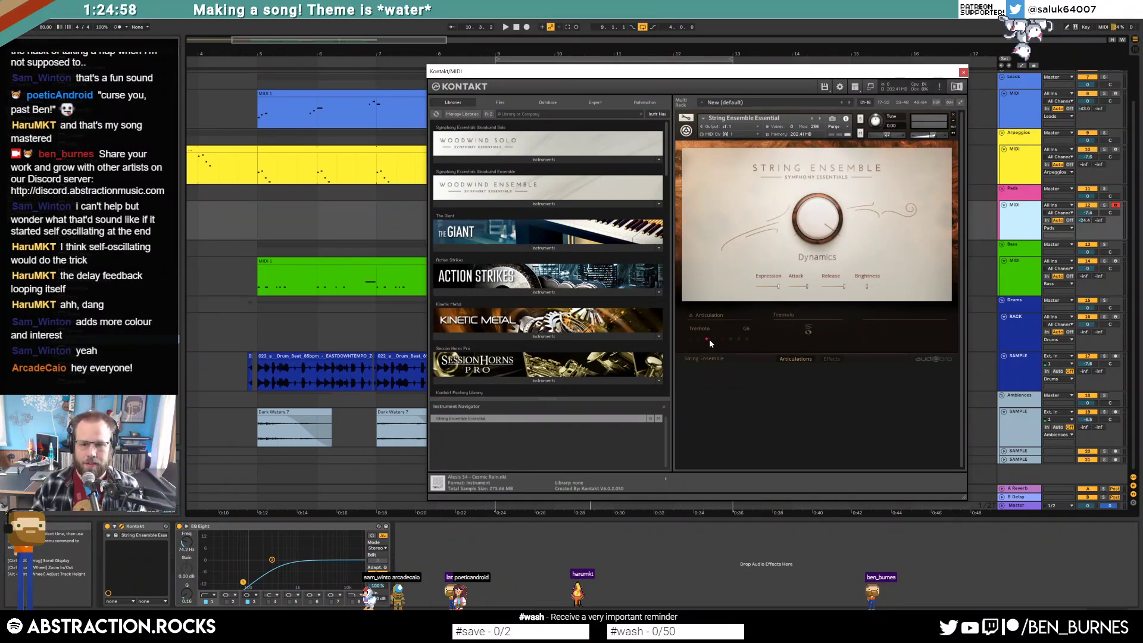
drag(768, 78, 716, 264)
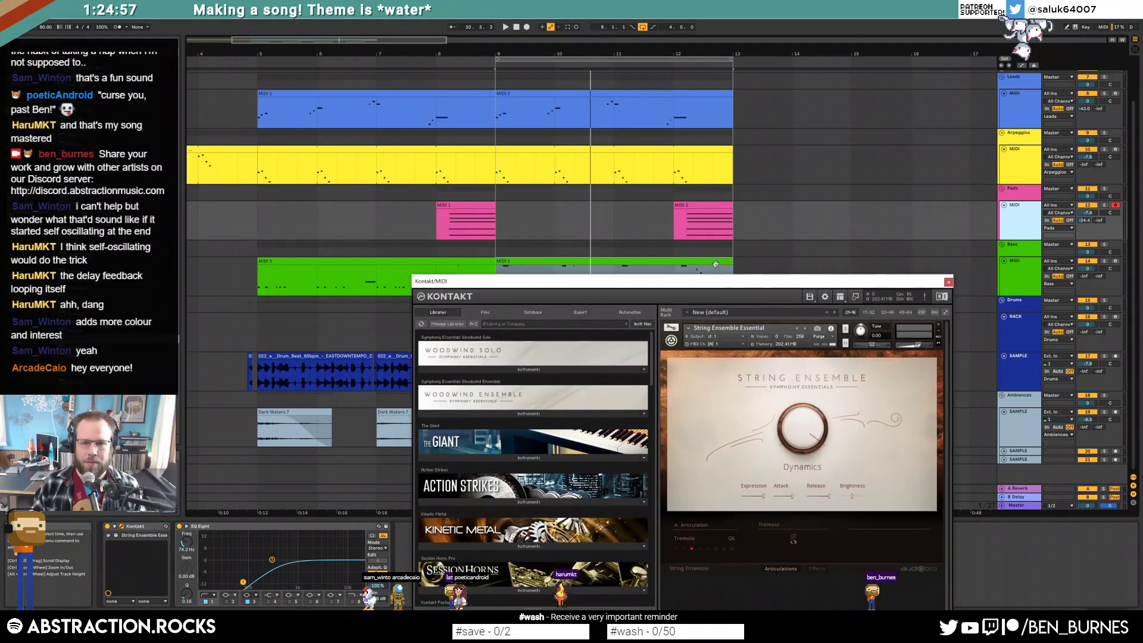
click(452, 204)
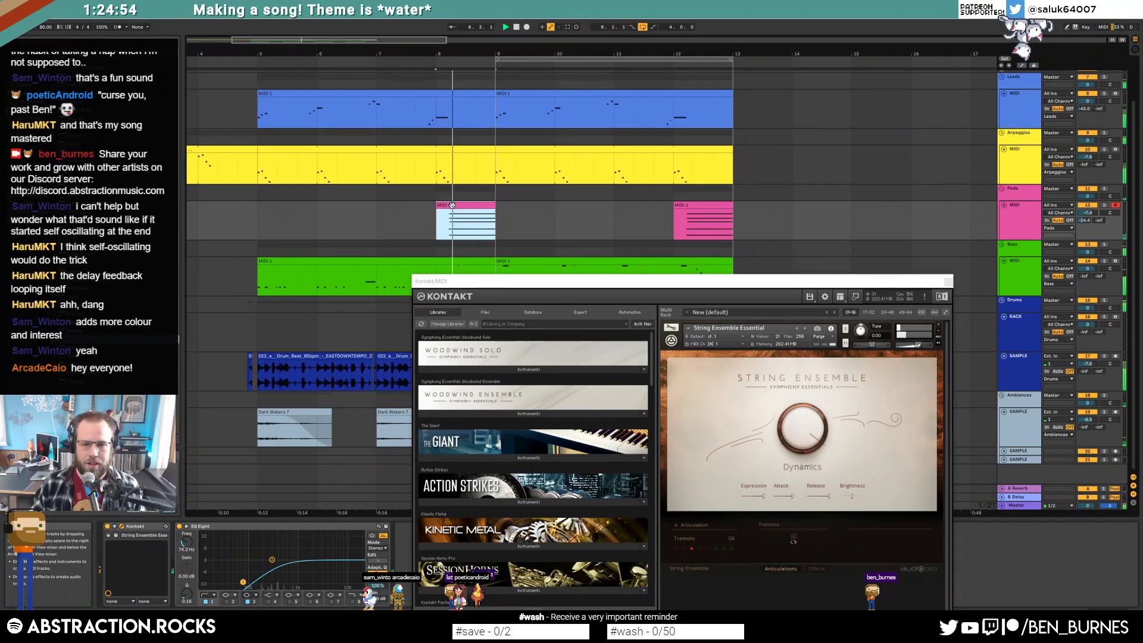
key(space)
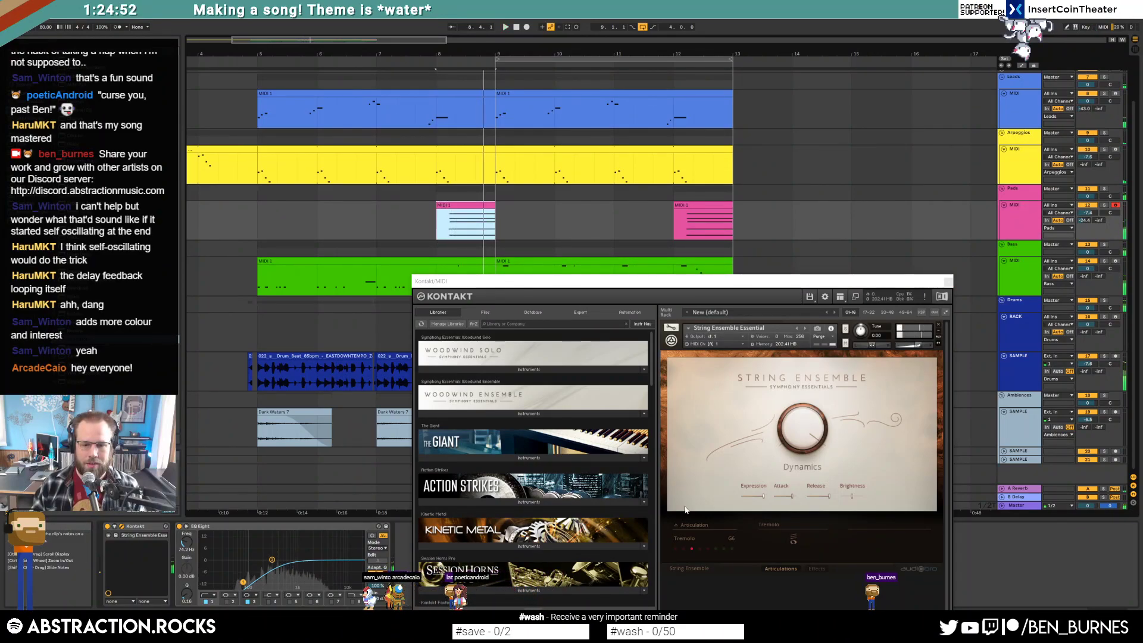
click(948, 282)
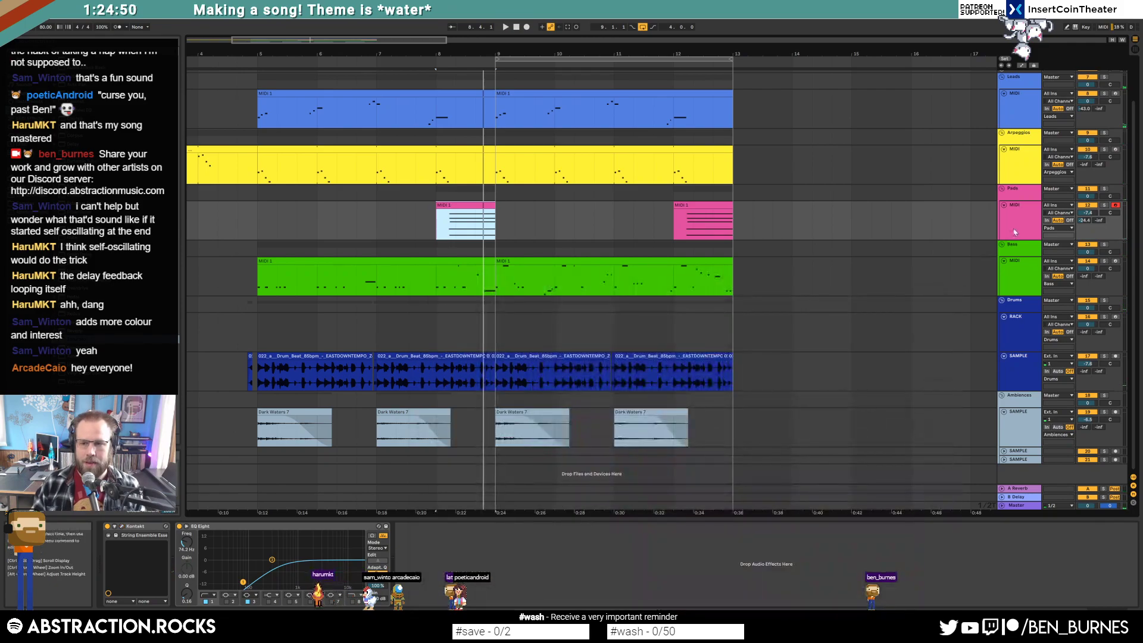
Duplicate the string pad track, delete the clips on the copy, and move the copy into the Leads group.
click(1013, 228)
key(ctrl+d)
drag(486, 252, 741, 252)
key(Delete)
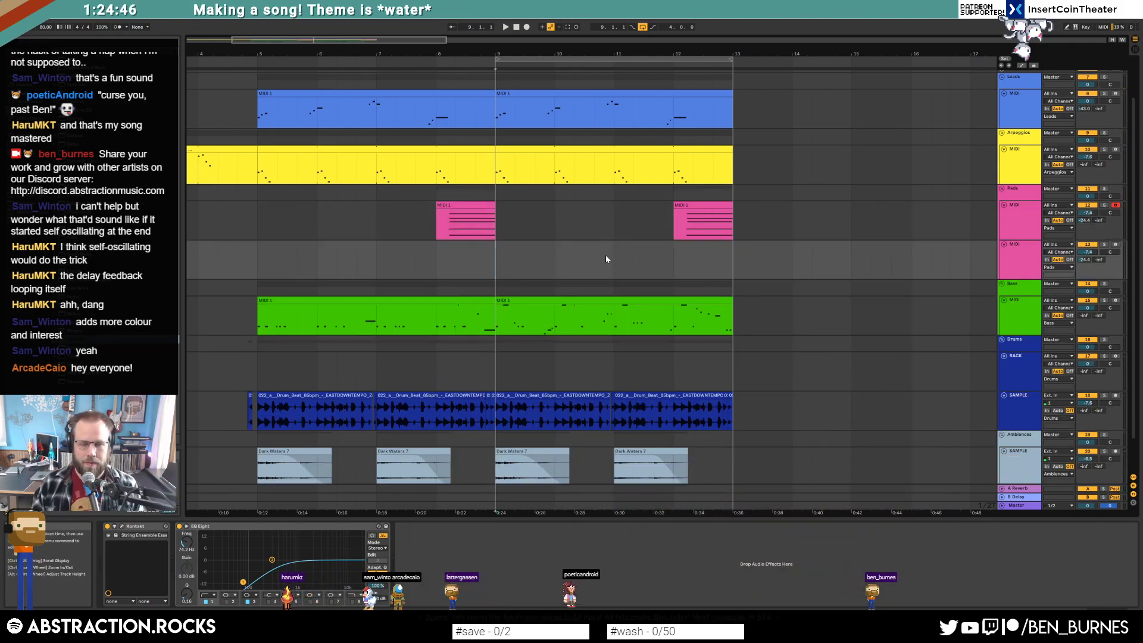
drag(1019, 269, 1020, 142)
Copy the Raum reverb from the Arpeggios track to the new Leads string track, placing it between Kontakt and EQ Eight.
click(1034, 276)
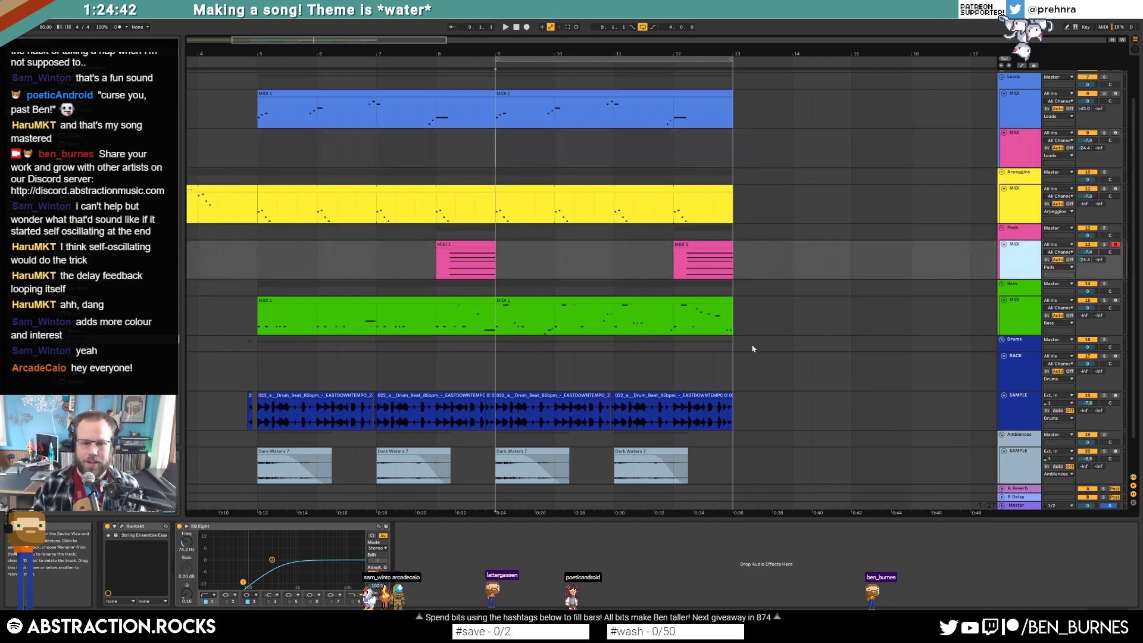
click(1047, 207)
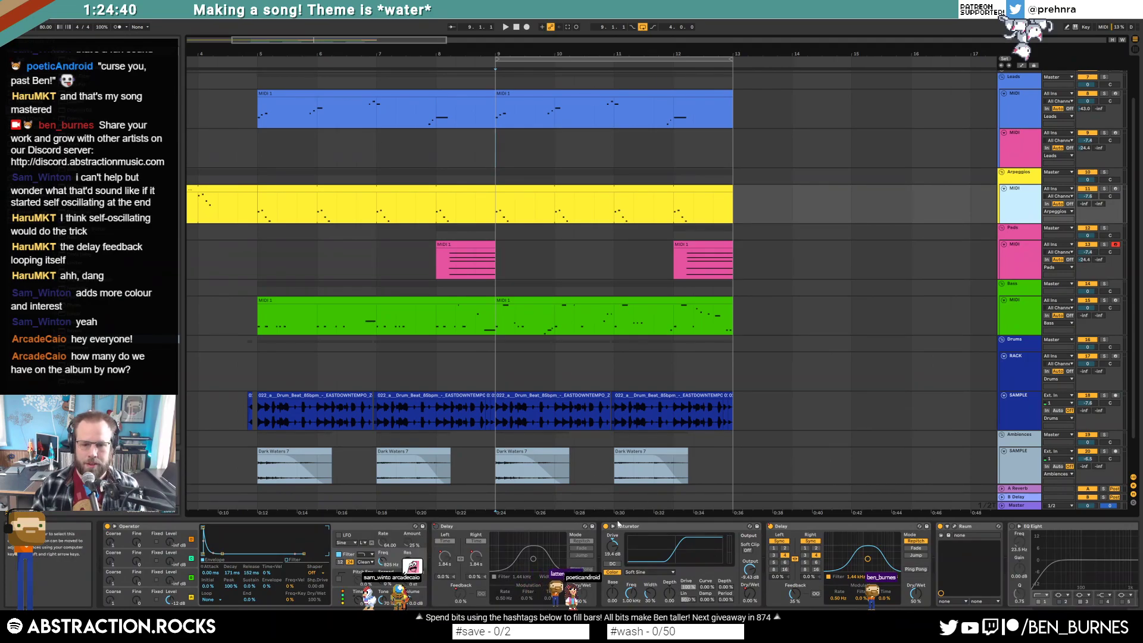
click(974, 528)
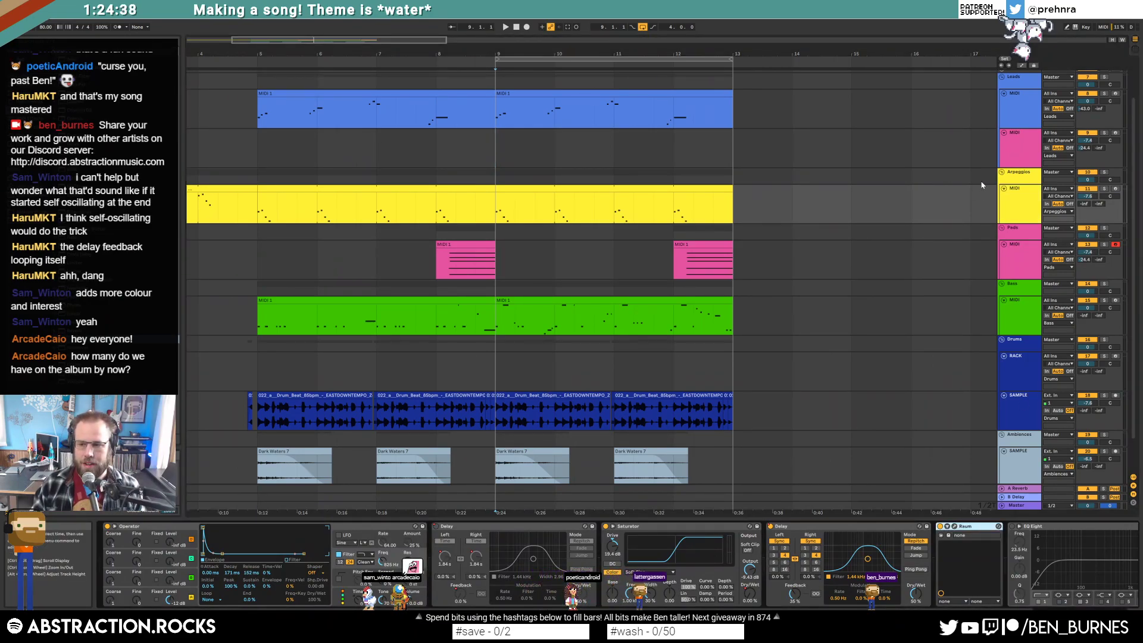
click(1039, 156)
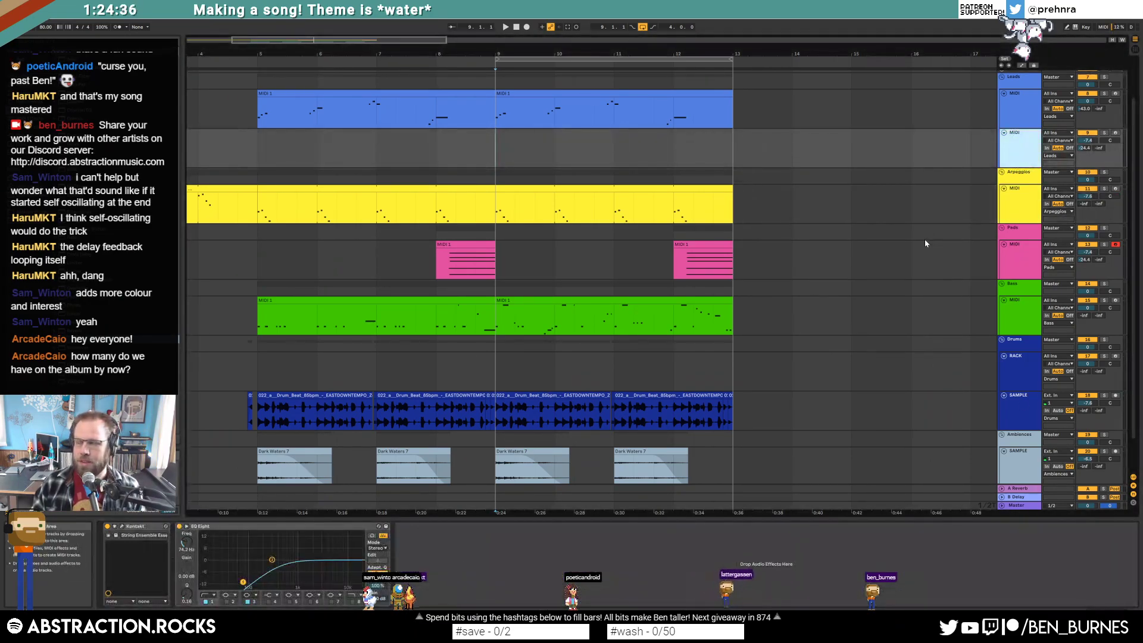
click(540, 551)
key(ctrl+v)
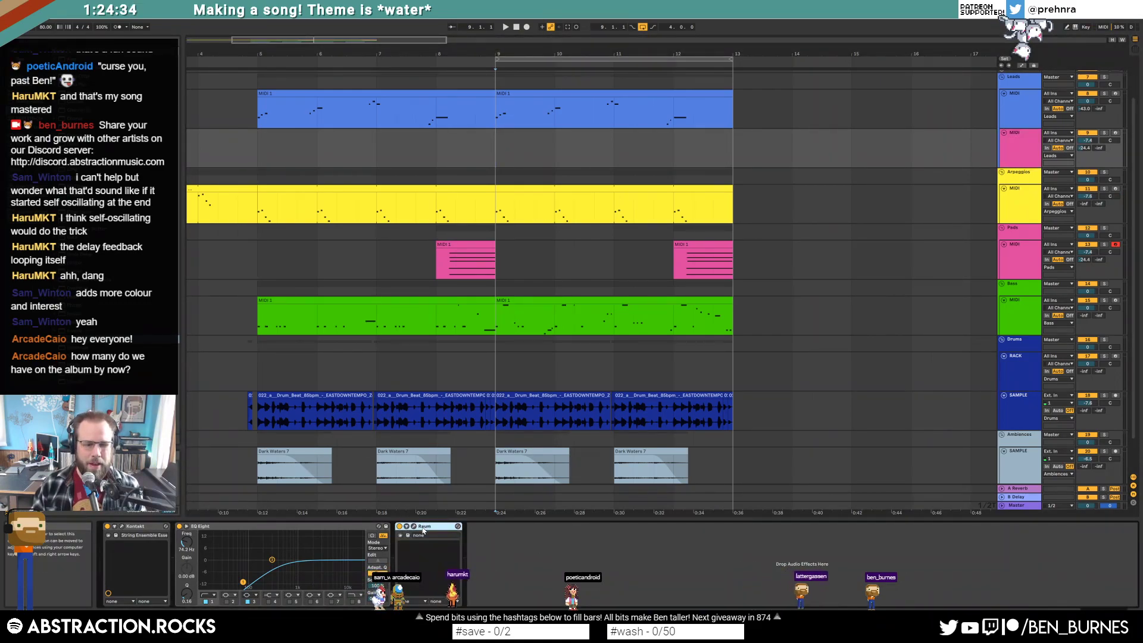
drag(428, 527, 195, 545)
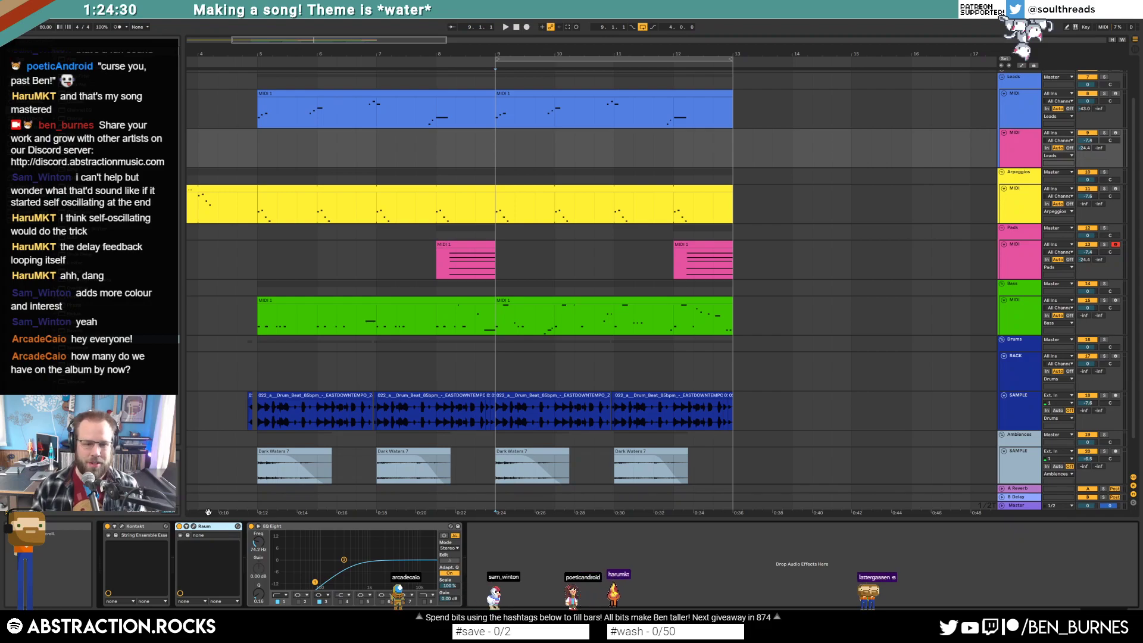
Check the Raum reverb on the new string track, and recolor that track to match the blue Leads group.
click(194, 527)
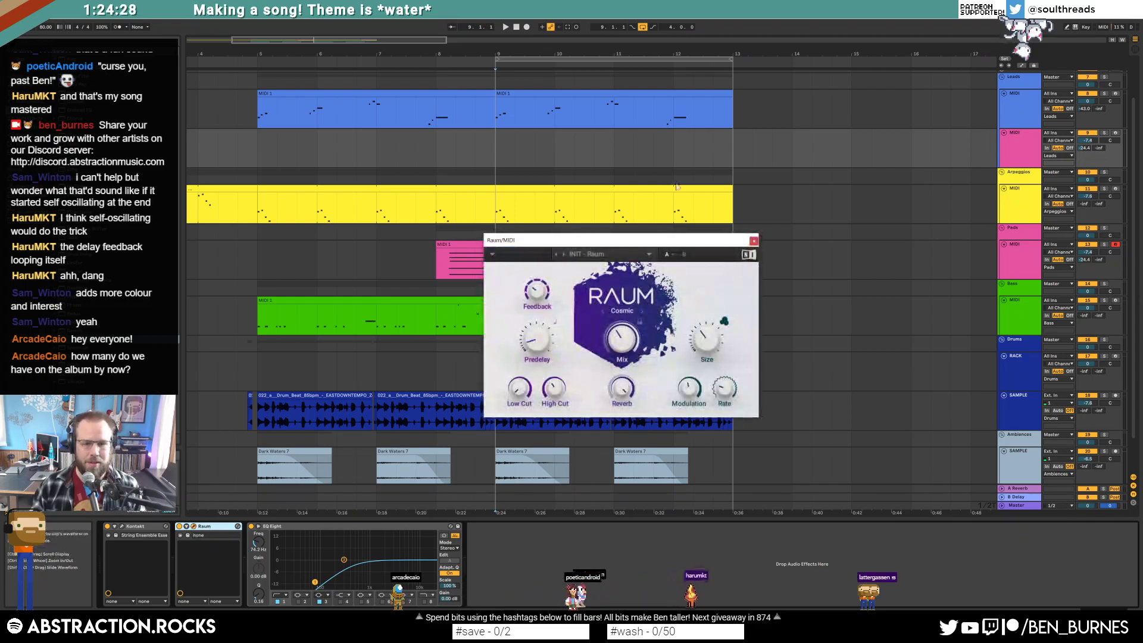
drag(647, 245, 711, 282)
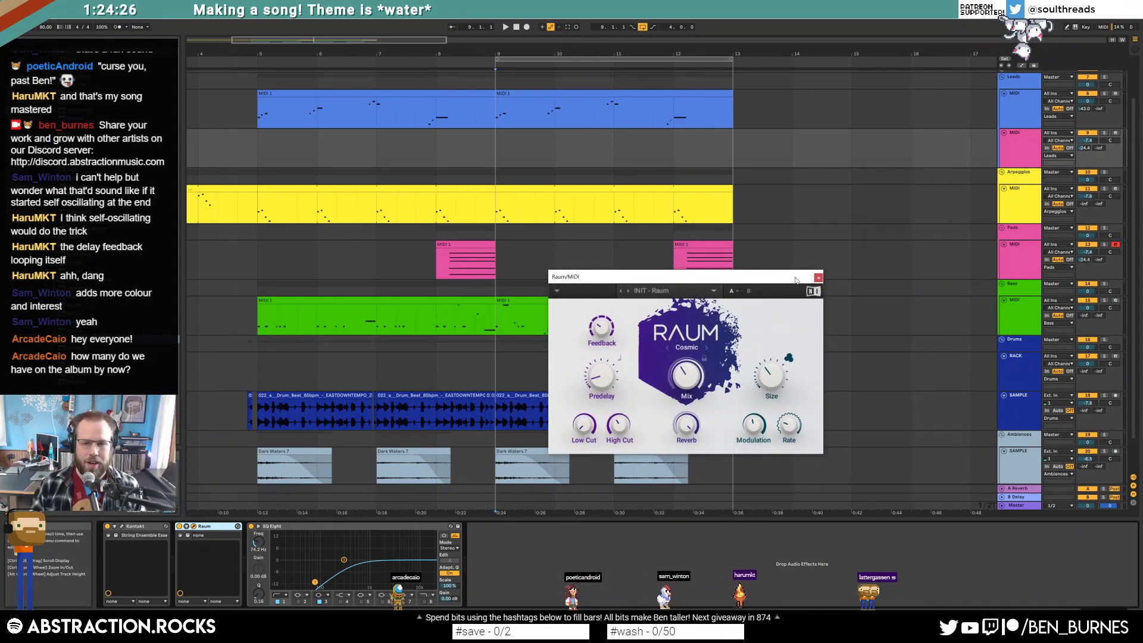
click(818, 278)
click(1023, 117)
shift+click(1016, 150)
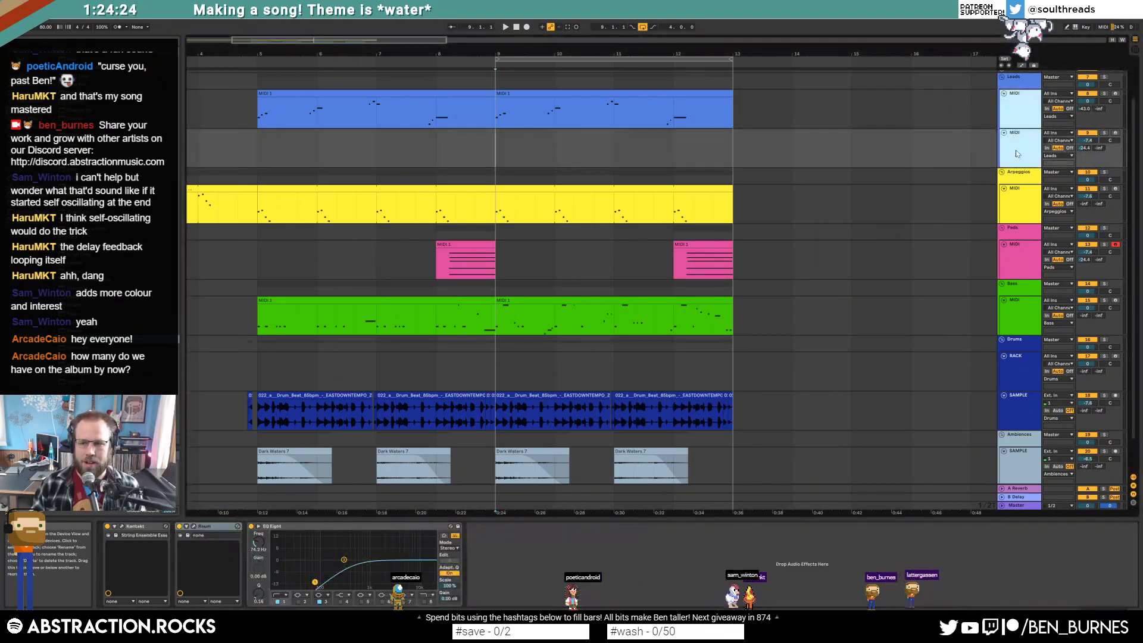
right_click(1017, 150)
click(1093, 226)
click(1025, 153)
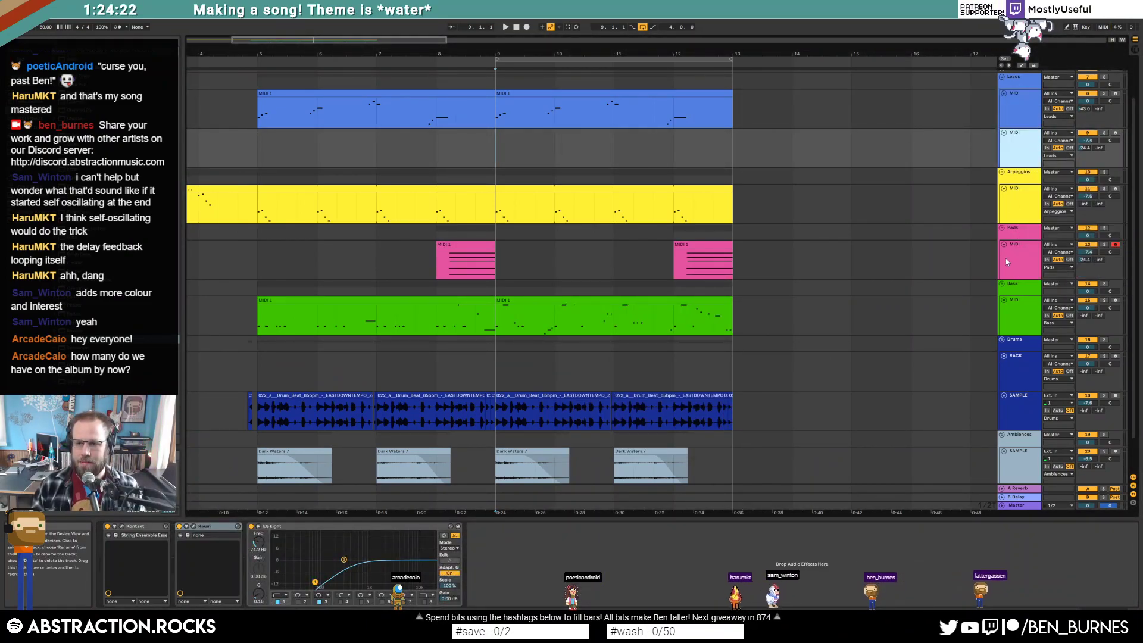
Arm the Leads string track, switch its Kontakt String Ensemble articulation to Tremolo, and set the attack to 18%.
click(496, 146)
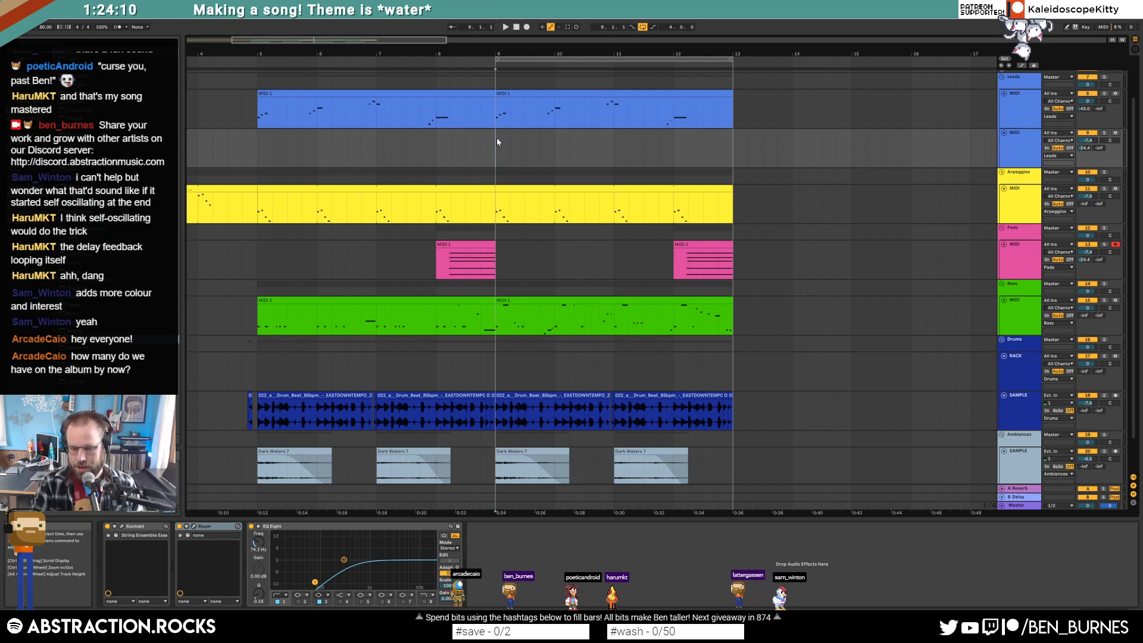
click(1117, 133)
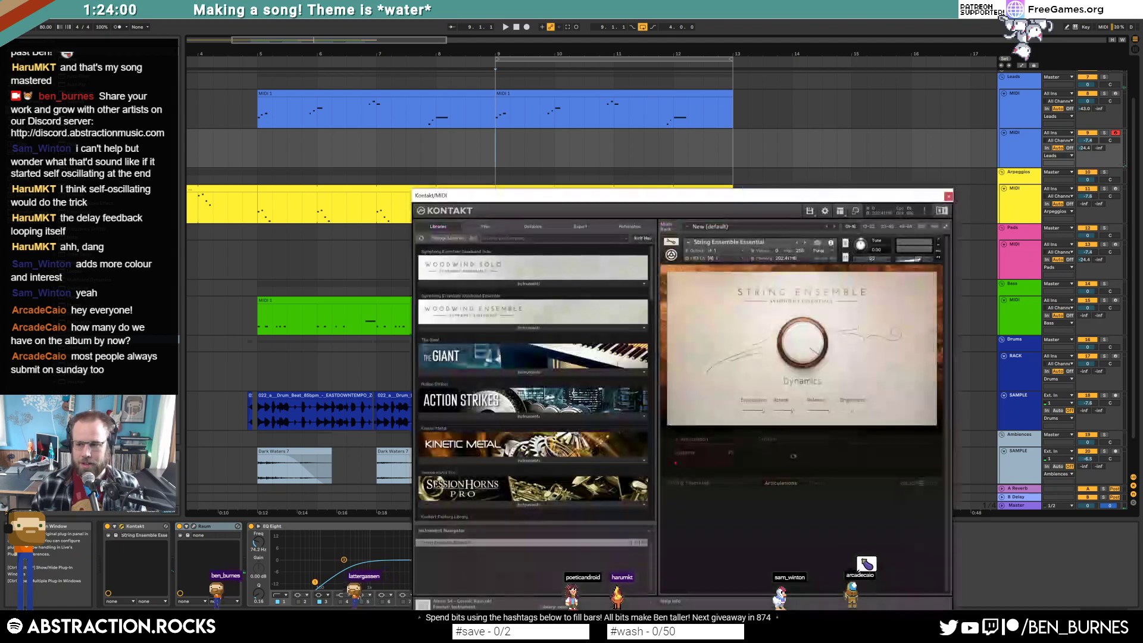
key(ctrl+alt+p)
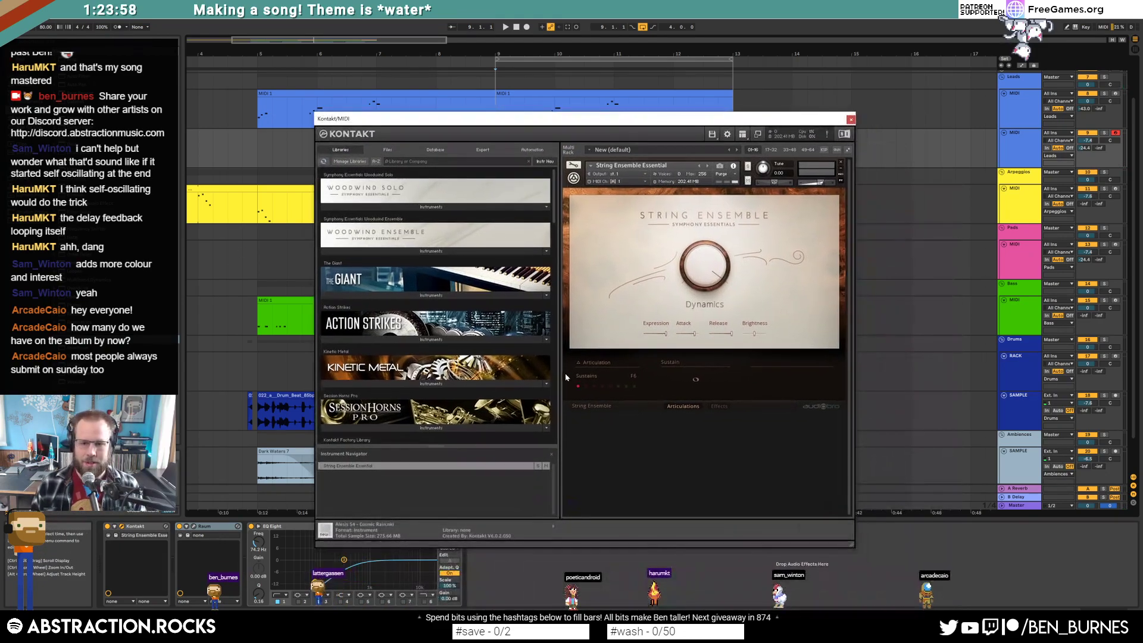
click(593, 385)
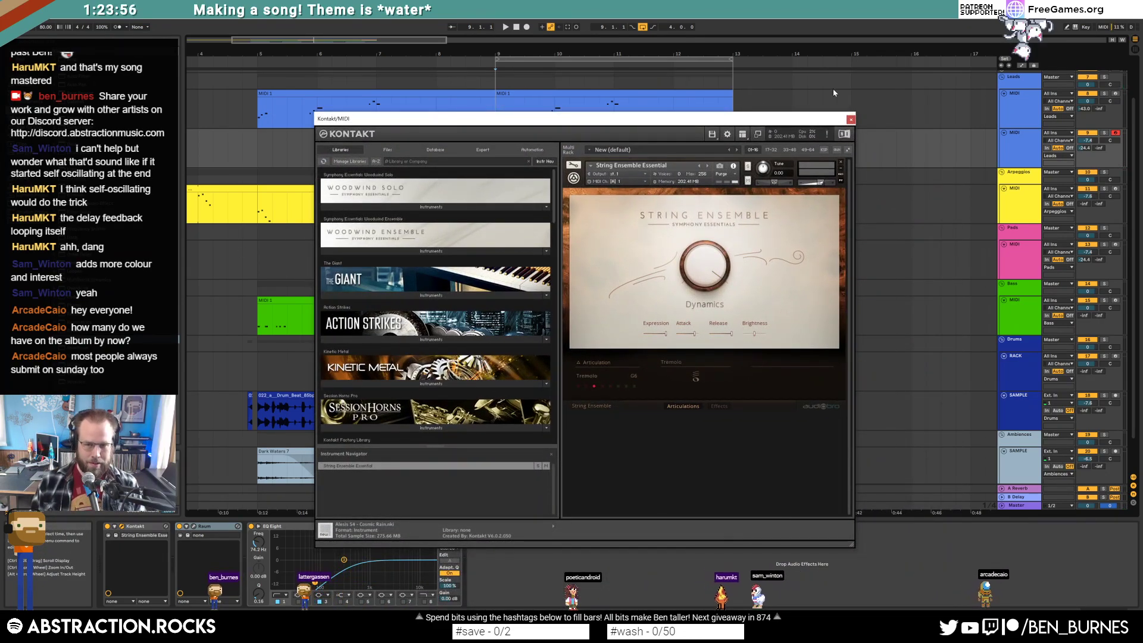
drag(694, 335, 662, 338)
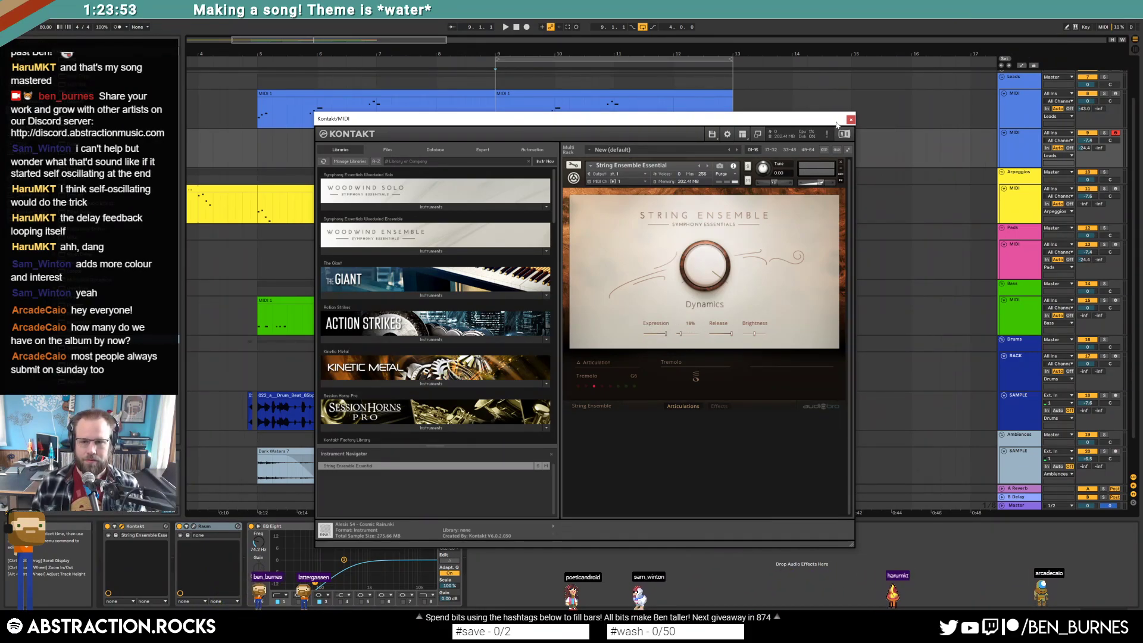
click(851, 120)
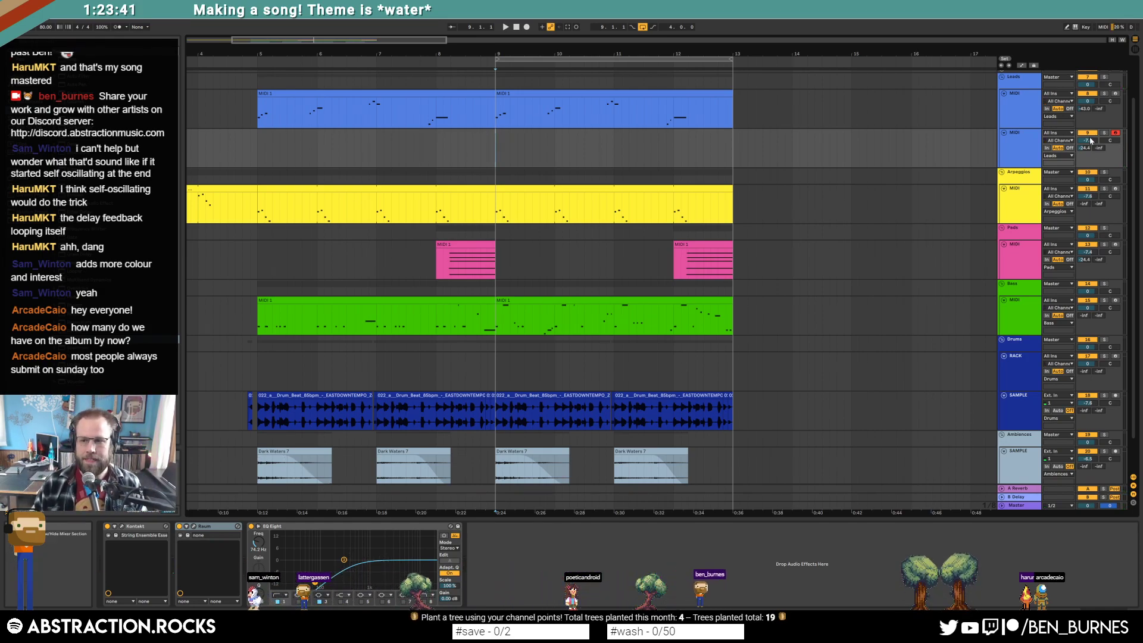
Set the Leads string track's Raum mix to 30.5% and play the looped section from bar 9.
click(196, 534)
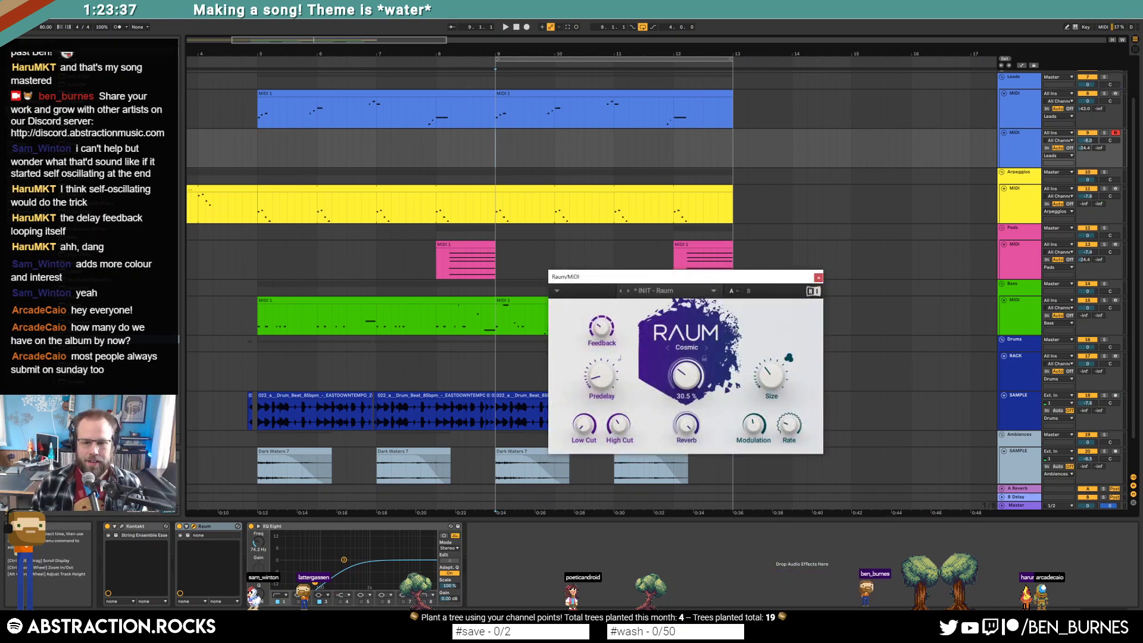
click(819, 277)
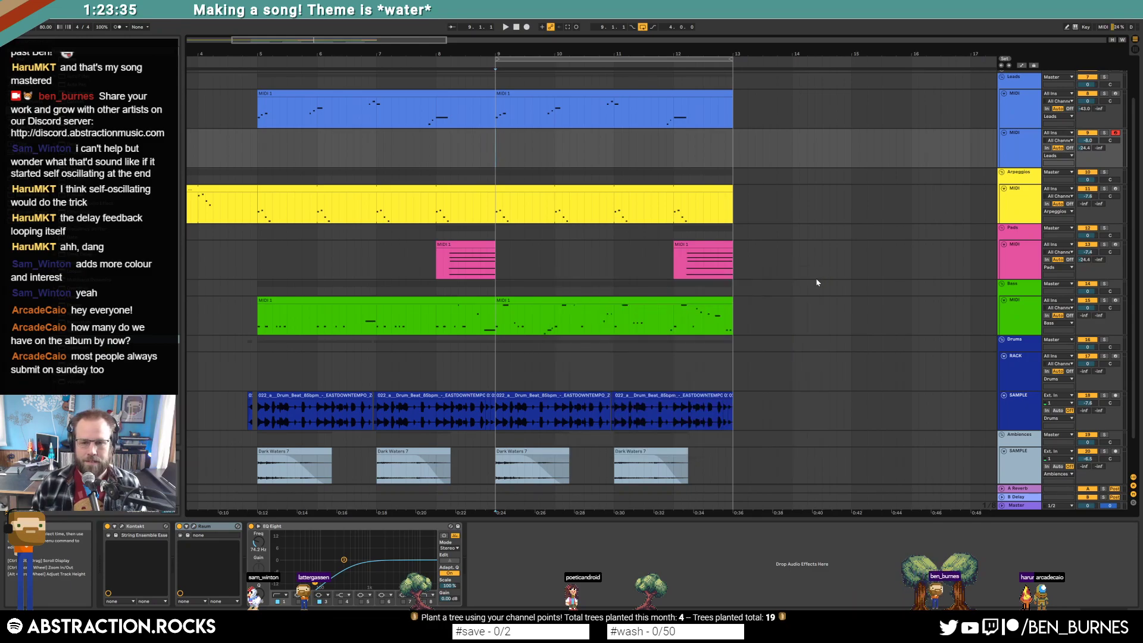
key(space)
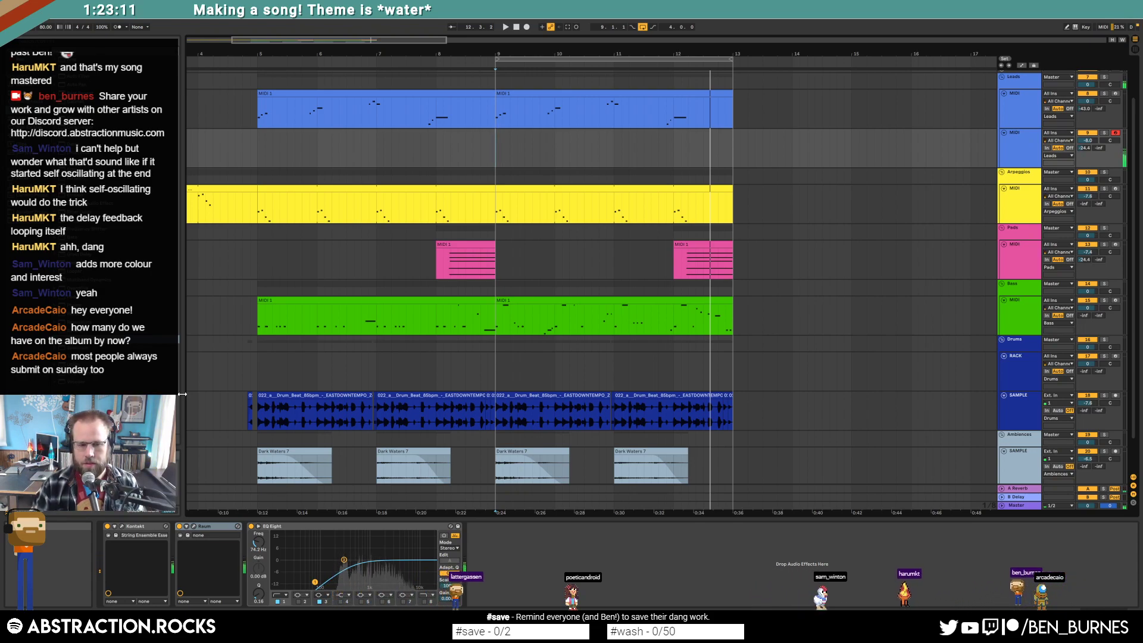
Readjust the attack of the Leads track's String Ensemble and close the instrument.
click(122, 526)
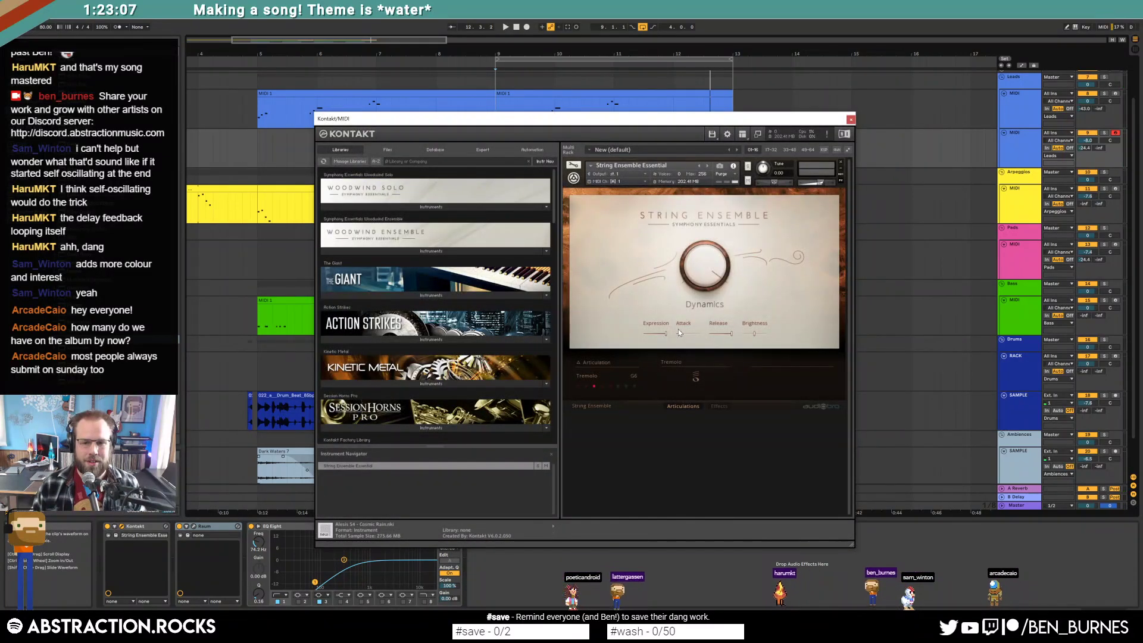
drag(684, 334, 693, 335)
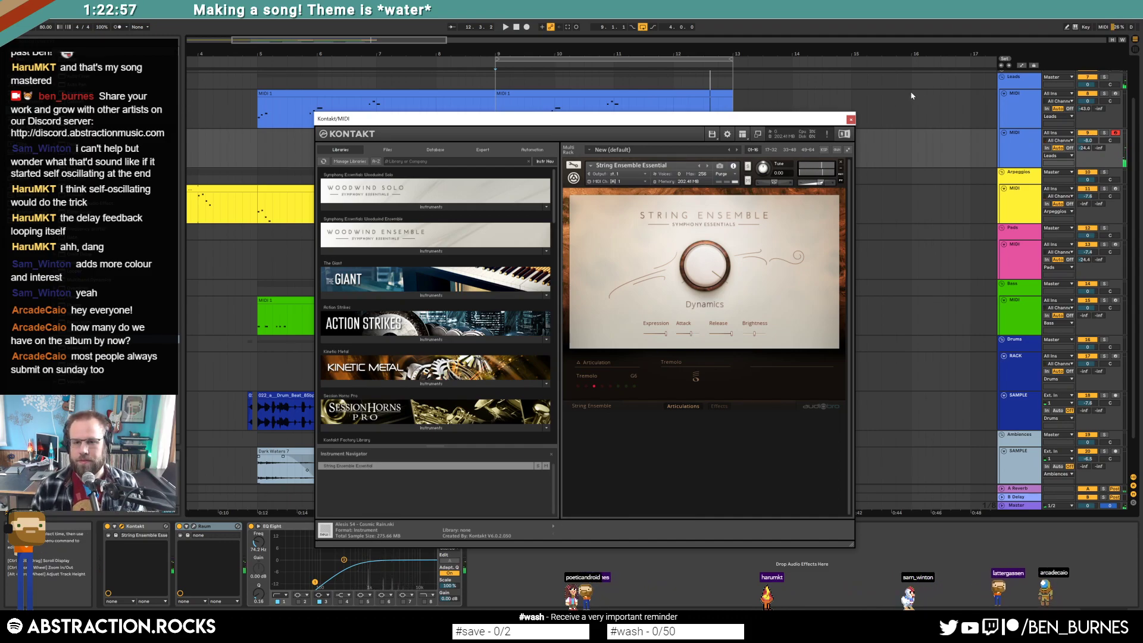
click(852, 118)
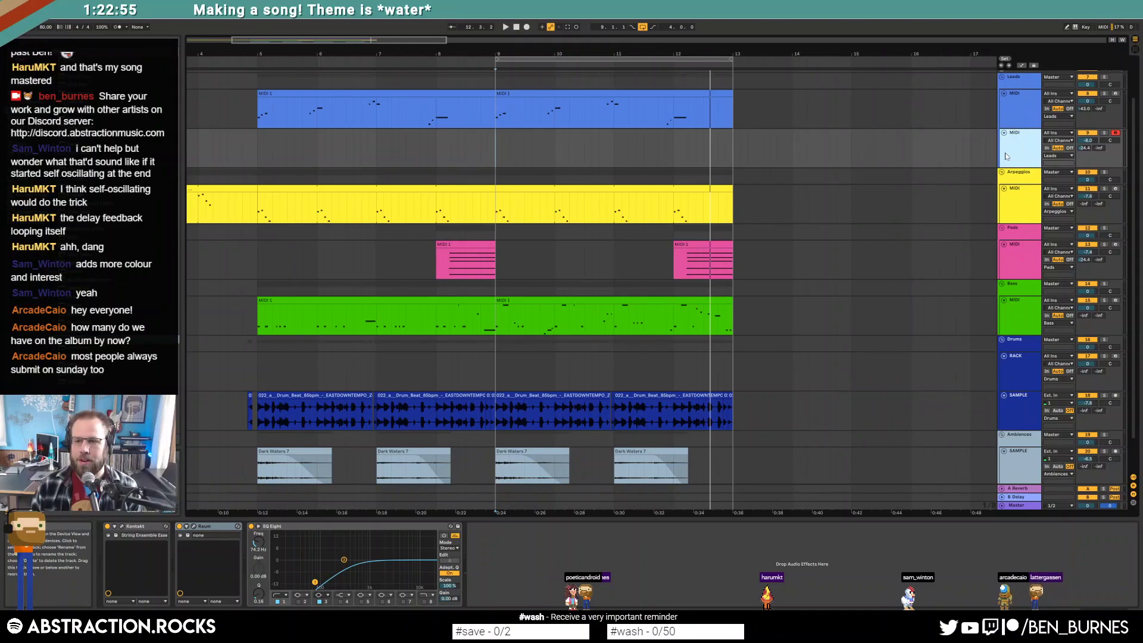
Delete the string track from the Leads group and play the arrangement from the beginning.
key(Delete)
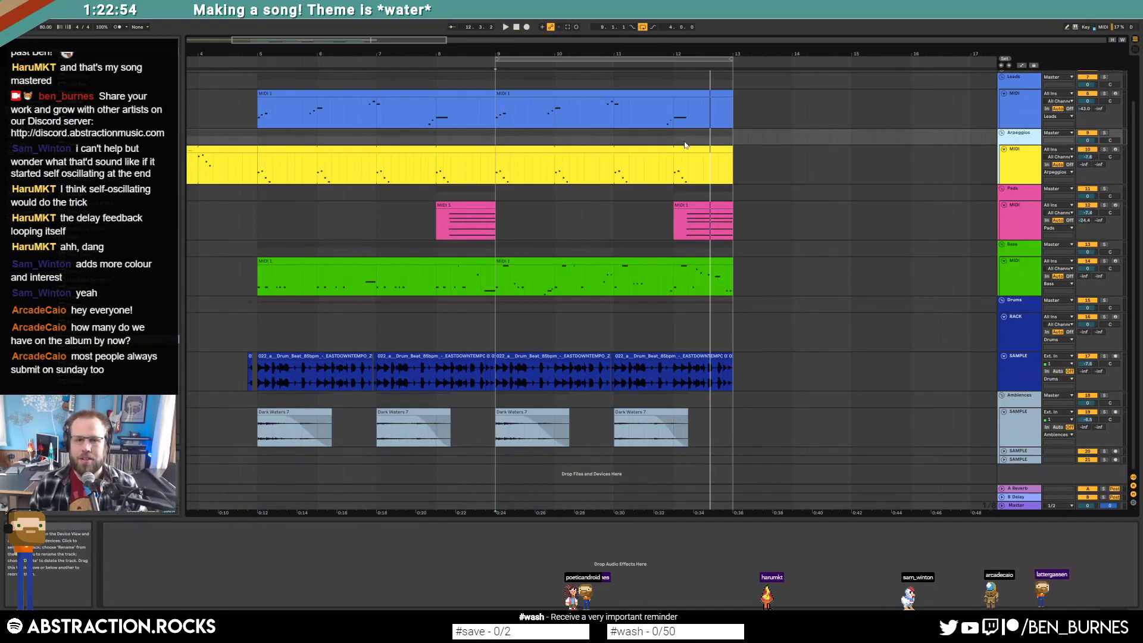
click(516, 28)
key(space)
Play the arrangement on through the main section from bar 5 and raise the Ambiences sample track's volume.
drag(316, 53, 343, 18)
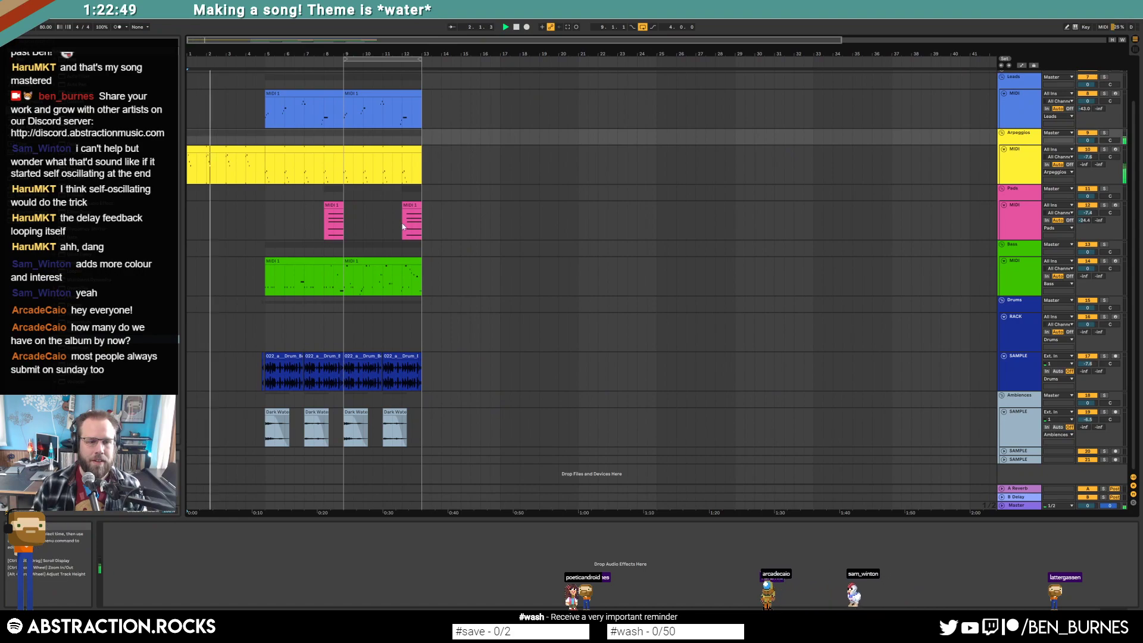
click(267, 169)
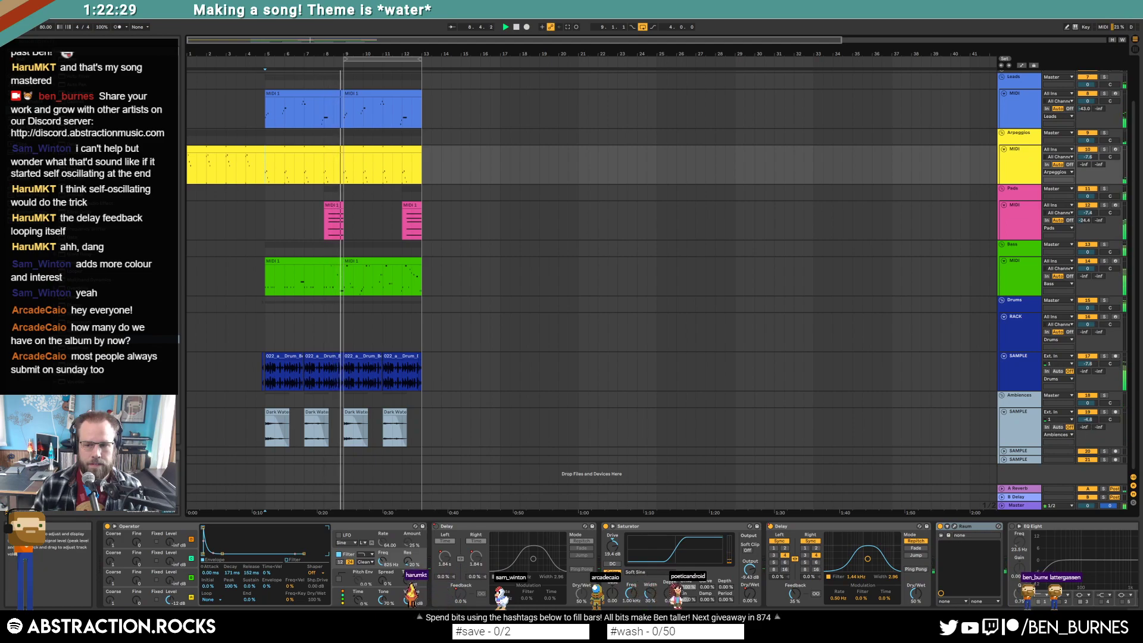
drag(1087, 421, 1087, 410)
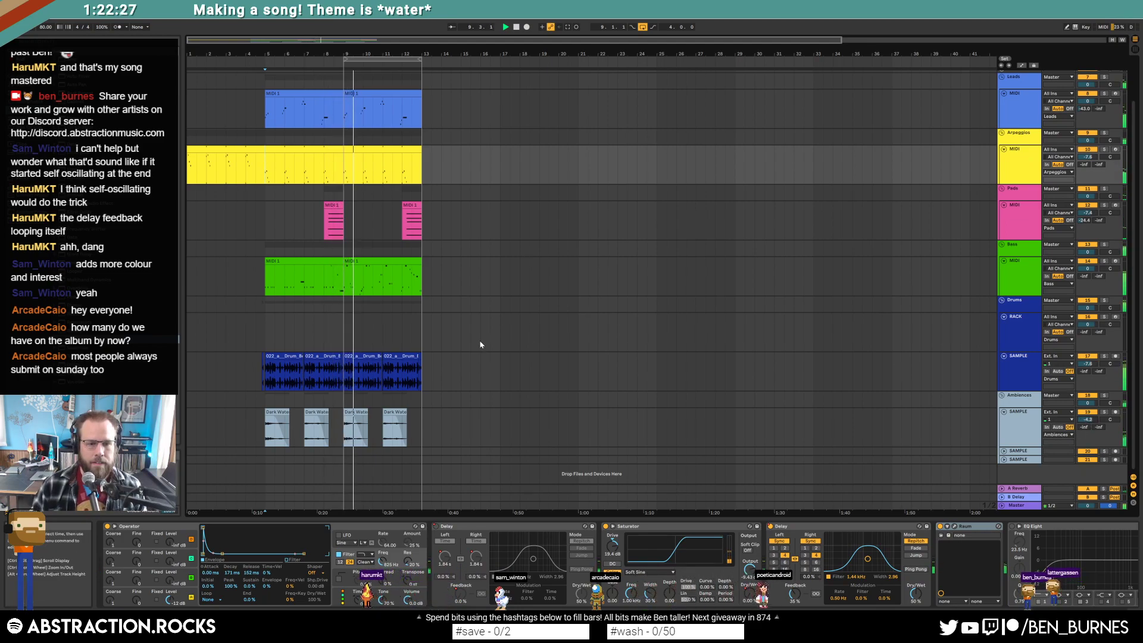
Copy the drum hit at 9.4 on the drum sample track and paste it at 9.4.3.
scroll(365, 376, up, 5)
scroll(346, 381, up, 5)
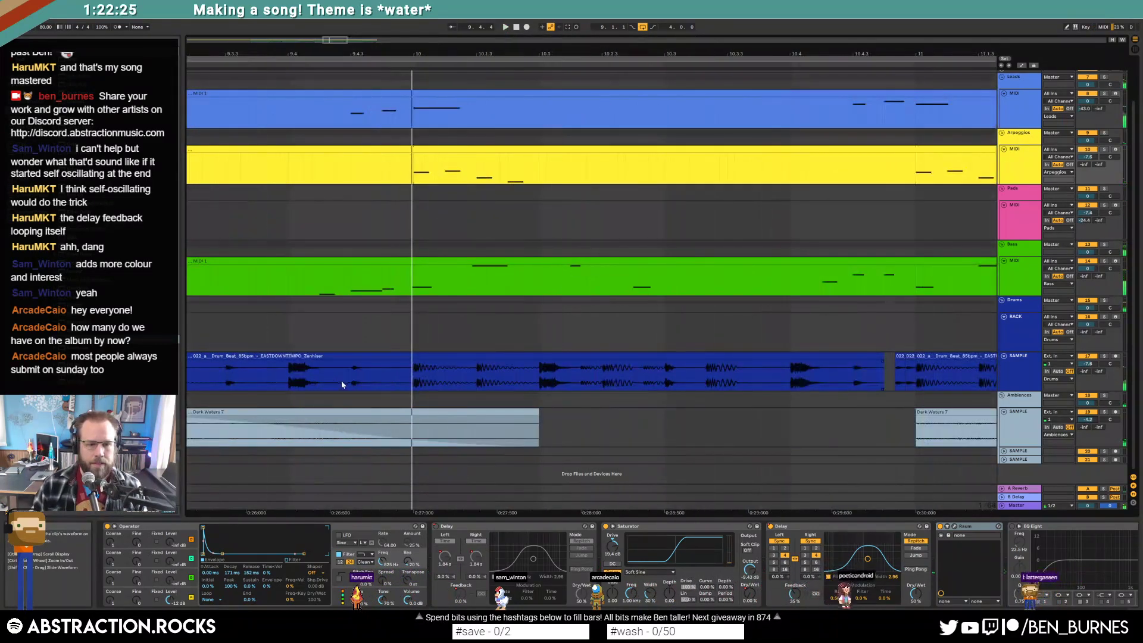
drag(288, 375, 321, 374)
click(350, 408)
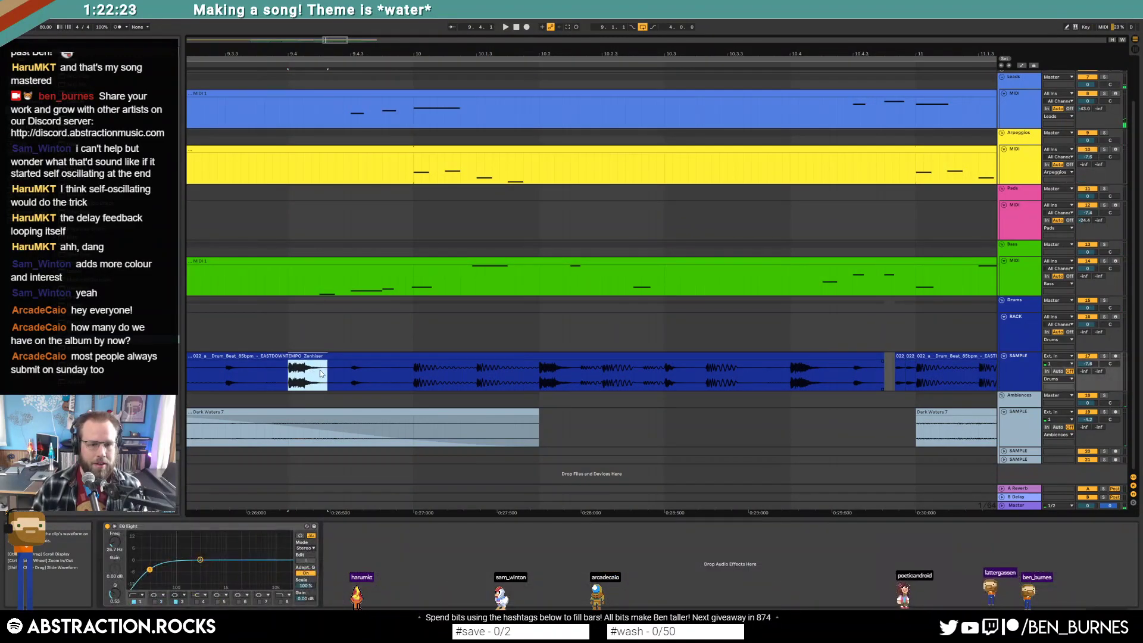
click(301, 376)
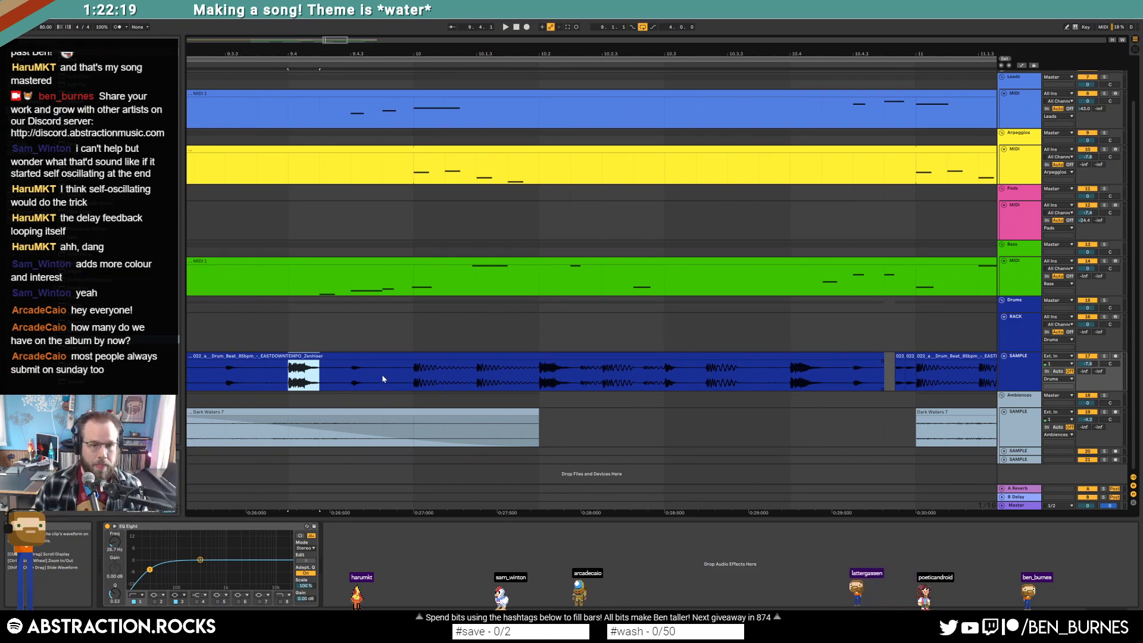
click(359, 377)
key(ctrl+v)
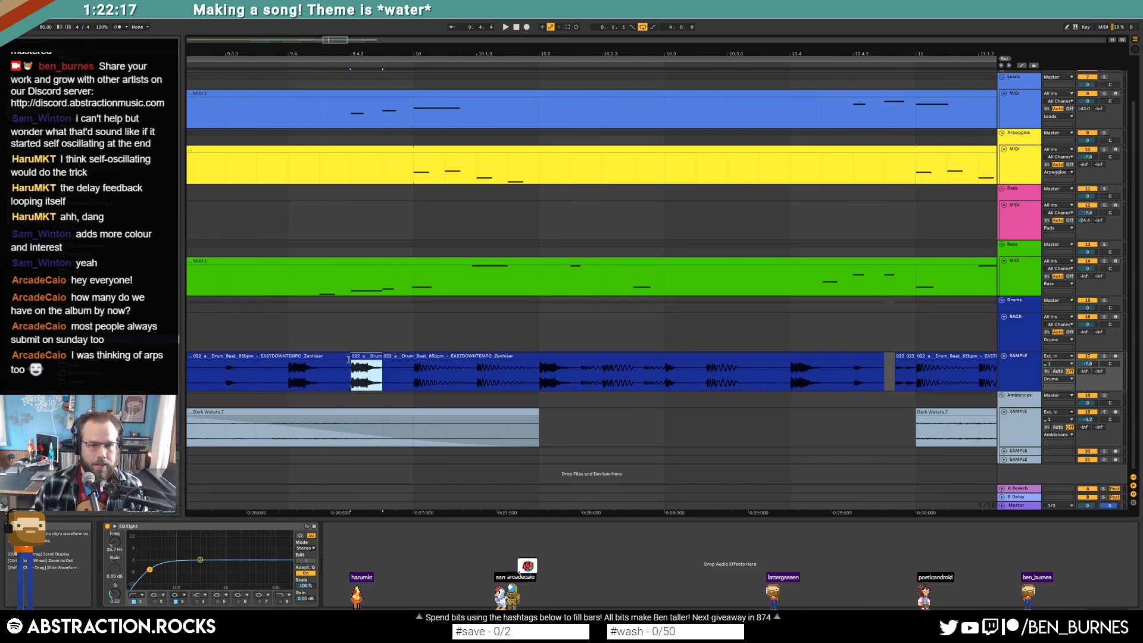
Extend the preceding drum clip over the first half of the pasted hit and audition the edit.
mouse_move(349, 358)
mouse_down()
mouse_move(369, 357)
mouse_move(352, 358)
mouse_up()
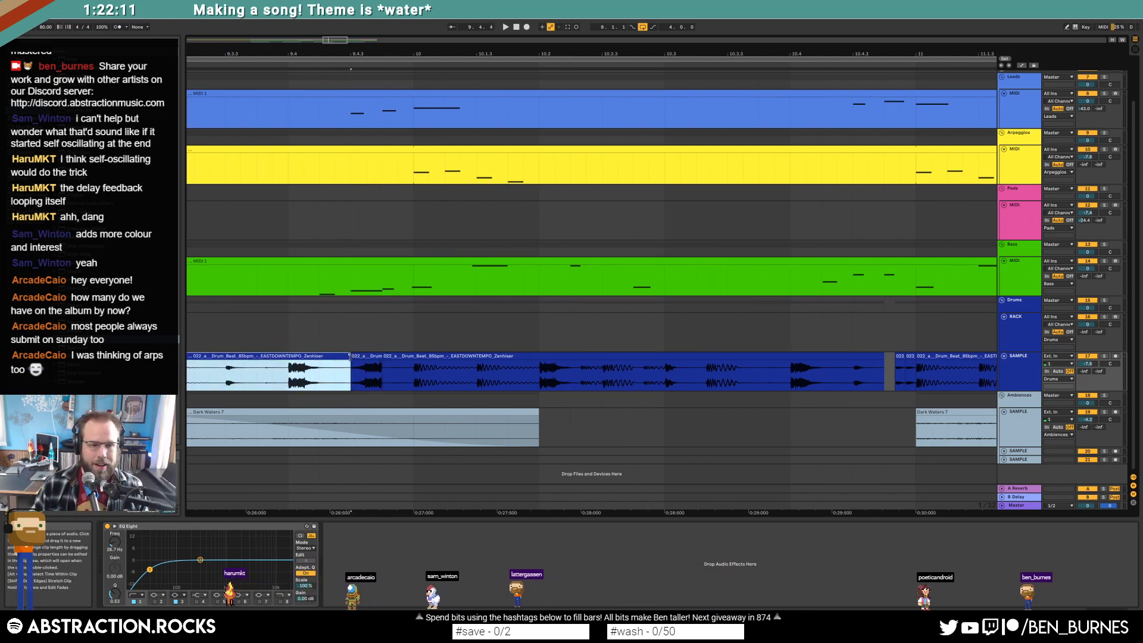
drag(352, 358, 367, 360)
click(361, 366)
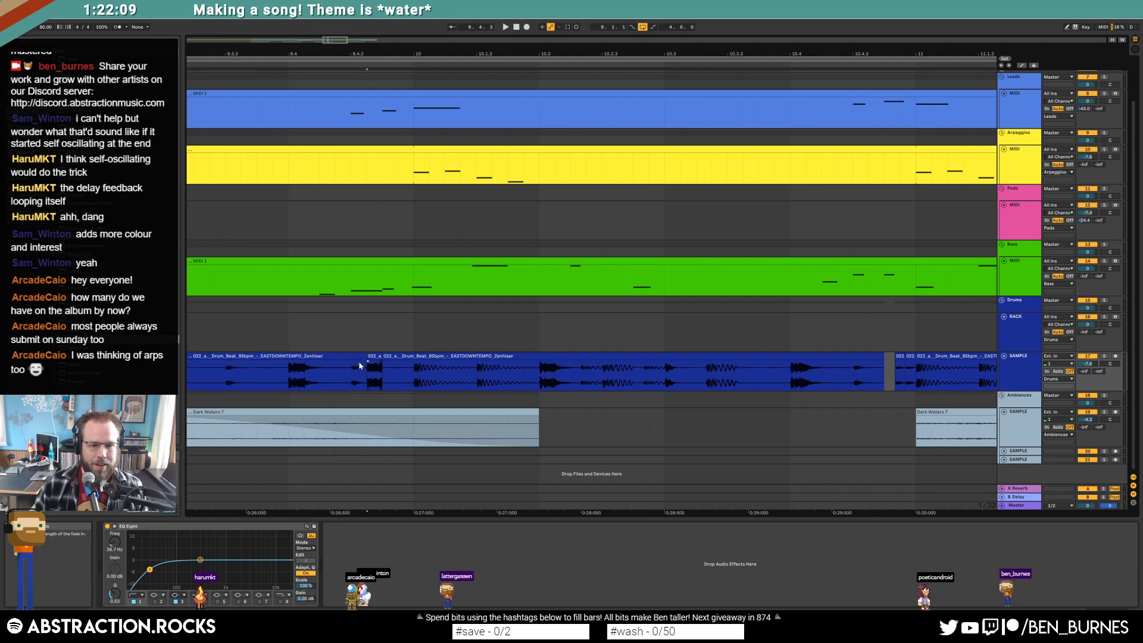
click(319, 380)
key(space)
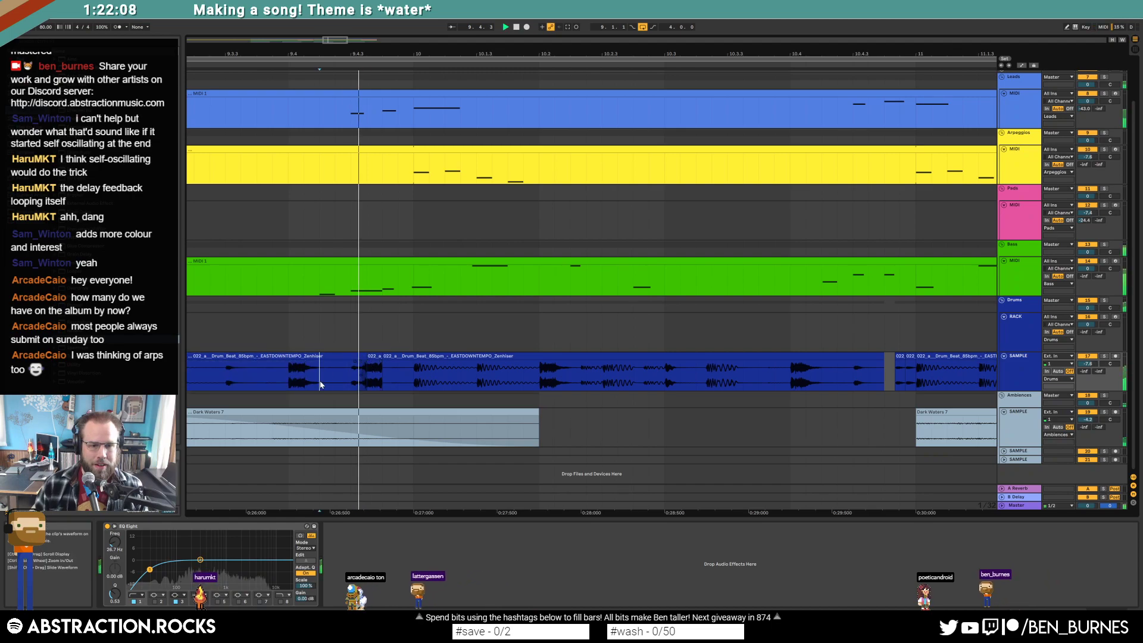
click(376, 357)
key(space)
Inspect the shortened drum slice's sample settings, return to the device chain, and replay from beat 3 of bar 9.
double_click(375, 356)
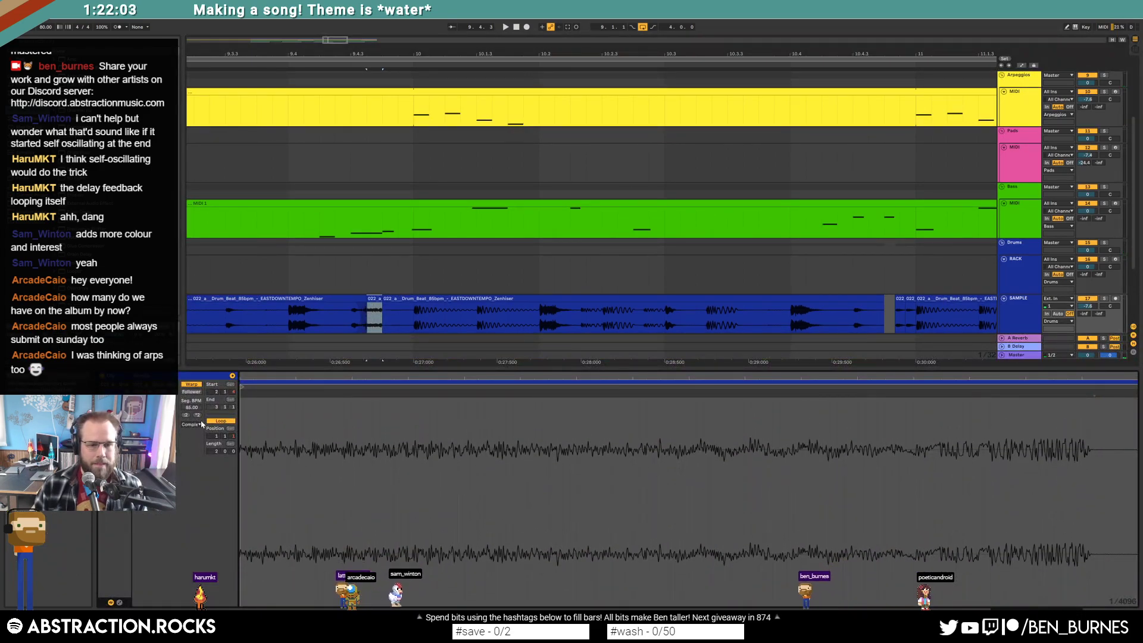
key(shift+Tab)
click(246, 365)
key(space)
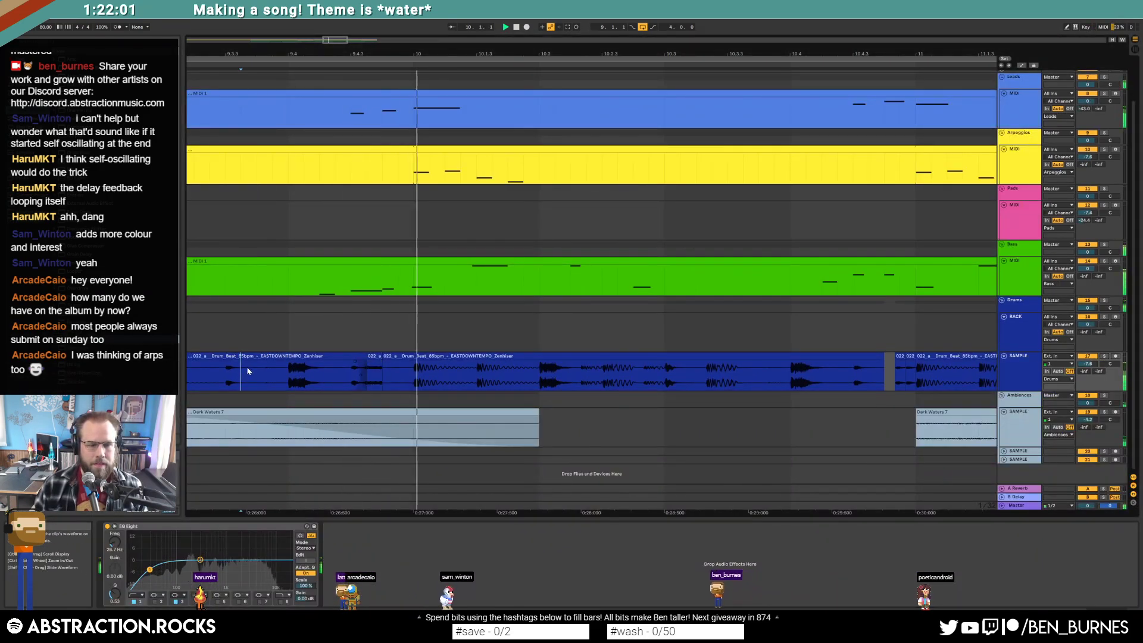
Replace the shortened drum slice with a copy of the light hit at 9.4.3, and play from 9.4.
key(space)
click(383, 359)
click(374, 365)
key(Delete)
click(356, 365)
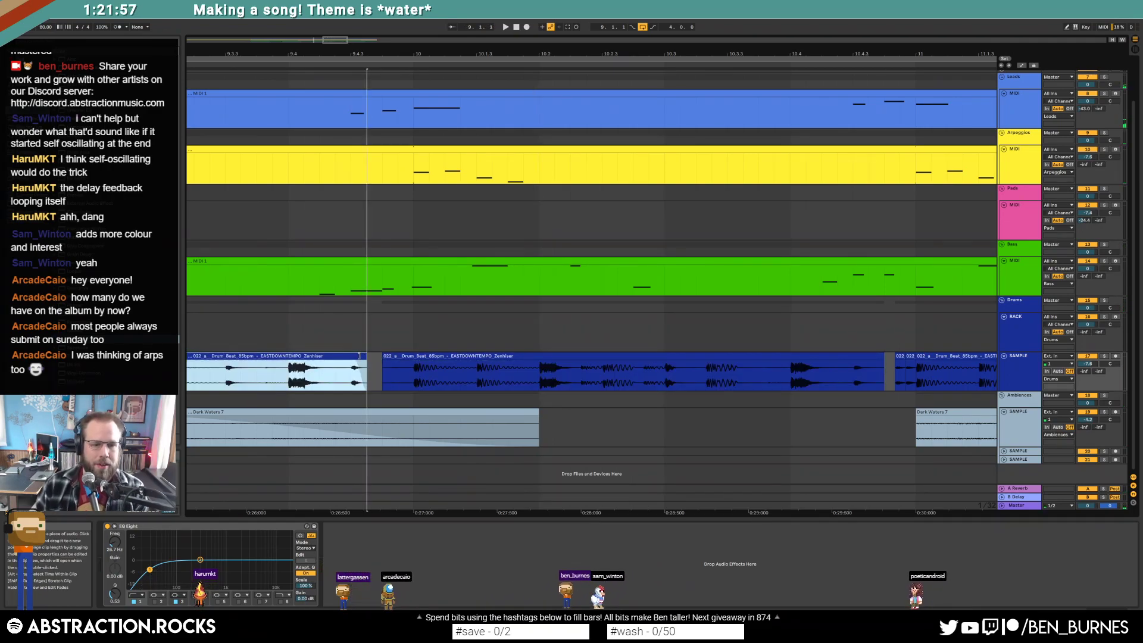
key(ctrl+z)
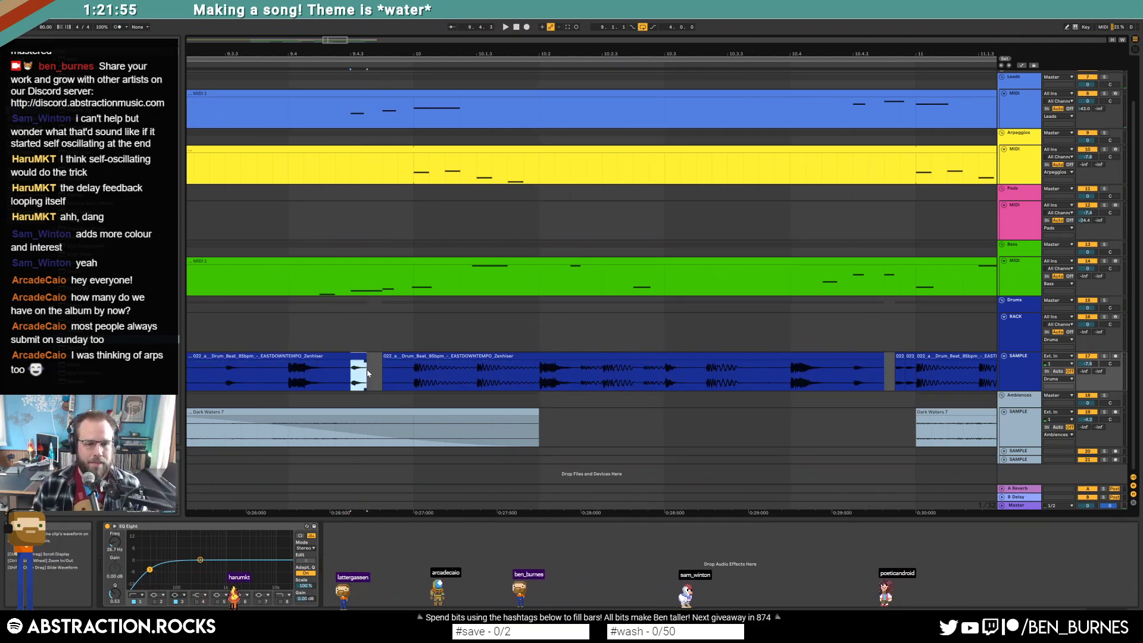
click(288, 372)
key(space)
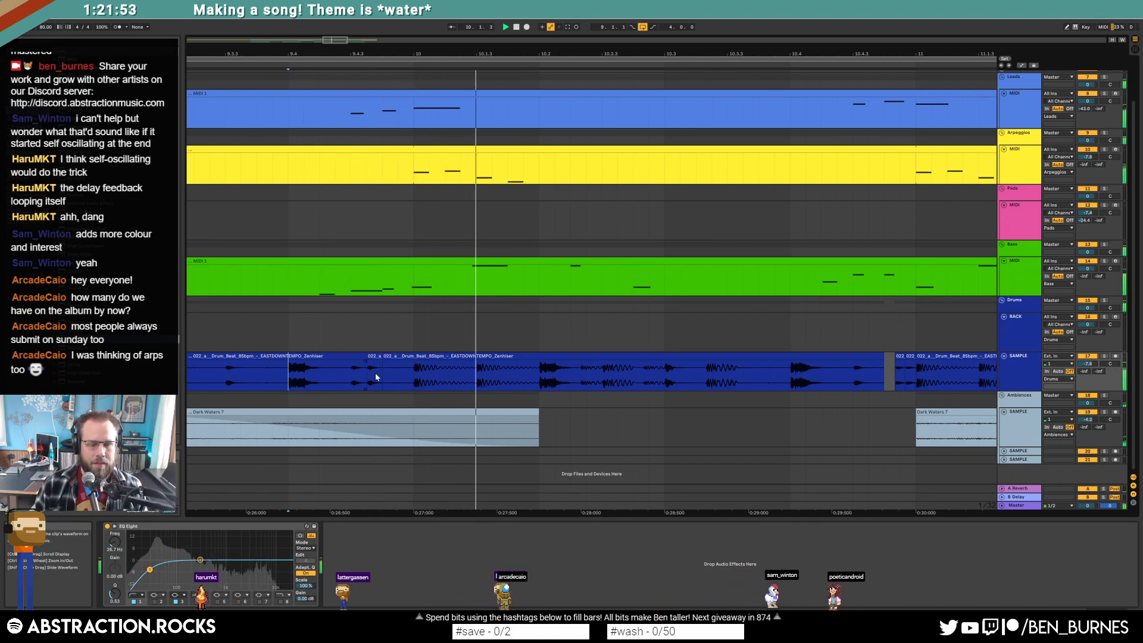
Repeat the light drum hit slice up to bar 10 and play the resulting fill from beat 3 of bar 9.
click(320, 380)
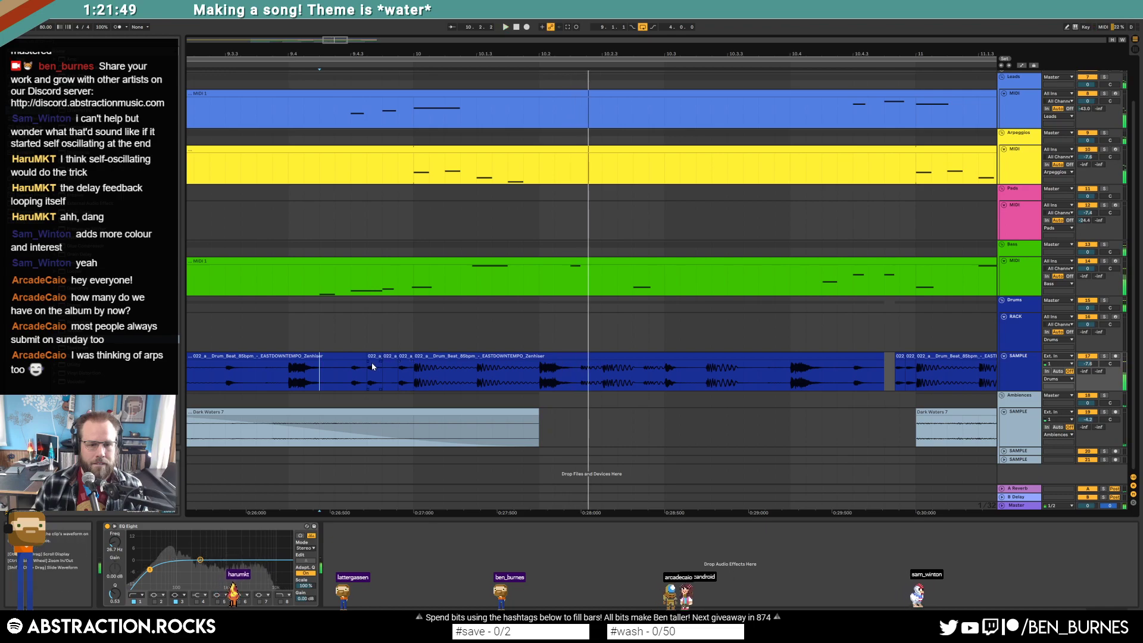
click(390, 369)
key(space)
click(240, 376)
key(space)
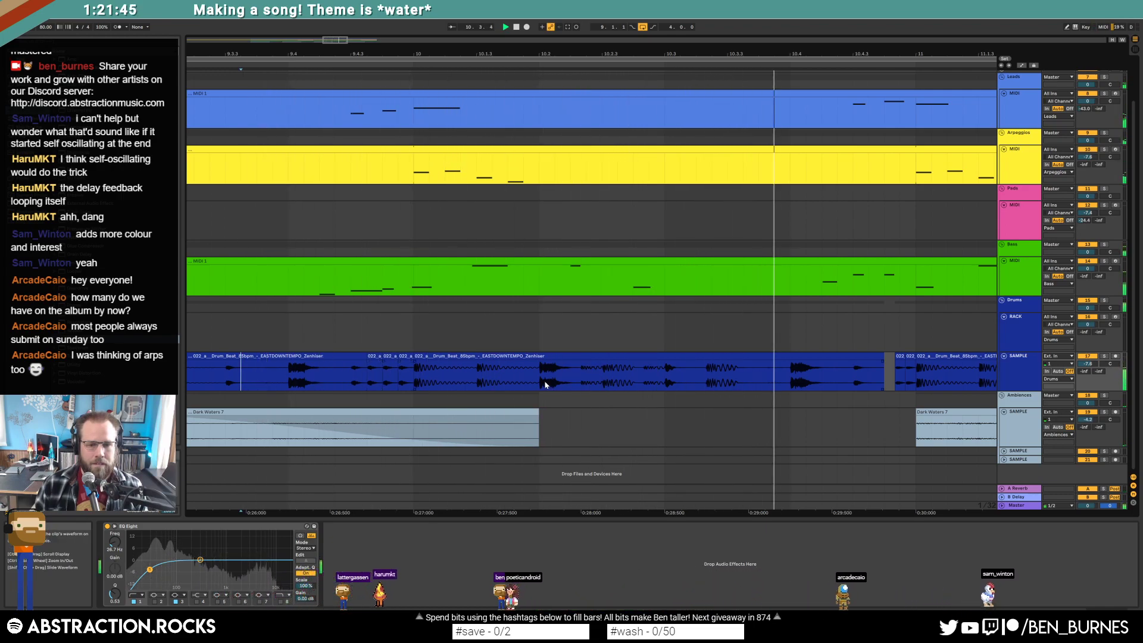
Delete the sixteenth-note drum hit at beat 4 of bar 10 and play the edit from just before the gap.
click(804, 357)
key(space)
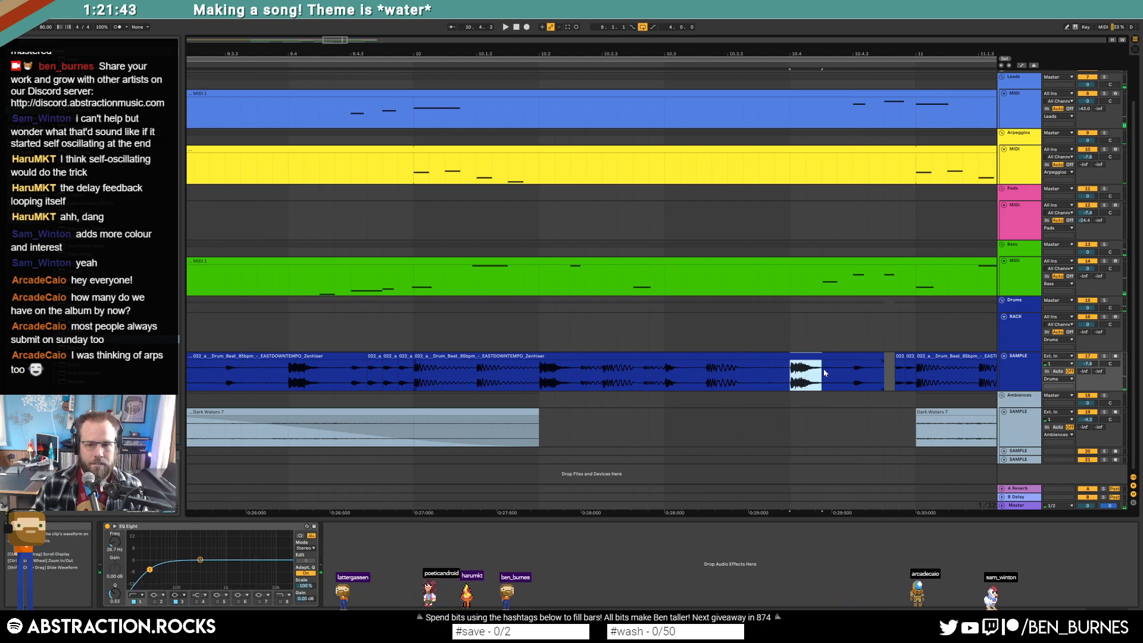
key(Delete)
click(743, 381)
key(space)
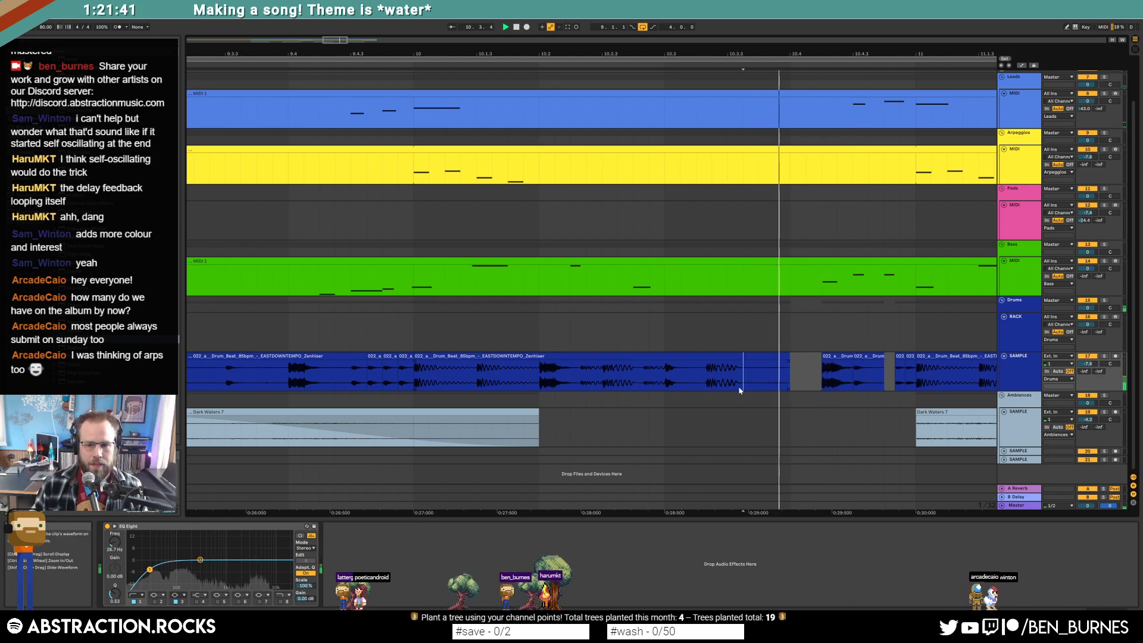
key(space)
Slightly lower the Dark Waters ambience track's volume and set its EQ Eight low cut to 474 Hz.
drag(446, 54, 669, 33)
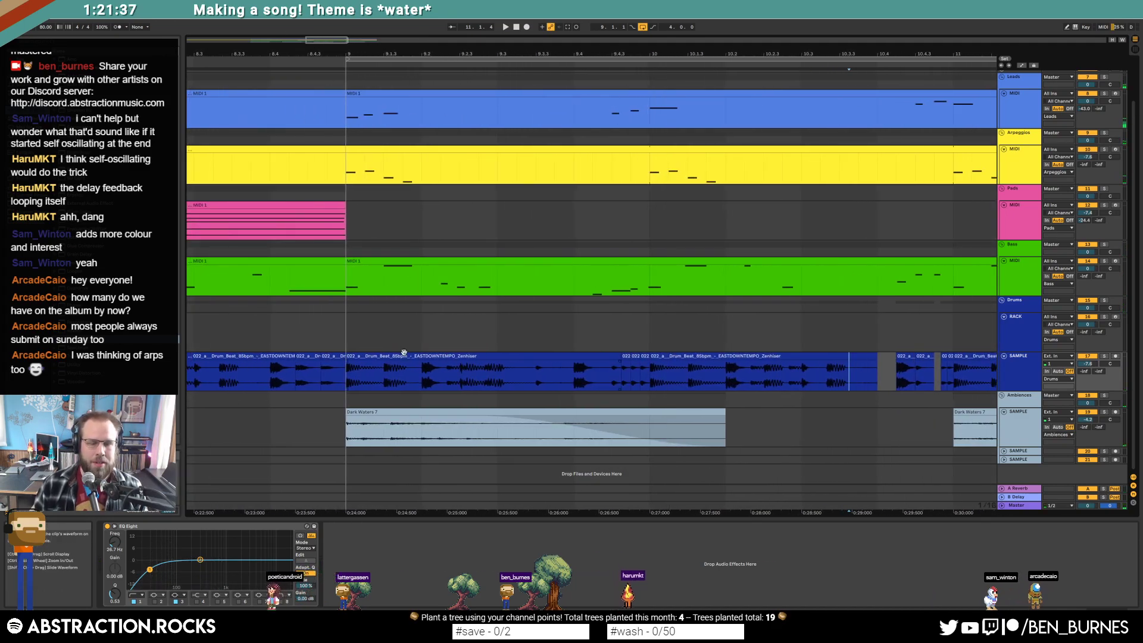
click(351, 356)
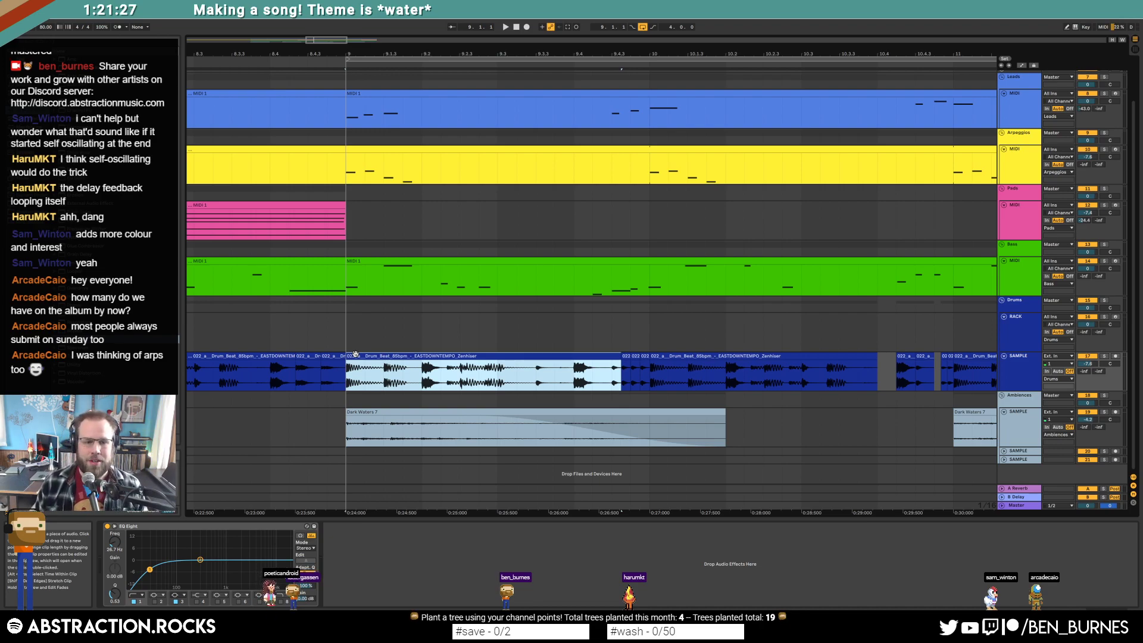
mouse_move(309, 44)
mouse_down()
mouse_move(309, 28)
mouse_move(314, 43)
mouse_up()
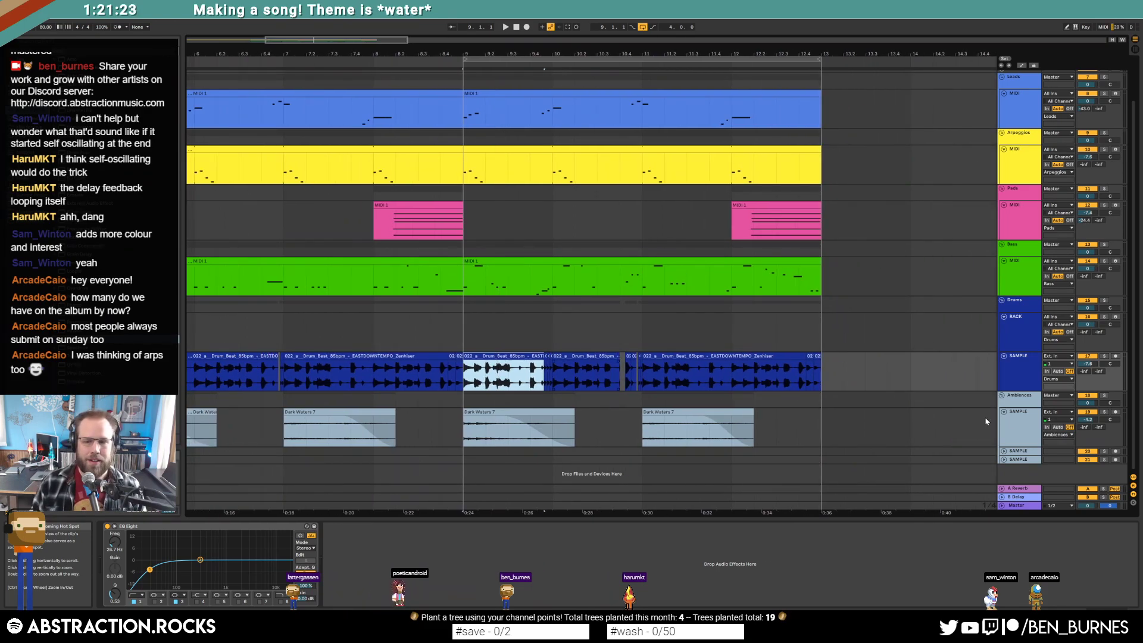
drag(1087, 419, 1087, 420)
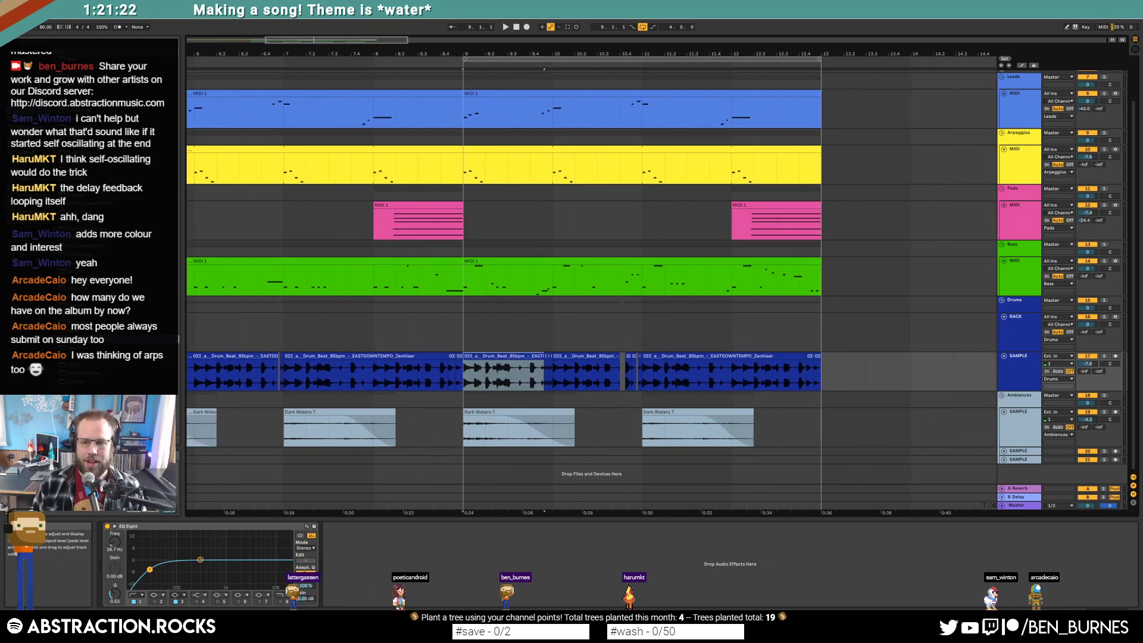
click(995, 431)
drag(236, 565, 212, 566)
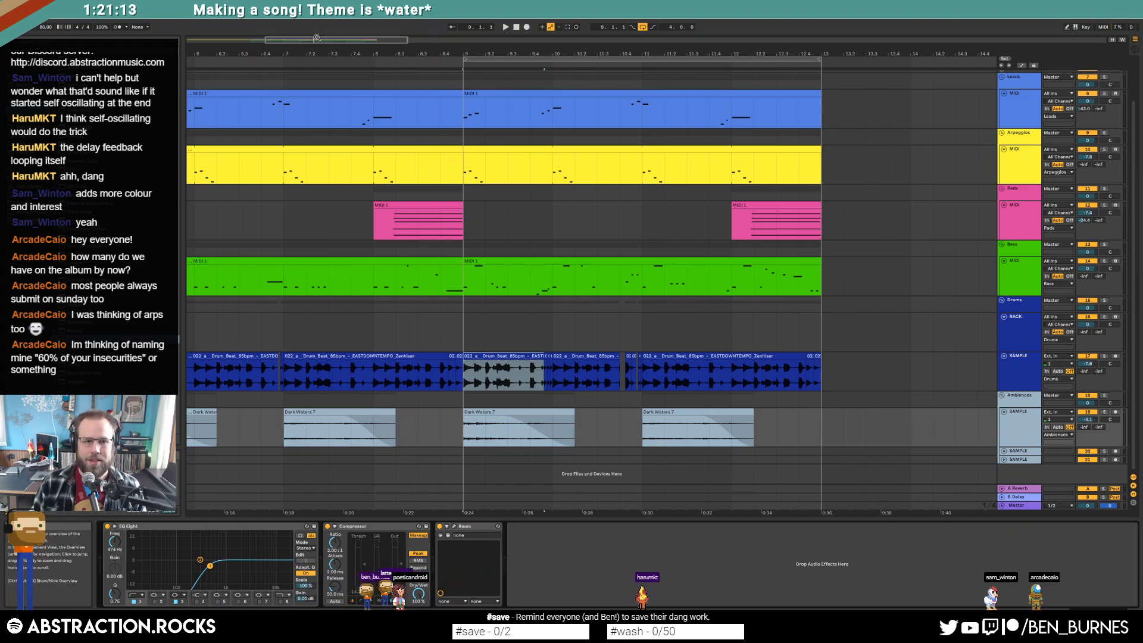
Play the arrangement from the start of bar 5.
drag(317, 38, 317, 26)
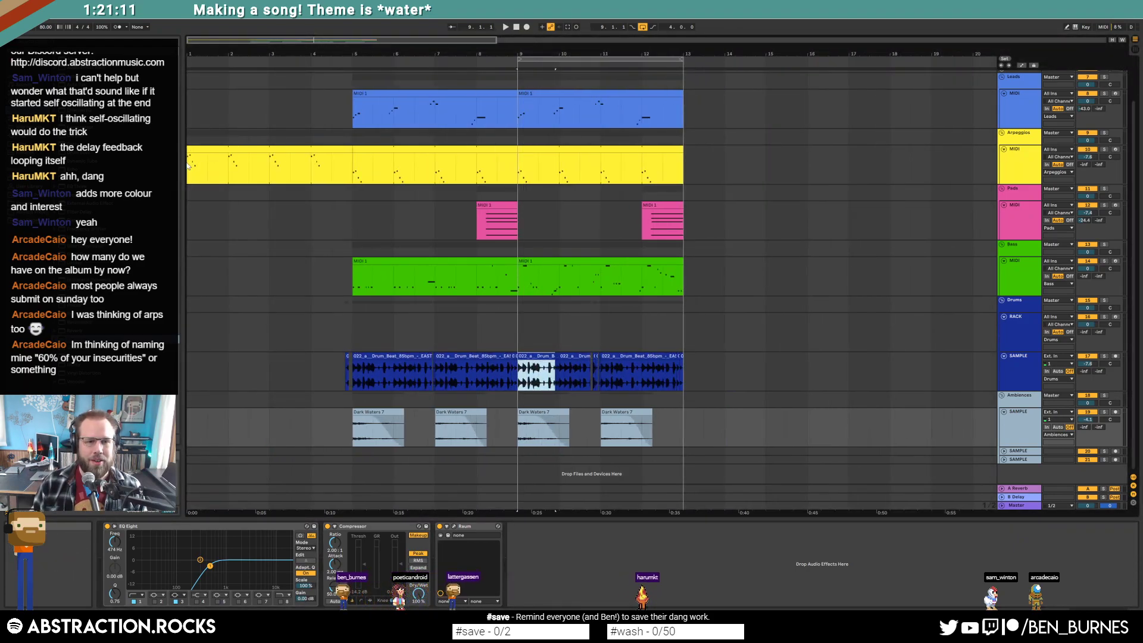
click(229, 172)
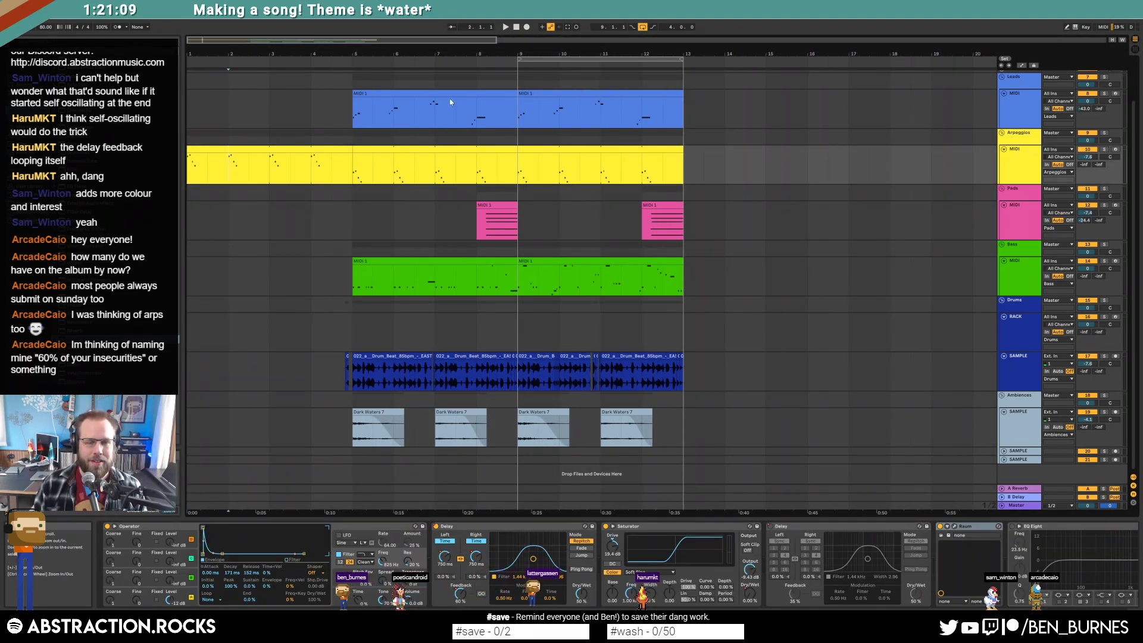
click(358, 162)
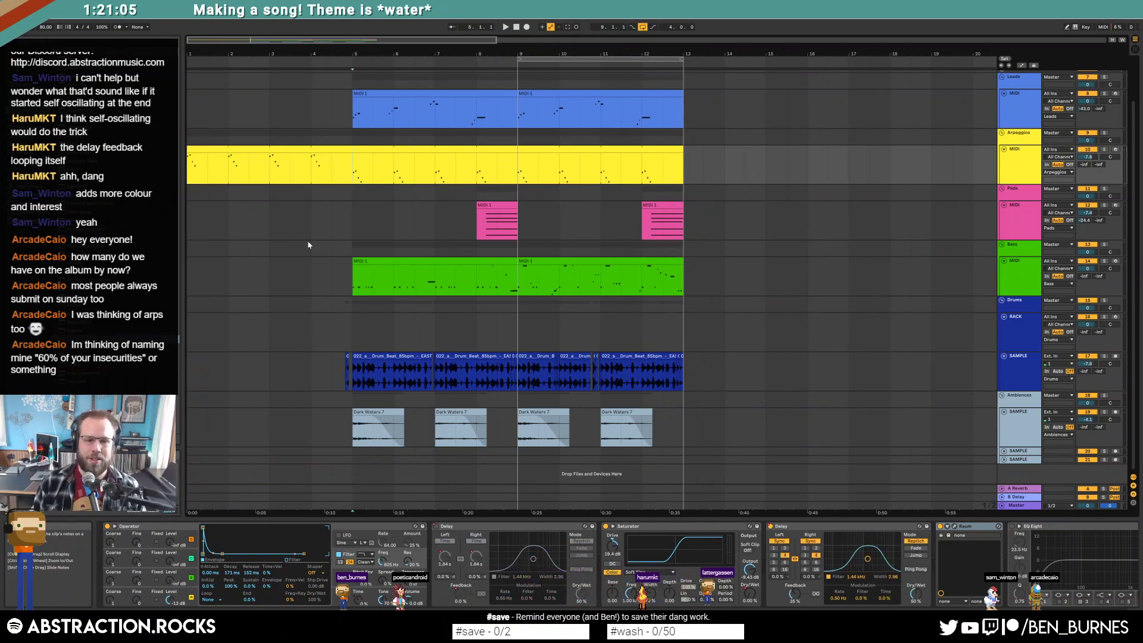
key(space)
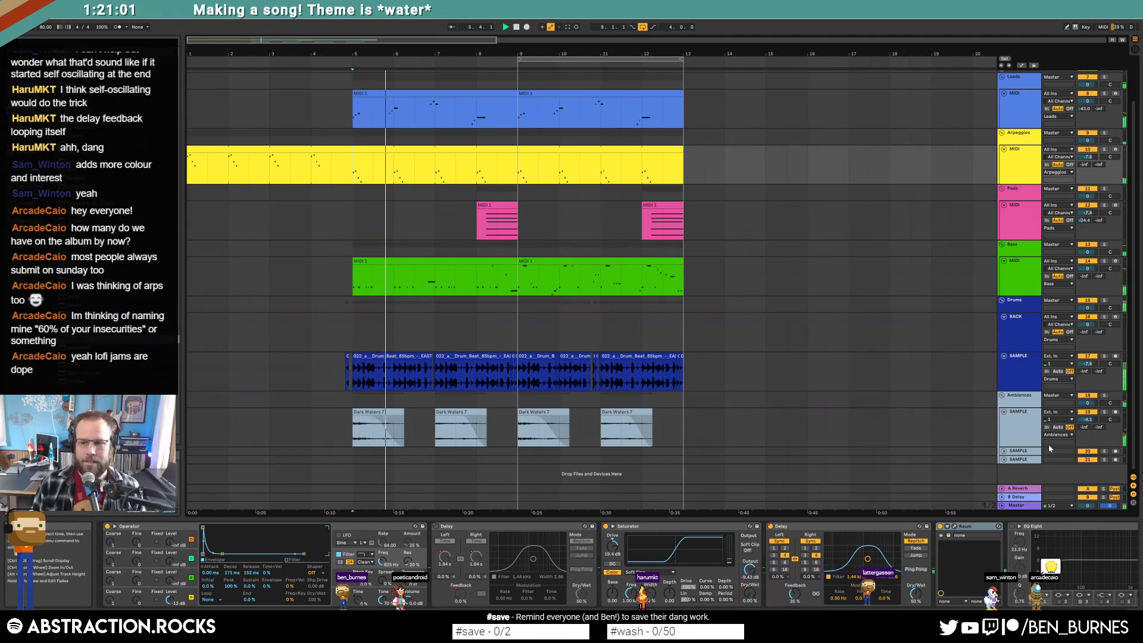
Lower the ambience track to about -5.7 dB, adjust its compressor, and raise its EQ low cut to about 1.26 kHz.
drag(1088, 419, 1087, 421)
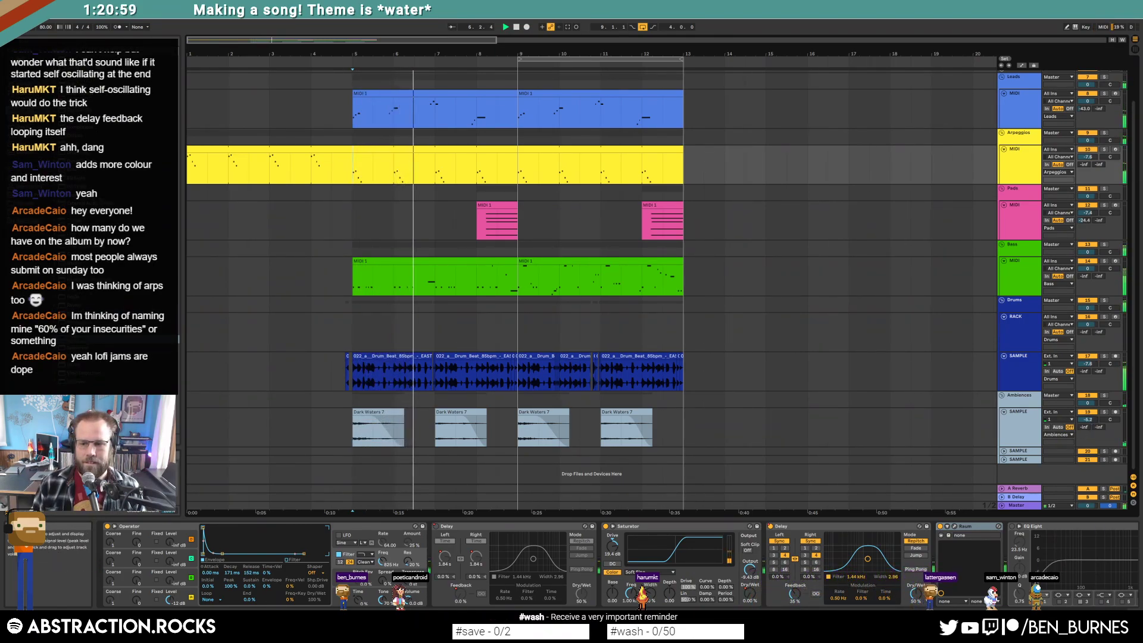
click(1019, 422)
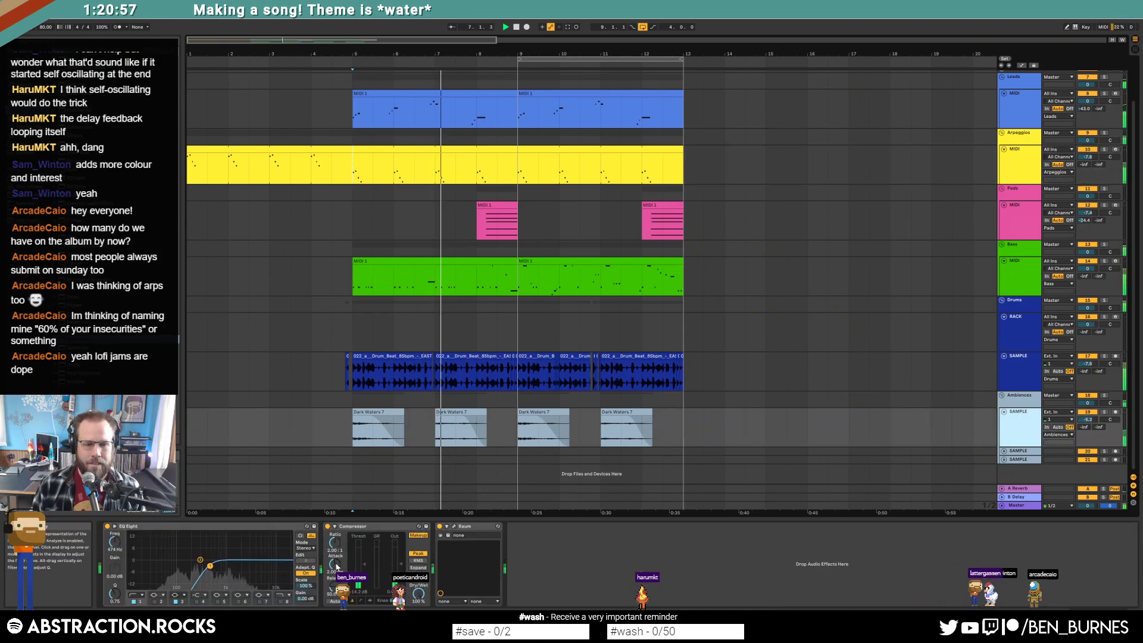
drag(364, 565, 364, 564)
drag(1087, 419, 1087, 424)
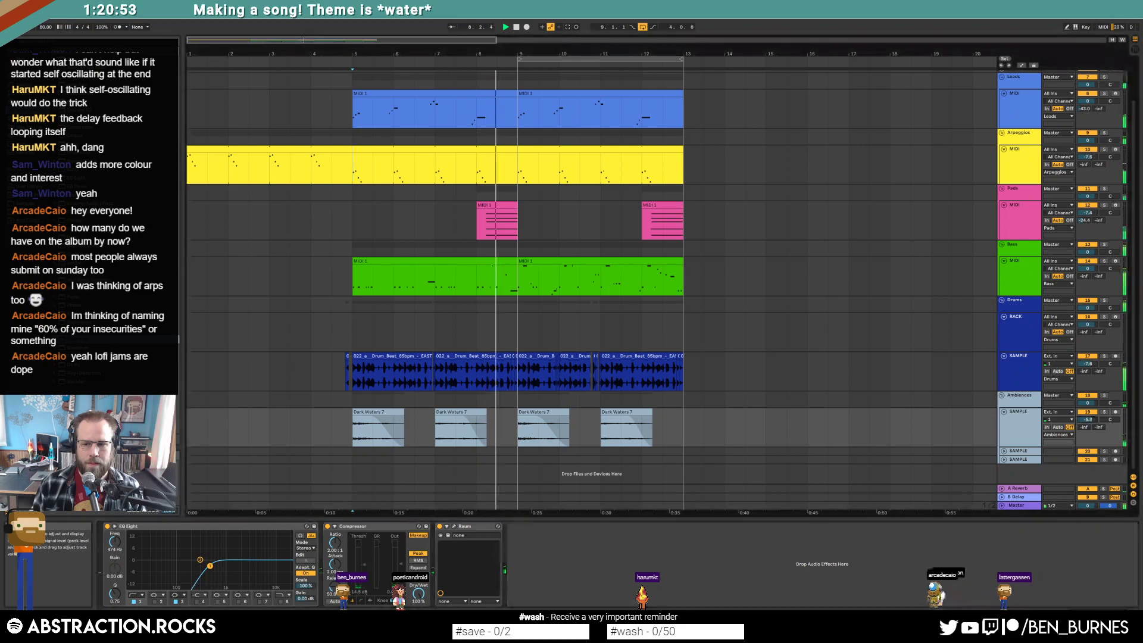
drag(210, 565, 230, 565)
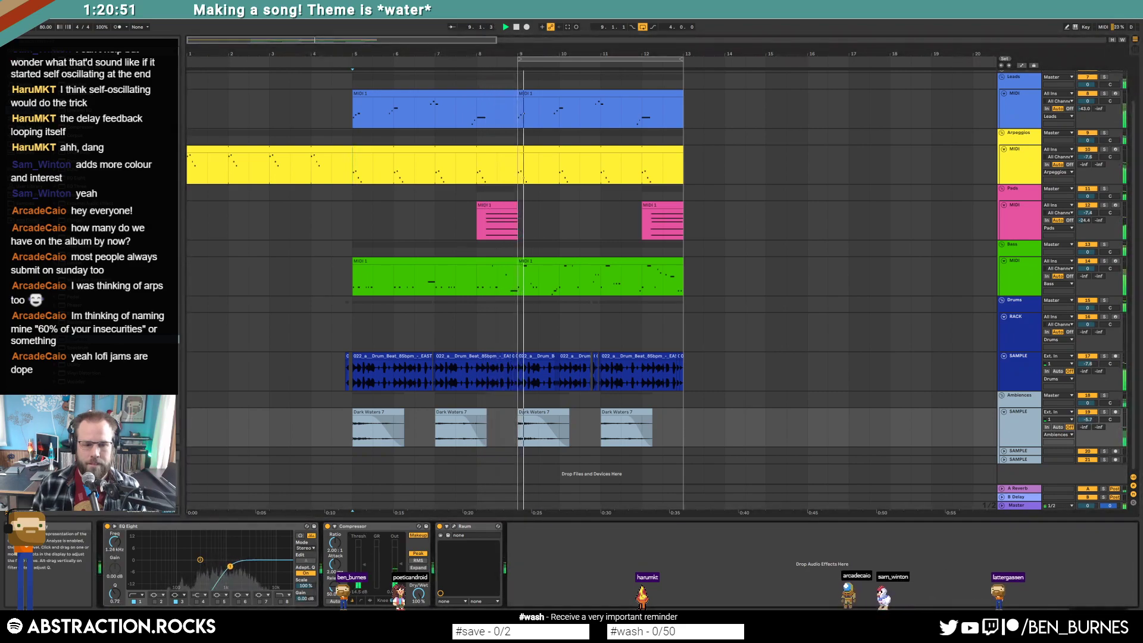
key(space)
Play the pads from bar 8 and raise the pad track's first send.
click(1006, 218)
click(490, 225)
key(space)
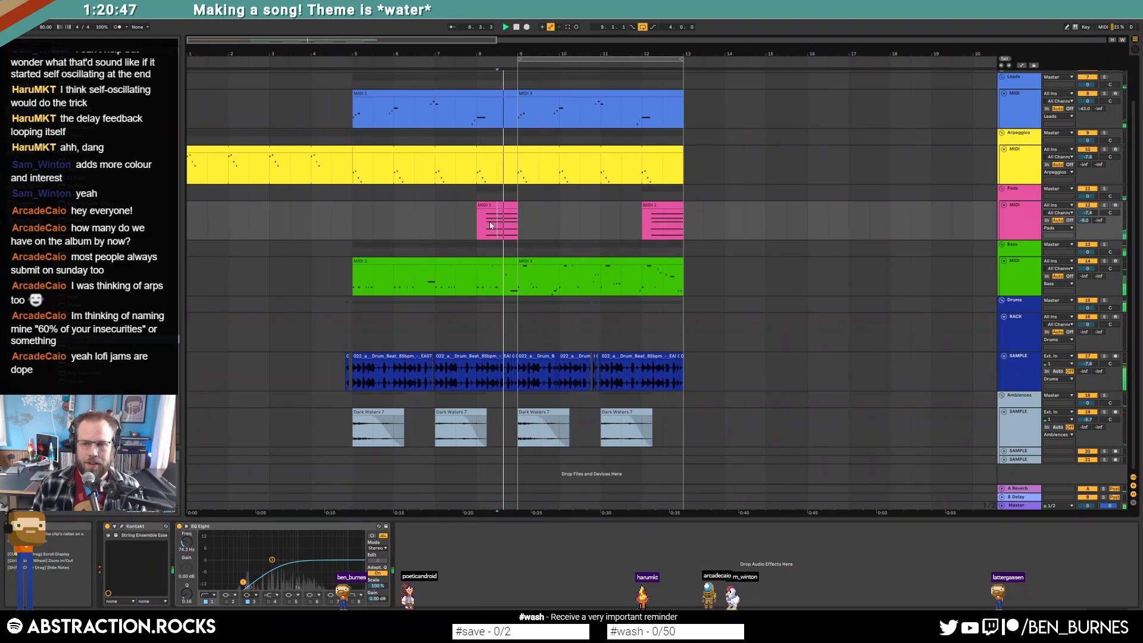
click(479, 223)
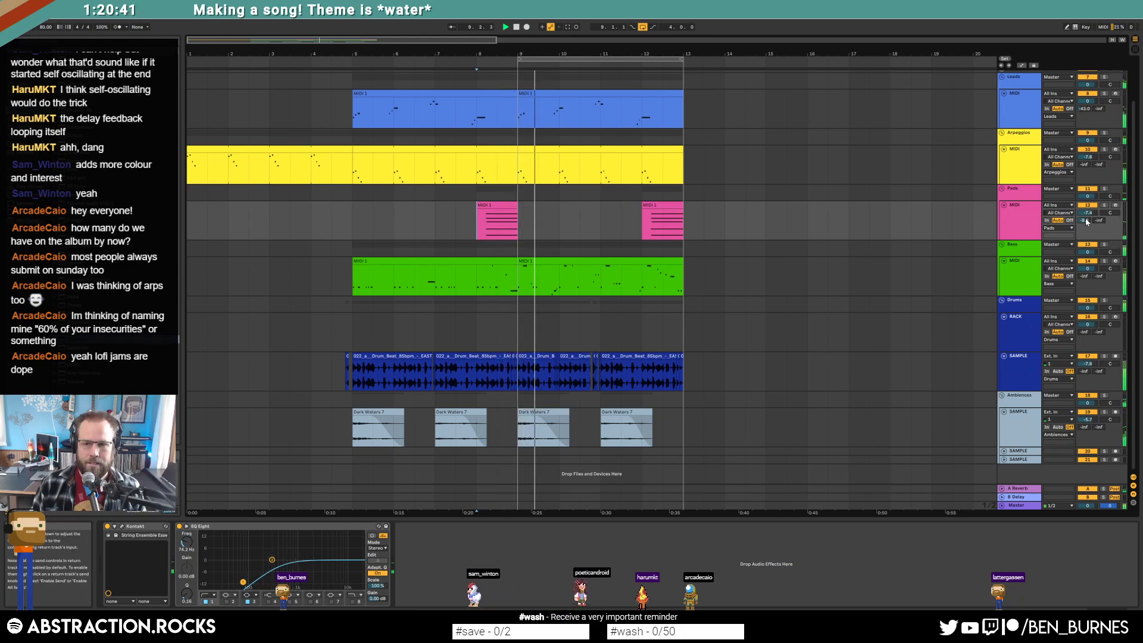
Try a Saturator before the bass track's EQ, adjusting its drive and output and choosing the Medium Curve.
click(595, 261)
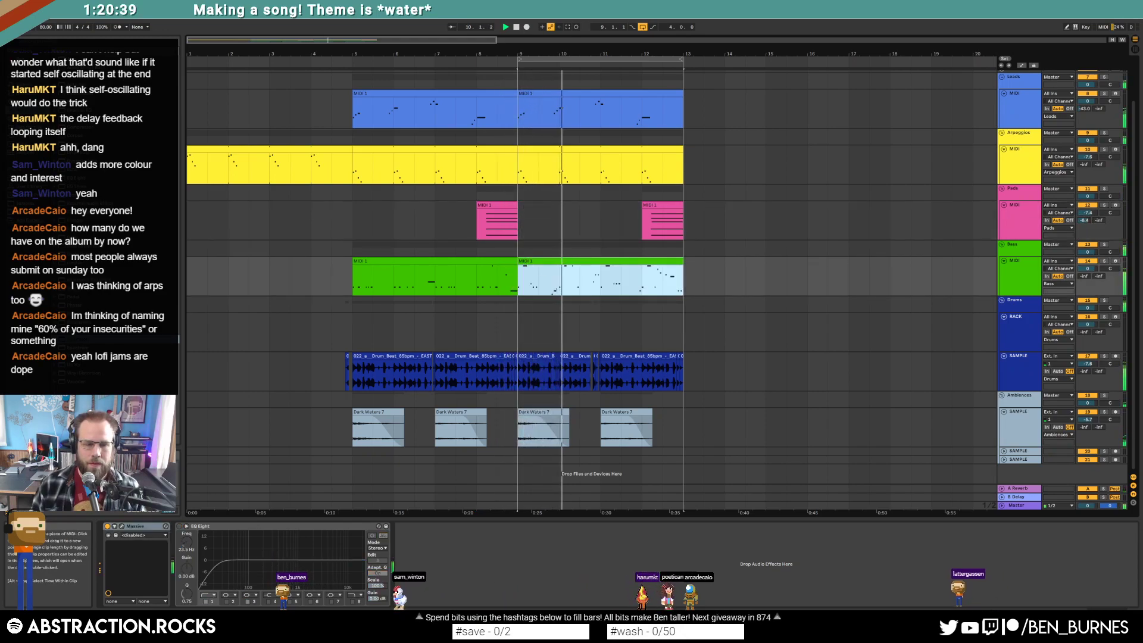
click(189, 551)
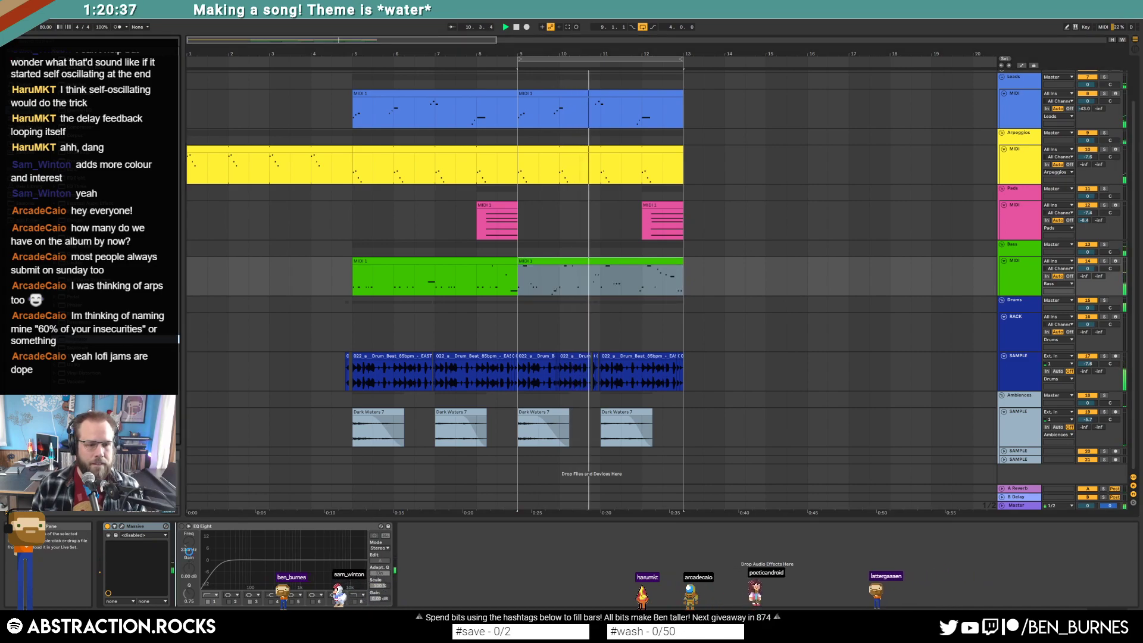
key(ctrl+z)
drag(186, 546, 186, 527)
drag(325, 576, 326, 579)
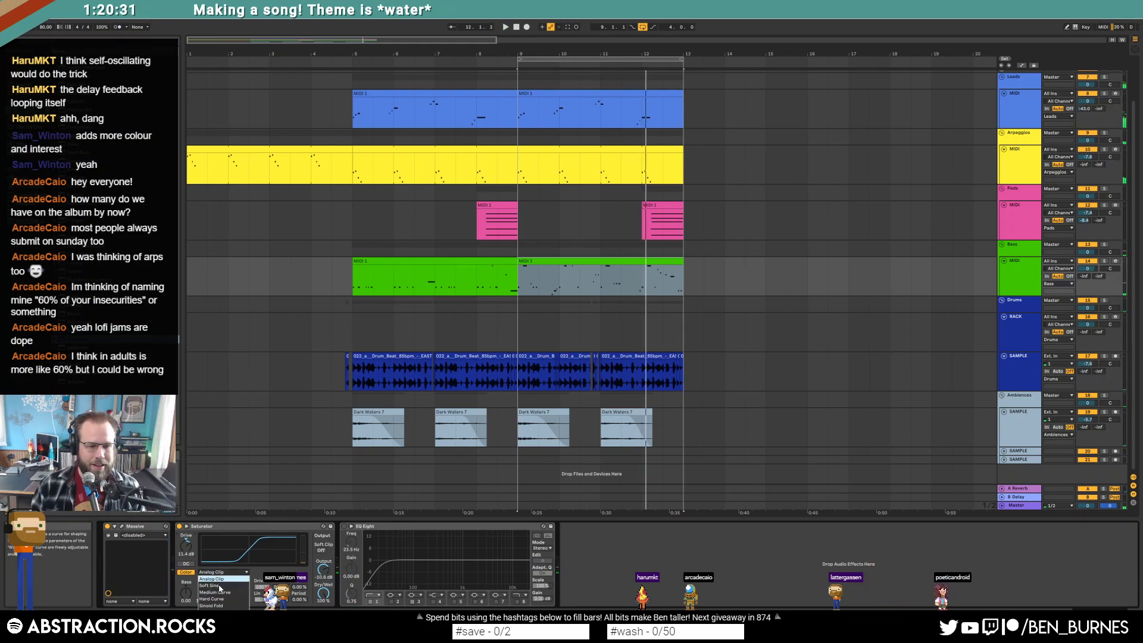
drag(196, 588, 196, 593)
Audition the bass Saturator while adjusting its output level, and remove the device from the chain.
key(space)
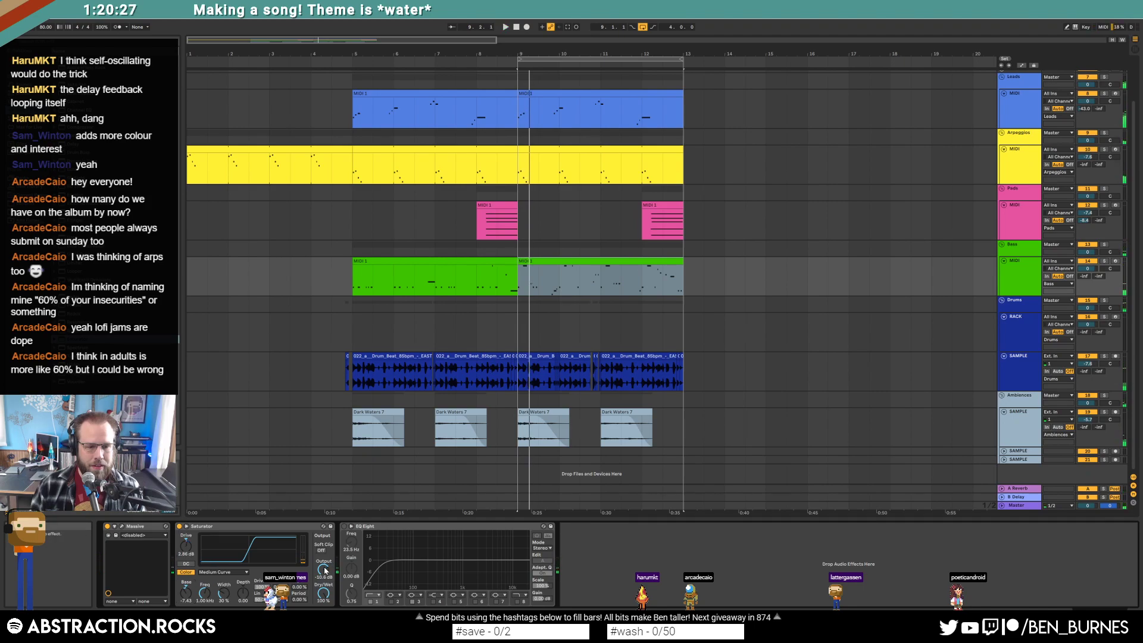
key(space)
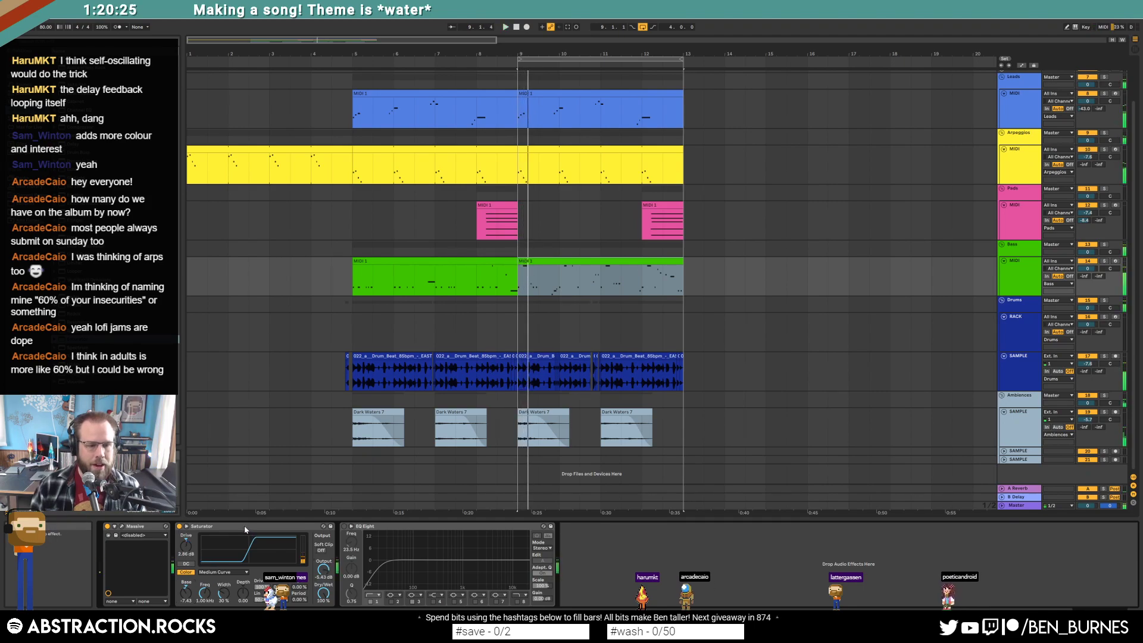
click(325, 569)
key(space)
key(space)
key(Delete)
Add a Redux before the bass track's EQ with Soft downsampling at about 2.81, adjusting it during playback.
drag(78, 314, 185, 580)
click(202, 592)
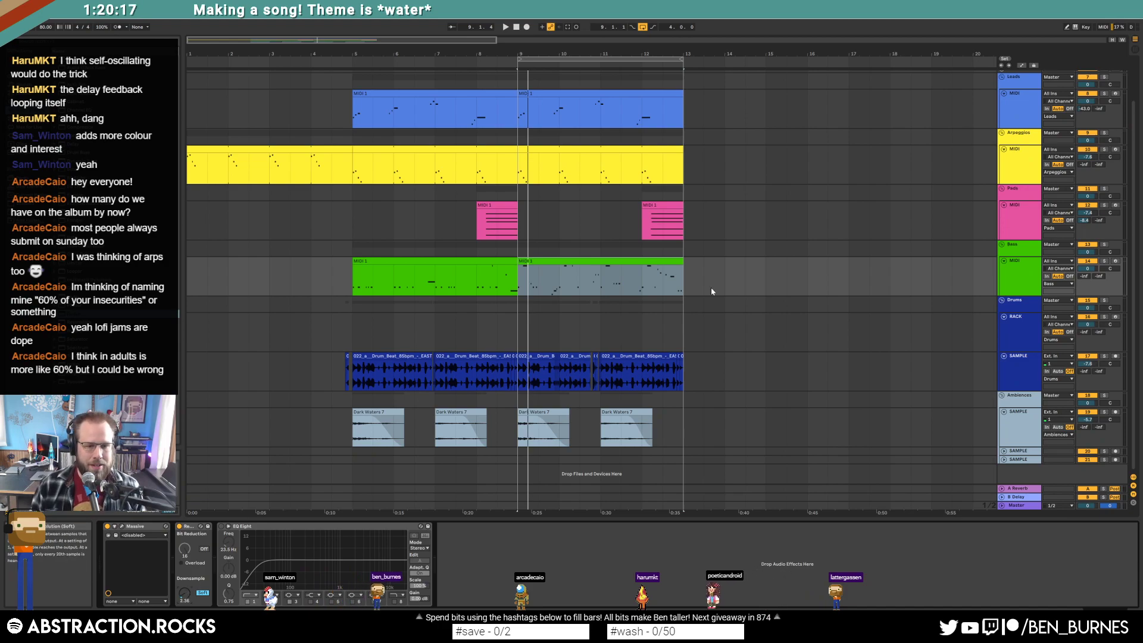
key(space)
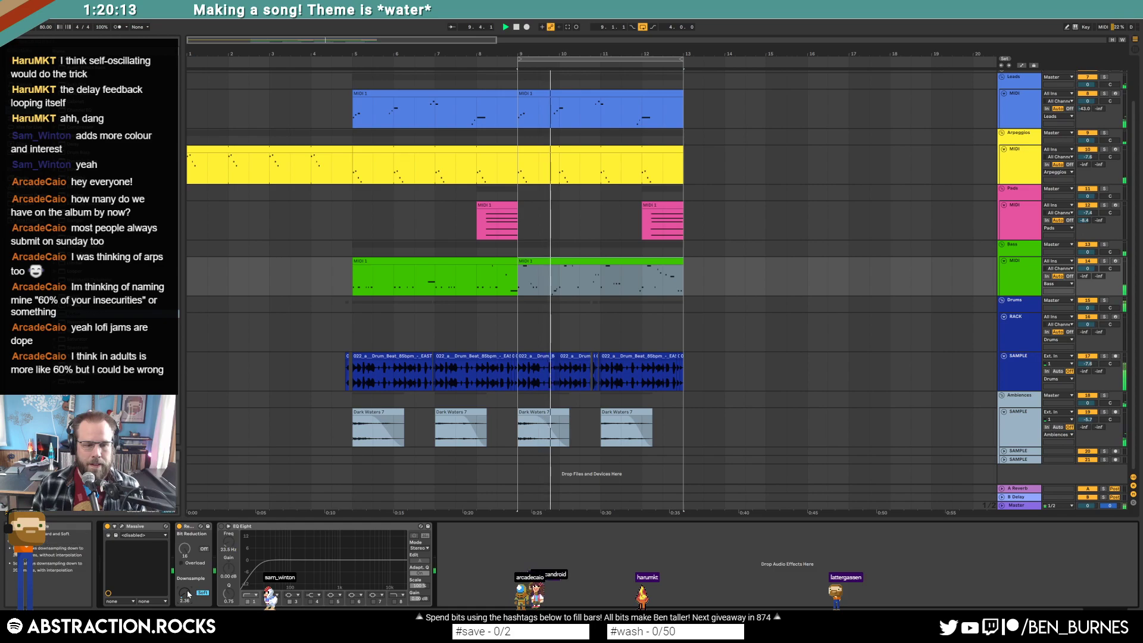
drag(184, 593, 185, 588)
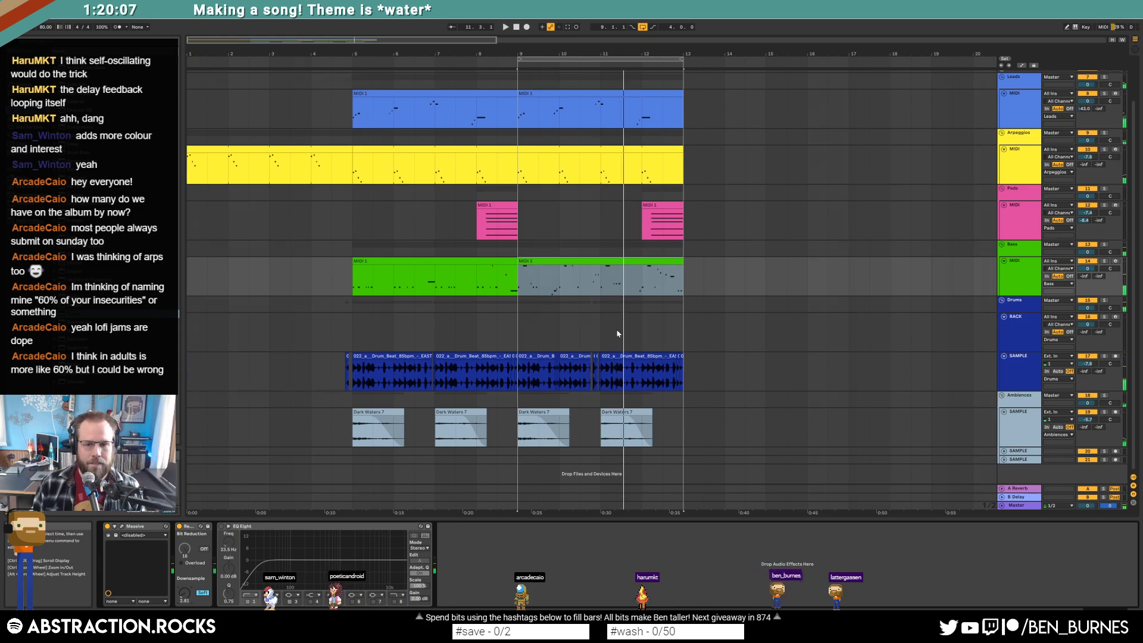
Clear the sampled drum beat between 11.3.2 and 11.4.3 and play the break from beat 4 of bar 10.
scroll(617, 334, up, 3)
scroll(571, 384, up, 3)
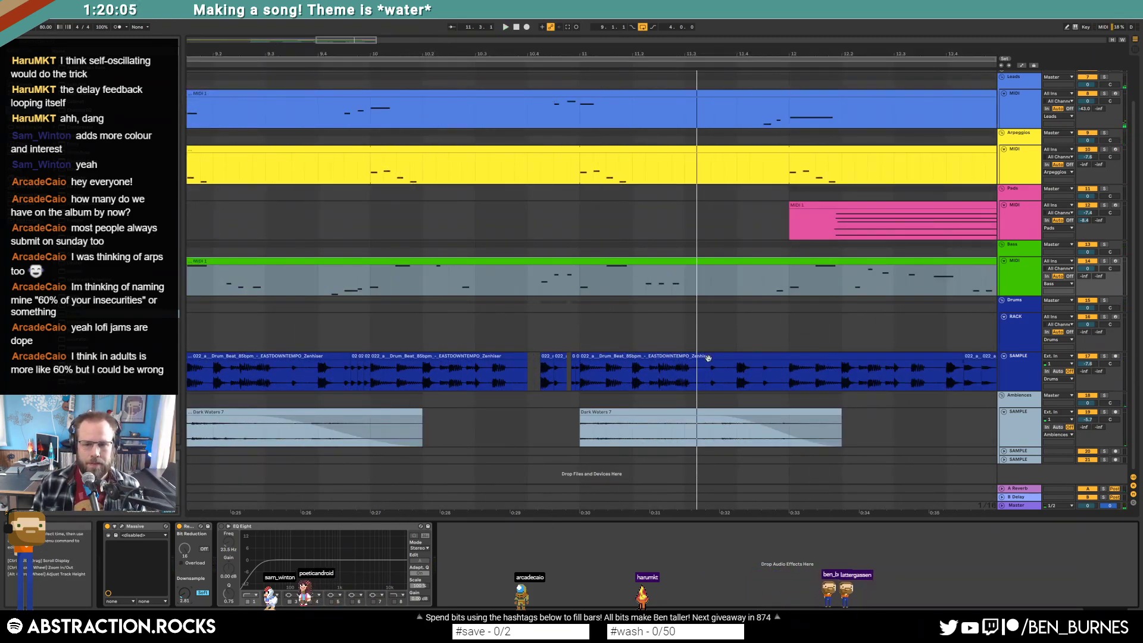
drag(699, 375, 780, 357)
click(730, 357)
key(Delete)
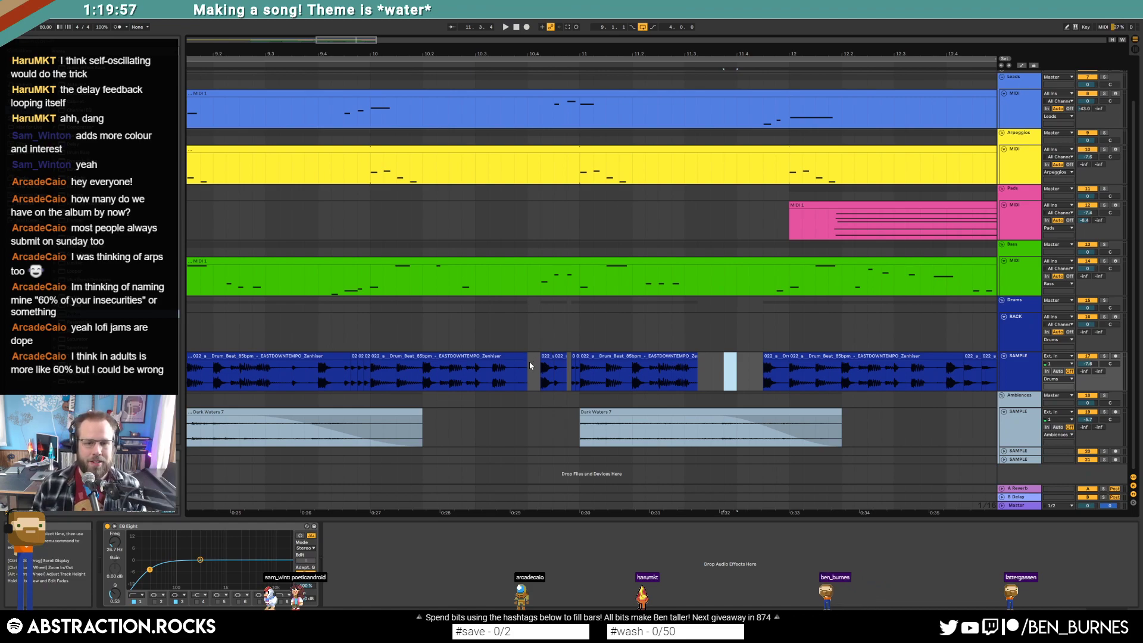
key(space)
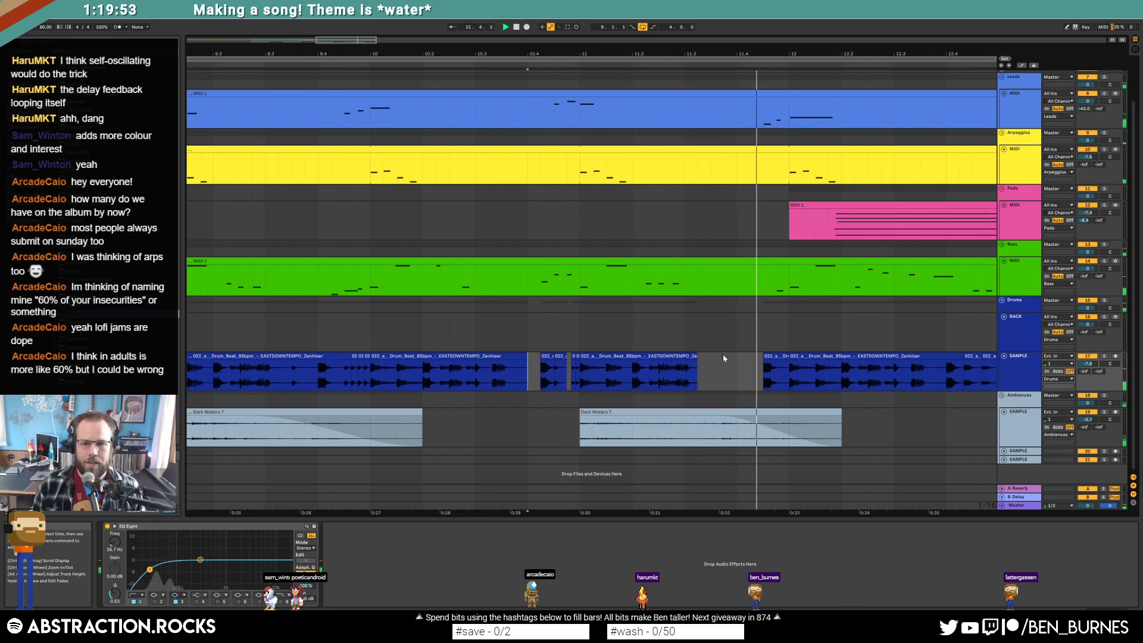
key(space)
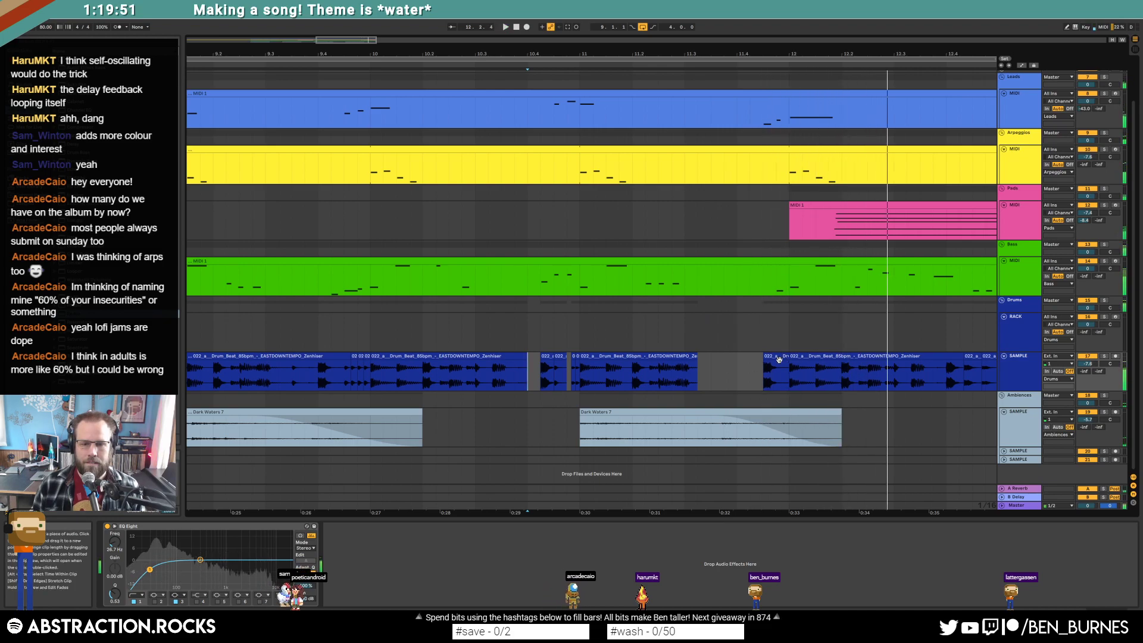
Copy the first sixteenth of bar 12's drum beat to 11.4.4 and play the fill from beat 4 of bar 11.
drag(623, 370, 606, 371)
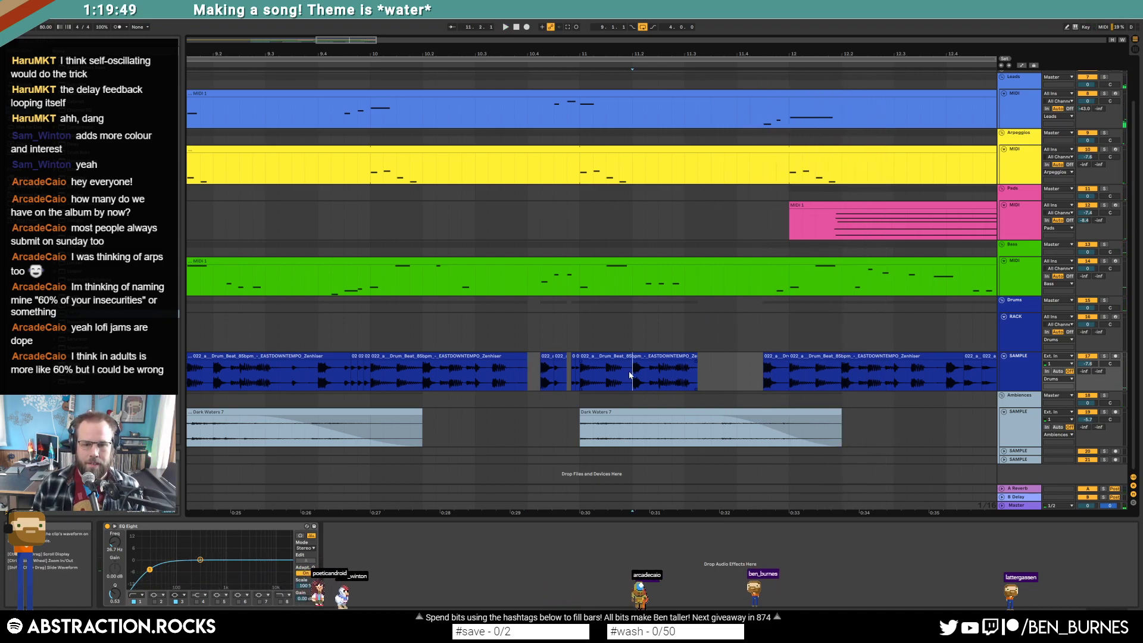
scroll(821, 373, up, 2)
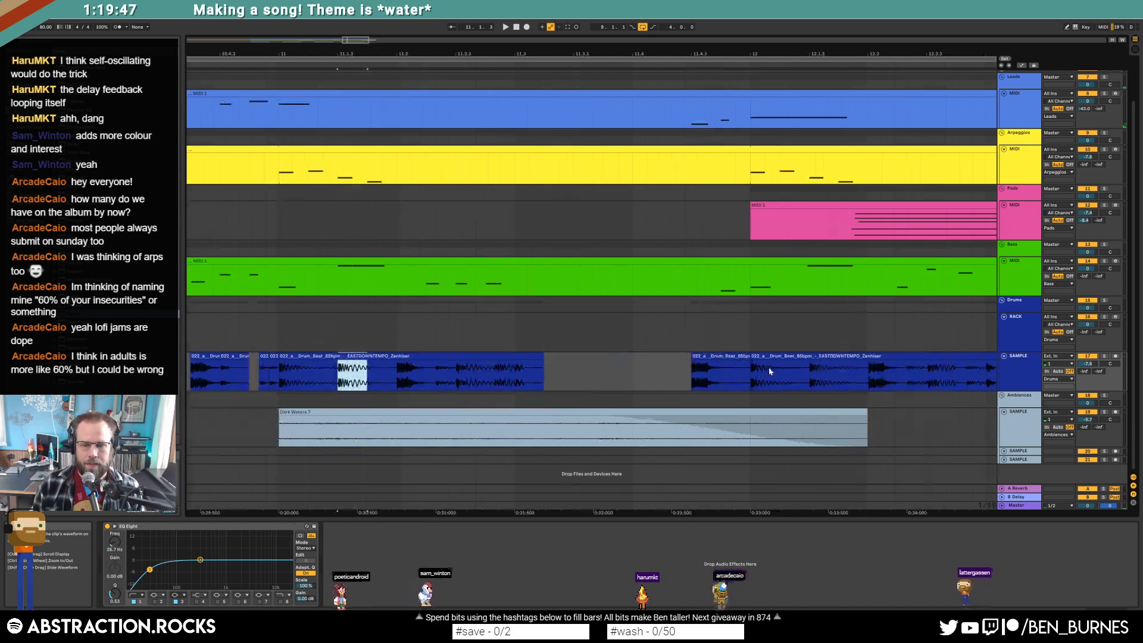
mouse_move(752, 374)
mouse_down()
mouse_move(765, 375)
mouse_move(753, 376)
mouse_up()
key(ctrl+c)
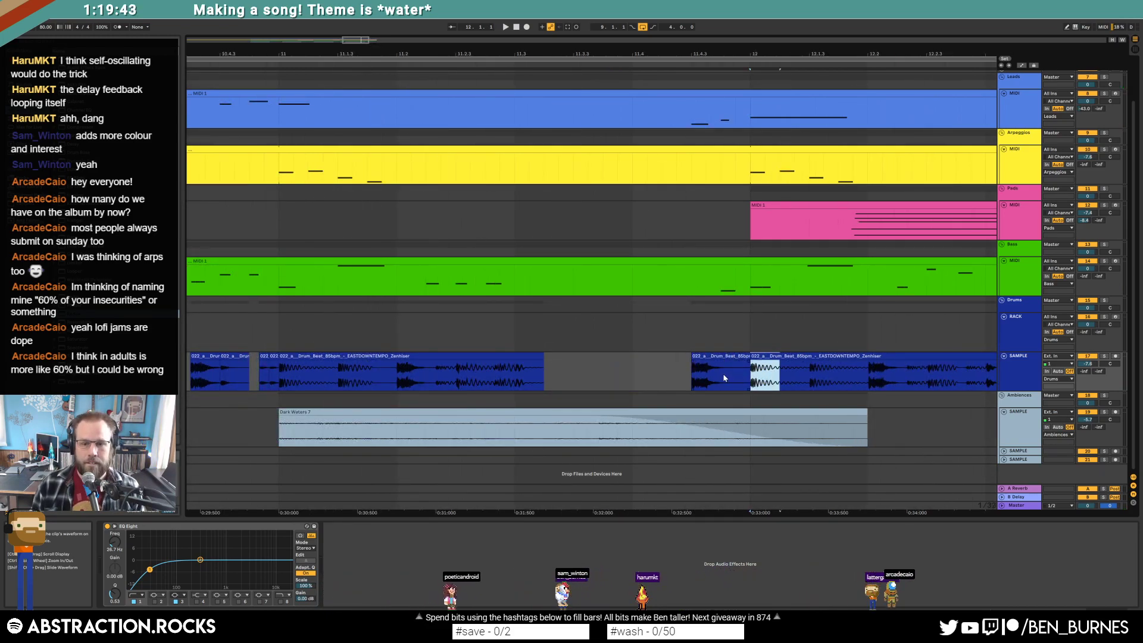
click(724, 374)
key(ctrl+v)
click(649, 373)
key(space)
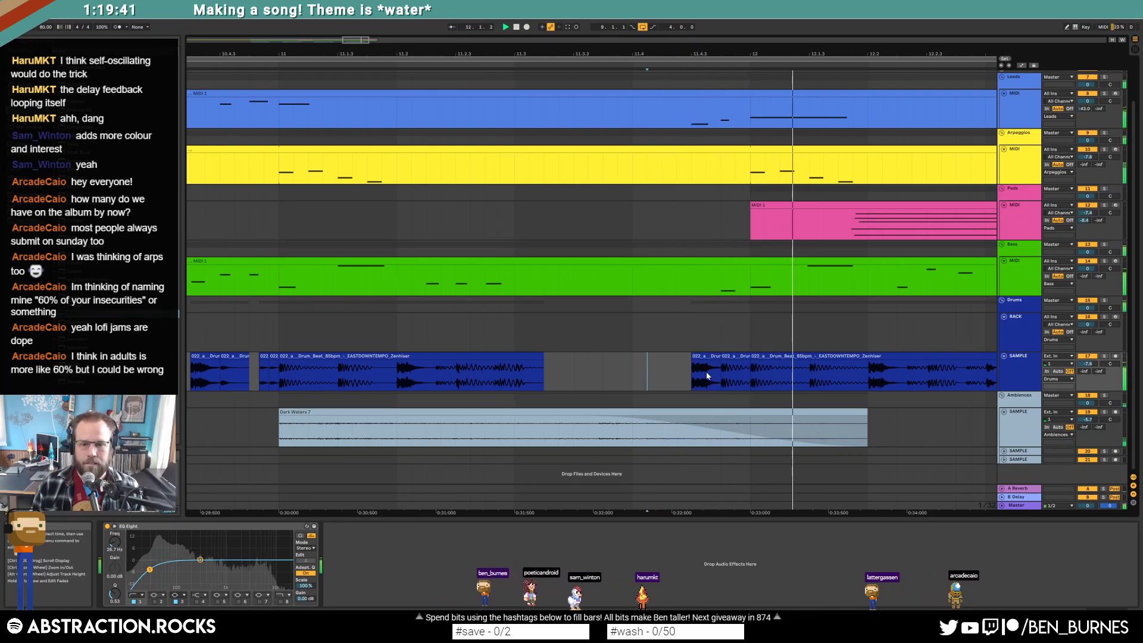
key(space)
Extend the drum hit at 11.4.3 over the first part of the pasted slice at 11.4.4.
click(733, 358)
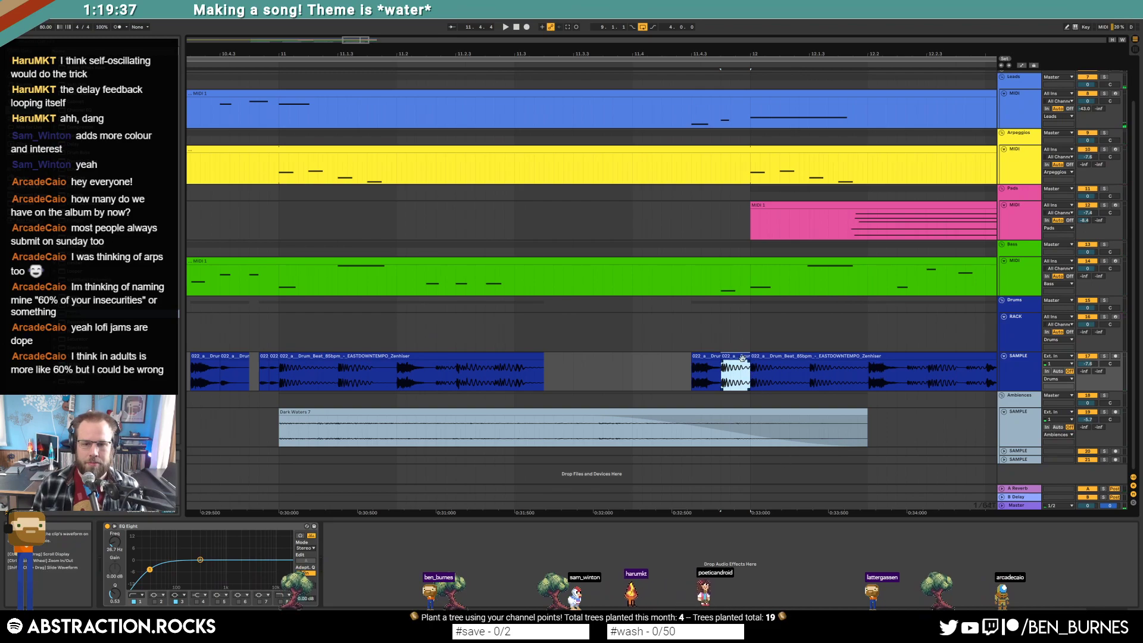
mouse_move(737, 357)
mouse_down()
mouse_move(746, 358)
mouse_move(731, 358)
mouse_up()
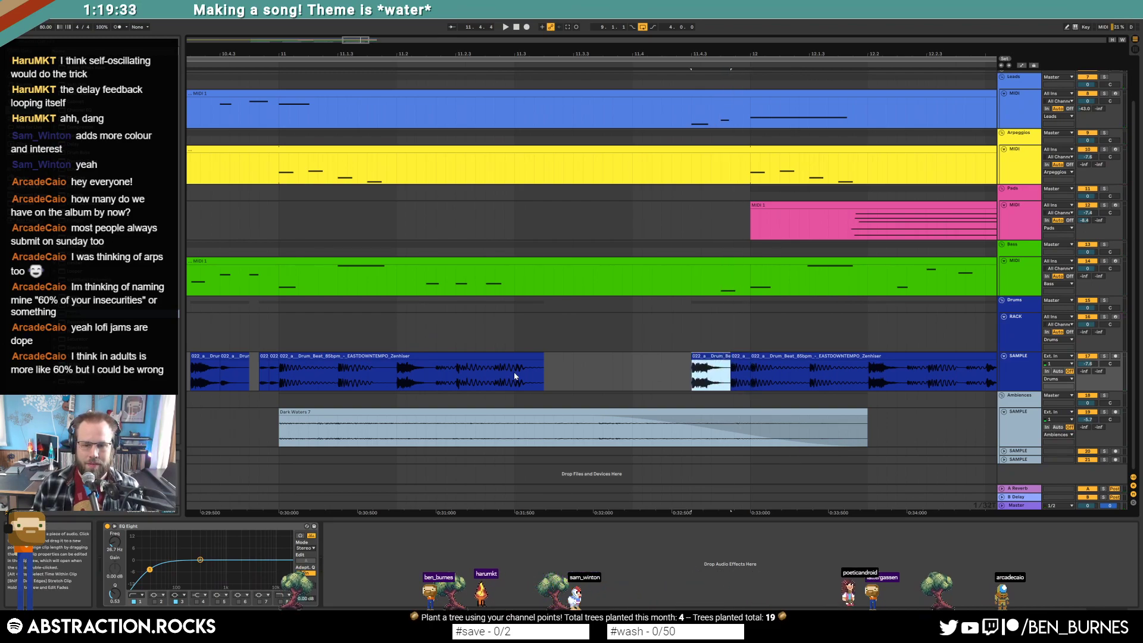
Play the fill from 11.3, then clear bar 12's sampled drum beat just before beat 3 and from just after it to beat 4.
click(516, 375)
key(space)
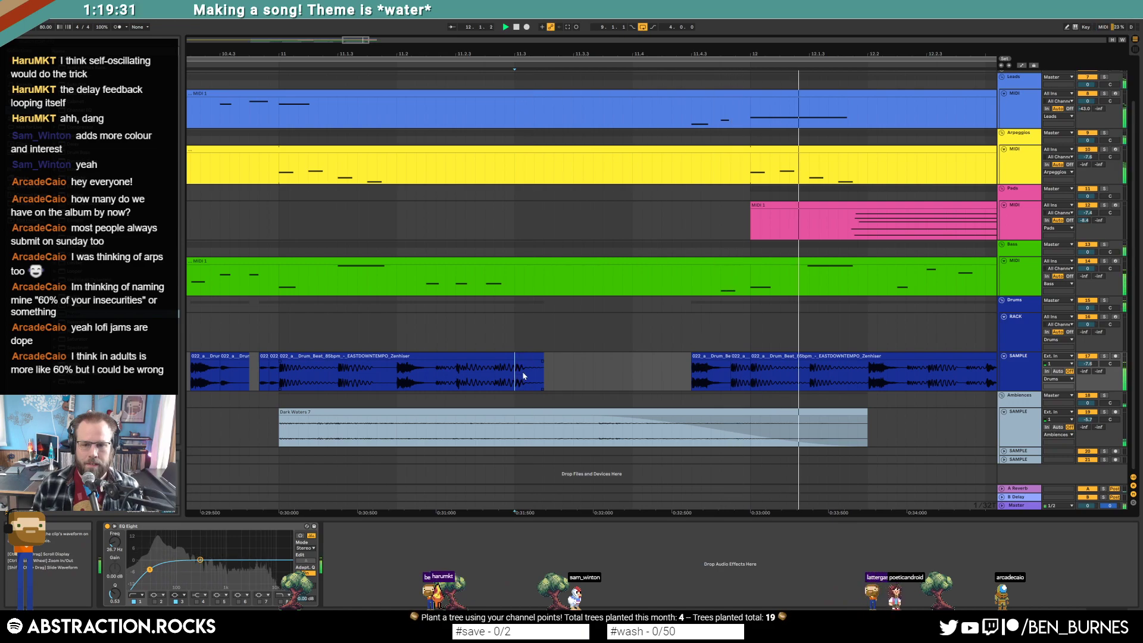
mouse_move(358, 40)
mouse_down()
mouse_move(377, 22)
mouse_move(365, 36)
mouse_up()
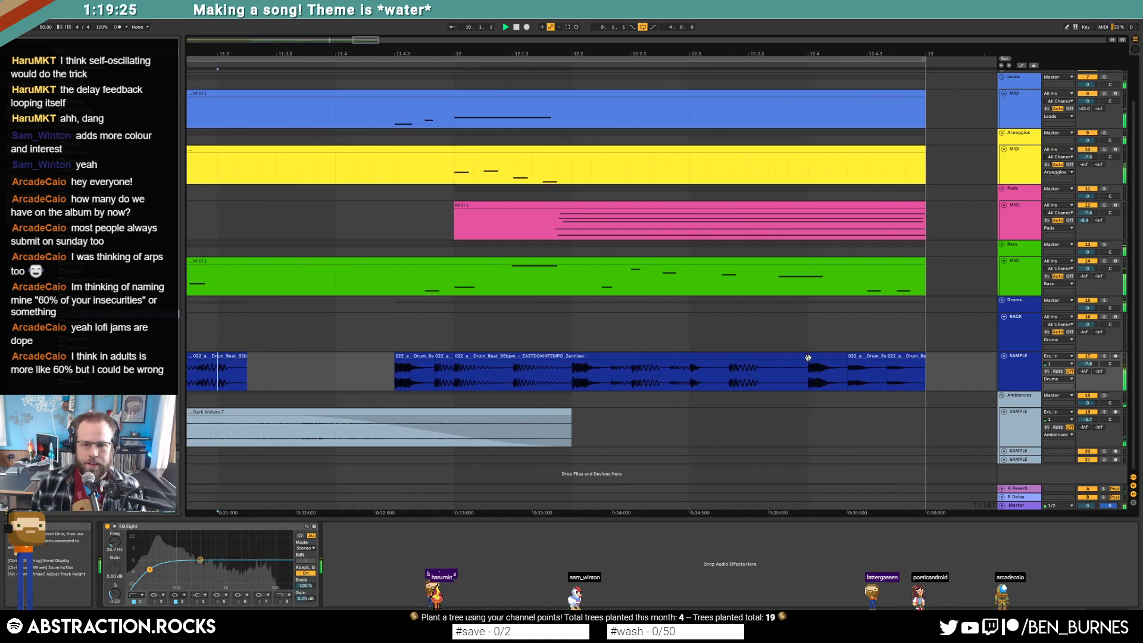
drag(804, 380, 714, 382)
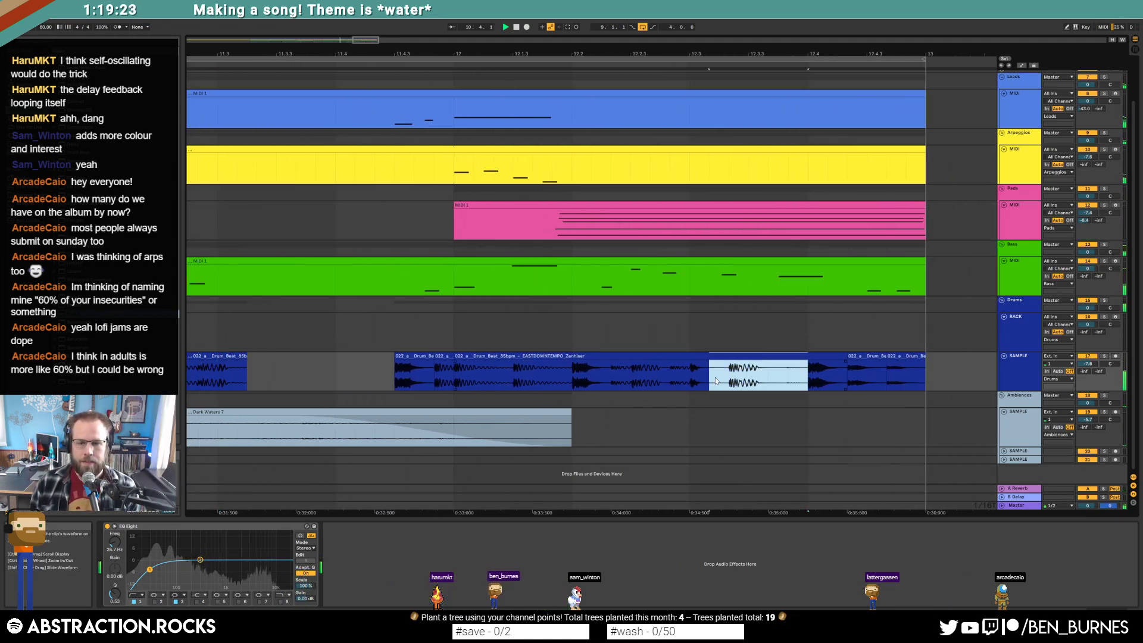
click(670, 378)
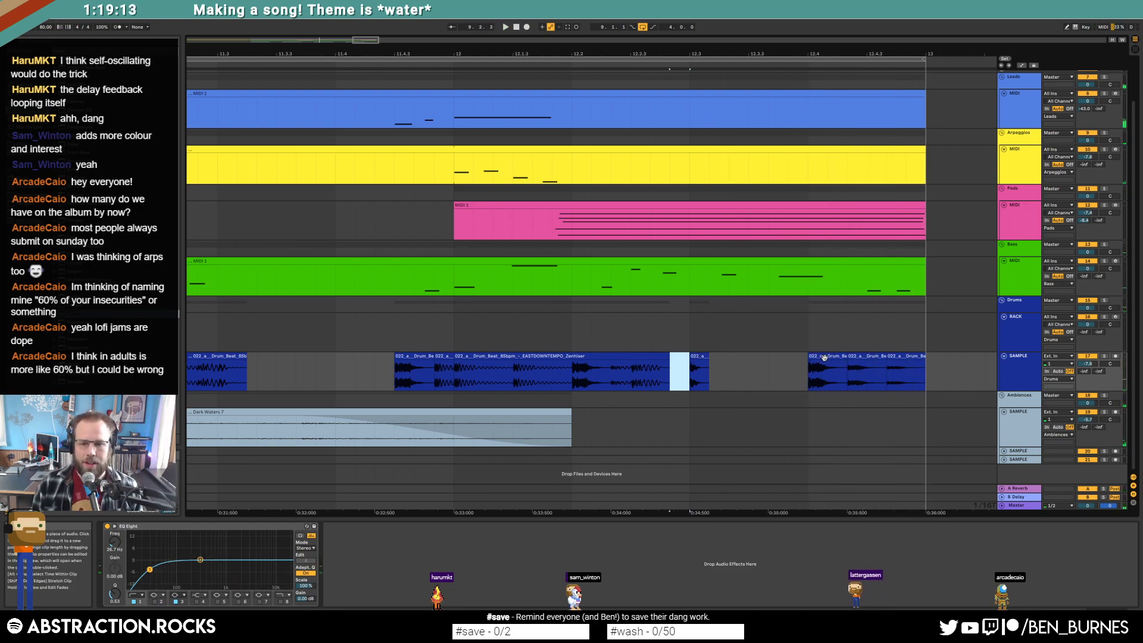
Rearrange the drum slices ending bar 12 to run back to back from just before beat 4, checking the rhythm during playback.
mouse_move(824, 357)
mouse_down()
mouse_move(811, 363)
mouse_move(867, 358)
mouse_move(849, 358)
mouse_up()
click(692, 371)
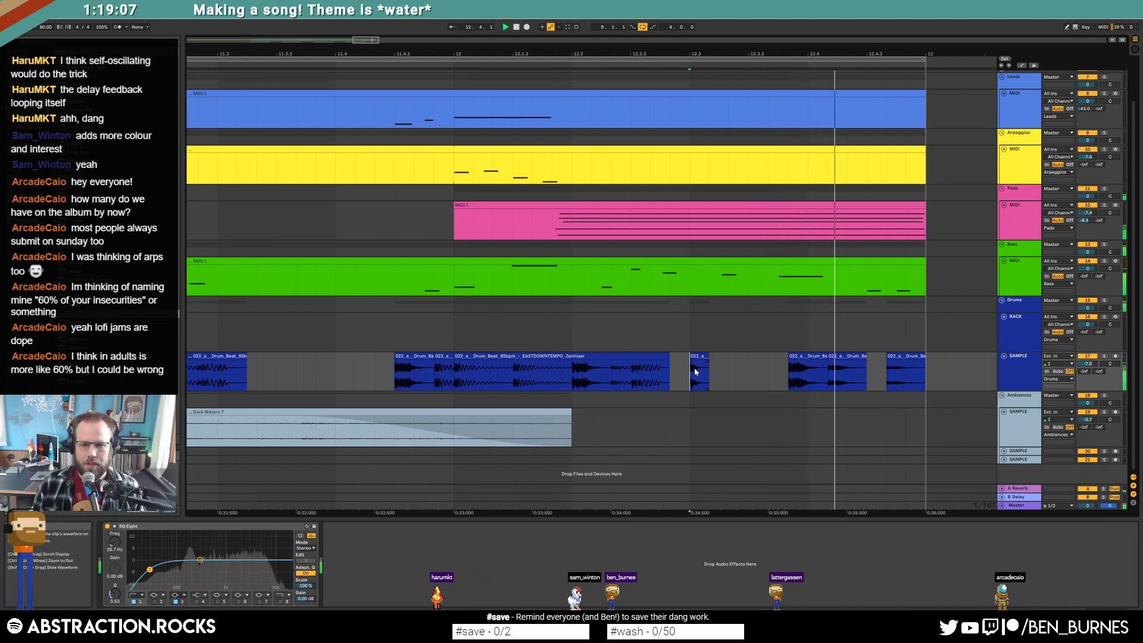
drag(850, 356, 830, 358)
click(729, 371)
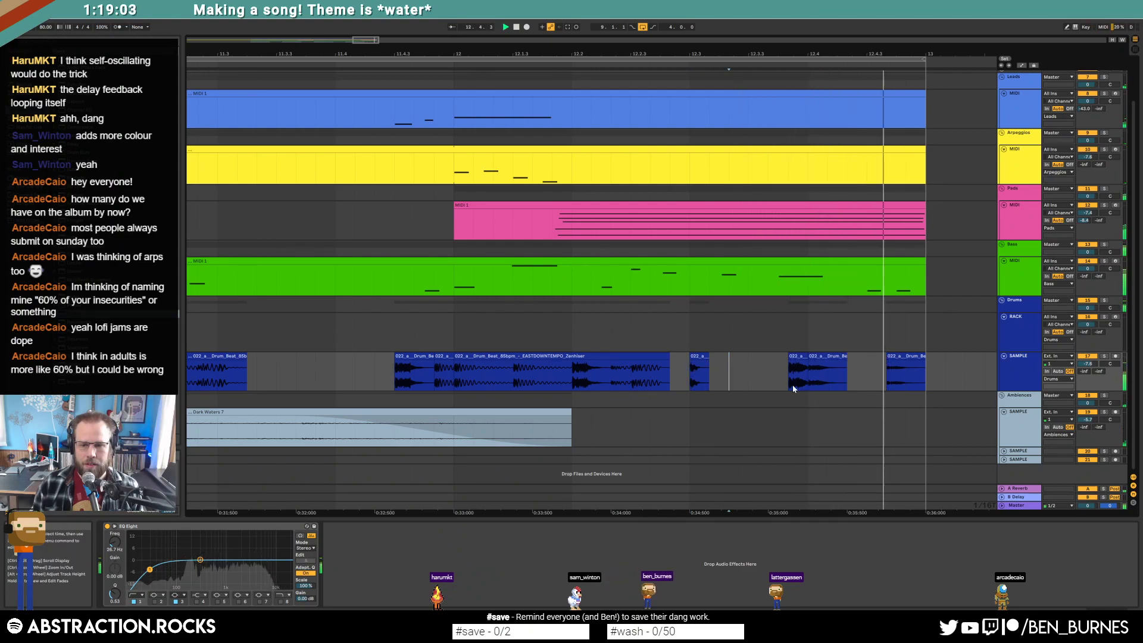
click(832, 356)
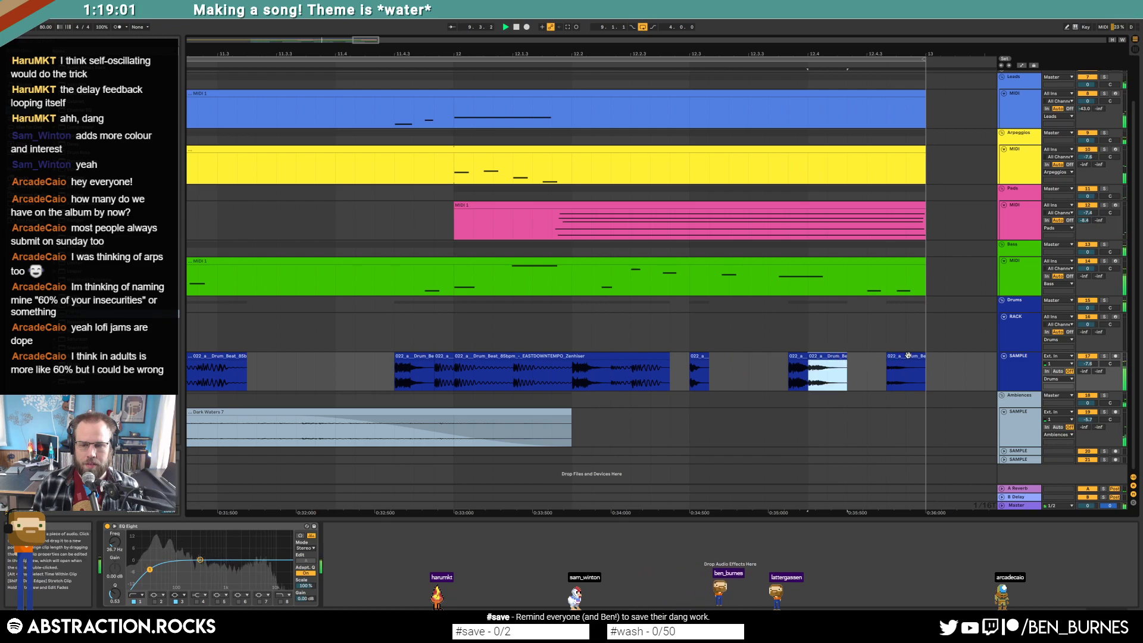
drag(906, 356, 866, 358)
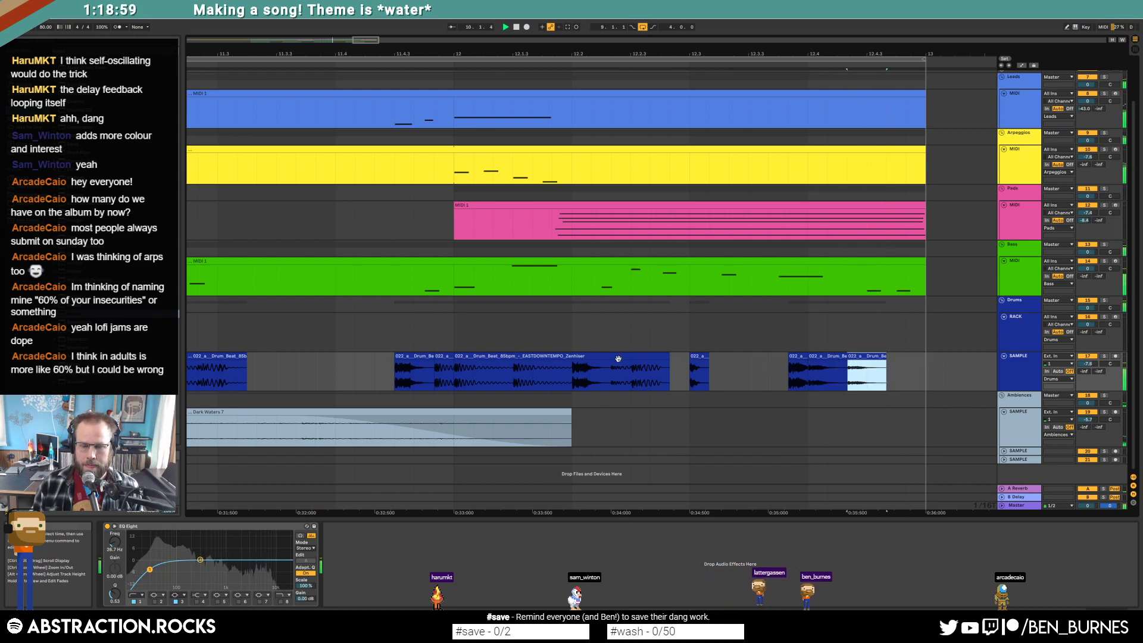
Play the loop and duplicate the last drum slice of bar 12 so the fill reaches bar 13.
click(397, 358)
key(space)
key(space)
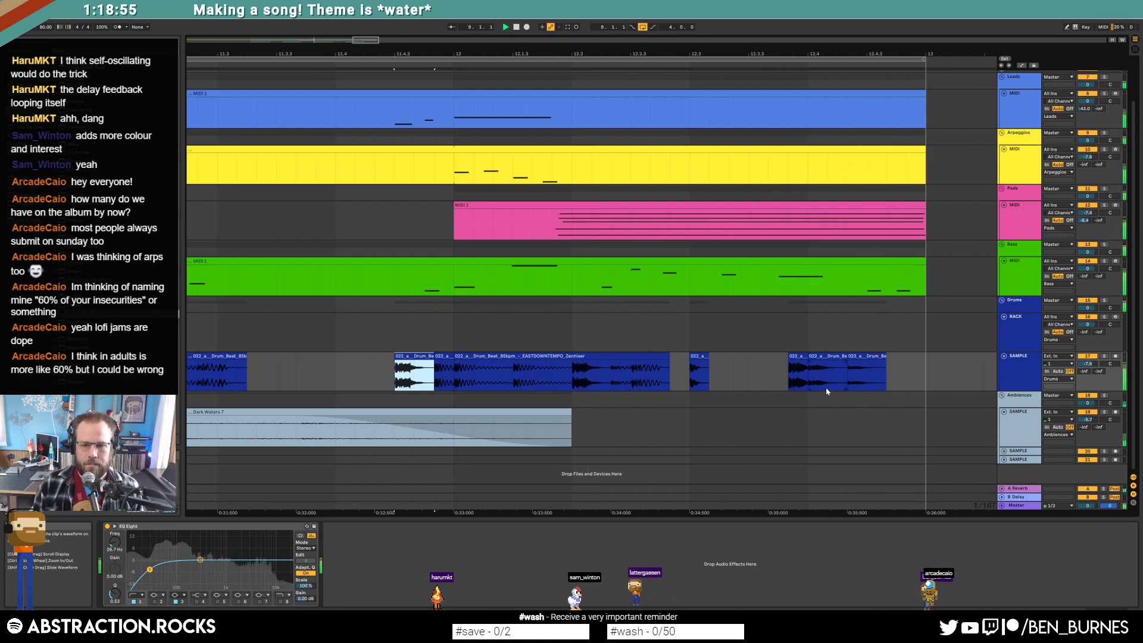
click(857, 356)
key(ctrl+d)
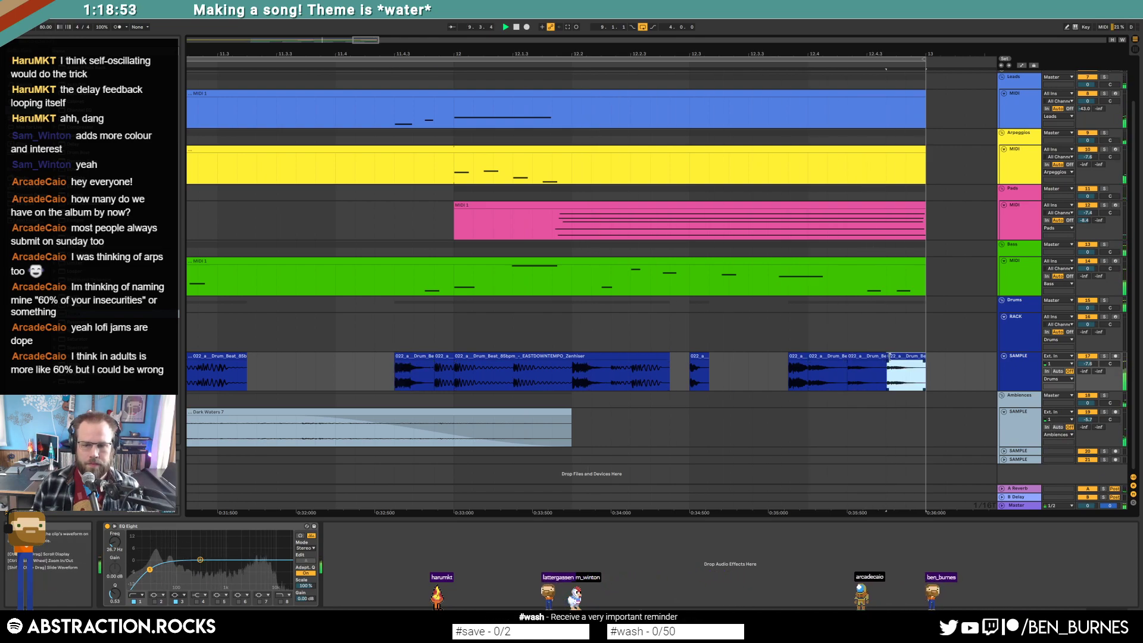
double_click(900, 356)
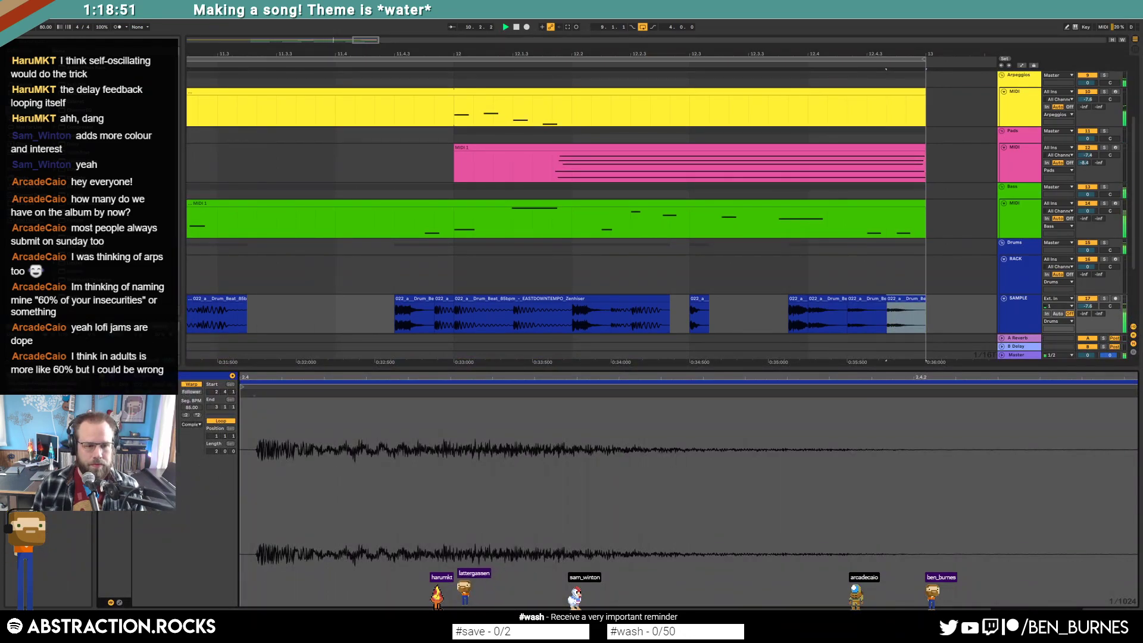
key(shift+Tab)
key(space)
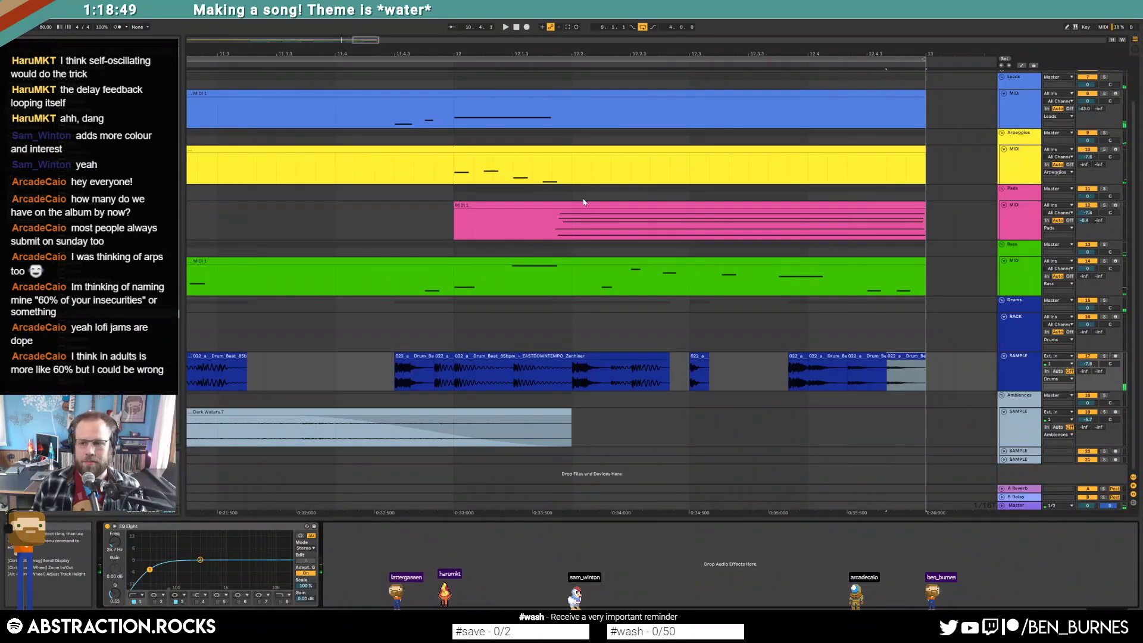
drag(349, 53, 369, 25)
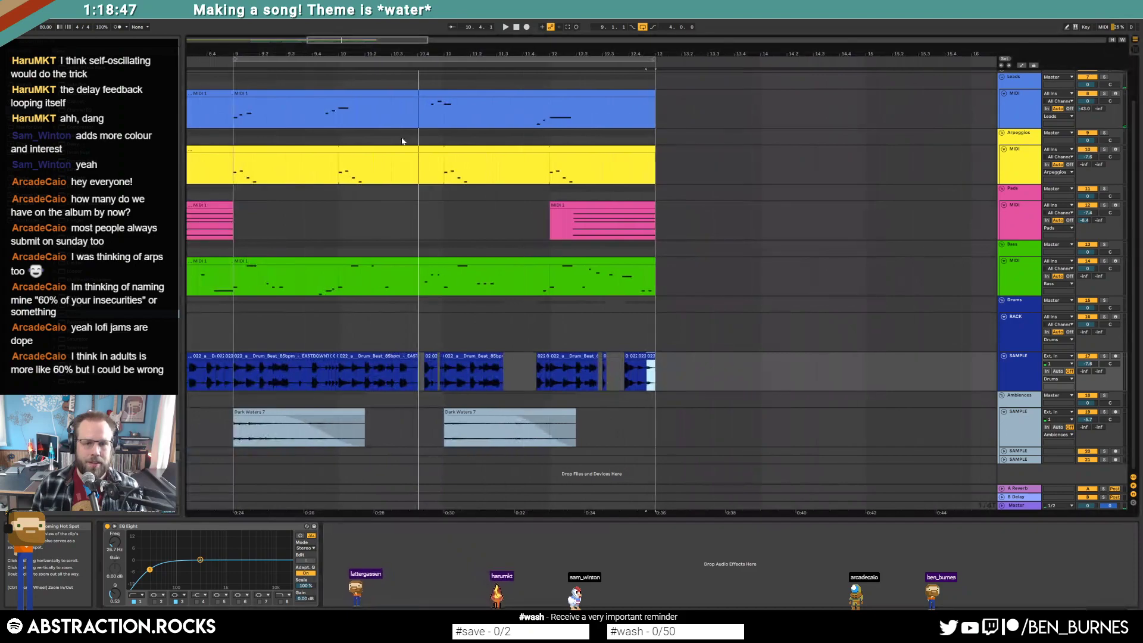
click(587, 204)
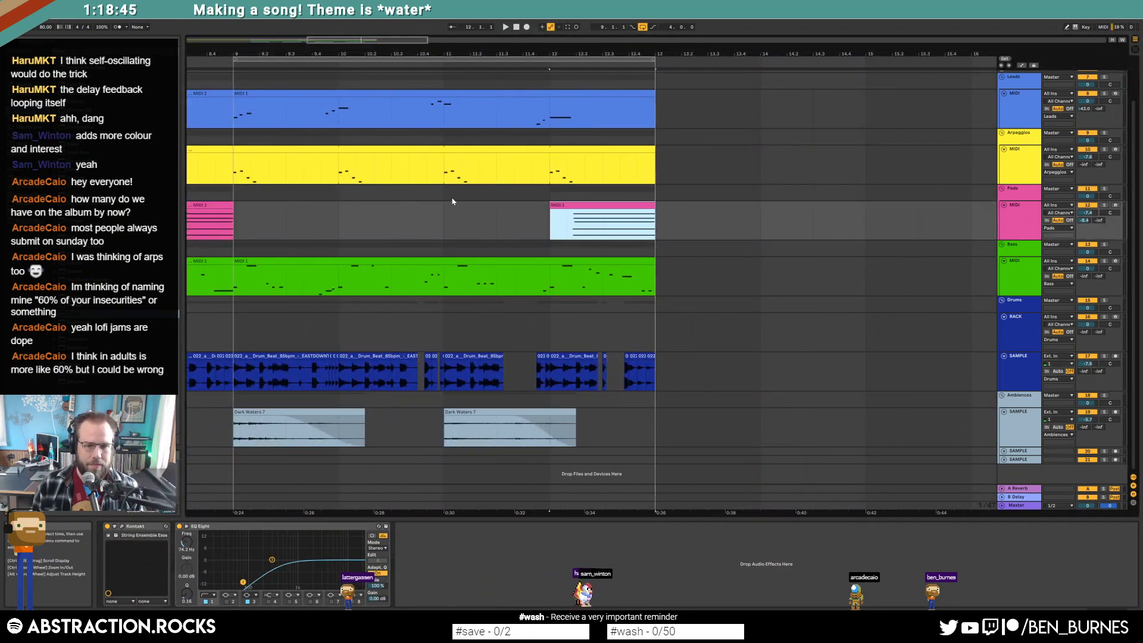
click(558, 215)
click(574, 205)
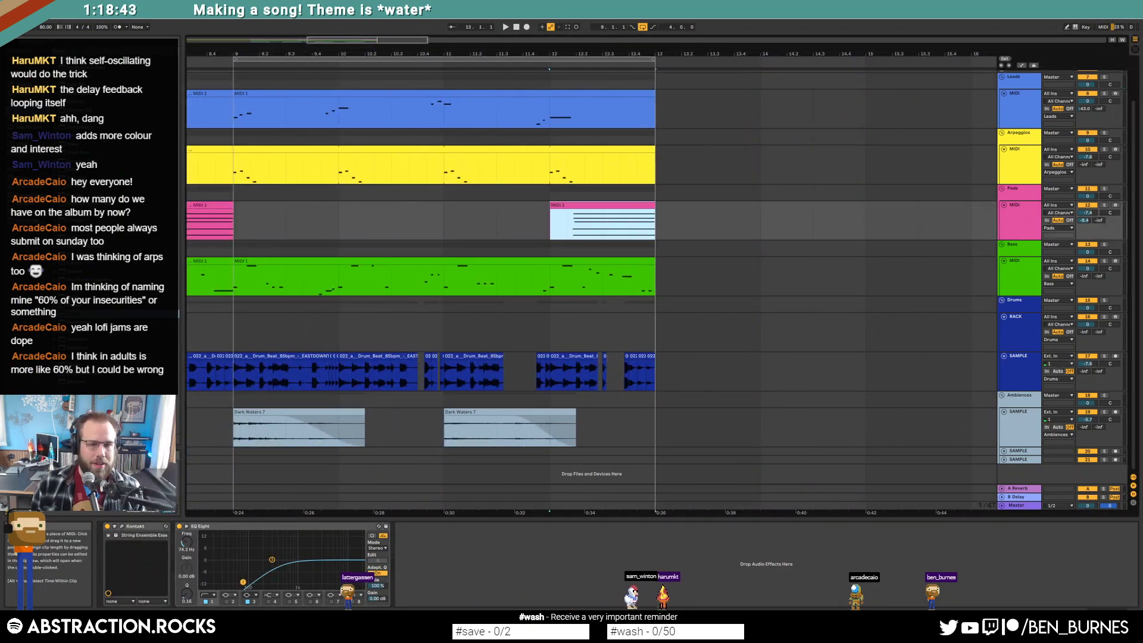
drag(344, 42, 315, 108)
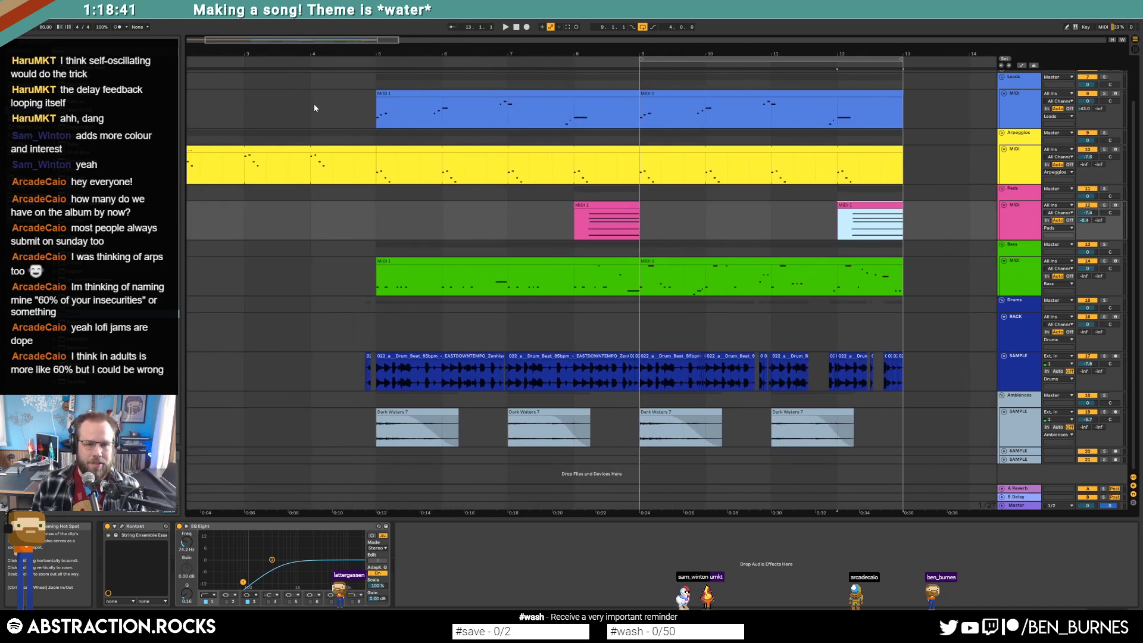
click(366, 222)
drag(322, 41, 361, 41)
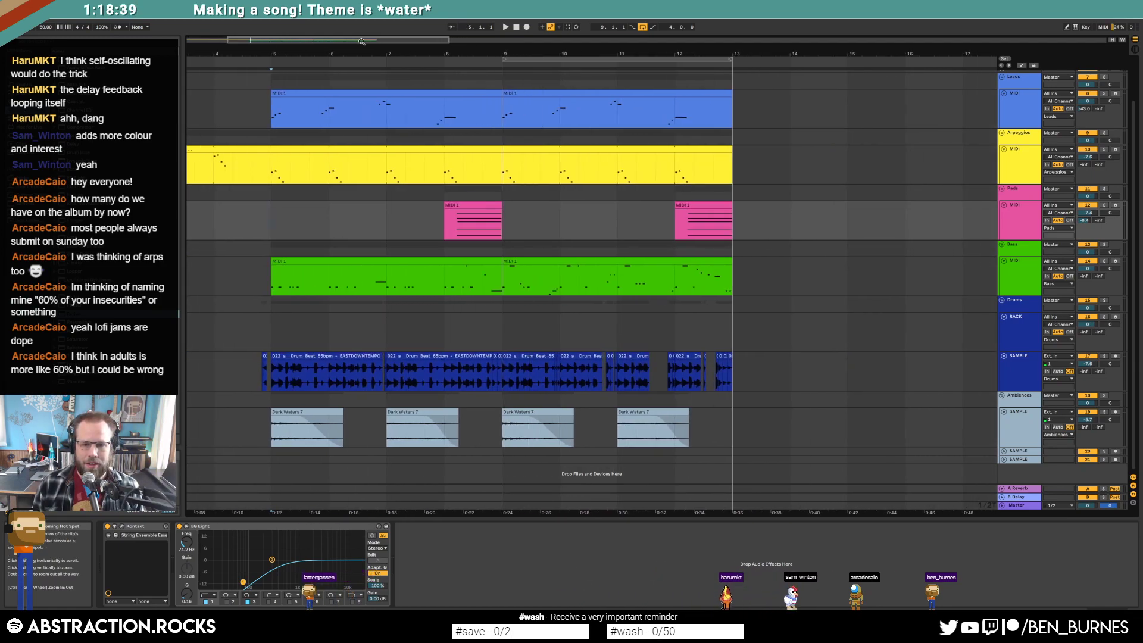
Raise the third note of the lead clip at bar 9 by two semitones and play the phrase.
double_click(549, 100)
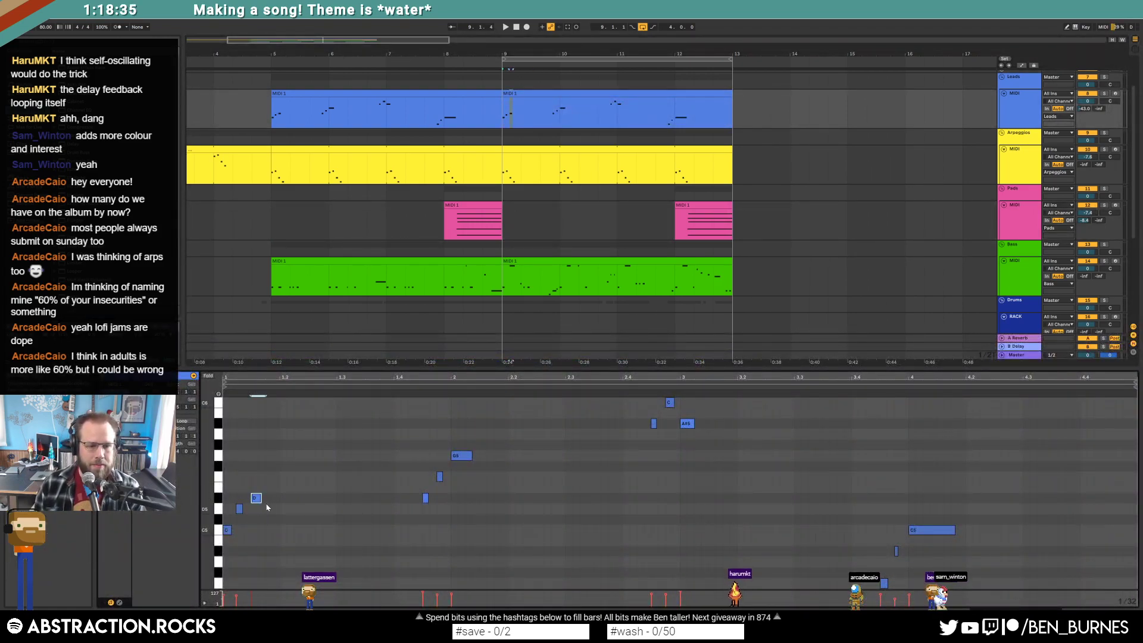
key(space)
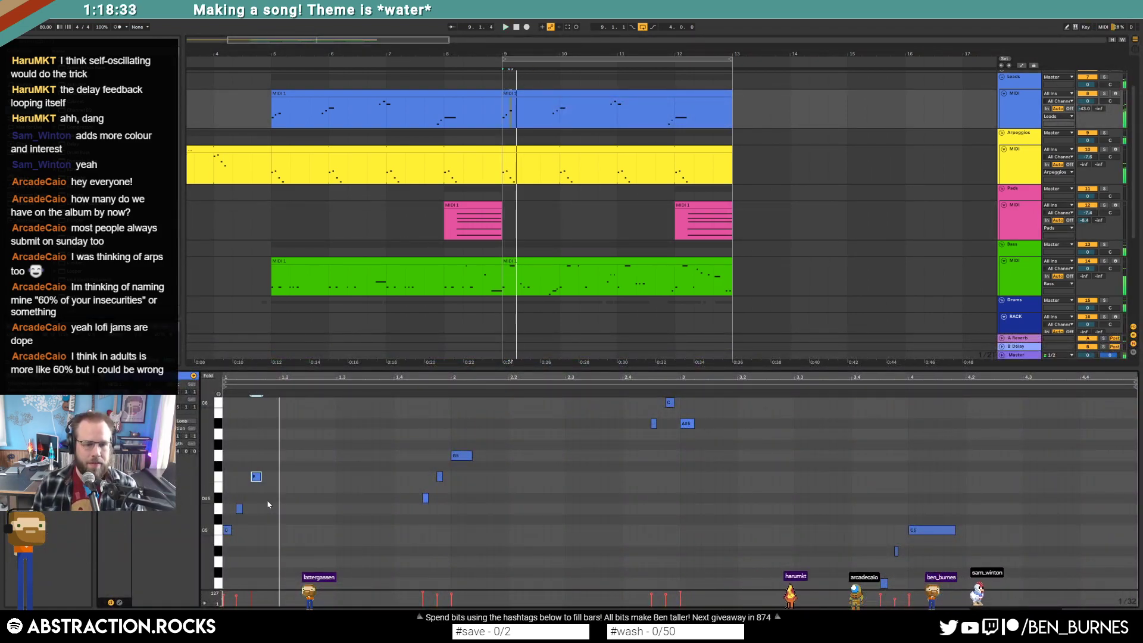
key(shift+Tab)
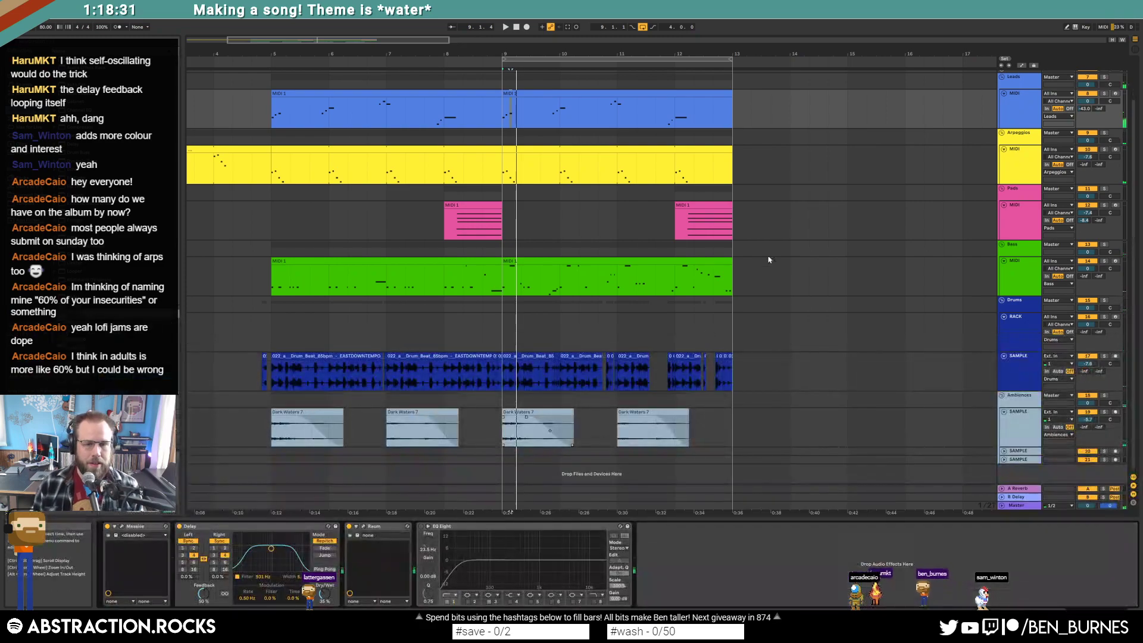
Open the lead track's Massive synth and check its filter and envelope settings.
click(1036, 109)
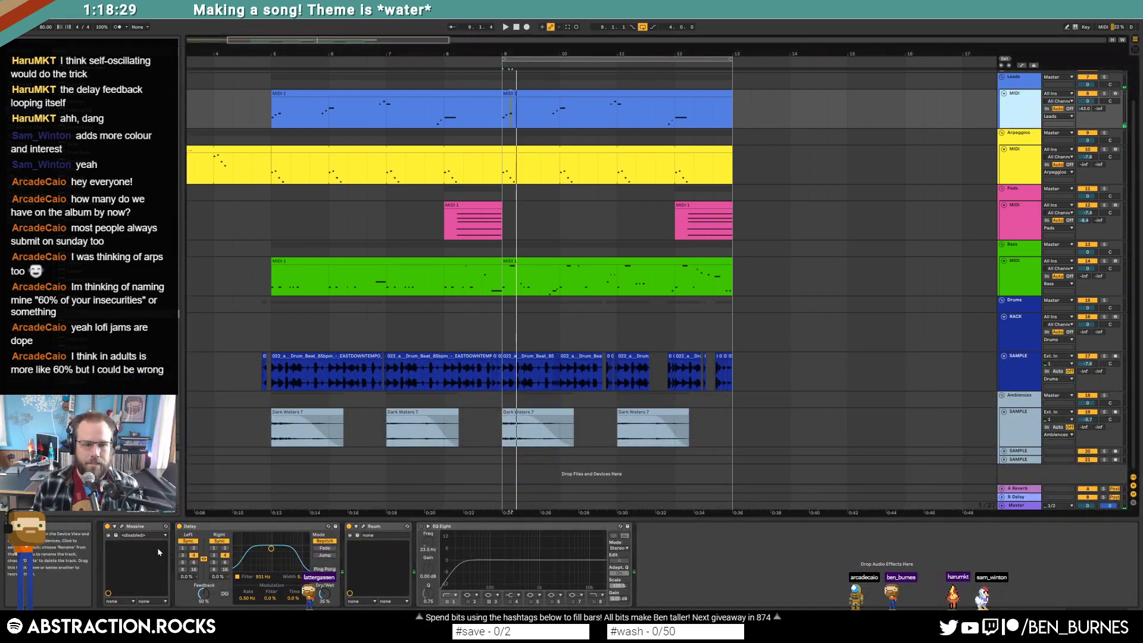
click(121, 527)
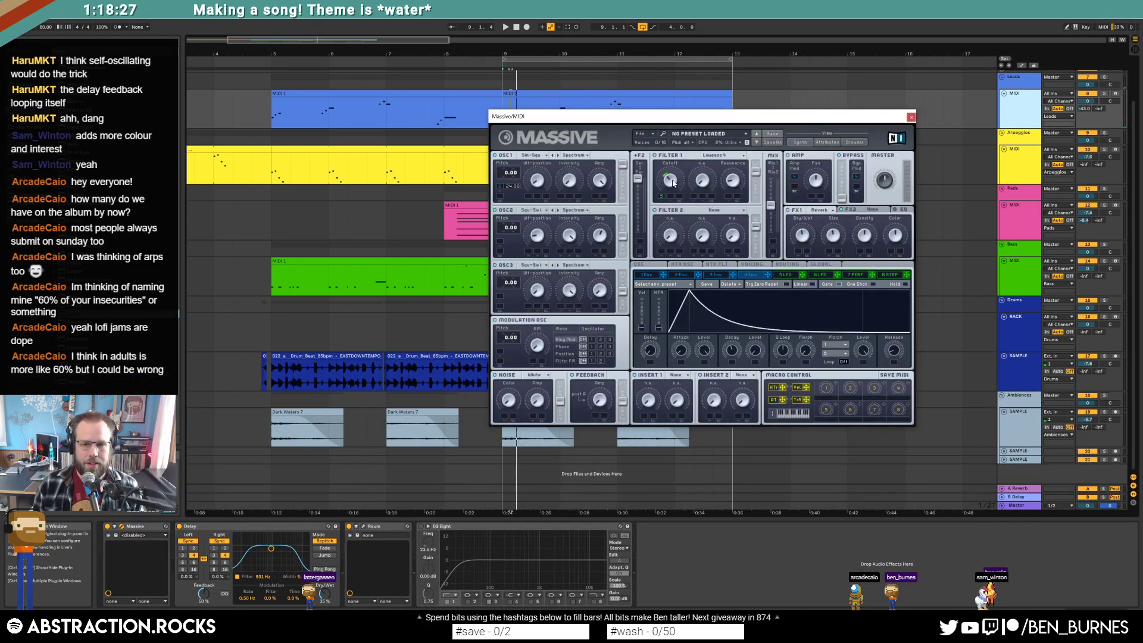
click(911, 117)
Duplicate the content of all tracks from bar 5 through bar 12 so the copy starts at bar 13.
drag(394, 40, 394, 21)
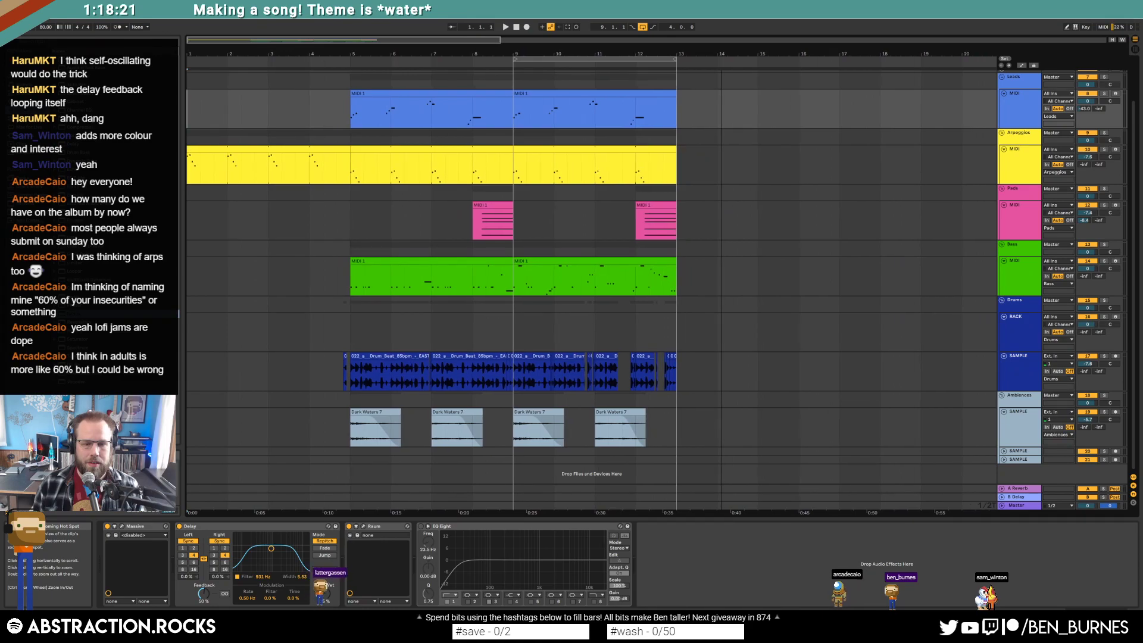
drag(352, 101, 676, 430)
key(ctrl+d)
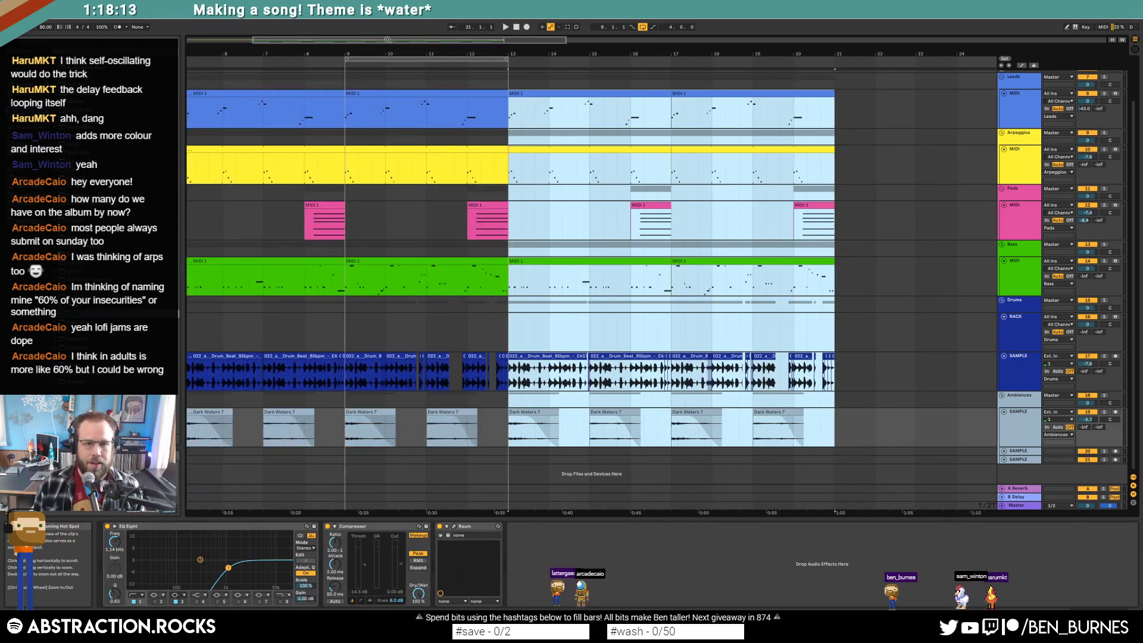
Set the arrangement loop to 16 bars starting at bar 5, covering the original and duplicated sections.
drag(535, 54, 535, 24)
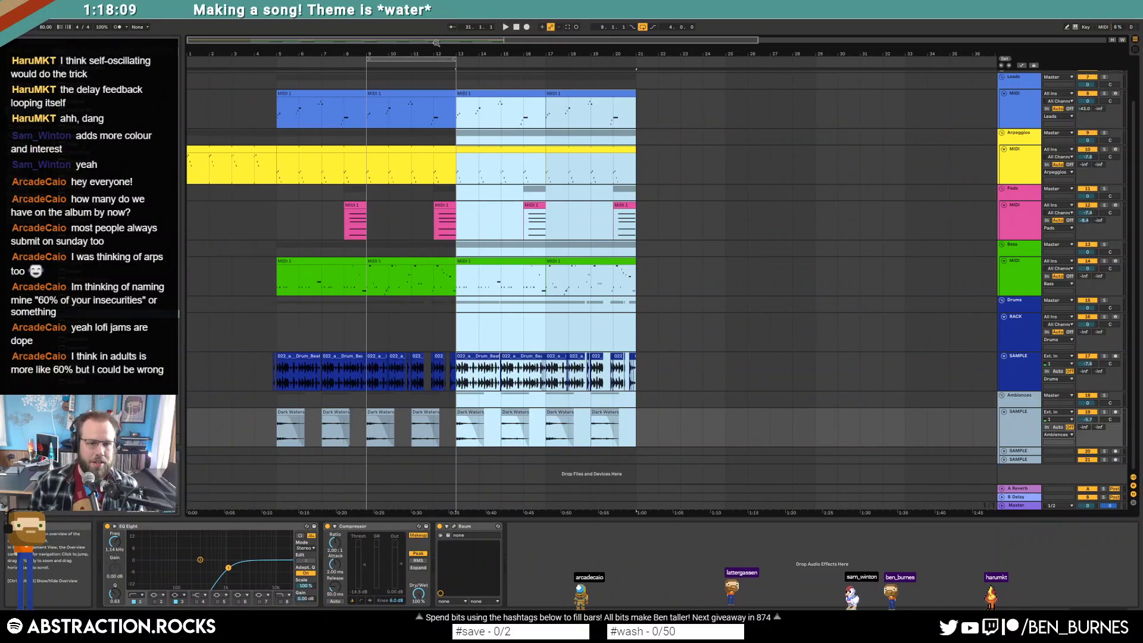
click(405, 262)
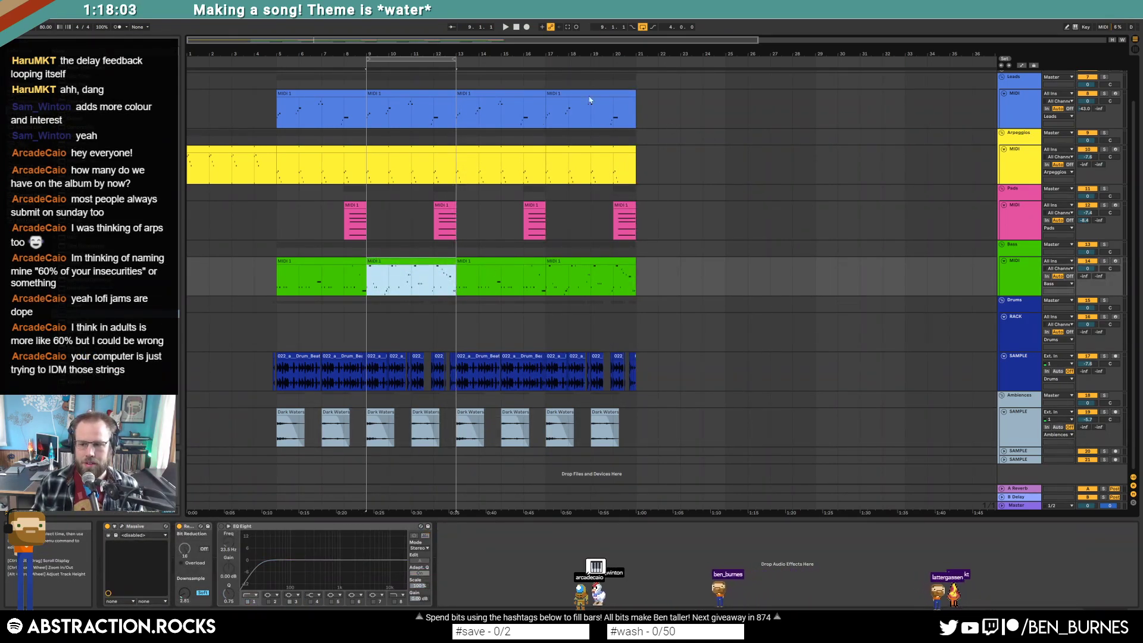
drag(424, 56, 635, 59)
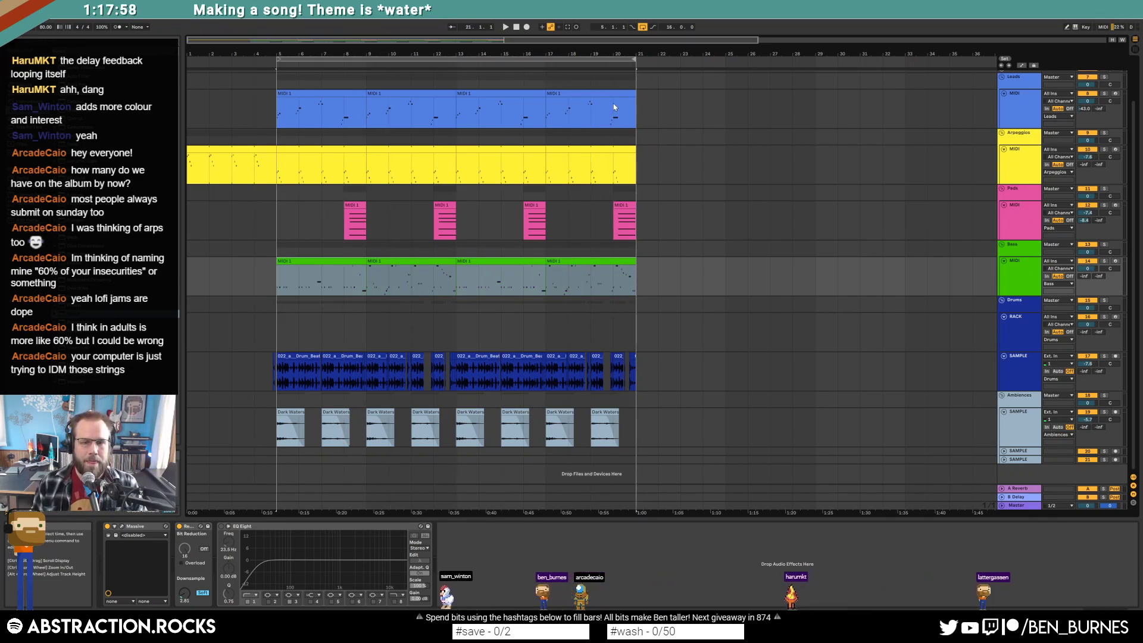
Transpose all notes of the pads clip at bar 16 up one octave.
double_click(534, 205)
key(ctrl+a)
key(shift+Up)
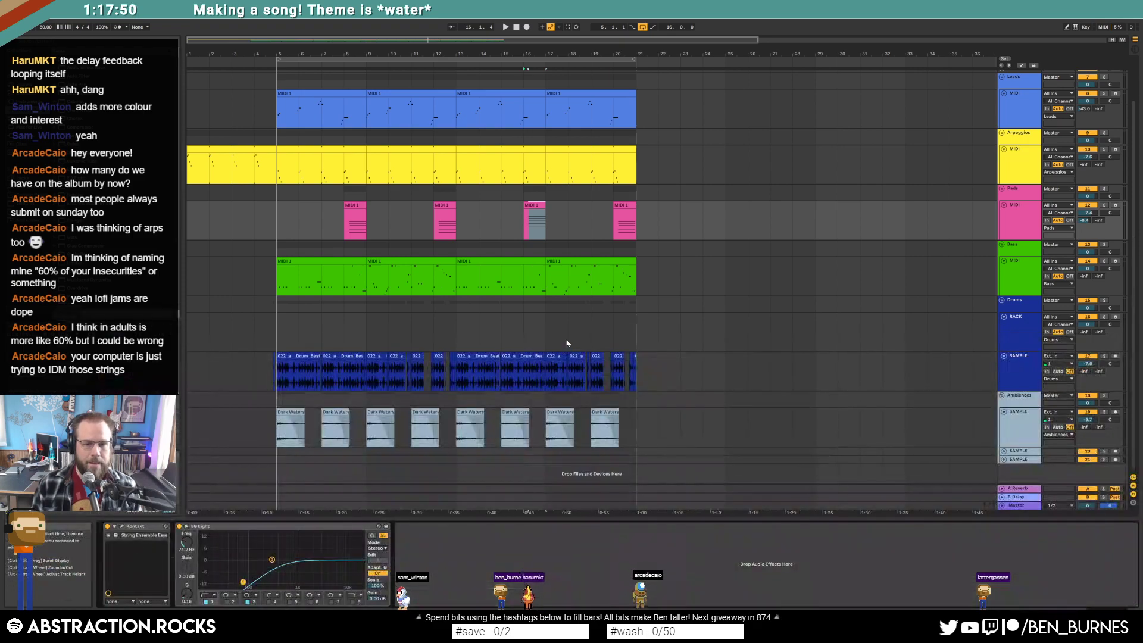
Shorten the duplicated lead clip that starts at bar 13 so it ends at the start of bar 16.
ctrl+scroll(563, 339, up, 3)
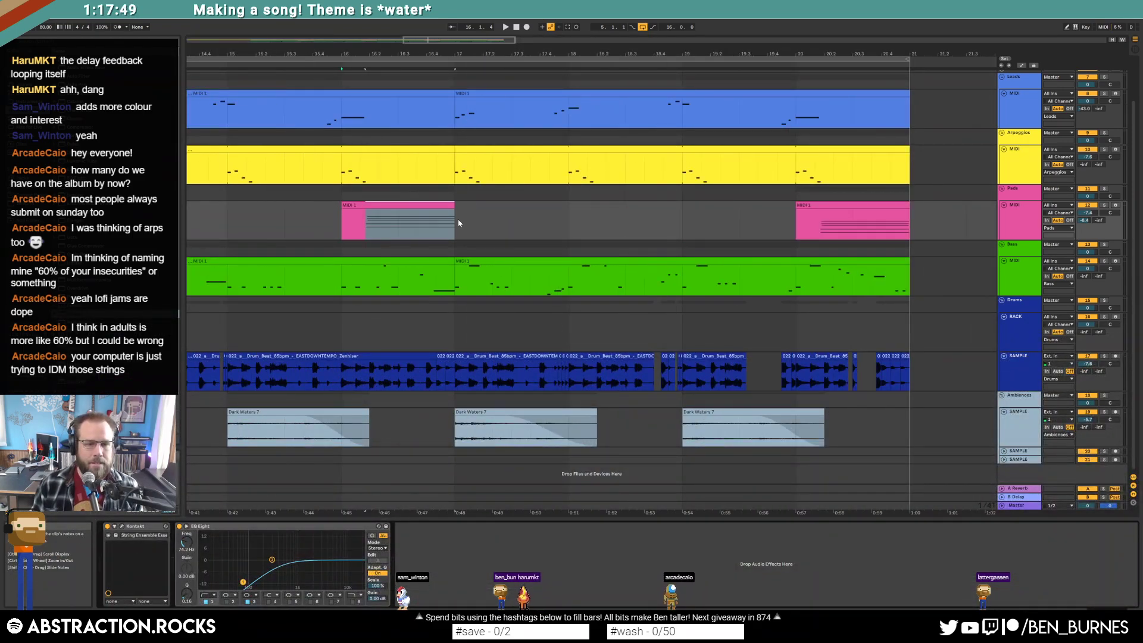
drag(457, 40, 454, 50)
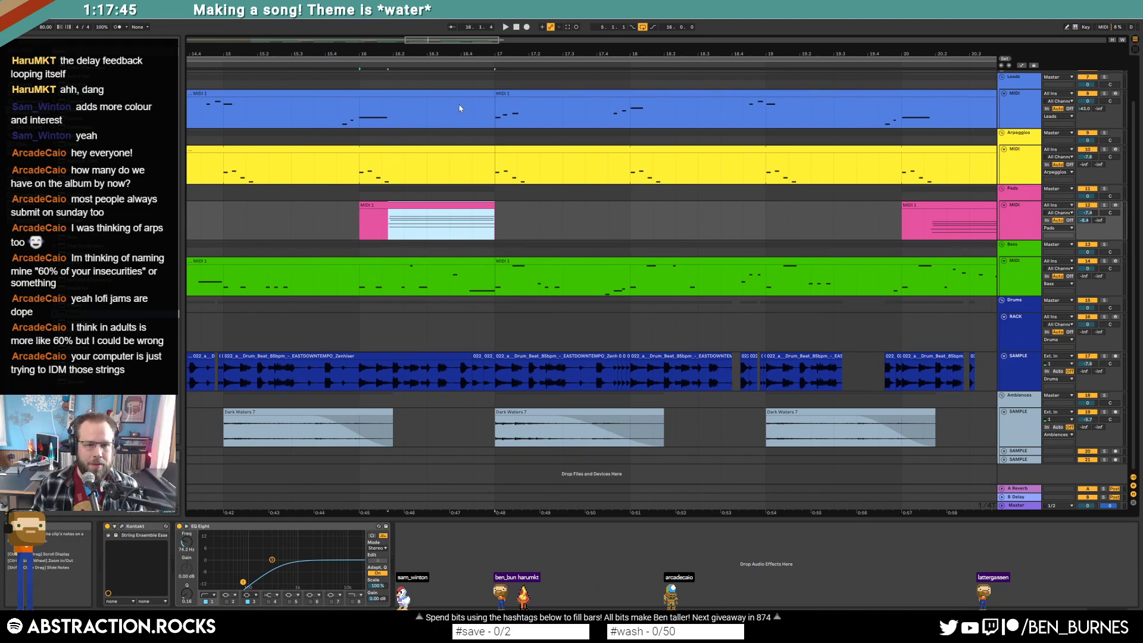
drag(491, 93, 355, 99)
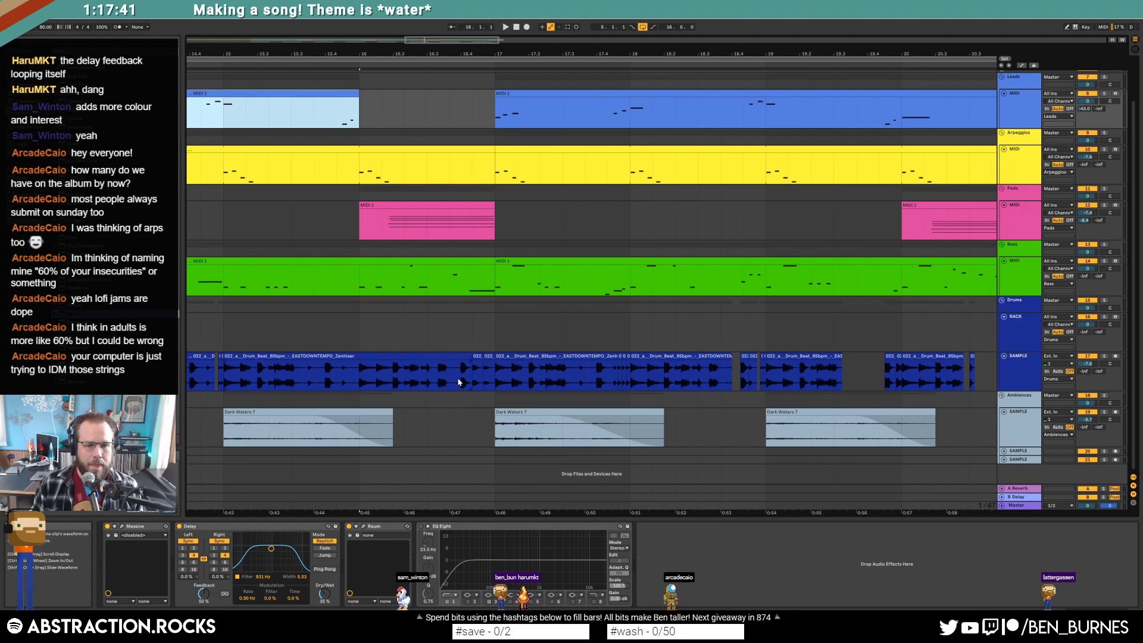
Clear the sampled drum beat between 16.1.3 and 16.4 to make a break.
scroll(459, 382, up, 3)
drag(413, 376, 279, 374)
key(Delete)
click(363, 417)
Deactivate the two high bass notes in bar 16 and shorten the final A#0 note so it starts at 16.4.3.
click(261, 262)
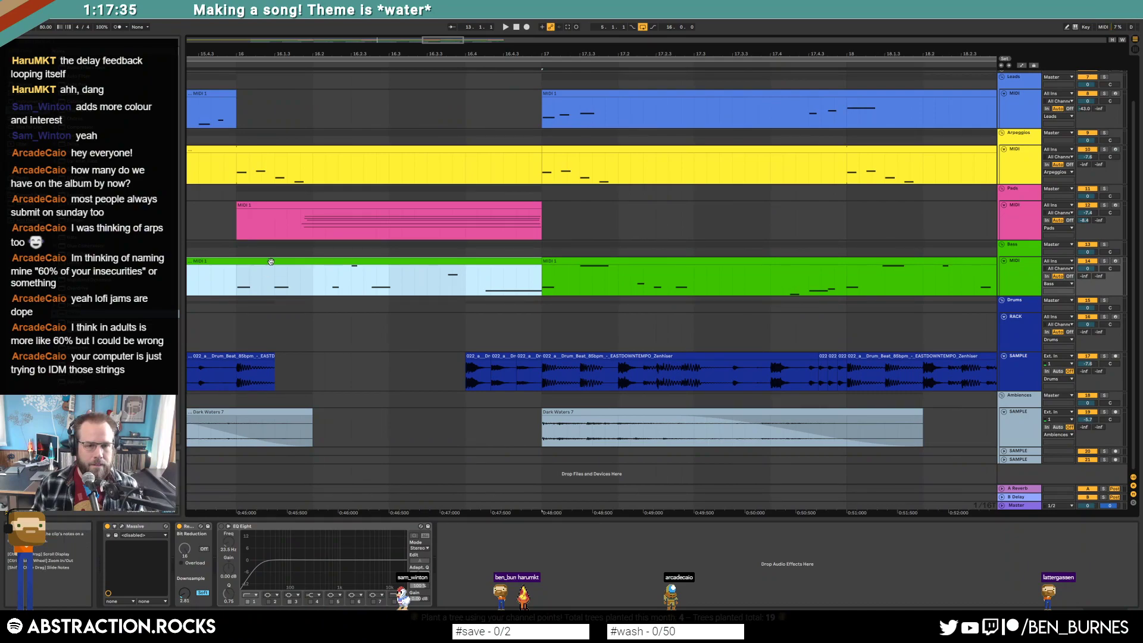
double_click(333, 263)
drag(943, 401, 1096, 483)
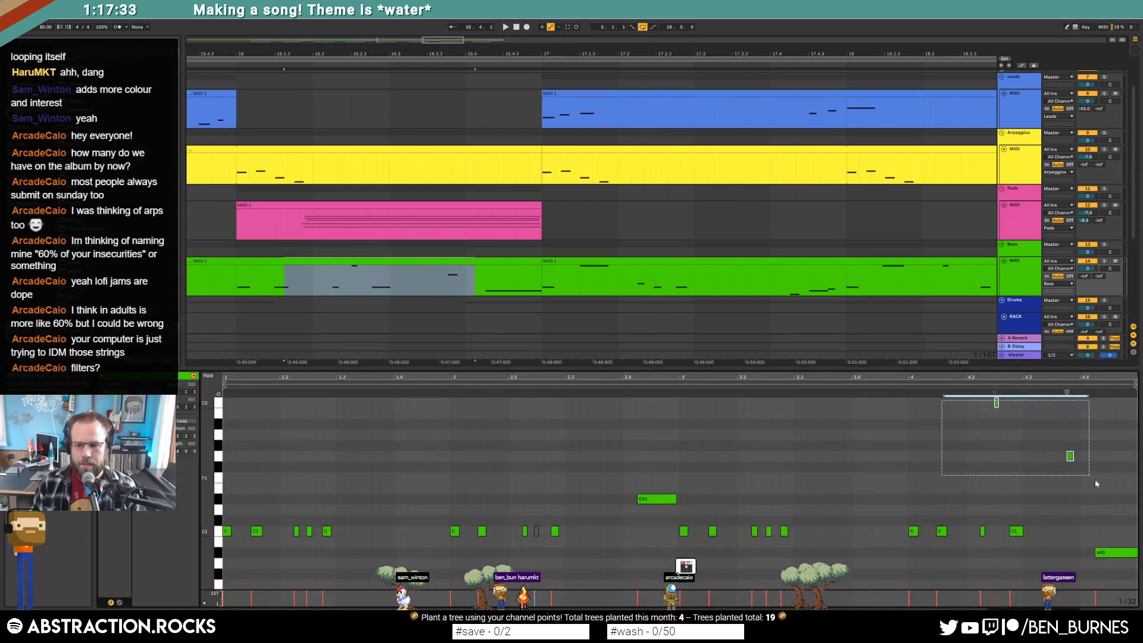
click(1096, 553)
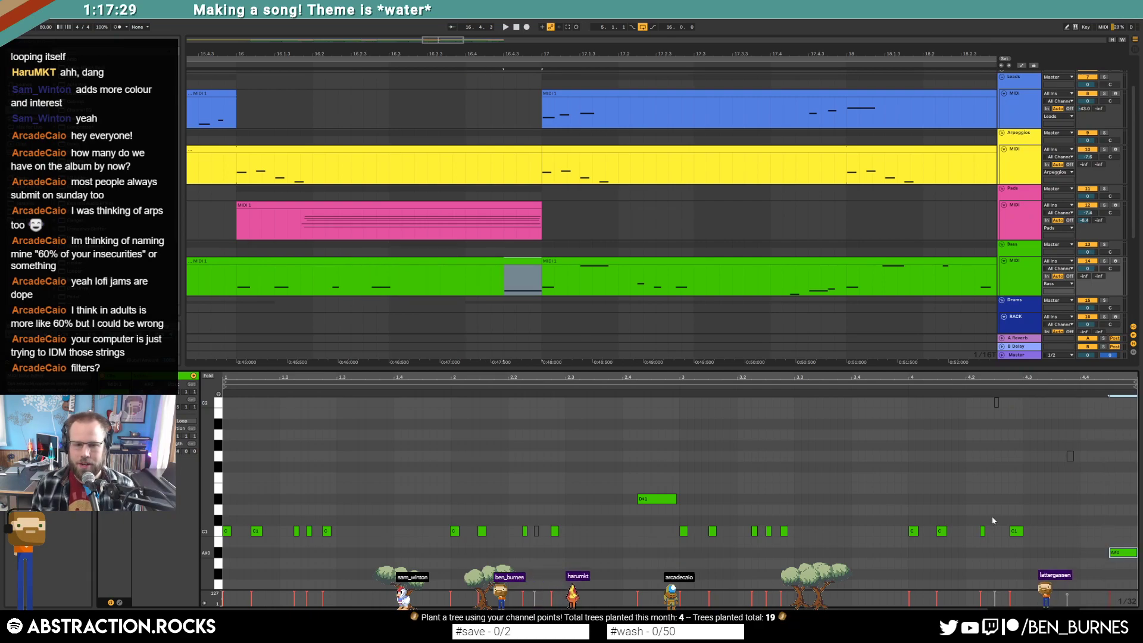
key(shift+Tab)
click(374, 85)
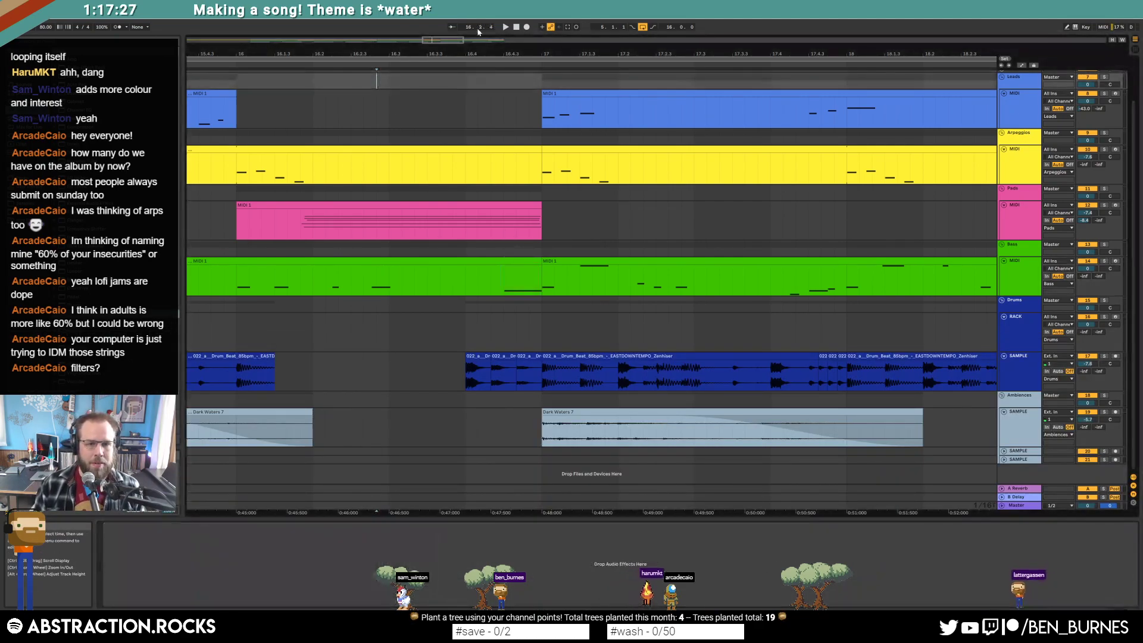
Trim the start of the drum and bass clips at bar 13 to 13.1.3 and the lead clip's start to 13.2.
drag(444, 40, 413, 355)
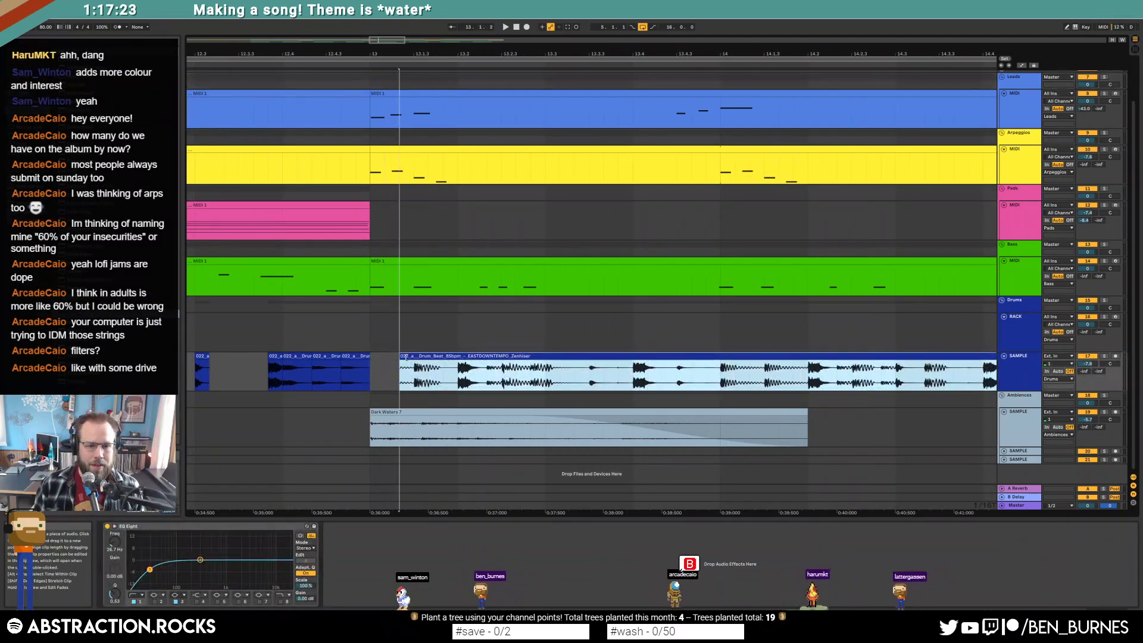
drag(374, 260, 413, 260)
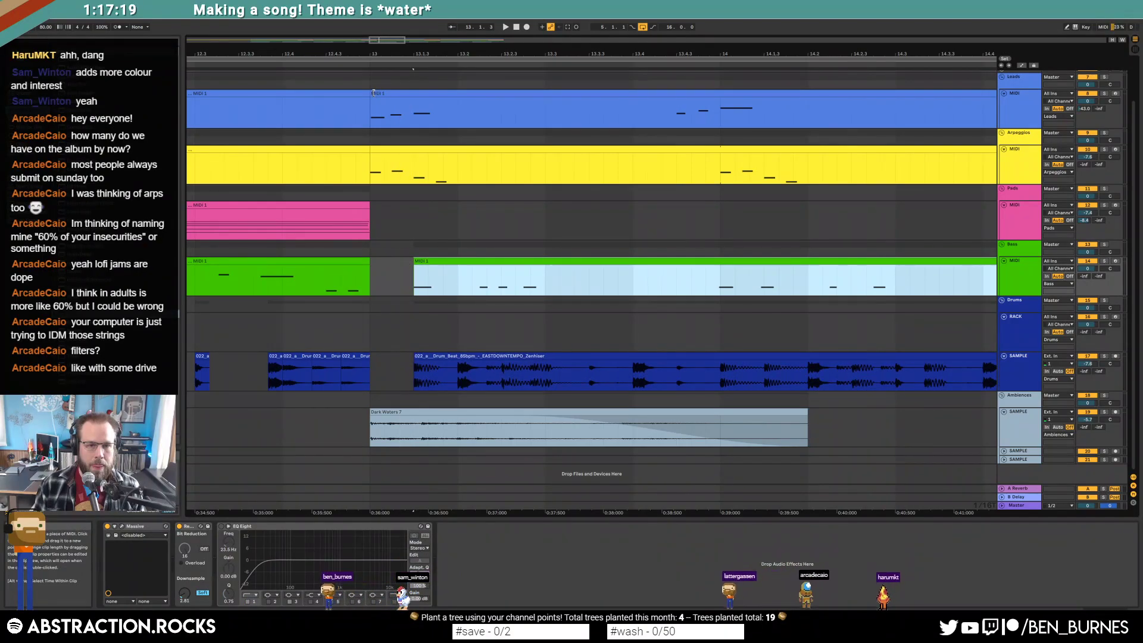
drag(374, 94, 458, 93)
click(257, 120)
key(space)
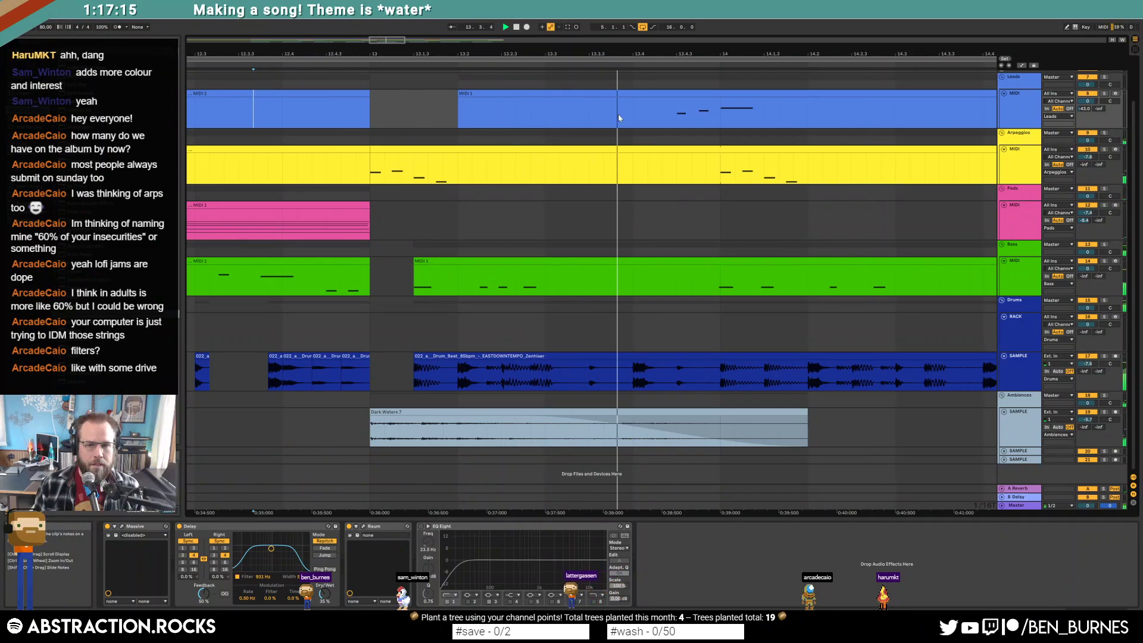
In the lead clip's first phrase near bar 14, lower the second and third notes to A#4 and G4 and start the G4 a sixteenth later.
drag(396, 41, 403, 28)
key(space)
click(458, 102)
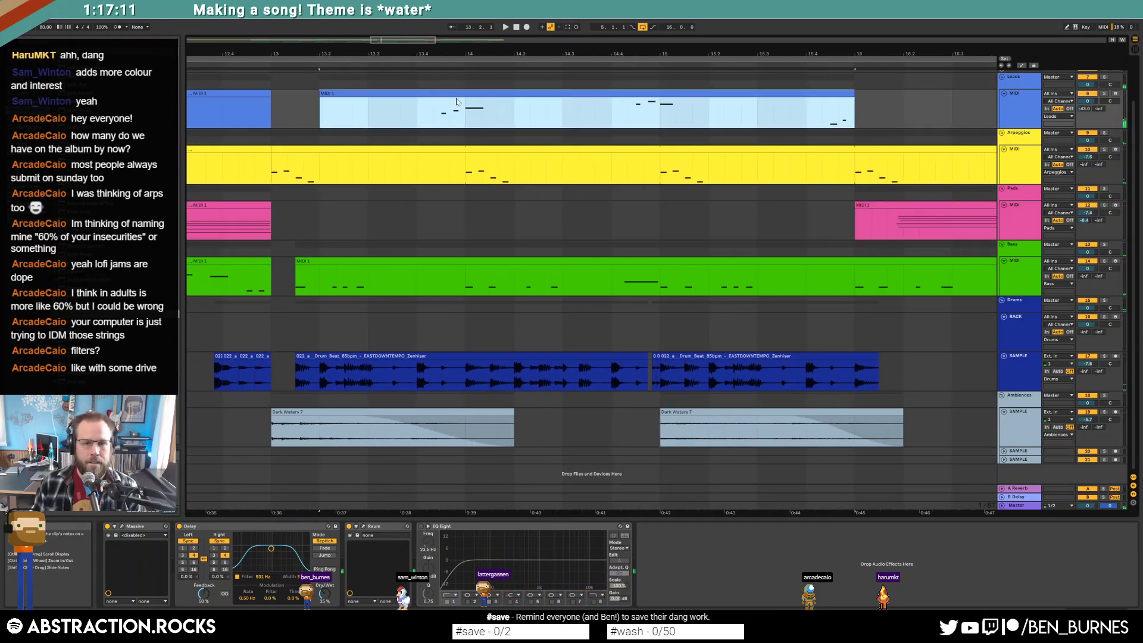
double_click(457, 102)
drag(441, 437, 496, 504)
key(shift+Down)
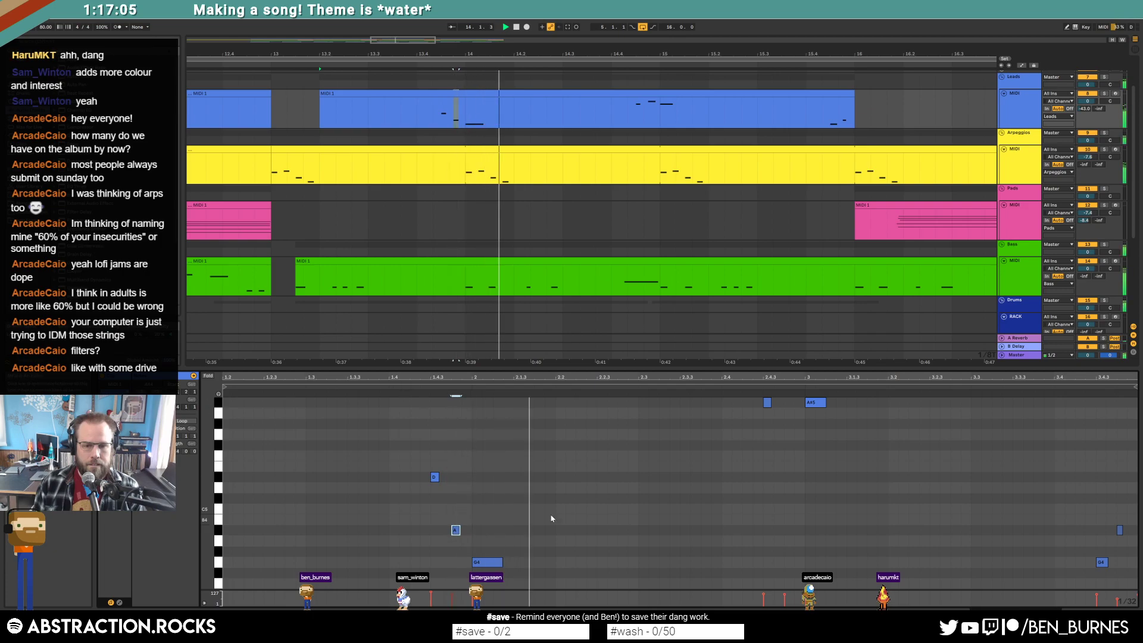
click(494, 562)
key(space)
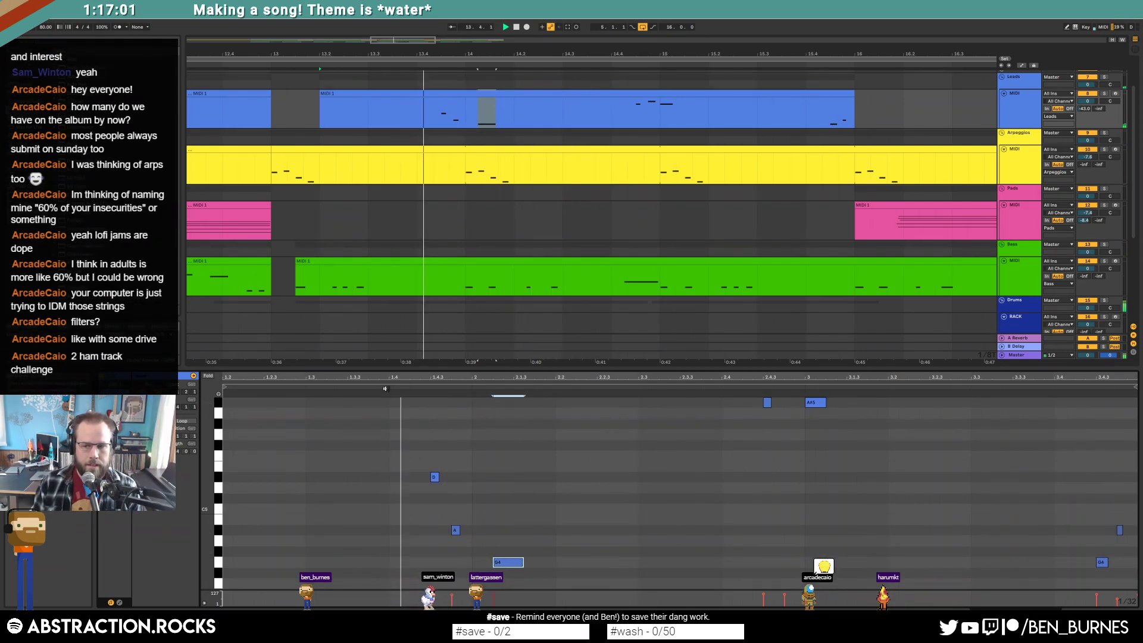
Lower the three notes of the lead clip's second phrase near bar 15 to G4, G#4 and A#4.
scroll(606, 508, up, 3)
drag(759, 424, 819, 486)
key(space)
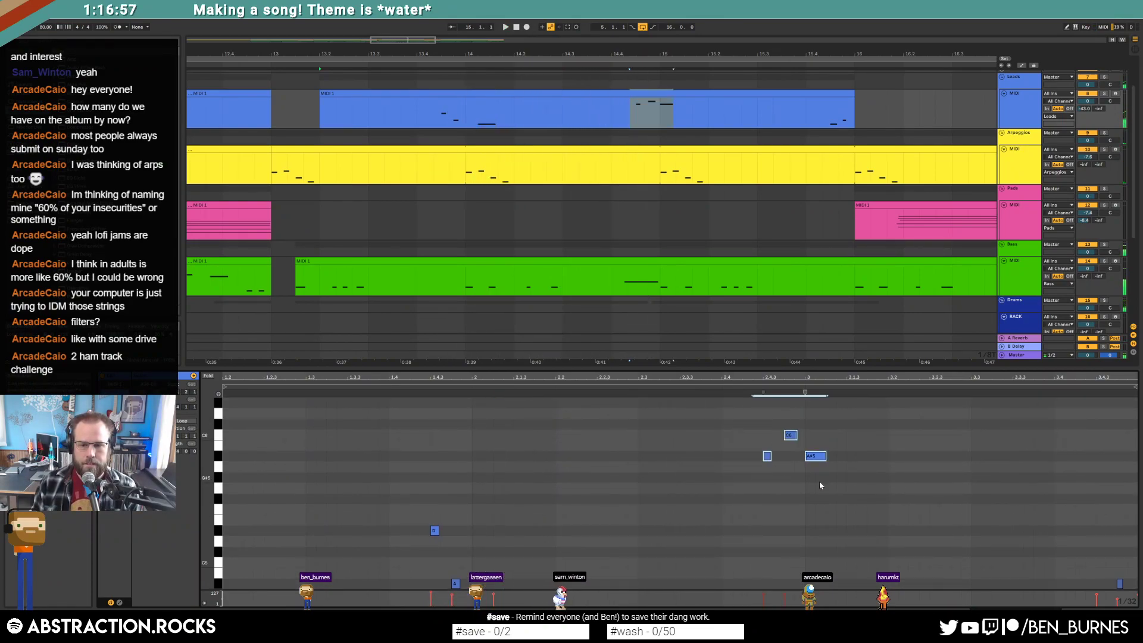
scroll(785, 500, down, 2)
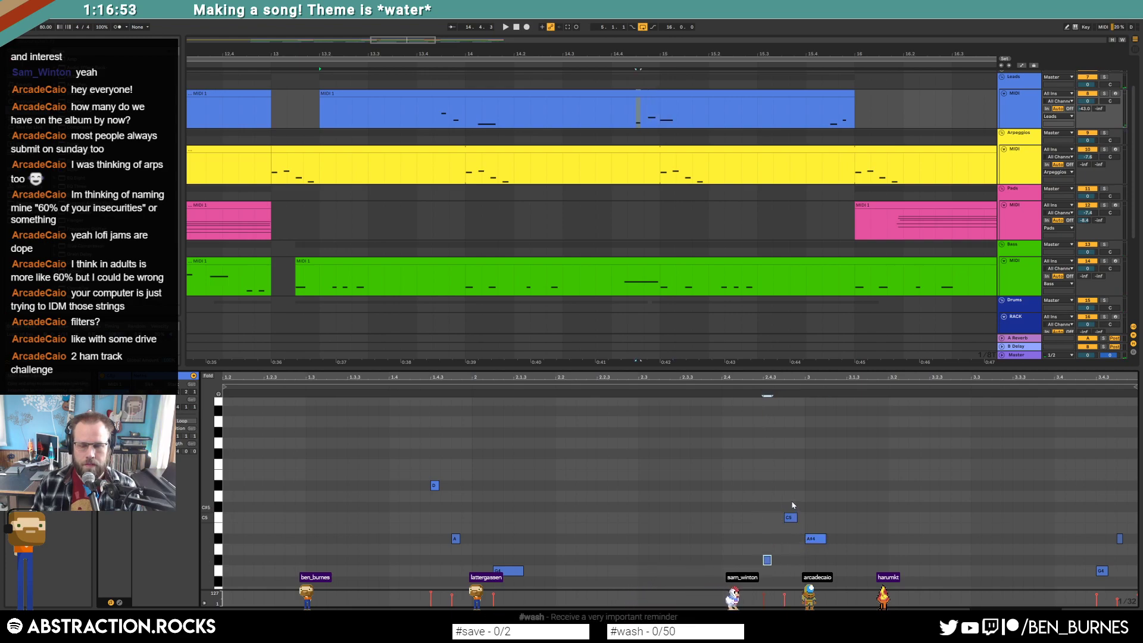
key(space)
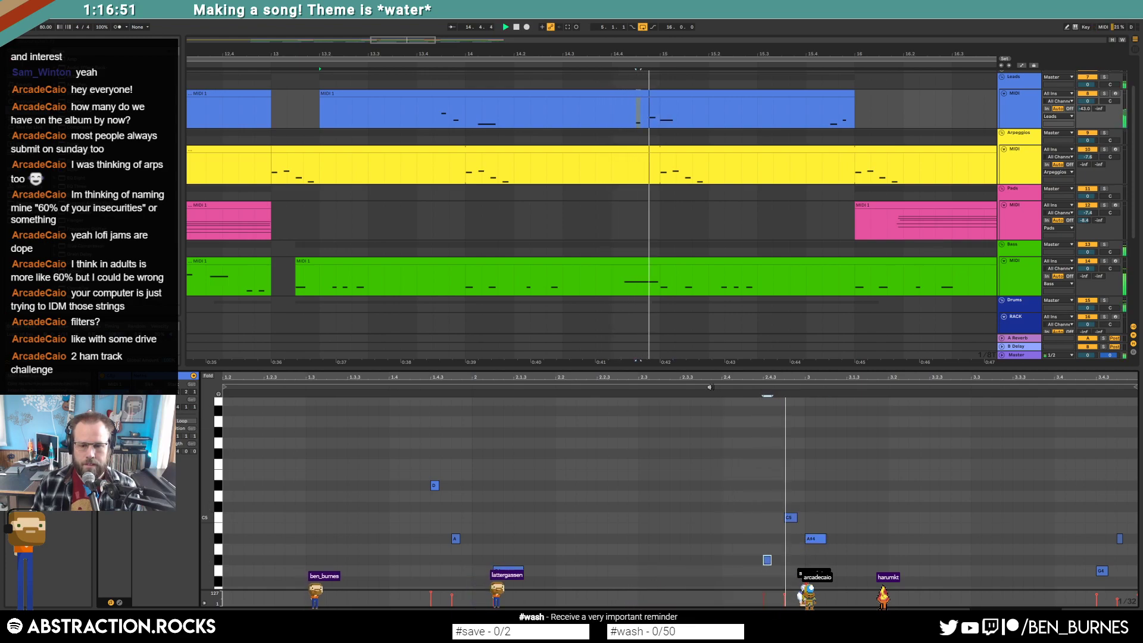
drag(767, 560, 768, 570)
click(789, 498)
drag(790, 517, 791, 560)
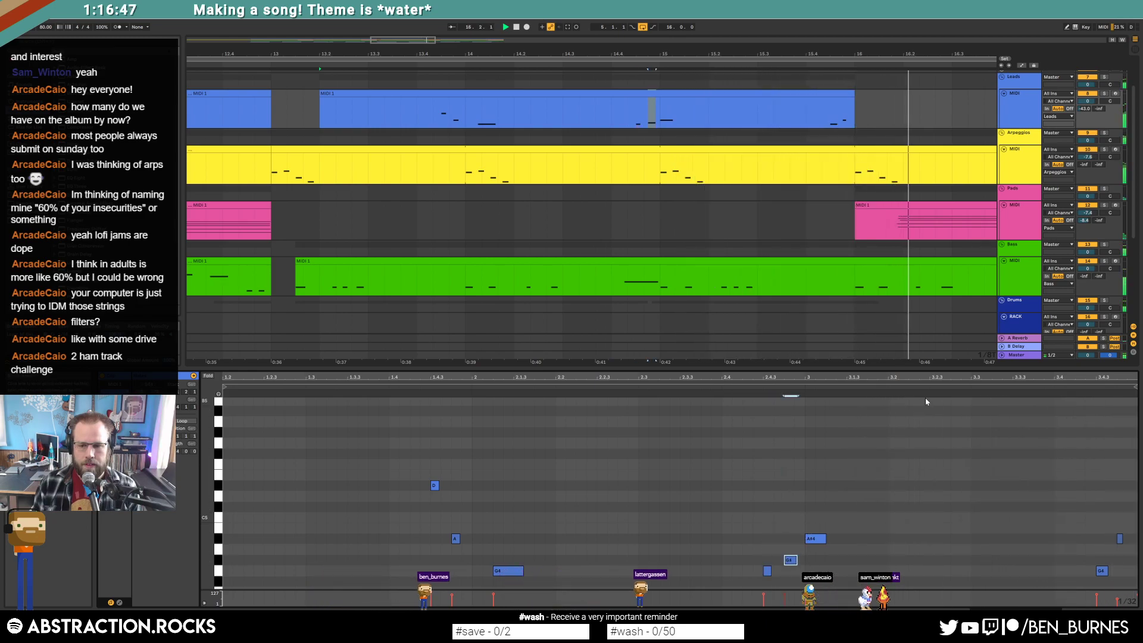
Shorten the lead clip that starts at 13.2 so it ends partway through beat 15.3.
drag(792, 379, 775, 366)
drag(850, 92, 792, 114)
drag(426, 40, 464, 27)
click(544, 207)
click(579, 423)
key(shift+Tab)
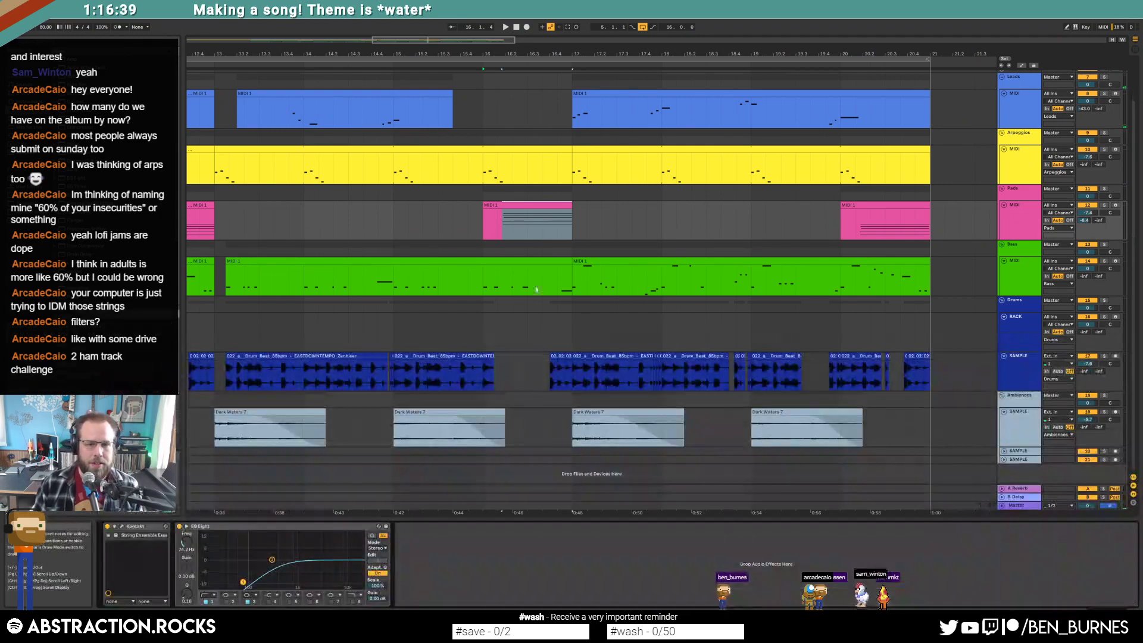
Play the arrangement from bar 5 to review the duplicated section in context.
drag(781, 54, 735, 27)
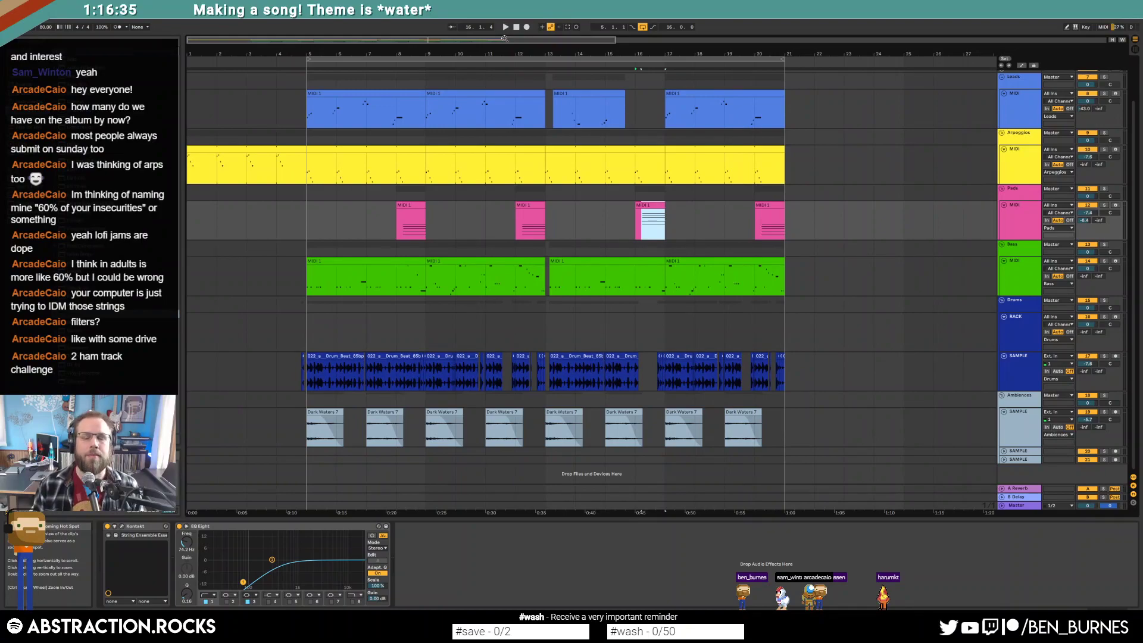
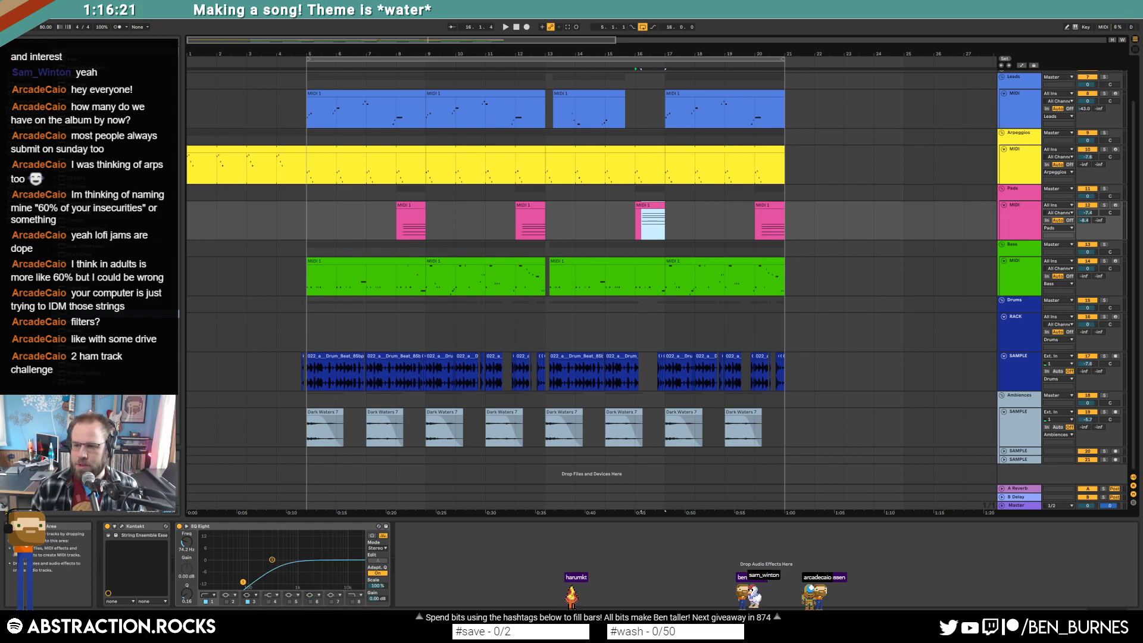
key(ctrl+a)
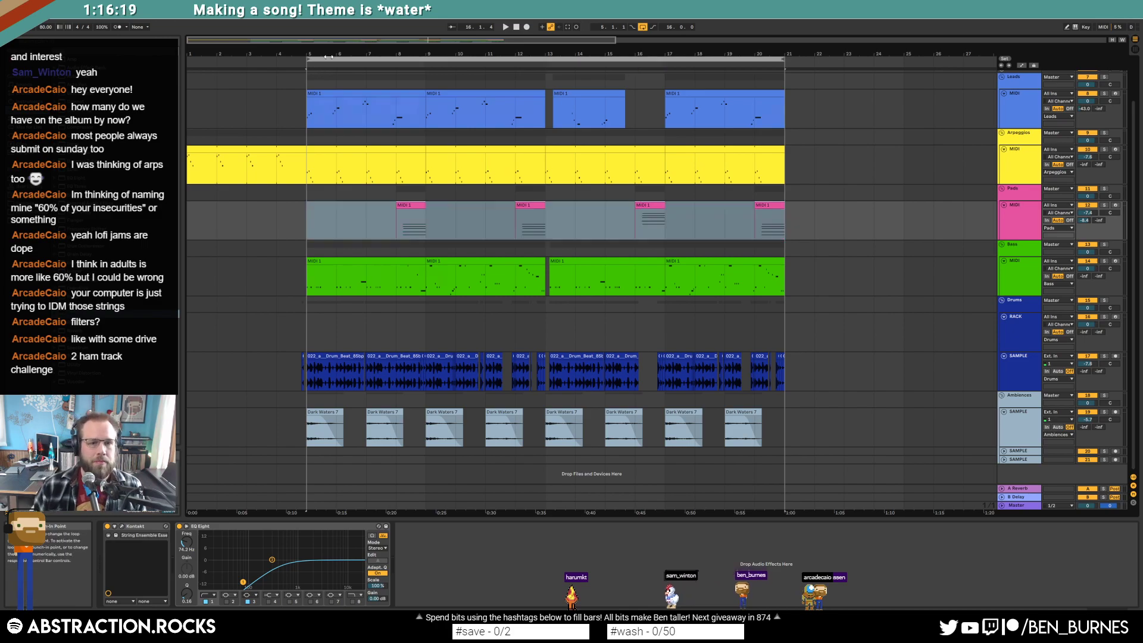
key(space)
click(535, 180)
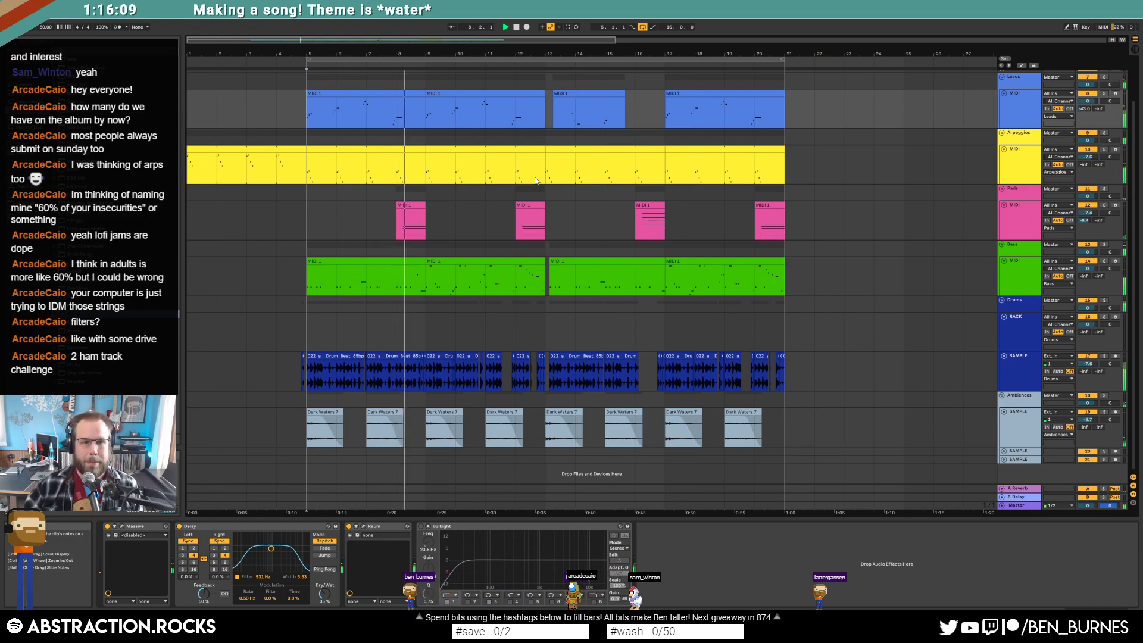
Move the last note of the first lead clip a sixteenth later and the last three notes of the second lead clip a sixteenth earlier.
double_click(383, 91)
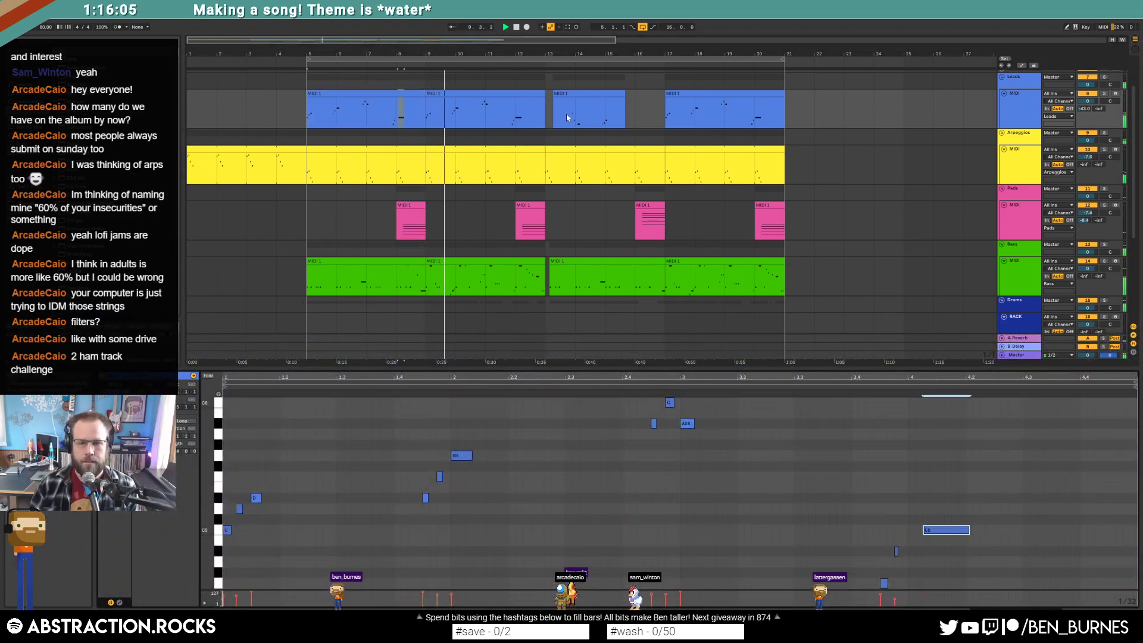
click(488, 96)
click(516, 527)
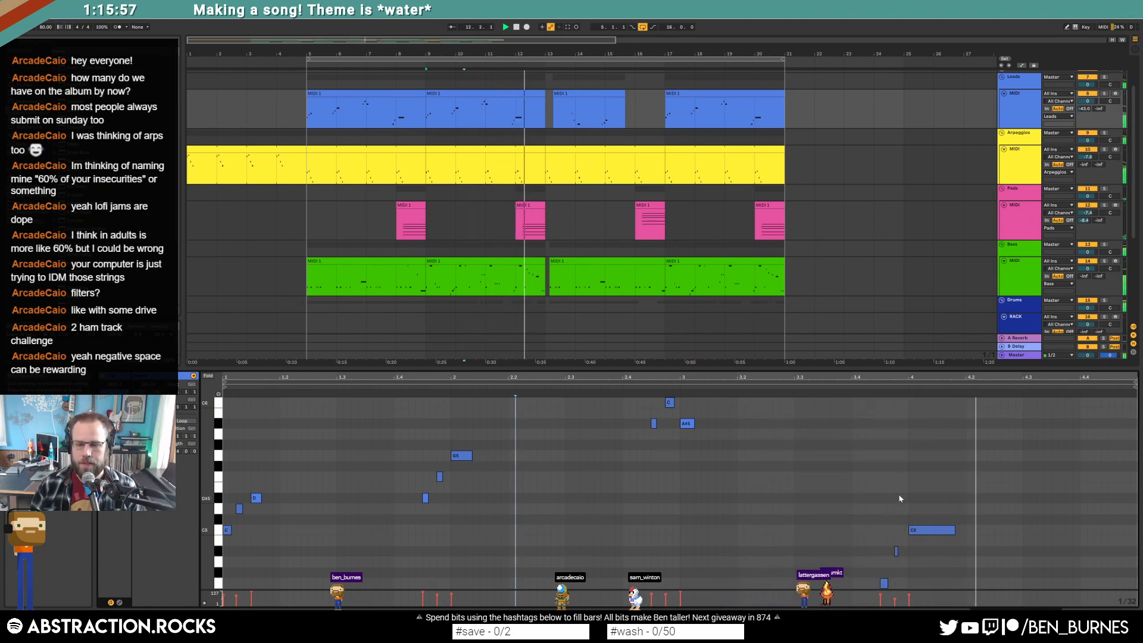
drag(867, 497, 971, 589)
key(Left)
key(Left)
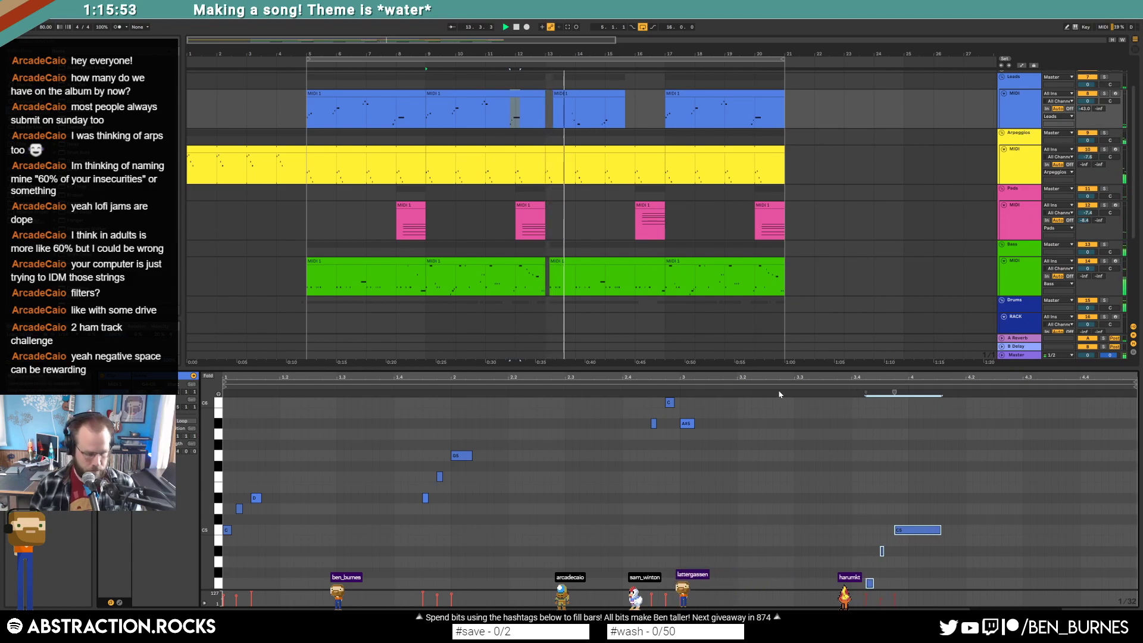
Extend the start of the trimmed bass clip back to bar 13.
key(shift+Tab)
scroll(552, 260, up, 3)
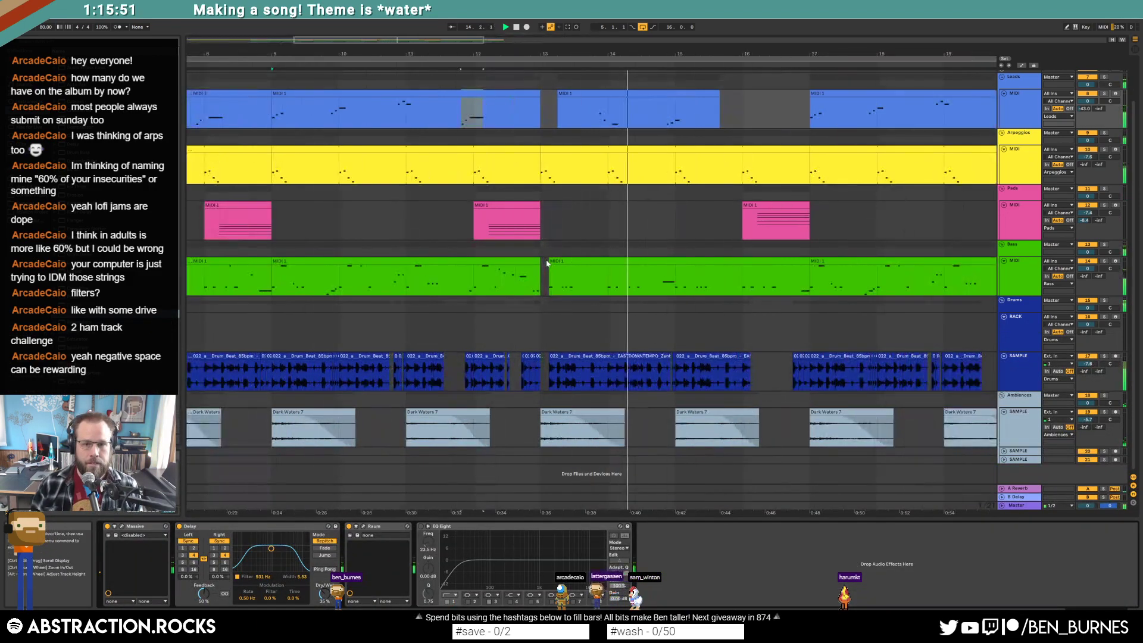
click(544, 257)
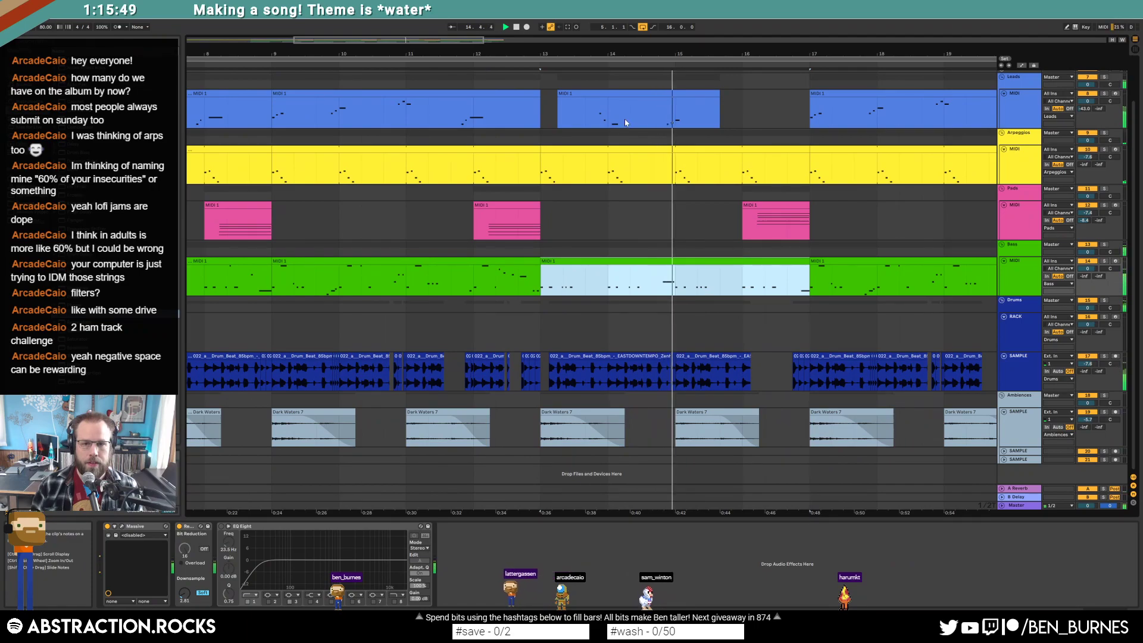
Change the lead's three-note phrase around bar 15 to D#5, A#4 and G5, and shift the G5 a sixteenth later.
double_click(661, 91)
key(space)
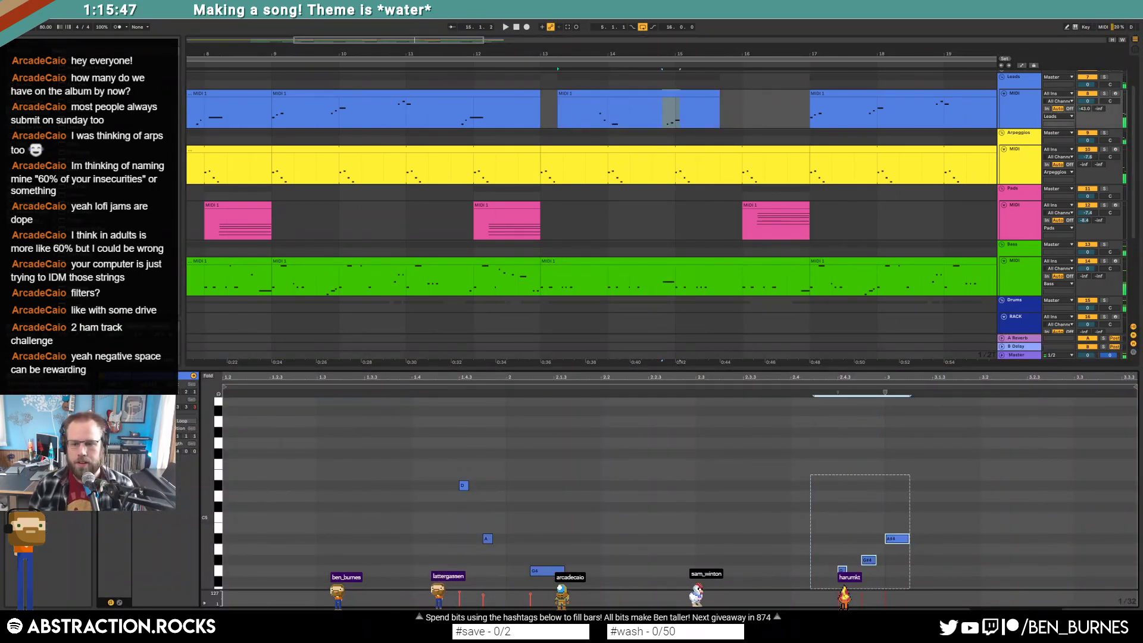
drag(881, 498, 895, 373)
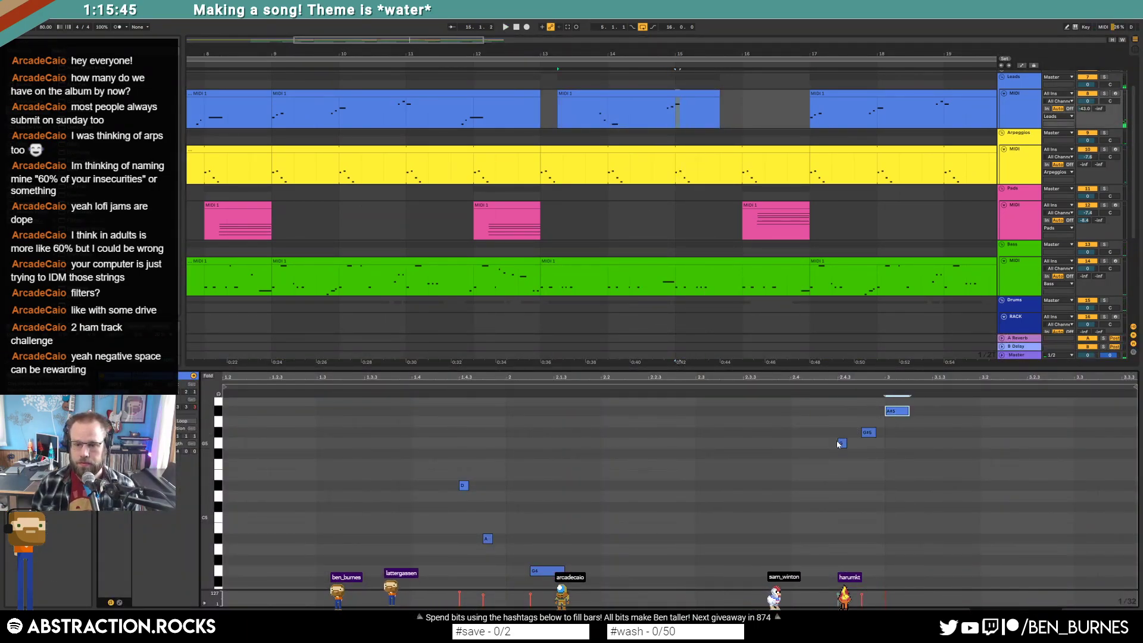
drag(926, 483, 943, 494)
key(Down)
key(Down)
key(Down)
key(Down)
drag(863, 455, 864, 498)
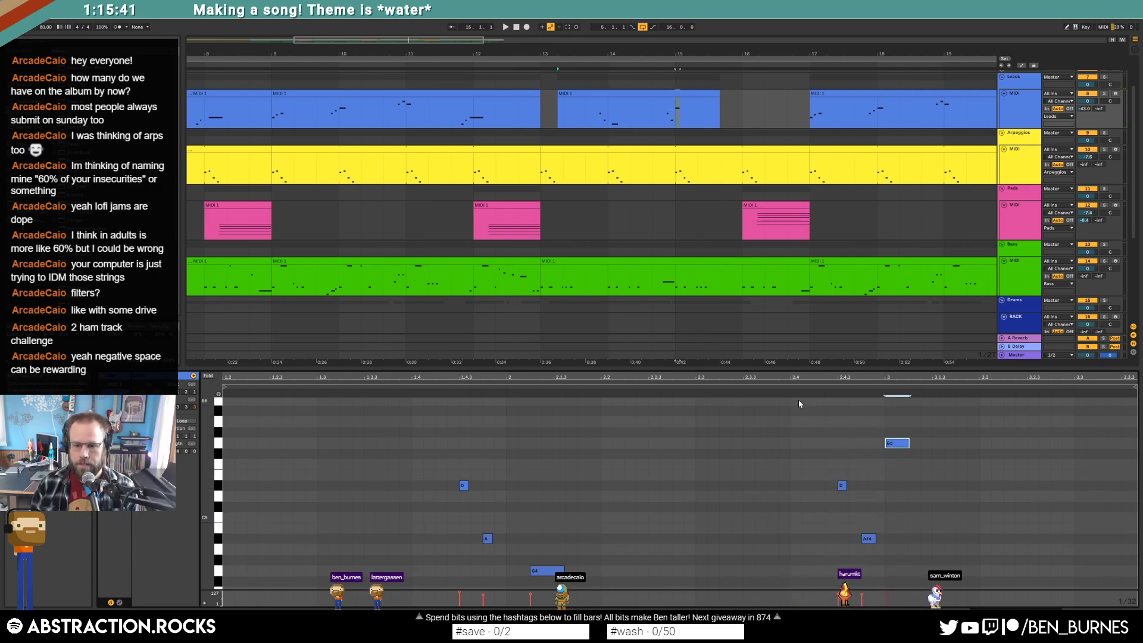
key(space)
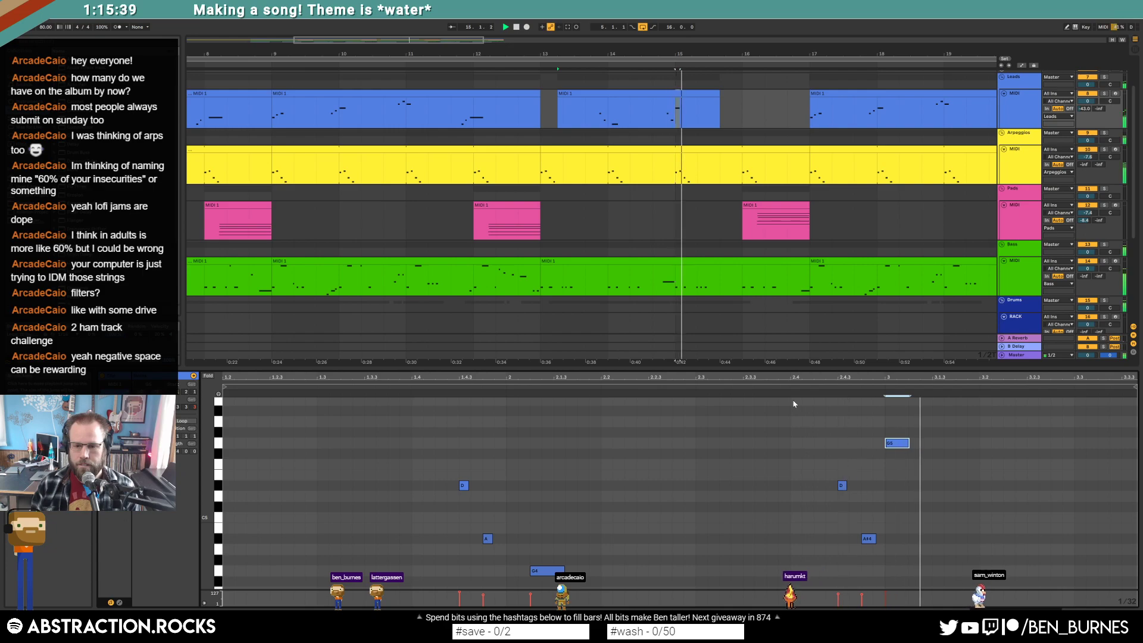
key(Right)
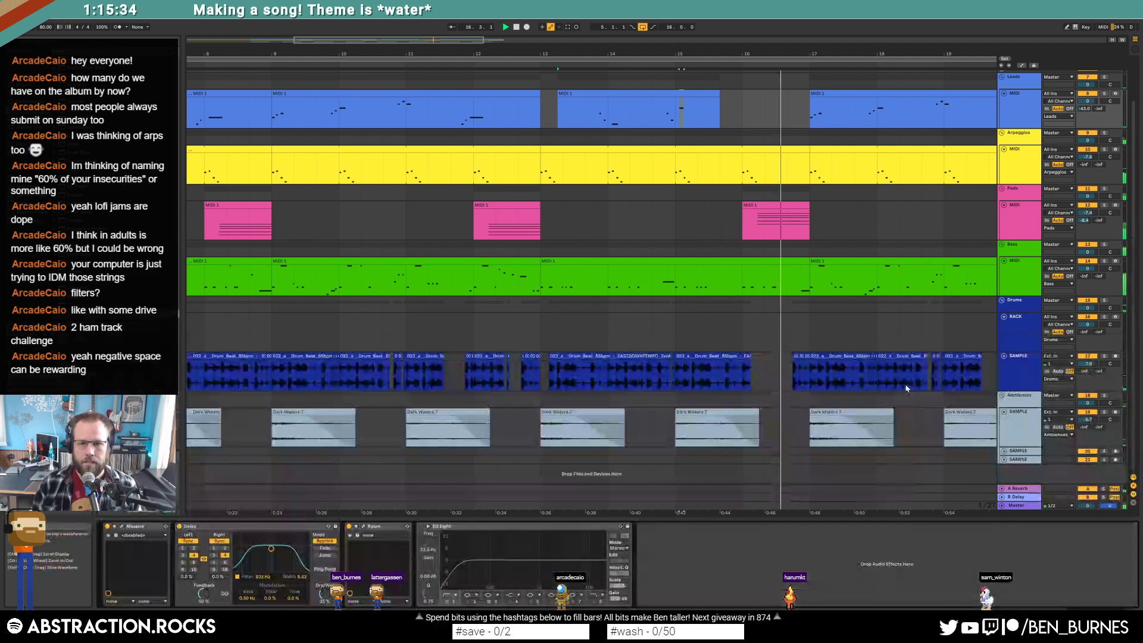
Shorten the bass clip that starts at bar 13 so it ends just after its first note in bar 16.
click(780, 253)
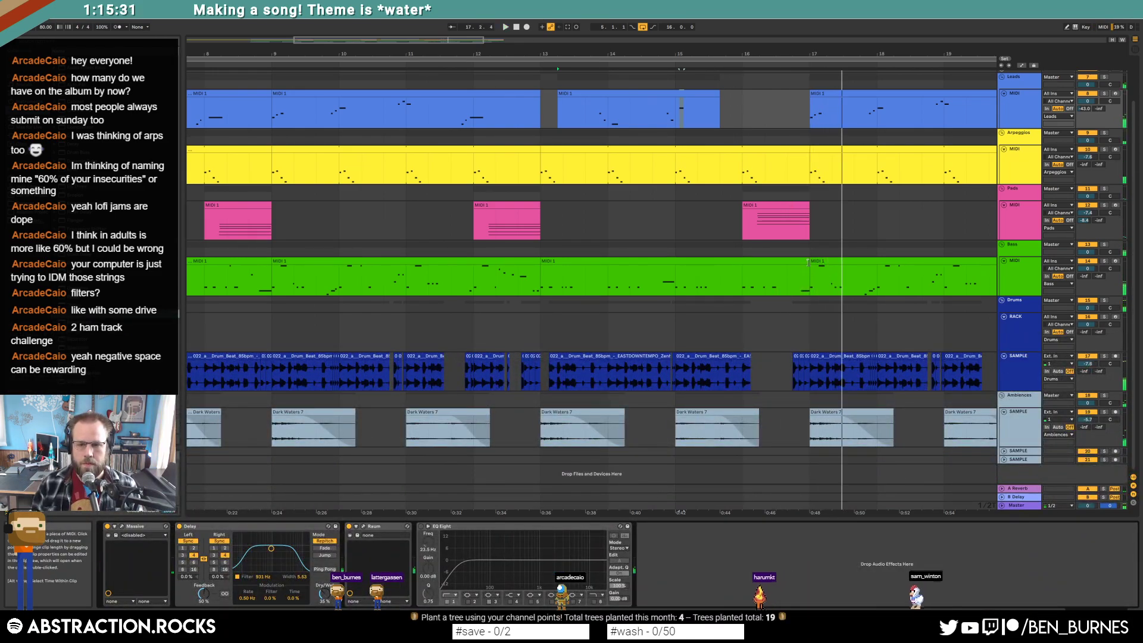
drag(809, 262, 787, 263)
click(786, 325)
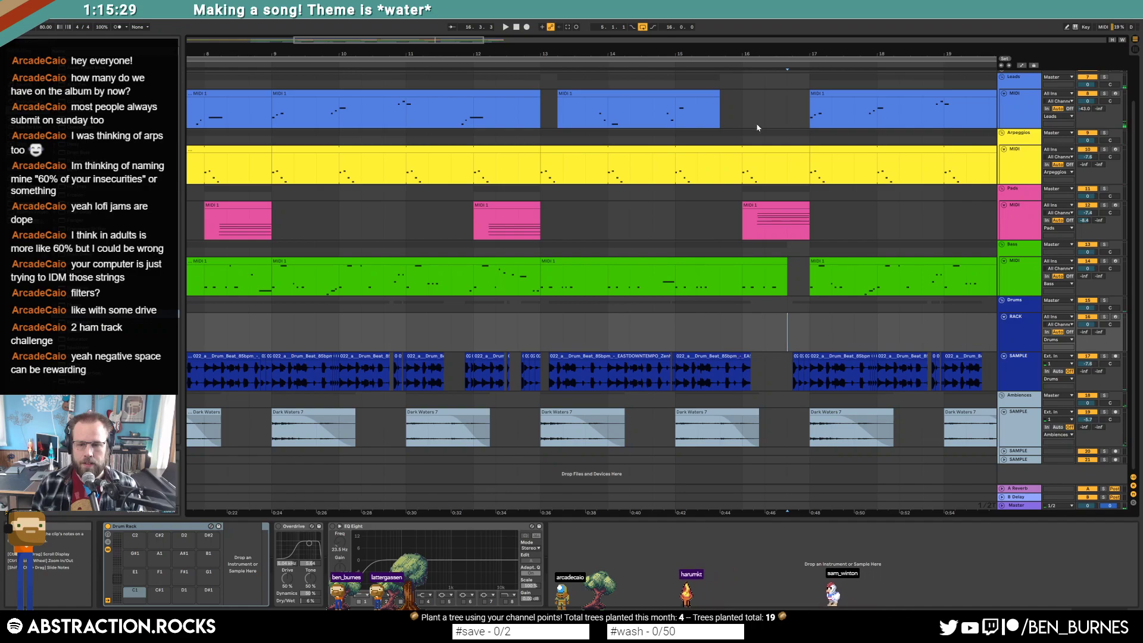
click(725, 66)
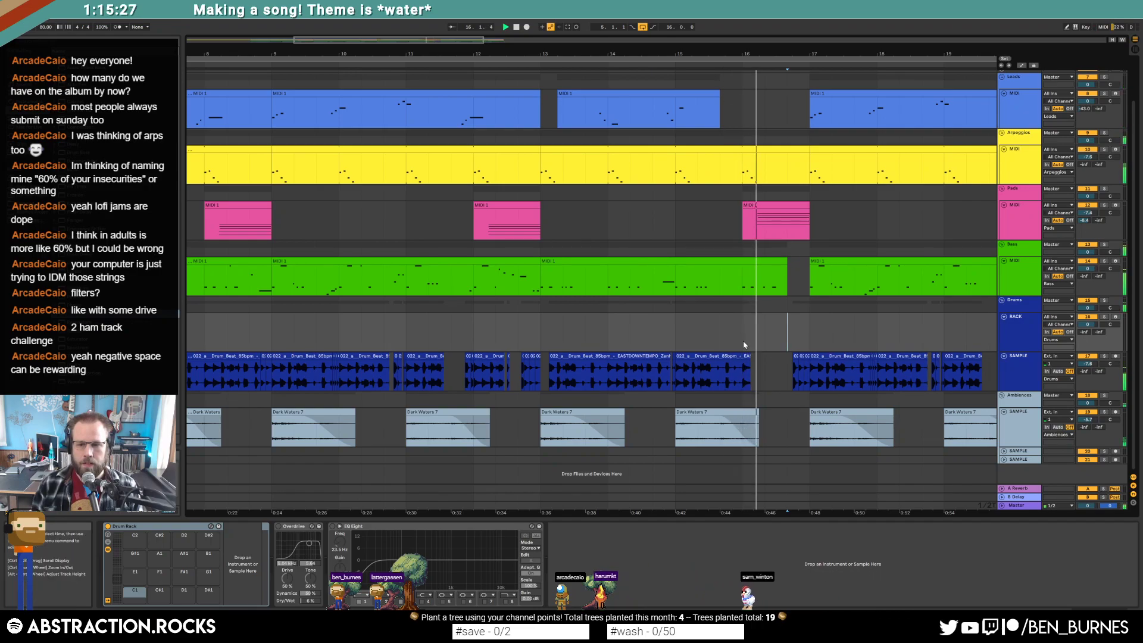
key(space)
drag(787, 264, 701, 272)
scroll(759, 264, up, 5)
Separate bar 16 of the arpeggio into its own clip and open its notes for editing.
click(735, 147)
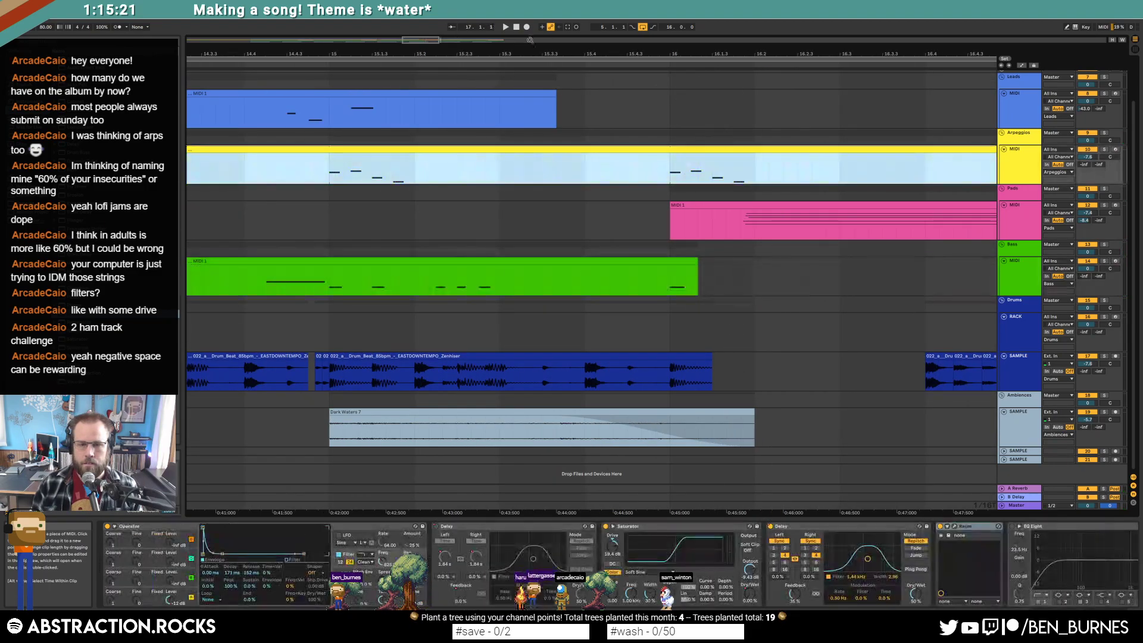
drag(428, 39, 441, 36)
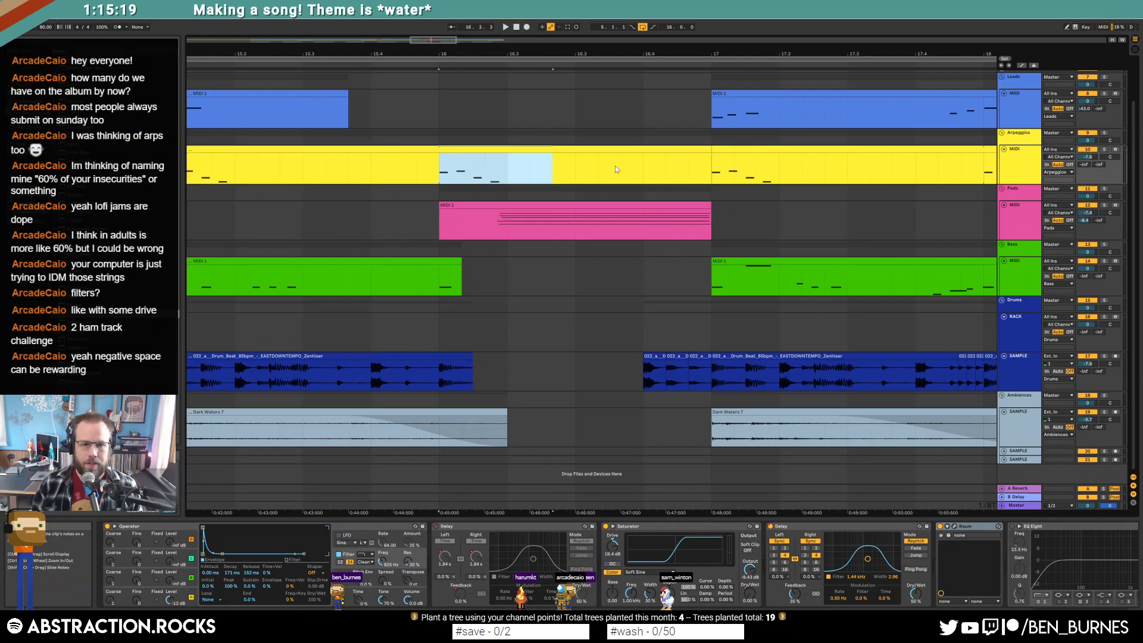
drag(690, 168, 704, 169)
double_click(654, 149)
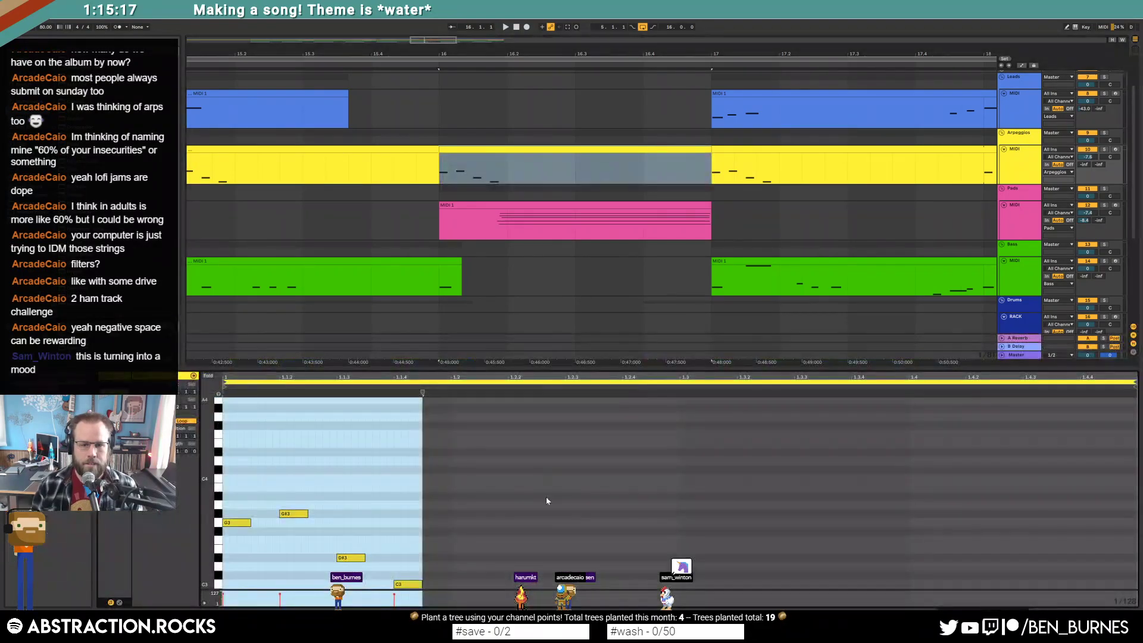
Fill the bar 16 arpeggio clip with repeated G3 notes on every sixteenth from 1.2 to its end, with gradually decreasing velocities.
mouse_move(454, 523)
mouse_down()
mouse_move(483, 522)
mouse_move(512, 557)
mouse_up()
key(ctrl+d)
key(ctrl+d)
key(ctrl+d)
key(ctrl+d)
key(ctrl+d)
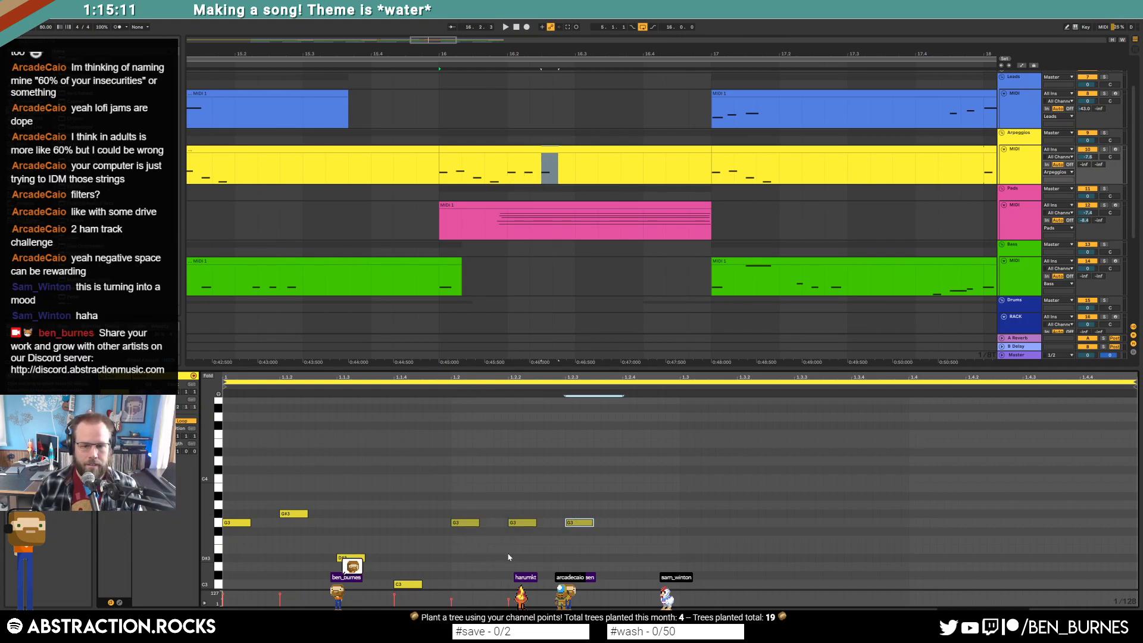
key(ctrl+d)
key(ctrl+d)
key(ctrl+d)
key(ctrl+d)
key(ctrl+d)
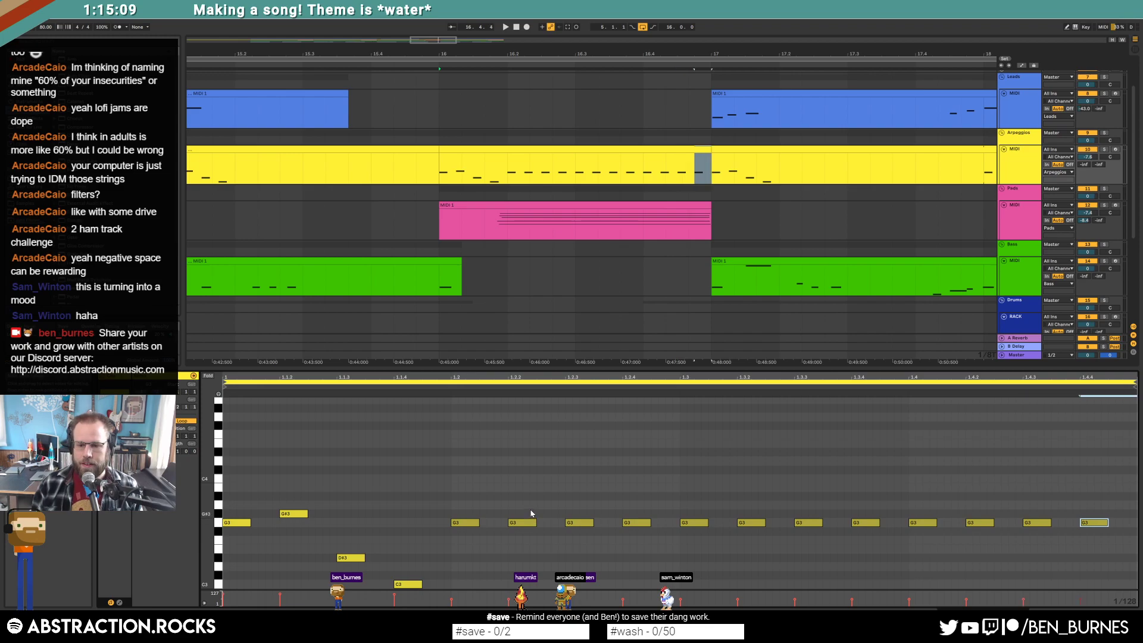
drag(450, 593, 1085, 606)
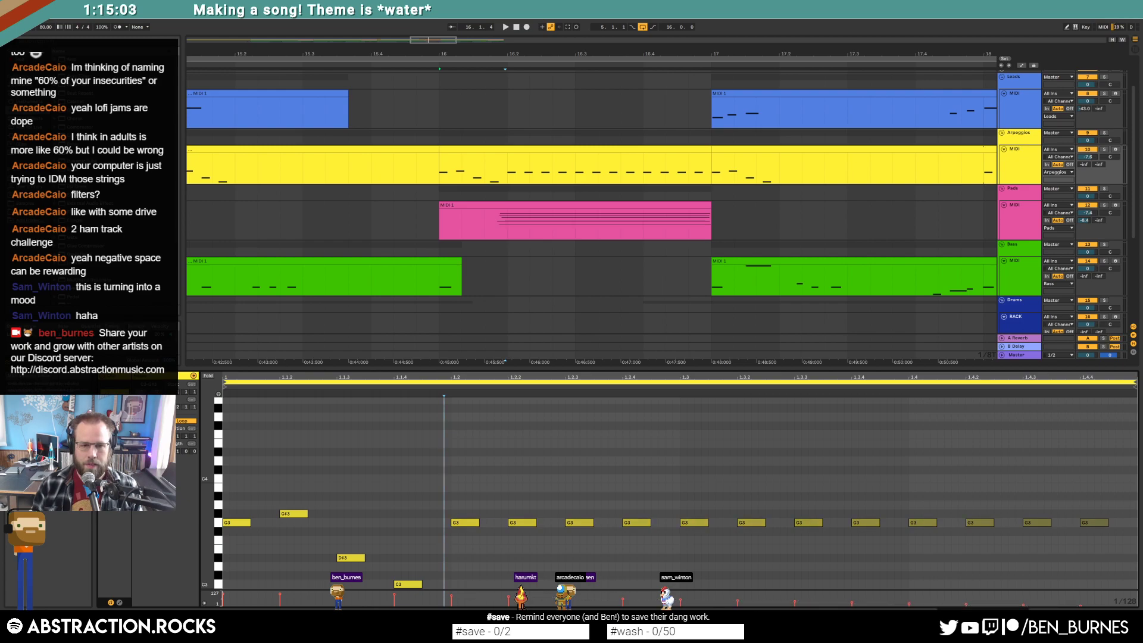
key(shift+Tab)
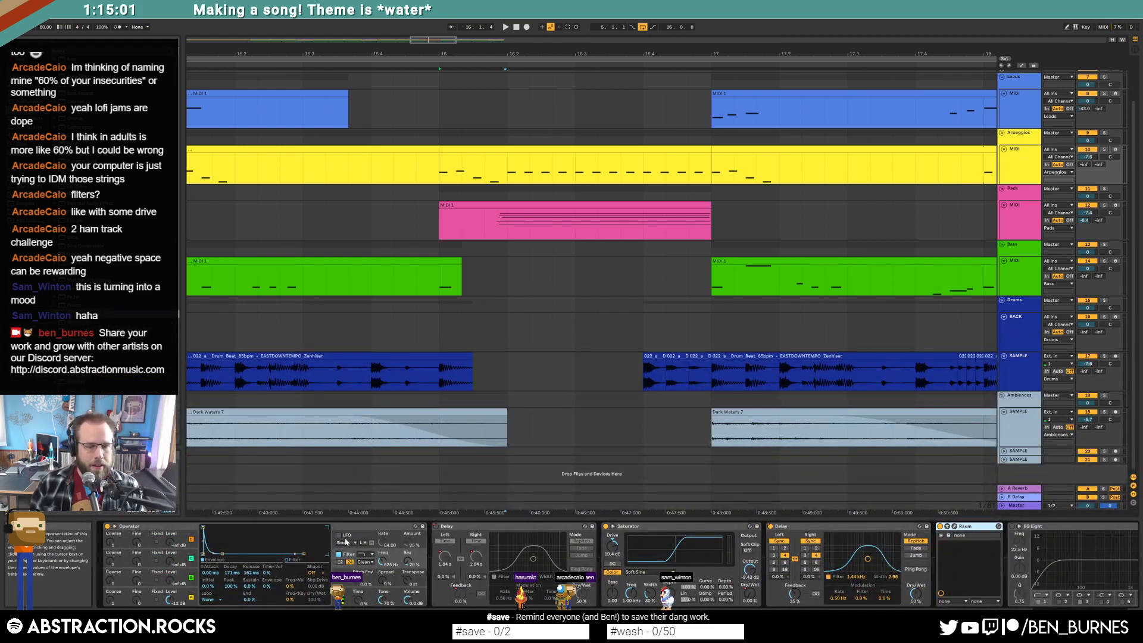
Automate the arpeggio's second Delay to switch off throughout bar 16 and play the passage back.
right_click(770, 528)
click(795, 531)
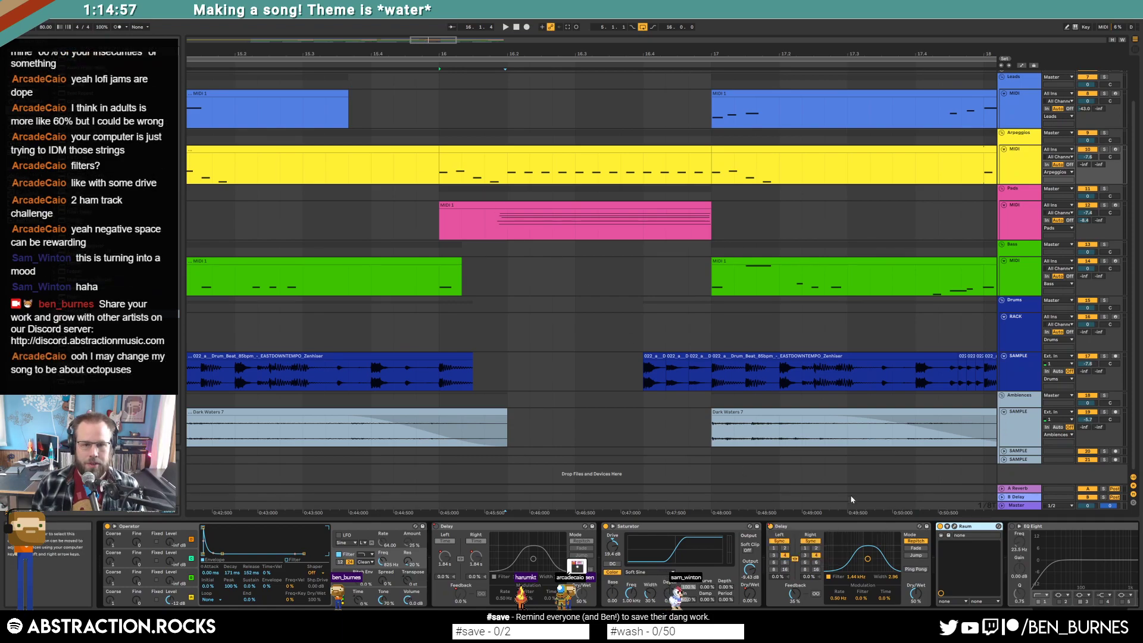
drag(442, 177, 720, 181)
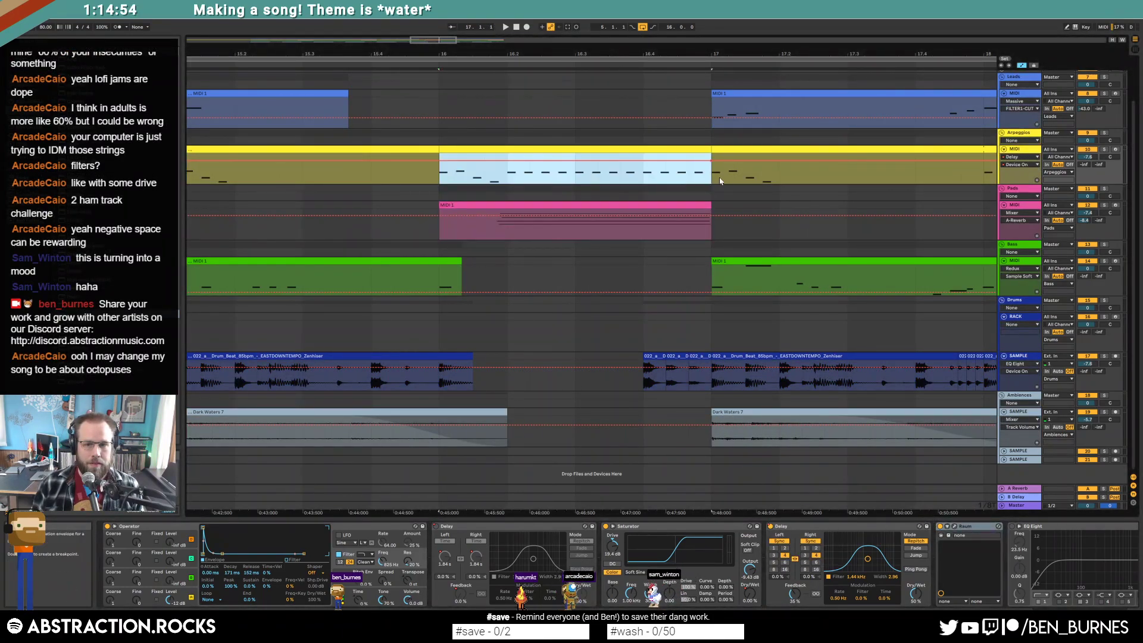
click(688, 170)
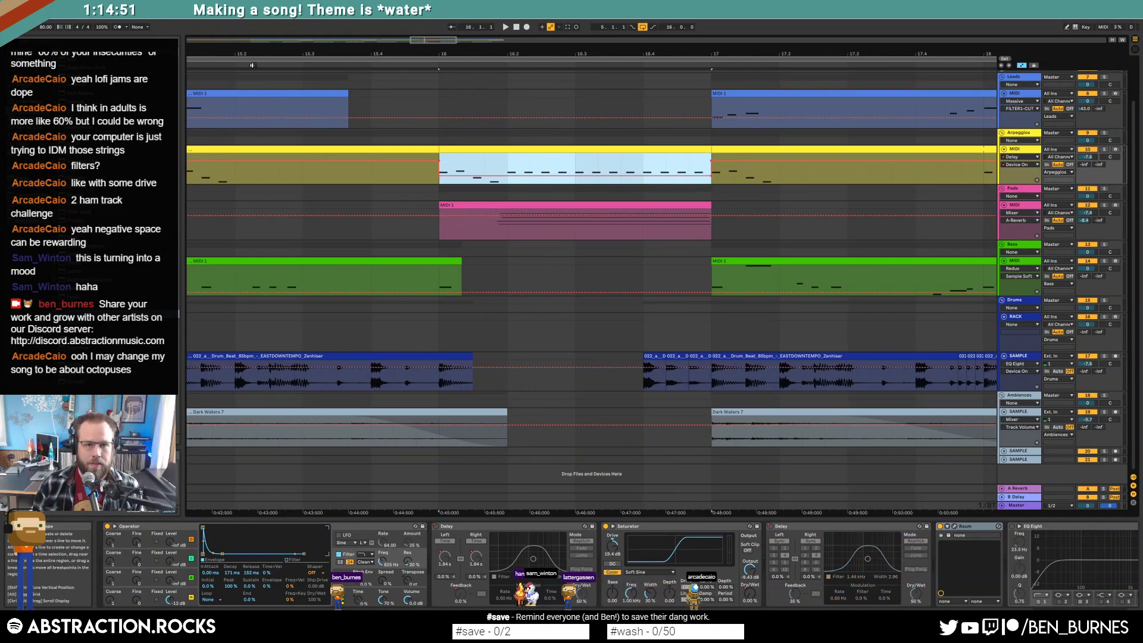
click(208, 71)
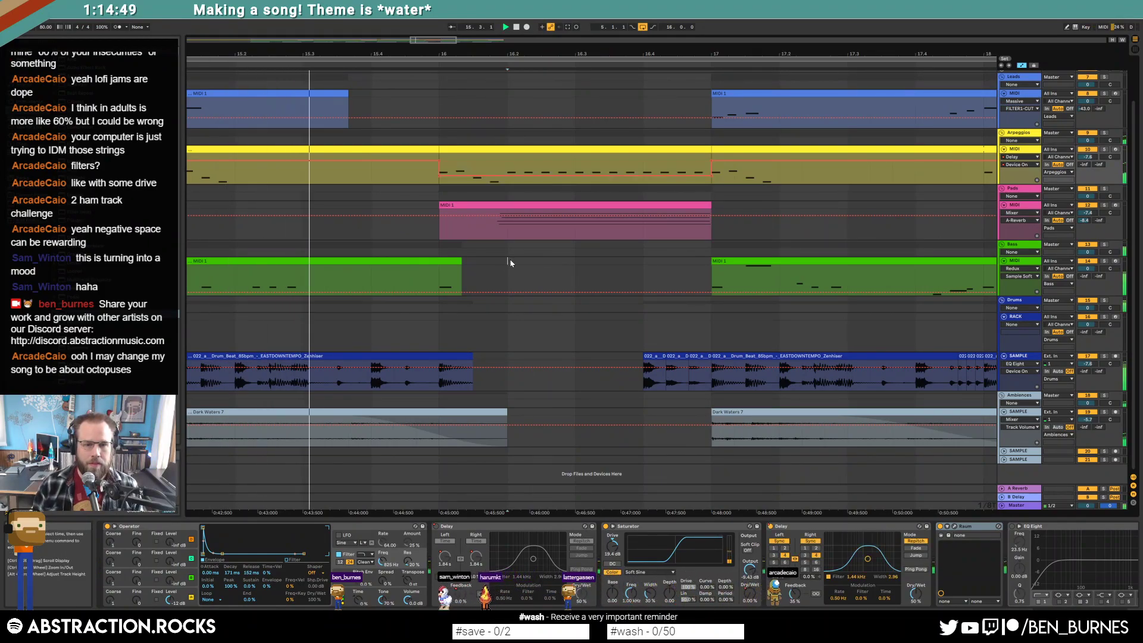
click(524, 269)
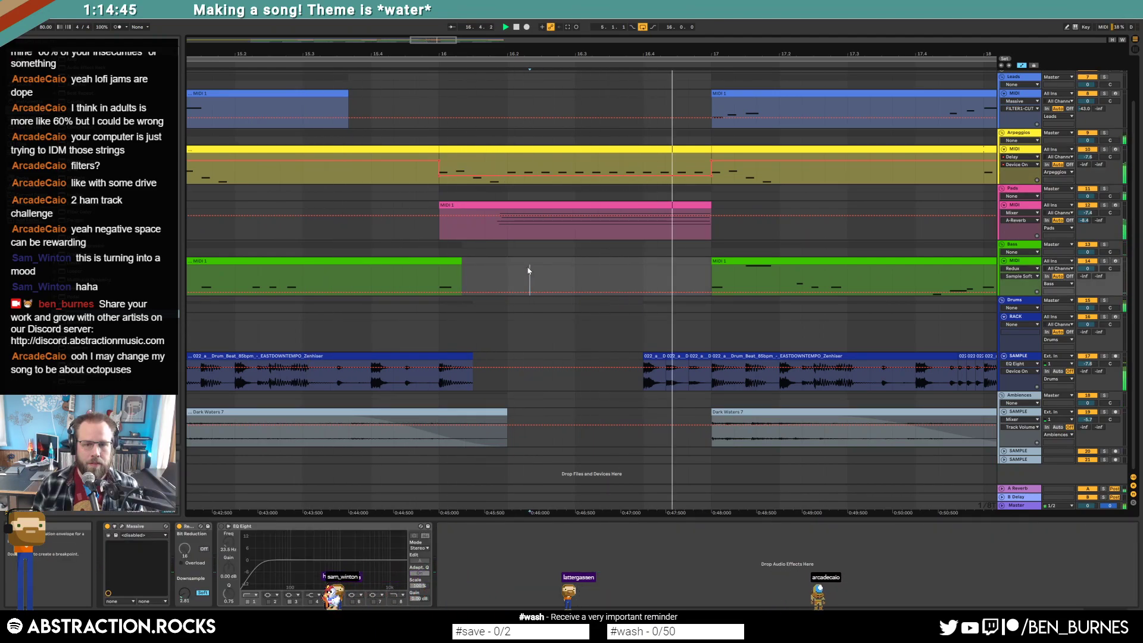
key(space)
Raise the velocities of the last few repeated G3 notes in the bar 16 arpeggio so they build toward the end.
double_click(596, 152)
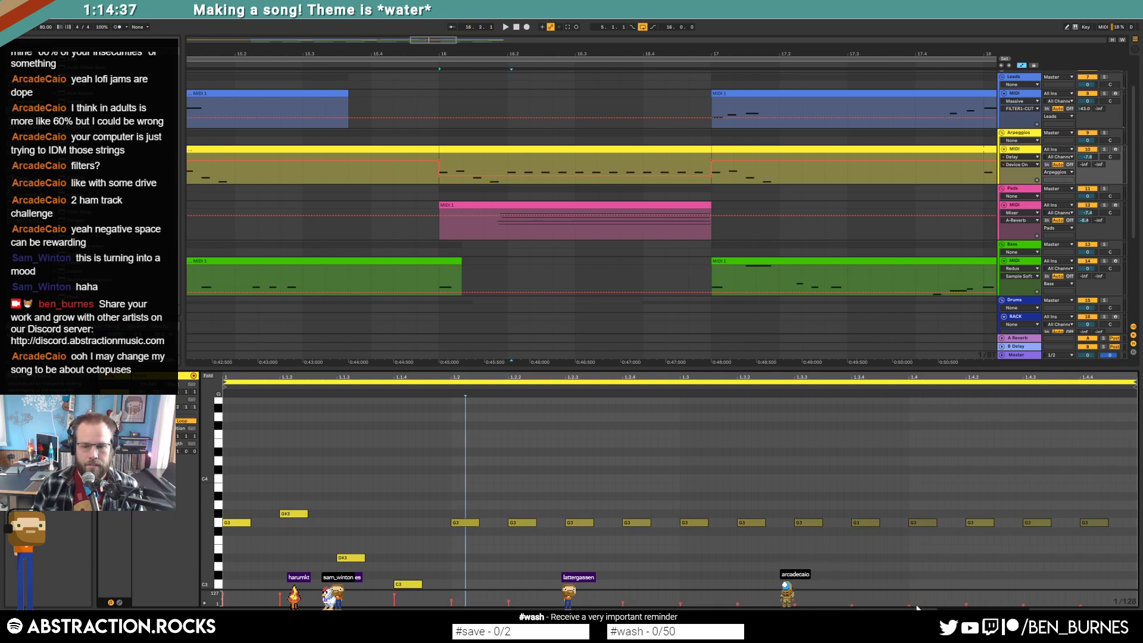
drag(1085, 597, 1084, 594)
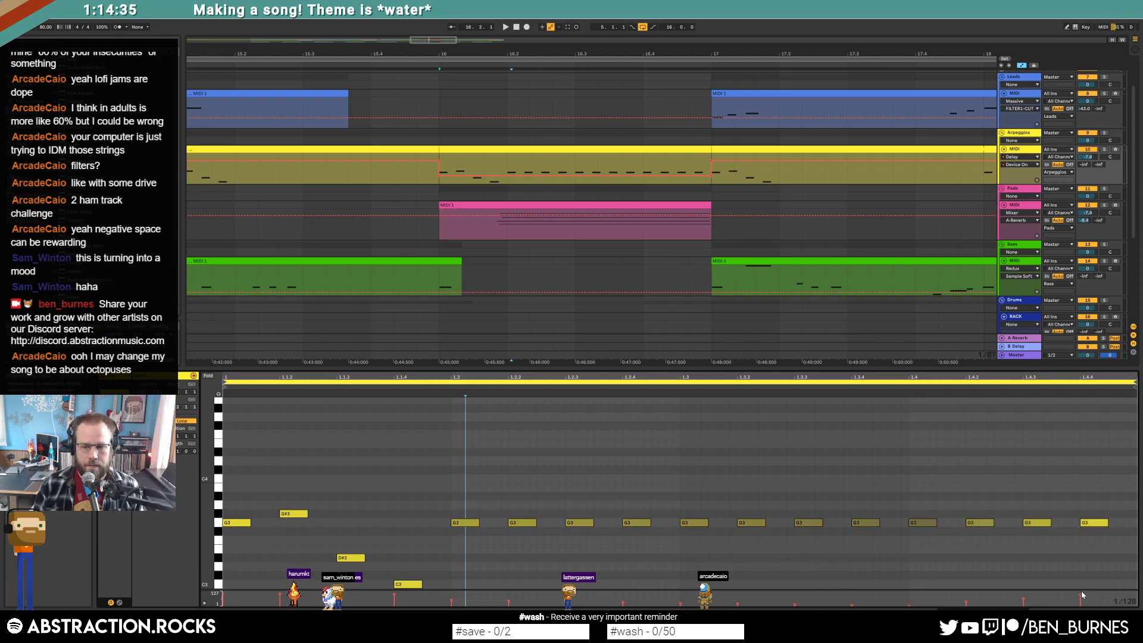
click(405, 64)
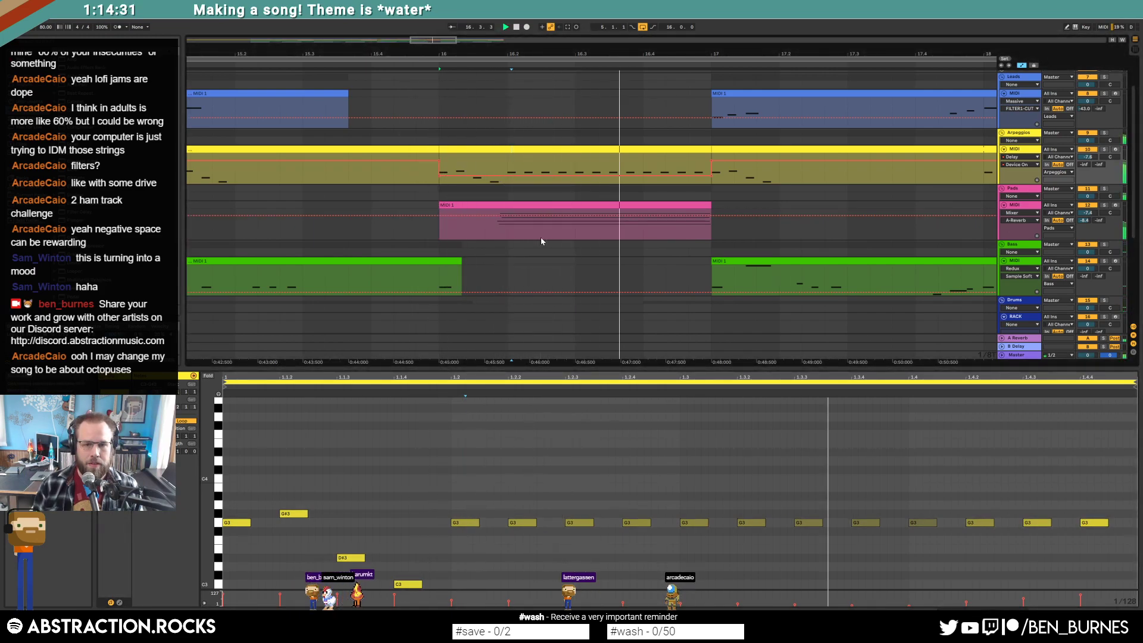
key(shift+Tab)
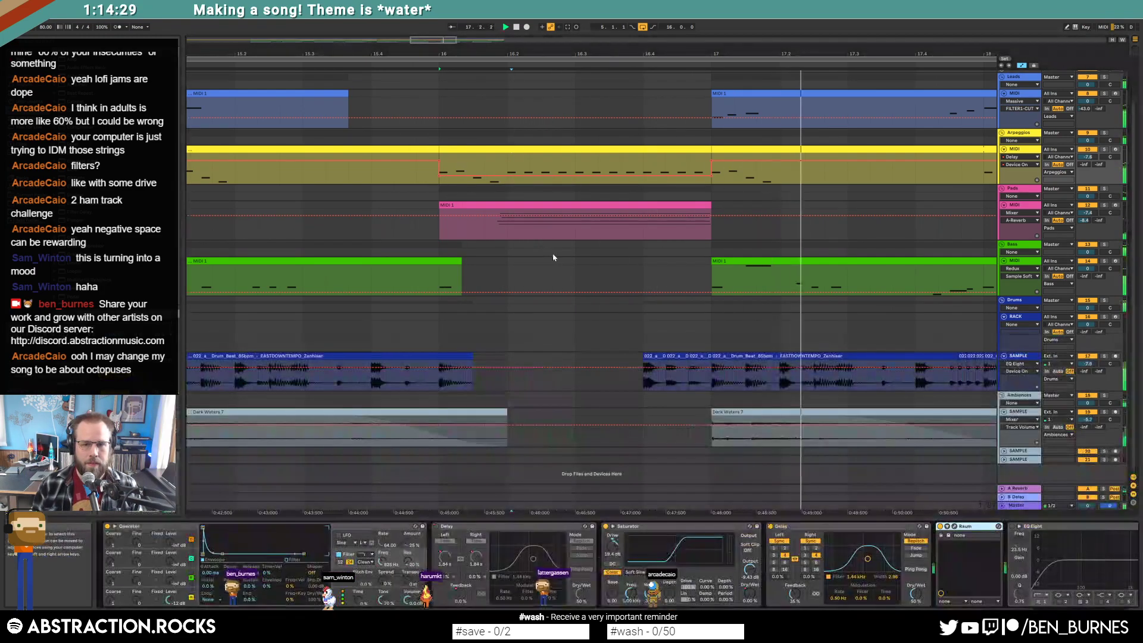
key(space)
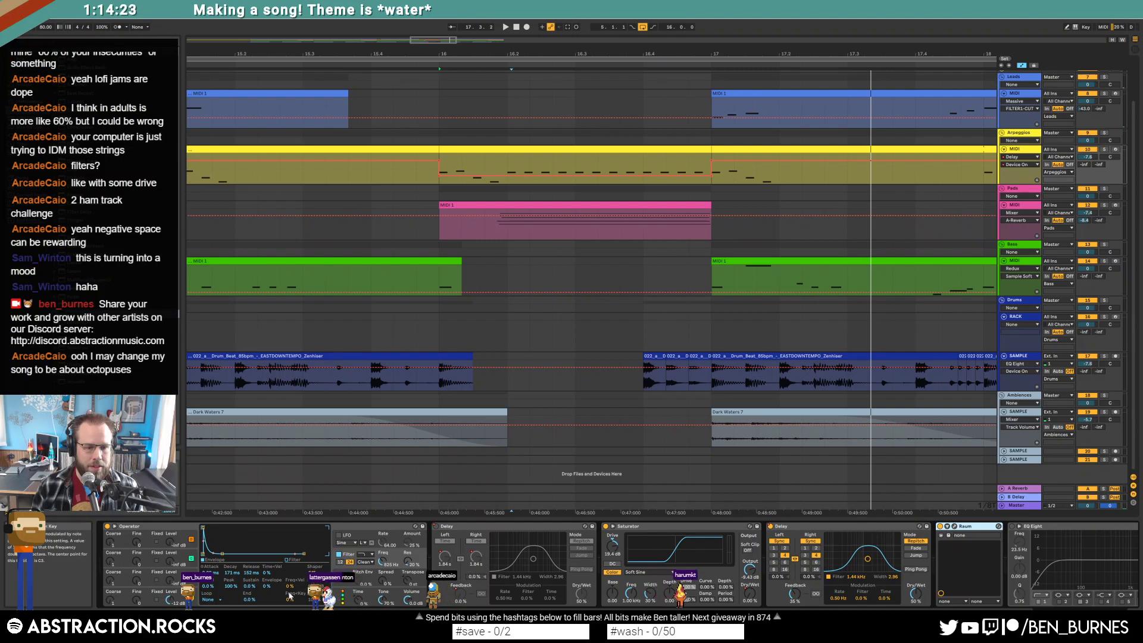
Increase the velocity sensitivity of oscillator A's level in the arpeggio's Operator and listen to bar 16.
click(110, 600)
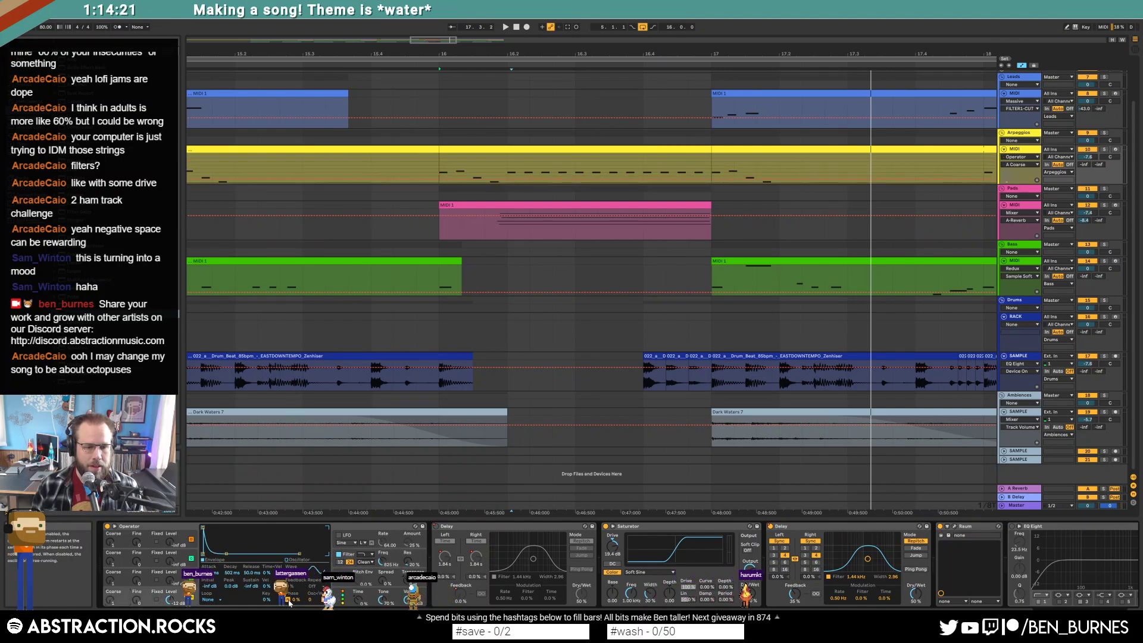
drag(268, 590, 268, 566)
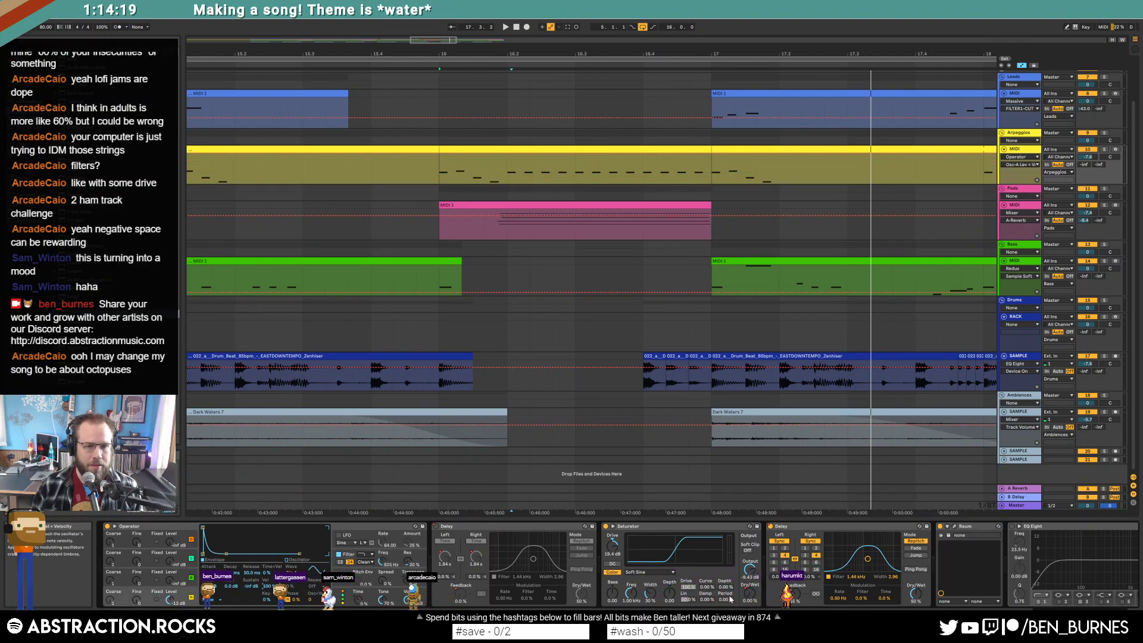
click(417, 170)
key(space)
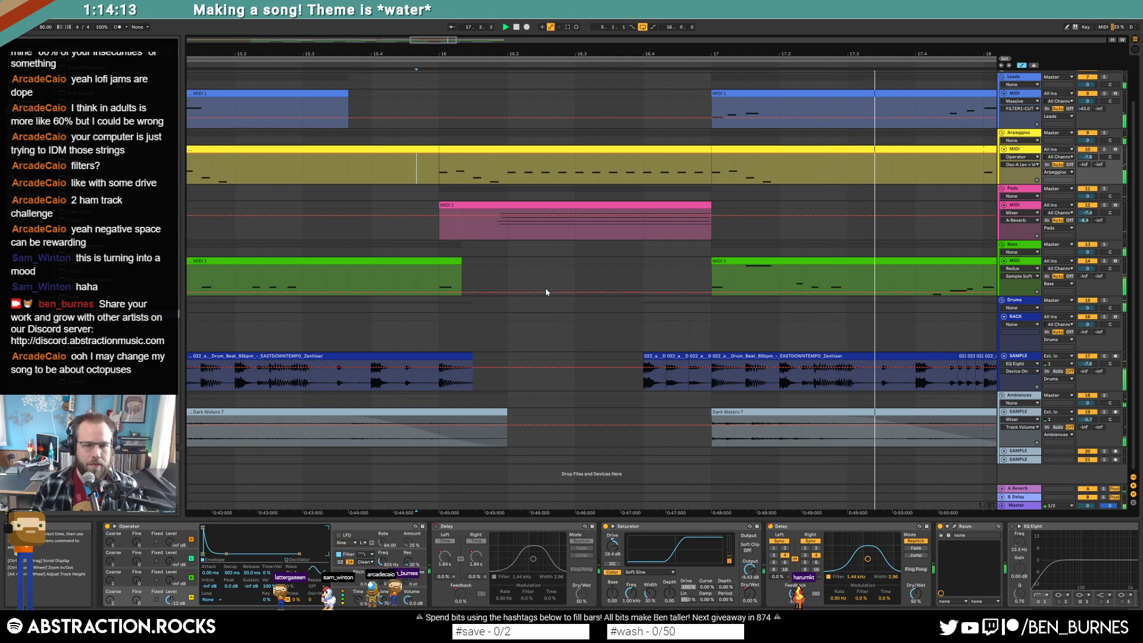
key(space)
Slightly shorten the repeated G3 notes in the bar 16 arpeggio clip and lower the arpeggio track's volume a little.
double_click(549, 149)
drag(456, 465, 1101, 523)
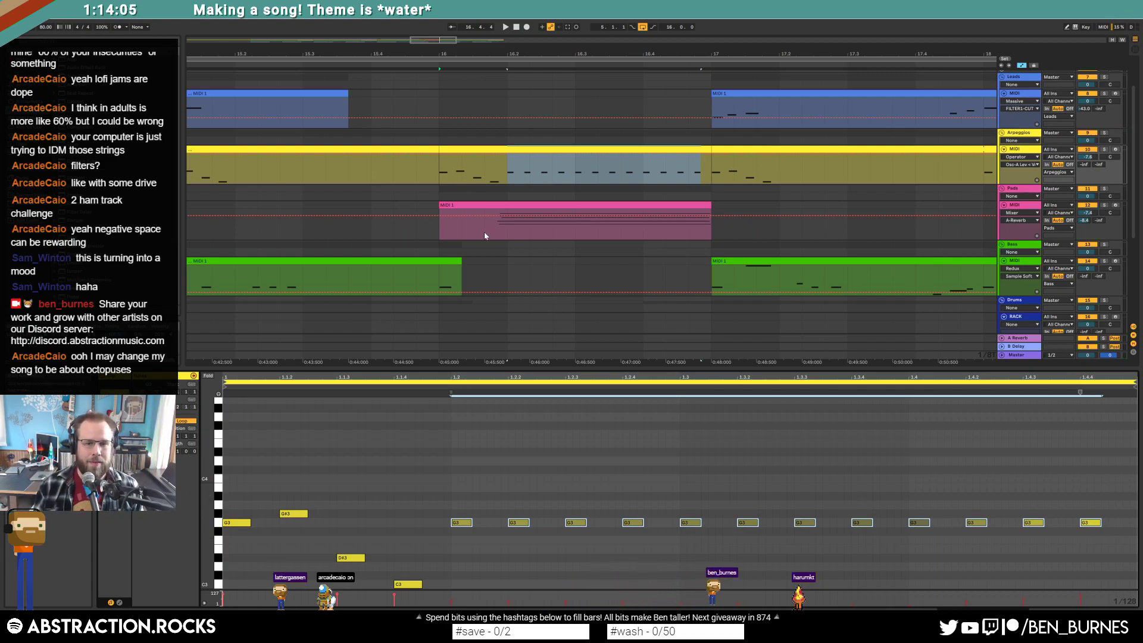
key(shift+Tab)
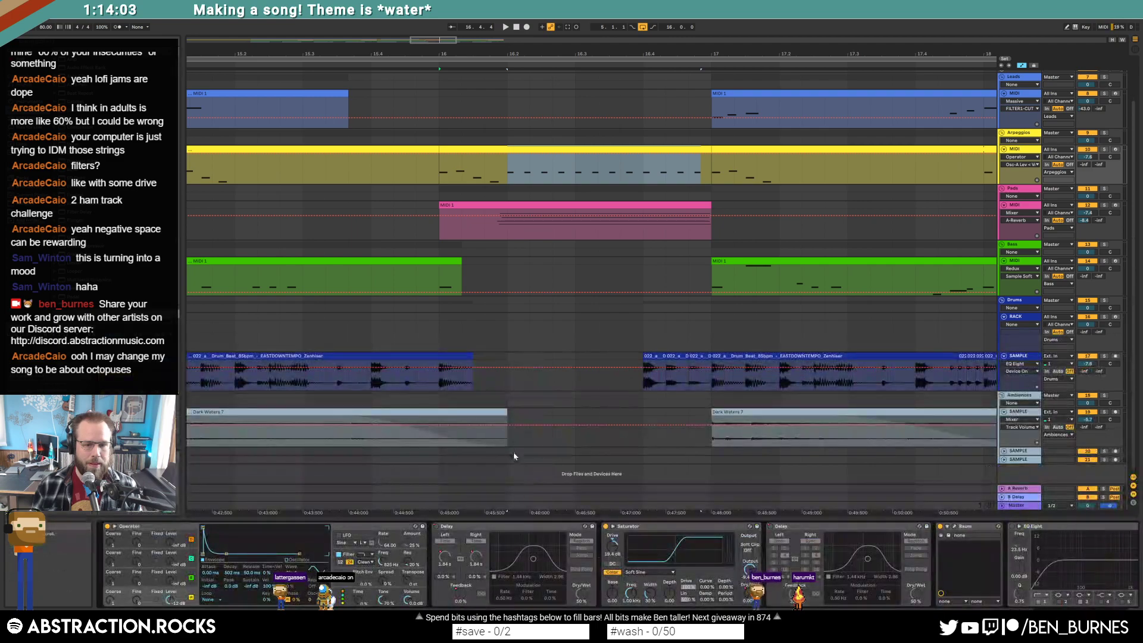
click(281, 170)
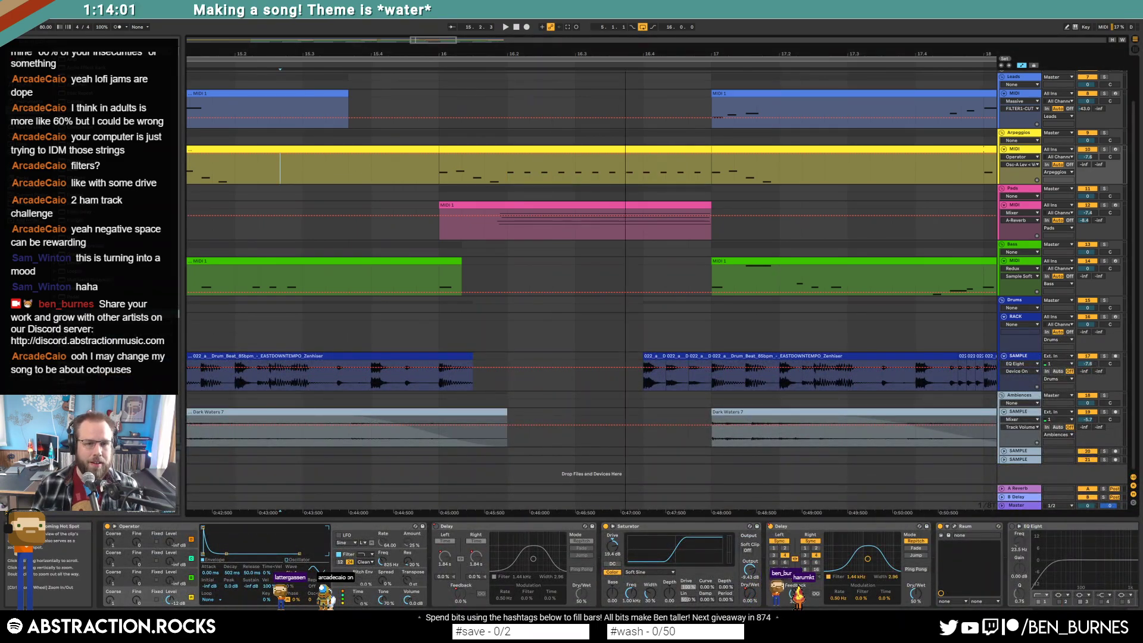
scroll(325, 152, down, 3)
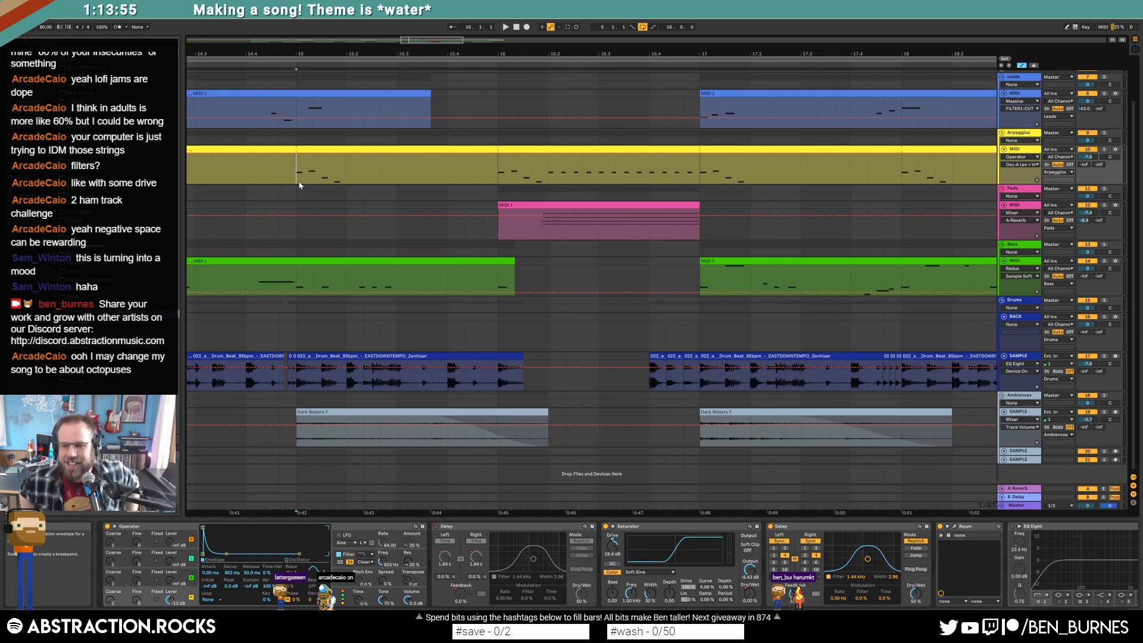
key(space)
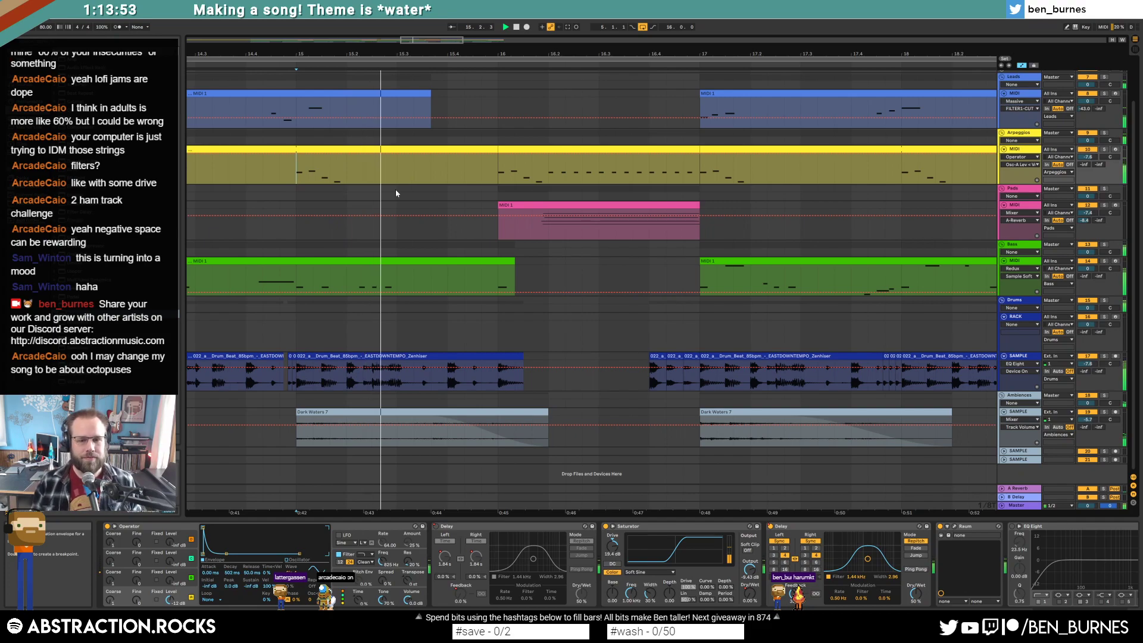
drag(1088, 156, 1087, 162)
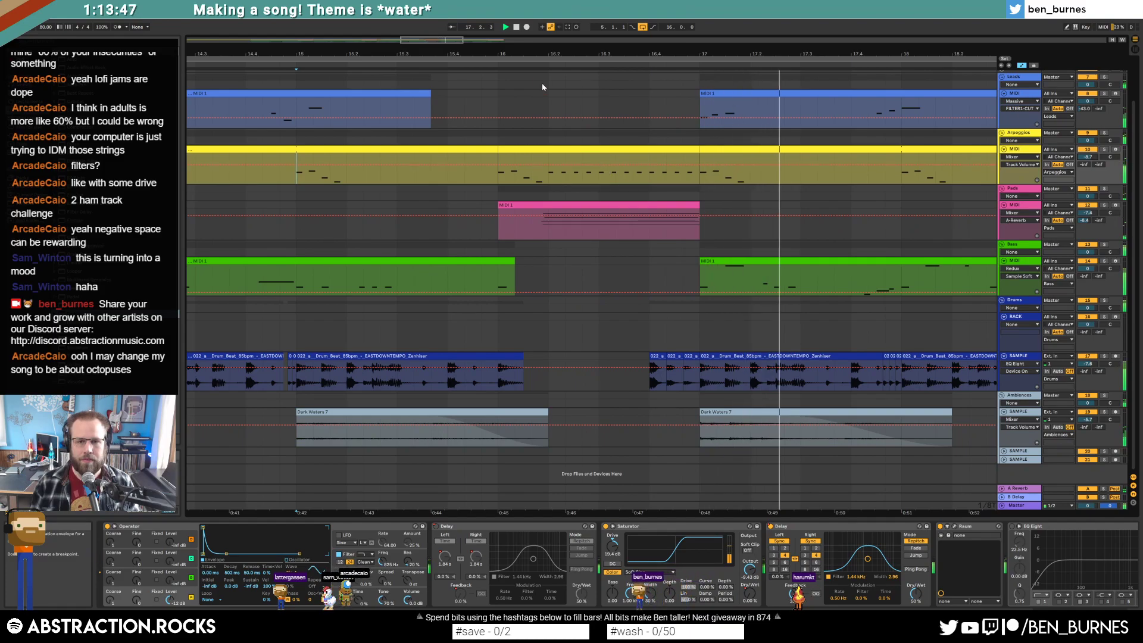
On the Dark Waters track, add a high-cut EQ Eight band at about 4.3 kHz and set Raum's high cut to 4.28 kHz.
drag(454, 41, 489, 28)
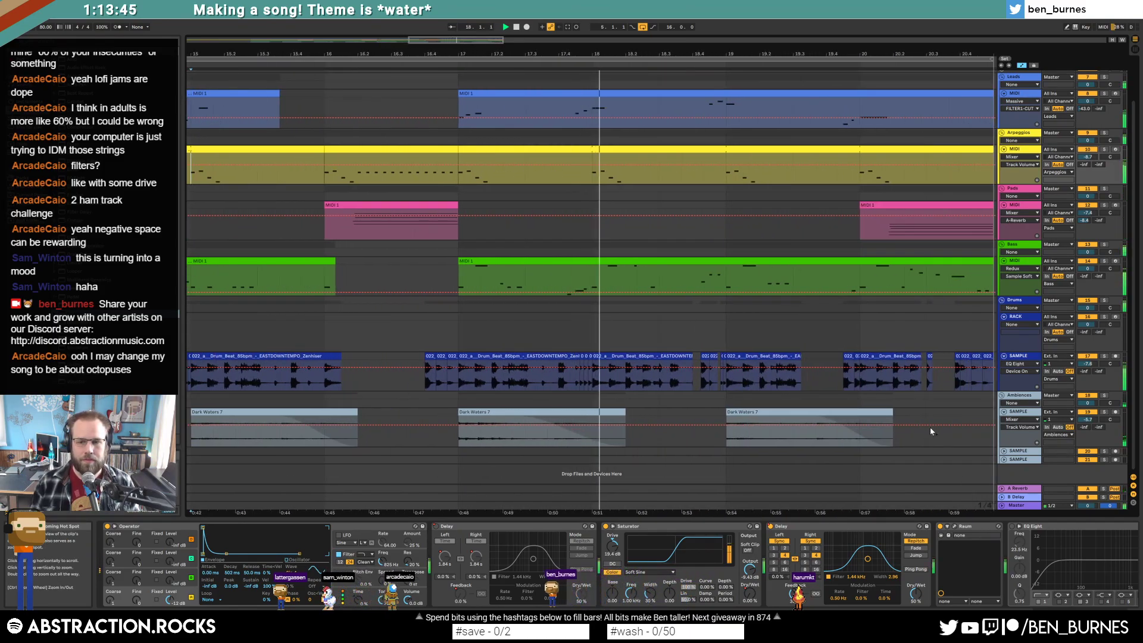
click(1020, 420)
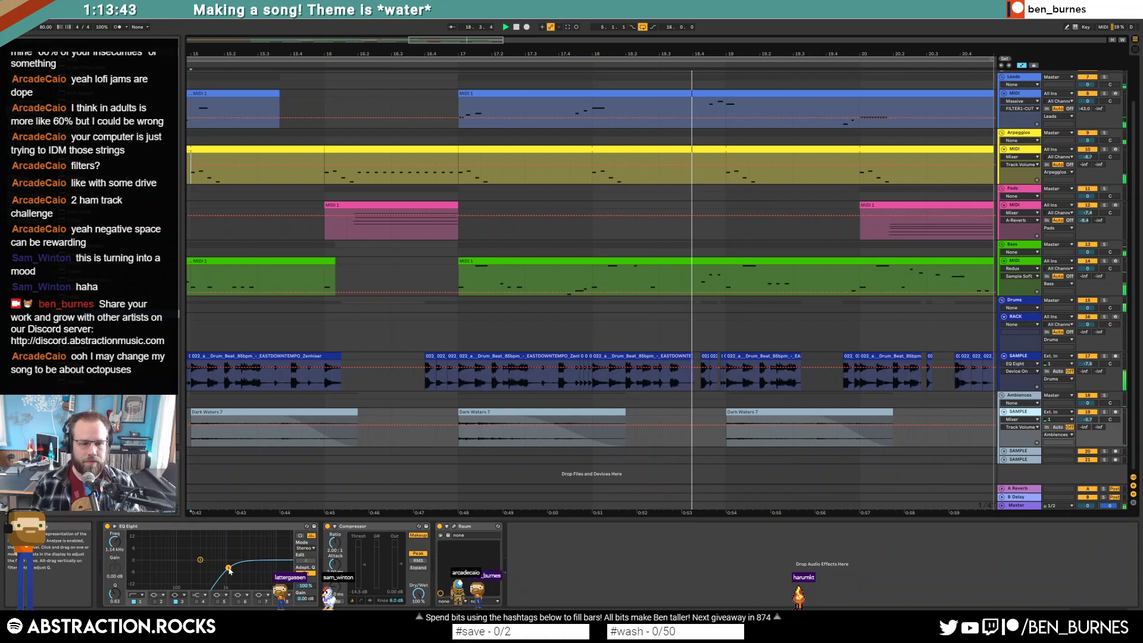
drag(222, 570, 256, 566)
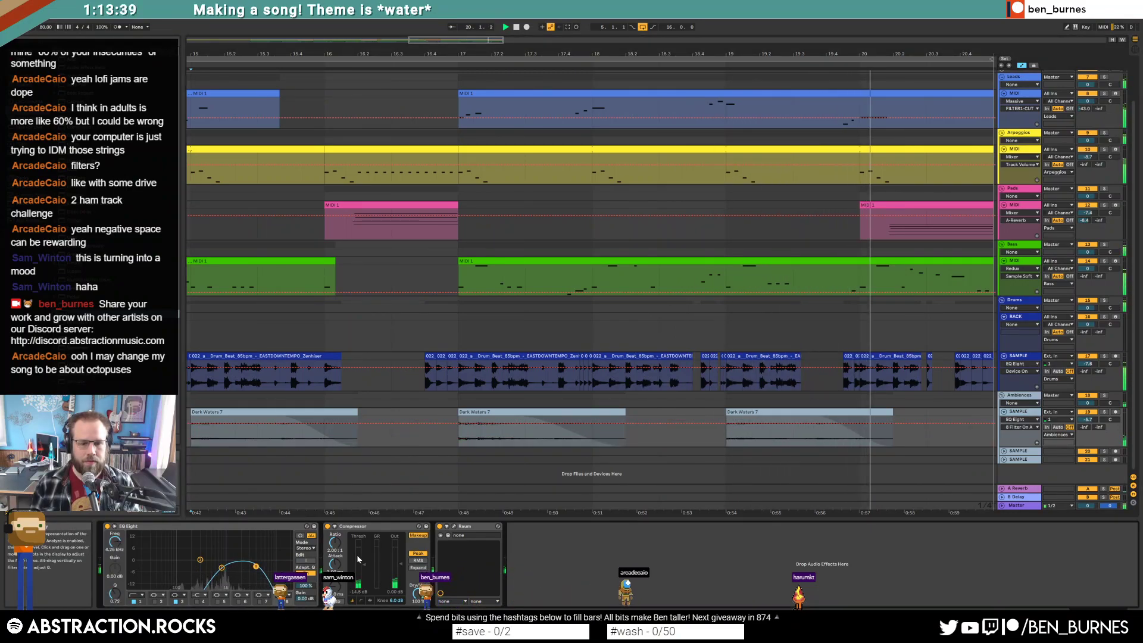
click(455, 528)
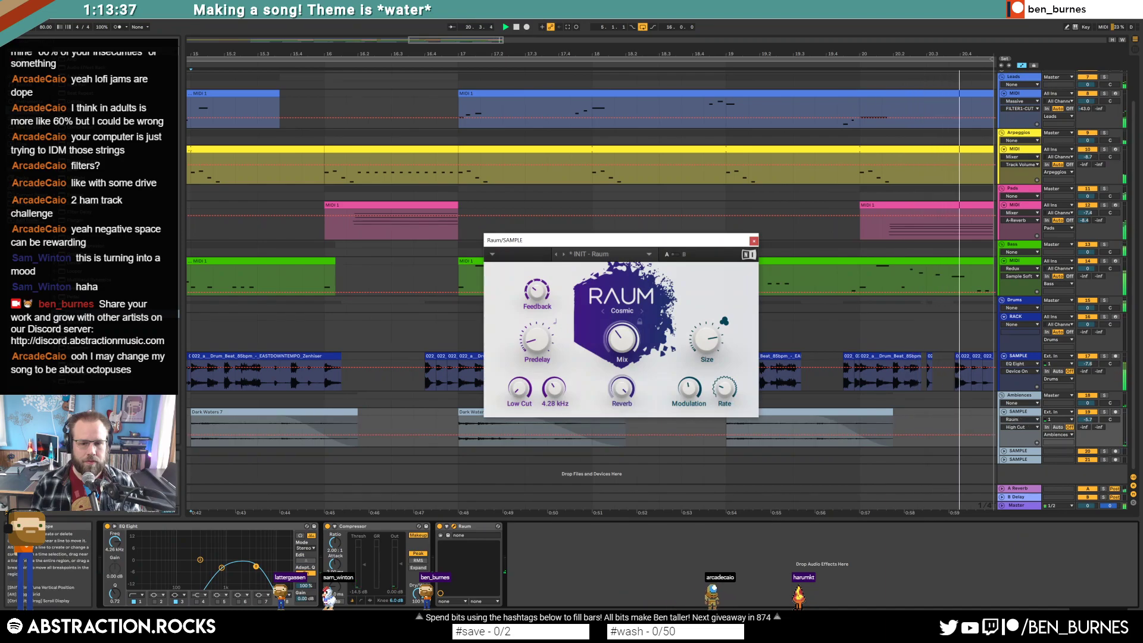
click(753, 242)
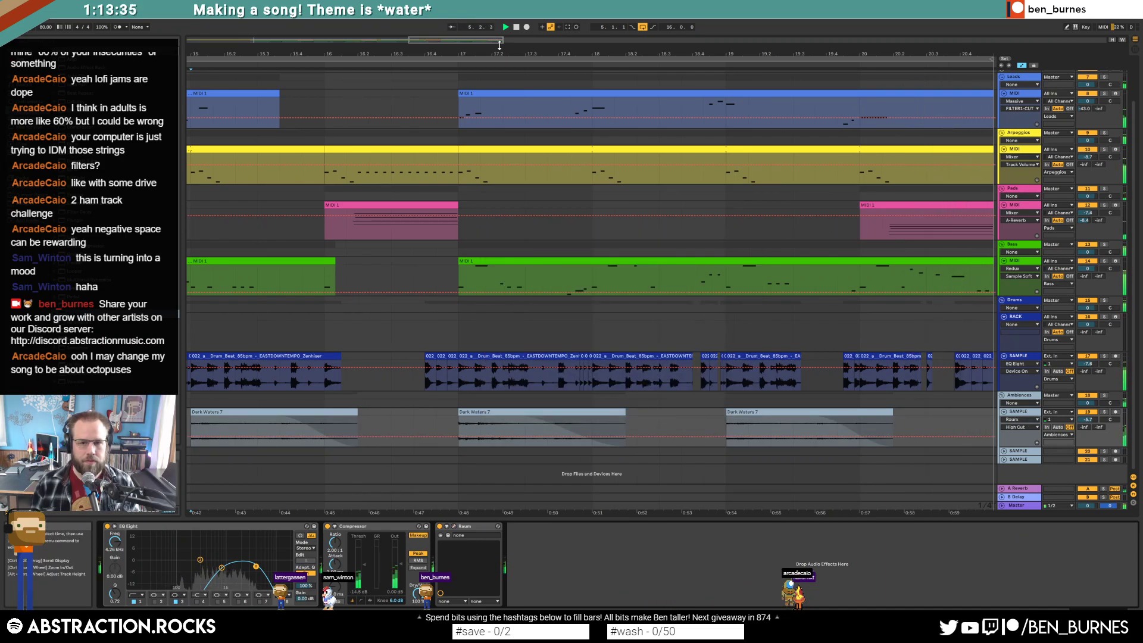
drag(483, 39, 491, 227)
key(space)
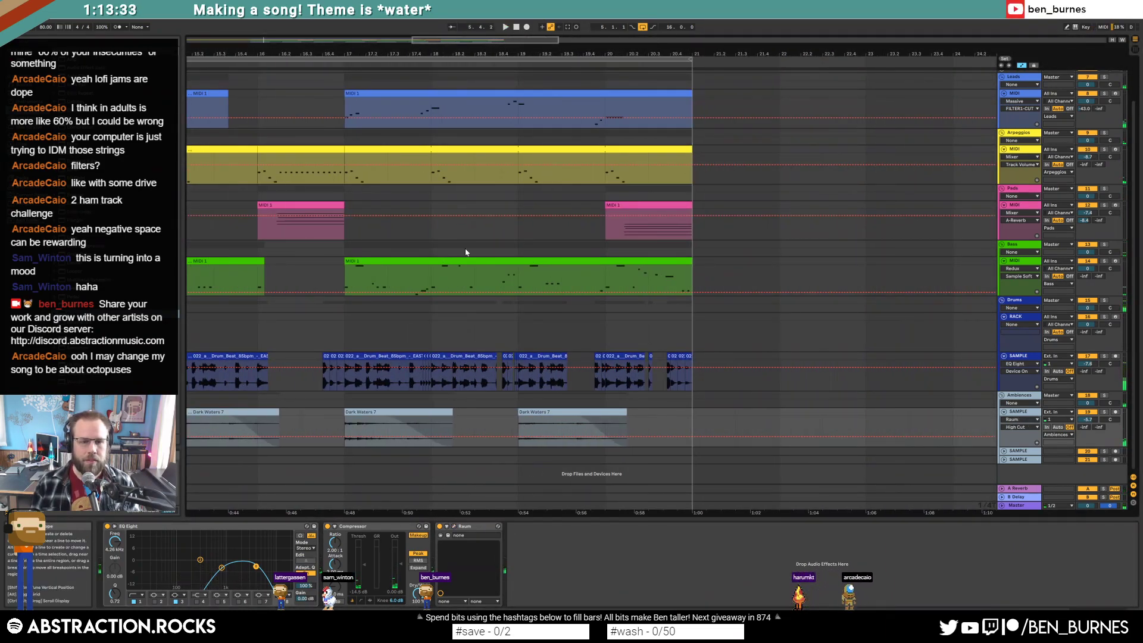
Loop the four bars covered by the lead clip that starts at bar 17 and return to the plain clip display.
click(387, 91)
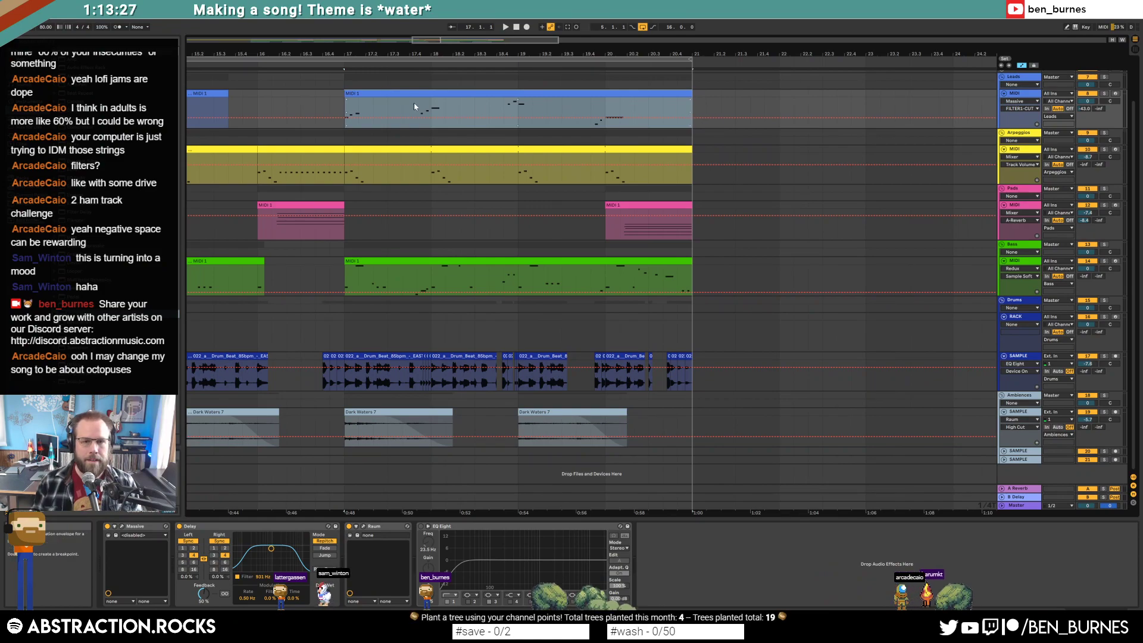
key(ctrl+l)
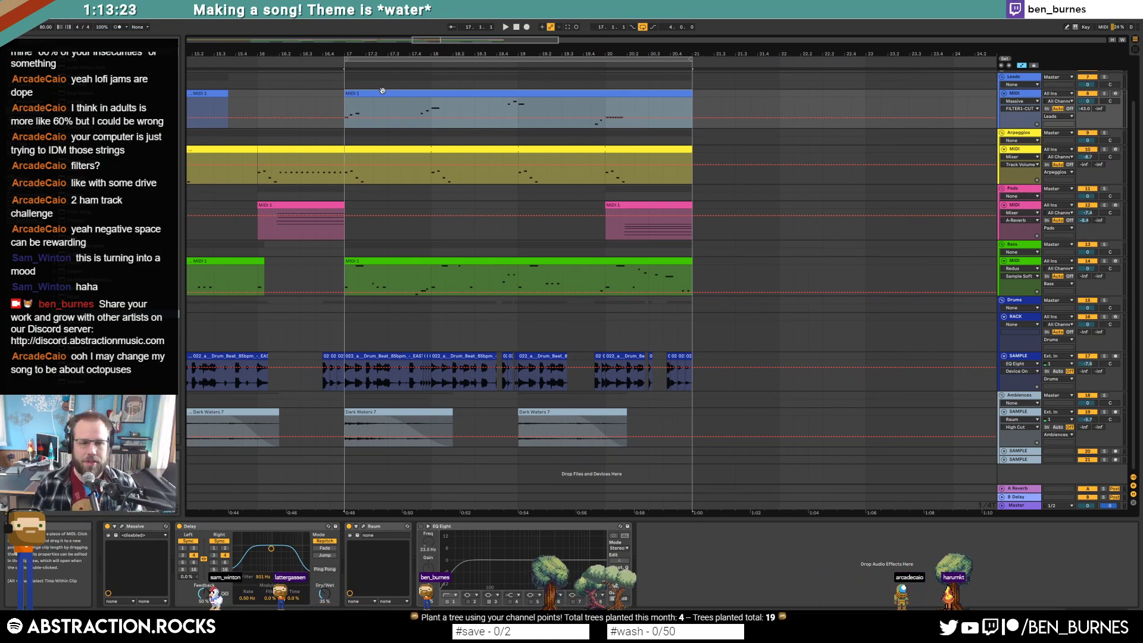
scroll(391, 381, up, 6)
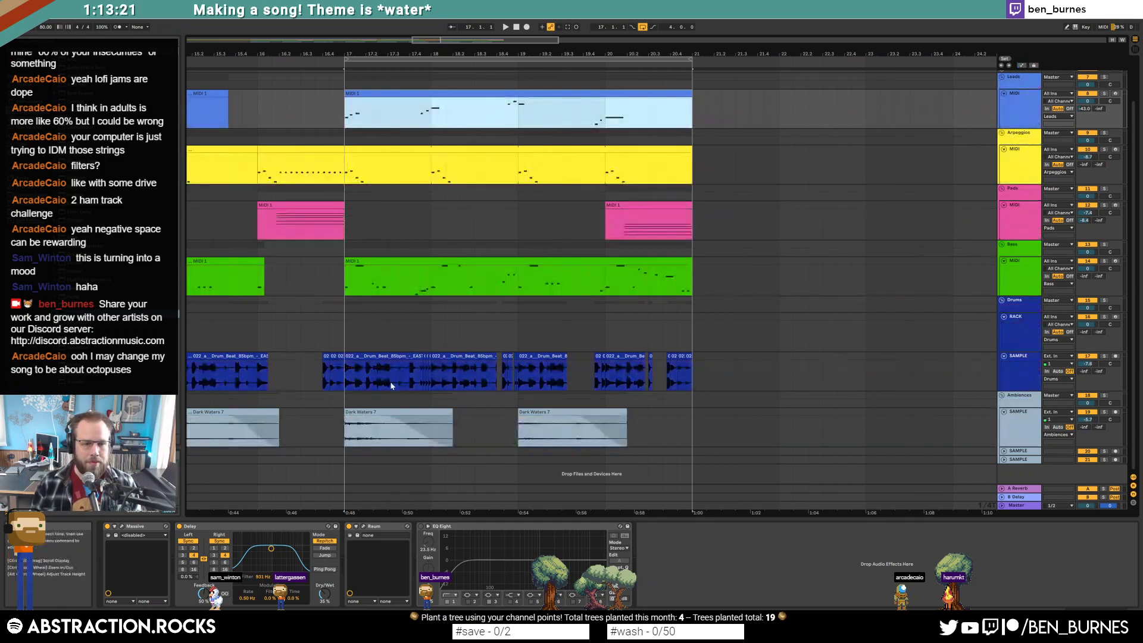
drag(461, 43, 457, 43)
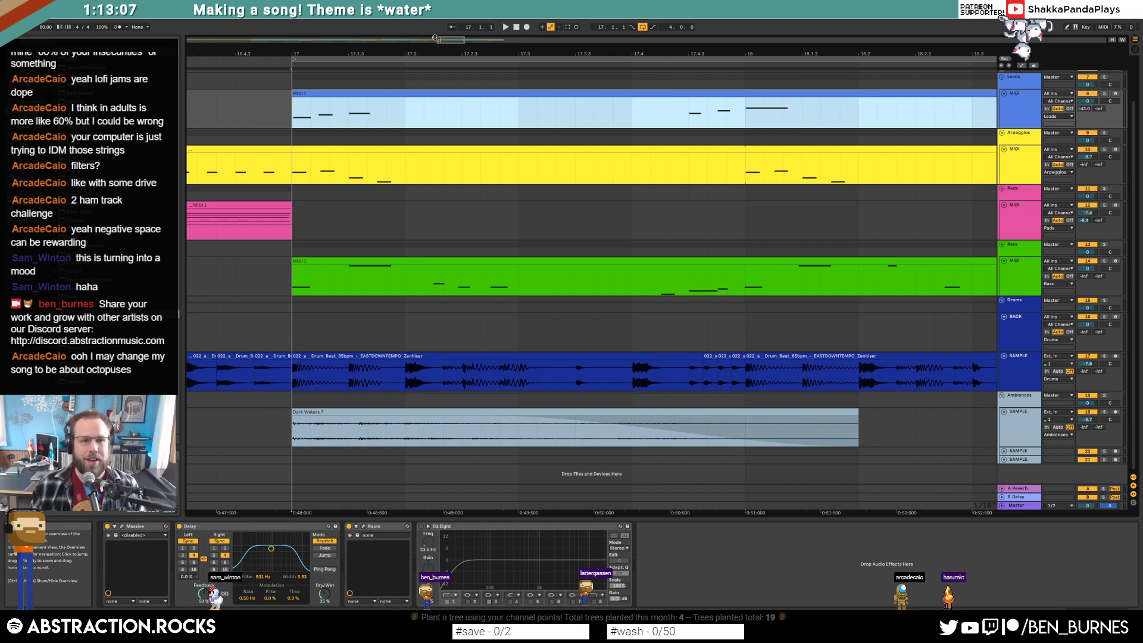
drag(424, 43, 423, 36)
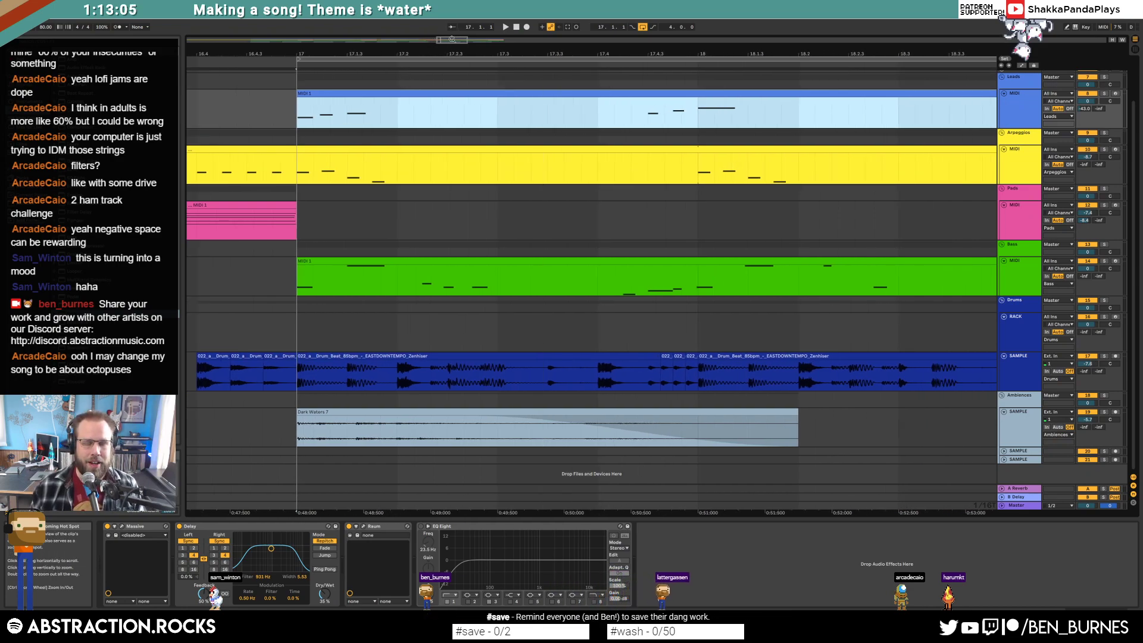
drag(455, 40, 482, 27)
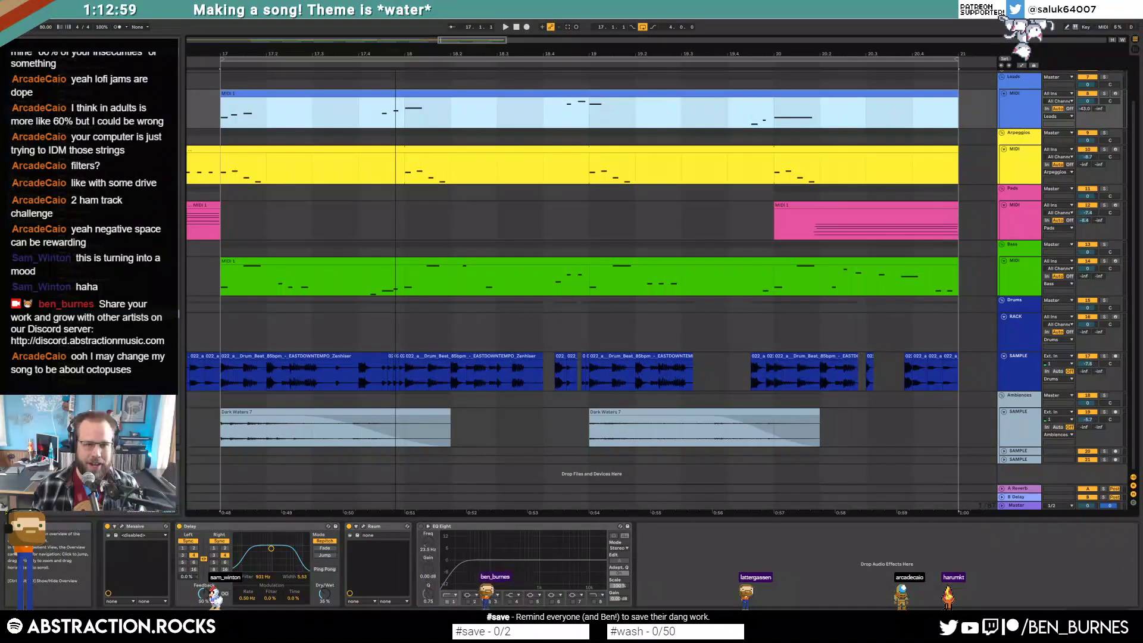
Raise the lead's opening three notes at bar 17 to D#5, F5 and G5 and play them back.
double_click(339, 101)
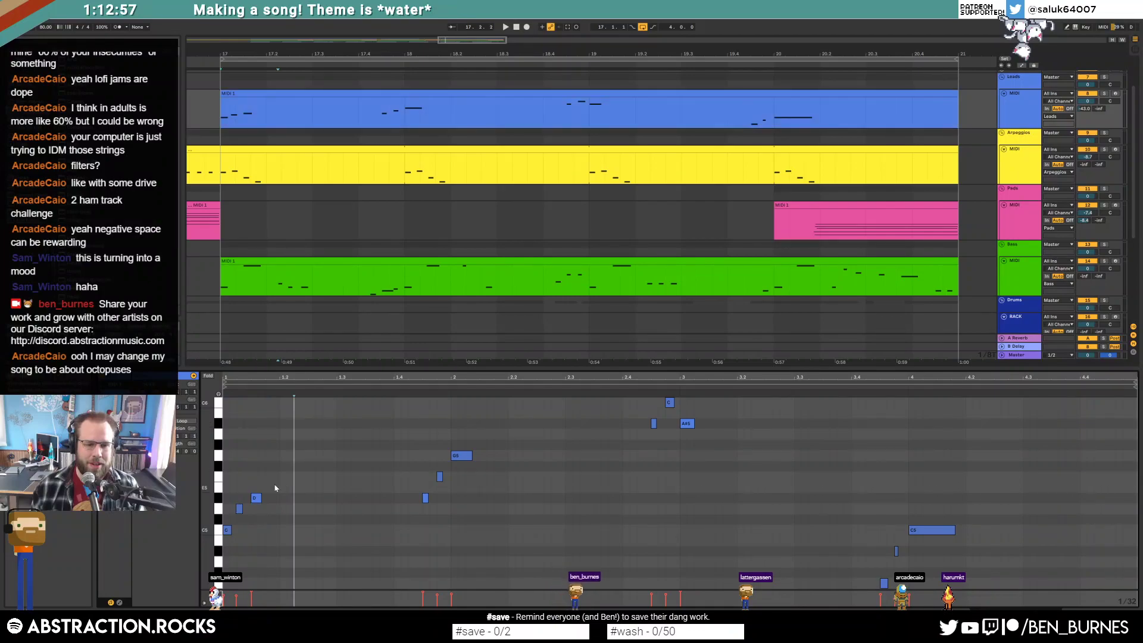
drag(239, 514, 219, 536)
key(Up)
key(Up)
key(Up)
key(Up)
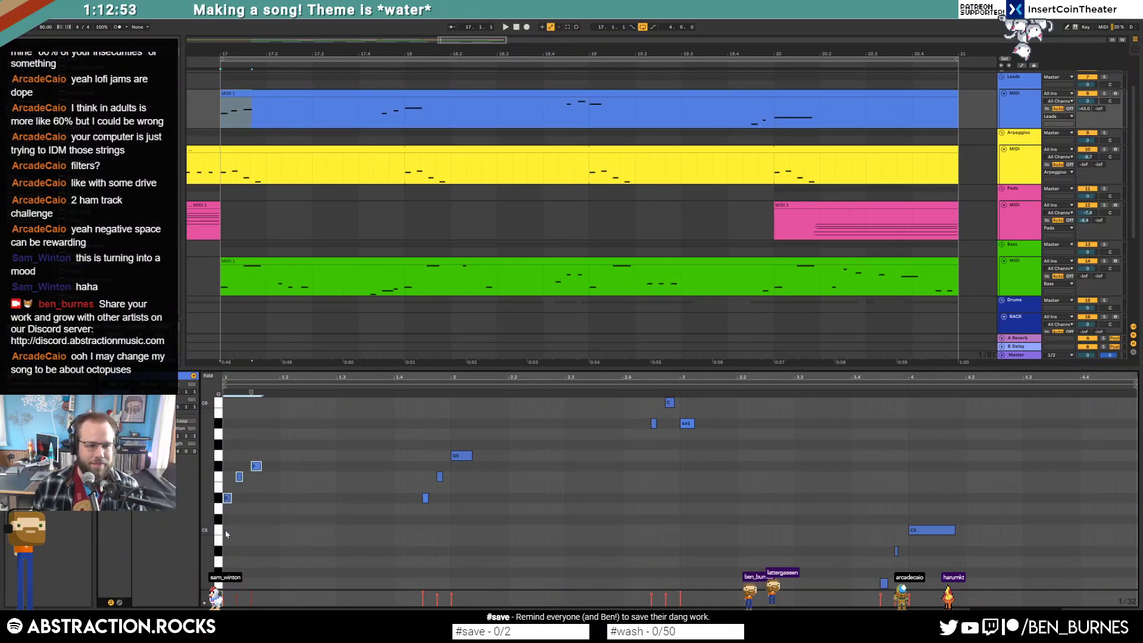
key(space)
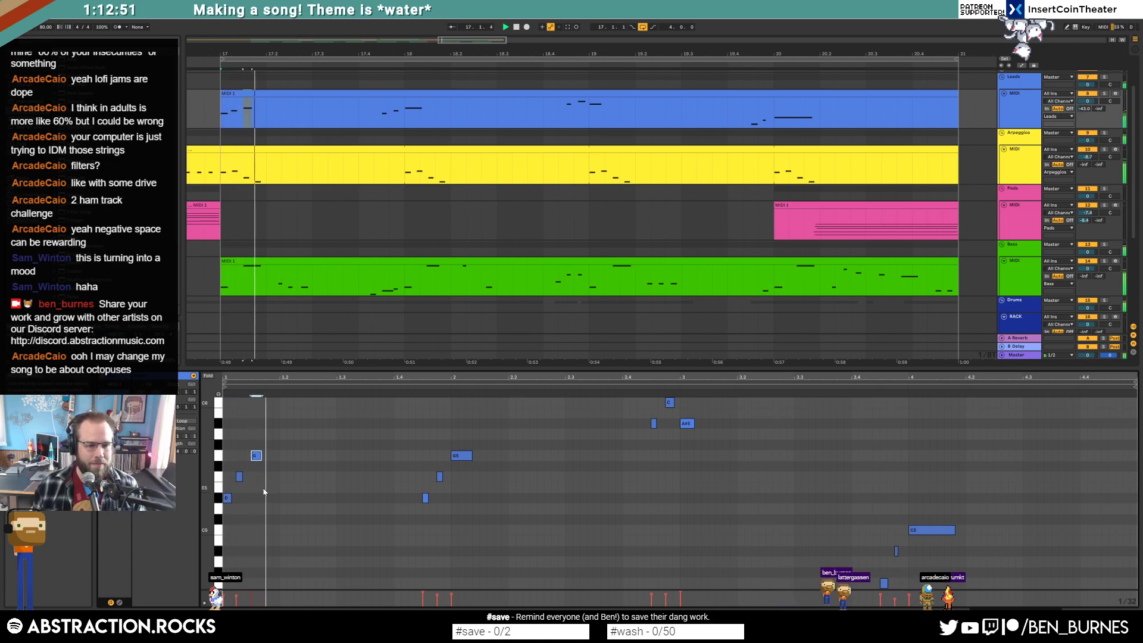
Lower the lead's opening three notes at bar 17 to C5, D5 and E5, and delay the second and third notes.
key(space)
key(Down)
key(Down)
key(Down)
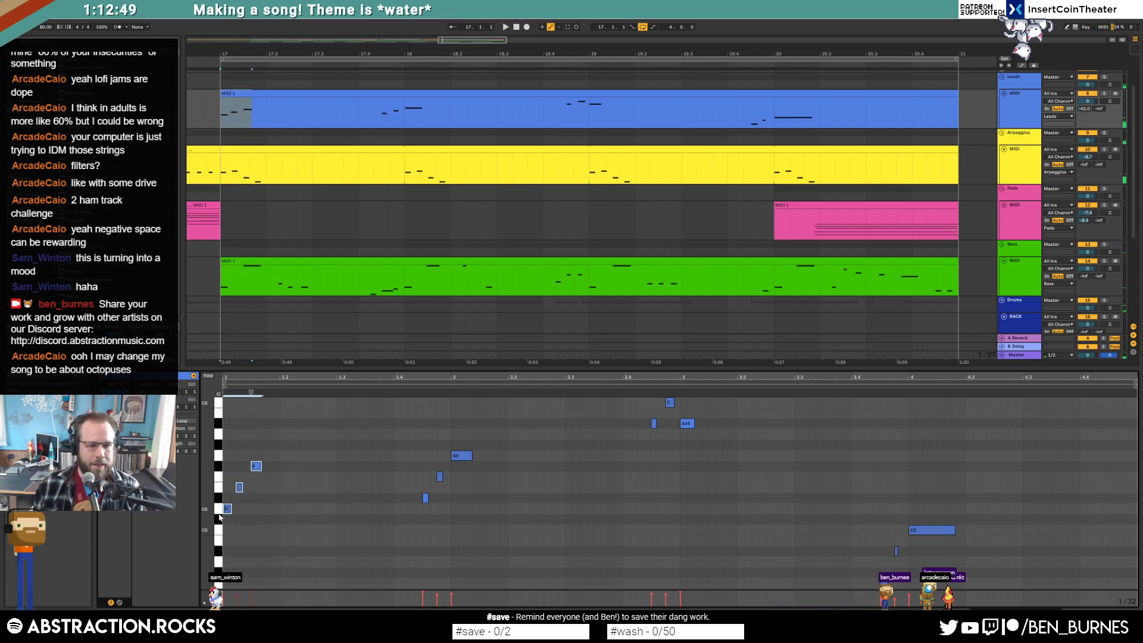
drag(261, 487, 270, 483)
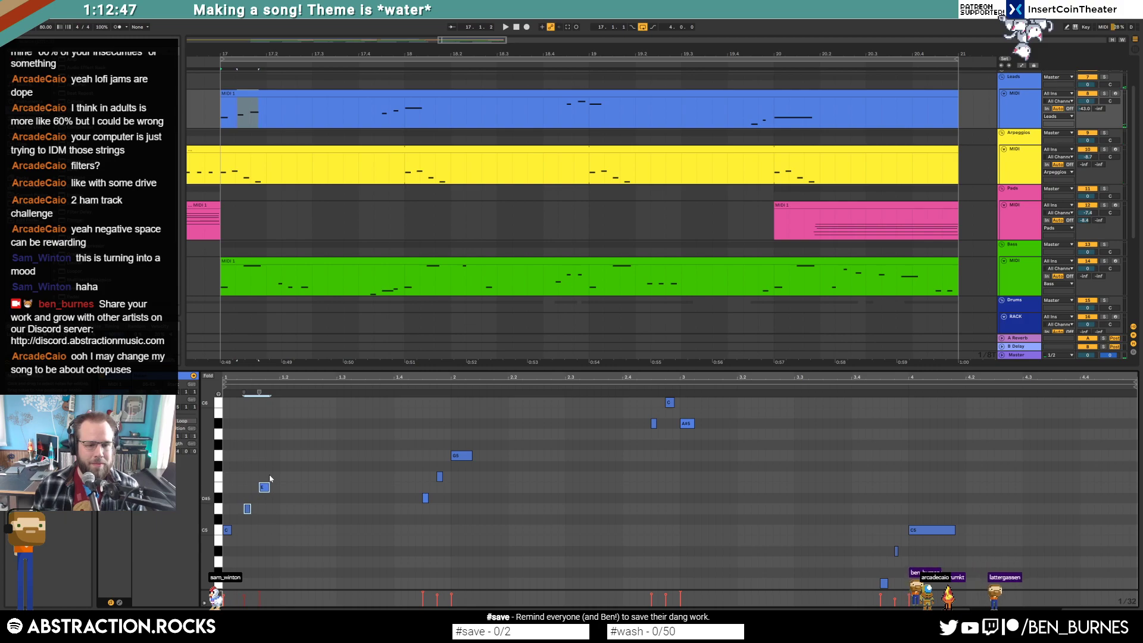
key(Right)
click(272, 488)
key(Right)
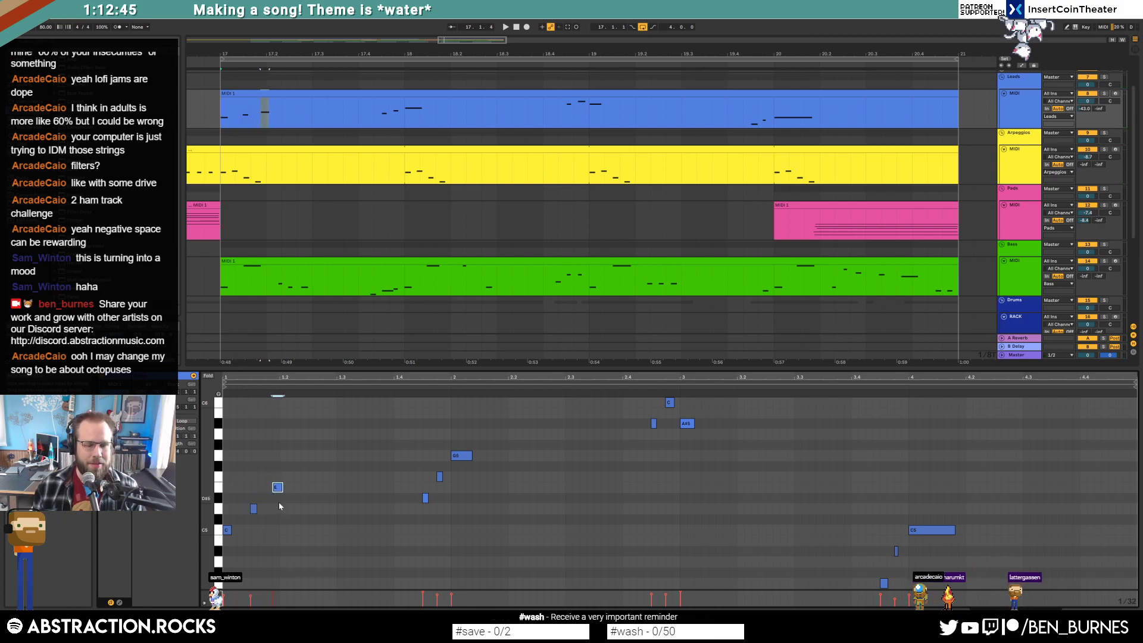
key(Right)
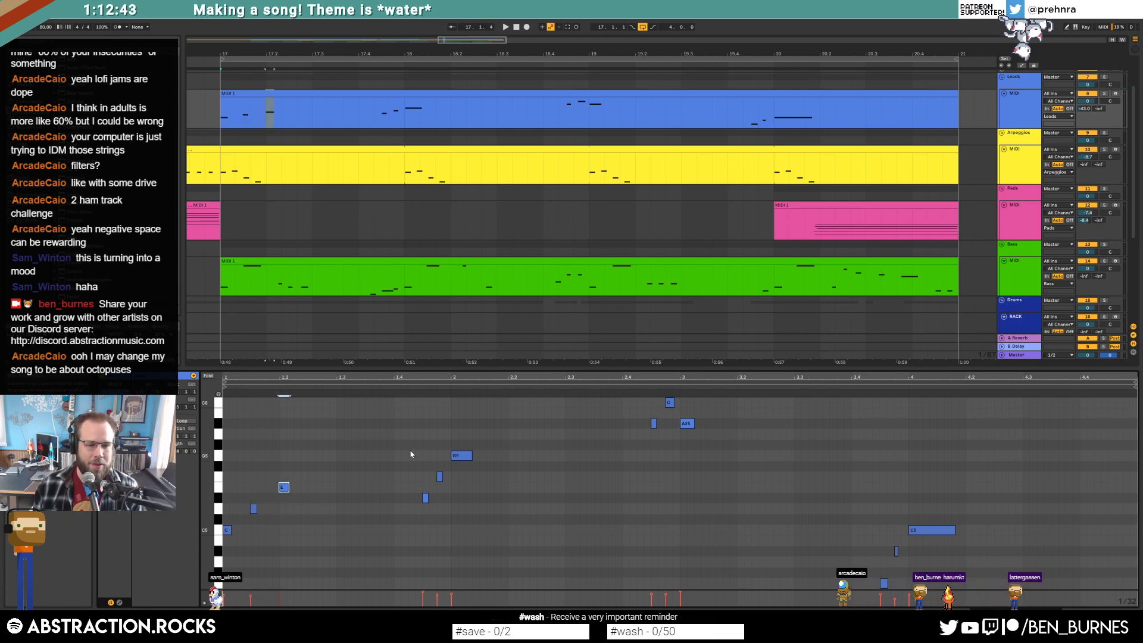
Rework the phrase leading into bar 18 as delayed C5, D5 and G5 notes, and set the opening phrase's third note to D#5.
drag(411, 454, 479, 510)
key(Down)
key(Down)
key(Down)
key(Down)
key(Up)
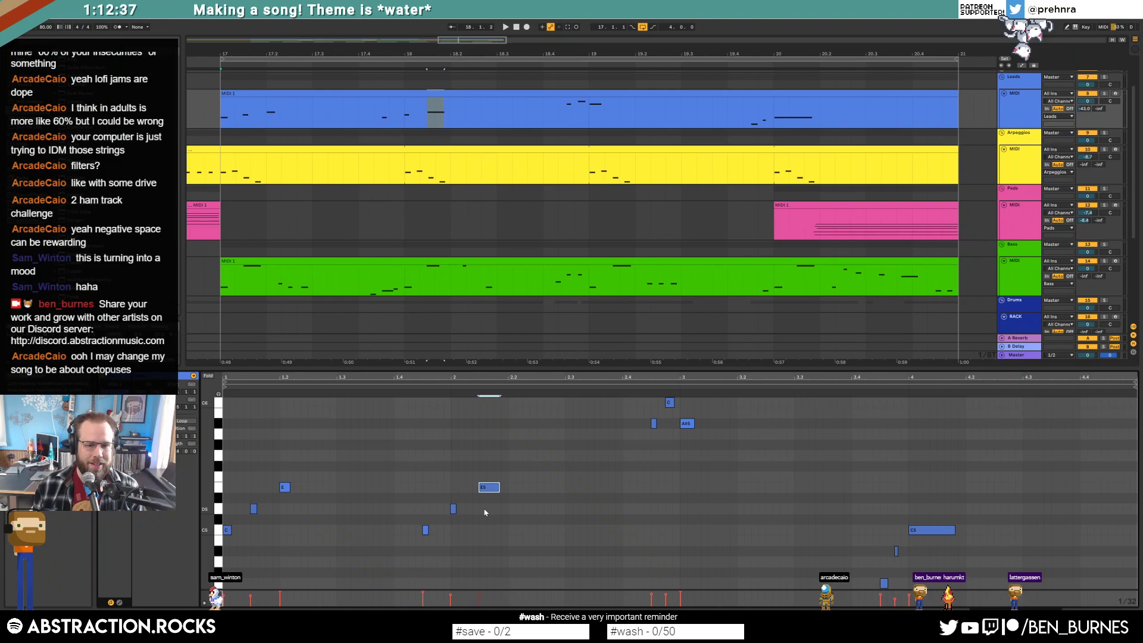
key(space)
click(484, 511)
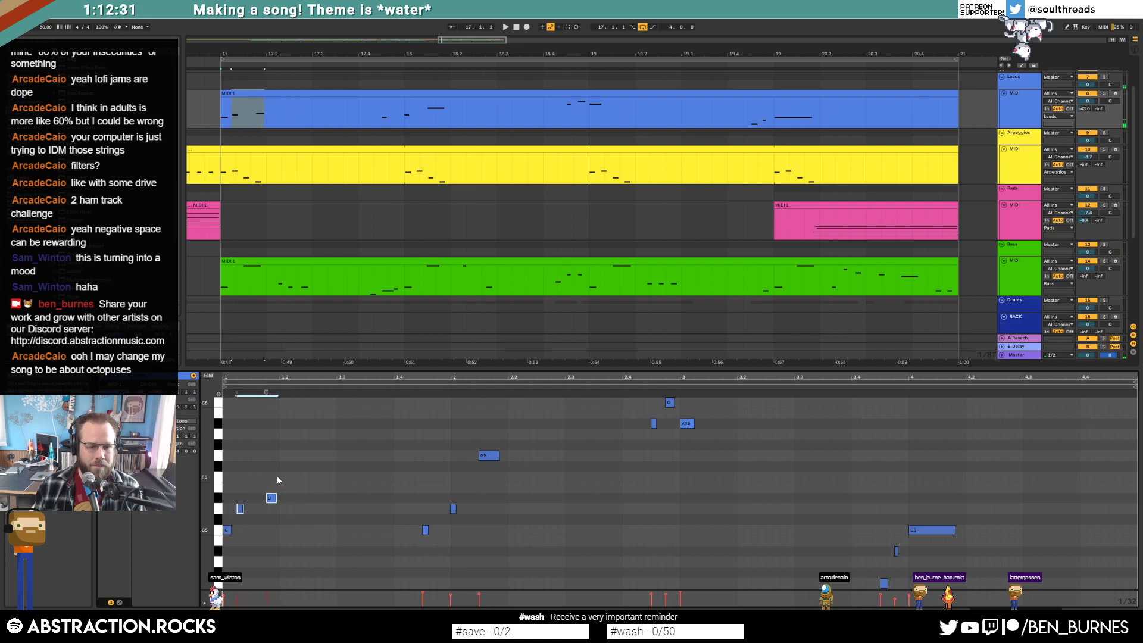
Play the loop and shift the last two notes of the phrase around bar 18 slightly earlier.
key(space)
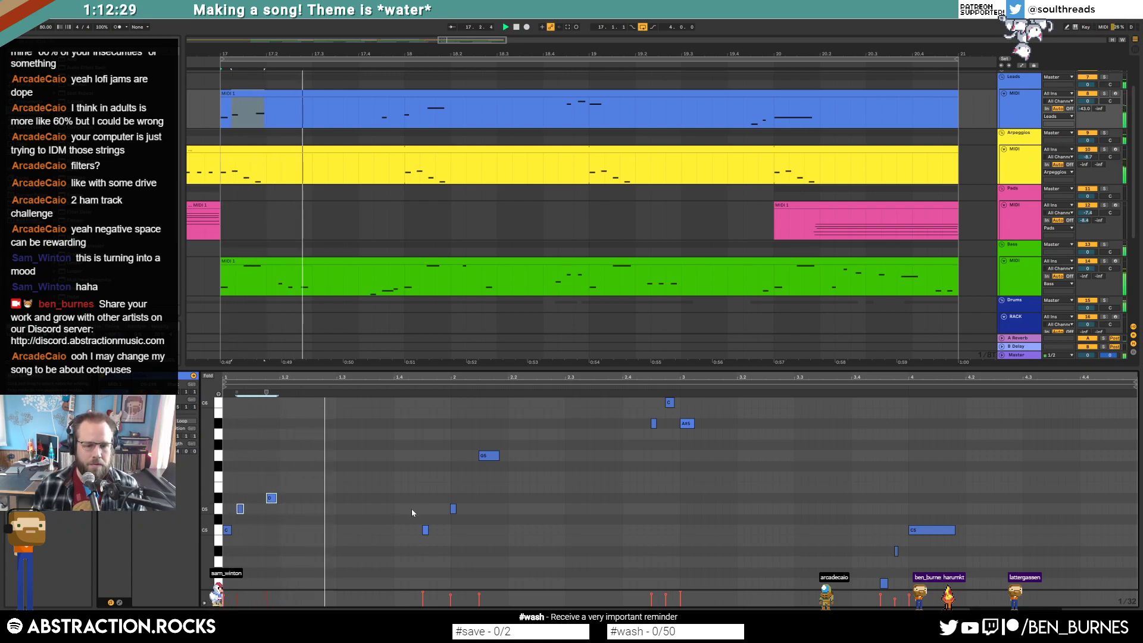
drag(450, 440, 541, 556)
key(Left)
key(Left)
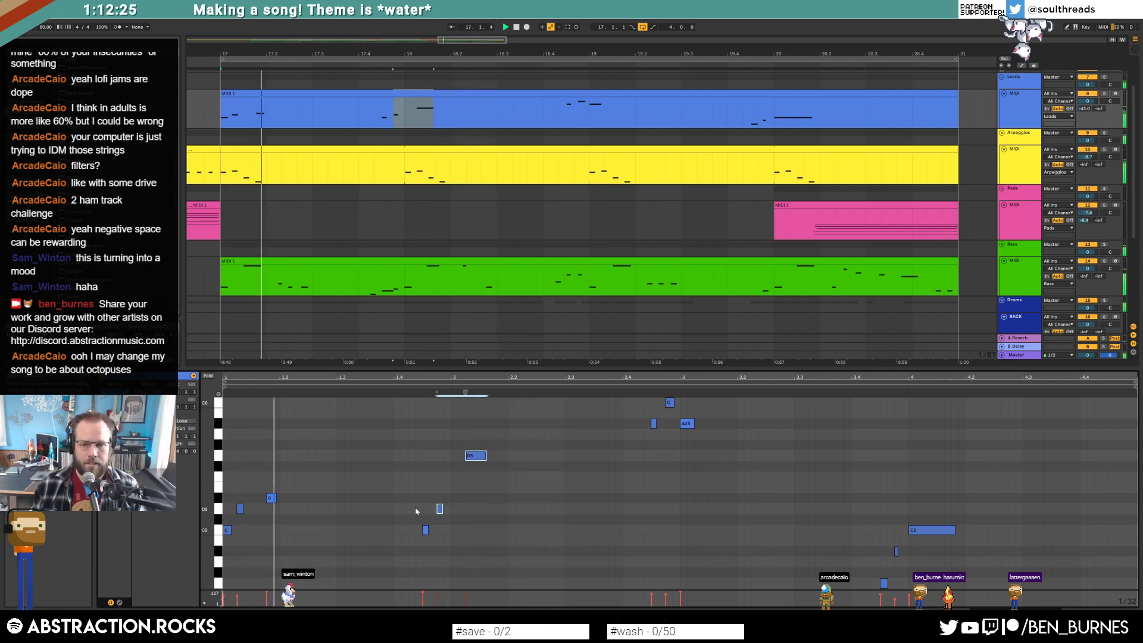
click(483, 528)
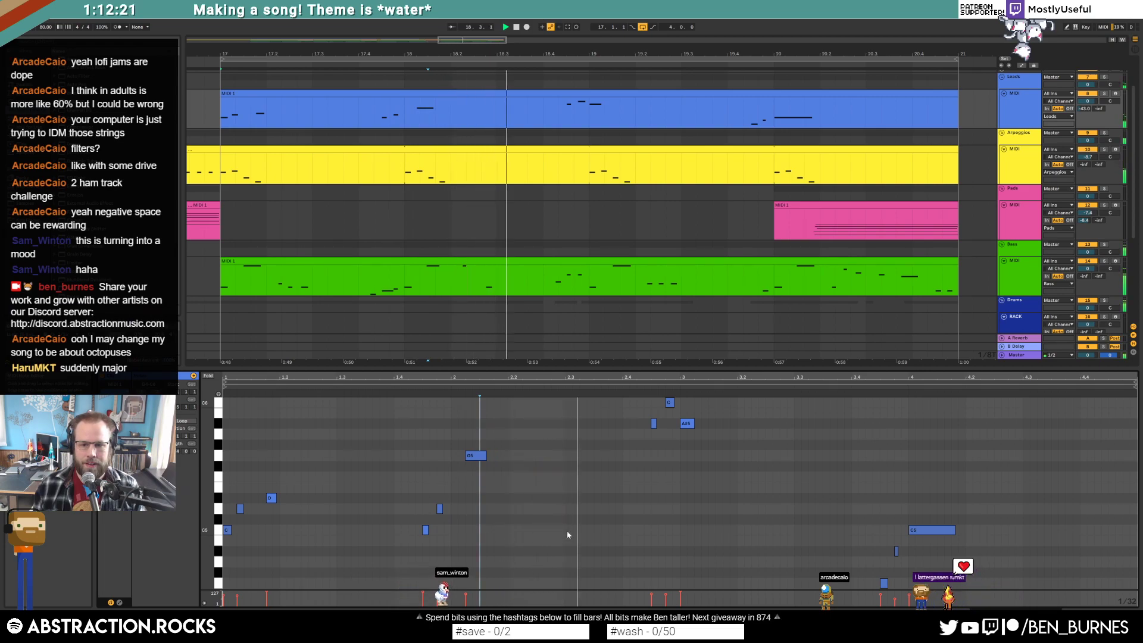
Lower the three-note phrase leading into bar 19 to start on C5 and D5, and set its last note to G#5.
drag(643, 432, 709, 380)
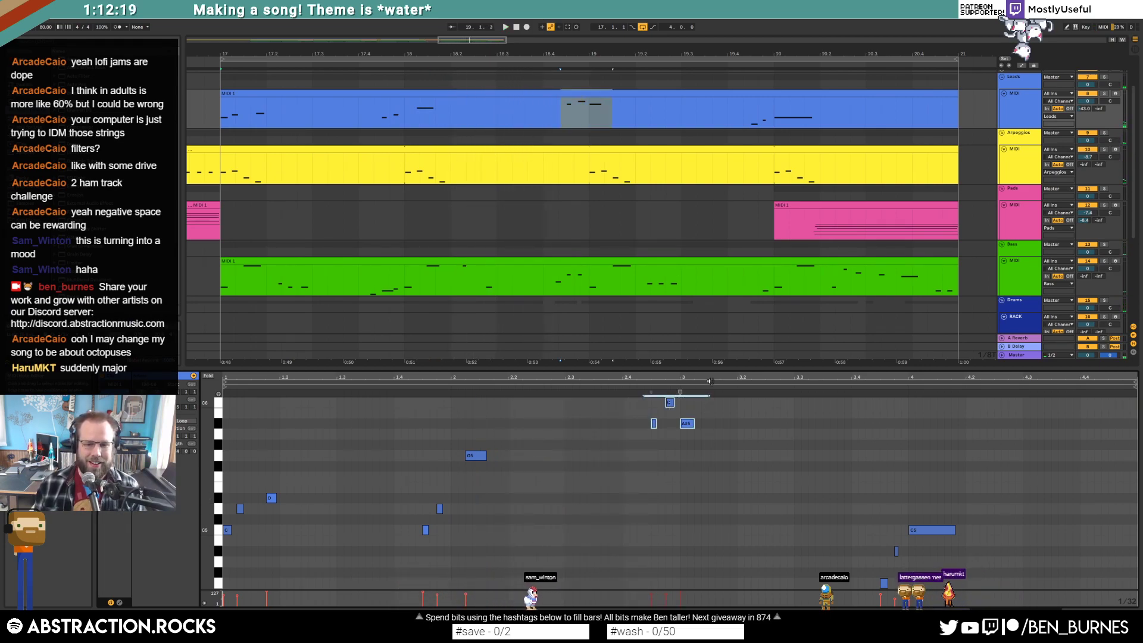
drag(687, 423, 687, 530)
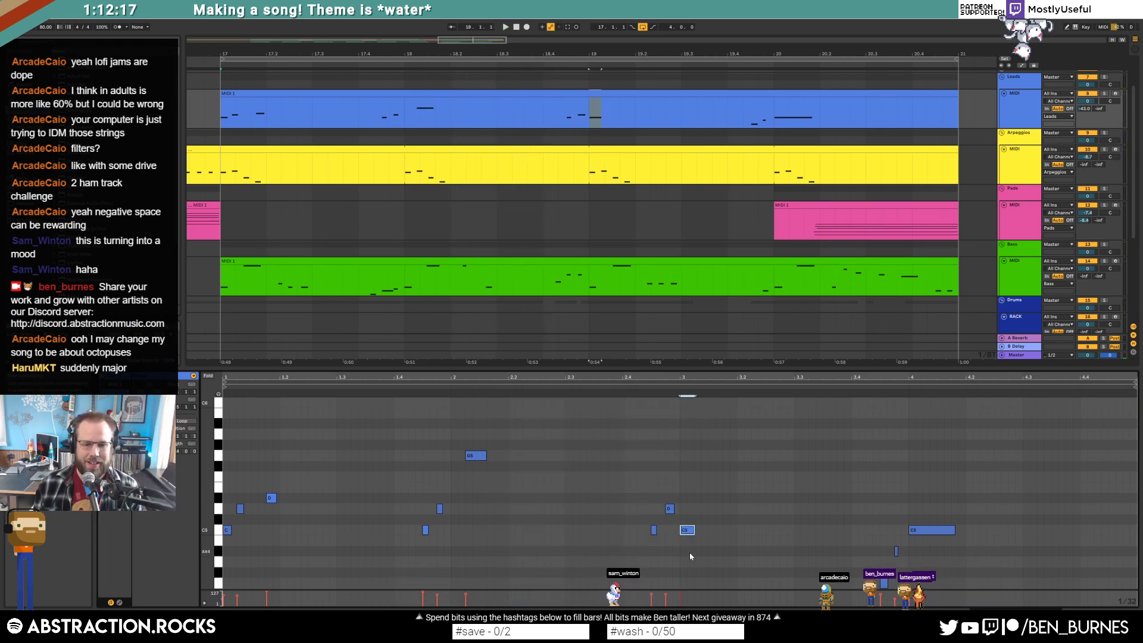
key(Up)
key(Up)
key(Up)
key(Up)
key(Up)
key(Up)
key(Up)
key(Up)
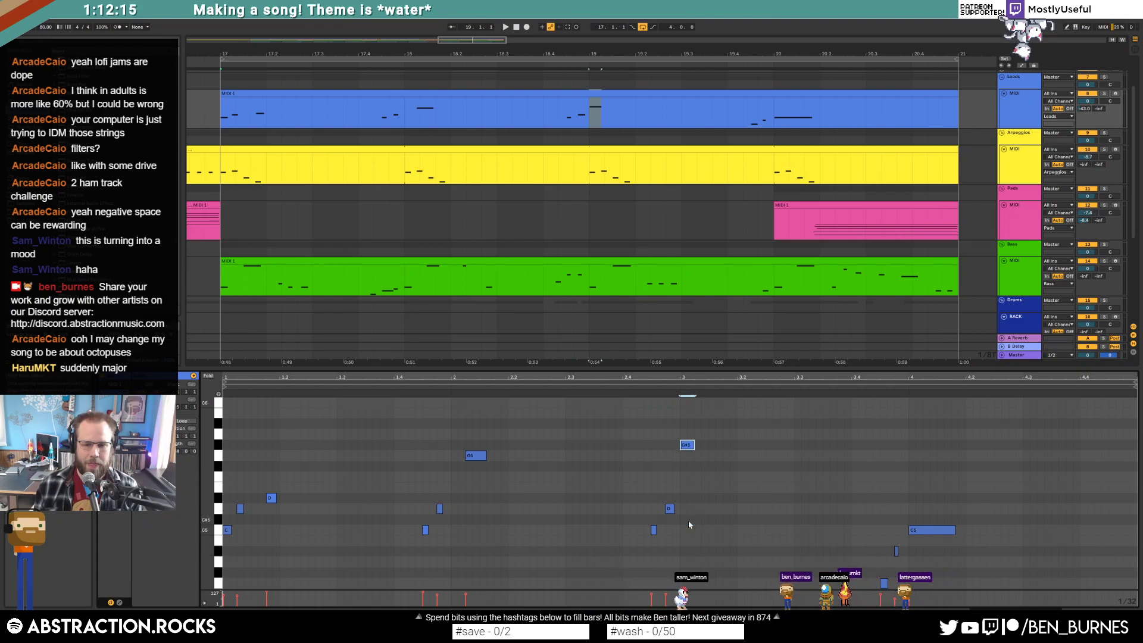
Delay and shorten the G#5 note in bar 19, add short G5 and D#5 notes after it, and play the loop.
key(Right)
key(Right)
key(Right)
drag(720, 445, 701, 444)
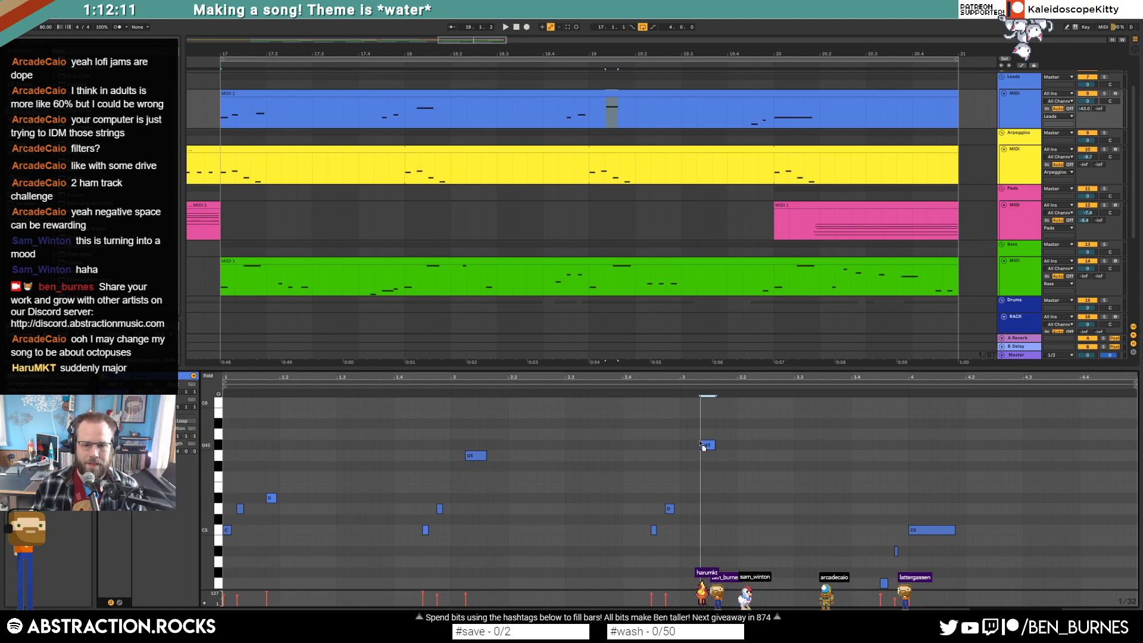
click(701, 445)
drag(723, 456, 716, 457)
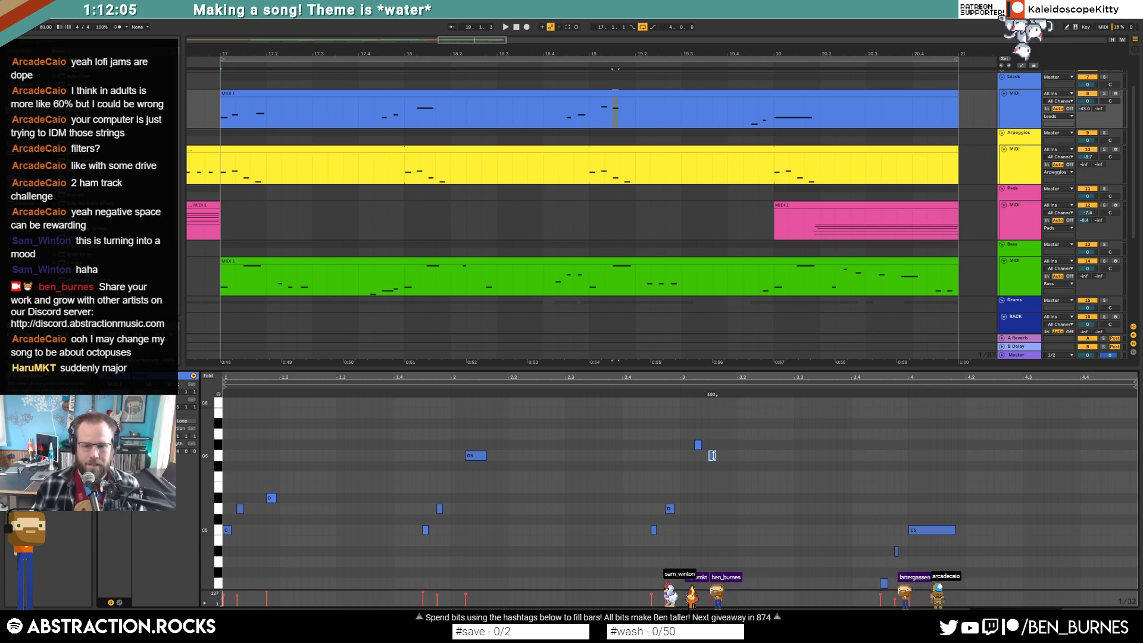
double_click(742, 499)
key(space)
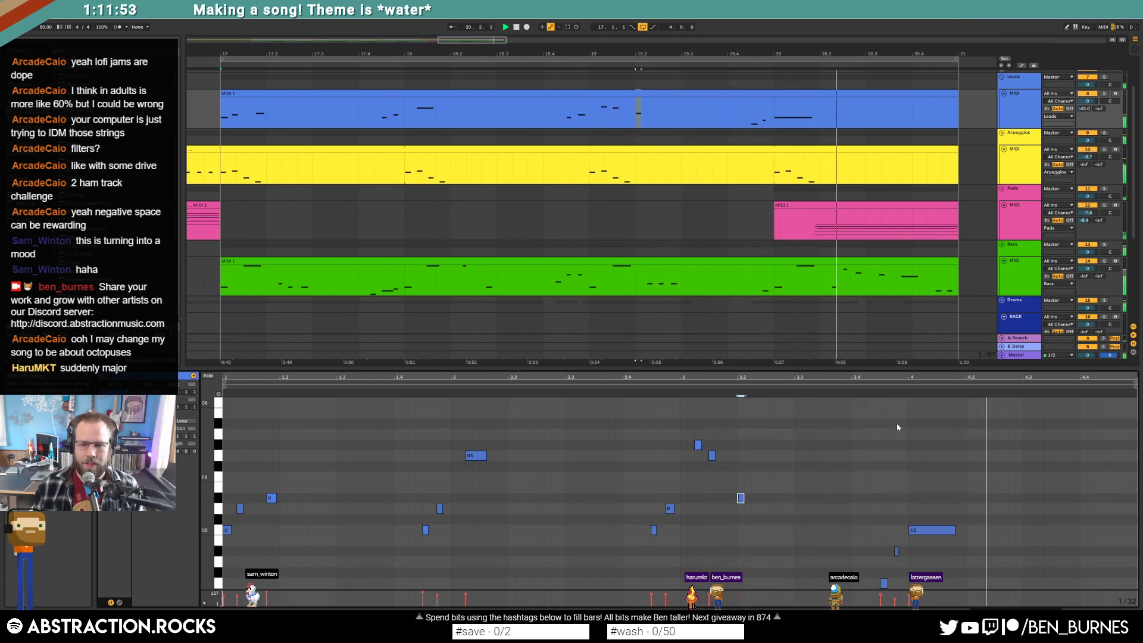
key(space)
Play the arrangement from bar 13 to review the transition into the reworked section at bar 17.
scroll(748, 270, down, 3)
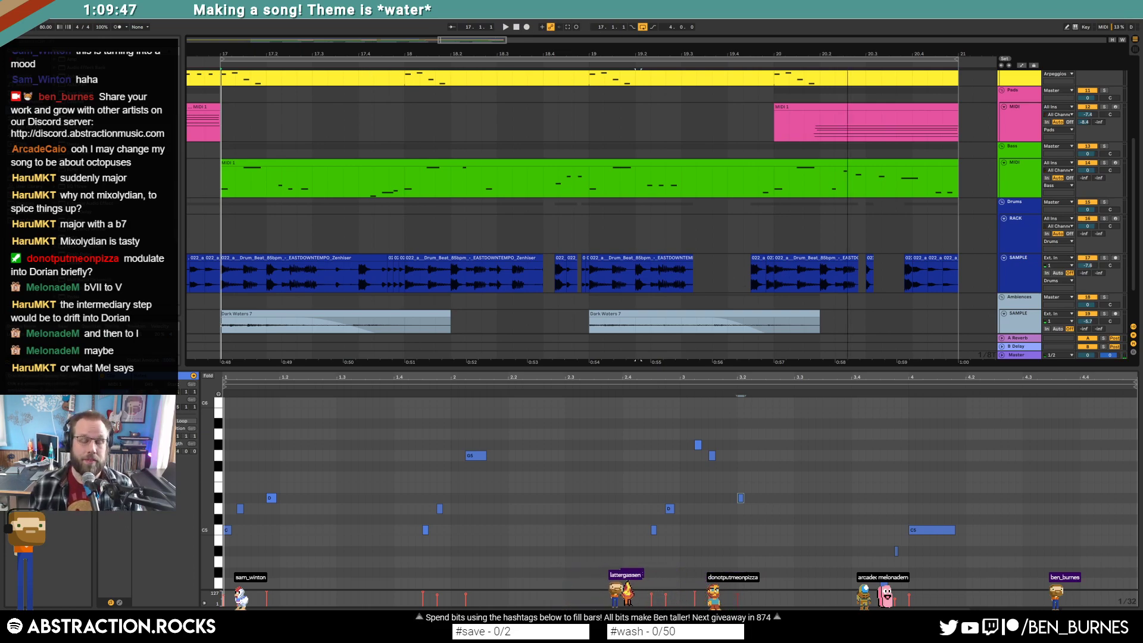
drag(496, 47, 496, 40)
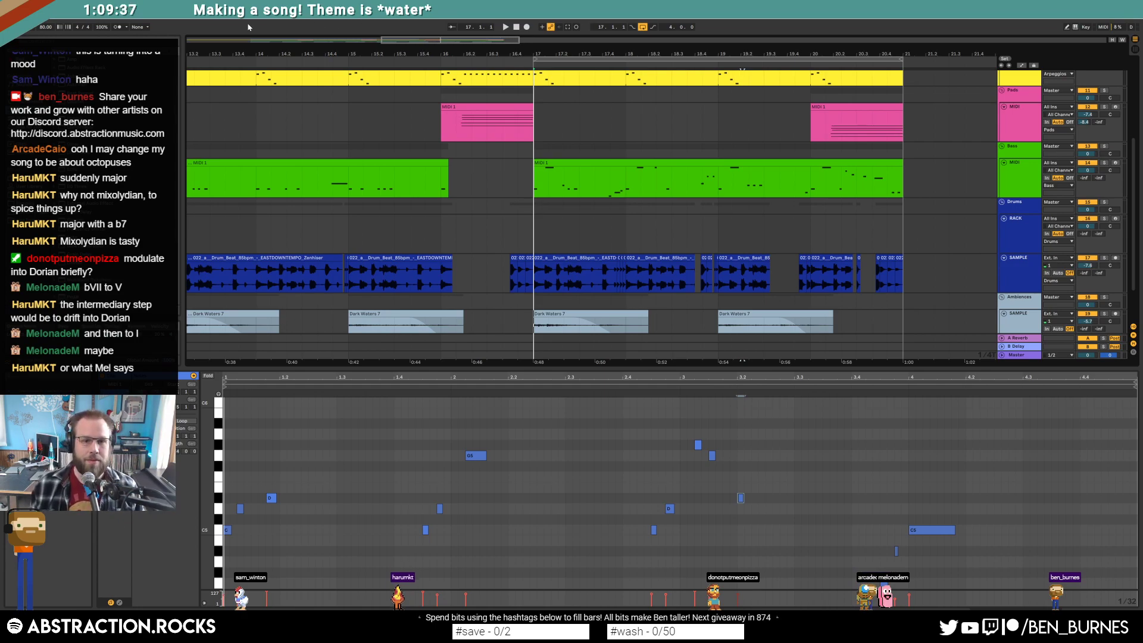
drag(468, 39, 468, 41)
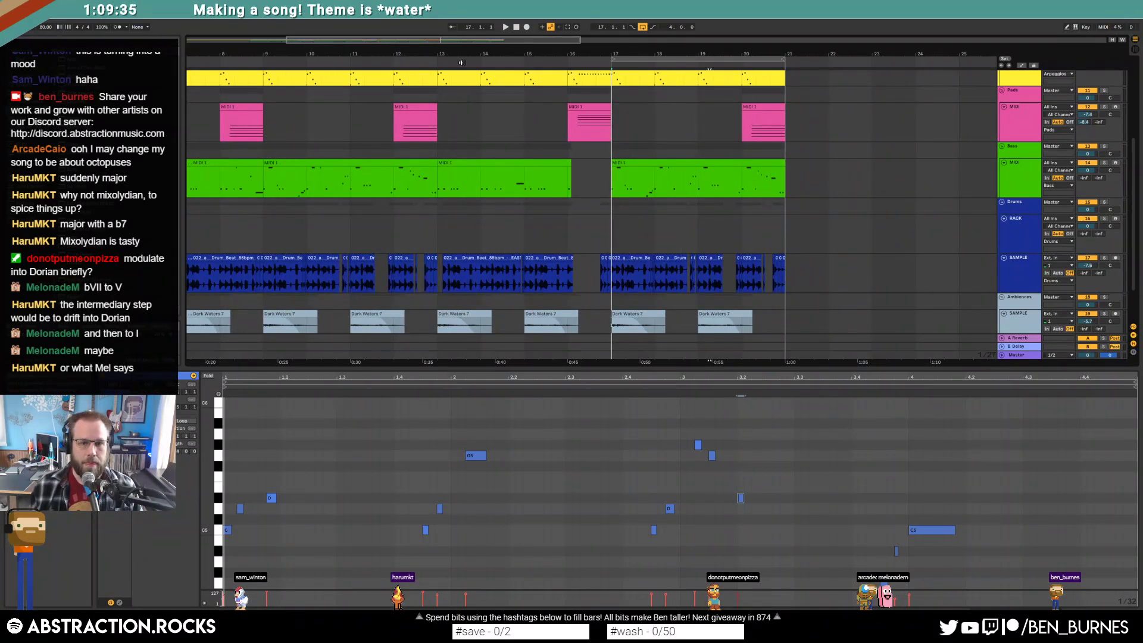
click(433, 61)
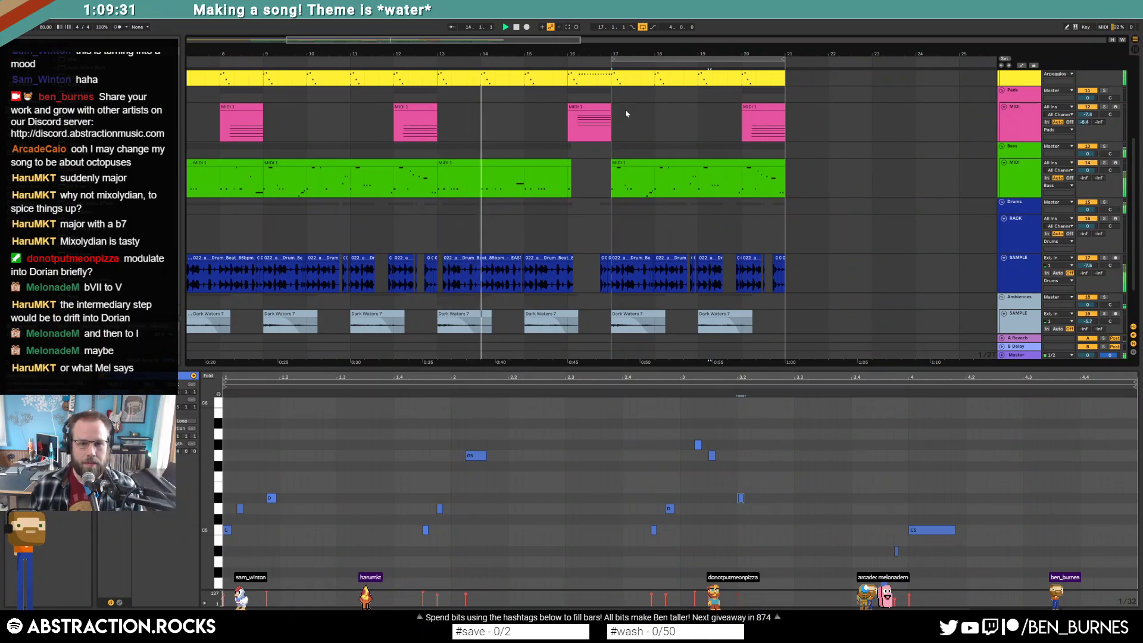
drag(612, 141, 785, 330)
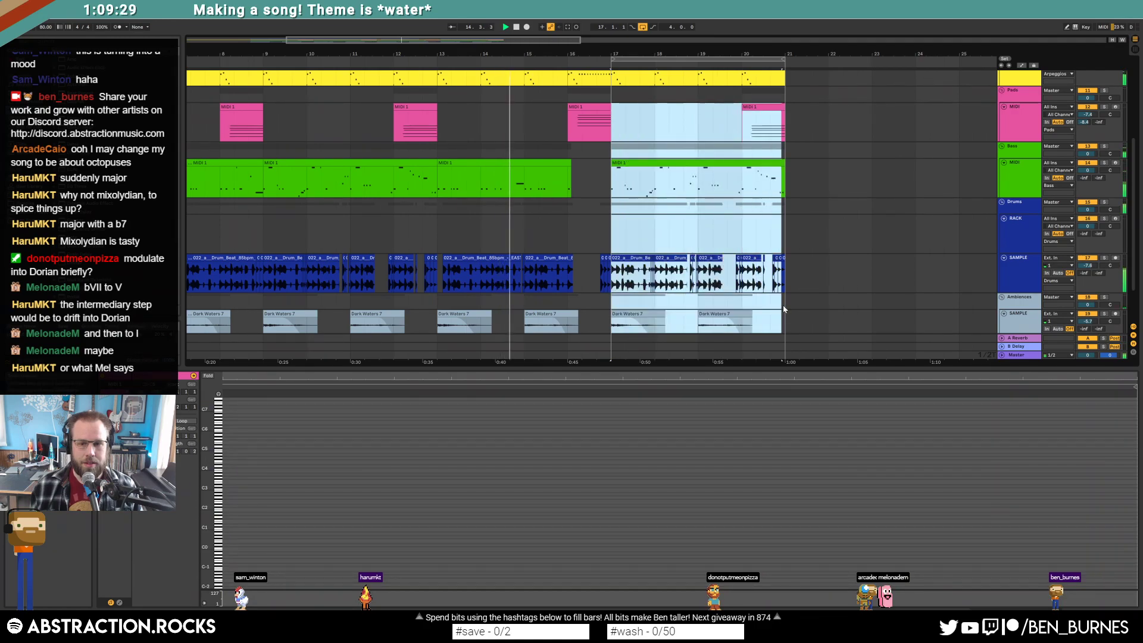
click(607, 234)
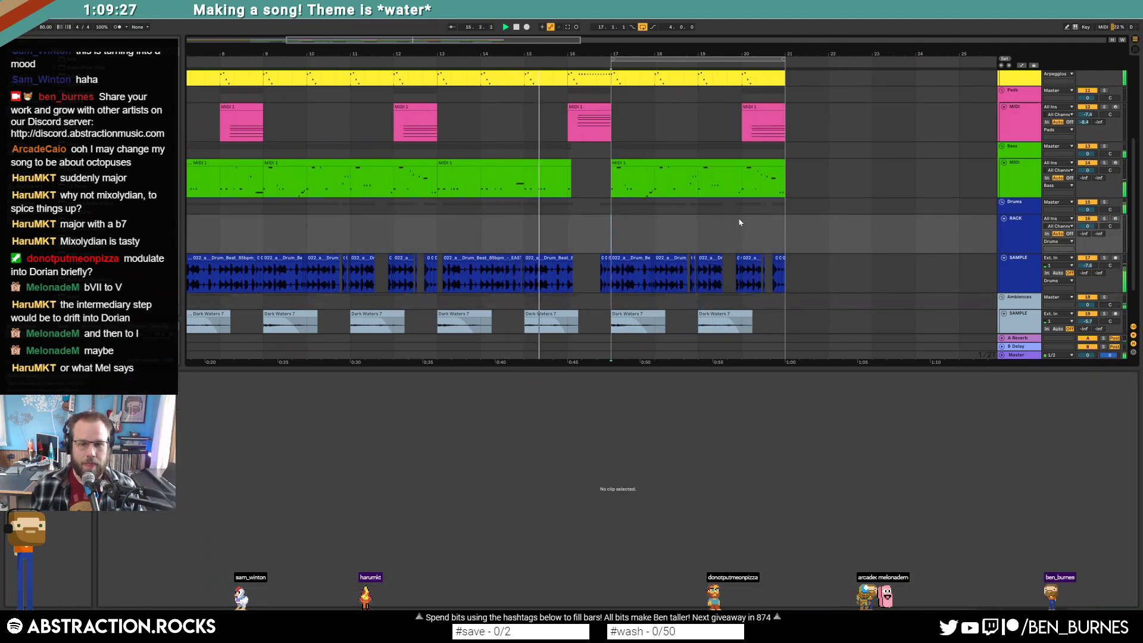
scroll(738, 222, up, 3)
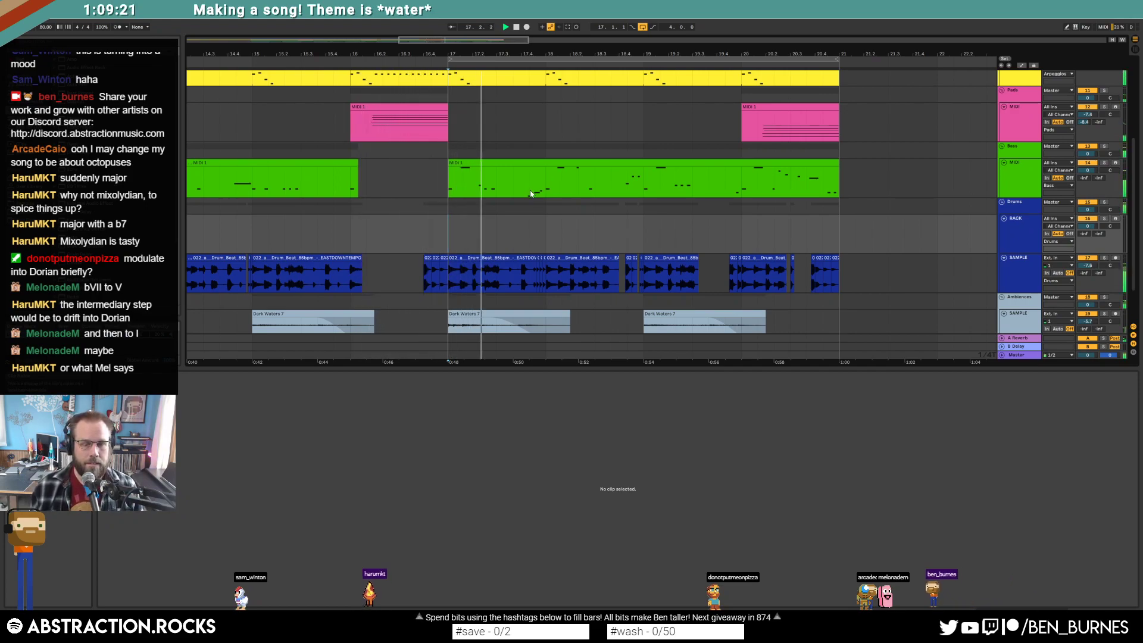
scroll(533, 182, up, 5)
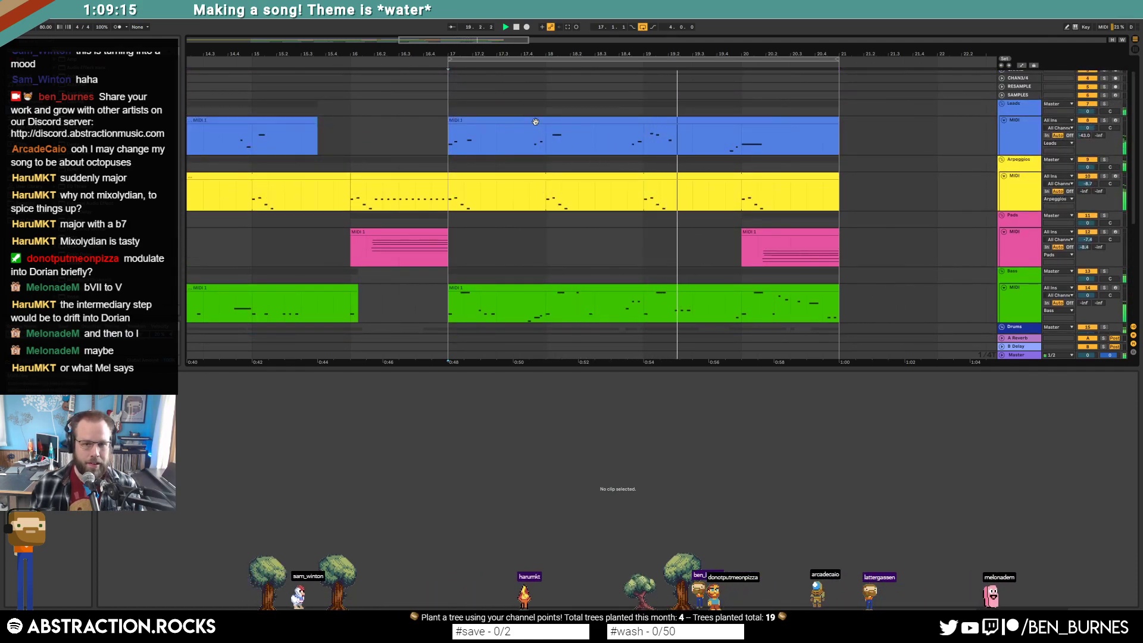
Deactivate the lead's C5 and D5 pickup notes before bar 19 and raise the first pickup note before bar 20 to G5.
click(632, 137)
click(665, 547)
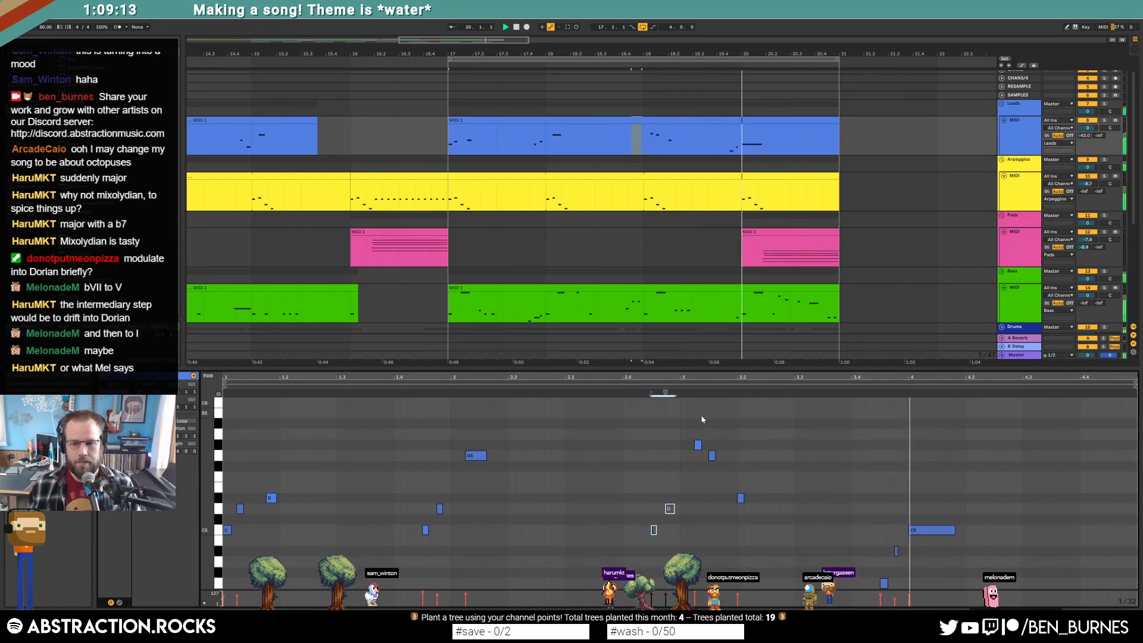
drag(885, 583, 884, 455)
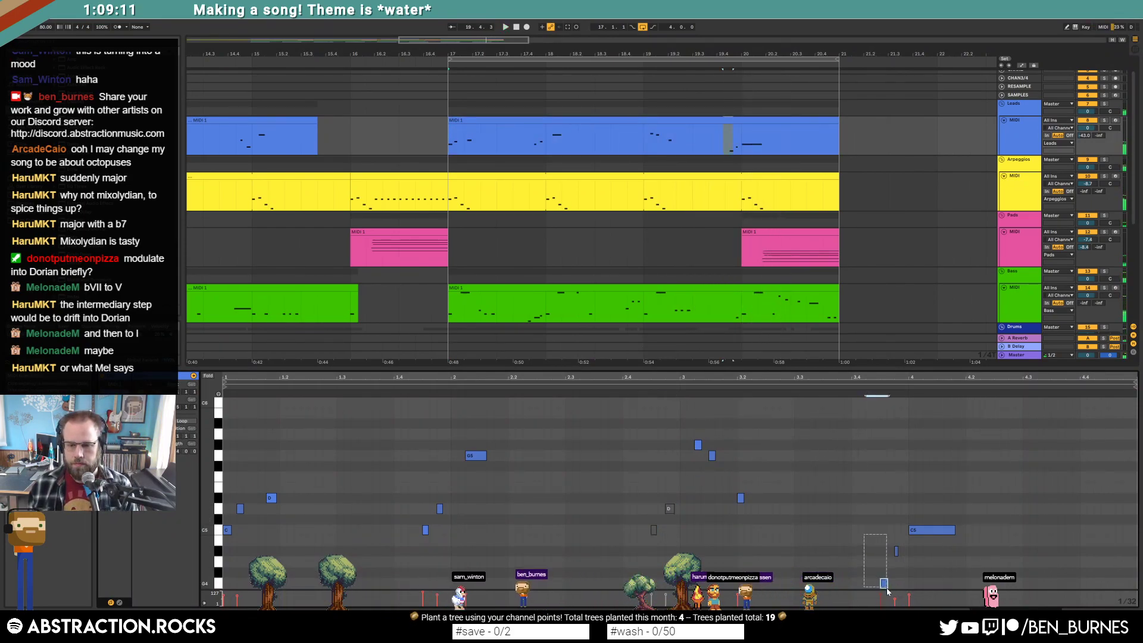
key(shift+Tab)
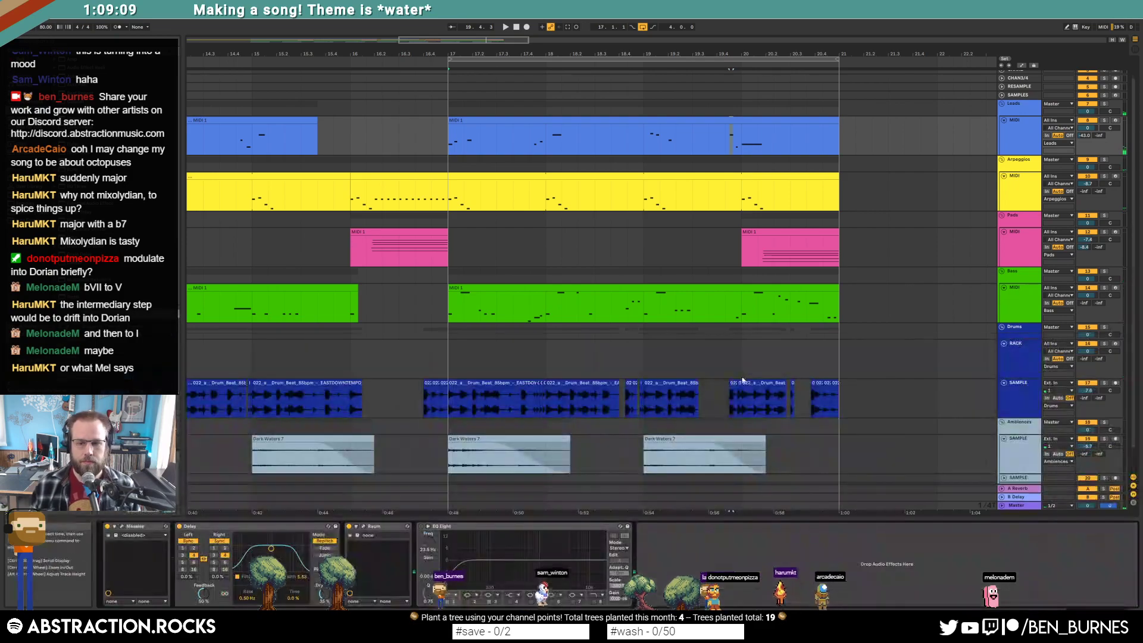
On the drum sample track, cut out the hit at 17.1.3, shift it later toward beat 2 and play the result.
scroll(629, 415, up, 3)
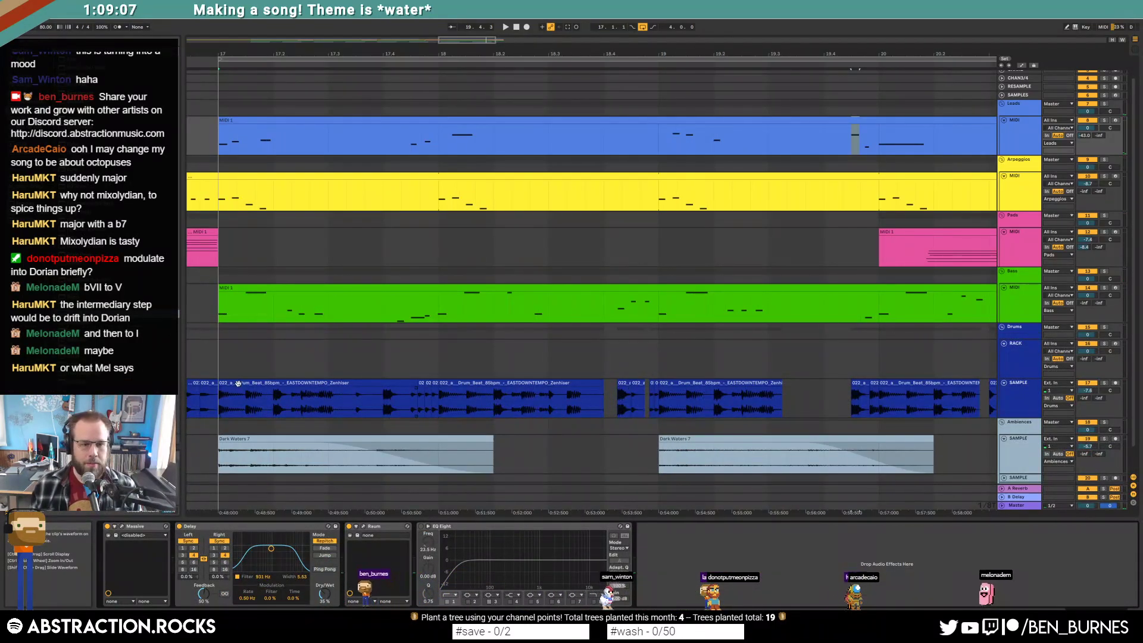
click(256, 406)
scroll(262, 407, up, 2)
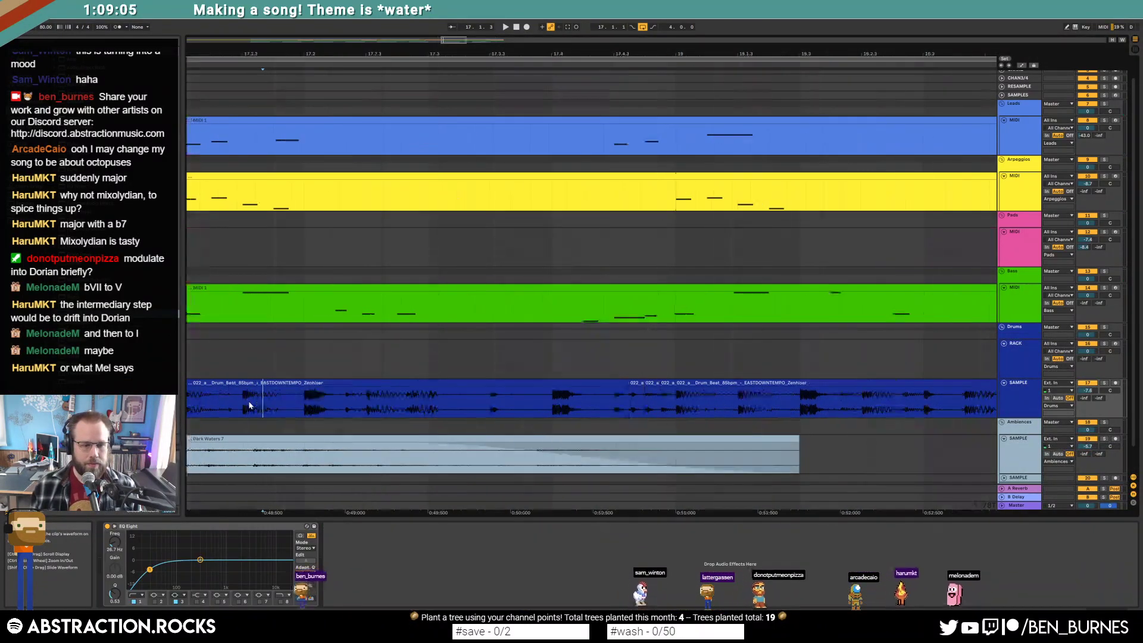
drag(262, 394, 246, 393)
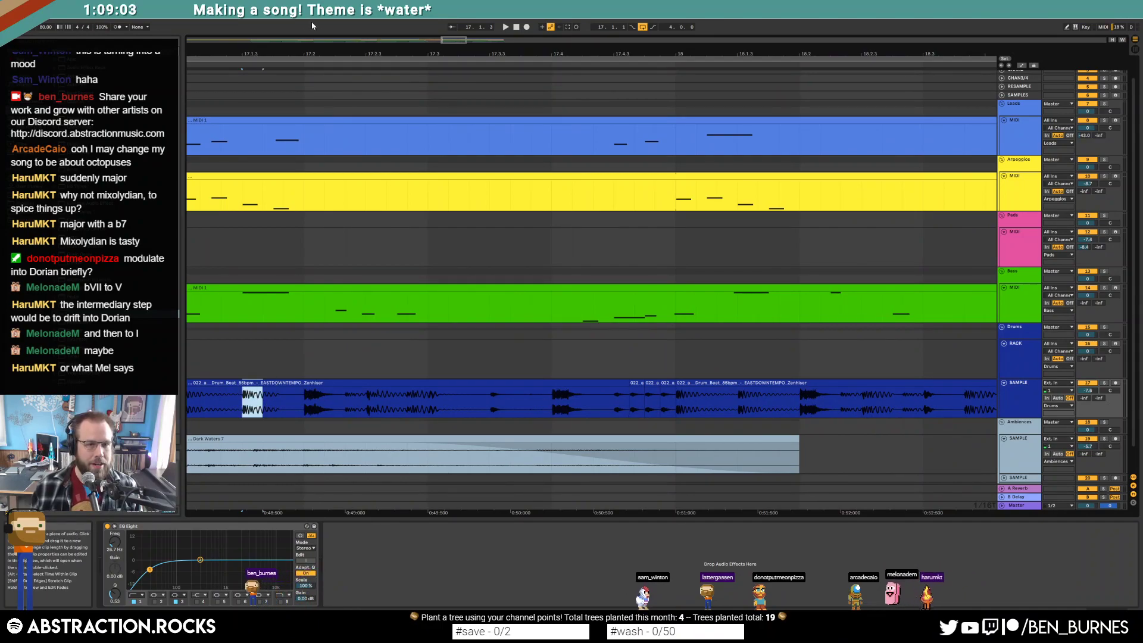
drag(260, 54, 455, 54)
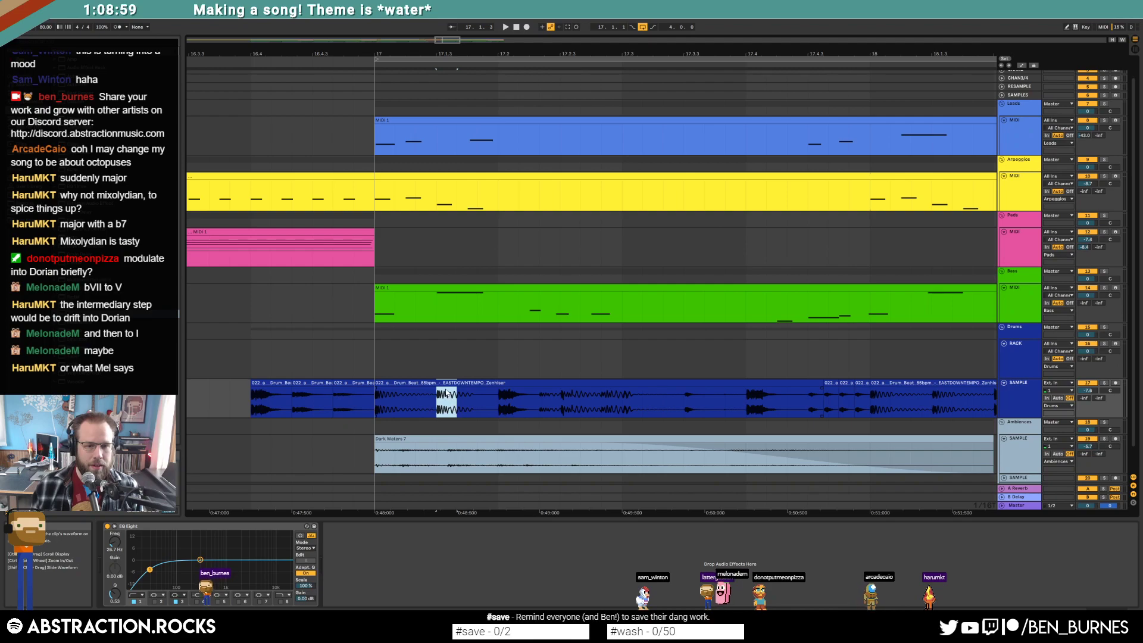
drag(445, 381, 493, 385)
click(379, 381)
key(space)
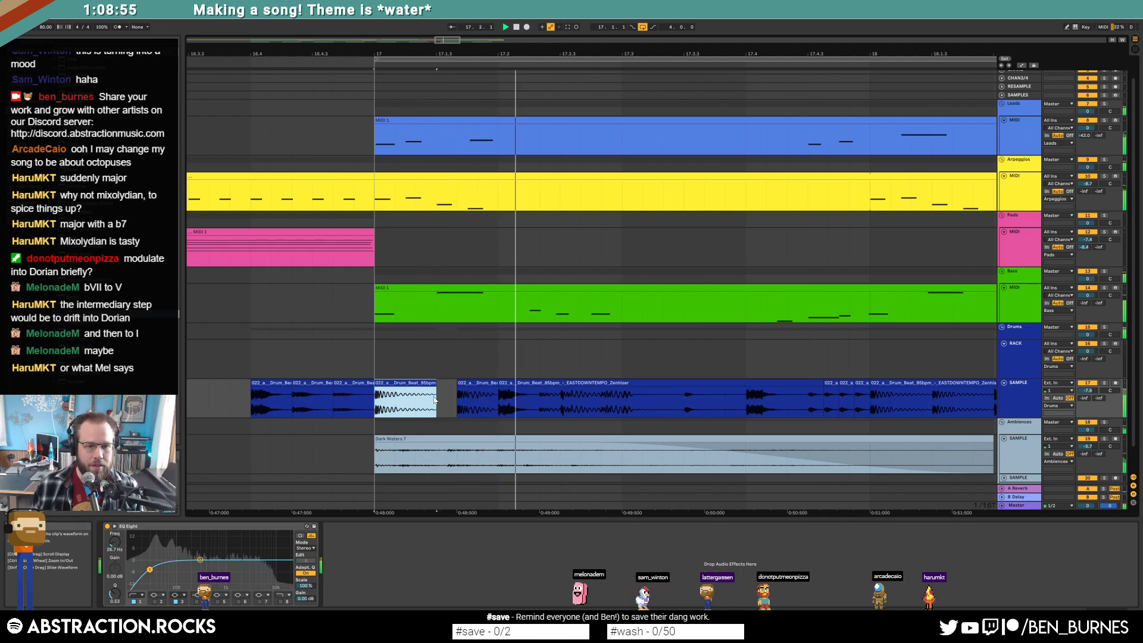
Move the drum slice before beat 2 of bar 17 about a third of a beat earlier and play it back.
key(space)
click(483, 382)
drag(483, 382, 442, 382)
key(space)
click(357, 393)
key(space)
key(space)
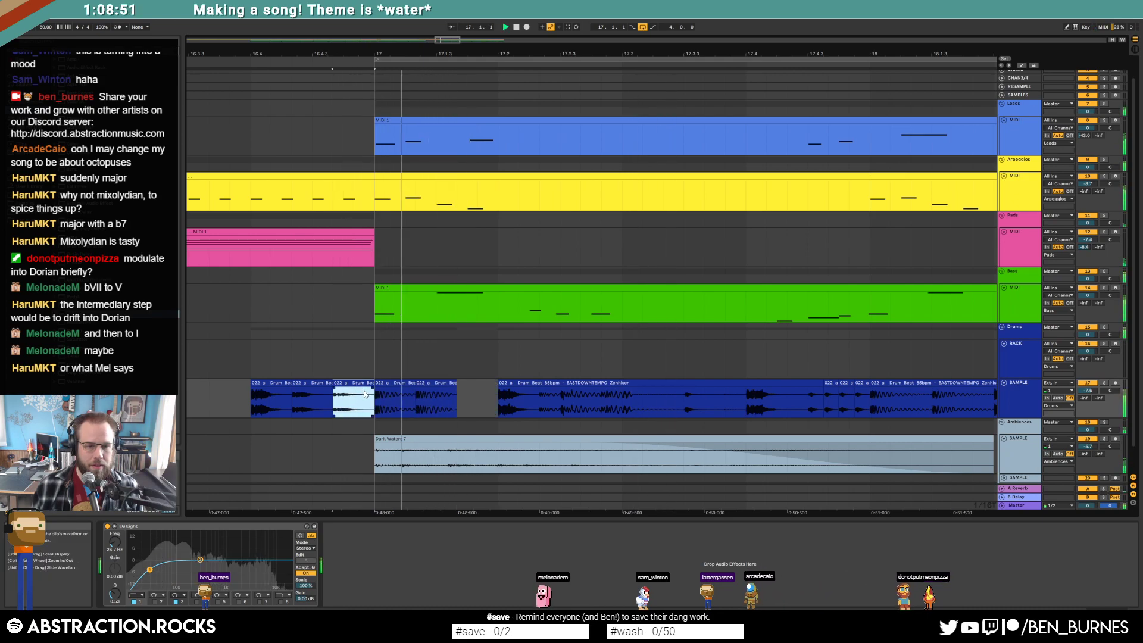
key(space)
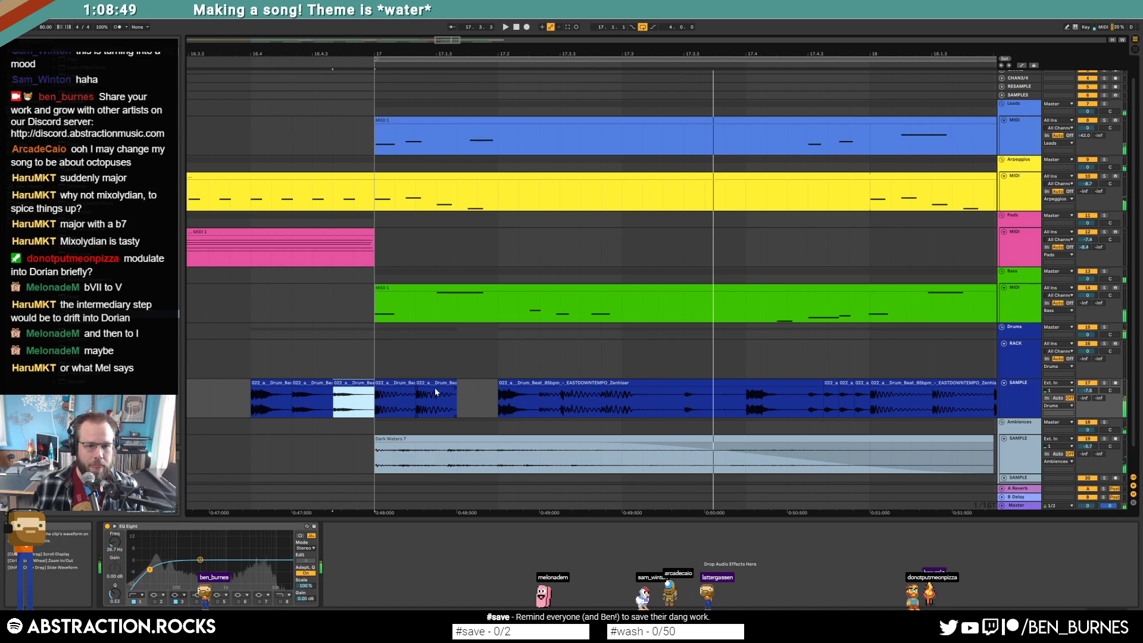
Shorten the drum slice before beat 2 of bar 17 to half its length, place it directly against beat 2 and play the result.
click(432, 384)
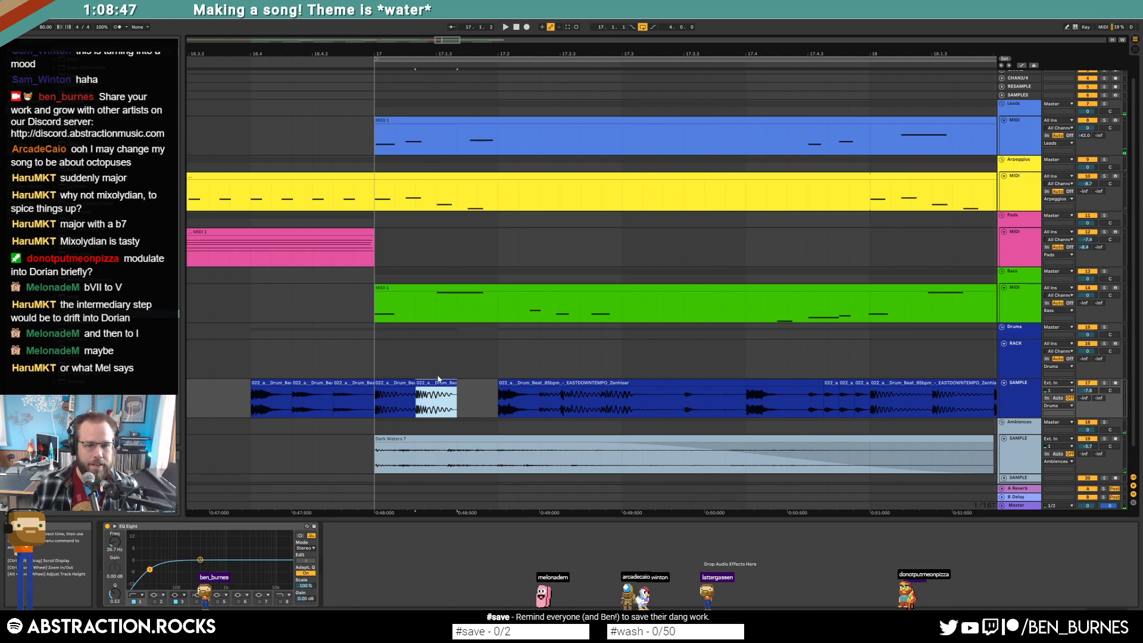
mouse_move(457, 387)
mouse_down()
mouse_move(438, 388)
mouse_move(488, 390)
mouse_up()
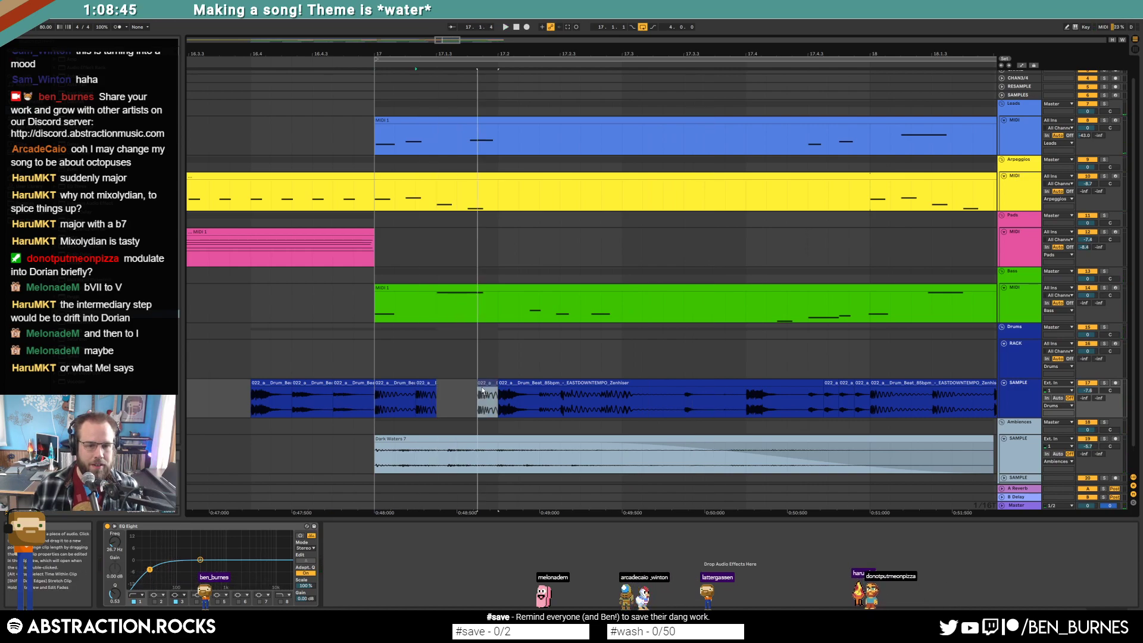
click(397, 381)
key(space)
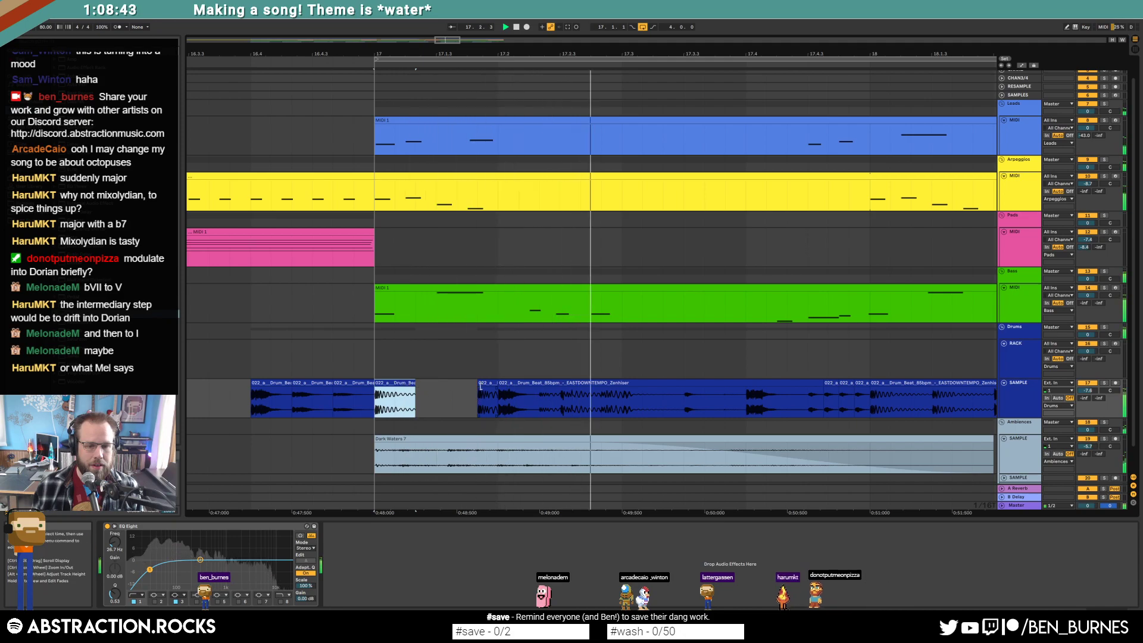
key(space)
Copy the short drum slice before beat 2 of bar 17, paste it just before and again after beat 4, and play that part.
click(485, 382)
key(ctrl+c)
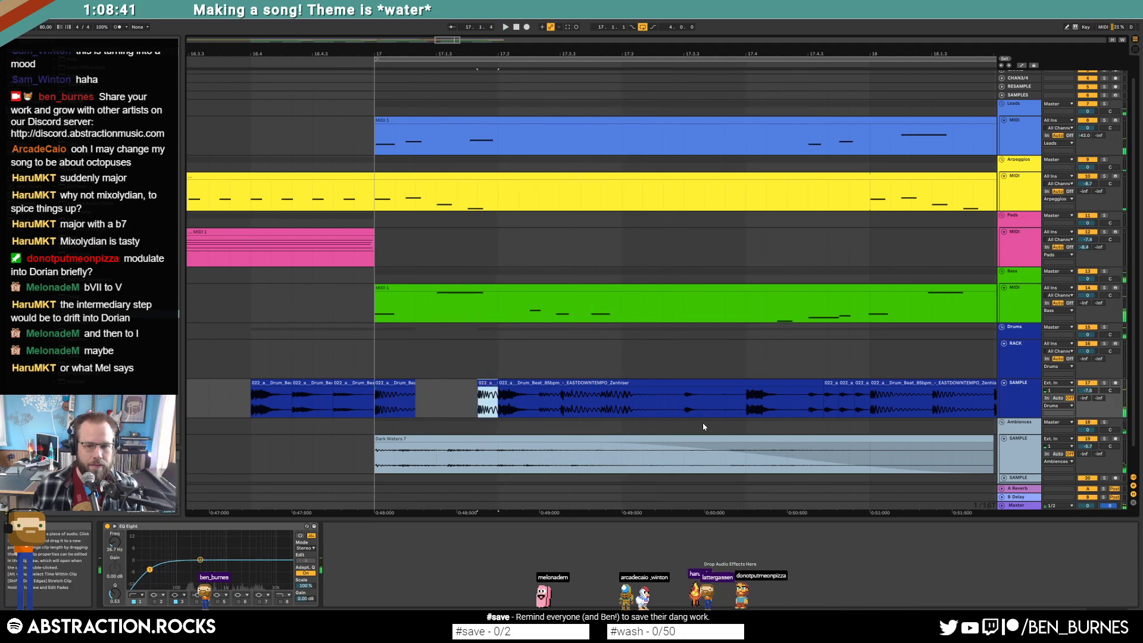
click(726, 410)
key(ctrl+v)
key(ctrl+v)
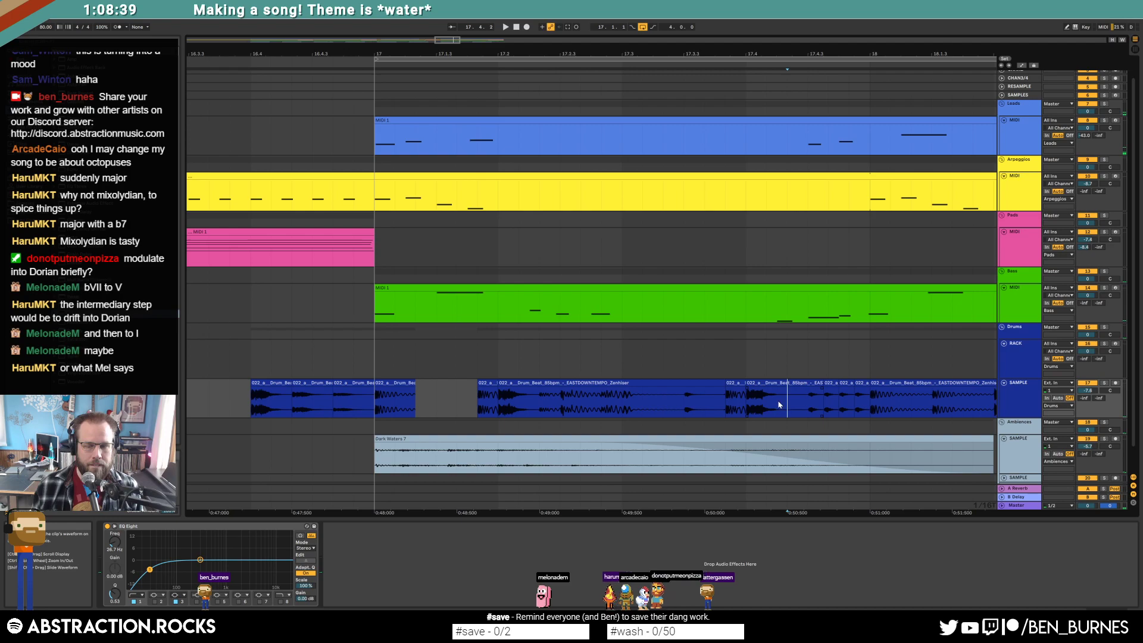
key(ctrl+v)
click(622, 398)
key(space)
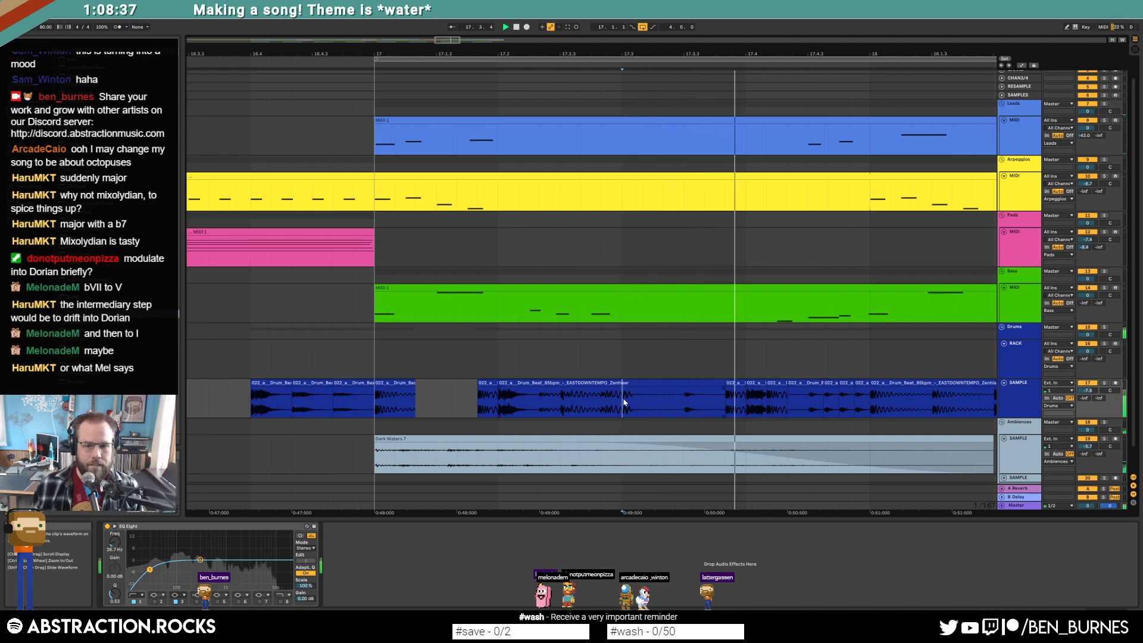
key(space)
Shift the copied drum slice after beat 4 slightly later, to about a third of a beat past it, and play from bar 17.
mouse_move(777, 383)
mouse_down()
mouse_move(799, 383)
mouse_move(767, 383)
mouse_move(787, 383)
mouse_up()
click(404, 386)
key(space)
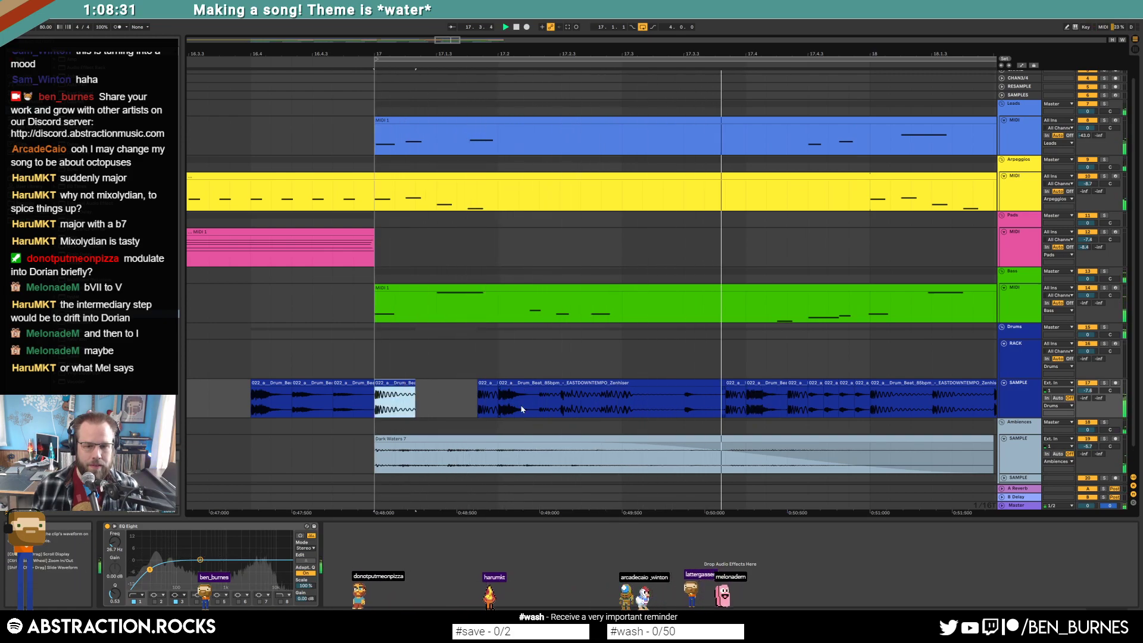
key(space)
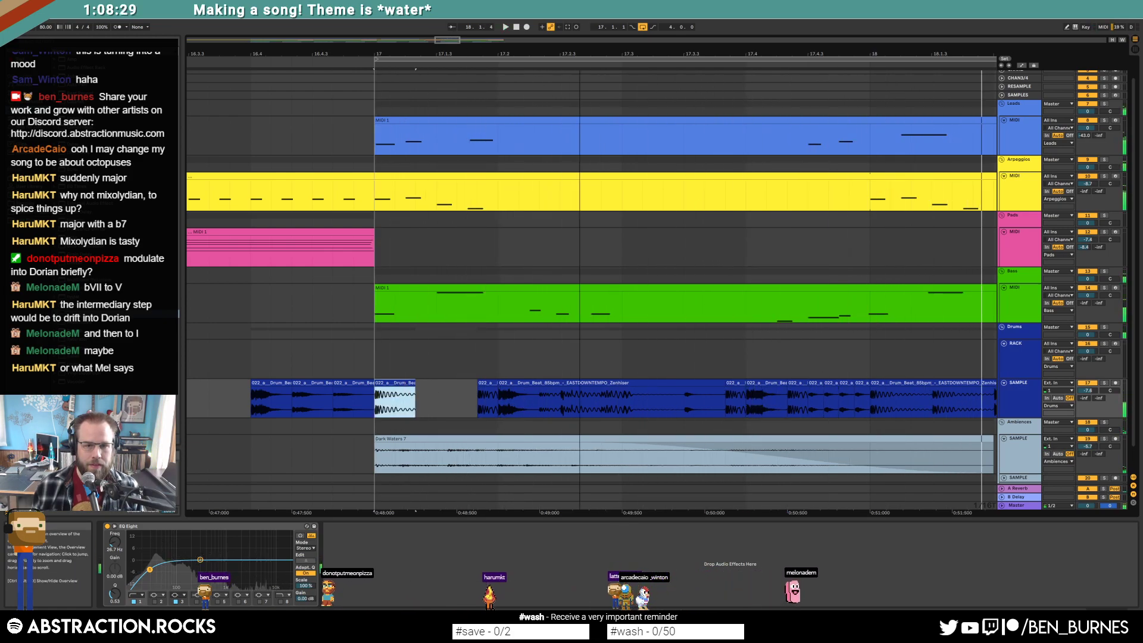
Replace the small drum slices leading into bar 18 with evenly spaced duplicates of the first one, separated by short gaps, and play them.
drag(704, 325, 449, 324)
click(565, 383)
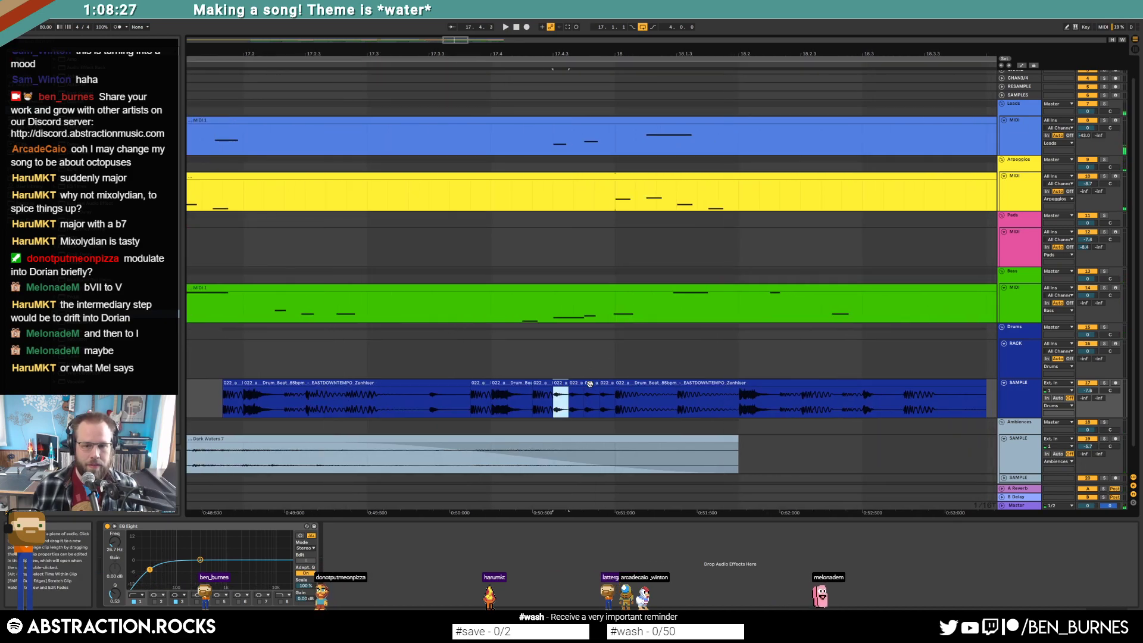
drag(606, 384, 562, 384)
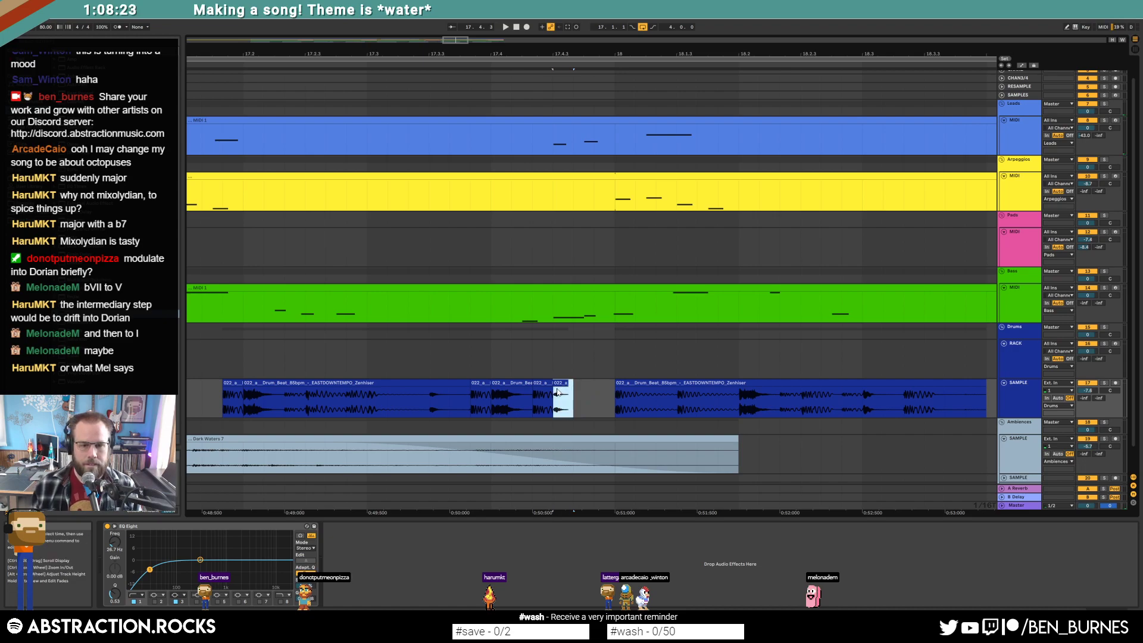
key(ctrl+d)
key(ctrl+d)
click(326, 414)
key(space)
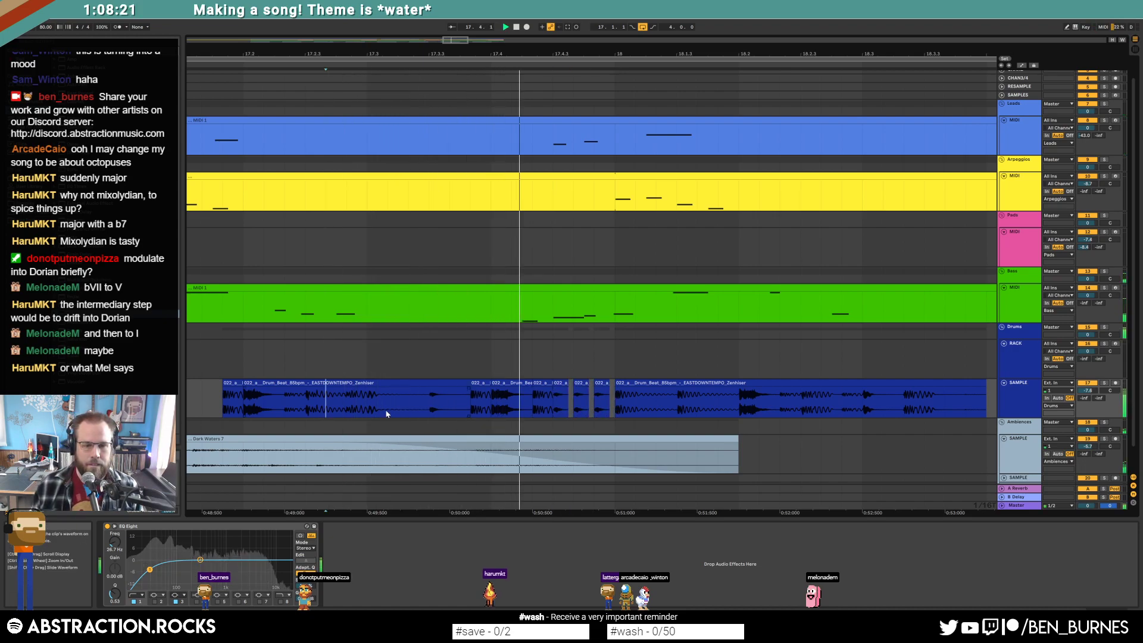
Clear the chopped drum slices after 17.4.3, keeping only one short slice directly before bar 18.
click(561, 398)
key(space)
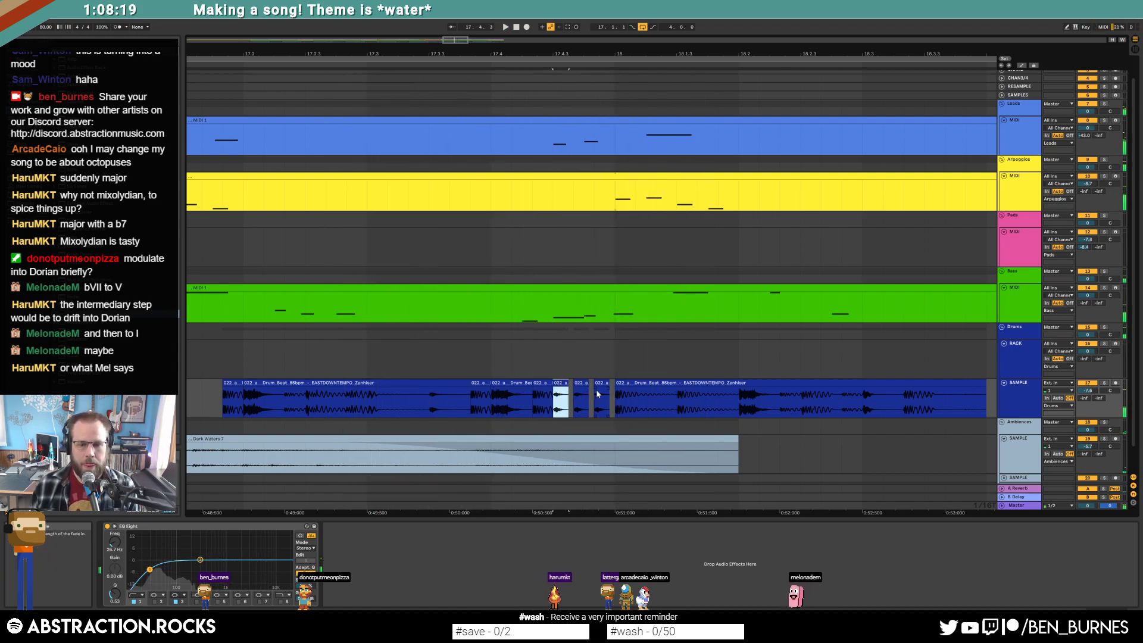
drag(564, 384, 615, 383)
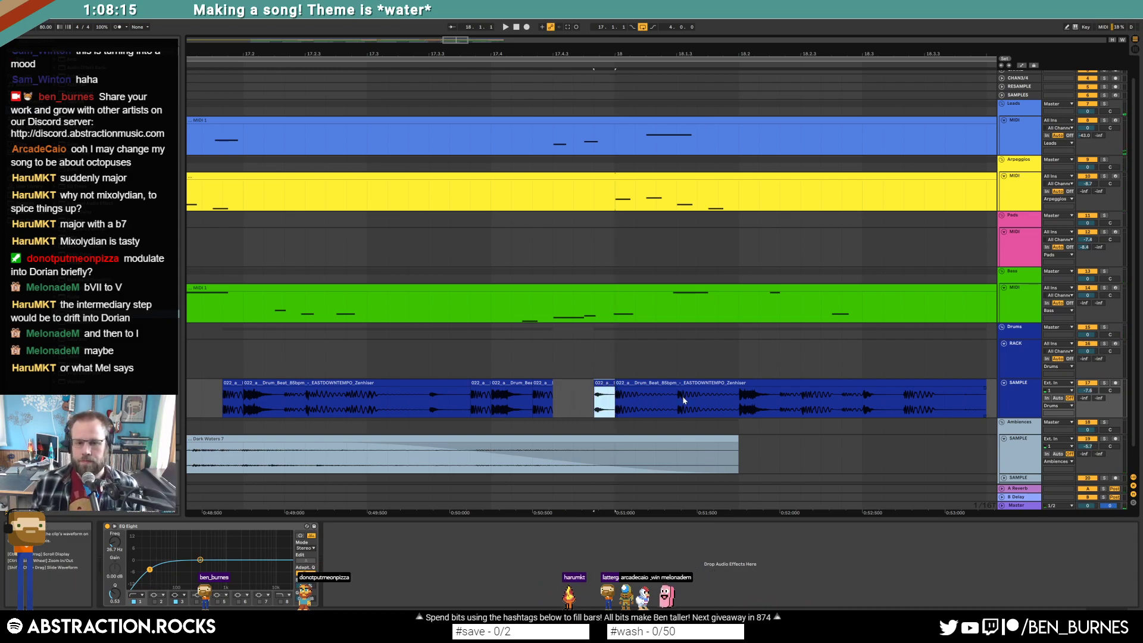
Place a copy of the drum hit from beat 18.2 at 18.1.3 and cut a gap before the following drum clip.
drag(739, 399, 698, 381)
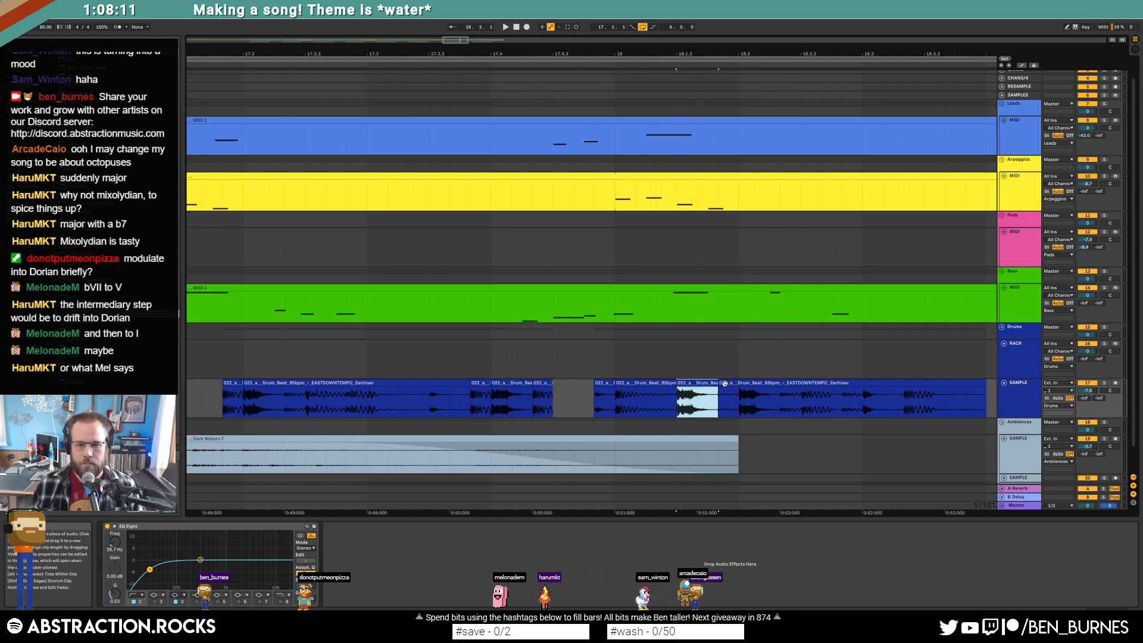
click(745, 383)
drag(748, 386, 780, 386)
click(639, 383)
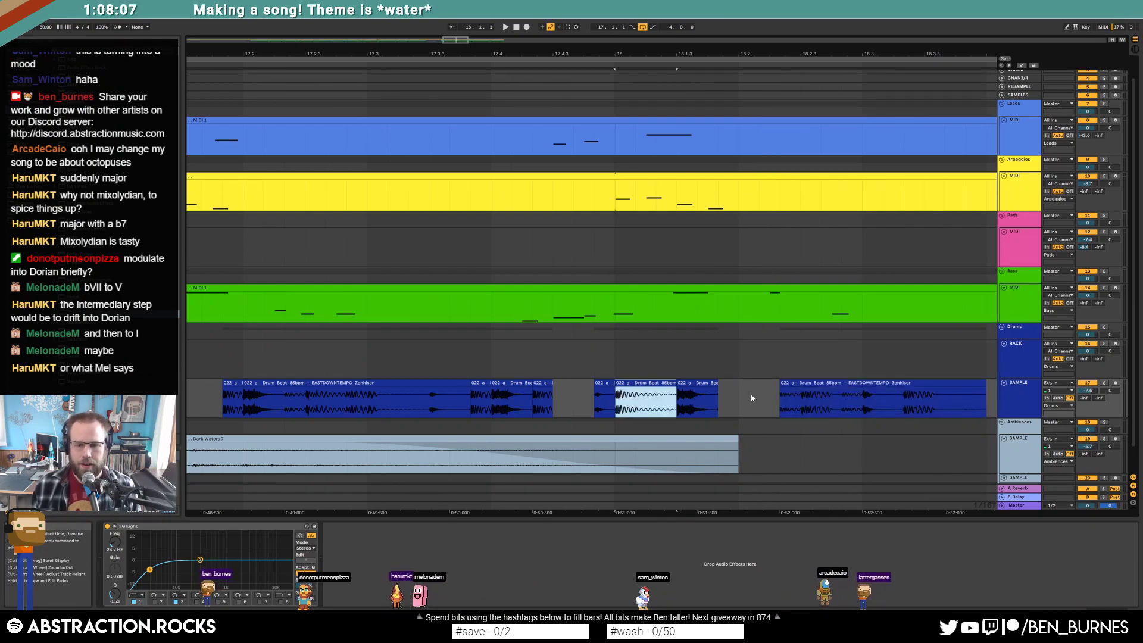
Split the drum clip after beat 18.2, cut a gap before 18.3 and paste a short slice behind the first piece.
click(766, 397)
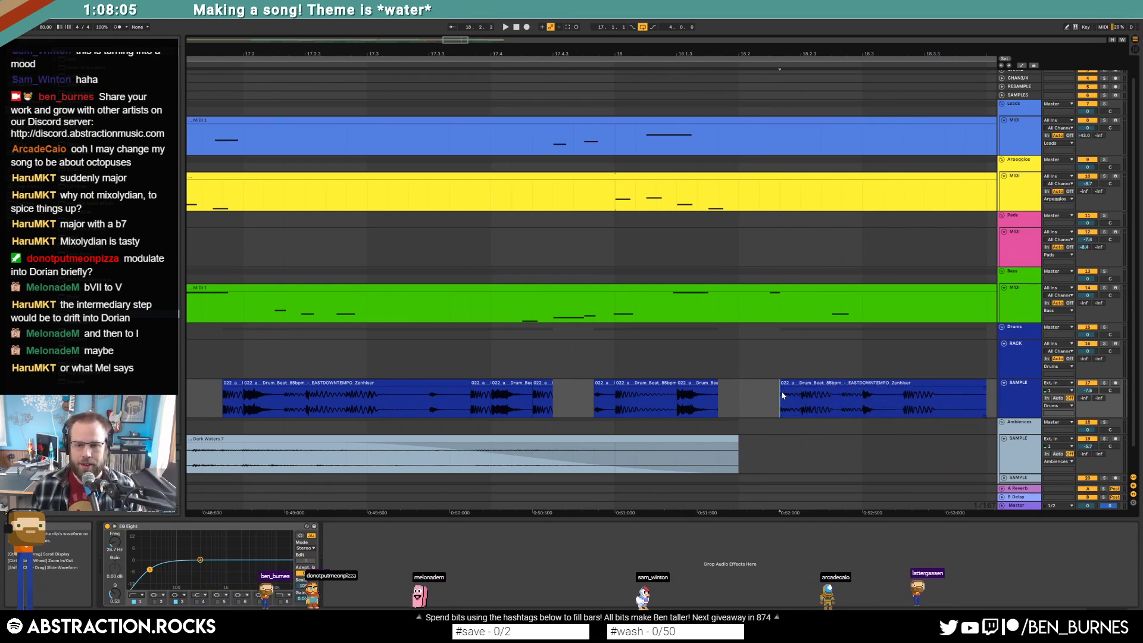
key(ctrl+e)
drag(782, 395, 864, 400)
key(ctrl+e)
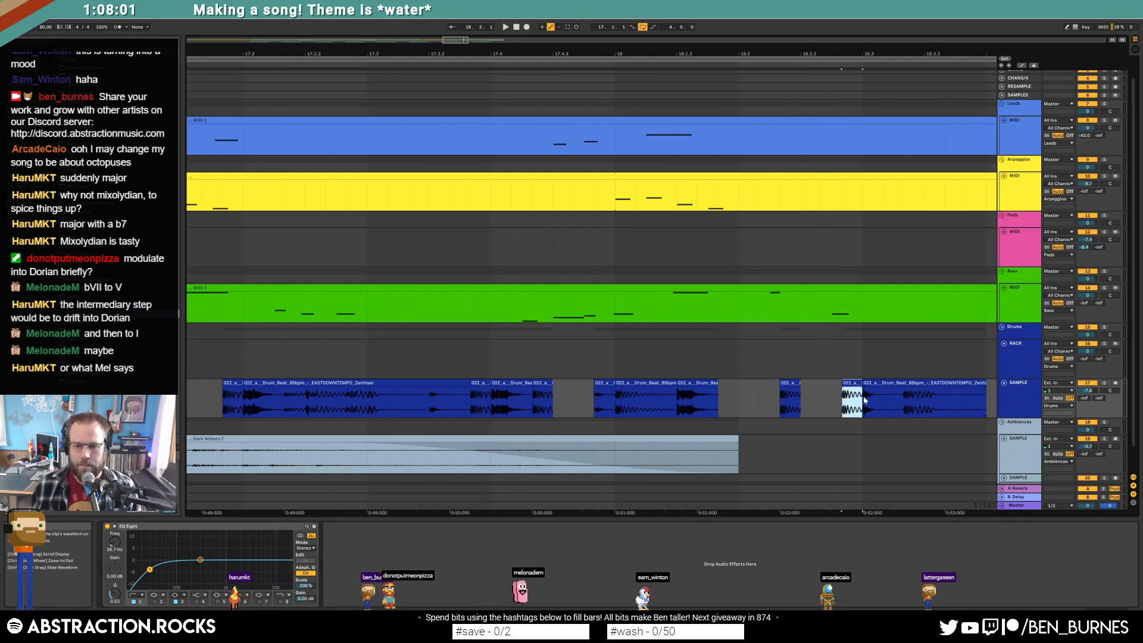
click(802, 395)
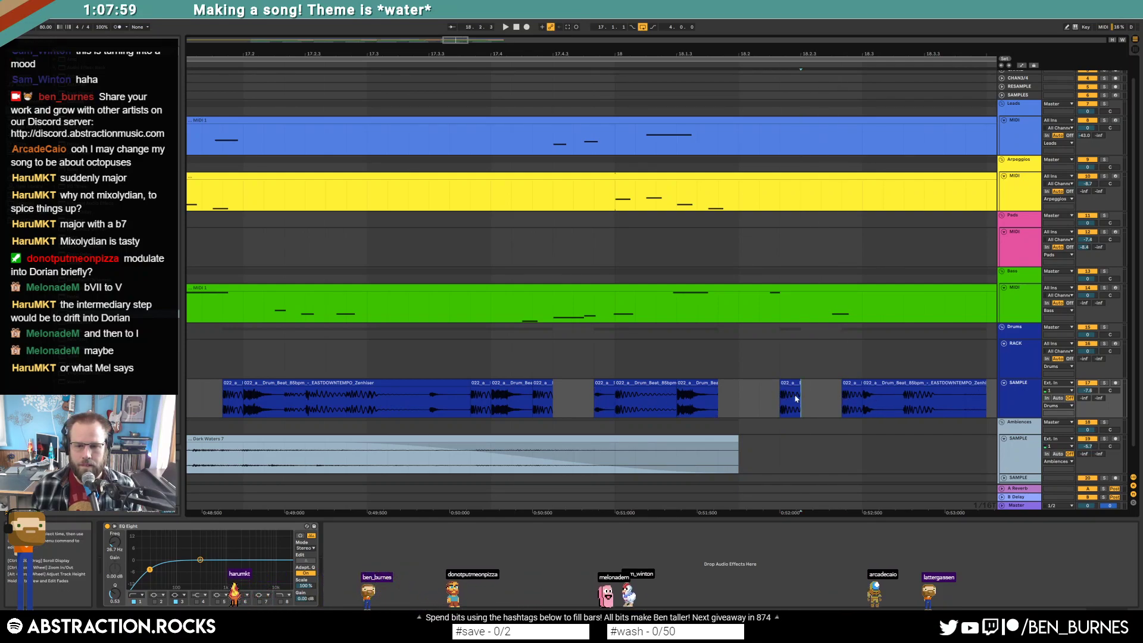
key(ctrl+v)
Play the edited drums from beat 17.4 and clear the drum audio just after beat 18.4.
click(493, 400)
key(space)
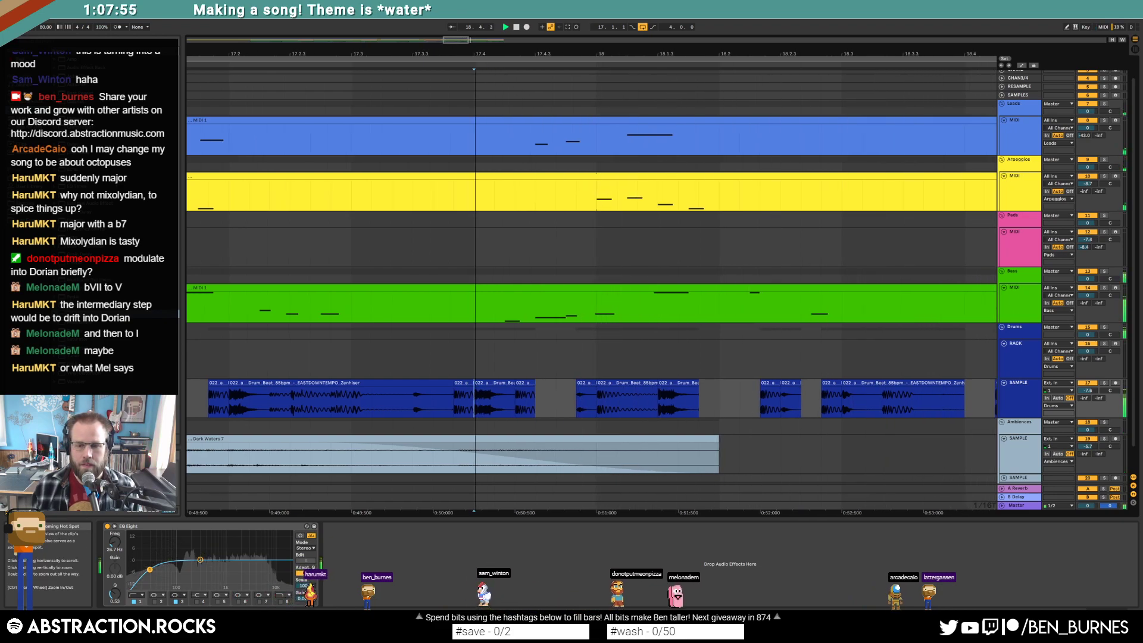
key(space)
click(498, 384)
key(Delete)
click(468, 405)
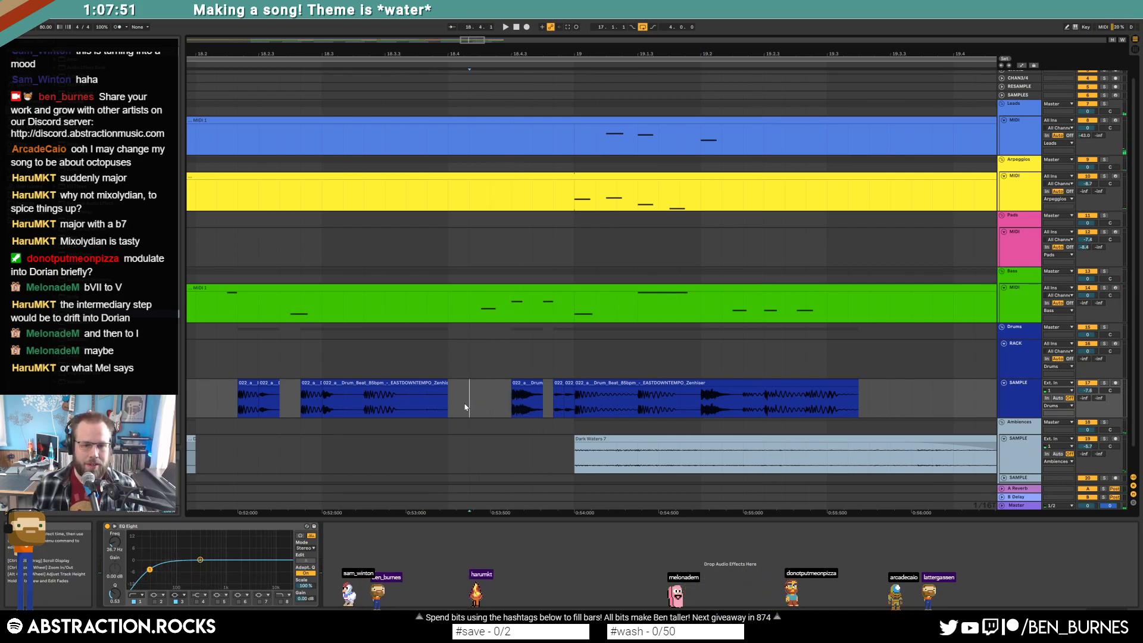
Paste copies of the short drum slice at beat 18.4 and directly before 18.4.3, and play back the result.
click(311, 384)
click(269, 383)
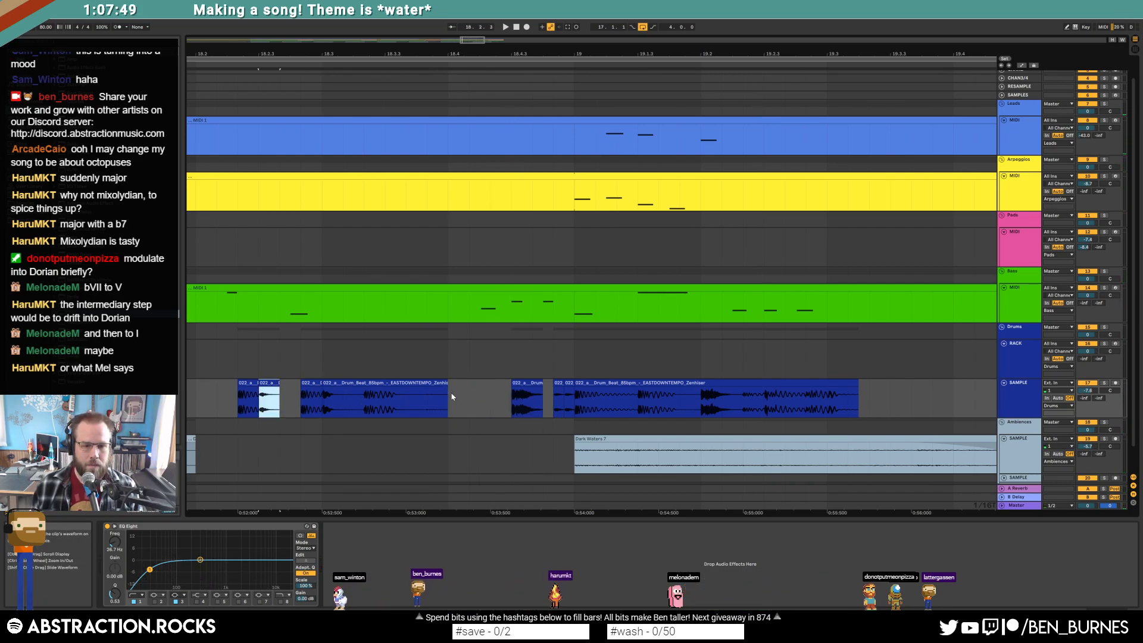
click(452, 397)
key(ctrl+v)
click(488, 398)
key(ctrl+v)
click(327, 403)
key(space)
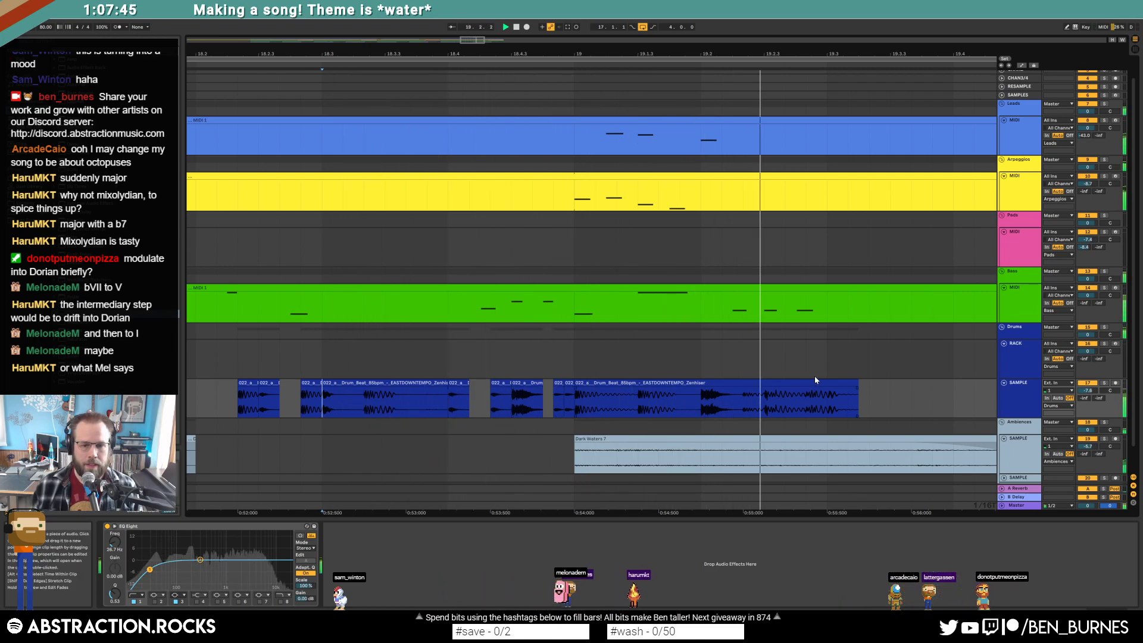
Deactivate the drum sample clips from just before bar 20 to about beat 20.3.
scroll(523, 394, down, 5)
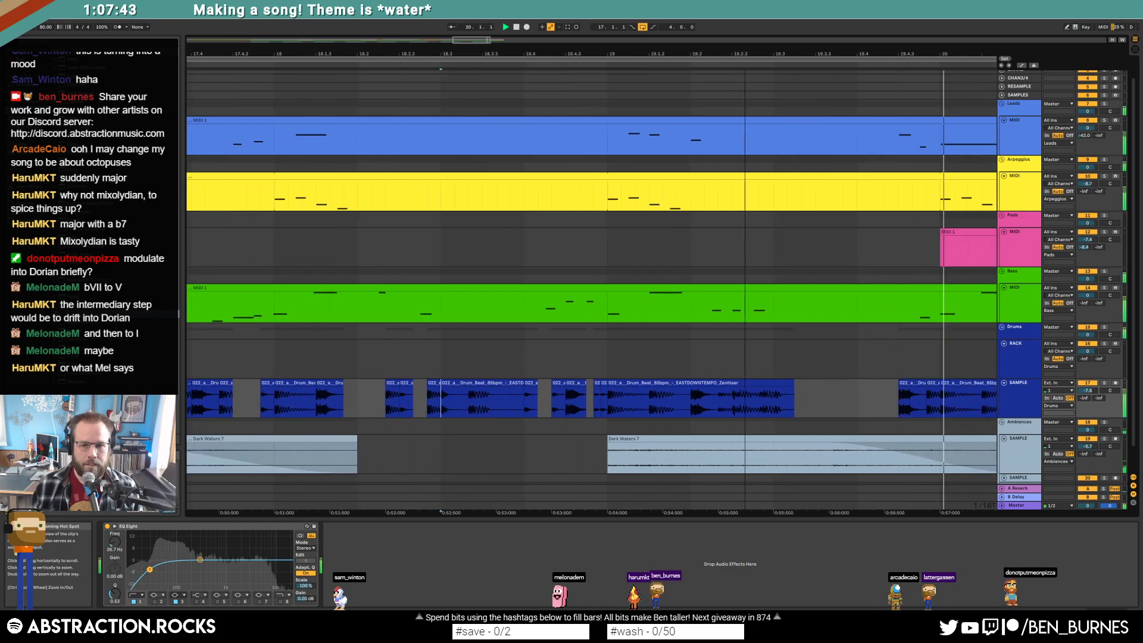
drag(523, 395, 499, 394)
key(space)
shift+click(740, 393)
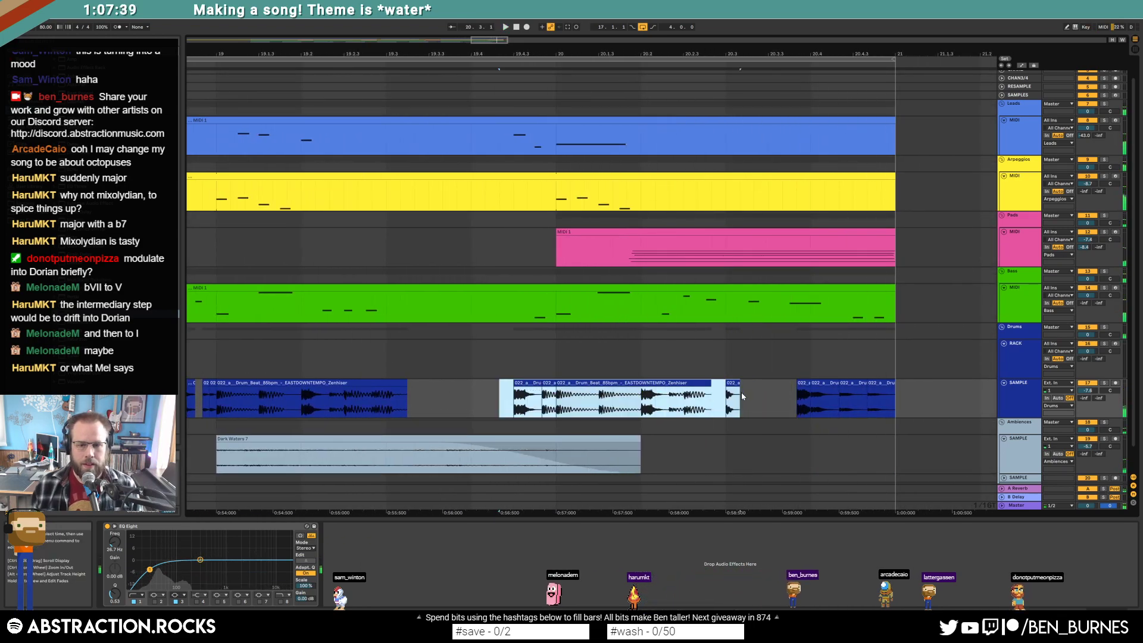
drag(634, 54, 565, 8)
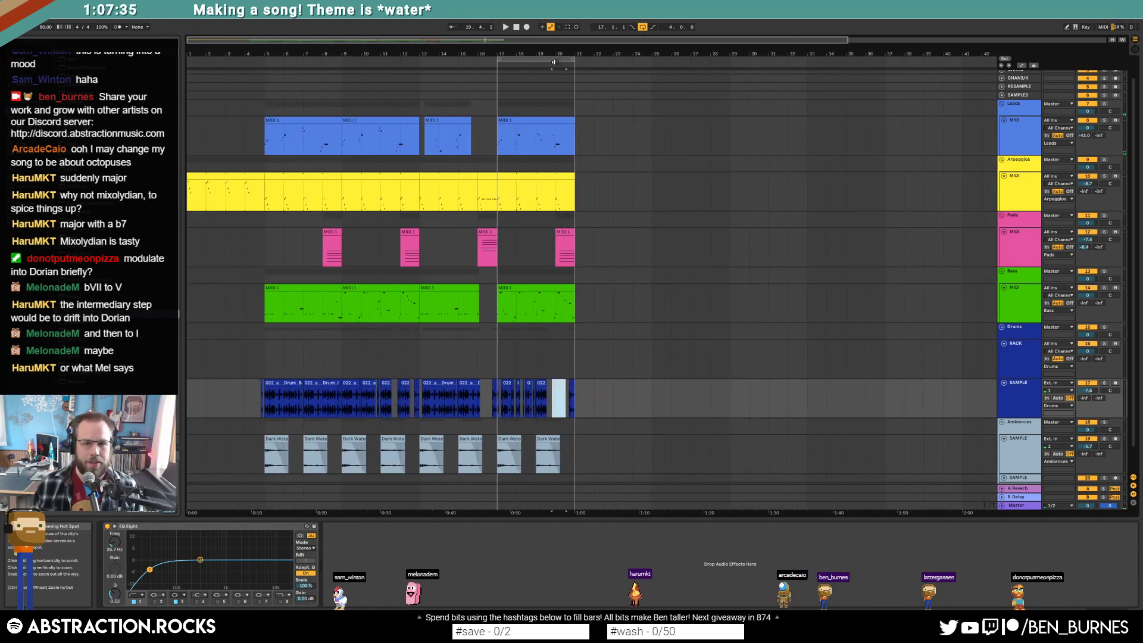
Set the arrangement loop to 16 bars starting at bar 5 and play the song from the beginning.
click(201, 135)
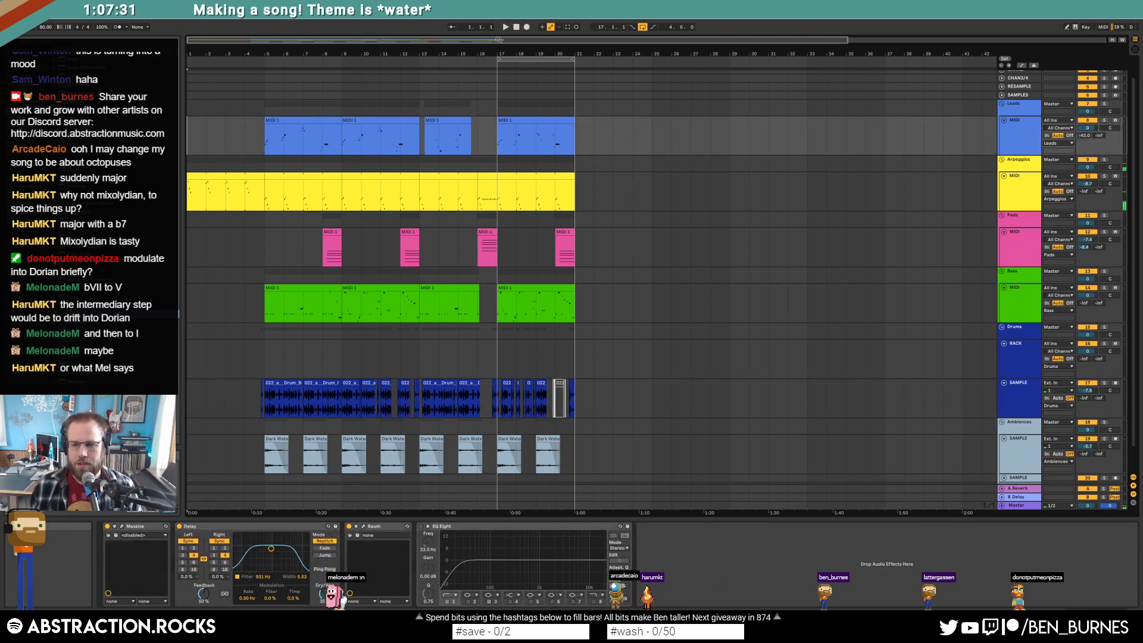
drag(575, 71, 294, 71)
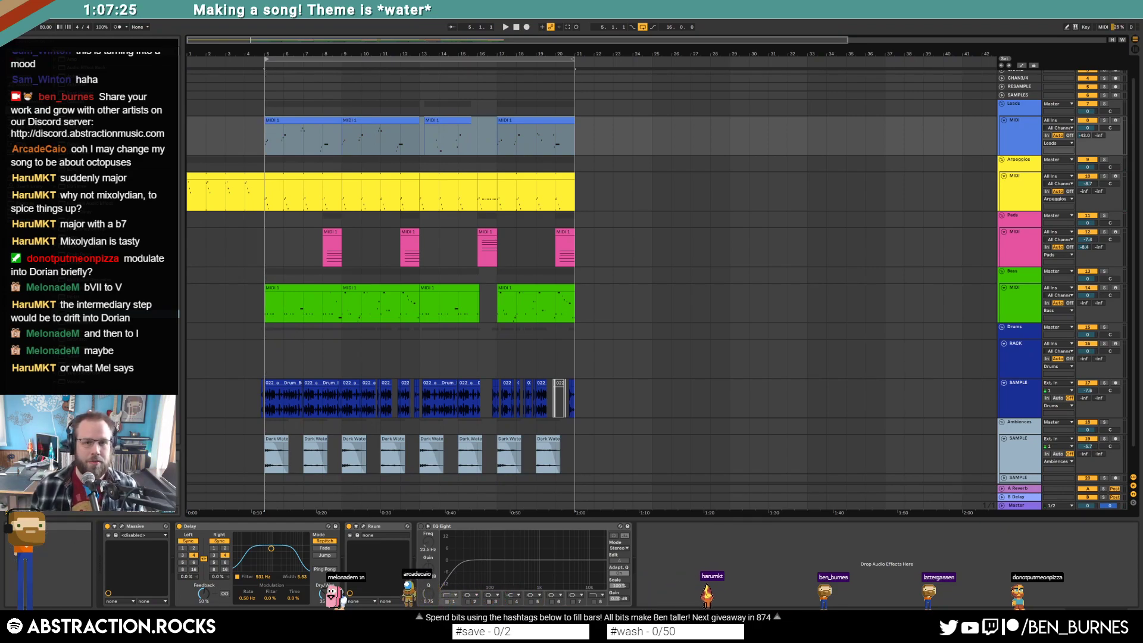
click(520, 27)
key(space)
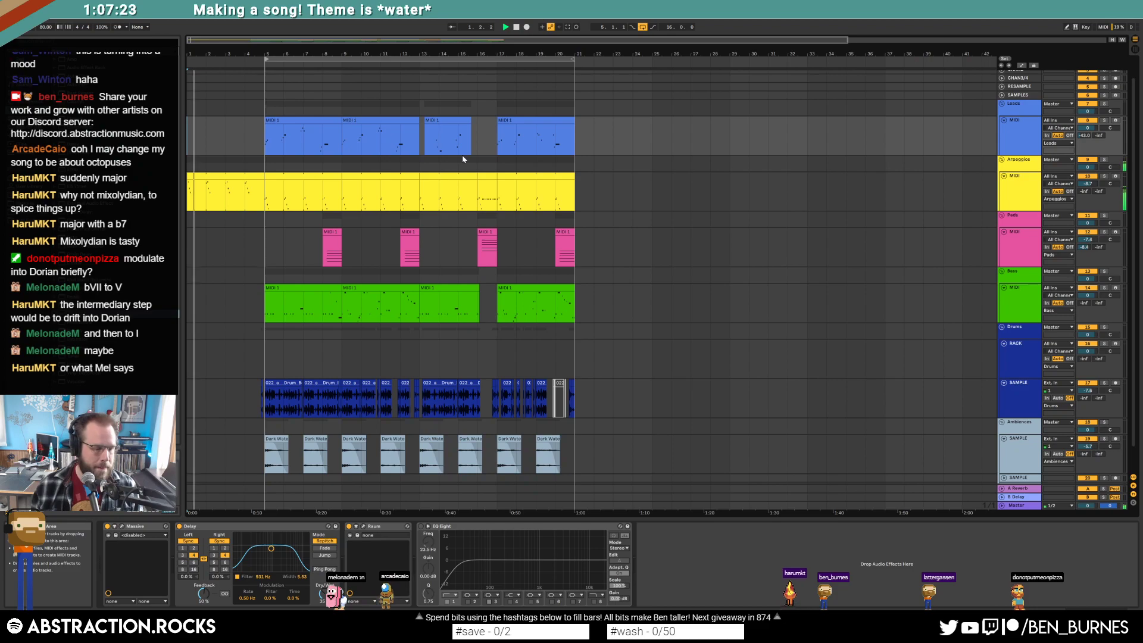
Set the Arpeggios track's Delay L Time automation to 750 ms from bar 5 onward, and hide the automation again.
click(202, 194)
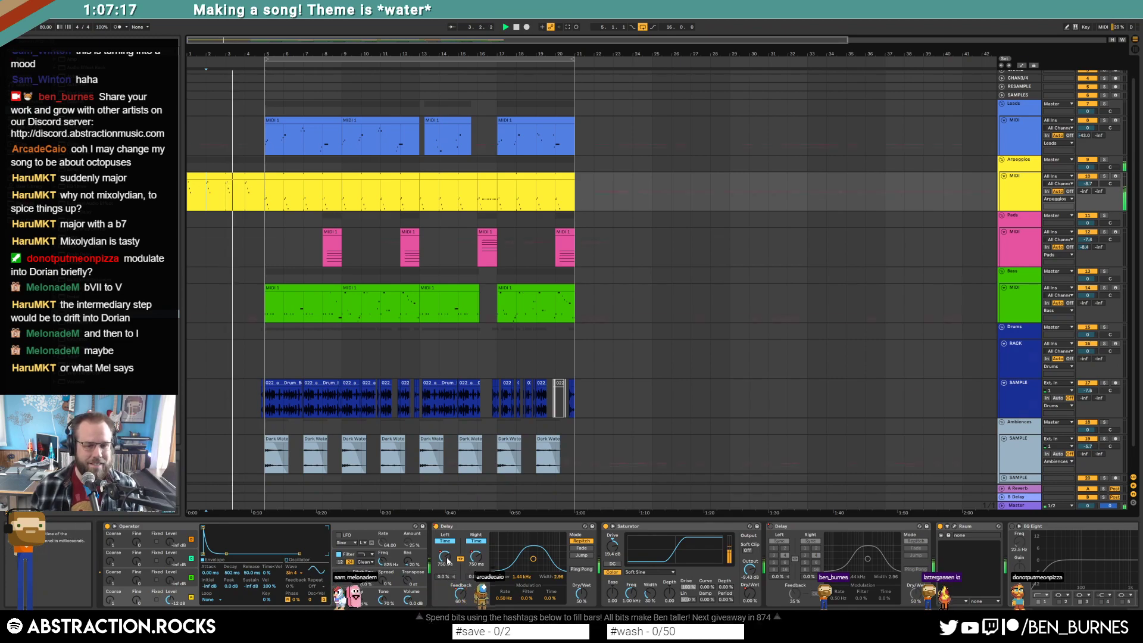
key(a)
key(a)
key(a)
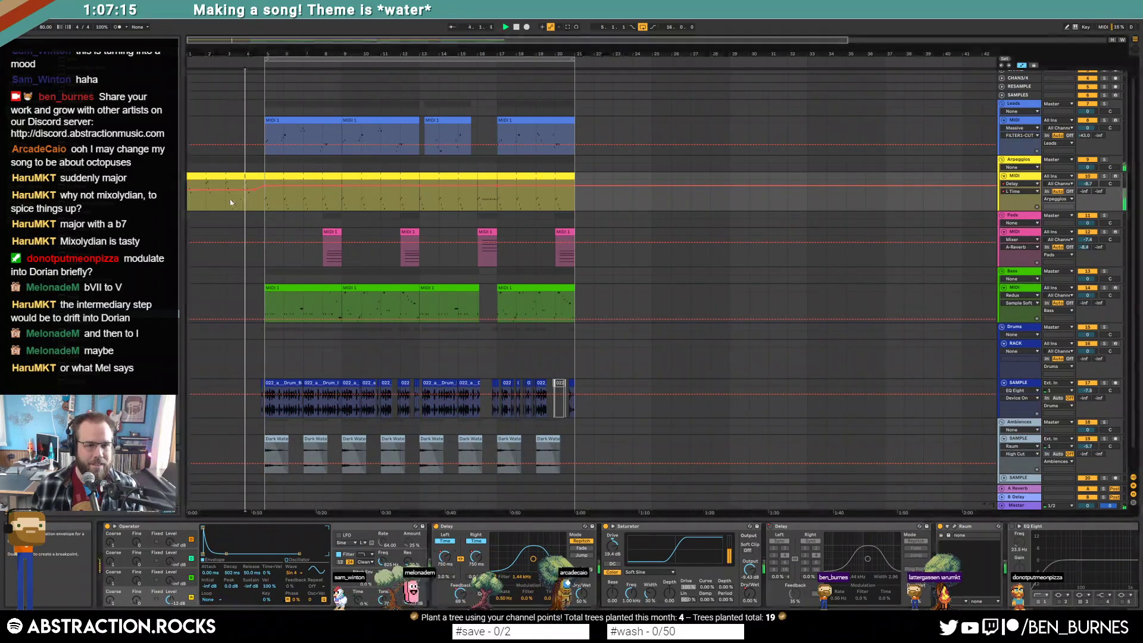
drag(265, 202, 341, 184)
click(340, 185)
click(420, 185)
click(496, 185)
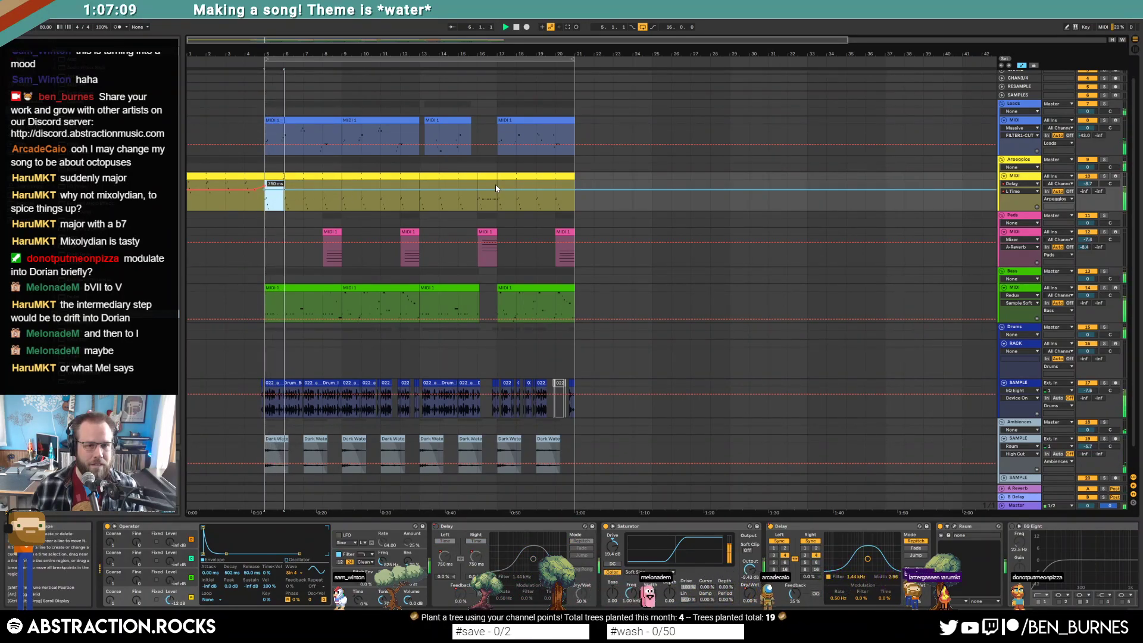
click(477, 192)
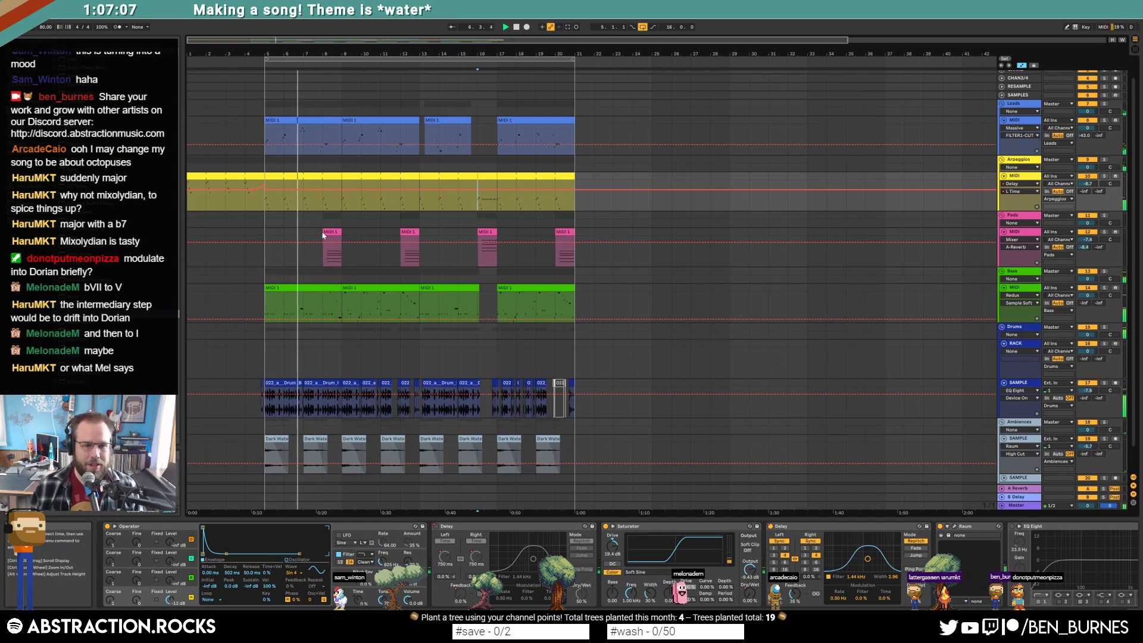
key(a)
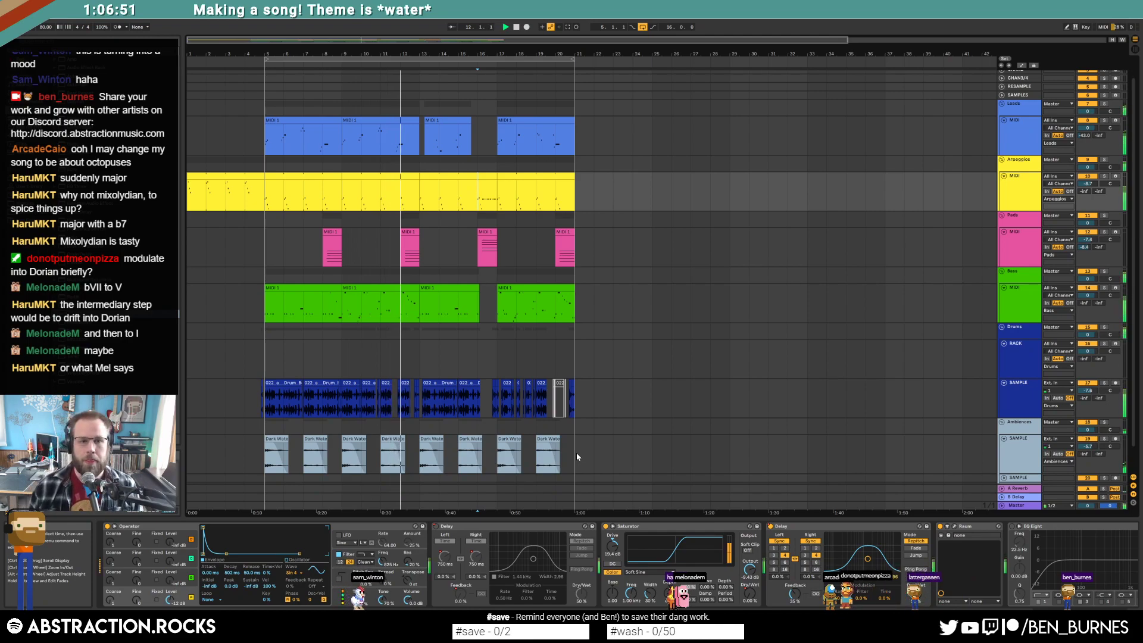
Check the notes of the lead MIDI clip around bar 12 during playback.
double_click(400, 137)
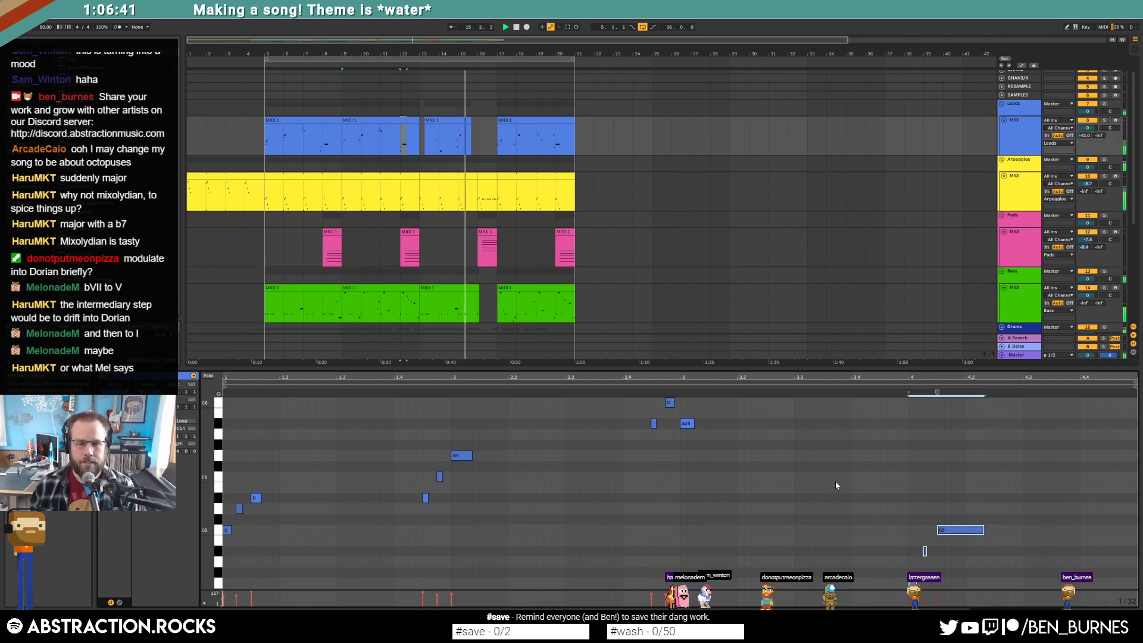
key(shift+Tab)
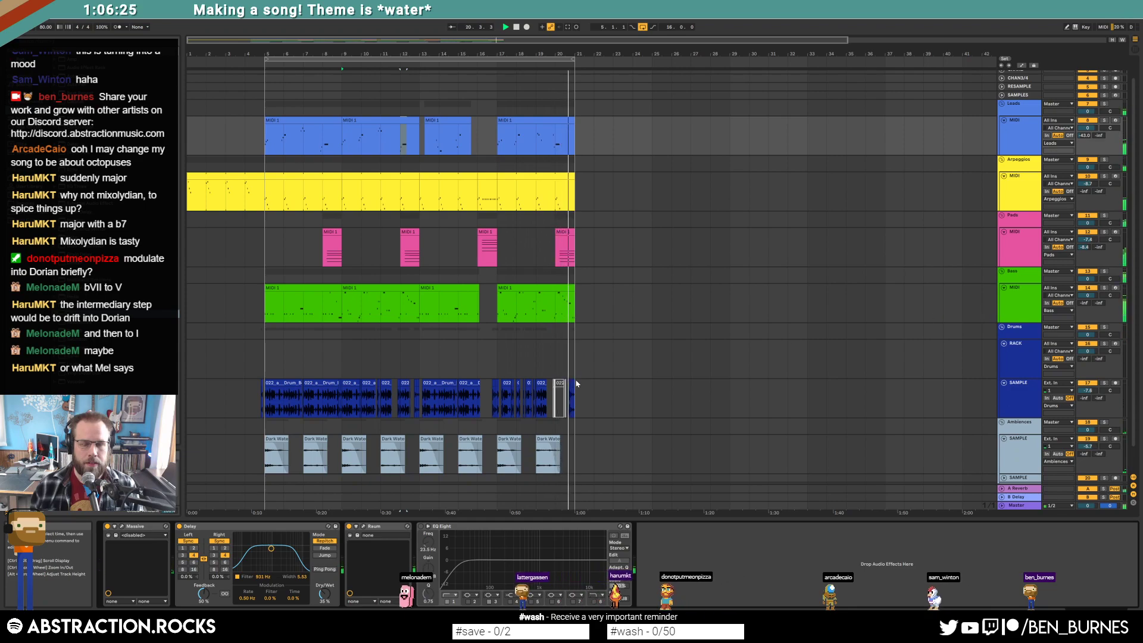
Deactivate the remaining drum slices at the end of bar 20, keeping the final slice before bar 21 active.
scroll(559, 398, up, 10)
drag(558, 397, 573, 397)
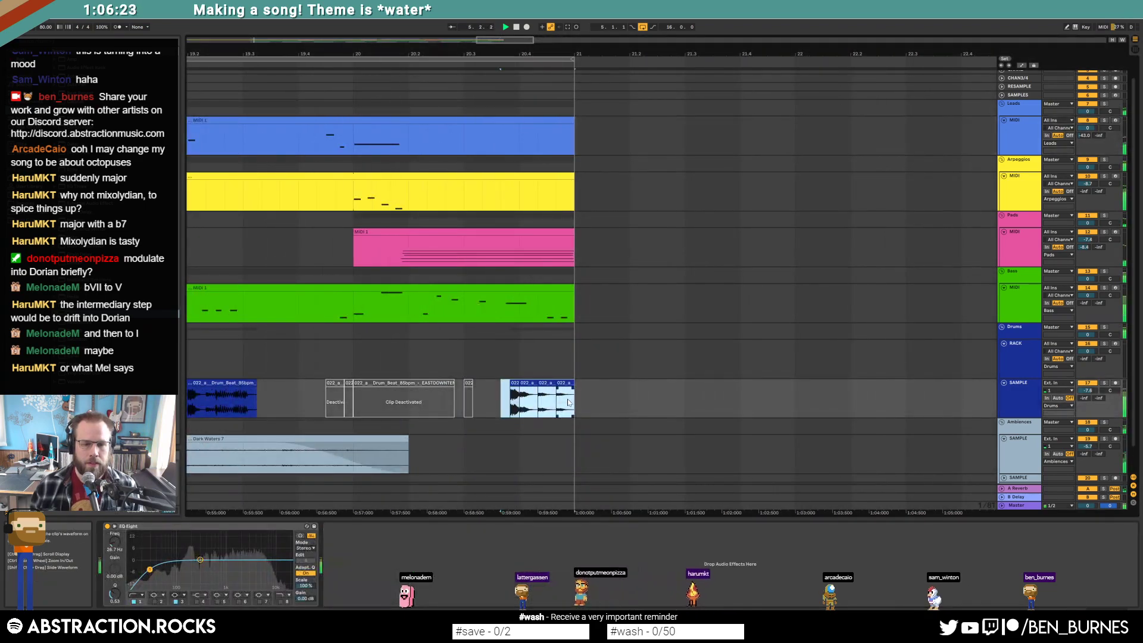
key(0)
click(569, 385)
key(0)
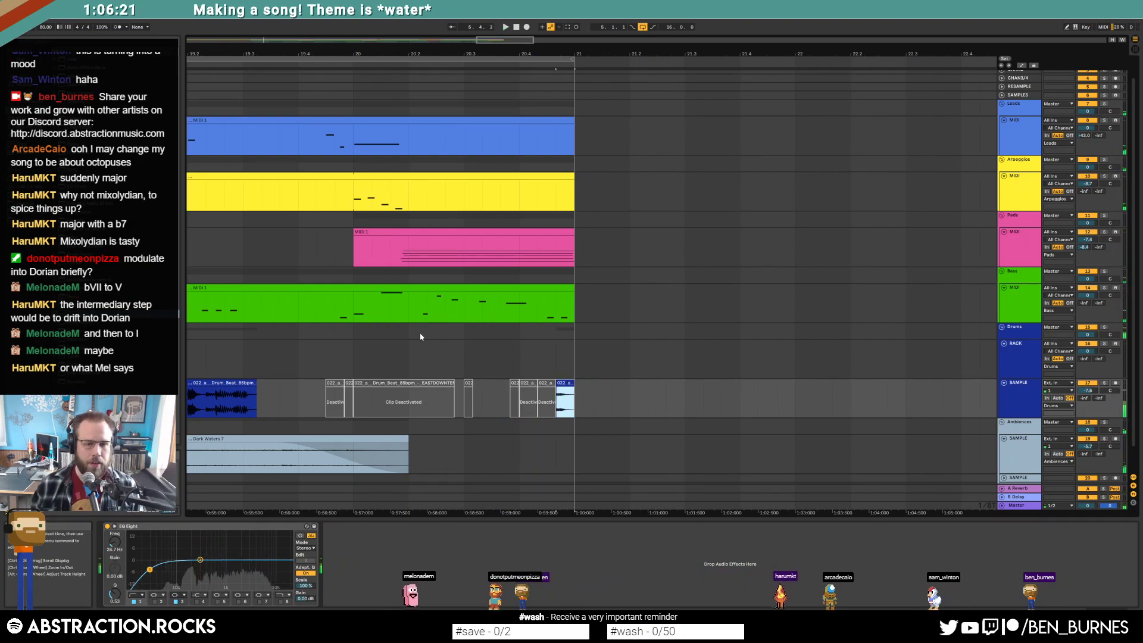
scroll(430, 321, down, 10)
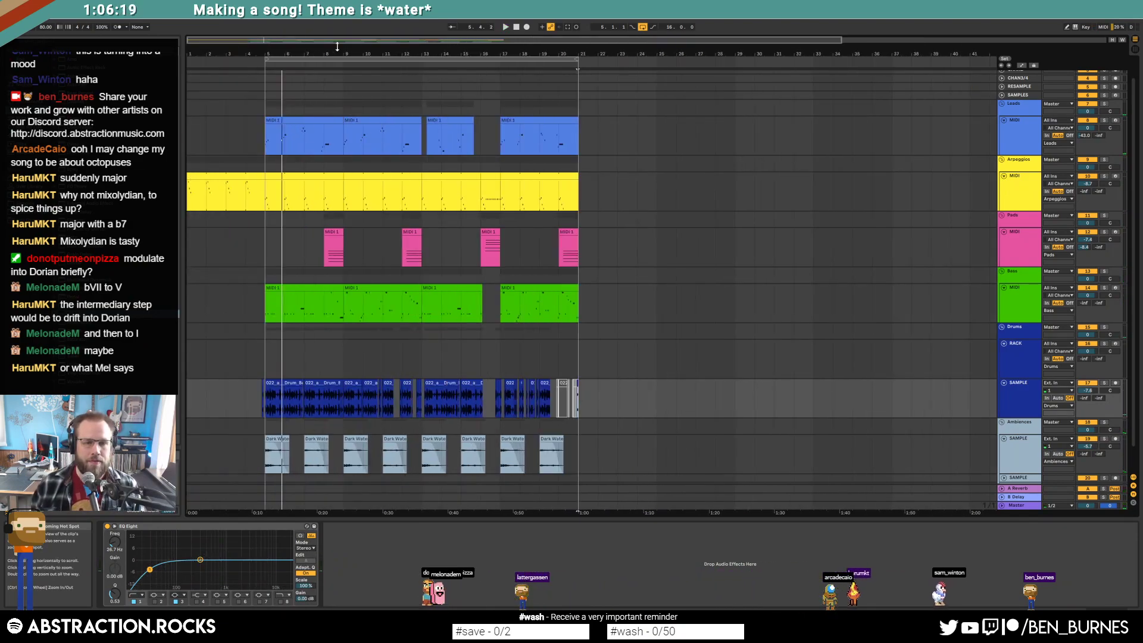
Insert a new MIDI track below the existing MIDI track in the Arpeggios group and unfold it.
click(1015, 252)
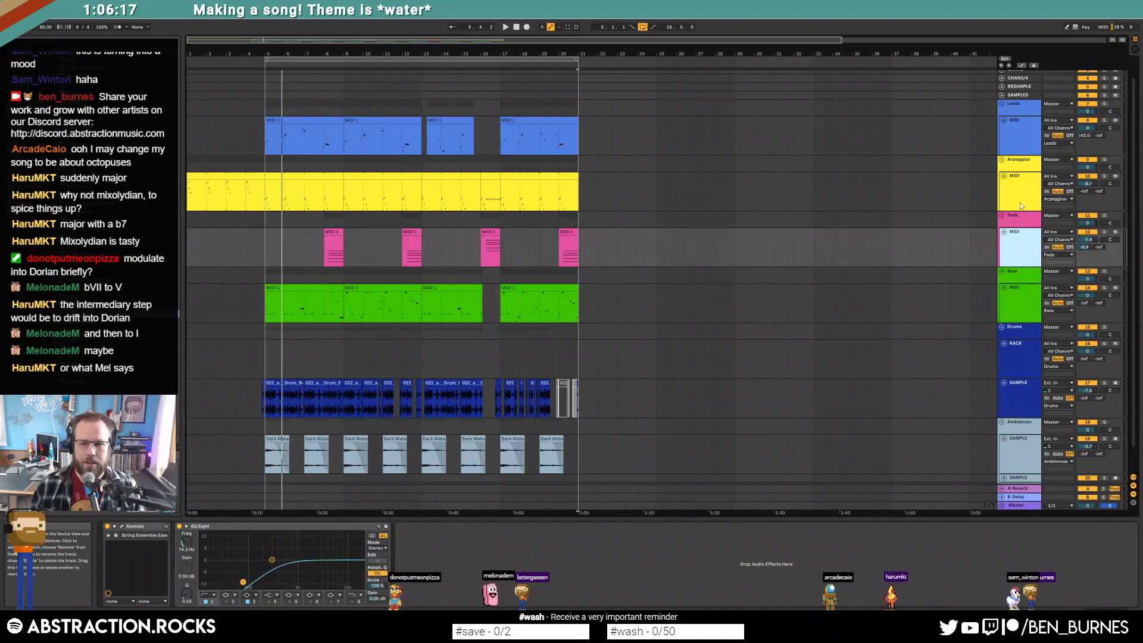
click(1022, 195)
click(1022, 135)
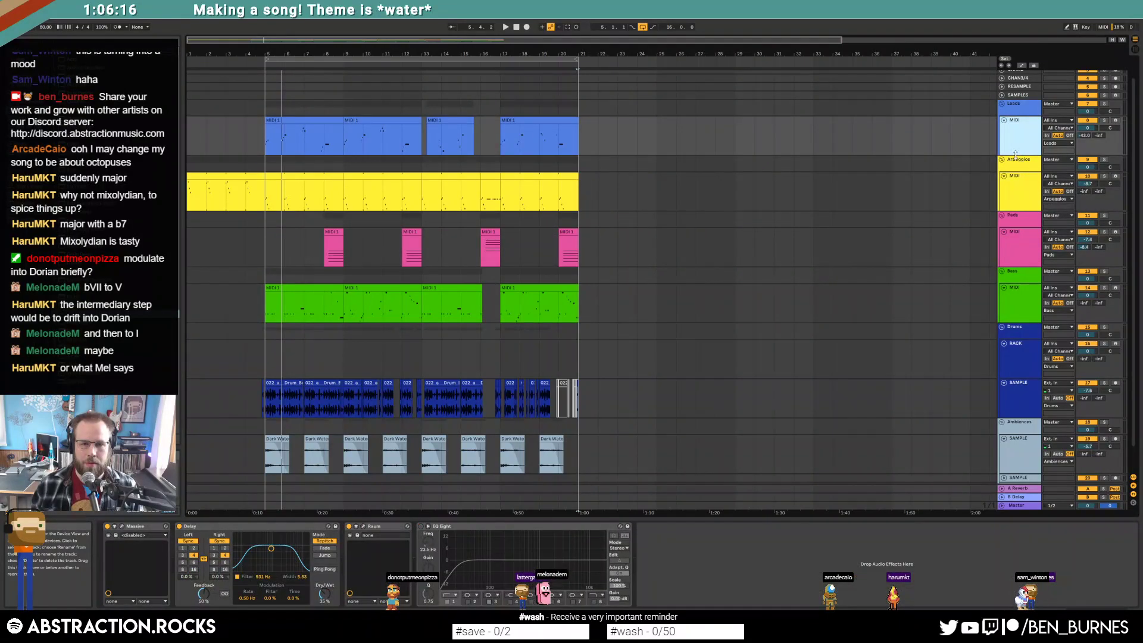
click(1016, 195)
key(ctrl+shift+t)
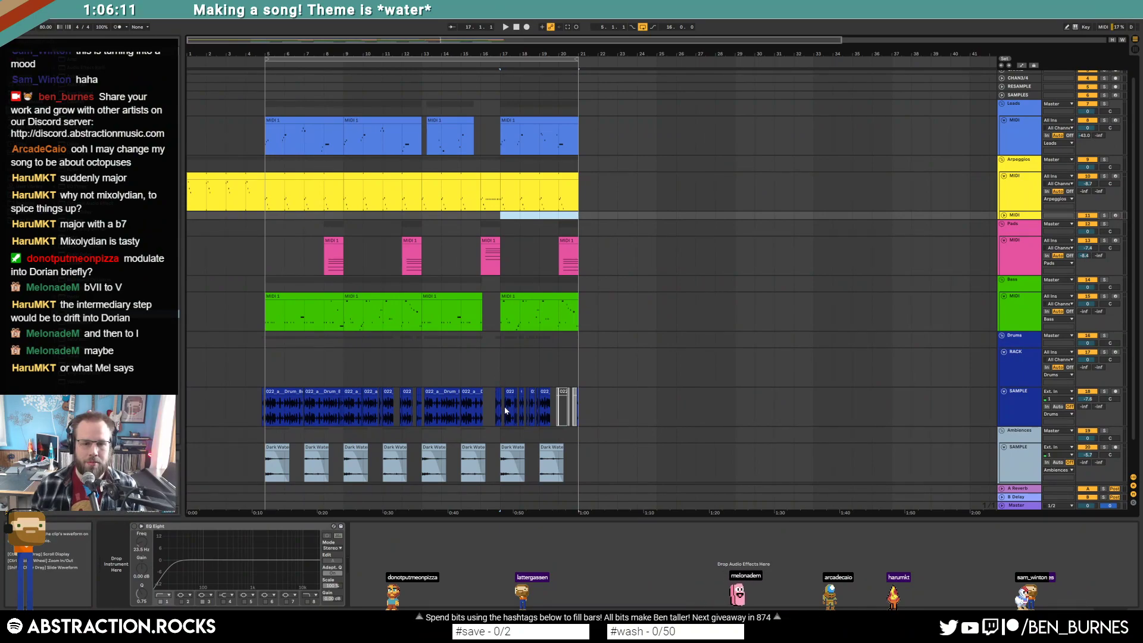
click(1004, 215)
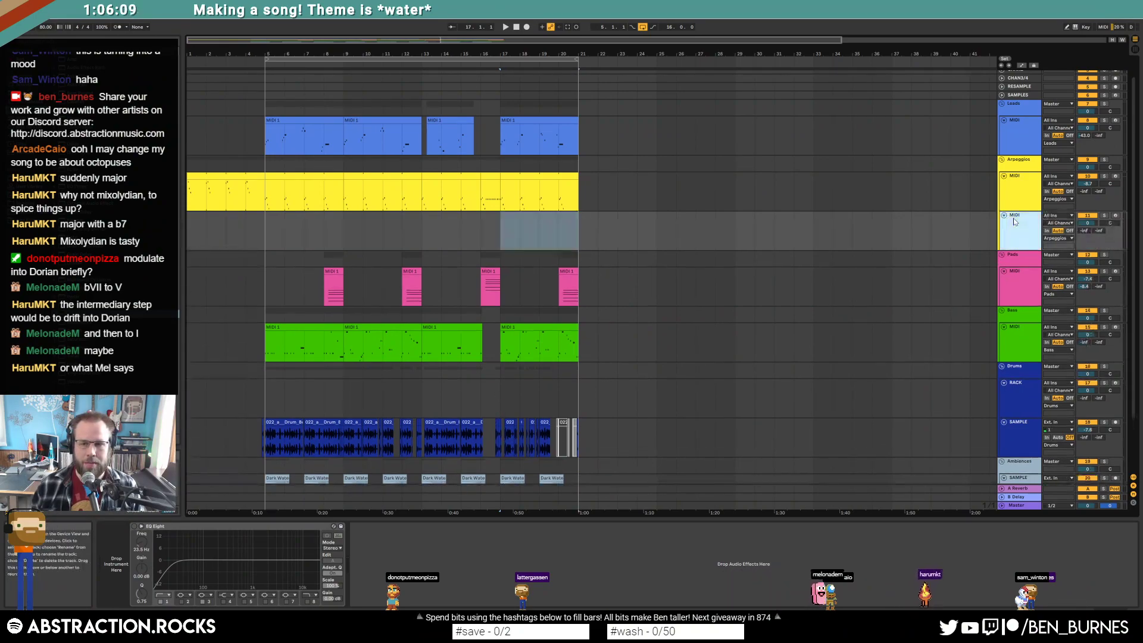
Create a one-bar MIDI clip at bar 17 on the new Arpeggios track and repeat it up to bar 21.
drag(501, 231, 520, 232)
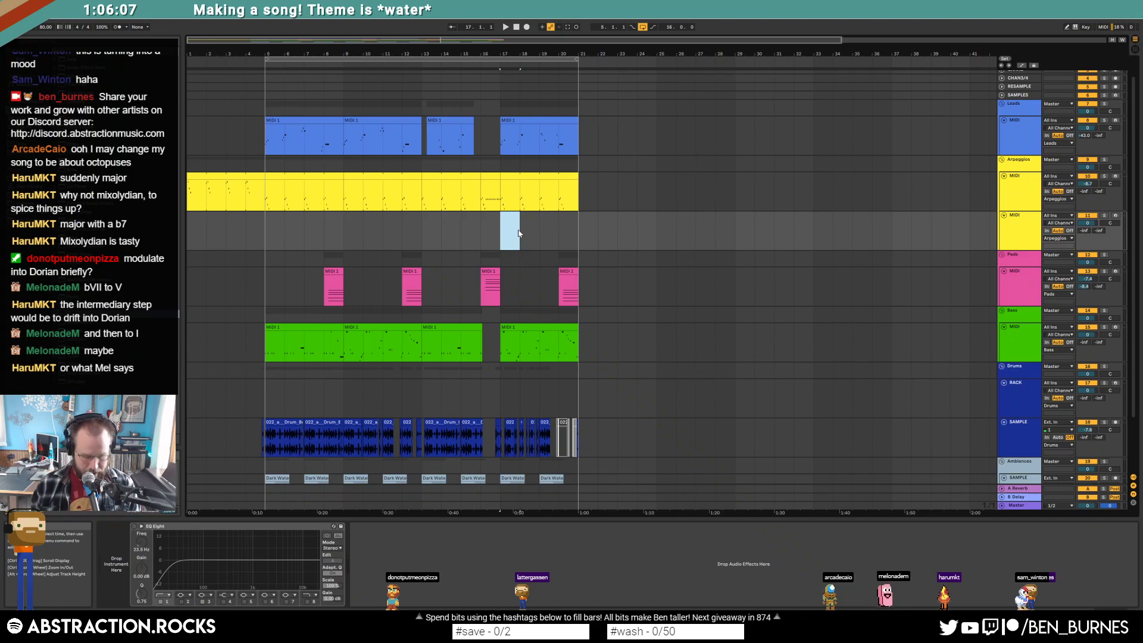
double_click(521, 219)
drag(519, 225, 578, 225)
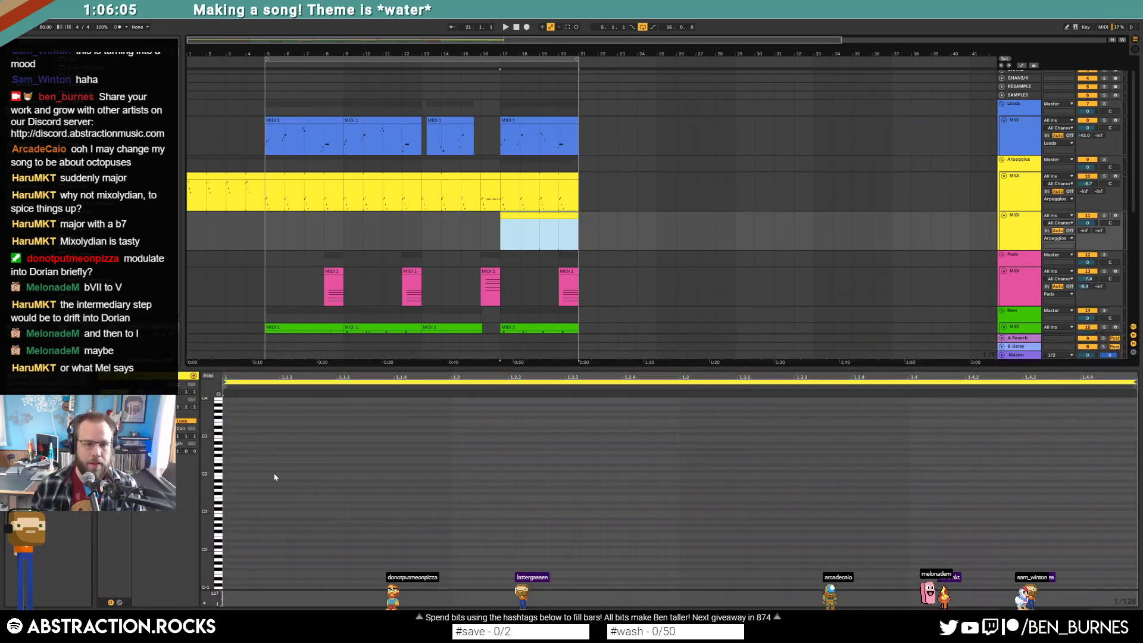
Add a short F#2 note at 1.1.3 in the new clip and duplicate it onto every following offbeat.
double_click(341, 455)
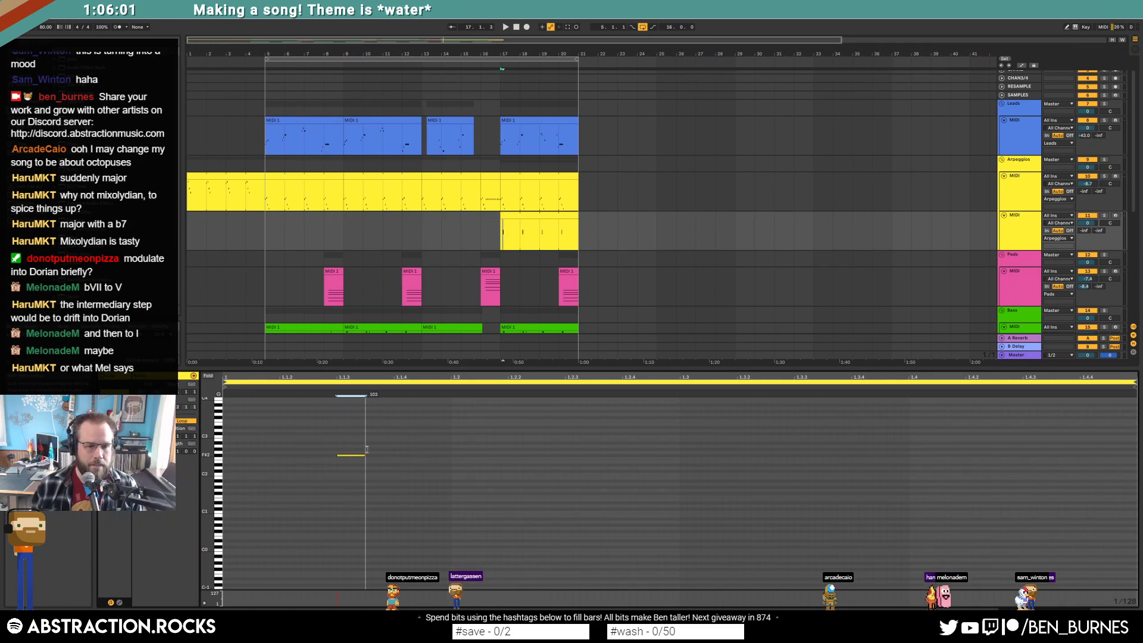
key(ctrl+d)
key(ctrl+d)
key(ctrl+d)
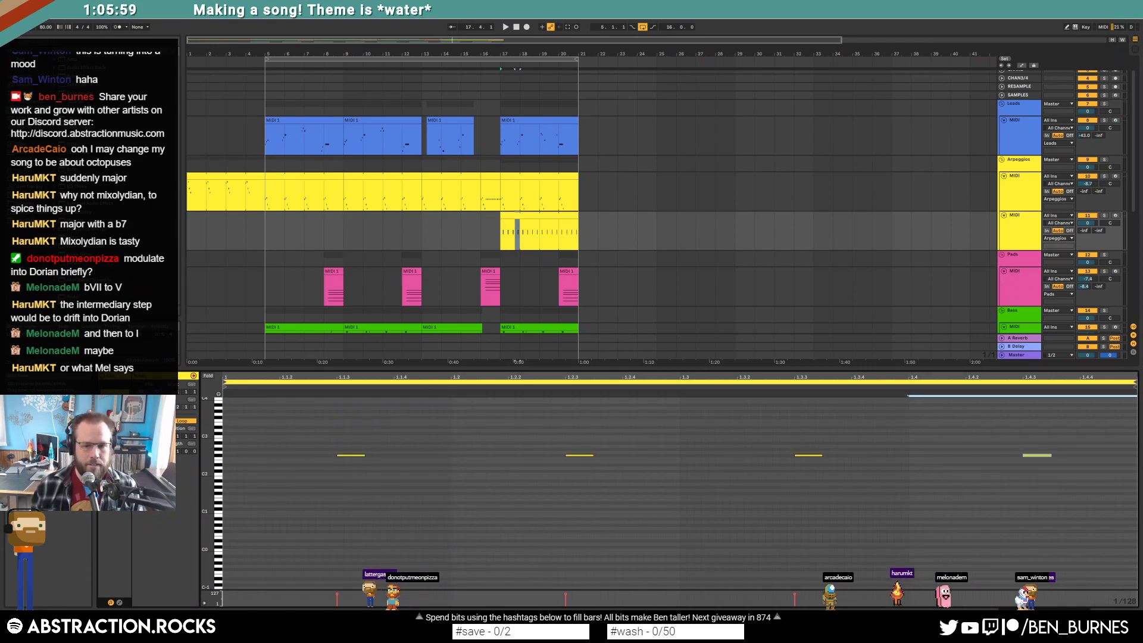
Add Kontakt 5 to the new Arpeggios track, search for "mari", load the first Marimba instrument and play the arrangement.
key(shift+Tab)
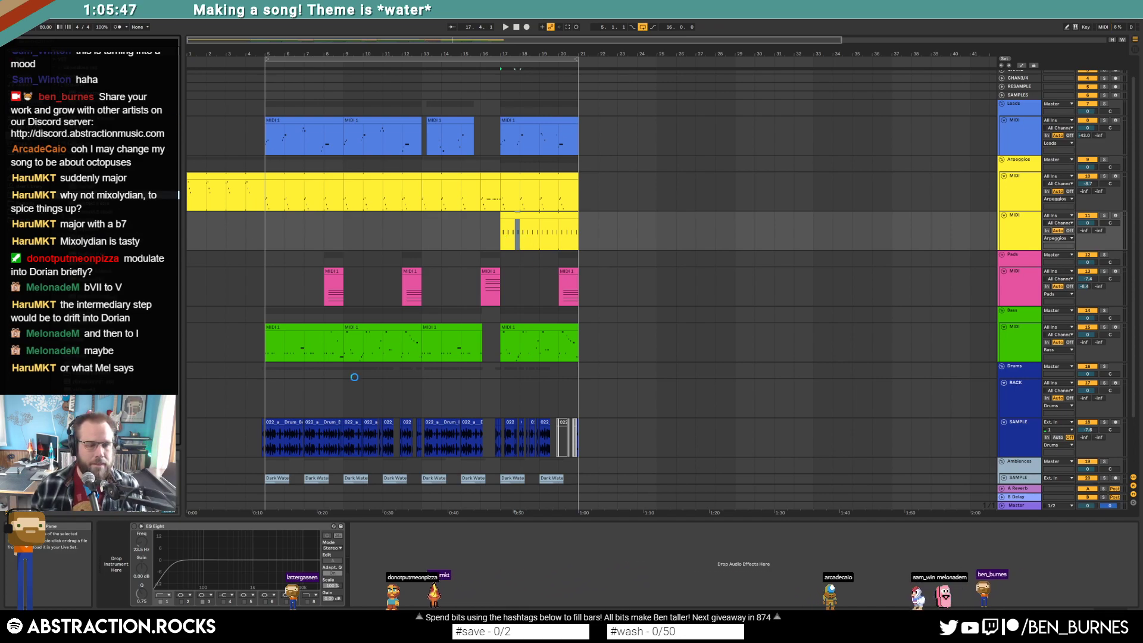
drag(605, 232, 632, 184)
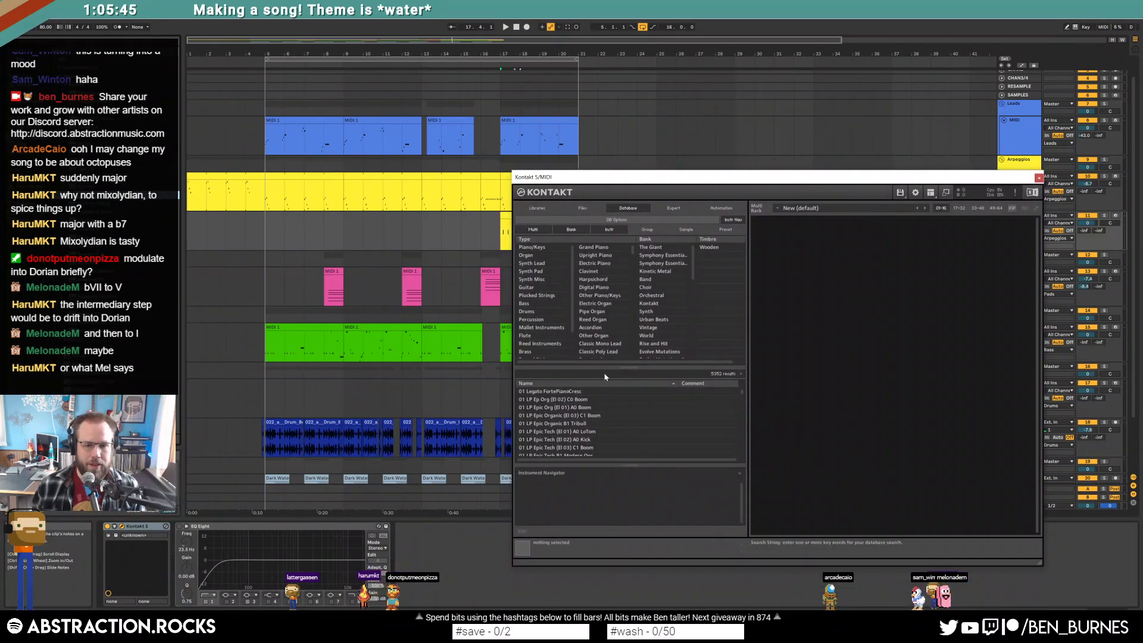
text(mari)
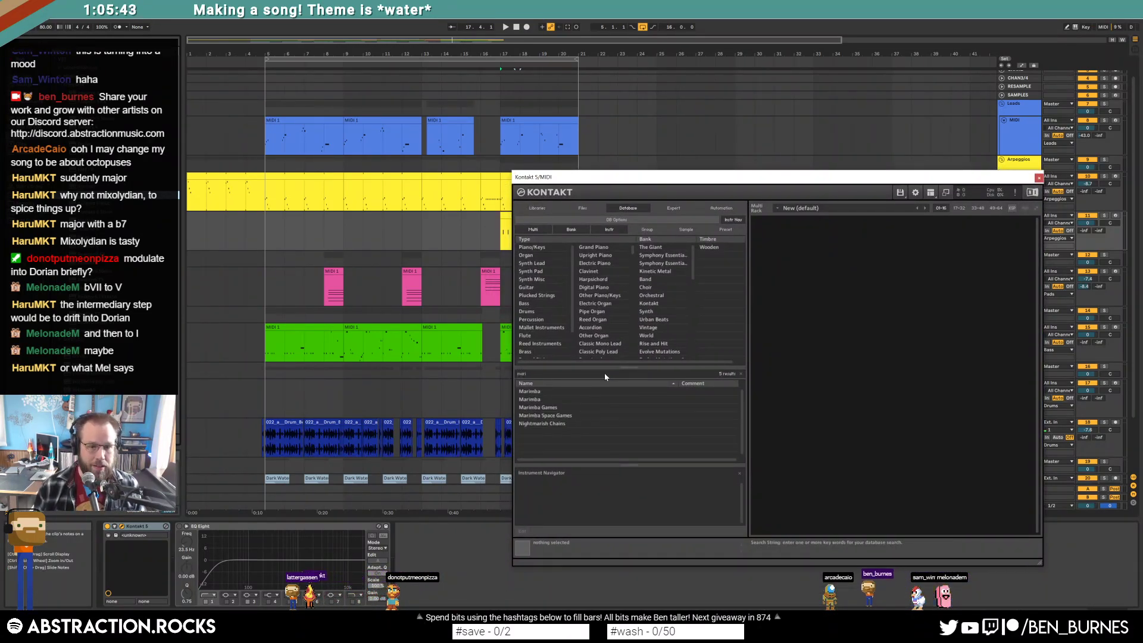
drag(568, 397, 966, 315)
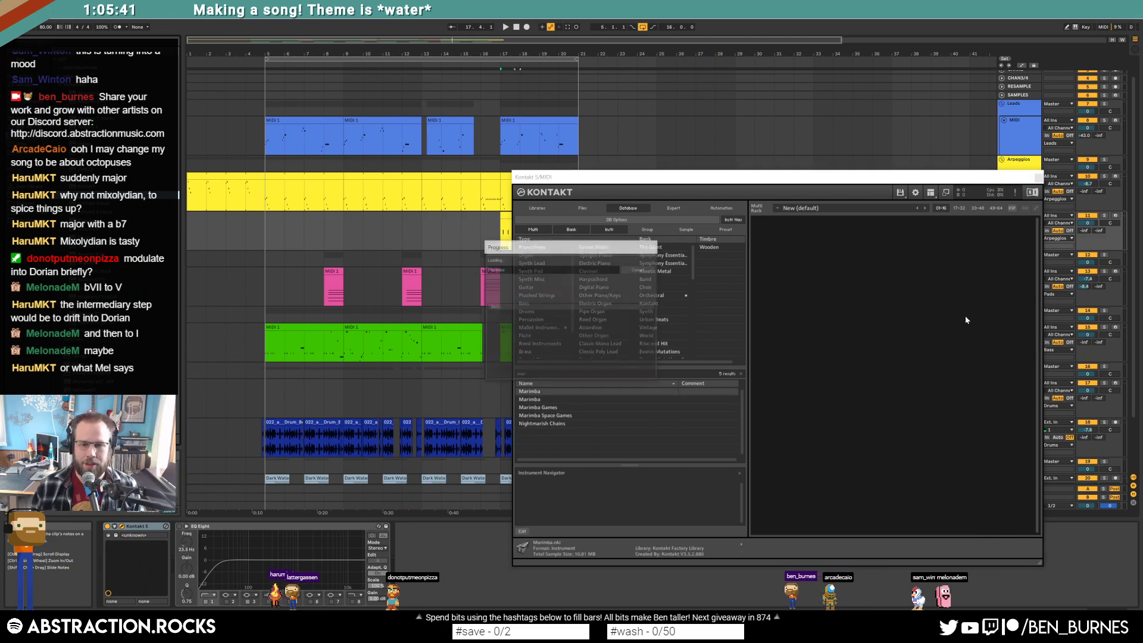
click(1039, 178)
key(space)
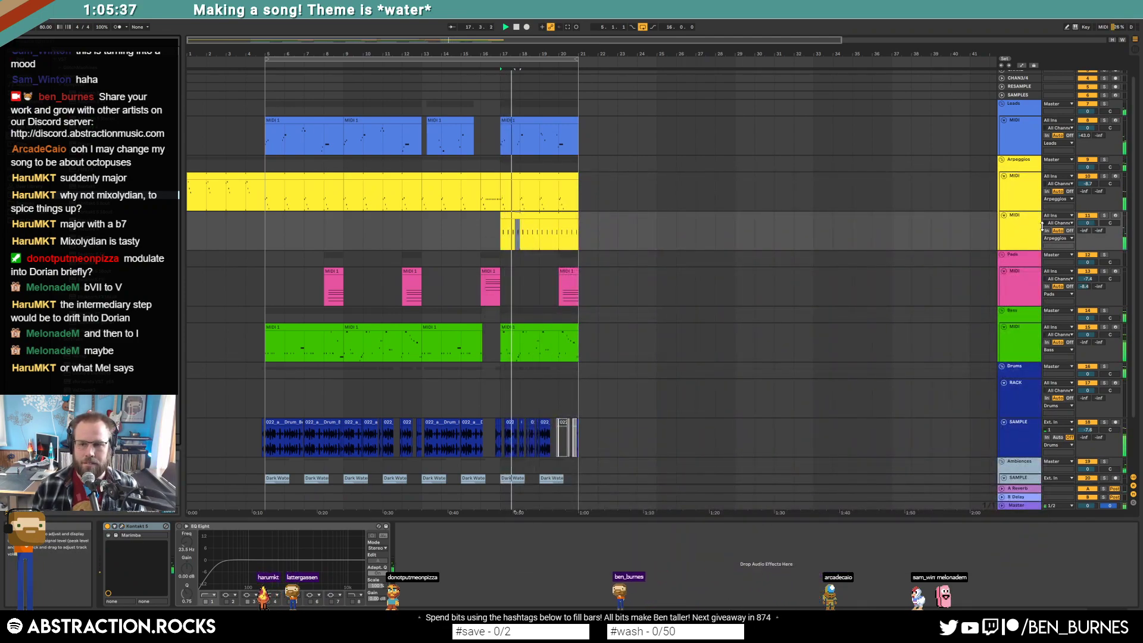
Transpose all four offbeat notes in the new Arpeggios clip up one semitone and play the result.
double_click(555, 224)
key(space)
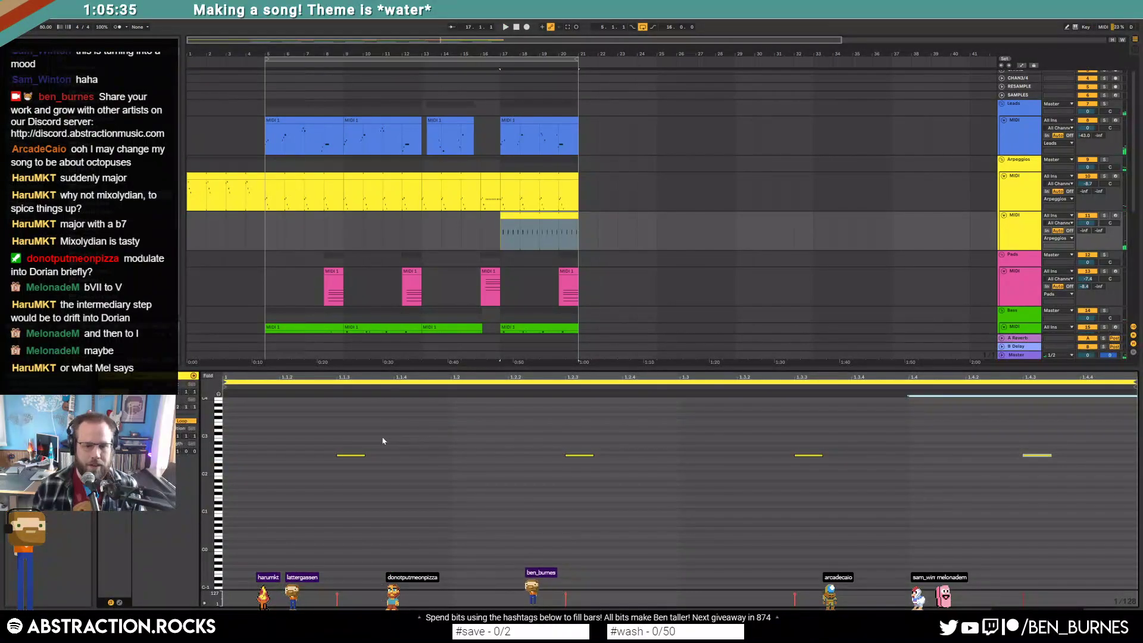
key(ctrl+a)
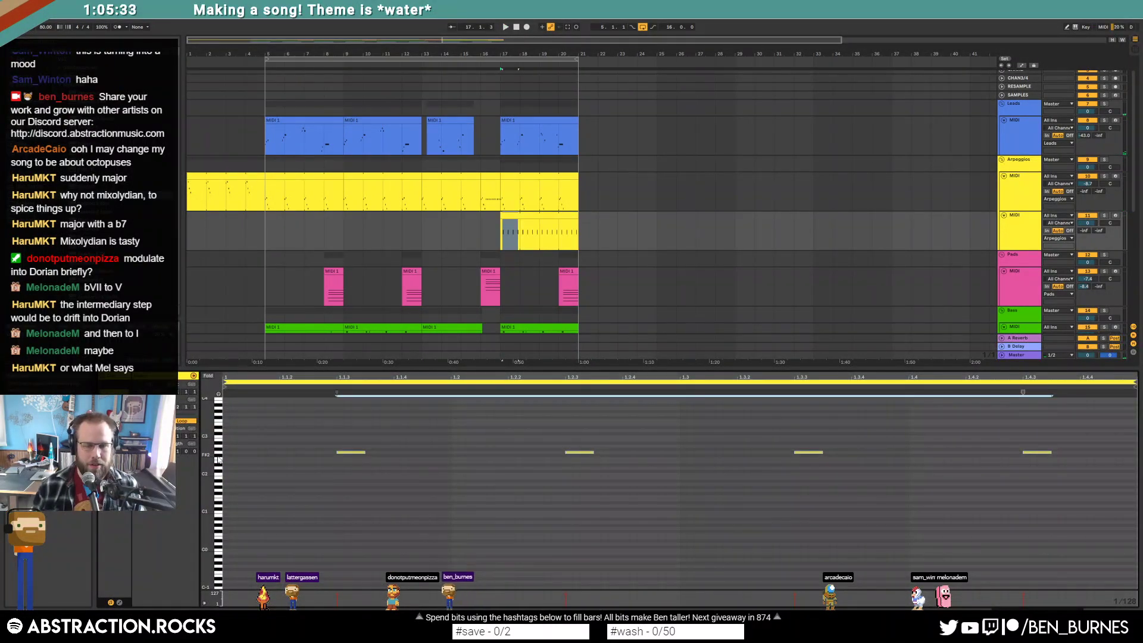
key(space)
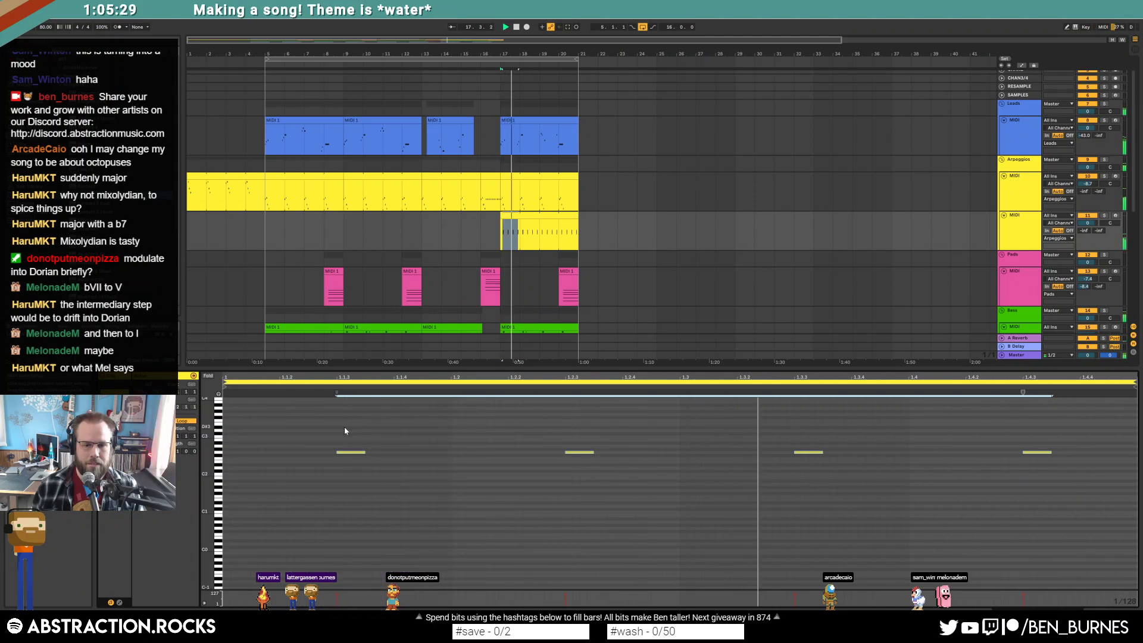
Inspect the Marimba instrument's controls in the Kontakt window and close it.
drag(649, 369, 301, 506)
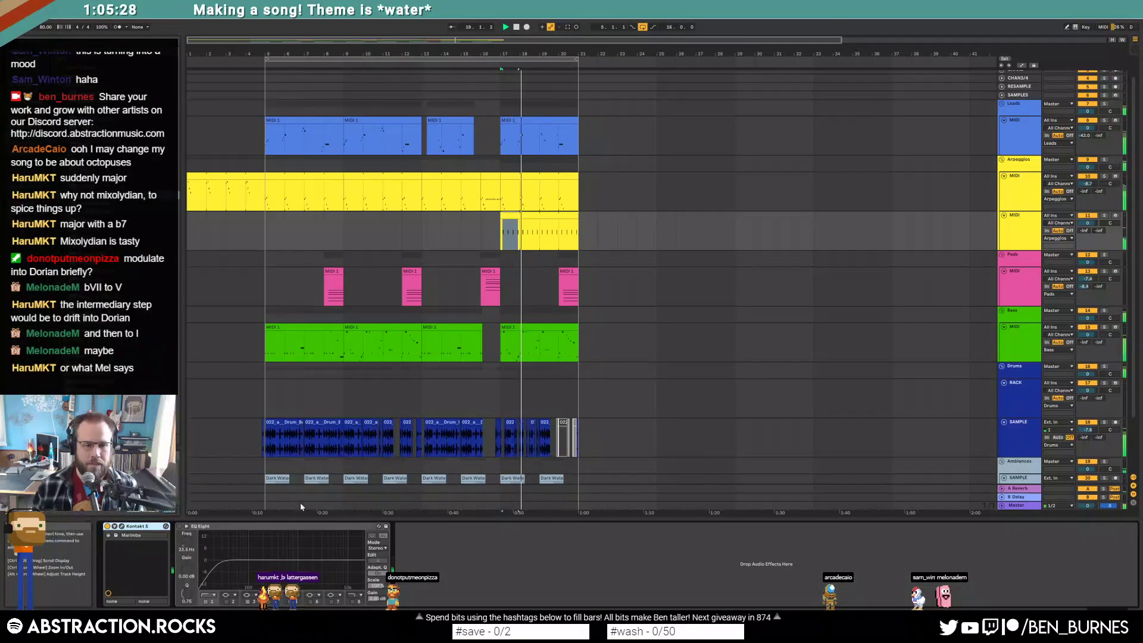
click(122, 526)
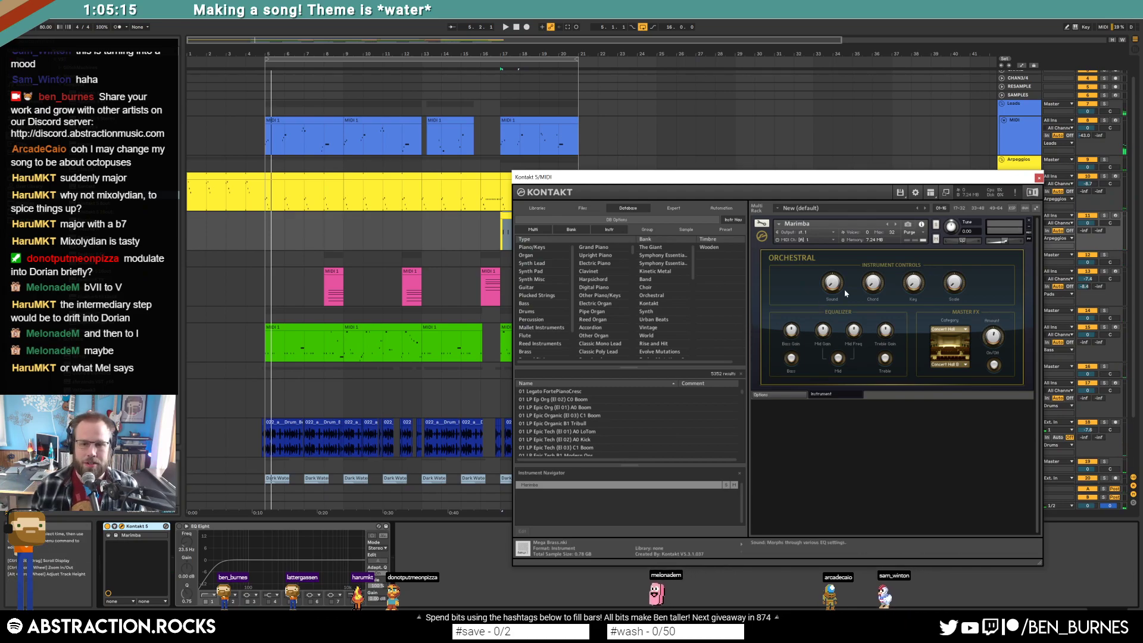
click(1039, 178)
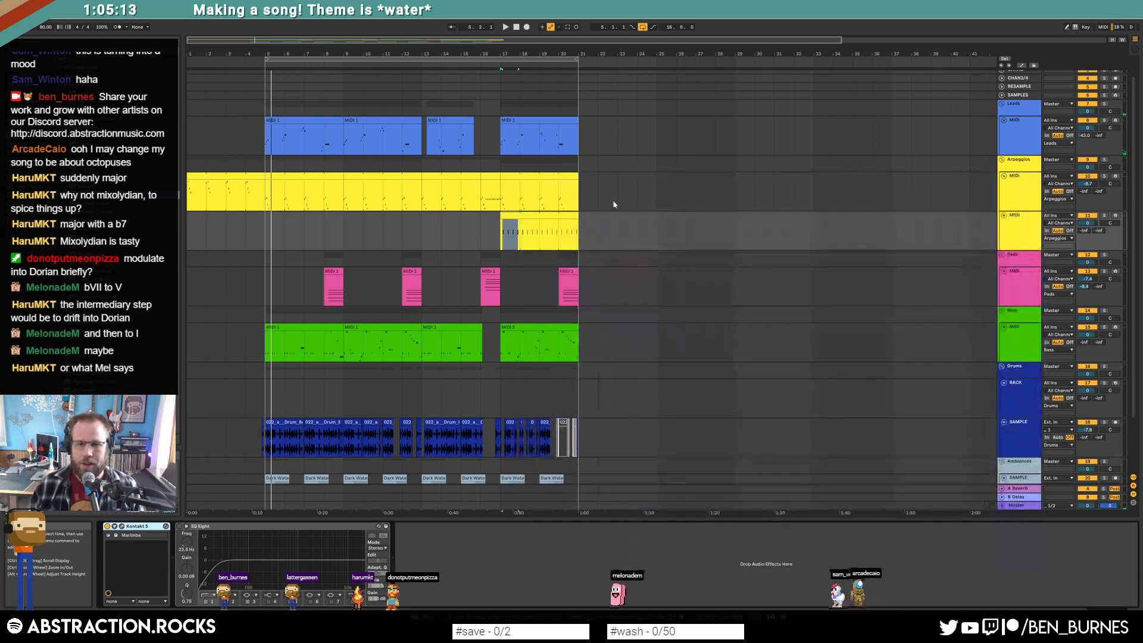
Duplicate the four offbeat notes in the new Arpeggios clip one octave higher and play the result.
double_click(562, 215)
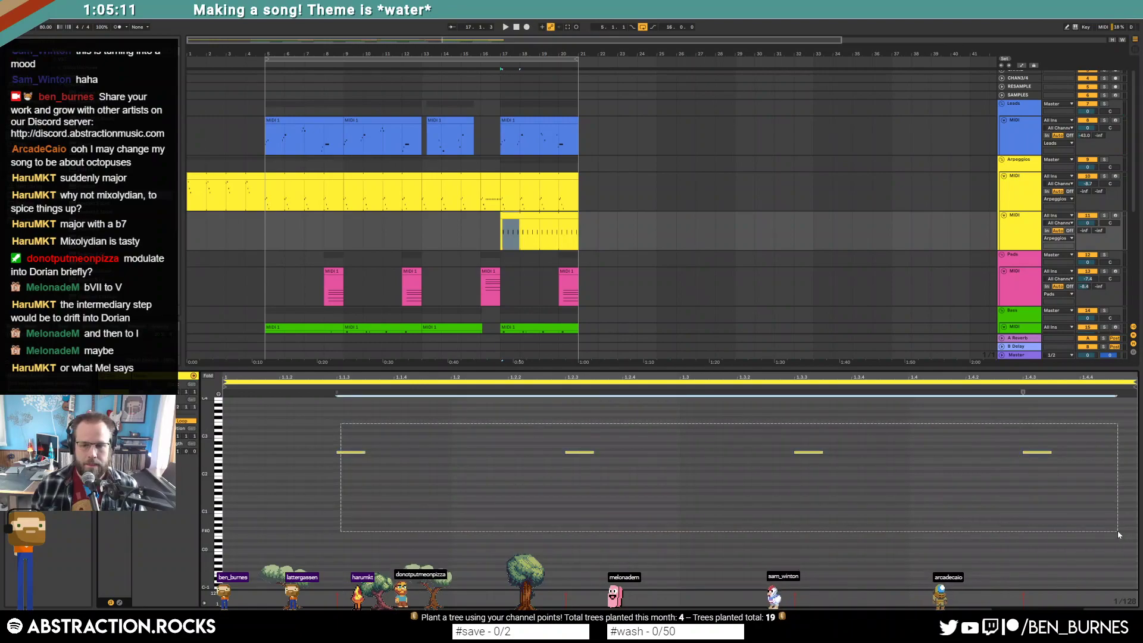
key(ctrl+c)
key(ctrl+v)
key(shift+Up)
key(space)
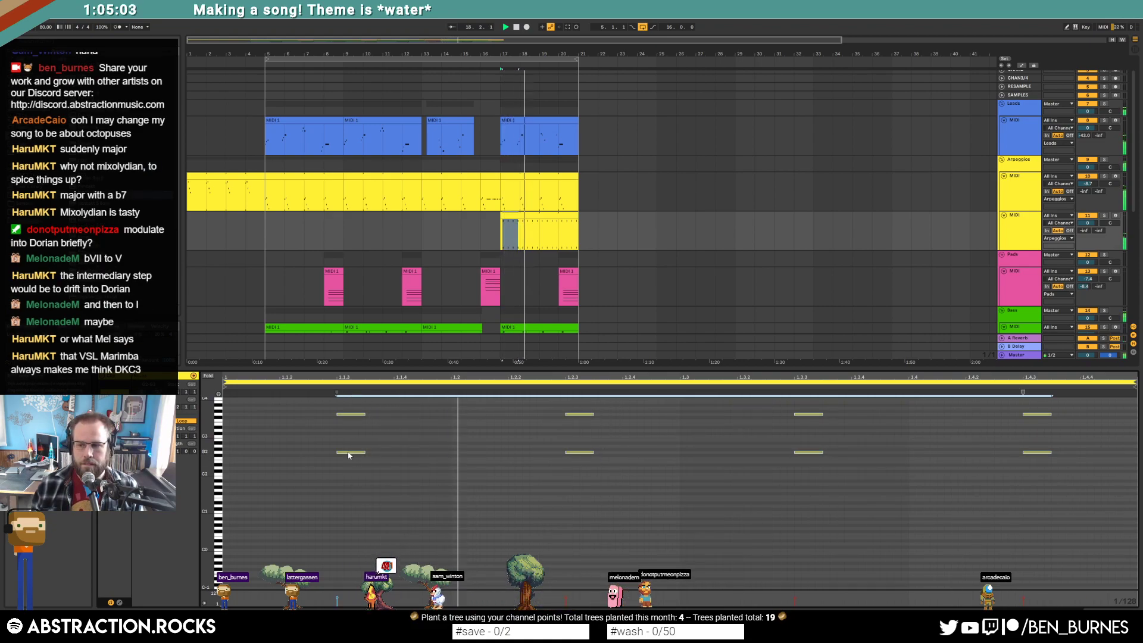
Search Kontakt for "mari", replace the loaded Marimba with the second Marimba result without saving changes, and audition it.
key(shift+Tab)
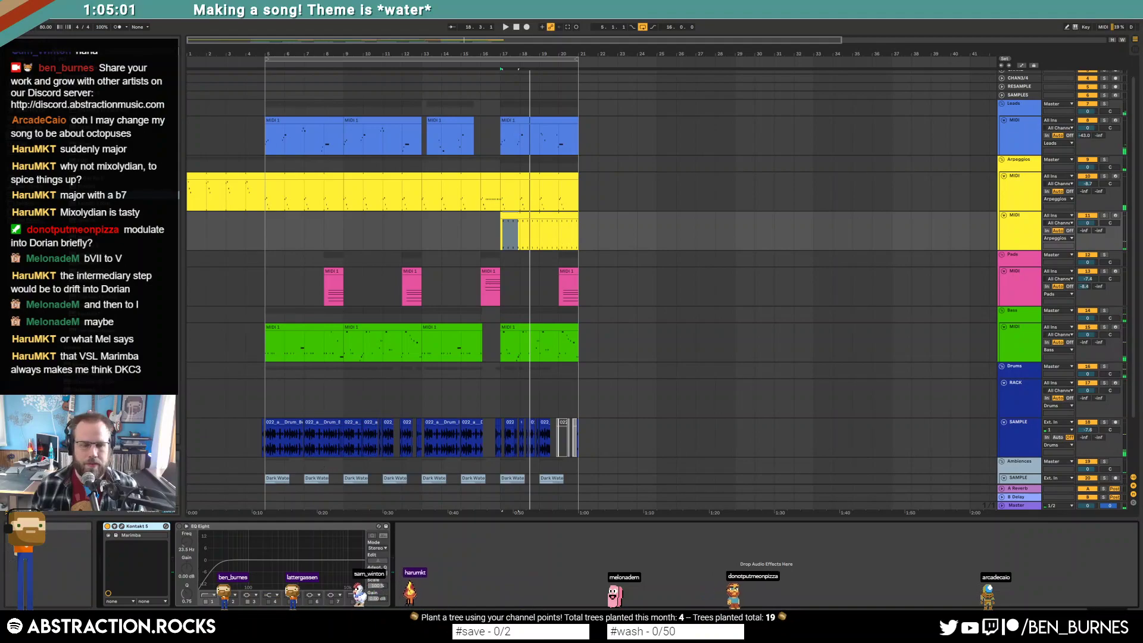
click(122, 527)
drag(830, 174, 878, 69)
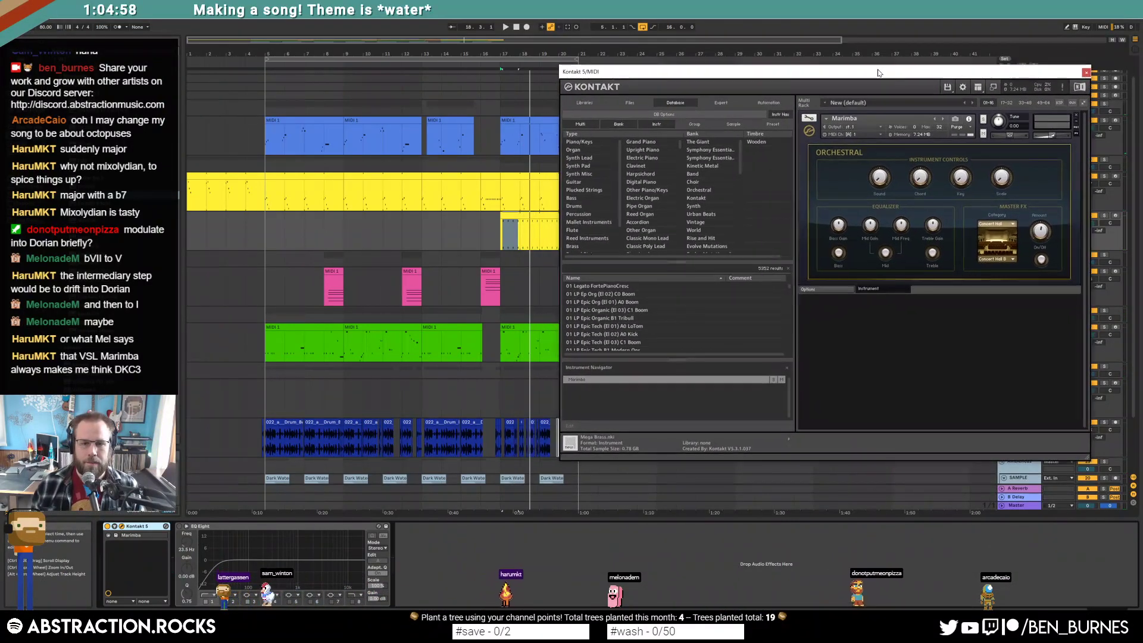
click(649, 273)
text(mari)
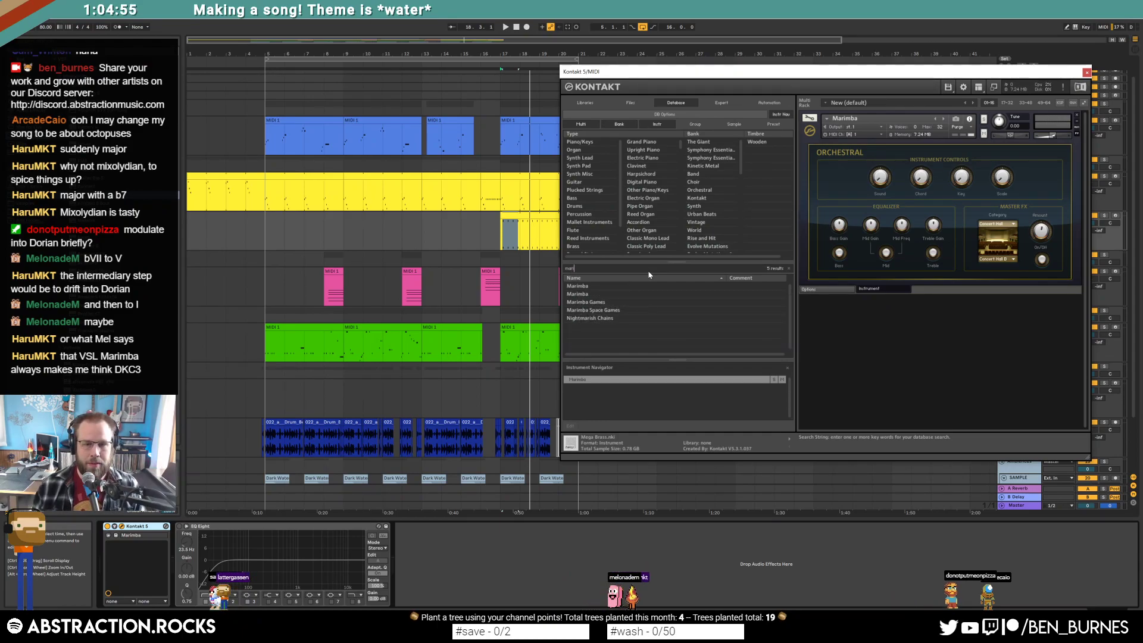
click(1076, 116)
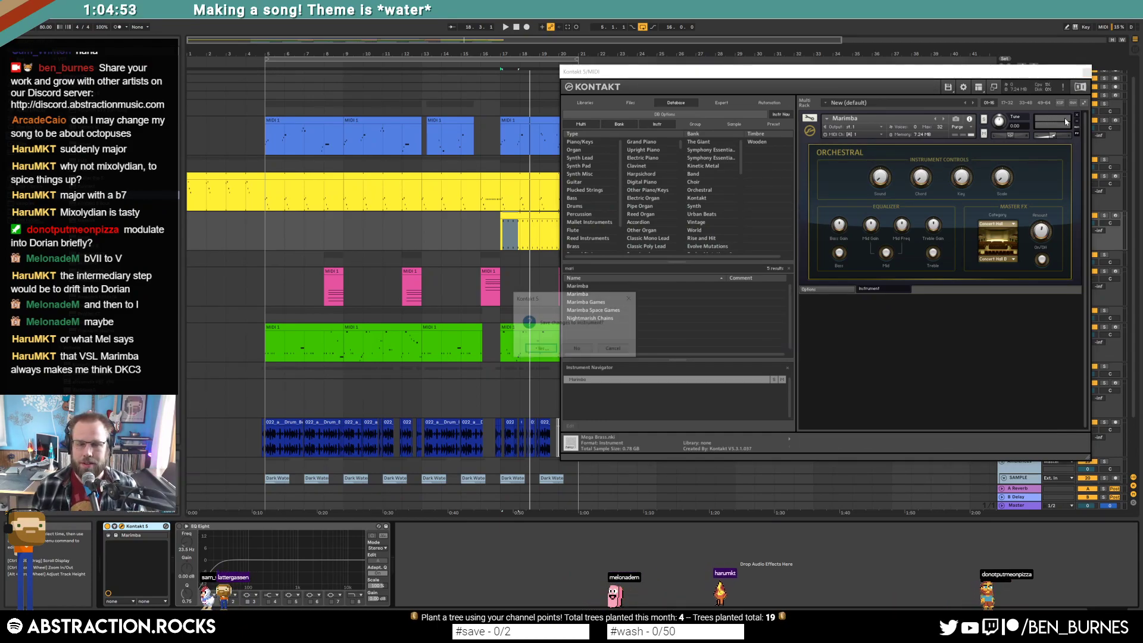
click(577, 349)
double_click(595, 294)
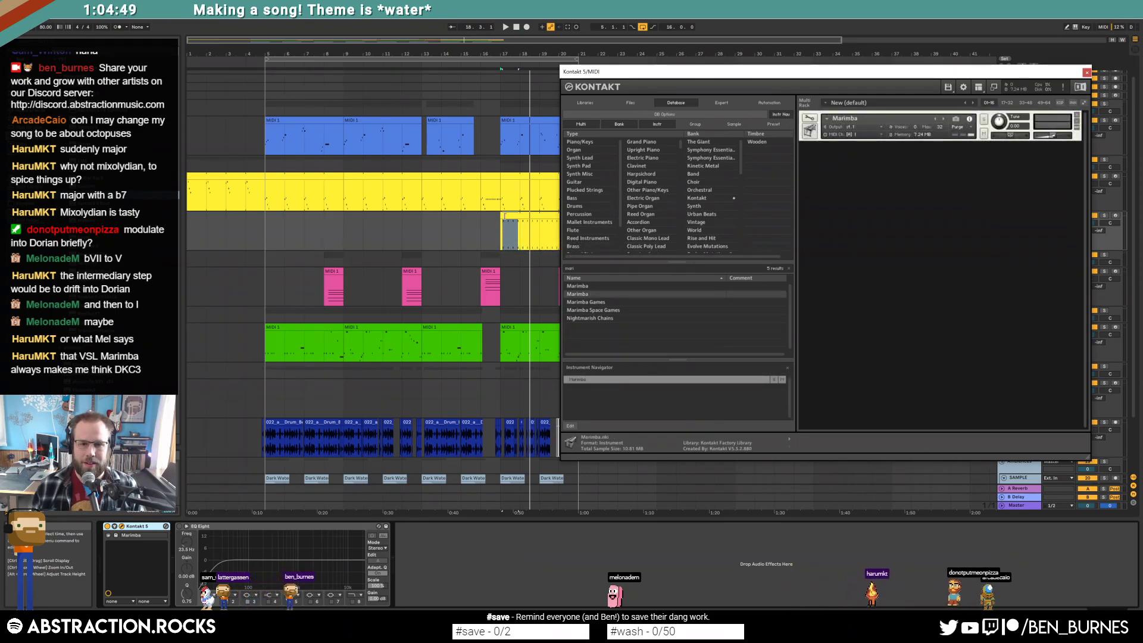
key(space)
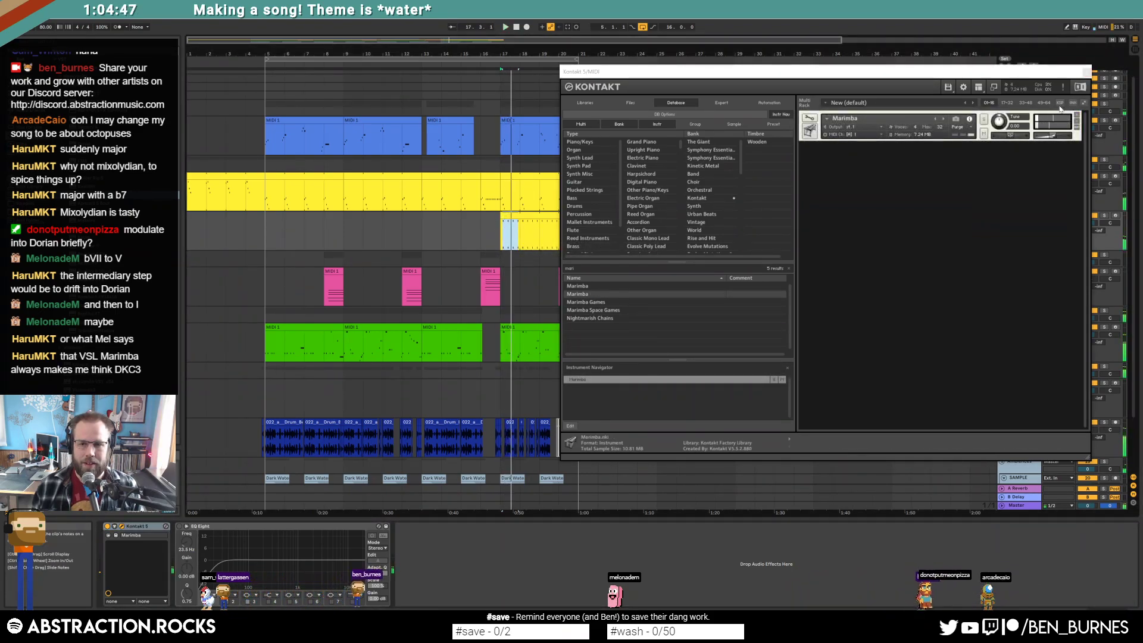
Replace the second Marimba in Kontakt with the Marimba Games instrument and audition it.
click(1076, 115)
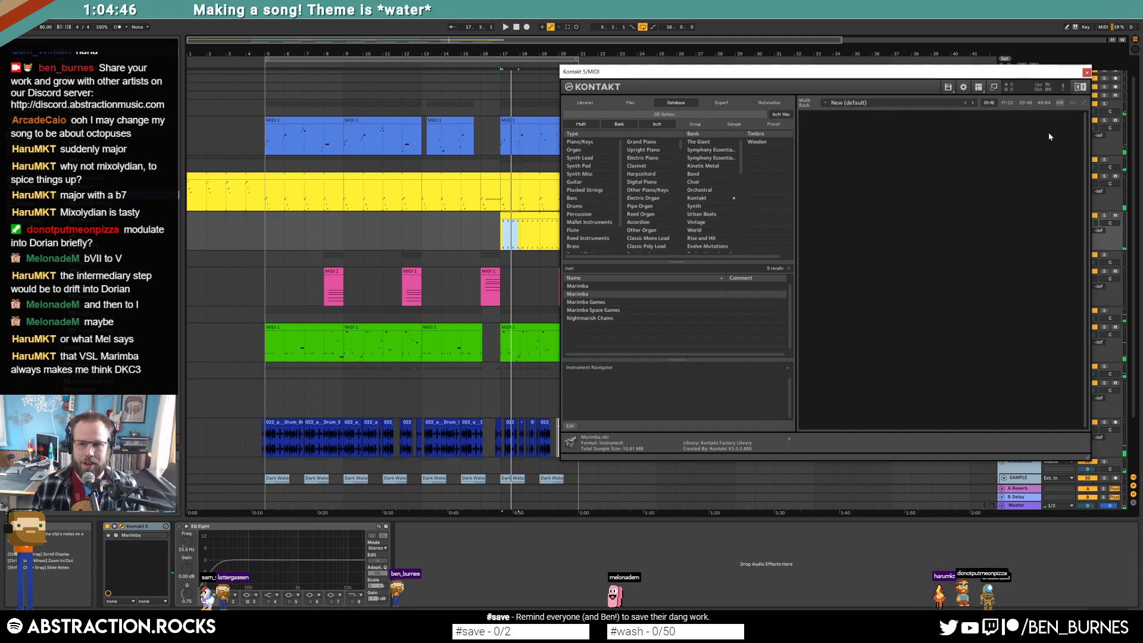
double_click(620, 303)
key(space)
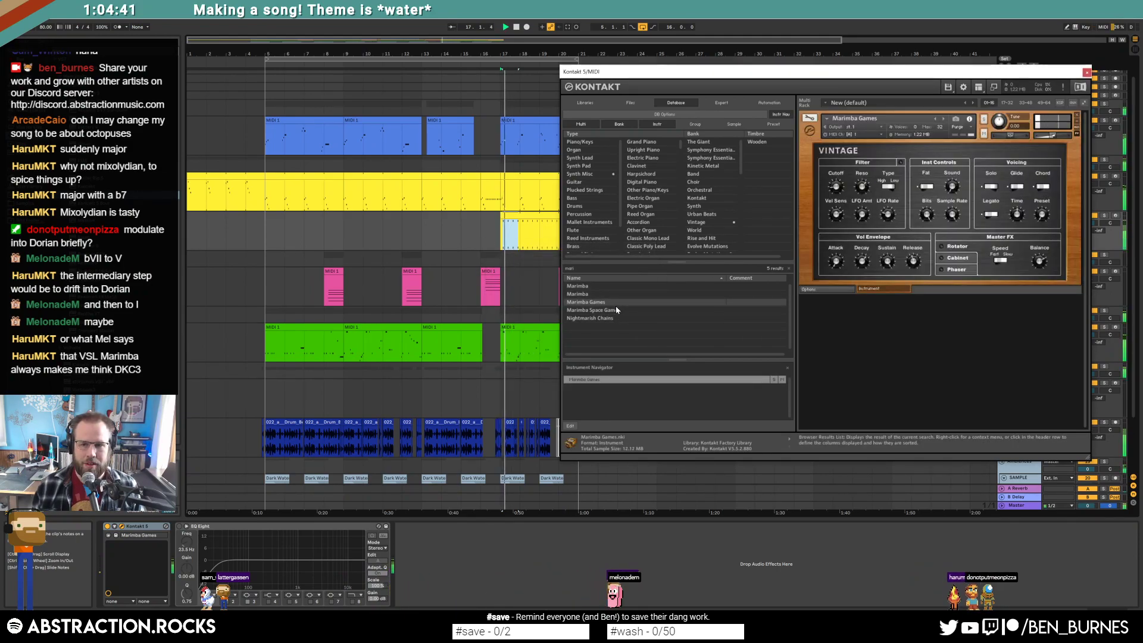
key(space)
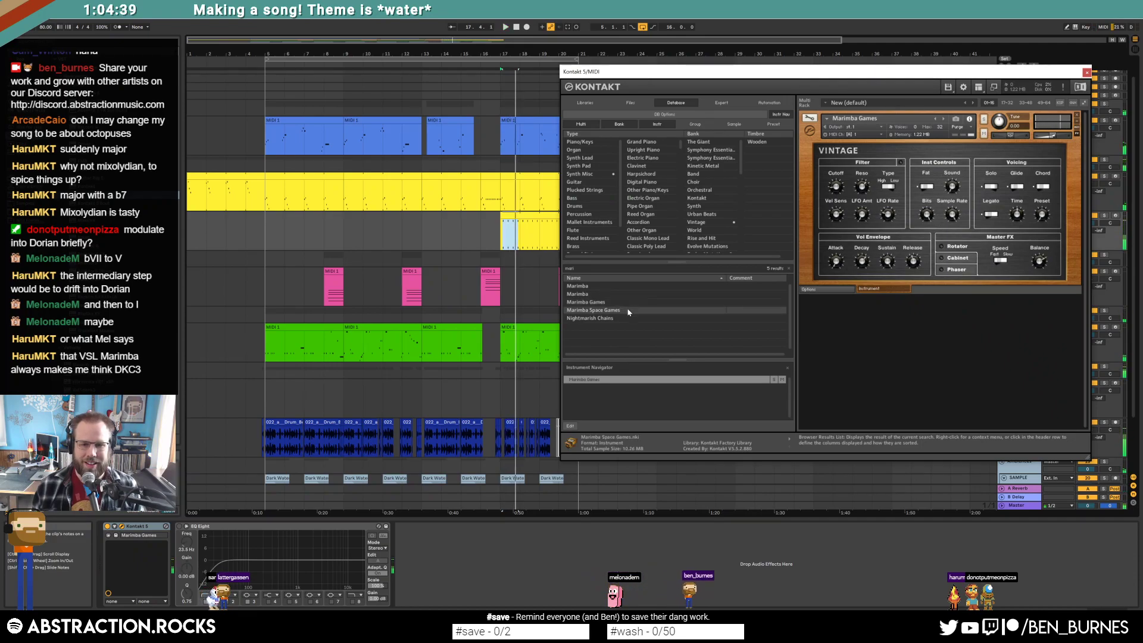
Replace Marimba Games in Kontakt with the Marimba Space Games instrument and audition it.
double_click(627, 310)
click(1075, 115)
key(space)
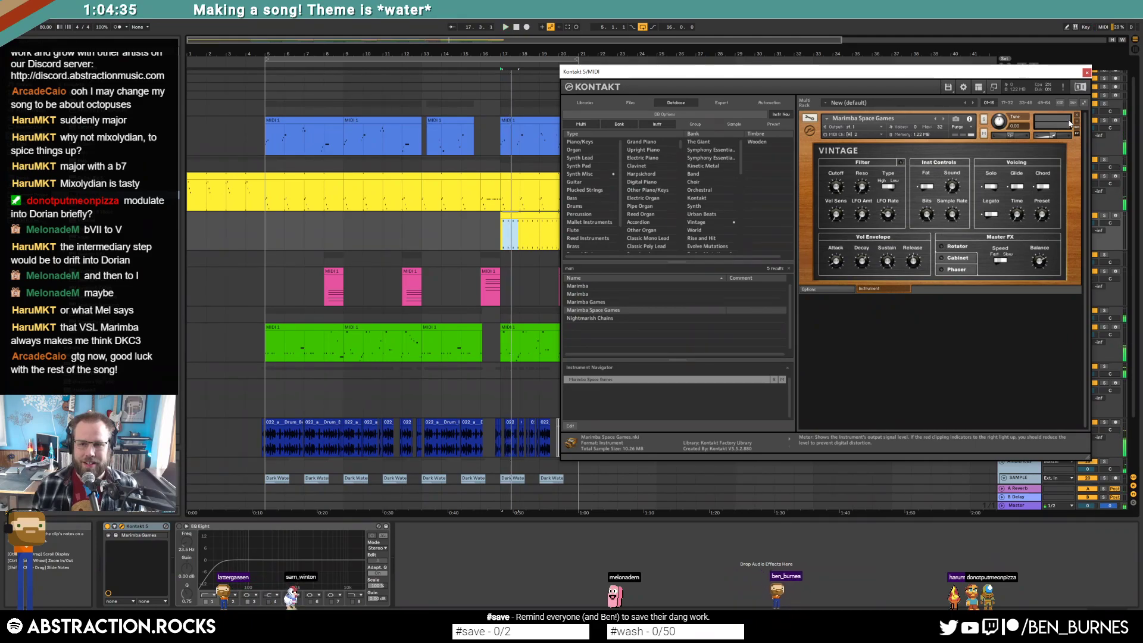
click(1076, 115)
double_click(593, 311)
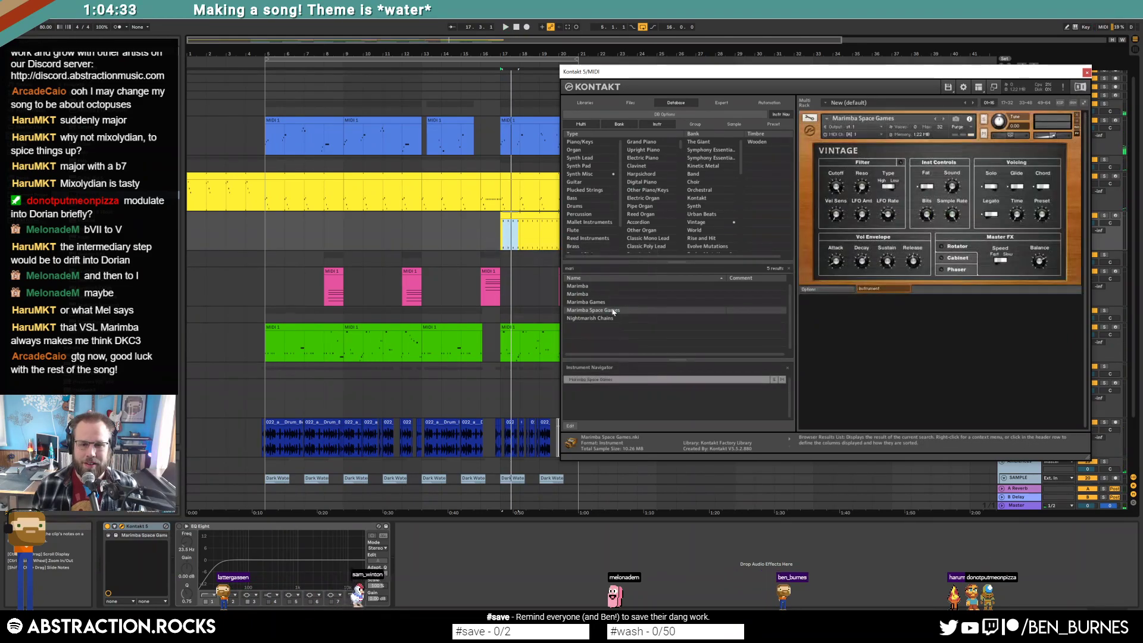
key(space)
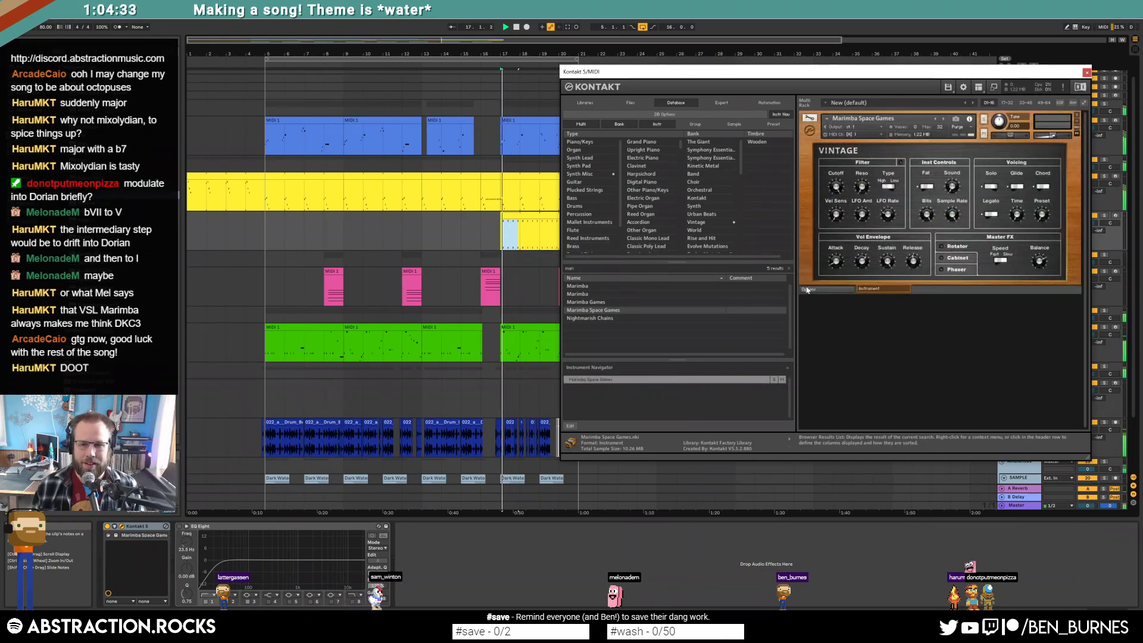
Try Nightmarish Chains in place of Marimba Space Games, audition it, and remove it from Kontakt.
click(1076, 115)
double_click(606, 317)
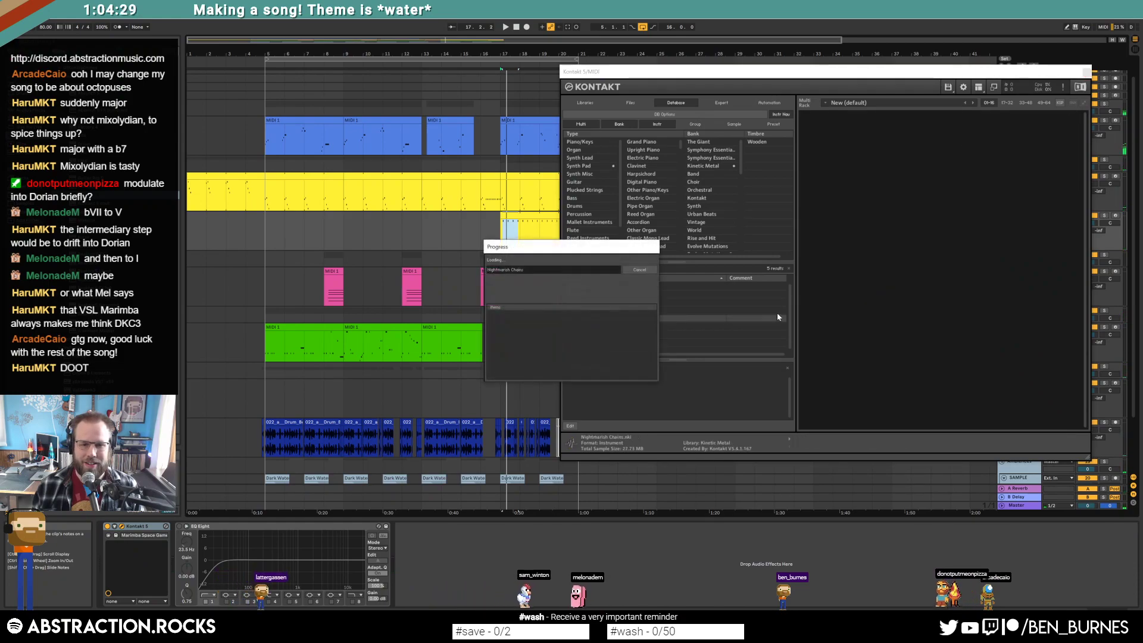
key(space)
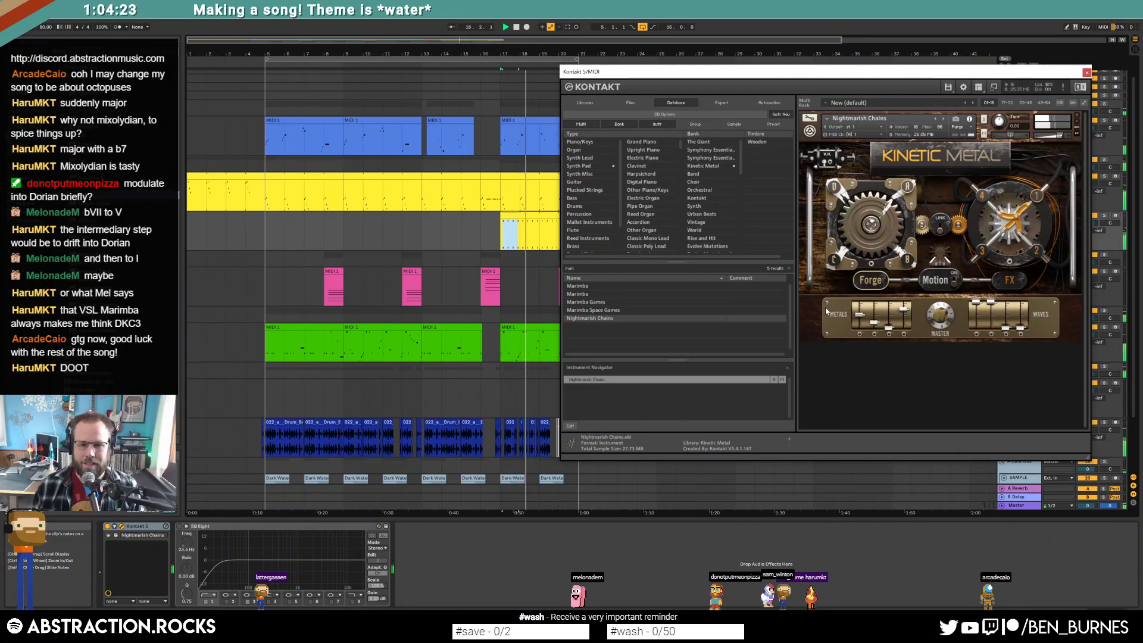
click(1076, 117)
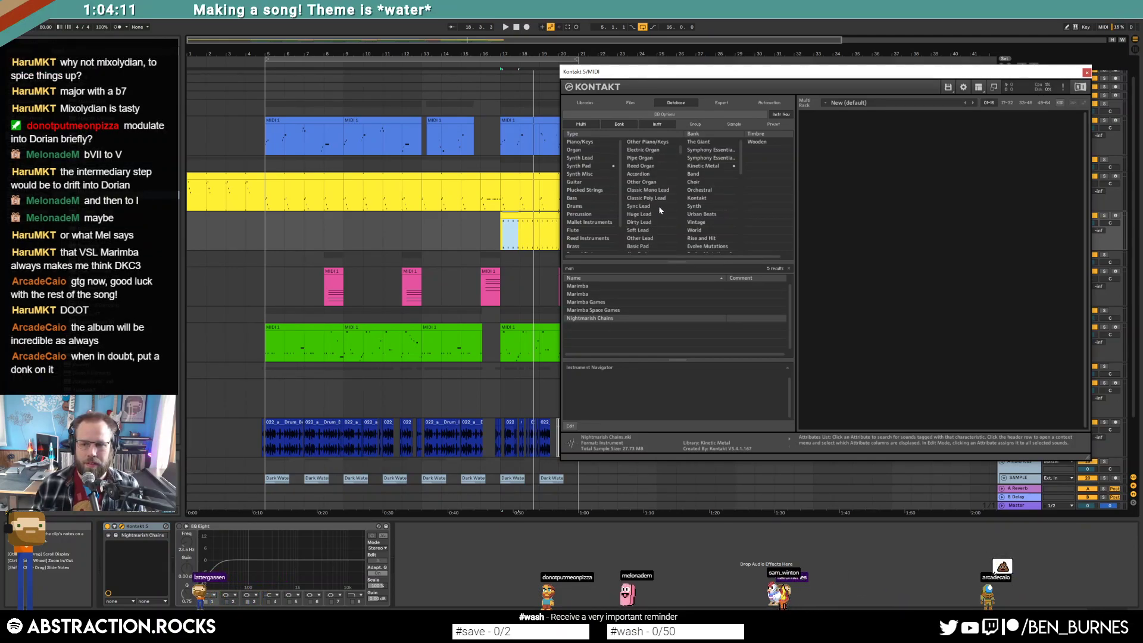
Filter the Kontakt database to Mallet Instruments, Celesta and the Orchestral bank, and clear the "mari" search text.
scroll(659, 209, down, 2)
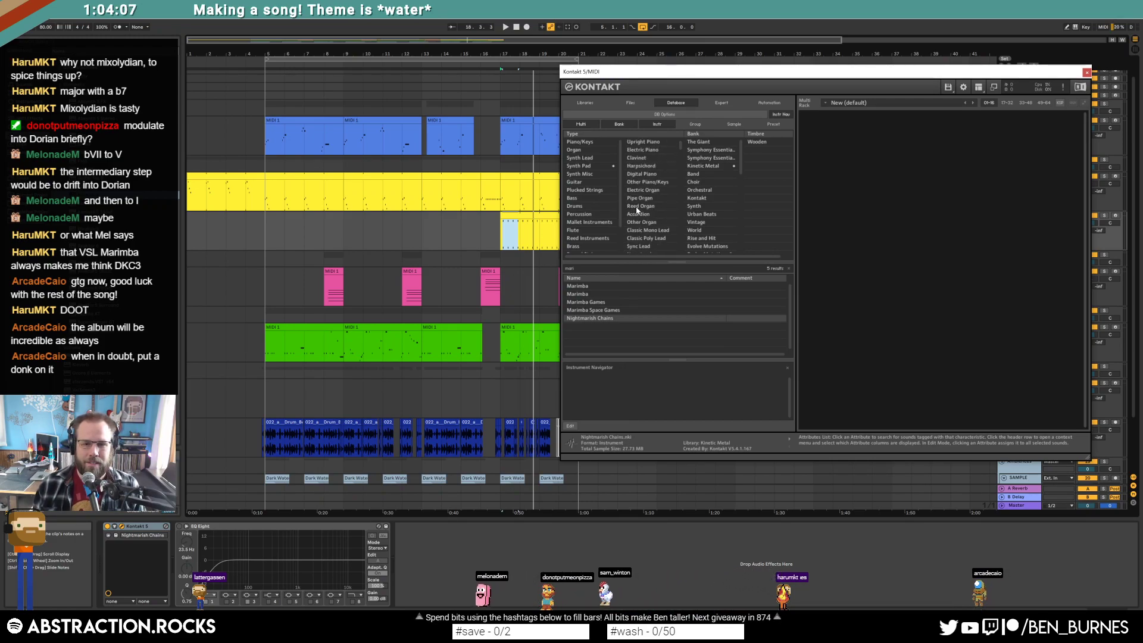
click(598, 208)
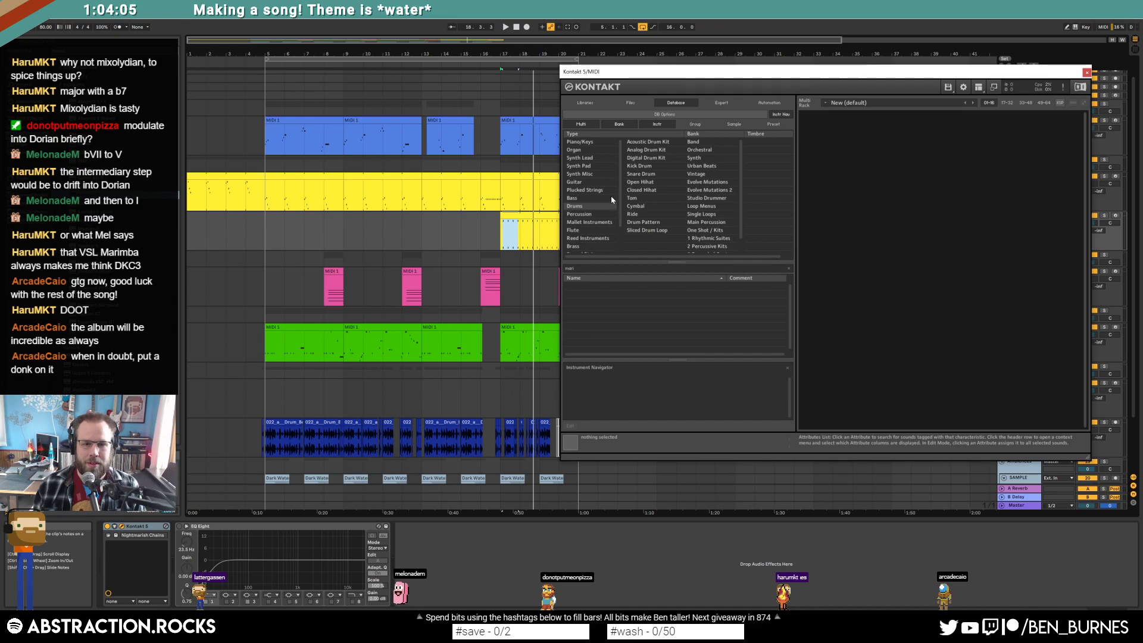
click(616, 222)
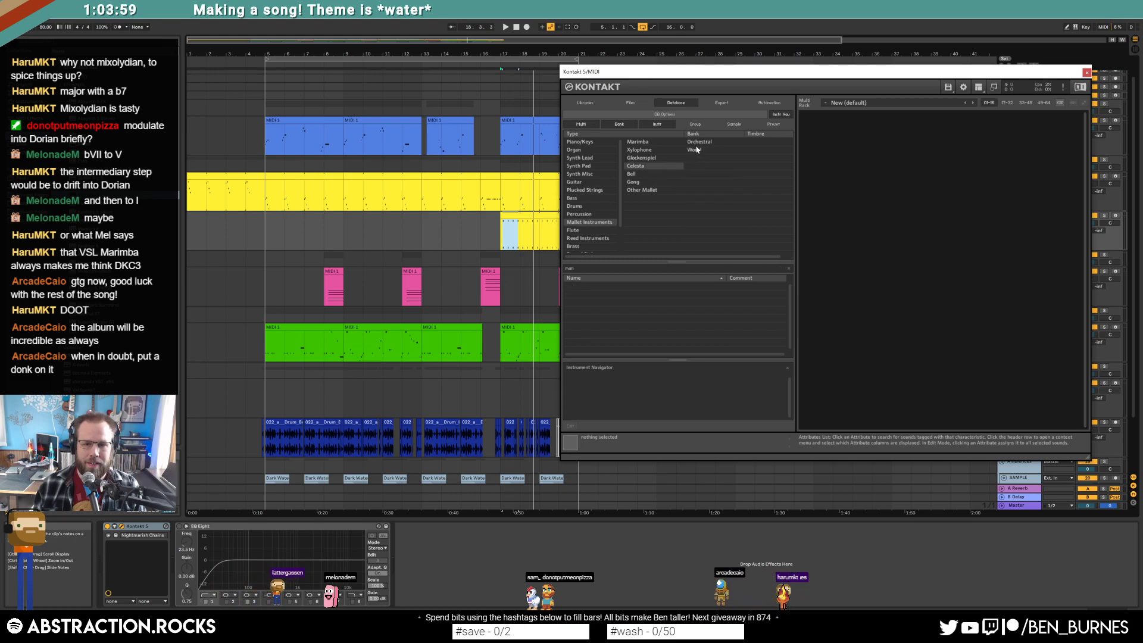
click(699, 151)
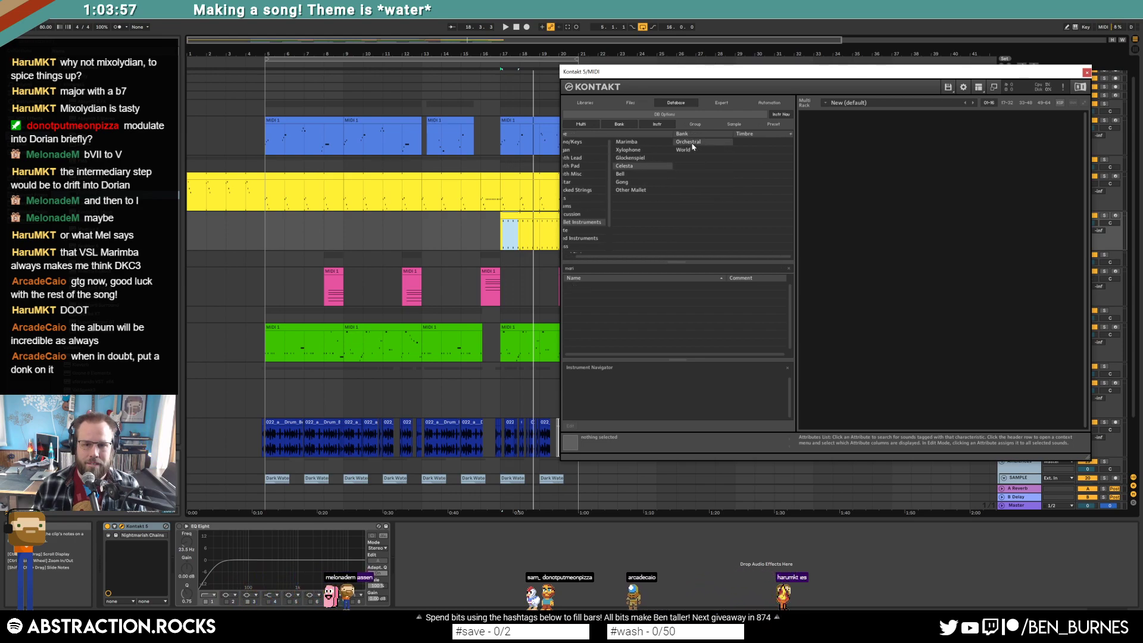
click(588, 271)
key(BackSpace)
key(BackSpace)
key(BackSpace)
key(BackSpace)
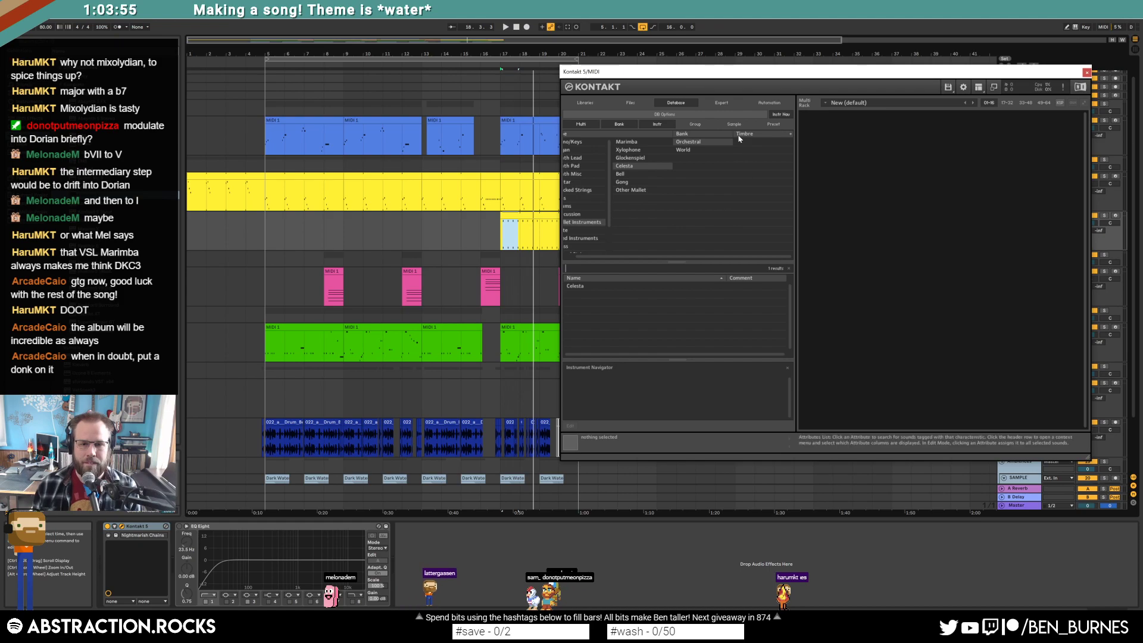
Load the Celesta instrument on the new Arpeggios track, audition it from bar 18, and close the Kontakt window.
double_click(617, 287)
click(518, 226)
key(space)
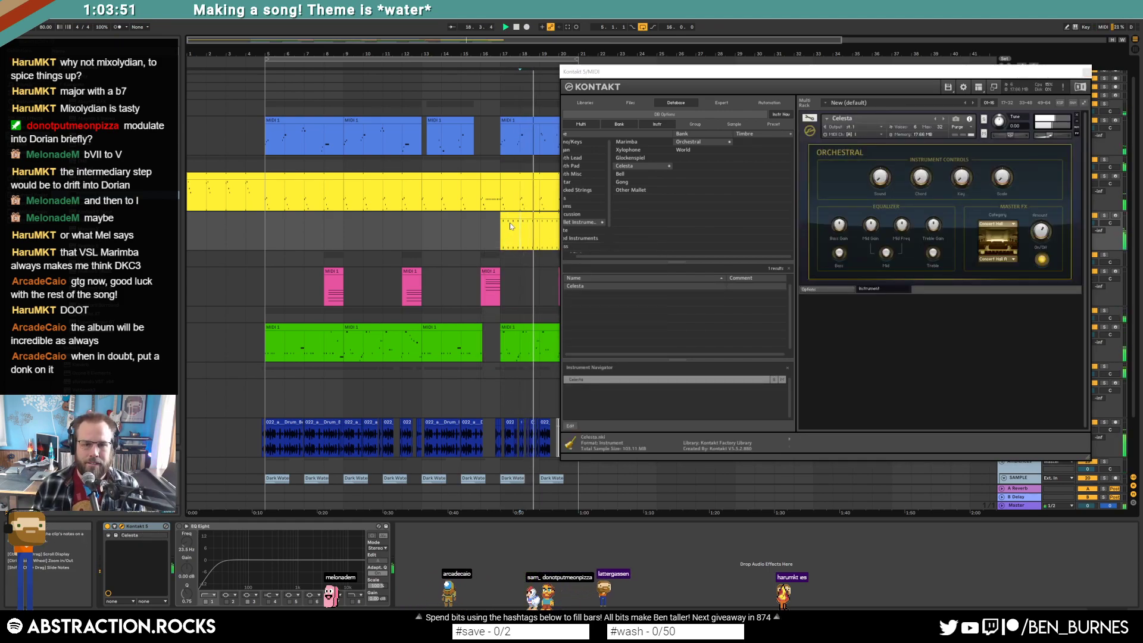
click(1077, 119)
click(1086, 72)
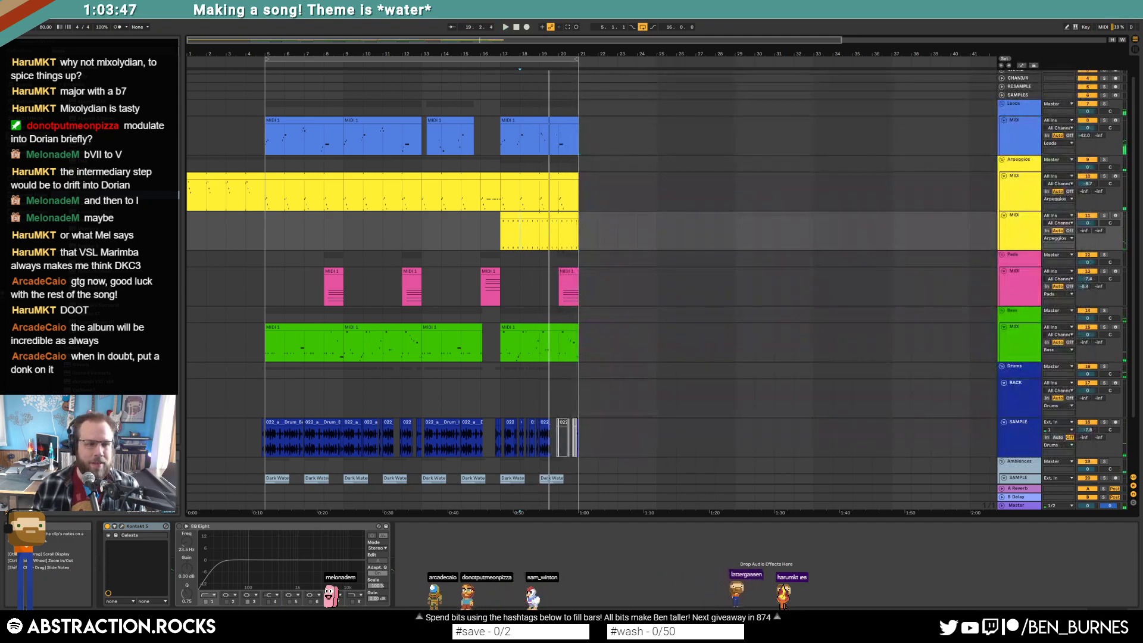
Replace the Celesta Kontakt on the second Arpeggios track with Massive and load the Nautilus preset.
key(Delete)
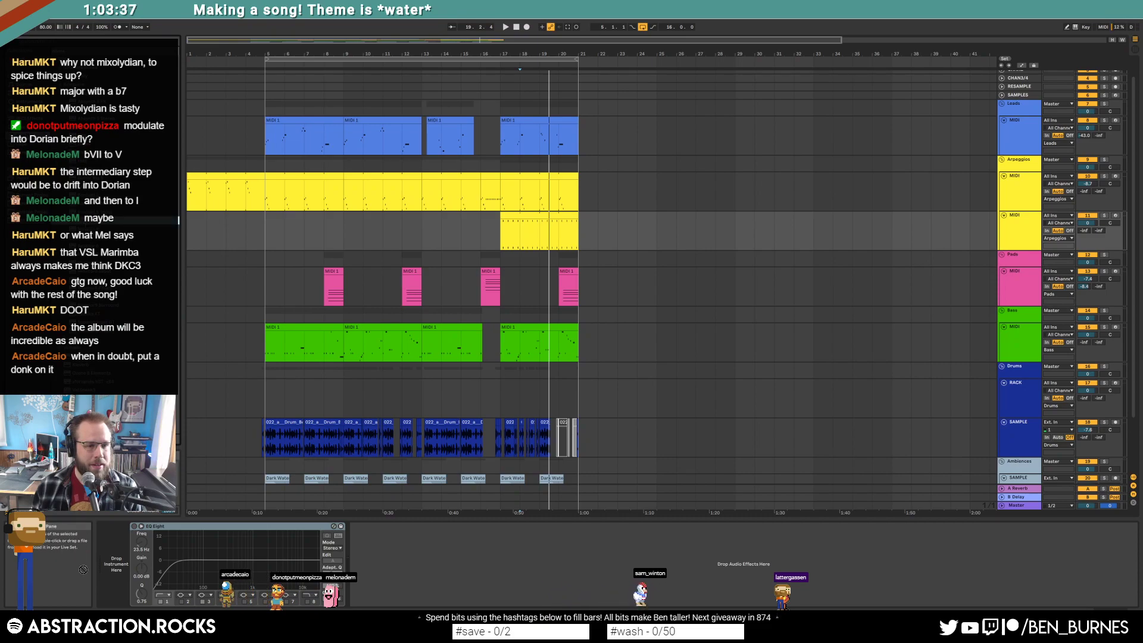
double_click(89, 221)
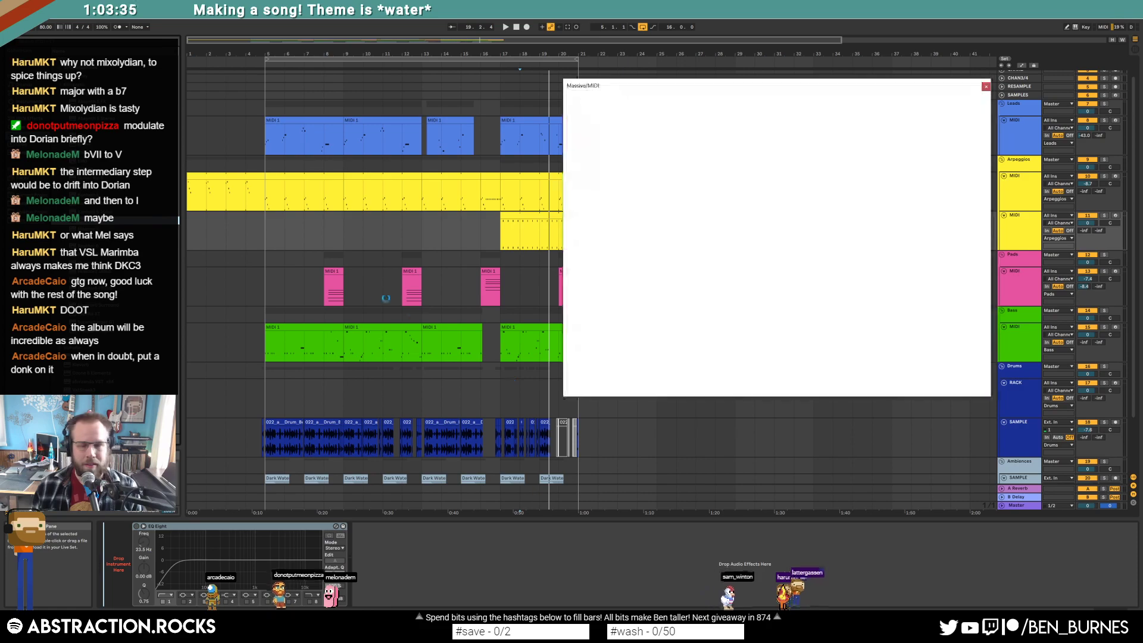
drag(737, 87, 785, 181)
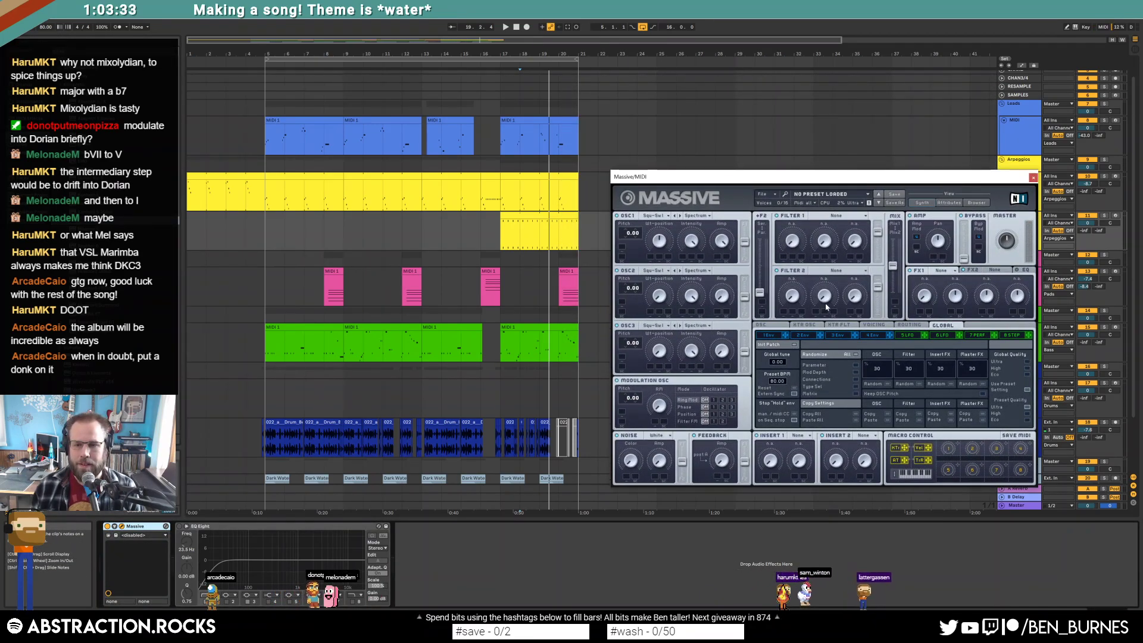
click(867, 197)
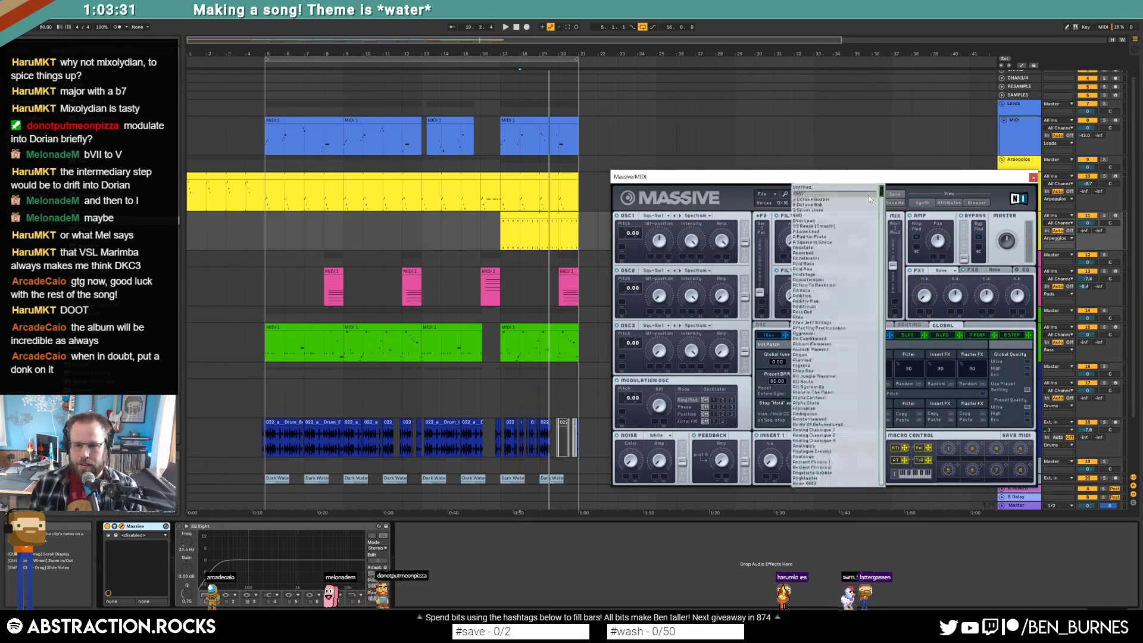
drag(881, 194, 880, 363)
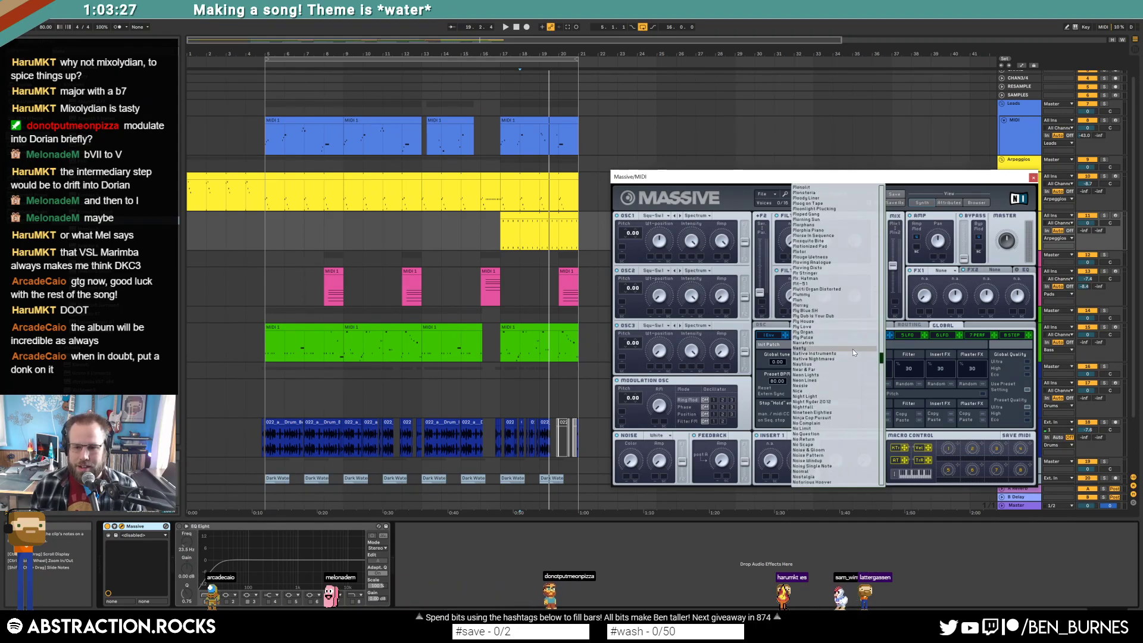
click(850, 365)
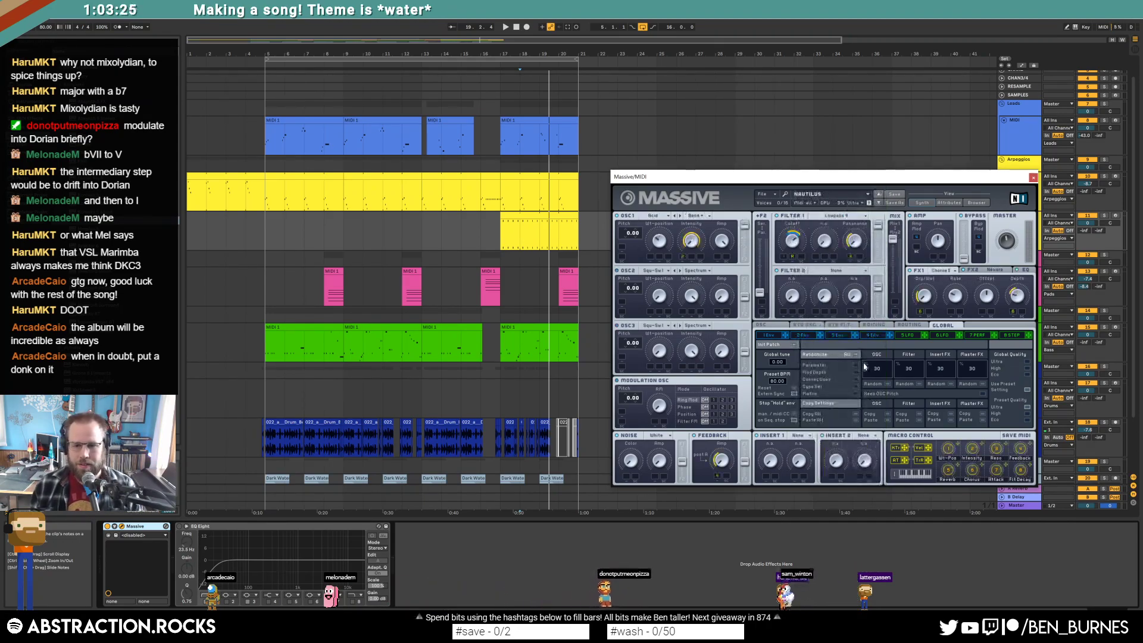
Audition the Nautilus preset in the song and inspect its envelopes in Massive.
key(space)
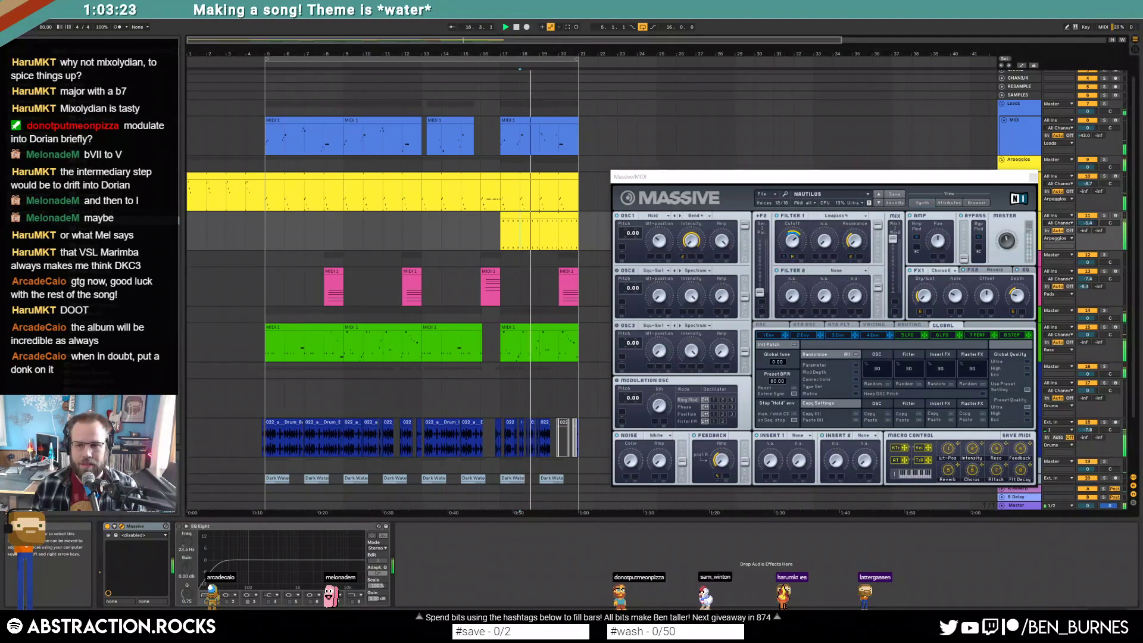
click(865, 336)
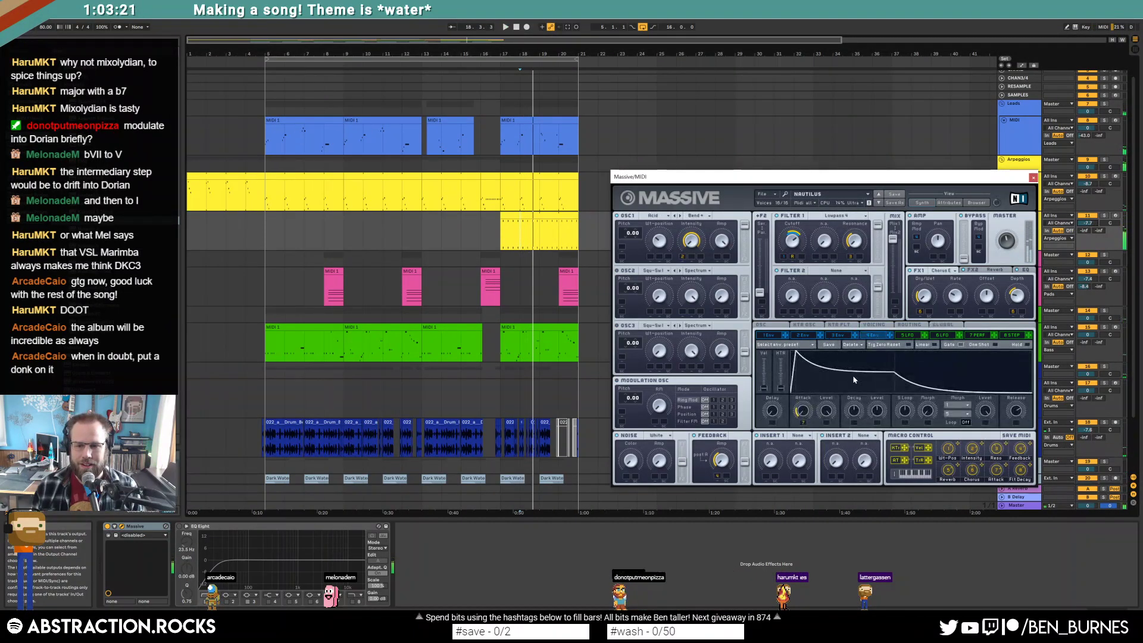
key(space)
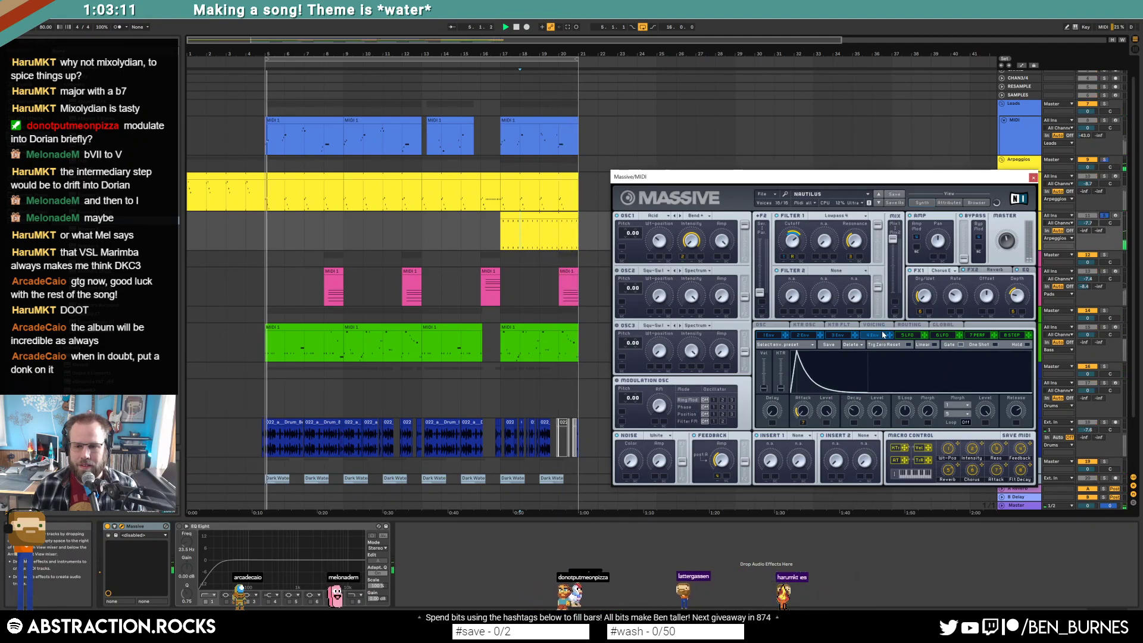
Loop the new arpeggio clip for four bars from bar 17 and hide the Massive window.
click(575, 233)
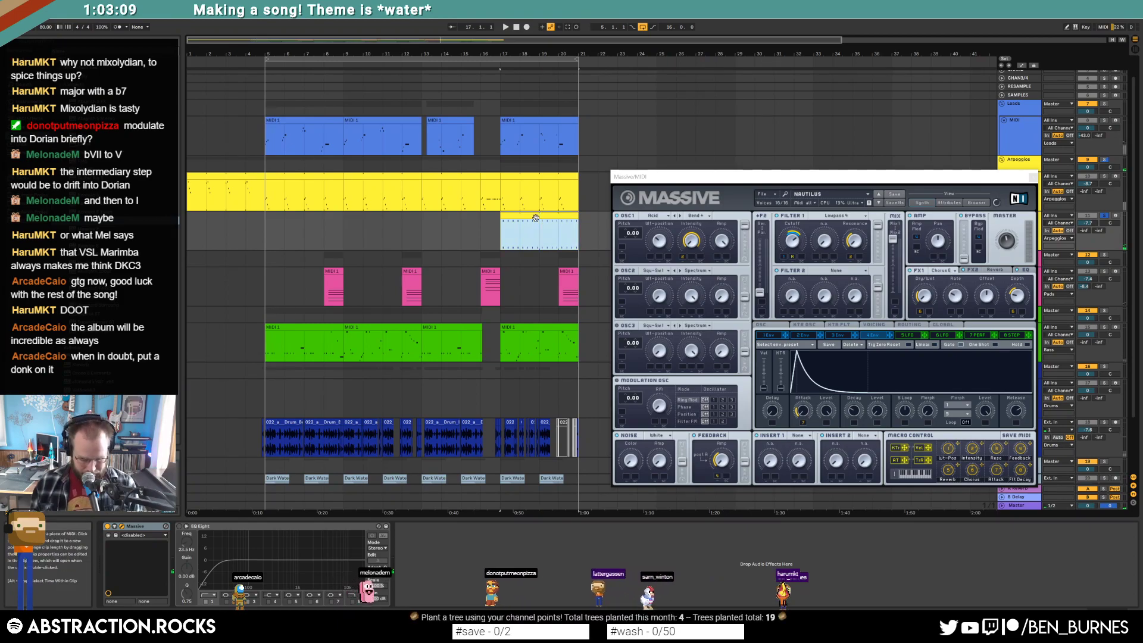
key(space)
key(ctrl+alt+p)
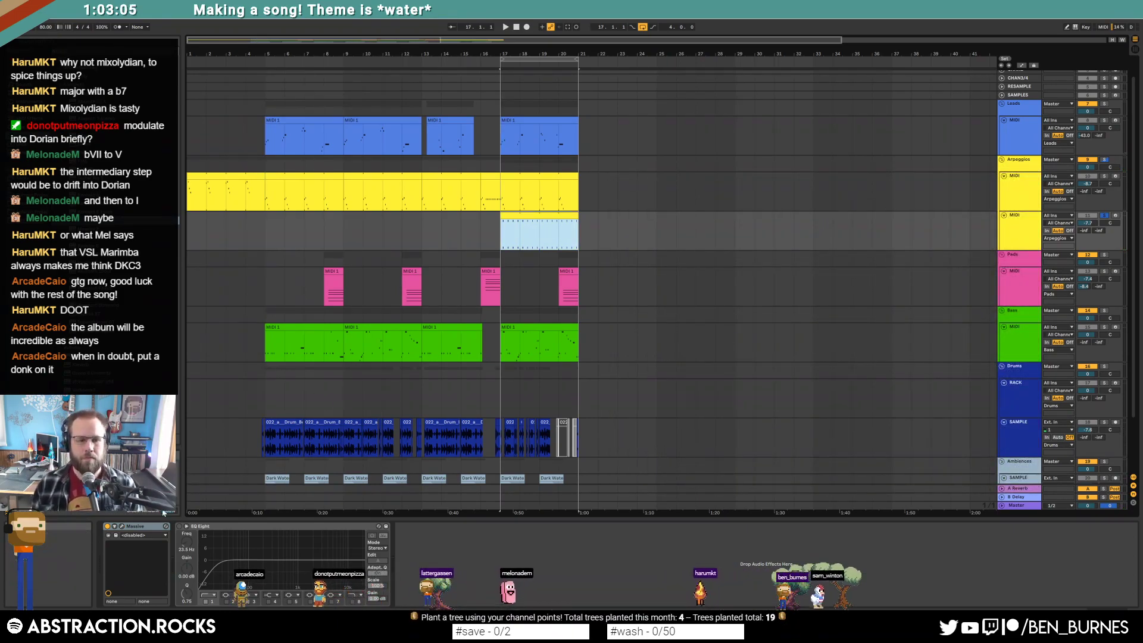
Remove Massive from the second Arpeggios track and load Kontakt 5 in its place.
click(138, 527)
key(Delete)
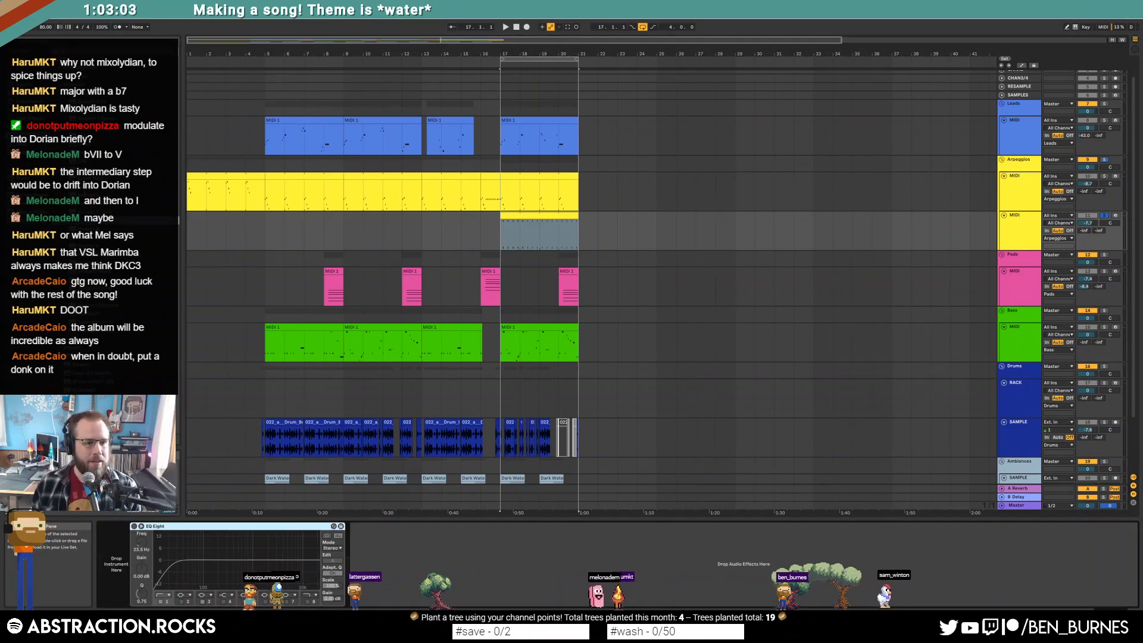
double_click(91, 188)
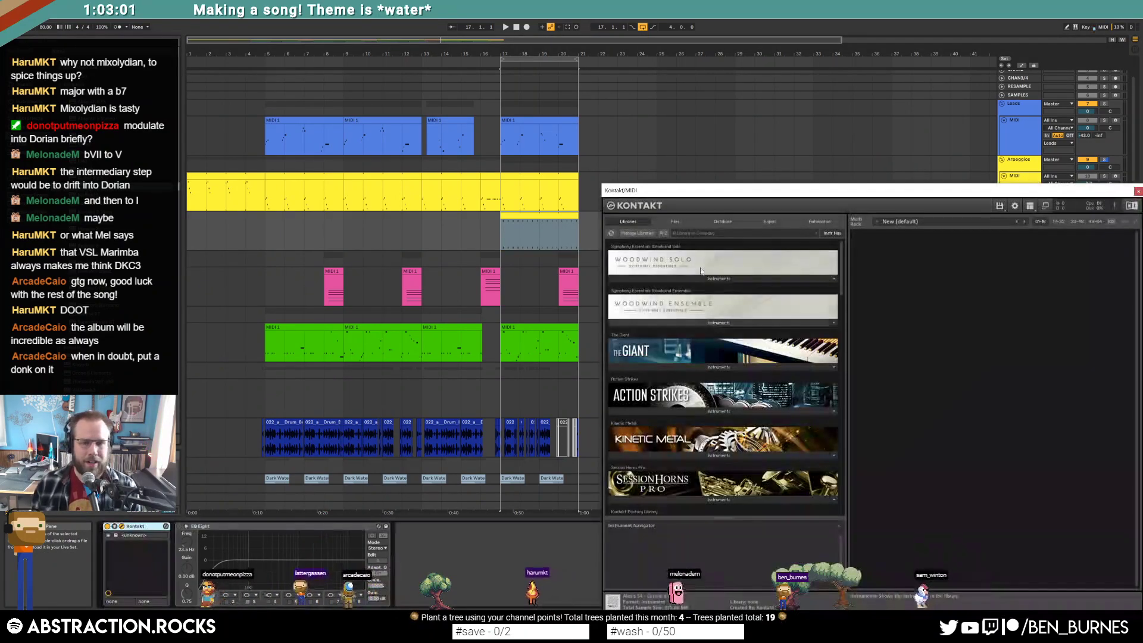
drag(721, 192, 700, 138)
click(702, 168)
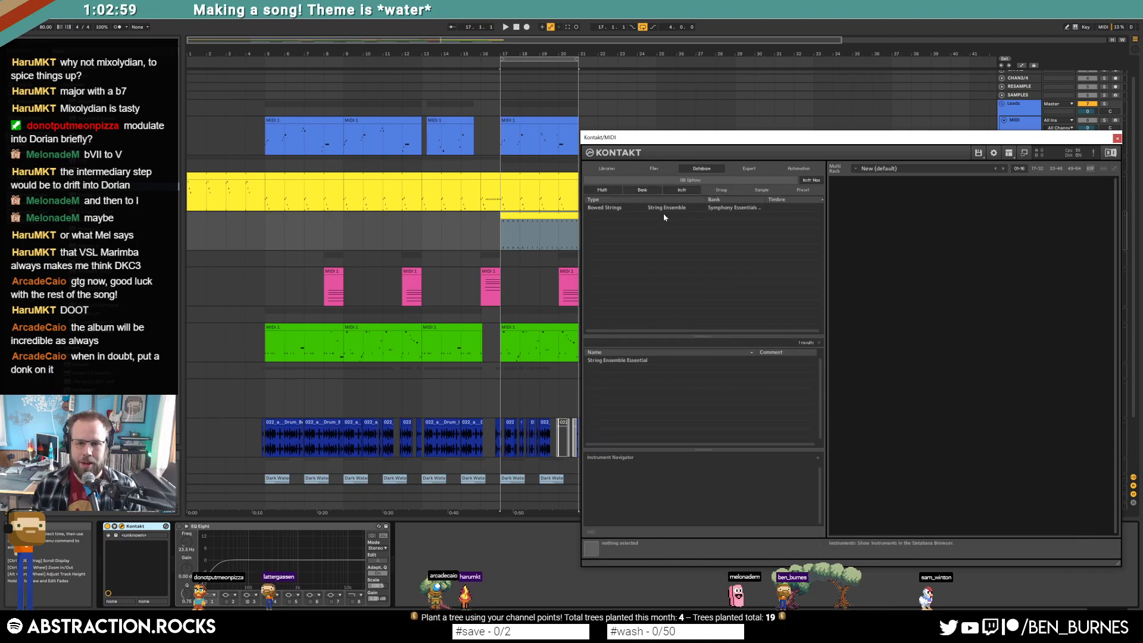
click(1117, 139)
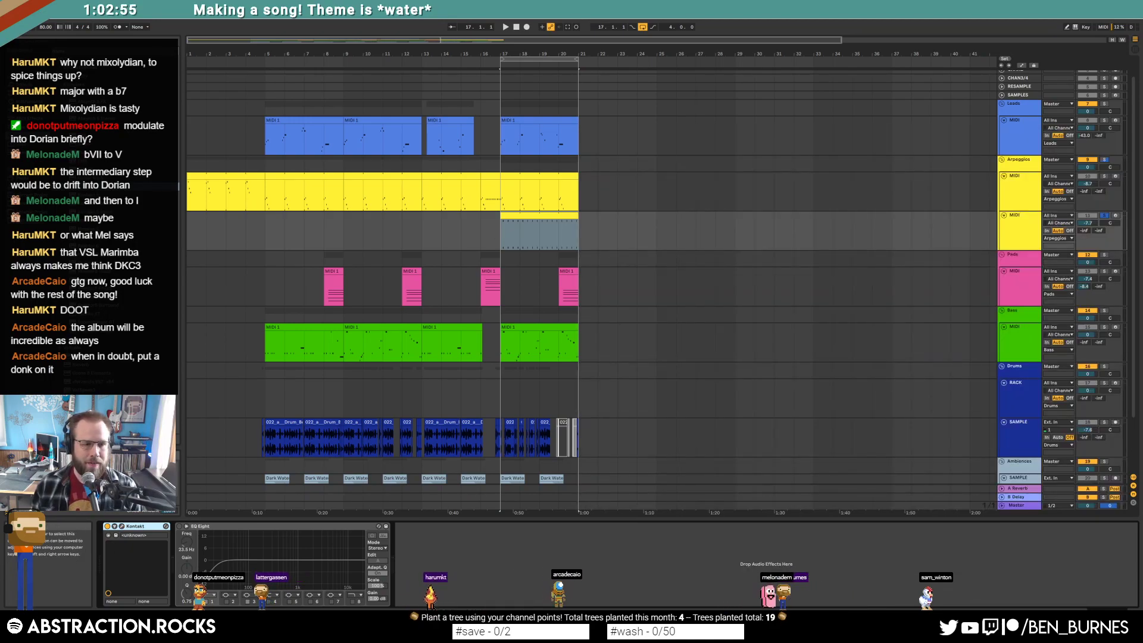
click(166, 527)
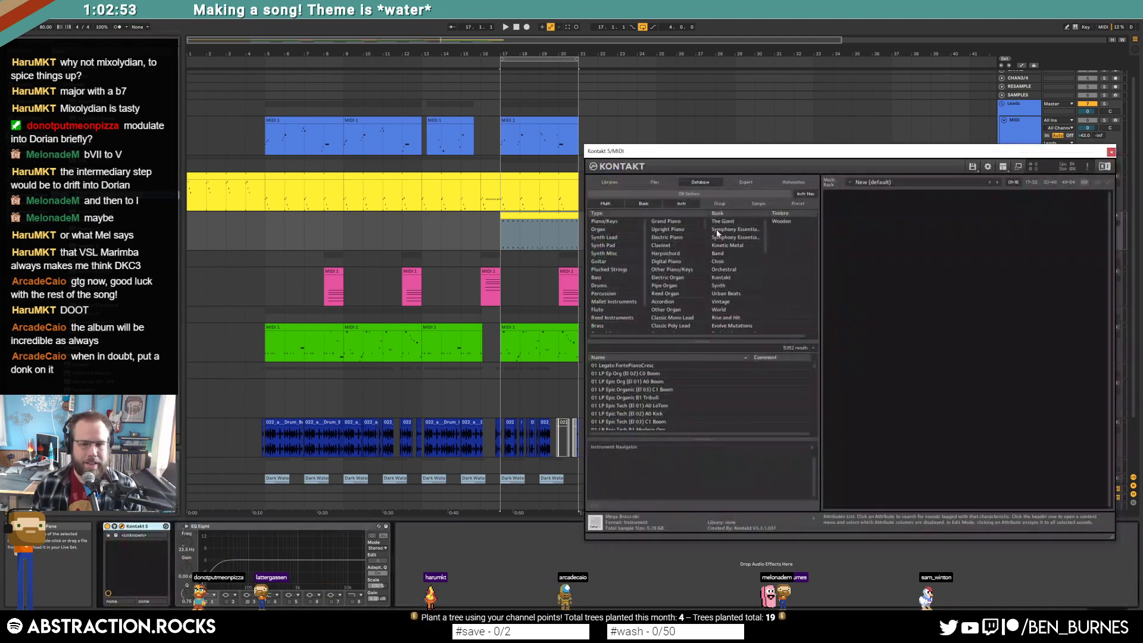
Search the Kontakt database for "organ" and load the Organ Spooks instrument.
click(671, 348)
text(organ)
drag(818, 369, 817, 415)
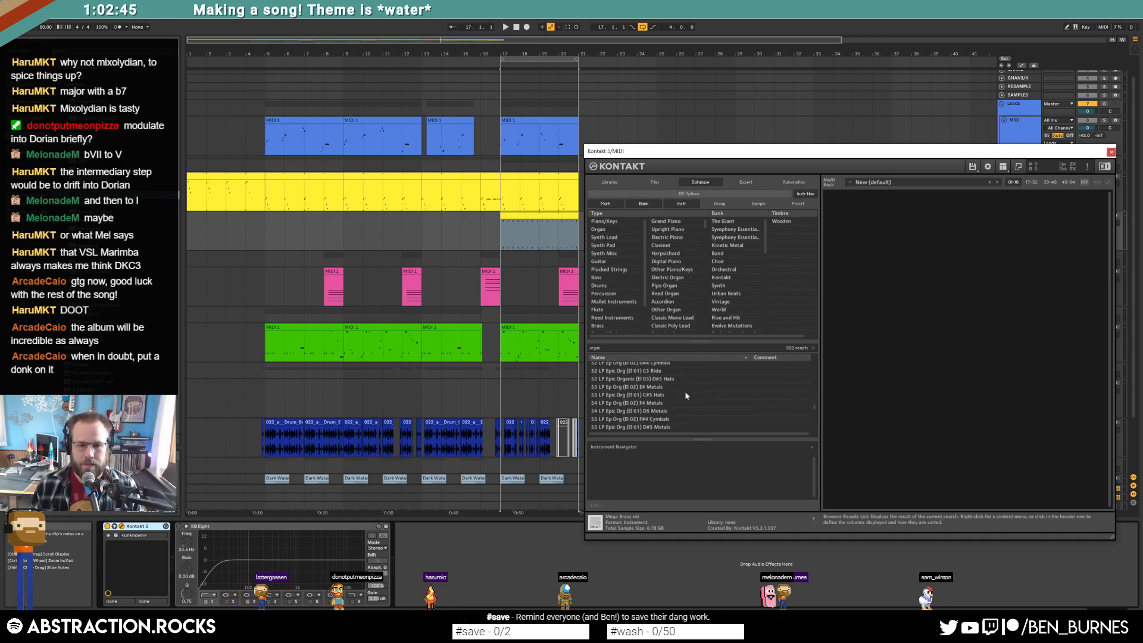
scroll(686, 395, down, 3)
drag(813, 411, 815, 423)
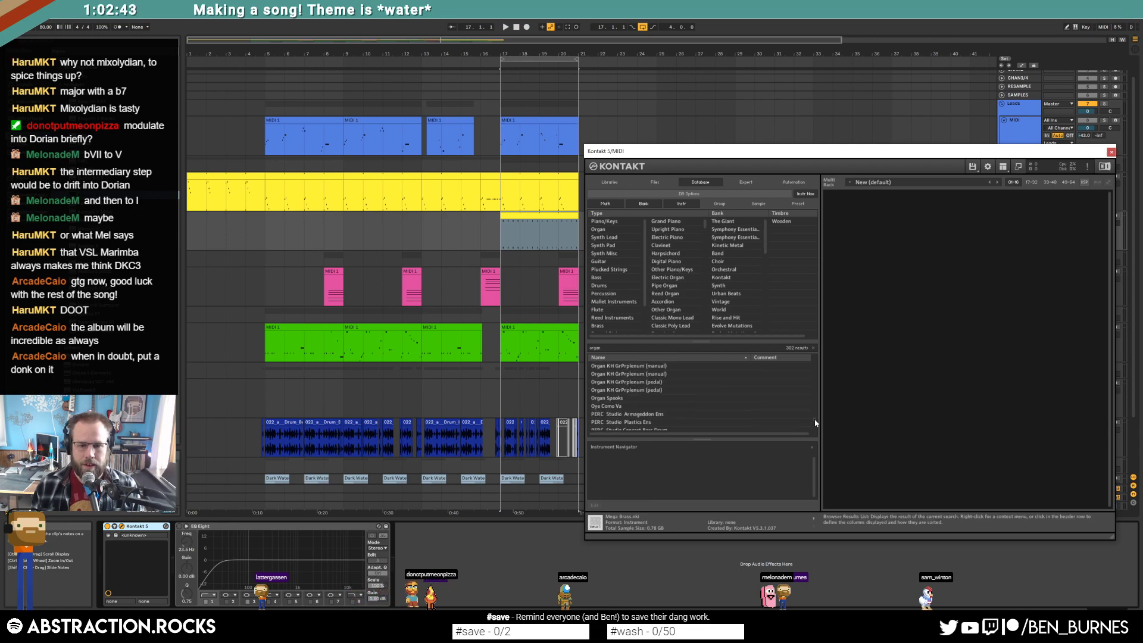
double_click(686, 398)
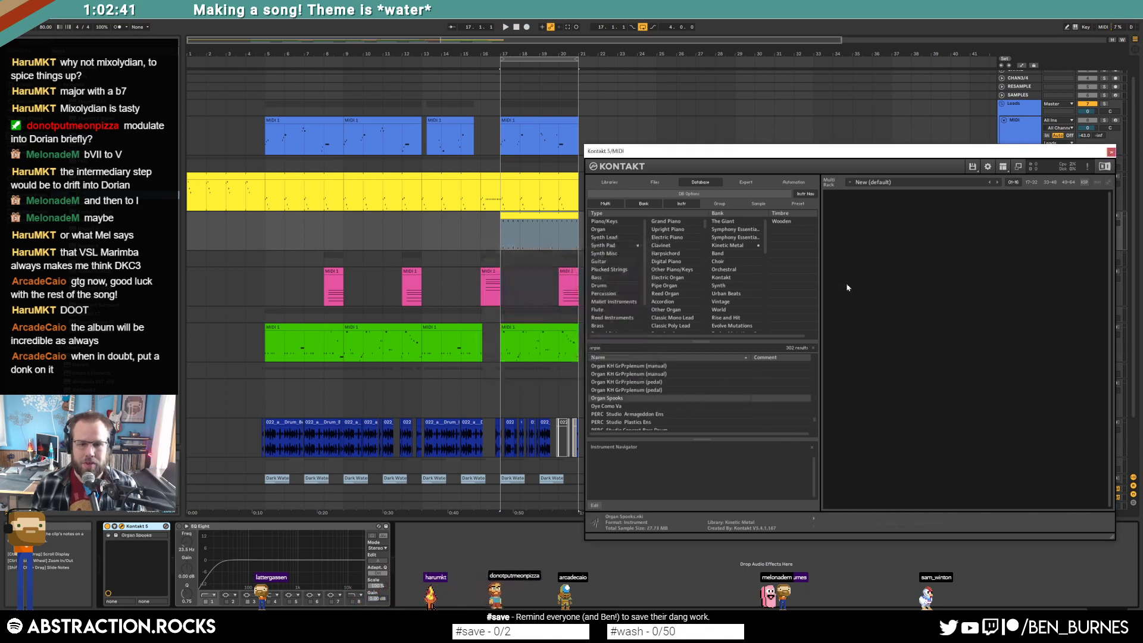
Audition Organ Spooks over the looped bars from bar 17, close the Kontakt window, and stop playback.
click(515, 218)
key(space)
drag(781, 157, 559, 276)
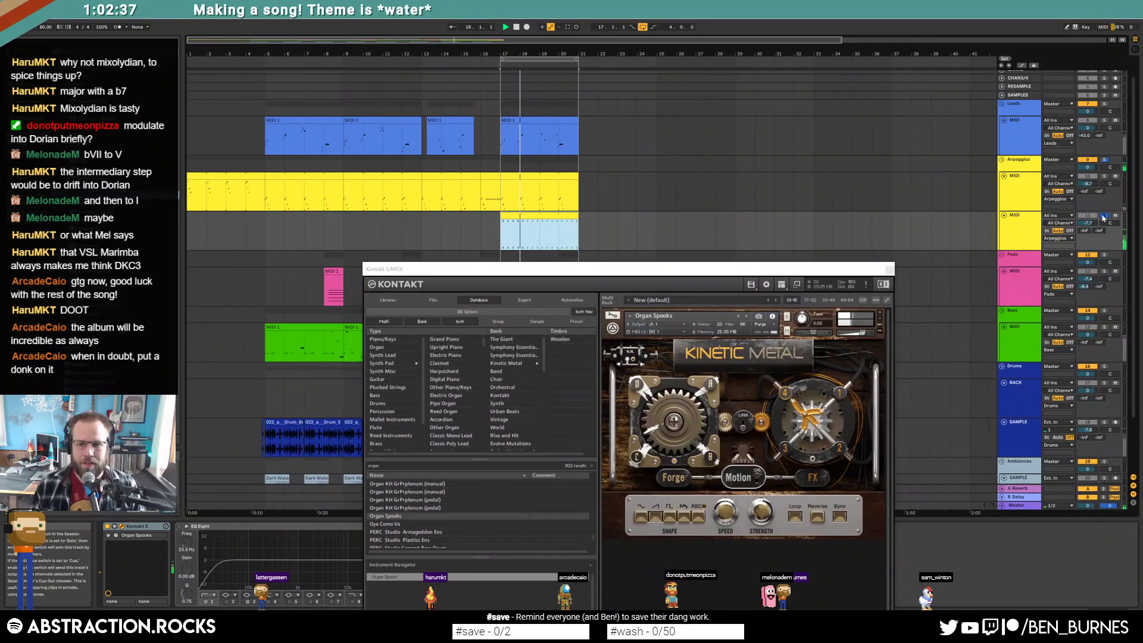
click(1084, 225)
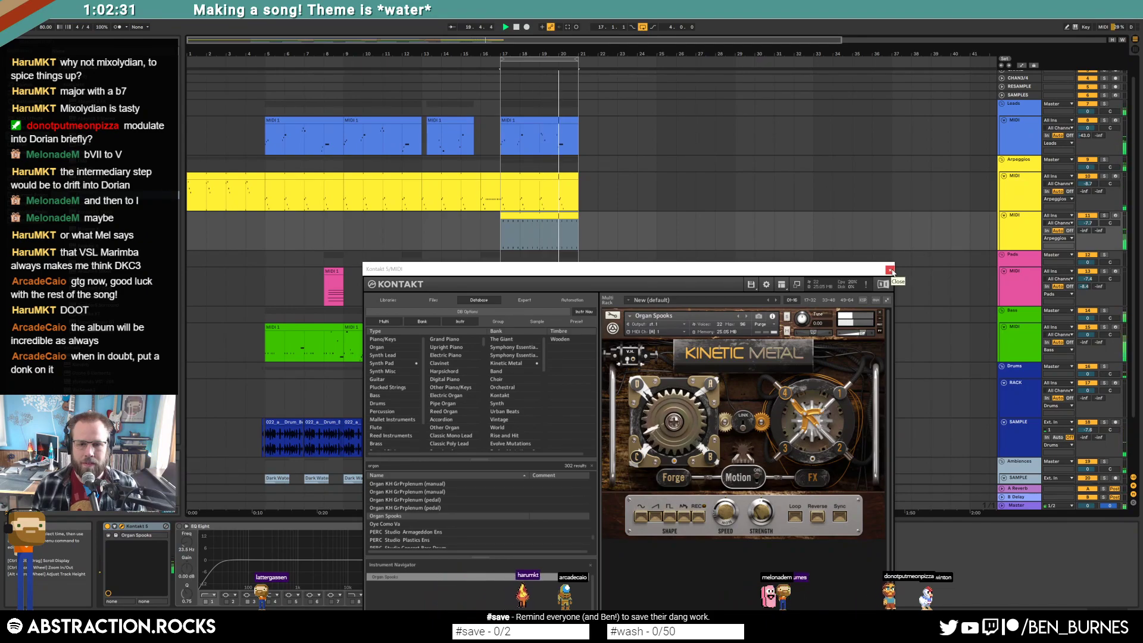
click(889, 269)
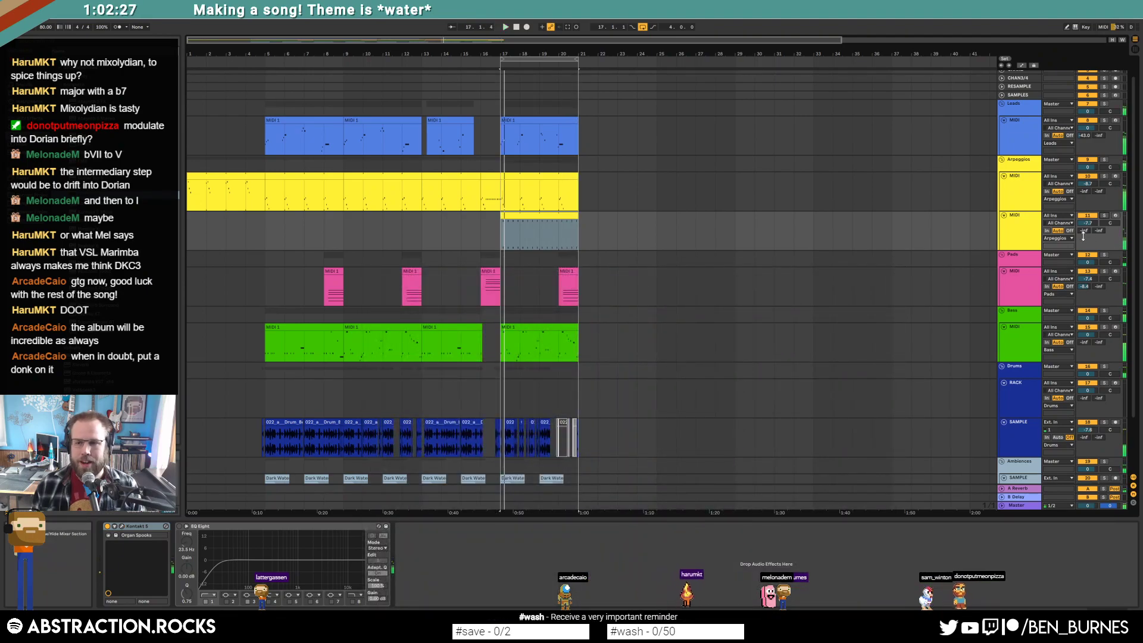
key(space)
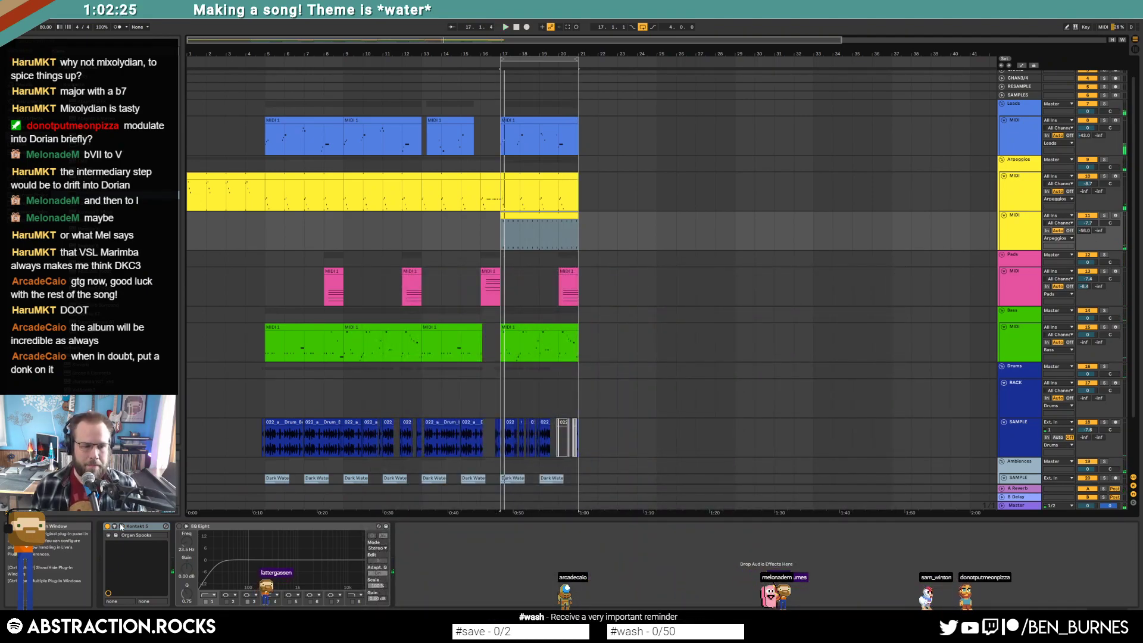
Look over the Motion and FX controls of Organ Spooks, close Kontakt, and play the loop.
click(121, 526)
drag(763, 241, 964, 43)
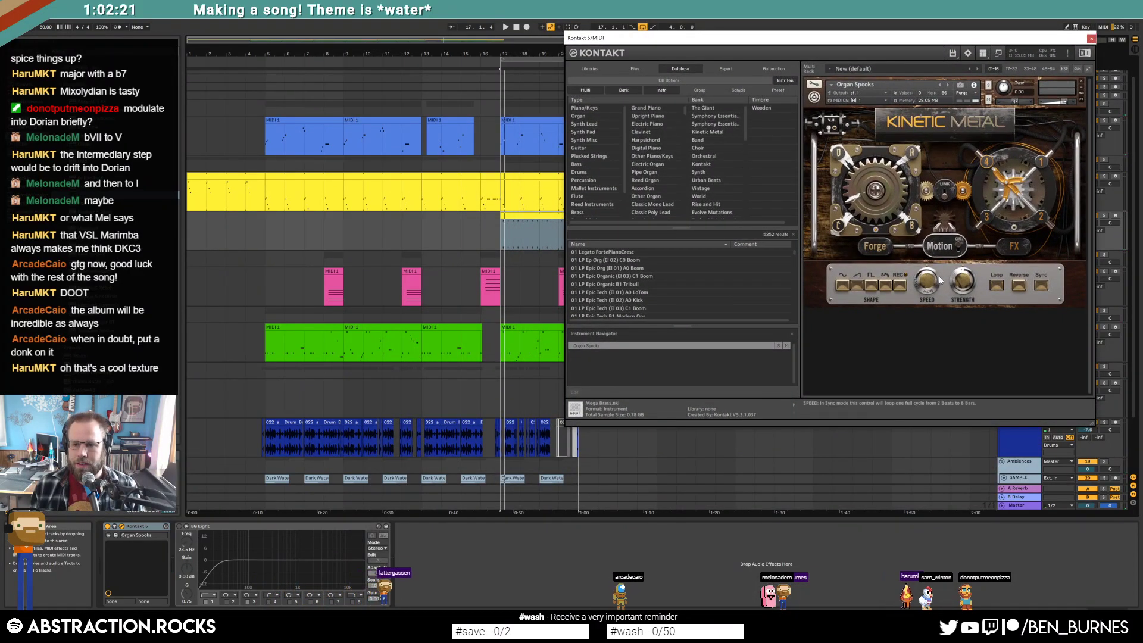
click(1020, 250)
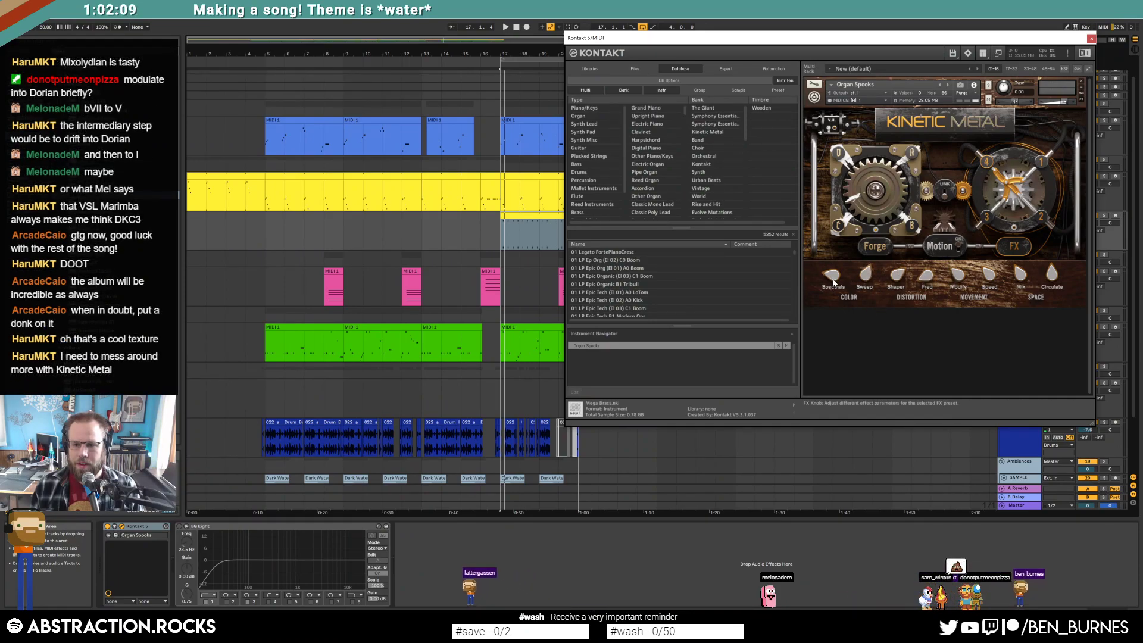
click(1091, 38)
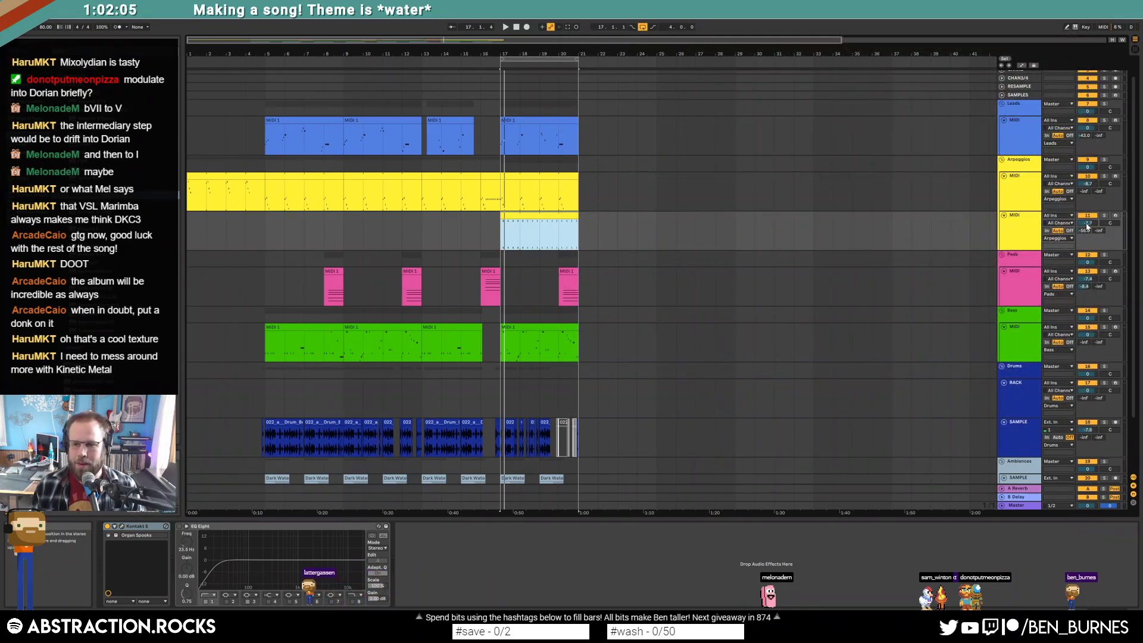
key(space)
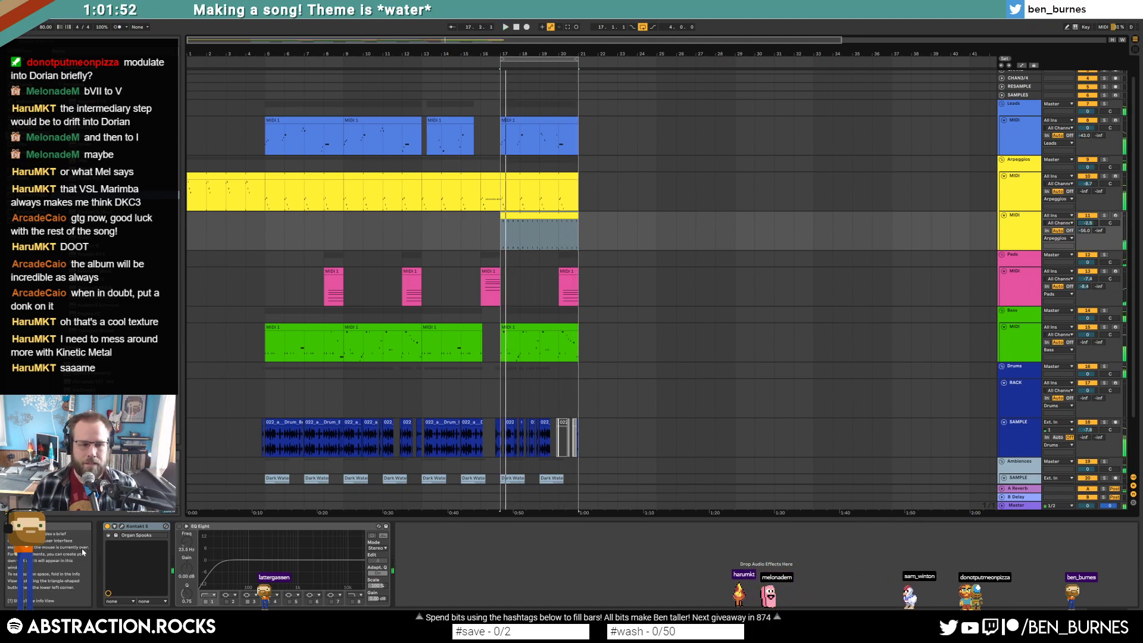
Lower the first Waves layer fader on Organ Spooks' Forge page, check its Motion controls, and close Kontakt.
click(118, 527)
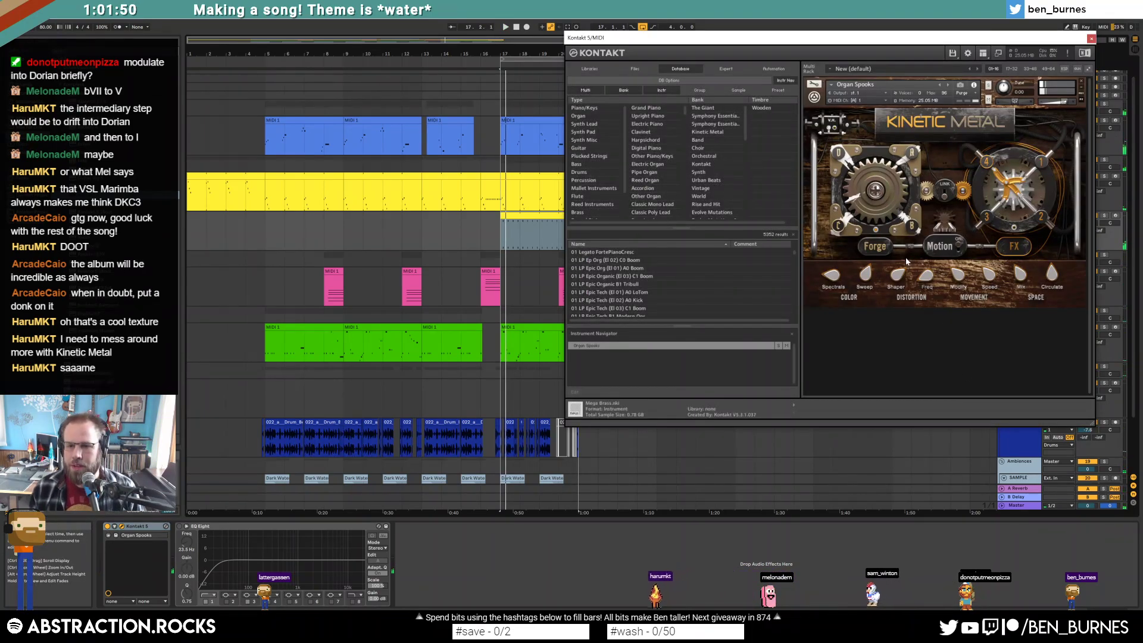
click(881, 247)
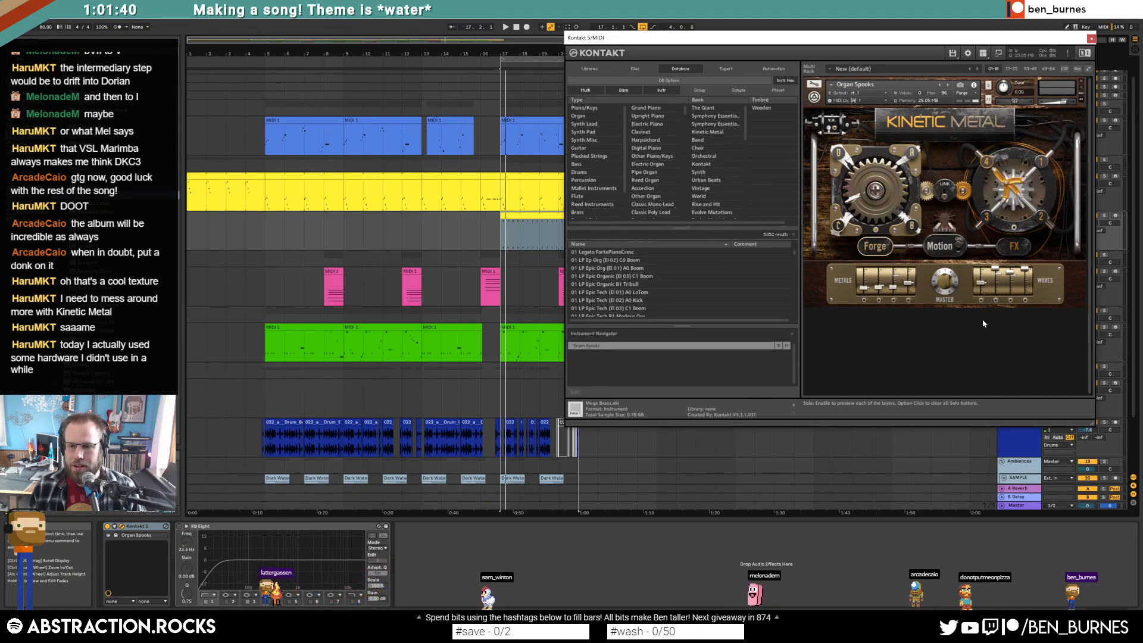
key(space)
drag(983, 282, 980, 300)
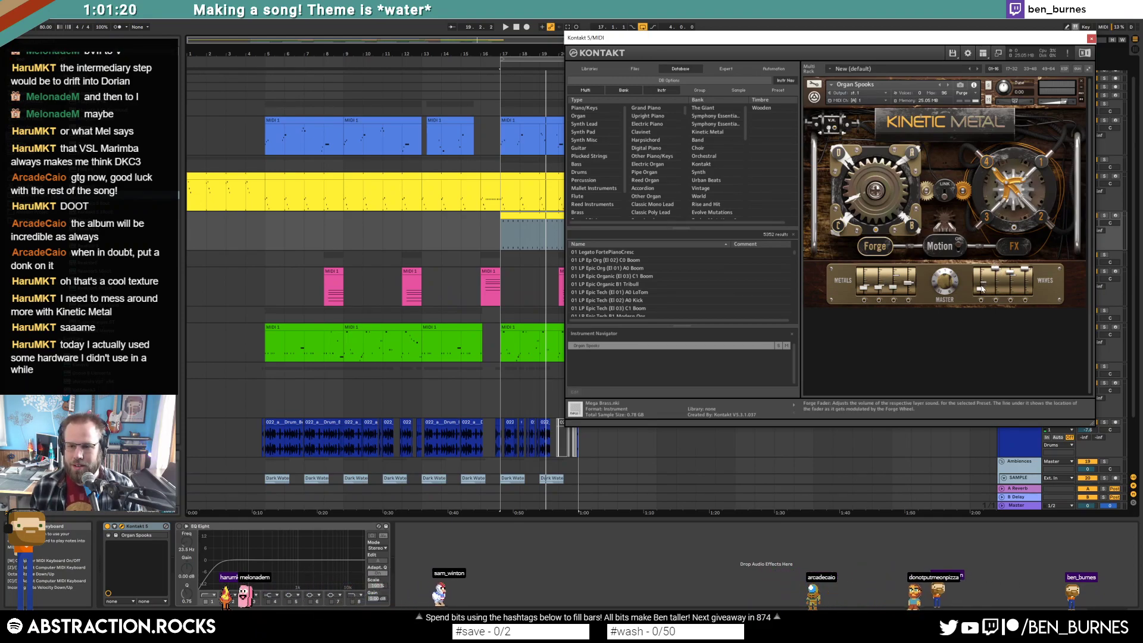
click(941, 246)
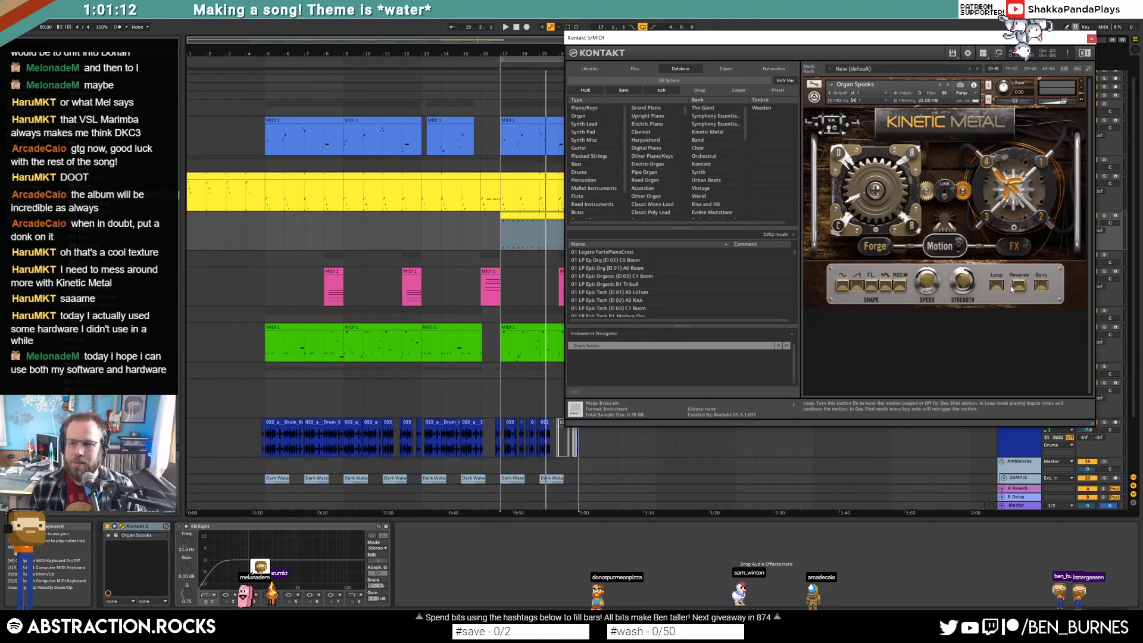
click(1091, 40)
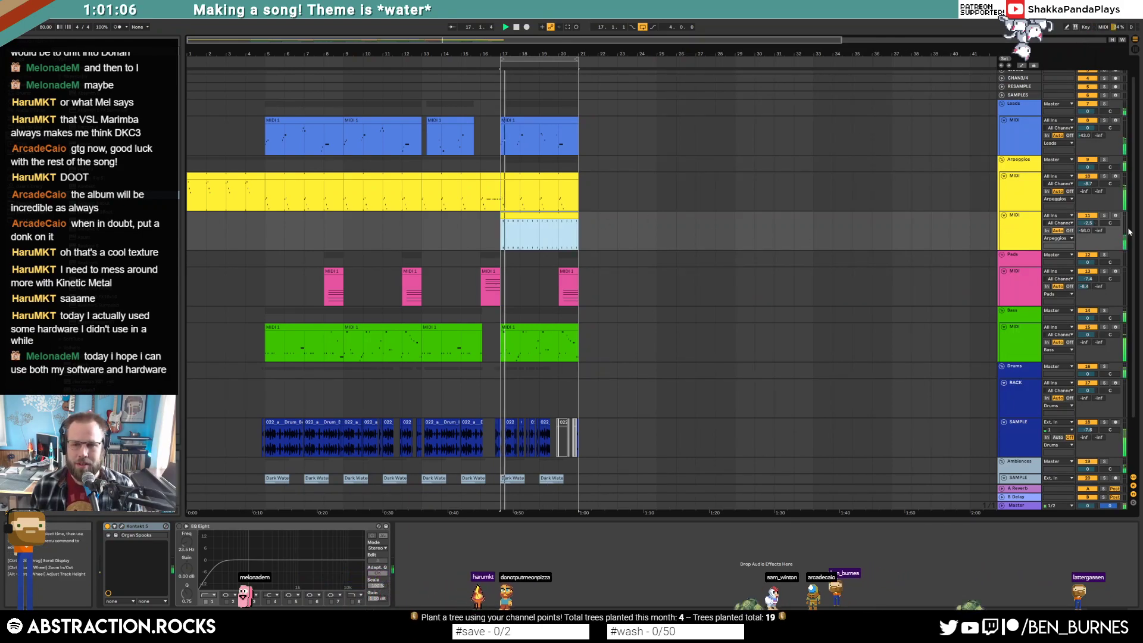
key(0)
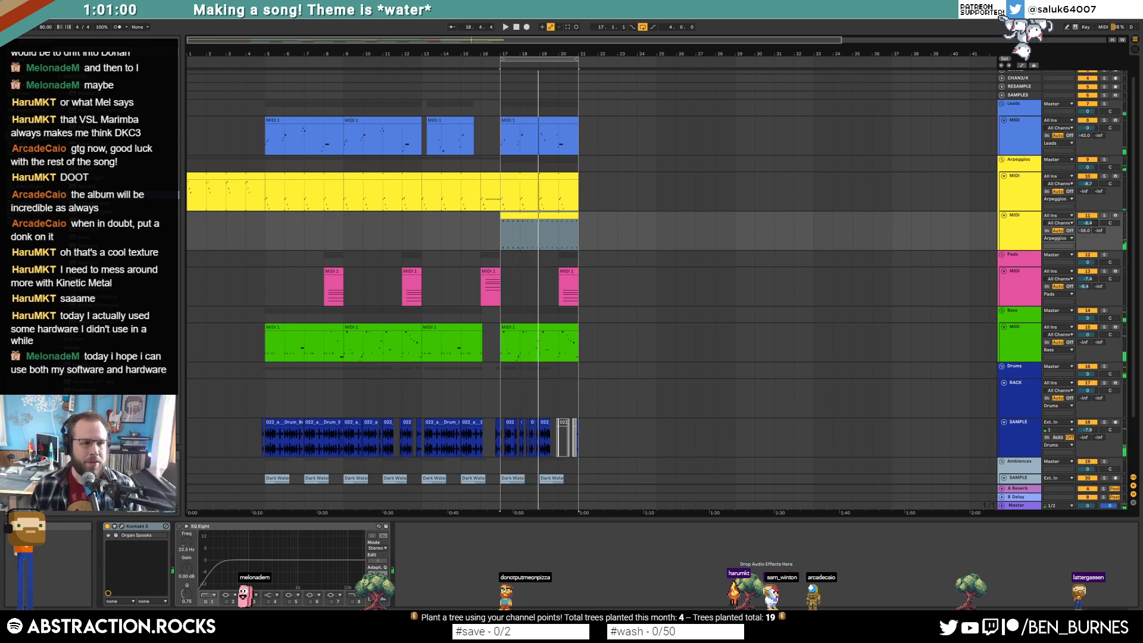
Reset the audio device in the preferences by switching the driver type to No Audio and back to an audio driver.
click(52, 14)
mouse_move(69, 14)
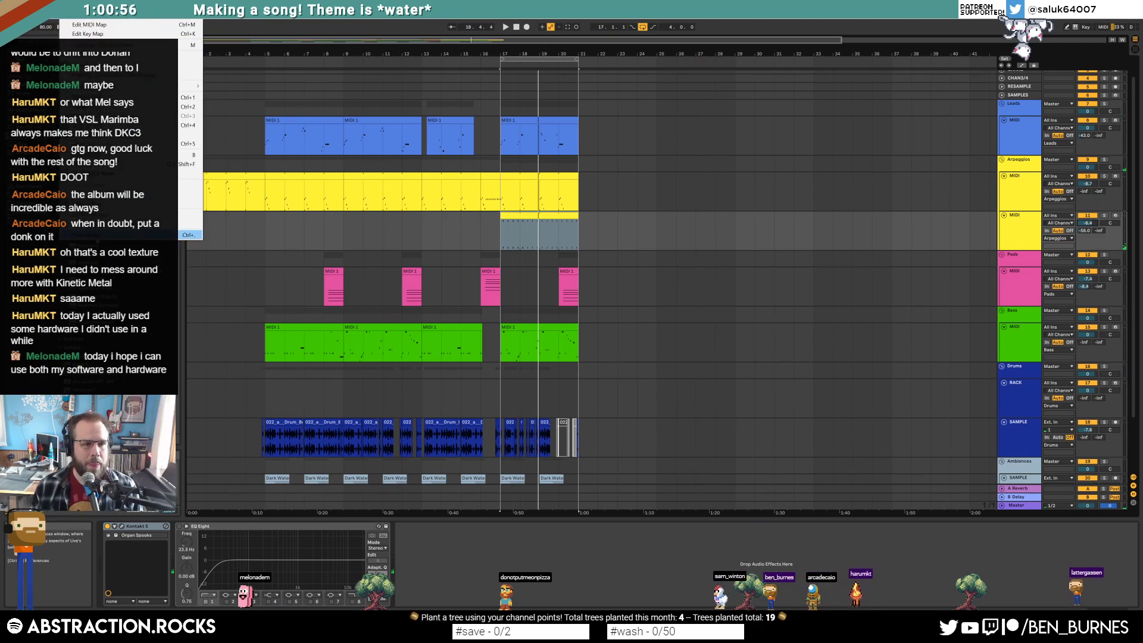
click(98, 235)
click(613, 209)
click(610, 214)
click(610, 209)
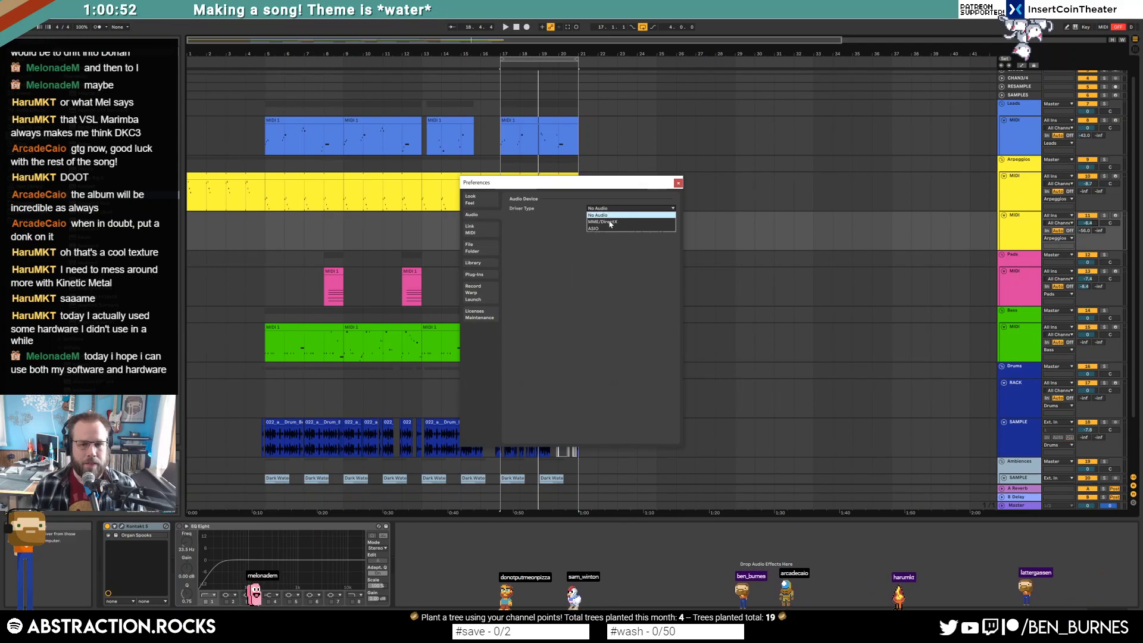
click(613, 221)
click(678, 183)
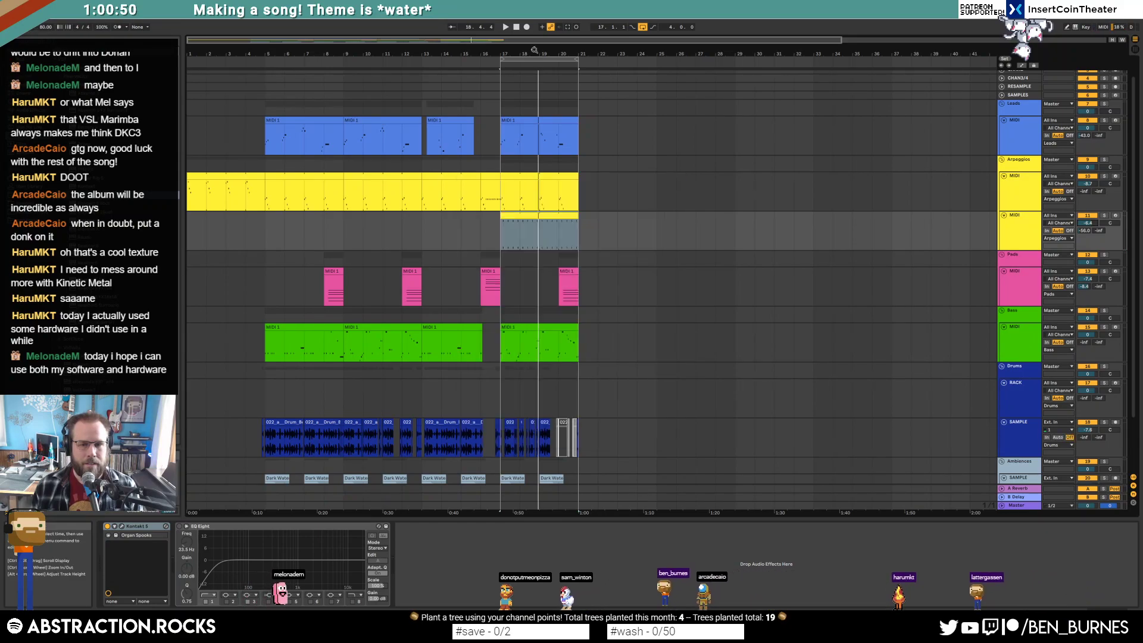
Play the song from the beginning and extend the loop region back to start at bar 5.
click(517, 28)
key(space)
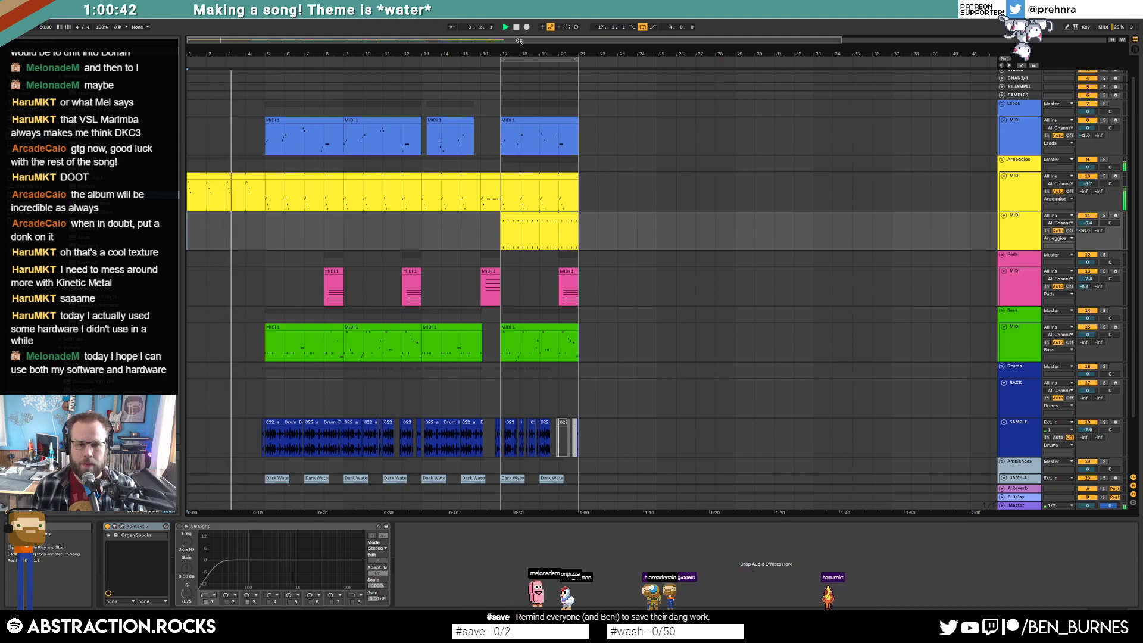
drag(501, 59, 266, 71)
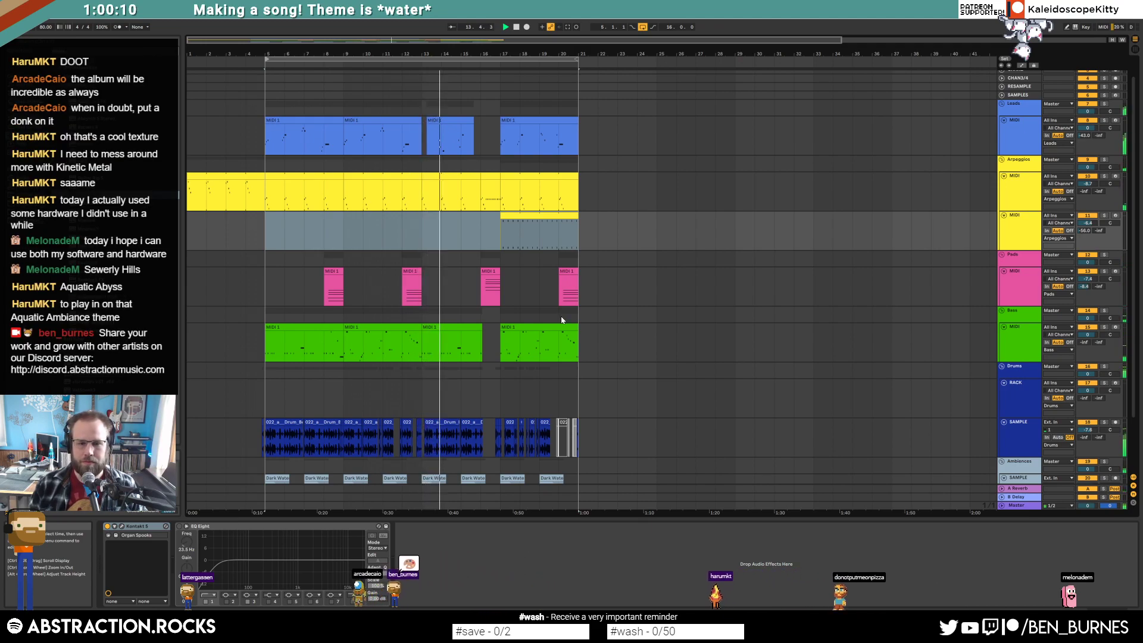
Deactivate the two Dark Water clips between bars 17 and 21 on the first Ambiences sample track.
scroll(549, 342, down, 2)
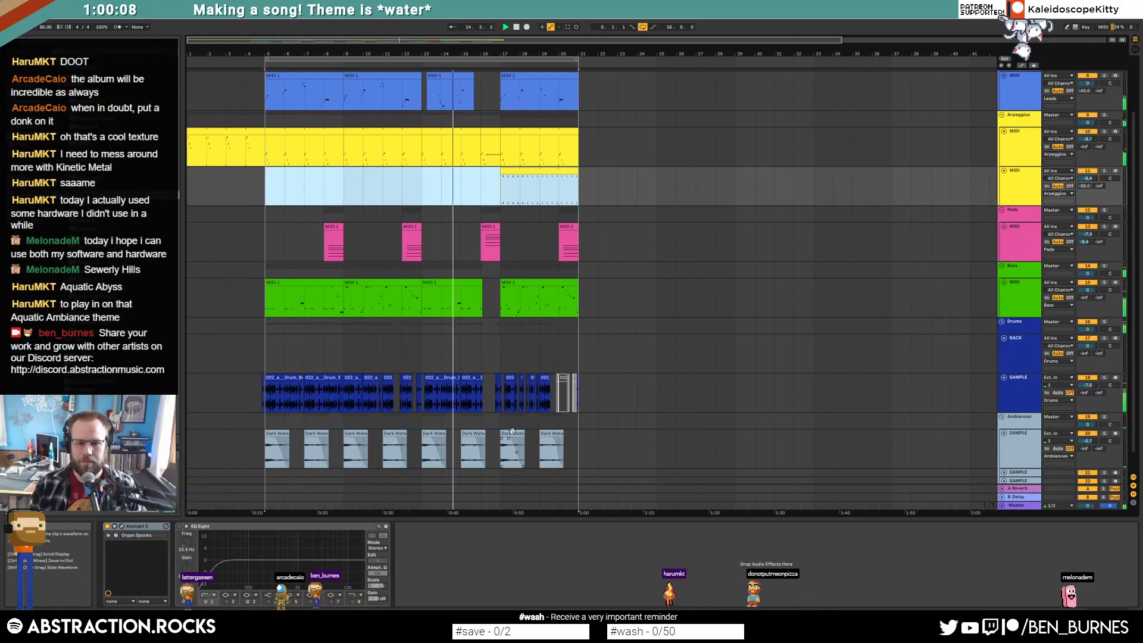
drag(512, 432, 577, 443)
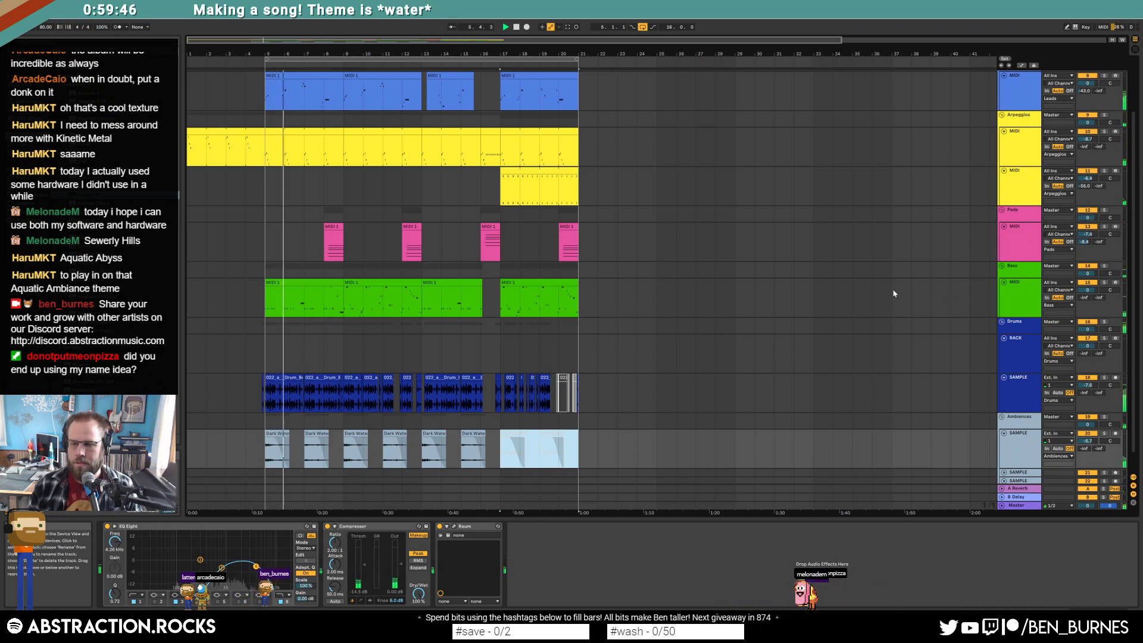
key(0)
Move the loop region to bars 21–37 and extend the second arpeggio clip to bar 25.
click(509, 192)
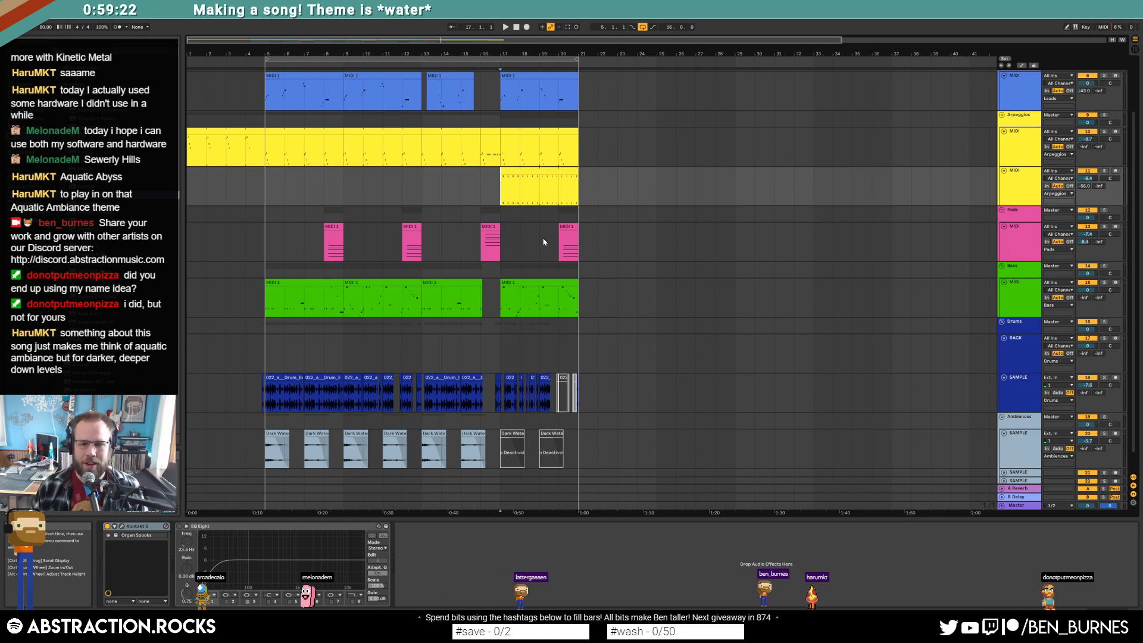
drag(361, 60, 679, 68)
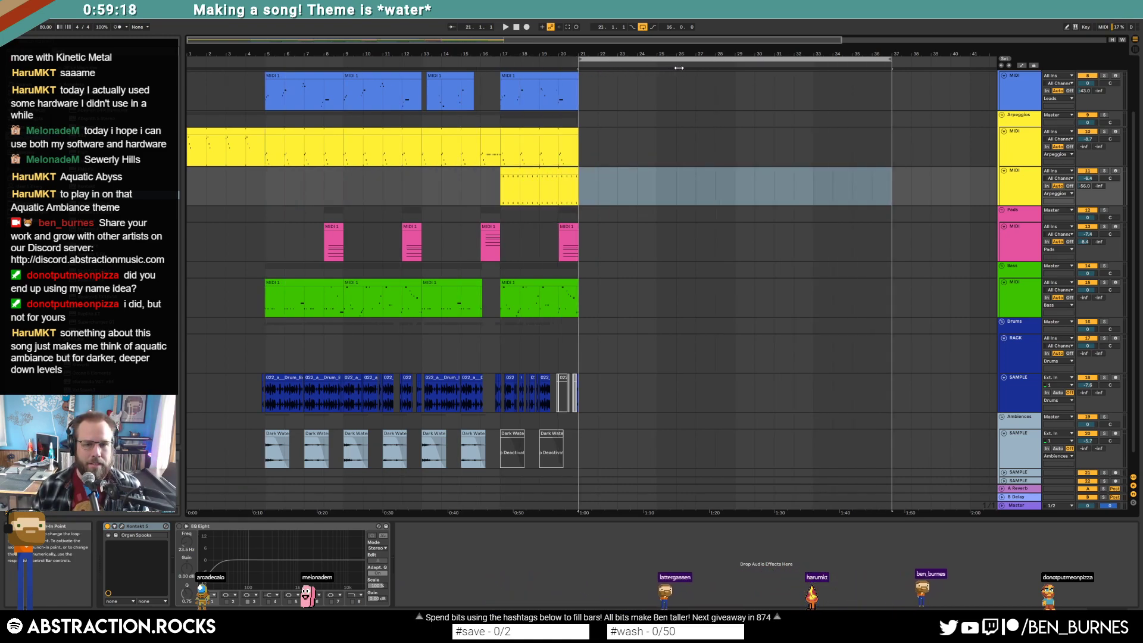
drag(579, 175, 663, 175)
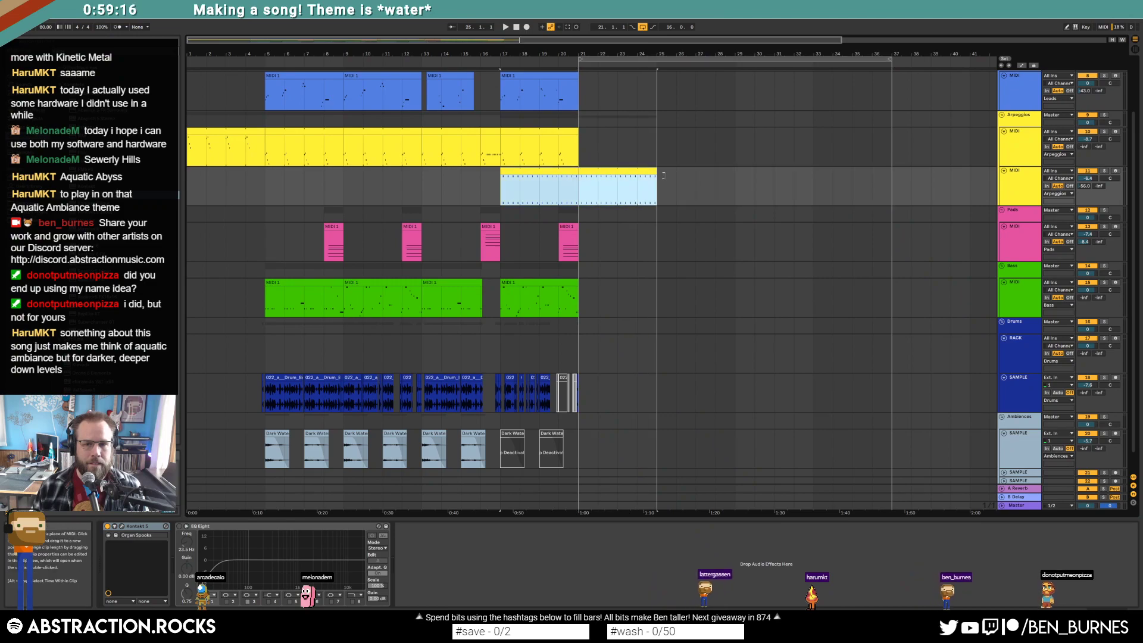
double_click(646, 173)
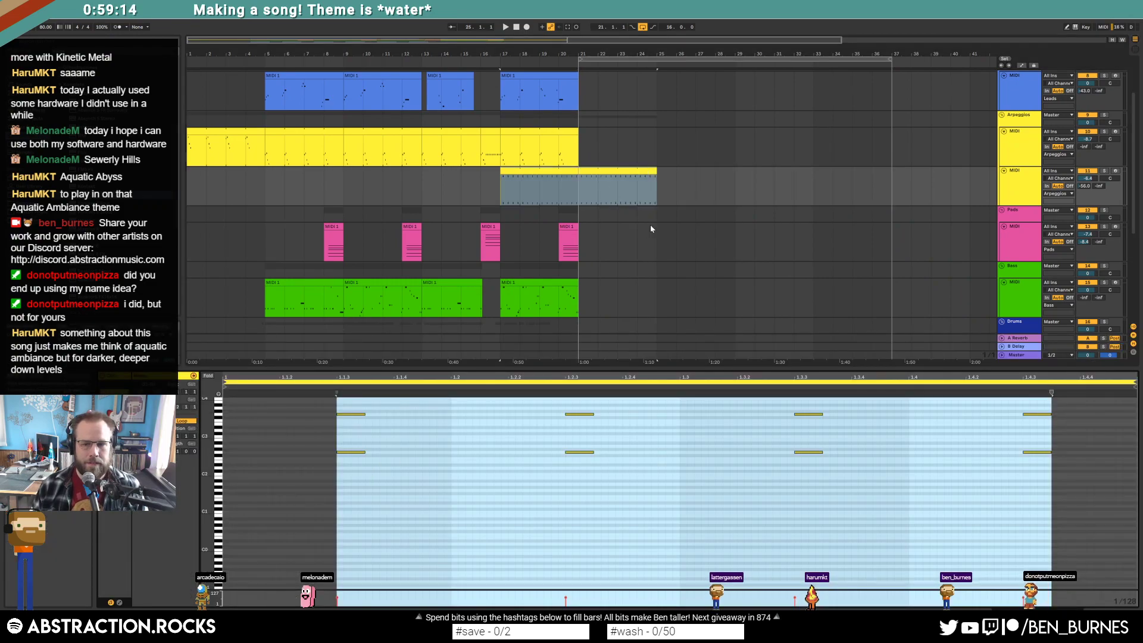
key(shift+Tab)
Insert an empty MIDI clip on the drum RACK track from bar 17 to bar 21.
scroll(681, 244, up, 3)
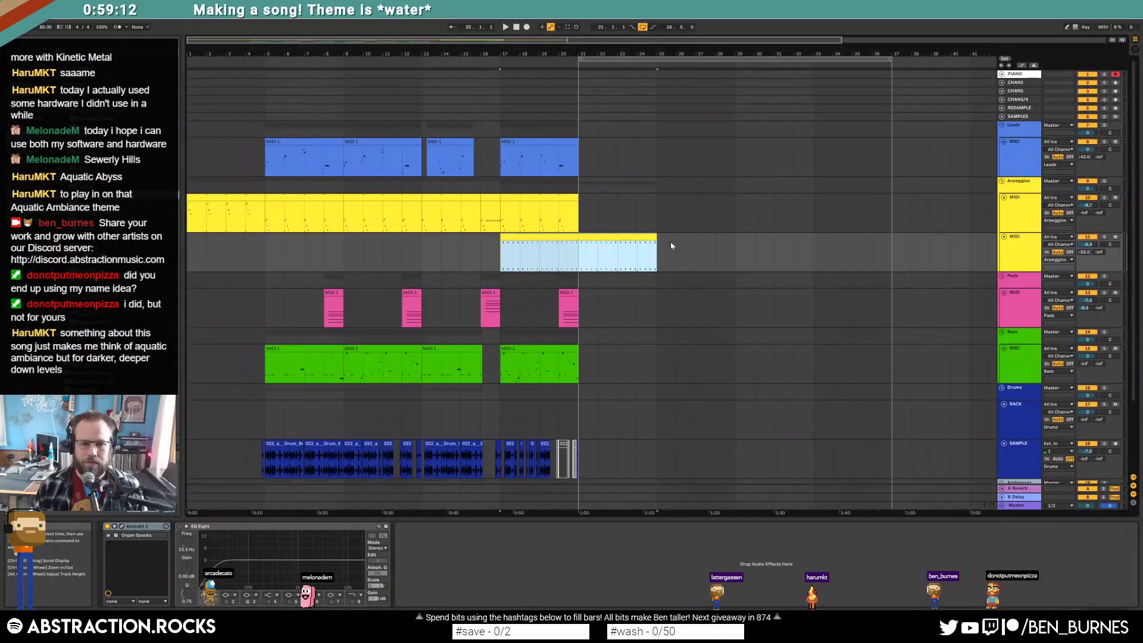
scroll(594, 400, down, 2)
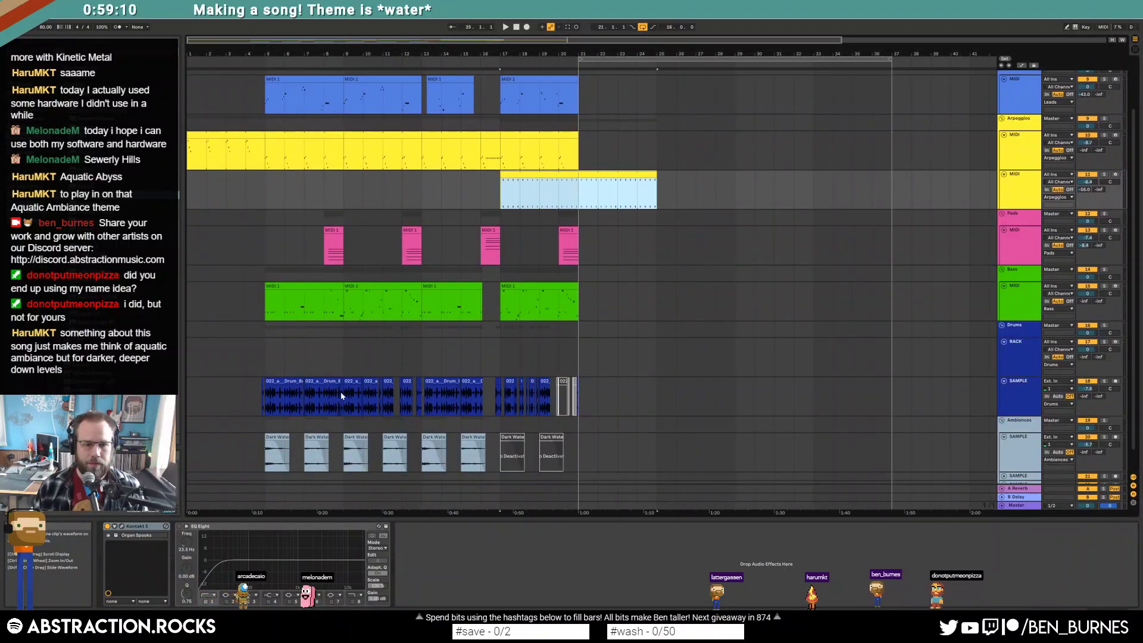
drag(505, 365, 576, 365)
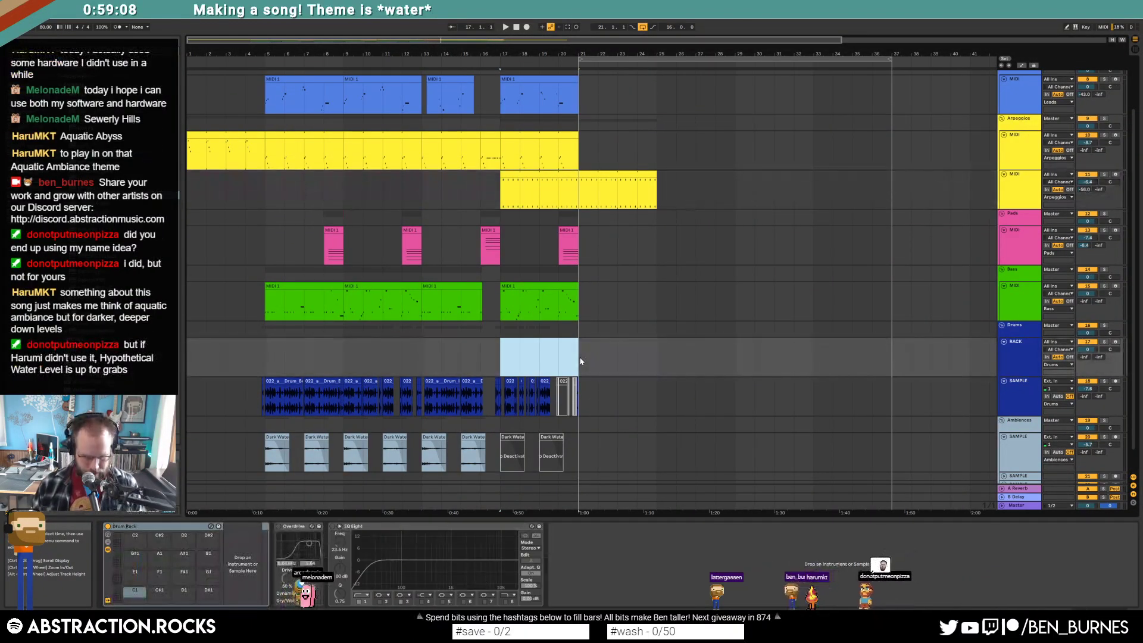
key(ctrl+shift+m)
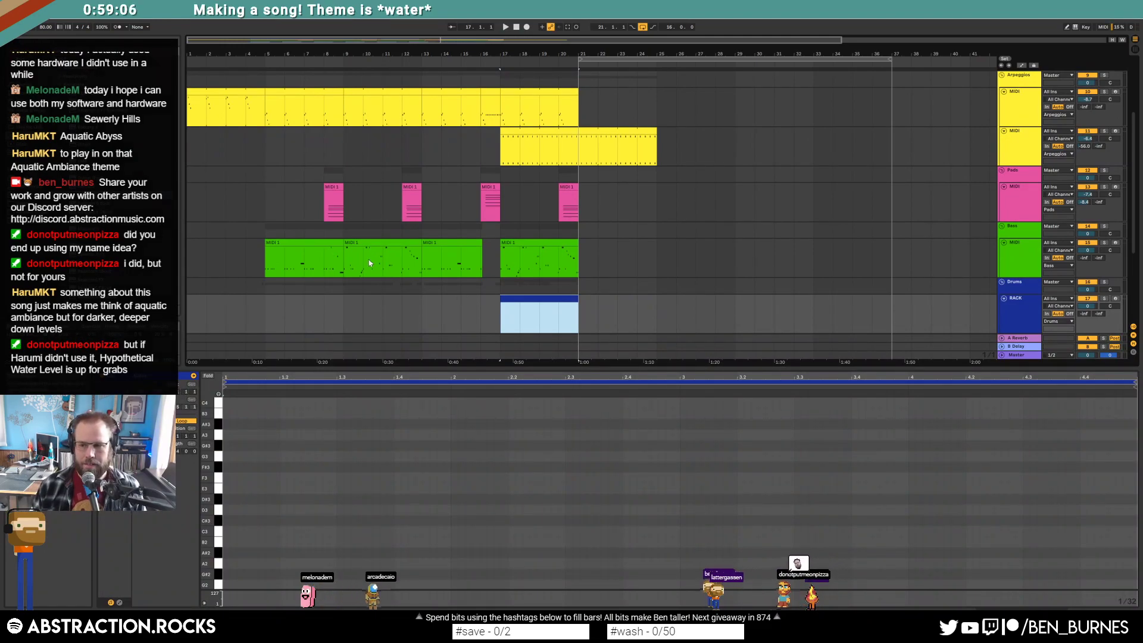
Save the Live Set in the 2 Hour Tracks 2020 folder as "2020-04-18 Aquatic Abyss".
key(ctrl+shift+s)
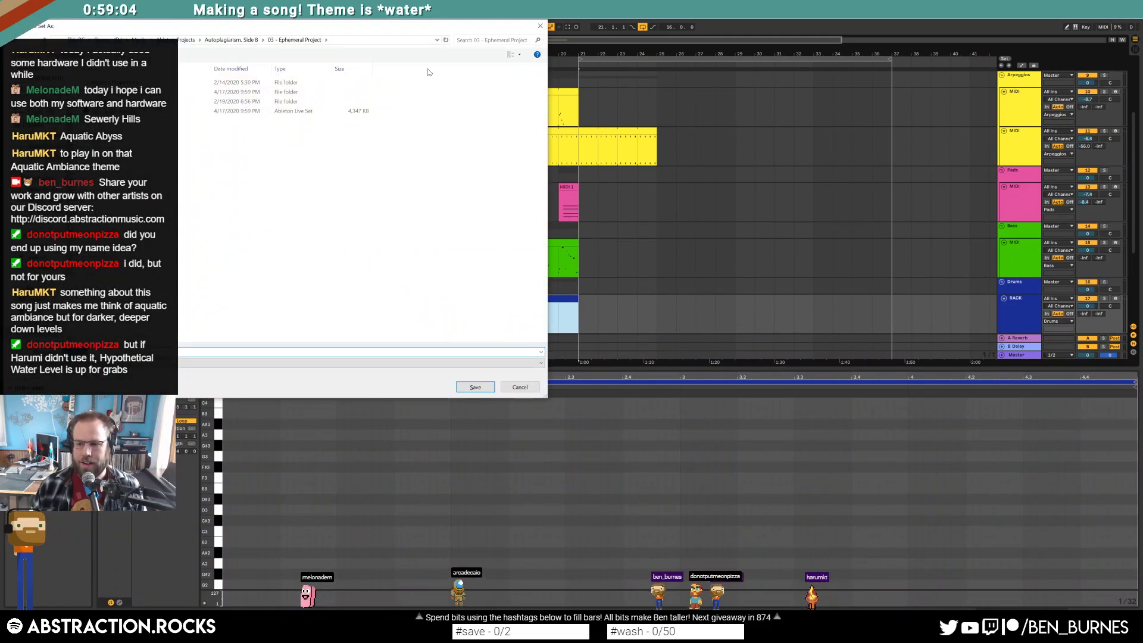
drag(370, 31, 781, 128)
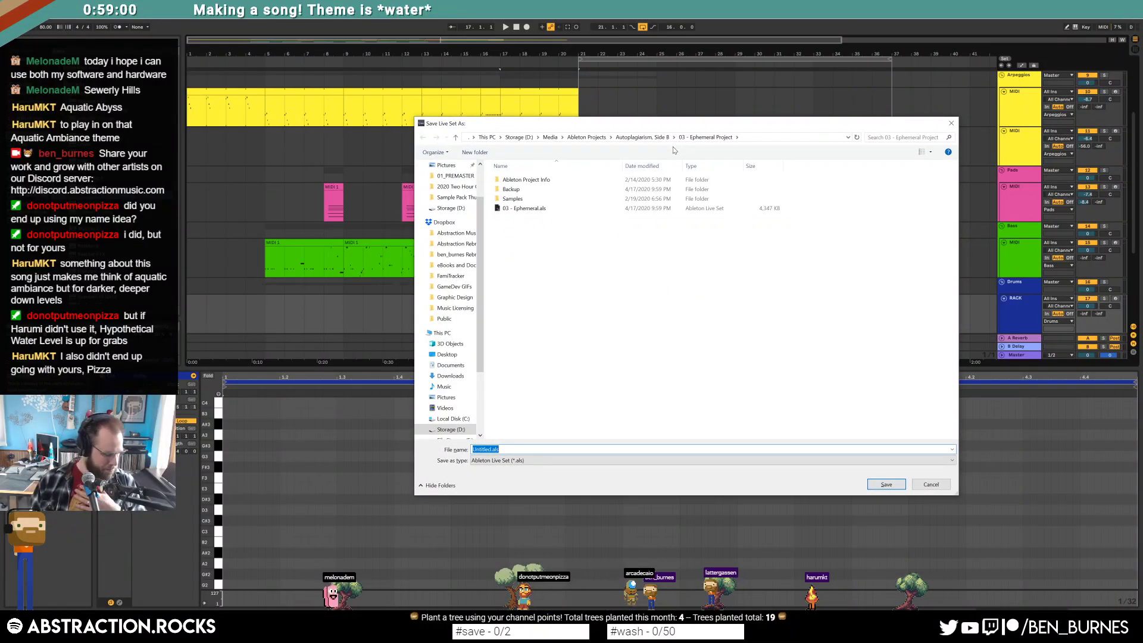
click(638, 137)
click(586, 137)
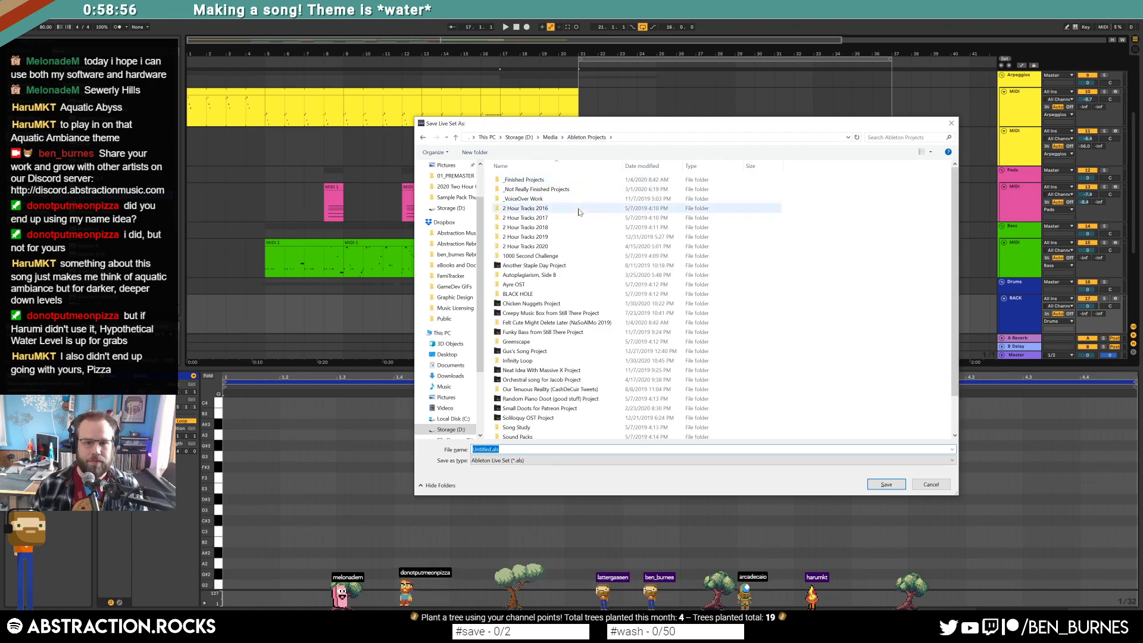
double_click(556, 246)
click(524, 449)
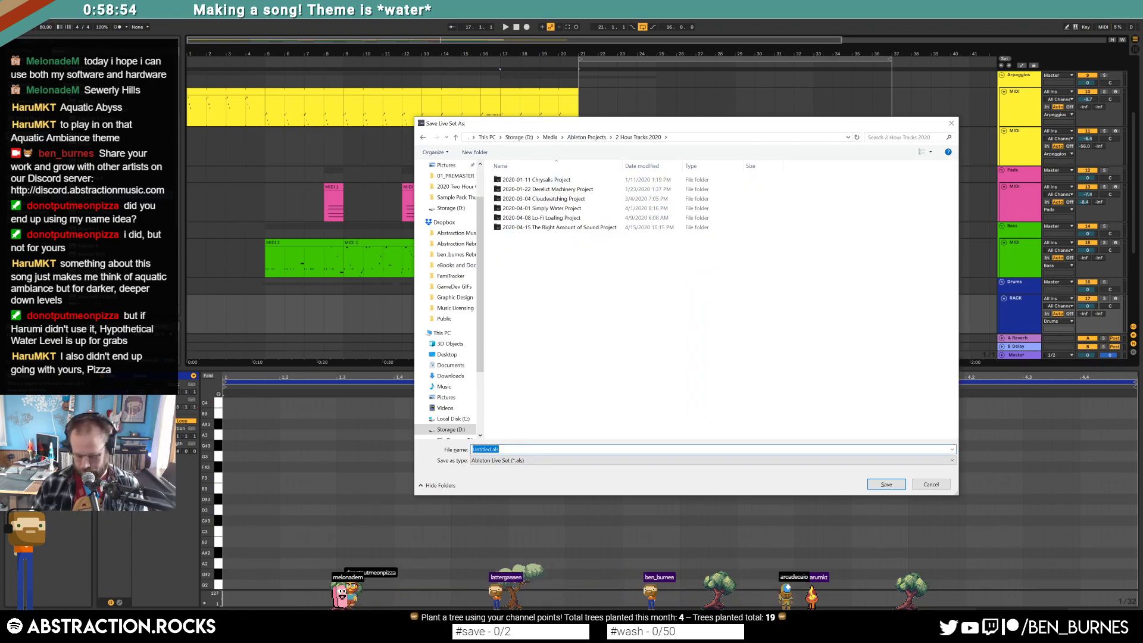
text(2020-04-18 Aquatic Abyss)
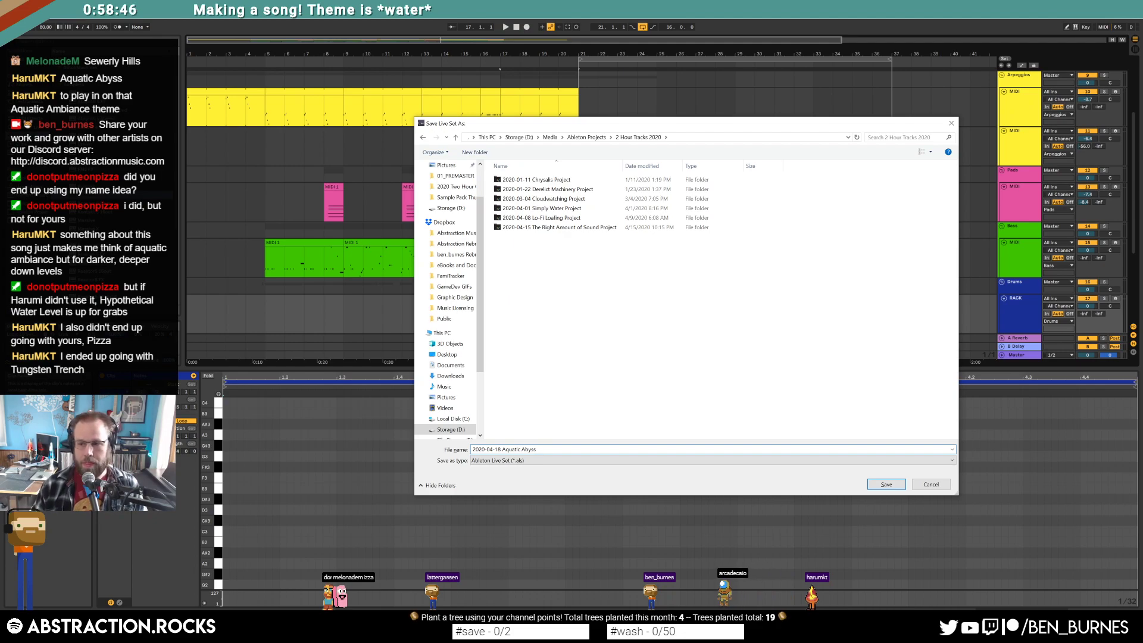
key(Return)
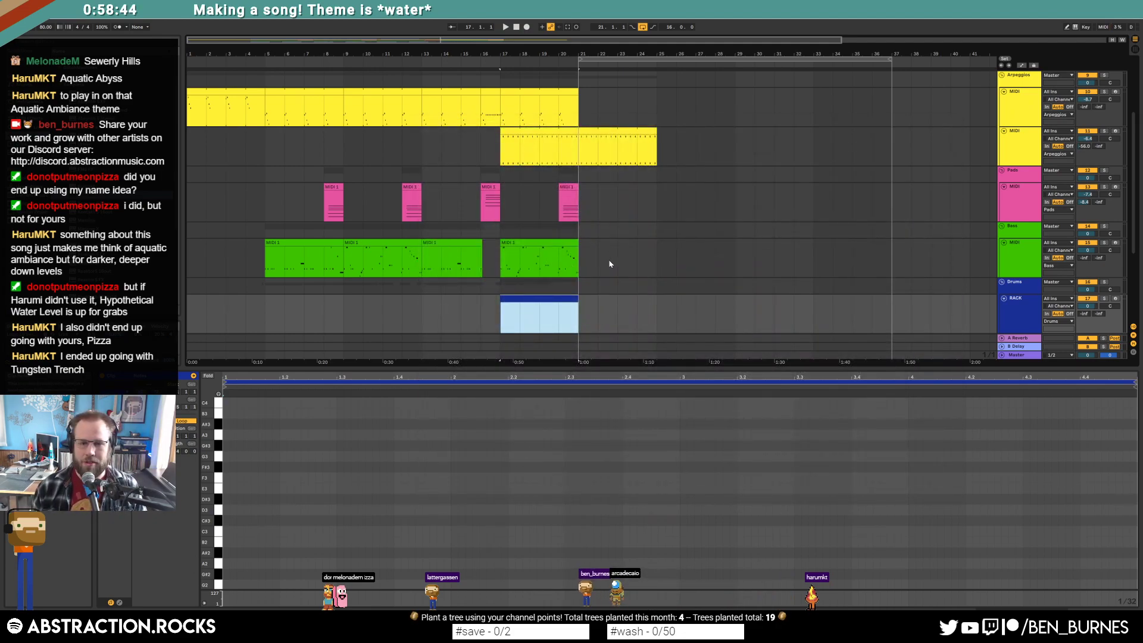
Switch to Splice and search the samples for "water".
key(shift+Tab)
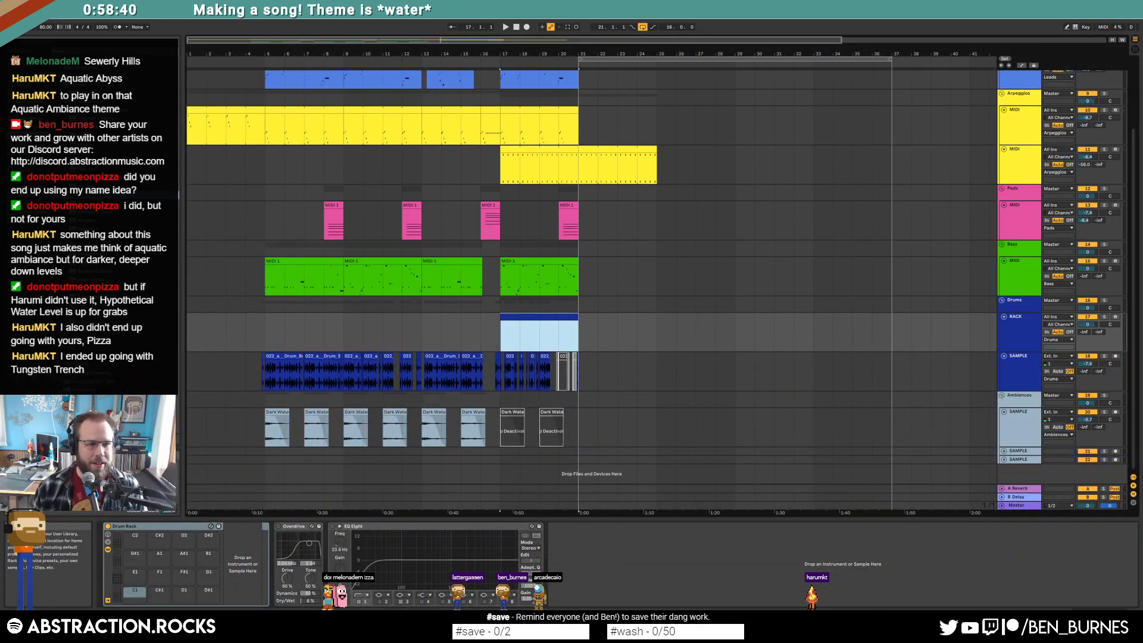
click(30, 238)
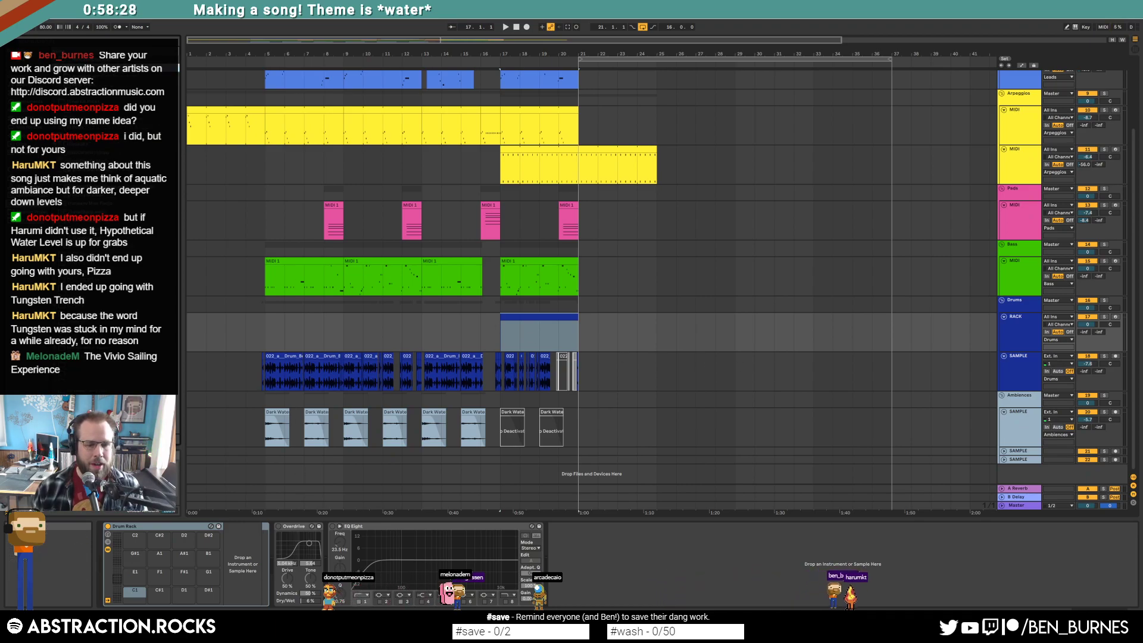
key(alt+Tab)
key(ctrl+a)
text(water)
key(Return)
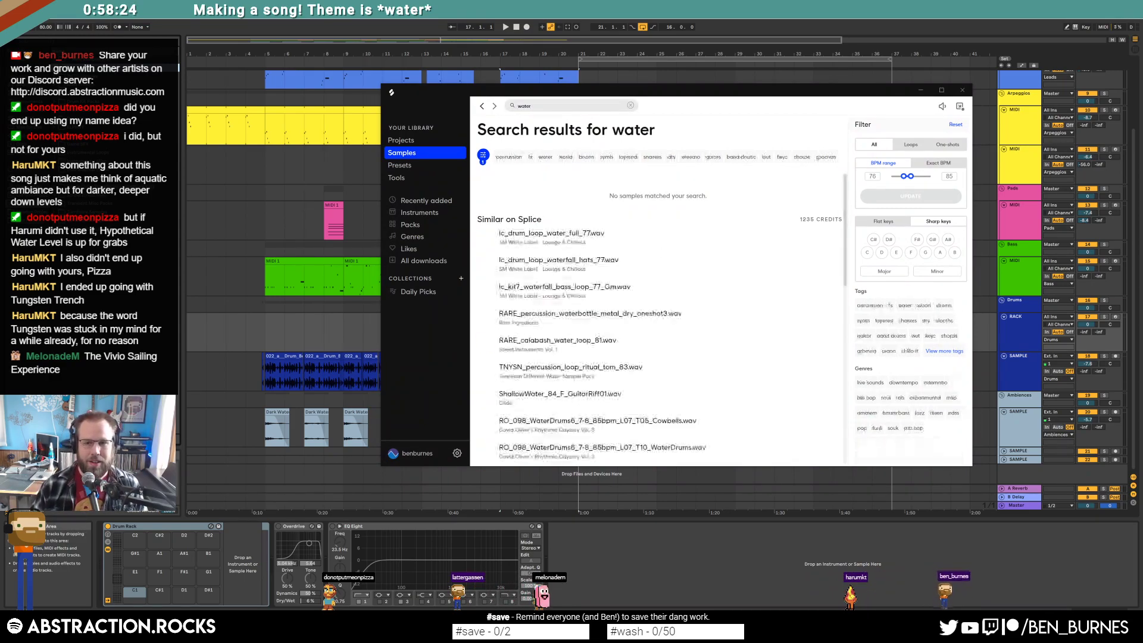
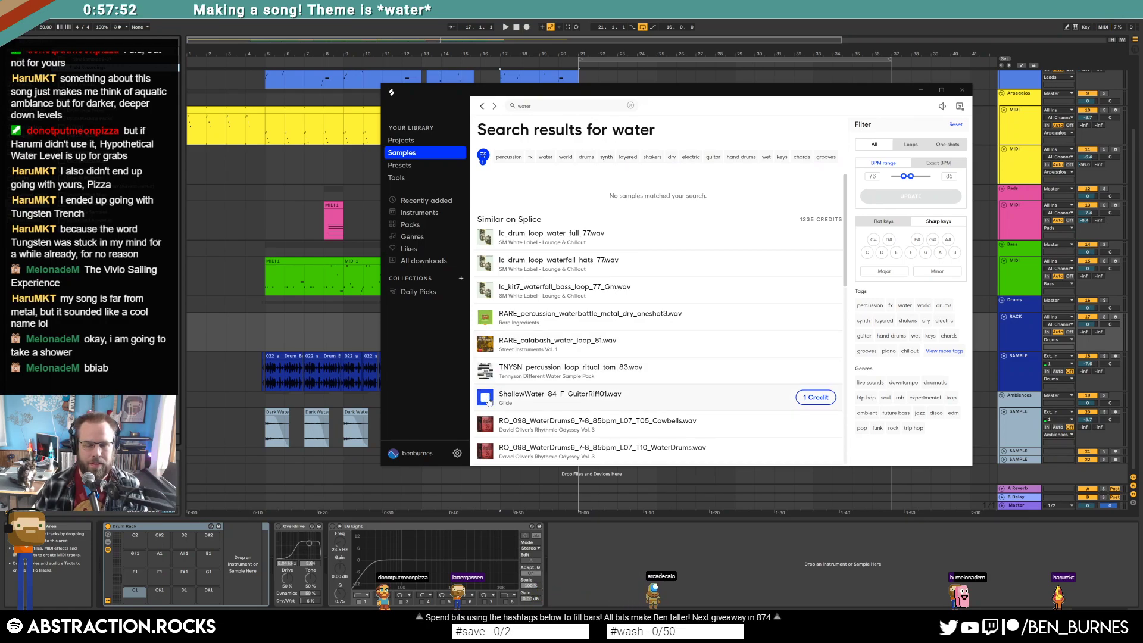
Download ShallowWater_84_F_GuitarRiff01.wav and place it at bar 21 on a new audio track below the Leads MIDI track.
click(815, 400)
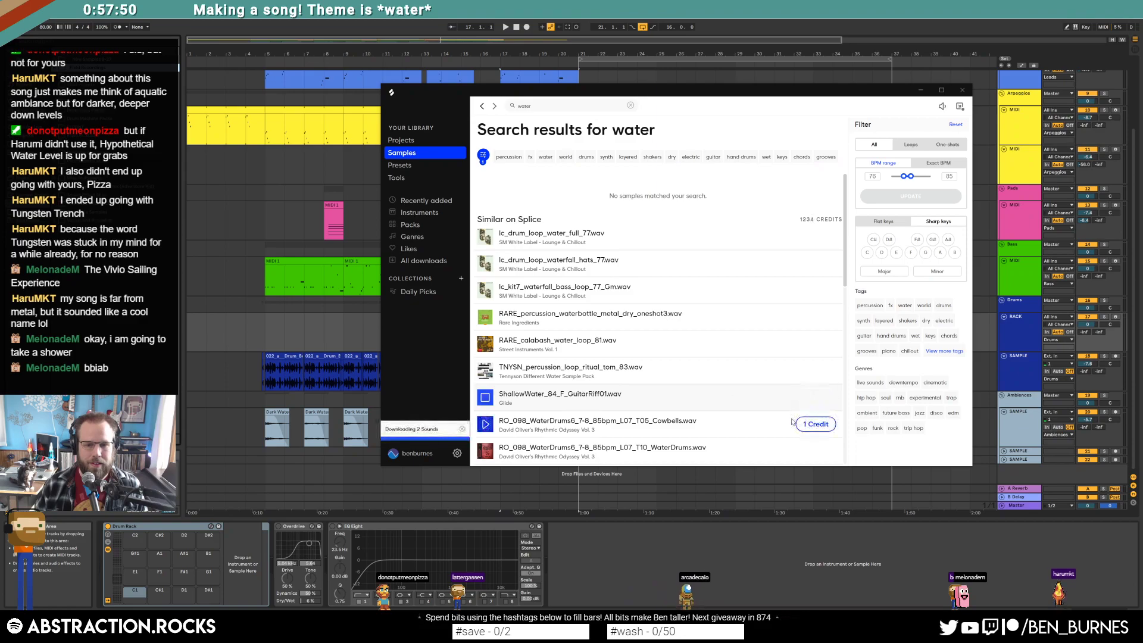
drag(594, 93, 331, 224)
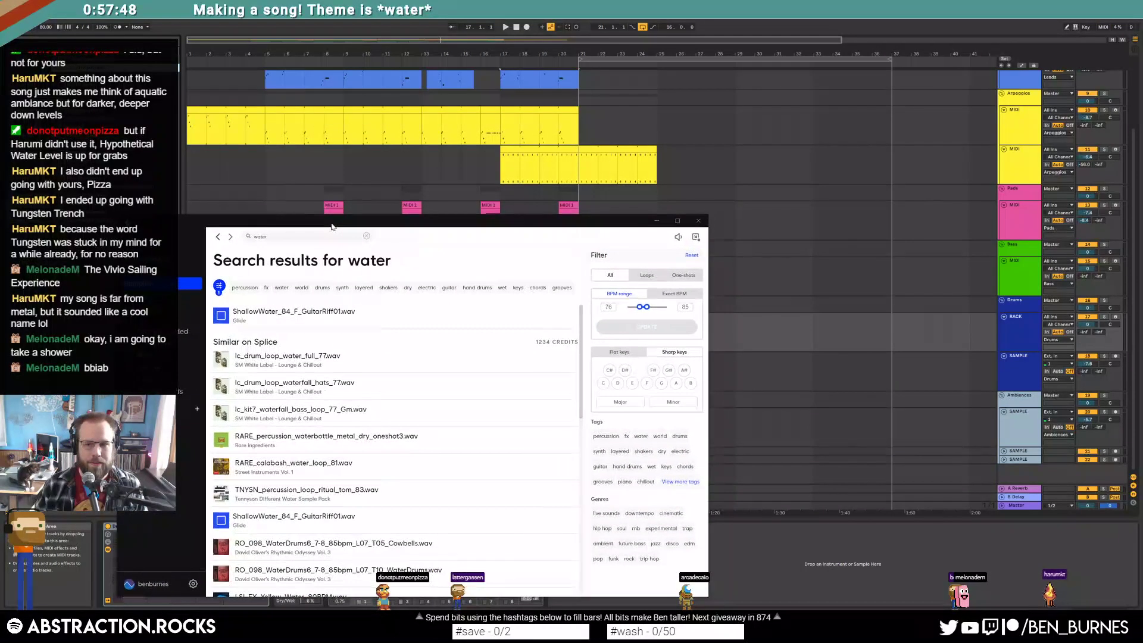
click(1017, 77)
key(ctrl+t)
key(space)
key(shift+Tab)
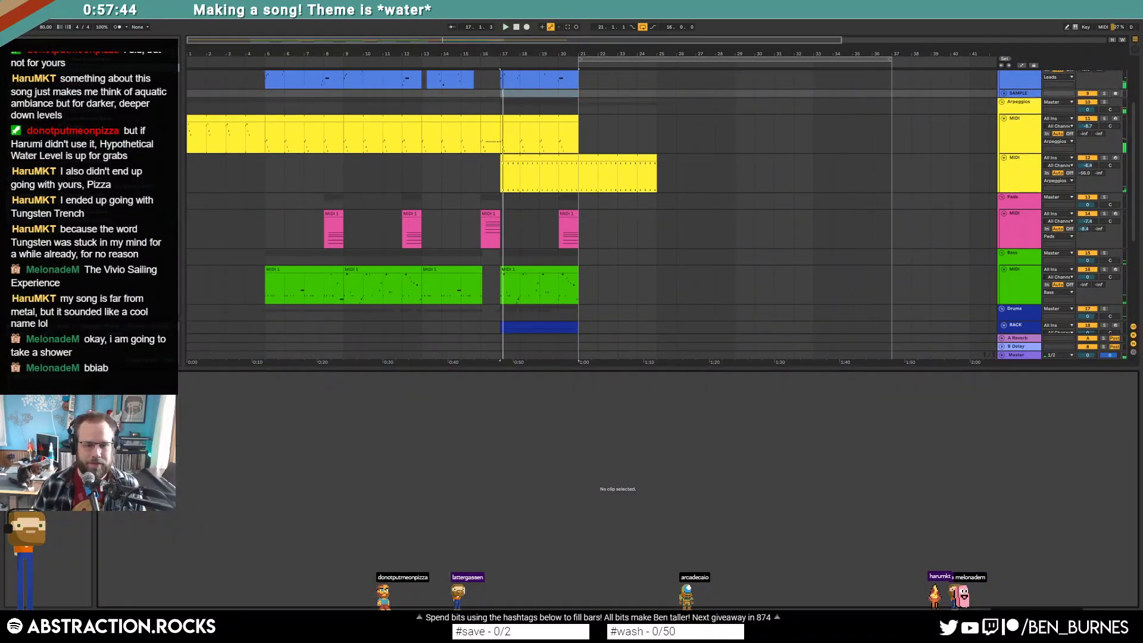
key(alt+Tab)
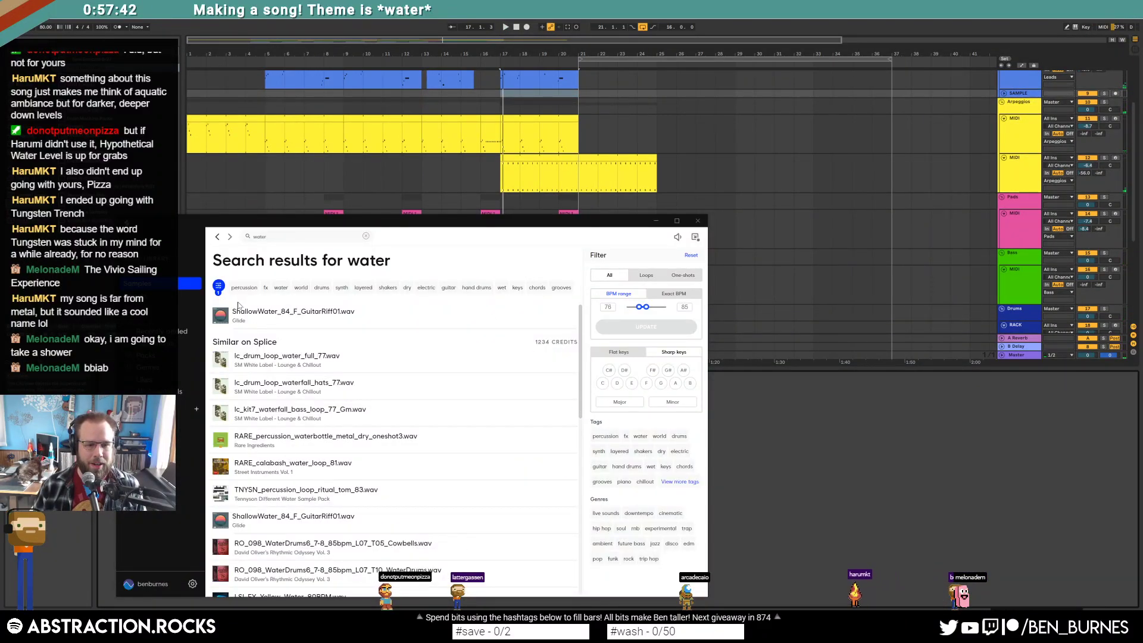
drag(238, 316, 580, 95)
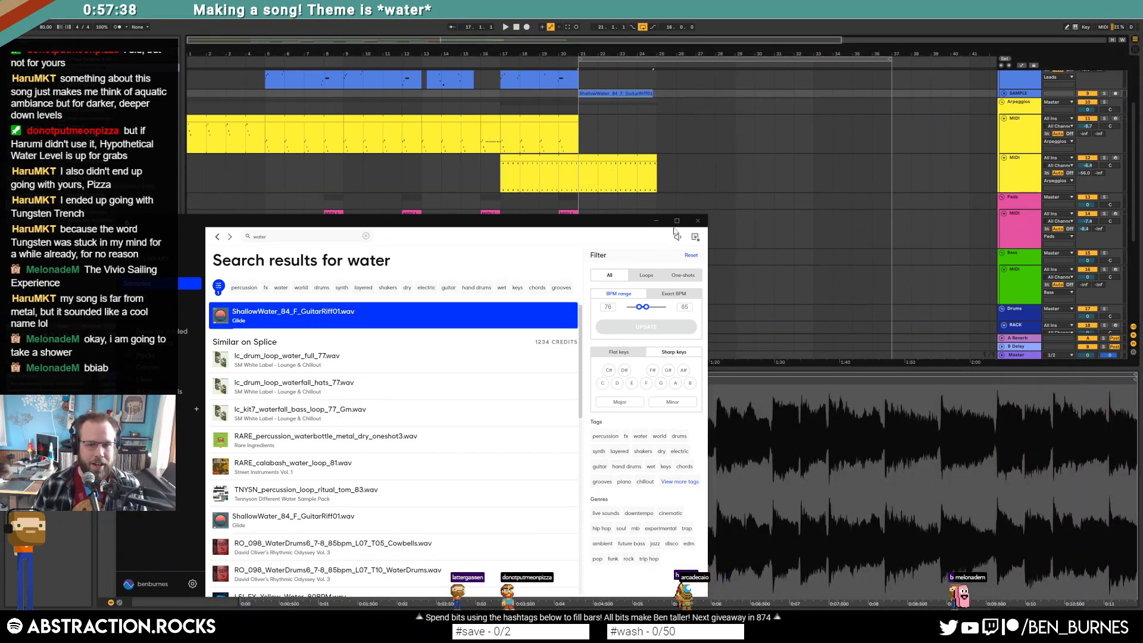
Download RARE_calabash_water_loop_81.wav and add a new audio track below the drum SAMPLE track.
drag(592, 223, 583, 116)
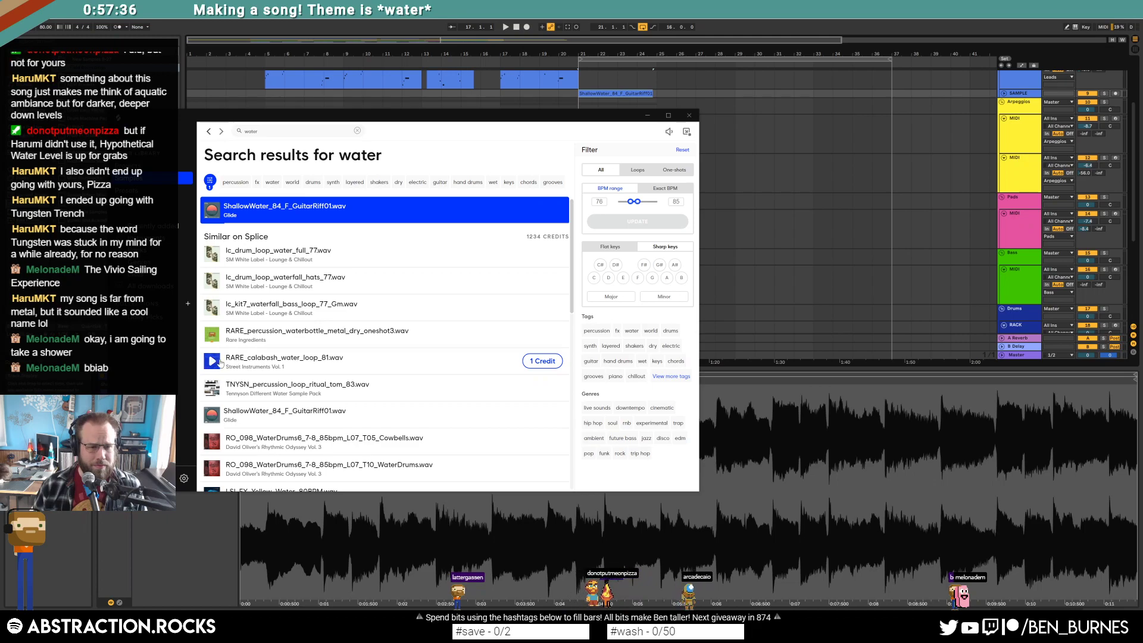
drag(484, 115, 440, 305)
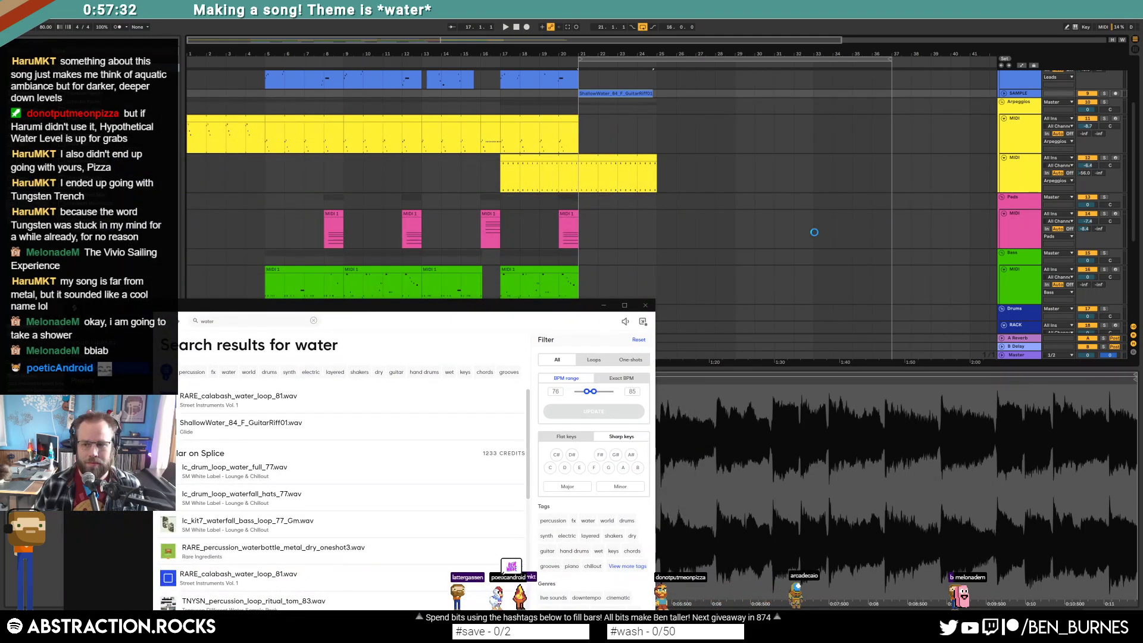
drag(1018, 321, 1017, 314)
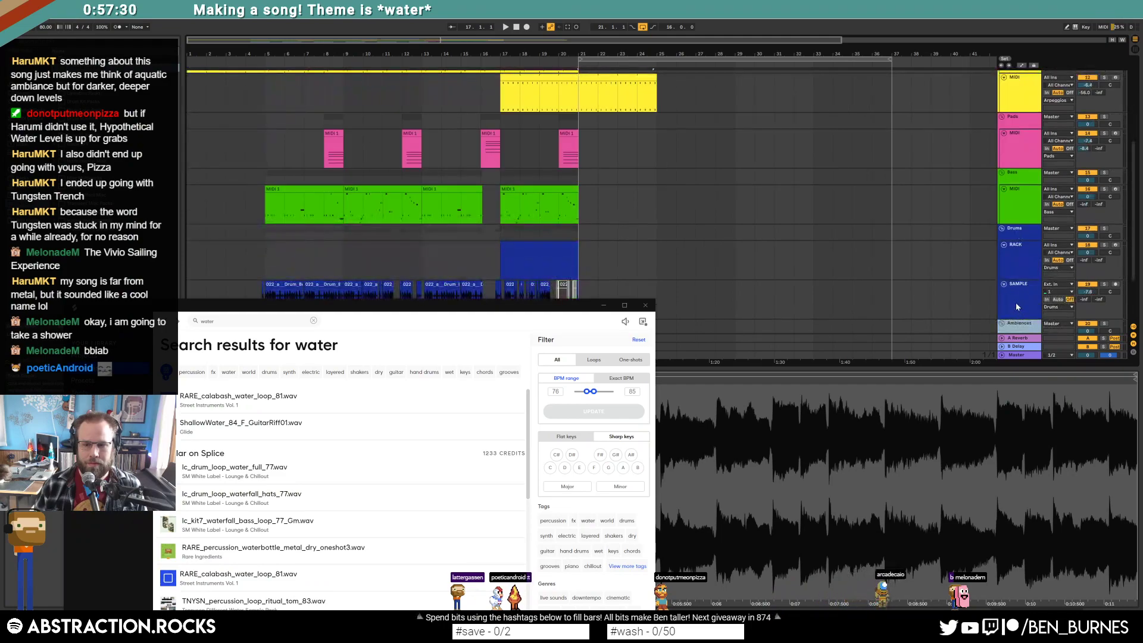
click(1017, 306)
key(ctrl+t)
key(alt+Tab)
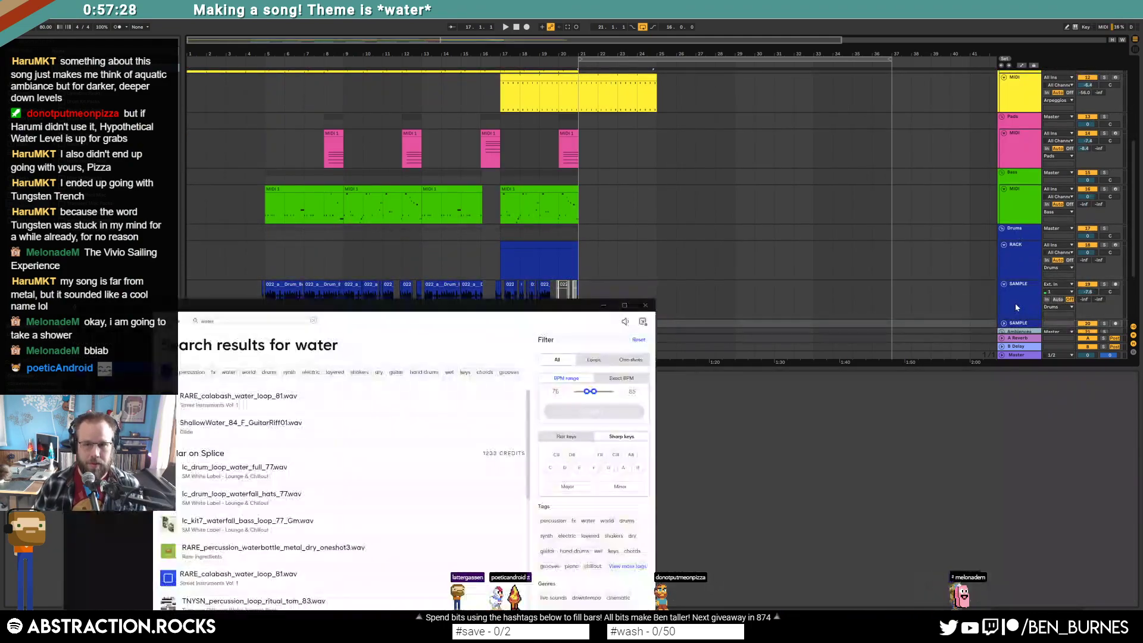
Place the calabash water loop at bar 21 on the new drum audio track and close the Splice window.
drag(211, 401, 743, 327)
click(646, 306)
drag(628, 322, 595, 322)
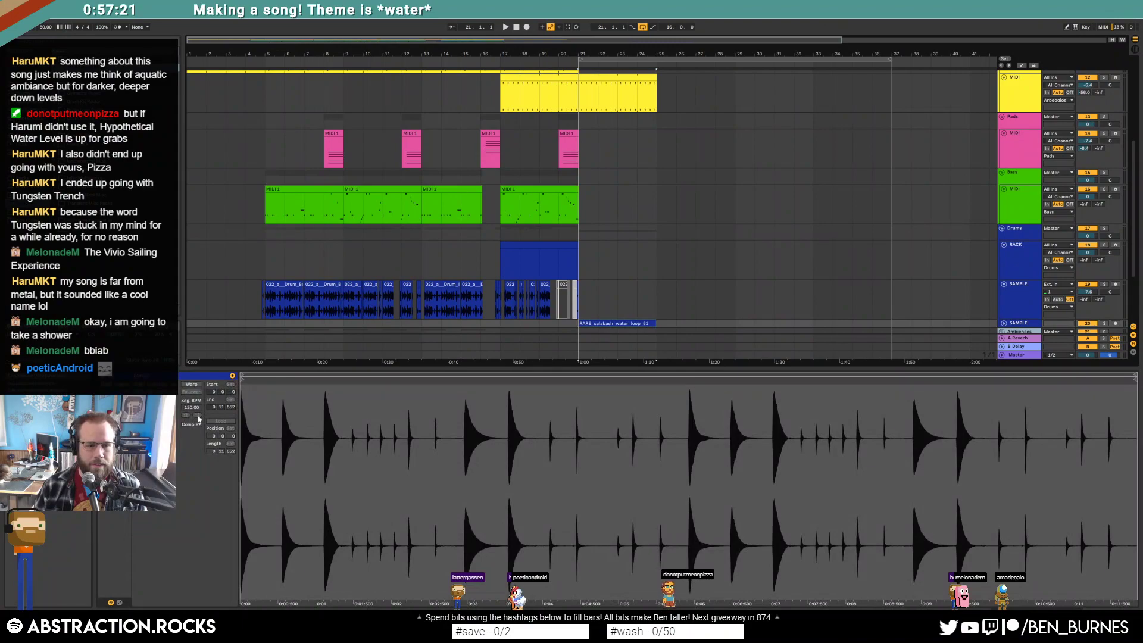
Warp the calabash water loop with a segment BPM of 81 and unfold its drum SAMPLE track.
click(192, 385)
drag(191, 409, 217, 393)
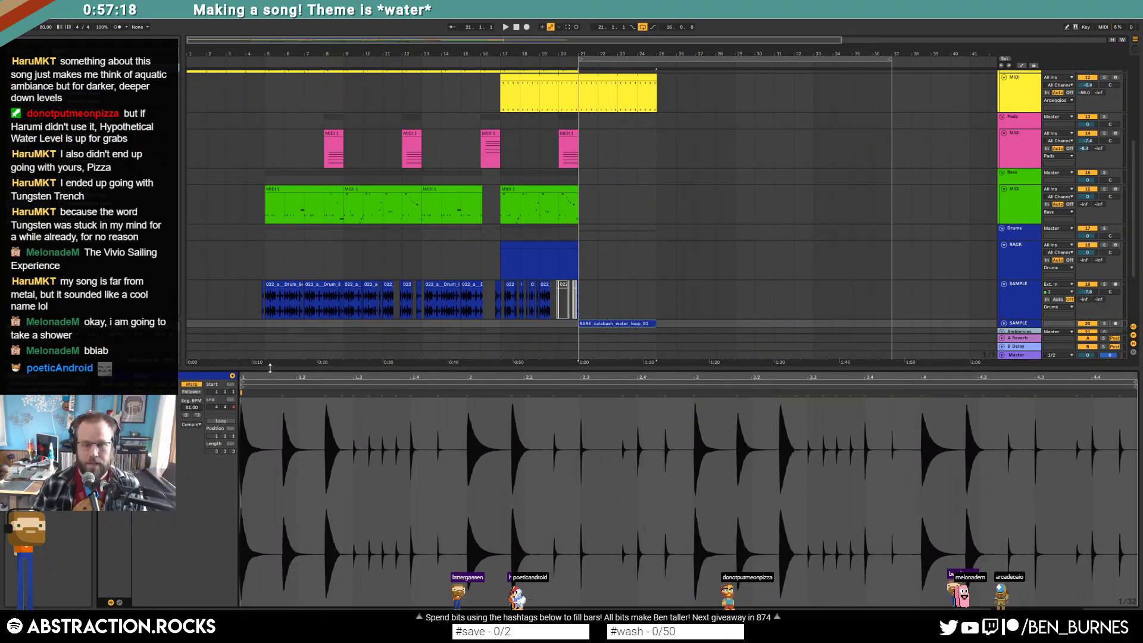
click(1004, 325)
scroll(604, 316, up, 5)
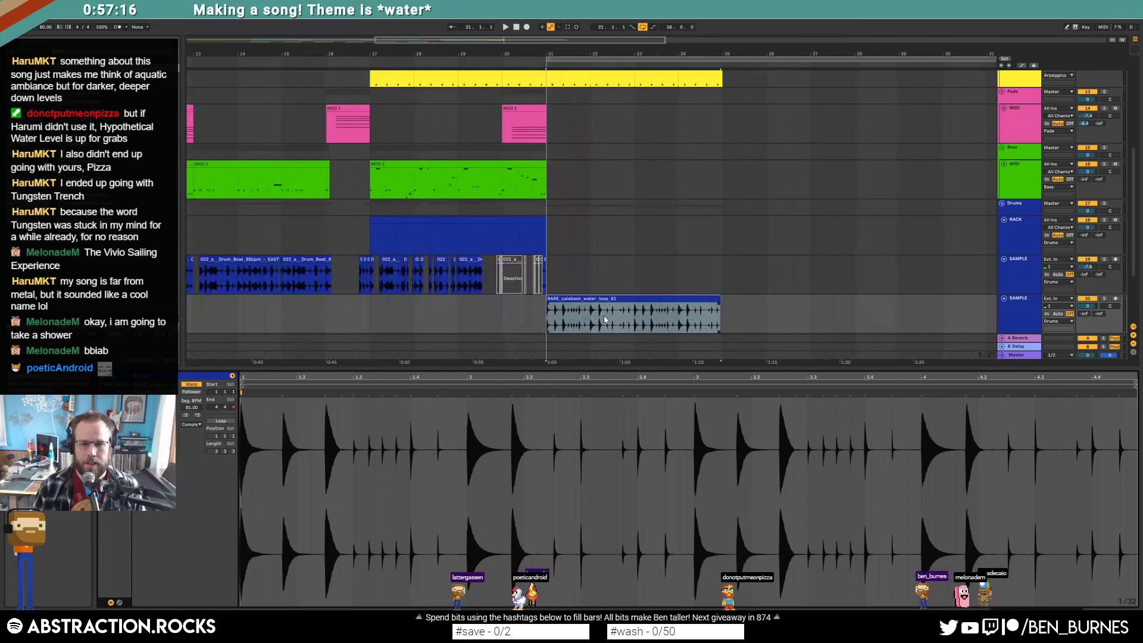
Split the calabash water loop on the drum SAMPLE track and delete portions, leaving short separated pieces across bars 21 to 25.
drag(526, 316, 482, 306)
key(ctrl+e)
key(Delete)
key(Delete)
key(Delete)
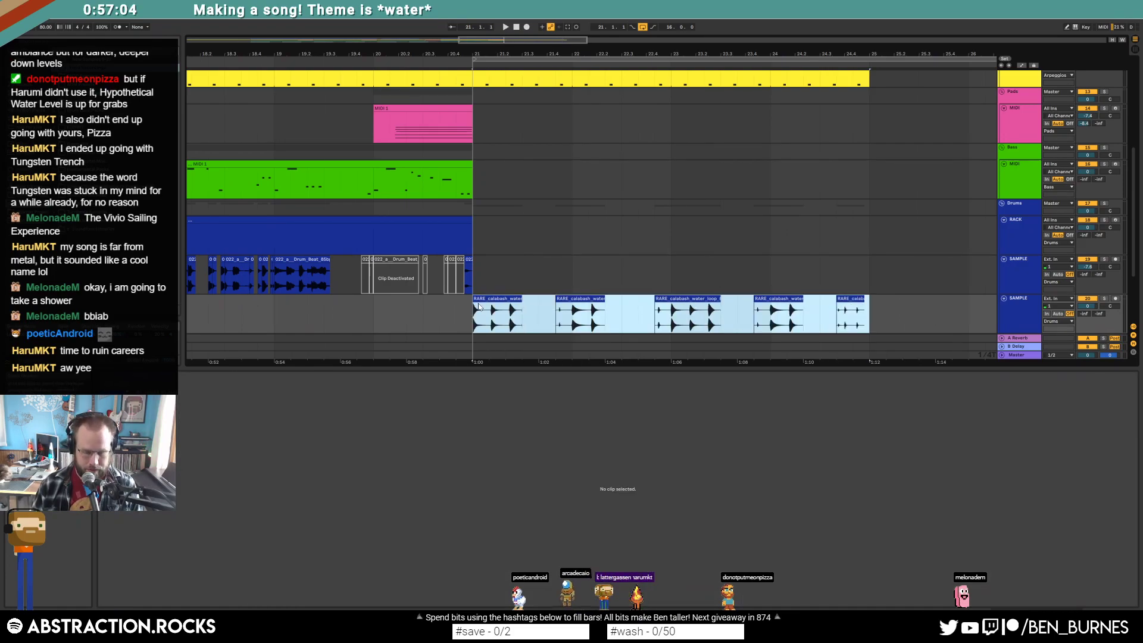
click(478, 306)
Duplicate the upper Arpeggios clip into bars 21 to 25 and delete the second and fourth notes of its opening run.
scroll(644, 236, down, 3)
scroll(655, 225, up, 6)
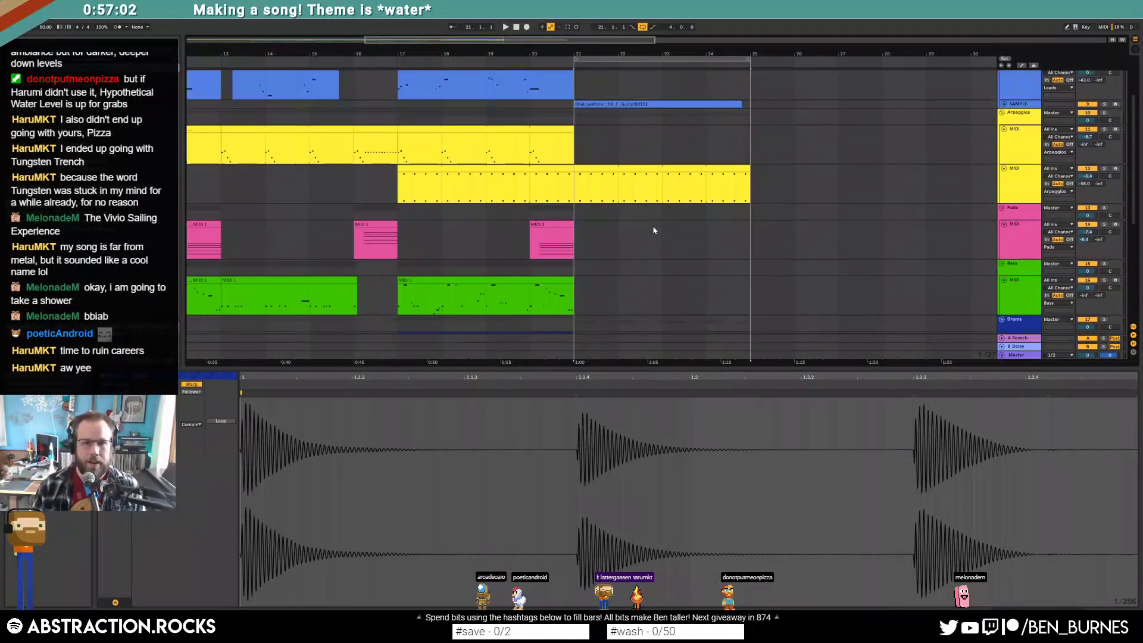
click(421, 207)
key(ctrl+d)
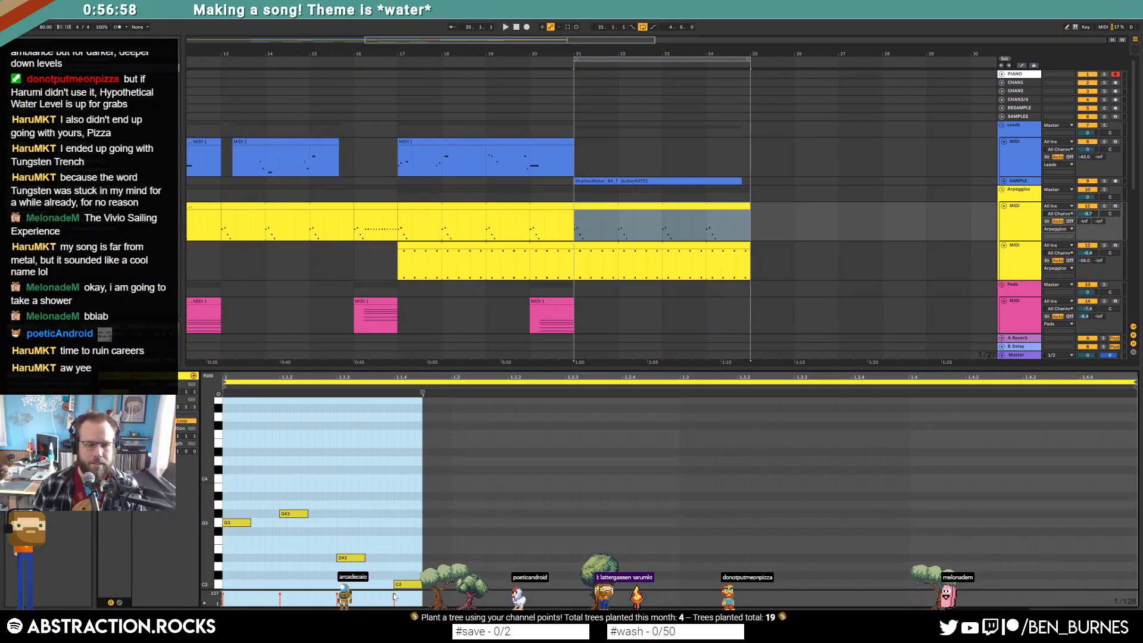
click(337, 513)
key(ctrl+z)
drag(301, 503, 311, 550)
key(Delete)
key(Delete)
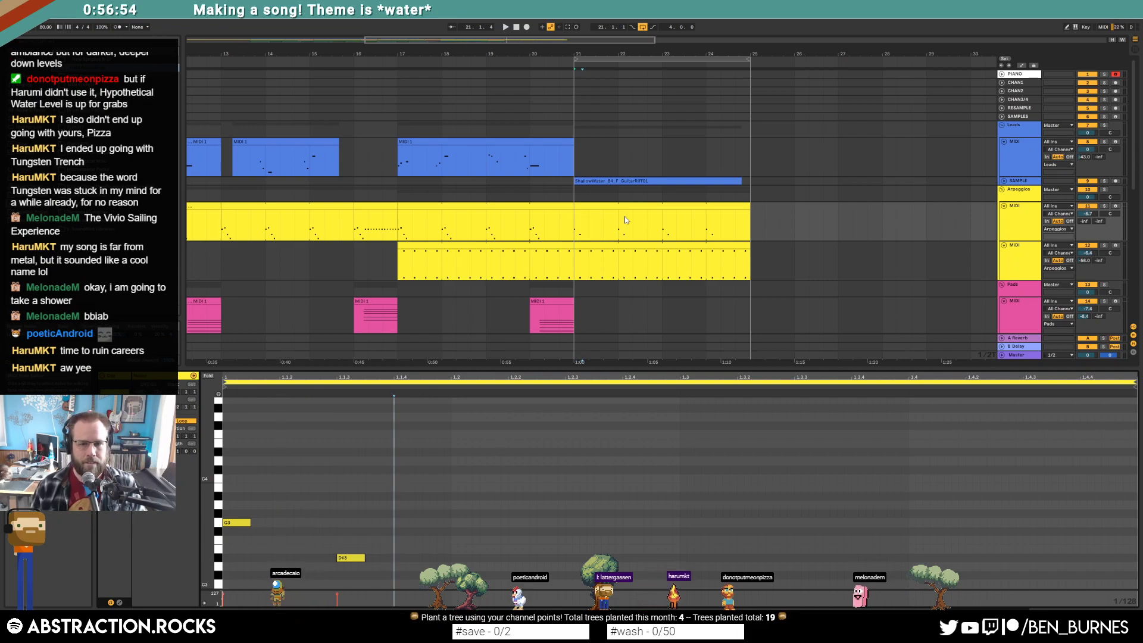
Unfold the Leads SAMPLE track, warp the ShallowWater guitar riff with a segment BPM of 84 and extend its clip to bar 25.
click(1004, 181)
click(695, 181)
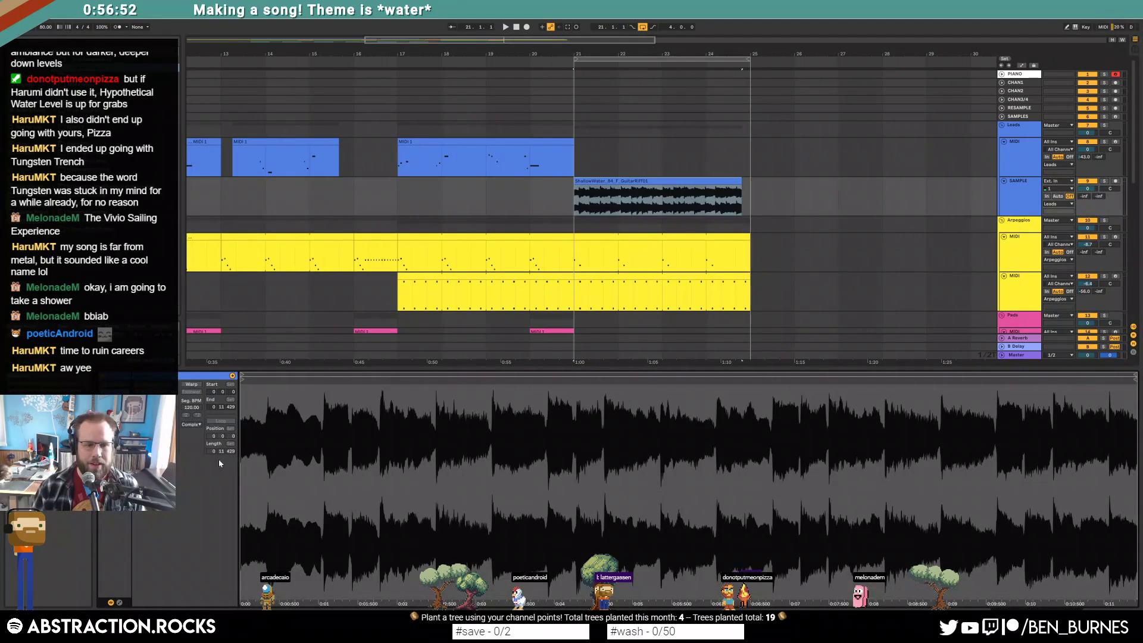
click(187, 386)
click(192, 409)
text(84)
key(Return)
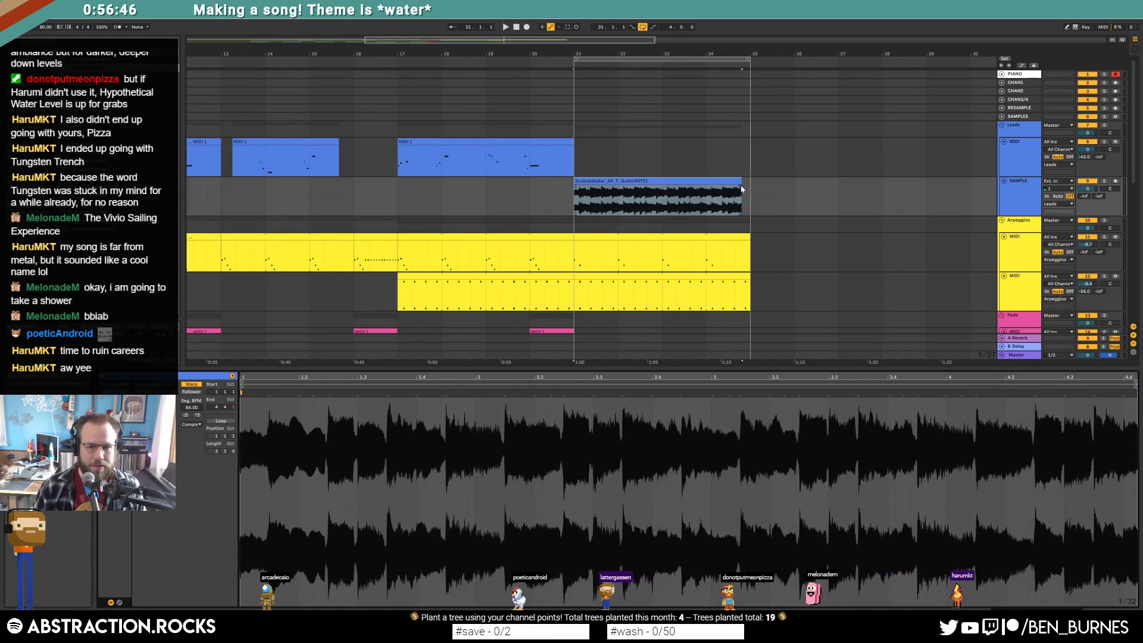
drag(741, 188, 753, 189)
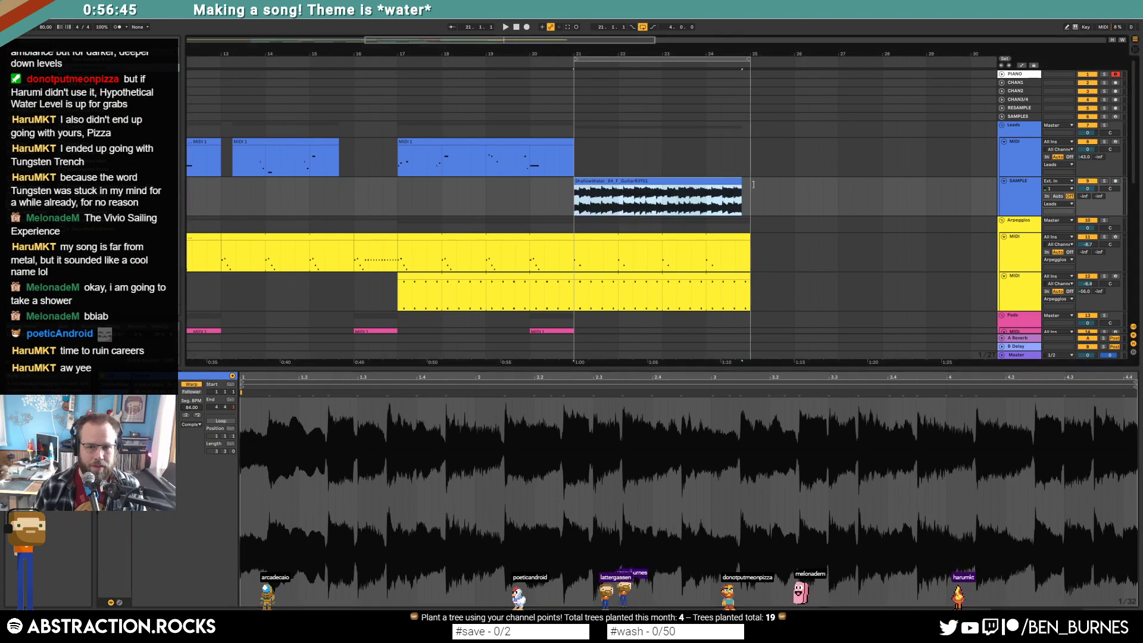
Show the guitar riff clip's envelopes and choose the clip's Volume envelope for editing.
double_click(1026, 212)
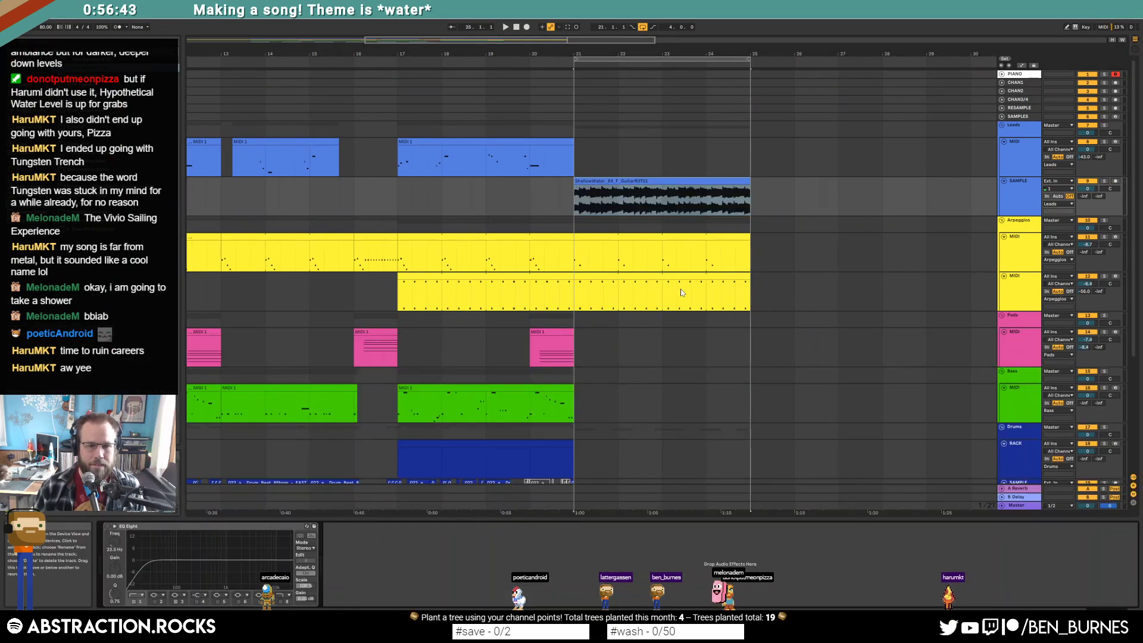
double_click(646, 181)
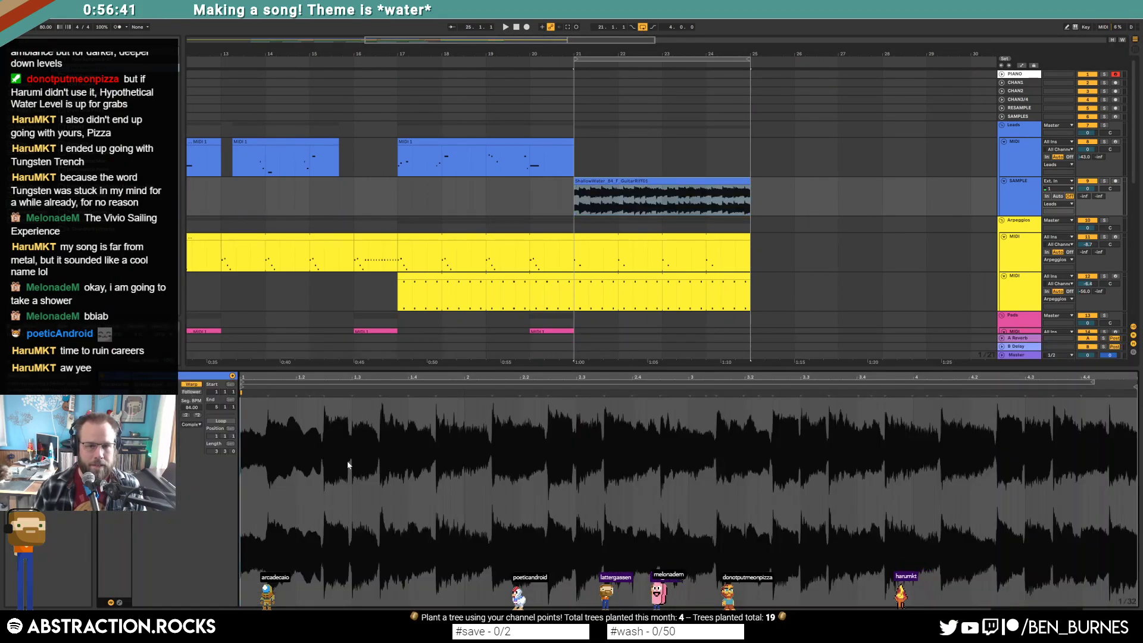
click(120, 602)
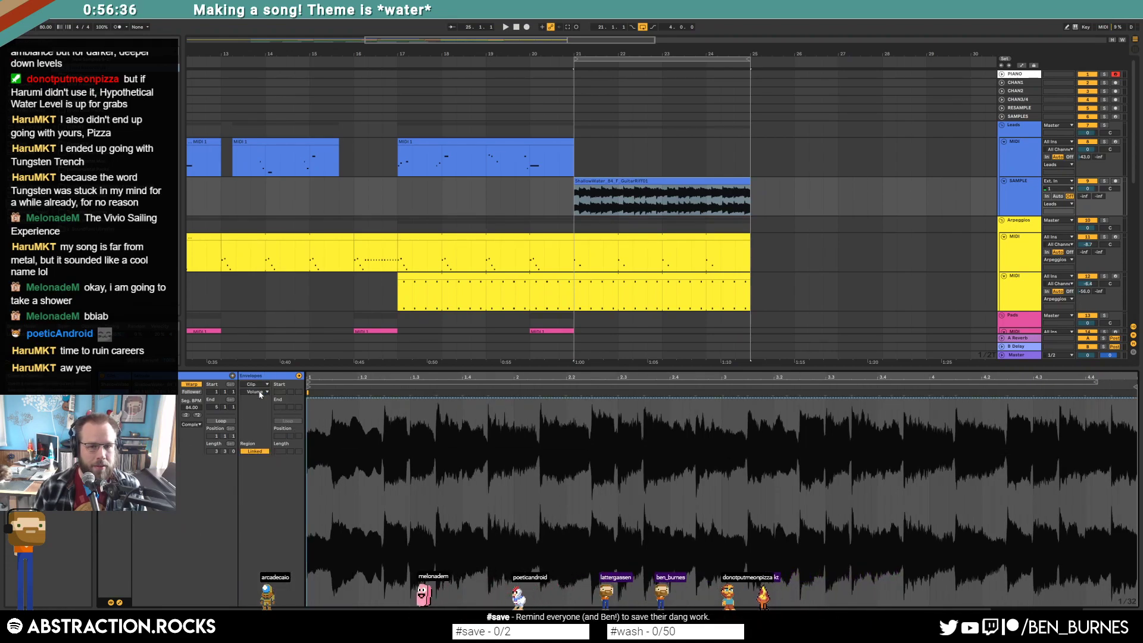
click(260, 394)
click(260, 394)
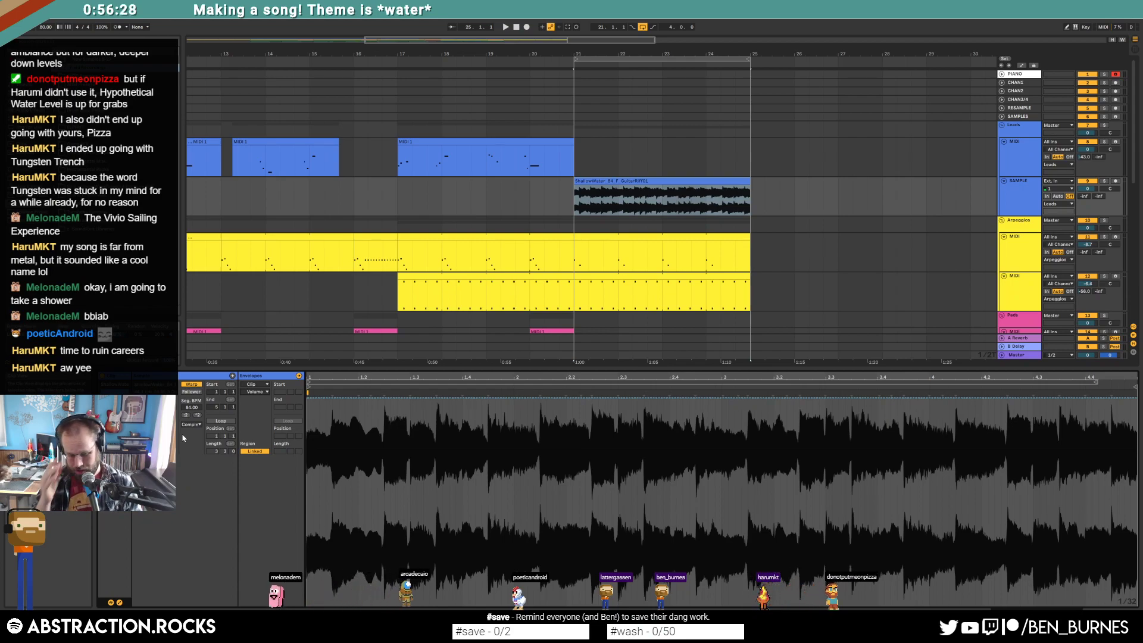
key(Down)
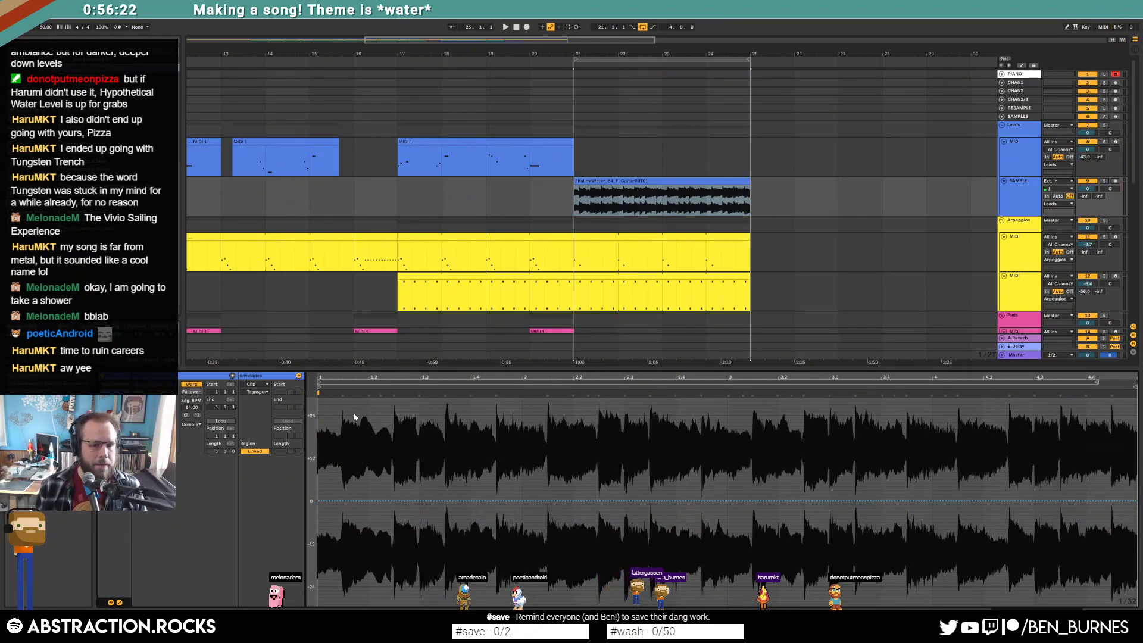
click(259, 392)
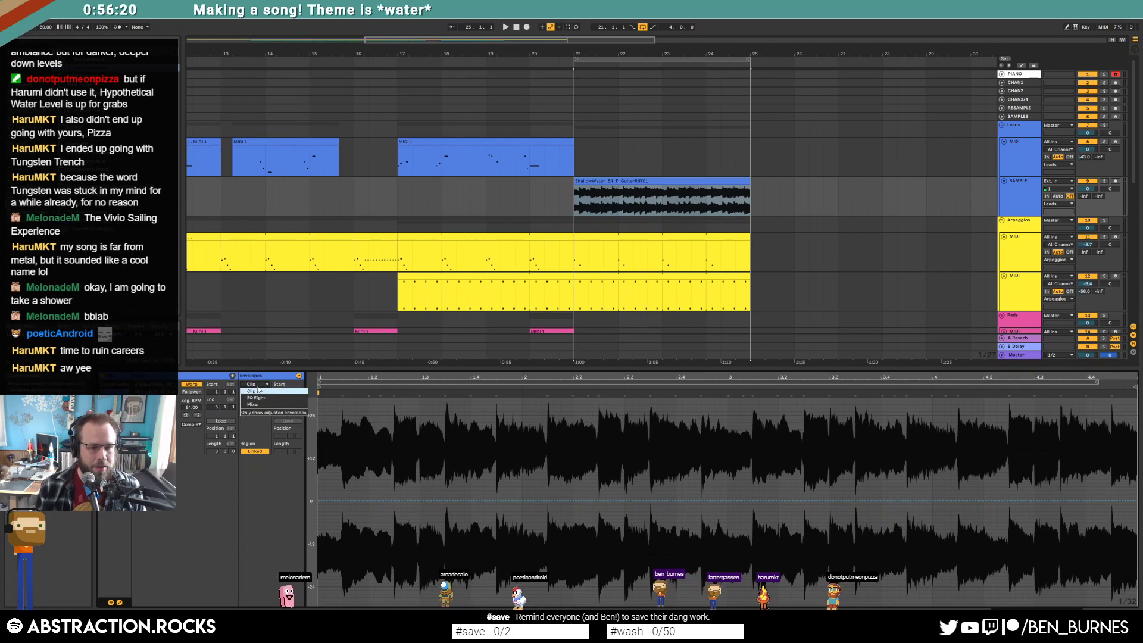
click(261, 399)
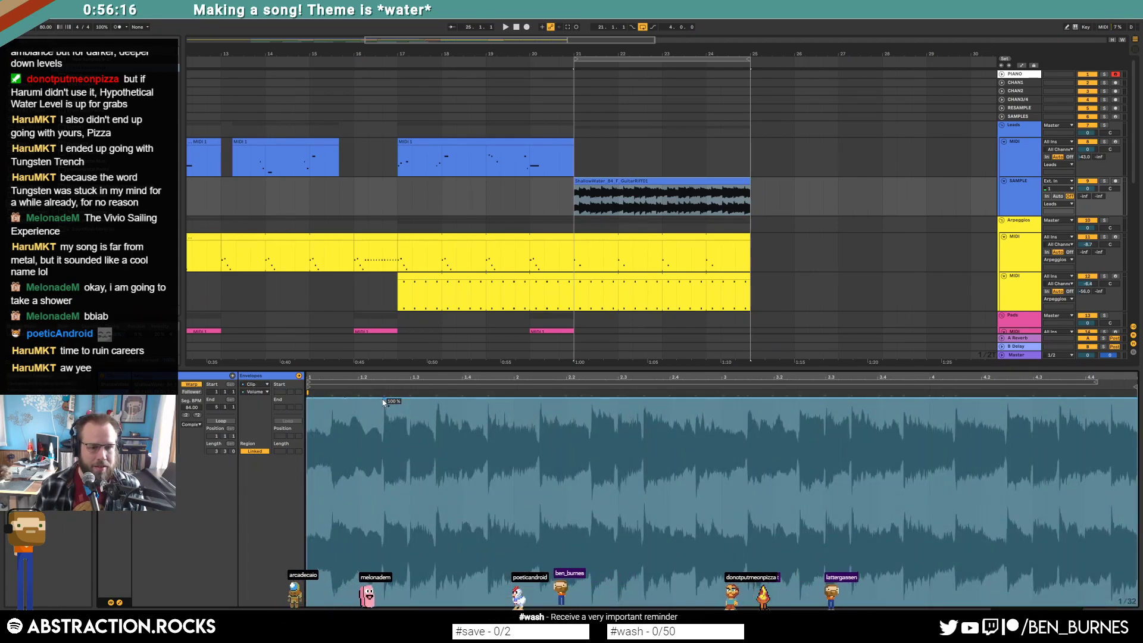
Shape a dip to silence with a sloped fade-out in the riff's Volume envelope, between beats 1 and 1.3.
drag(352, 413, 384, 601)
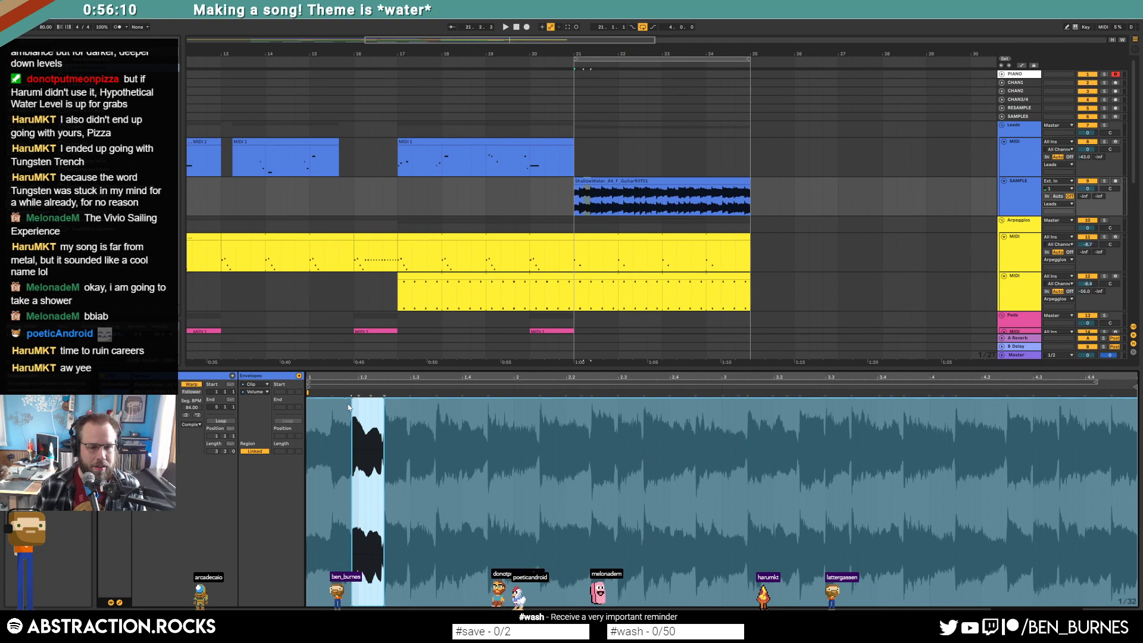
drag(352, 400, 340, 400)
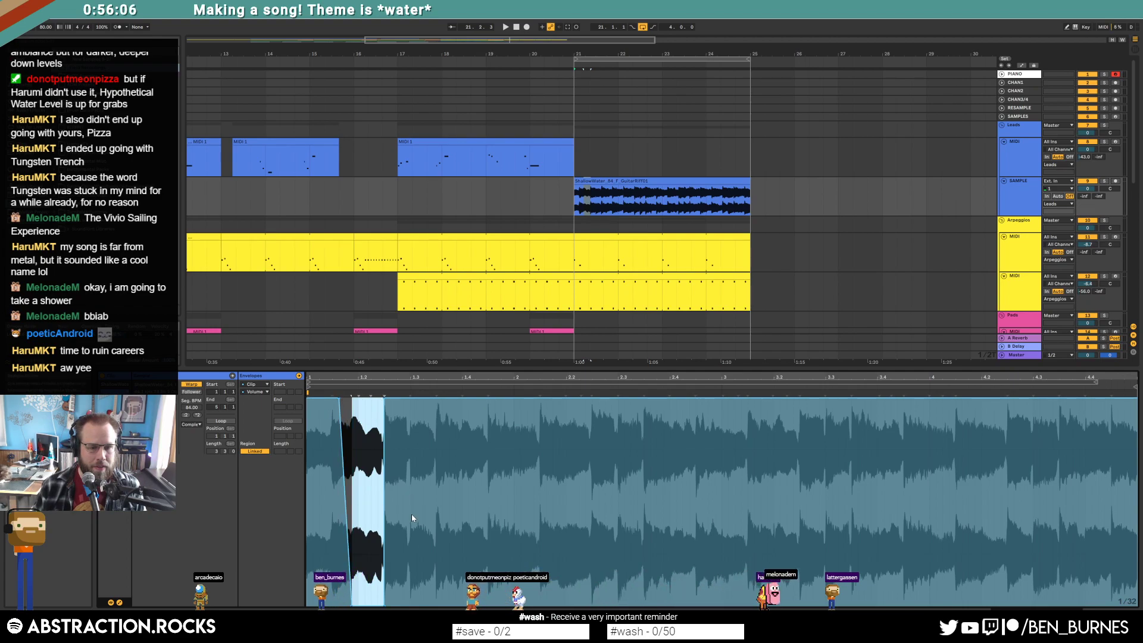
drag(412, 518, 292, 534)
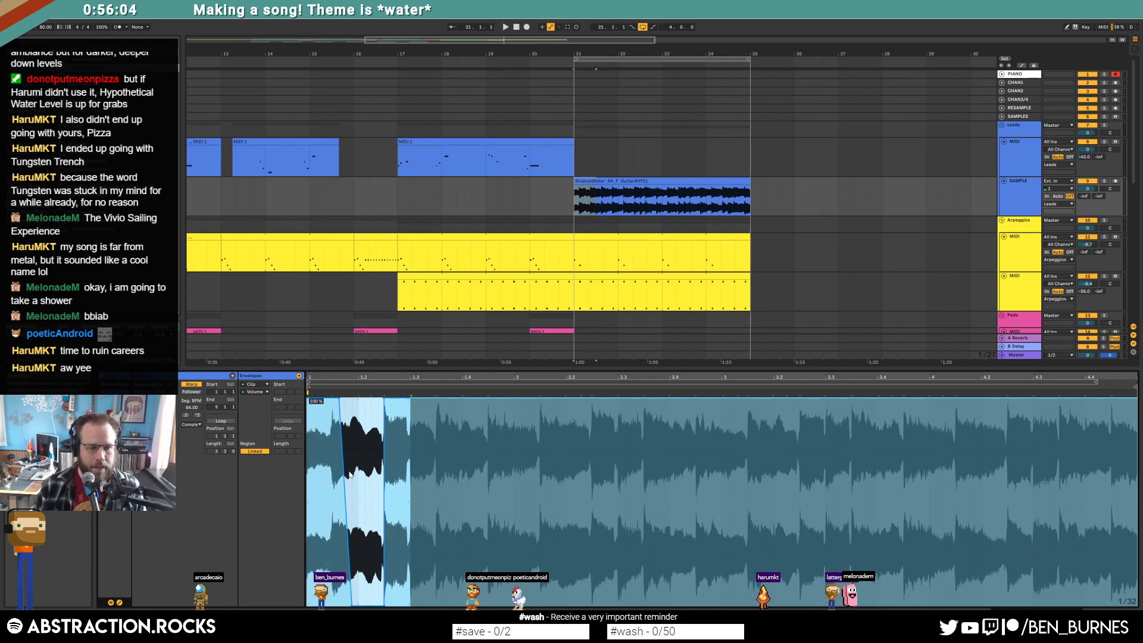
click(345, 421)
drag(339, 400, 334, 401)
Repeat the two-beat volume dip pattern along the whole guitar riff clip.
drag(411, 458, 292, 462)
key(ctrl+d)
key(ctrl+d)
key(ctrl+d)
key(ctrl+d)
key(ctrl+d)
key(ctrl+d)
key(ctrl+d)
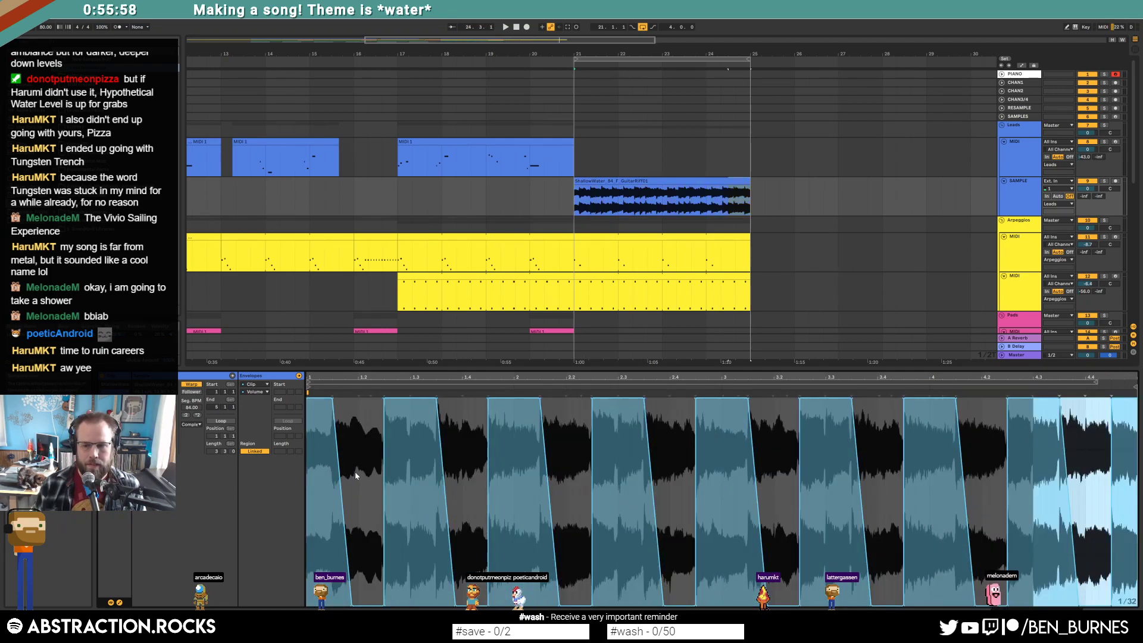
Lower the Leads SAMPLE track's volume and enable its EQ Eight with the low cut raised to between 400 and 500 Hz.
click(1032, 197)
click(636, 180)
click(1087, 189)
key(shift+Tab)
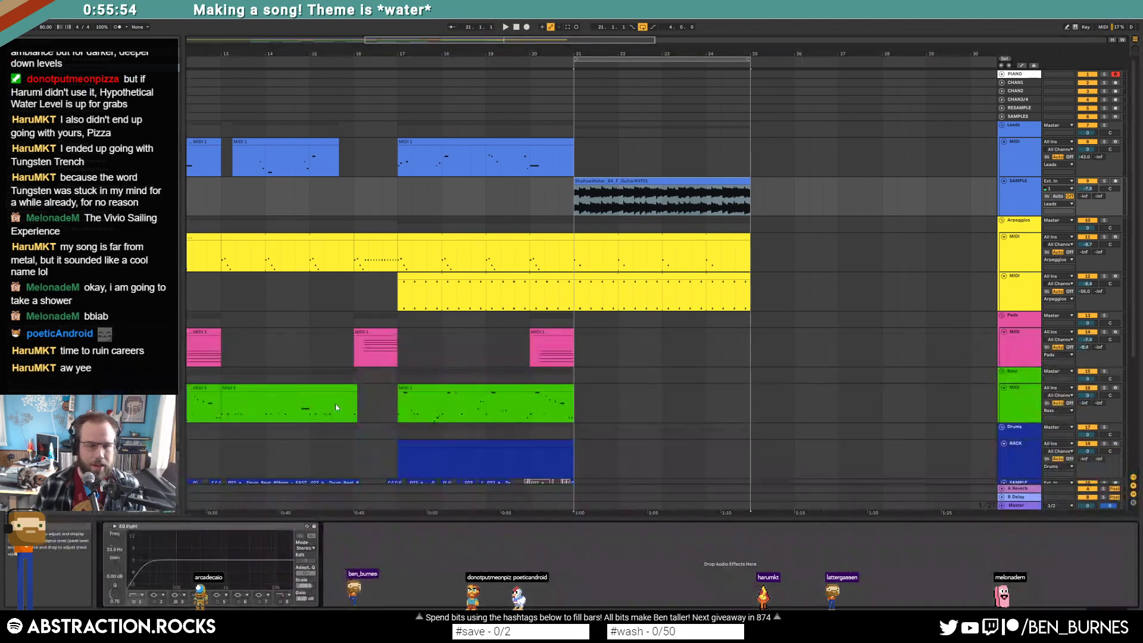
click(108, 526)
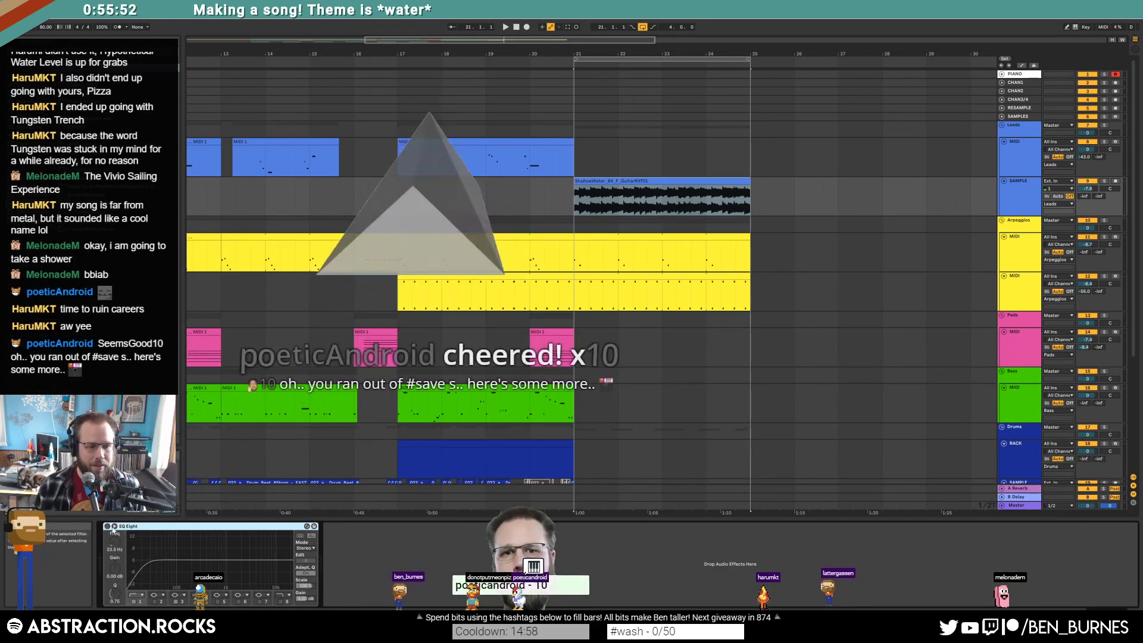
drag(147, 570, 210, 568)
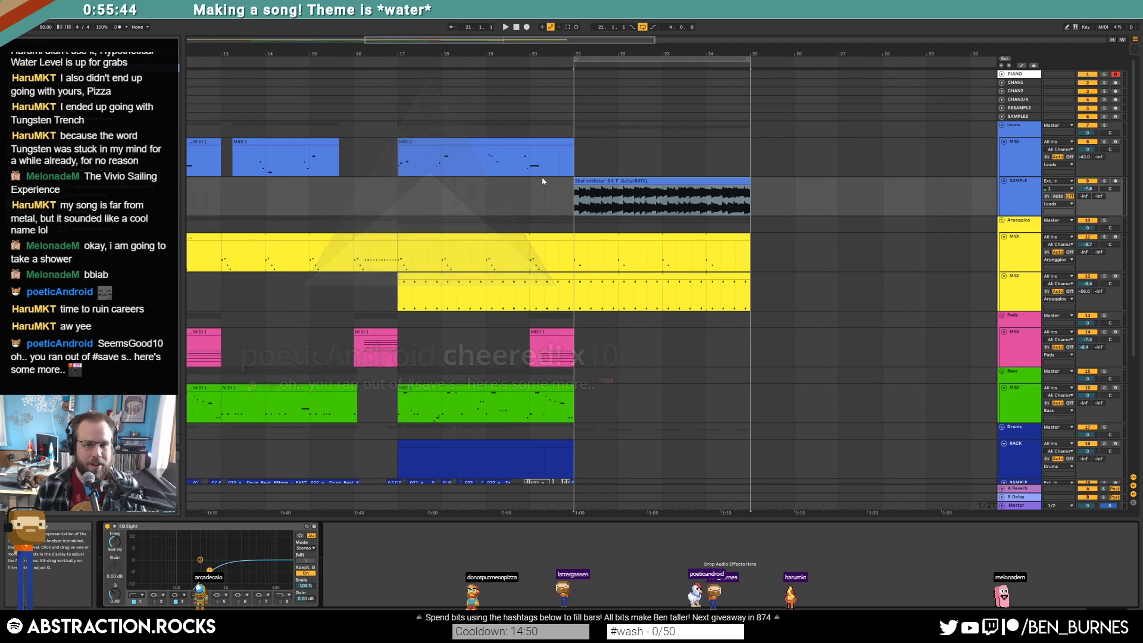
Play the arrangement from bar 20 and audition the guitar riff again with its clip settings open.
click(530, 203)
key(space)
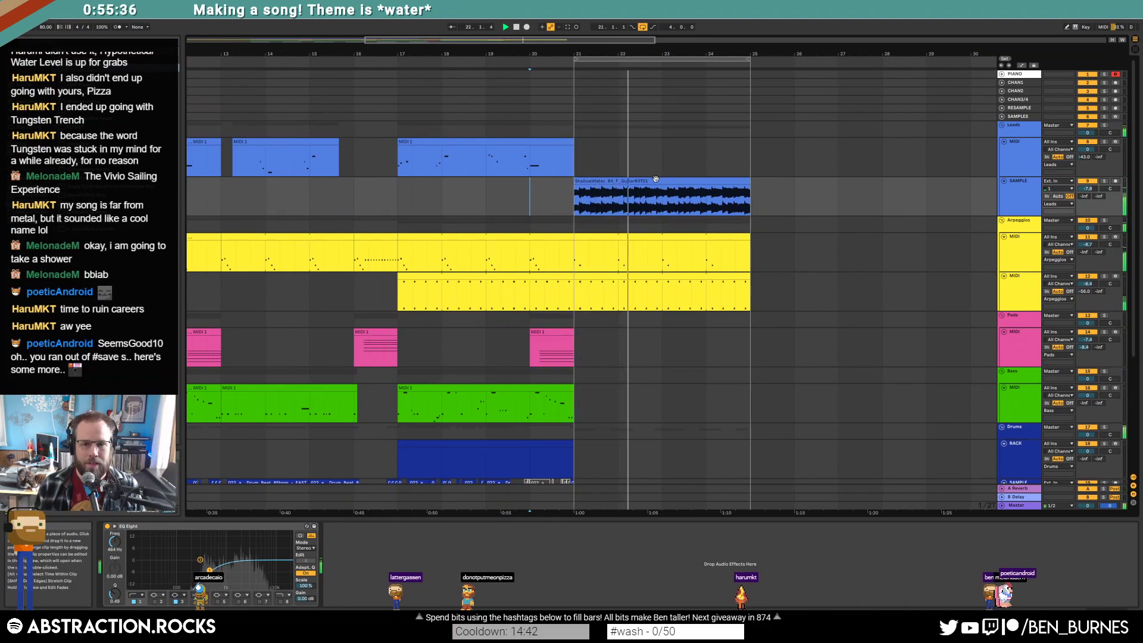
key(space)
double_click(656, 179)
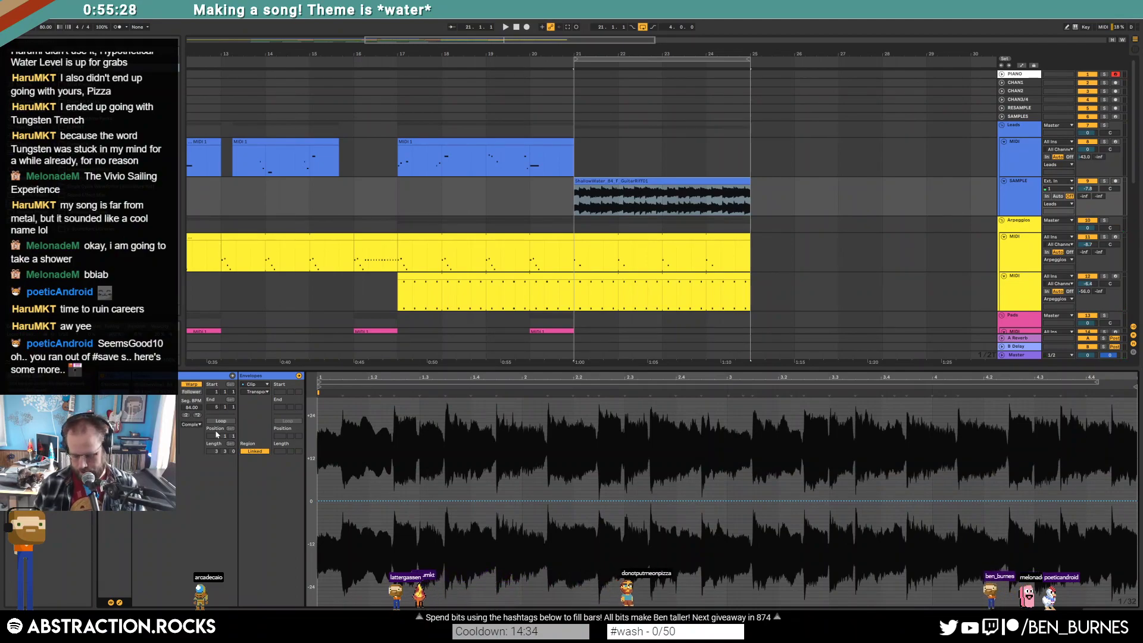
key(space)
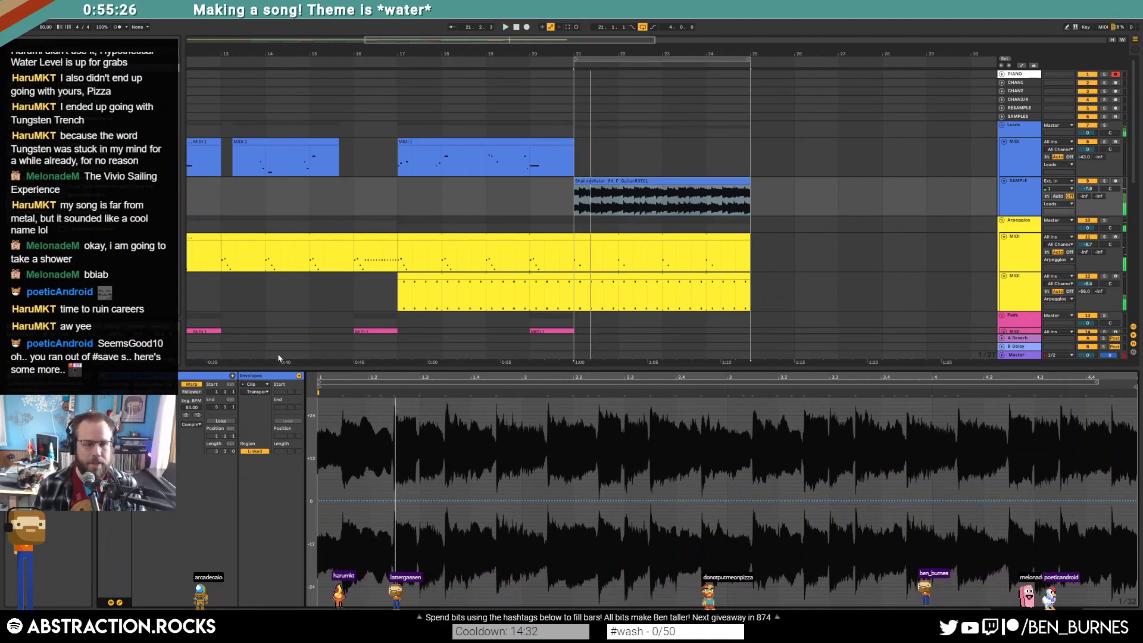
key(shift+Tab)
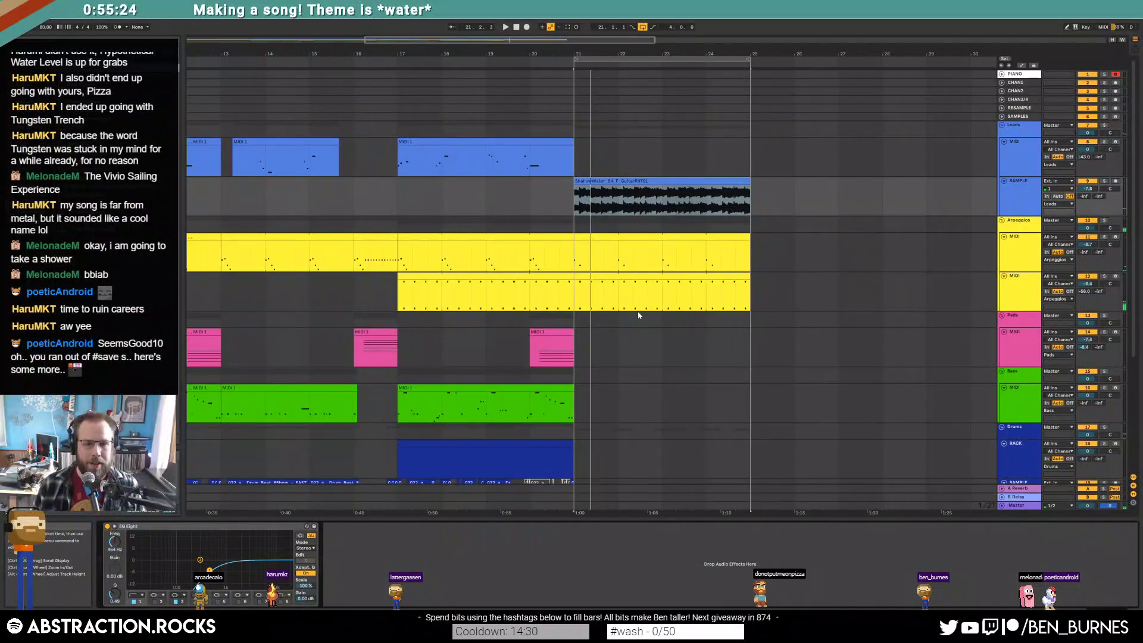
Copy the Room reverb from the upper Arpeggios track to the Leads SAMPLE track, placing it after EQ Eight.
scroll(639, 315, down, 4)
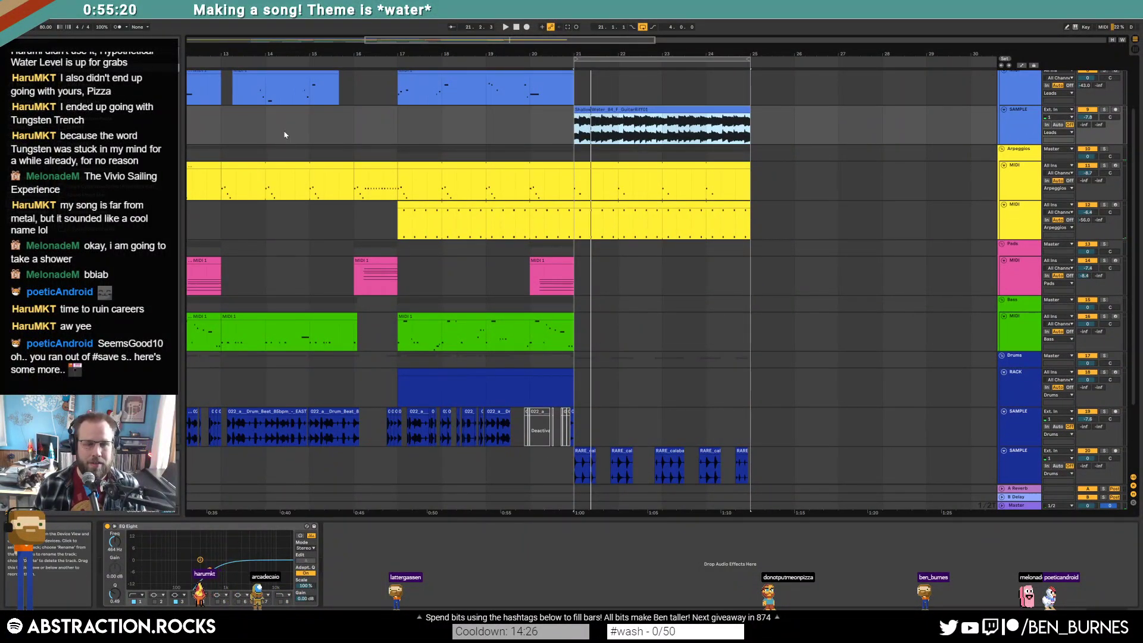
scroll(610, 168, up, 3)
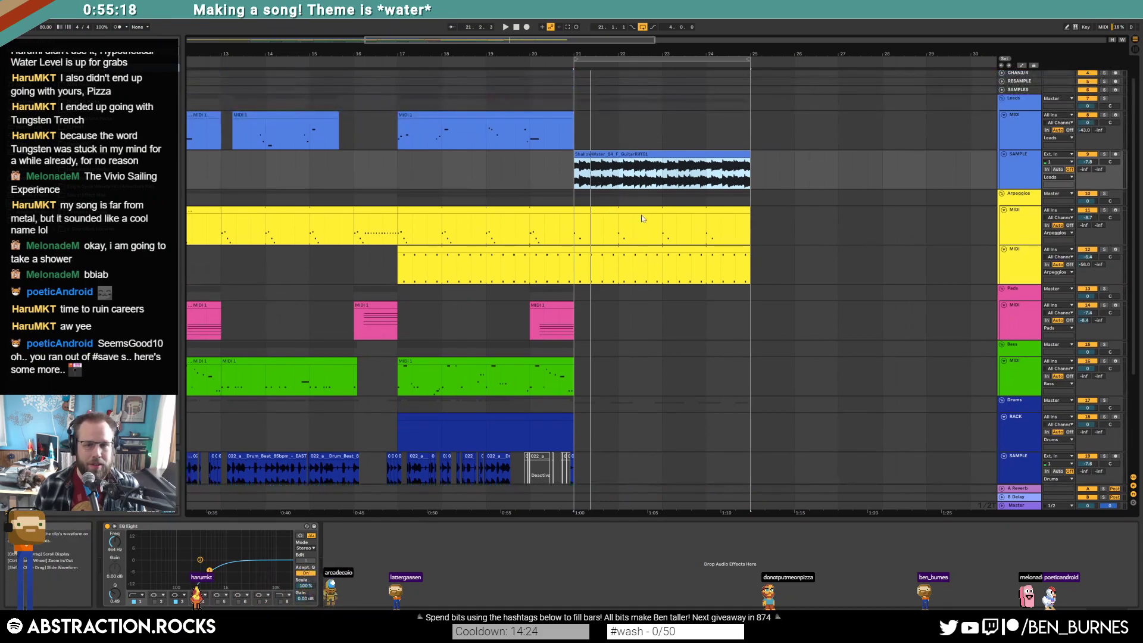
click(661, 219)
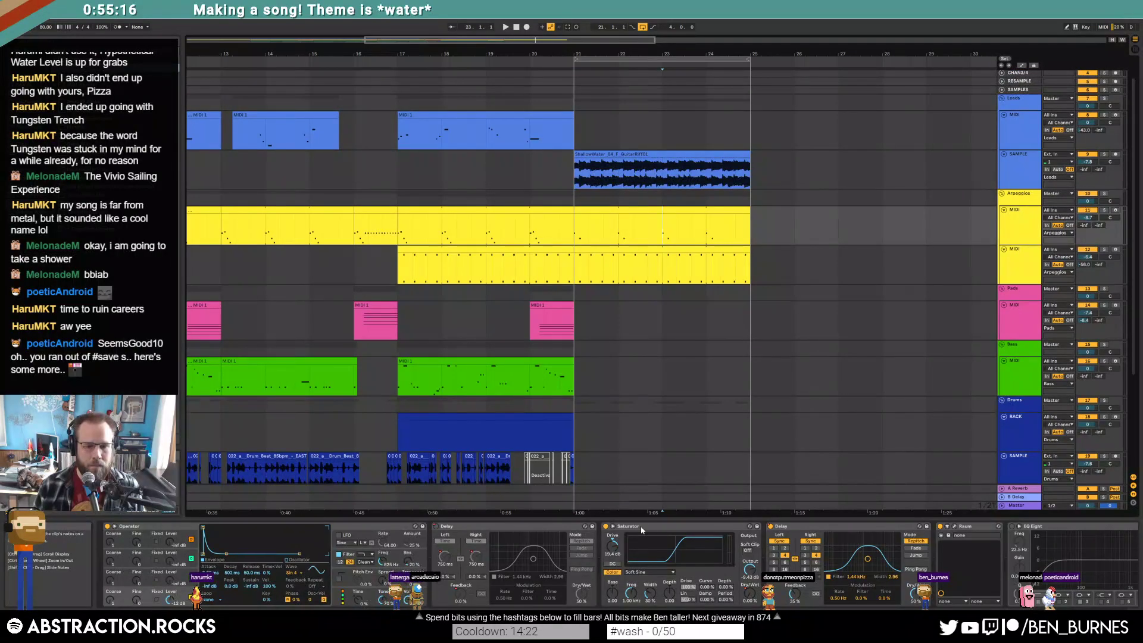
click(905, 532)
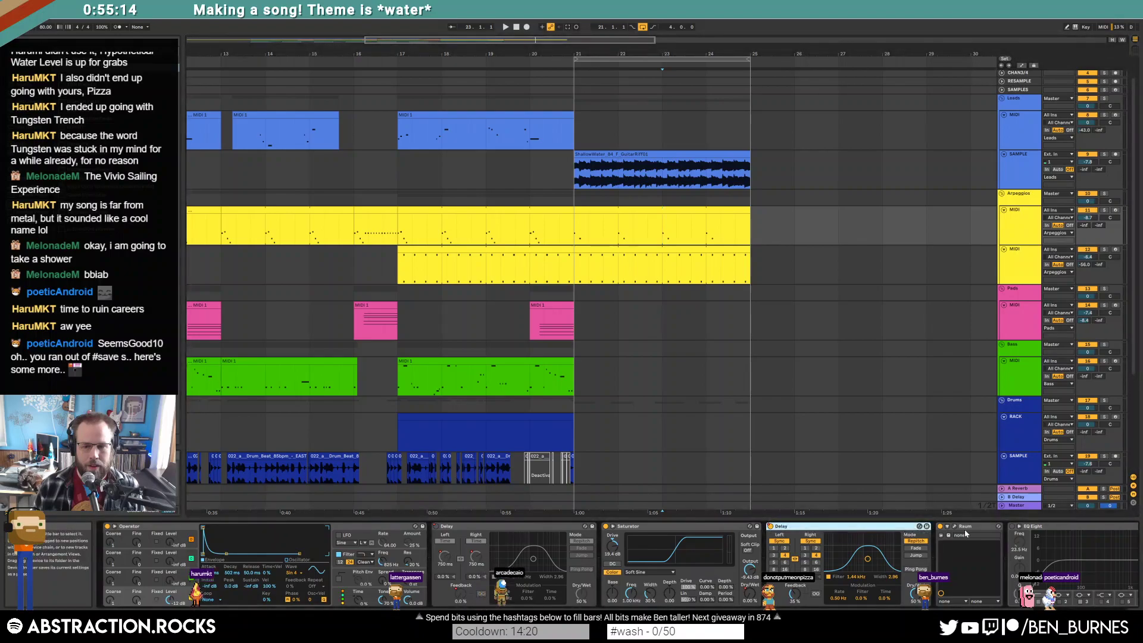
click(972, 529)
click(661, 154)
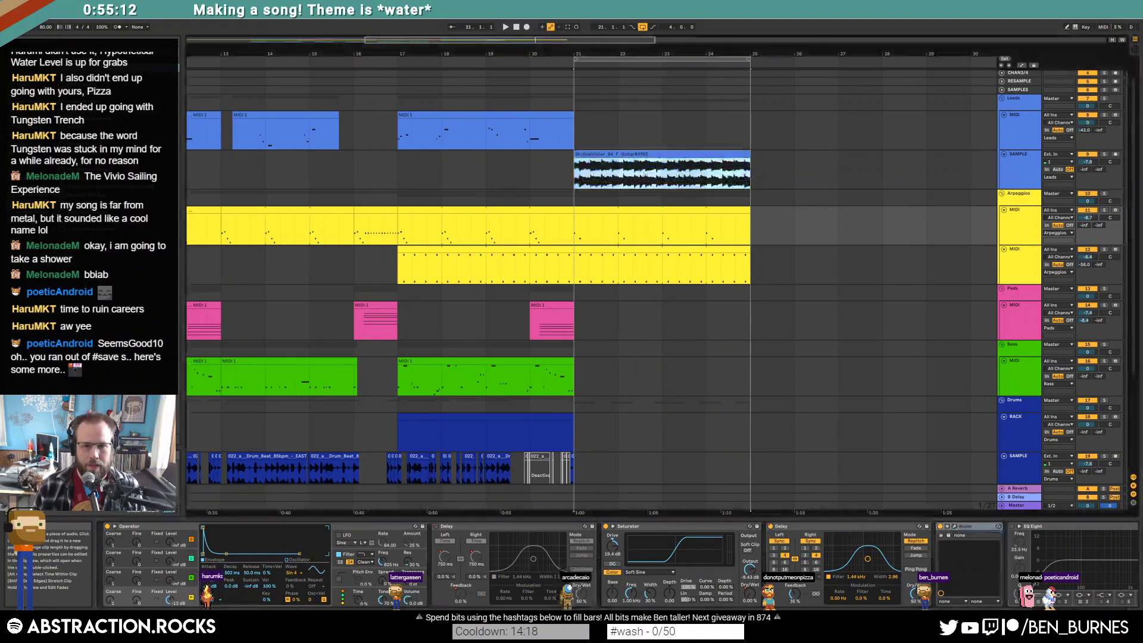
click(438, 559)
key(ctrl+v)
Audition the guitar riff with the reverb and delete its clip from the Leads SAMPLE track.
key(space)
click(614, 161)
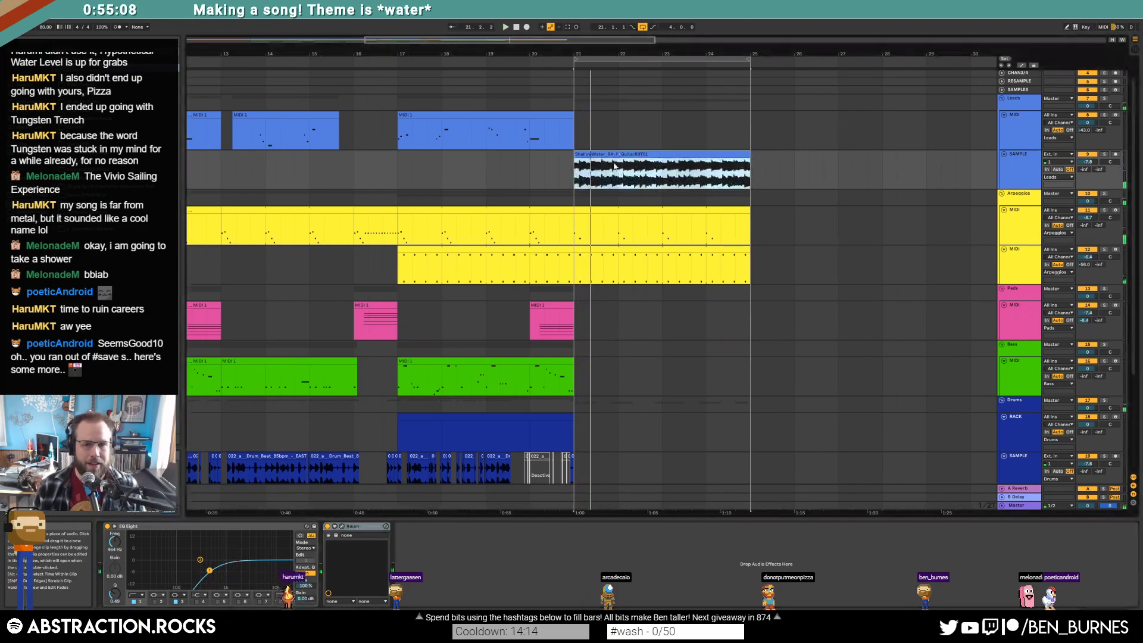
key(Delete)
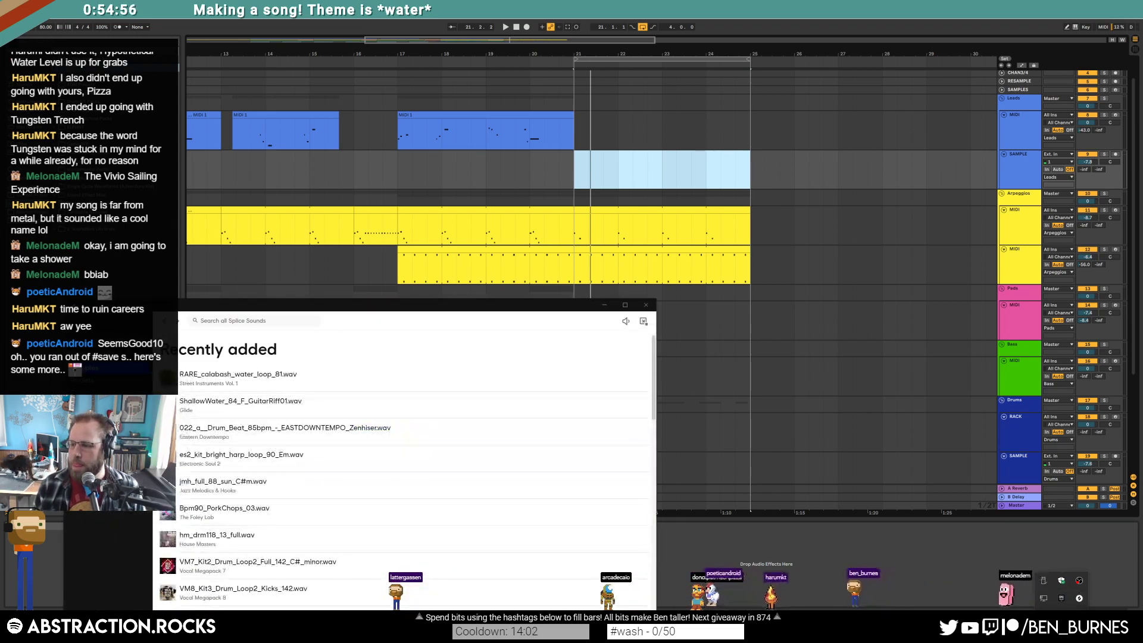
Bring the full Splice window into view and search its sample library for "water".
drag(338, 305, 968, 162)
click(840, 185)
text(water)
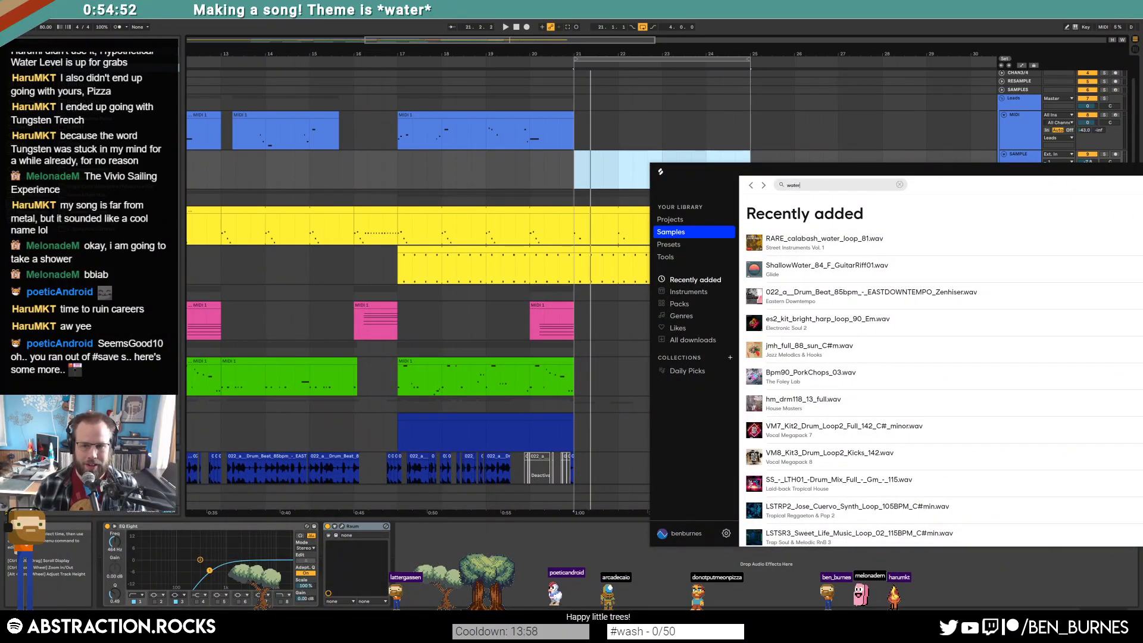
key(Return)
drag(834, 169, 622, 172)
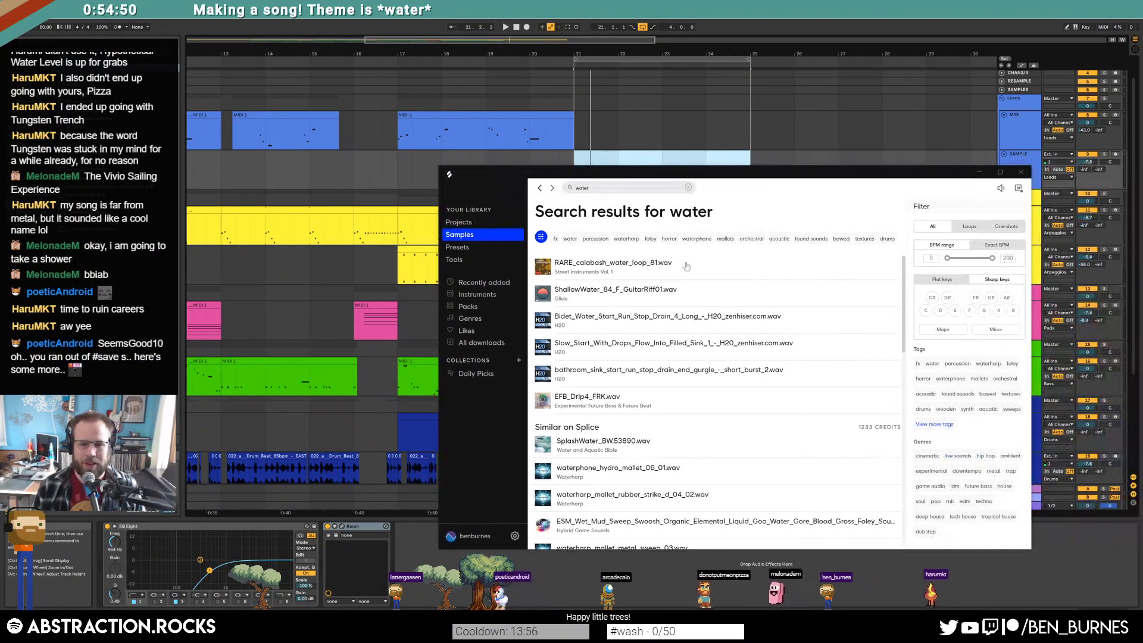
Browse the water search results and audition several samples, including waterharp_fx_full_2-note_09.wav and RARE_percussion_Gong+Water_color_dope_oneshot28.wav.
scroll(655, 357, down, 5)
scroll(553, 310, down, 5)
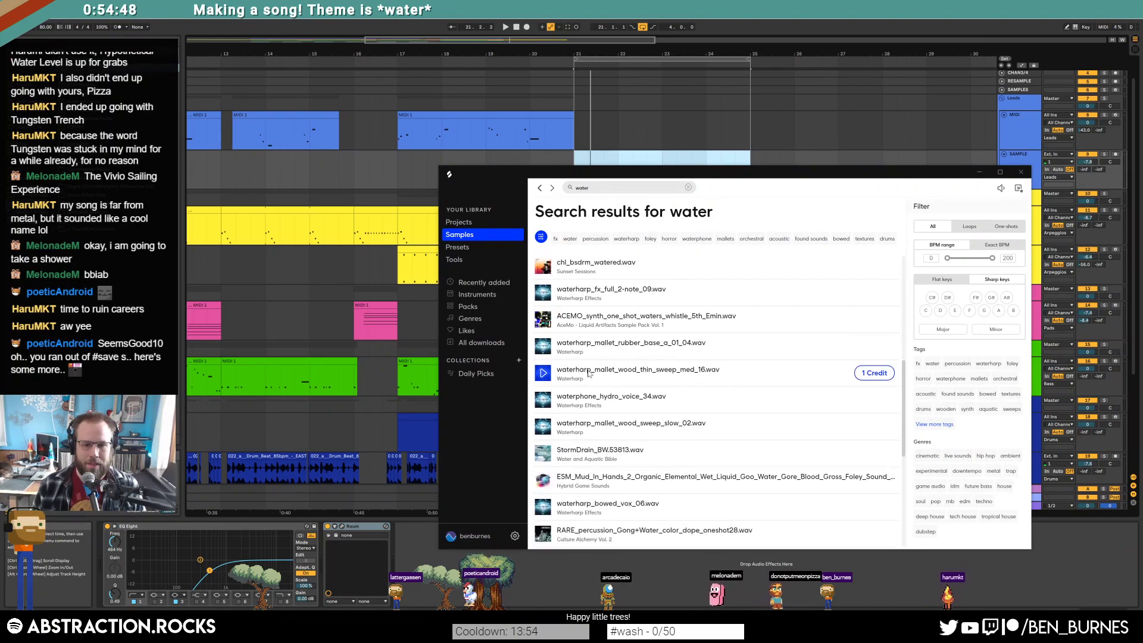
click(543, 293)
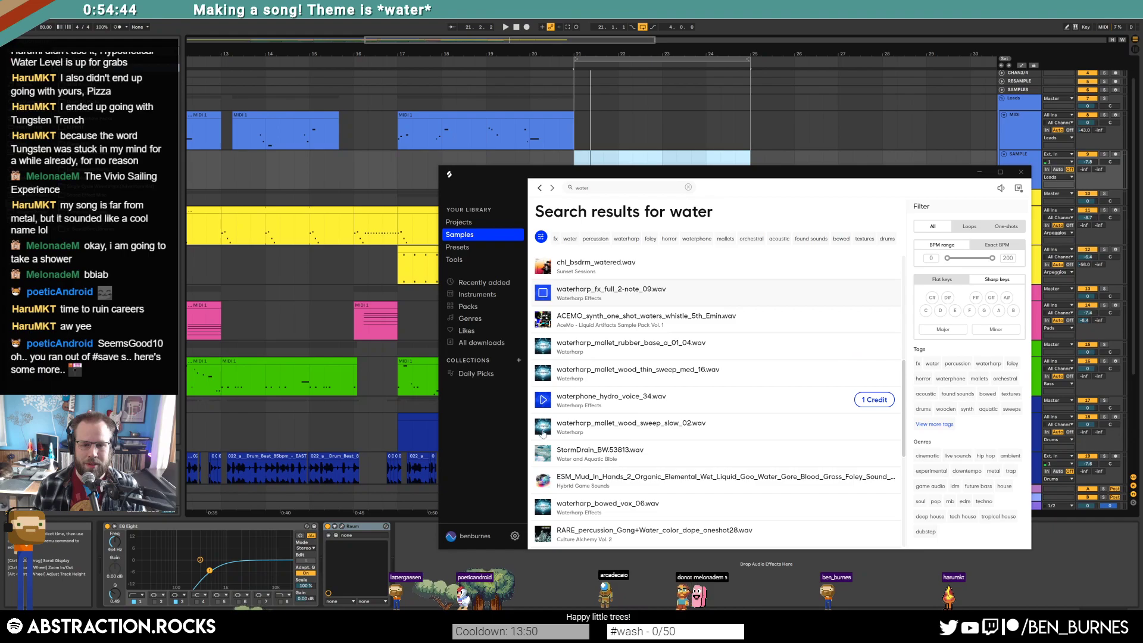
click(541, 481)
scroll(541, 480, down, 3)
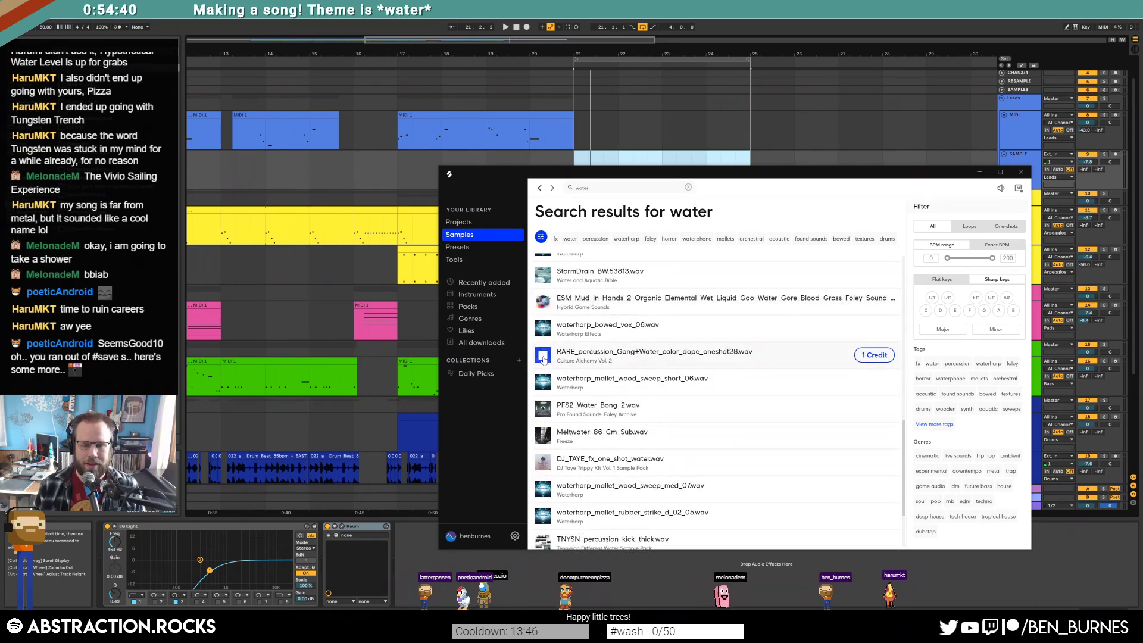
click(542, 409)
click(543, 435)
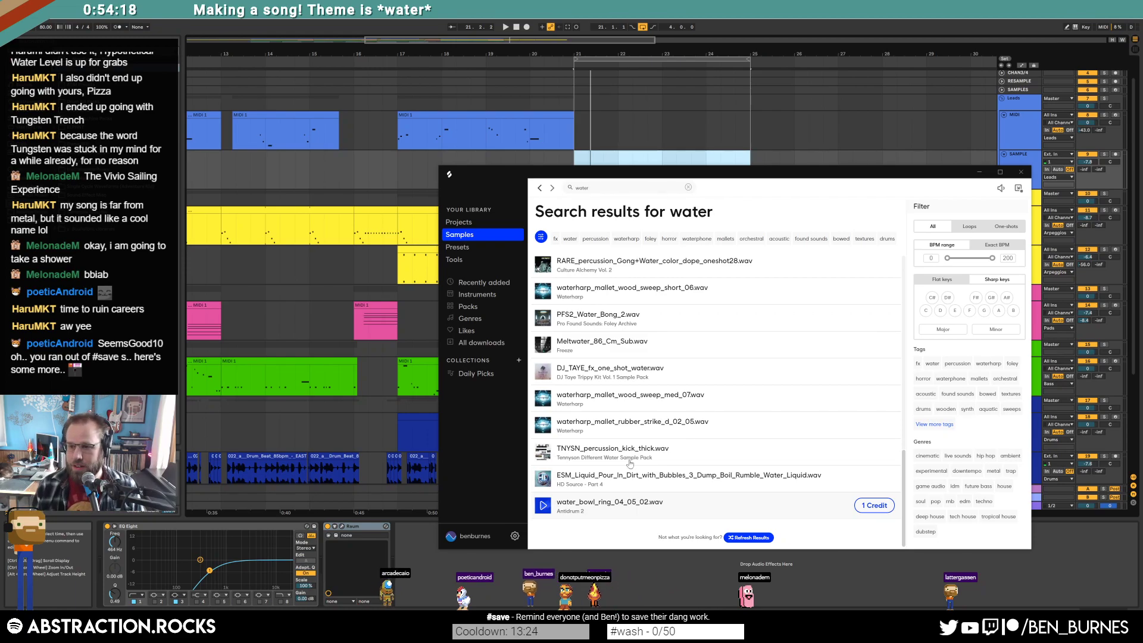
Download water_bowl_ring_04_05_02.wav from Splice and place it on the Leads SAMPLE track at about bar 26.
click(874, 506)
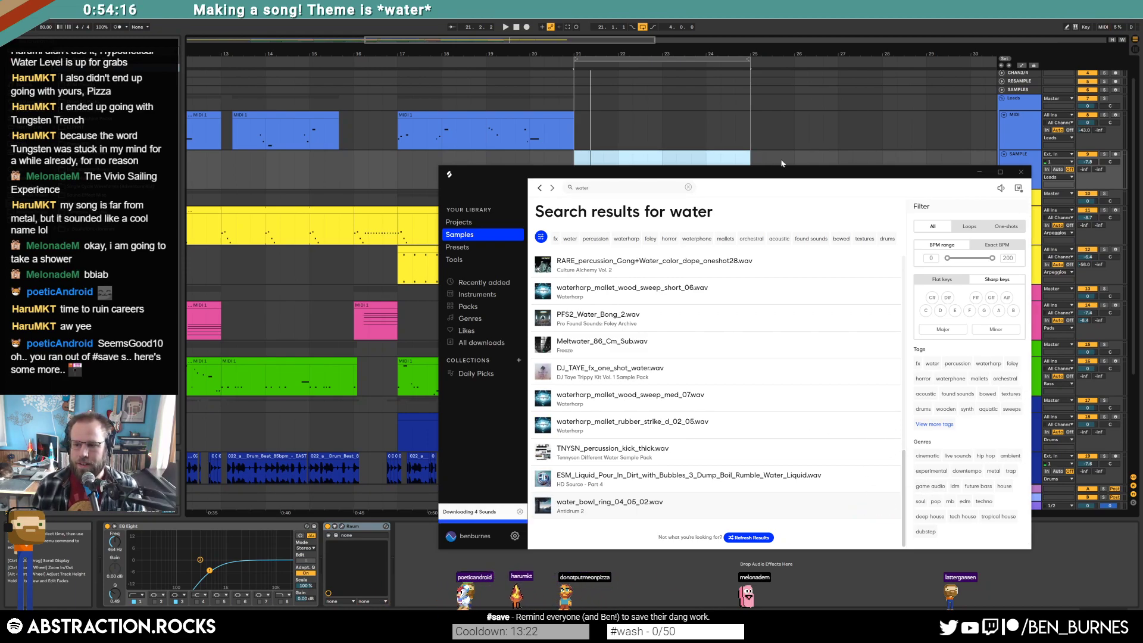
drag(787, 172, 499, 123)
drag(351, 459, 795, 174)
click(693, 123)
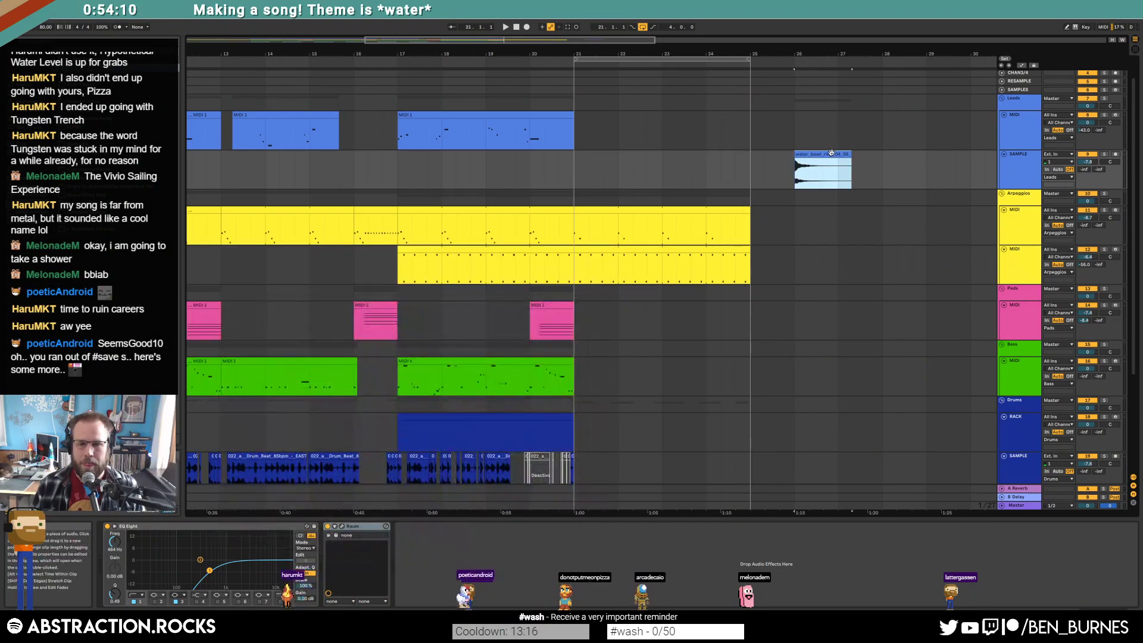
Load the water bowl ring sample as an instrument on a new MIDI track below the Leads SAMPLE track and delete its audio clip.
click(1018, 179)
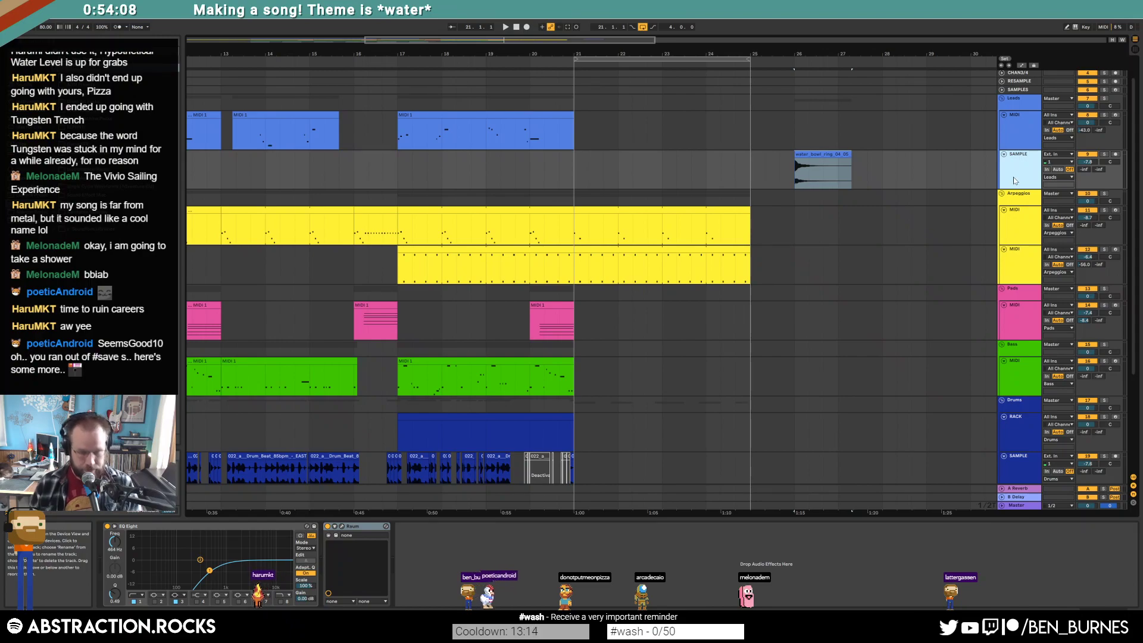
key(ctrl+shift+t)
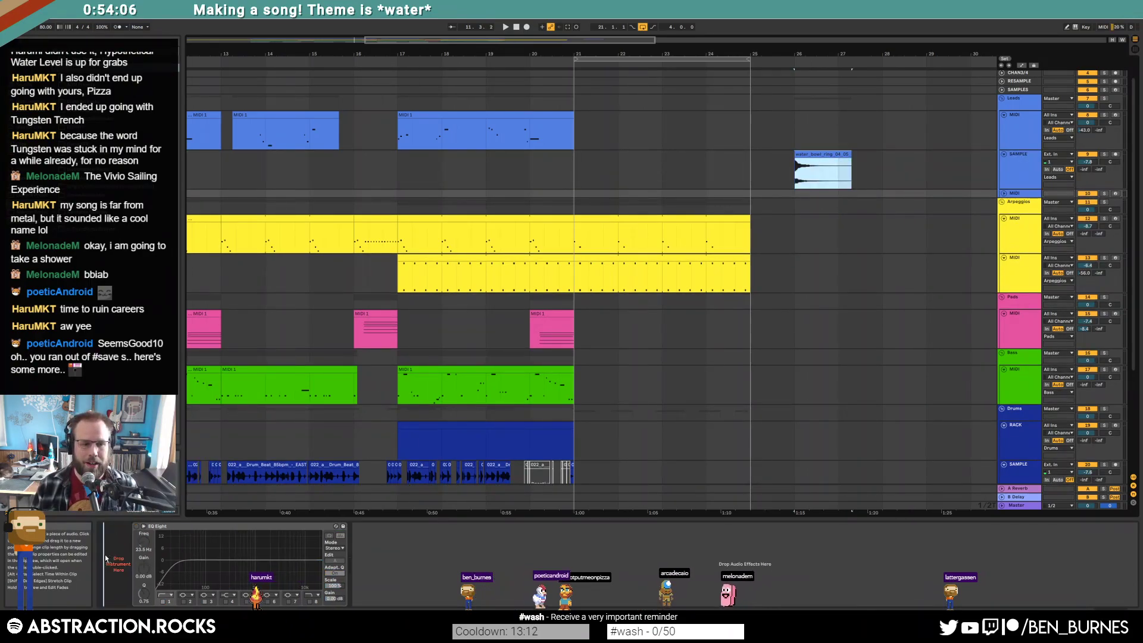
click(820, 156)
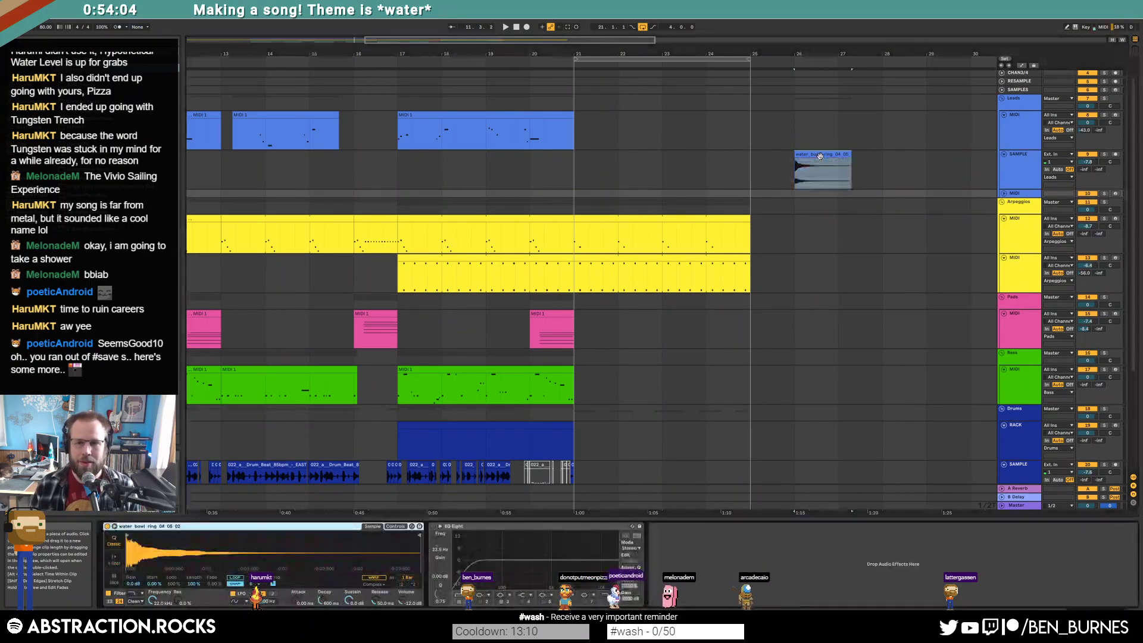
click(820, 156)
key(Delete)
Arm the new water bowl MIDI track and tune its sample with the instrument's transpose and detune controls.
click(590, 193)
click(1115, 193)
scroll(1115, 85, up, 1)
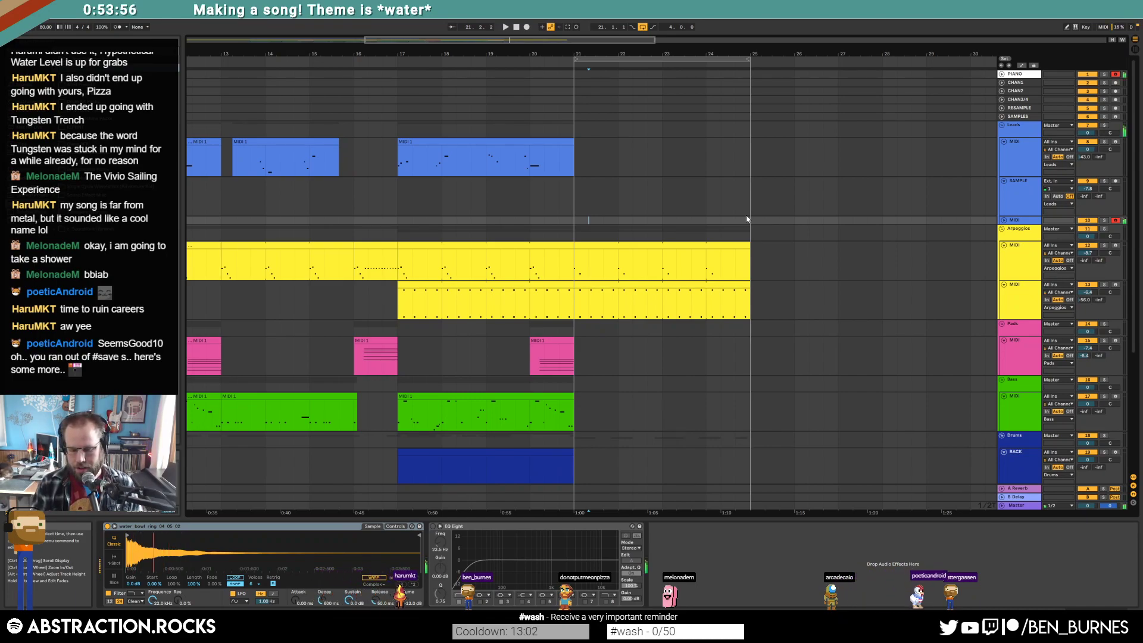
click(394, 526)
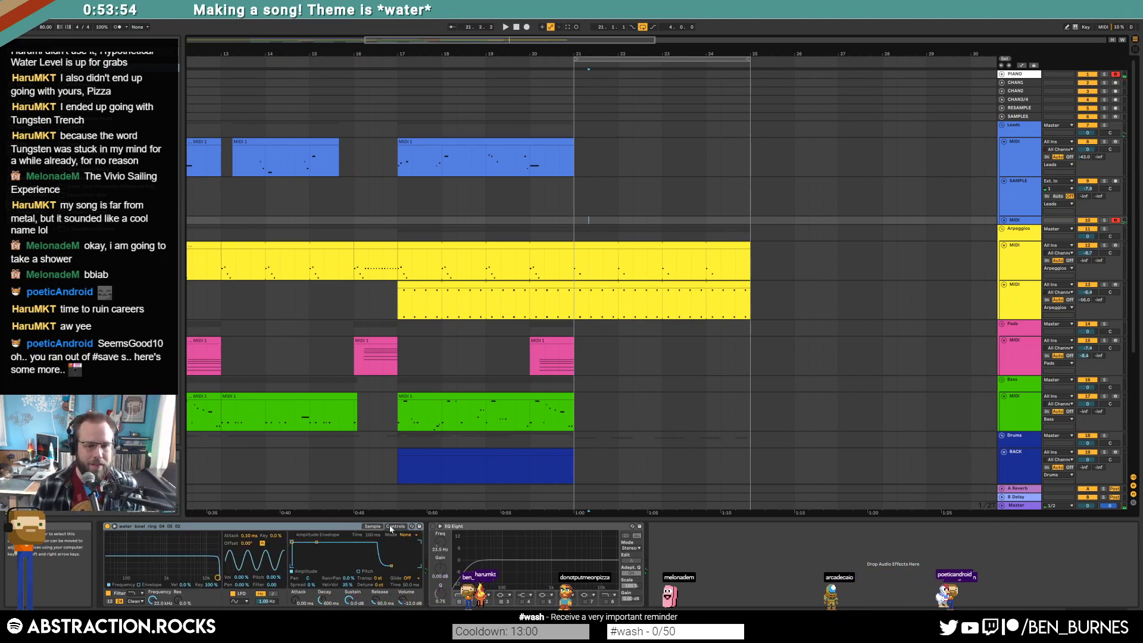
drag(374, 578, 375, 584)
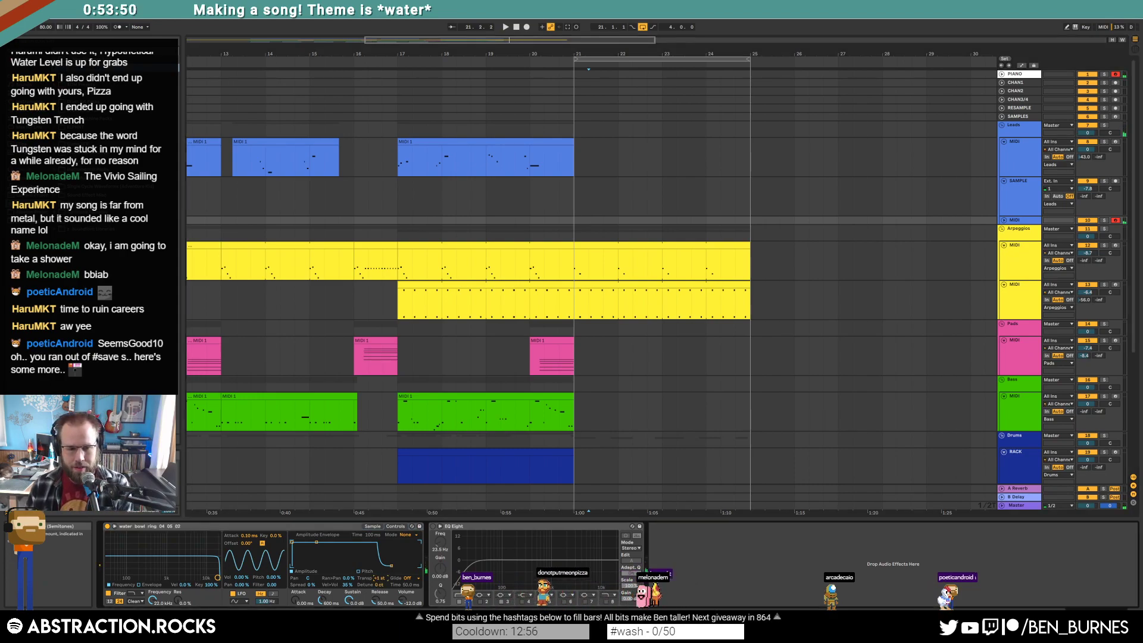
key(Up)
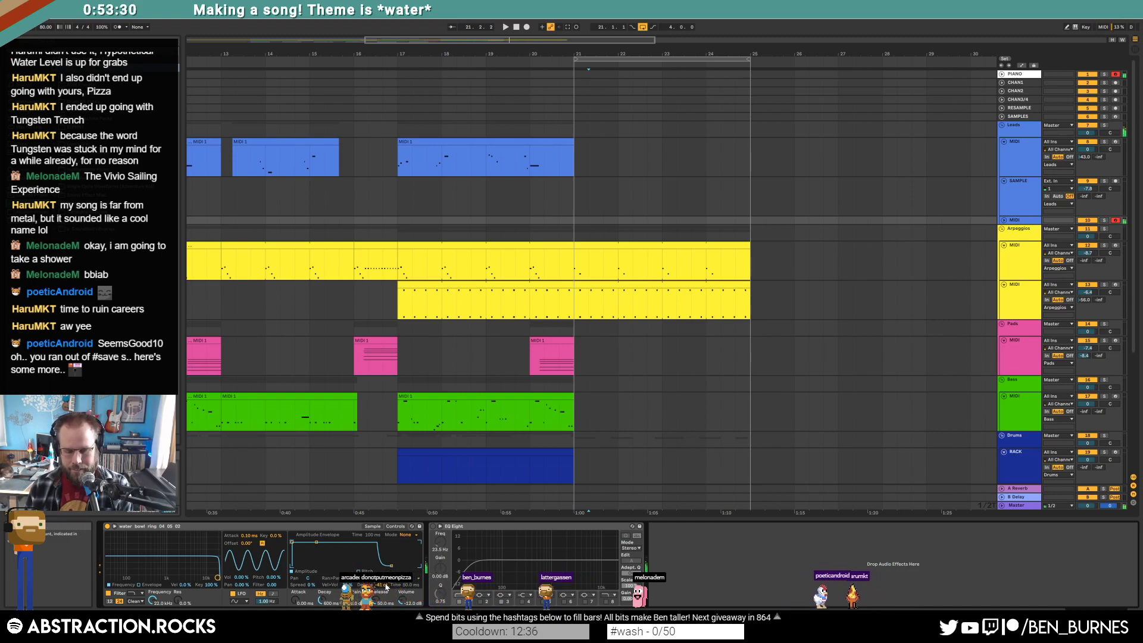
Arm only the water bowl MIDI track and play the arrangement from bar 20.
click(1115, 220)
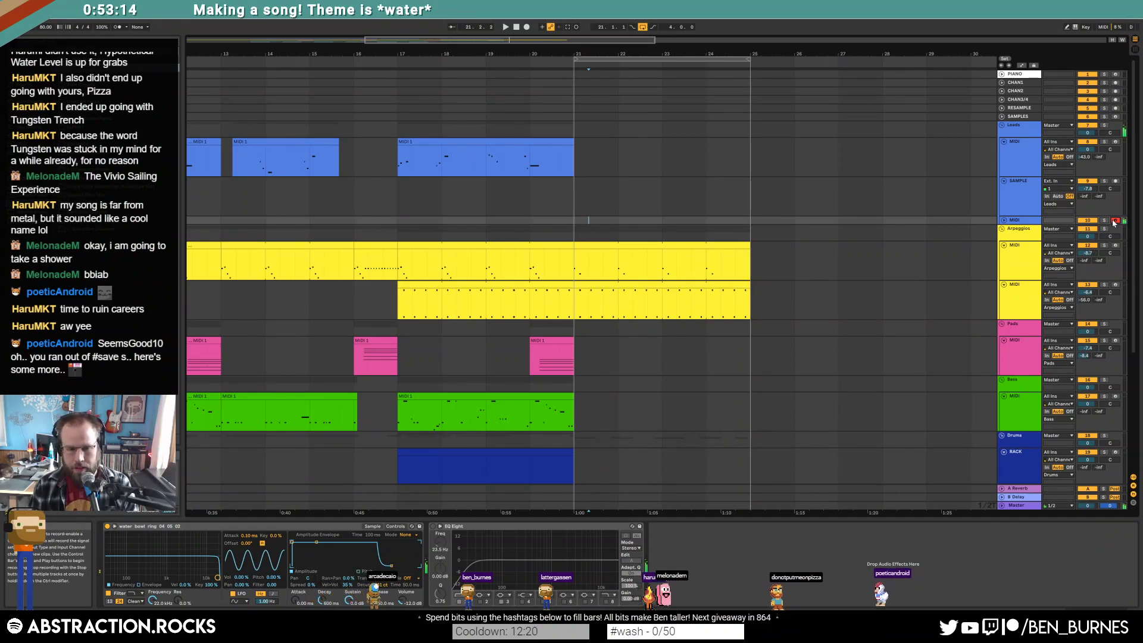
click(524, 222)
key(space)
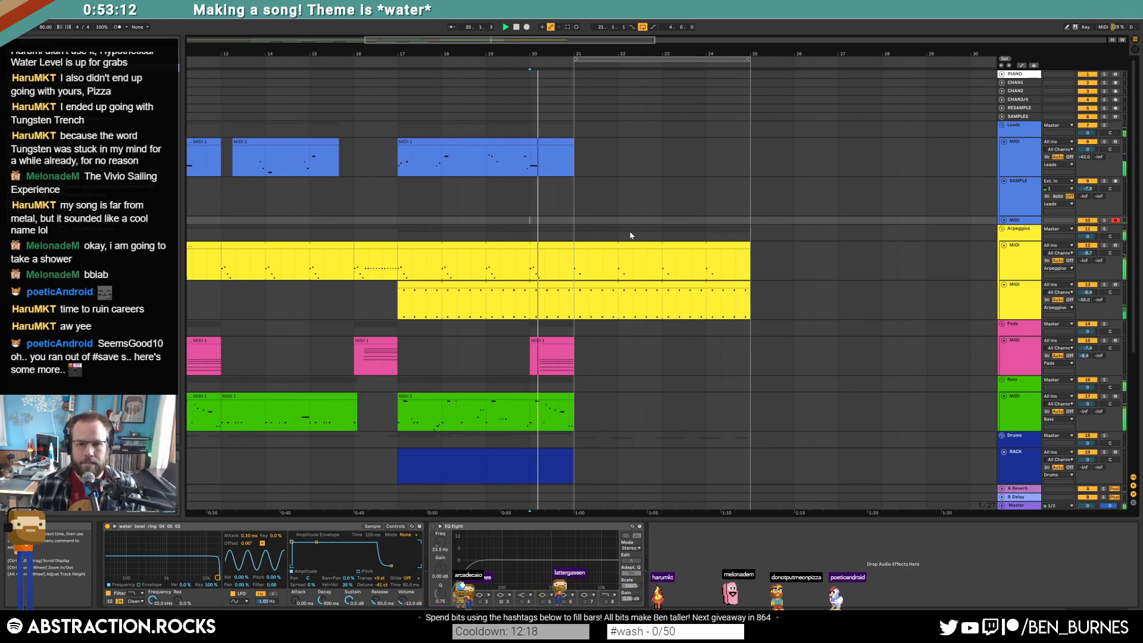
Copy the Raum reverb from the Leads SAMPLE track to the water bowl track, with EQ Eight placed after it.
click(634, 197)
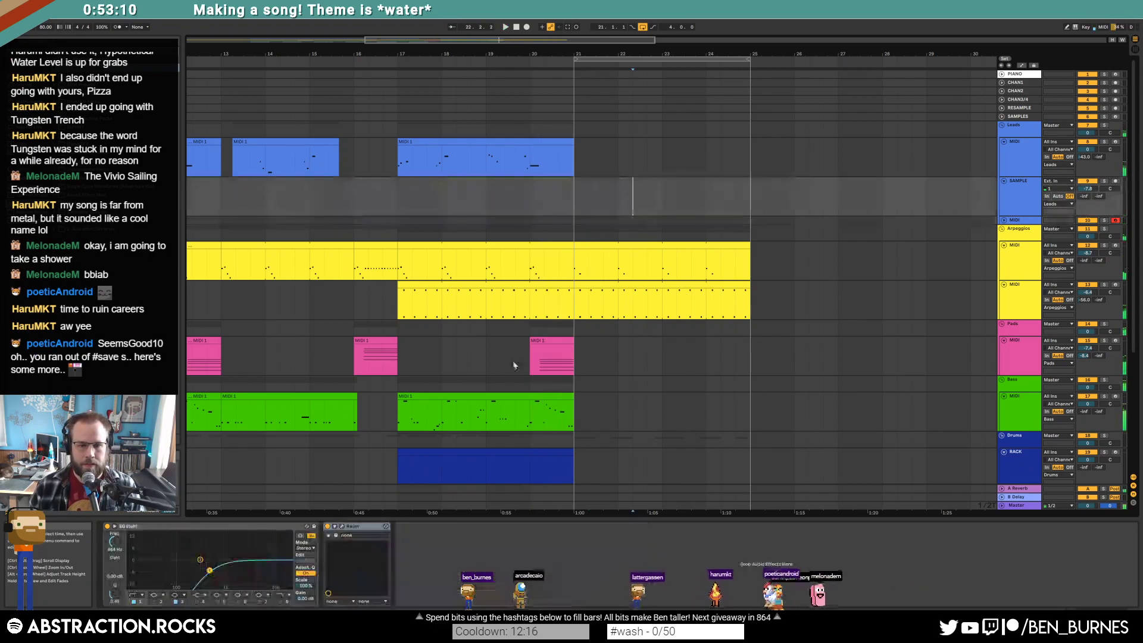
key(space)
click(584, 221)
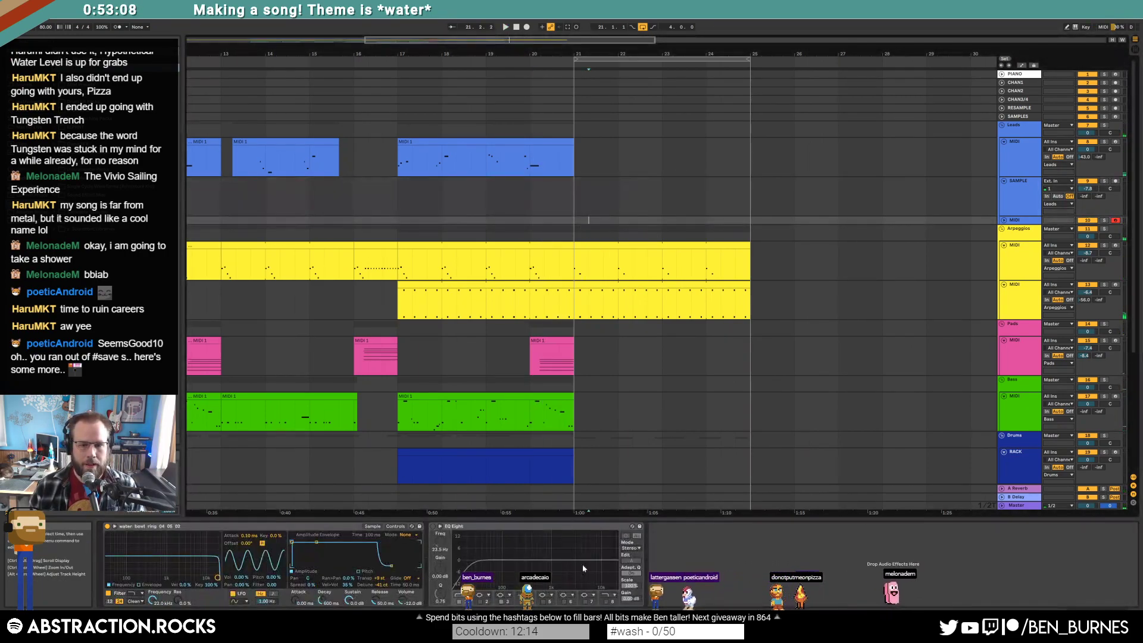
drag(526, 529, 709, 529)
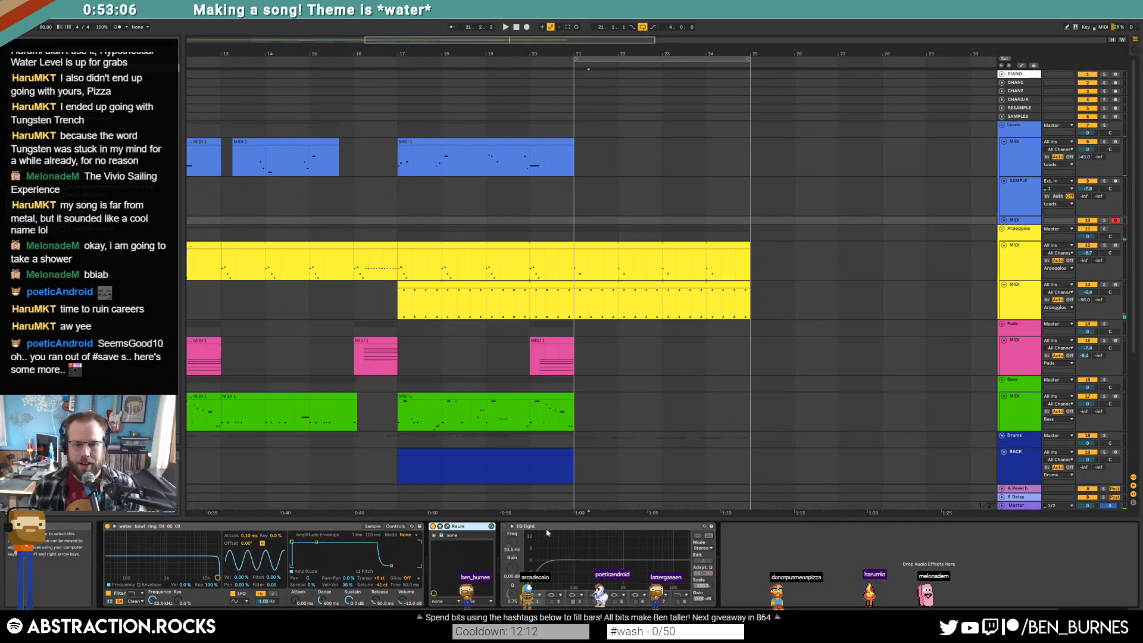
Cut the water bowl's low end with the EQ Eight low cut and a high-pass filter in the instrument.
drag(541, 565, 585, 567)
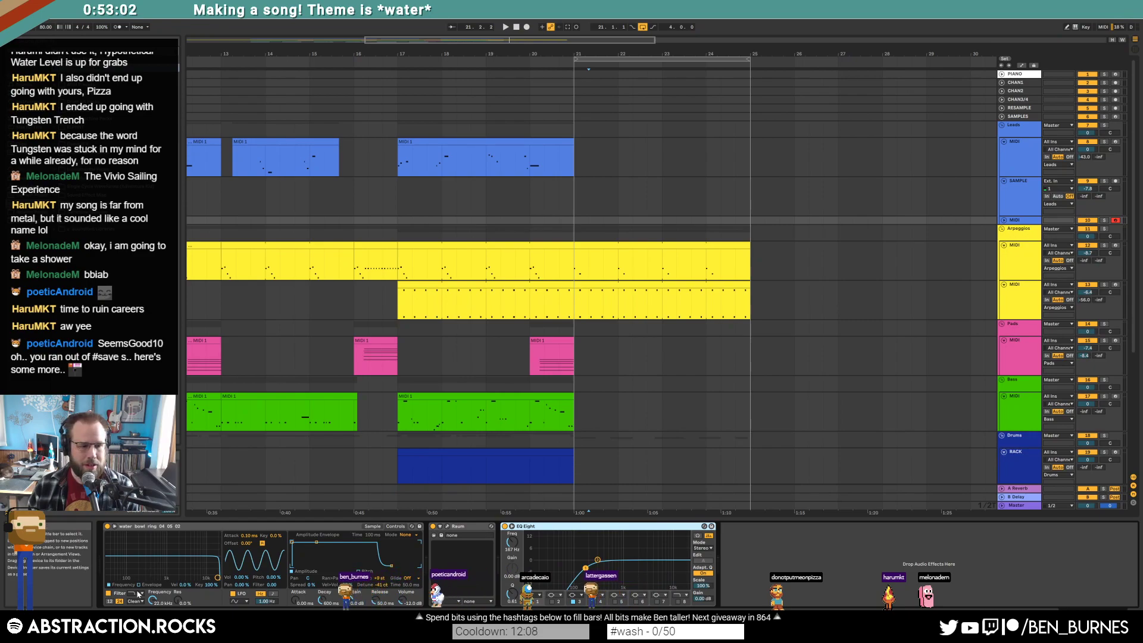
click(212, 578)
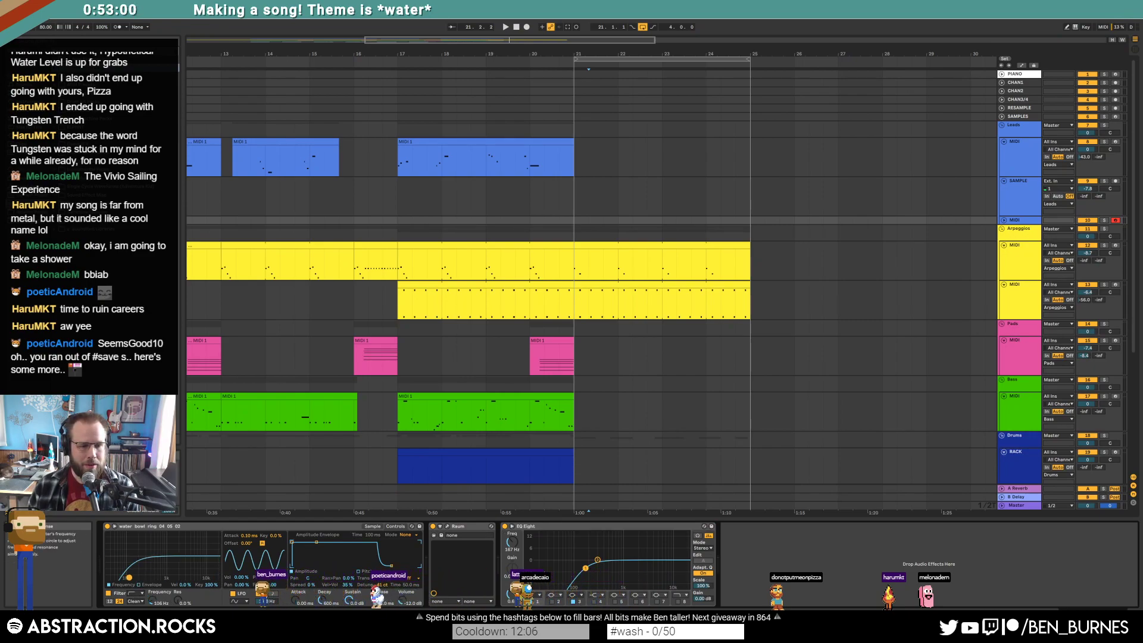
click(575, 225)
Copy the second Delay from the upper Arpeggios track to the Leads SAMPLE track ahead of Raum and play from bar 20.
click(617, 274)
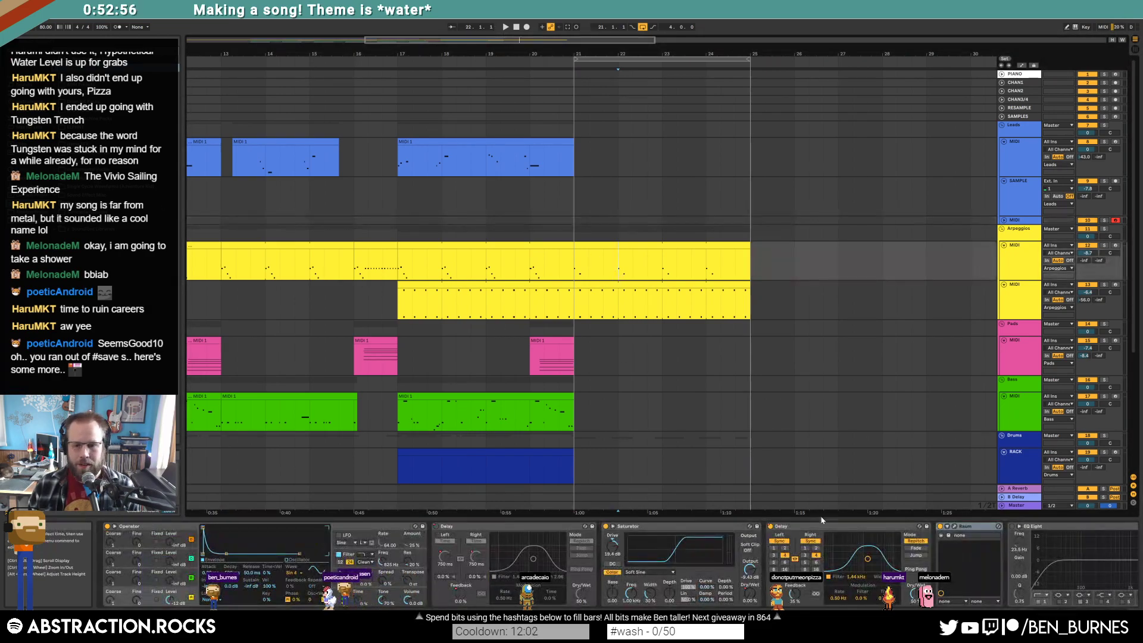
click(805, 526)
click(626, 212)
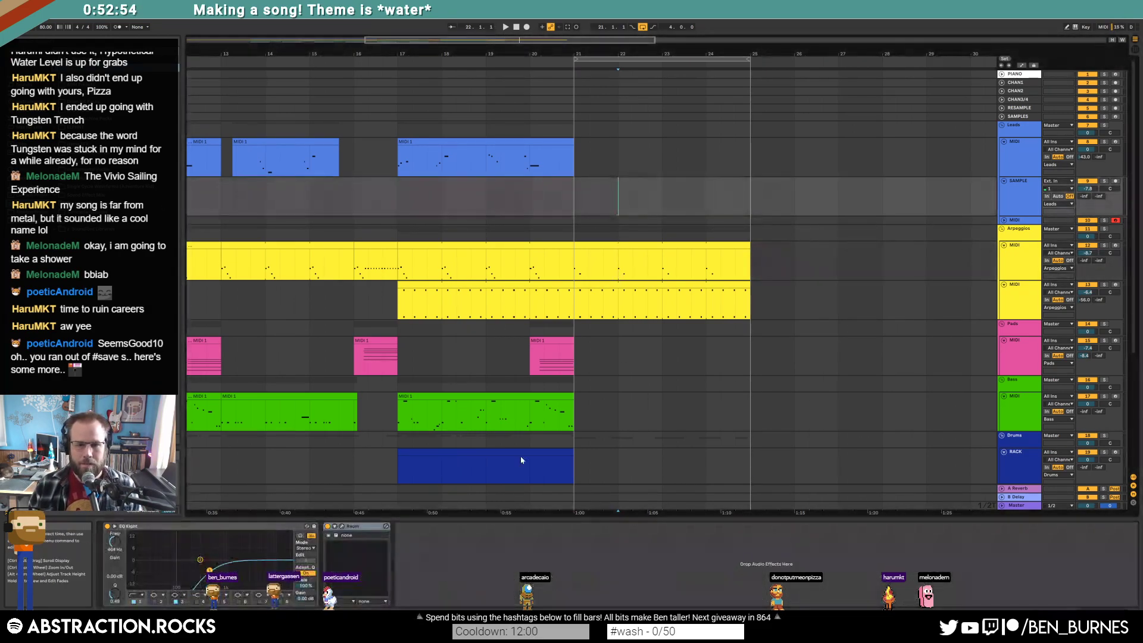
key(ctrl+v)
click(328, 527)
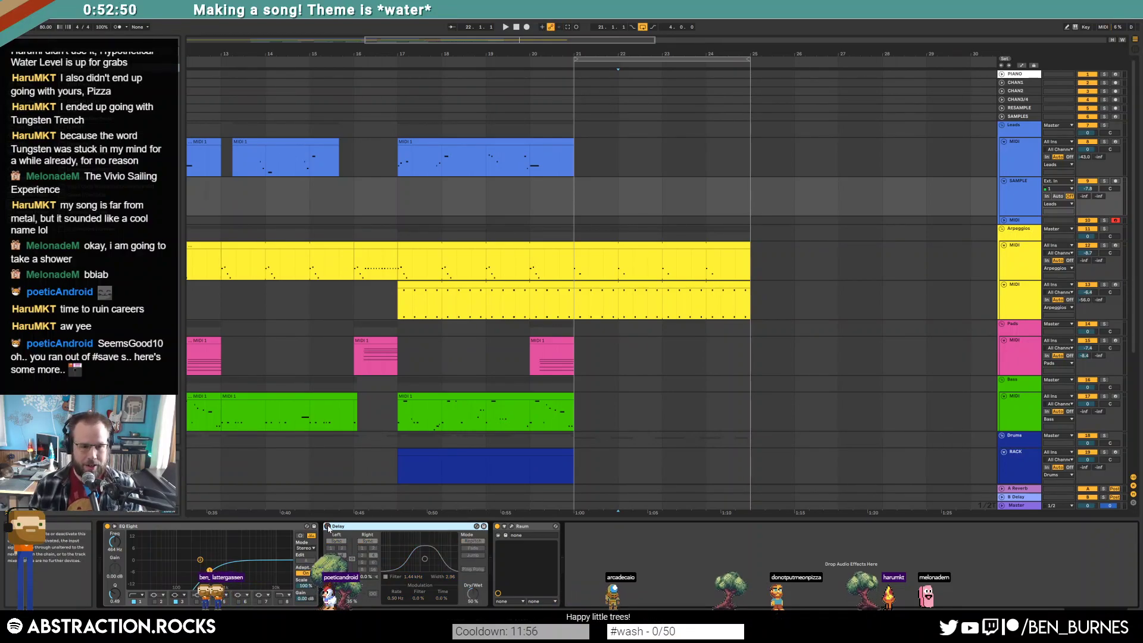
click(529, 206)
key(space)
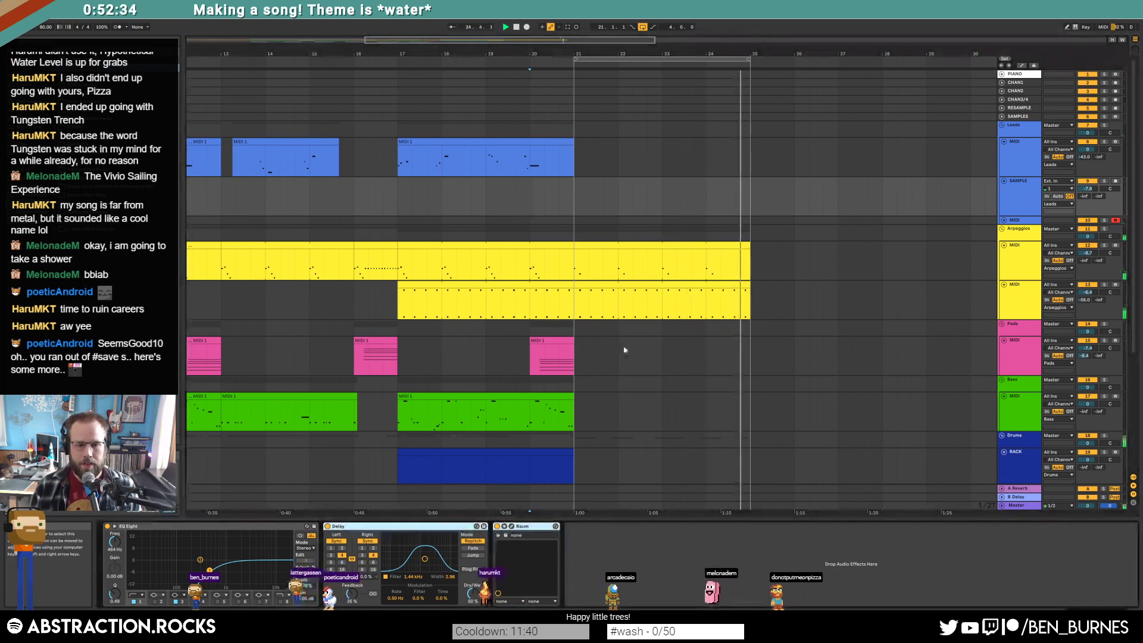
Move Delay and Raum from the Leads SAMPLE track to the water bowl track, deleting its earlier Raum and EQ Eight.
click(575, 229)
click(574, 222)
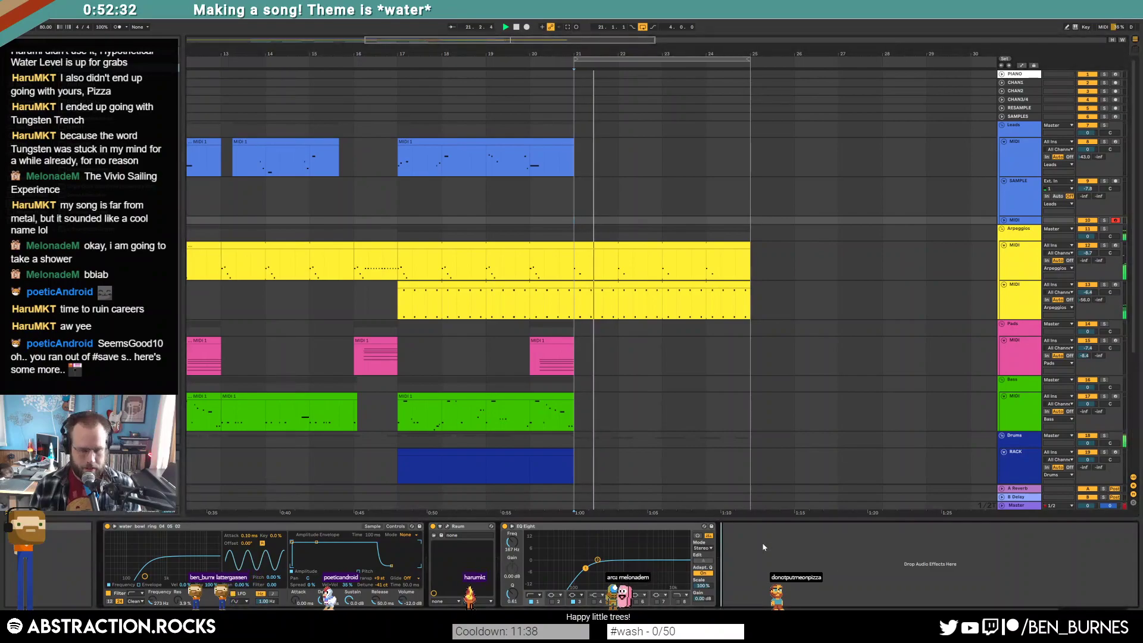
key(ctrl+v)
click(527, 526)
shift+click(462, 526)
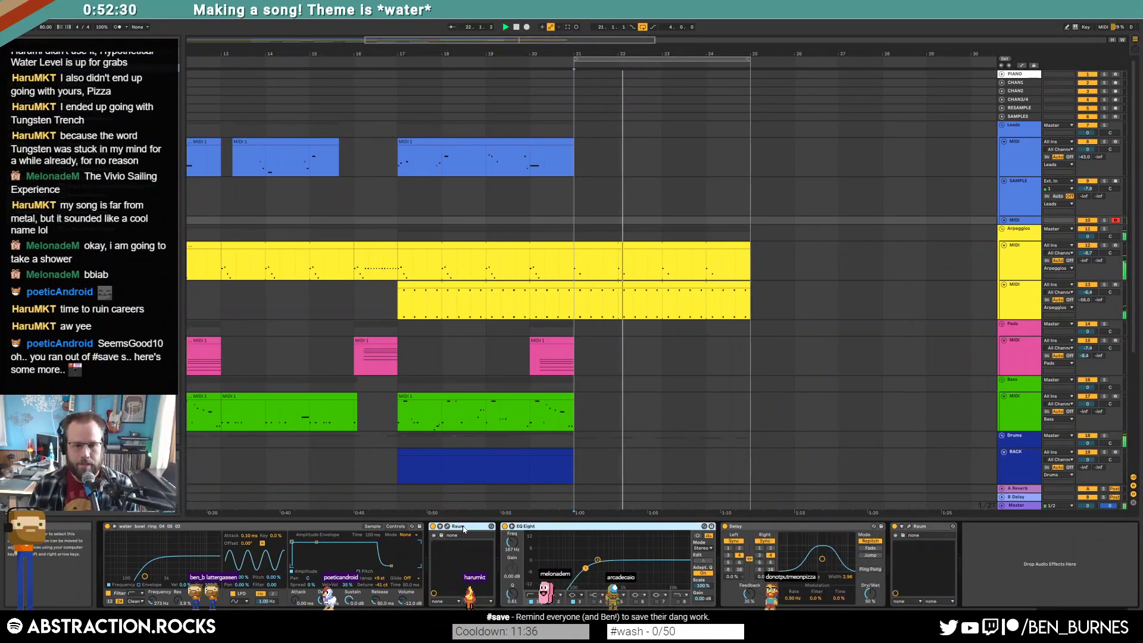
key(Delete)
click(627, 527)
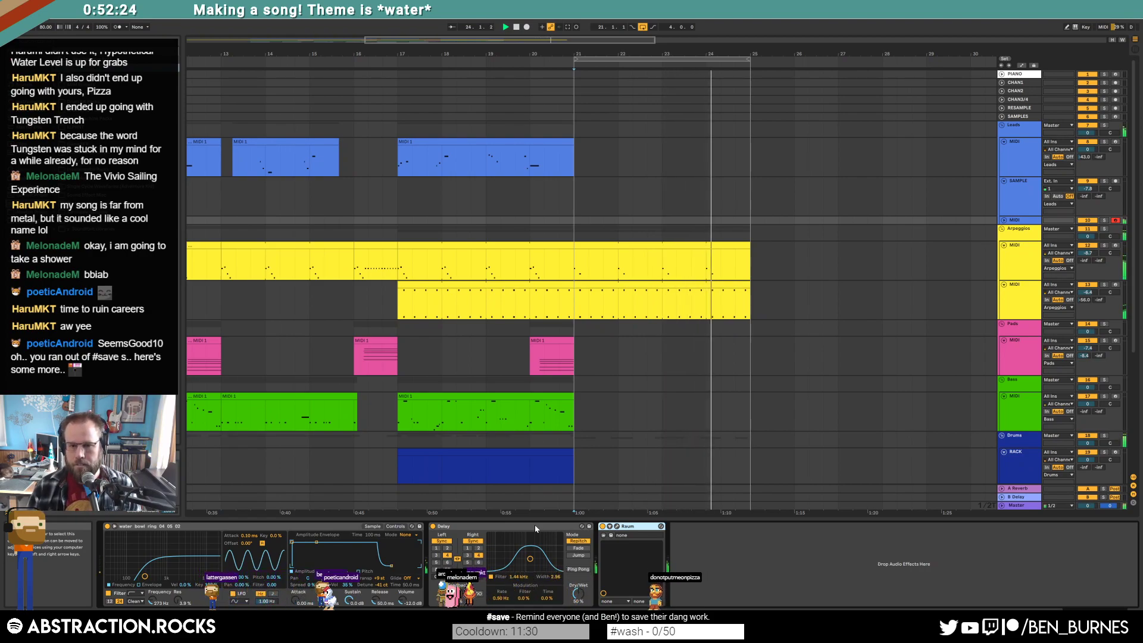
Transpose the selected notes down in the lower Arpeggios clip that starts at bar 17, and stop playback.
double_click(646, 284)
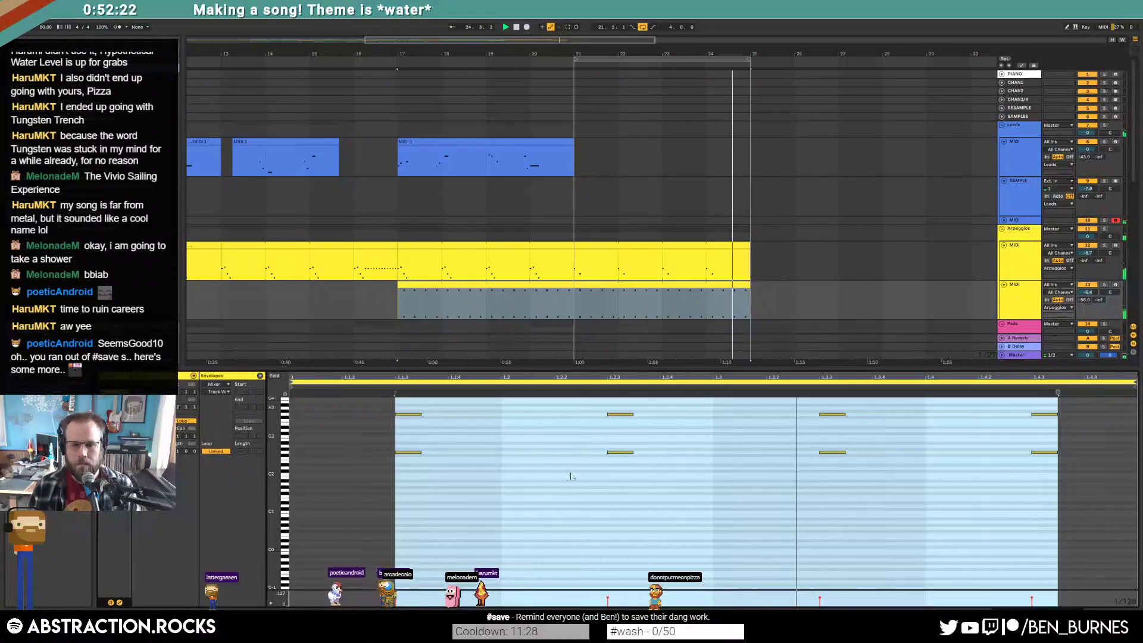
click(498, 480)
key(Down)
key(Down)
key(Down)
key(Down)
key(Down)
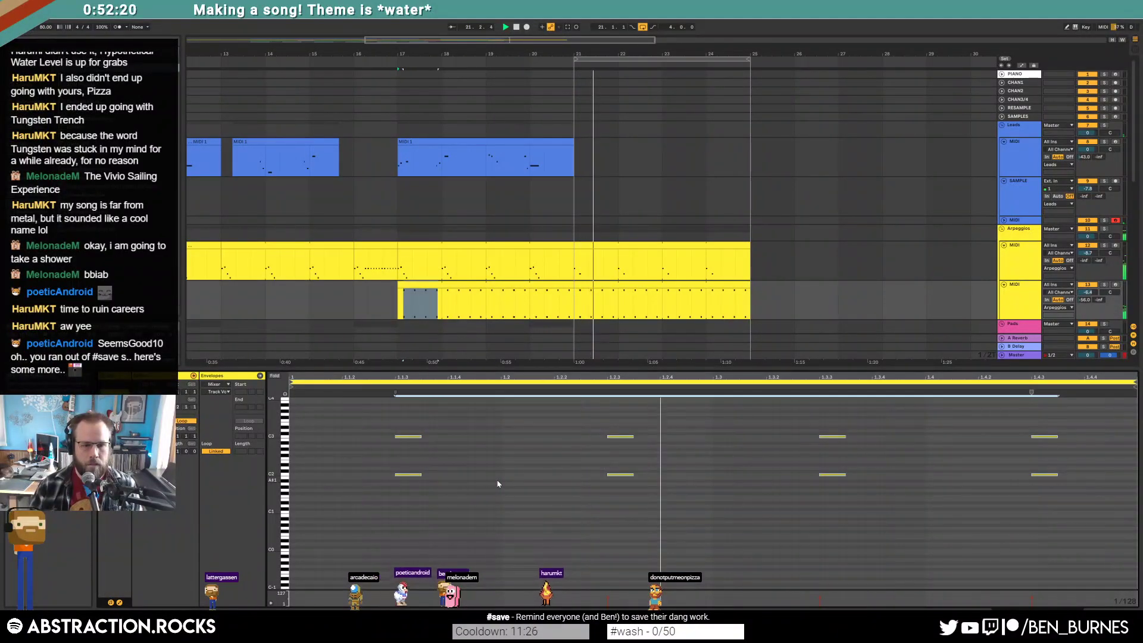
key(space)
Delete the Leads SAMPLE track during playback from about bar 19 and listen again from bar 21.
key(shift+Tab)
click(500, 196)
key(space)
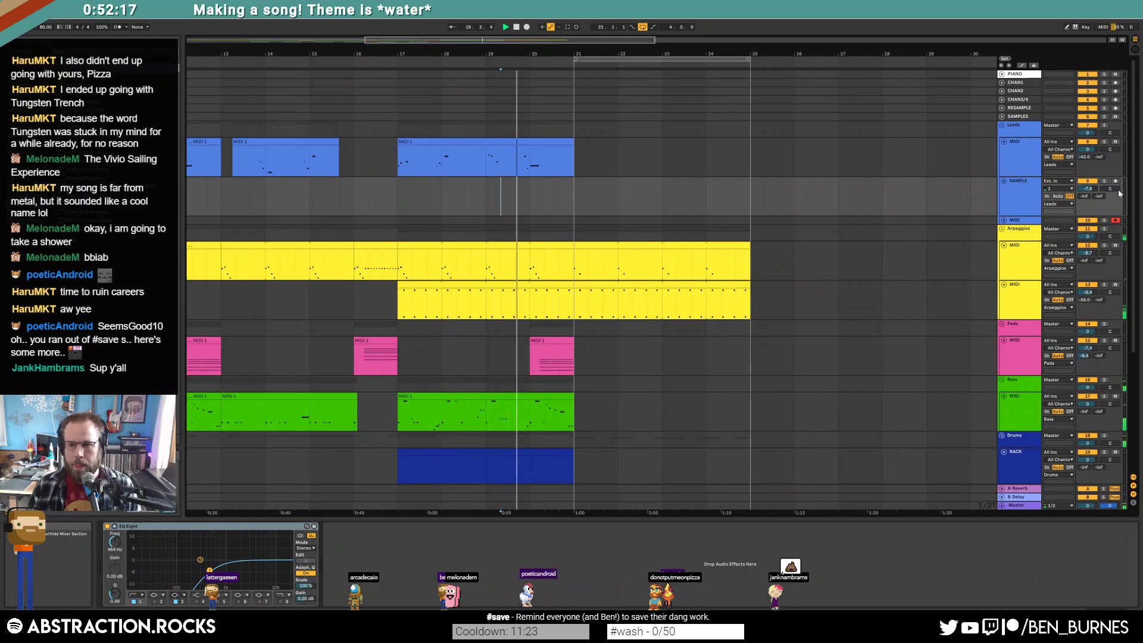
click(1019, 197)
key(Delete)
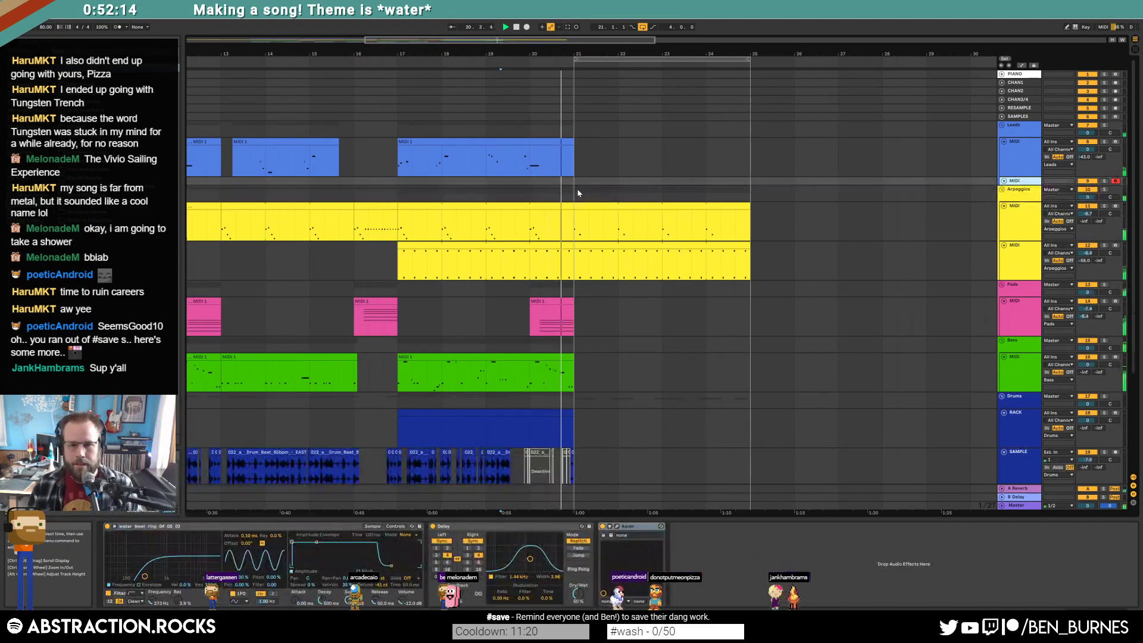
click(578, 193)
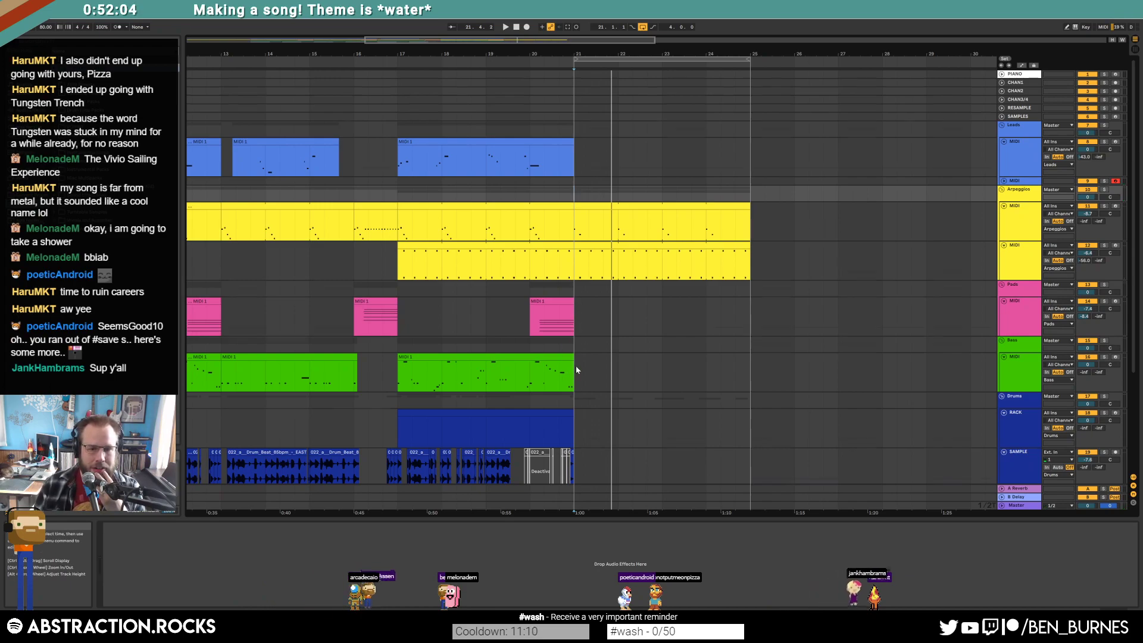
Insert an empty one-bar MIDI clip on the Bass track at bar 21.
scroll(577, 366, down, 3)
drag(575, 328, 620, 321)
key(ctrl+shift+m)
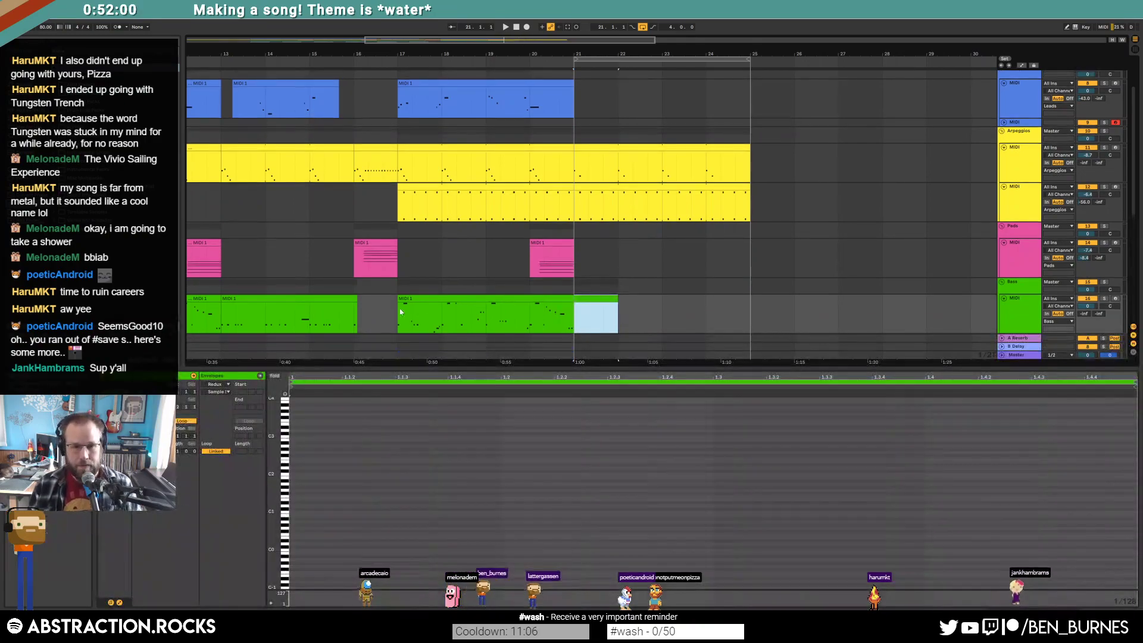
Add three evenly spaced C1 notes to the new Bass clip at bar 21, using the preceding Bass clip as reference, and play it.
click(424, 303)
click(417, 300)
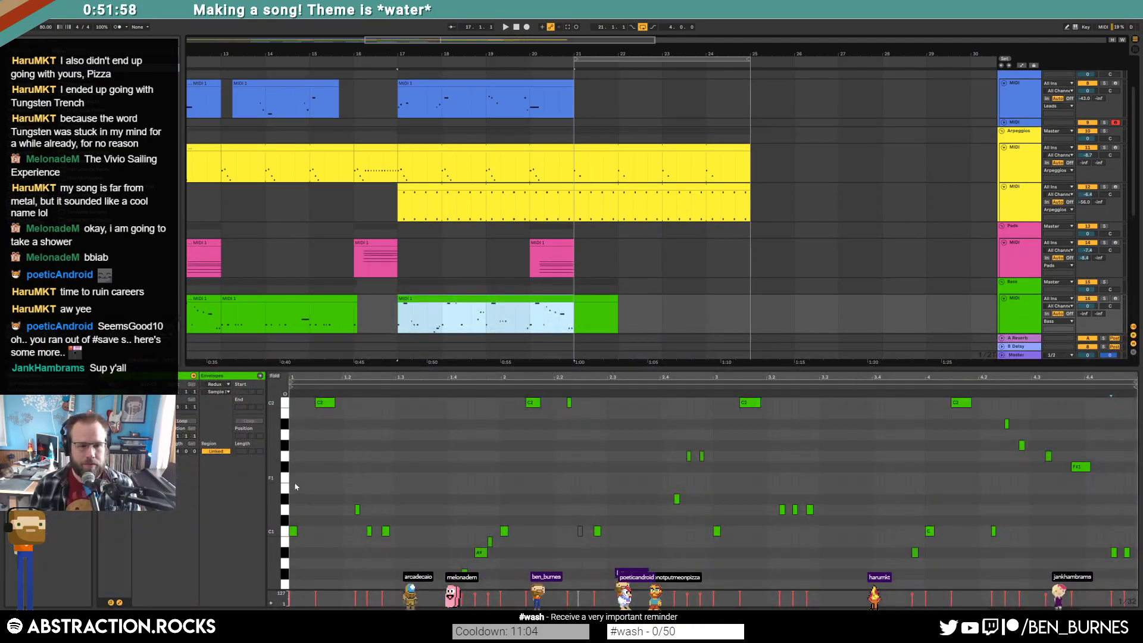
click(591, 301)
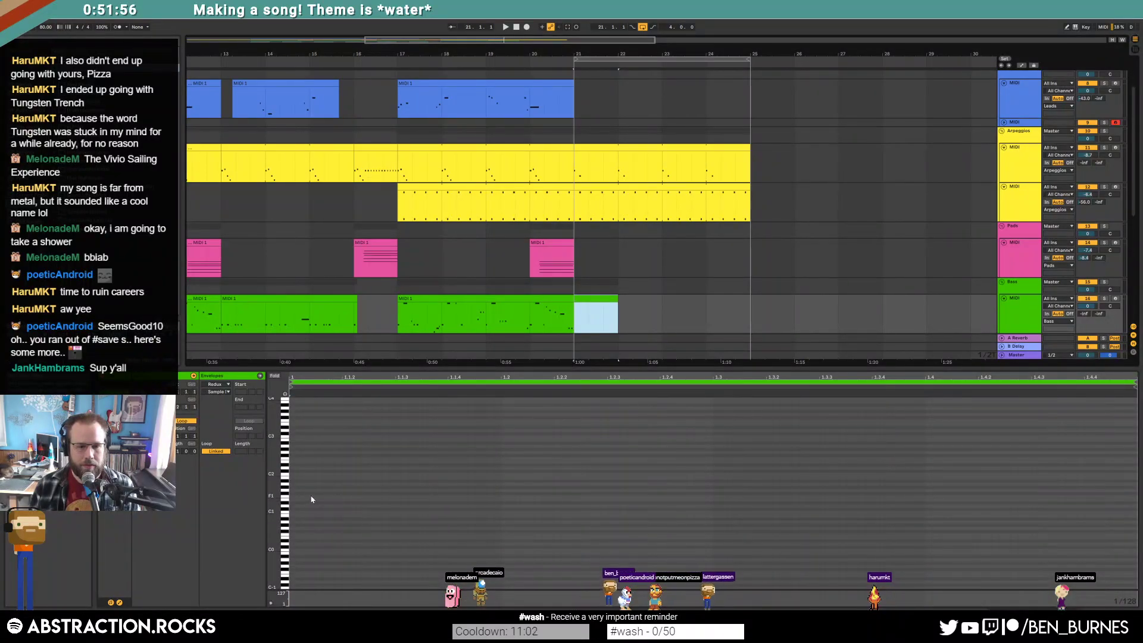
drag(297, 484, 446, 549)
key(ctrl+d)
key(ctrl+d)
key(space)
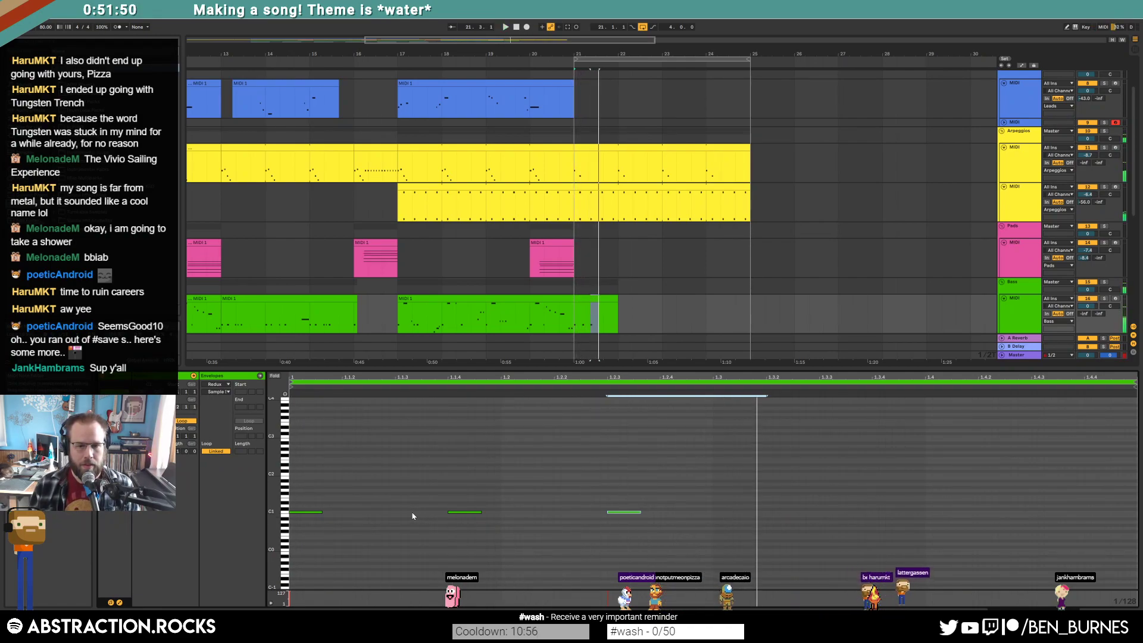
Examine the calabash clip's waveform on the lower Drums SAMPLE track and listen to its rhythm against the new bass notes from bar 21.
click(705, 311)
scroll(706, 311, down, 2)
click(588, 408)
shift+click(743, 407)
key(shift+Tab)
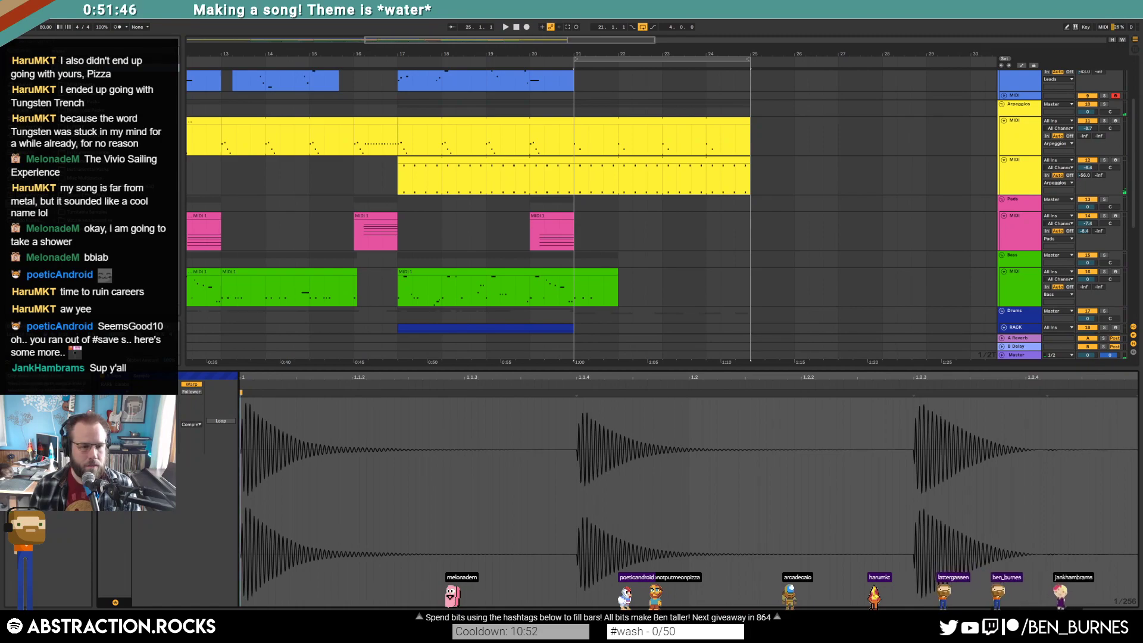
key(space)
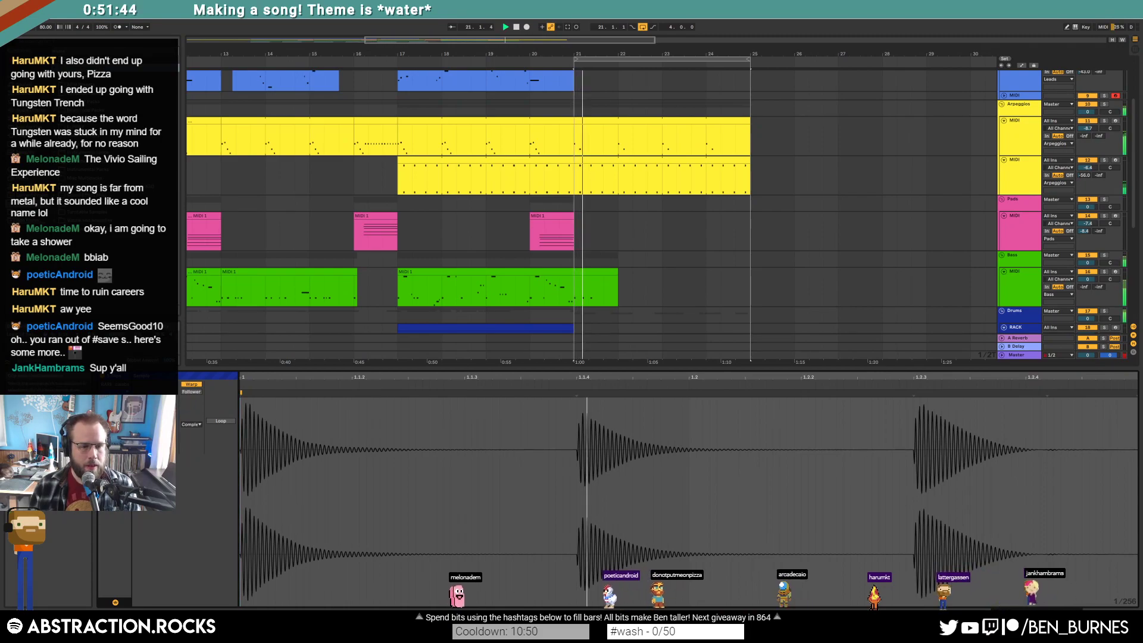
key(shift+Tab)
key(space)
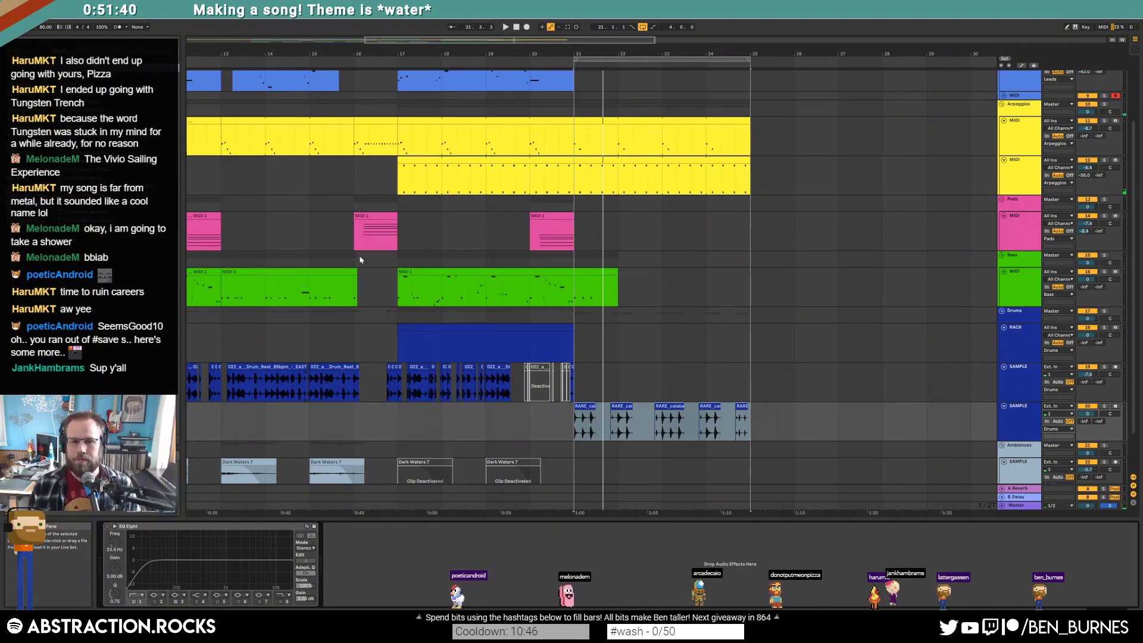
Copy the upper Arpeggios clip spanning bars 17 to 21 onto the water bowl track at bar 21 and play it.
scroll(635, 244, up, 3)
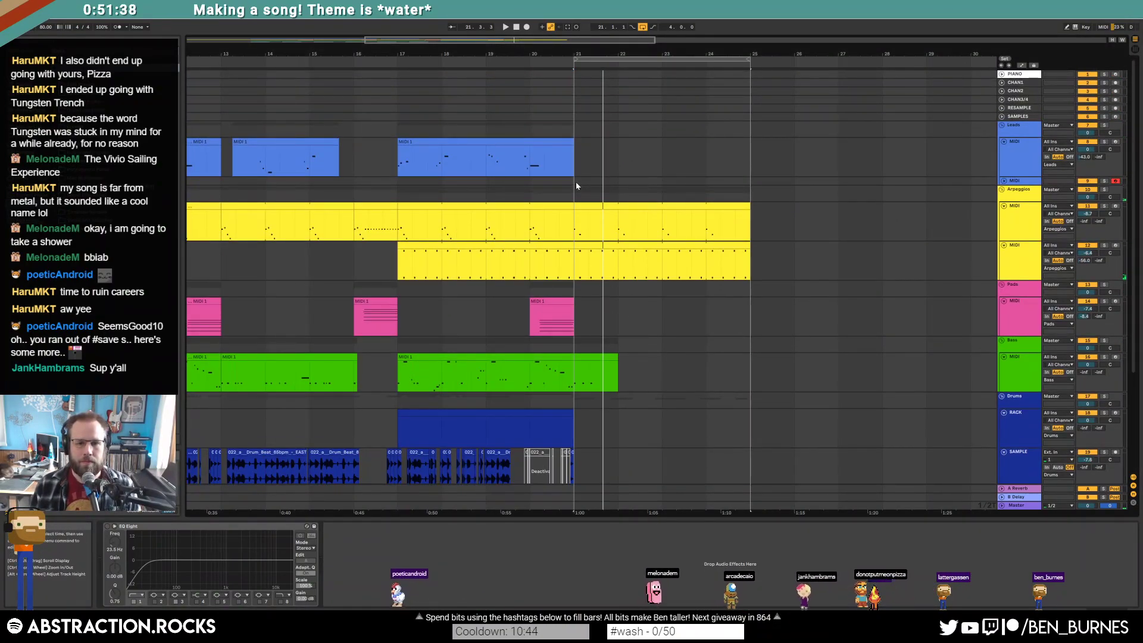
click(576, 181)
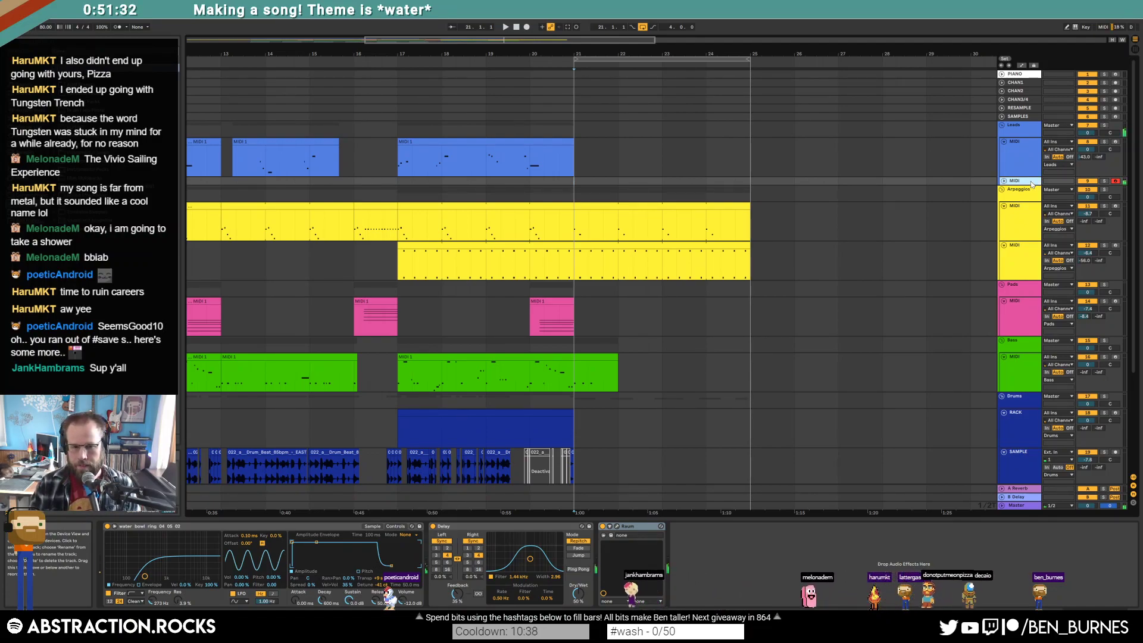
click(487, 206)
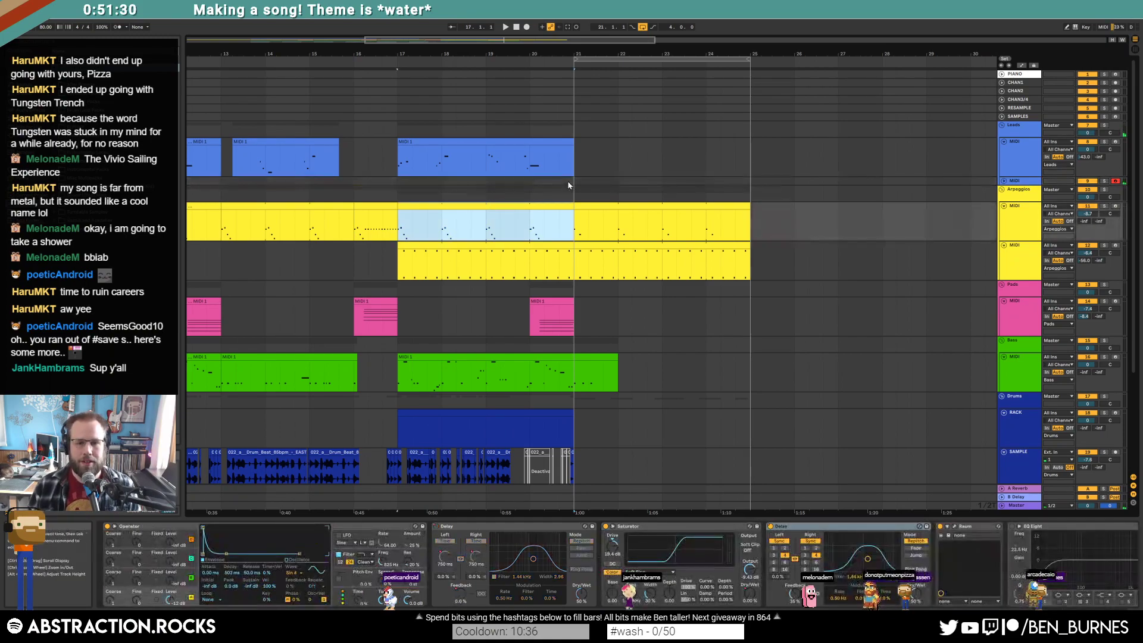
click(574, 183)
key(space)
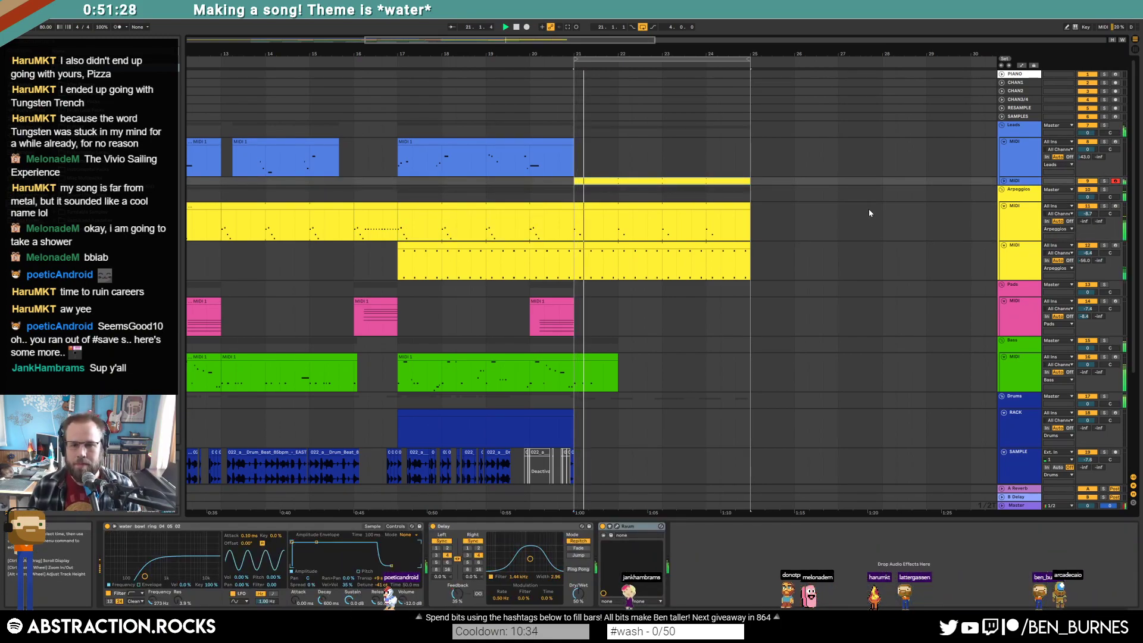
Expand the water bowl track and delete the upper Arpeggios clip between bars 21 and 25.
click(1004, 180)
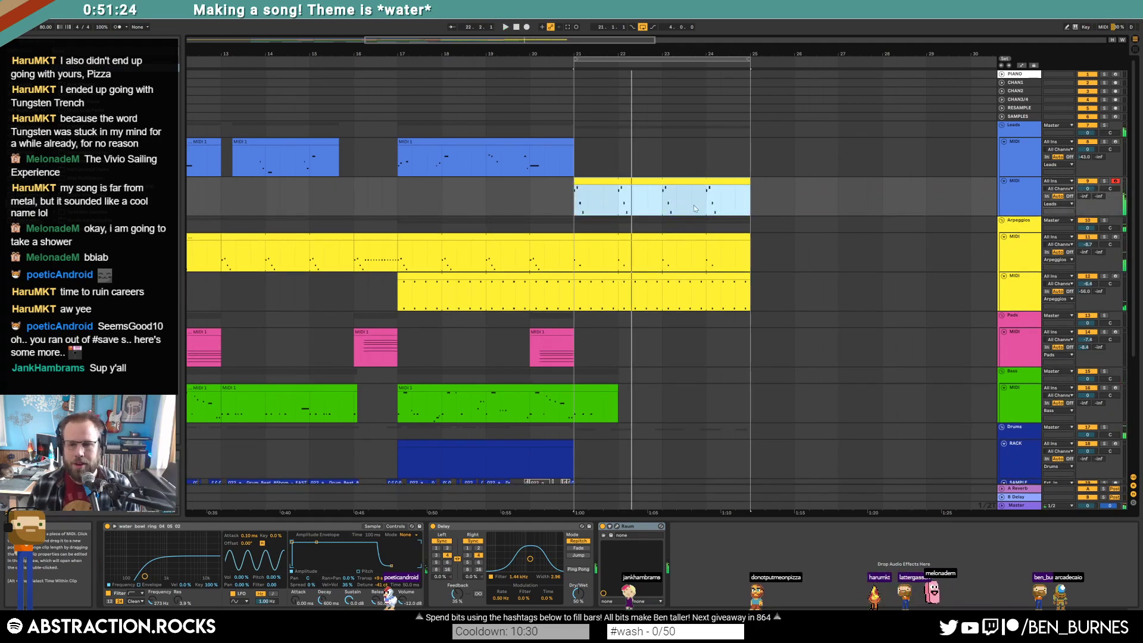
click(702, 237)
click(636, 183)
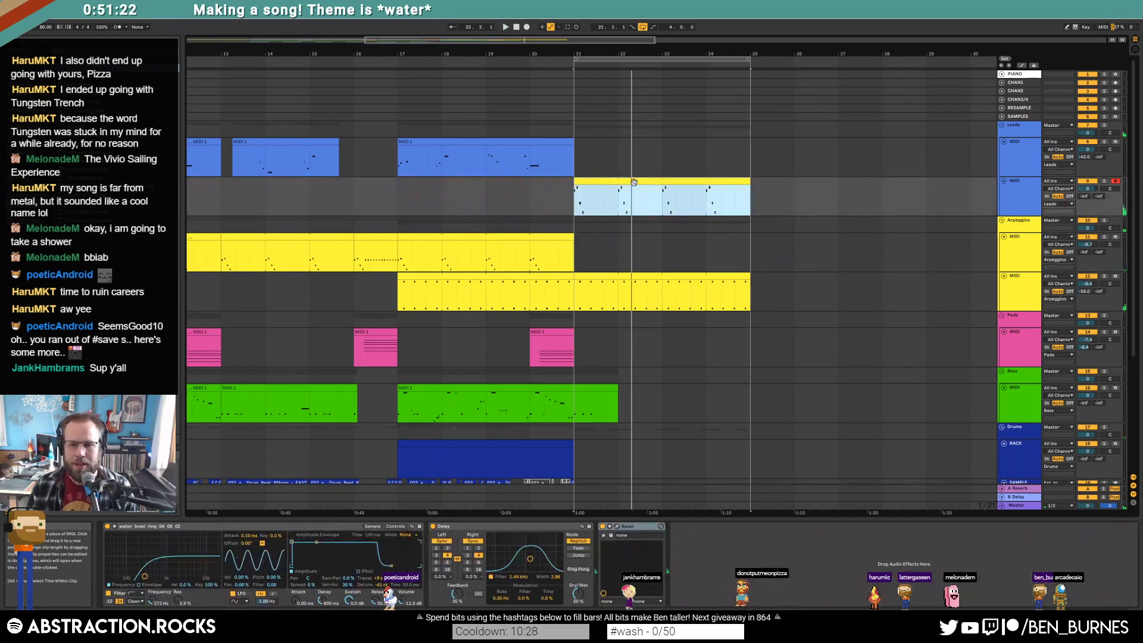
Raise the fourth note of the water bowl clip at bar 21 from C3 to A#3.
double_click(635, 182)
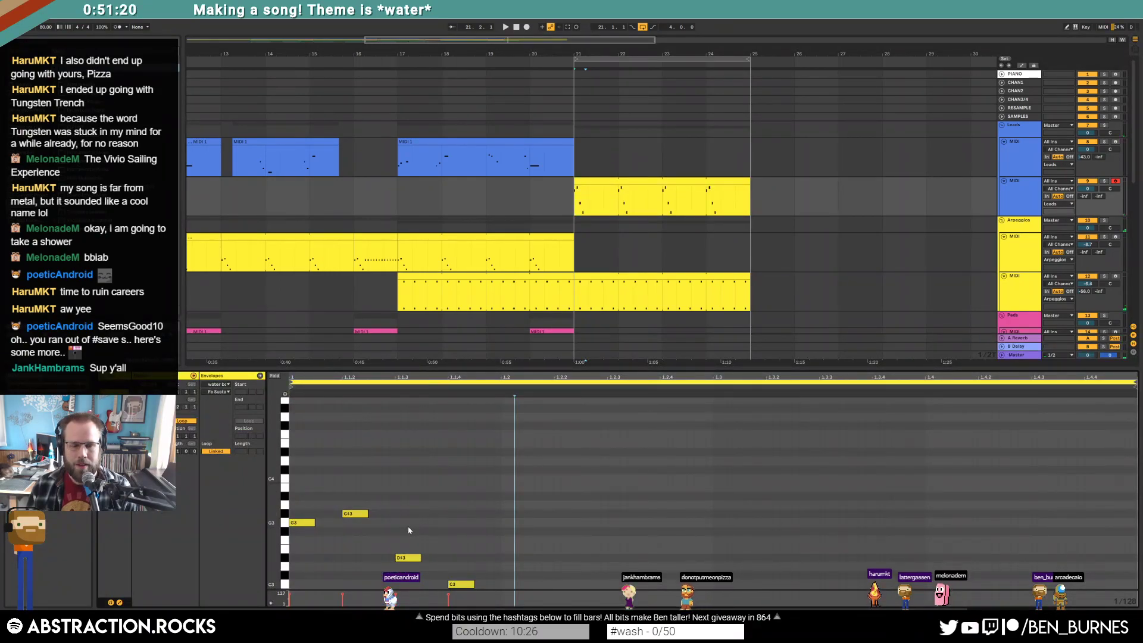
key(ctrl+a)
click(450, 551)
click(461, 584)
key(shift+Up)
key(Down)
key(Down)
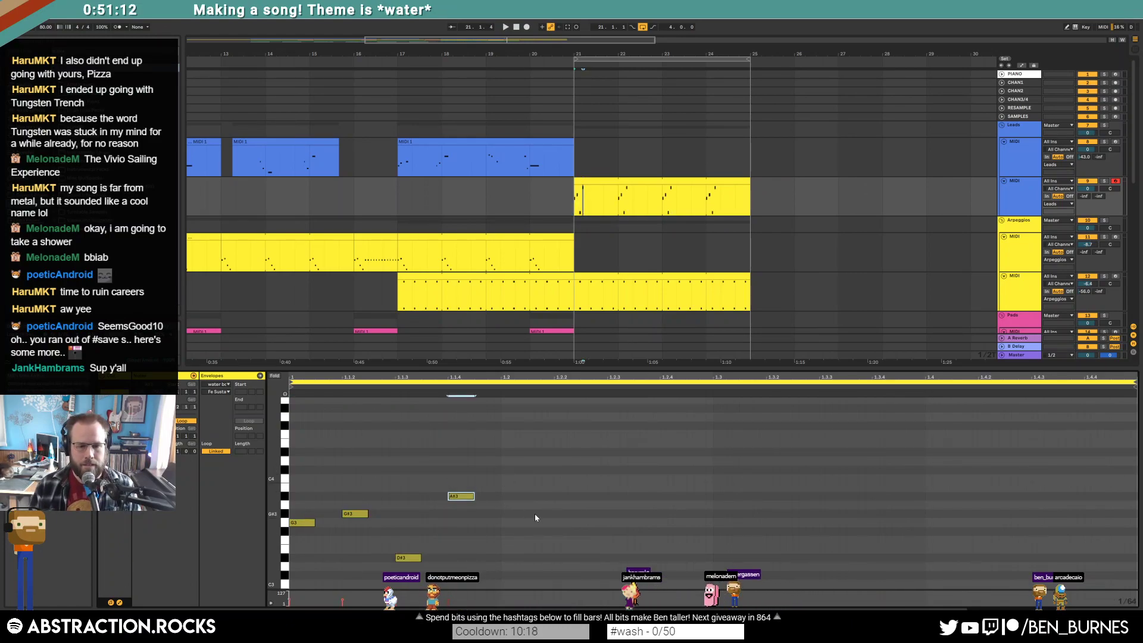
Add C4, G3, D#3 and C3 notes in sequence after the A#3 in the water bowl clip and start playback.
double_click(512, 478)
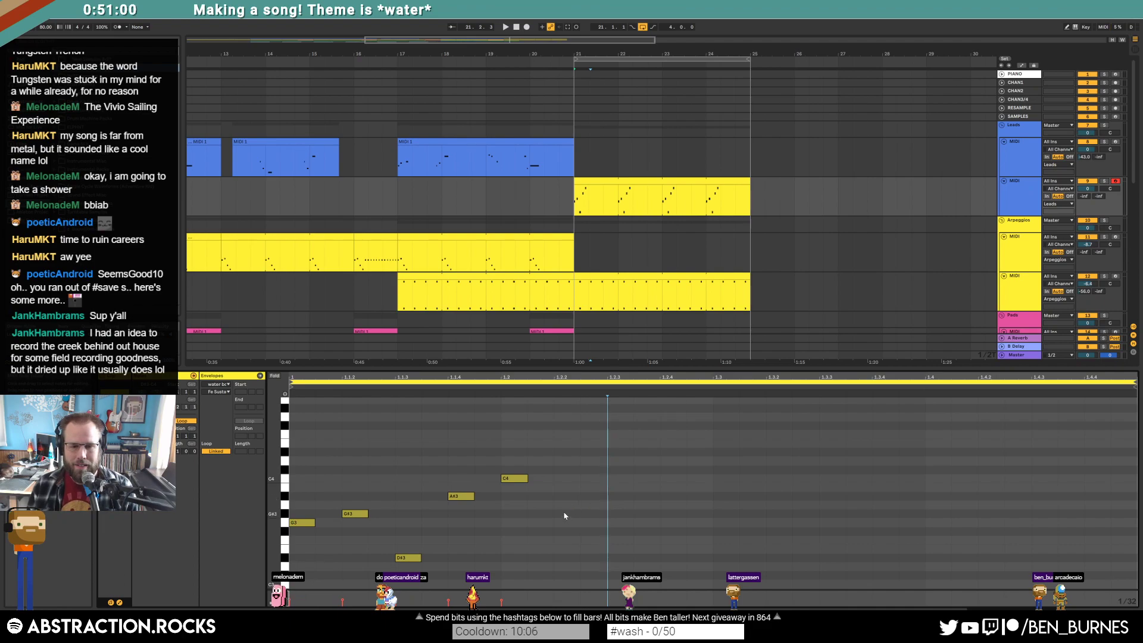
double_click(615, 557)
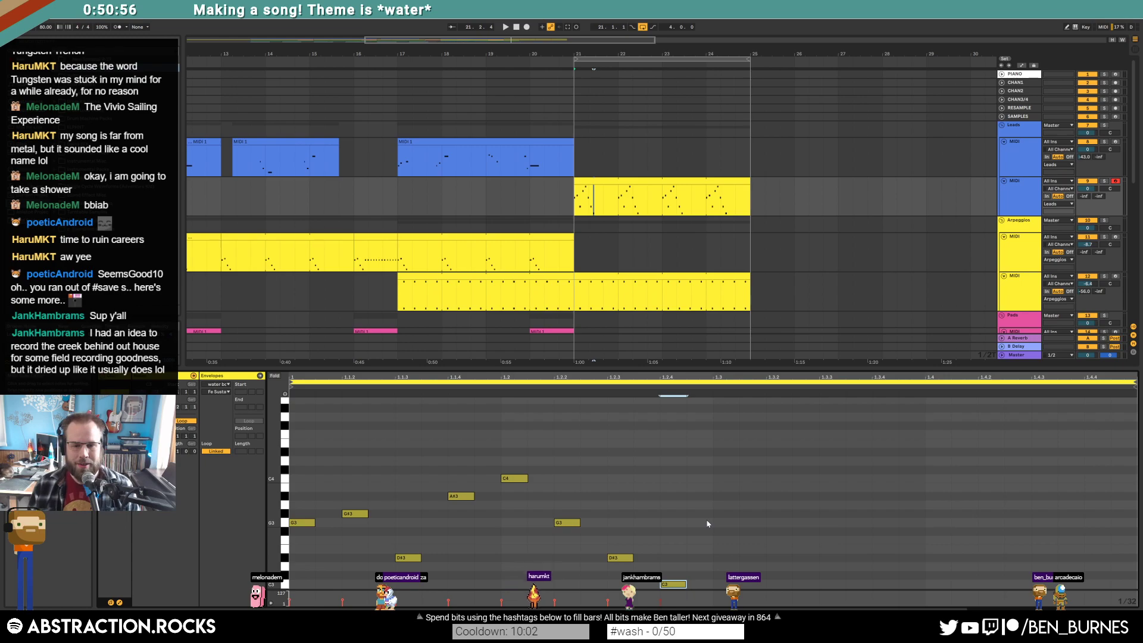
key(space)
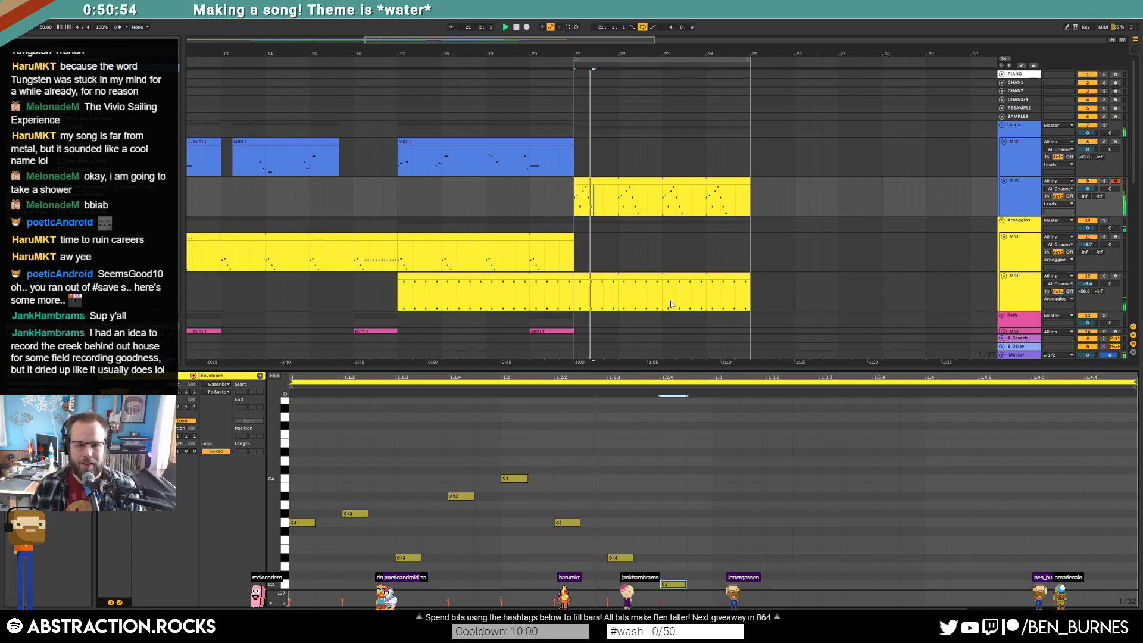
Set the water bowl track's Delay time to 8 sixteenths and lower its Dry/Wet amount.
click(684, 334)
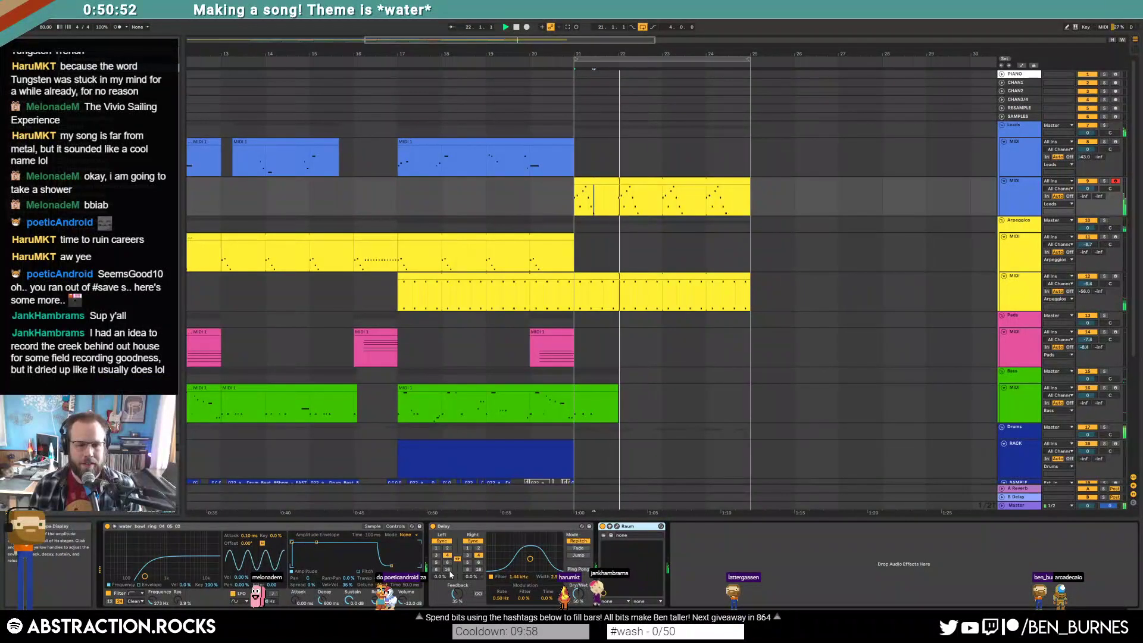
click(468, 569)
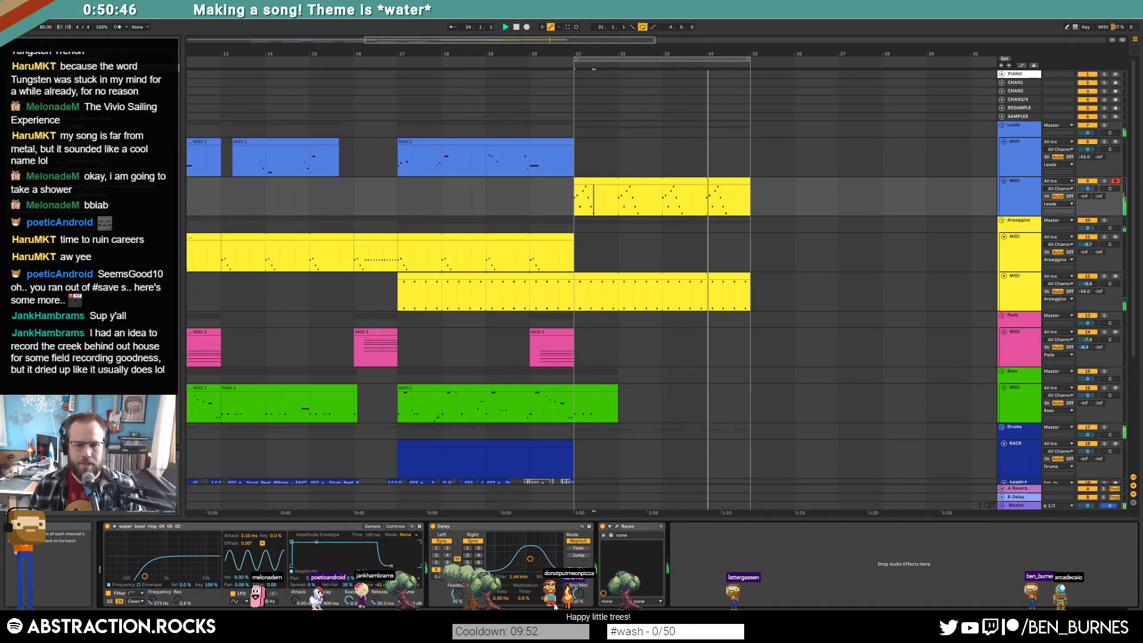
drag(575, 594, 575, 603)
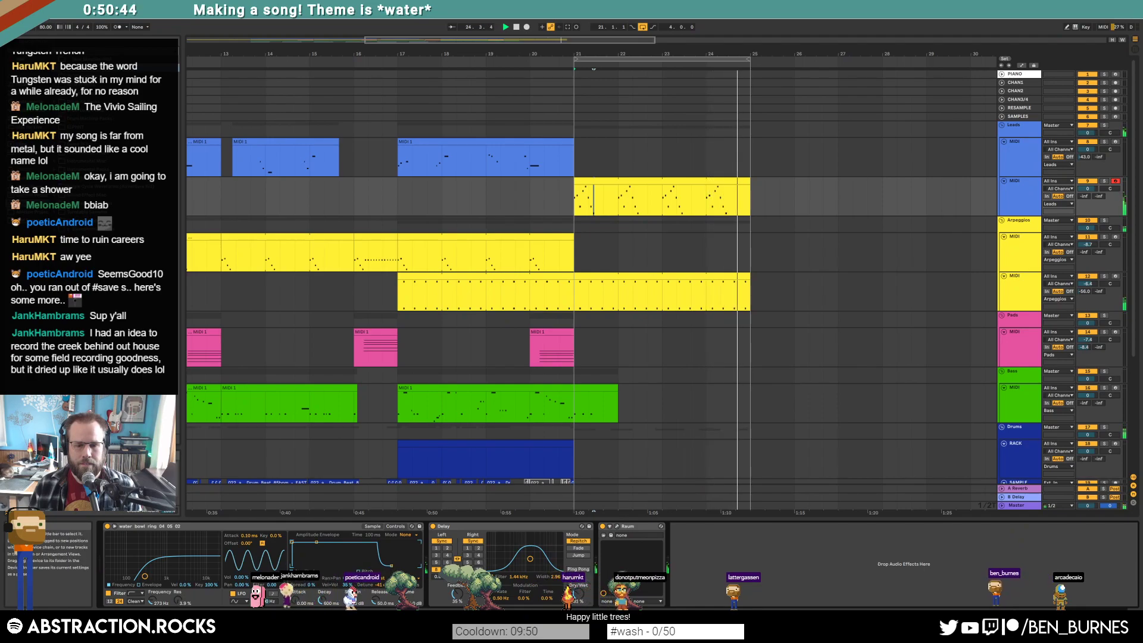
Extend the new Bass pattern to fill bars 21 to 25.
scroll(659, 464, down, 3)
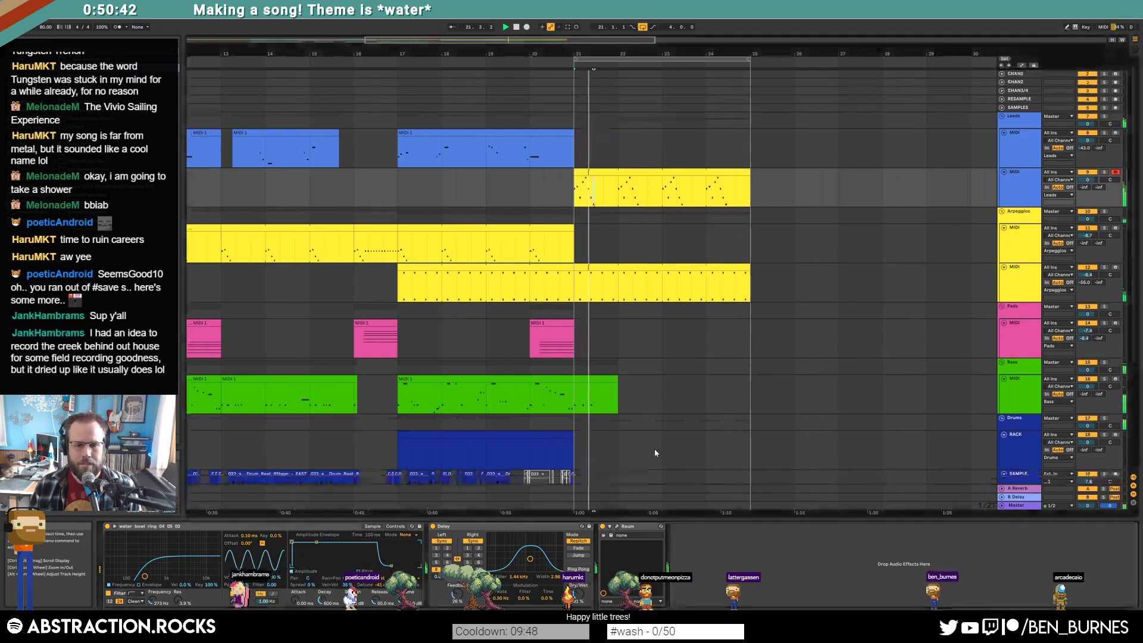
drag(575, 351, 750, 348)
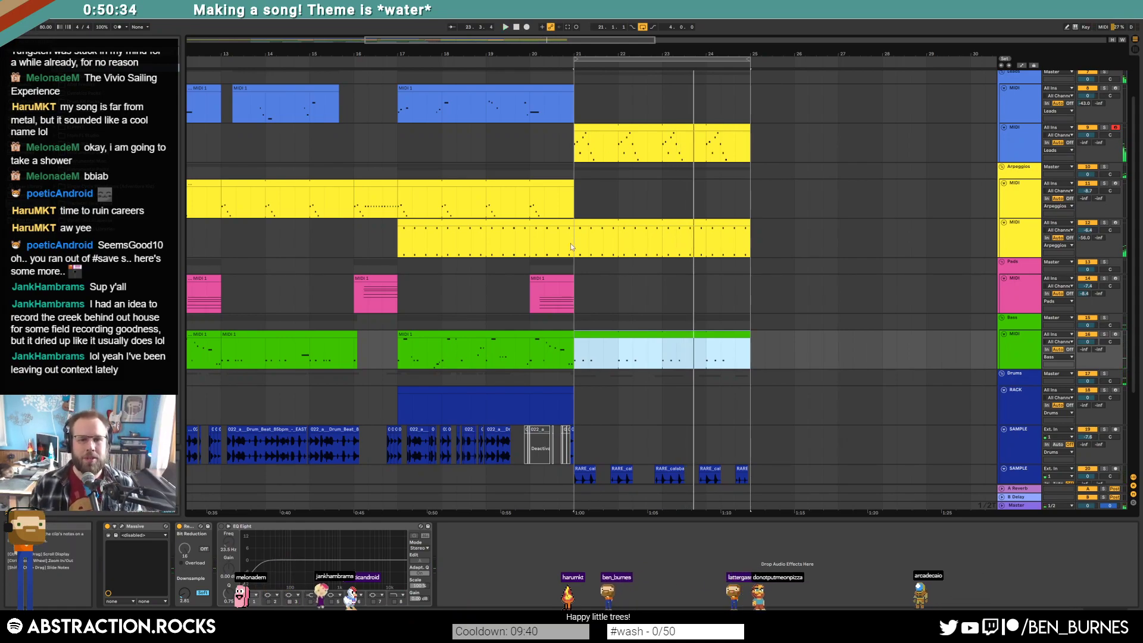
Move the water bowl track between the two Arpeggios tracks, insert an Auto Filter before its Delay, and start playback.
click(581, 132)
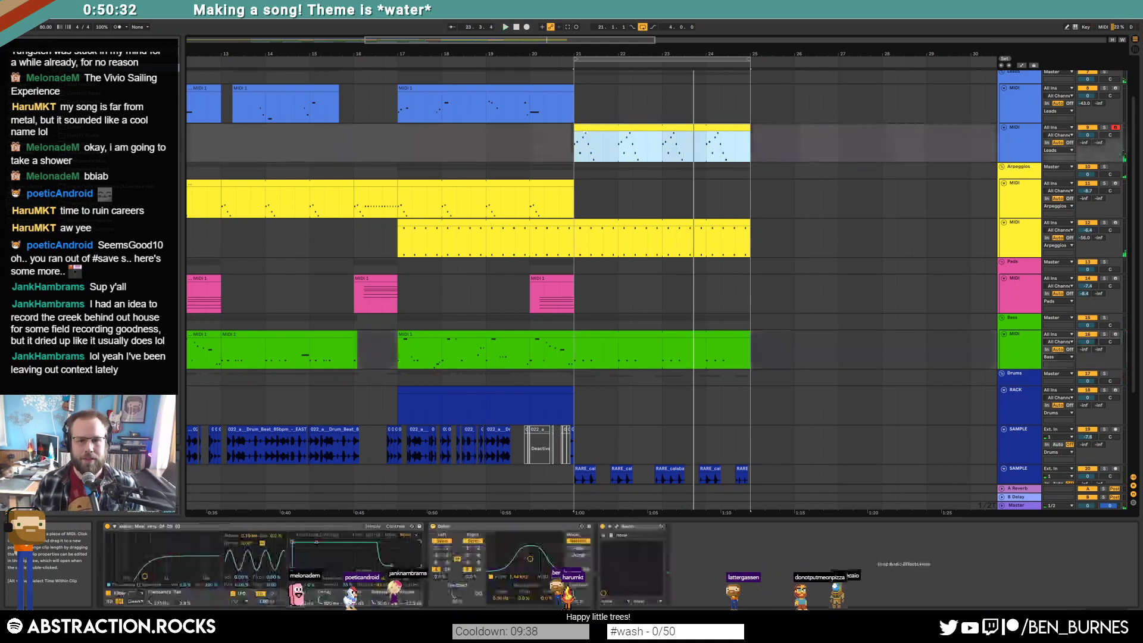
drag(1010, 140, 1013, 213)
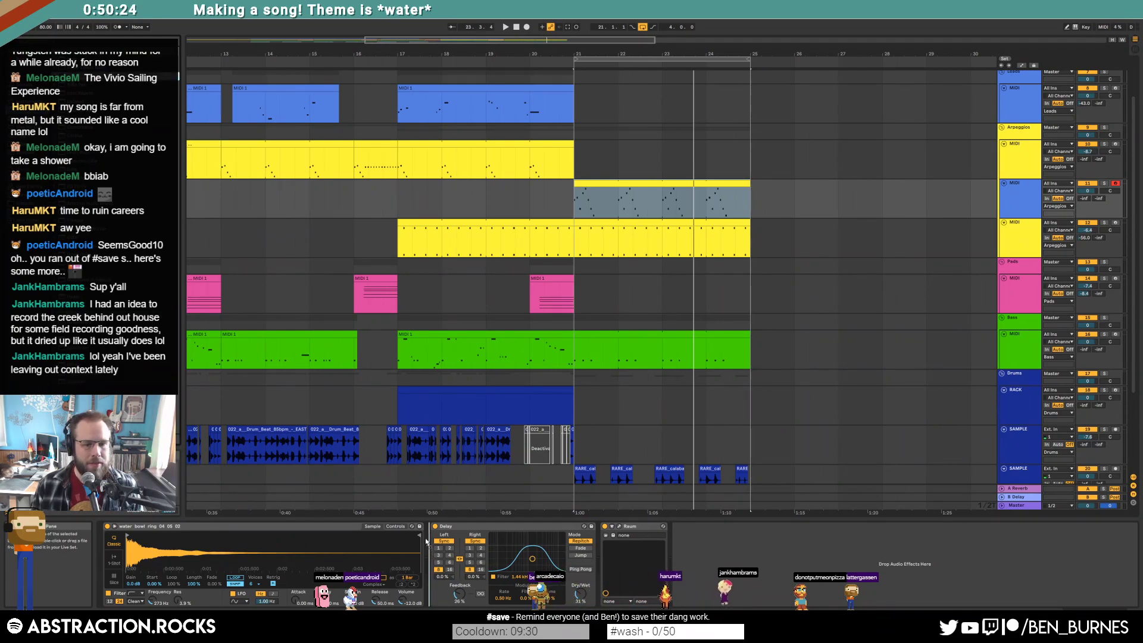
key(space)
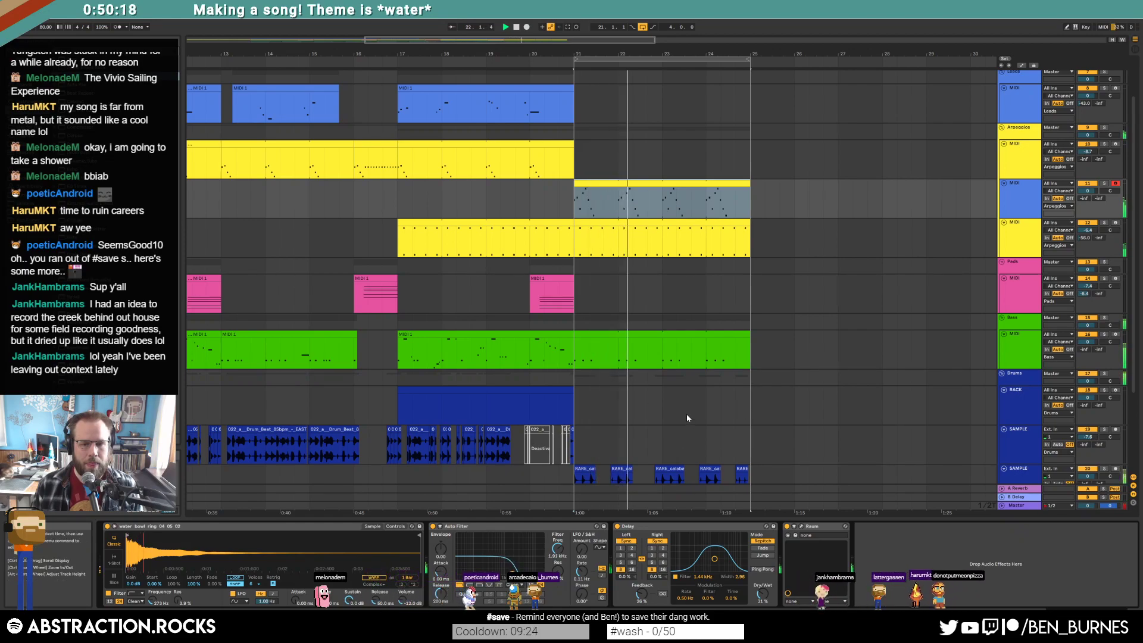
Adjust the end of the second calabash clip and lengthen the fourth one on the lower Drums SAMPLE track.
scroll(687, 414, down, 3)
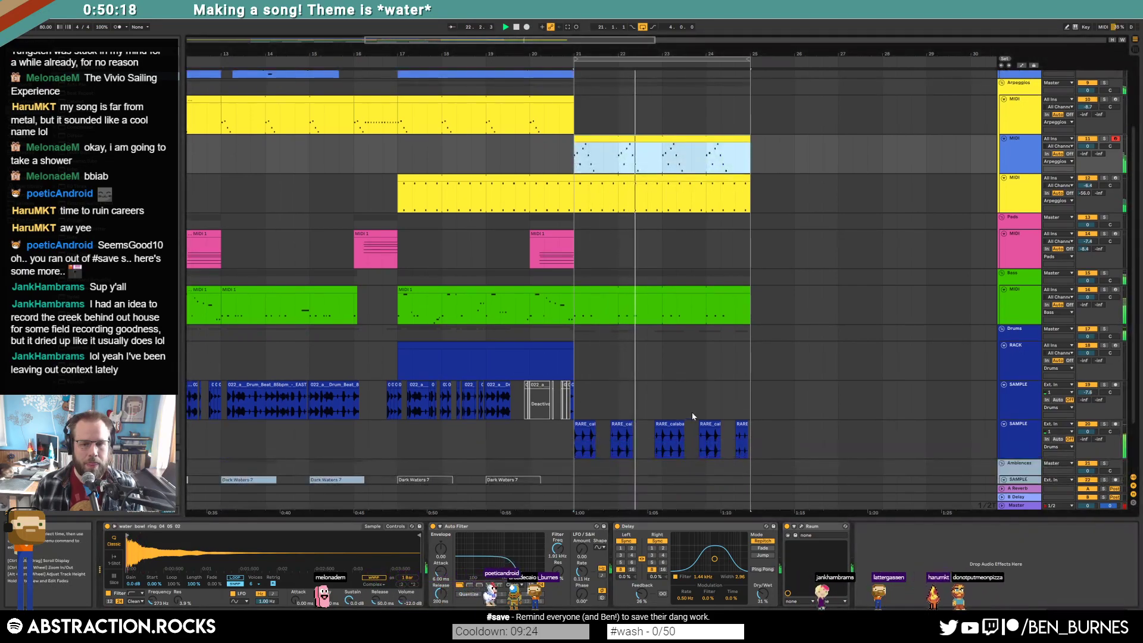
click(630, 425)
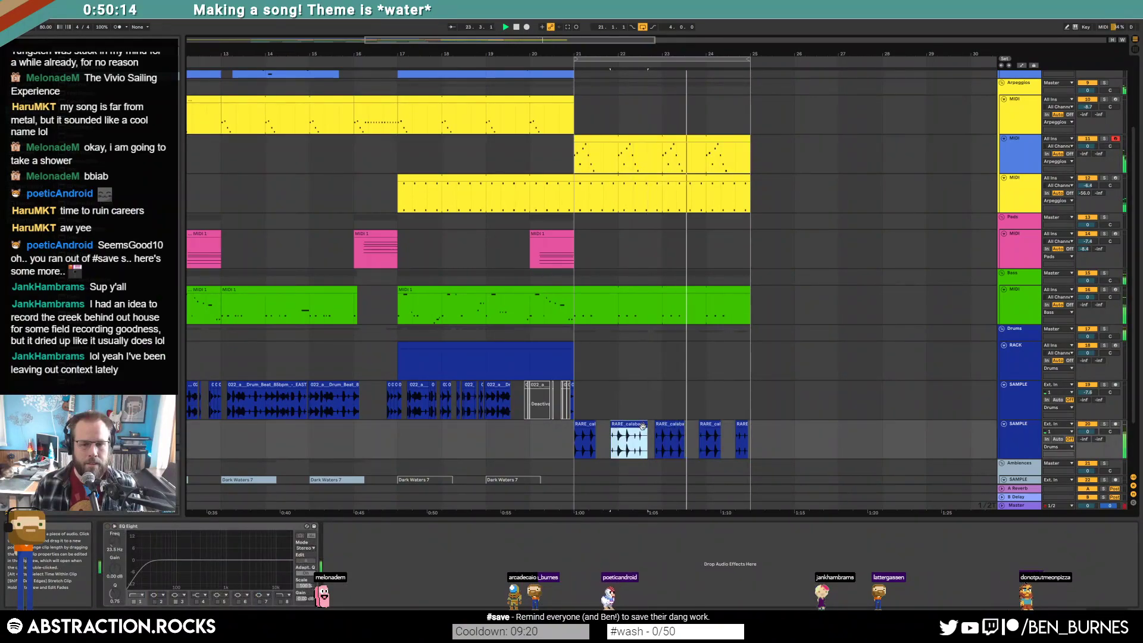
ctrl+scroll(643, 424, up, 3)
drag(651, 424, 636, 424)
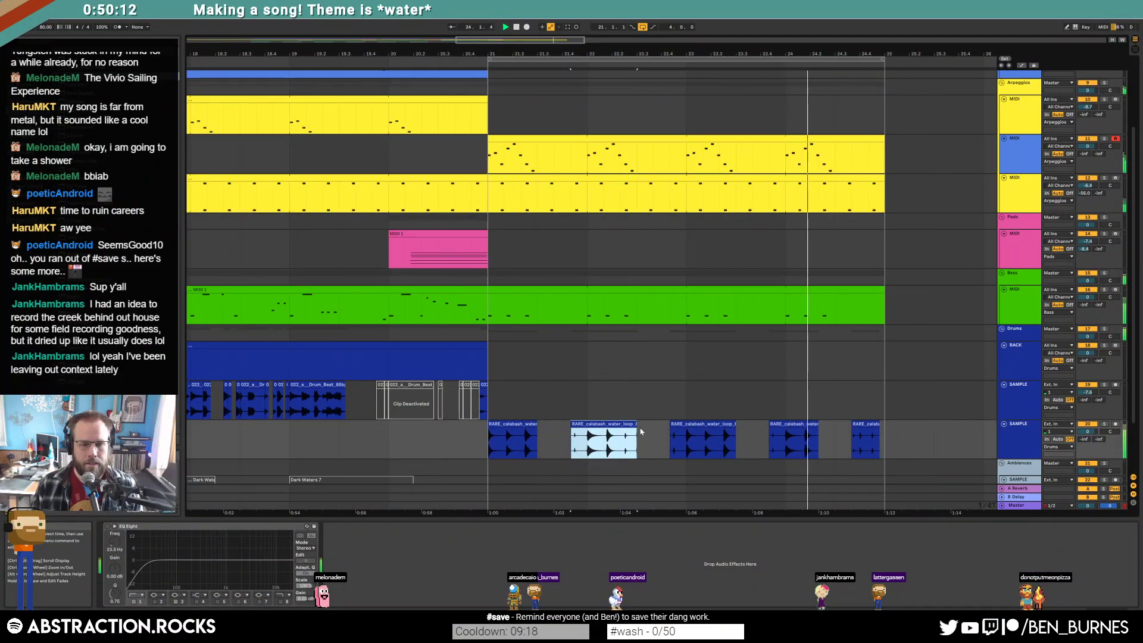
ctrl+scroll(641, 430, up, 3)
ctrl+scroll(672, 439, down, 3)
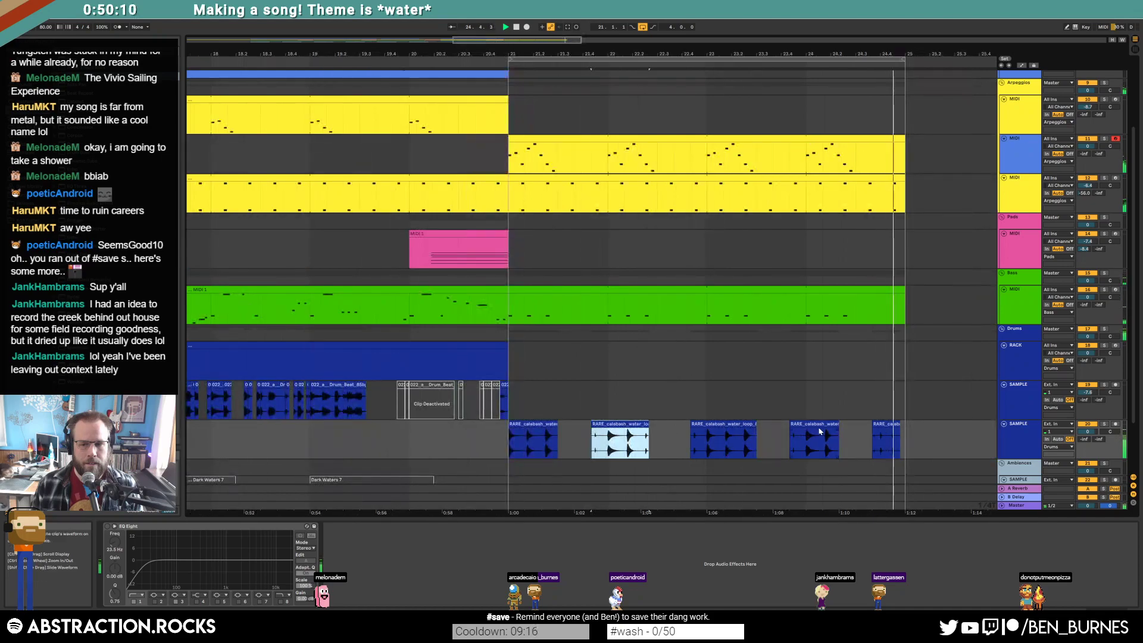
drag(835, 426, 849, 425)
ctrl+scroll(856, 432, up, 3)
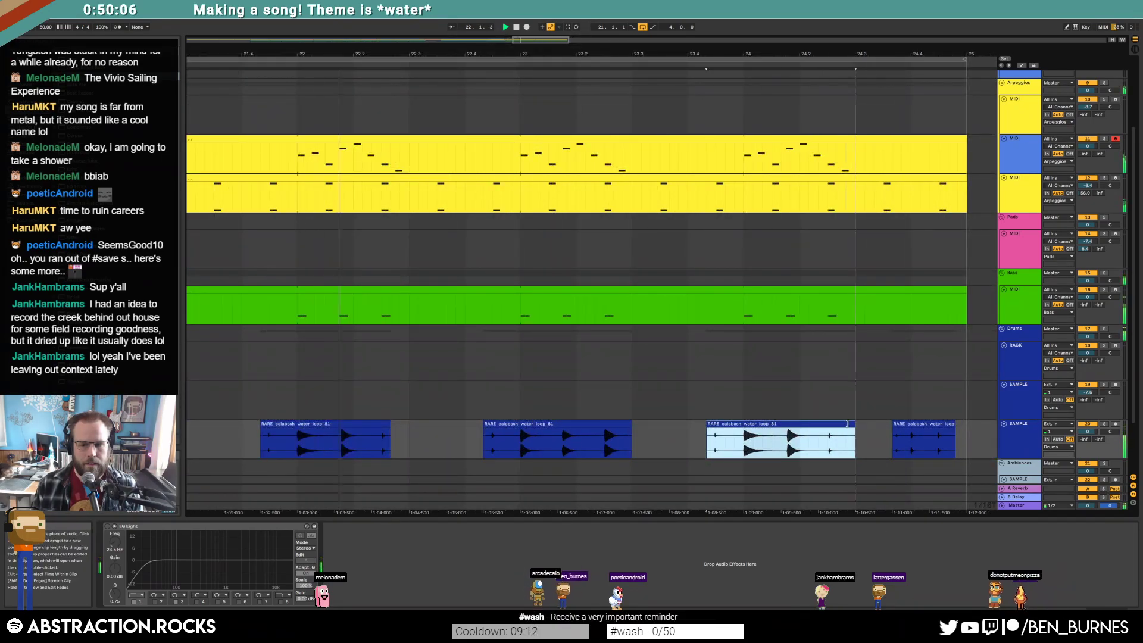
ctrl+scroll(638, 427, down, 3)
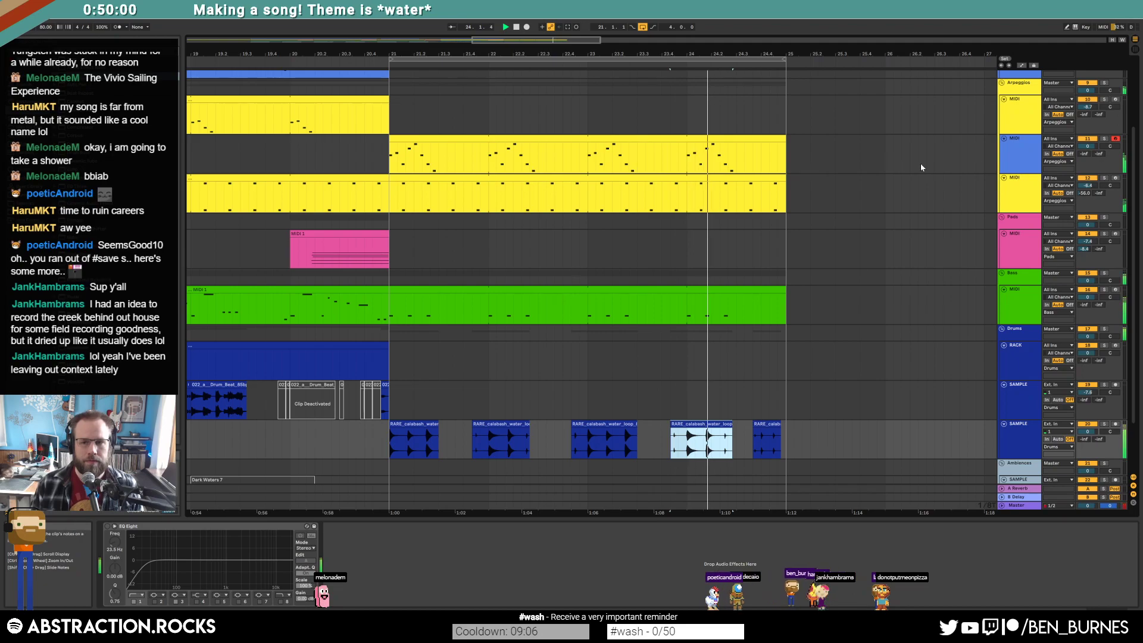
Recolor the water bowl track yellow to match the Arpeggios group.
right_click(1015, 152)
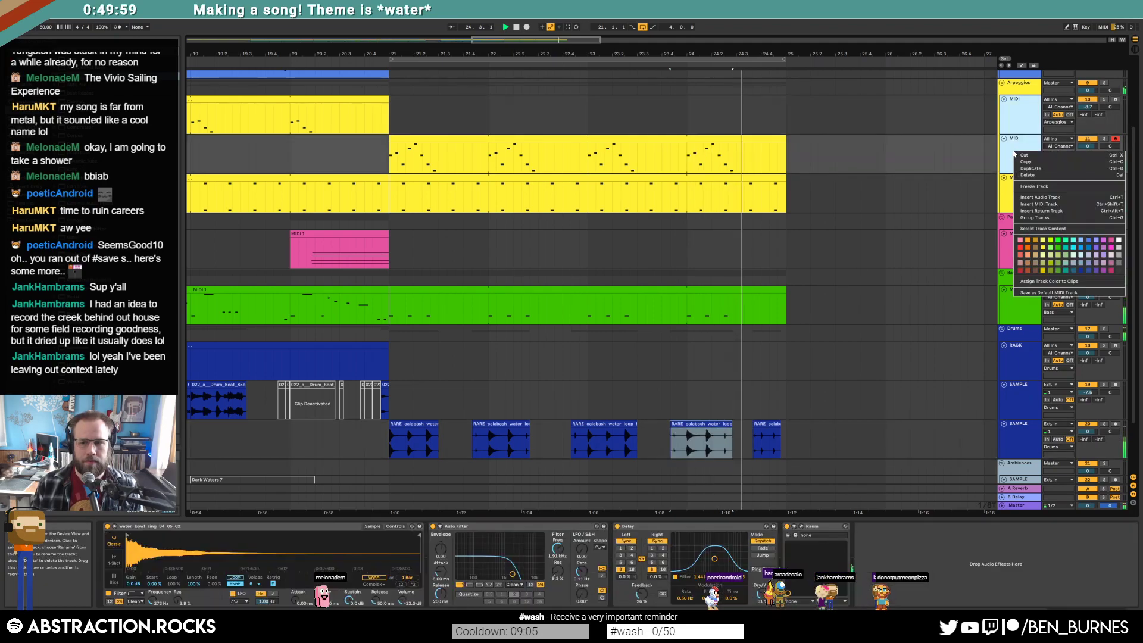
click(1044, 247)
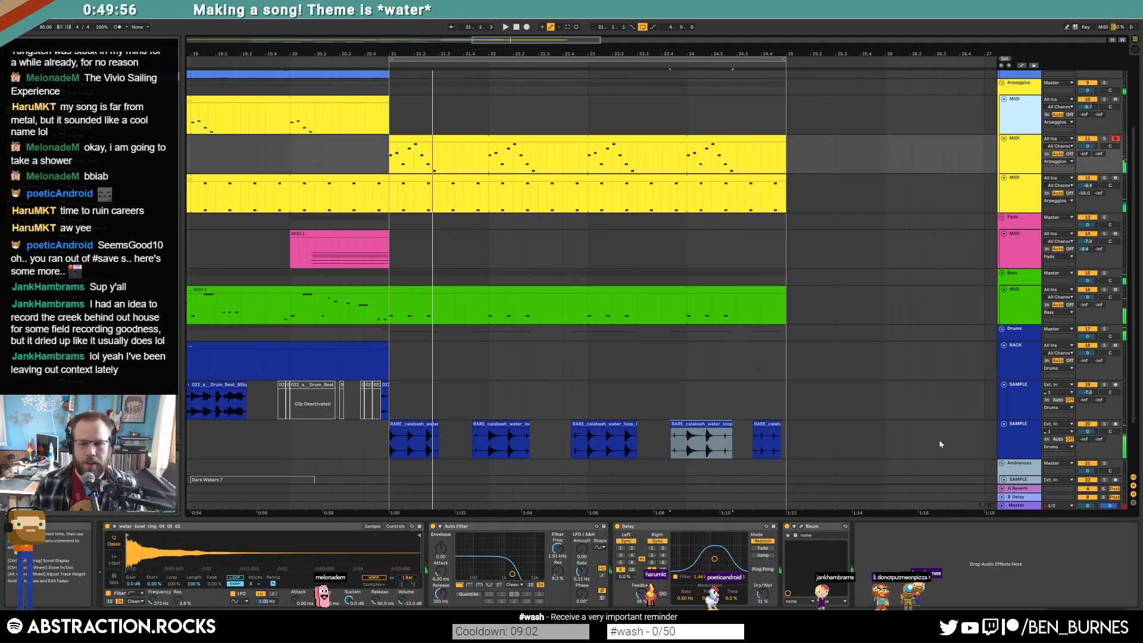
Raise the Reverb send of the lower Drums SAMPLE track with the calabash clips and play the section from bar 21.
click(1085, 441)
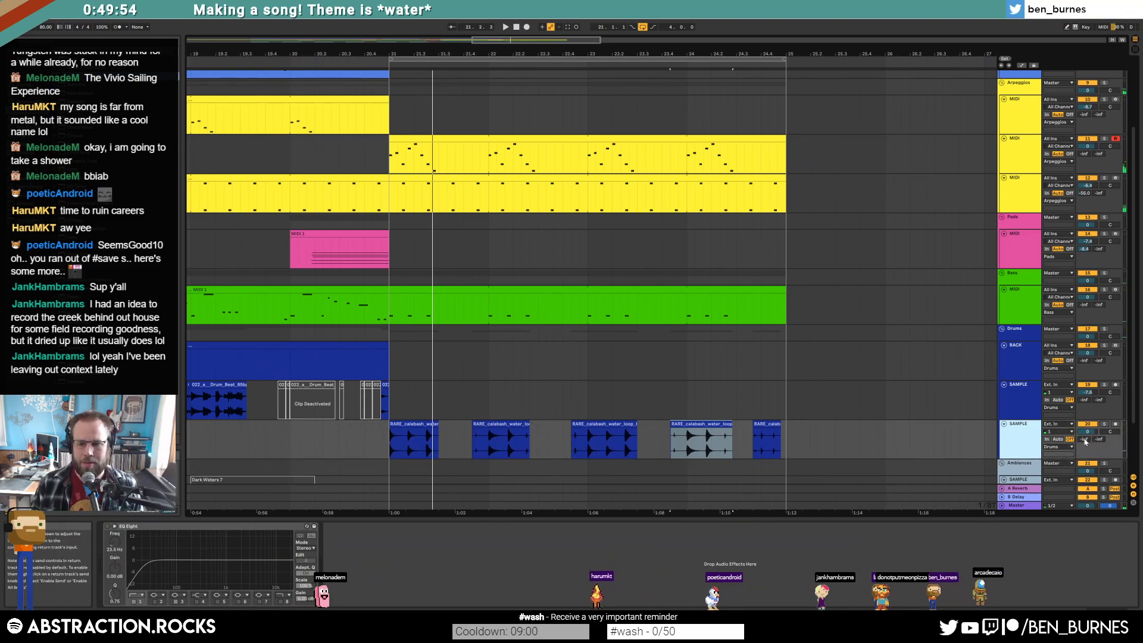
key(space)
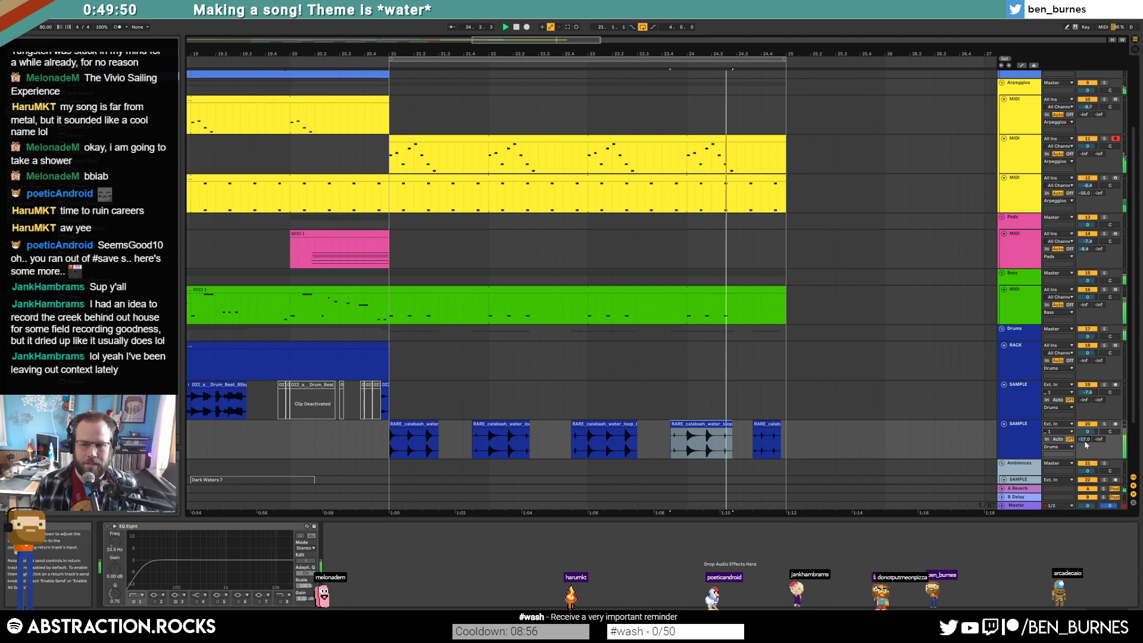
Play the arrangement from about bar 15 into the bar 21 section and check the RACK drum clip at bar 17.
key(minus)
key(minus)
key(minus)
click(377, 60)
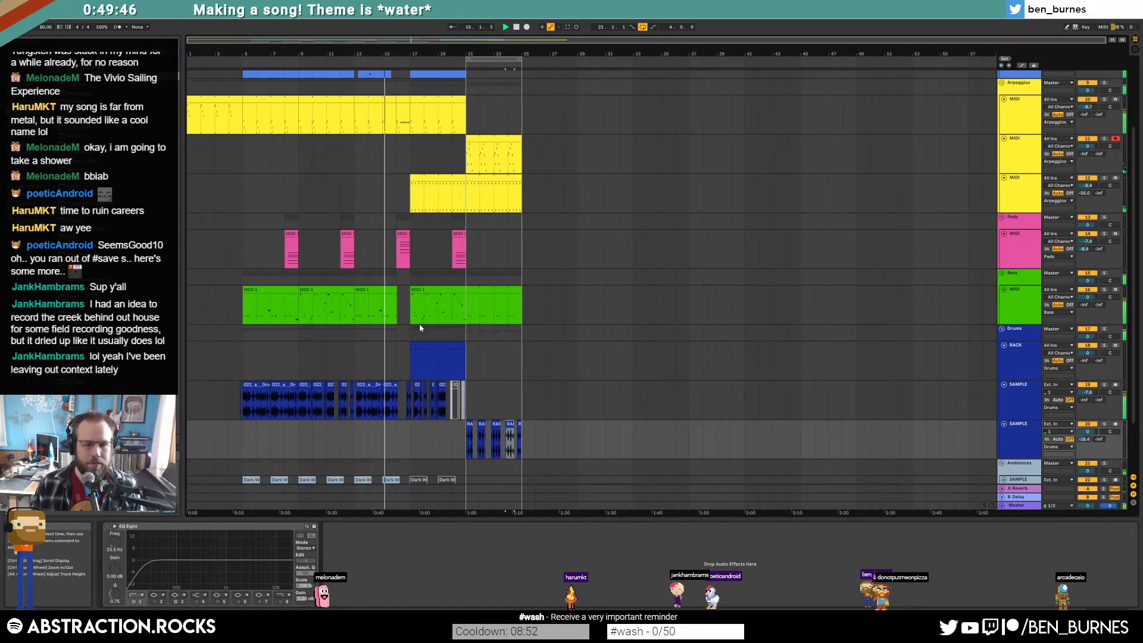
double_click(445, 345)
key(shift+Tab)
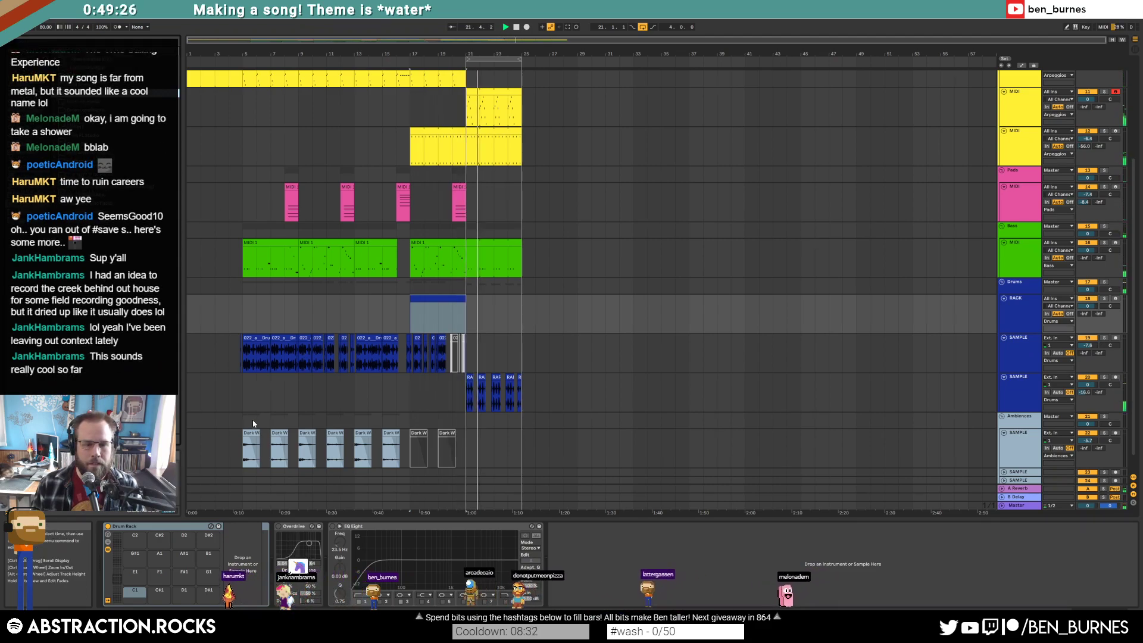
Place the Dark Waters 8 sample on the Ambiences SAMPLE track from bar 21 to bar 25 and play it.
drag(251, 431, 528, 431)
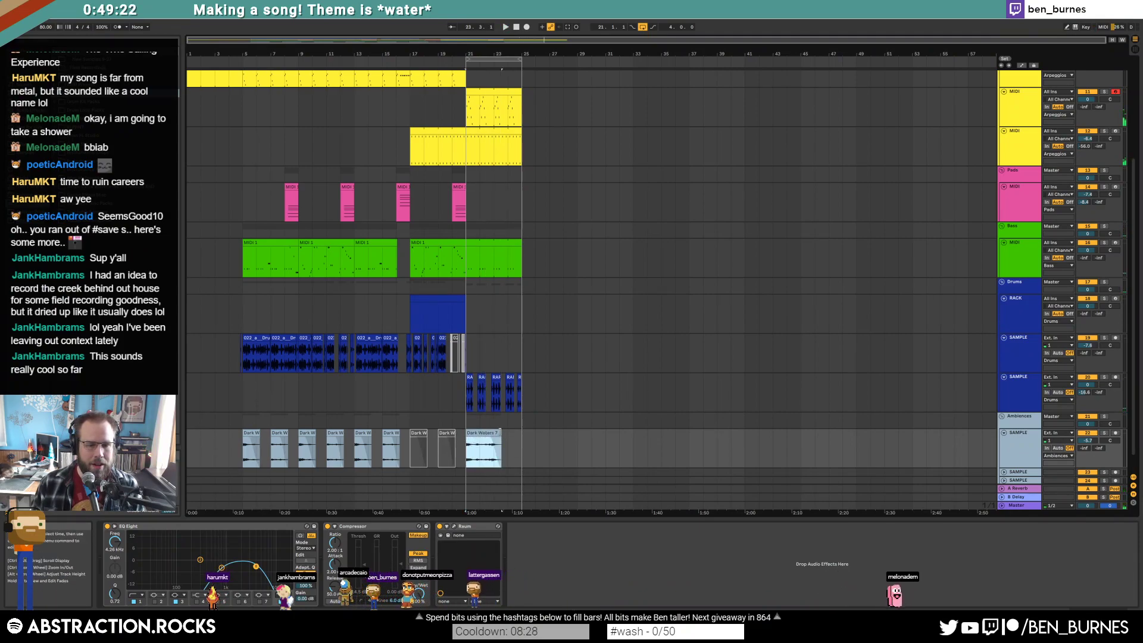
key(Delete)
click(89, 203)
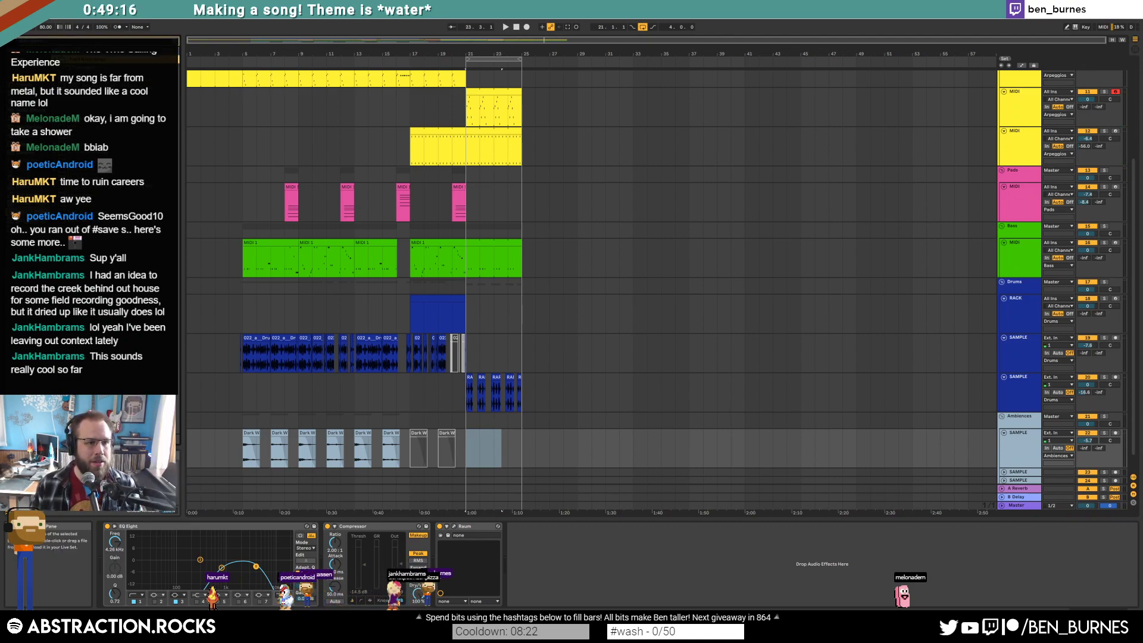
click(66, 67)
click(101, 111)
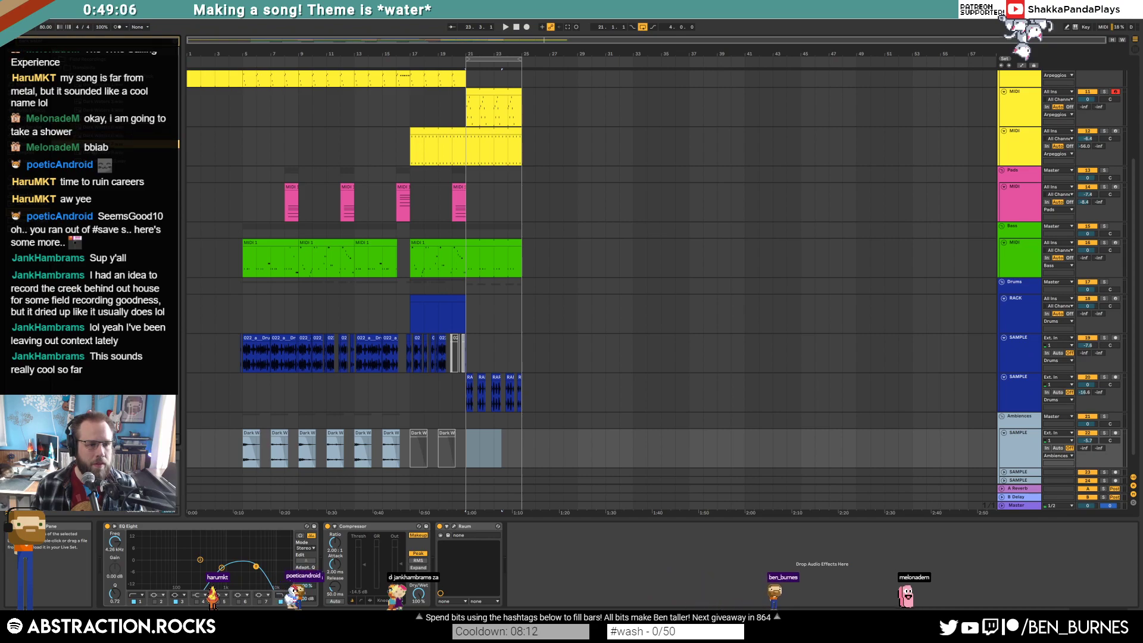
drag(476, 450, 456, 453)
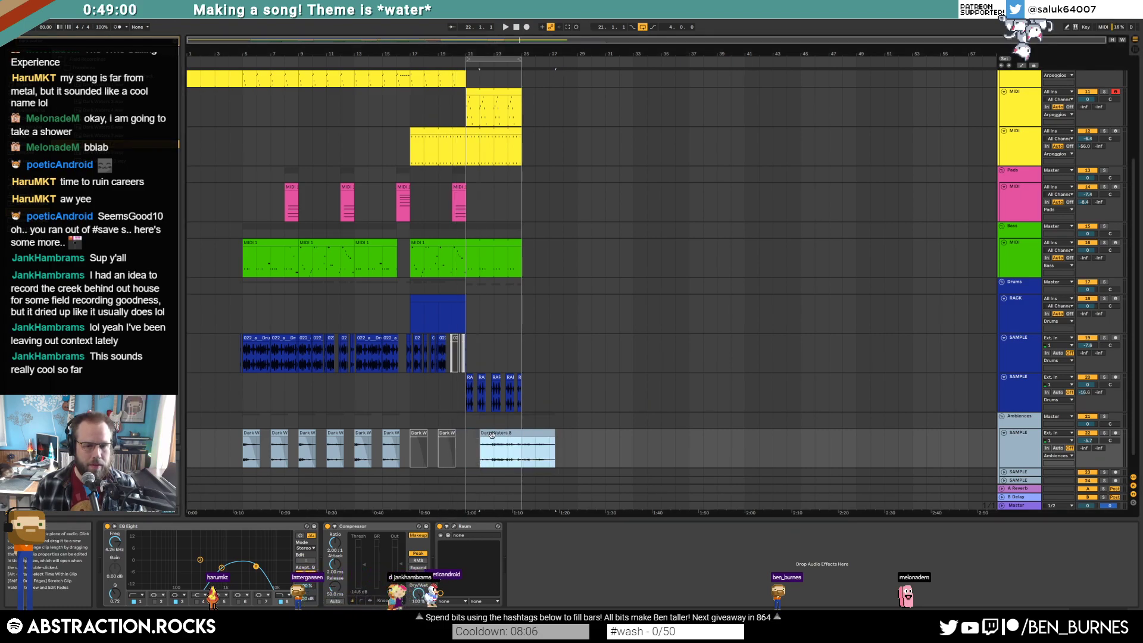
drag(478, 435, 477, 435)
key(space)
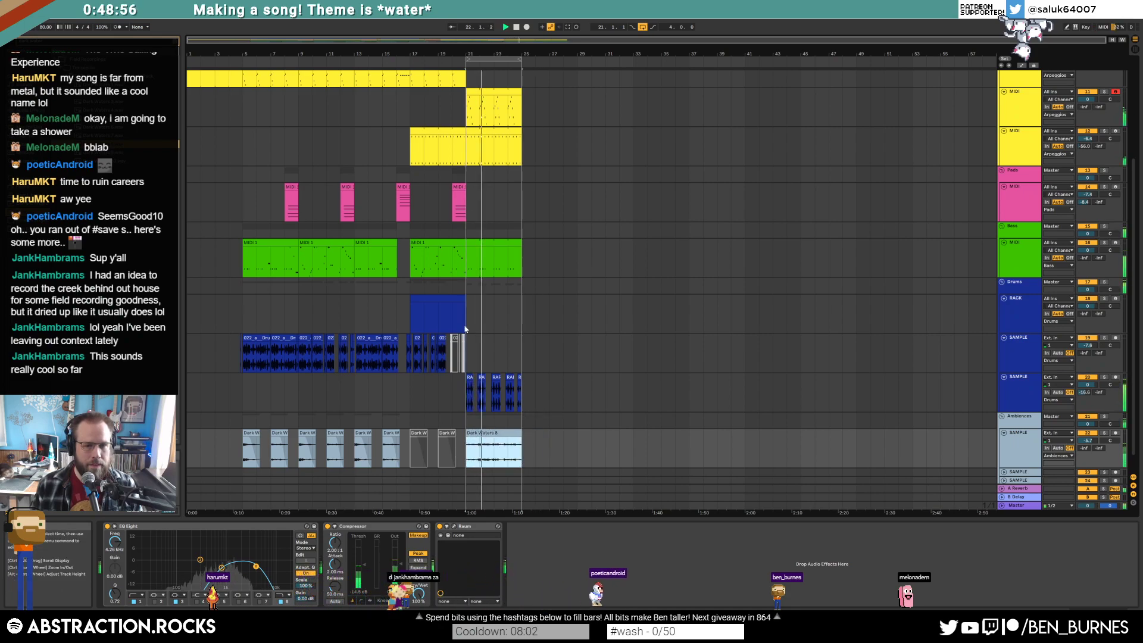
key(shift+Tab)
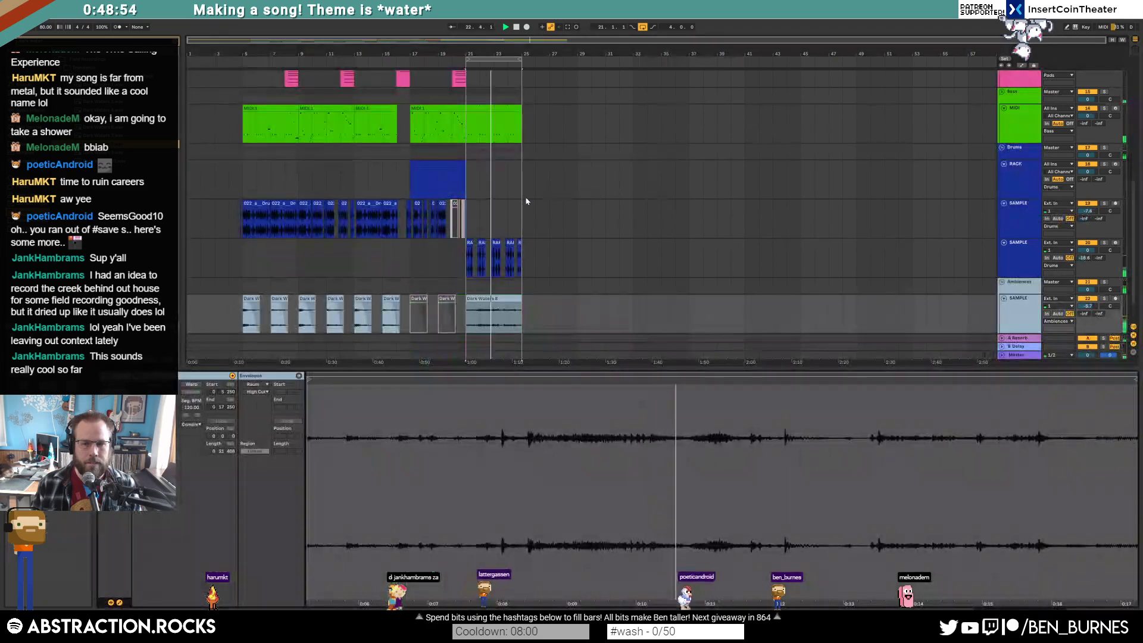
key(shift+Tab)
Delete the calabash audio between bars 24 and 25 on the lower Drums SAMPLE track.
scroll(515, 268, up, 3)
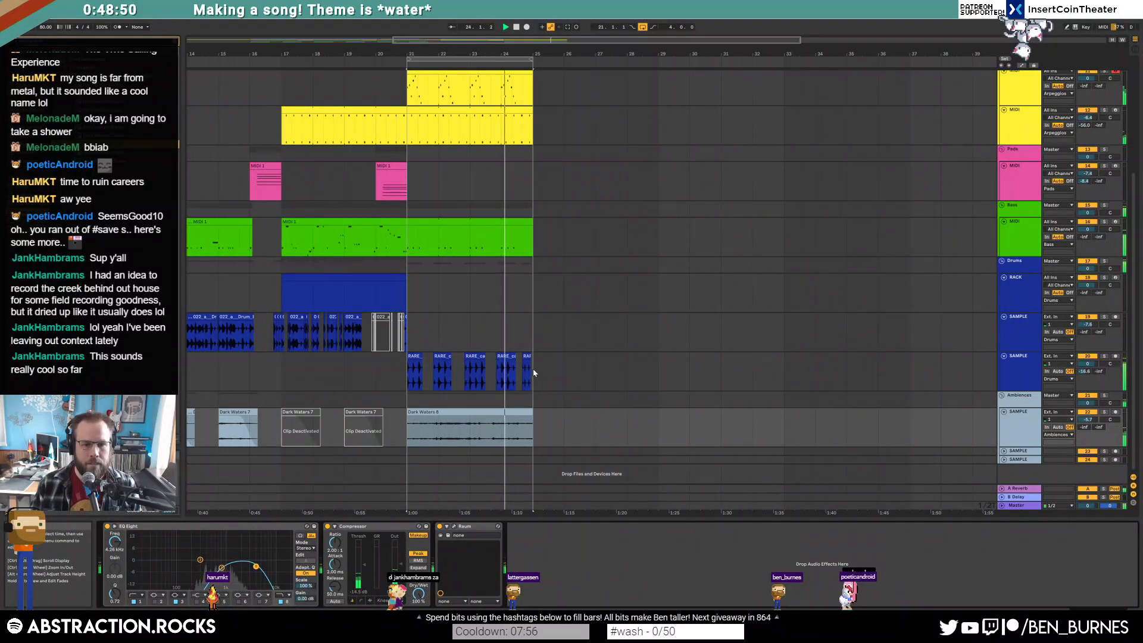
drag(534, 369, 505, 371)
key(space)
key(Delete)
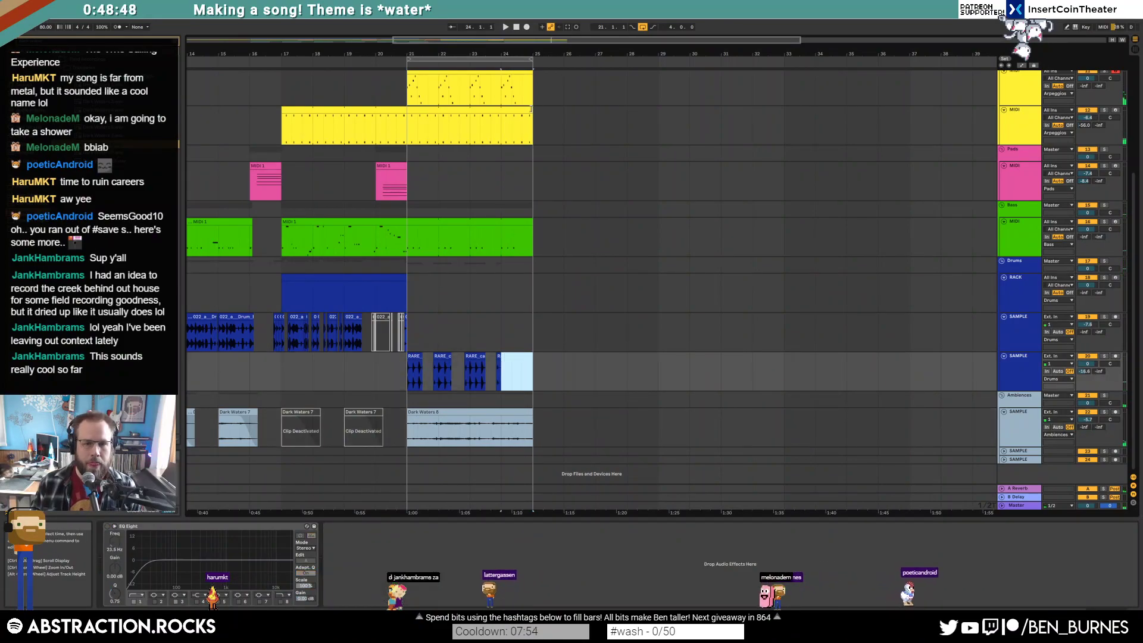
Shorten the water bowl clip and the Arpeggios clip beneath it so both end at bar 24.
drag(531, 108, 501, 108)
scroll(527, 175, up, 2)
scroll(527, 175, up, 1)
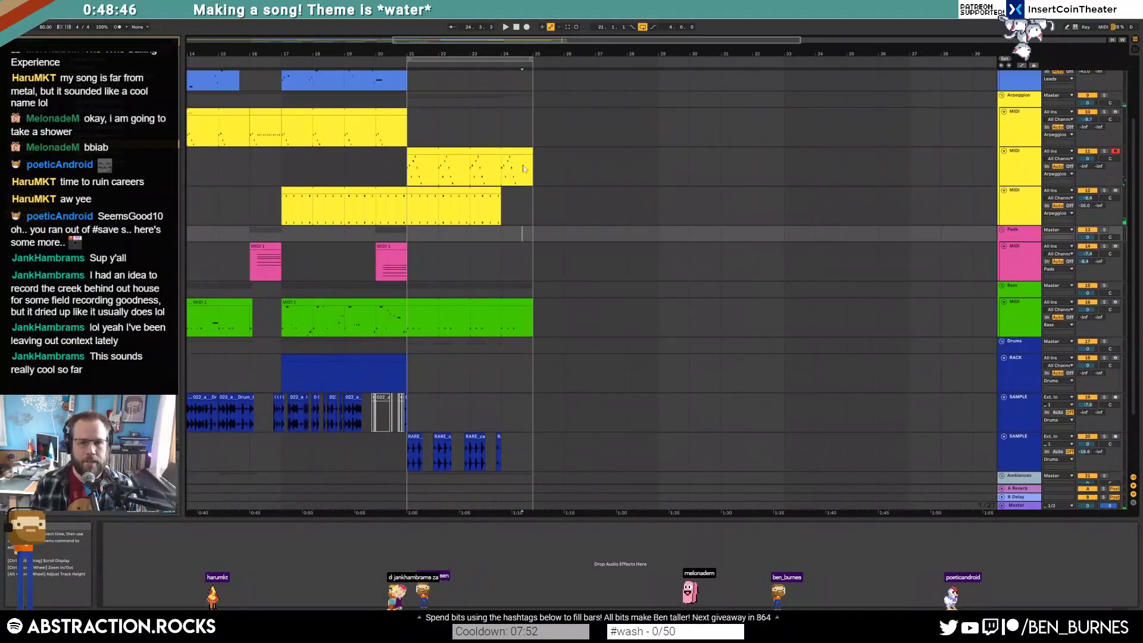
click(525, 160)
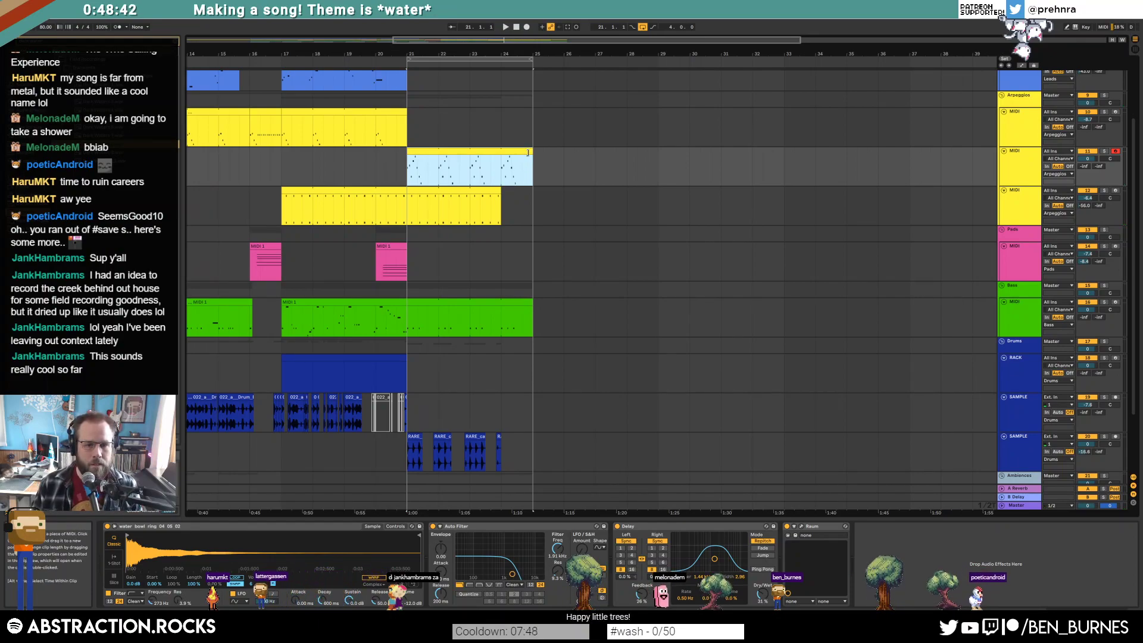
drag(514, 152, 501, 160)
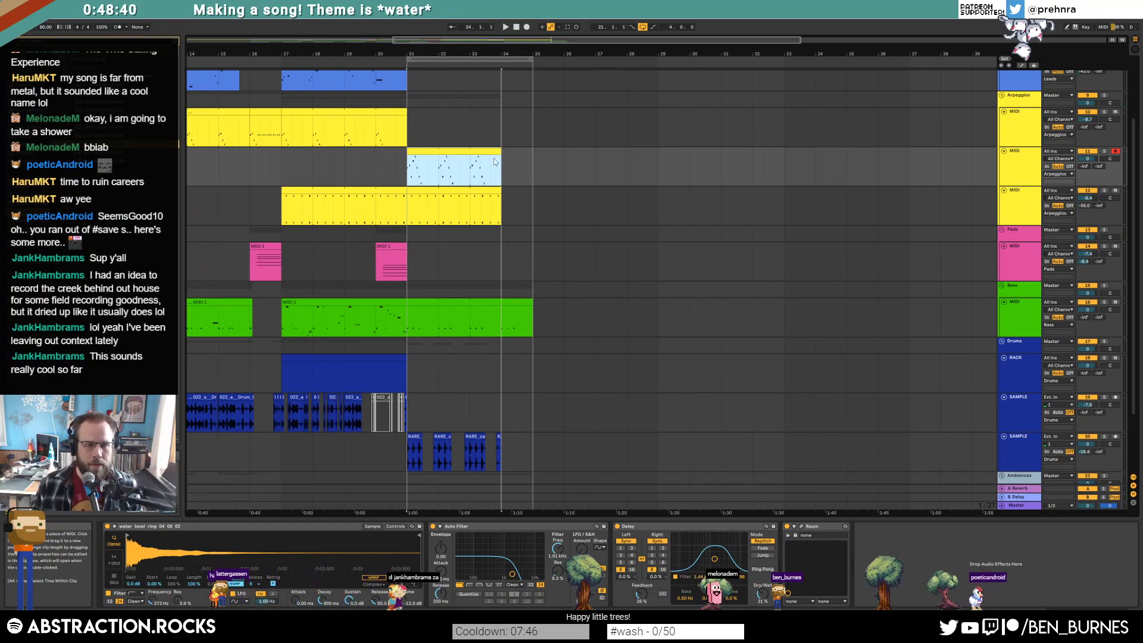
Play the section from bar 21 to hear the ending with the shortened clips.
click(407, 190)
key(space)
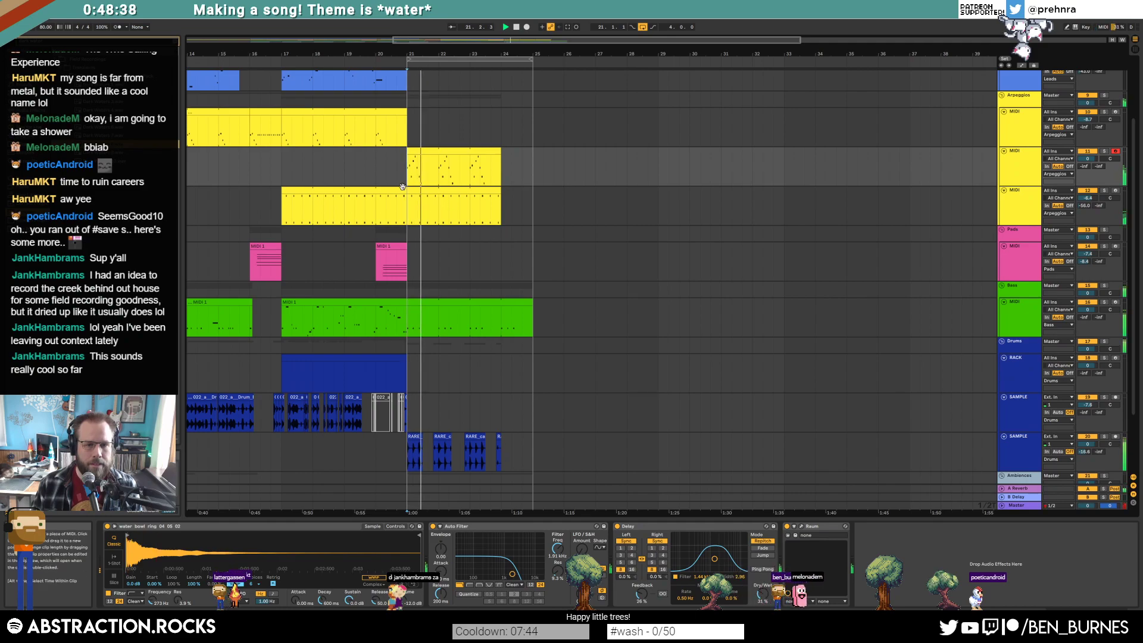
scroll(443, 237, down, 1)
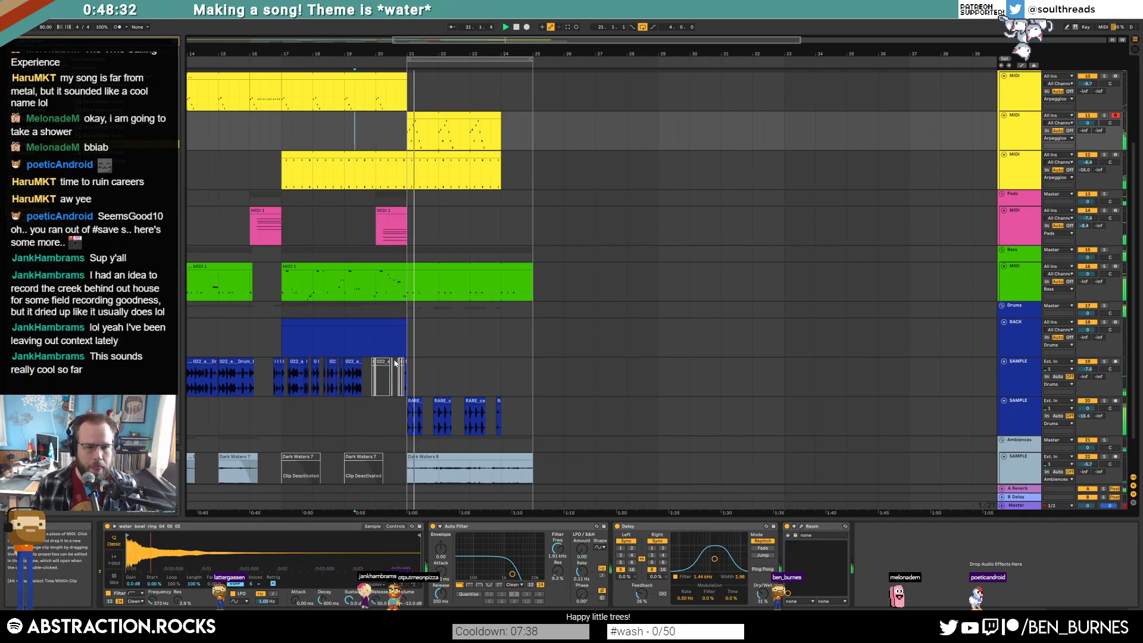
click(485, 376)
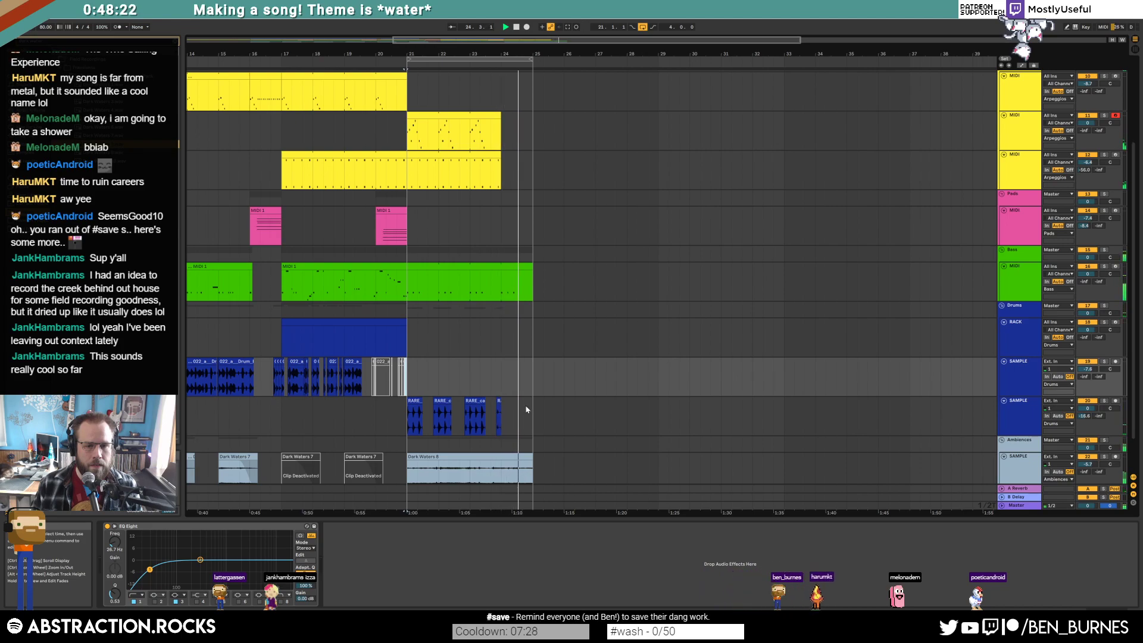
Trim the end of the Dark Waters 8 clip back to about bar 24.3 and play the ending from bar 24.
click(531, 459)
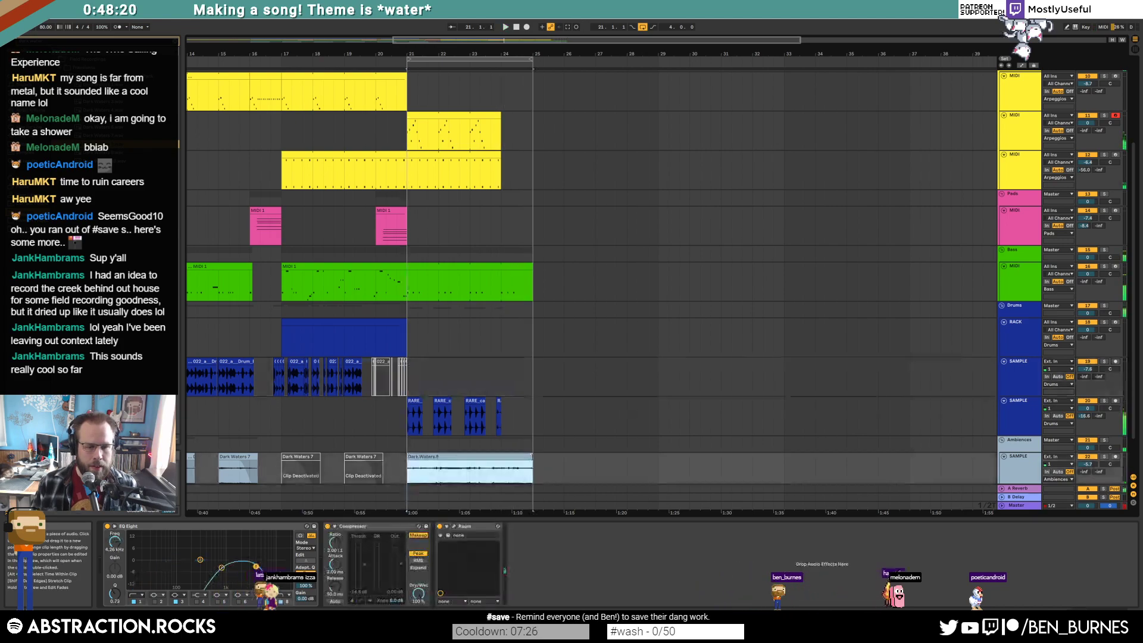
scroll(530, 458, down, 2)
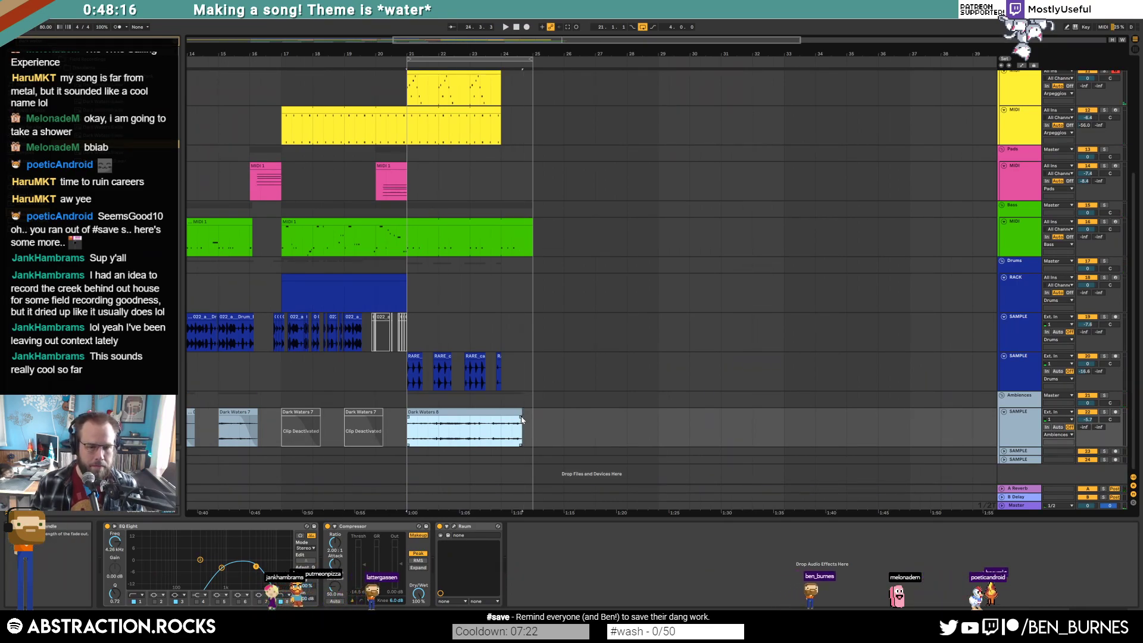
click(502, 399)
key(space)
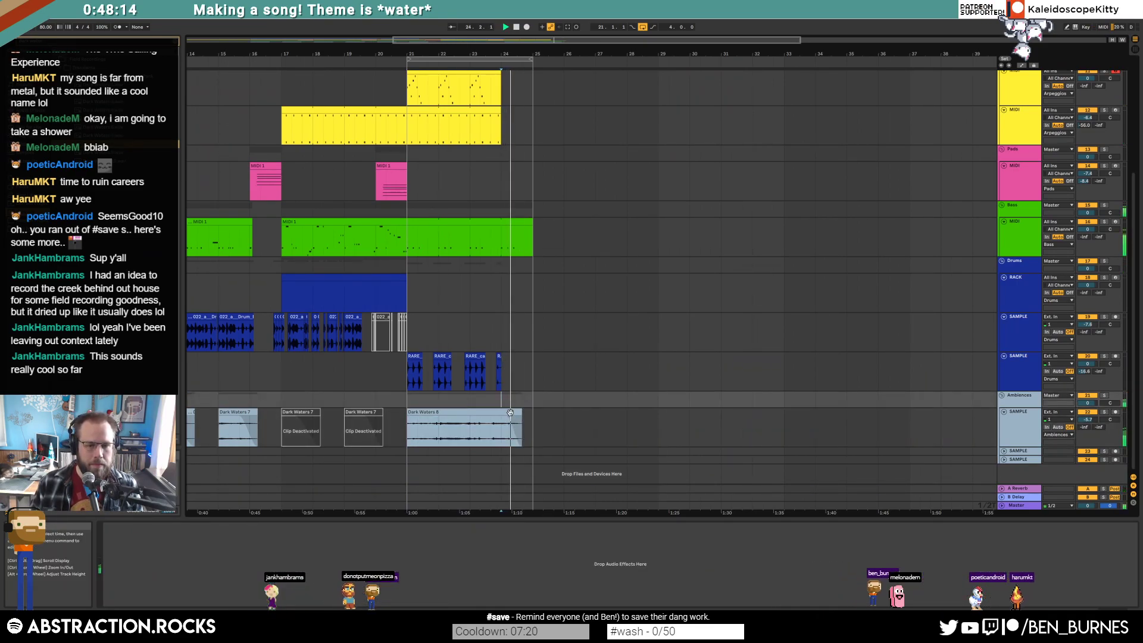
key(space)
Extend the loop start back to bar 5 so it runs to bar 25, and play the arrangement.
key(w)
key(shift+Tab)
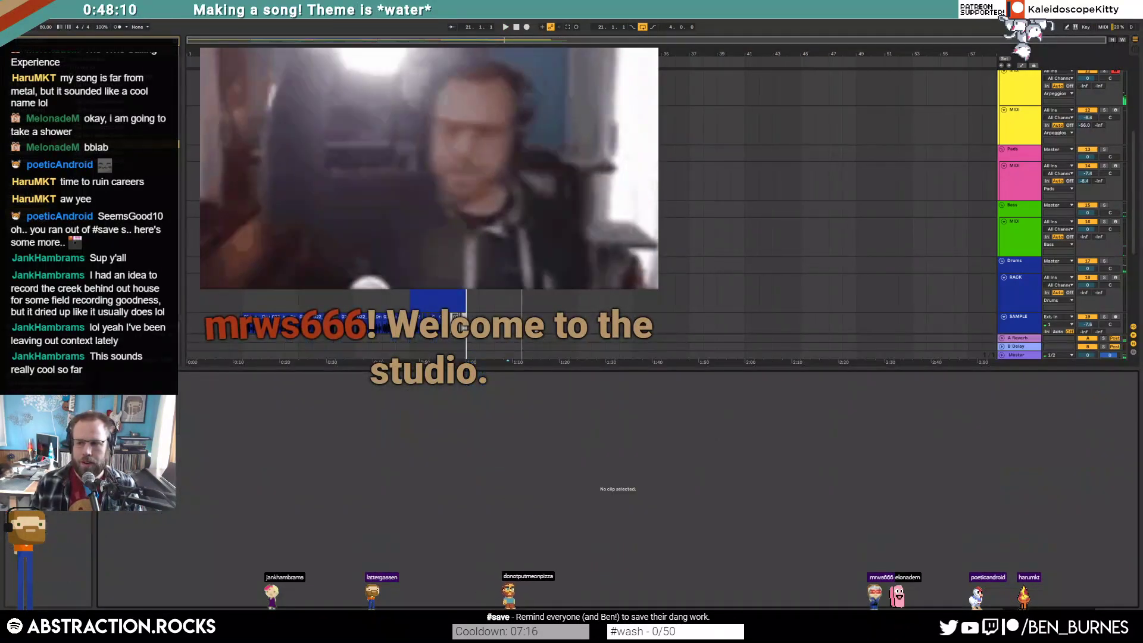
scroll(589, 238, up, 3)
key(shift+Tab)
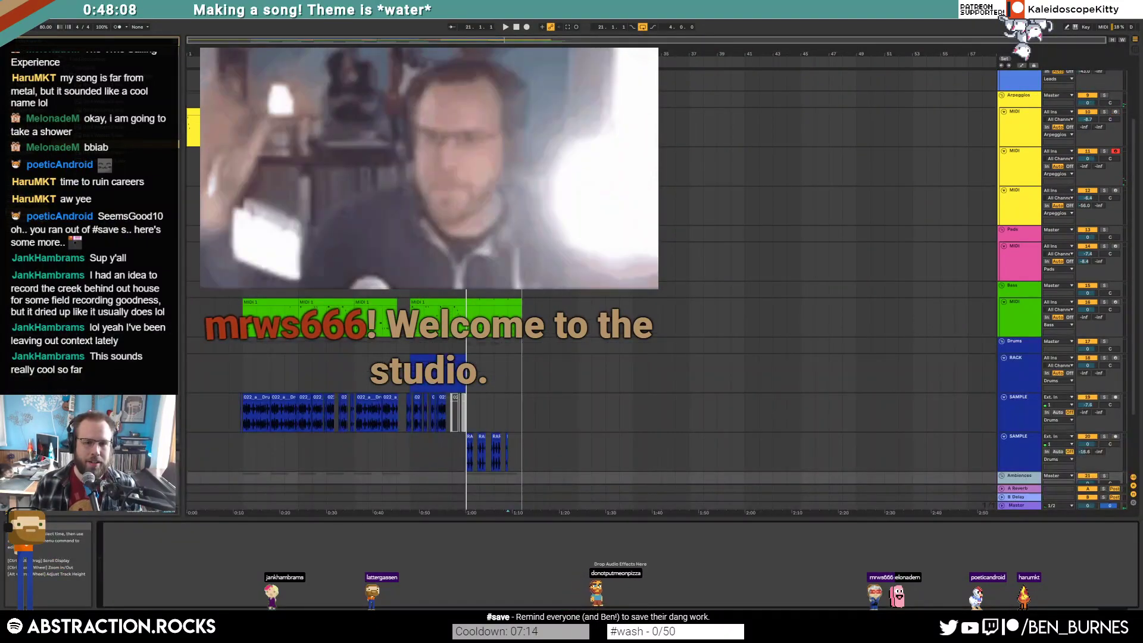
scroll(589, 268, up, 3)
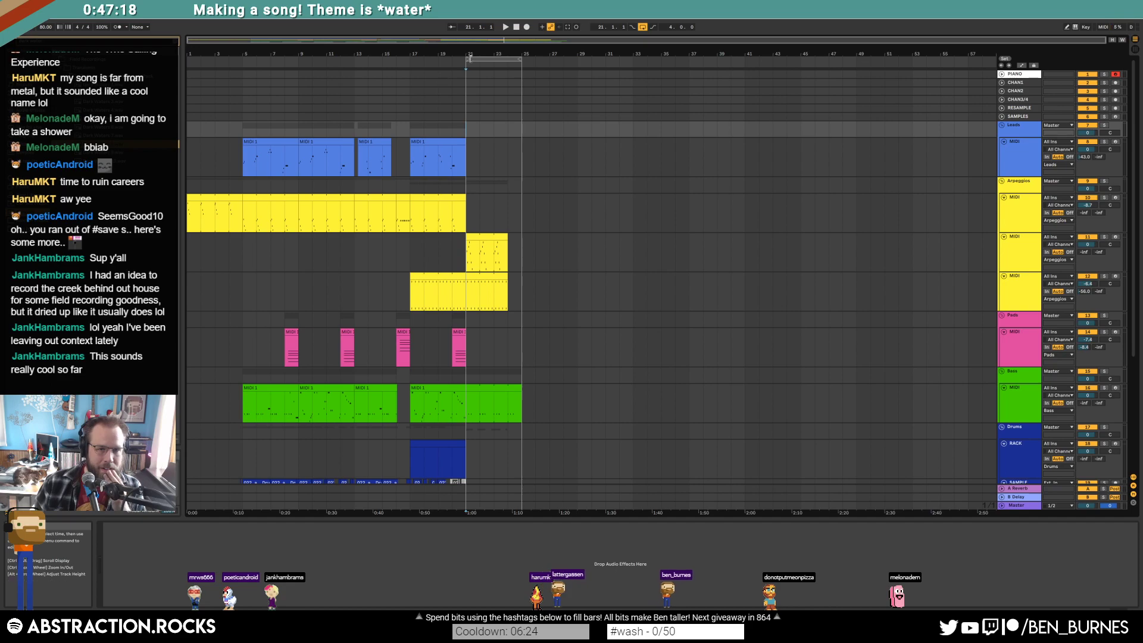
drag(470, 59, 242, 60)
key(space)
scroll(440, 389, down, 2)
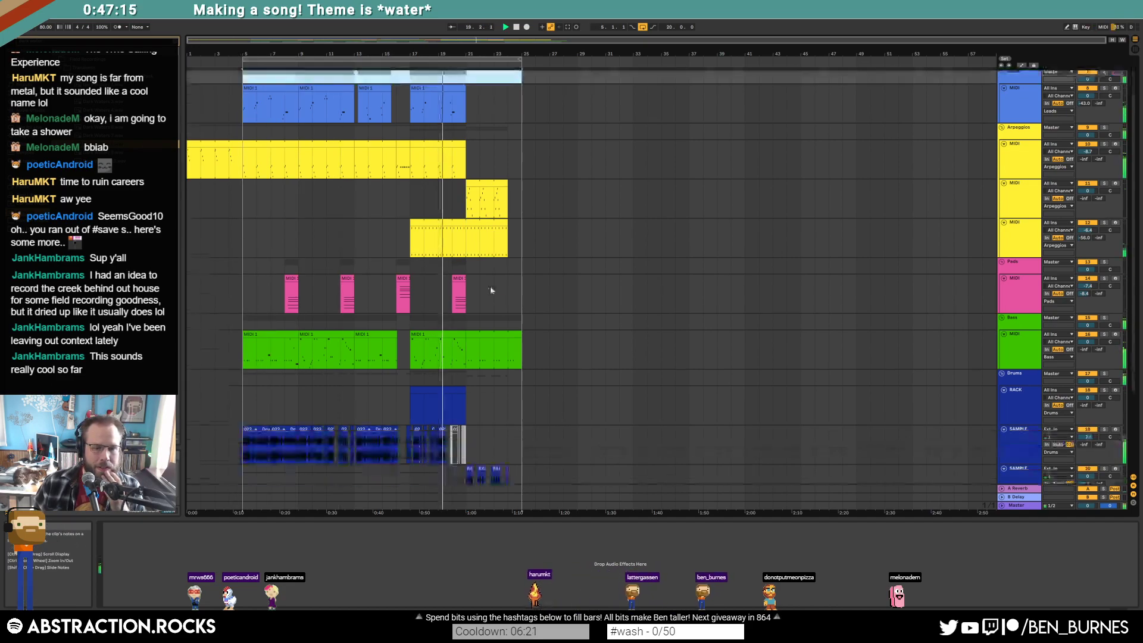
Examine the notes of the bass clip starting at bar 17, including its last low notes.
click(438, 389)
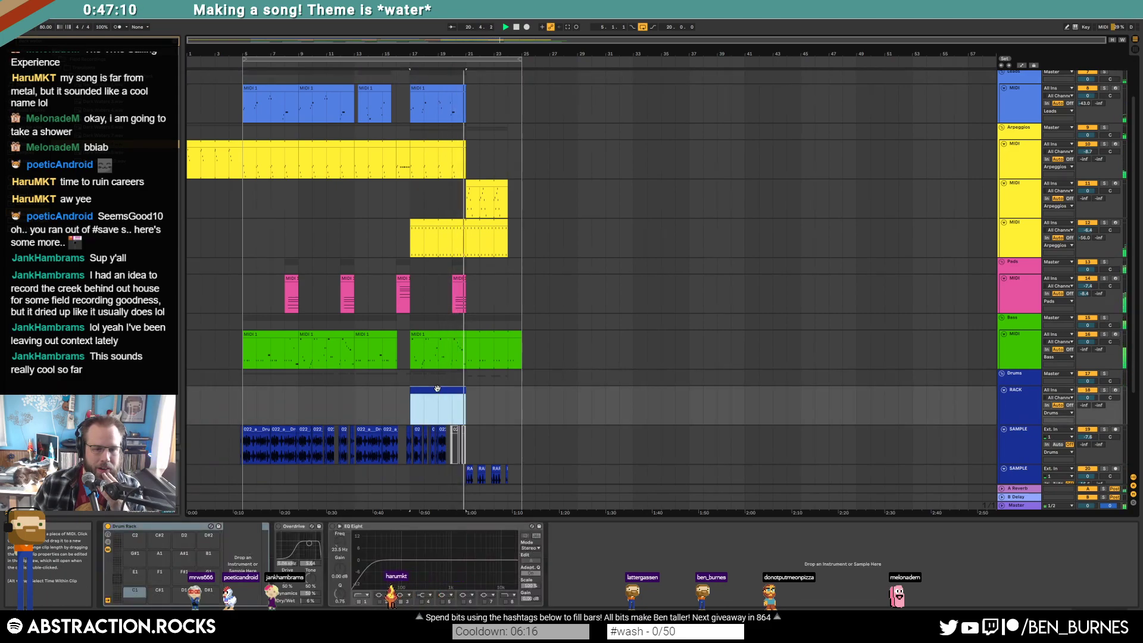
click(444, 334)
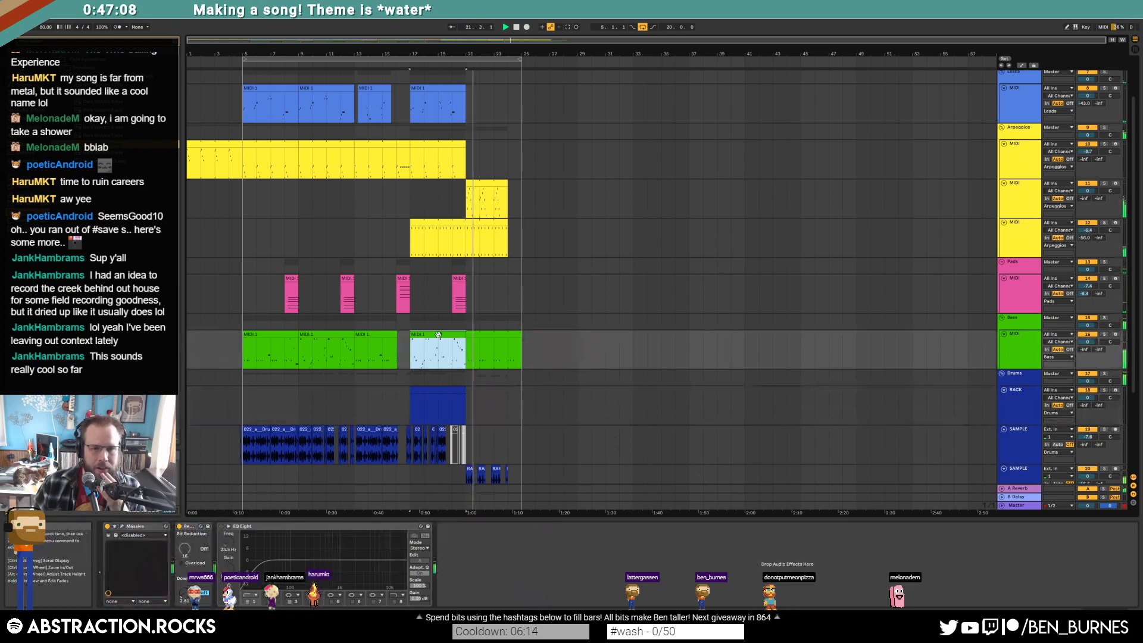
double_click(444, 335)
click(1115, 553)
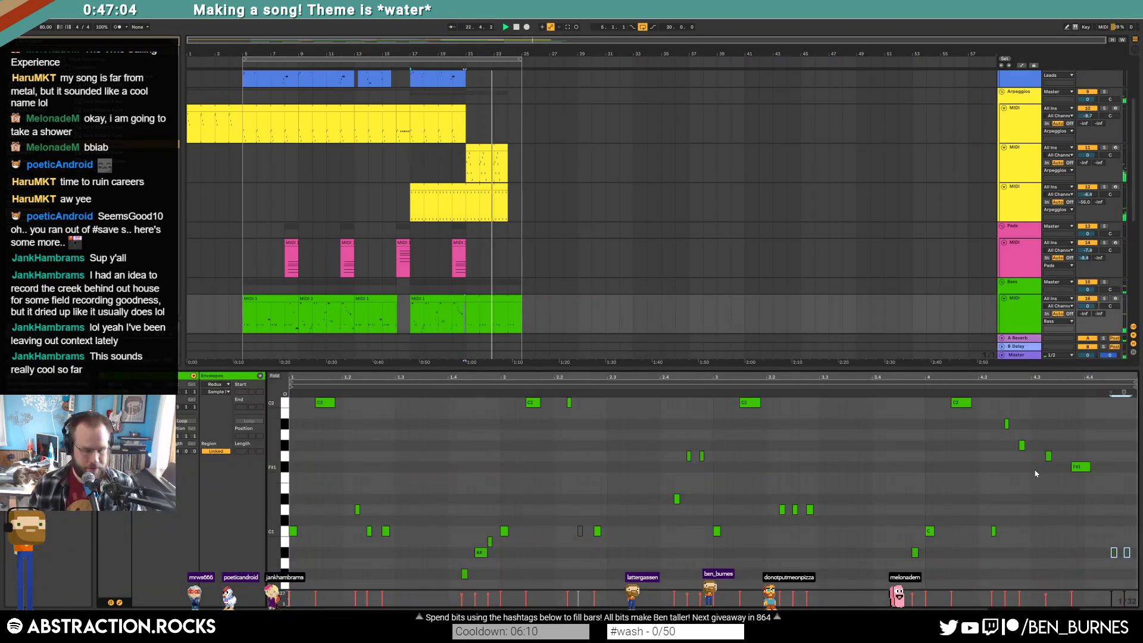
key(shift+Tab)
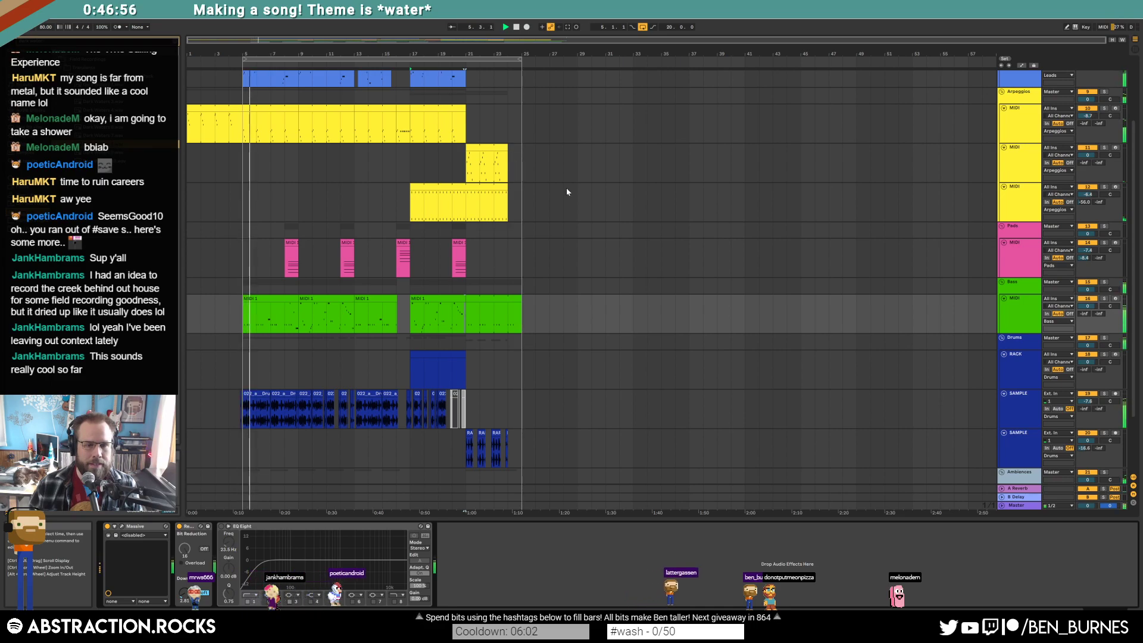
Move the RACK drum clip from bar 17 to bar 25.
click(435, 355)
drag(513, 361, 537, 359)
Copy bars 5 to 21 of all tracks from Leads down to Ambiences and paste them at bar 25.
scroll(268, 139, up, 3)
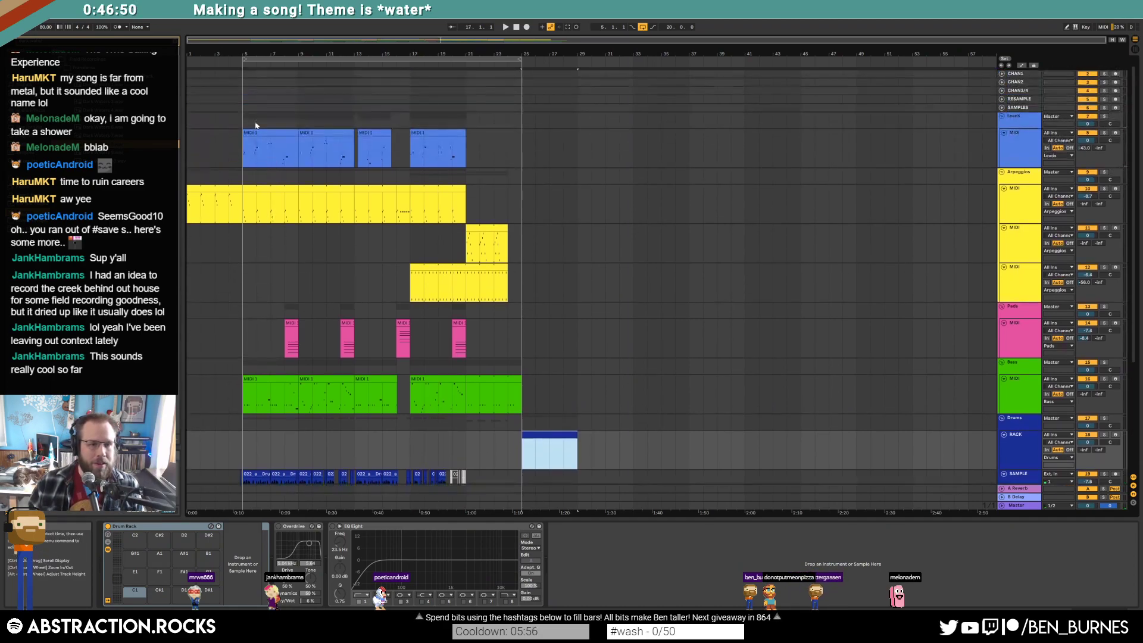
click(295, 167)
scroll(444, 415, down, 4)
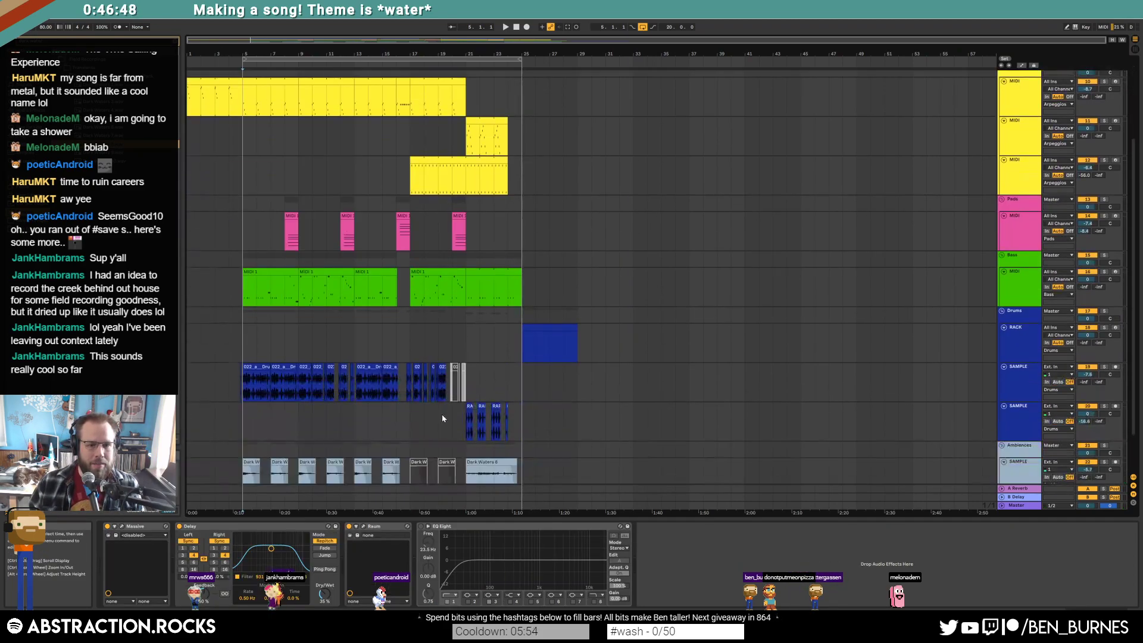
shift+click(463, 474)
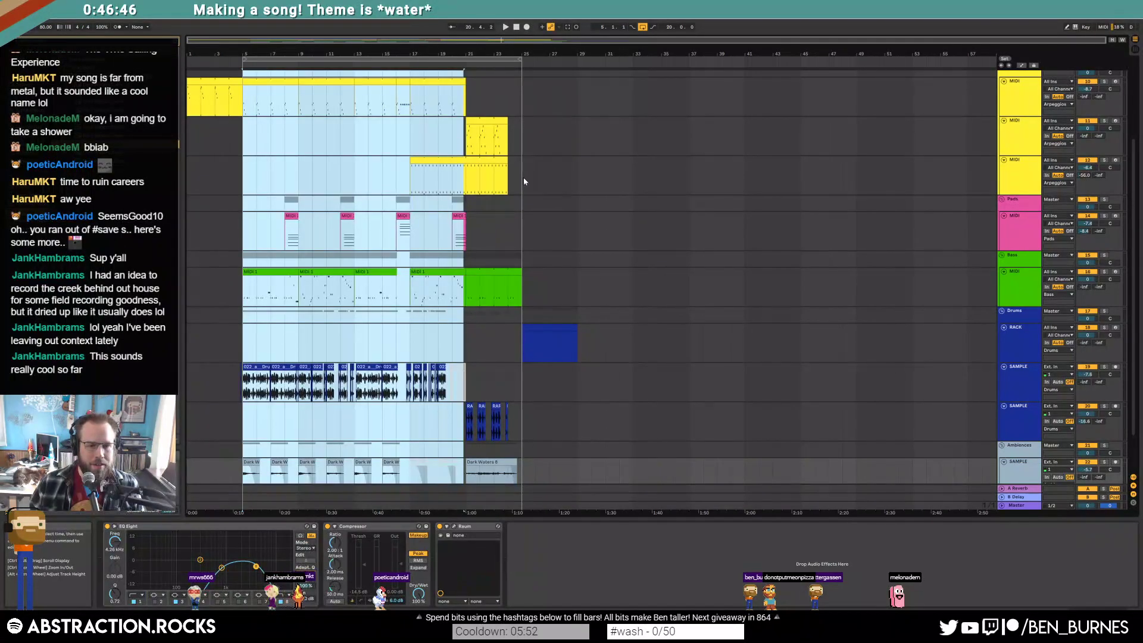
shift+click(467, 462)
shift+click(466, 462)
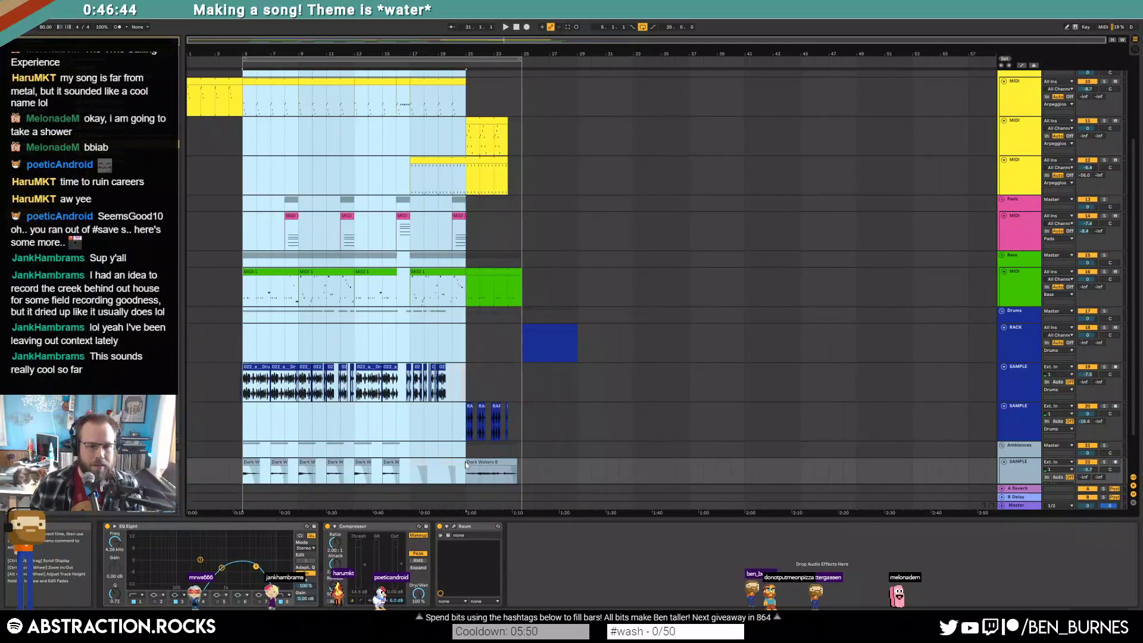
scroll(578, 178, up, 3)
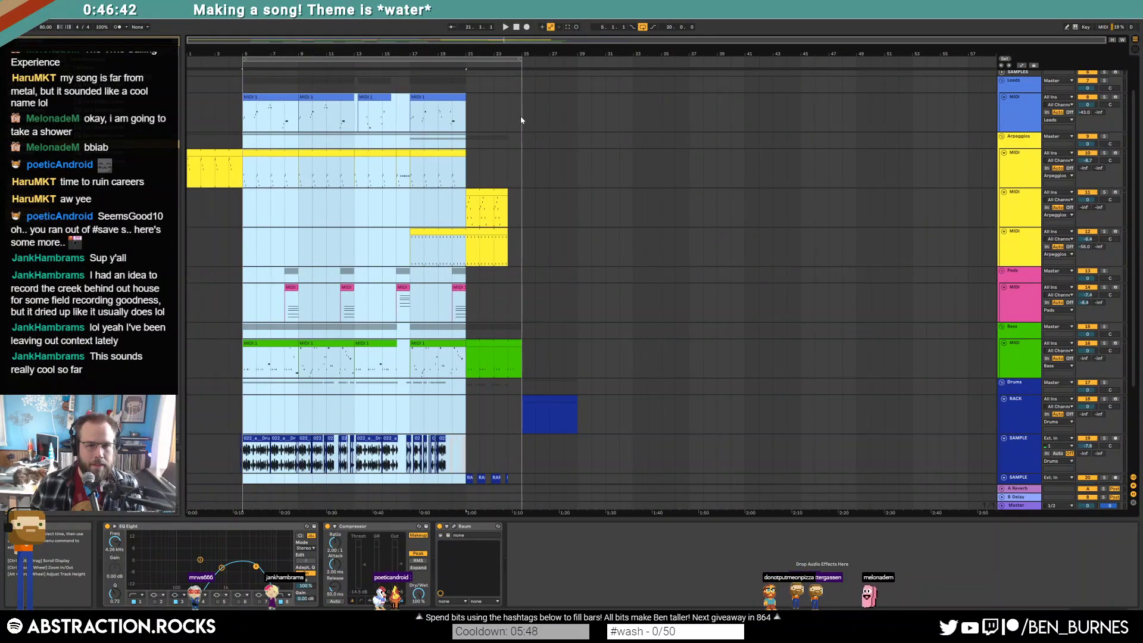
click(522, 120)
key(ctrl+v)
Move the loop to bars 25 to 45 and set the start position to bar 25 on the lower Drums SAMPLE track.
click(544, 399)
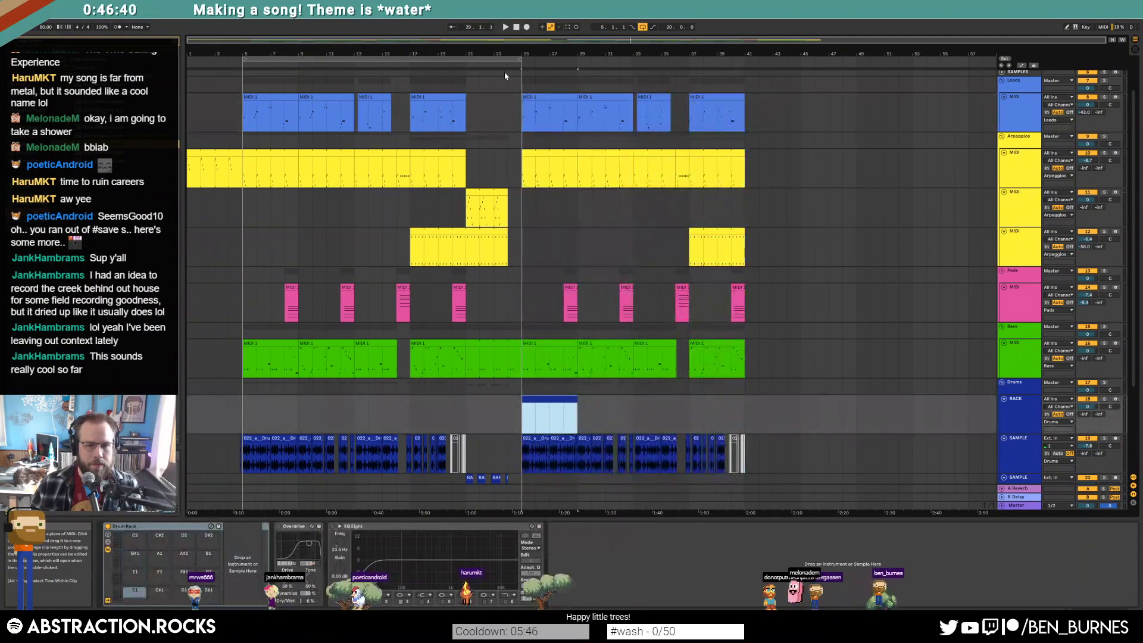
drag(387, 58, 666, 194)
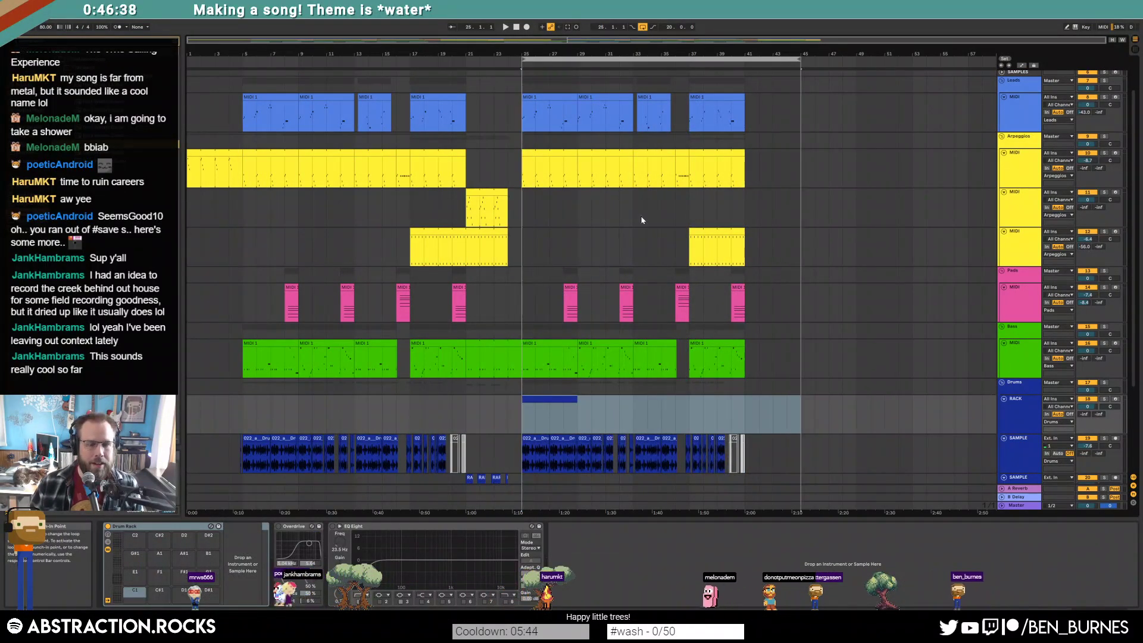
scroll(666, 195, down, 5)
click(526, 365)
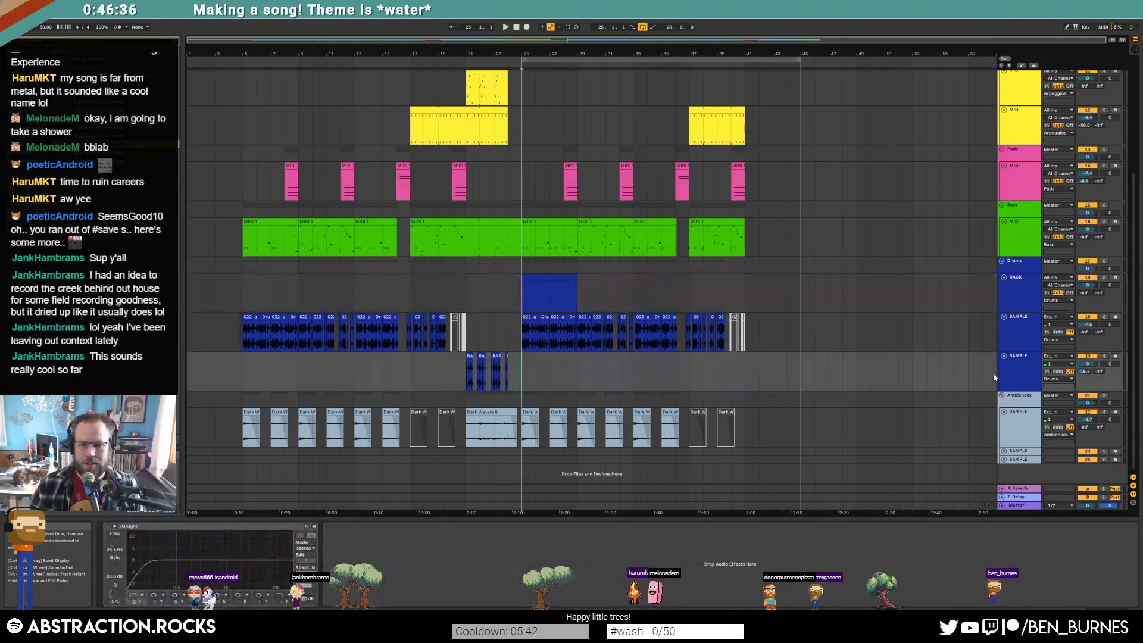
Add an audio track at the end of the Drums group and copy the short pickup before bar 5 to just before bar 25, checking by ear.
key(ctrl+t)
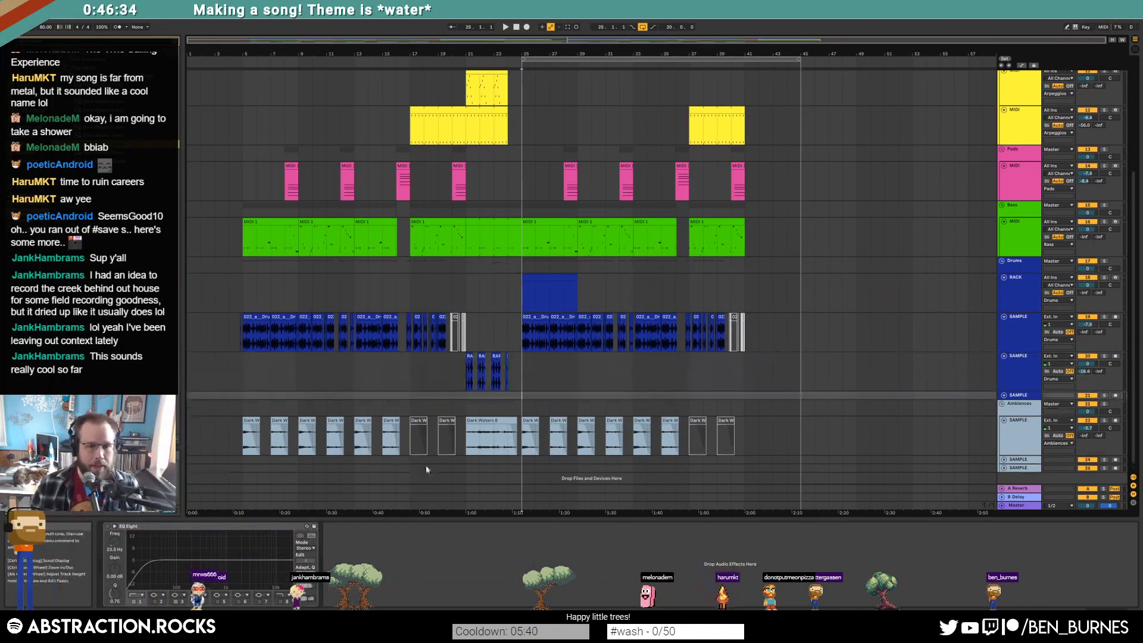
click(241, 319)
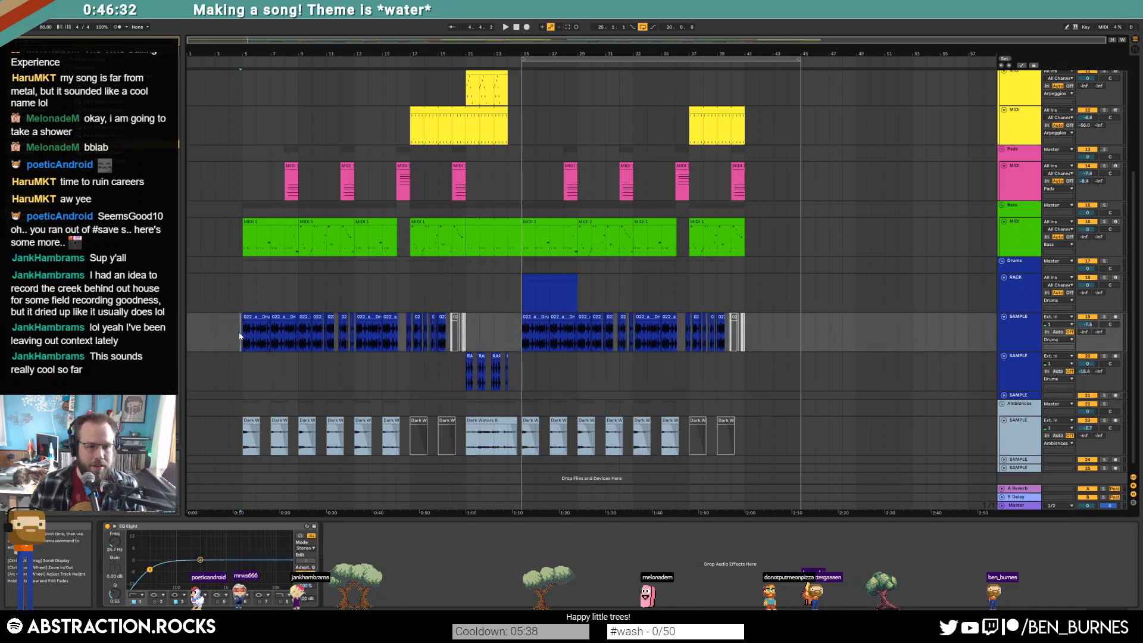
scroll(238, 321, up, 5)
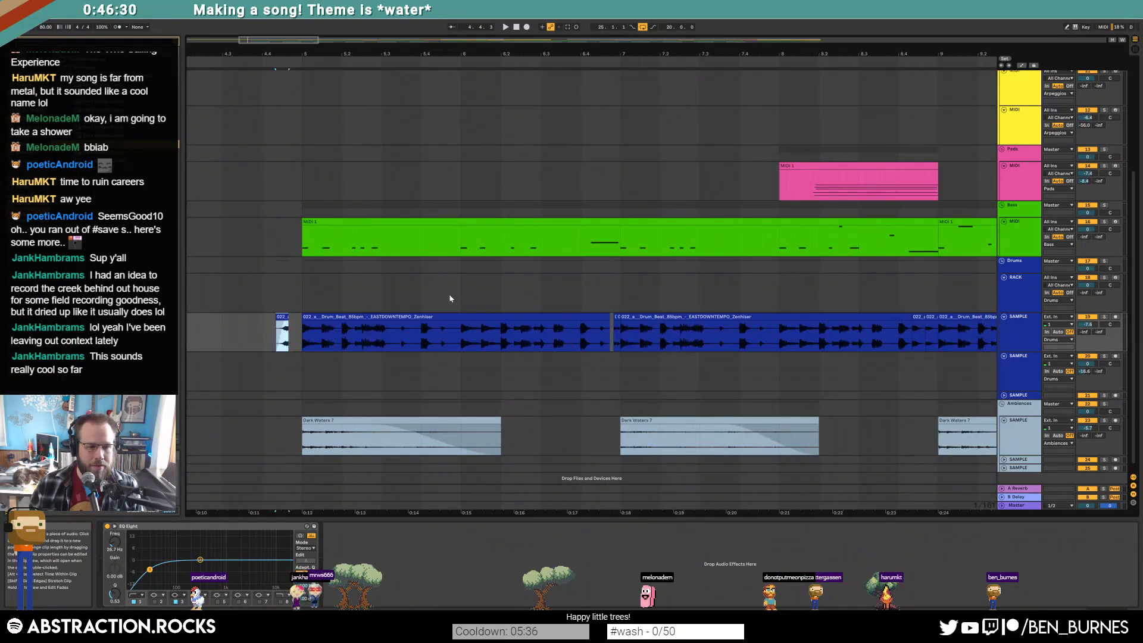
key(Left)
shift+click(301, 338)
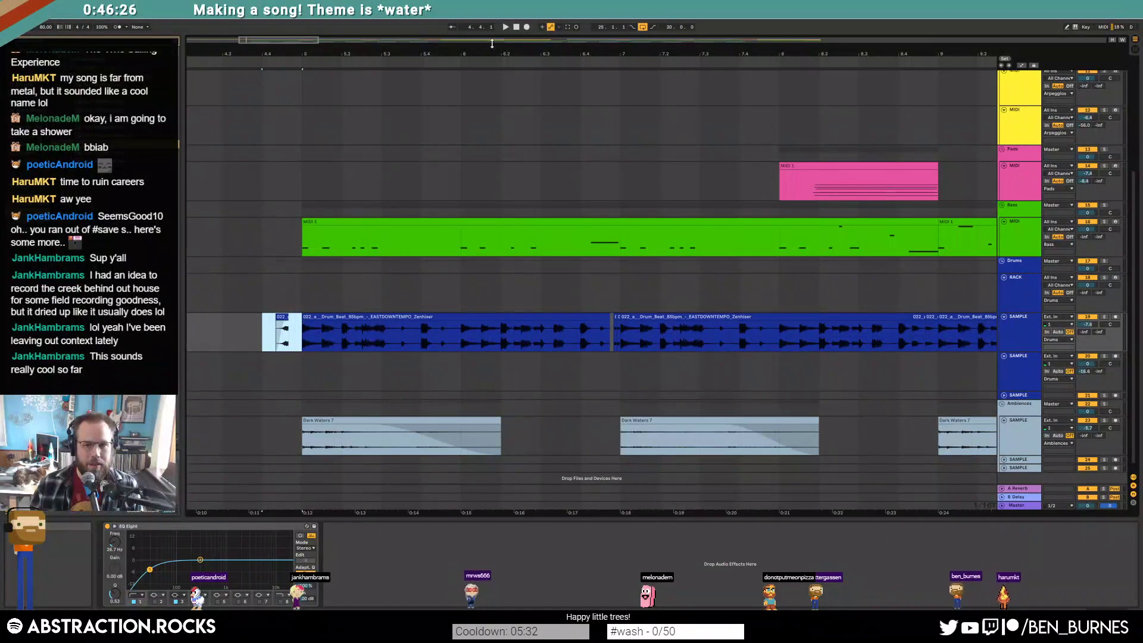
click(550, 40)
click(722, 340)
key(ctrl+v)
click(605, 334)
key(space)
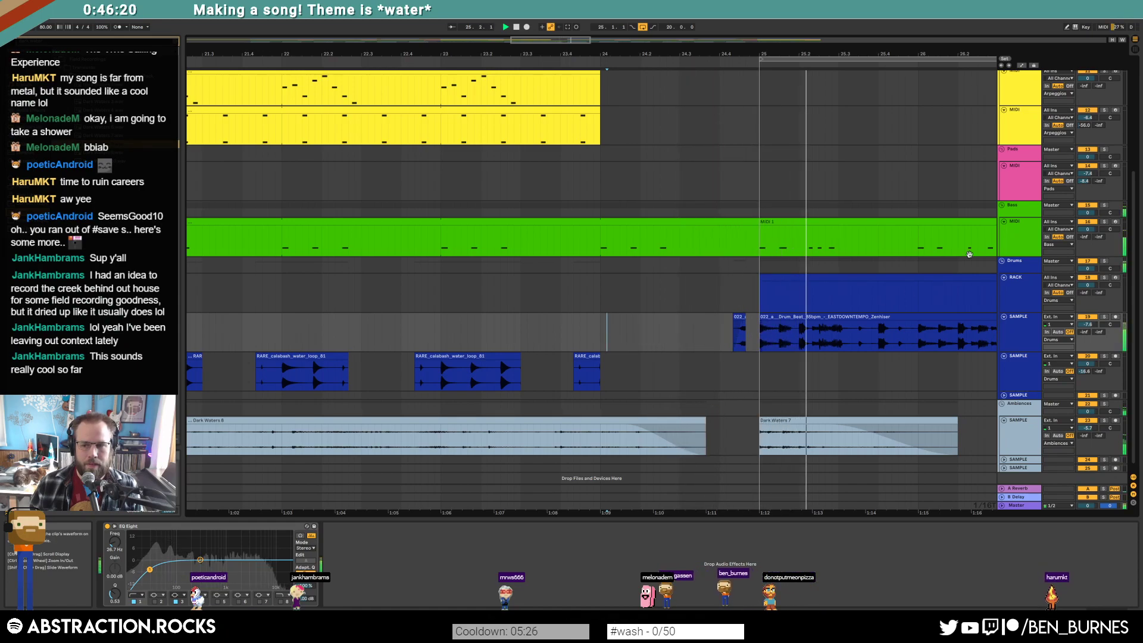
key(space)
Delete all the Leads clips between bars 25 and 41.
drag(551, 41, 595, 17)
scroll(568, 292, up, 5)
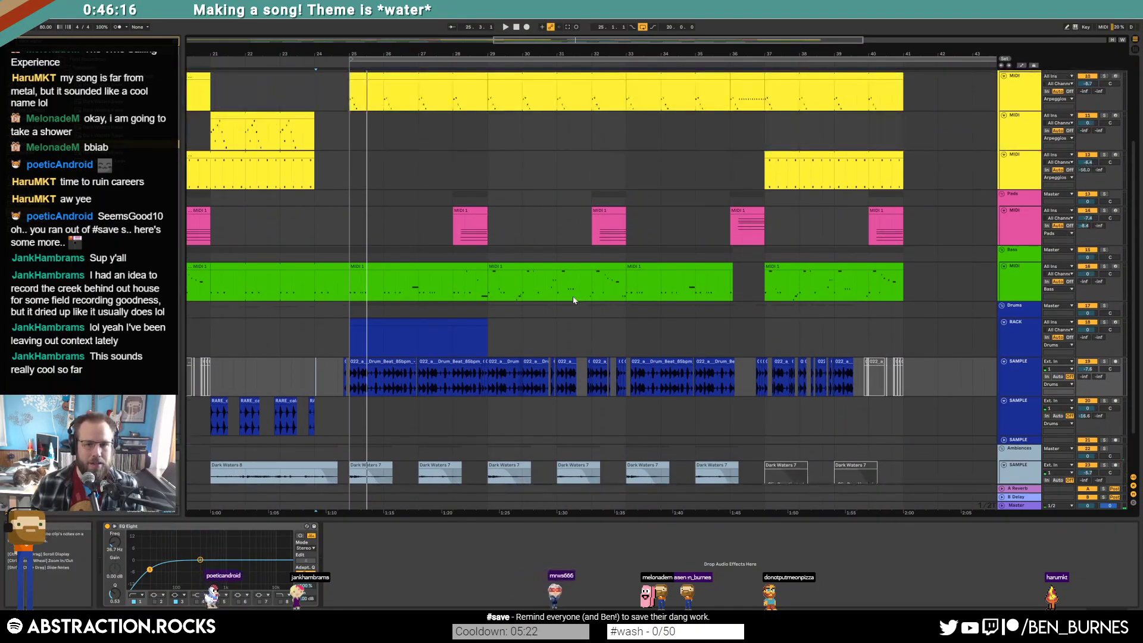
click(424, 93)
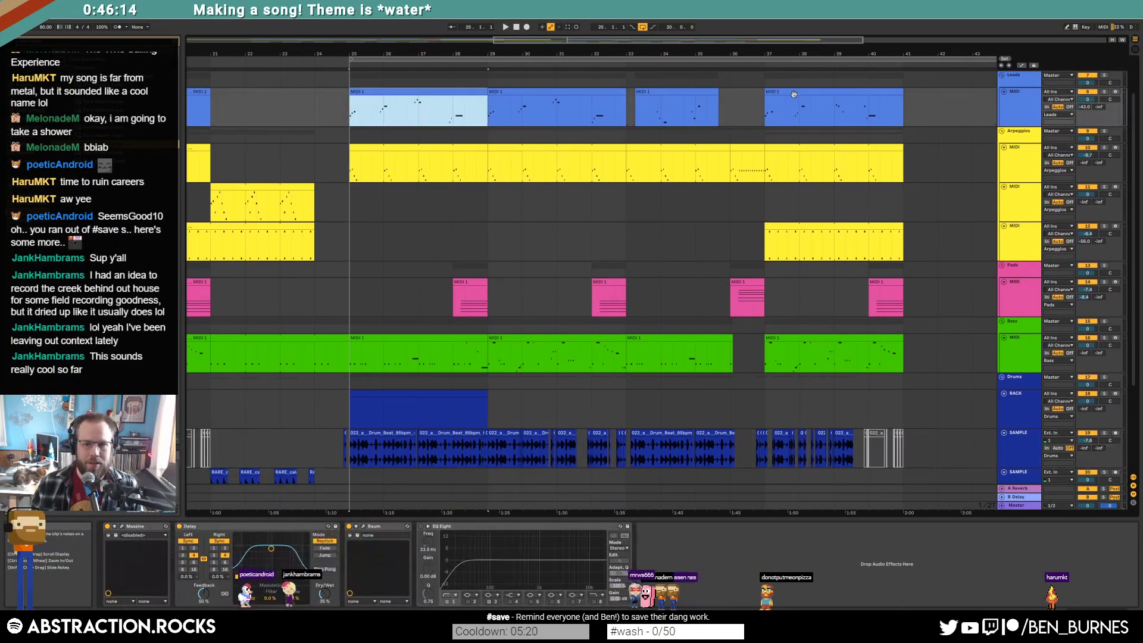
shift+click(796, 97)
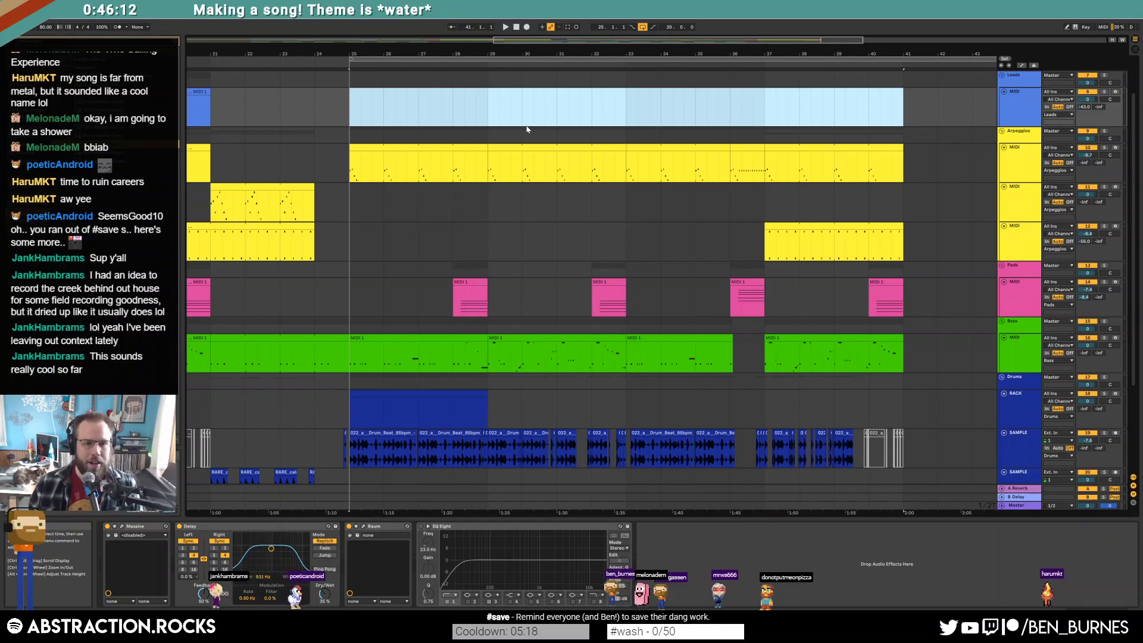
key(Delete)
Set the start position to bar 25 on the middle Arpeggios MIDI track, arm it for recording and briefly play the section.
click(300, 205)
click(347, 210)
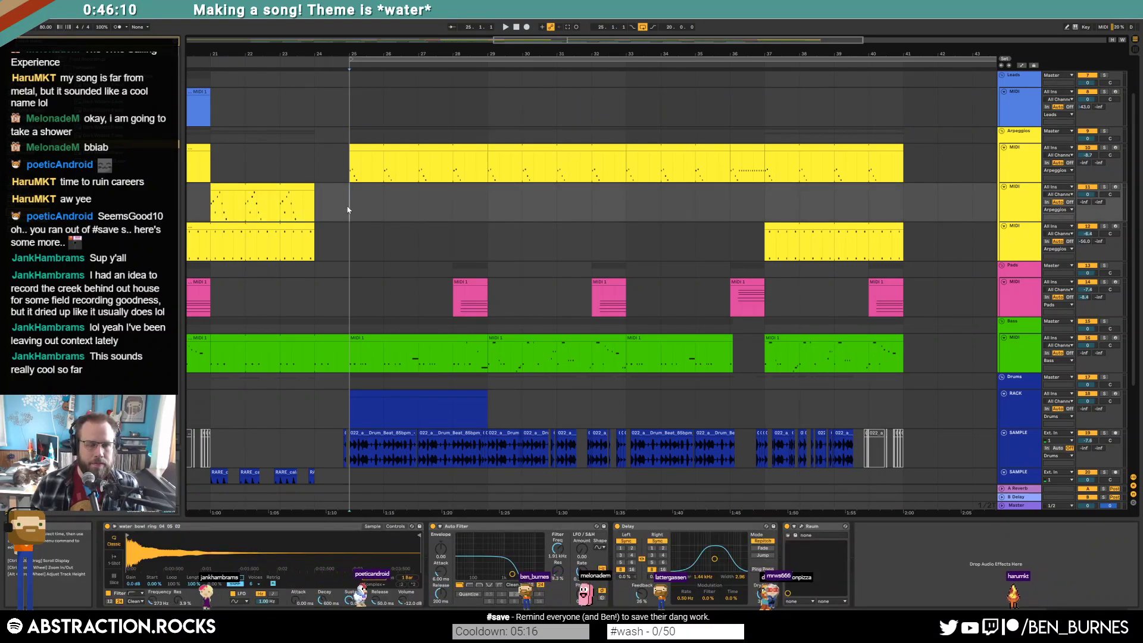
click(1116, 188)
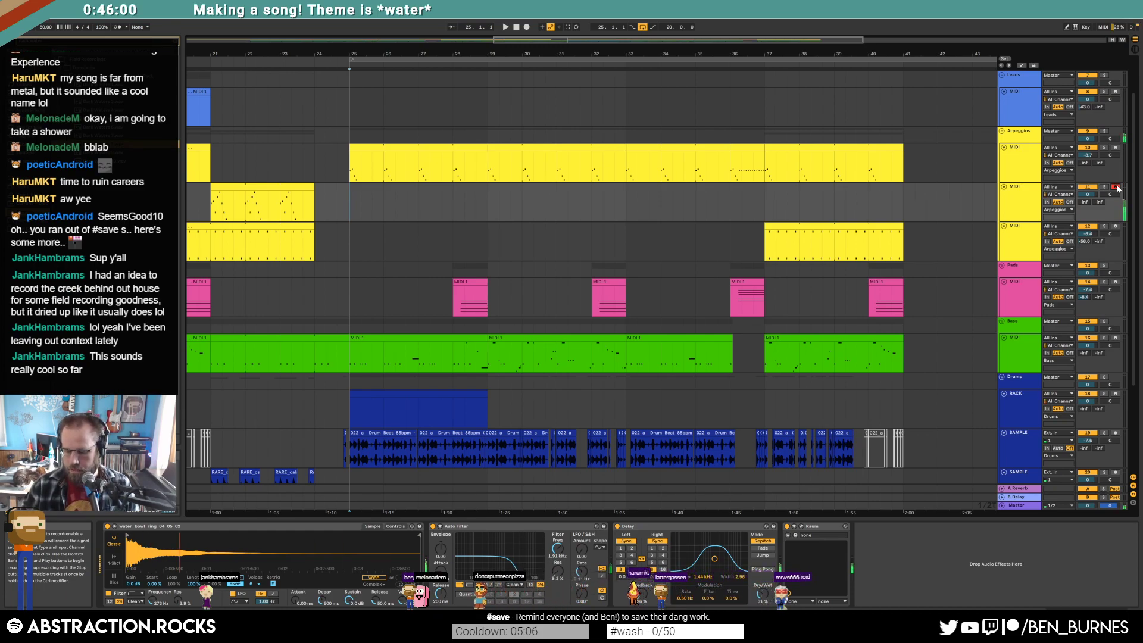
key(space)
key(space)
Load the ride2 OH PP 1 sample into the RACK track's Drum Rack and fill its clip's first bar with four one-beat notes.
click(394, 388)
click(393, 392)
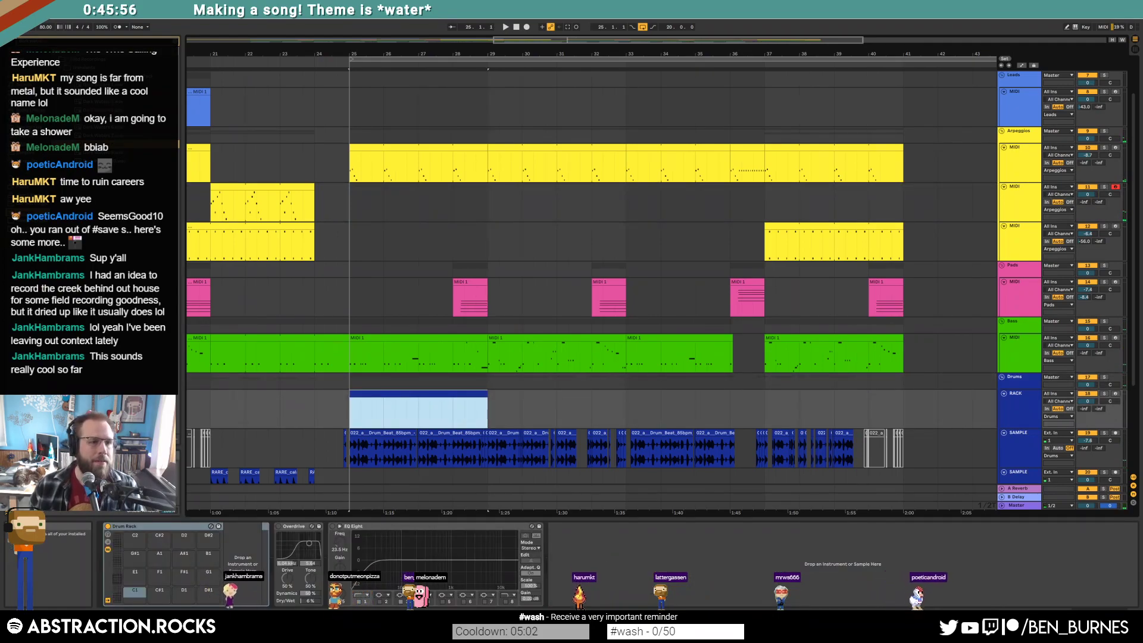
click(29, 102)
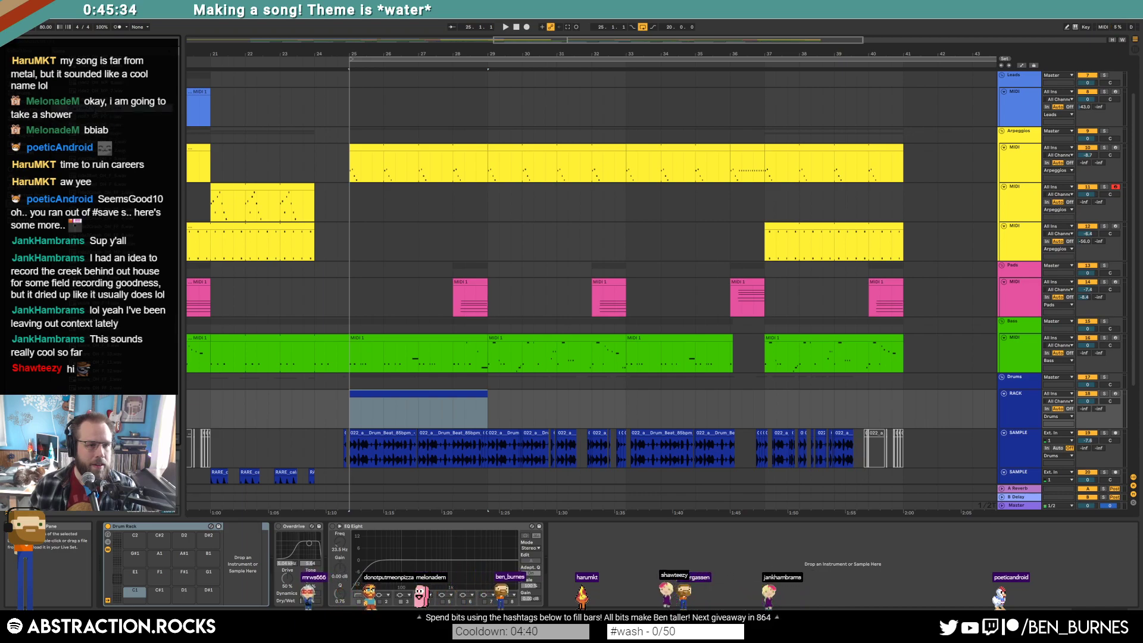
double_click(391, 392)
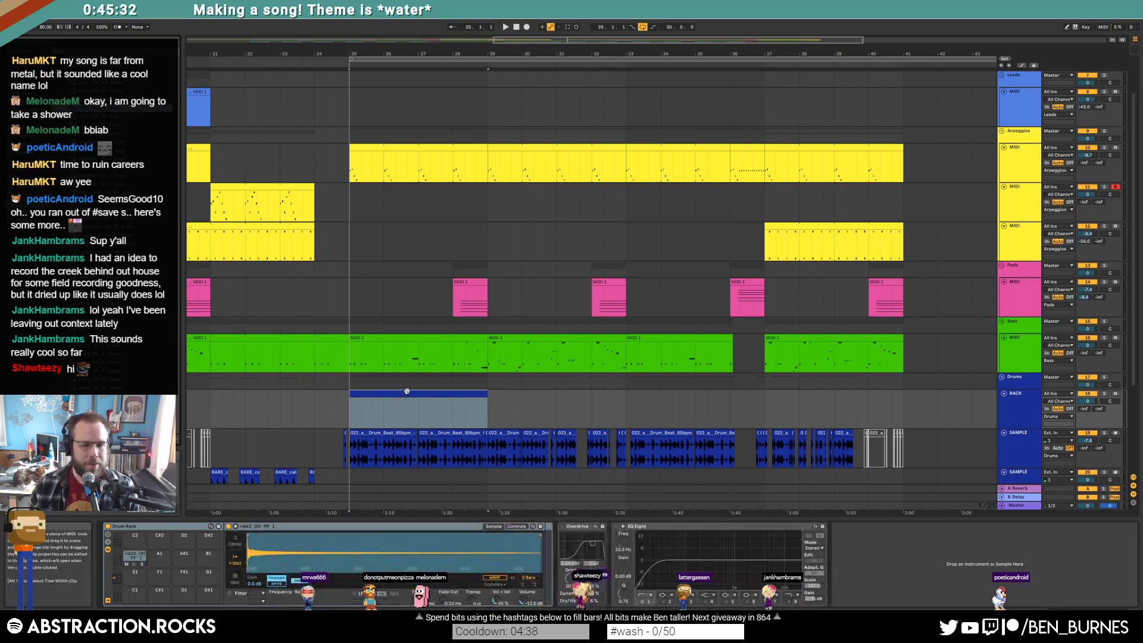
double_click(317, 403)
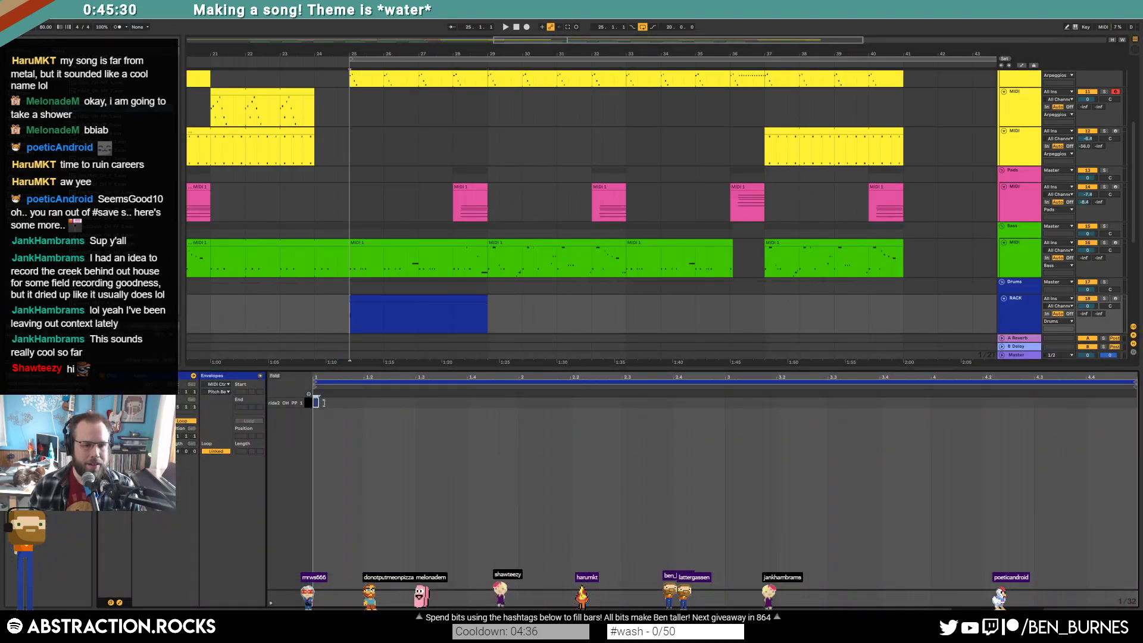
key(ctrl+d)
key(ctrl+d)
key(ctrl+d)
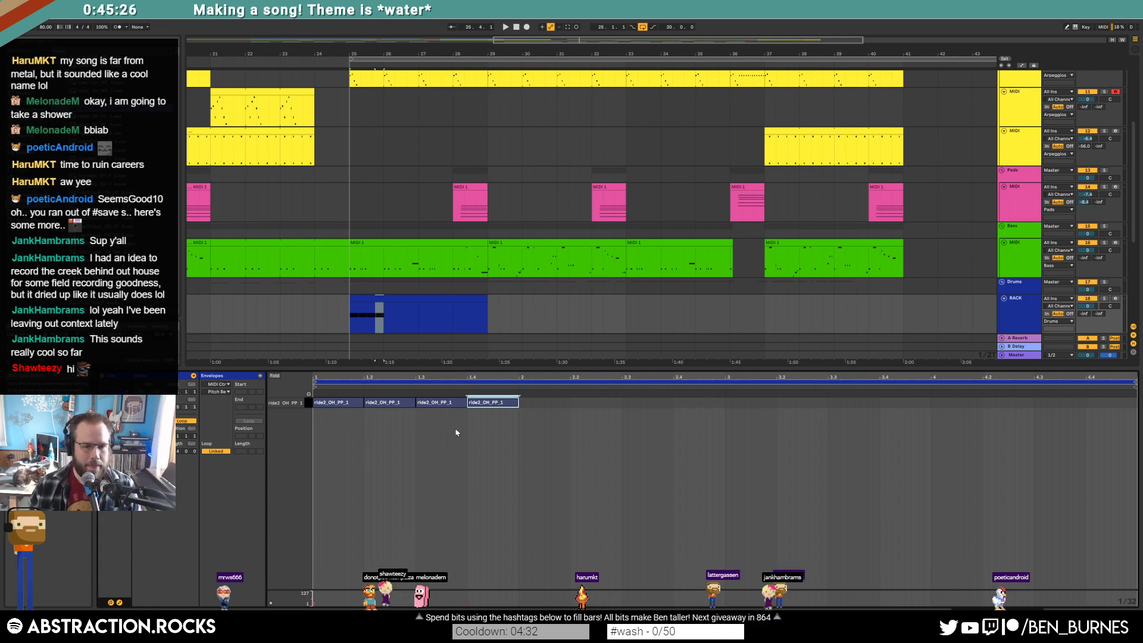
Move the ride sample's start point to the onset of the hit.
key(shift+Tab)
drag(258, 546, 260, 601)
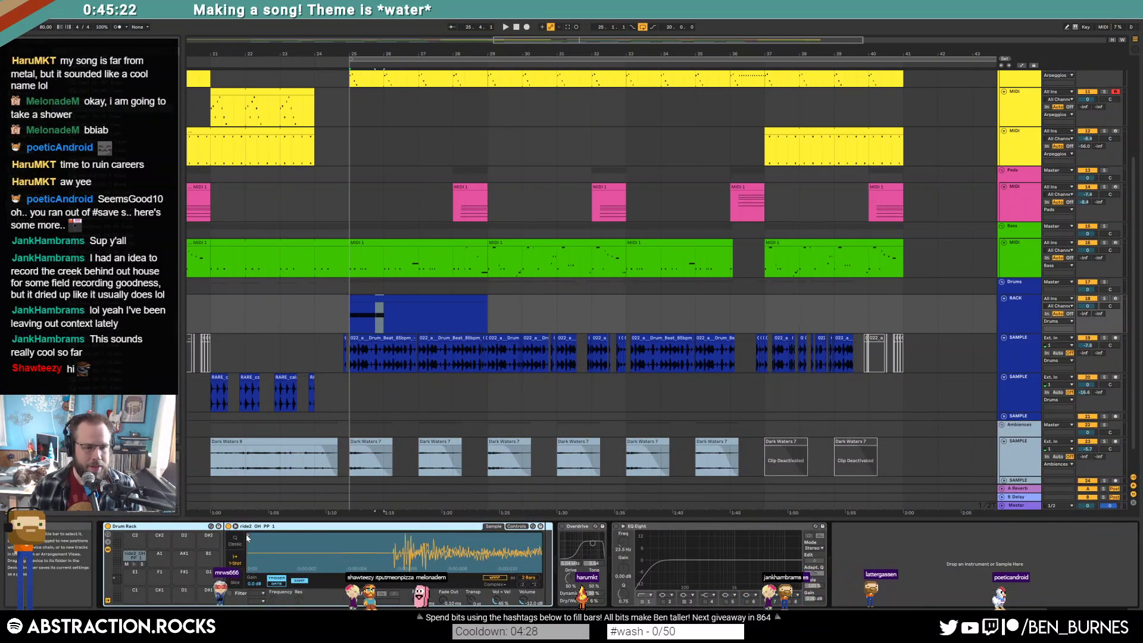
drag(247, 535, 409, 537)
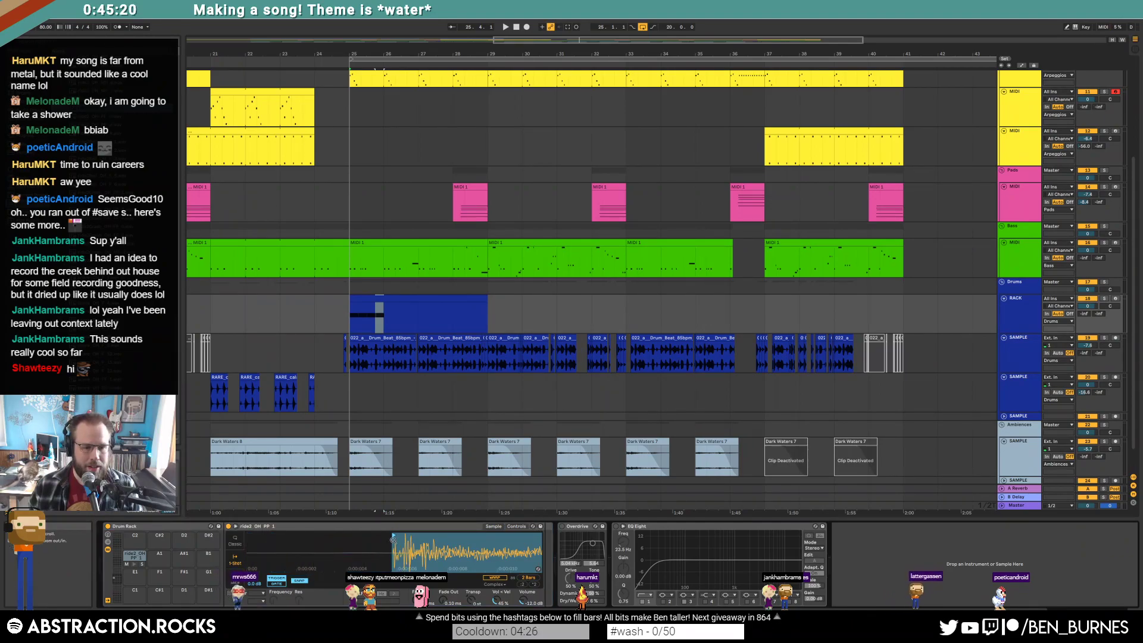
Repeat the one-beat ride notes across all four bars of the RACK clip.
key(space)
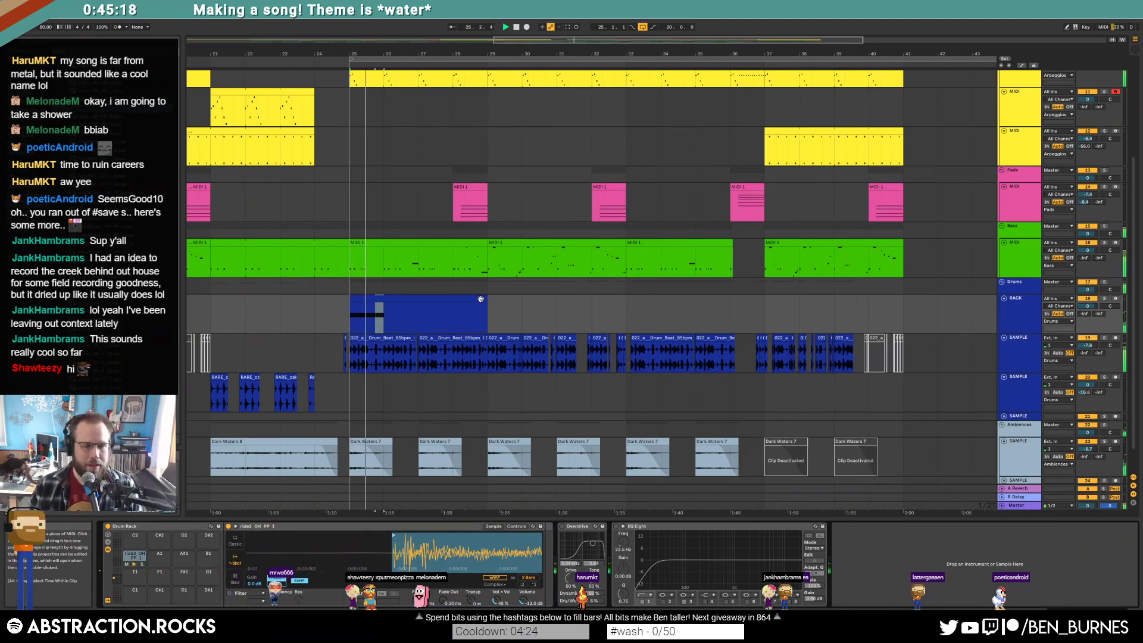
double_click(482, 299)
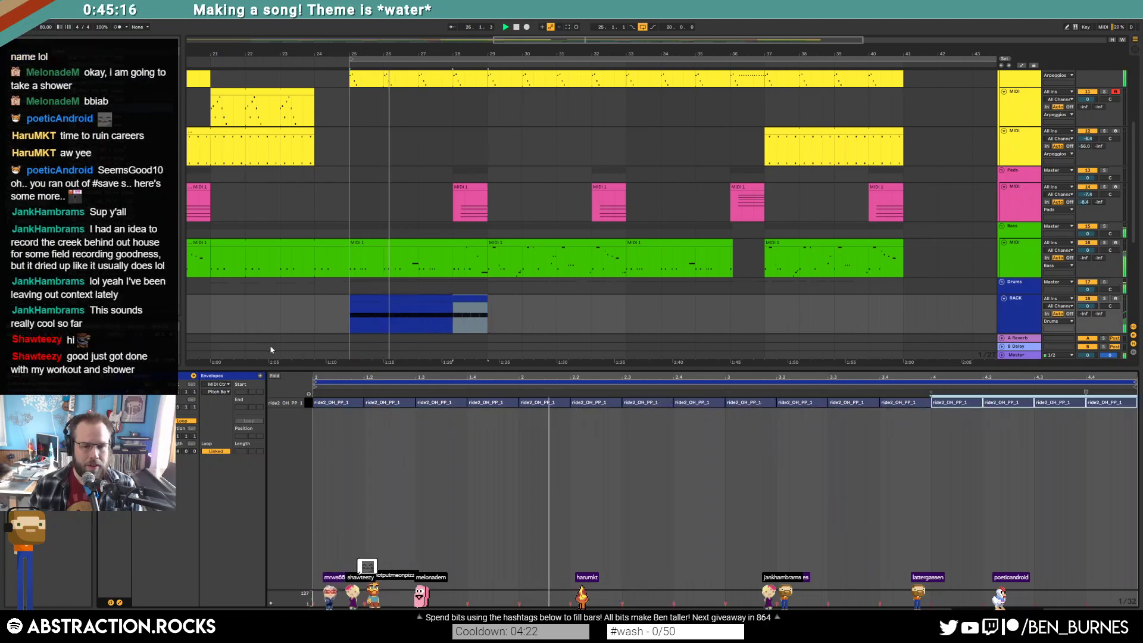
key(shift+Tab)
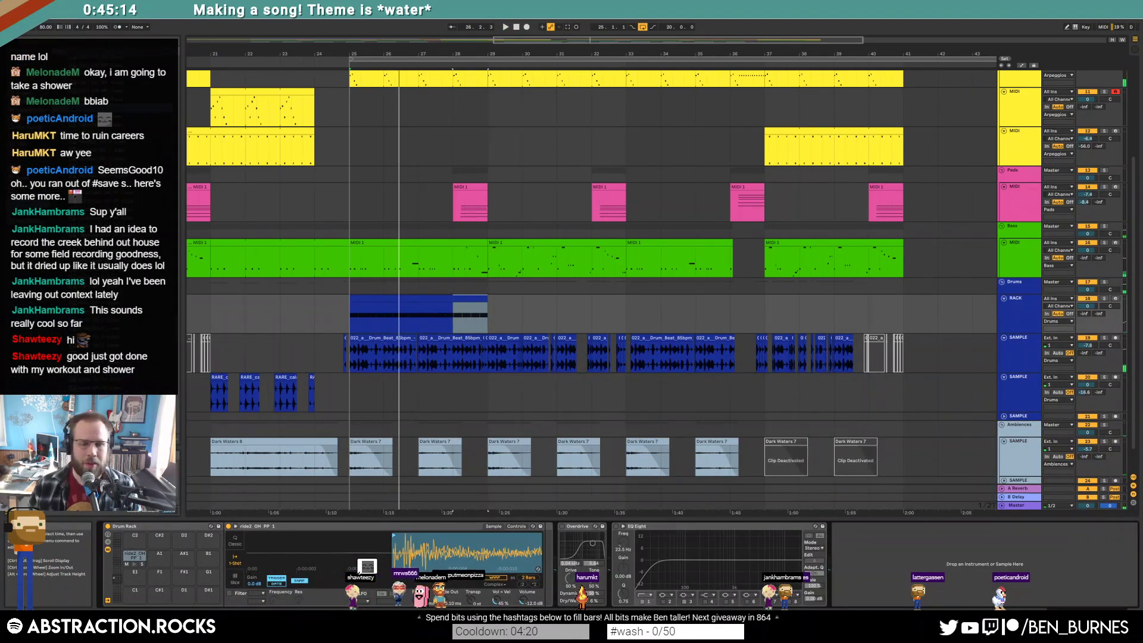
Shorten the ride sample by moving its end point close behind the initial hit while the section plays from bar 25.
drag(275, 569, 274, 558)
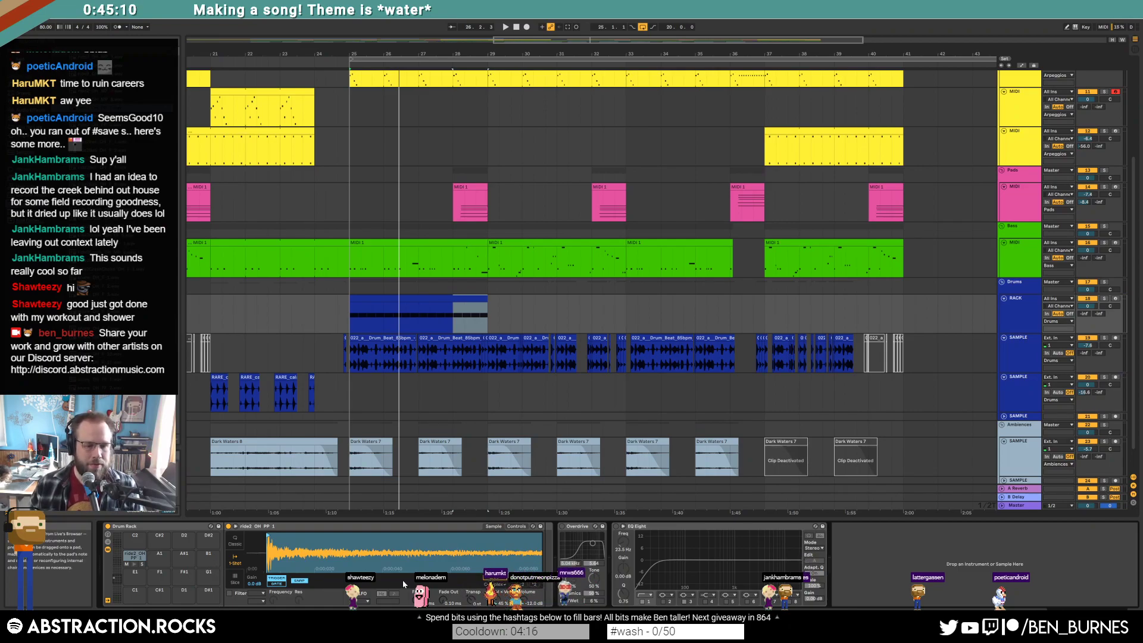
click(430, 300)
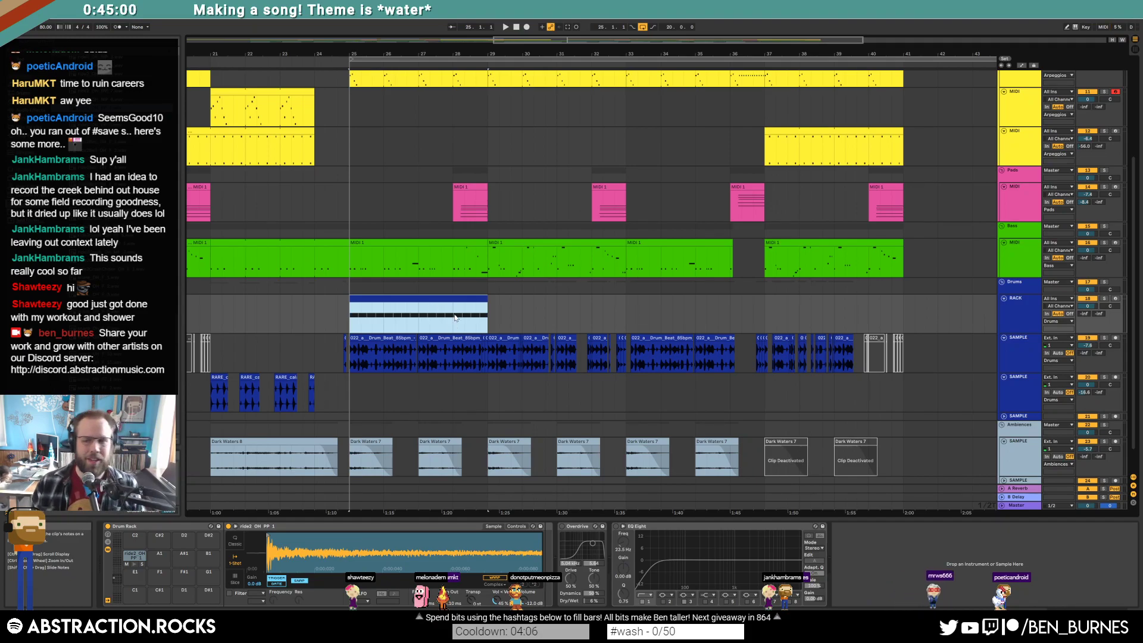
double_click(401, 302)
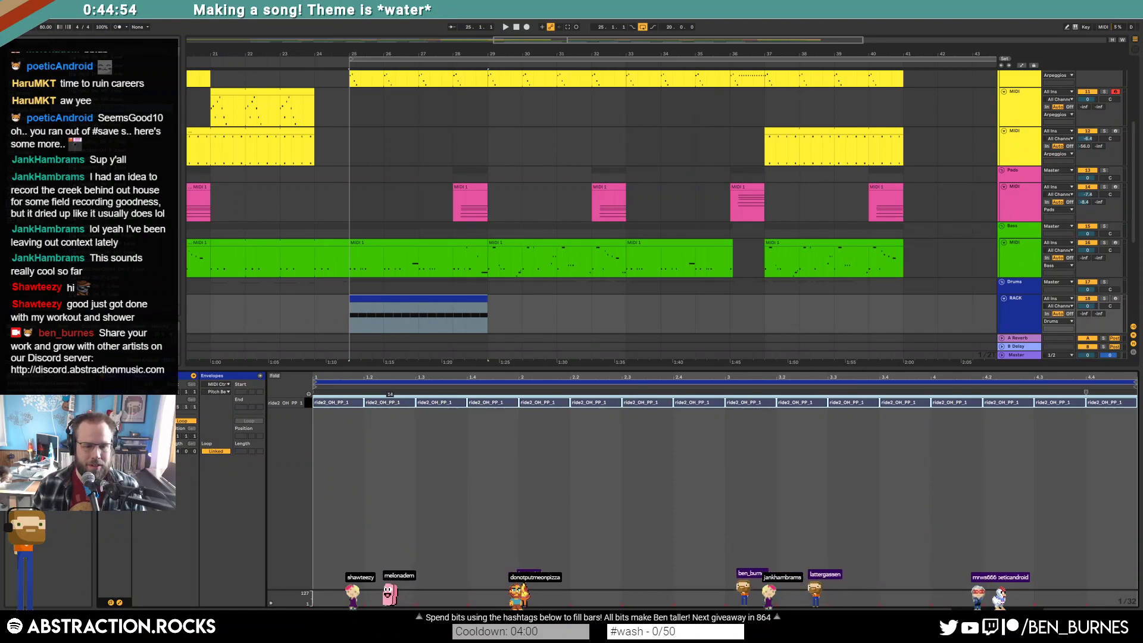
key(shift+Tab)
key(space)
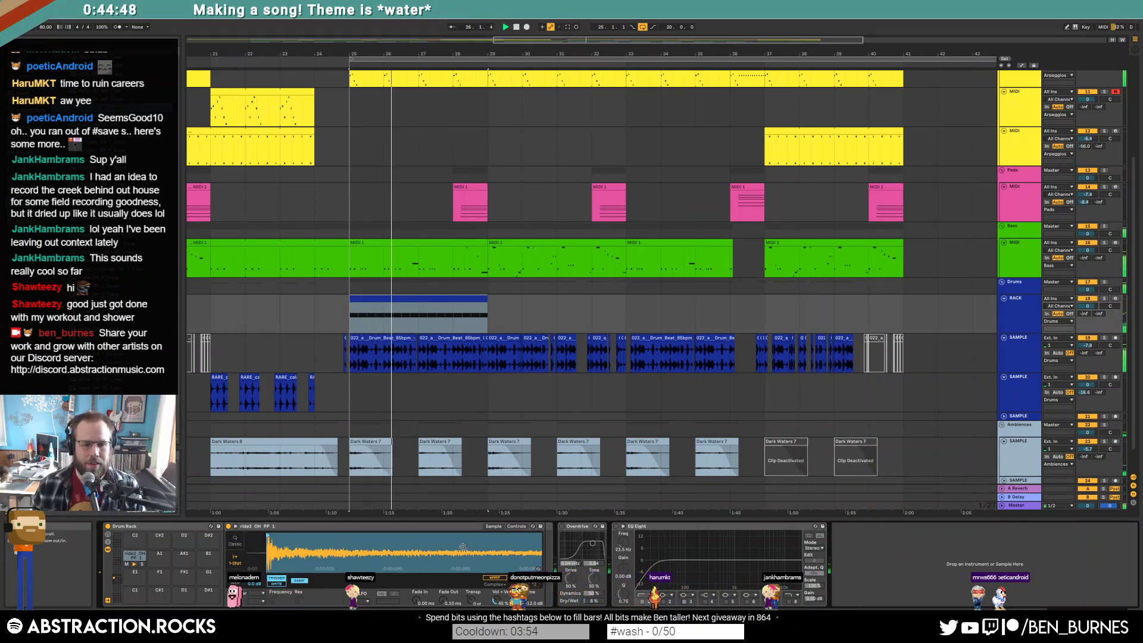
drag(264, 566, 264, 544)
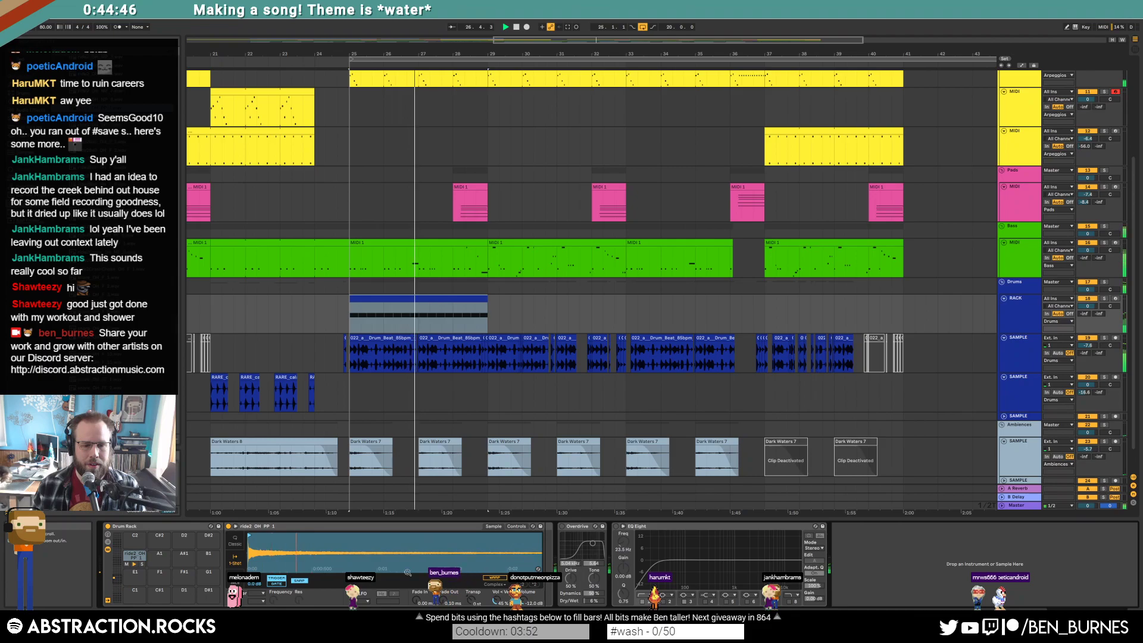
drag(376, 571, 386, 567)
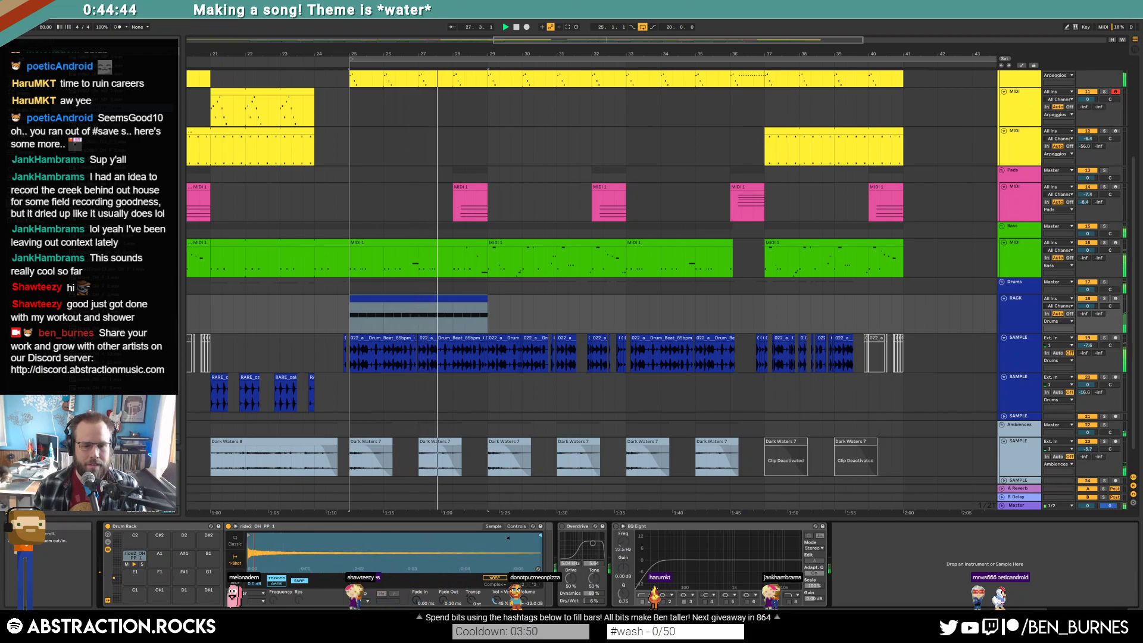
drag(521, 537, 271, 545)
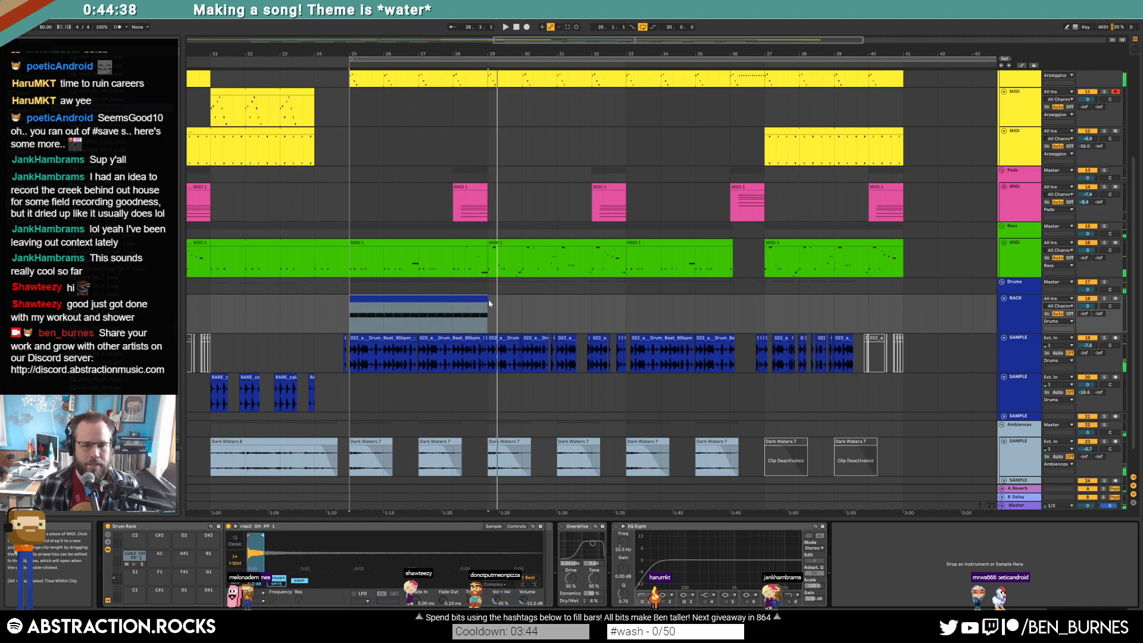
Stop playback and extend the RACK ride clip to bar 41.
key(space)
drag(487, 300, 903, 311)
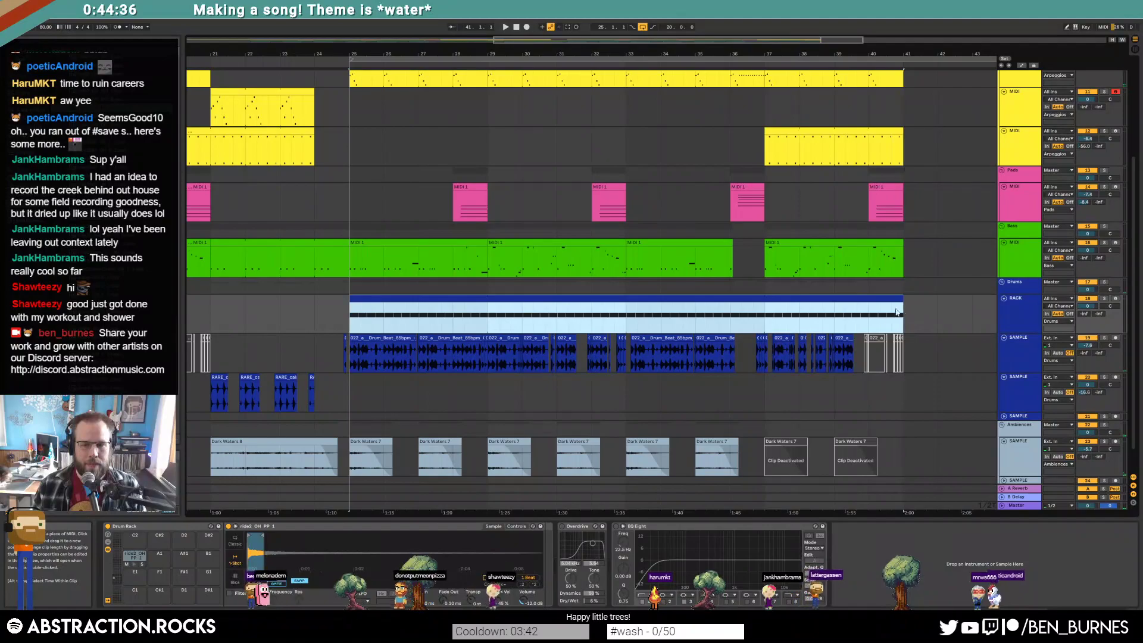
Lengthen the ride sample's fade-out and move its end point slightly further from the hit.
click(260, 537)
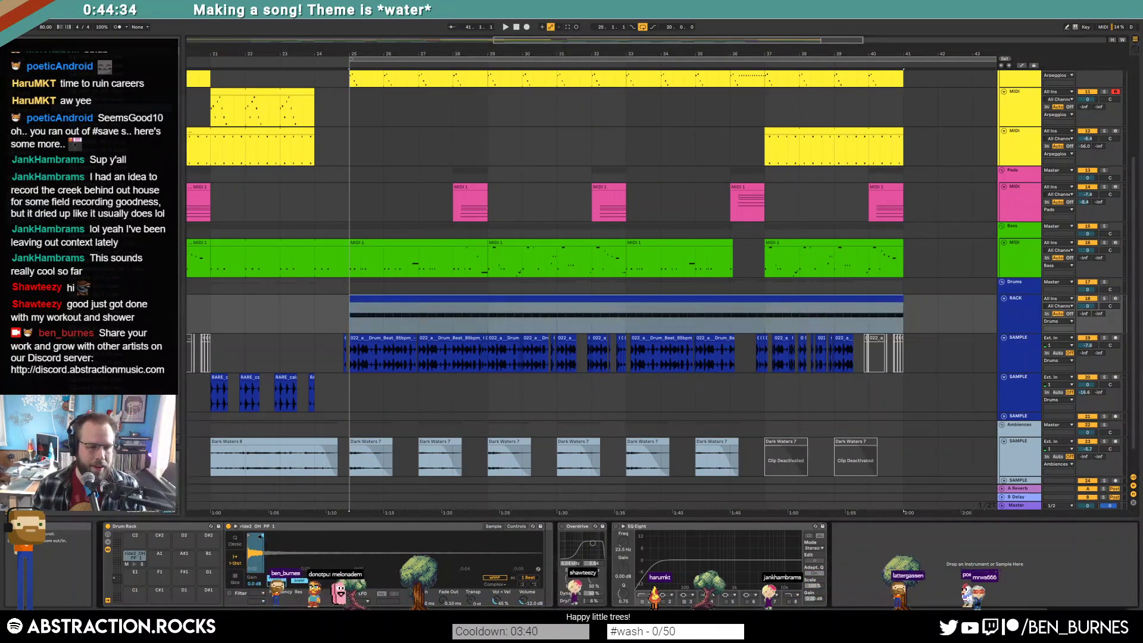
drag(260, 537, 272, 537)
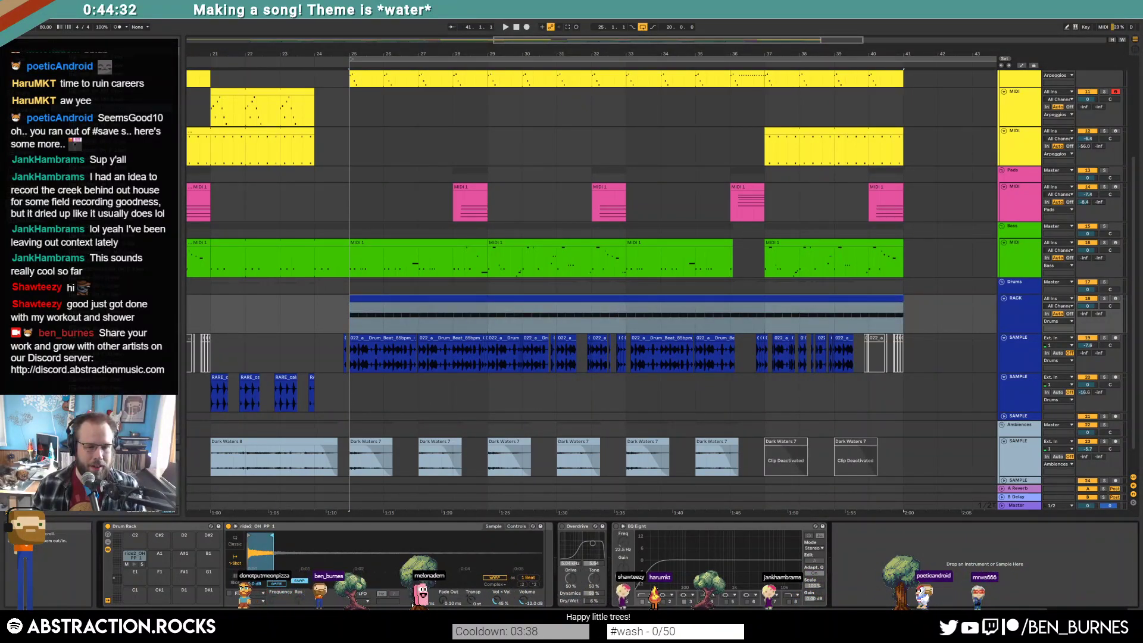
drag(442, 600, 442, 578)
key(space)
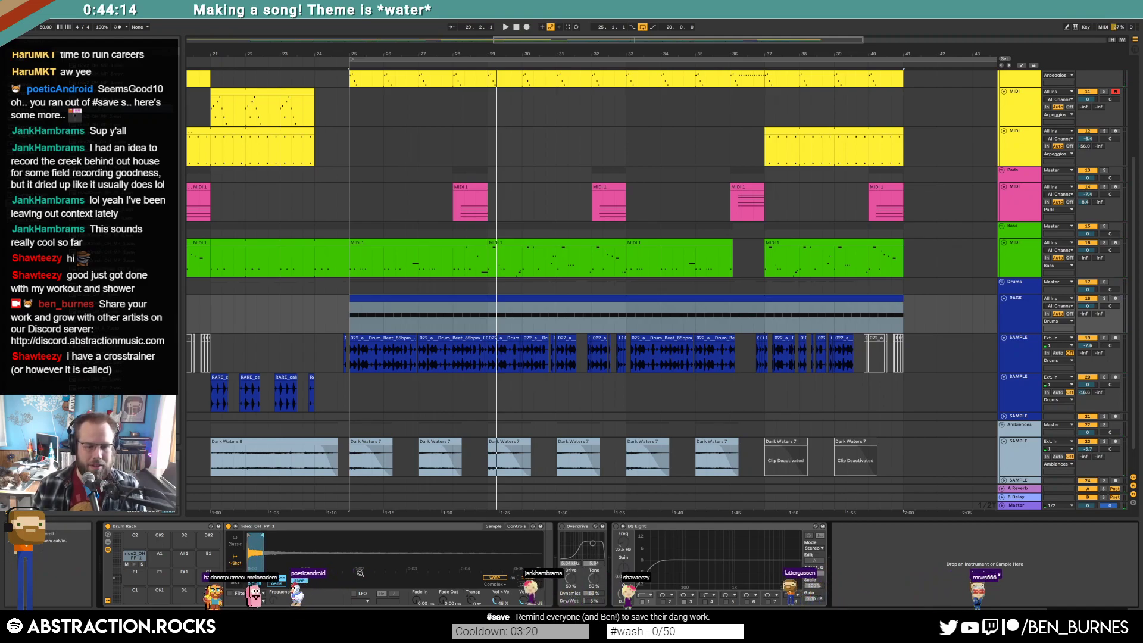
drag(448, 594, 448, 577)
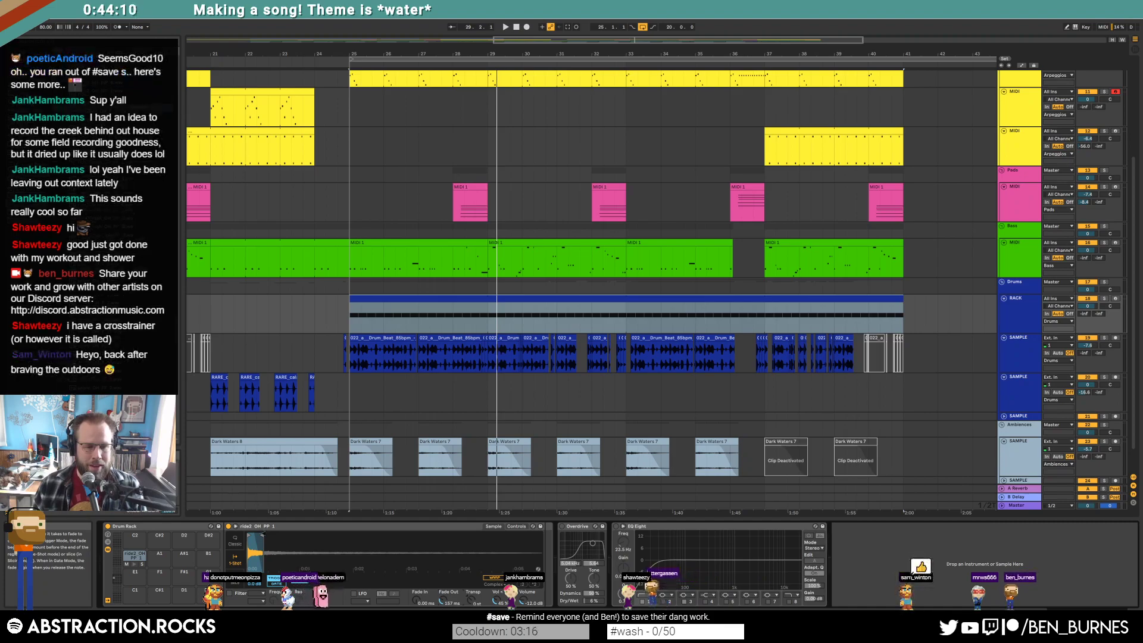
drag(448, 578, 448, 572)
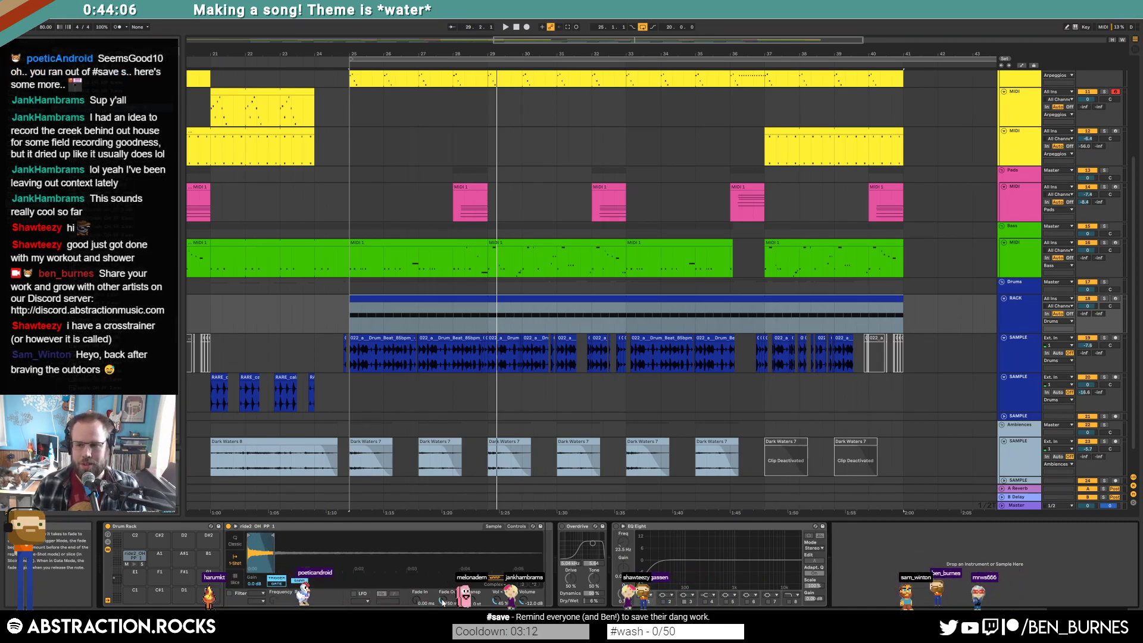
Listen to the section from bar 25 with the adjusted ride and select the RACK clip.
click(350, 317)
key(space)
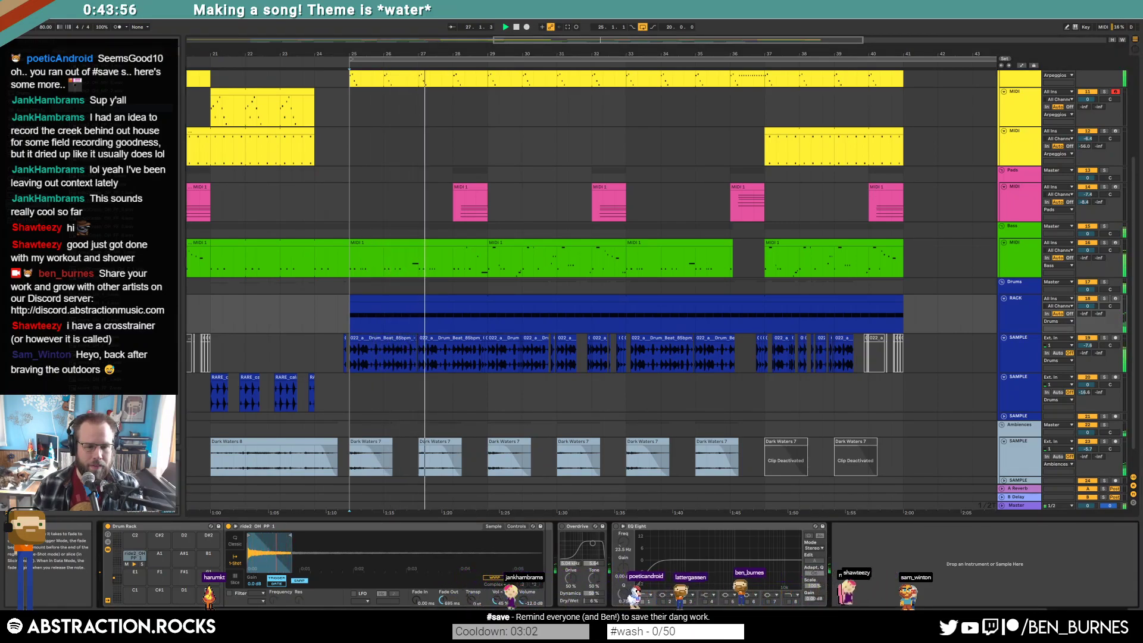
key(space)
click(406, 296)
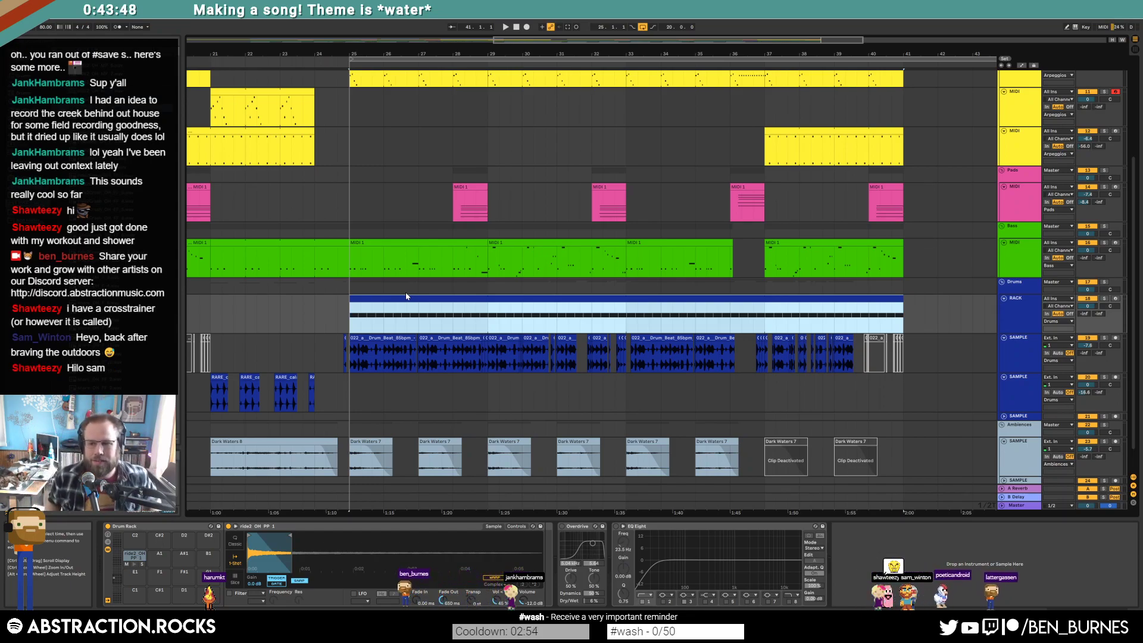
Inspect the bass clip's opening notes at bar 25, selecting a short group of them.
double_click(375, 249)
drag(341, 502, 370, 552)
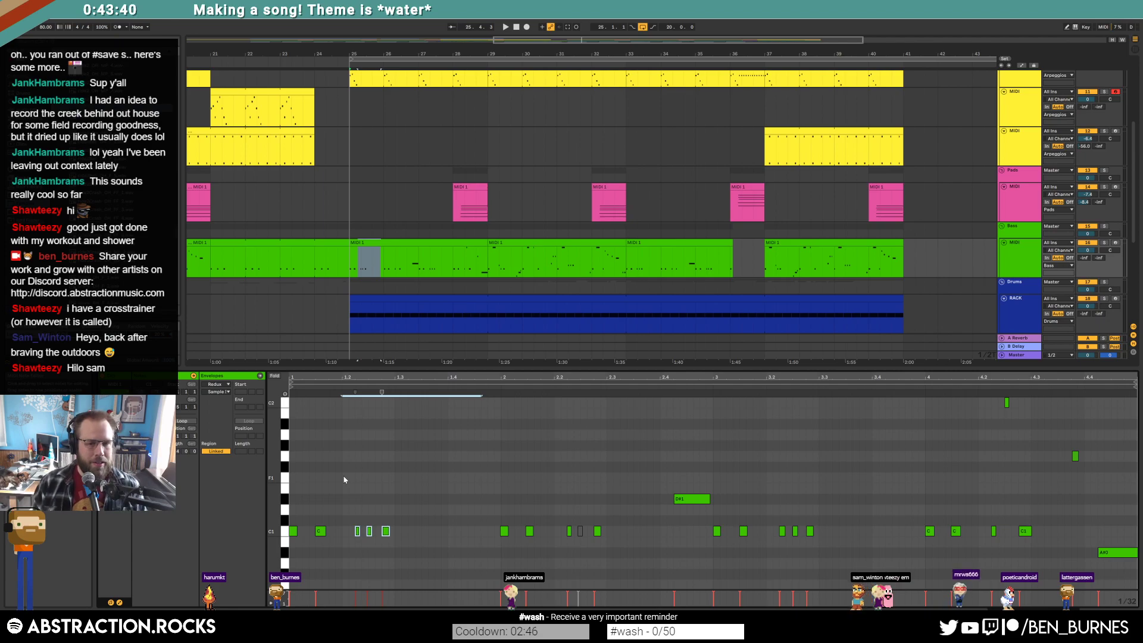
key(shift+Tab)
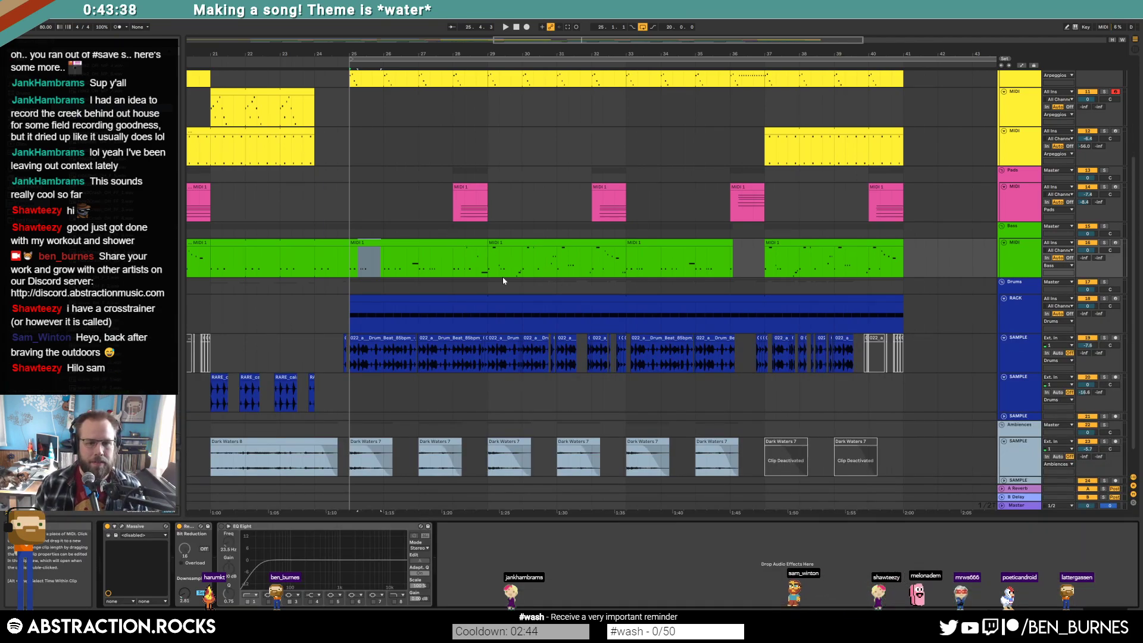
Try transposing the arpeggio clip's notes at bar 25 up one octave and then another, listening to each version.
scroll(500, 272, up, 3)
double_click(464, 170)
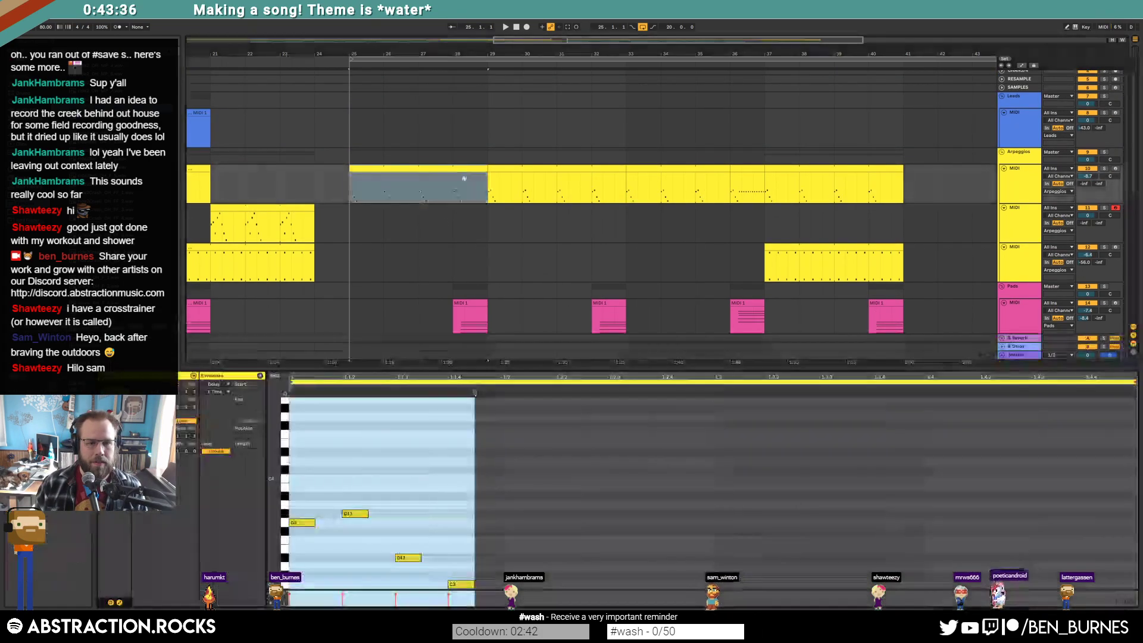
click(381, 466)
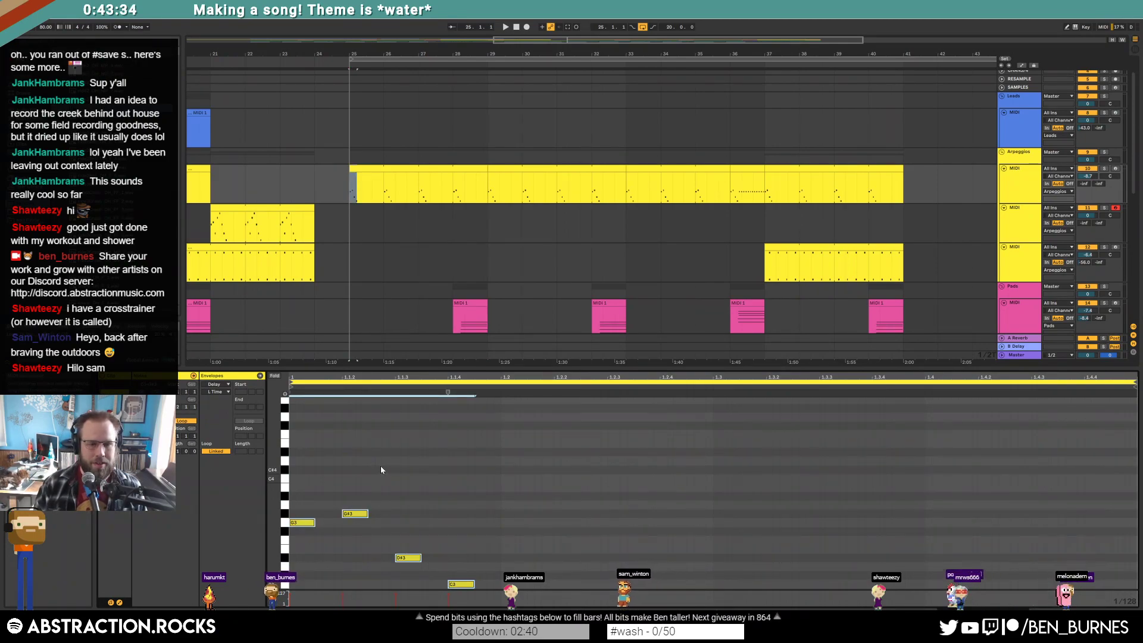
key(space)
key(shift+Up)
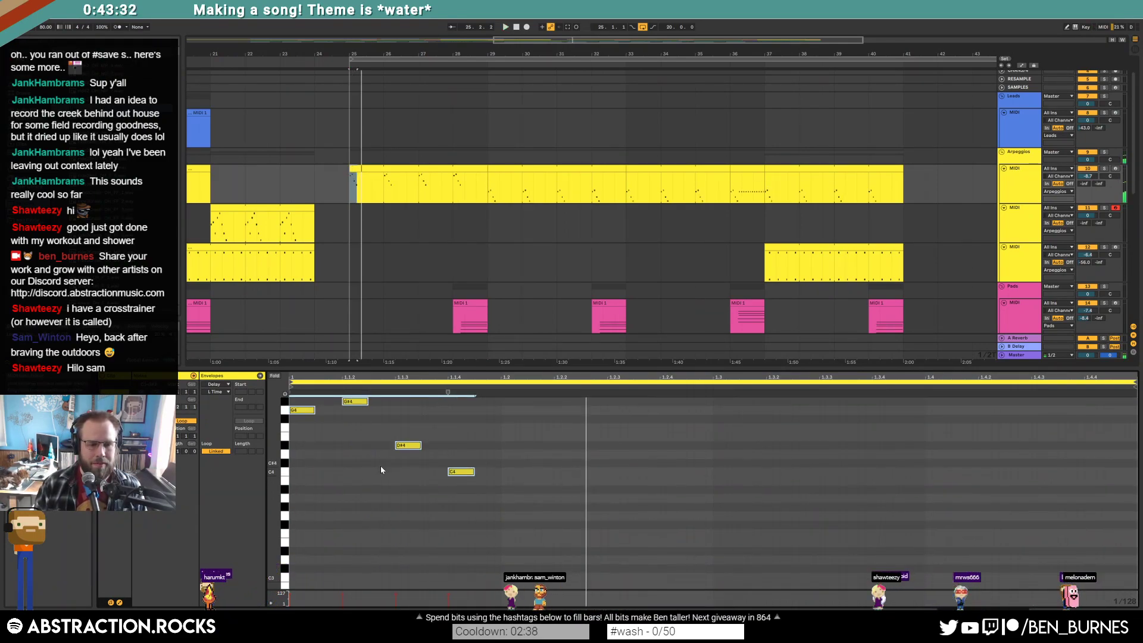
key(shift+Up)
key(space)
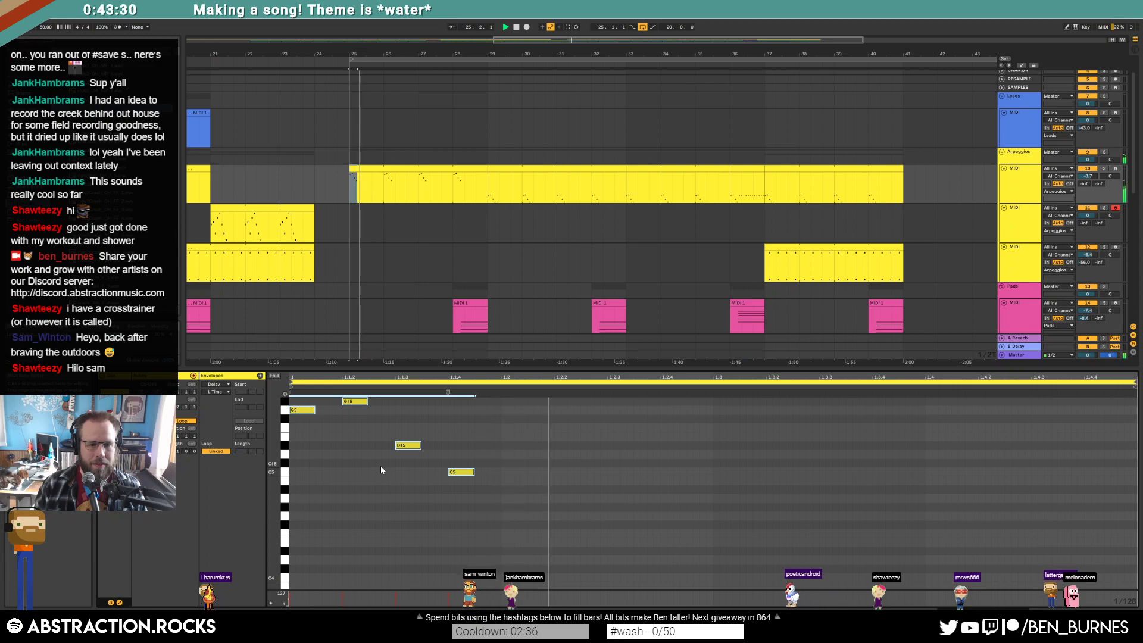
key(space)
key(shift+Tab)
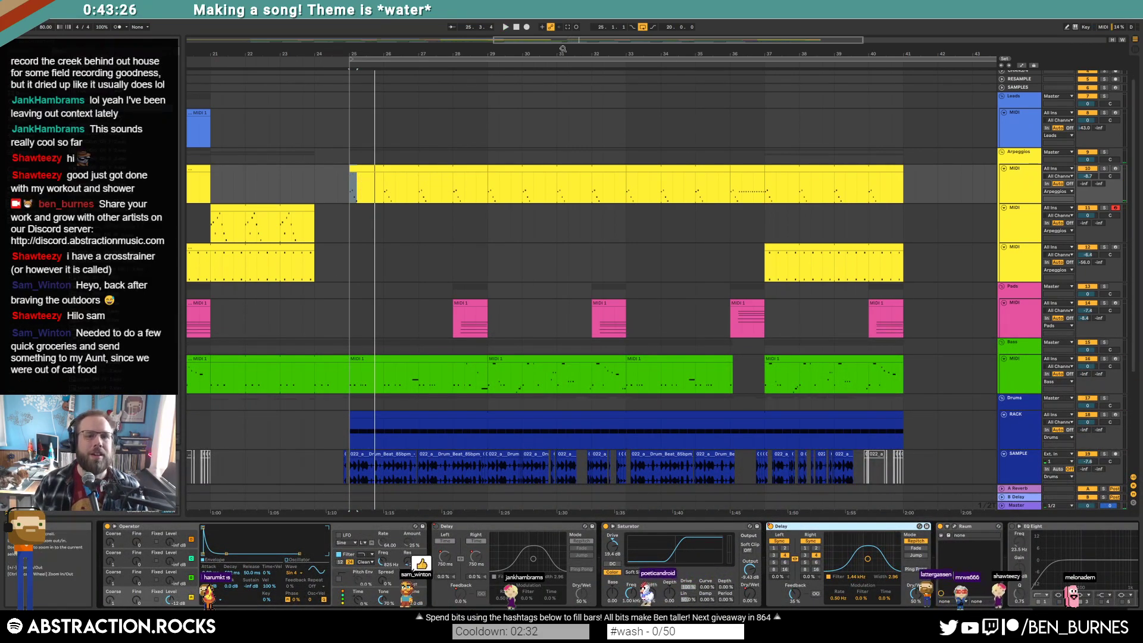
Lengthen the ride sample on the RACK track by moving its end point further from the hit, and select the RACK clip.
drag(564, 42, 563, 38)
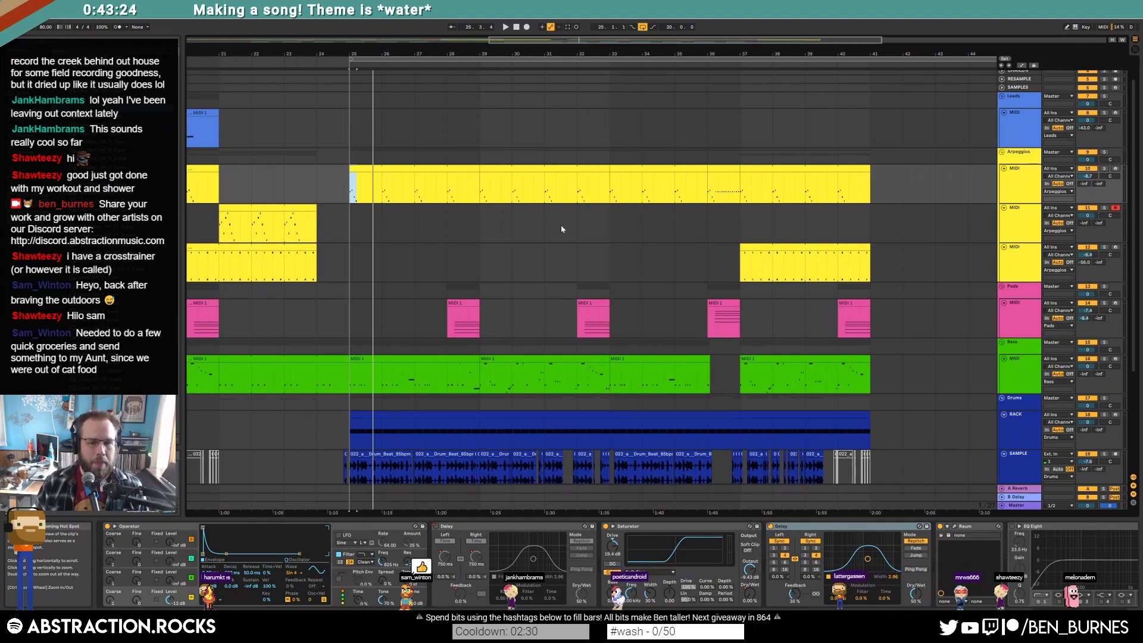
click(394, 416)
drag(290, 536, 322, 538)
double_click(472, 417)
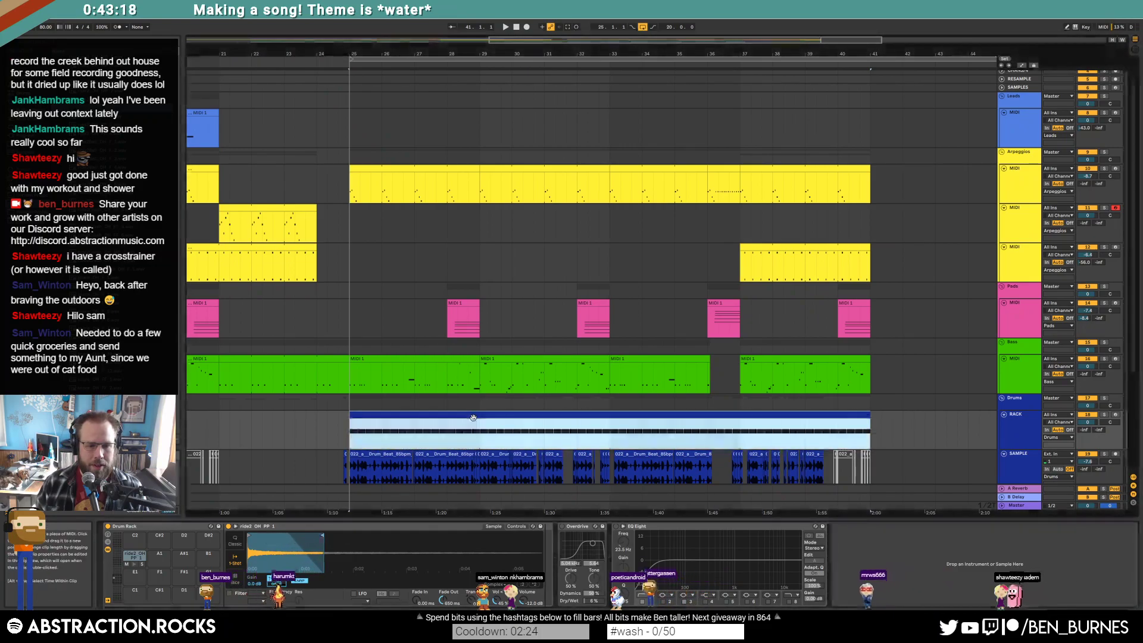
Check the ride clip's notes on the drum RACK track and play the arrangement from bar 25 to hear it.
key(ctrl+a)
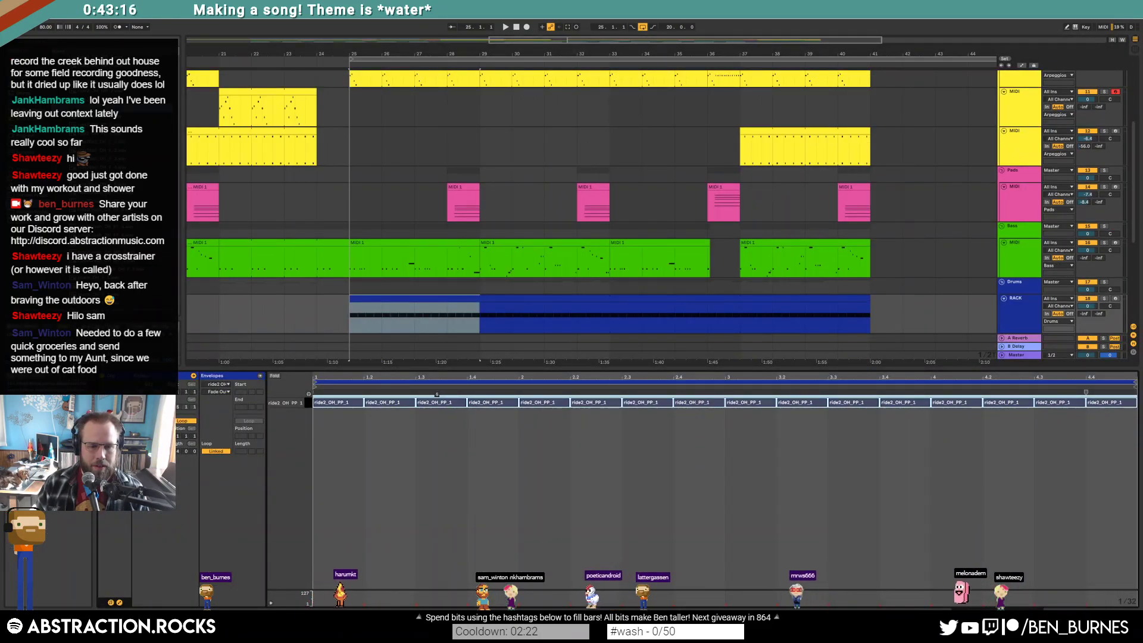
key(shift+Tab)
key(space)
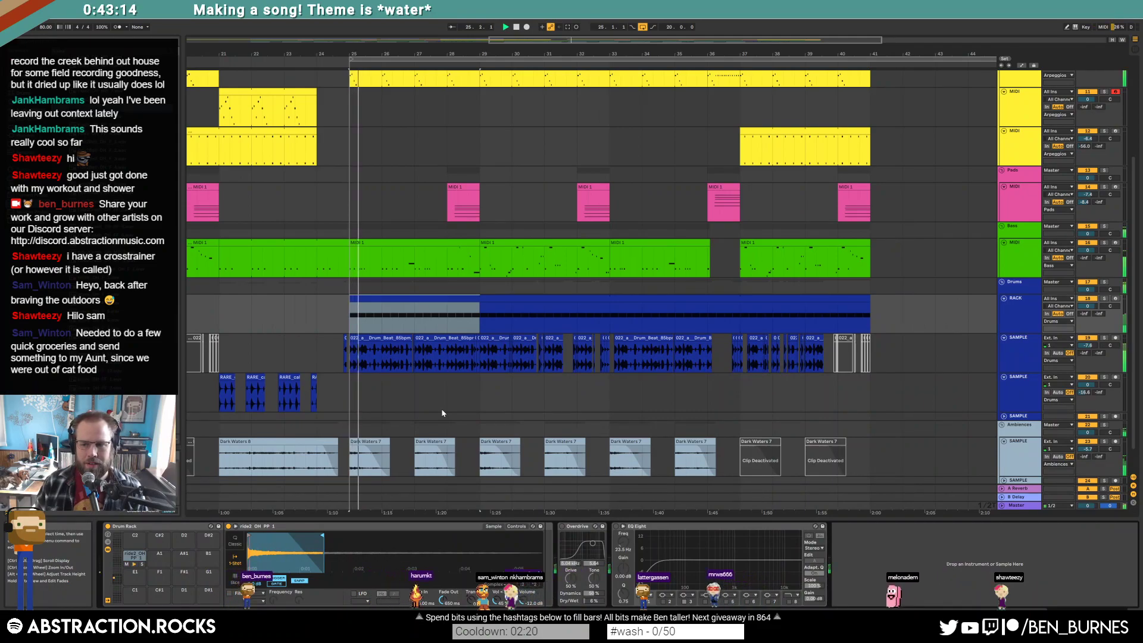
key(space)
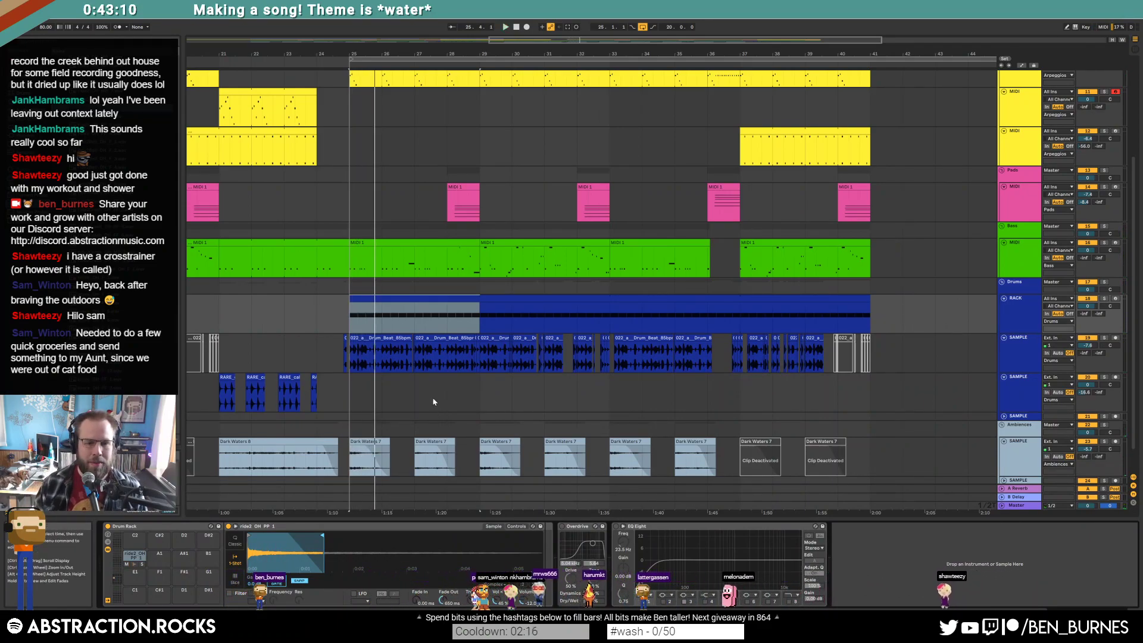
click(387, 299)
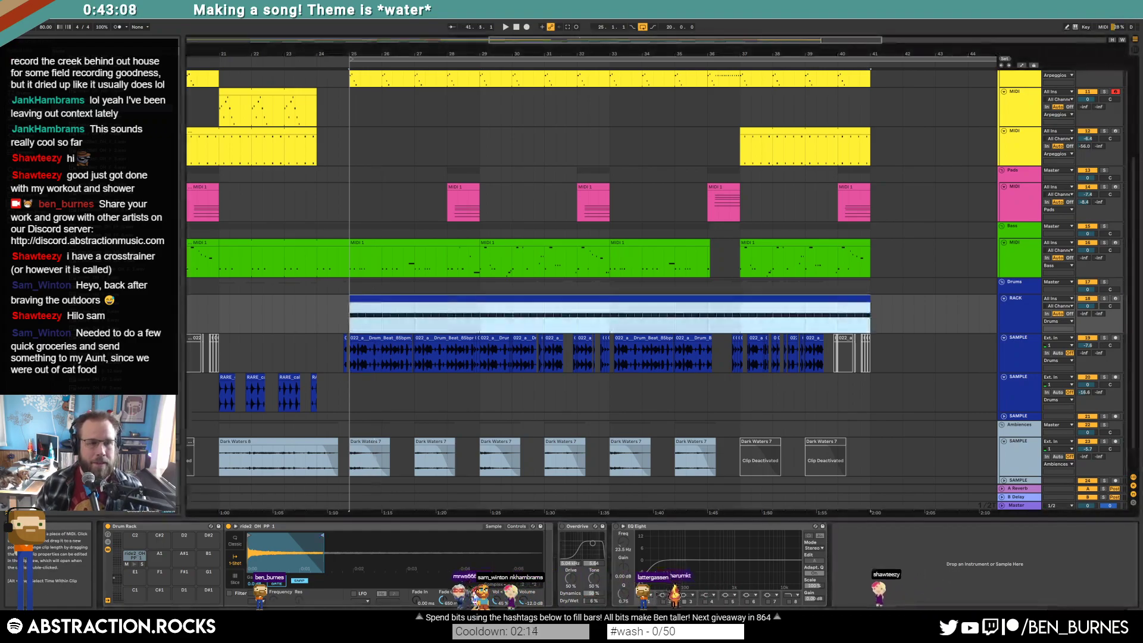
click(369, 242)
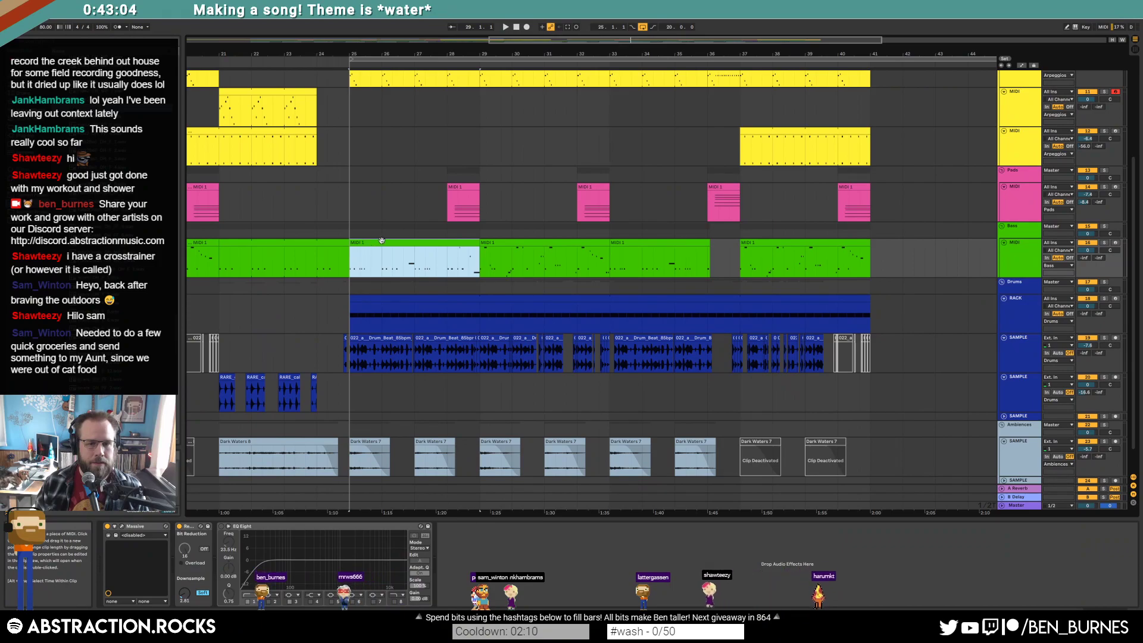
Add a MIDI track below the existing one in the Leads group, expand it and load Operator on it.
scroll(1023, 138, up, 5)
click(1022, 137)
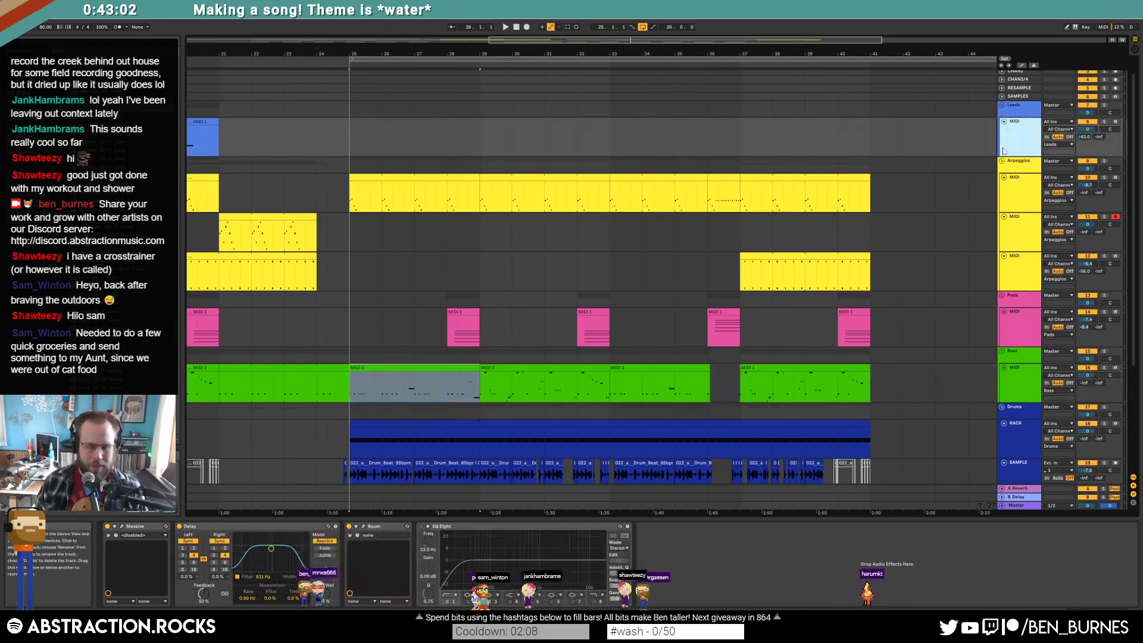
key(ctrl+shift+t)
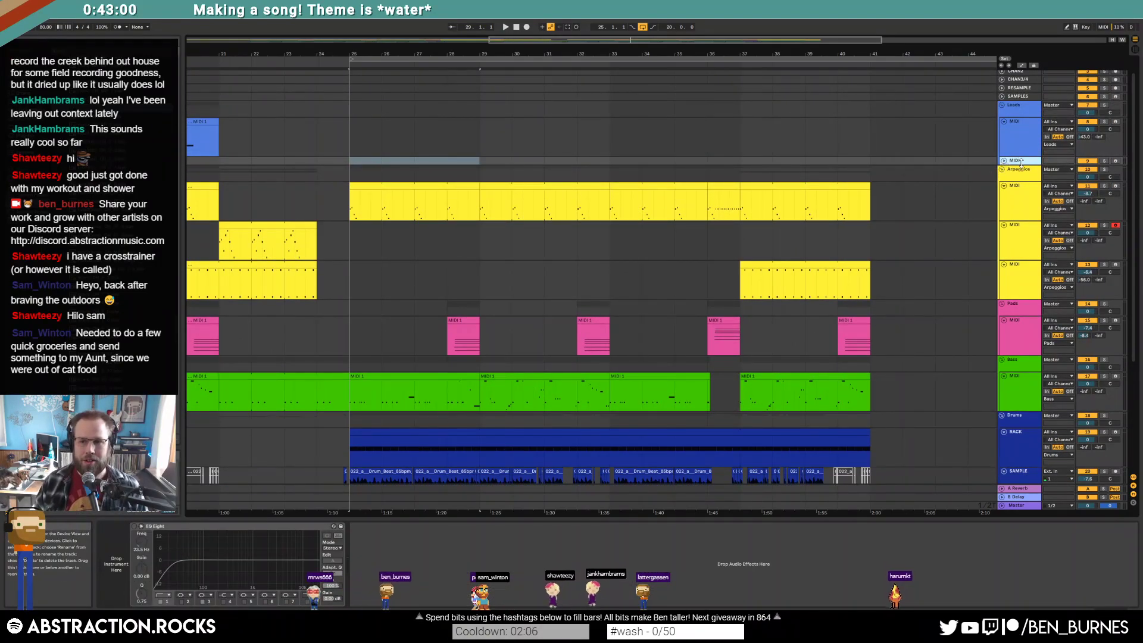
click(1004, 161)
click(28, 108)
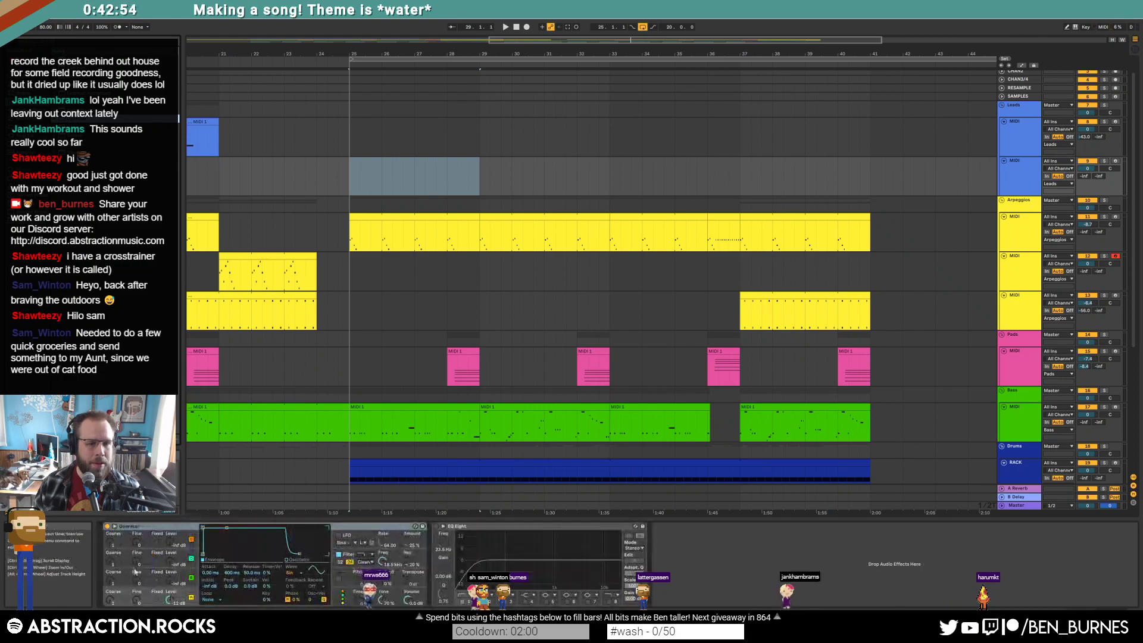
Lengthen the attack of Operator's oscillator A to about 7.97 ms, raise the Spread and check the filter settings.
drag(206, 532, 214, 527)
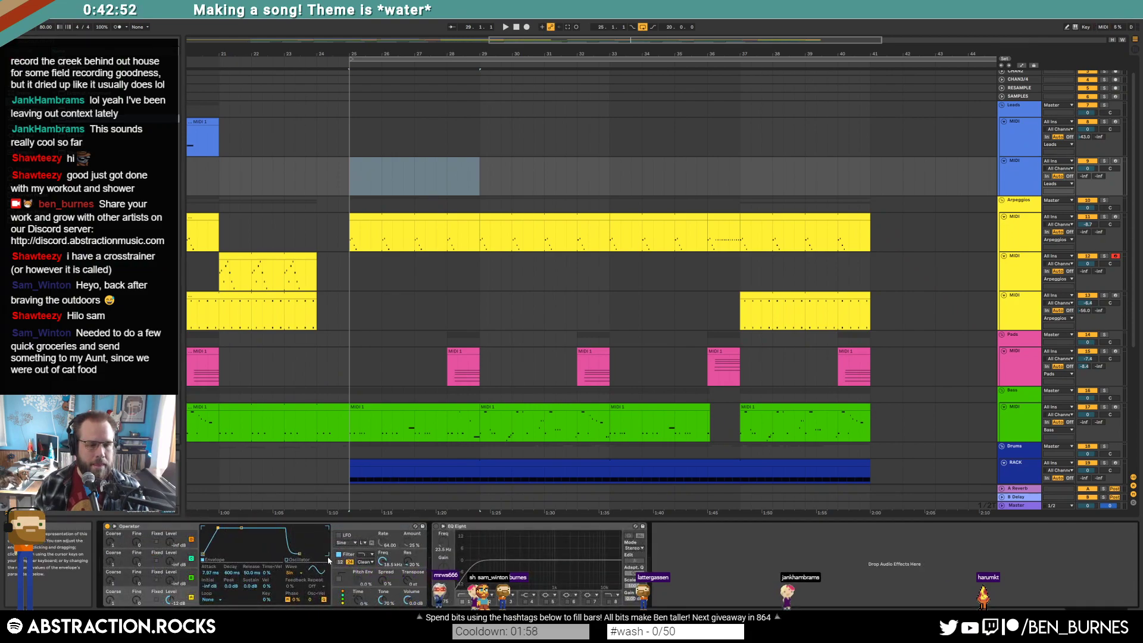
drag(392, 585, 392, 571)
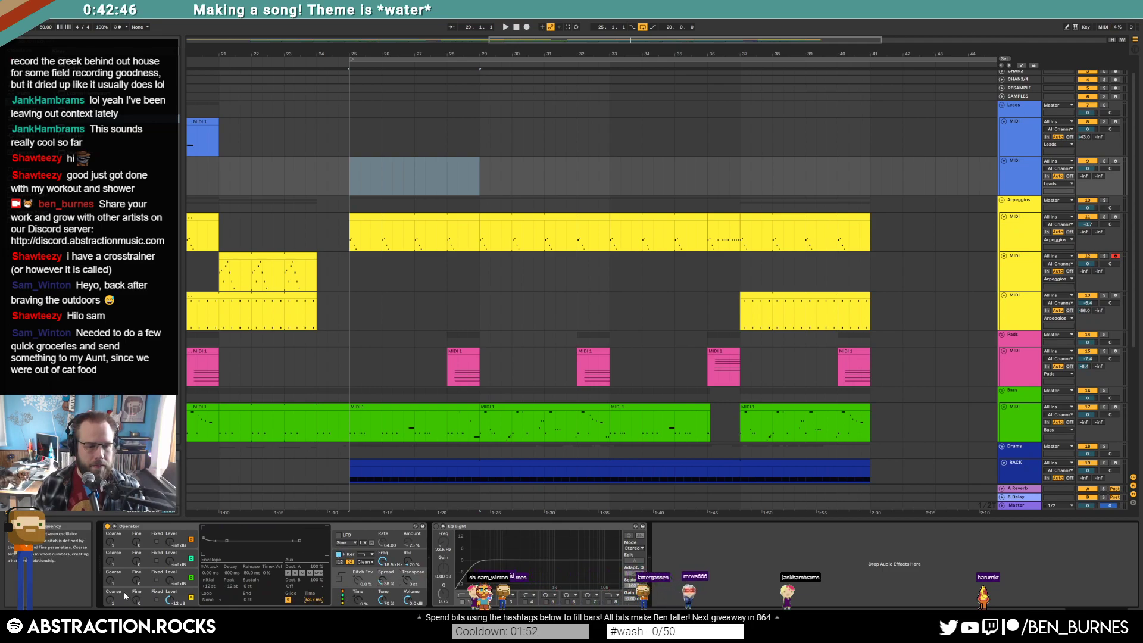
click(124, 596)
click(364, 562)
click(315, 571)
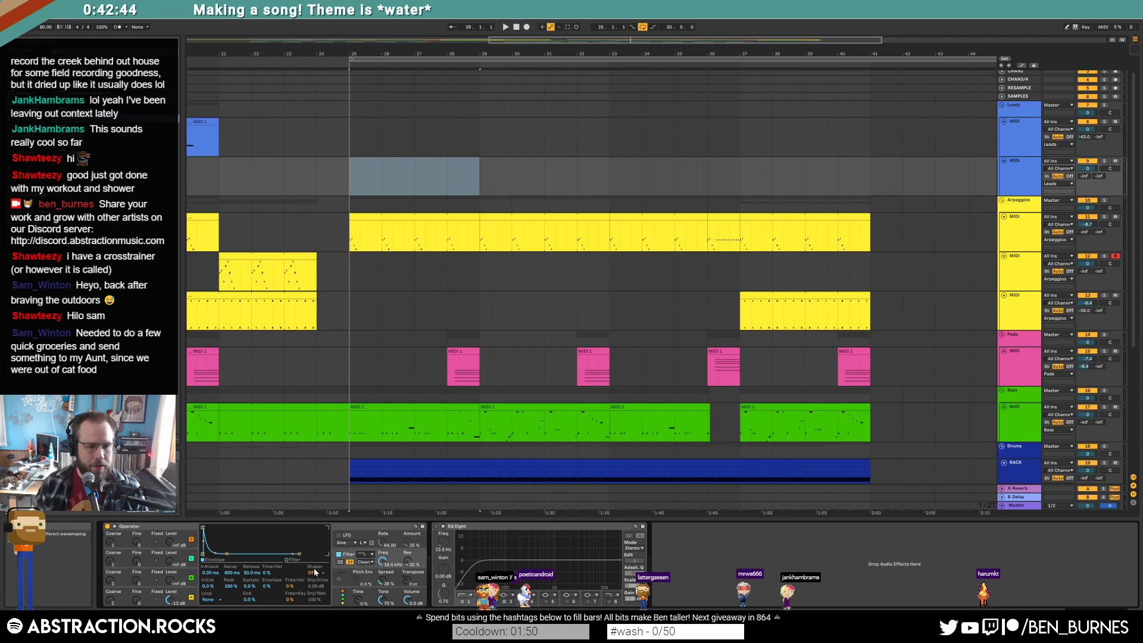
click(125, 596)
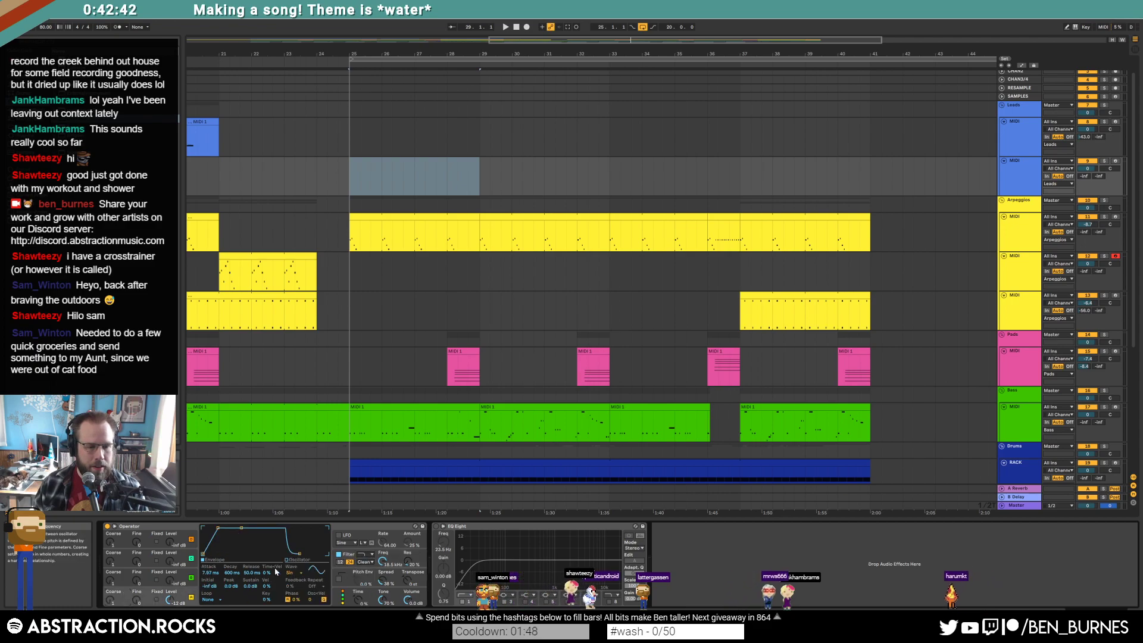
Raise Operator's oscillator B level to about -17 dB and give it a square waveform.
click(117, 582)
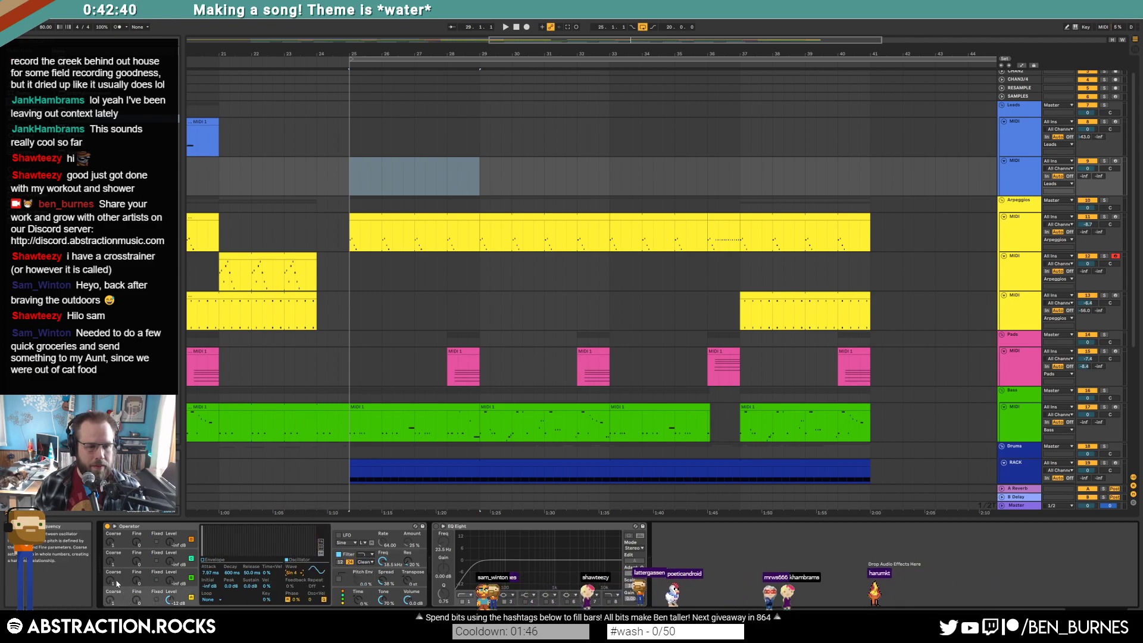
drag(117, 582, 118, 576)
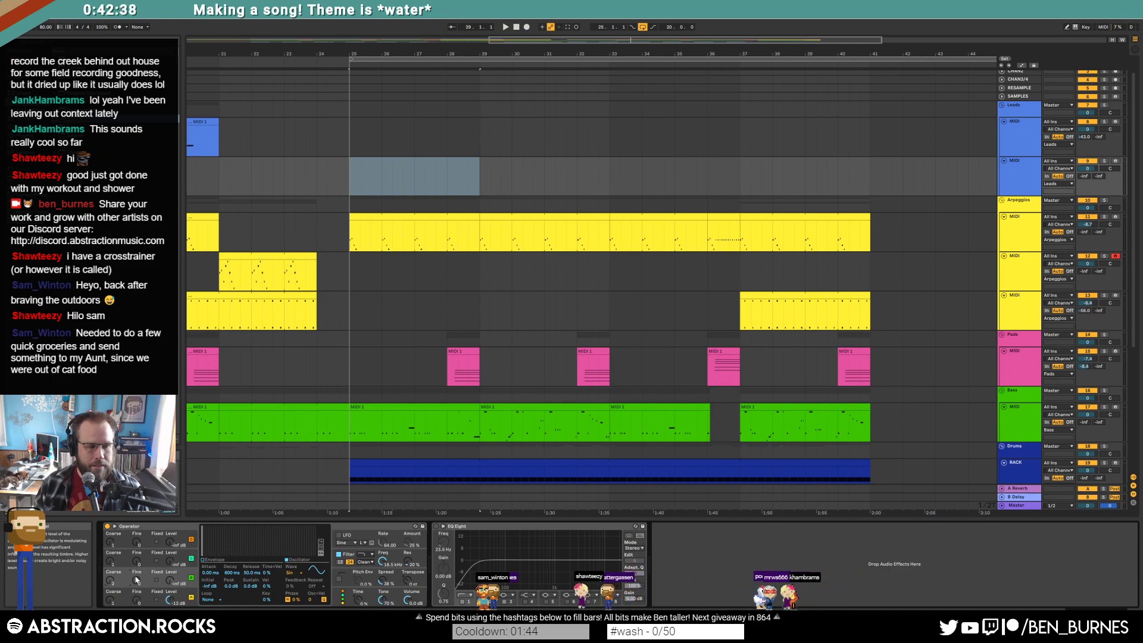
drag(170, 580, 169, 559)
click(296, 573)
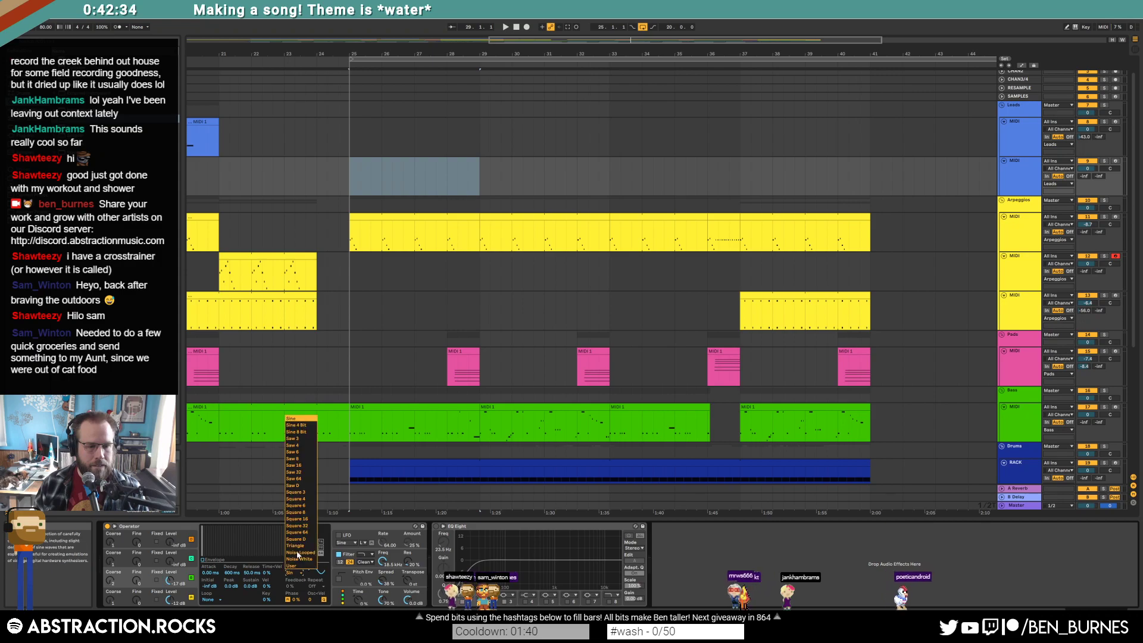
click(300, 522)
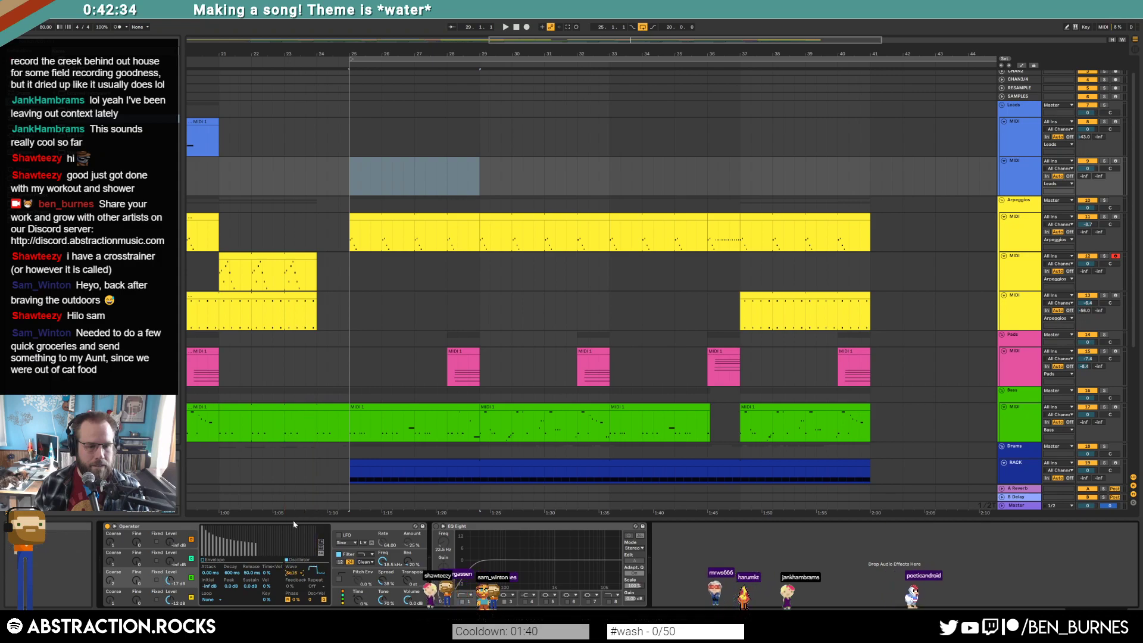
Arm the new lead track and slow oscillator B's envelope attack to about 1.84 s.
click(203, 559)
drag(212, 533, 249, 534)
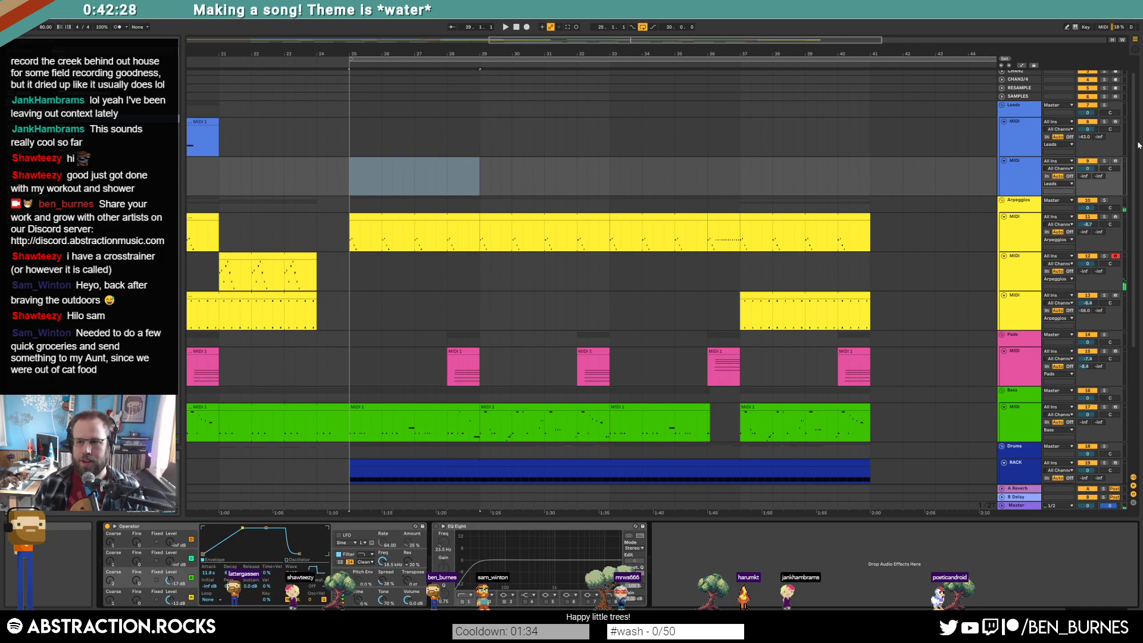
click(1117, 162)
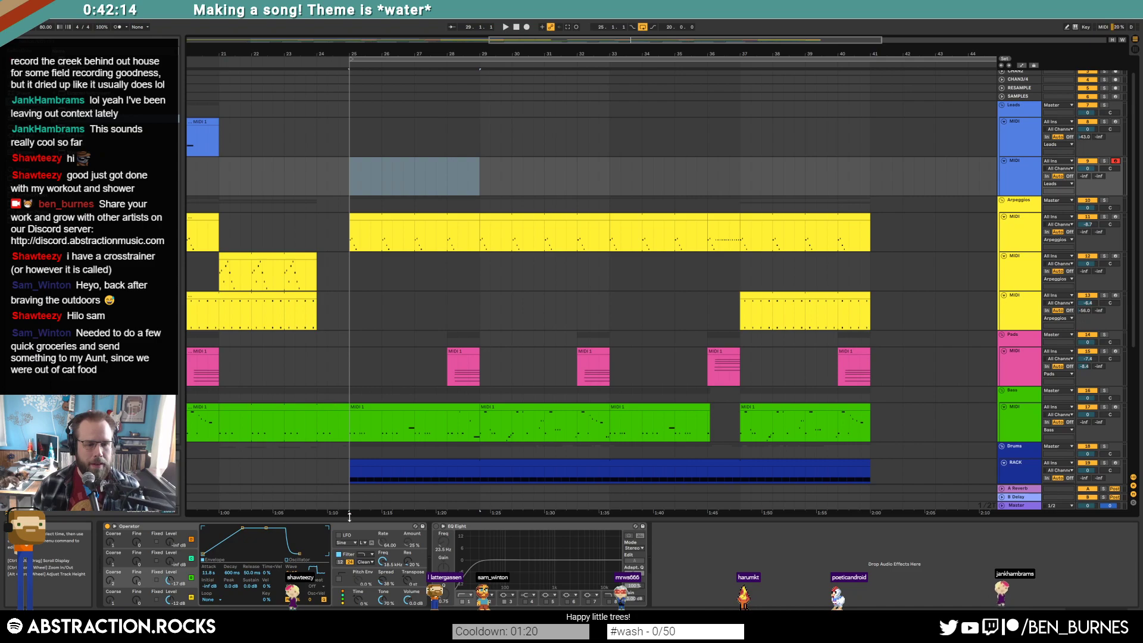
drag(243, 529, 245, 528)
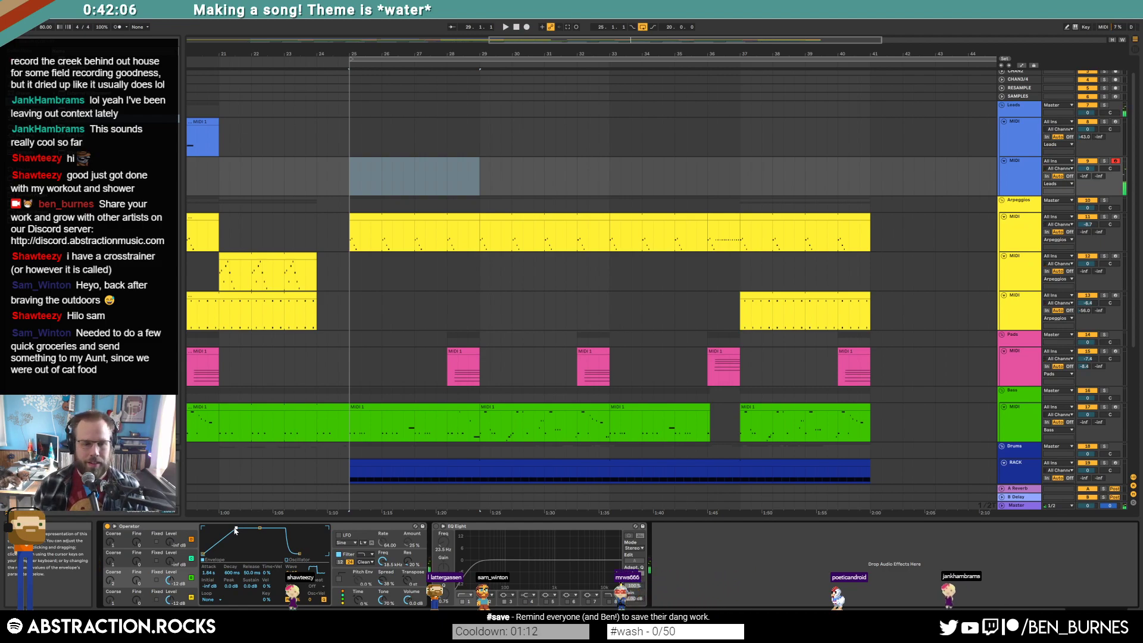
Lower Operator's filter frequency to about 2.17 kHz and shape oscillator A's envelope with a decay of about 838 ms and reduced sustain.
drag(384, 561, 384, 575)
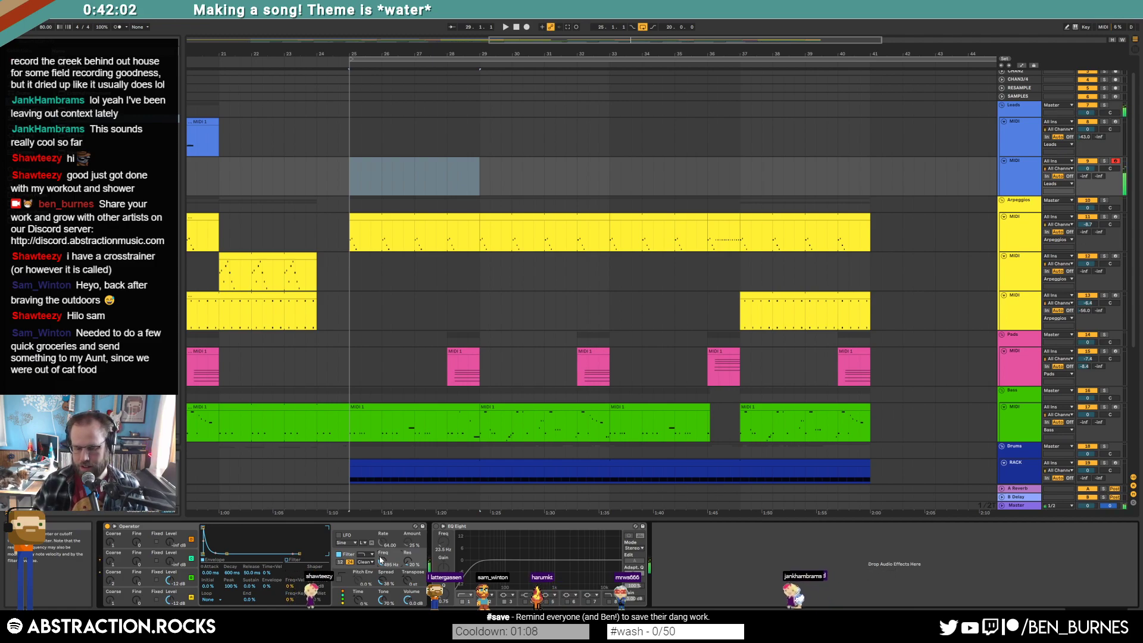
drag(382, 561, 383, 555)
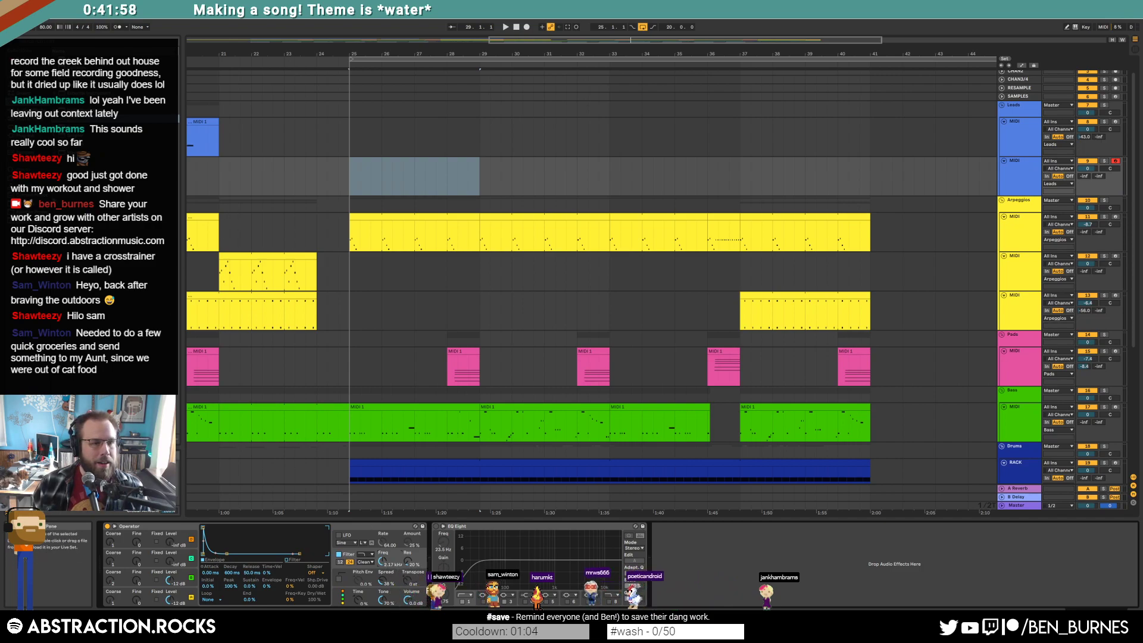
click(126, 593)
drag(238, 530, 241, 538)
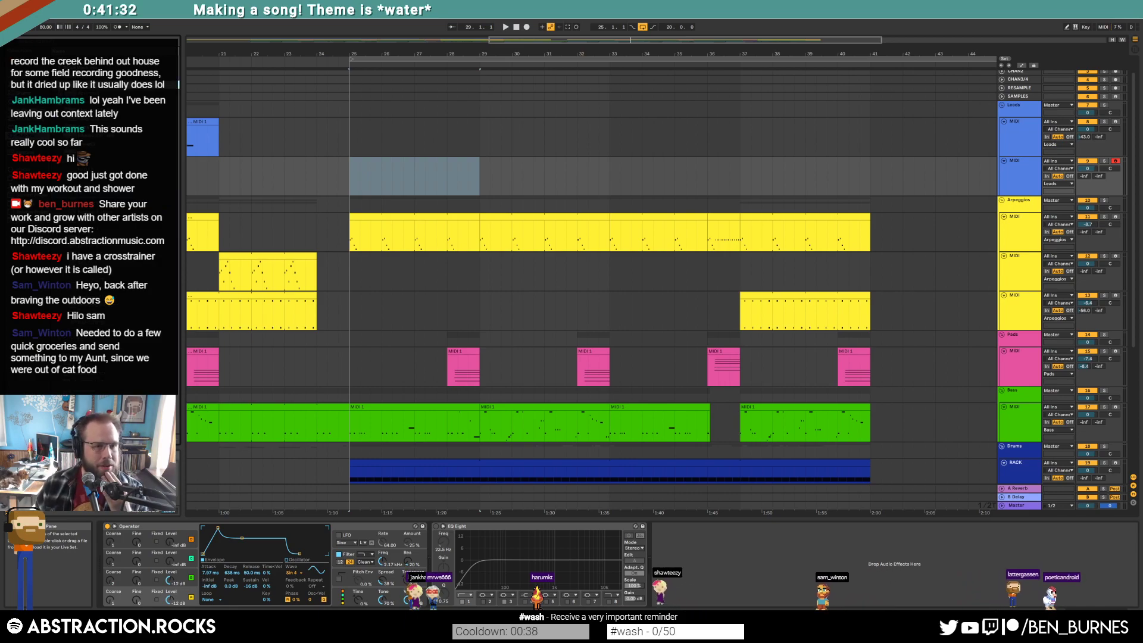
Insert ValhallaShimmer between Operator and EQ Eight and set shift to 7.00, feedback to about 0.396 and mix to about 0.37.
drag(90, 127, 431, 560)
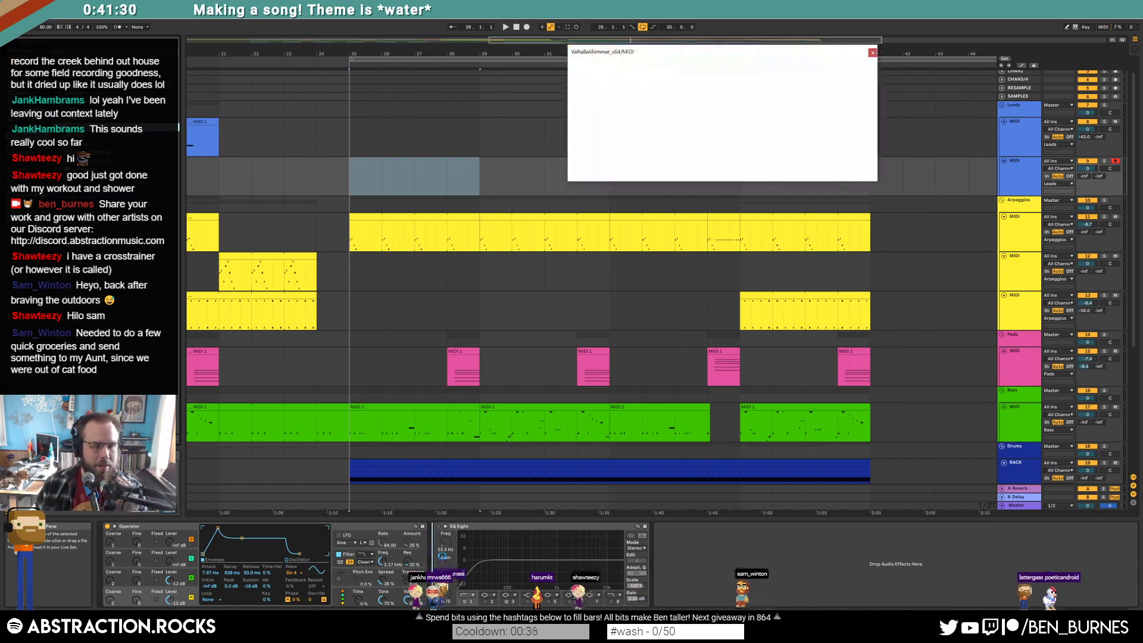
drag(733, 52, 653, 312)
click(572, 395)
click(546, 395)
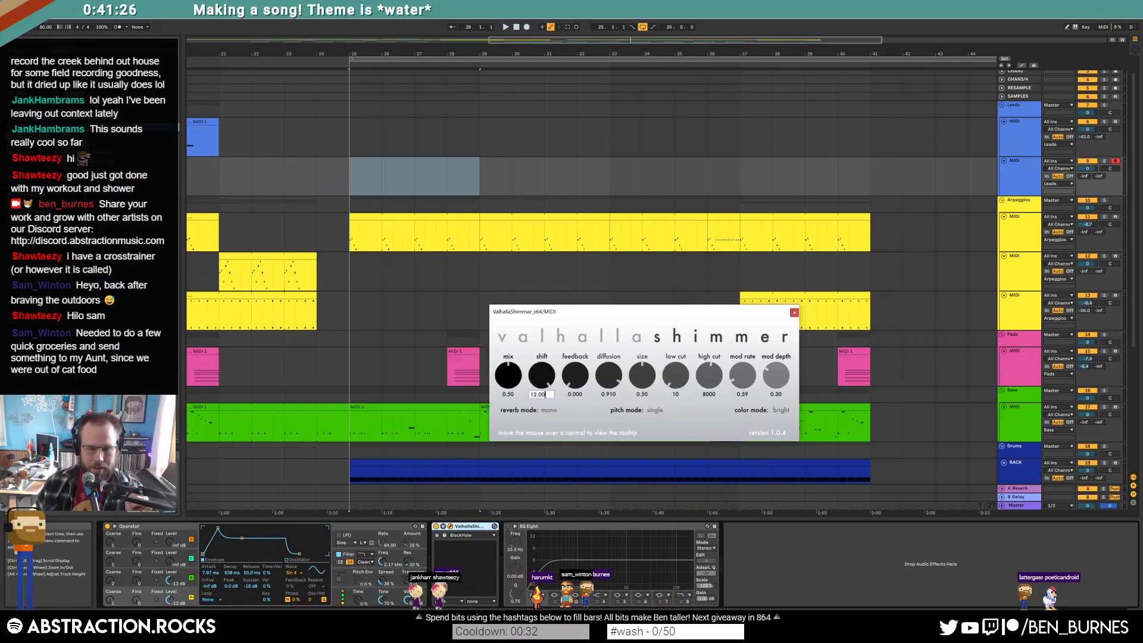
text(7)
key(Return)
drag(574, 383, 570, 337)
drag(506, 381, 506, 390)
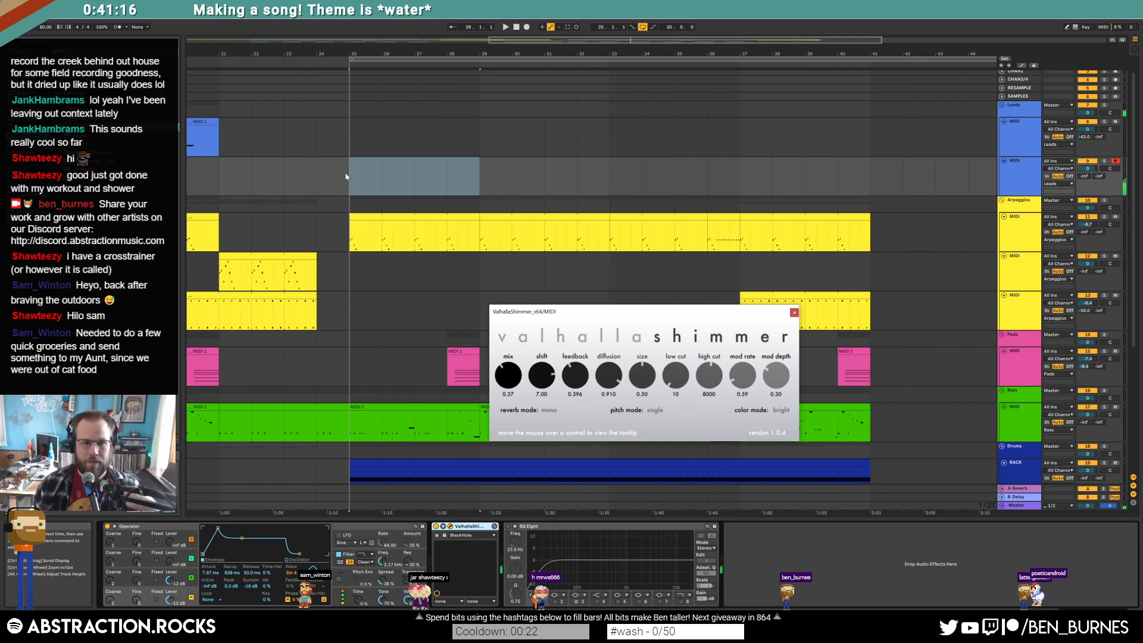
Record a melody on the new lead track from bar 25 and trim the clip's end to bar 29.
click(348, 181)
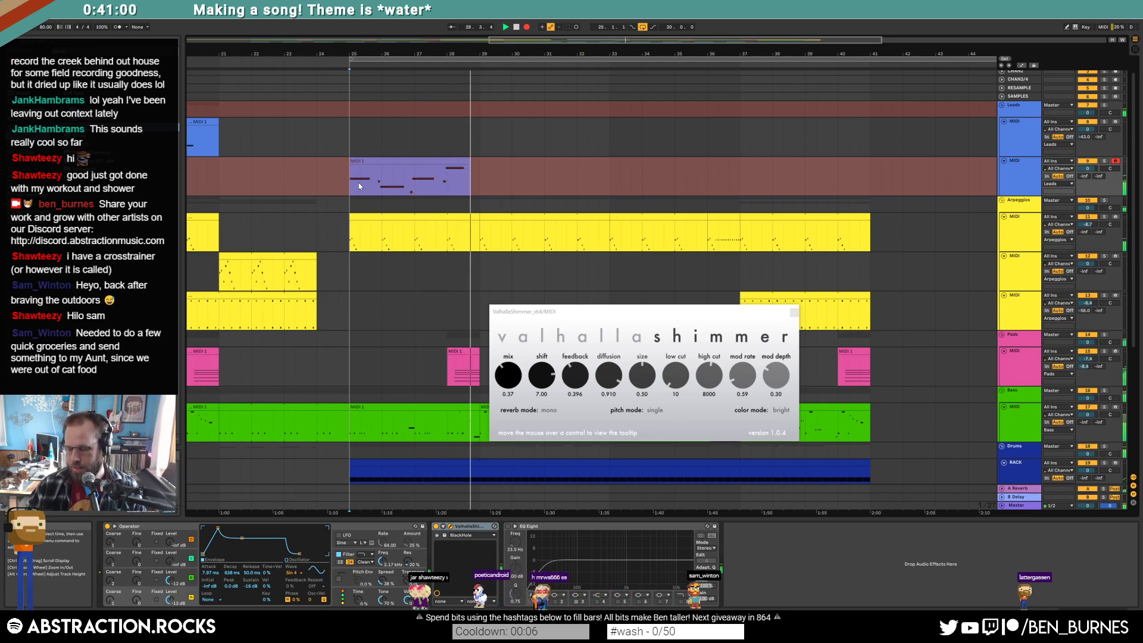
key(space)
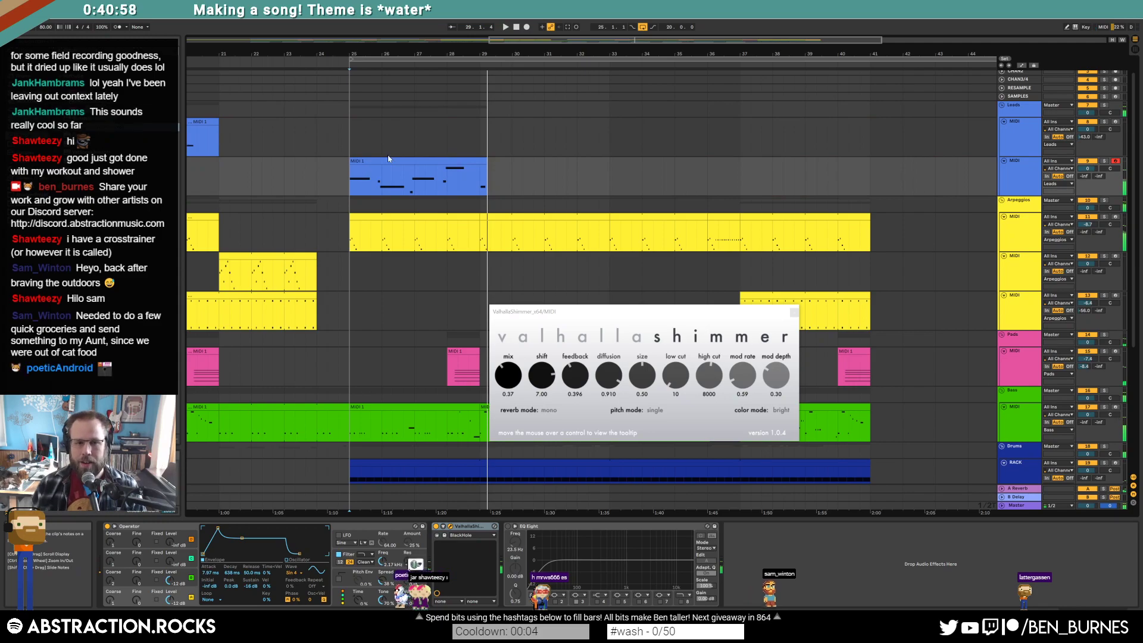
drag(484, 161, 482, 167)
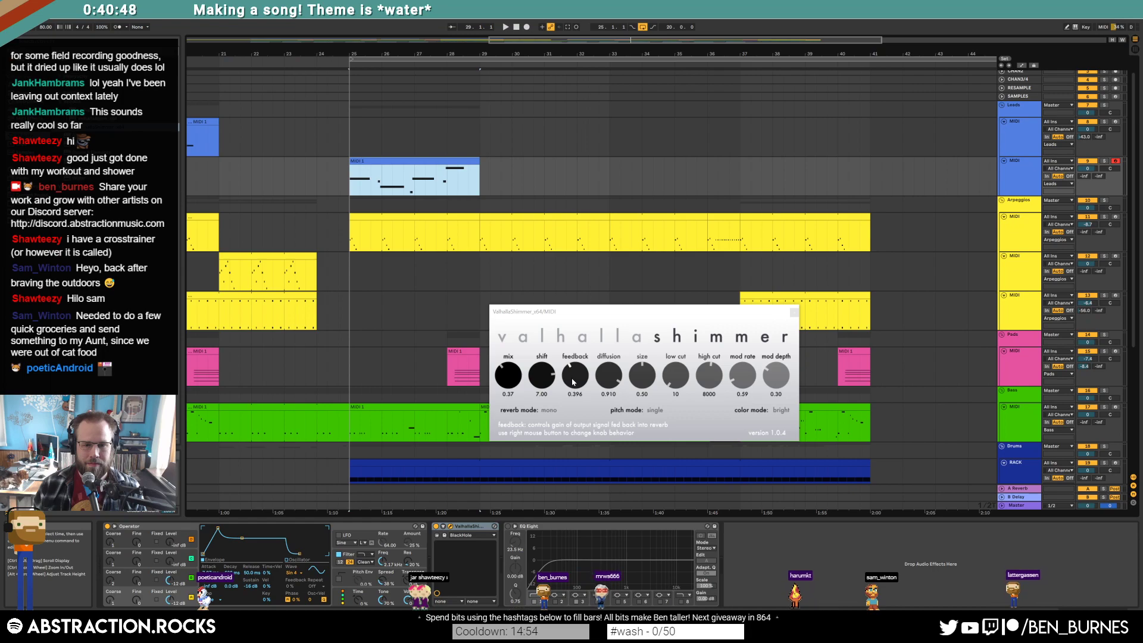
Open the recorded lead clip during playback and nudge its second long note and the last two pairs of notes slightly later.
key(space)
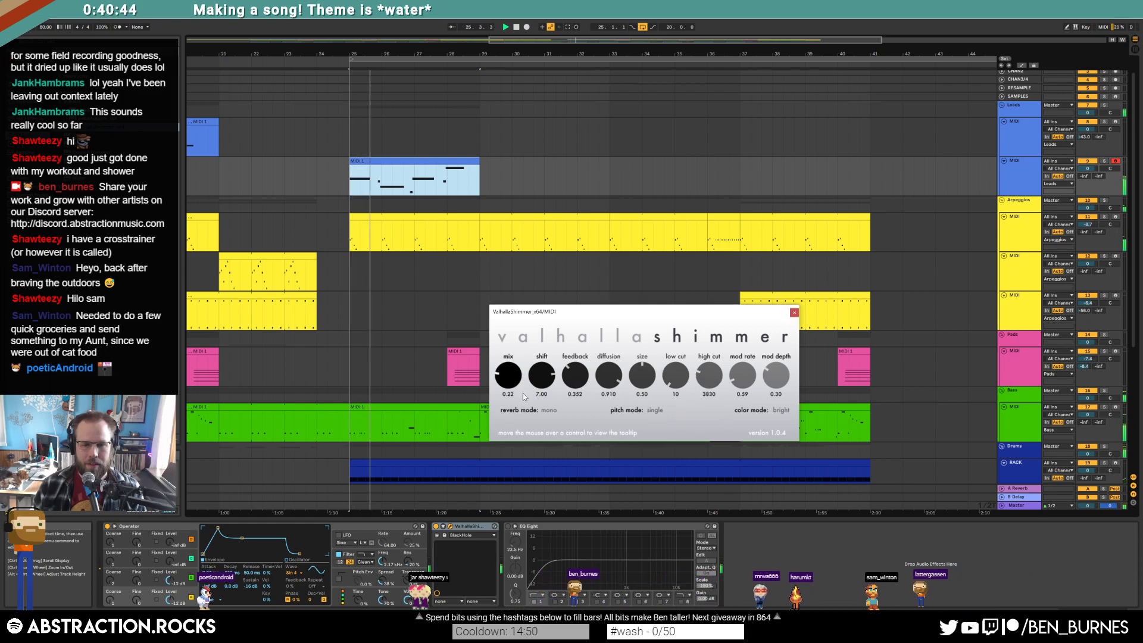
double_click(447, 175)
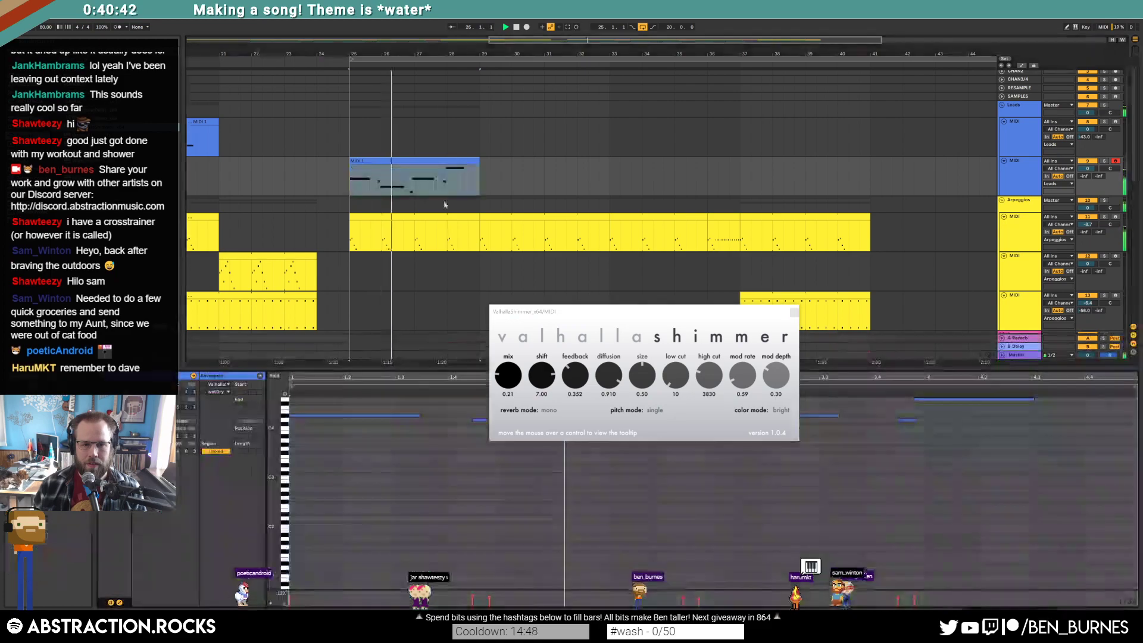
click(793, 311)
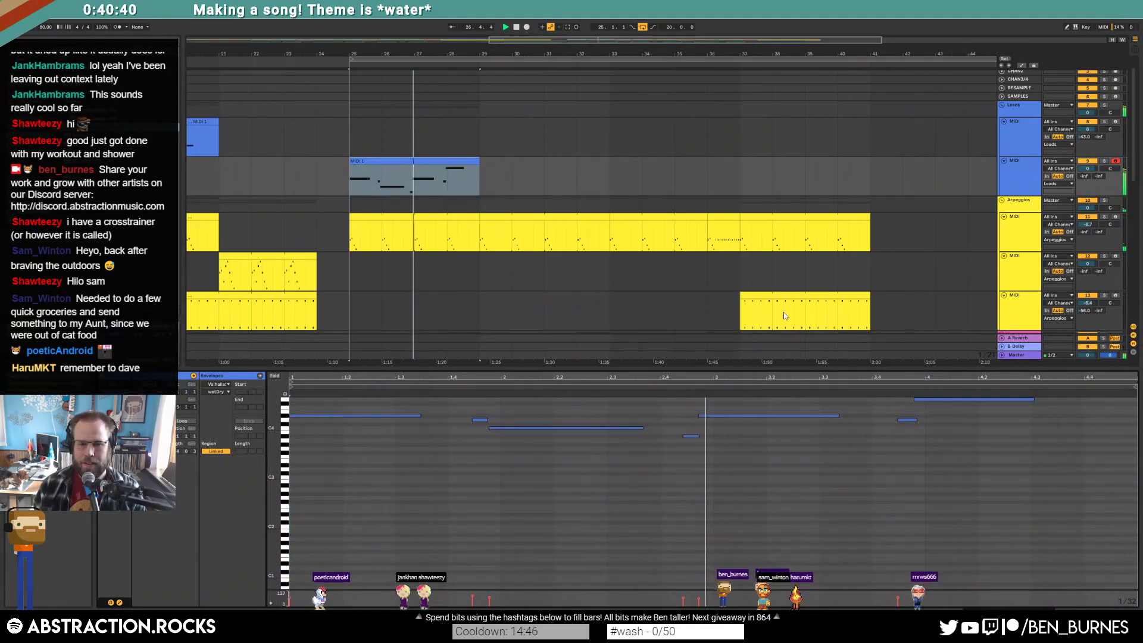
click(518, 427)
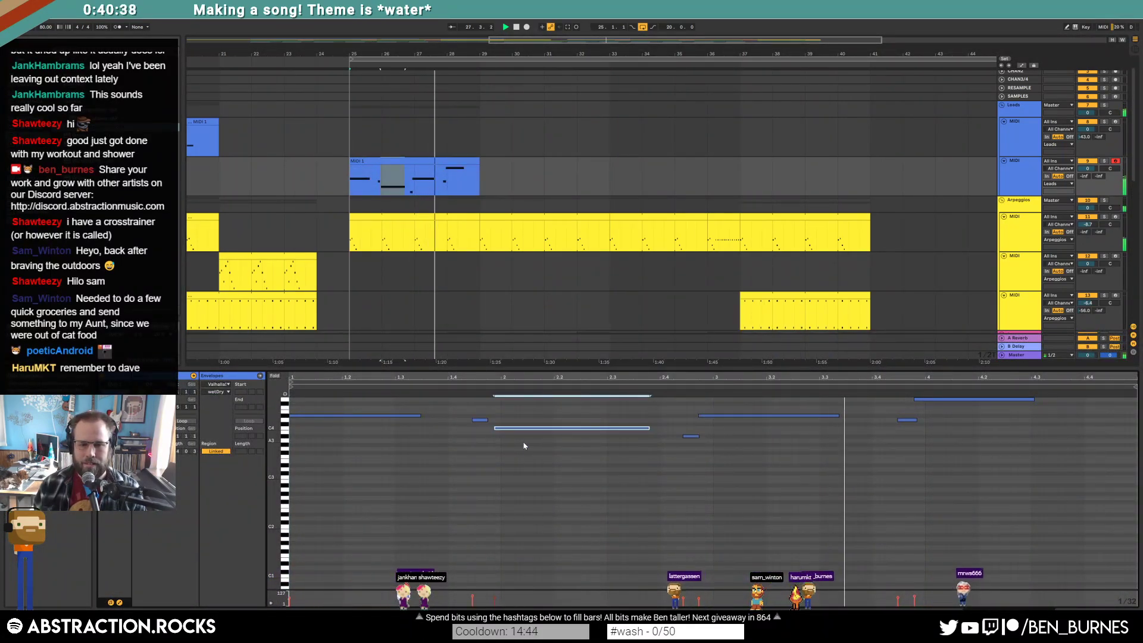
drag(682, 407, 741, 469)
key(Right)
key(Right)
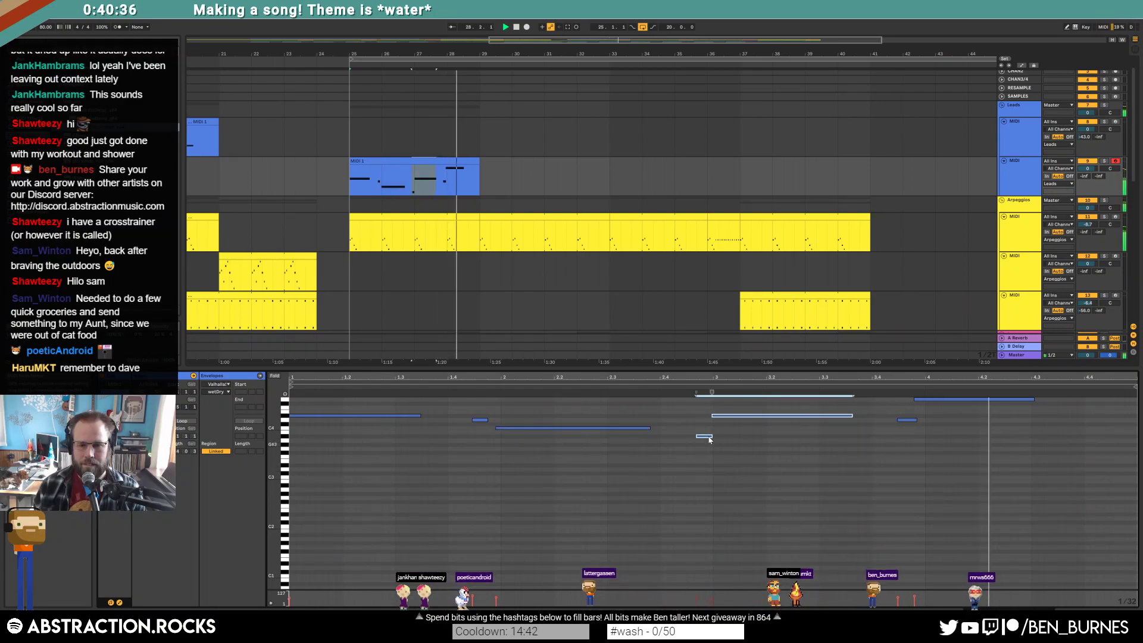
drag(891, 444, 932, 395)
key(Right)
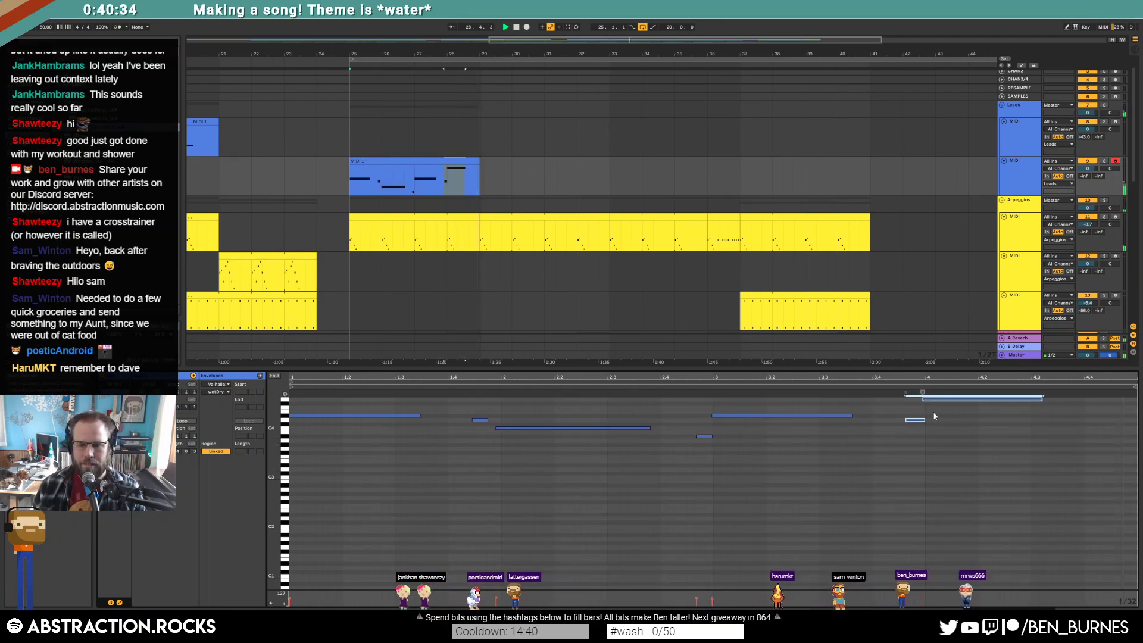
Stop playback, nudge the short note before the clip's last long note slightly earlier and undo the most recent changes.
key(space)
click(919, 419)
key(Left)
key(Left)
key(ctrl+z)
key(ctrl+z)
key(ctrl+z)
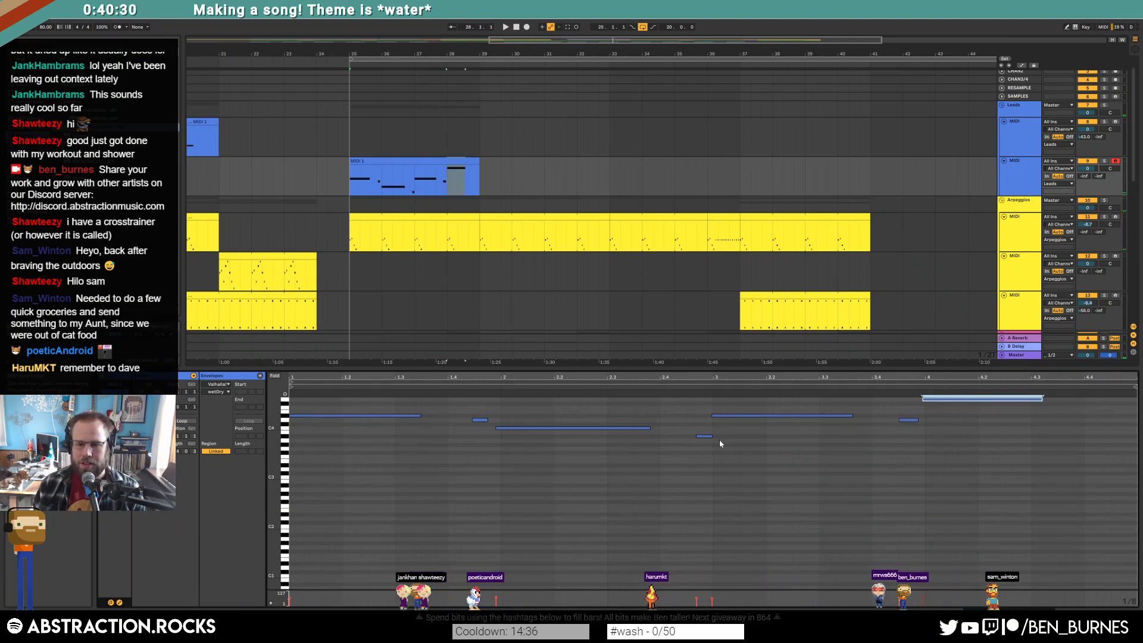
Undo the remaining timing changes in the lead clip, then select the clip and play it back.
key(ctrl+z)
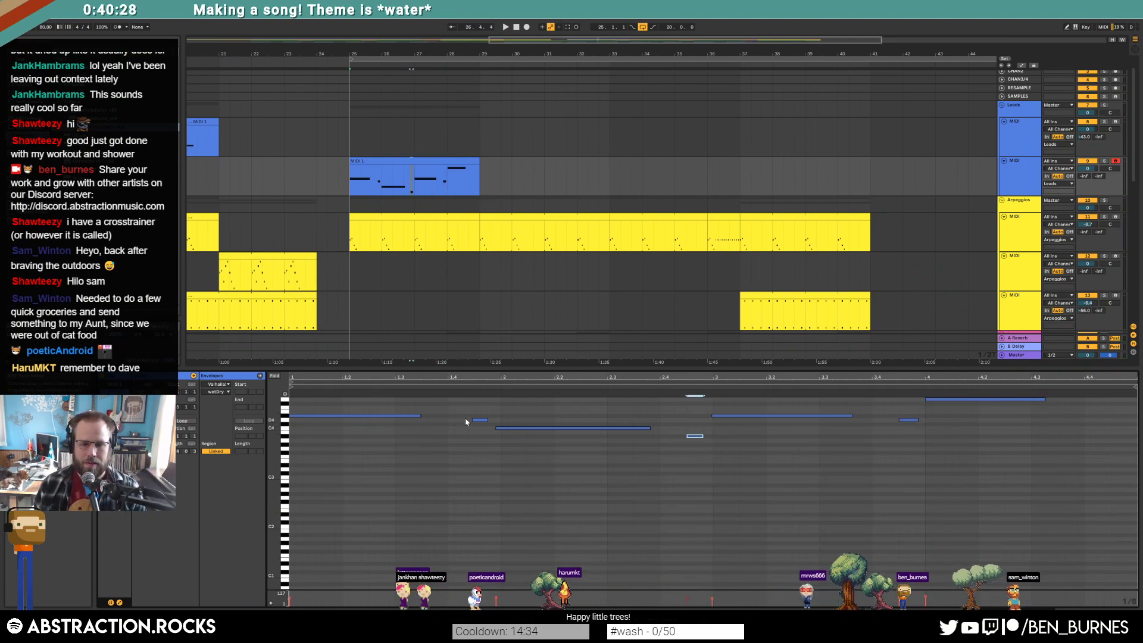
key(ctrl+y)
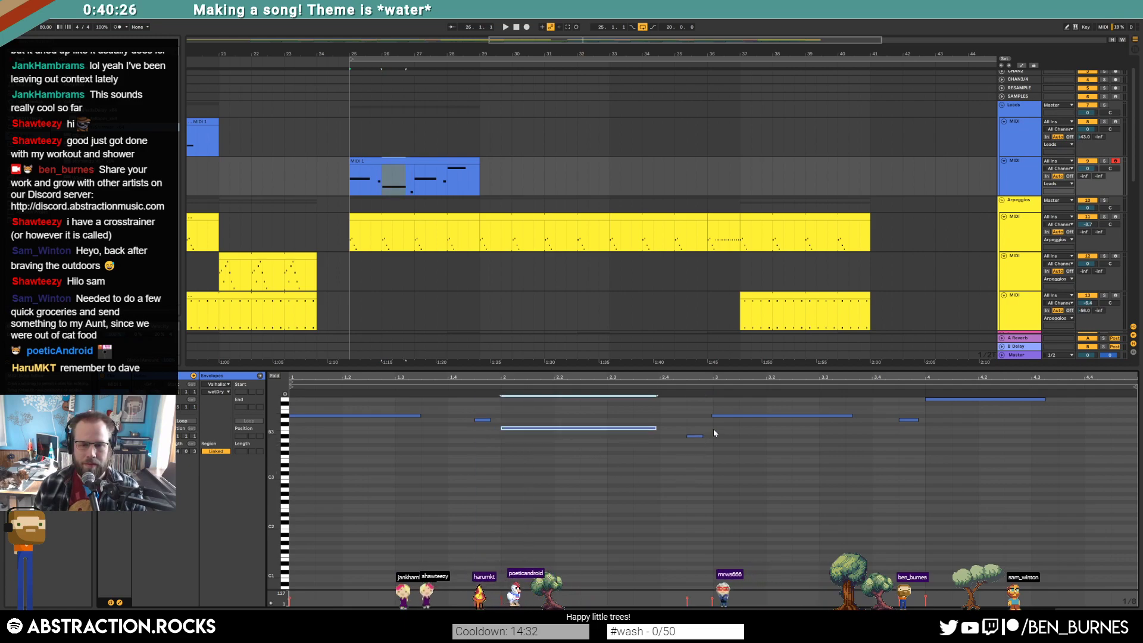
key(minus)
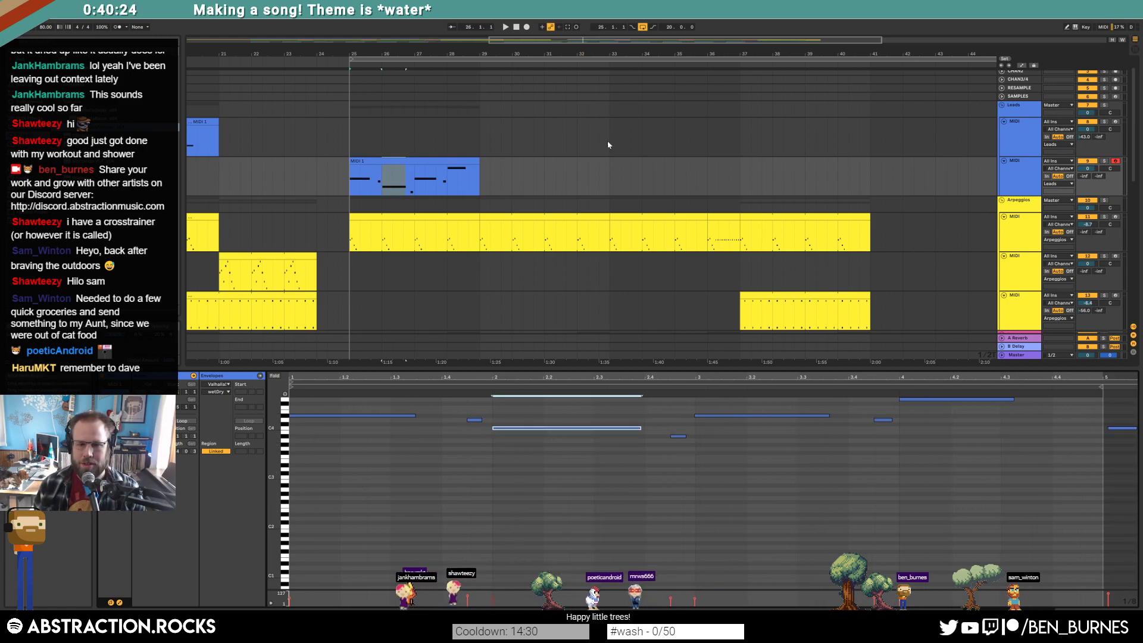
click(474, 160)
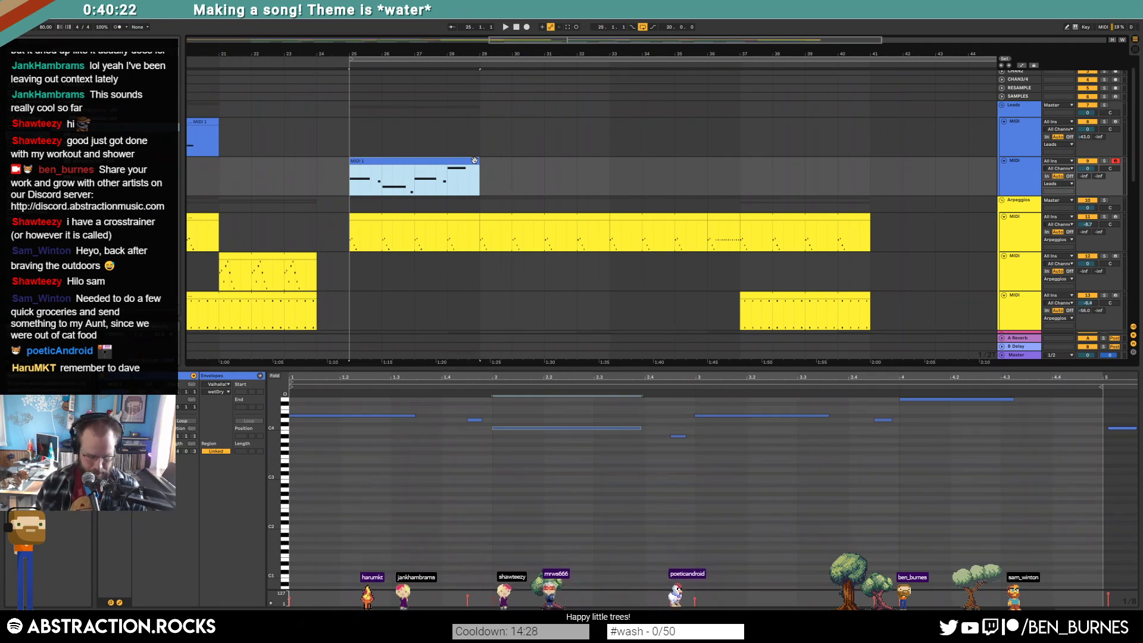
key(space)
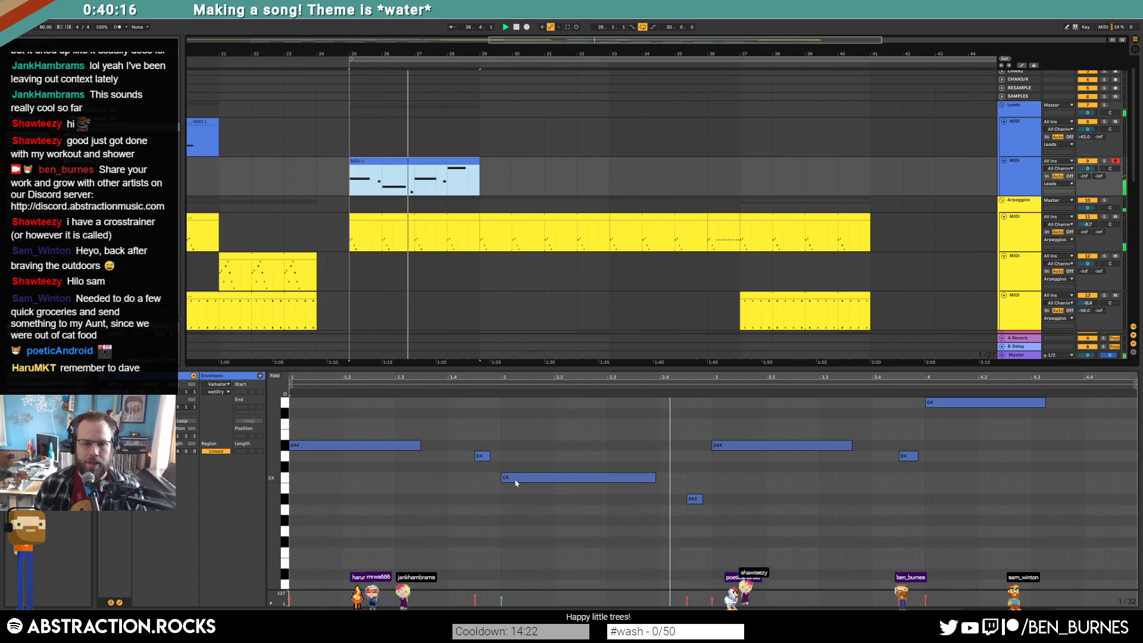
Nudge the lead clip's long C4 note, second D#4 note and last G4 note slightly earlier, checking the timing by playback.
key(space)
drag(572, 477, 564, 477)
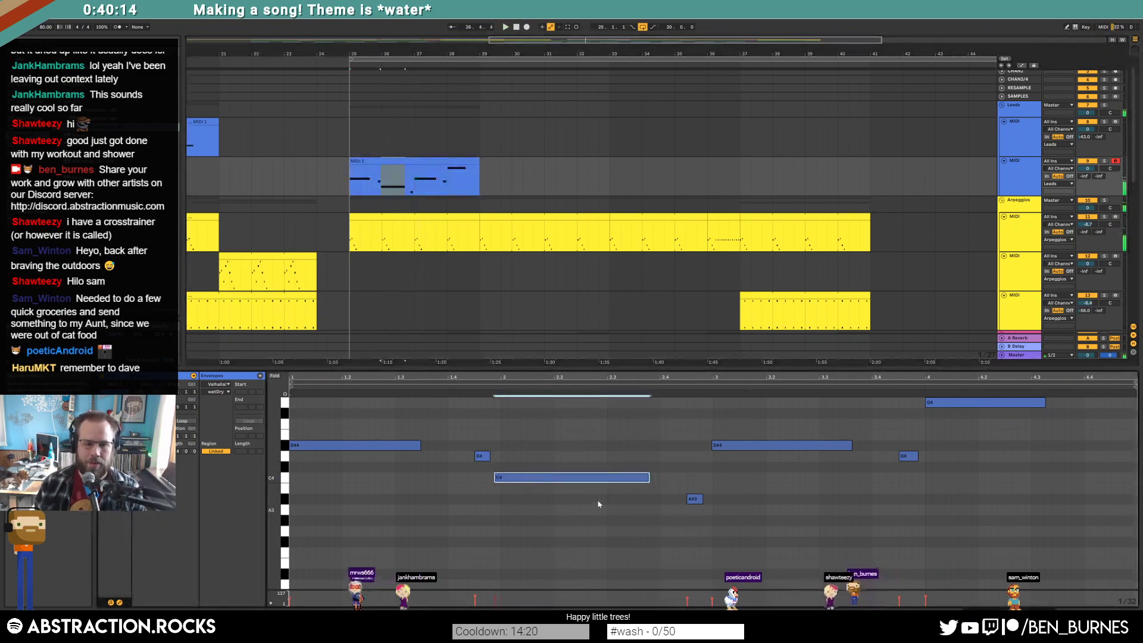
drag(751, 446, 745, 445)
click(964, 402)
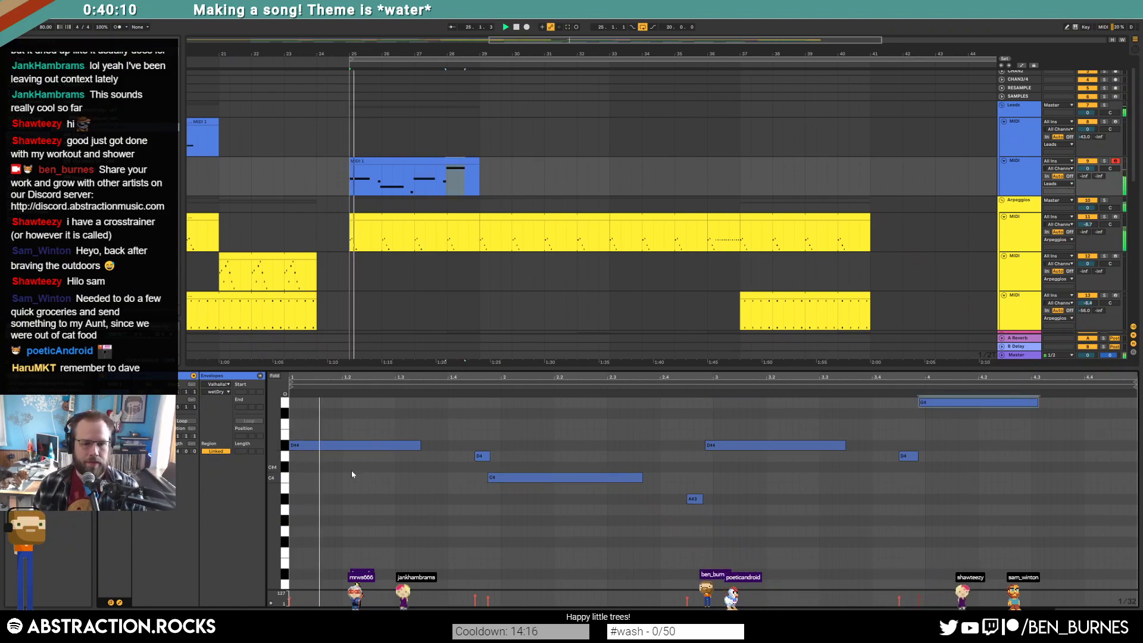
click(552, 440)
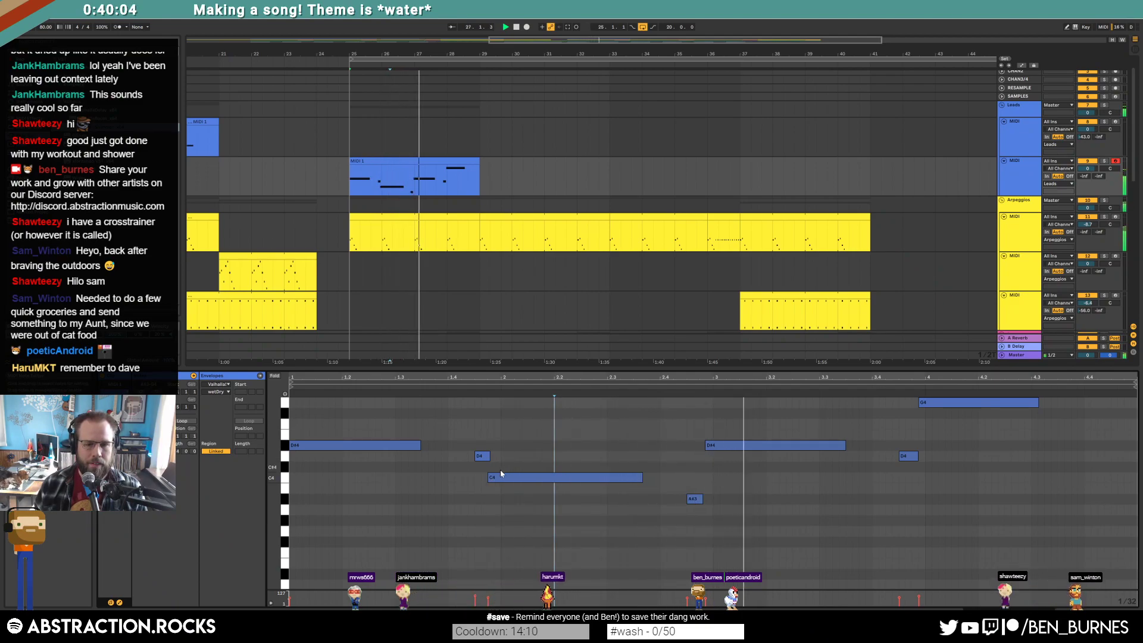
drag(718, 452, 713, 451)
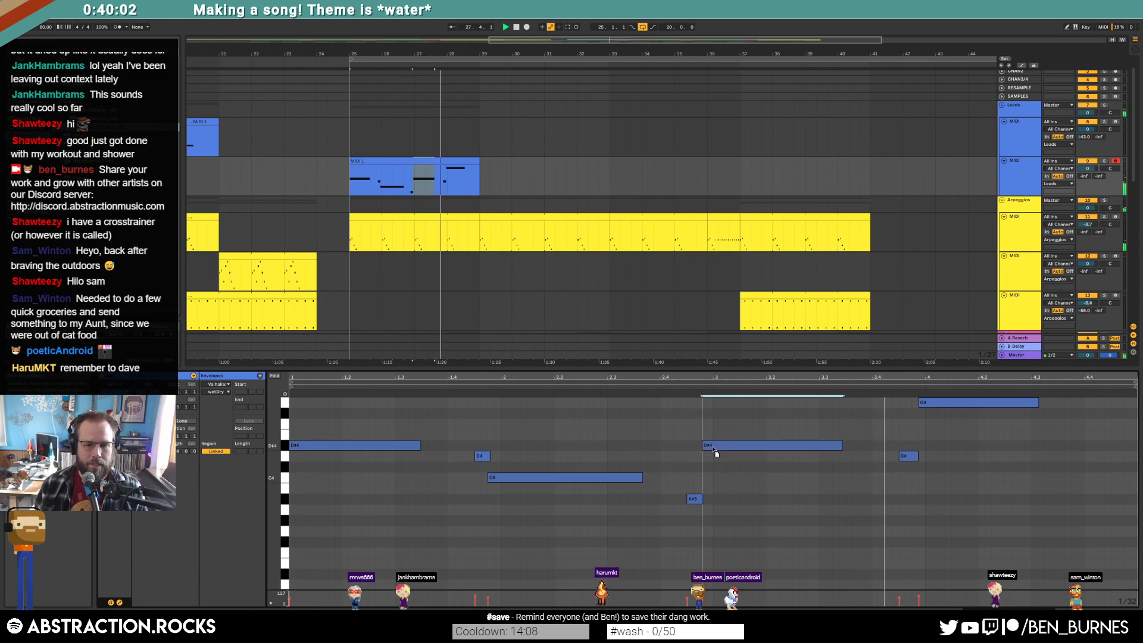
drag(931, 410, 922, 409)
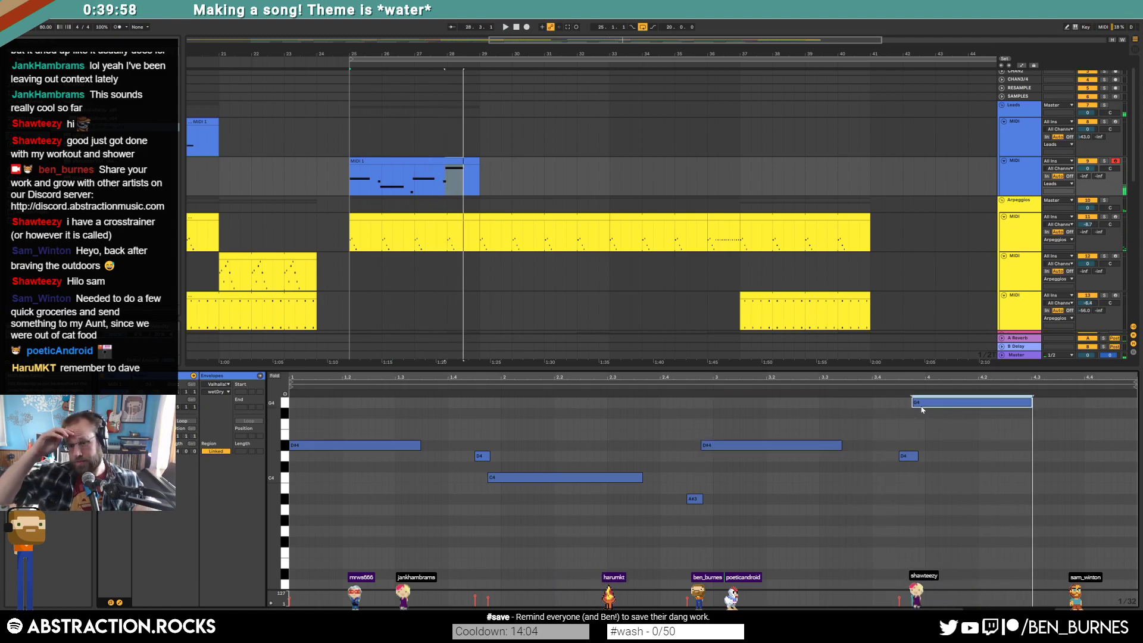
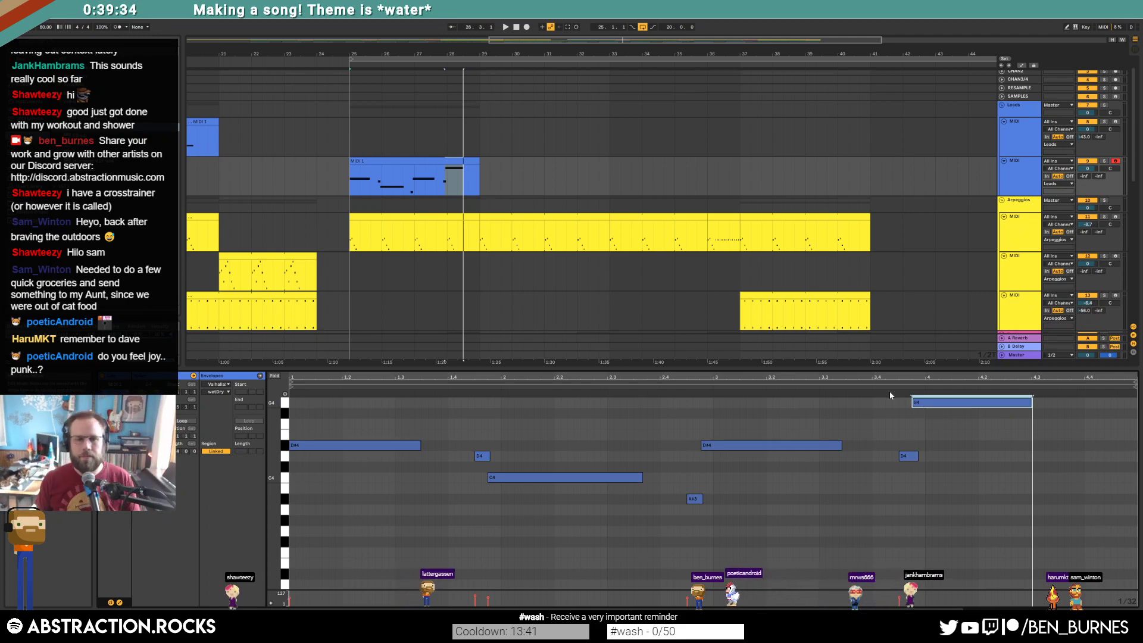
Deactivate the new lead clip at bar 25, keeping it in the arrangement.
click(429, 164)
key(Delete)
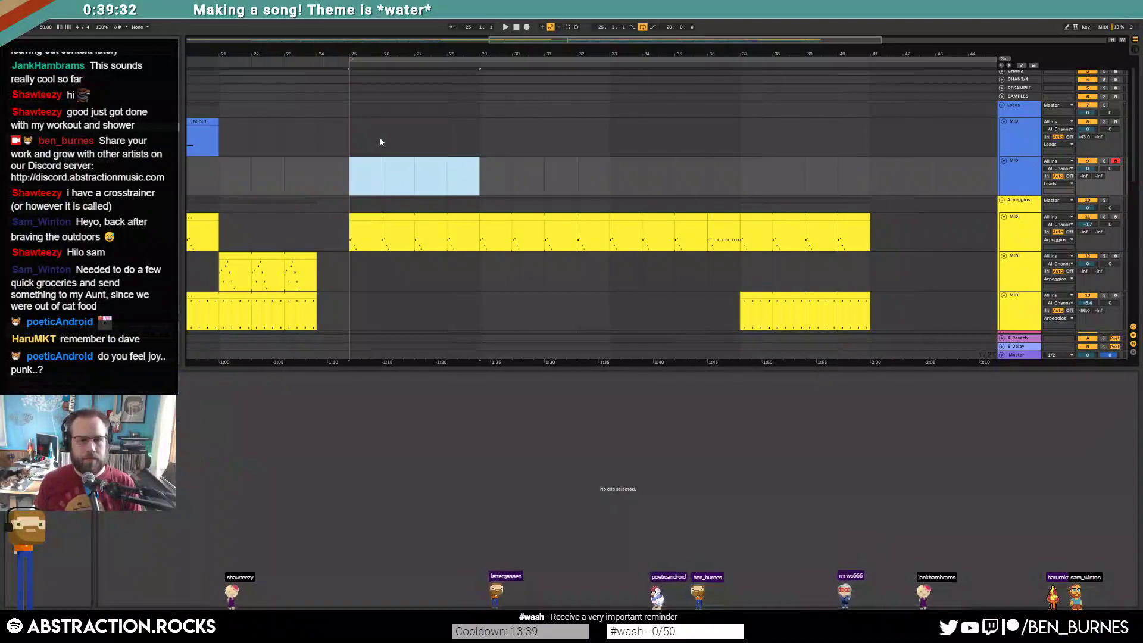
key(ctrl+z)
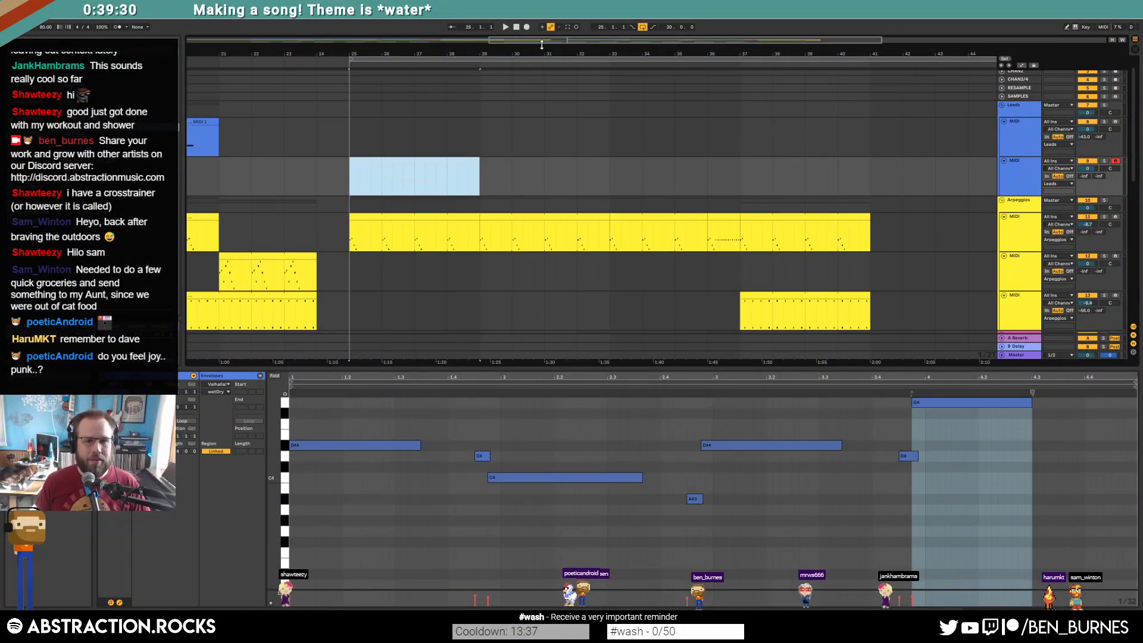
Play the arrangement from about bar 5 and review the tracks down to the drums and ambiences.
drag(541, 44, 238, 48)
click(237, 57)
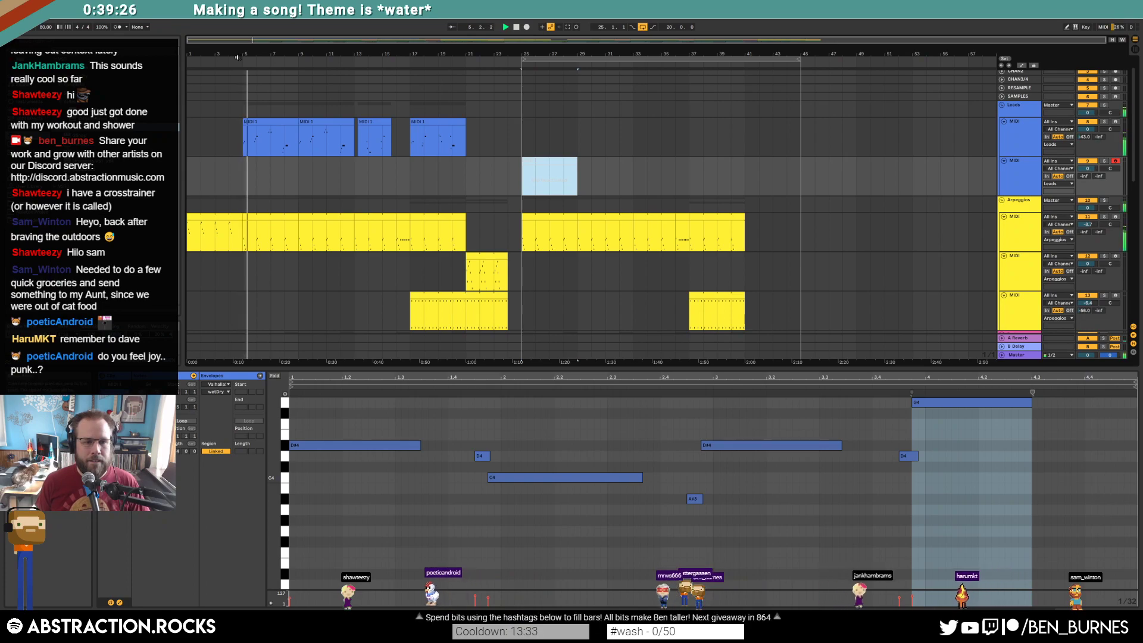
click(245, 78)
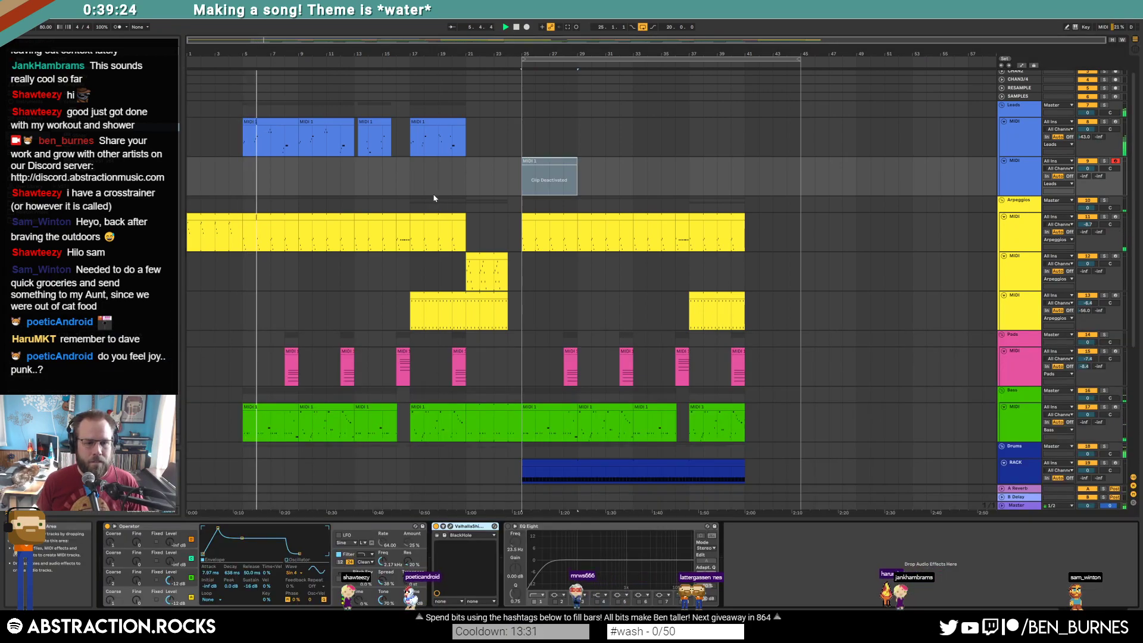
scroll(458, 274, down, 5)
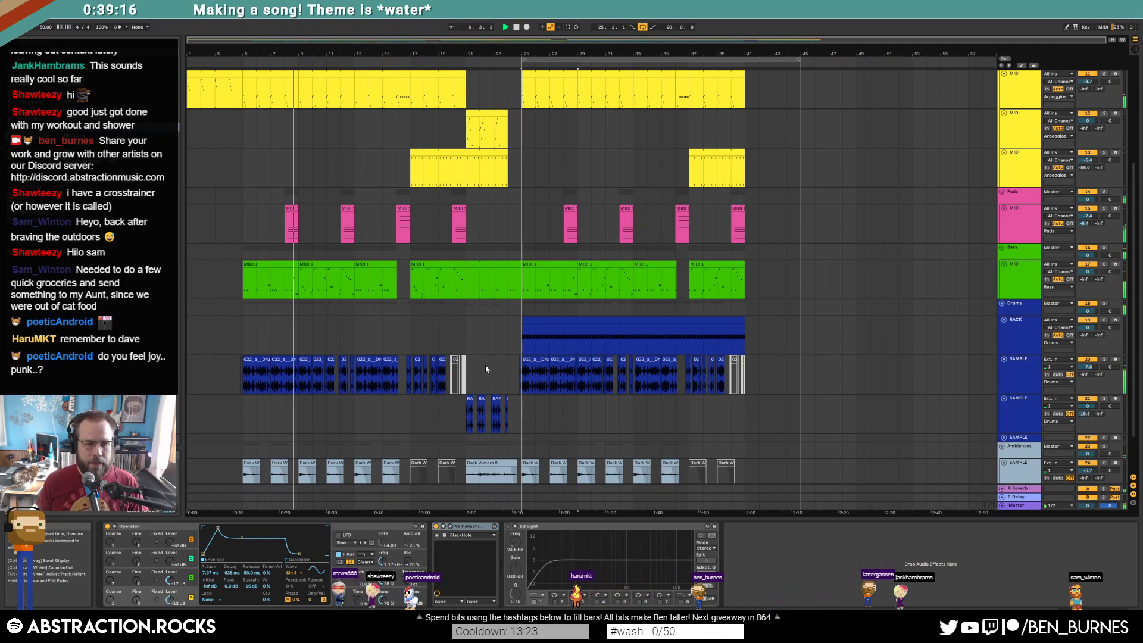
Add an Auto Filter after EQ Eight on the drum beat sample track, lower its frequency to about 1.8 kHz and leave it enabled.
click(519, 372)
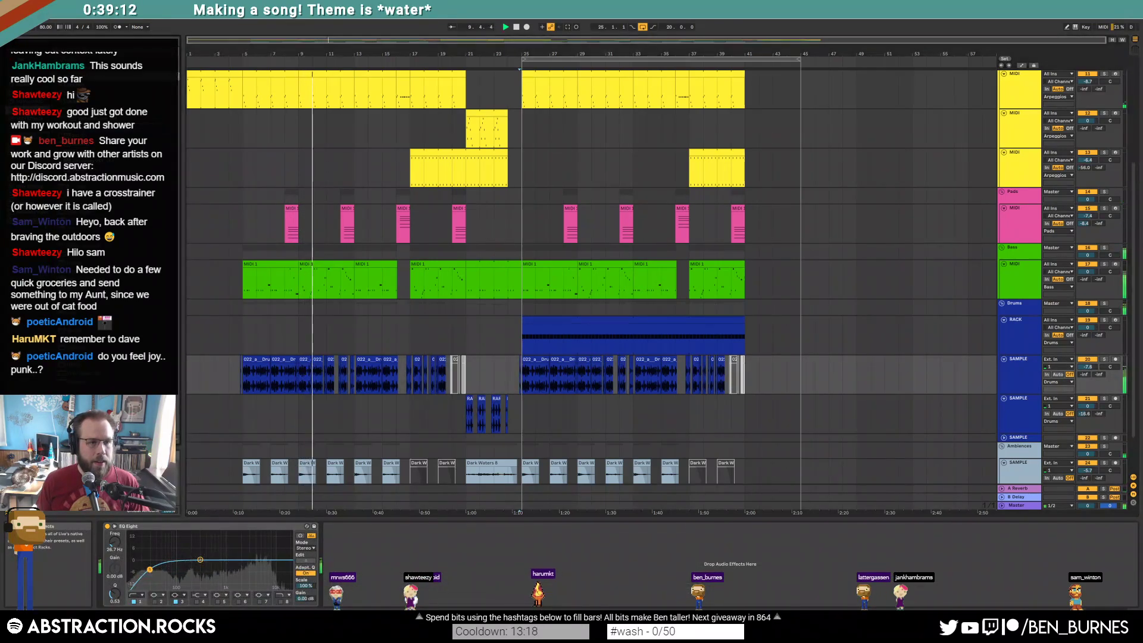
drag(355, 559, 356, 558)
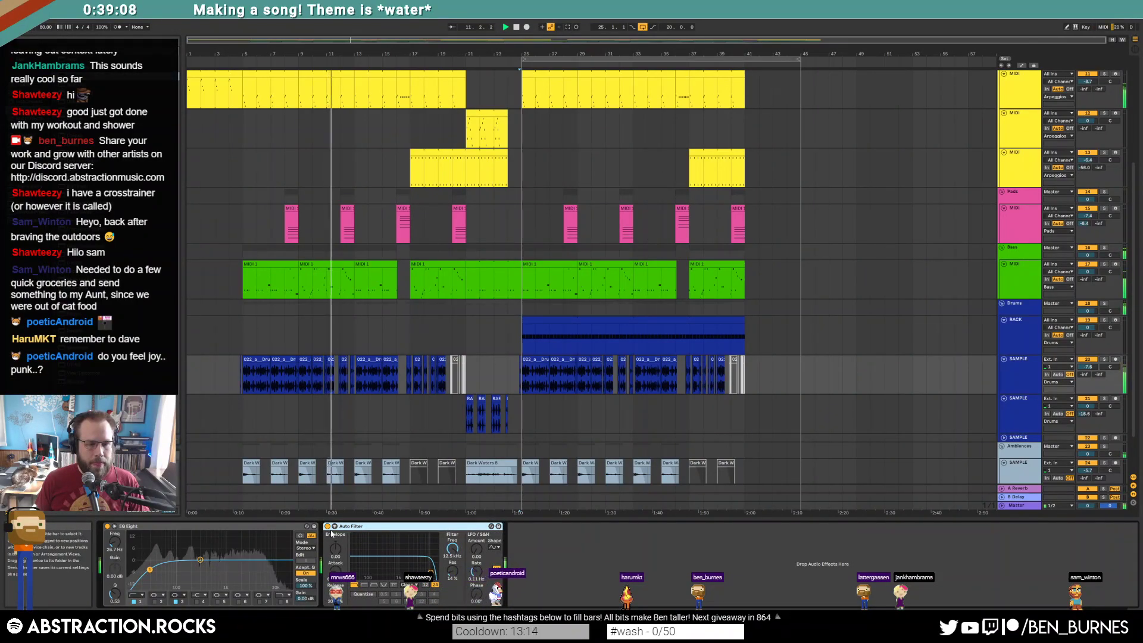
click(328, 527)
drag(431, 572, 406, 574)
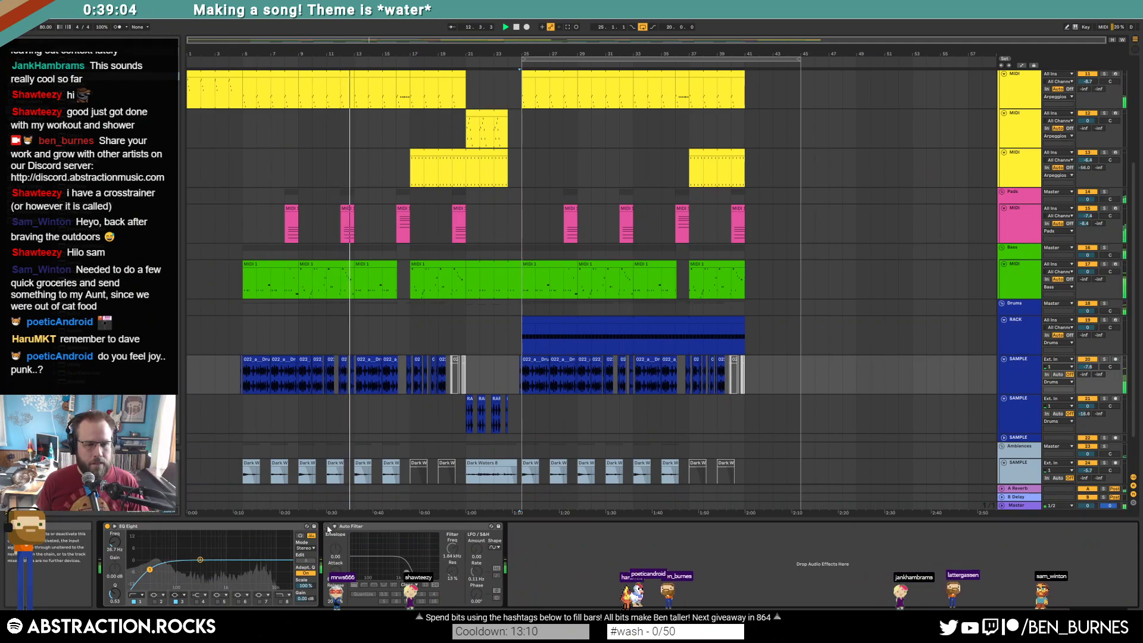
click(328, 526)
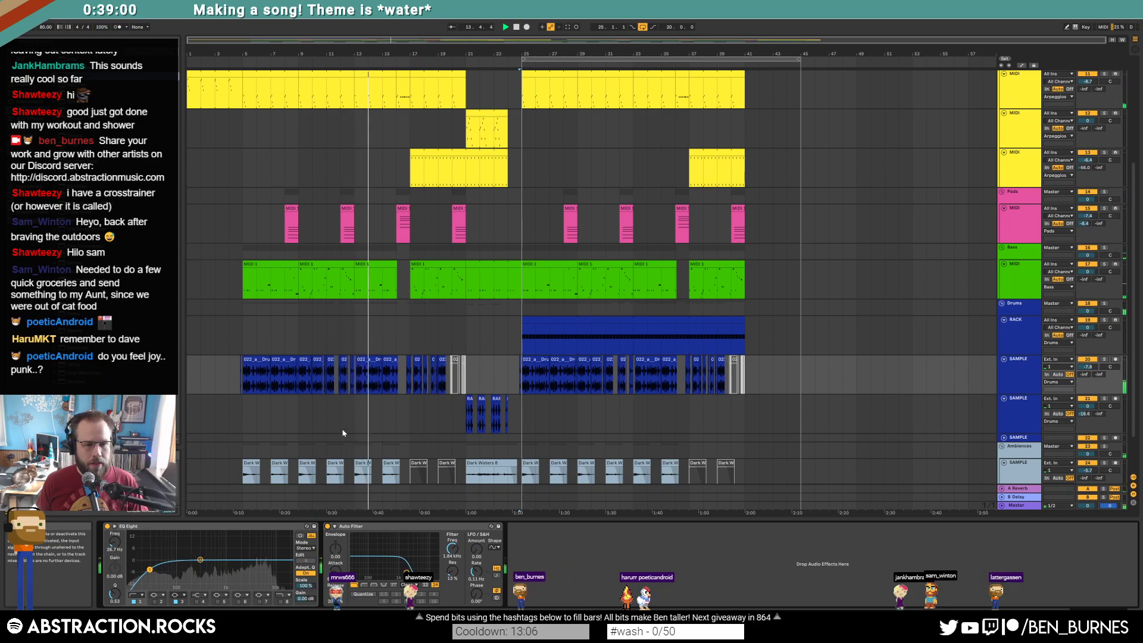
Automate the drum beat track's Auto Filter to be on from bar 13 to about bar 16.5 and again from bar 25.
scroll(368, 413, up, 3)
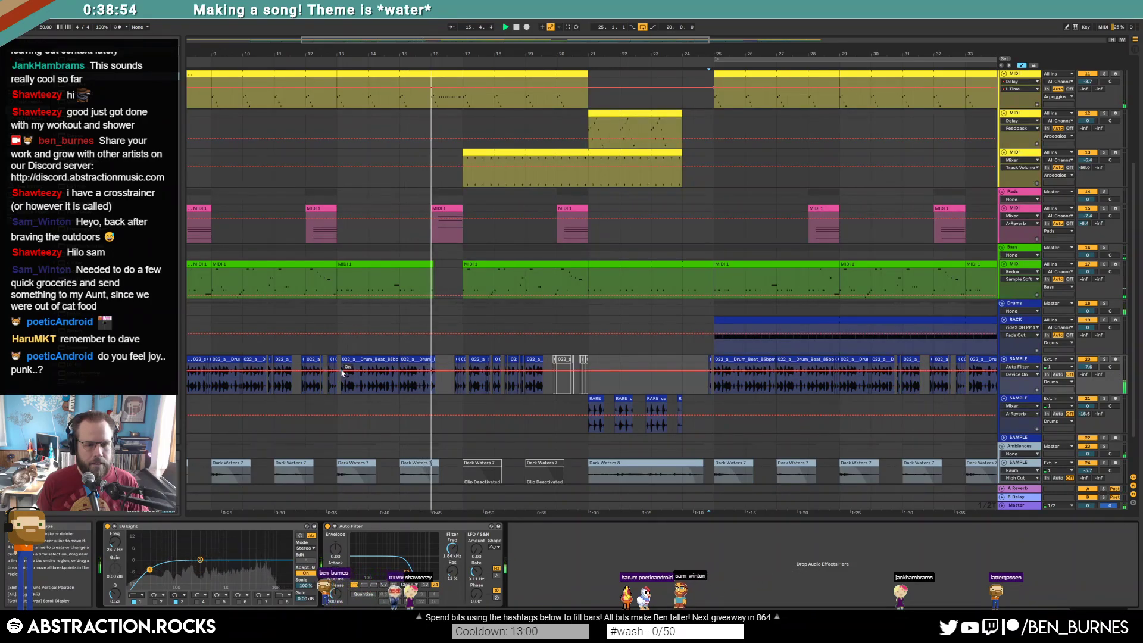
key(a)
click(451, 374)
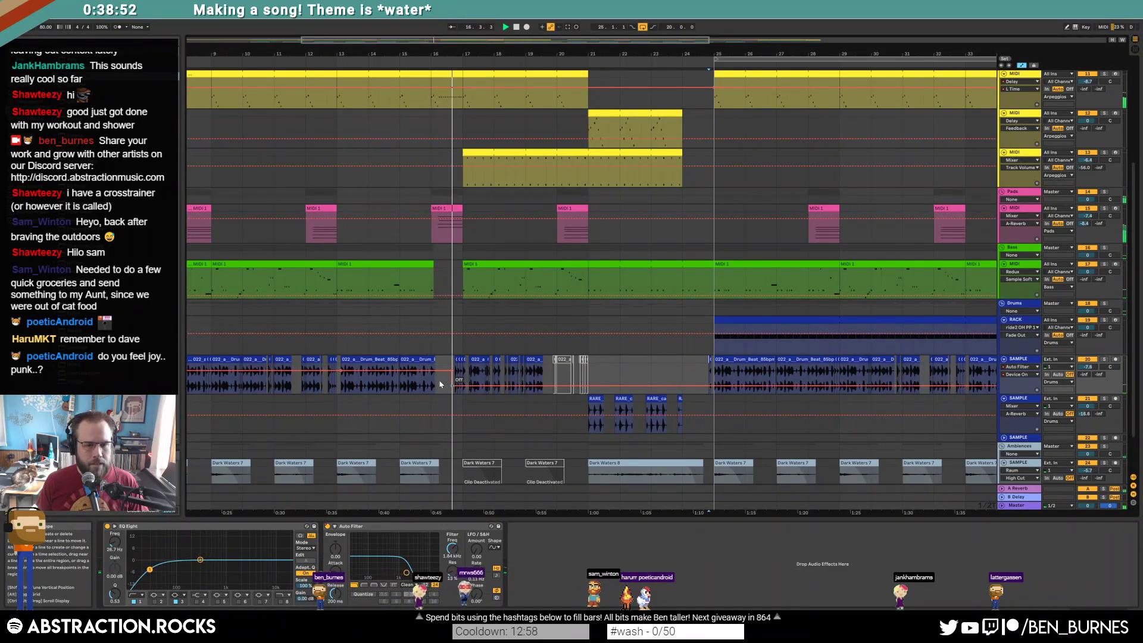
drag(341, 371, 341, 386)
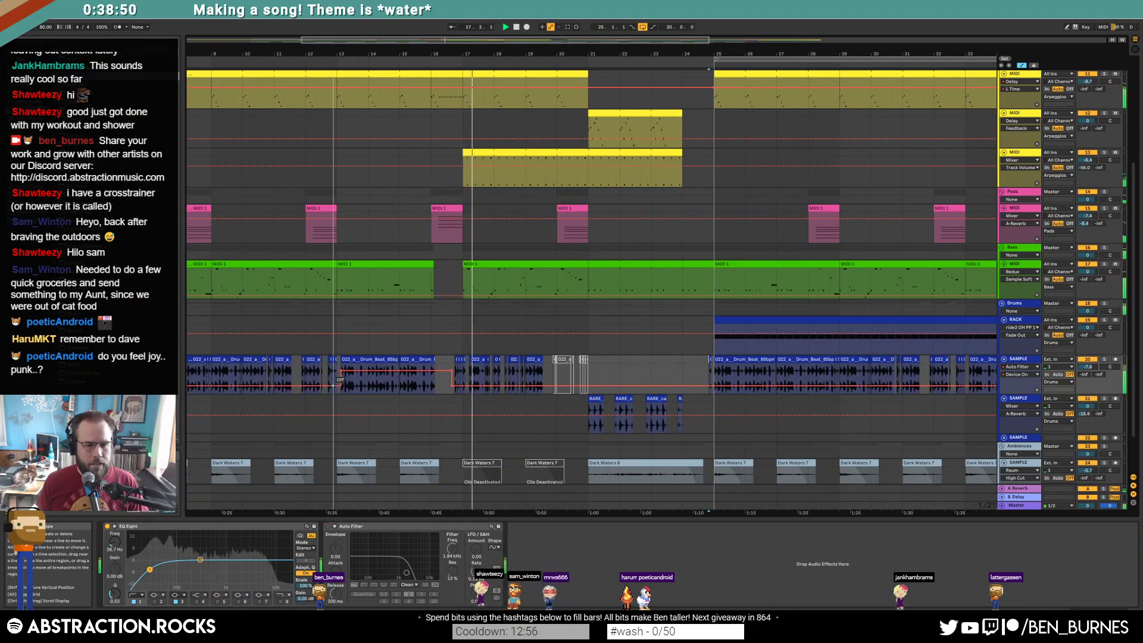
key(a)
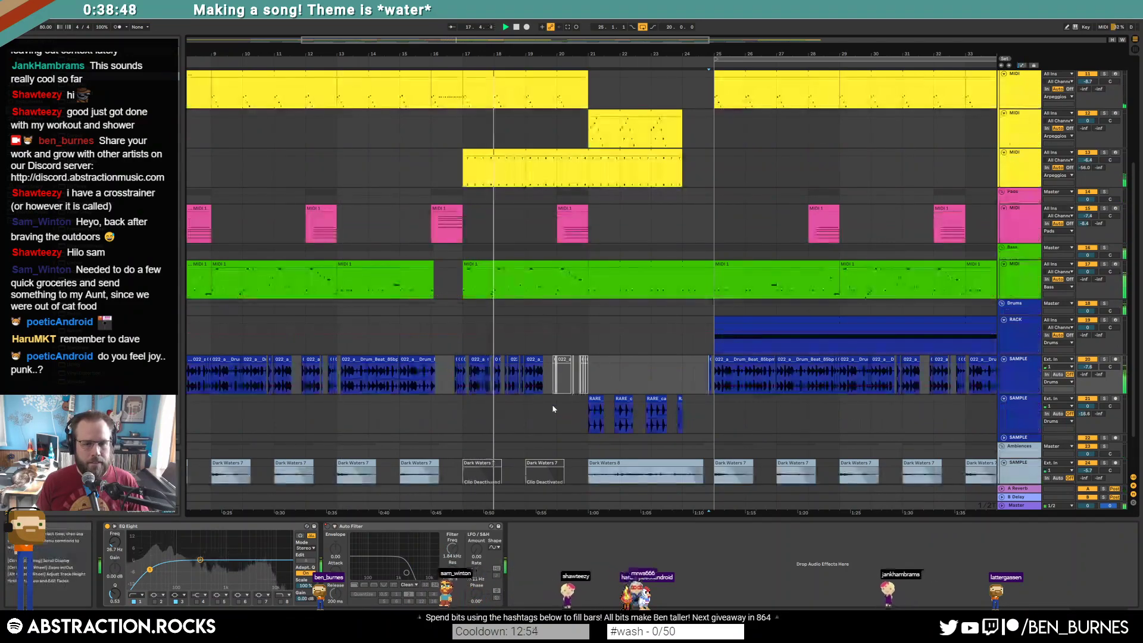
drag(506, 42, 546, 49)
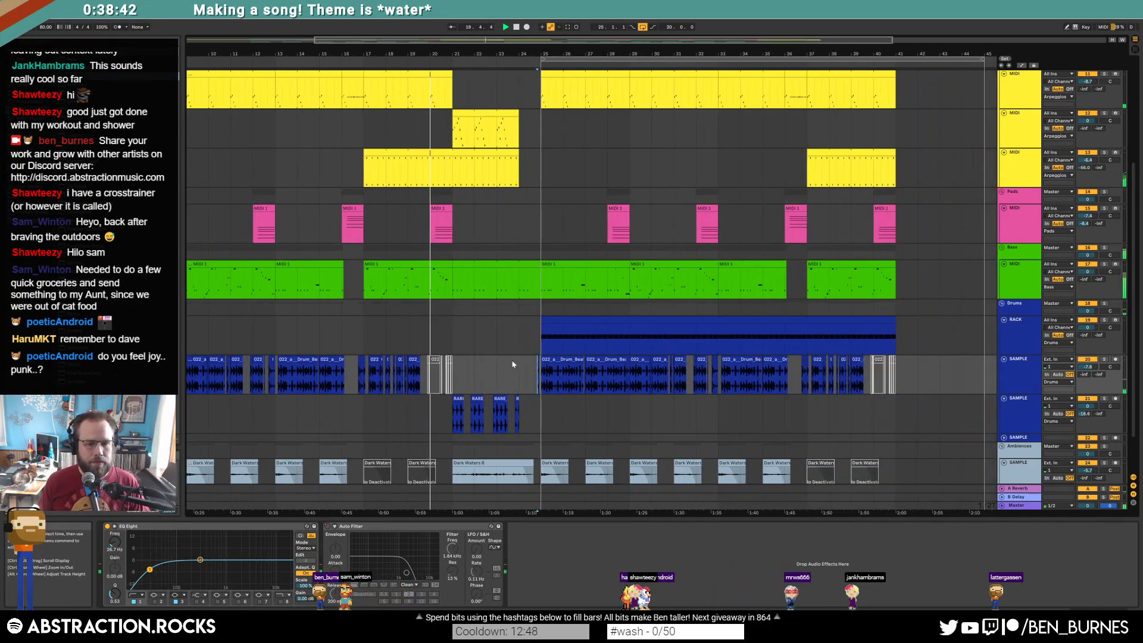
key(a)
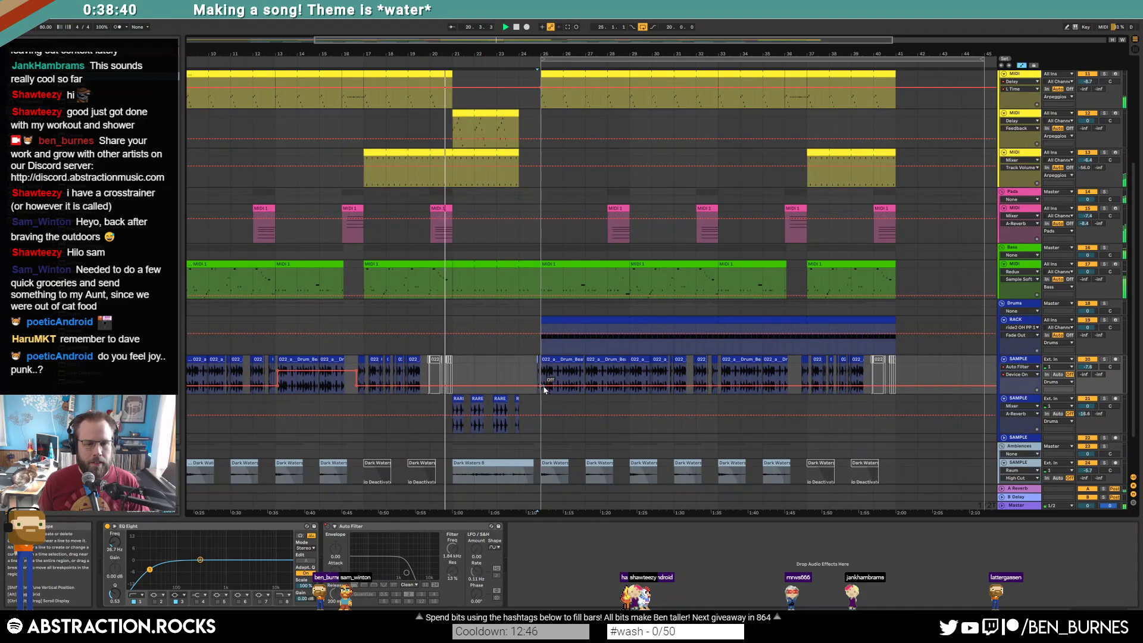
Lower the volume of the calabash water loop track to about -8.4 dB.
click(438, 264)
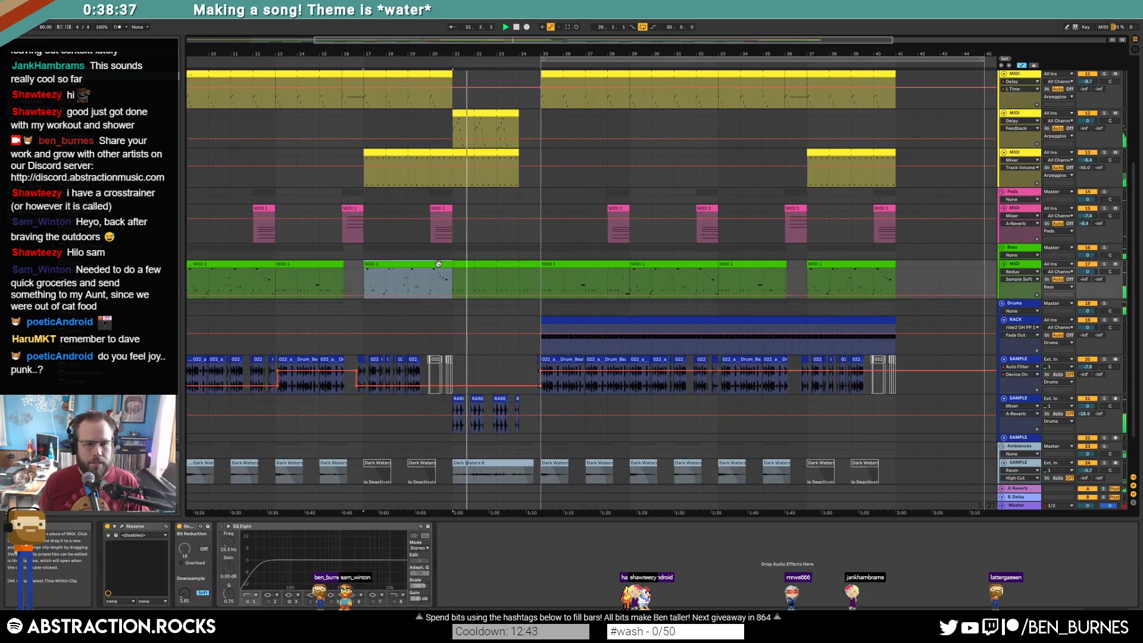
click(459, 398)
drag(1088, 406, 1088, 427)
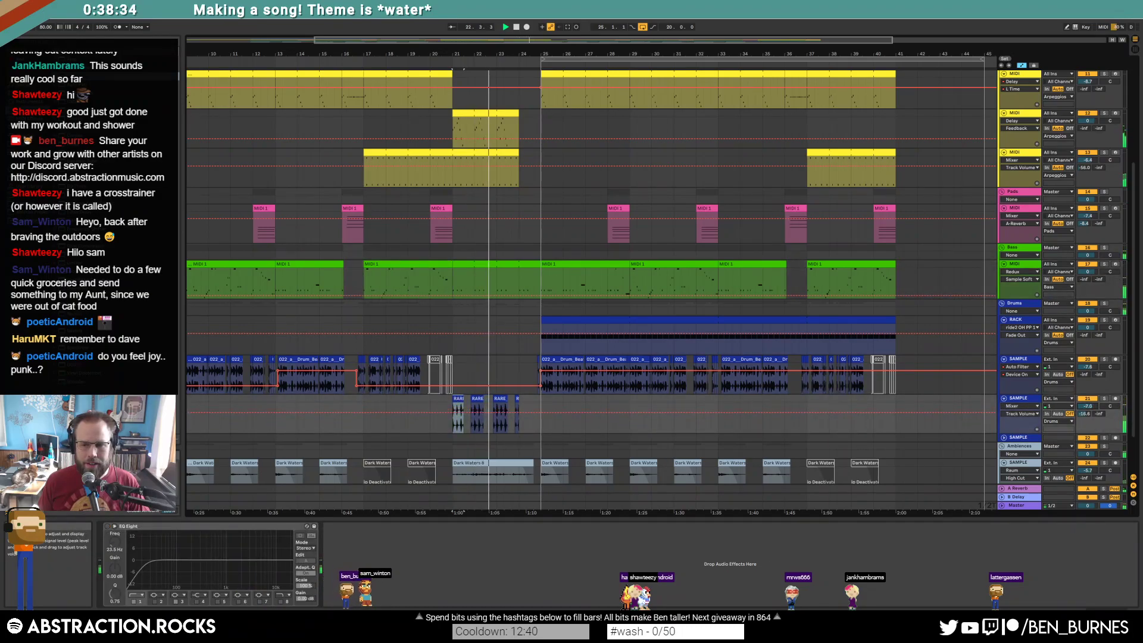
Copy the first calabash water loop clip to bar 25 on the same track and extend it to bar 29.
click(460, 399)
key(ctrl+c)
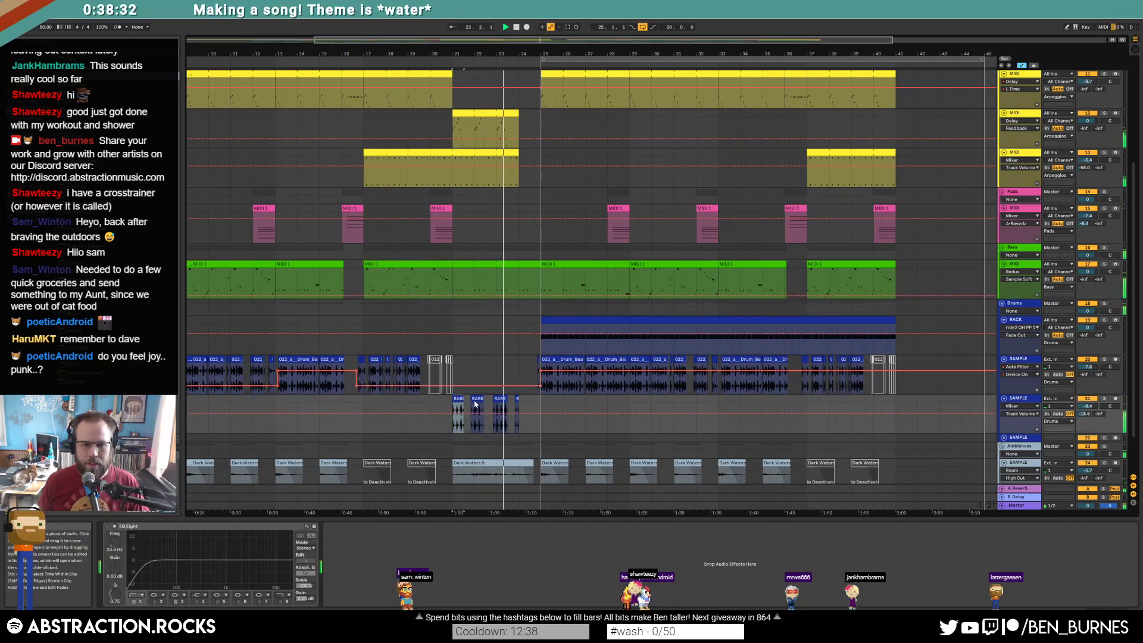
click(543, 399)
key(ctrl+v)
key(a)
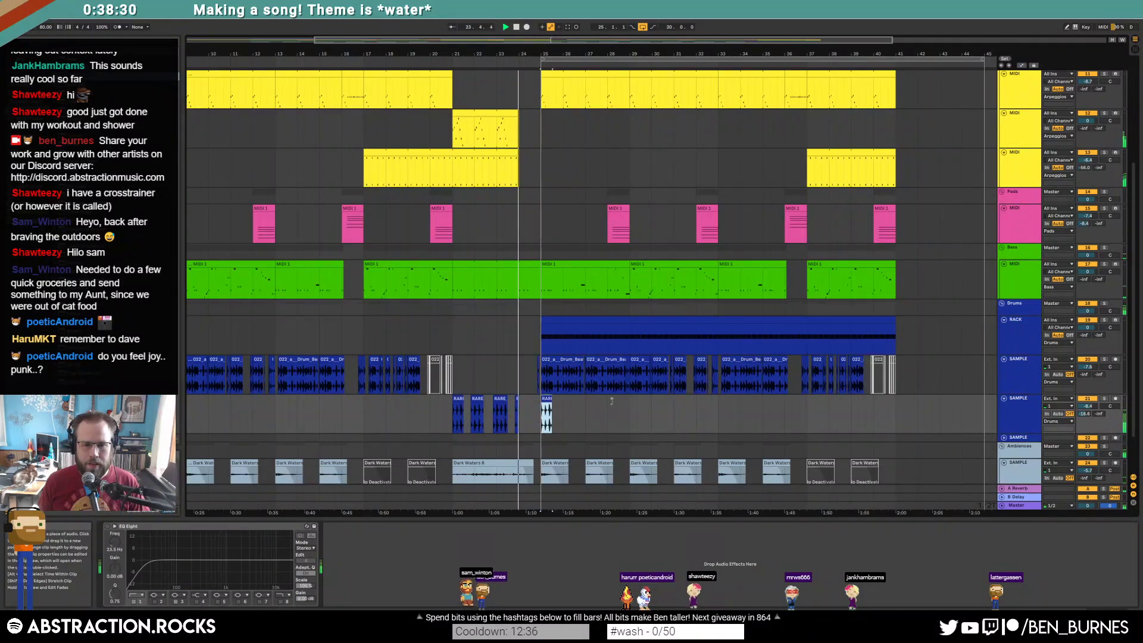
drag(551, 410, 629, 410)
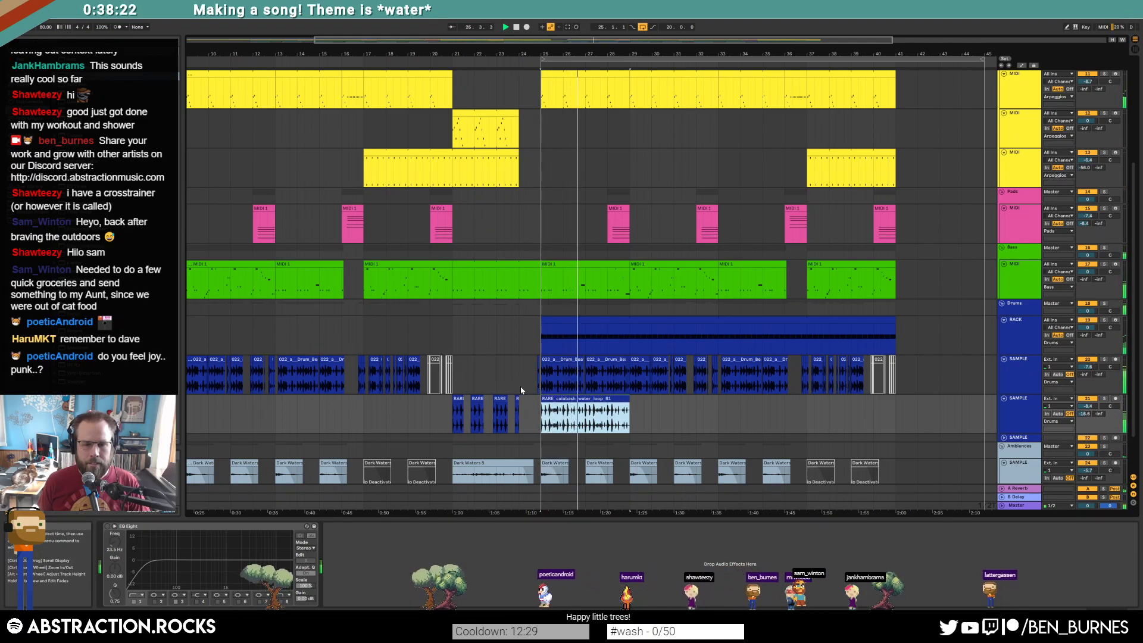
Listen to the extended calabash water loop and delete a short slice in the second half of bar 26.
key(space)
scroll(549, 407, up, 5)
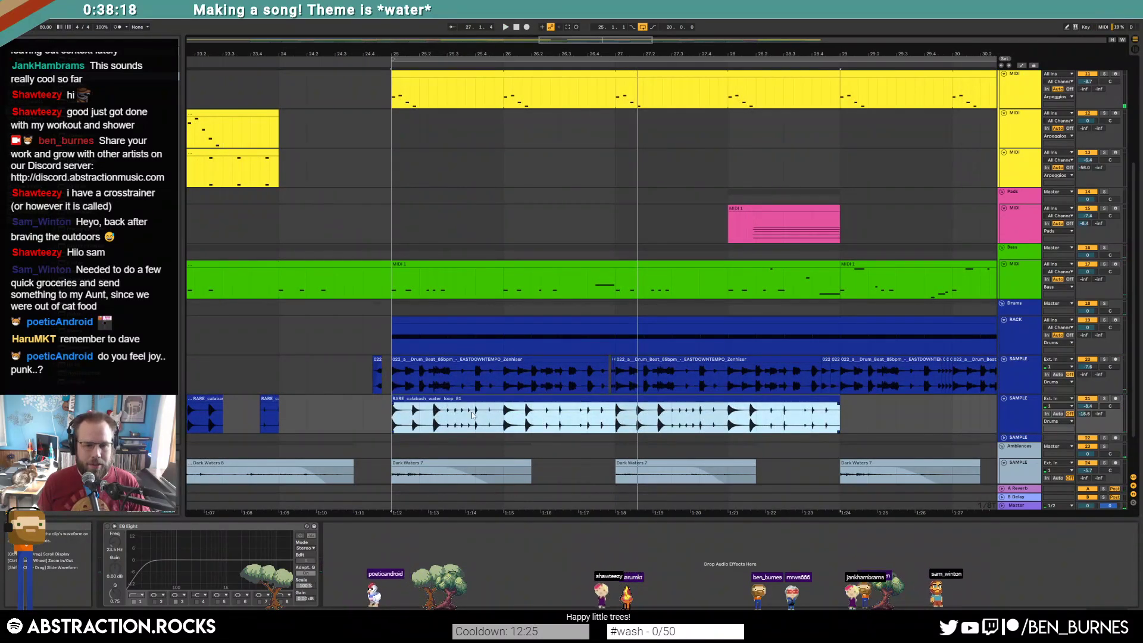
key(space)
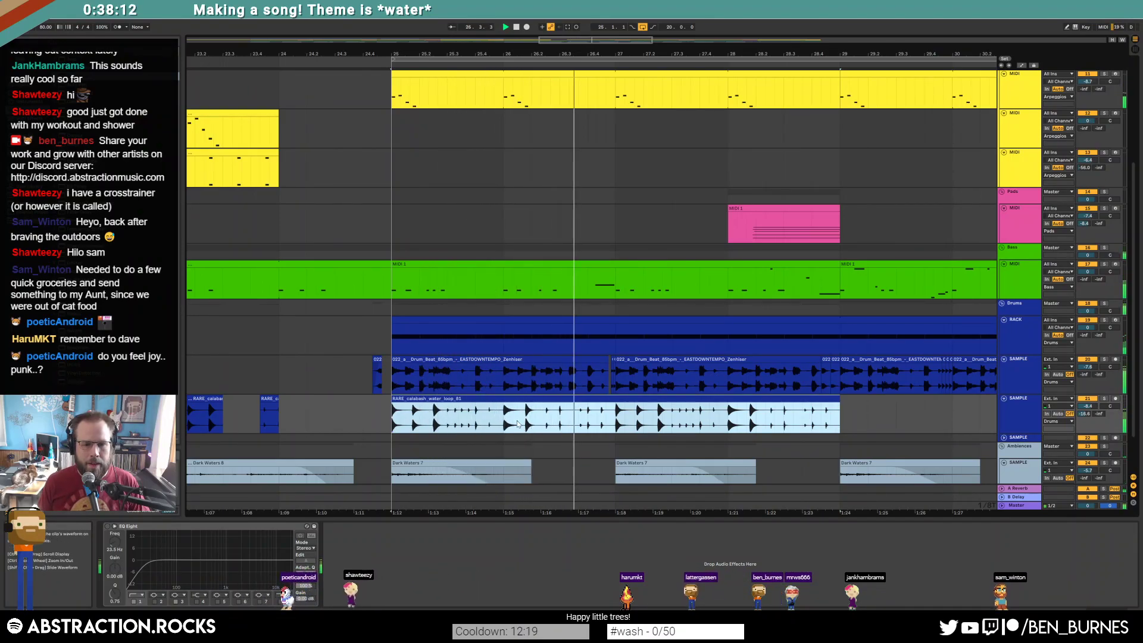
scroll(558, 420, up, 3)
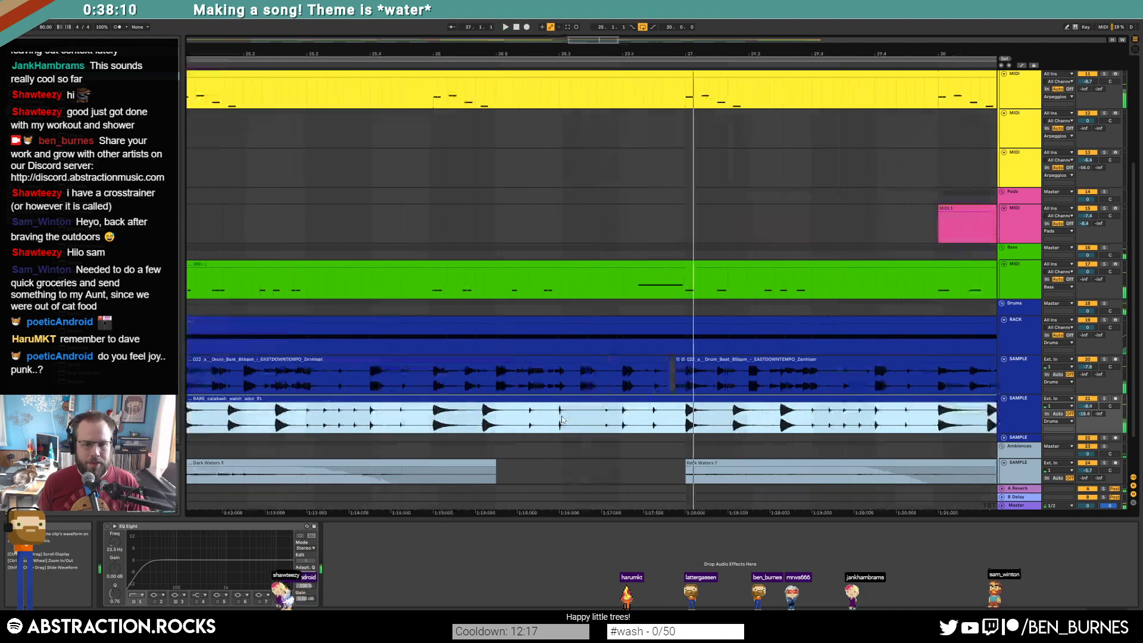
drag(601, 422, 631, 419)
key(Delete)
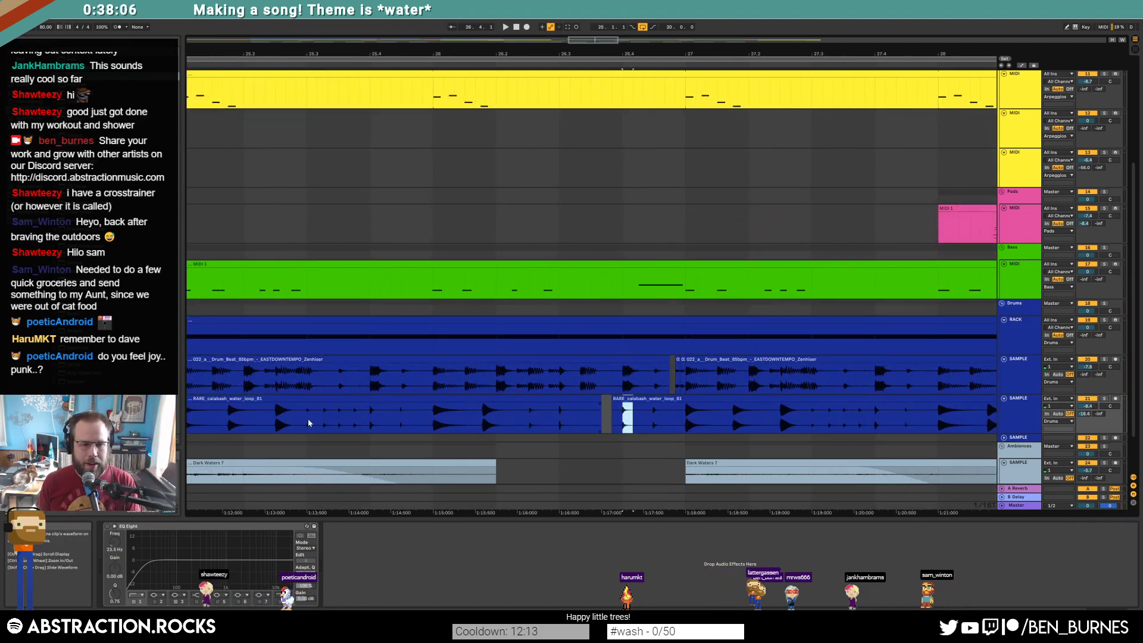
Delete a short slice in the second beat of bar 26 and the third beat of bar 28 from the calabash water loop.
drag(307, 419, 381, 418)
click(528, 420)
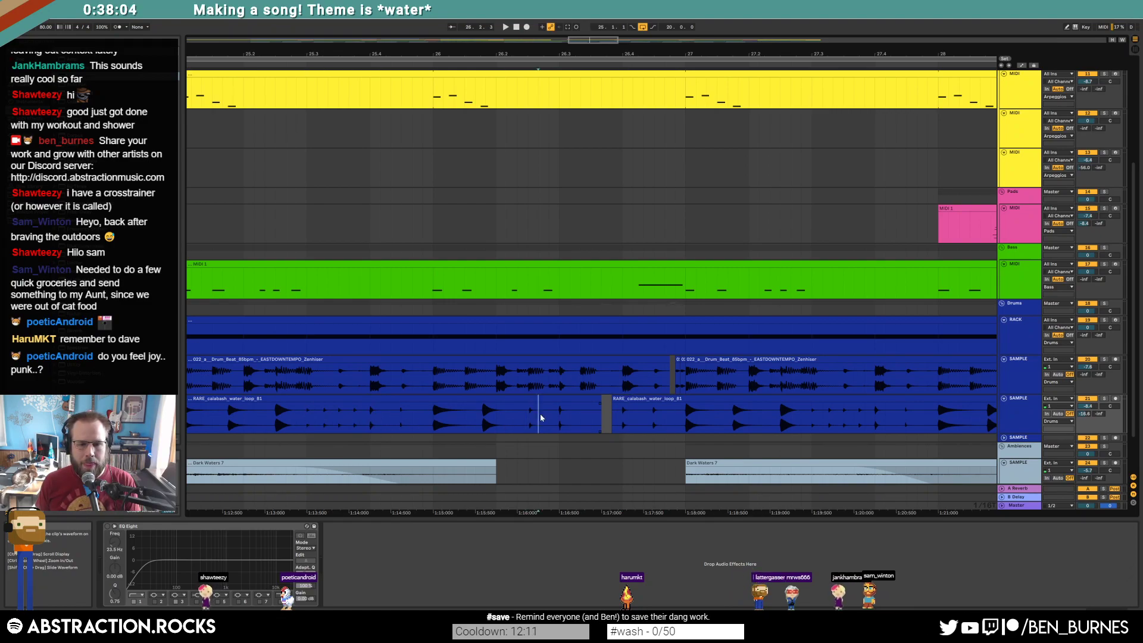
drag(528, 419, 541, 419)
key(Delete)
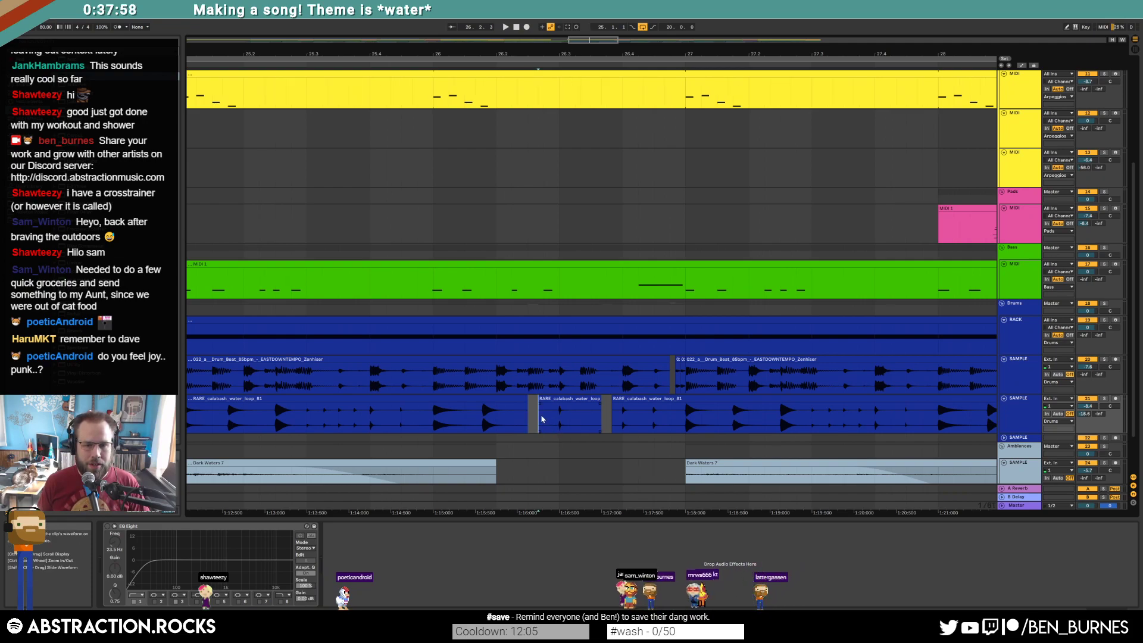
click(499, 424)
key(space)
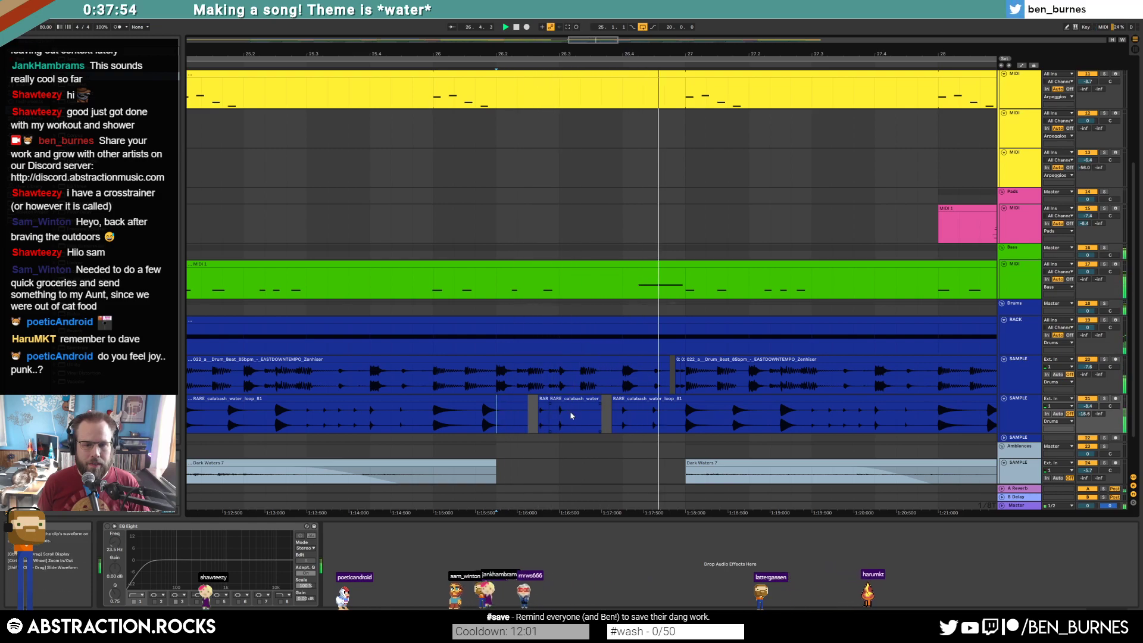
drag(433, 54, 167, 42)
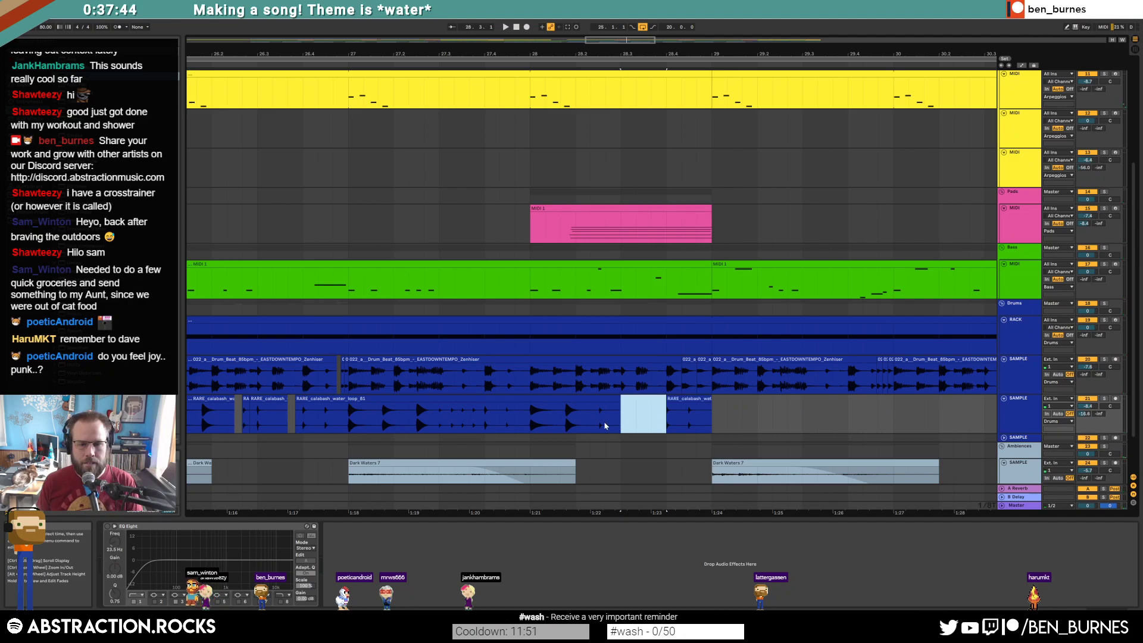
scroll(596, 413, down, 8)
click(541, 234)
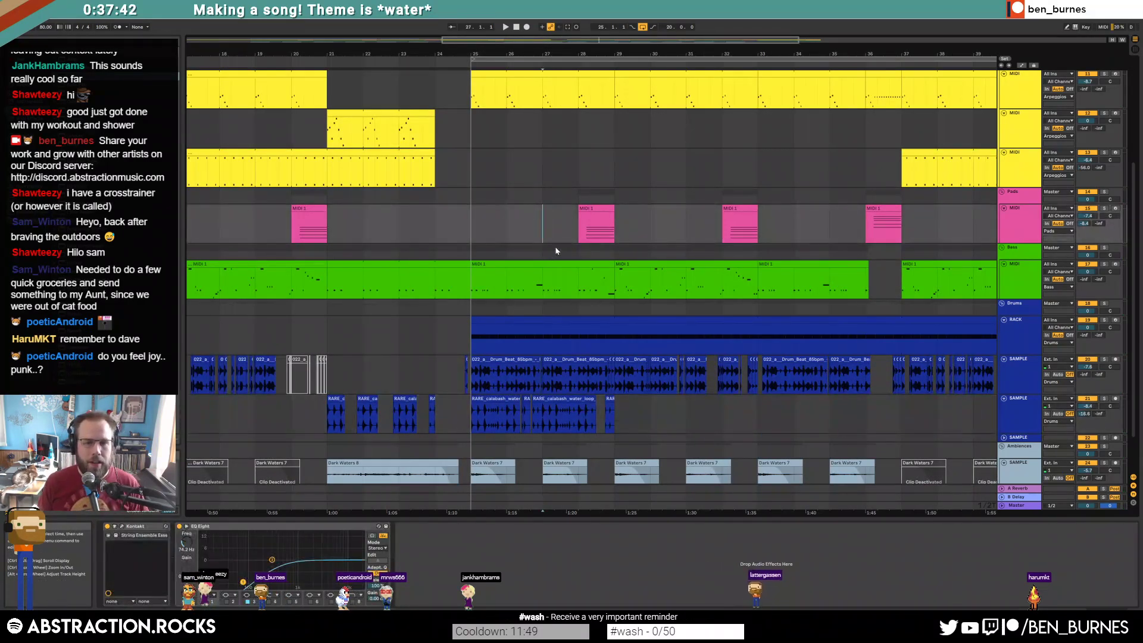
key(shift+Tab)
key(shift+Tab)
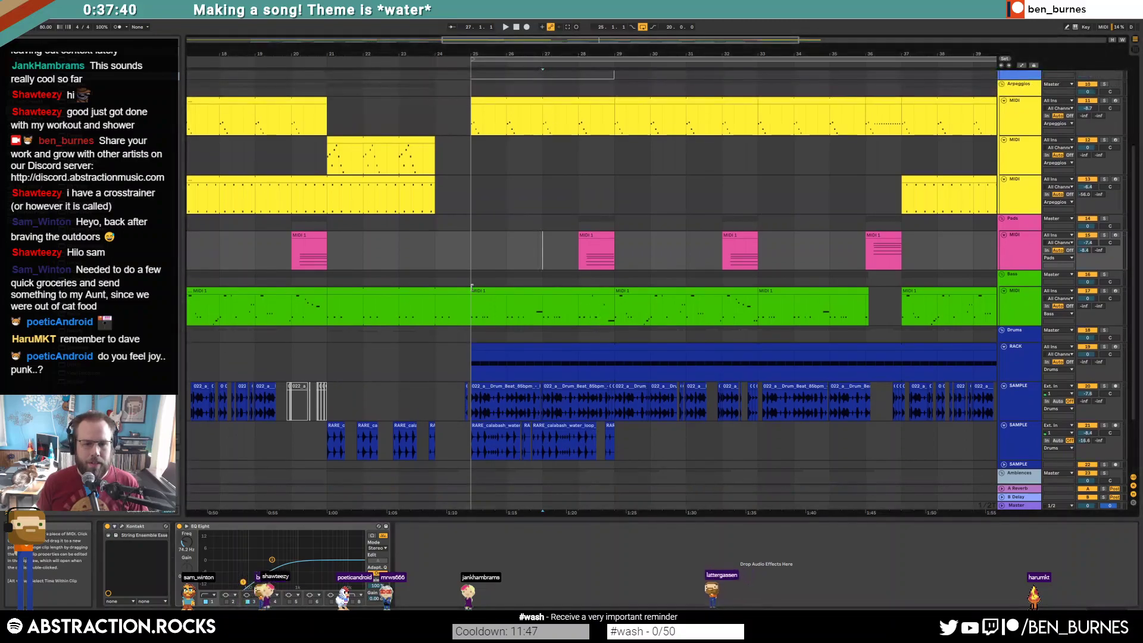
click(491, 294)
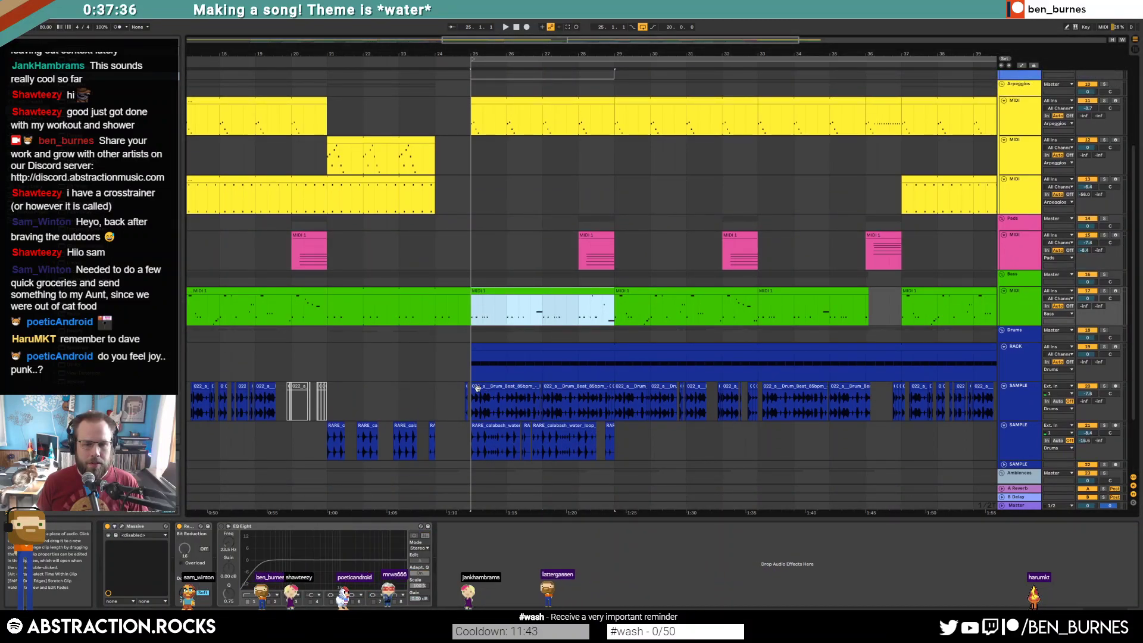
drag(470, 399, 805, 404)
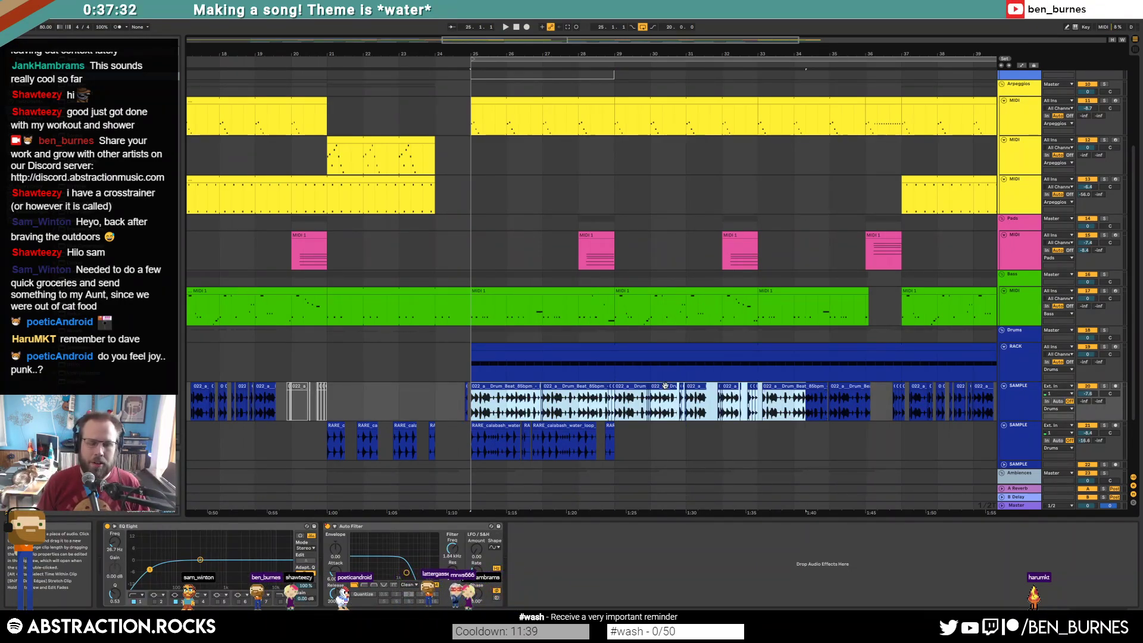
click(570, 347)
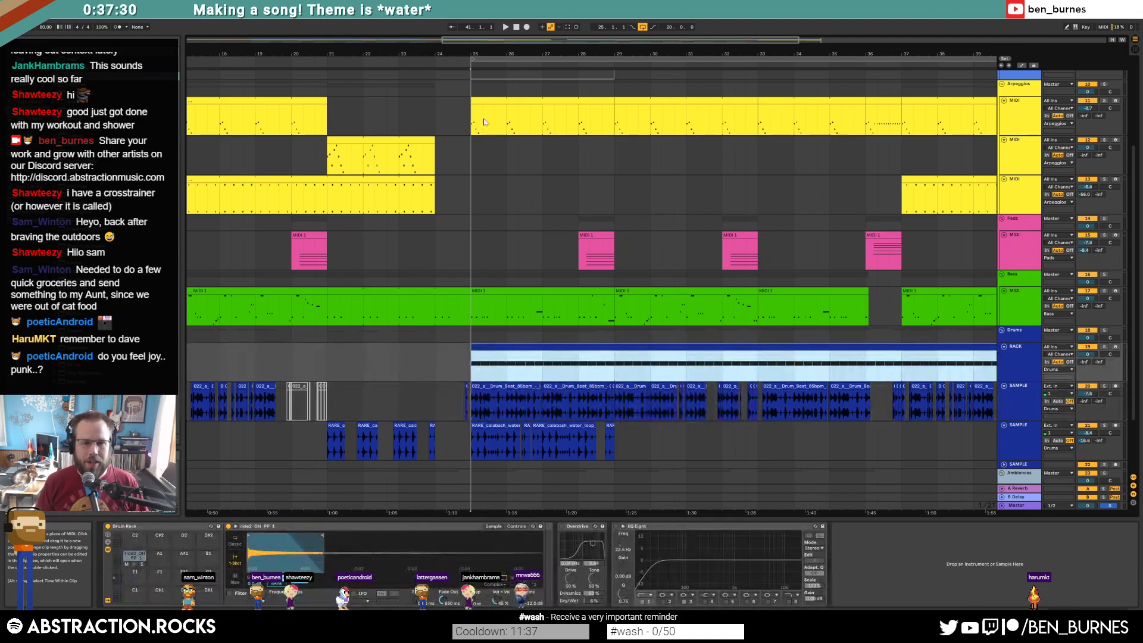
drag(619, 40, 699, 57)
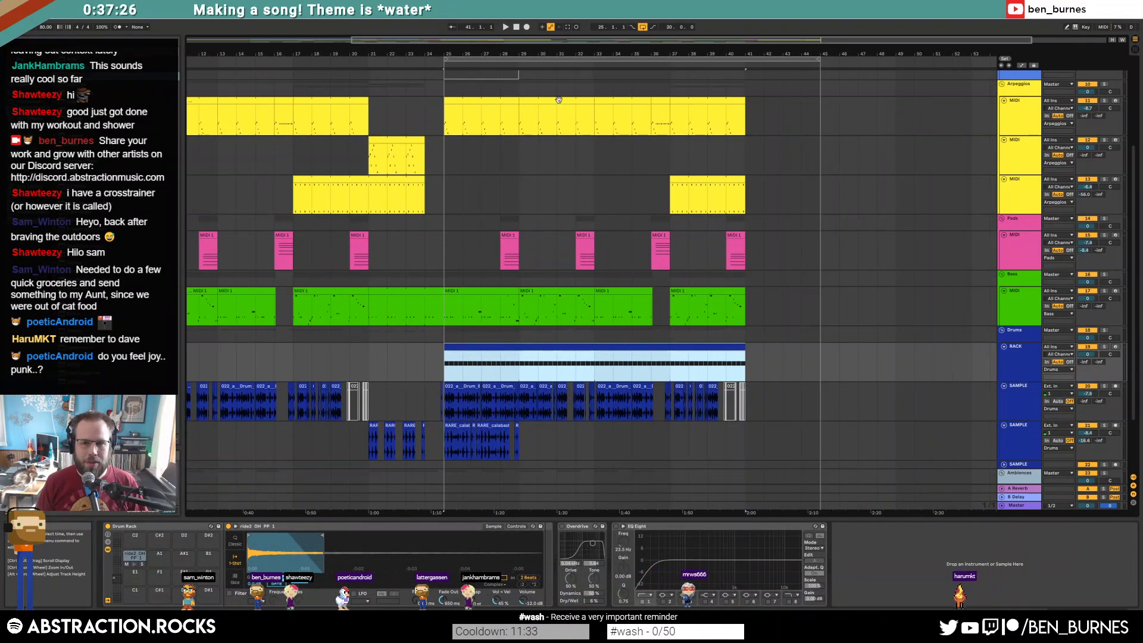
Automate the oscillator B level of the first arpeggio track's Operator to rise to about -17 dB at bar 25, and listen.
click(482, 100)
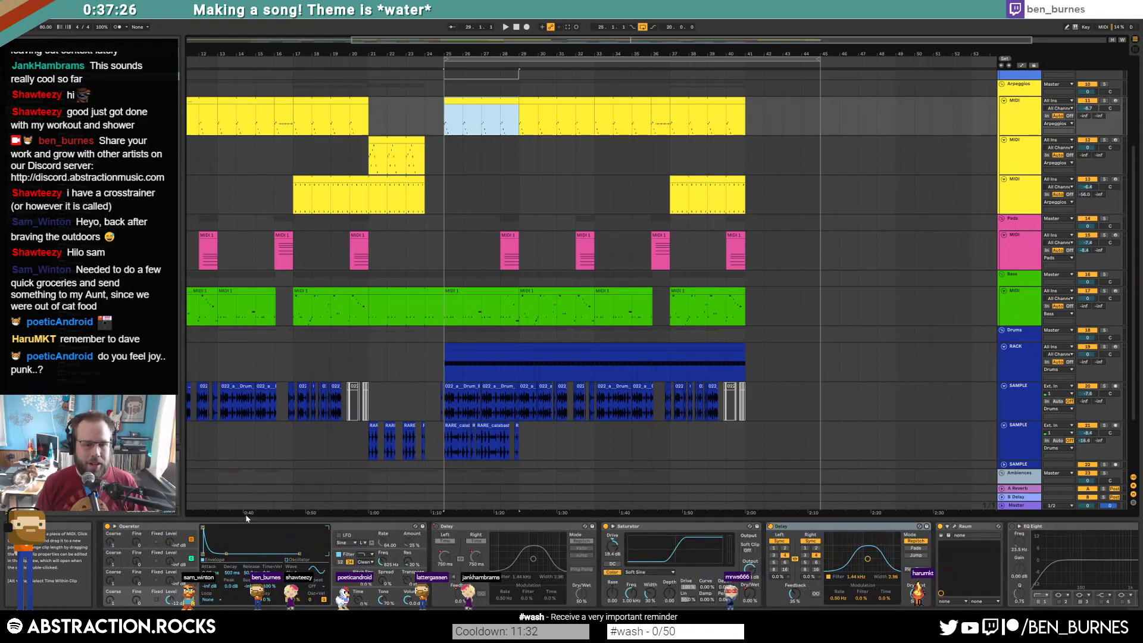
click(110, 582)
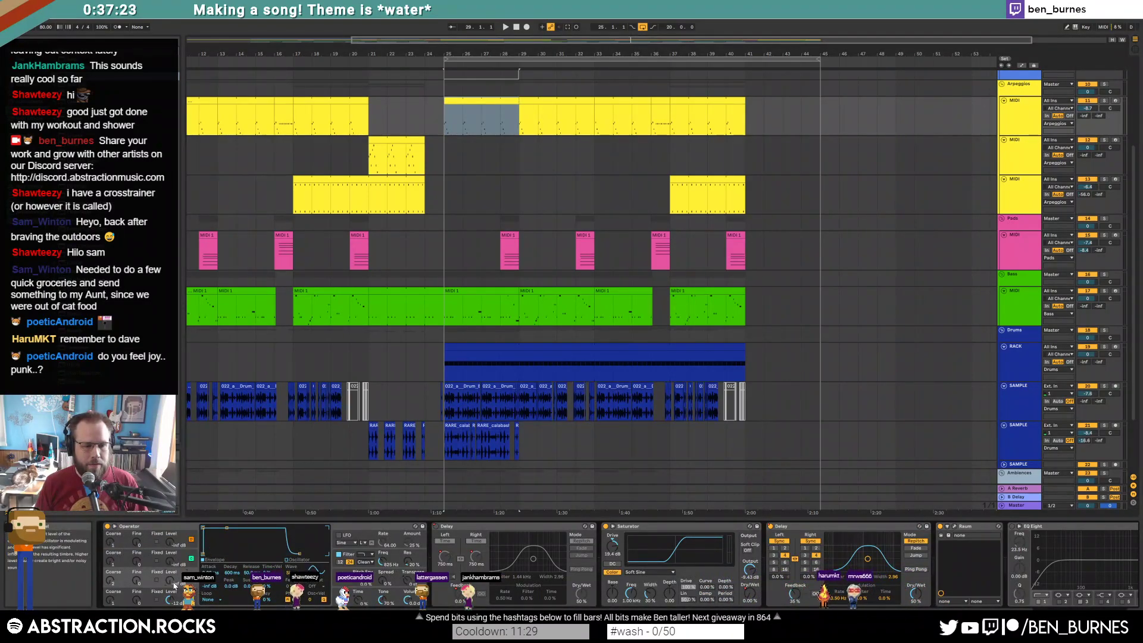
key(a)
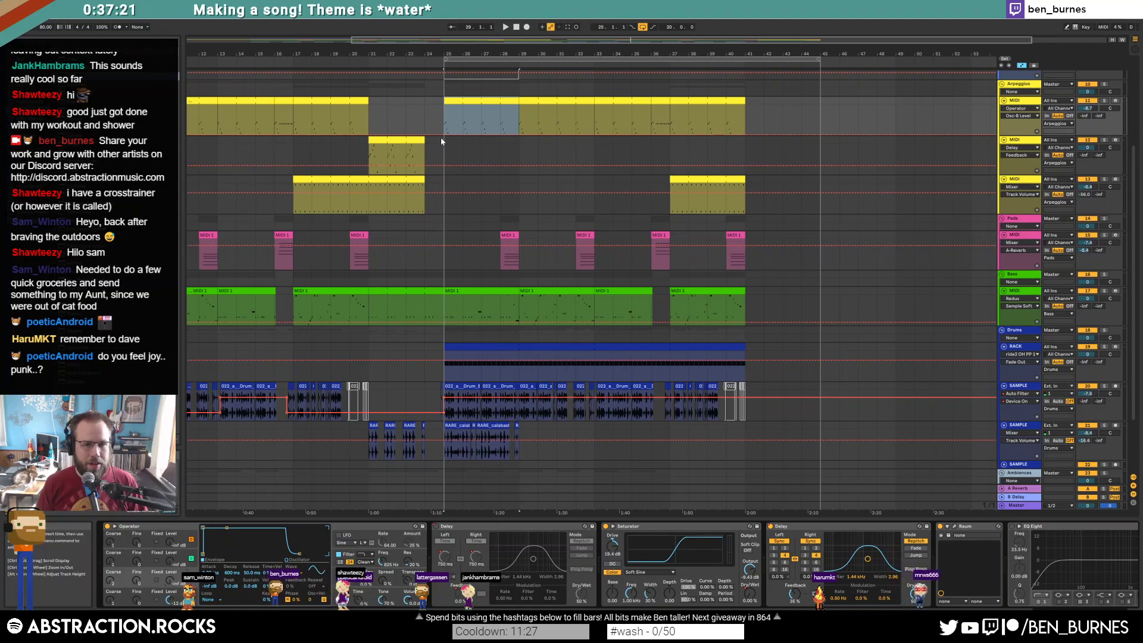
drag(441, 133, 444, 119)
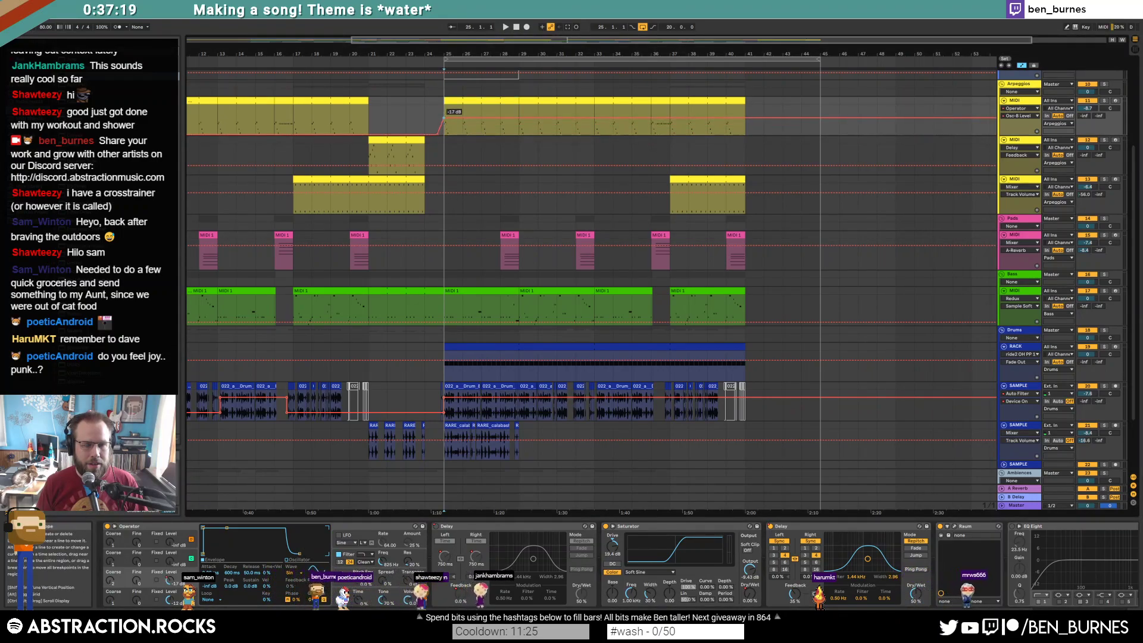
key(space)
key(space)
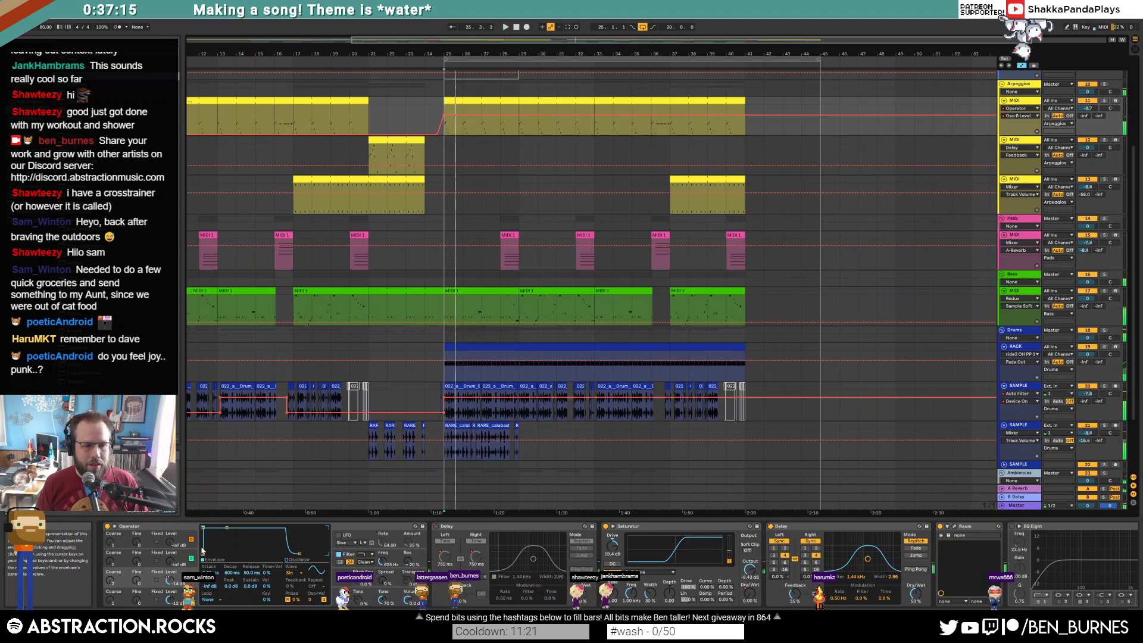
Try the Saw 64 waveform with a different coarse frequency on the Operator's oscillator B during playback.
click(112, 579)
click(291, 579)
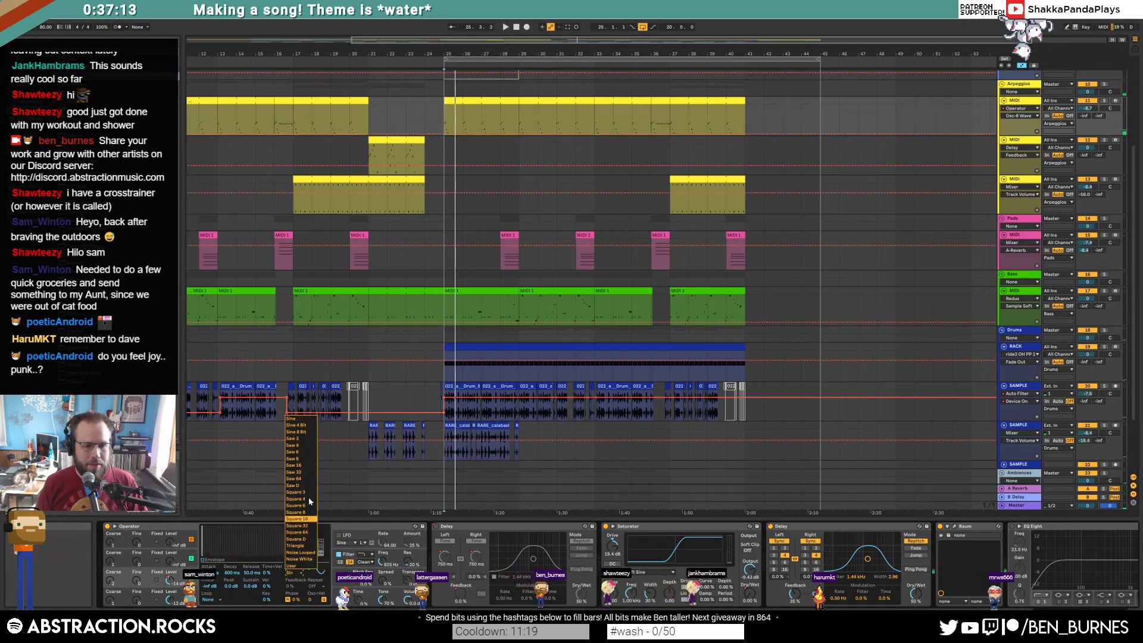
click(310, 478)
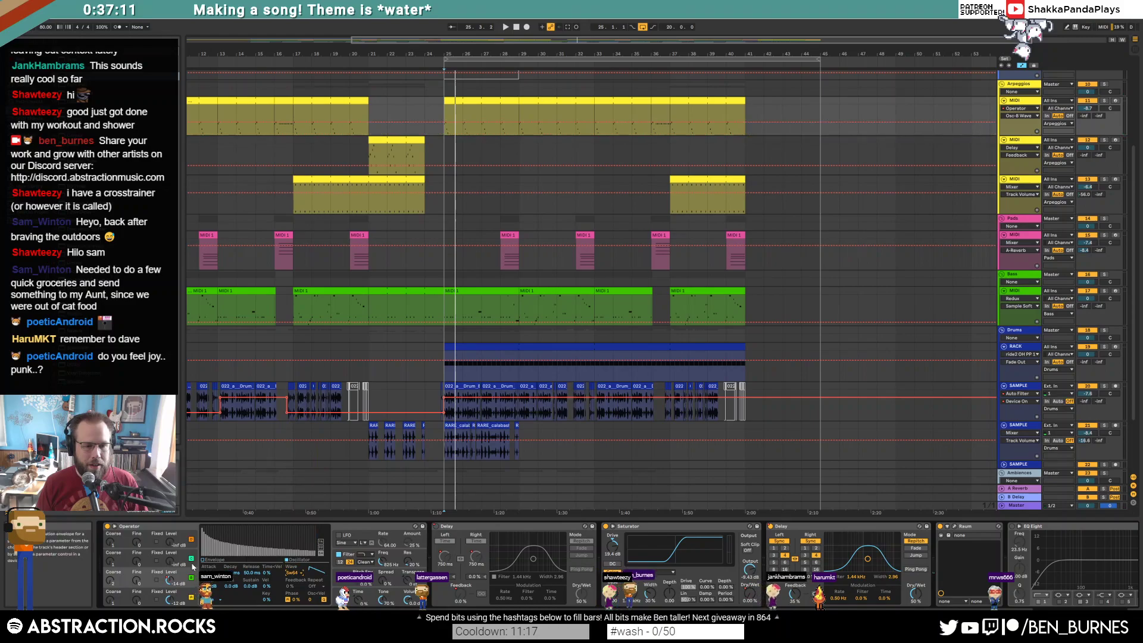
click(113, 581)
key(space)
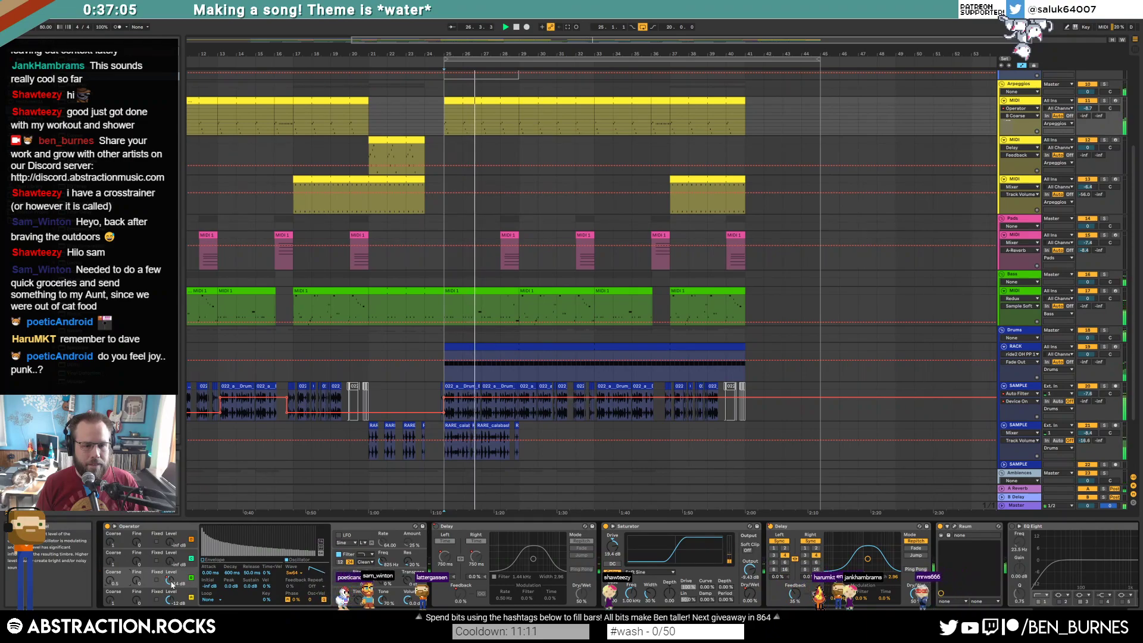
Set oscillator B's waveform to Square 3 and raise its coarse frequency, checking the sound from bar 25.
click(293, 572)
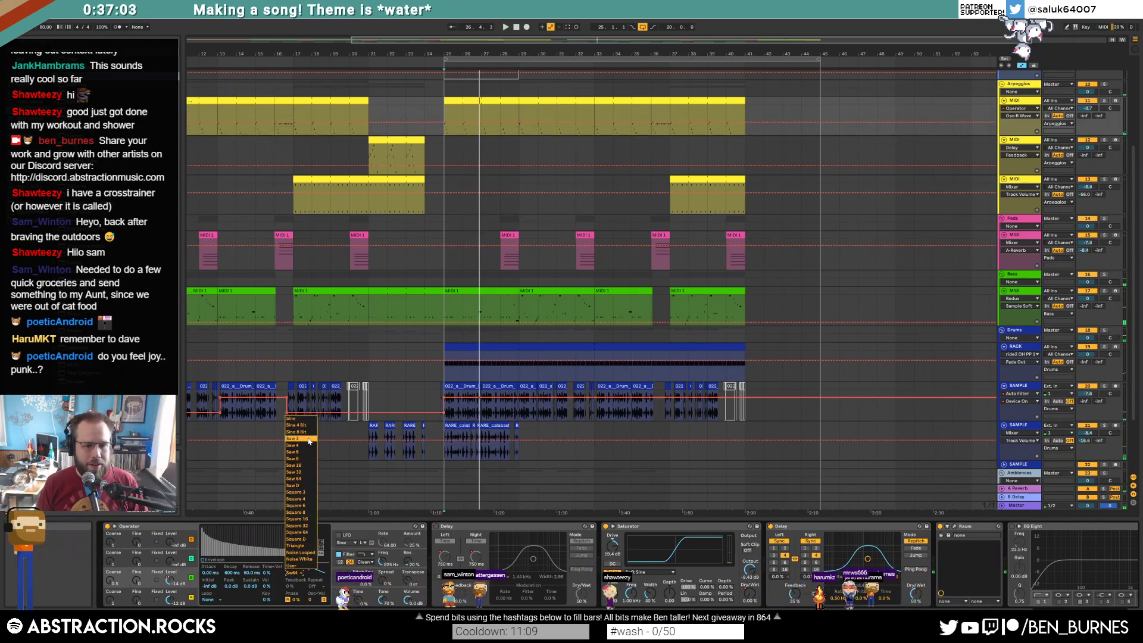
click(295, 572)
click(295, 574)
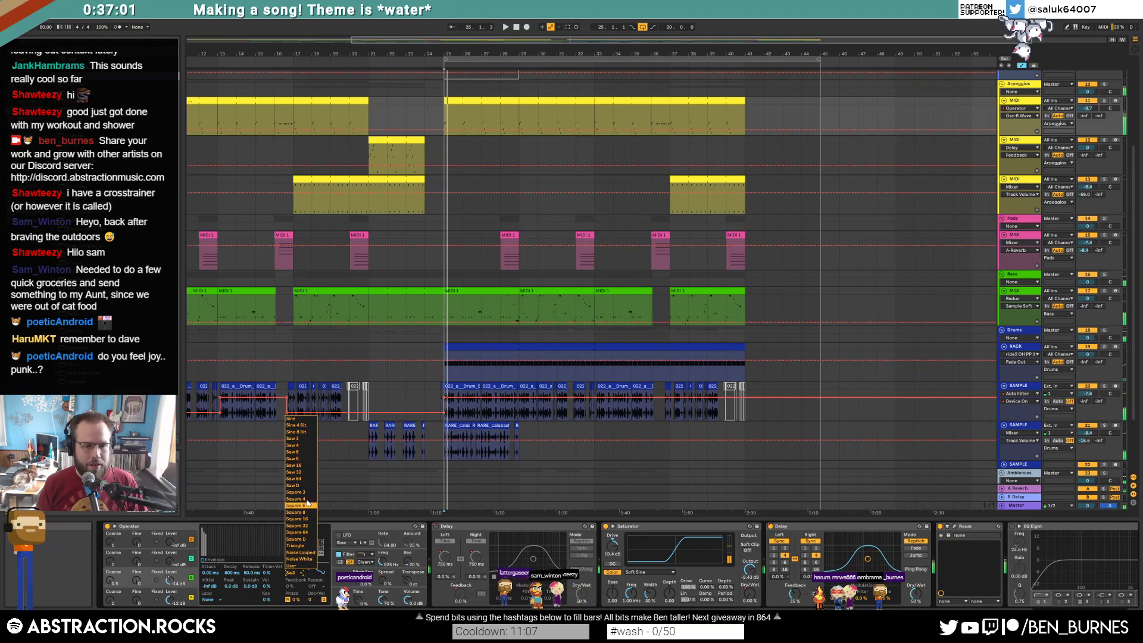
click(307, 494)
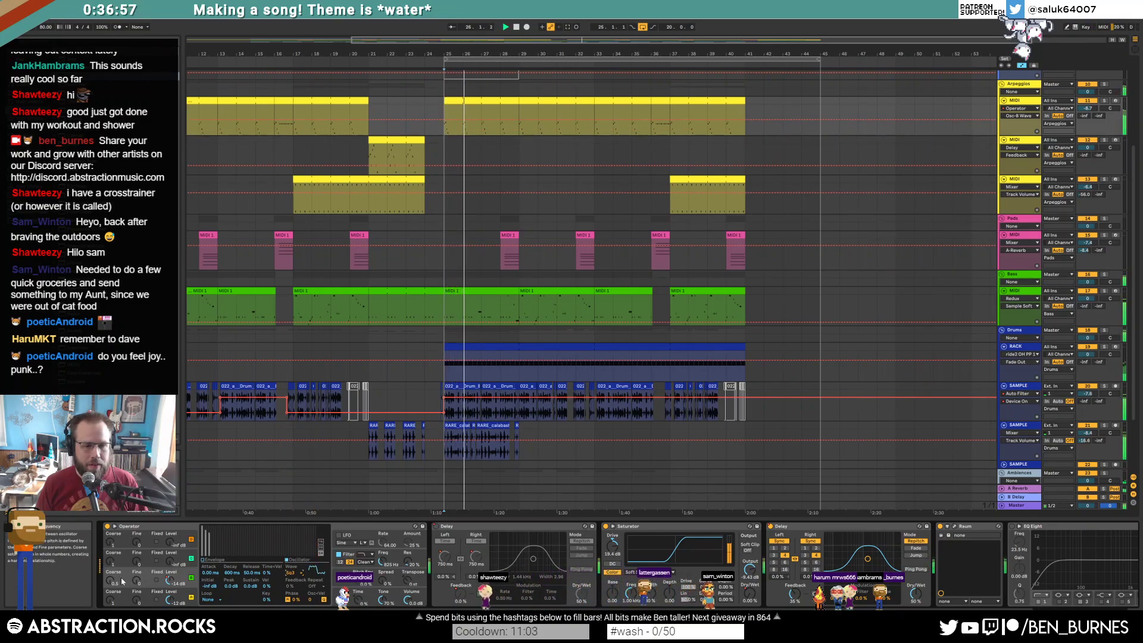
drag(111, 580, 111, 561)
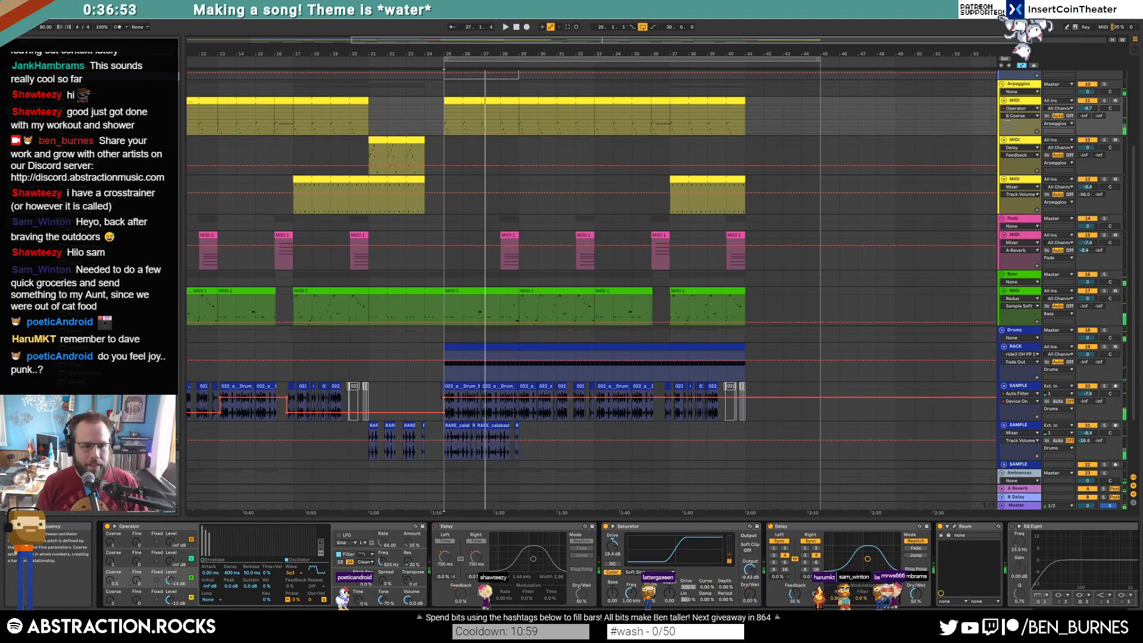
key(space)
key(space)
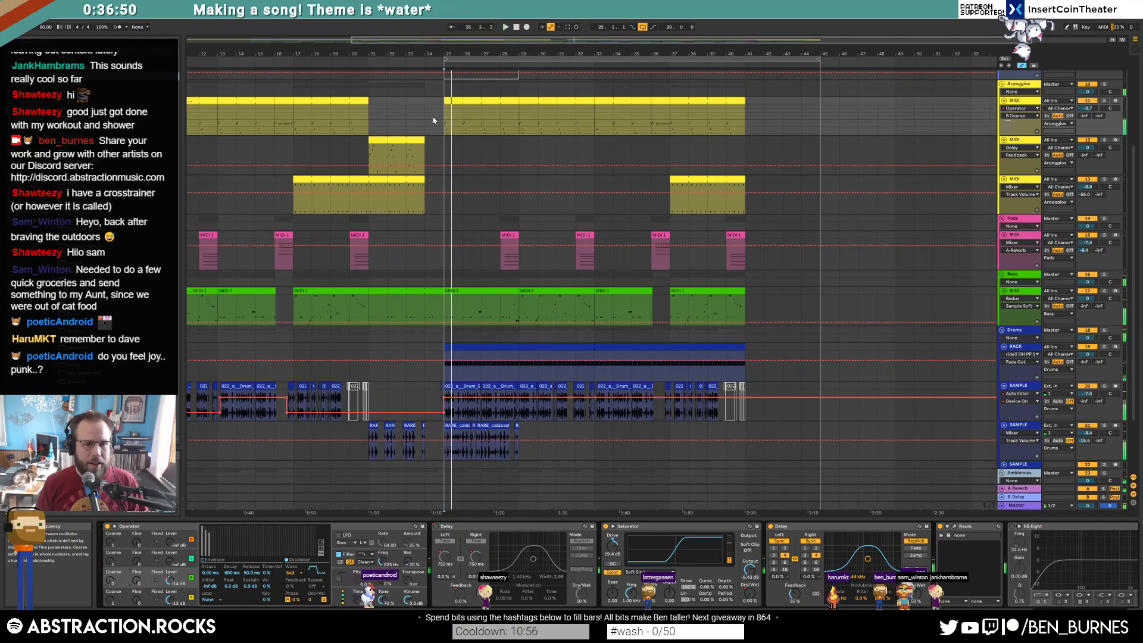
Solo the first arpeggio track and listen to its new timbre from bar 25.
click(1104, 84)
click(331, 120)
key(space)
key(space)
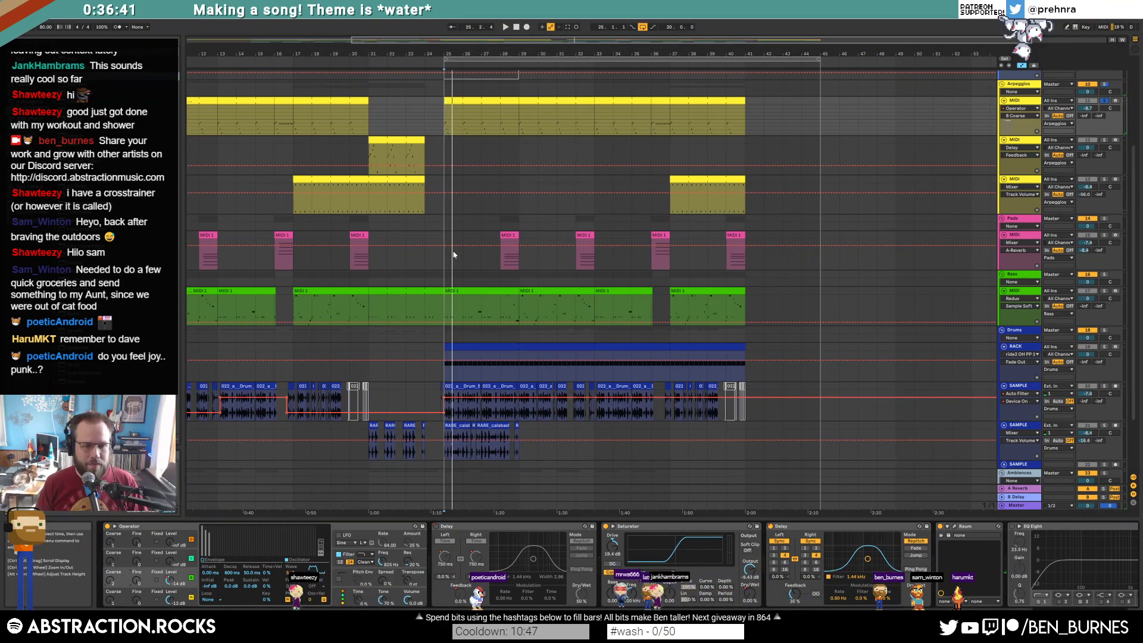
Lower the oscillator B level automation slightly from bar 25, unsolo the arpeggio track, and listen in the full mix.
key(a)
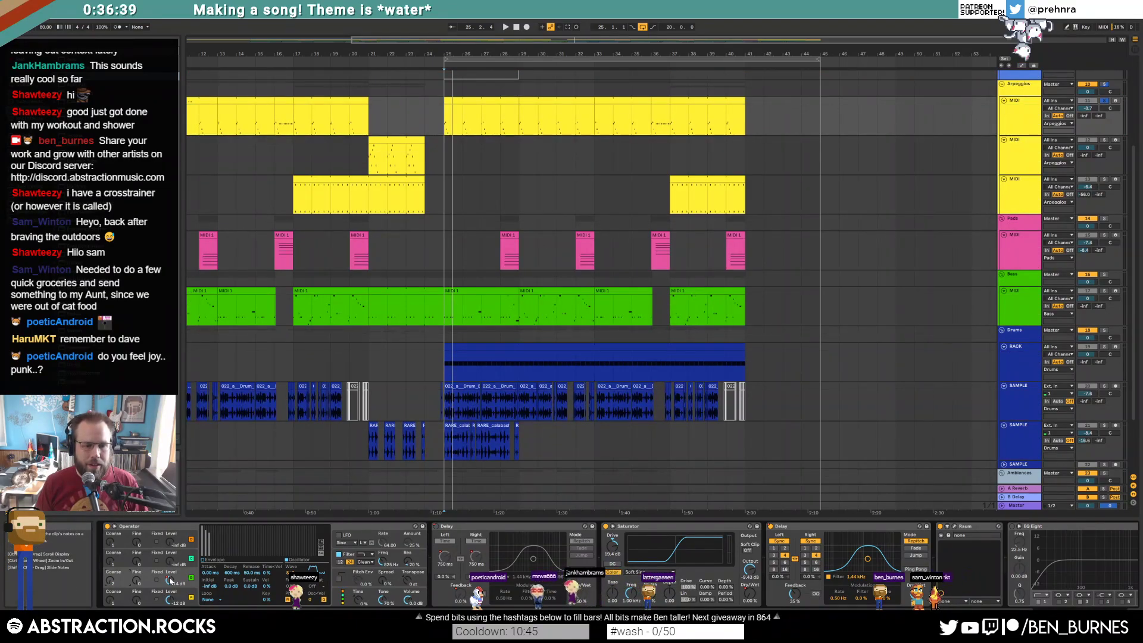
click(423, 120)
key(a)
click(456, 110)
key(space)
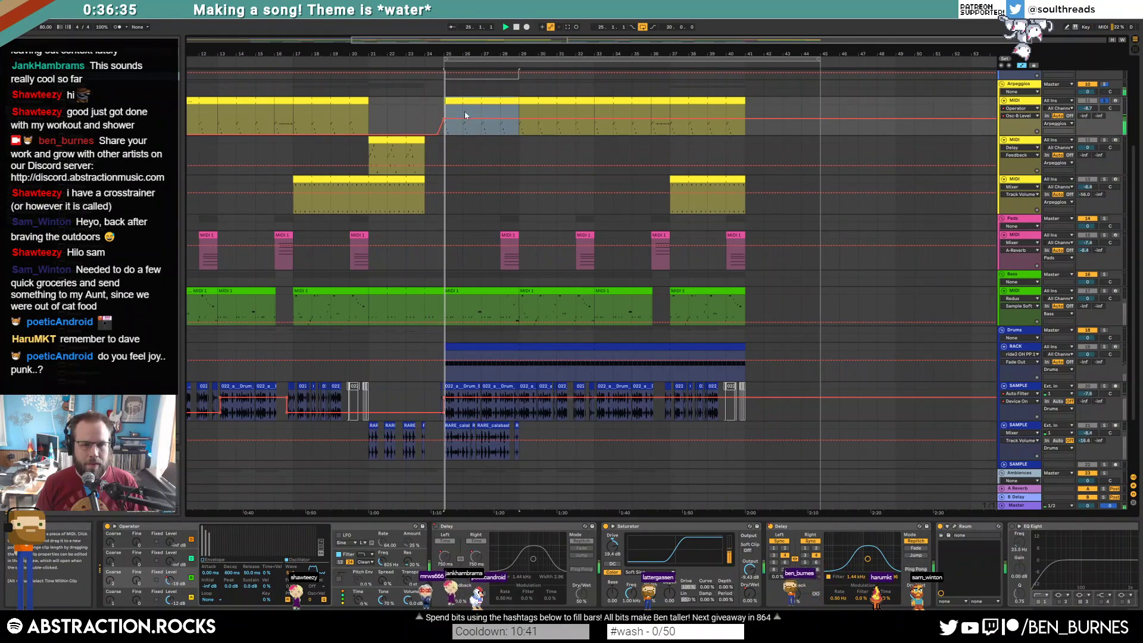
key(a)
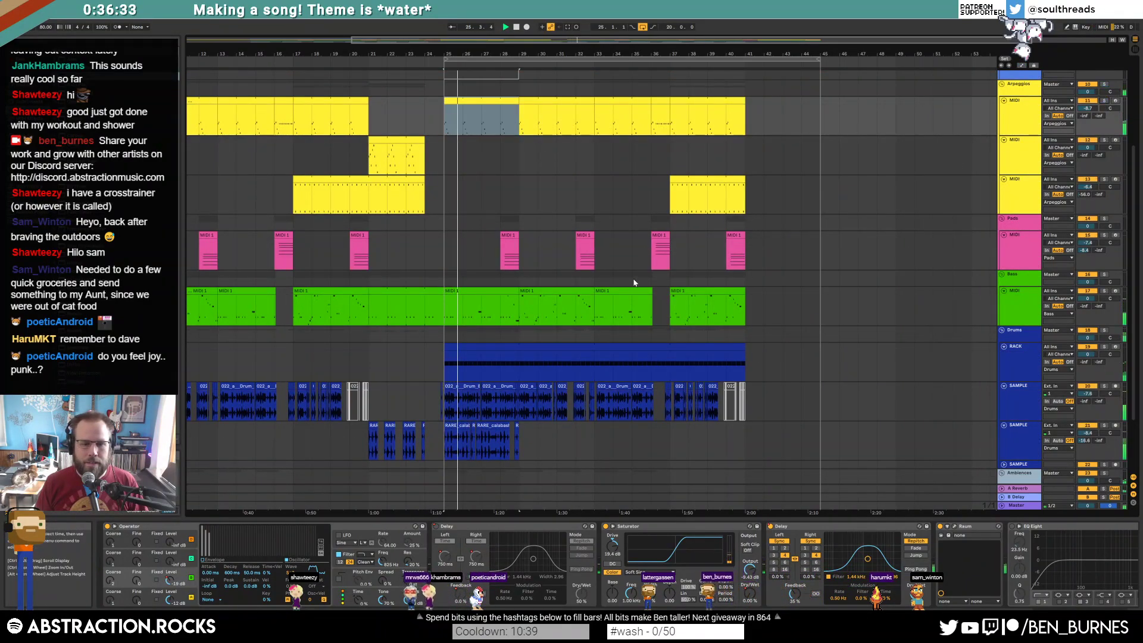
key(space)
Add the "Airplane Mode - THANOS SNAP" sample to the drum rack's C1 pad and open the rack's MIDI clip.
double_click(596, 357)
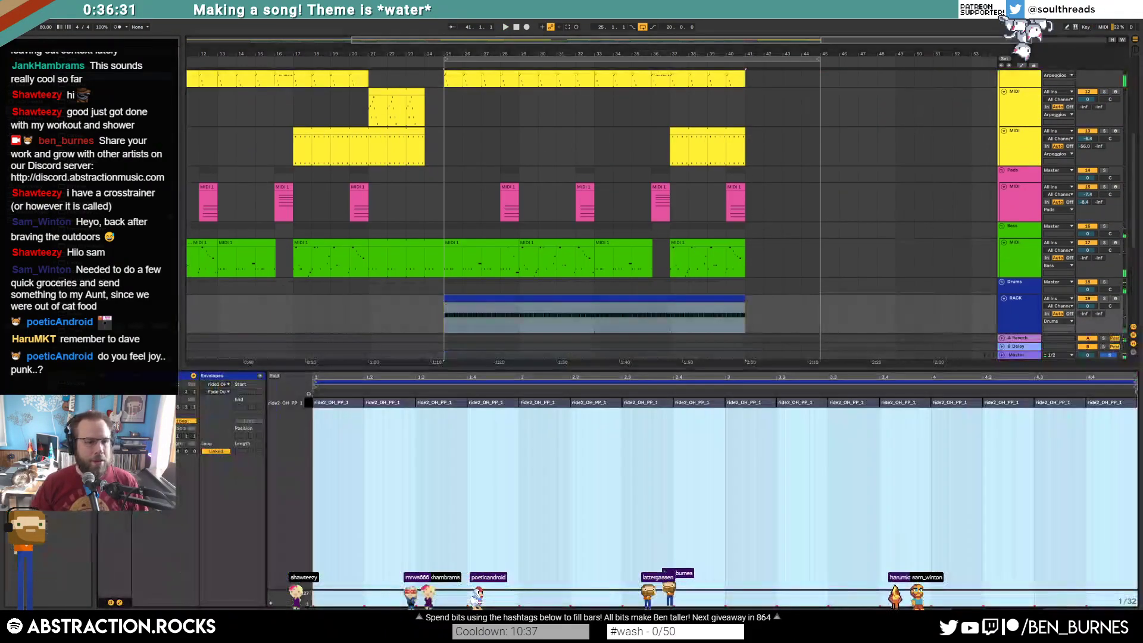
key(shift+Tab)
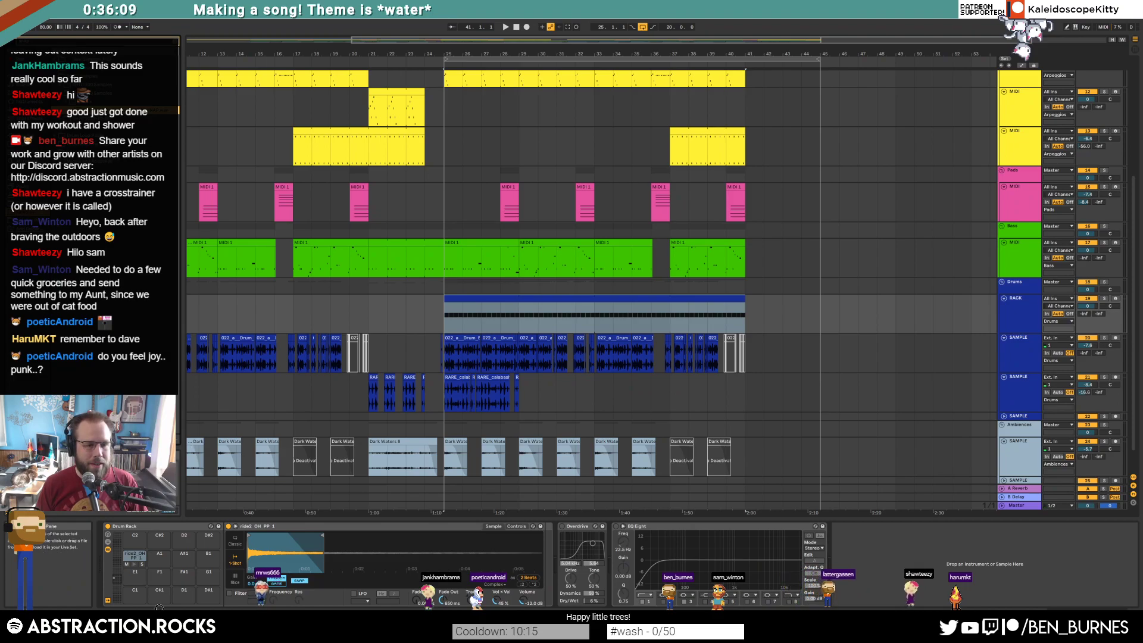
double_click(481, 298)
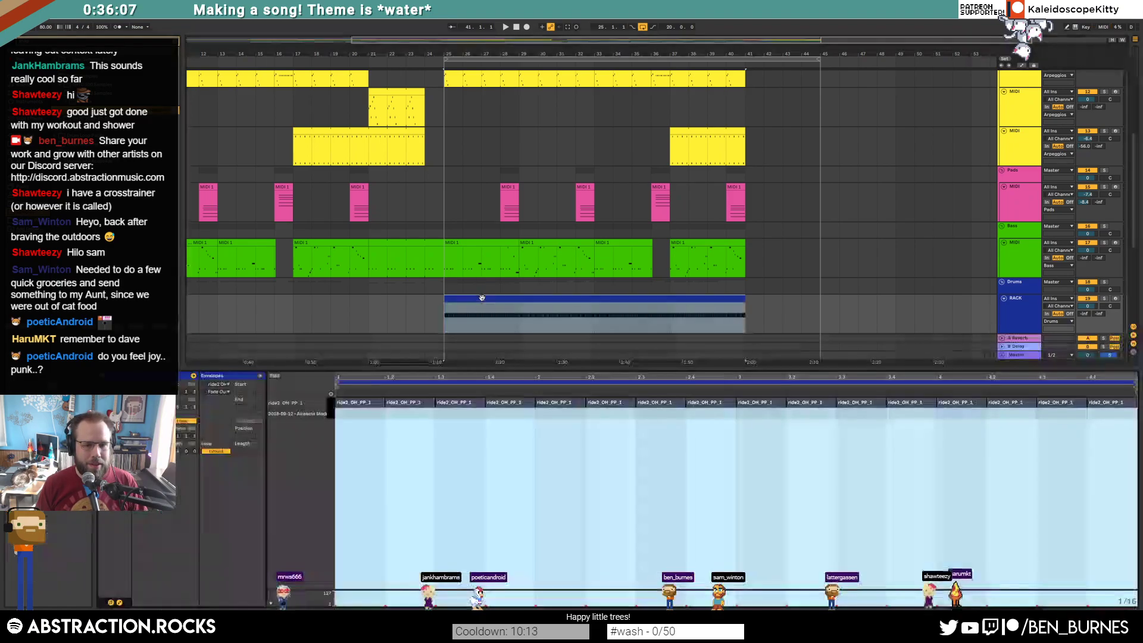
Add a snap note on beat 2 of the rack clip and repeat it every two beats through all four bars.
click(387, 416)
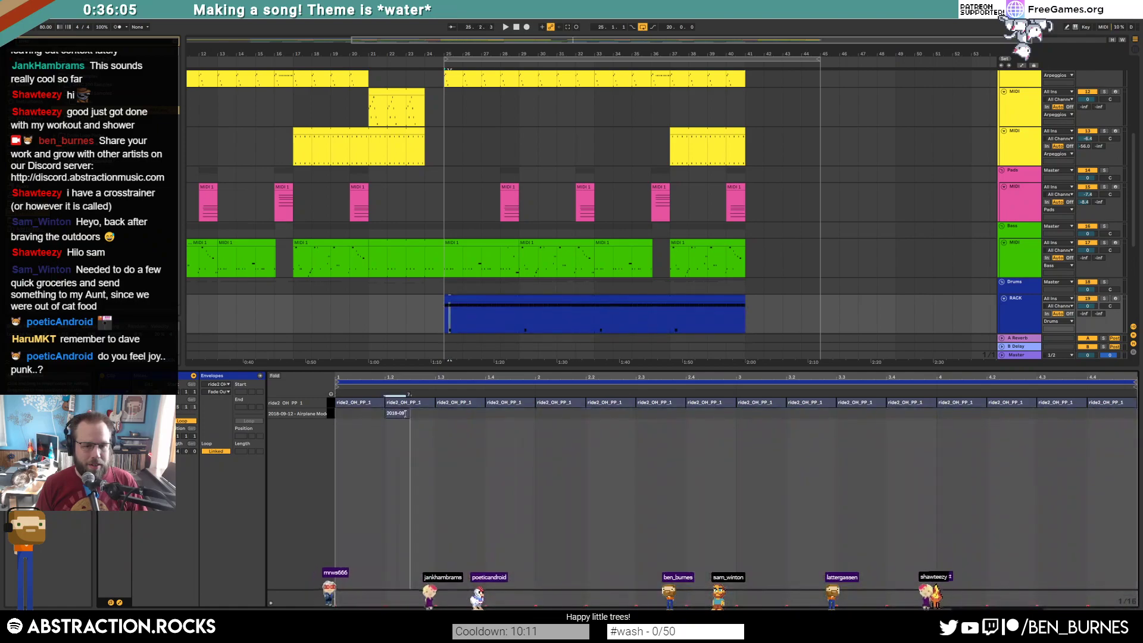
key(ctrl+d)
key(ctrl+d)
key(ctrl+d)
key(ctrl+d)
key(ctrl+d)
key(ctrl+d)
key(ctrl+d)
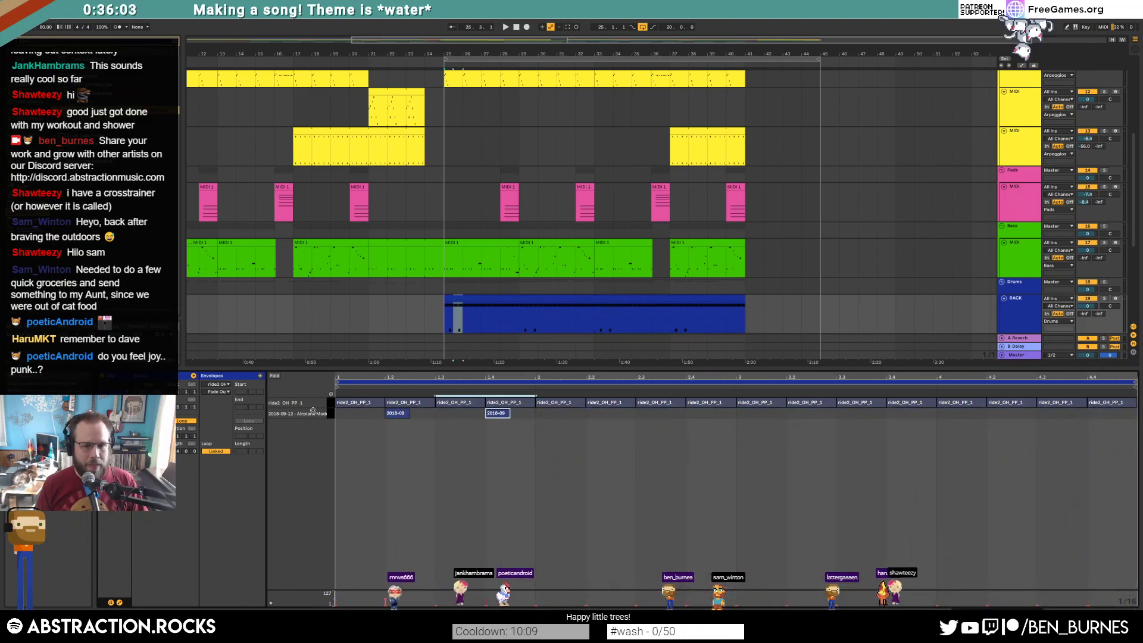
Show the drum rack's chain list and return chains and add ValhallaRoom as a return effect.
key(shift+Tab)
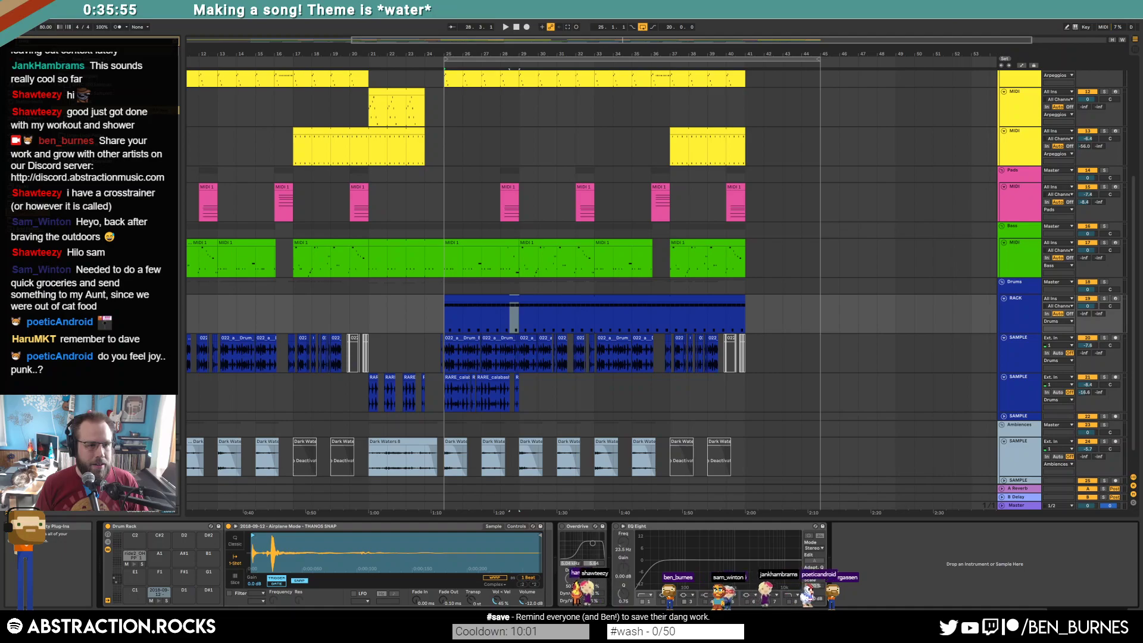
click(175, 592)
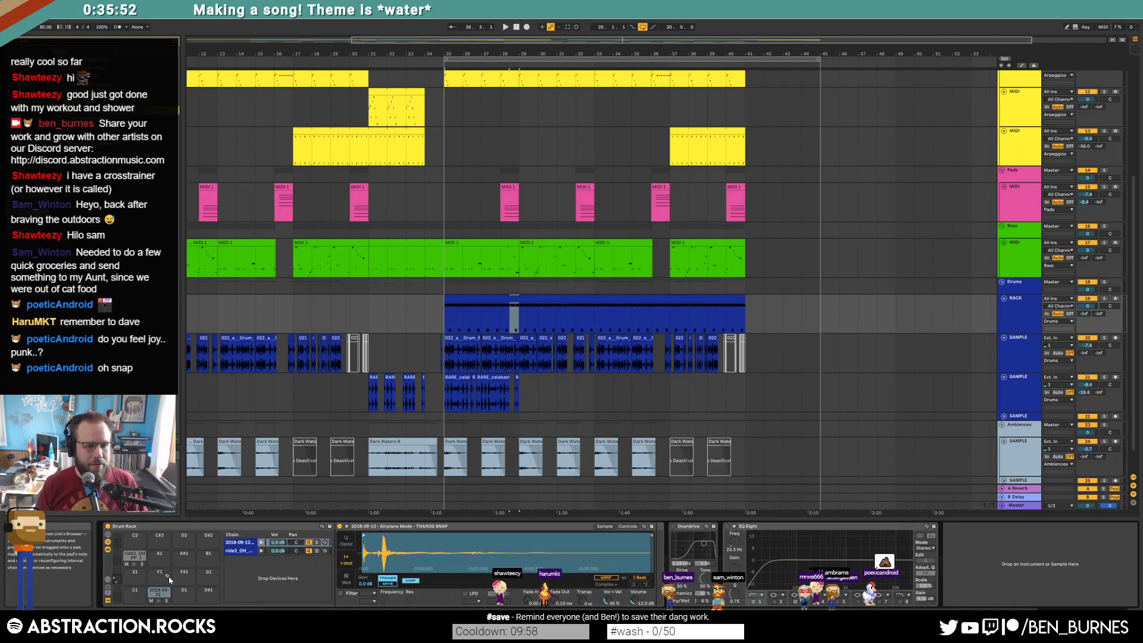
click(108, 595)
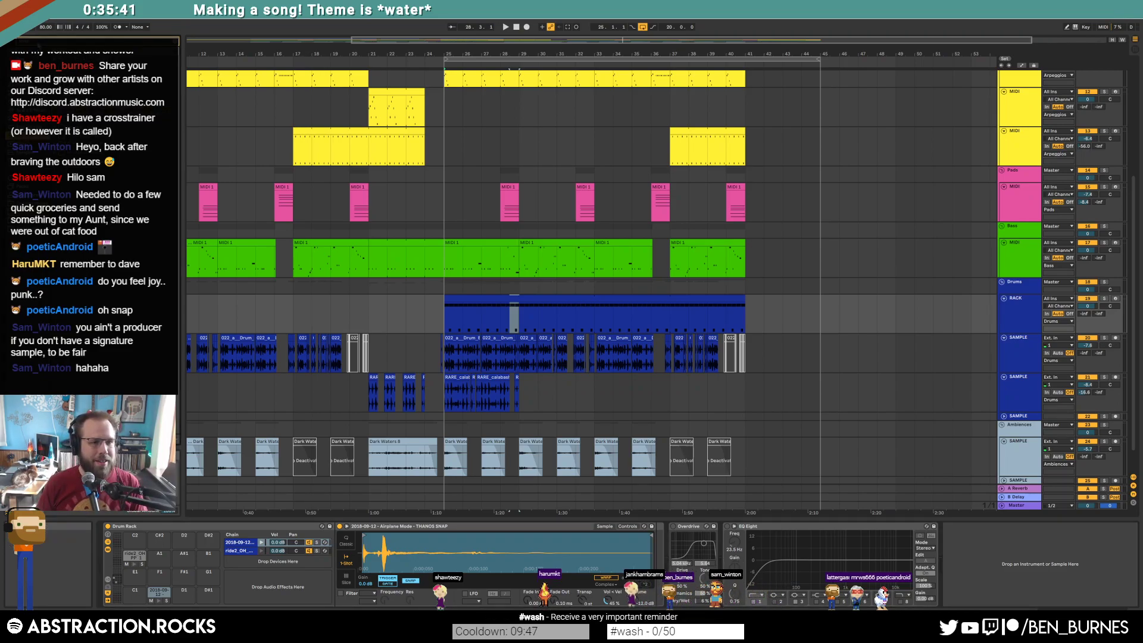
drag(113, 118, 279, 587)
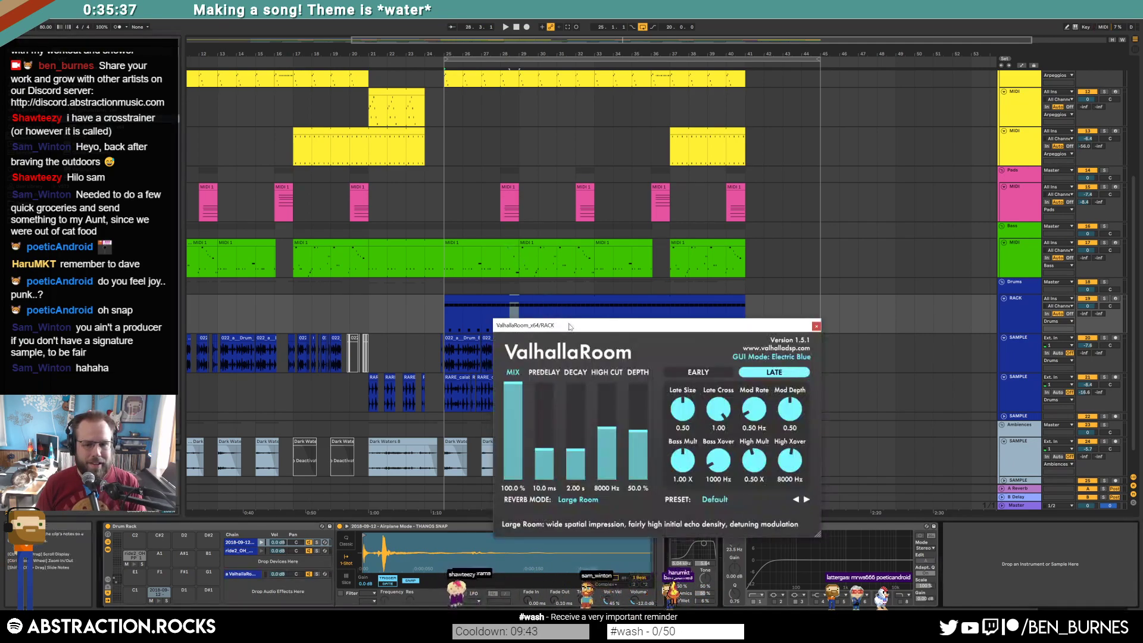
Set ValhallaRoom's decay to 1.81 s and high cut to 10330 Hz, and hide the plug-in window.
drag(569, 326, 569, 224)
drag(580, 347, 581, 353)
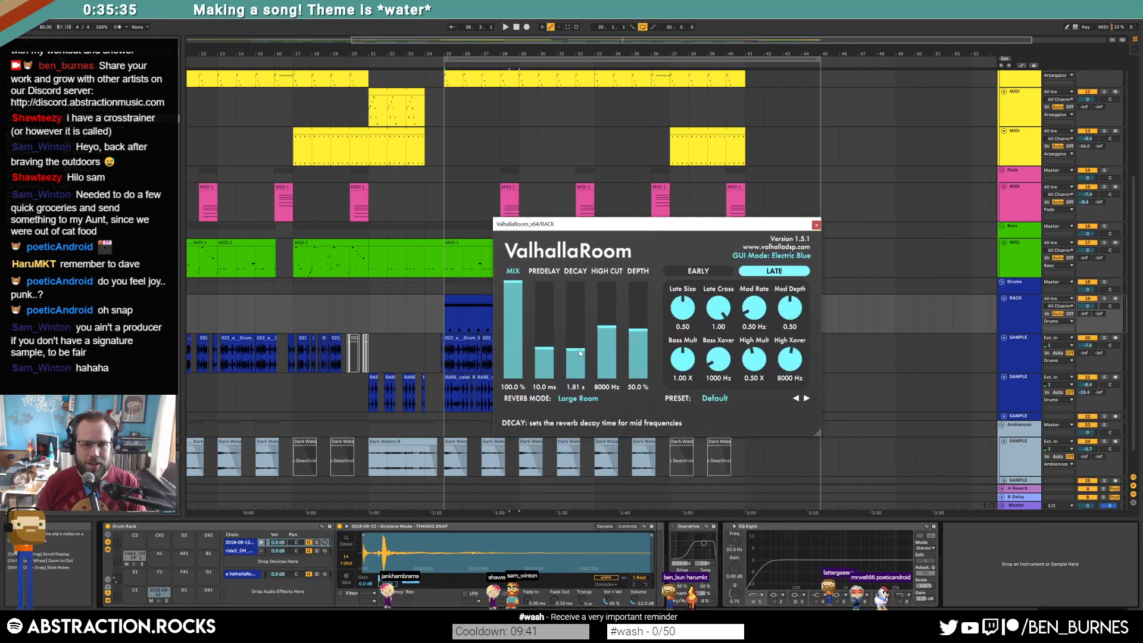
drag(605, 342, 602, 312)
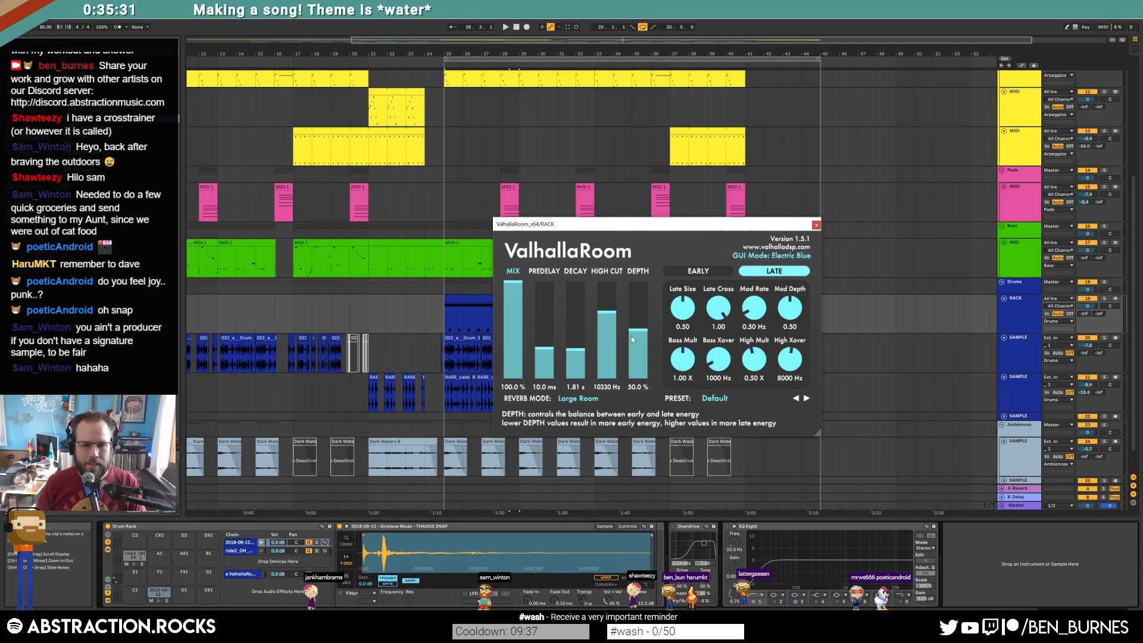
key(ctrl+alt+p)
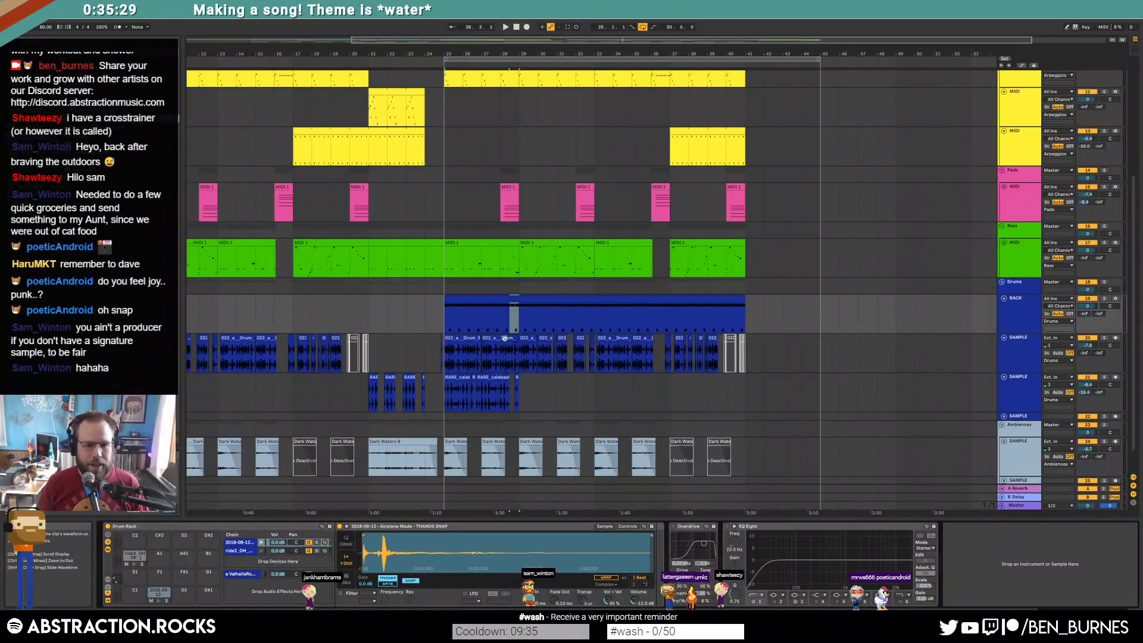
Show the rack's chain sends, raise the snap chain's ValhallaRoom send automation over the last snap of bar 26, and listen from bar 25.
scroll(507, 345, up, 5)
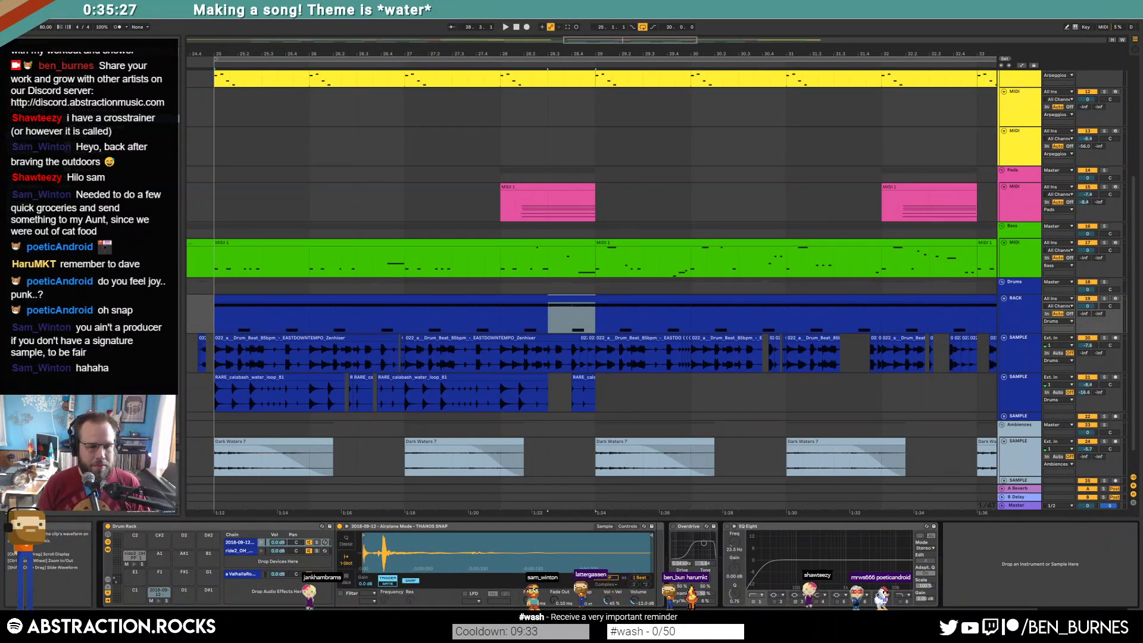
click(108, 587)
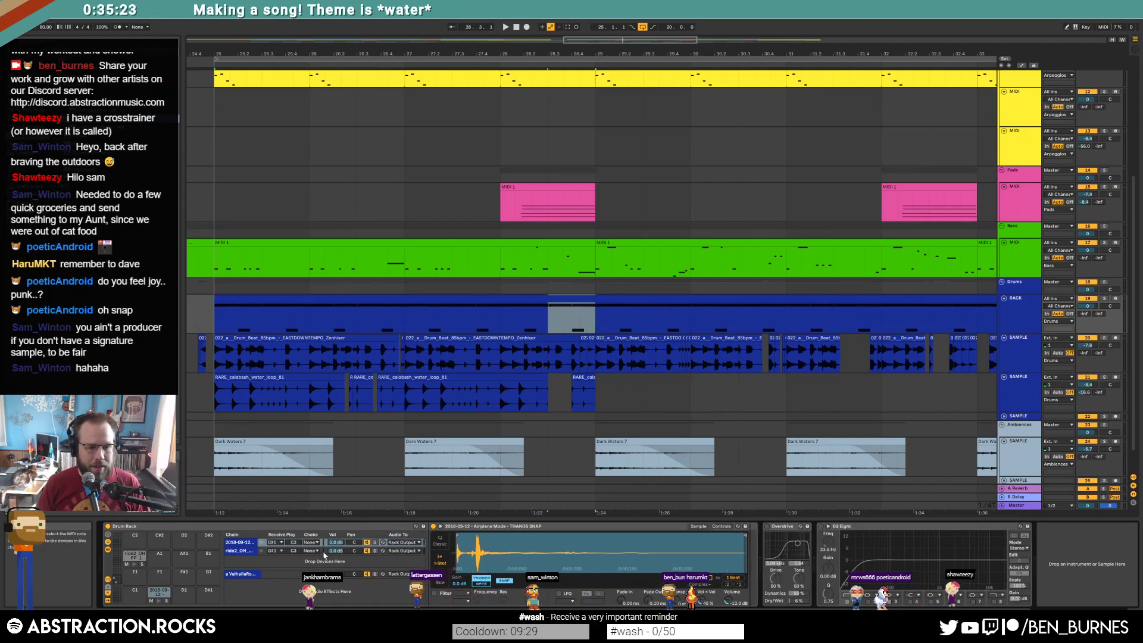
click(109, 587)
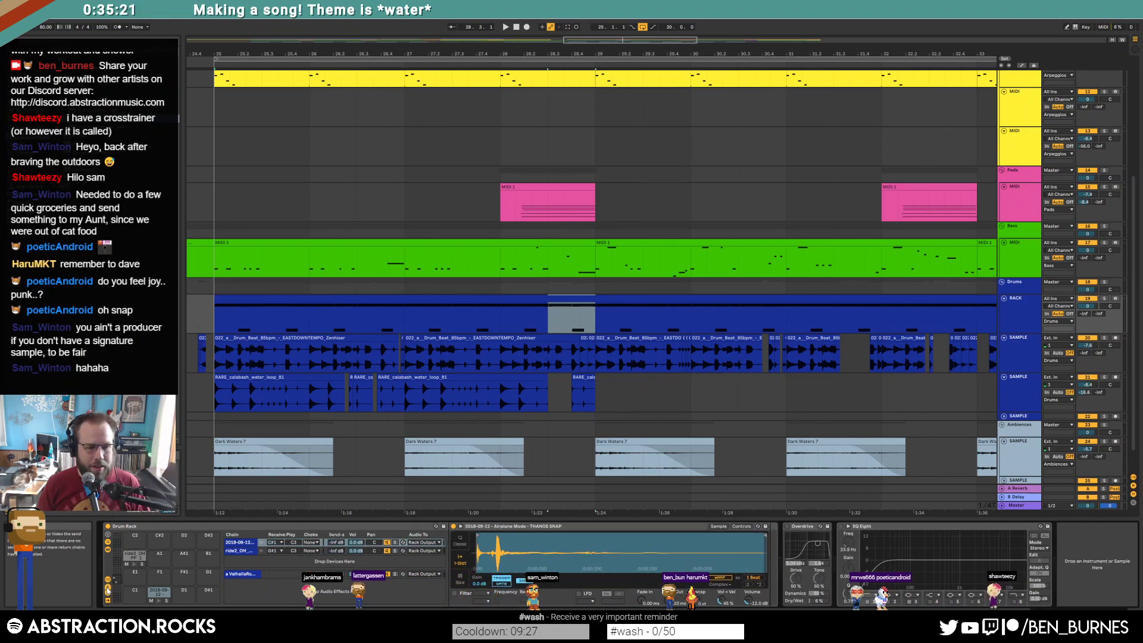
click(108, 579)
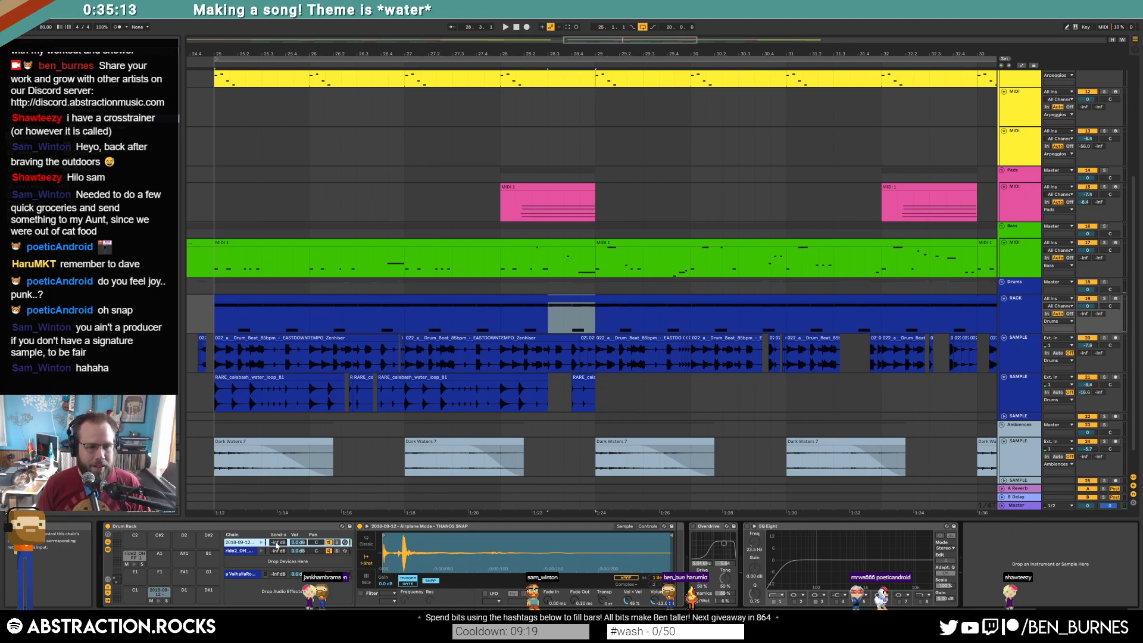
key(a)
click(378, 325)
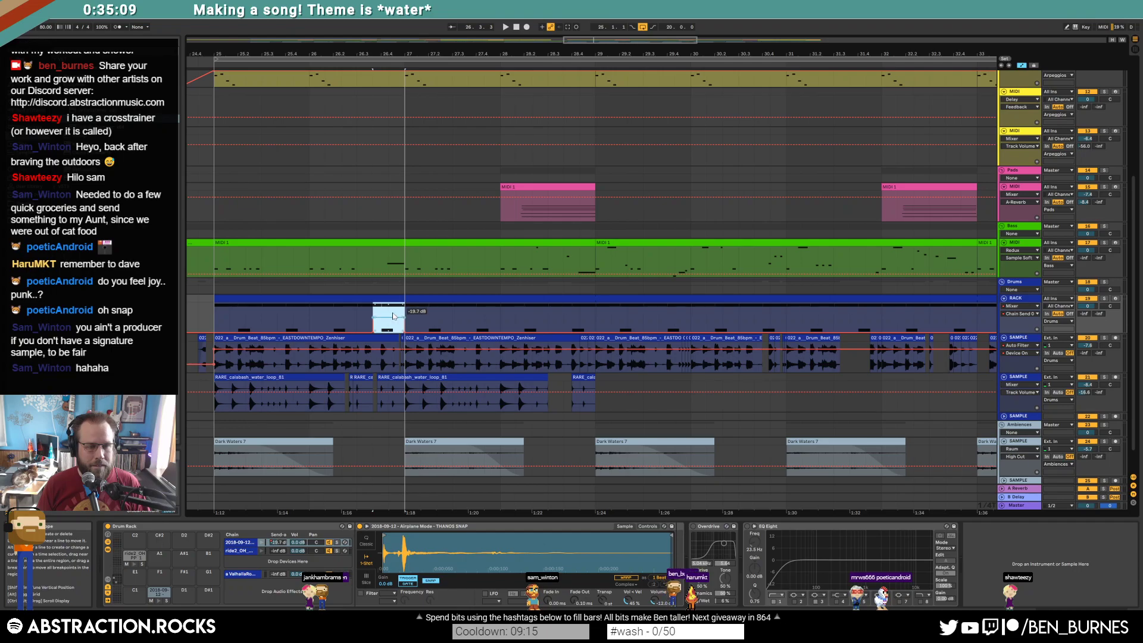
click(230, 319)
key(space)
key(a)
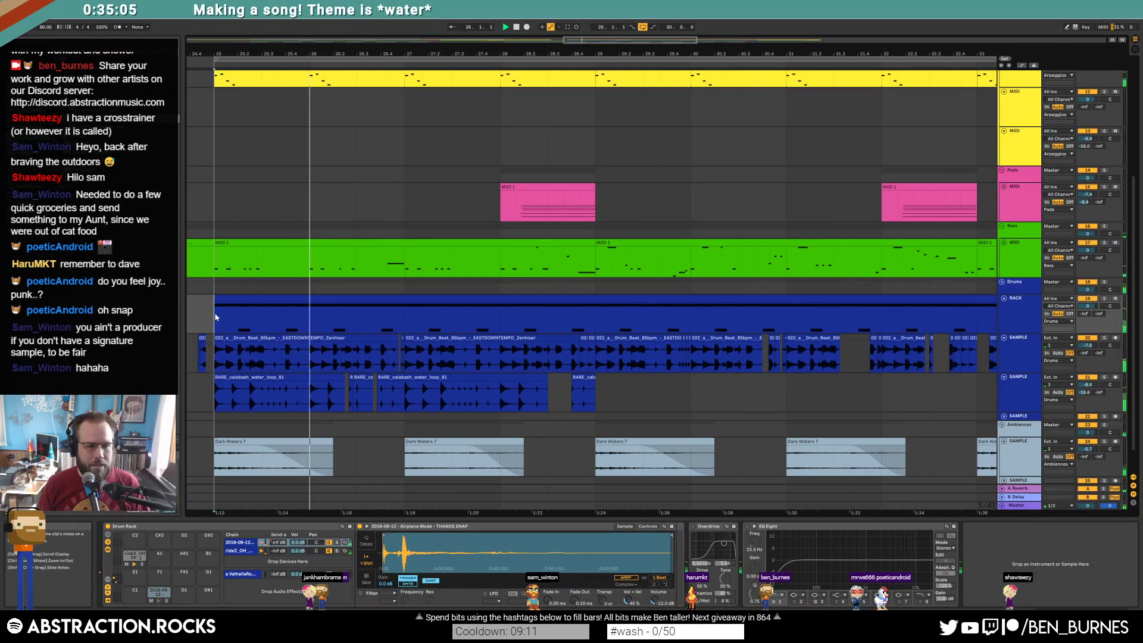
Duplicate the two-bar snap send automation from bars 25–26 along the rack track through bar 40.
key(a)
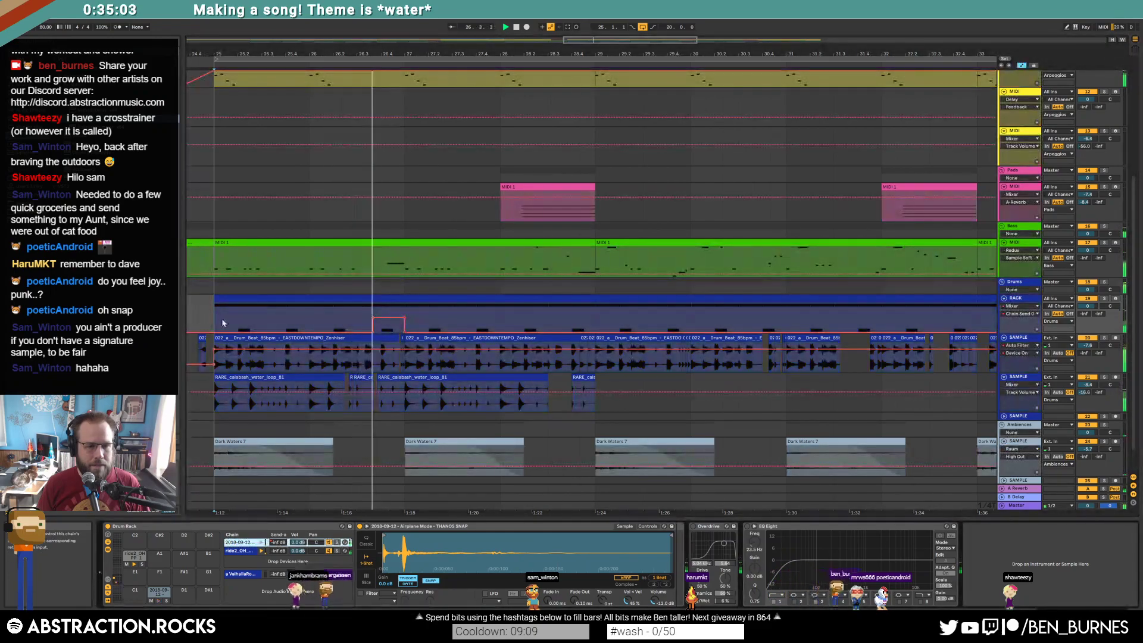
drag(215, 318, 401, 324)
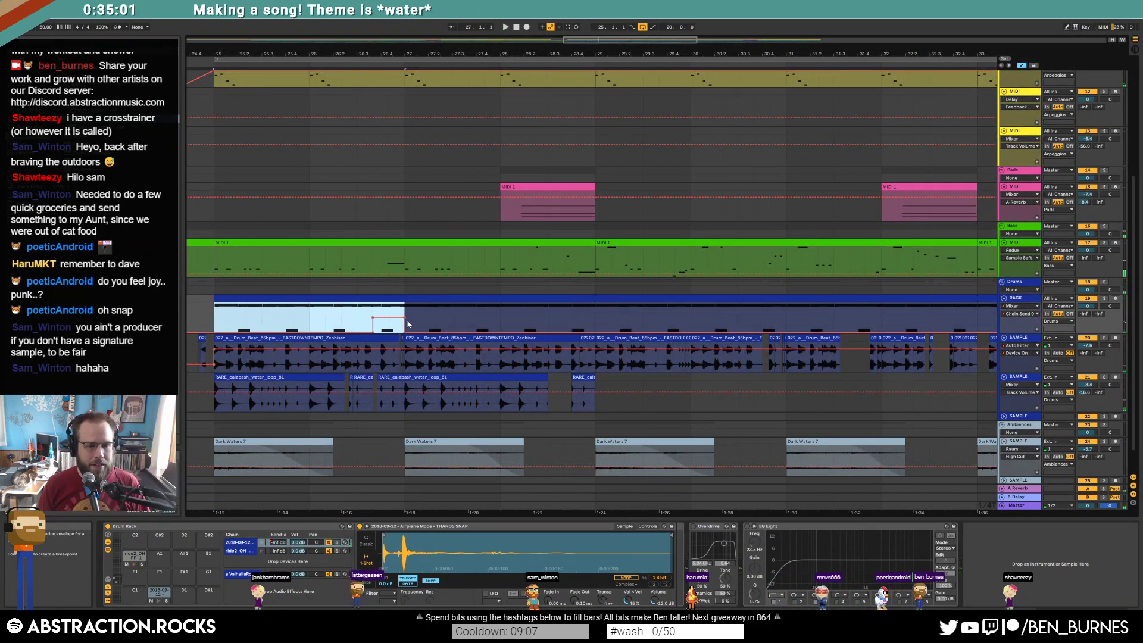
key(ctrl+d)
key(ctrl+d)
key(ctrl+d)
key(ctrl+d)
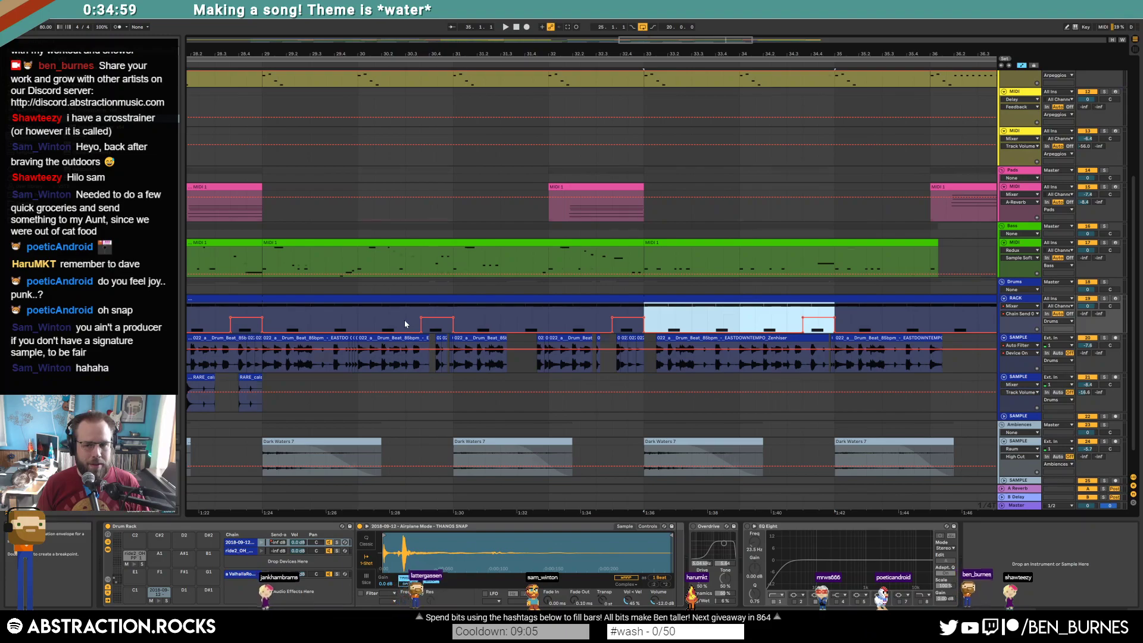
key(ctrl+d)
key(ctrl+d)
key(ctrl+d)
Play the snap pattern and shorten the THANOS SNAP sample by moving its end point to just after the snap's decay.
double_click(493, 318)
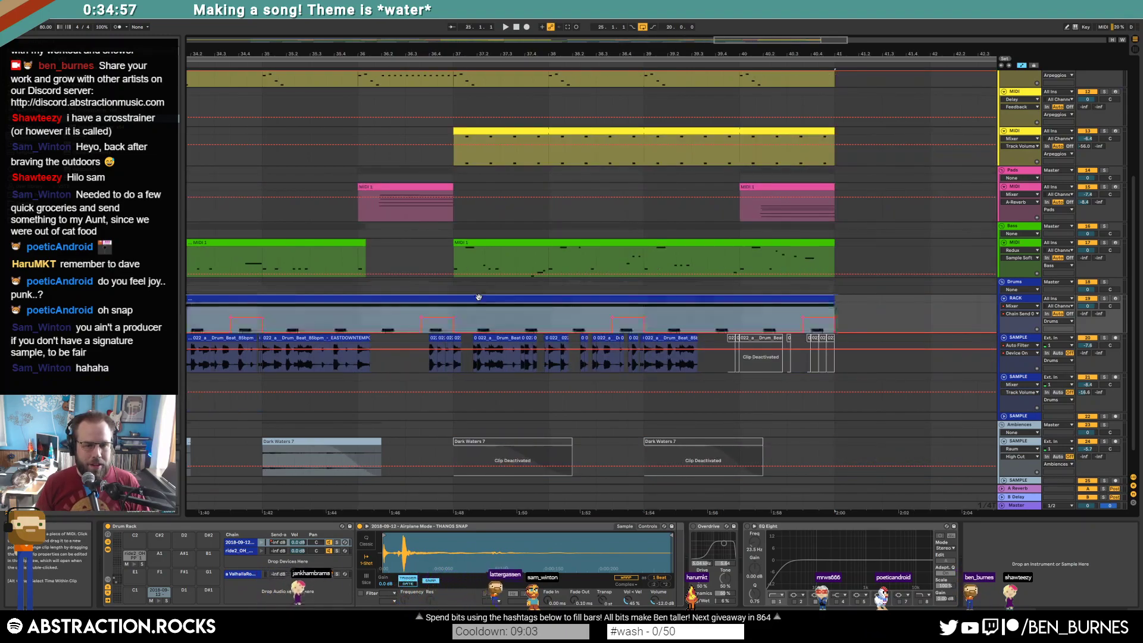
click(395, 413)
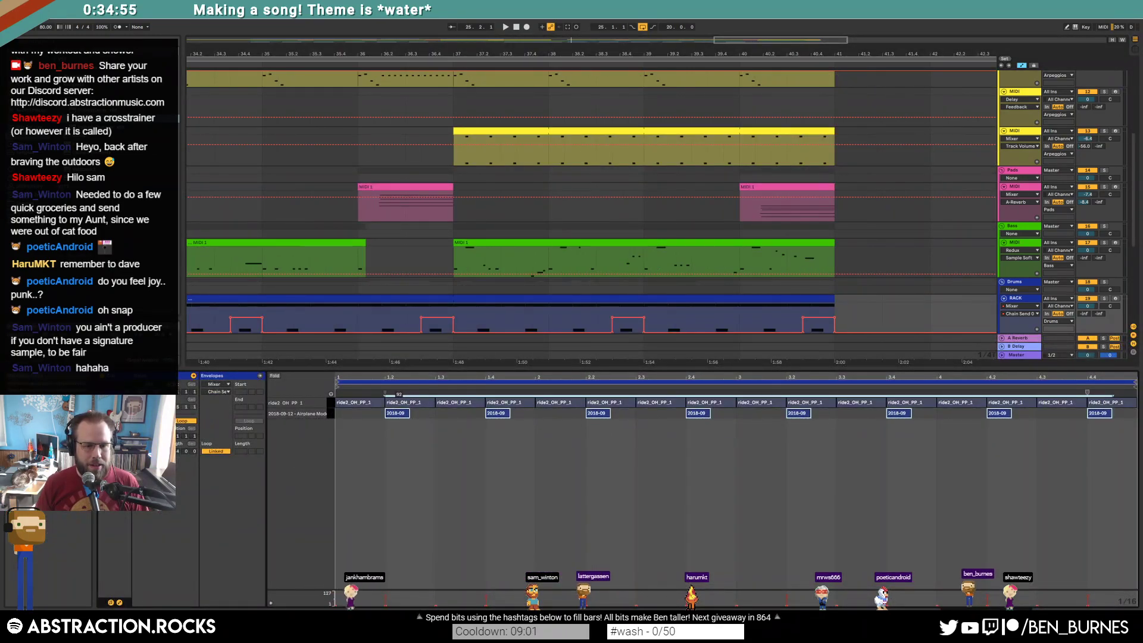
key(space)
key(shift+Tab)
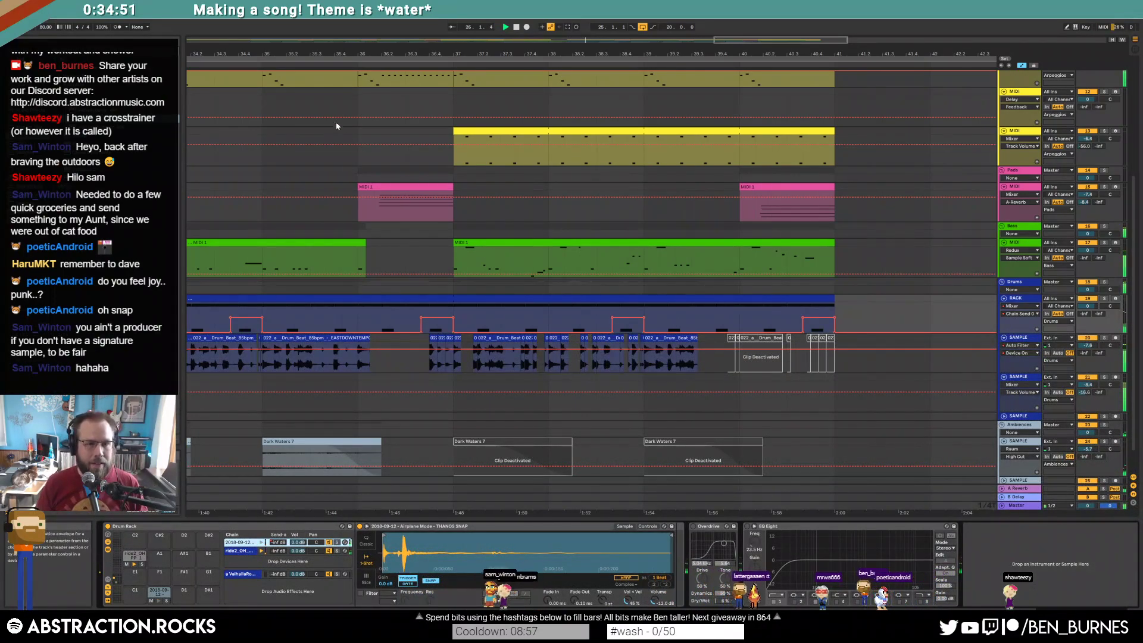
drag(706, 40, 698, 27)
drag(479, 54, 886, 54)
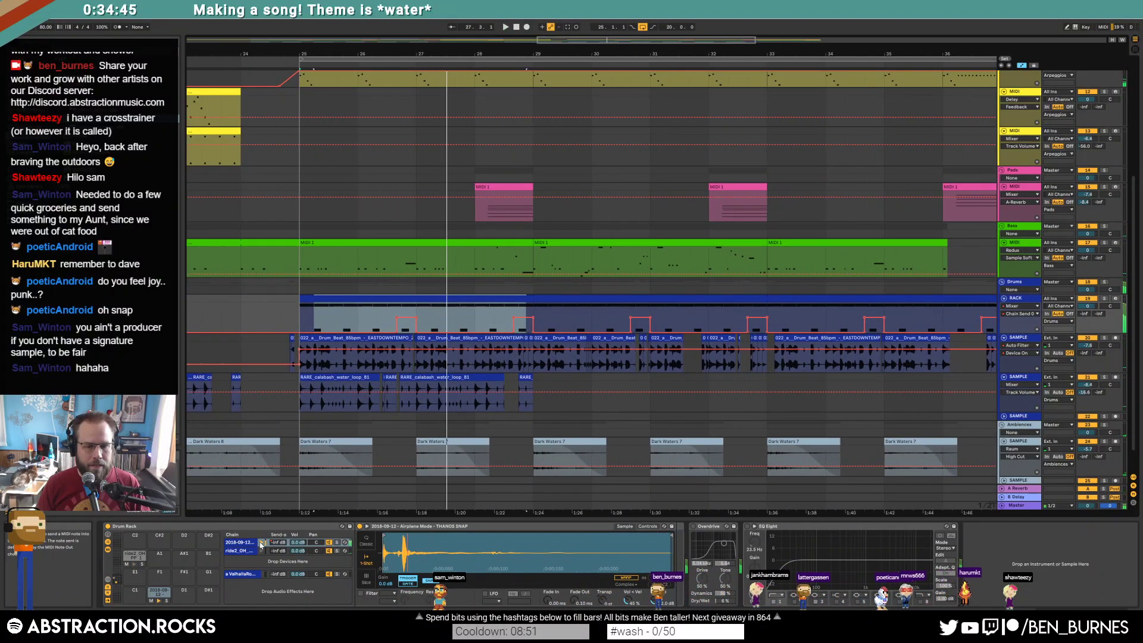
drag(671, 537, 479, 537)
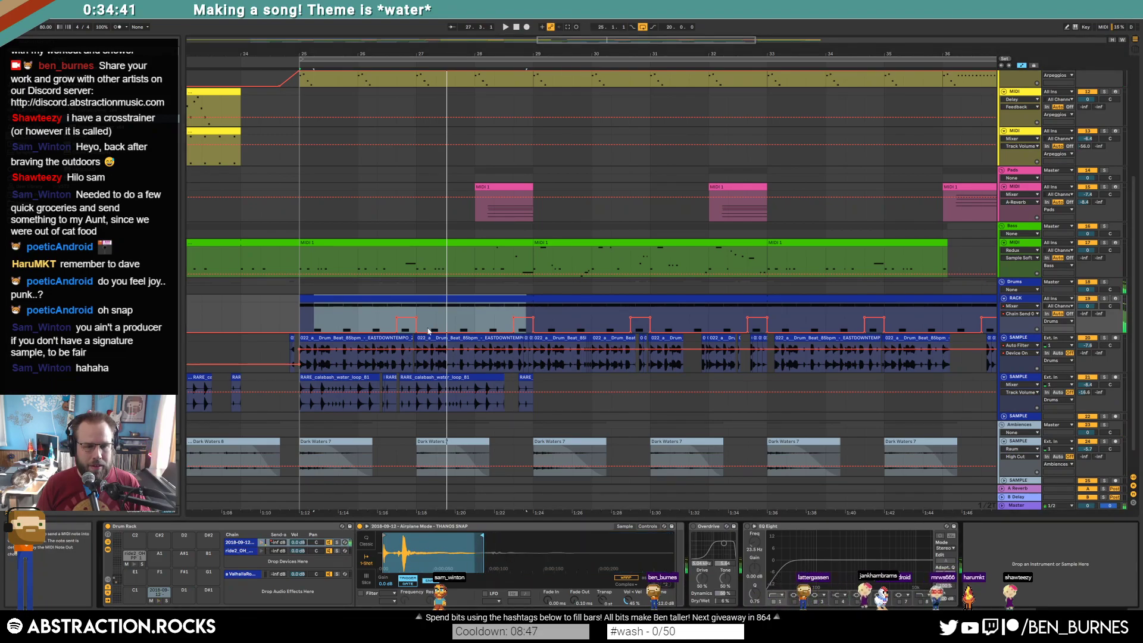
Listen from bar 25, raise the snap send automation at the end of bar 26 to -8.0 dB, and duplicate the two-bar pattern over the following bars.
double_click(365, 299)
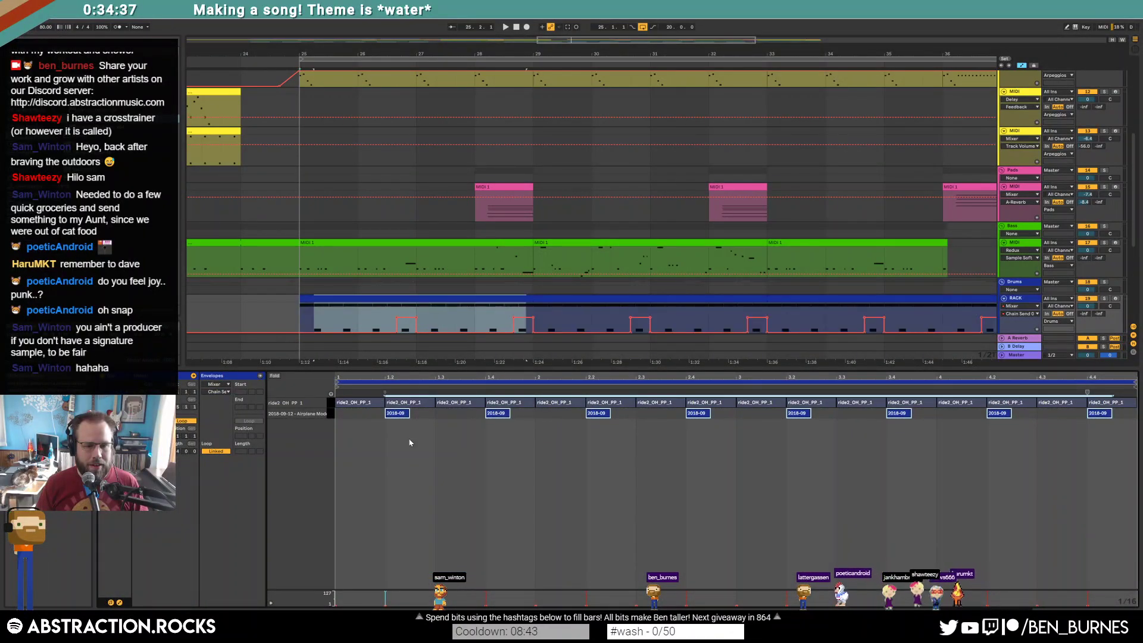
key(shift+Tab)
key(space)
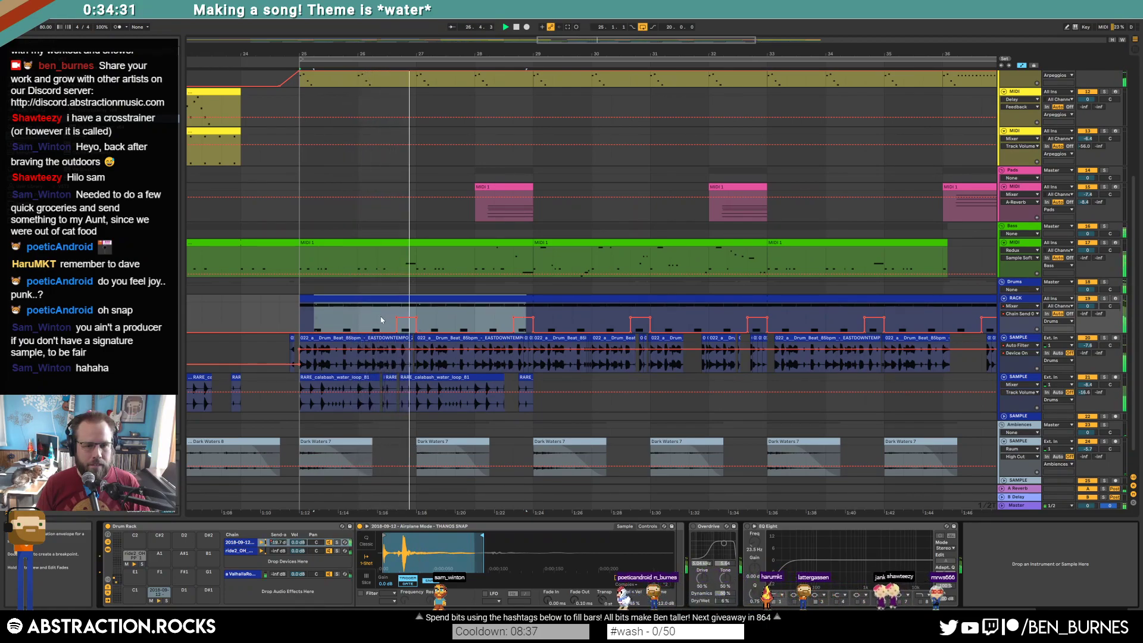
click(397, 310)
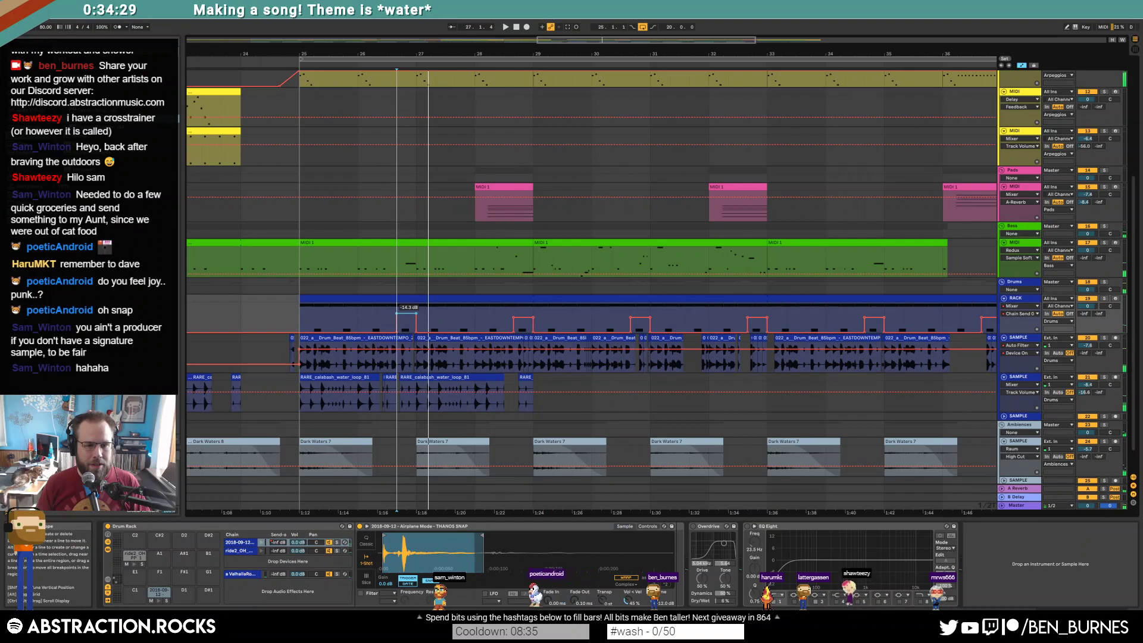
drag(408, 313, 417, 318)
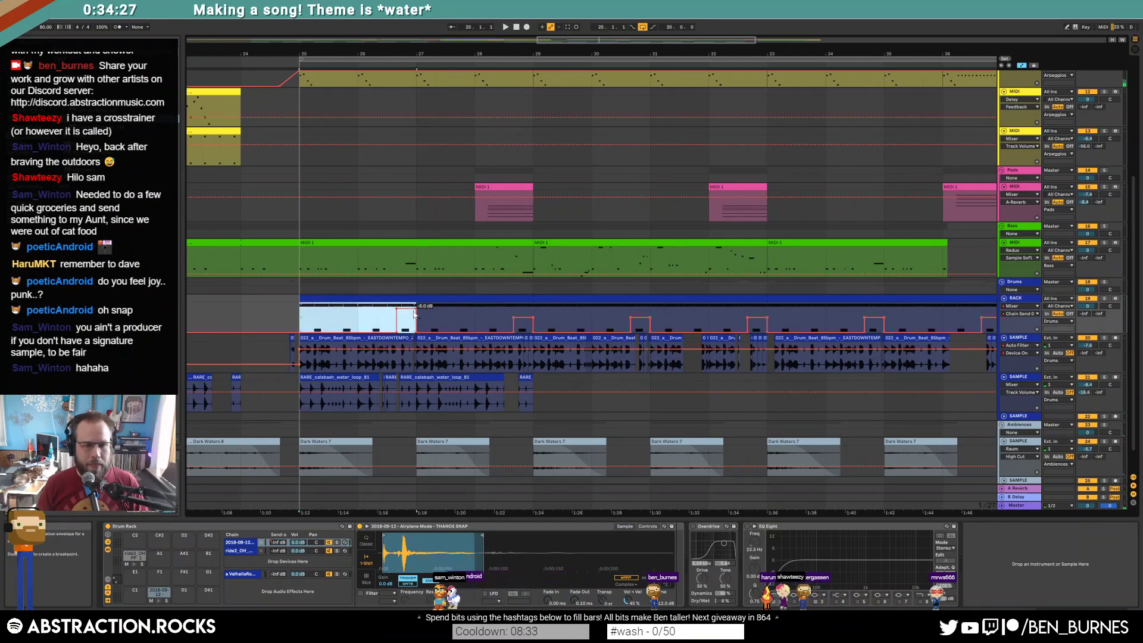
key(ctrl+d)
key(ctrl+d)
key(ctrl+d)
key(ctrl+d)
key(ctrl+d)
click(212, 330)
Listen to the snap reverb, set its send automation at the end of bar 26 to -13.0 dB, and duplicate the two-bar pattern through bar 40.
key(space)
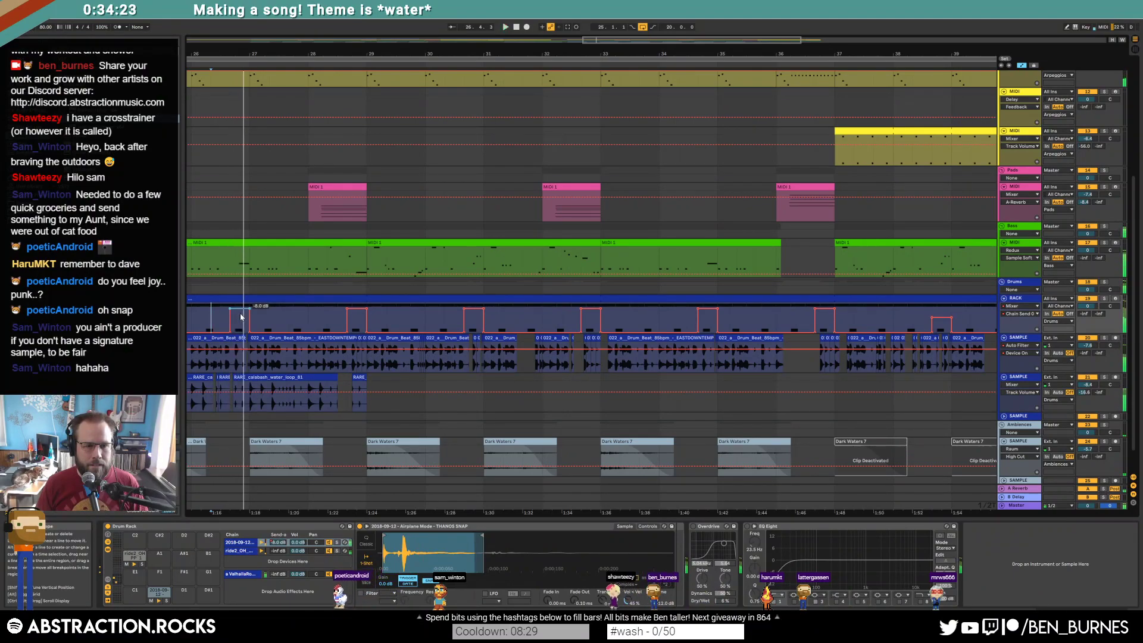
key(space)
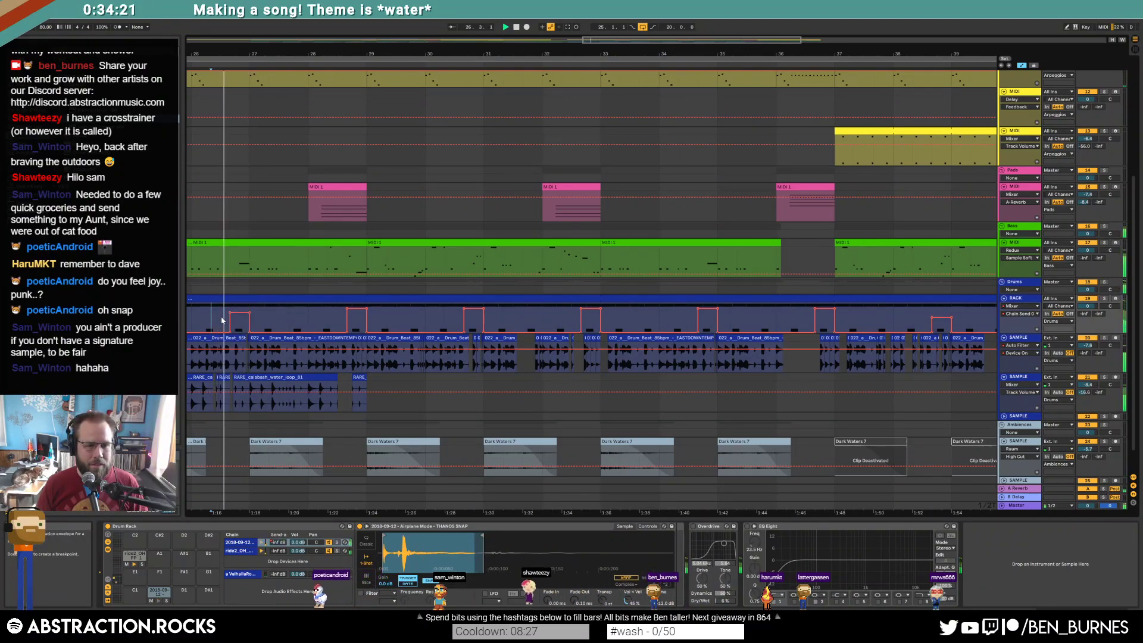
key(space)
scroll(243, 305, down, 3)
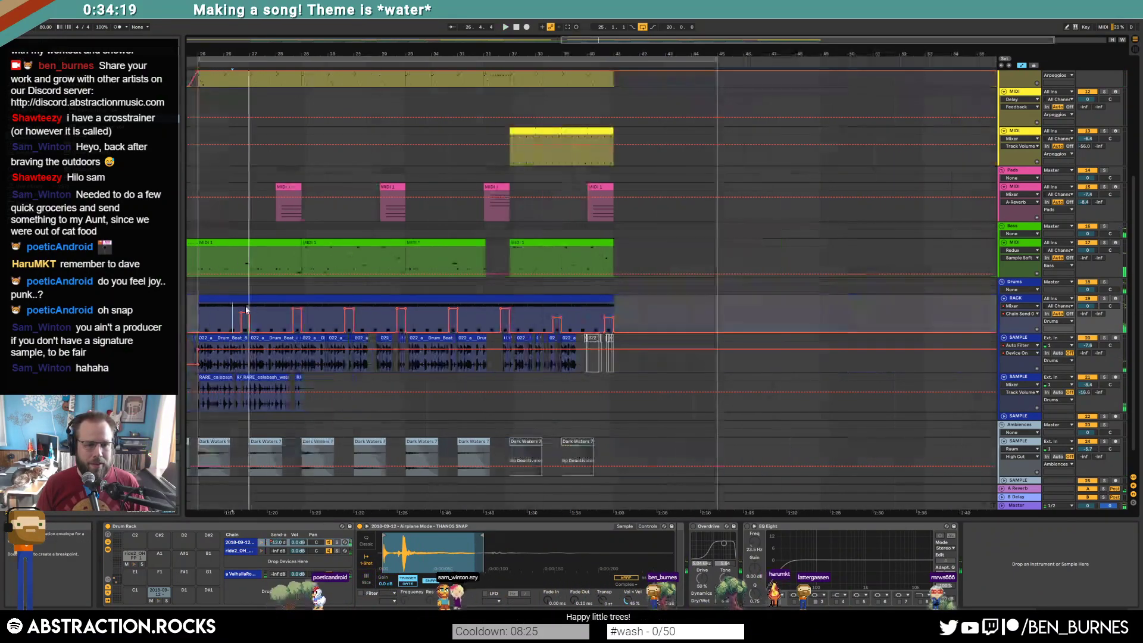
drag(201, 316, 248, 314)
key(Right)
key(Right)
key(Right)
key(Right)
key(Right)
key(Right)
key(Right)
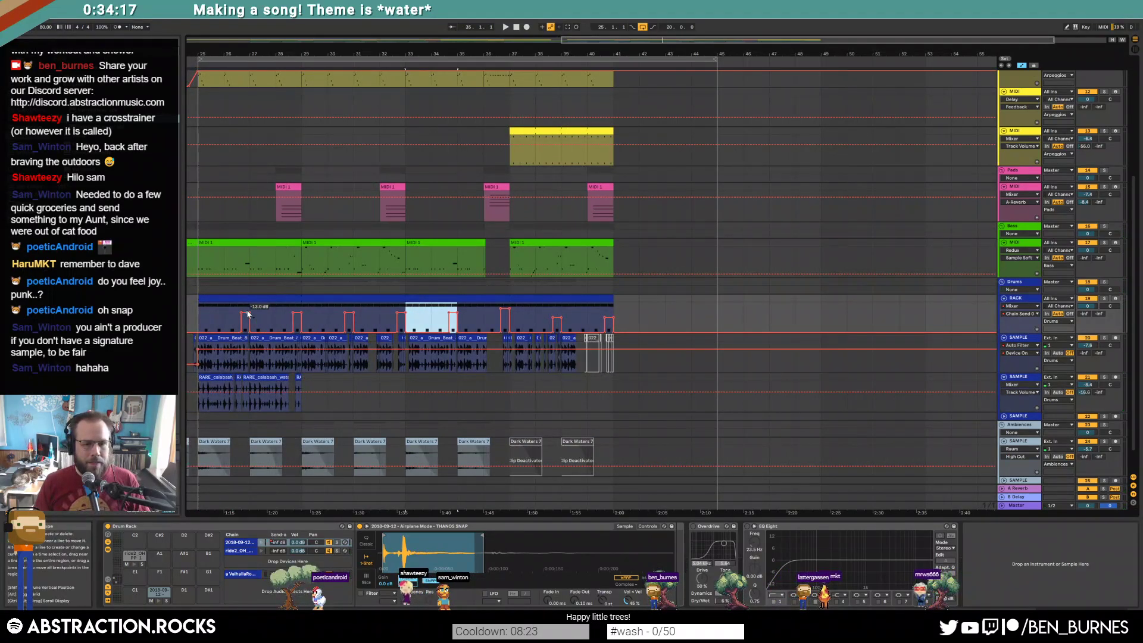
Check the bass clip's notes at bar 25, hide the automation, and insert a new MIDI track below the second Leads track.
click(213, 245)
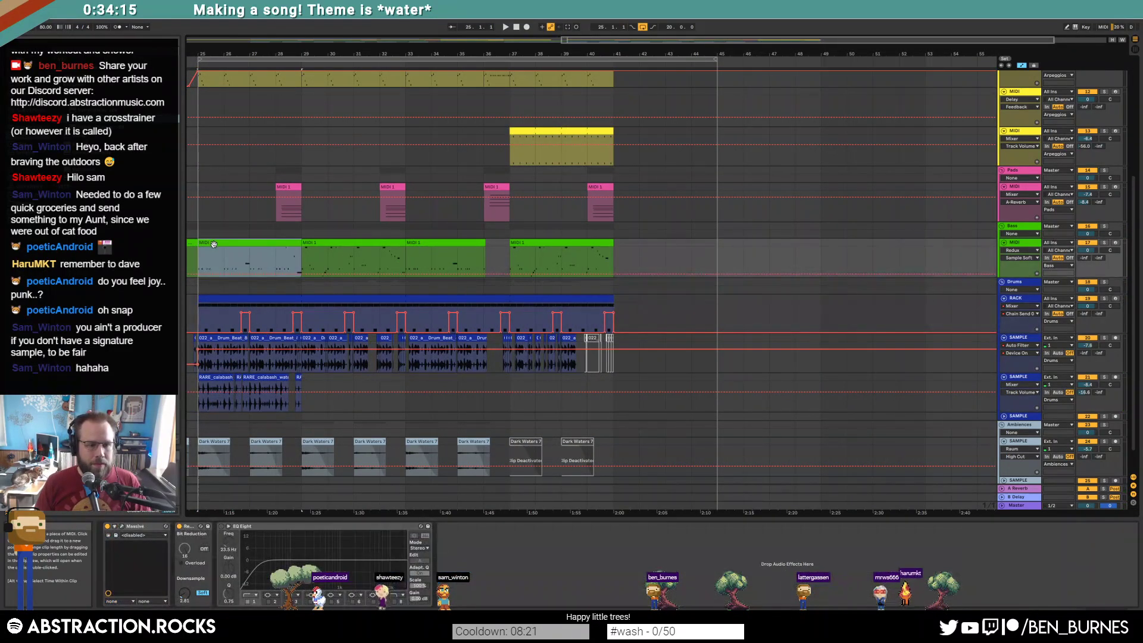
key(shift+Tab)
key(shift+Tab)
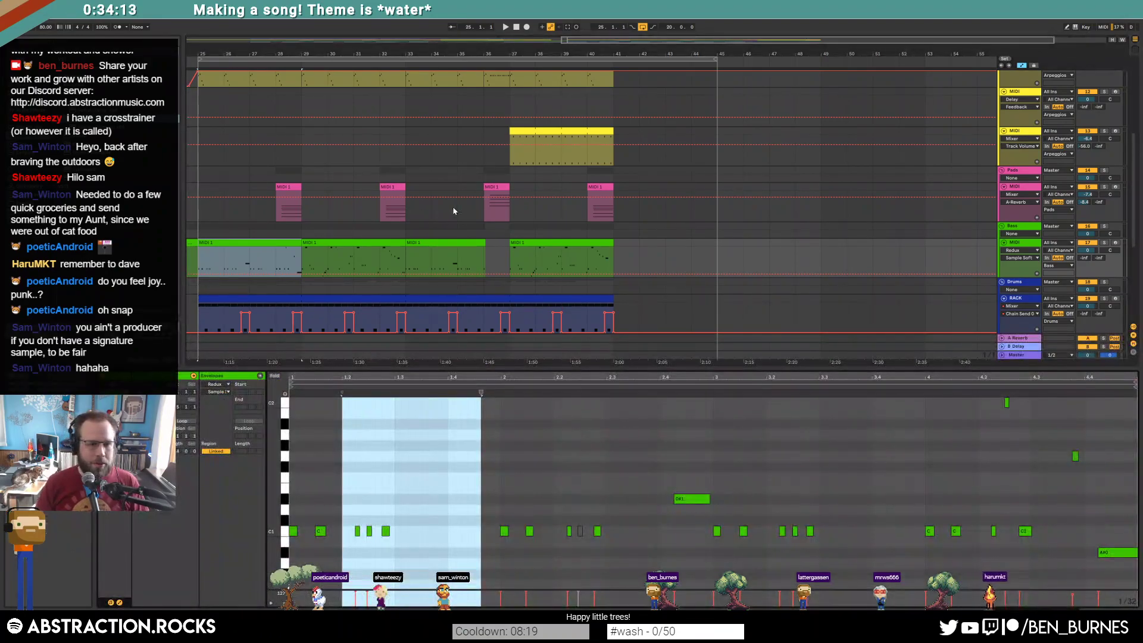
key(a)
drag(599, 43, 409, 42)
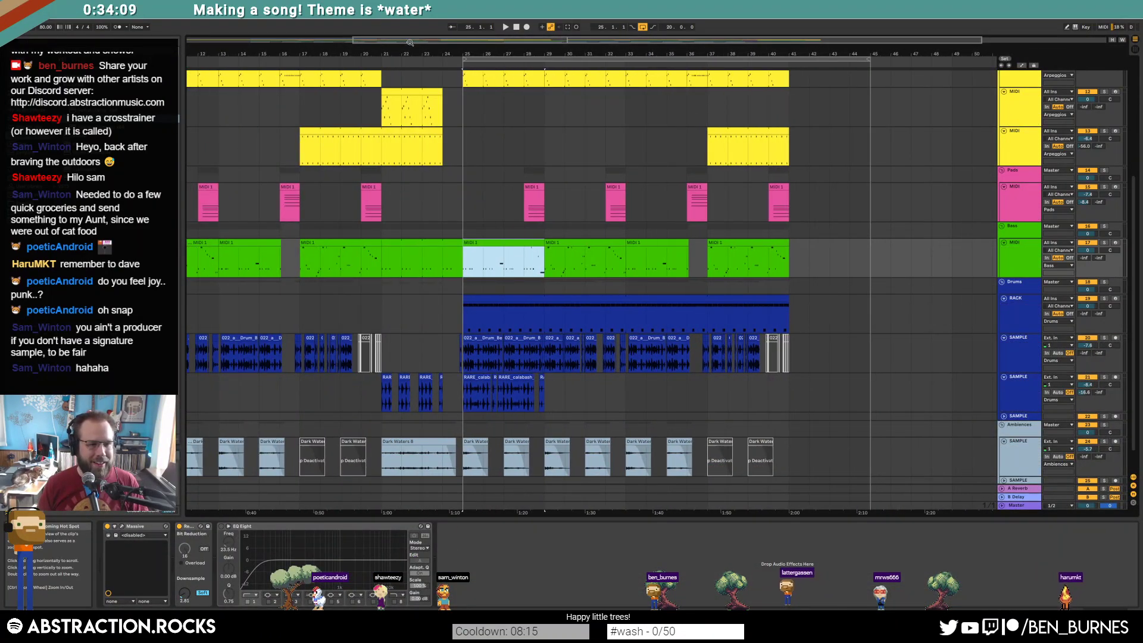
scroll(522, 206, up, 3)
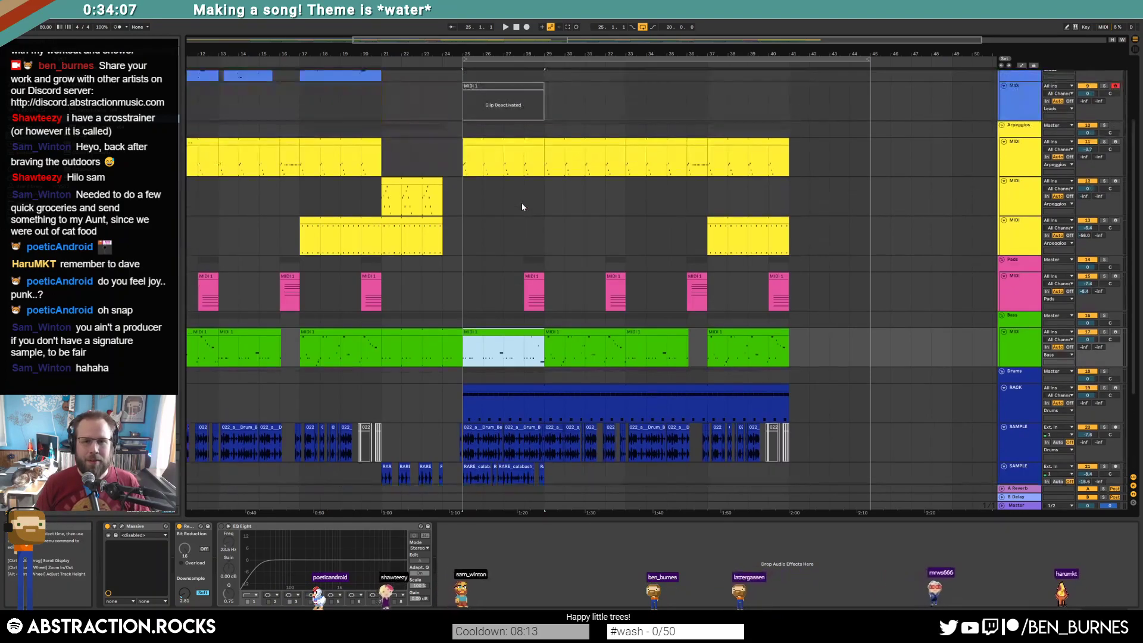
scroll(522, 206, up, 2)
click(833, 146)
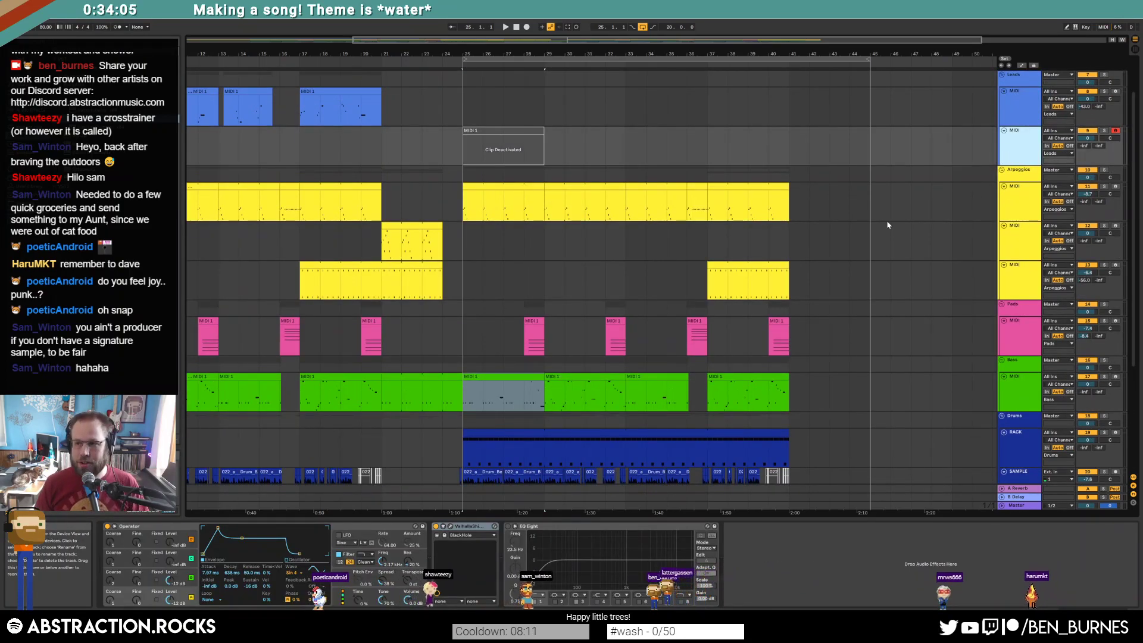
key(ctrl+shift+t)
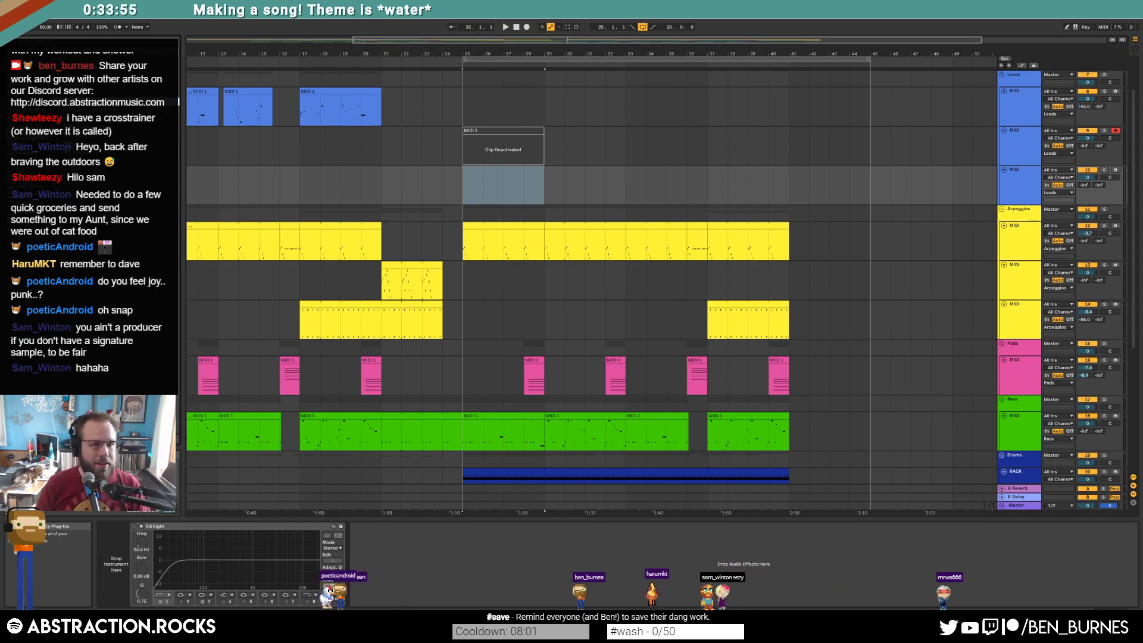
Add Kontakt to the new Leads track and load Funky Rio.nki from the Scarbee Vintage Keys library.
drag(89, 186, 498, 189)
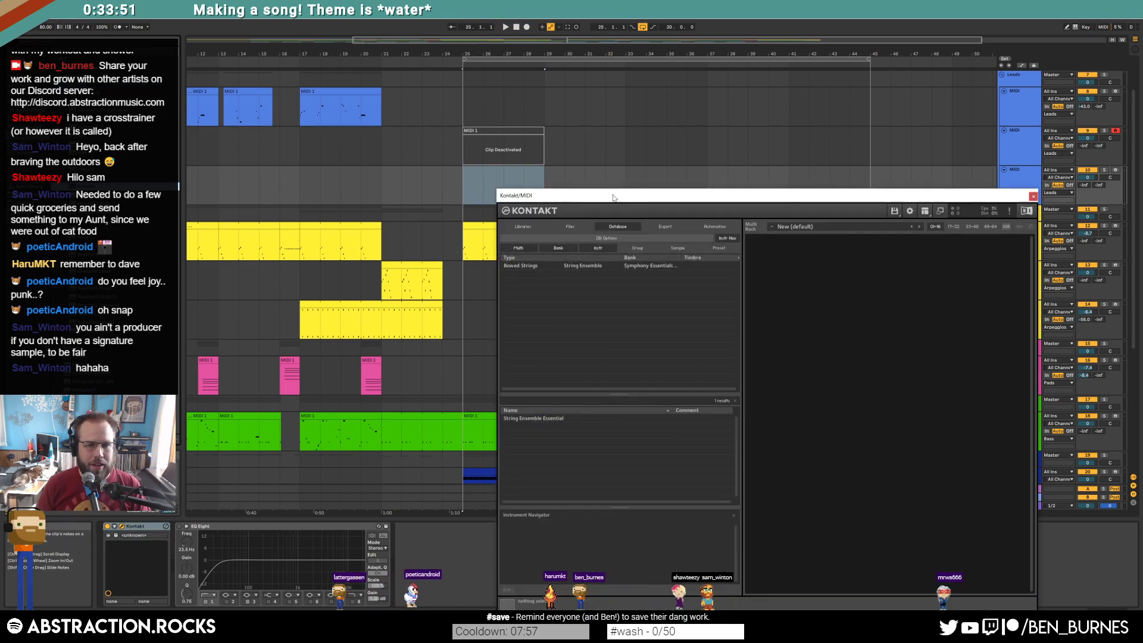
drag(613, 197, 657, 171)
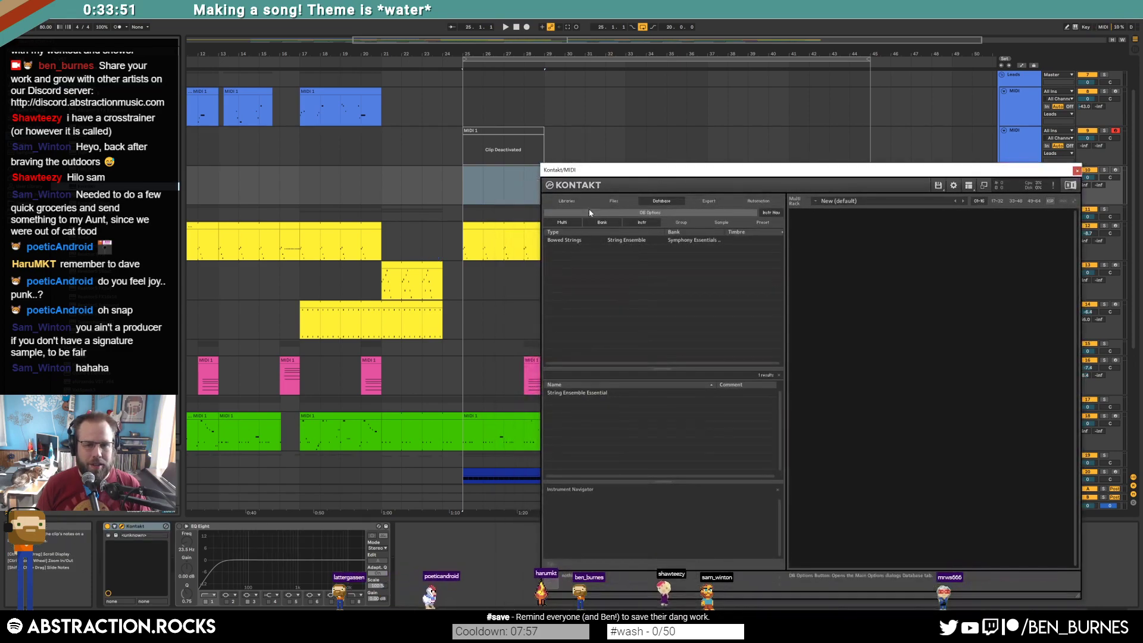
click(567, 200)
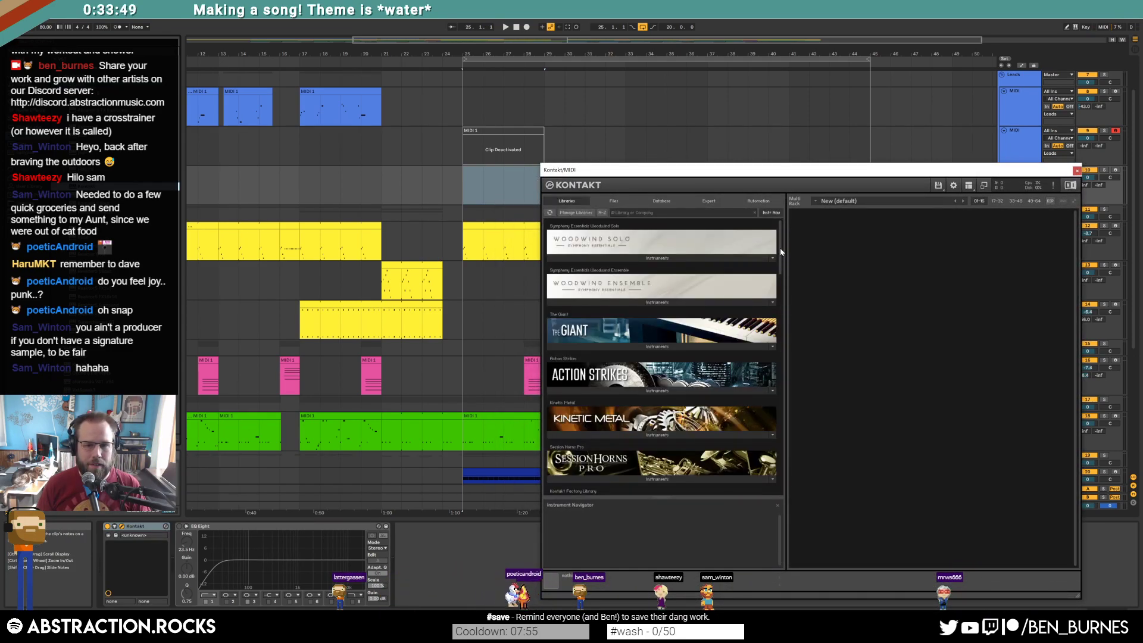
scroll(645, 359, down, 10)
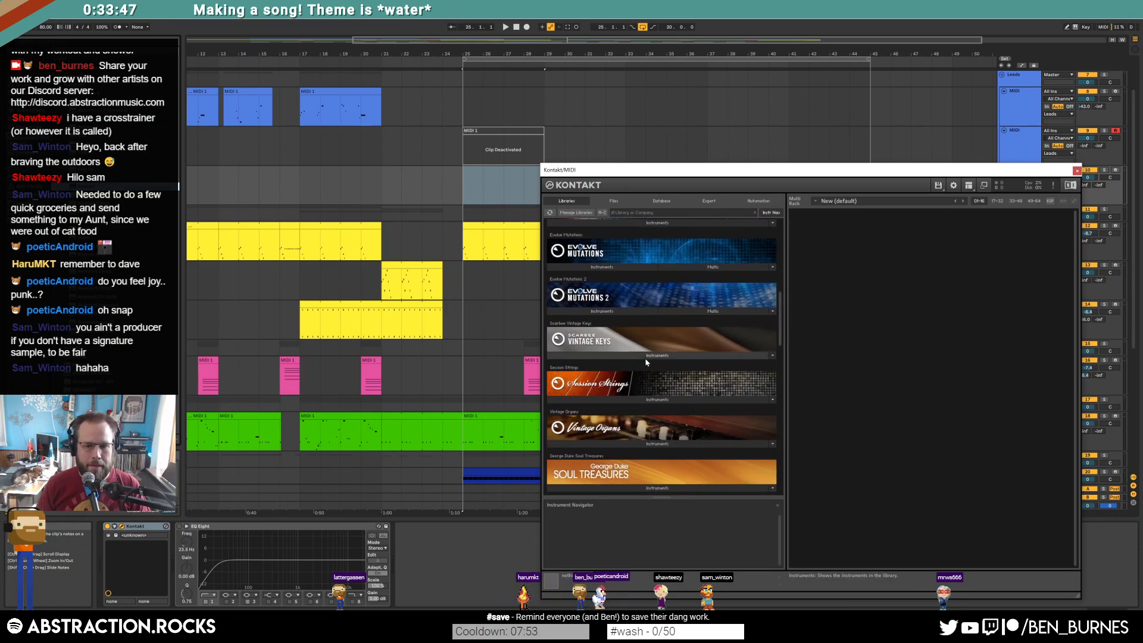
click(645, 357)
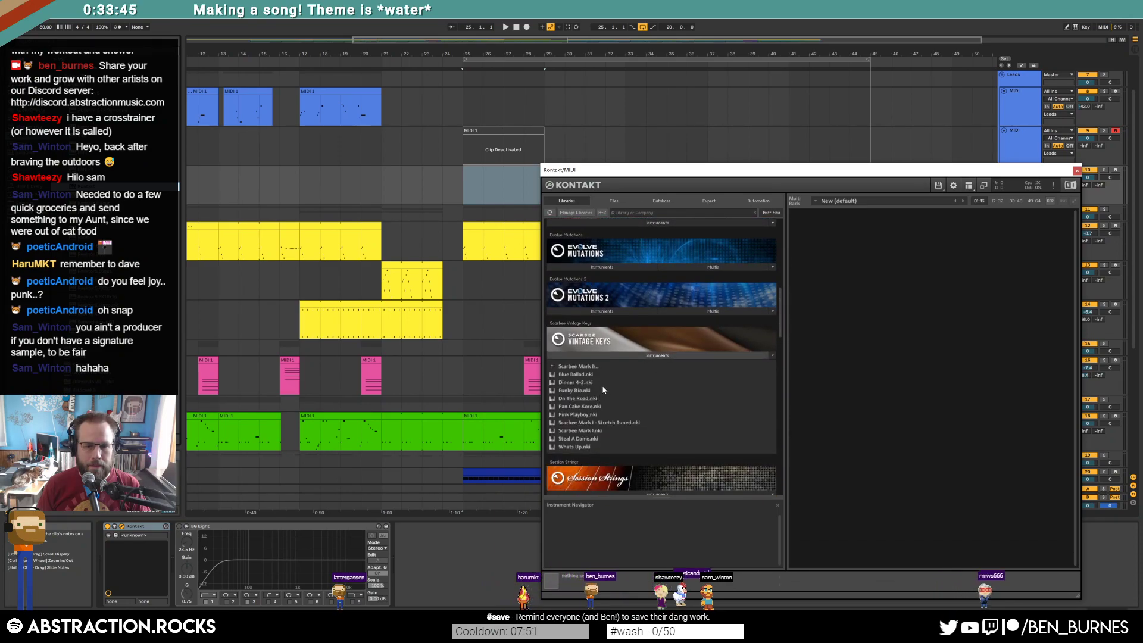
double_click(602, 383)
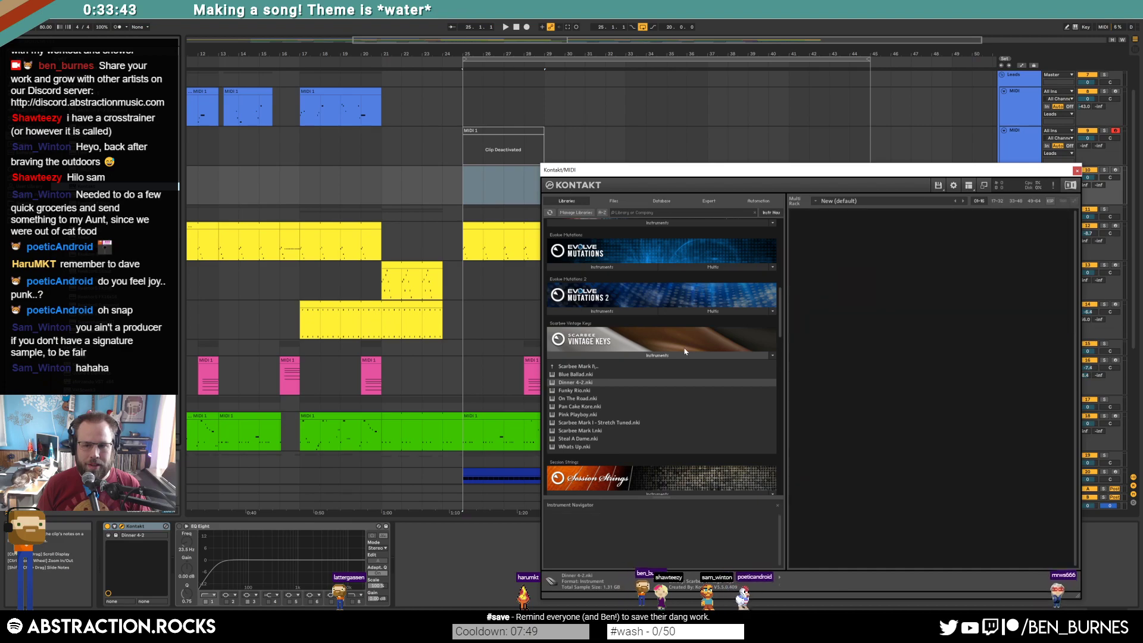
double_click(591, 391)
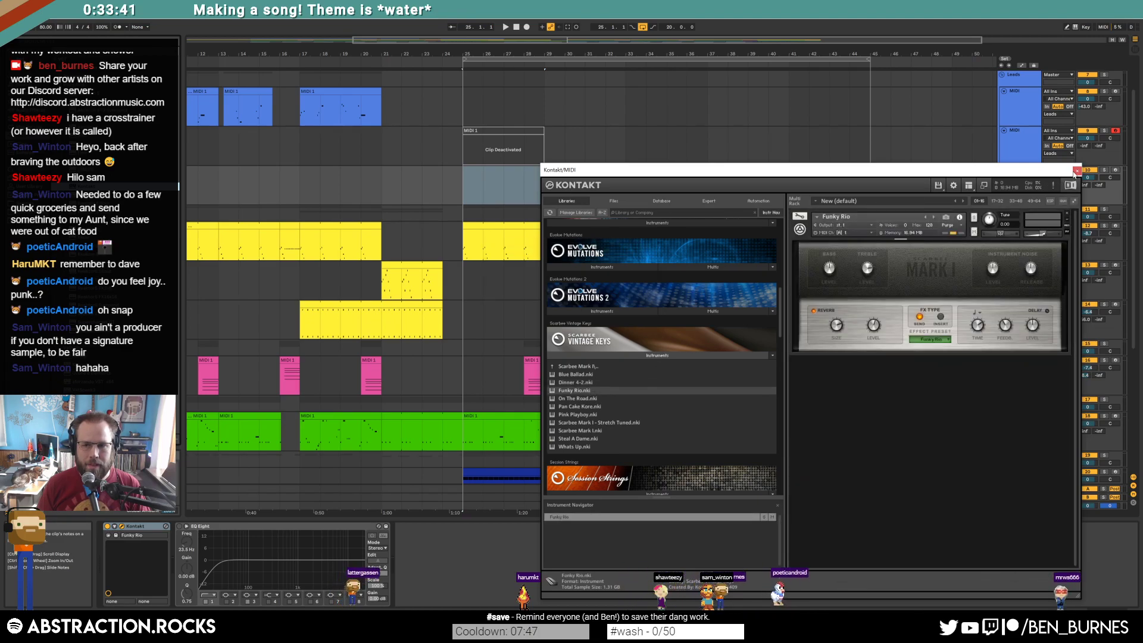
click(1076, 171)
Arm the new Leads track, record a sustained chord from bar 25, and trim the clip to end at bar 27.
click(1117, 170)
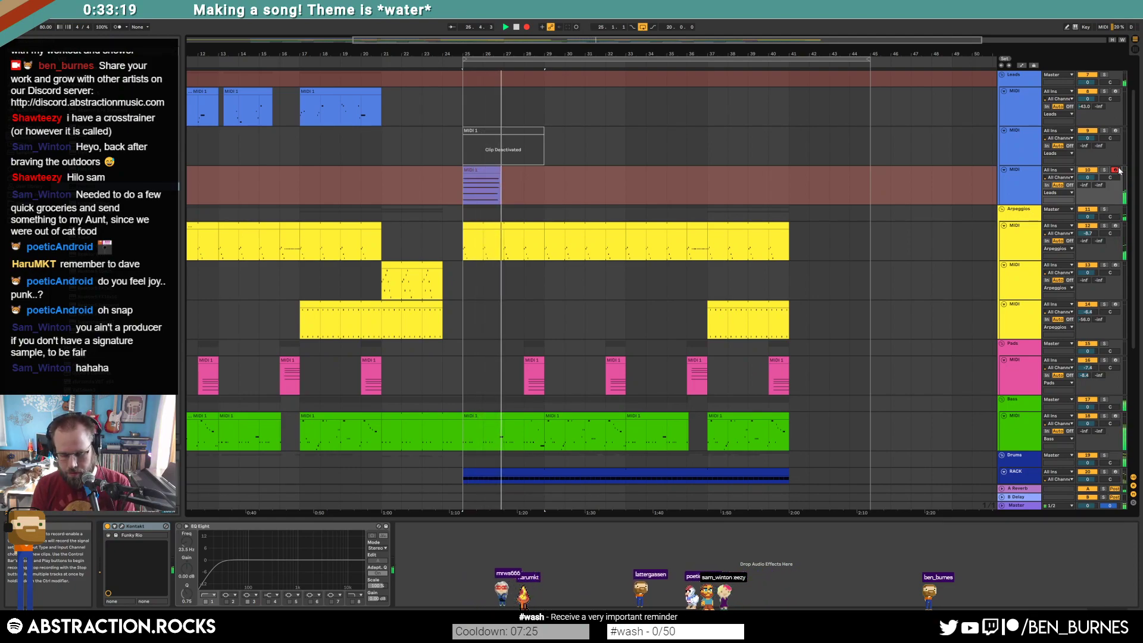
key(space)
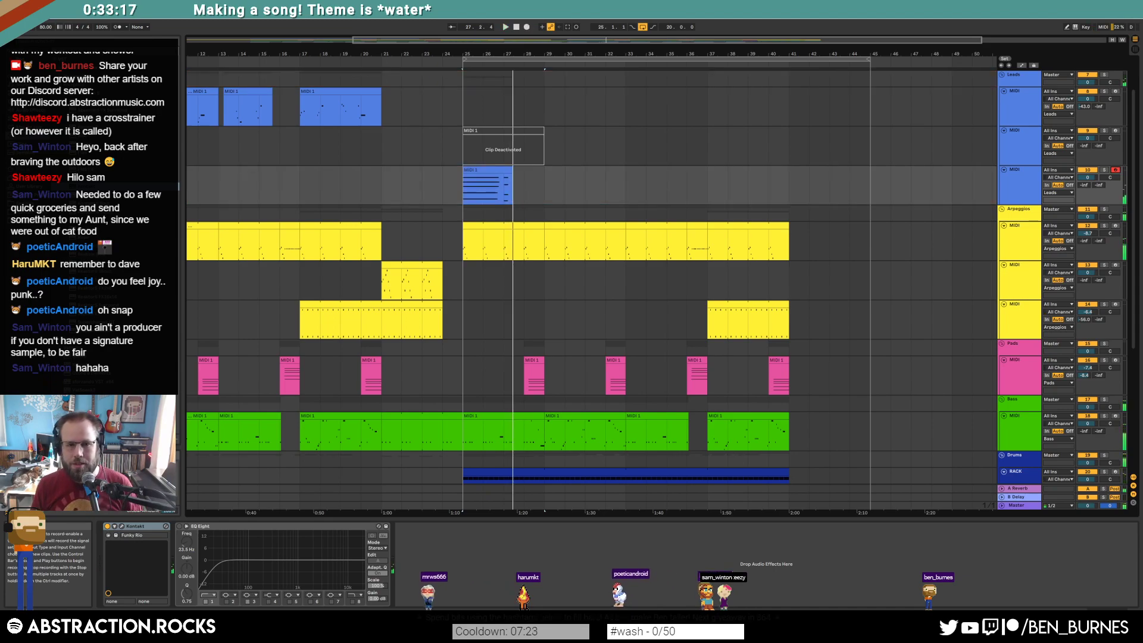
drag(508, 172, 505, 171)
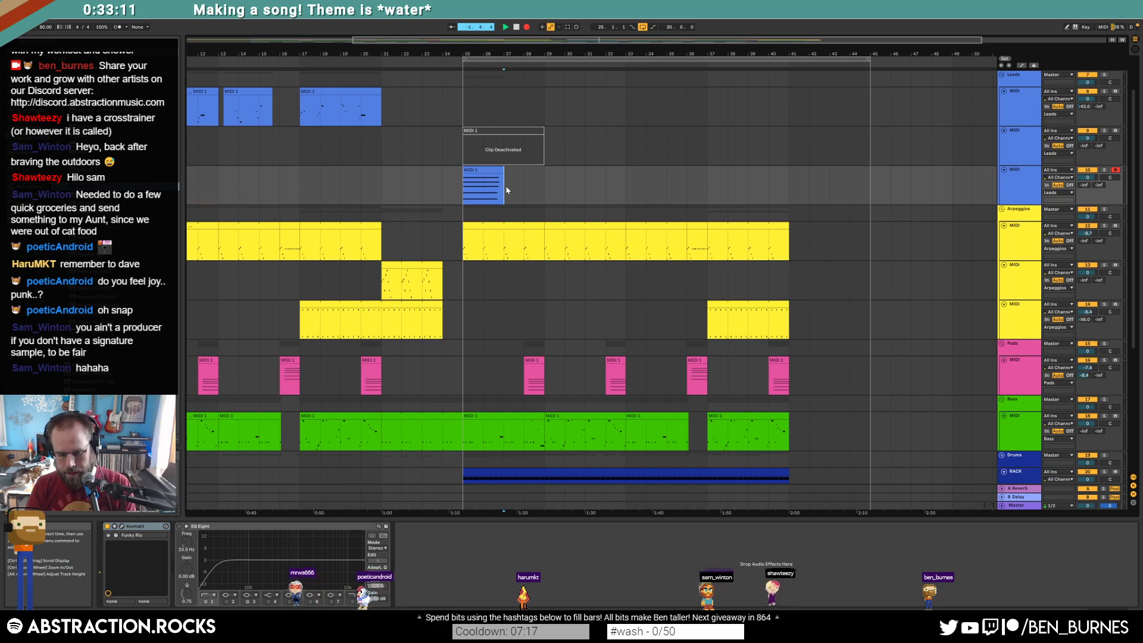
Try recording another chord from bar 27 on the new Leads track in two takes, undoing each take.
key(F9)
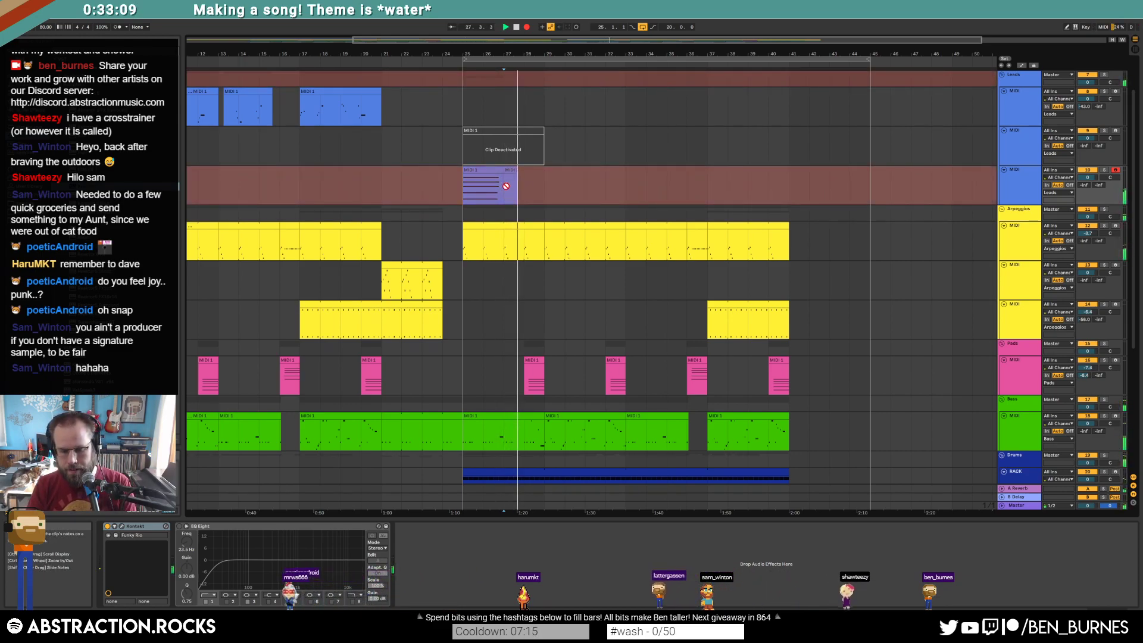
key(space)
key(ctrl+z)
key(F9)
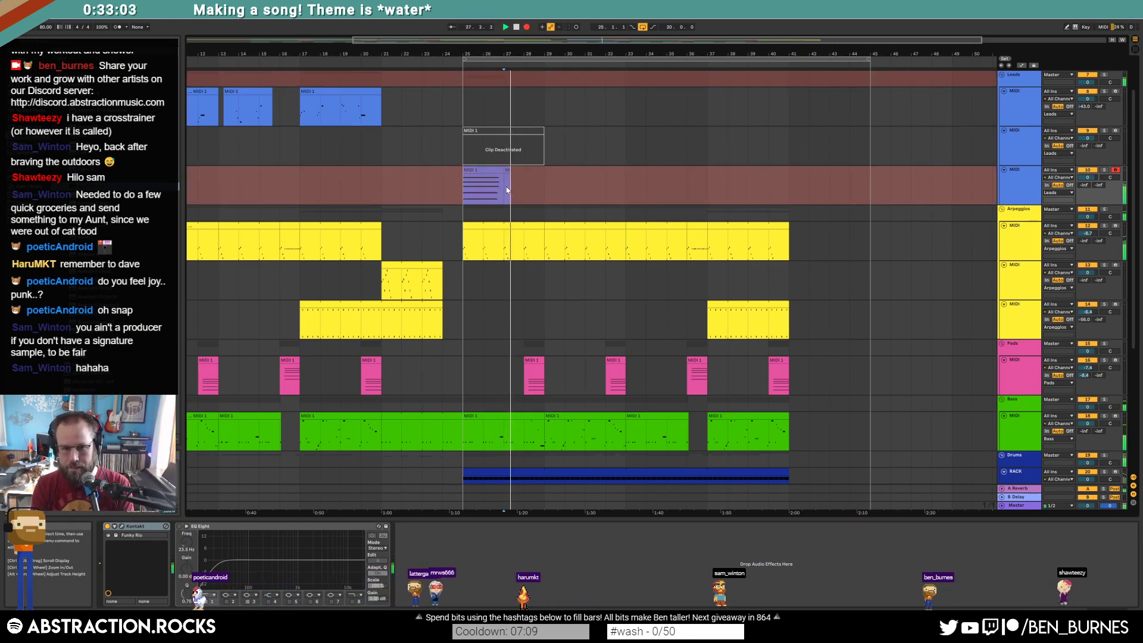
key(space)
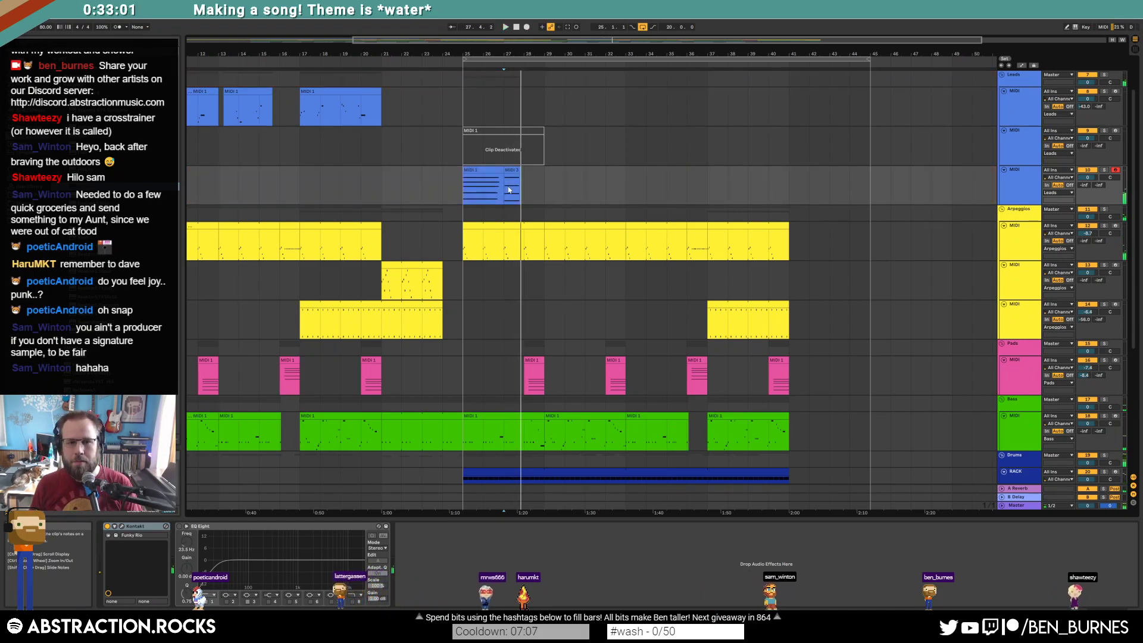
key(ctrl+z)
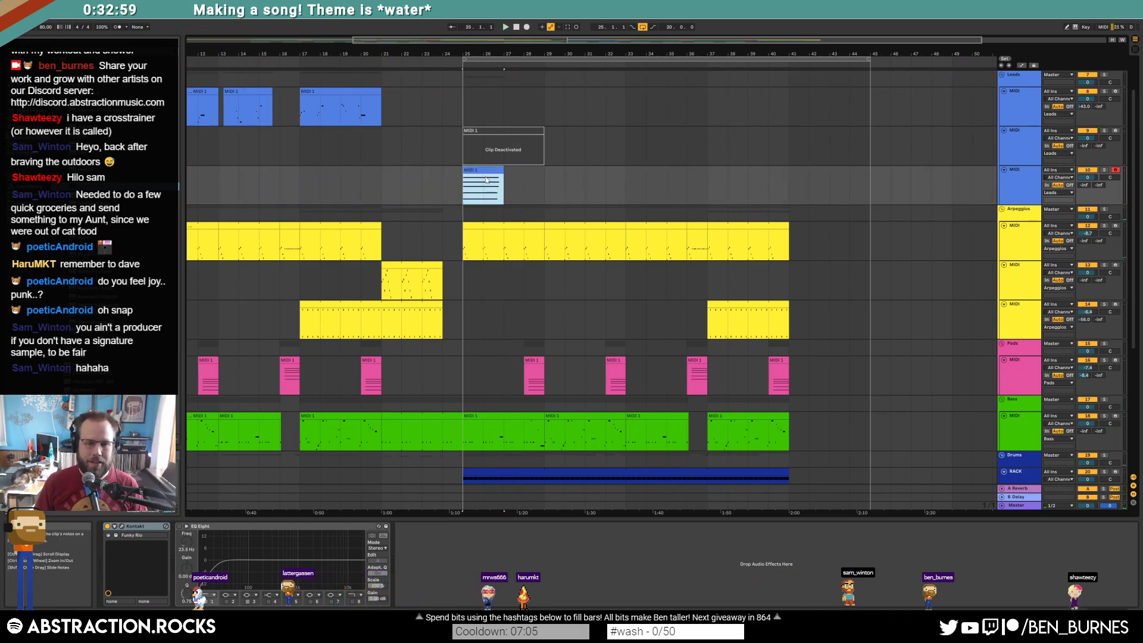
Turn on looping for the two-bar chord clip and extend it from bar 25 to bar 41.
double_click(495, 172)
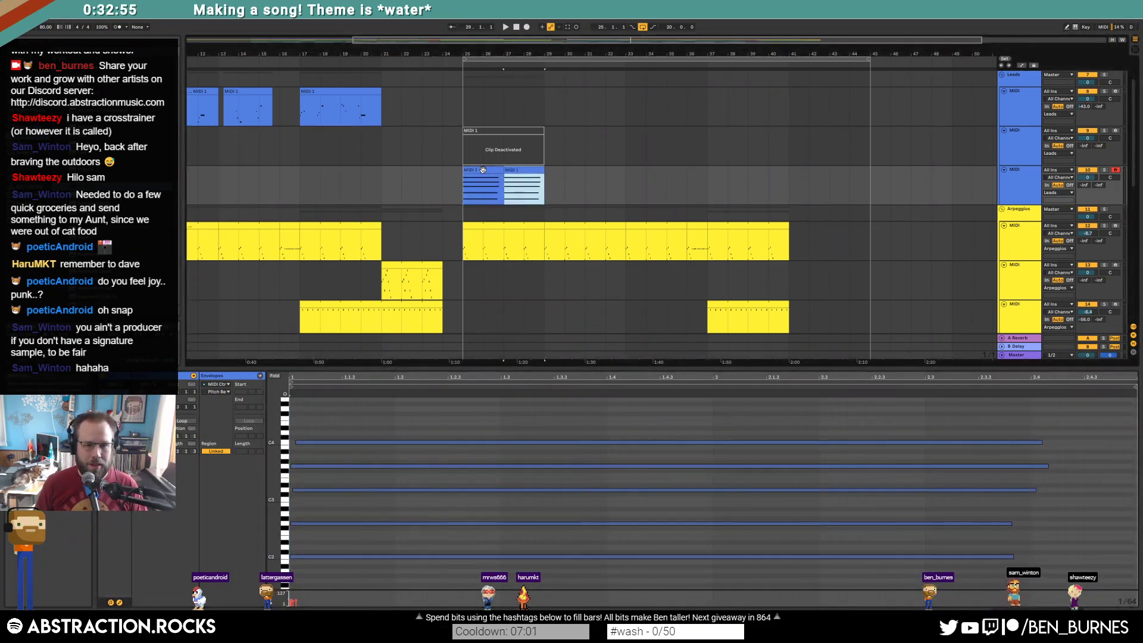
click(265, 398)
click(182, 421)
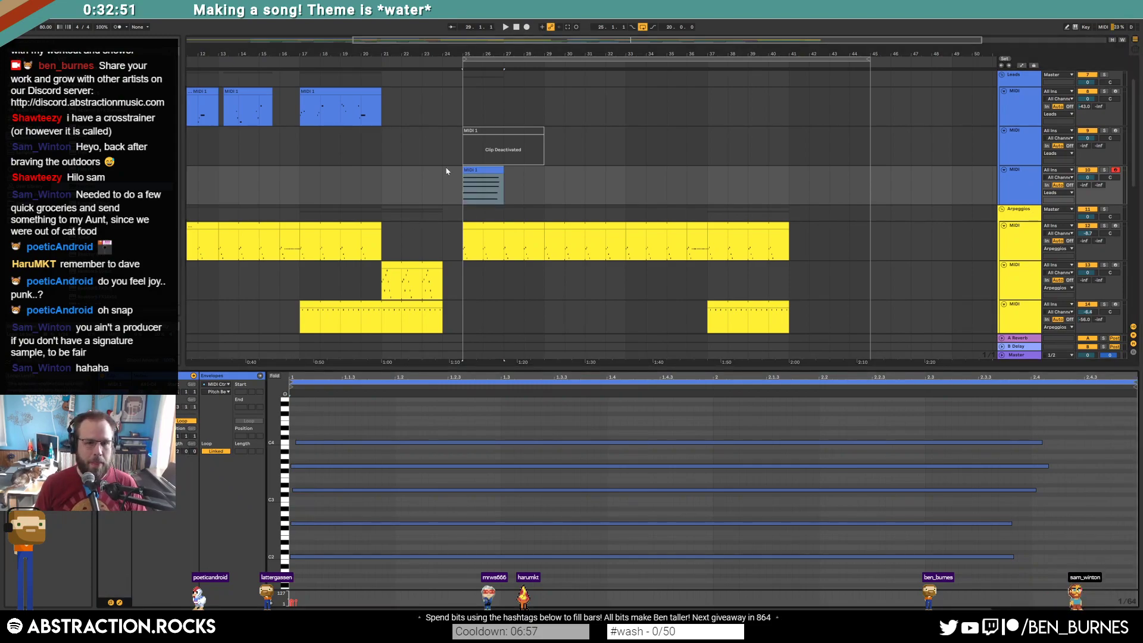
drag(501, 170, 784, 189)
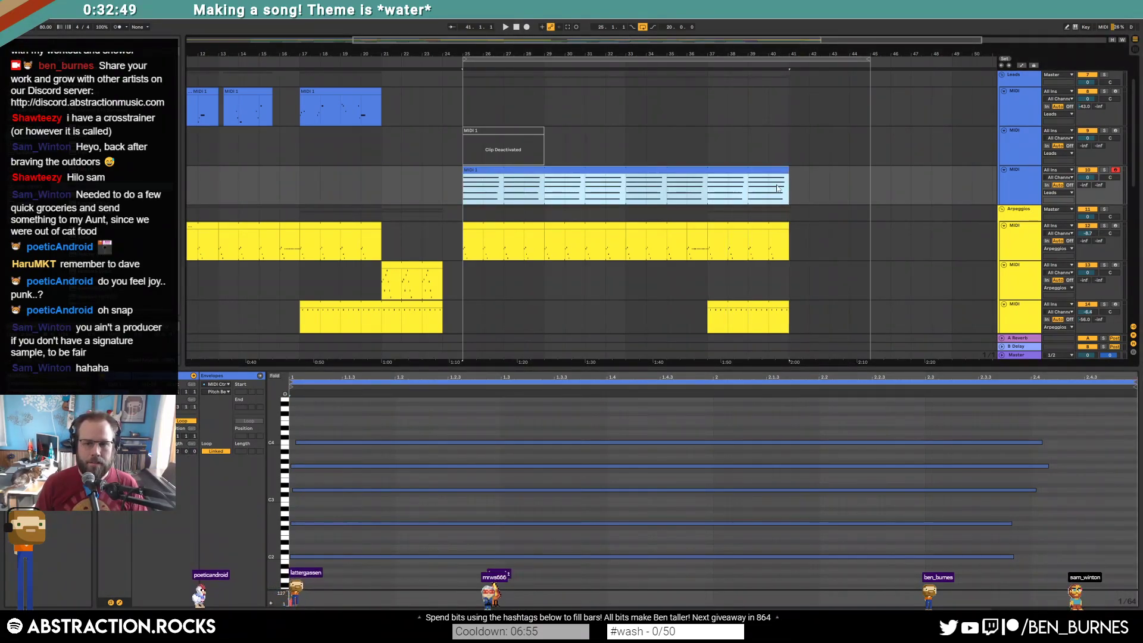
Listen to the looped chord from bar 25 with the other parts and check its notes.
key(space)
key(shift+Tab)
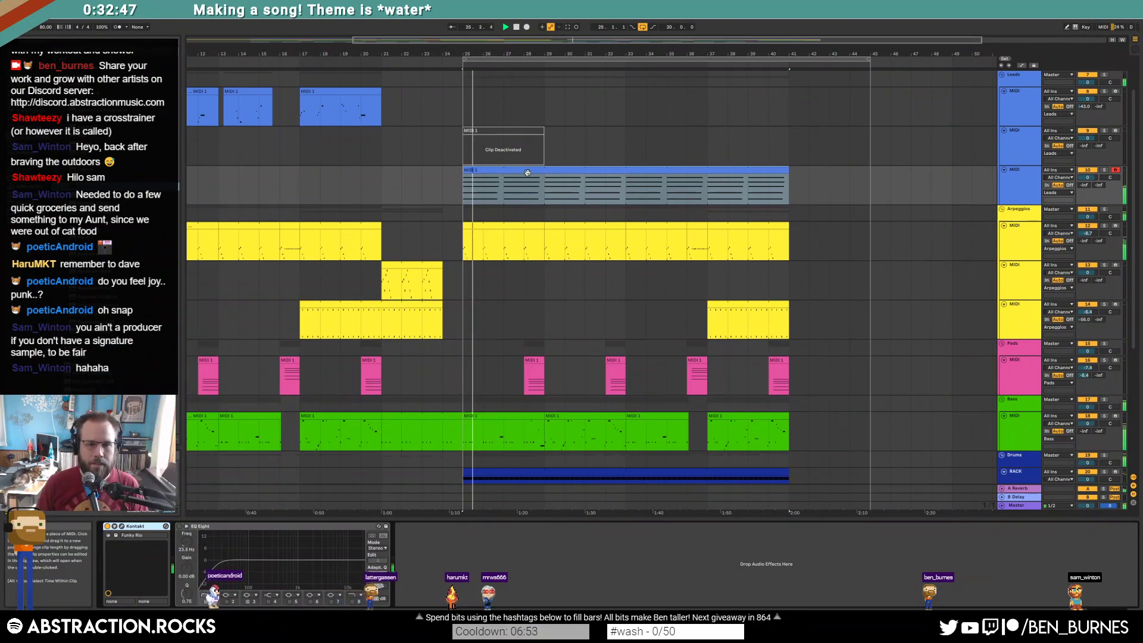
double_click(528, 171)
drag(304, 490, 305, 484)
key(shift+Tab)
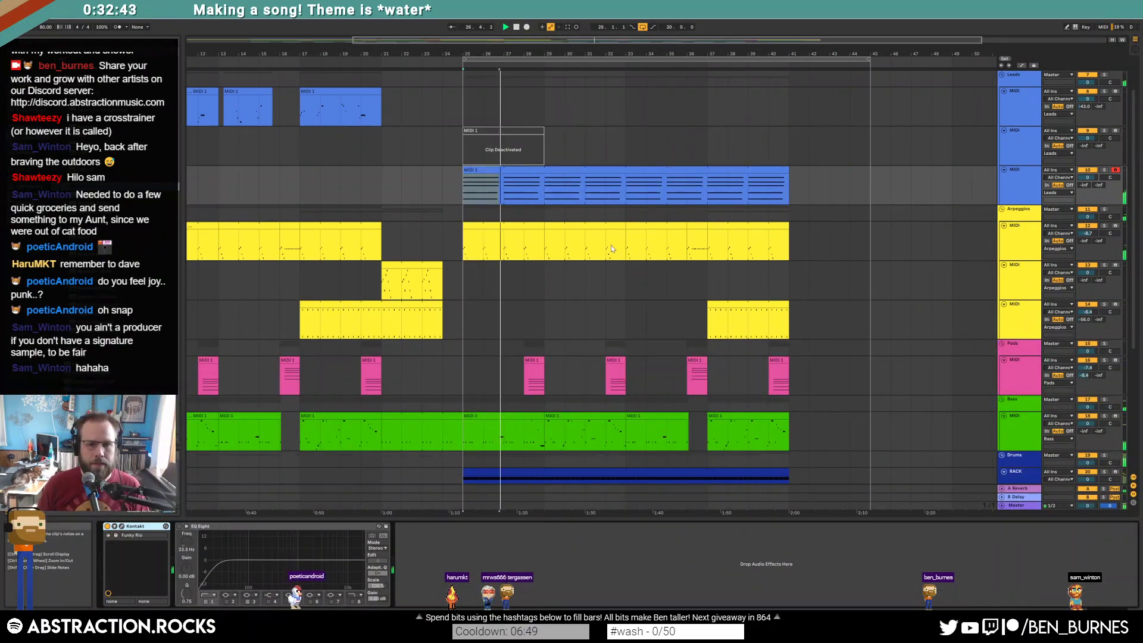
Stop playback and examine the snap and ride pattern in the drum rack clip at bar 25.
scroll(595, 254, down, 3)
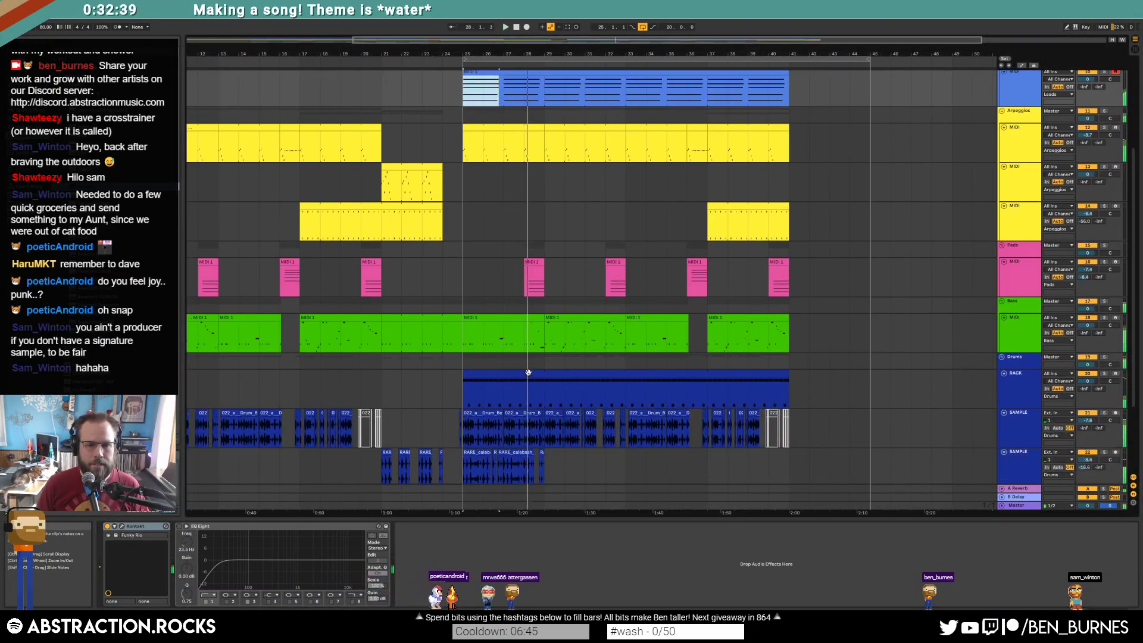
double_click(518, 401)
key(space)
click(374, 415)
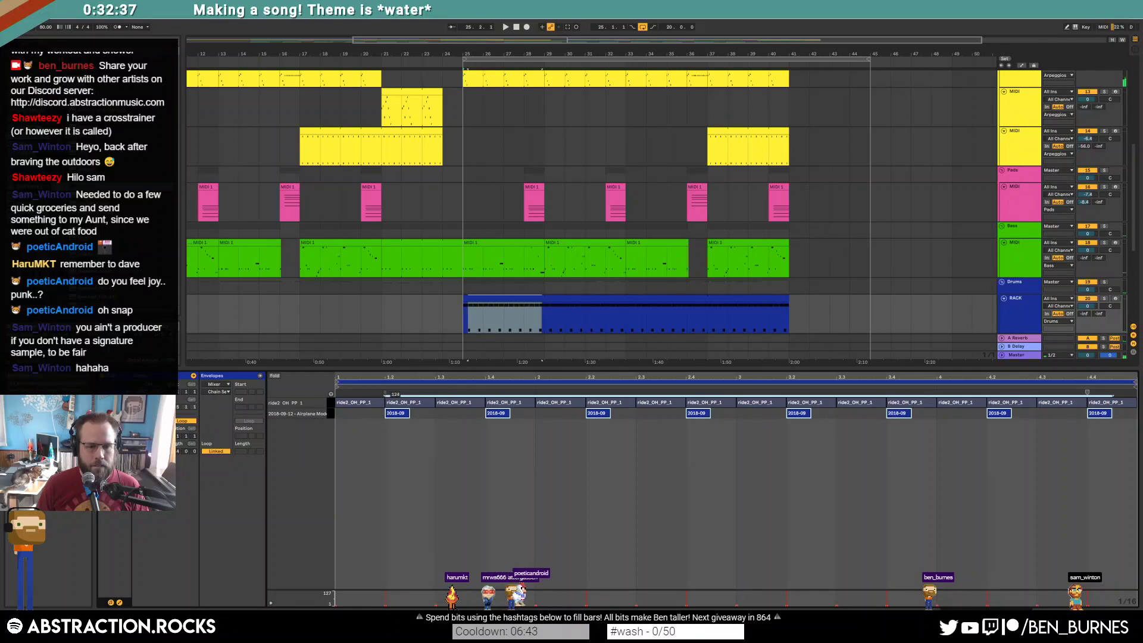
key(shift+Tab)
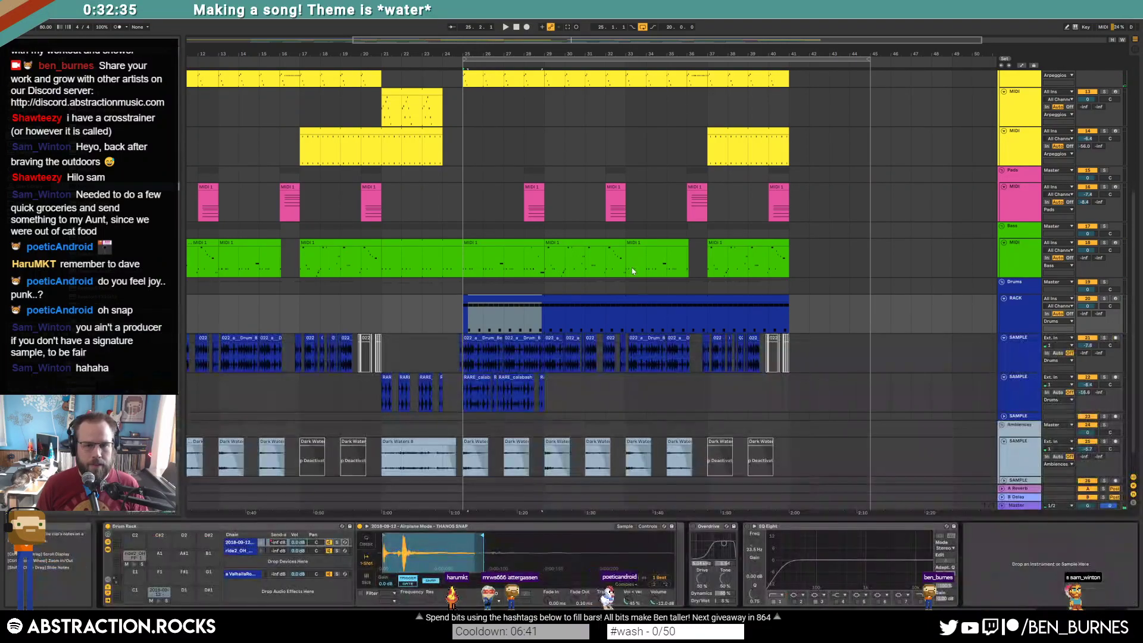
Audition the instruments of the first two Leads tracks and leave the second one armed.
scroll(496, 178, up, 3)
click(496, 161)
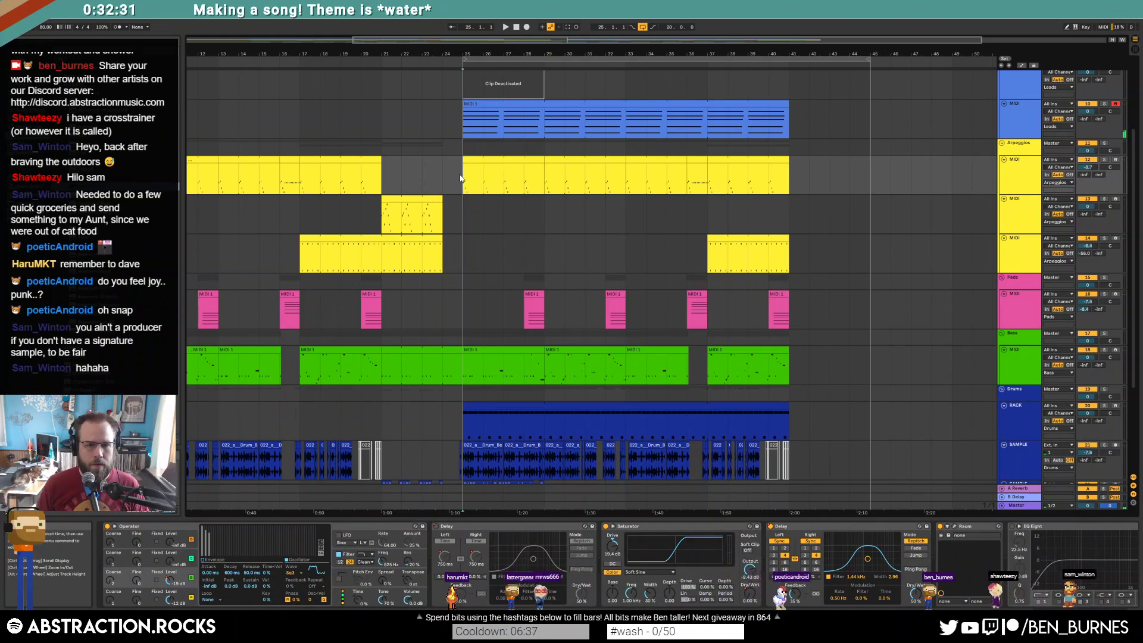
scroll(506, 226, up, 3)
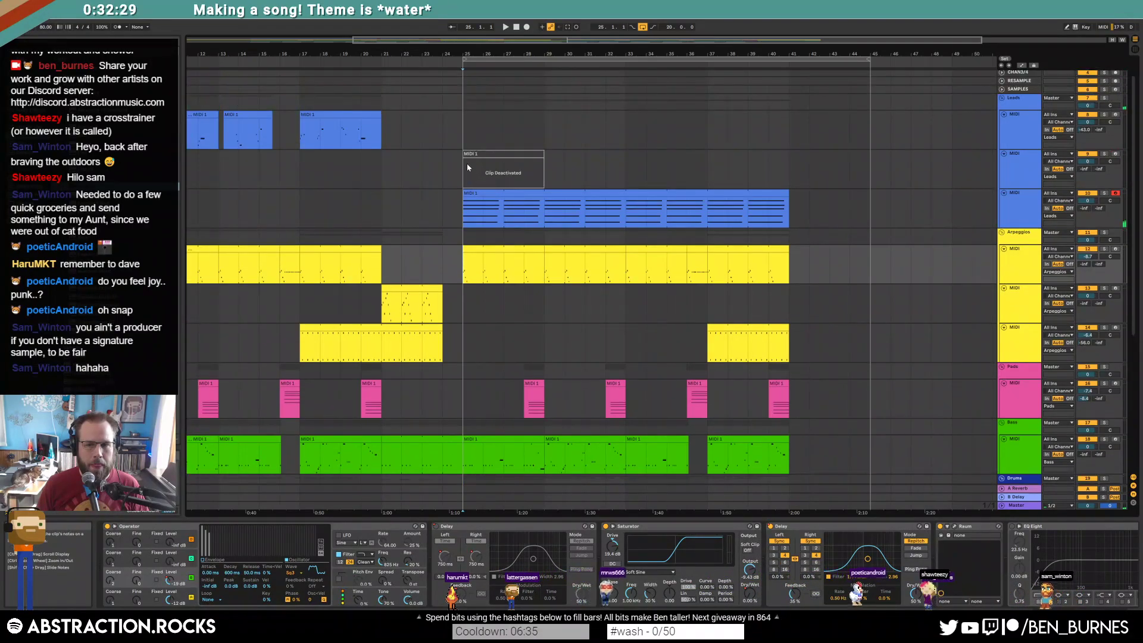
click(1115, 154)
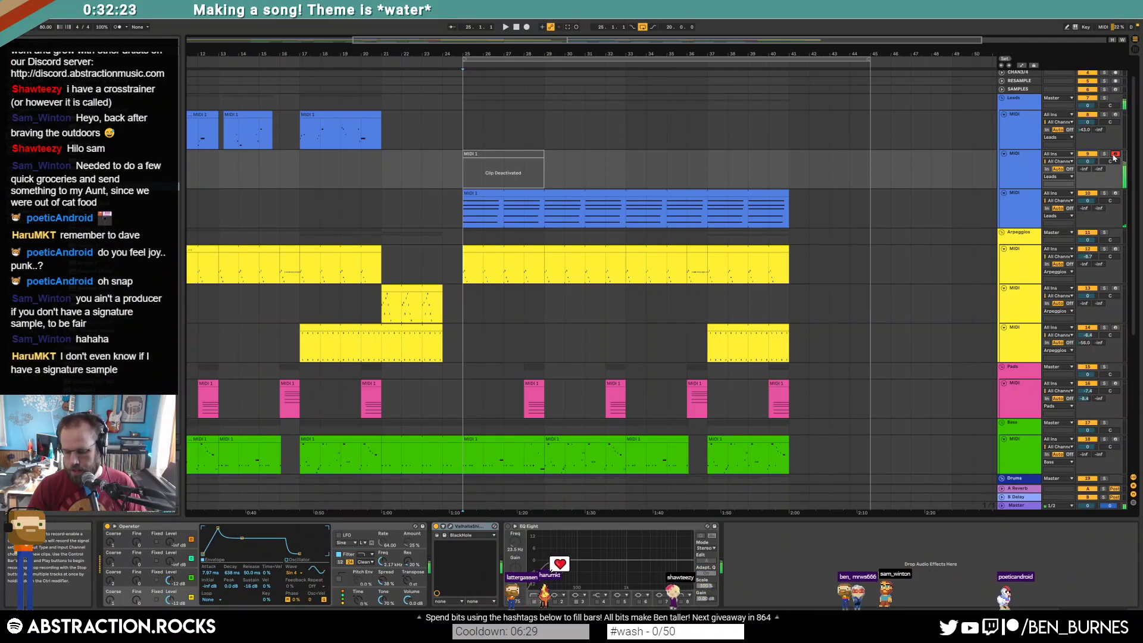
click(1115, 114)
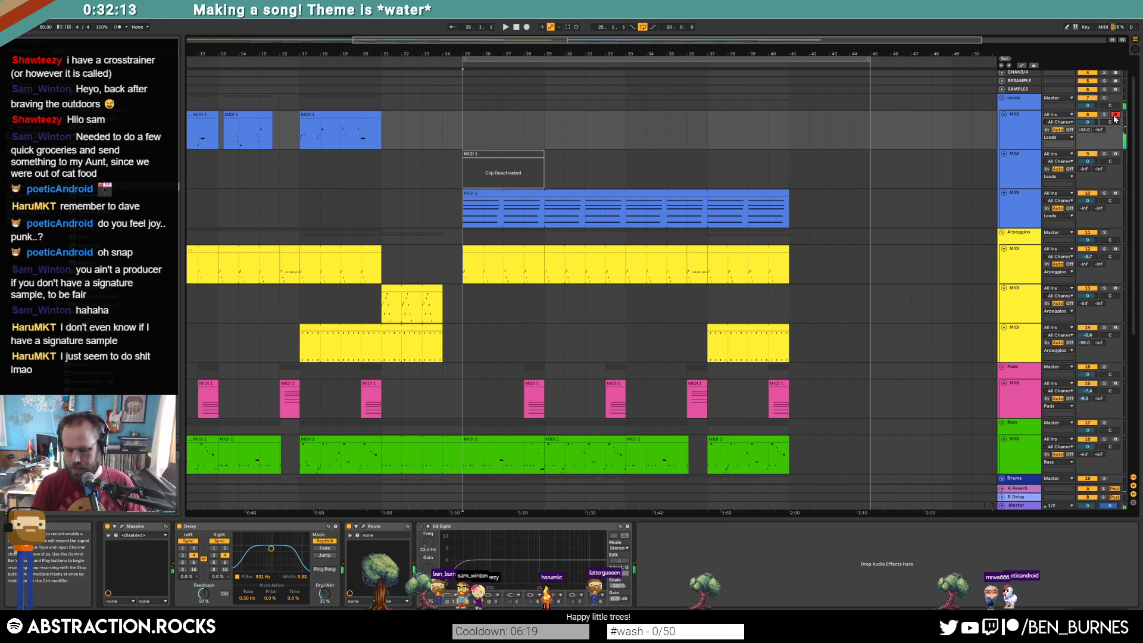
click(533, 162)
click(1116, 155)
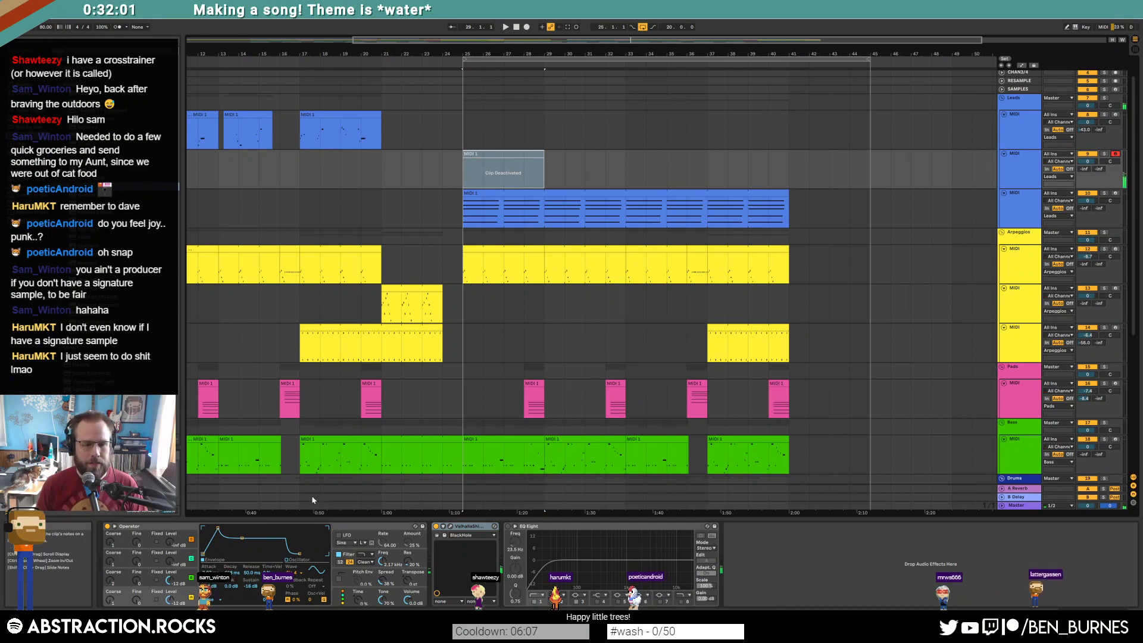
Delete the ValhallaShimmer reverb from the second Leads track and show Operator's pitch envelope settings.
click(470, 527)
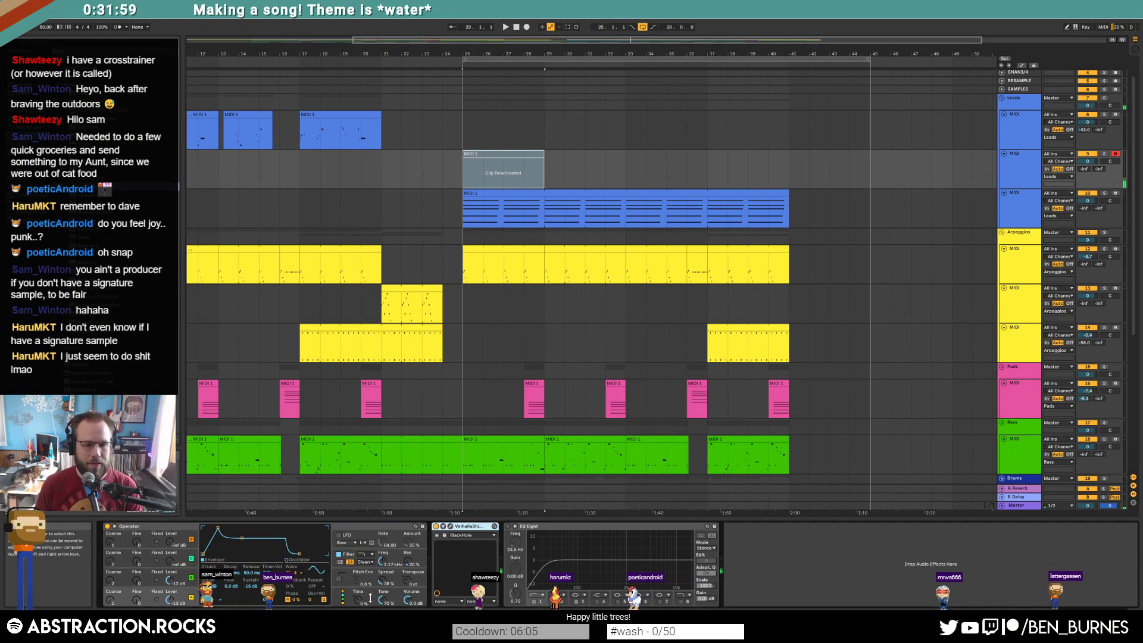
key(Delete)
click(342, 573)
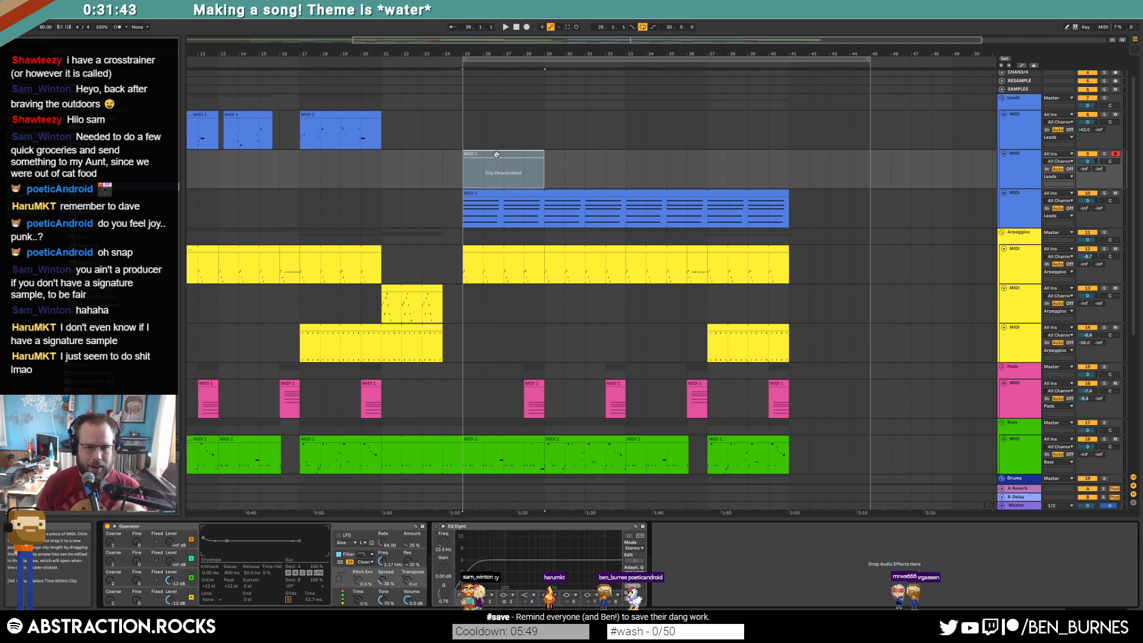
Adjust the envelope attacks of Operator's oscillators C and D for a slow fade-in, and reopen the pitch envelope settings.
key(0)
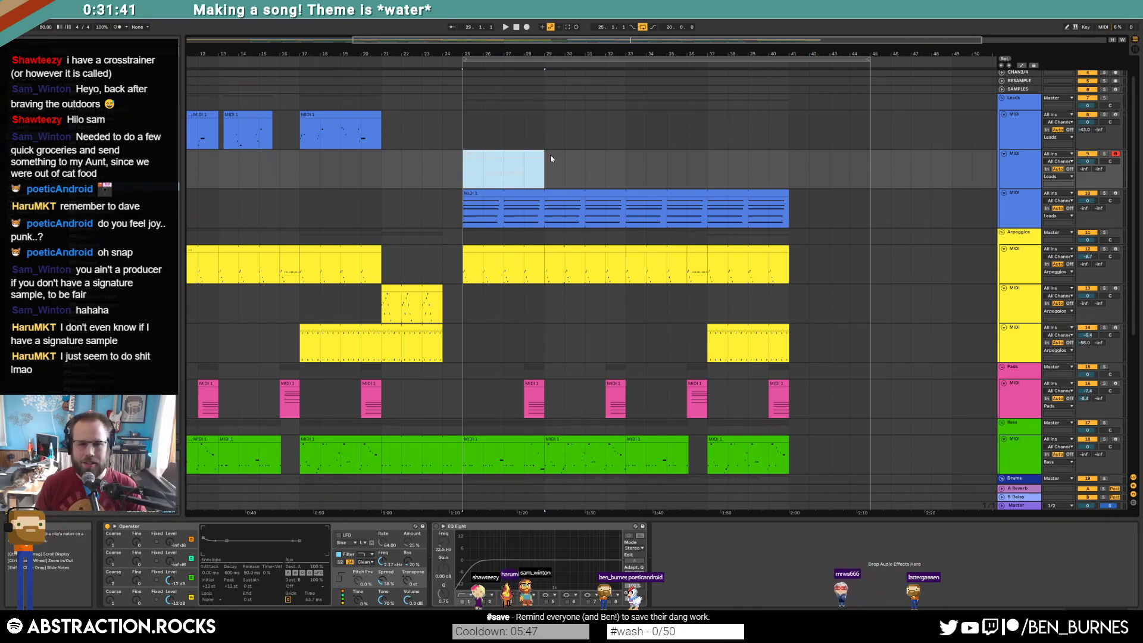
click(123, 592)
key(0)
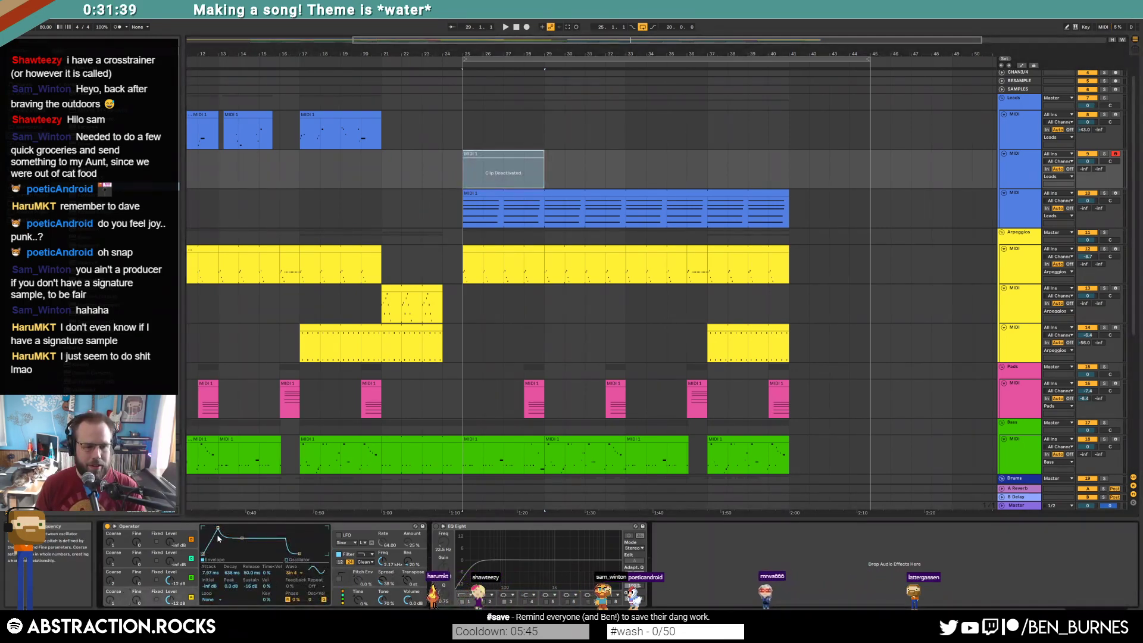
click(124, 573)
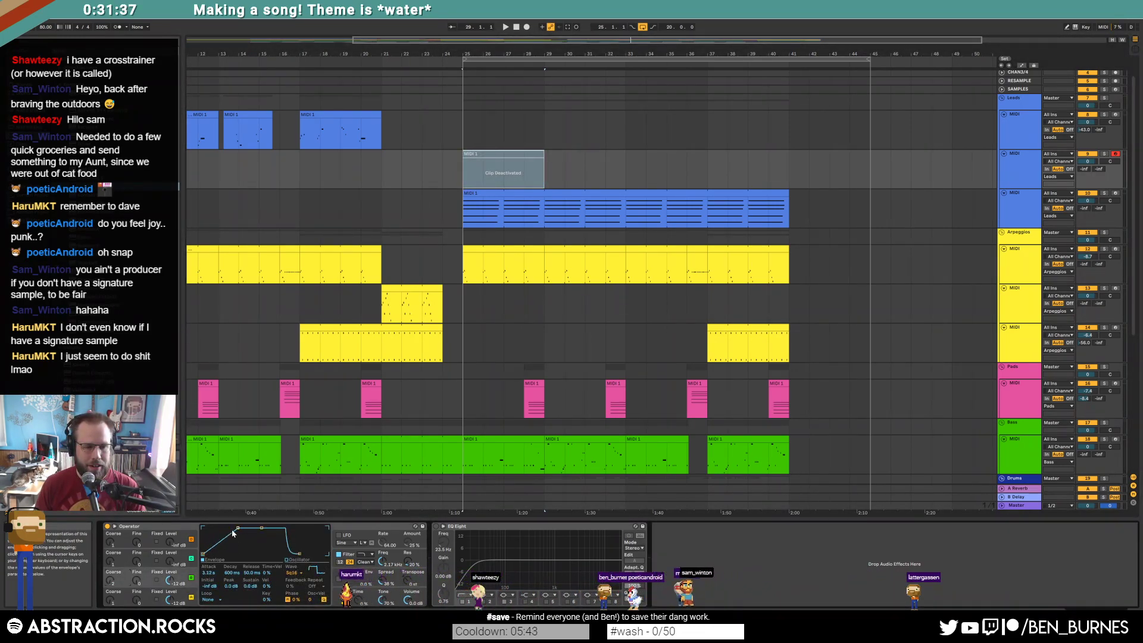
drag(238, 529, 235, 530)
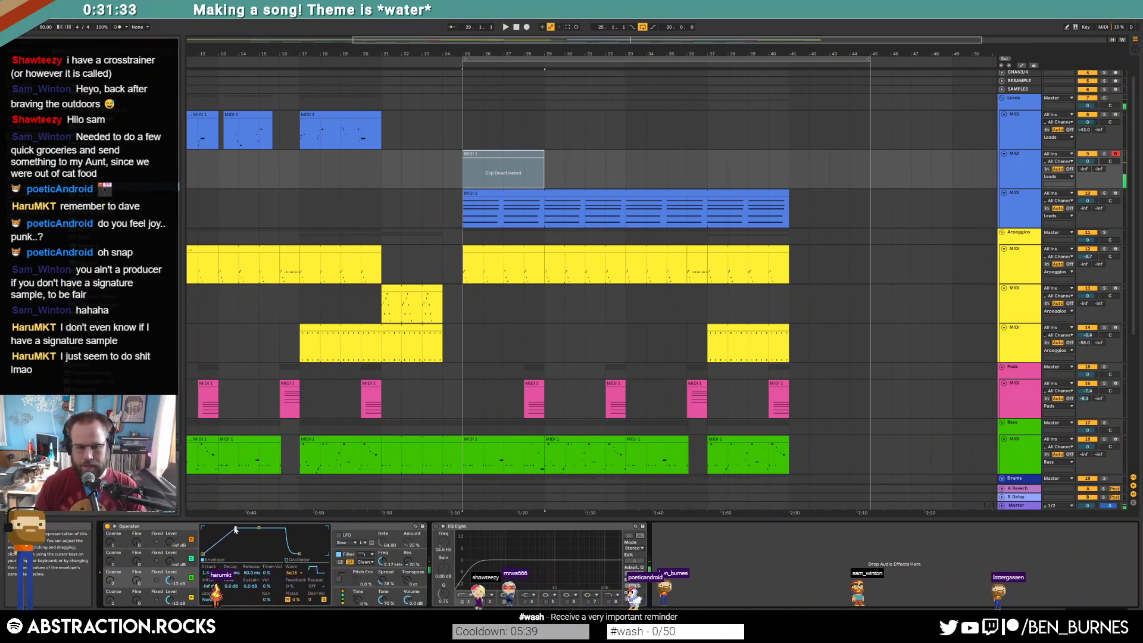
click(124, 595)
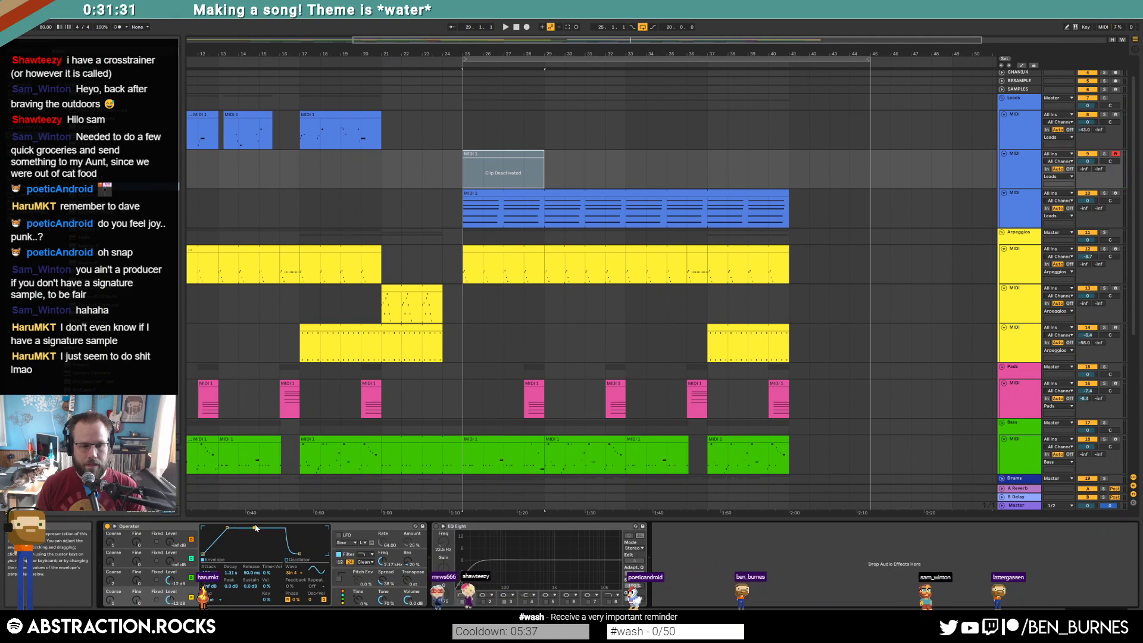
click(344, 577)
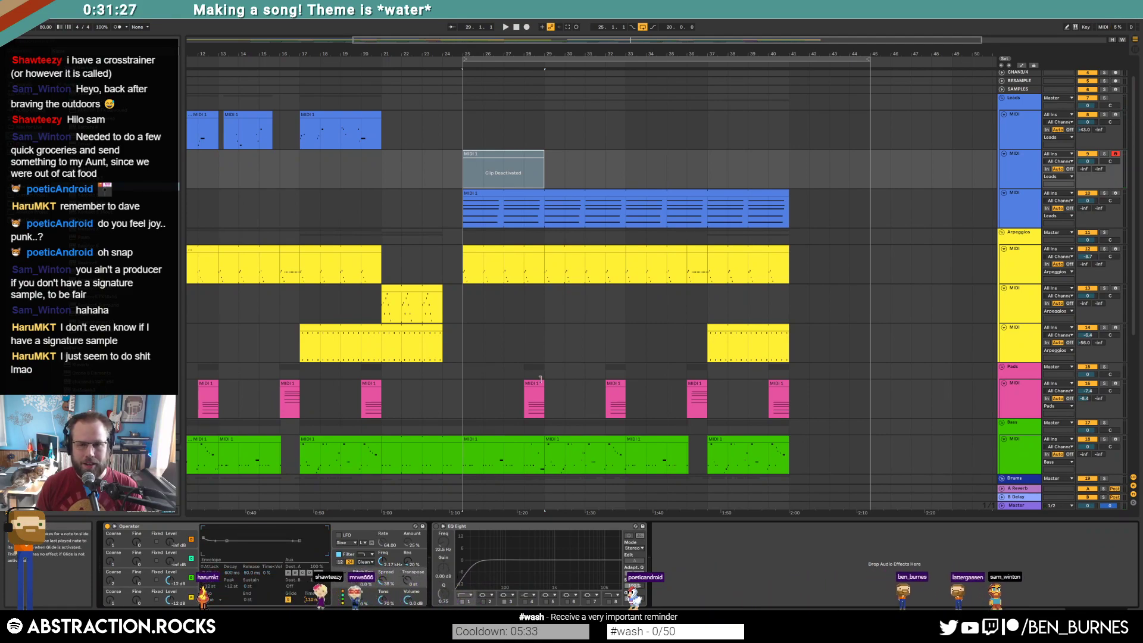
Delete the deactivated clip at bar 25 and insert the Raum reverb before EQ Eight on the second Leads track, using its Grounded mode.
click(526, 168)
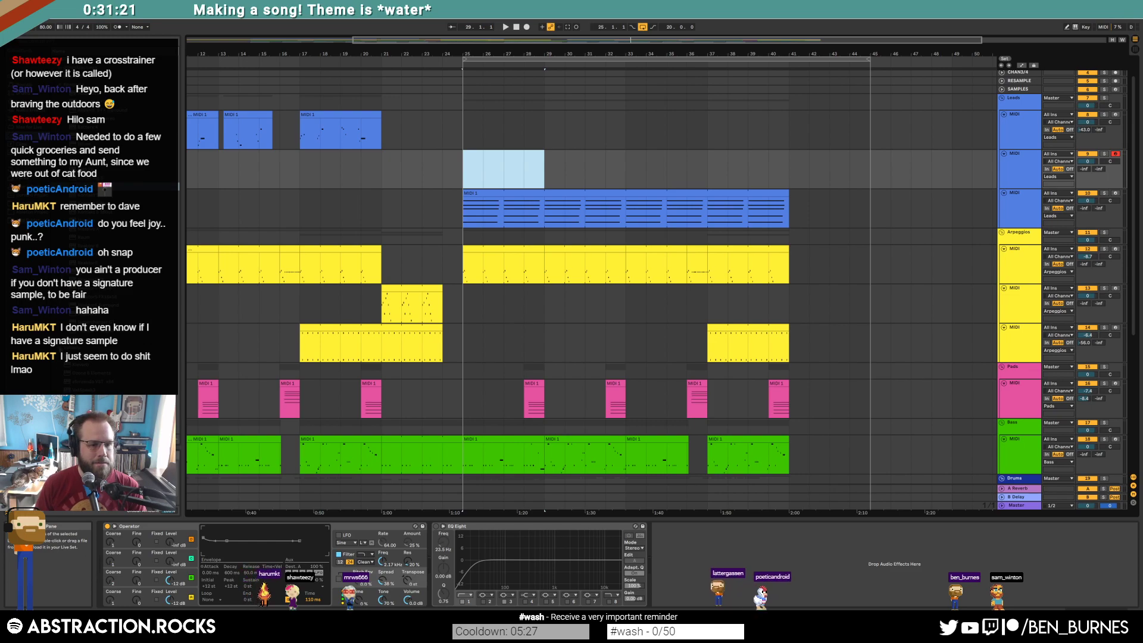
click(119, 101)
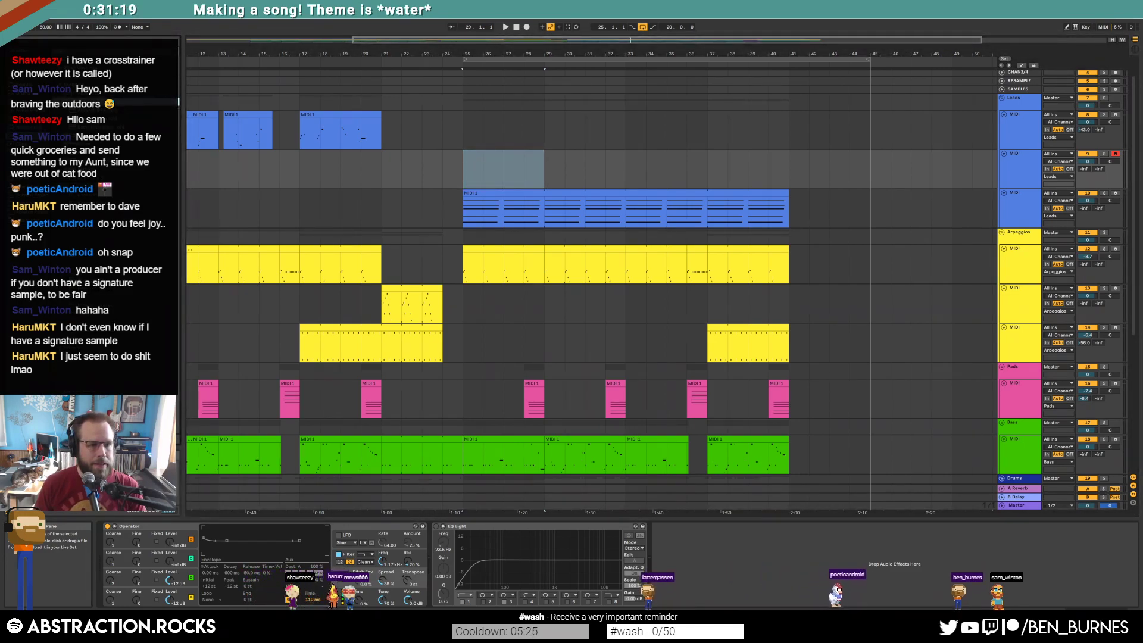
click(78, 84)
drag(80, 240, 456, 567)
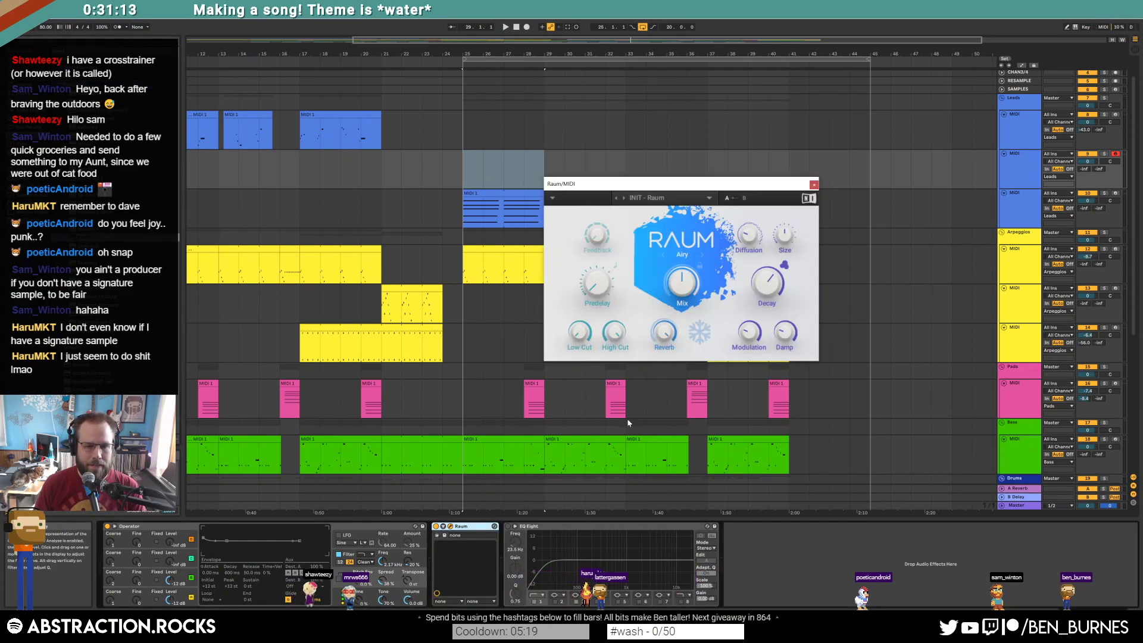
click(701, 256)
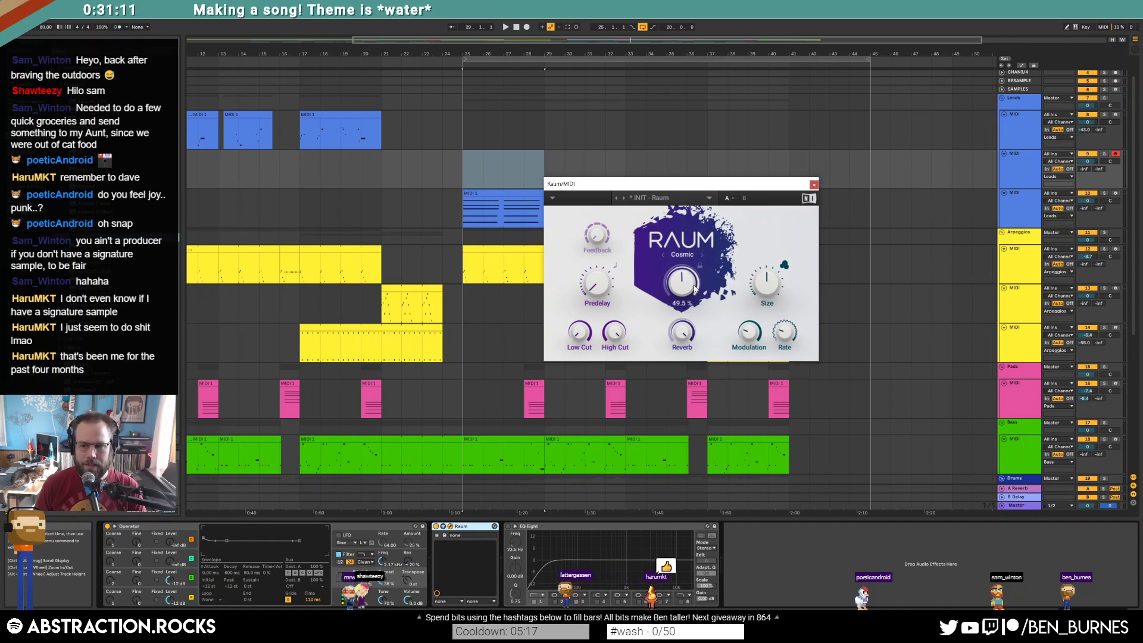
click(703, 255)
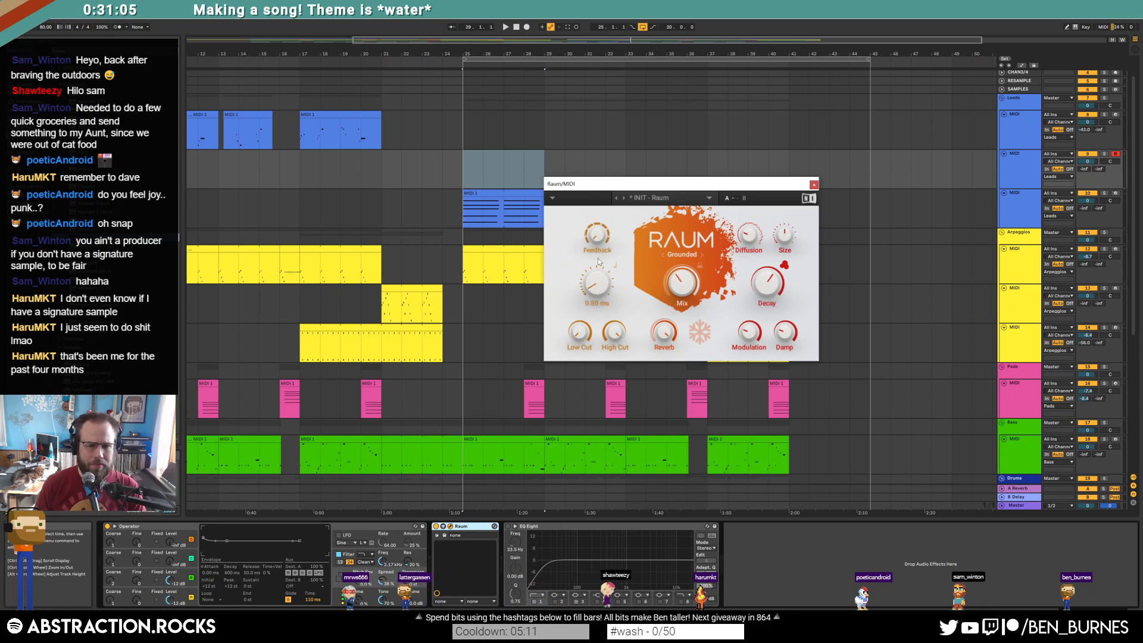
click(813, 185)
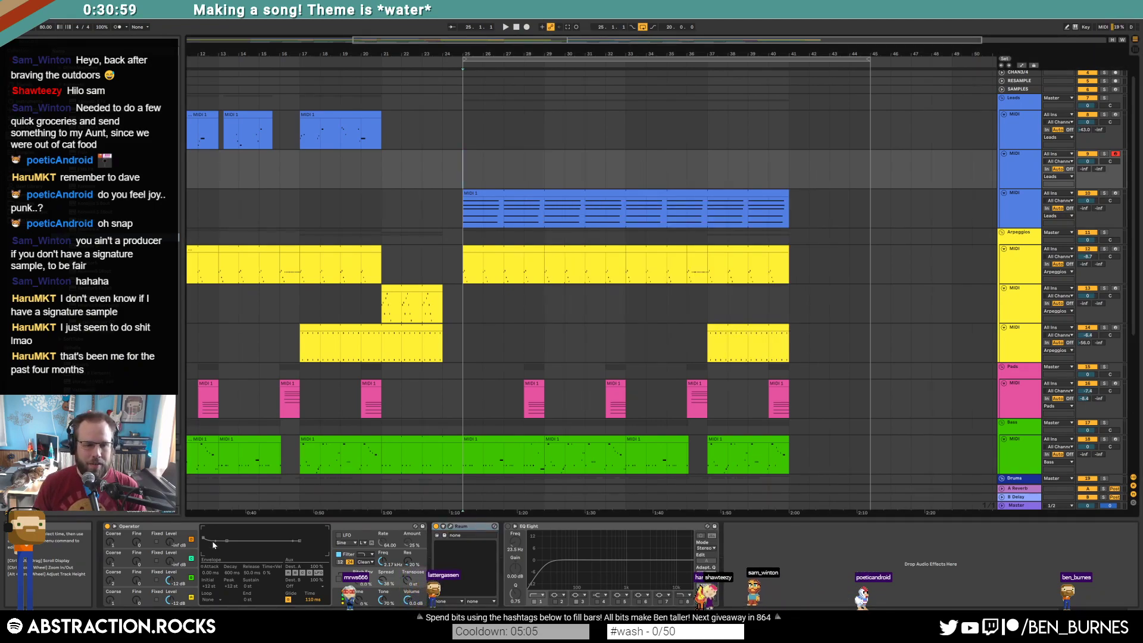
Lengthen the envelope attacks of Operator's oscillators C and D and lower the second Leads track's volume to -8.2 dB.
click(160, 570)
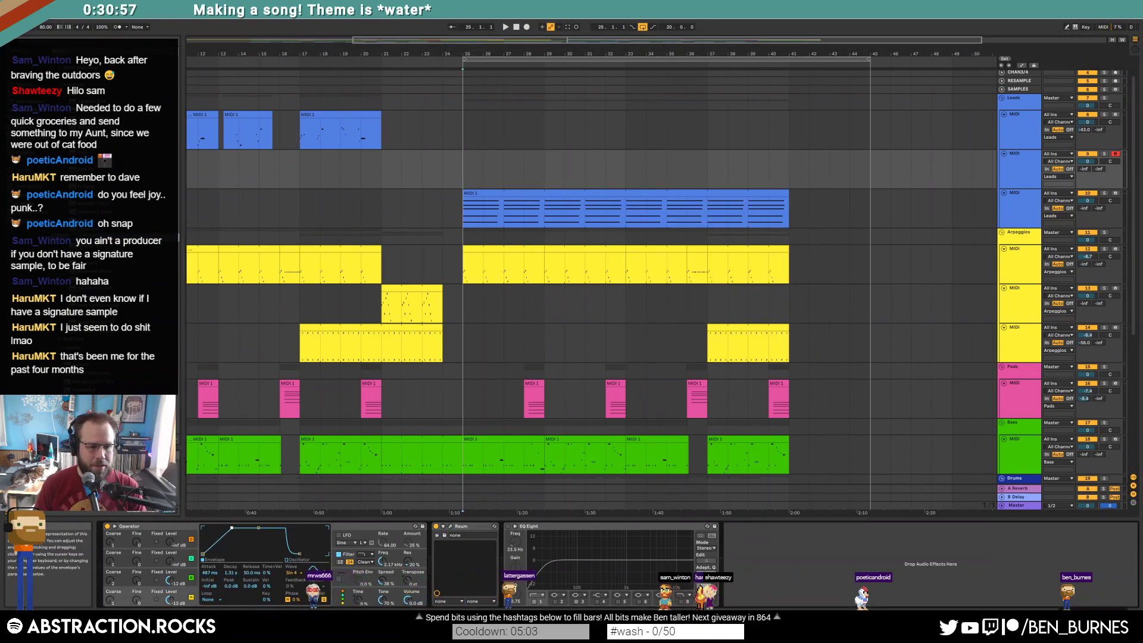
click(122, 590)
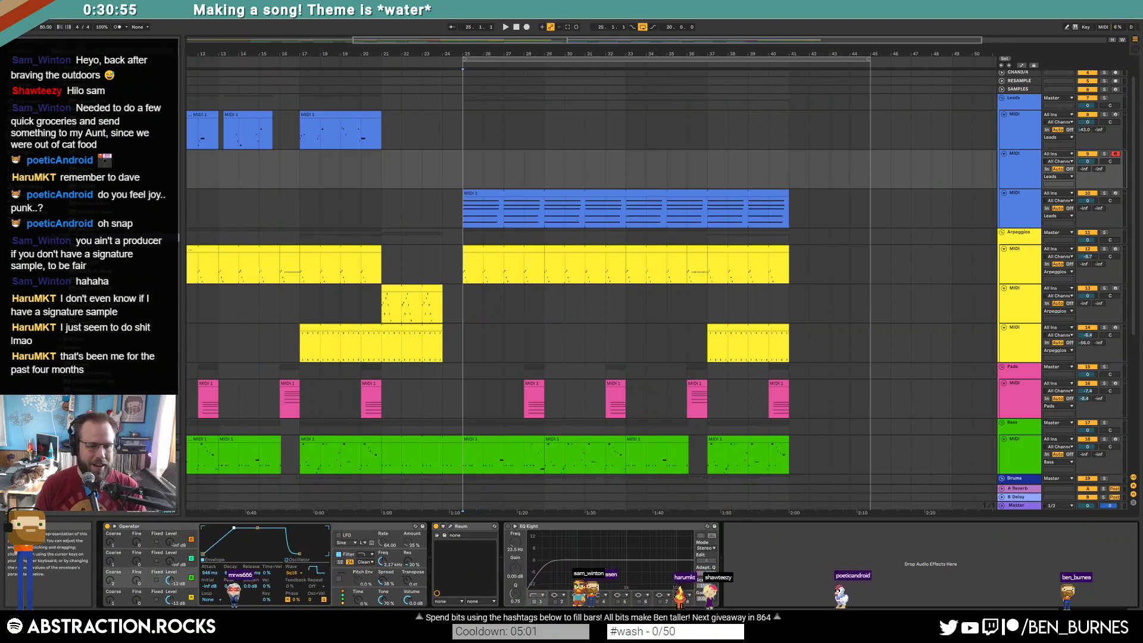
click(129, 578)
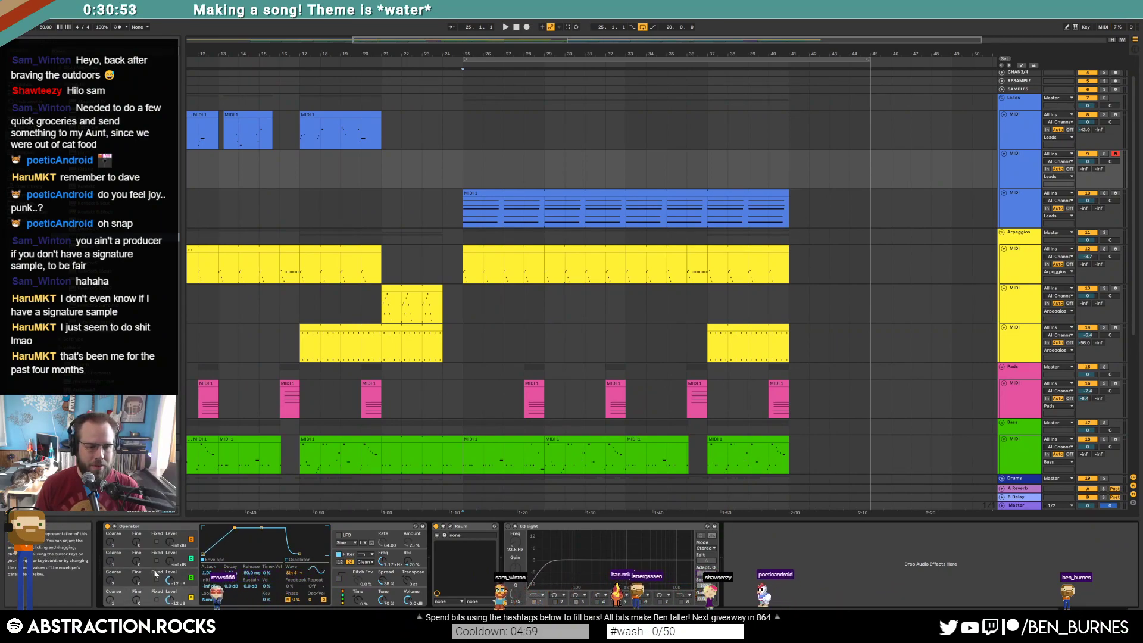
click(129, 577)
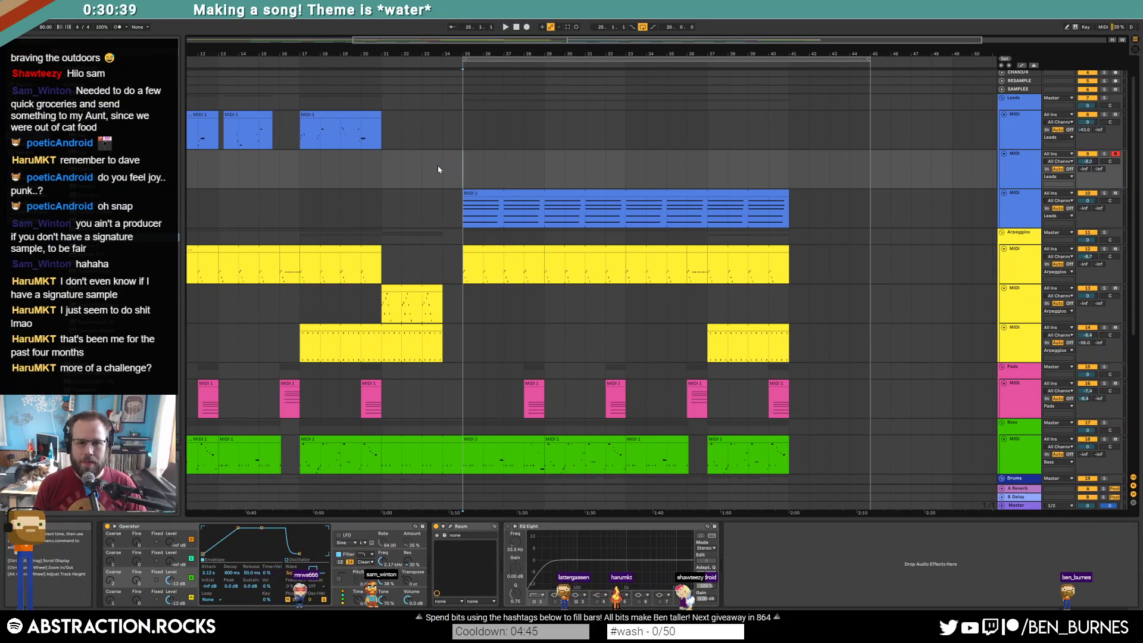
Record a slow lead melody on the second Leads track from bar 24 to bar 41, and lengthen Operator's glide time to about 300 ms.
key(F9)
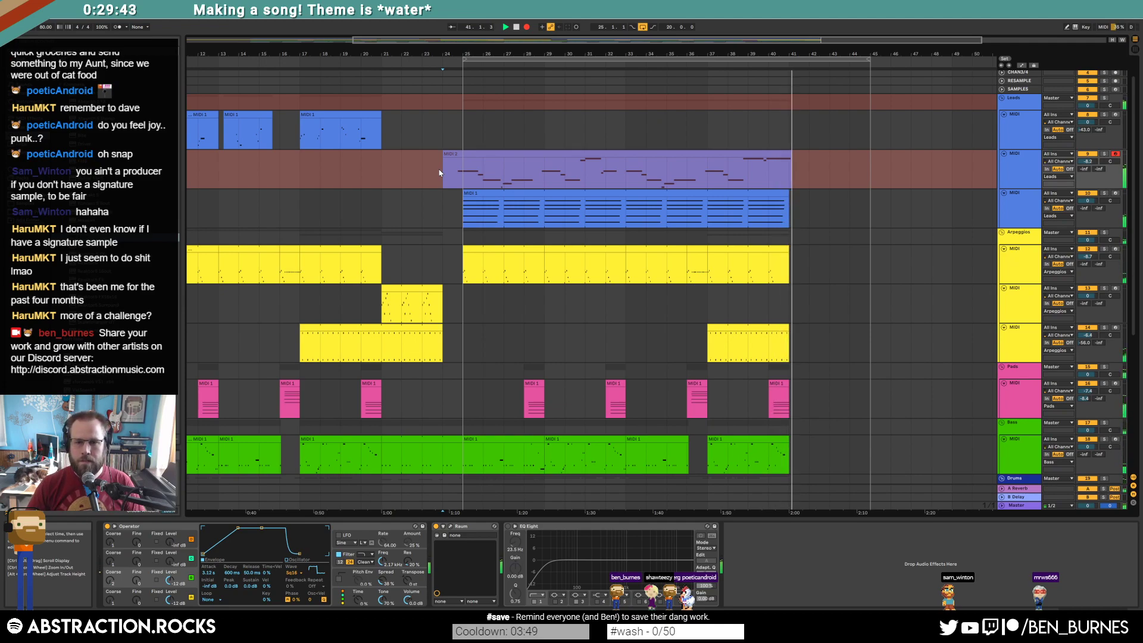
key(space)
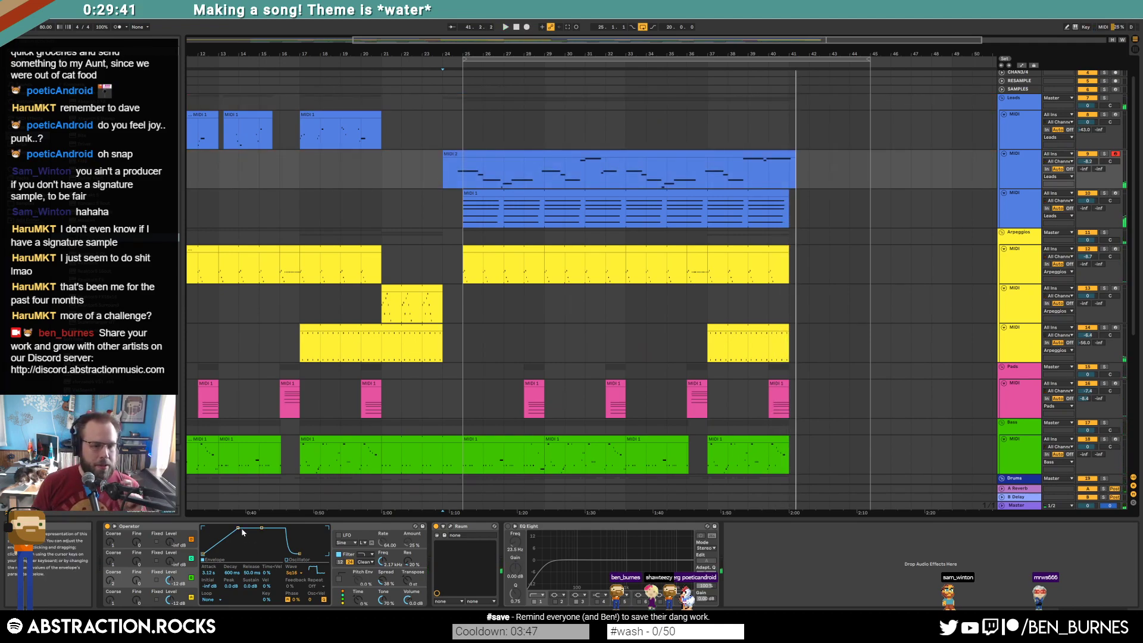
drag(237, 527, 234, 528)
click(337, 573)
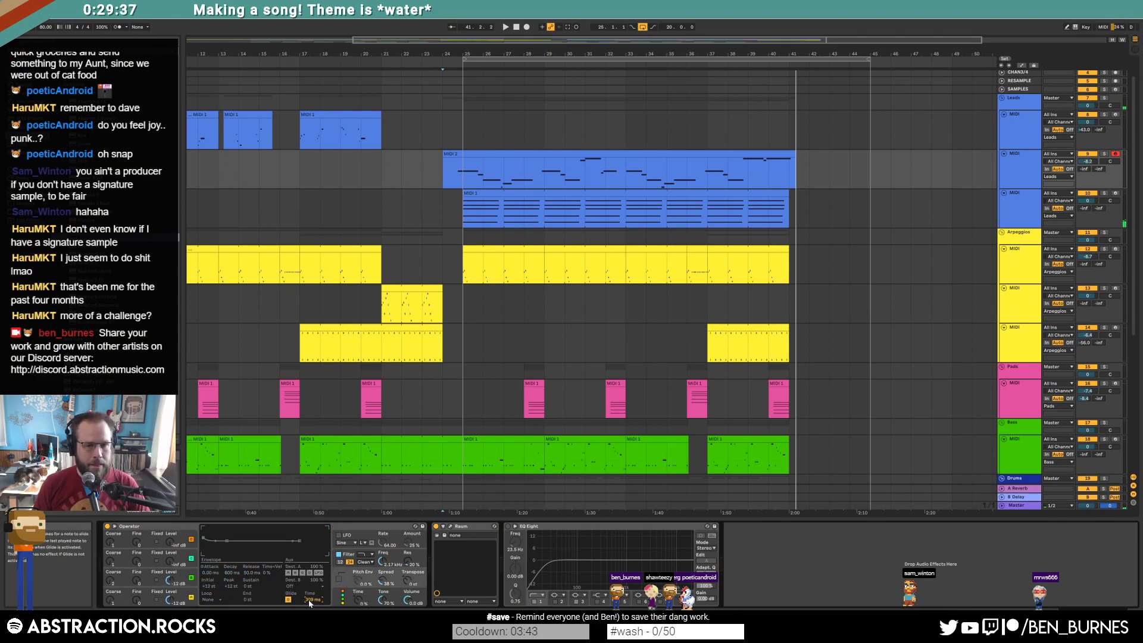
Trim the empty start of the recorded lead clip so it begins just before bar 25.
click(451, 168)
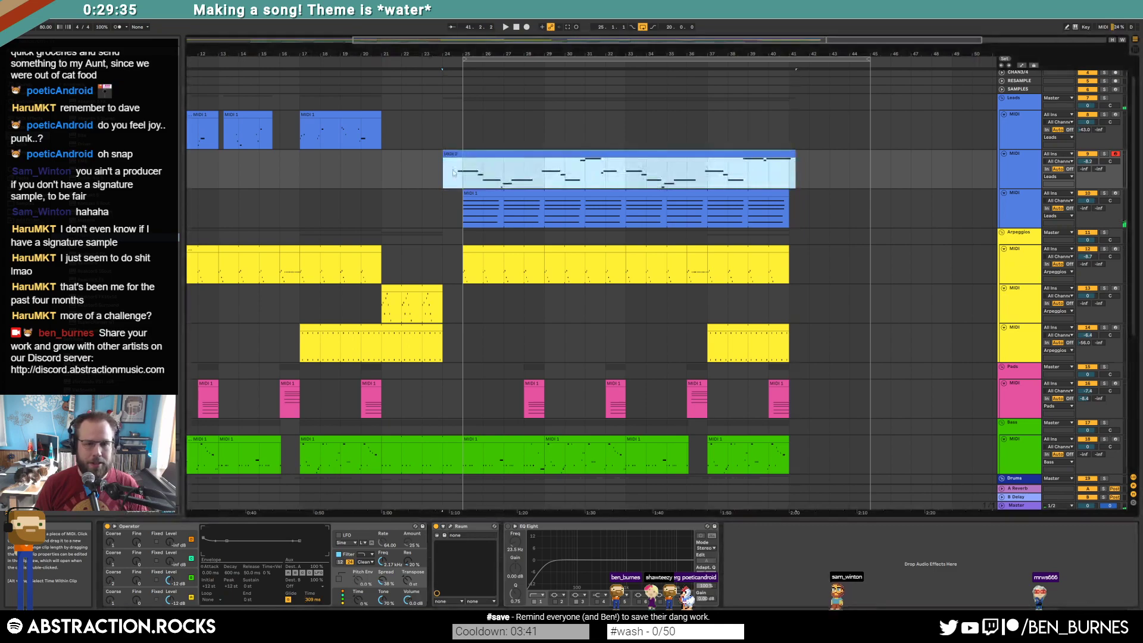
drag(445, 154, 451, 154)
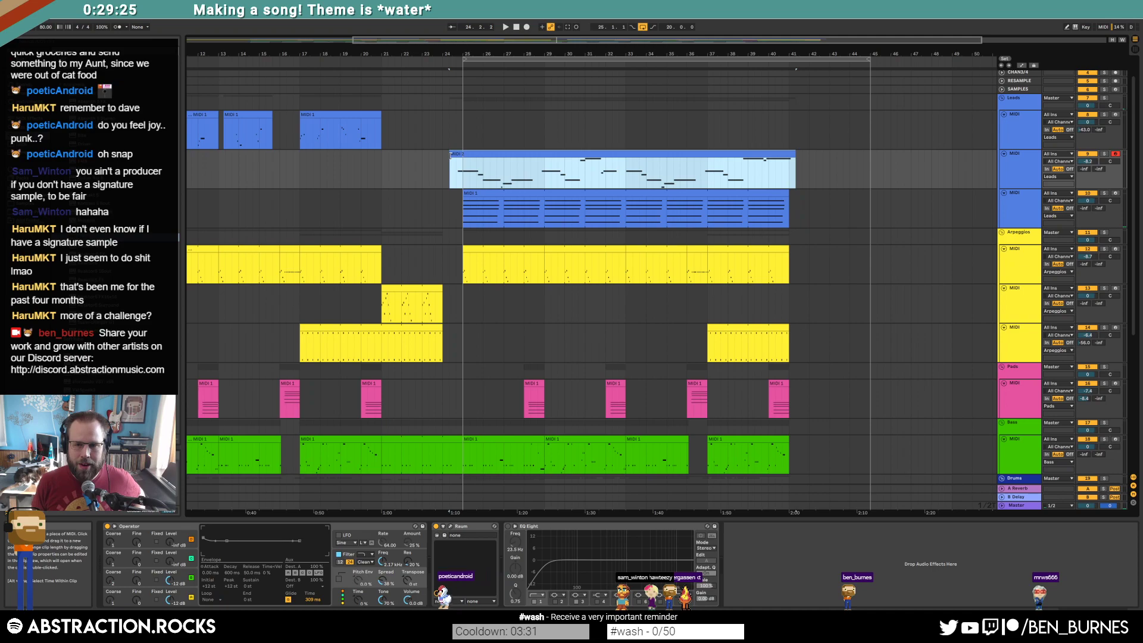
click(448, 179)
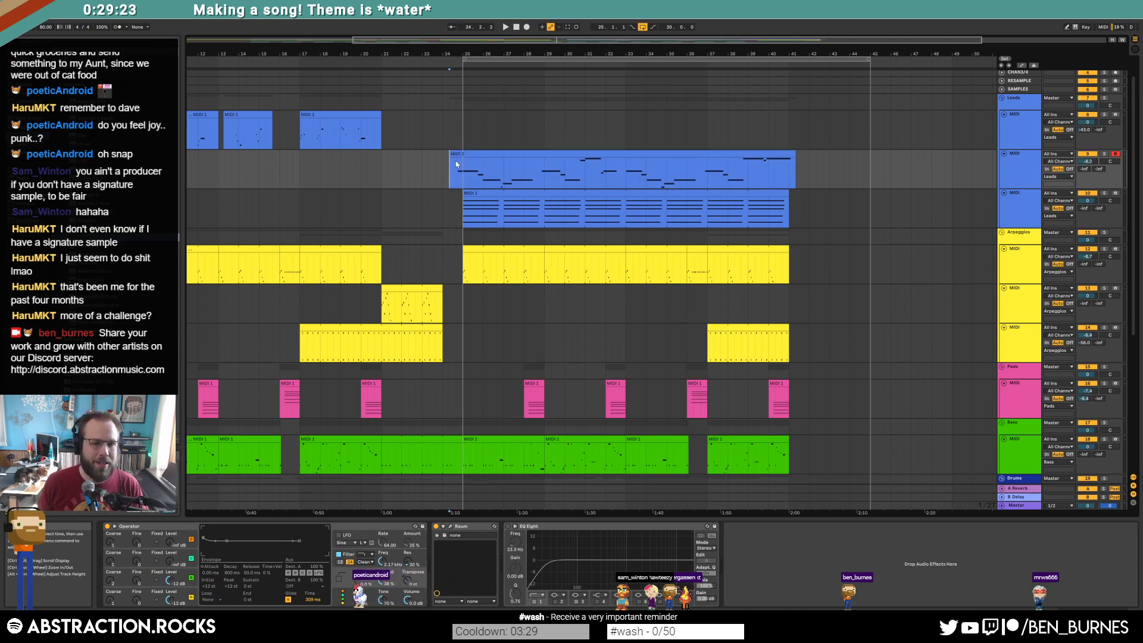
drag(450, 156, 456, 156)
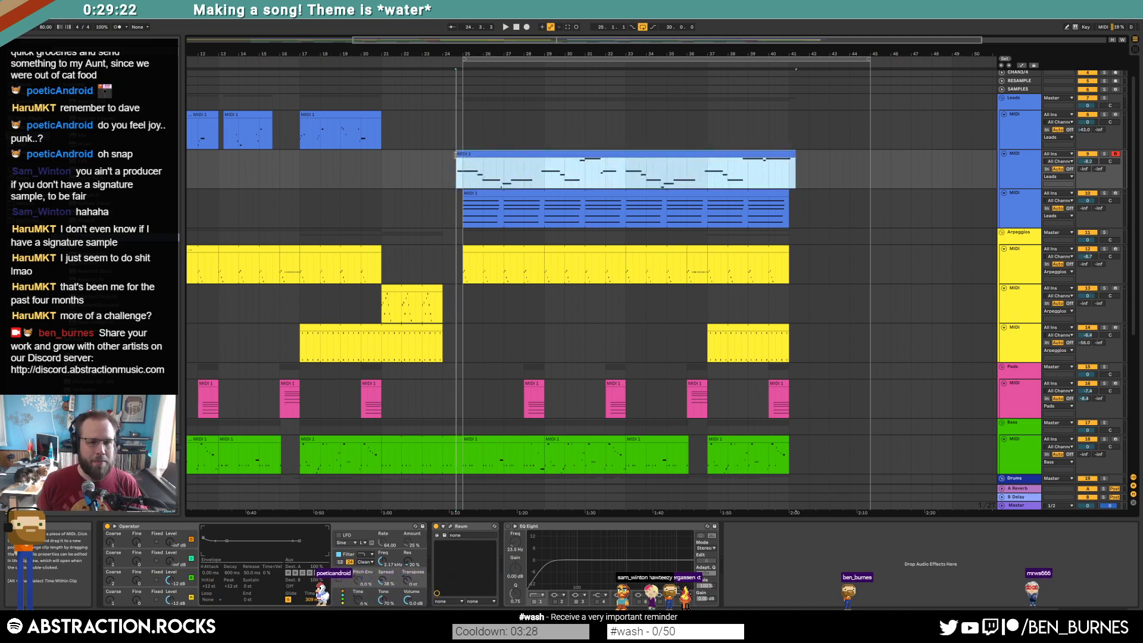
Play the song from bar 21 and lower the second Leads track's volume to -13.1 dB.
click(382, 178)
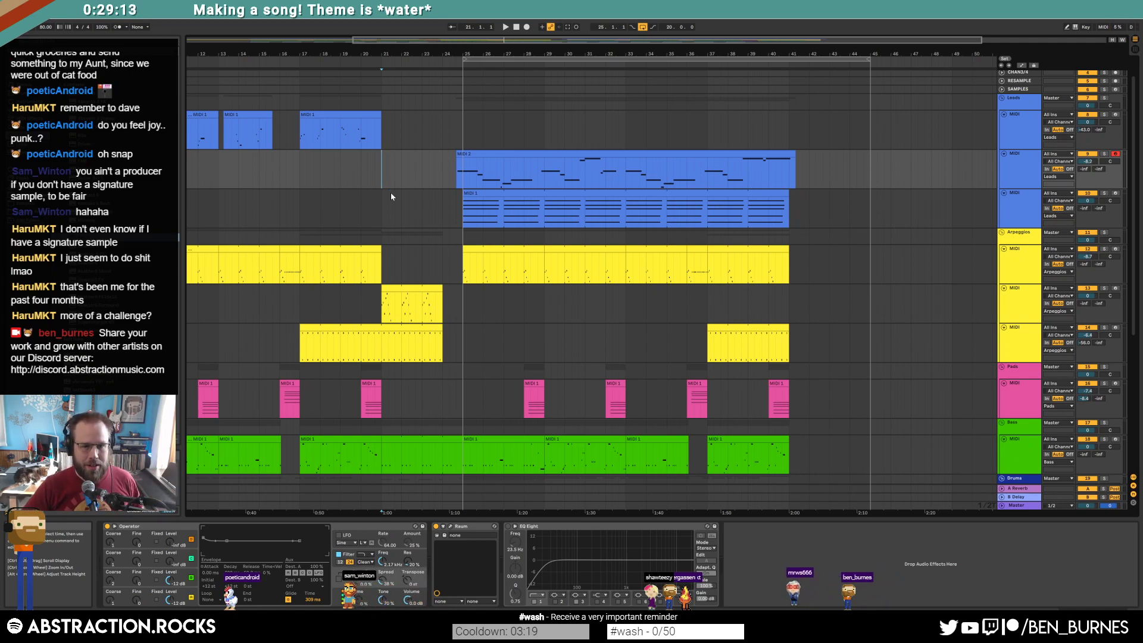
key(space)
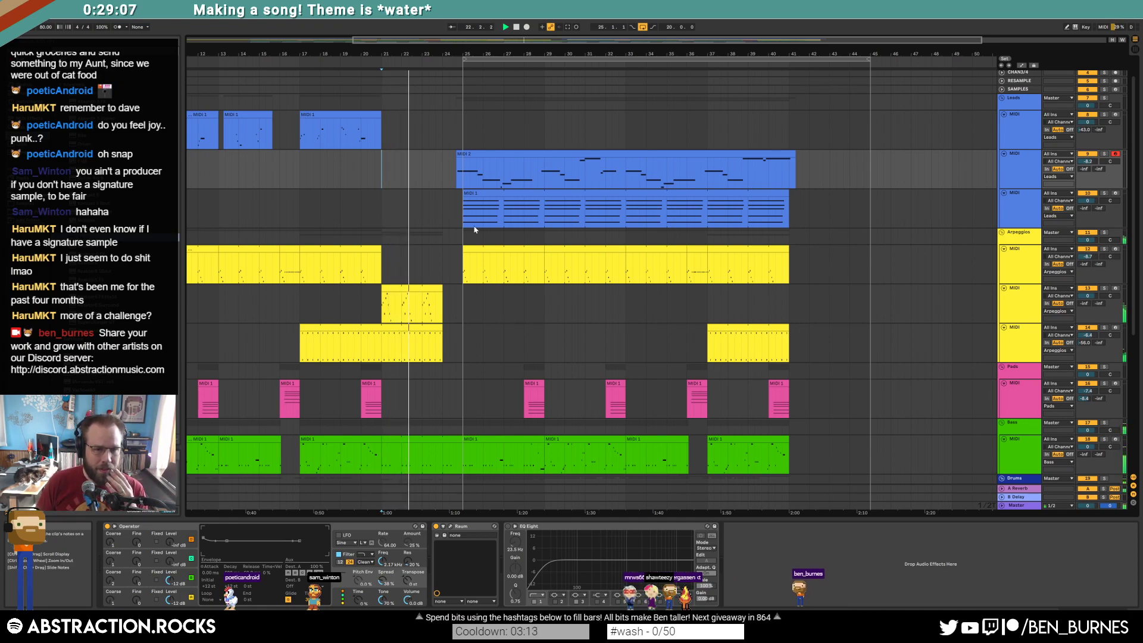
click(685, 172)
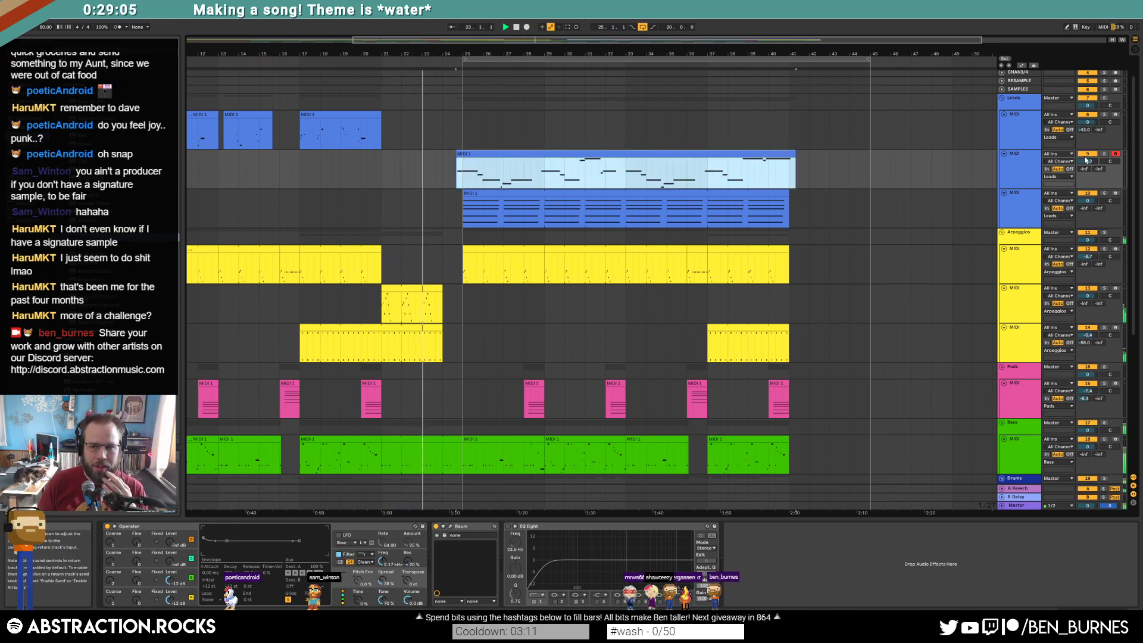
mouse_move(1088, 161)
mouse_down()
mouse_move(1087, 178)
mouse_move(1098, 167)
mouse_up()
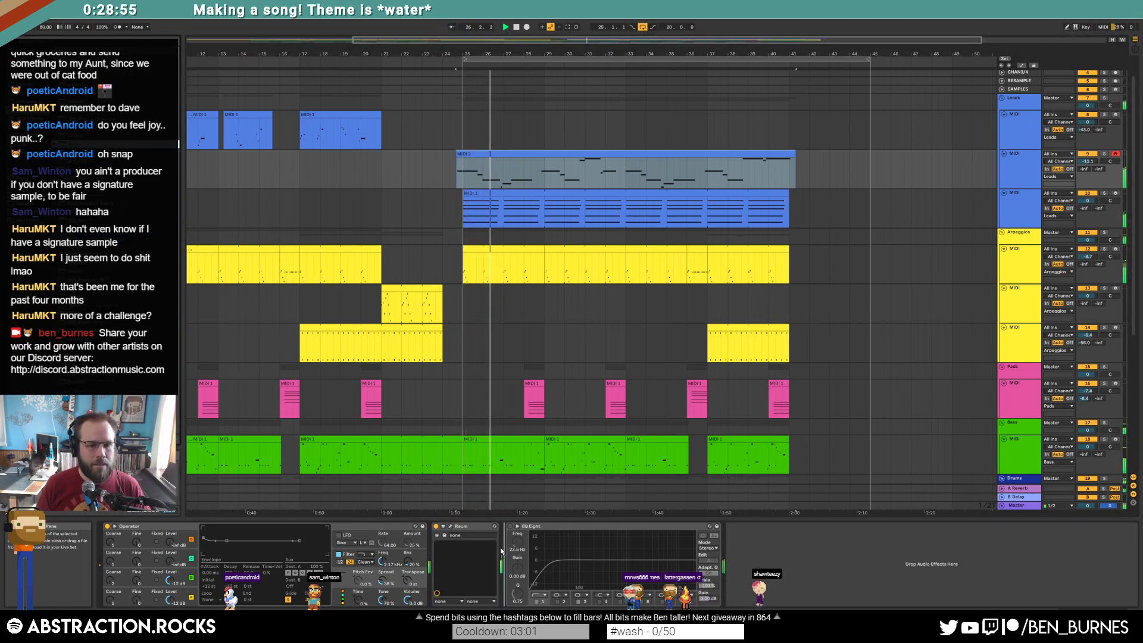
Insert a Delay after Raum on the lead track, adjust its dry/wet mix, and narrow its filter to about 1.73 kHz with width 4.30.
click(512, 563)
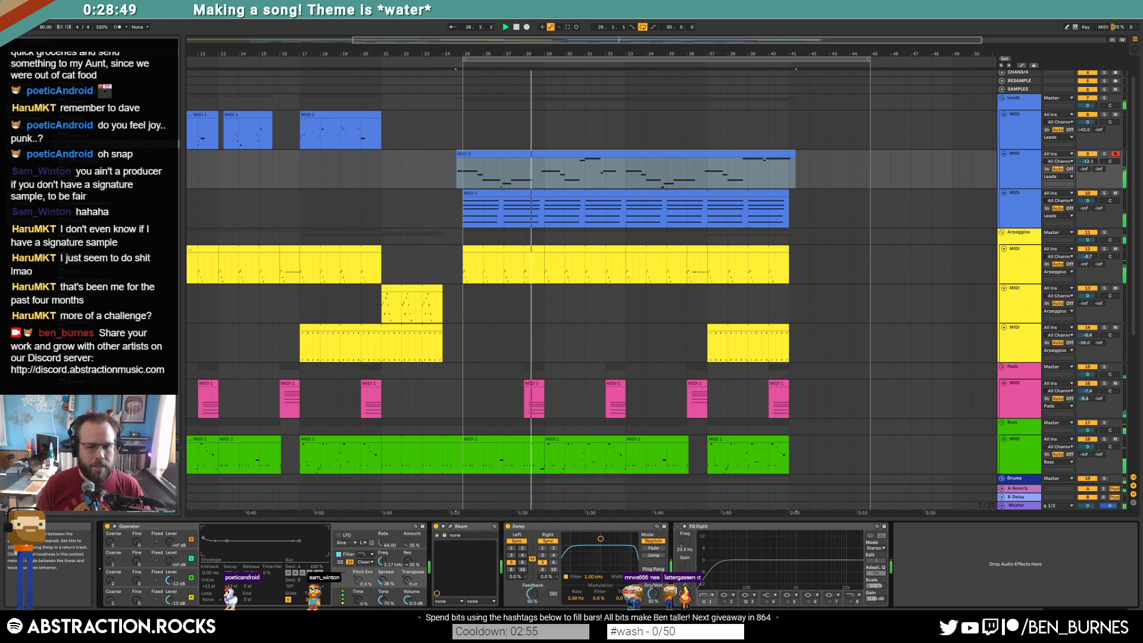
drag(654, 594, 653, 590)
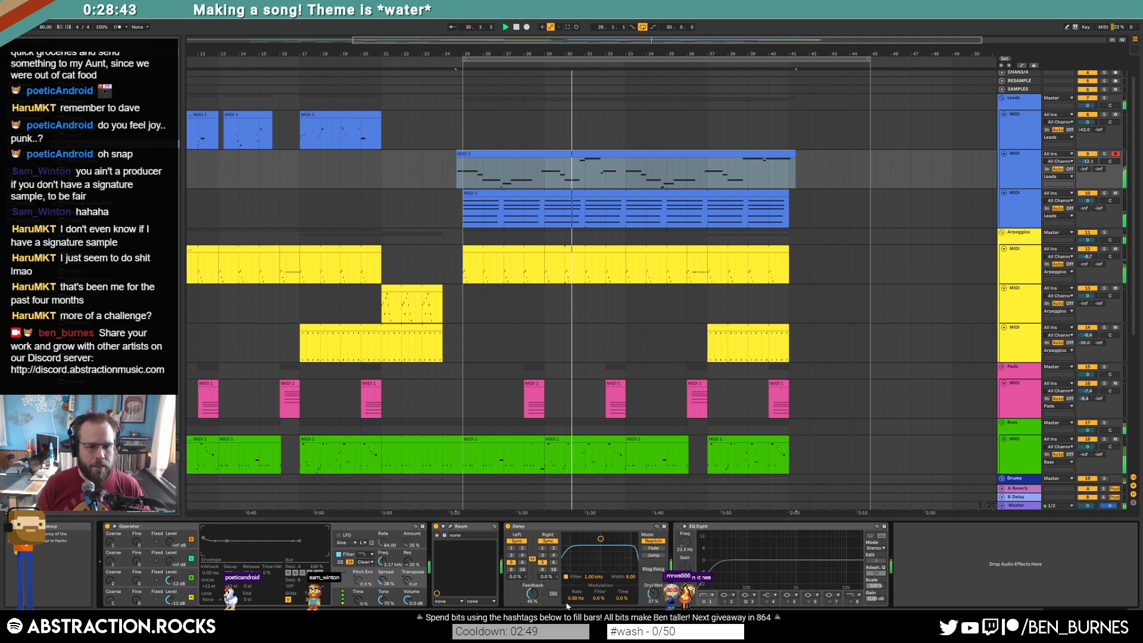
drag(600, 539, 607, 553)
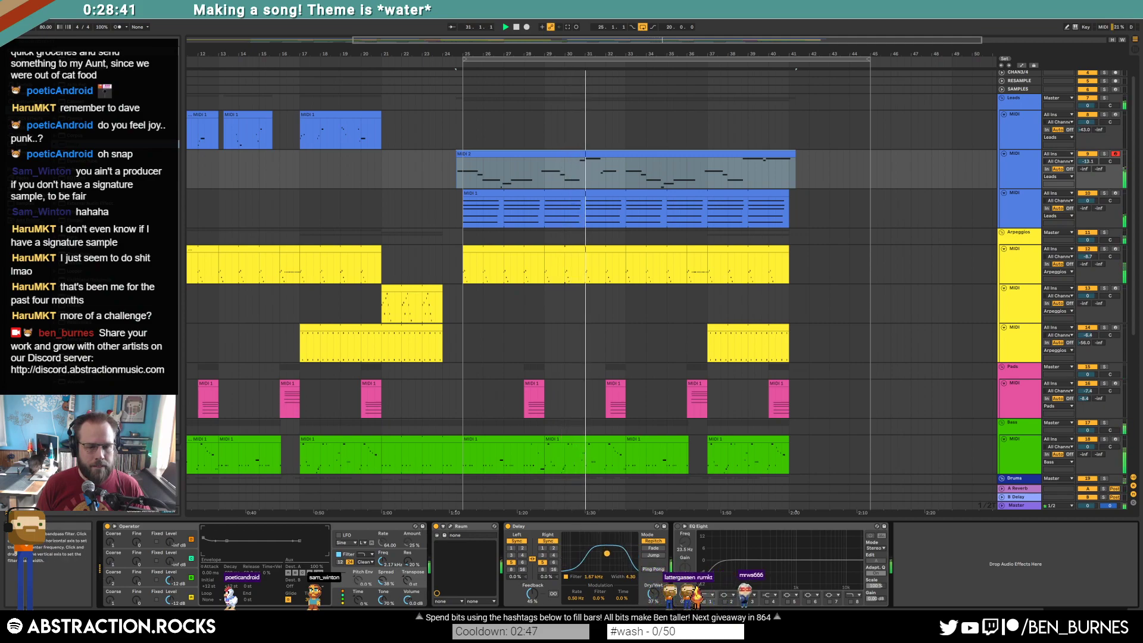
Shorten Operator's oscillator envelope attack to about 427 ms and reduce the glide time to about 240 ms.
click(126, 594)
drag(234, 527, 231, 528)
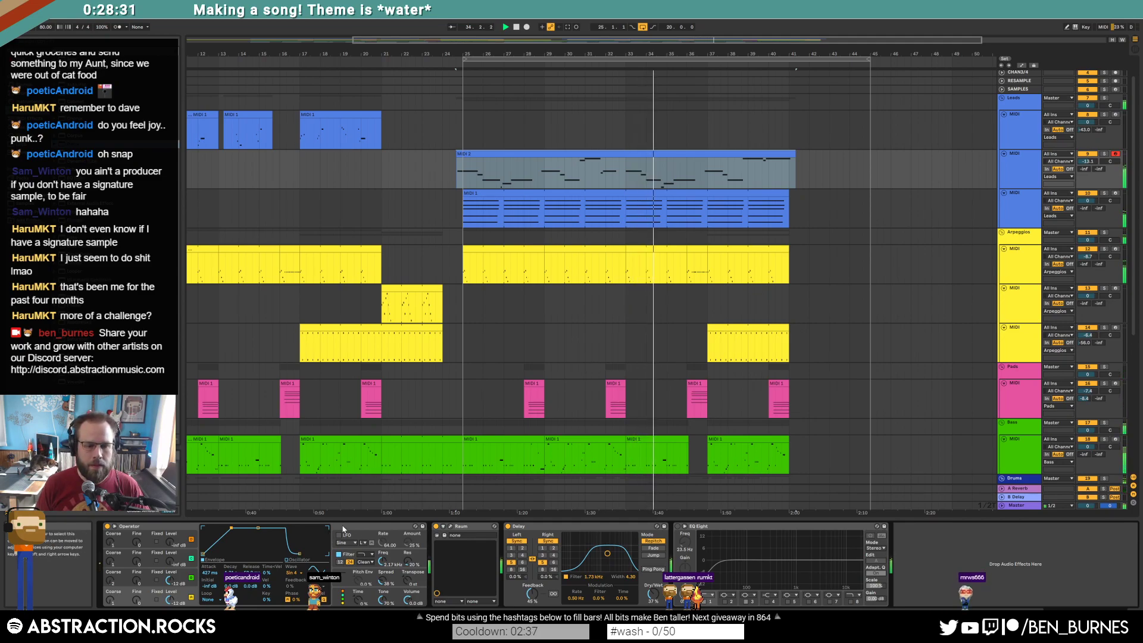
click(343, 574)
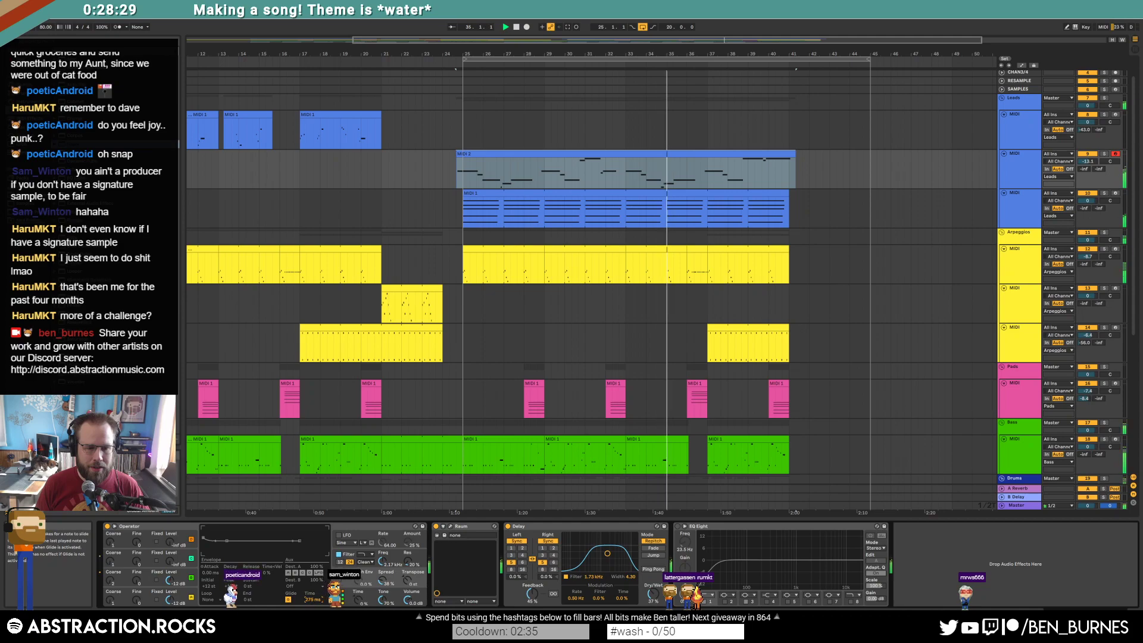
drag(313, 600, 313, 602)
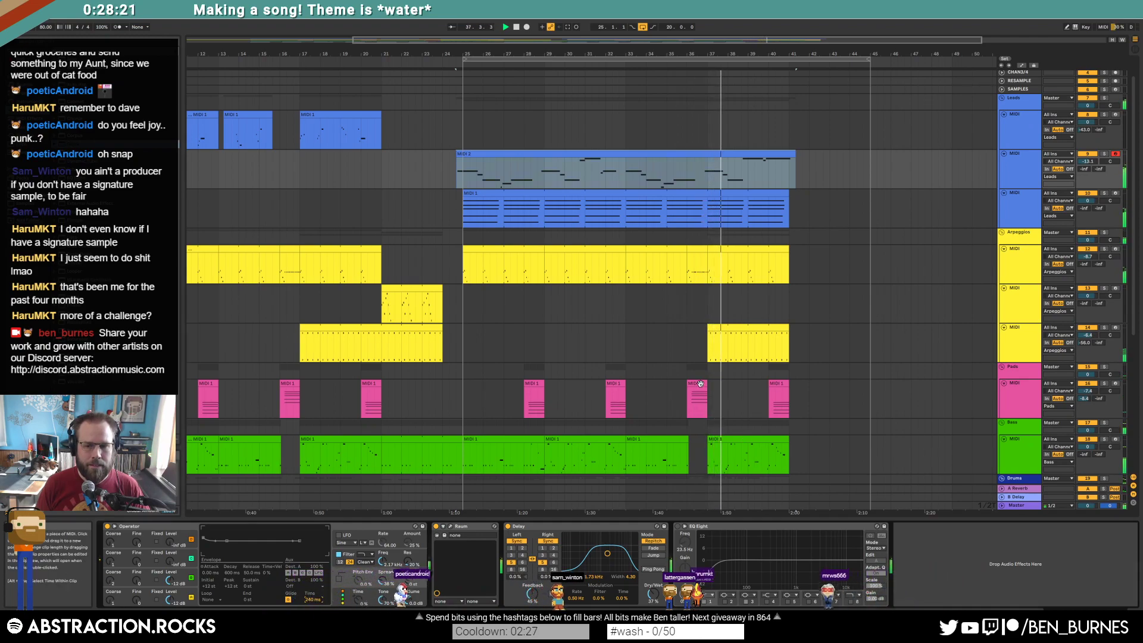
Raise the Pads instrument track's reverb send to about -7.2 dB.
click(697, 400)
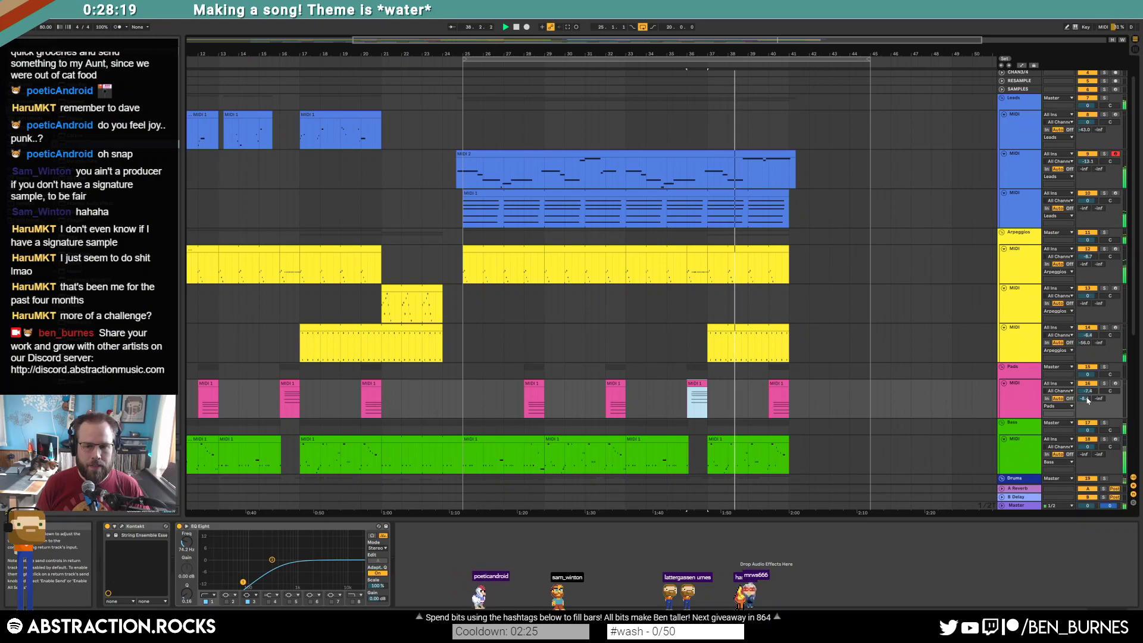
drag(1087, 400, 1087, 395)
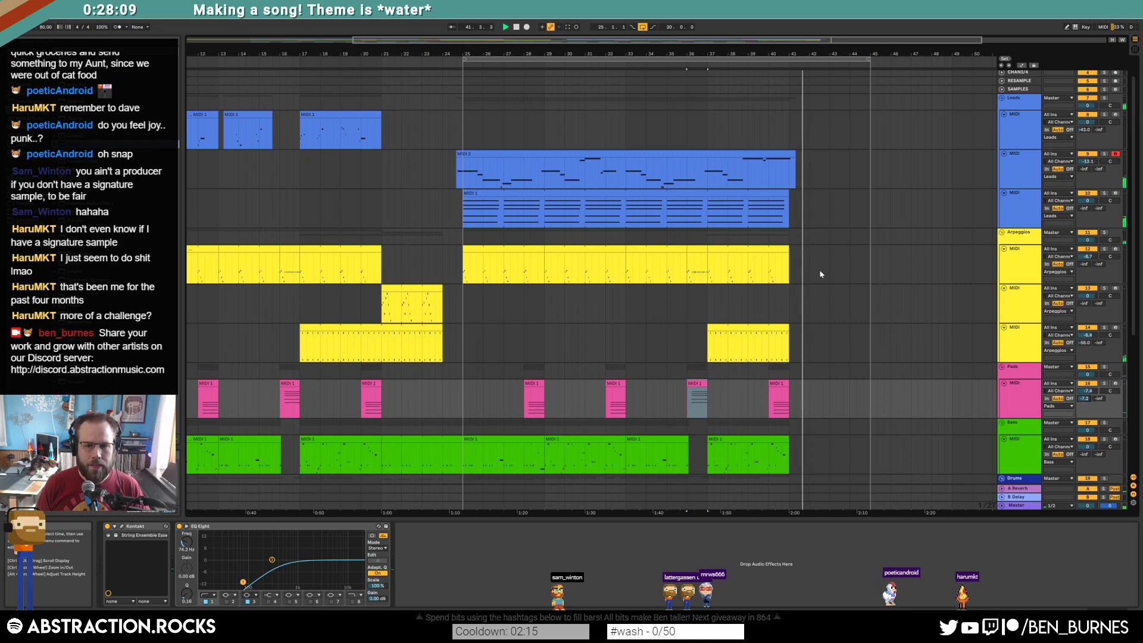
scroll(768, 292, down, 2)
scroll(734, 316, down, 4)
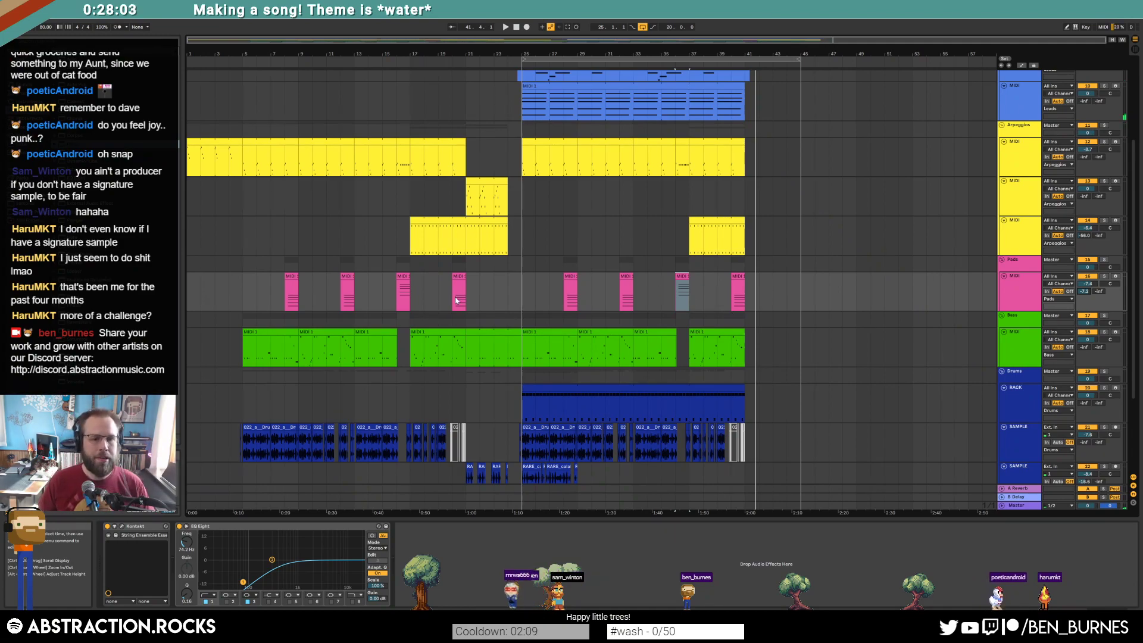
click(566, 343)
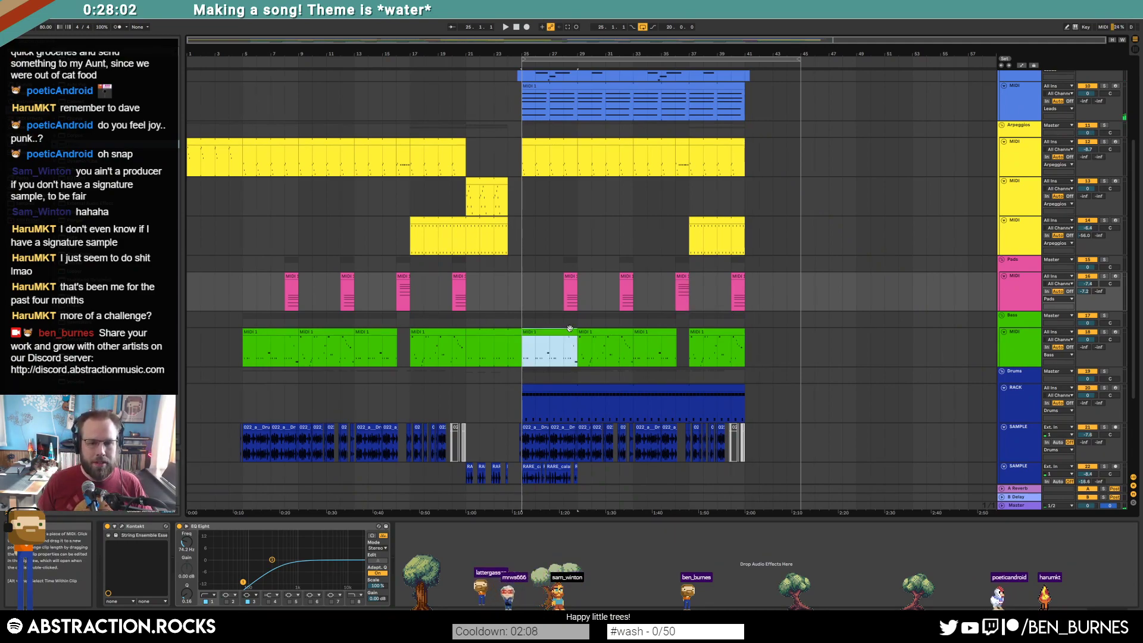
click(599, 387)
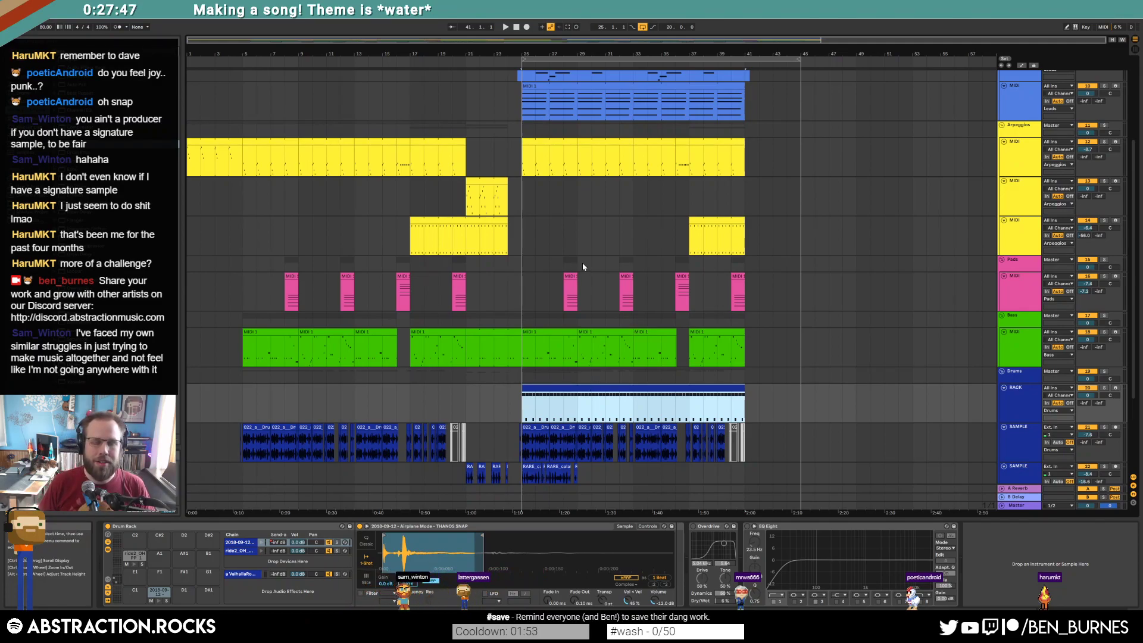
click(490, 331)
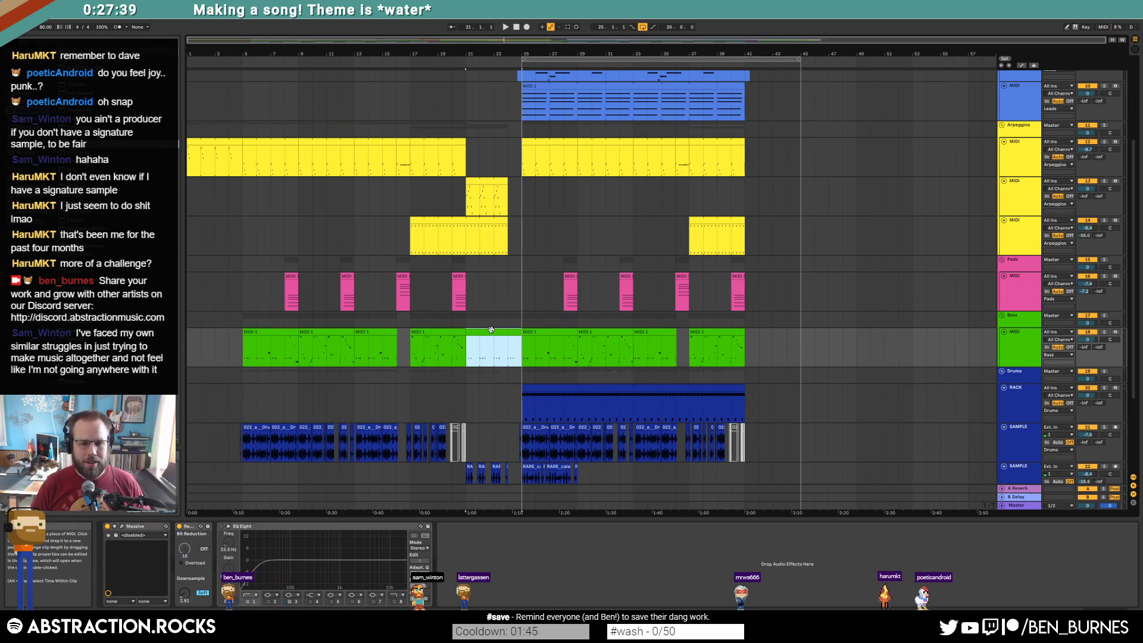
Duplicate the RARE drum sample clips of bars 25 to 29 three times so they run through to bar 41.
scroll(614, 366, down, 3)
click(561, 442)
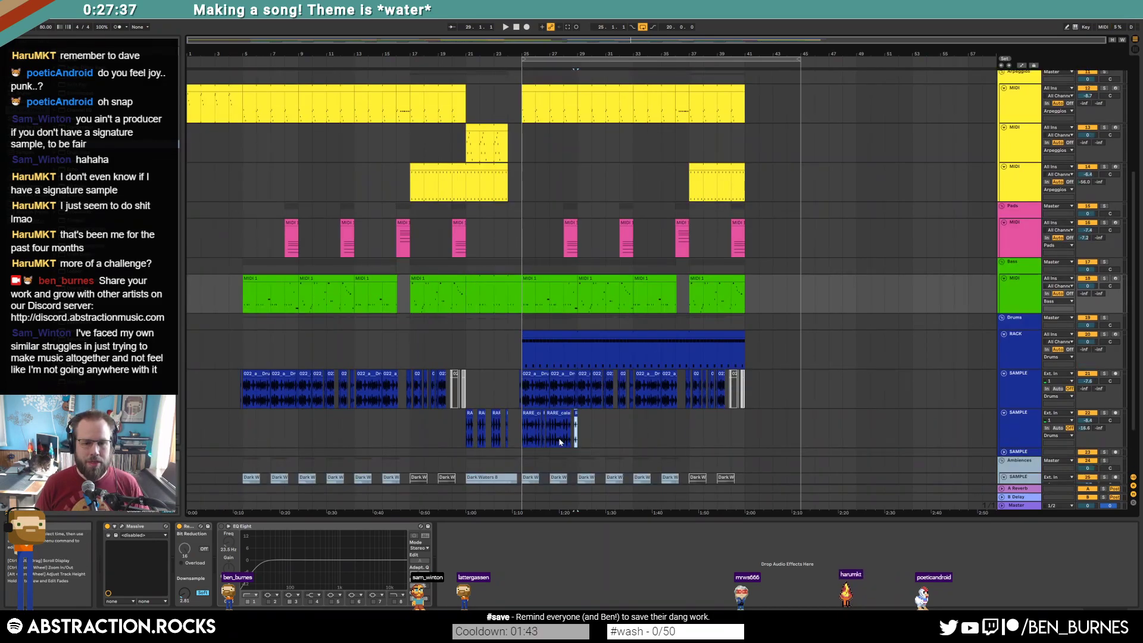
key(ctrl+d)
key(ctrl+d)
key(ctrl+d)
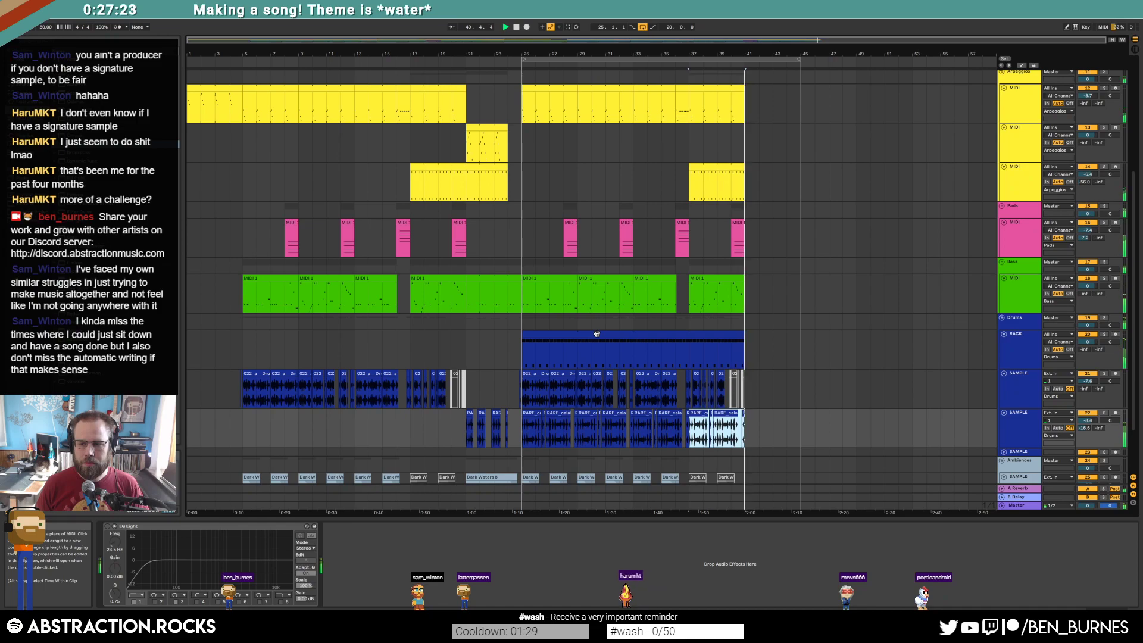
Shorten the loop region so it runs from bar 25 to bar 41.
drag(798, 61, 762, 61)
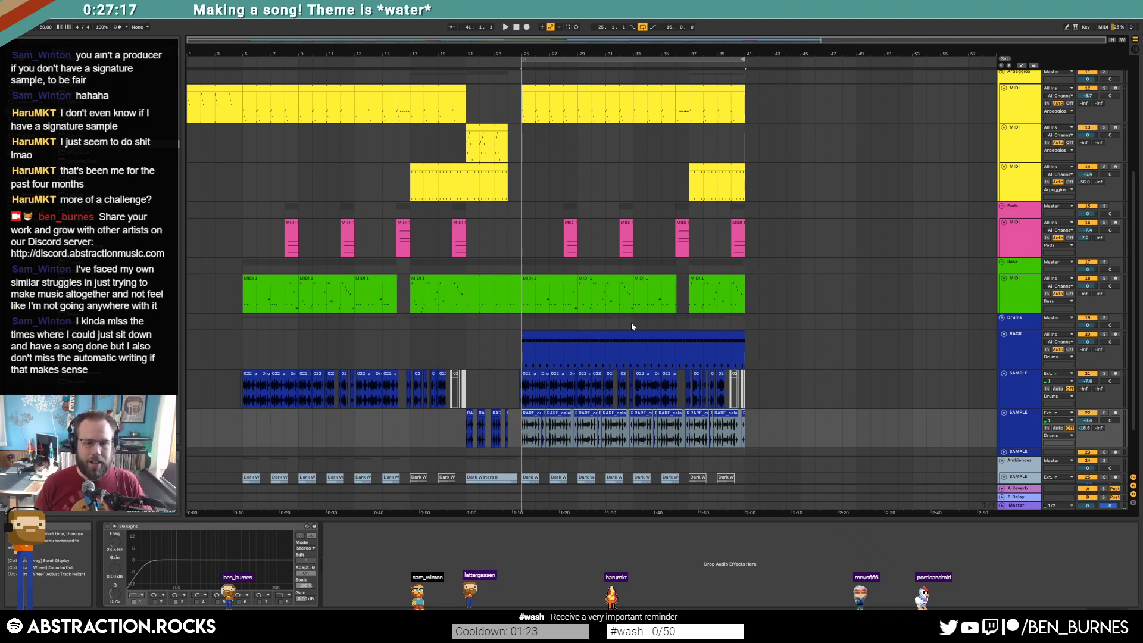
scroll(652, 397, down, 2)
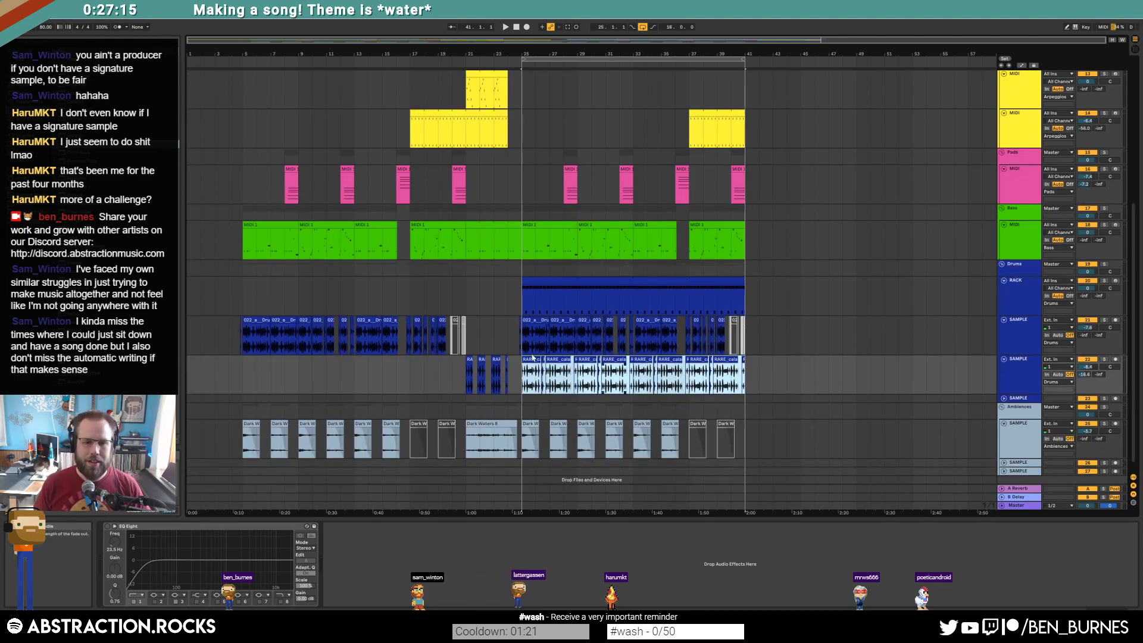
click(528, 358)
scroll(530, 361, up, 1)
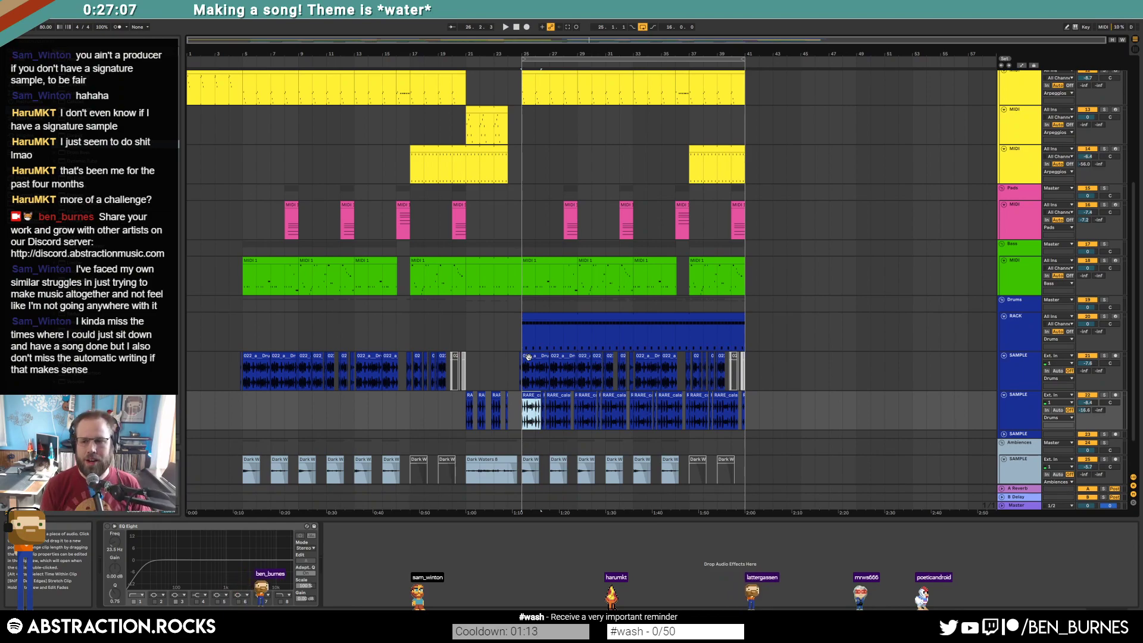
click(523, 271)
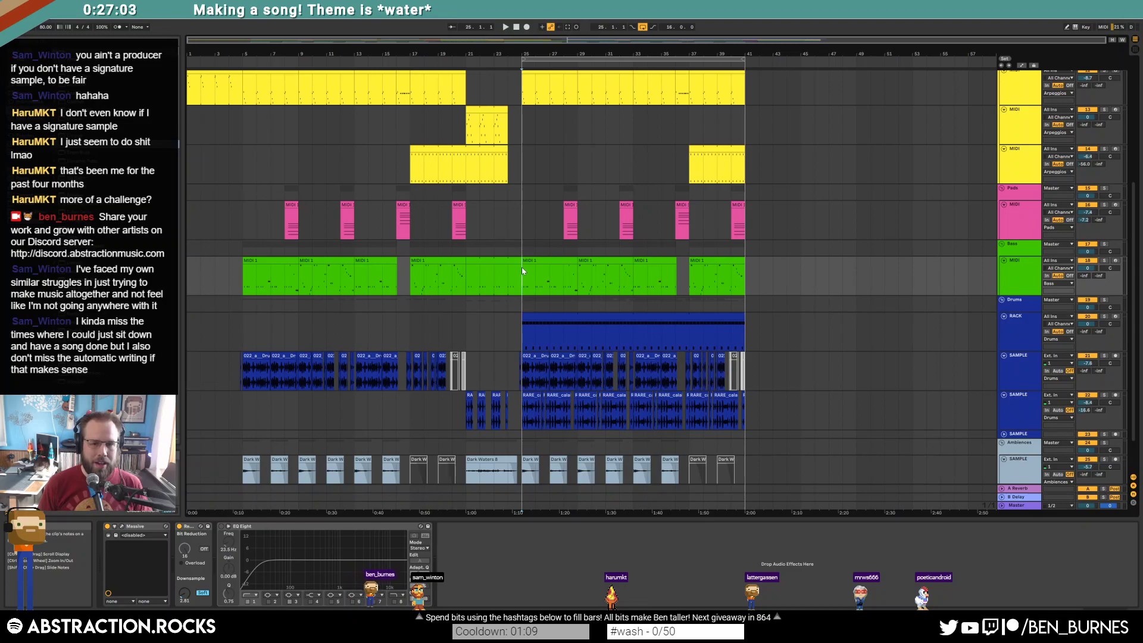
Open the electric piano clip at bar 25 and examine the lower notes of its chord.
key(Up)
key(Up)
key(Up)
key(Up)
key(Up)
key(Up)
key(Up)
key(Up)
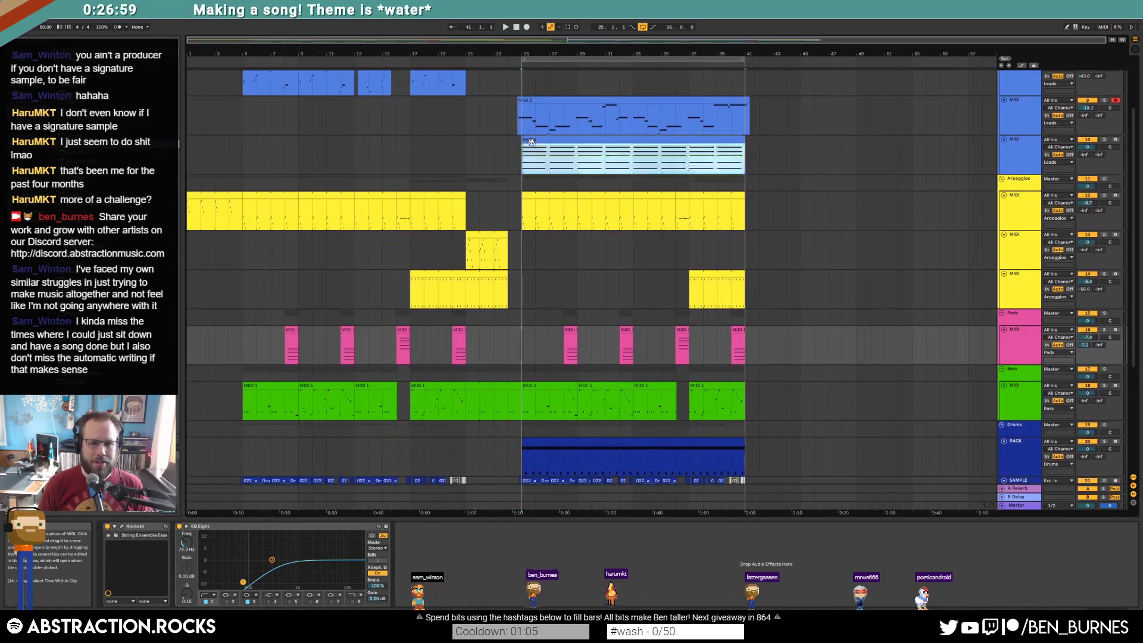
double_click(529, 153)
click(398, 439)
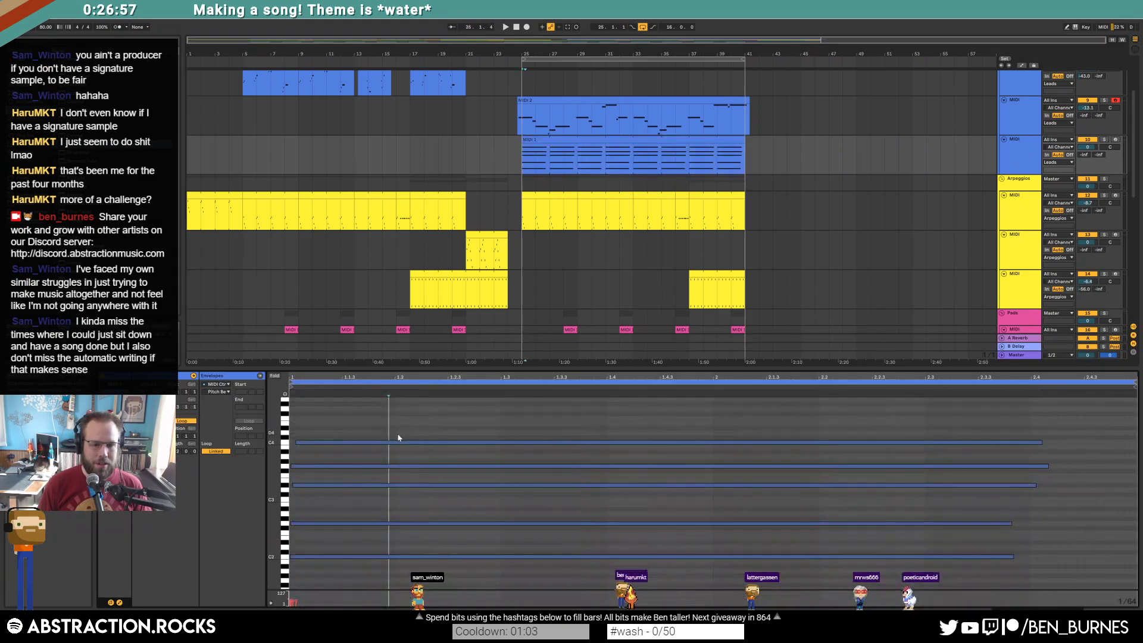
click(342, 557)
drag(332, 557, 332, 552)
click(345, 528)
click(346, 523)
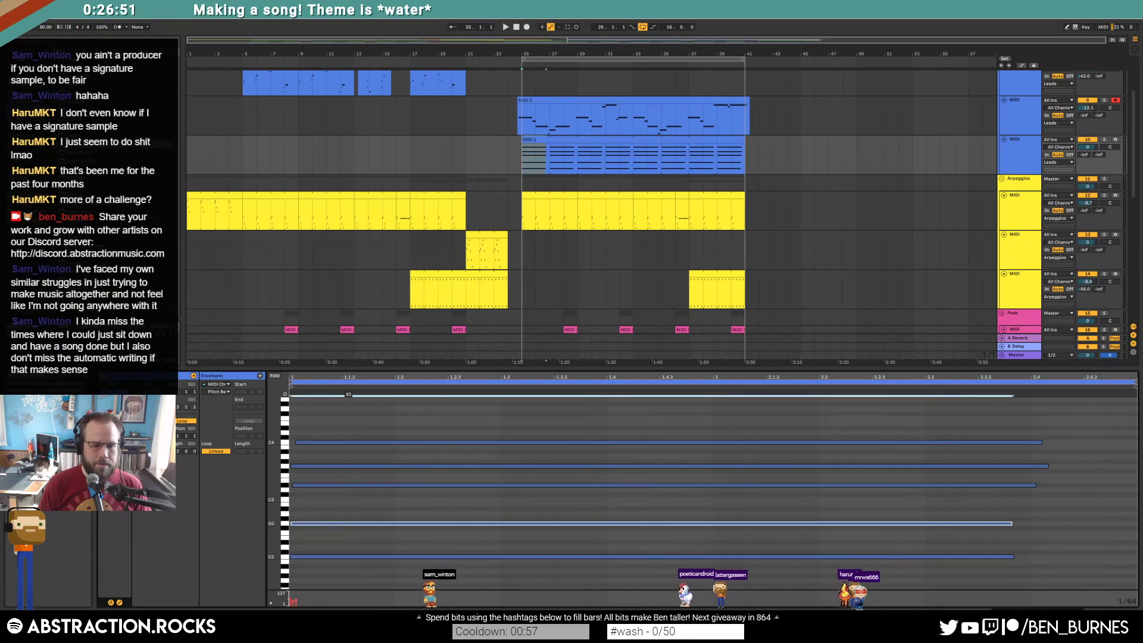
key(shift+Tab)
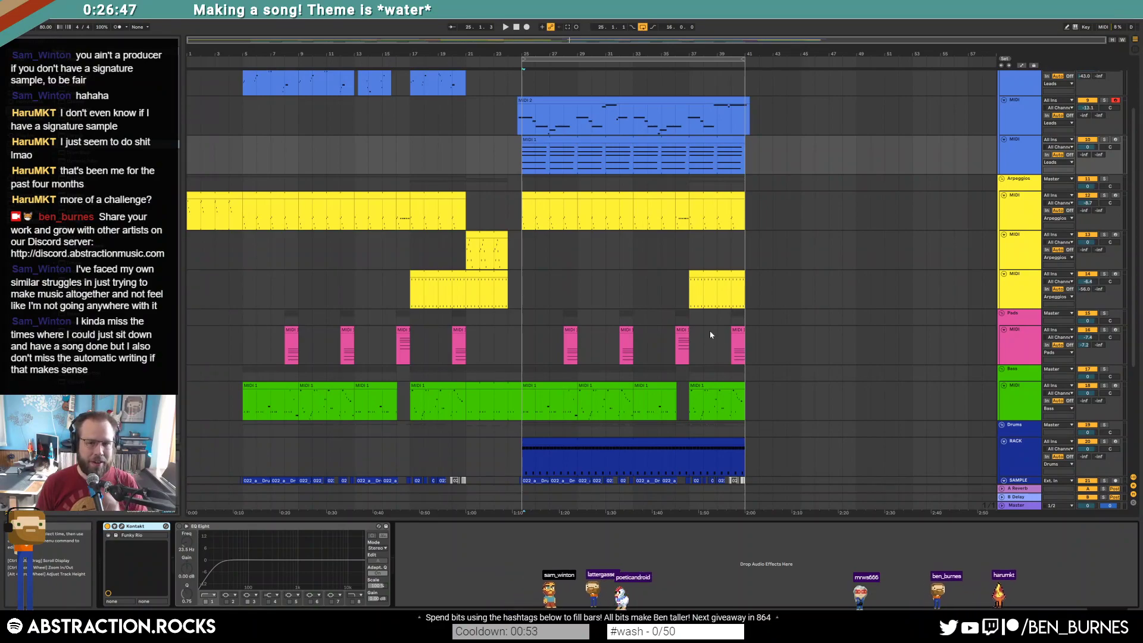
Play the section from bar 25 and check how the bass clips sit against the drum loops up to bar 37.
click(510, 200)
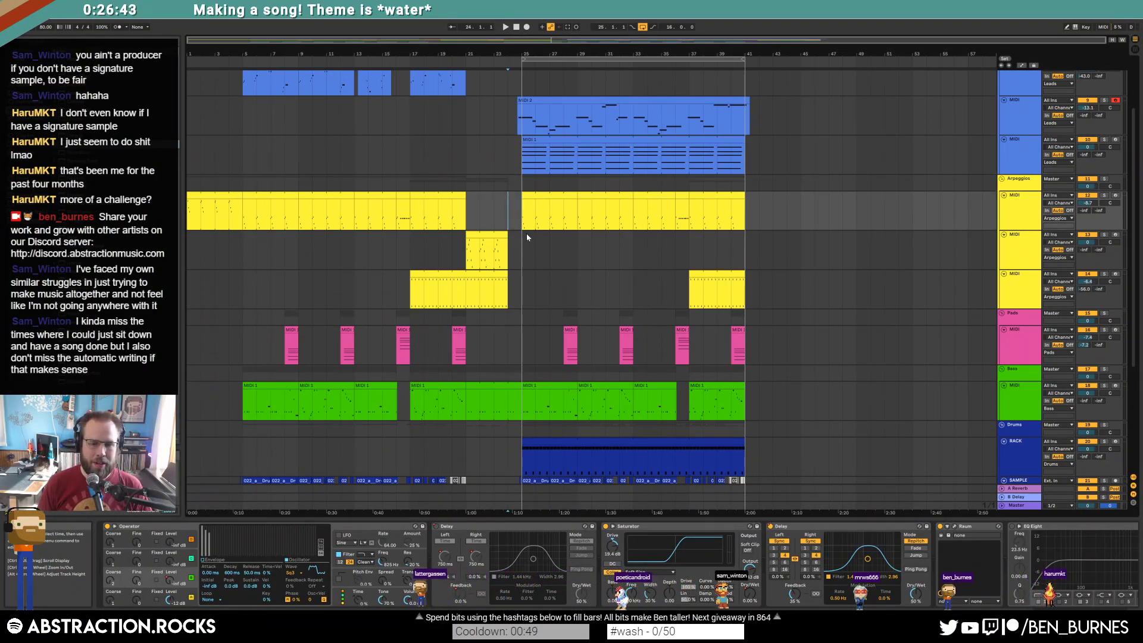
key(space)
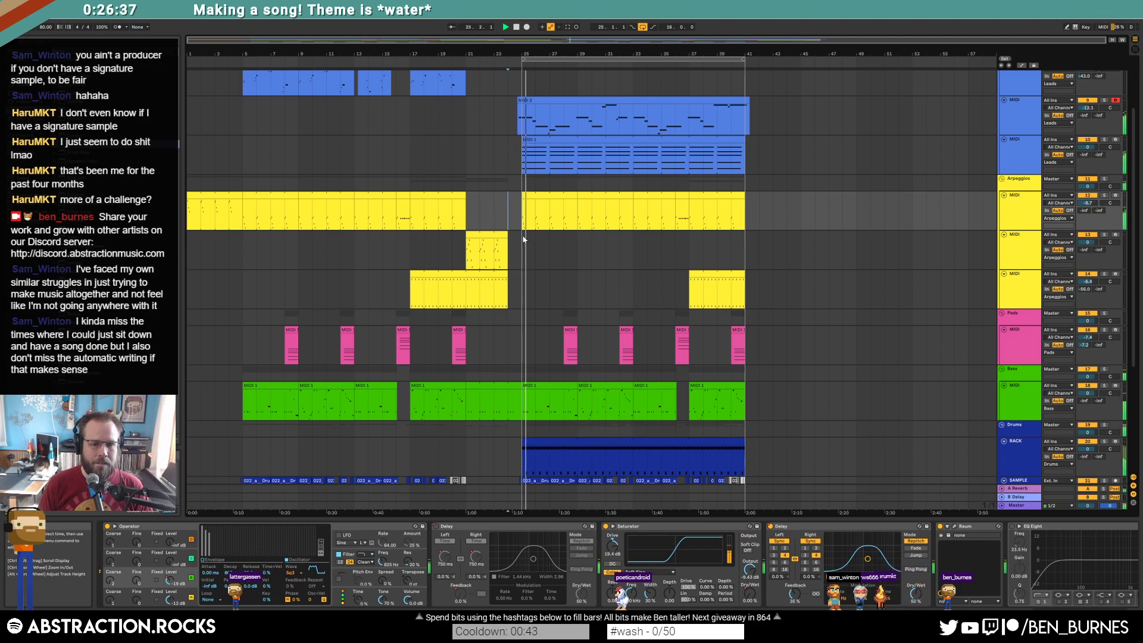
scroll(557, 327, down, 5)
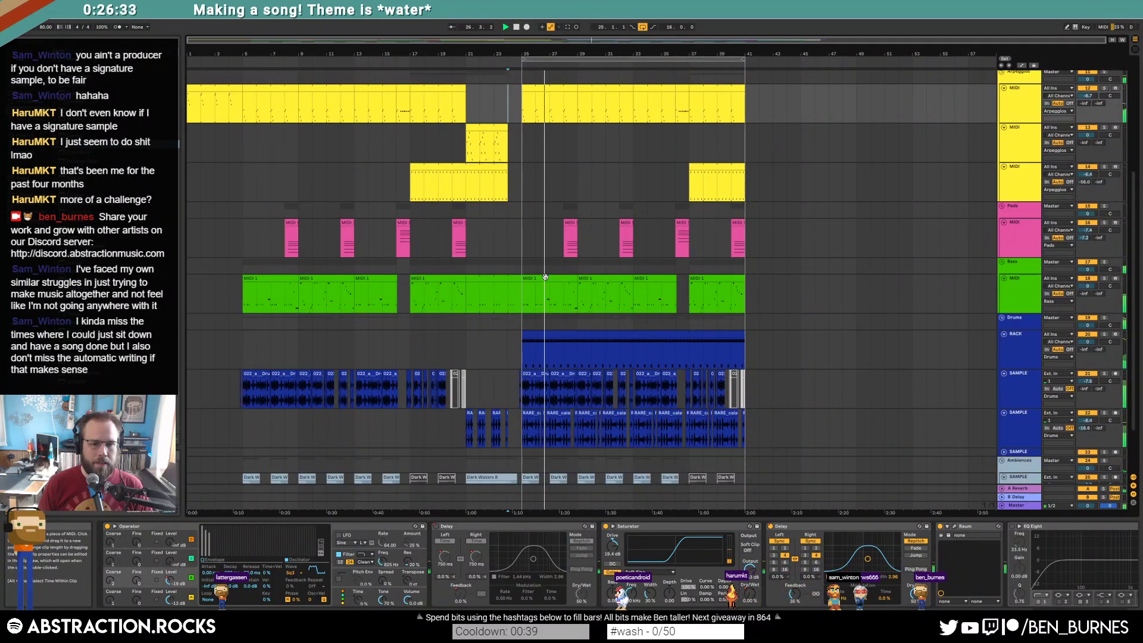
scroll(550, 297, up, 5)
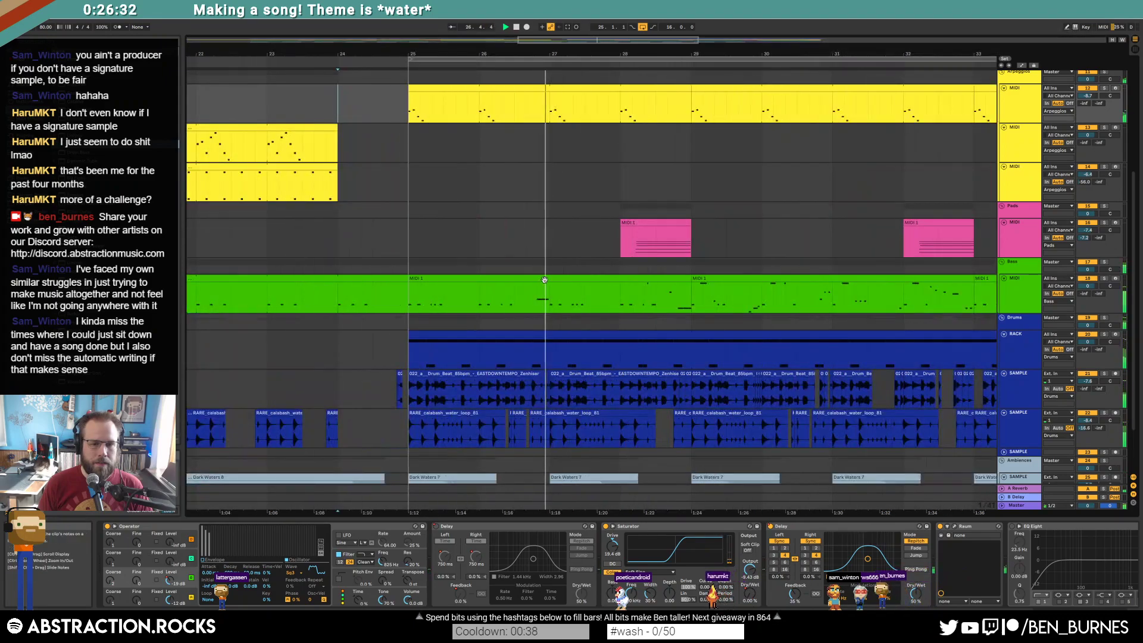
click(587, 278)
drag(509, 39, 624, 42)
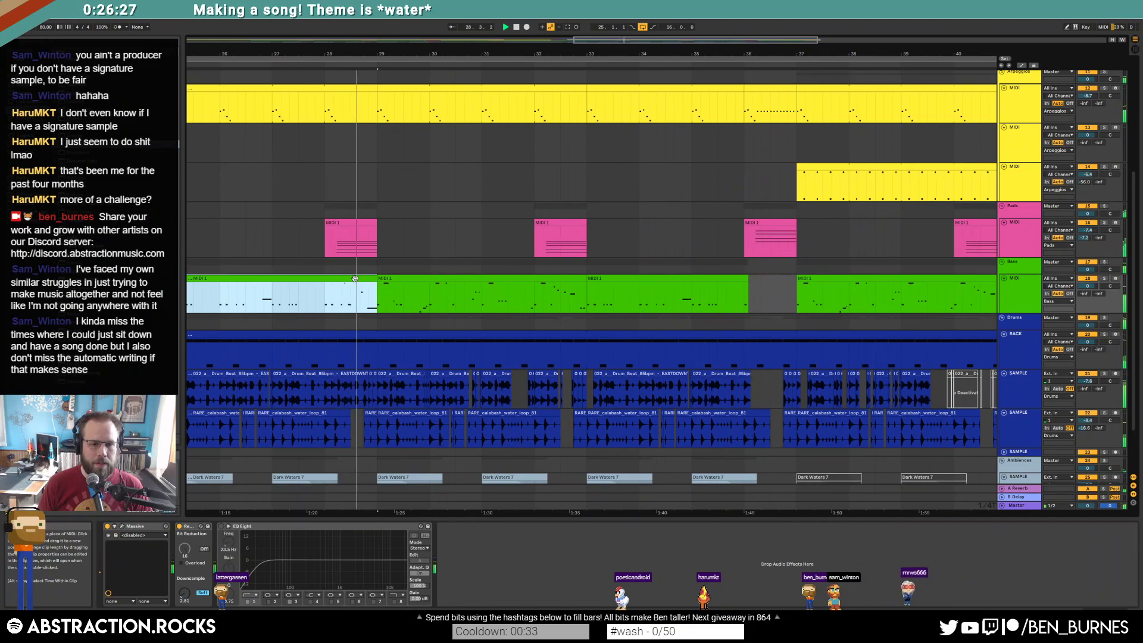
click(491, 279)
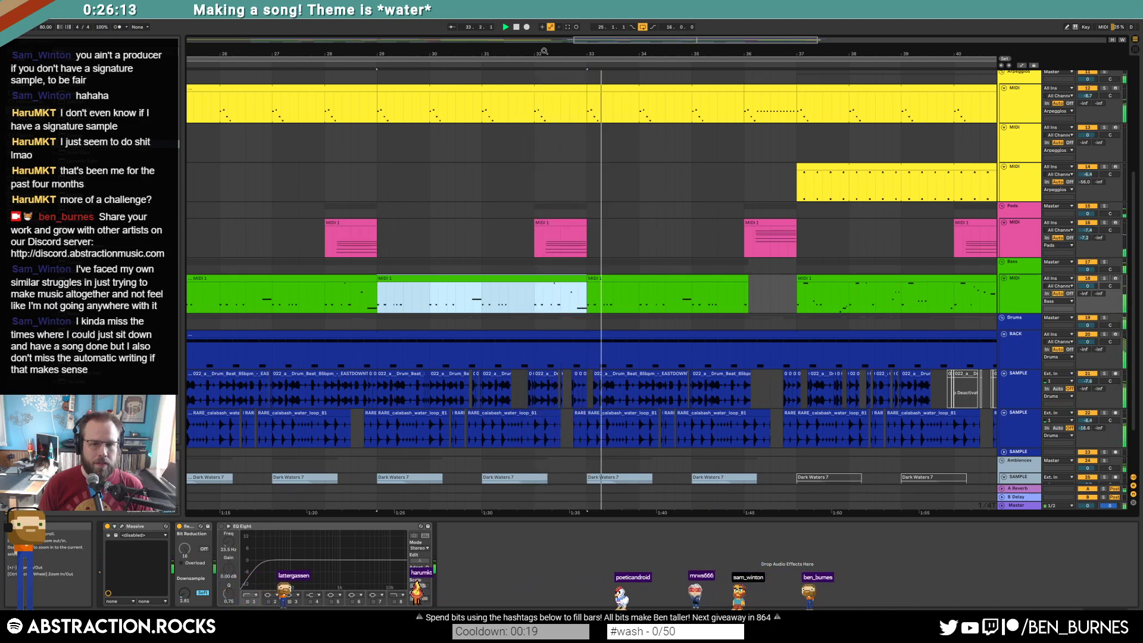
drag(552, 54, 427, 54)
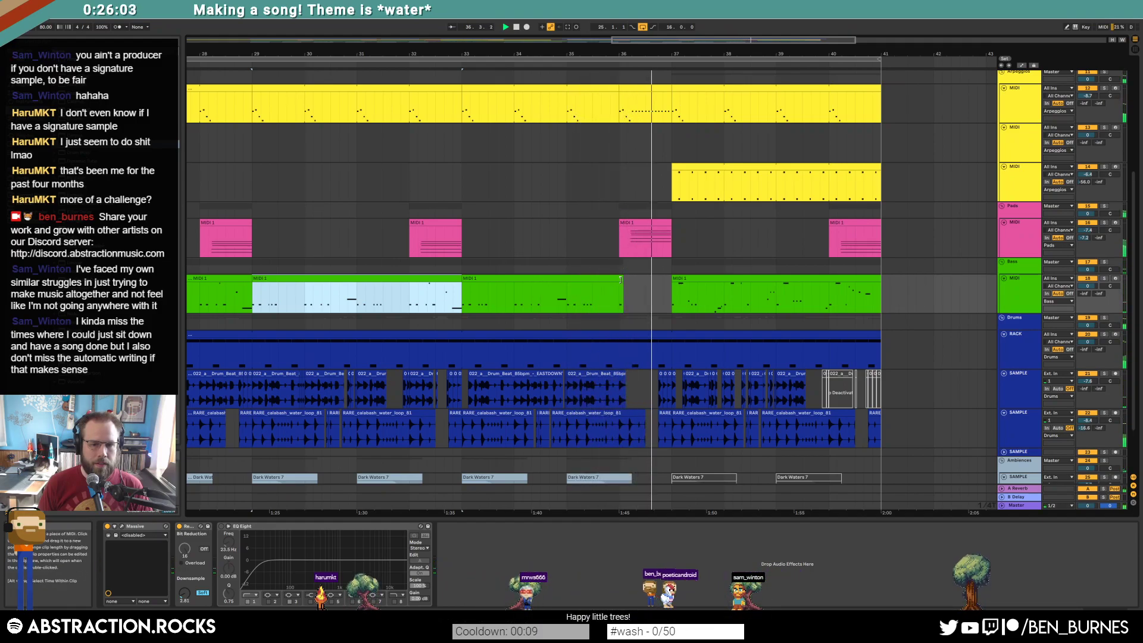
Trim the ends of the bass clip and the RARE calabash water loop clip just before bar 37 to widen the break.
drag(622, 292, 610, 292)
drag(643, 424, 628, 424)
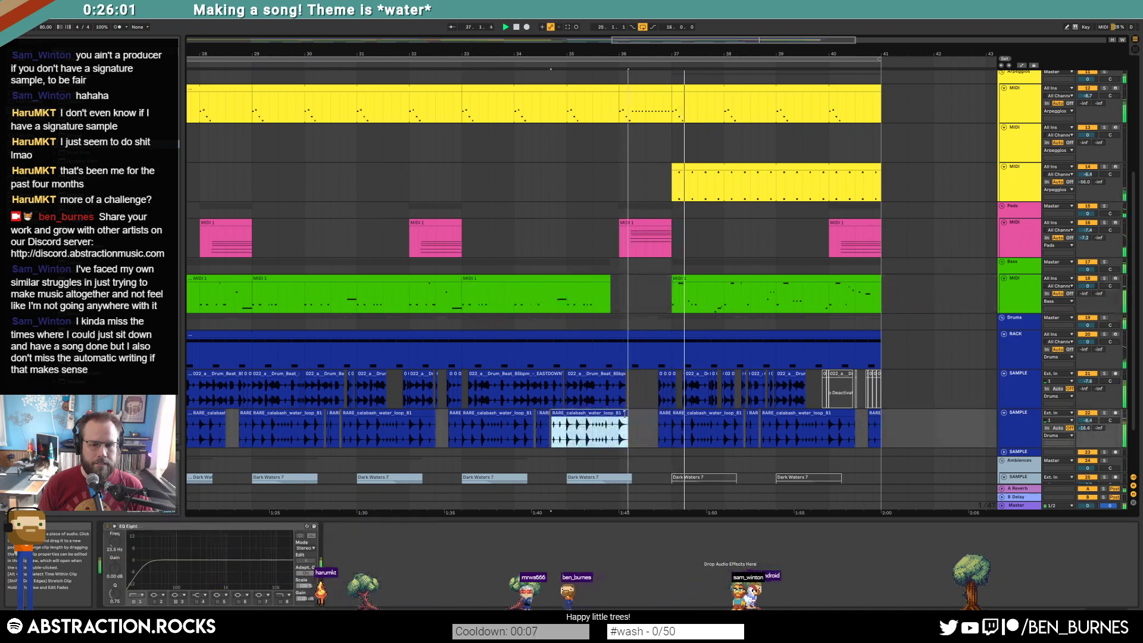
Delete the organ arpeggio clip spanning bars 37 to 41.
drag(661, 43, 720, 43)
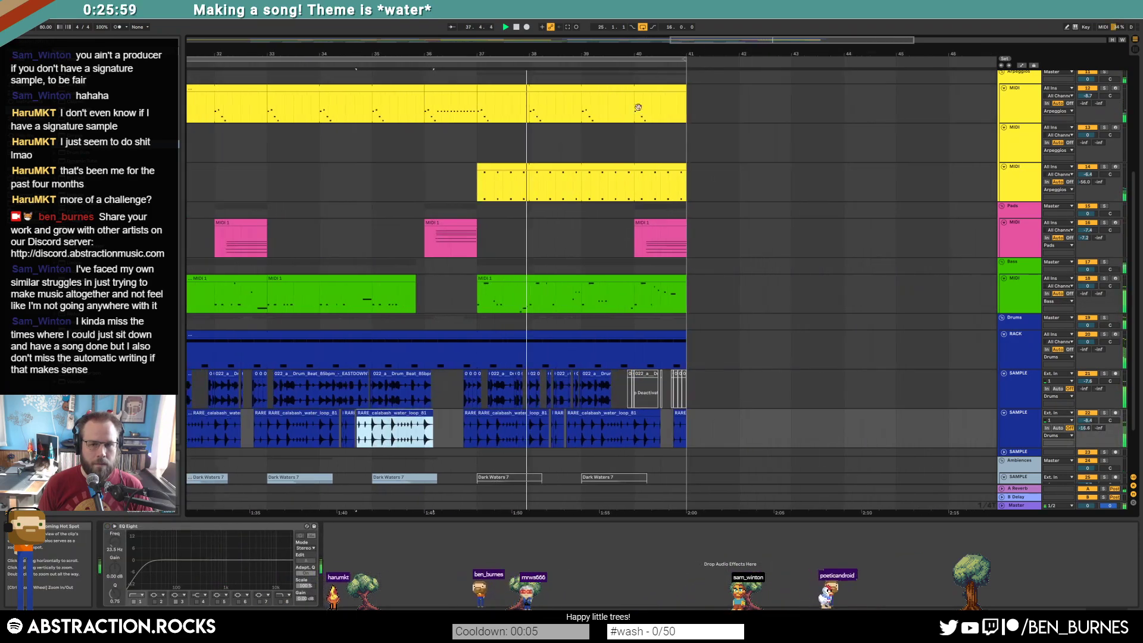
click(597, 168)
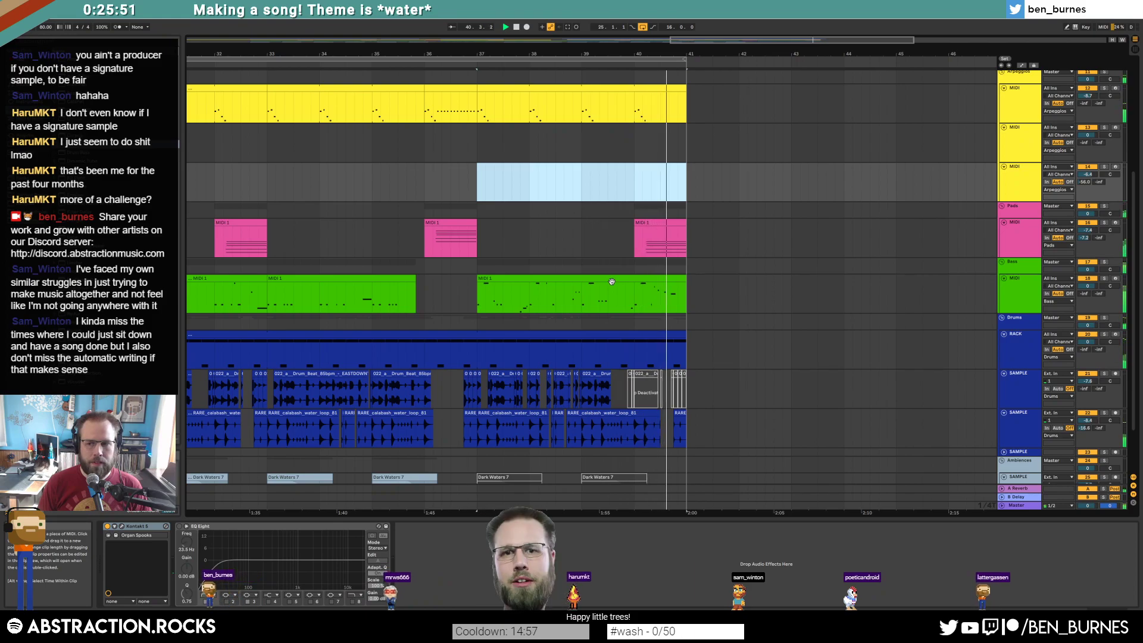
scroll(674, 295, up, 3)
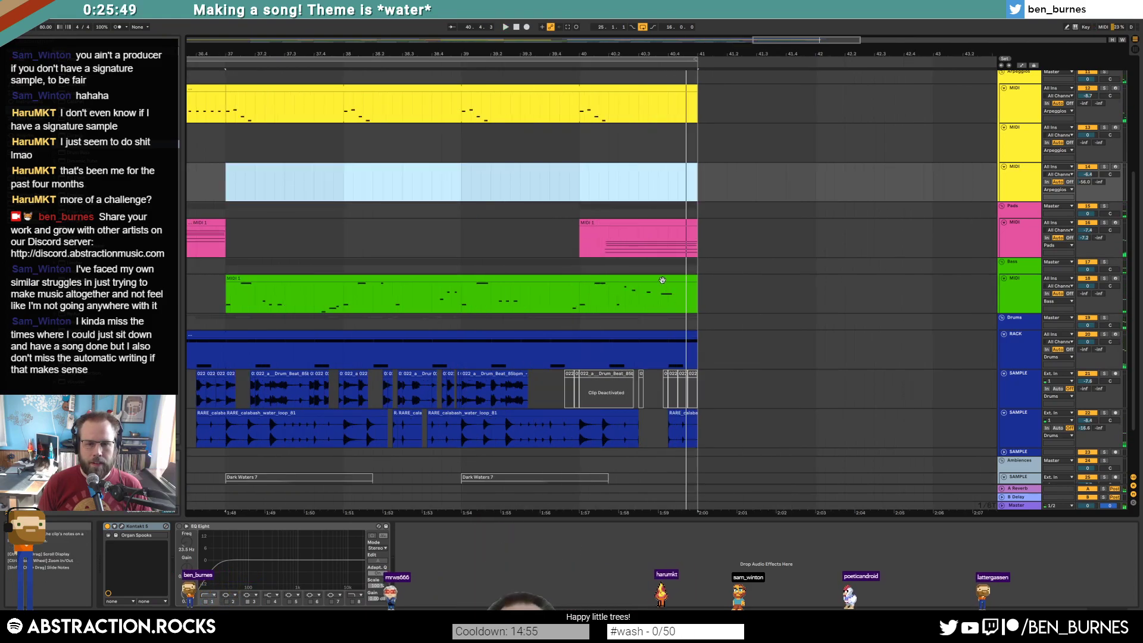
Move the descending run of four notes near the end of the last bass clip down to A#0.
double_click(666, 279)
click(1007, 424)
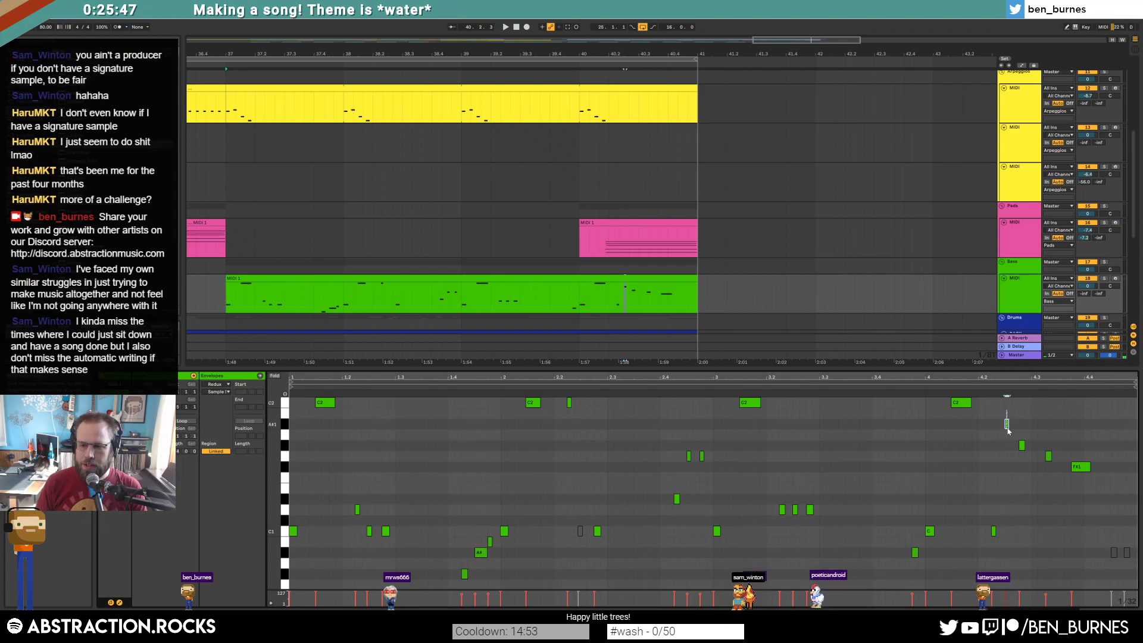
drag(1020, 427, 1085, 492)
key(shift+Down)
key(Up)
key(Up)
drag(1040, 523, 1127, 559)
key(Up)
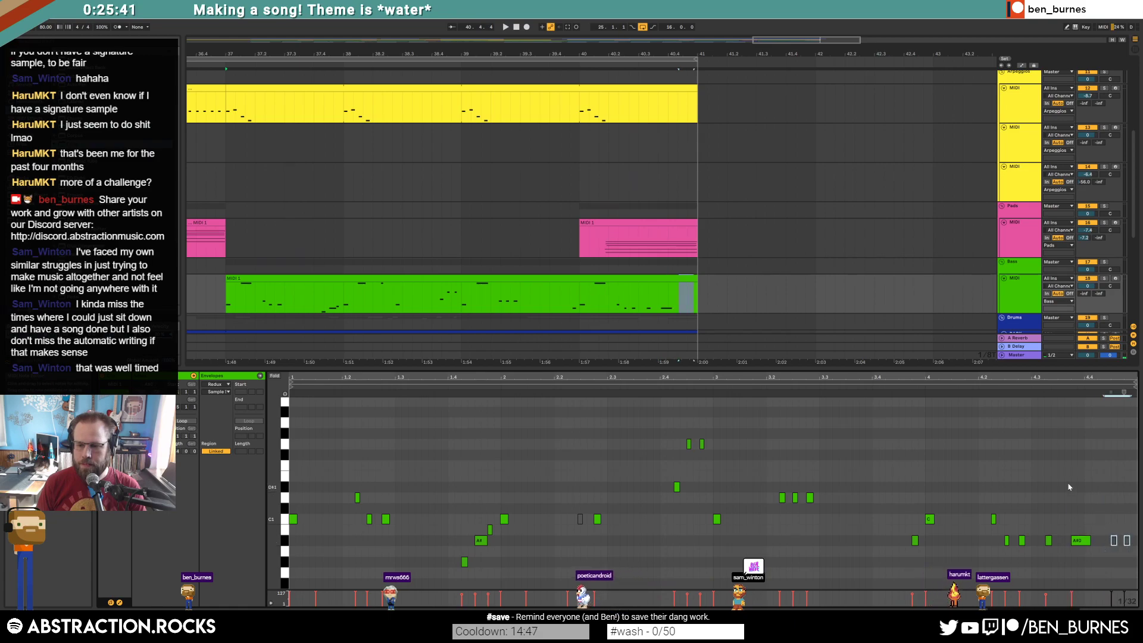
key(shift+Tab)
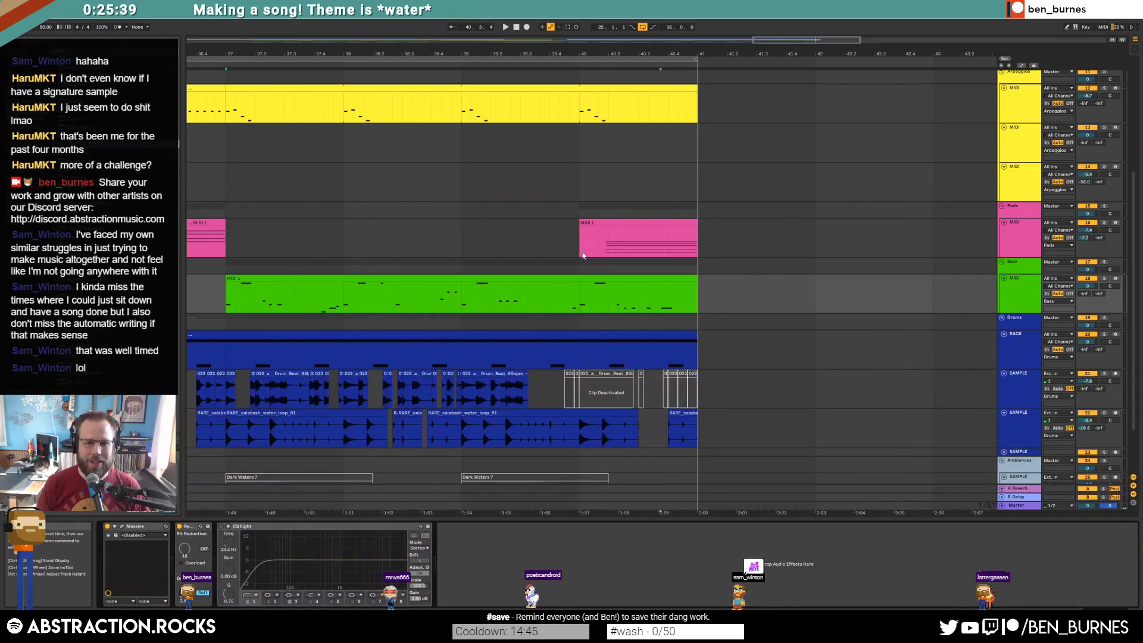
Delete every second bar of the upper arpeggio clip in the section, from bar 26 through bar 38.
click(468, 277)
scroll(468, 277, down, 4)
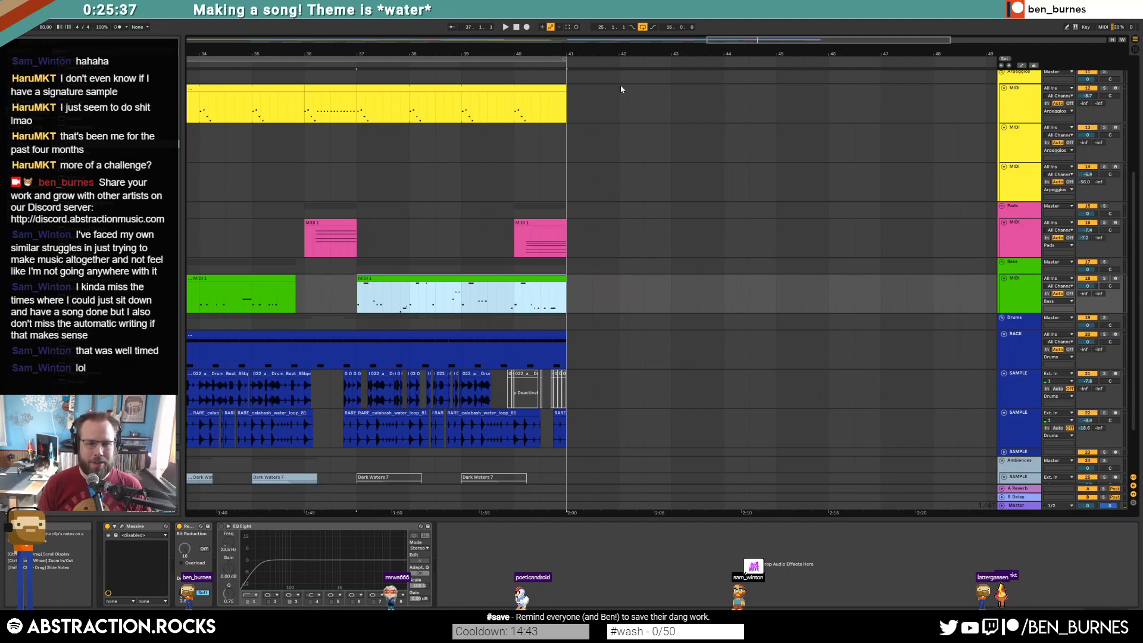
drag(744, 37, 738, 15)
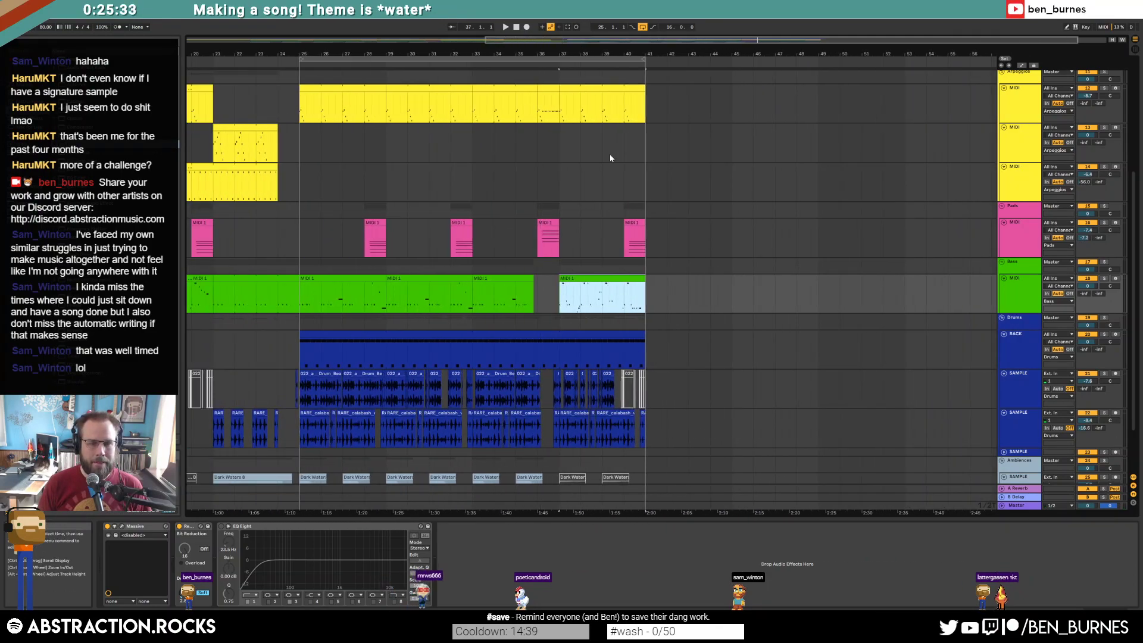
scroll(612, 158, up, 5)
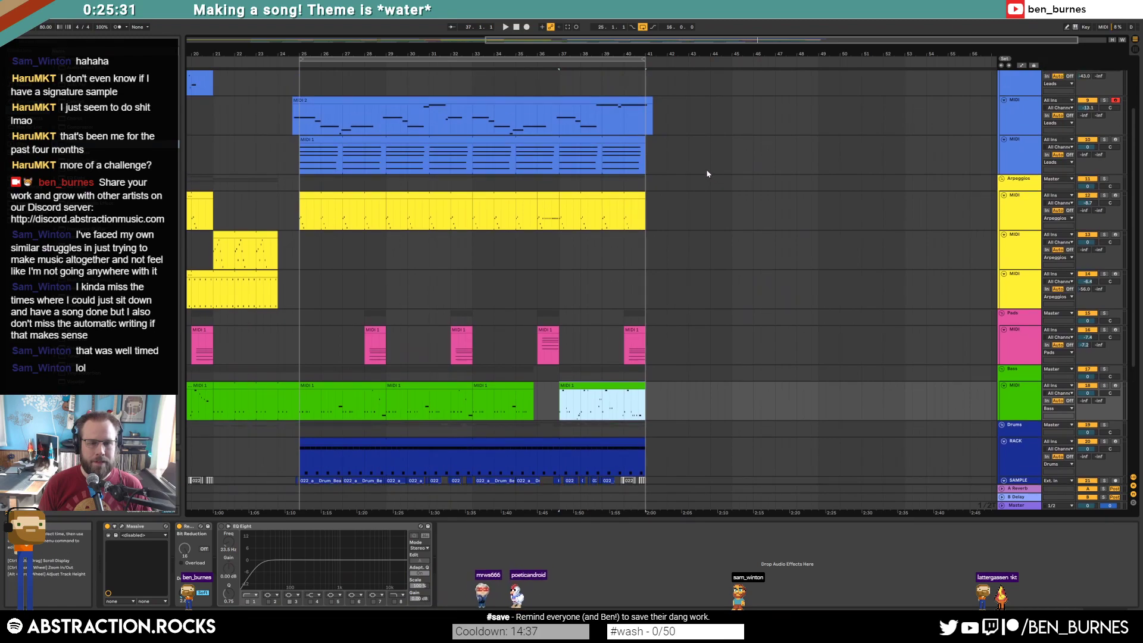
drag(665, 39, 665, 28)
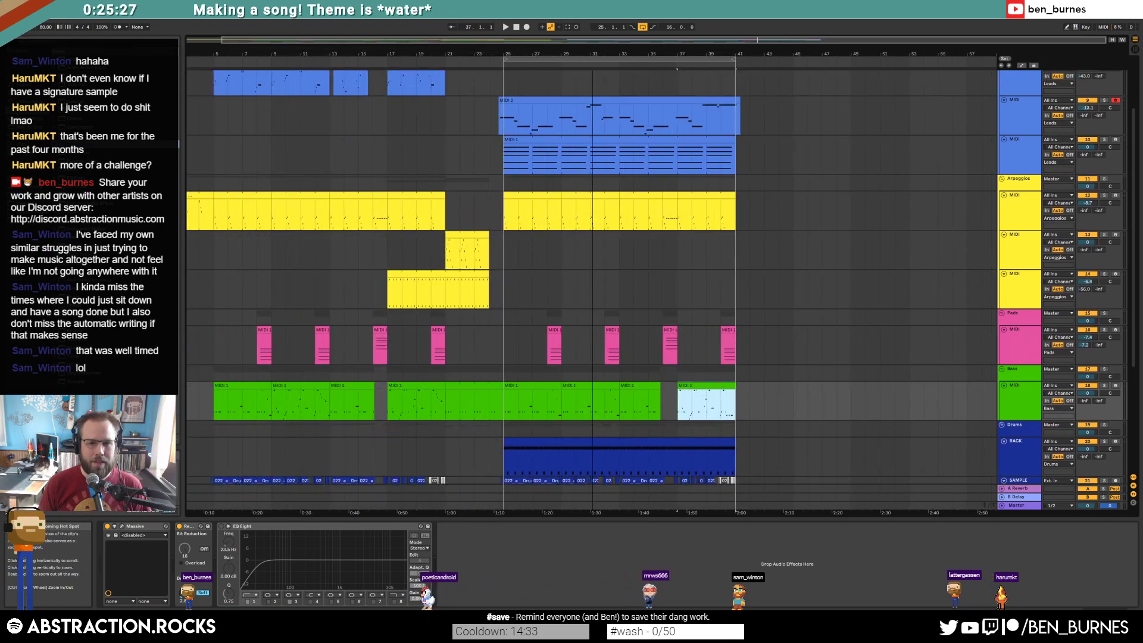
key(plus)
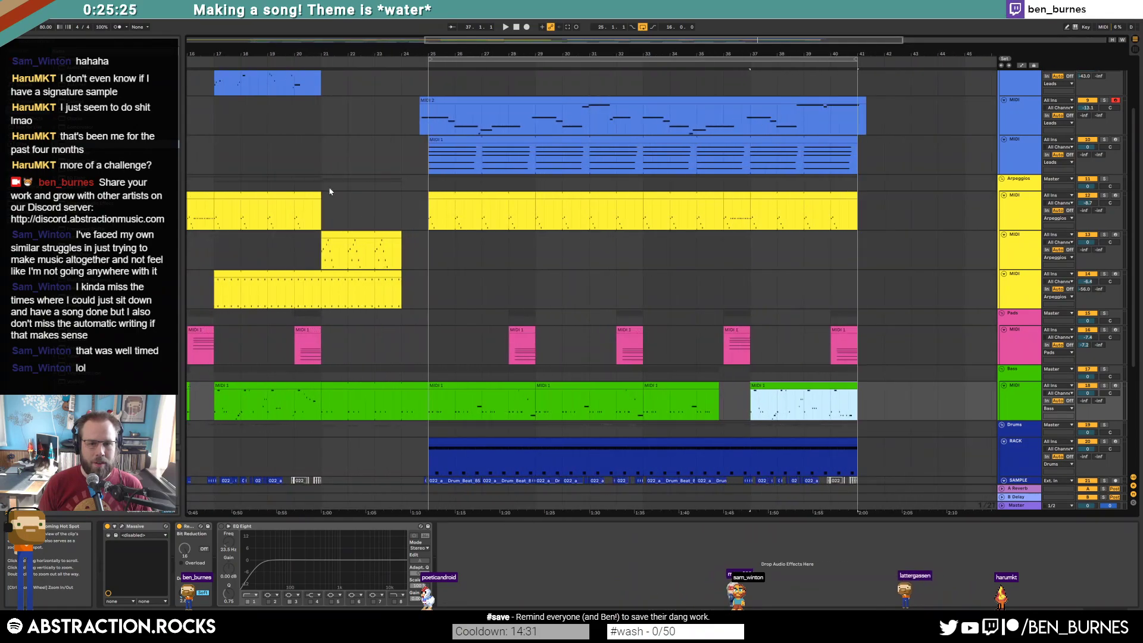
drag(458, 214, 526, 216)
key(Delete)
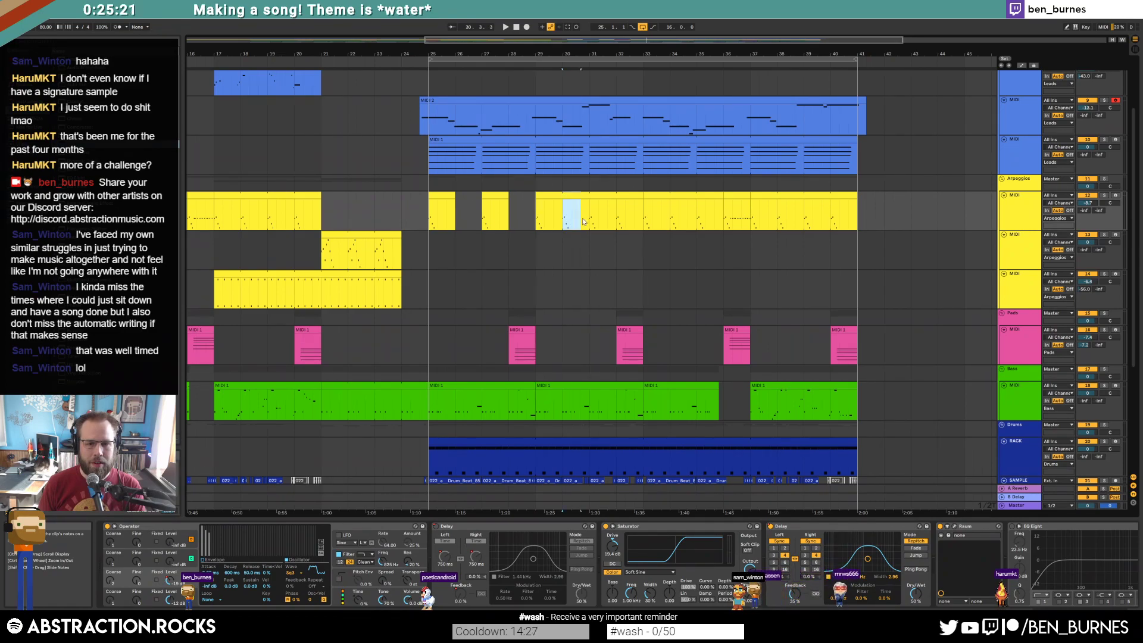
key(Delete)
drag(673, 223, 781, 213)
key(Delete)
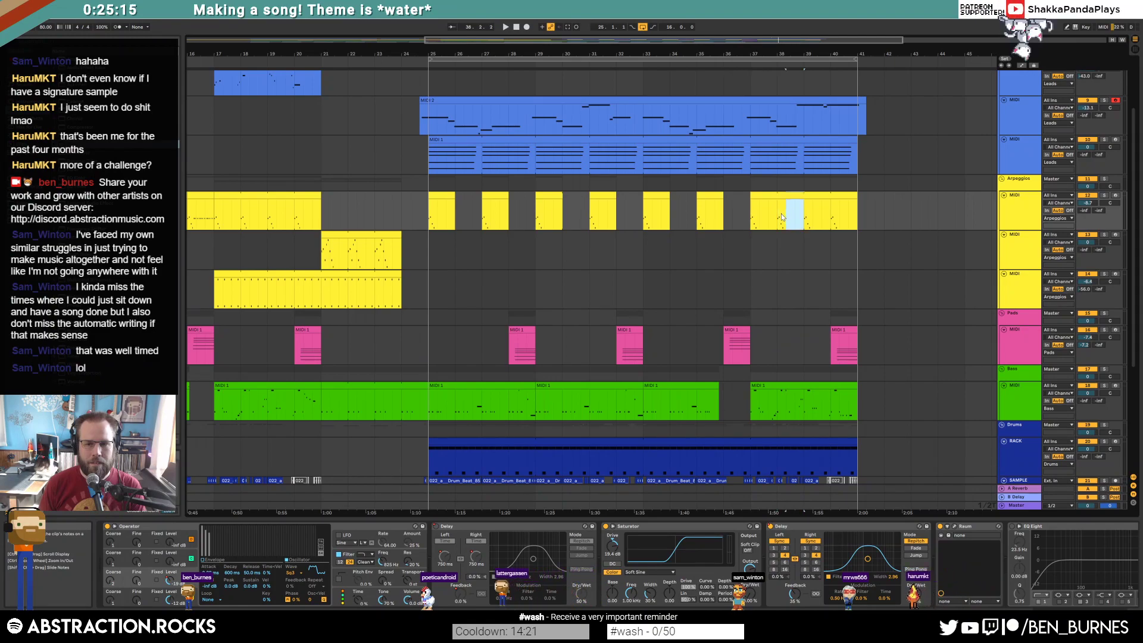
key(Delete)
Play the section and trim the last two arpeggio clips so they end at bars 38 and 40.
key(space)
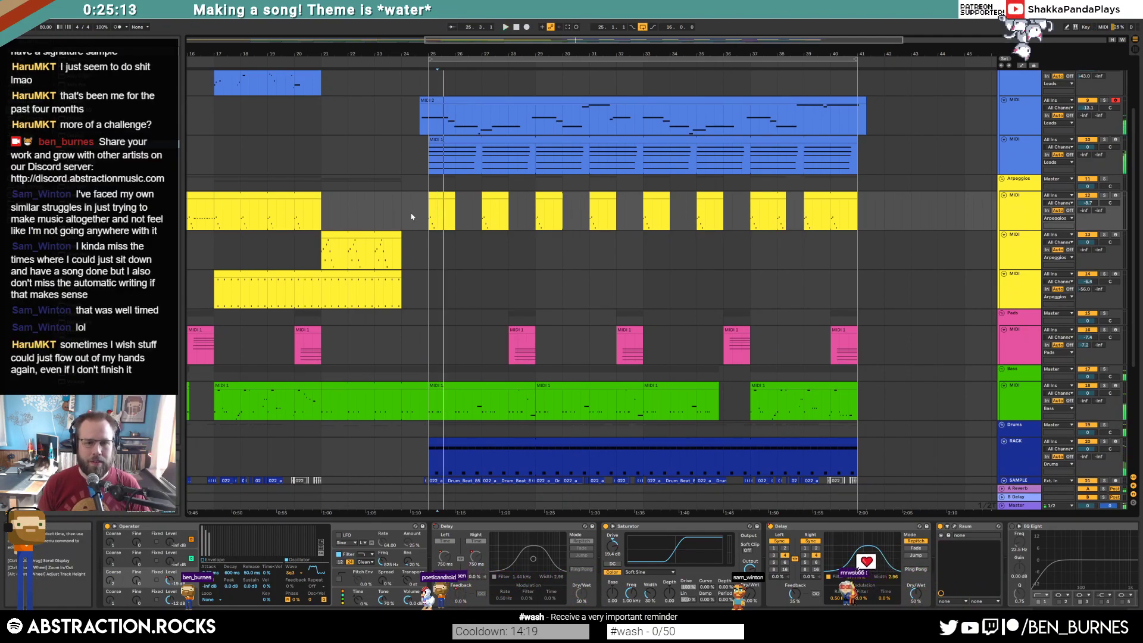
drag(785, 198, 777, 199)
drag(852, 198, 830, 199)
click(846, 218)
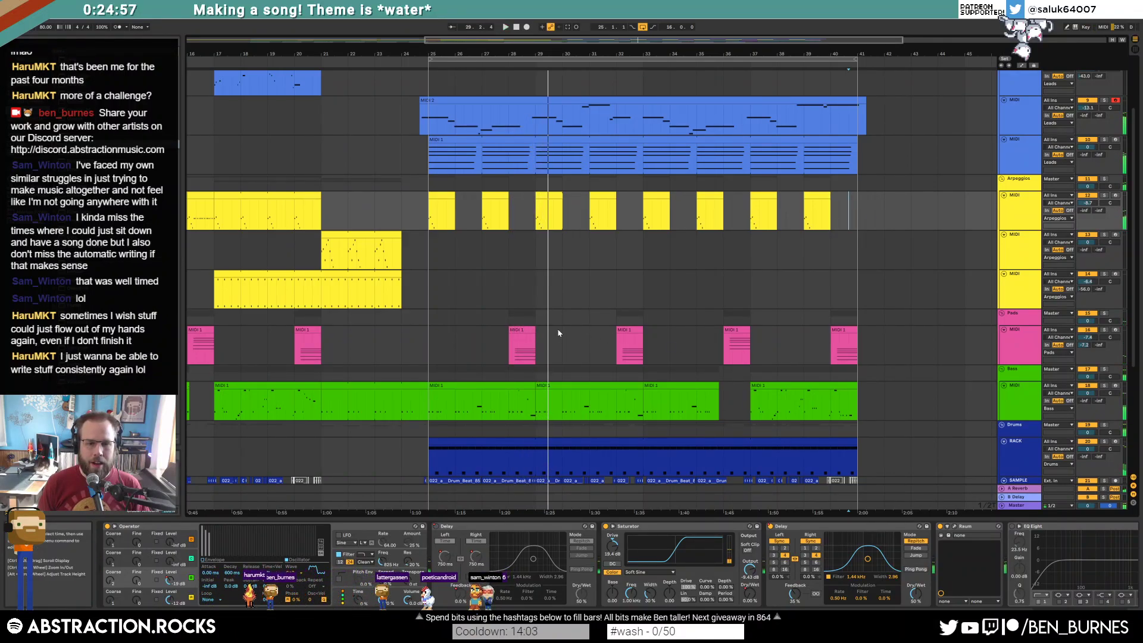
Stop playback, open the Pads track's String Ensemble in Kontakt, and adjust the size of its Cinematic reverb effect.
click(522, 347)
key(space)
click(121, 527)
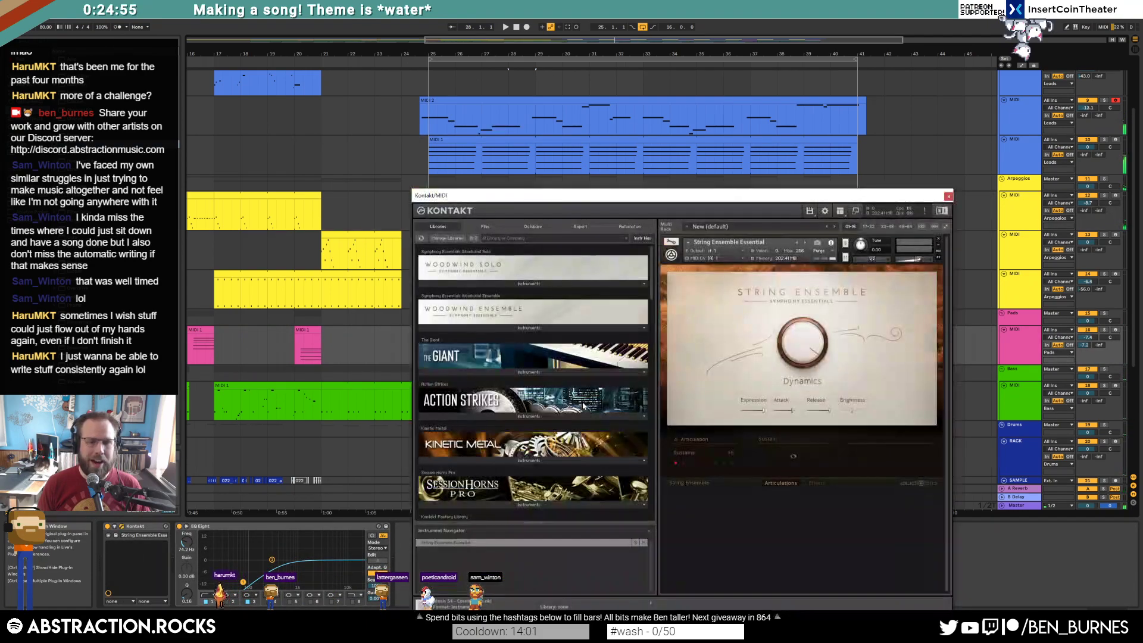
click(816, 483)
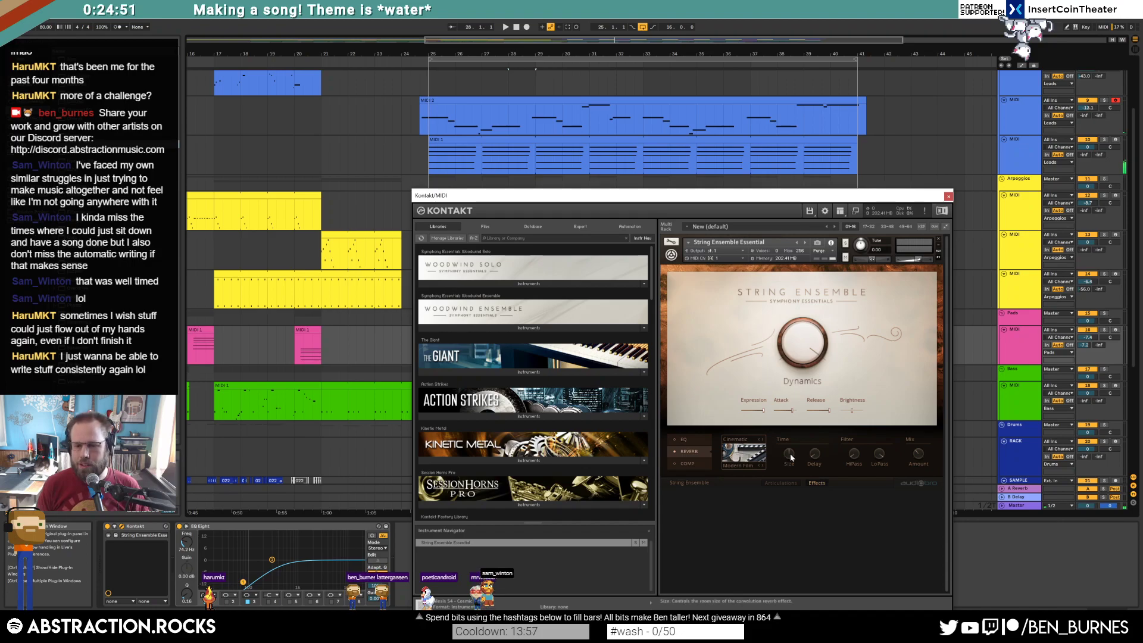
drag(792, 456, 805, 462)
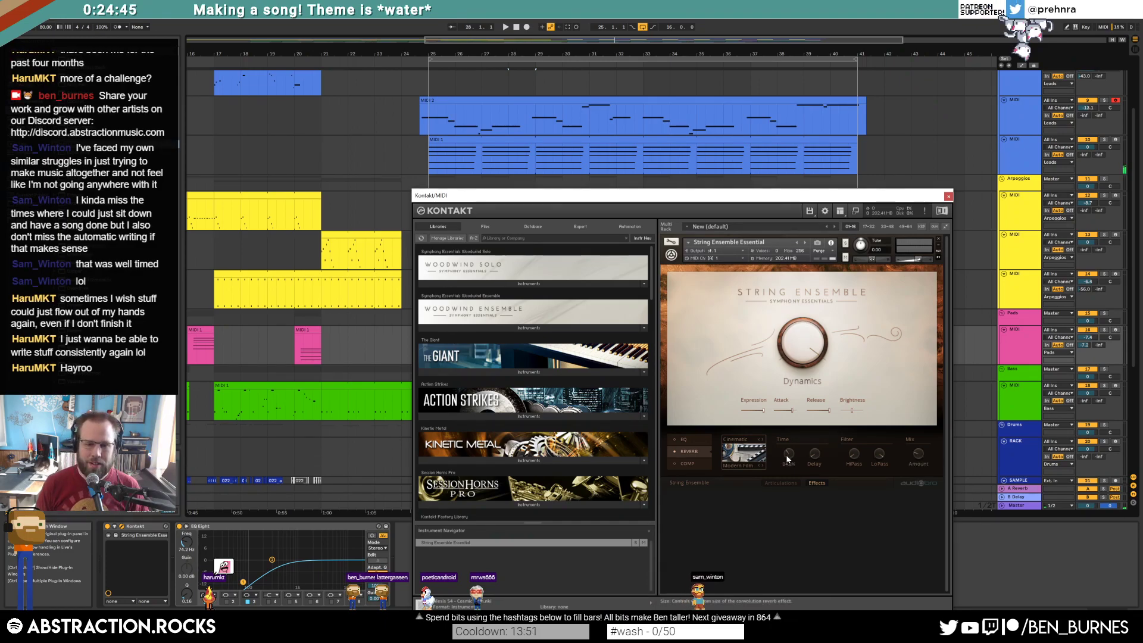
drag(788, 455, 788, 463)
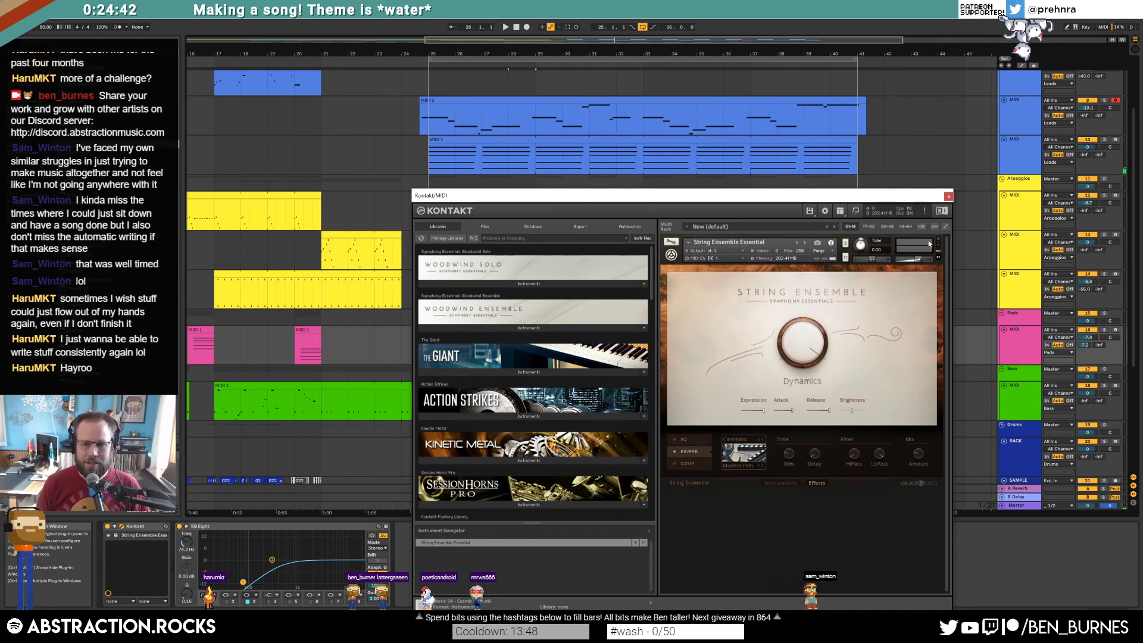
Close the String Ensemble instrument window and play the section from just before bar 25.
click(949, 196)
click(421, 350)
key(space)
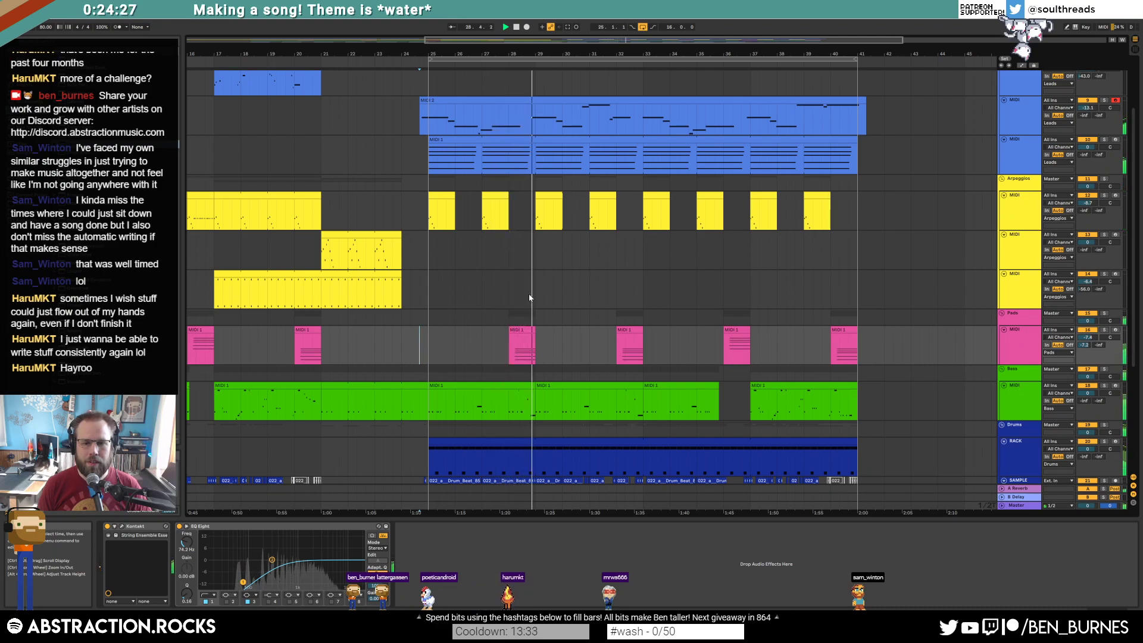
scroll(529, 298, up, 2)
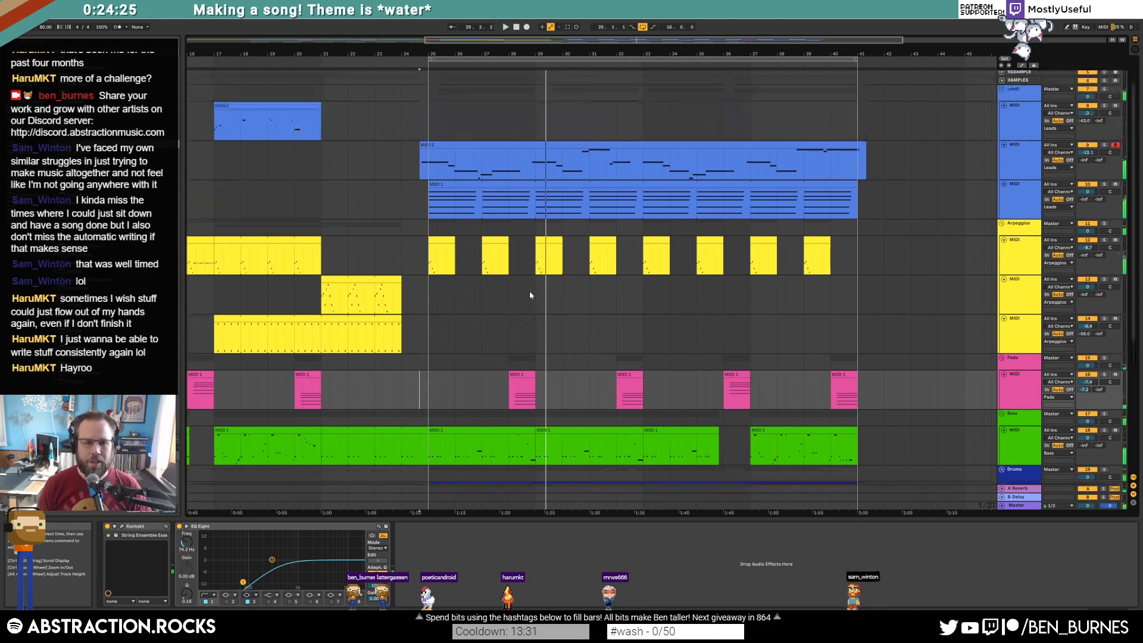
Try a copy of the bar 25 arpeggio clip at bar 26 on the second arpeggio track and play it.
click(450, 248)
scroll(524, 305, up, 2)
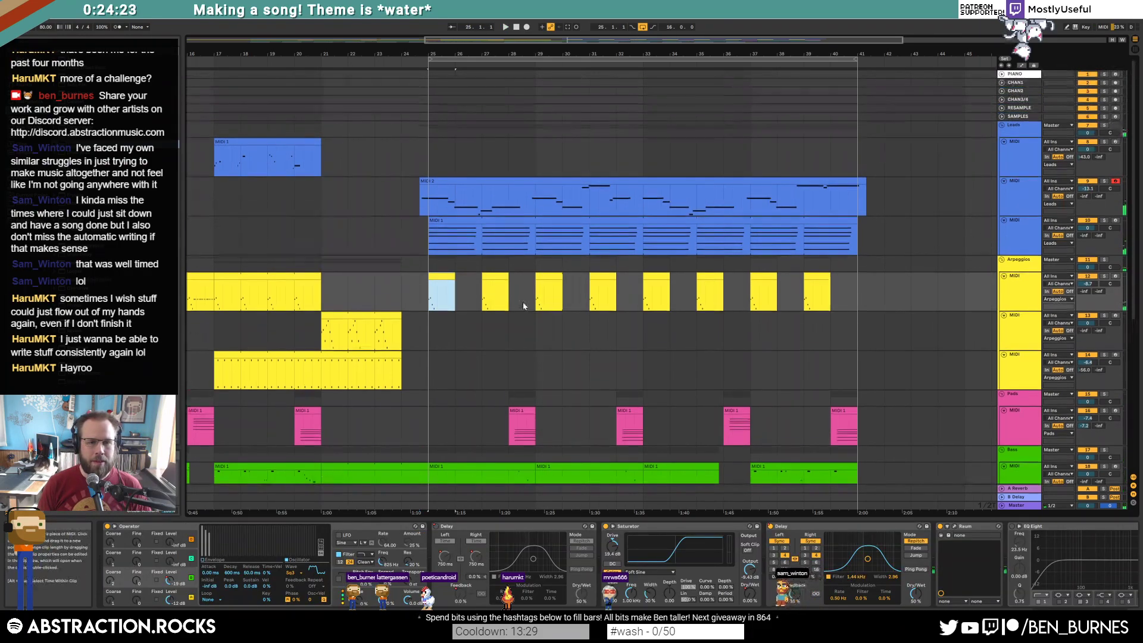
drag(589, 40, 589, 9)
drag(542, 53, 543, 87)
click(526, 334)
key(ctrl+v)
key(space)
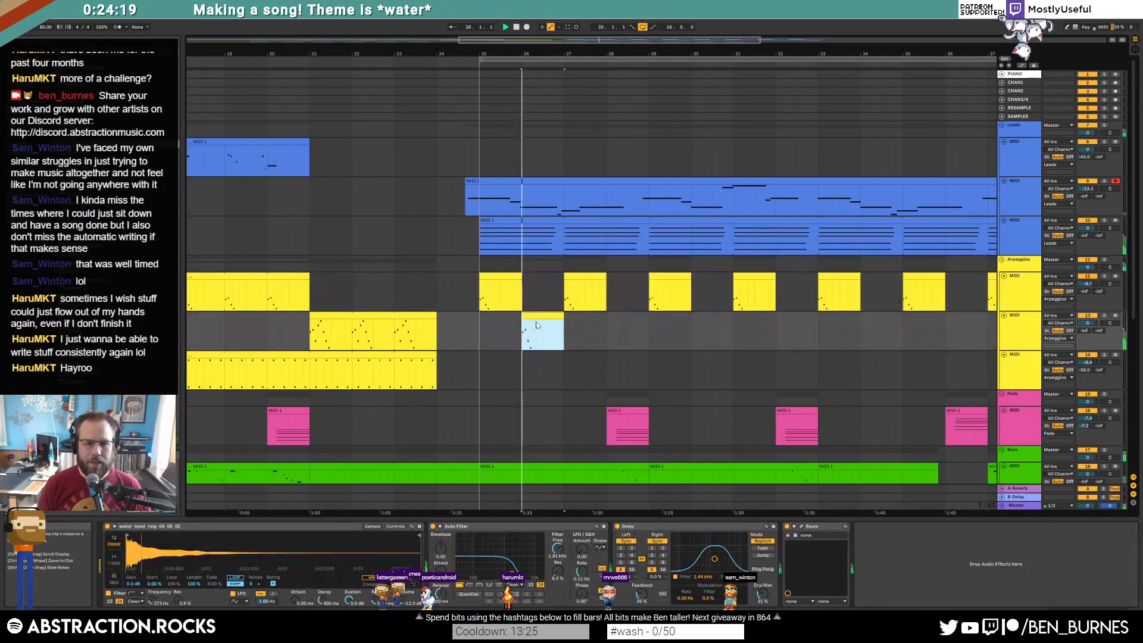
Transpose the copied arpeggio clip's notes up two octaves, listen to it, and delete the clip.
double_click(538, 323)
key(ctrl+a)
key(shift+Up)
key(shift+Up)
key(space)
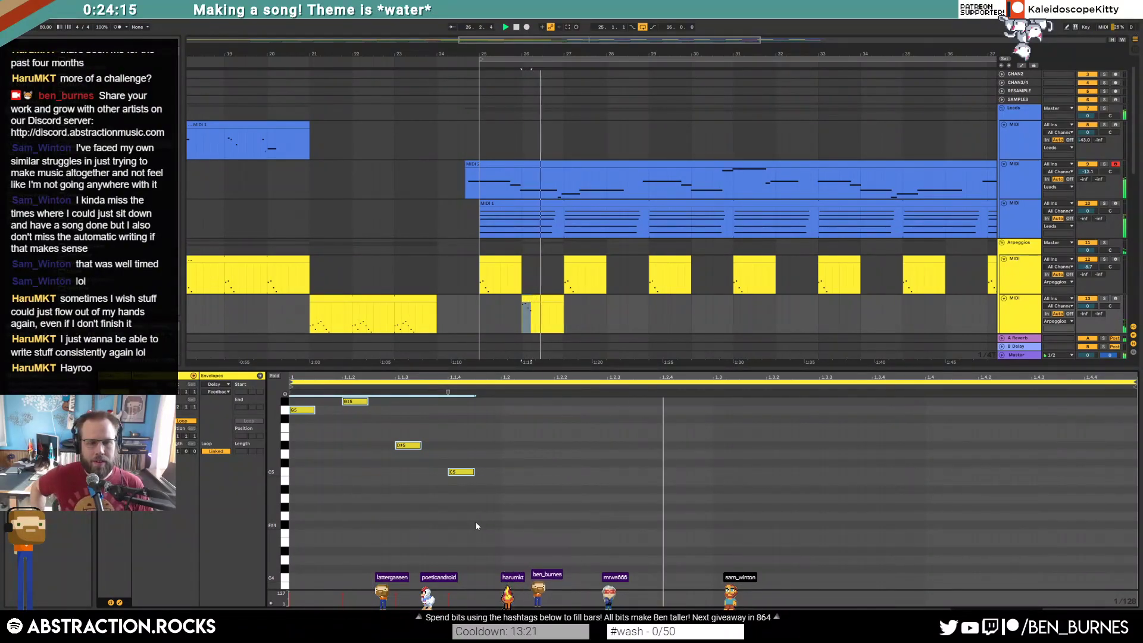
click(555, 311)
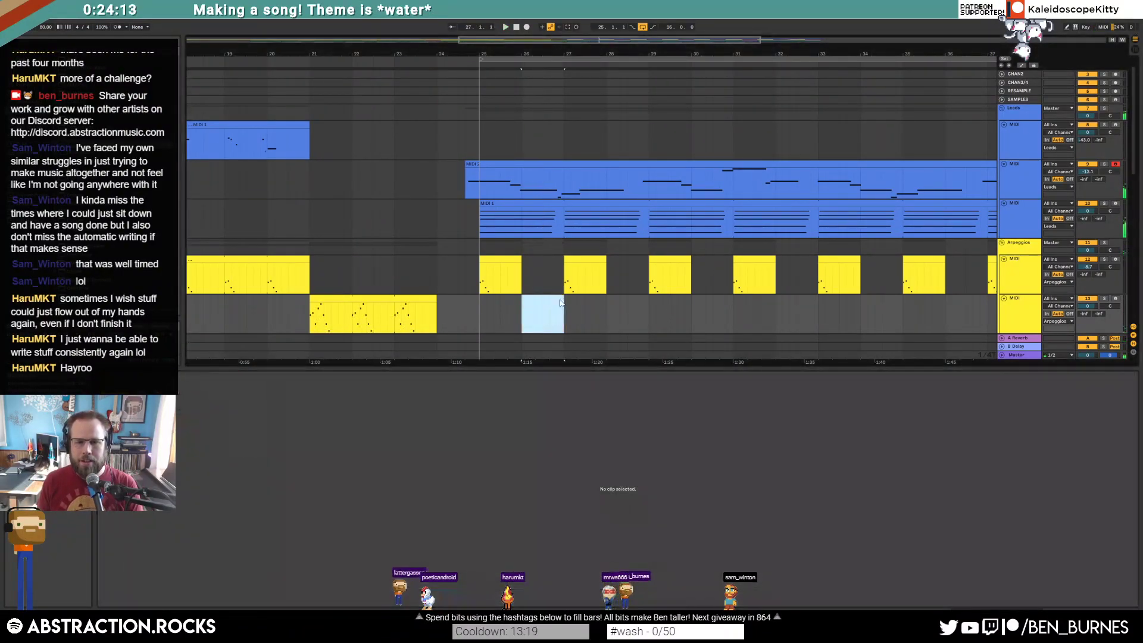
key(Delete)
click(528, 326)
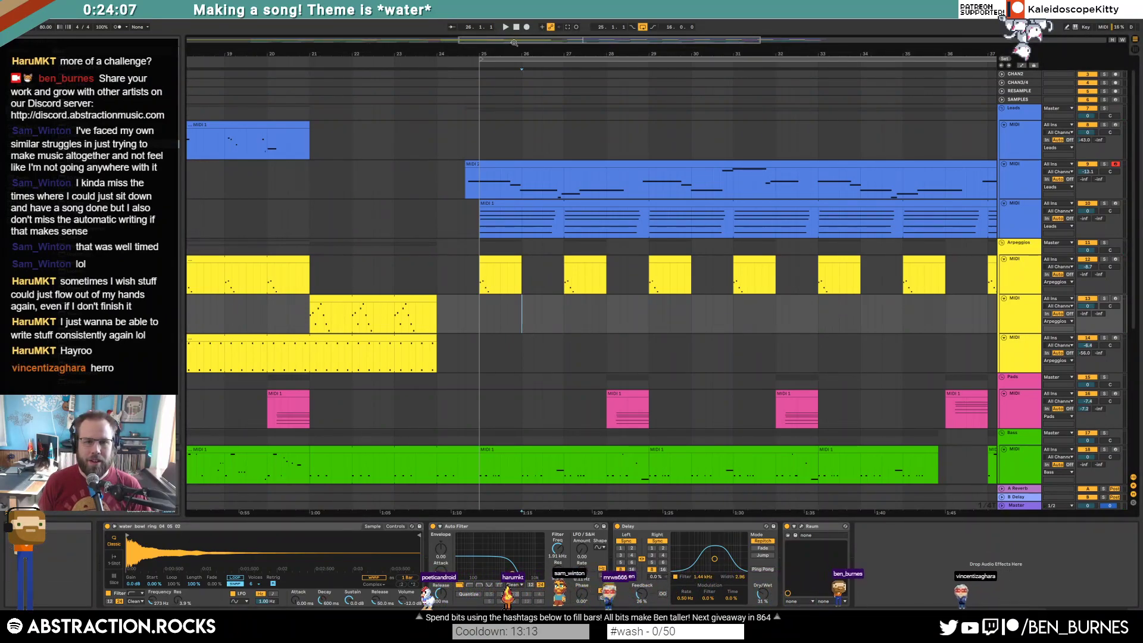
Raise all notes of the upper arpeggio clip at bar 25 by one octave.
drag(513, 46, 559, 42)
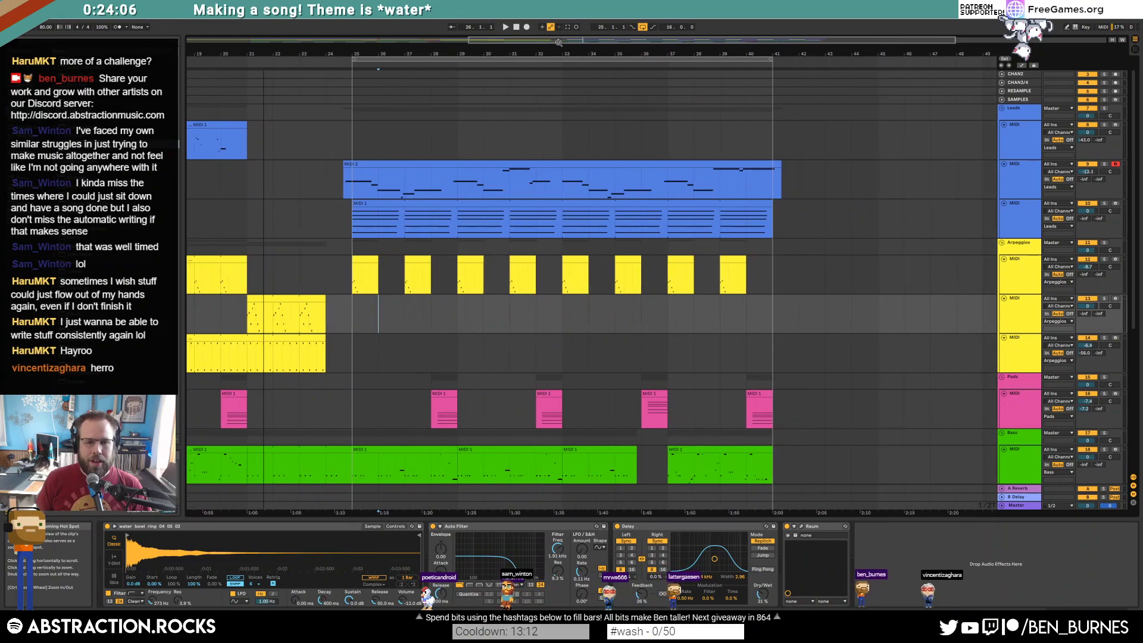
double_click(365, 274)
click(487, 484)
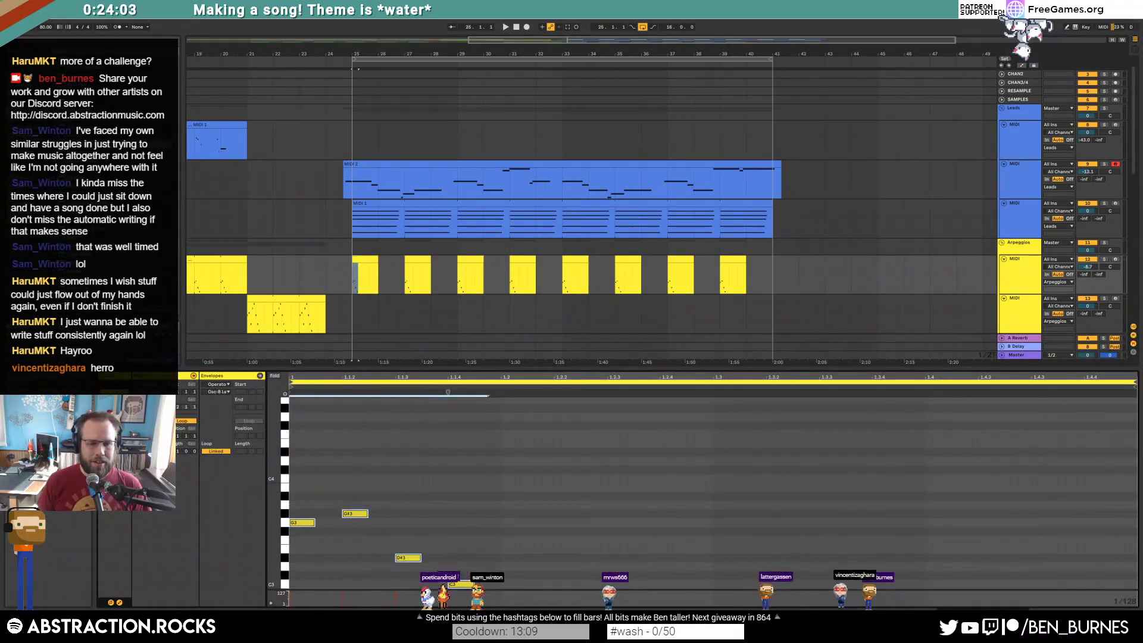
key(shift+Up)
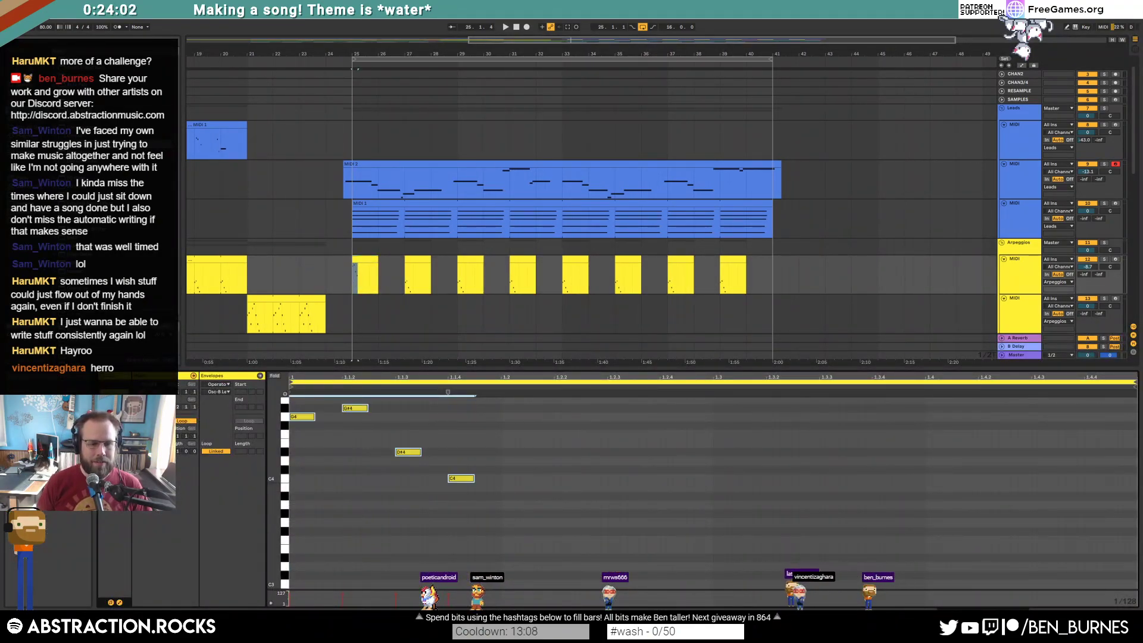
Paste the raised arpeggio clip over those at bars 27, 29 and 31, and duplicate bars 25 to 32 onto bars 33 to 40.
click(367, 262)
click(470, 268)
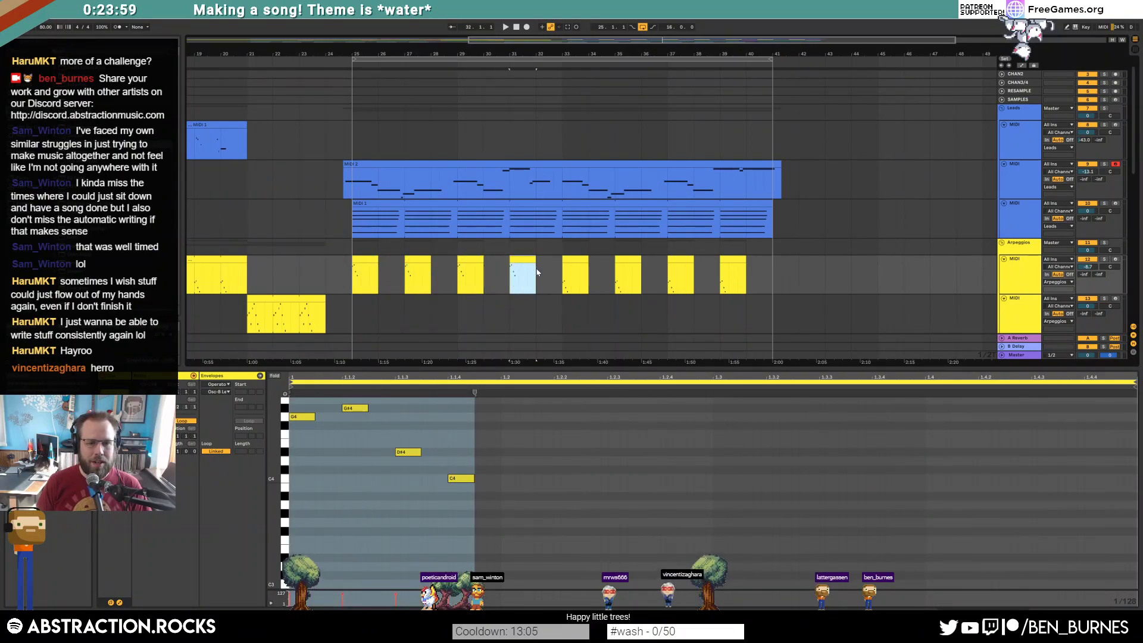
drag(557, 270, 376, 284)
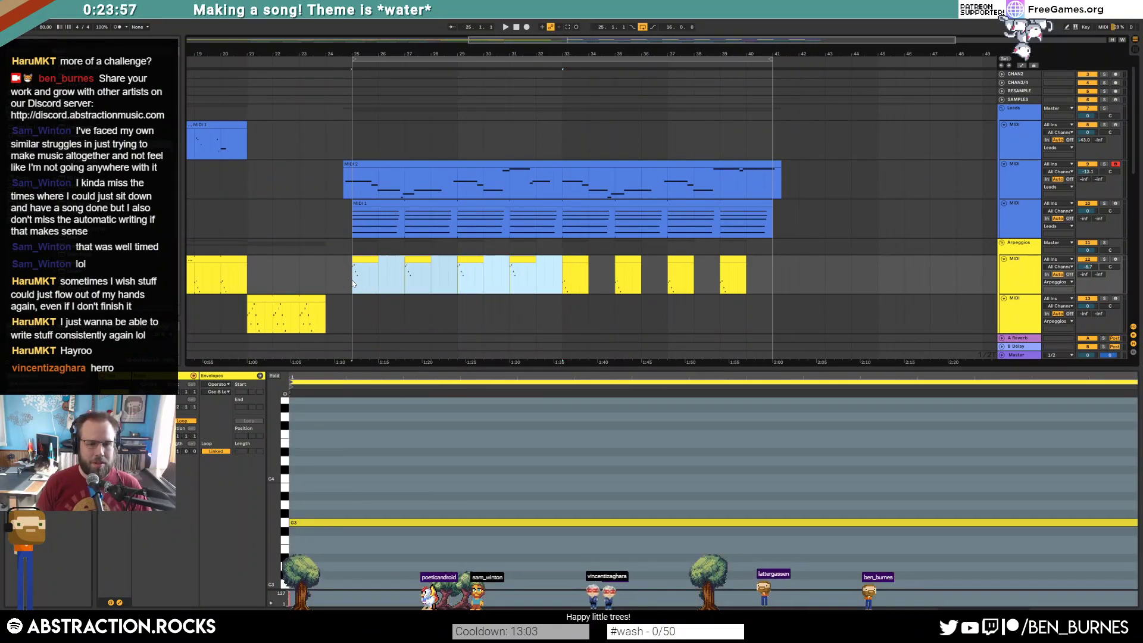
key(ctrl+d)
click(359, 267)
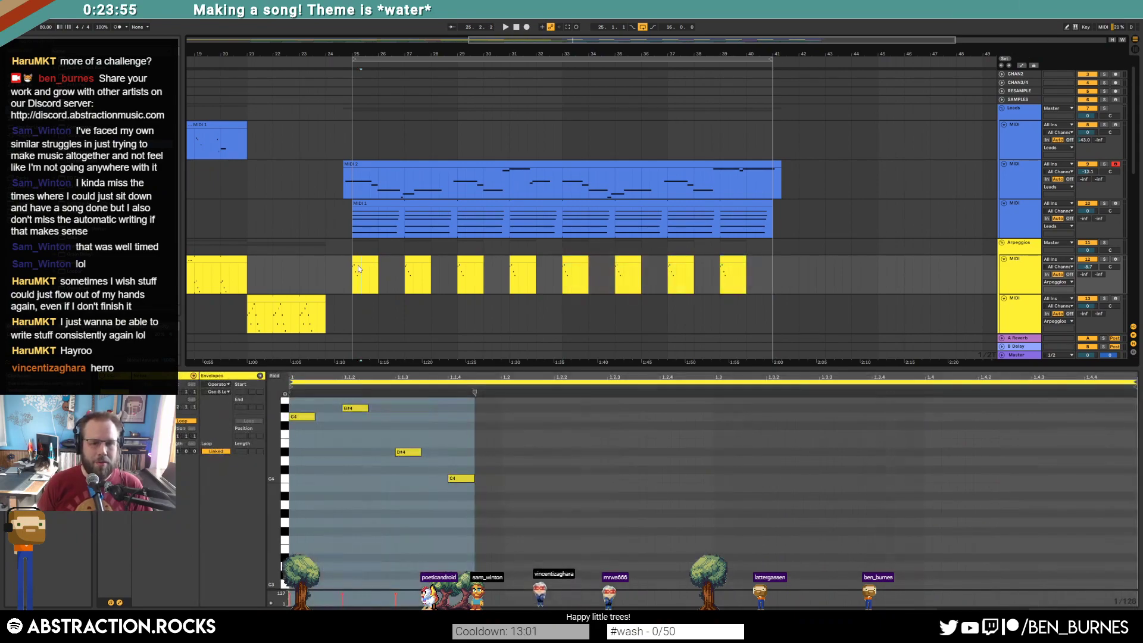
Close the clip editor and play the section from just before bar 25.
key(shift+Tab)
click(356, 268)
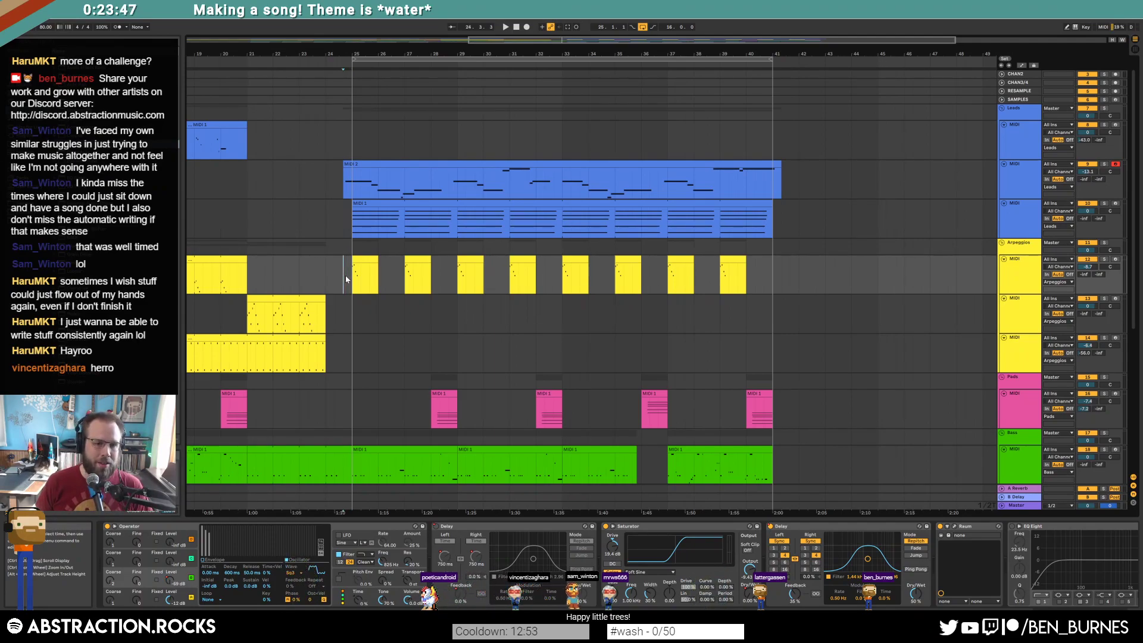
key(space)
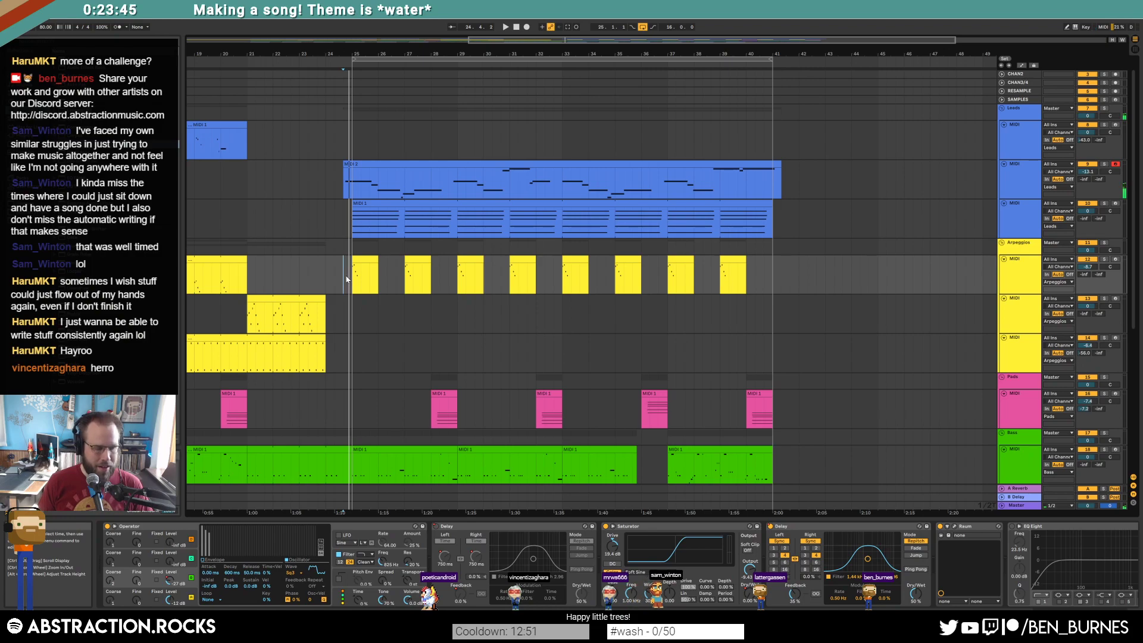
scroll(475, 274, down, 5)
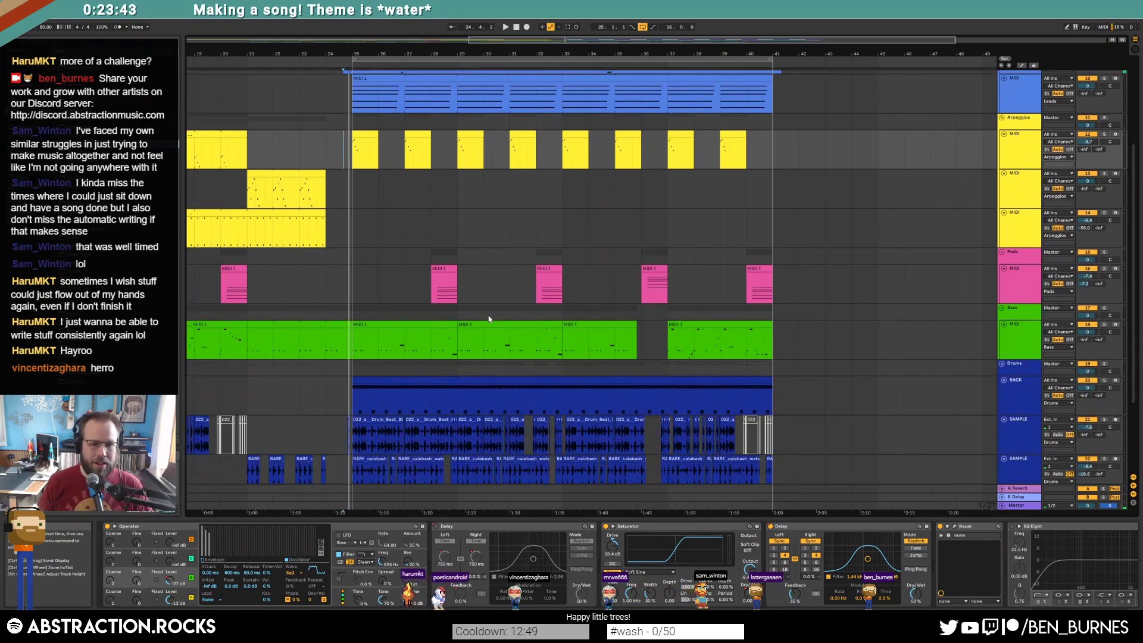
In the bass clip starting at bar 29, add a short G1 note just before beat 4 of its second bar and play it.
click(626, 323)
key(Left)
key(shift+Tab)
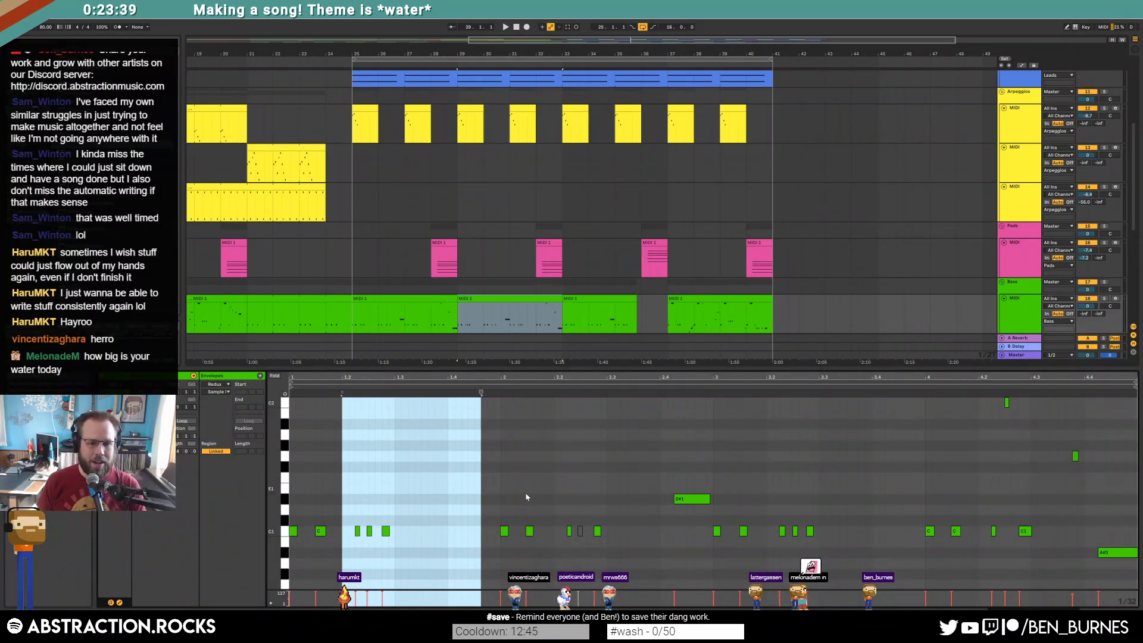
click(530, 531)
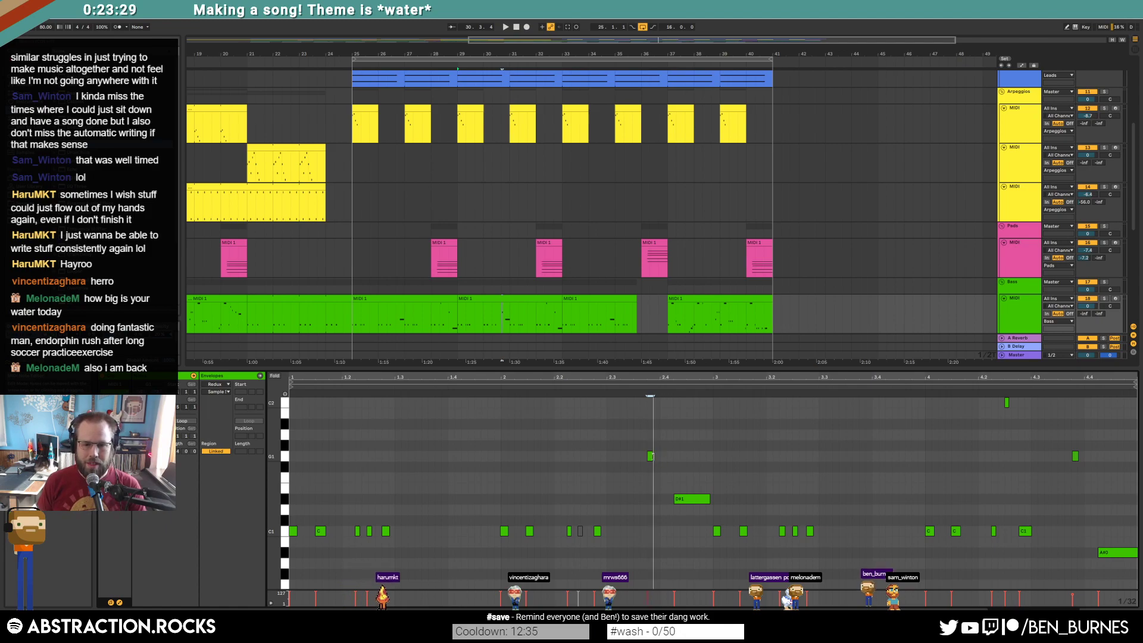
key(space)
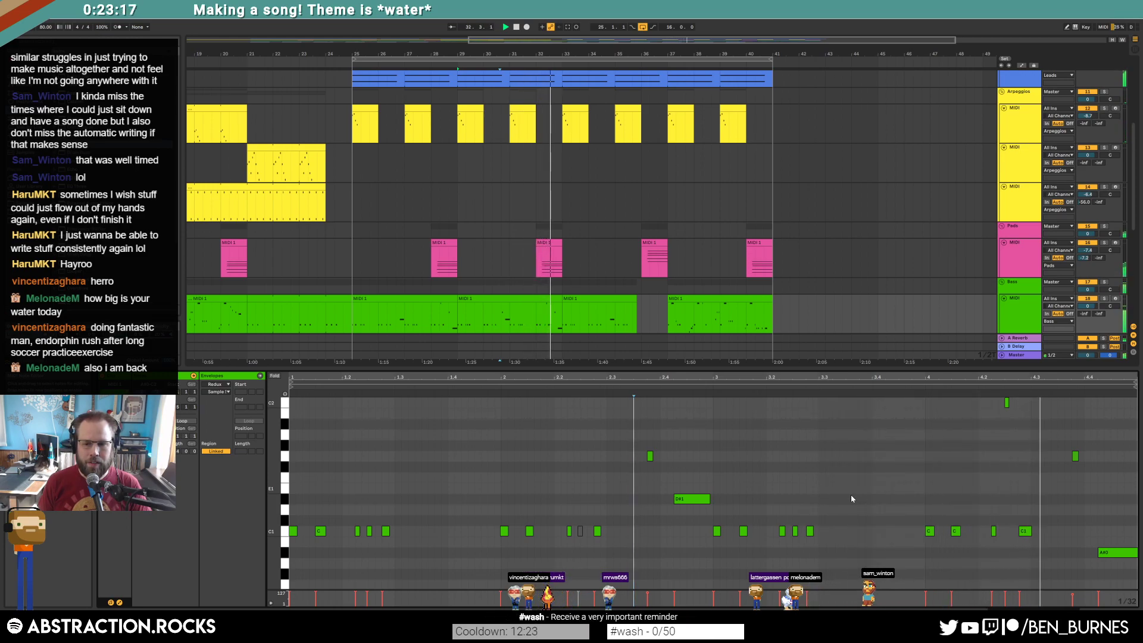
Move the C1 bass note just before beat 3 of the clip's fourth bar up to A#1.
drag(1023, 522, 1030, 547)
key(shift+Up)
key(Down)
key(Down)
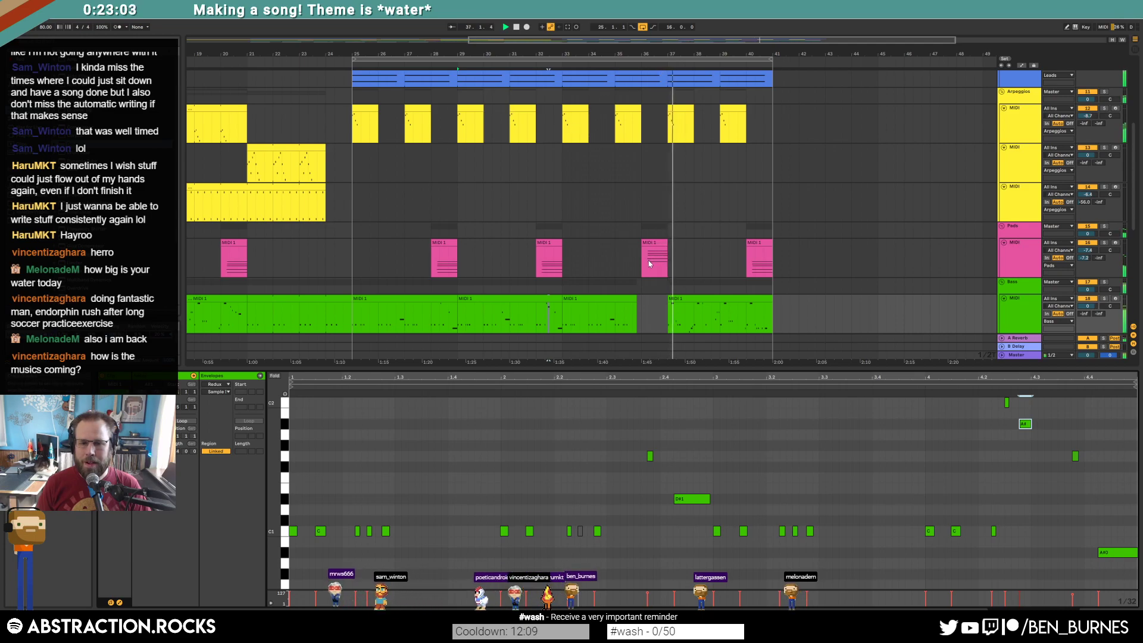
Check the pad clip at bar 36, close the clip editor, and stop playback near the section's end.
click(659, 243)
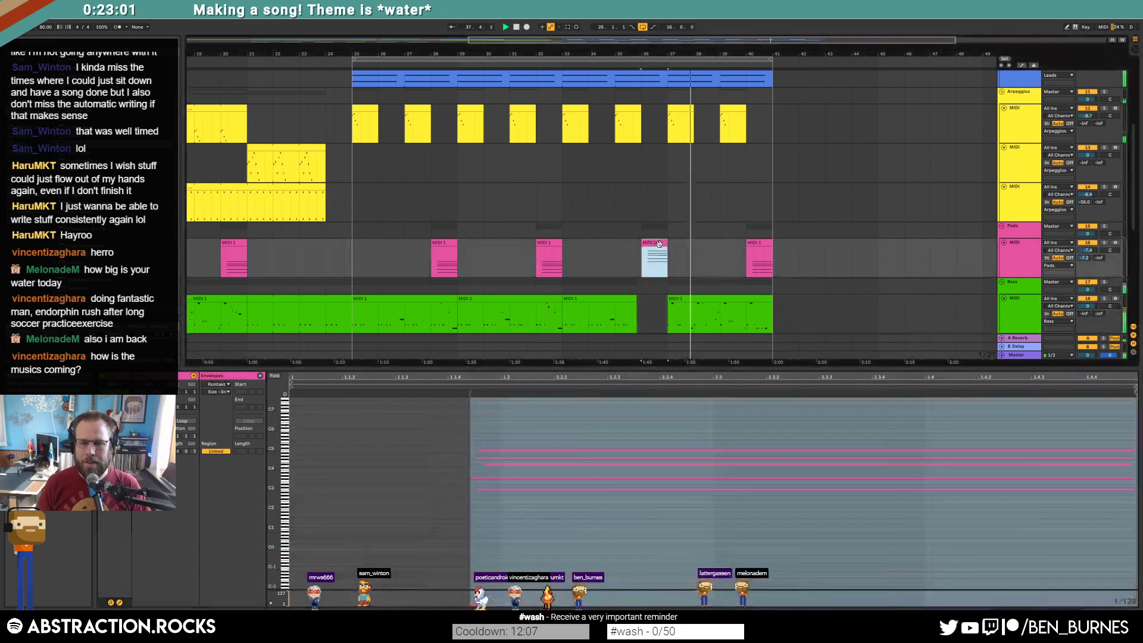
key(shift+Tab)
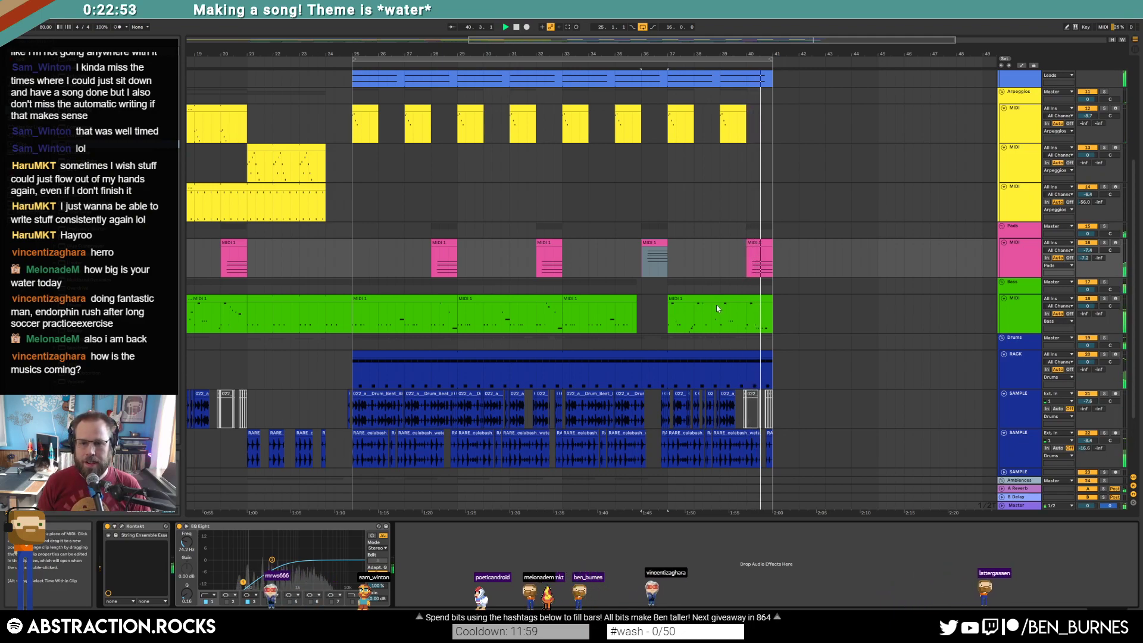
key(space)
In the last bass clip, shorten the final A#0 note, add another A#0 at the very end, and play the result.
double_click(764, 299)
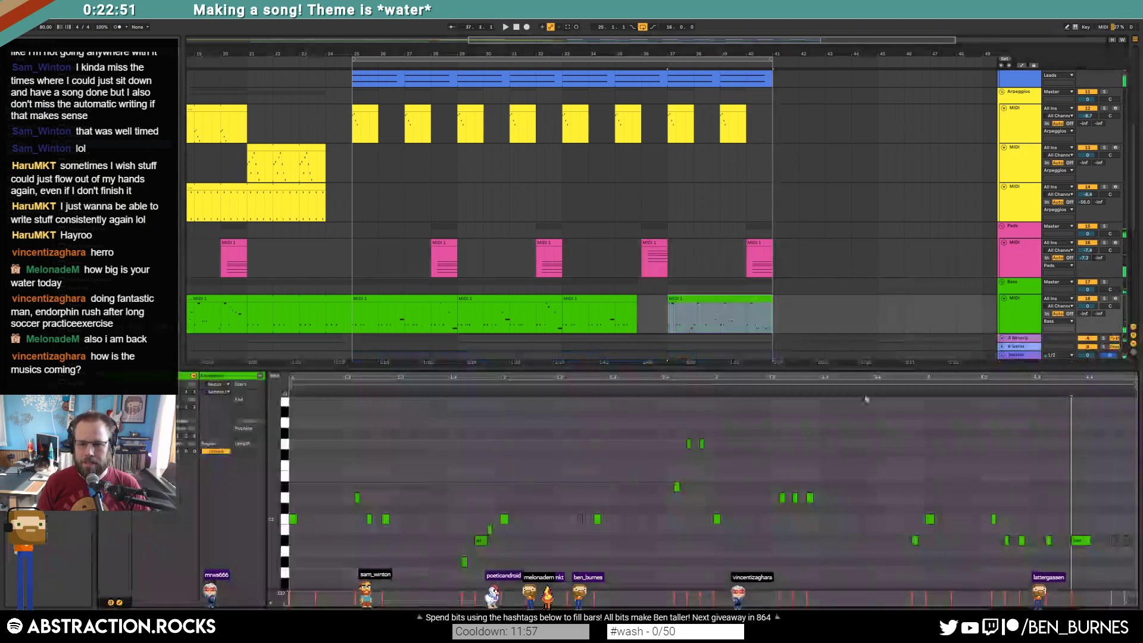
drag(1090, 540, 1077, 540)
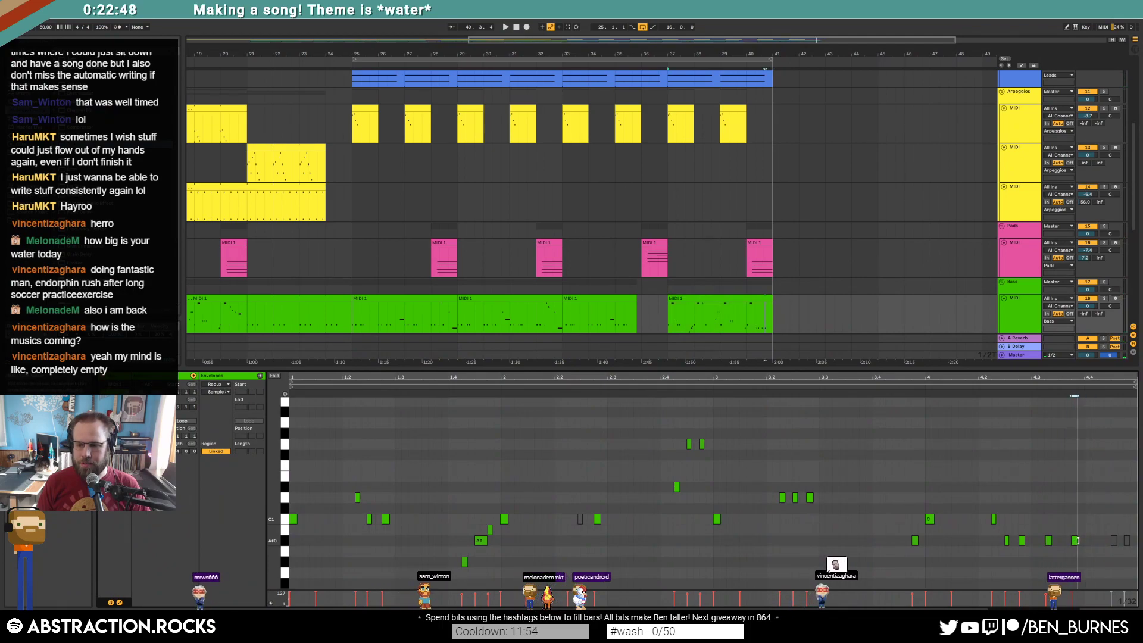
double_click(1116, 542)
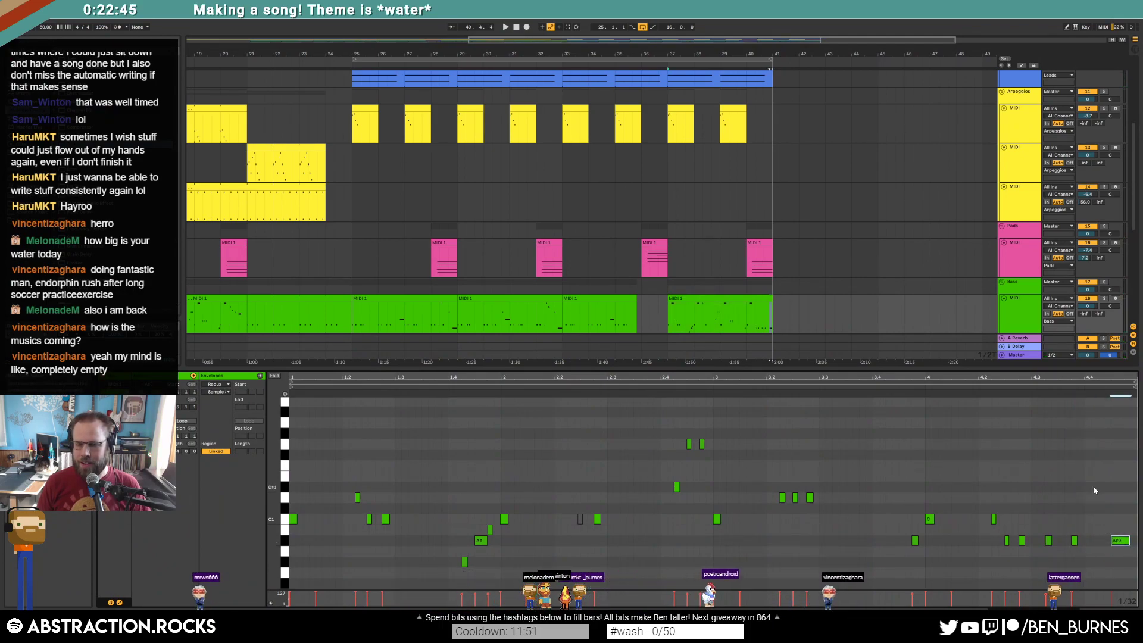
key(space)
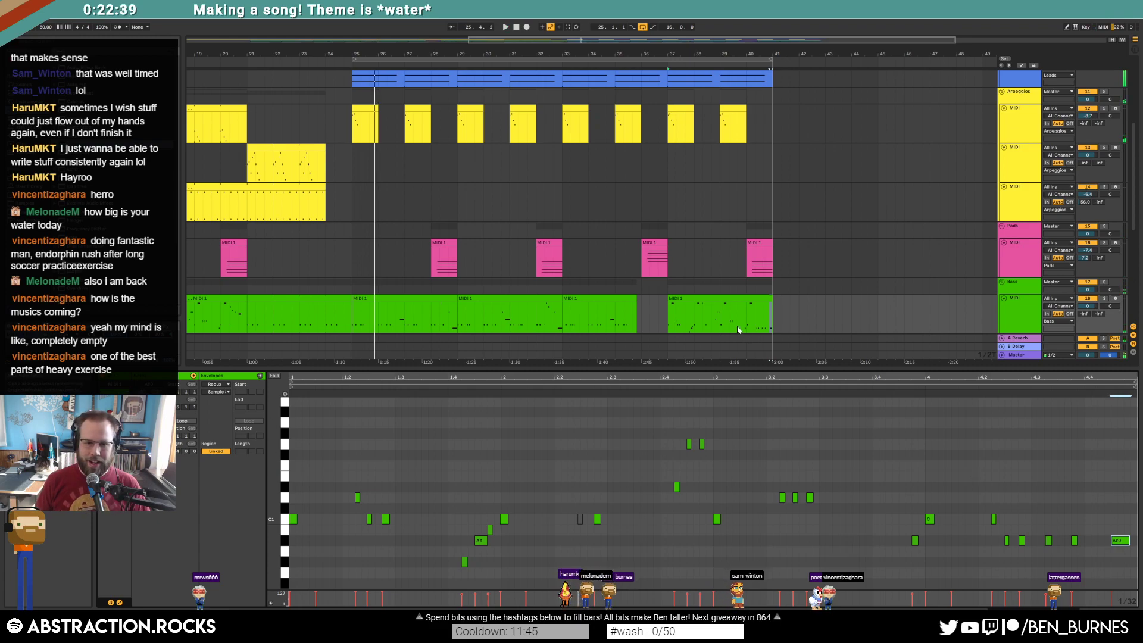
Stop playback and duplicate the bar 37 bass clip onto bars 41 to 44.
click(718, 299)
key(space)
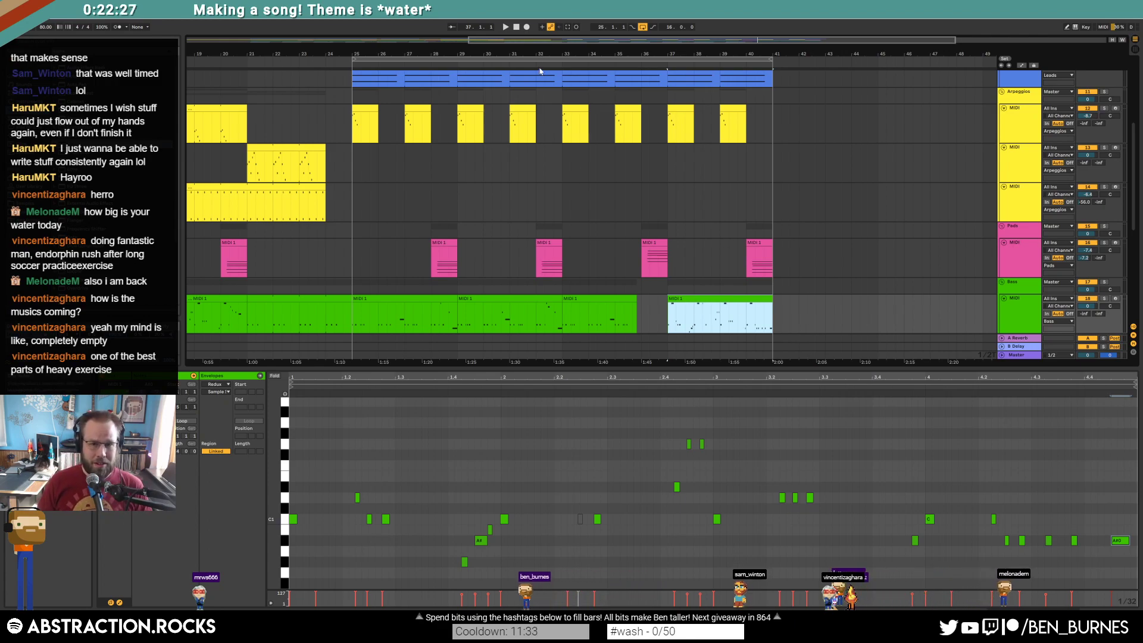
scroll(556, 339, down, 3)
key(ctrl+d)
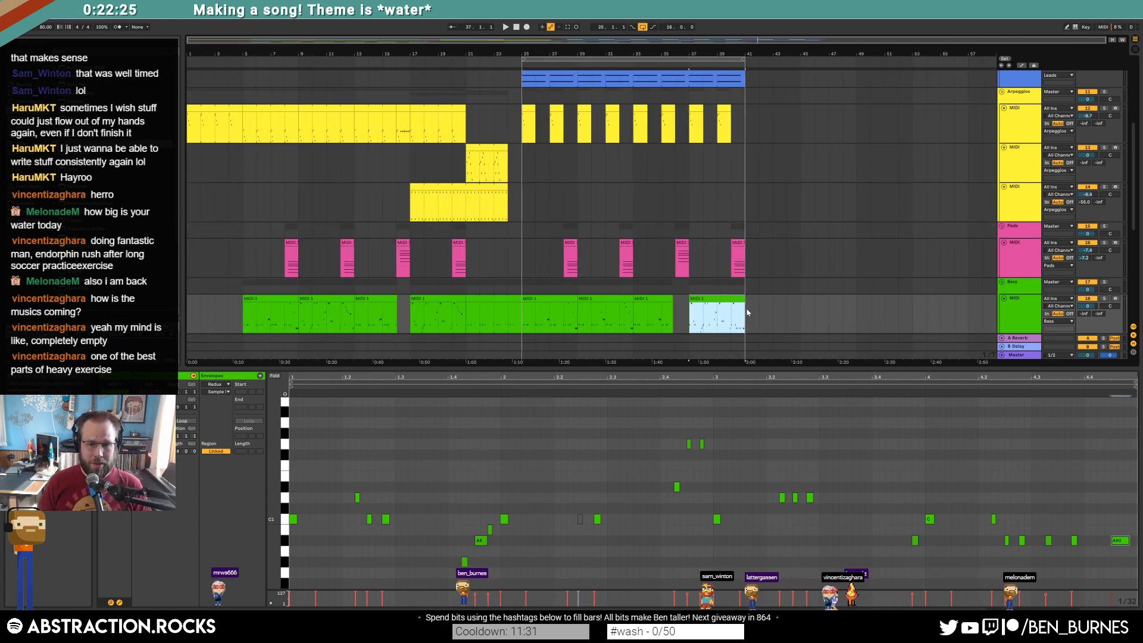
scroll(784, 317, down, 5)
scroll(762, 281, up, 3)
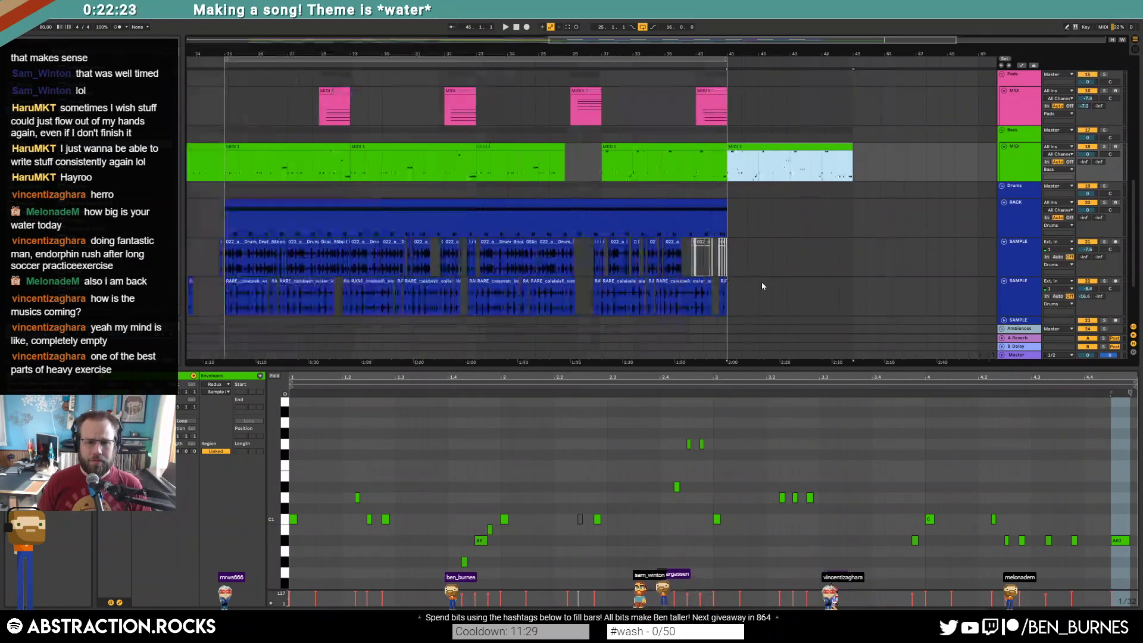
Copy the Drum_Beat sample clips of bars 25 to 28 to bar 41, and extend the drum rack clip to bar 45.
click(234, 244)
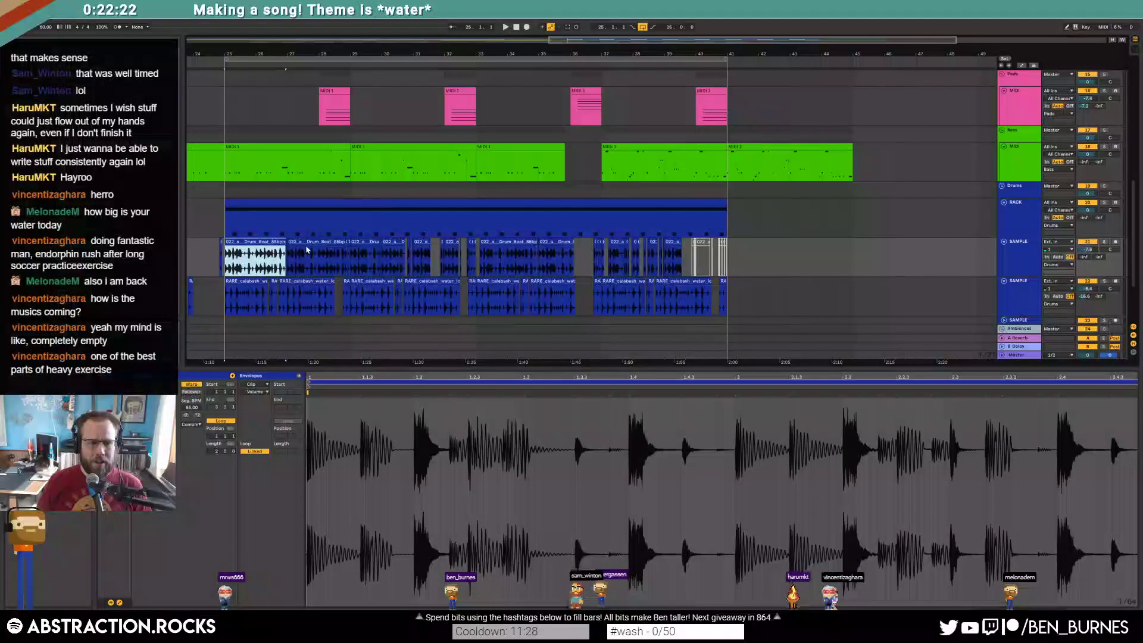
shift+click(338, 250)
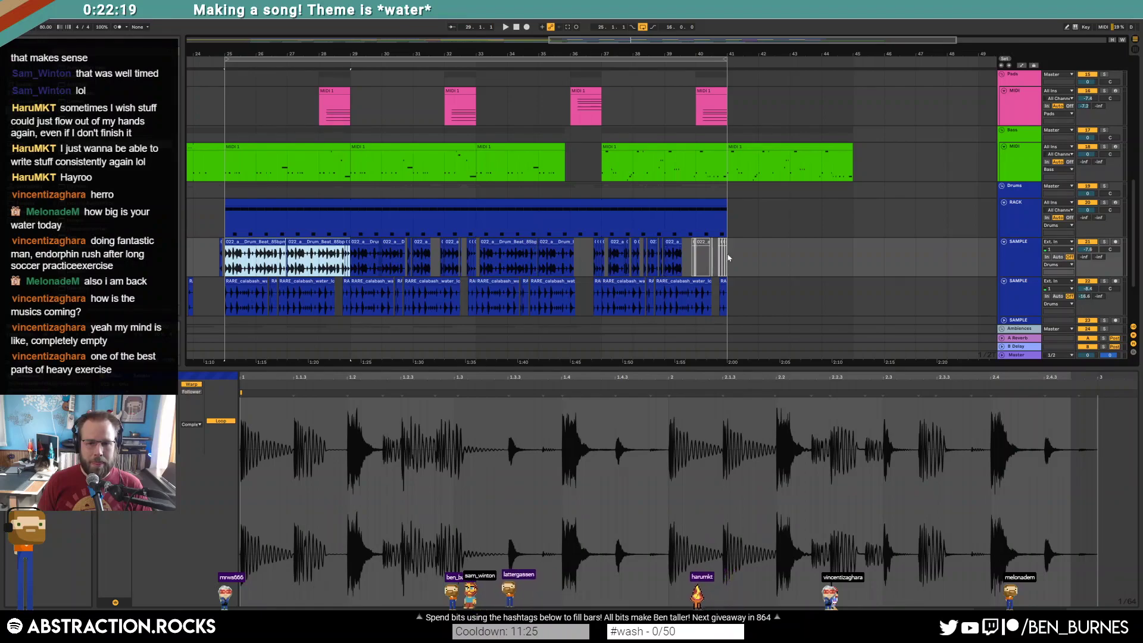
key(ctrl+d)
drag(727, 222, 854, 221)
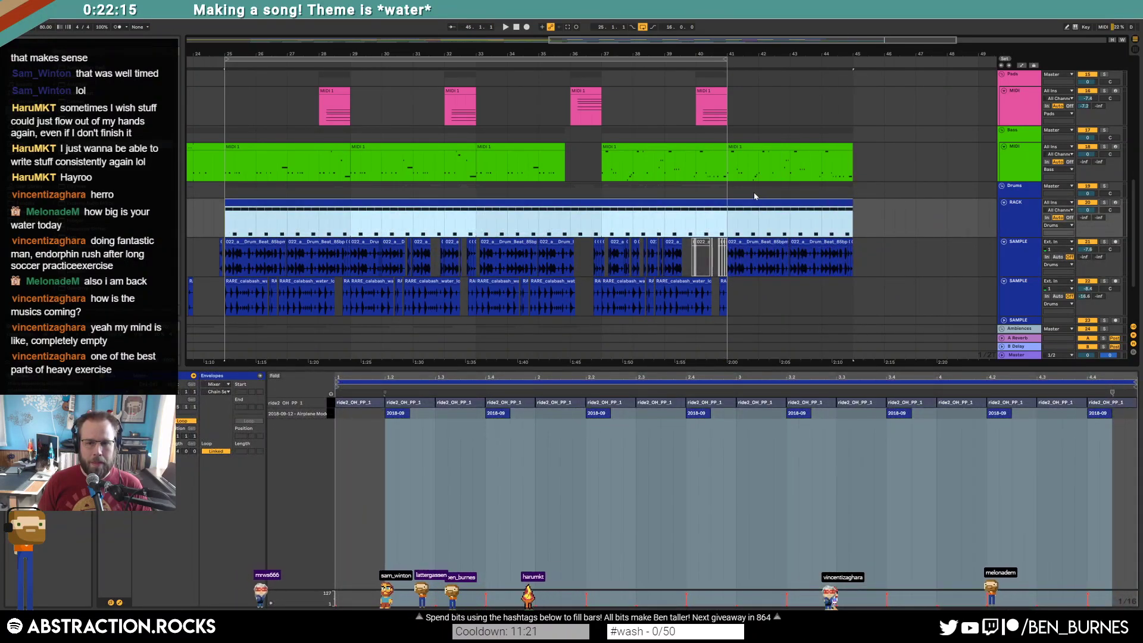
Loop the new bass clip's bars 41 to 44, show automation, and switch the drum sample's Auto Filter Device On automation to Off at bar 41.
click(771, 148)
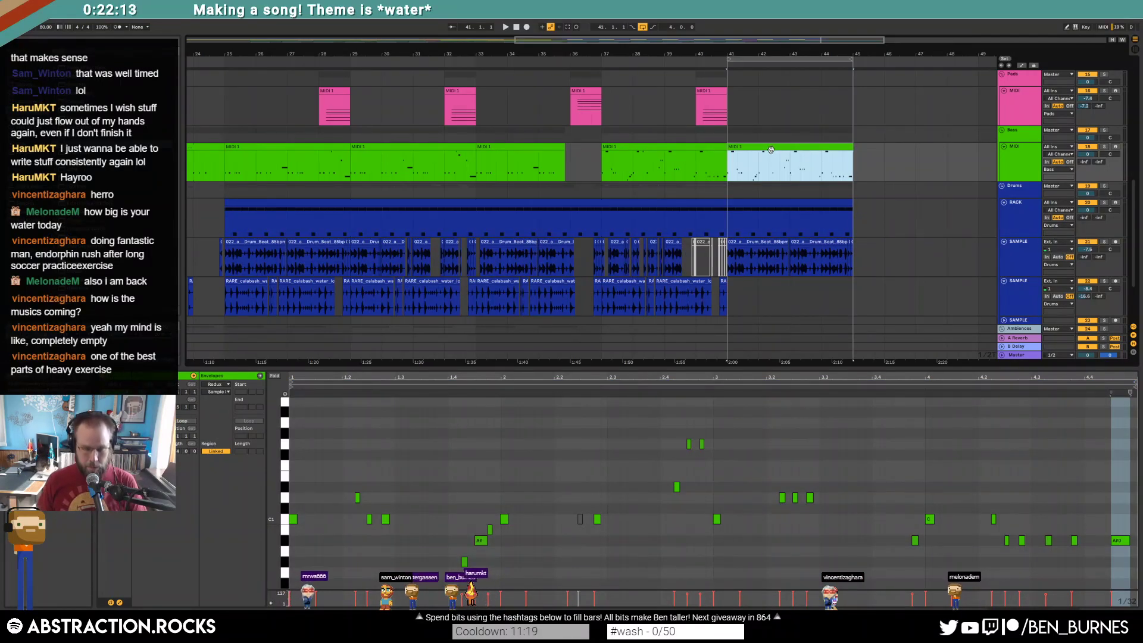
key(a)
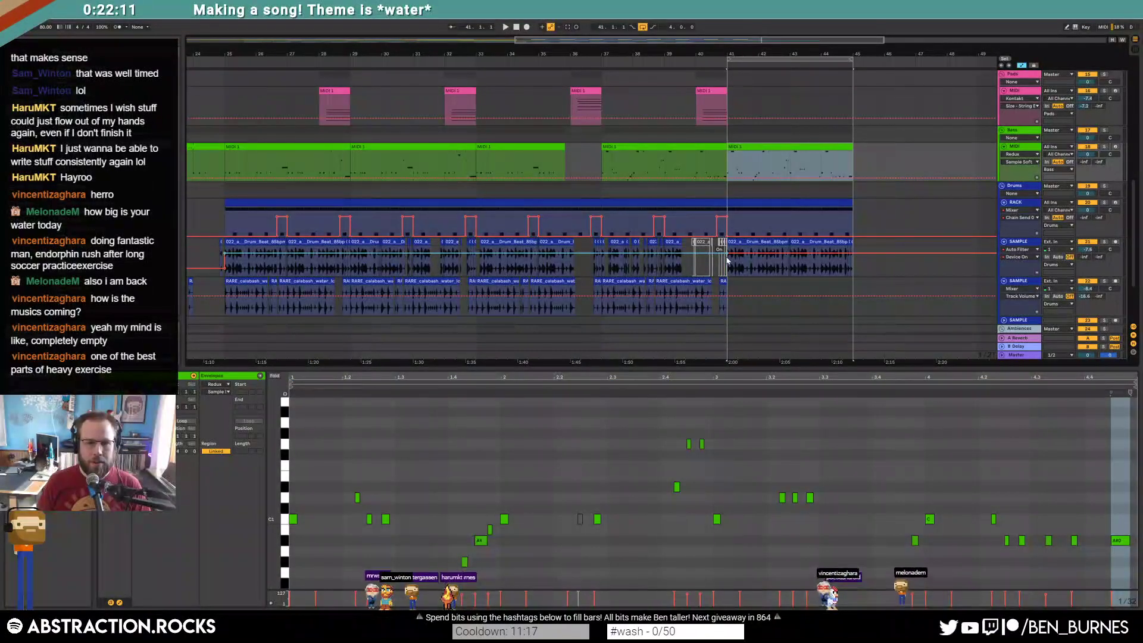
drag(730, 255, 731, 268)
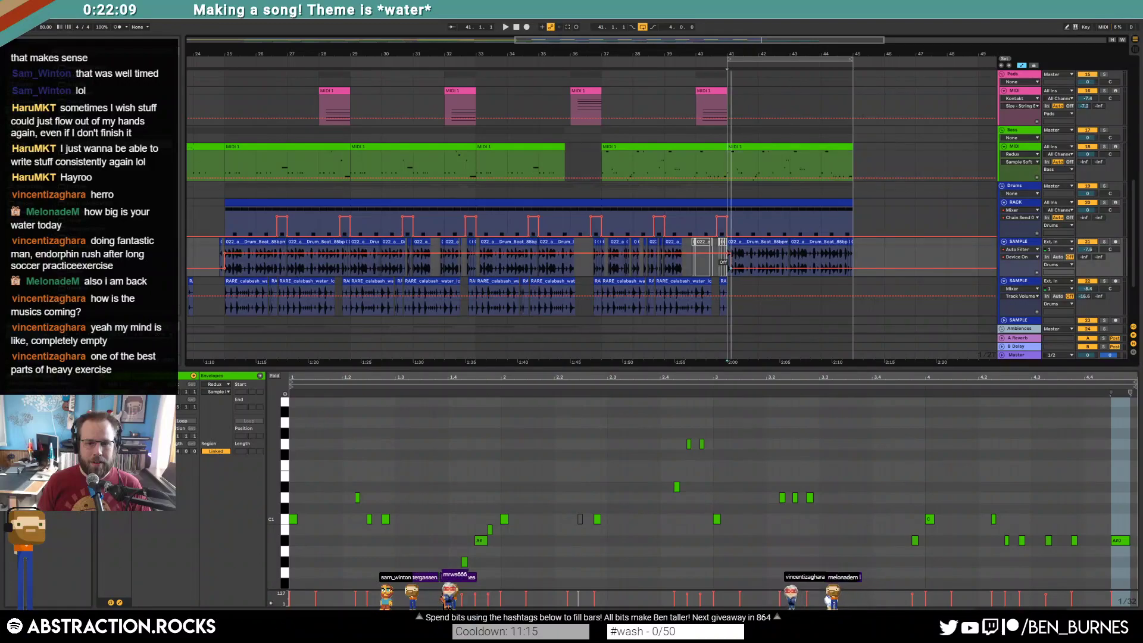
Select the bass clip at bar 41, hide automation, and play the looped section for a short check.
click(744, 146)
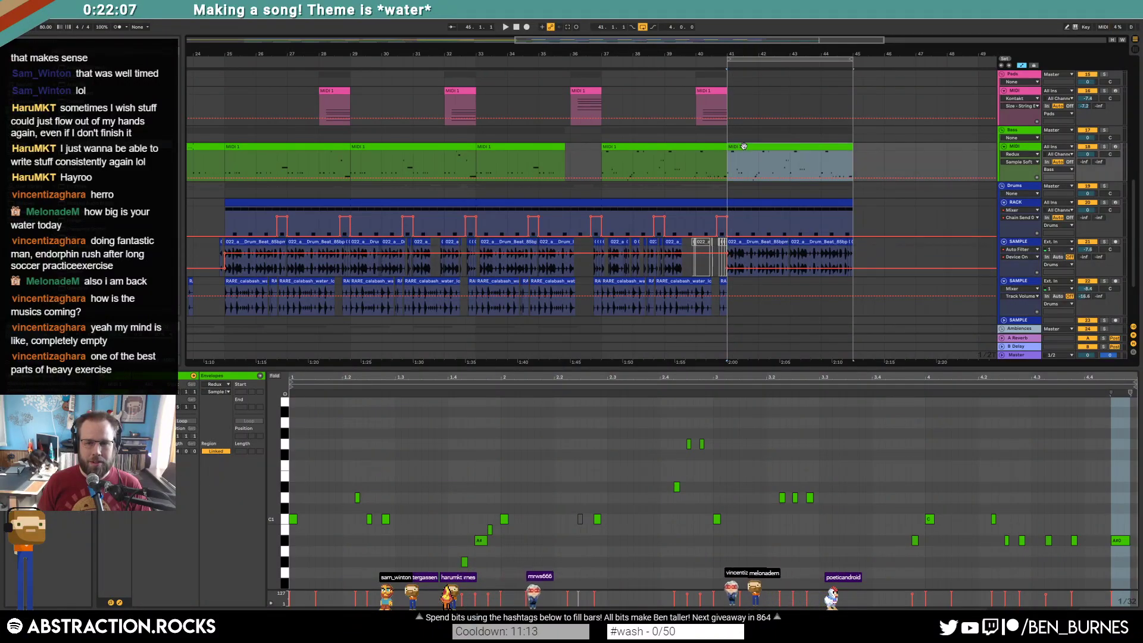
key(a)
key(space)
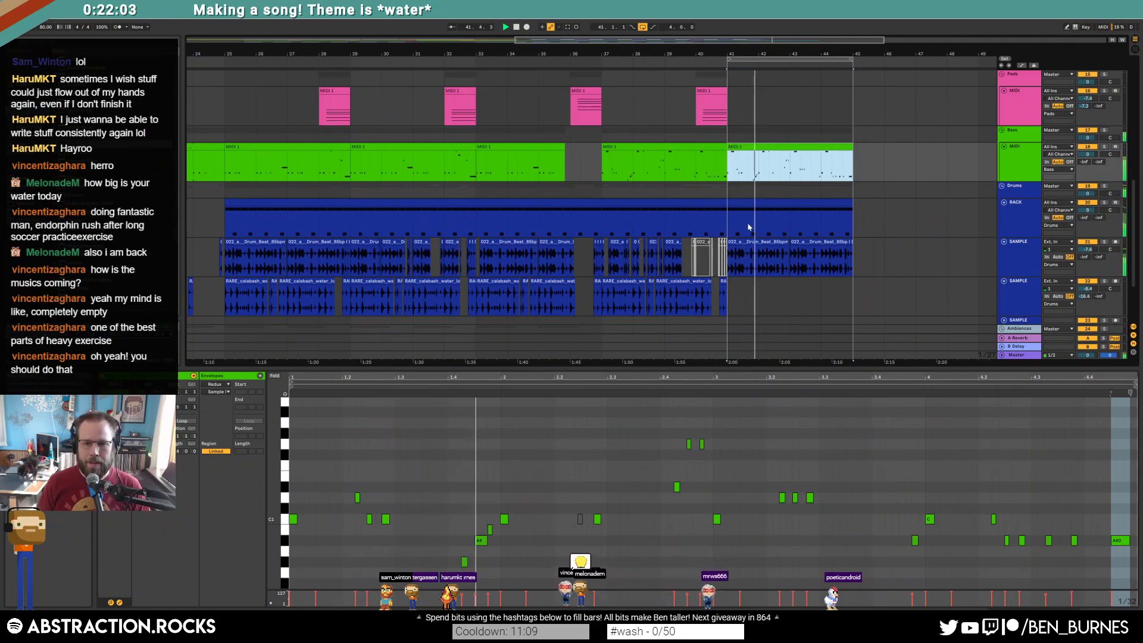
key(space)
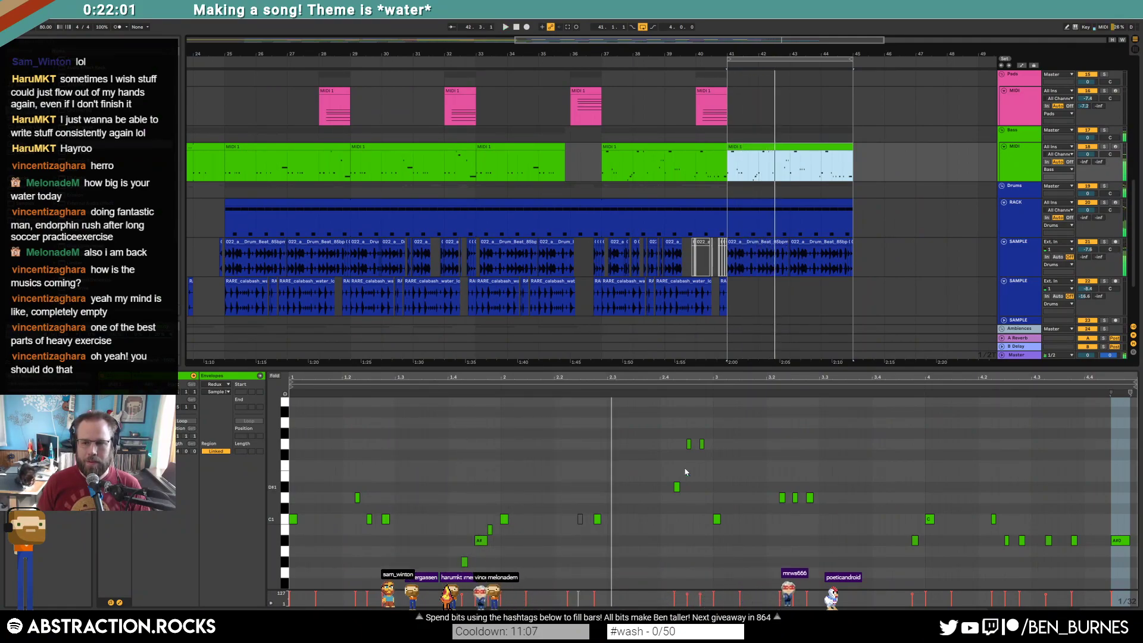
Copy the bar 21 clip on the second arpeggio track to bar 41 and extend it to bar 45.
scroll(749, 347, down, 3)
scroll(595, 233, down, 3)
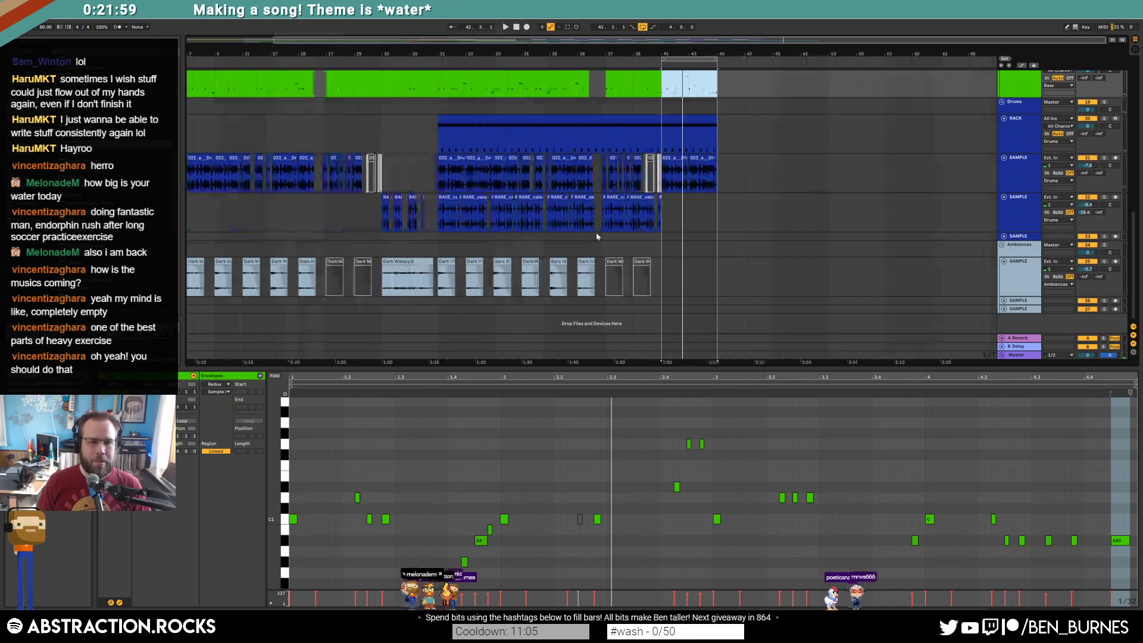
click(402, 264)
key(shift+Tab)
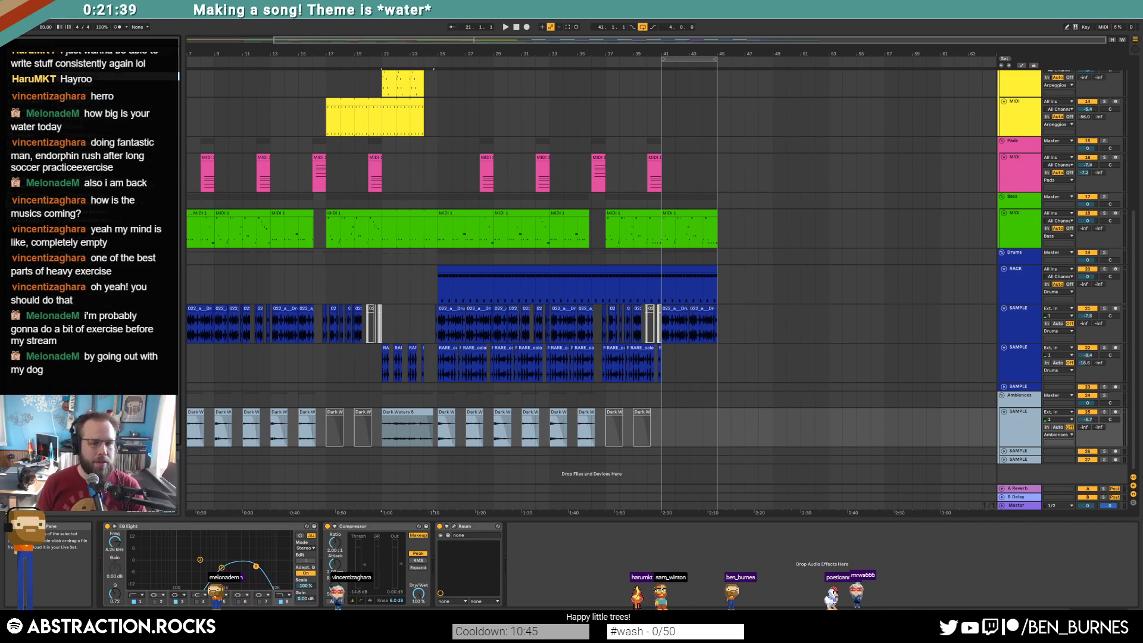
scroll(682, 206, up, 6)
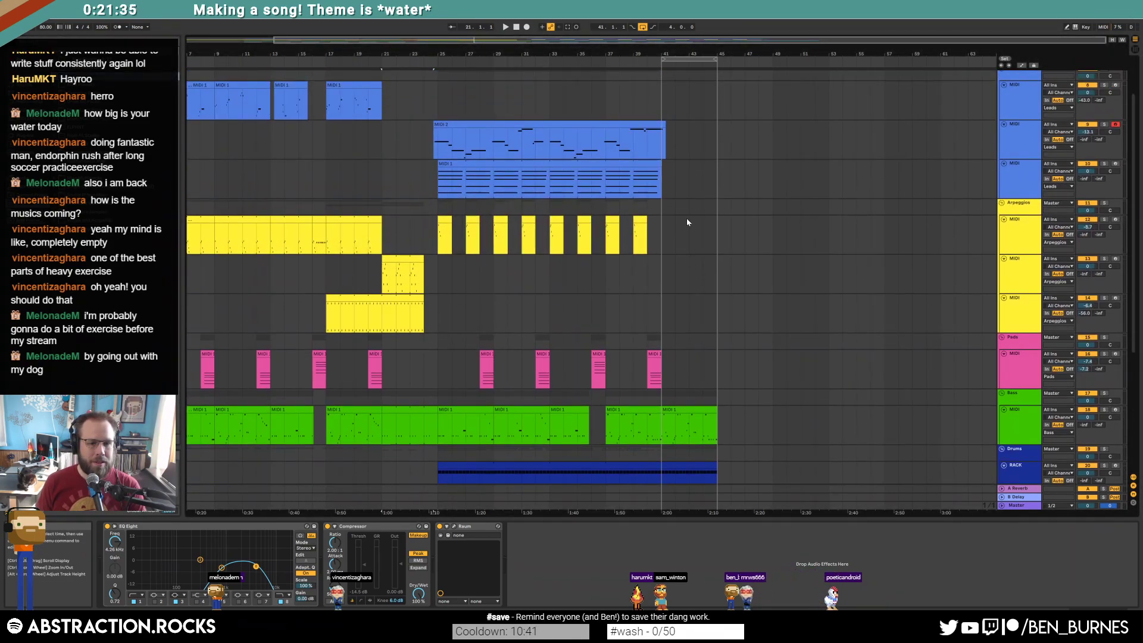
click(659, 271)
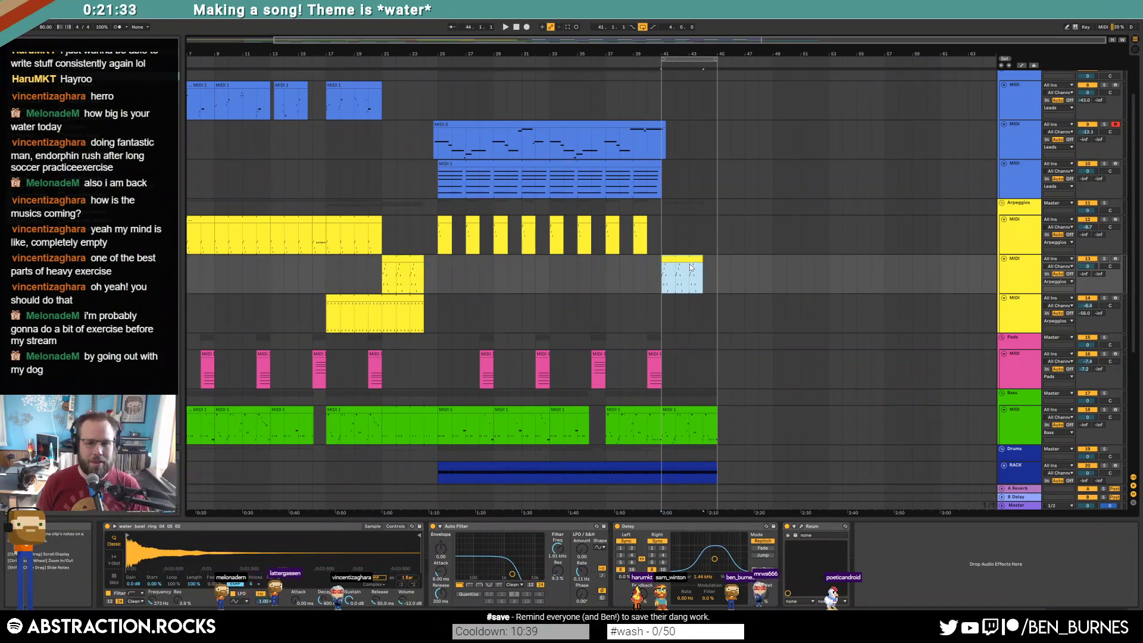
drag(709, 258, 717, 258)
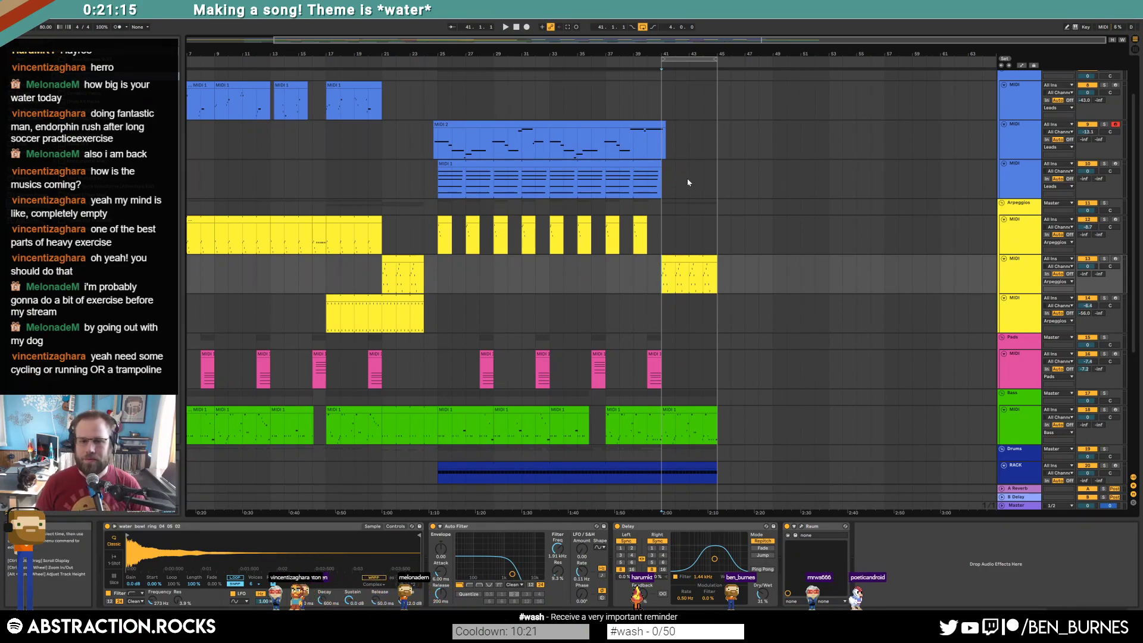
Play the section with the copied arpeggio, open the bass clip's notes, and delete the arpeggio clip at bar 41.
click(694, 260)
key(space)
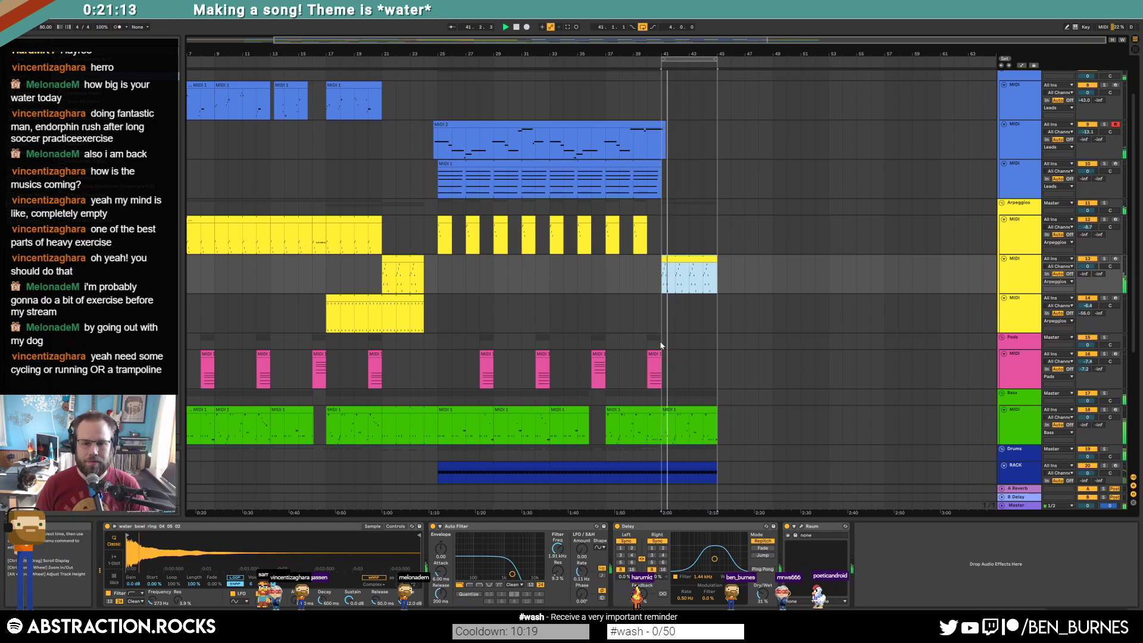
double_click(671, 408)
click(427, 468)
scroll(351, 455, up, 3)
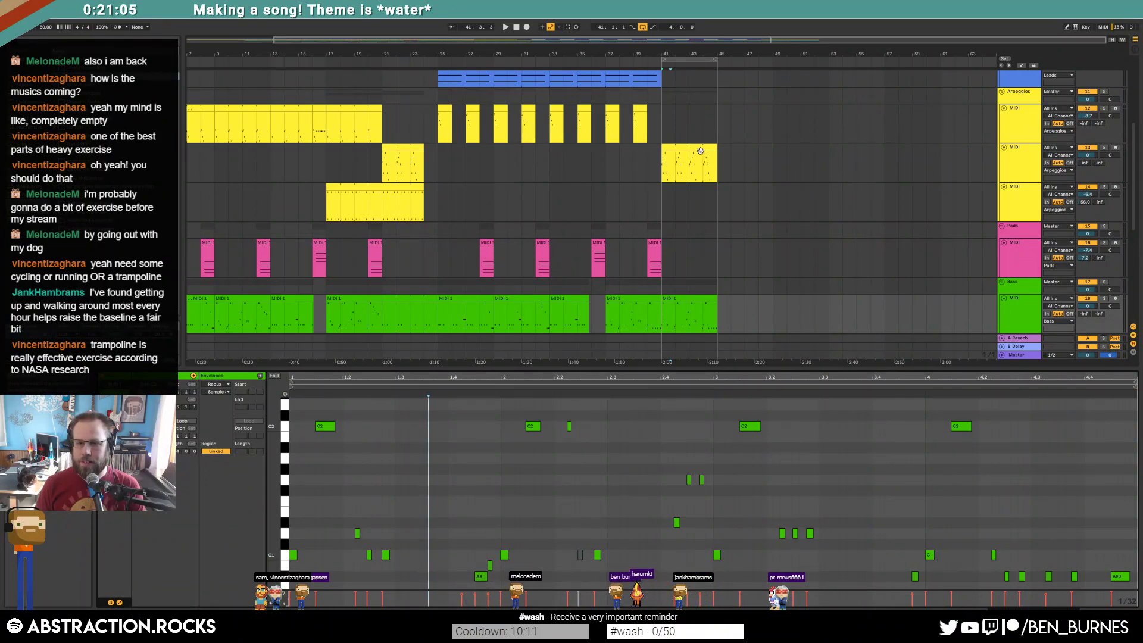
key(Delete)
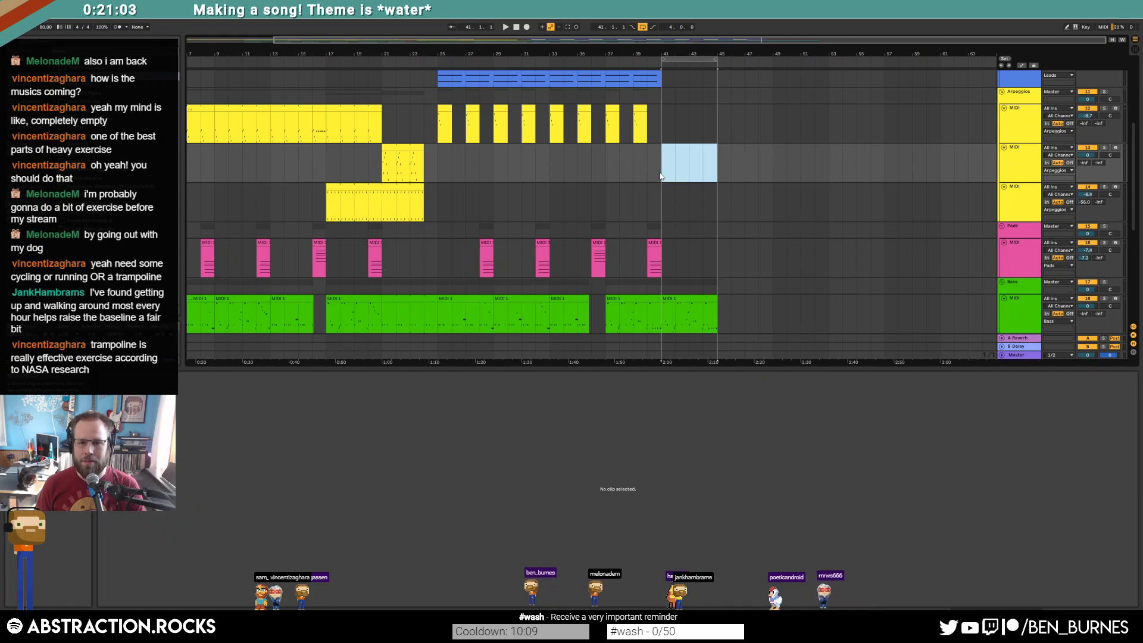
In the bar 41 bass clip, lower the first C2 note one octave and add a short note between the paired G1 notes, checking by playback.
click(690, 316)
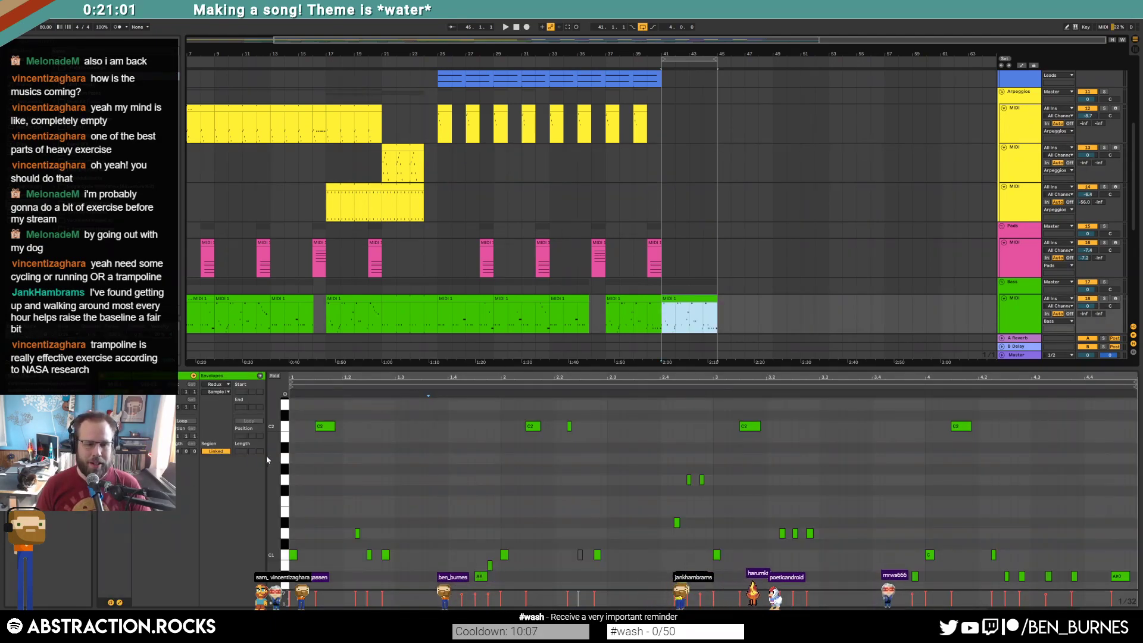
mouse_move(273, 426)
mouse_down()
mouse_move(262, 426)
mouse_move(262, 443)
mouse_up()
click(326, 446)
key(shift+Down)
key(space)
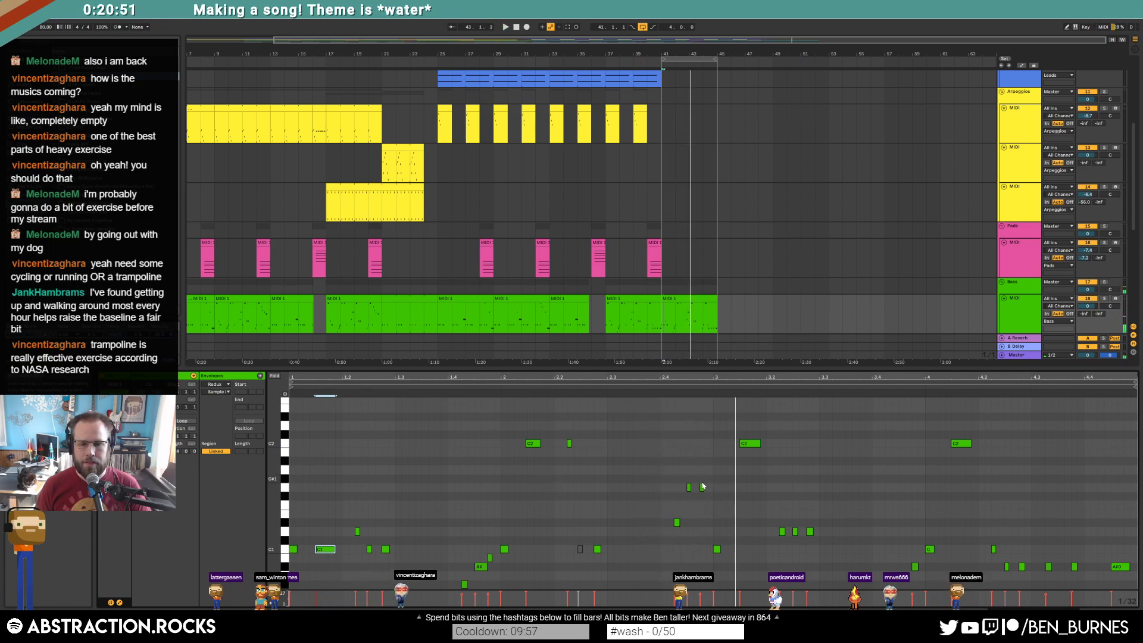
scroll(700, 495, up, 3)
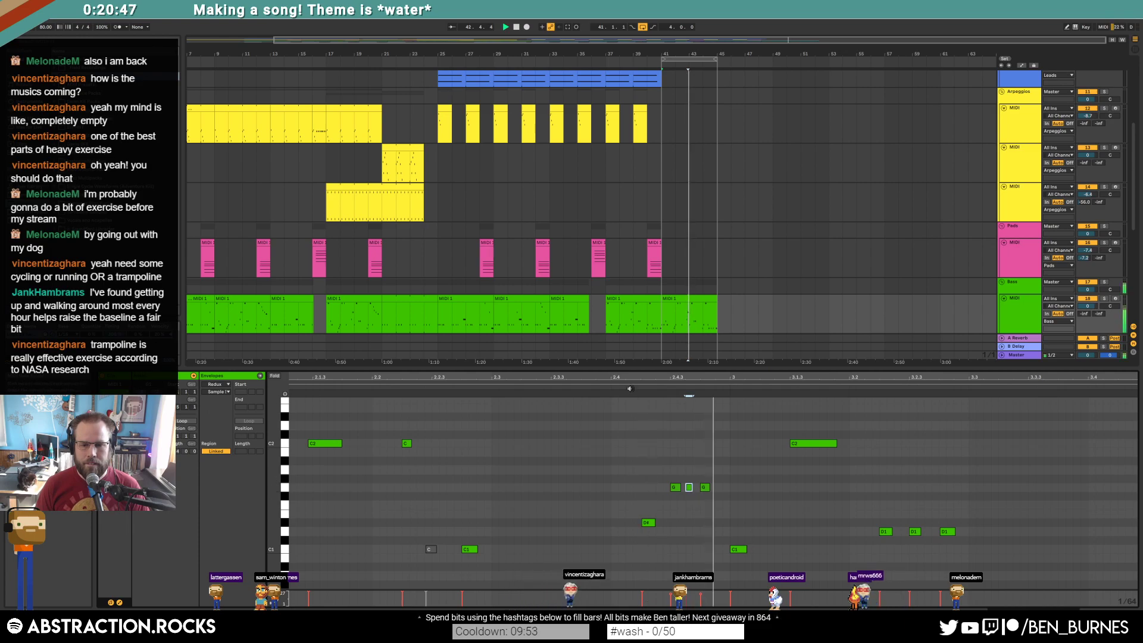
key(space)
Copy the long Dark Waters ambience clip from bar 21 to bar 41.
scroll(806, 429, down, 2)
key(shift+Tab)
scroll(714, 351, down, 1)
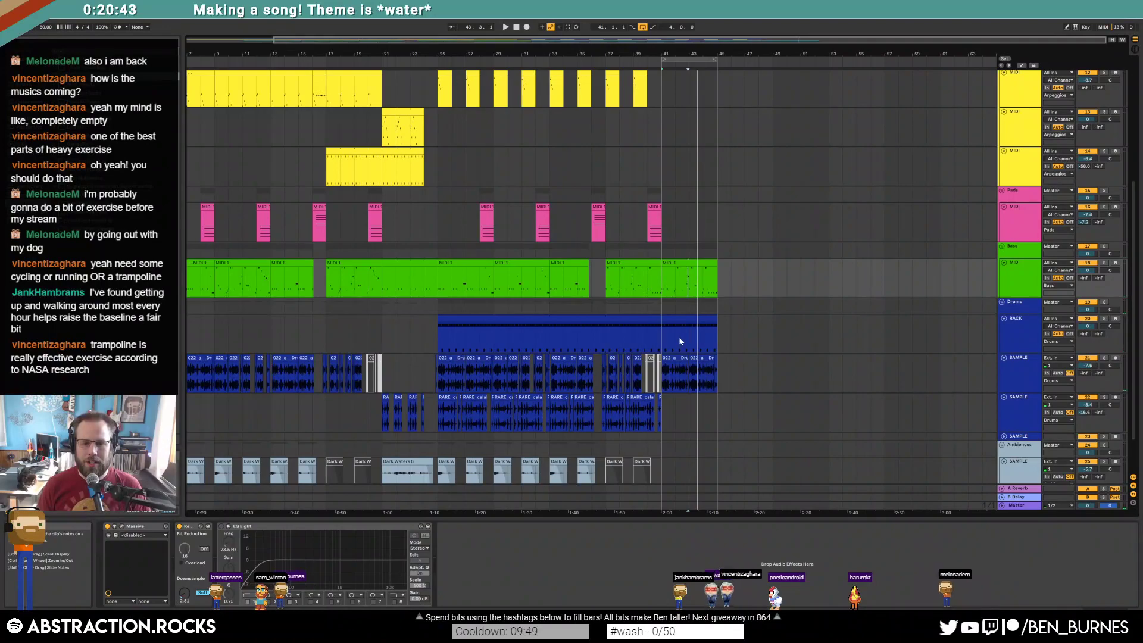
scroll(680, 341, down, 2)
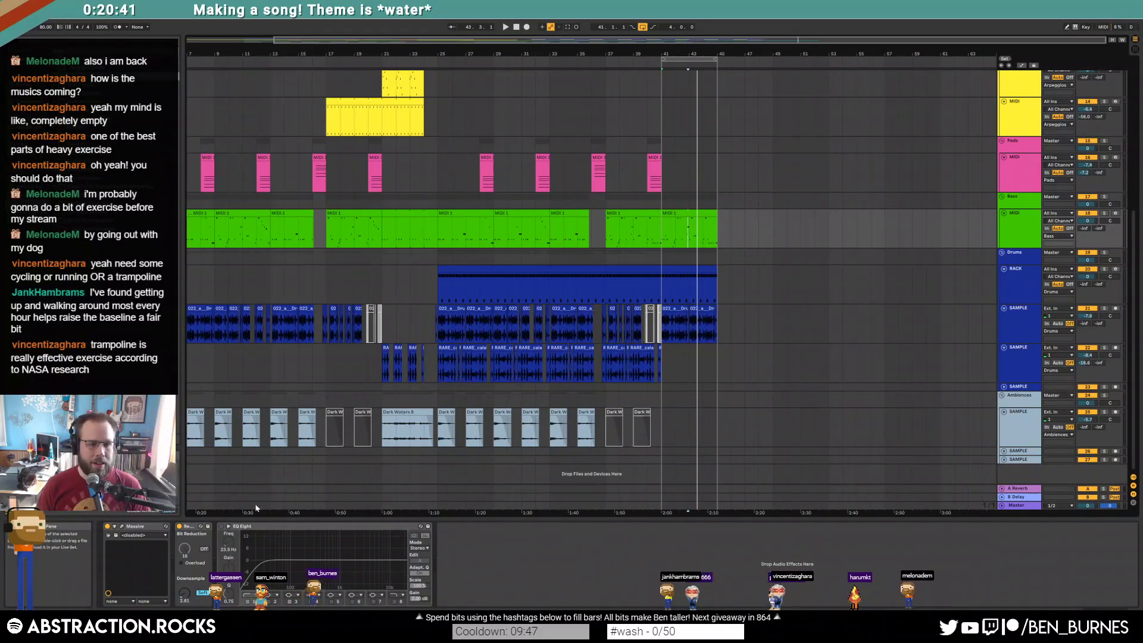
click(408, 429)
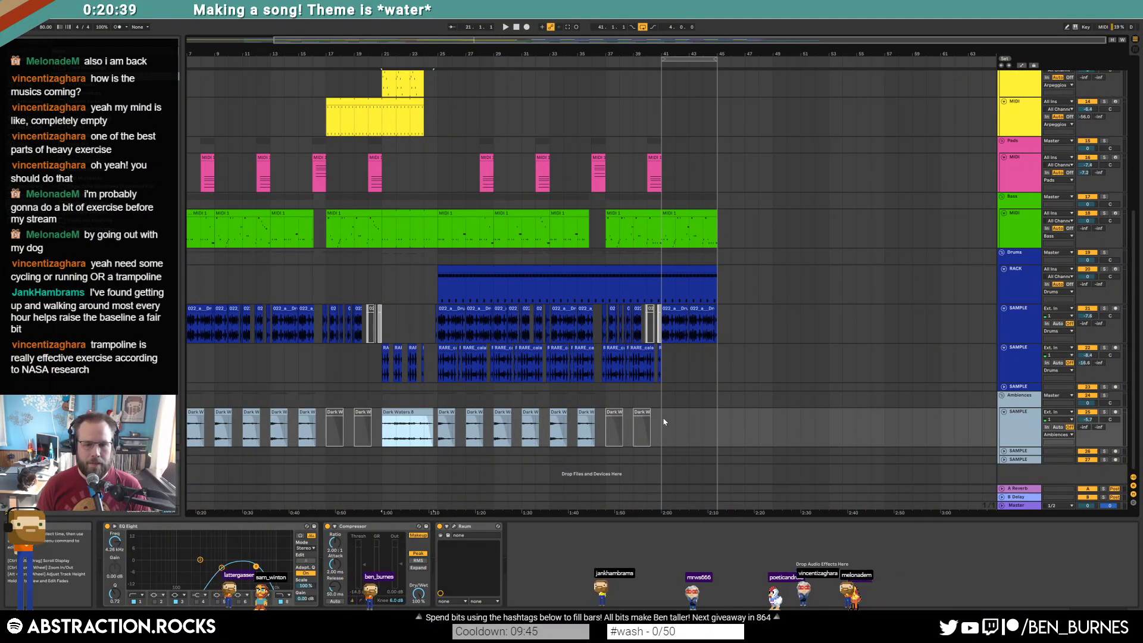
click(664, 422)
key(ctrl+v)
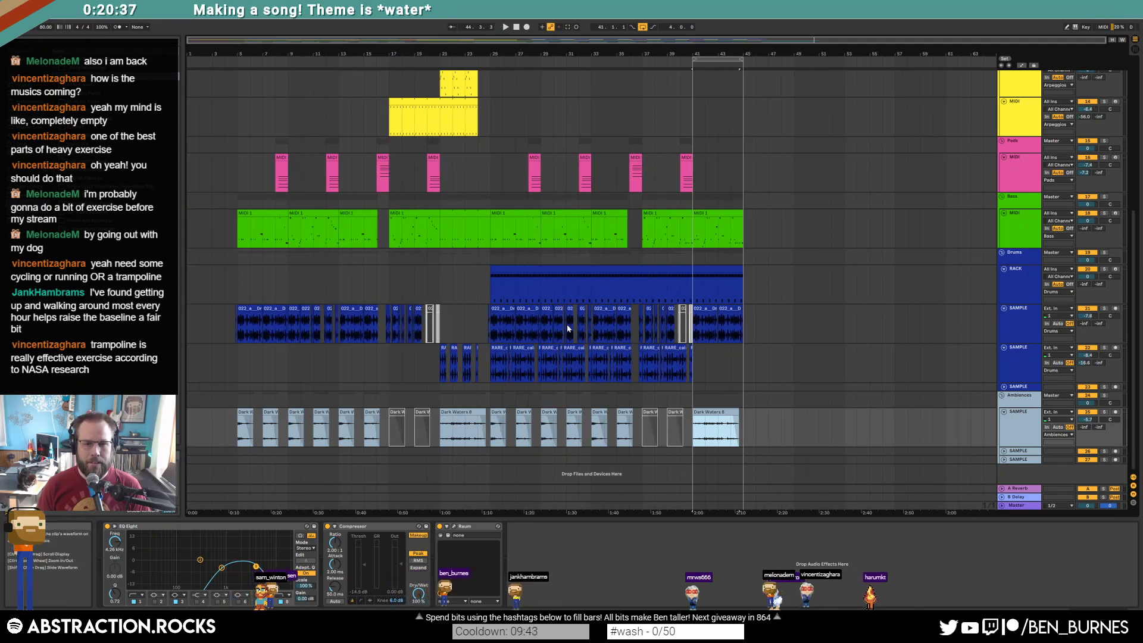
Copy bars 17 to 20 of the third arpeggio track to bar 41.
scroll(568, 328, up, 5)
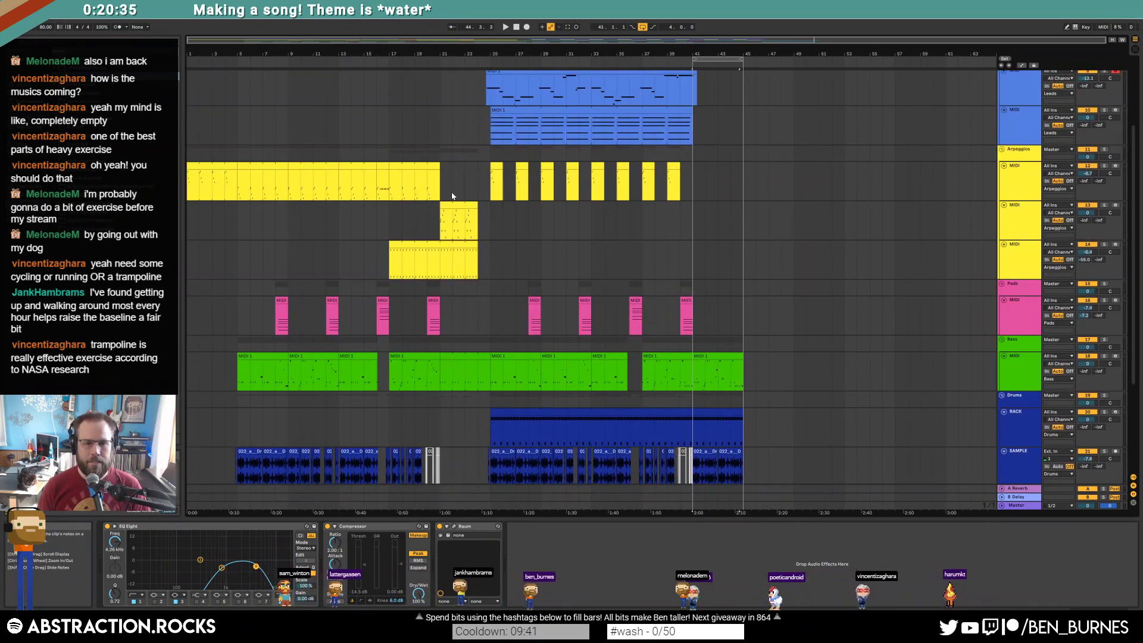
click(433, 262)
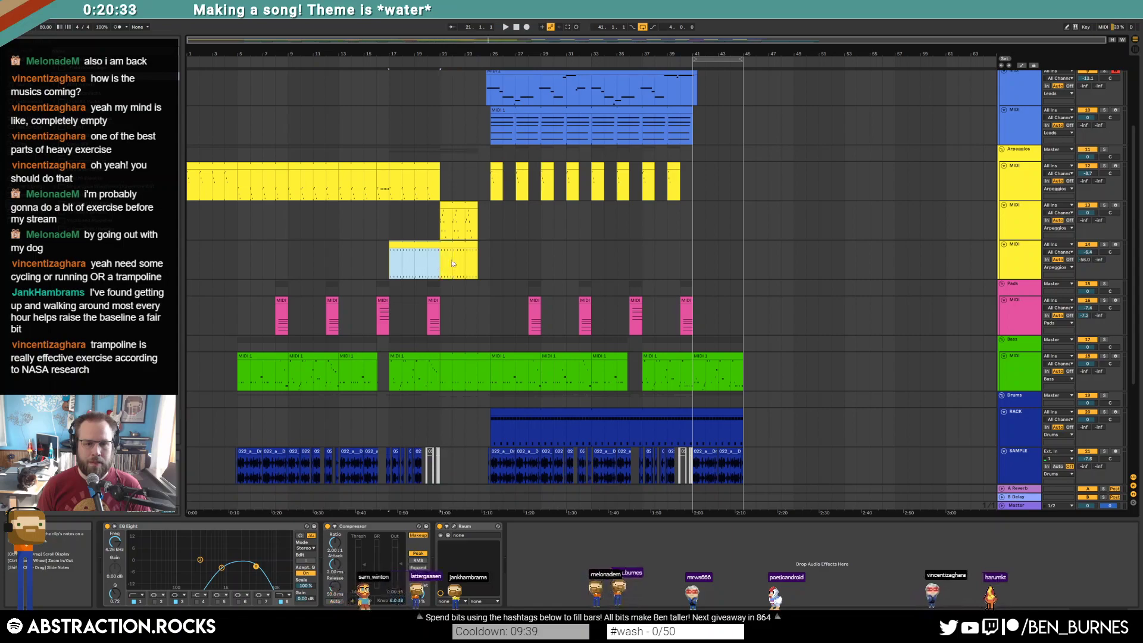
key(ctrl+c)
click(697, 260)
key(ctrl+v)
Copy the first lead track's clip of bars 5 to 8 to bar 41.
scroll(689, 260, up, 1)
scroll(690, 261, up, 2)
click(291, 143)
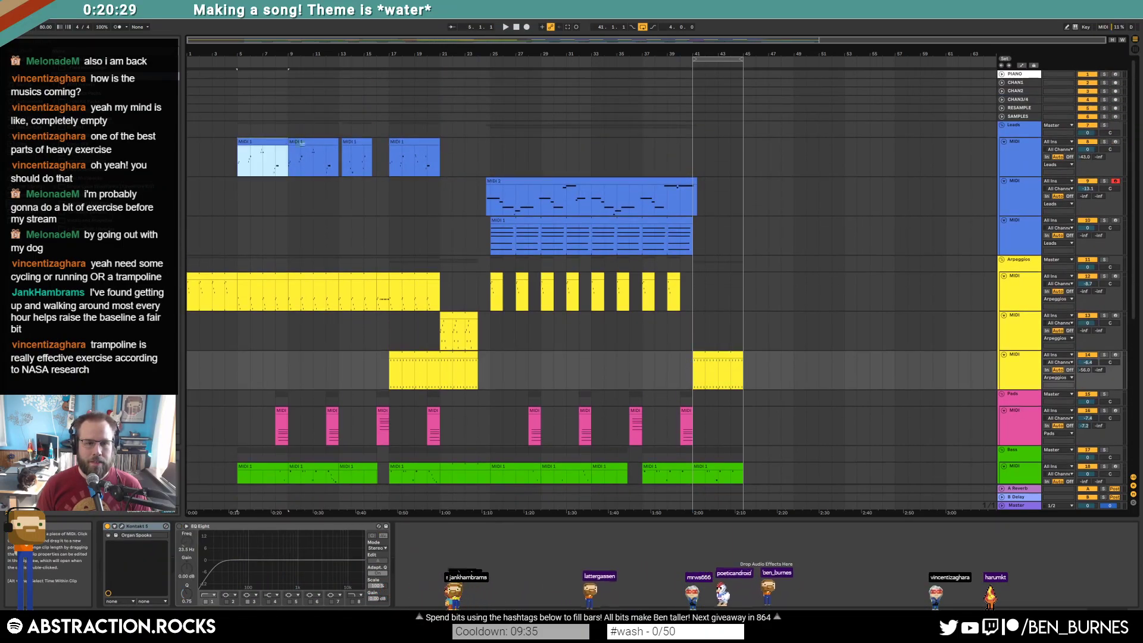
key(ctrl+c)
click(695, 155)
key(ctrl+v)
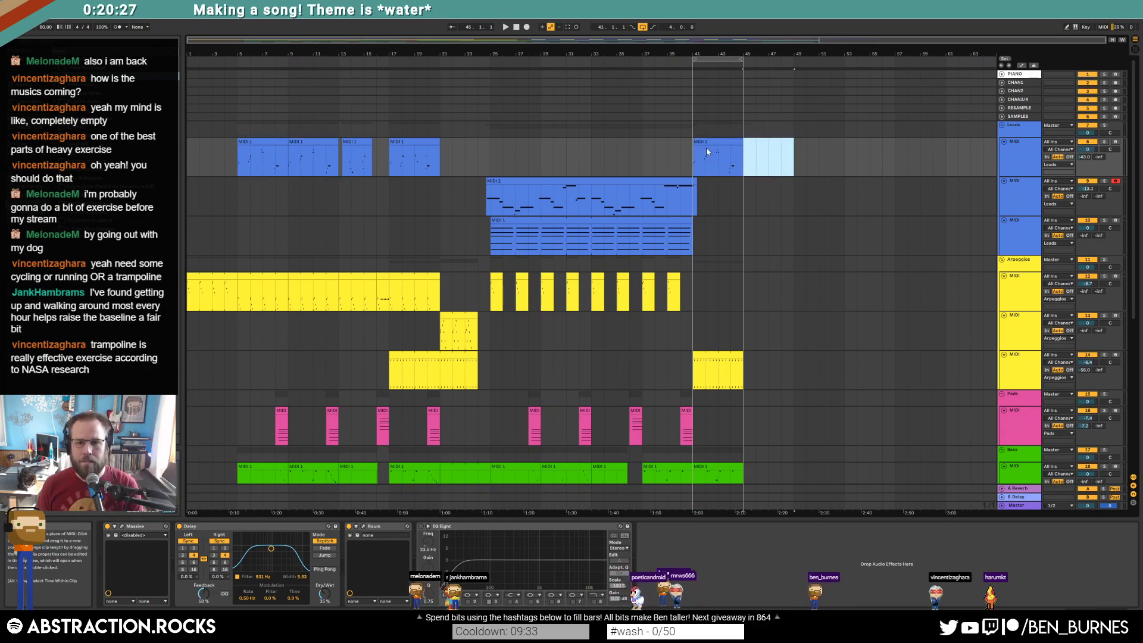
Play the transition into bar 41, extend the second lead track's long clip to bar 42, and open its closing notes.
click(682, 194)
key(space)
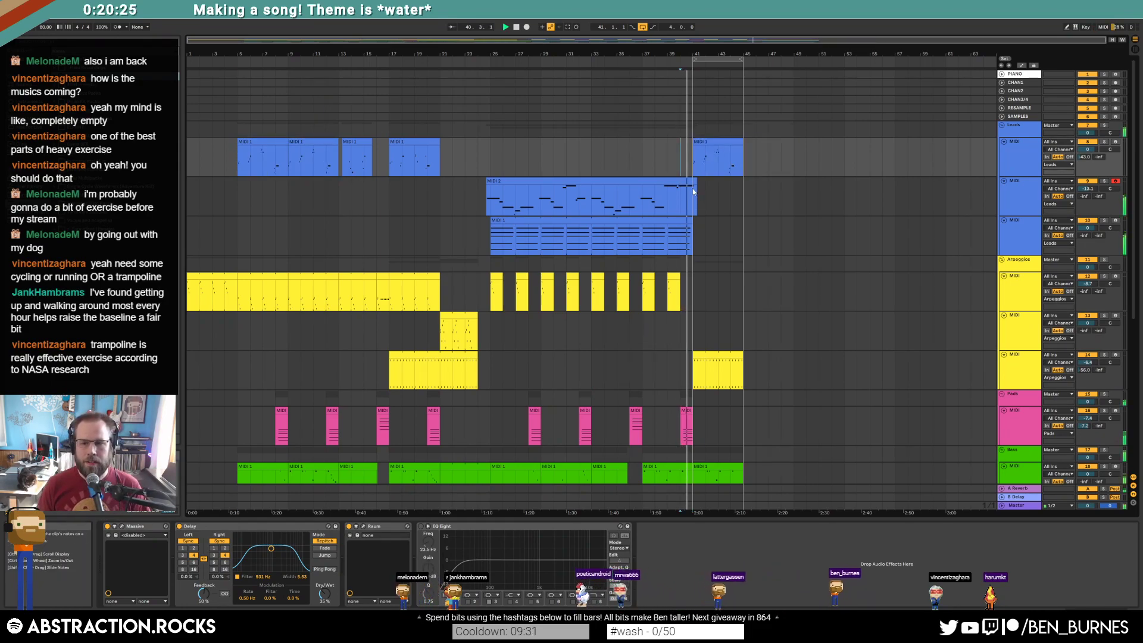
drag(696, 182, 705, 182)
double_click(700, 182)
click(979, 433)
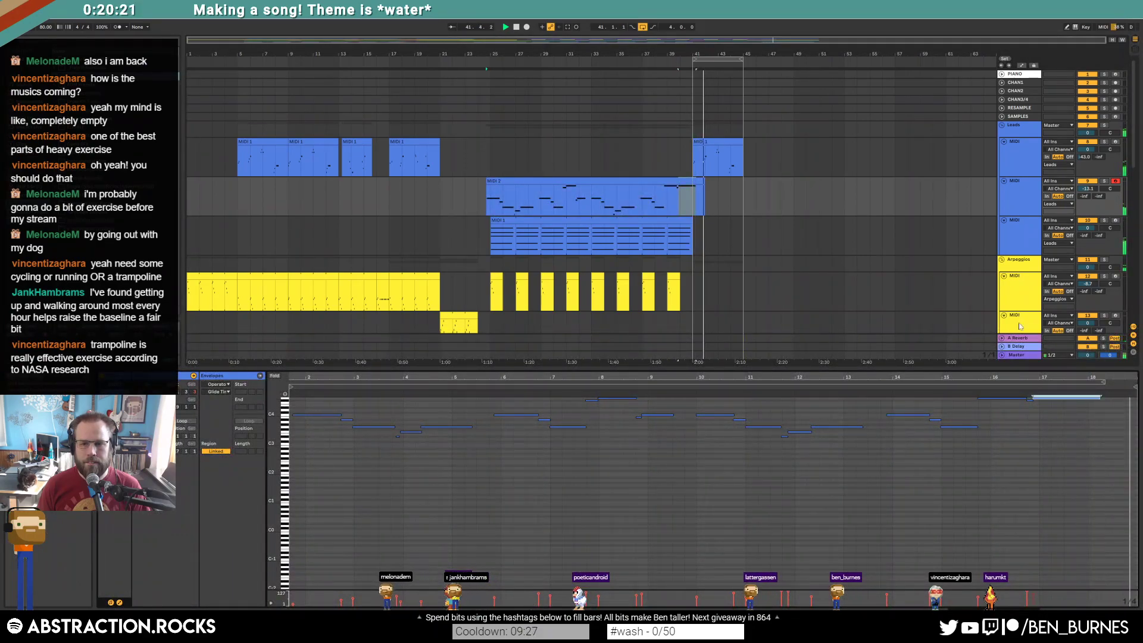
Extend the bar 41 lead clip to bar 49 and shift its note groups later so the phrases fall two bars apart.
key(shift+Tab)
drag(740, 141, 795, 147)
key(shift+Tab)
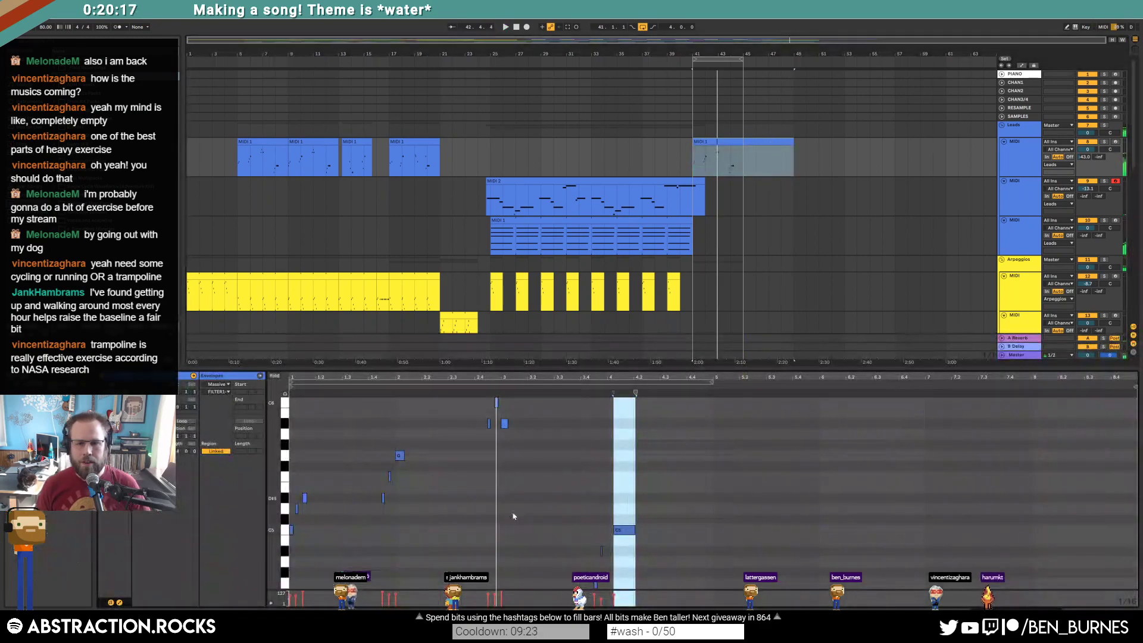
key(ctrl+a)
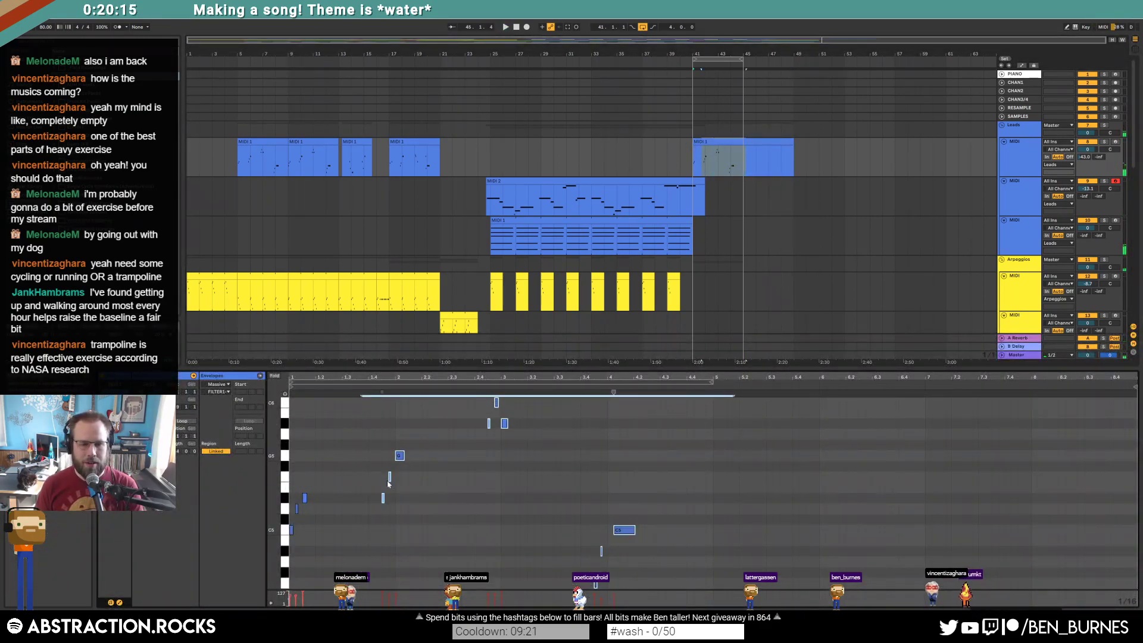
key(Right)
key(Right)
key(Right)
key(Right)
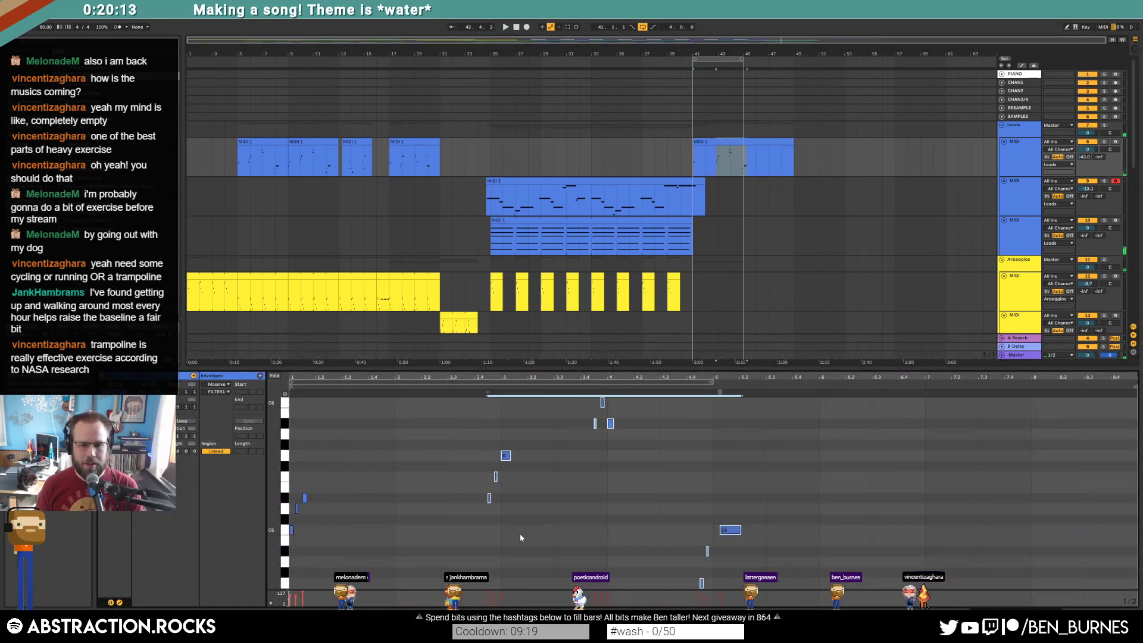
key(Right)
key(Right)
key(Right)
key(Right)
key(Right)
key(Right)
Extend the loop to bar 49 and set the start position at bar 41 on the third lead track.
drag(743, 60, 793, 62)
click(767, 248)
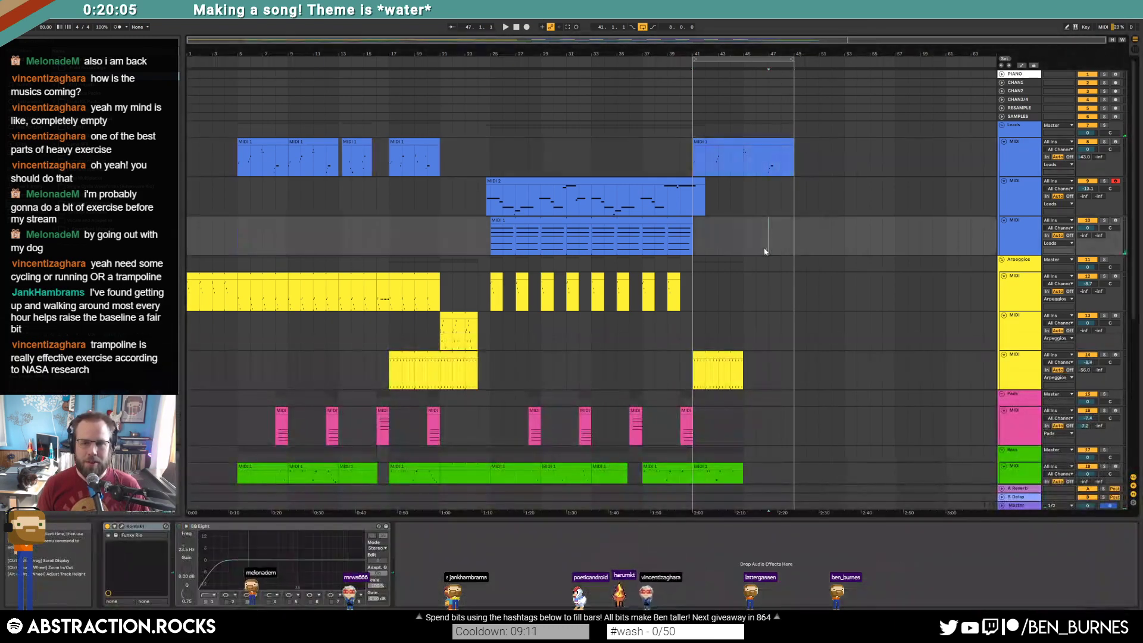
click(686, 221)
click(697, 234)
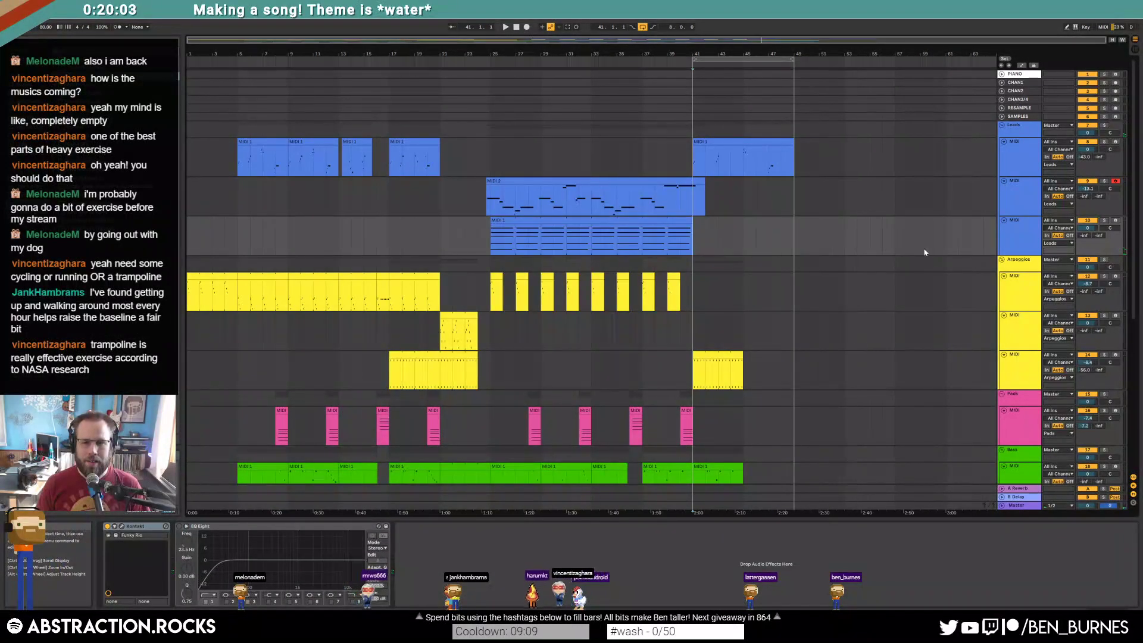
Continue the third arpeggio track, the bass and the drum rack from bar 45 through to bar 49.
click(746, 358)
drag(744, 358, 794, 358)
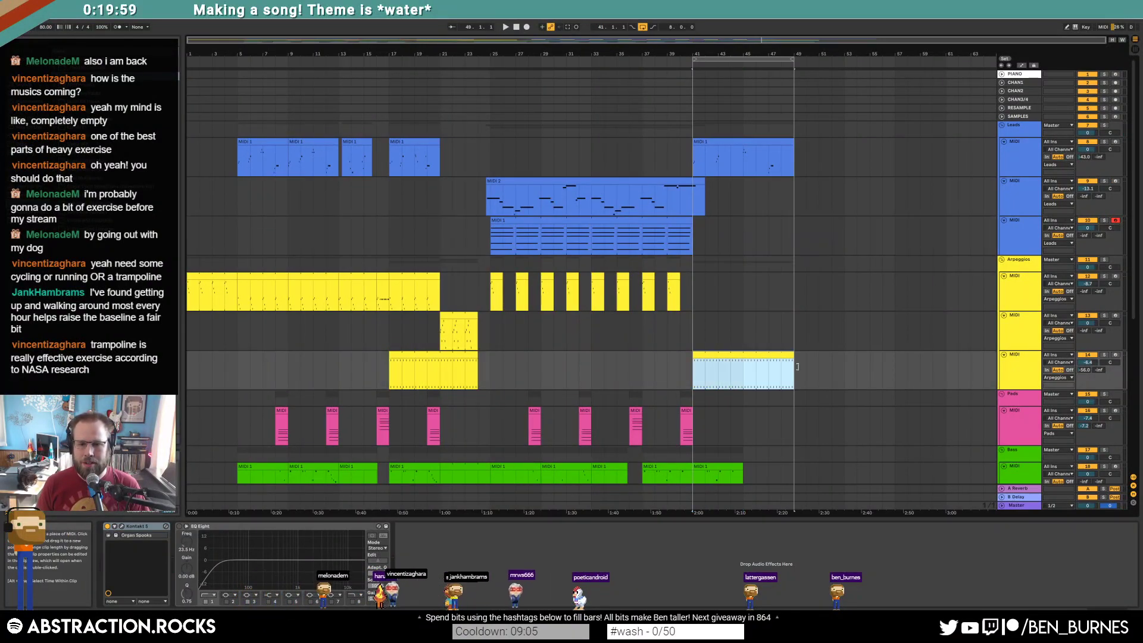
scroll(732, 390, down, 3)
drag(743, 393, 795, 393)
scroll(764, 417, down, 2)
click(780, 400)
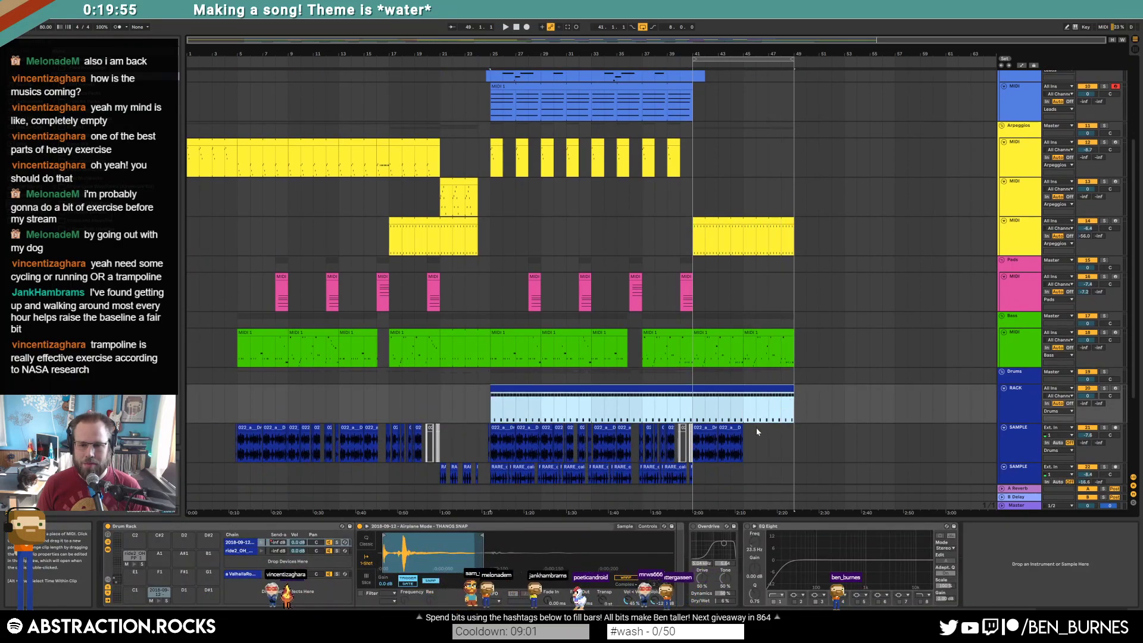
Duplicate the Drum_Beat clips of bars 41 to 44 onto bar 45, then lengthen the Dark Waters clip to bar 45 and duplicate it.
click(701, 441)
shift+click(700, 442)
key(ctrl+d)
scroll(765, 435, down, 4)
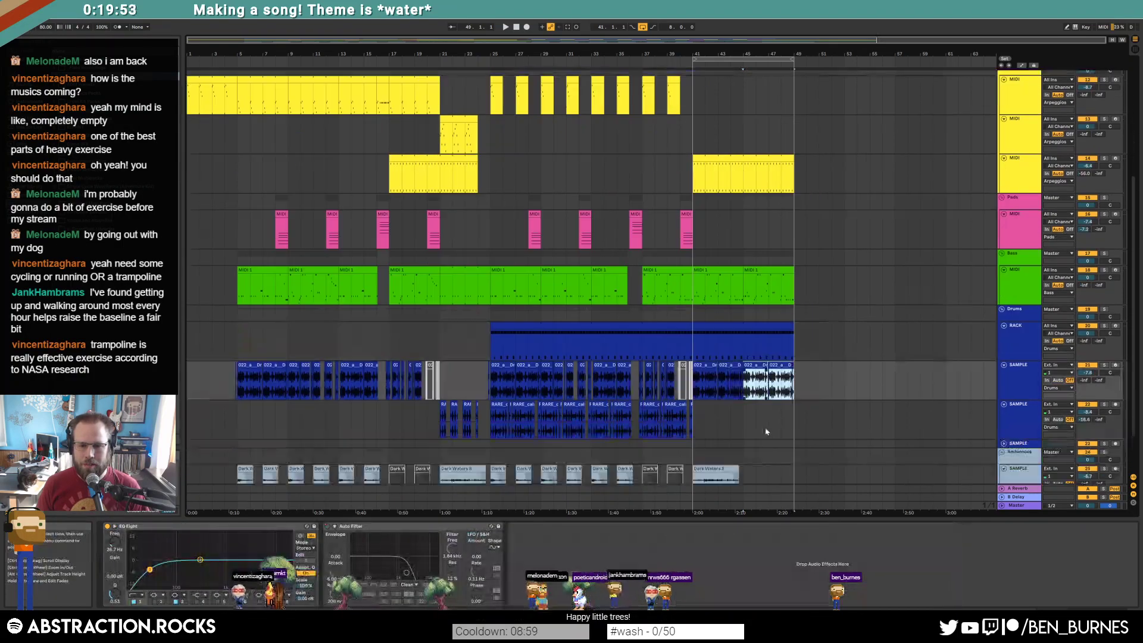
click(734, 412)
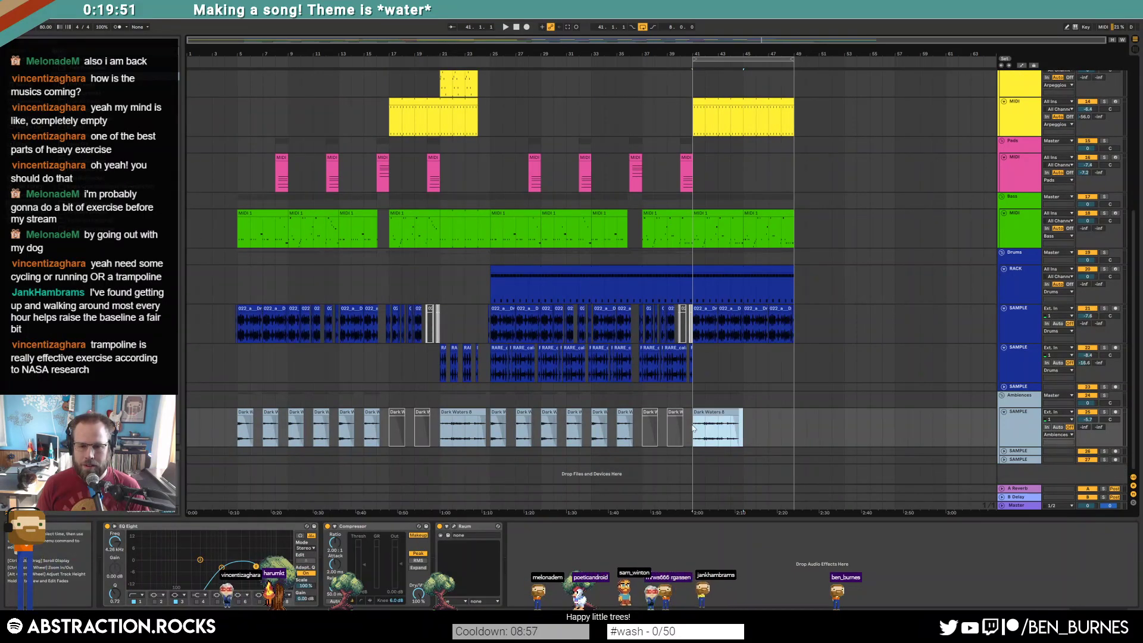
key(ctrl+d)
Return the start position to bar 41 on the armed third lead track.
scroll(682, 165, up, 5)
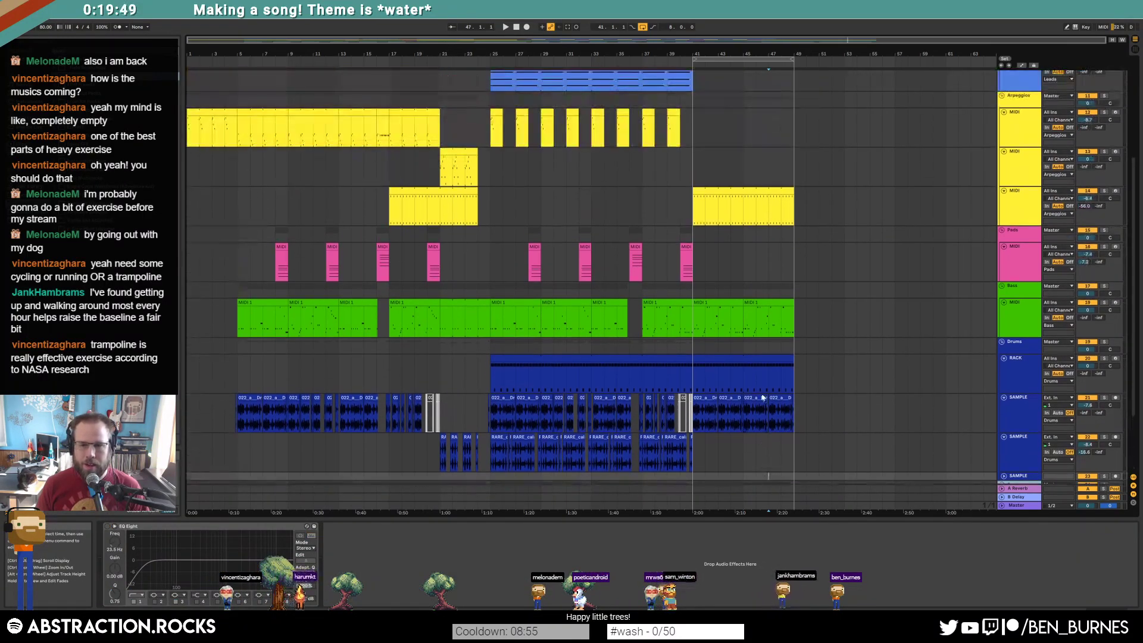
click(696, 134)
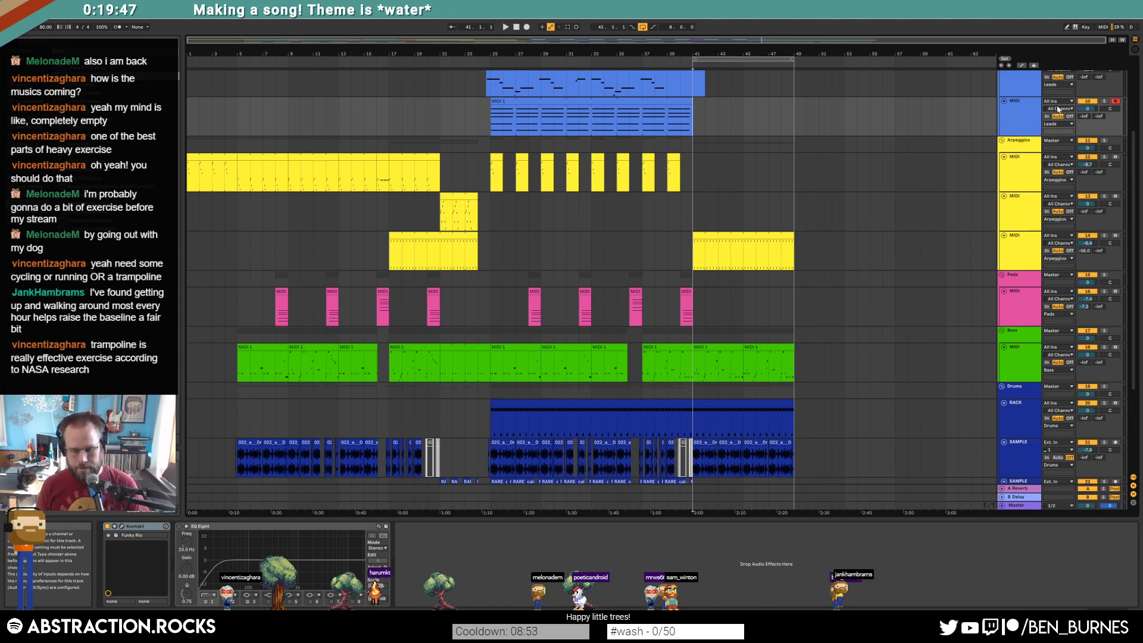
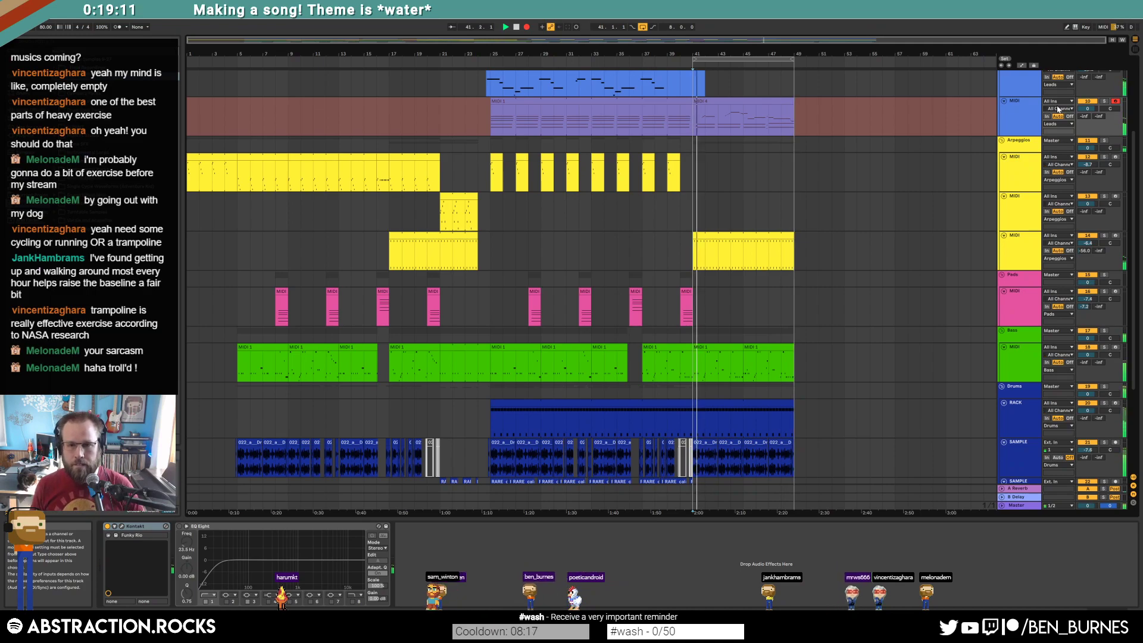
Stop recording on the third lead track, extend the new clip to bar 51 and lengthen its final held notes.
key(space)
drag(787, 102, 819, 102)
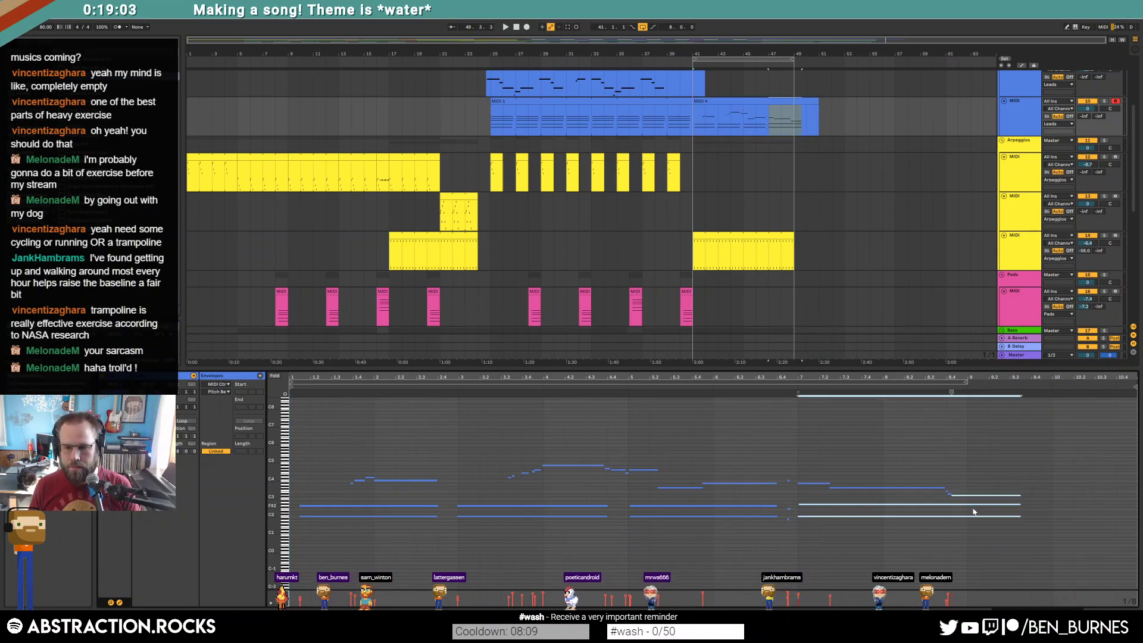
key(shift+Right)
Shorten the two low notes of the clip's last chord so they end just before the final melody note.
drag(913, 500, 922, 528)
key(shift+Left)
key(shift+Left)
key(shift+Left)
key(shift+Left)
key(shift+Left)
key(shift+Left)
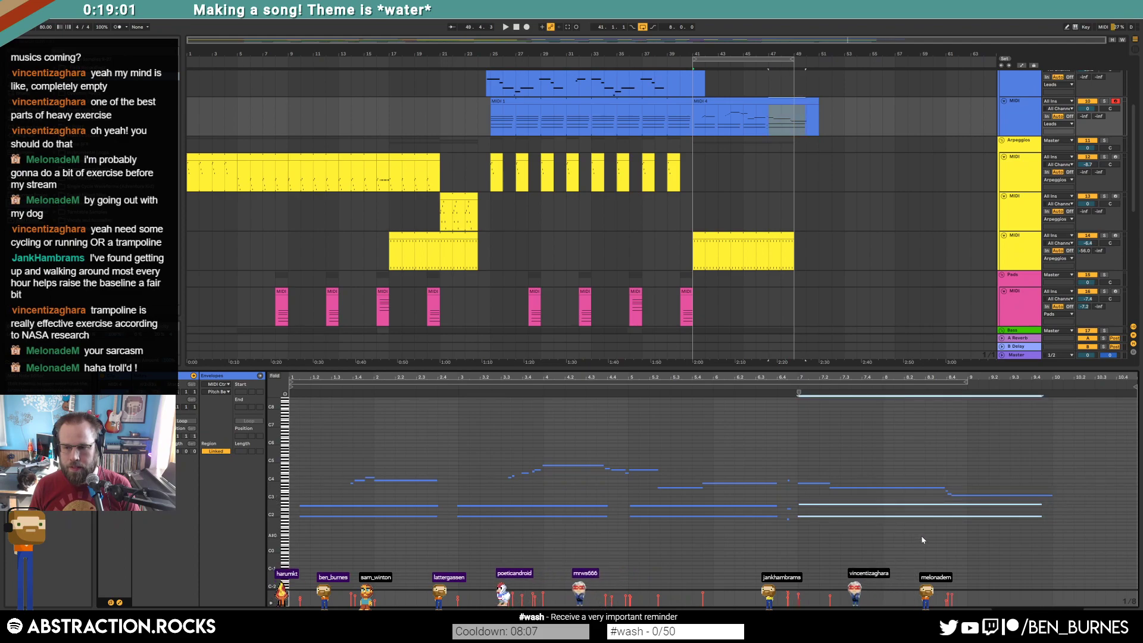
Copy the final melody note and paste two copies lowered onto the chord's two low pitches, starting together with that melody note.
scroll(997, 511, up, 4)
drag(965, 470, 976, 541)
key(ctrl+c)
key(ctrl+v)
key(Down)
key(Down)
key(Down)
key(Down)
key(Down)
key(Down)
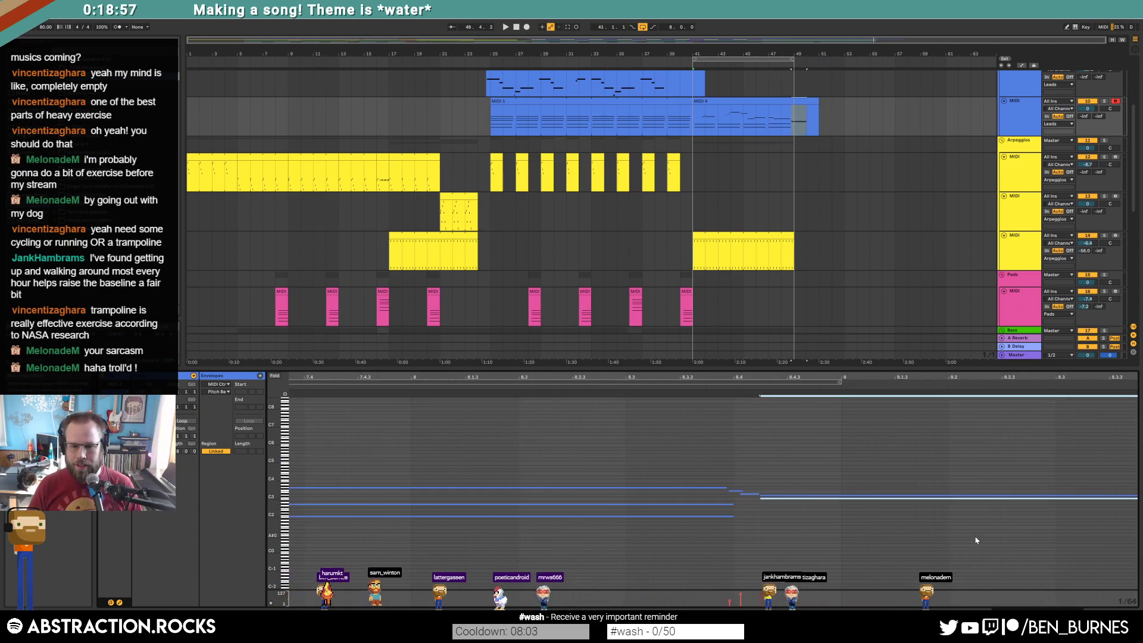
key(ctrl+v)
key(Down)
key(Down)
key(Down)
key(Down)
key(Down)
key(Down)
key(Down)
key(Down)
key(Down)
key(Down)
key(Down)
key(Down)
key(Down)
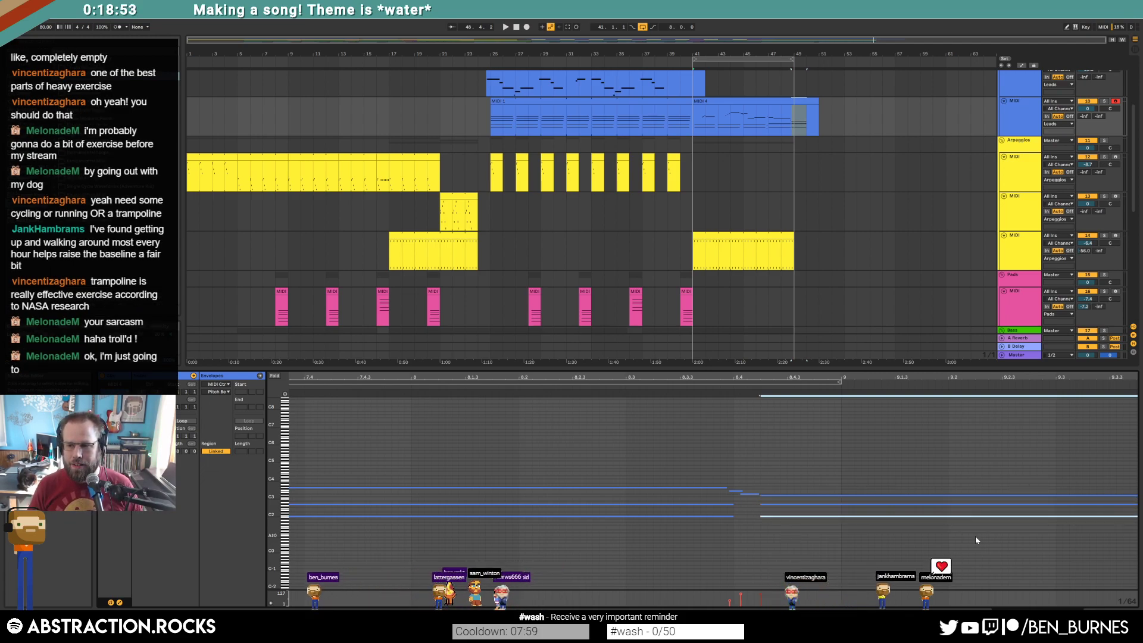
Extend the loop to bar 51 and set the start position at bar 41 on the third lead track.
key(shift+Tab)
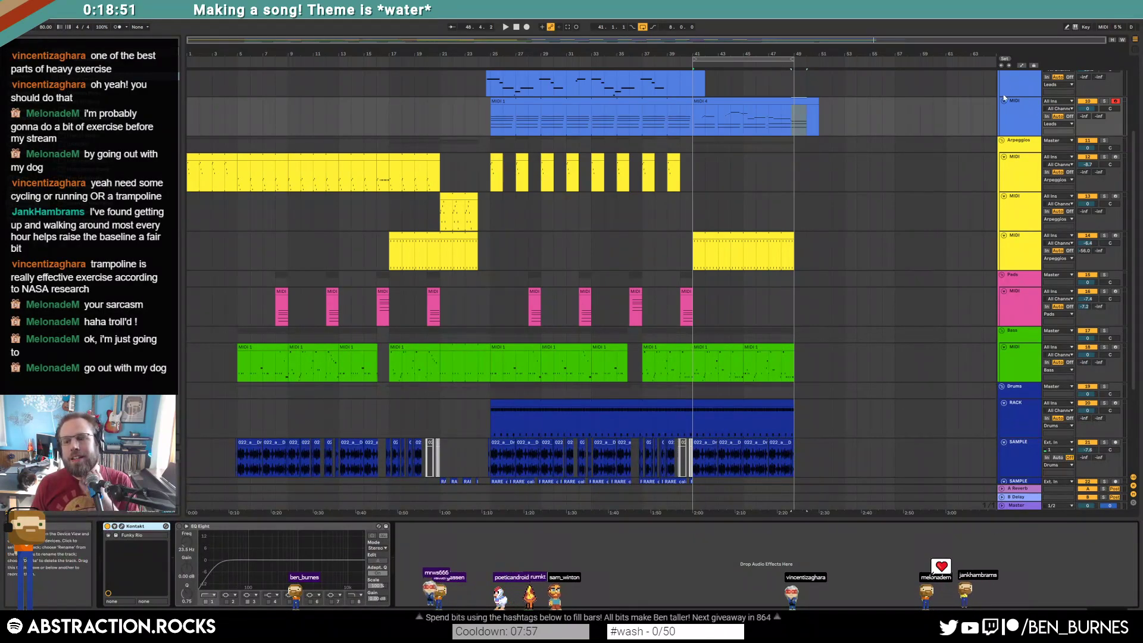
drag(798, 61, 819, 61)
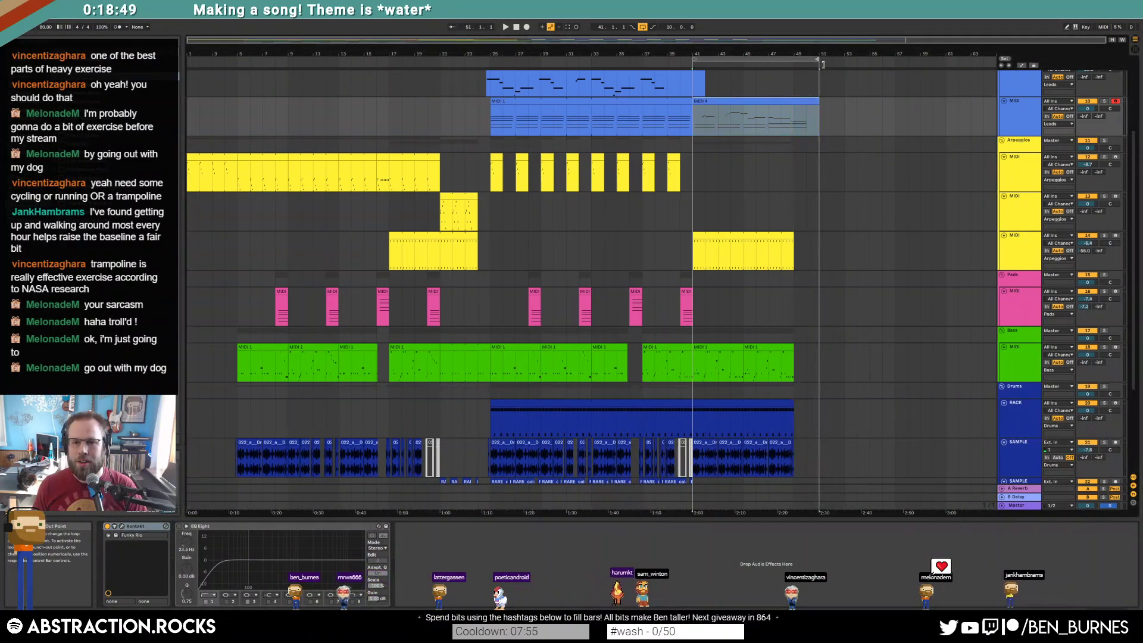
click(811, 102)
click(689, 127)
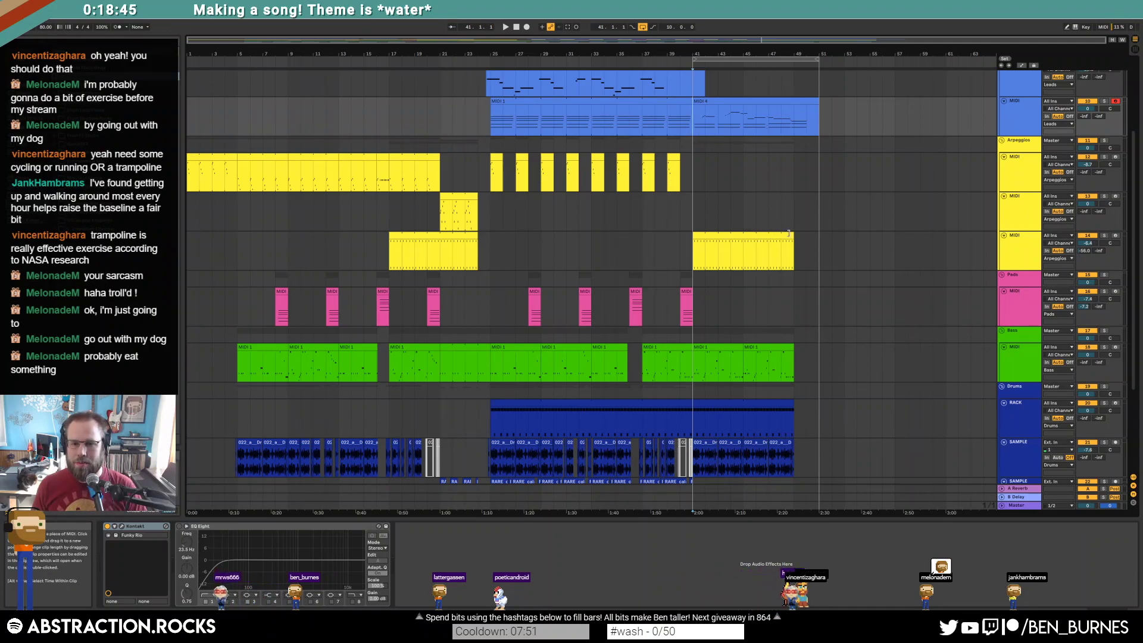
Copy bar 41 of the first lead track's clip and paste it at bar 49 on the same track.
scroll(717, 110, up, 3)
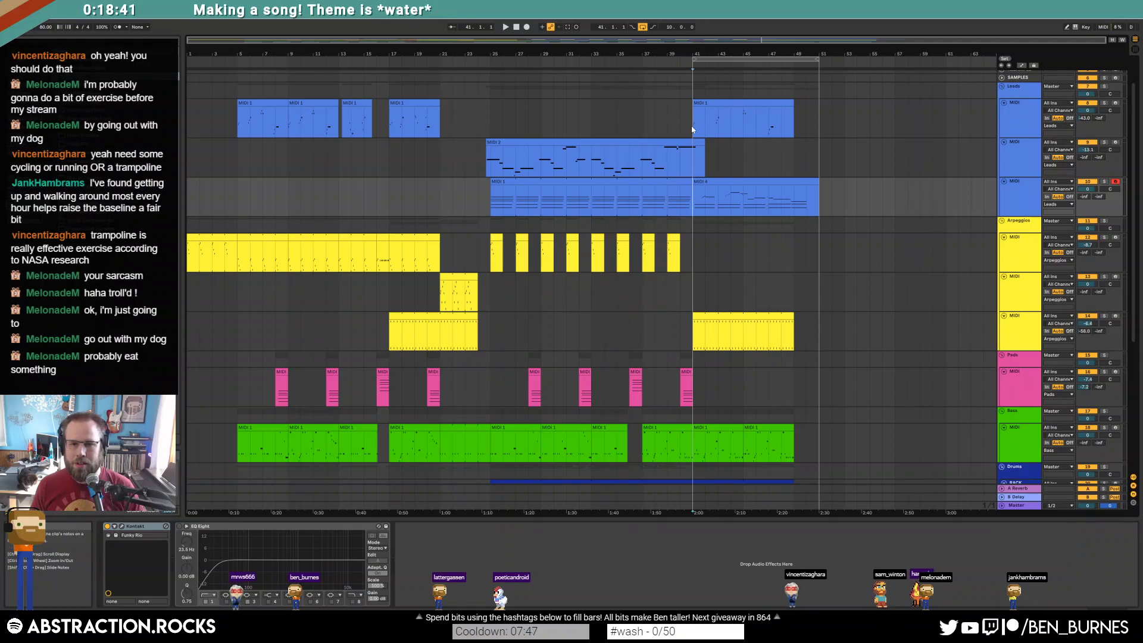
drag(695, 127, 706, 127)
key(ctrl+c)
click(796, 117)
key(ctrl+v)
scroll(767, 250, down, 5)
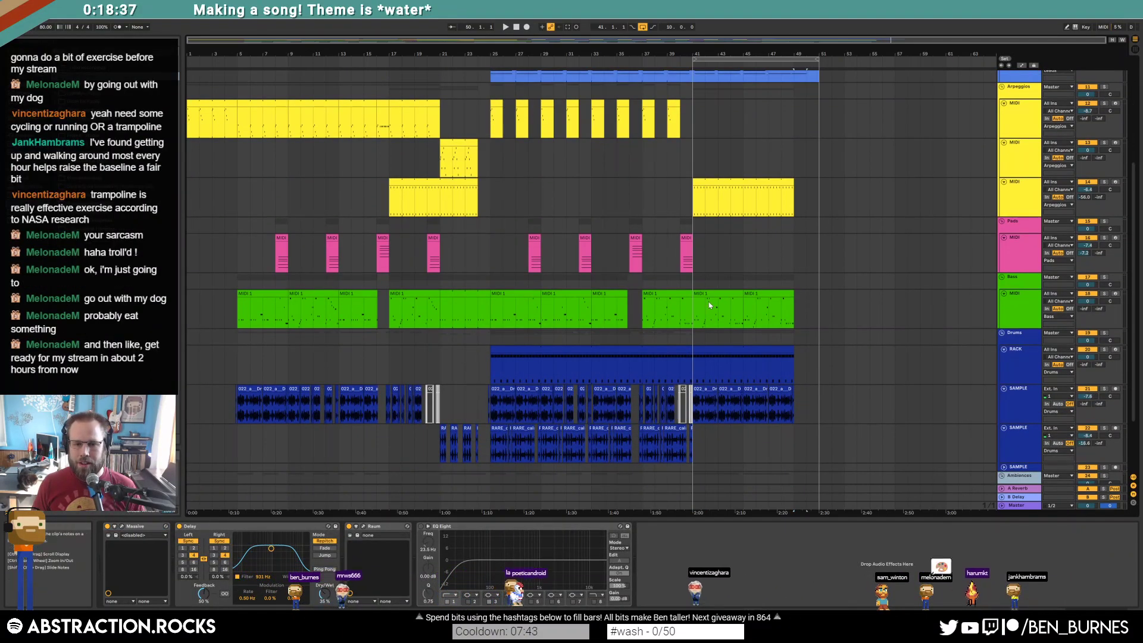
Highlight the arrangement sections at bars 5–17, 17–25 and 25–41 in turn, ending with the insert marker at bar 25.
drag(238, 158, 392, 462)
drag(390, 150, 491, 405)
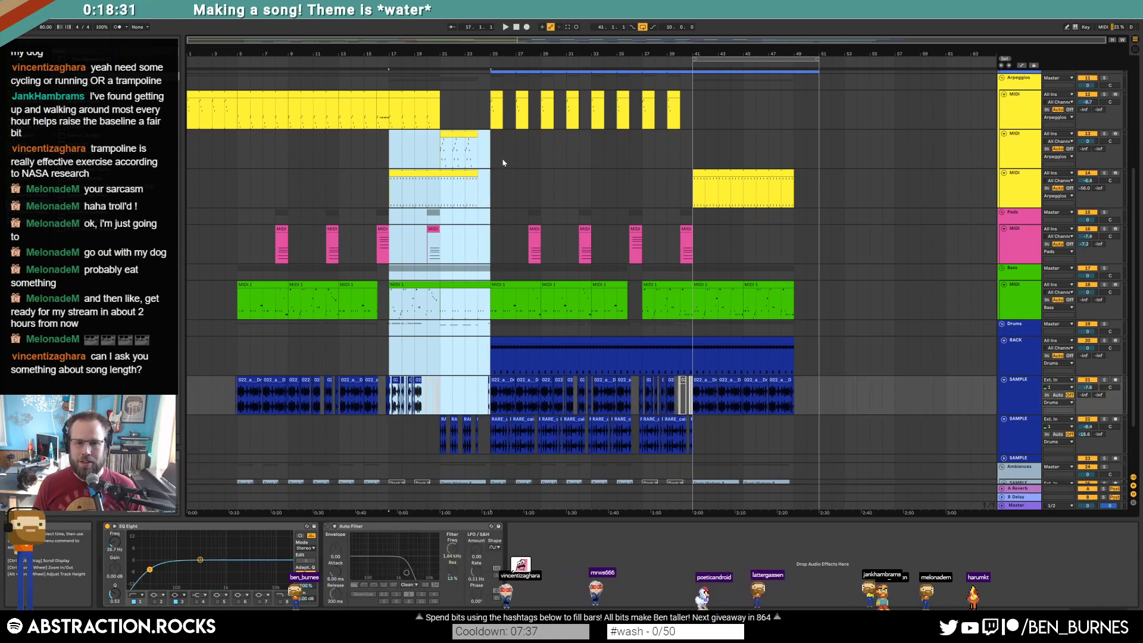
drag(506, 171, 687, 443)
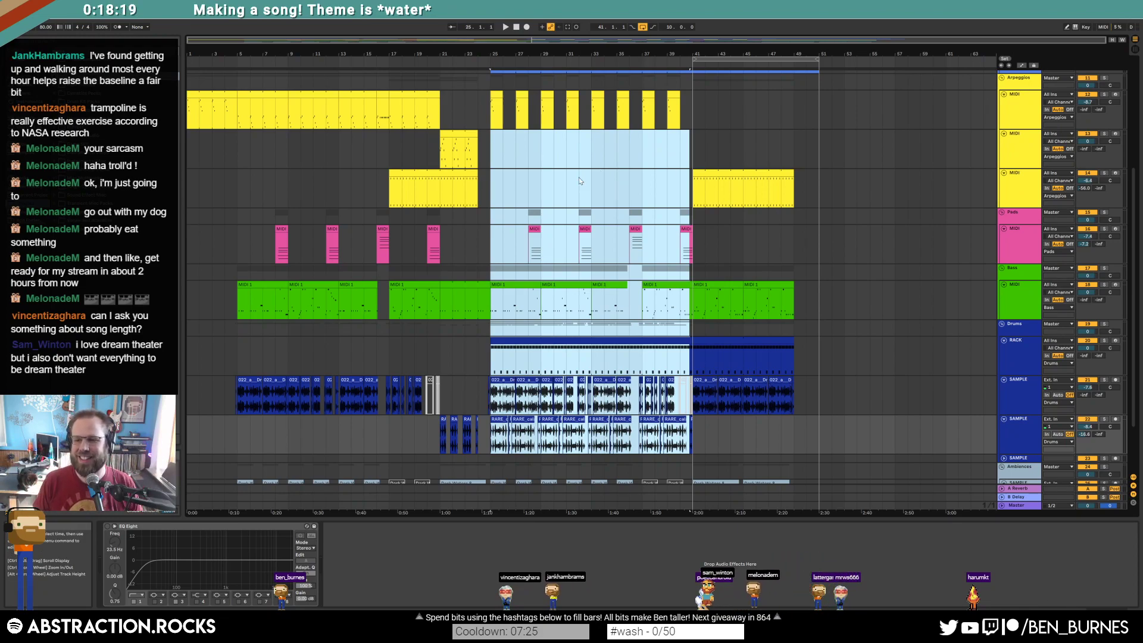
click(488, 158)
Play from around bar 37, open the lower lead track's clip at bar 41 for note editing, and select the short chord before 7.
scroll(489, 158, up, 5)
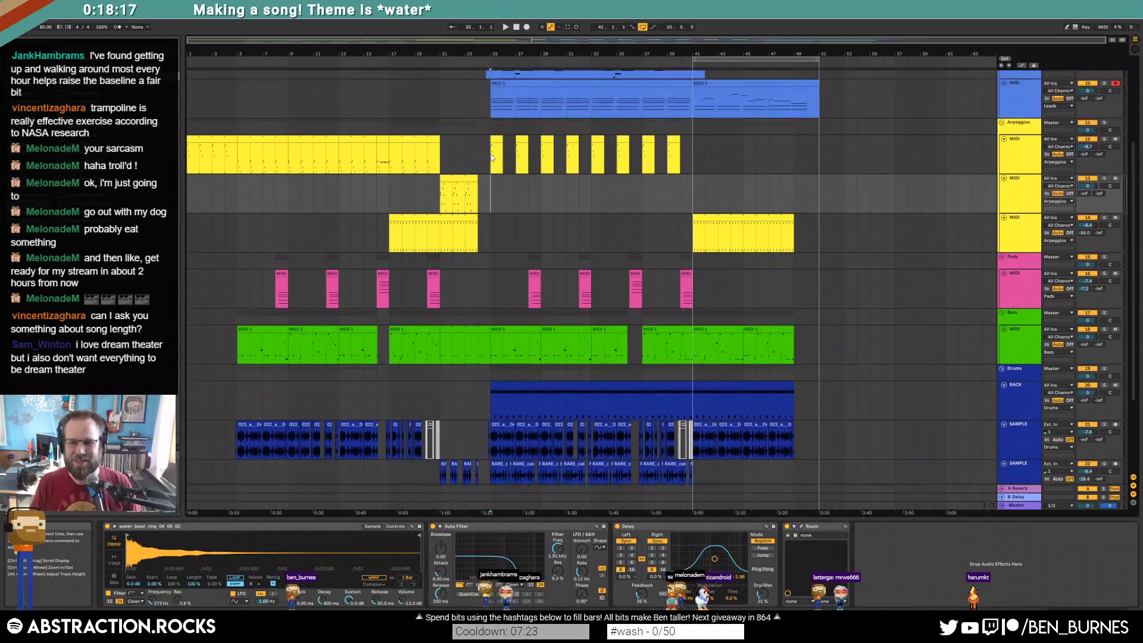
click(641, 66)
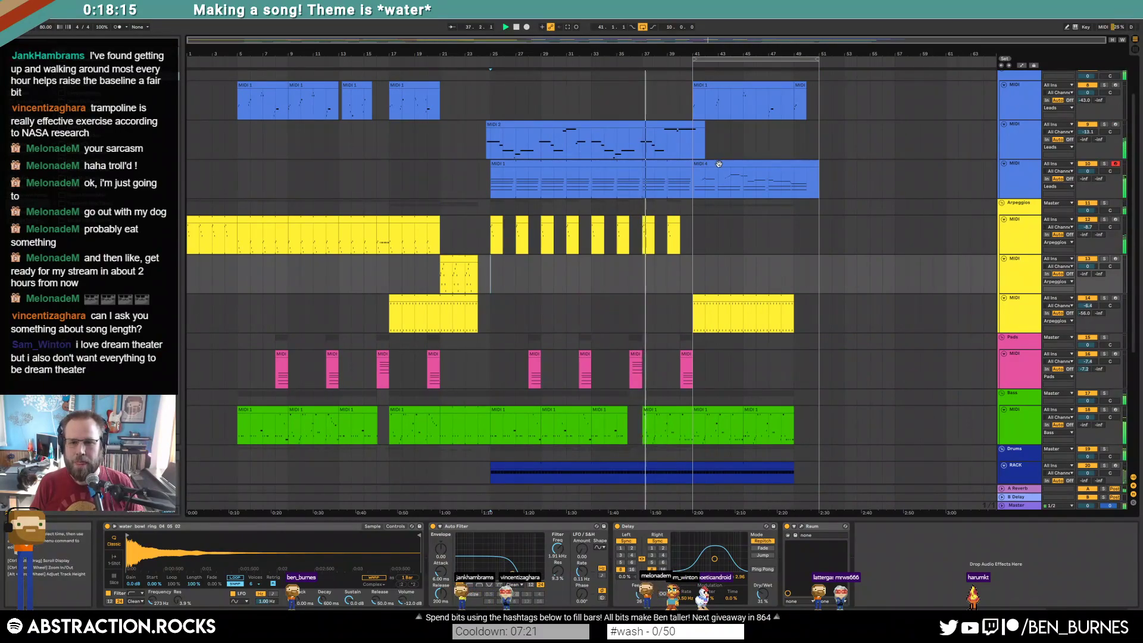
double_click(719, 164)
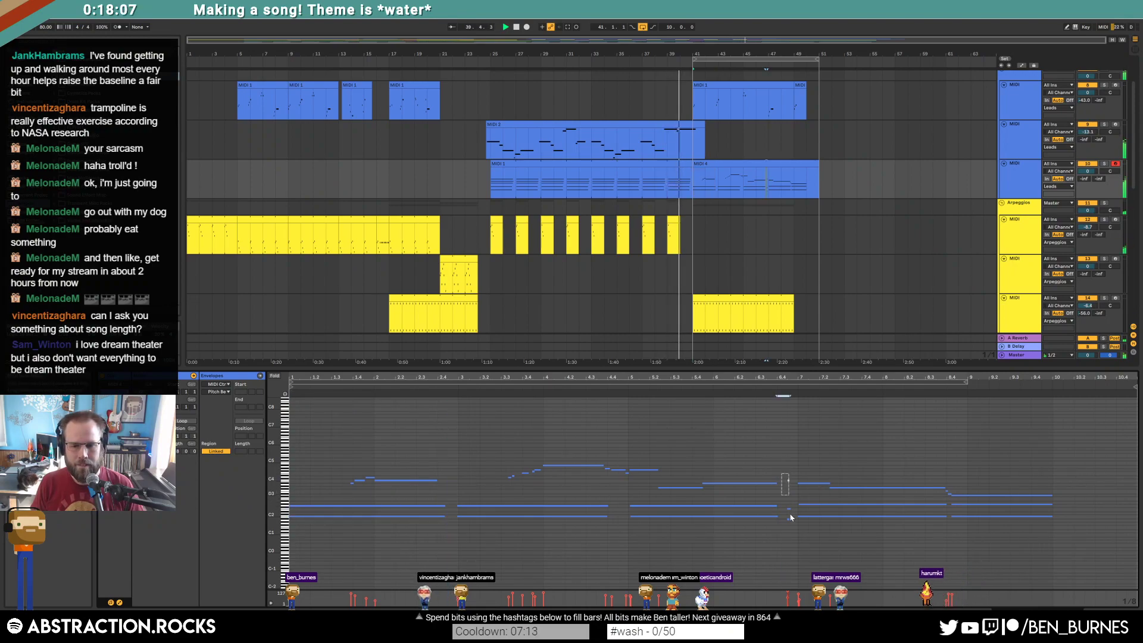
scroll(731, 486, up, 5)
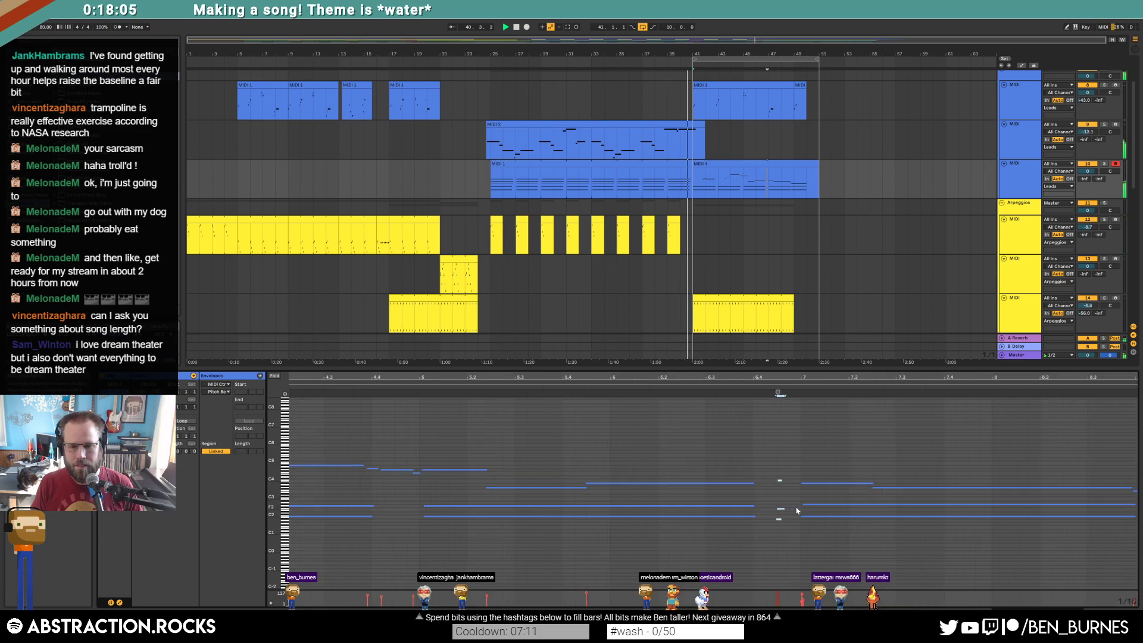
drag(725, 480, 721, 522)
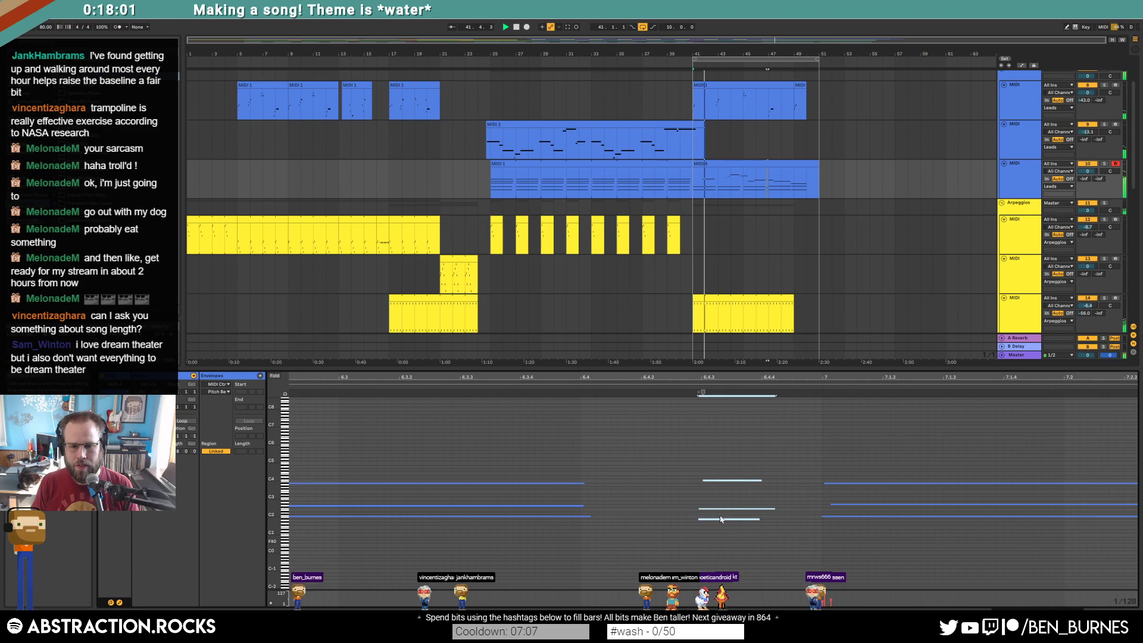
Shift the short chord's two lower notes slightly later to line up with its top note, and close the note editor.
click(724, 486)
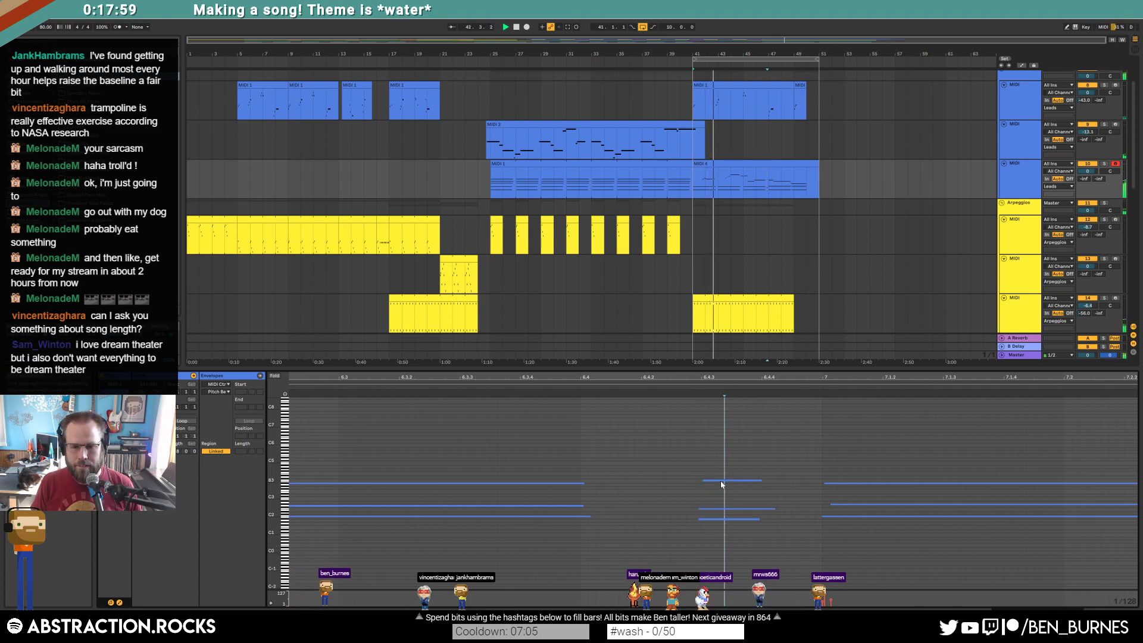
click(719, 480)
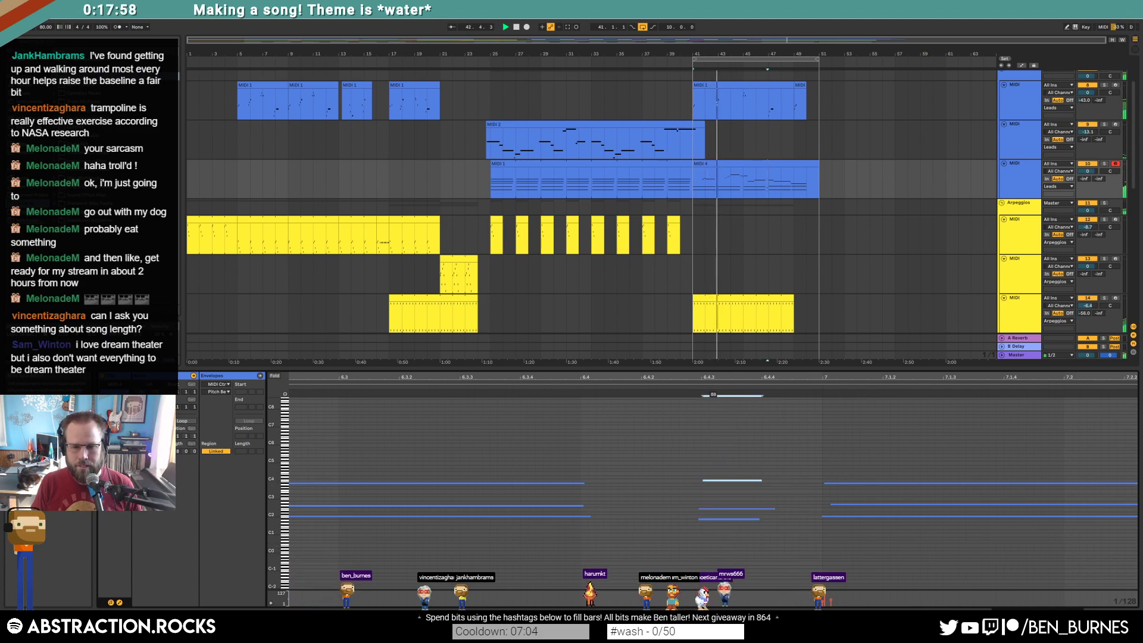
click(712, 519)
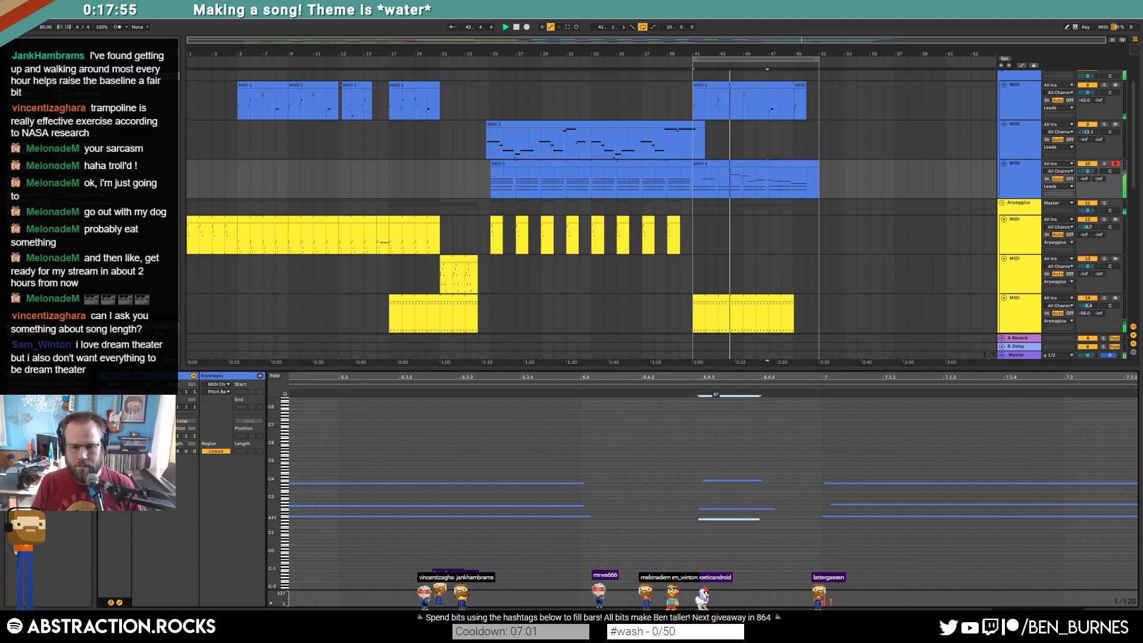
drag(691, 505, 717, 528)
click(676, 509)
key(shift+Tab)
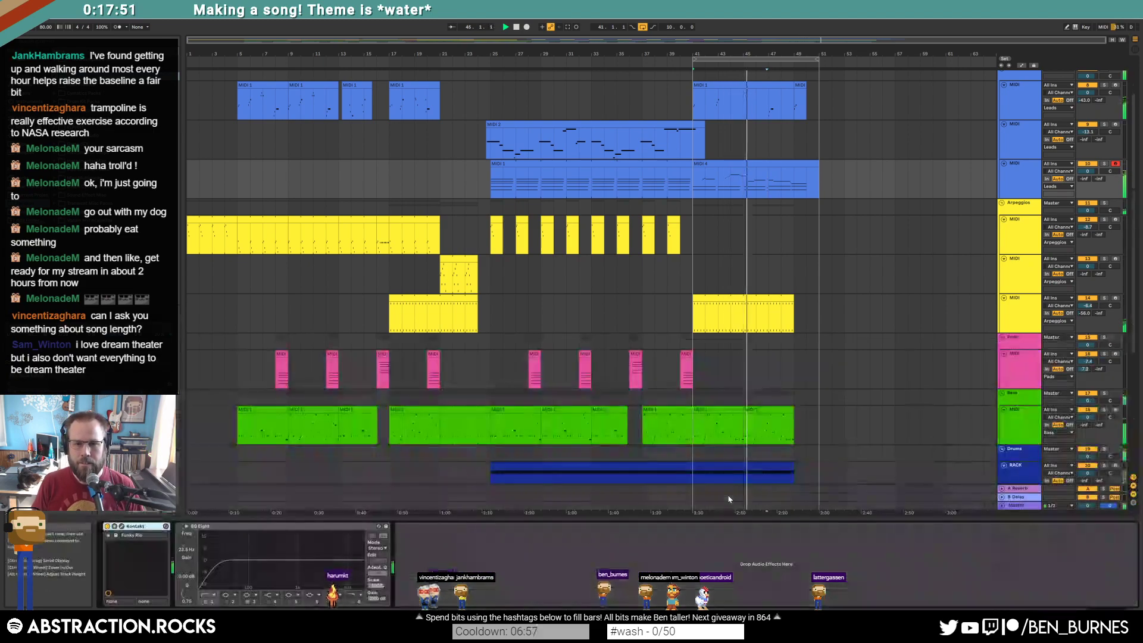
In the lead clip at bar 41, lower the upper of the two held low notes by one semitone from 7 to the clip's end.
scroll(748, 287, down, 2)
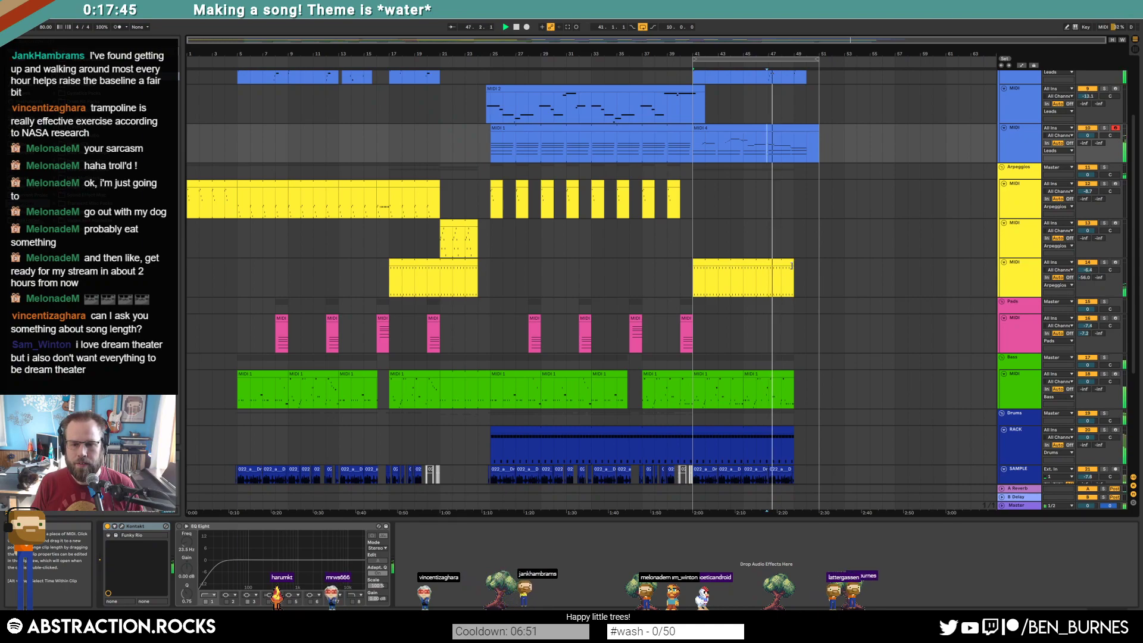
double_click(773, 128)
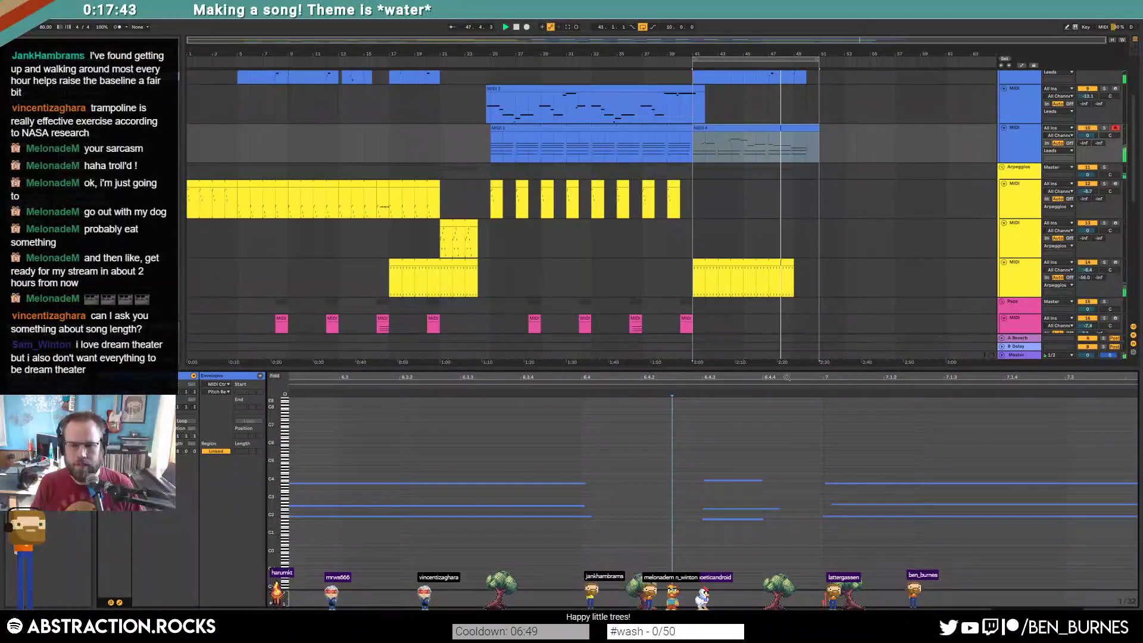
drag(789, 381, 787, 333)
click(808, 504)
drag(284, 500, 344, 485)
shift+click(1060, 512)
key(Down)
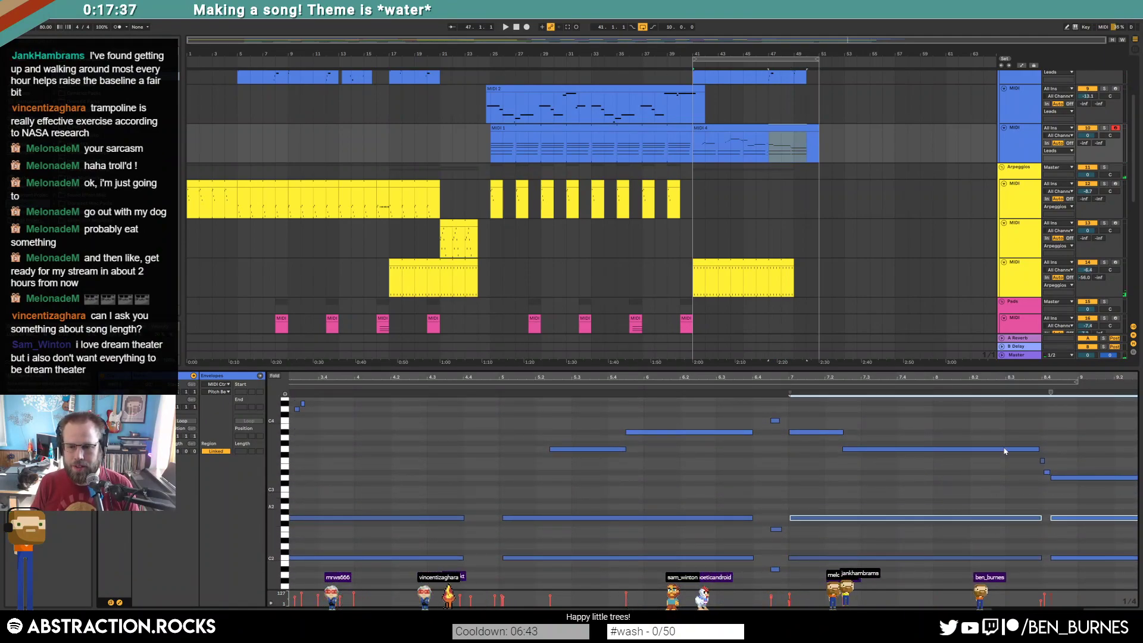
Play the transition into 7 and check the three notes of the short passing chord before it.
drag(1052, 375, 826, 375)
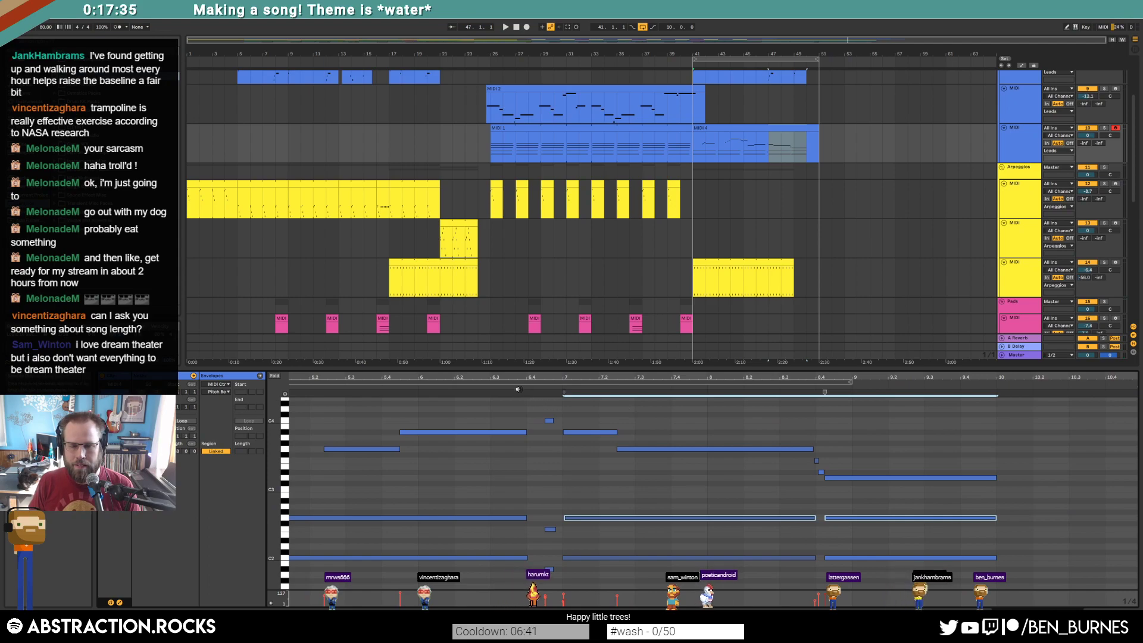
key(space)
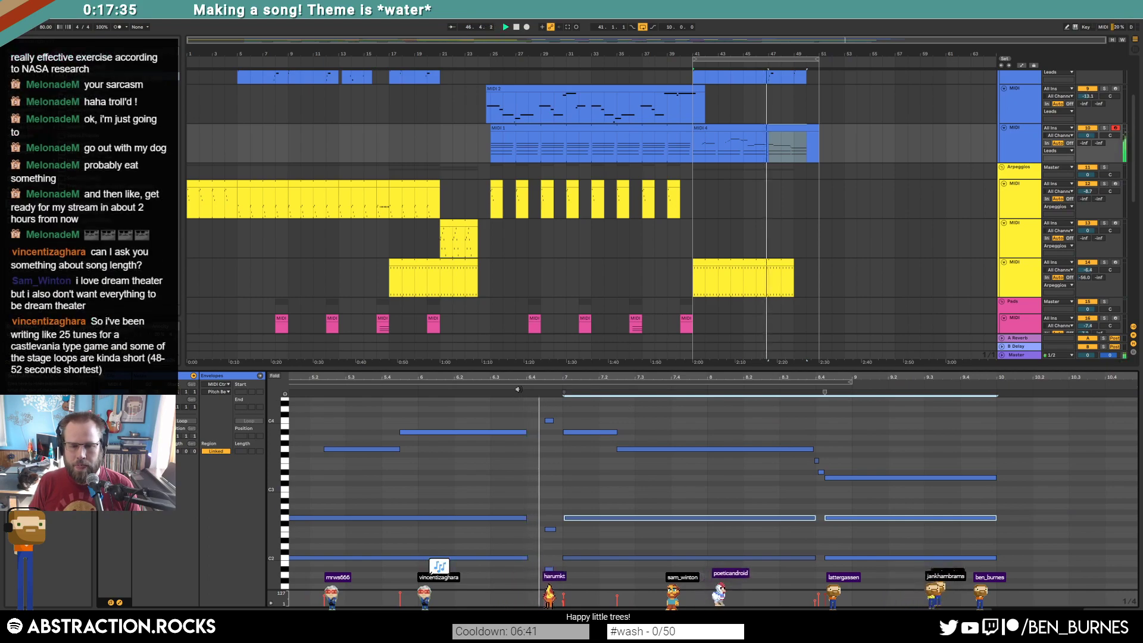
click(549, 424)
key(space)
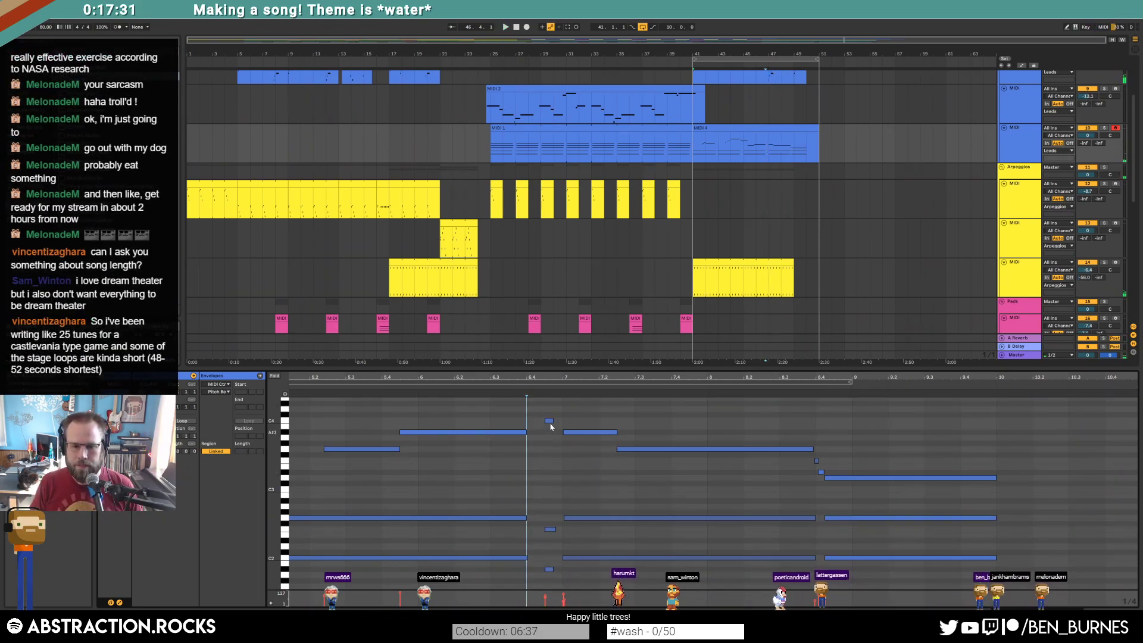
drag(560, 594, 561, 593)
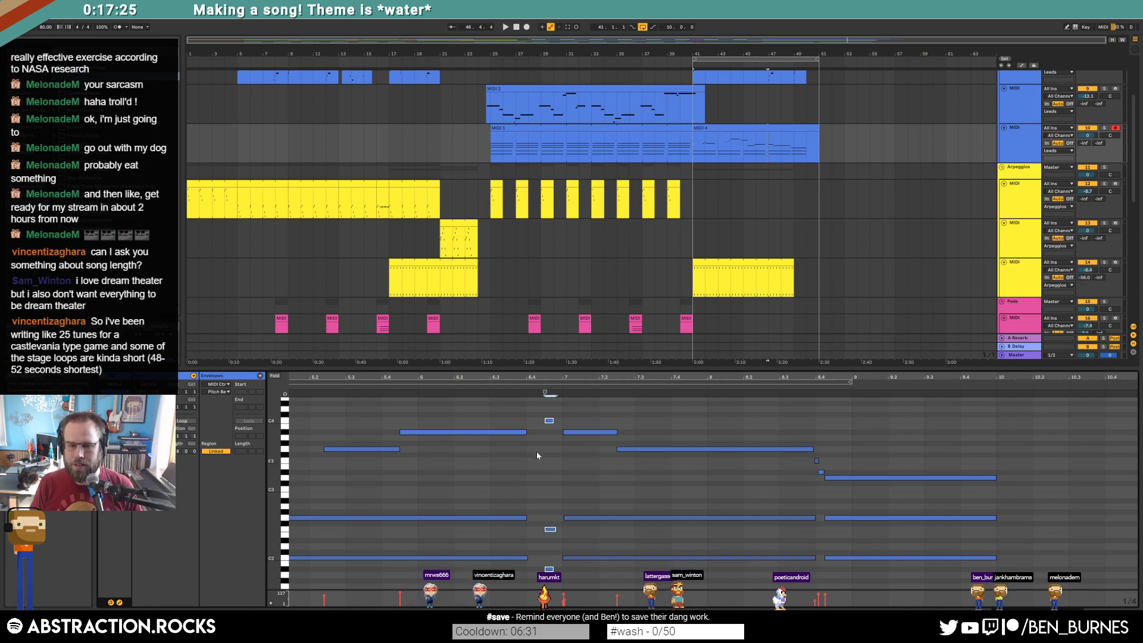
mouse_move(545, 393)
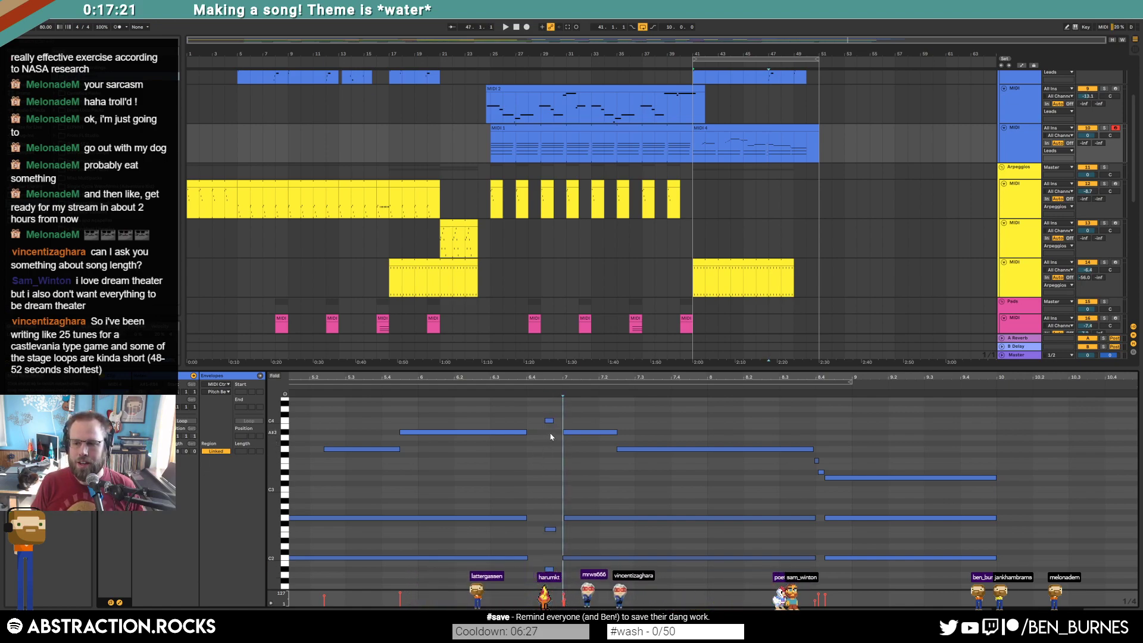
key(shift+Tab)
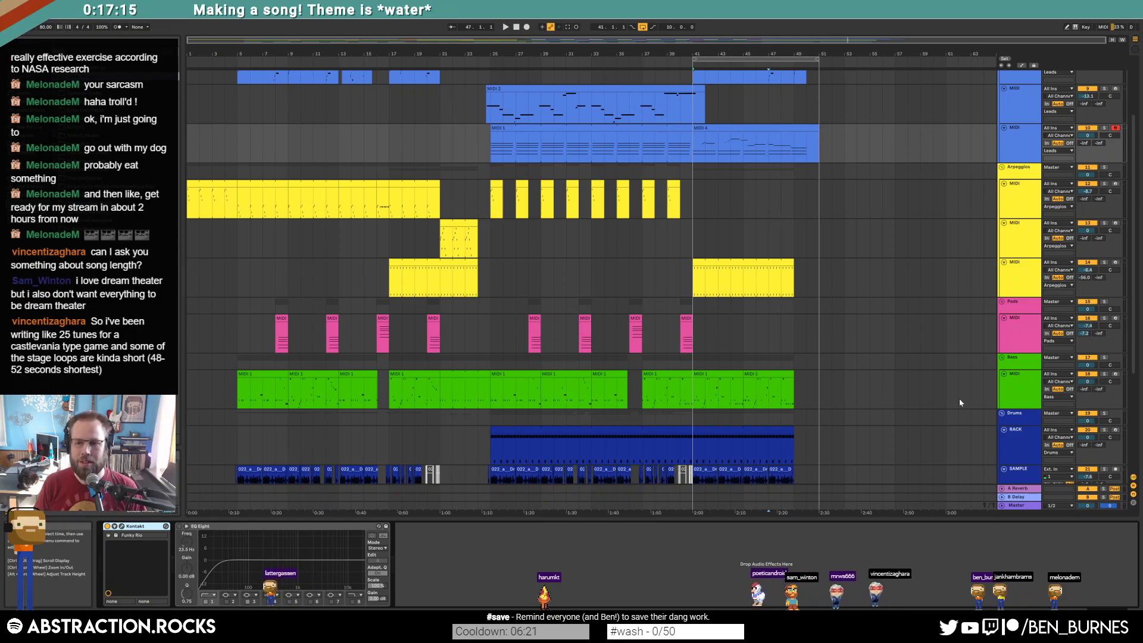
Play from bar 41 and examine the lead clip's melody notes up to the short notes before 4.
click(666, 156)
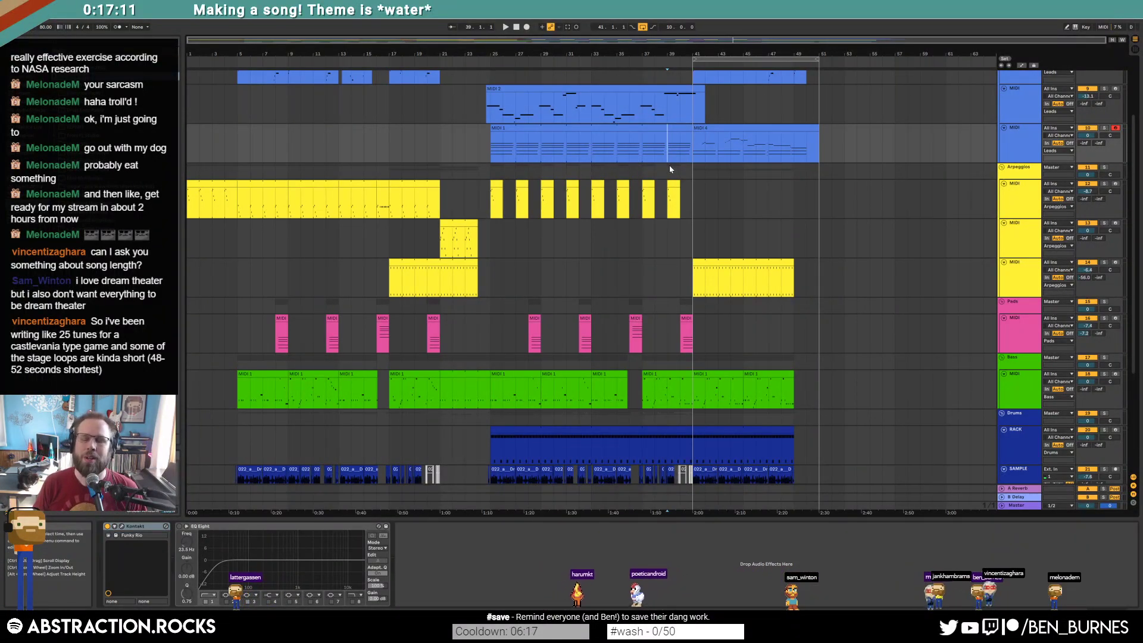
click(693, 145)
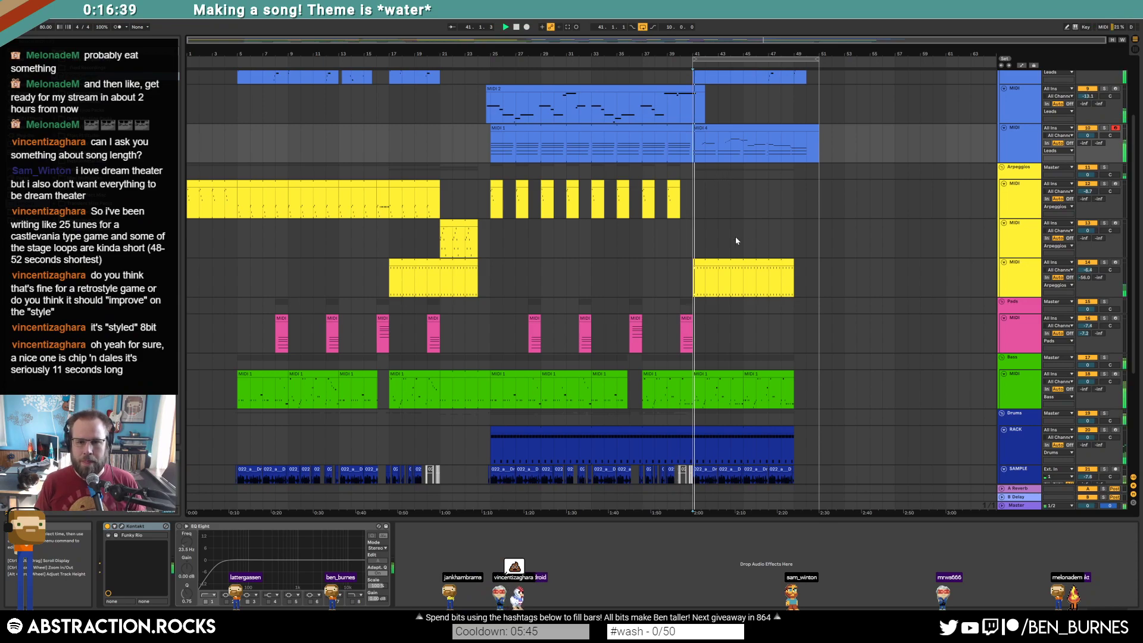
scroll(764, 260, up, 3)
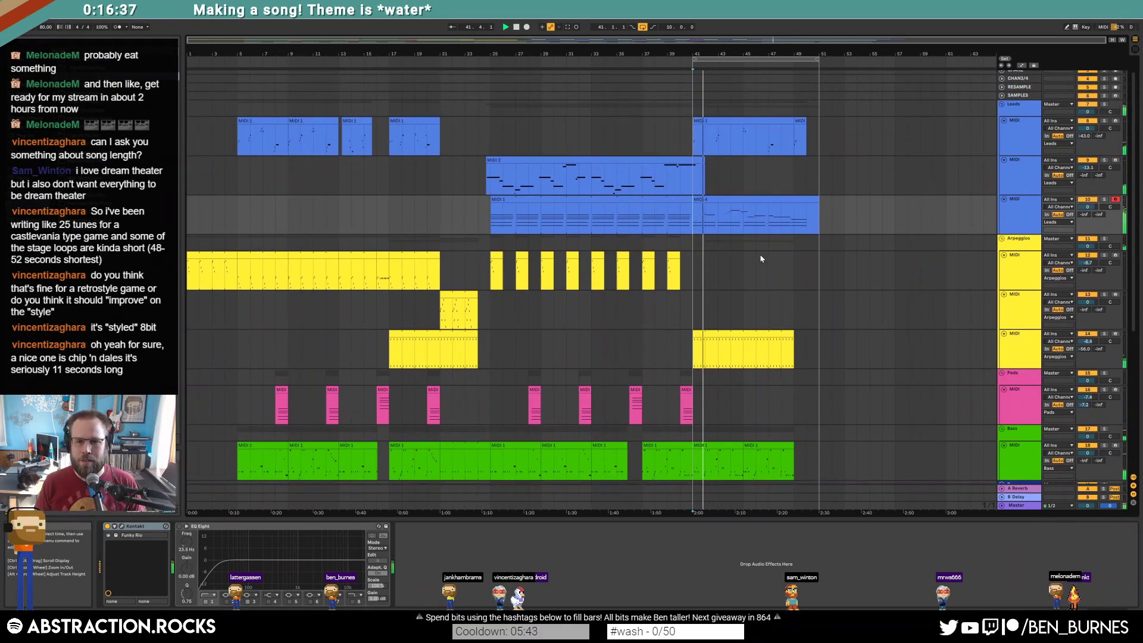
double_click(718, 201)
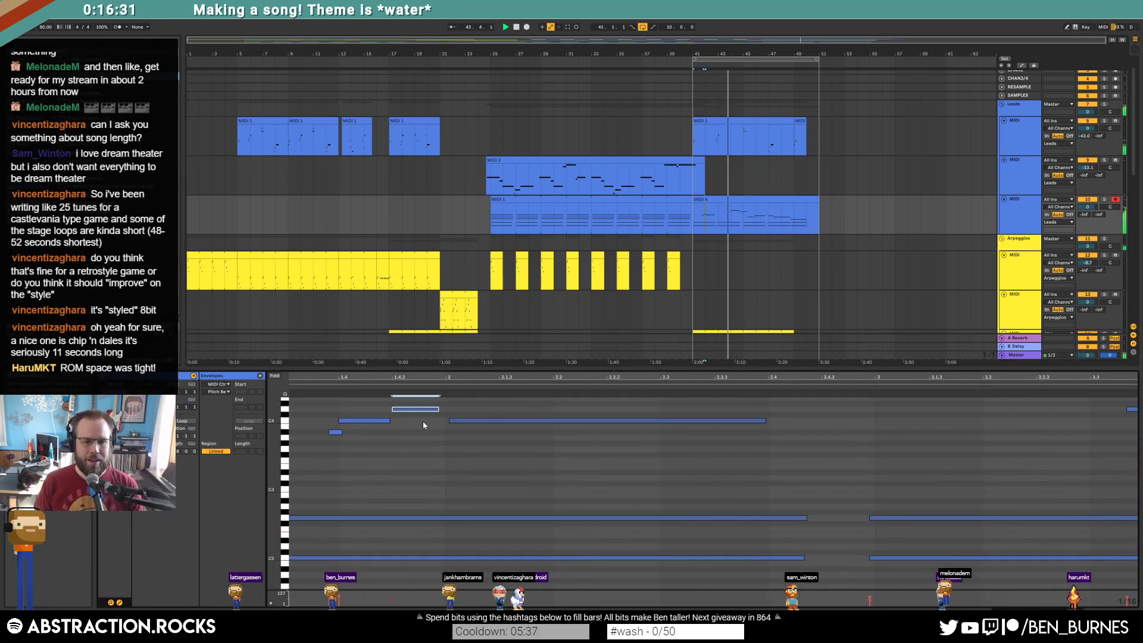
click(460, 420)
drag(617, 378, 256, 362)
scroll(649, 484, up, 3)
click(653, 467)
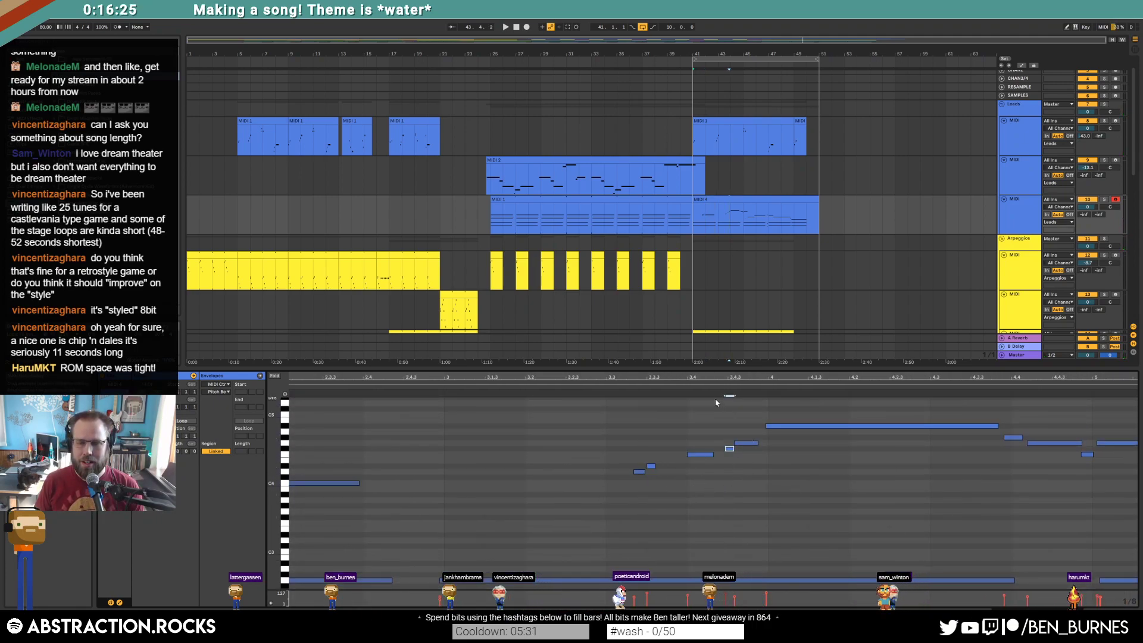
key(shift+Tab)
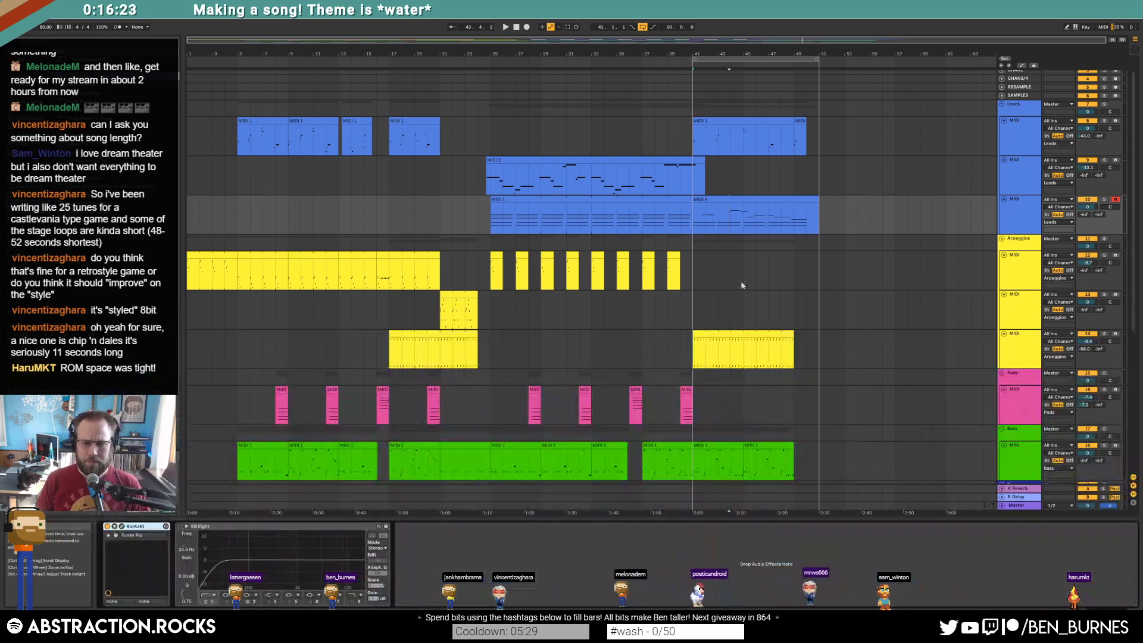
Inspect the short melody notes leading into 5 in the lead clip, and return the insert marker to bar 41.
key(shift+Tab)
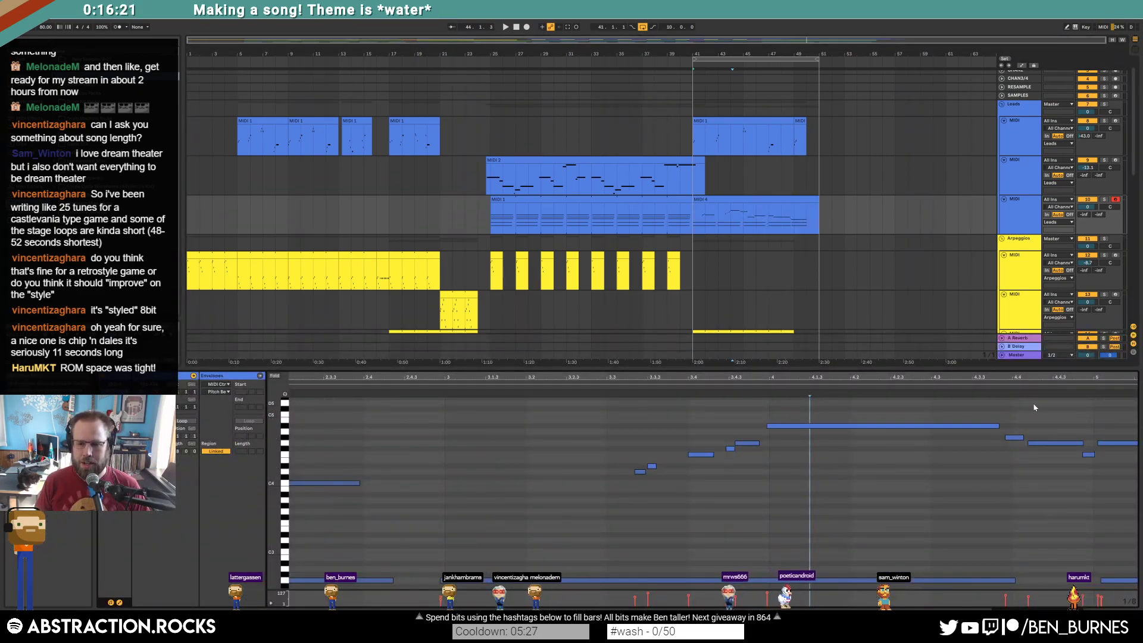
click(1013, 438)
drag(1042, 375, 723, 375)
key(shift+Tab)
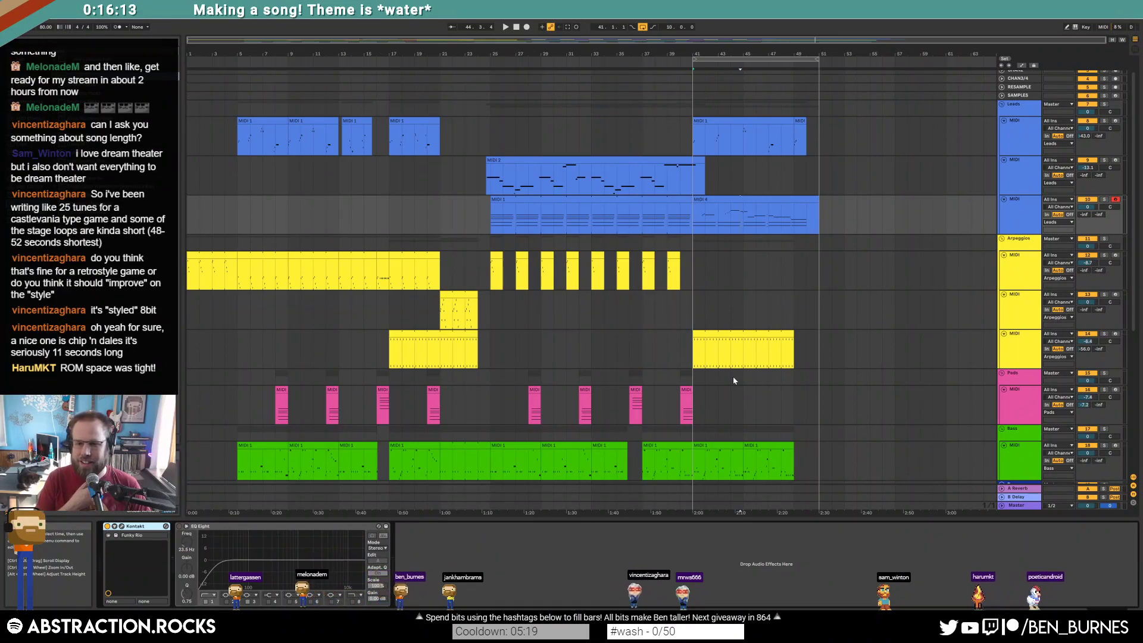
click(696, 213)
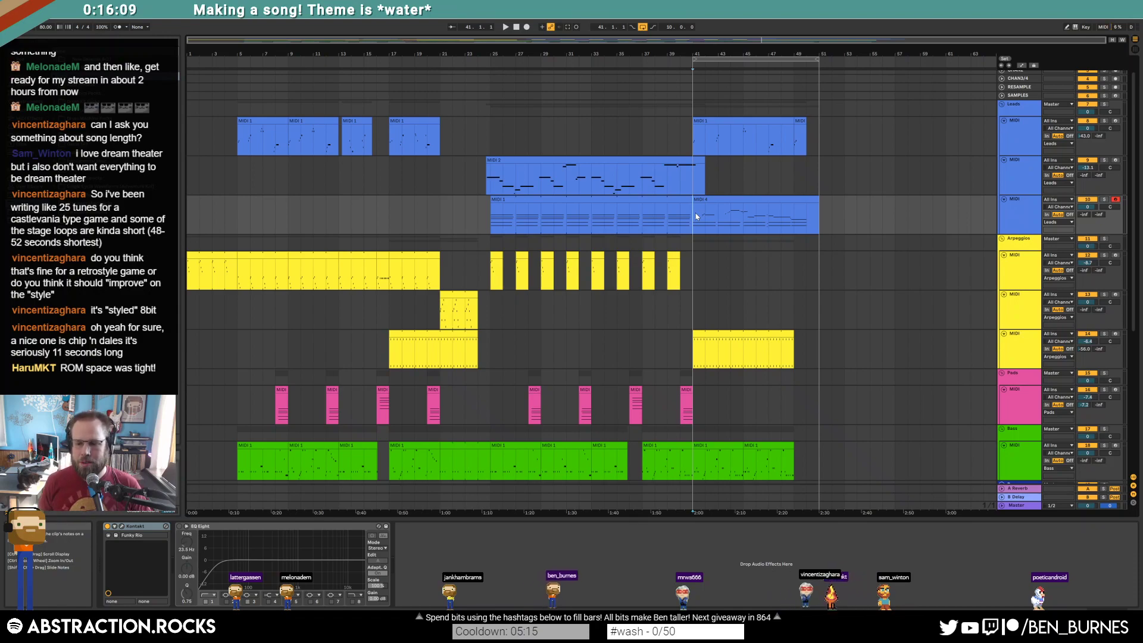
Switch to File Explorer and browse from Dropbox to FamiTracker, Projects, _Finished Projects.
key(alt+Tab)
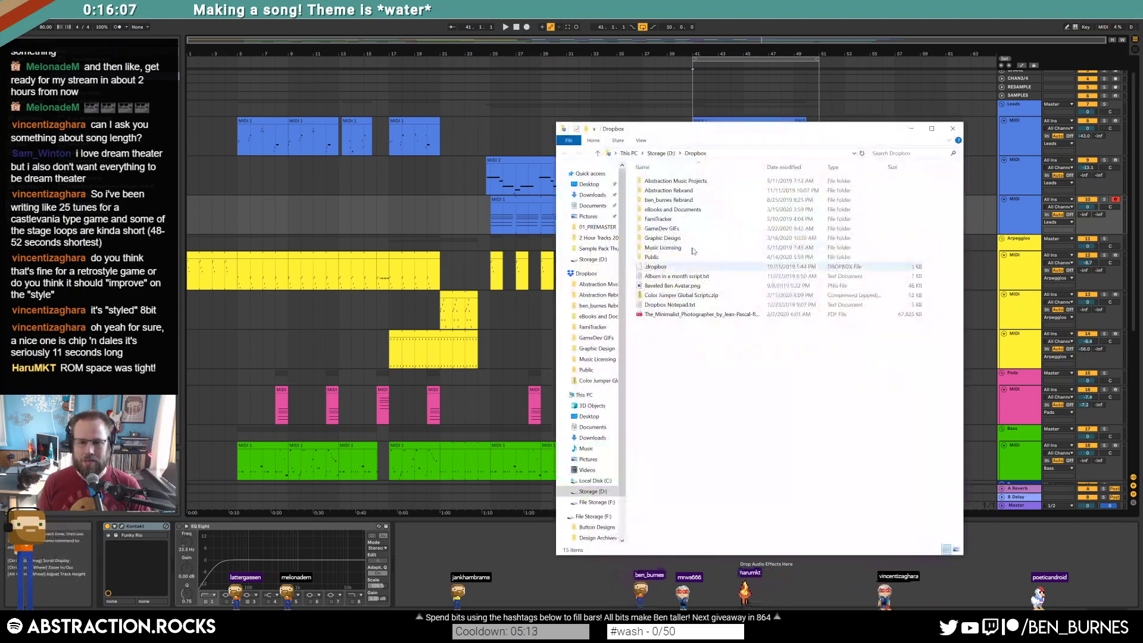
double_click(676, 219)
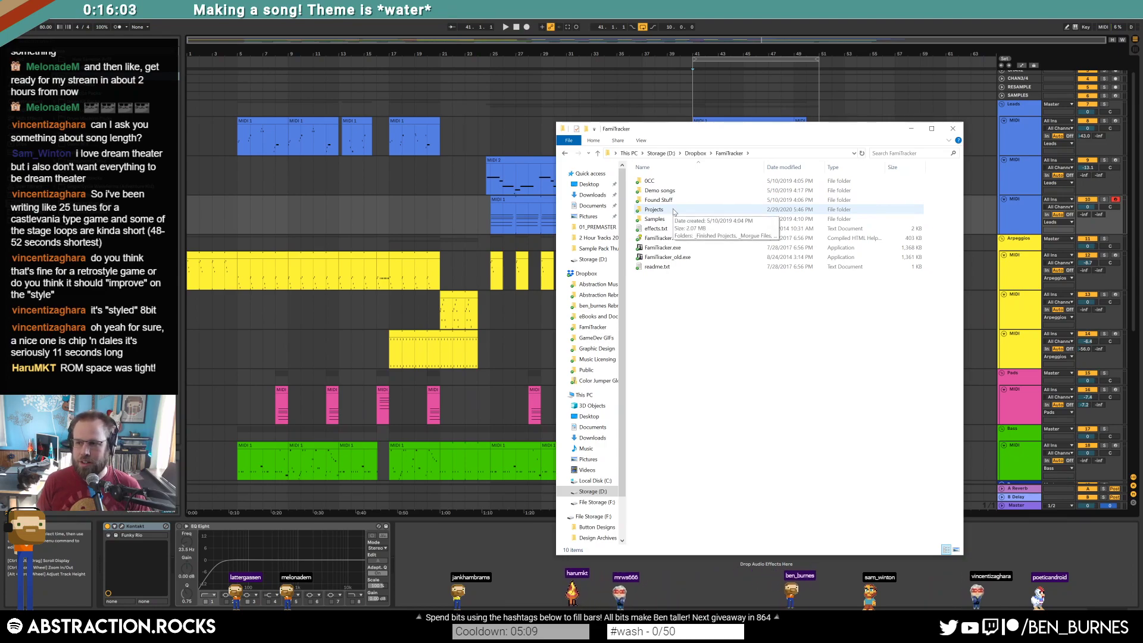
double_click(673, 209)
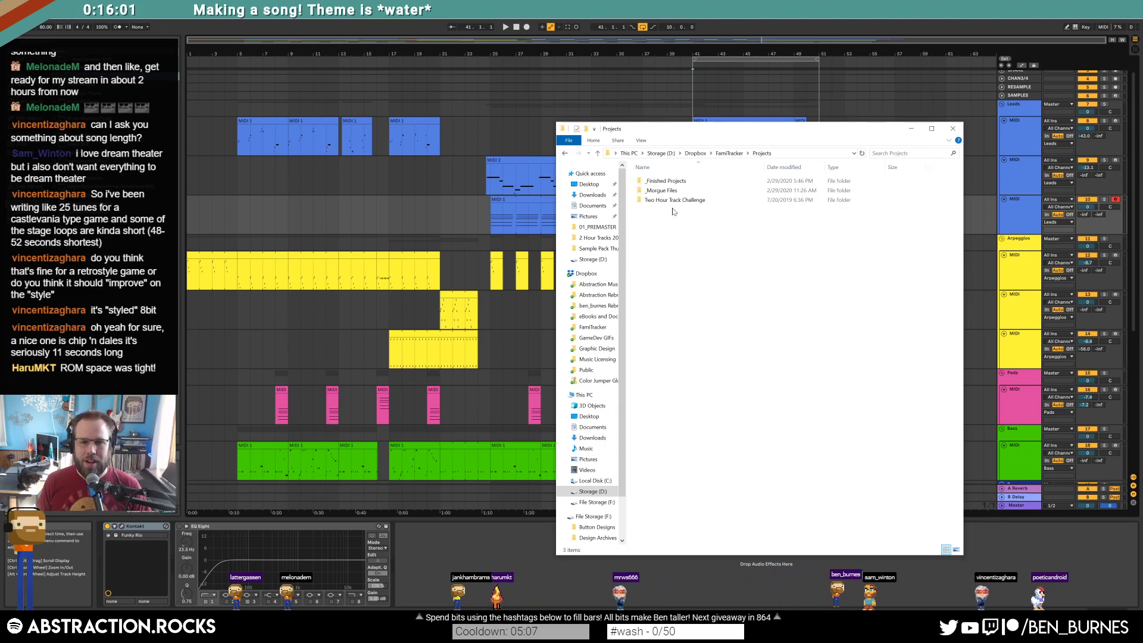
double_click(658, 181)
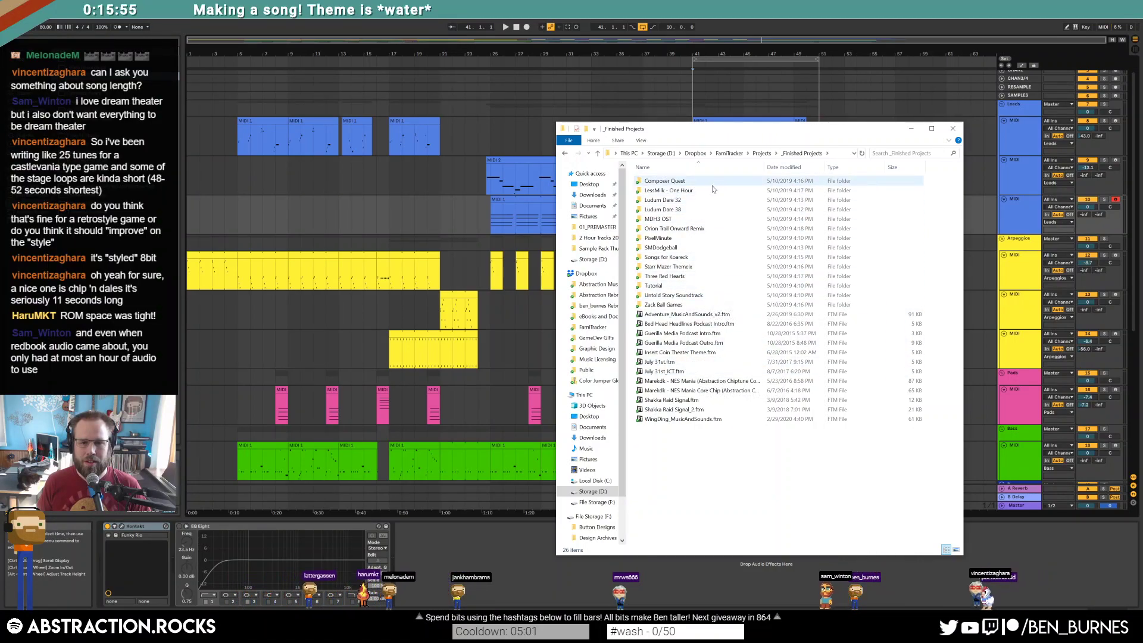
Open the 13 KB module from the PixelMinute folder's Volume 2 in FamiTracker and play the song.
click(717, 239)
double_click(717, 239)
double_click(658, 190)
double_click(709, 237)
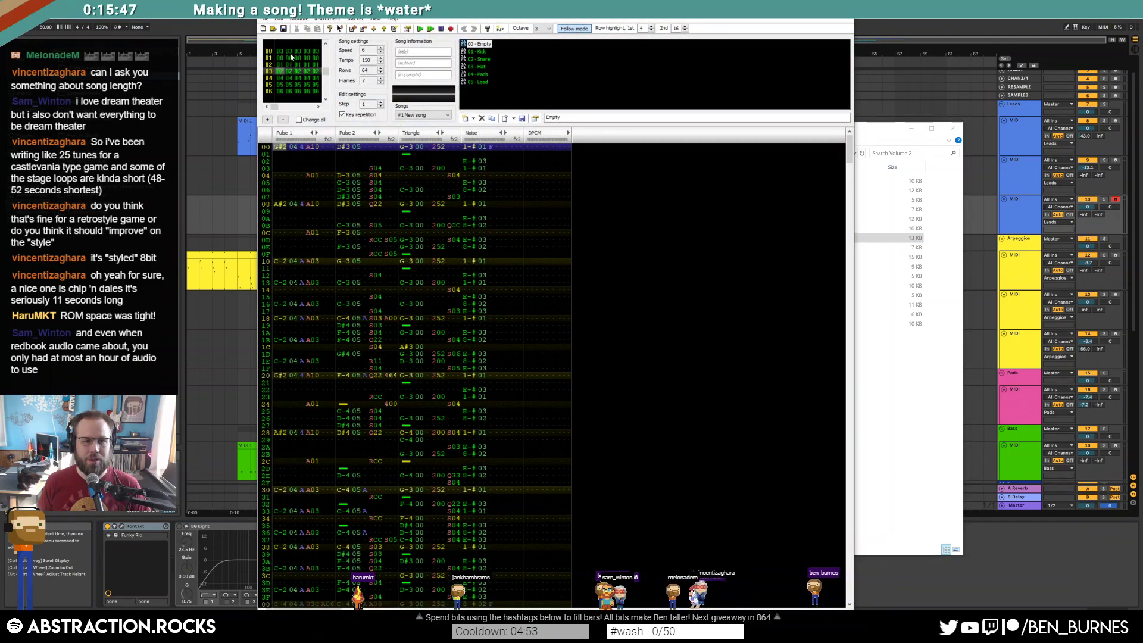
click(420, 28)
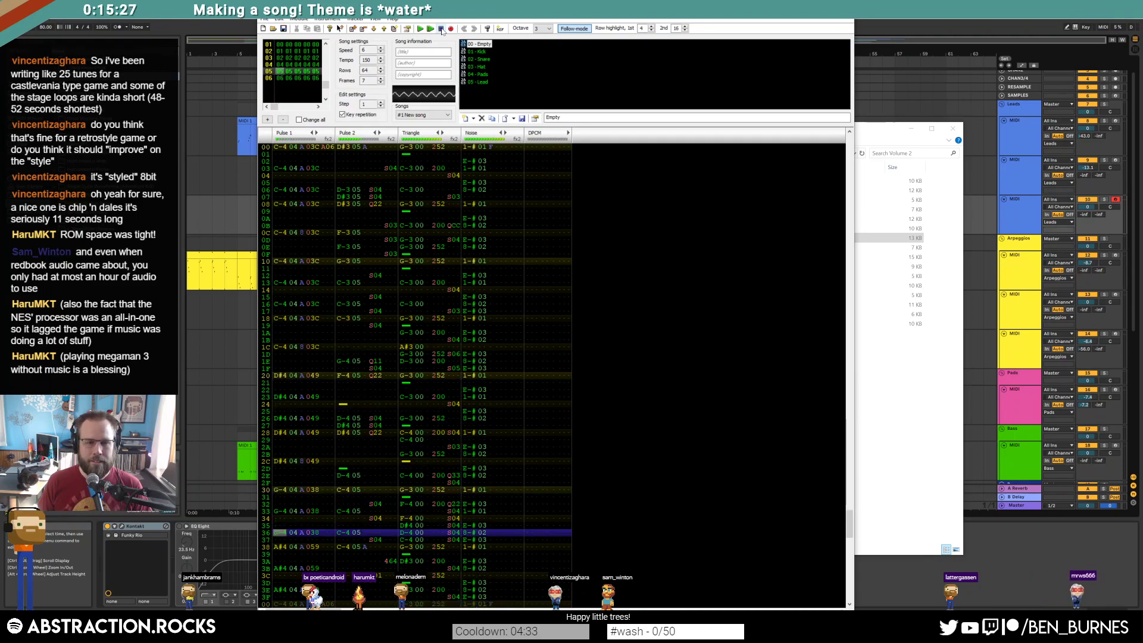
Stop playback and examine the module's frames between the first and the last.
click(440, 29)
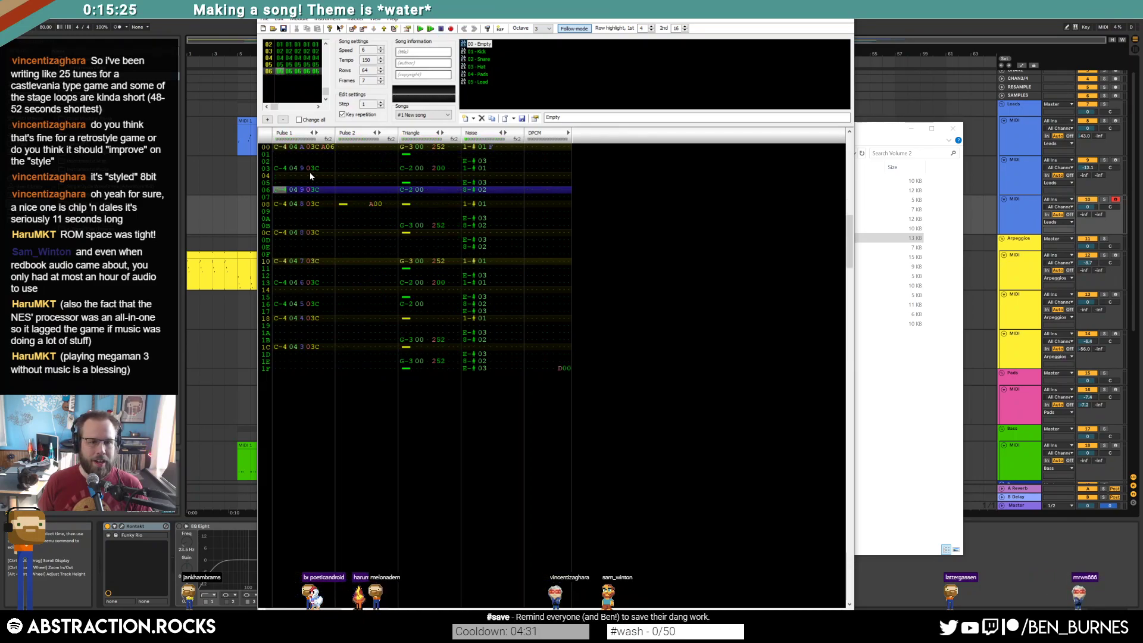
click(299, 58)
click(276, 45)
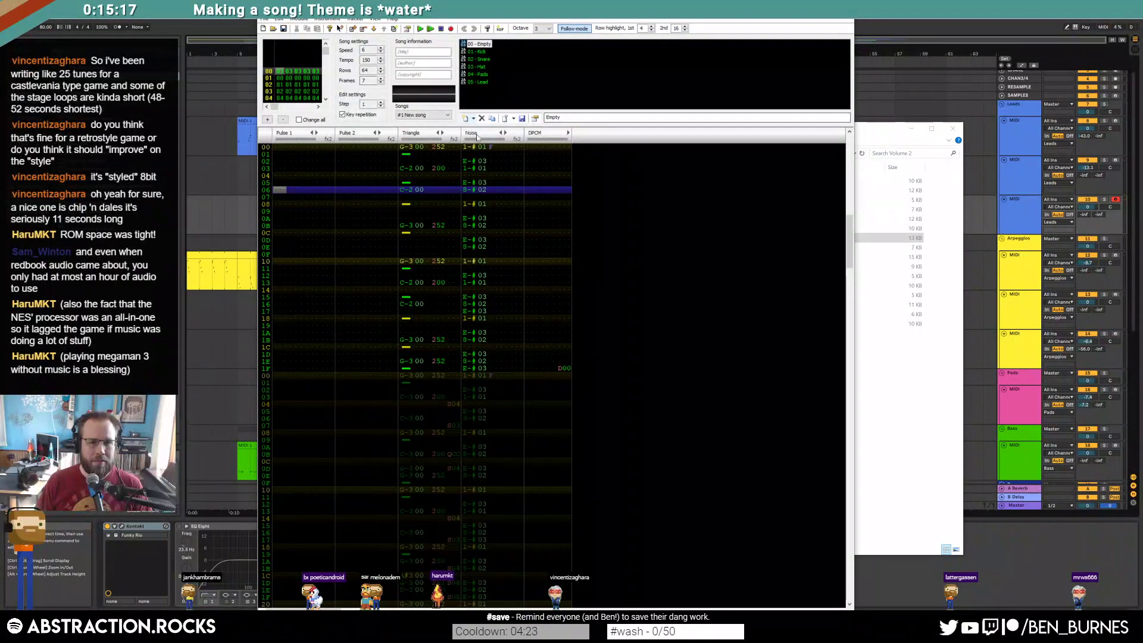
scroll(502, 194, up, 12)
scroll(462, 249, down, 6)
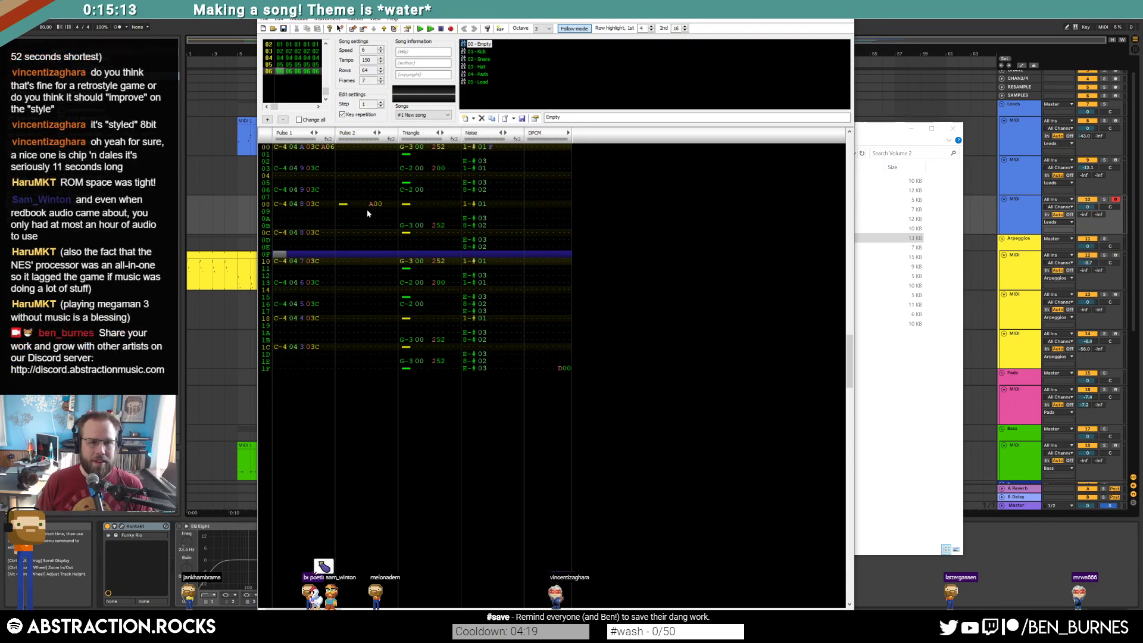
scroll(369, 216, down, 5)
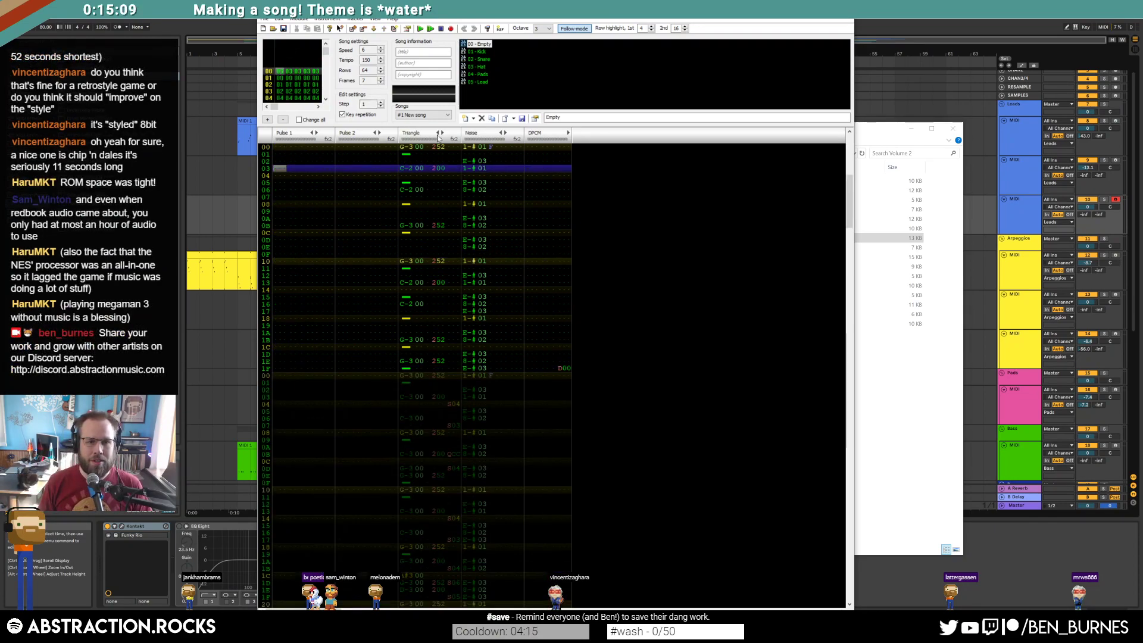
Close FamiTracker and File Explorer, and play the song in Ableton Live from bar 37.
click(840, 9)
click(764, 359)
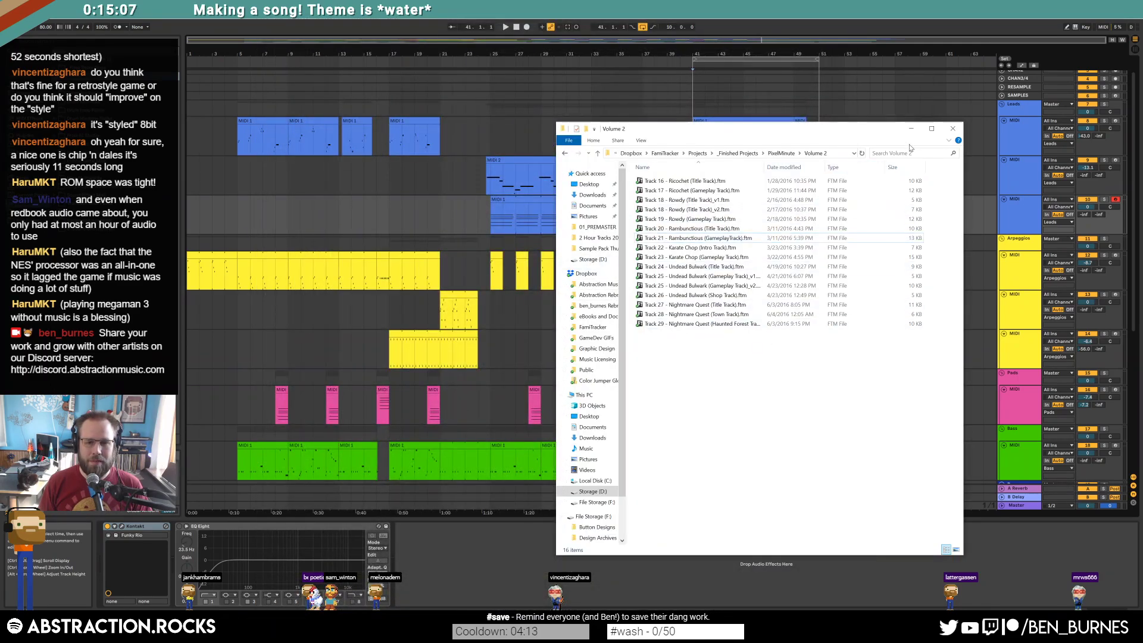
click(953, 129)
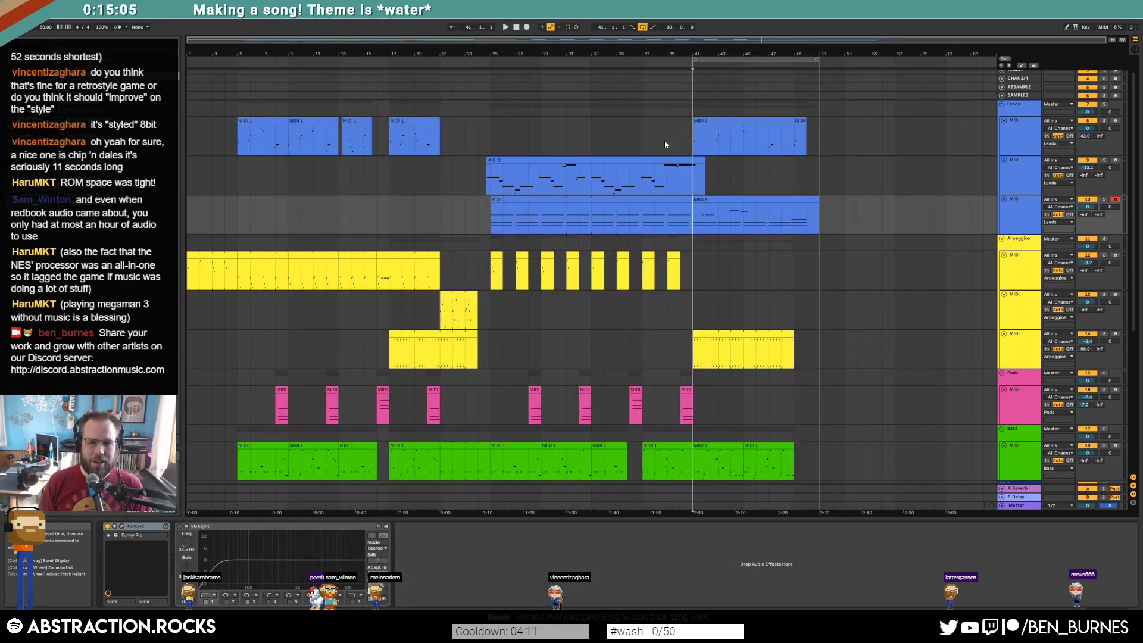
click(646, 146)
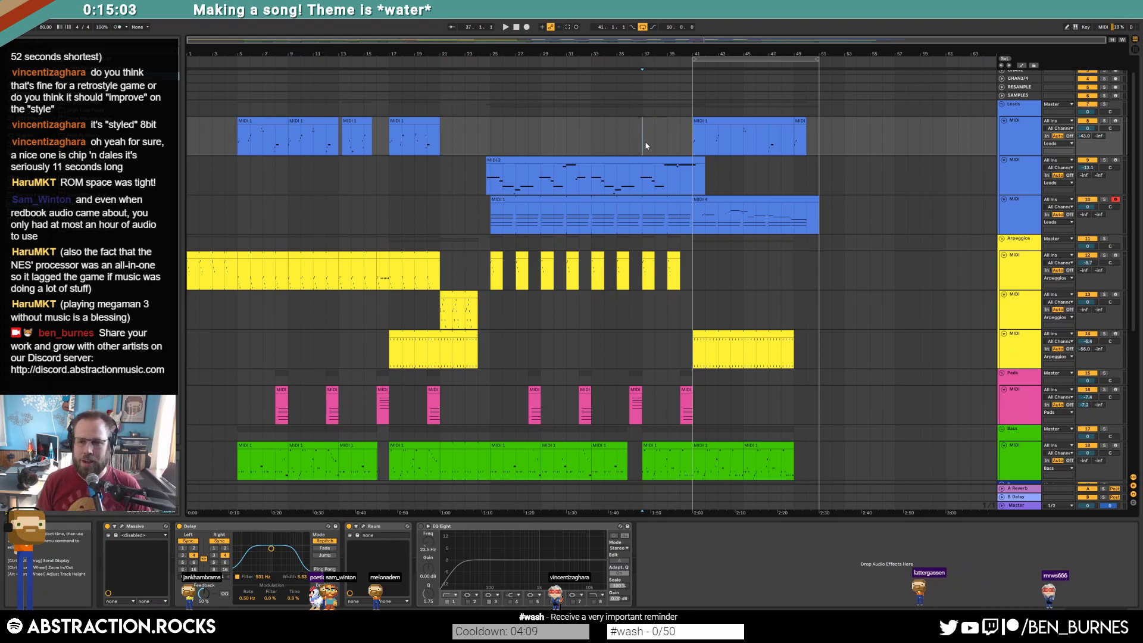
key(space)
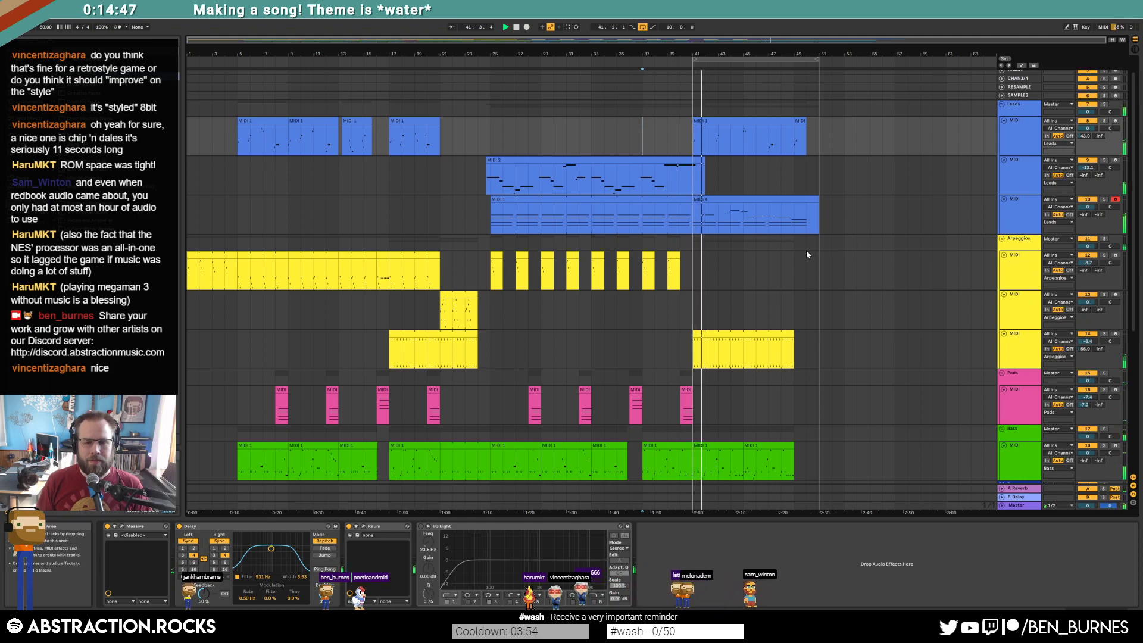
Open the lead clip at bar 41 and nudge its first long C4 note slightly earlier.
double_click(720, 200)
click(431, 449)
click(394, 483)
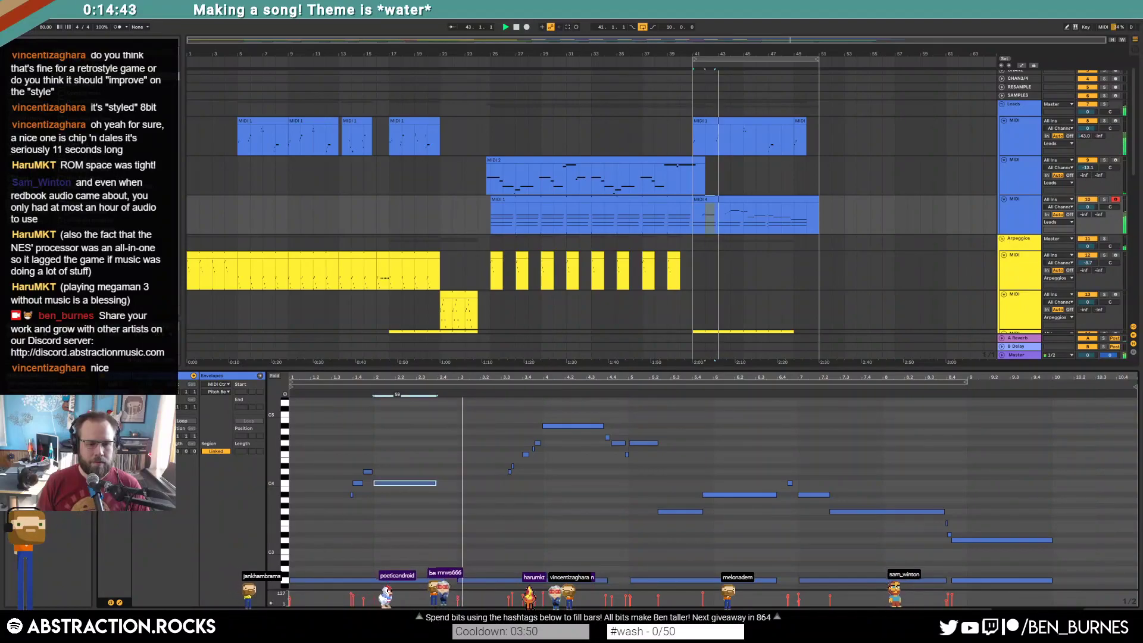
scroll(378, 471, up, 4)
scroll(381, 477, up, 4)
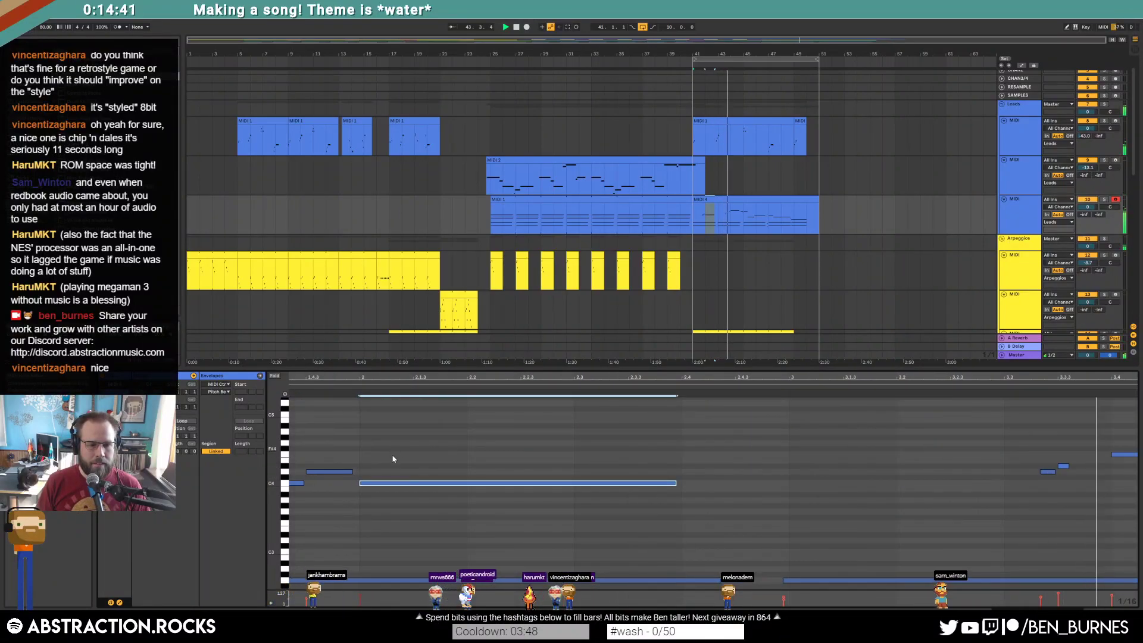
key(Left)
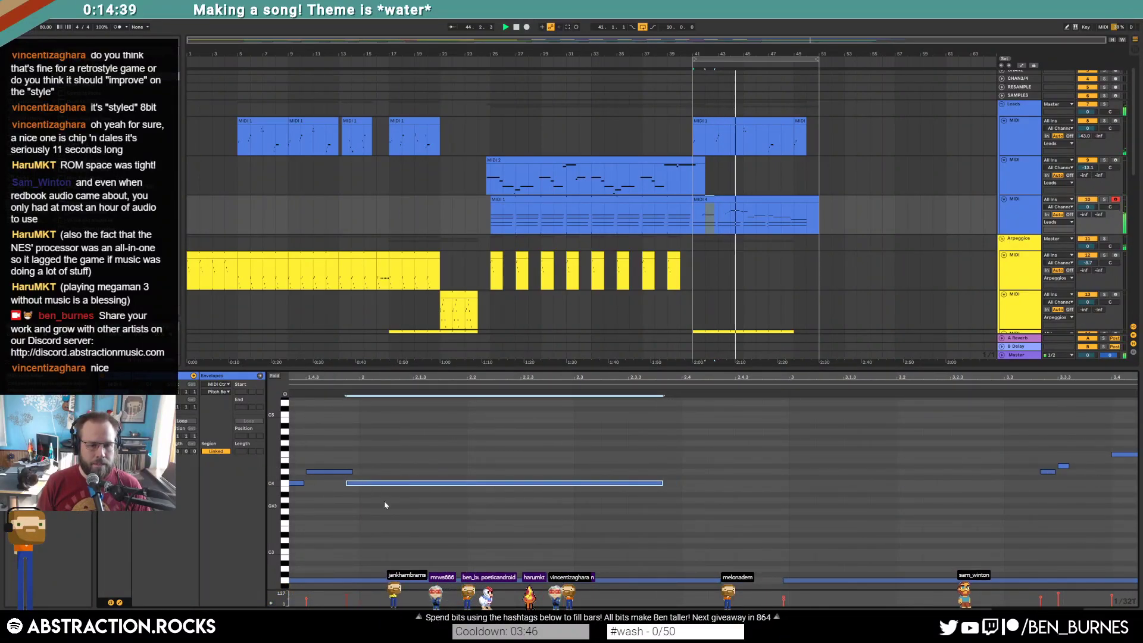
drag(361, 489, 355, 490)
drag(424, 378, 338, 331)
scroll(888, 504, down, 1)
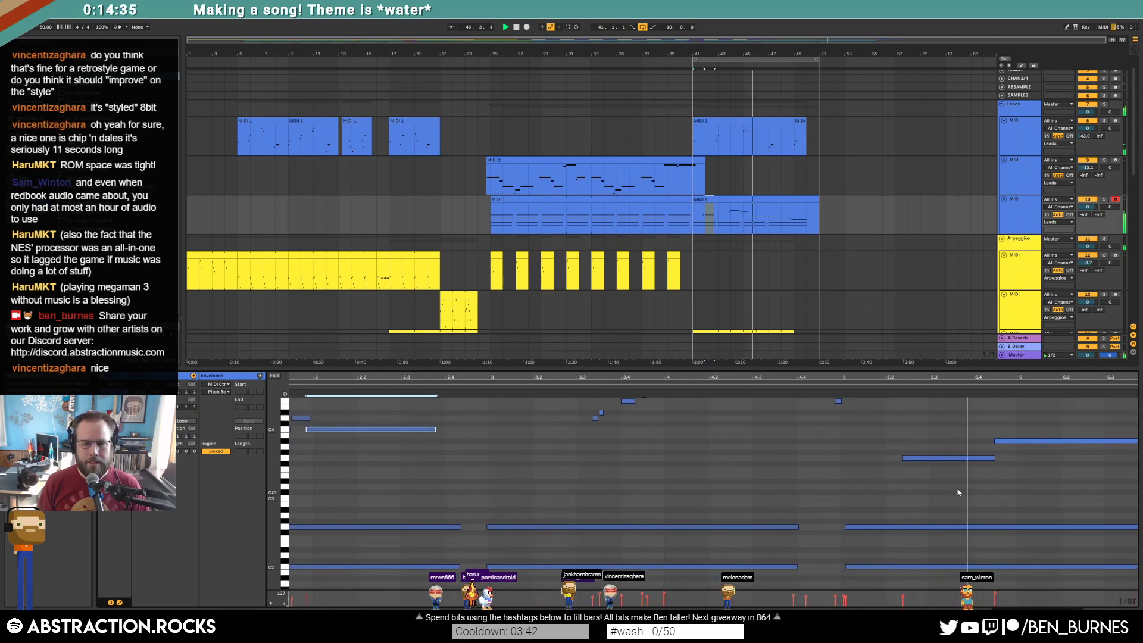
Extend the sustained melody note before 8 slightly into the short note that follows it, shortening that short note.
drag(1028, 477, 434, 475)
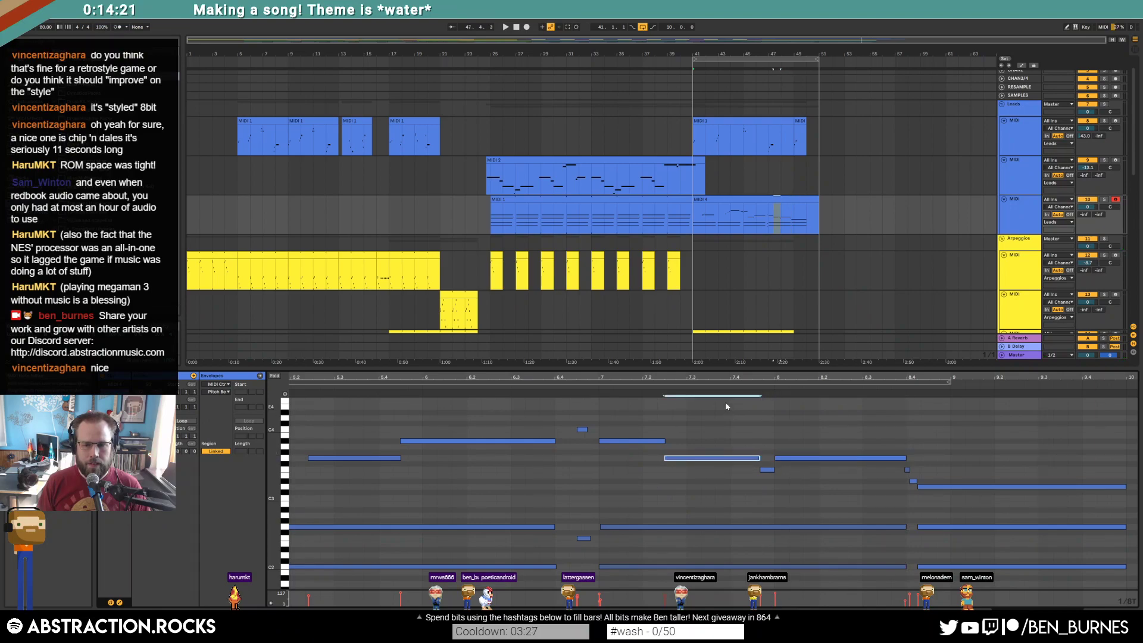
drag(768, 473, 774, 471)
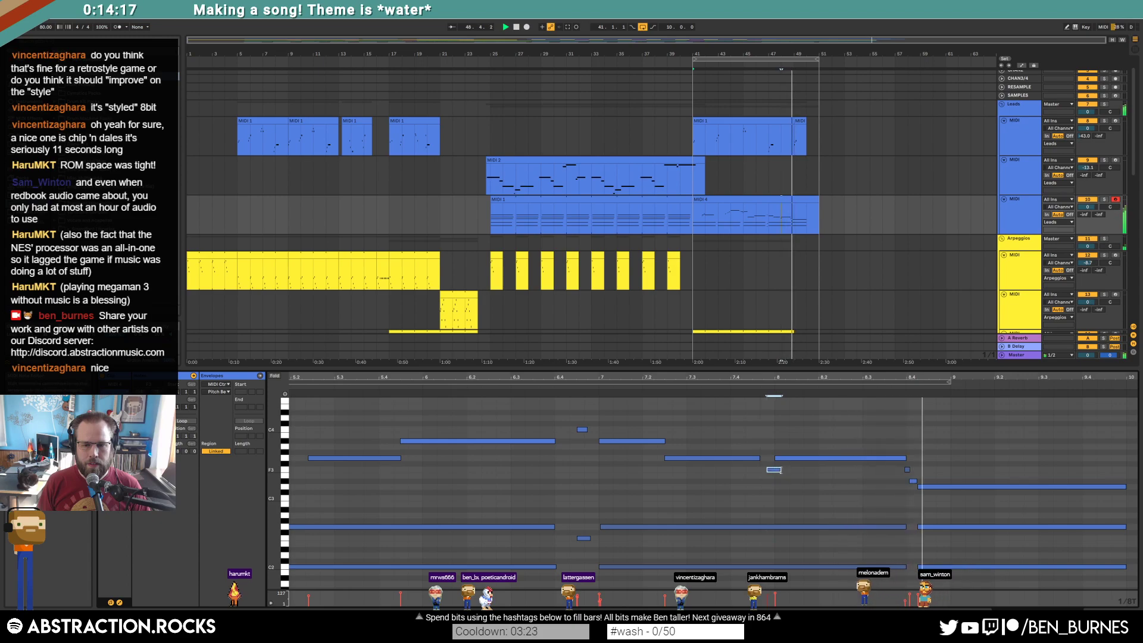
key(ctrl+z)
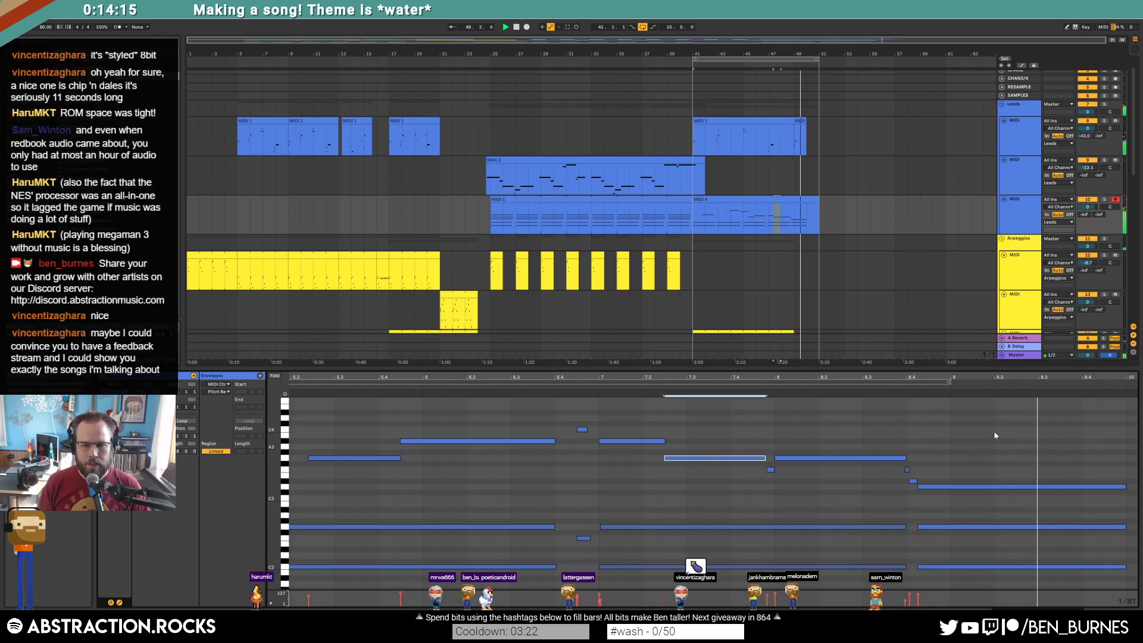
Shift the lead clip's final three chord notes slightly later and lengthen the short melody note before them.
drag(1019, 378, 754, 386)
key(space)
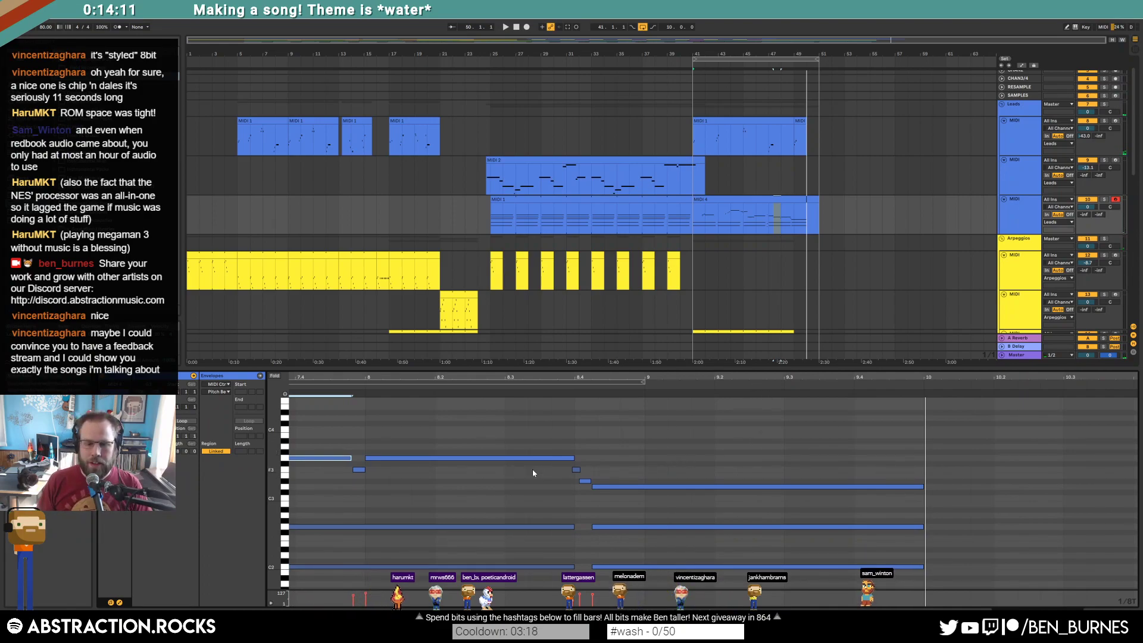
drag(618, 467, 621, 561)
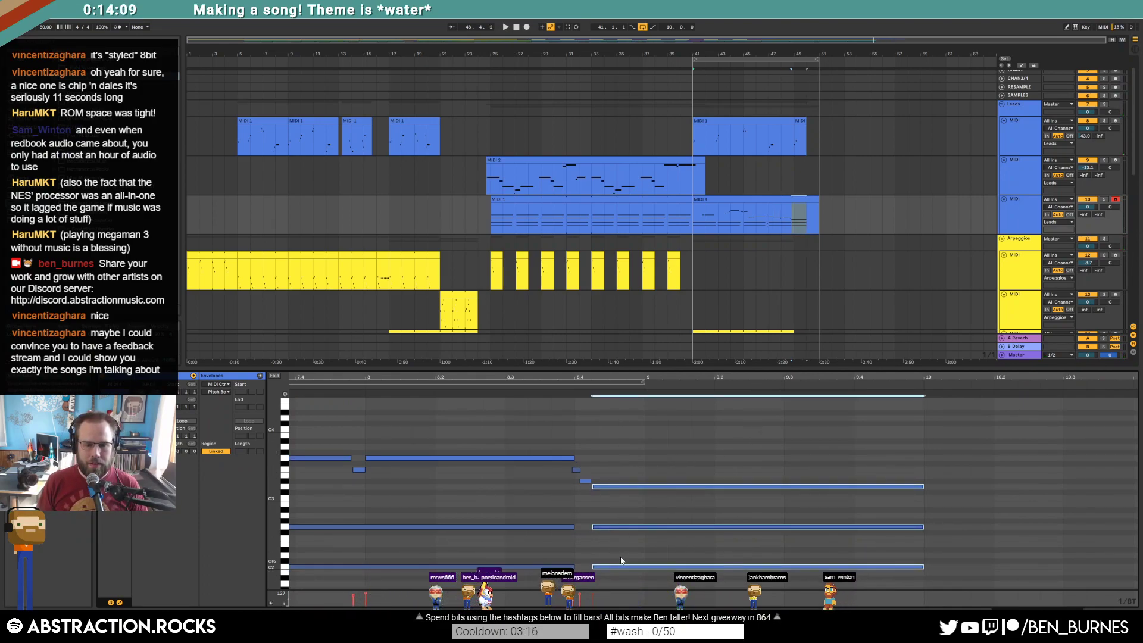
drag(619, 487, 649, 487)
click(584, 481)
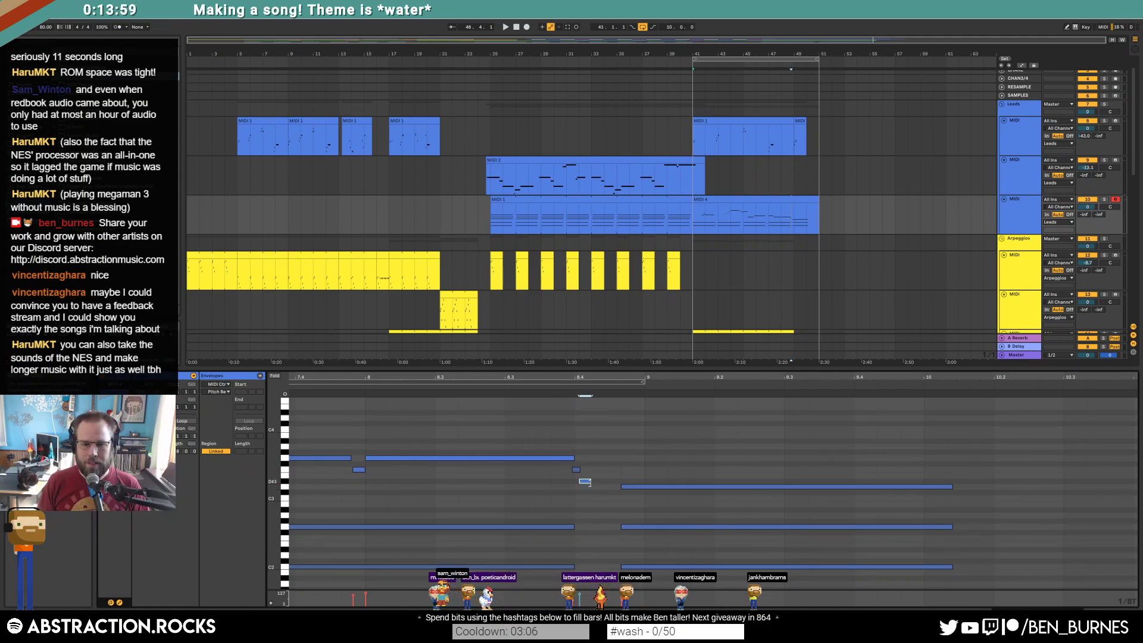
key(space)
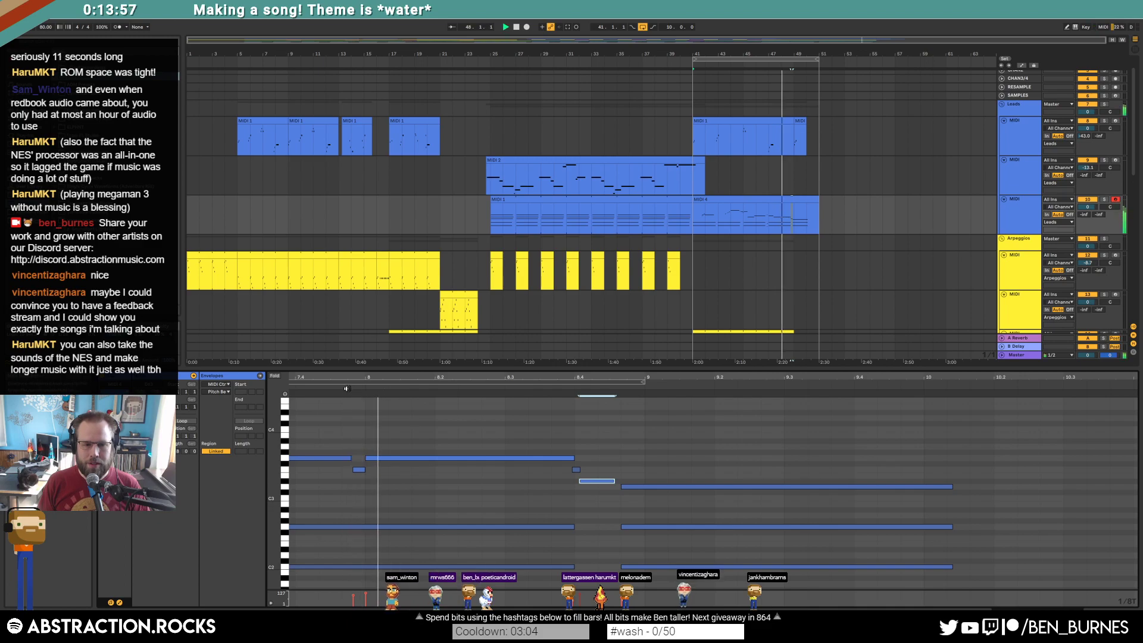
Nudge the final three chord notes later to about 9 and extend the preceding short melody note almost up to them.
click(576, 470)
click(576, 471)
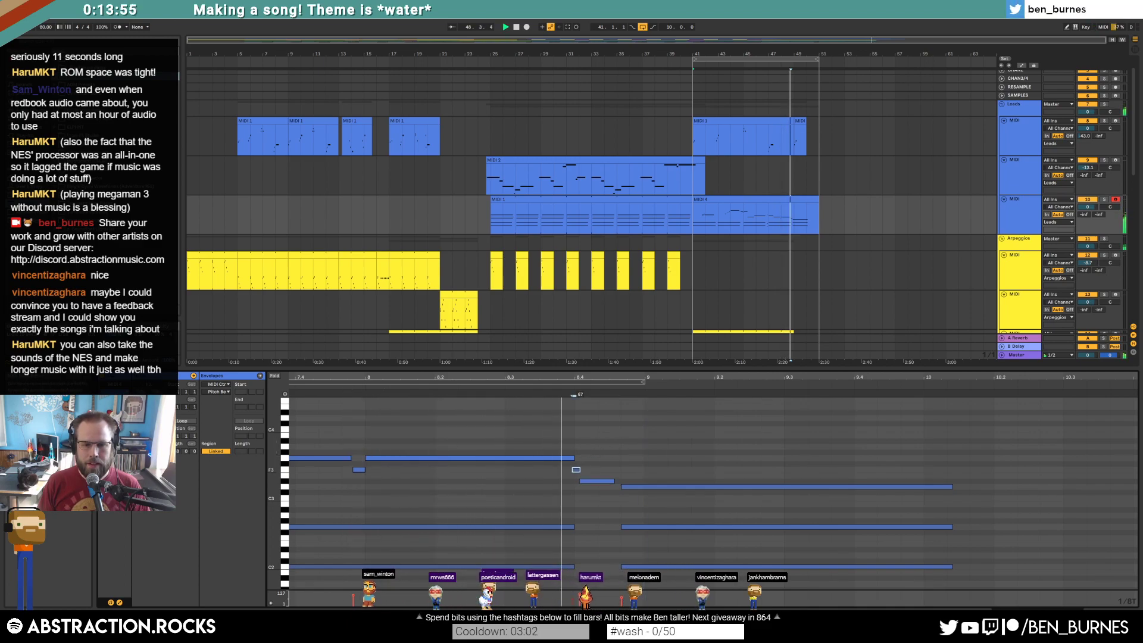
drag(642, 478, 635, 571)
key(Right)
drag(614, 481, 925, 585)
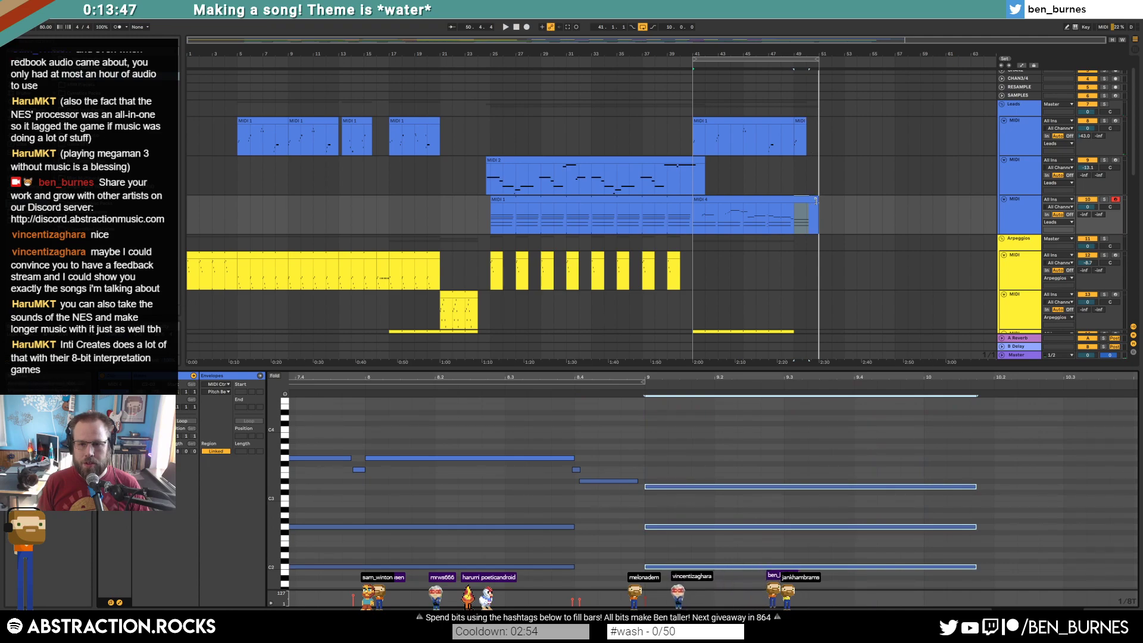
Lengthen the three final chord notes so they sustain to about the end of the lead clip.
click(816, 201)
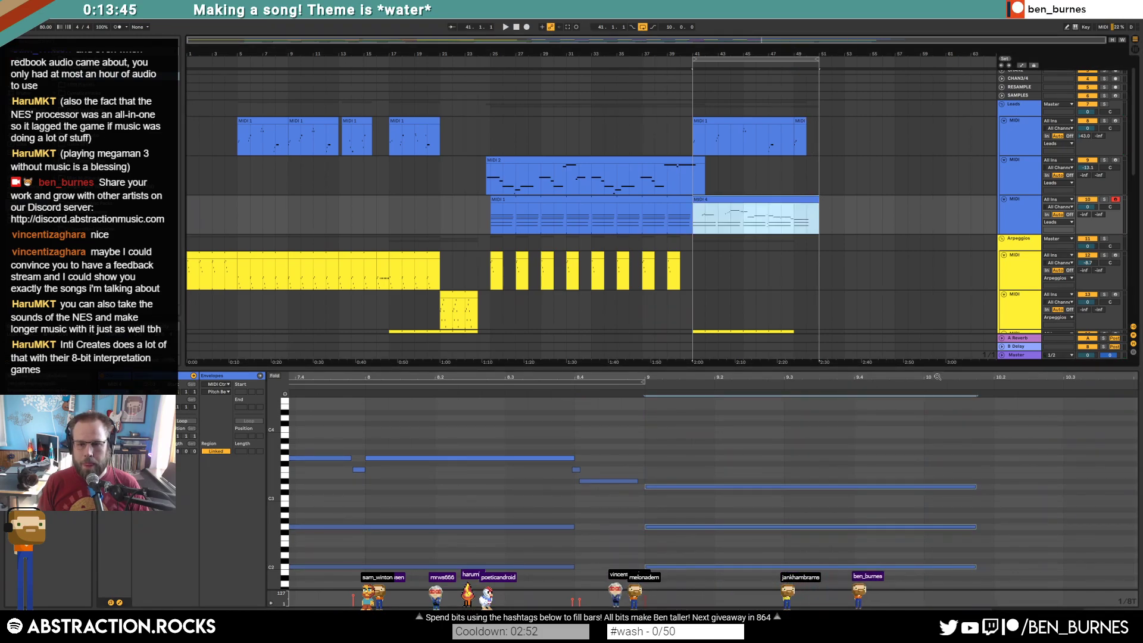
drag(815, 220, 795, 220)
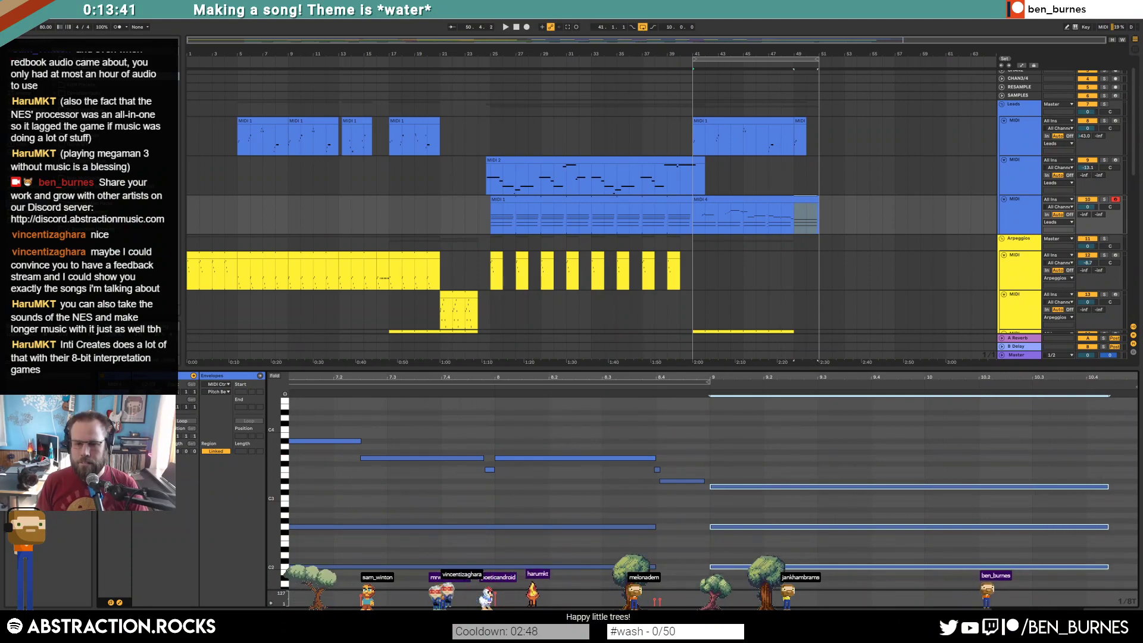
key(shift+Tab)
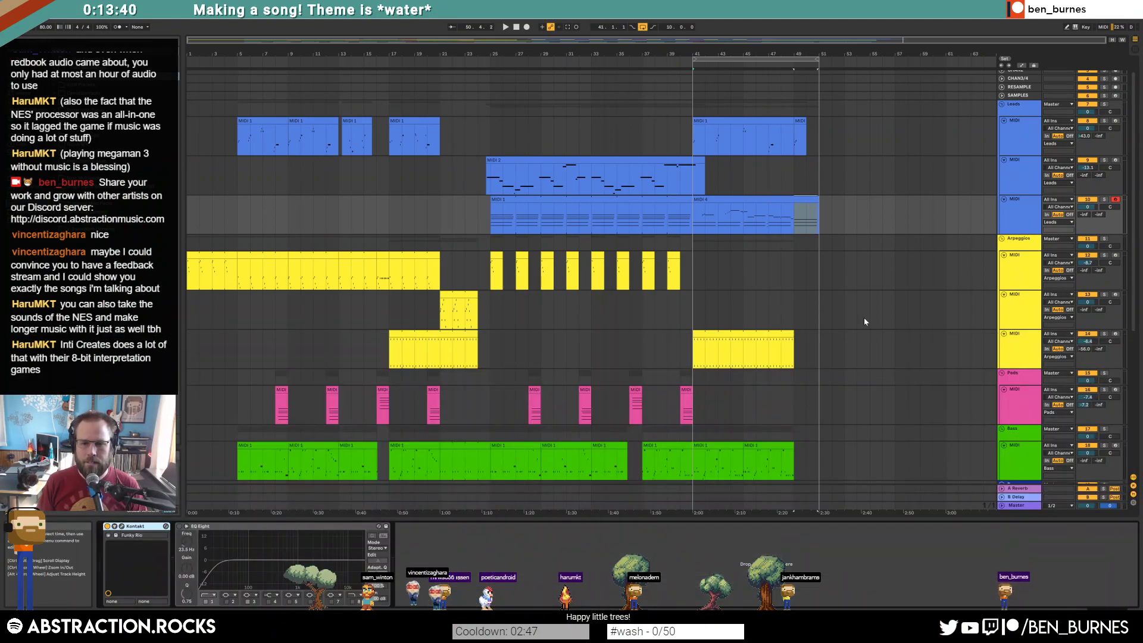
Insert a one-bar MIDI clip with a one-beat ride note at bar 49 on the drums' RACK track, and duplicate it to bar 50.
click(801, 120)
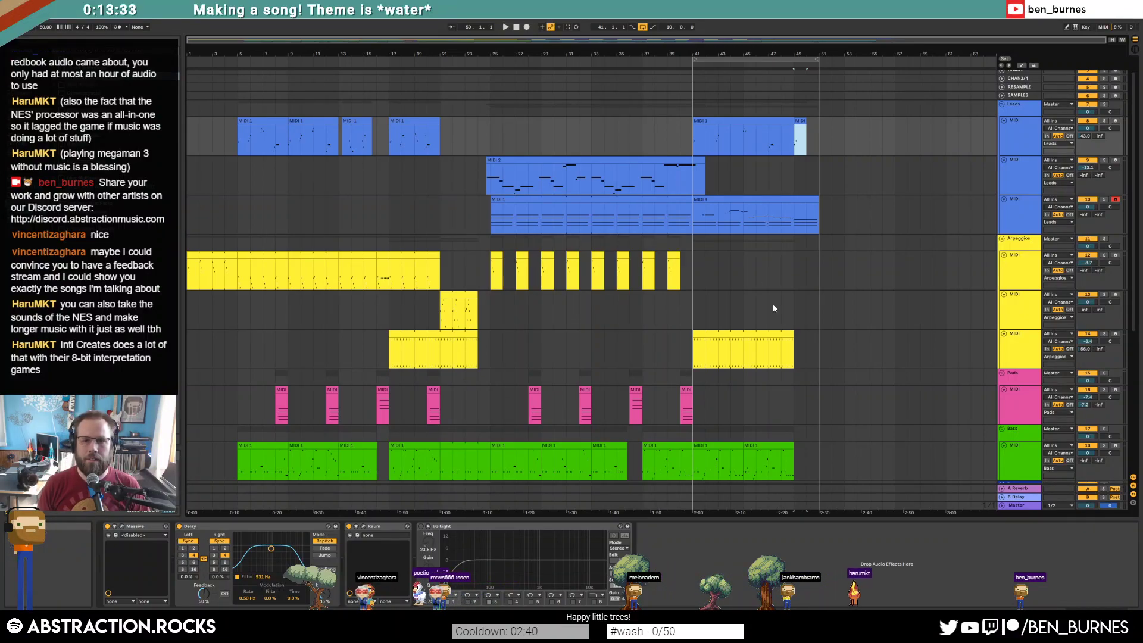
scroll(767, 297, down, 5)
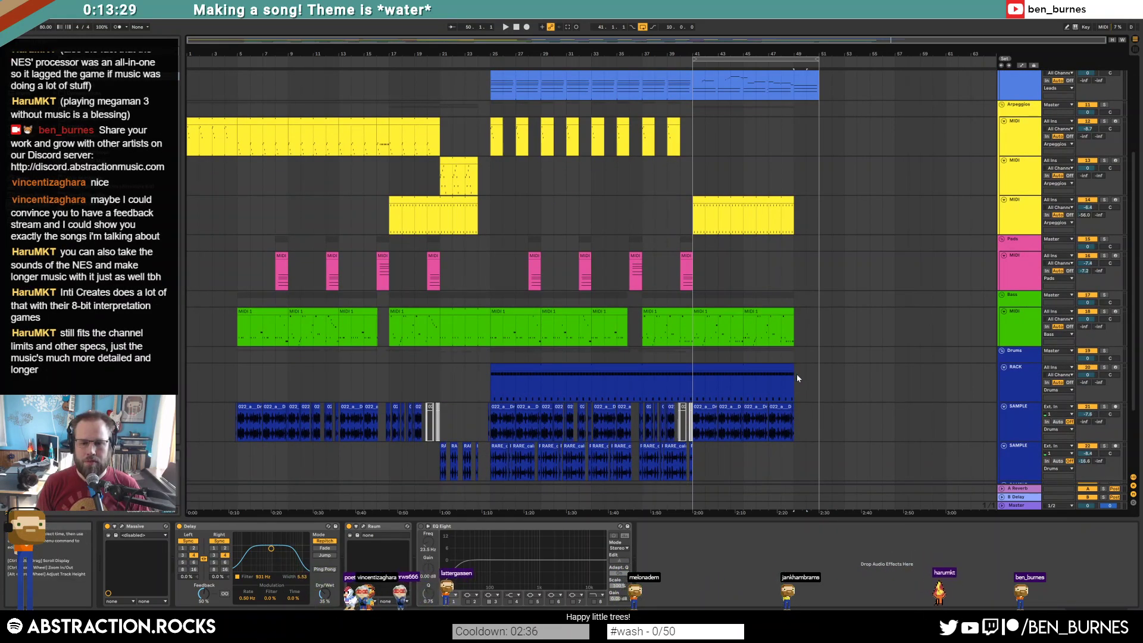
scroll(797, 374, up, 5)
drag(848, 386, 867, 395)
key(ctrl+shift+m)
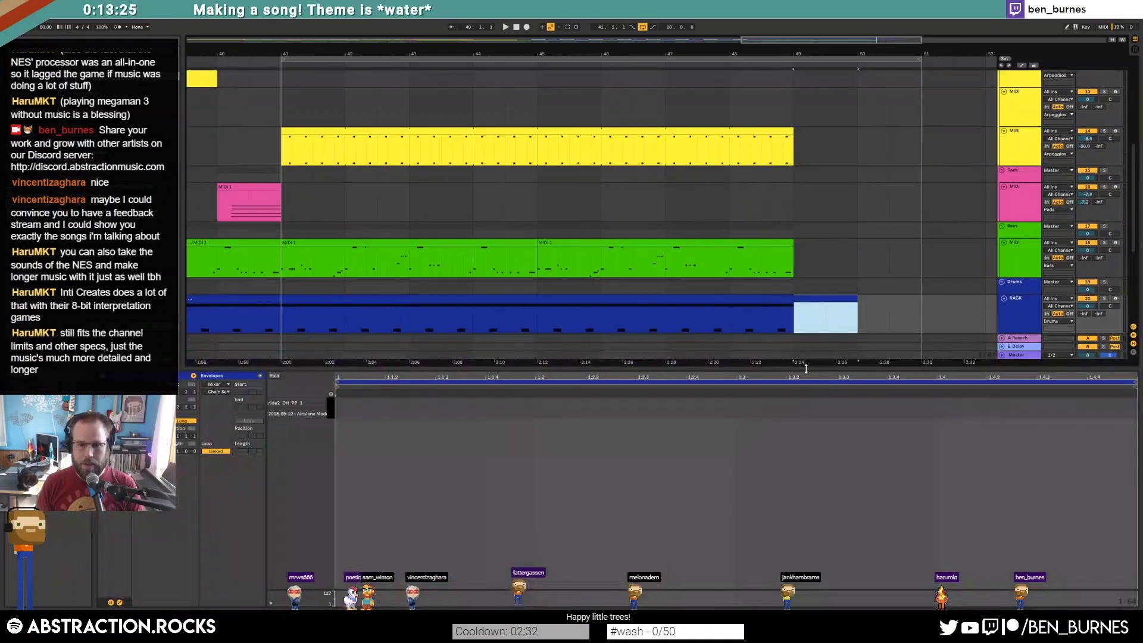
drag(338, 403, 535, 403)
click(853, 306)
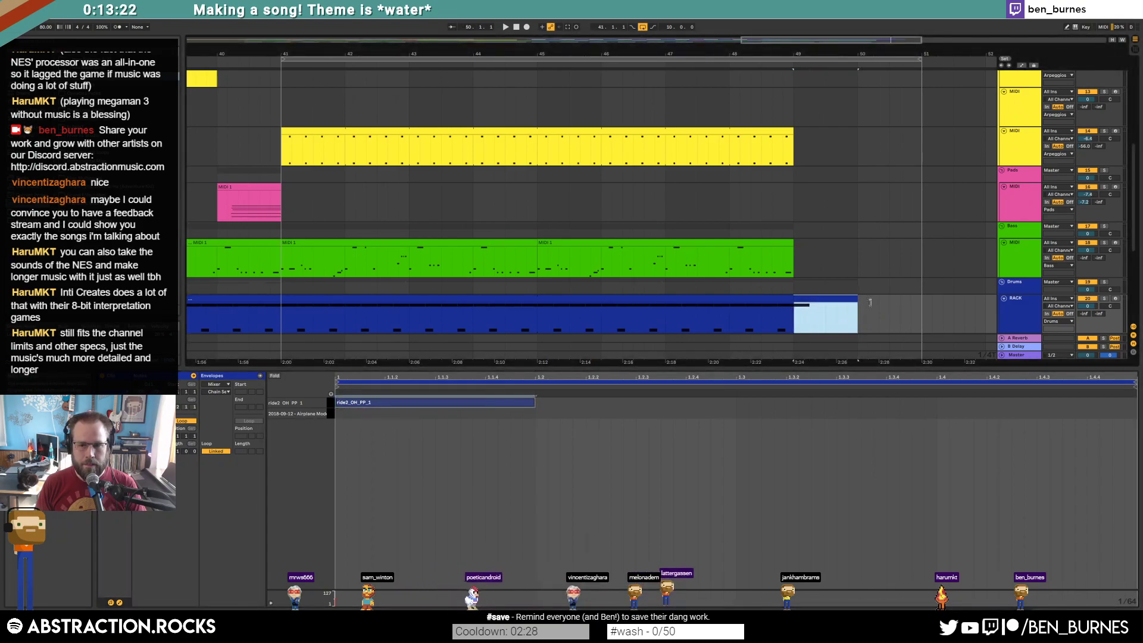
key(ctrl+d)
Copy the opening kick of the drum loop at bar 47 to bars 49 and 50 on the same SAMPLE track.
scroll(882, 314, down, 3)
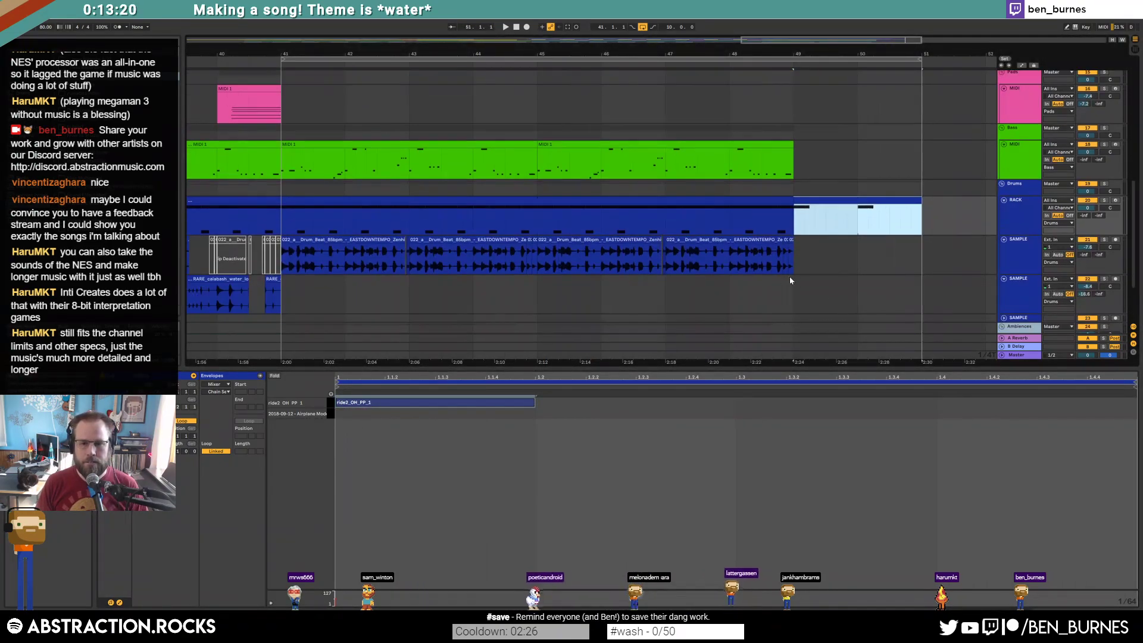
click(290, 253)
click(655, 275)
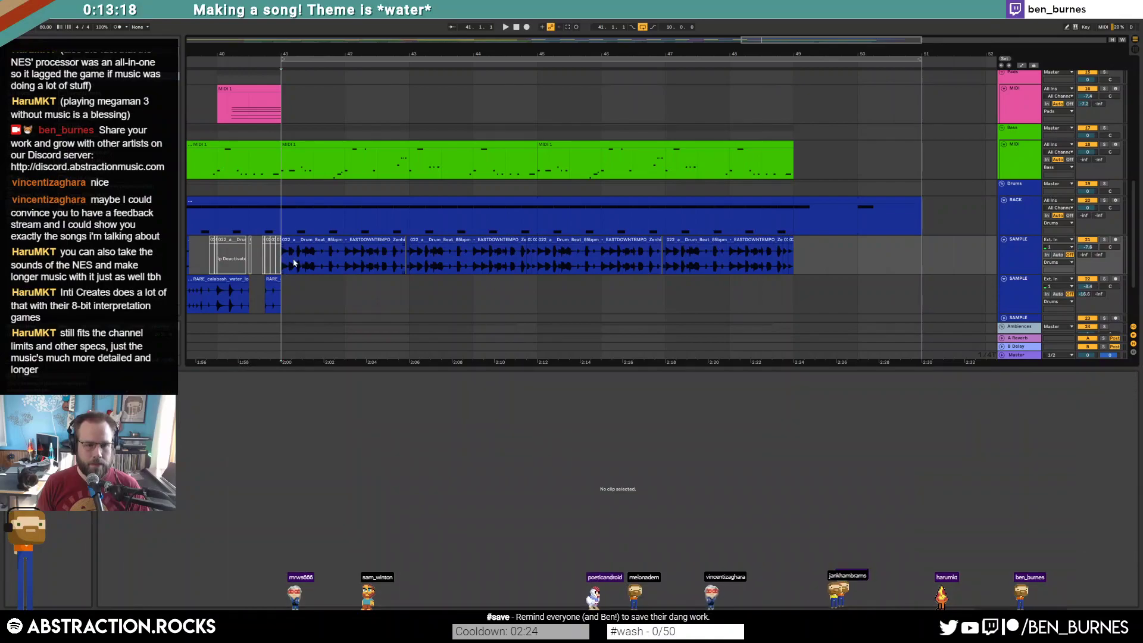
shift+click(667, 260)
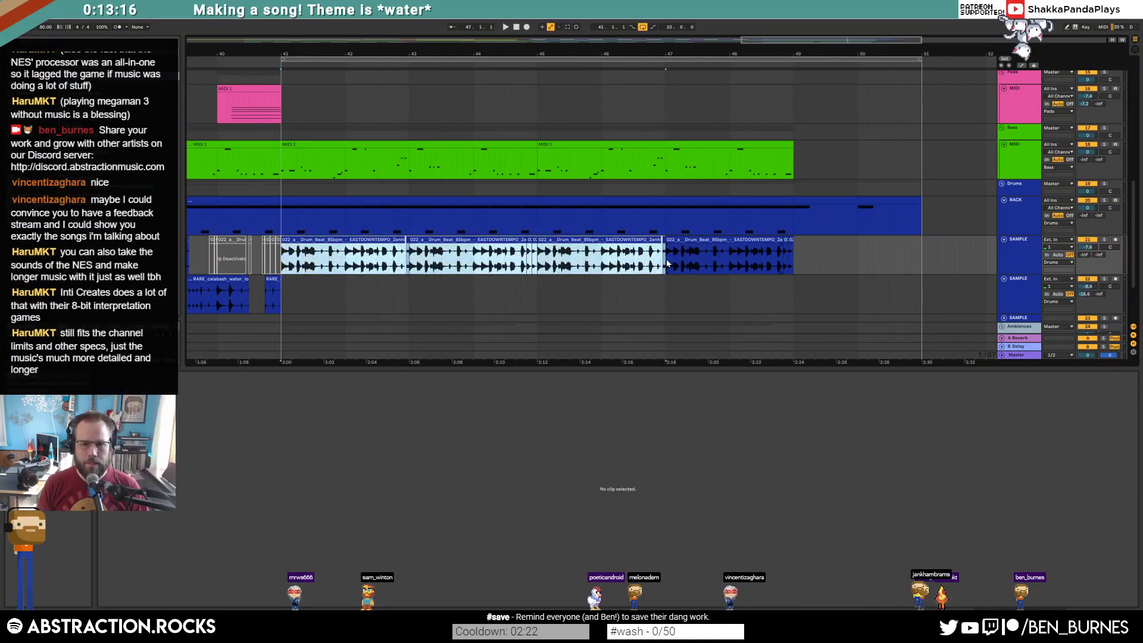
scroll(685, 277, up, 1)
scroll(684, 278, up, 10)
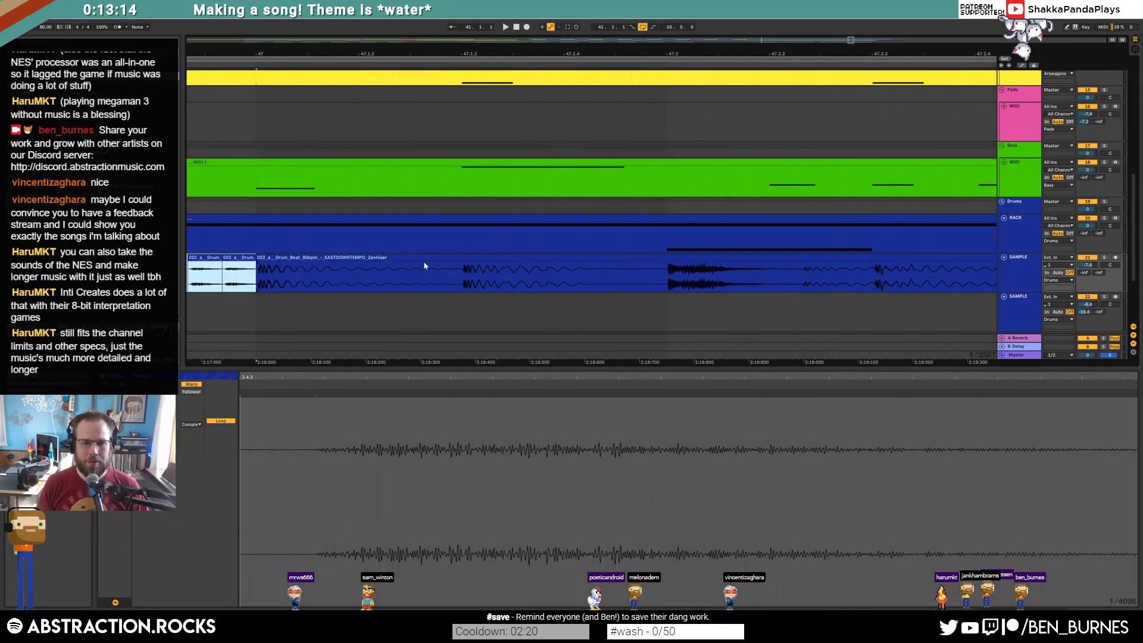
drag(463, 281, 257, 278)
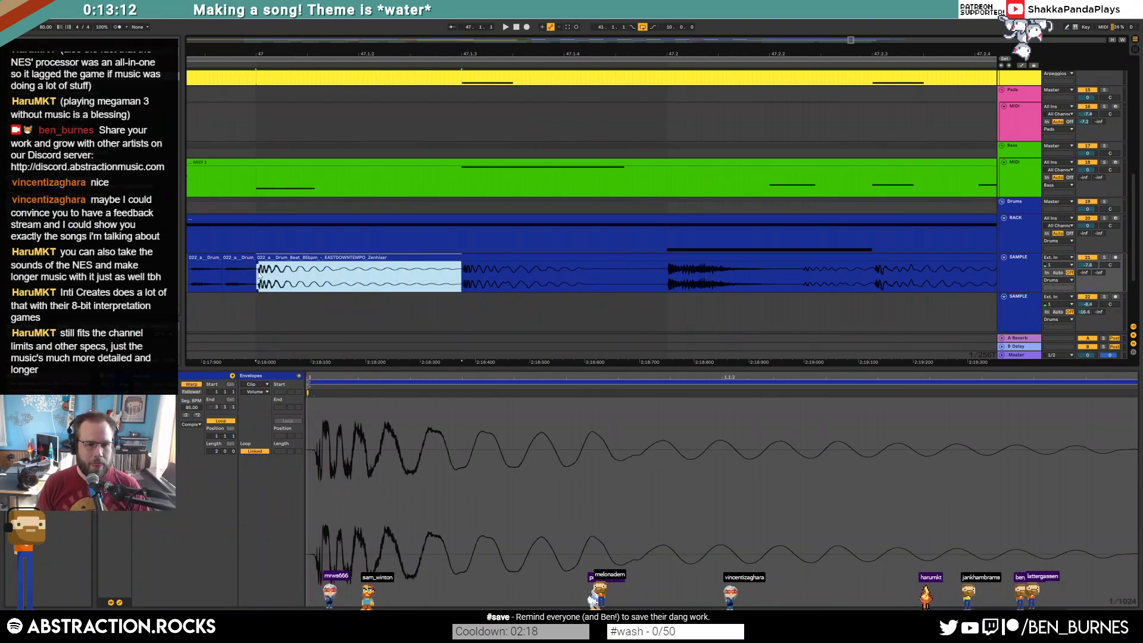
scroll(702, 278, down, 10)
click(809, 286)
drag(813, 285, 874, 278)
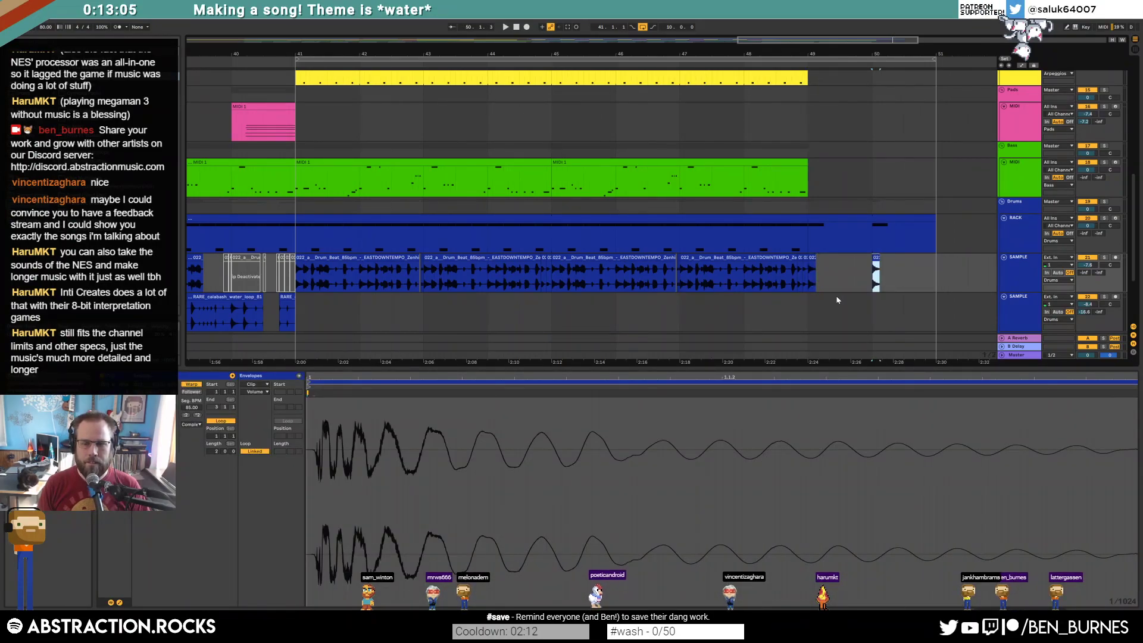
Play the song's ending from just before bar 49.
click(798, 296)
key(space)
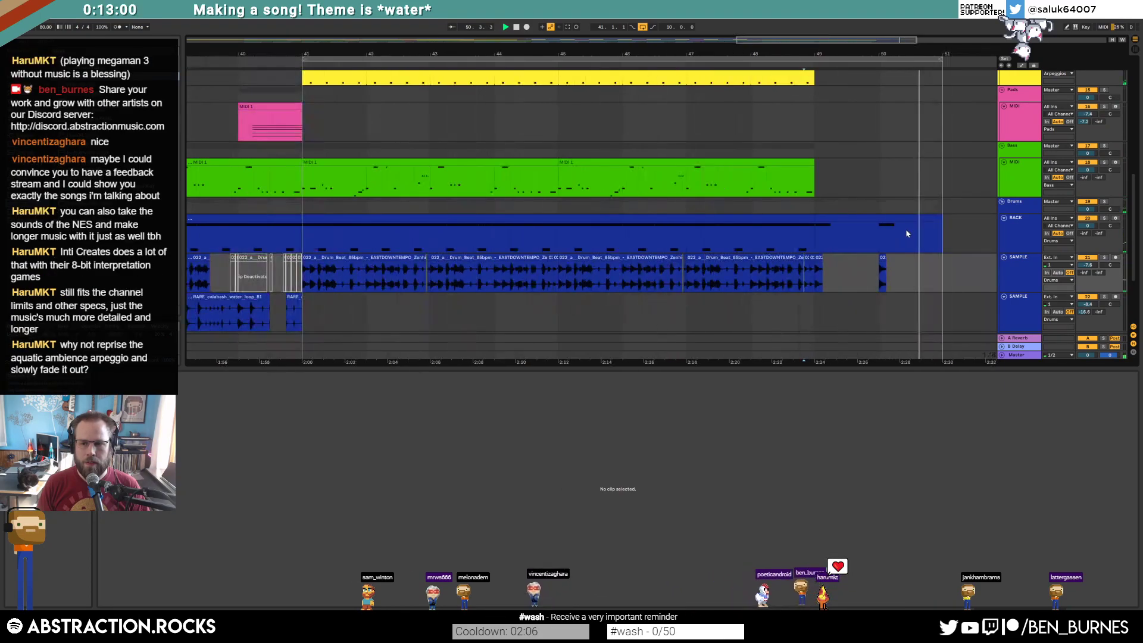
Trim the drums' RACK clip to end at bar 50, and paste a pickup kick just before the bar 50 kick on the SAMPLE track.
drag(941, 221, 879, 218)
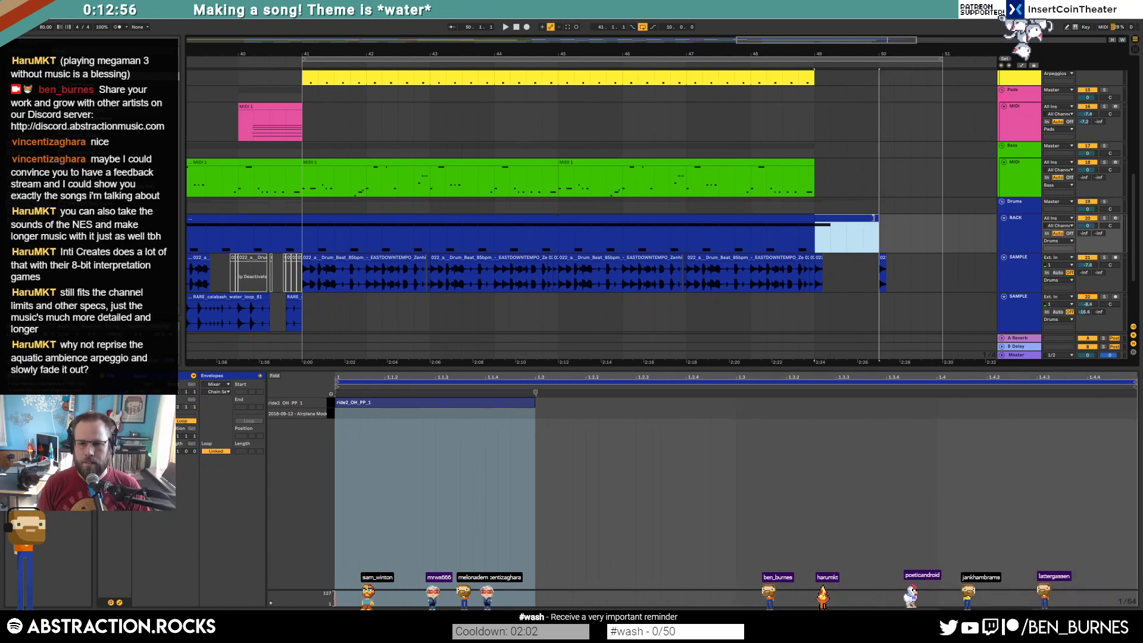
click(819, 260)
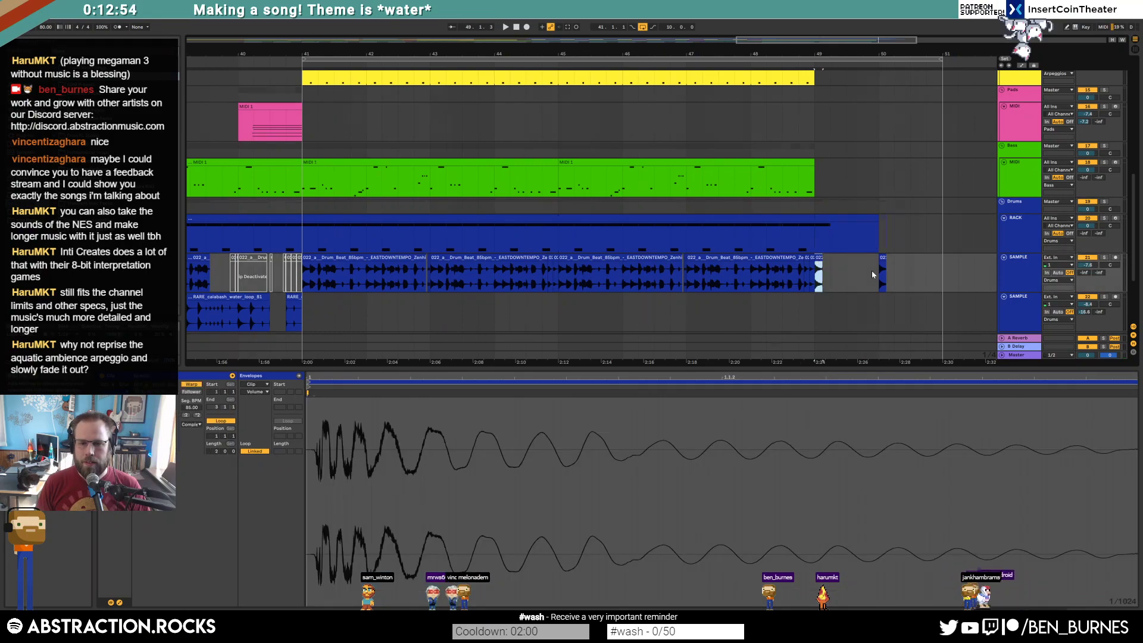
scroll(872, 270, up, 5)
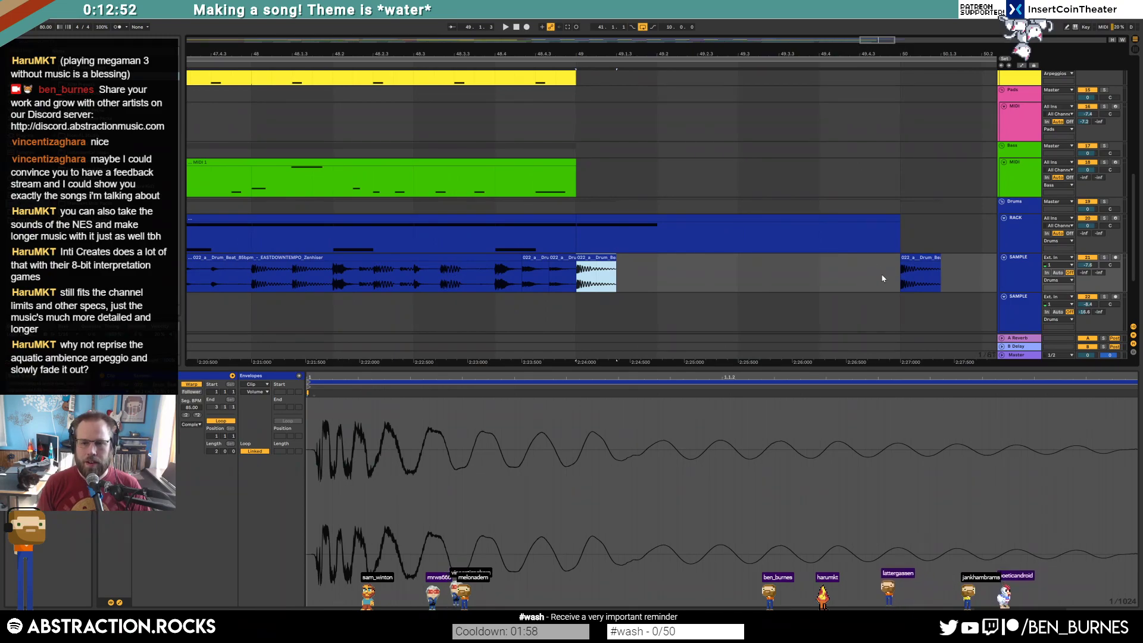
click(873, 273)
key(ctrl+v)
drag(915, 259, 903, 259)
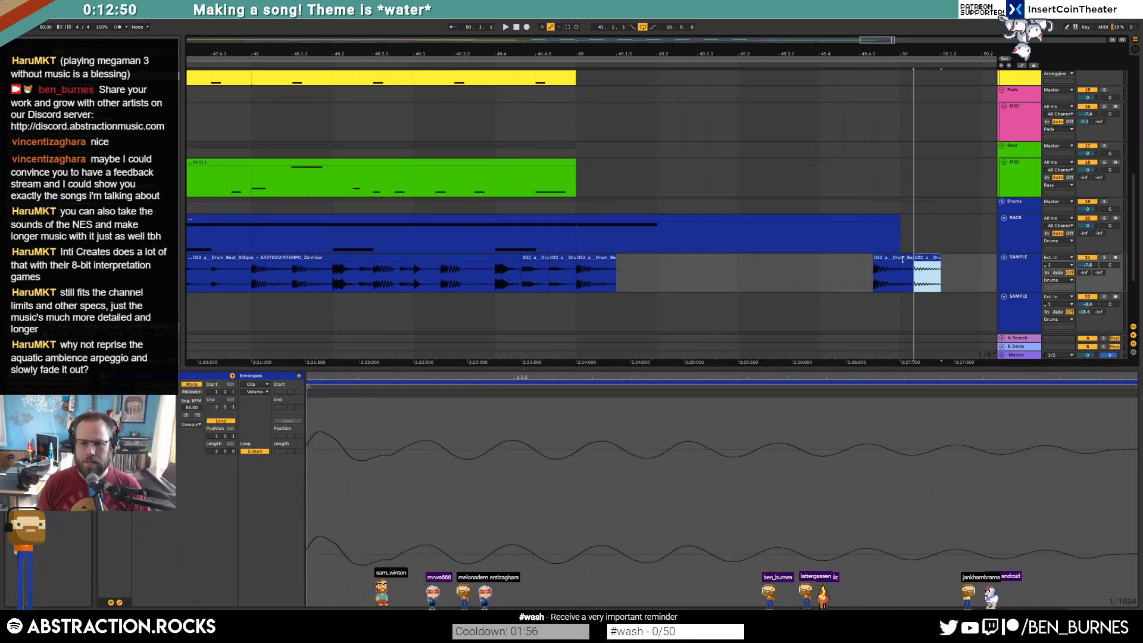
Paste a Dark Waters 7 clip at bar 49 on the Ambiences SAMPLE track and adjust its fade-out.
scroll(887, 245, down, 5)
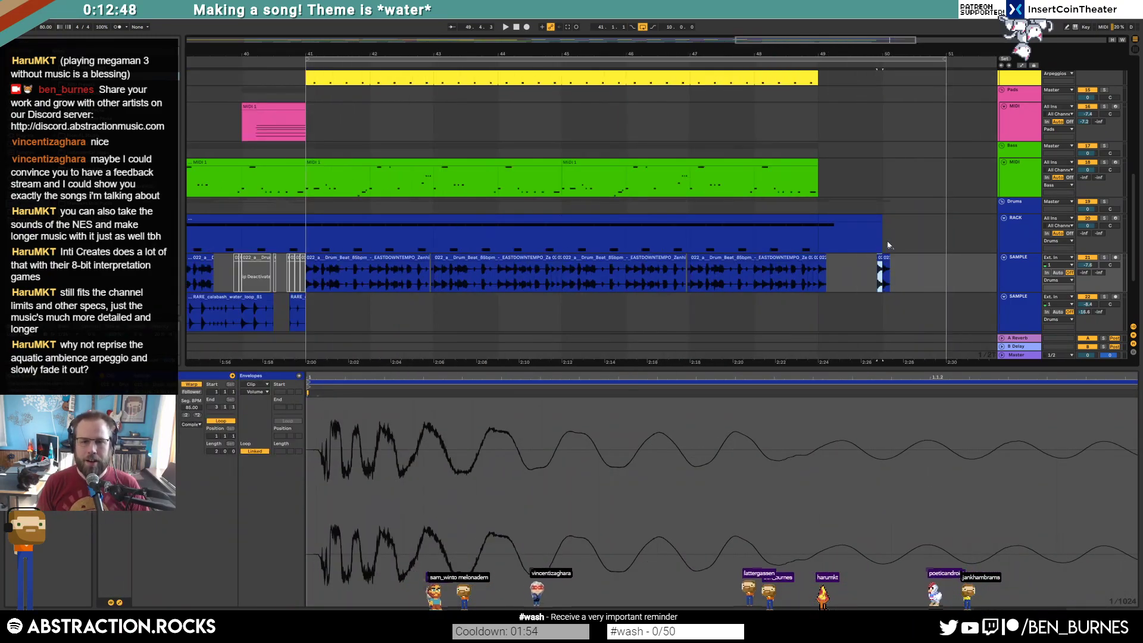
key(shift+Tab)
scroll(888, 233, down, 3)
scroll(894, 252, up, 2)
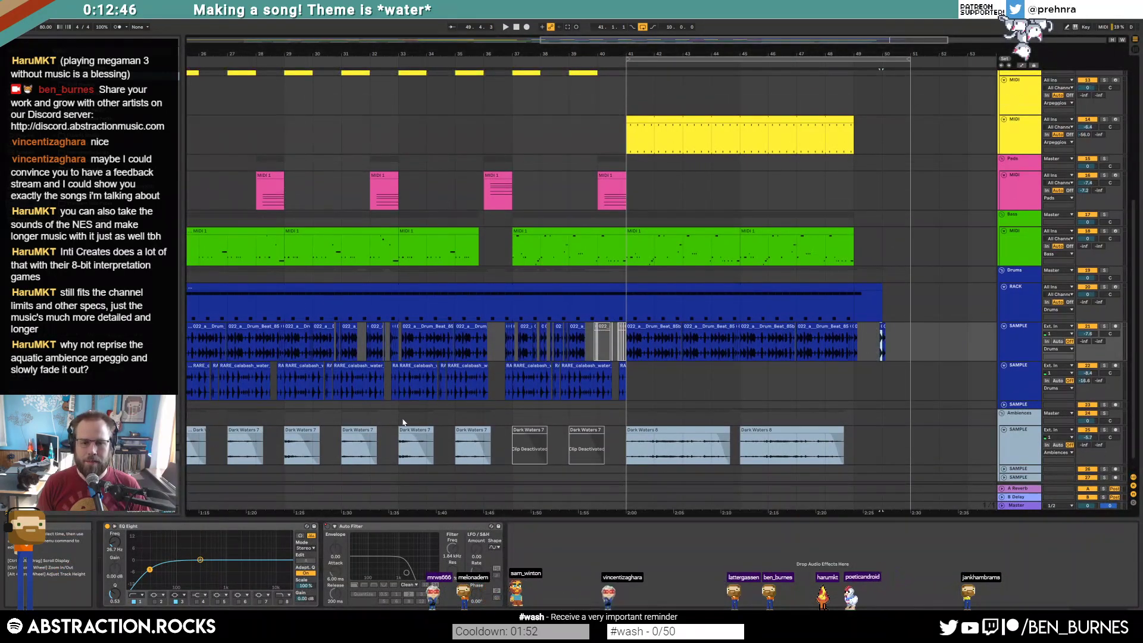
click(858, 442)
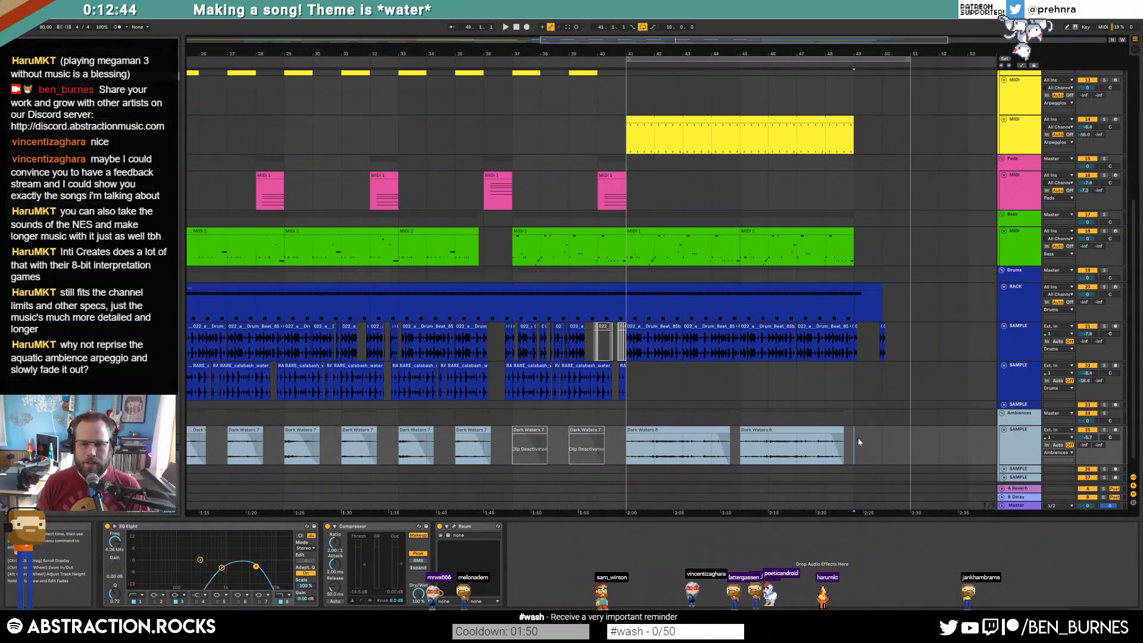
key(ctrl+v)
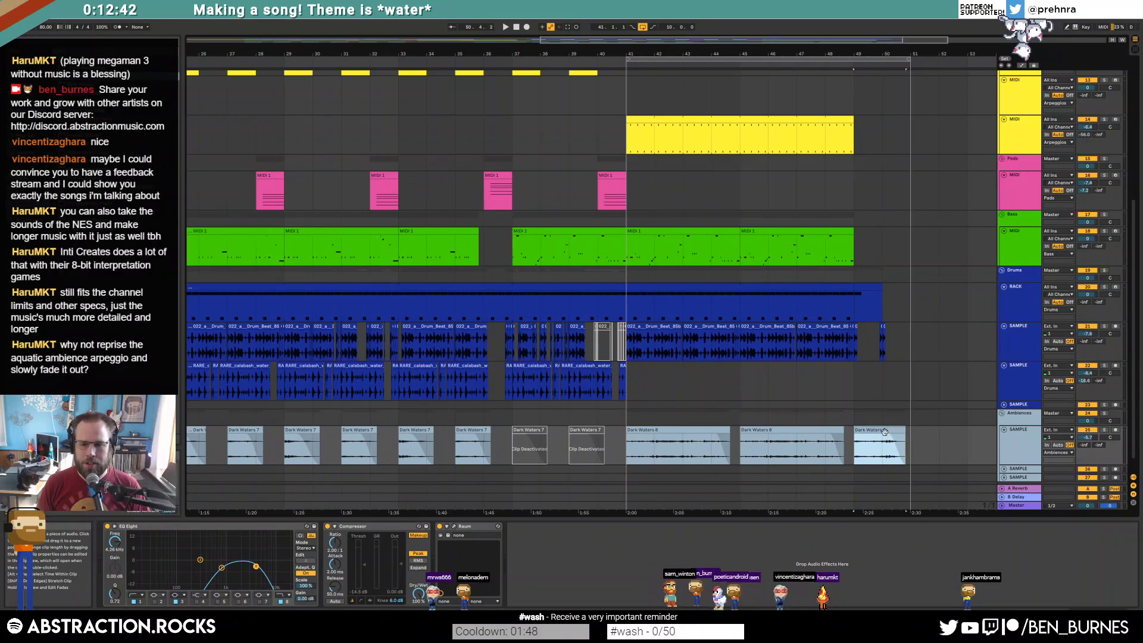
drag(885, 432, 890, 438)
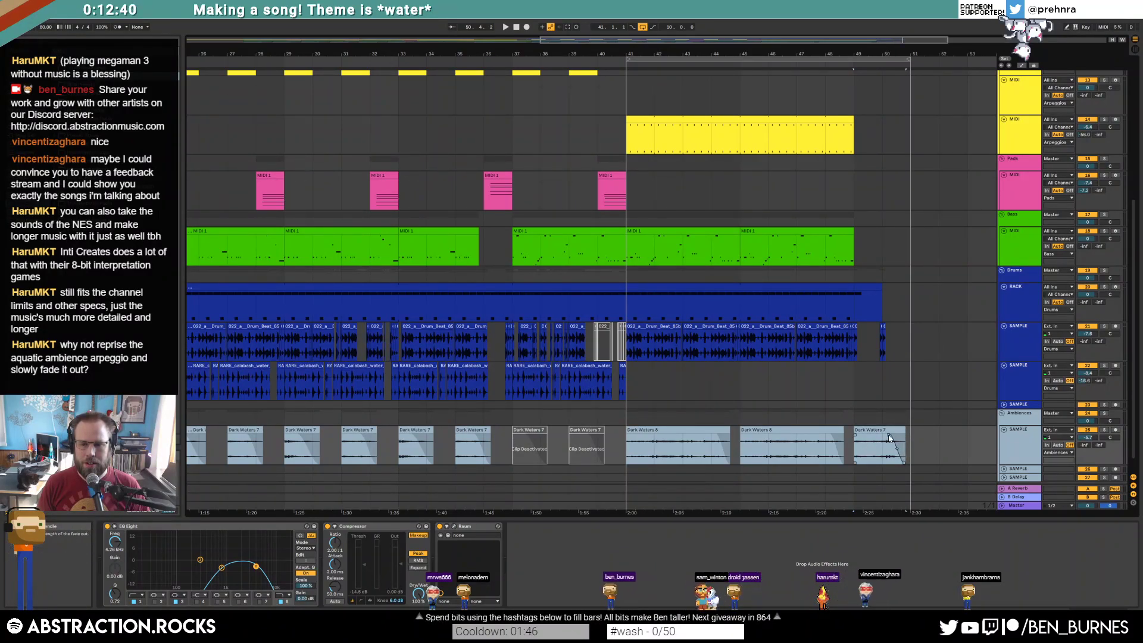
Play the song's ending from bar 47 and extend the loop's end to bar 53.
click(798, 259)
key(space)
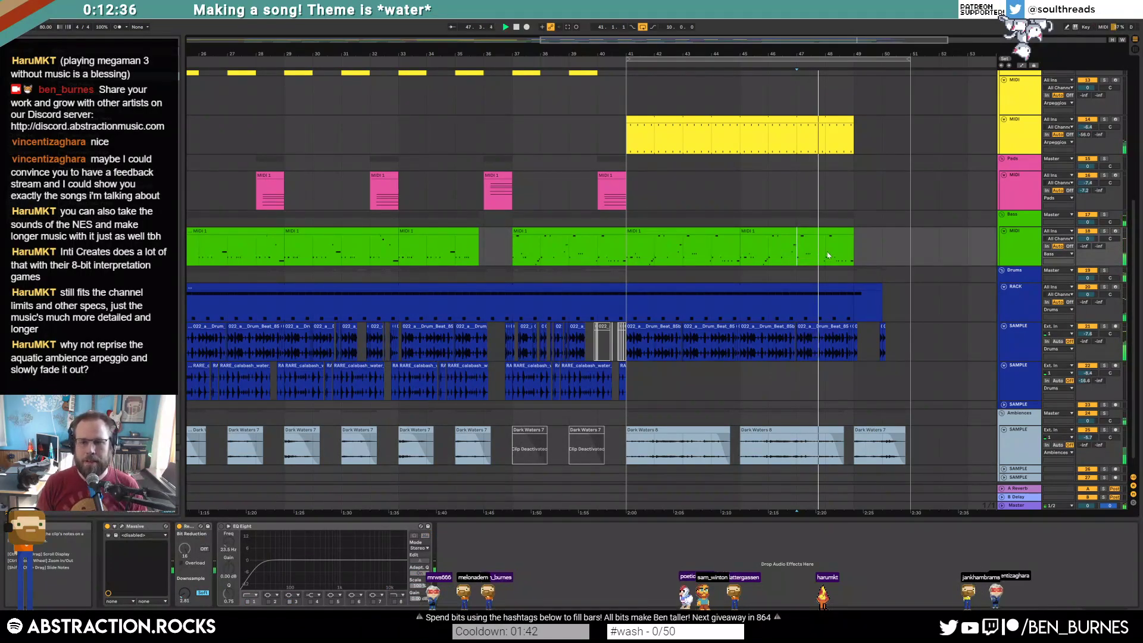
scroll(828, 256, down, 5)
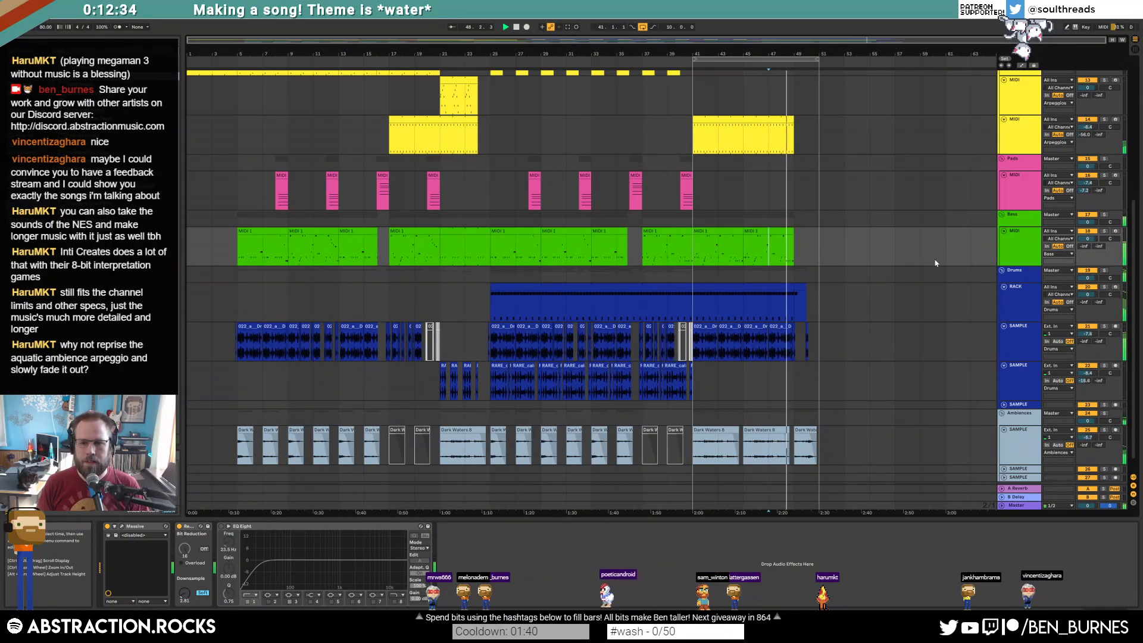
scroll(935, 263, up, 5)
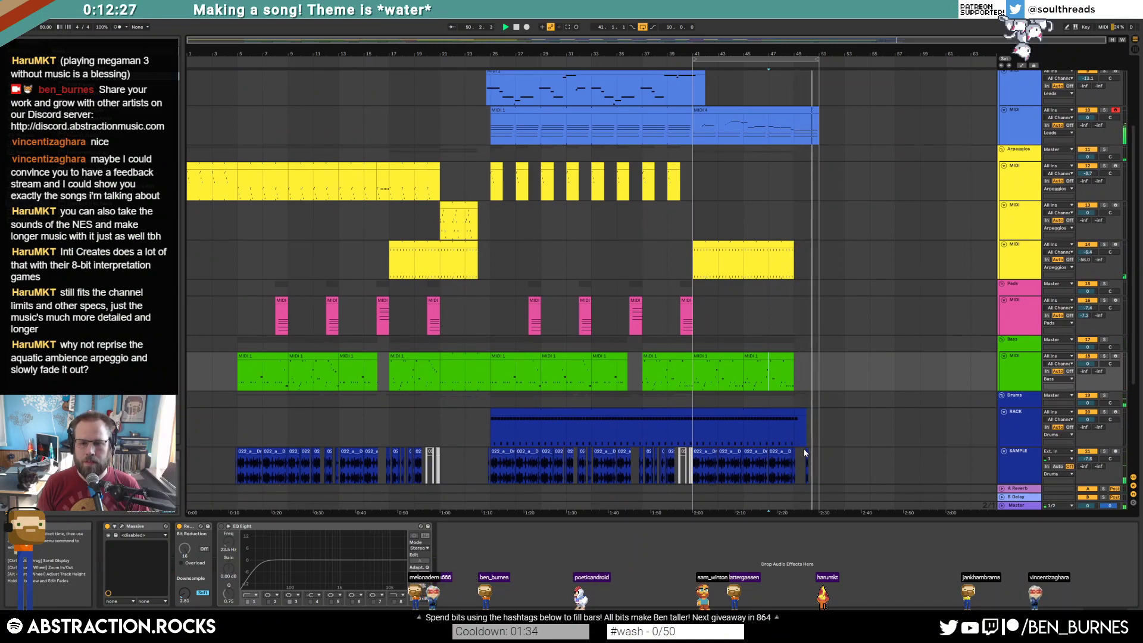
drag(818, 59, 844, 59)
key(space)
Shorten the final chord notes in the lead clip so they stop before the clip's end.
double_click(817, 120)
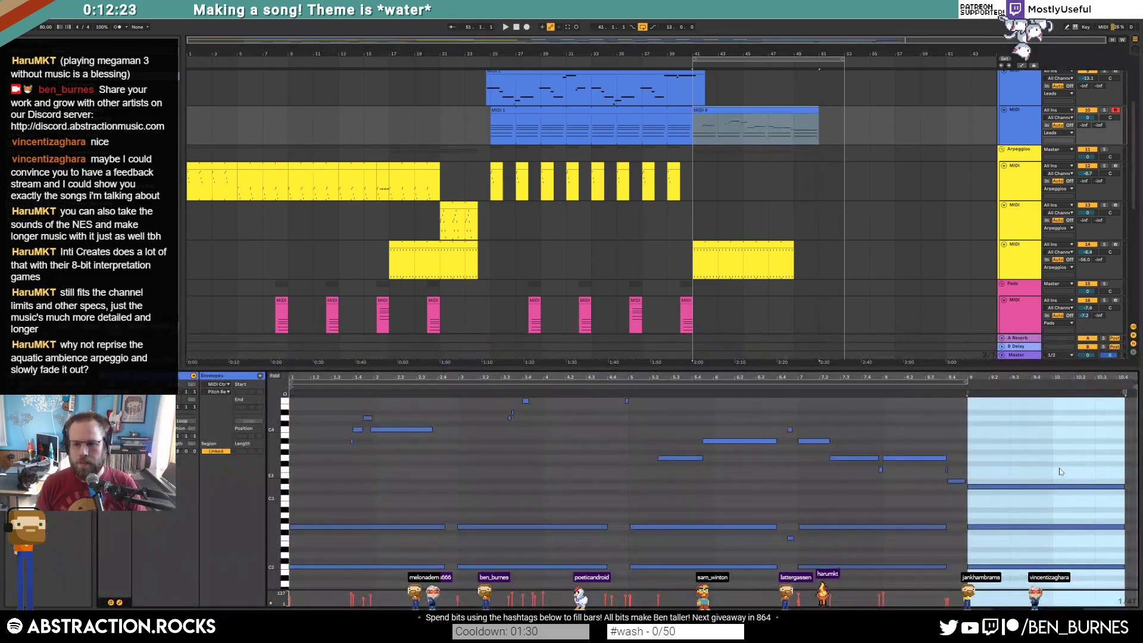
drag(1067, 469, 1041, 577)
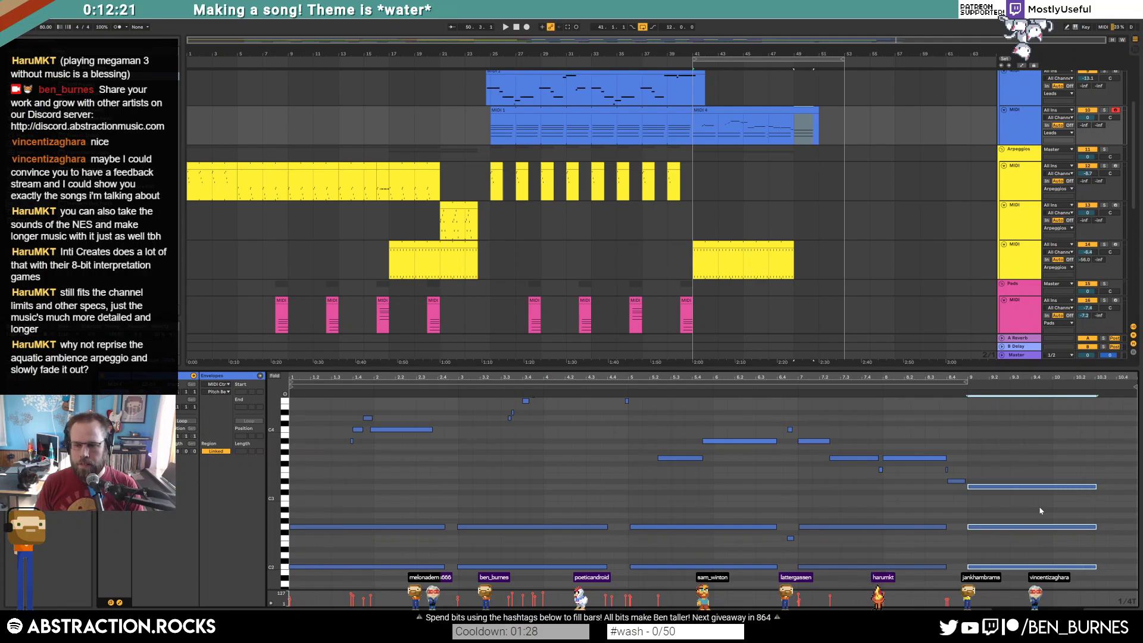
Tighten the pickup kick against the bar 50 kick, lower its clip gain and audition it.
scroll(845, 258, down, 5)
scroll(821, 295, up, 3)
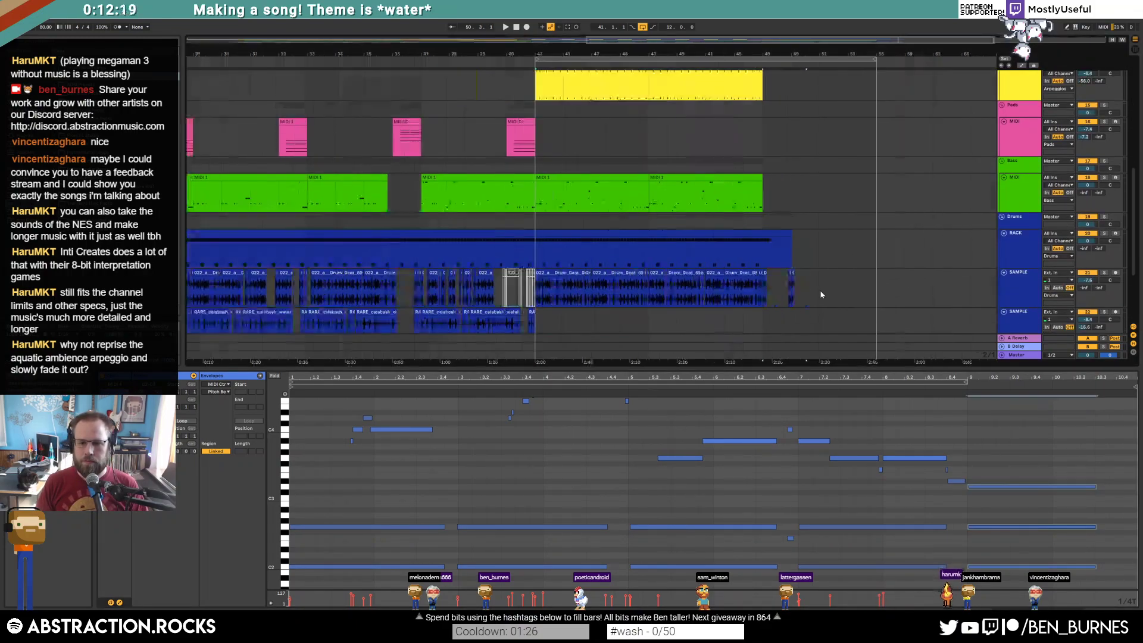
scroll(802, 293, up, 3)
click(773, 275)
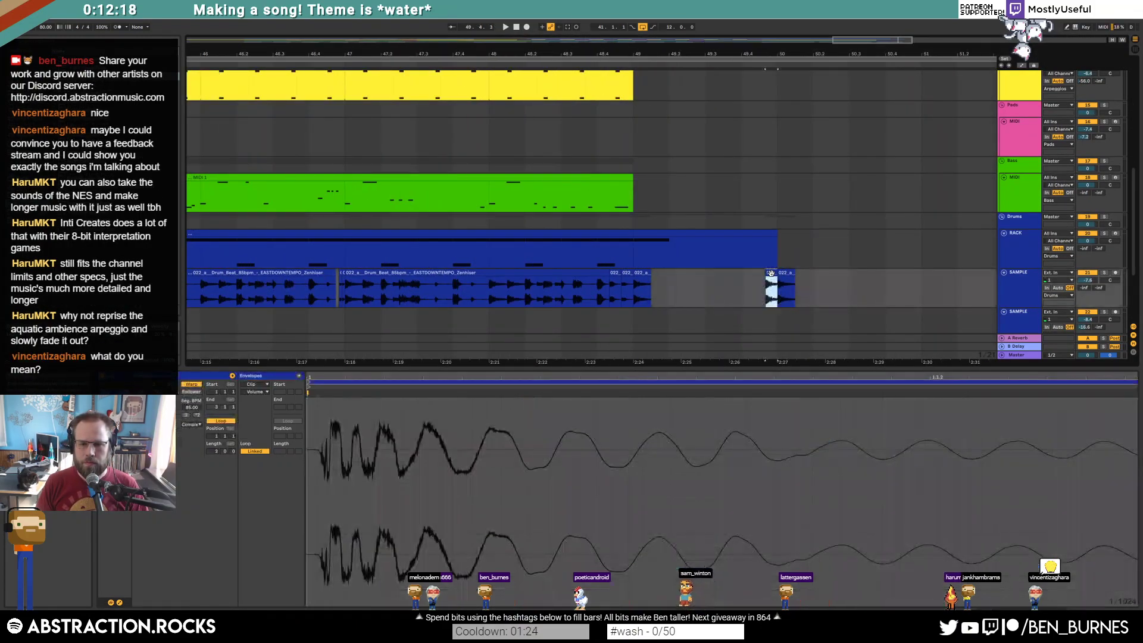
scroll(771, 274, up, 3)
mouse_move(799, 275)
mouse_down()
mouse_move(774, 274)
mouse_move(789, 274)
mouse_up()
drag(170, 426, 171, 440)
key(space)
key(x)
Play the ending from the start of the Dark Waters 7 clip at bar 49.
scroll(780, 295, down, 4)
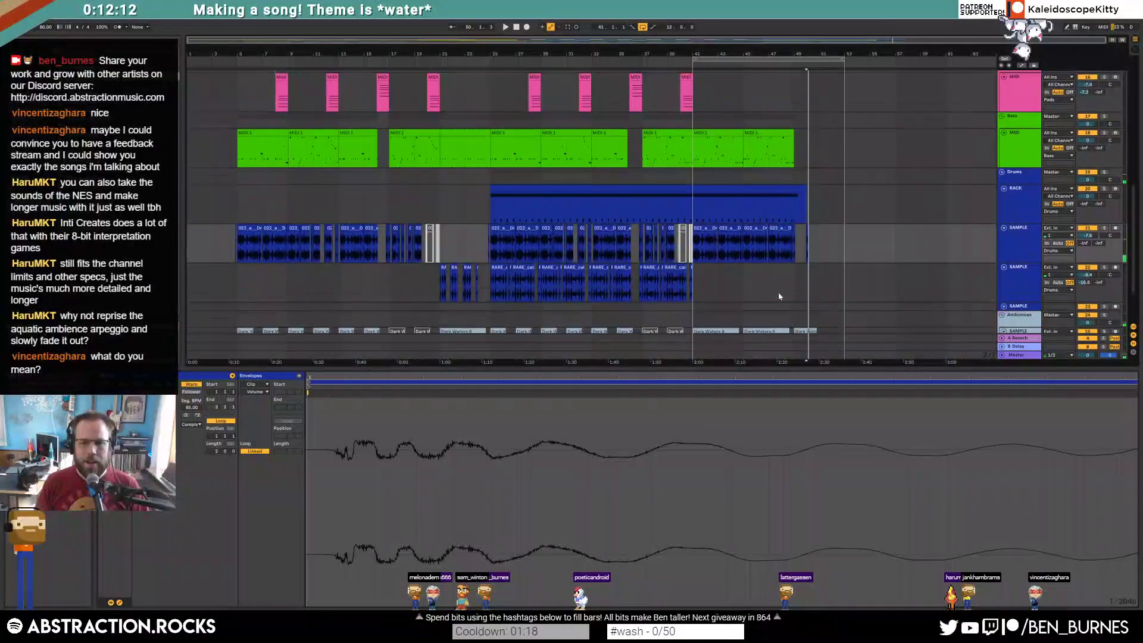
click(807, 262)
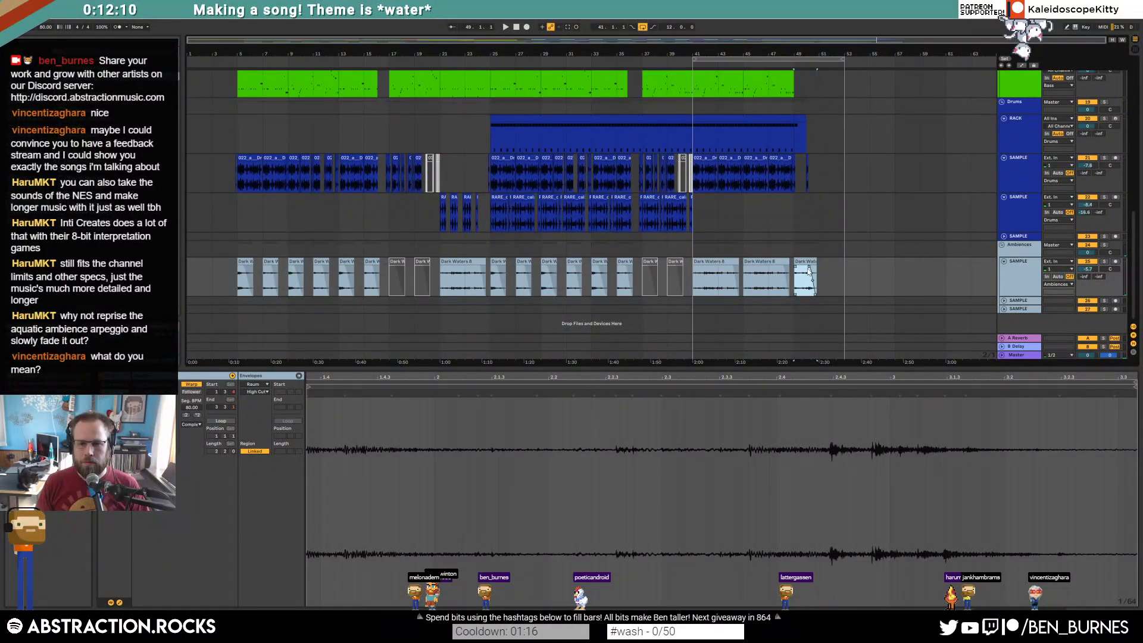
key(space)
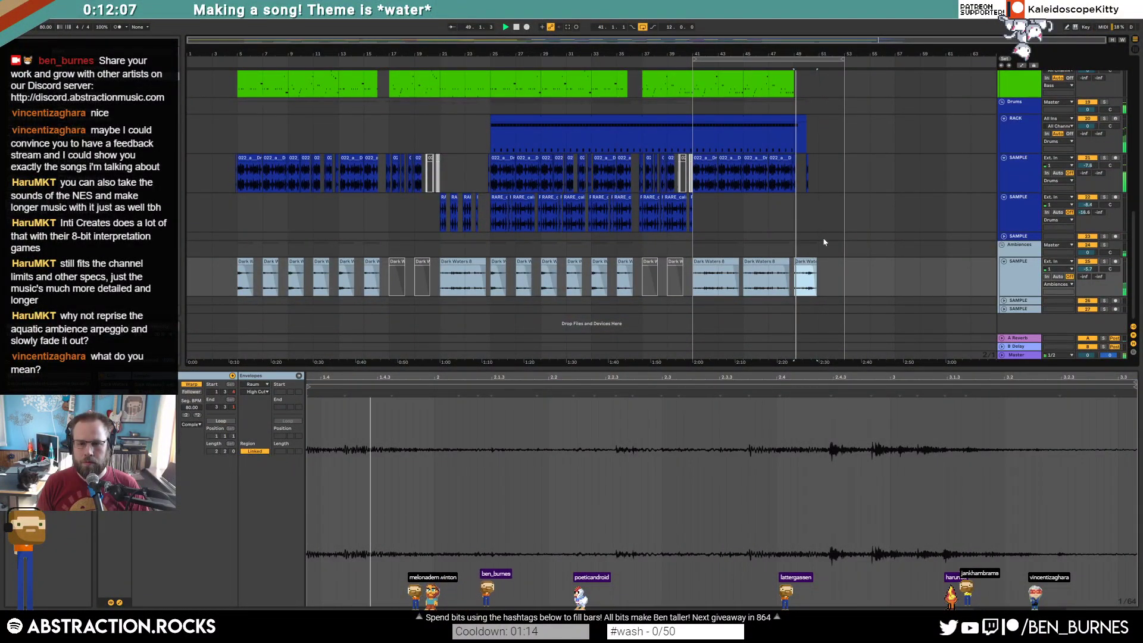
scroll(822, 240, up, 5)
click(837, 243)
scroll(841, 253, up, 5)
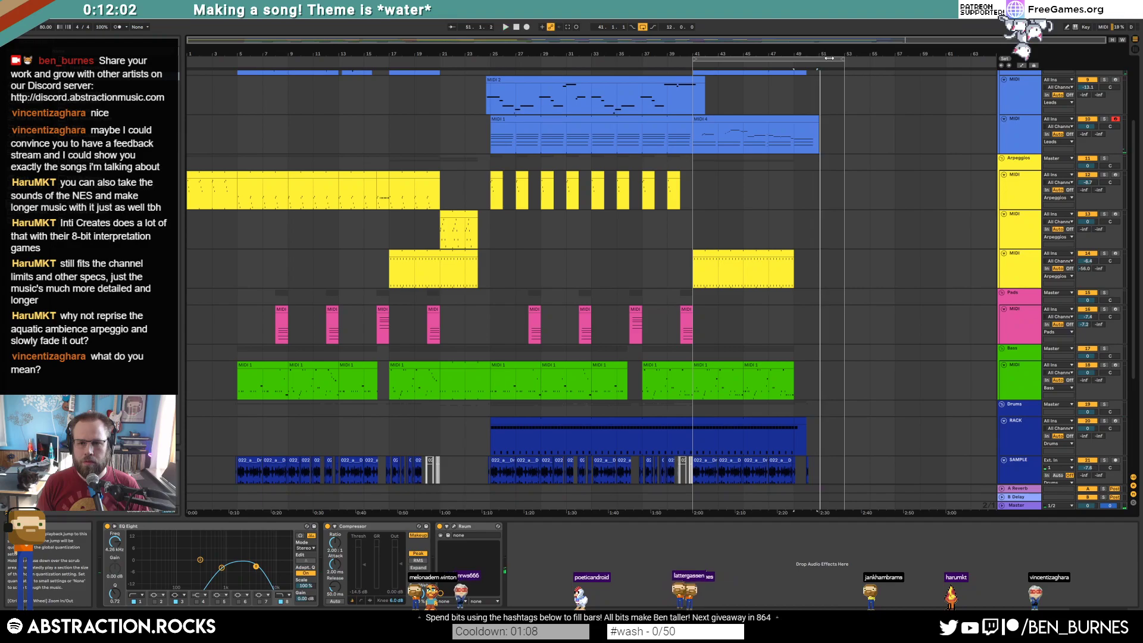
Copy the last beat of bar 49, containing the pickup kick, to the last beat of bar 50 on the drums' SAMPLE track.
scroll(819, 390, down, 4)
ctrl+scroll(819, 392, up, 5)
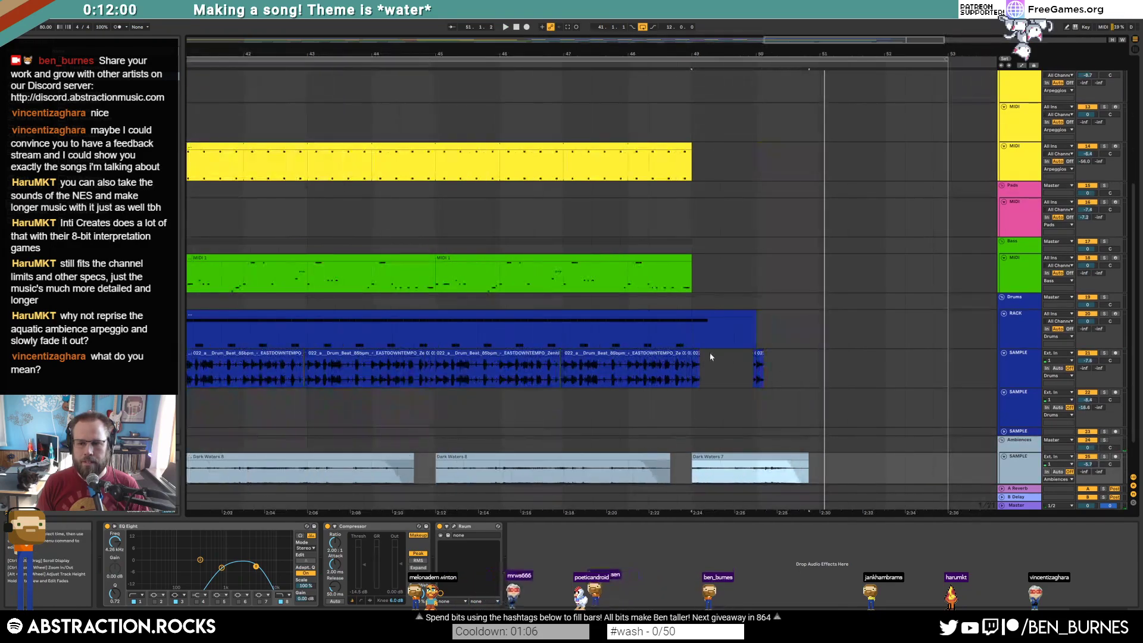
click(755, 366)
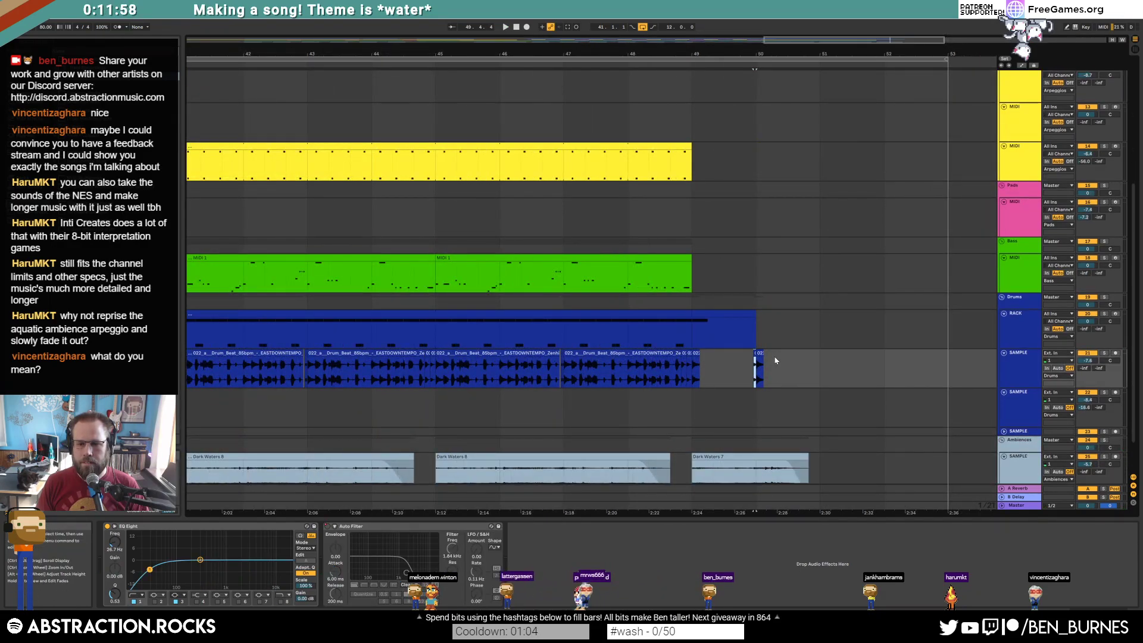
ctrl+scroll(776, 360, up, 3)
drag(681, 364, 724, 364)
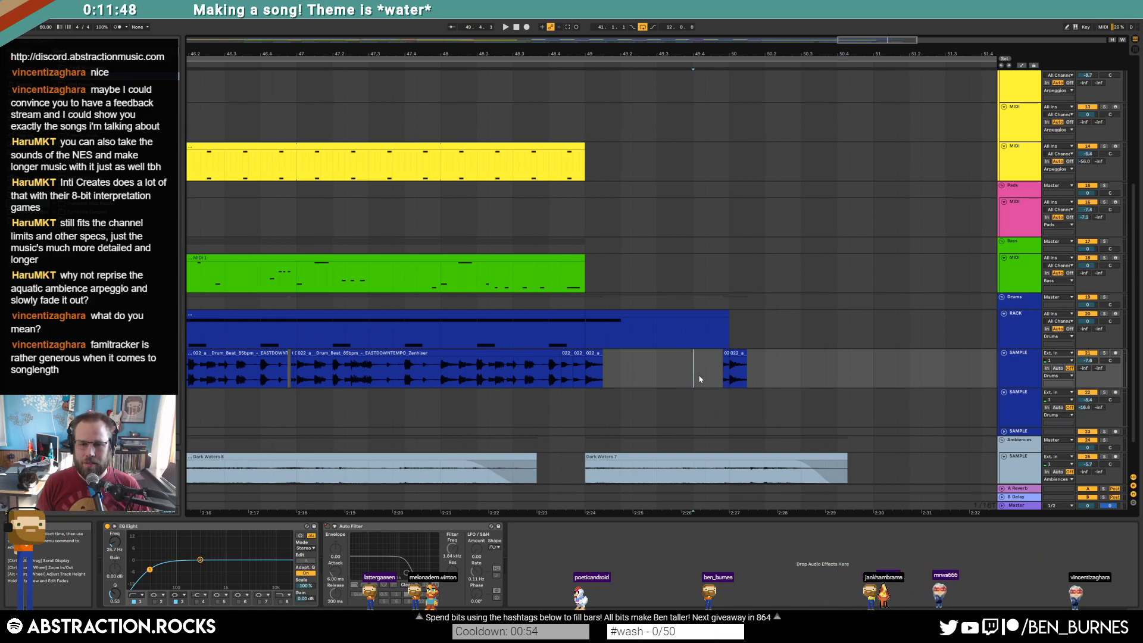
click(844, 371)
key(ctrl+v)
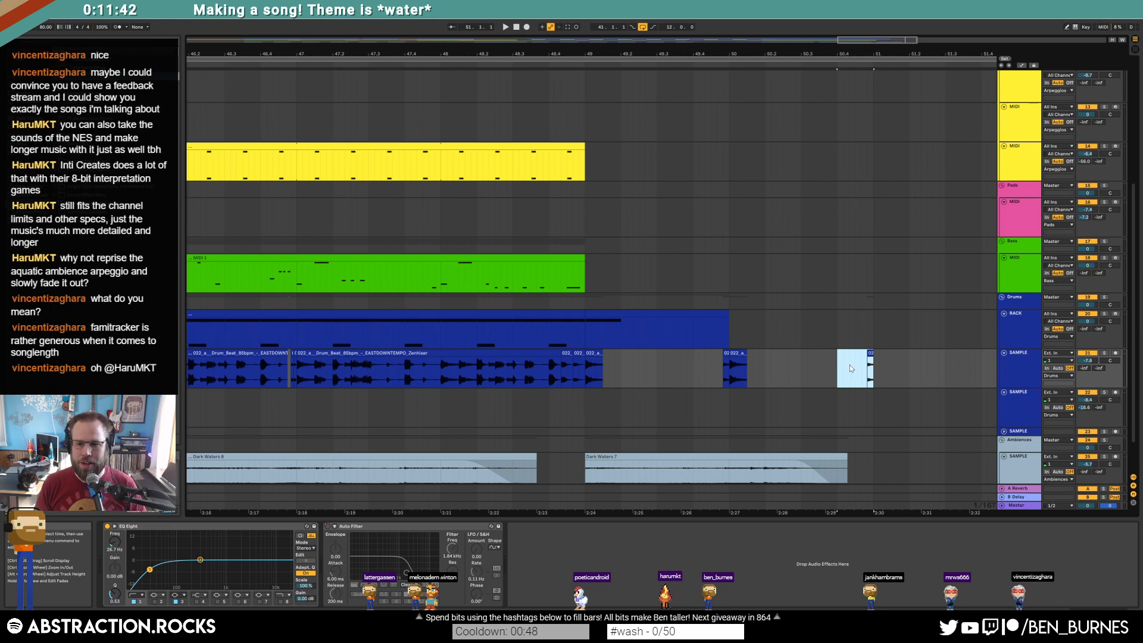
click(843, 368)
click(837, 364)
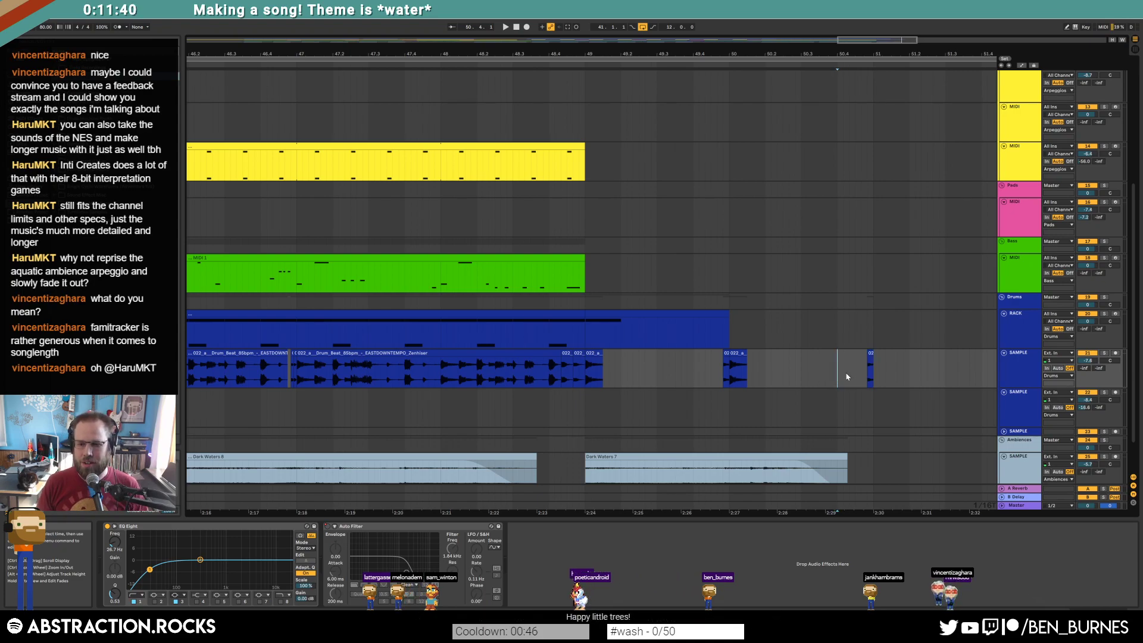
Reshape the fade-out of the Dark Waters 7 clip at bar 49 into a shorter, curved fade.
scroll(853, 374, down, 1)
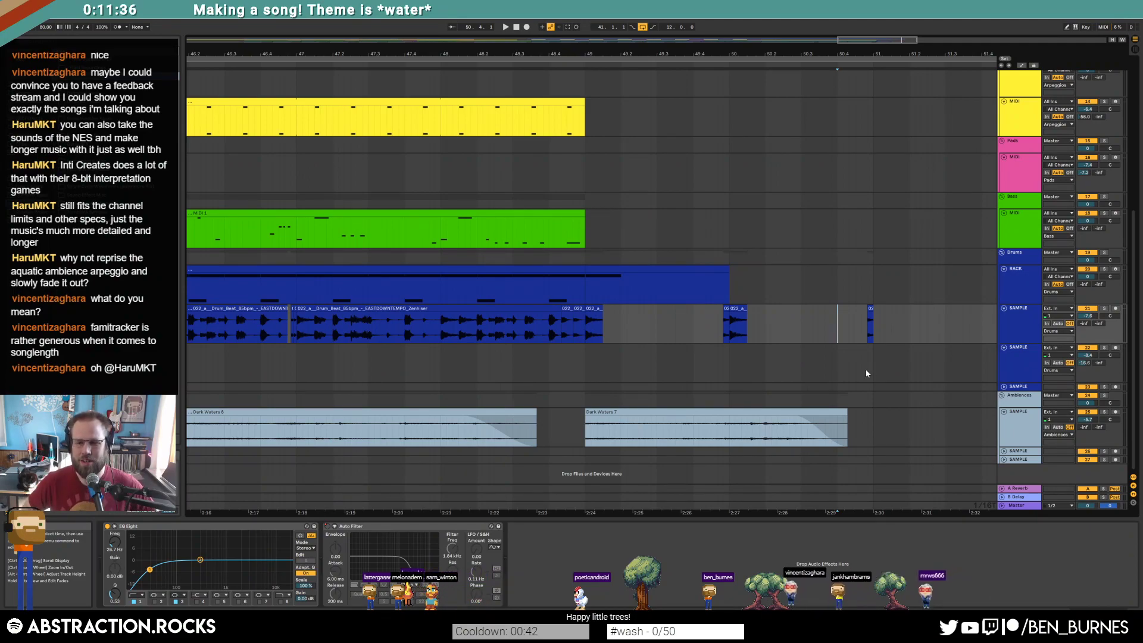
click(848, 414)
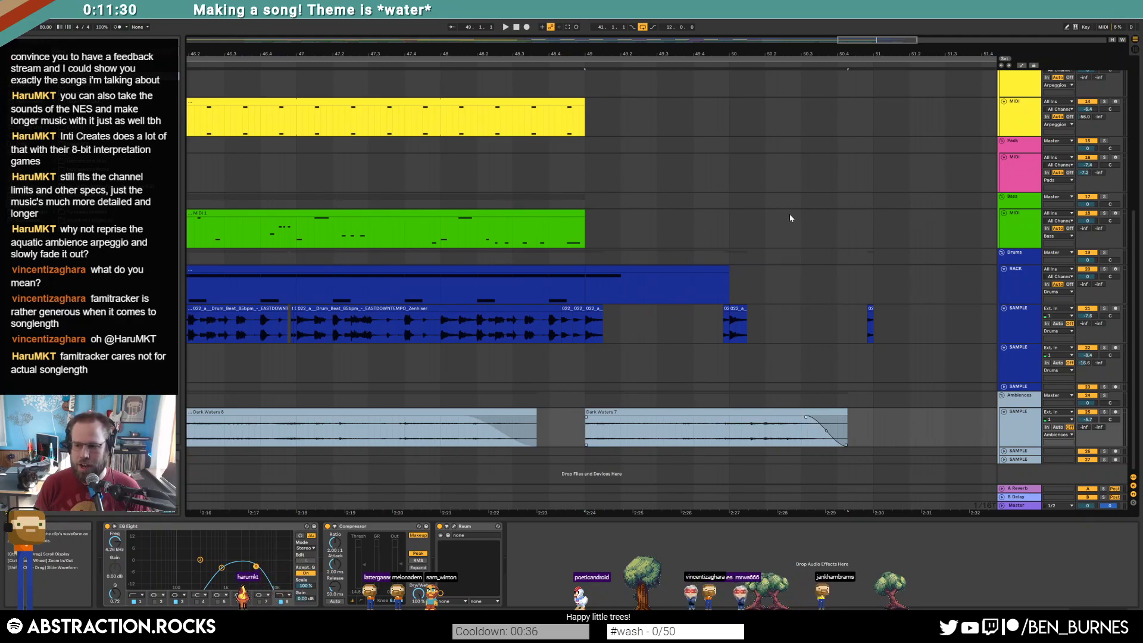
Copy the first four bars of the opening arpeggio to bar 51 on the same track, and move the loop over the new section.
scroll(816, 249, down, 5)
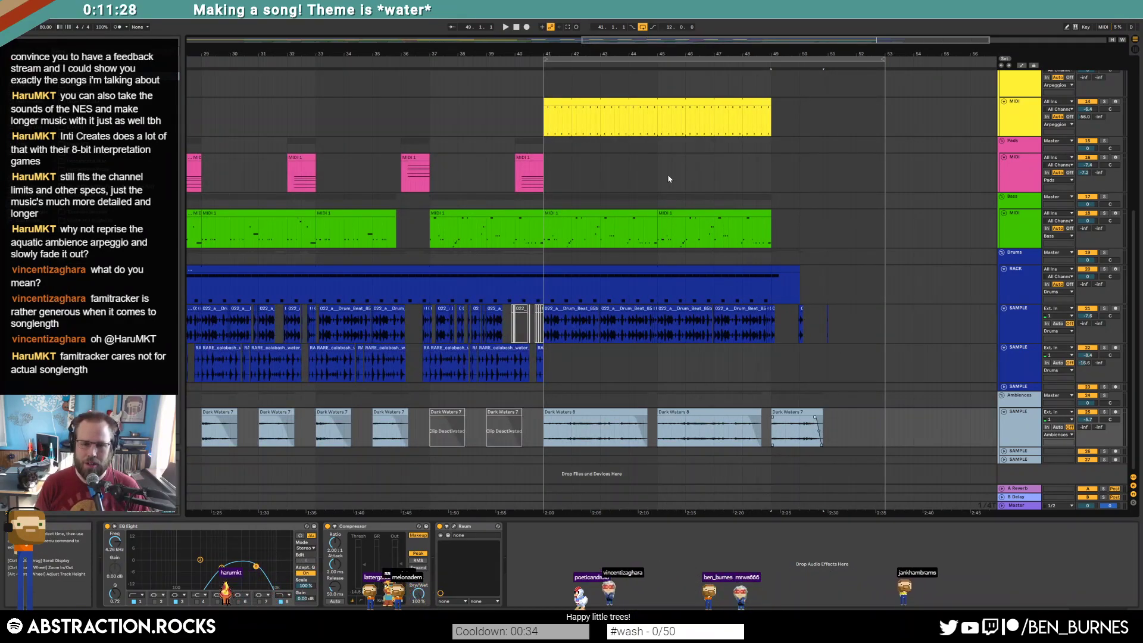
scroll(670, 173, down, 3)
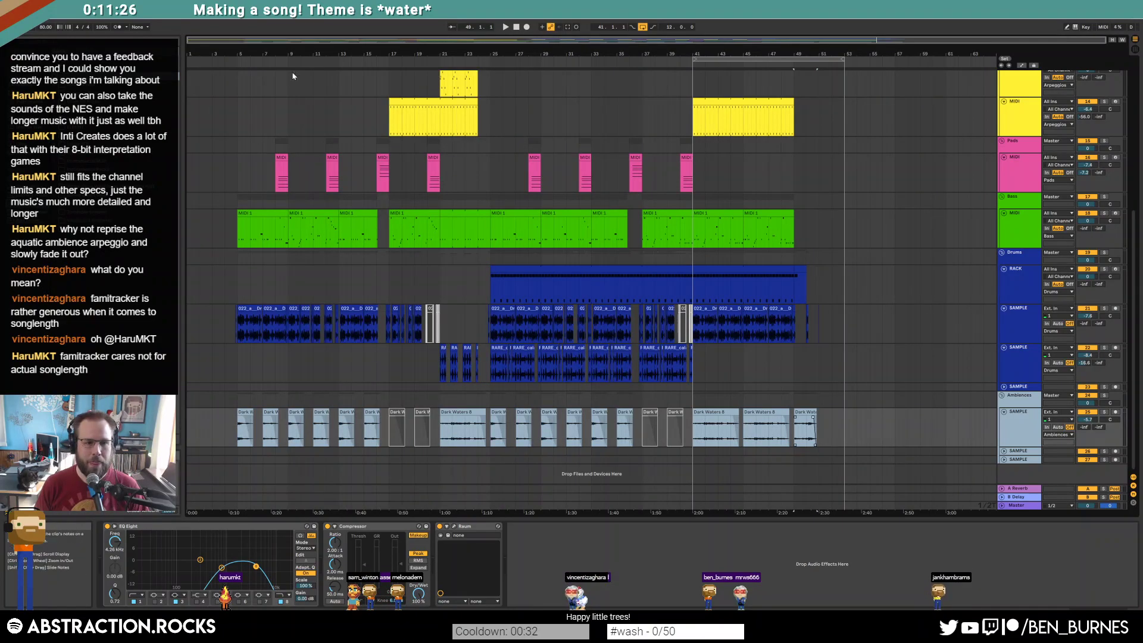
scroll(294, 135, up, 3)
click(219, 118)
key(ctrl+c)
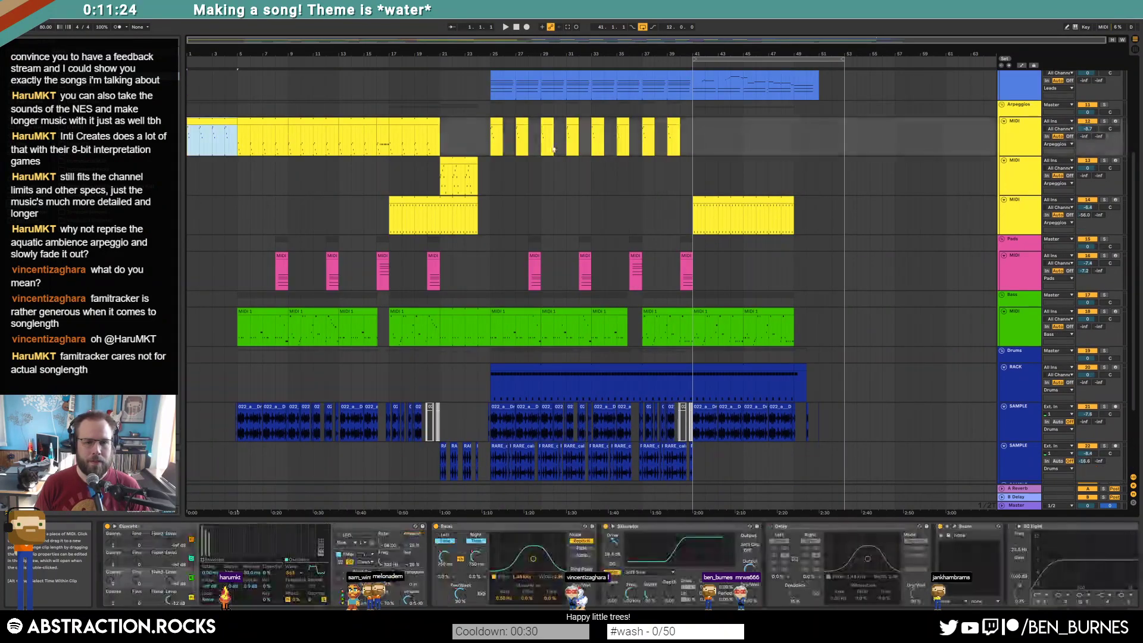
click(821, 128)
key(ctrl+v)
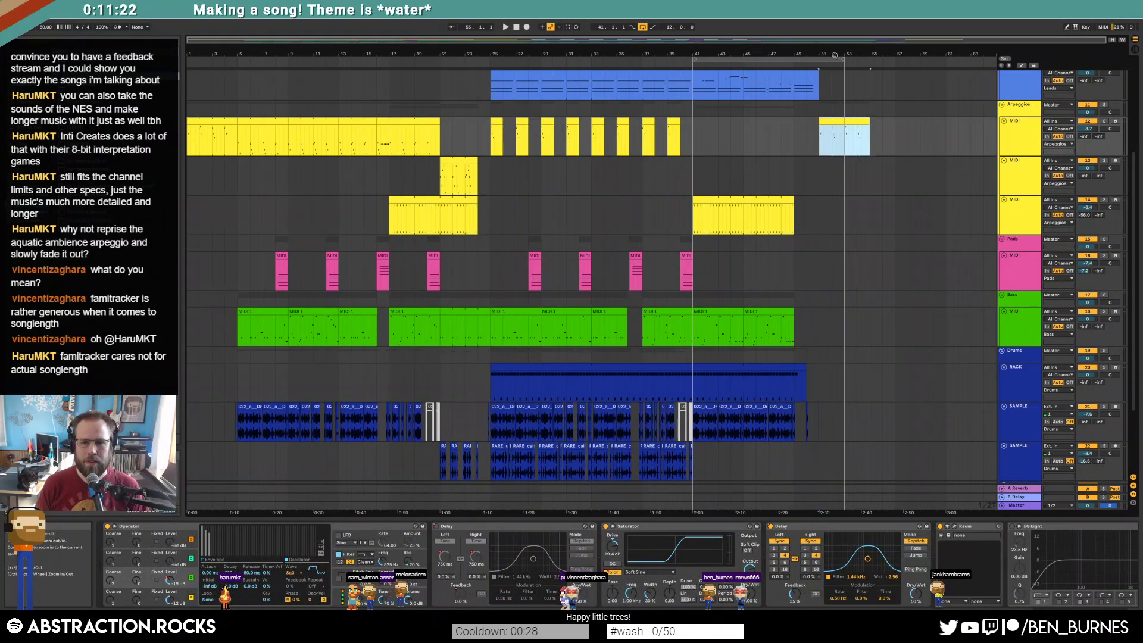
drag(833, 58, 956, 57)
Inspect the automation of the arpeggio track around the reprised clip at bar 51, including Operator's oscillator level and the Delay time.
click(862, 121)
key(a)
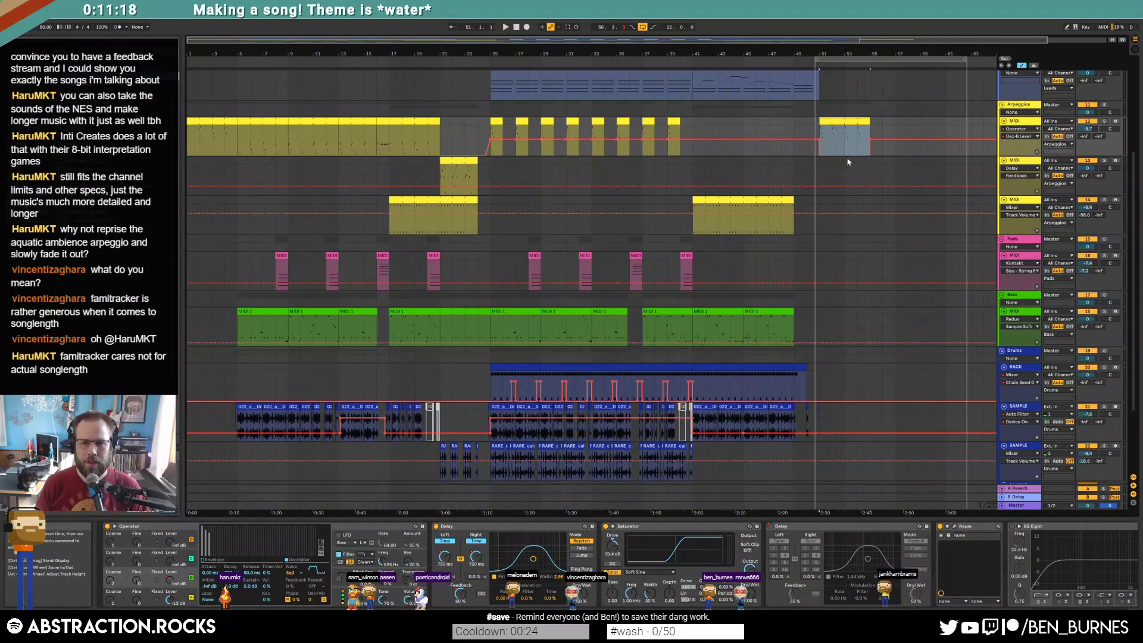
click(869, 140)
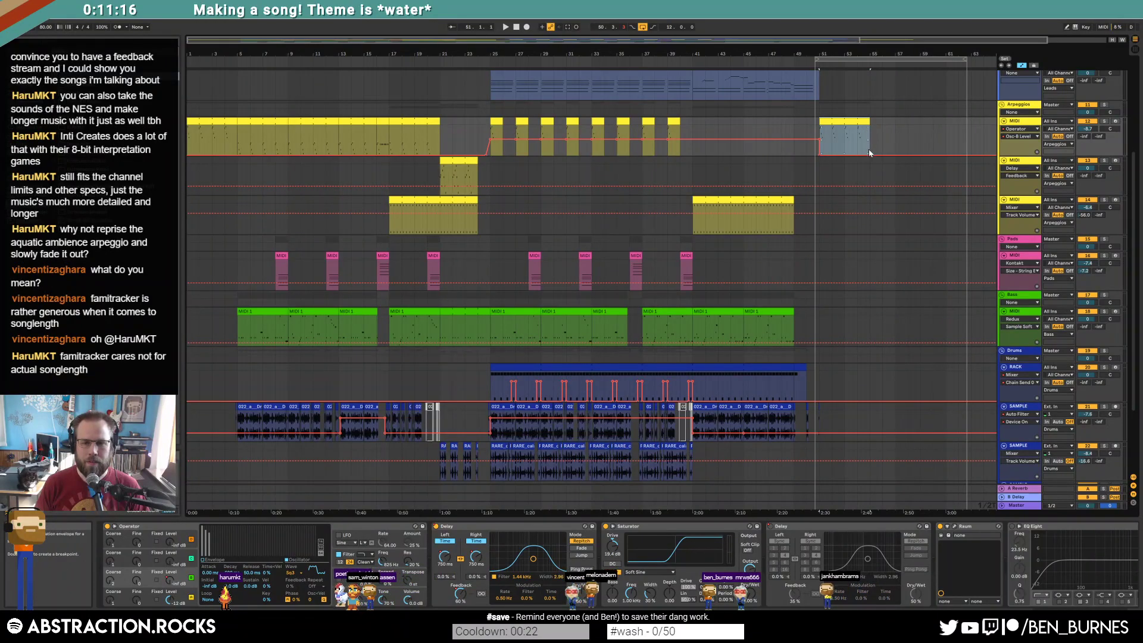
click(878, 143)
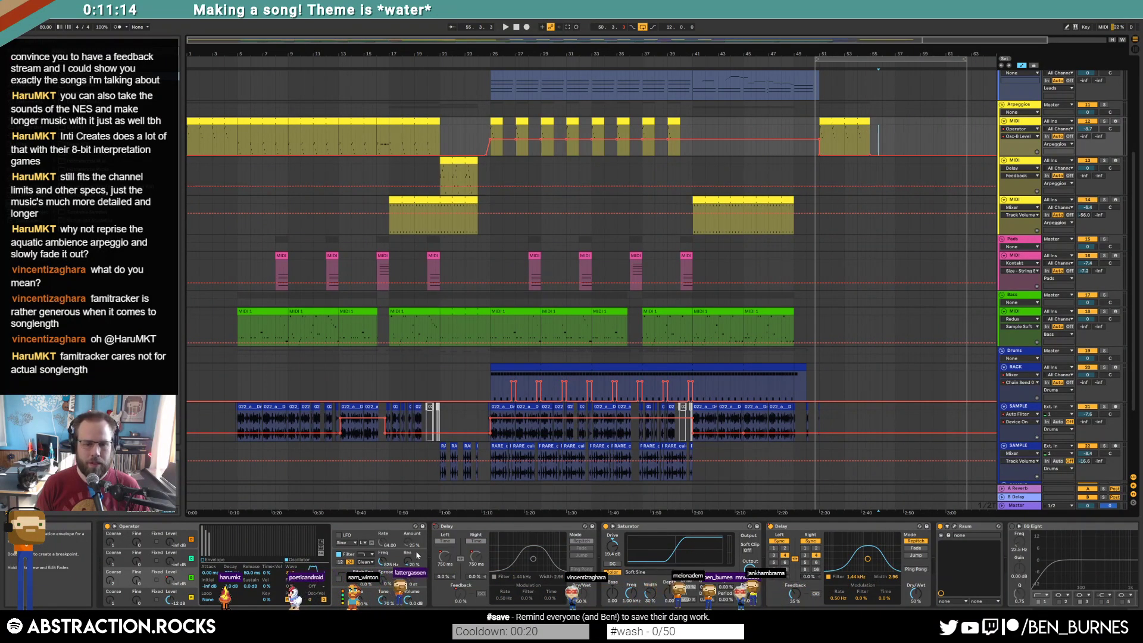
click(848, 134)
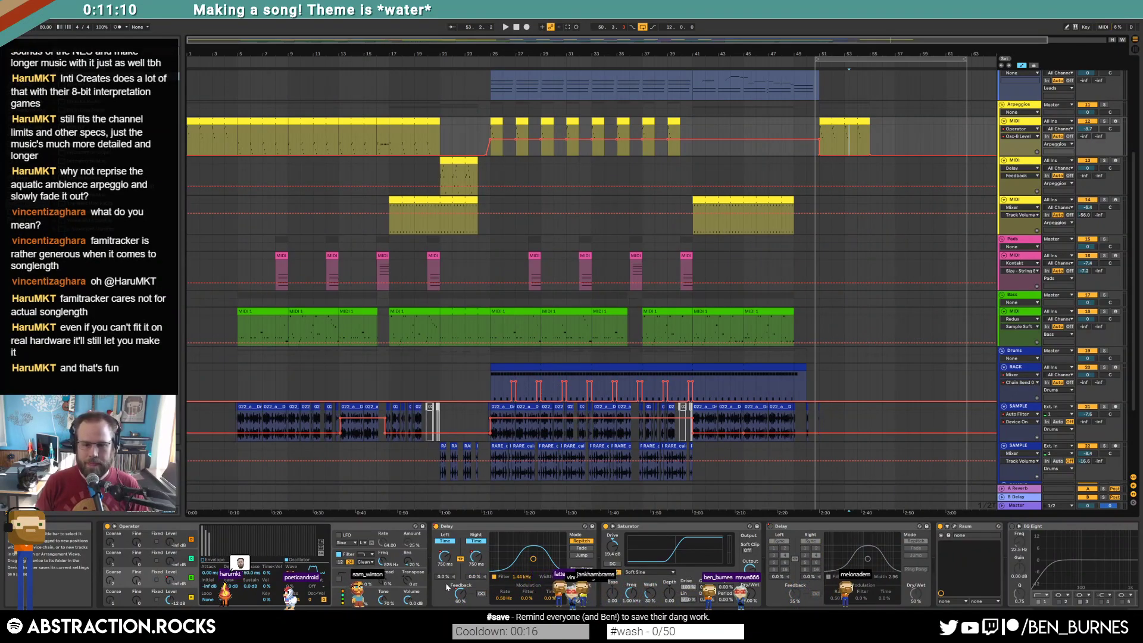
click(444, 556)
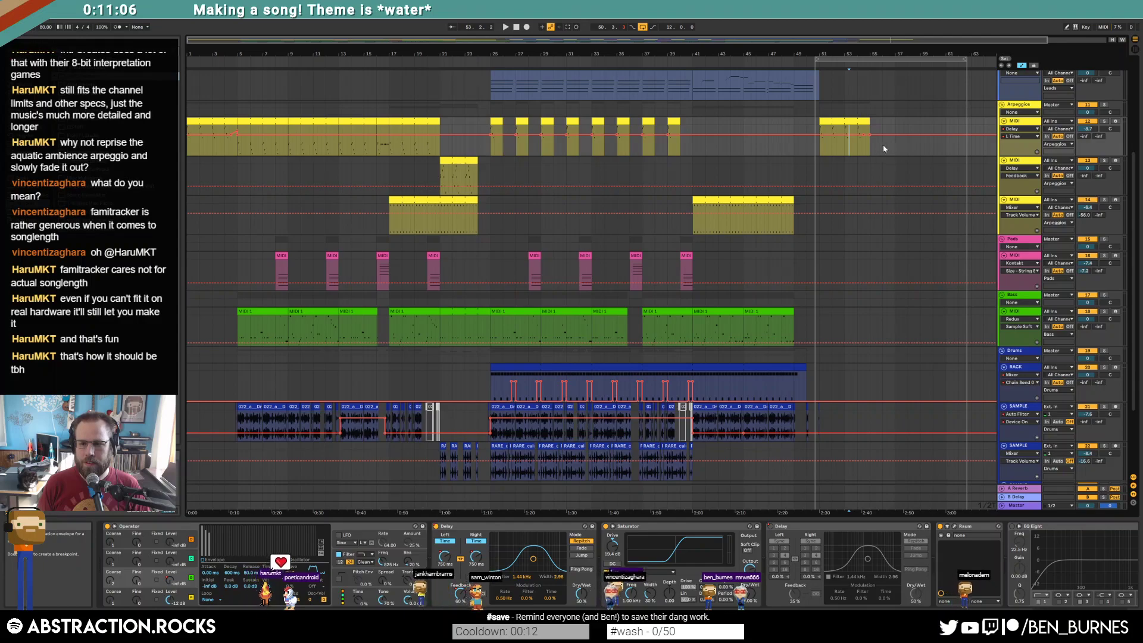
drag(884, 144, 861, 150)
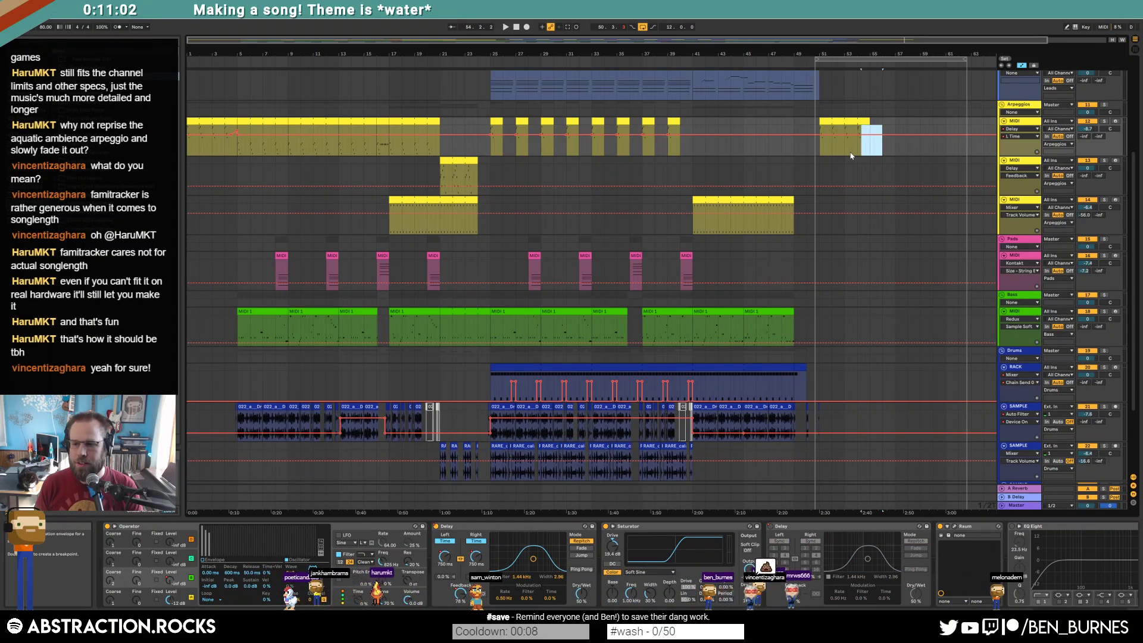
click(833, 123)
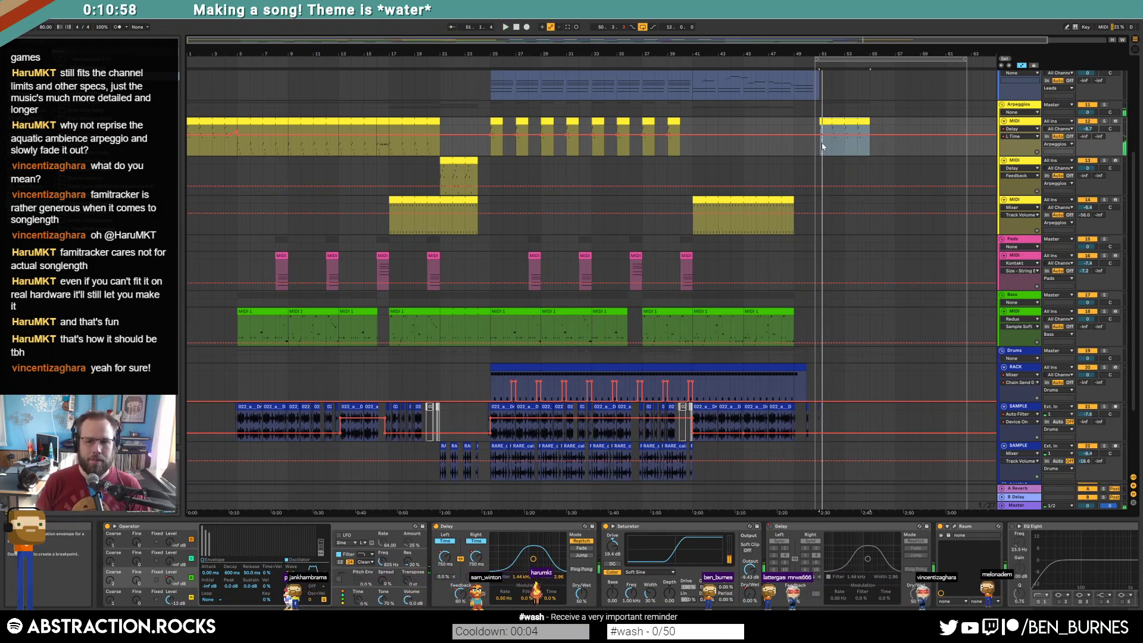
key(a)
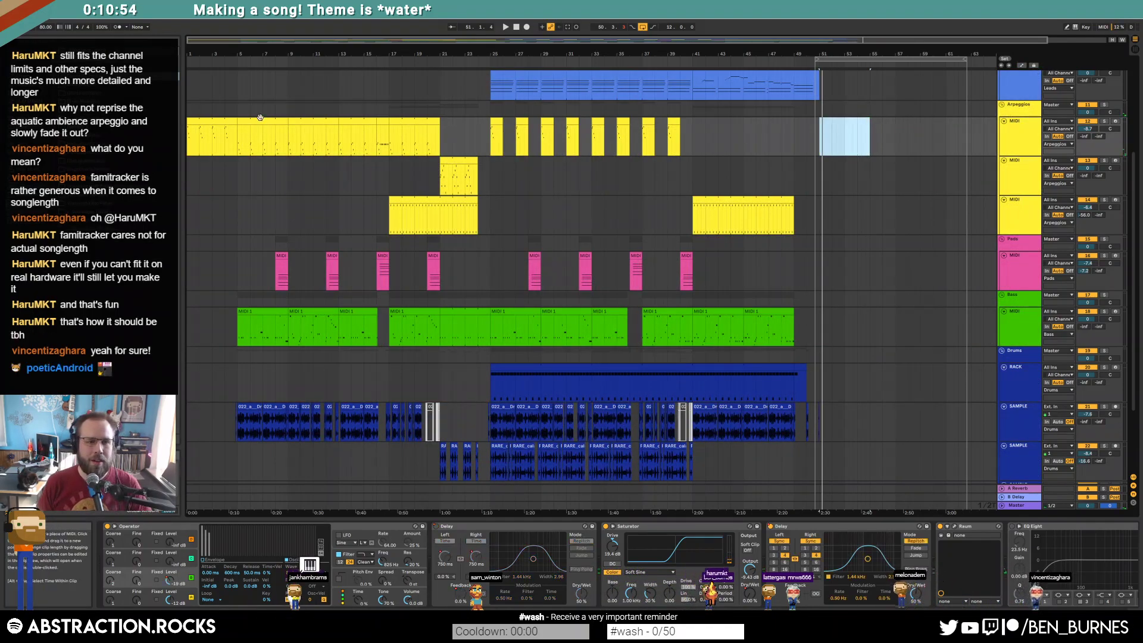
Extend the reprised arpeggio clip at bar 51 to eight bars and move the loop start to bar 51.
key(ctrl+z)
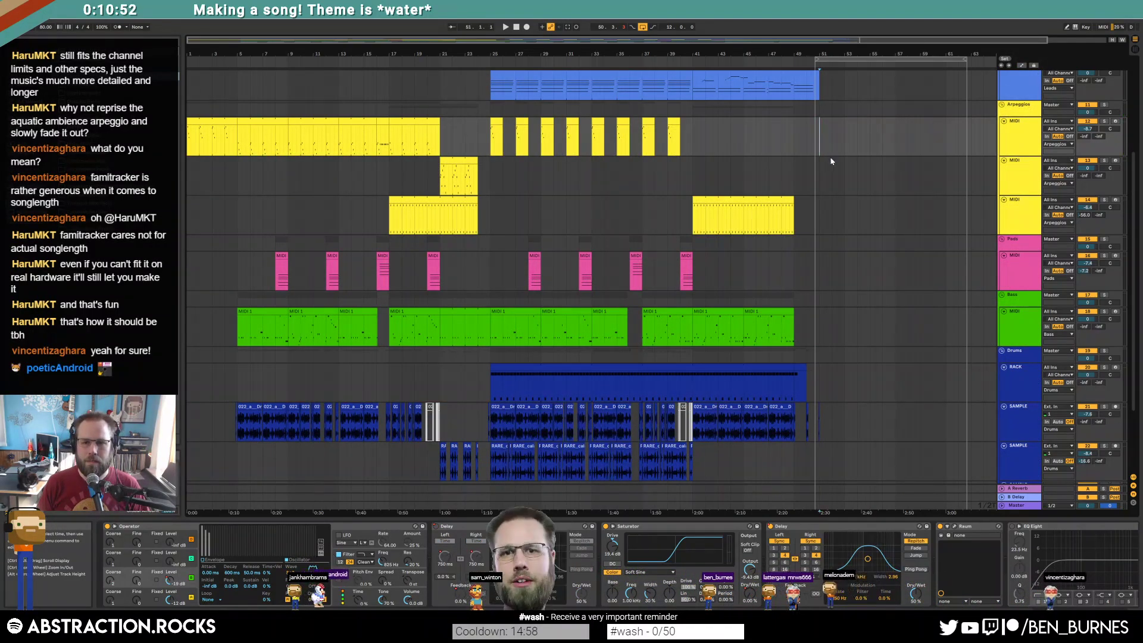
key(ctrl+y)
scroll(841, 138, up, 5)
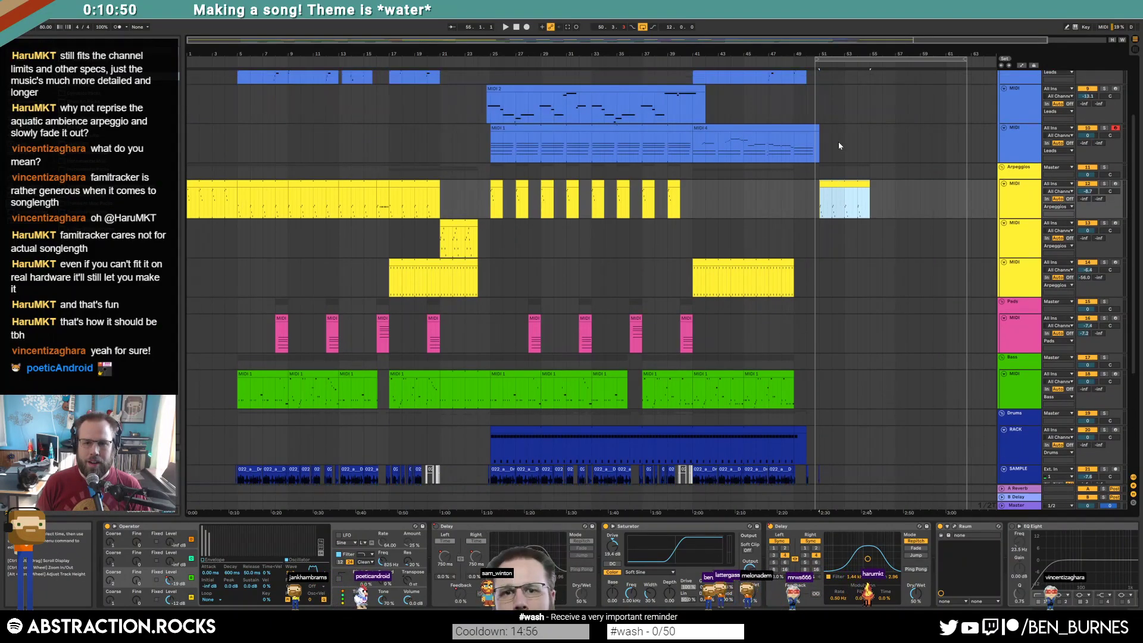
drag(868, 209, 918, 209)
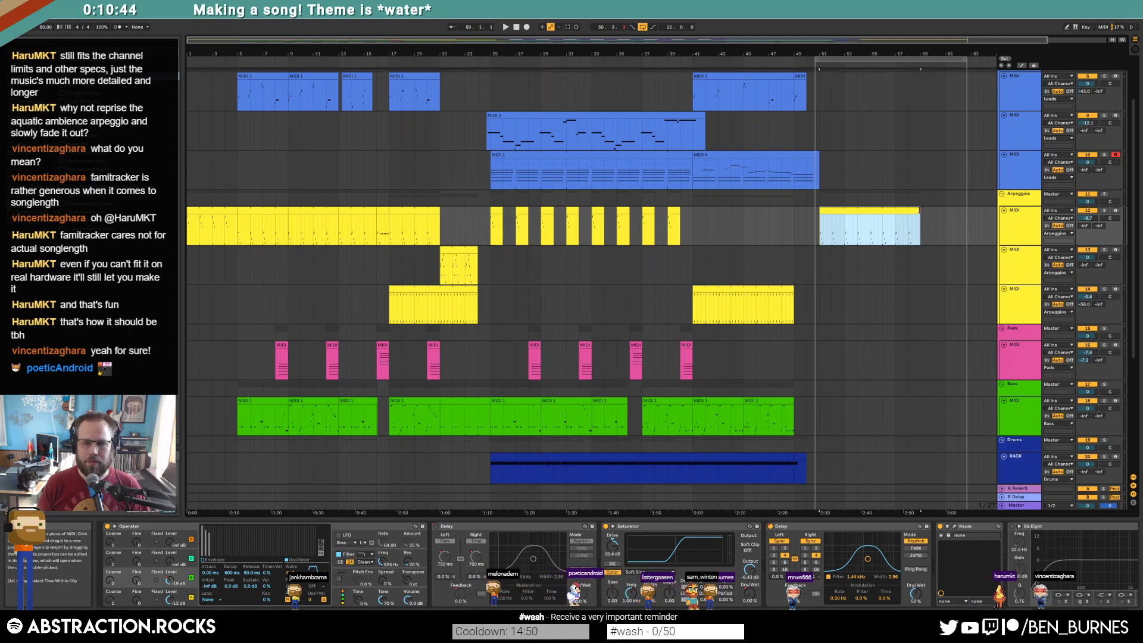
drag(840, 59, 847, 60)
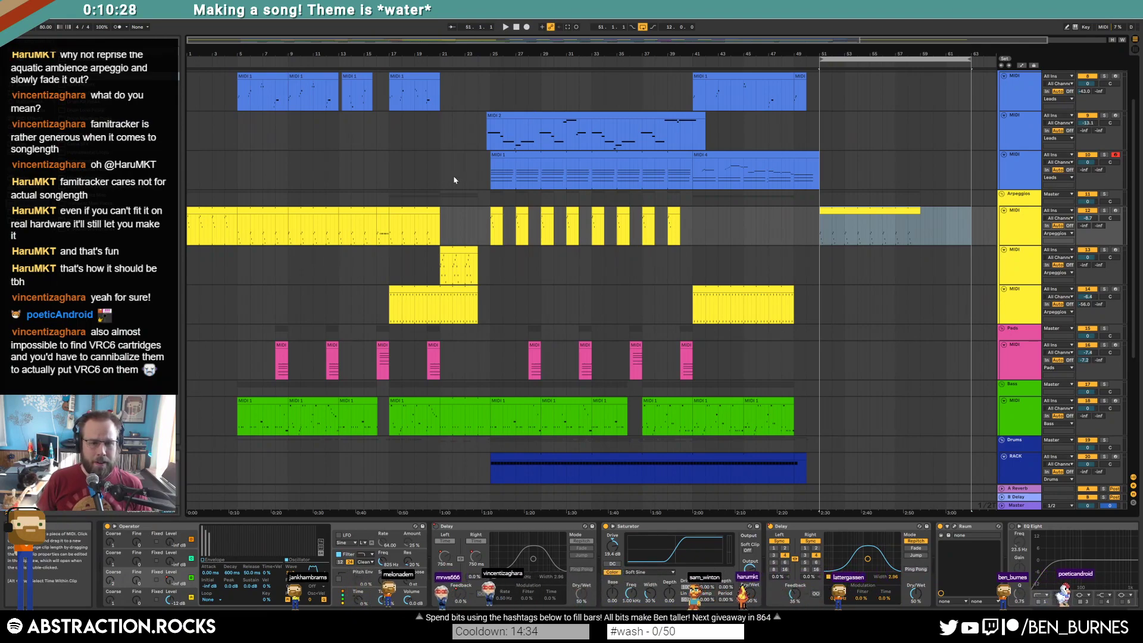
Copy the pad, bass and drum parts of bars 5 to 16 to bar 51 on the same tracks.
scroll(319, 299, down, 3)
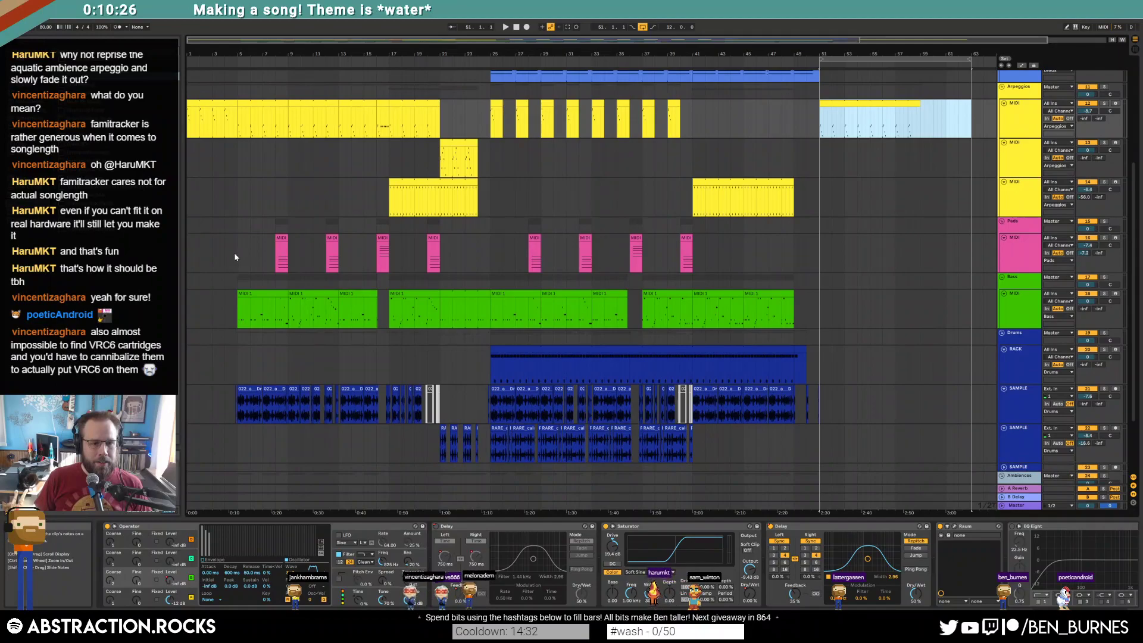
drag(235, 249, 389, 405)
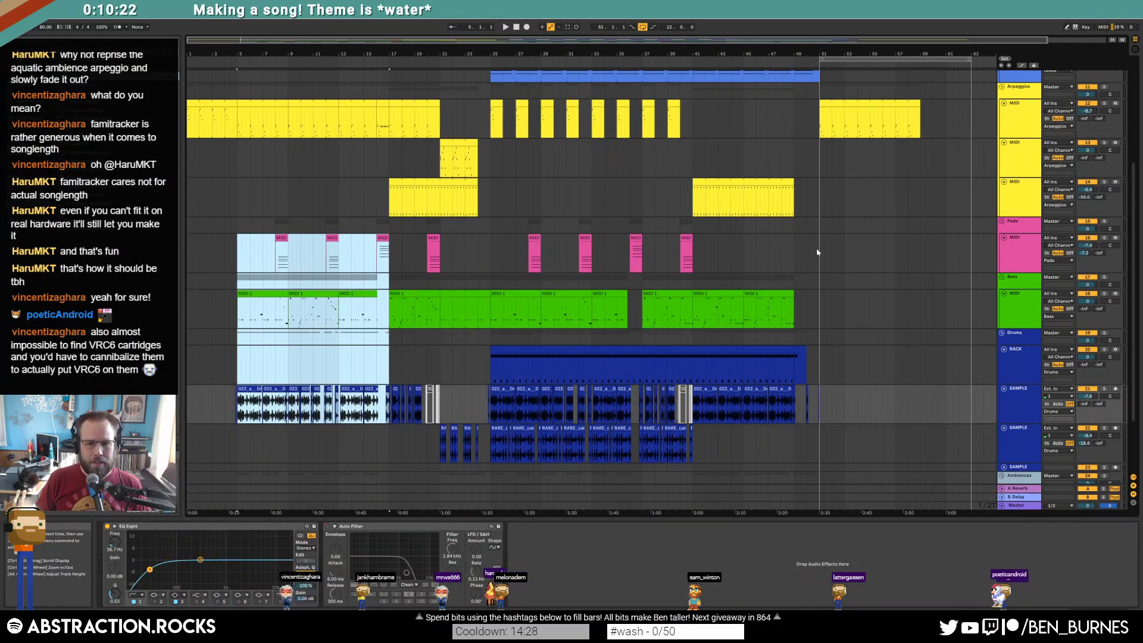
key(ctrl+c)
click(819, 252)
key(ctrl+v)
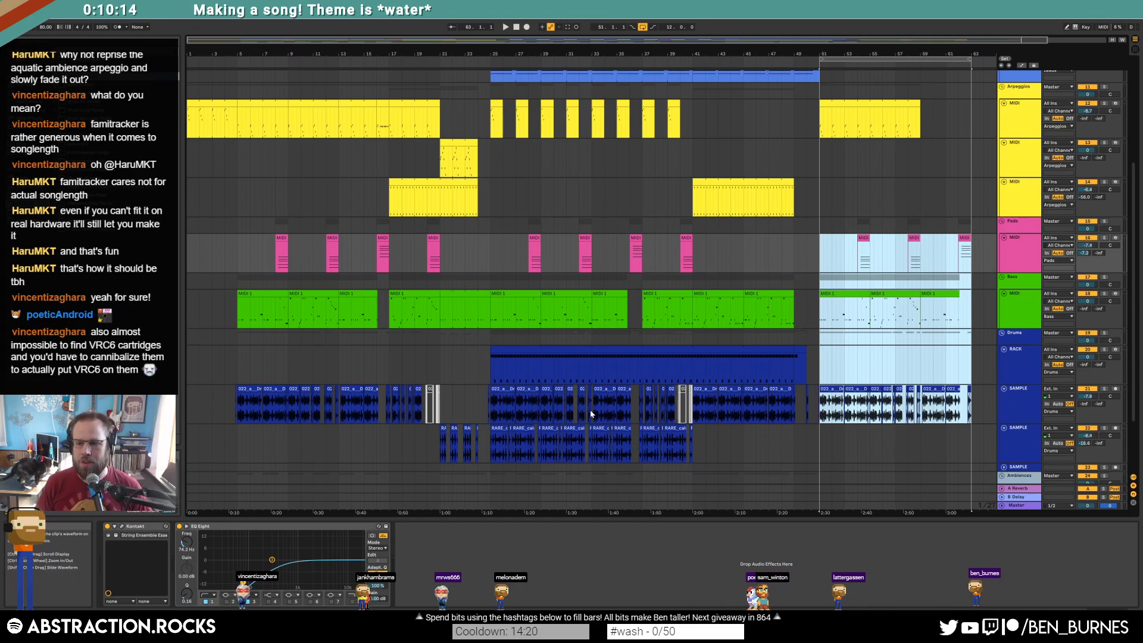
Delete the copied pad, bass and drum material from bar 59 onward, where the arpeggio ends.
click(807, 430)
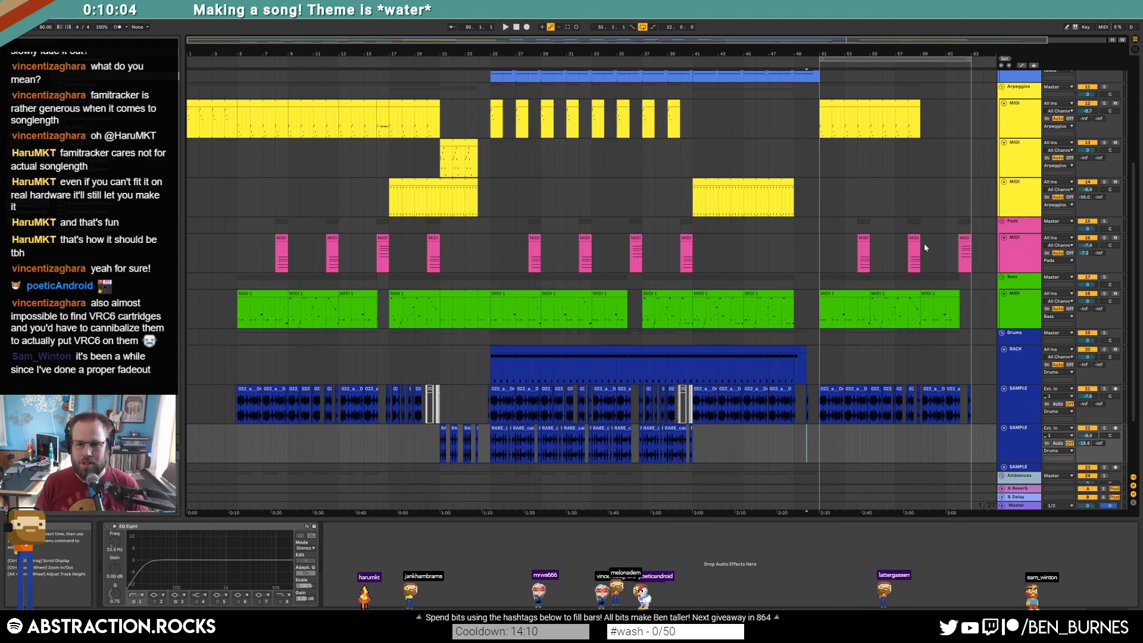
drag(923, 243, 976, 411)
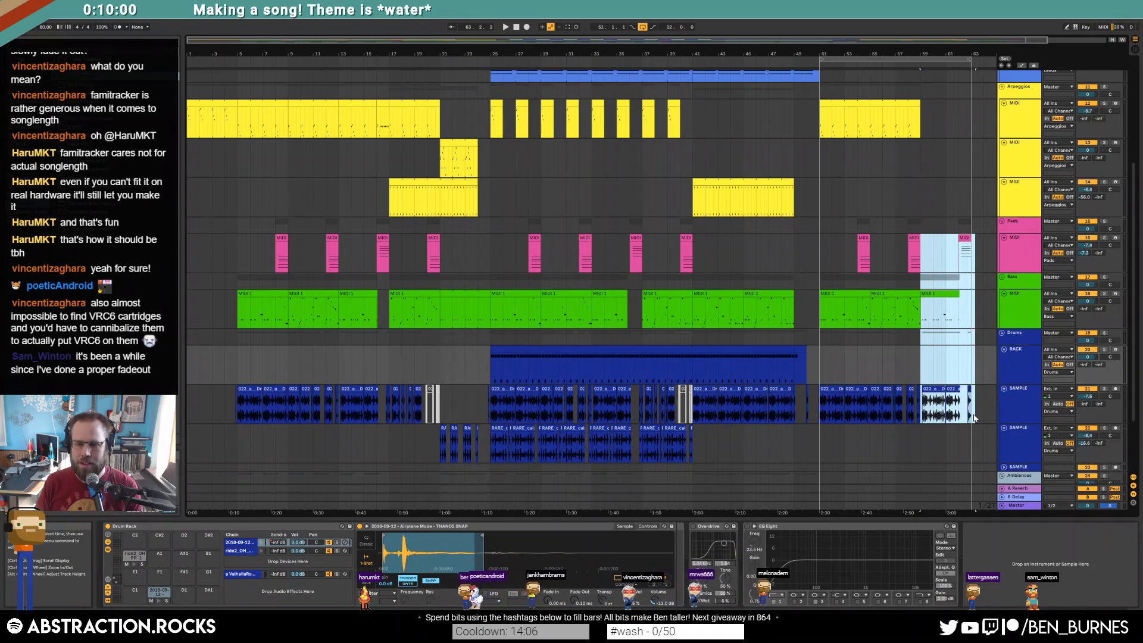
key(Delete)
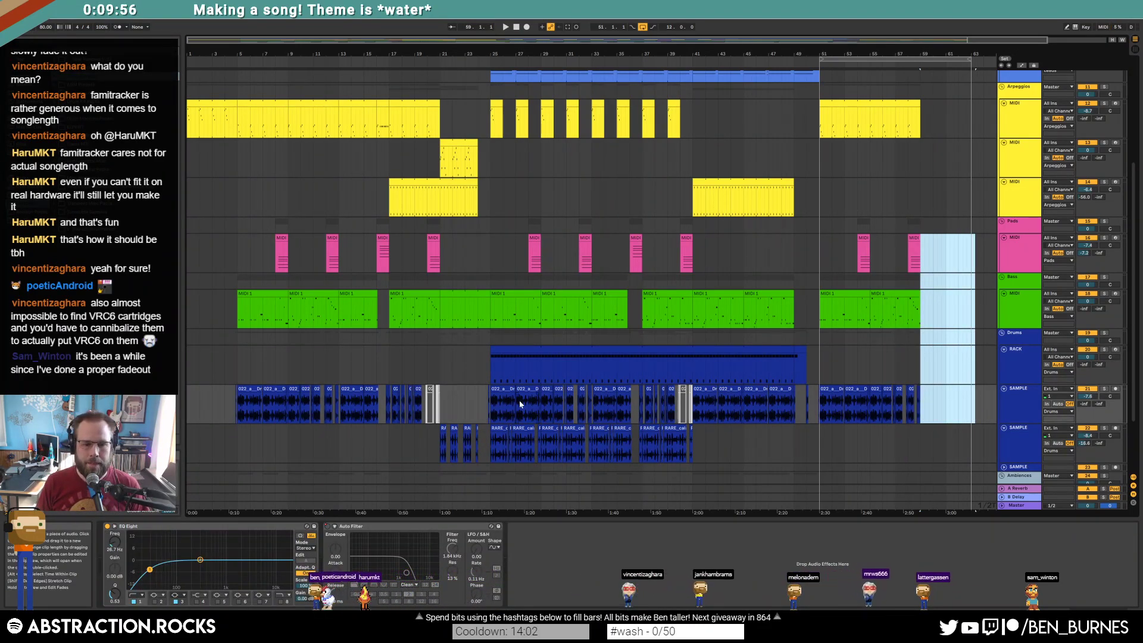
Copy the first four Dark Waters ambience clips, starting at bar 5, to bar 51 on the same track.
scroll(661, 412, down, 3)
scroll(830, 405, down, 1)
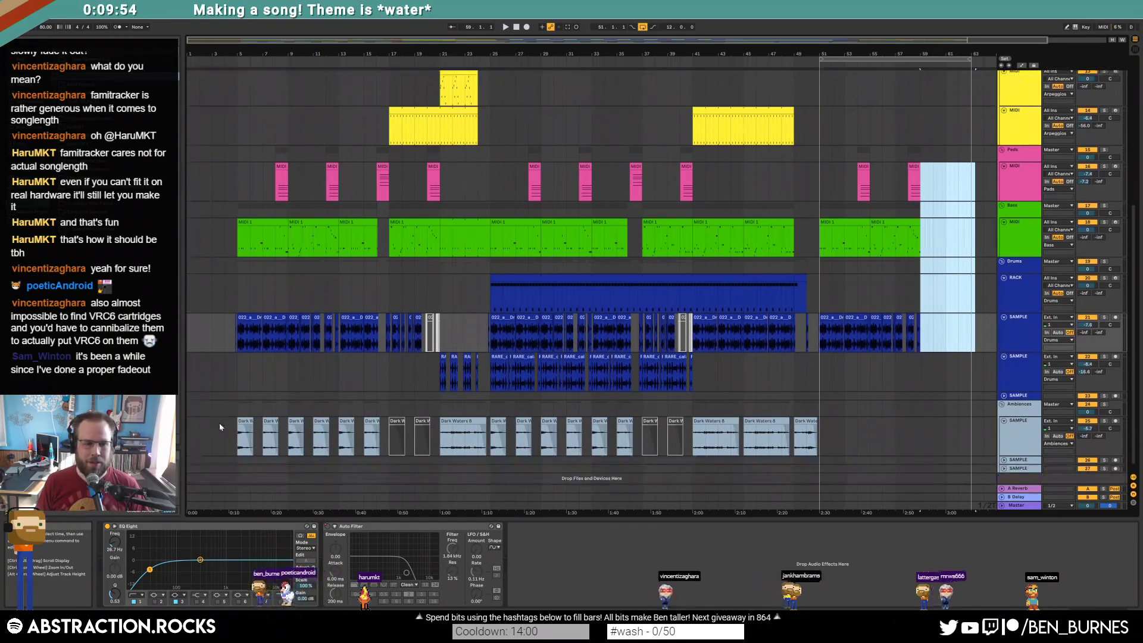
drag(237, 436, 337, 435)
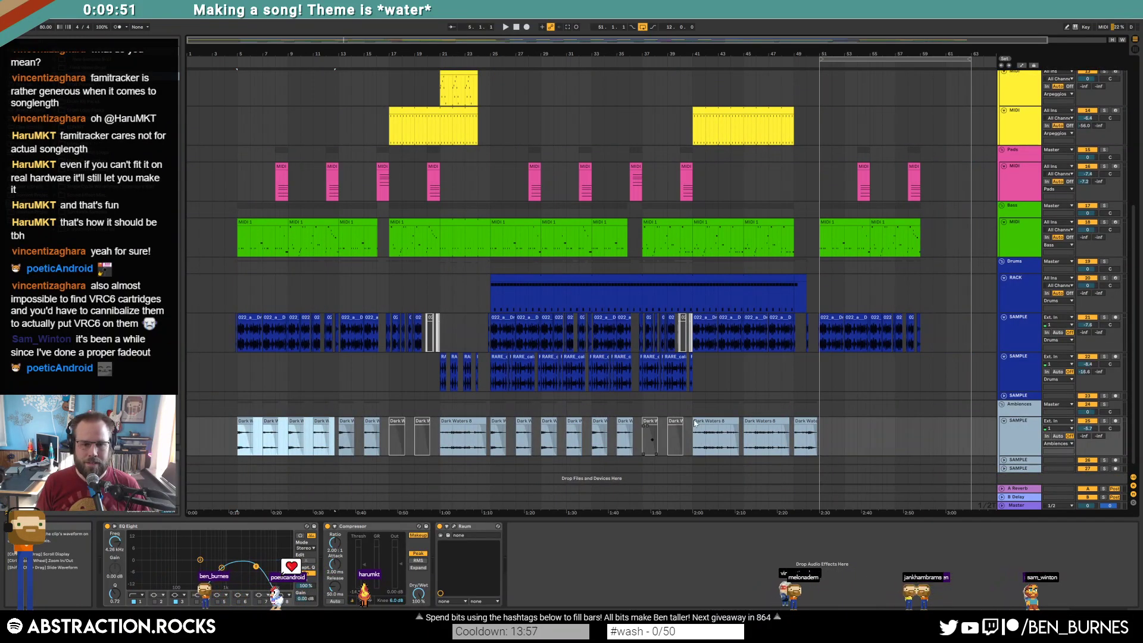
click(821, 425)
key(ctrl+v)
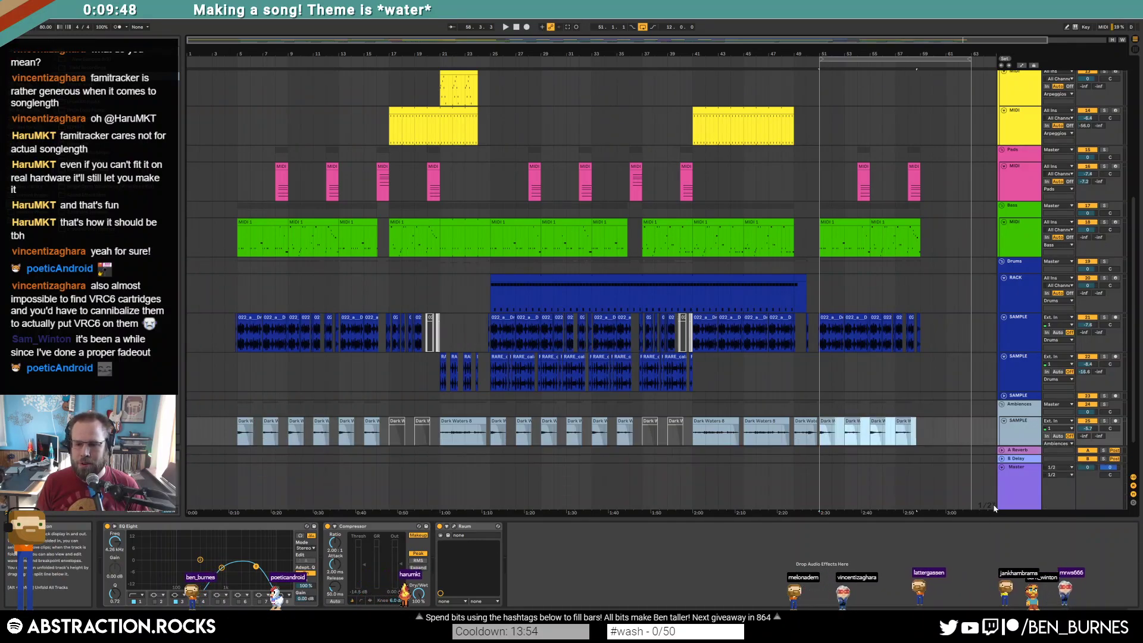
Automate a curved fade-out of the Master track volume from 0 dB at bar 55 to -inf dB at bar 59.
scroll(955, 460, down, 2)
click(1091, 471)
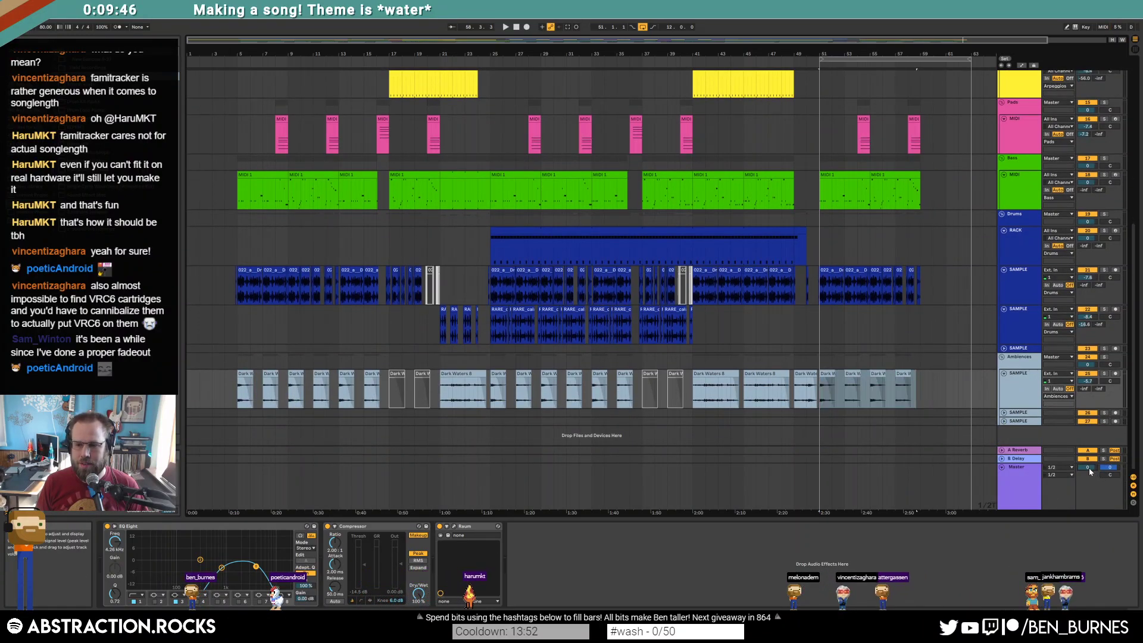
key(a)
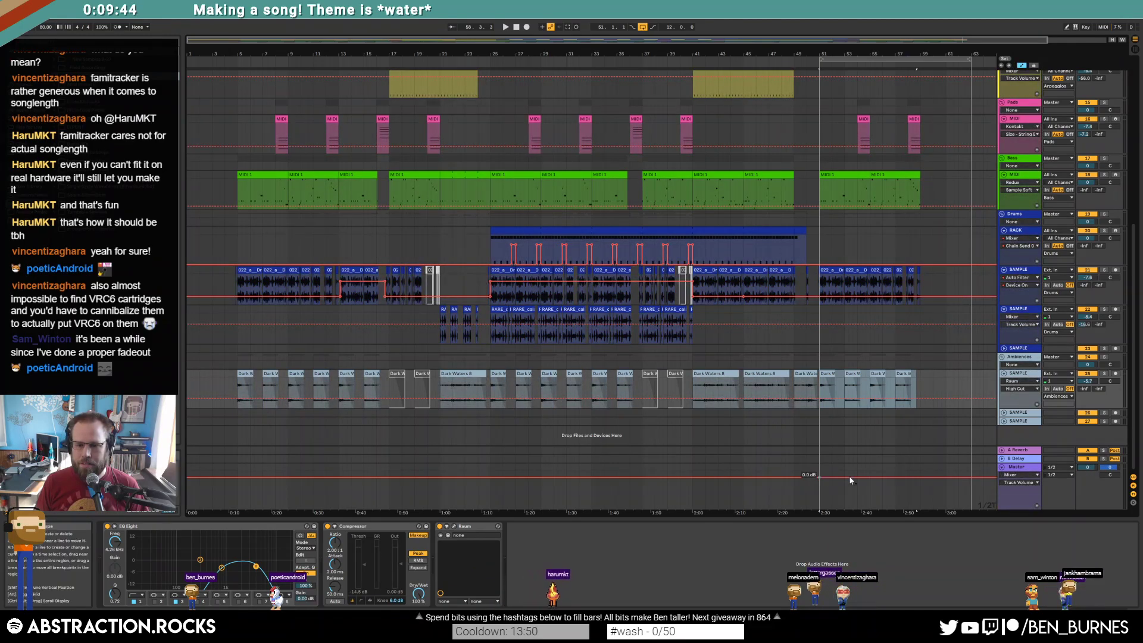
click(867, 479)
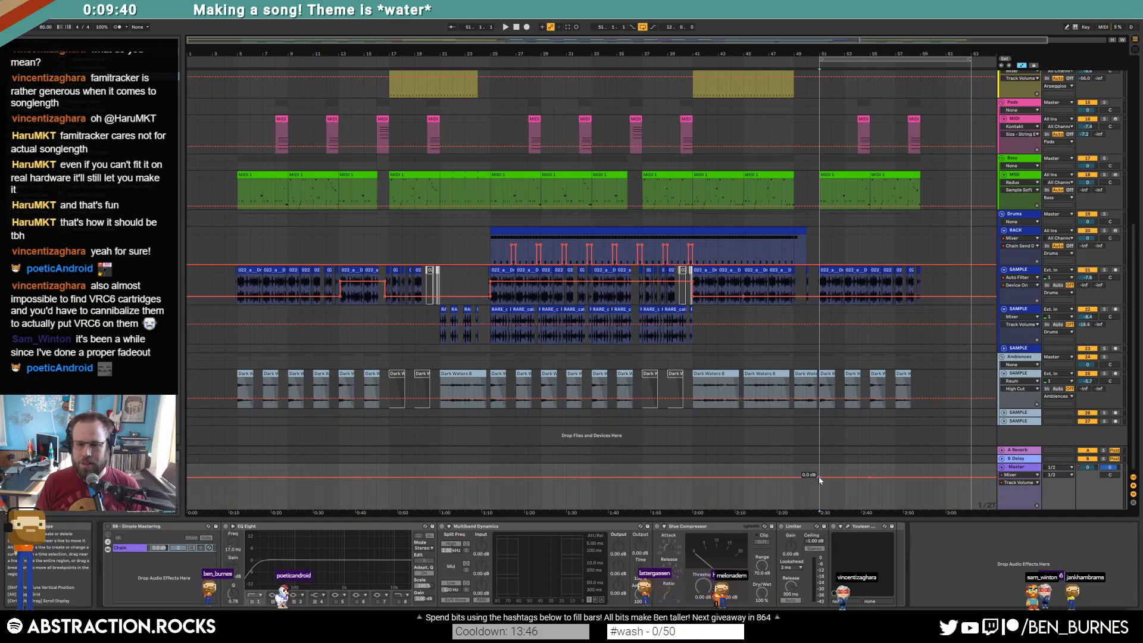
drag(902, 485, 906, 509)
click(933, 489)
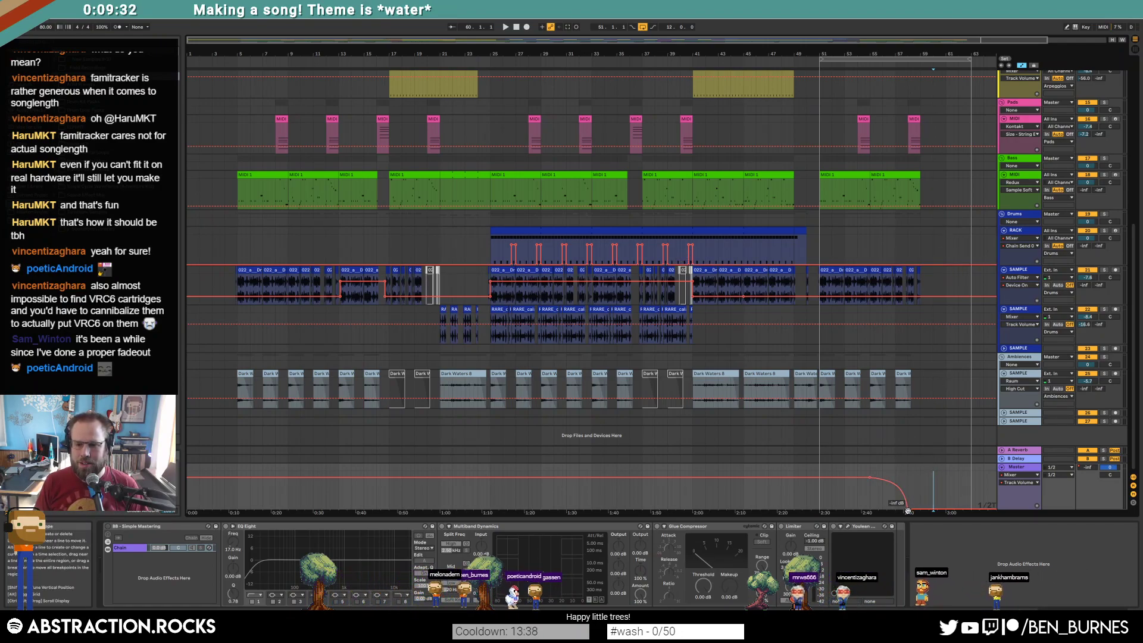
drag(910, 512, 921, 507)
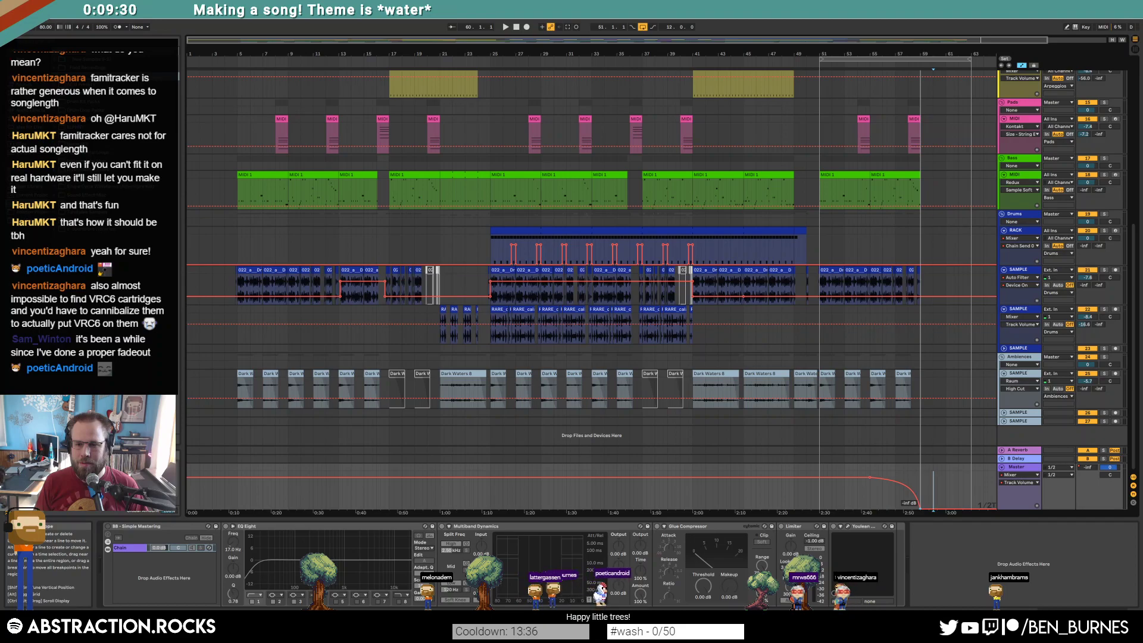
Hide the automation lanes and shorten the loop to eight bars, ending at bar 59.
scroll(956, 401, up, 3)
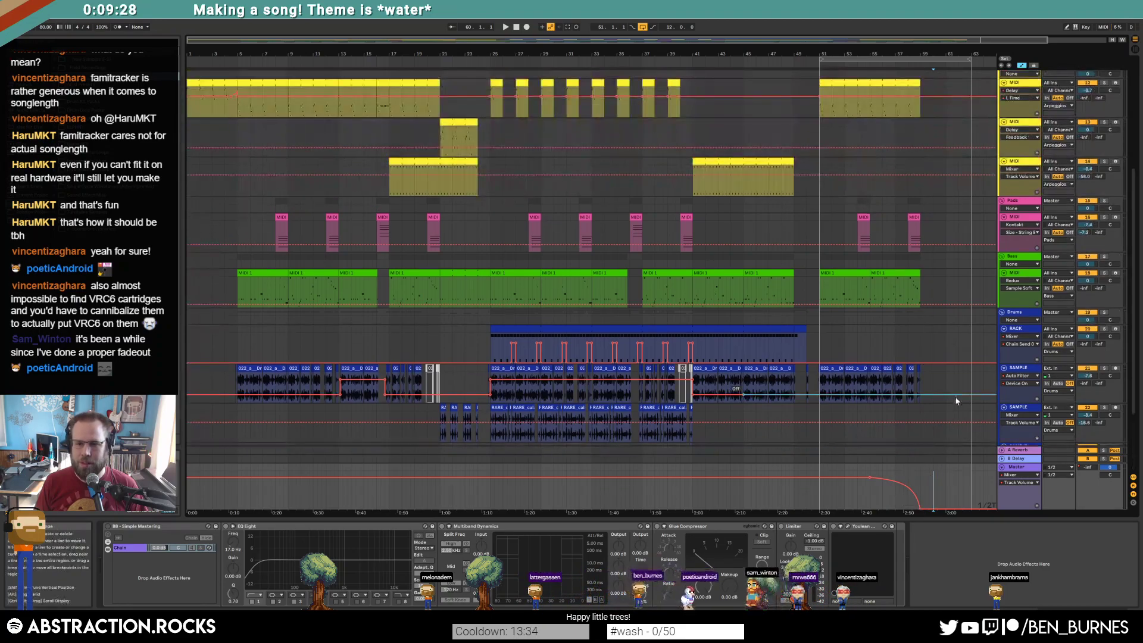
scroll(956, 401, up, 2)
key(a)
click(967, 63)
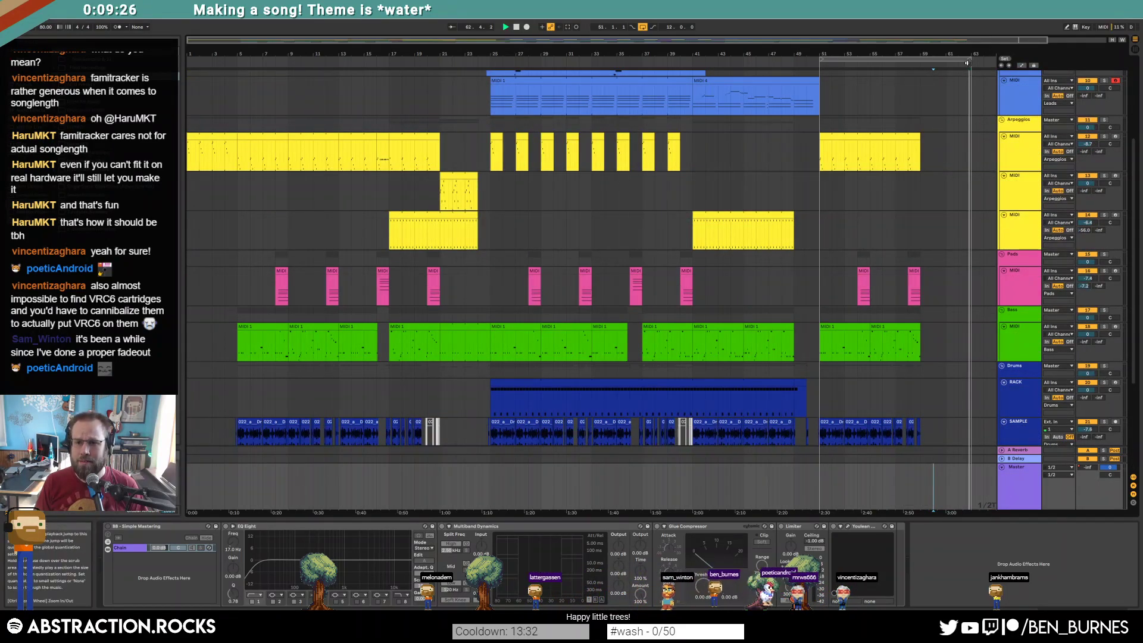
drag(967, 64, 919, 67)
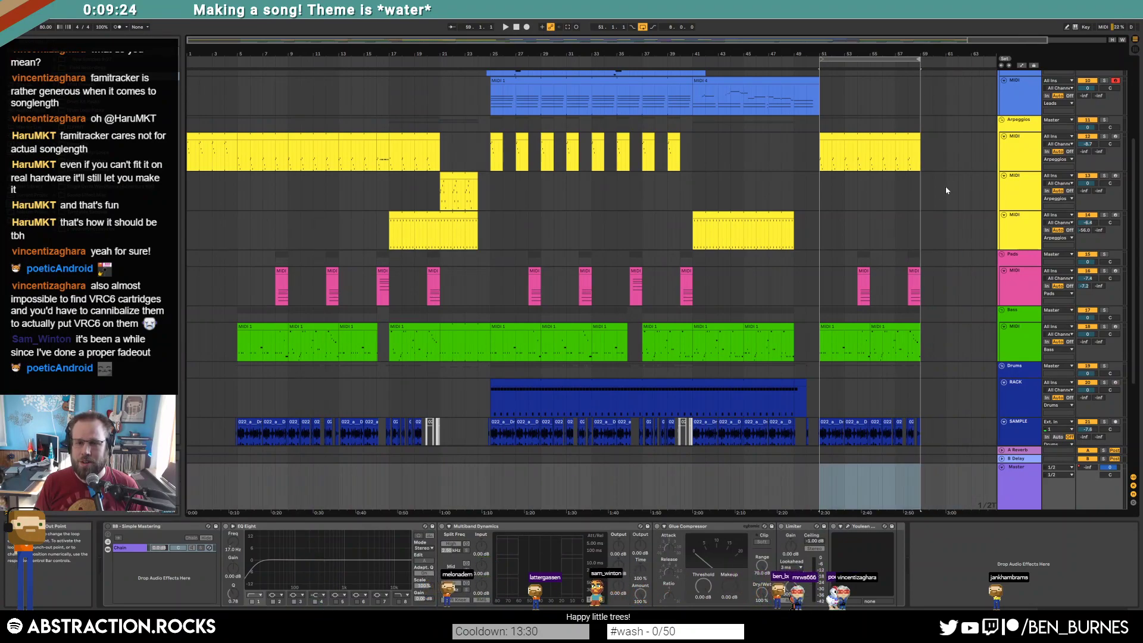
Arm the second MIDI track in the Leads group and record a lead melody over the fading ending up to bar 59.
scroll(798, 146, up, 3)
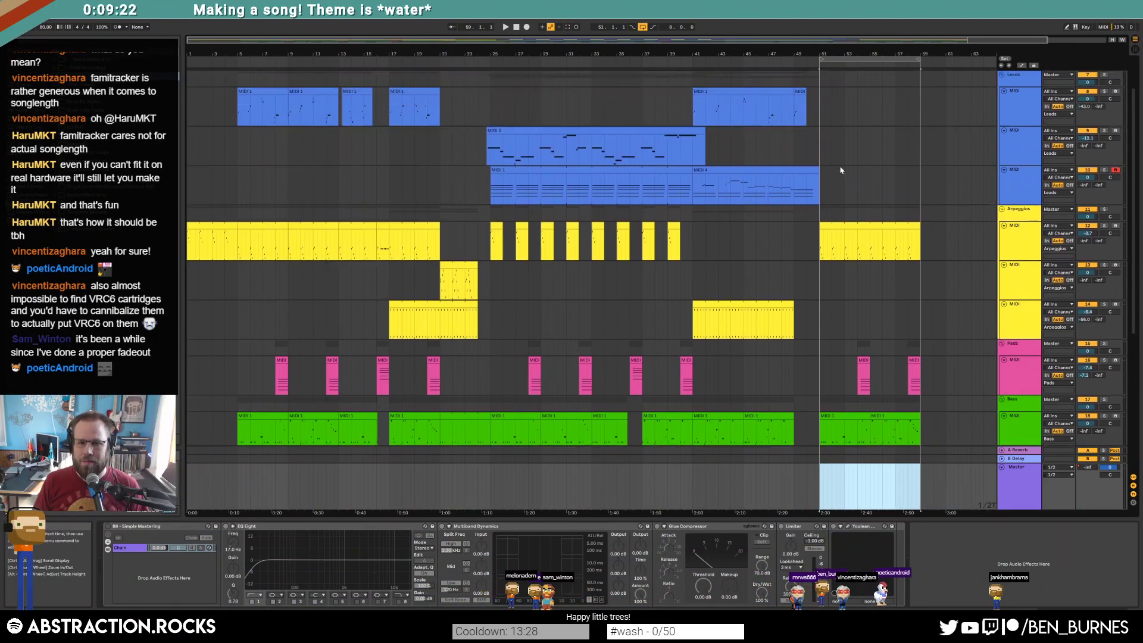
click(803, 149)
click(1116, 131)
key(space)
key(F9)
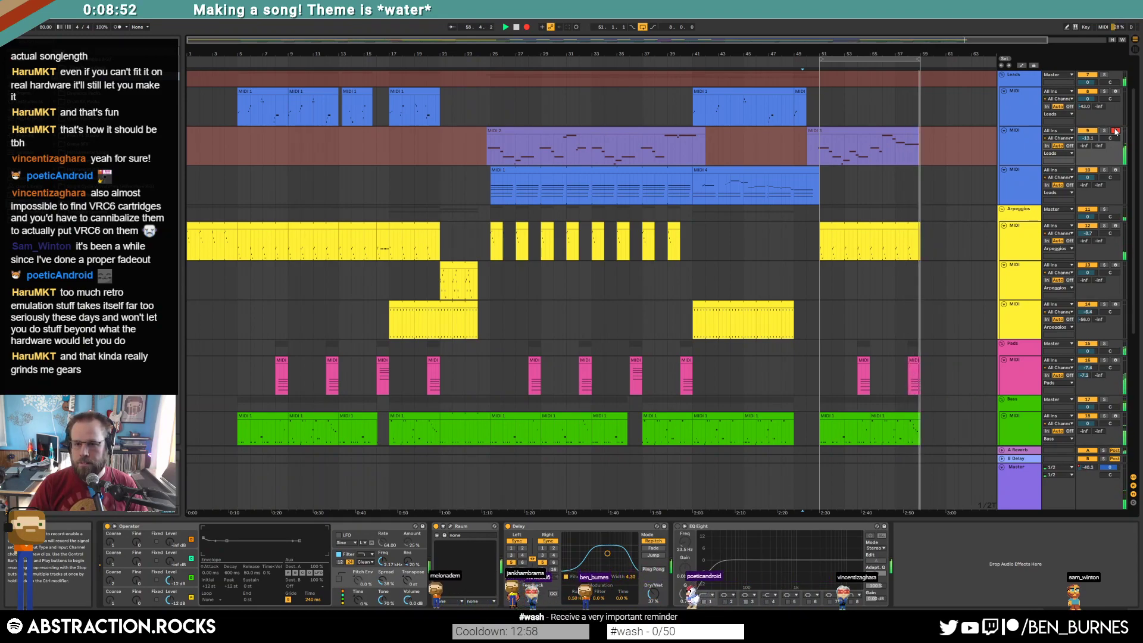
key(space)
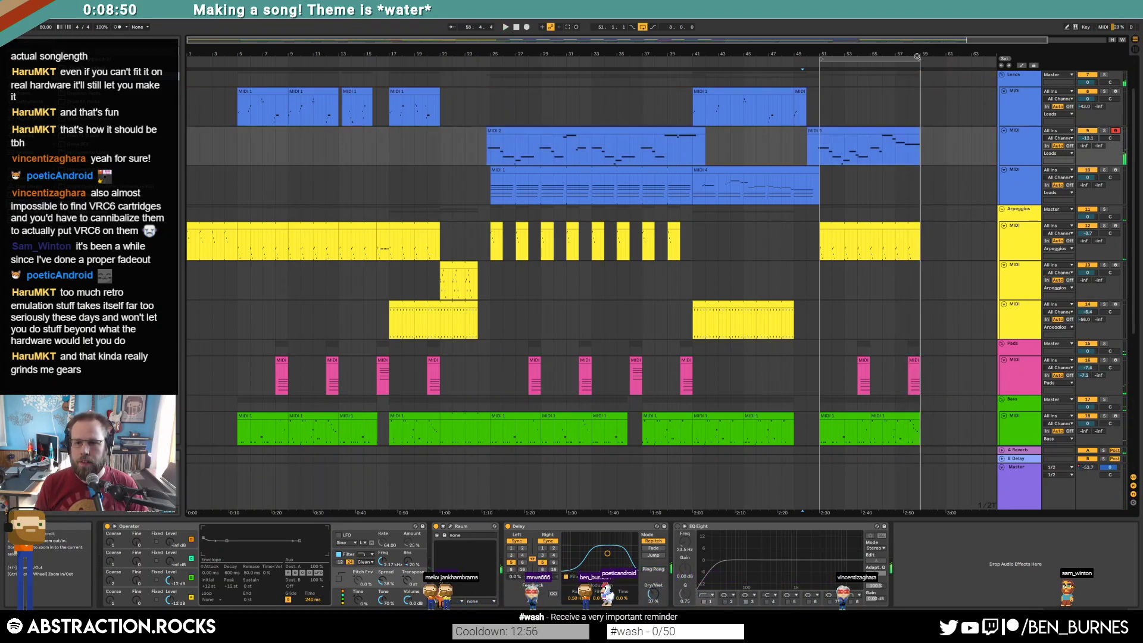
Lengthen the newly recorded lead clip and its final two notes past bar 59, with the loop extended to bar 62.
drag(925, 57, 959, 58)
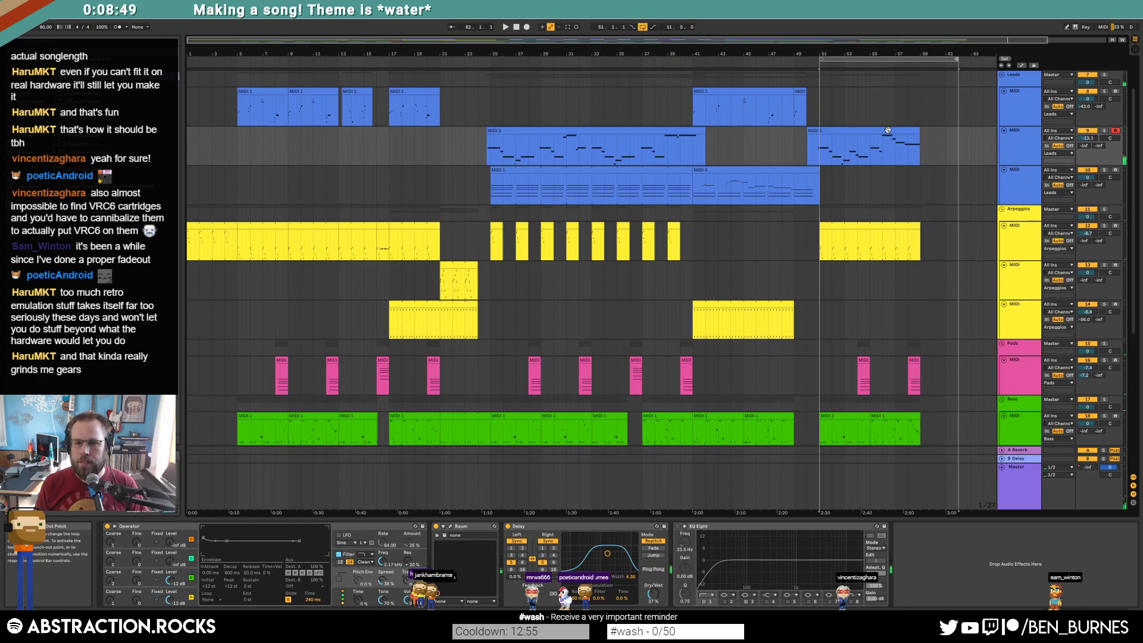
drag(919, 131, 941, 131)
double_click(930, 131)
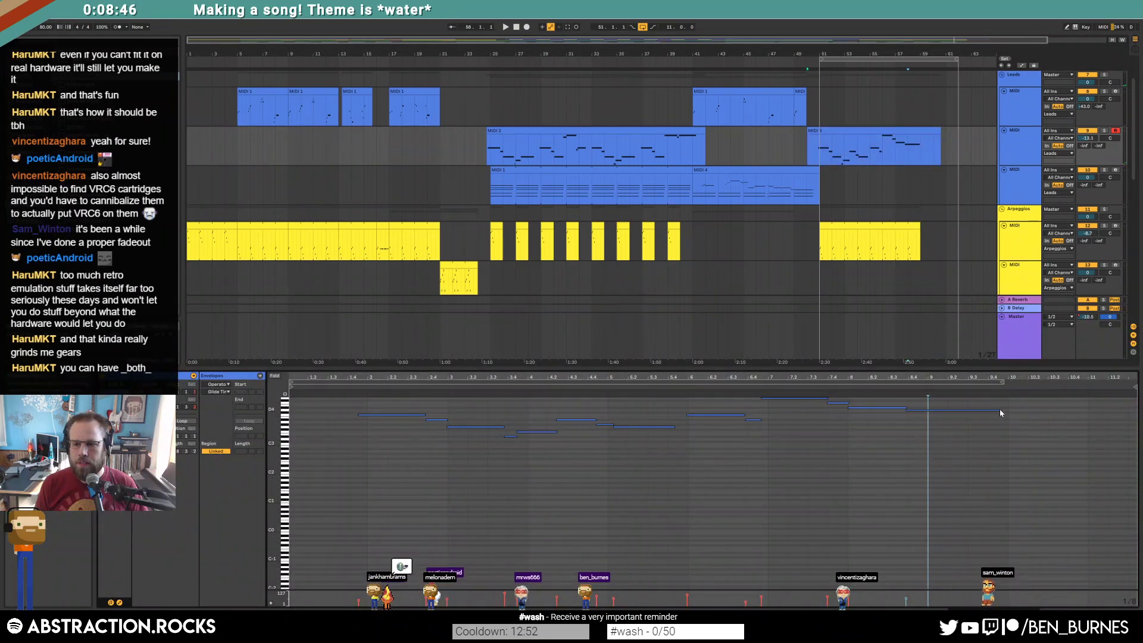
drag(1002, 409, 1043, 410)
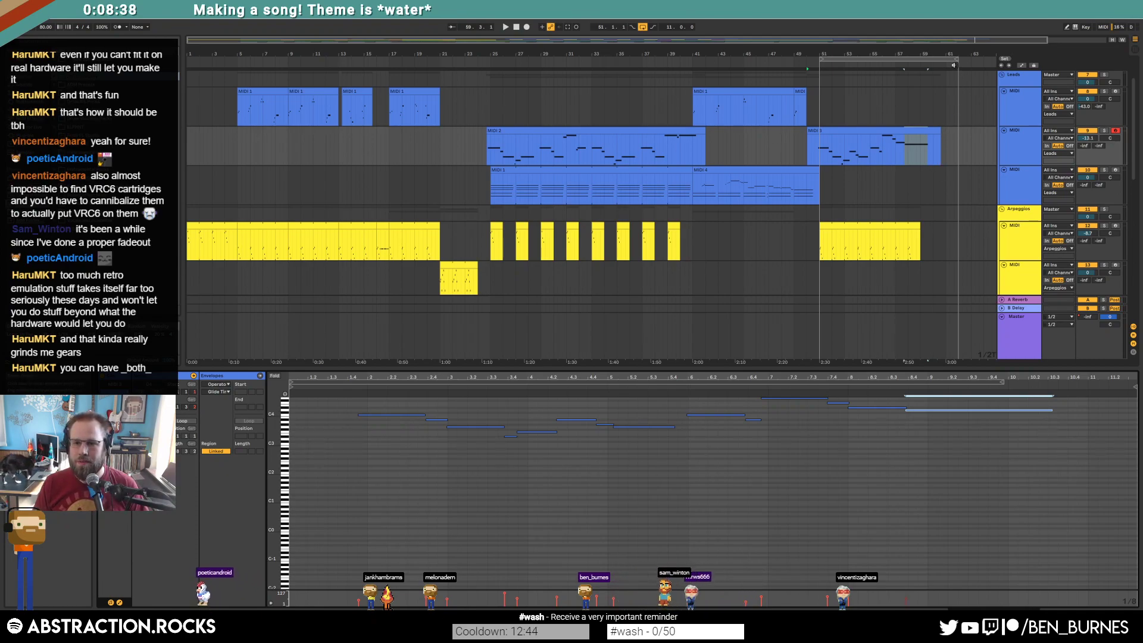
Shorten the loop to nine bars and trim the new lead clip in the second Leads track to end at bar 60.
drag(956, 60, 932, 62)
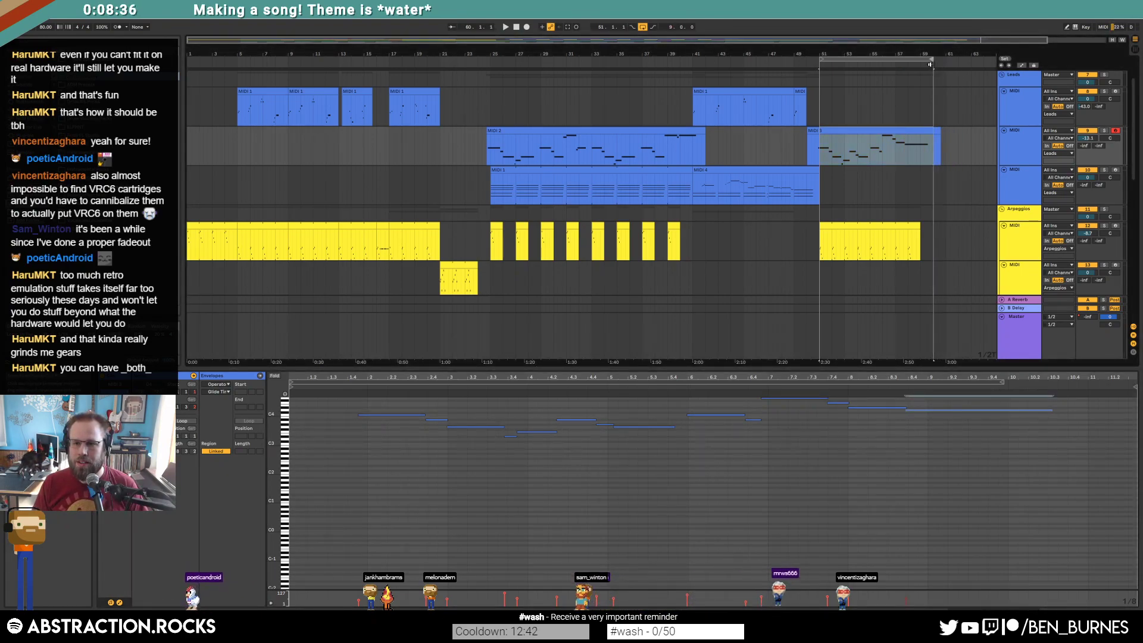
drag(942, 136, 931, 130)
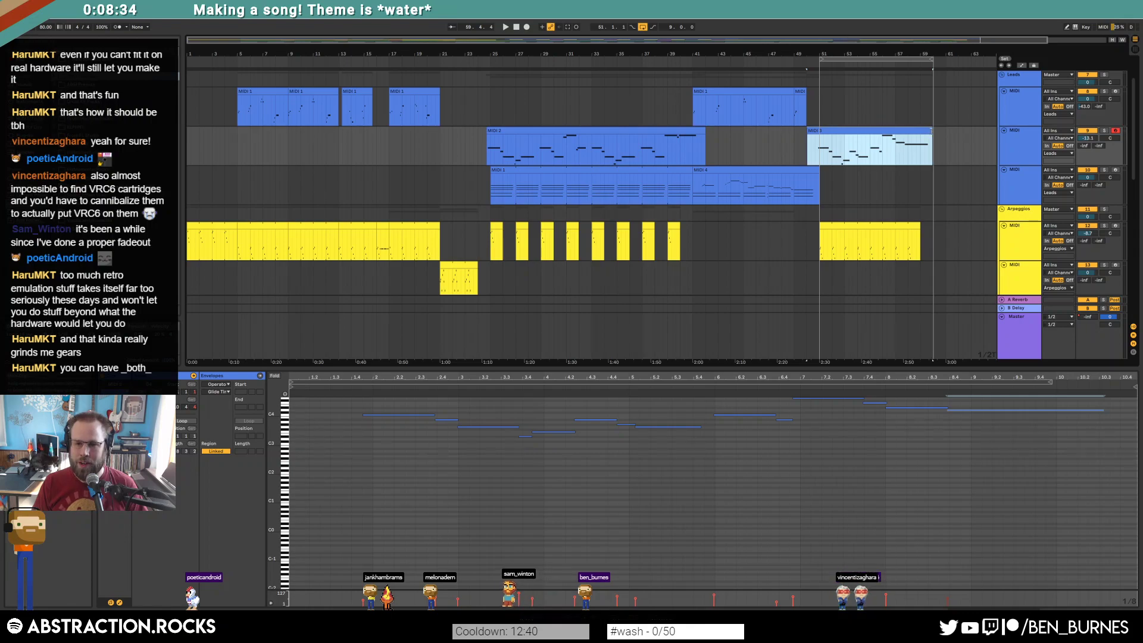
click(933, 148)
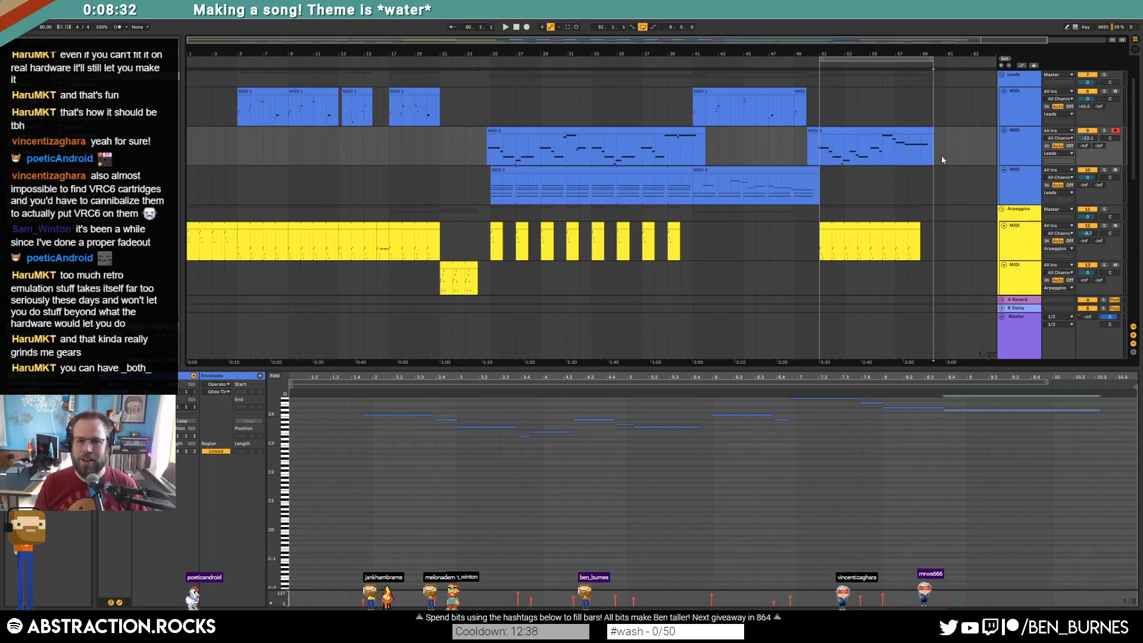
click(906, 138)
click(635, 476)
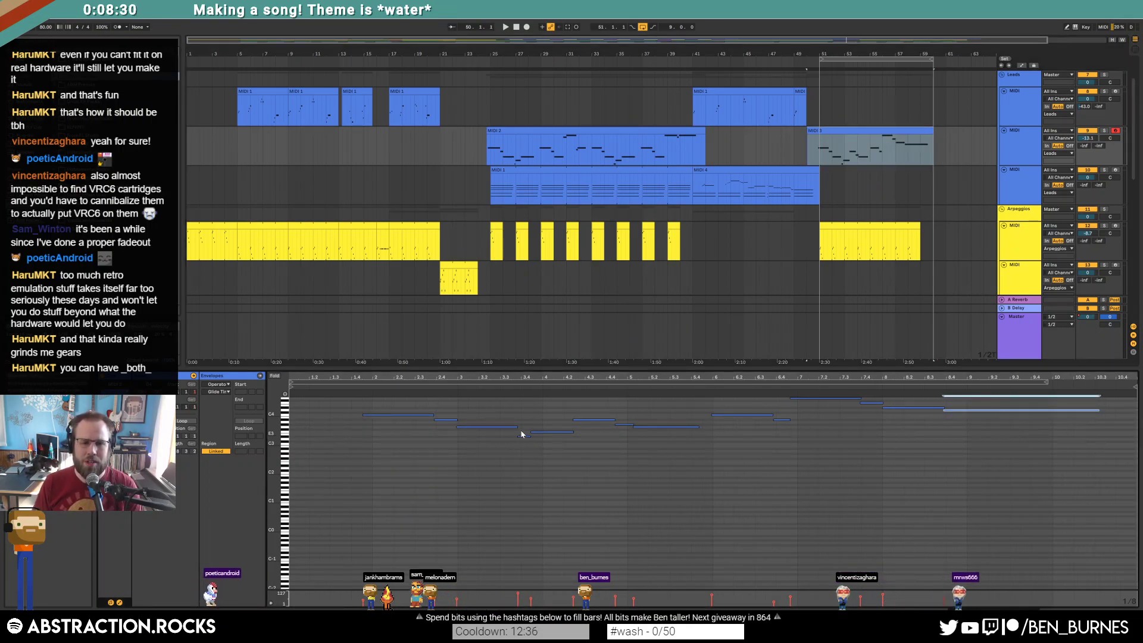
Tighten the timing of the lead clip's notes around 3.4 and 4.4 and audition the changes.
drag(525, 436, 543, 441)
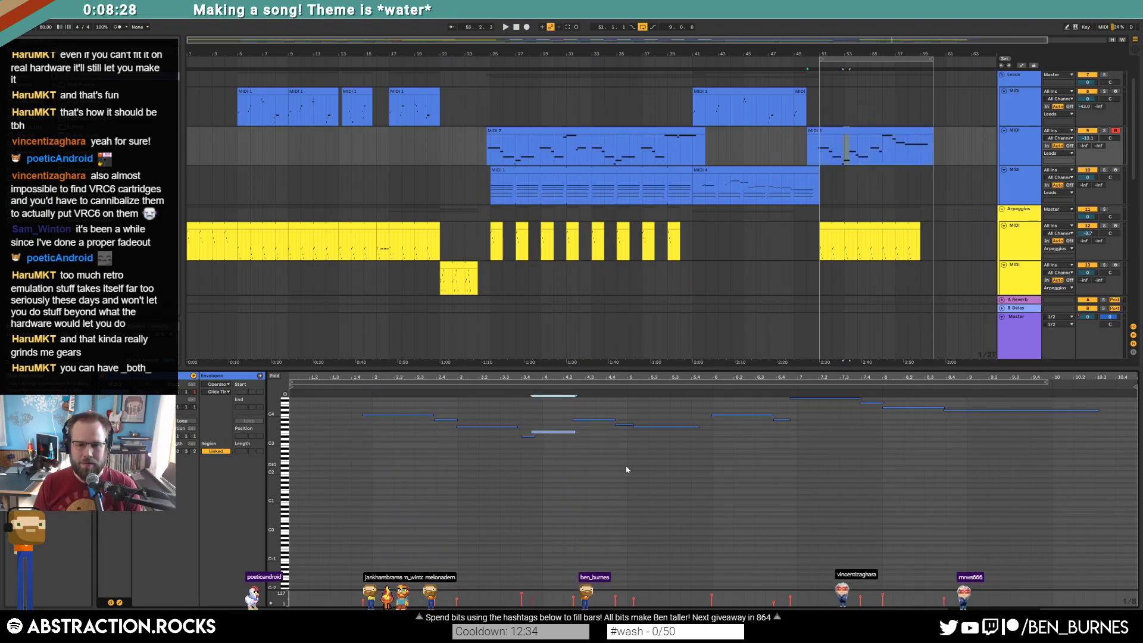
click(564, 387)
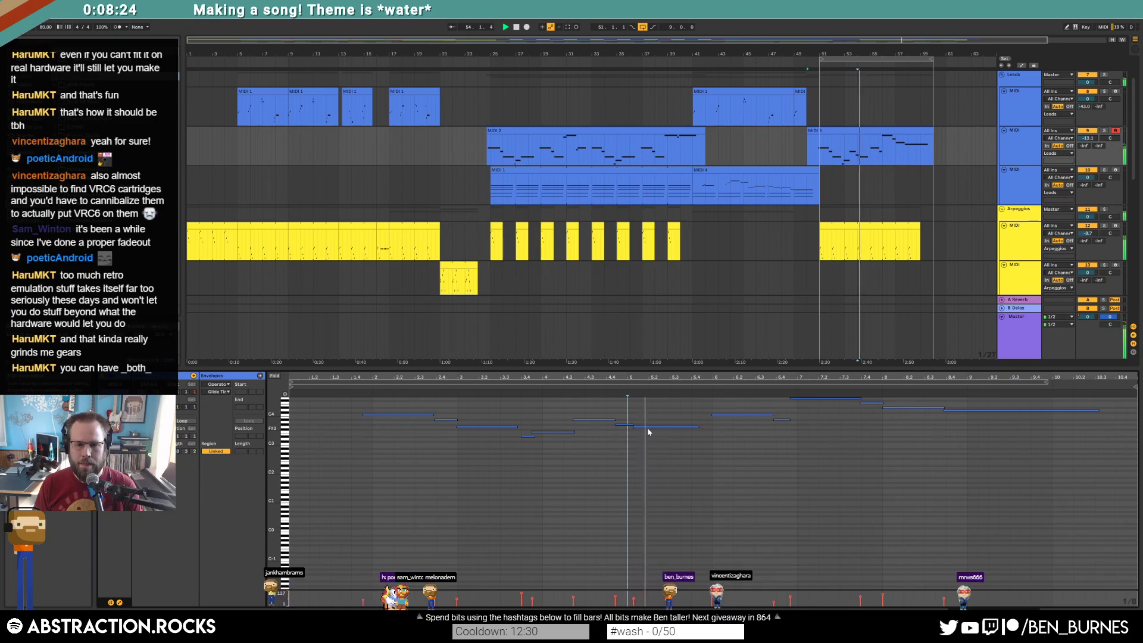
click(758, 471)
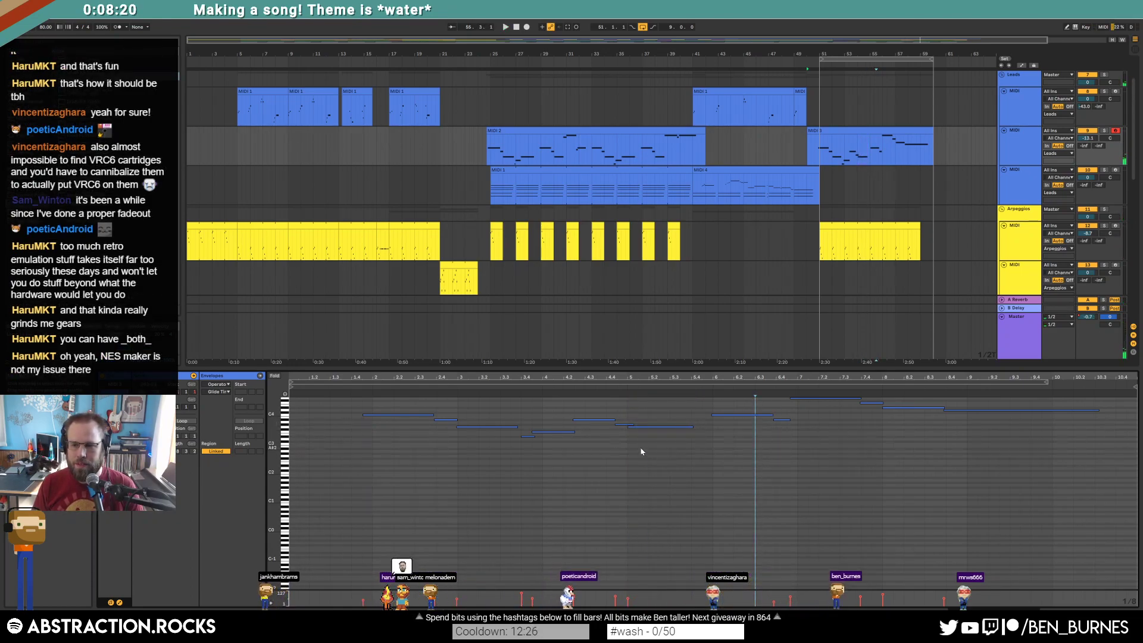
click(631, 425)
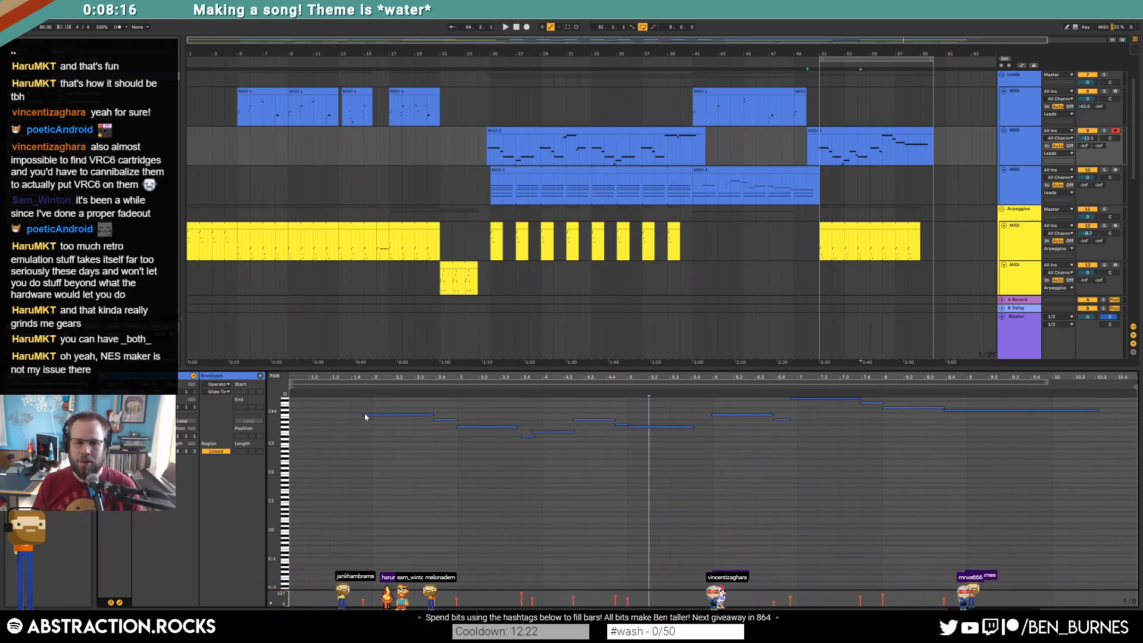
Extend the lead clip's first note to start slightly earlier, play it back and switch off arrangement looping.
drag(364, 413, 351, 414)
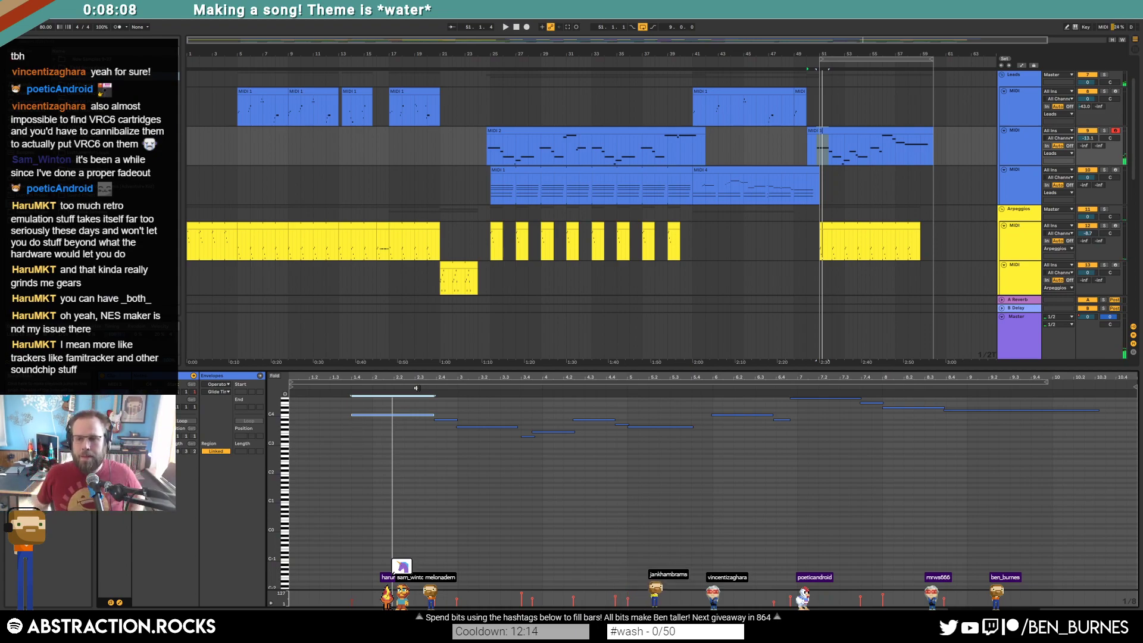
click(417, 389)
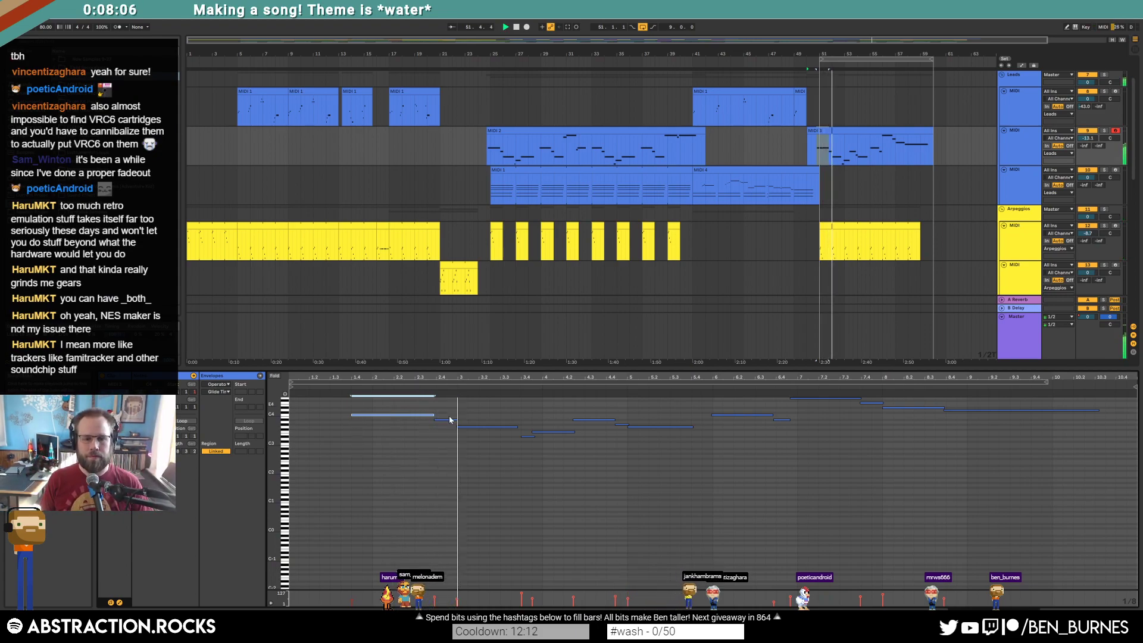
click(643, 28)
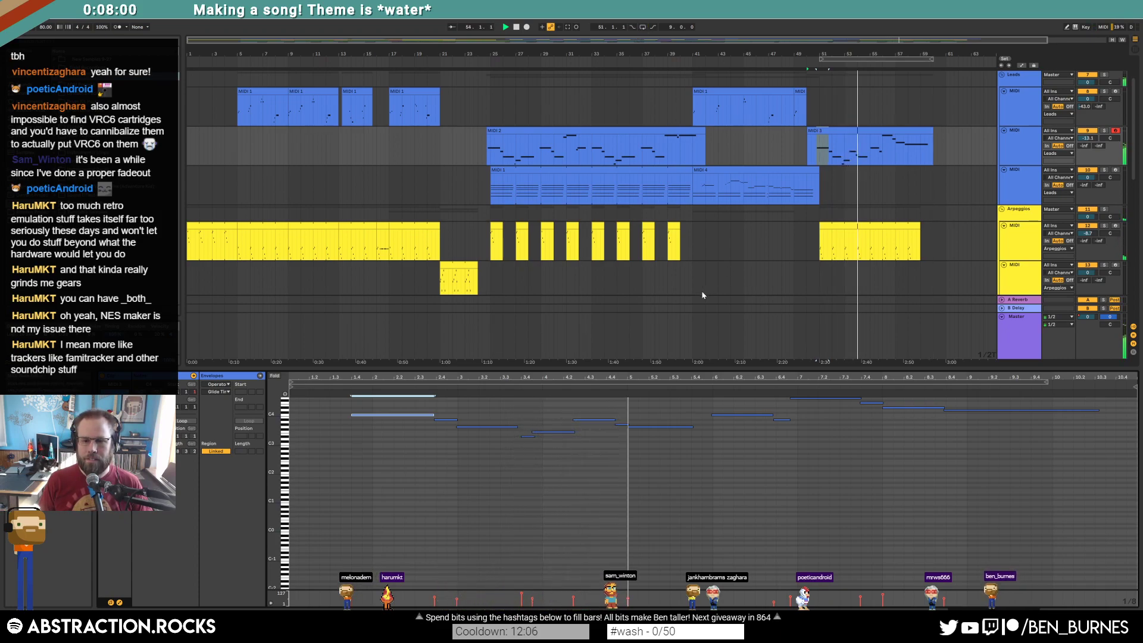
Remove the short passing note near 4.4 in the lead clip and shift the following long note earlier into its place.
click(622, 432)
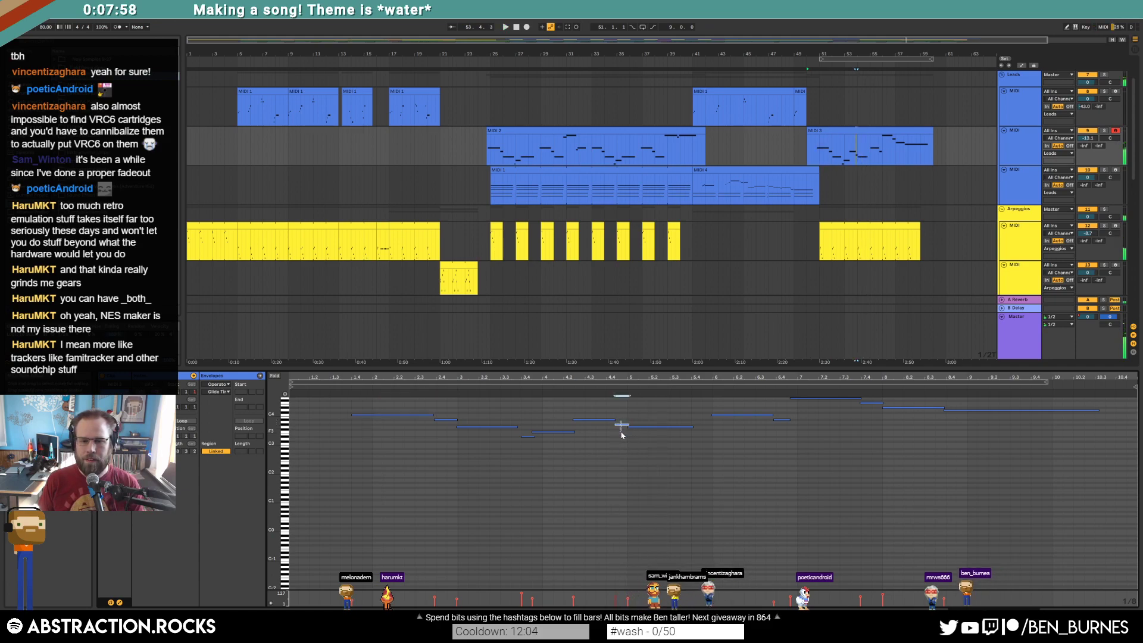
click(638, 427)
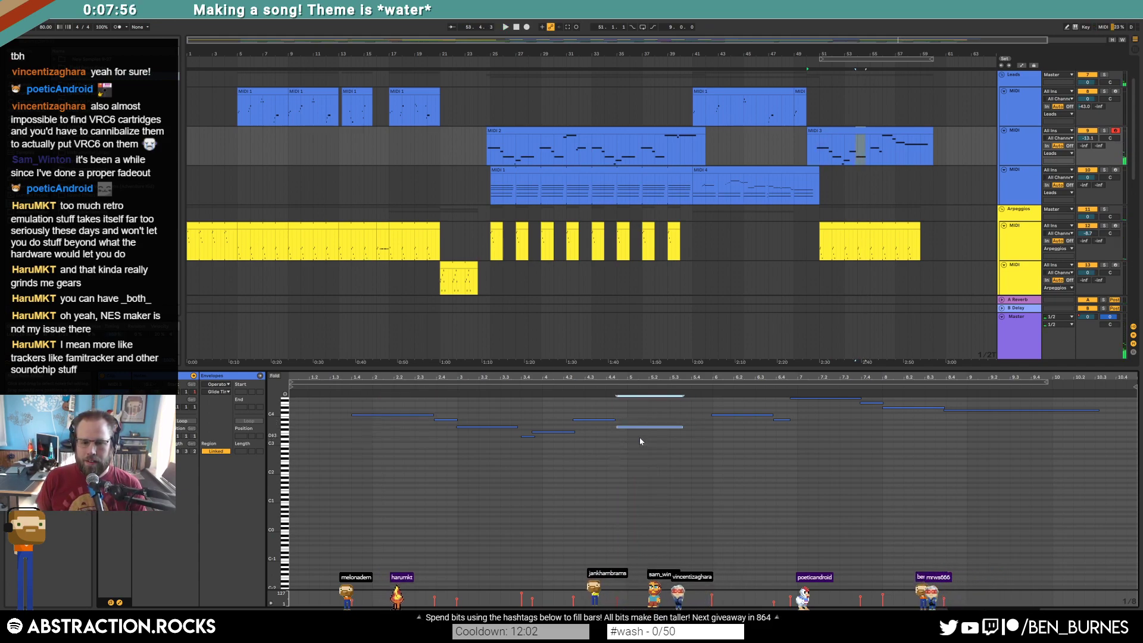
mouse_move(683, 426)
mouse_down()
mouse_move(694, 426)
mouse_move(683, 427)
mouse_up()
Play back the fading ending and trim the lead clip to end at bar 59.
key(space)
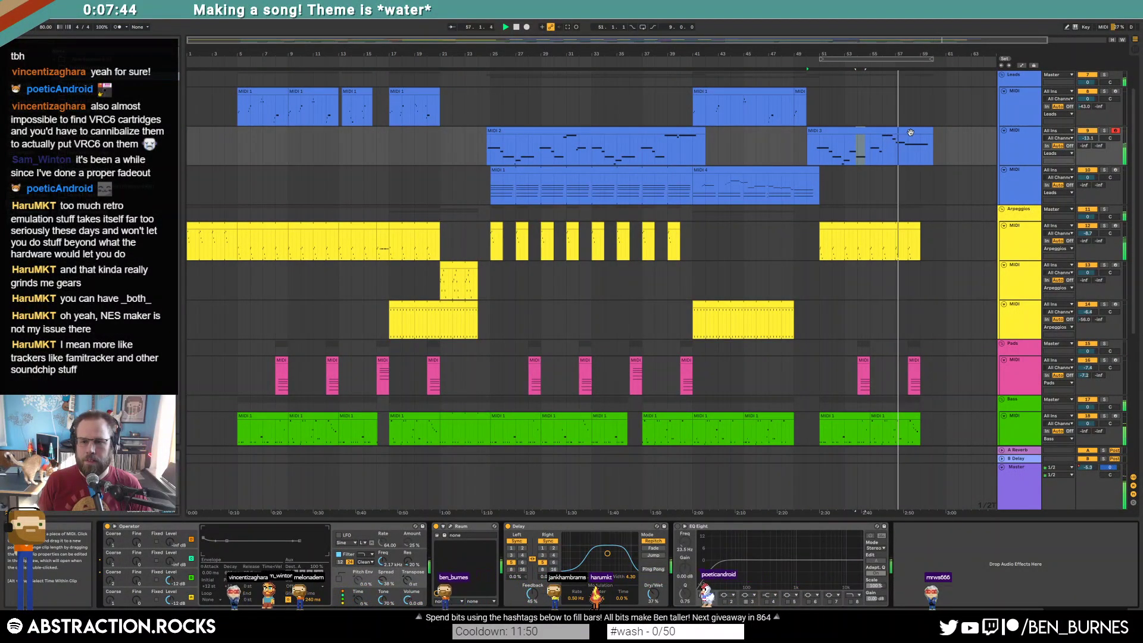
drag(930, 140, 921, 140)
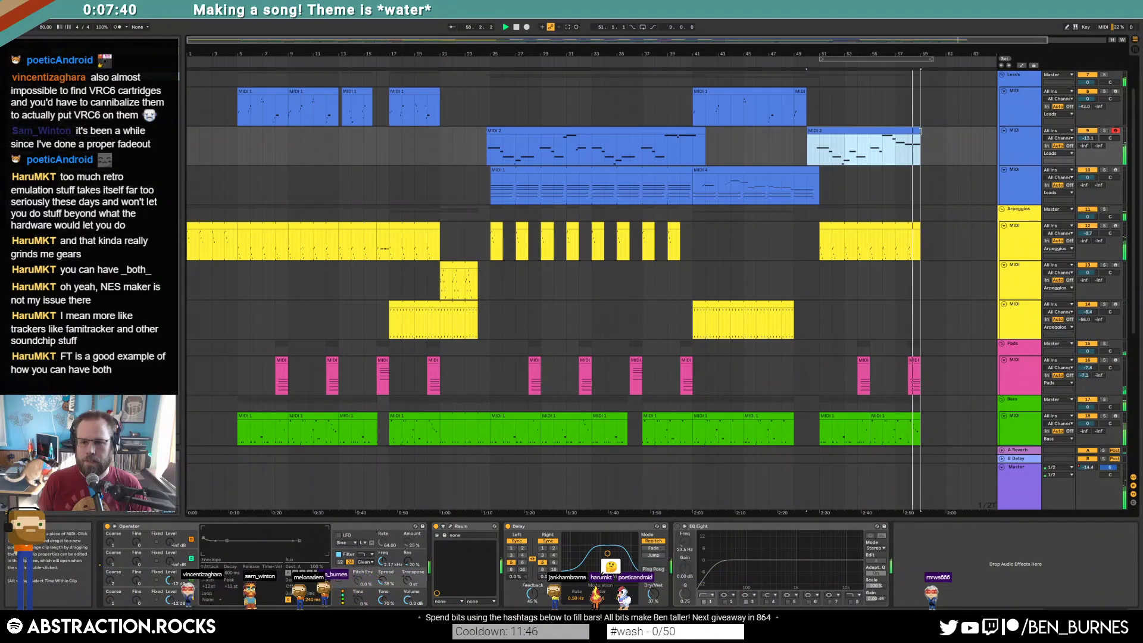
click(926, 174)
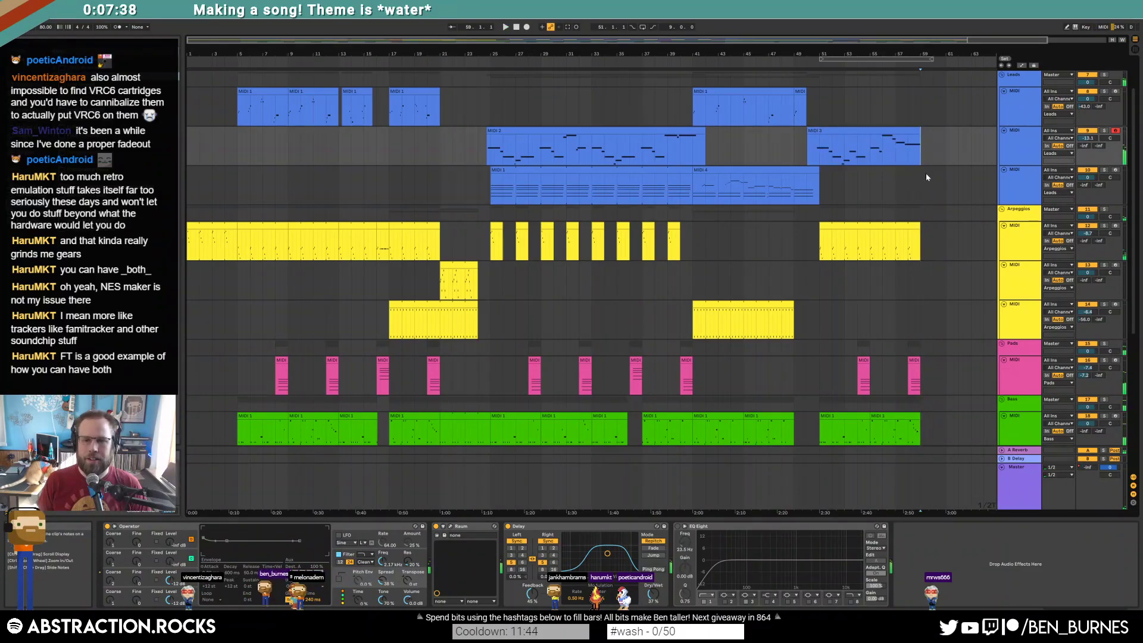
Look over the lower tracks of the arrangement and play the whole song from bar 1.
scroll(885, 245, down, 5)
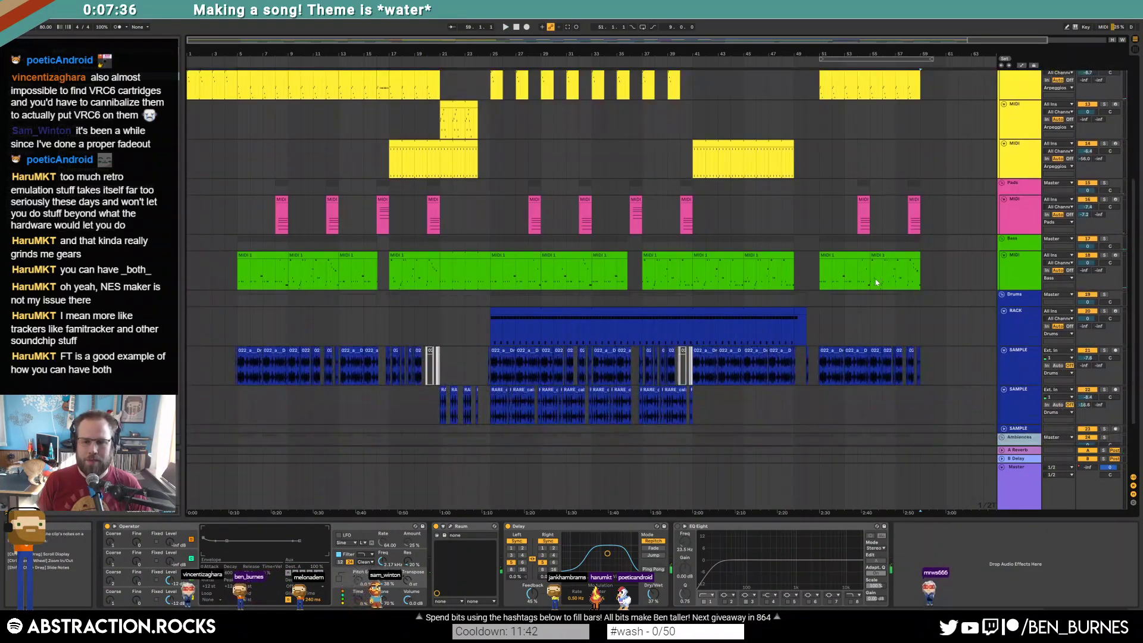
scroll(856, 225, up, 3)
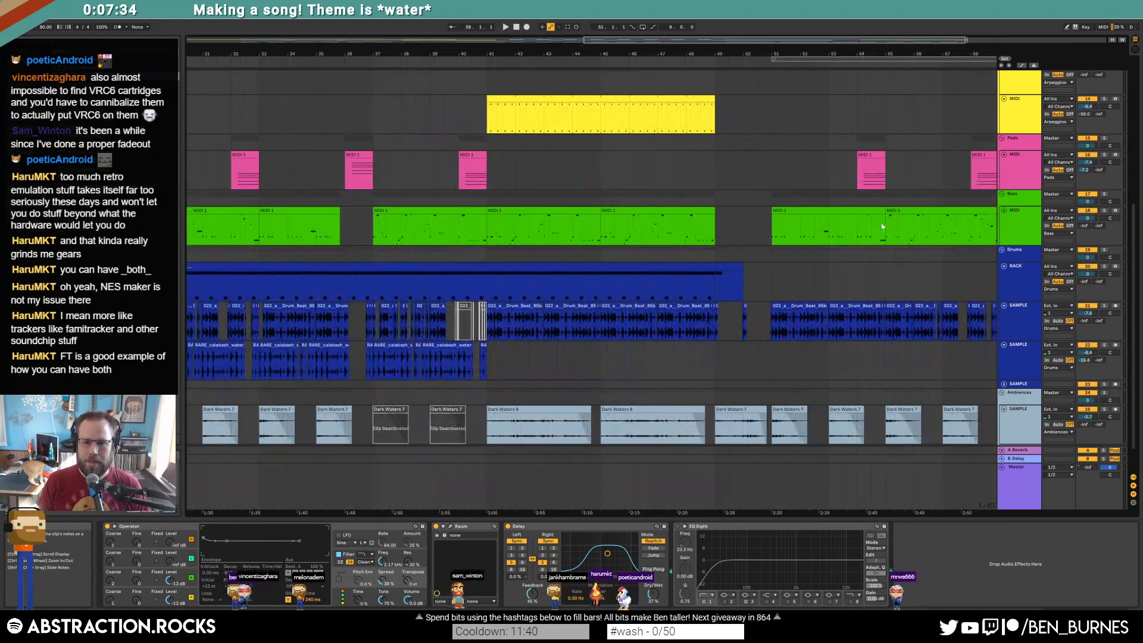
click(872, 225)
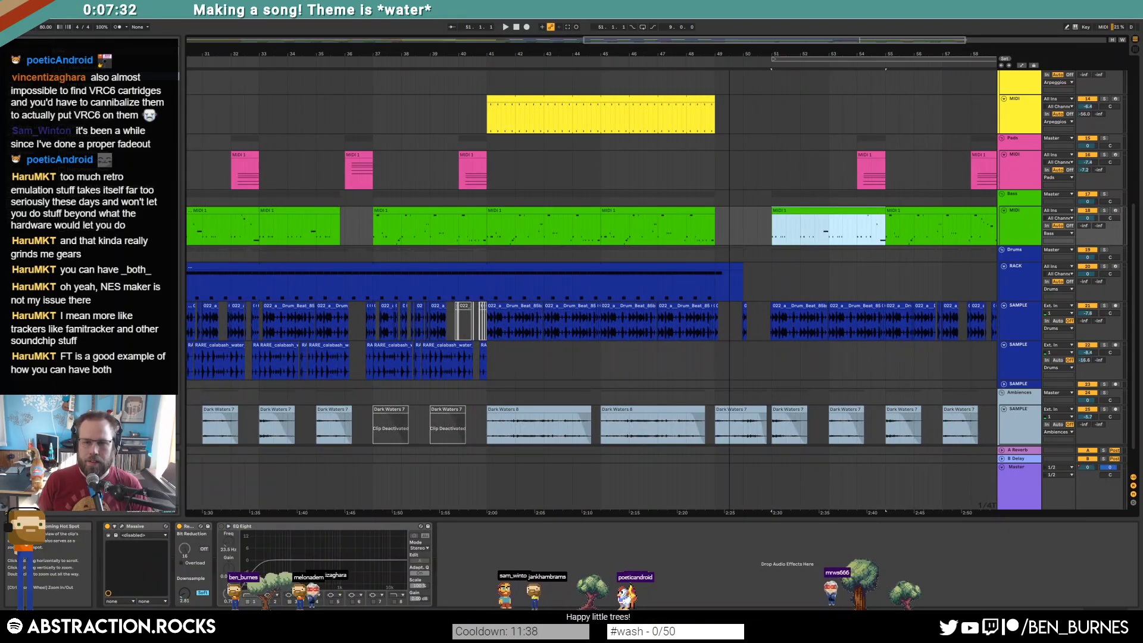
scroll(812, 58, down, 3)
click(530, 116)
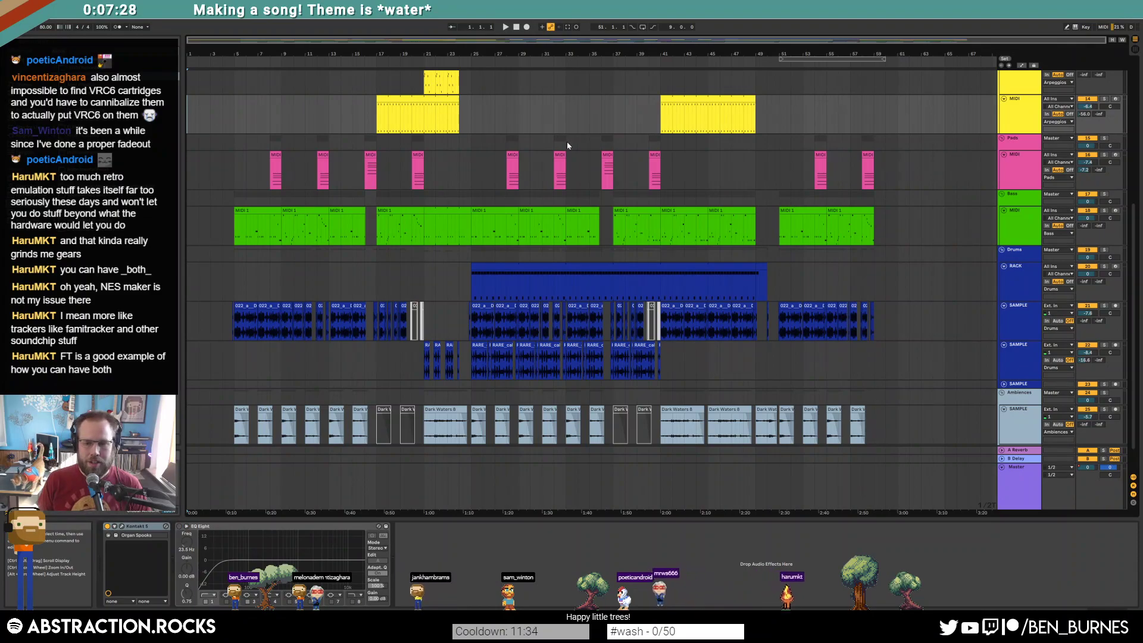
key(space)
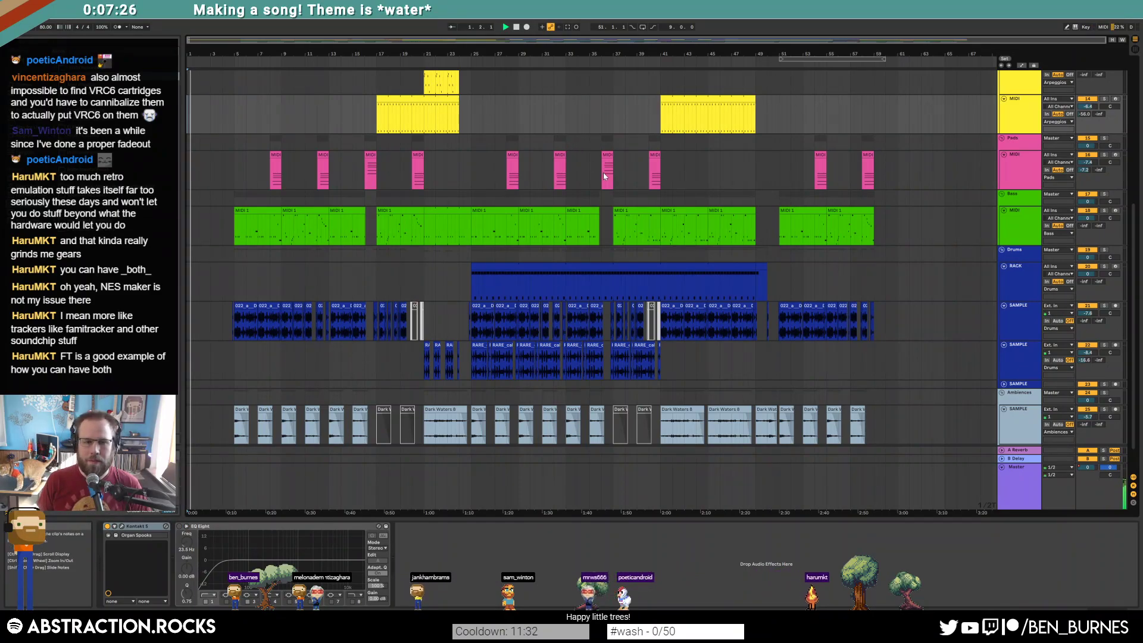
Fold the individual tracks of the Ambiences, Drums, Bass and Pads groups and the third Arpeggios track.
key(shift+Tab)
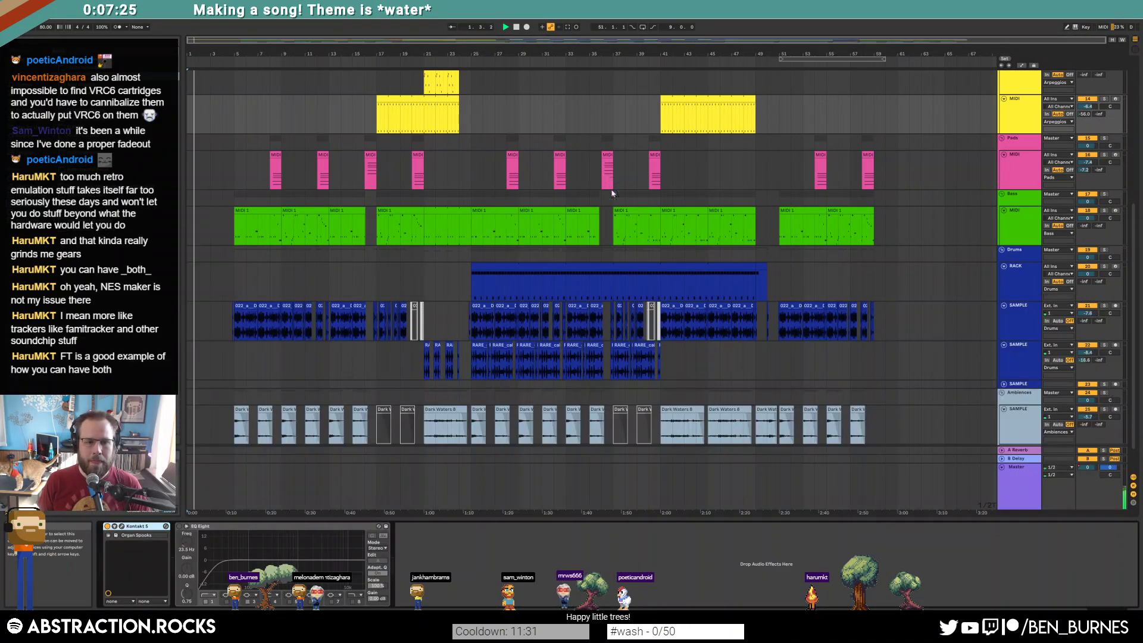
click(1005, 410)
click(1004, 345)
click(1004, 306)
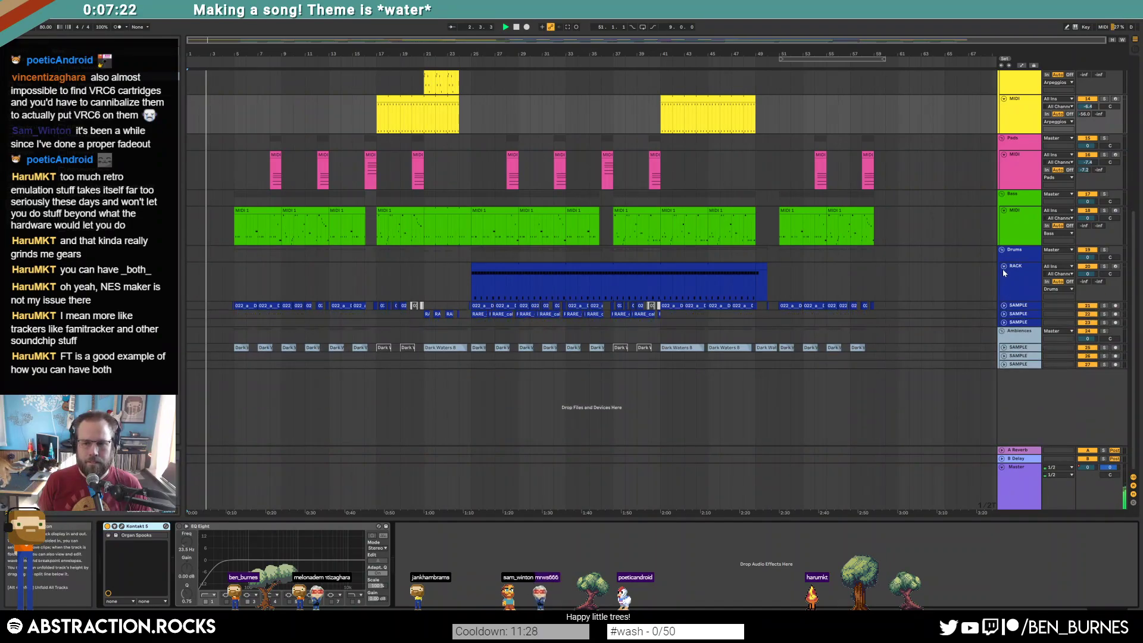
click(1004, 266)
click(1004, 210)
click(1004, 154)
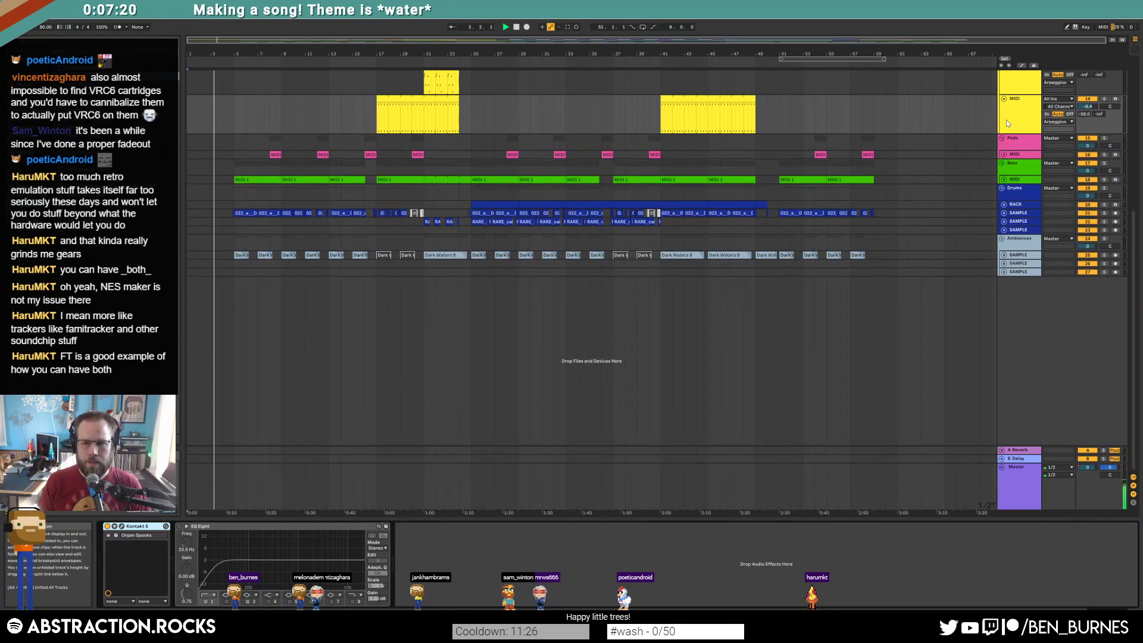
click(1004, 98)
Fold the remaining Arpeggios and Leads tracks so that the whole arrangement fits in view.
scroll(999, 207, up, 5)
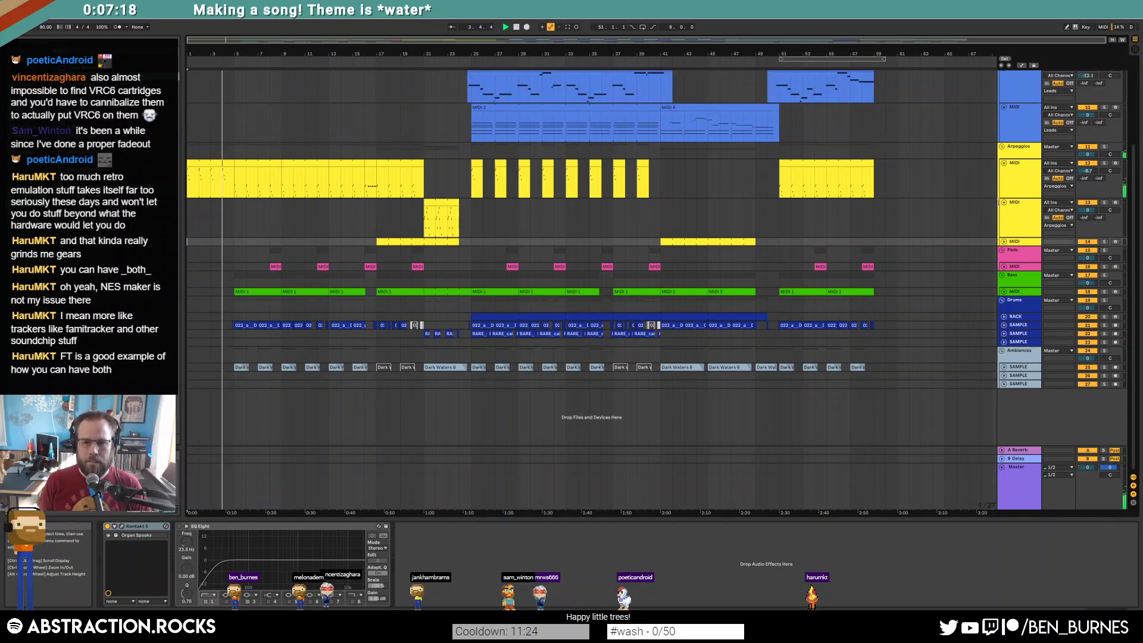
click(1004, 201)
click(1003, 162)
scroll(1005, 182, up, 3)
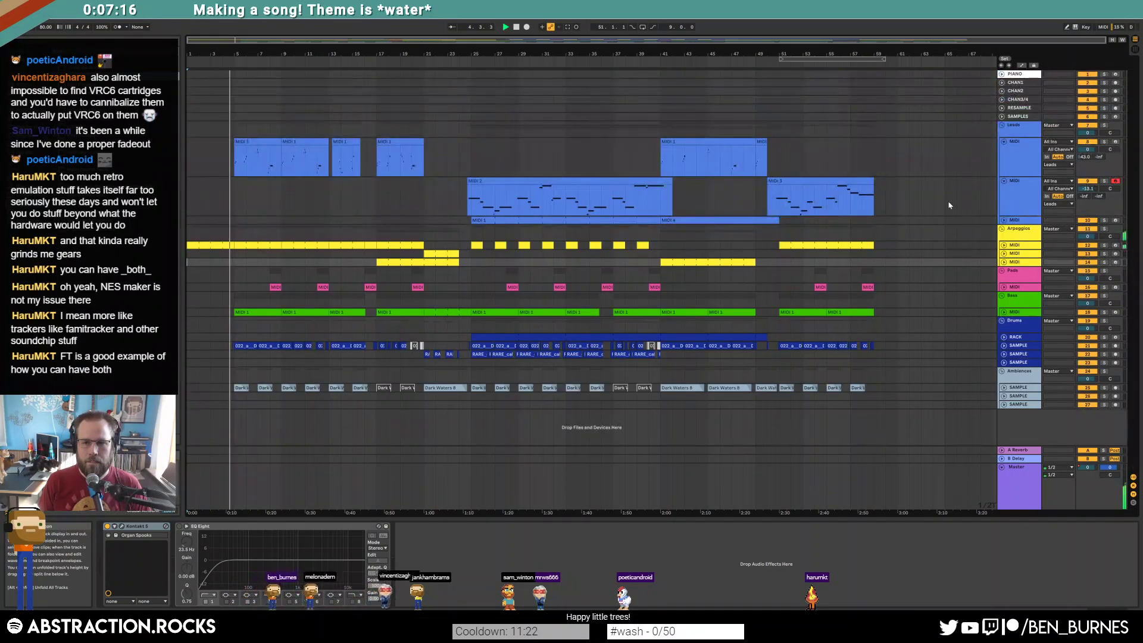
click(1003, 181)
click(1005, 142)
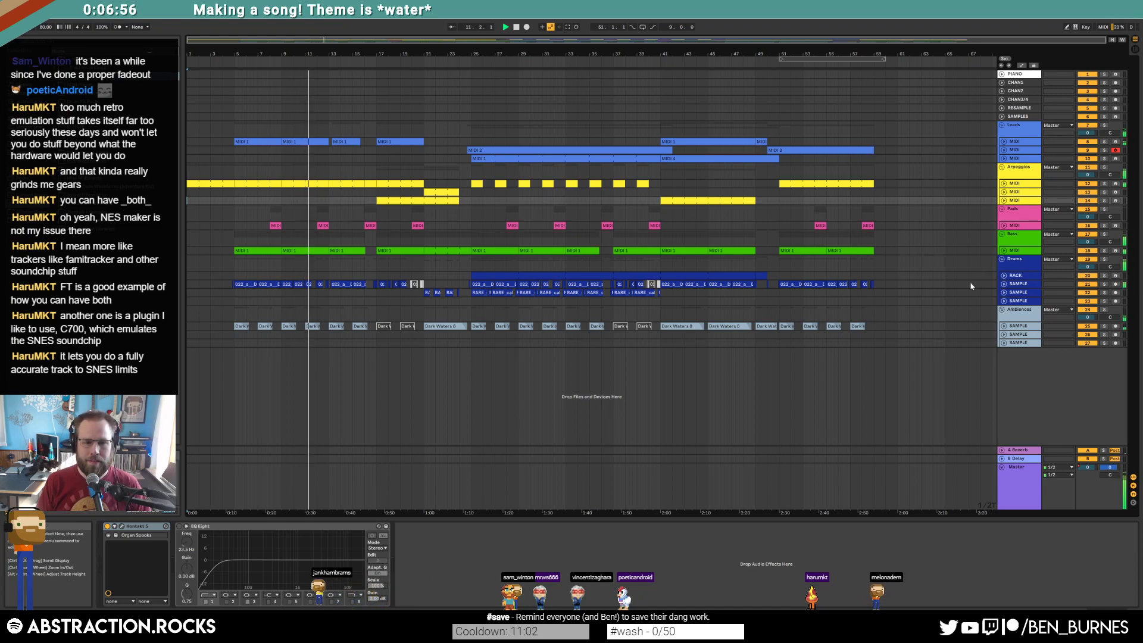
Unfold the Drums group's RACK track and insert an empty one-bar MIDI clip at bar 51.
click(1004, 276)
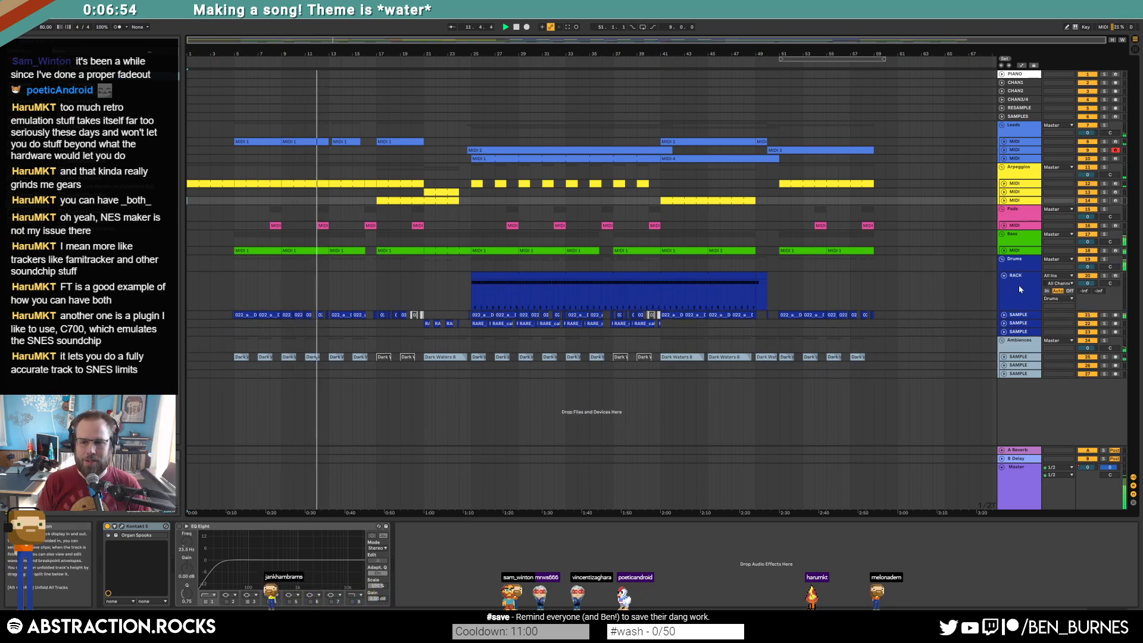
click(1017, 286)
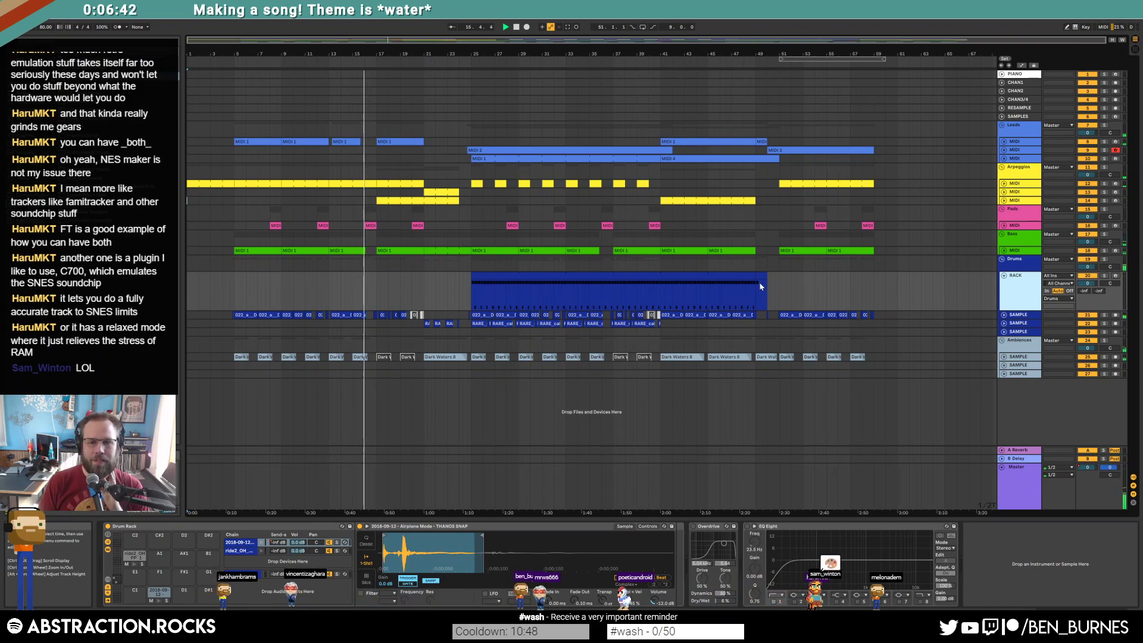
mouse_move(780, 291)
mouse_down()
mouse_move(860, 294)
mouse_move(792, 291)
mouse_up()
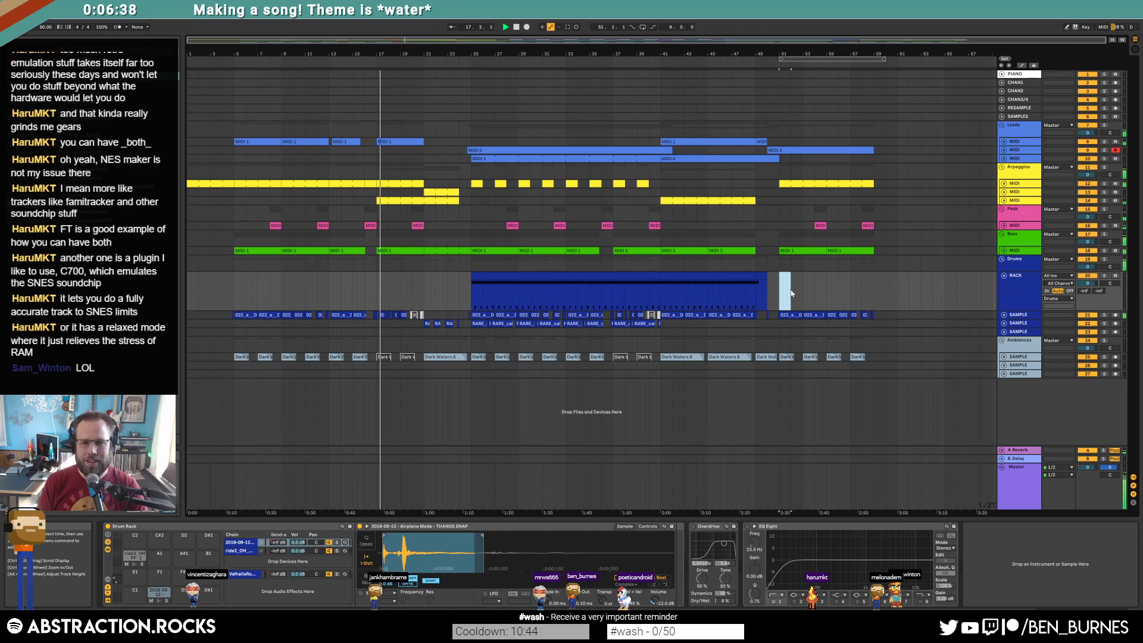
key(ctrl+shift+m)
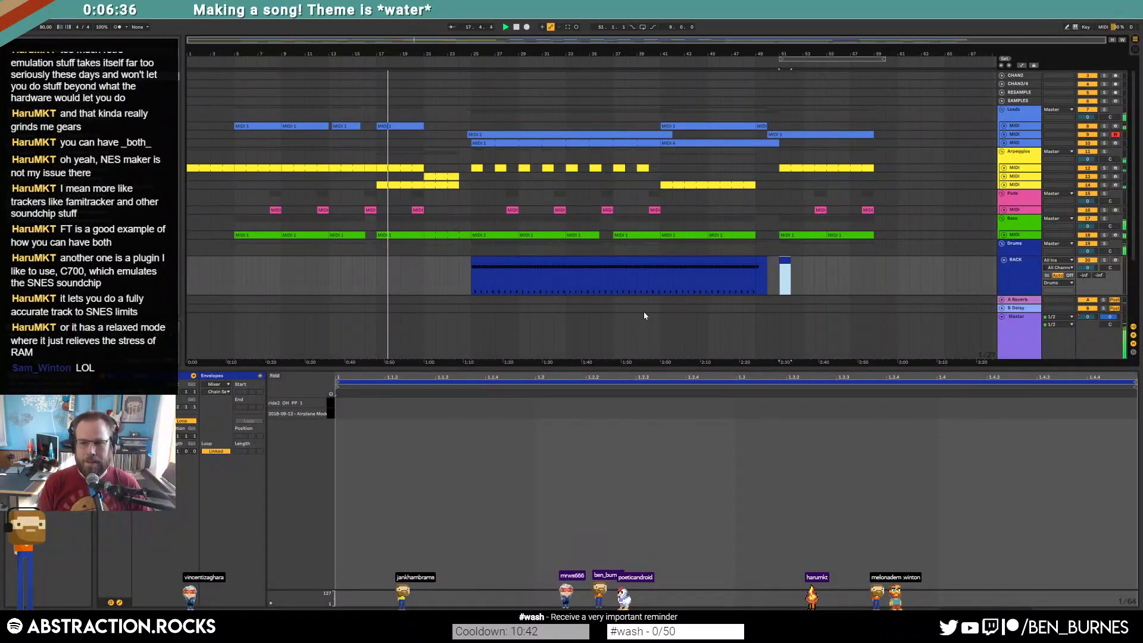
key(shift+Tab)
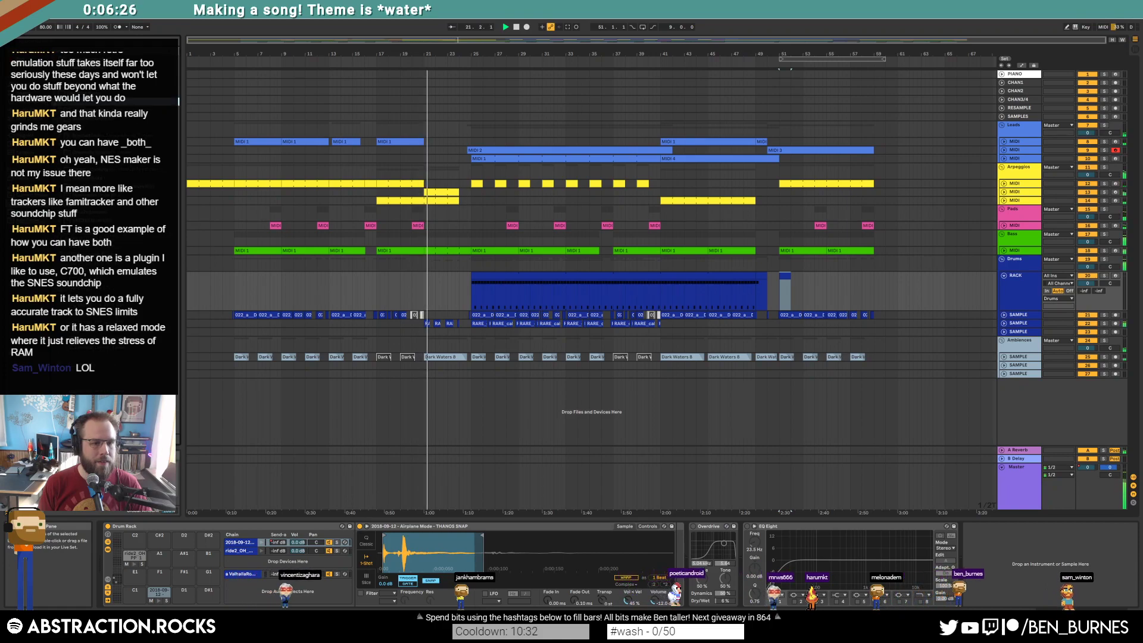
Open the Bass clip at bar 21 and transpose all its notes down one octave.
double_click(444, 250)
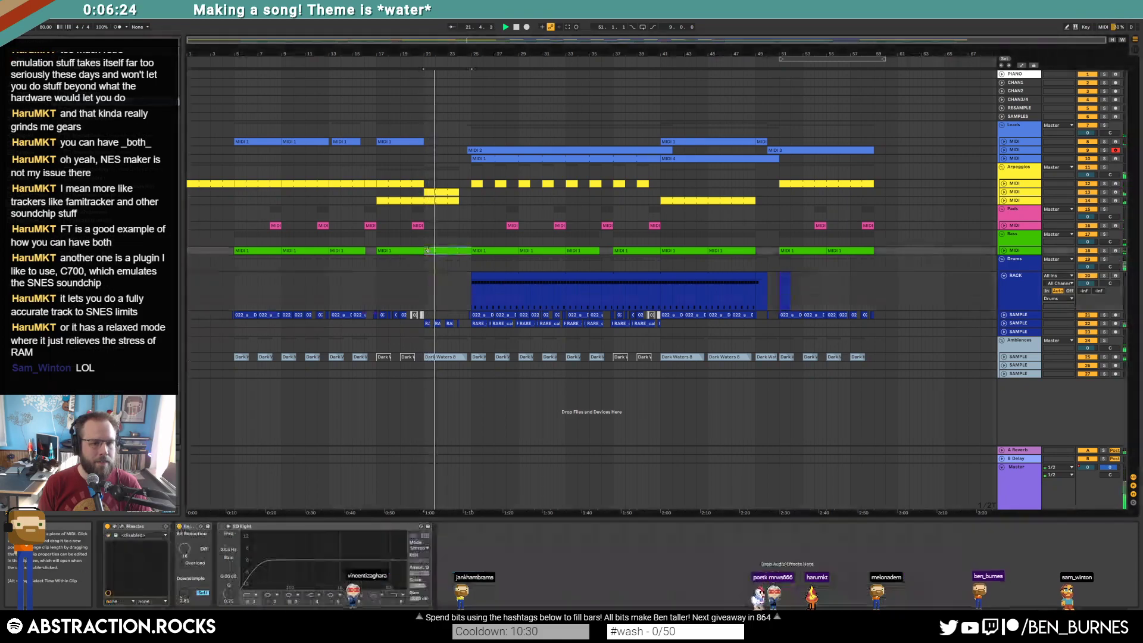
key(ctrl+a)
key(shift+Down)
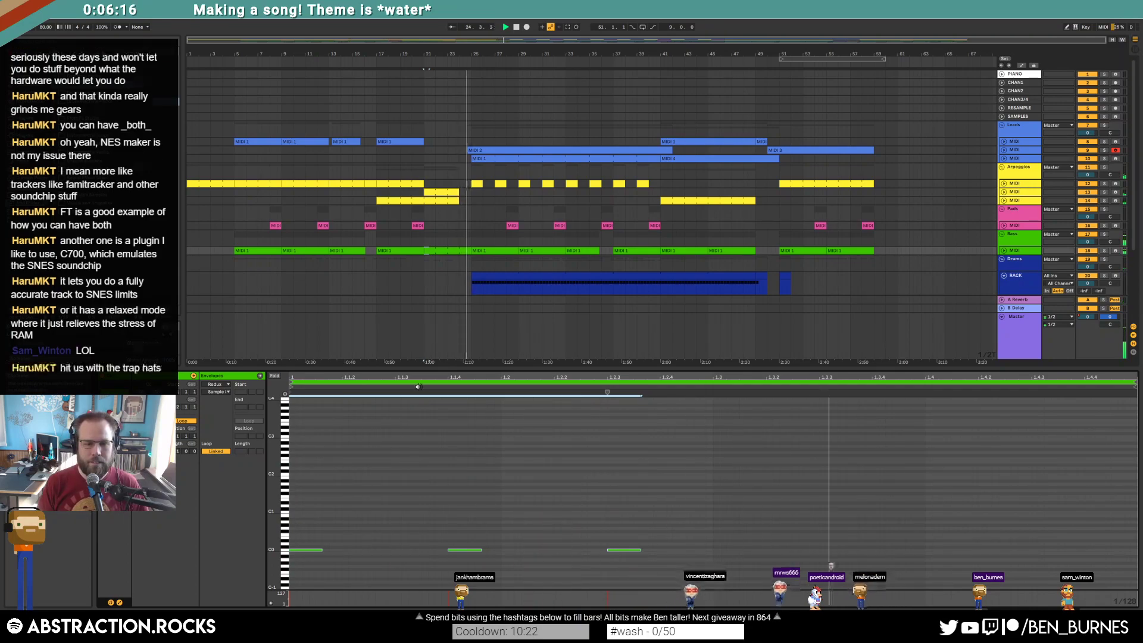
key(shift+Tab)
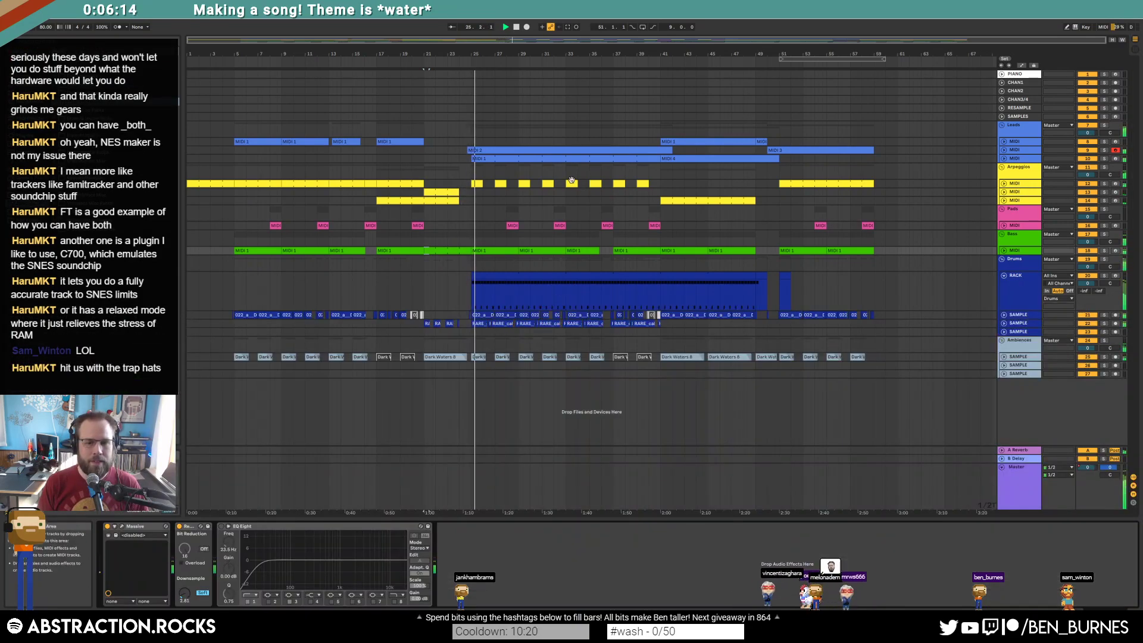
Move the first Drums sample track's Auto Filter on/off automation step from bar 25 to just before the short fill preceding it.
click(468, 317)
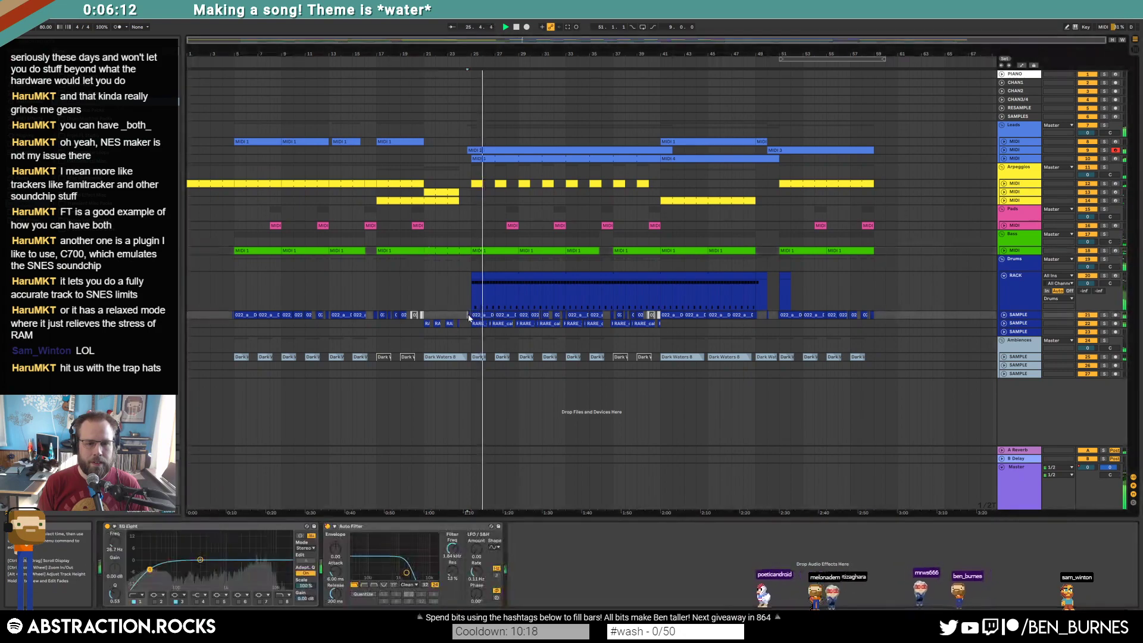
scroll(468, 317, up, 4)
key(a)
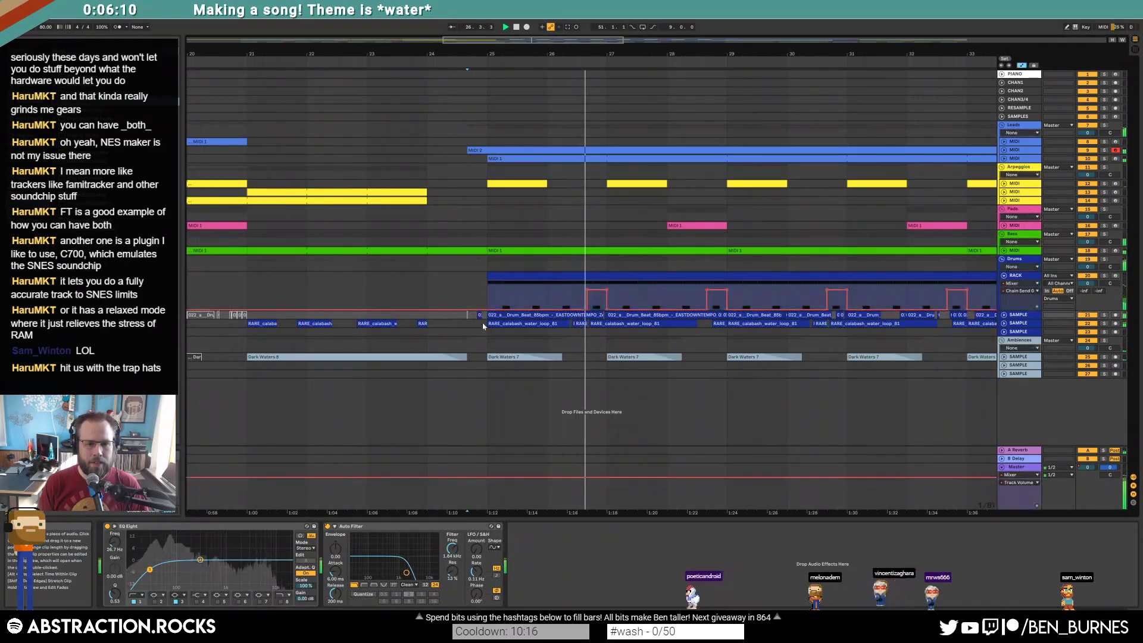
click(1004, 315)
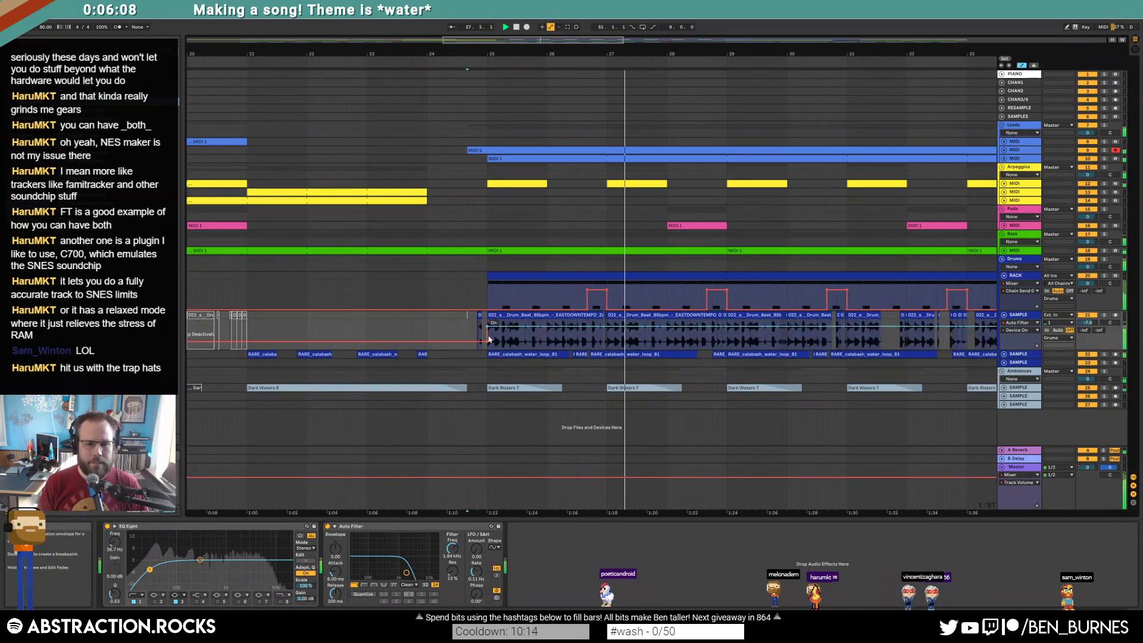
drag(487, 343, 472, 341)
click(454, 324)
key(a)
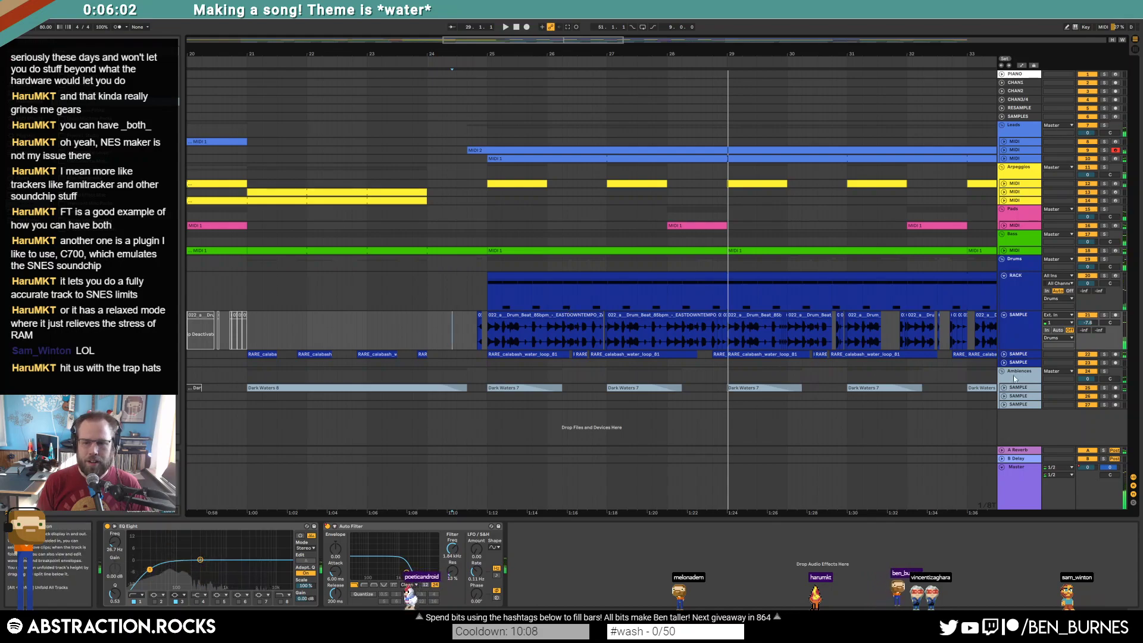
Add an audio track to the Drums group and place the 18-roll-02 sample on it, starting shortly before bar 25.
key(ctrl+t)
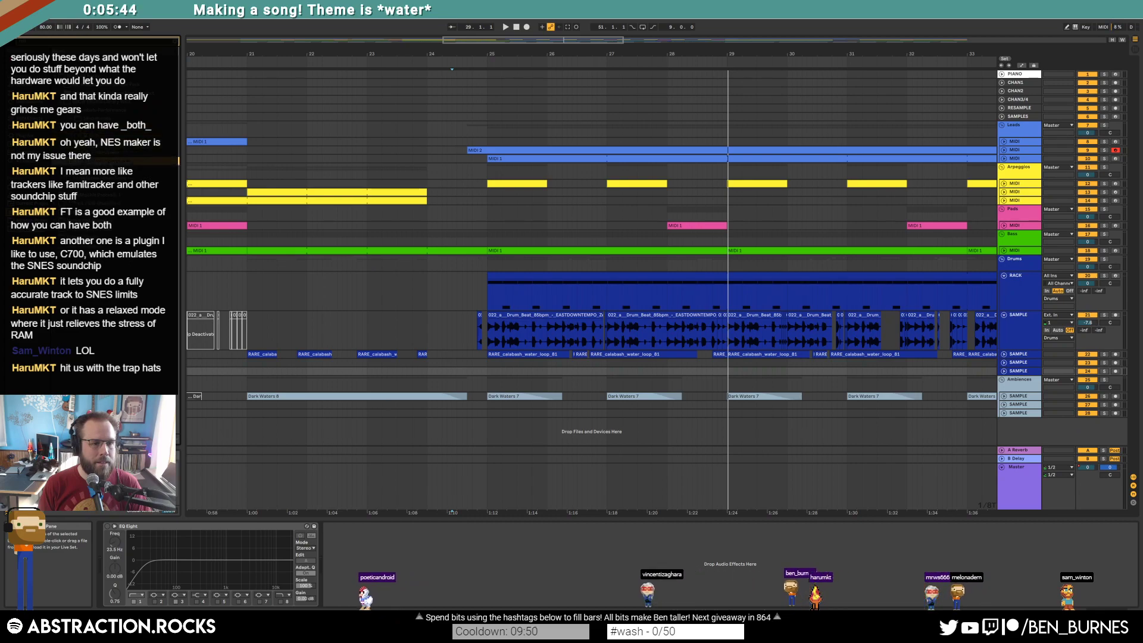
click(1005, 372)
click(1015, 372)
drag(119, 161, 466, 385)
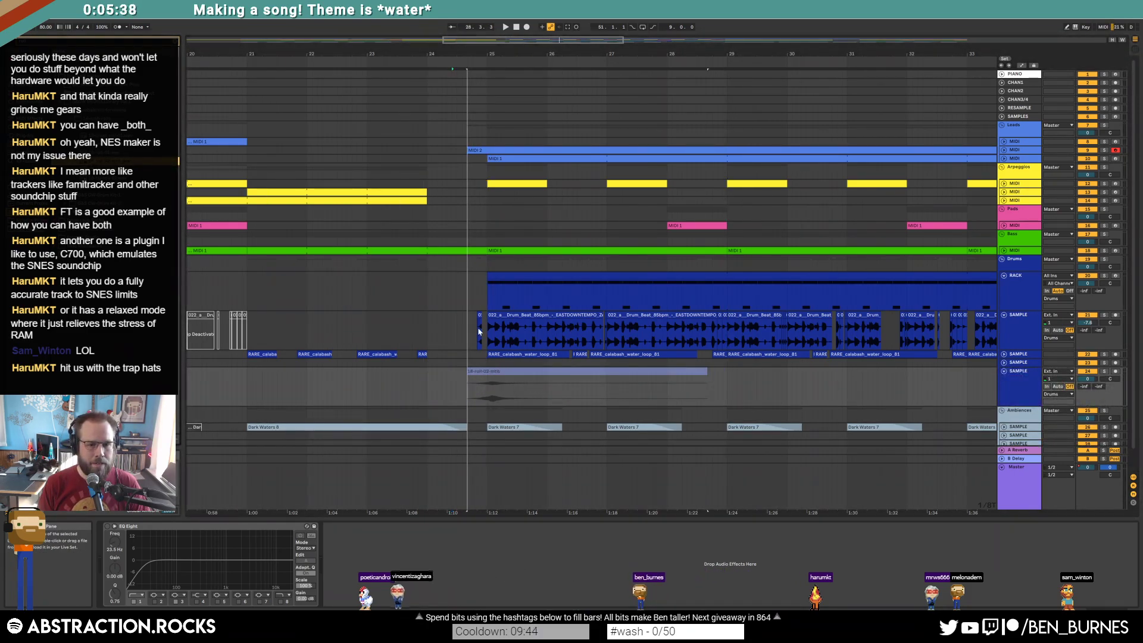
click(491, 371)
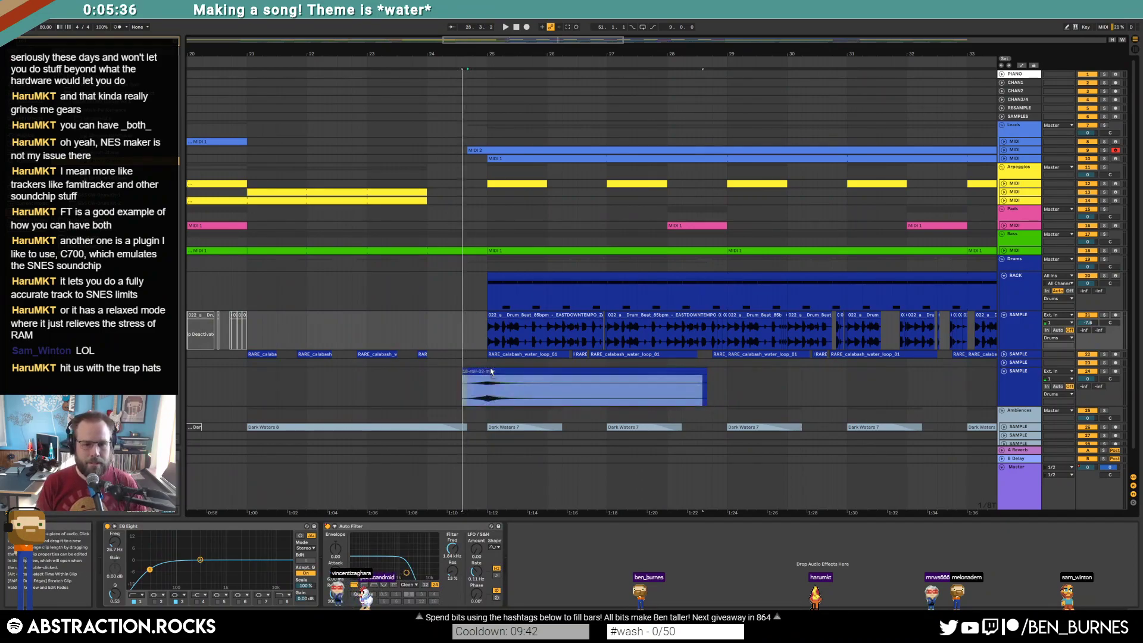
click(431, 387)
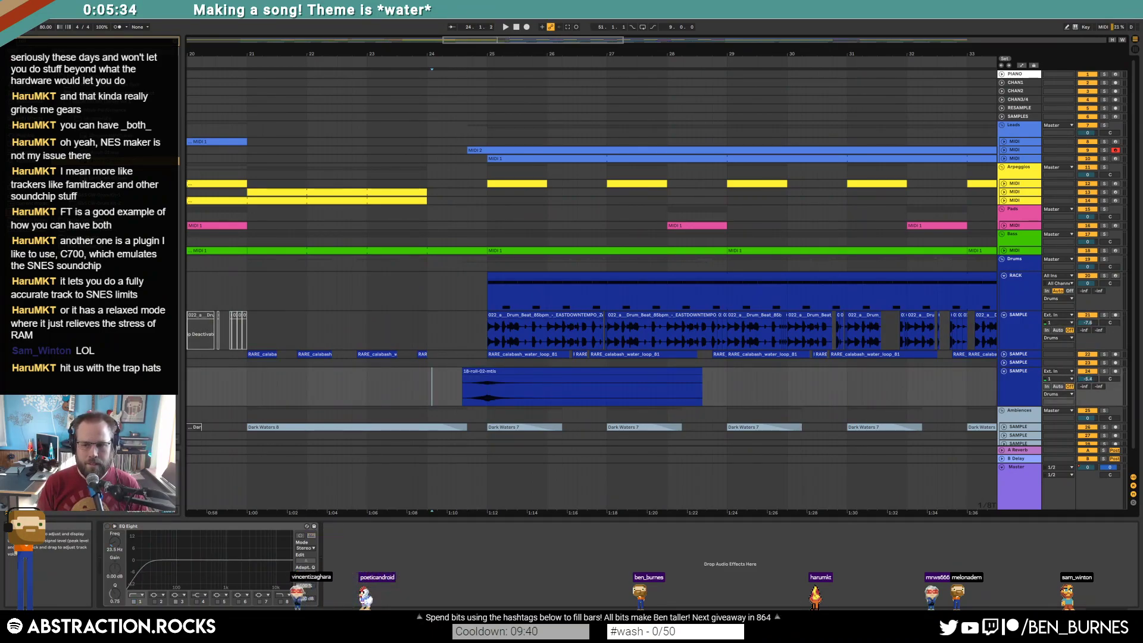
Play from bar 24 while lowering the roll track's volume and raising its reverb and delay sends.
key(space)
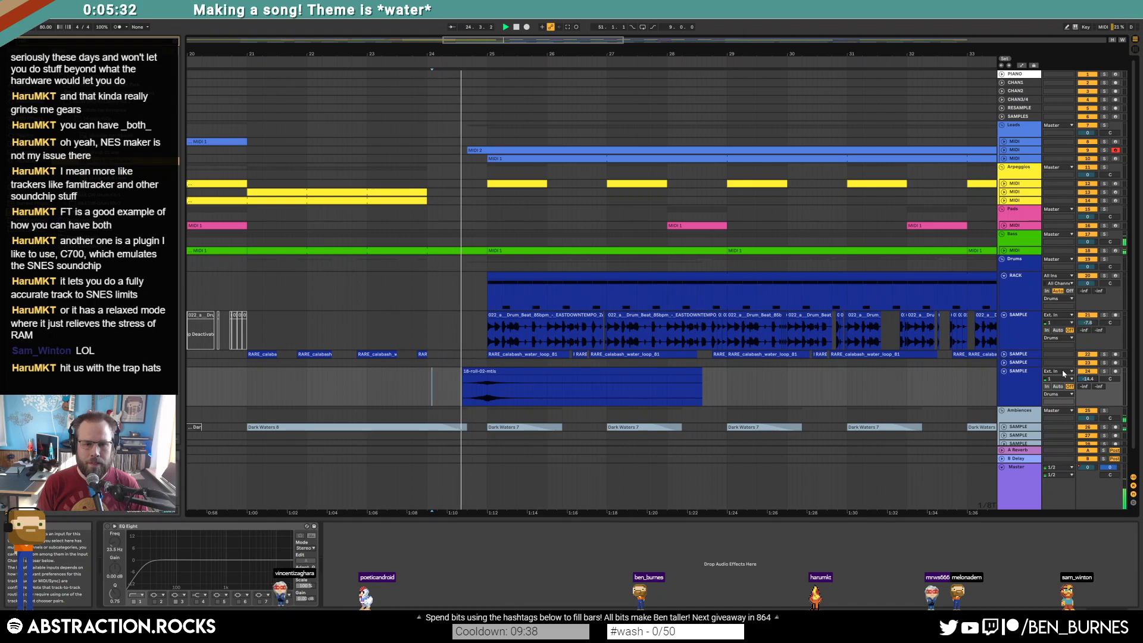
drag(1088, 379, 1099, 357)
key(space)
mouse_move(1083, 406)
mouse_down()
mouse_move(1083, 379)
mouse_move(1089, 400)
mouse_up()
mouse_move(1098, 387)
mouse_down()
mouse_move(1099, 398)
mouse_move(1086, 382)
mouse_move(1098, 384)
mouse_up()
key(space)
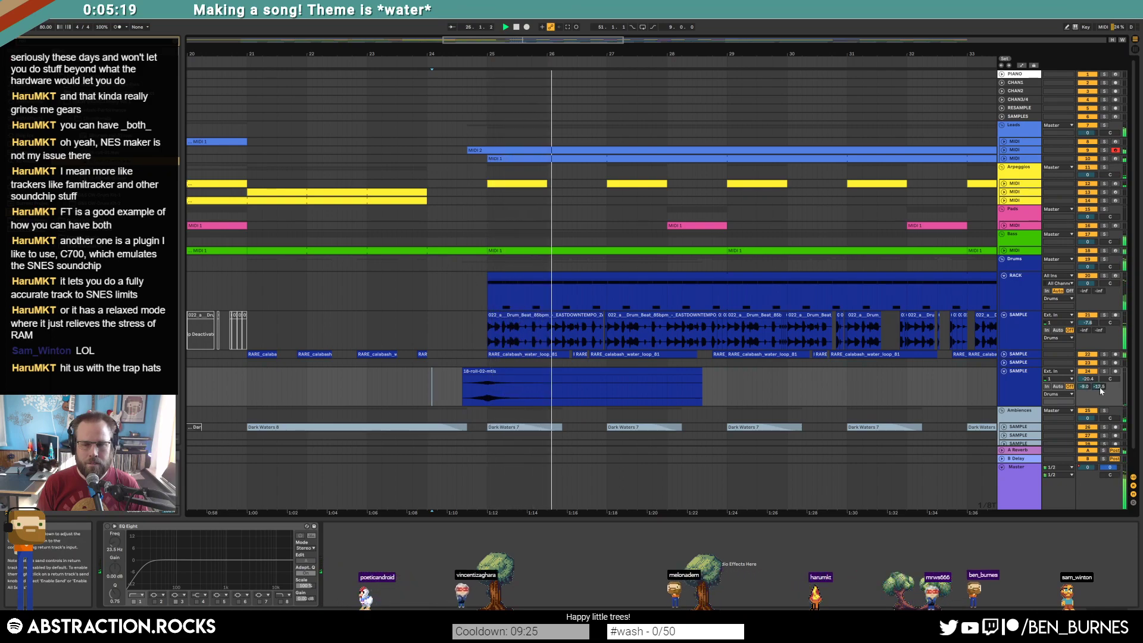
Trim the end of the roll clip back to about bar 27 and raise its track volume.
click(694, 372)
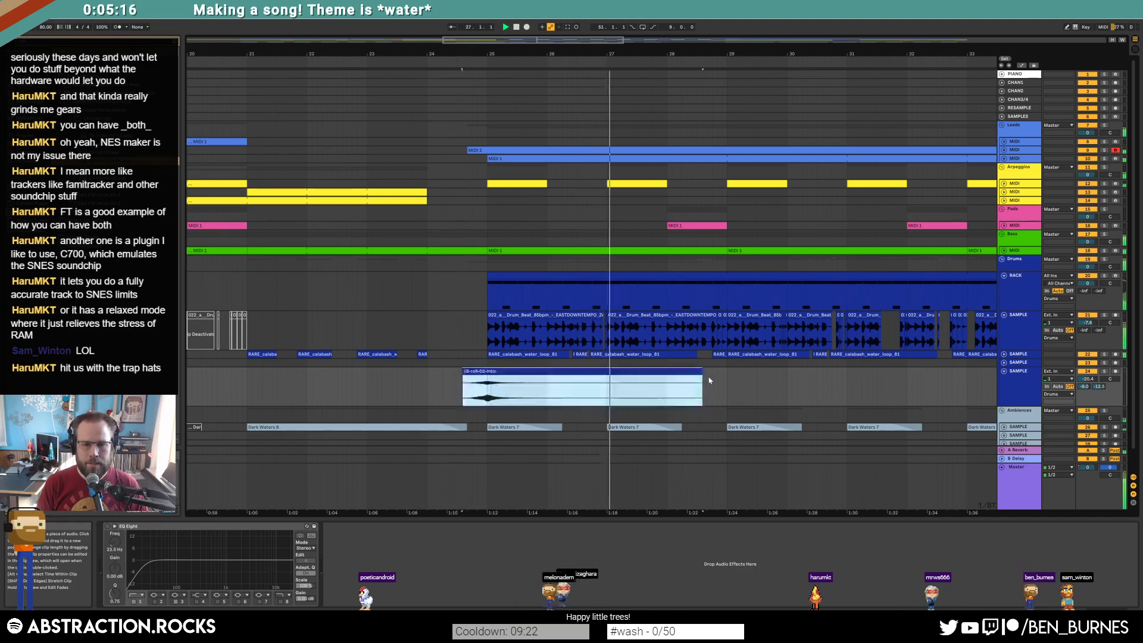
drag(703, 376, 603, 377)
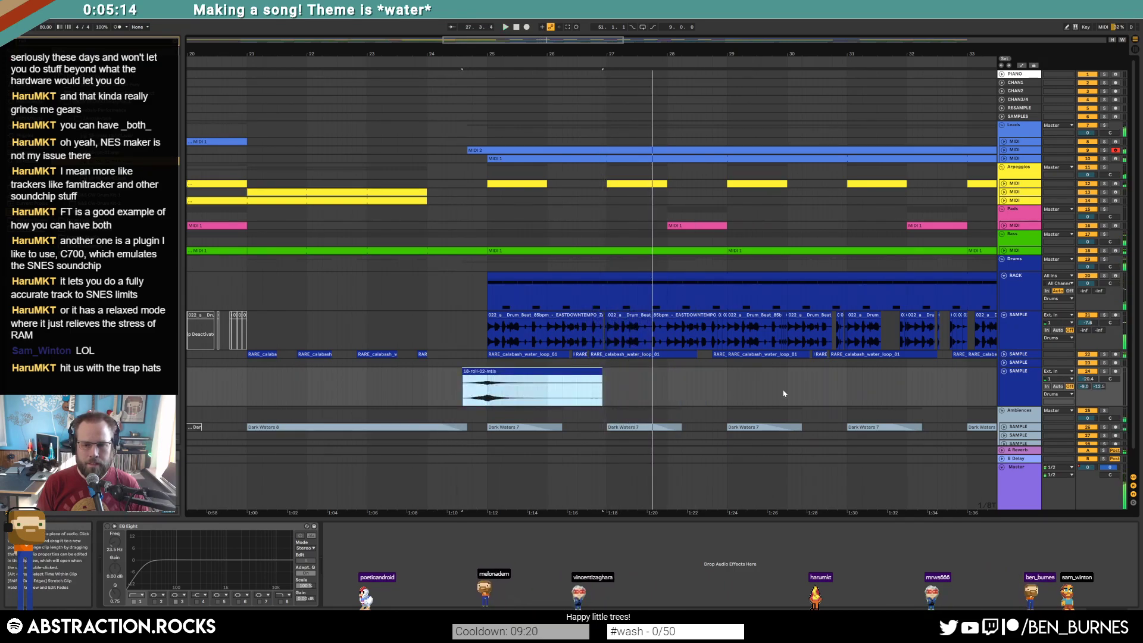
drag(1095, 379, 1095, 376)
key(space)
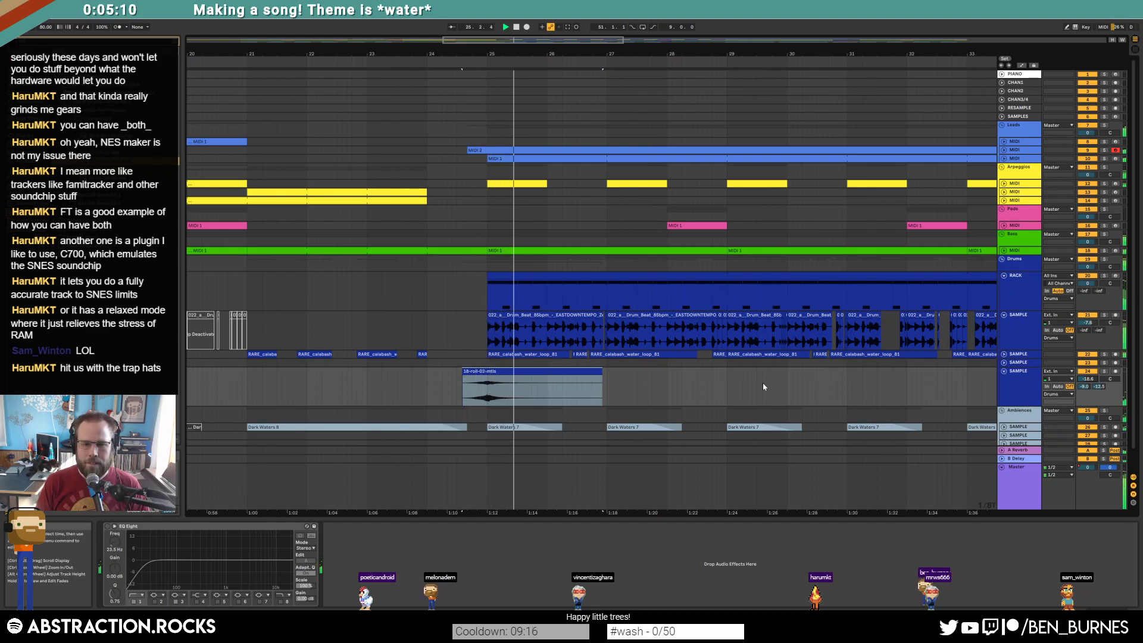
Copy the roll clip with the time around it and paste it so that the roll leads into bar 51.
click(592, 369)
drag(512, 43, 512, 42)
drag(485, 386, 497, 388)
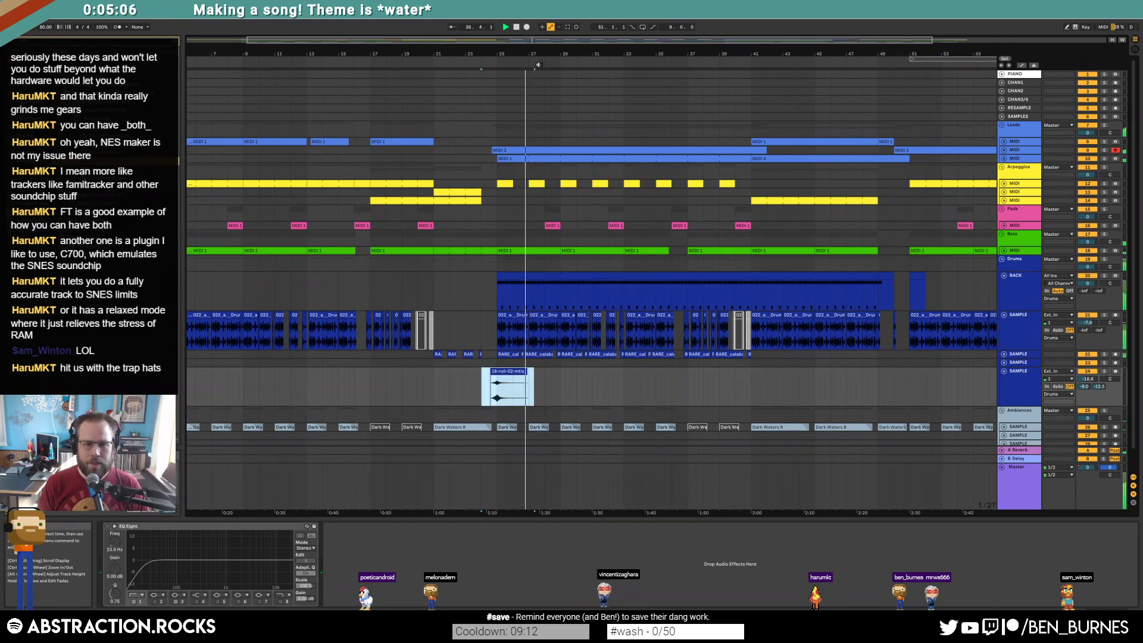
drag(545, 42, 547, 29)
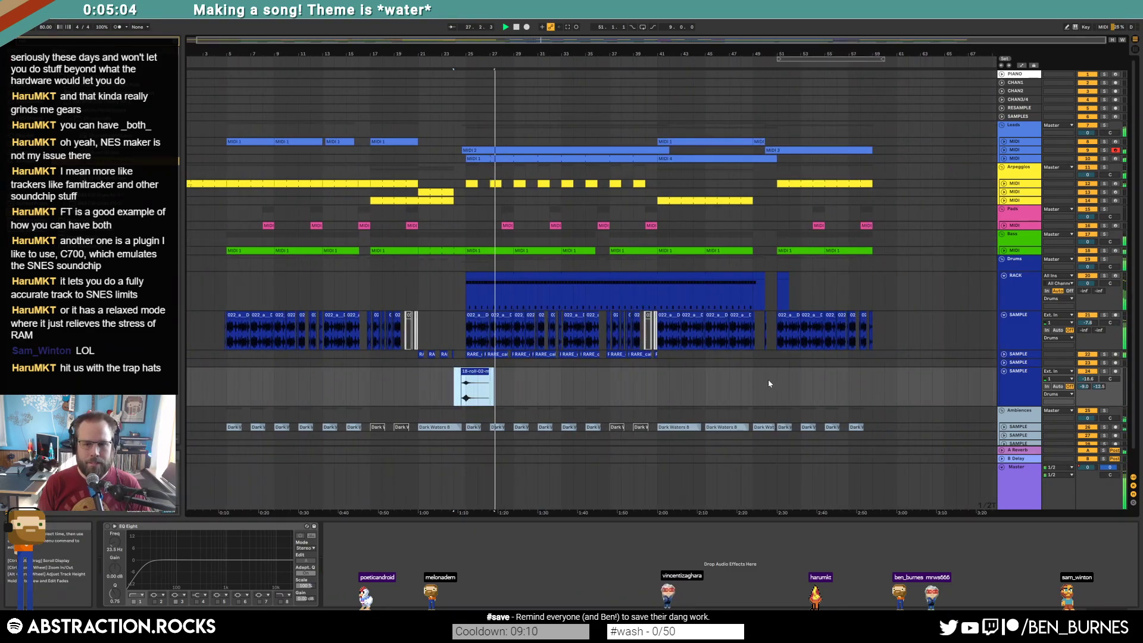
click(767, 384)
key(ctrl+v)
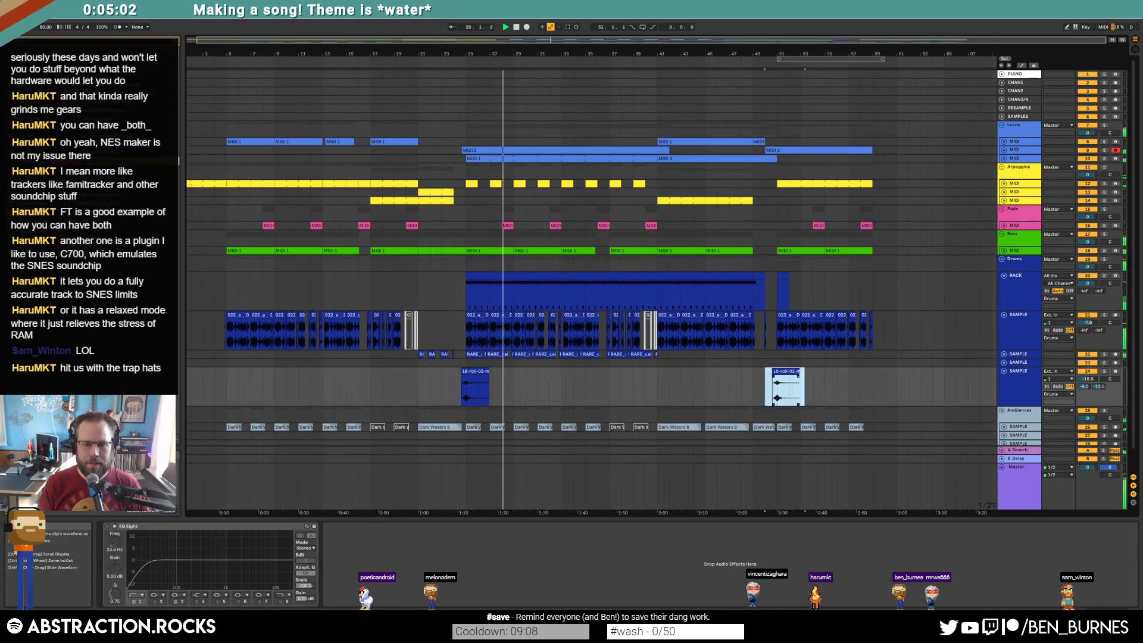
Extend the RACK clip at bar 51 to bar 59 and enter two half-bar ride2_OH_PP_1 notes in its one-bar loop.
click(783, 274)
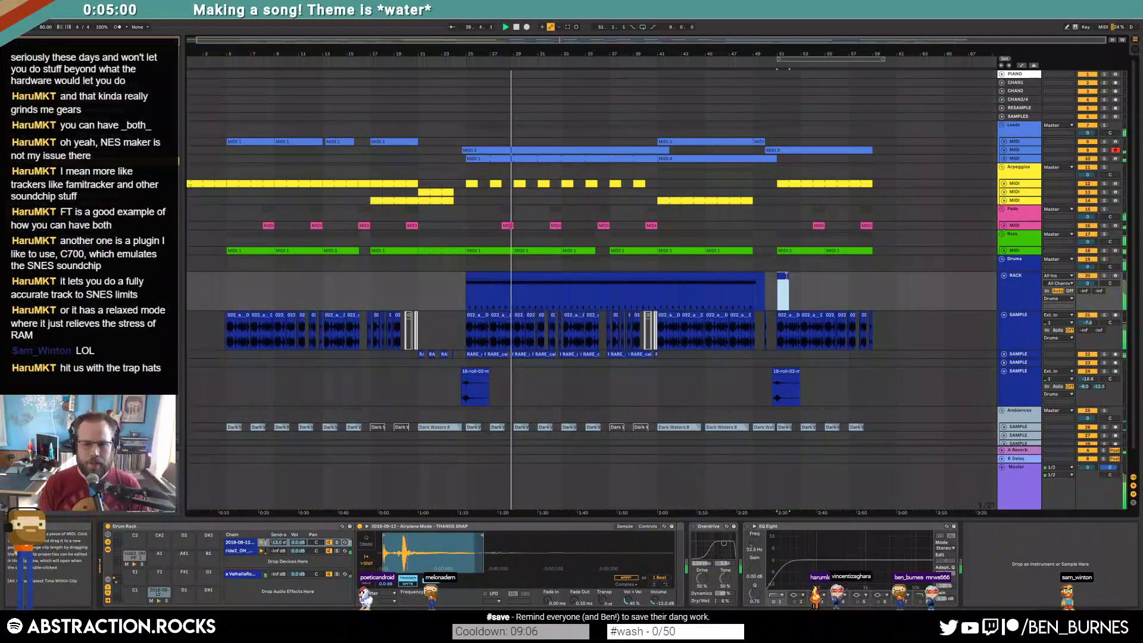
drag(816, 275, 871, 276)
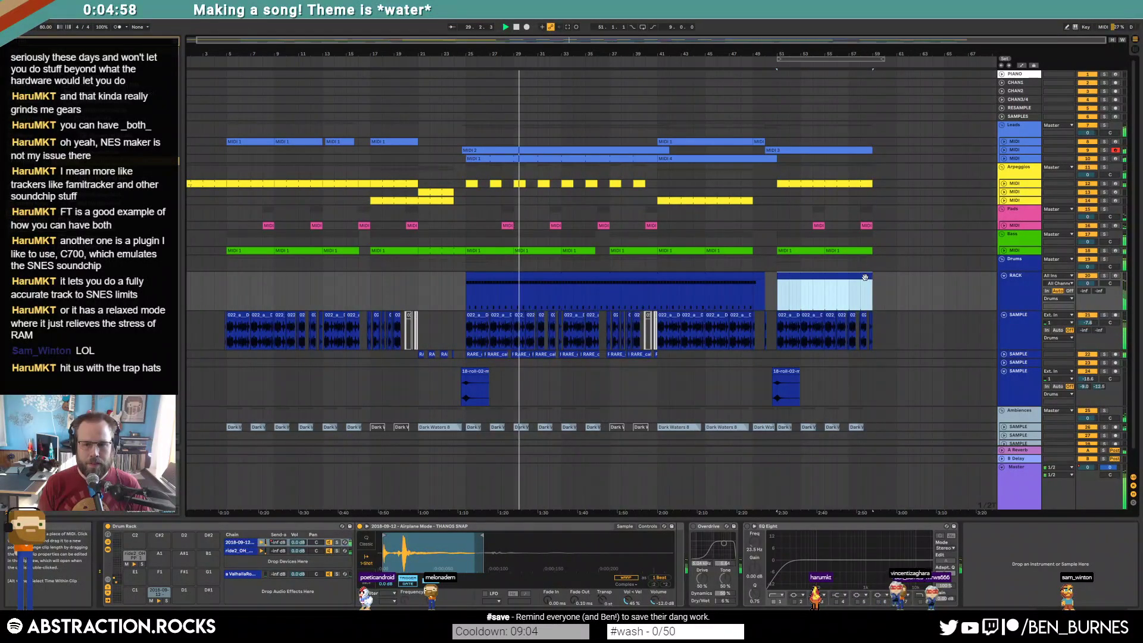
double_click(866, 280)
drag(337, 402, 534, 403)
mouse_move(734, 408)
mouse_down()
mouse_move(640, 400)
mouse_move(516, 412)
mouse_move(735, 405)
mouse_up()
key(ctrl+d)
shift+click(520, 403)
key(shift+Tab)
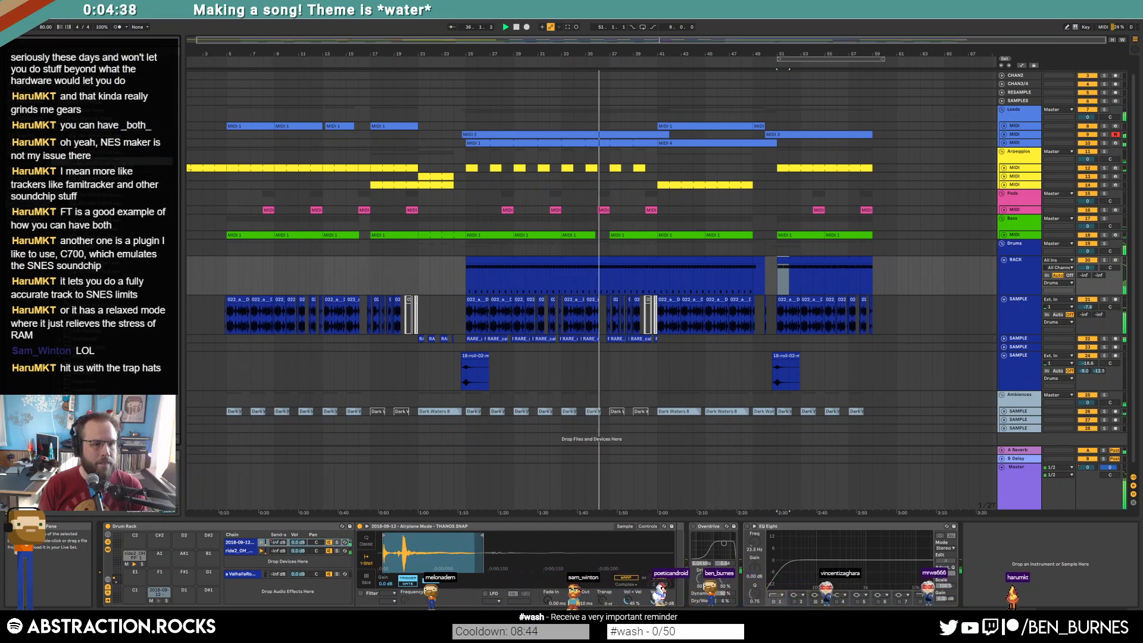
Load the 301-808-FCHh1 hi-hat into a Drum Rack pad and enter four consecutive sixteenth notes of it at the clip's start.
drag(107, 160, 159, 574)
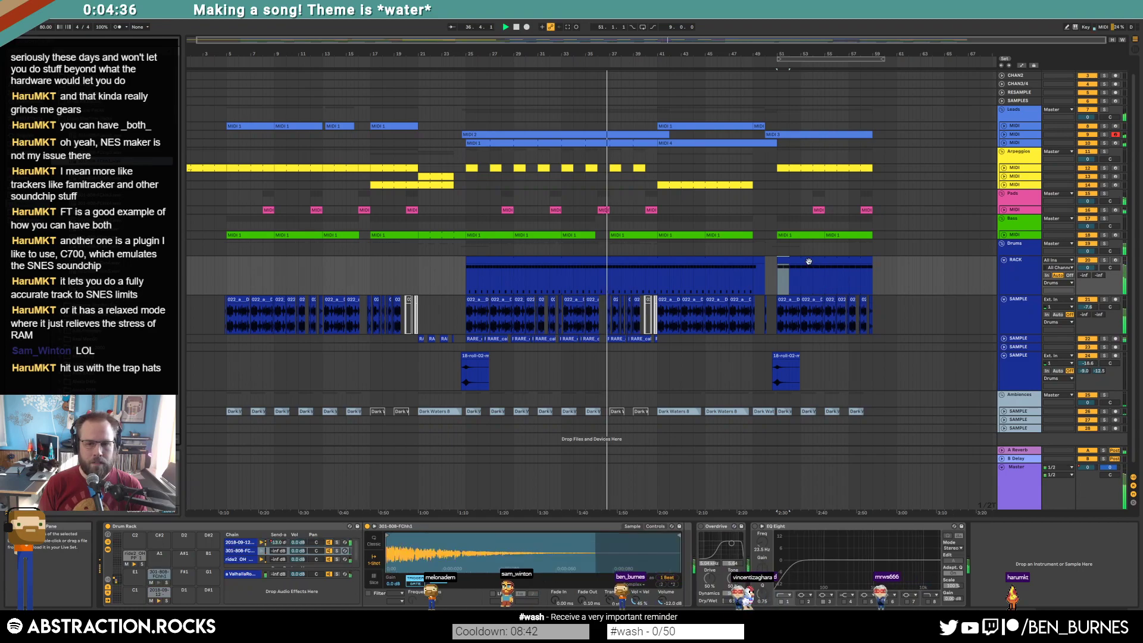
double_click(809, 261)
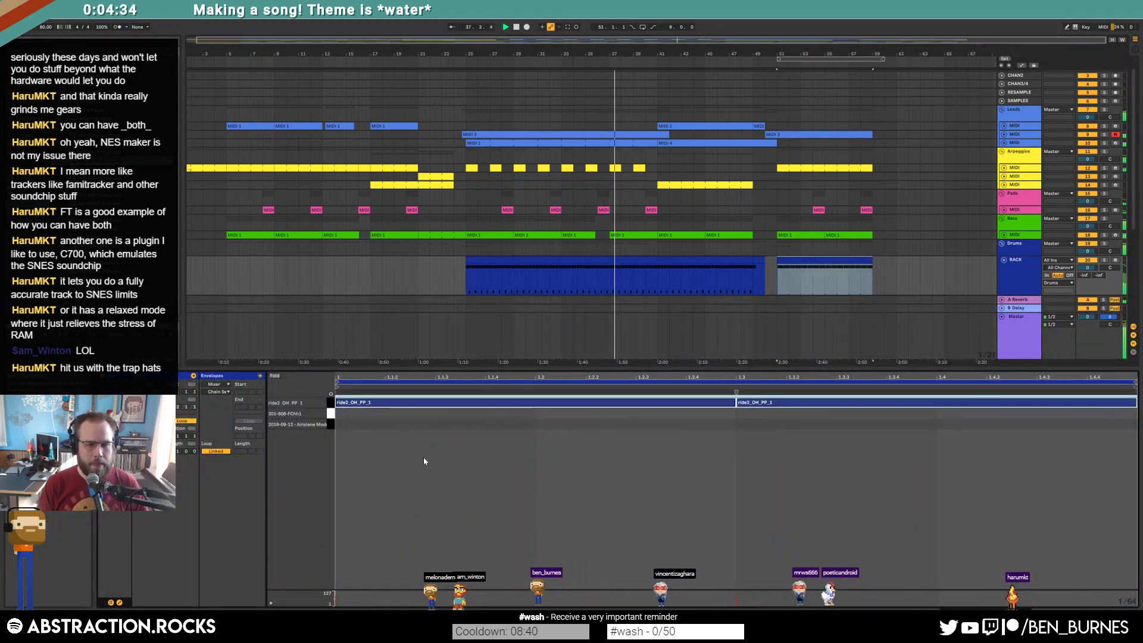
double_click(360, 413)
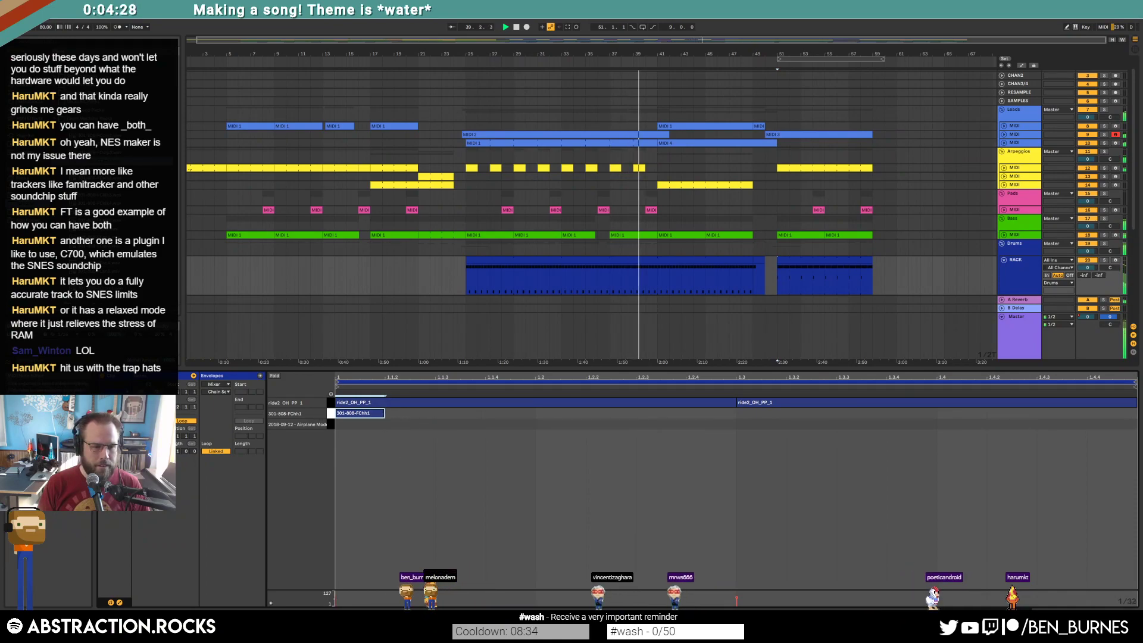
drag(383, 416, 359, 415)
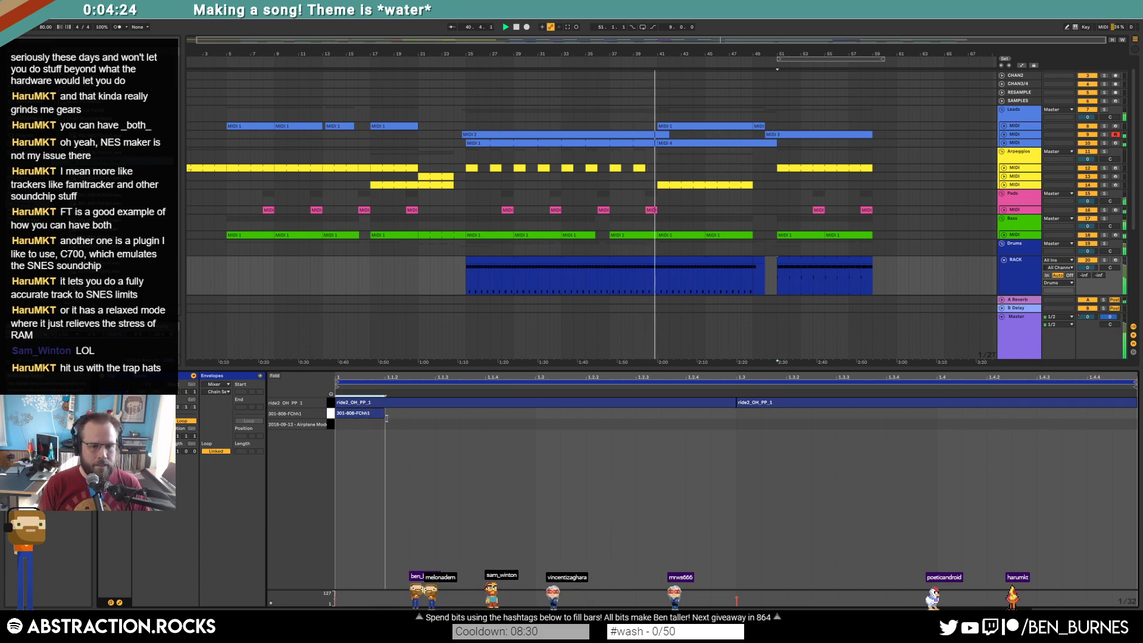
key(ctrl+d)
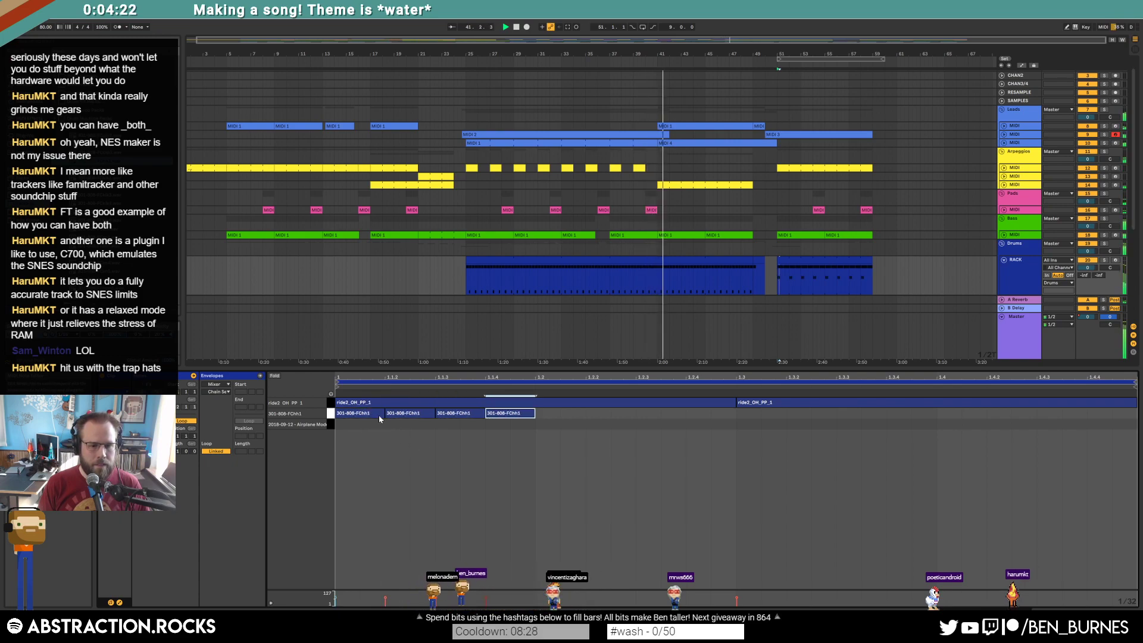
Split the first hi-hat sixteenth into two thirty-second notes and delete the last hi-hat note of the beat.
drag(383, 416, 364, 417)
key(ctrl+d)
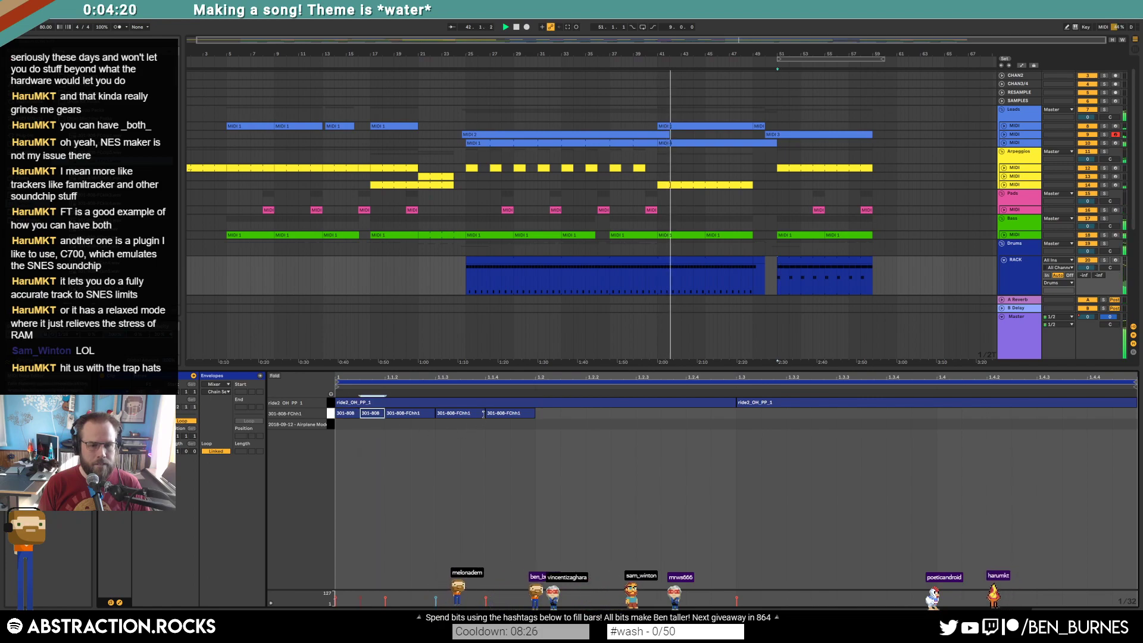
click(495, 414)
key(Delete)
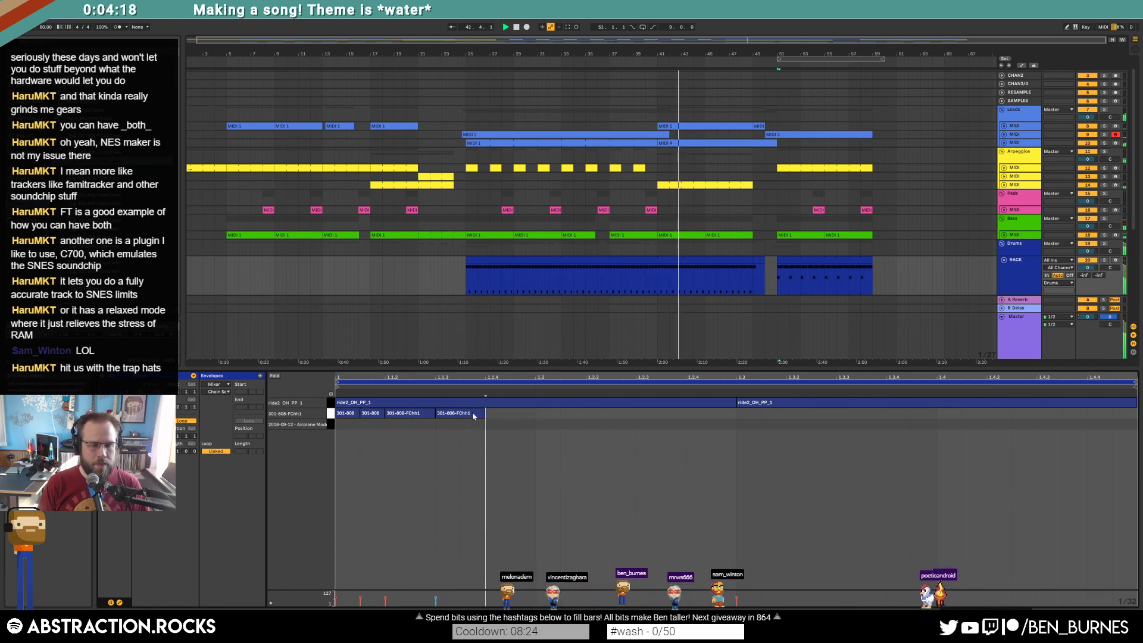
Duplicate the four-note hi-hat figure onto the remaining three beats of the bar.
drag(523, 420, 350, 418)
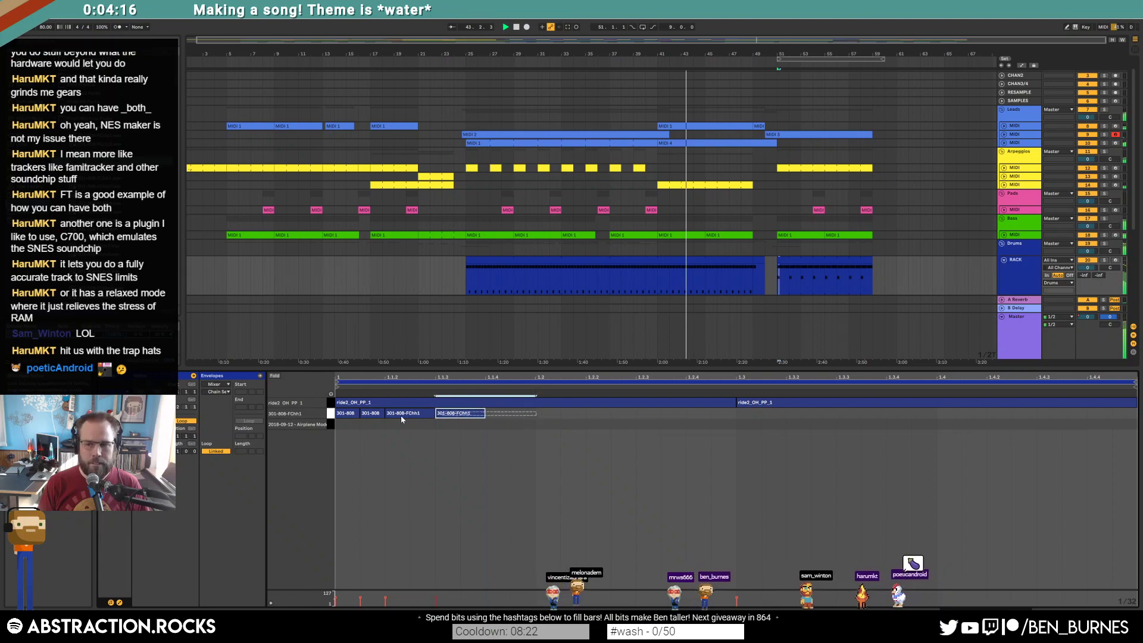
key(ctrl+d)
key(ctrl+d)
key(ctrl+d)
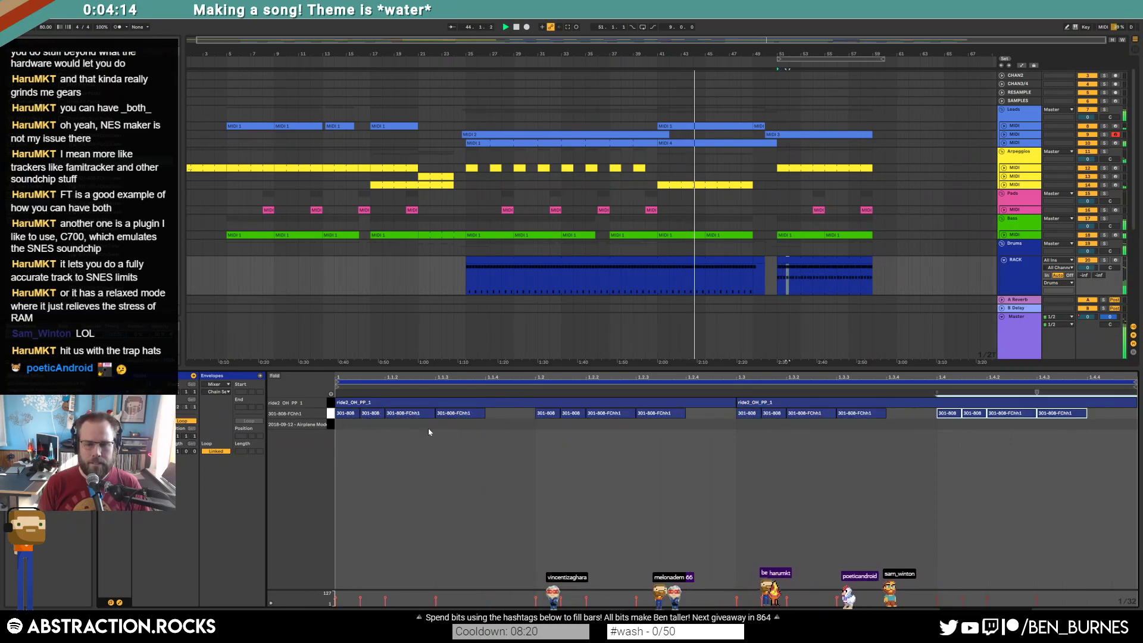
key(shift+Tab)
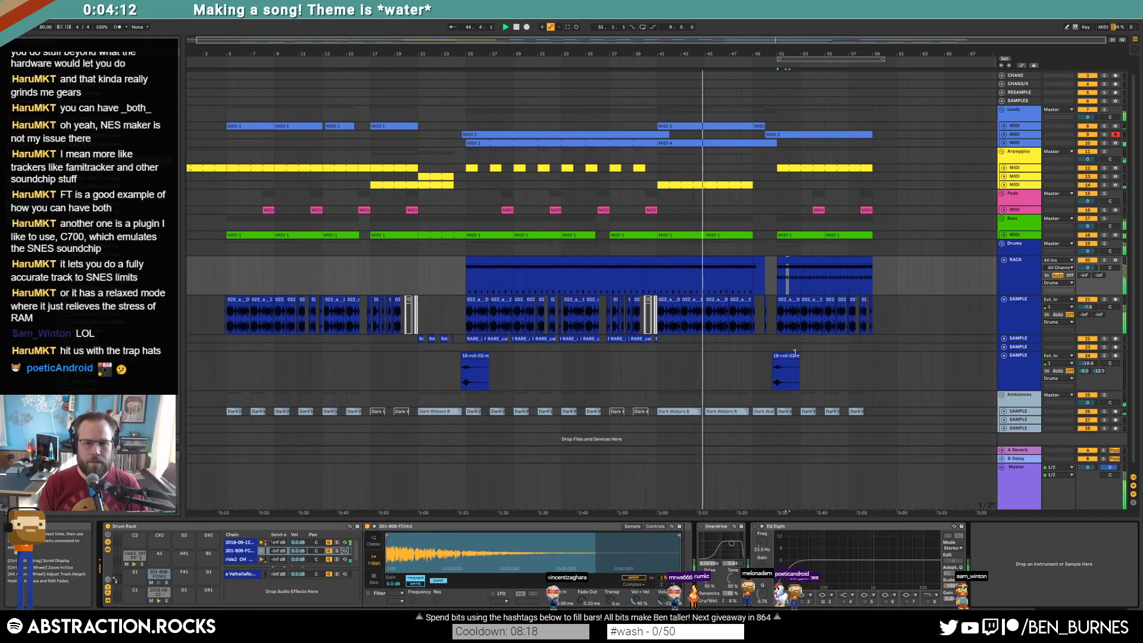
Select all 301-808-FCHh1 notes in the bar 51 RACK clip, then add a Saturator after the hi-hat's sampler.
drag(839, 46, 715, 247)
click(956, 259)
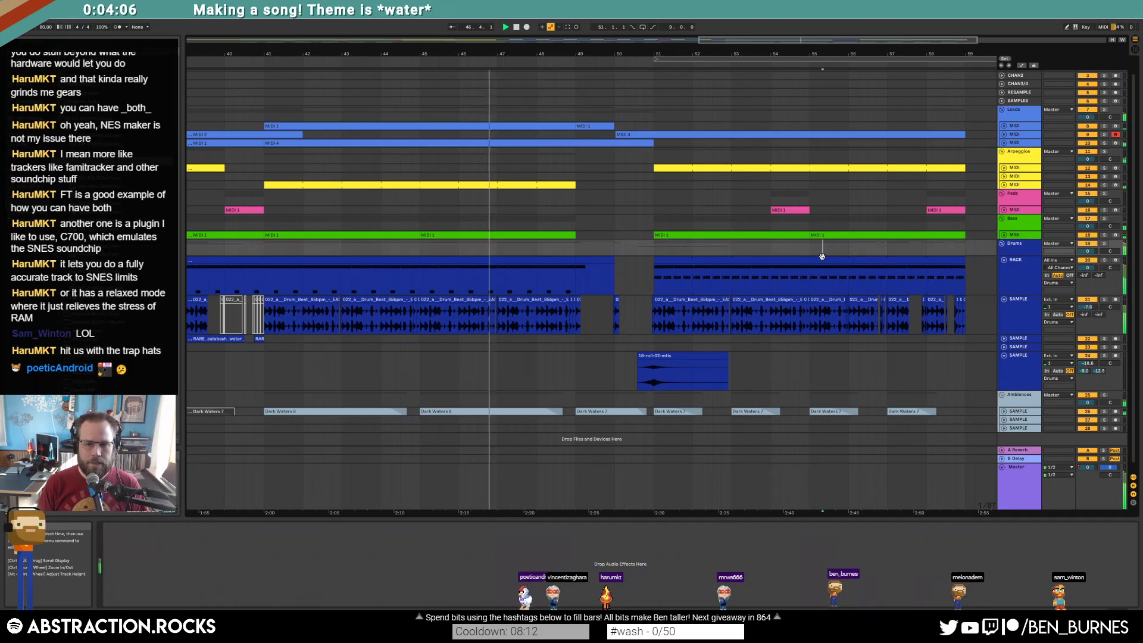
key(shift+Tab)
click(331, 414)
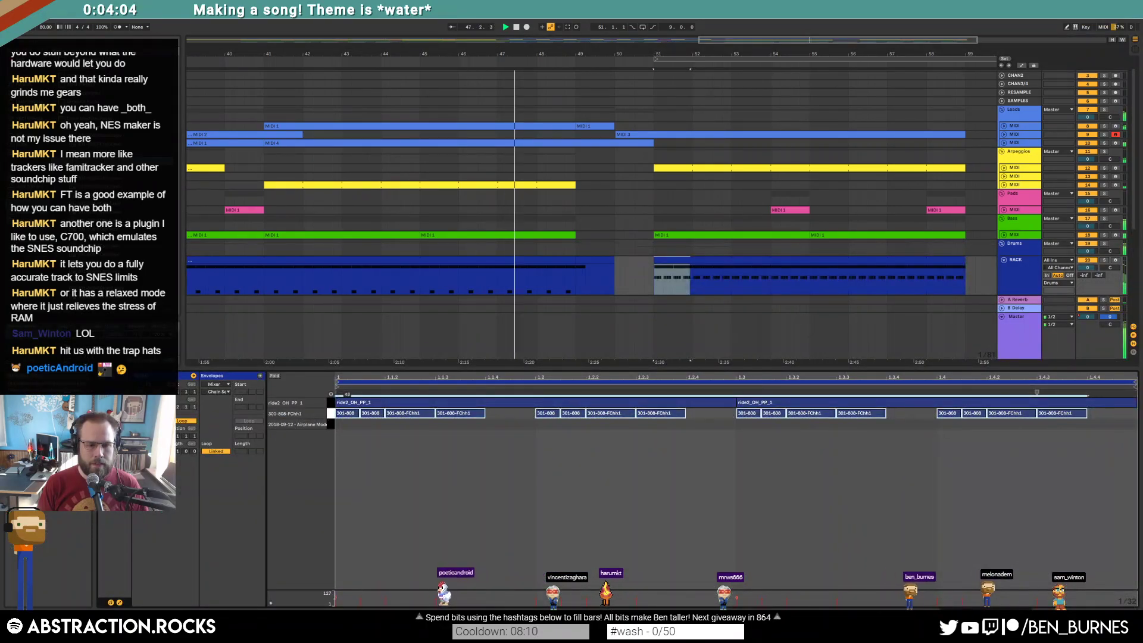
key(shift+Tab)
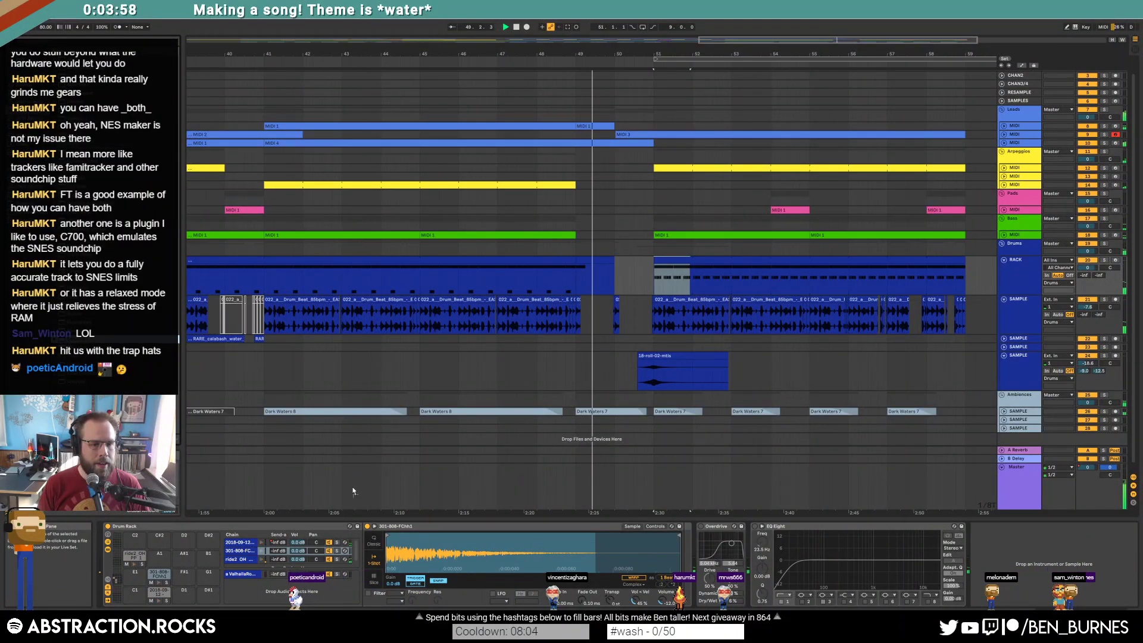
double_click(685, 550)
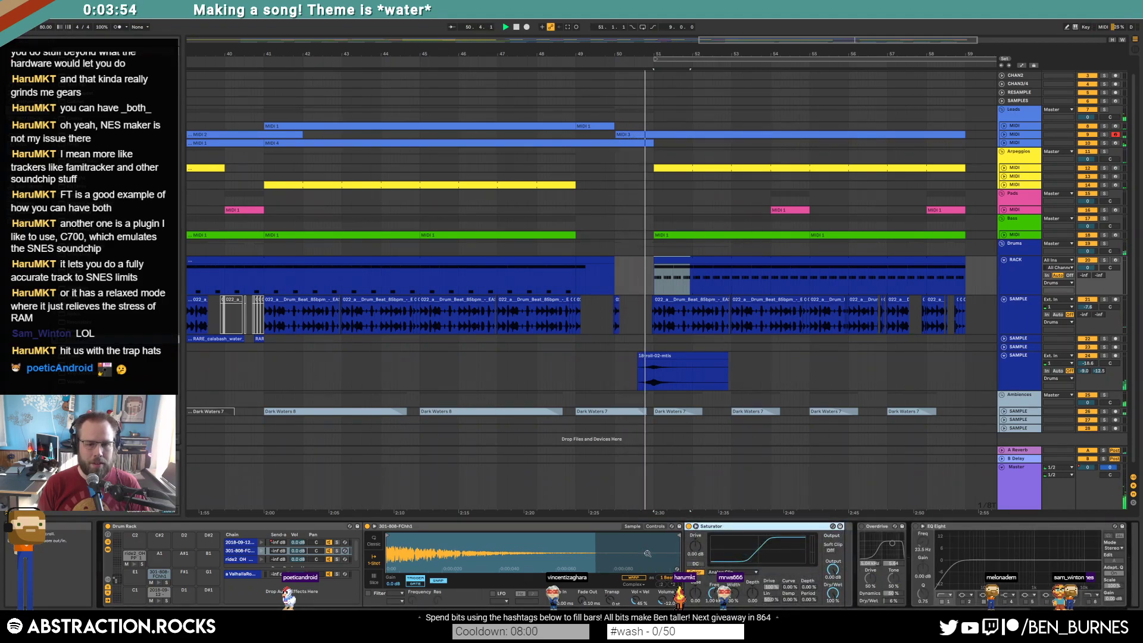
Rework the first half bar of hi-hats by repeating the opening three-note figure at 1.1.3 and ending on a single hit at 1.2.
double_click(692, 271)
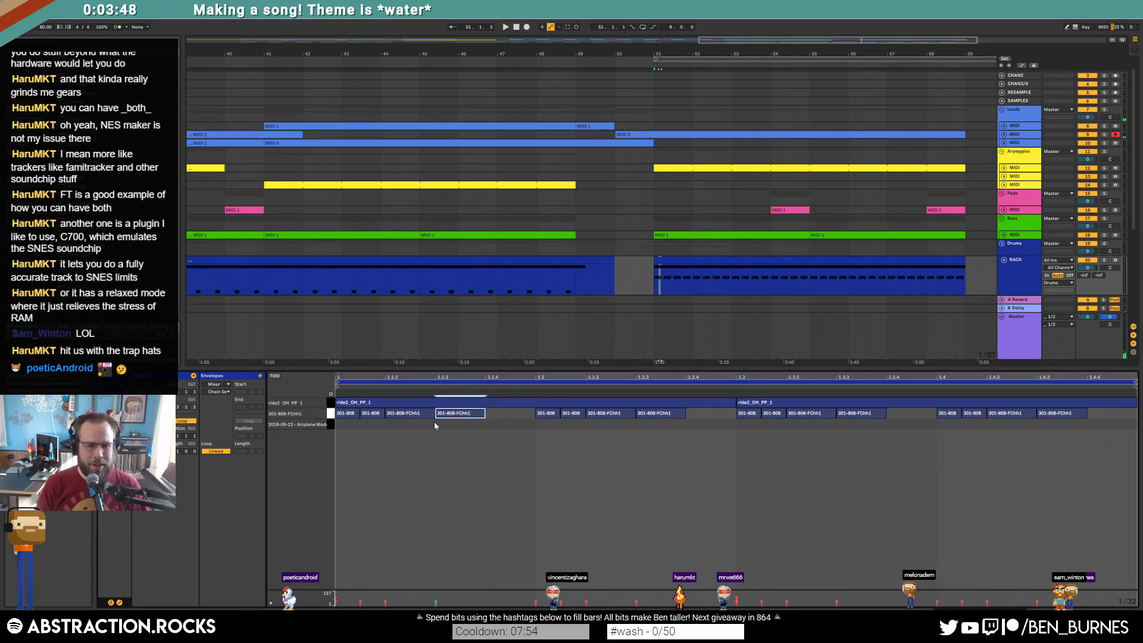
key(ctrl+d)
click(481, 443)
key(space)
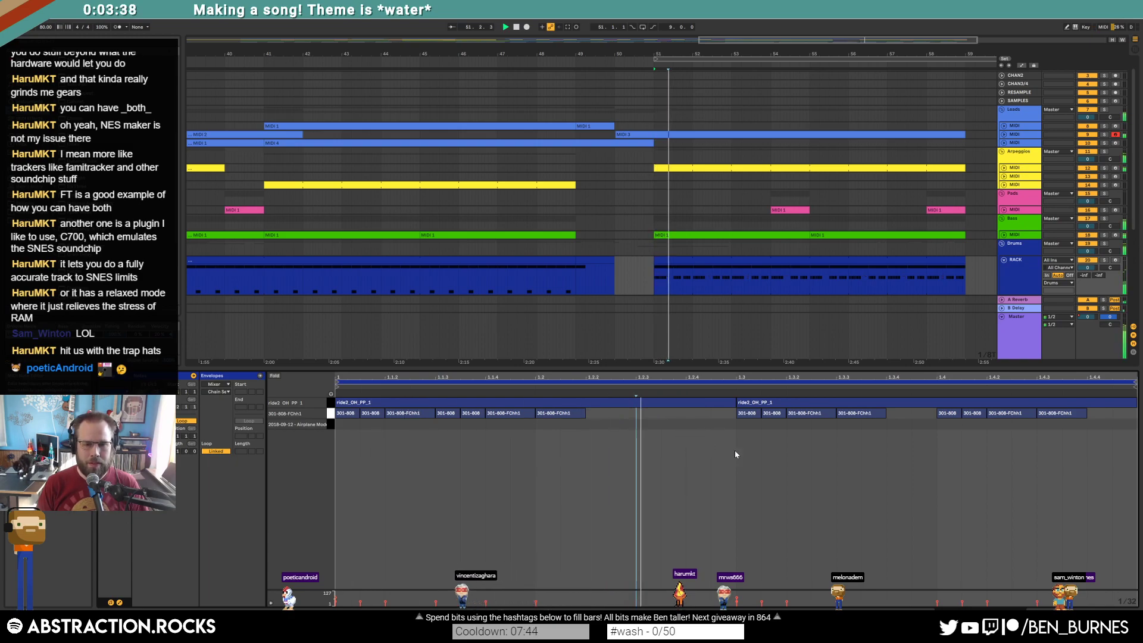
Rework the hi-hats around beat 3: add a sixteenth at 1.2.4, split the first note at 1.3 into two short hits and delete the beat's last hit.
key(space)
click(699, 413)
key(ctrl+v)
click(760, 413)
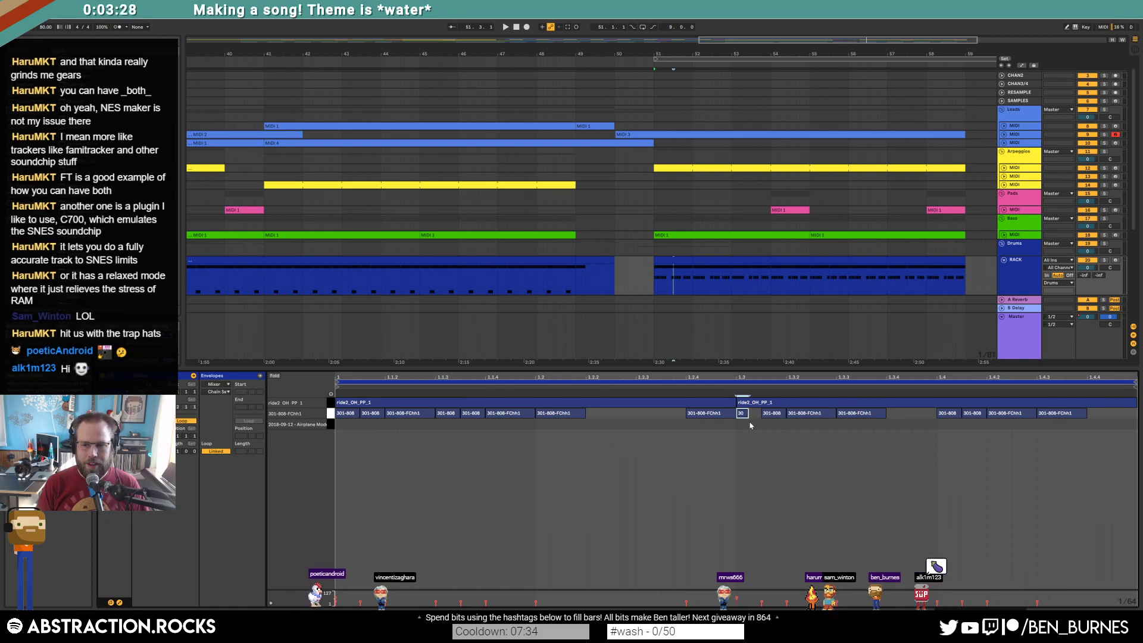
key(ctrl+d)
key(space)
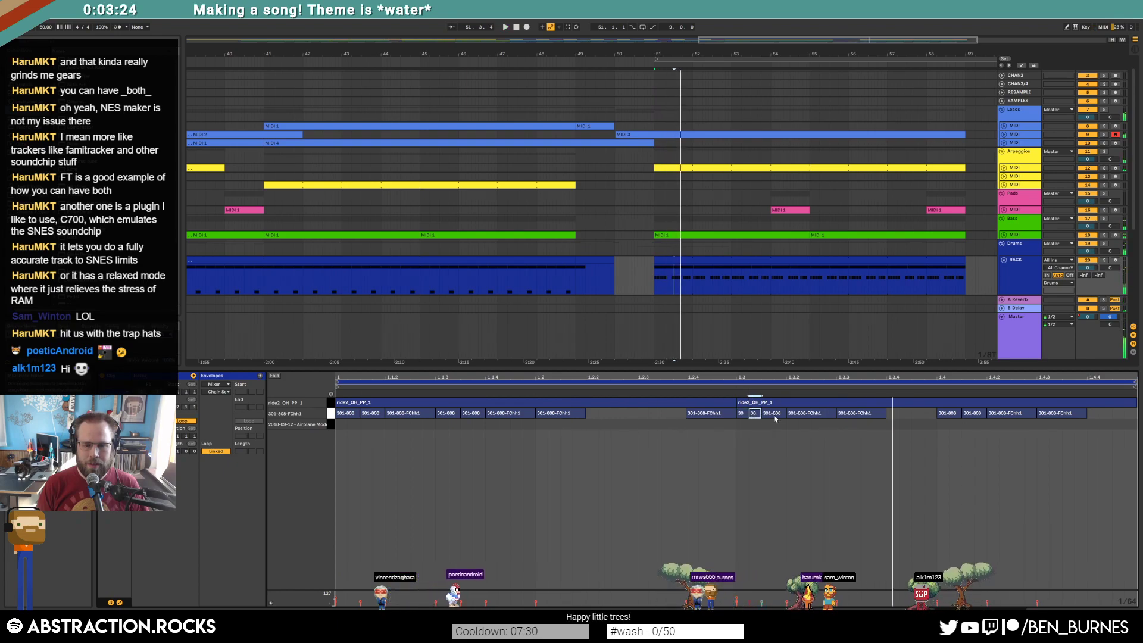
click(843, 415)
key(Delete)
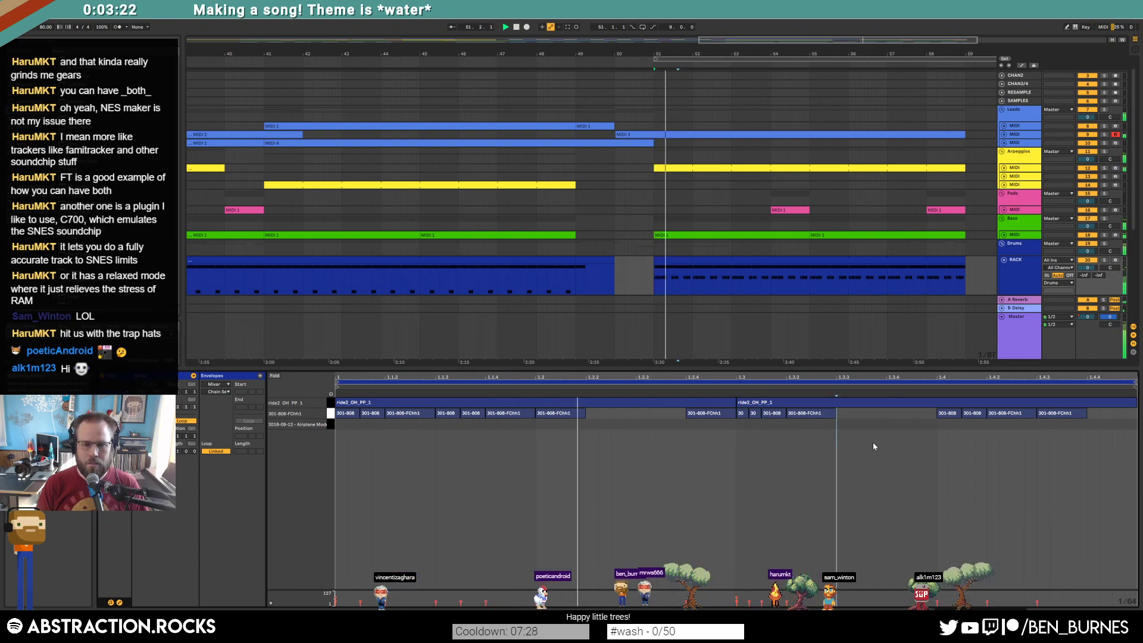
Delete the second ride note at 1.3 and stretch the first ride note to the end of the bar.
click(748, 403)
key(space)
key(Delete)
drag(737, 403, 1136, 405)
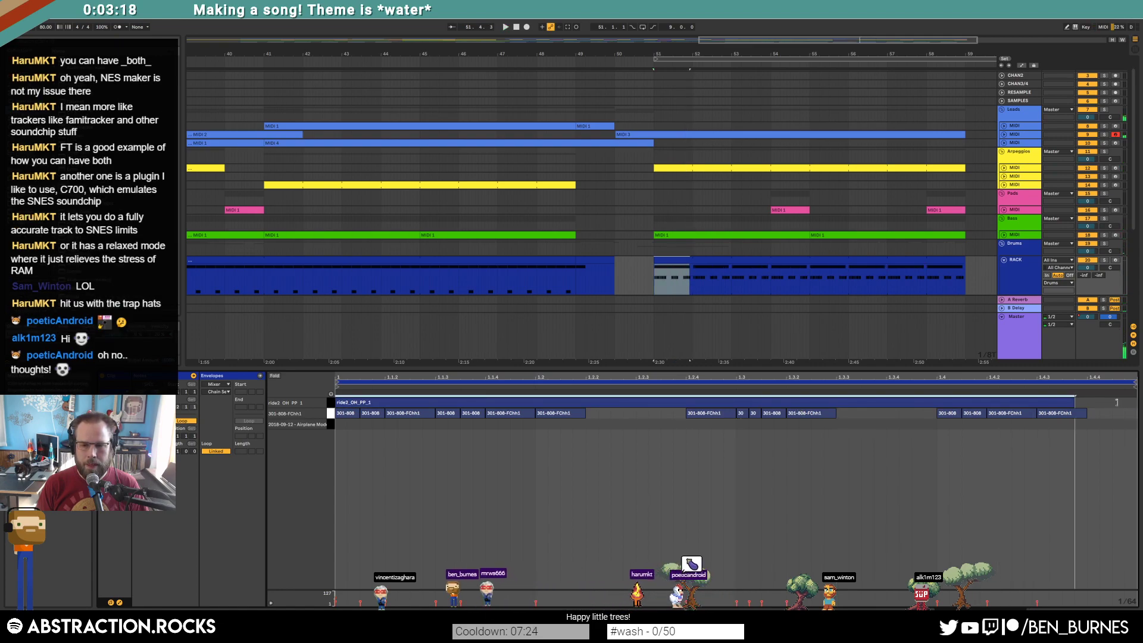
Replace the beat 4 hi-hats with a sixteenth hit at 1.3.4 and a rapid four-note roll starting at 1.4.
click(983, 456)
mouse_move(949, 437)
mouse_down()
mouse_move(995, 403)
mouse_move(1092, 417)
mouse_up()
key(Delete)
key(space)
key(space)
click(890, 413)
click(941, 414)
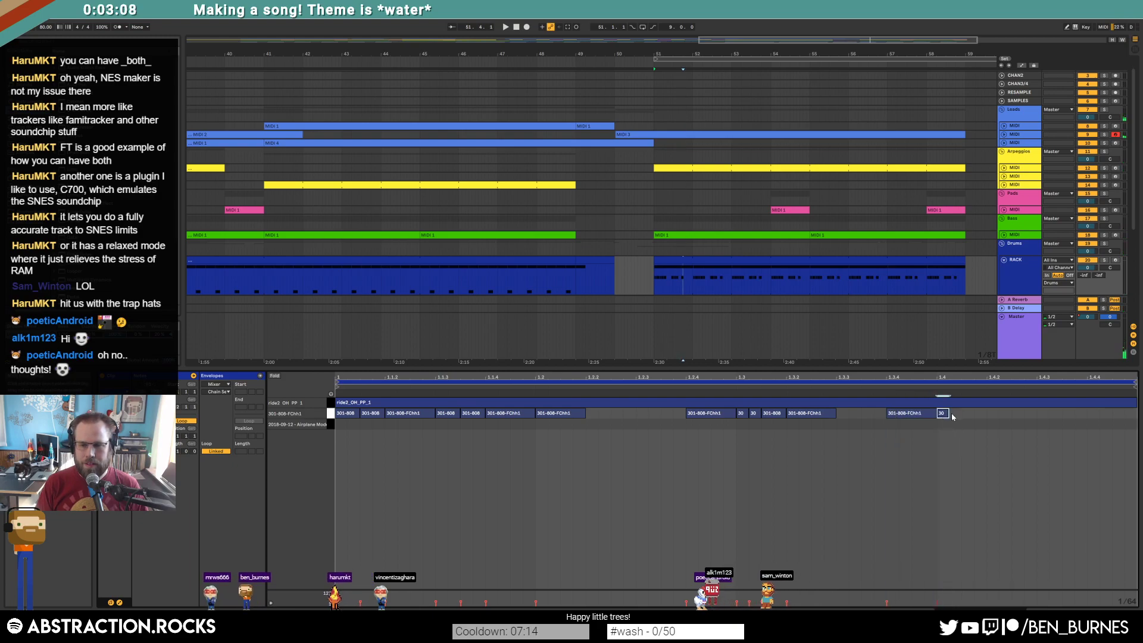
key(ctrl+d)
mouse_move(986, 415)
mouse_down()
mouse_move(944, 417)
mouse_move(962, 391)
mouse_move(908, 392)
mouse_up()
scroll(957, 392, up, 2)
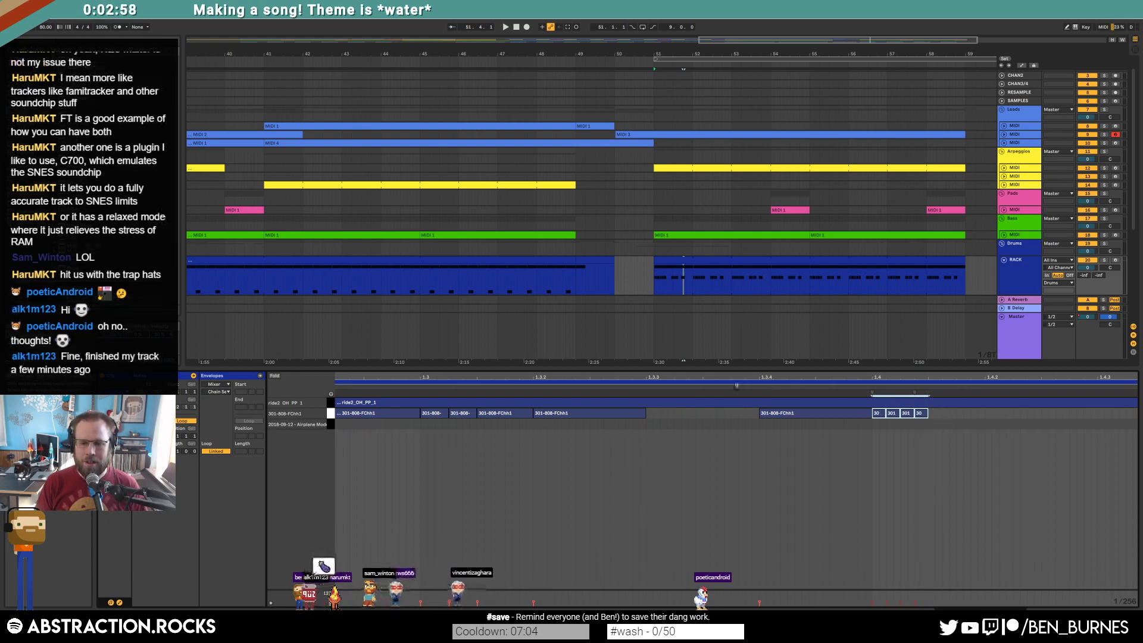
Add a sixteenth hi-hat at 1.4.4, copy the four-note roll to 1.4.3 and play the bar.
scroll(673, 408, down, 3)
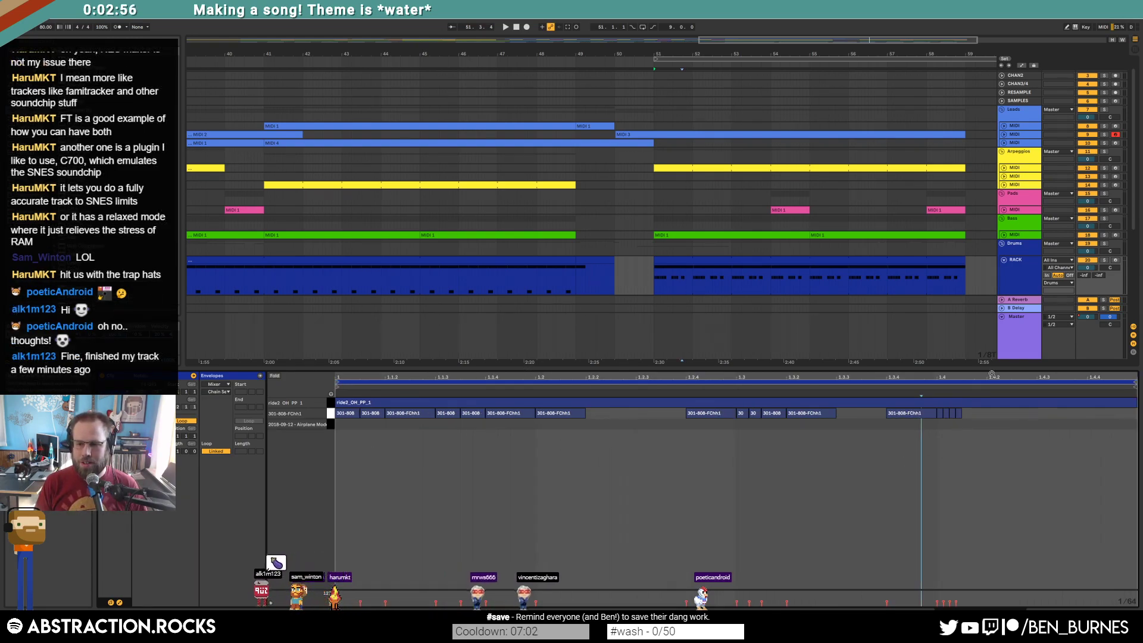
double_click(1041, 413)
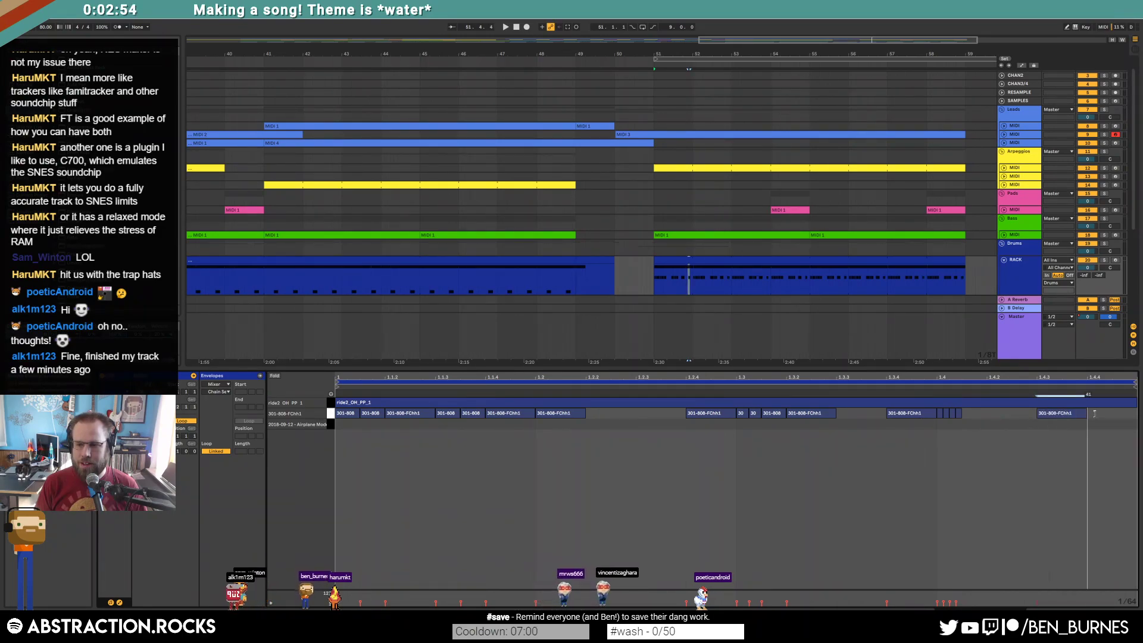
key(Right)
key(space)
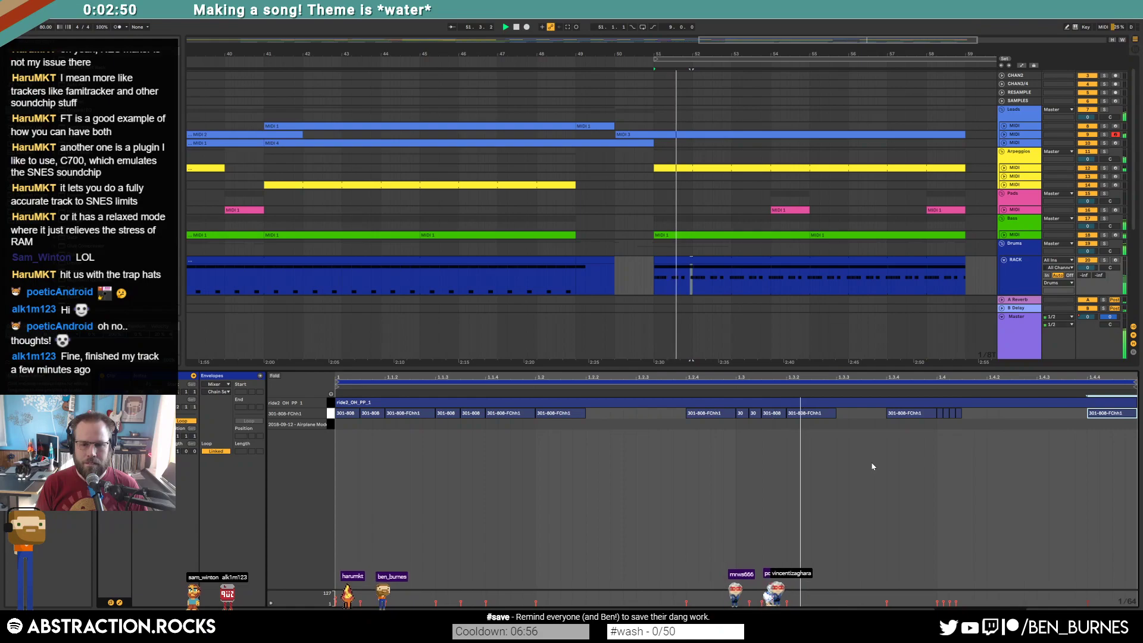
key(space)
drag(1037, 413, 937, 419)
key(ctrl+d)
key(space)
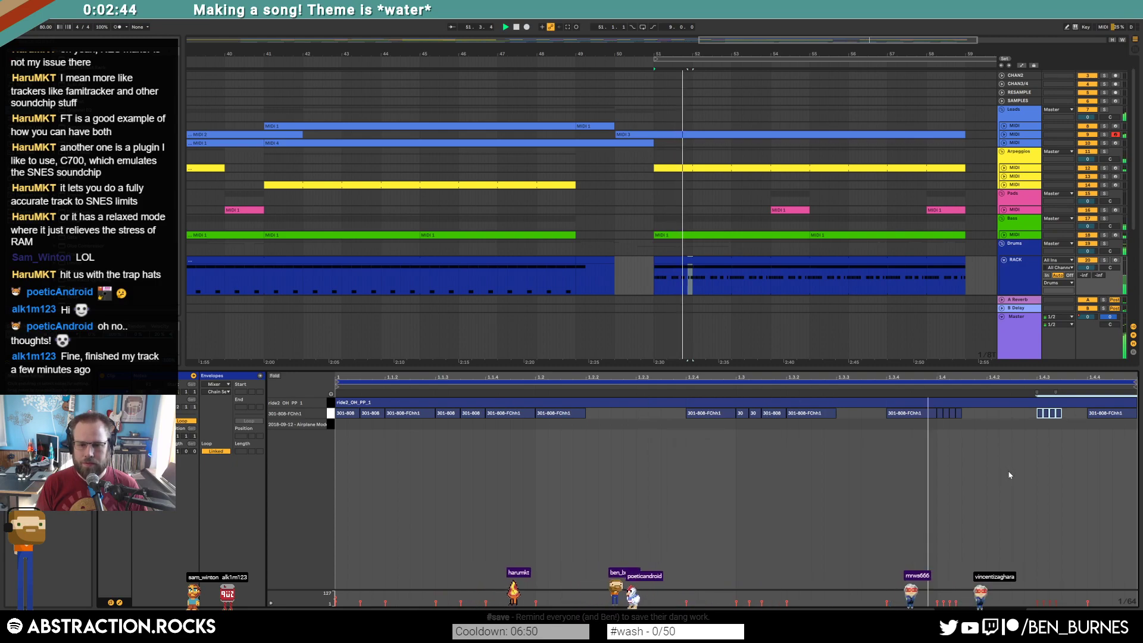
Consolidate the RACK drum clips from bar 51 to bar 55 into one looped clip and extend it to bar 59.
click(811, 278)
key(space)
mouse_move(811, 277)
mouse_down()
mouse_move(681, 277)
mouse_move(810, 281)
mouse_up()
click(655, 280)
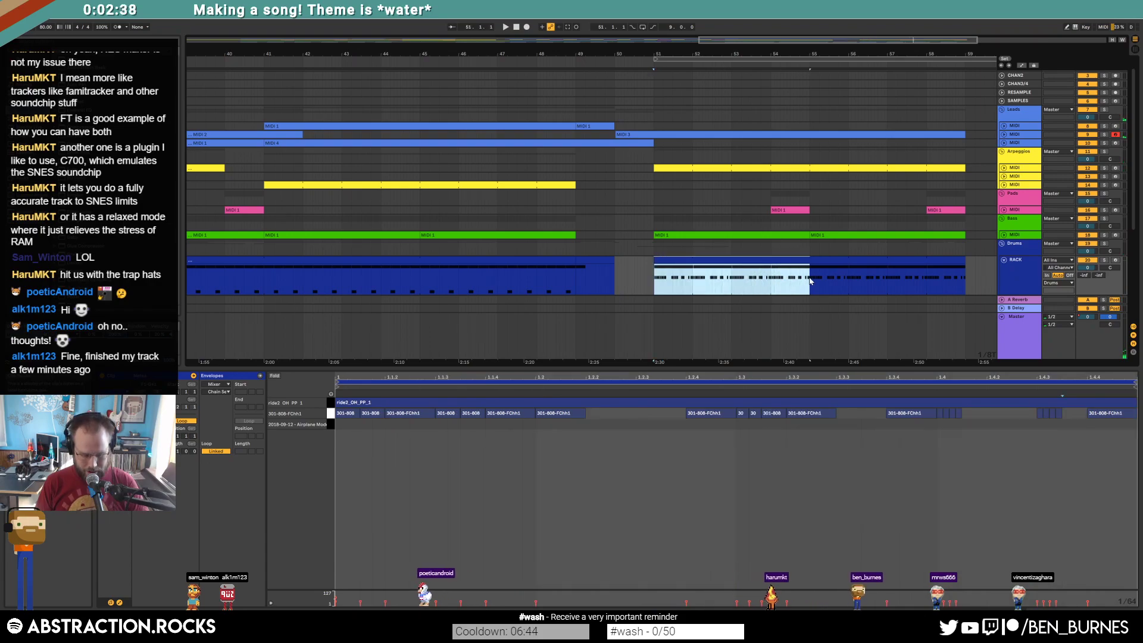
key(ctrl+j)
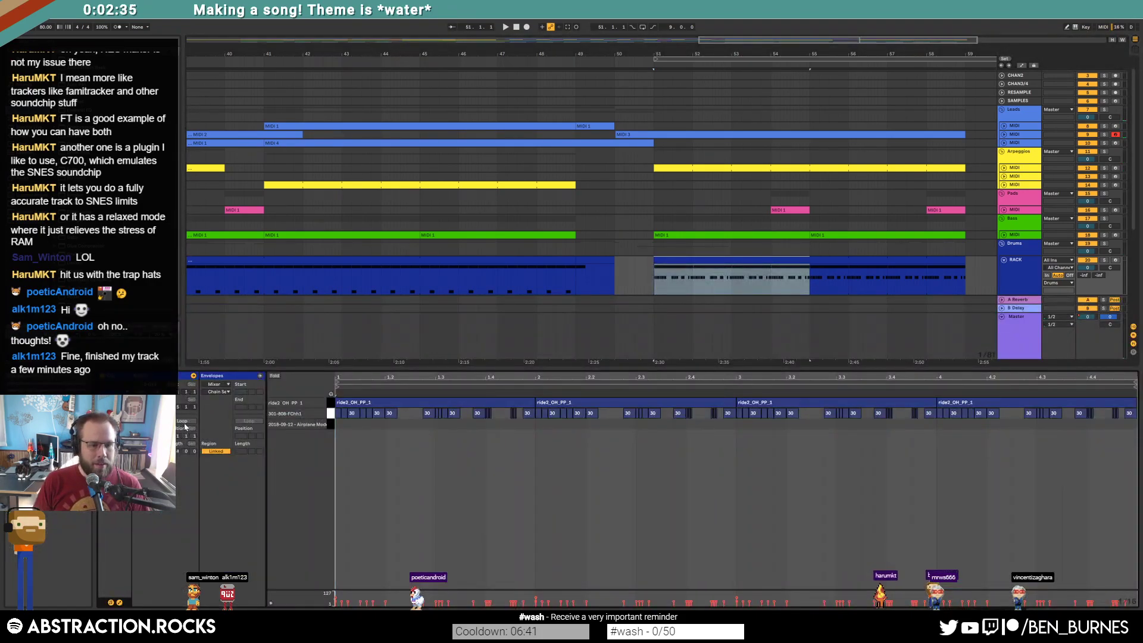
click(183, 421)
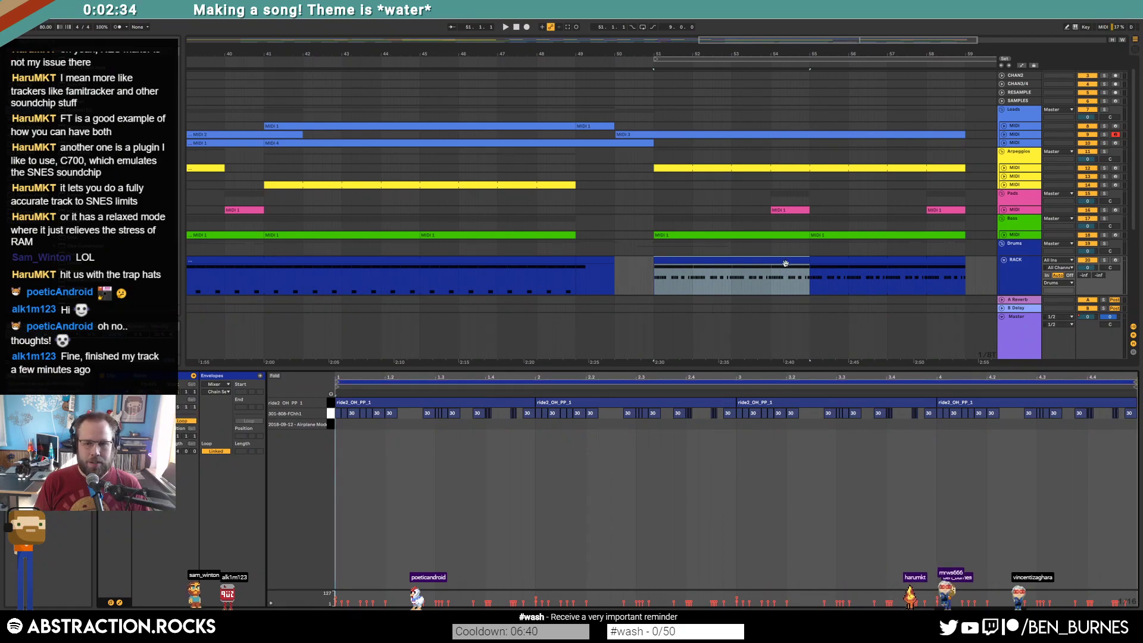
drag(806, 262, 973, 262)
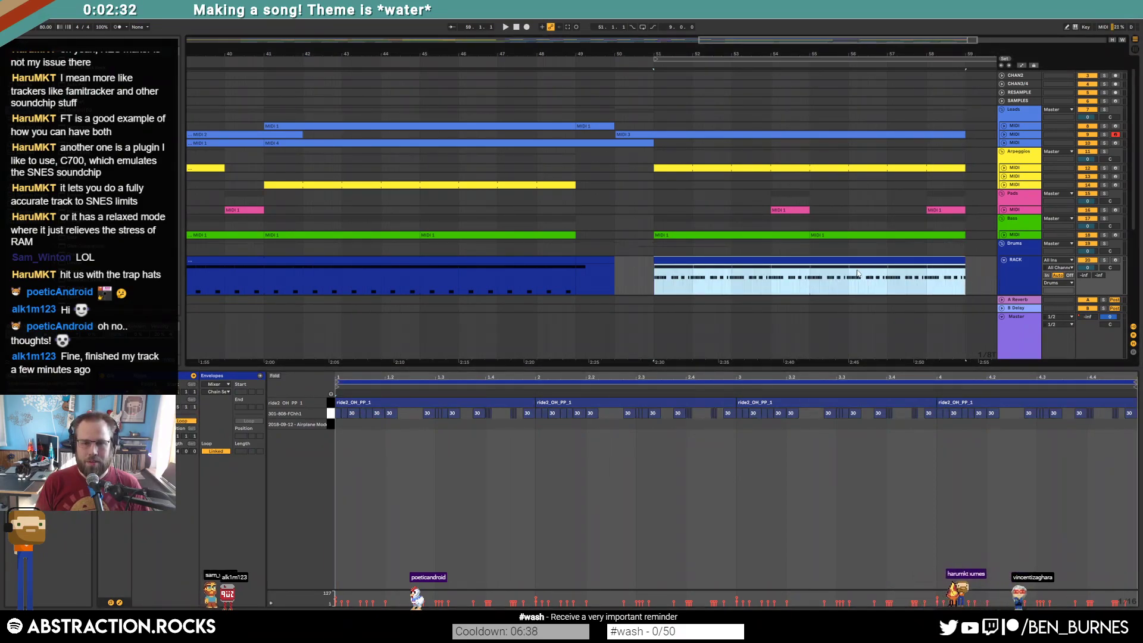
Return to the full arrangement and fold the drum RACK track and the sample track directly below it.
scroll(860, 273, down, 3)
click(889, 209)
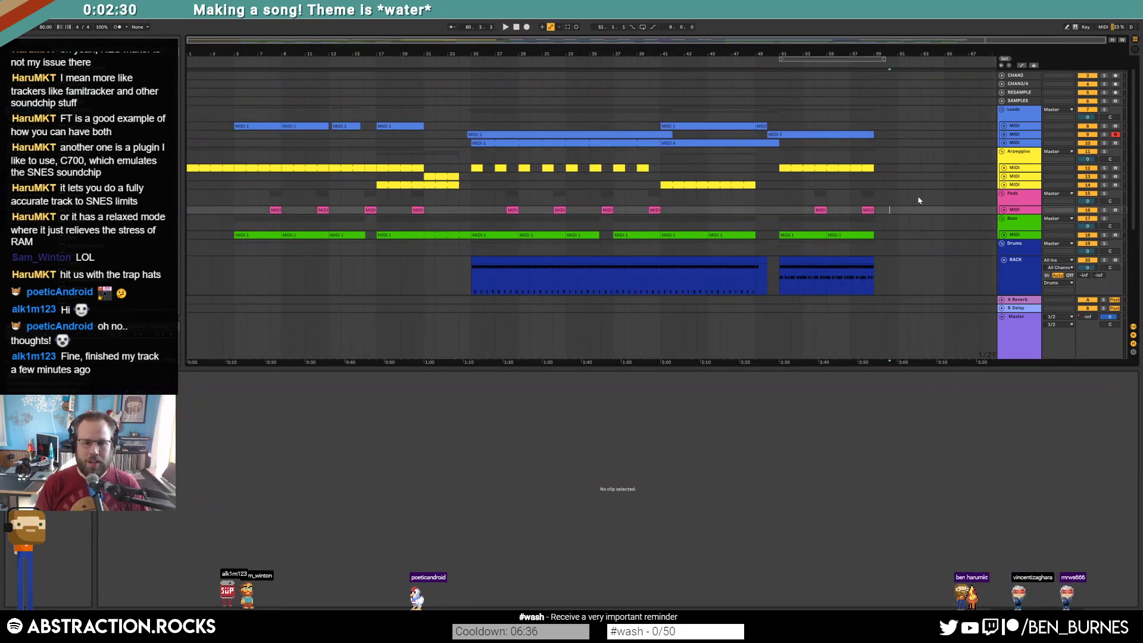
key(shift+Tab)
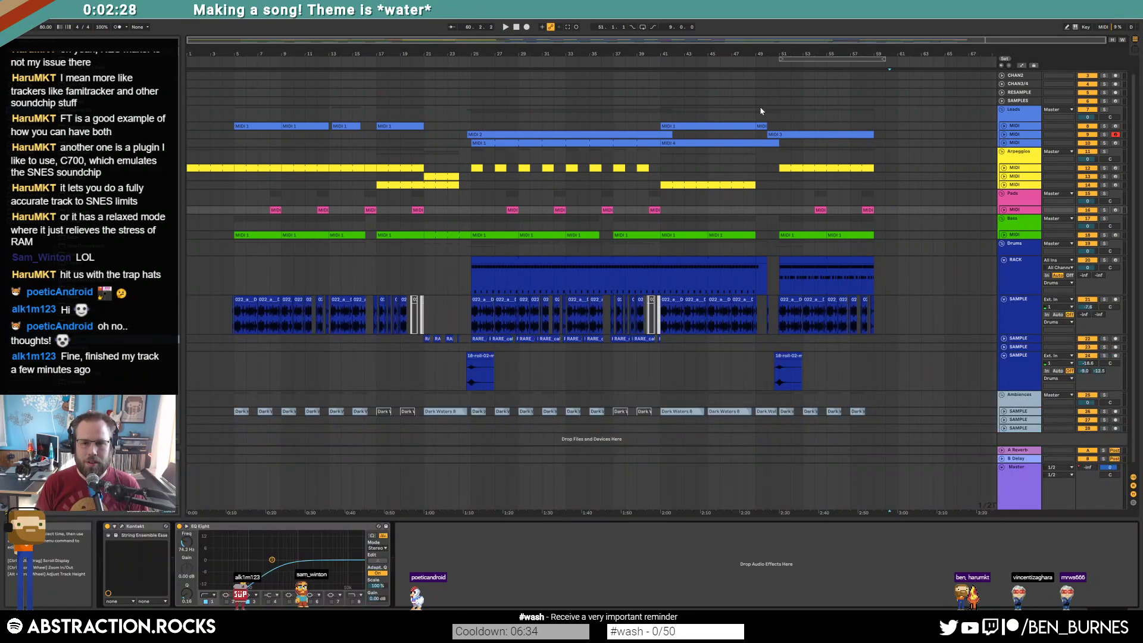
drag(758, 112, 885, 412)
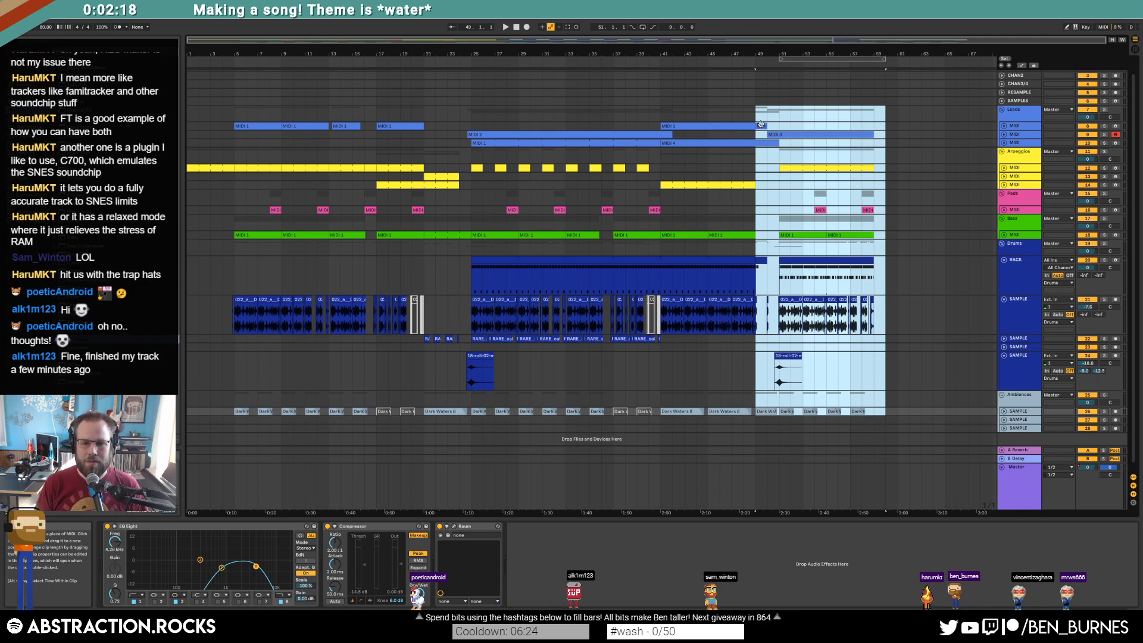
scroll(758, 87, up, 2)
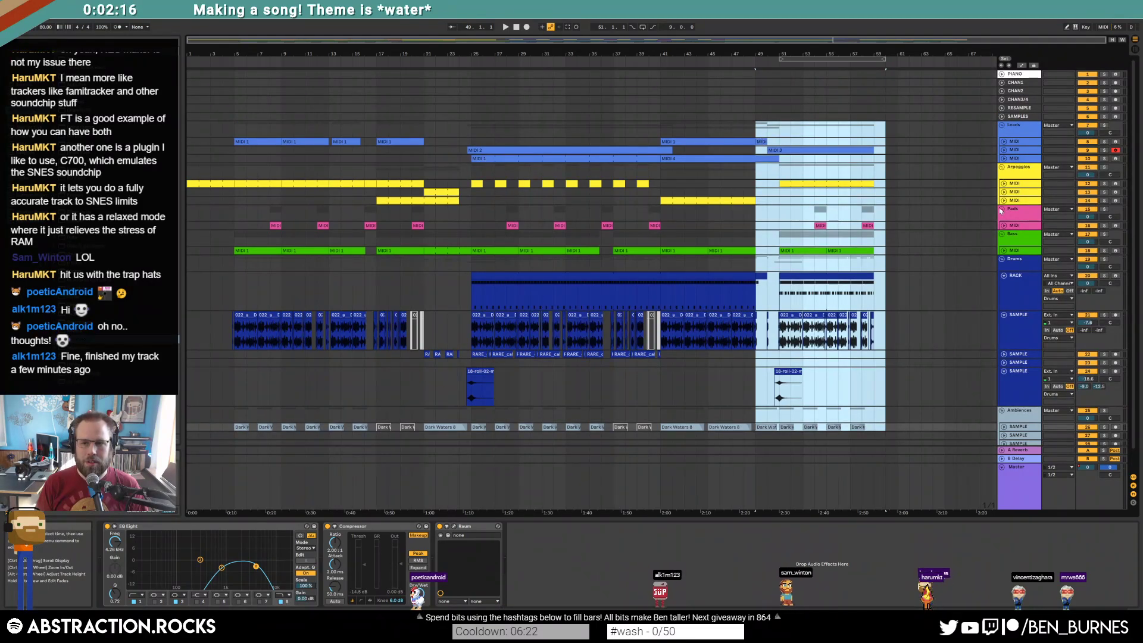
click(1004, 275)
click(1004, 284)
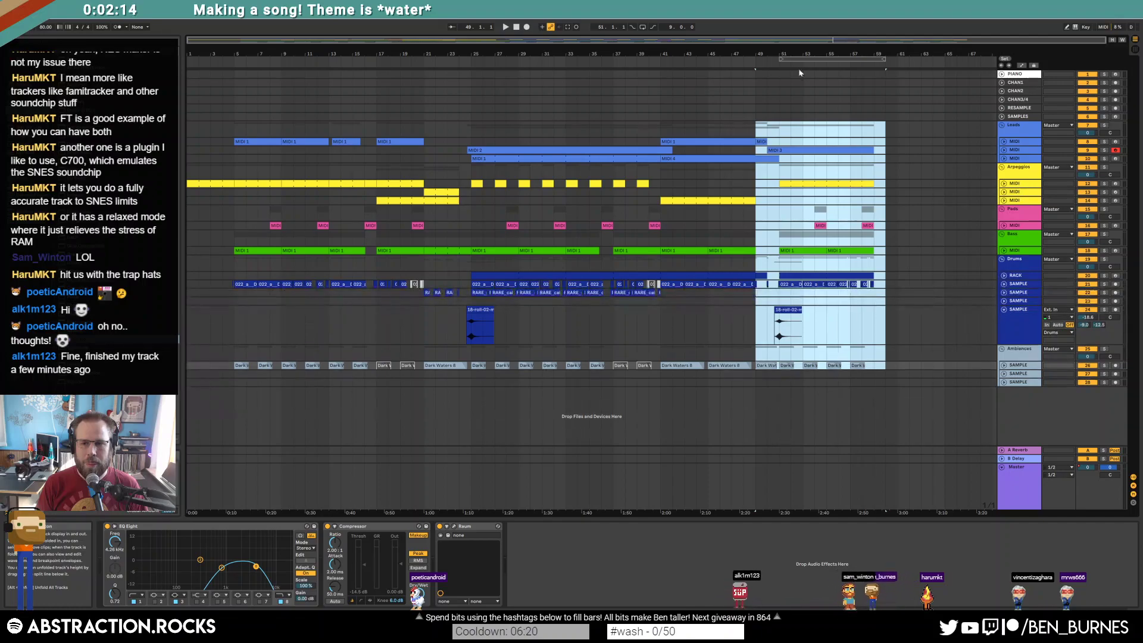
Move the ending section on all tracks from bar 49 to bar 57 and continue the third arpeggio track's clips across the gap.
drag(755, 70, 900, 468)
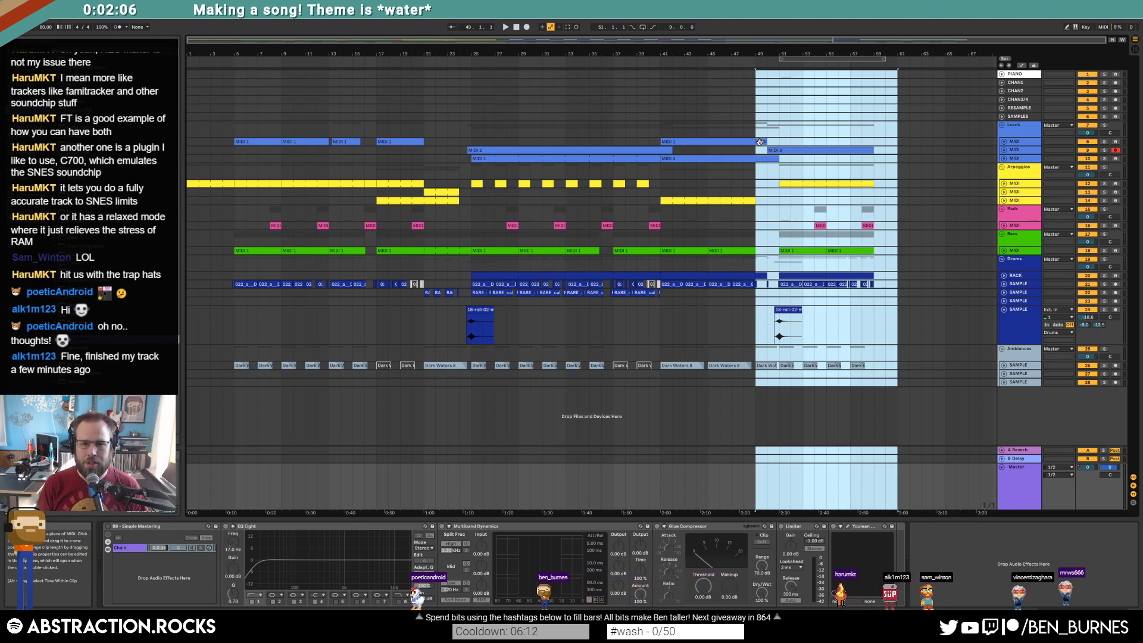
drag(778, 145, 981, 186)
click(867, 201)
drag(840, 142, 853, 145)
drag(841, 215, 967, 506)
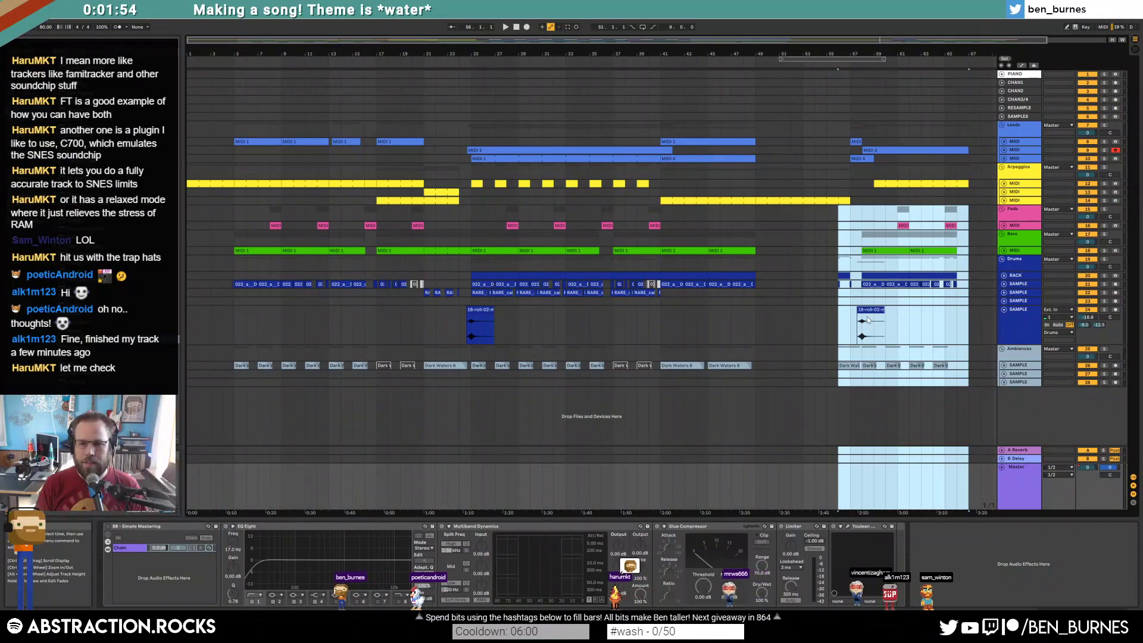
drag(841, 309, 854, 310)
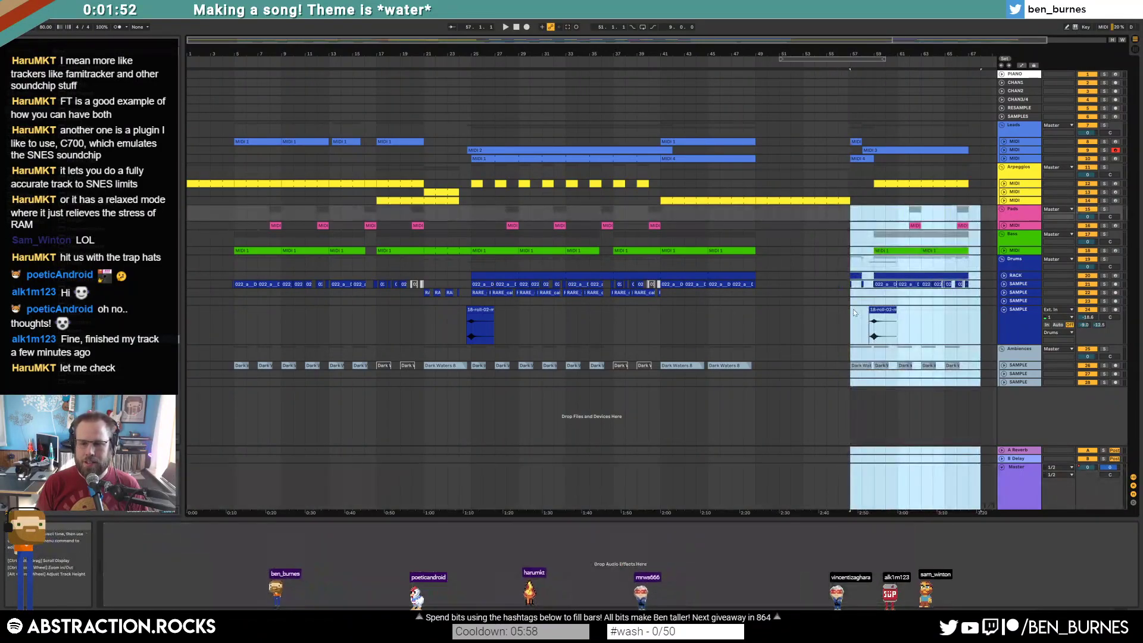
click(854, 331)
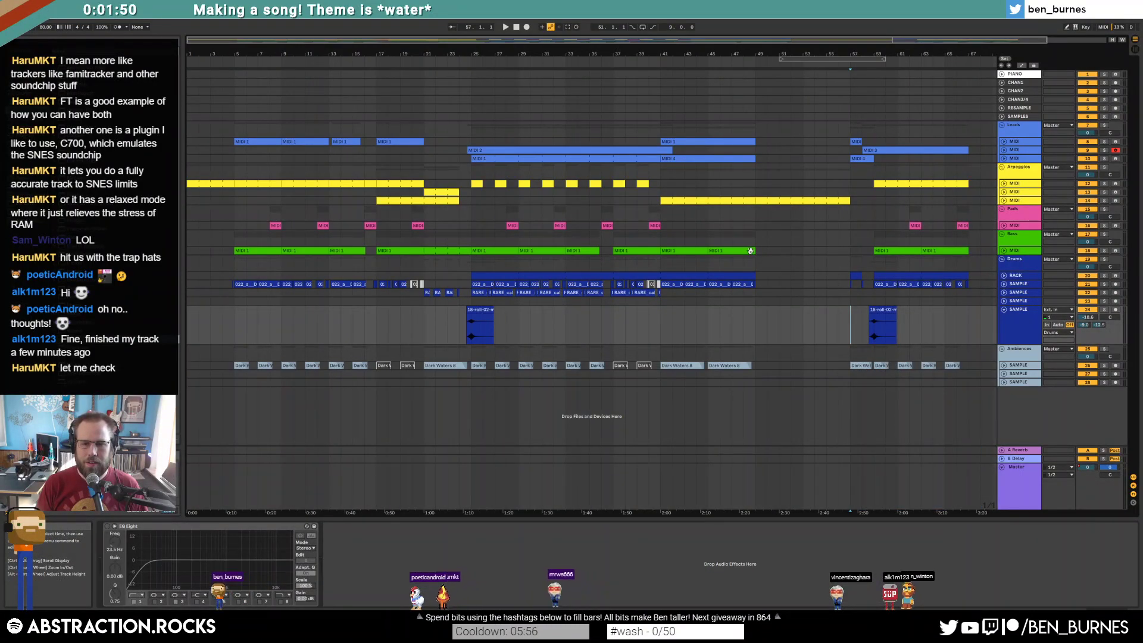
Duplicate the bass, drum and ambience material of bars 41 to 48 into the gap starting at bar 49.
drag(661, 251, 708, 251)
key(ctrl+d)
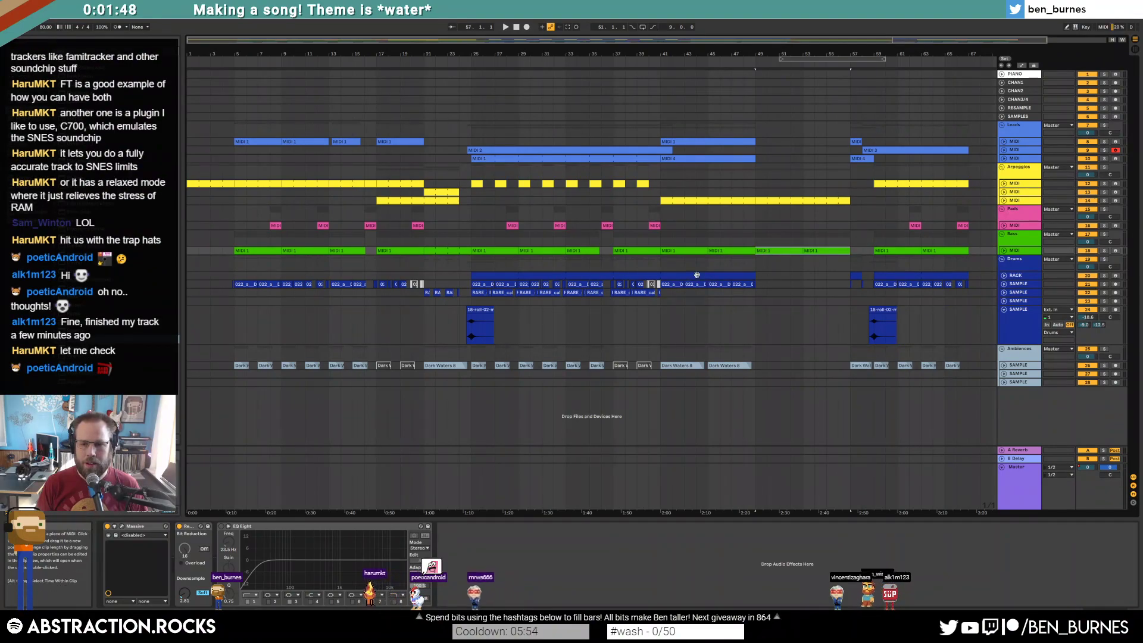
click(696, 274)
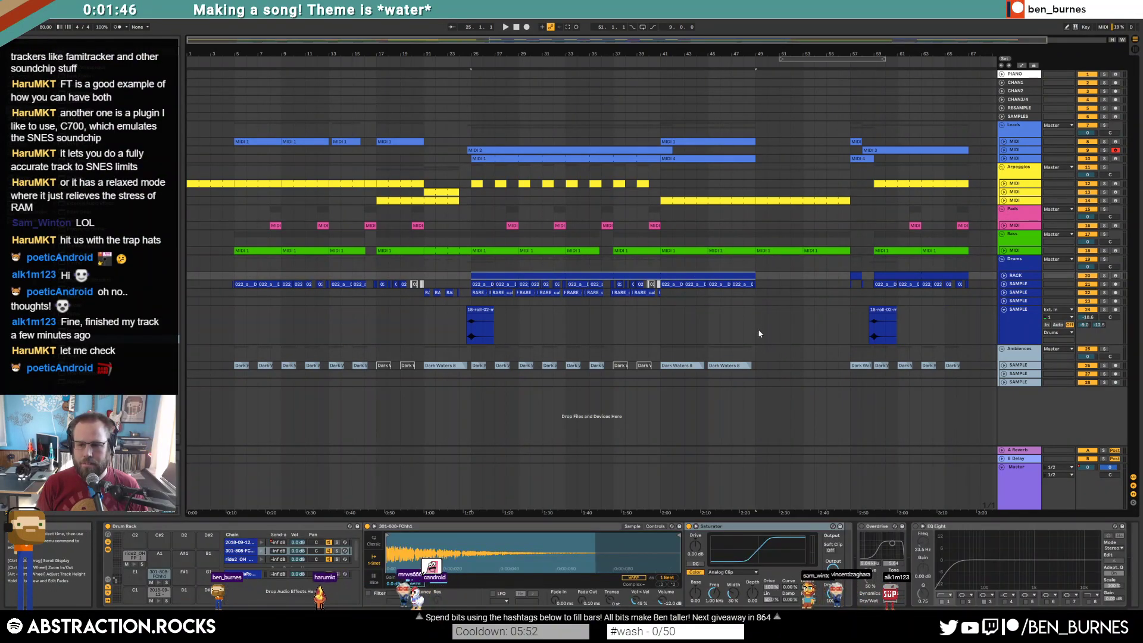
drag(757, 386, 660, 275)
key(ctrl+d)
Unfold the first and third lead tracks and duplicate their clips from bar 41 to bar 49.
click(1004, 142)
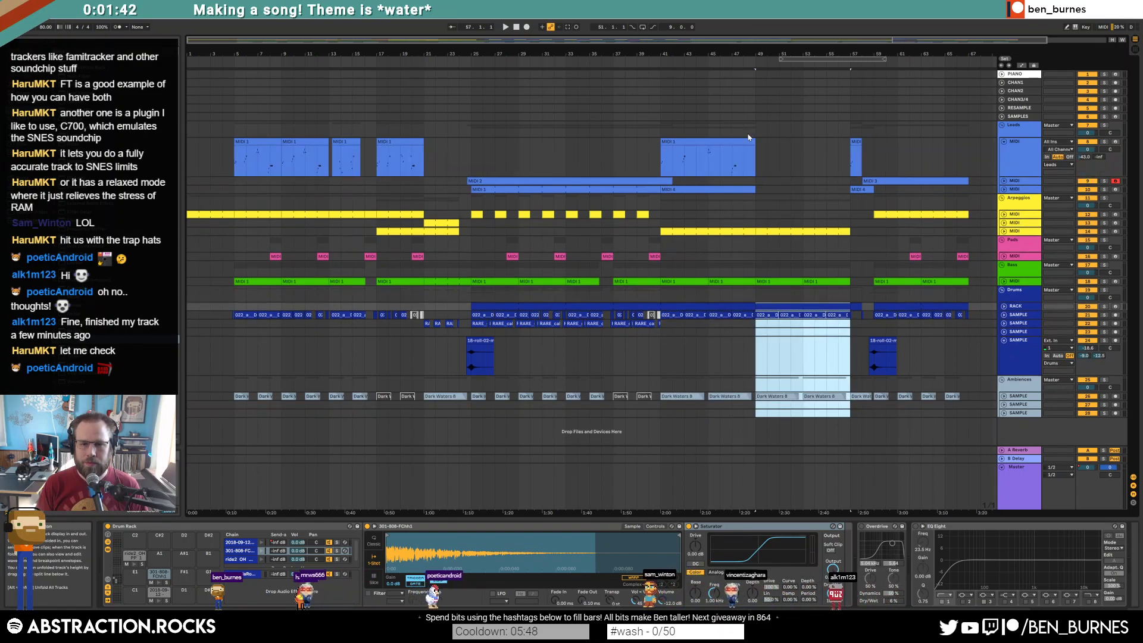
click(742, 142)
key(ctrl+d)
click(742, 190)
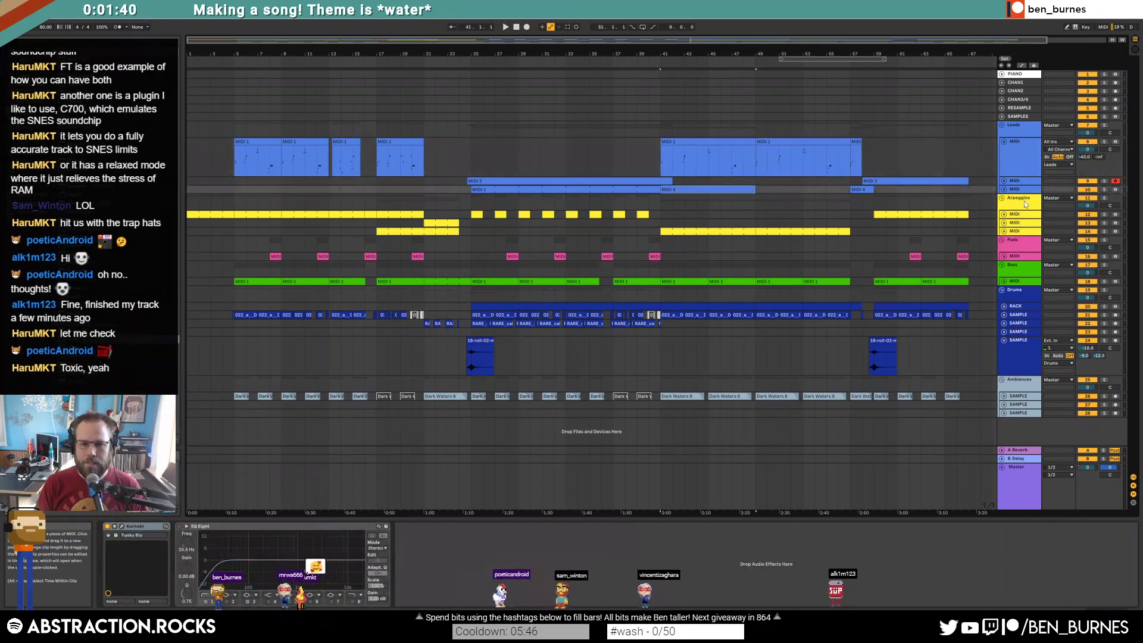
click(1004, 190)
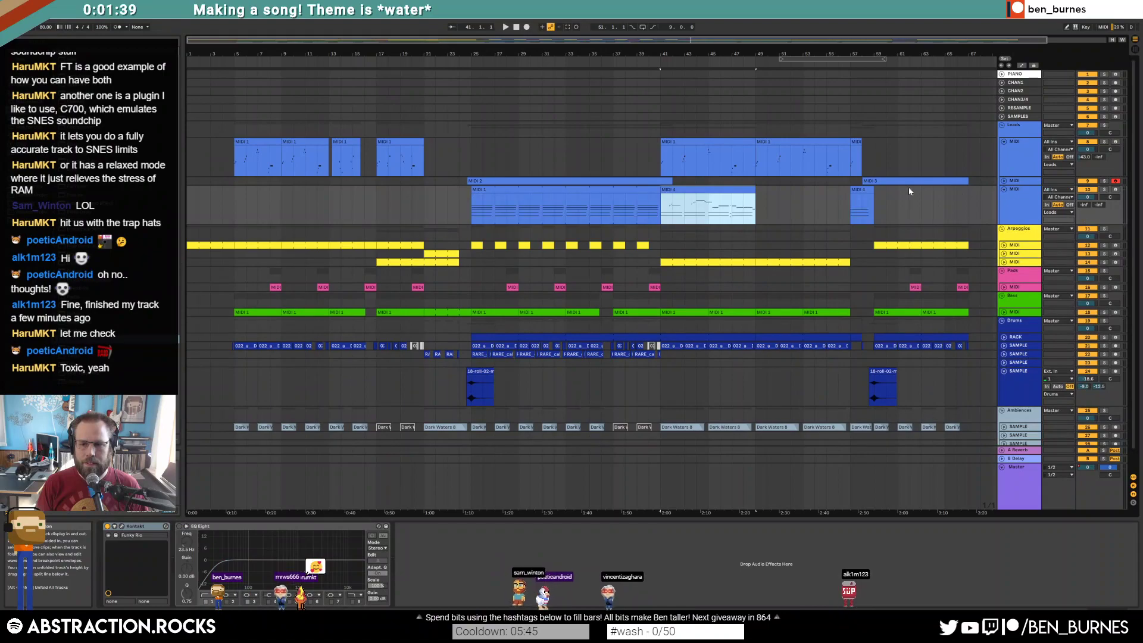
click(756, 193)
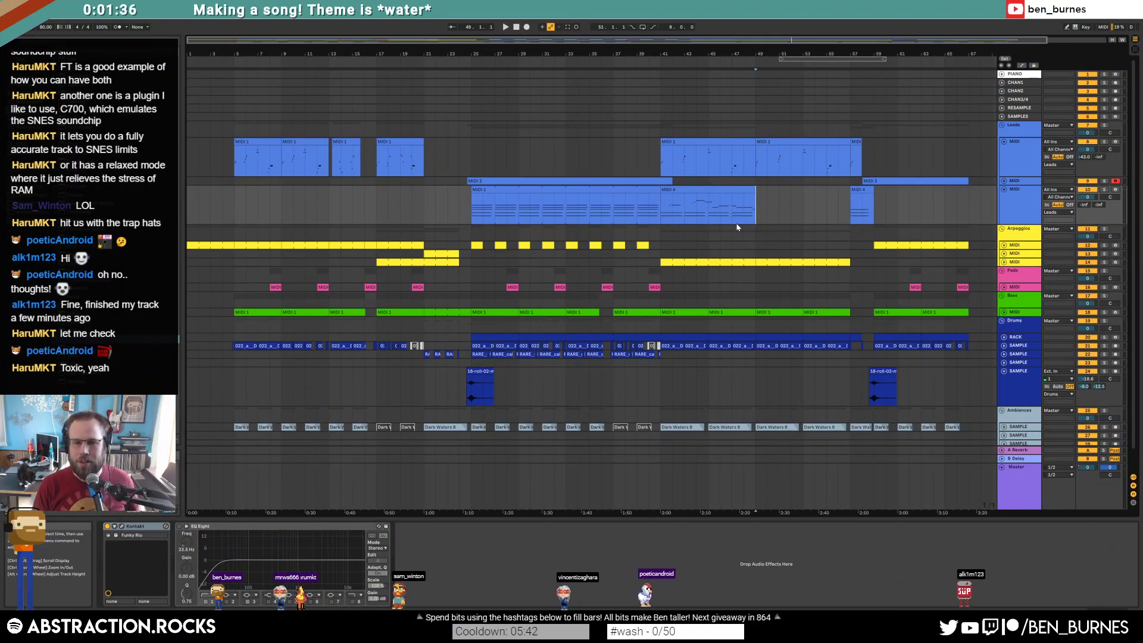
click(684, 202)
key(ctrl+d)
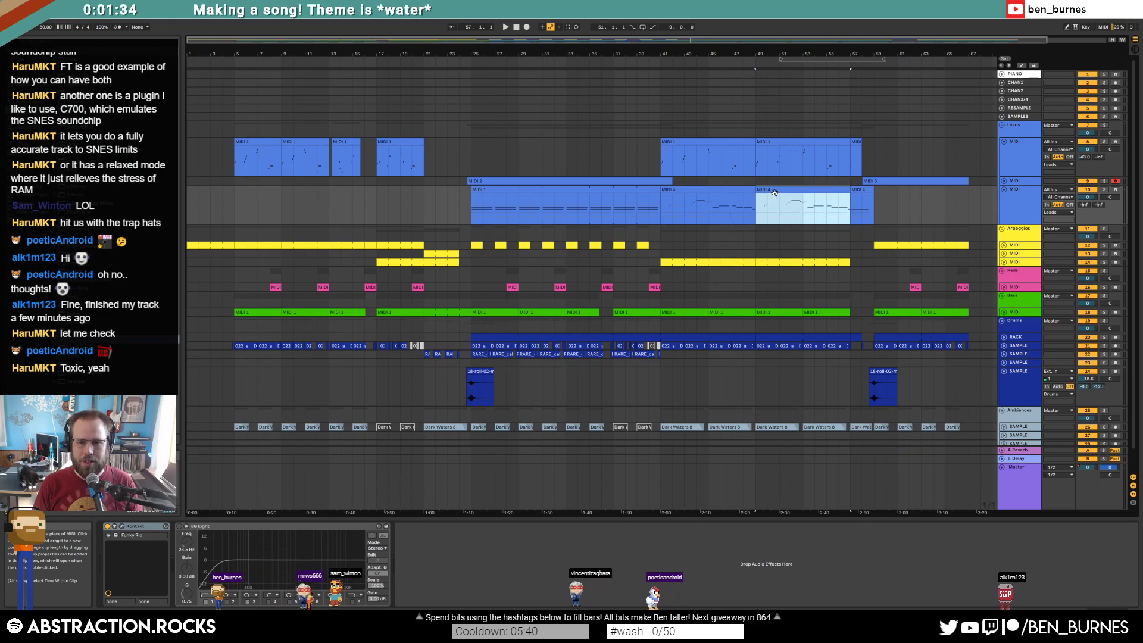
Play the song from bar 41 to listen to the extended section.
double_click(774, 193)
click(661, 208)
key(space)
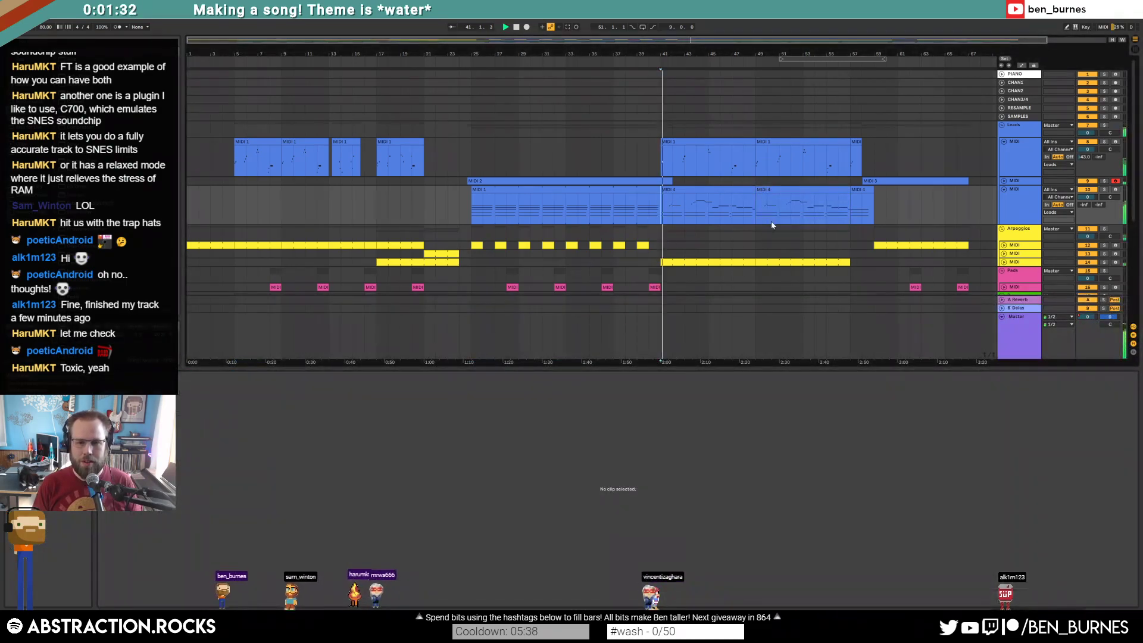
key(shift+Tab)
Show the automation lanes and check the Master volume fade-out at the end of the song while it plays.
click(1014, 483)
key(a)
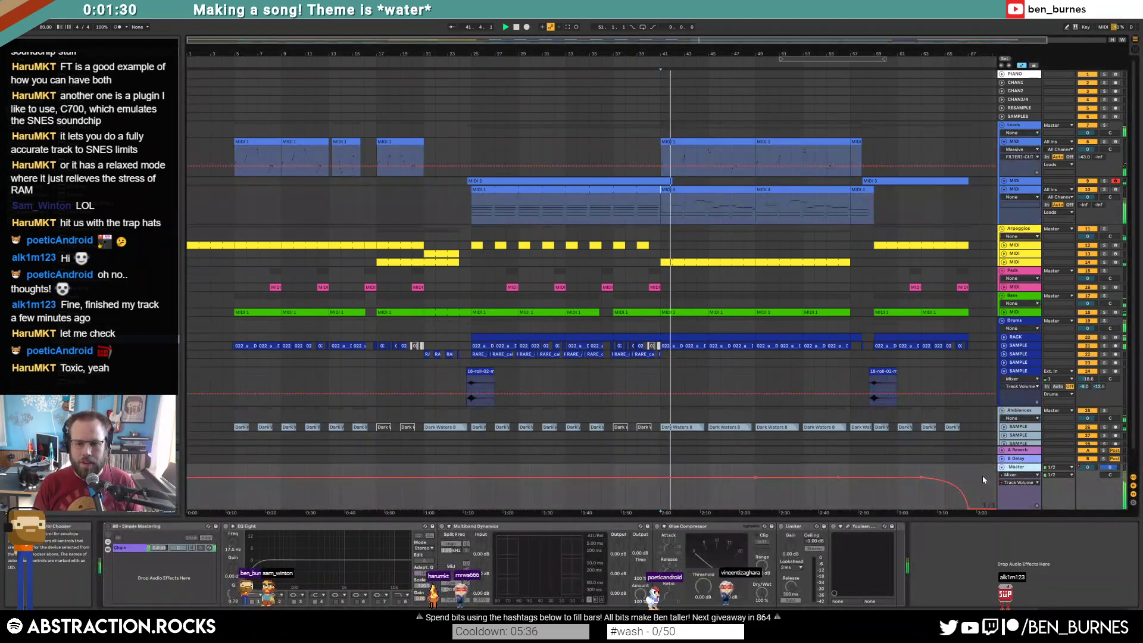
drag(743, 496, 852, 500)
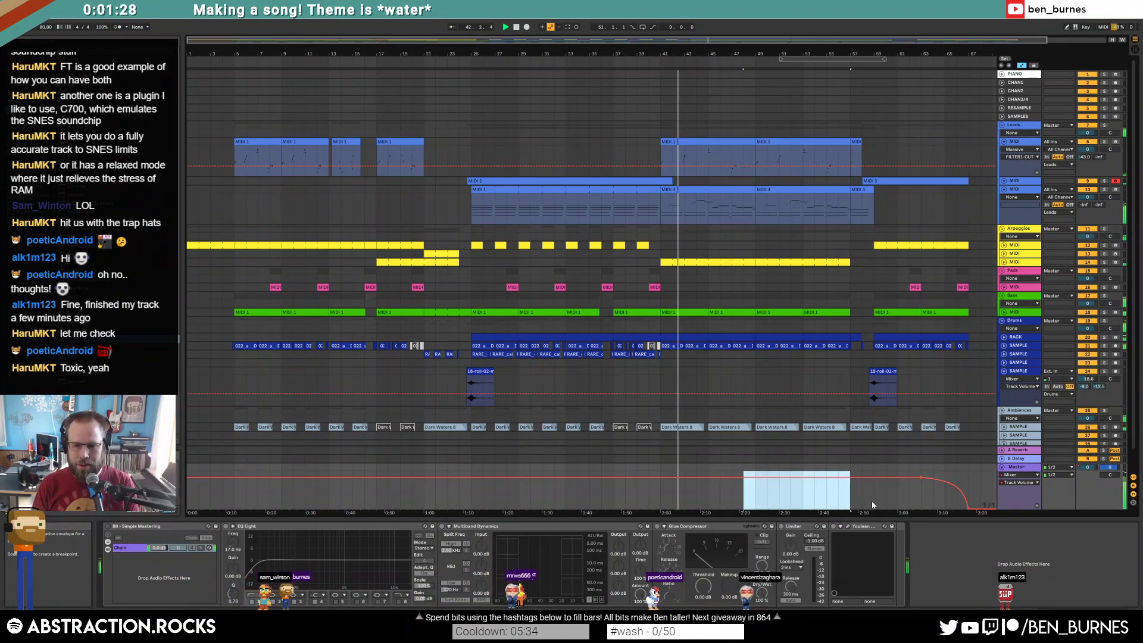
click(874, 504)
key(shift+Tab)
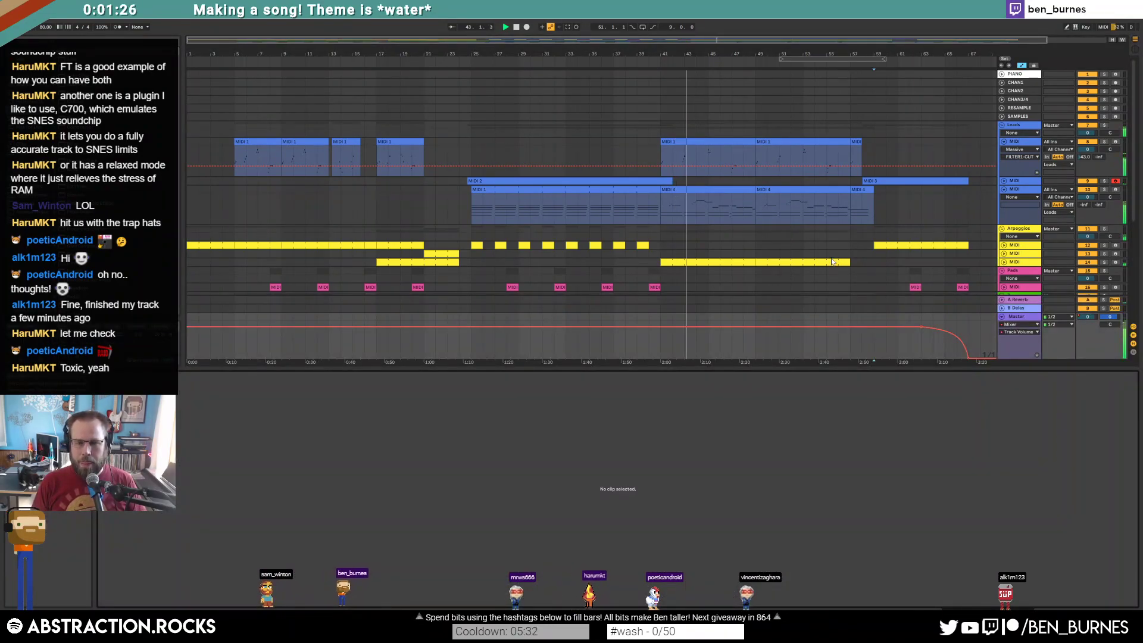
key(shift+Tab)
click(786, 200)
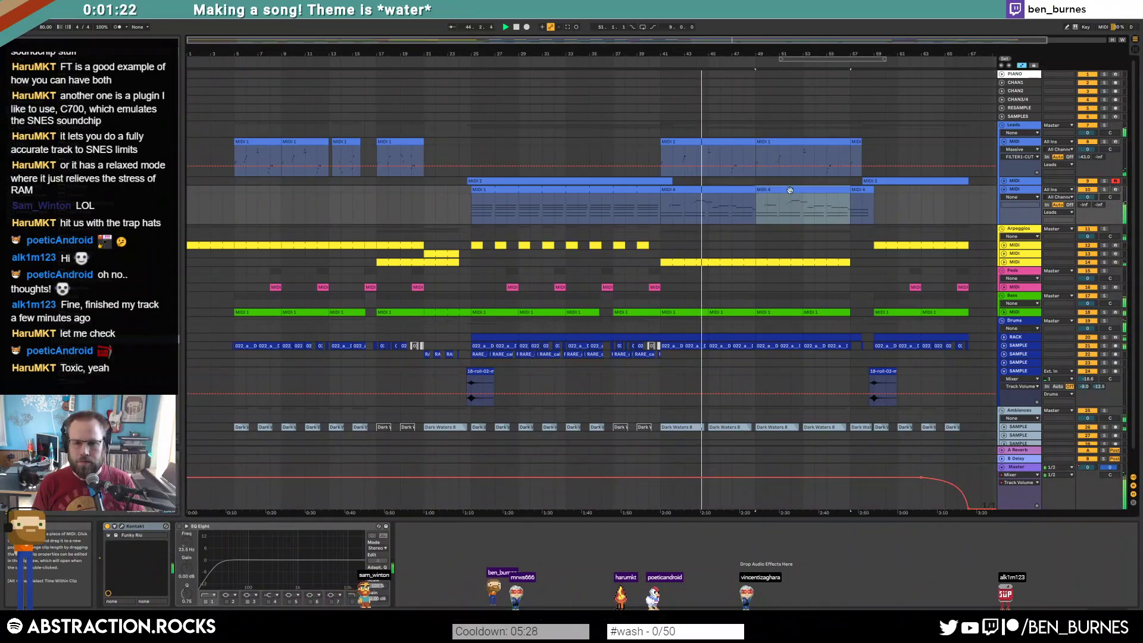
Delete the duplicated clip at bar 49 on the third lead track and arm that track for recording from there.
key(shift+Tab)
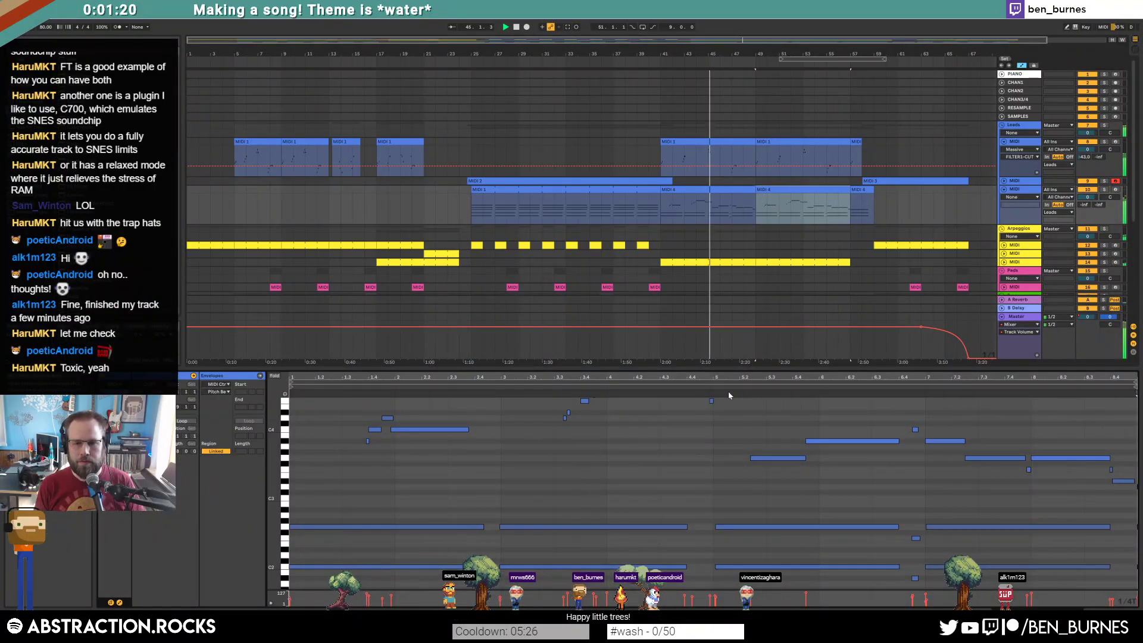
key(shift+Tab)
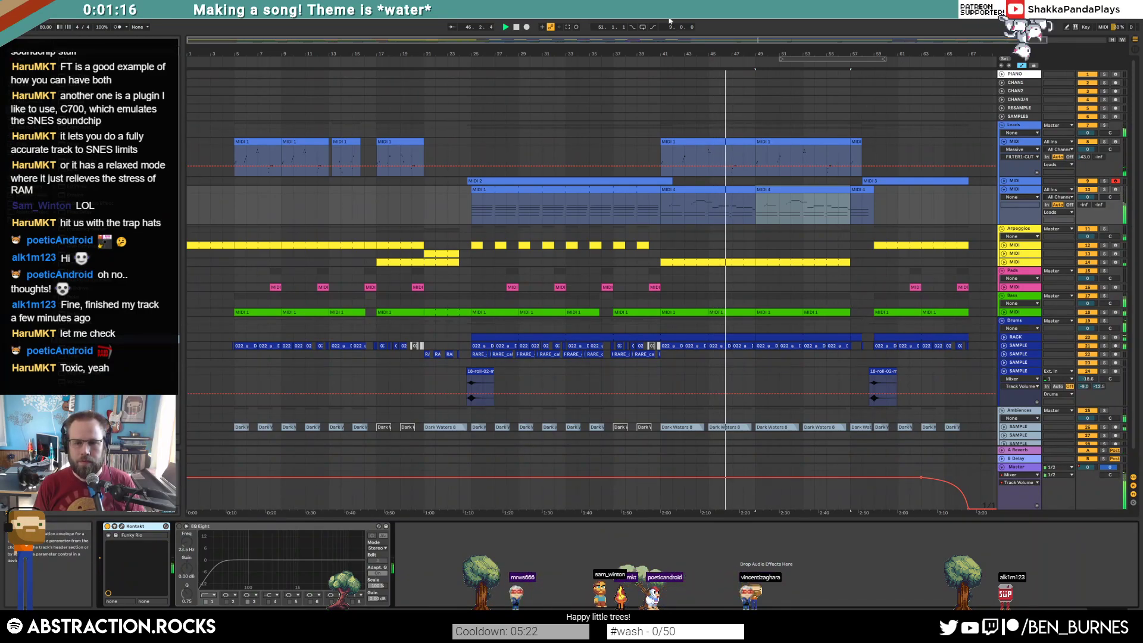
drag(691, 40, 571, 48)
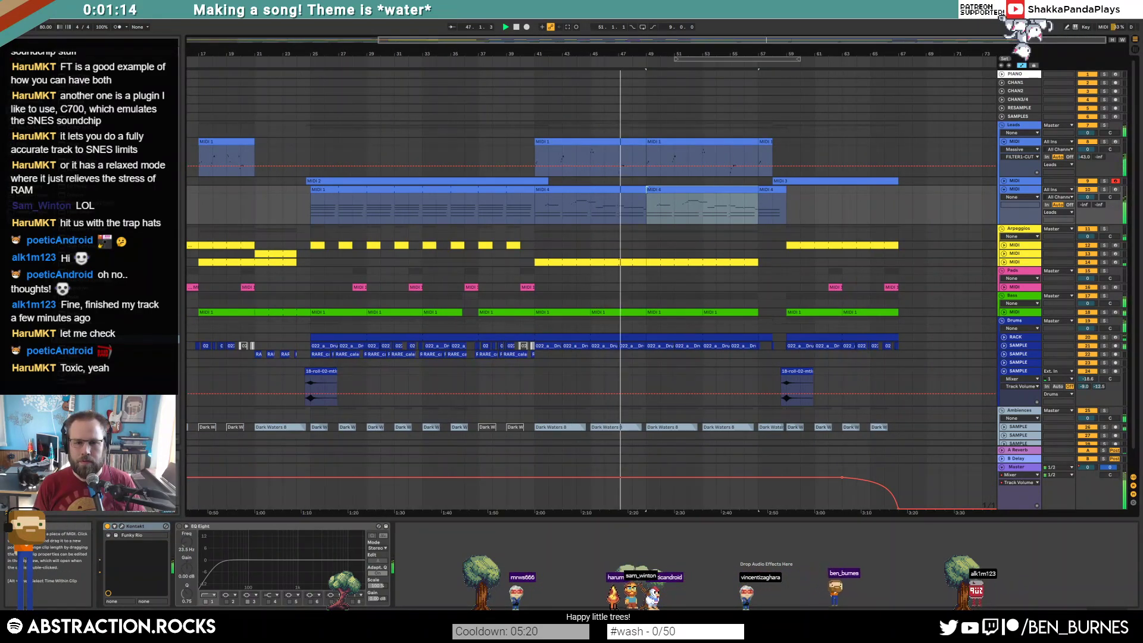
key(Delete)
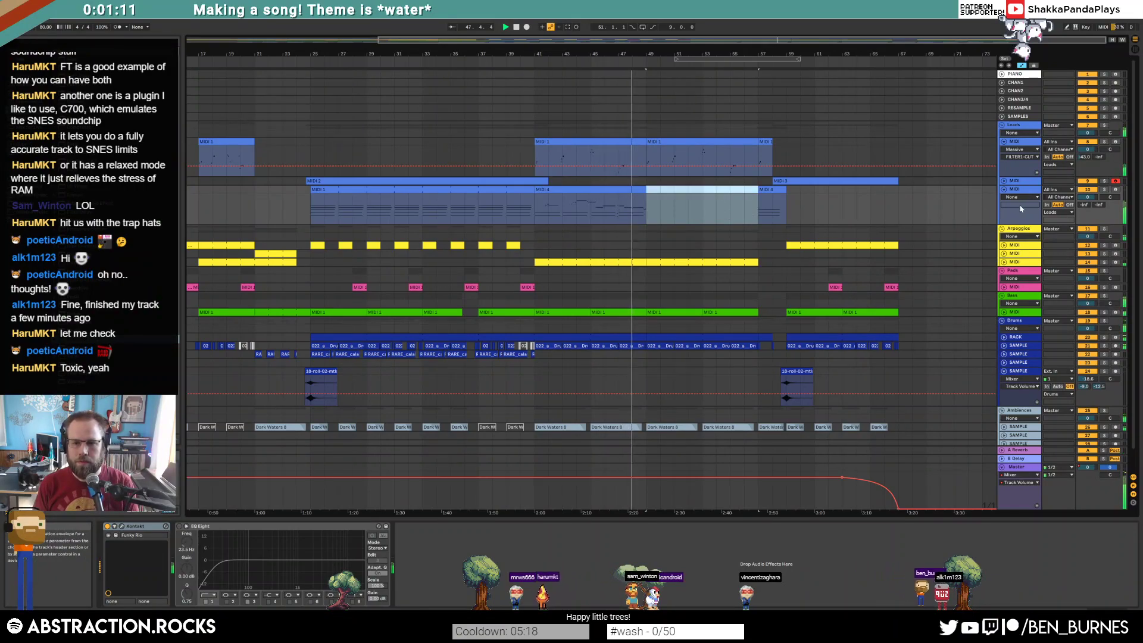
click(648, 207)
click(1115, 189)
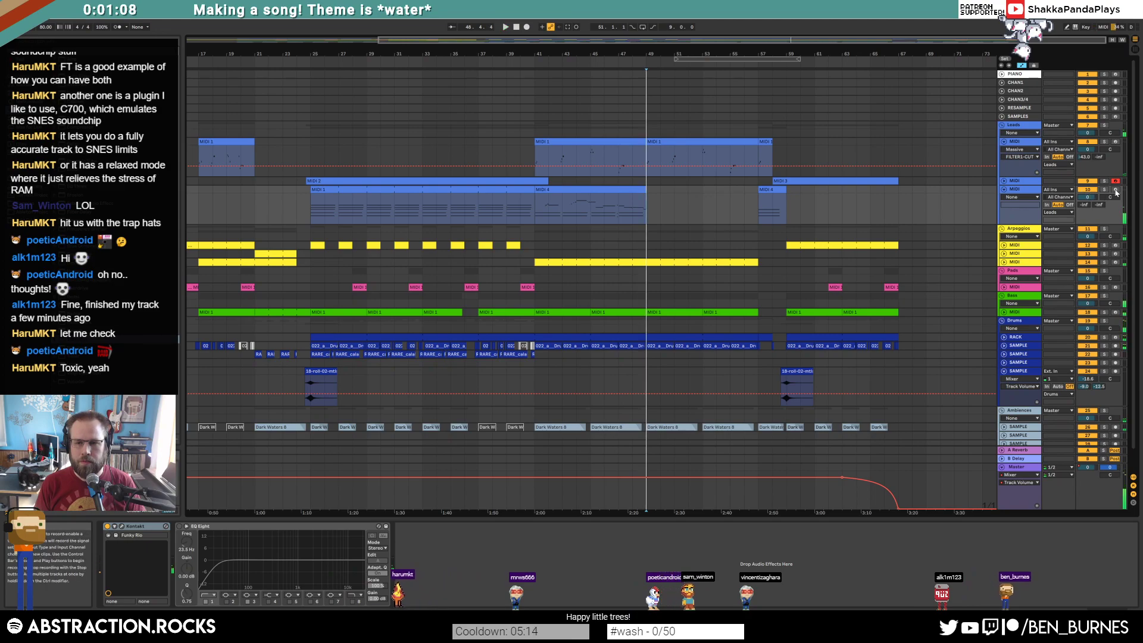
Hide the automation lanes and record a new lead part from bar 49 to bar 57, undoing the first take.
key(space)
key(a)
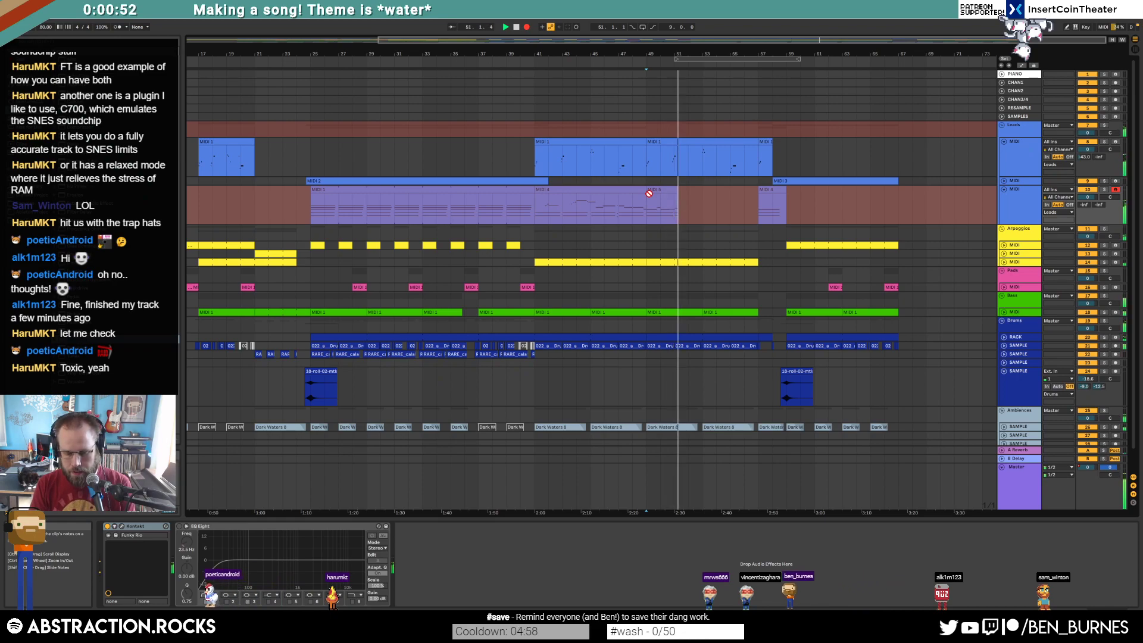
key(space)
key(ctrl+z)
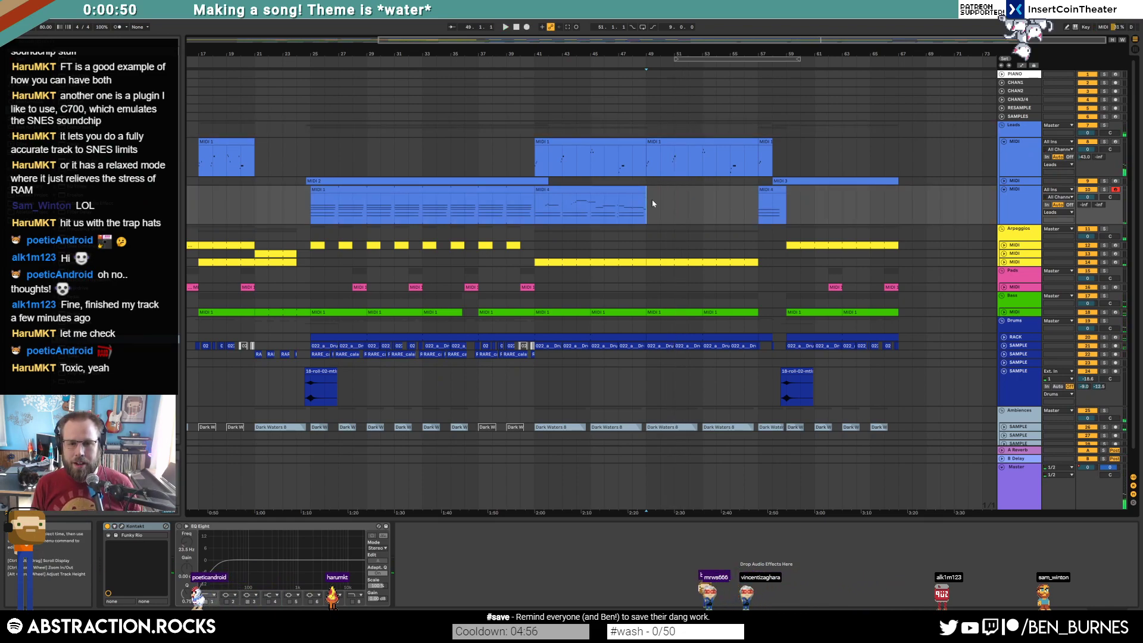
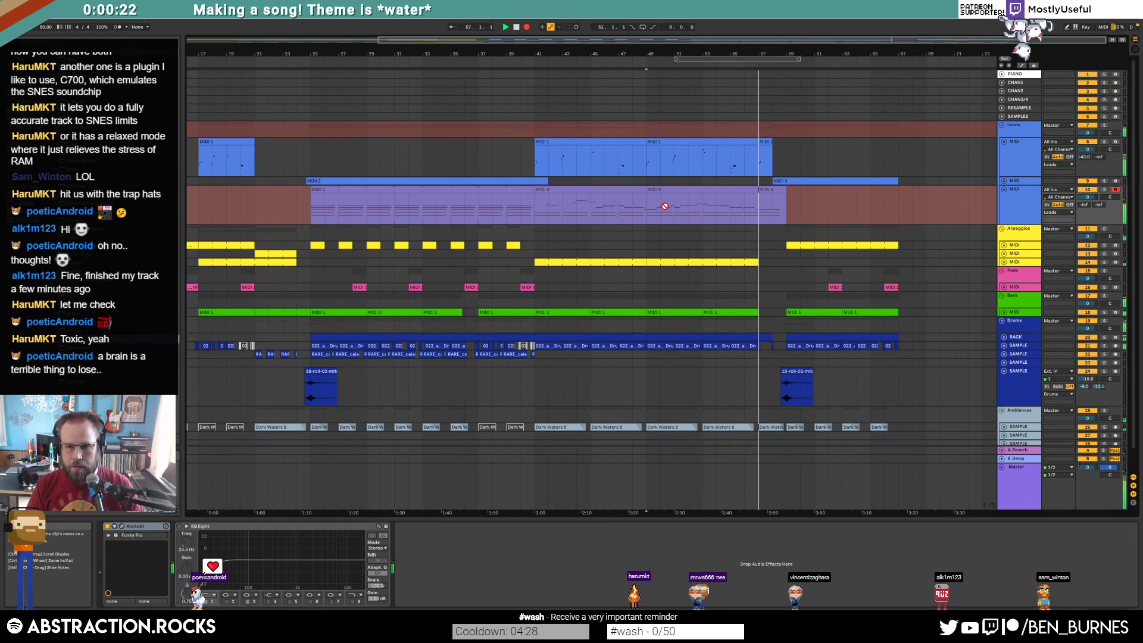
key(space)
Extend the start of the following lead clip back to bar 57 and tidy the final notes of the new recording.
double_click(747, 192)
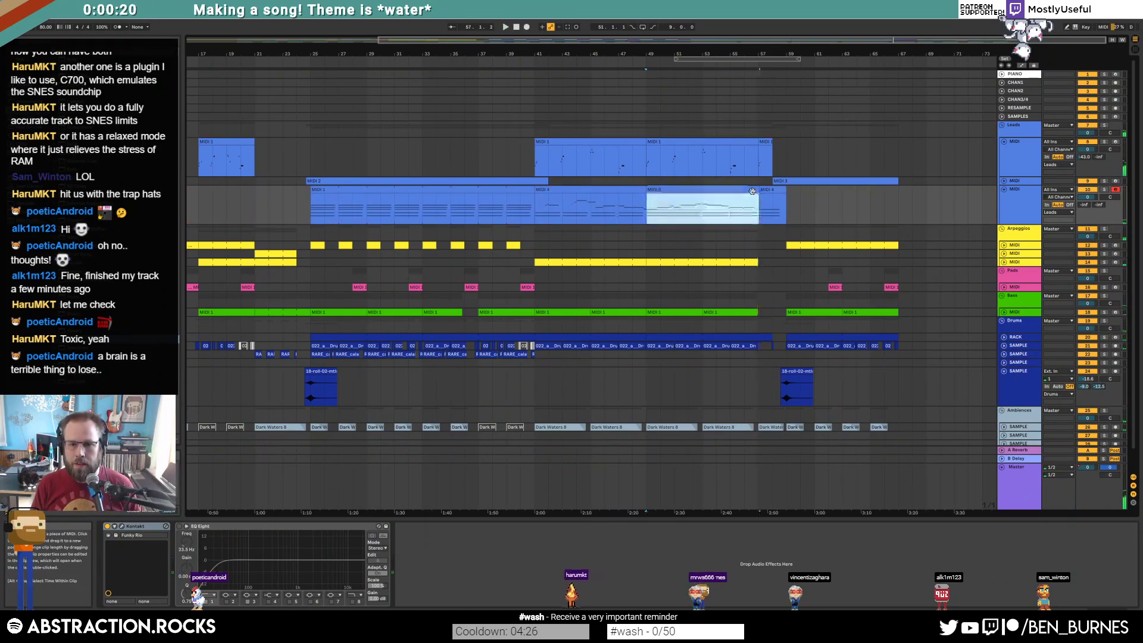
key(z)
drag(763, 190, 755, 190)
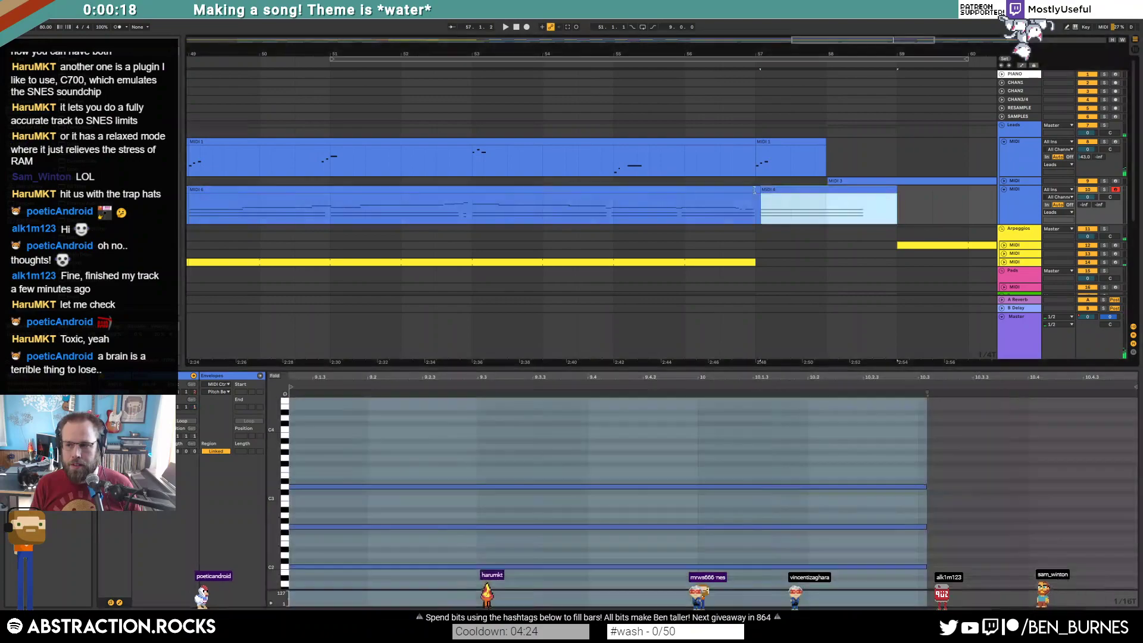
drag(1112, 378, 1126, 494)
key(Delete)
key(Left)
key(Left)
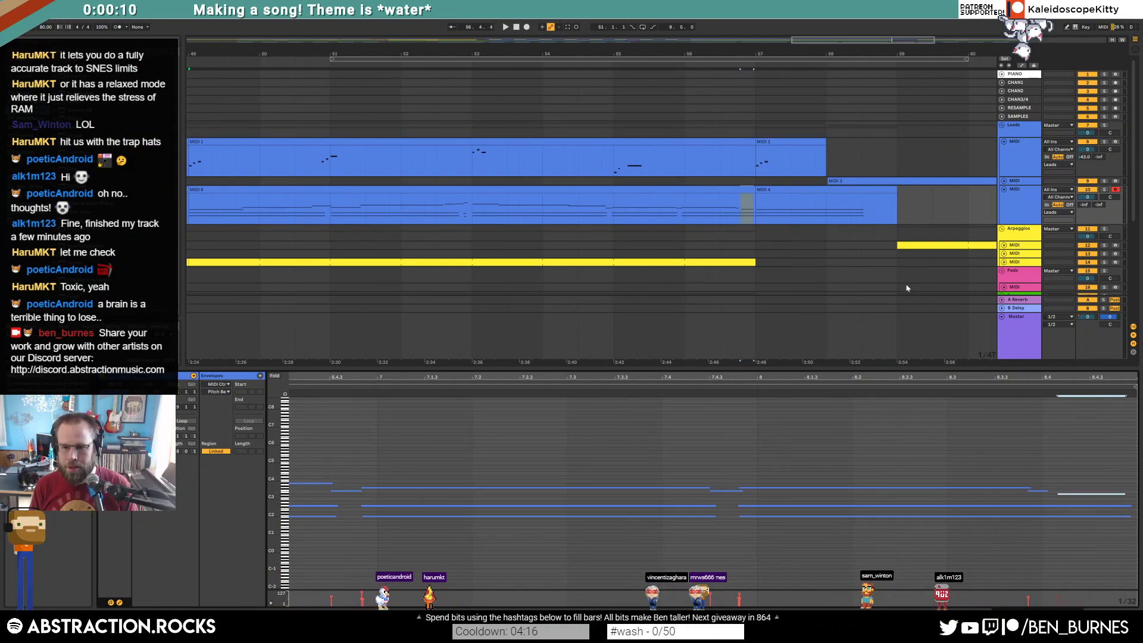
Play the end of the new lead part from bar 55 into the ending section.
click(662, 201)
key(space)
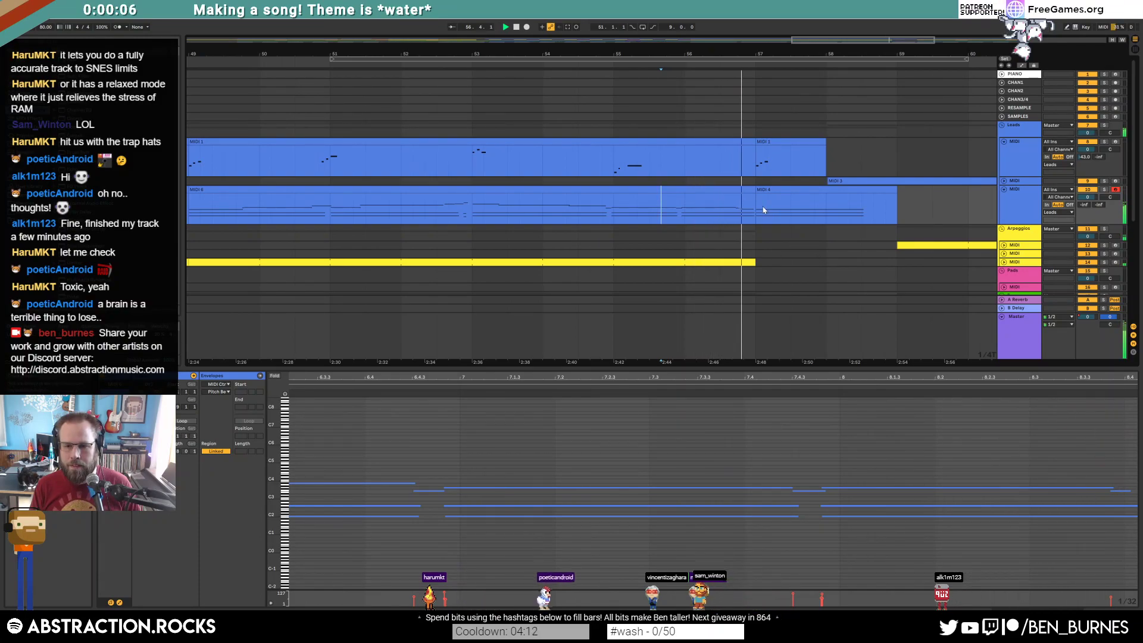
key(minus)
key(minus)
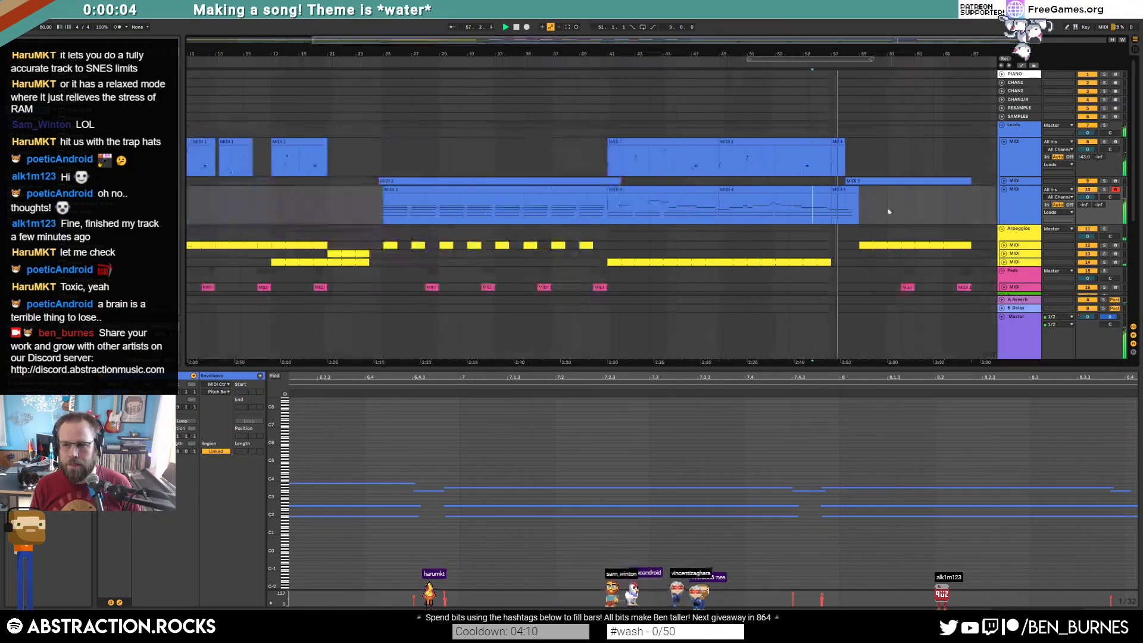
click(895, 198)
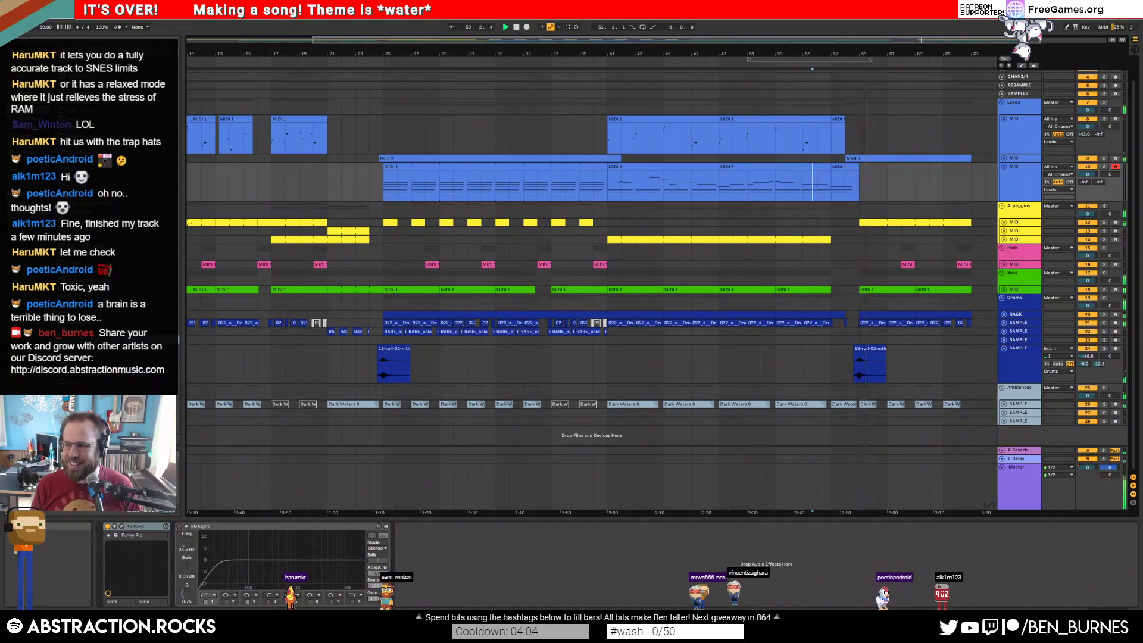
Open the drum rack clip at bar 59 and move the hi-hat notes on beat 2.3 to beat 2.4.
click(909, 312)
key(space)
double_click(909, 312)
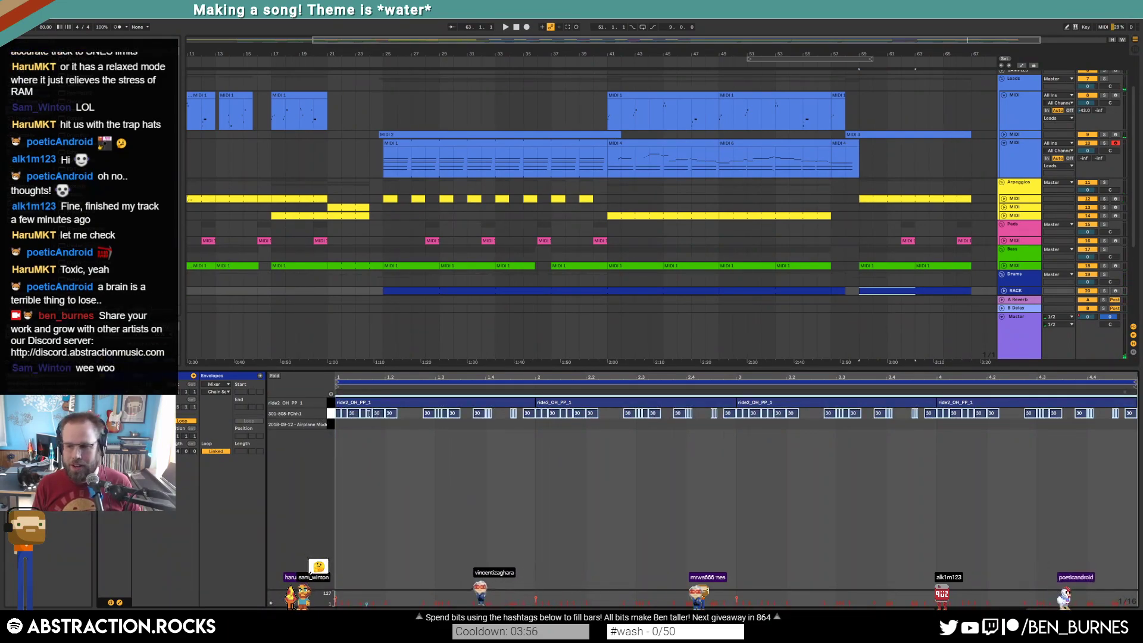
click(535, 433)
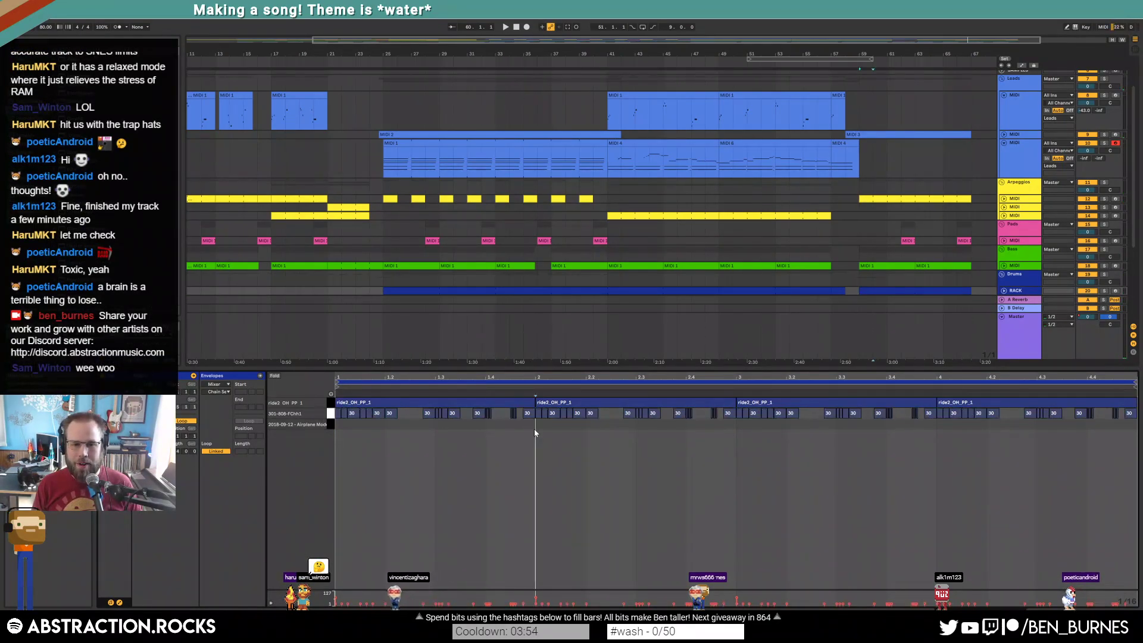
drag(573, 378, 526, 378)
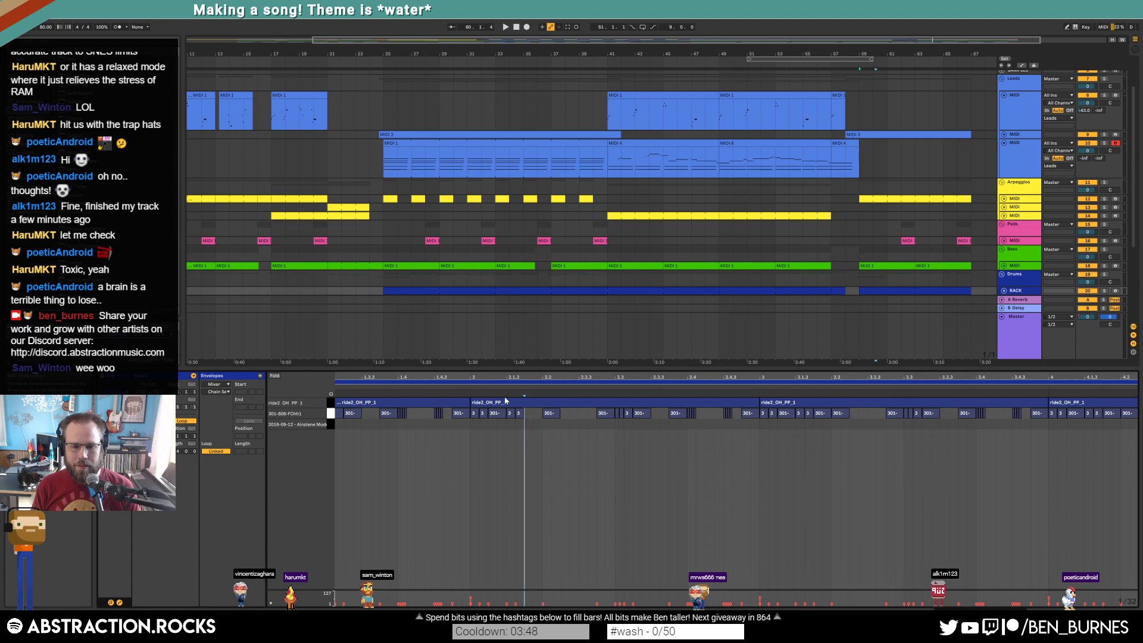
drag(617, 423, 639, 415)
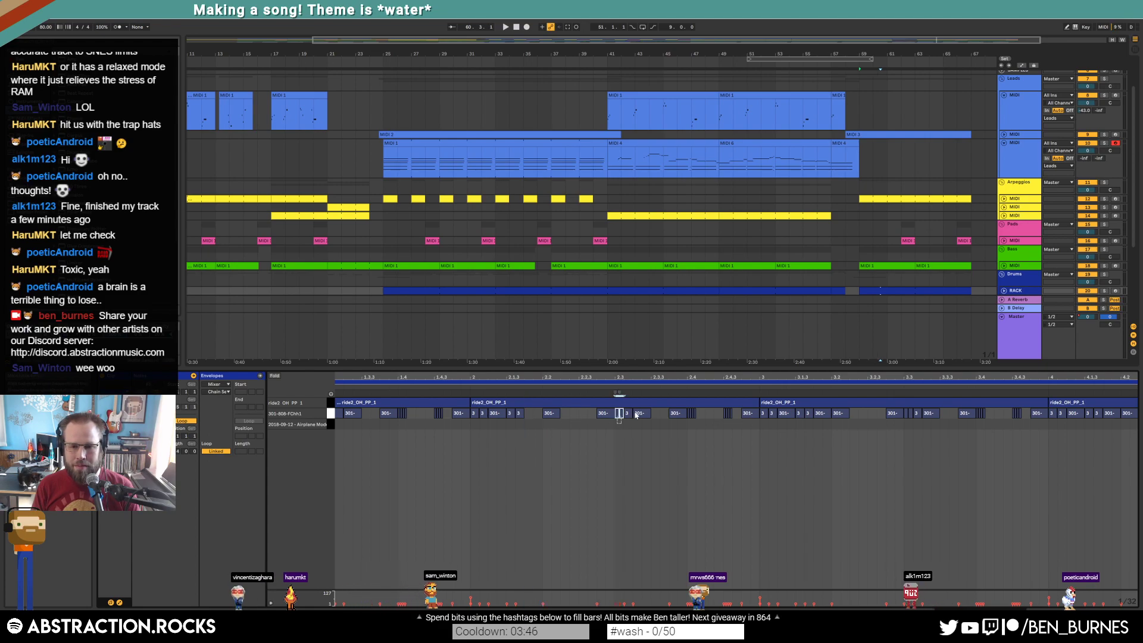
key(Right)
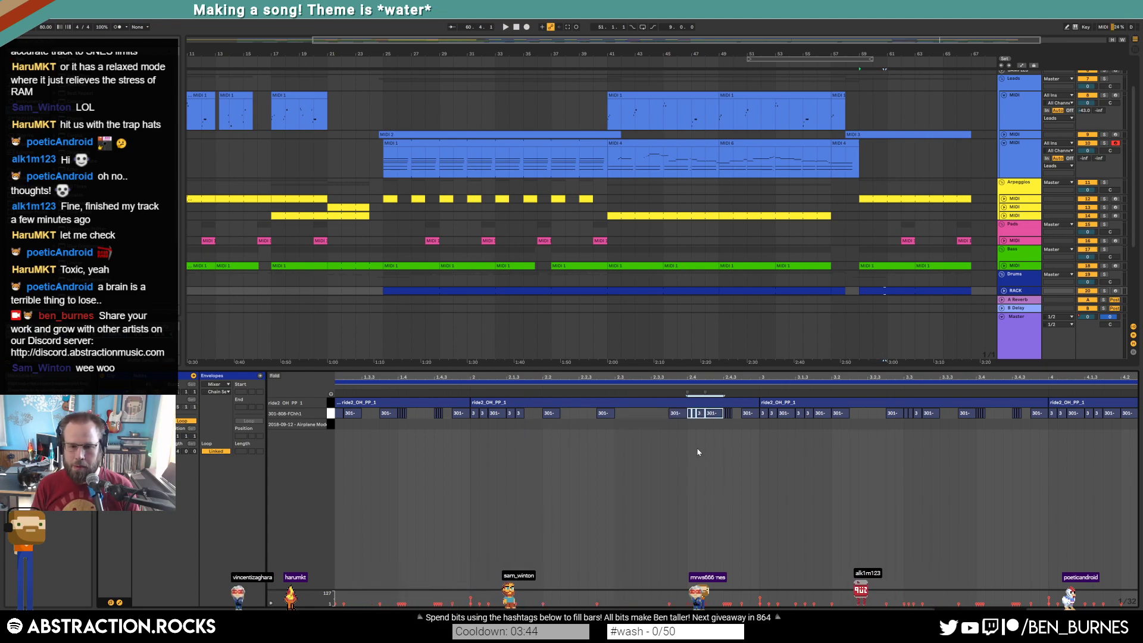
Duplicate the fast hi-hat roll at the end of bar 2 up to bar 3 and play the change.
drag(727, 413, 736, 411)
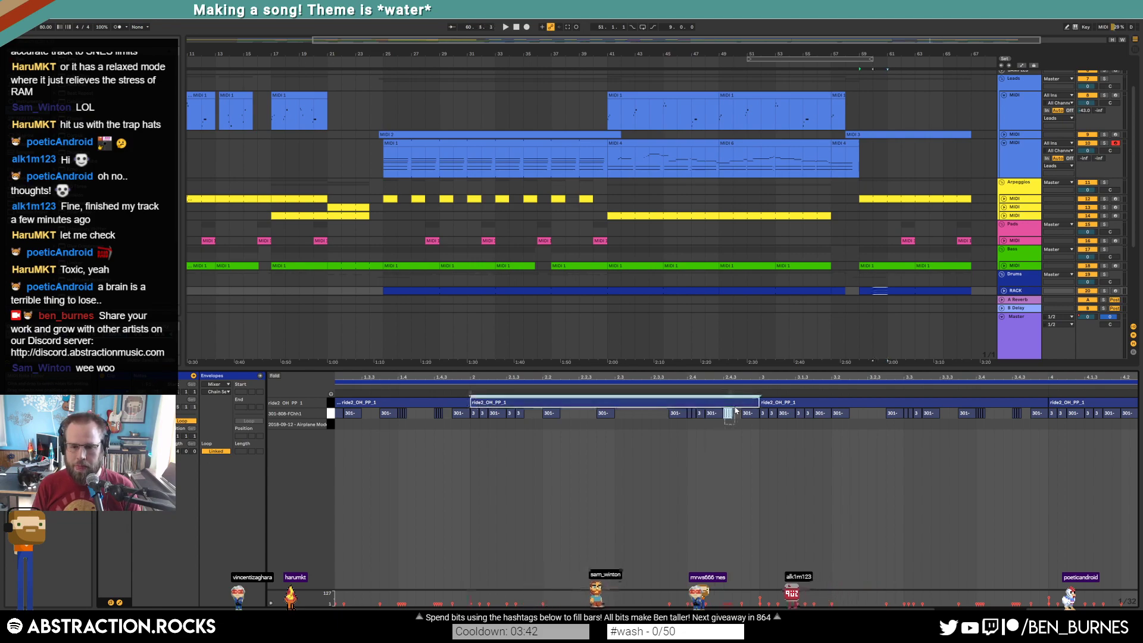
click(728, 417)
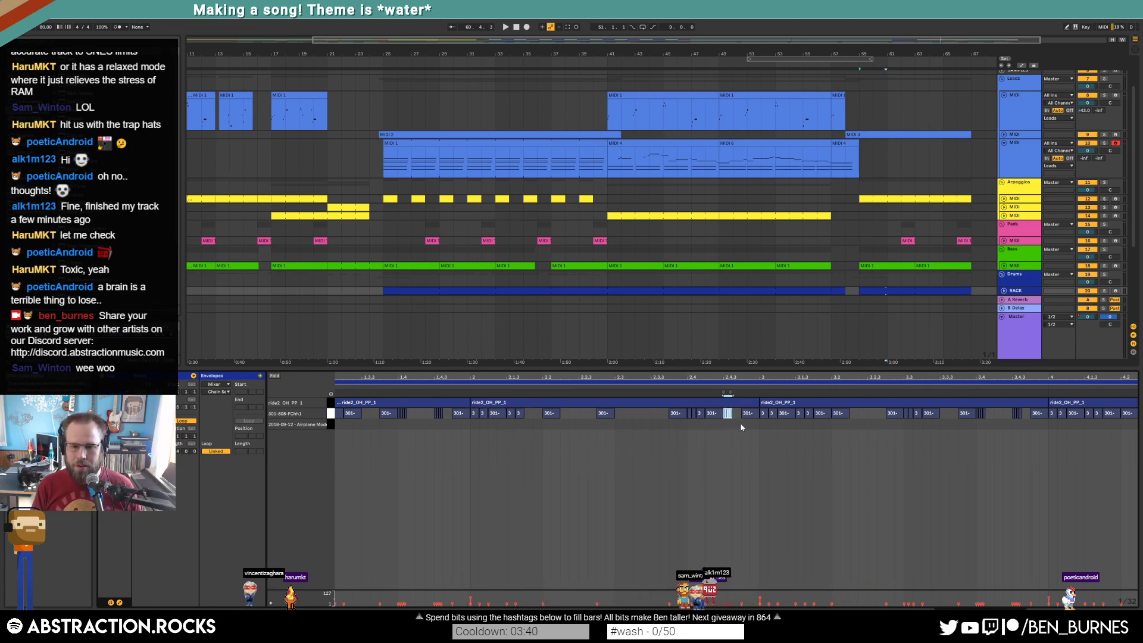
drag(733, 421, 758, 421)
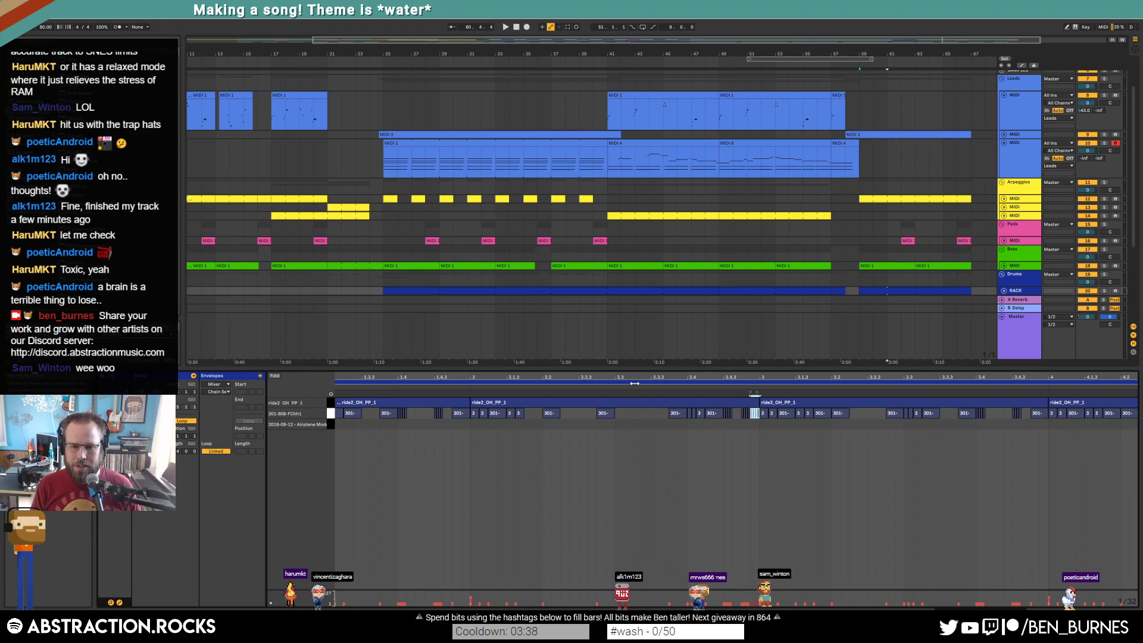
click(635, 387)
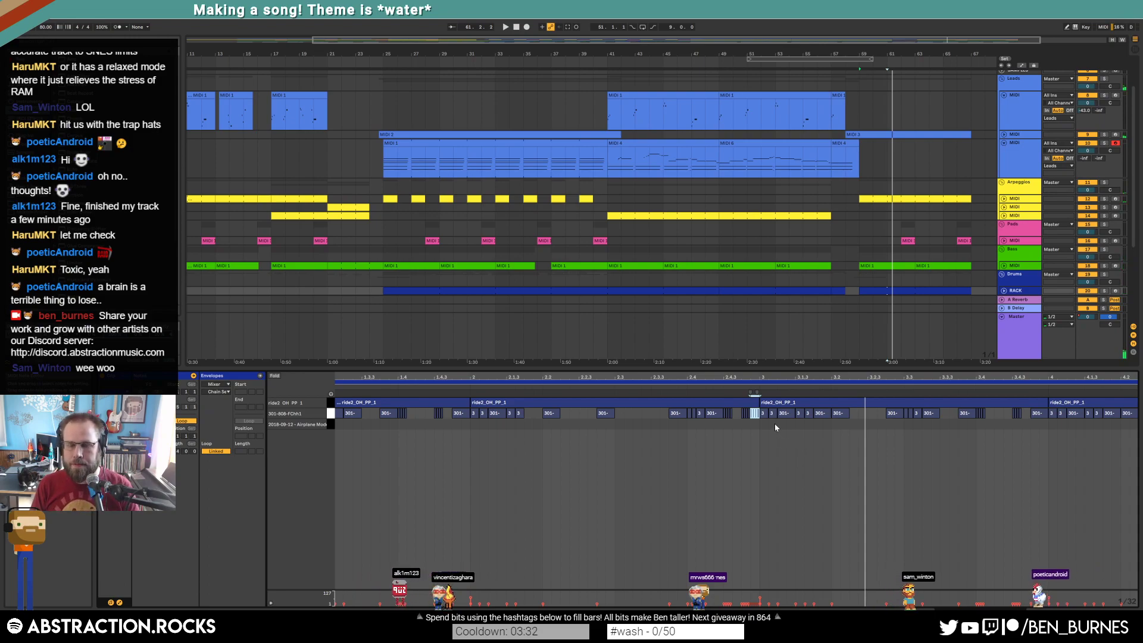
Remove the hi-hat hits on beats 3.2 and 3.3 and copy one hit to just after beat 3.2.
click(844, 414)
key(Delete)
click(851, 444)
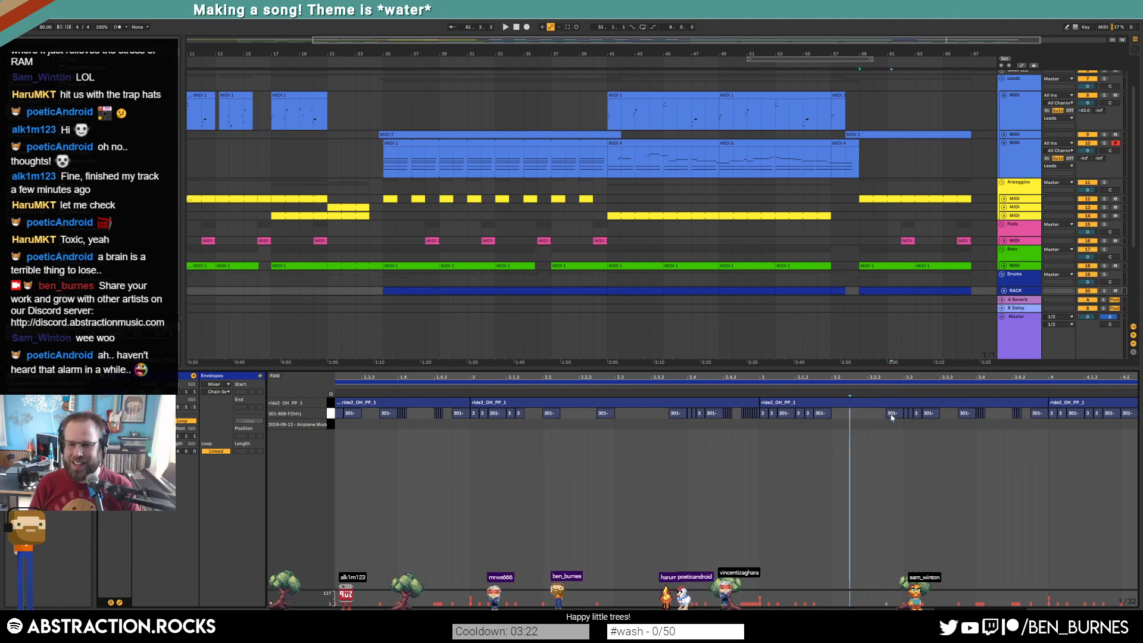
drag(891, 417, 877, 417)
key(ctrl+d)
click(898, 441)
click(910, 416)
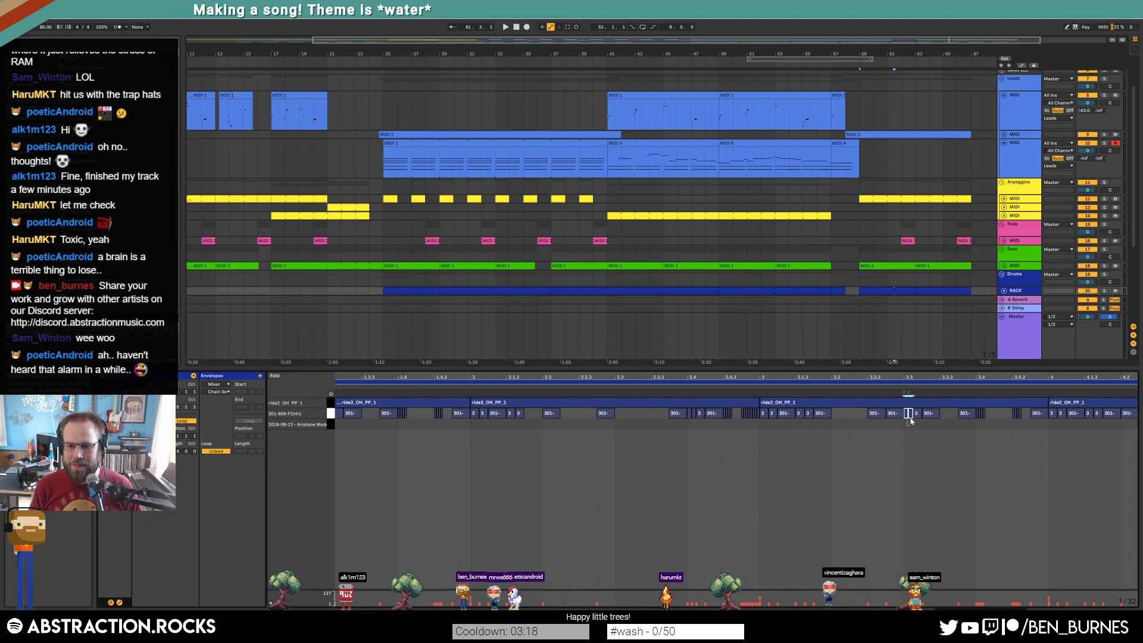
drag(910, 420, 937, 417)
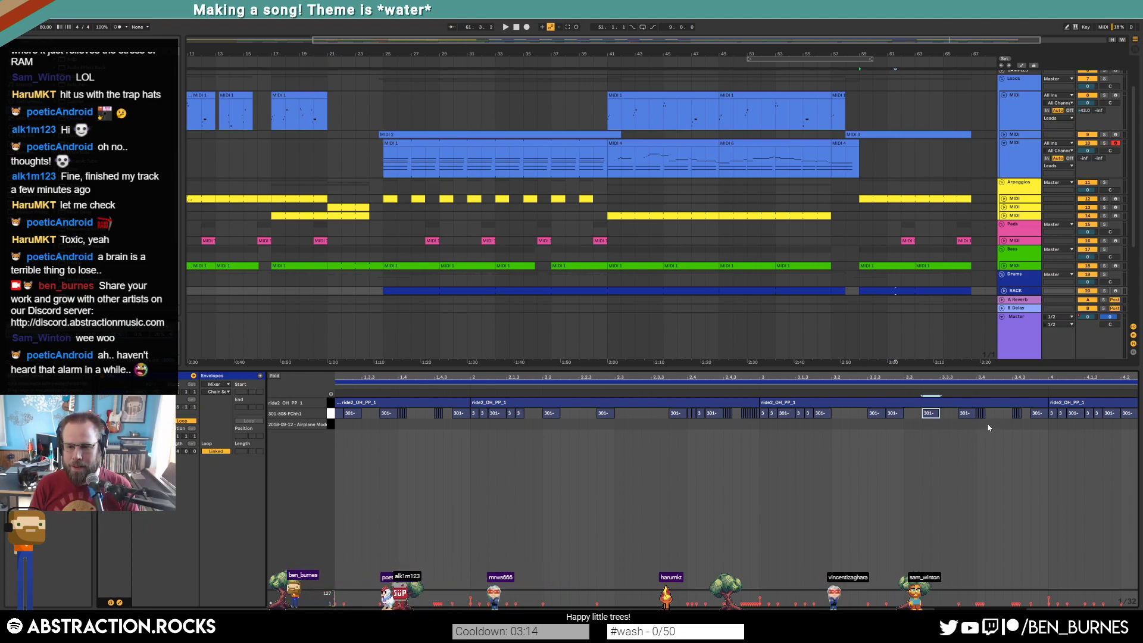
Replace the hi-hats in the second half of bar 4 with short rolls on beat 4.4 and play the pattern.
key(minus)
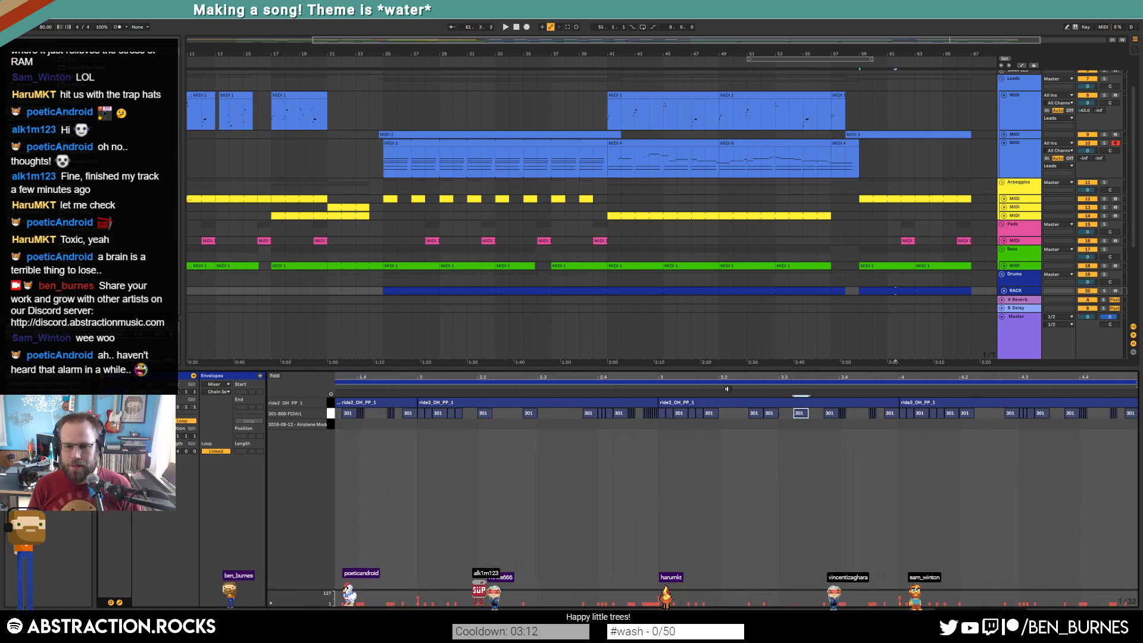
drag(1005, 425, 1086, 420)
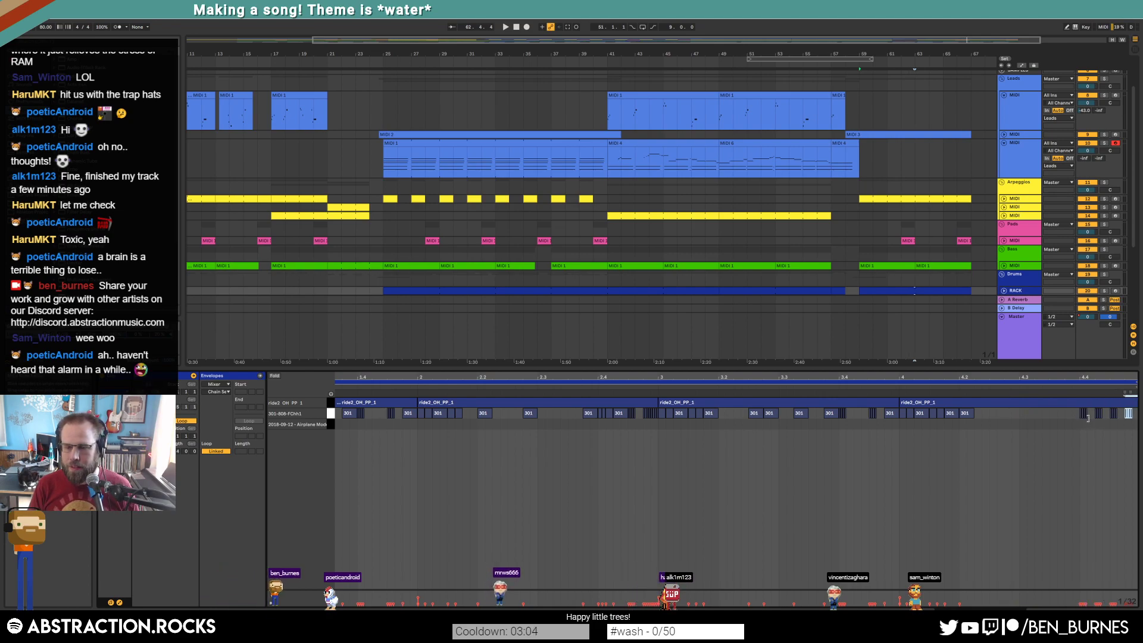
key(space)
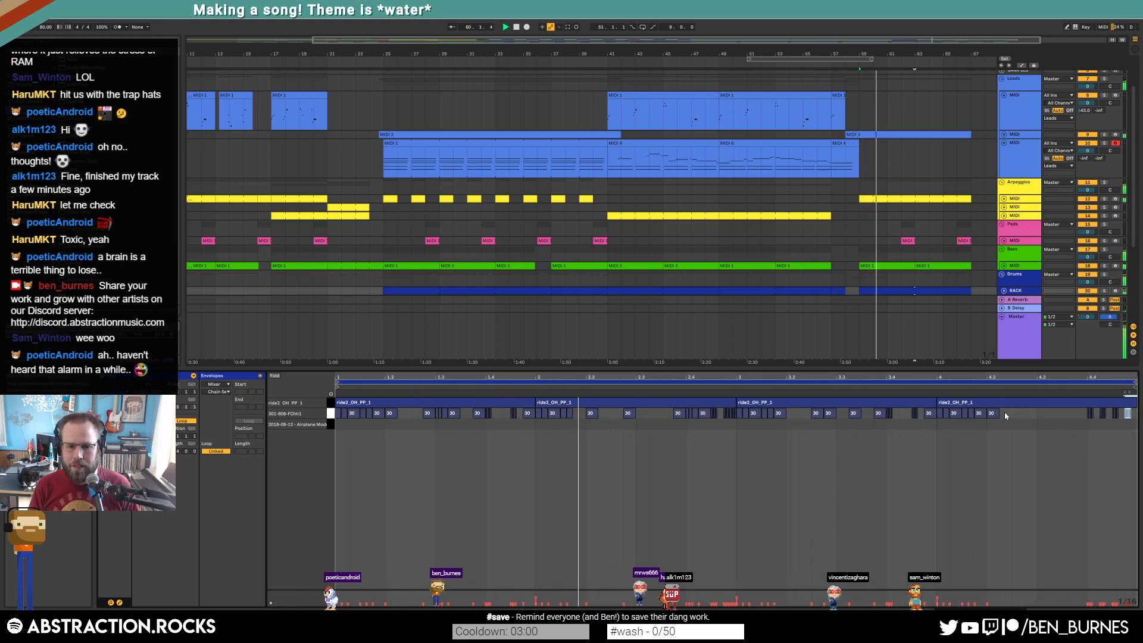
Delete the hi-hat hit on beat 2.2 and the last roll at the end of bar 4, and replay the ending.
click(589, 415)
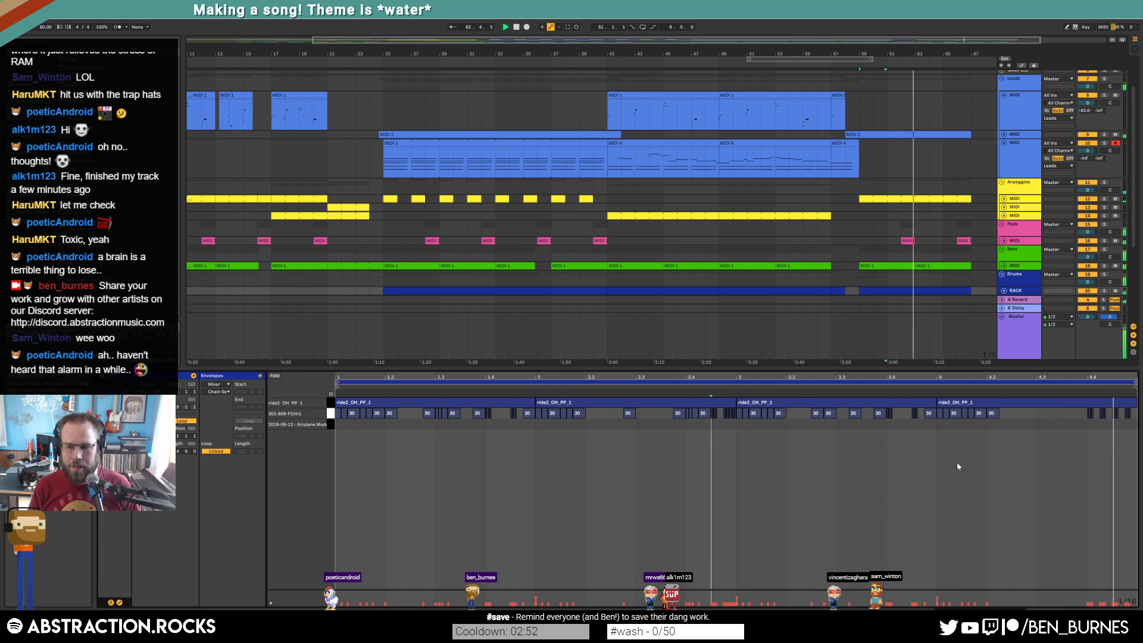
key(space)
drag(1121, 377, 1128, 417)
key(Delete)
click(950, 386)
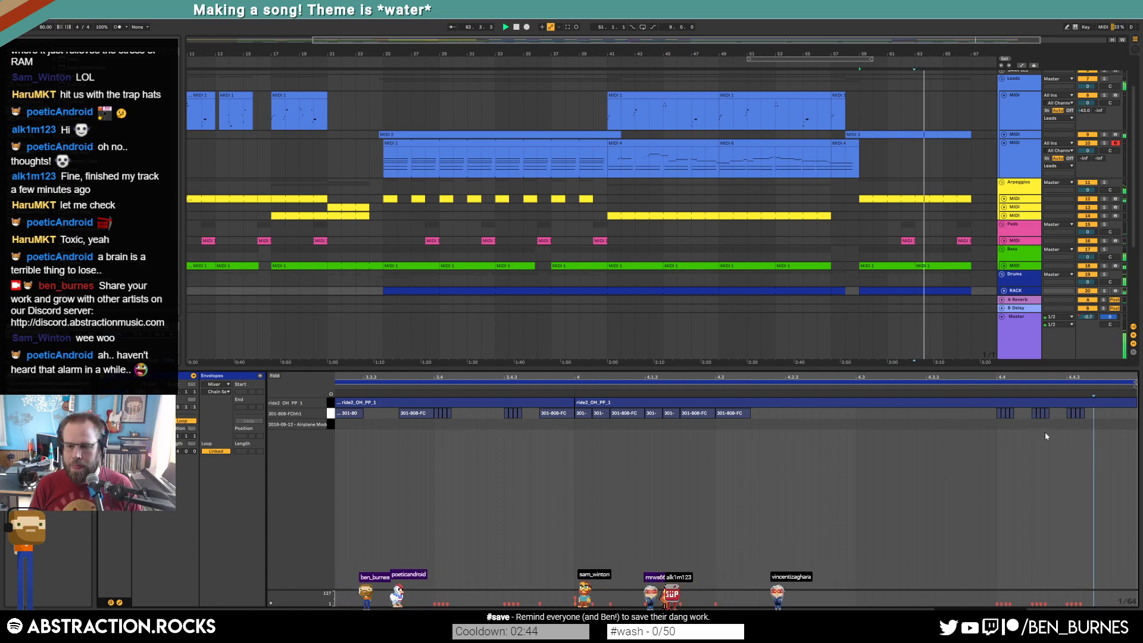
Shift the last remaining hi-hat roll slightly later, listen to it, and select all hi-hat notes in the clip.
drag(1069, 420, 1102, 419)
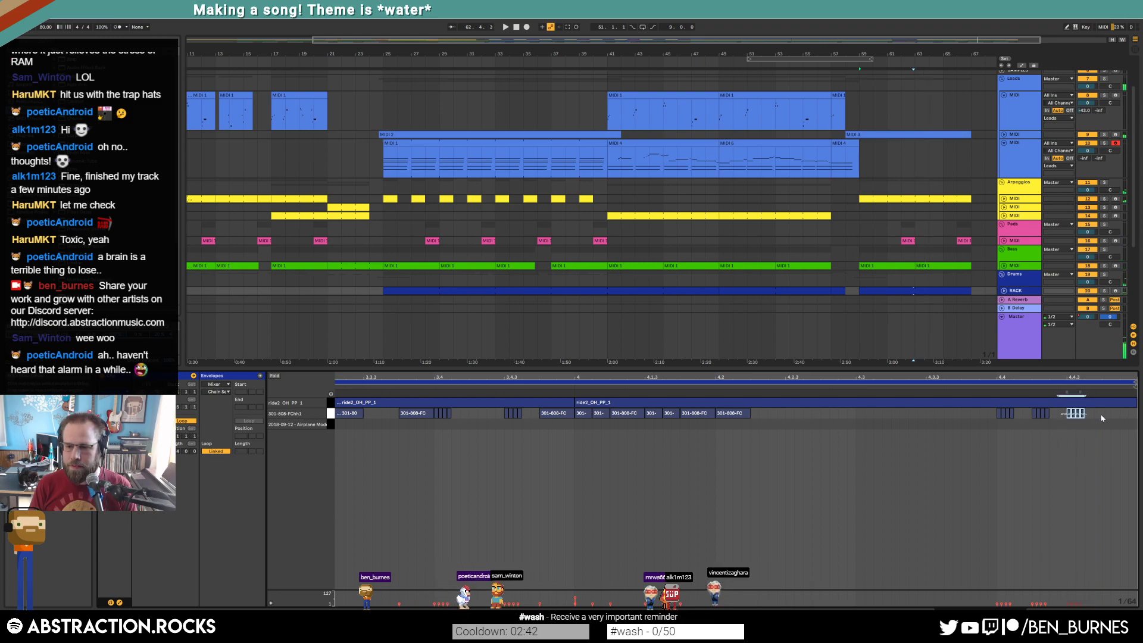
click(960, 387)
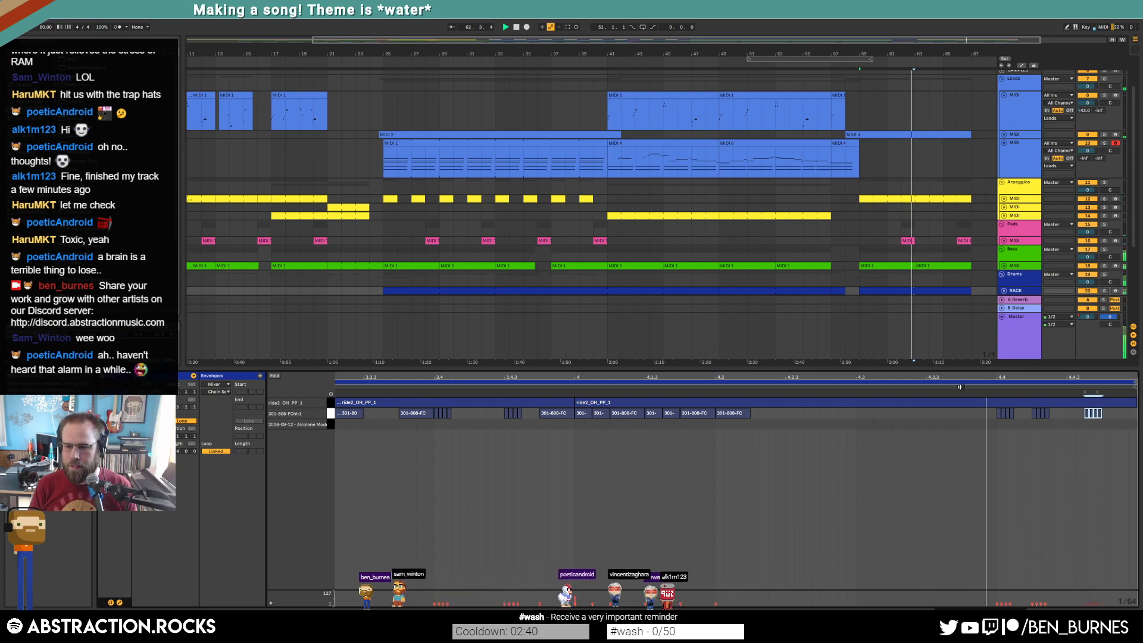
double_click(1030, 377)
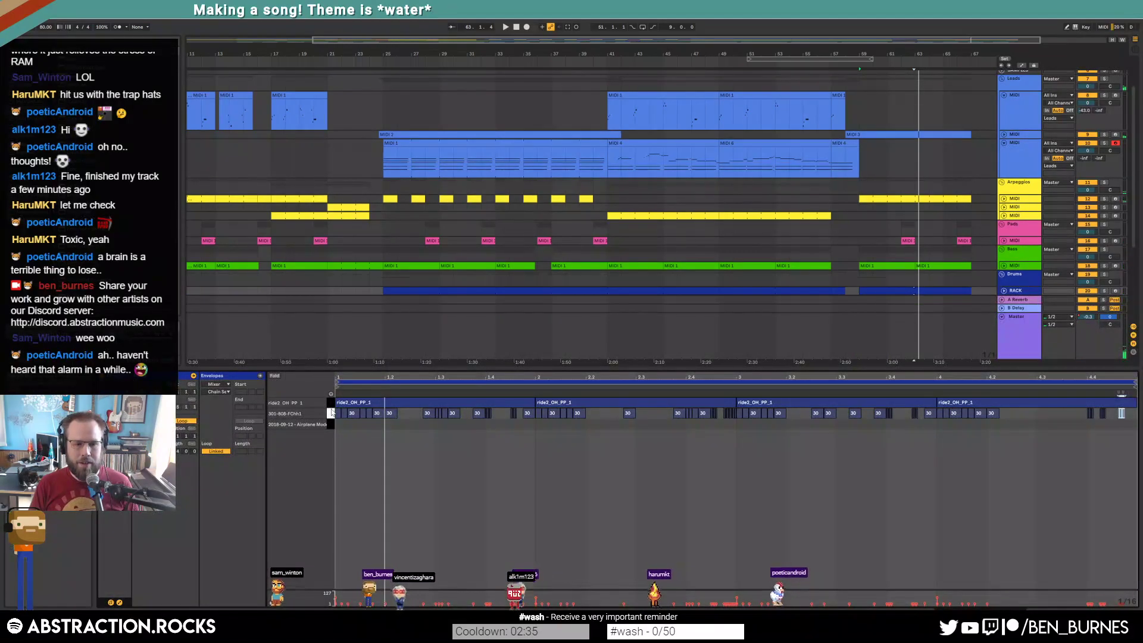
click(332, 414)
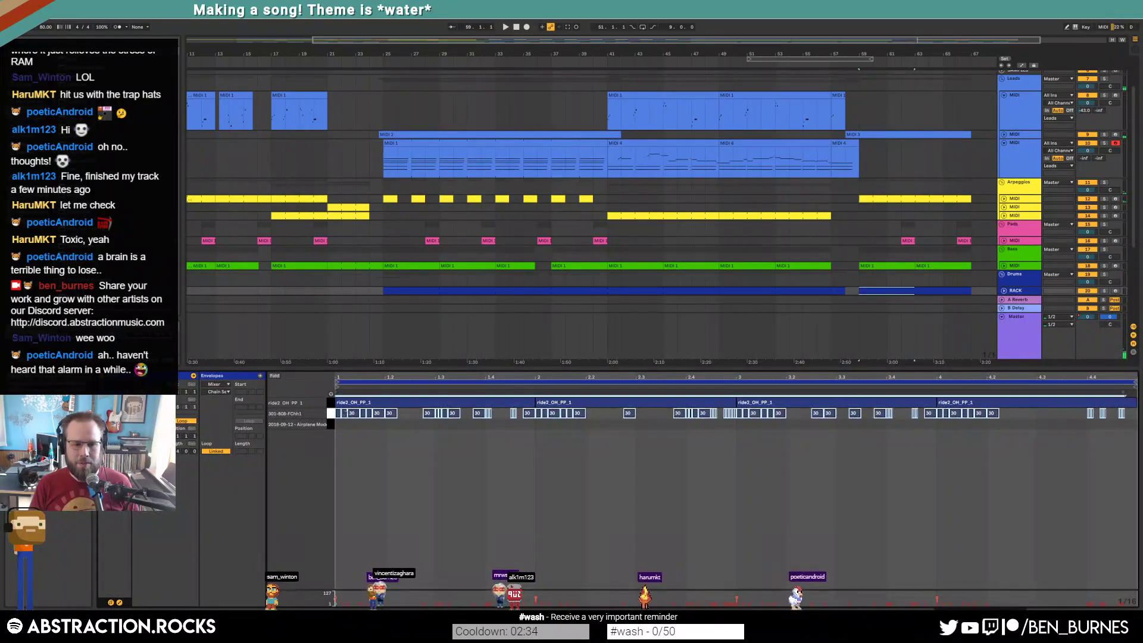
Play the ending with the new hi-hats, review their notes in the drum rack clip, and stop playback.
click(423, 445)
key(shift+Tab)
key(space)
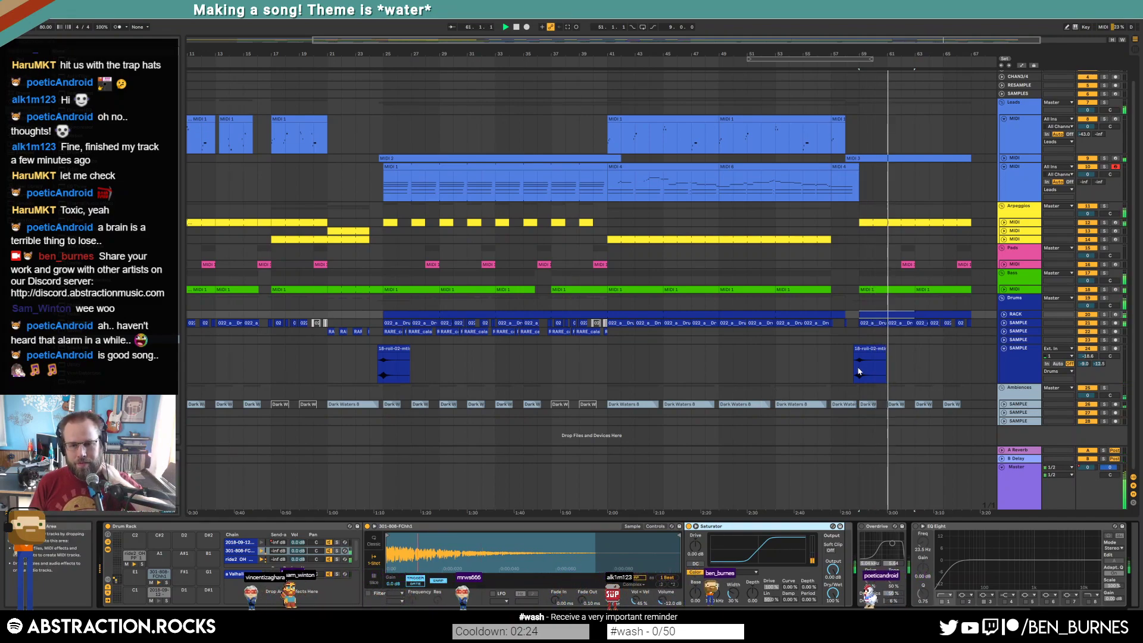
double_click(893, 315)
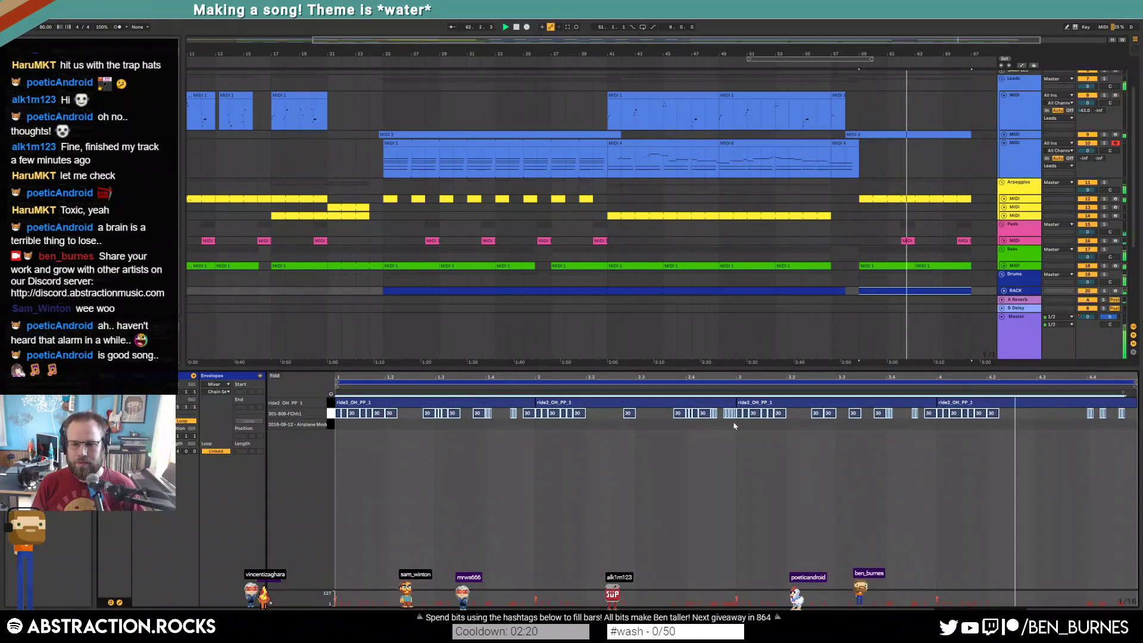
click(898, 448)
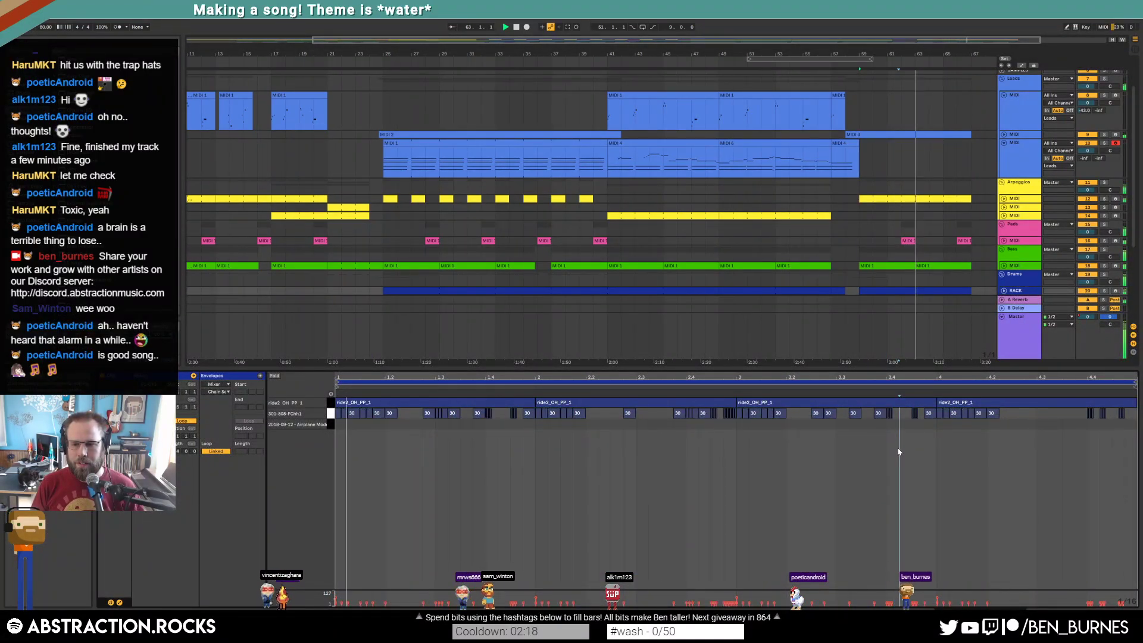
key(shift+Tab)
key(space)
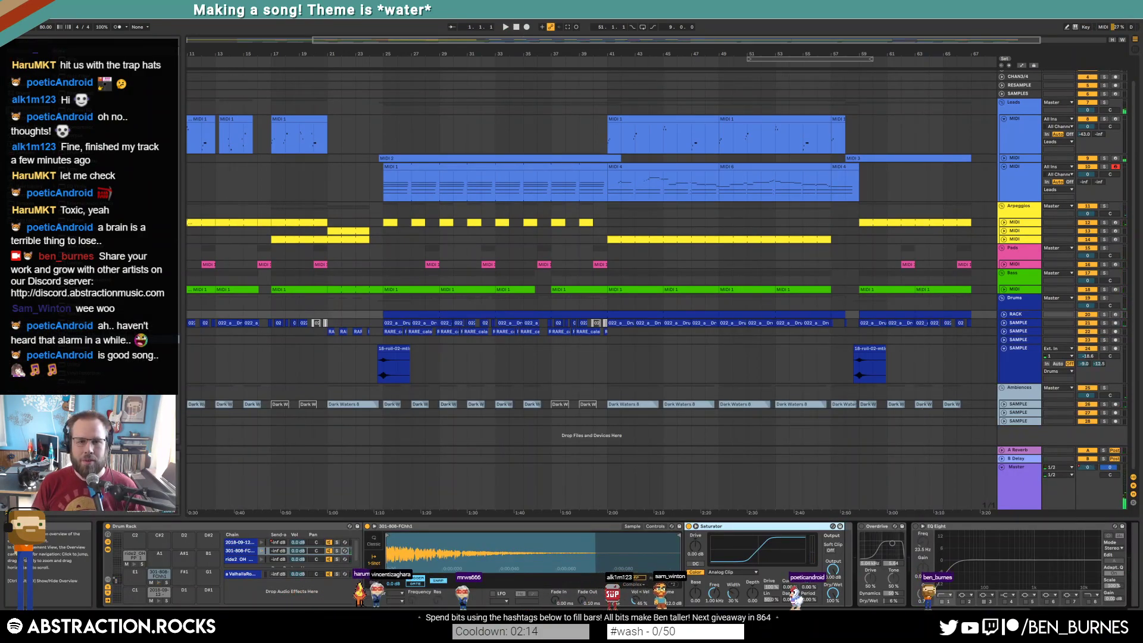
Extend the loop range to span the whole song from bar 1 for 66 bars and play it from the start.
click(517, 28)
drag(839, 60, 917, 60)
drag(749, 61, 188, 91)
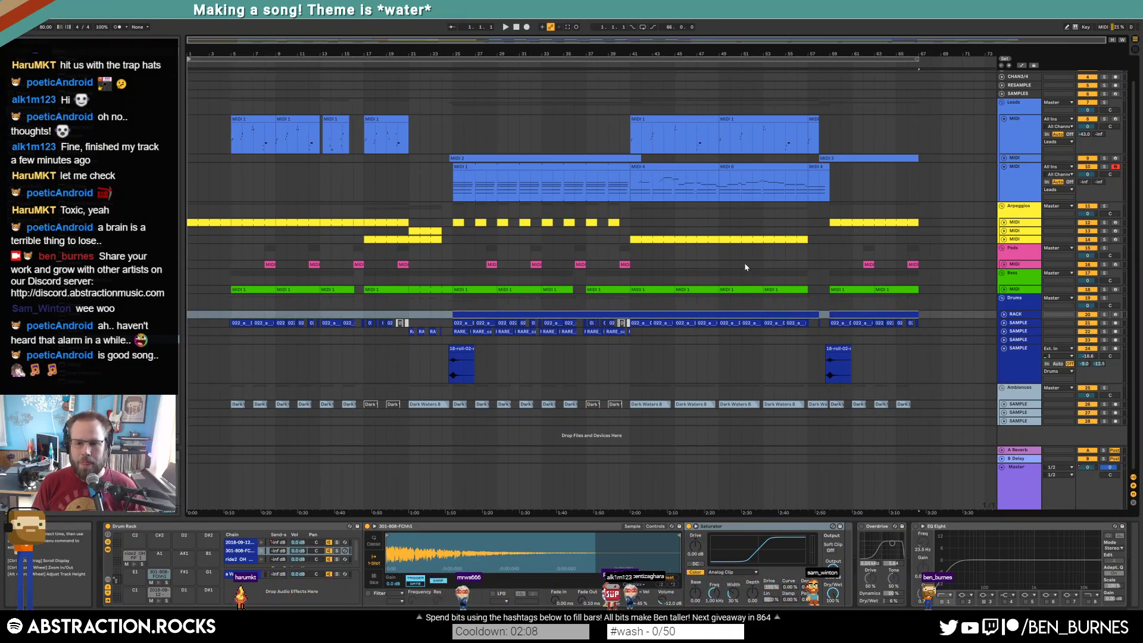
key(space)
Switch on the Simple Mastering rack on the master track and fine-tune its EQ Eight bands during playback.
click(991, 487)
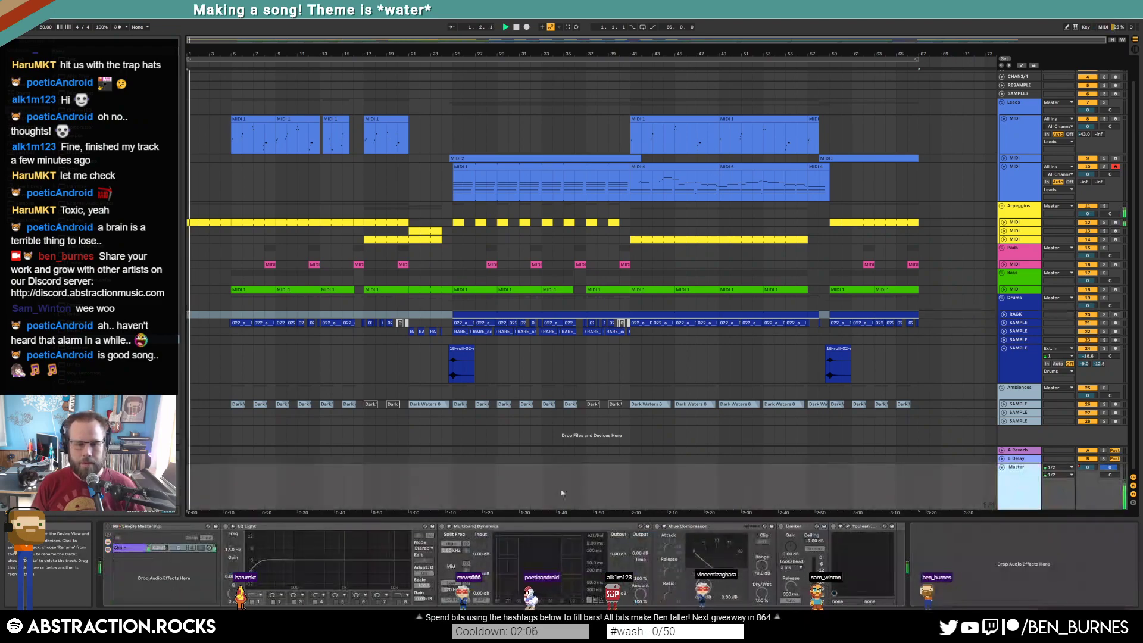
click(109, 526)
drag(259, 568, 260, 568)
click(311, 560)
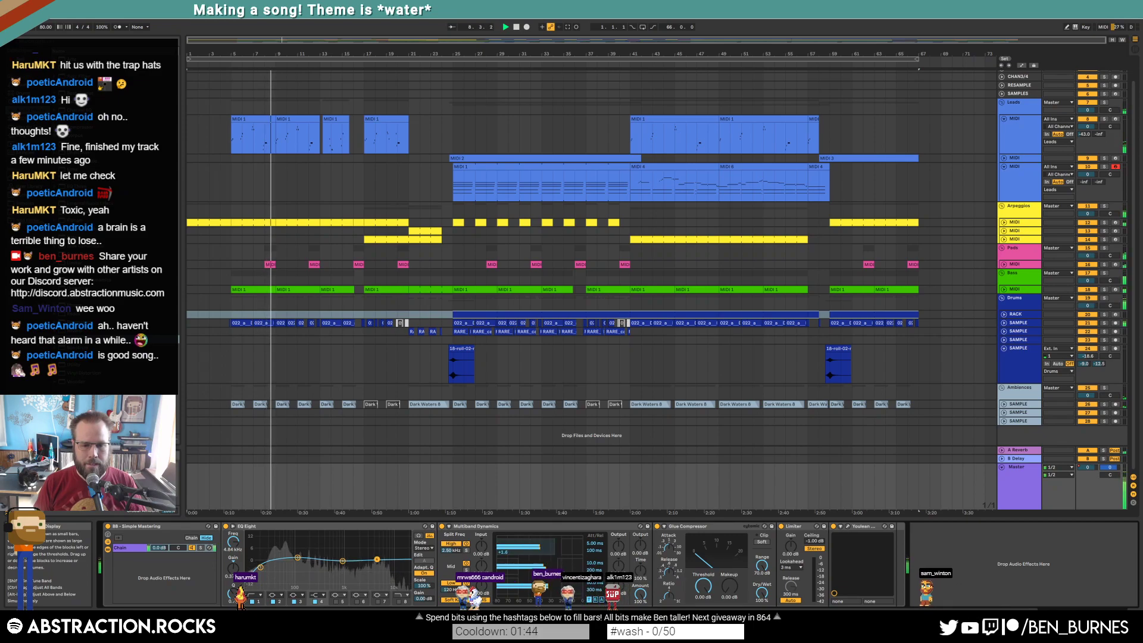
Inspect the A#4 note near the start of bar 4 in the first two lead clips.
double_click(268, 121)
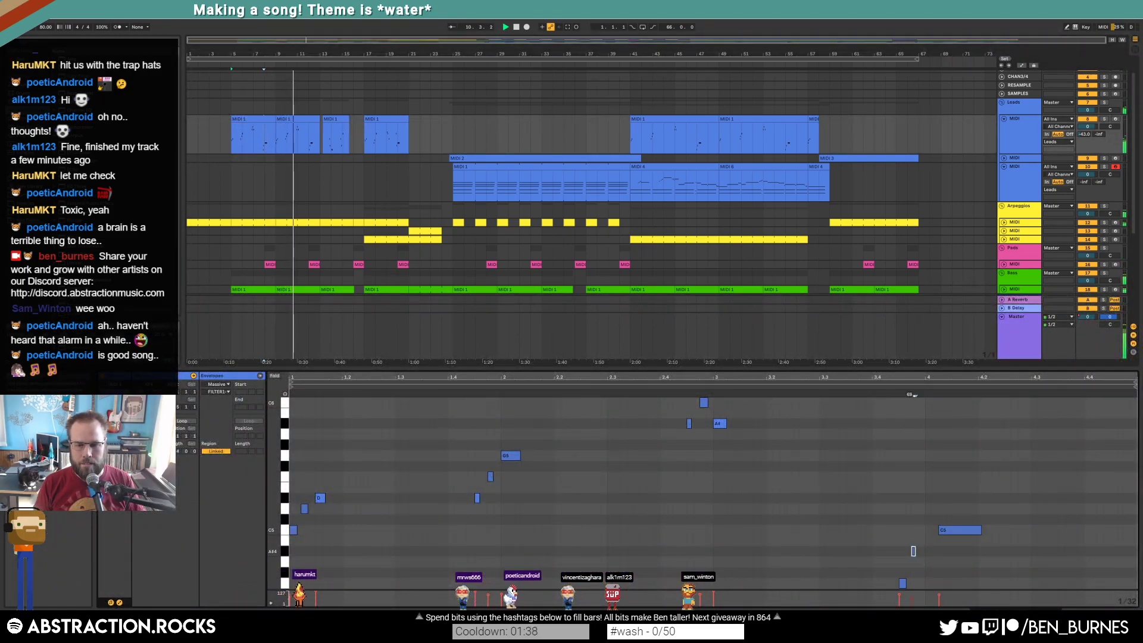
key(shift+Tab)
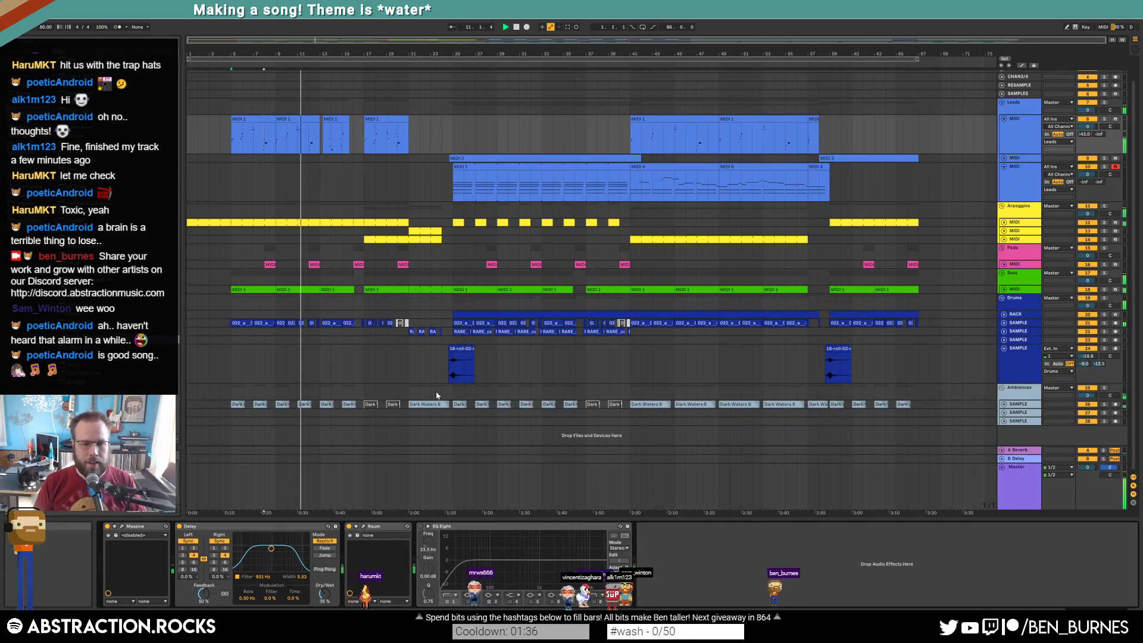
click(1006, 478)
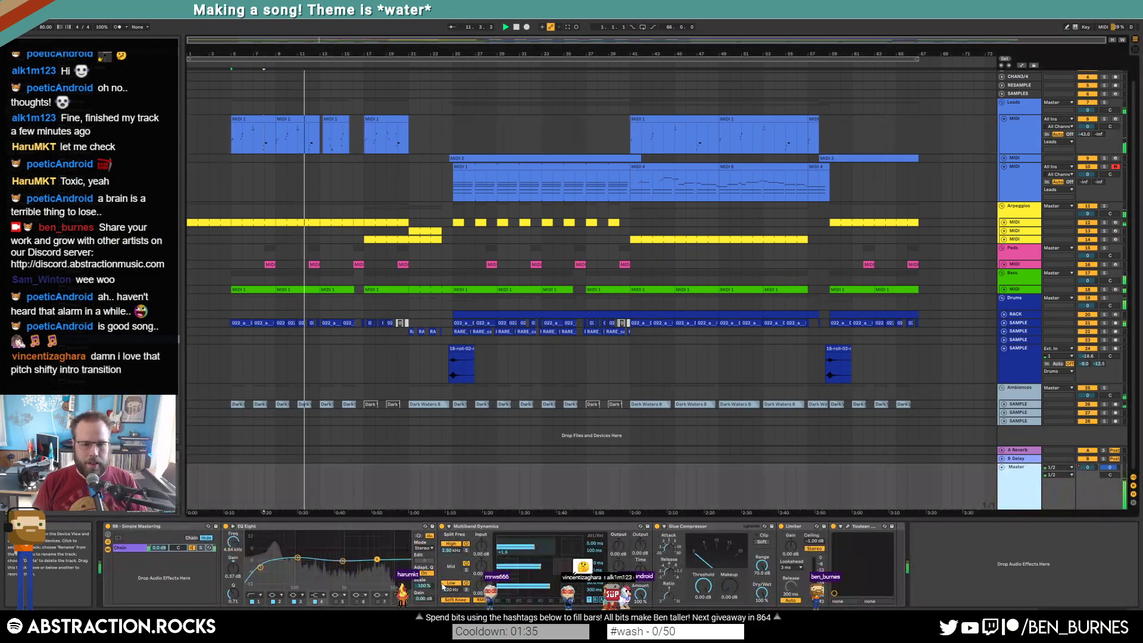
double_click(297, 122)
click(941, 551)
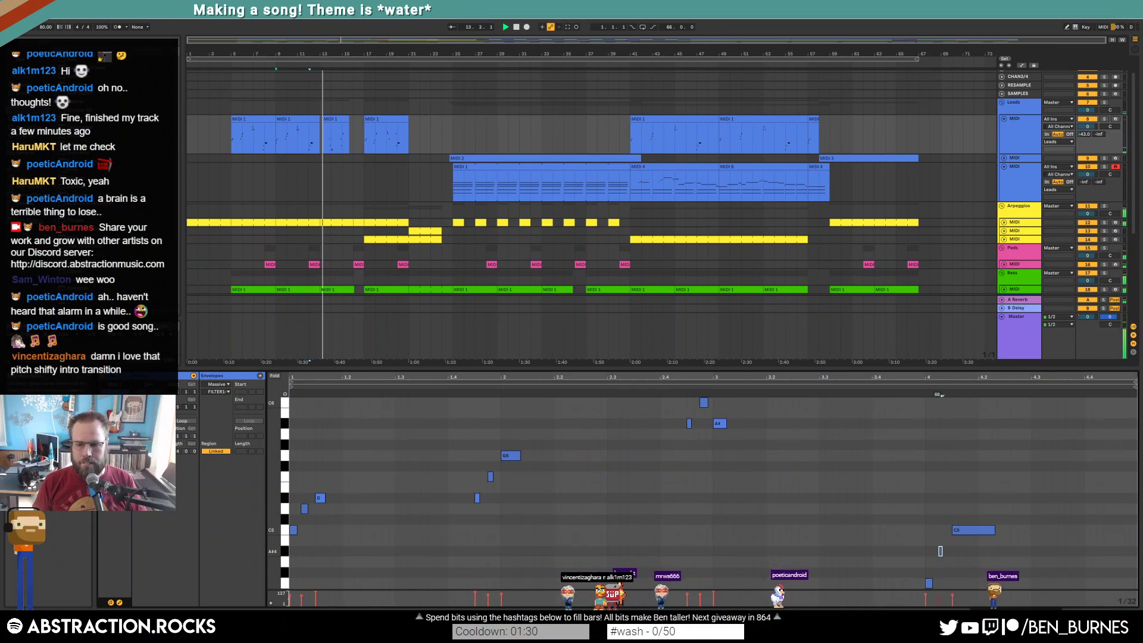
key(shift+Tab)
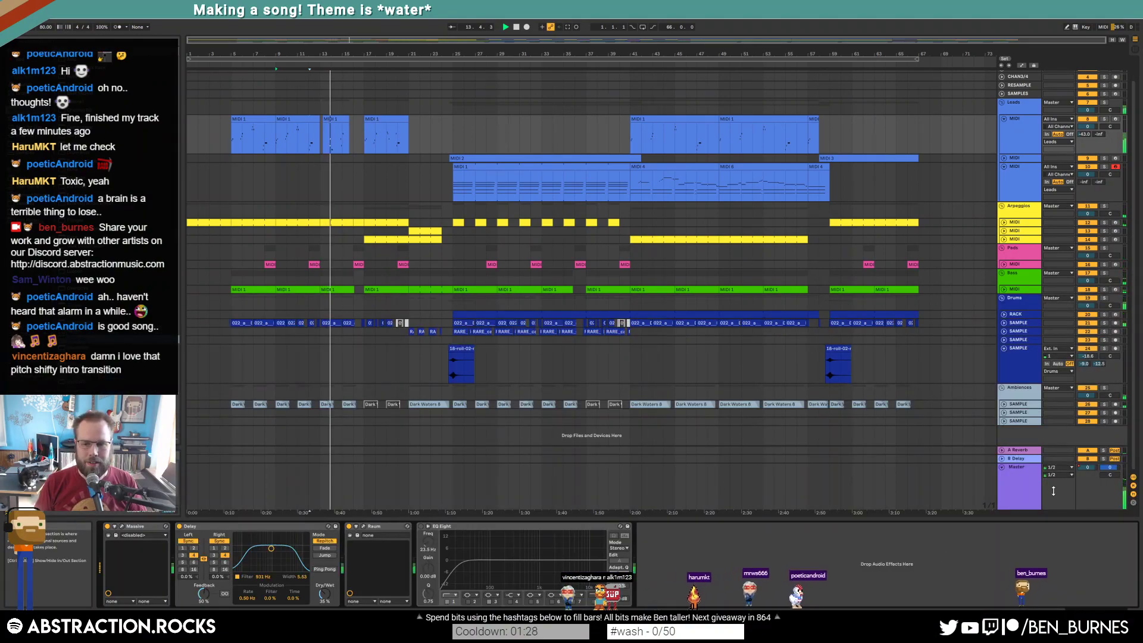
Set the master Glue Compressor's threshold to -8.53 dB, raise its makeup gain, and bring up the Youlean Loudness Meter 2 beside the arrangement.
click(1020, 496)
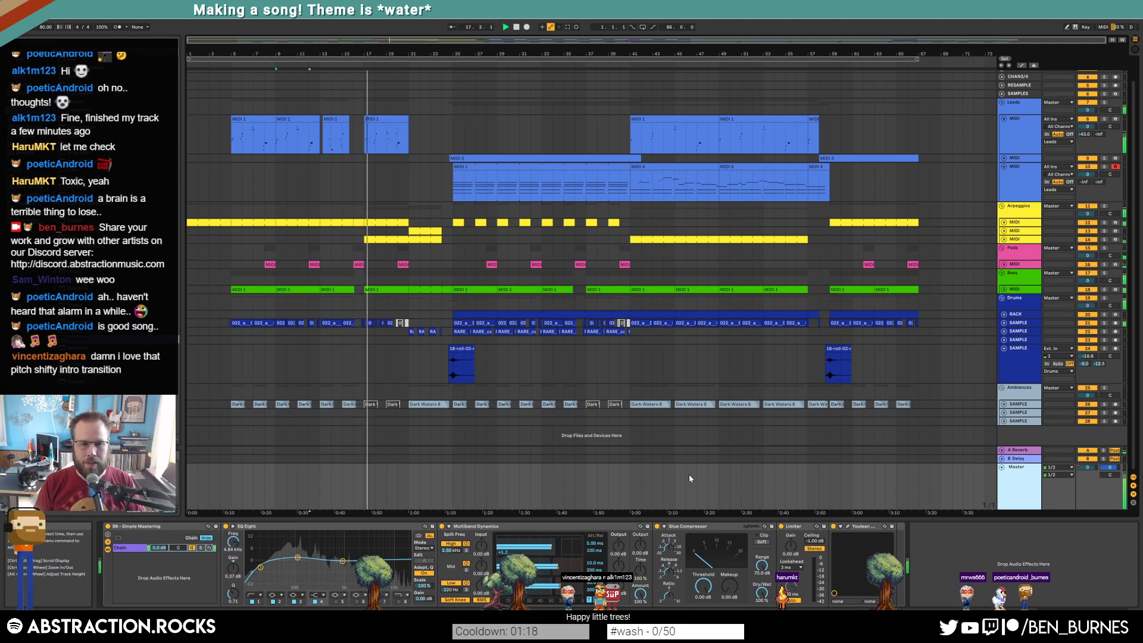
drag(703, 586, 703, 609)
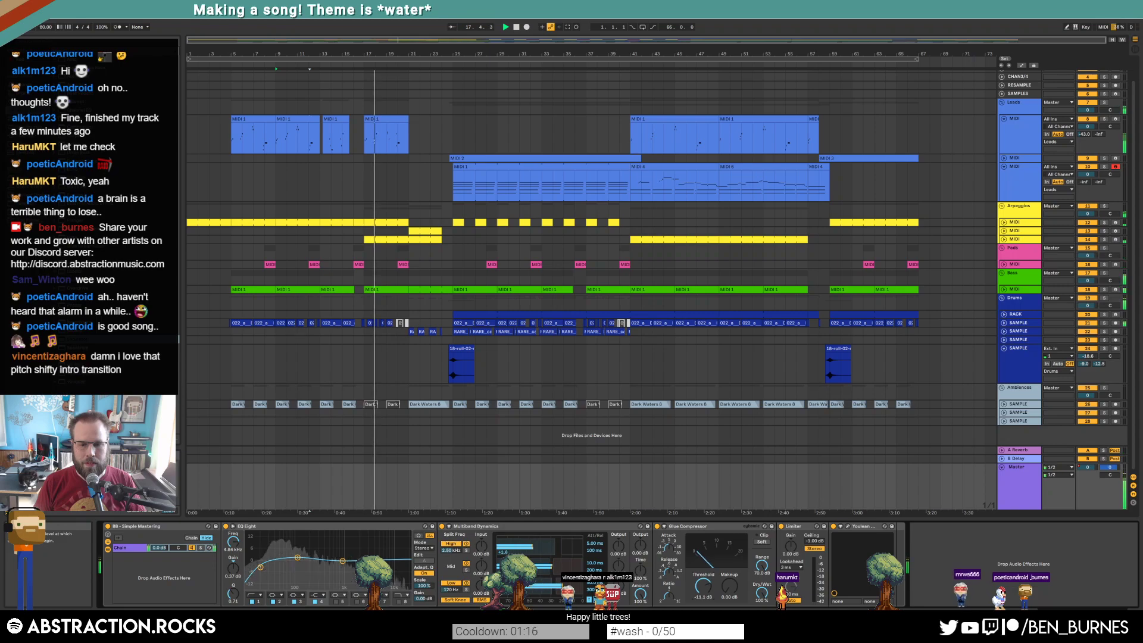
drag(734, 587, 734, 574)
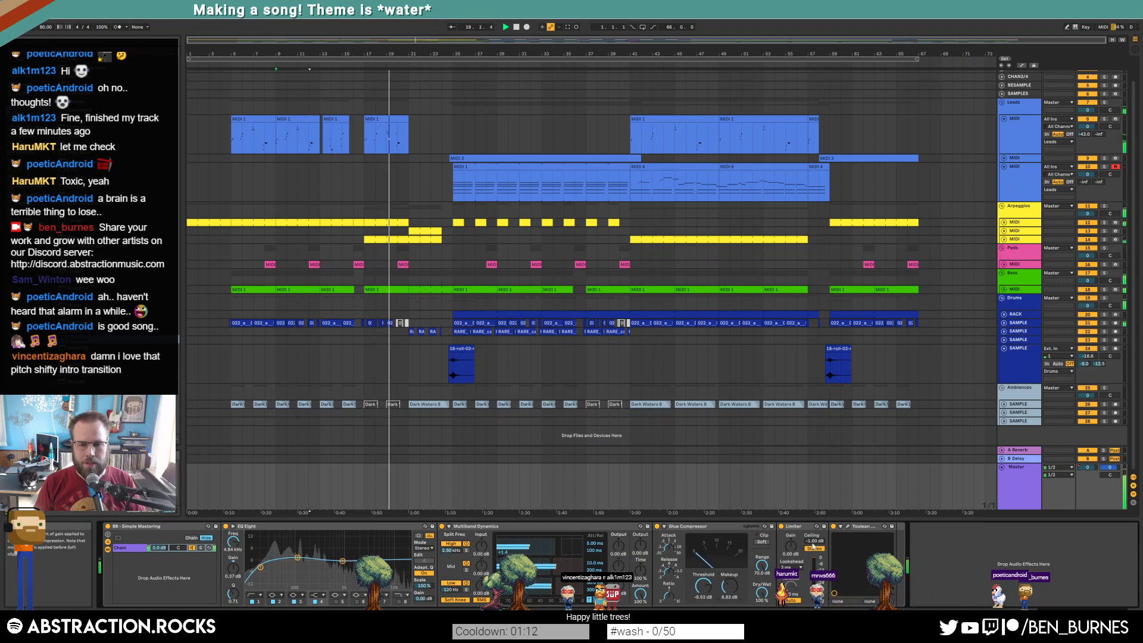
click(847, 526)
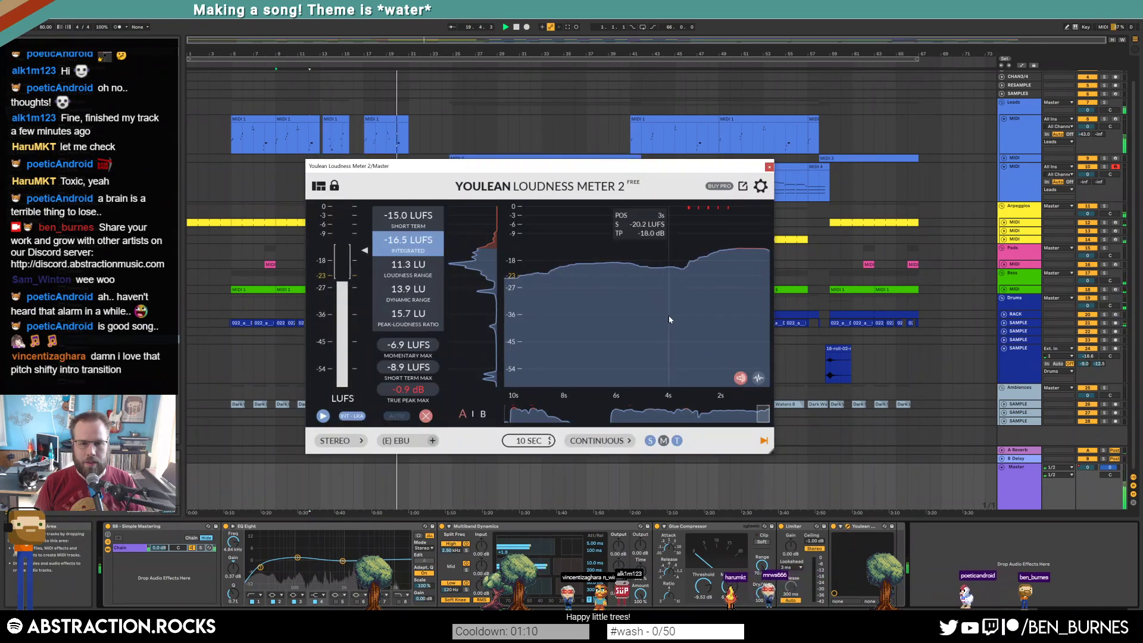
drag(552, 166, 736, 223)
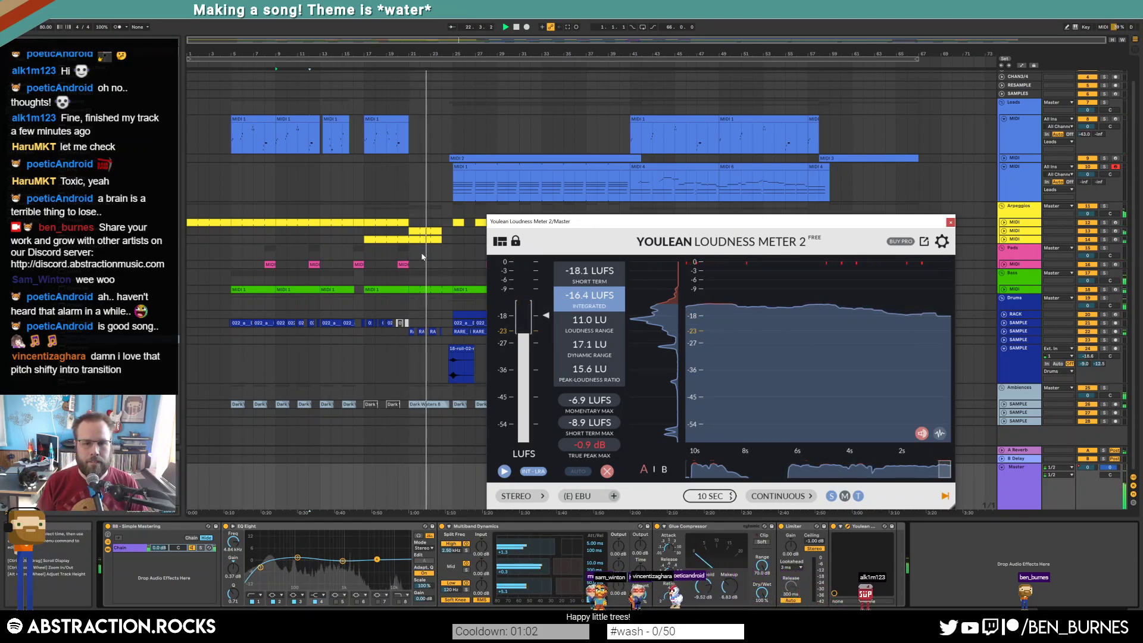
Open the short bass clip around bar 21 and examine where its notes end.
double_click(424, 290)
key(ctrl+a)
drag(480, 552, 528, 550)
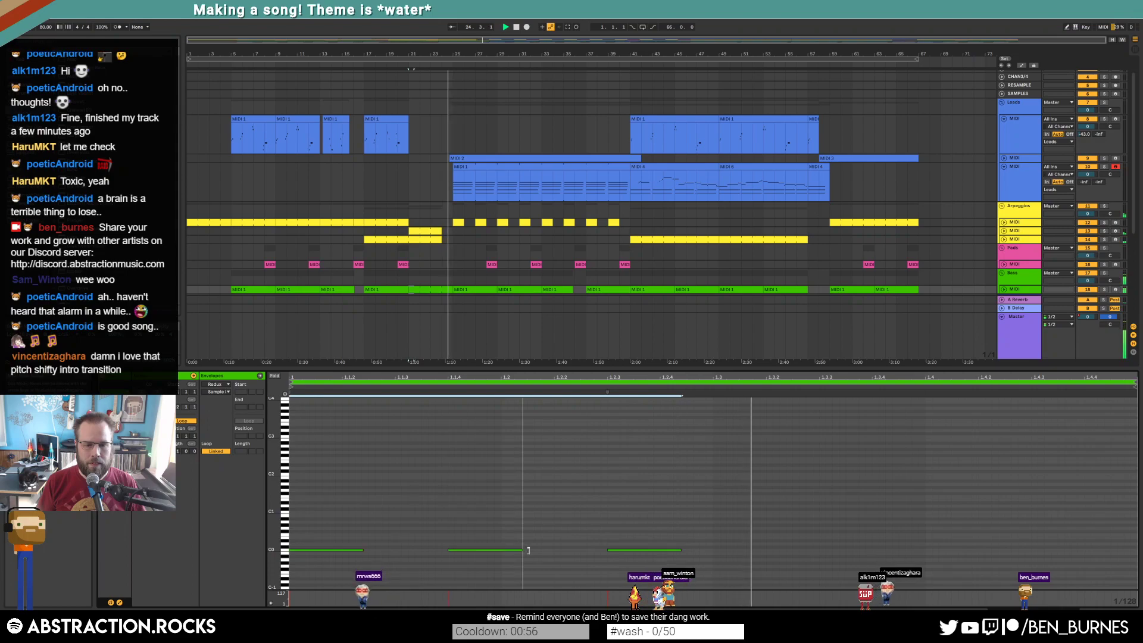
key(shift+Tab)
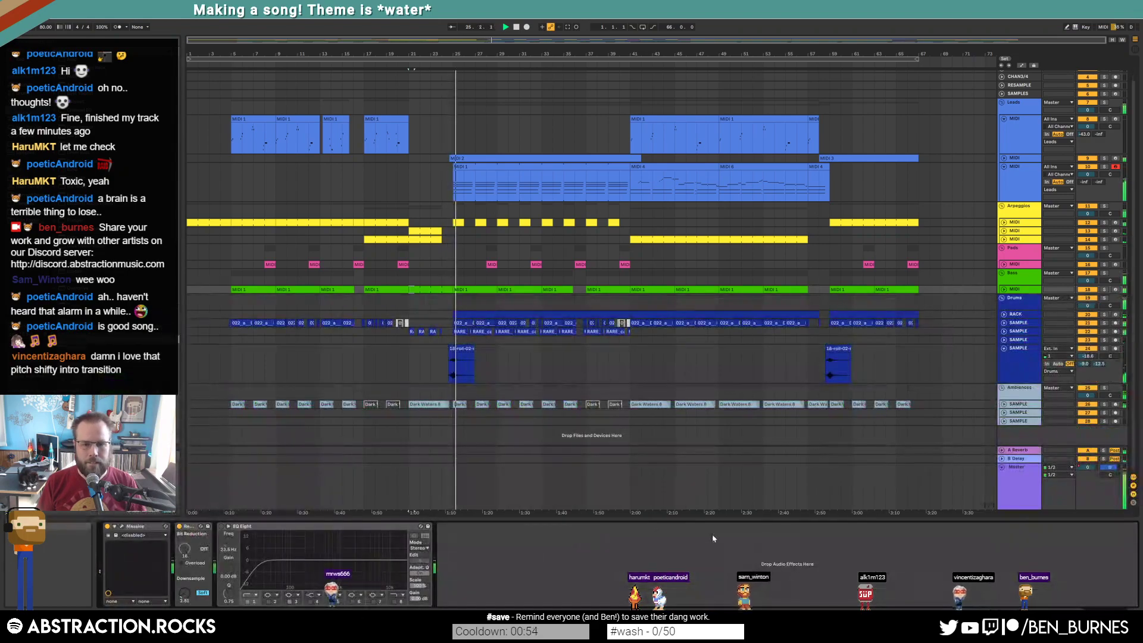
Check the master track's loudness in the Youlean meter while the song plays and close the meter.
click(1019, 476)
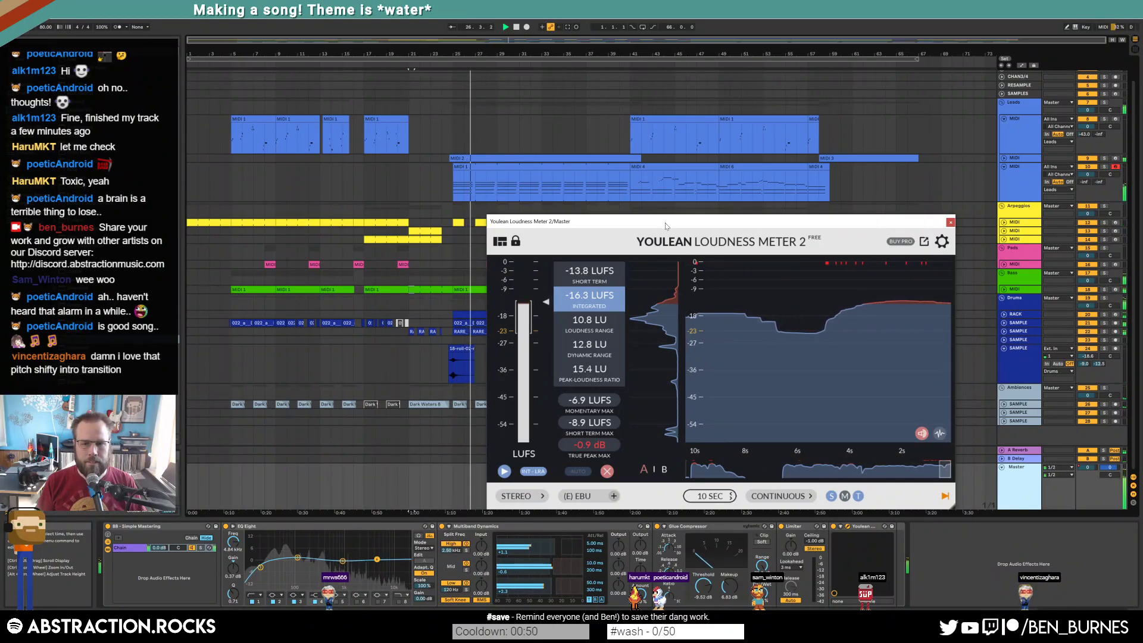
click(791, 546)
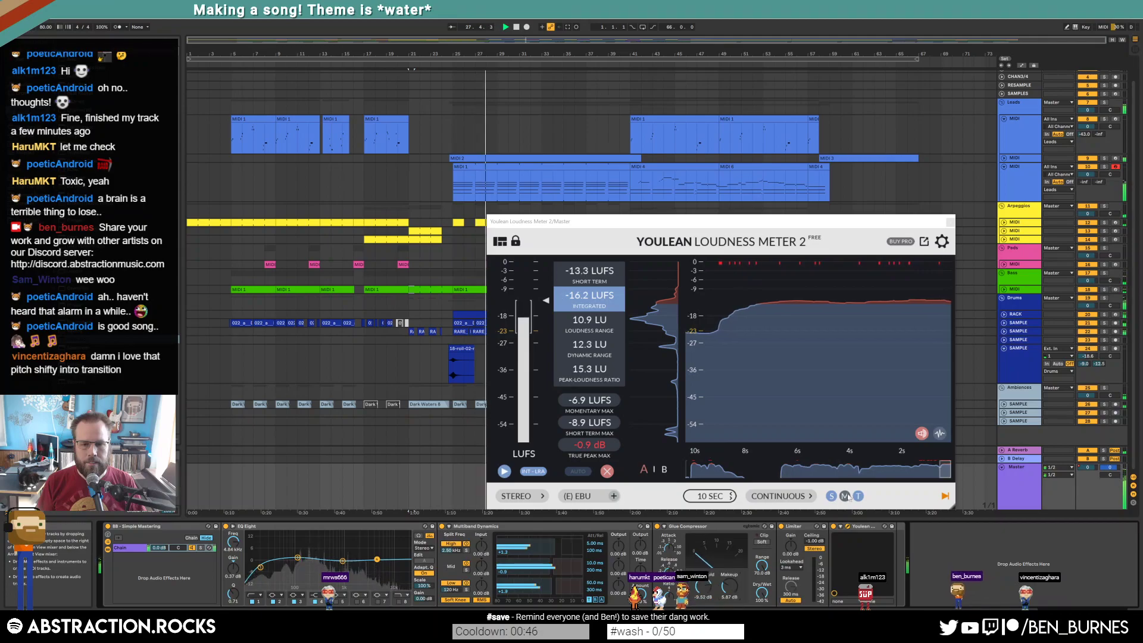
click(951, 222)
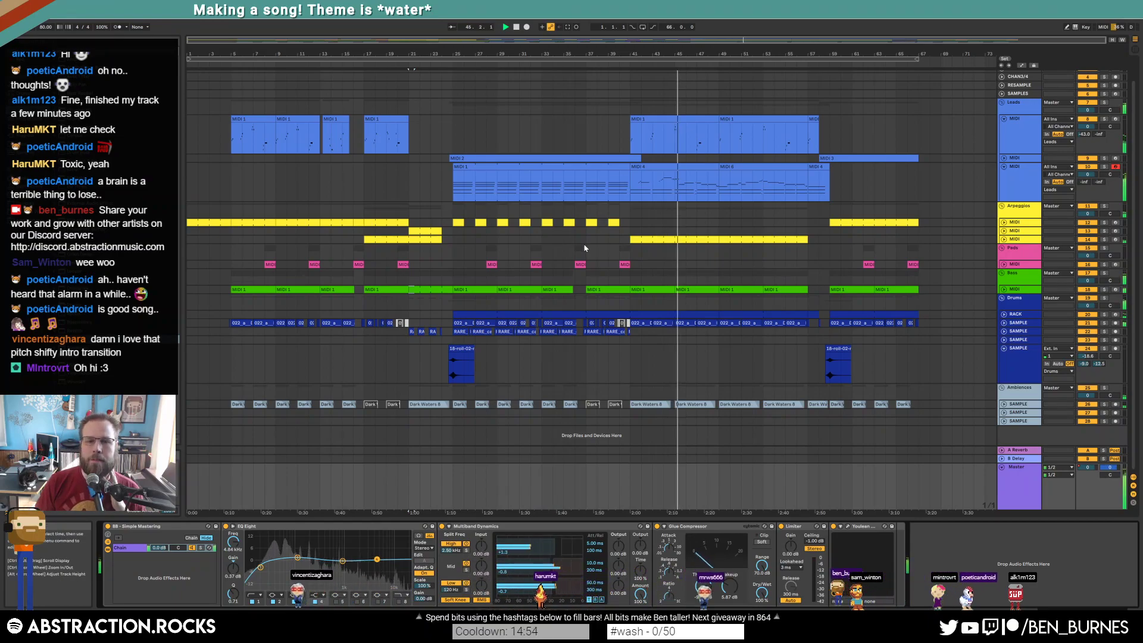
Consolidate the recorded lead clips from bar 41 to the end of the lead into one clip and open it.
click(707, 169)
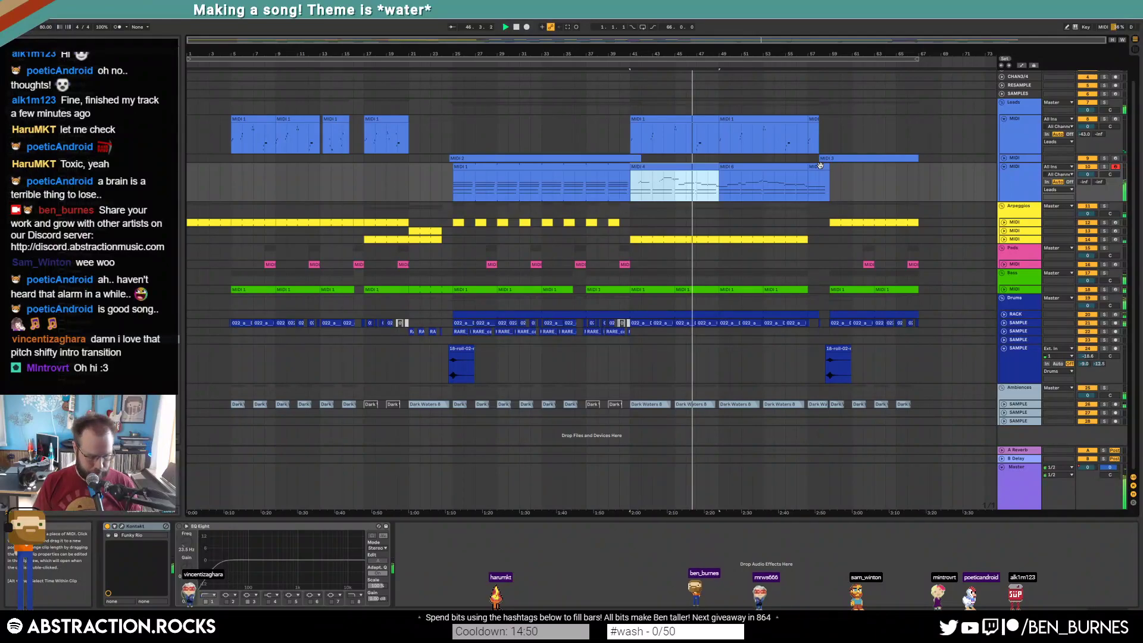
shift+click(820, 166)
key(ctrl+j)
double_click(799, 169)
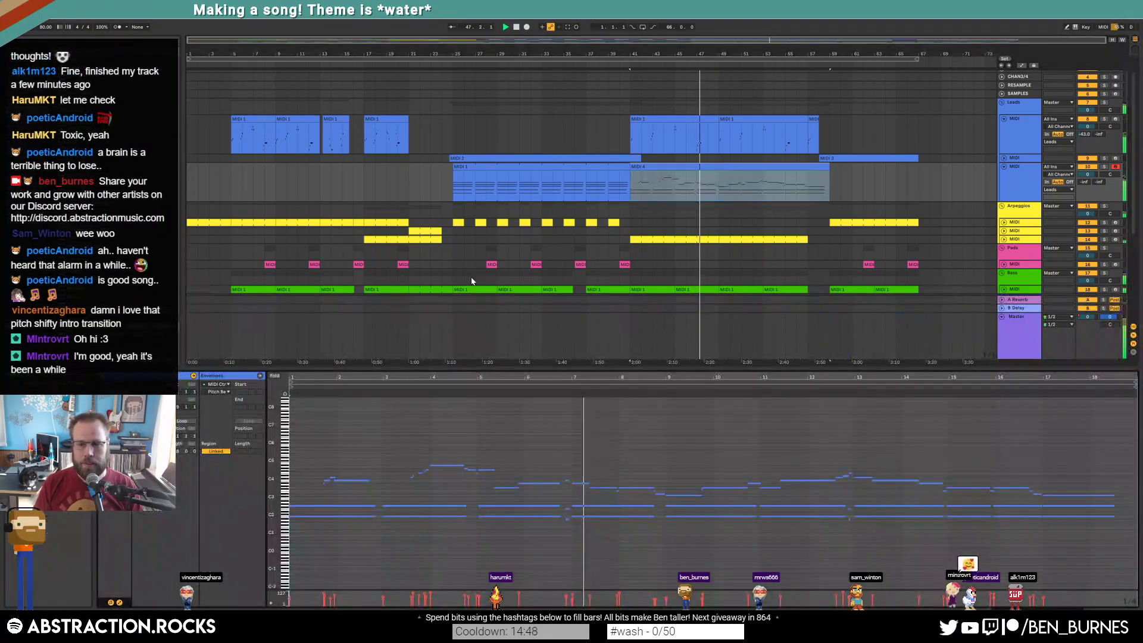
Zoom in on the consolidated lead and examine the short D#3 note just before bar 9.
drag(274, 502, 304, 509)
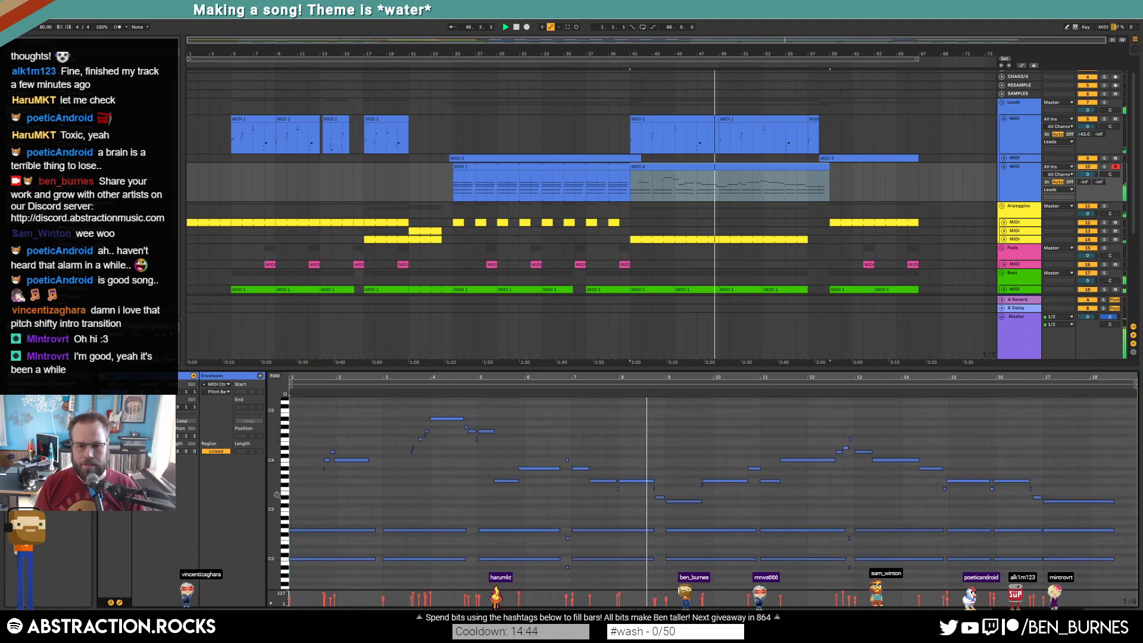
click(660, 497)
click(660, 497)
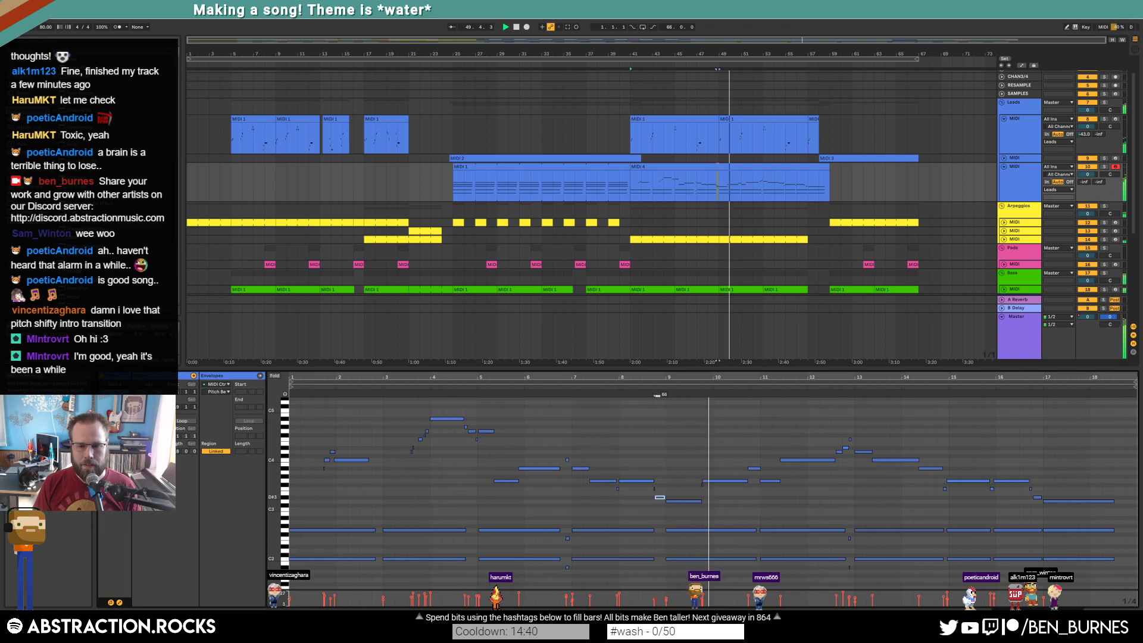
click(701, 492)
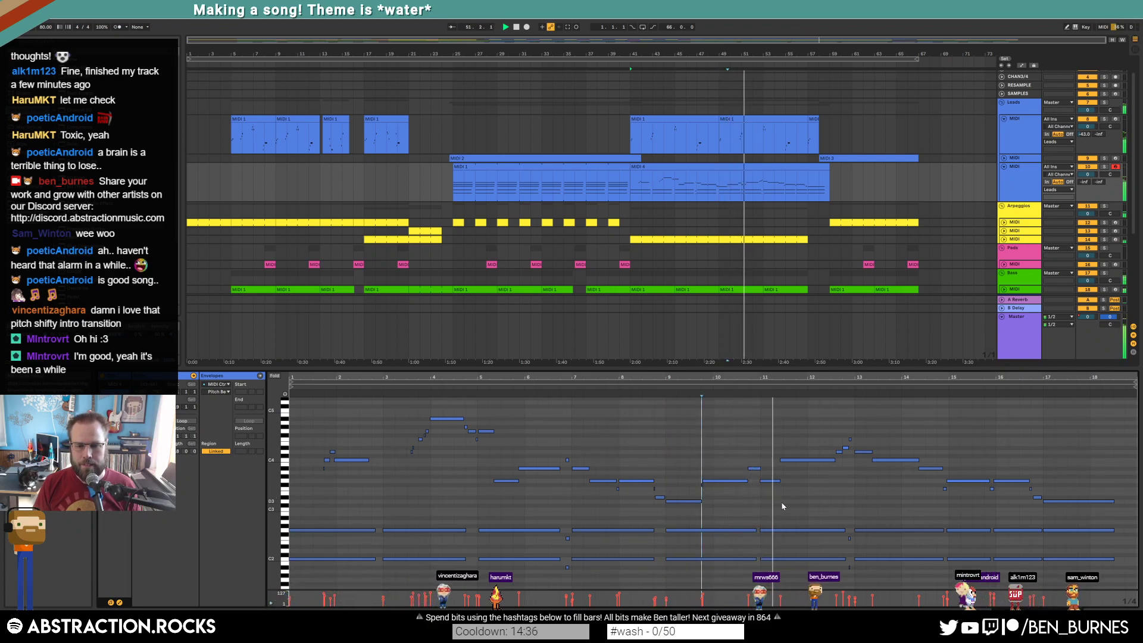
Return to the master track's devices and check the song's loudness once more in the Youlean meter.
click(1012, 348)
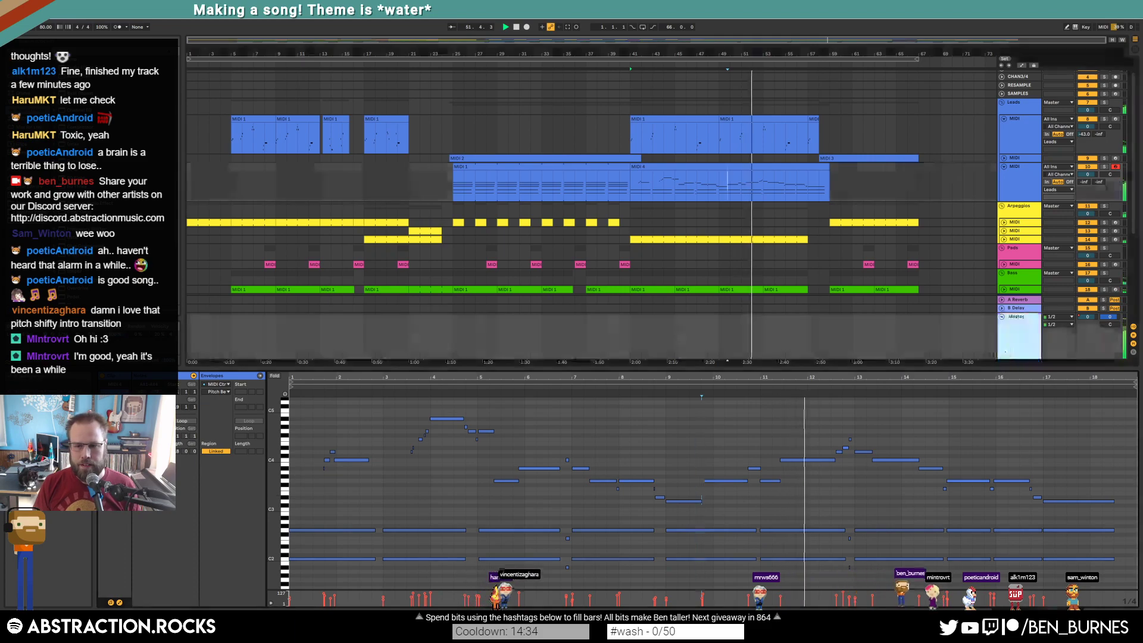
key(shift+Tab)
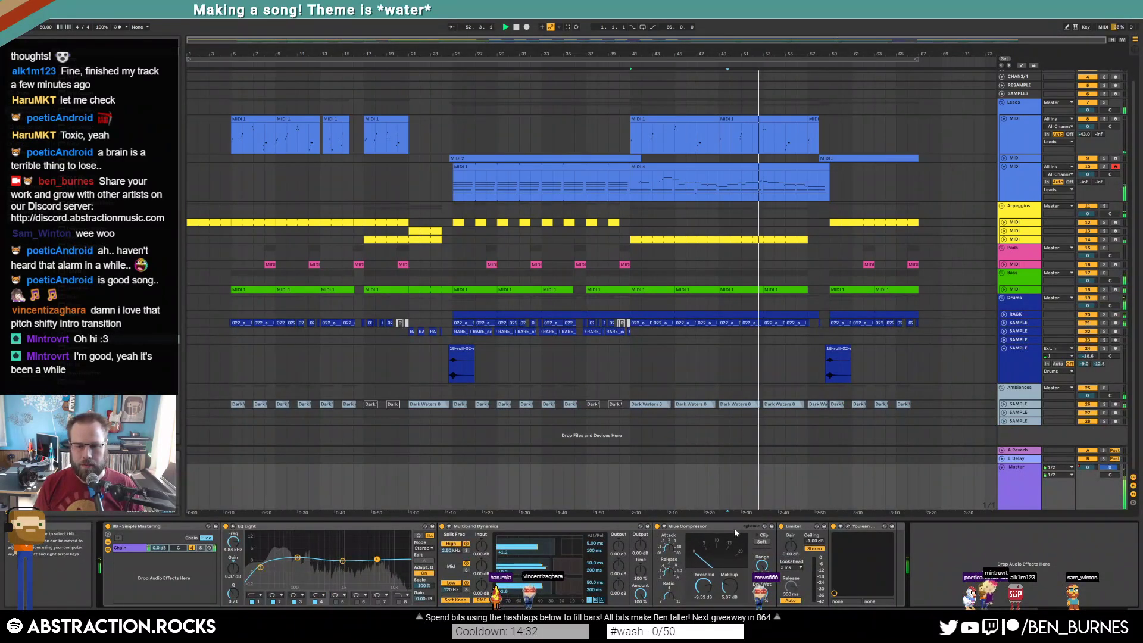
click(847, 526)
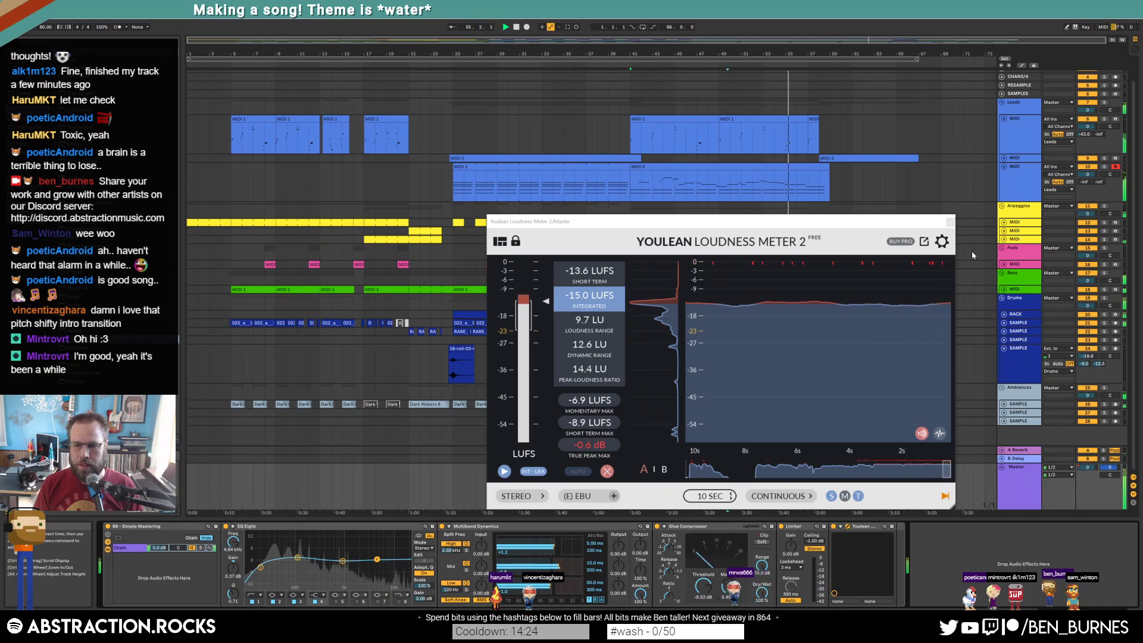
click(951, 222)
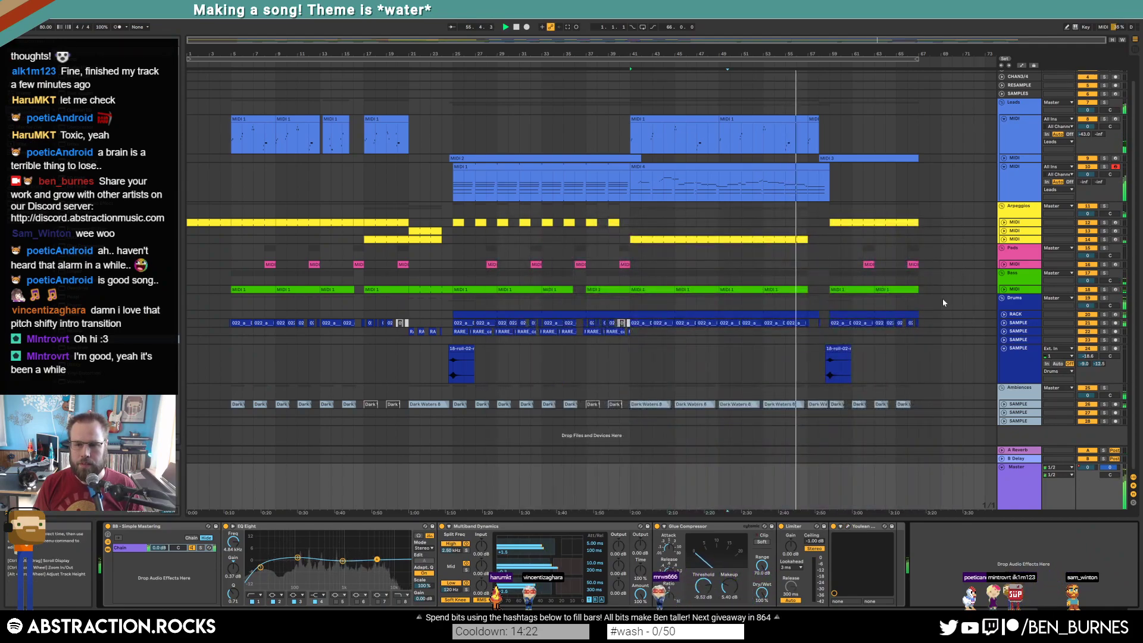
Reopen the consolidated lead clip and examine its closing notes around bar 17 up close.
double_click(785, 191)
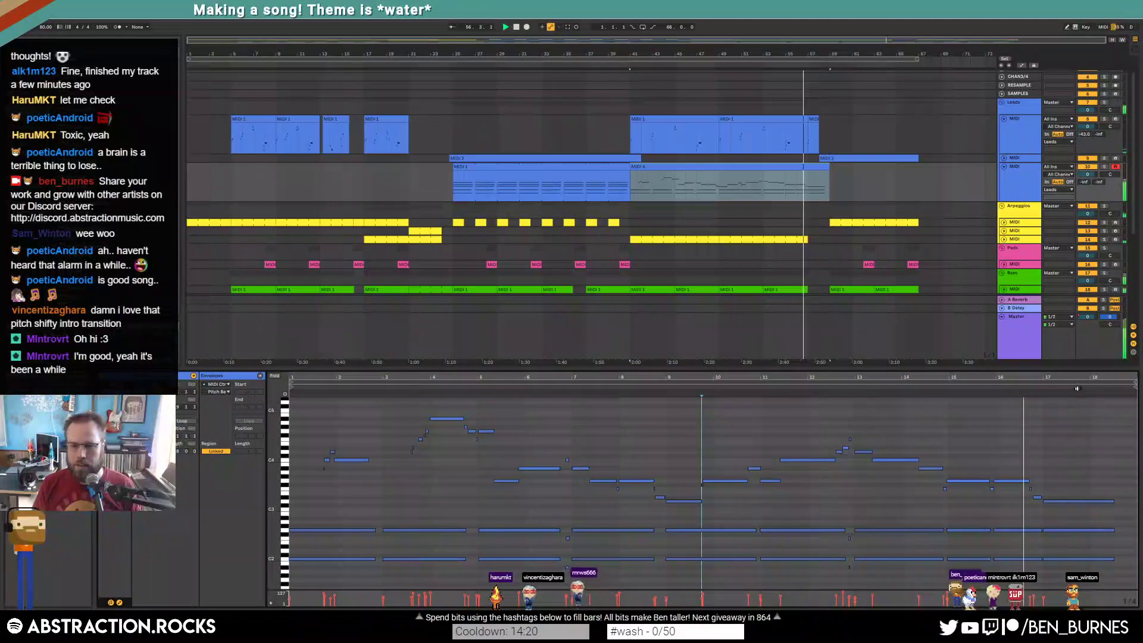
drag(1071, 377, 960, 440)
scroll(950, 484, up, 3)
click(923, 488)
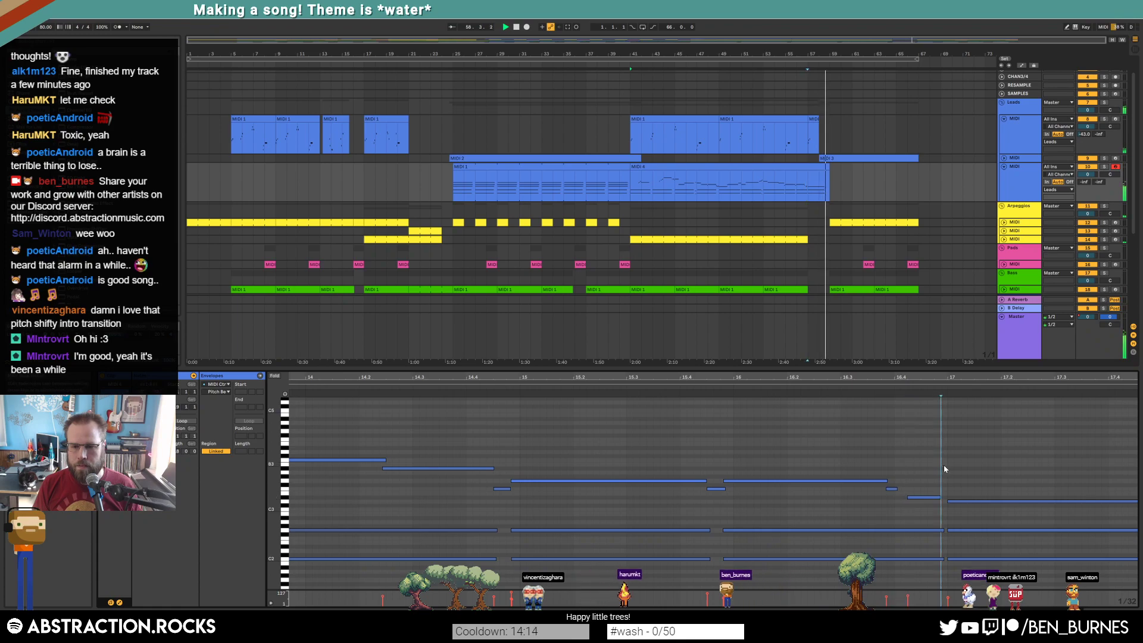
key(shift+Tab)
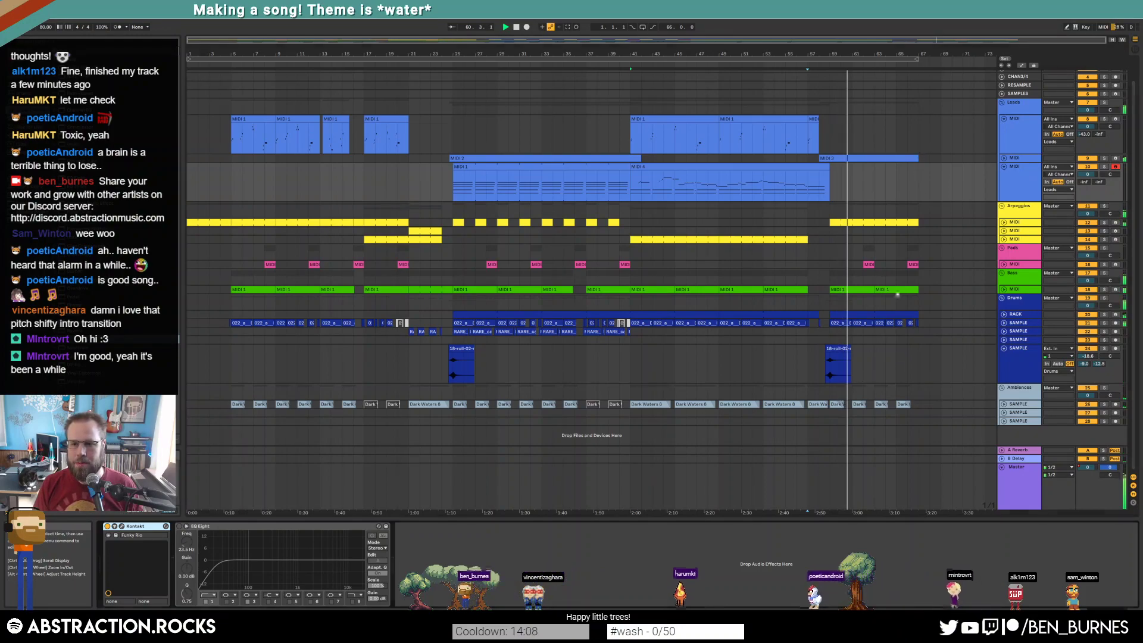
drag(930, 134, 828, 416)
click(953, 392)
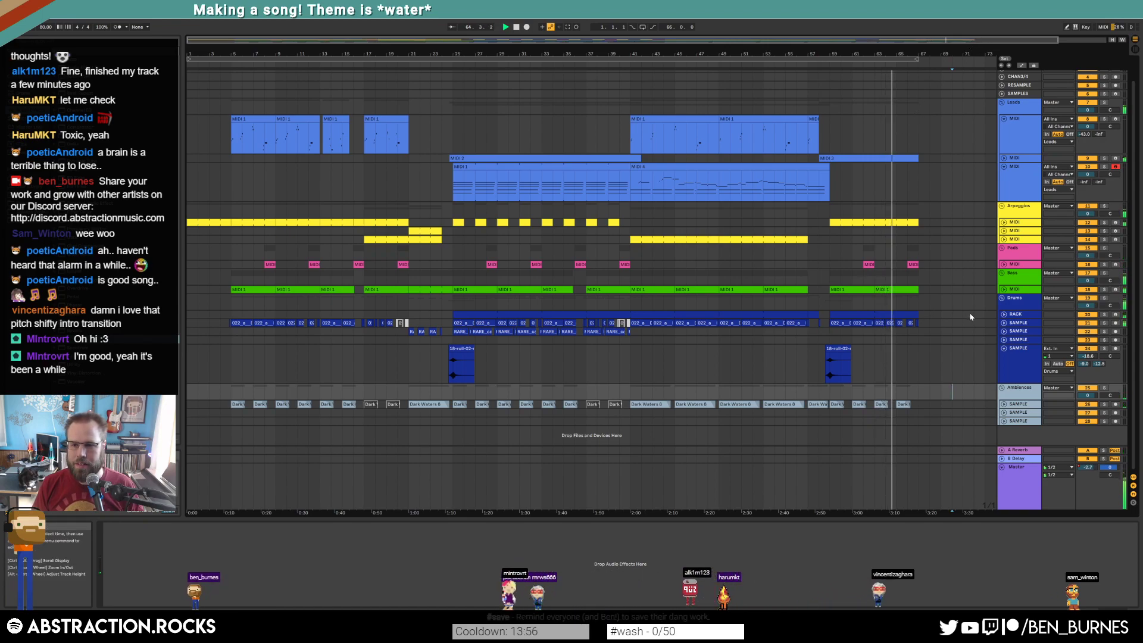
Unfold the drums group's RACK track and open its MIDI clip in the song's closing section.
click(1004, 316)
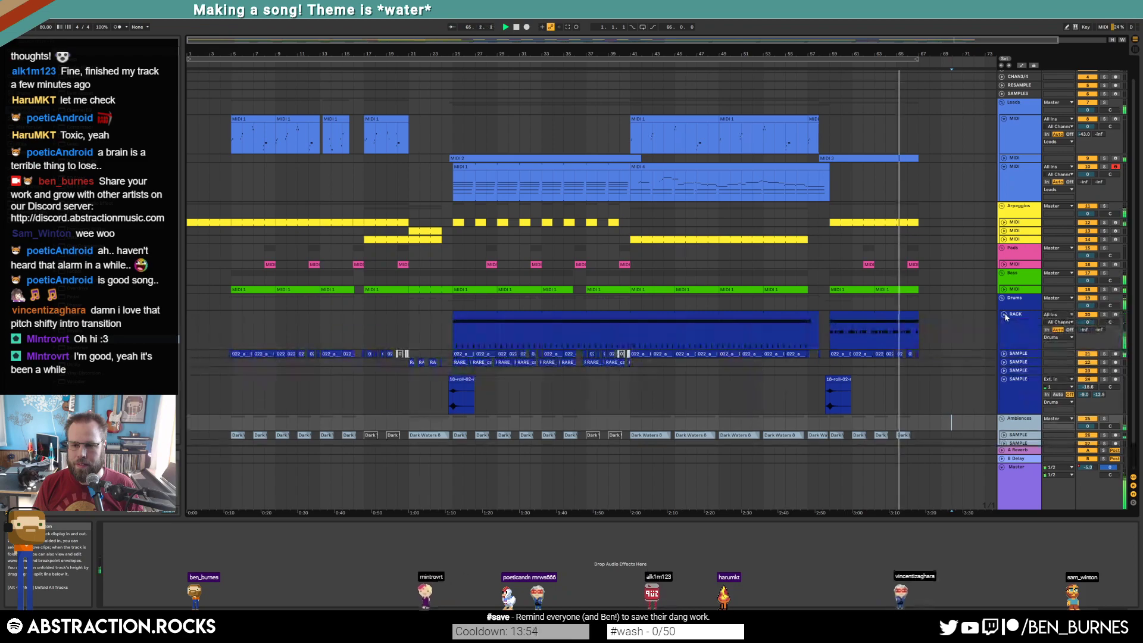
click(898, 319)
double_click(898, 319)
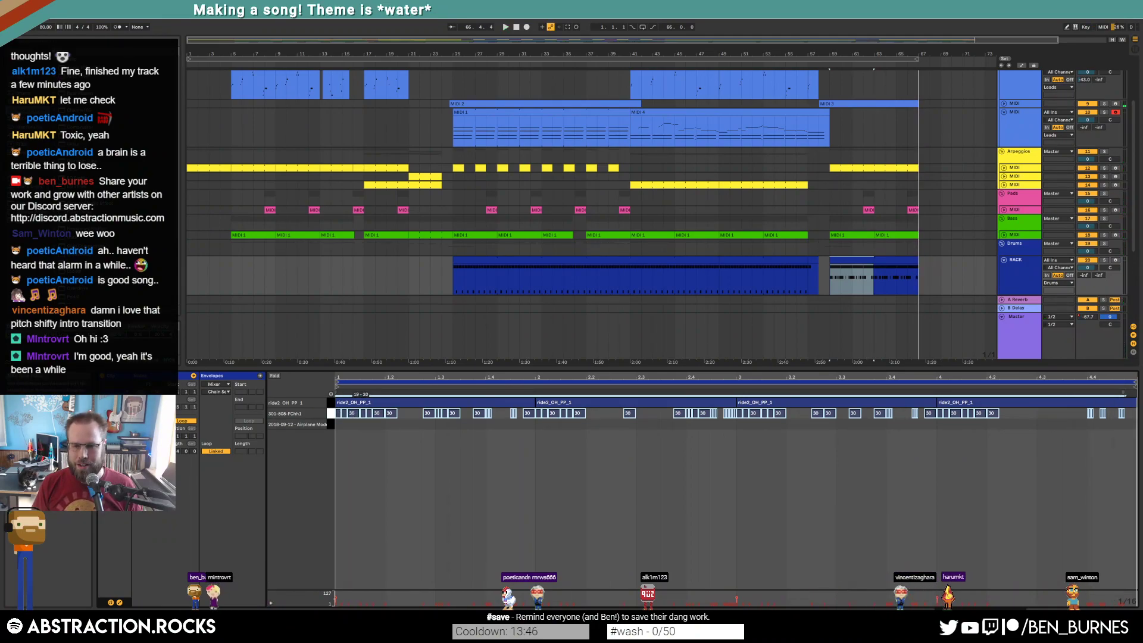
click(841, 263)
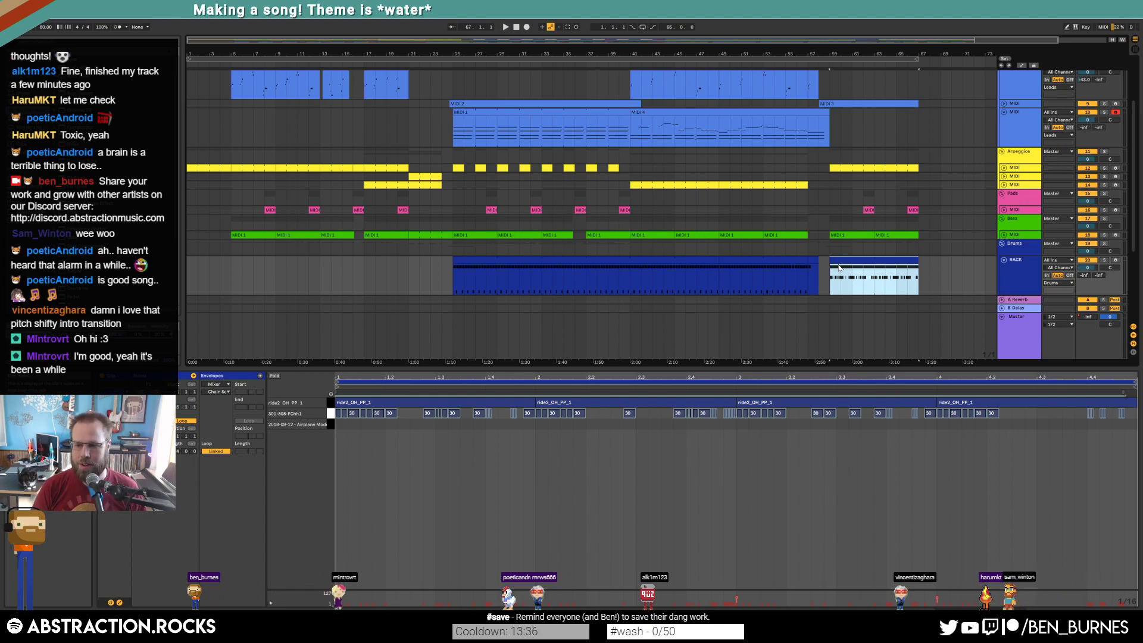
key(space)
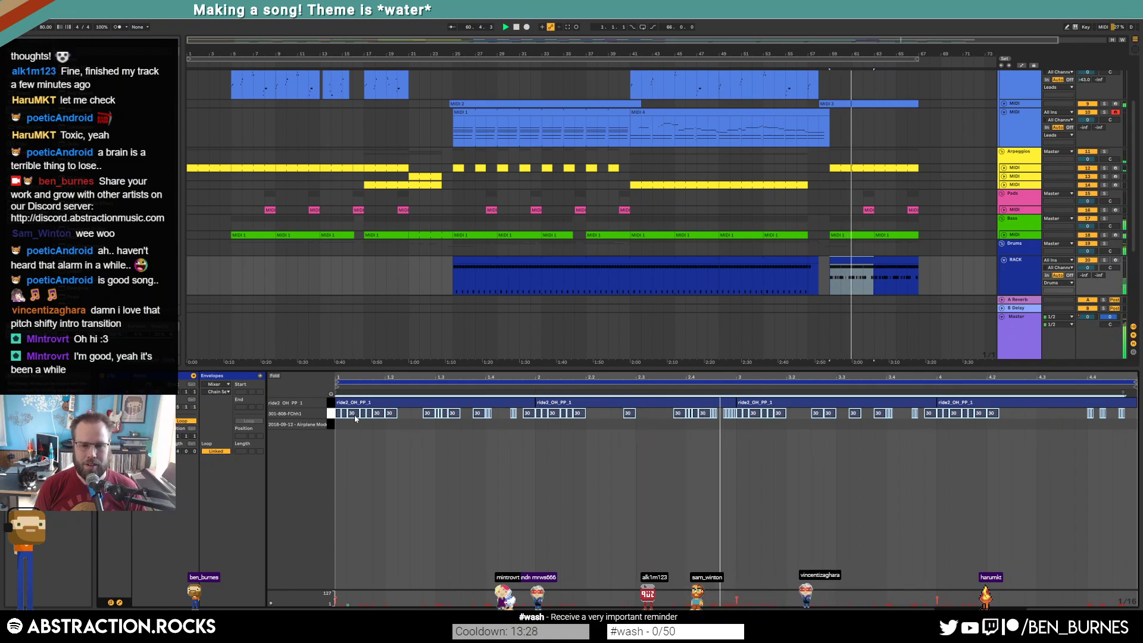
key(shift+Tab)
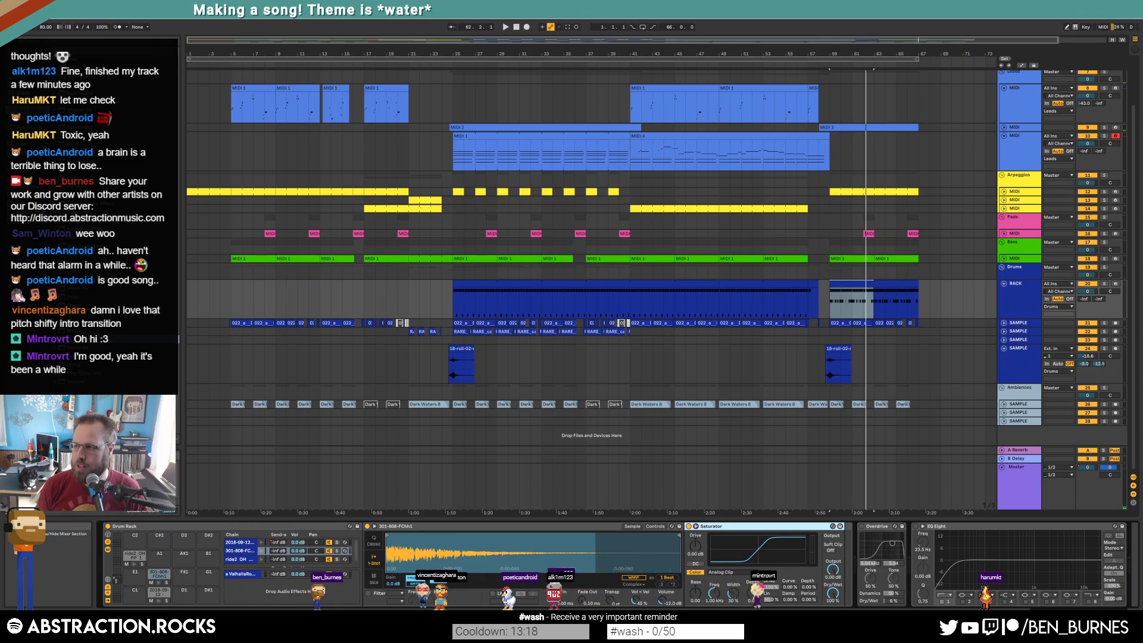
Bring the browser with the live Twitch channel into view, widen its window and pause the stream.
drag(1142, 140, 307, 141)
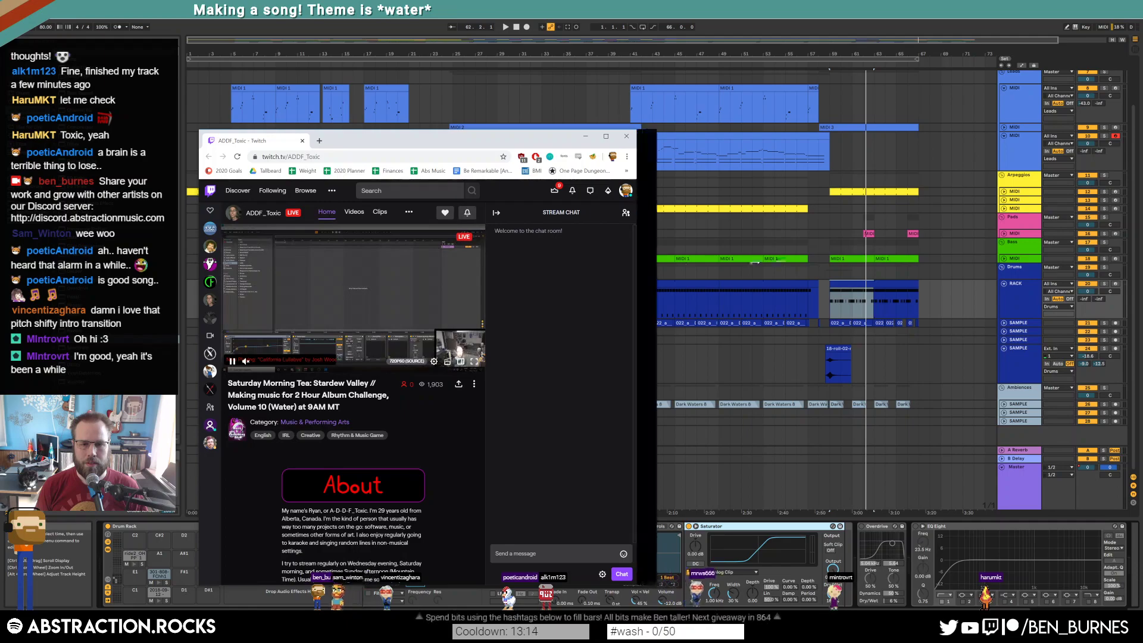
drag(637, 263, 866, 265)
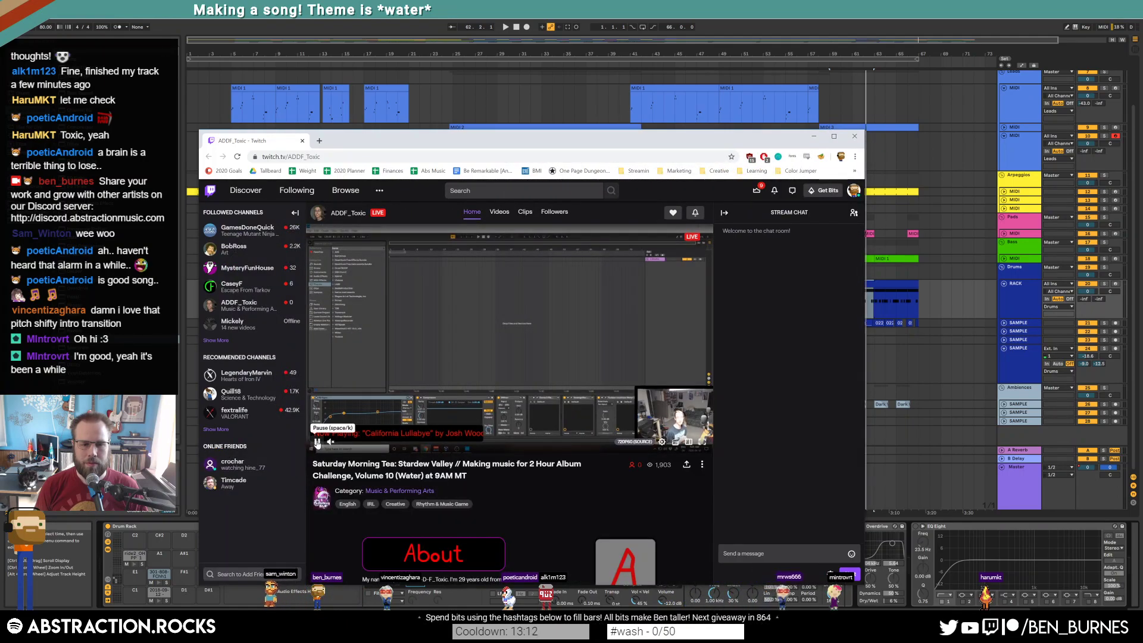
click(658, 398)
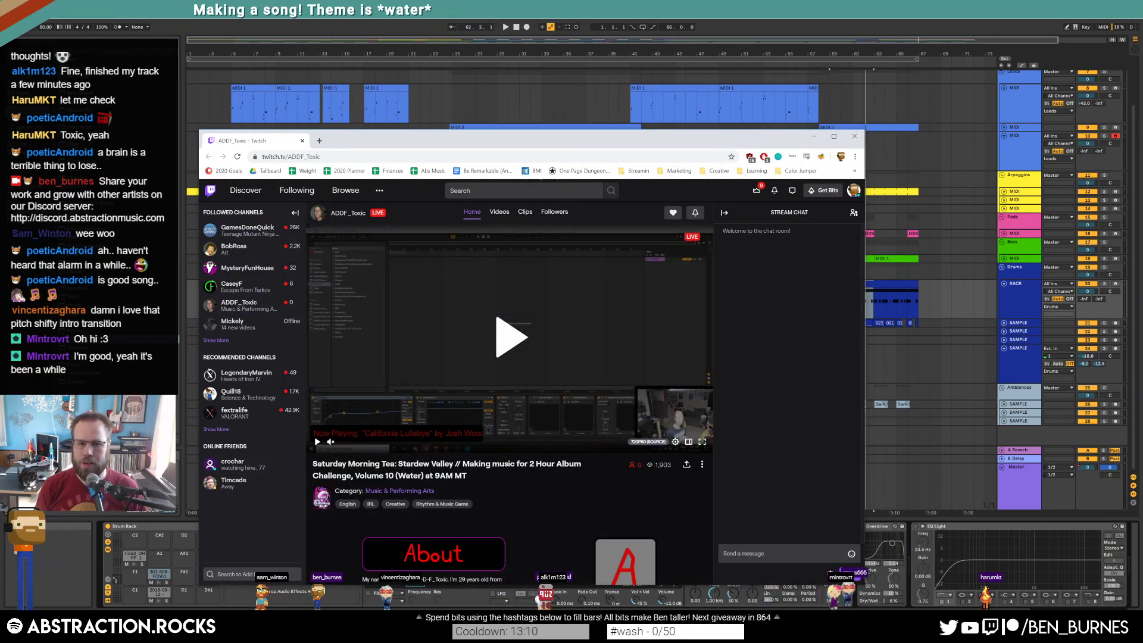
Select the channel name in the Twitch page's address, then move the browser away to return to Ableton Live.
click(293, 154)
double_click(339, 156)
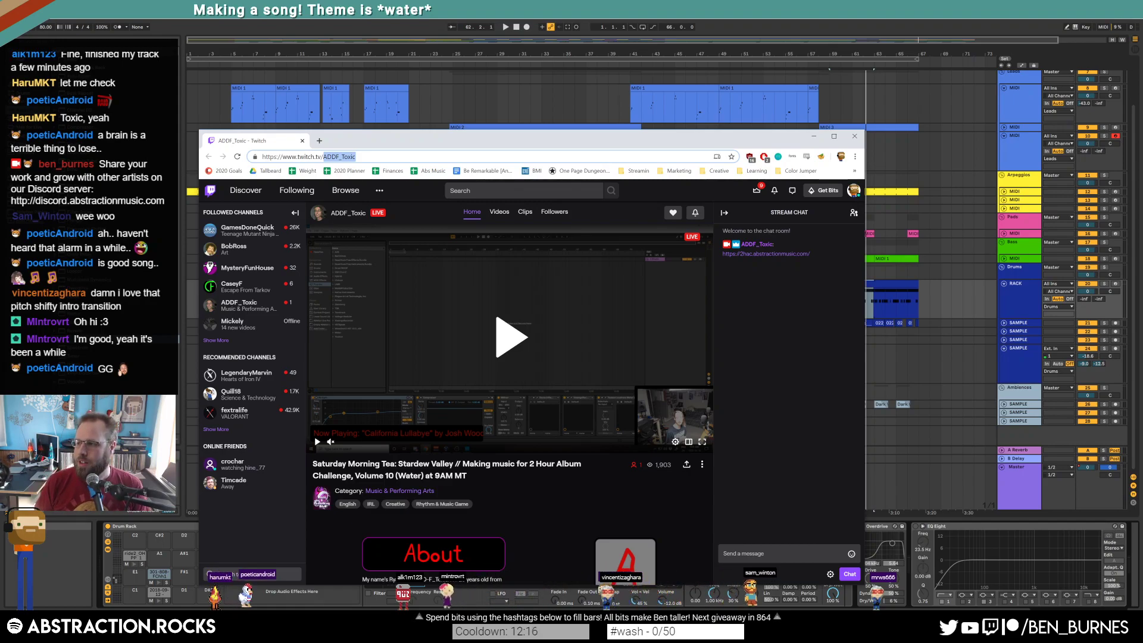
key(alt+Tab)
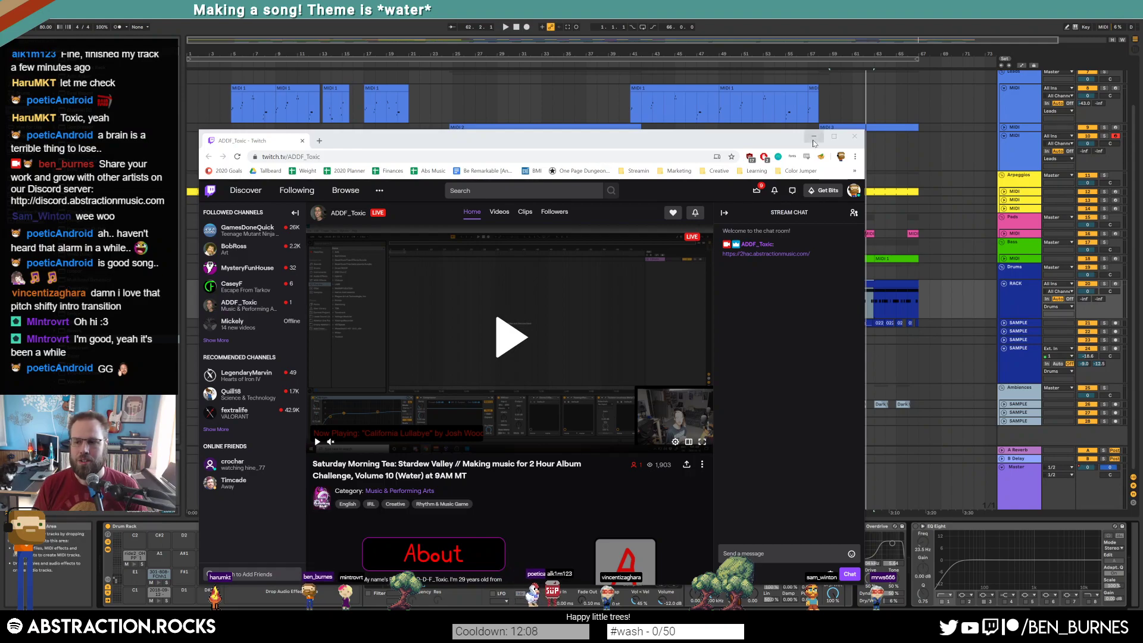
drag(684, 143, 1142, 177)
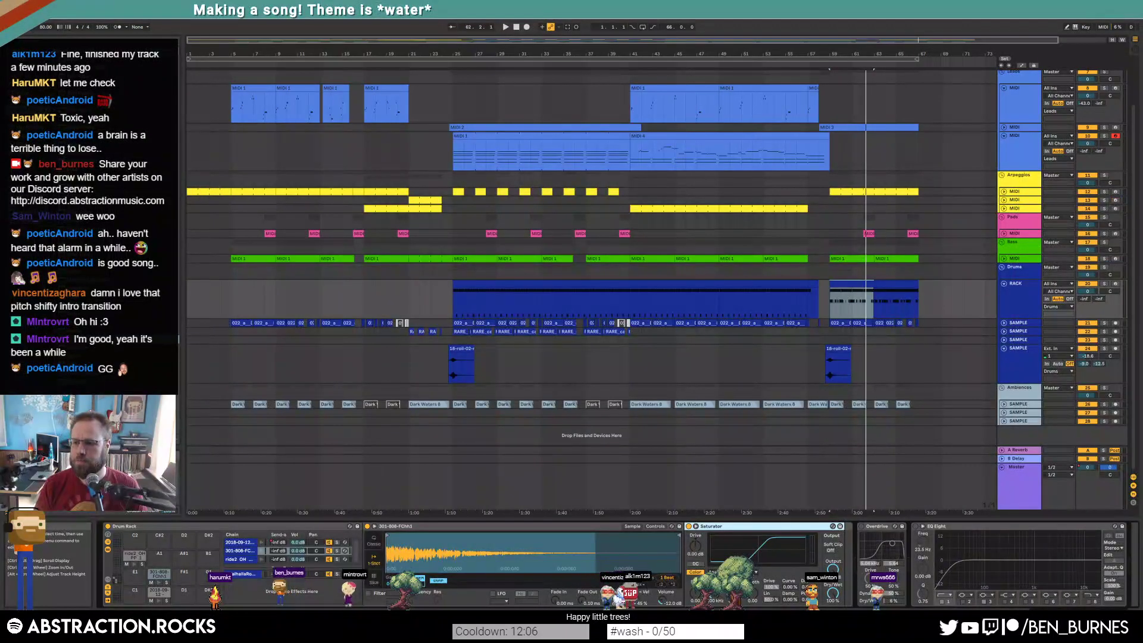